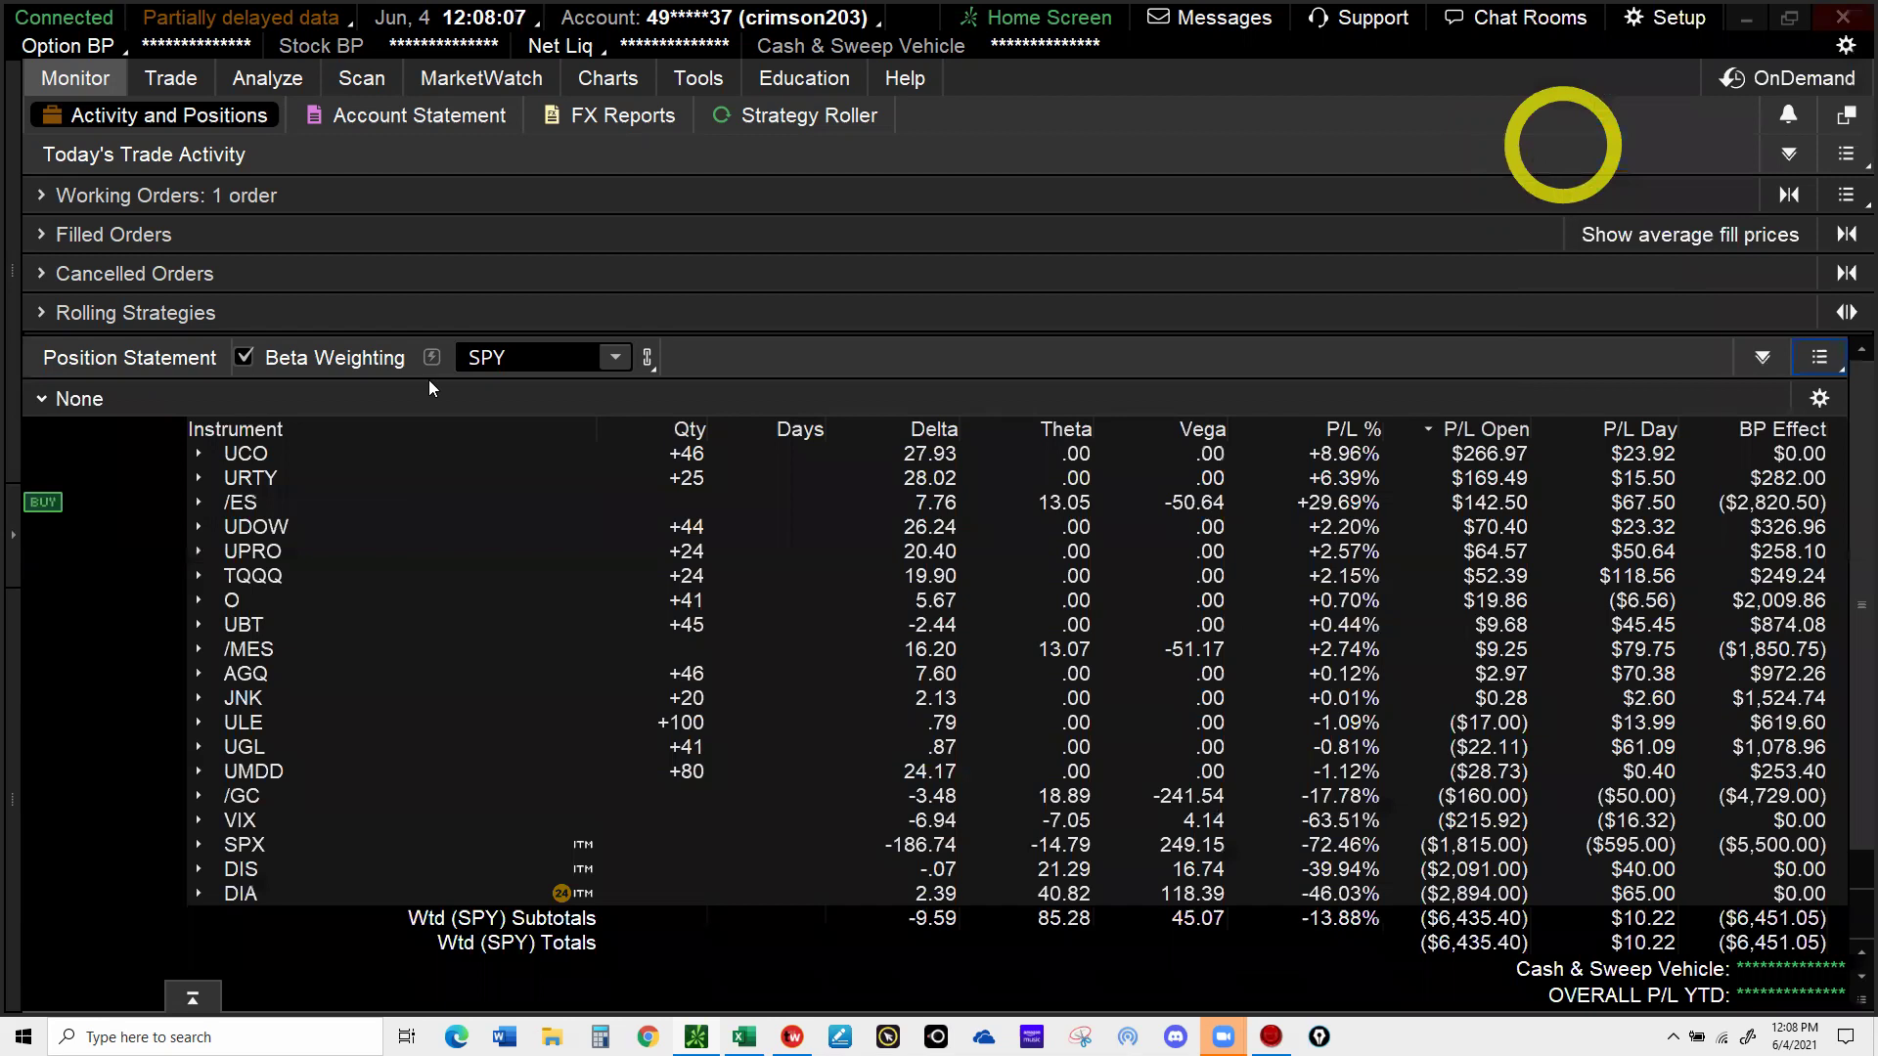
# - Collapse the ungrouped positions list and examine the SPY-weighted delta, theta, vega and daily P/L totals
pyautogui.click(39, 400)
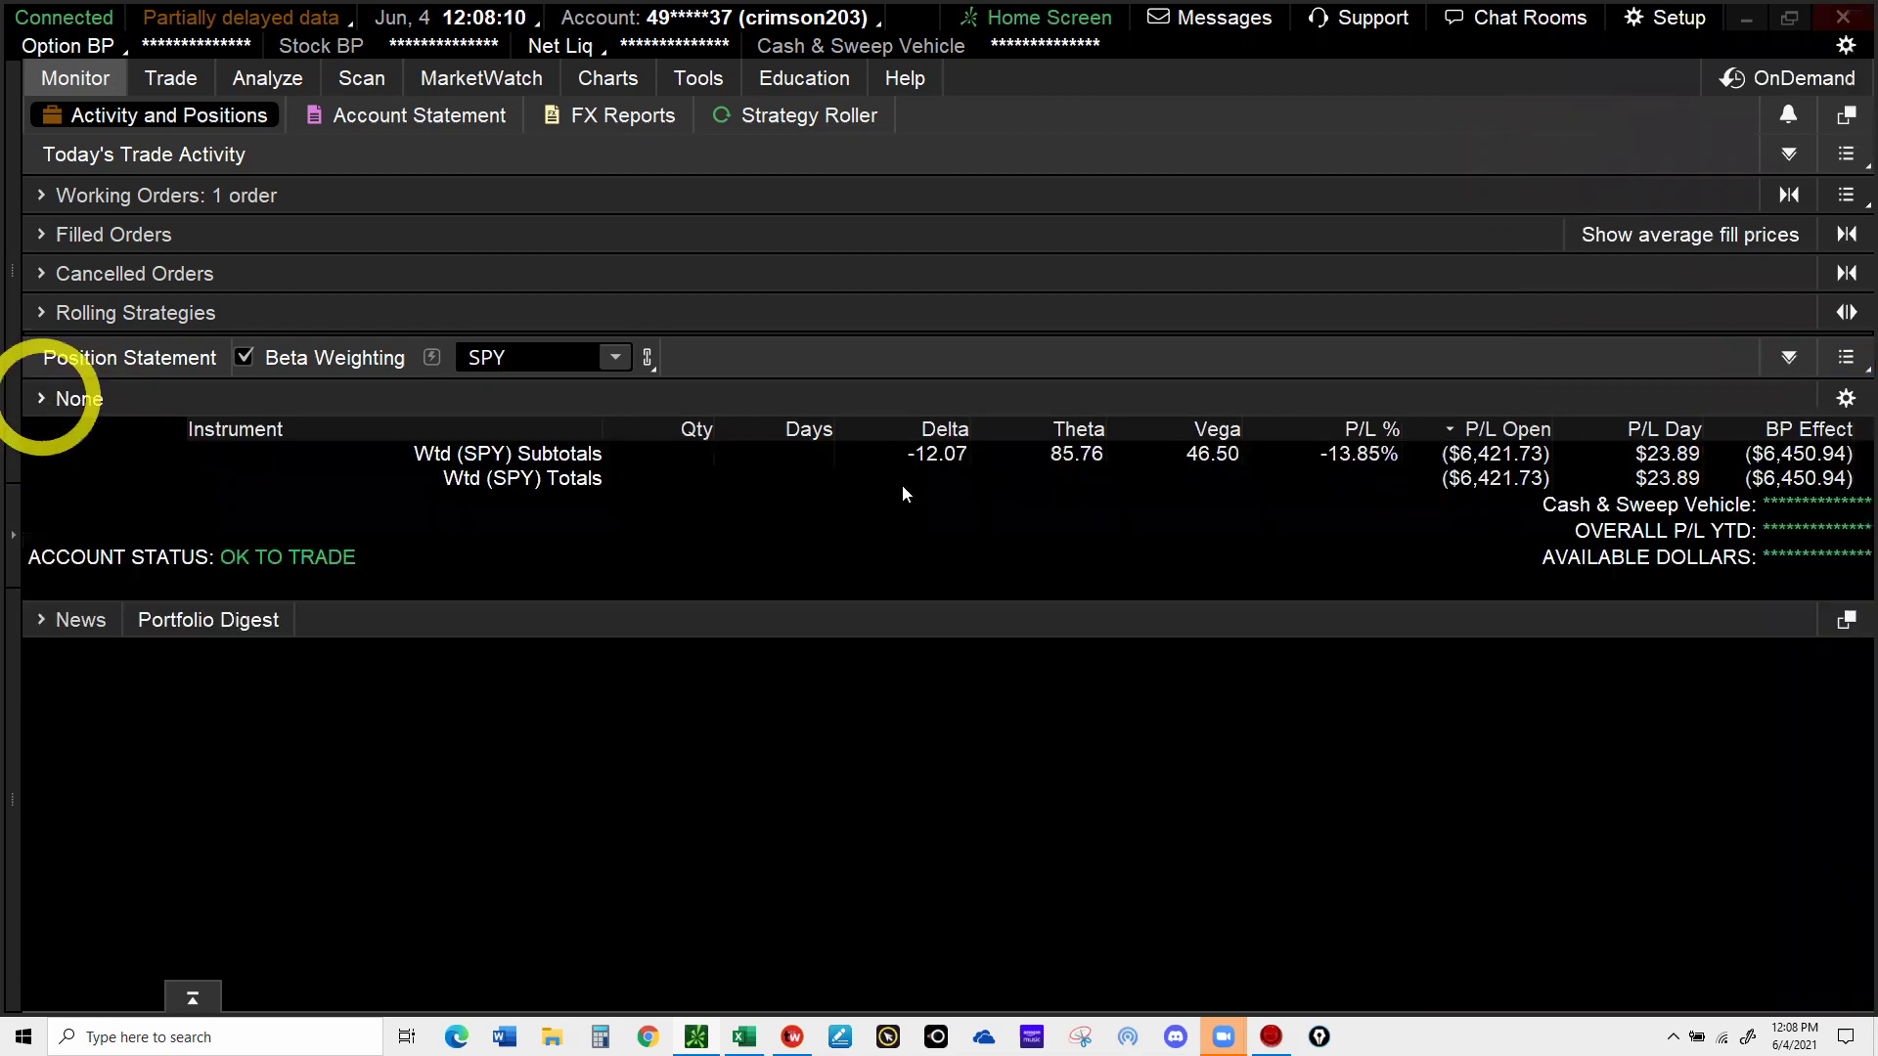
pyautogui.click(902, 485)
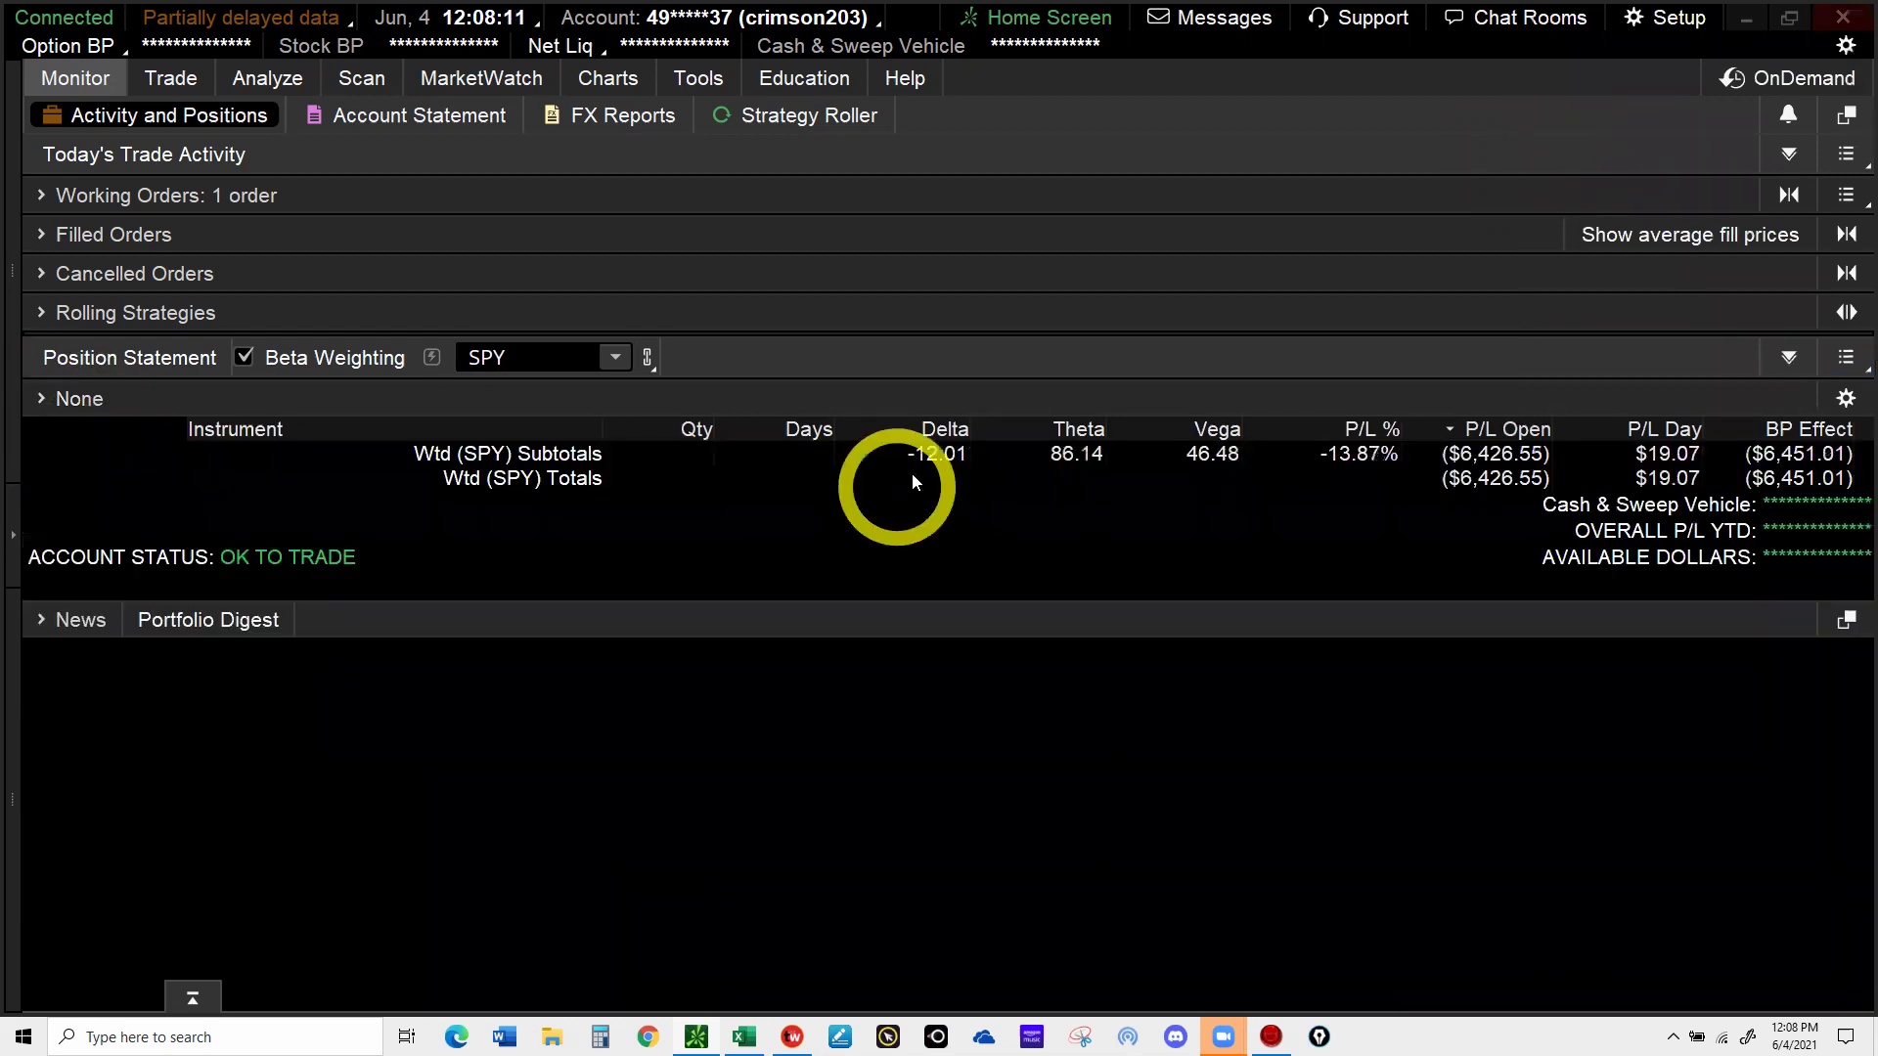
pyautogui.click(945, 462)
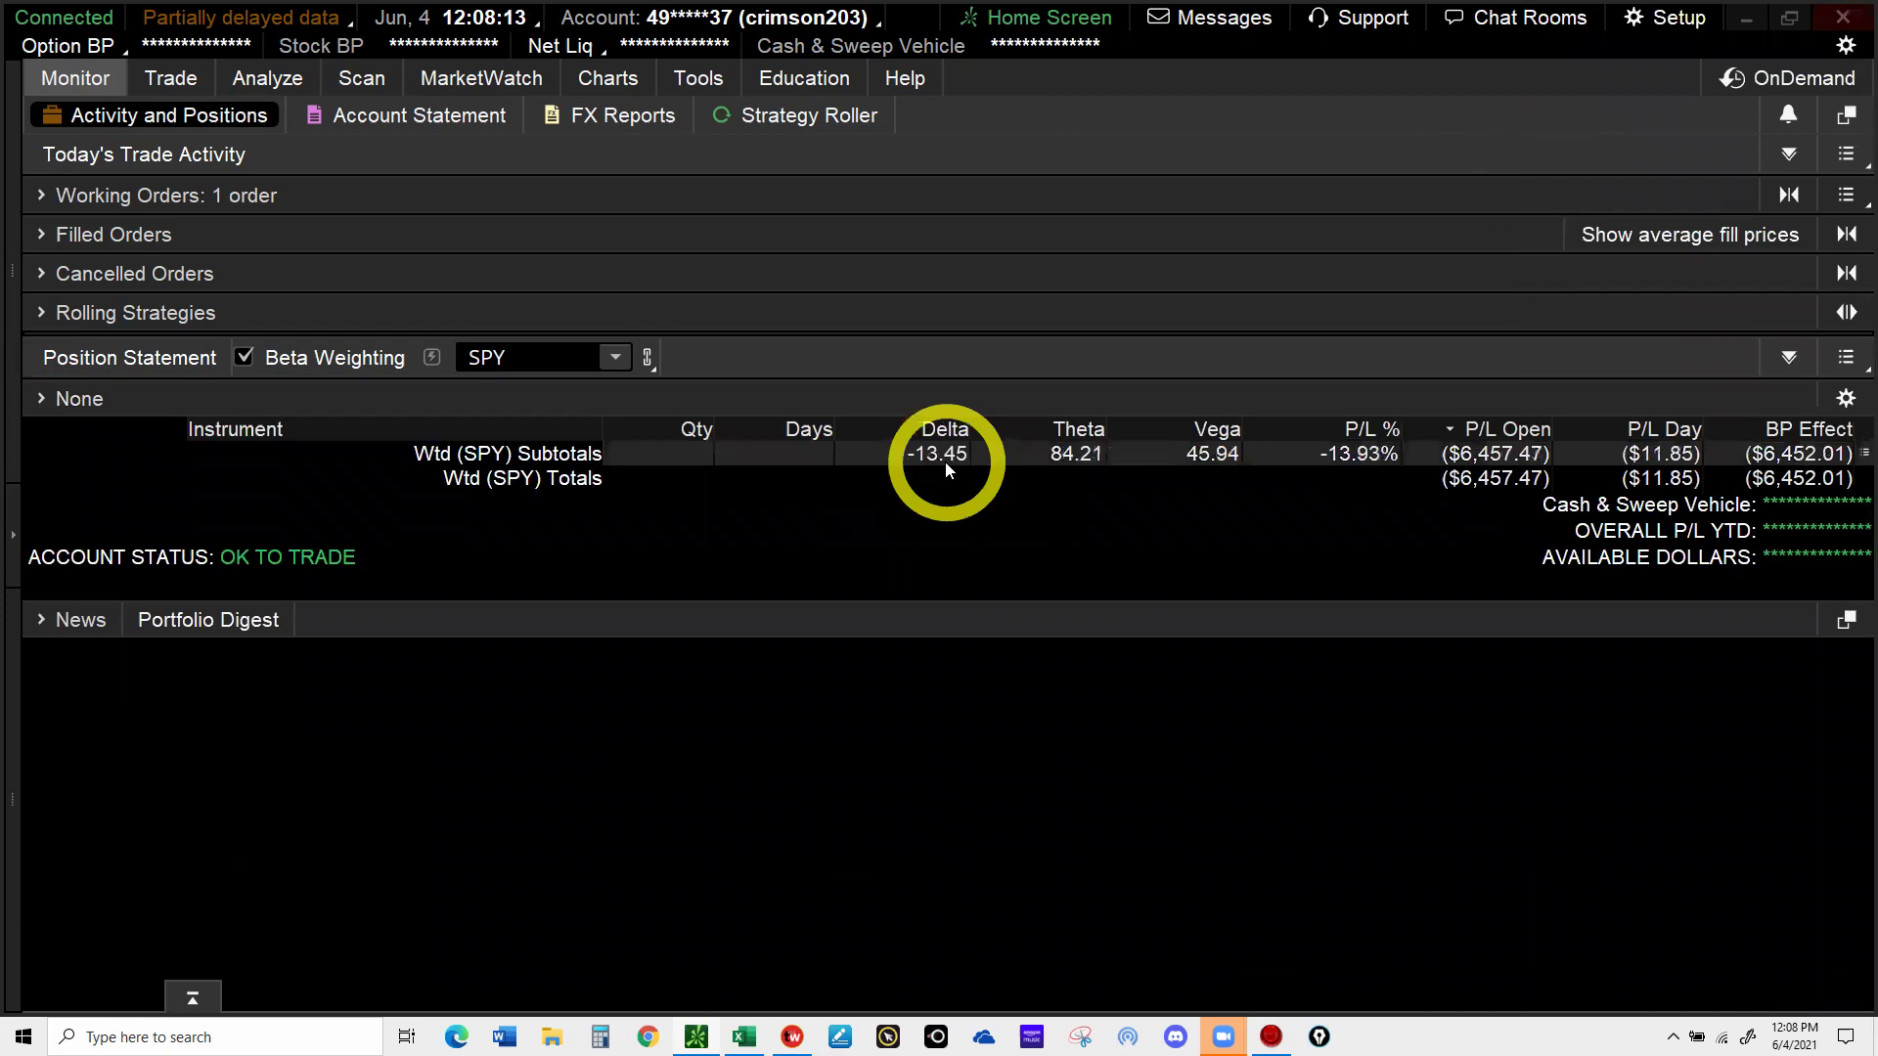
pyautogui.click(1067, 468)
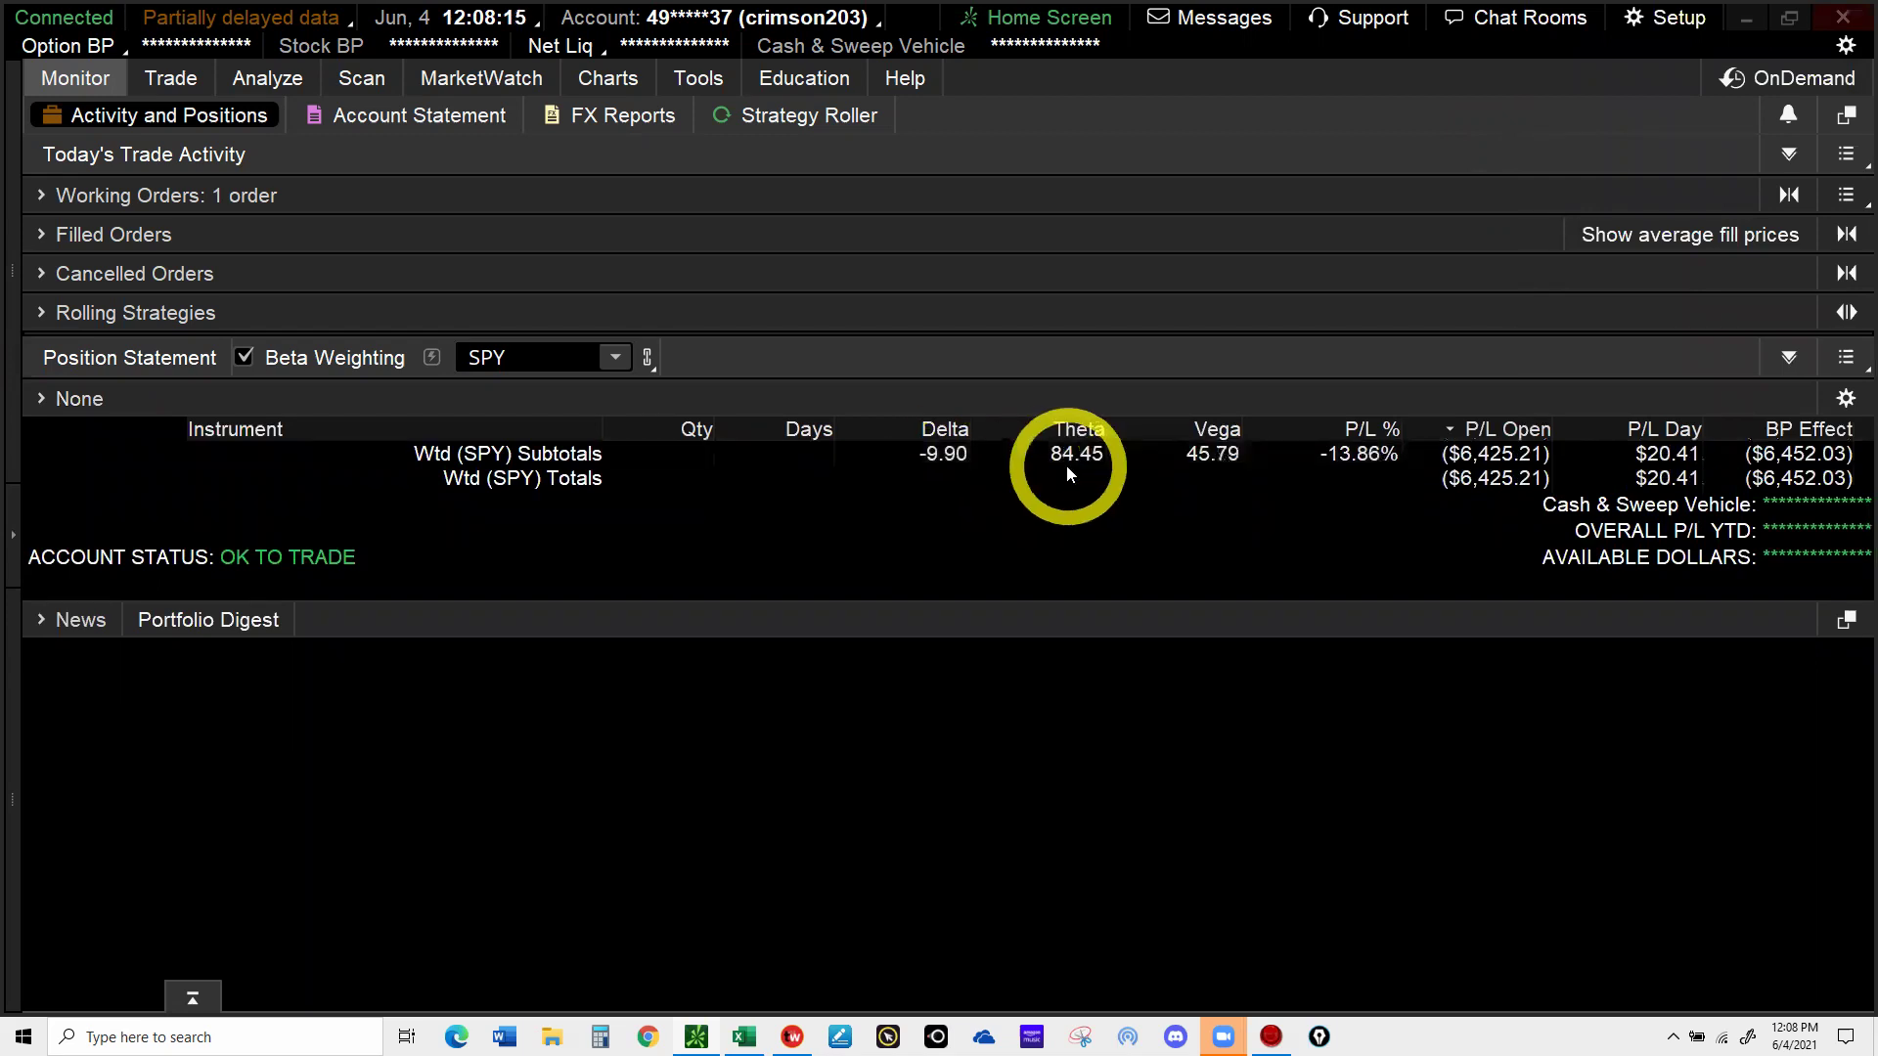
pyautogui.click(1207, 468)
pyautogui.click(1216, 458)
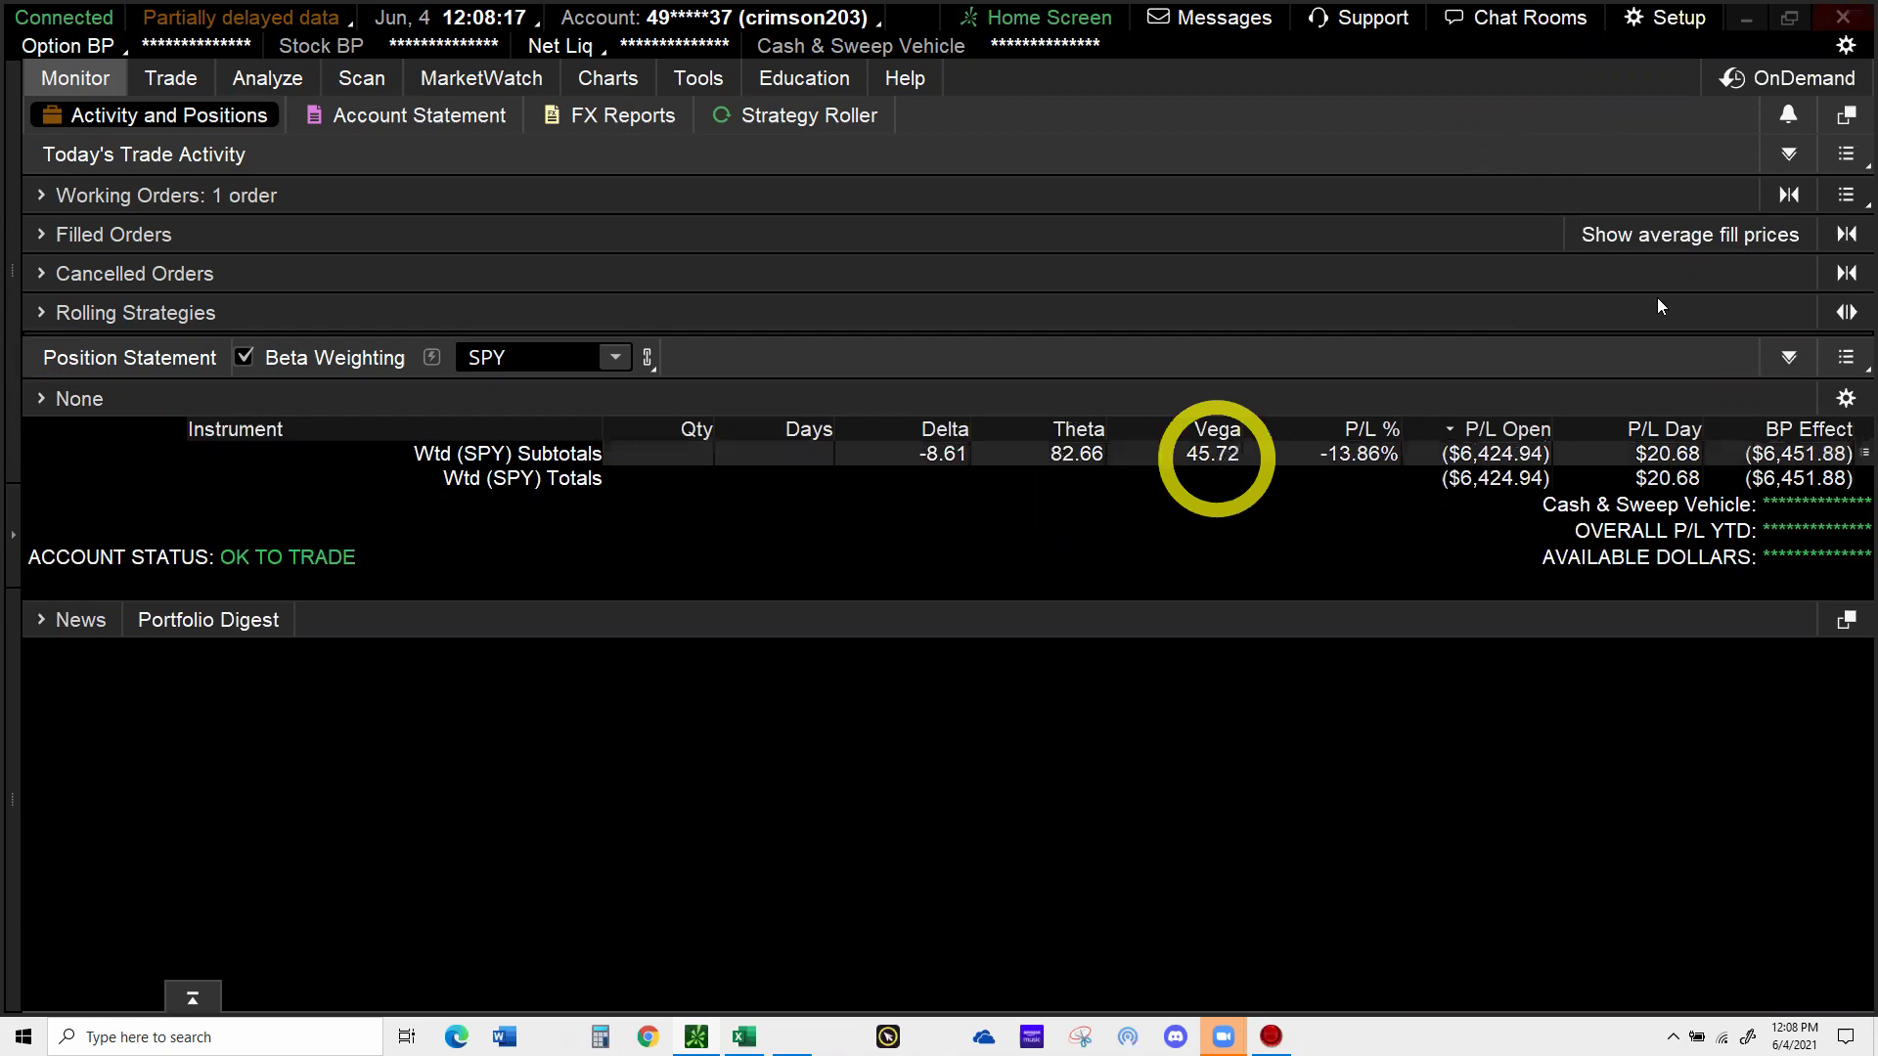
pyautogui.click(1397, 241)
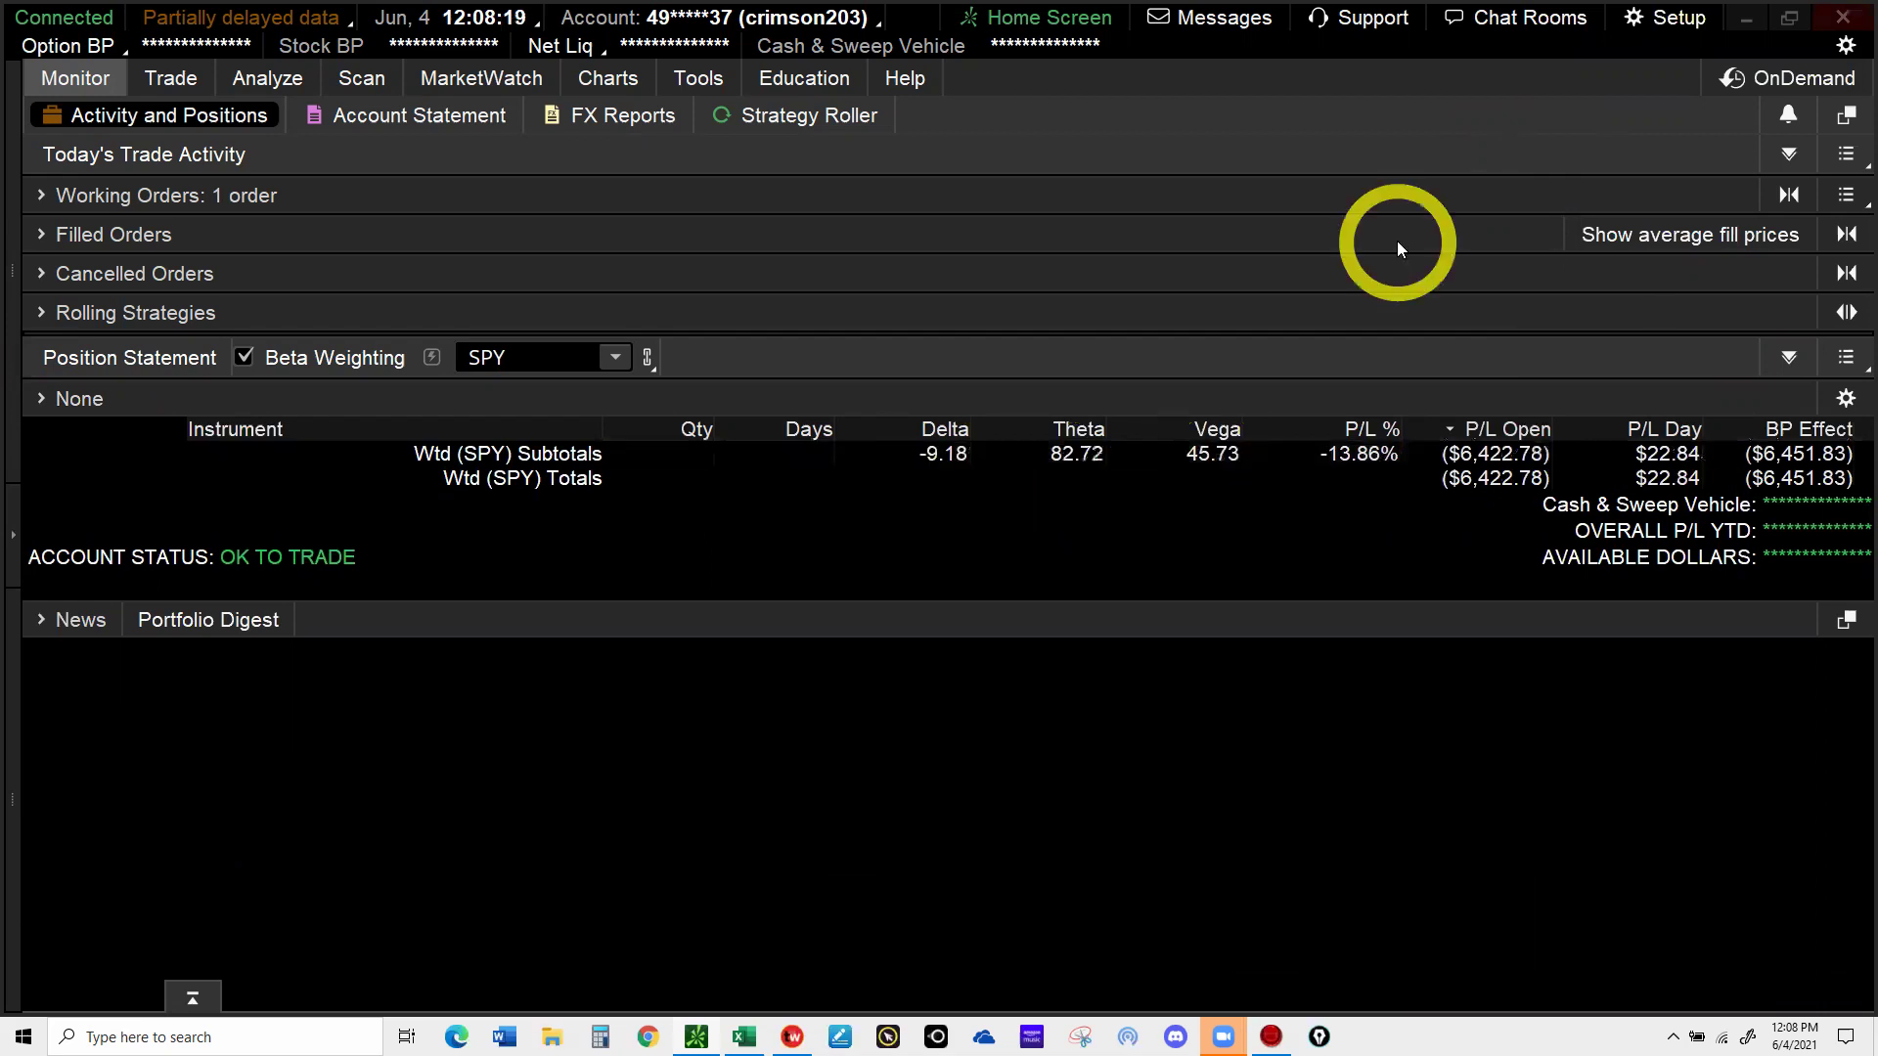
pyautogui.click(1633, 406)
pyautogui.click(1670, 456)
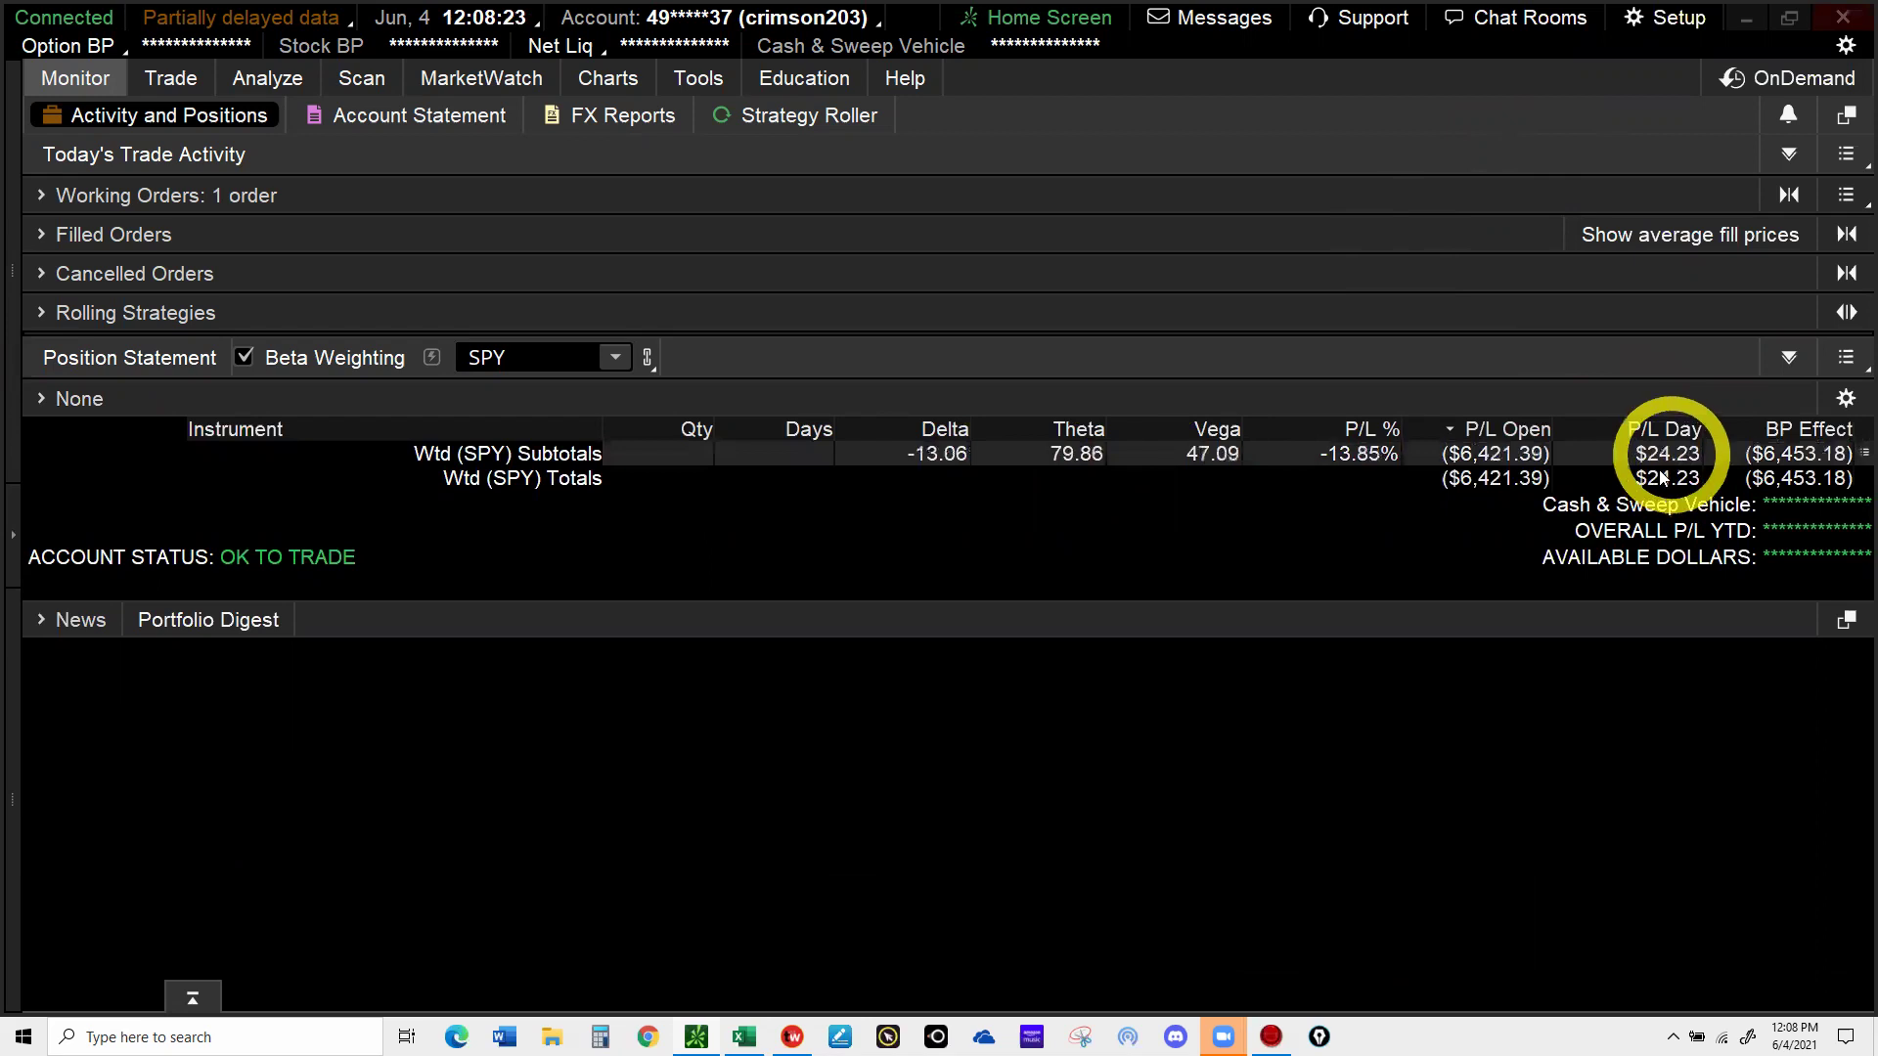
pyautogui.click(1649, 480)
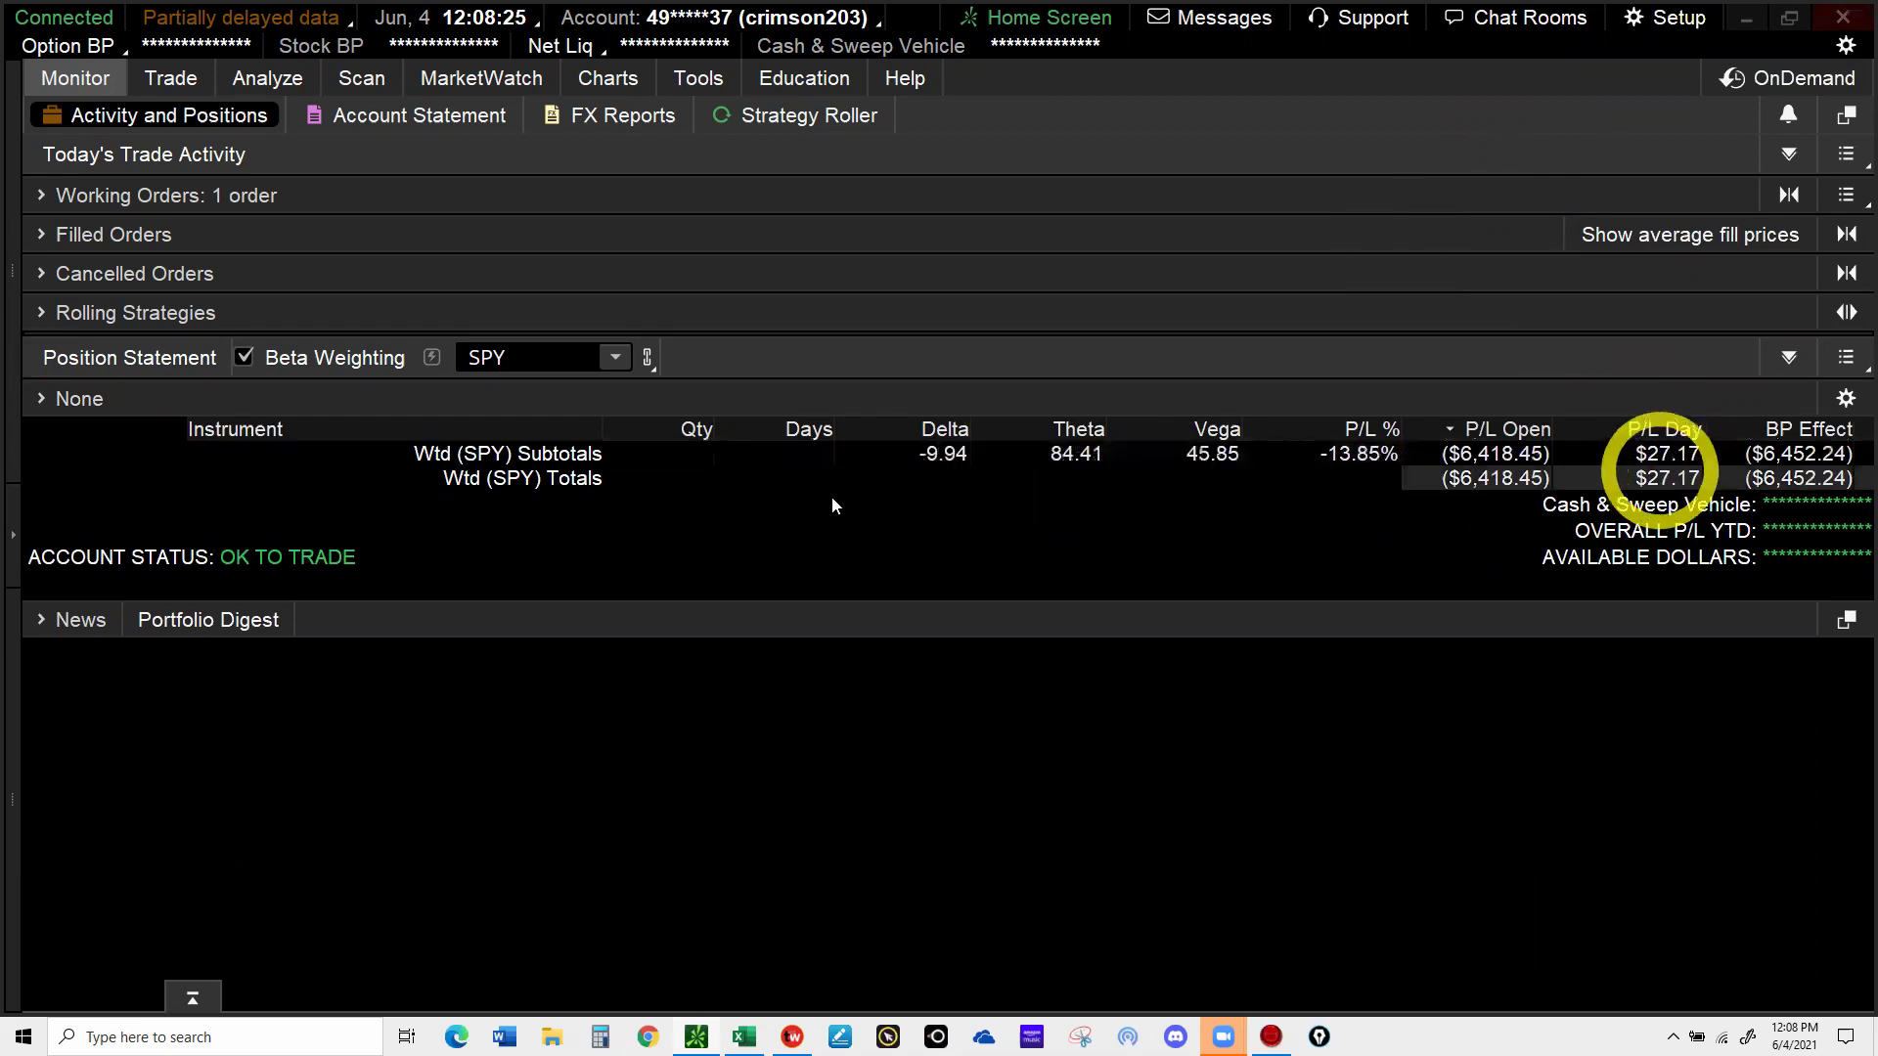
# - Switch to the 2021 trading spreadsheet in Excel and maximize its window
pyautogui.click(671, 421)
pyautogui.click(704, 997)
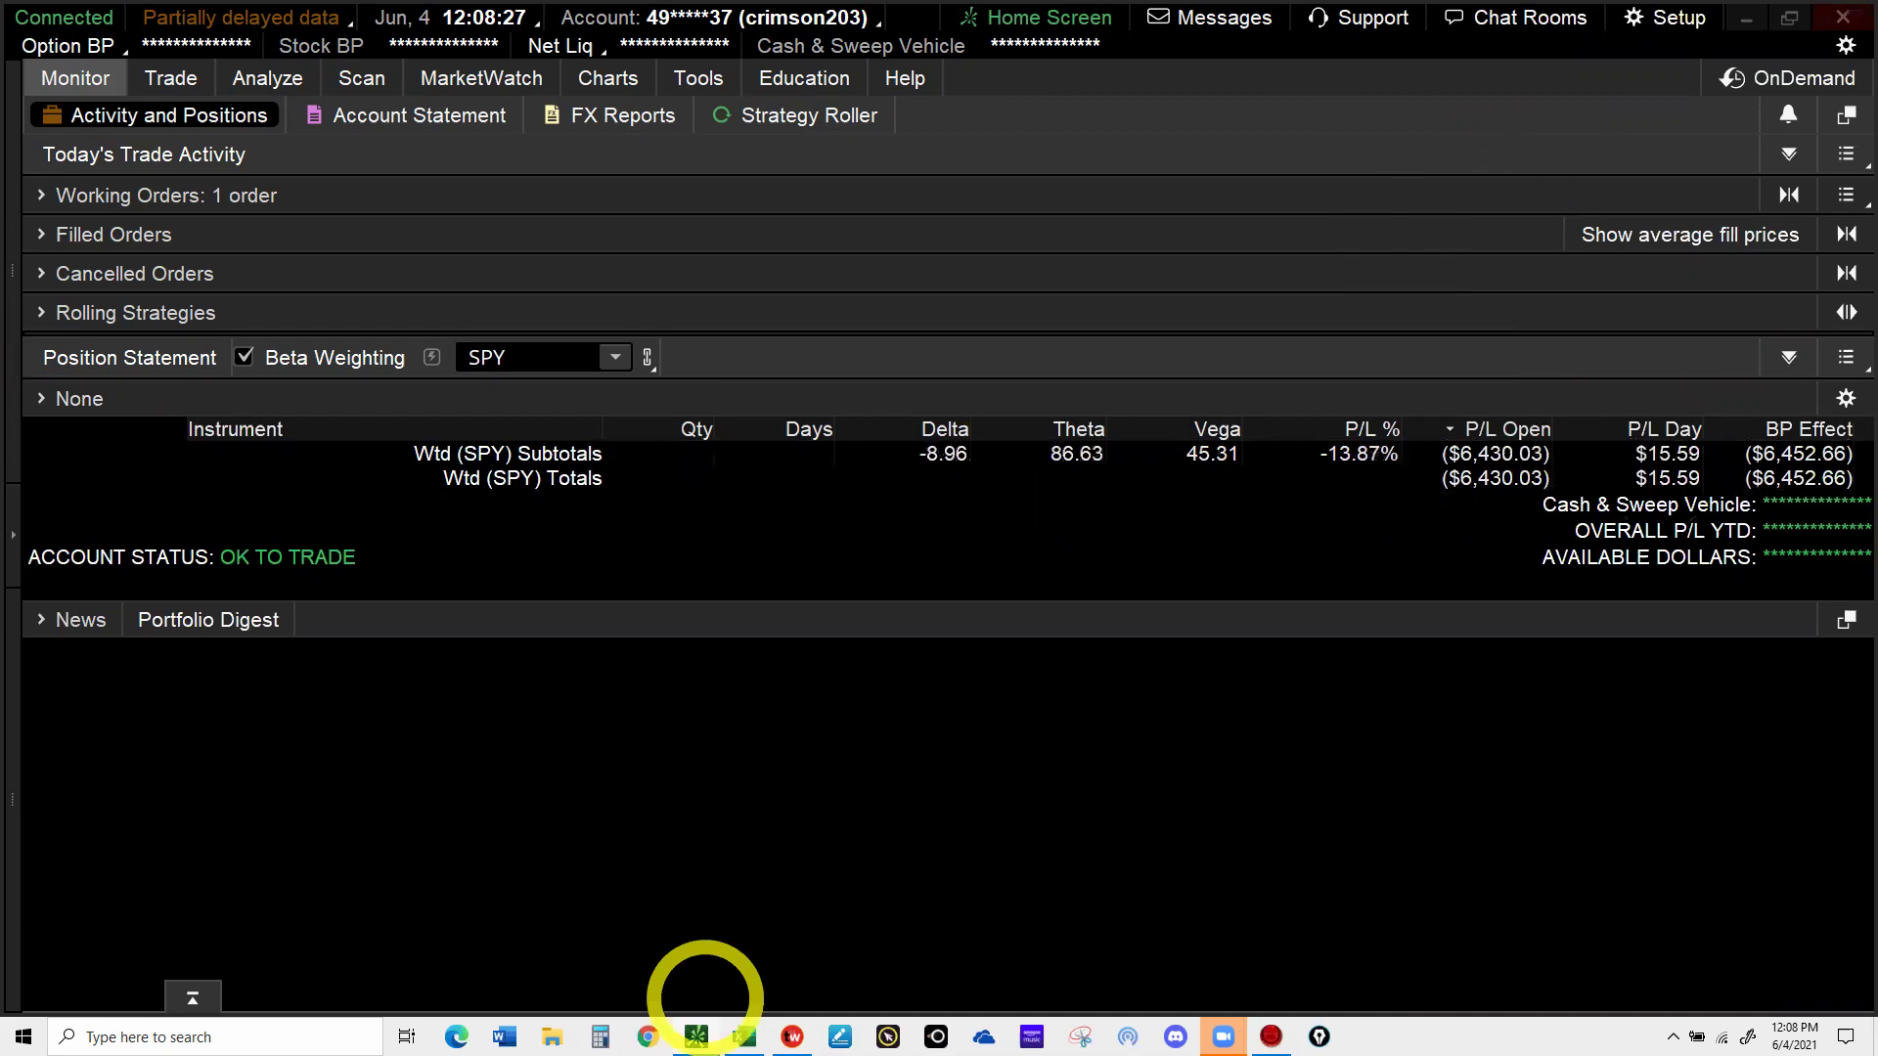
pyautogui.moveTo(745, 1025)
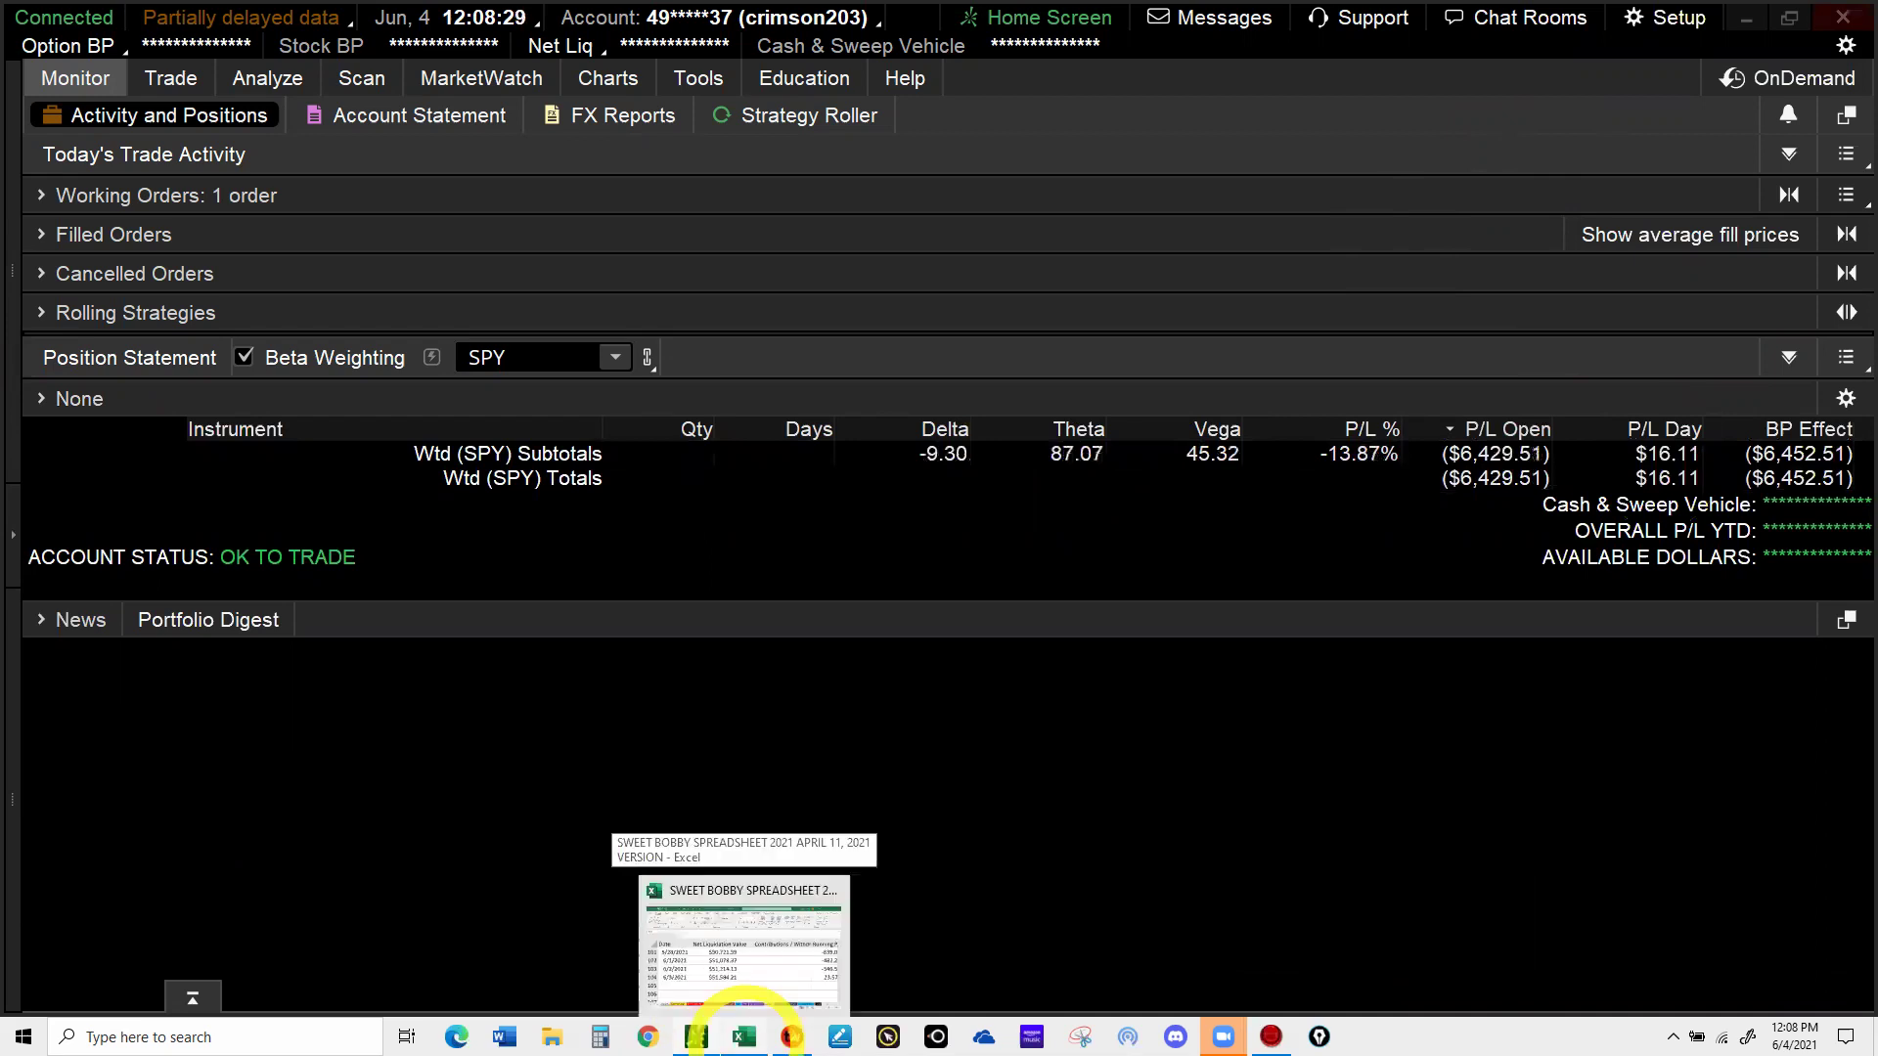
pyautogui.click(746, 1029)
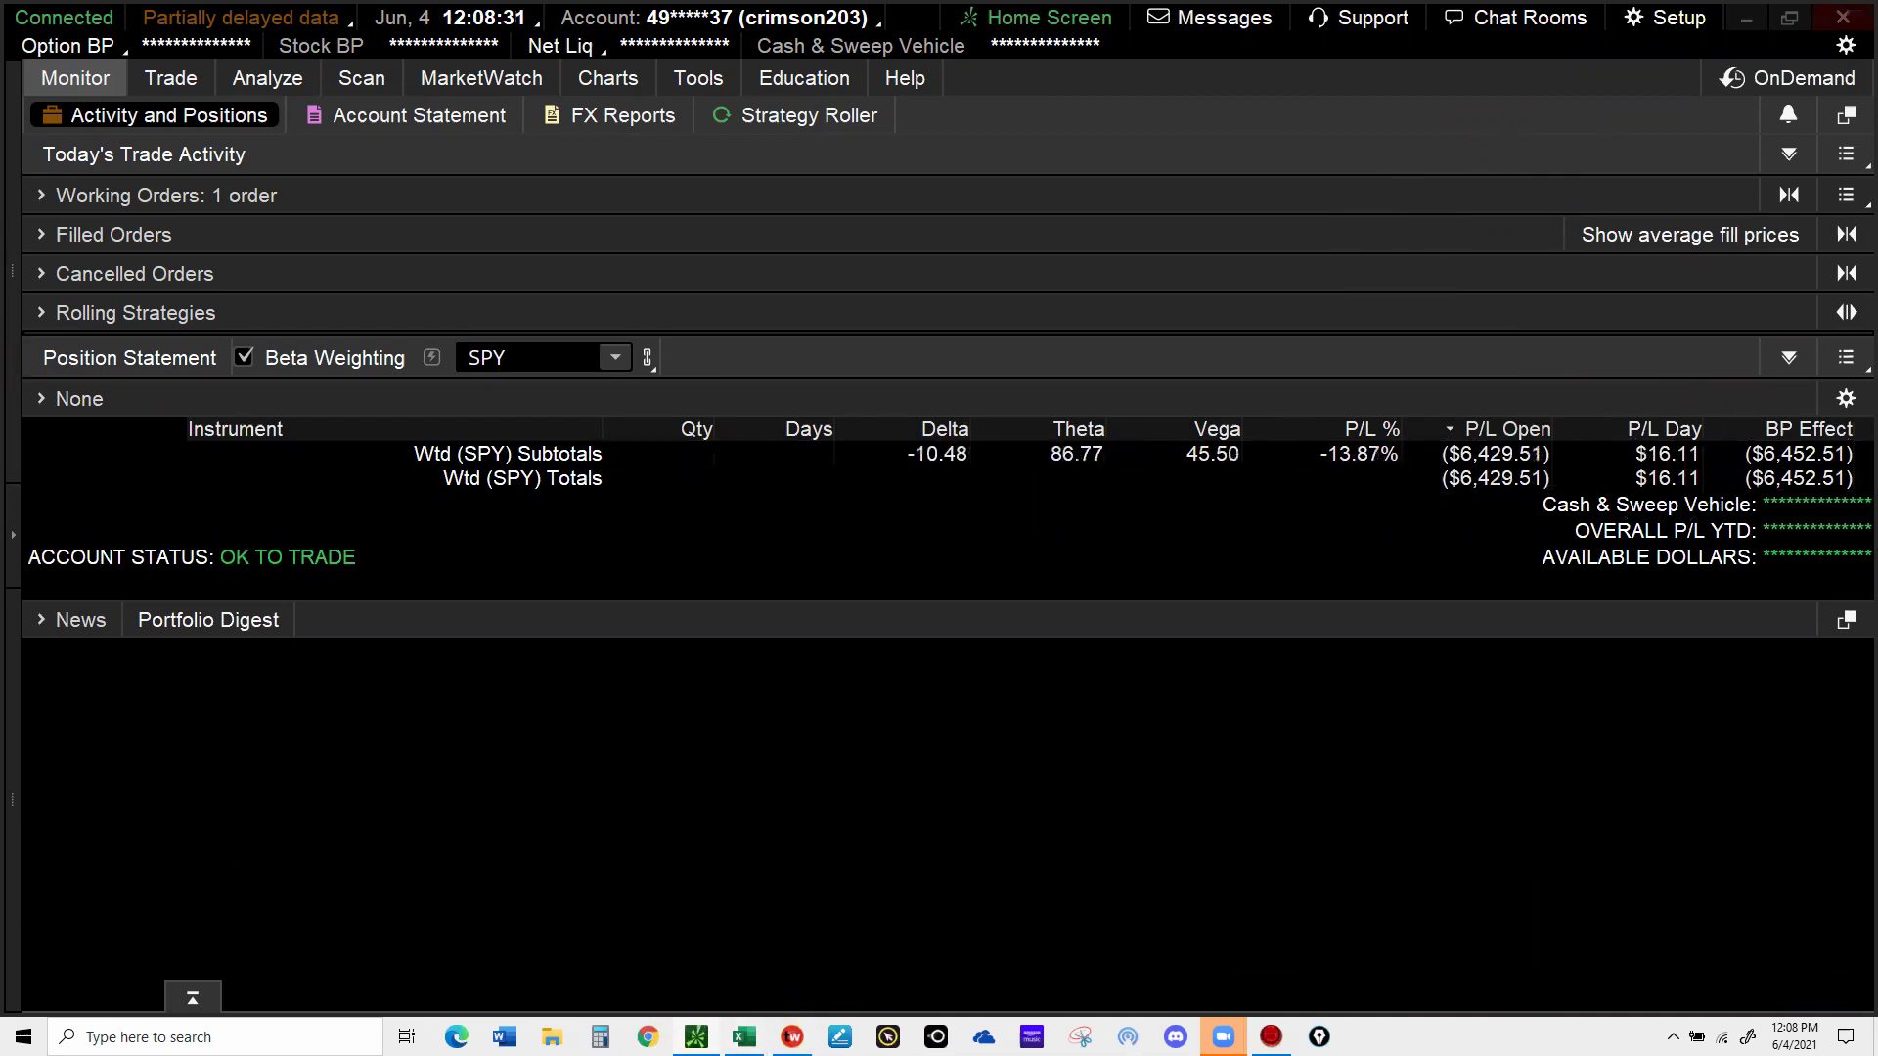
pyautogui.click(909, 218)
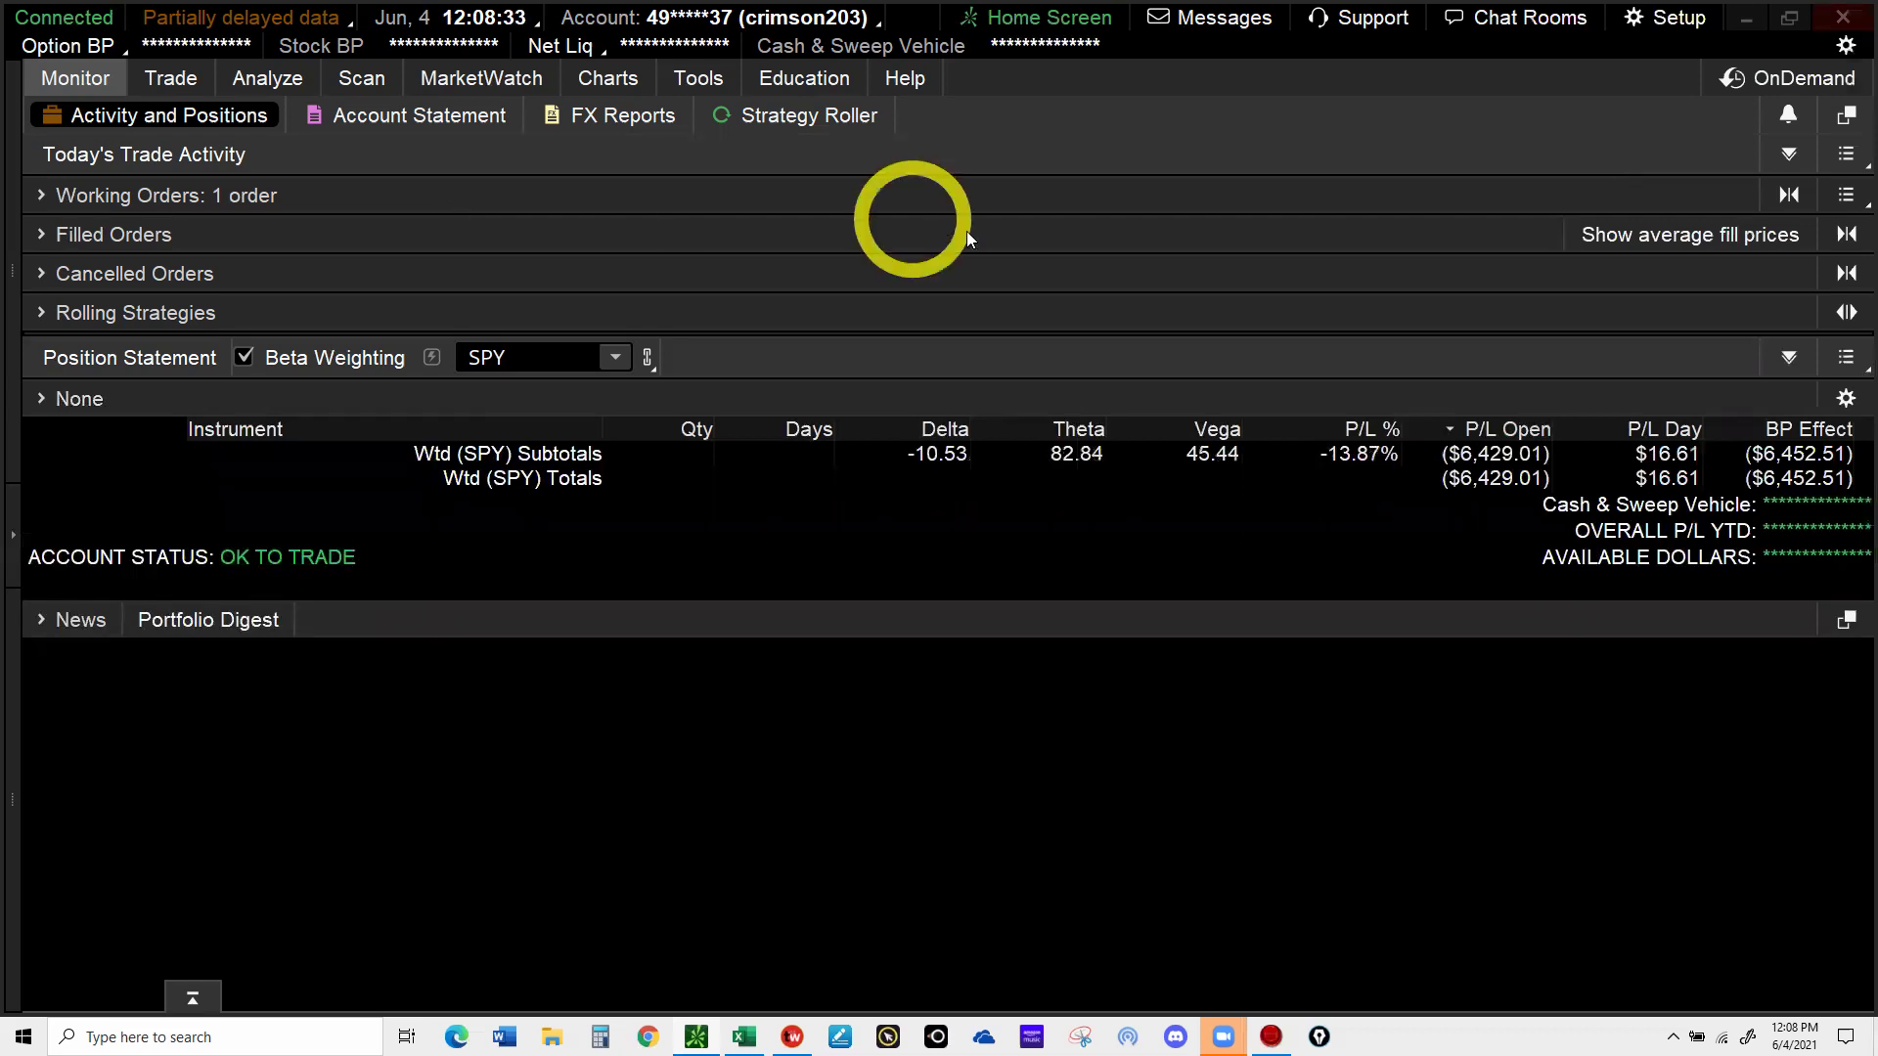
pyautogui.click(489, 249)
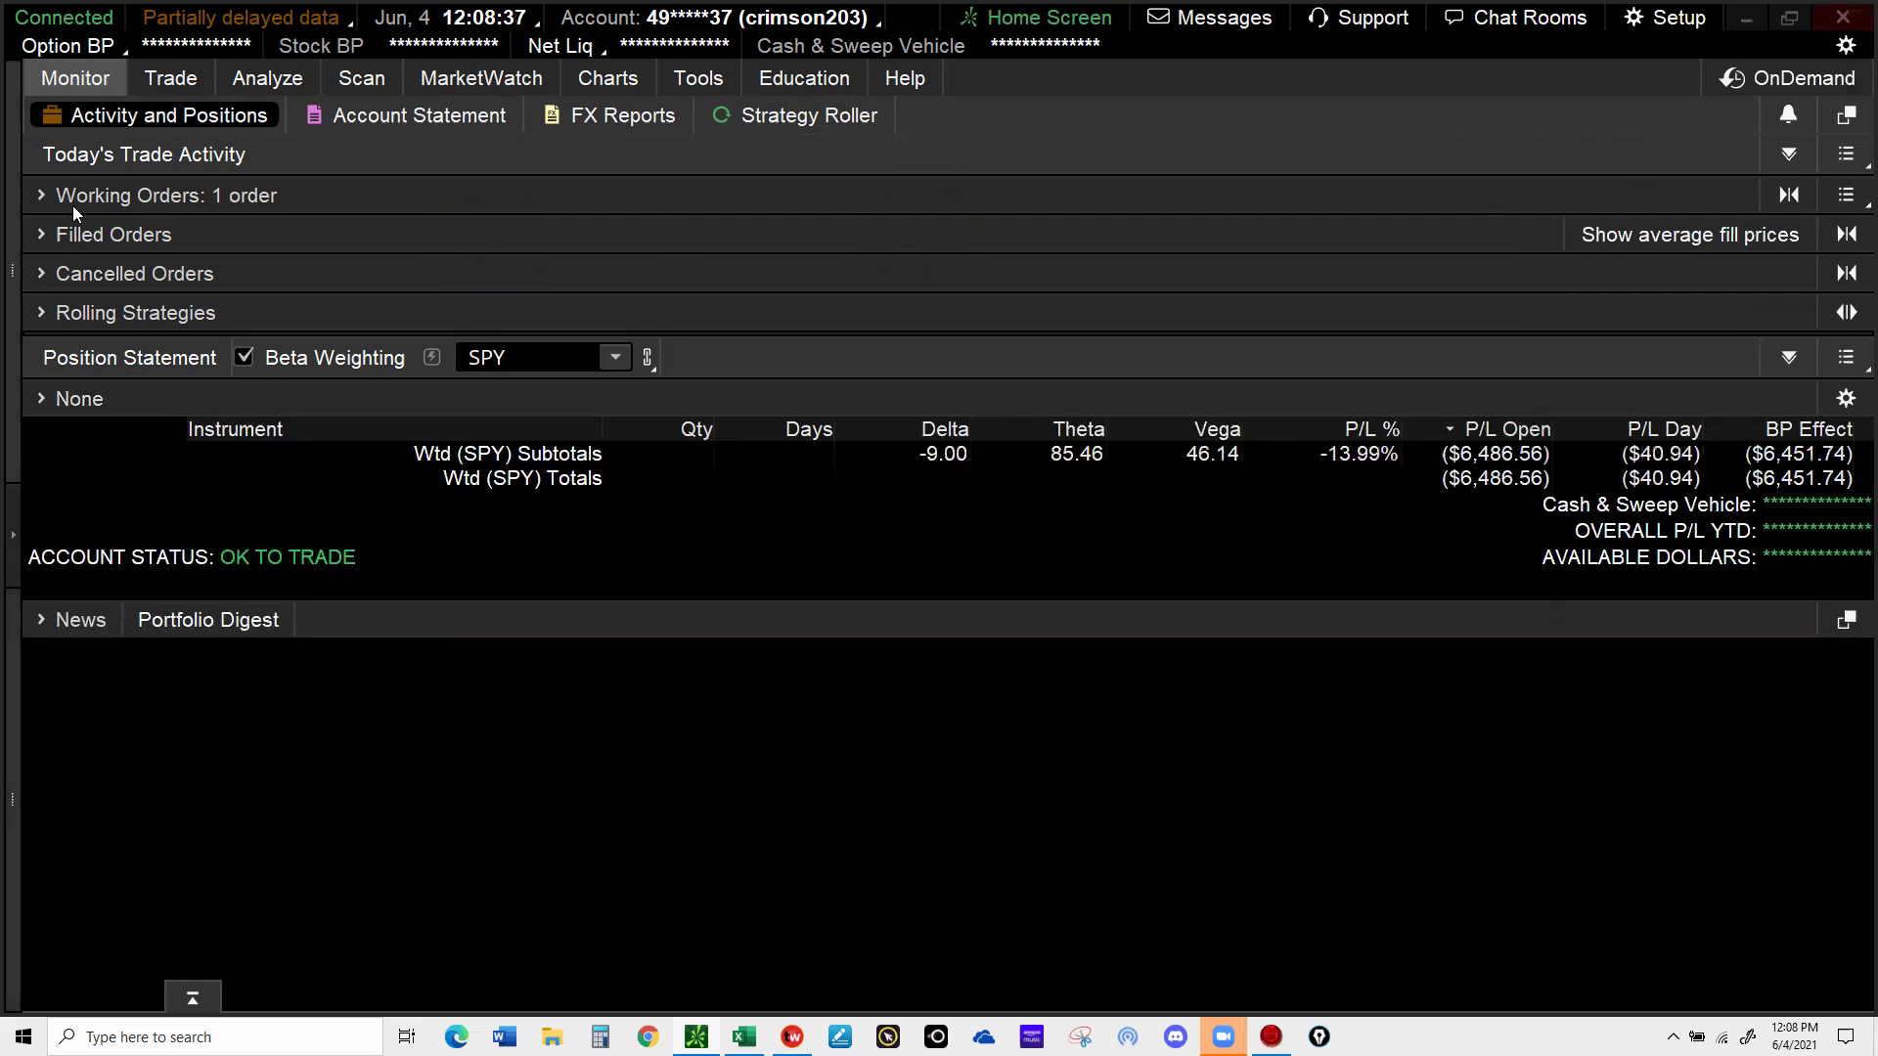
pyautogui.click(363, 257)
pyautogui.click(528, 320)
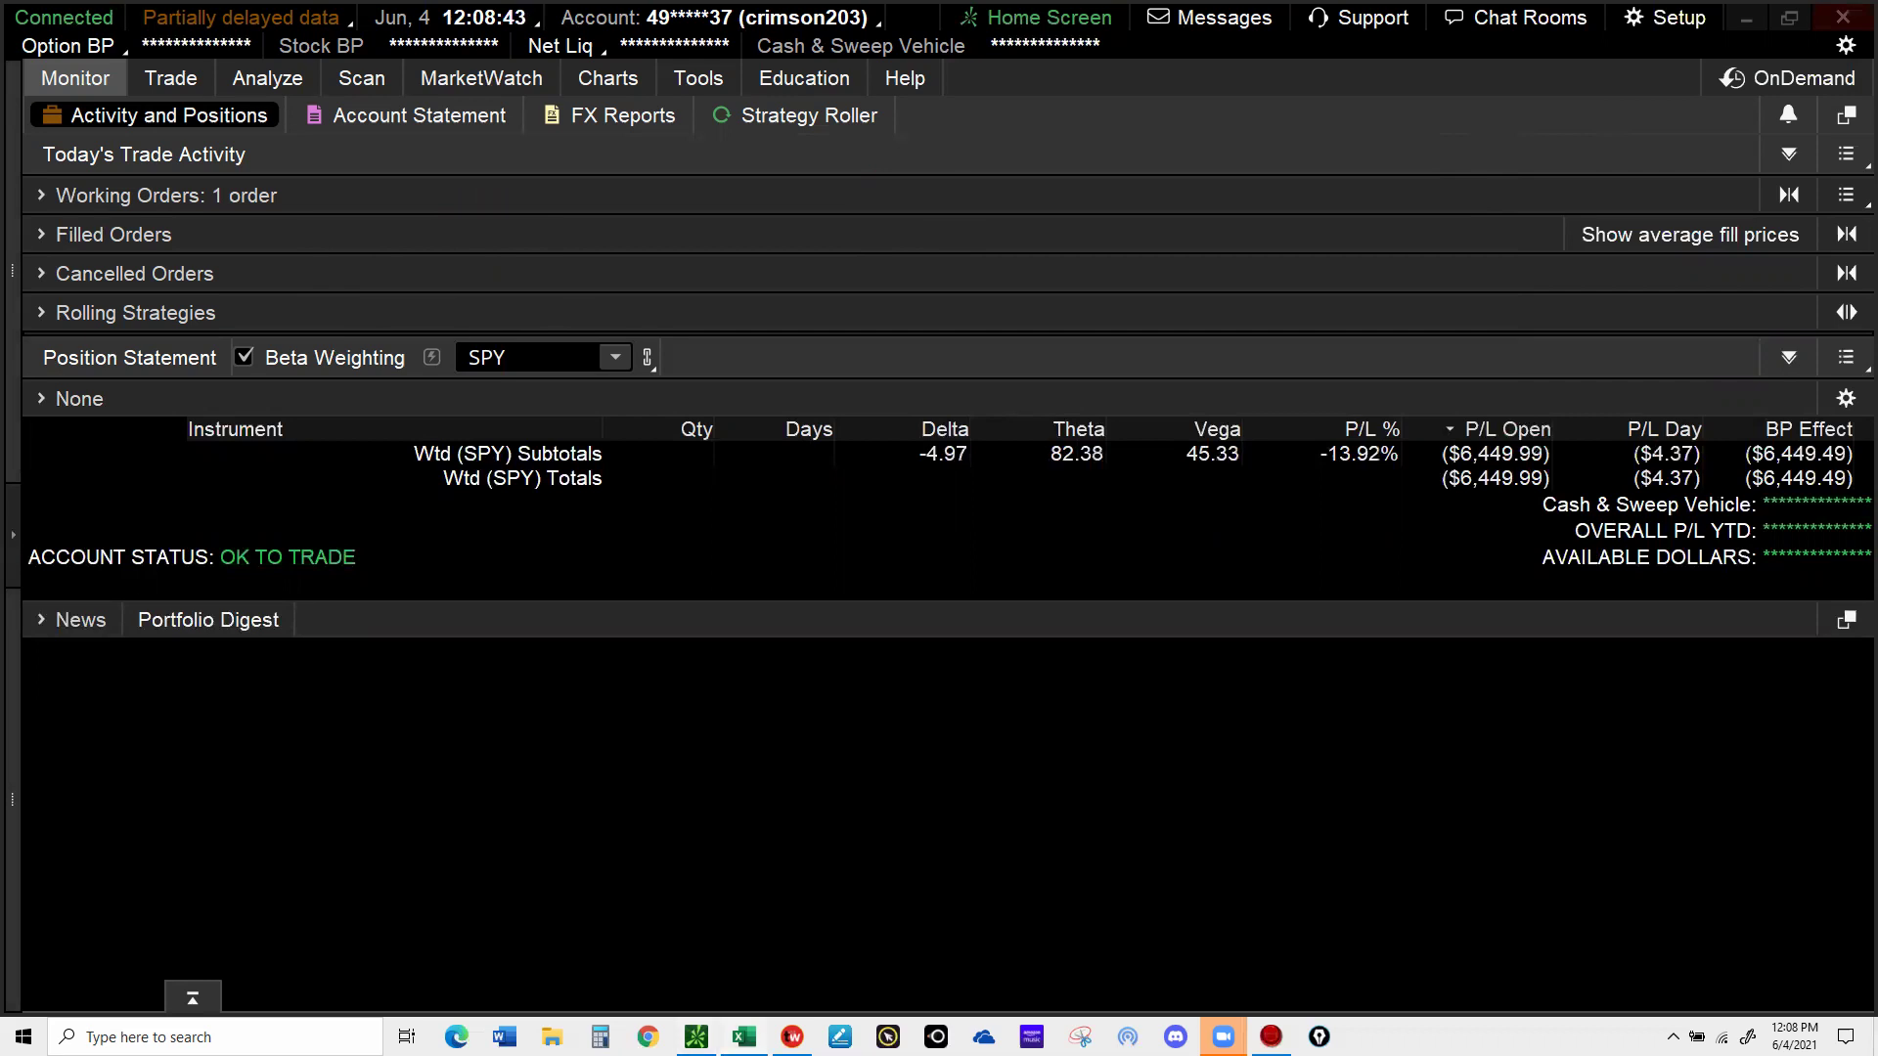
pyautogui.hotkey('alt', 'Tab')
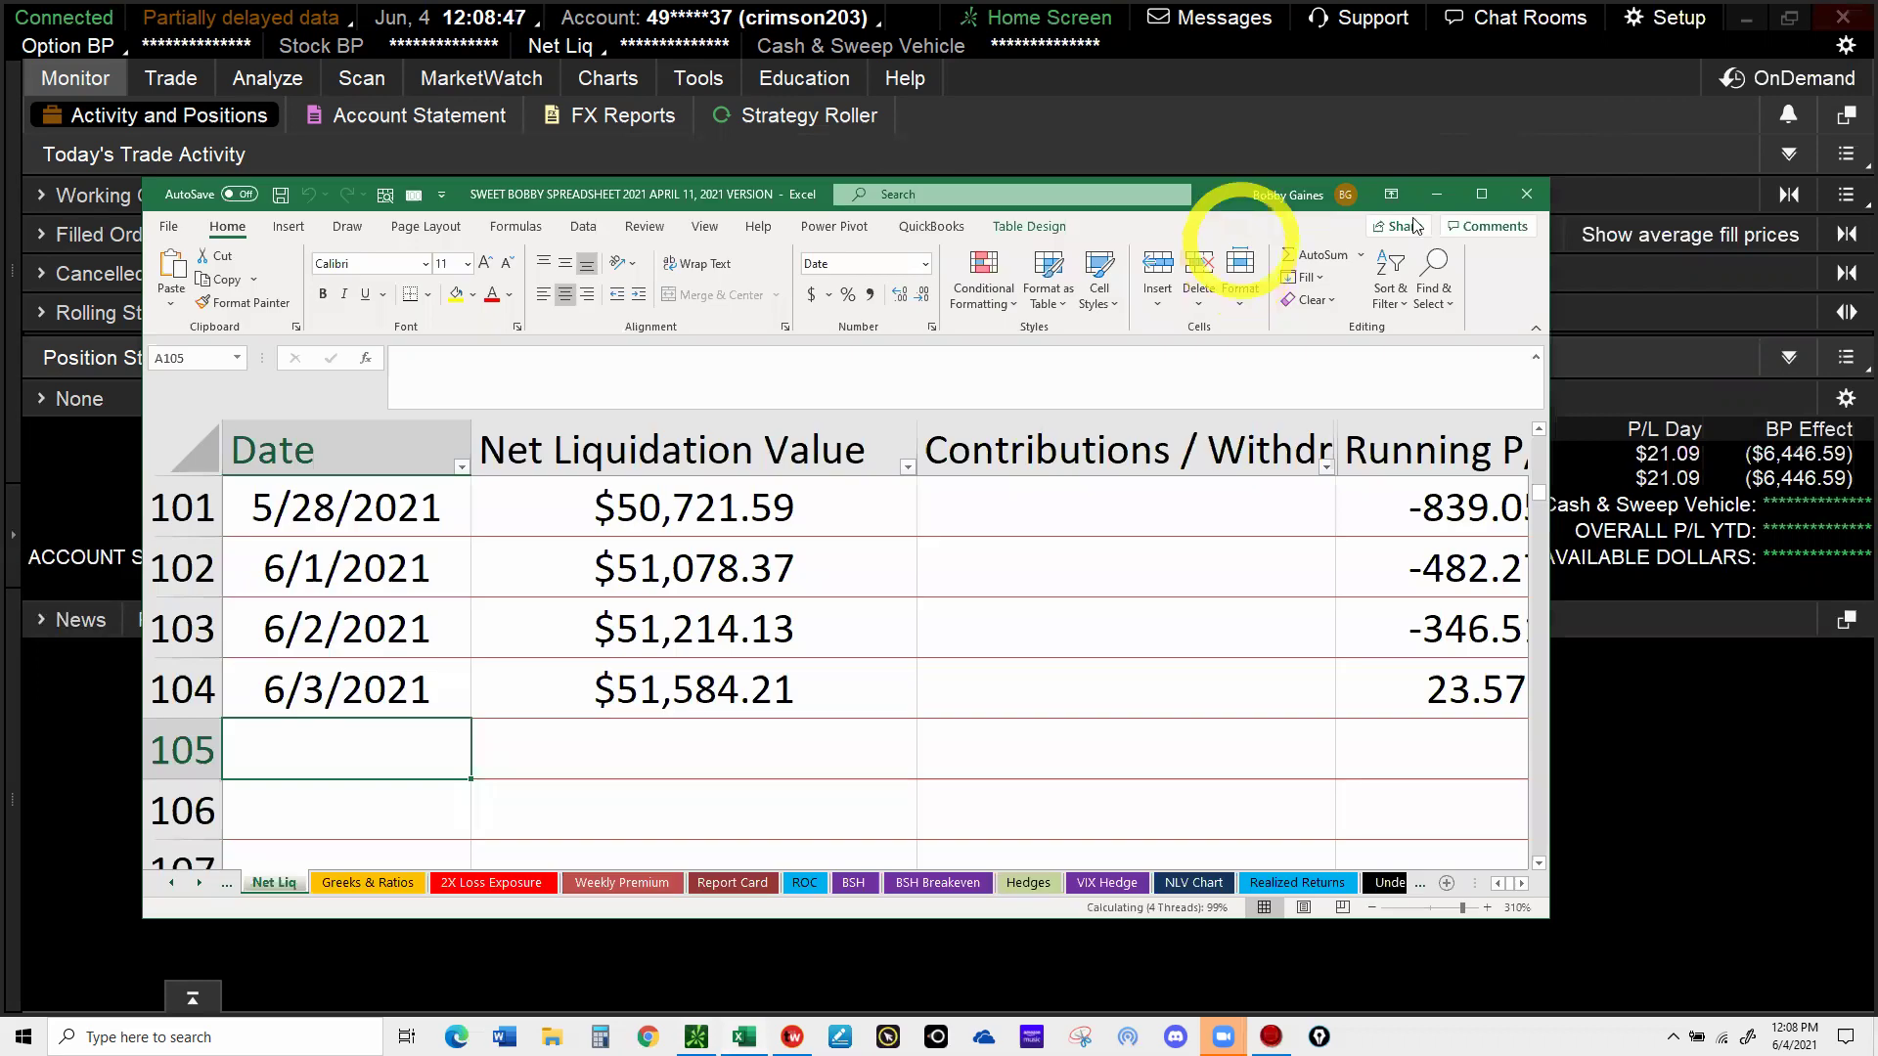
pyautogui.click(1480, 193)
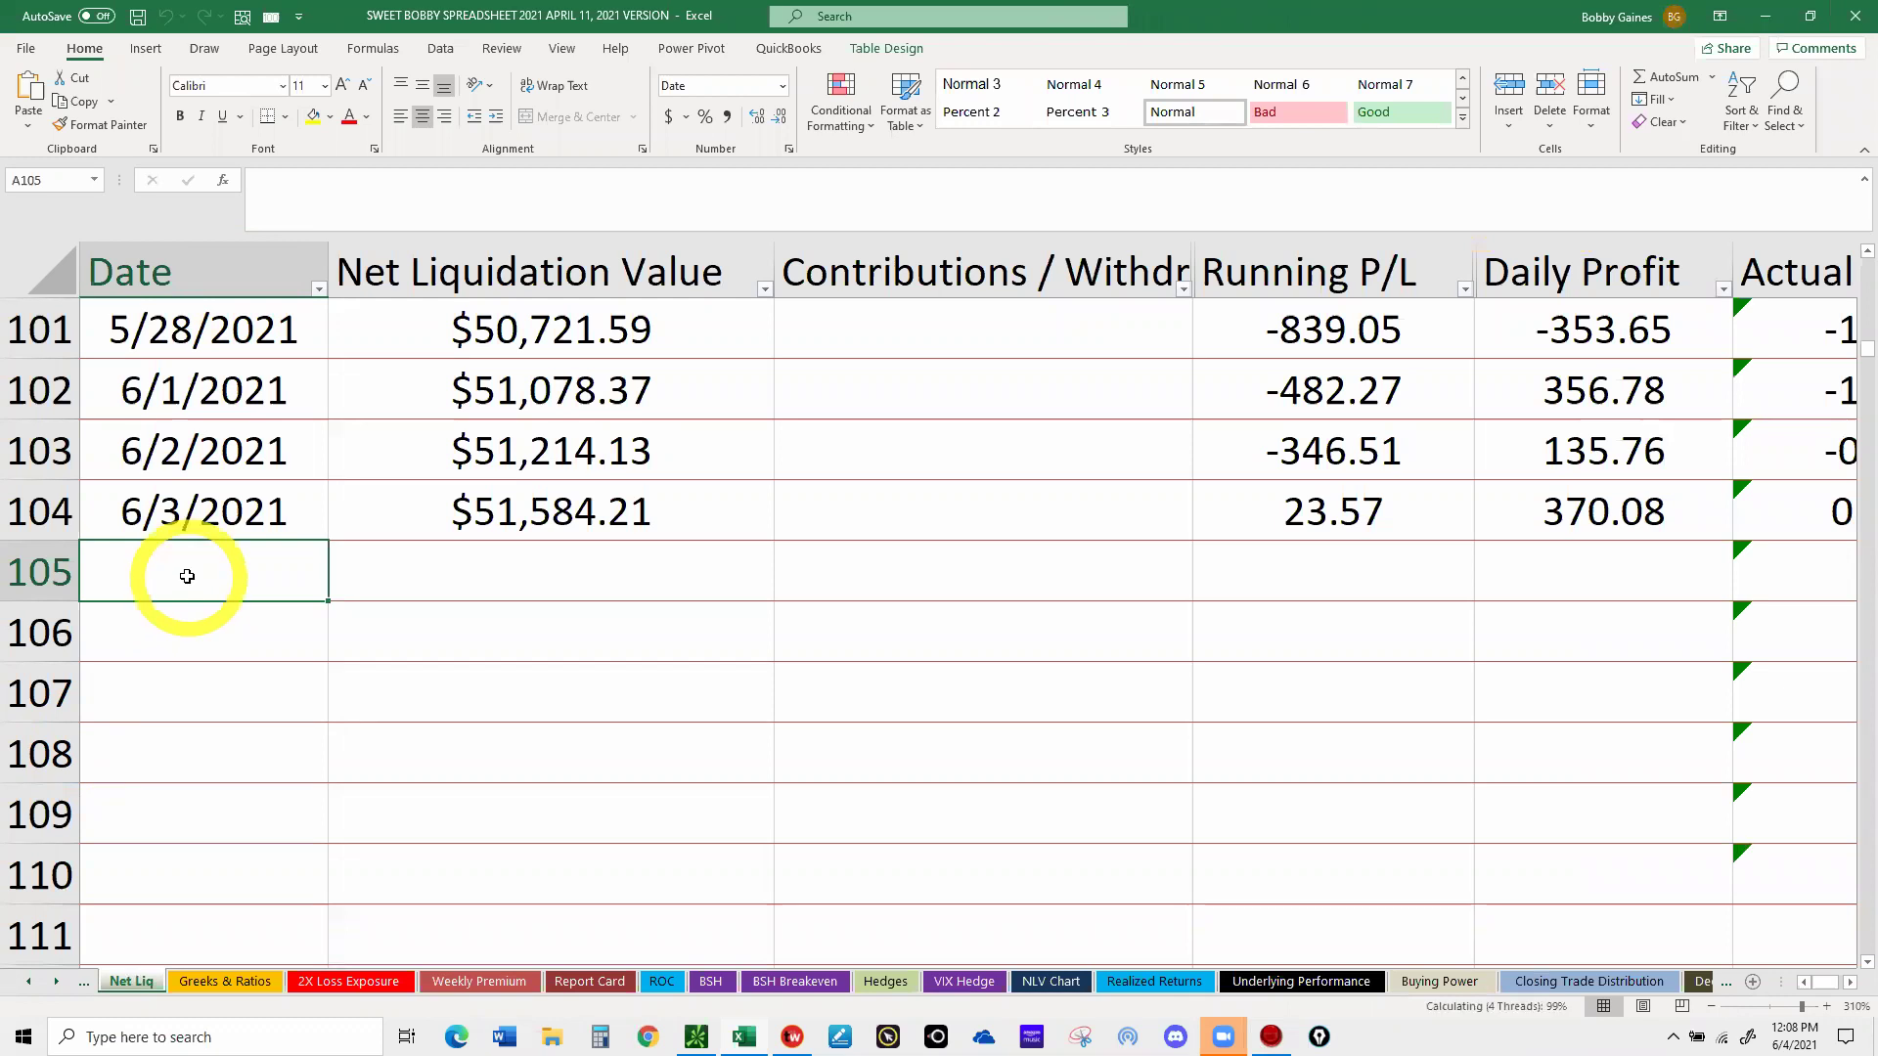
# - Enter the date 6/4/21 in cell A105 of the Net Liq sheet
pyautogui.write('6')
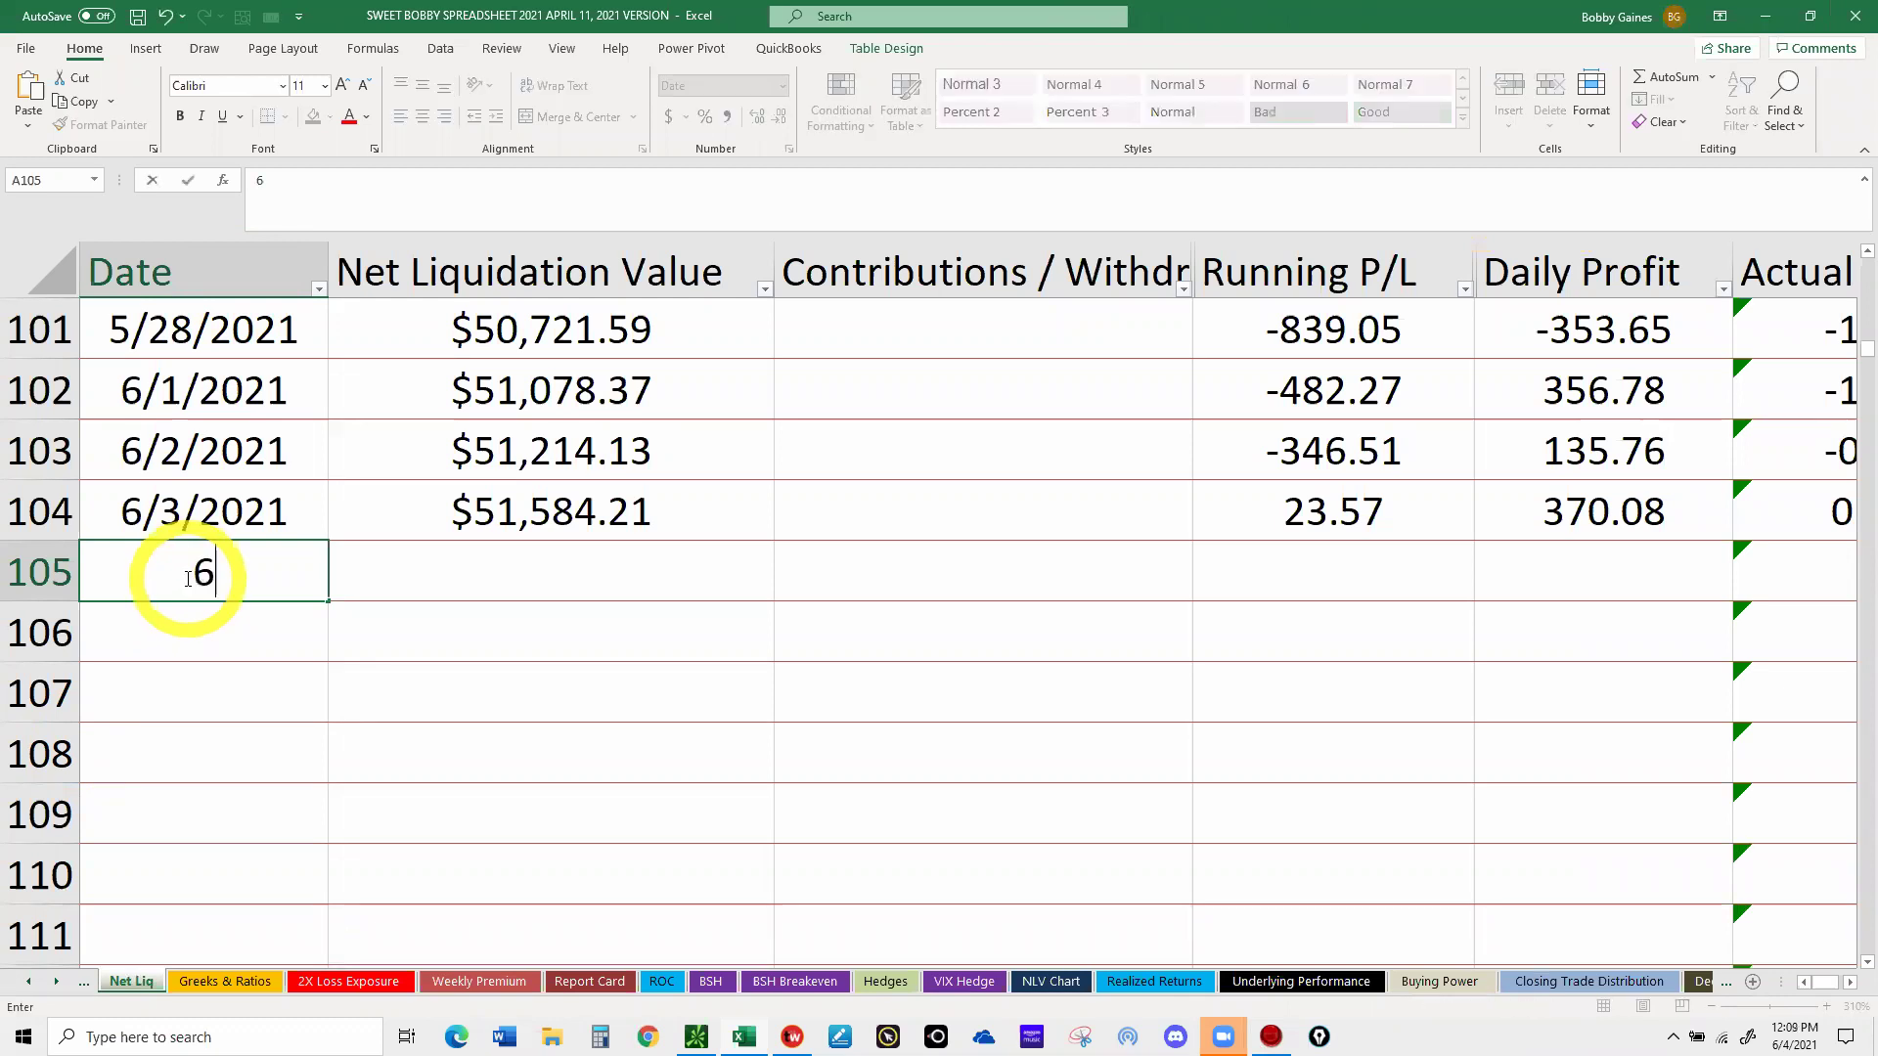
pyautogui.write('/4/21')
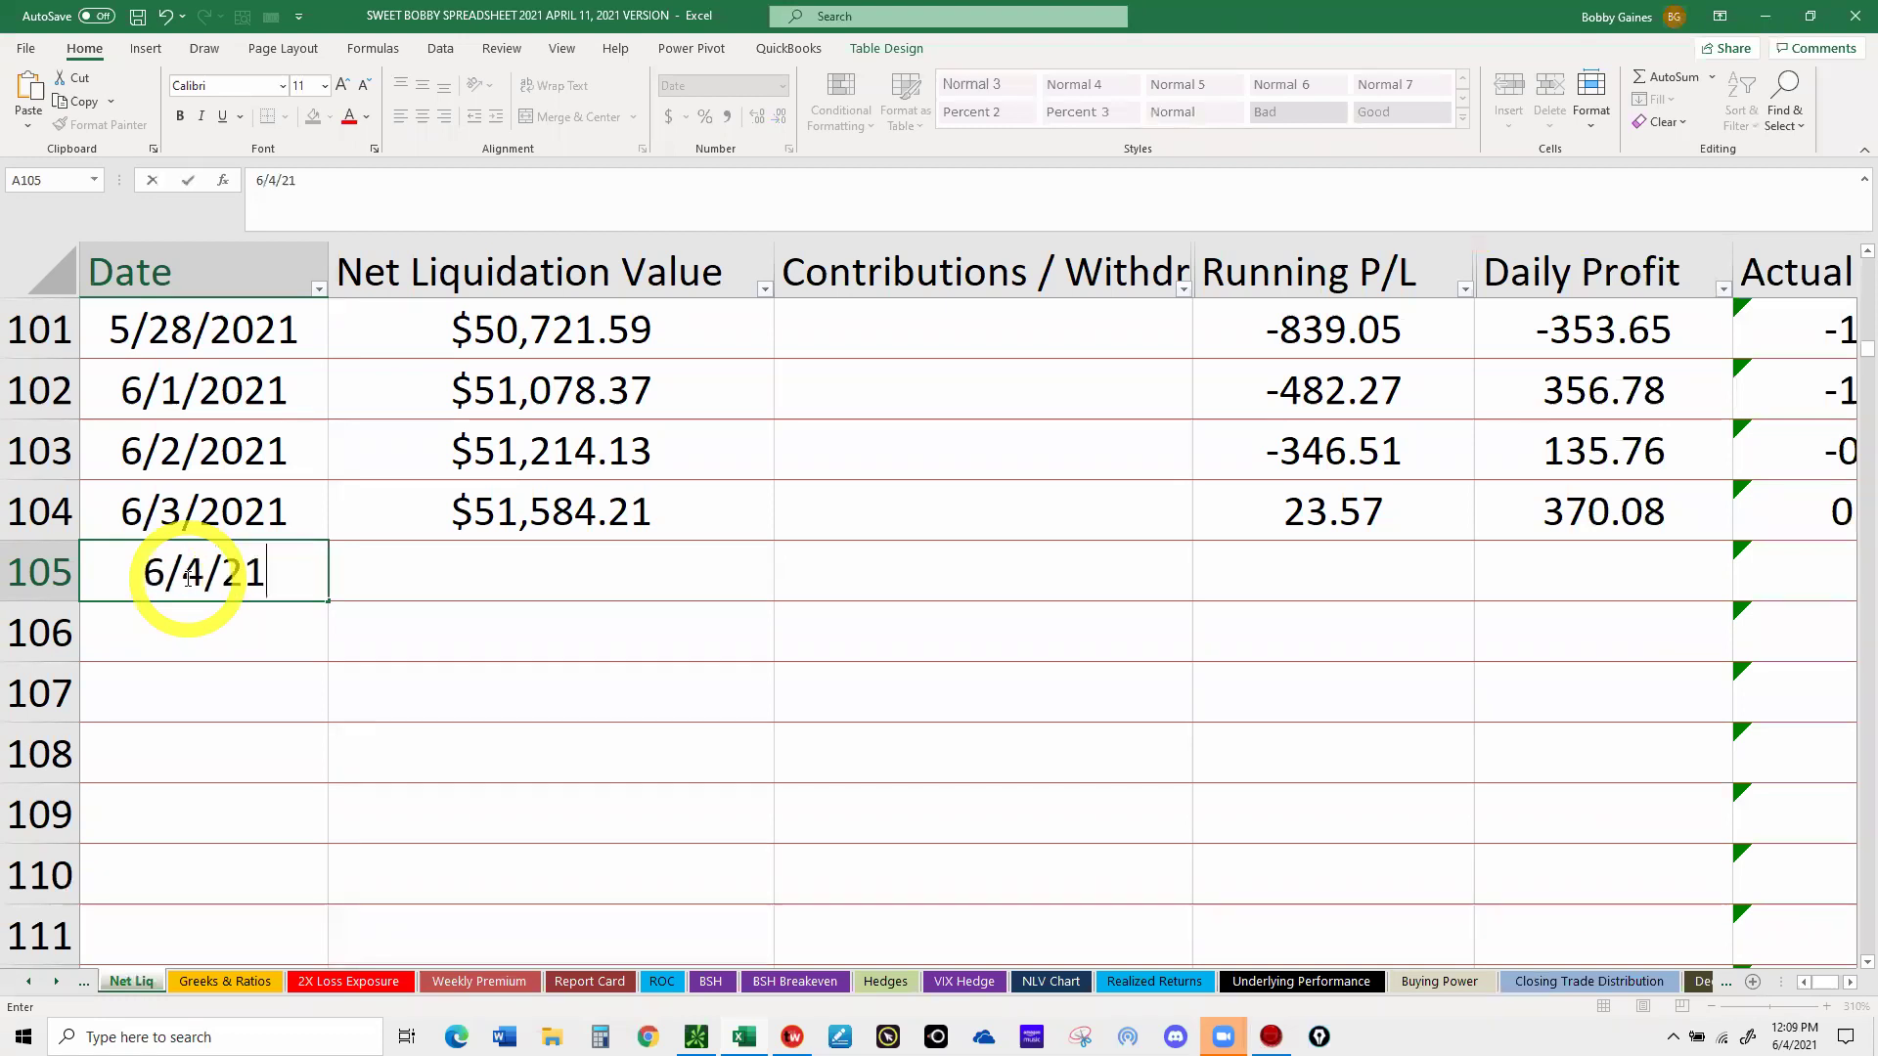
pyautogui.press('Tab')
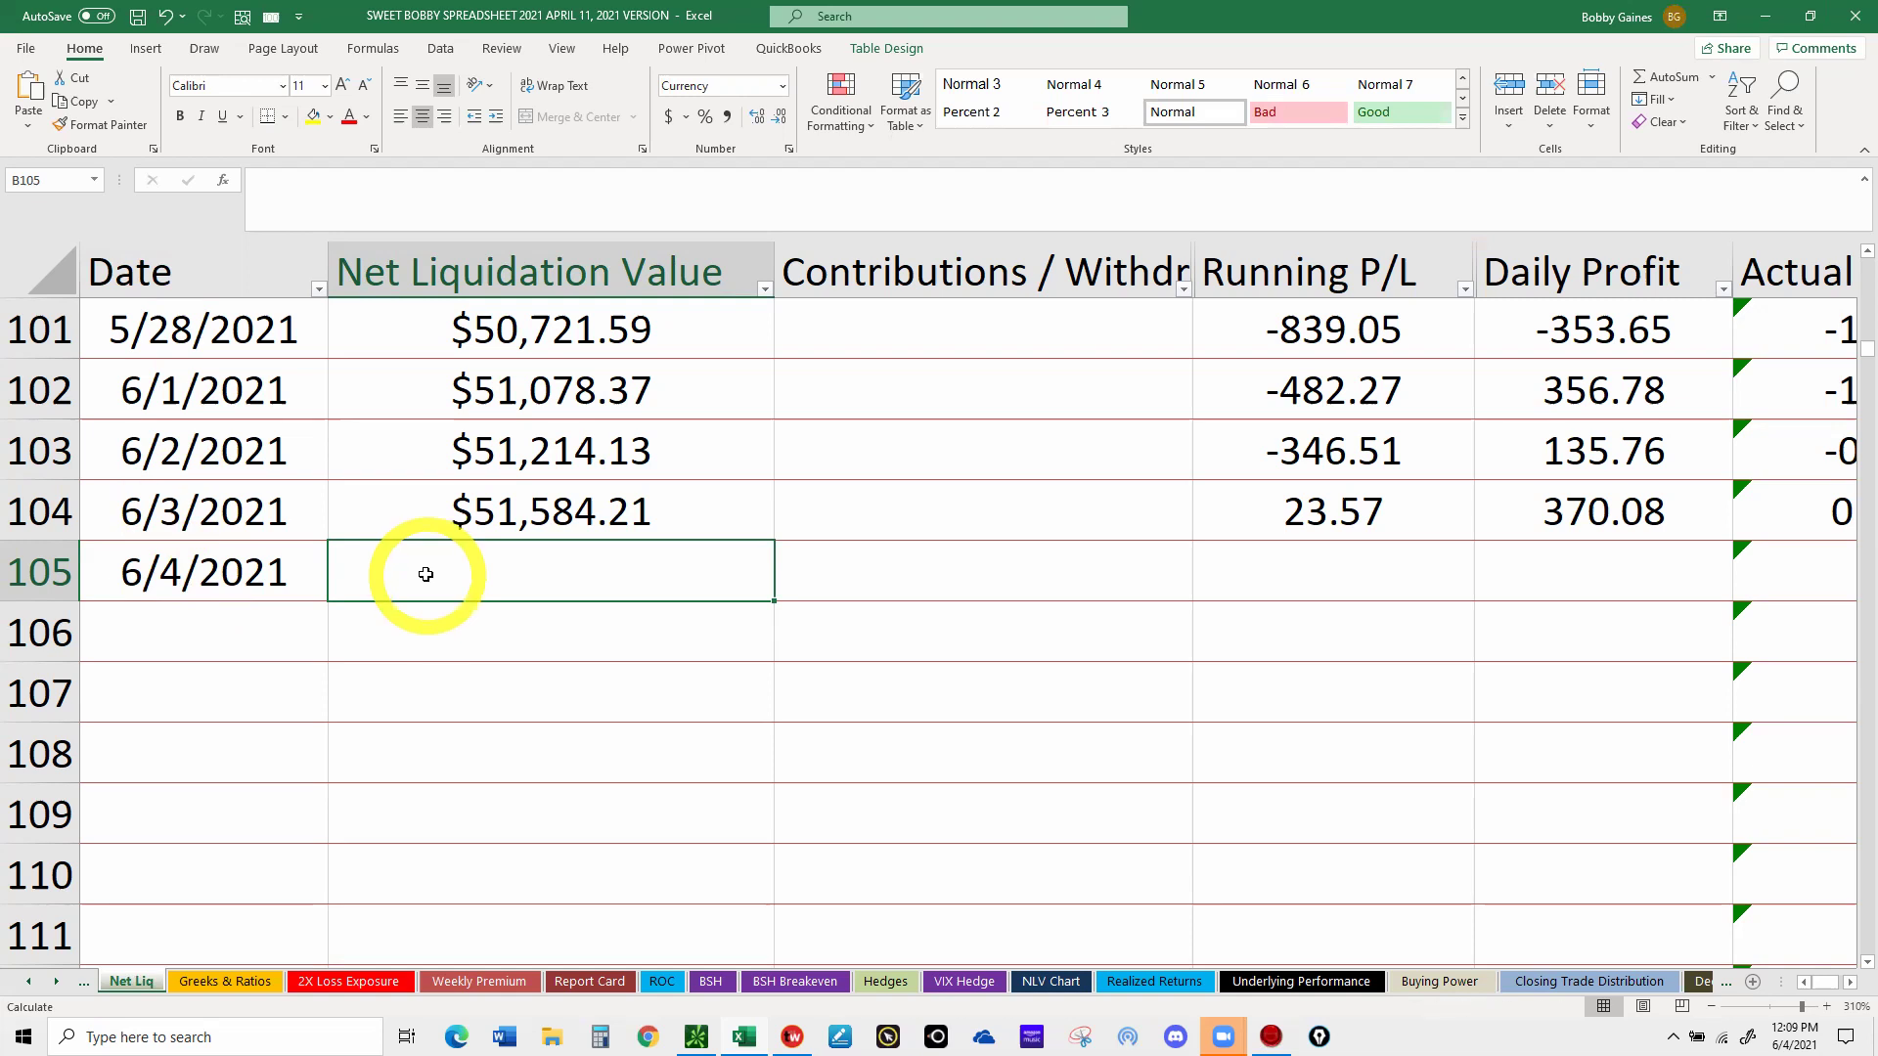
pyautogui.press('End')
pyautogui.press('Down')
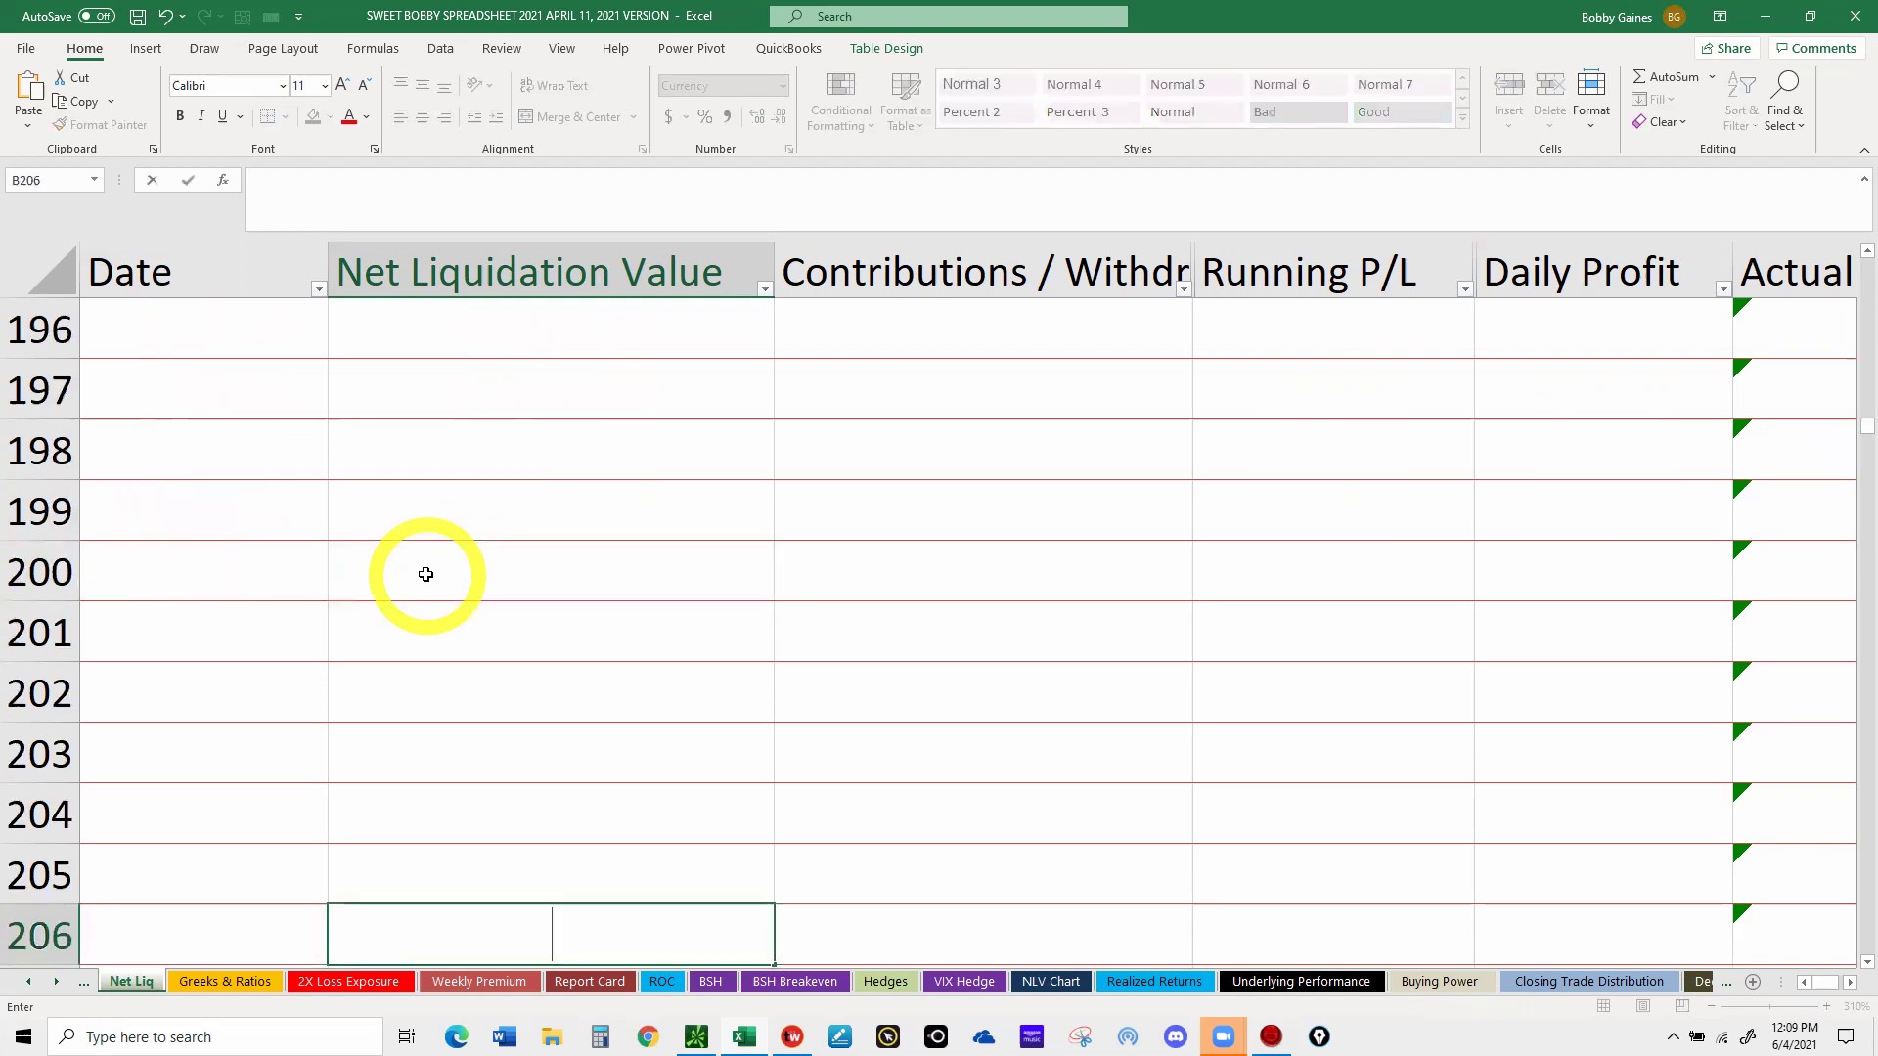
pyautogui.scroll(4, 398, 541)
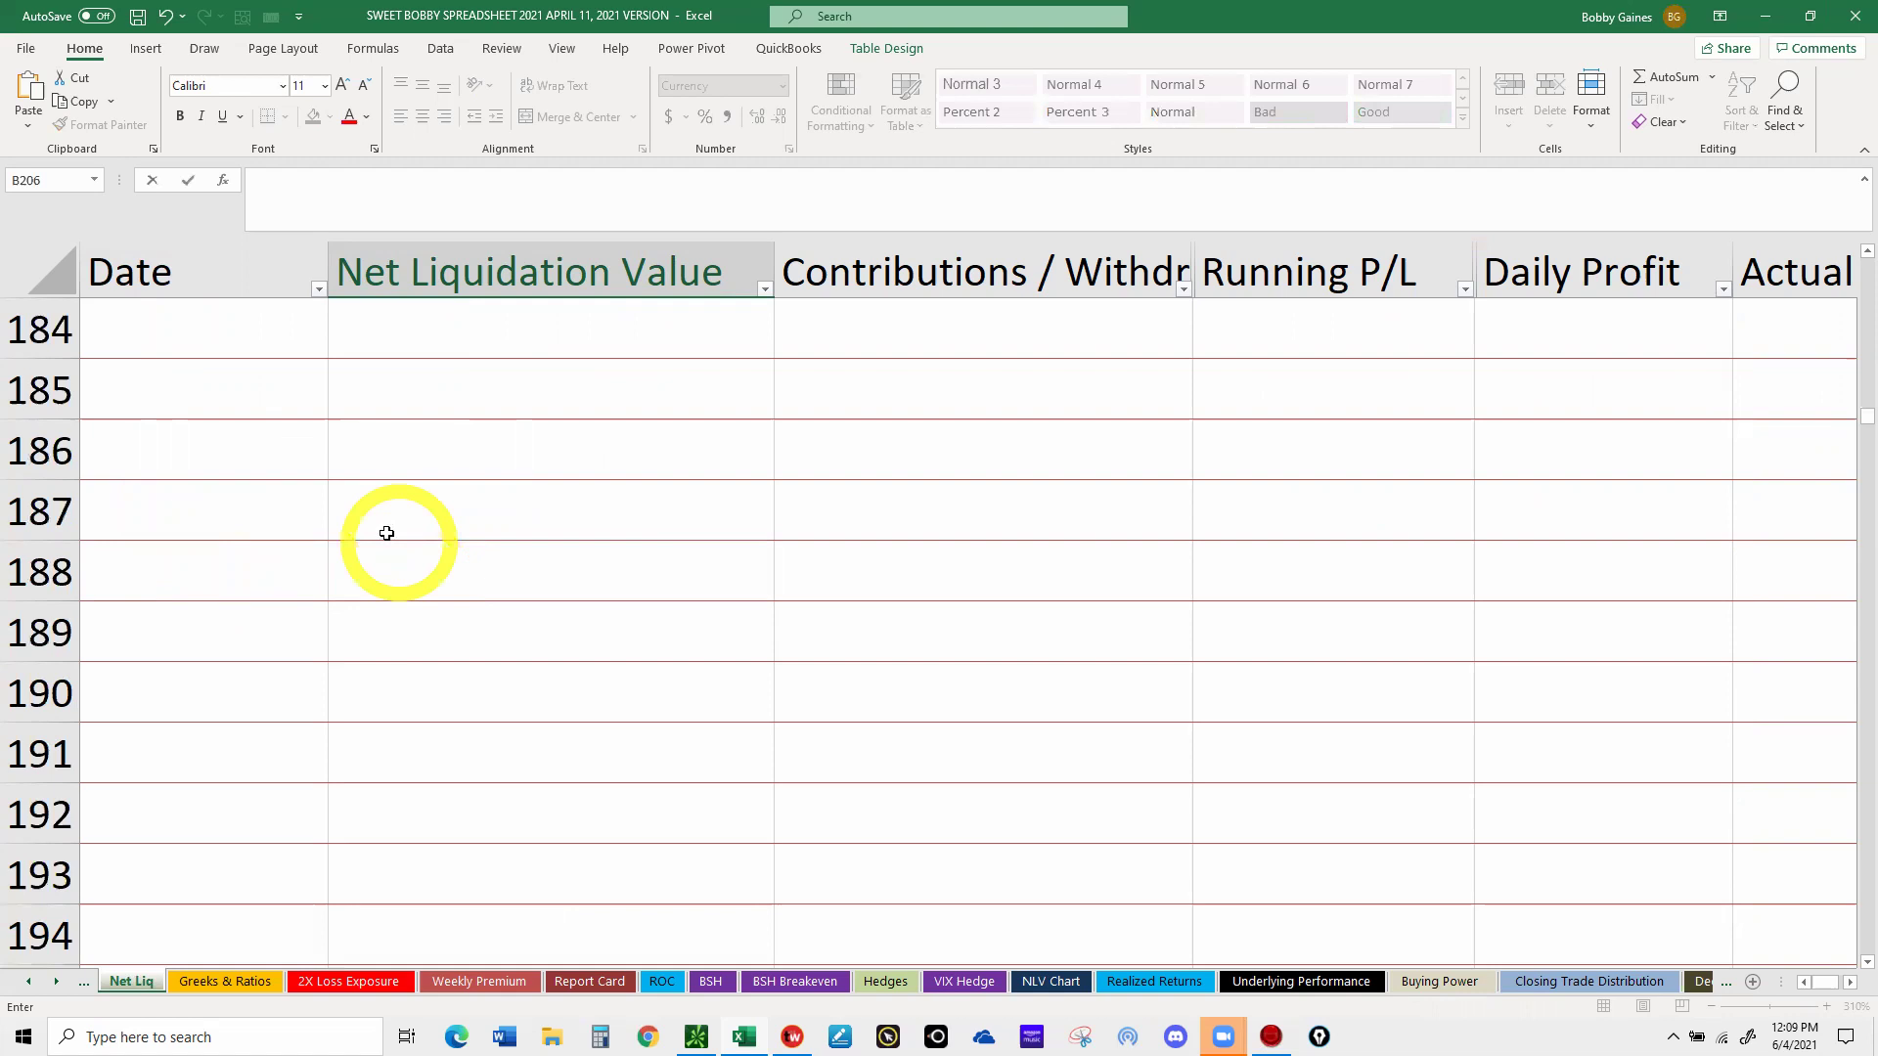
pyautogui.scroll(13, 386, 533)
pyautogui.scroll(13, 386, 531)
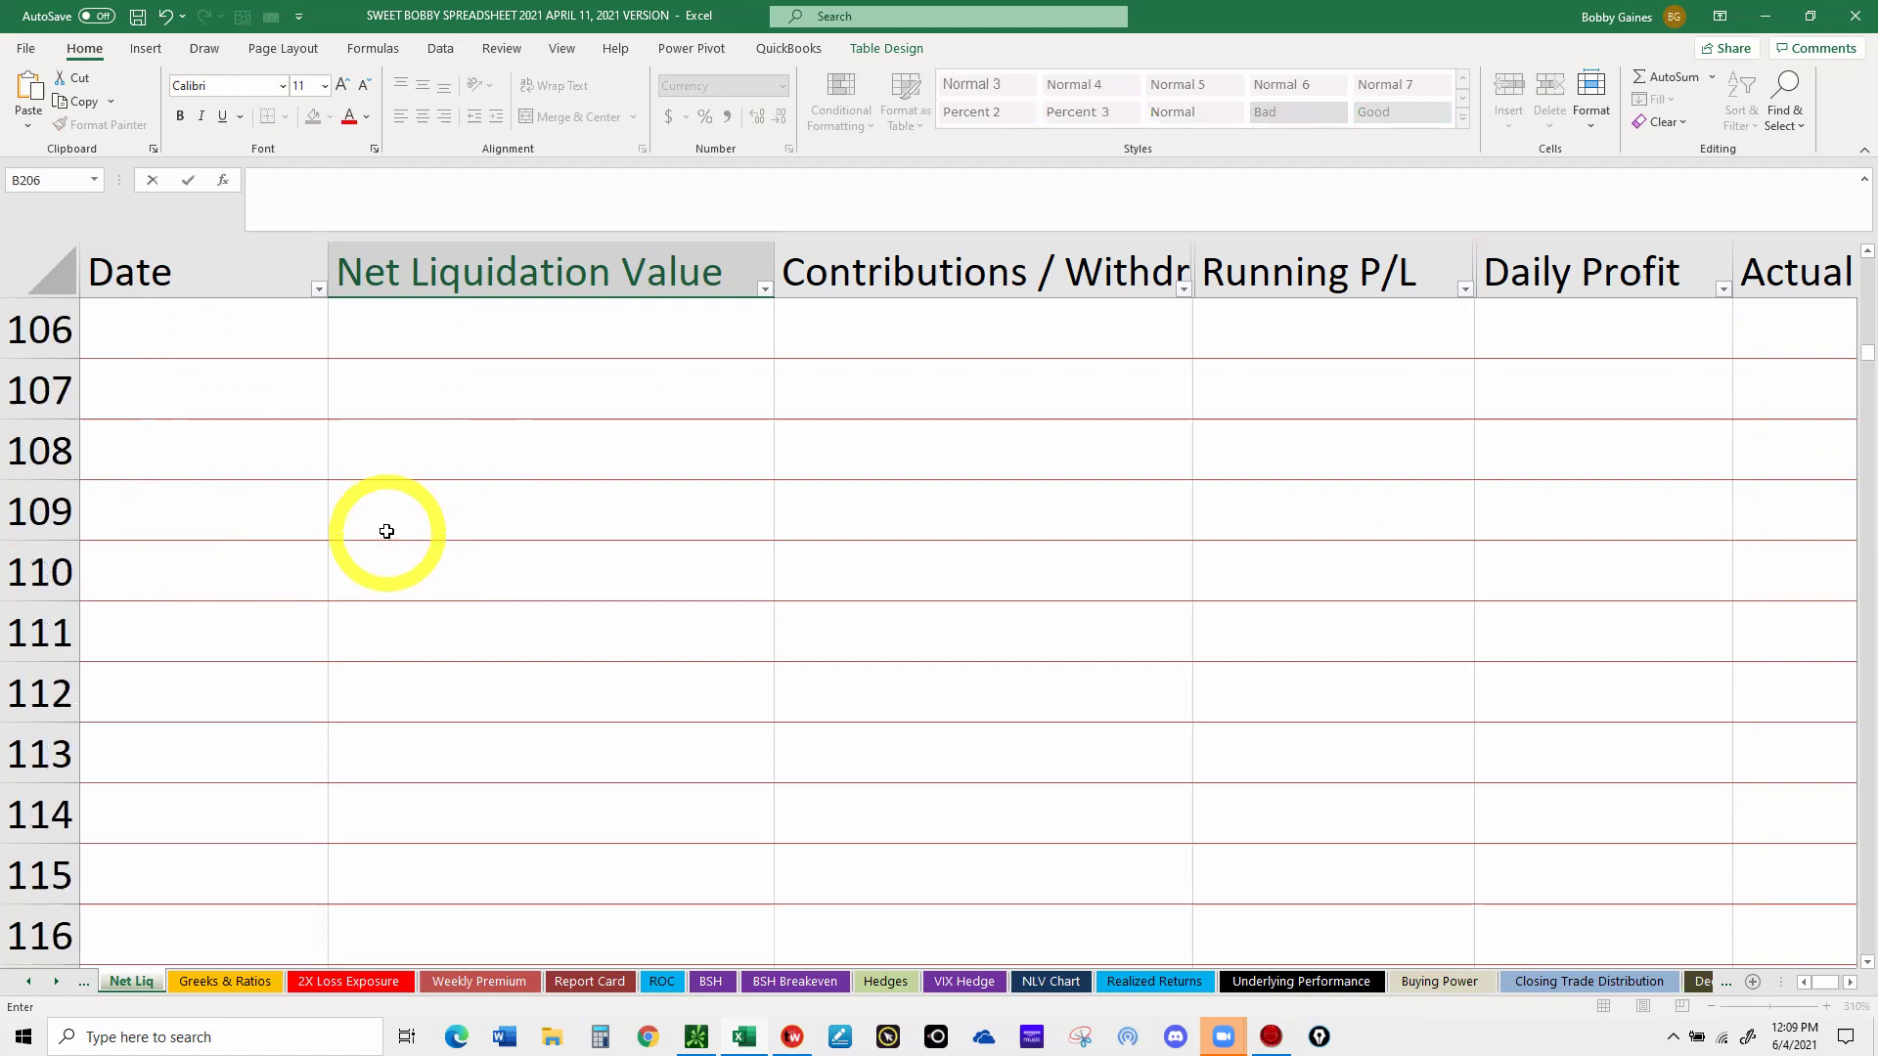
pyautogui.scroll(2, 441, 598)
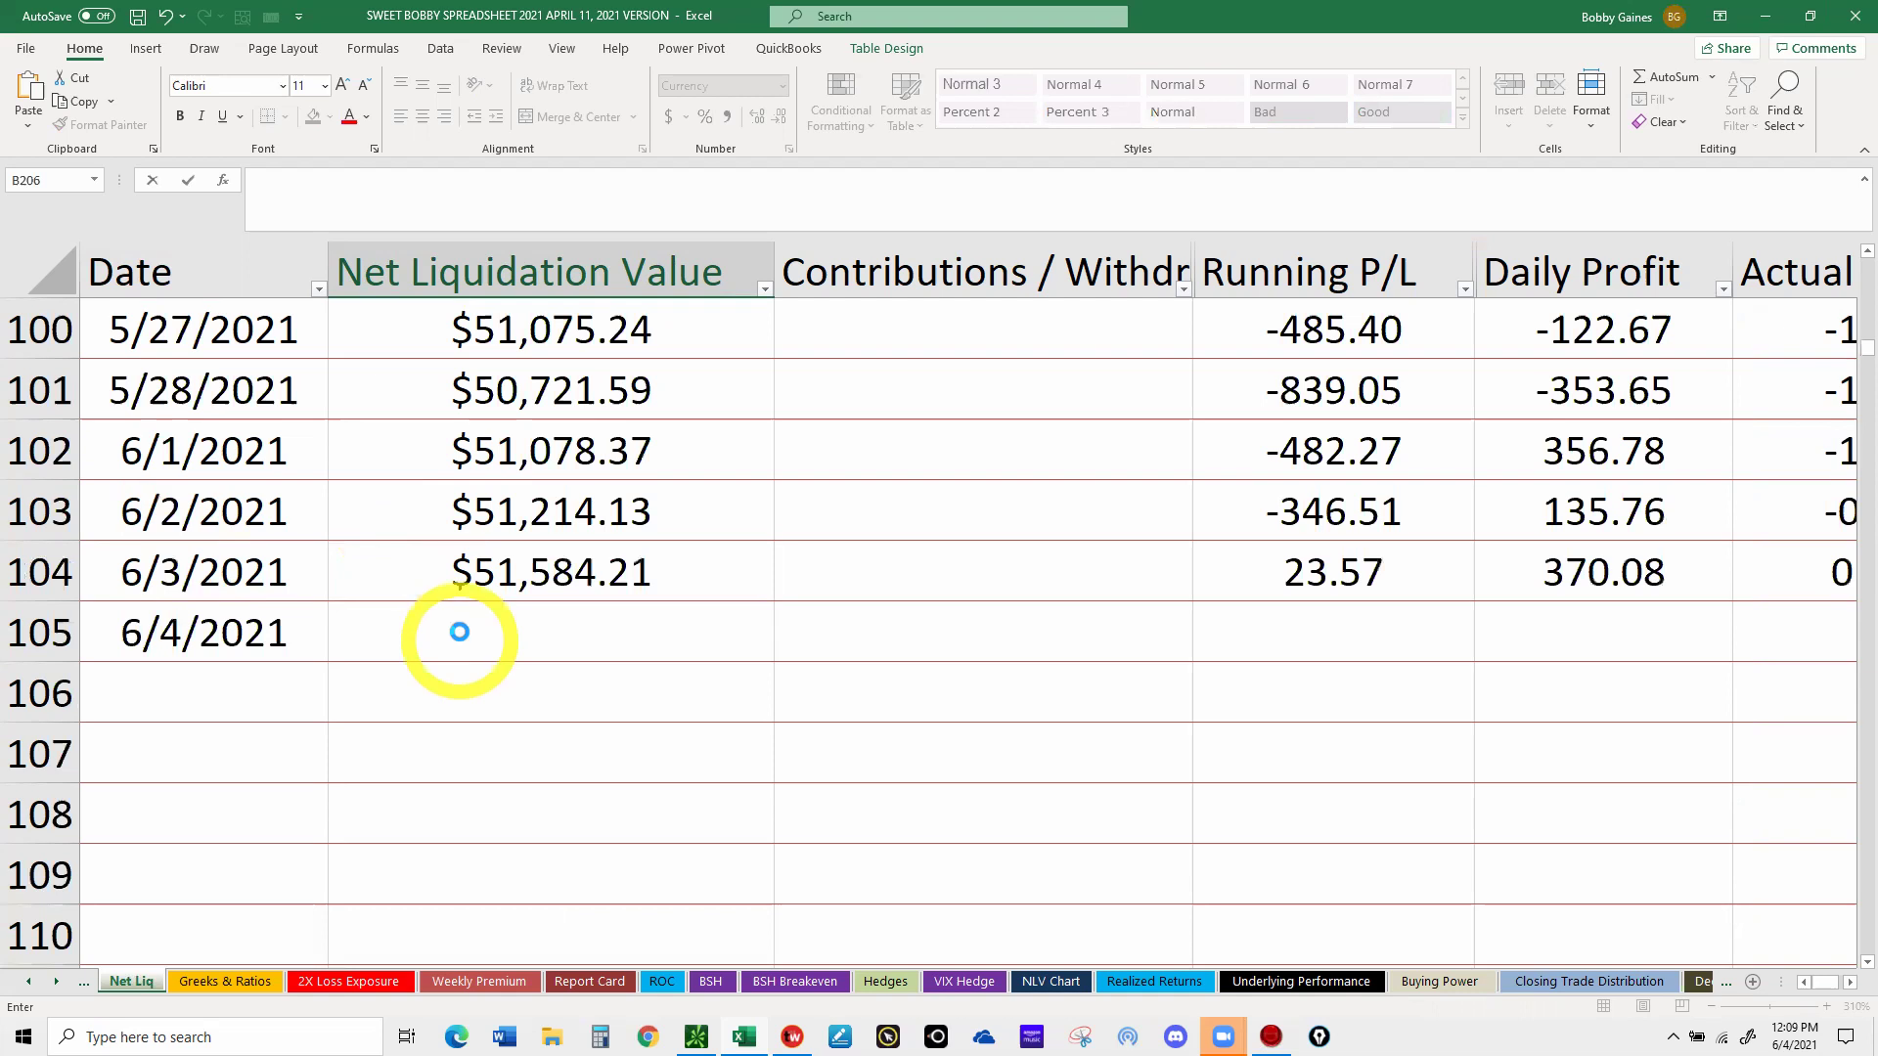
pyautogui.click(459, 632)
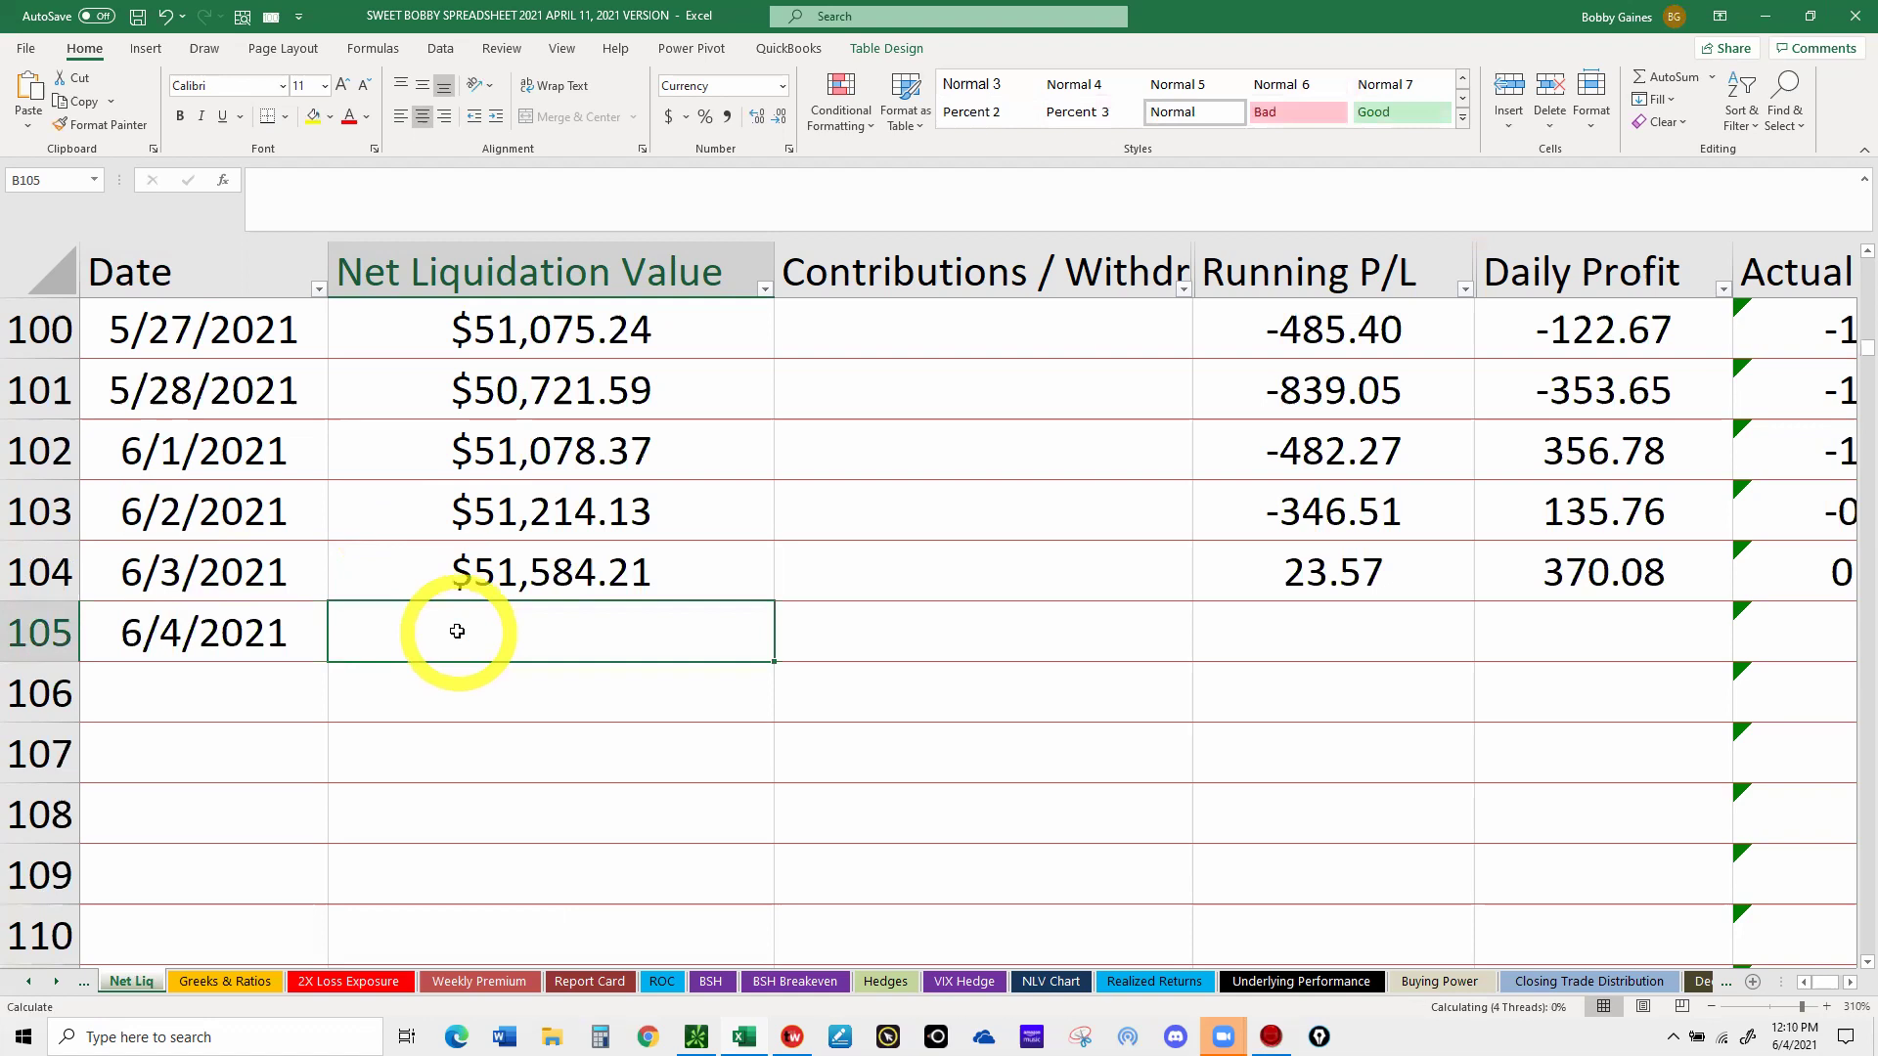
# - Enter 51601.13 as the net liquidation value for 6/4/2021 in cell B105
pyautogui.press('Num_Lock')
pyautogui.write('5')
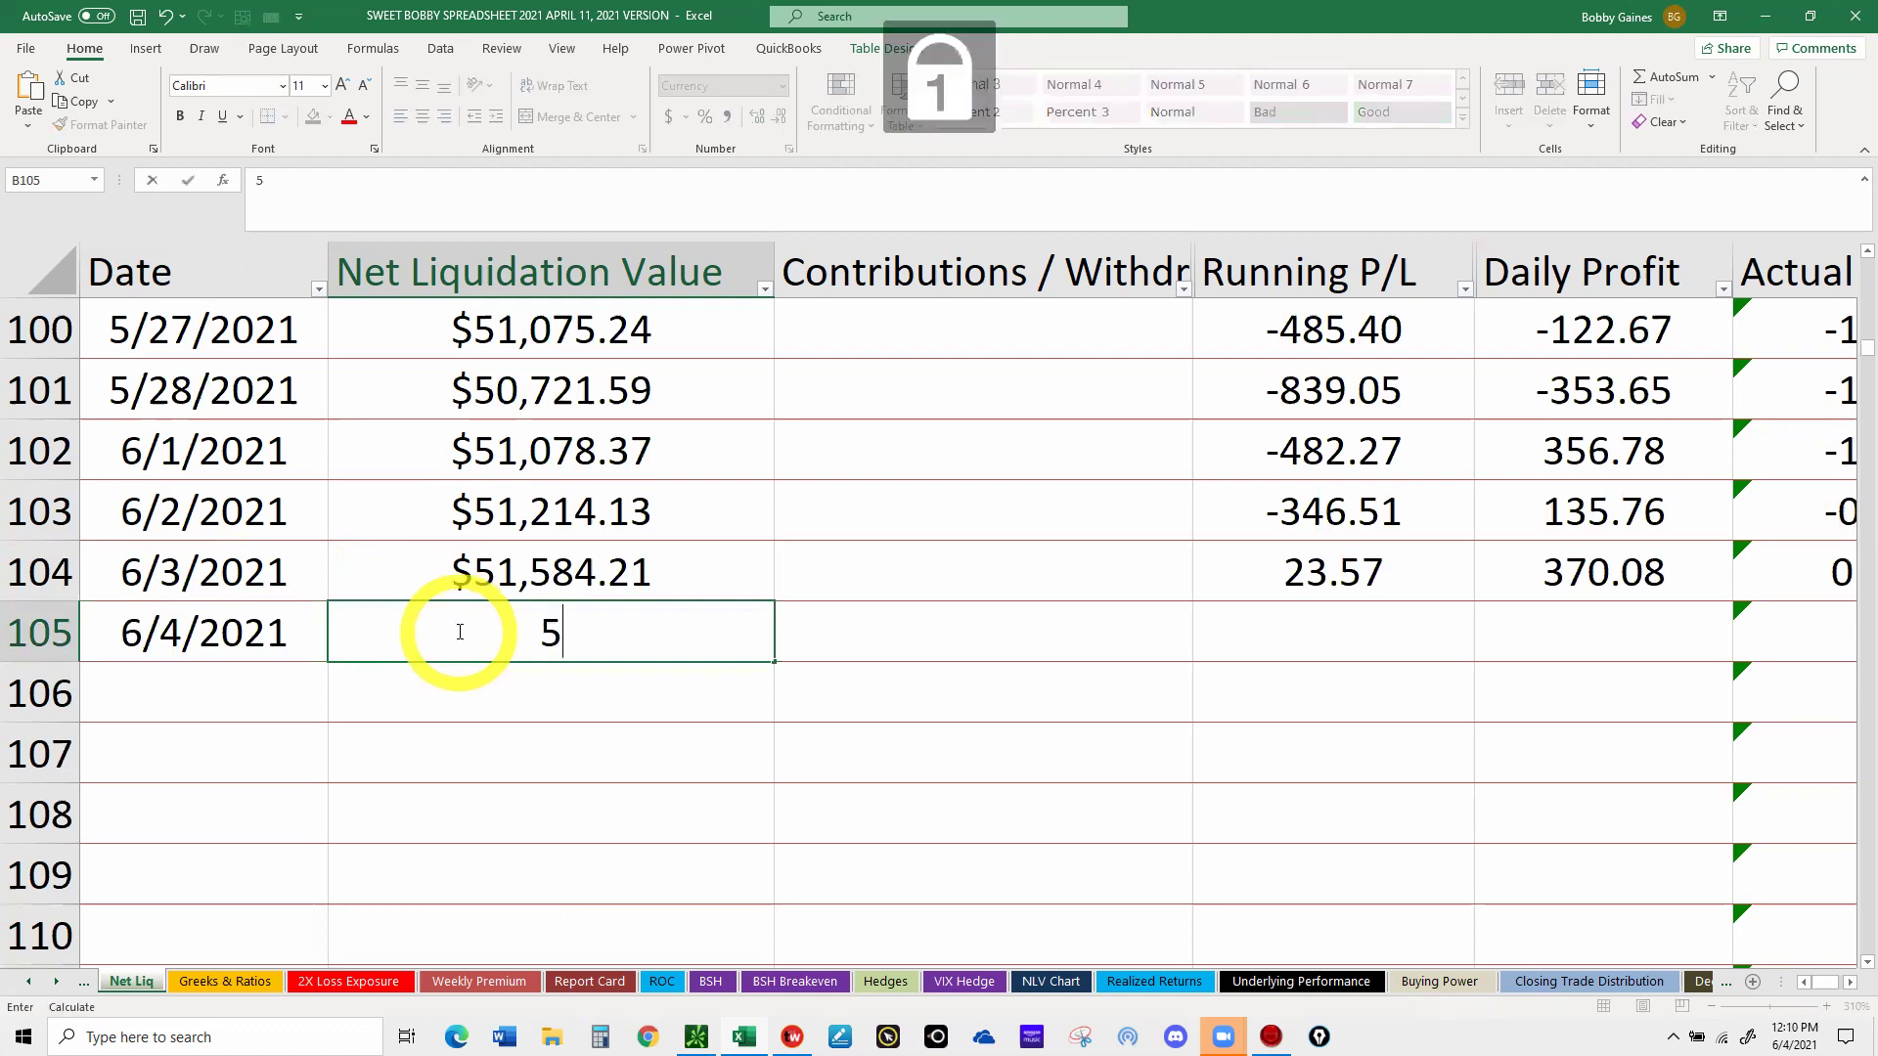
pyautogui.write('1601')
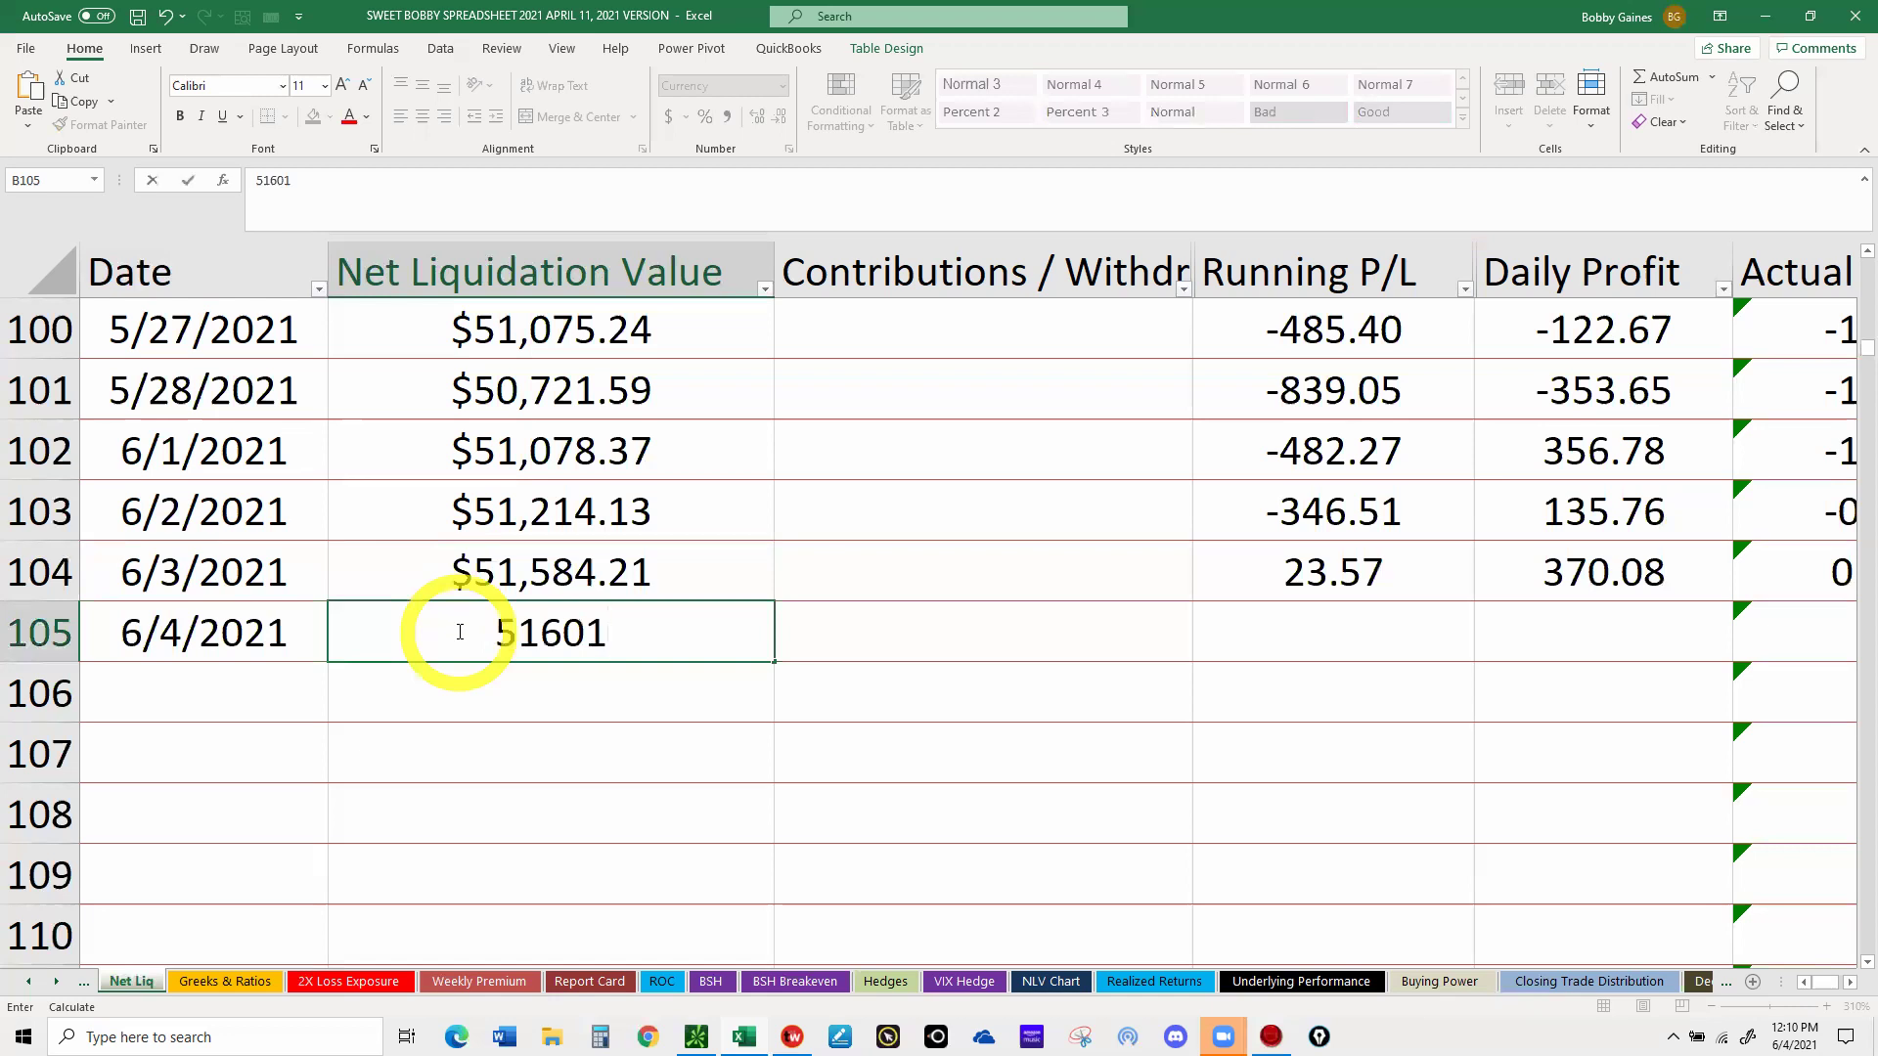
pyautogui.write('.1')
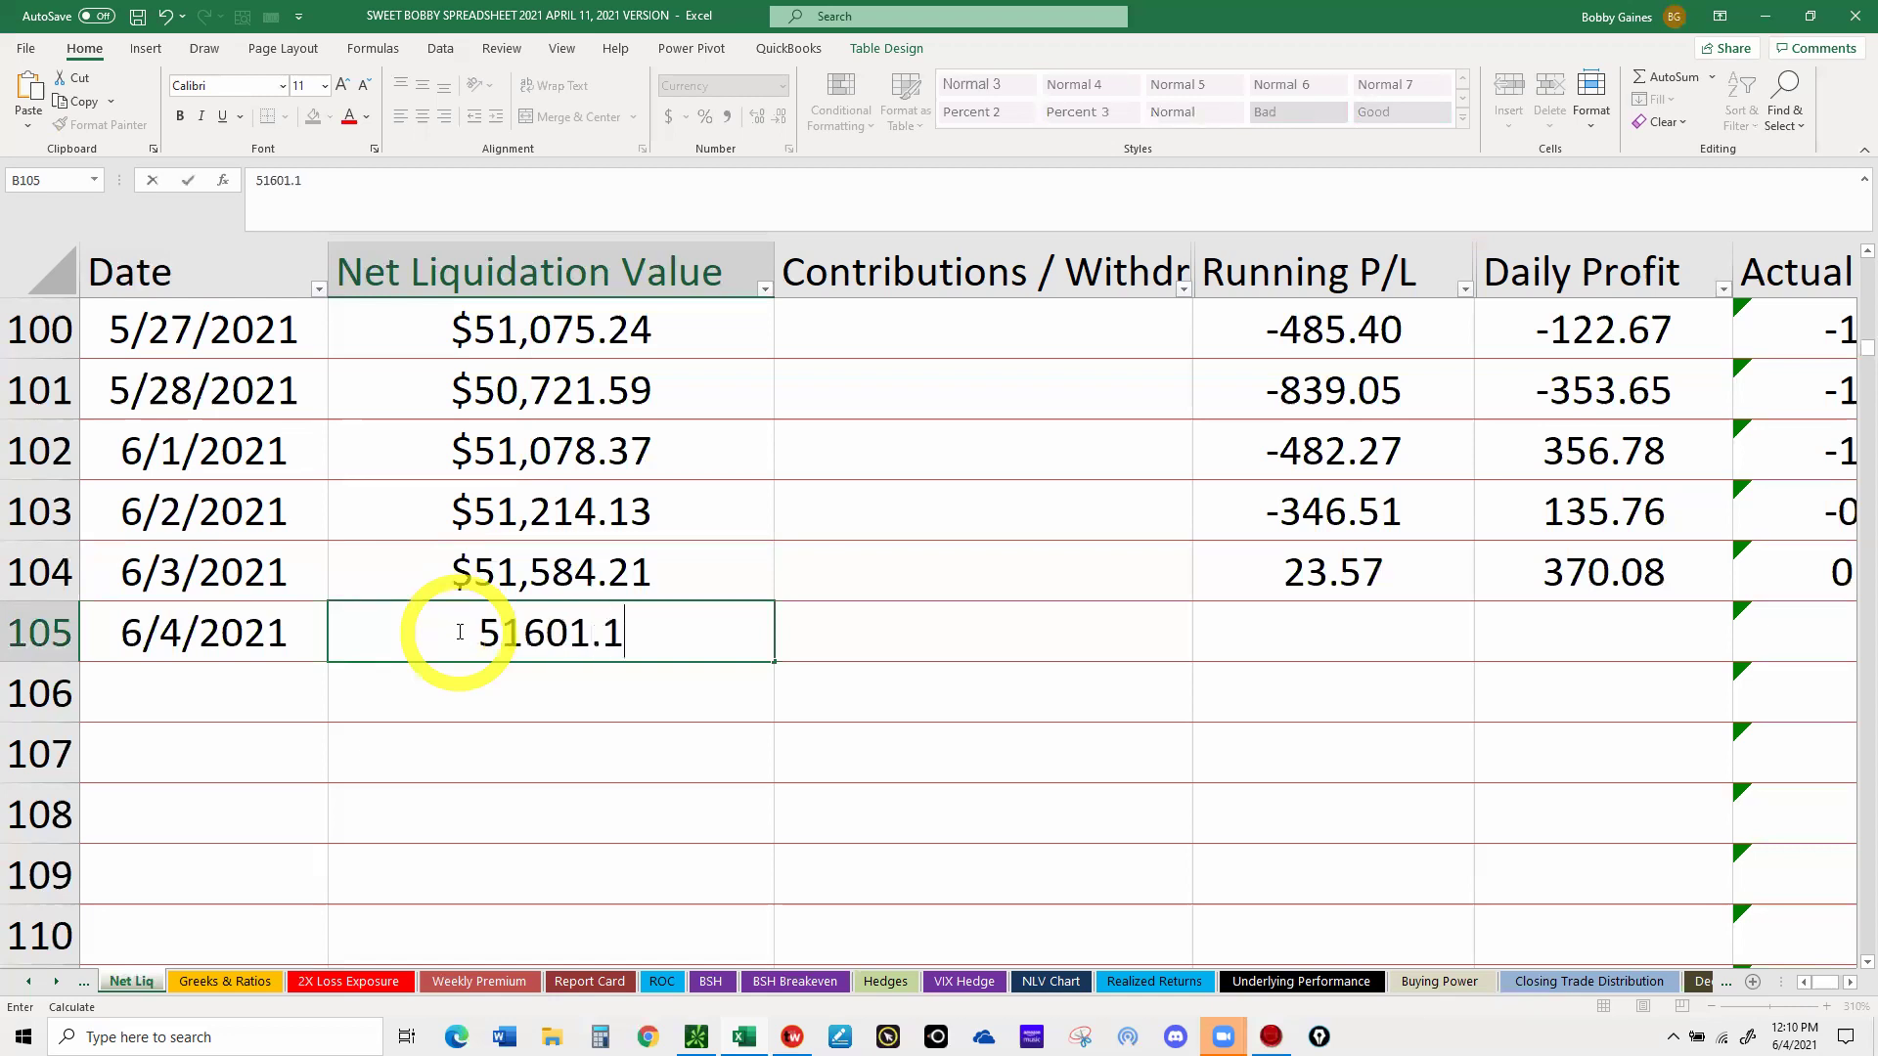
pyautogui.write('3')
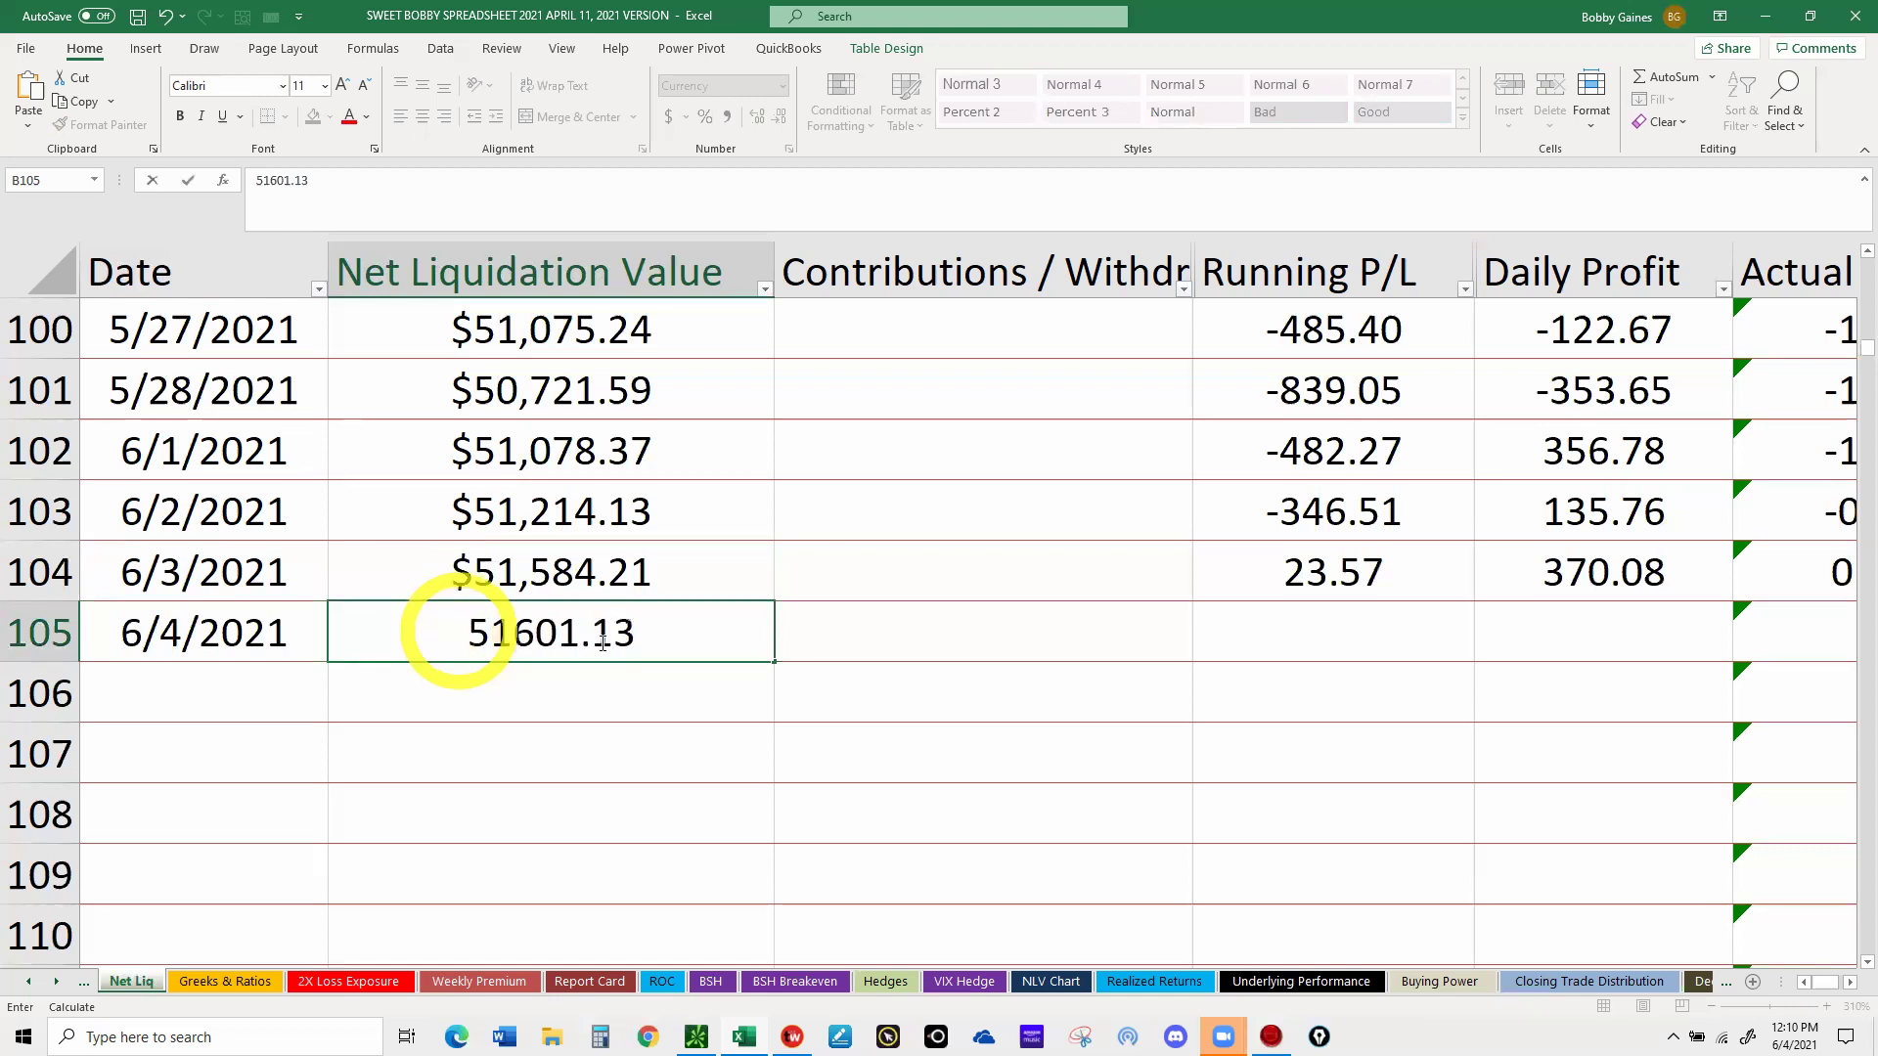
pyautogui.click(835, 638)
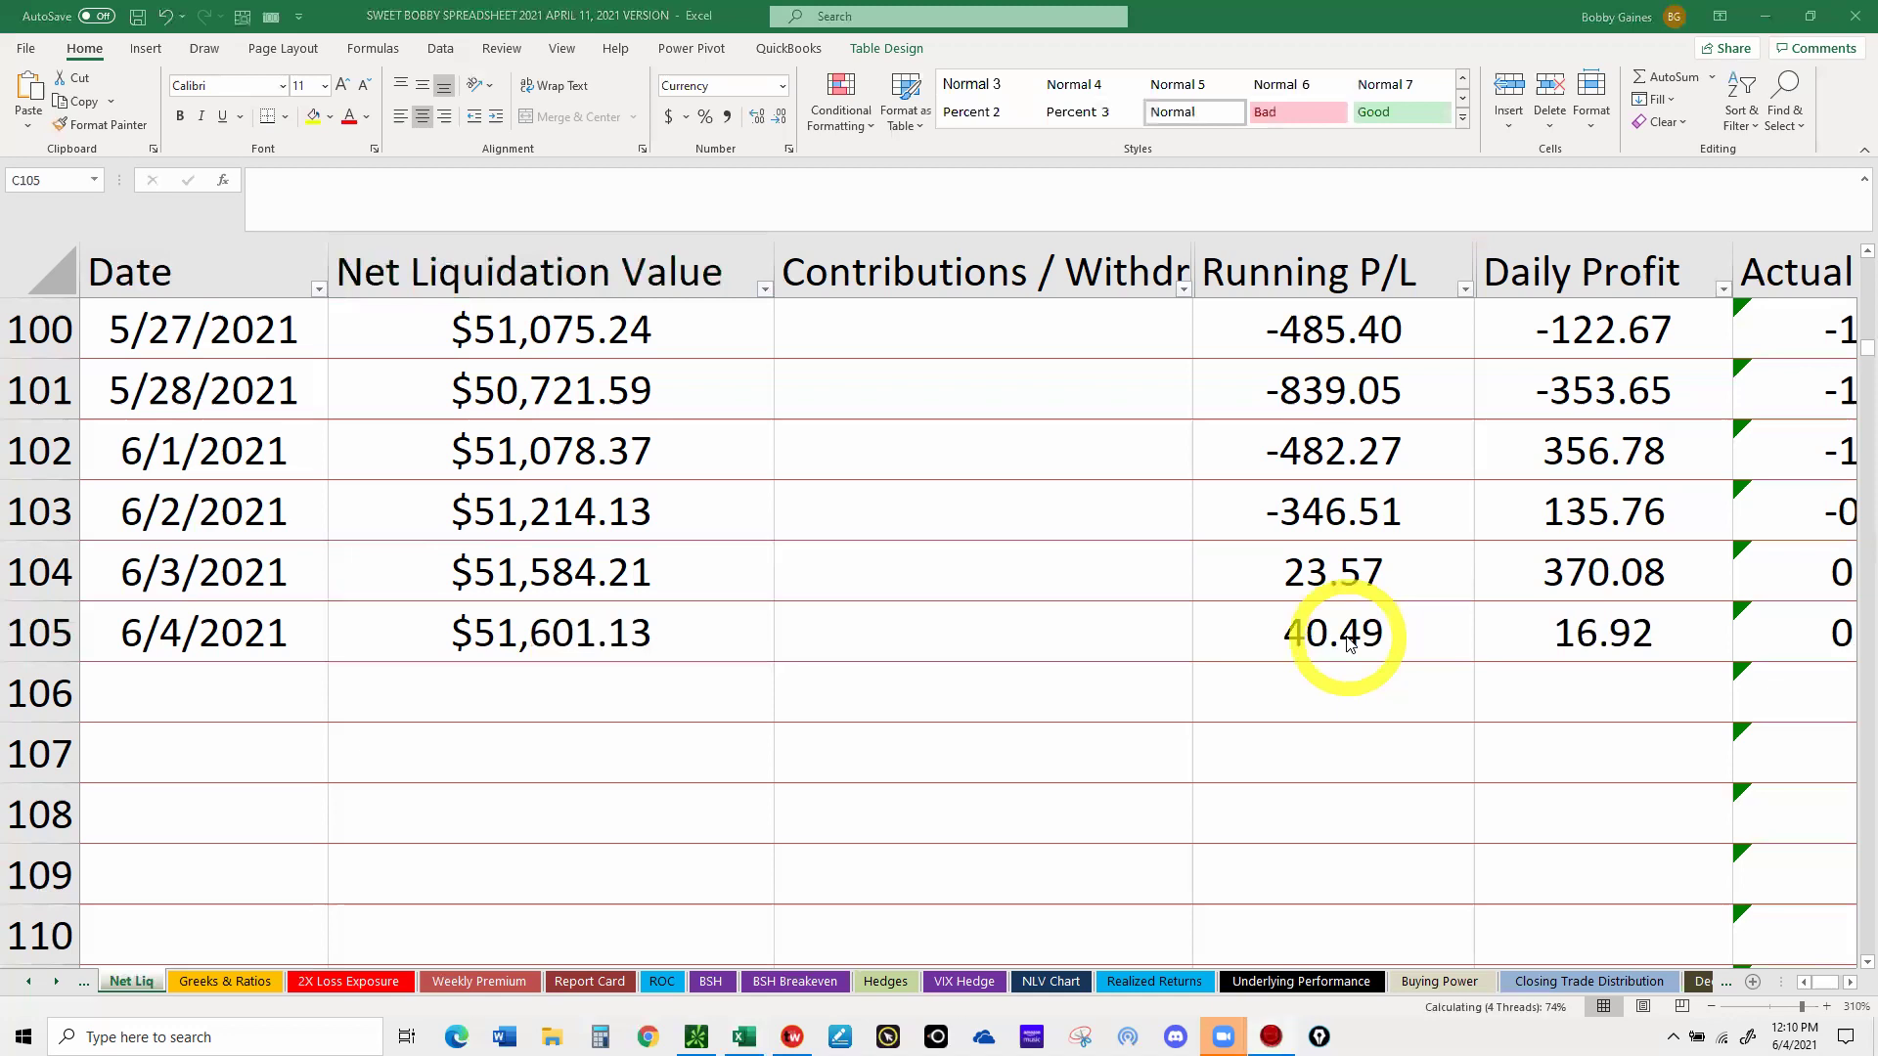
# - Check the day's P/L in thinkorswim and open the Greeks & Ratios sheet in Excel at the 6/4/2021 row
pyautogui.click(1768, 18)
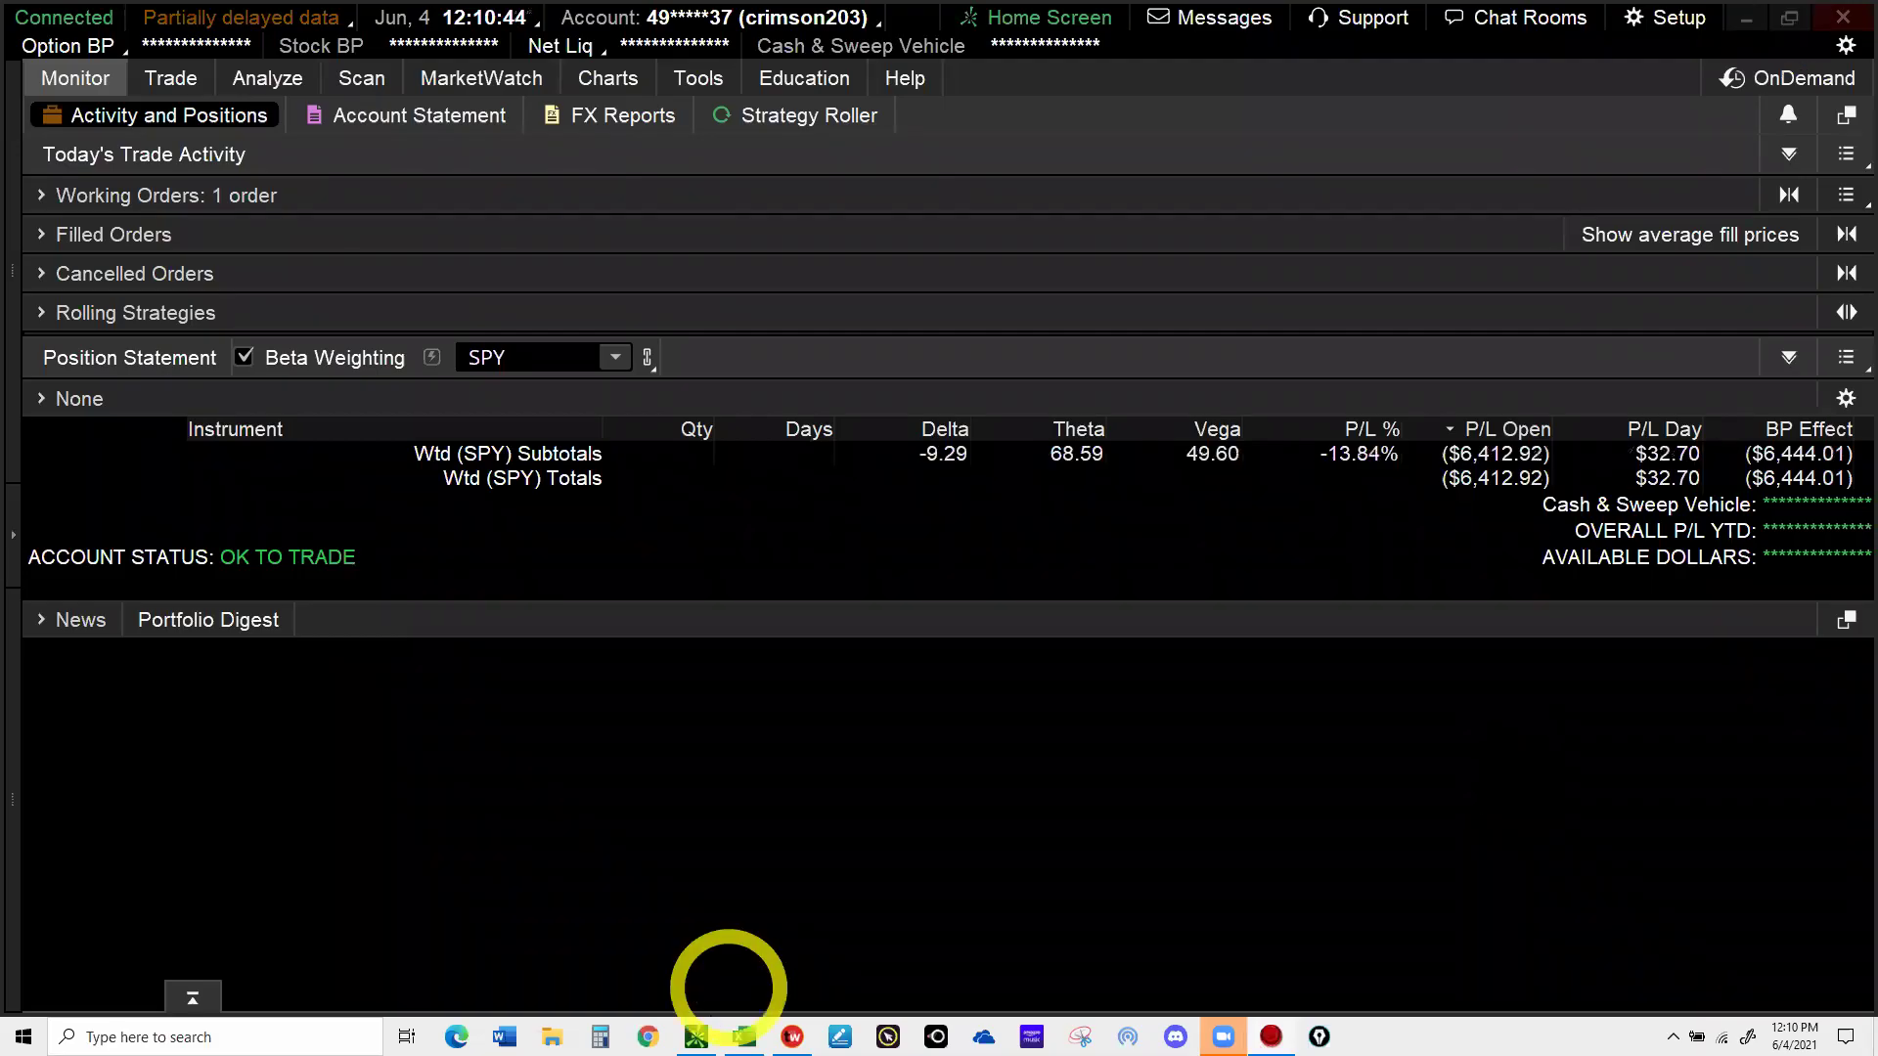
pyautogui.click(743, 1037)
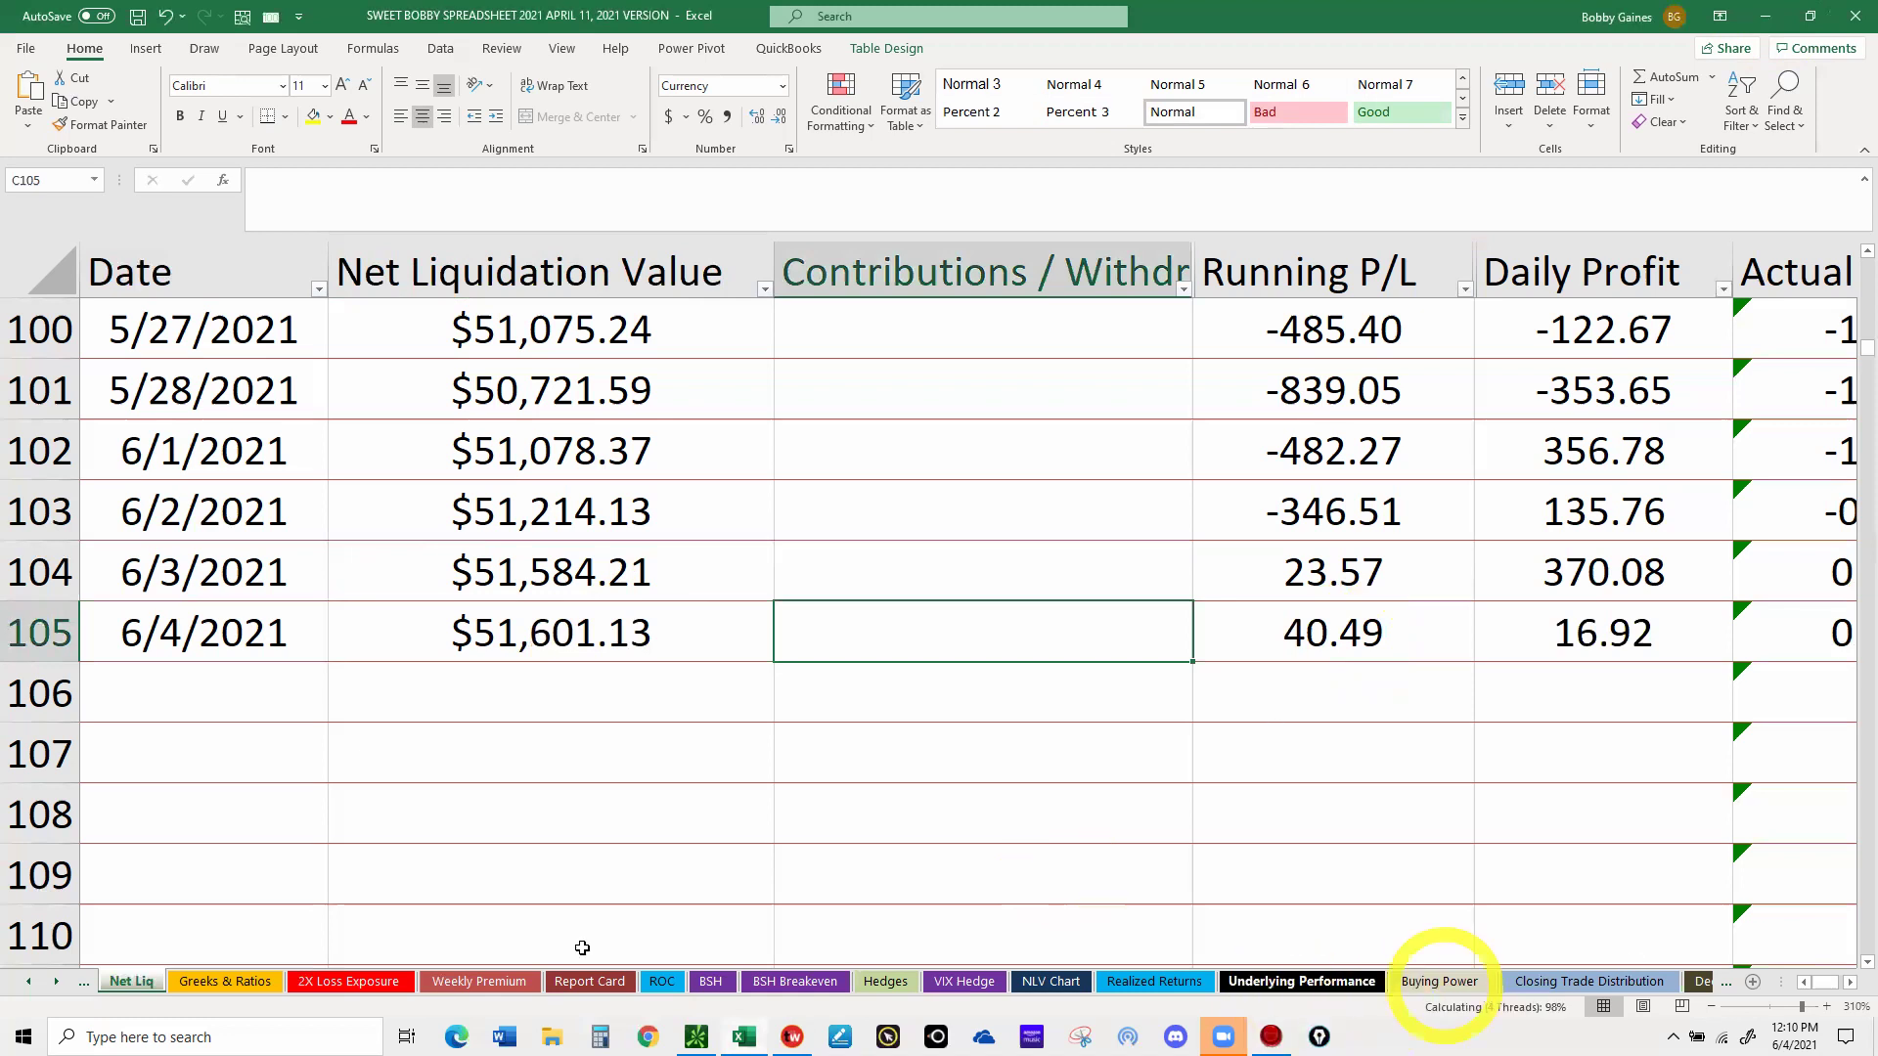
pyautogui.click(233, 978)
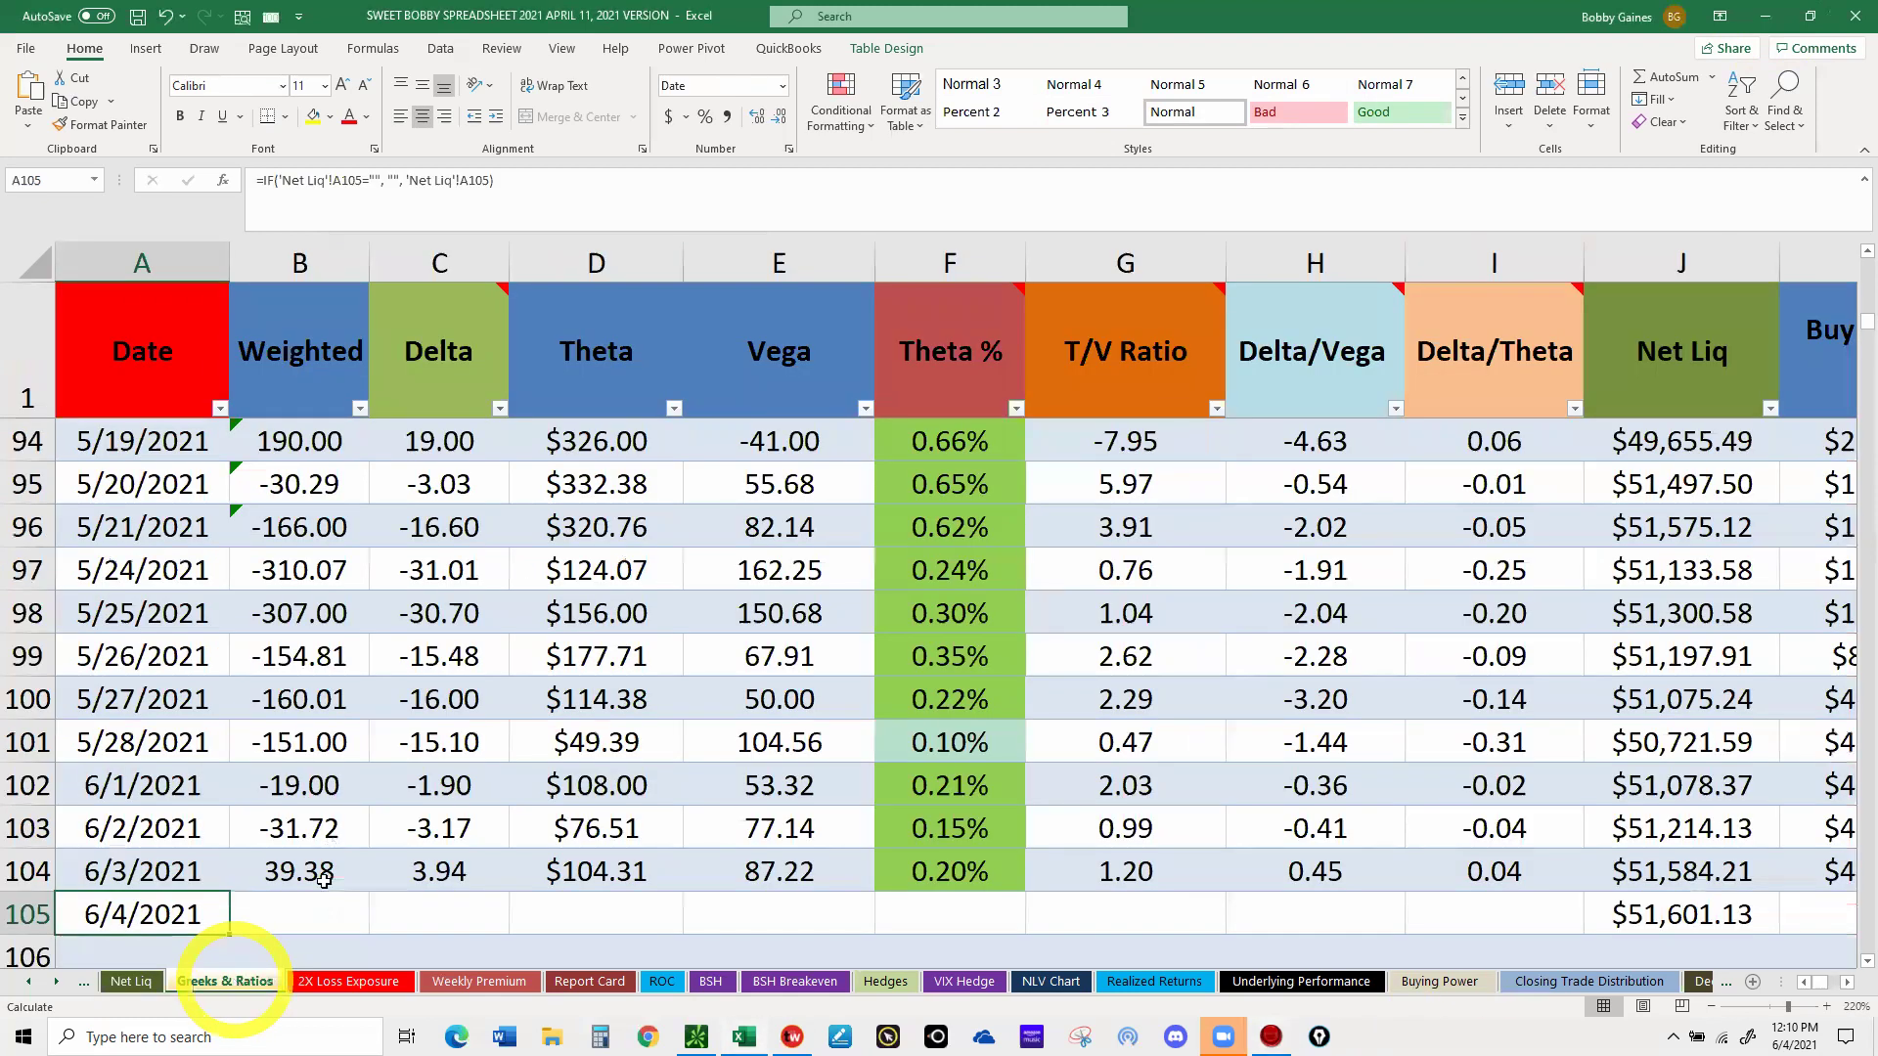
pyautogui.scroll(-1, 324, 880)
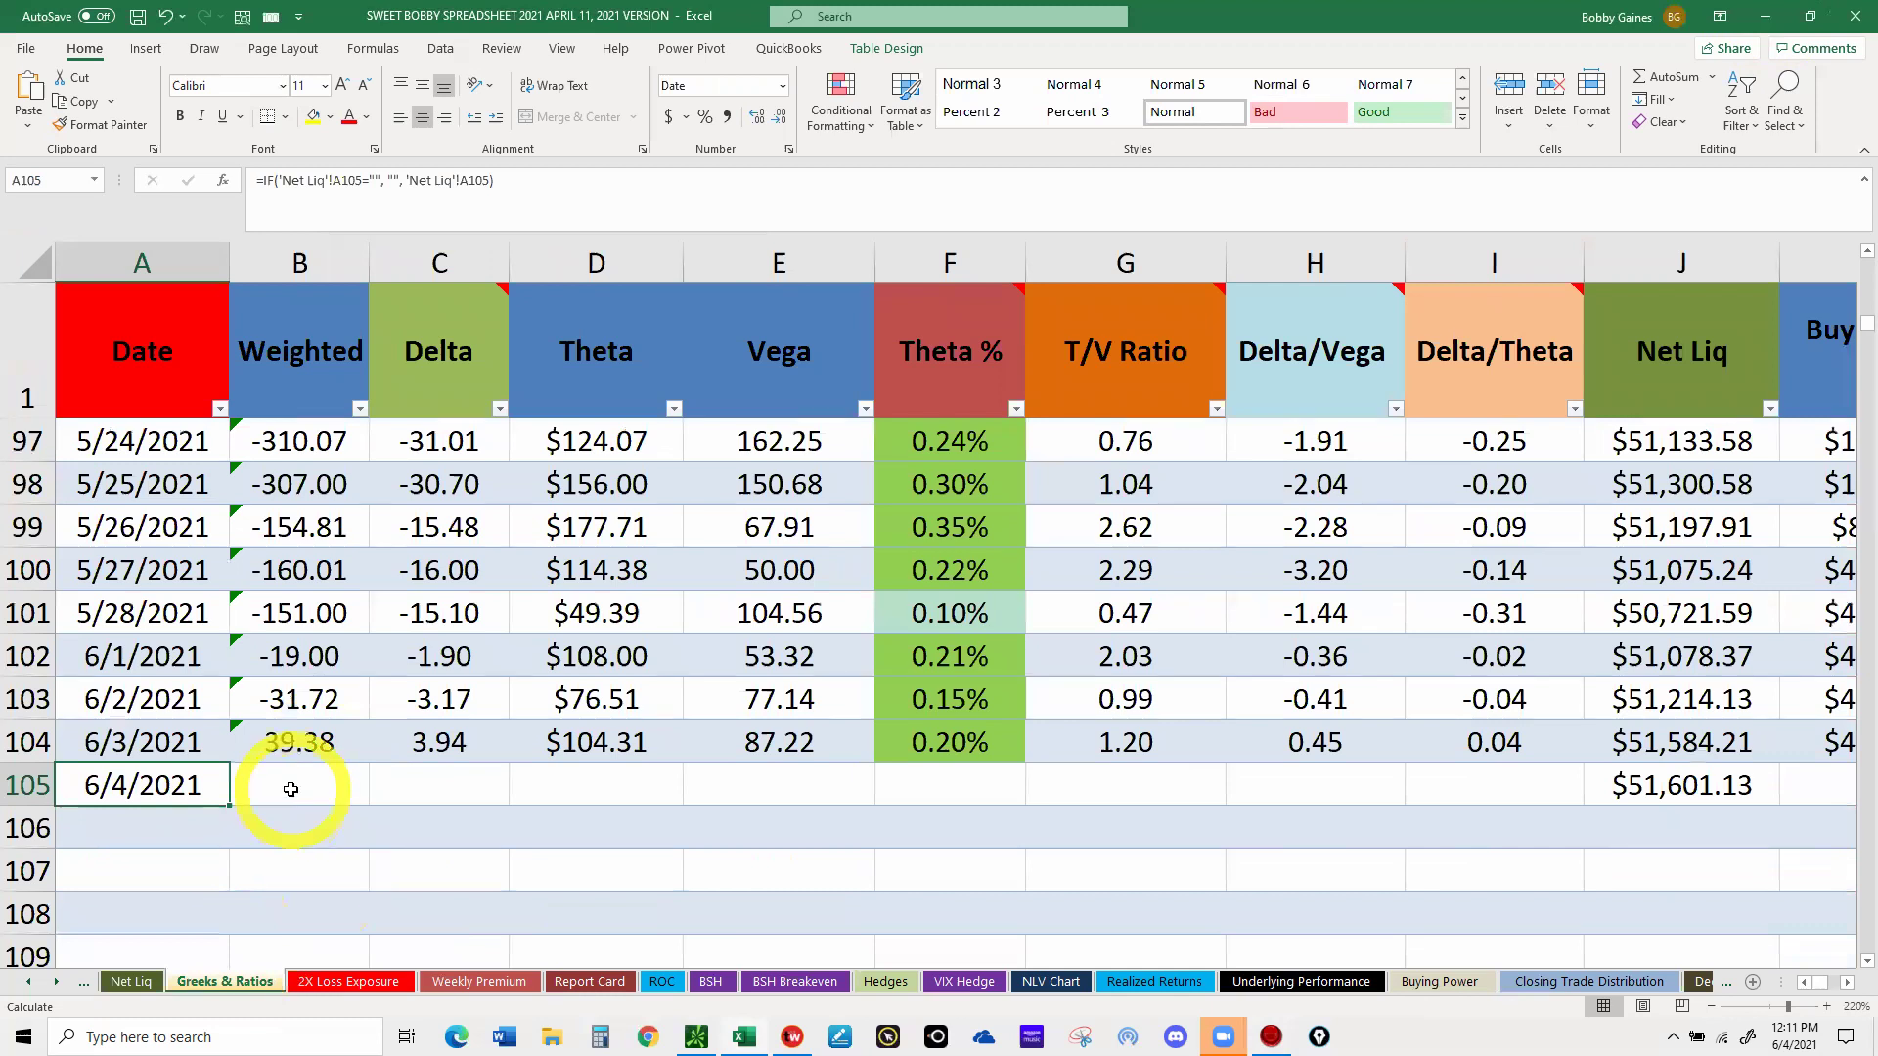
# - Look up the SPY-weighted delta in thinkorswim and enter 14.77 as the 6/4/2021 weighted delta in cell B105 of the Excel sheet
pyautogui.click(291, 790)
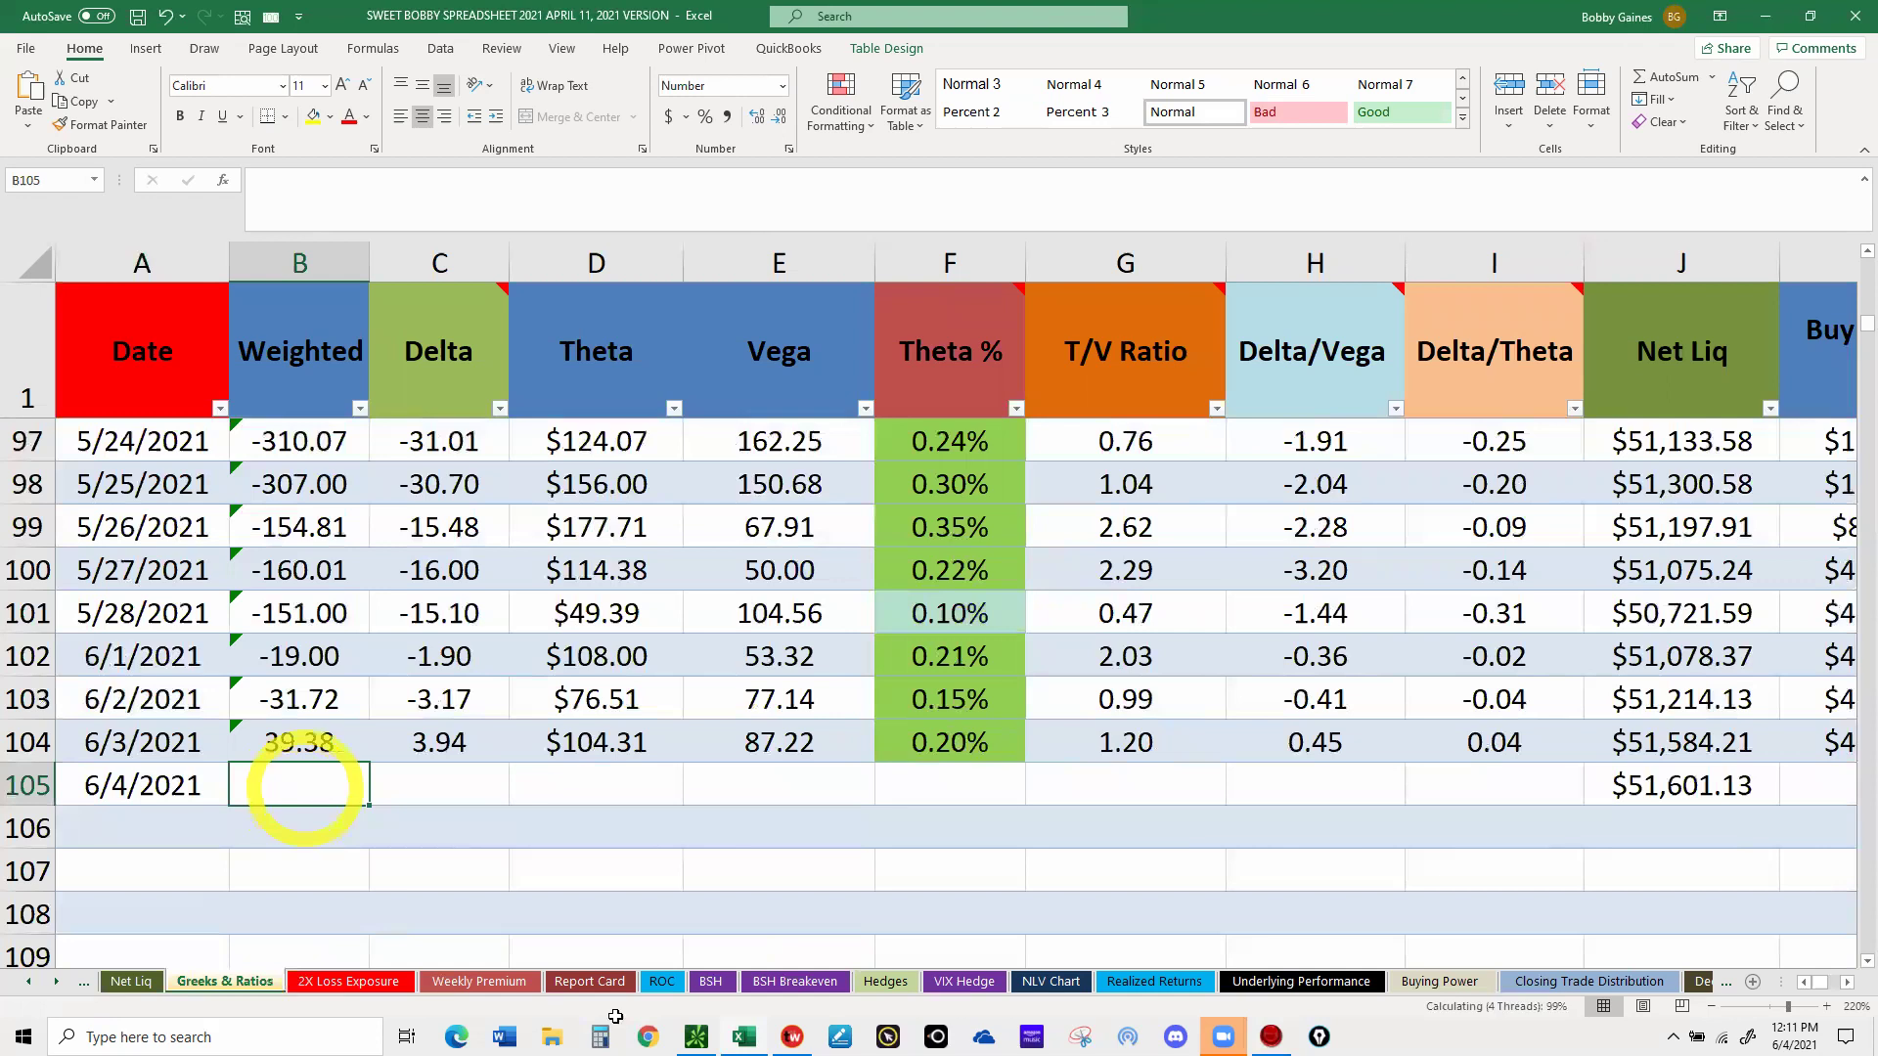
pyautogui.moveTo(742, 1034)
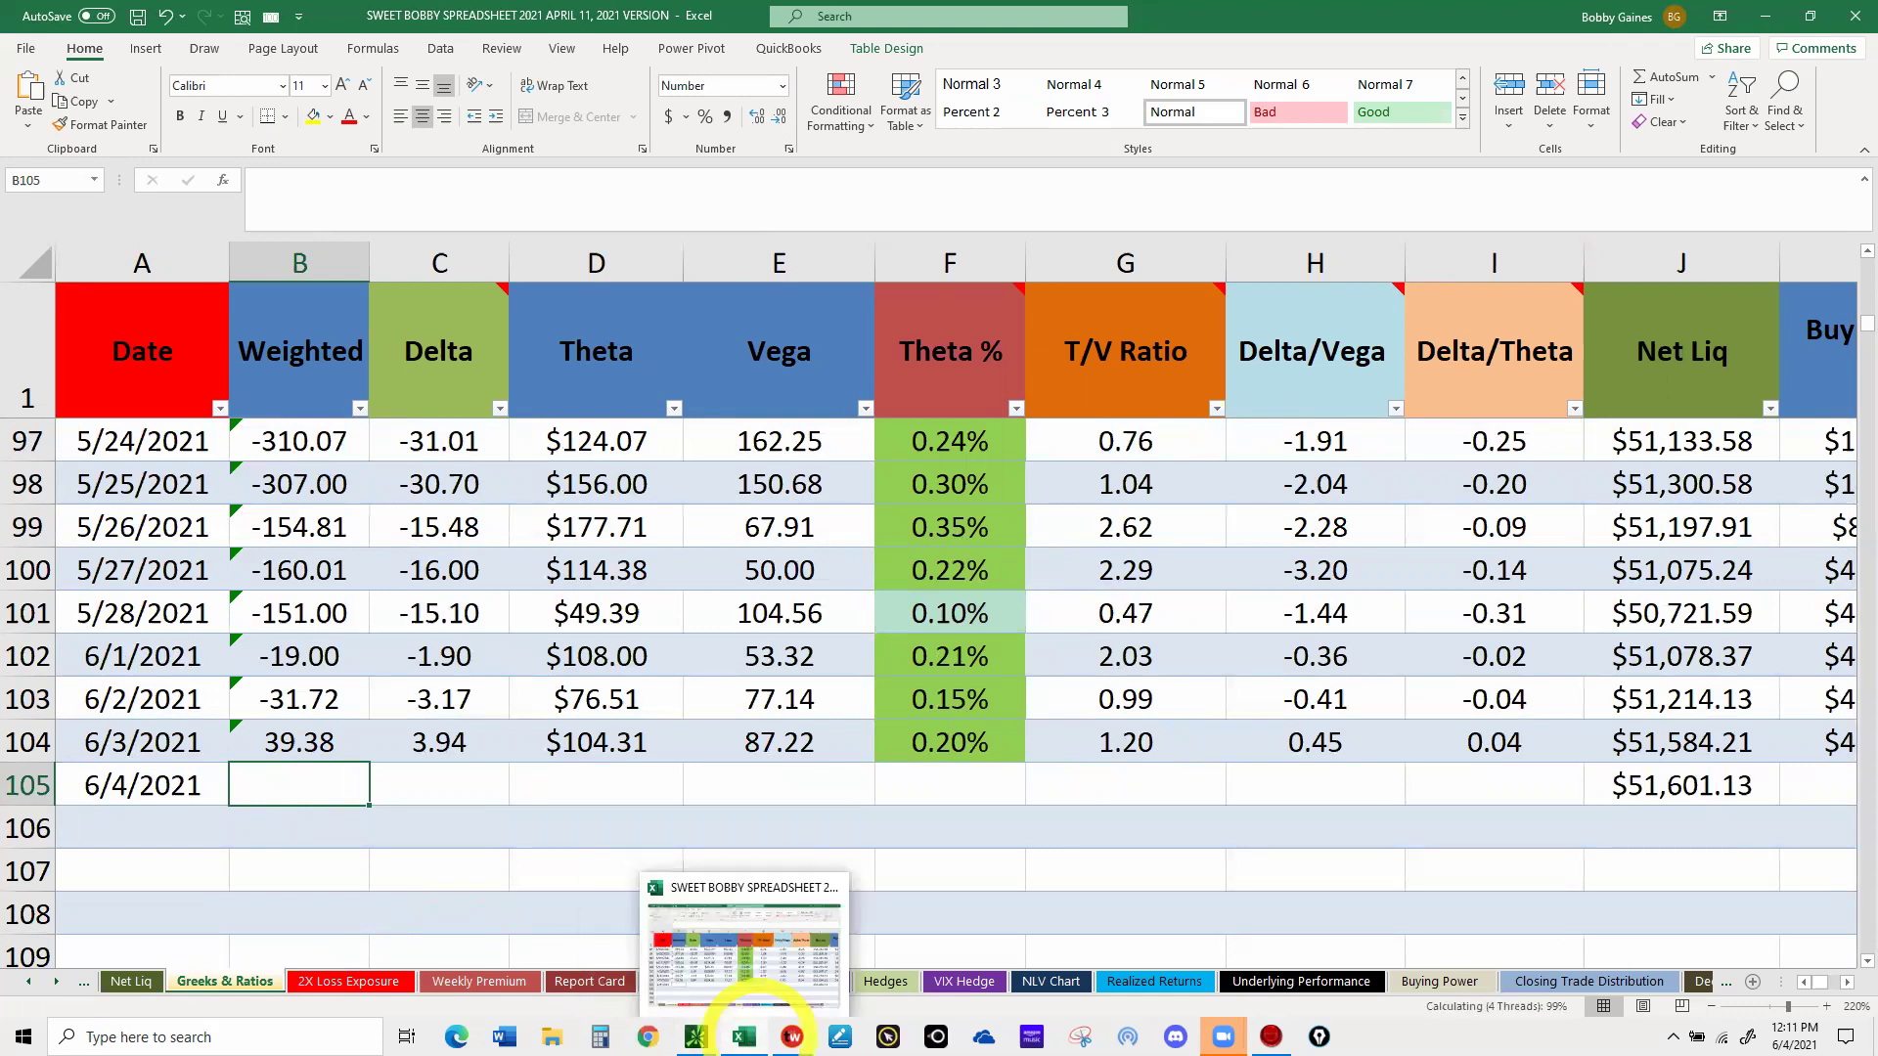
pyautogui.click(696, 1035)
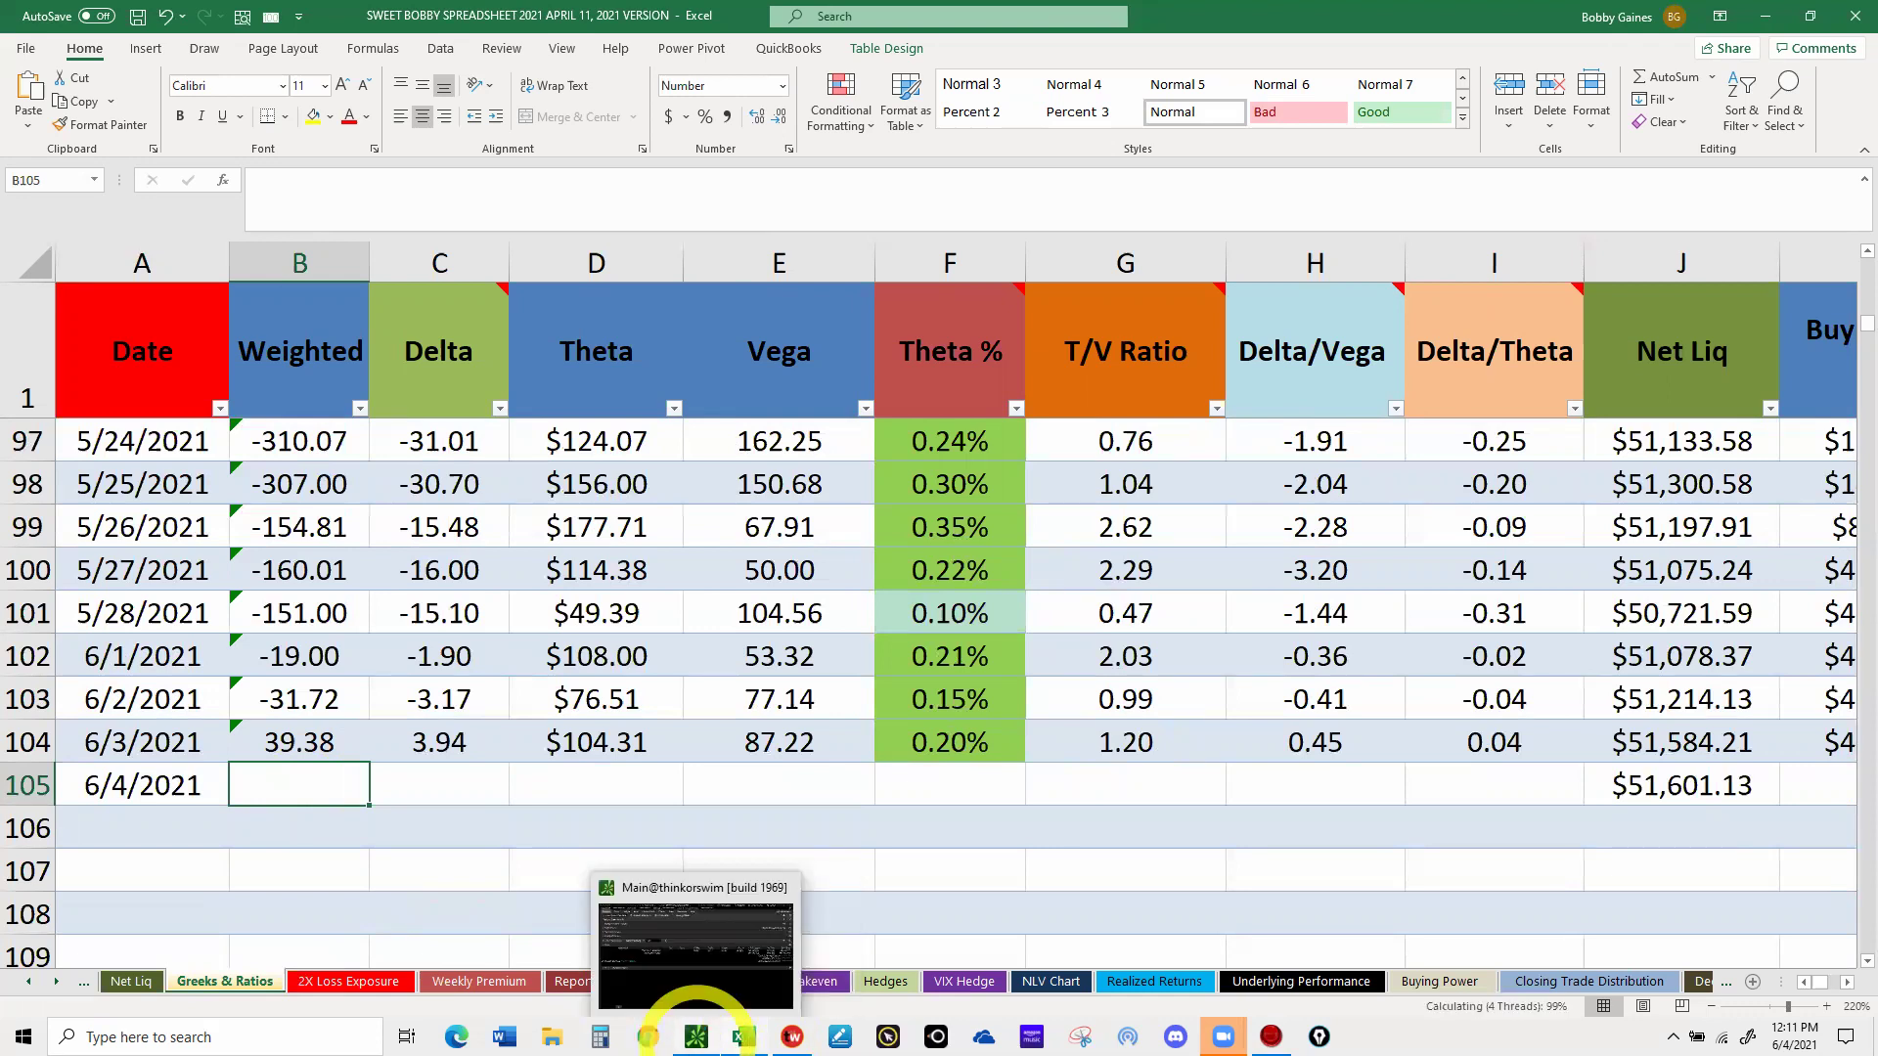
pyautogui.moveTo(696, 1029)
pyautogui.click(695, 1035)
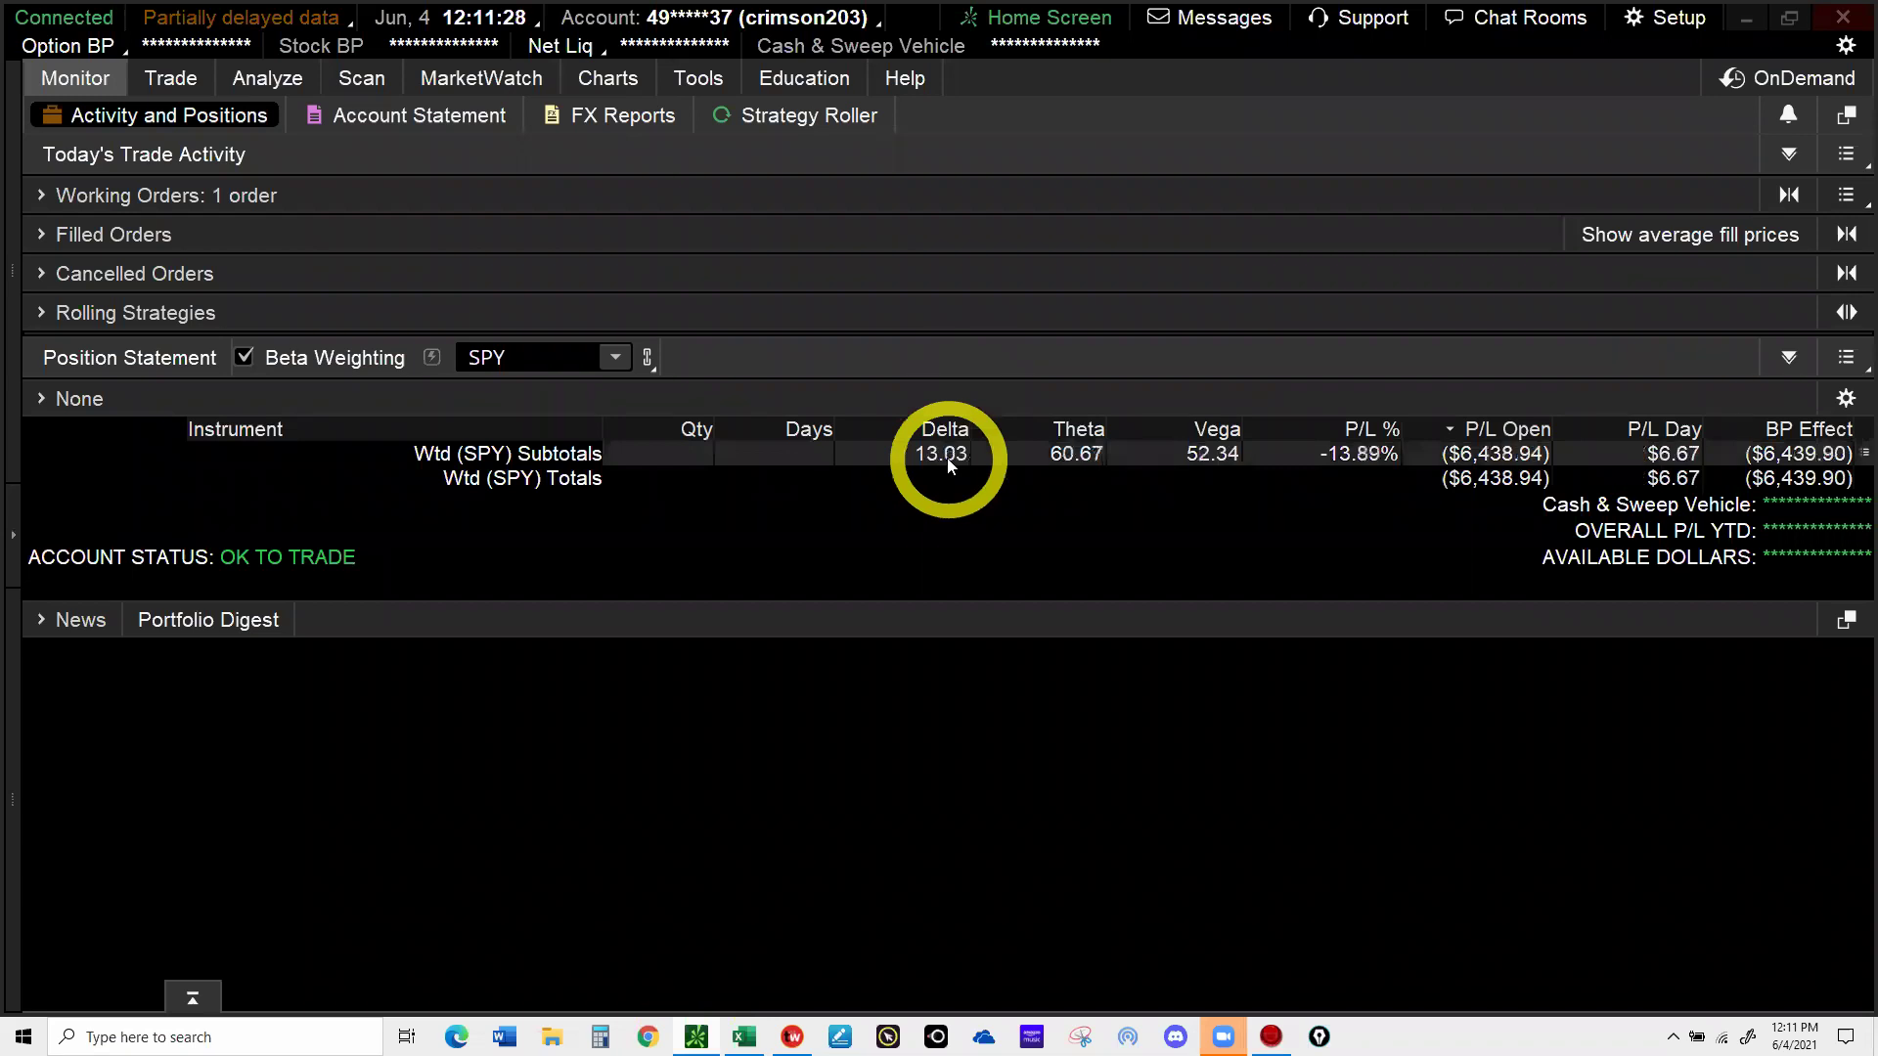
pyautogui.click(1749, 26)
pyautogui.click(297, 785)
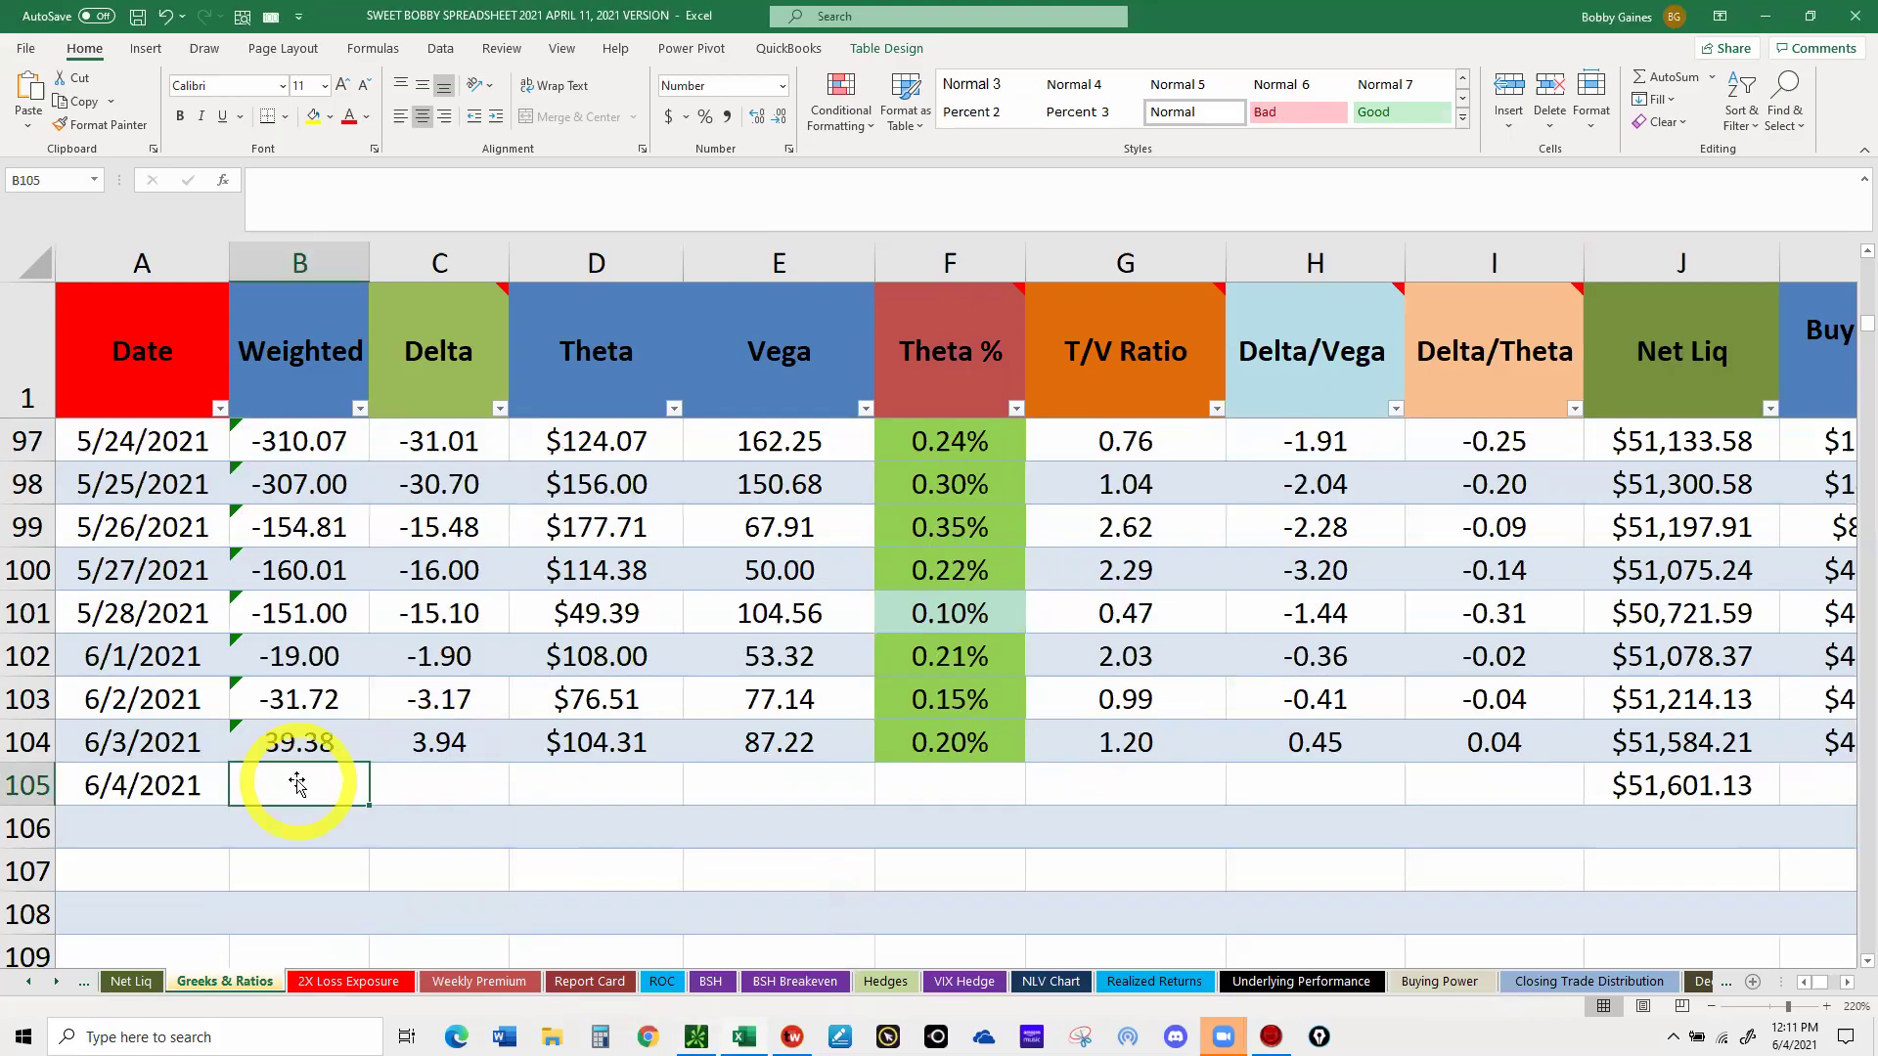
pyautogui.write('14.77')
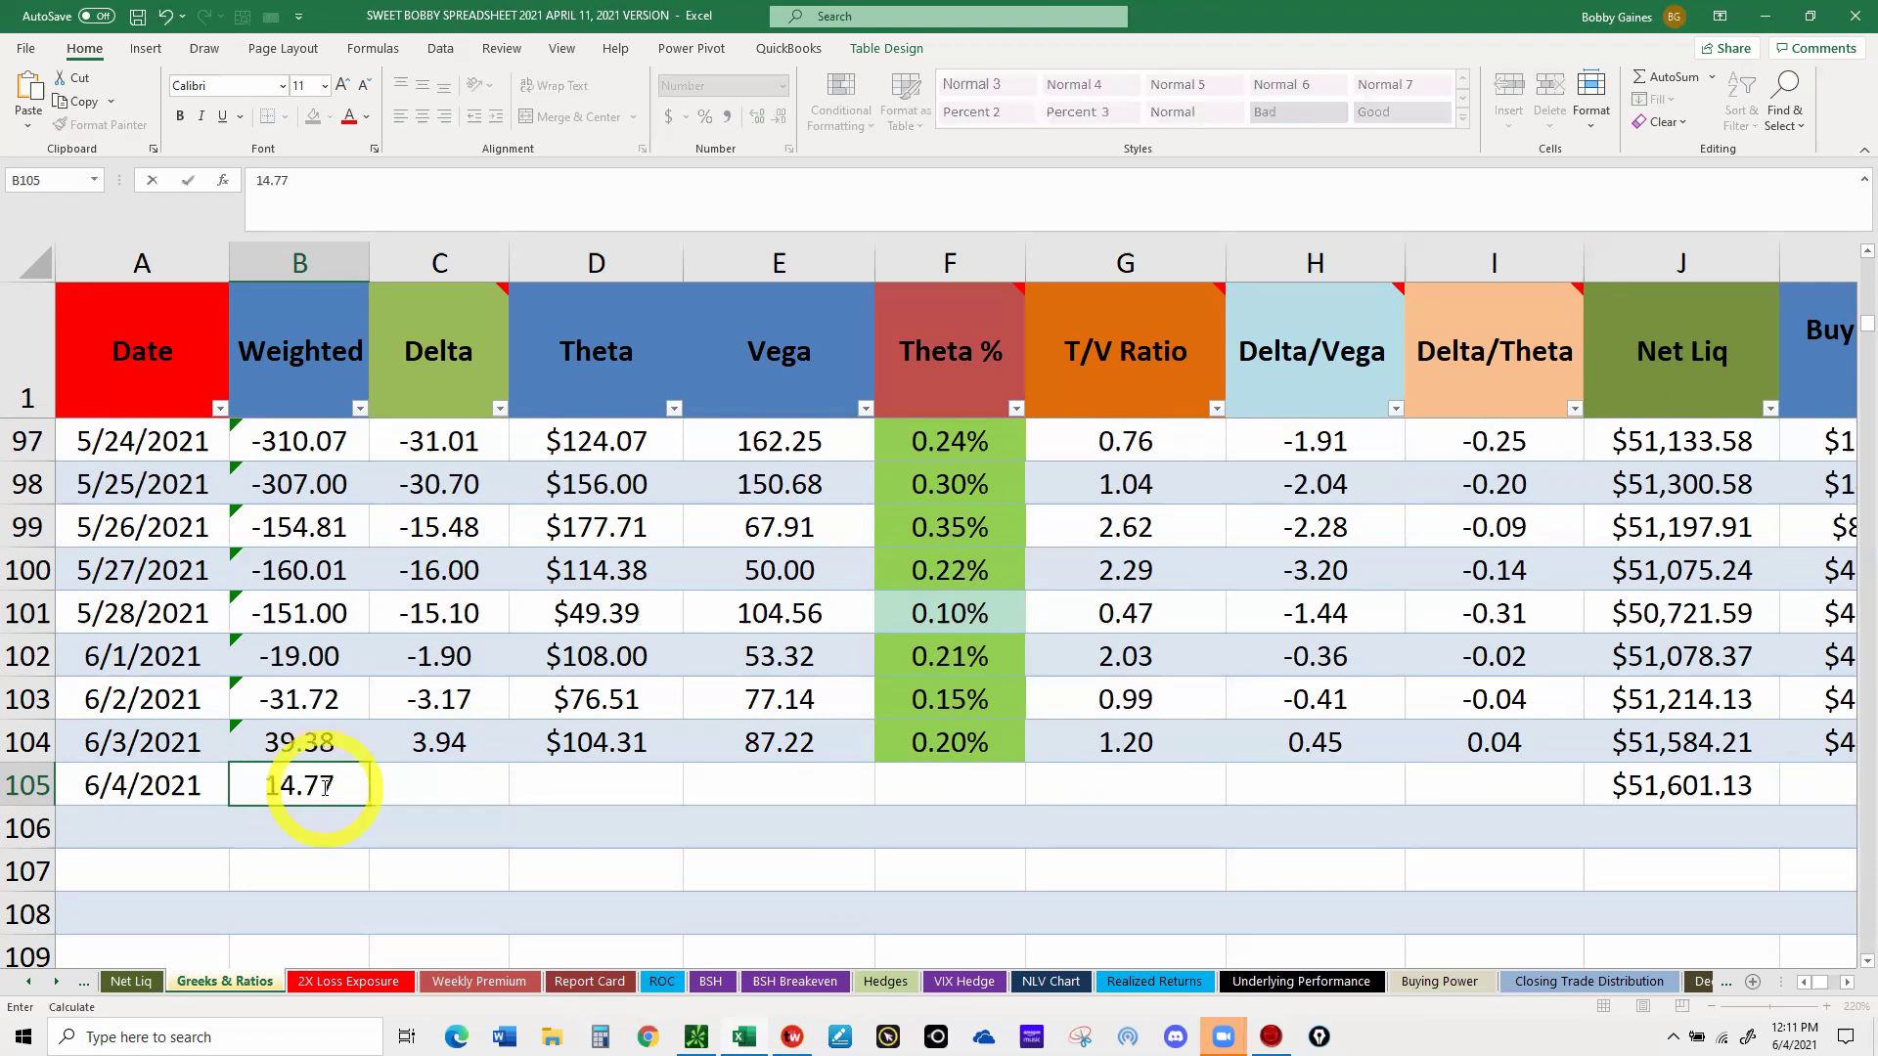
pyautogui.click(610, 785)
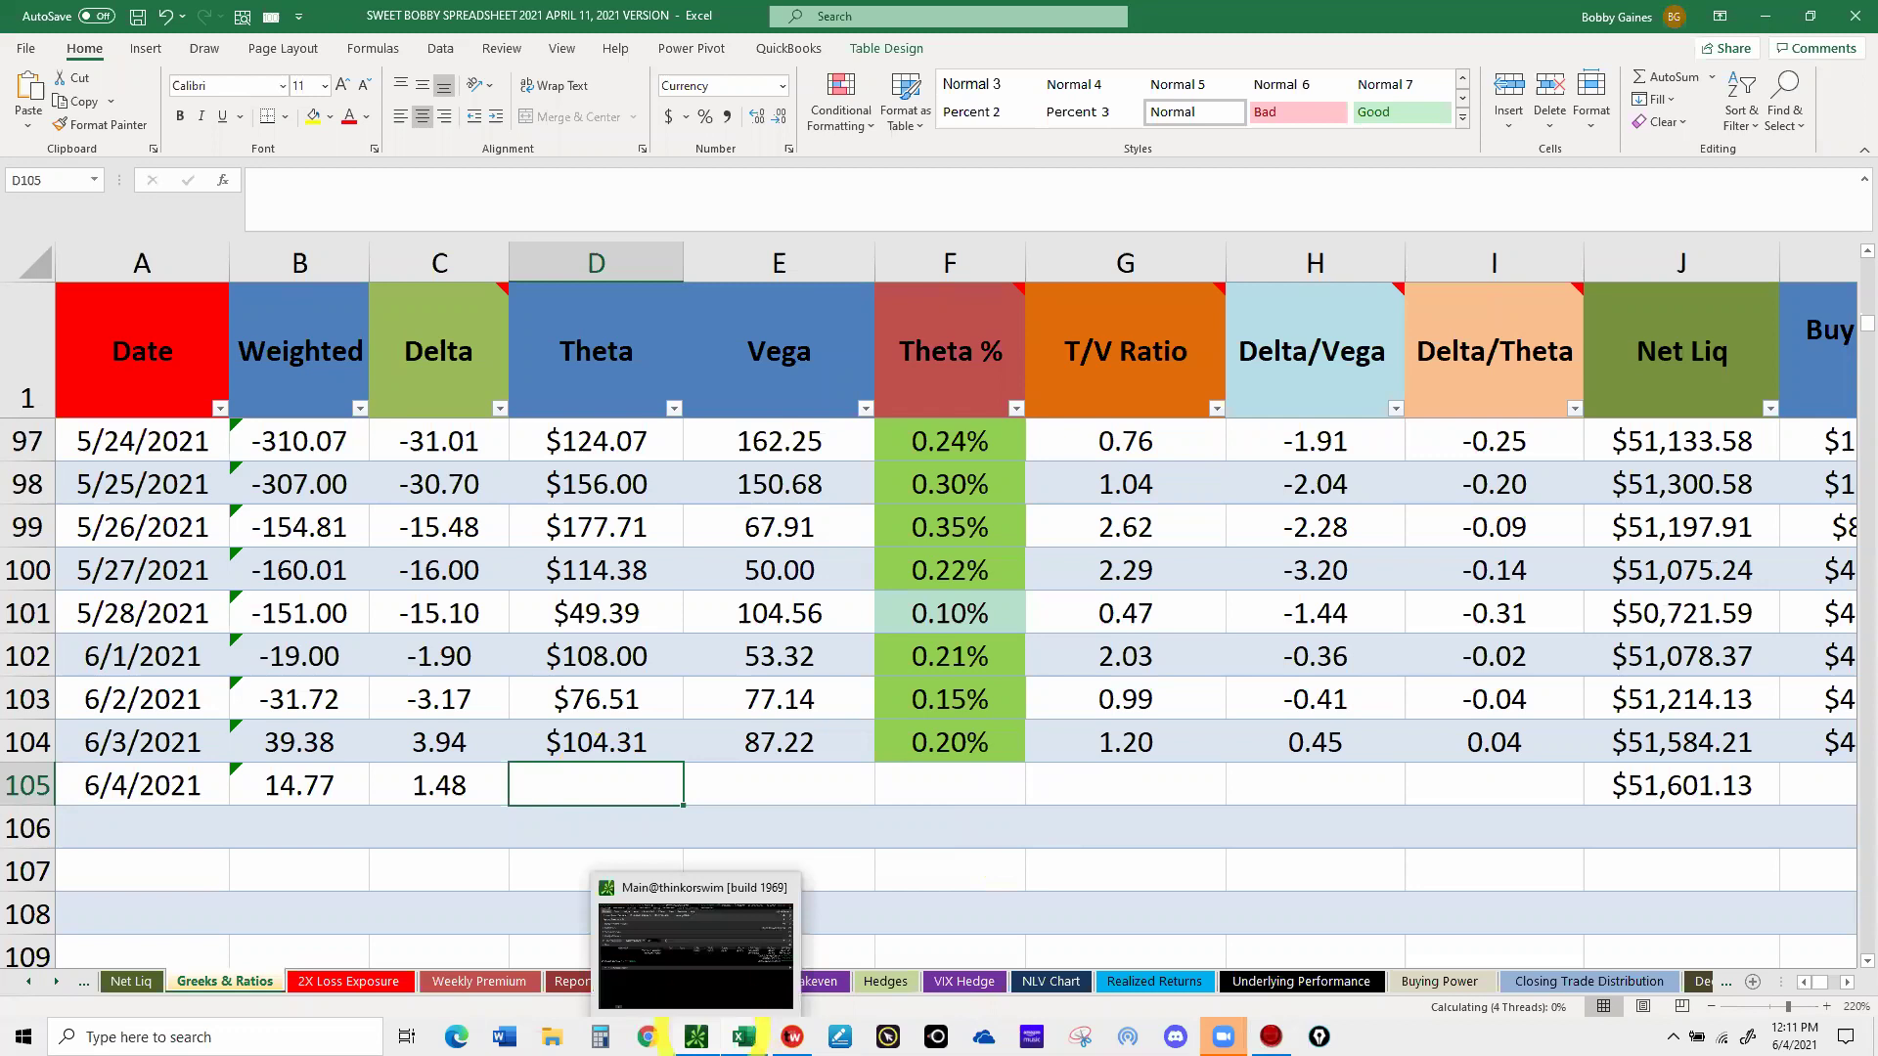
# - Look up the portfolio theta in thinkorswim and enter 62.71 as the 6/4/2021 theta in cell D105 of the Excel sheet
pyautogui.click(705, 1035)
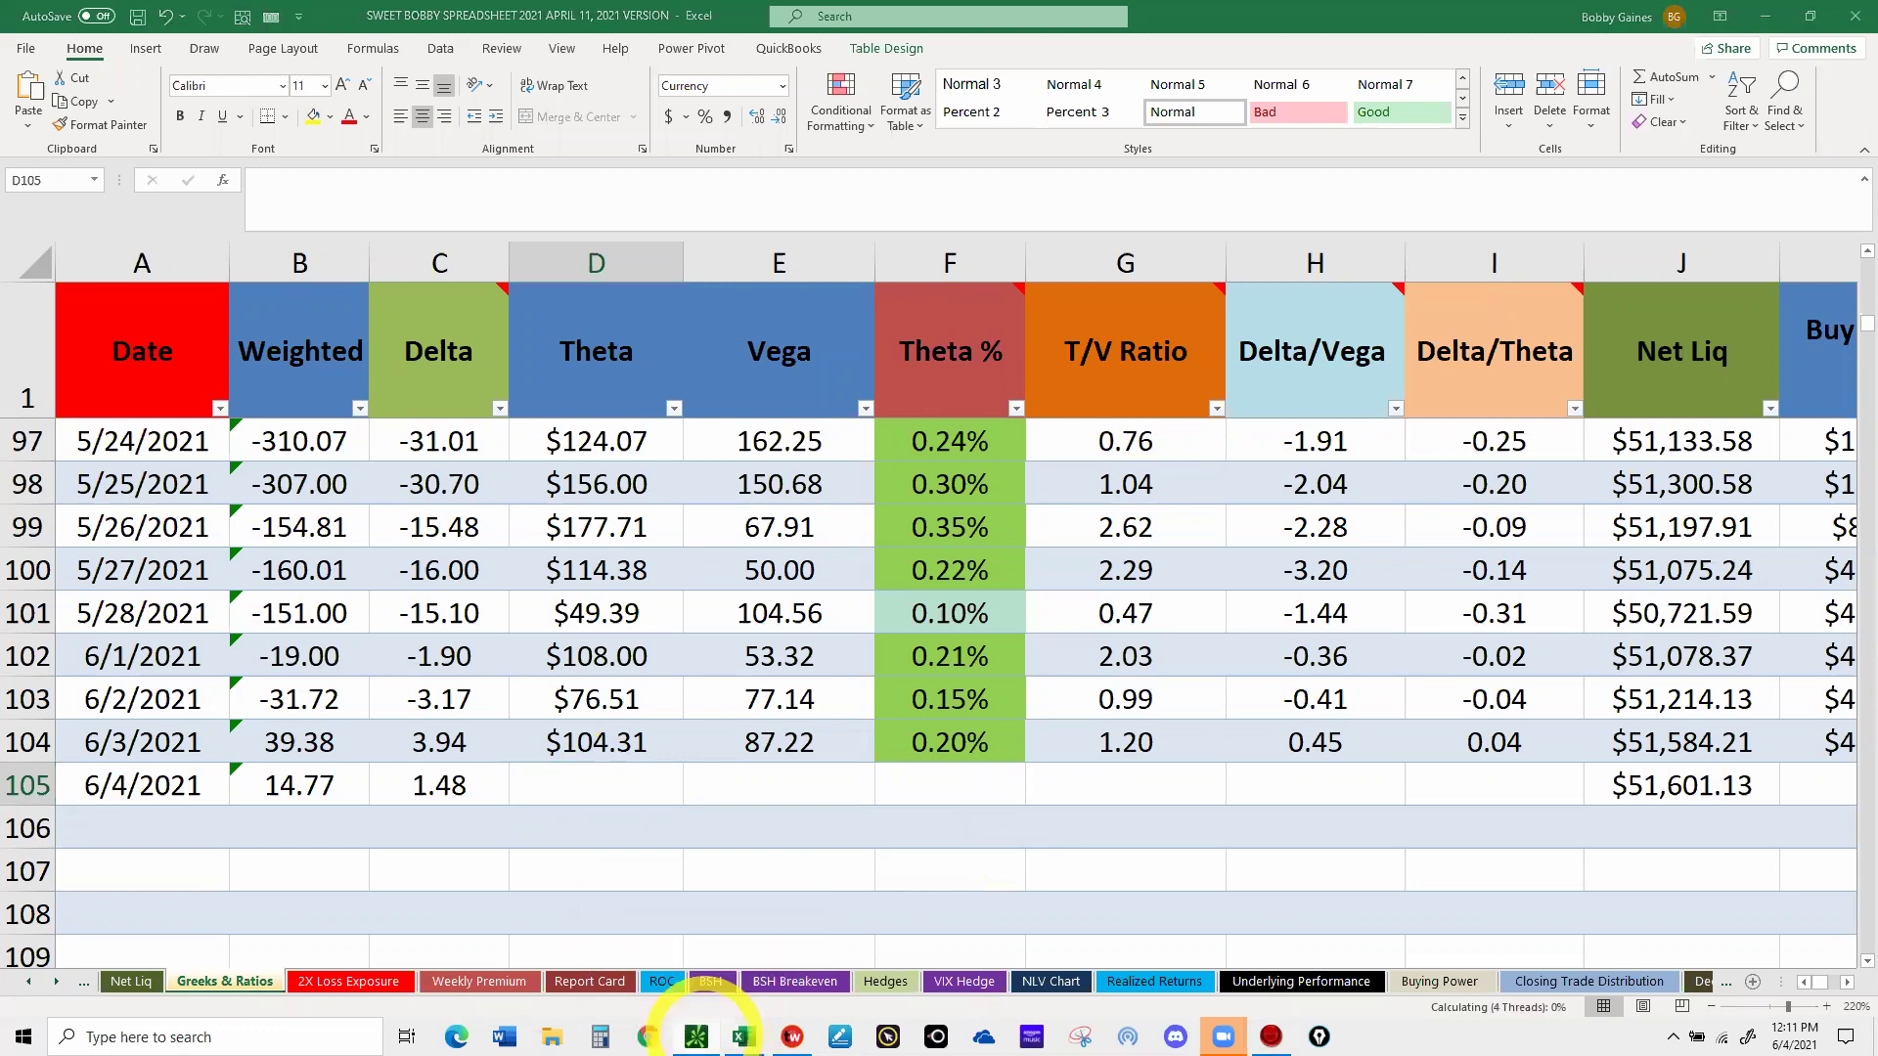
pyautogui.click(1208, 432)
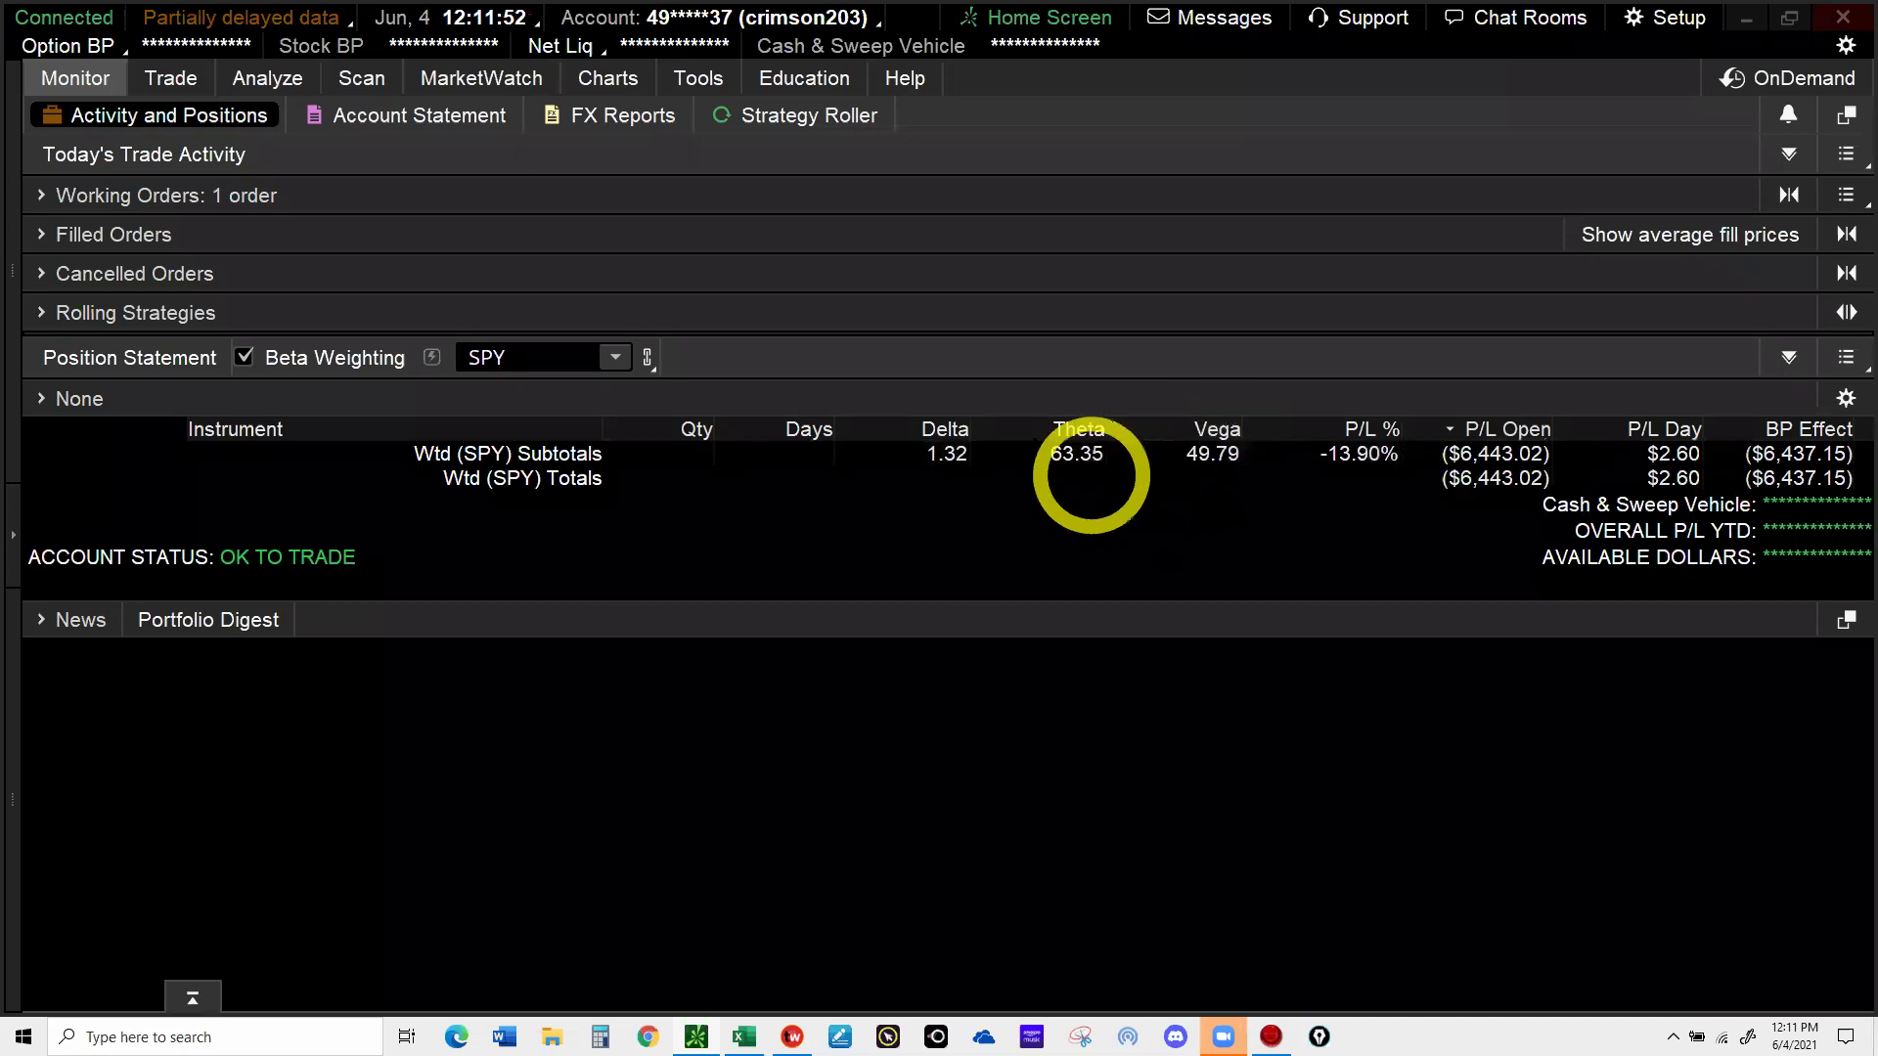
pyautogui.click(769, 1013)
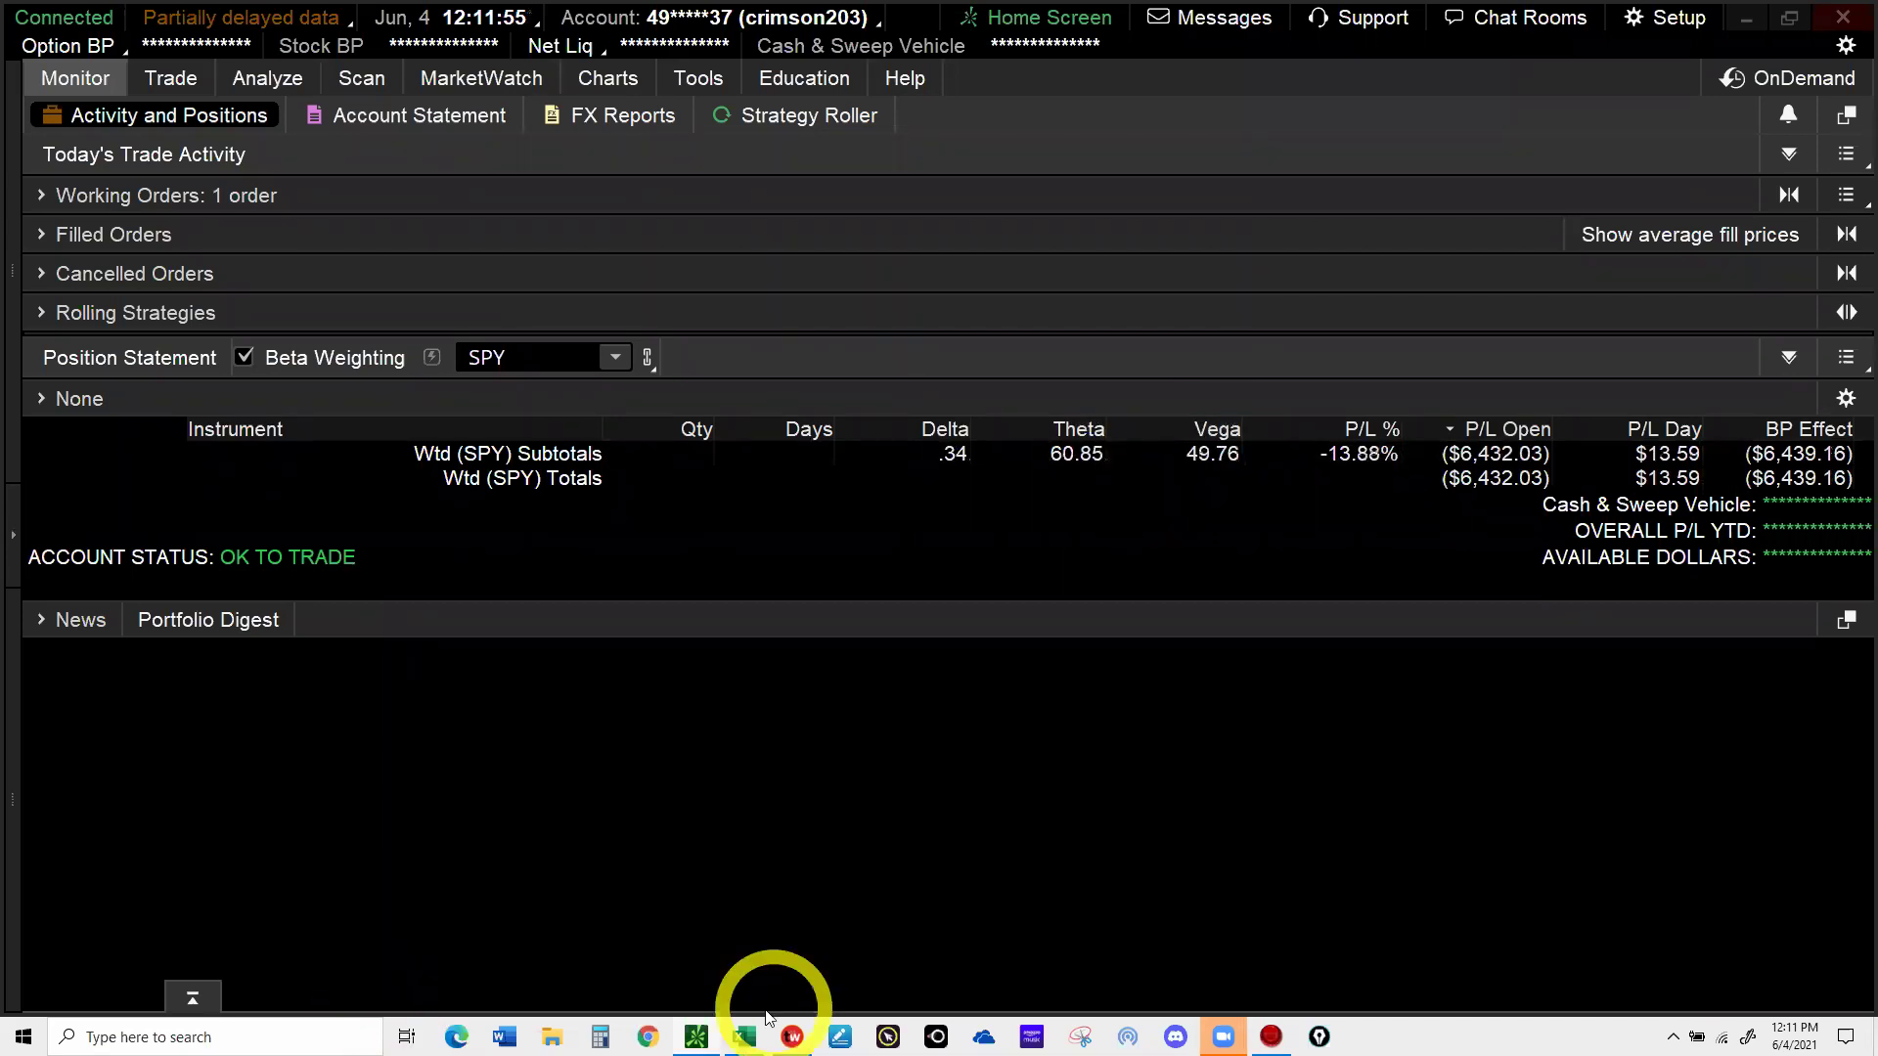
pyautogui.moveTo(744, 1035)
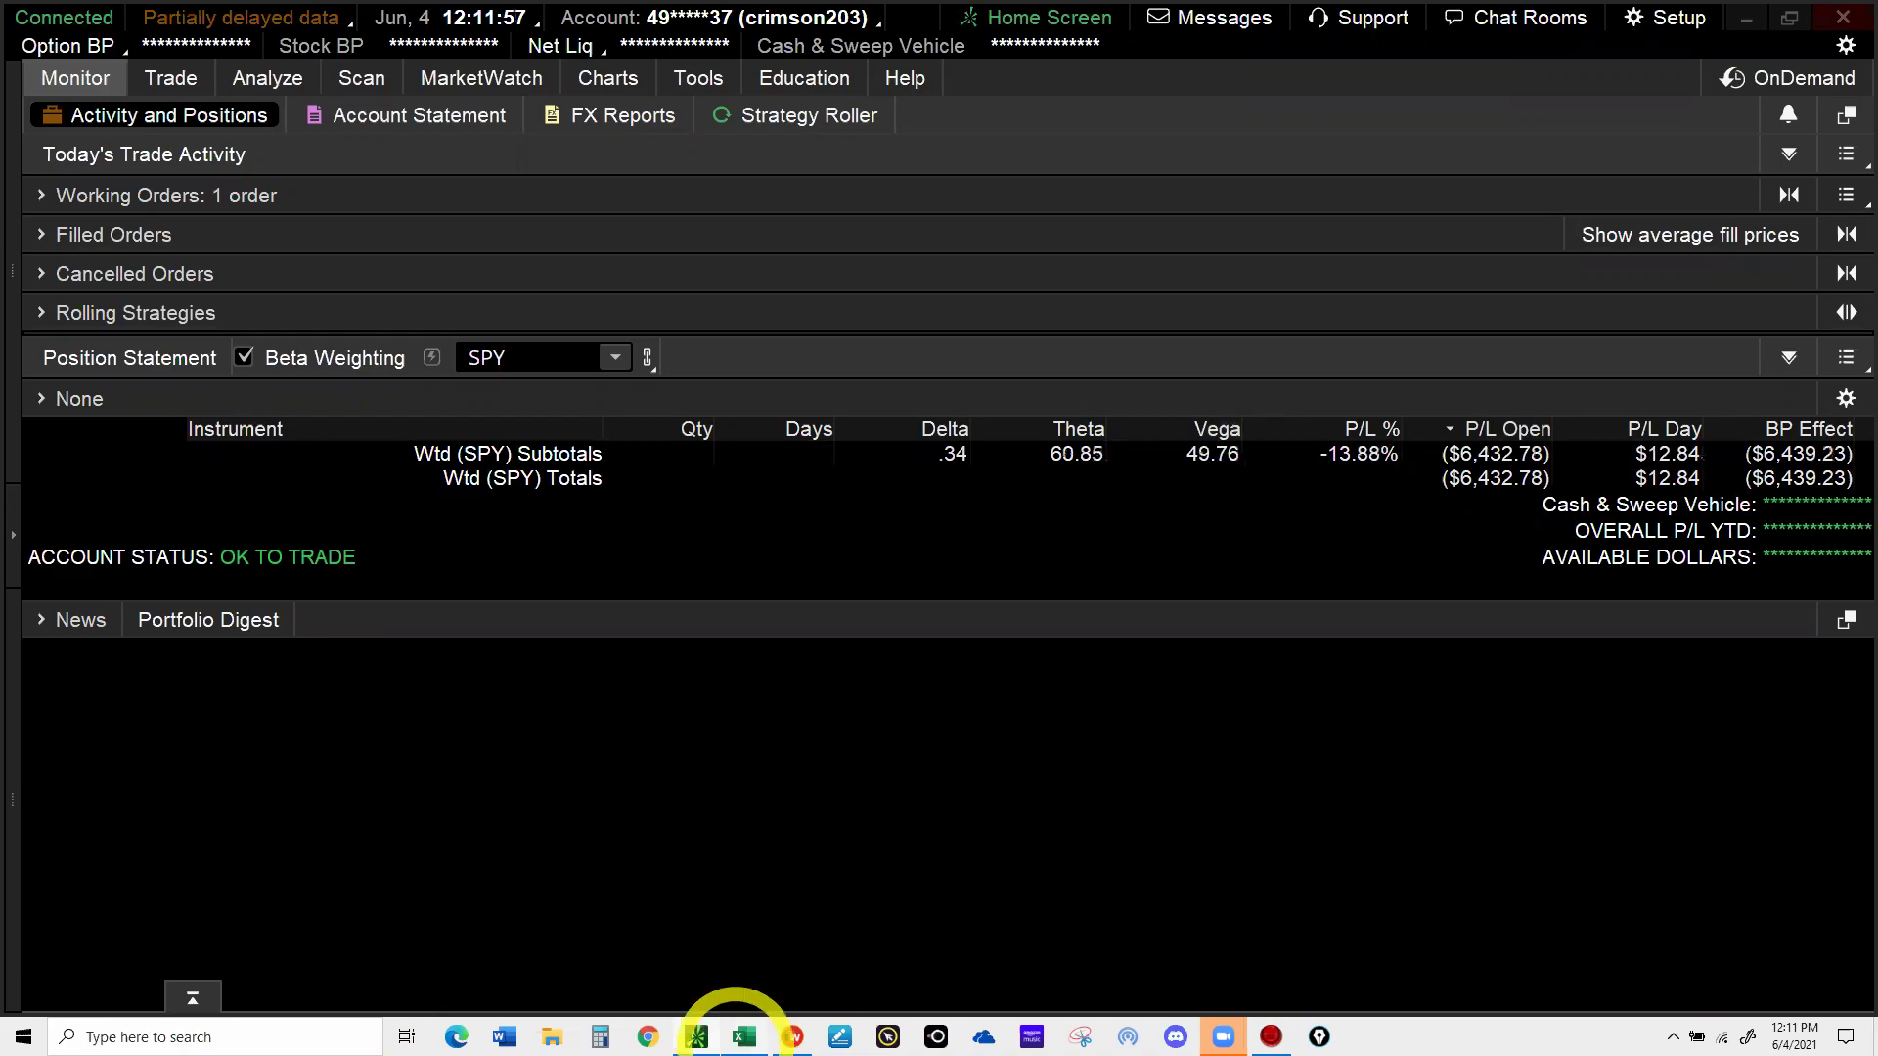
pyautogui.click(744, 1035)
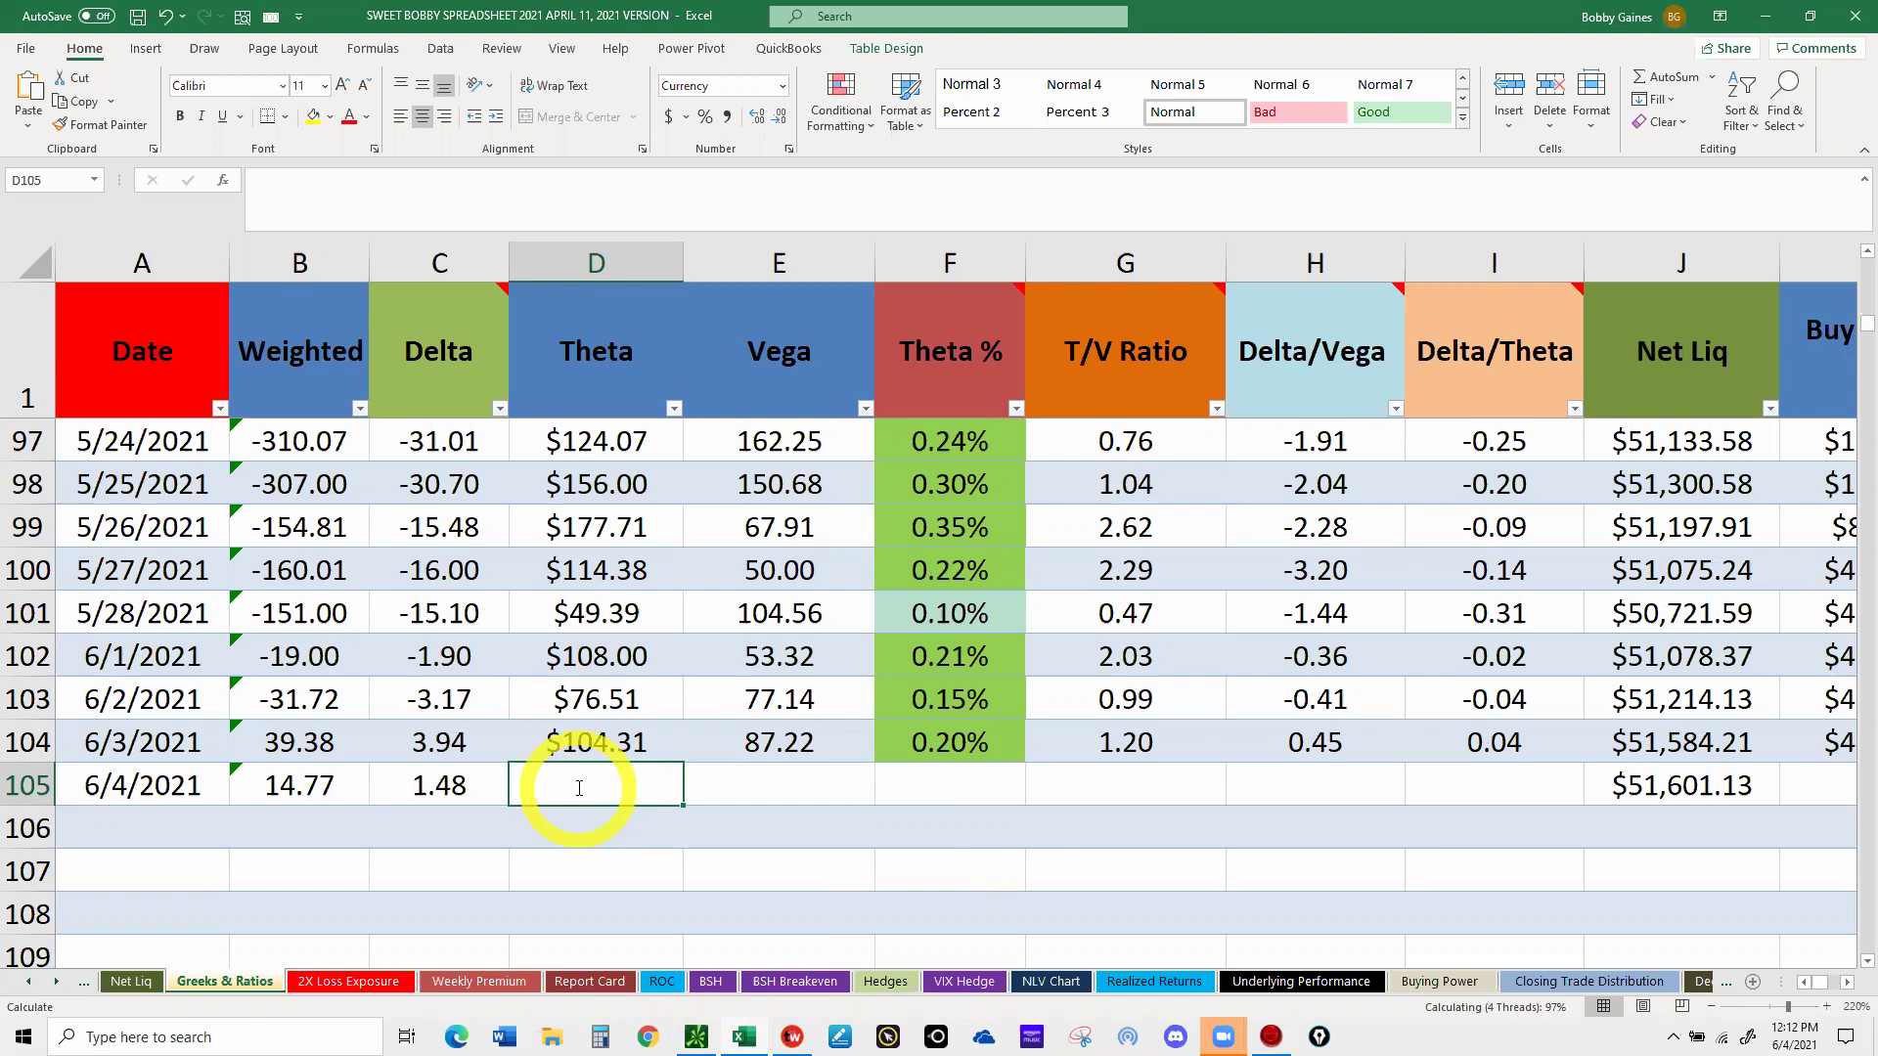
pyautogui.write('62.71')
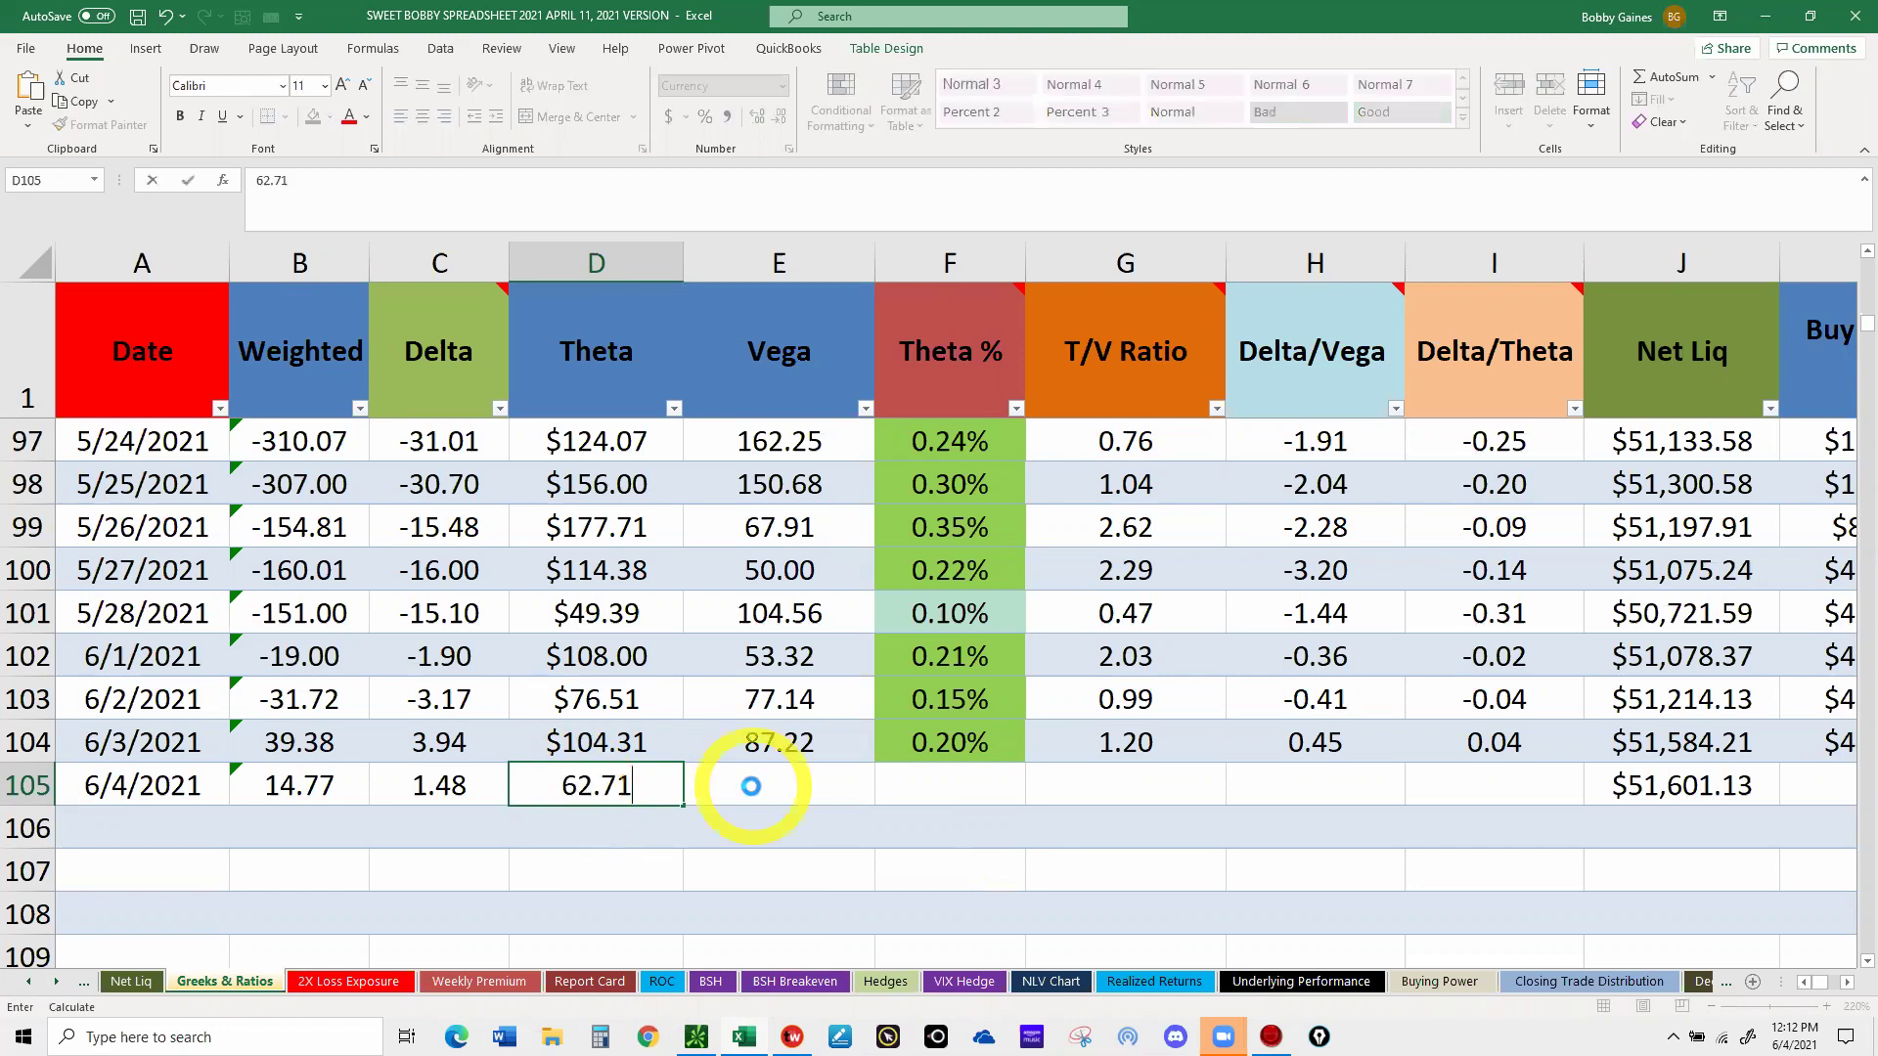
pyautogui.click(752, 790)
# - Look up the portfolio vega in thinkorswim and enter 49.32 as the 6/4/2021 vega in cell E105 of the Excel sheet
pyautogui.moveTo(685, 1033)
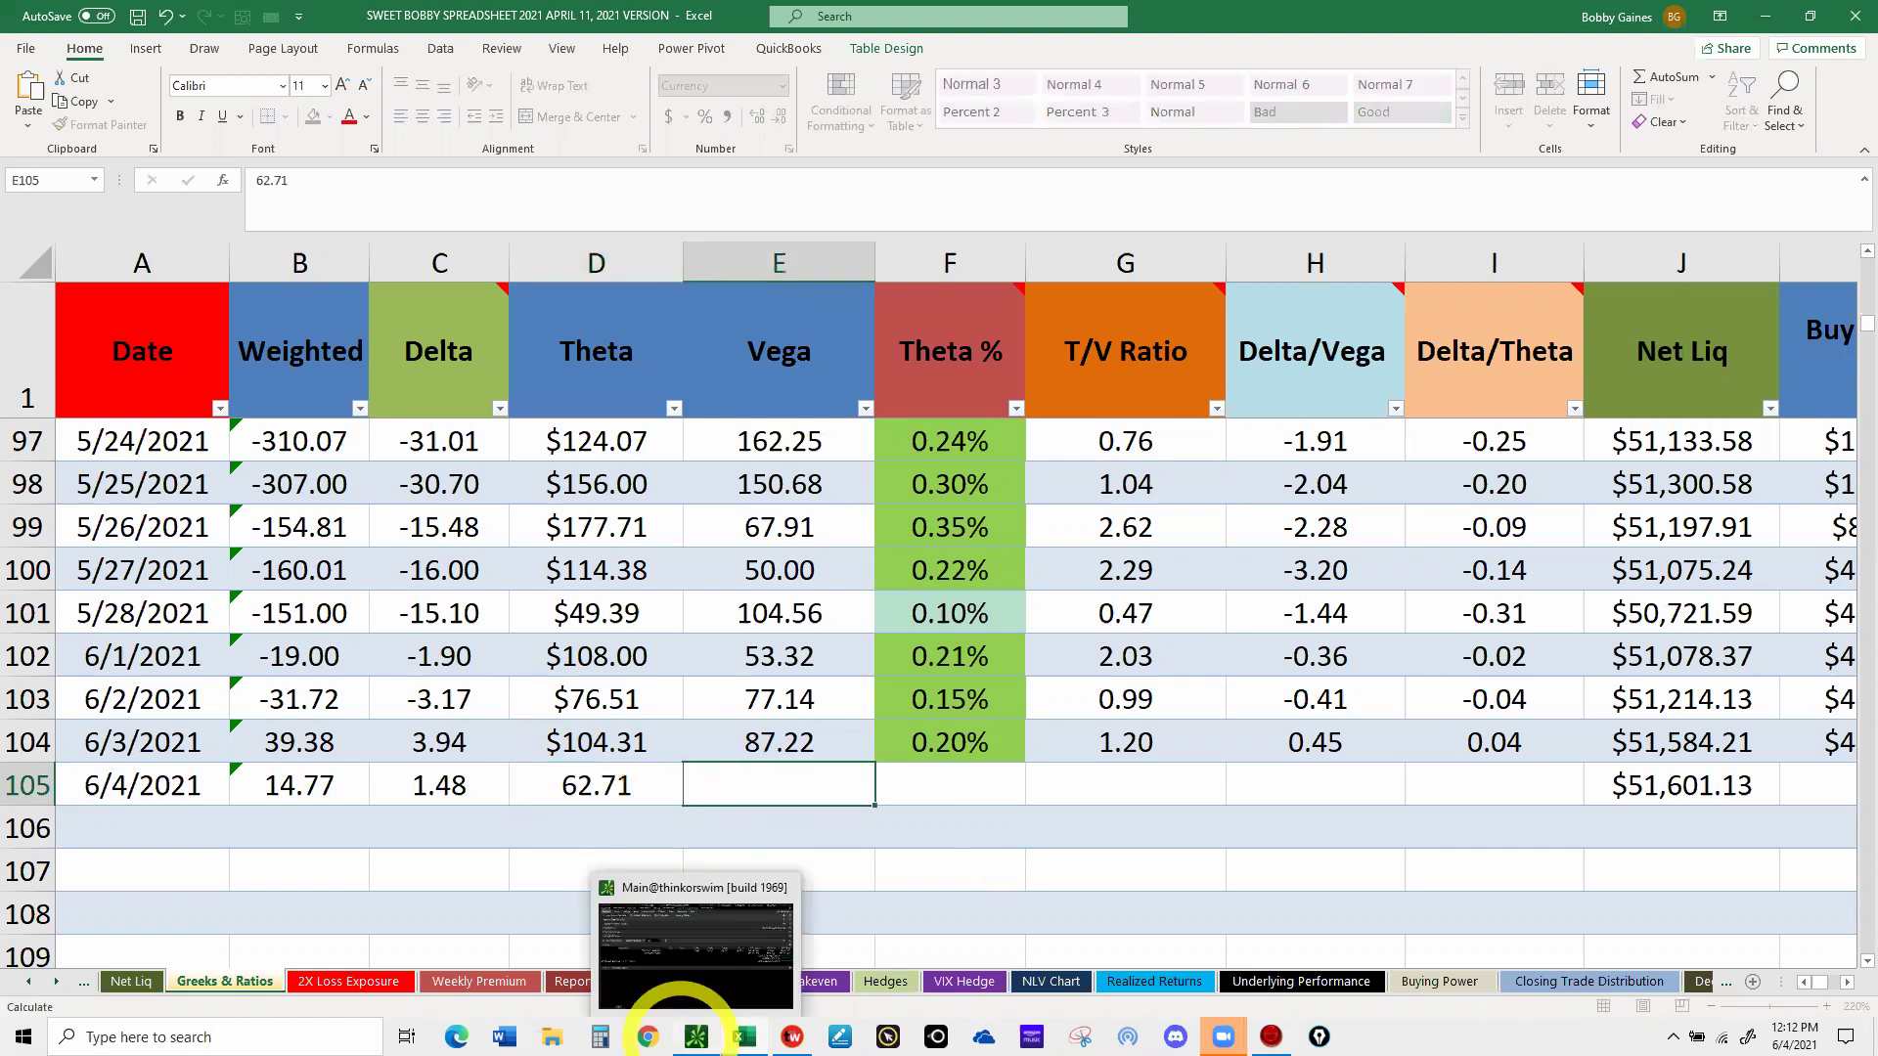
pyautogui.click(696, 1035)
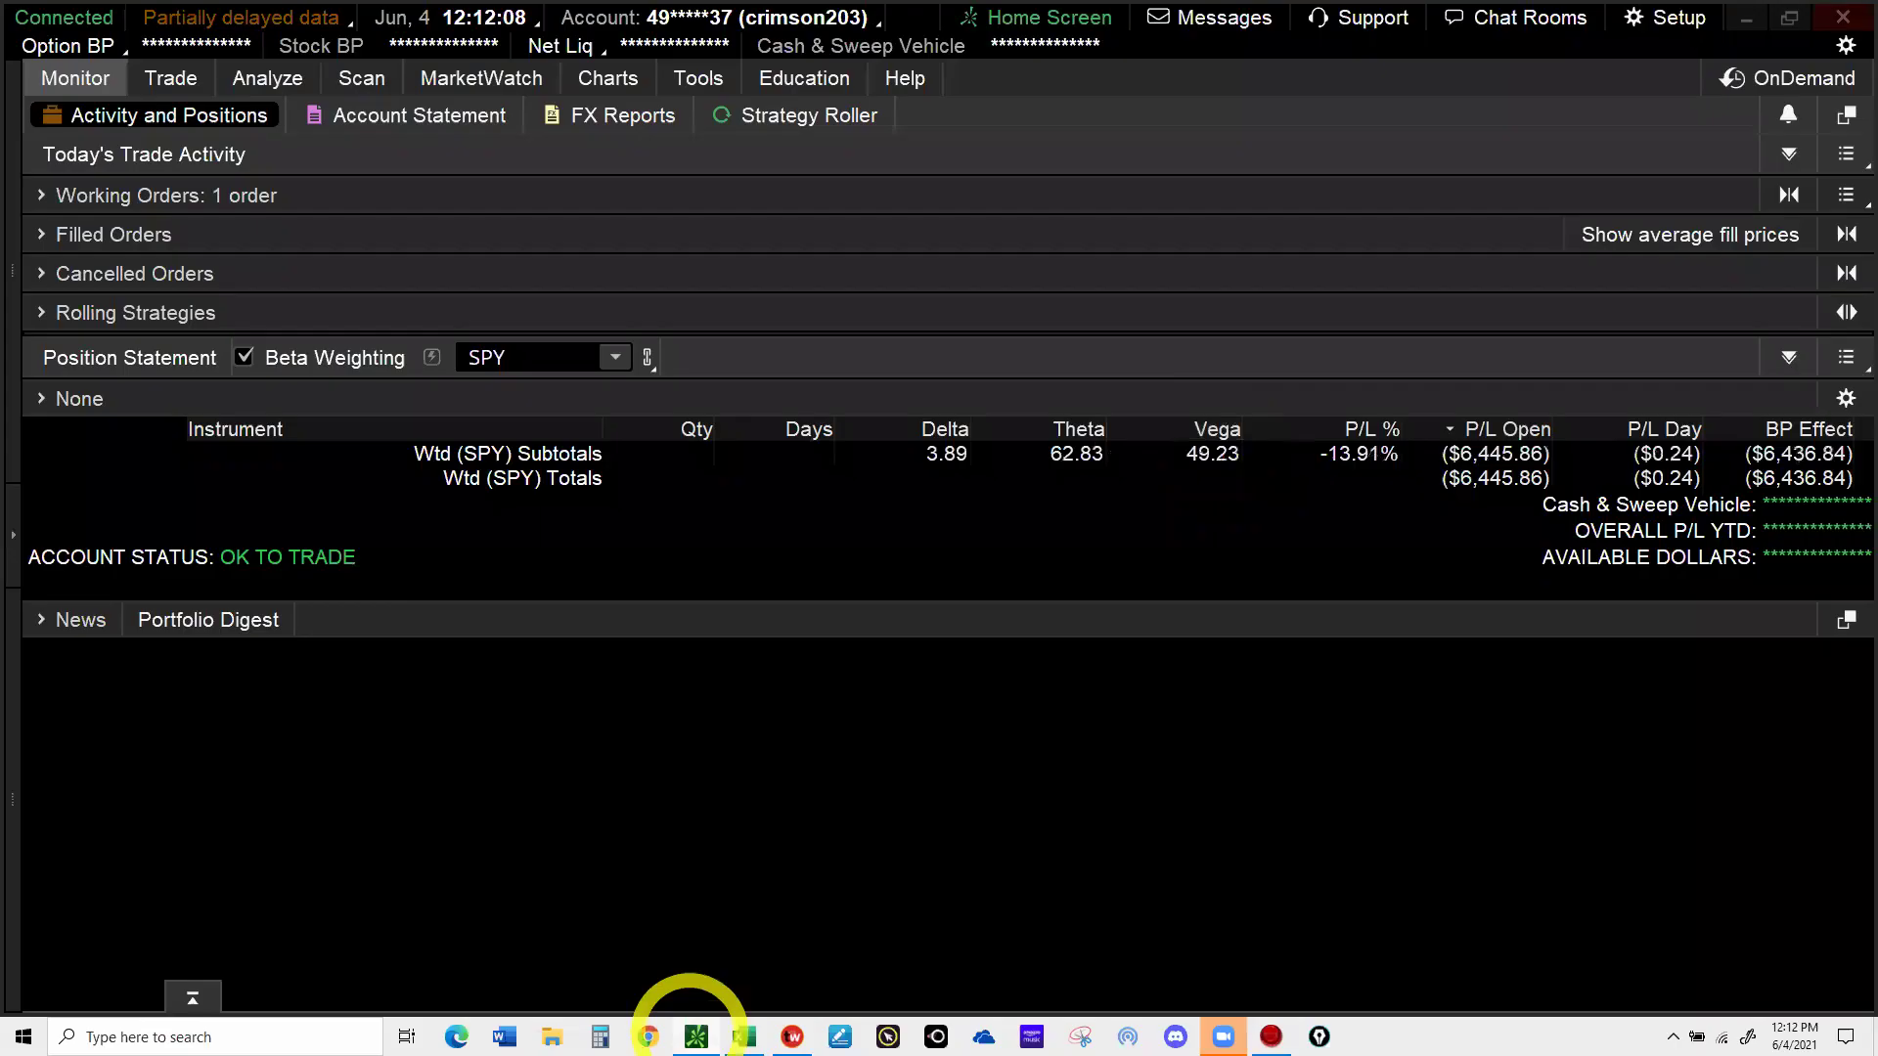
pyautogui.click(913, 620)
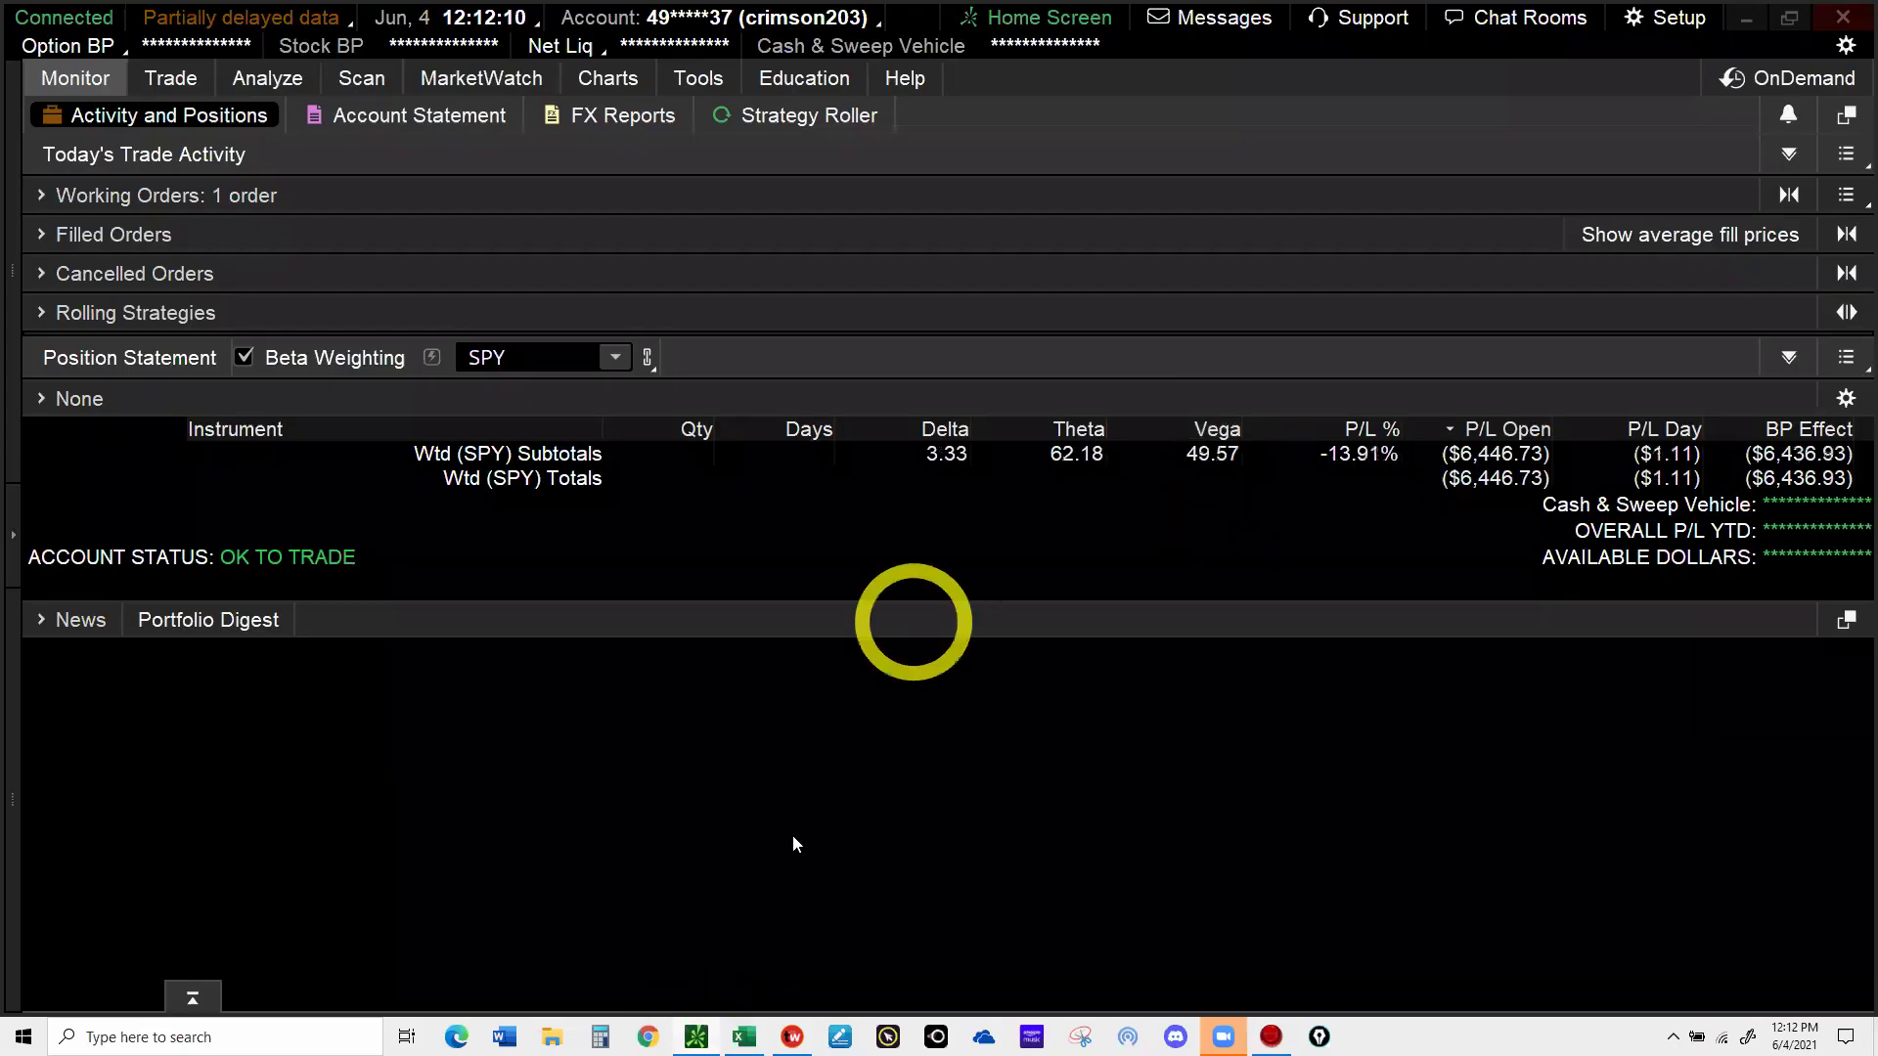
pyautogui.click(824, 778)
pyautogui.moveTo(722, 1022)
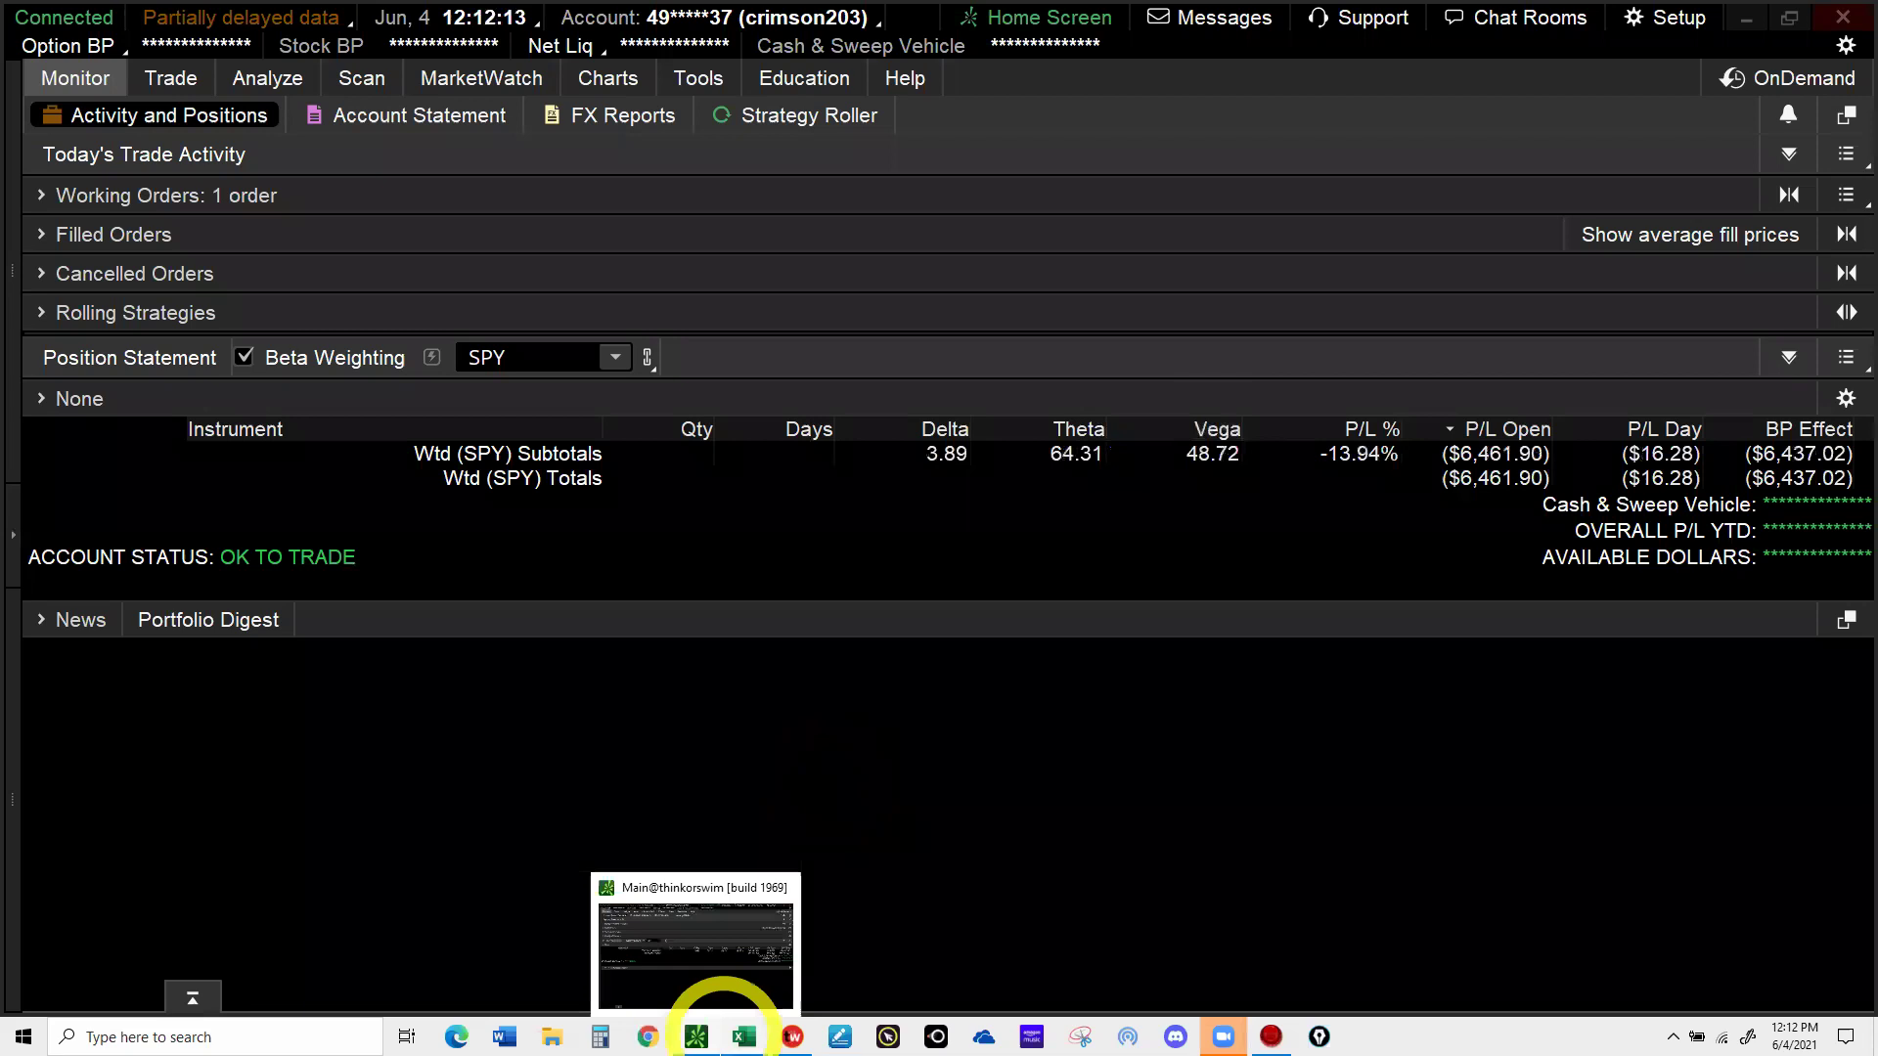
pyautogui.click(757, 935)
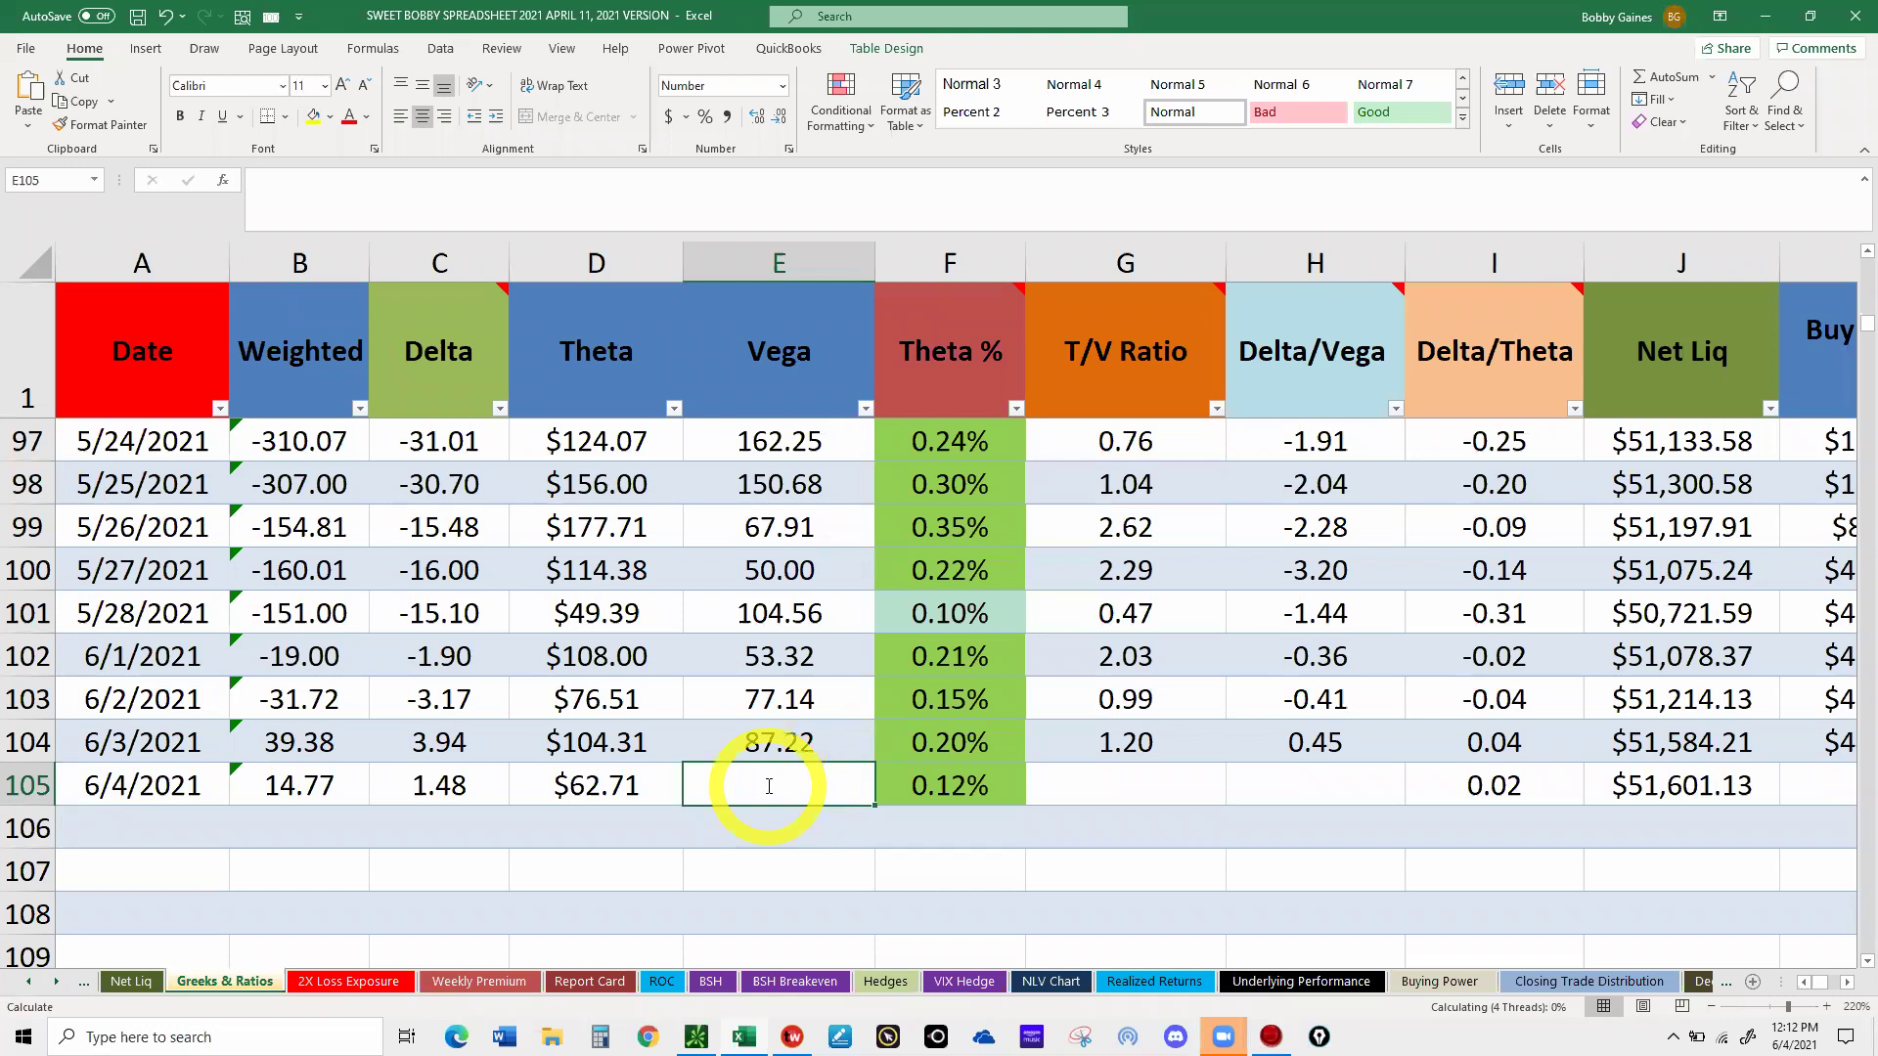
pyautogui.write('49.32')
pyautogui.click(1116, 782)
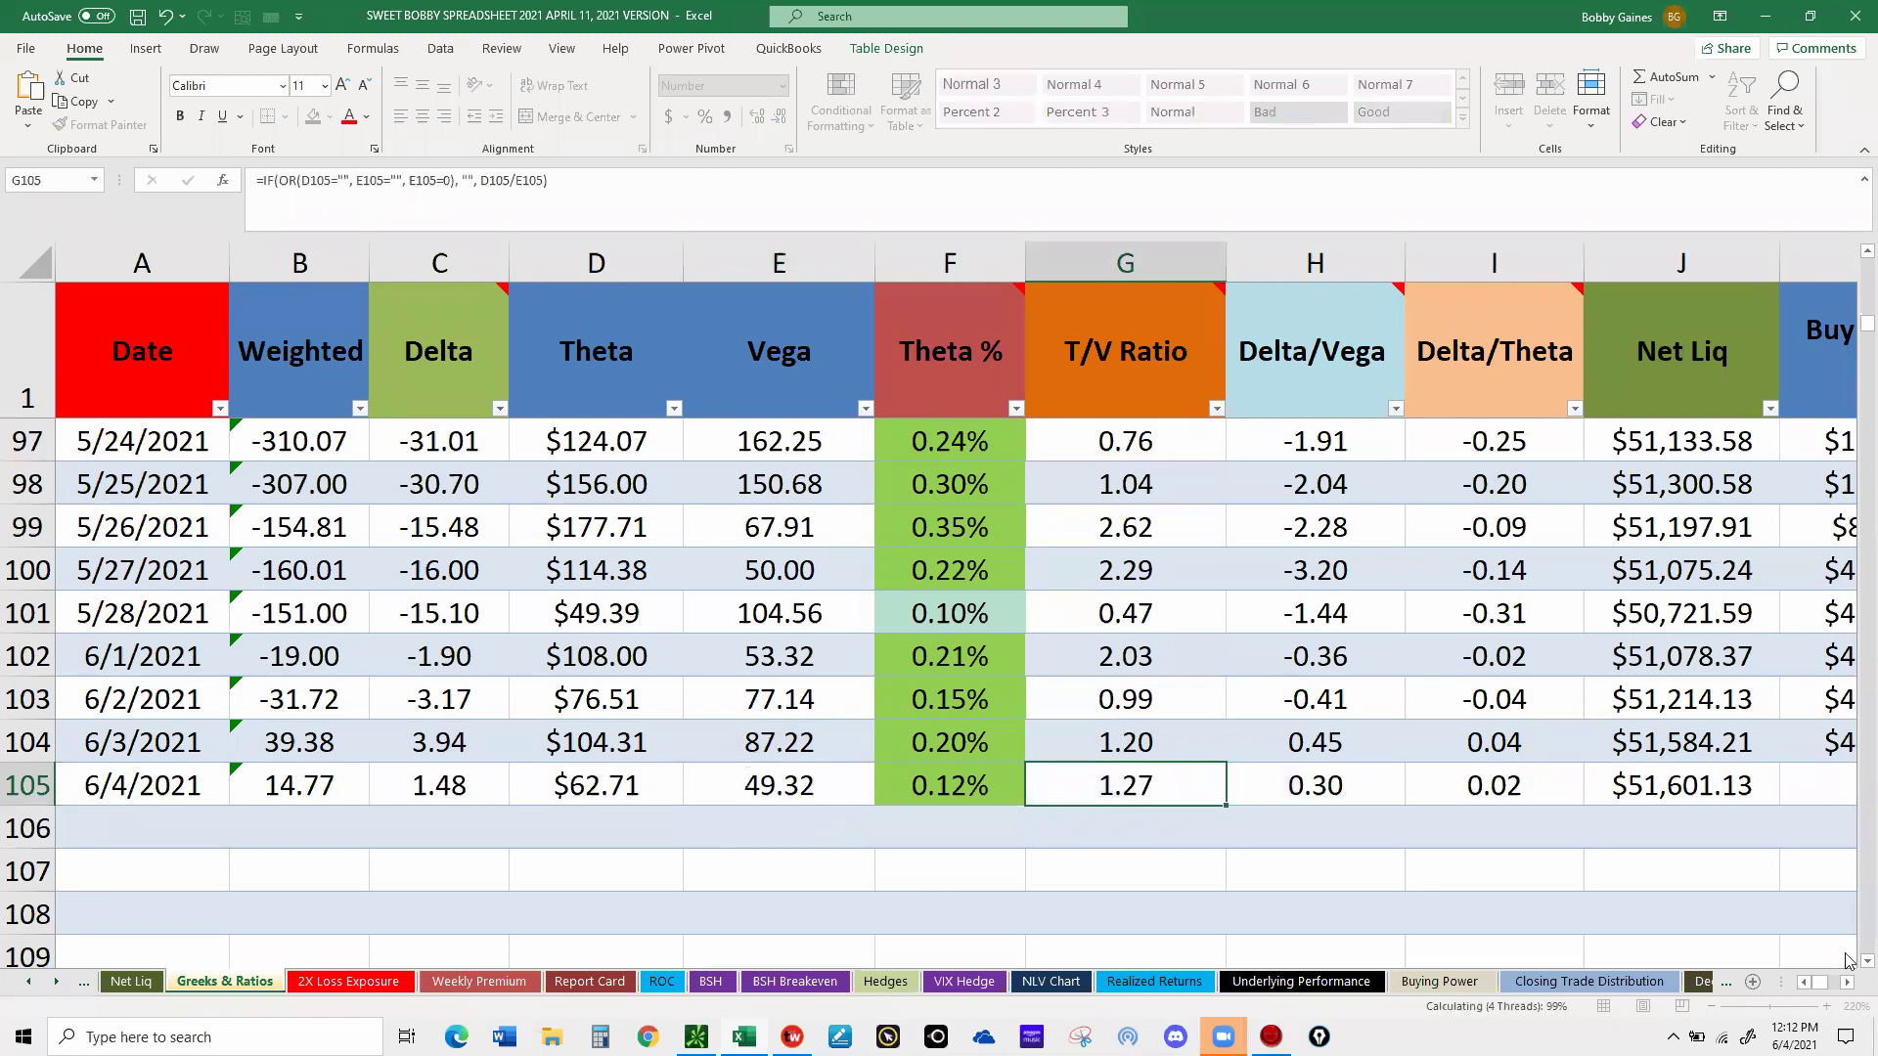
# - Bring up the 6/4/2021 Buying Power cell L105 in Excel and look up the available buying power in thinkorswim
pyautogui.click(1848, 984)
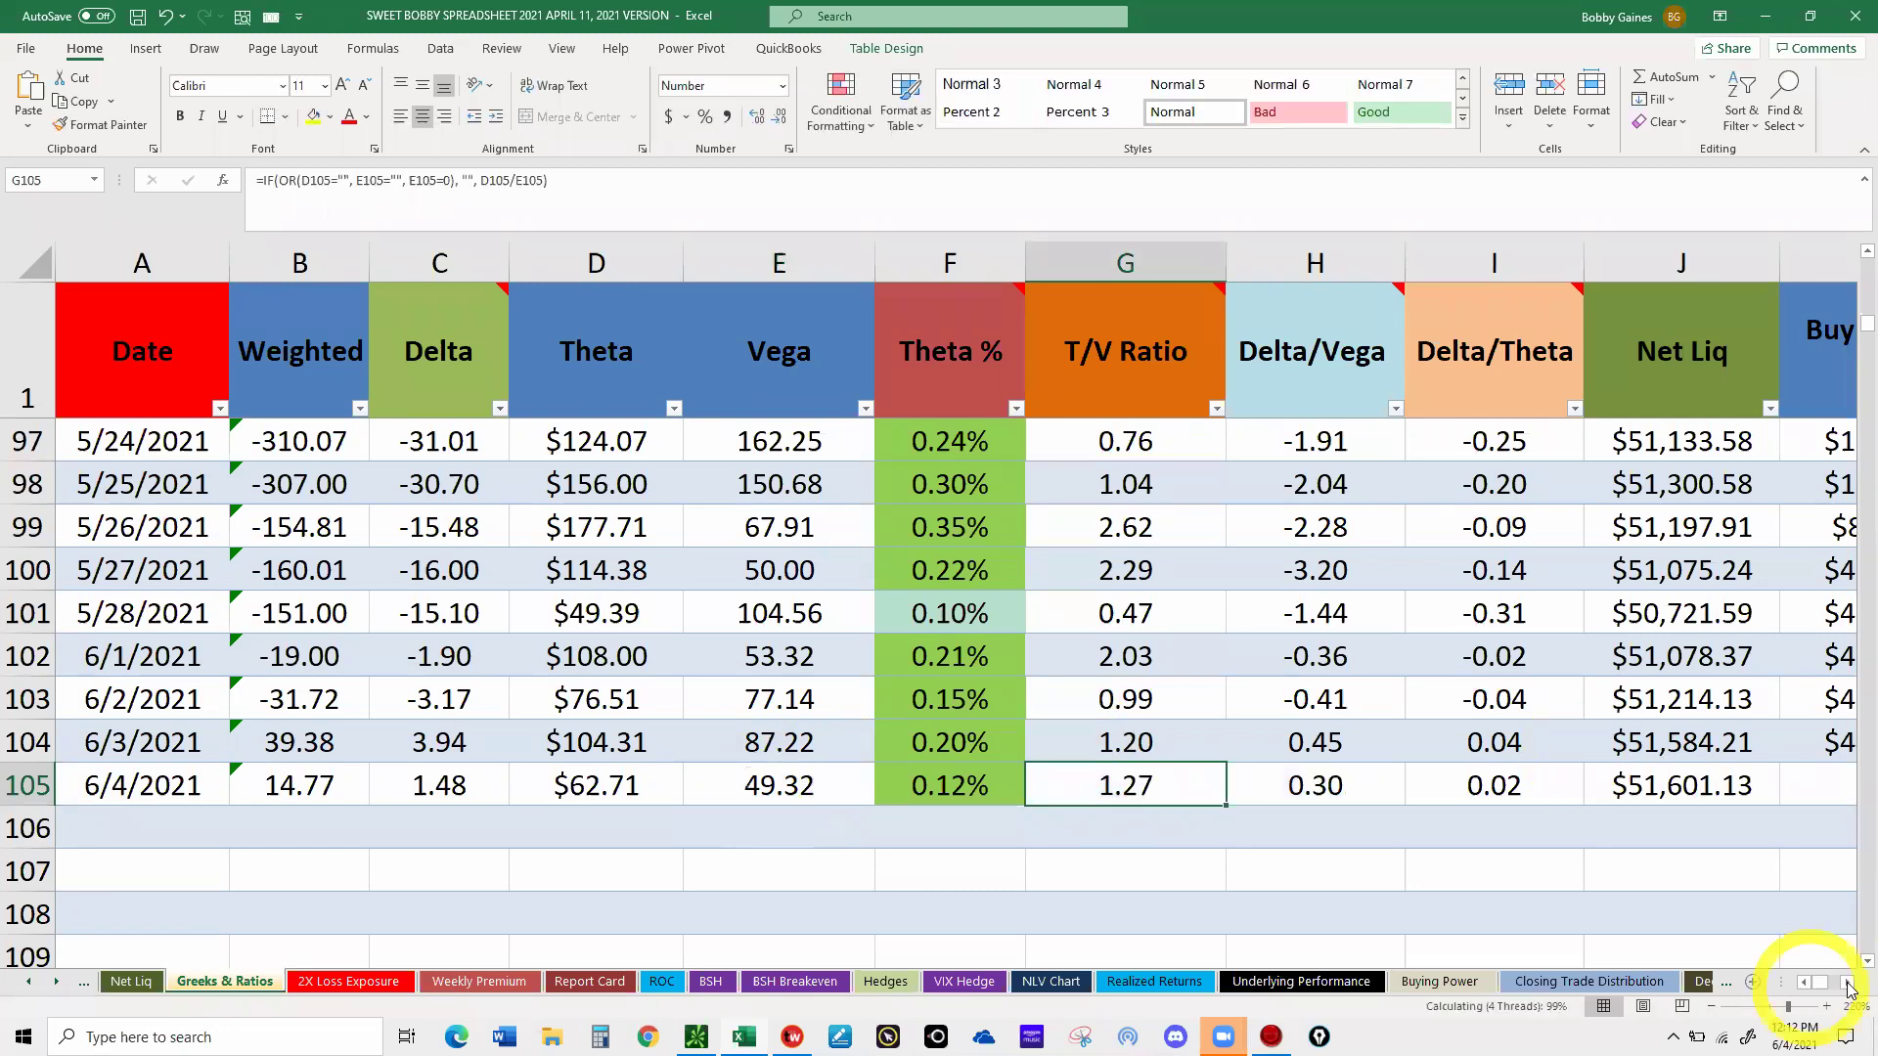
pyautogui.click(1848, 986)
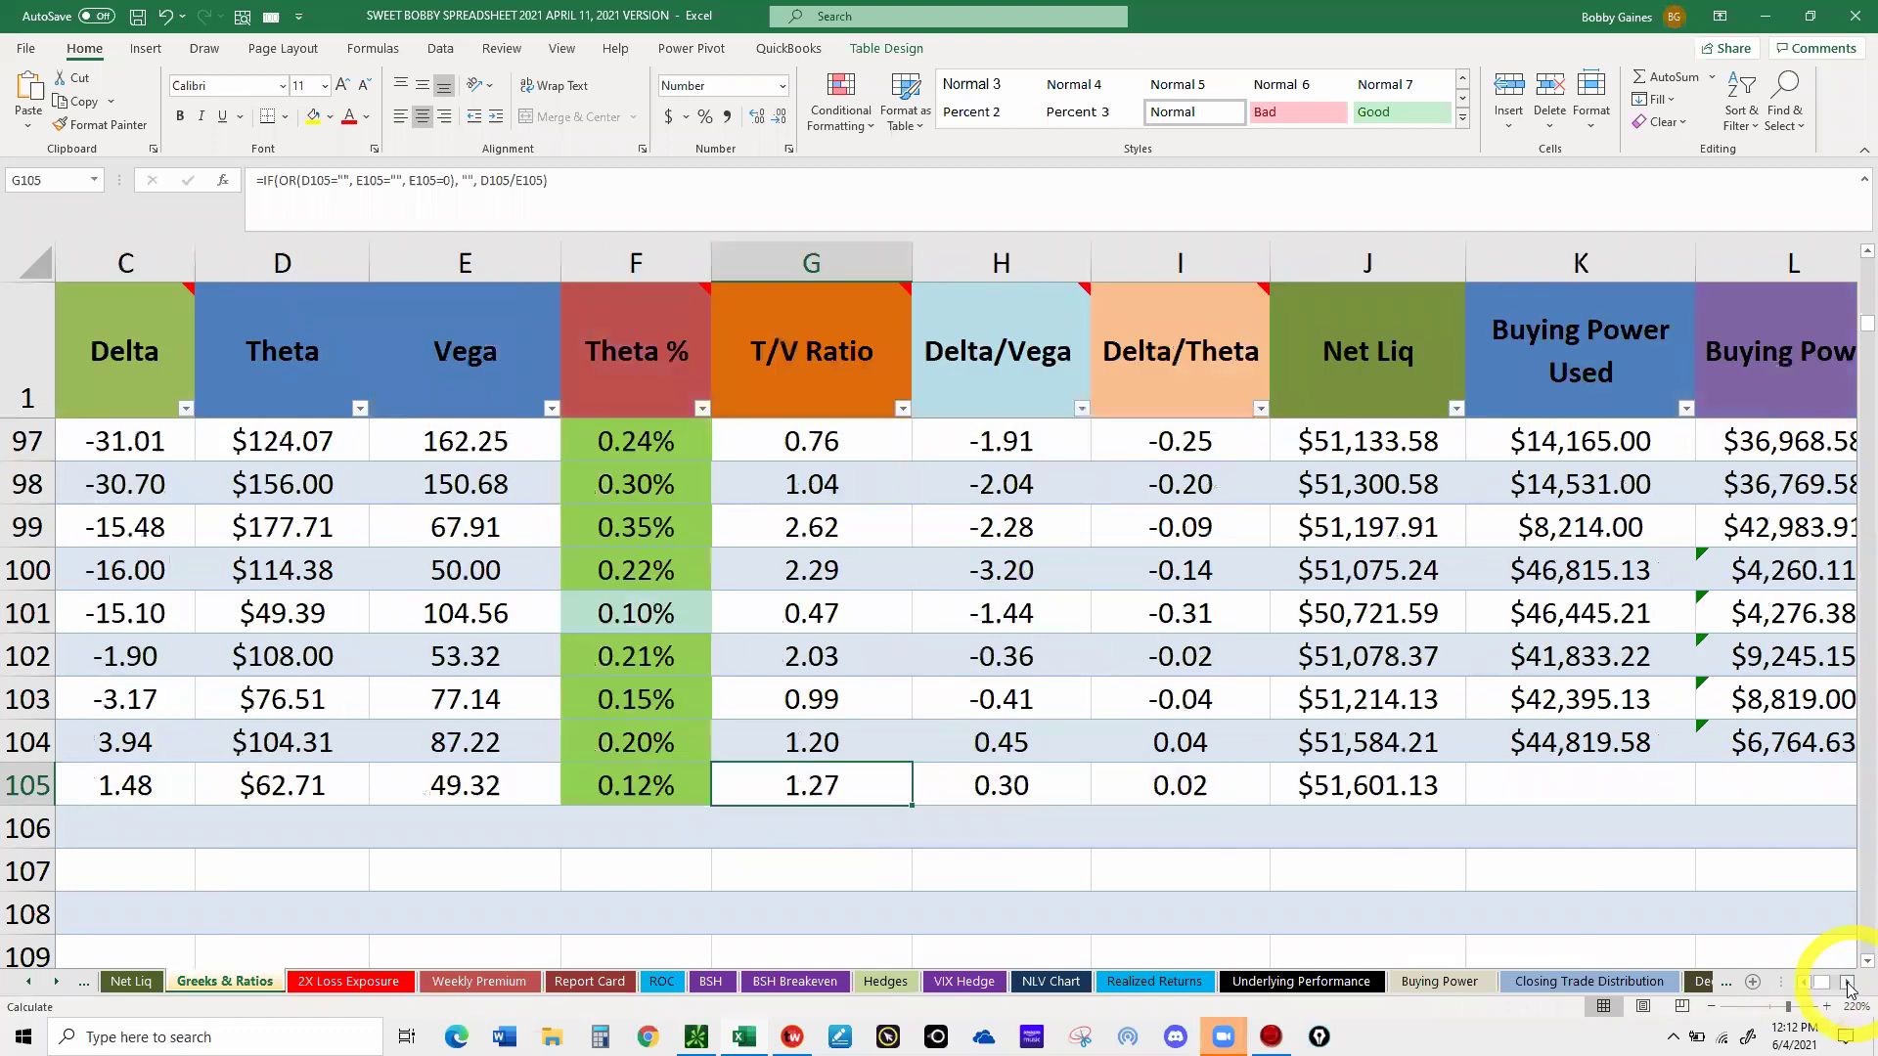
pyautogui.click(1848, 986)
pyautogui.click(1848, 986)
pyautogui.click(1081, 674)
pyautogui.click(872, 783)
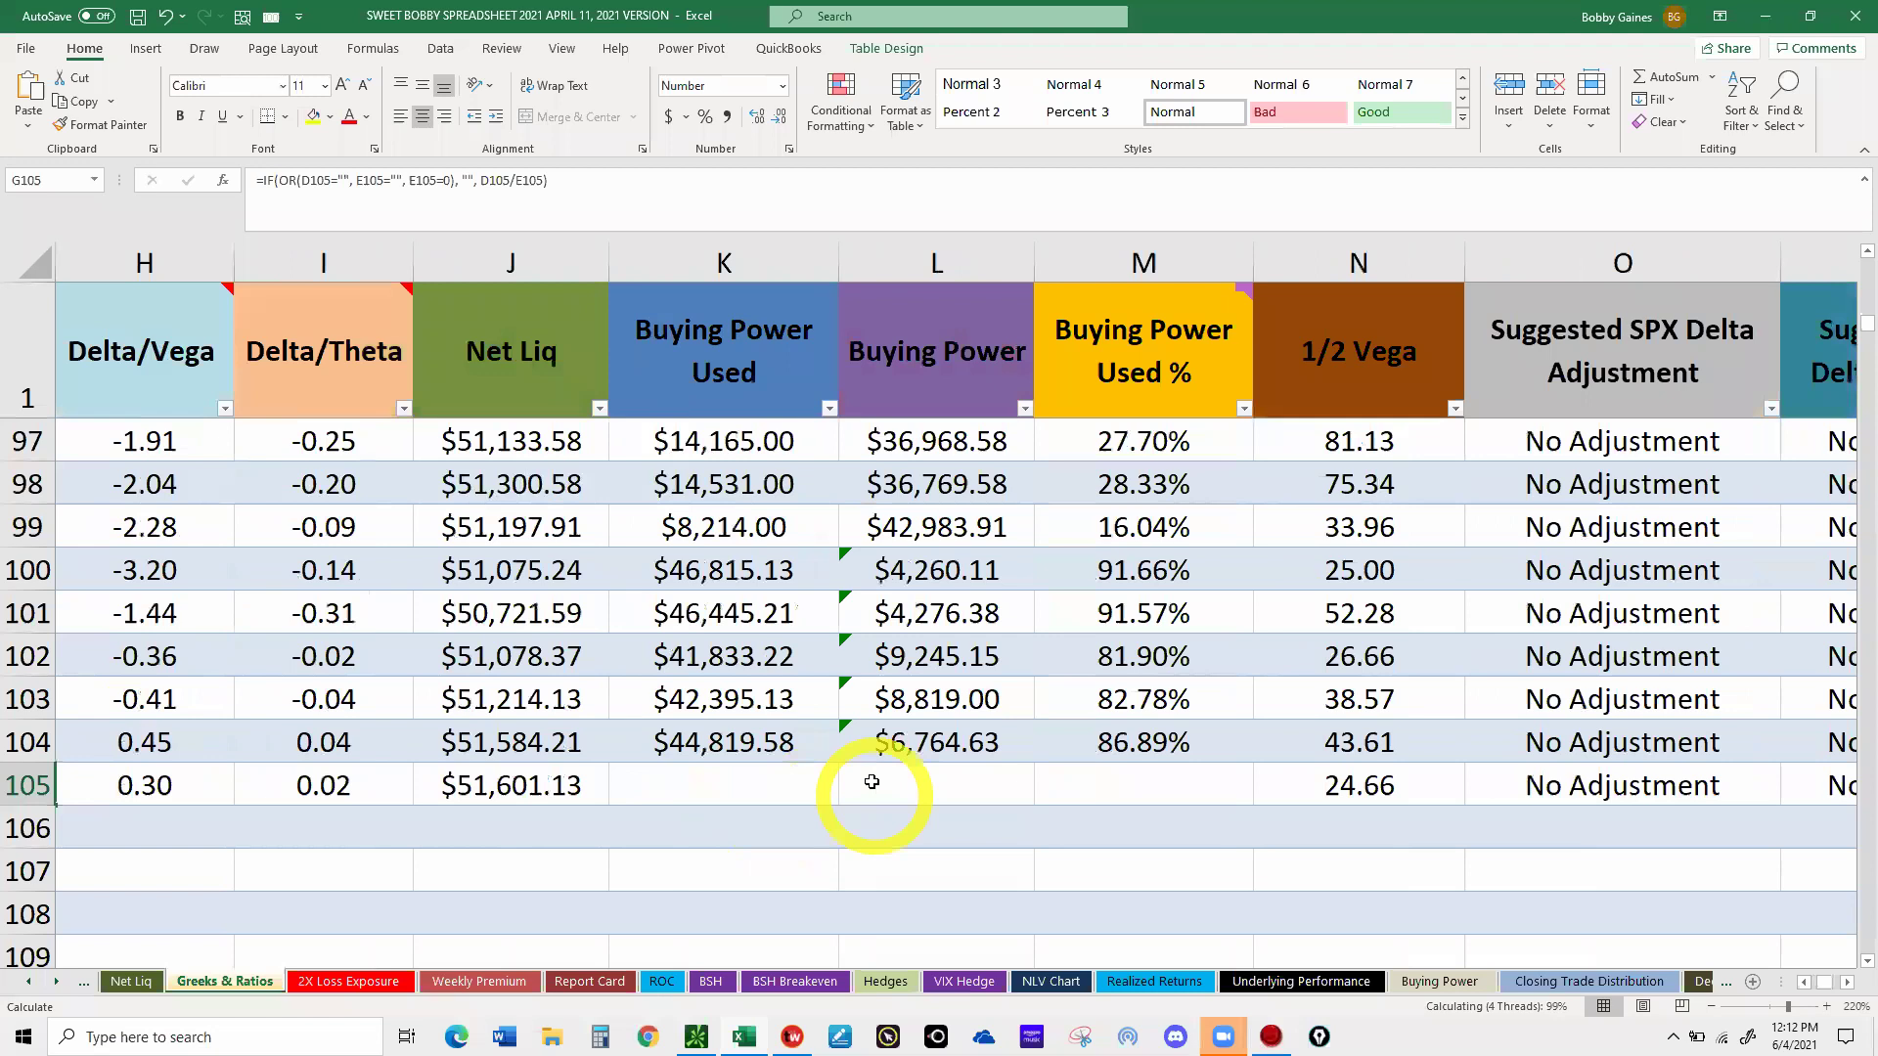
pyautogui.click(891, 787)
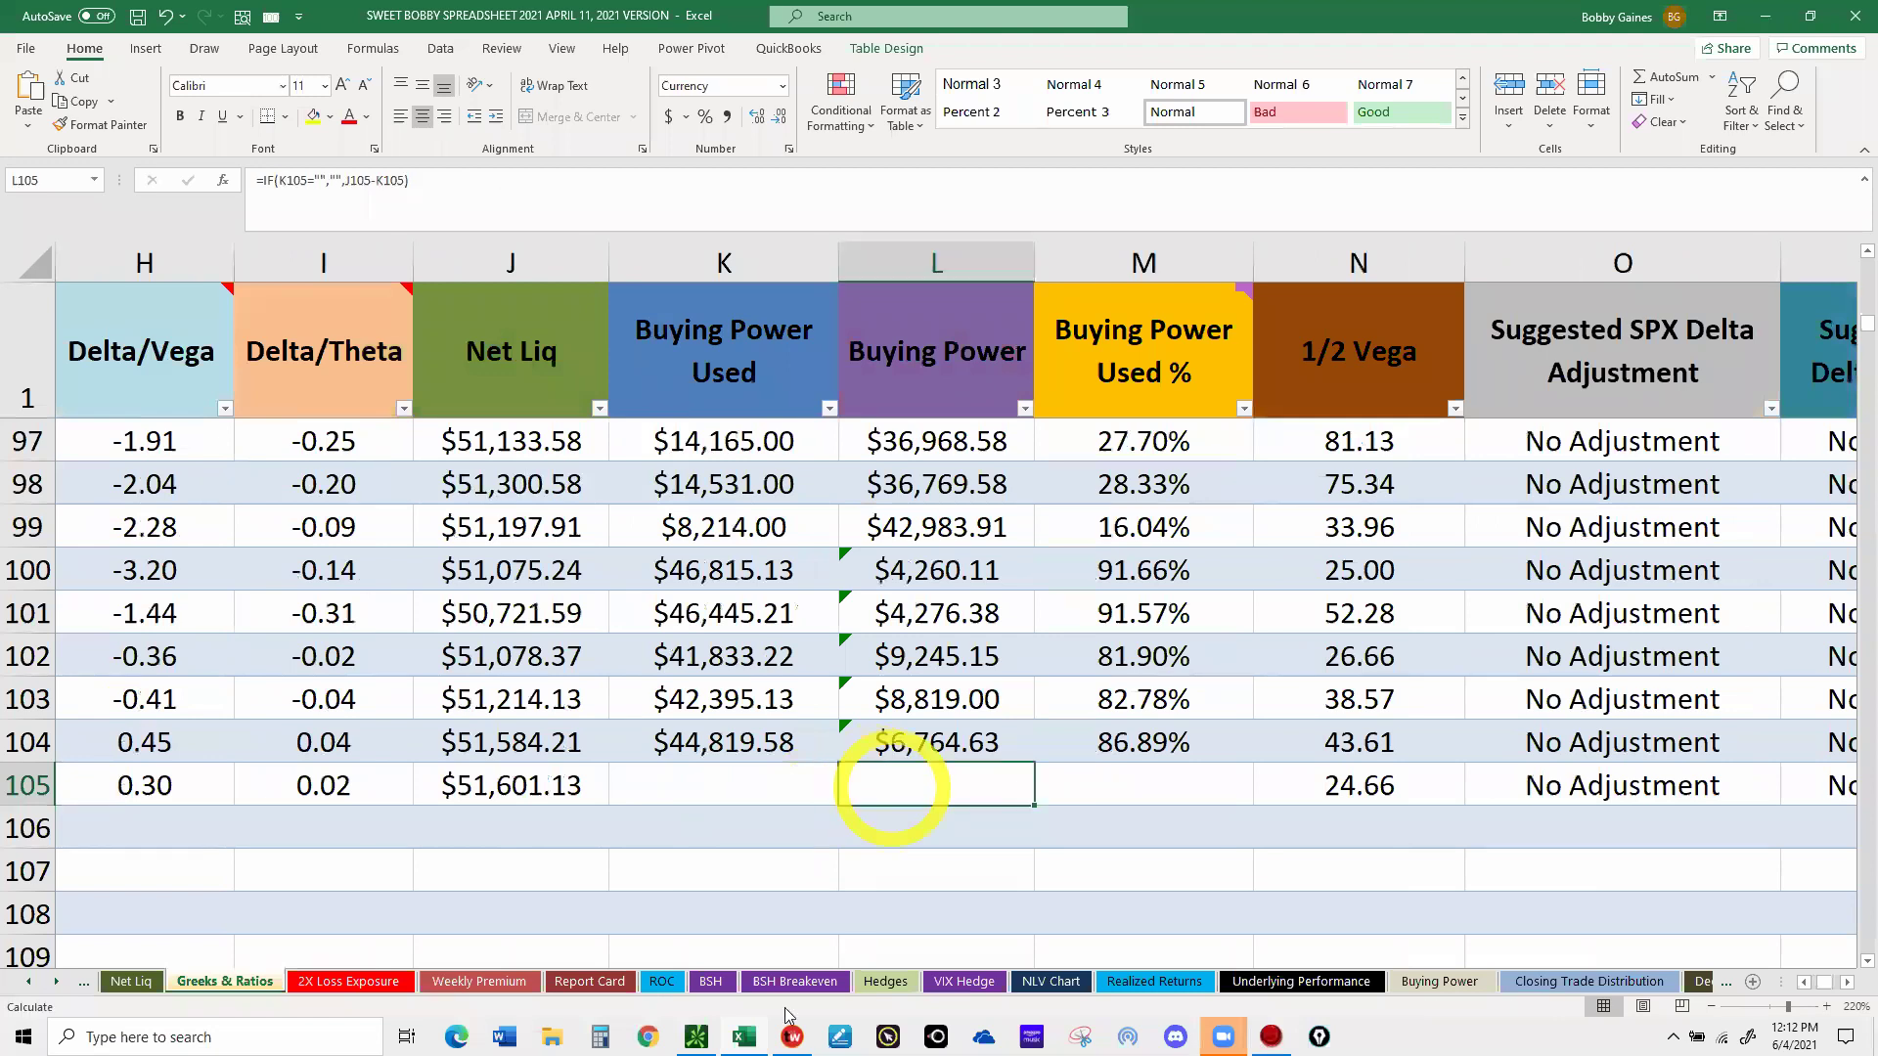
pyautogui.click(804, 983)
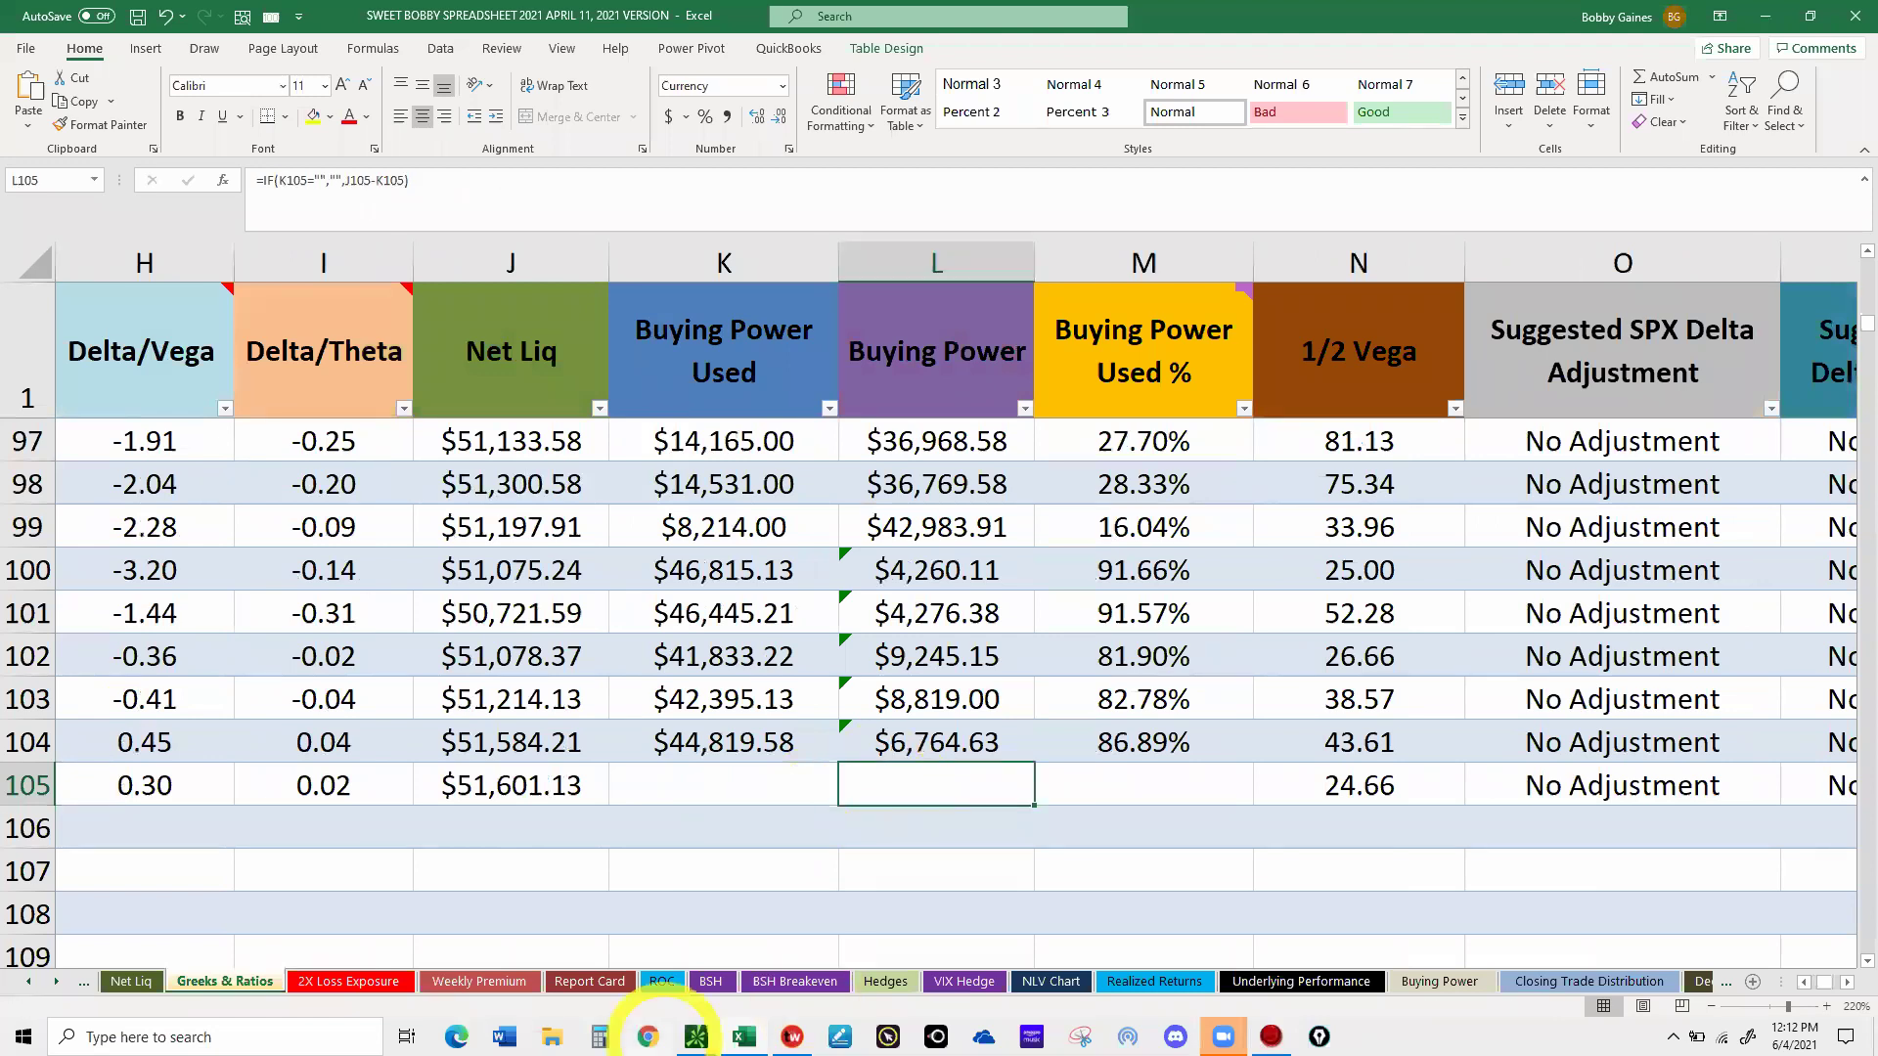
pyautogui.click(697, 1032)
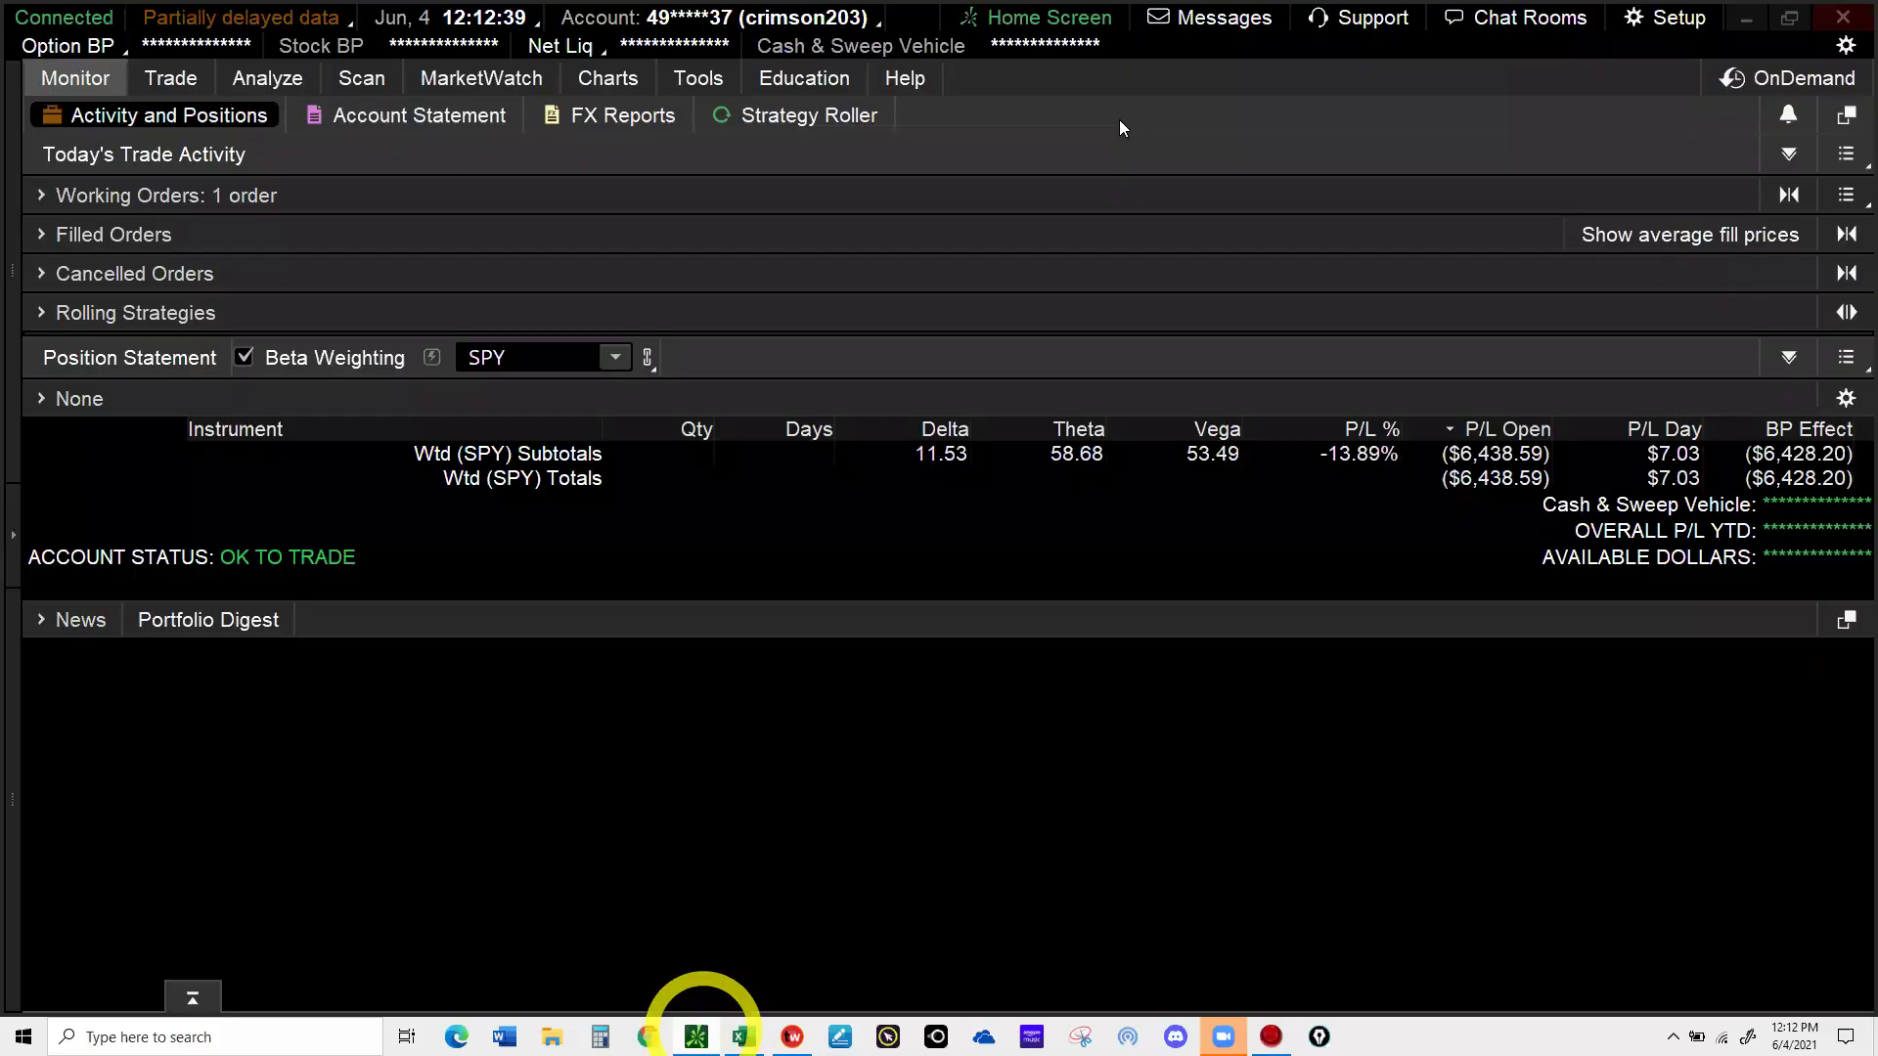
pyautogui.click(1119, 120)
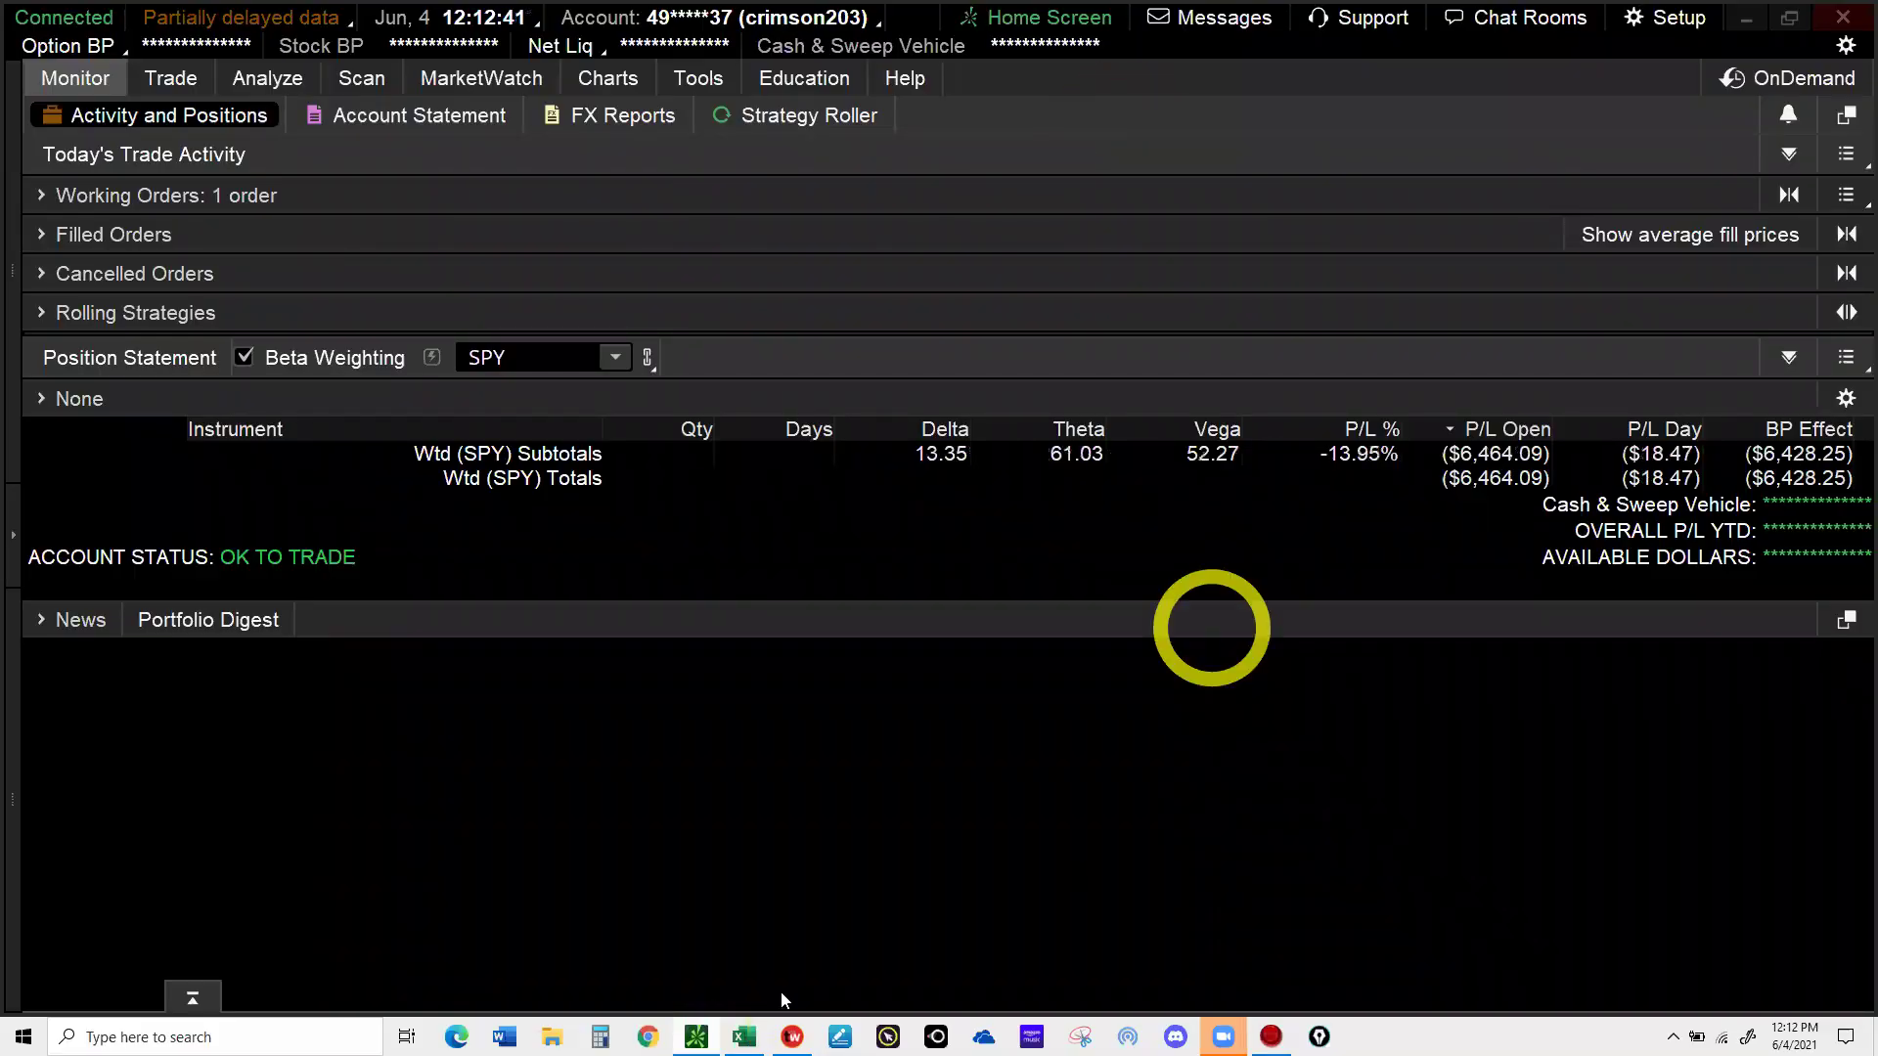
pyautogui.moveTo(744, 1035)
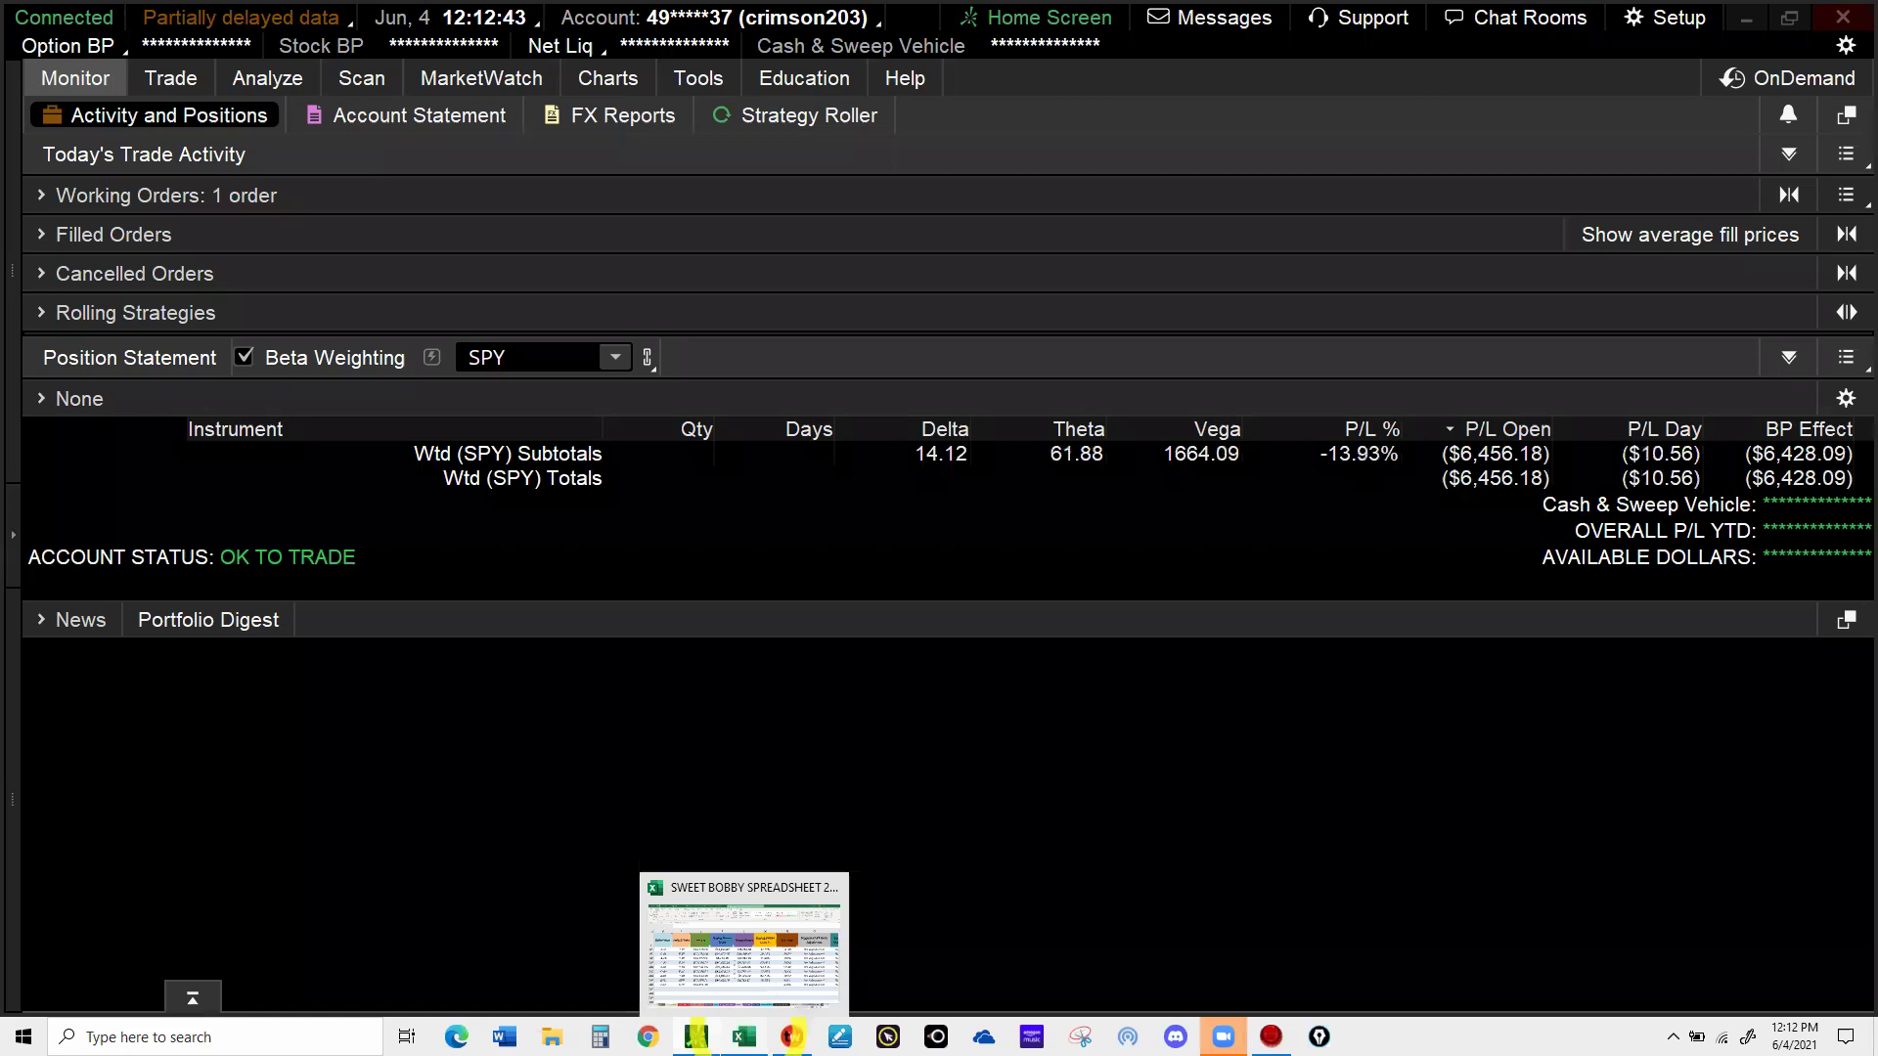
pyautogui.click(743, 1035)
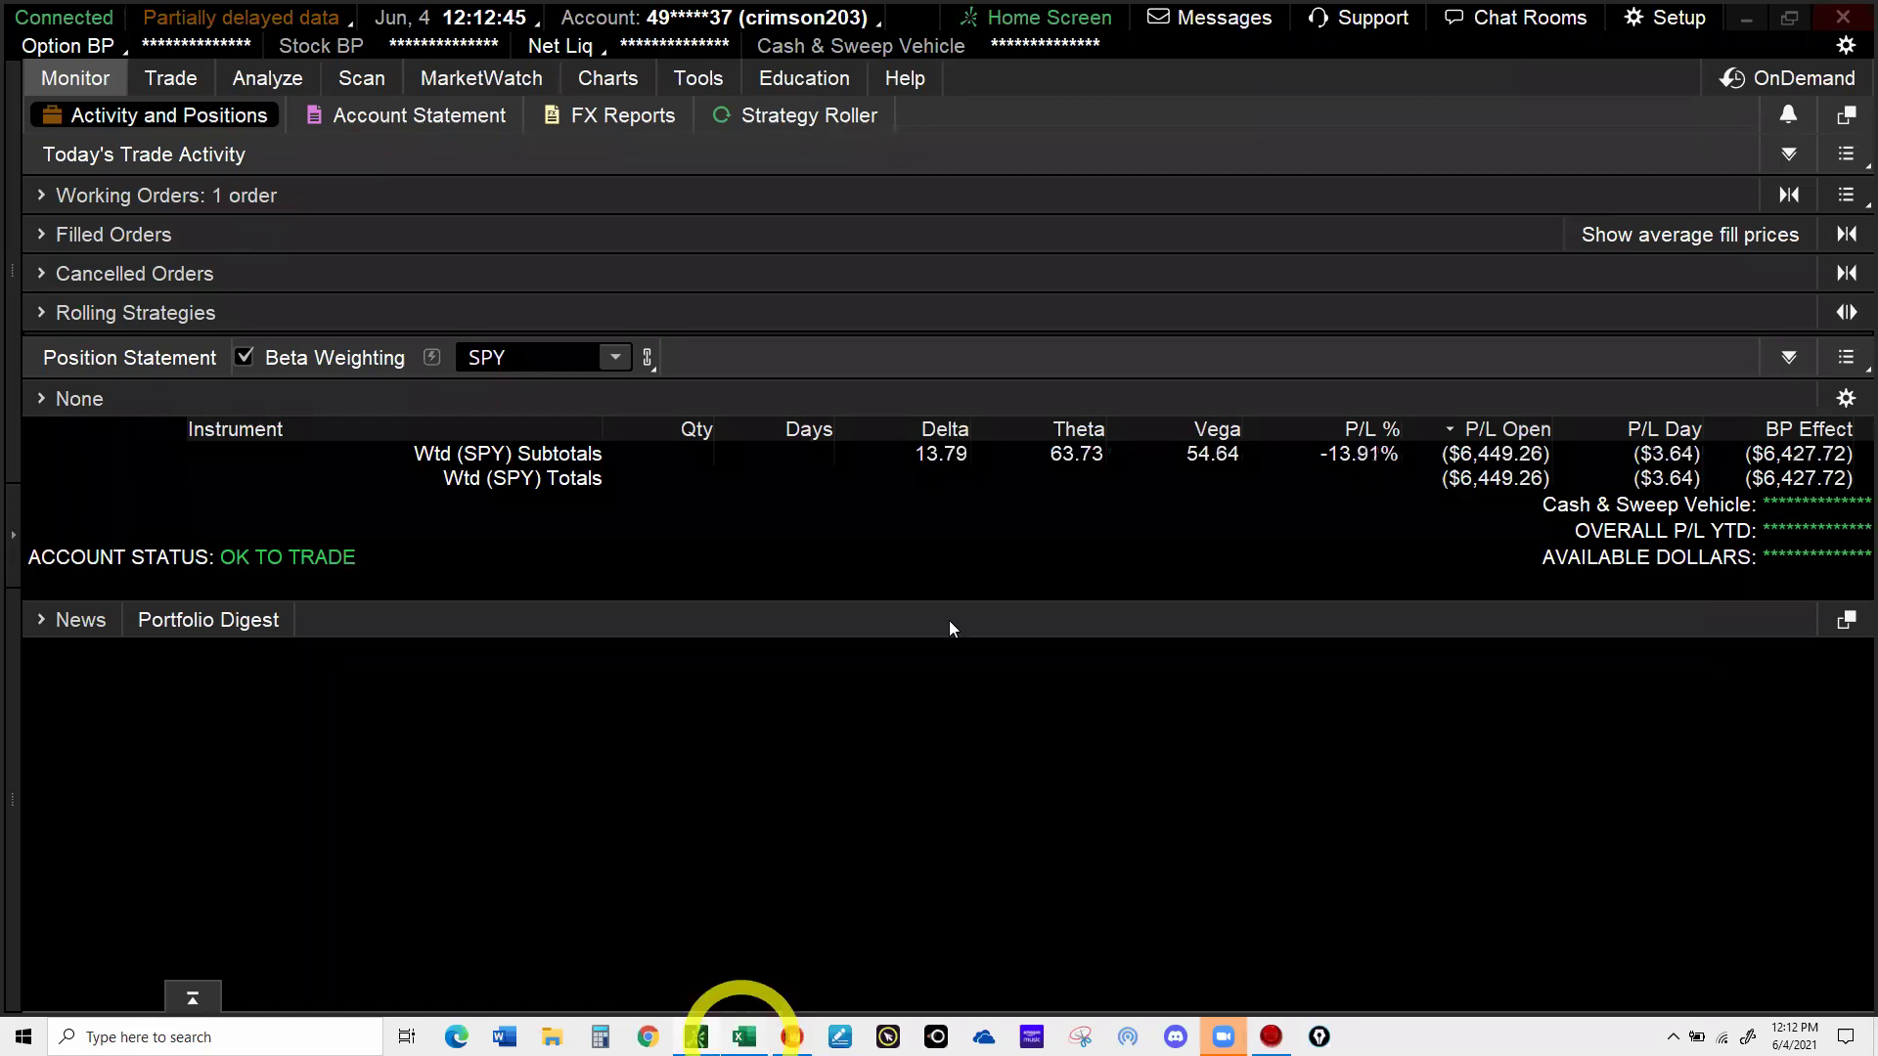
# - Enter 8684.85 as the 6/4/2021 Buying Power in cell L105 of the Excel sheet and fill the Buying Power Used formula from K104 into K105
pyautogui.click(842, 673)
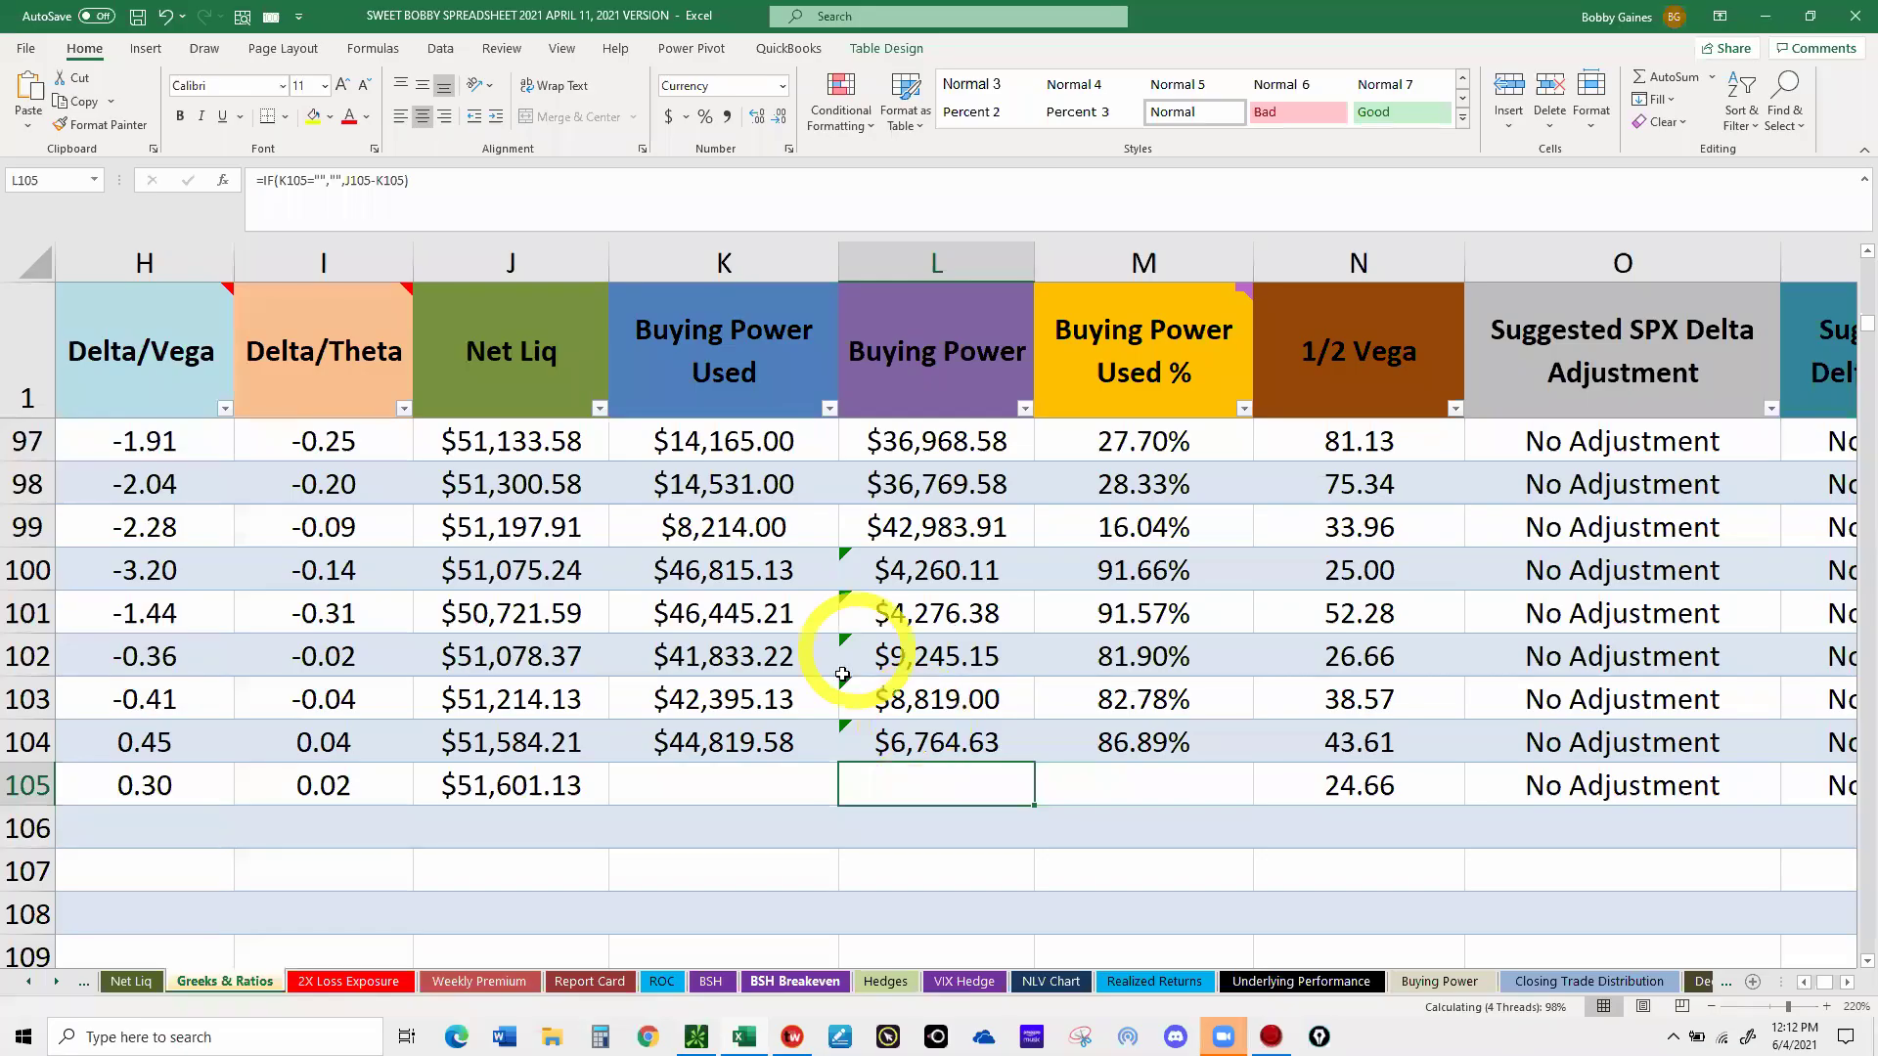
pyautogui.click(942, 766)
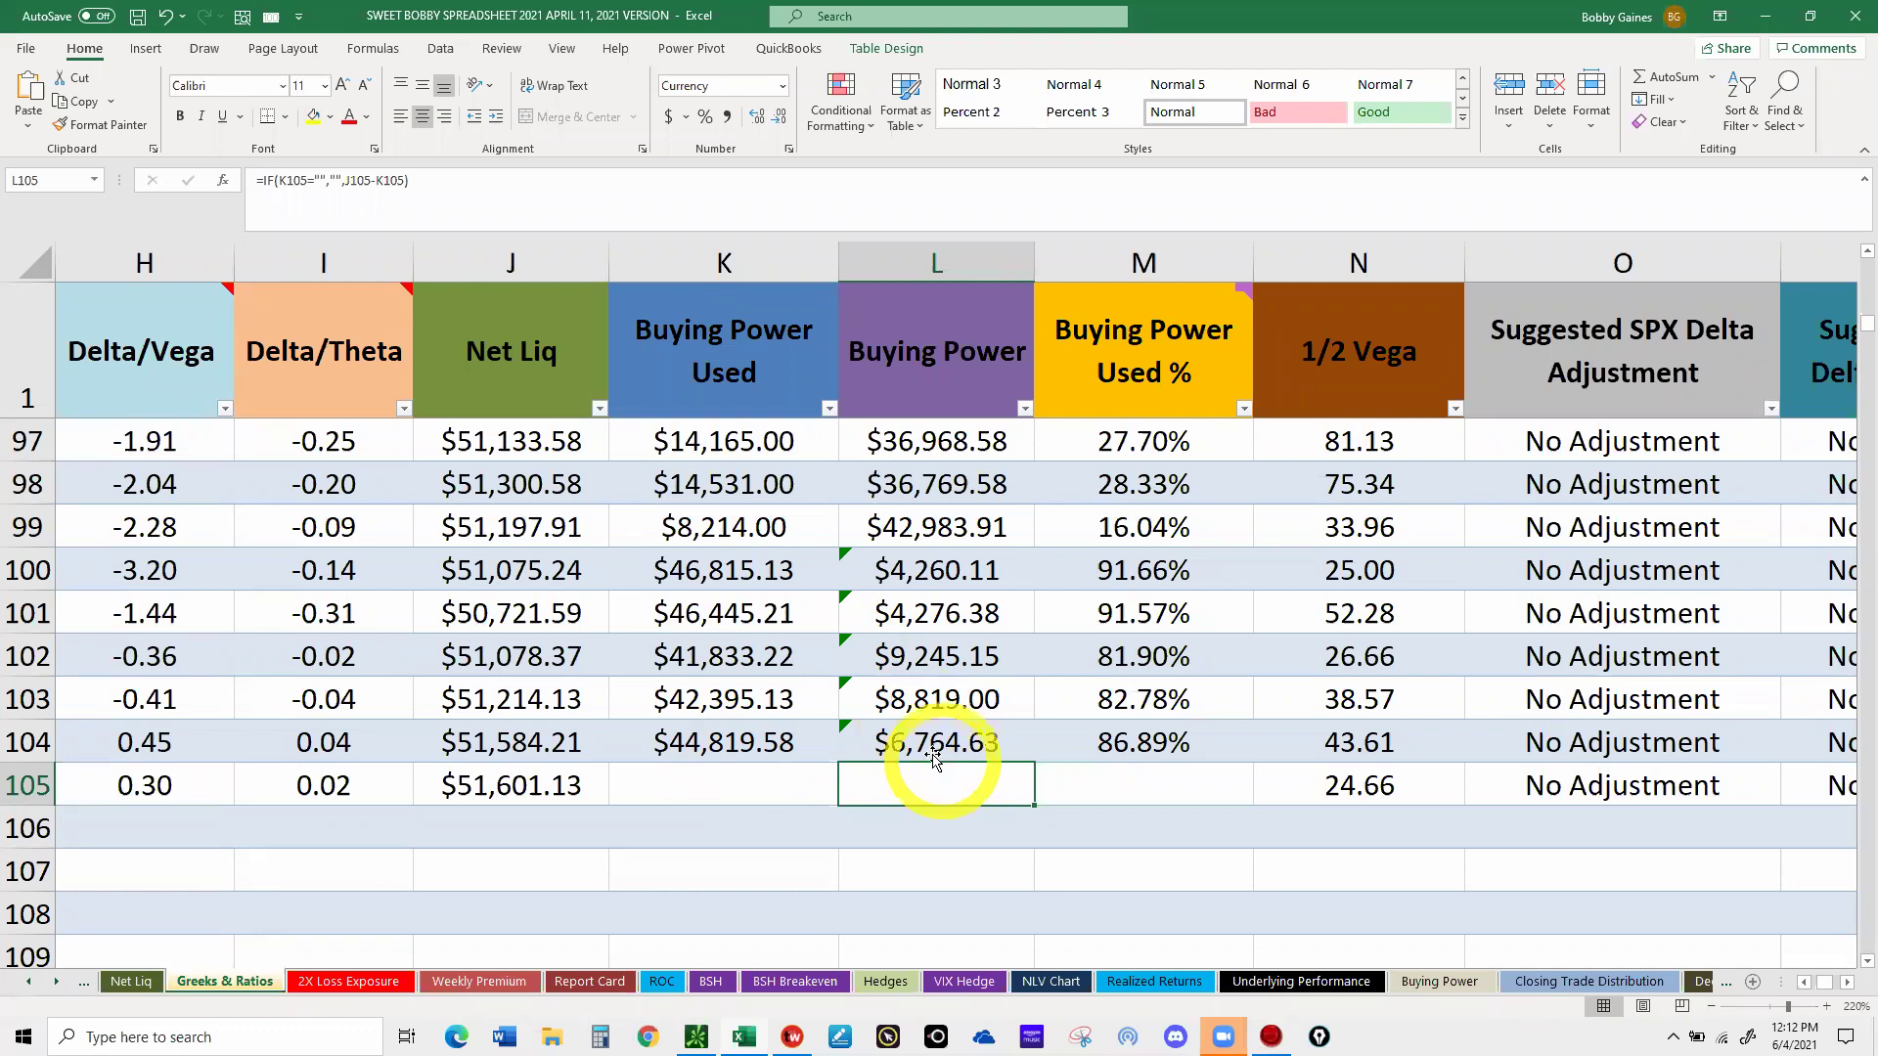
pyautogui.click(910, 783)
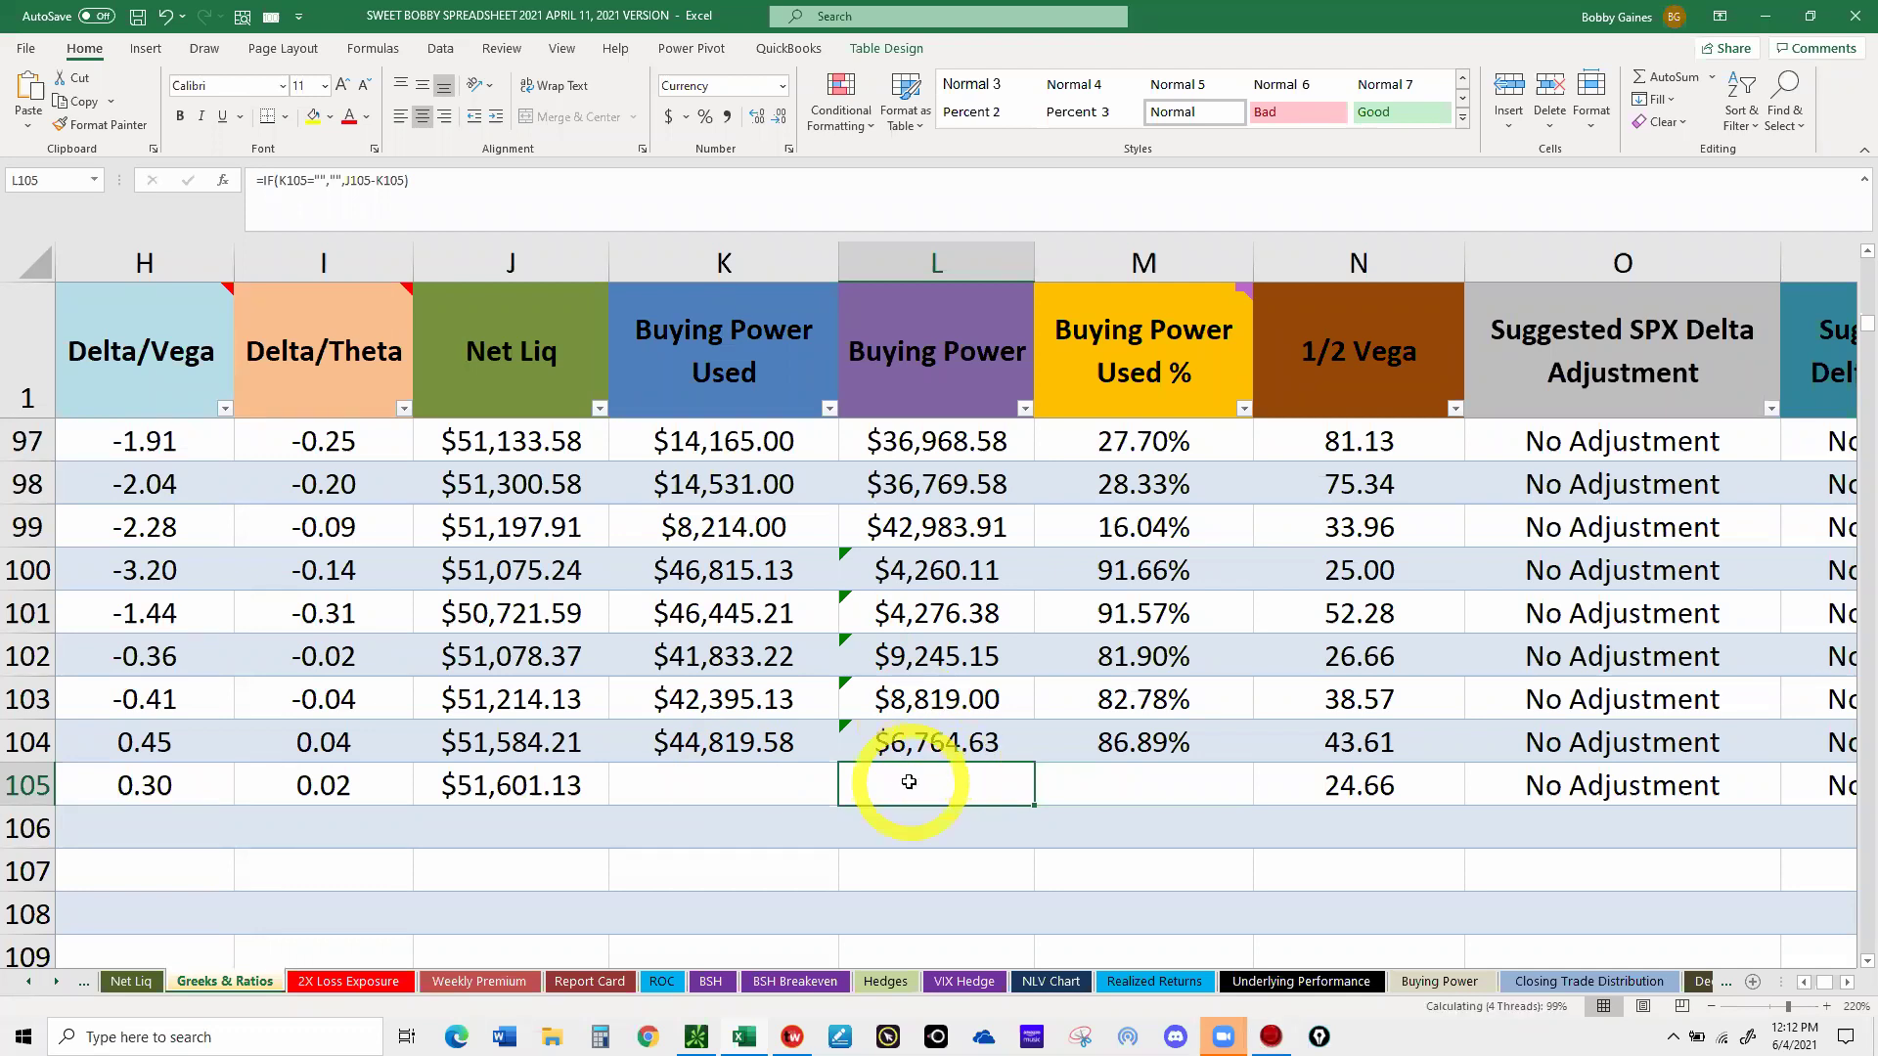
pyautogui.write('86')
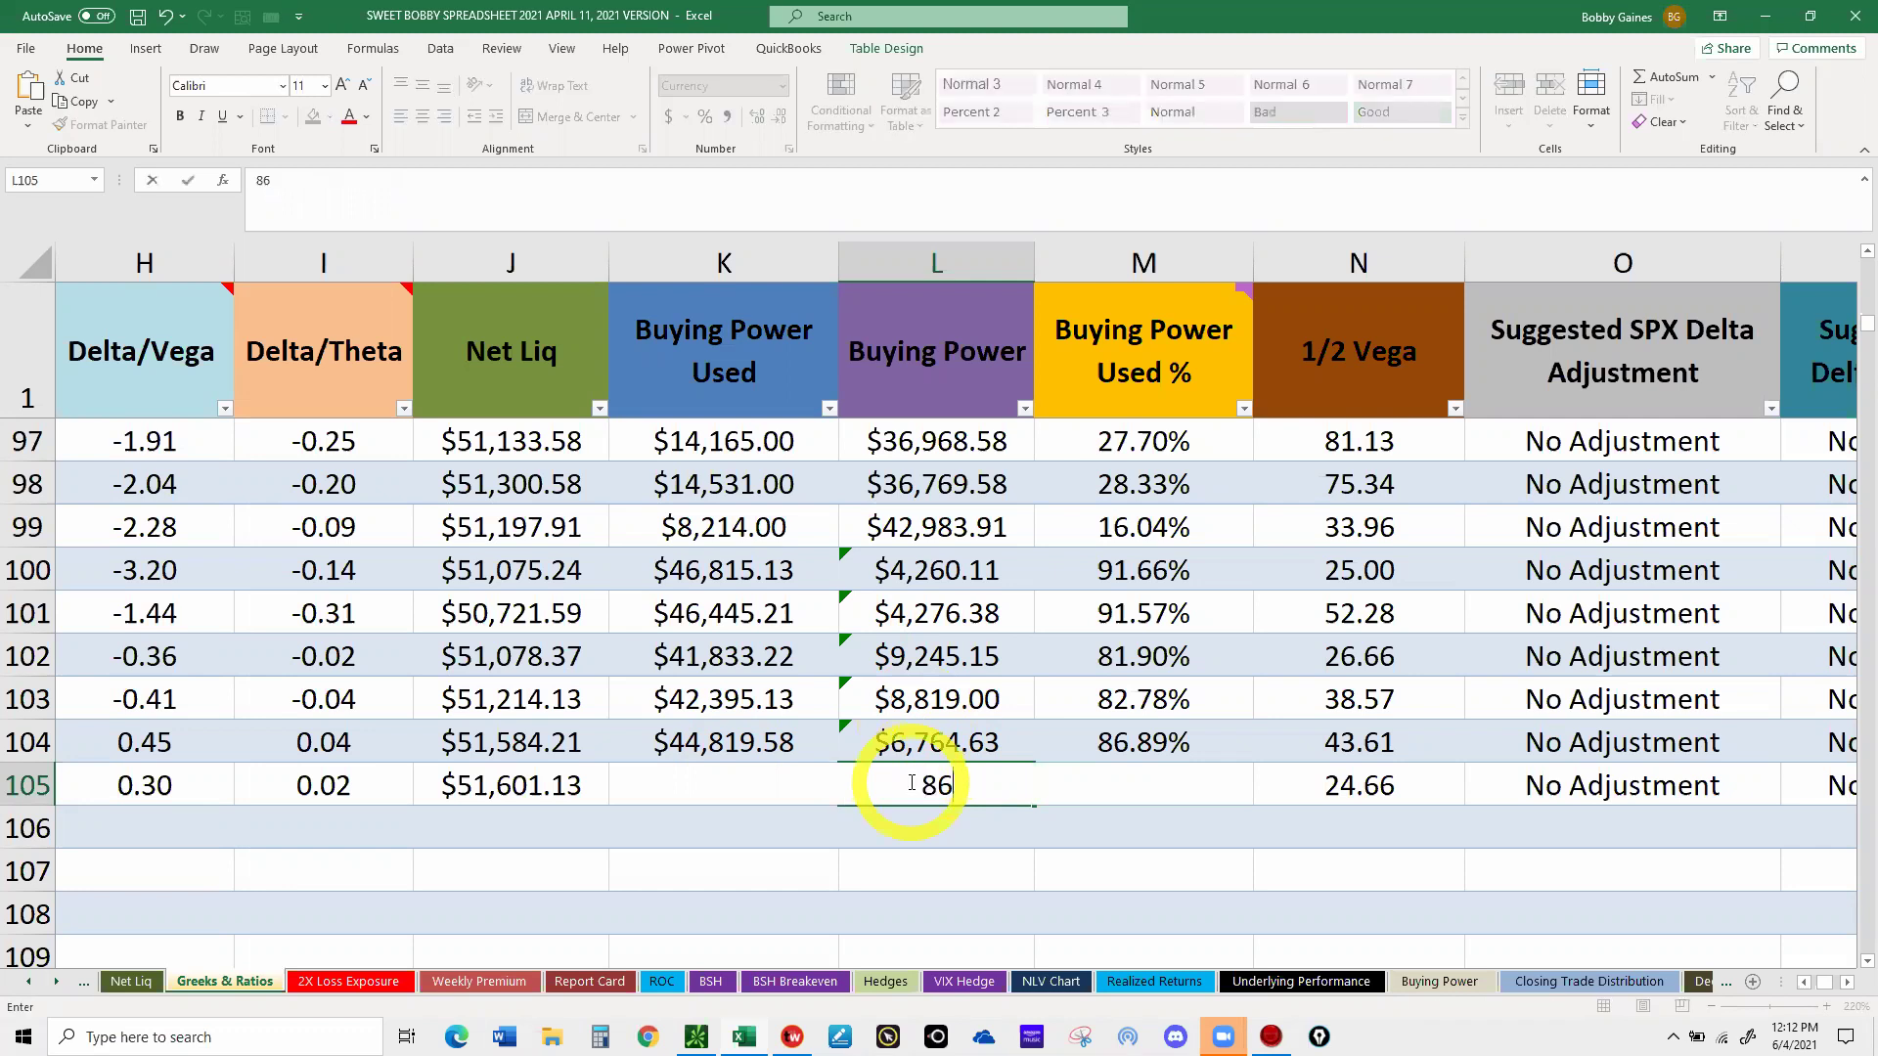
pyautogui.write('84.85')
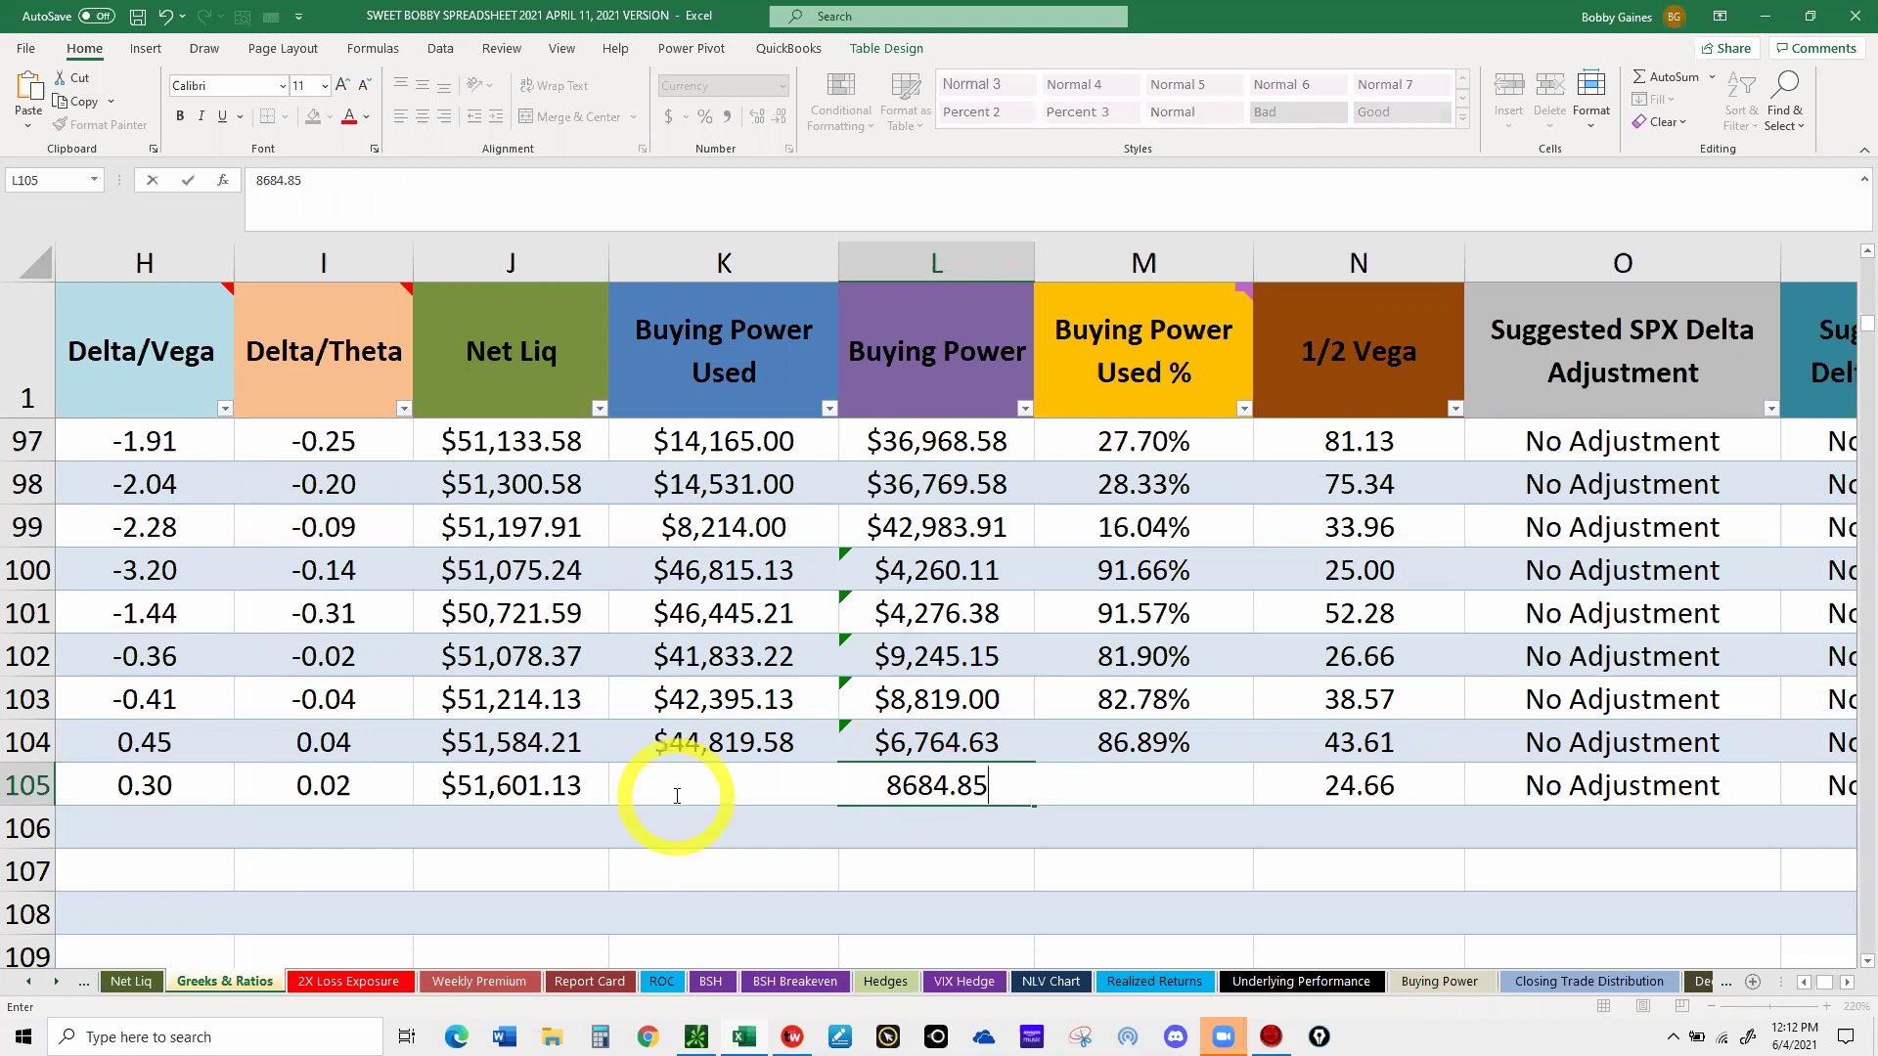
pyautogui.press('F2')
pyautogui.press('Home')
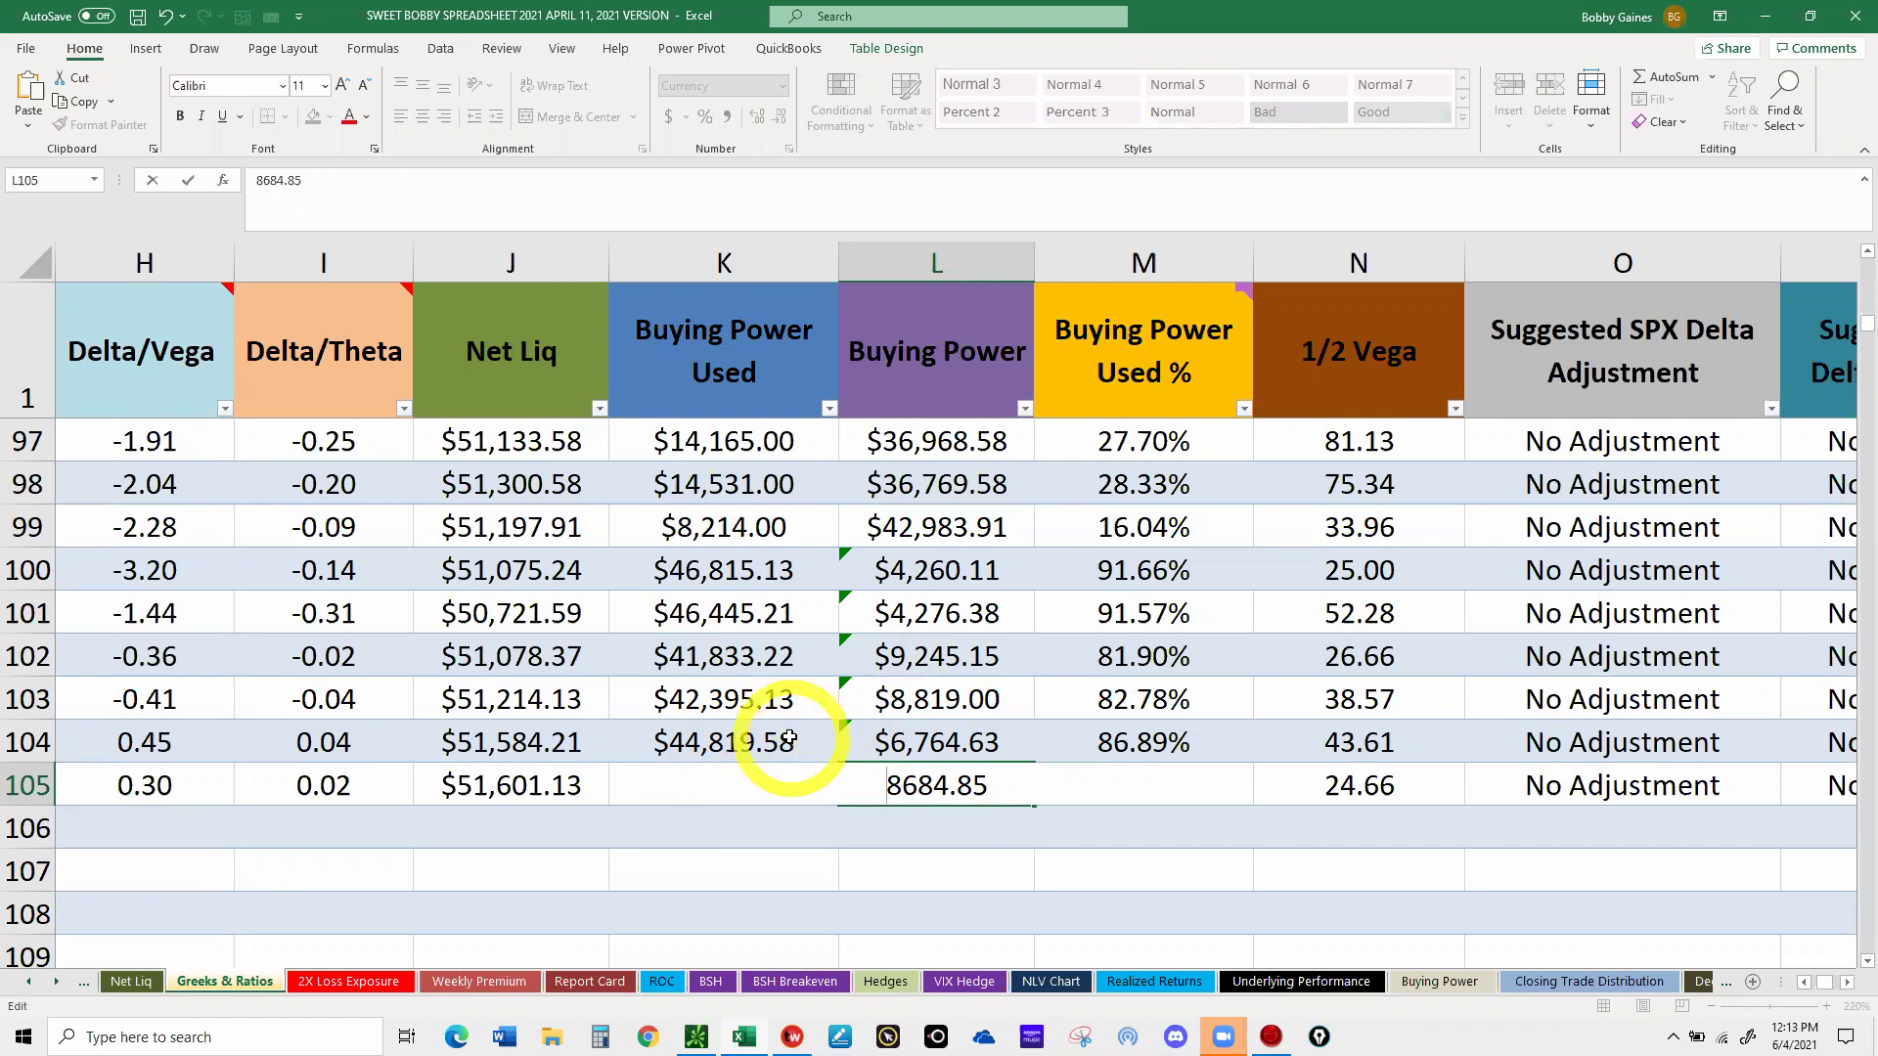
pyautogui.click(790, 740)
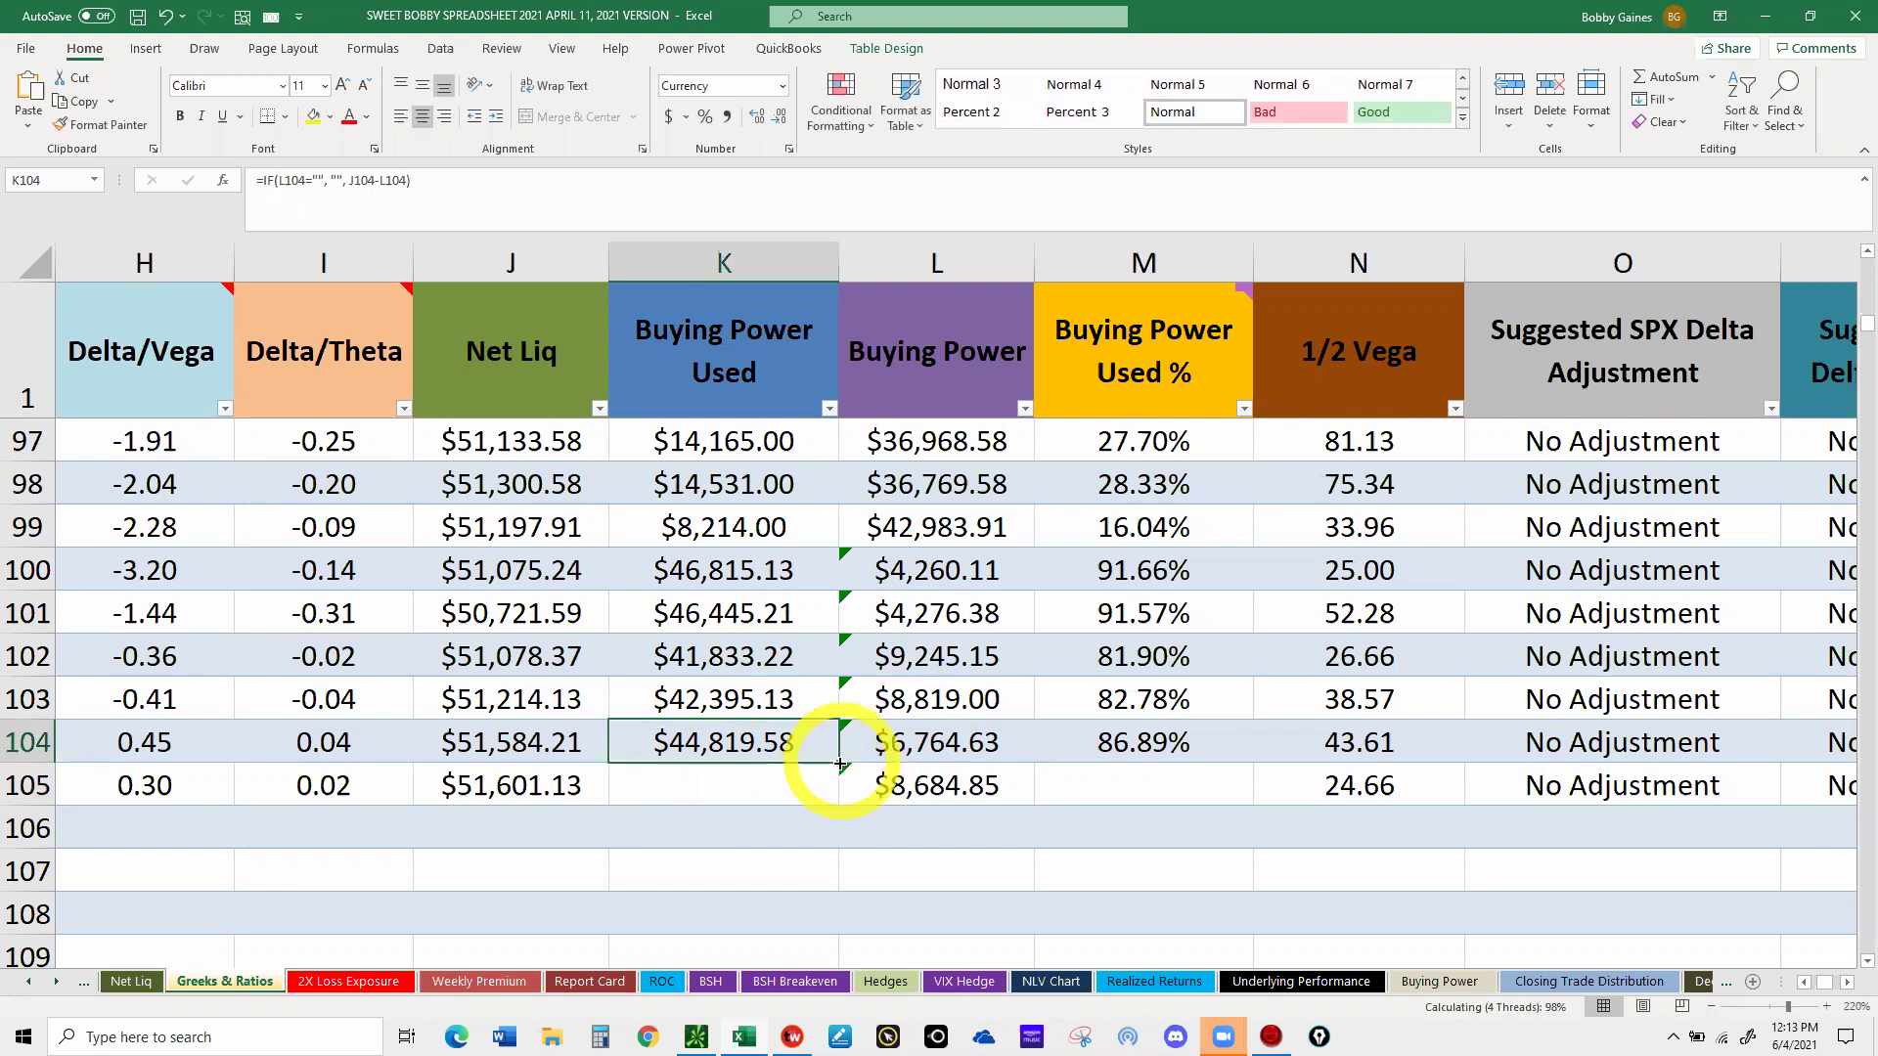
pyautogui.moveTo(840, 764); pyautogui.dragTo(836, 796)
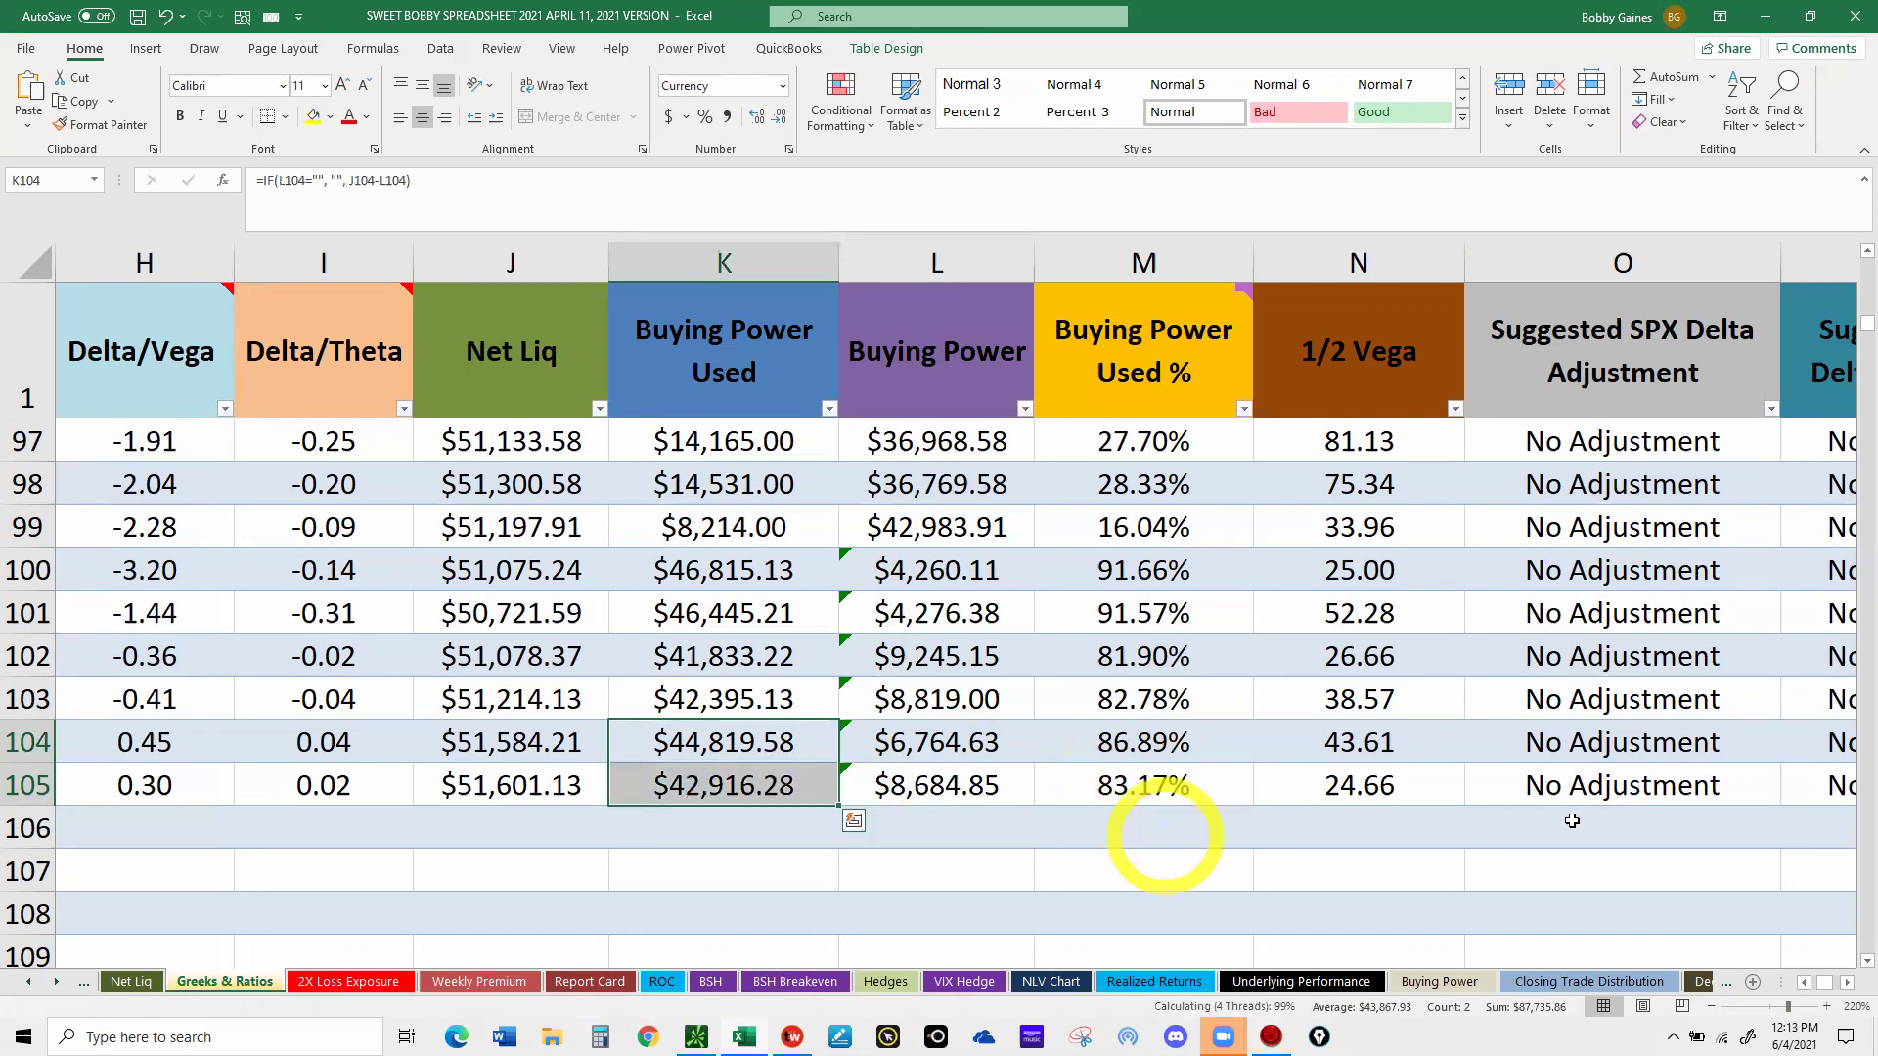
# - Review the suggested SPY beta delta neutrality adjustment in Q105 and compare it with the live SPY-weighted delta in thinkorswim
pyautogui.click(1847, 984)
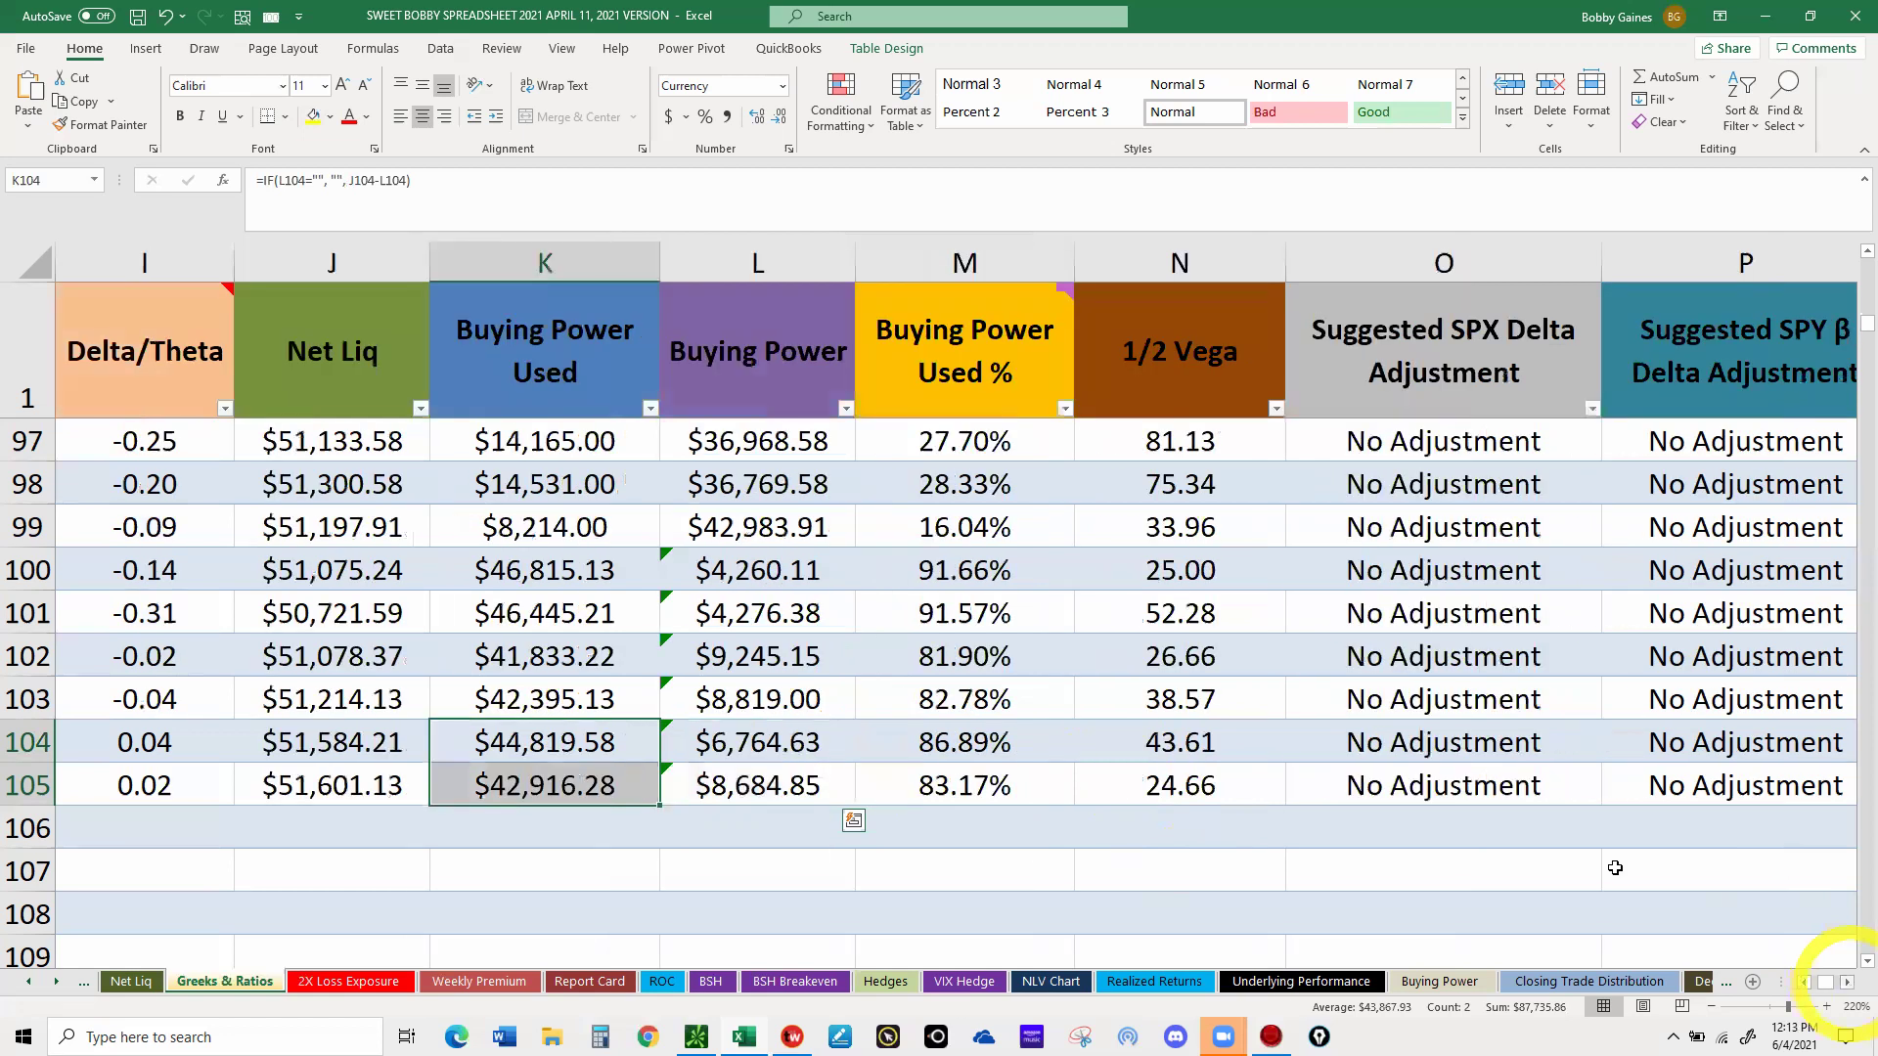
pyautogui.click(1847, 984)
pyautogui.click(1847, 984)
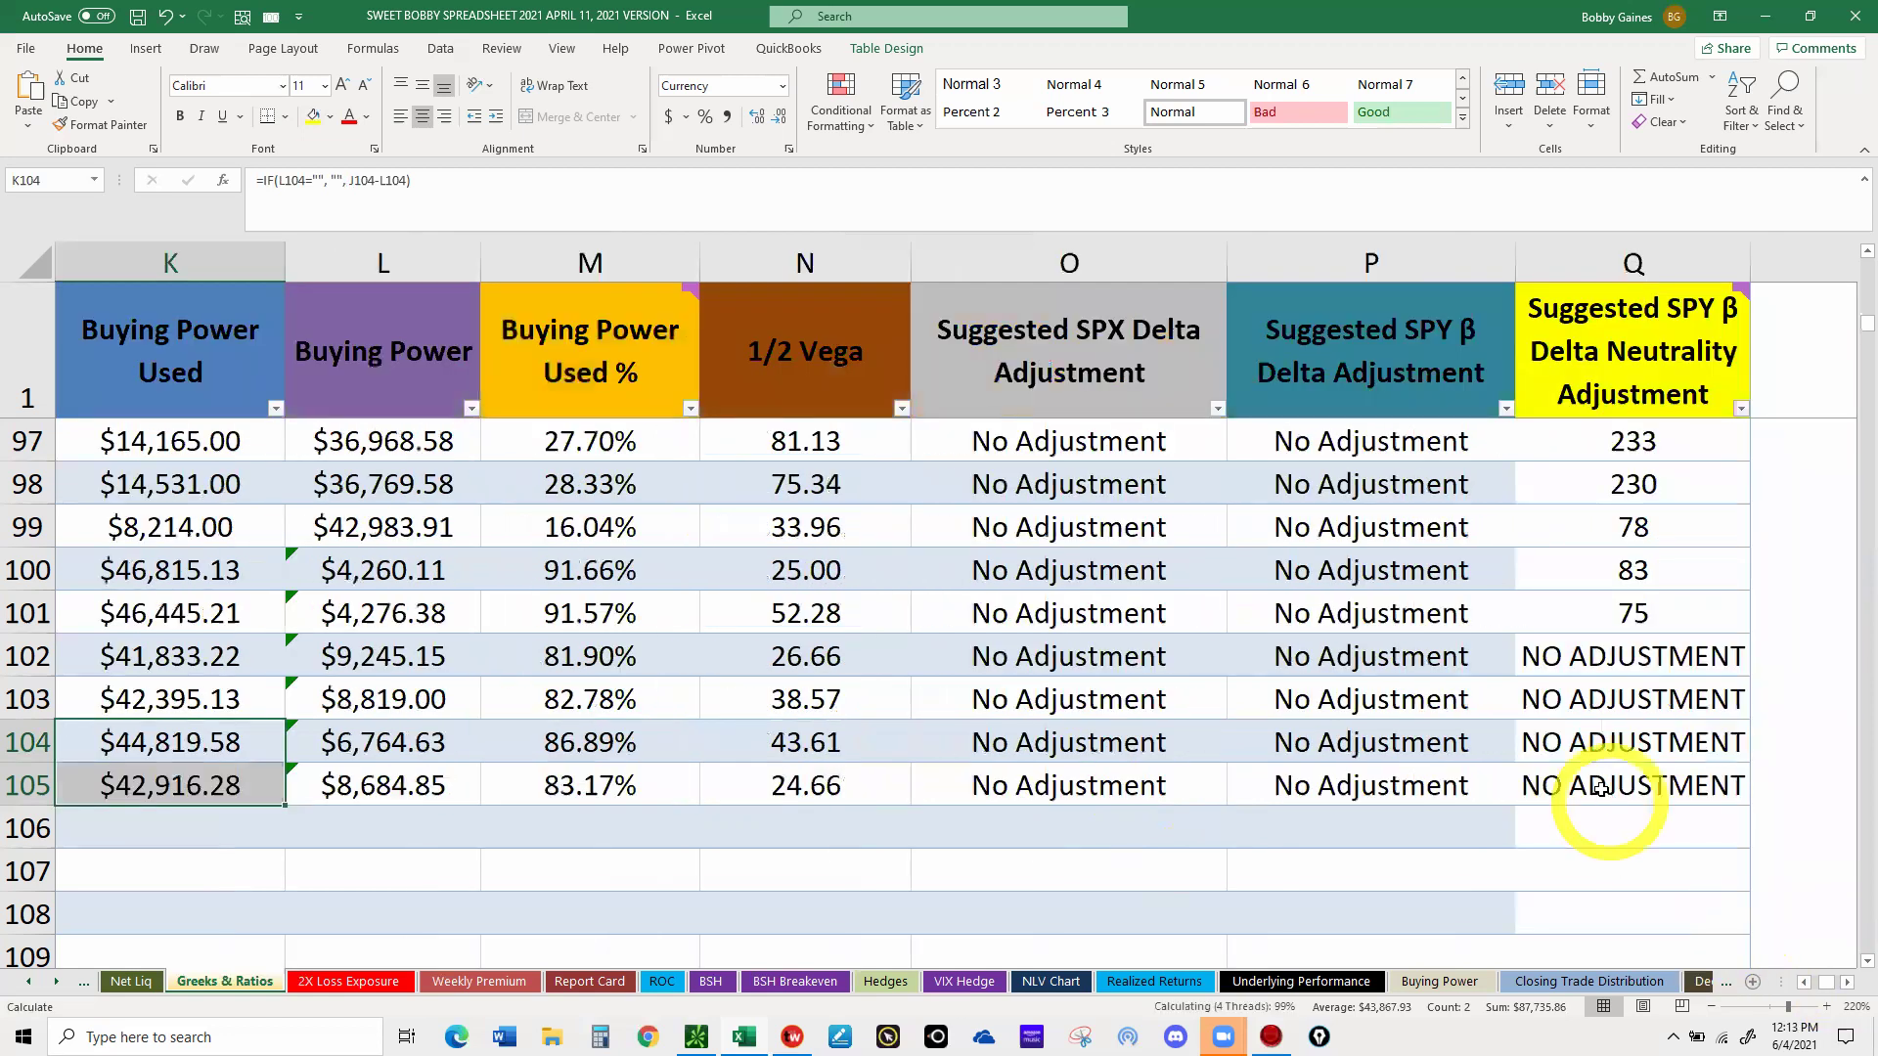
pyautogui.click(1600, 787)
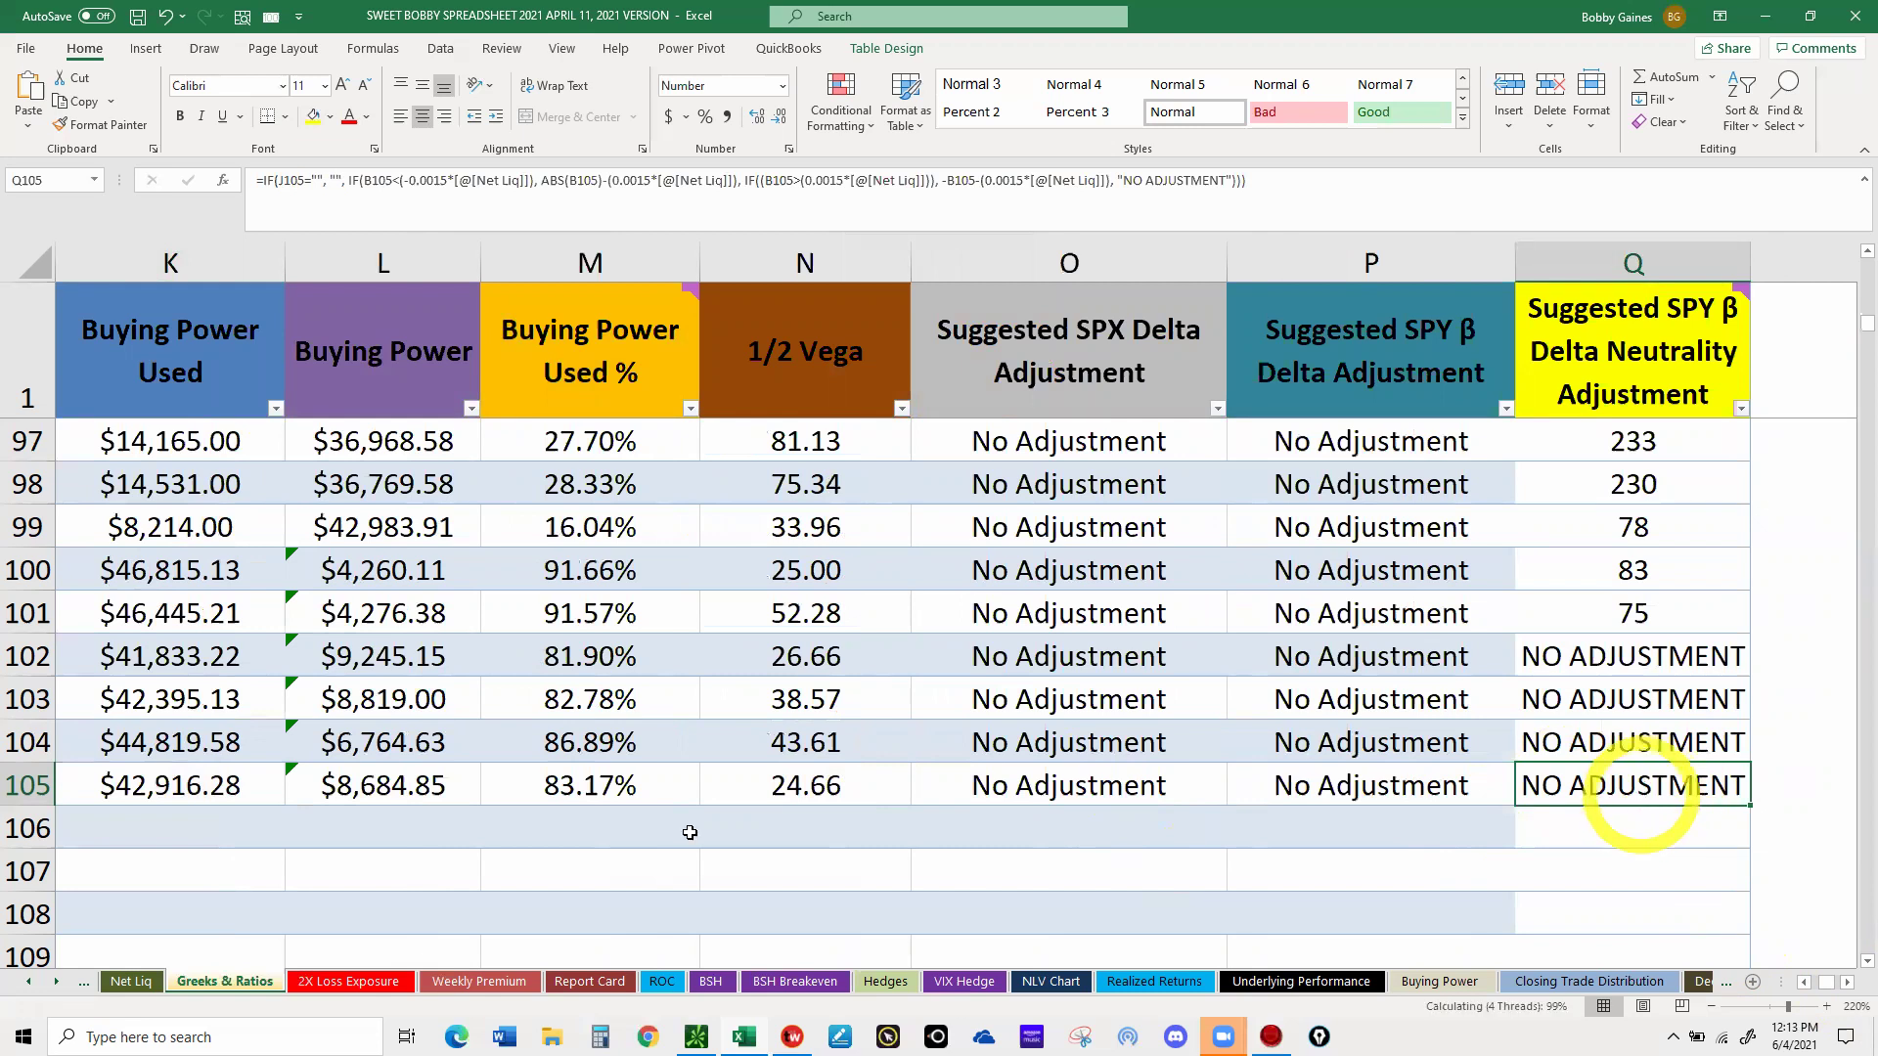
pyautogui.click(695, 1035)
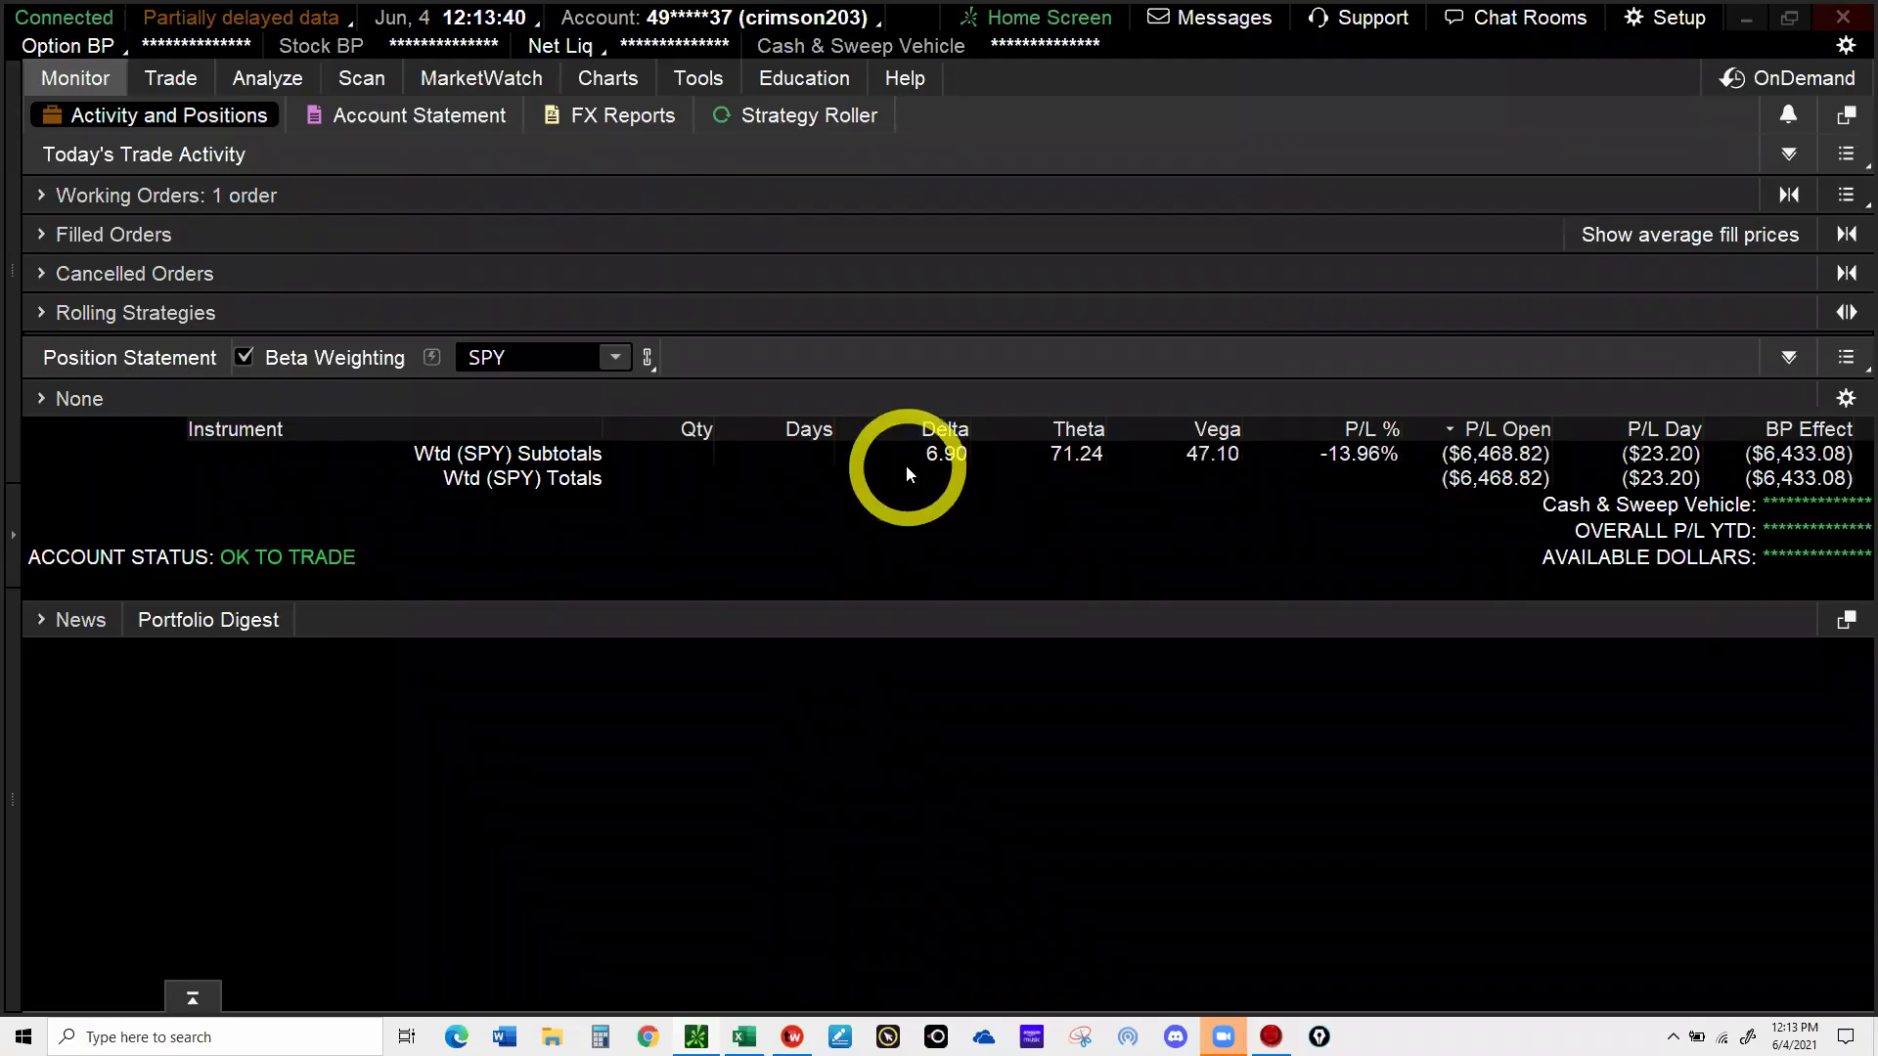
pyautogui.moveTo(743, 1032)
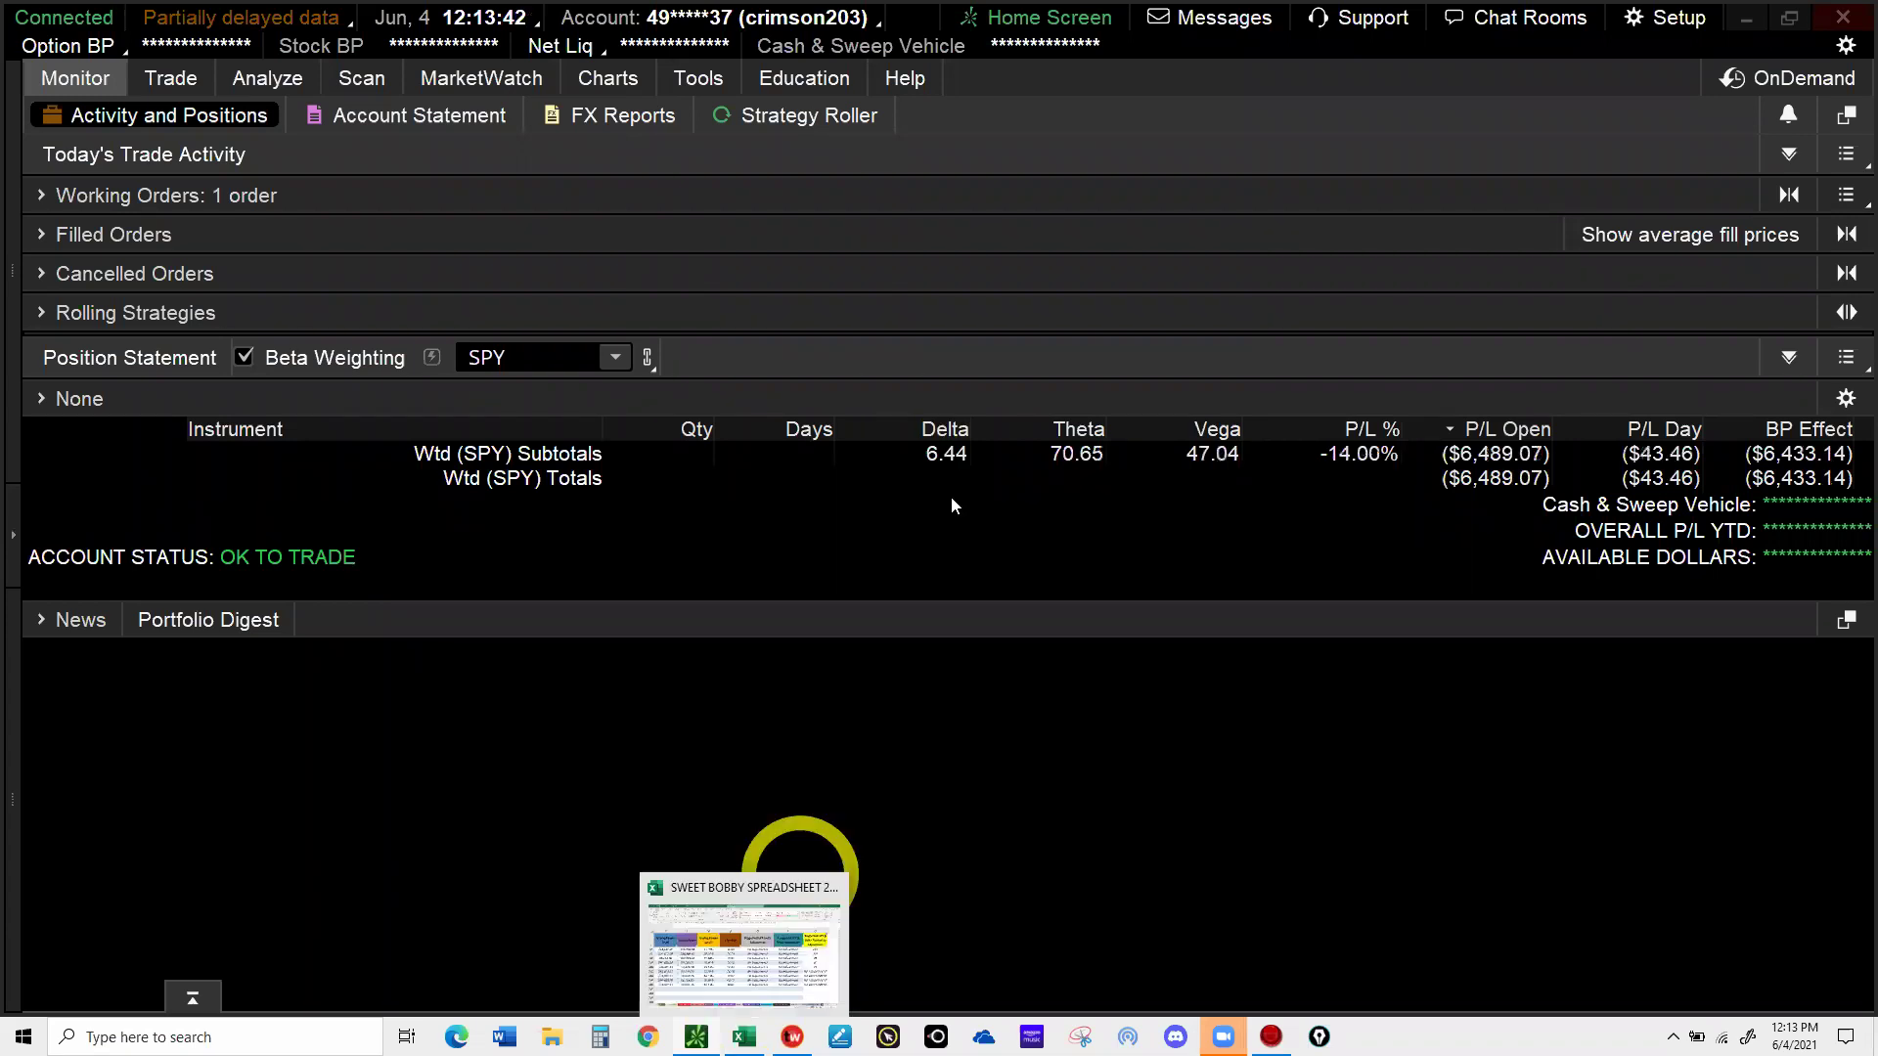
pyautogui.click(959, 464)
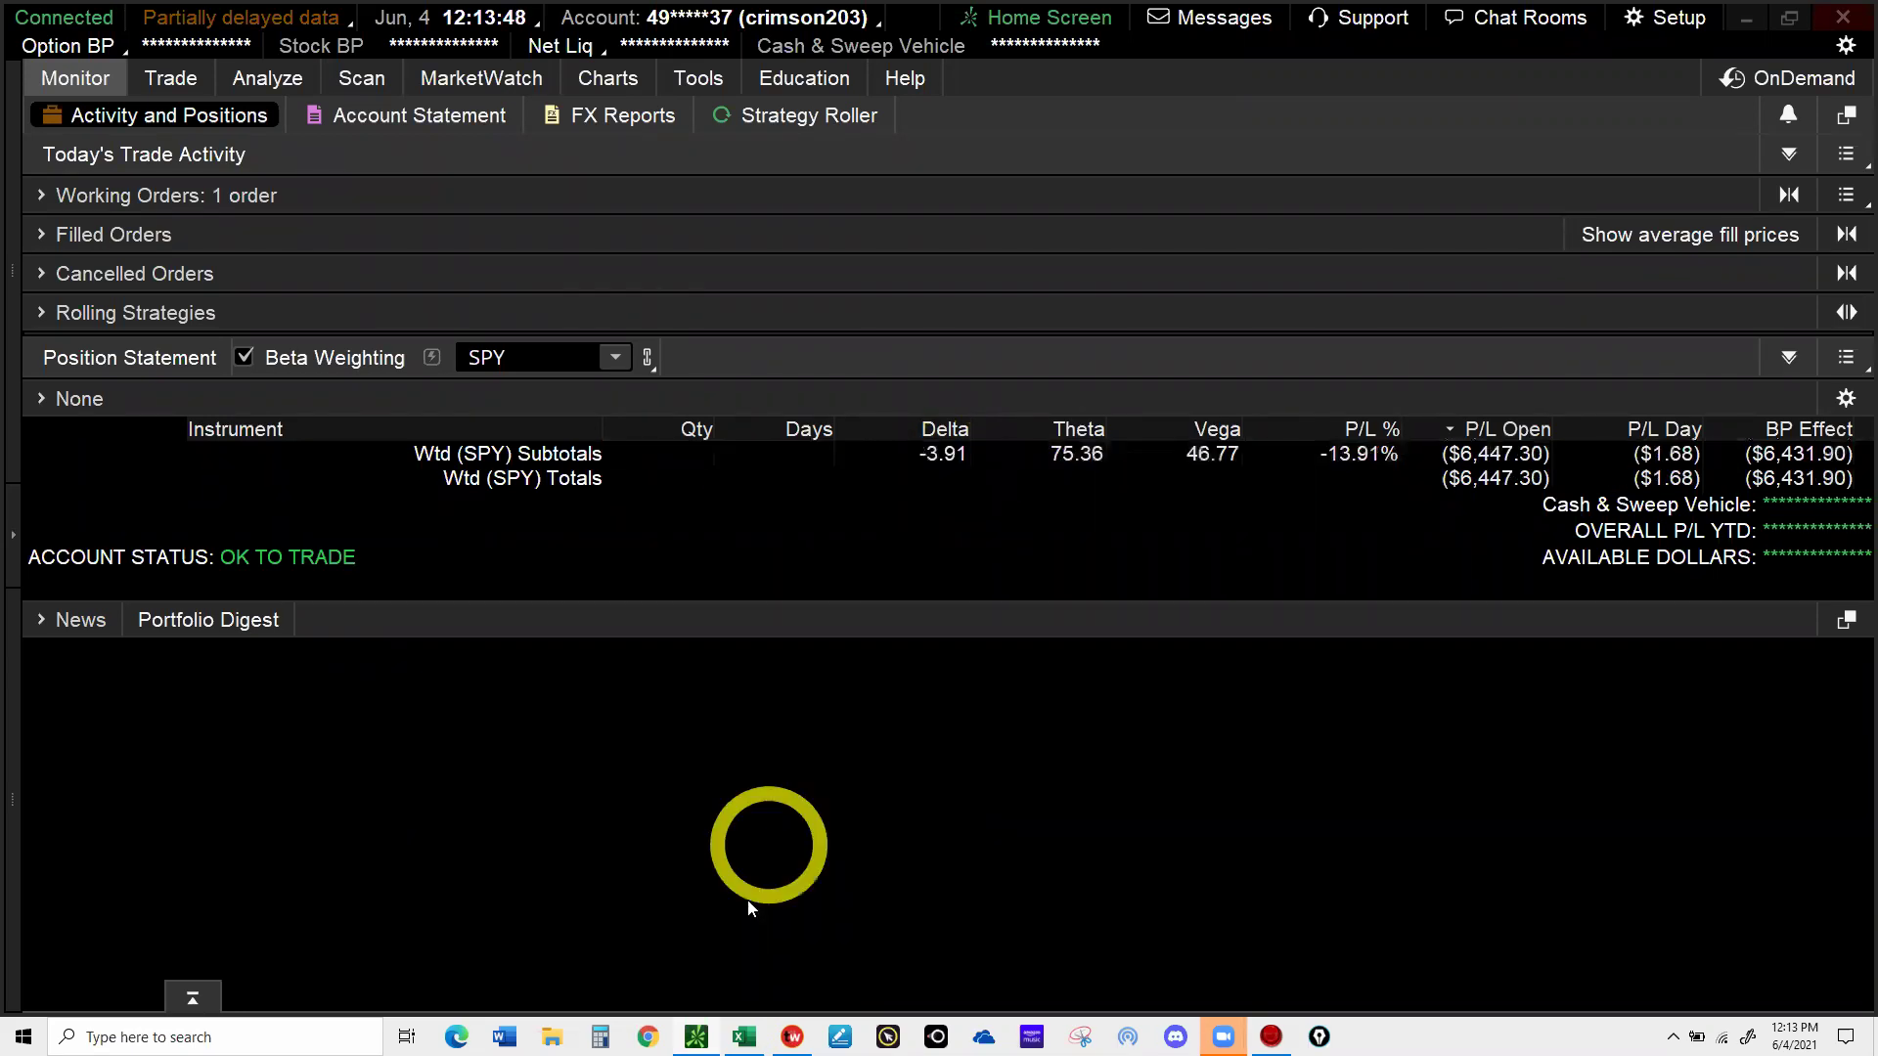
pyautogui.moveTo(692, 1043)
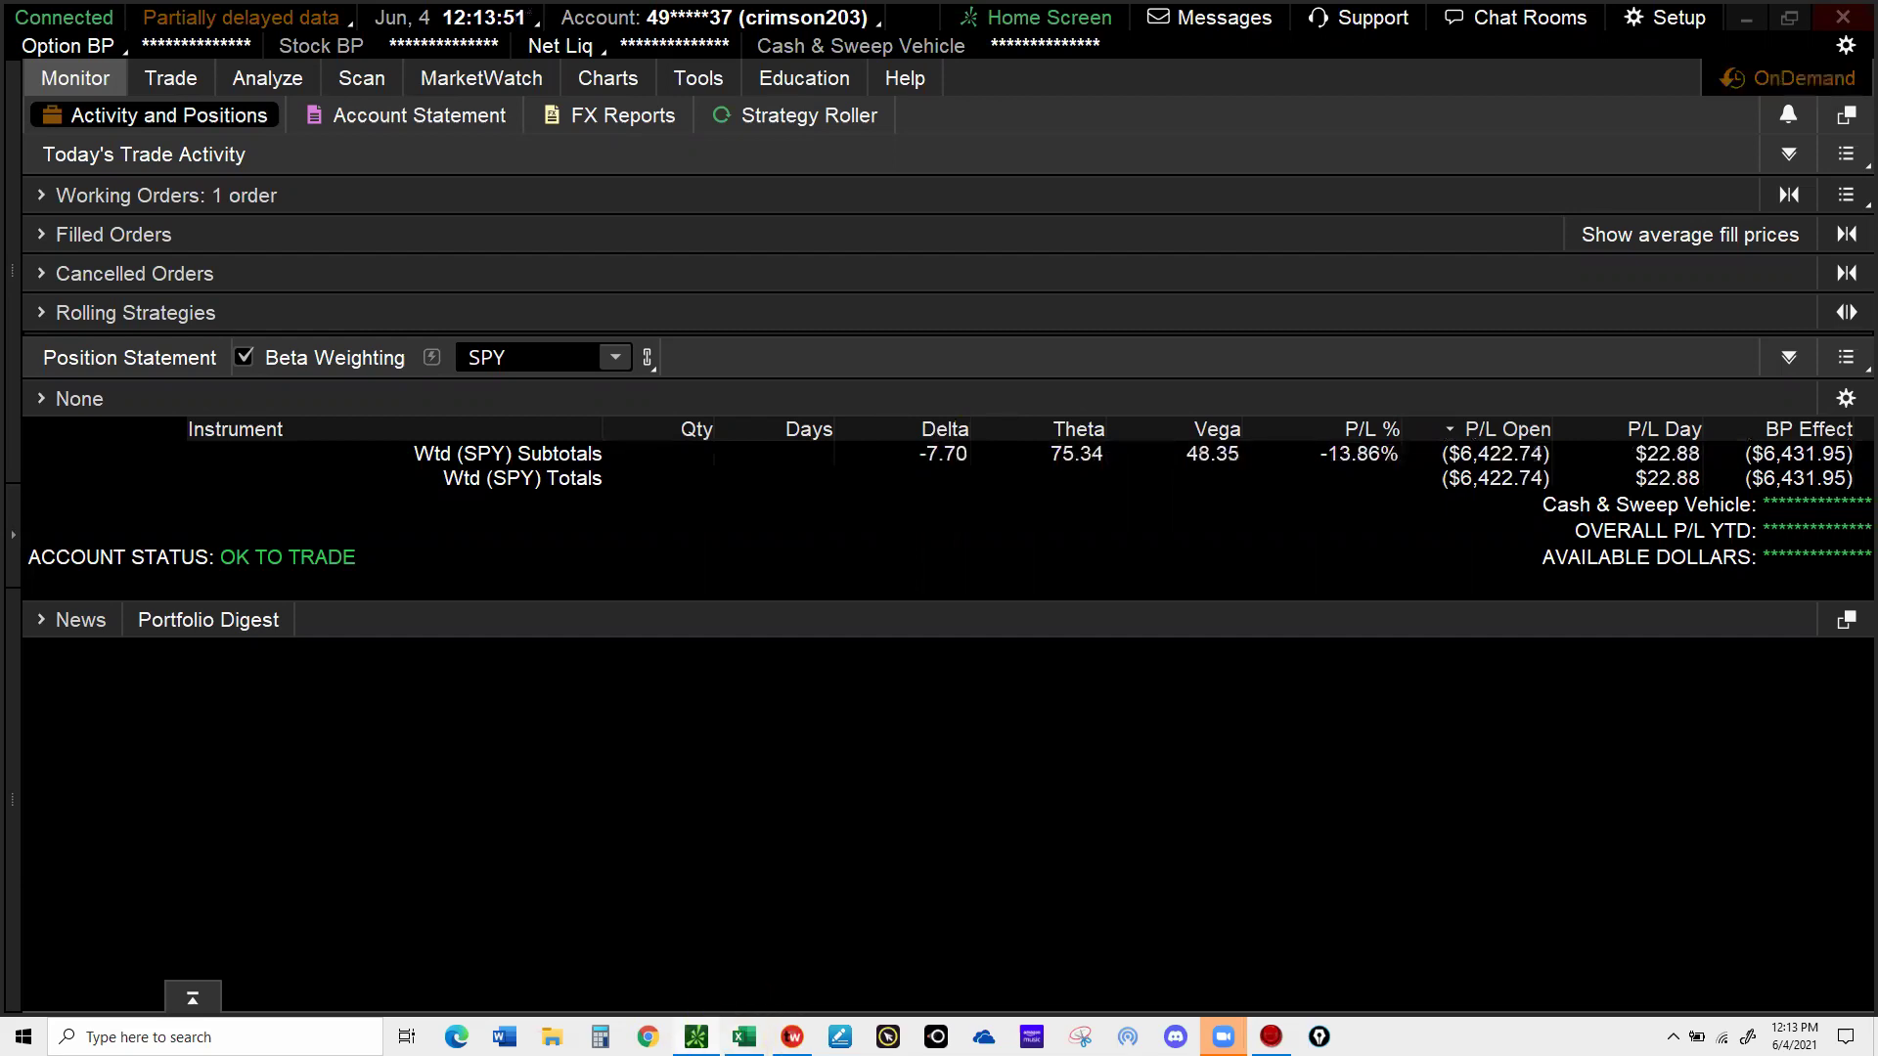
# - Return to the Excel workbook and open the Micros sheet to review the open /MES short puts
pyautogui.hotkey('alt', 'Tab')
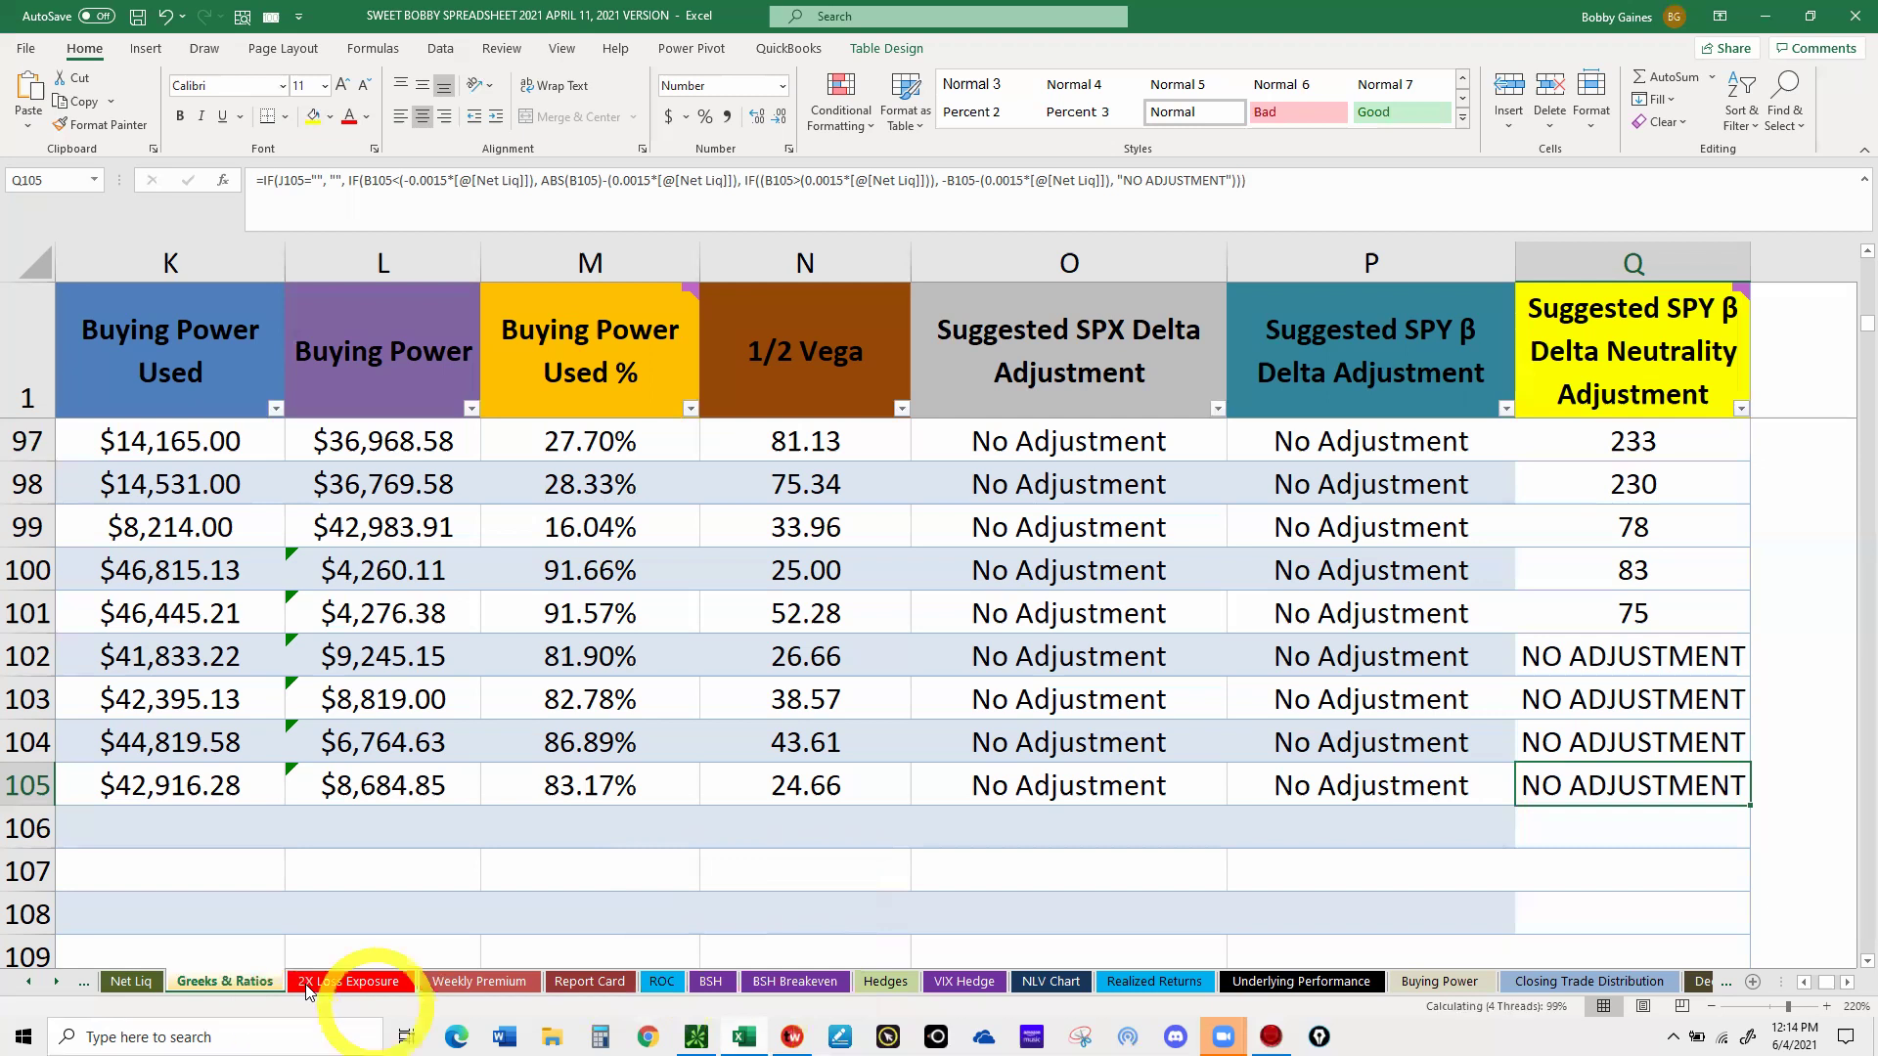
pyautogui.click(34, 983)
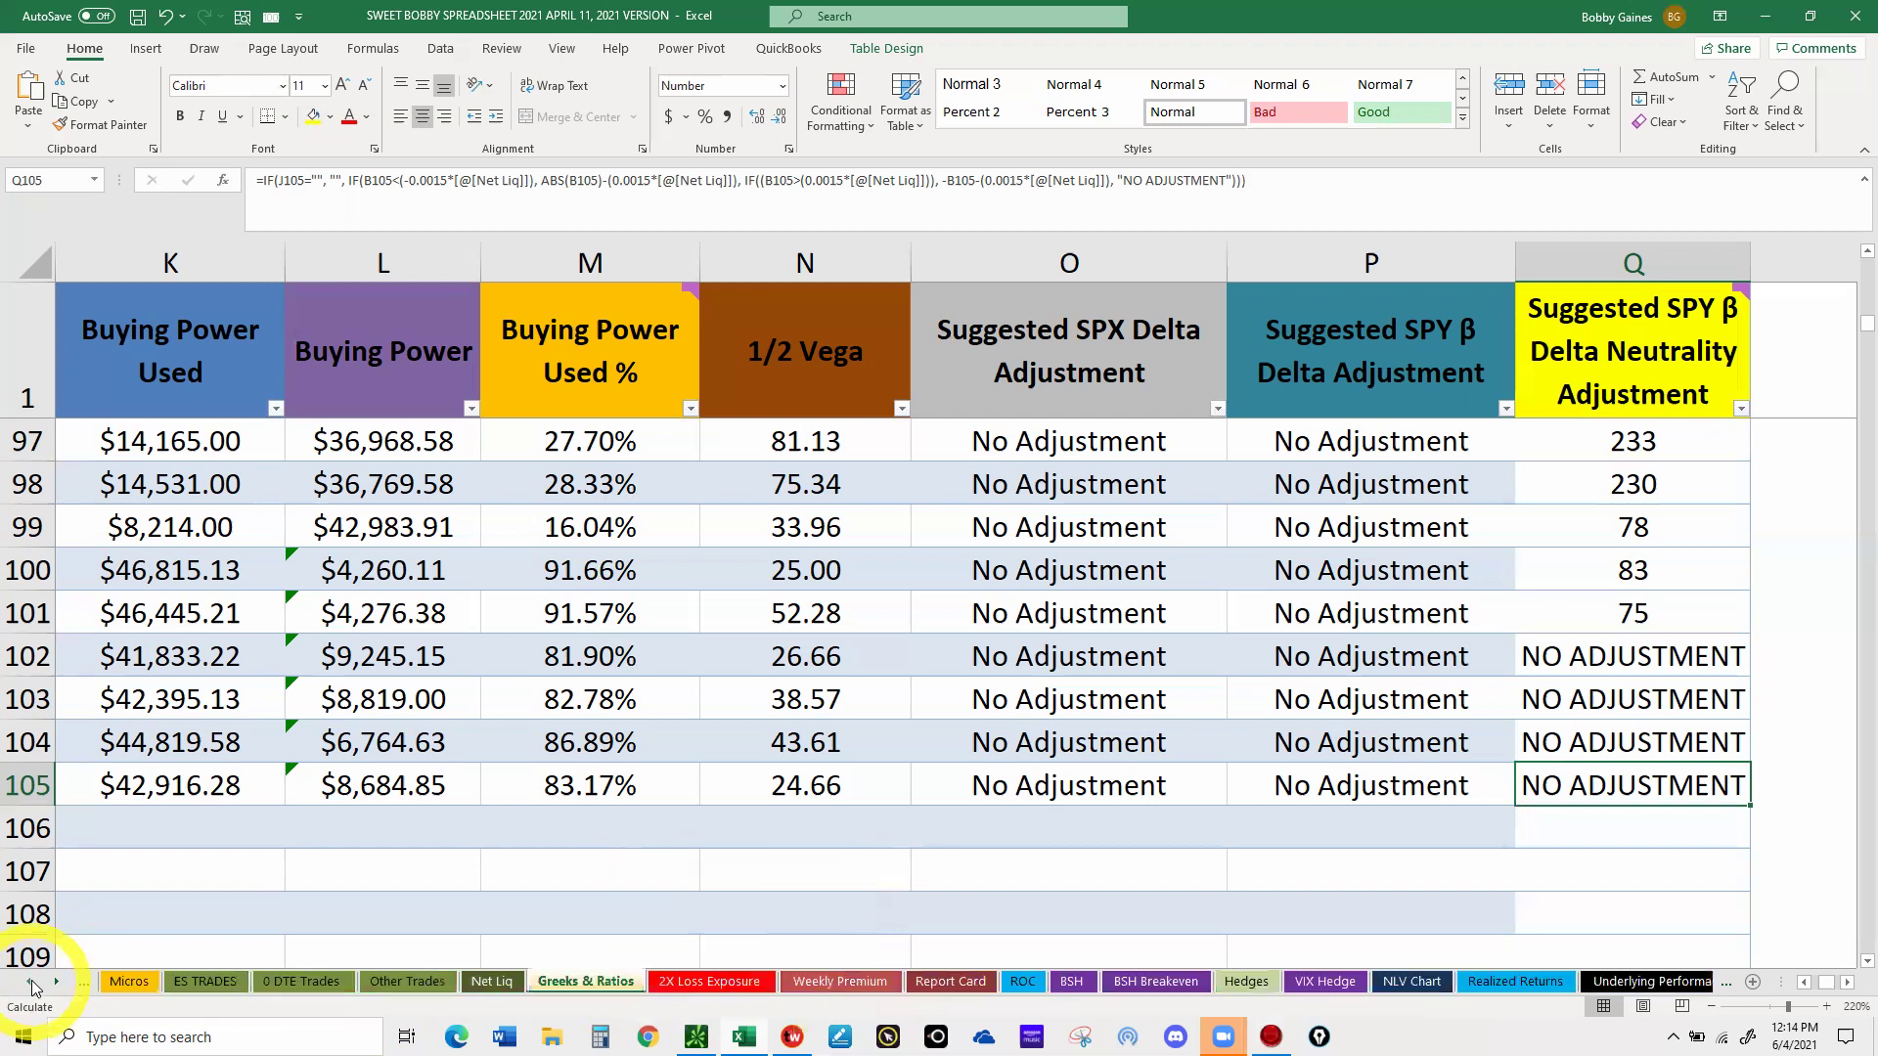
pyautogui.click(33, 983)
pyautogui.click(33, 983)
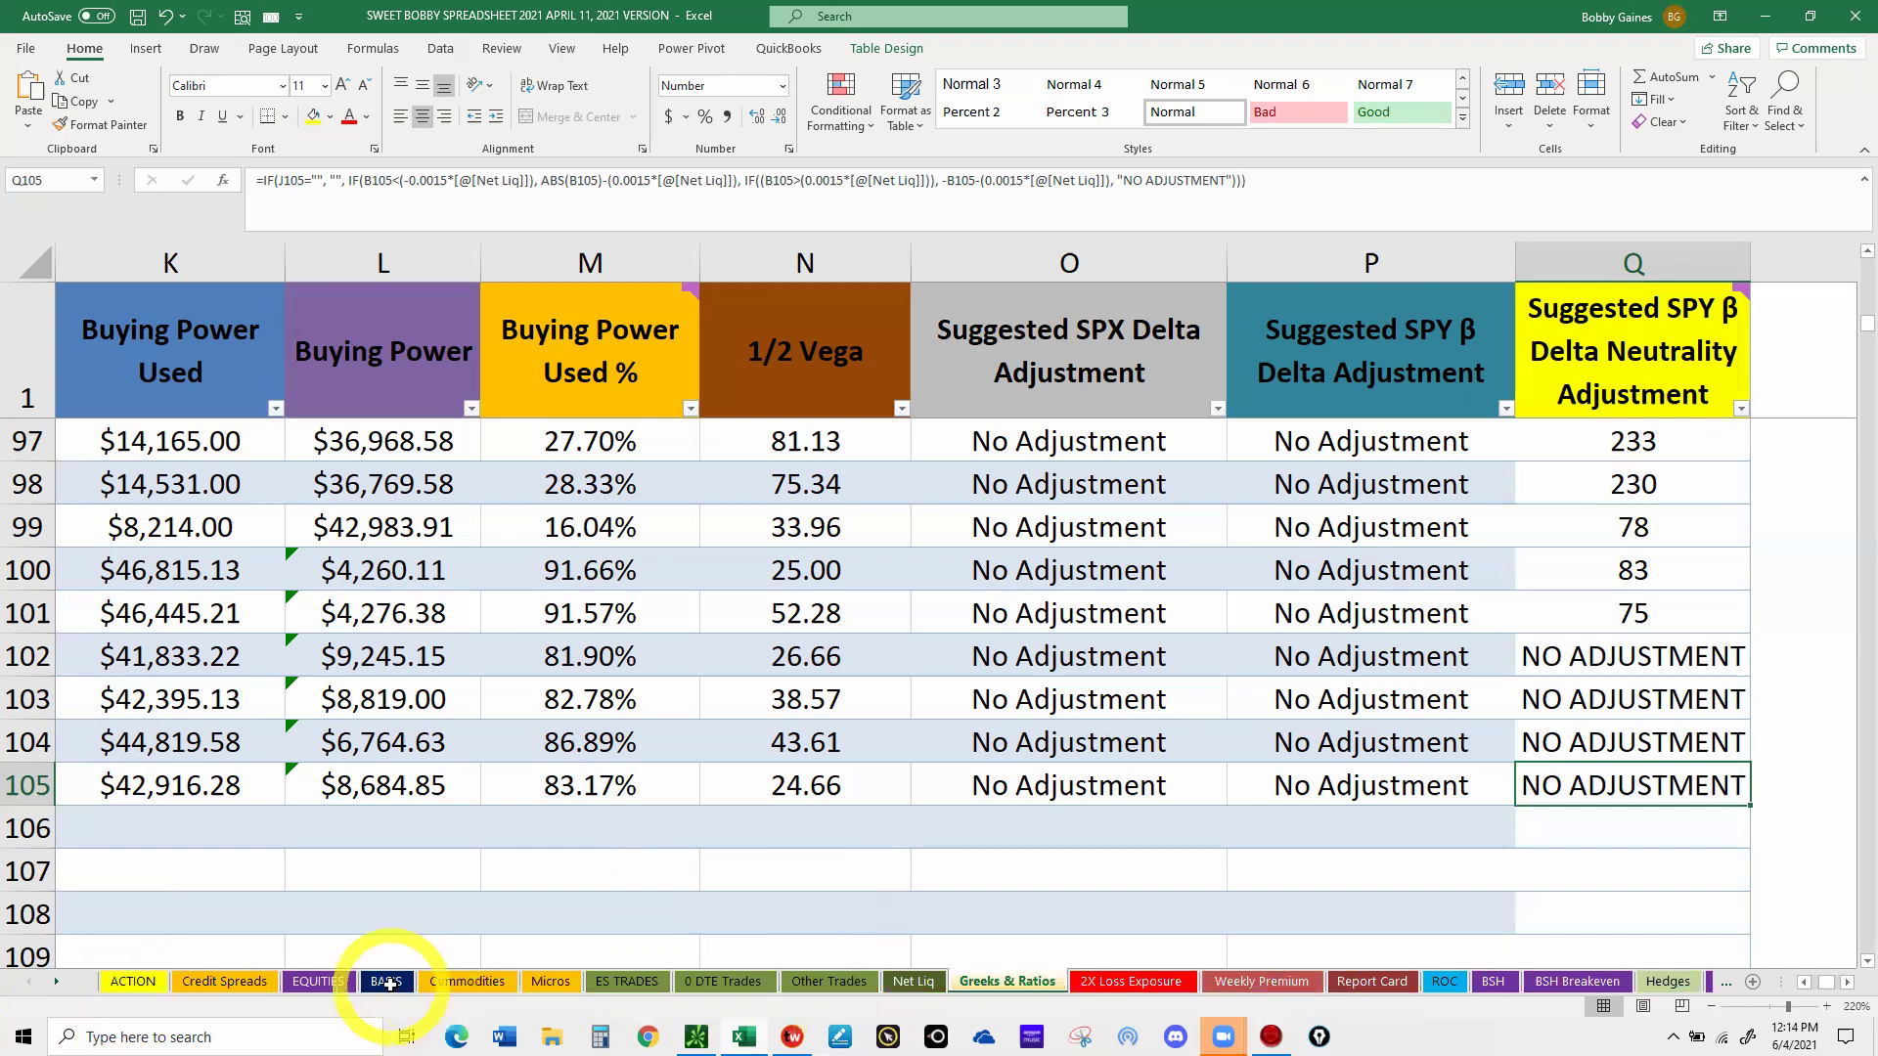
pyautogui.click(549, 983)
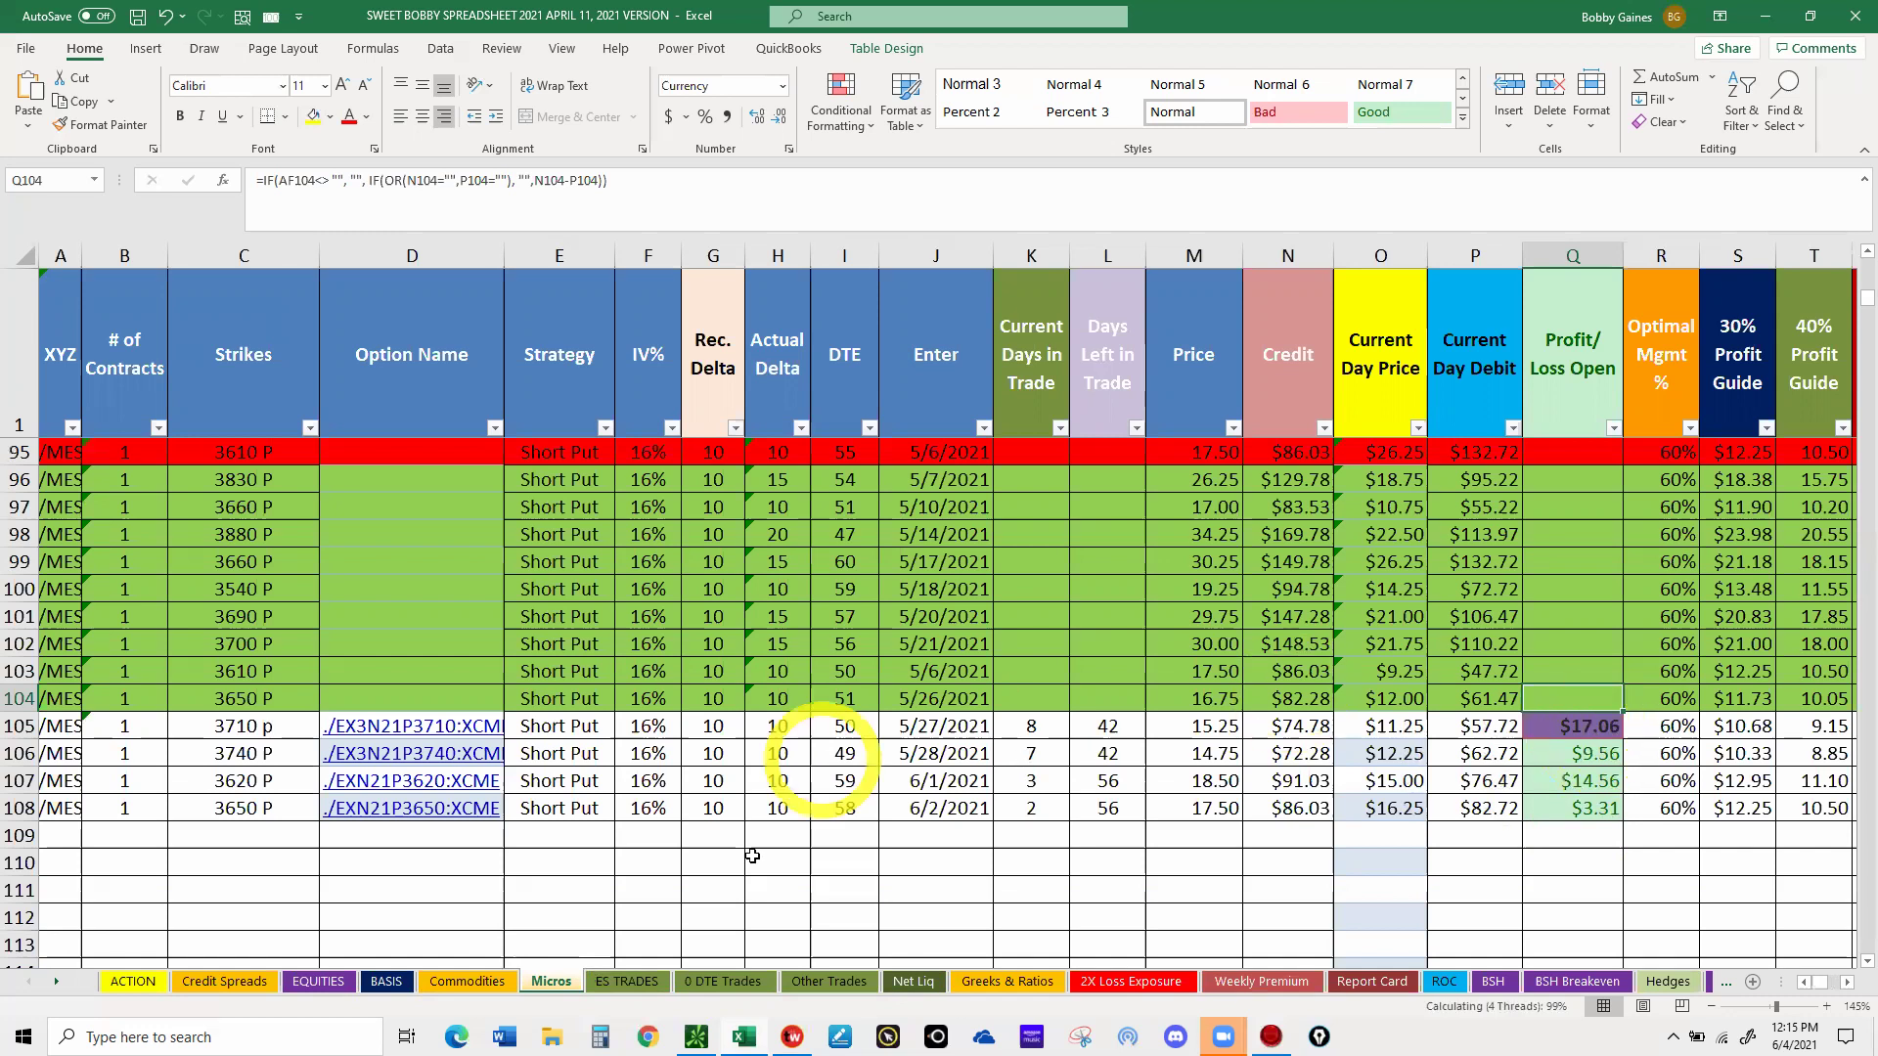
# - Switch to thinkorswim, expand the ungrouped position list and inspect the individual legs of the /ES position
pyautogui.moveTo(741, 1039)
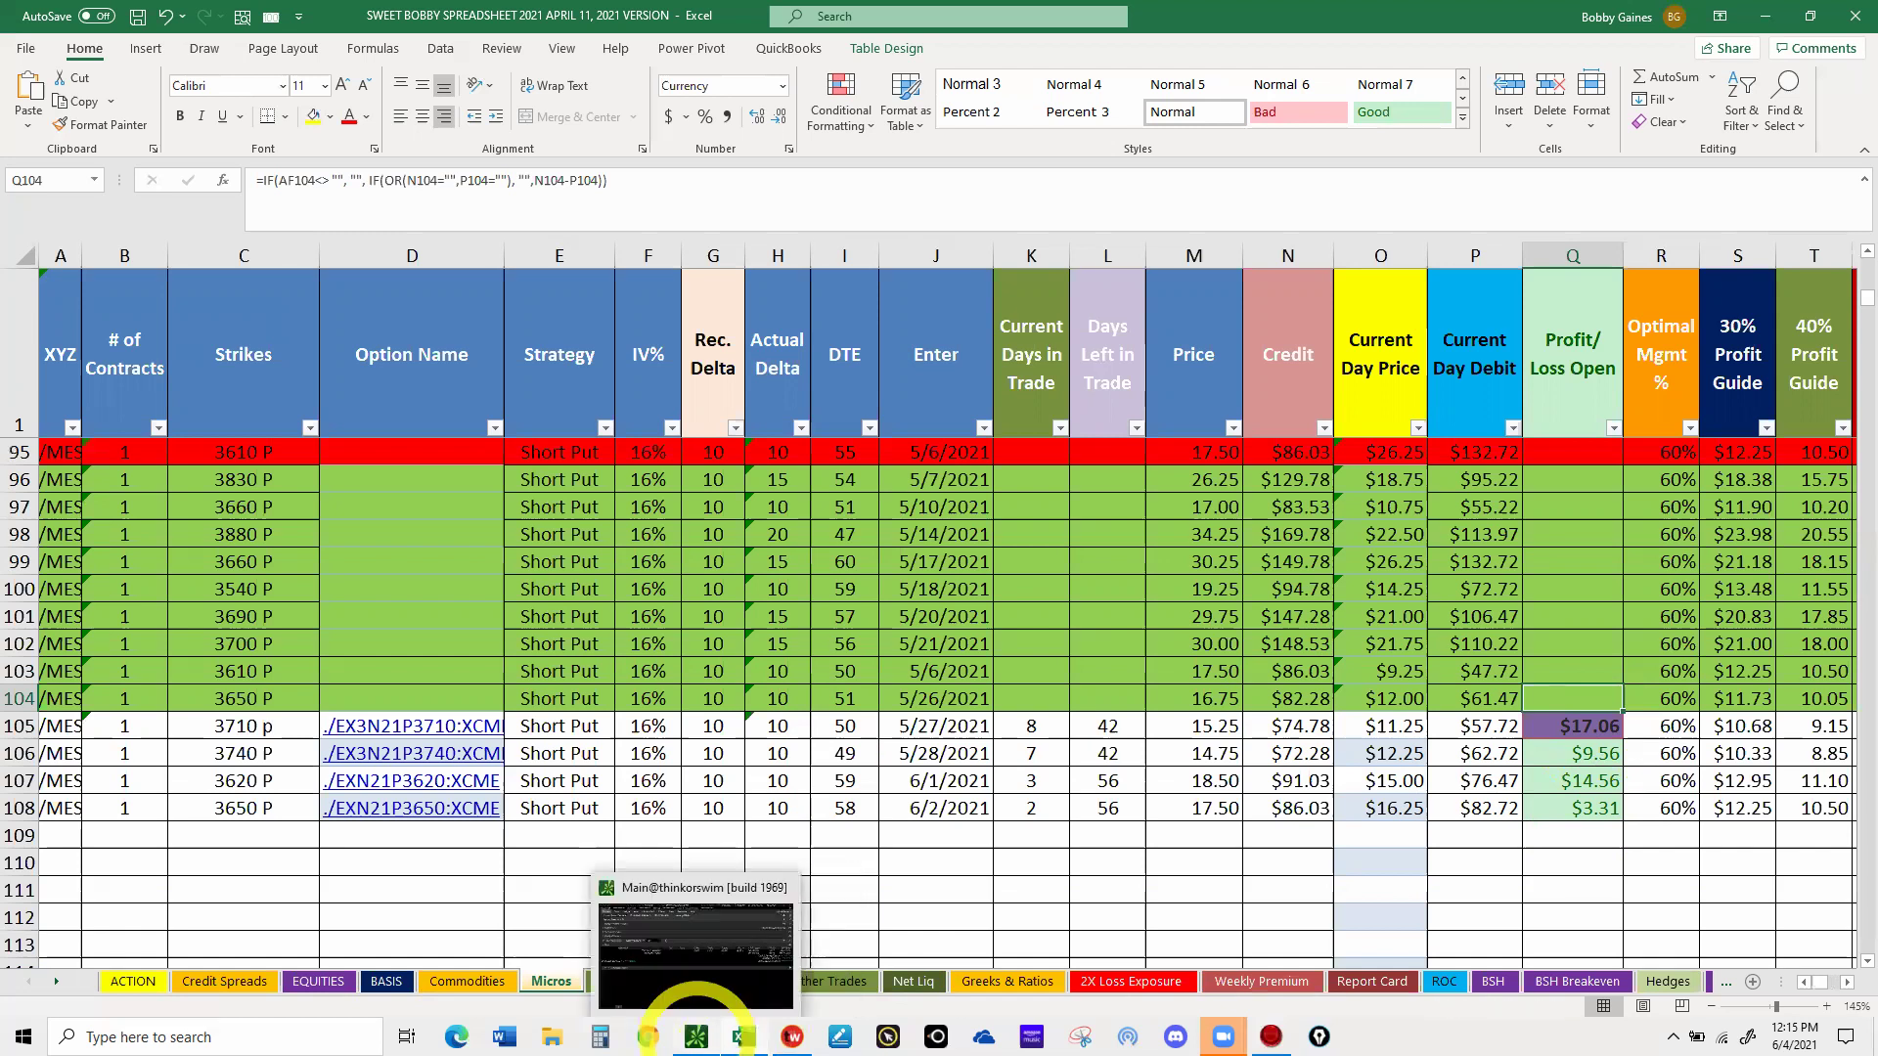
pyautogui.click(695, 1027)
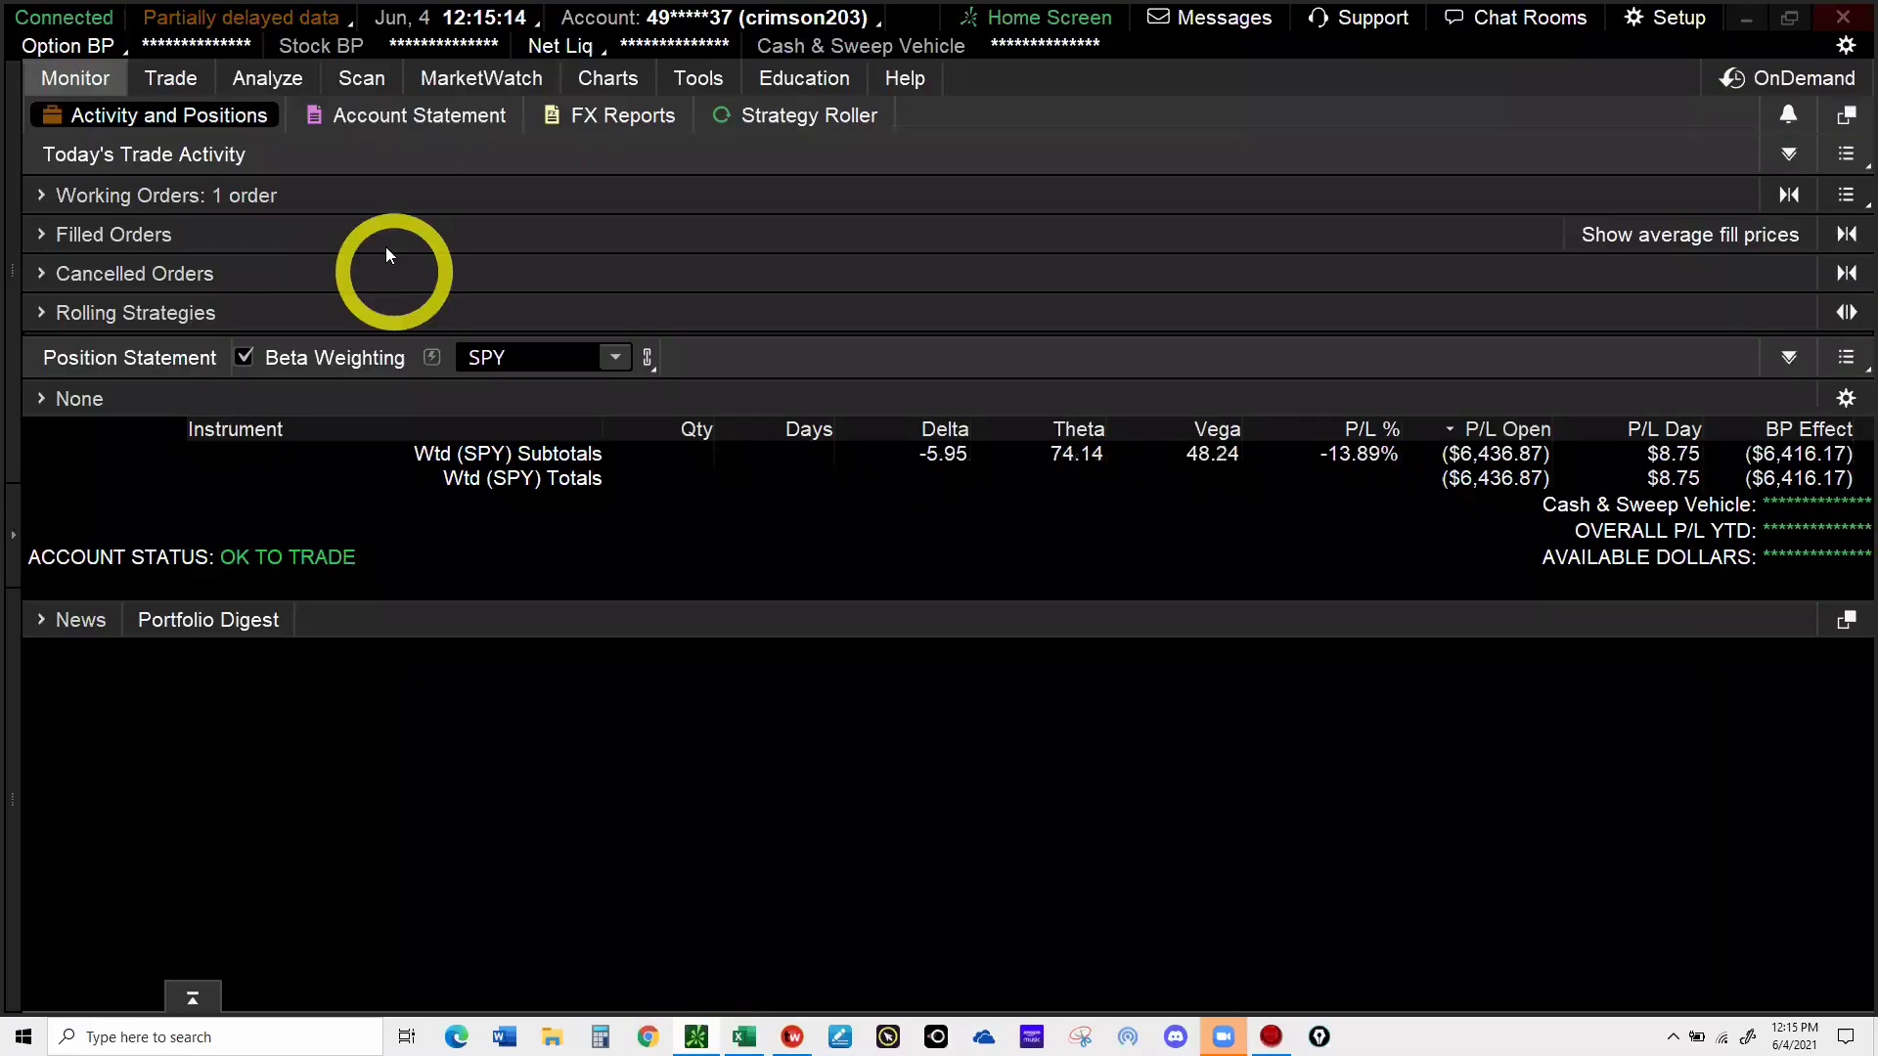
pyautogui.click(43, 401)
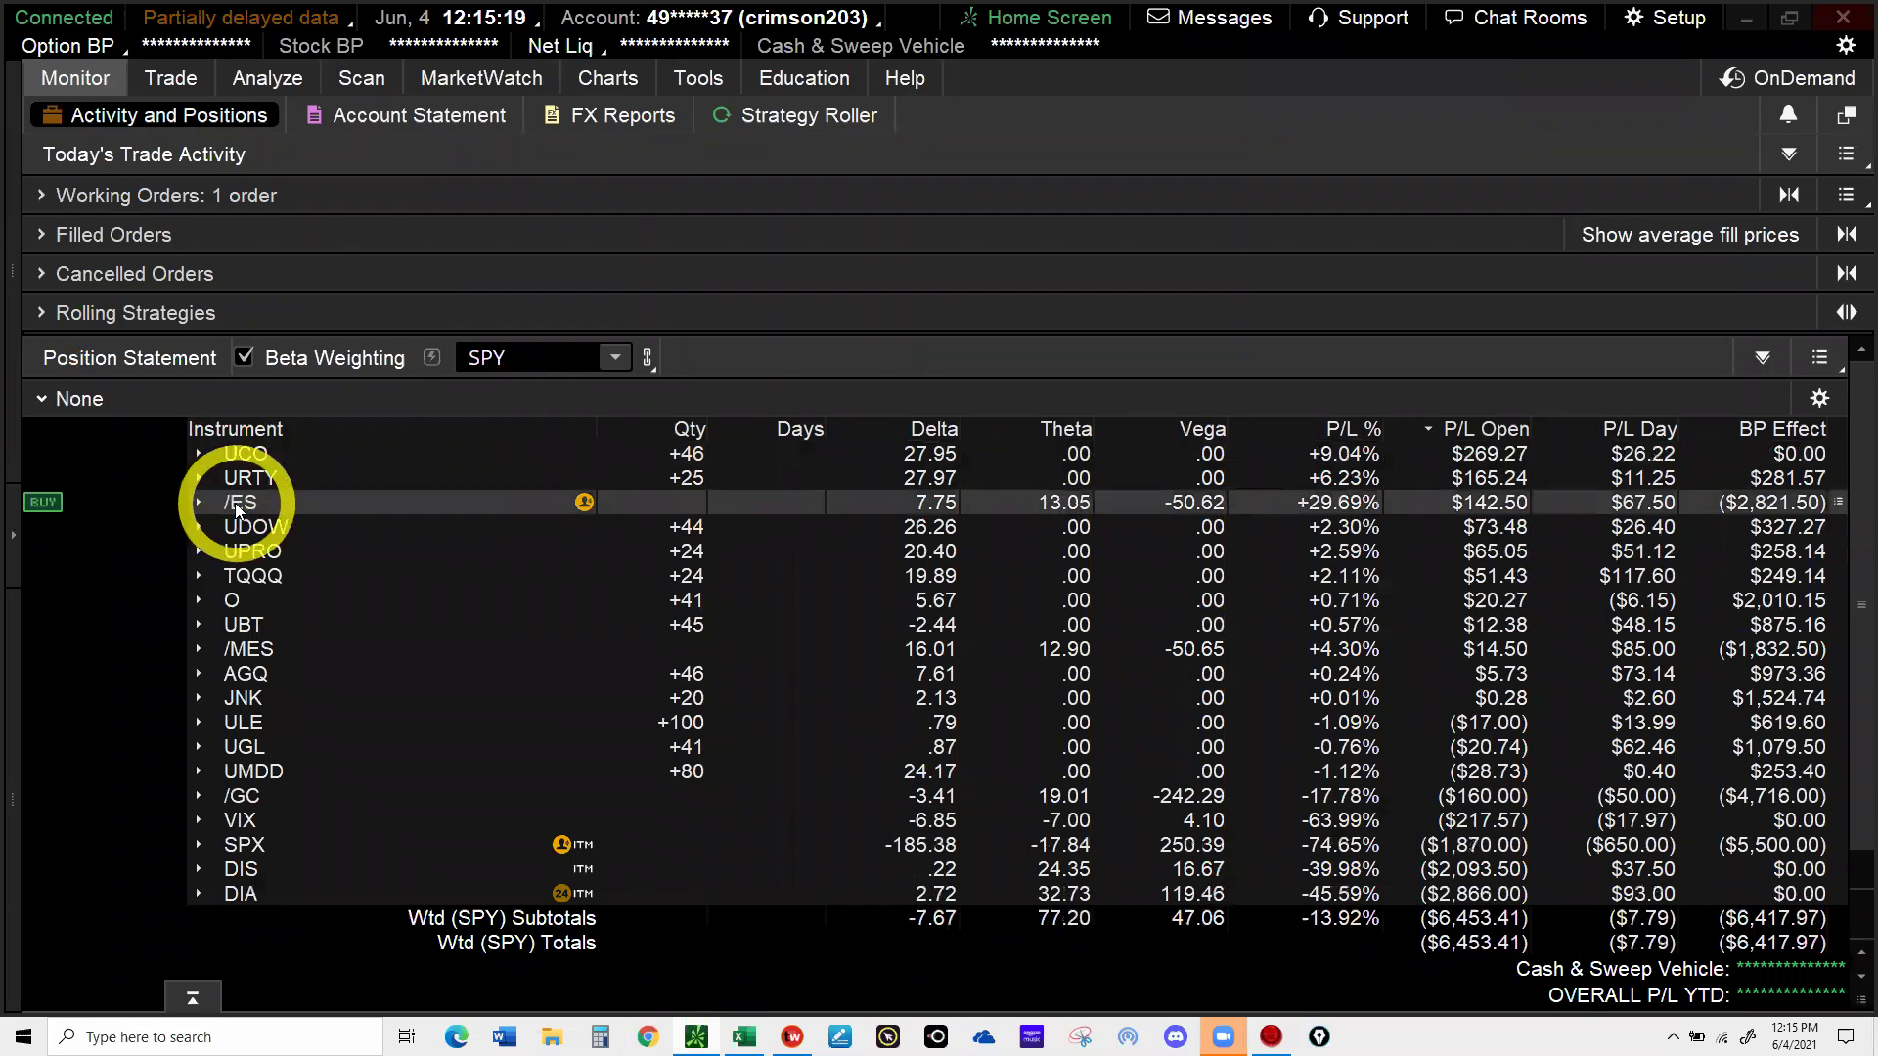
pyautogui.click(201, 503)
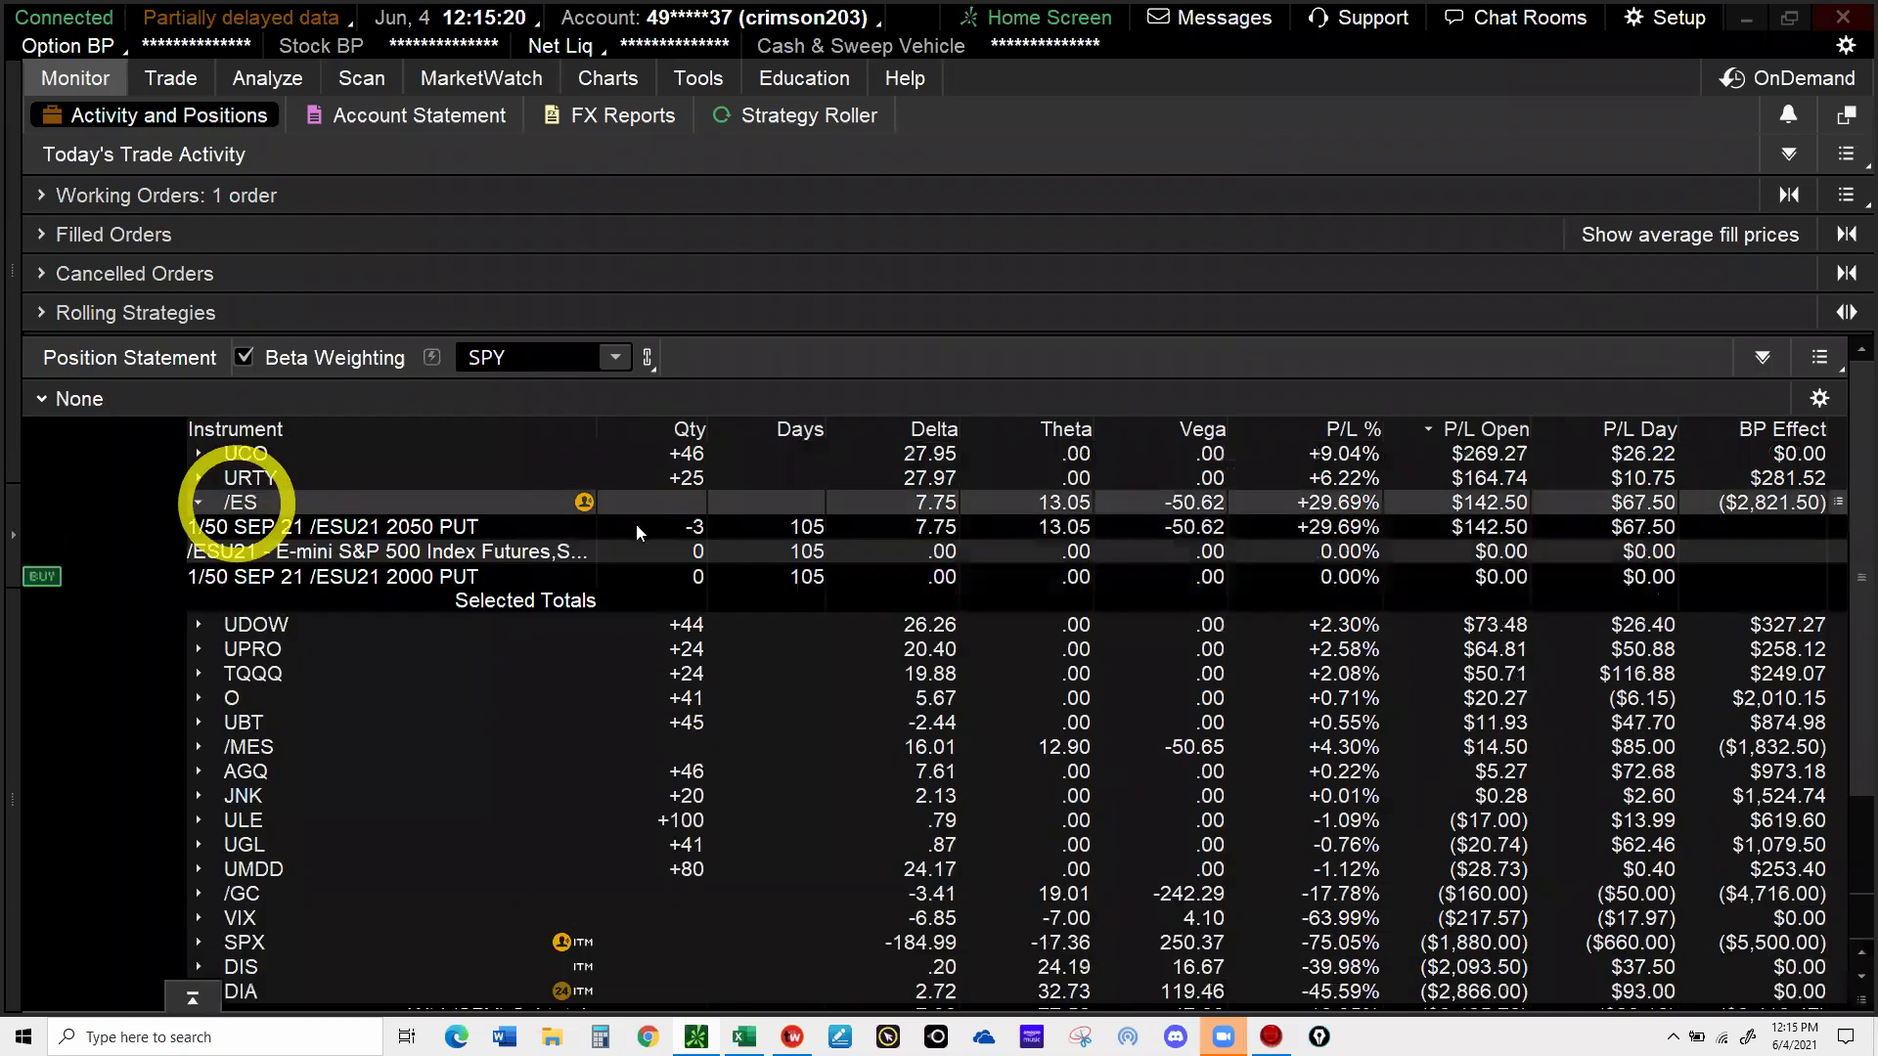
pyautogui.click(205, 501)
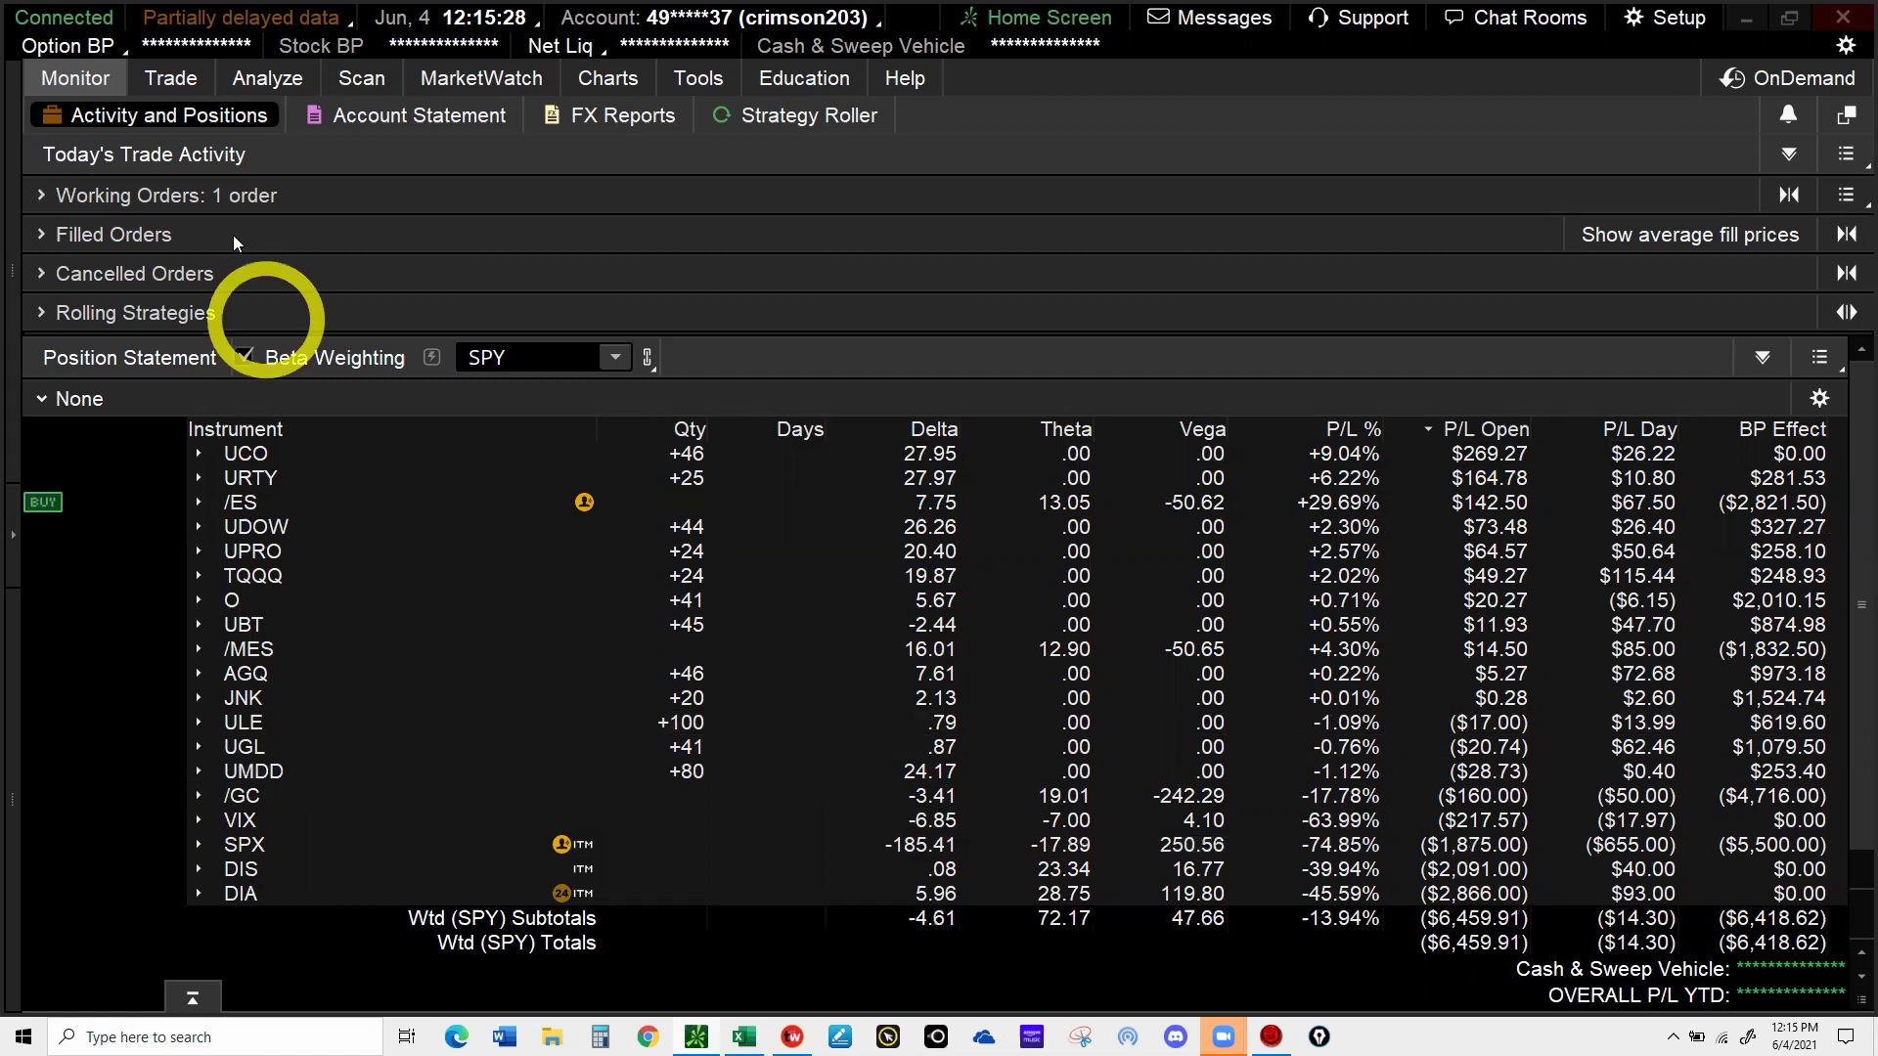
# - Open the trading page for all products and load the Micro E-mini S&P 500 future /MES in place of XSP
pyautogui.click(174, 86)
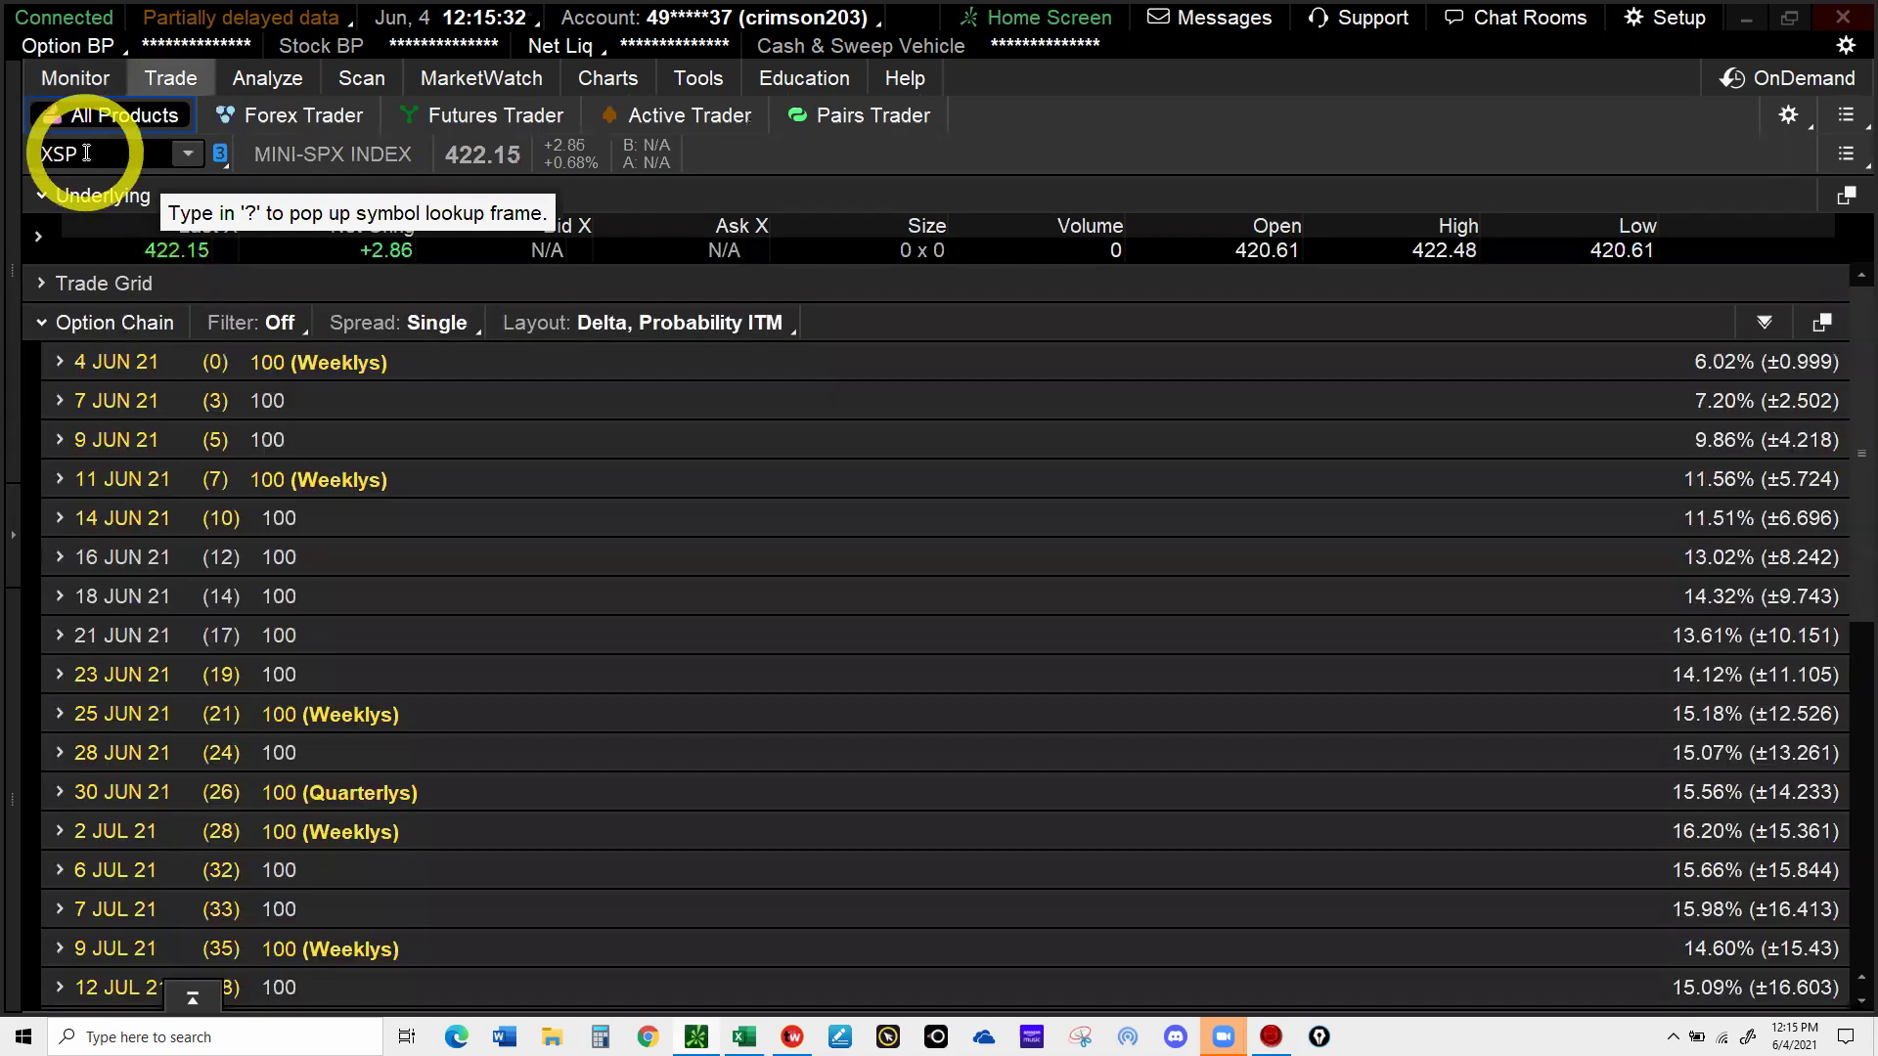
pyautogui.click(86, 152)
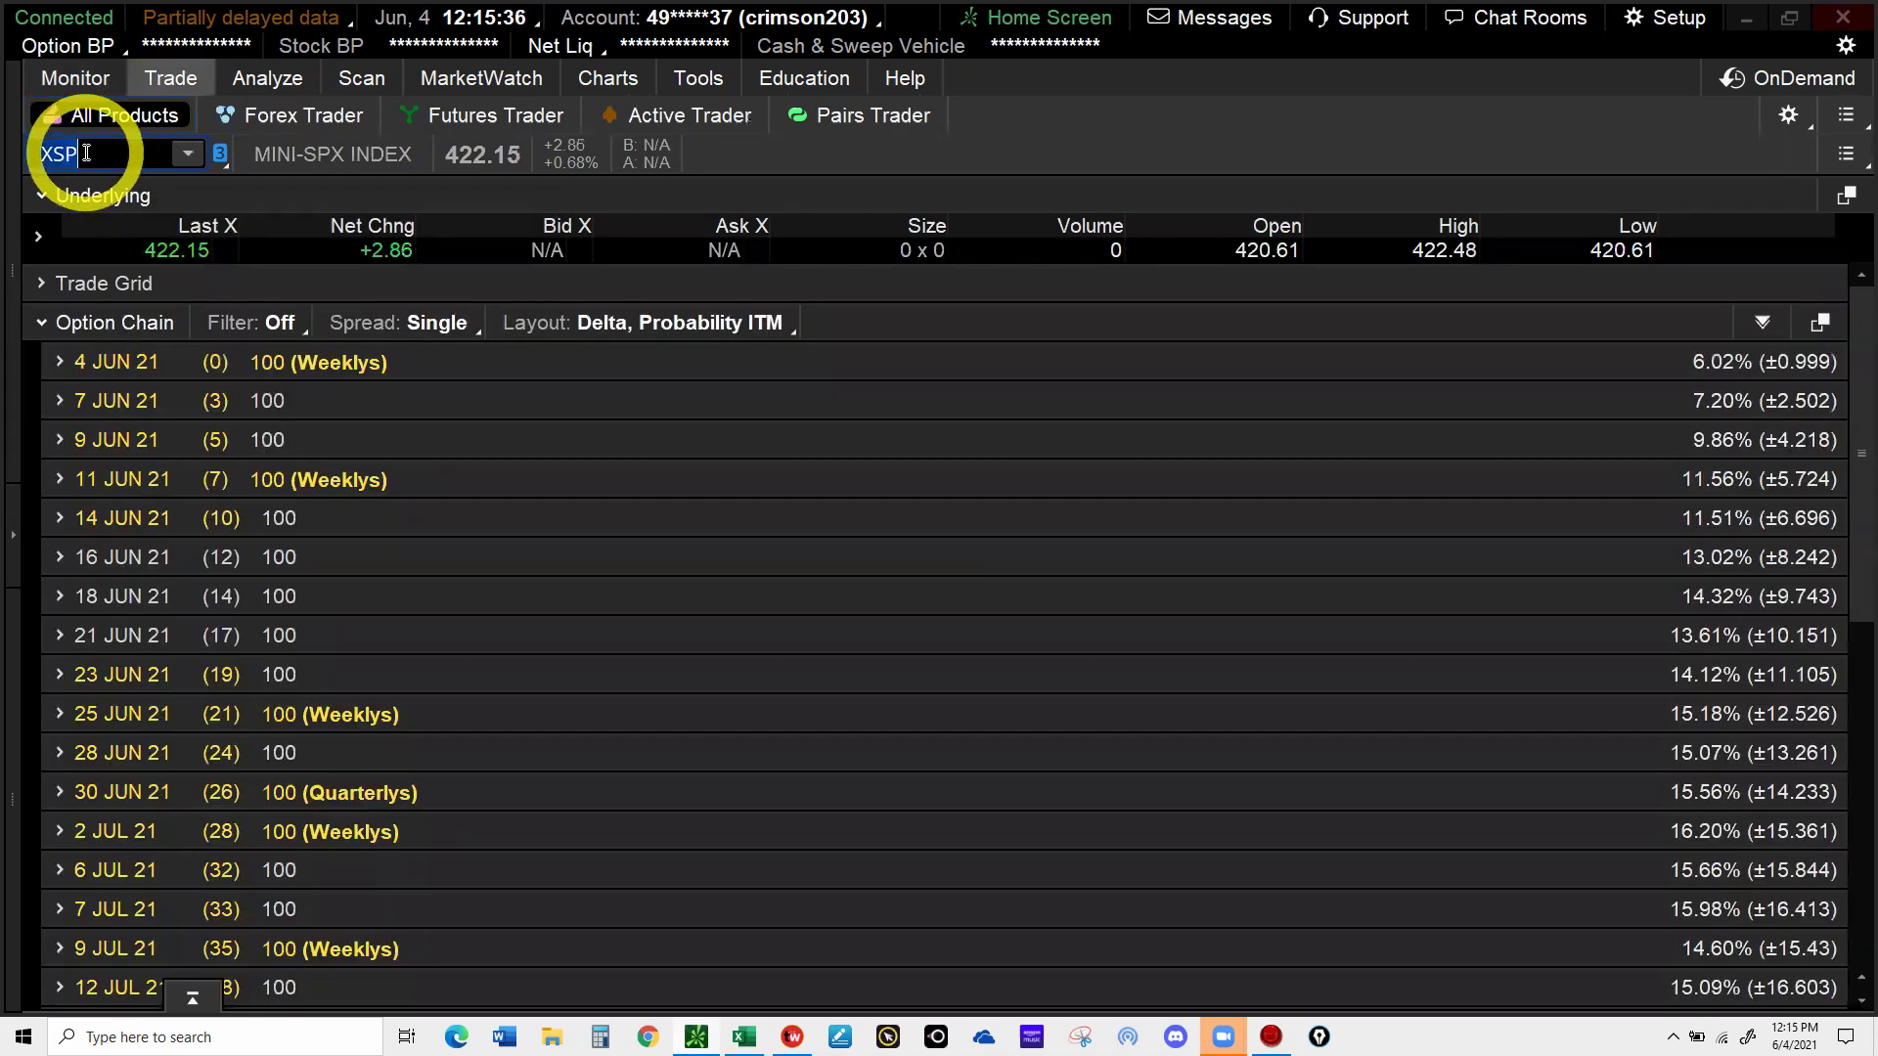
pyautogui.click(86, 153)
pyautogui.write('/')
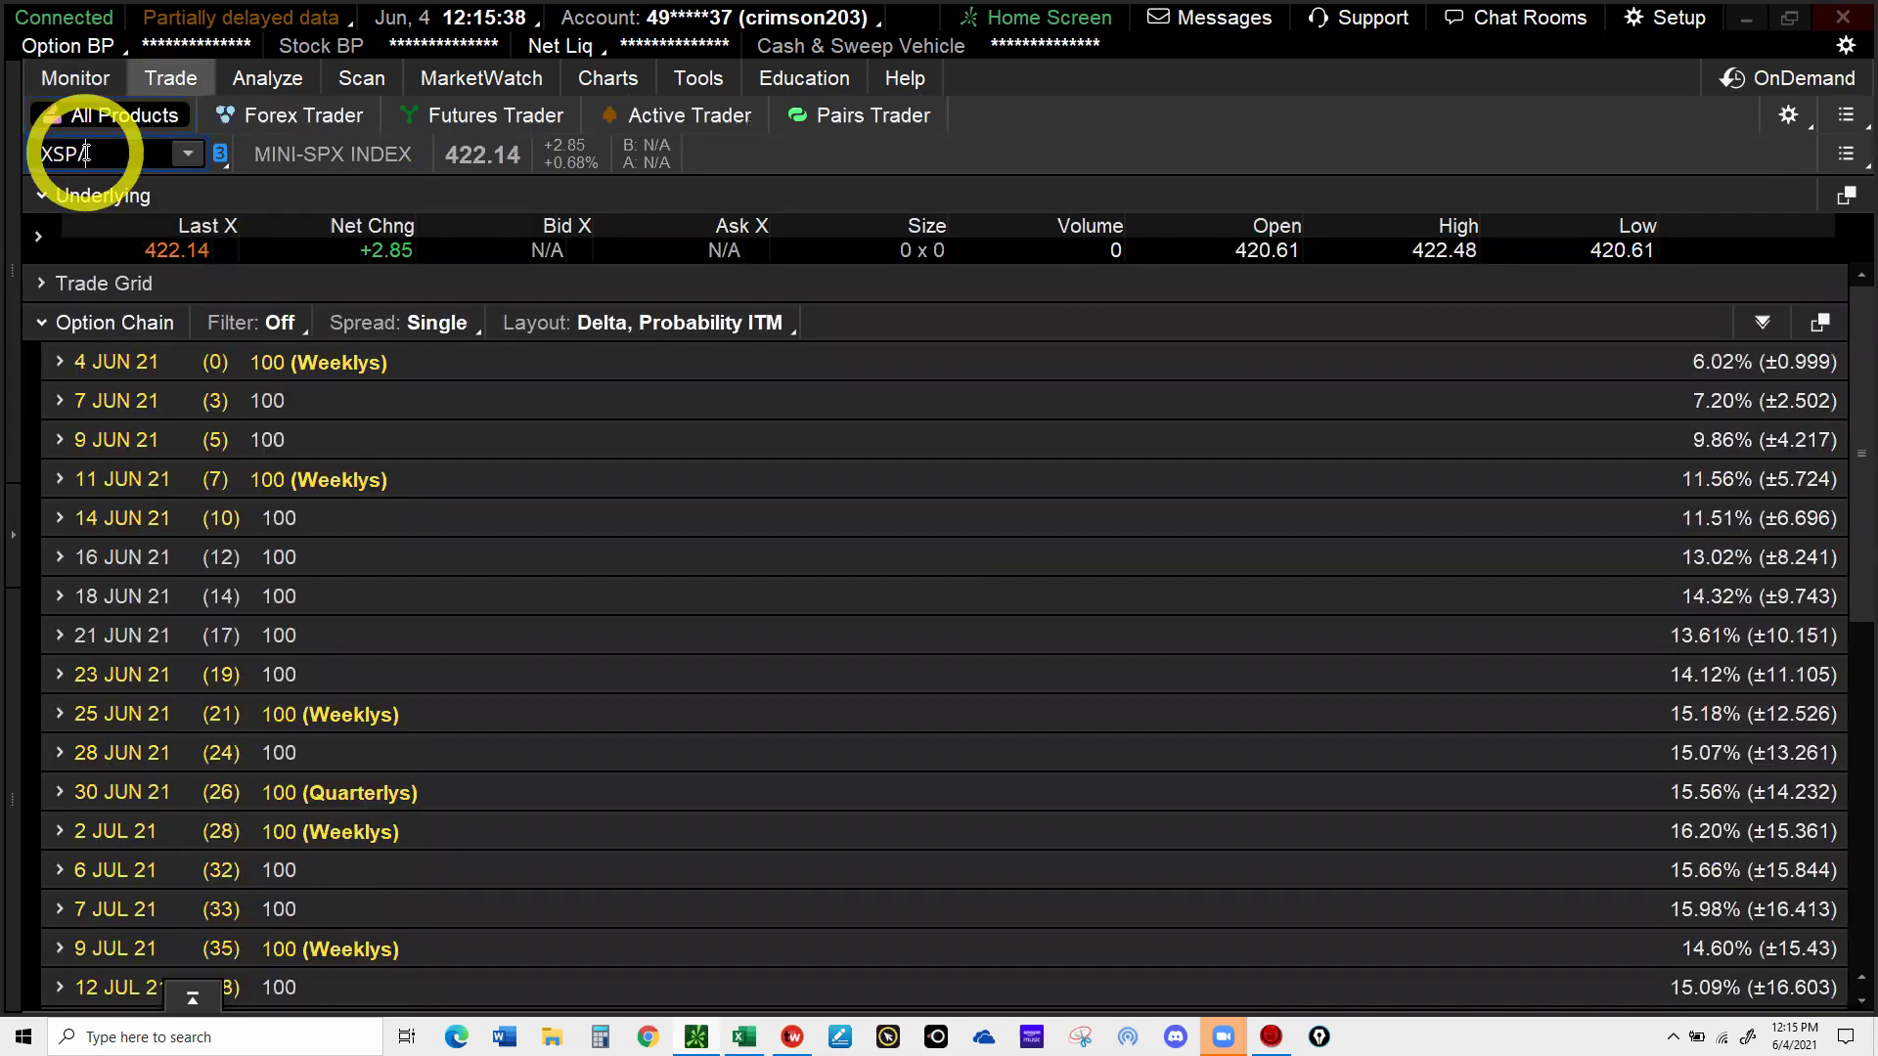
pyautogui.press('BackSpace')
pyautogui.press('BackSpace')
pyautogui.press('BackSpace')
pyautogui.press('BackSpace')
pyautogui.write('/')
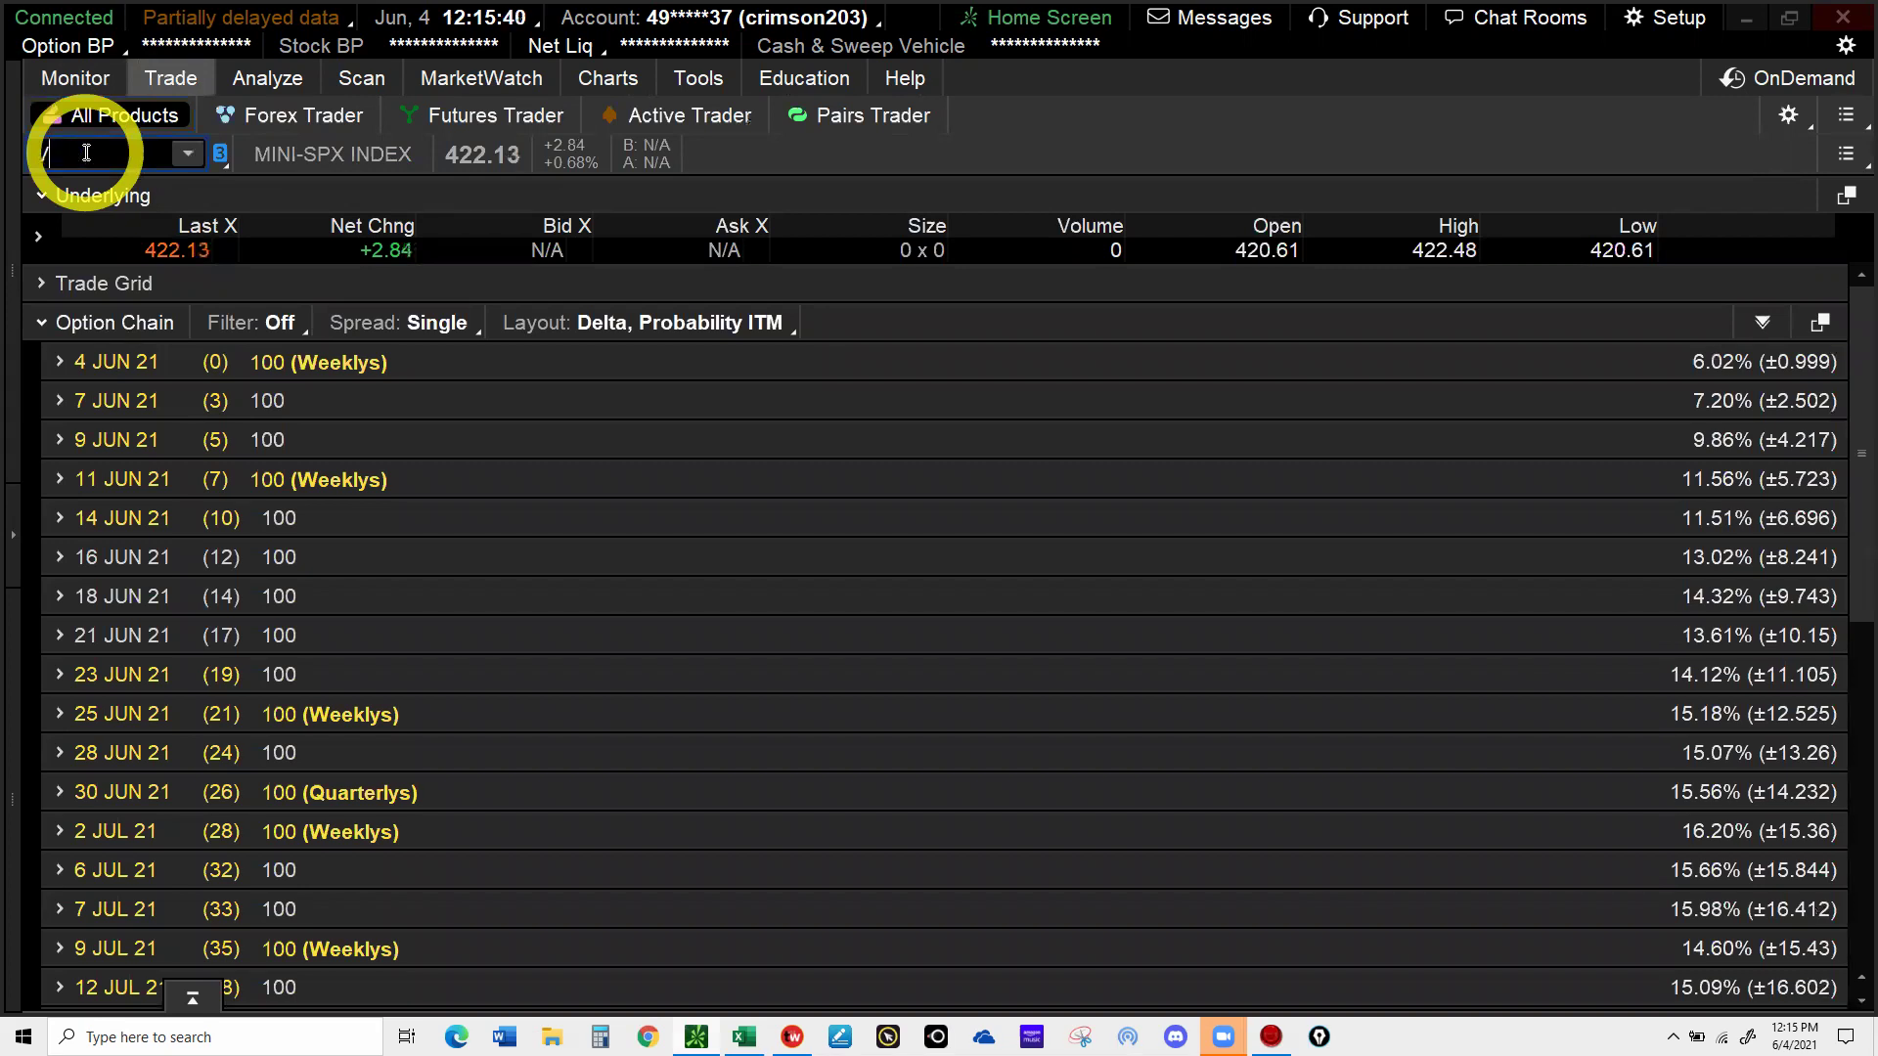
pyautogui.write('MES')
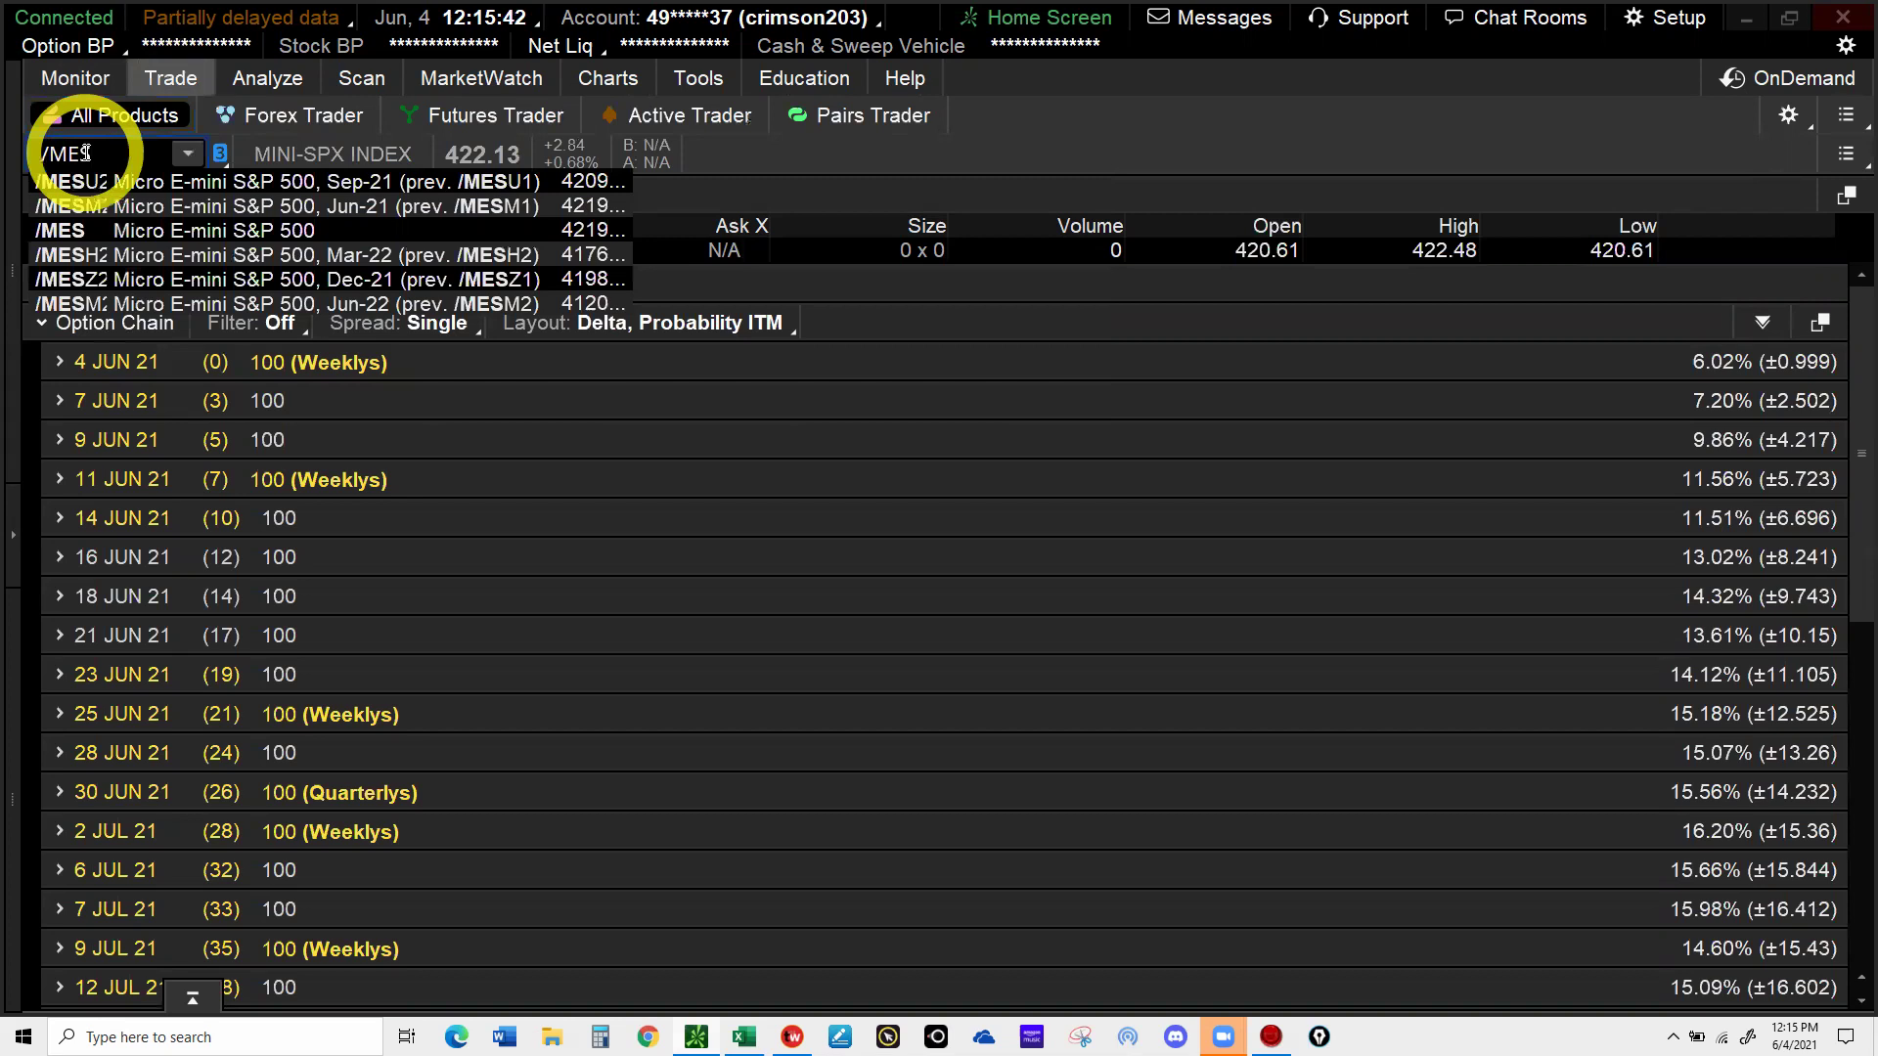
pyautogui.click(547, 237)
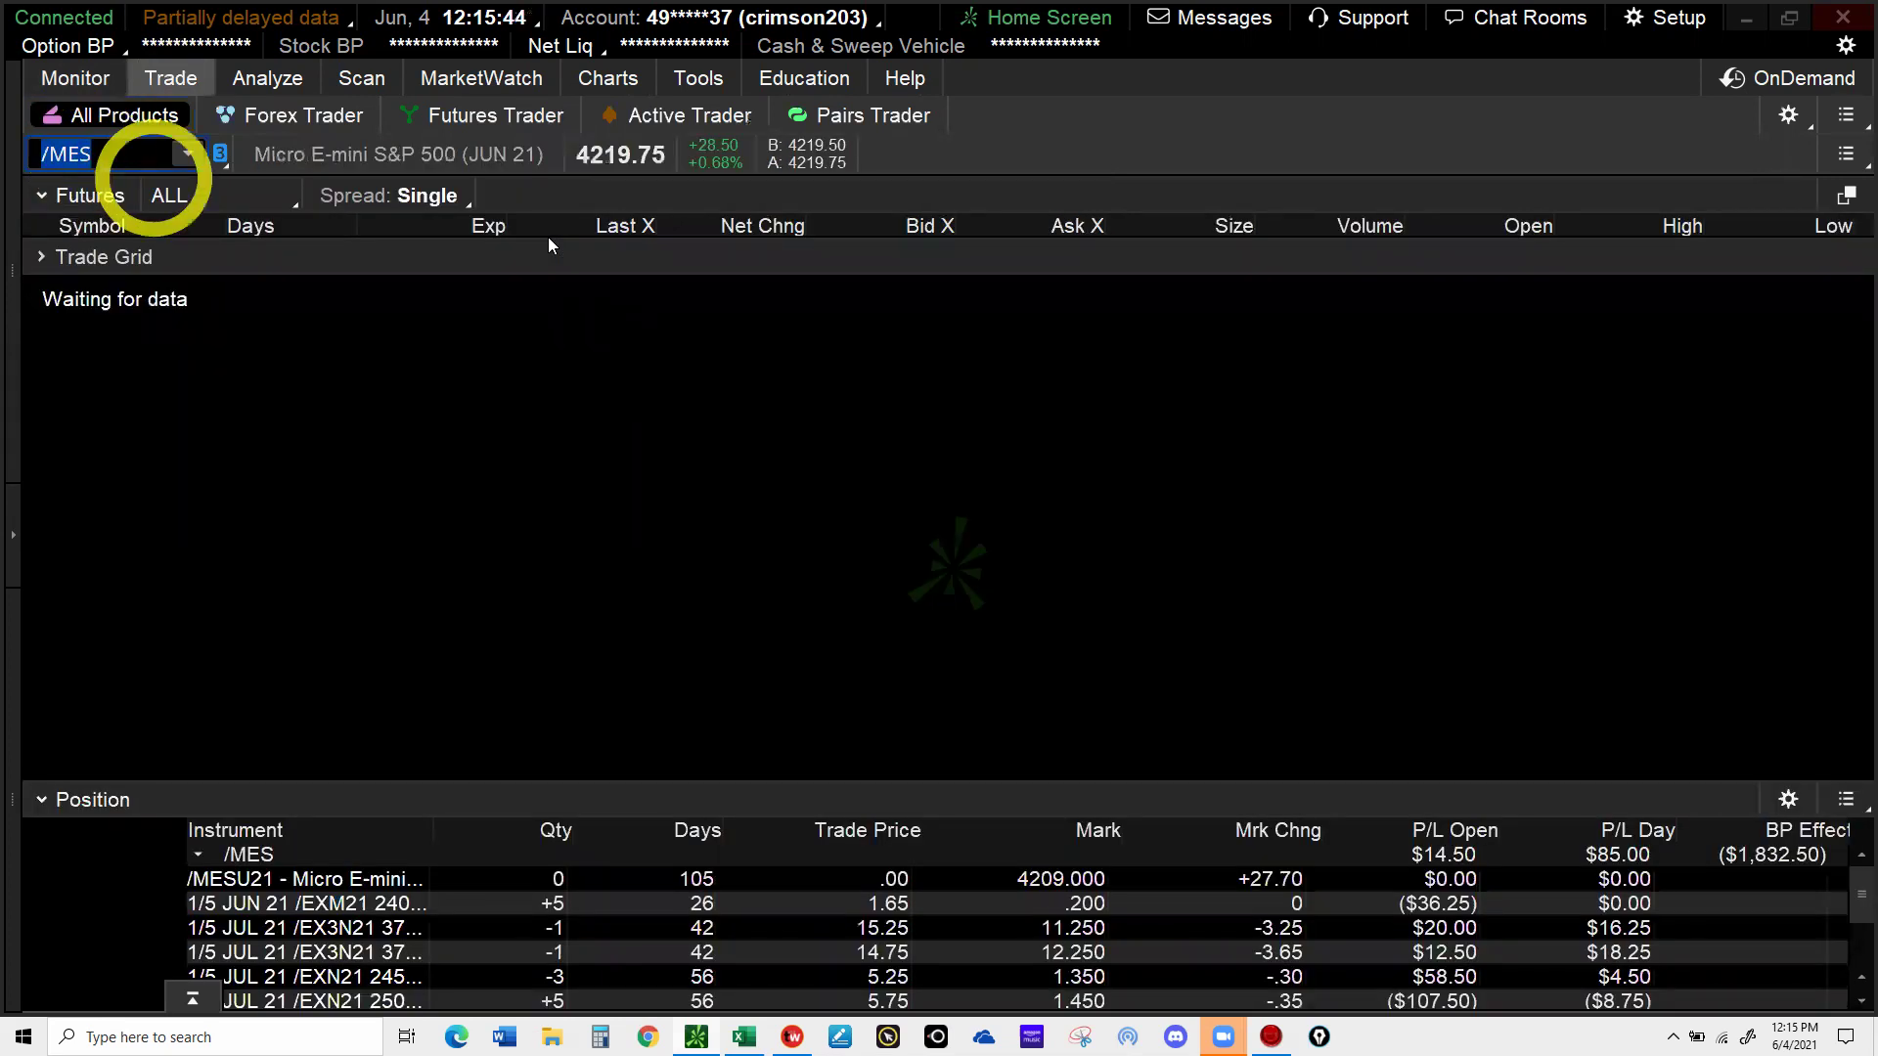
# - Expand the 56-day JUL 21 /MESU21 expiration in the /MES option chain
pyautogui.click(330, 489)
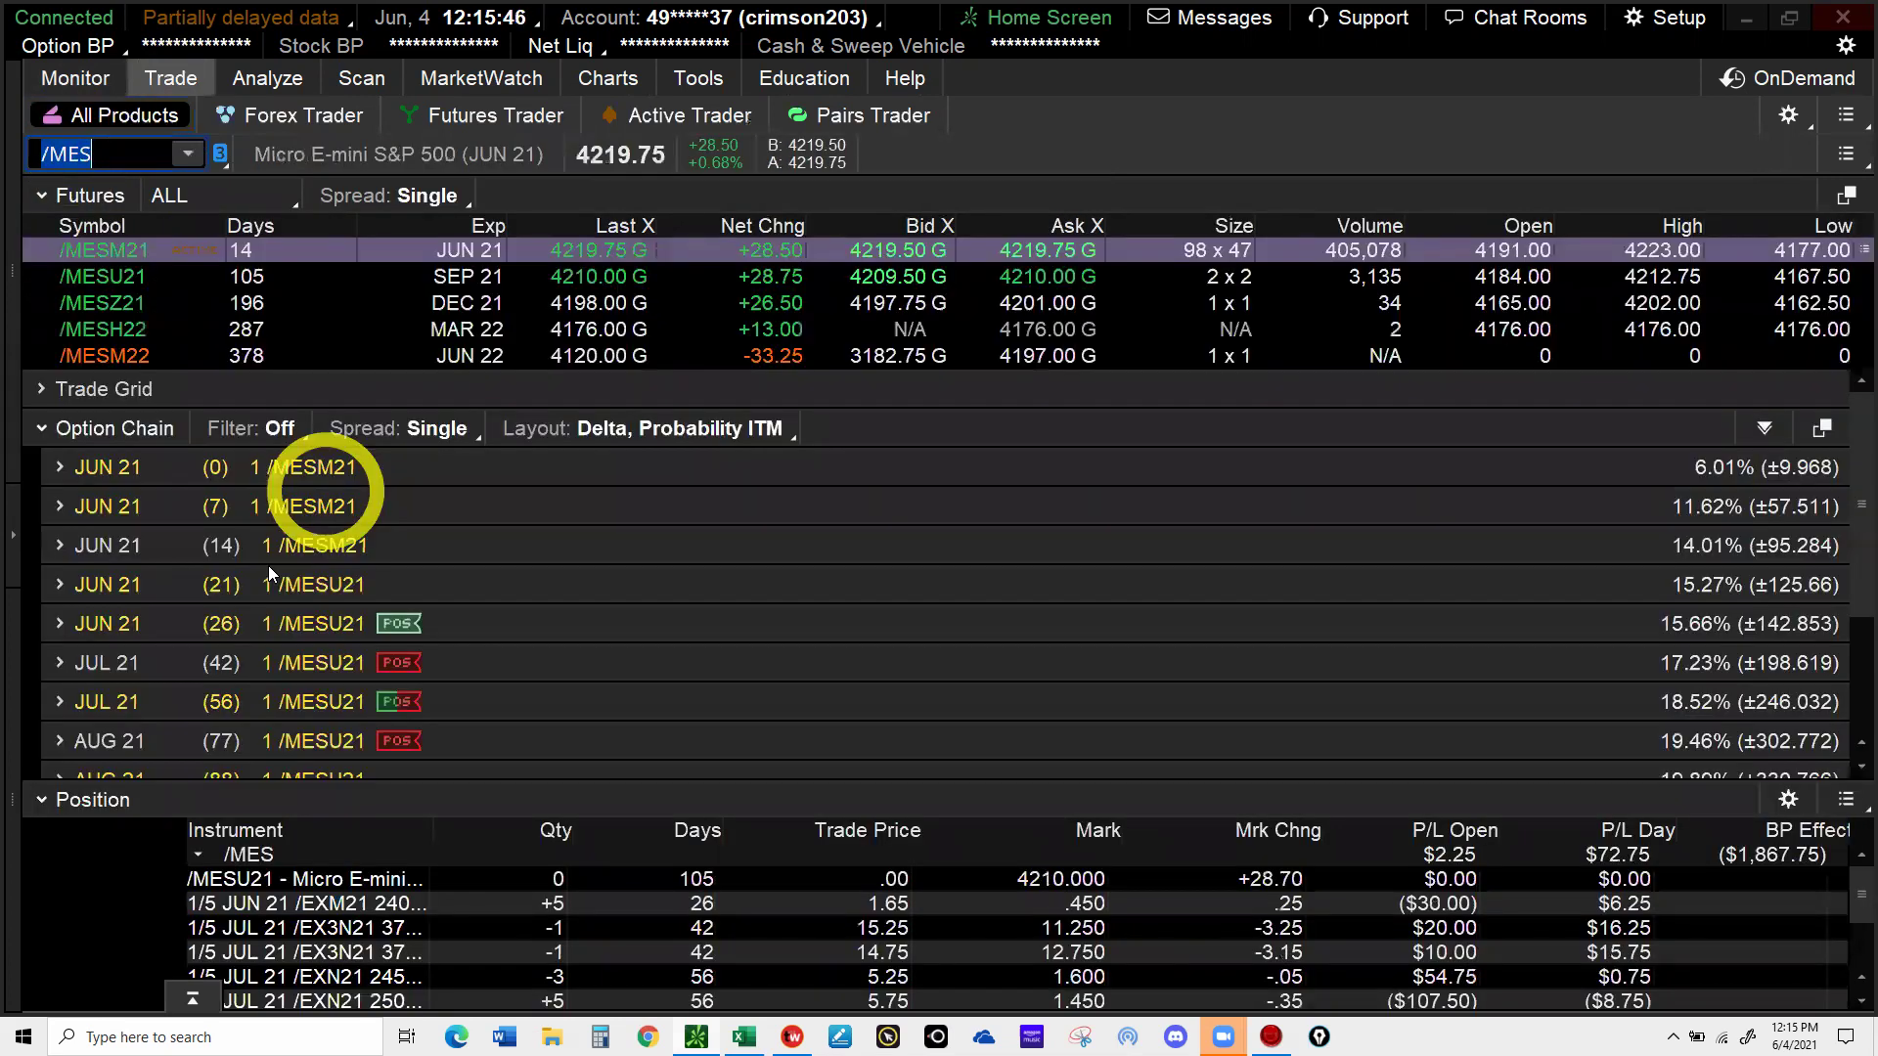
pyautogui.click(97, 426)
pyautogui.click(131, 549)
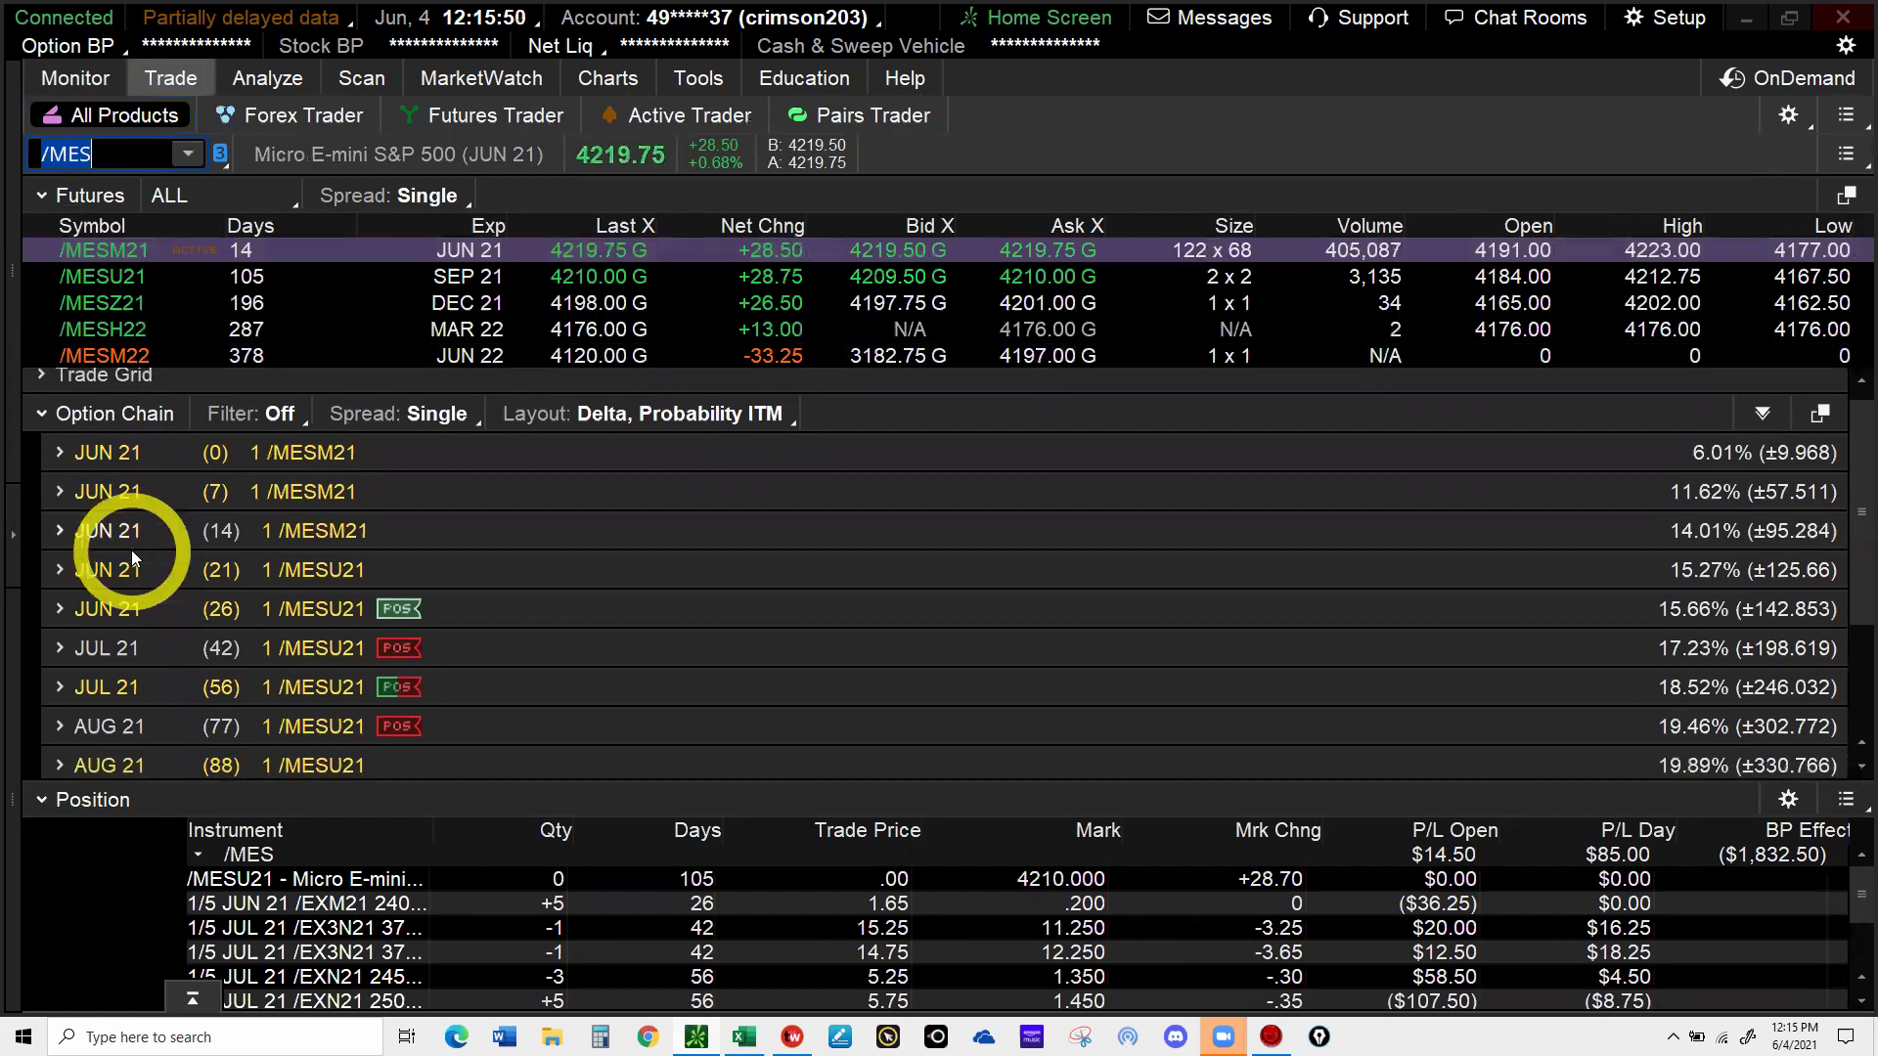
pyautogui.click(116, 628)
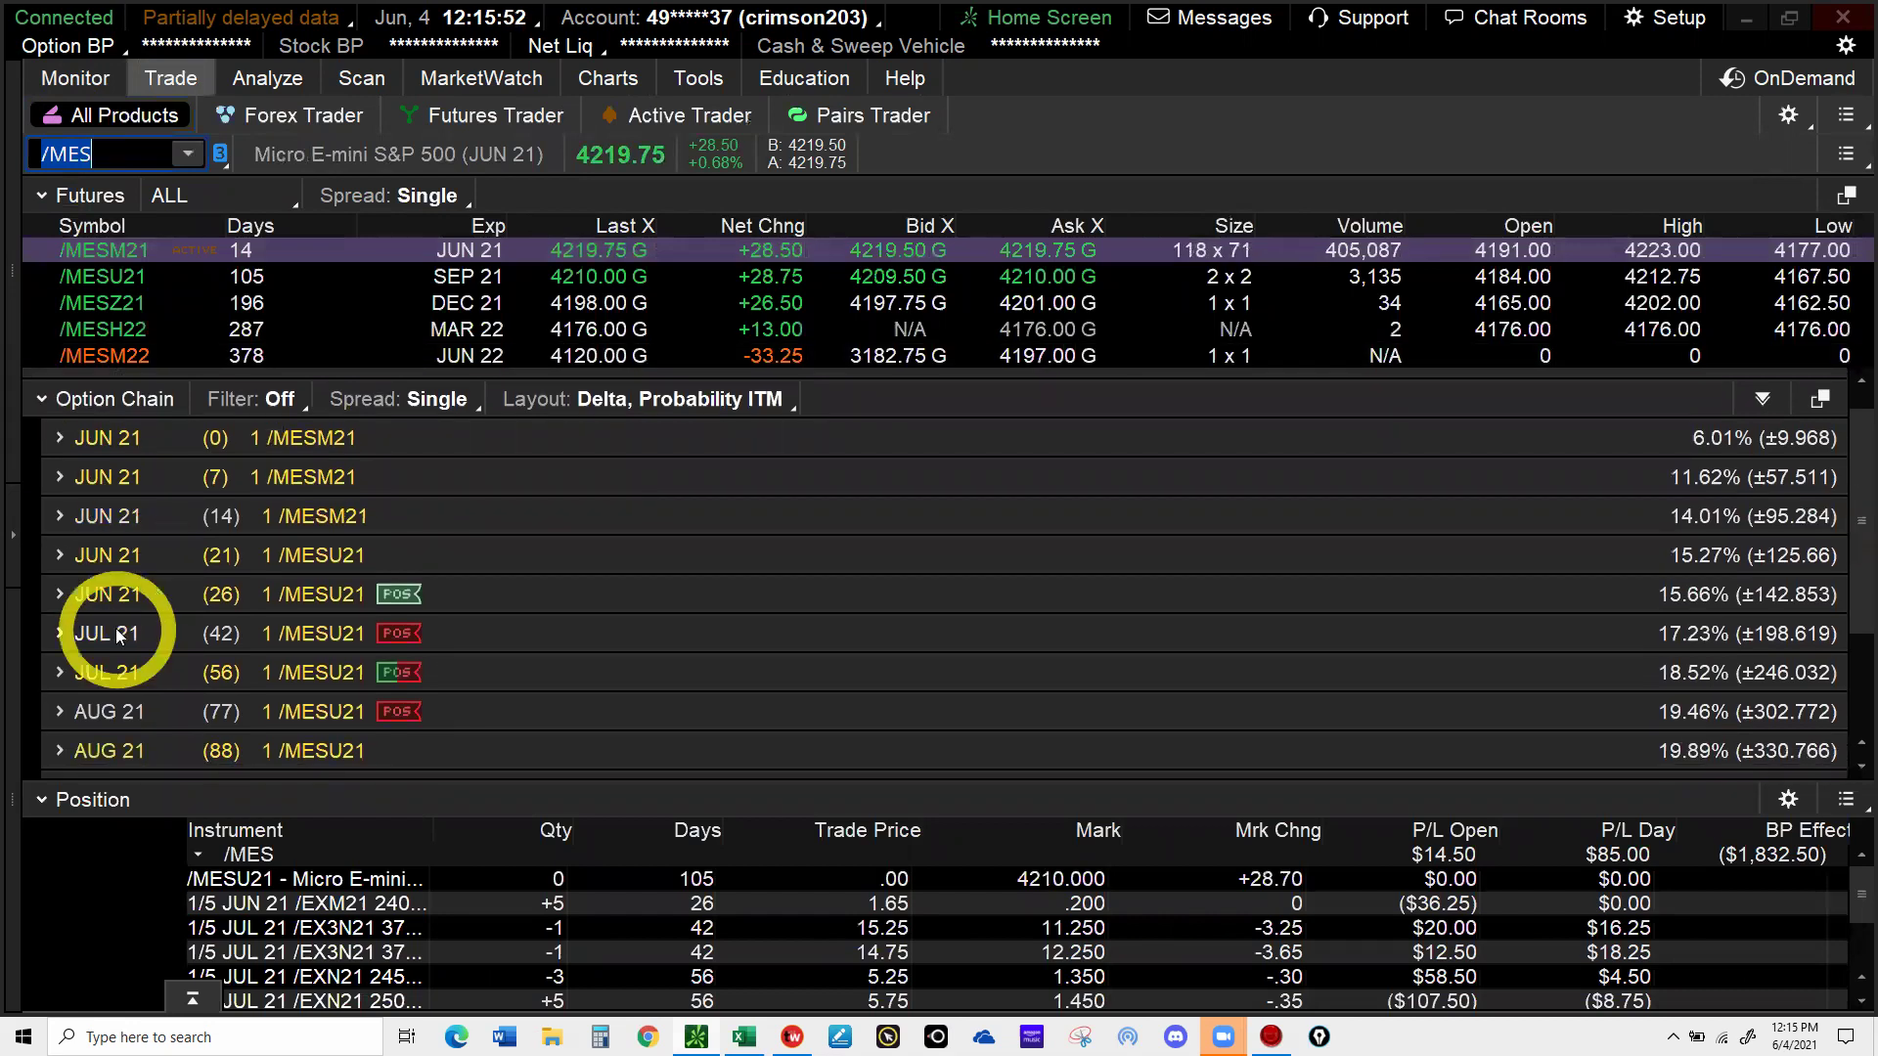
pyautogui.click(102, 671)
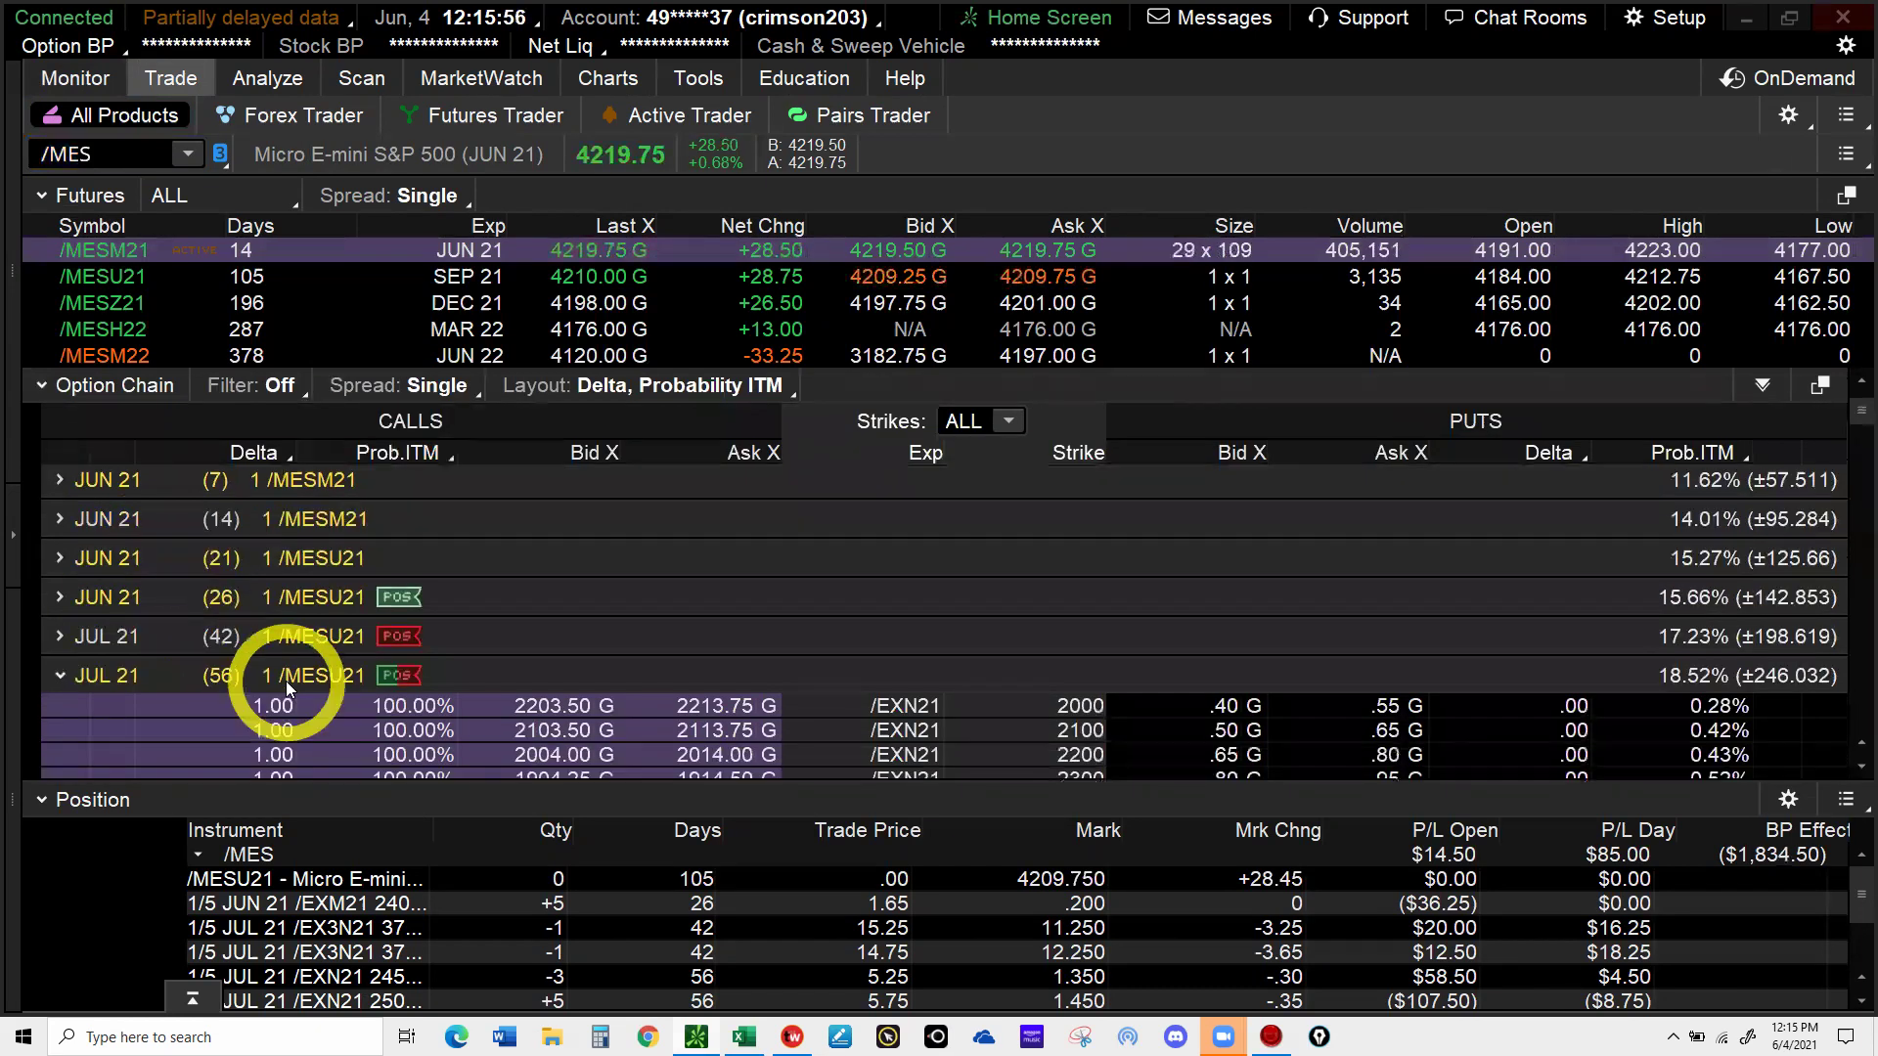
# - Find the 3680 put near 10% probability ITM in the 56-day chain and copy its symbol ./EXN21P3680:XCME
pyautogui.scroll(-3, 287, 690)
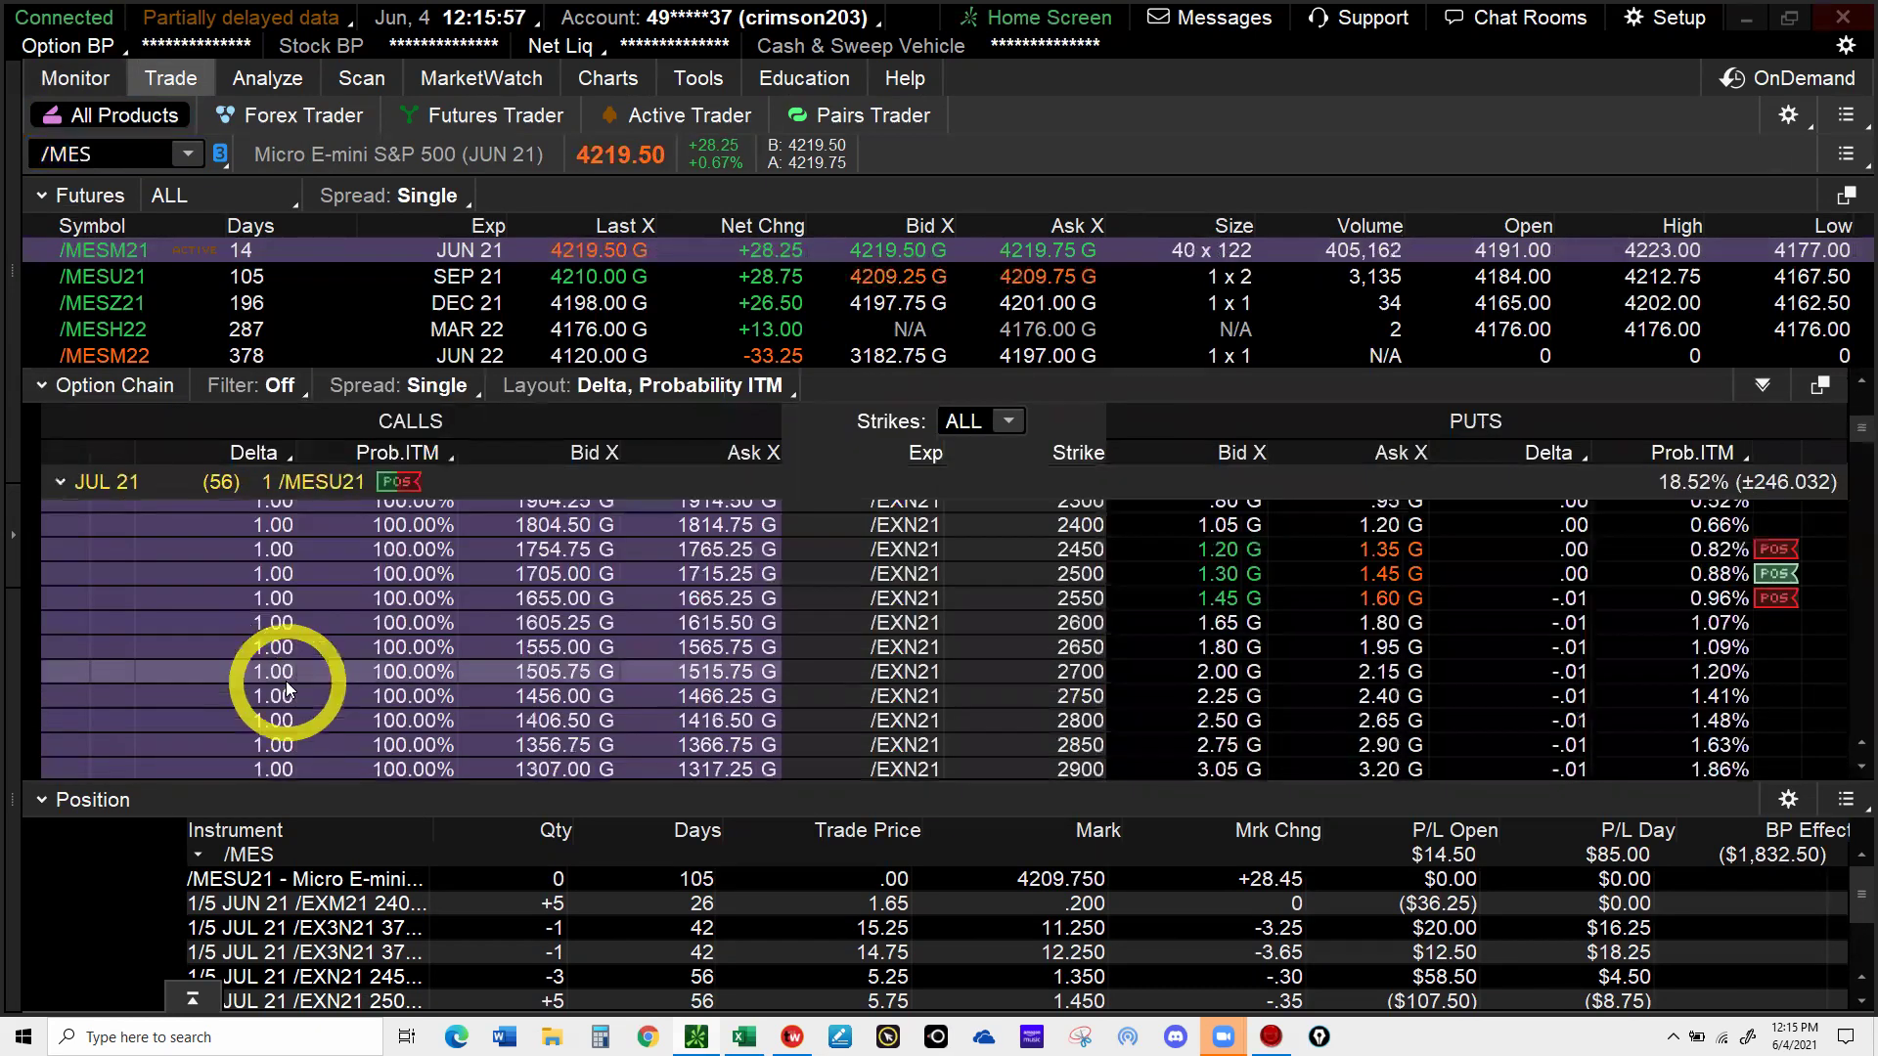
pyautogui.scroll(-7, 287, 689)
pyautogui.scroll(-5, 288, 690)
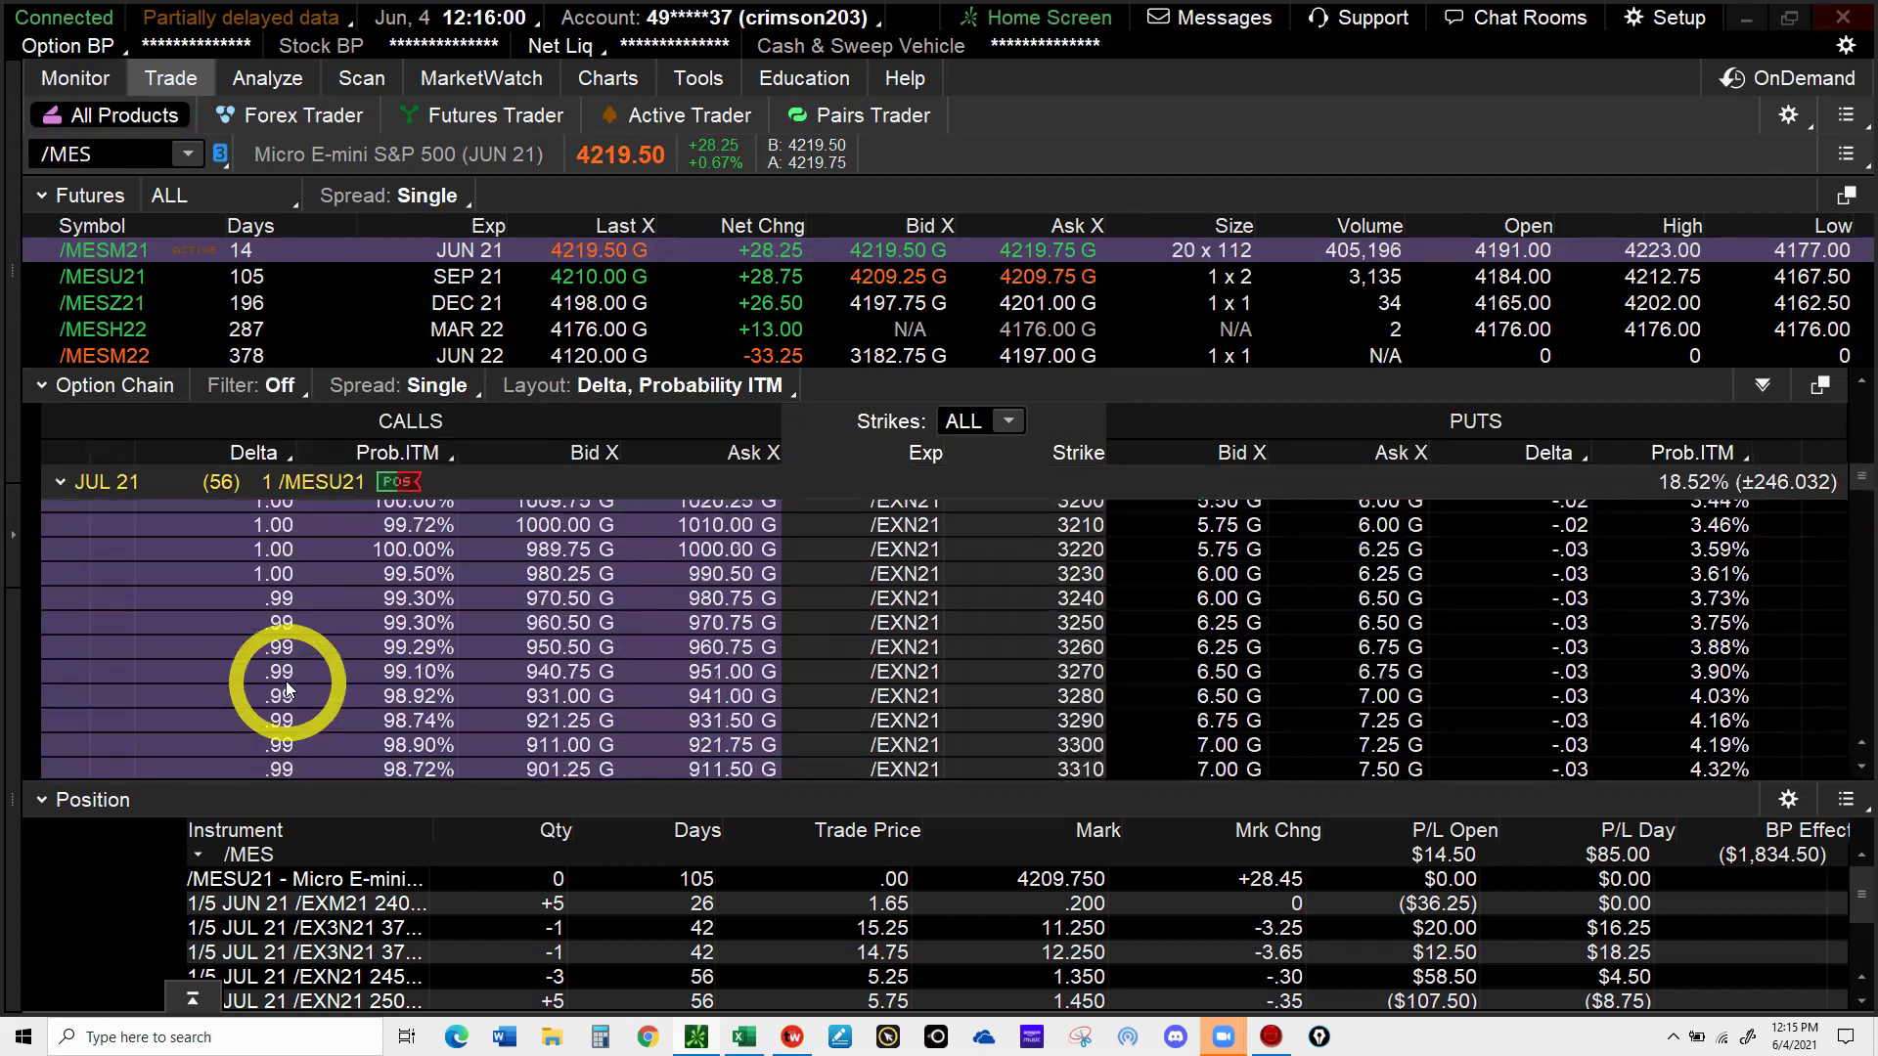
pyautogui.scroll(-3, 291, 677)
pyautogui.scroll(-4, 292, 675)
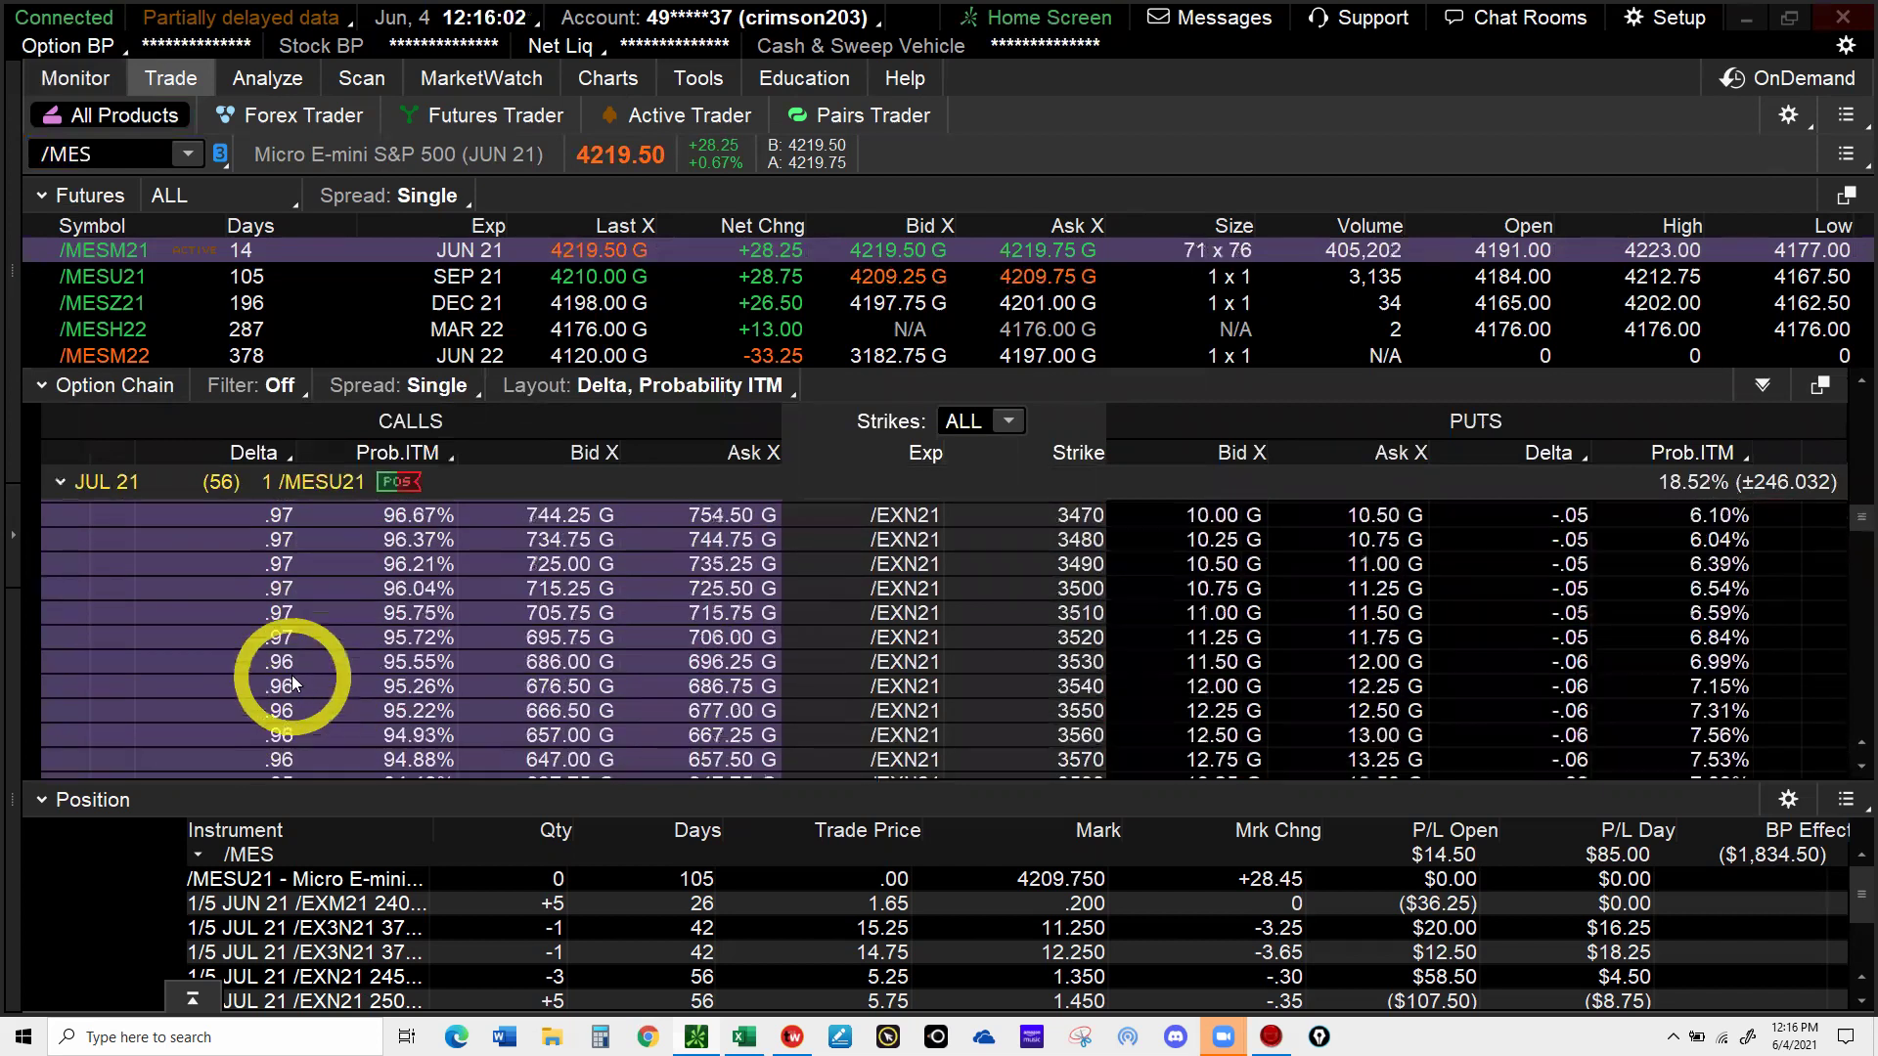
pyautogui.scroll(-4, 293, 671)
pyautogui.scroll(-1, 294, 671)
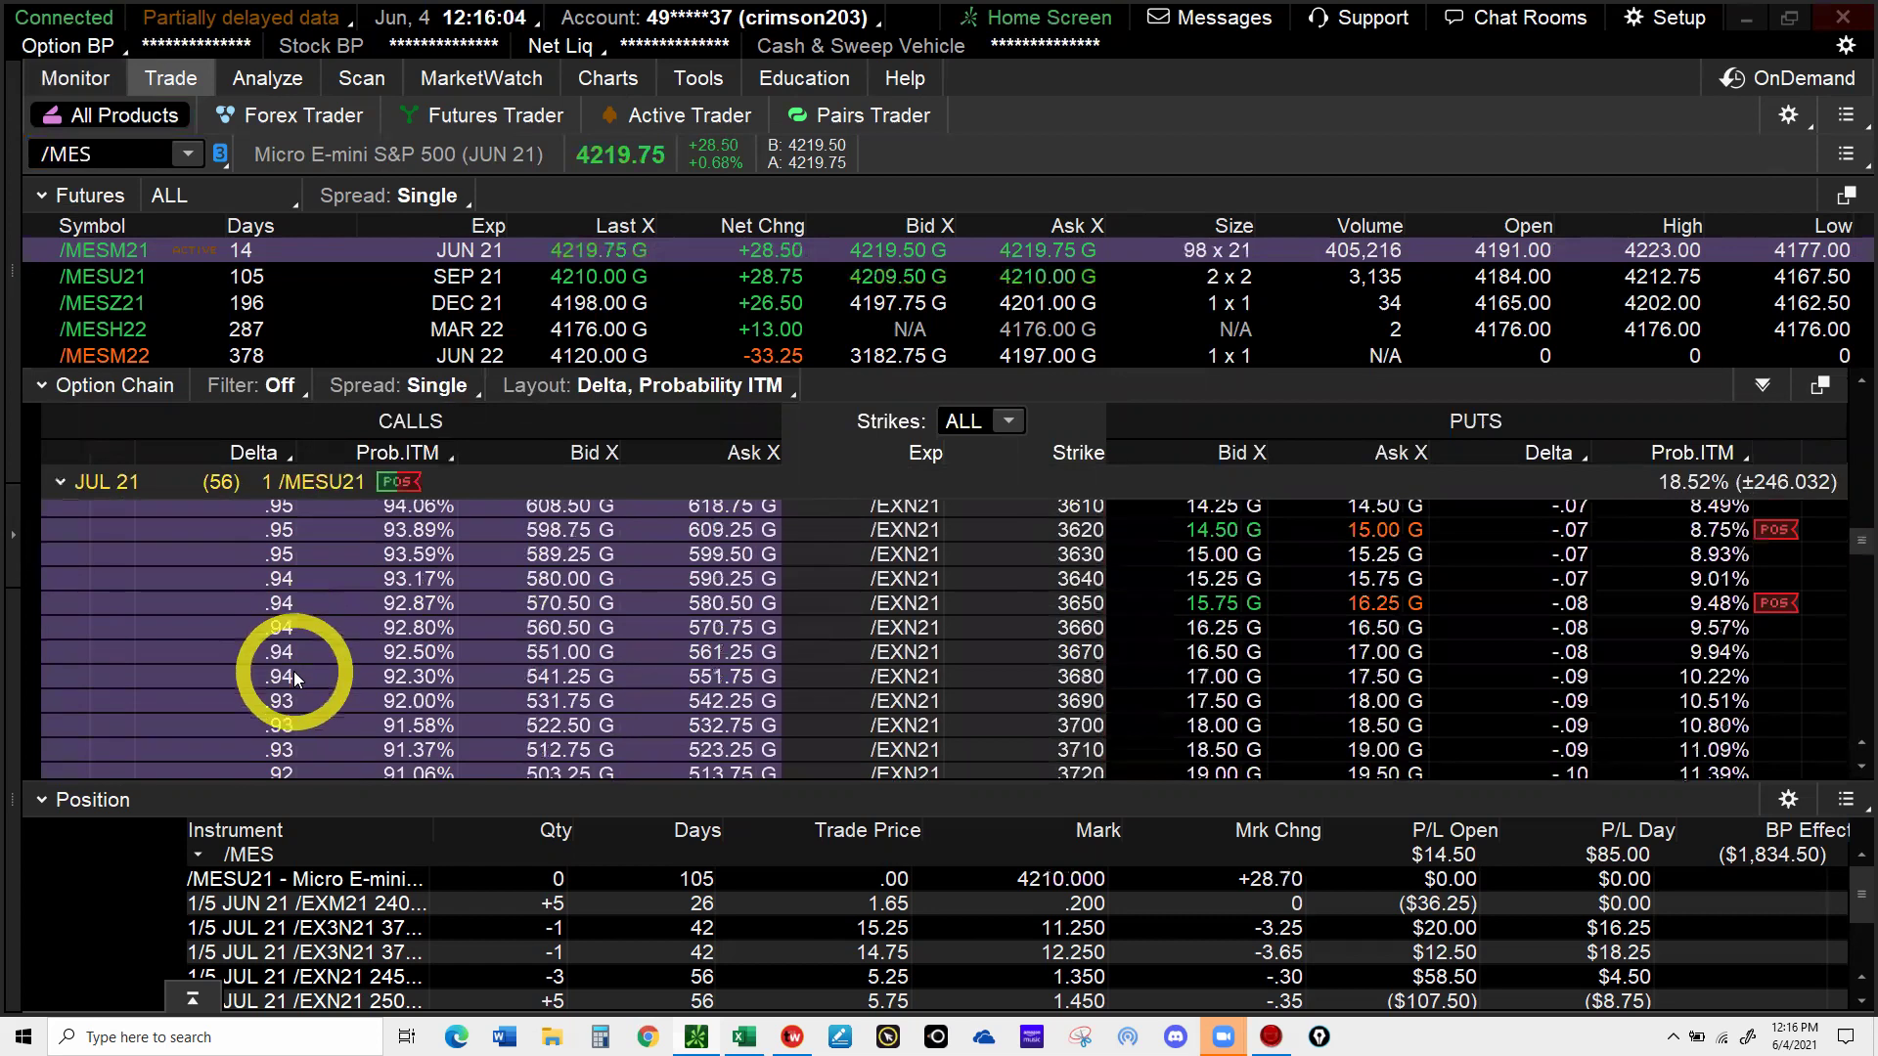
pyautogui.scroll(-1, 293, 671)
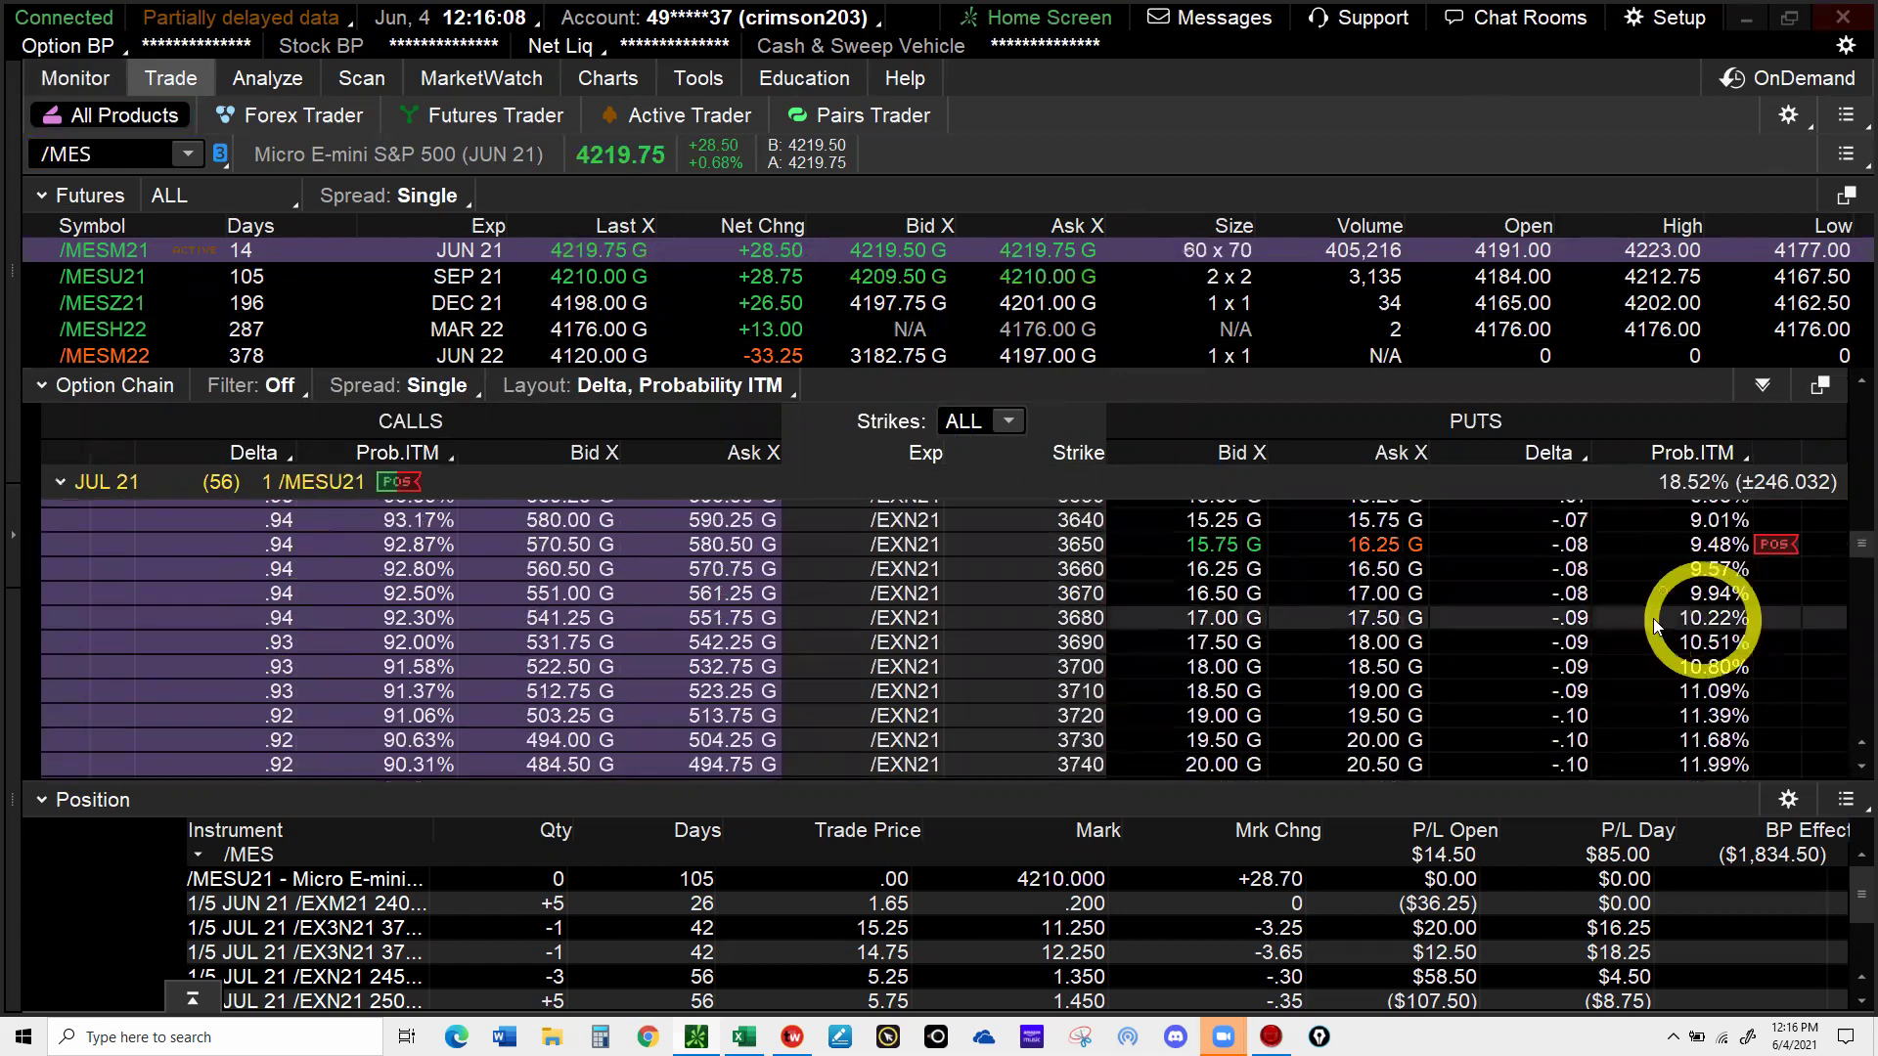
pyautogui.rightClick(1227, 620)
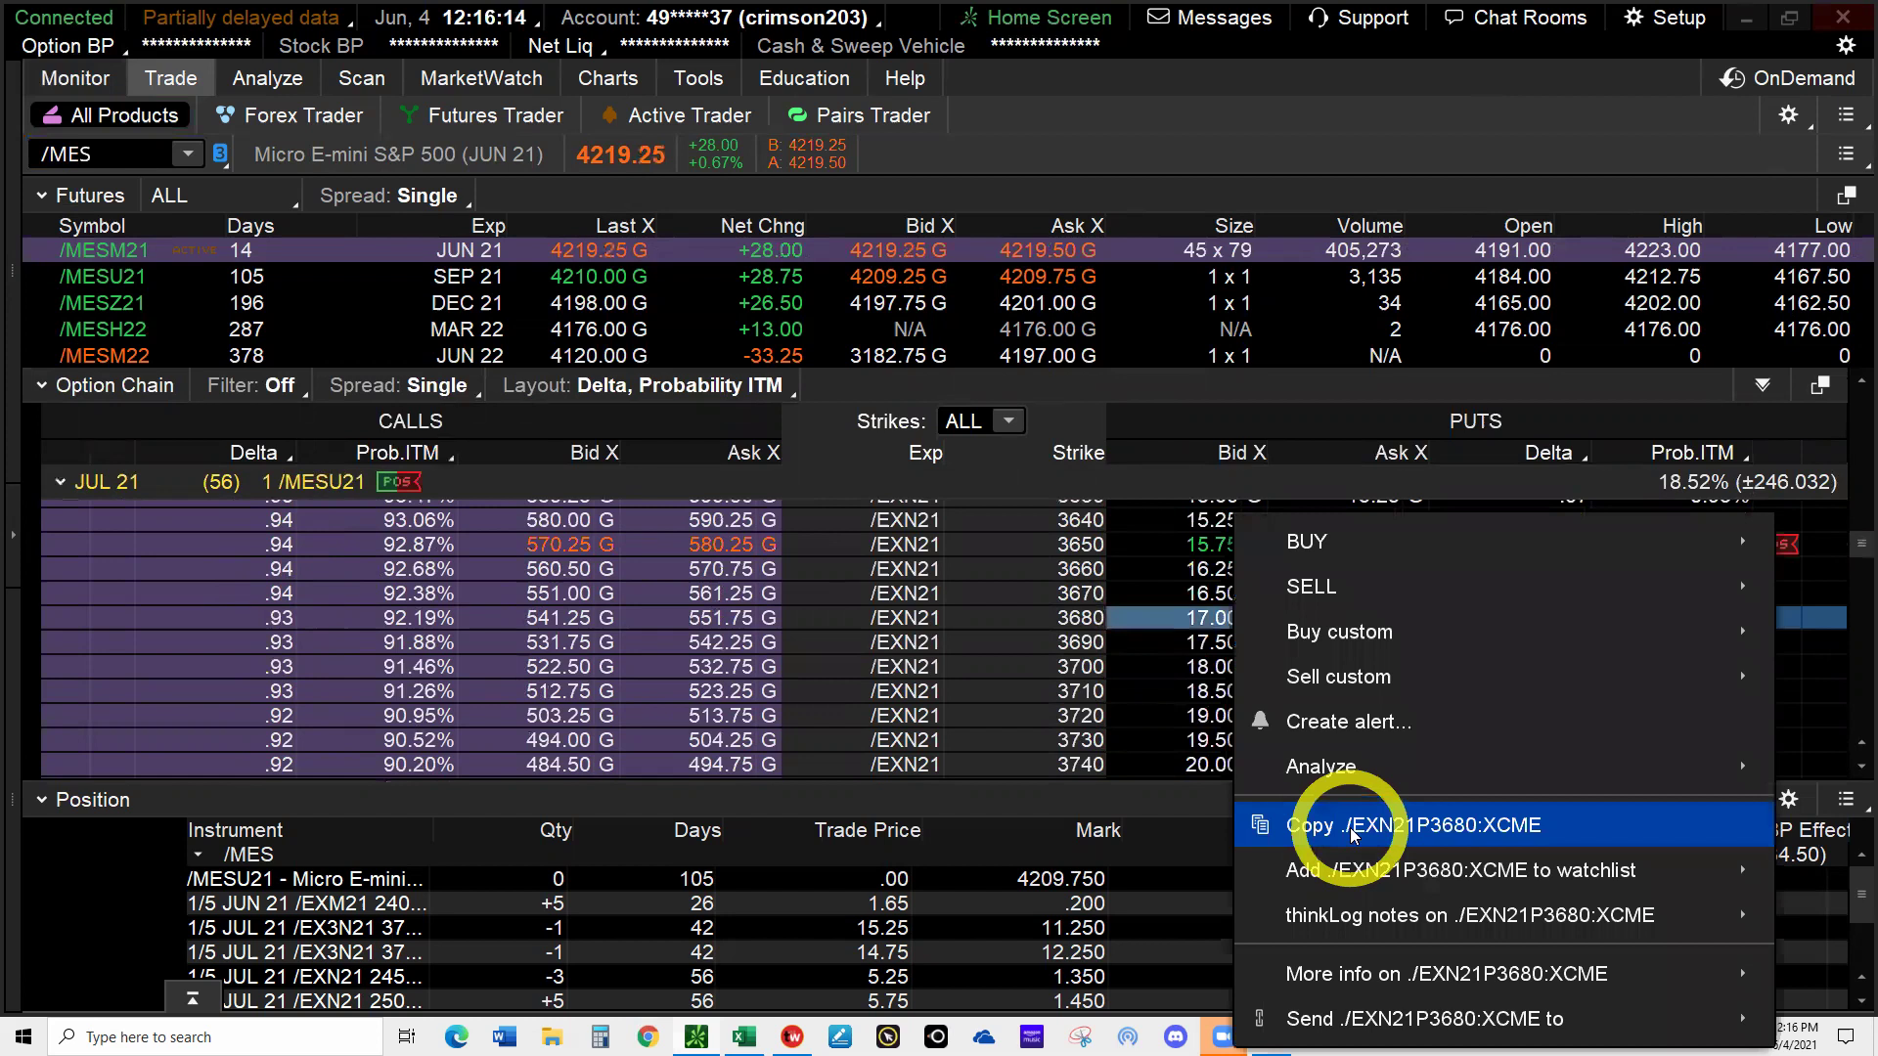
pyautogui.click(1352, 830)
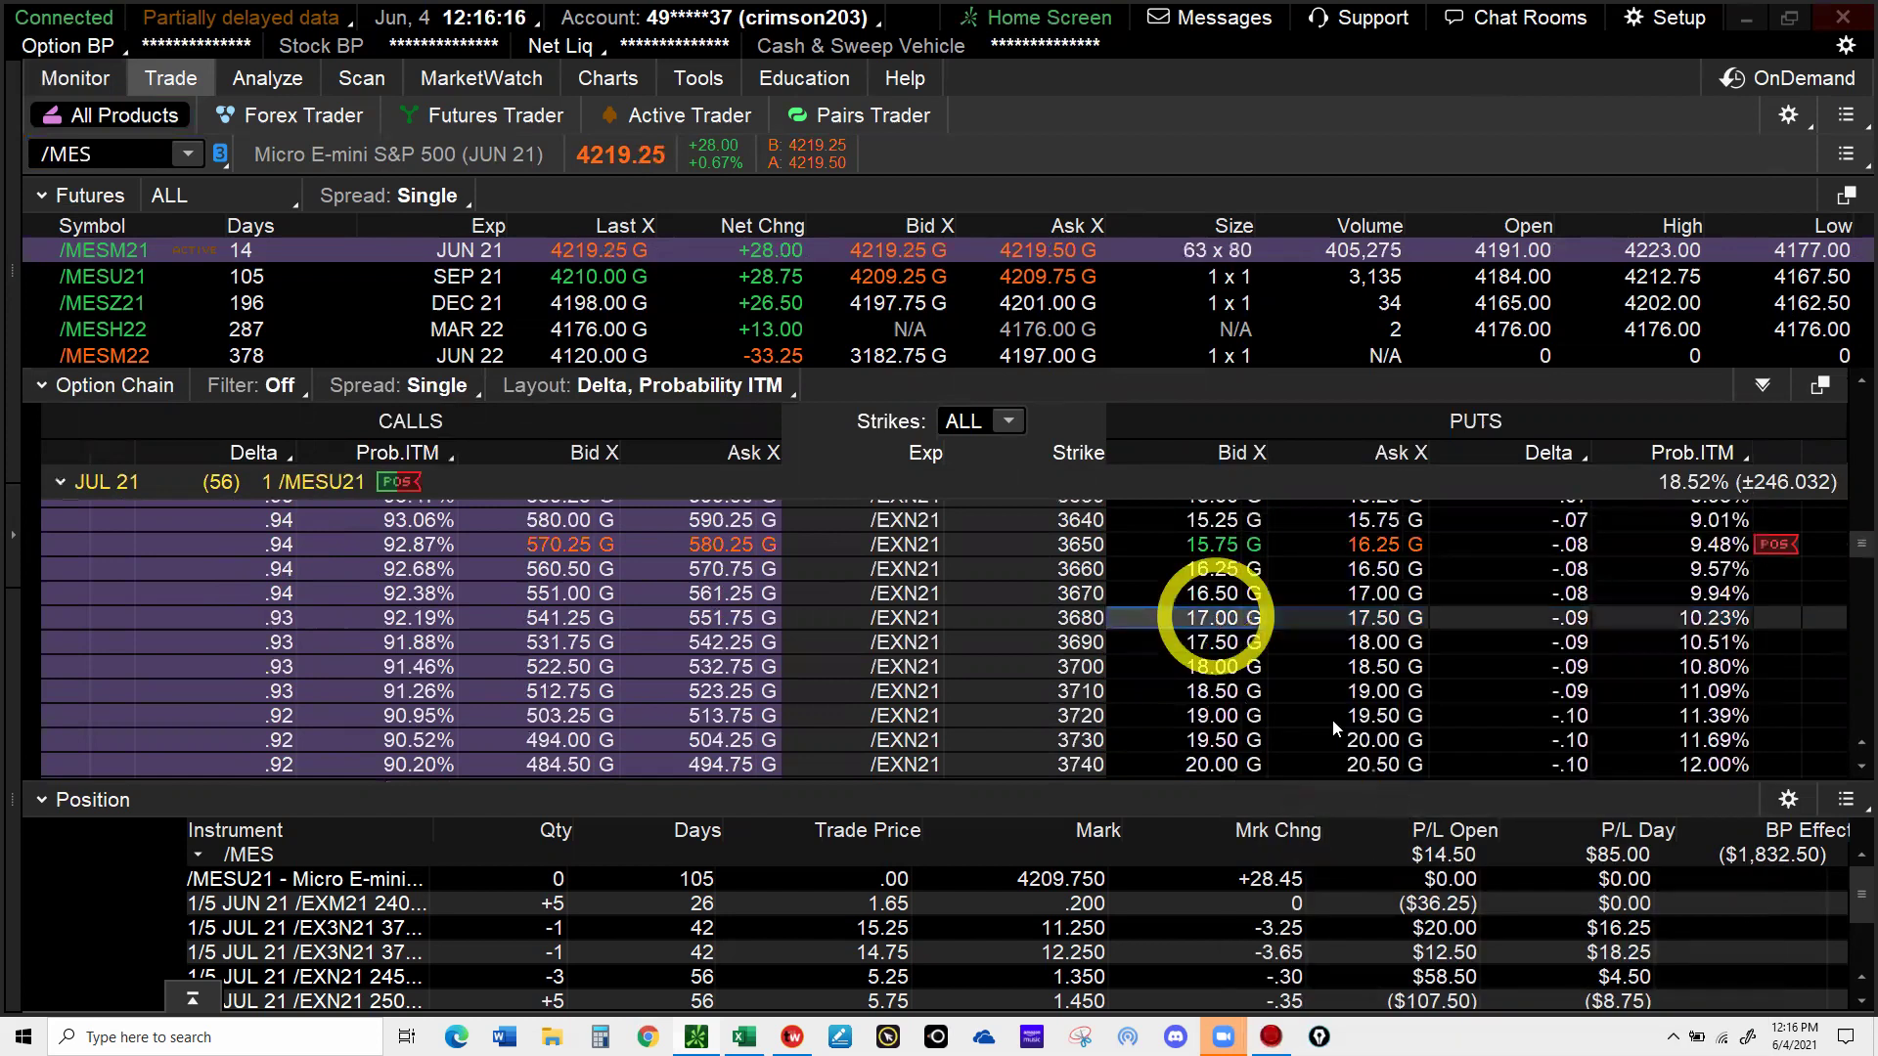
# - Create a single-contract sell order for the /EXN21 3680 put at a 17.25 limit, then confirm and send it
pyautogui.click(1218, 620)
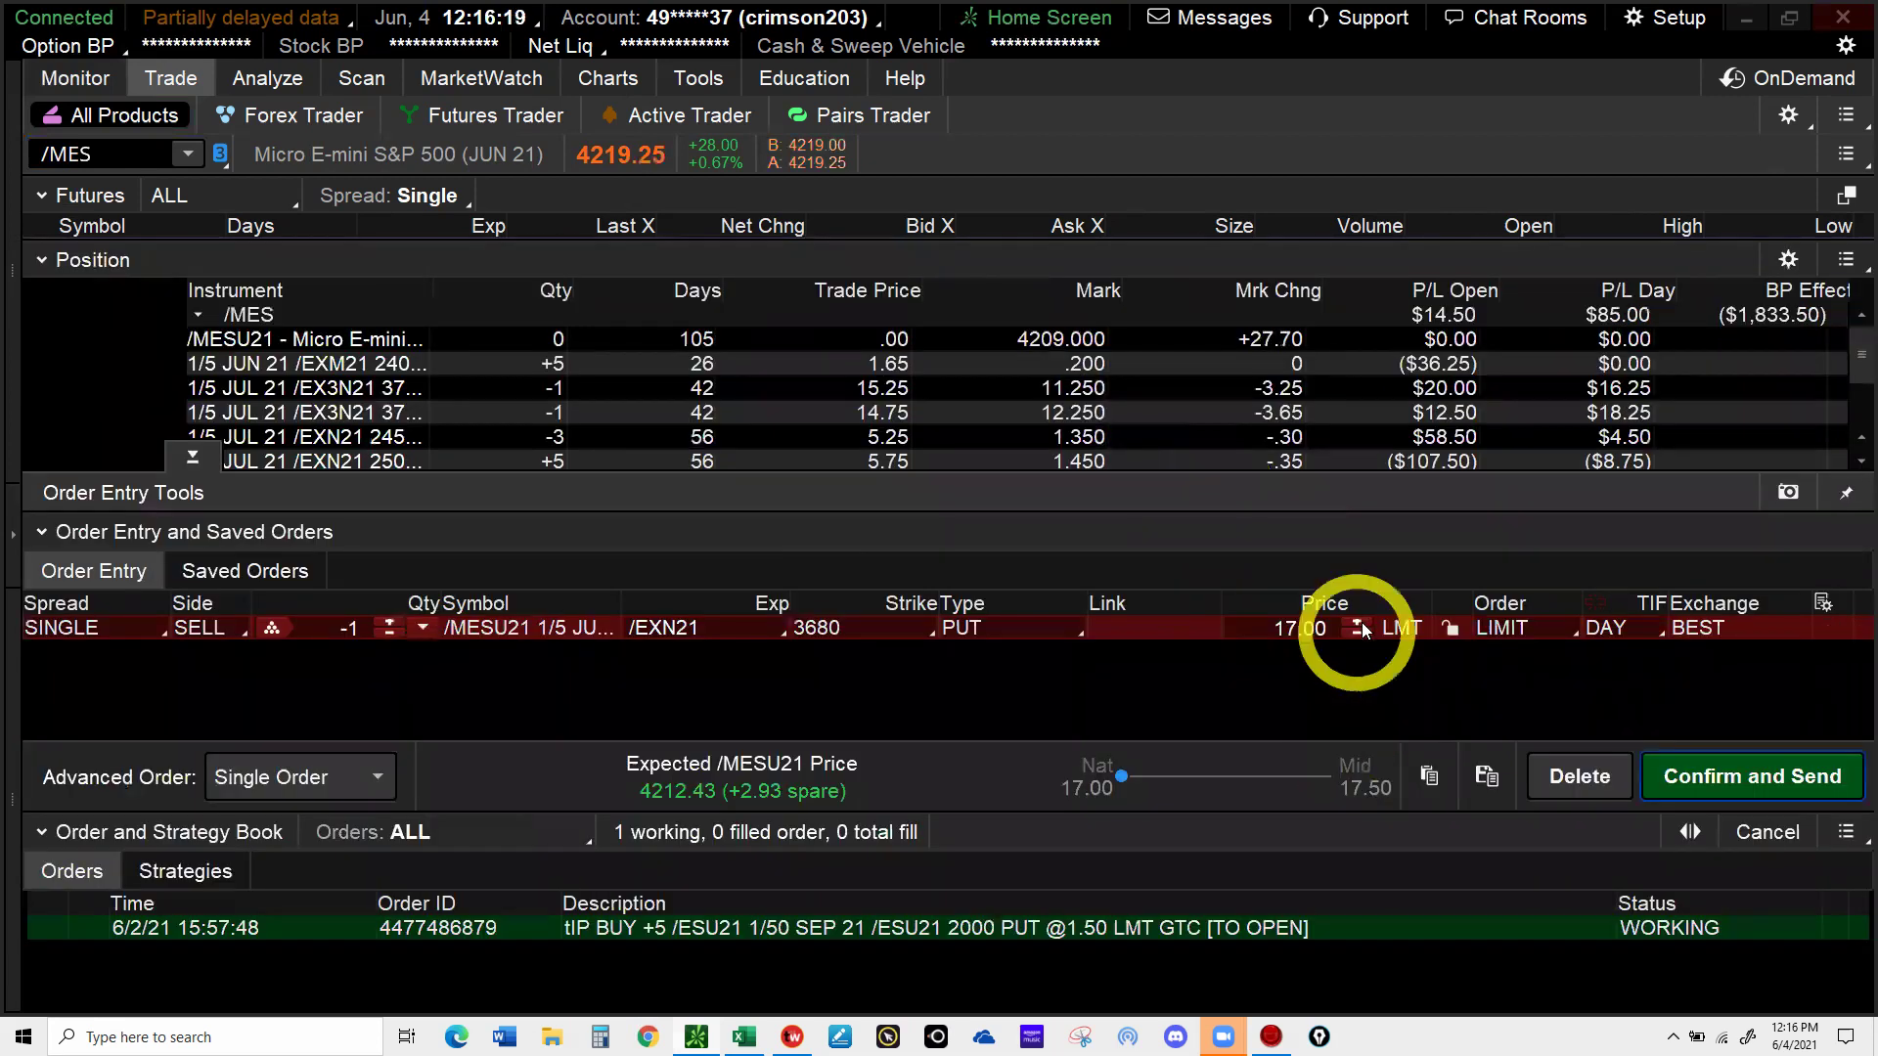
pyautogui.moveTo(1358, 628)
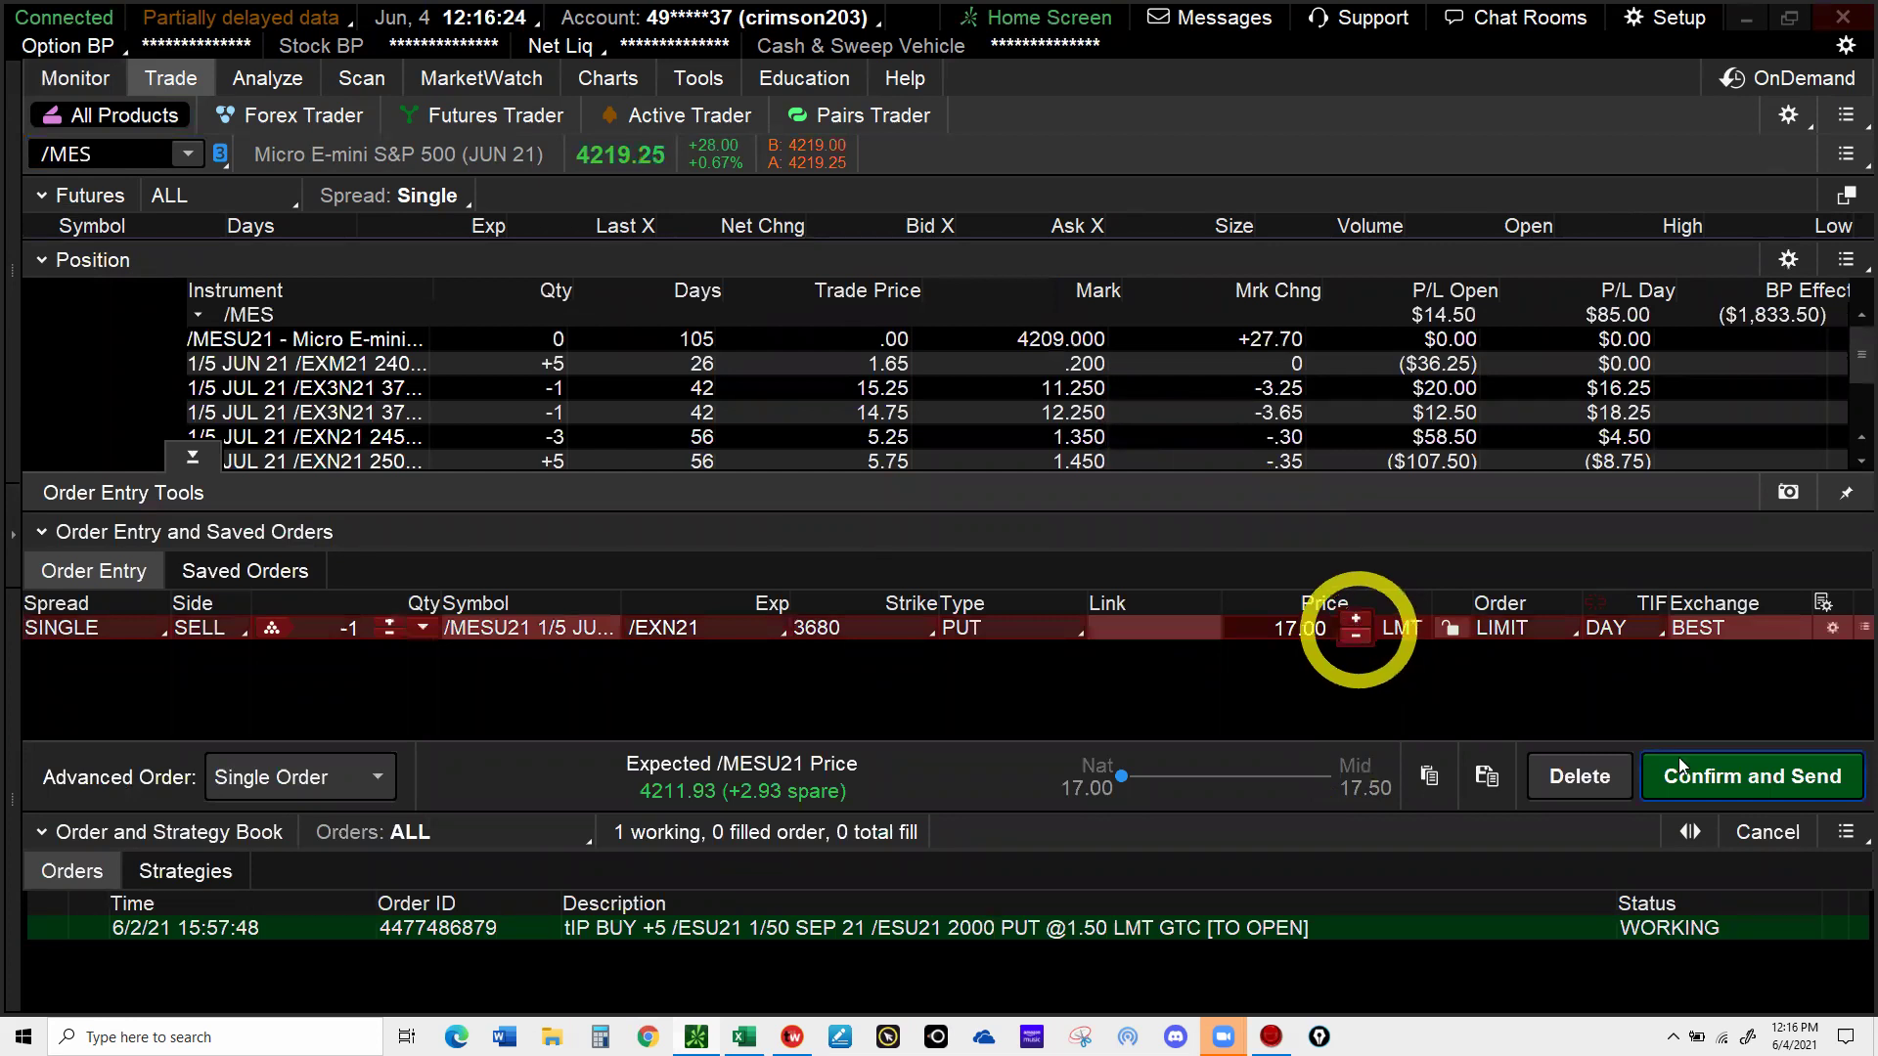
pyautogui.click(1355, 620)
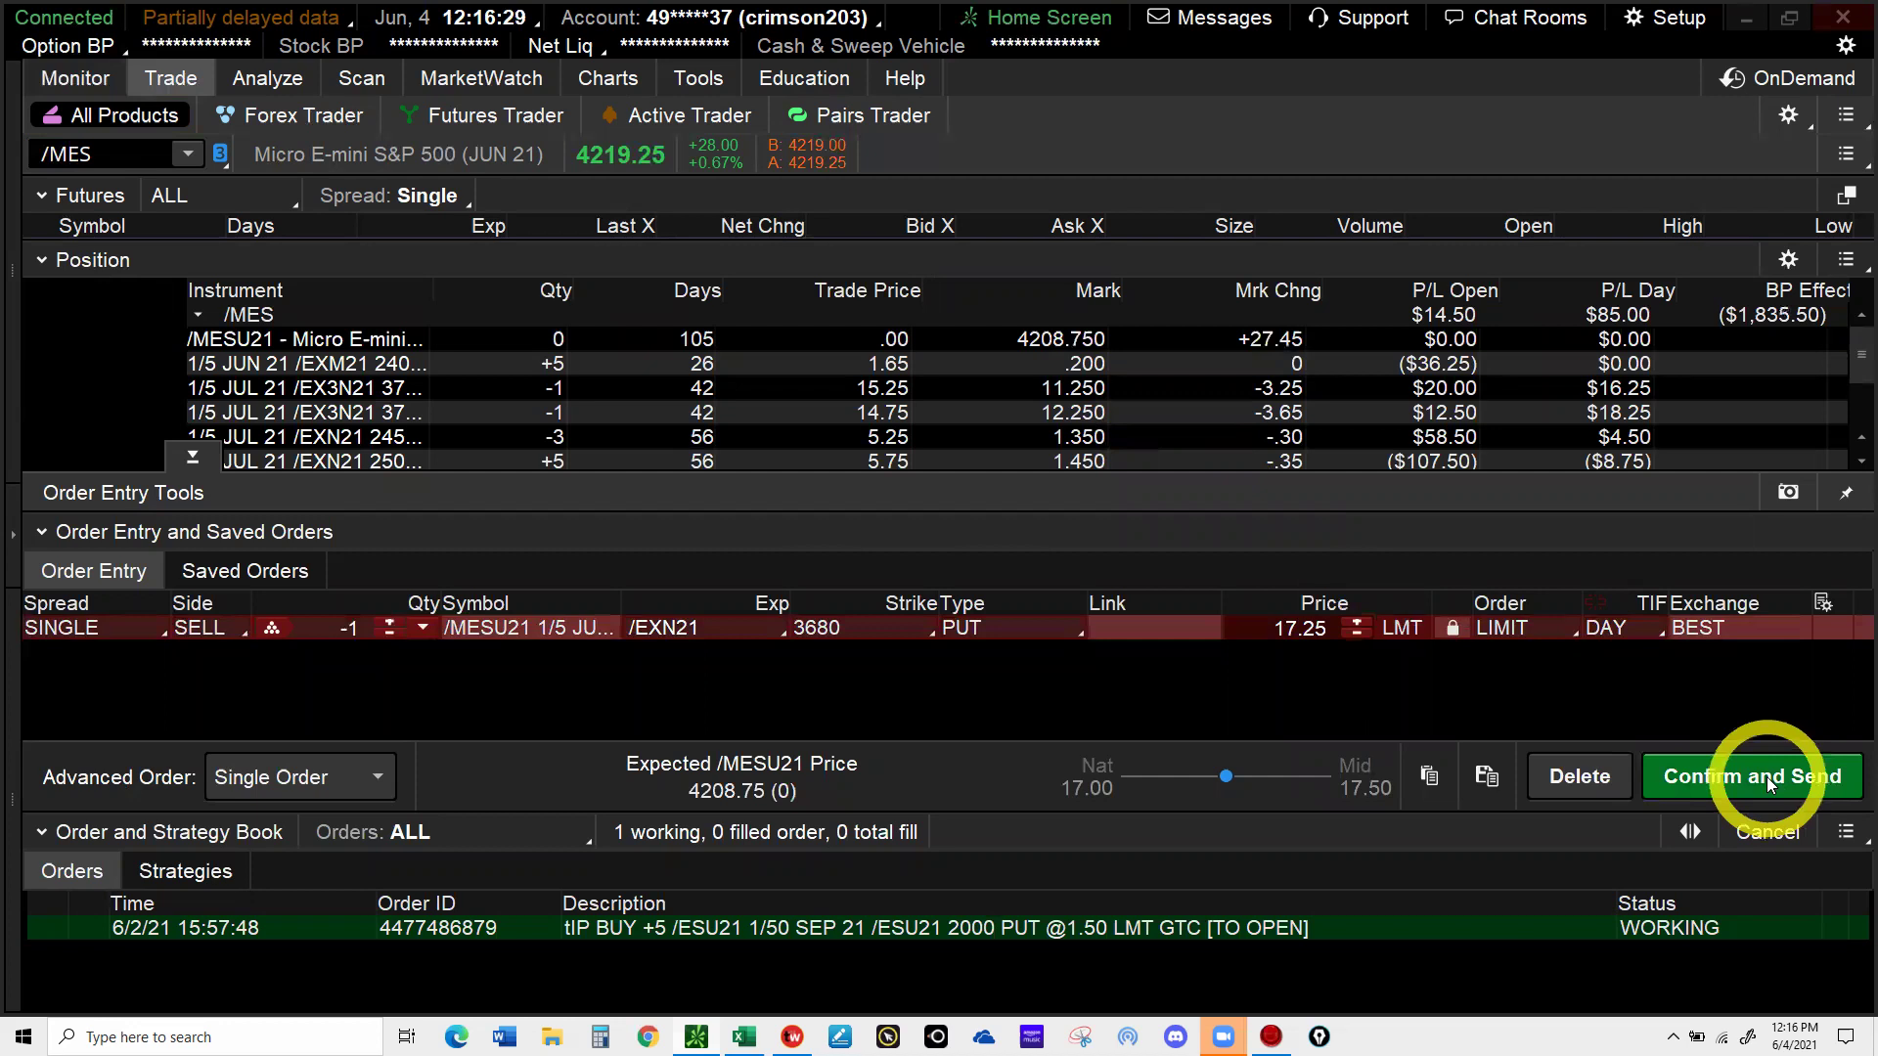
pyautogui.click(1766, 777)
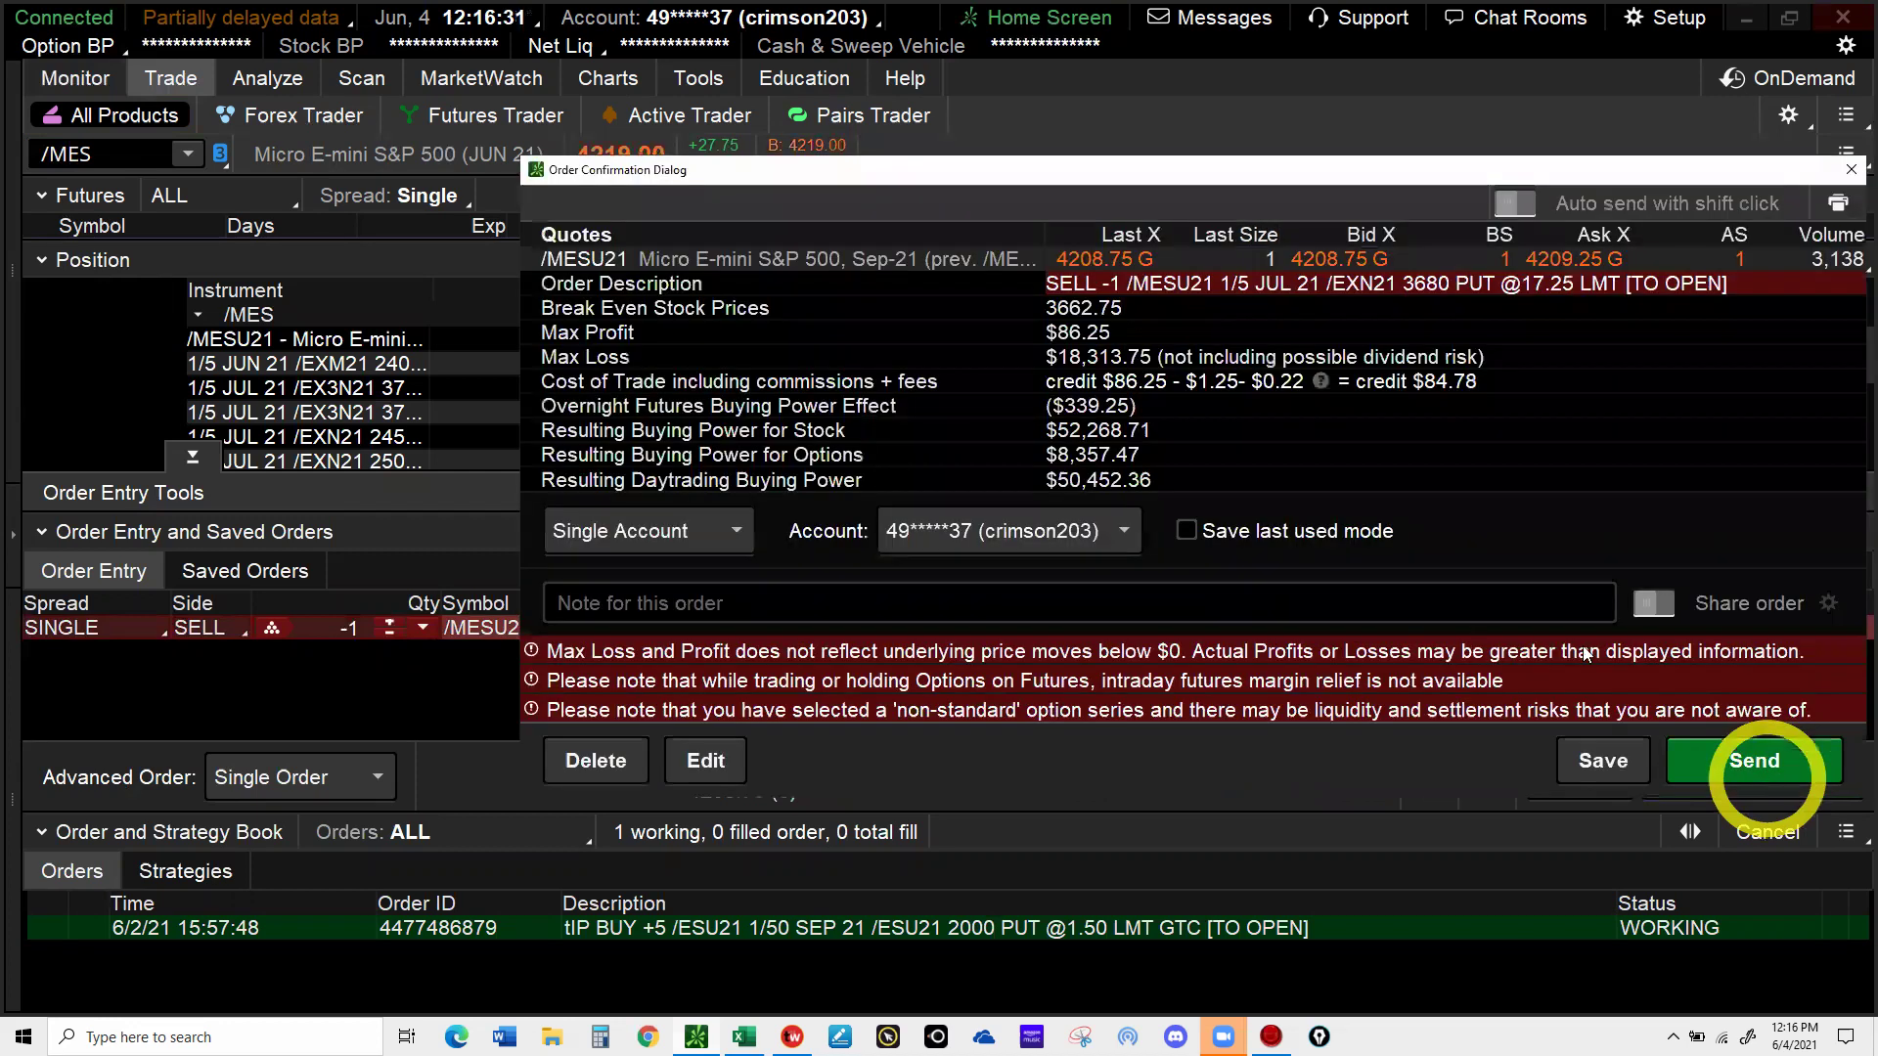
pyautogui.click(1763, 771)
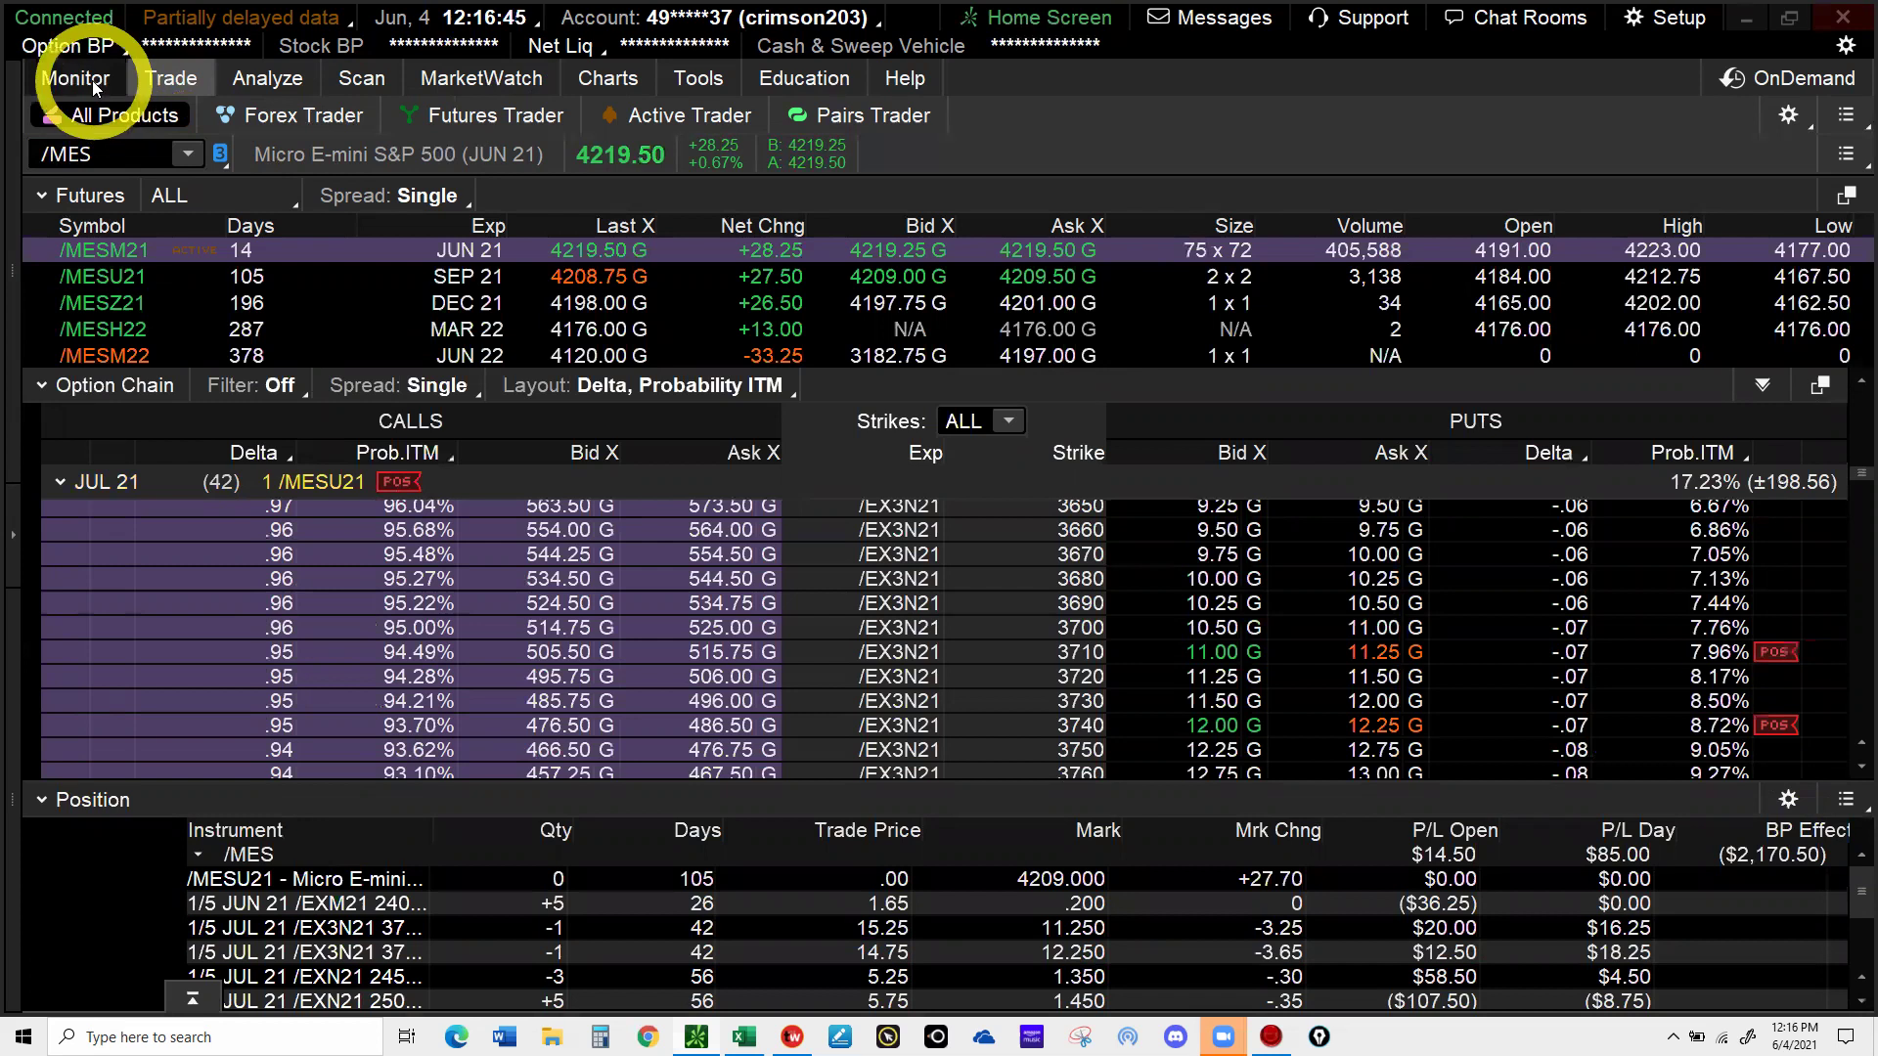
# - Expand the working orders in the account activity and open the /EXN21 3680 put sell order for cancel/replace
pyautogui.click(76, 79)
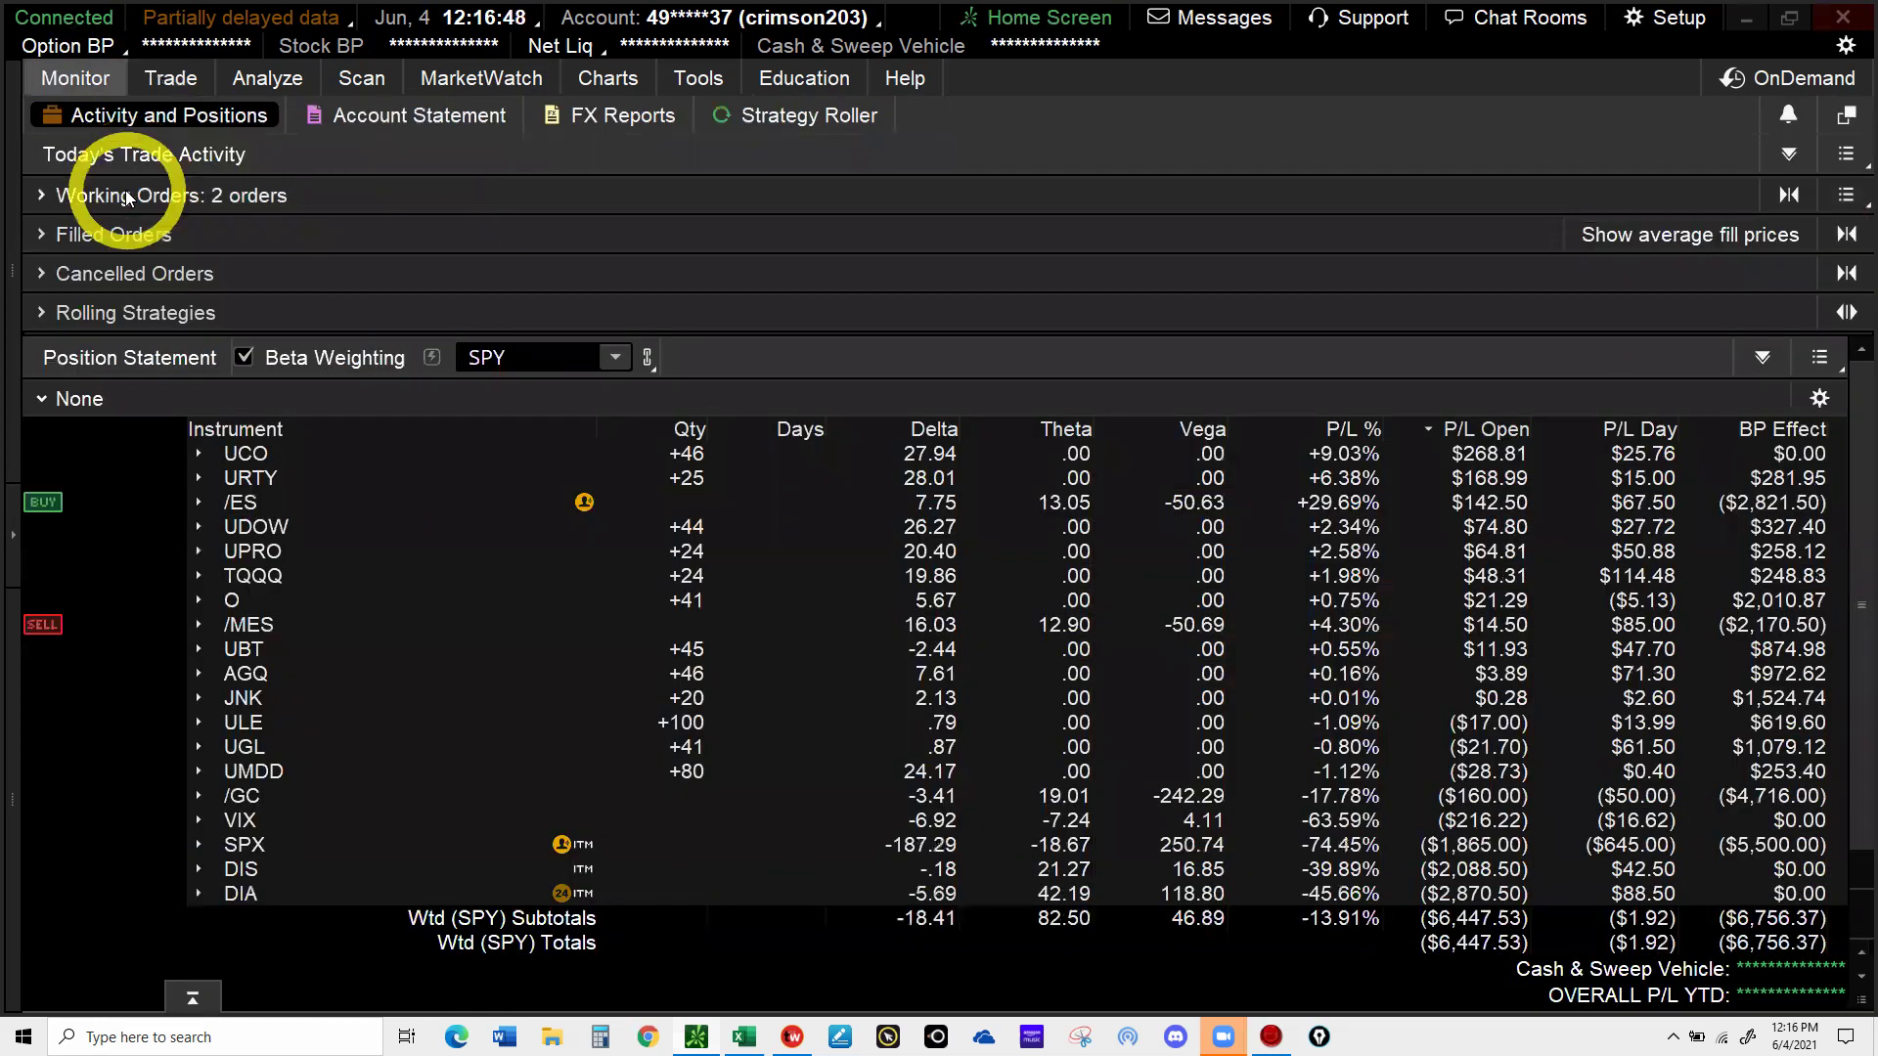
pyautogui.click(129, 197)
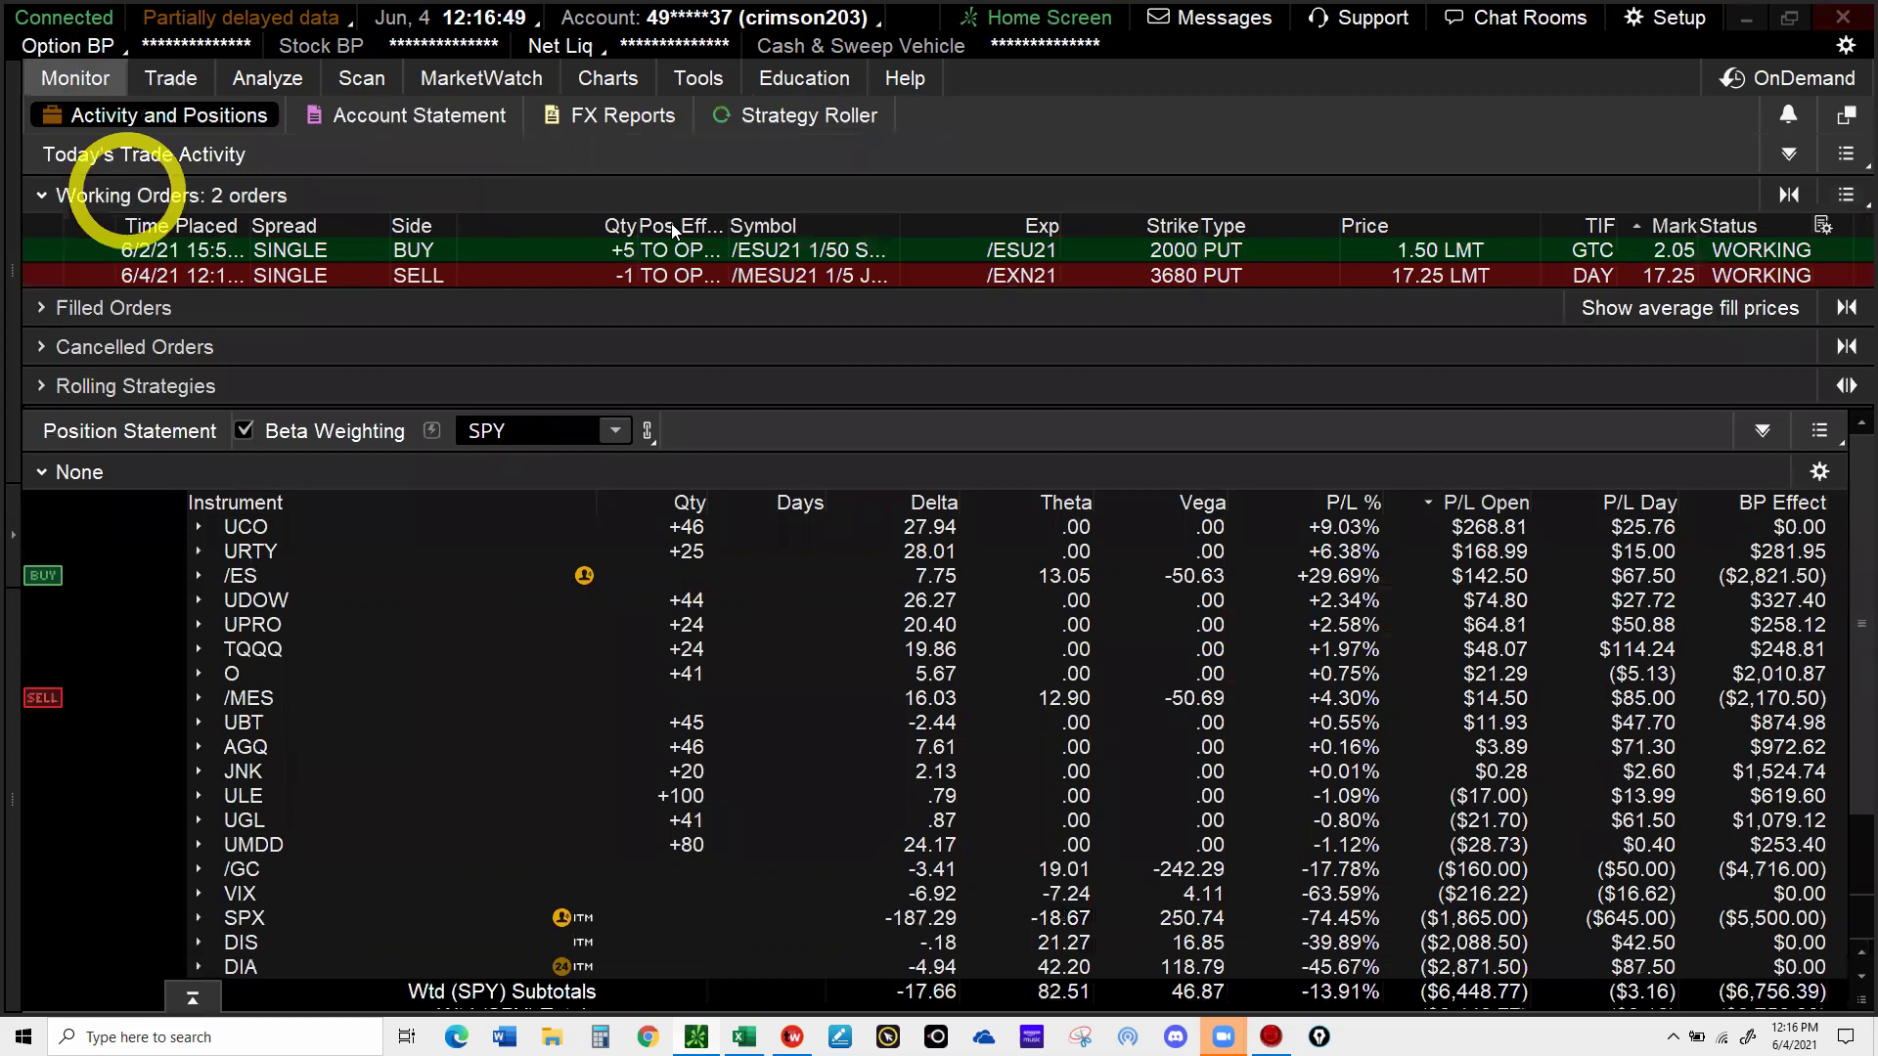
pyautogui.click(682, 281)
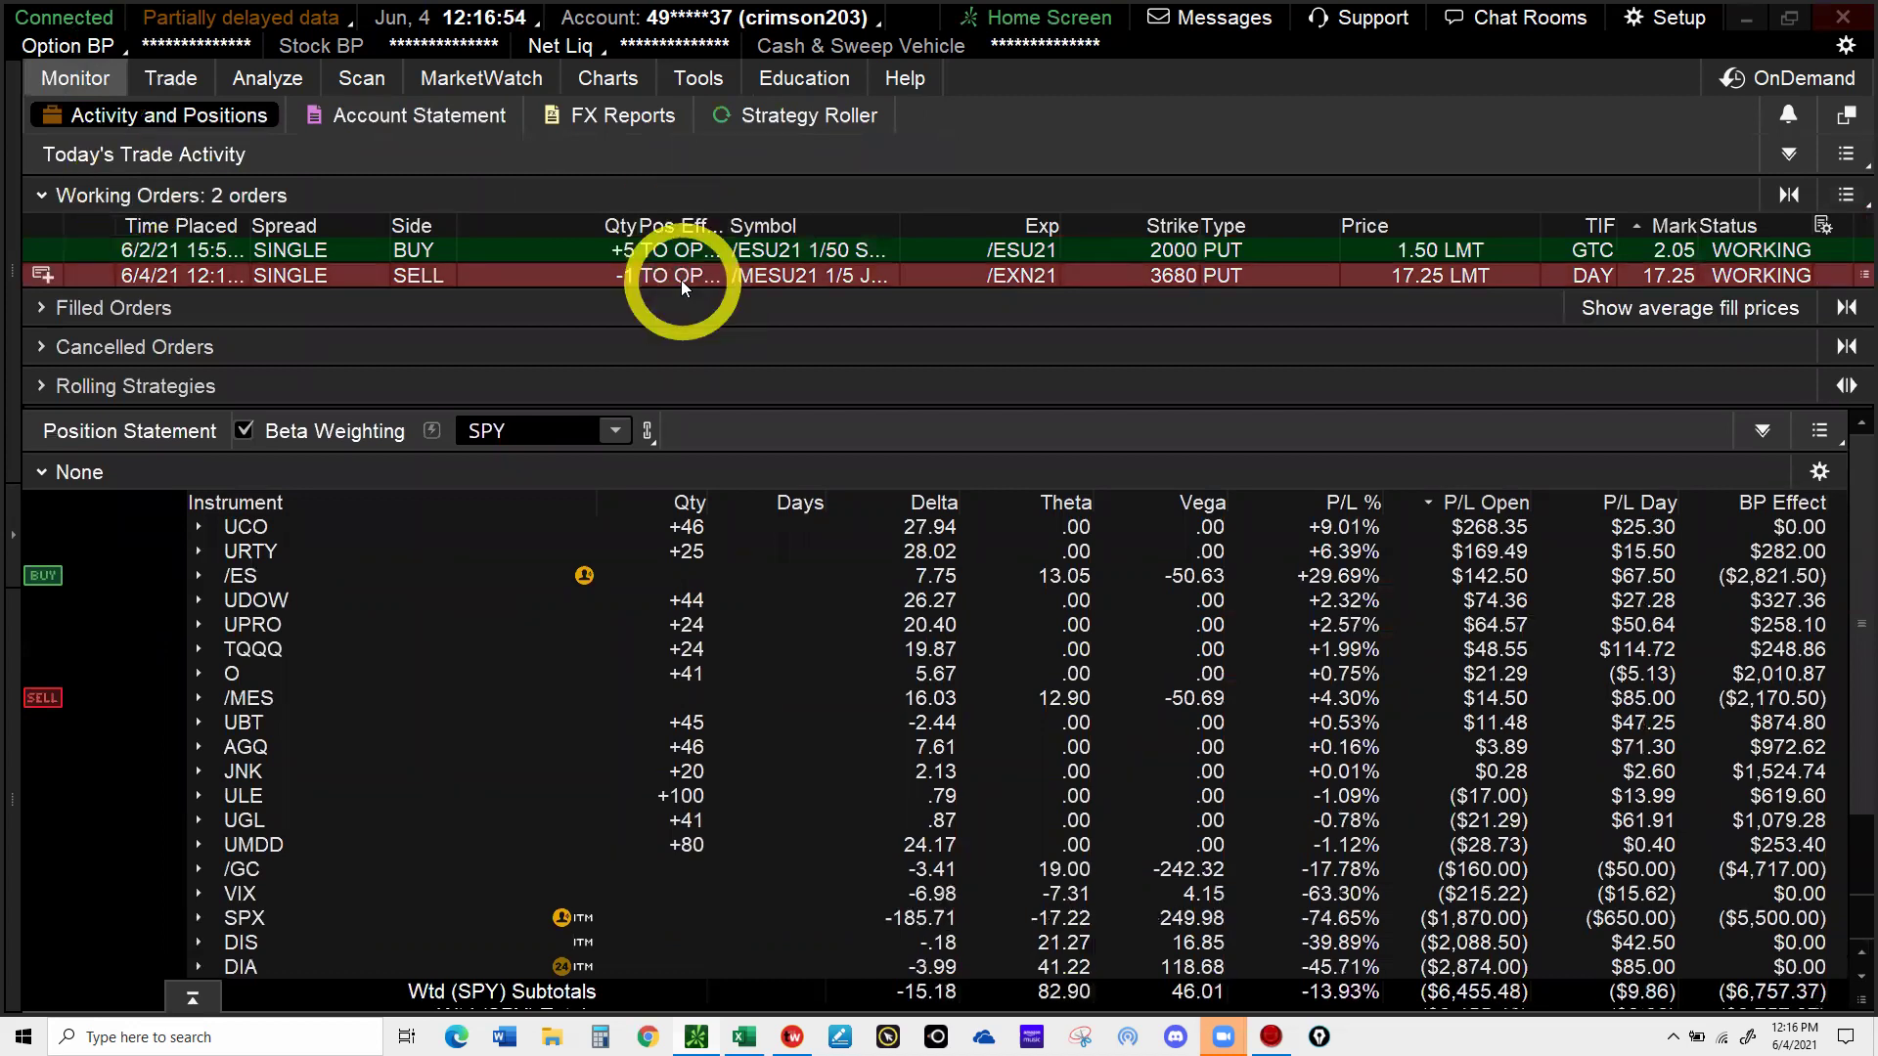
pyautogui.rightClick(681, 280)
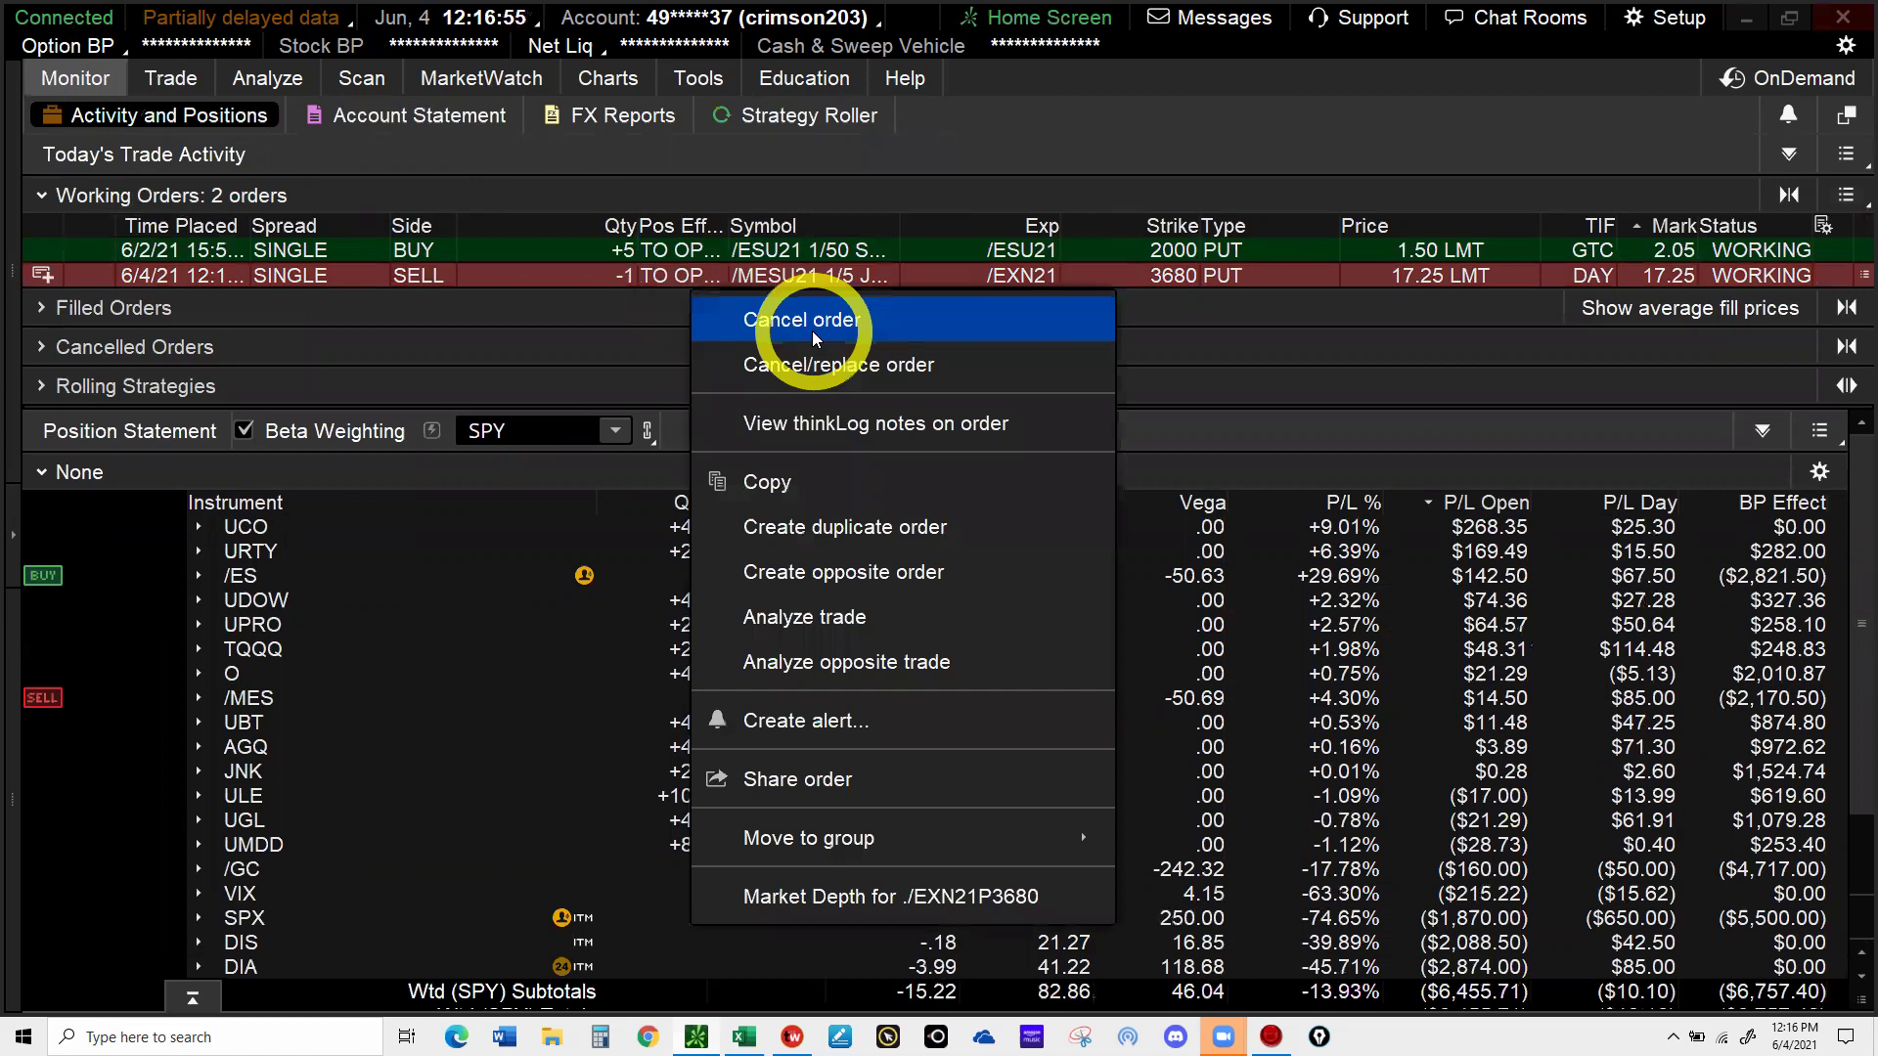
pyautogui.click(834, 380)
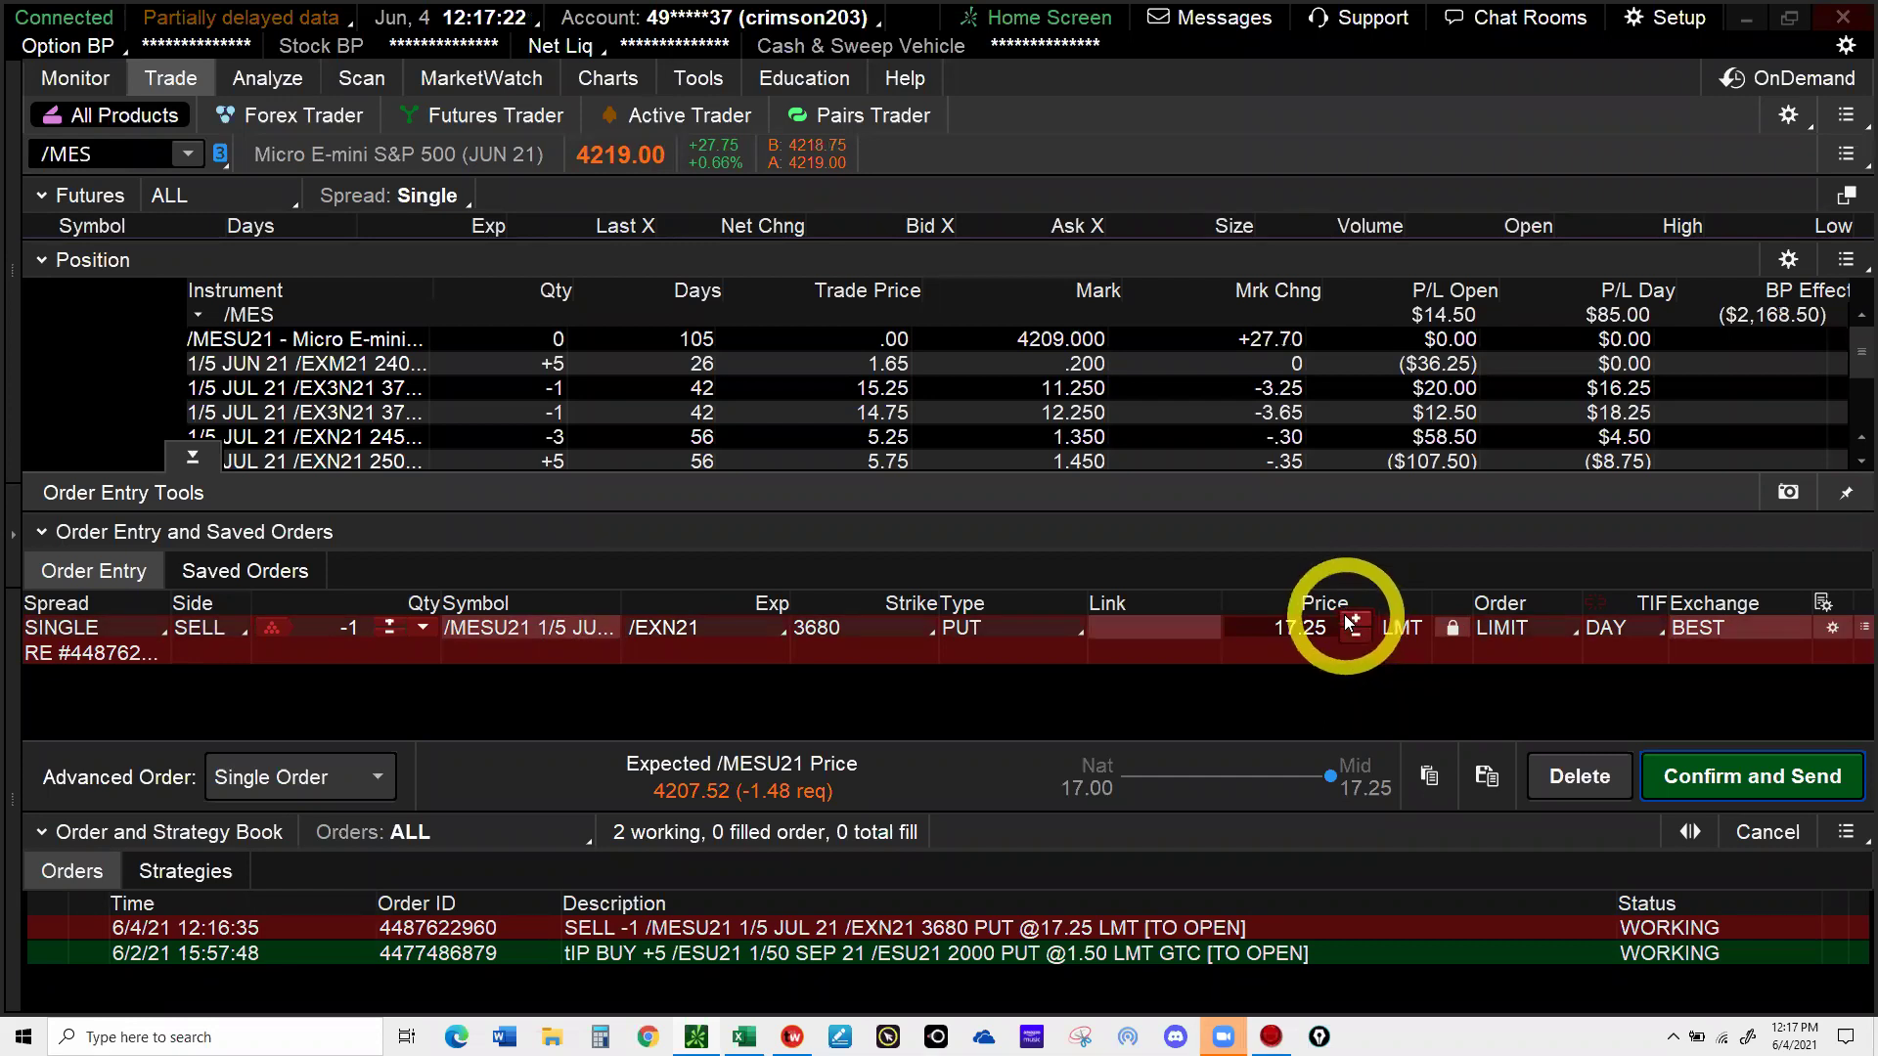
# - Set the replacement order's limit price to 17.00, then confirm and send it
pyautogui.click(1352, 622)
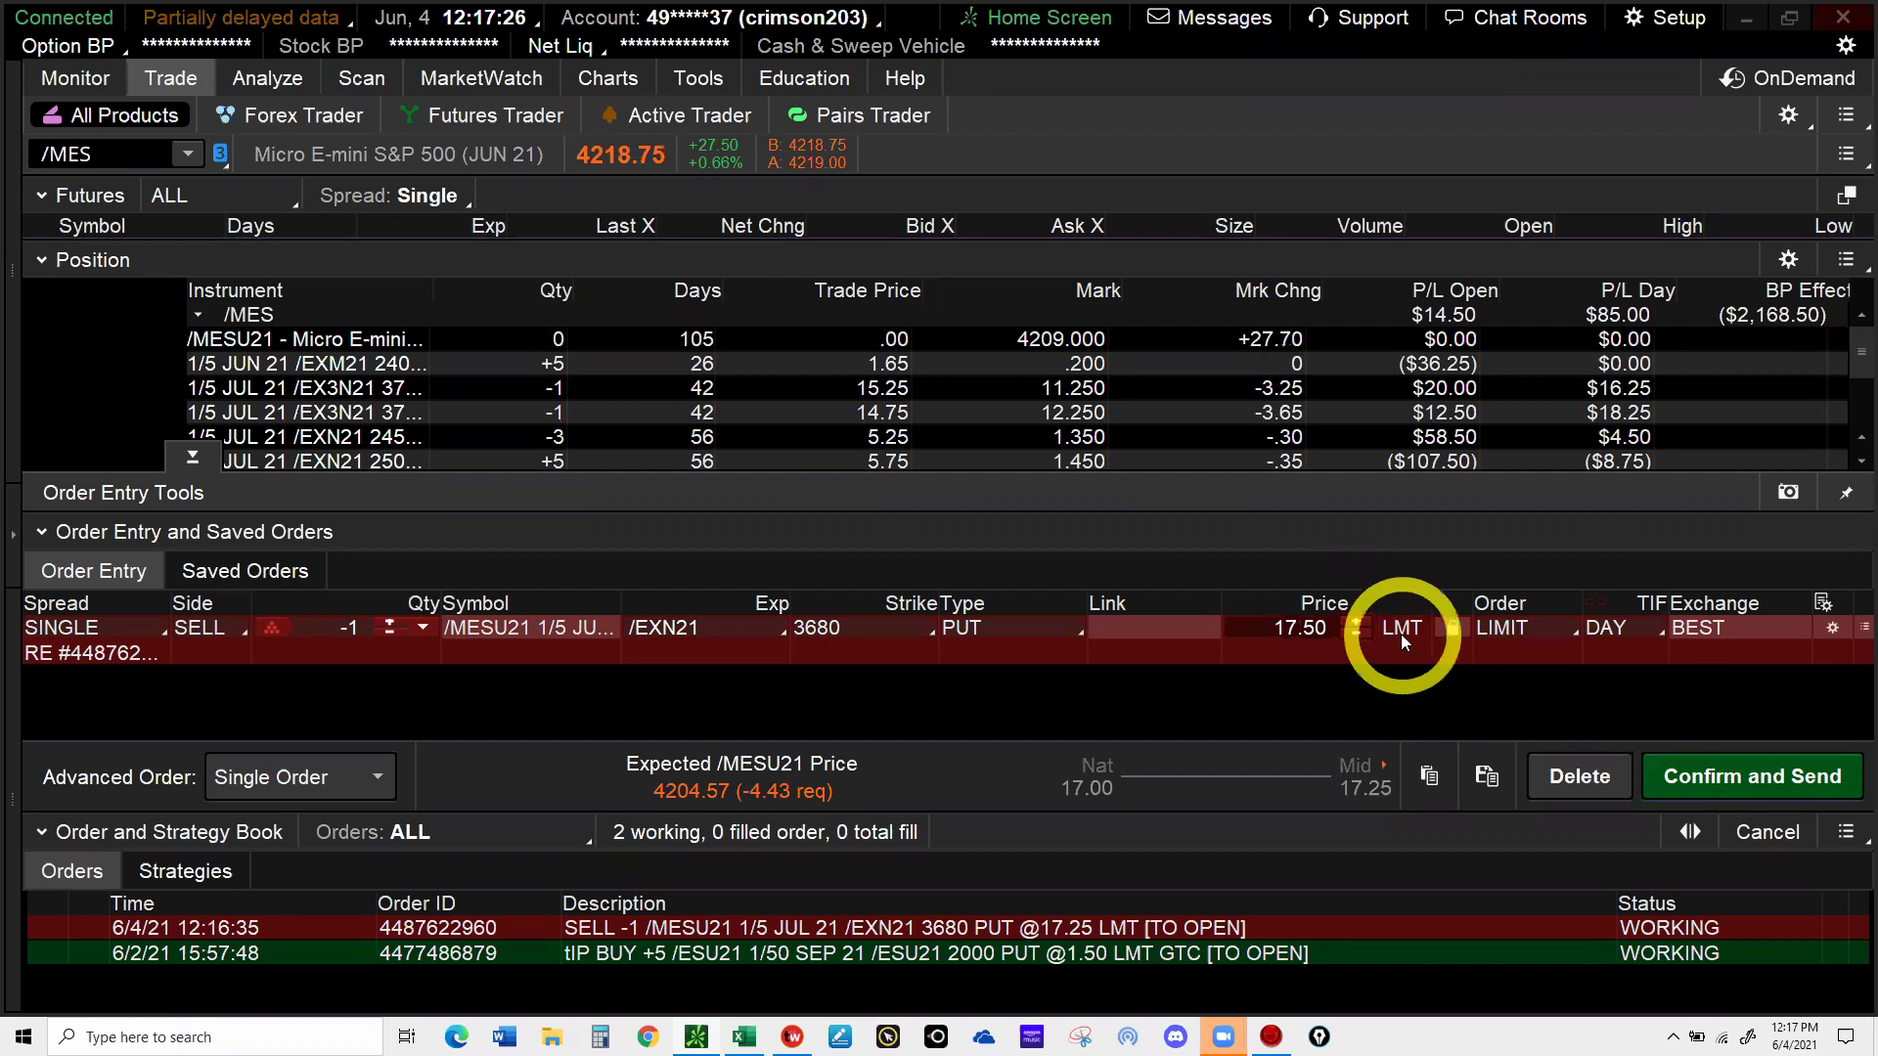
pyautogui.doubleClick(1352, 637)
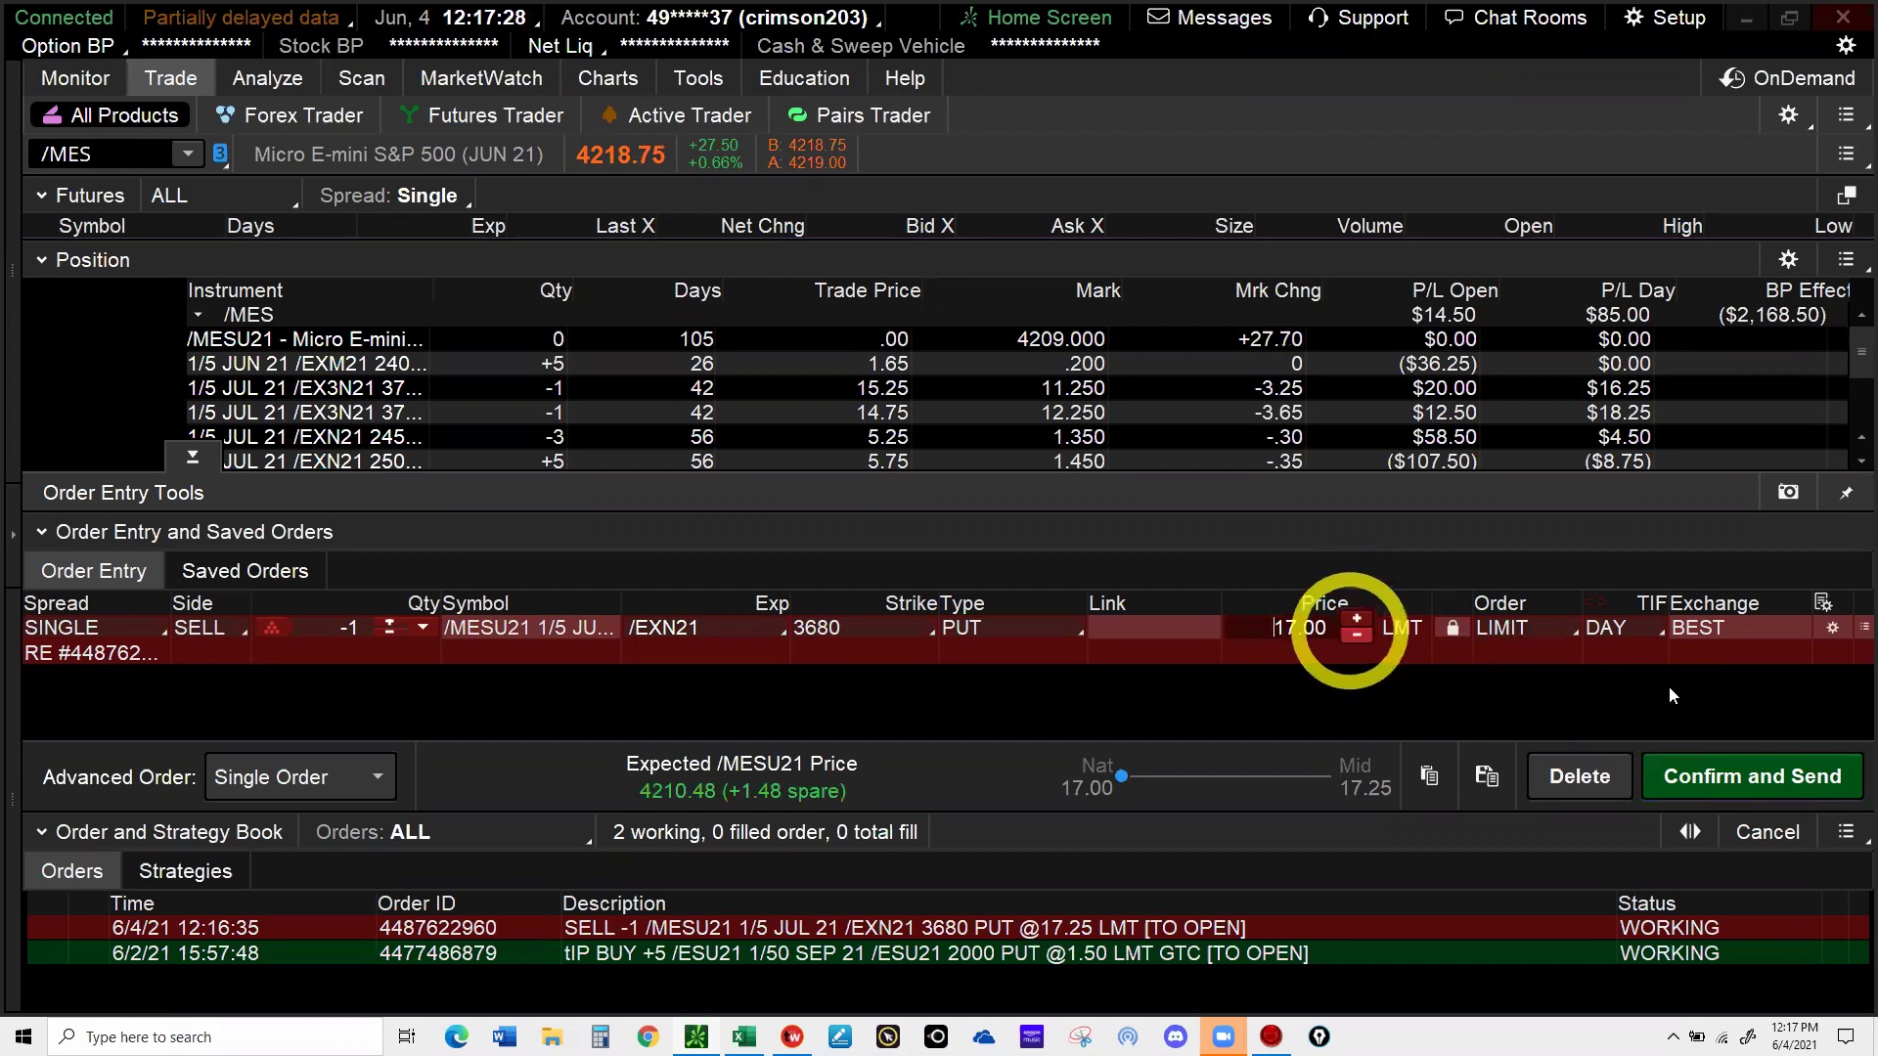
pyautogui.click(1724, 779)
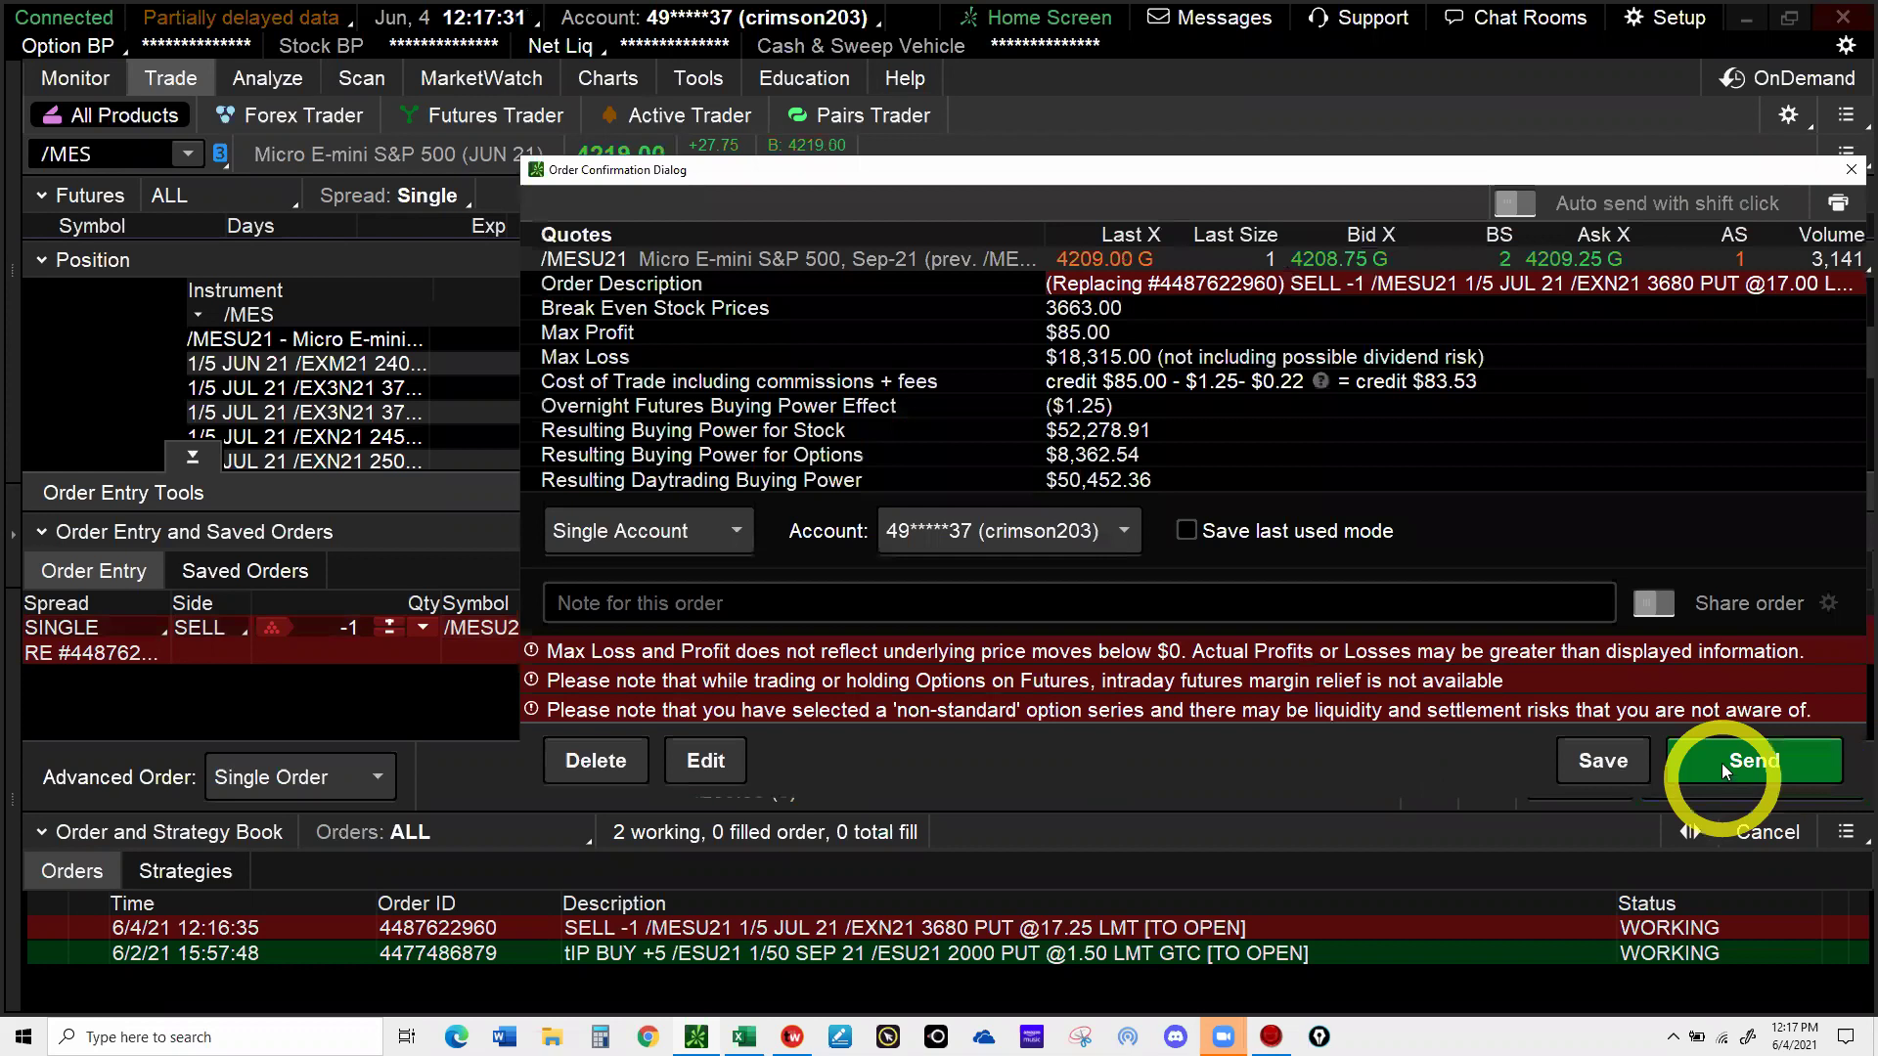
pyautogui.click(1722, 768)
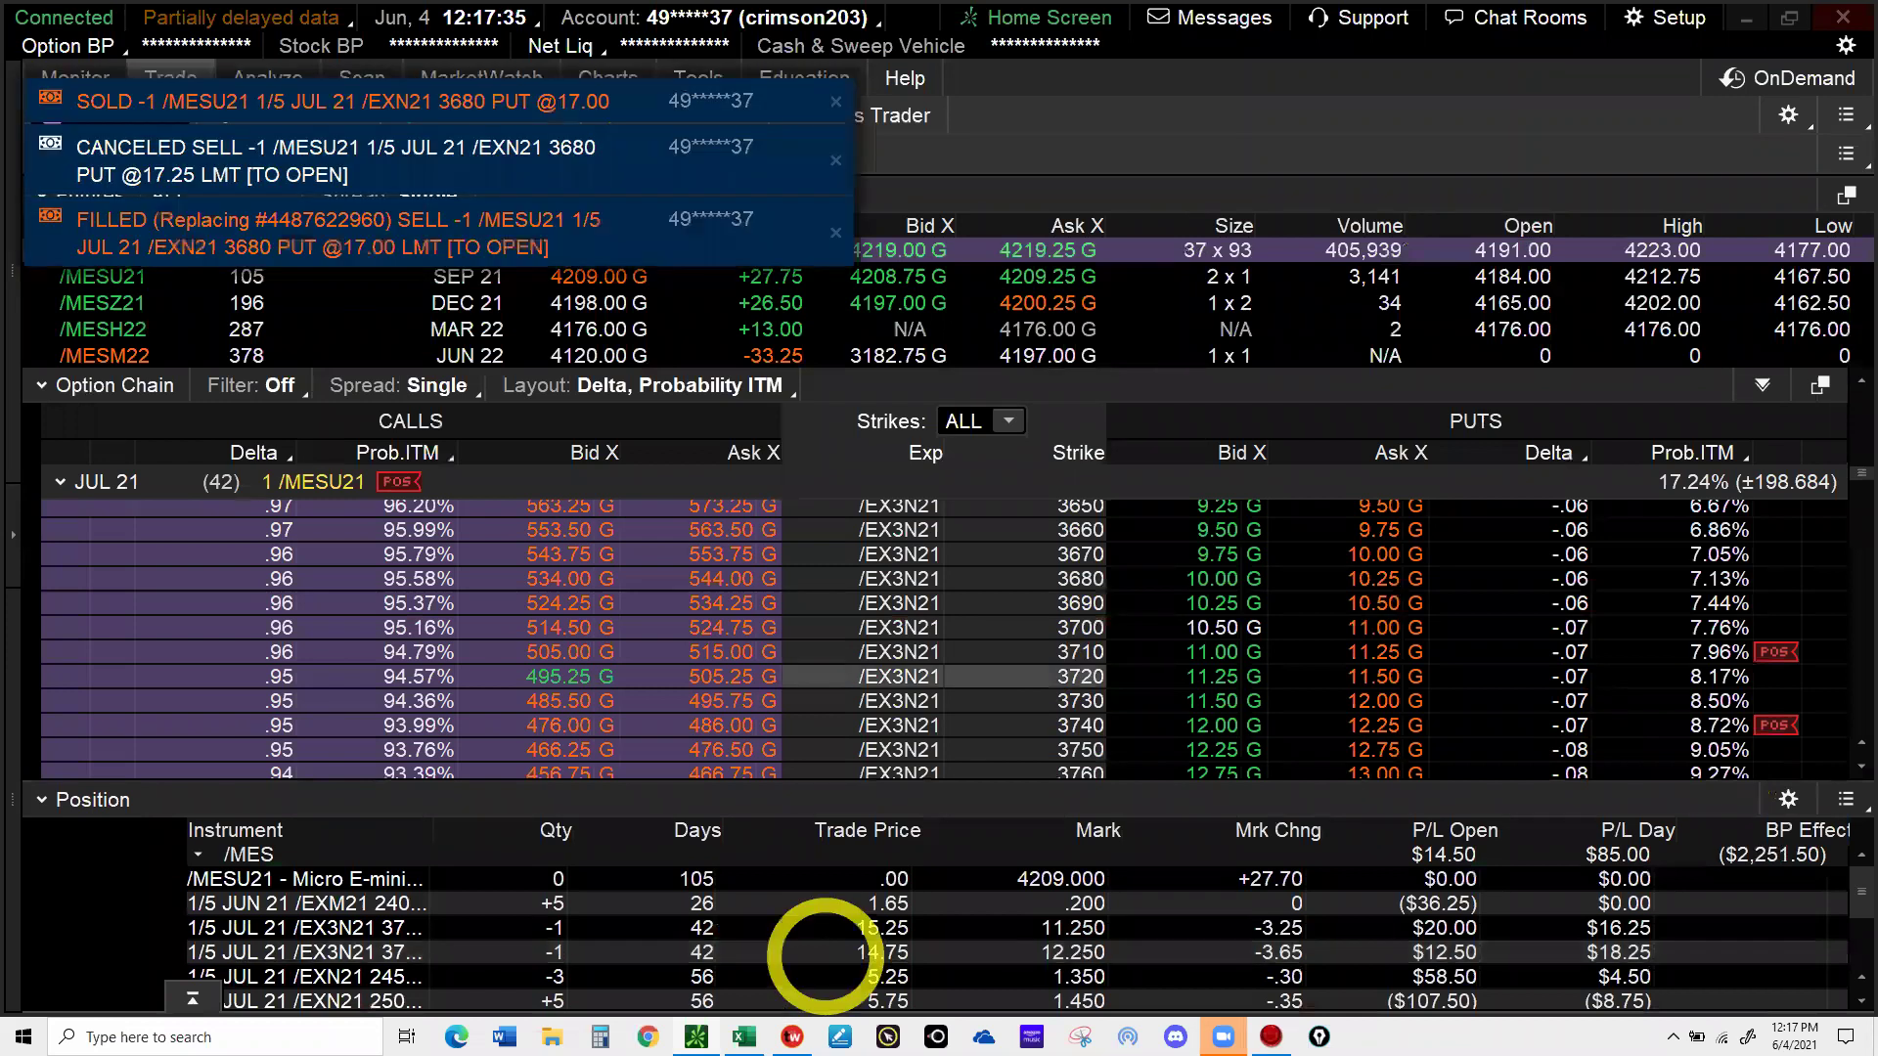
# - Switch to the Excel spreadsheet and start row 109 of the Micros sheet with symbol /MES and 1 contract
pyautogui.moveTo(743, 1027)
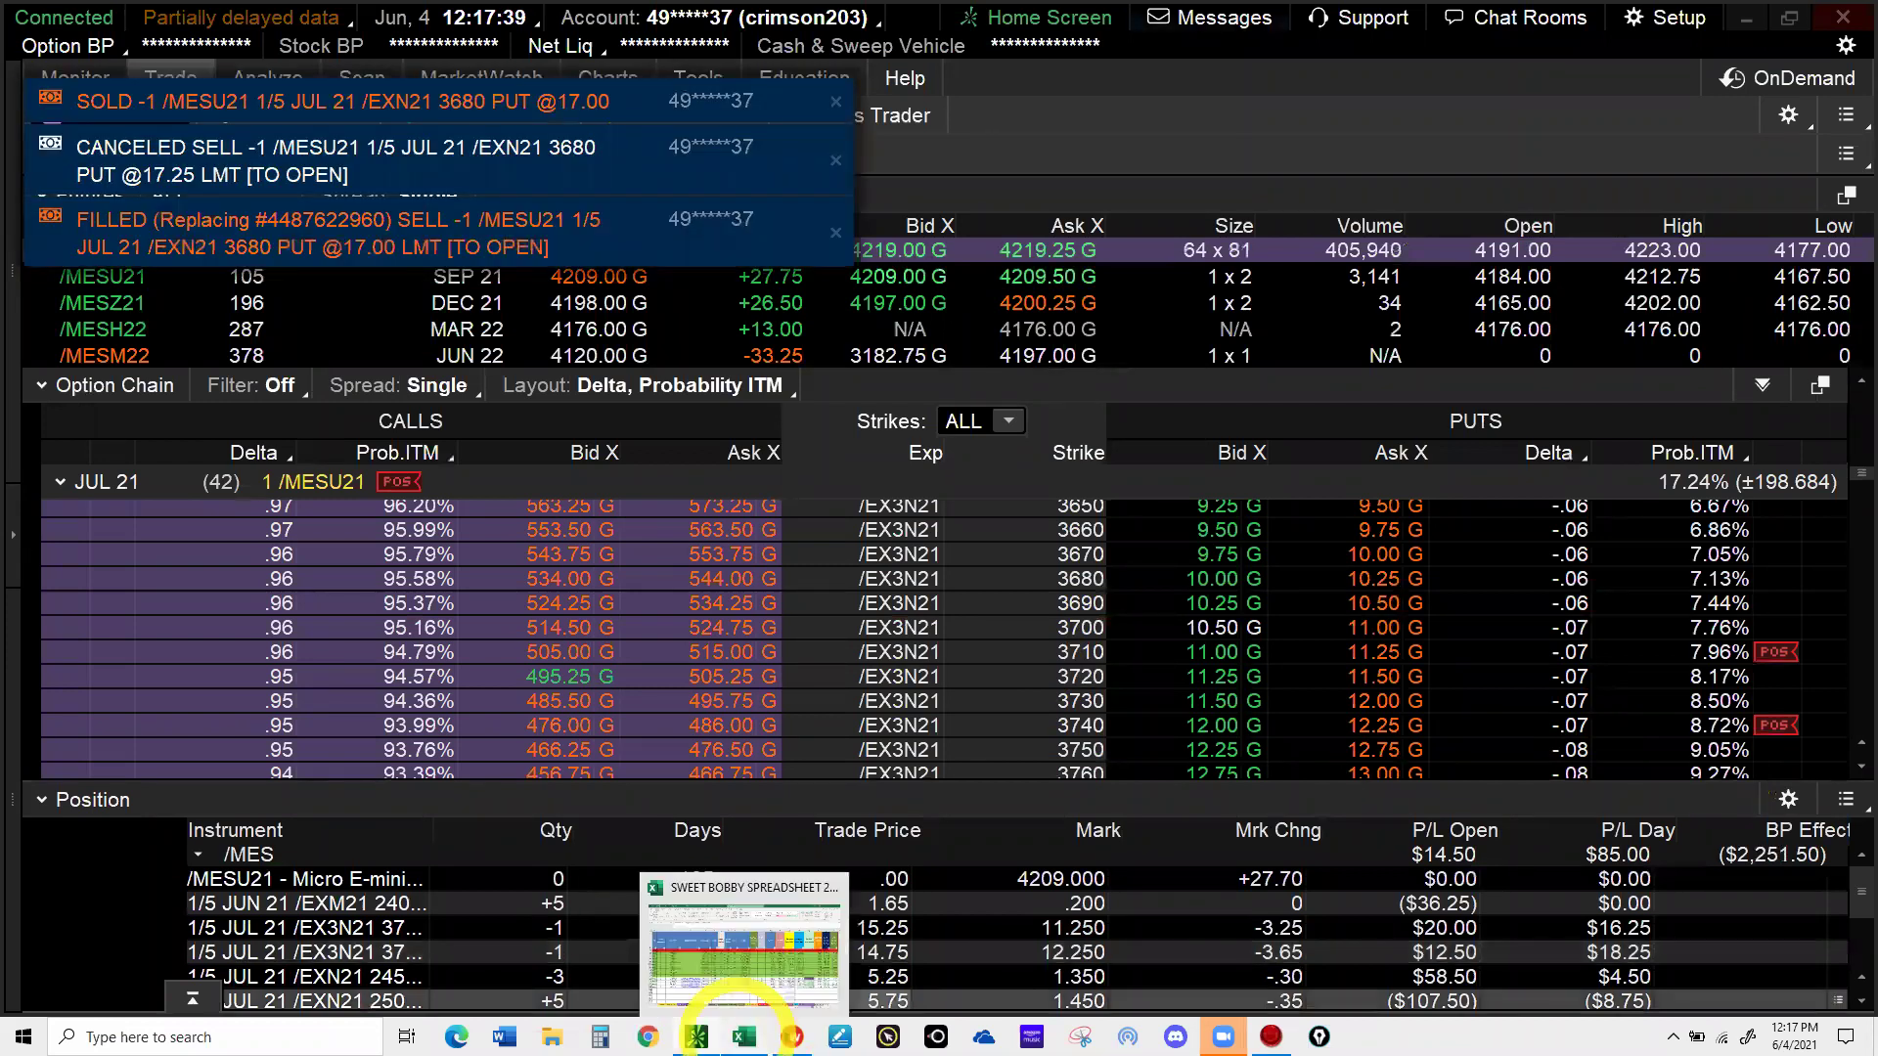
pyautogui.click(740, 1000)
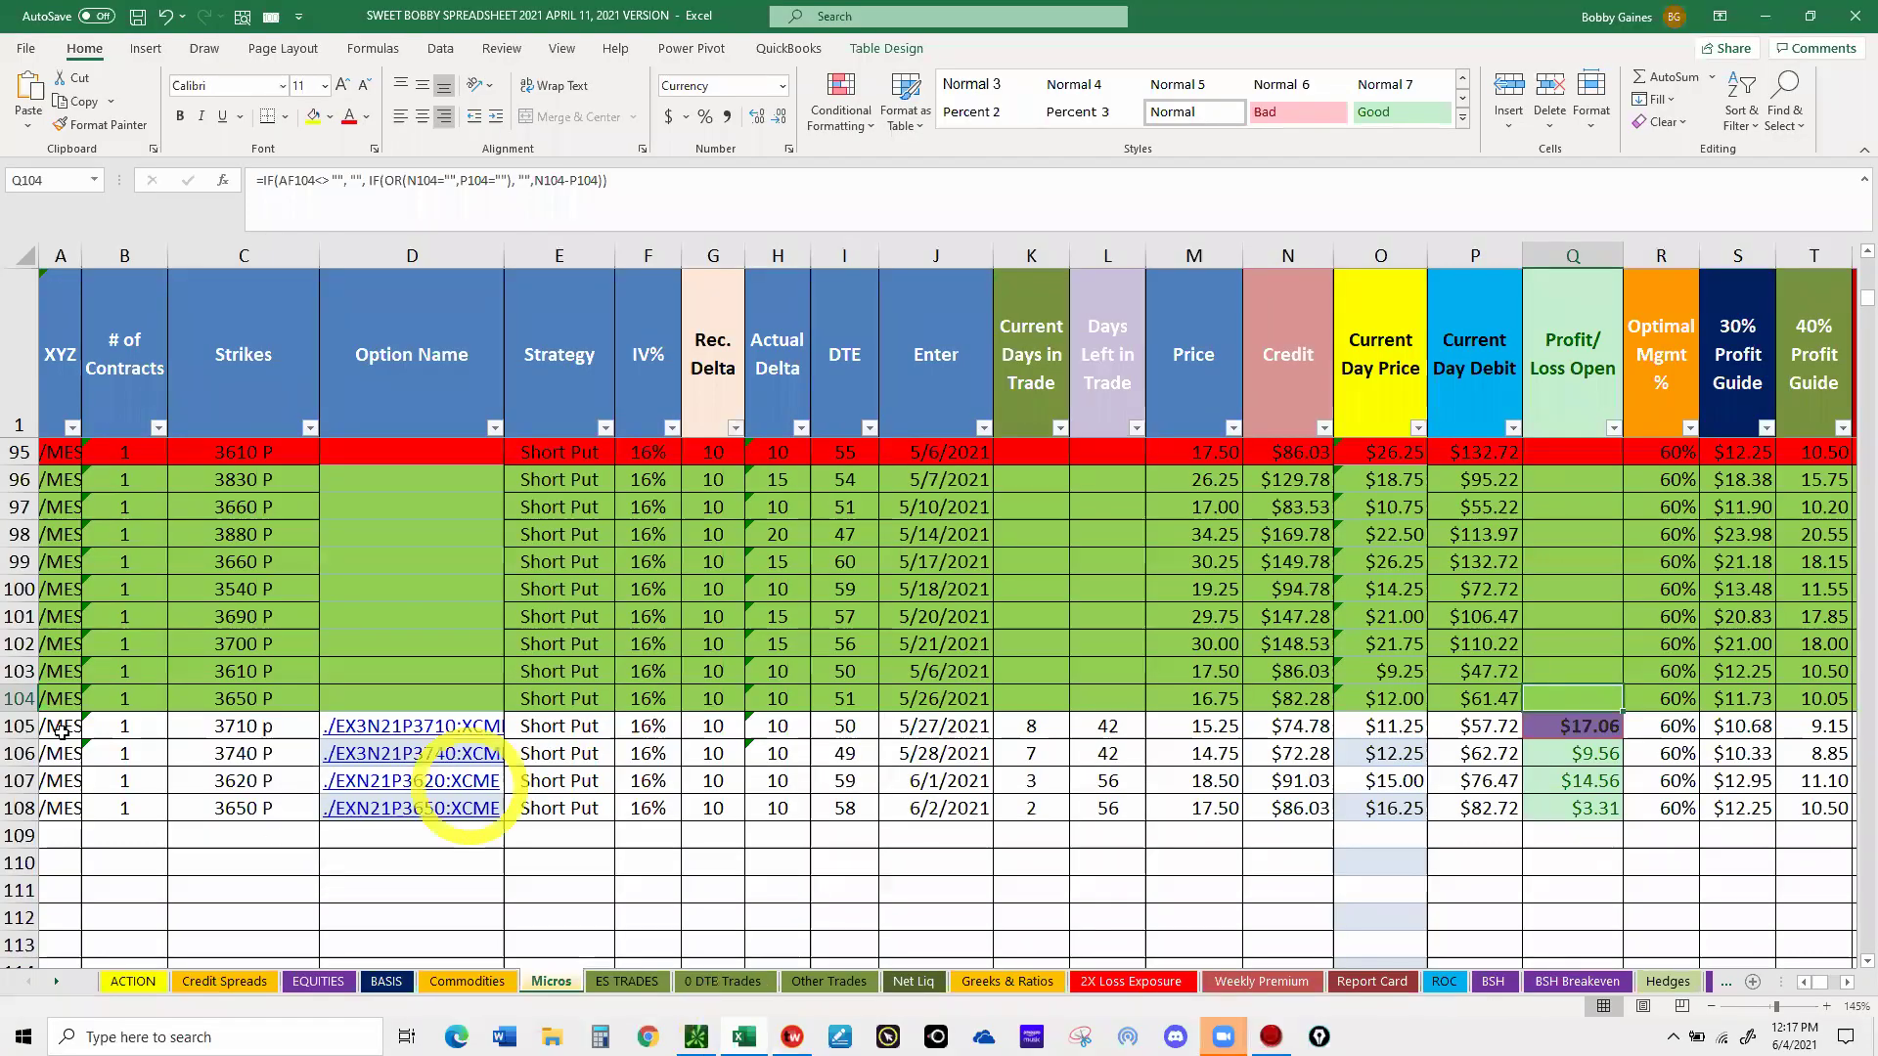
pyautogui.click(66, 828)
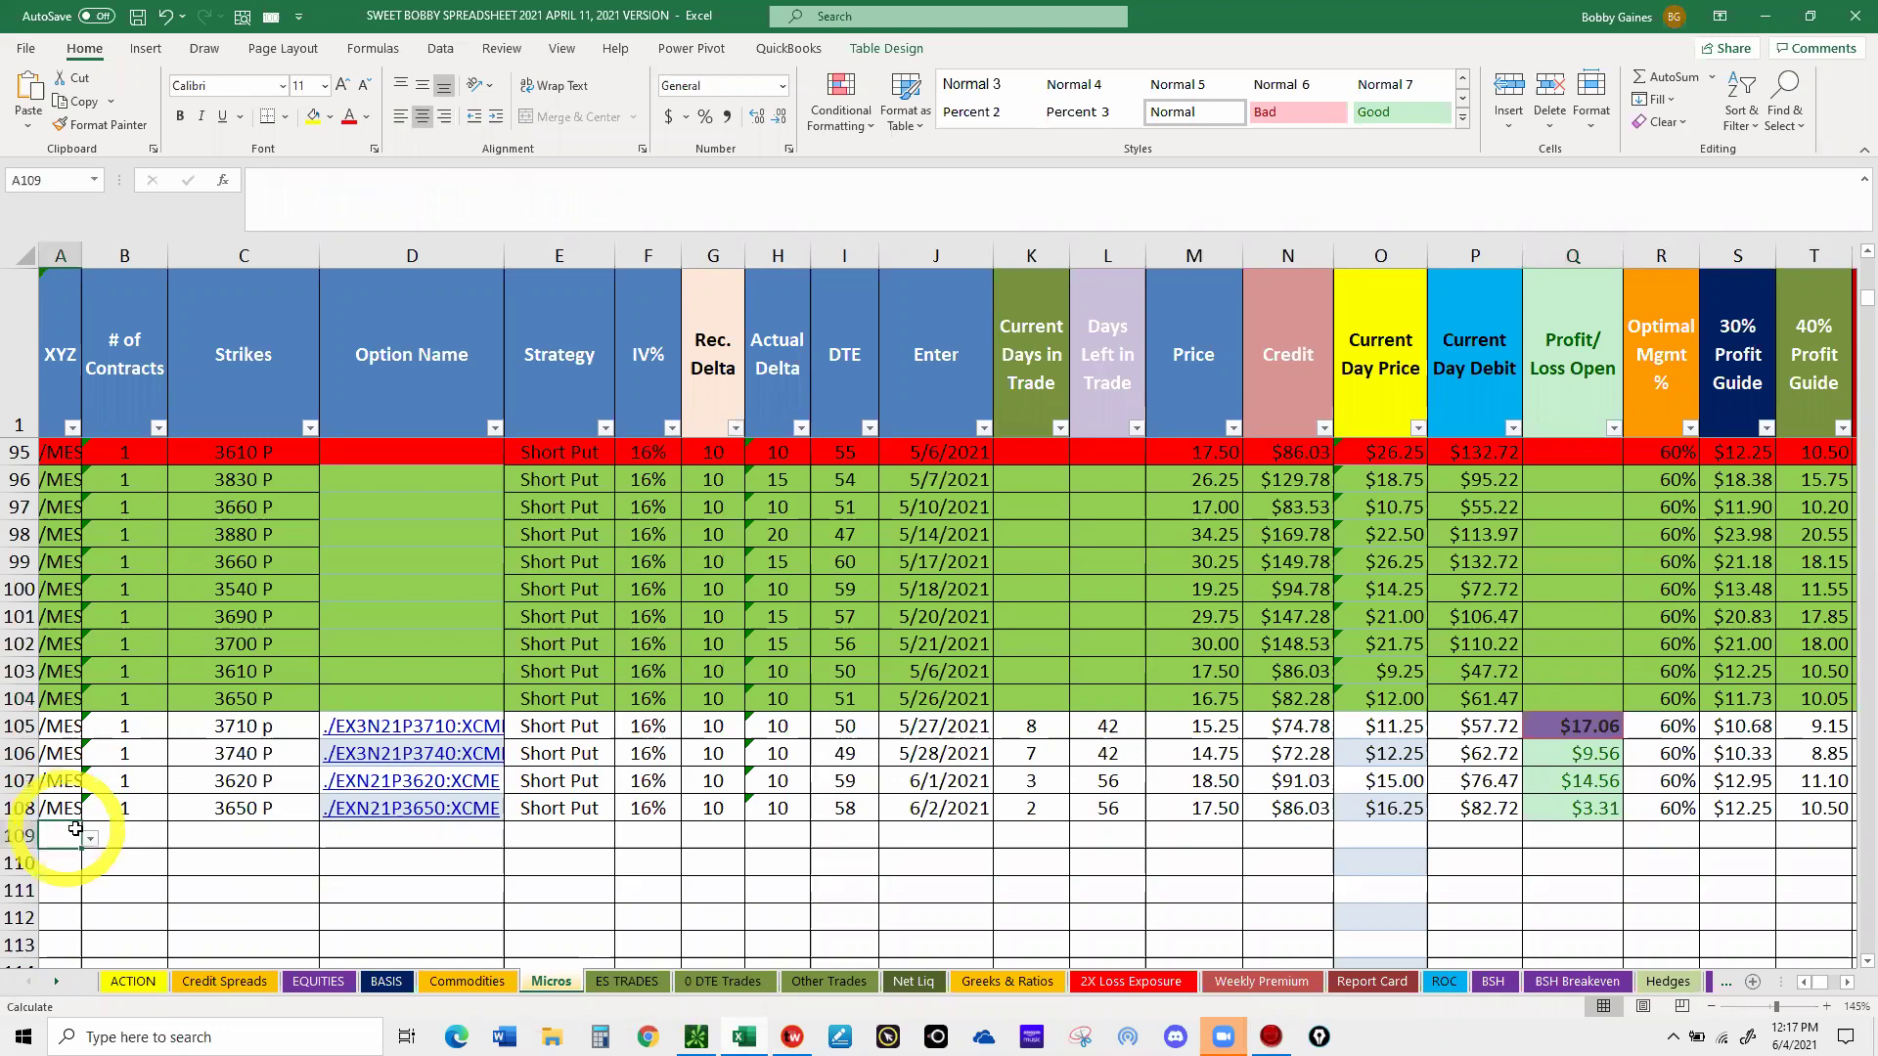
pyautogui.click(89, 841)
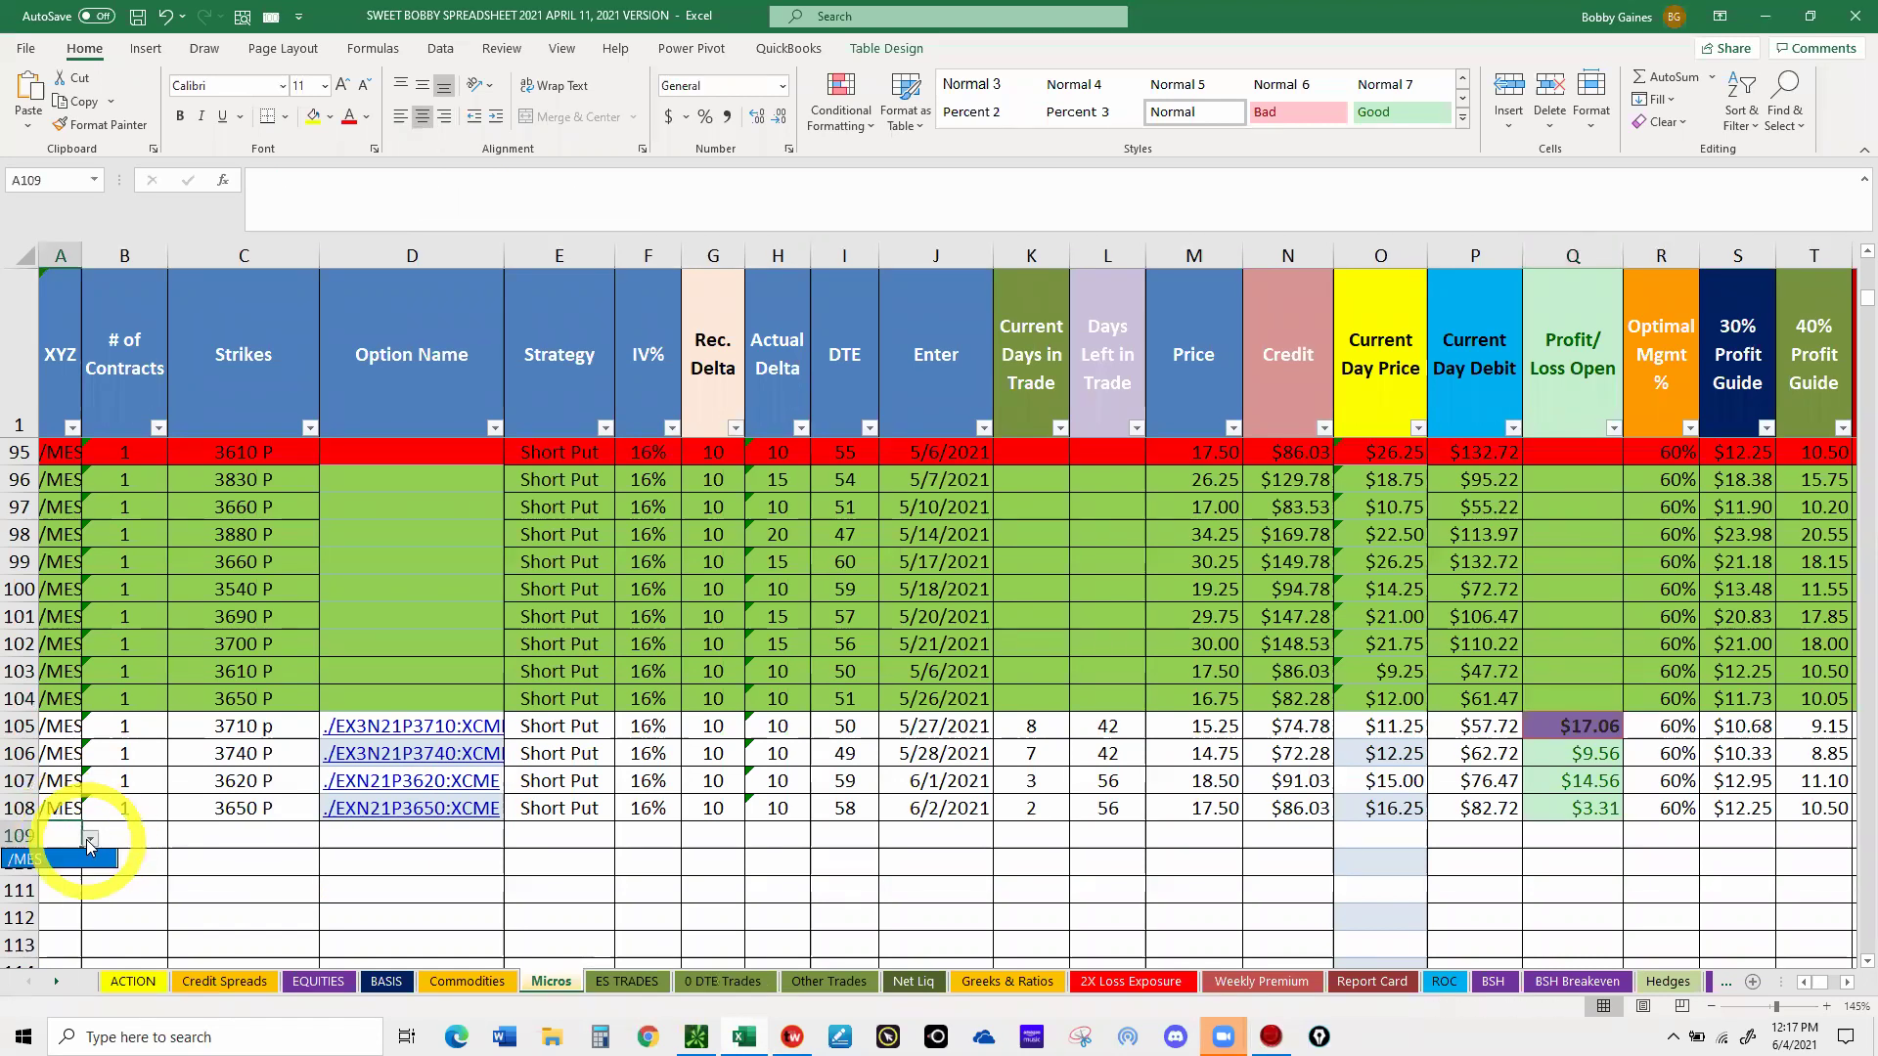
pyautogui.click(65, 859)
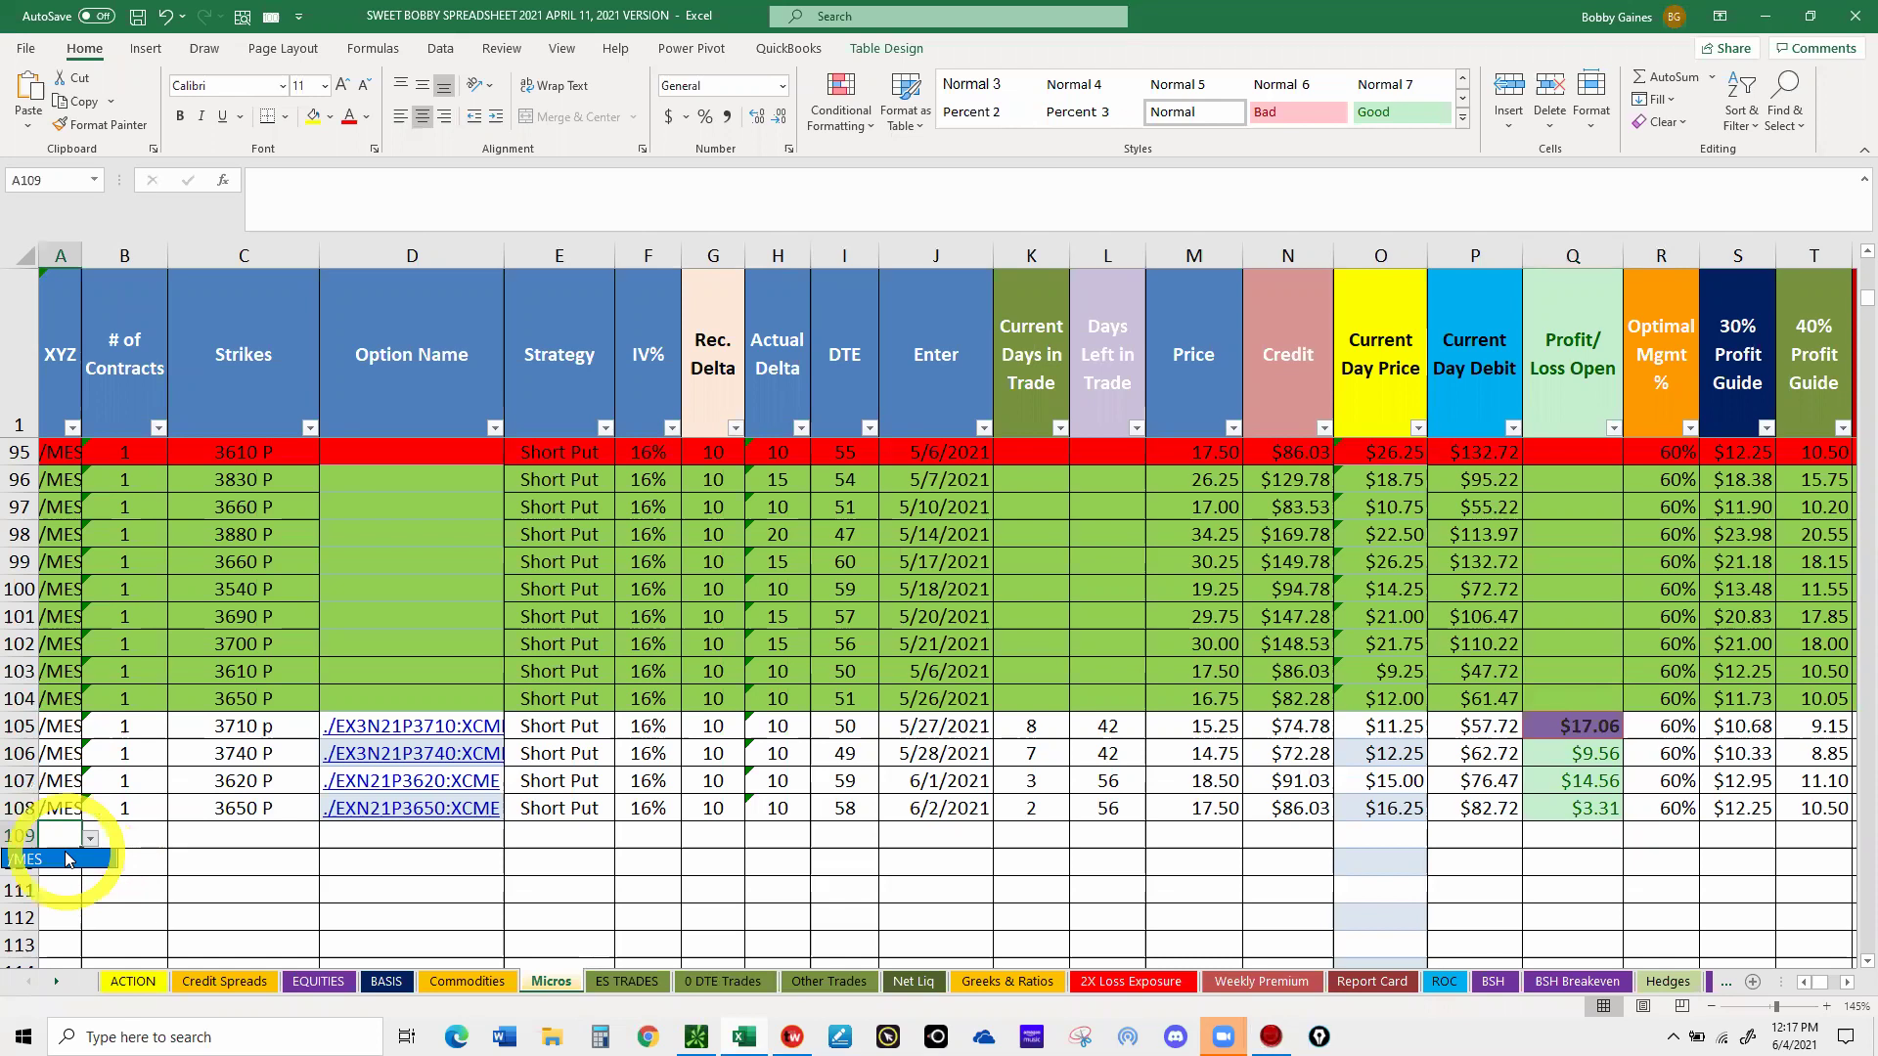
pyautogui.click(119, 836)
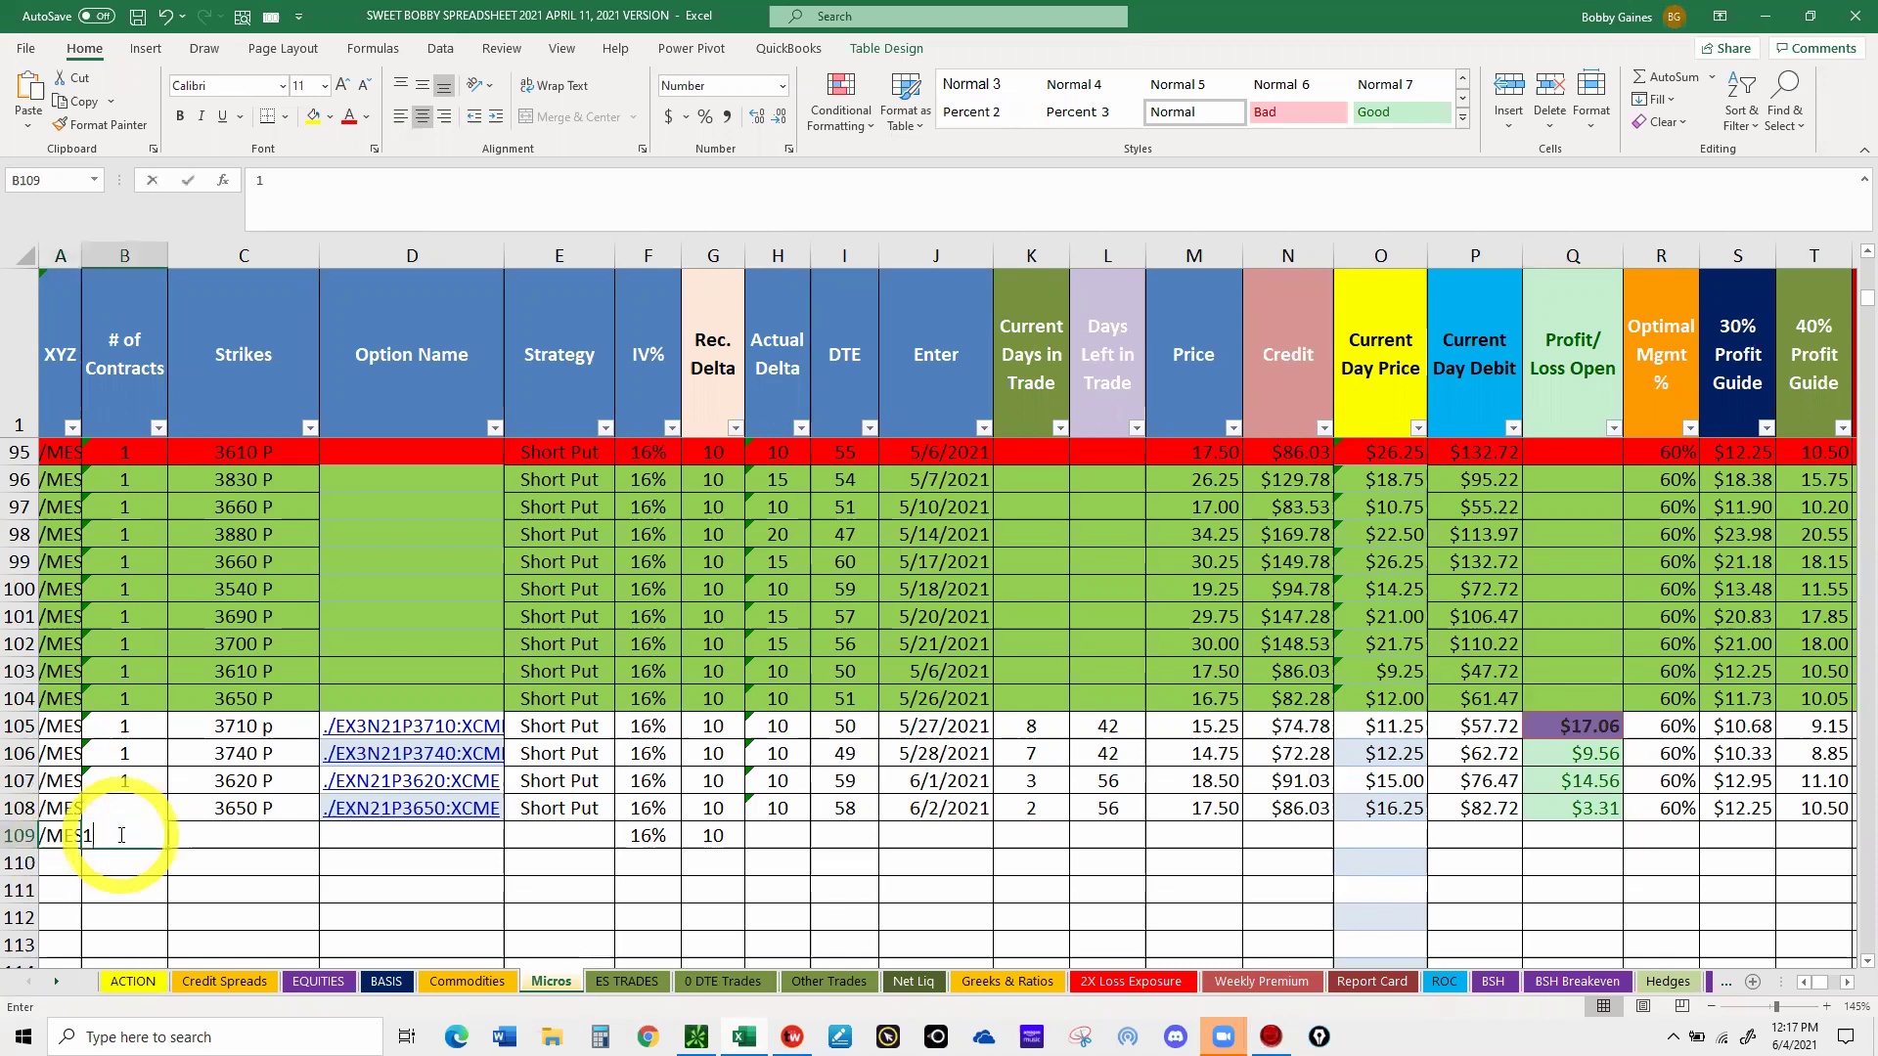
pyautogui.write('1')
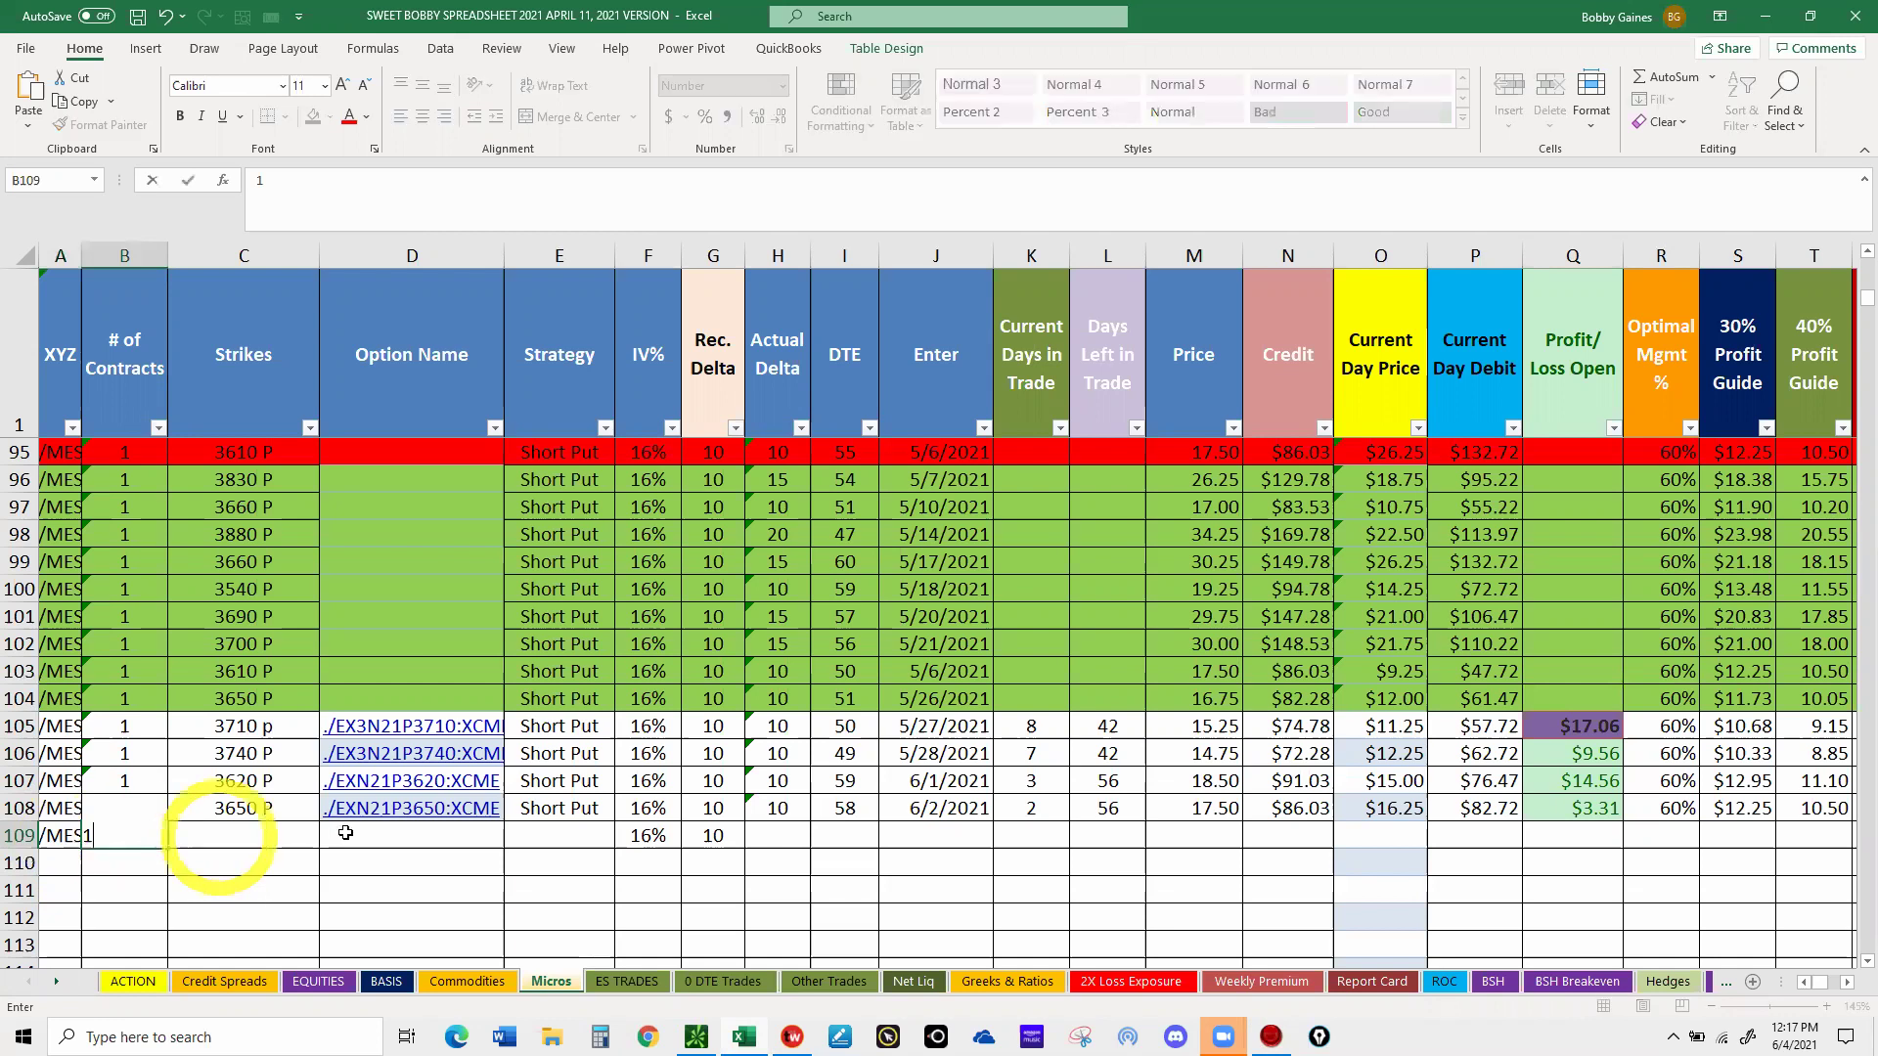
# - Fill row 109's option name with ./EXN21P3680:XCME and its strike with 3680
pyautogui.click(345, 833)
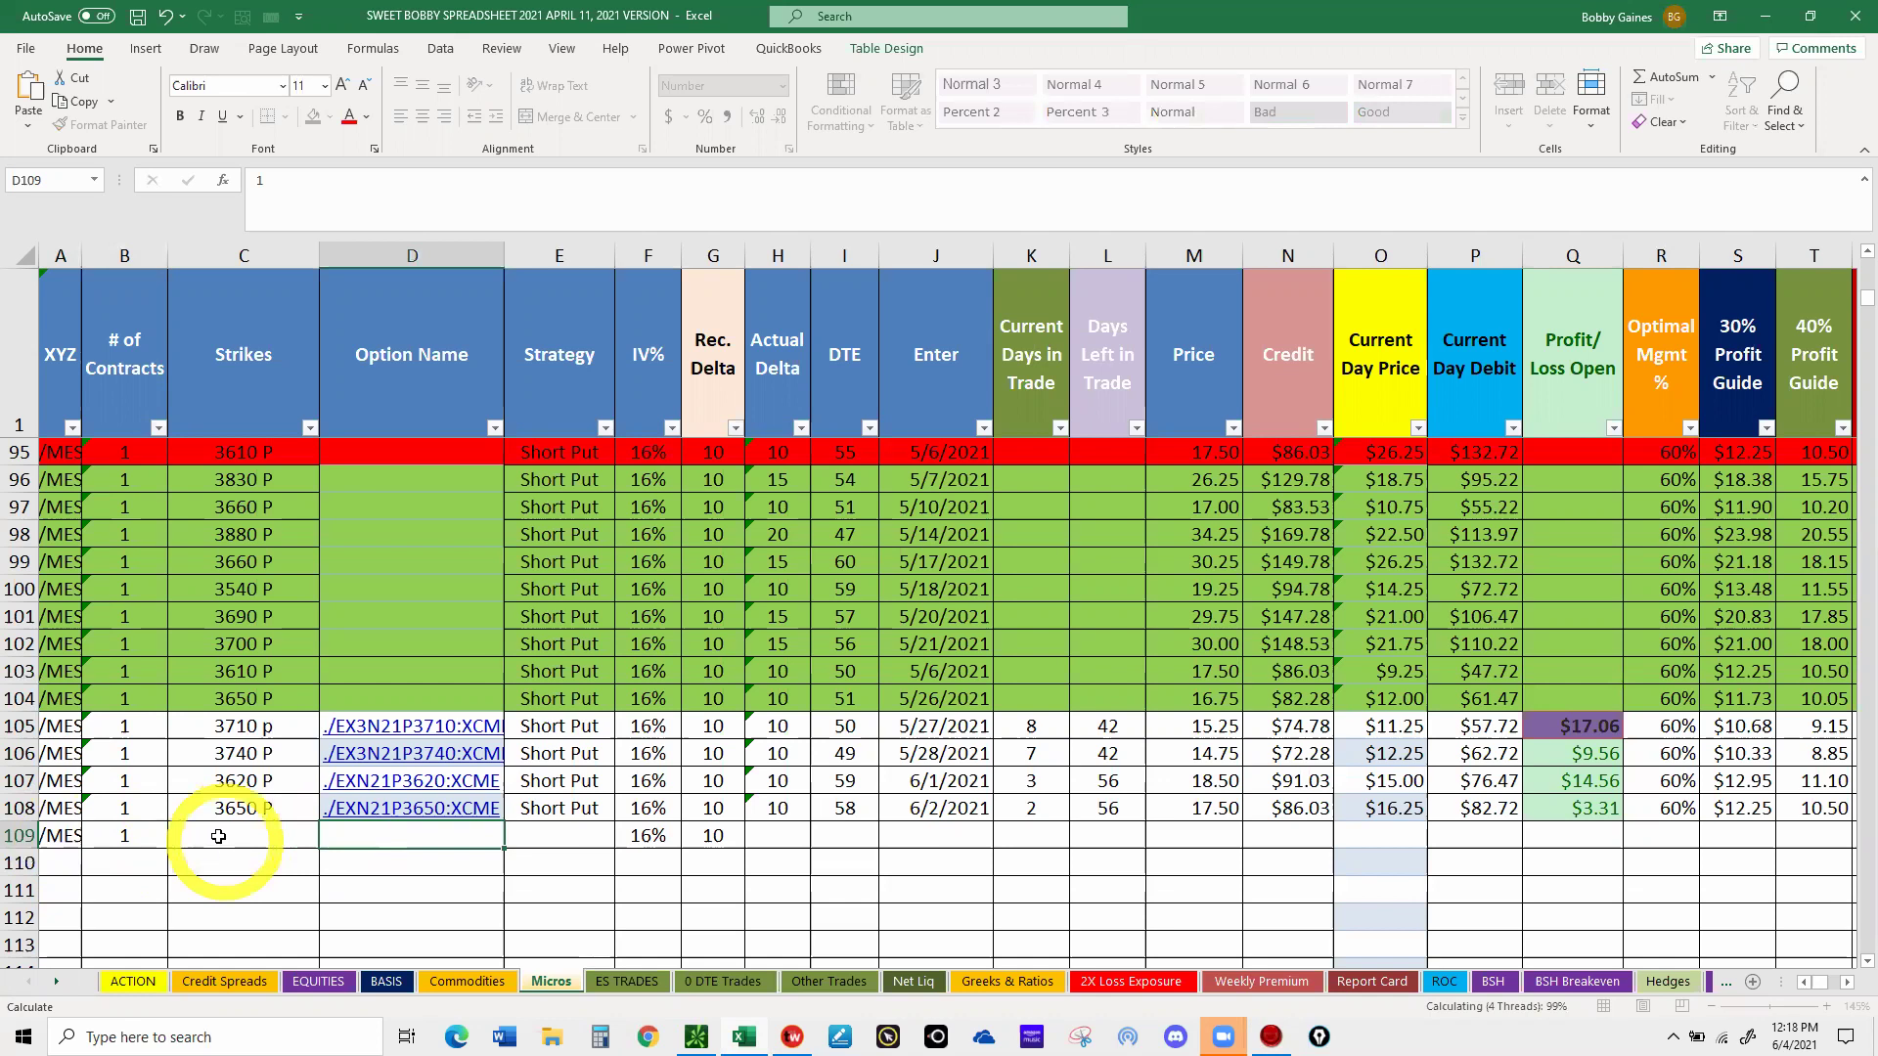
pyautogui.write('./EXN21P3680:XCME')
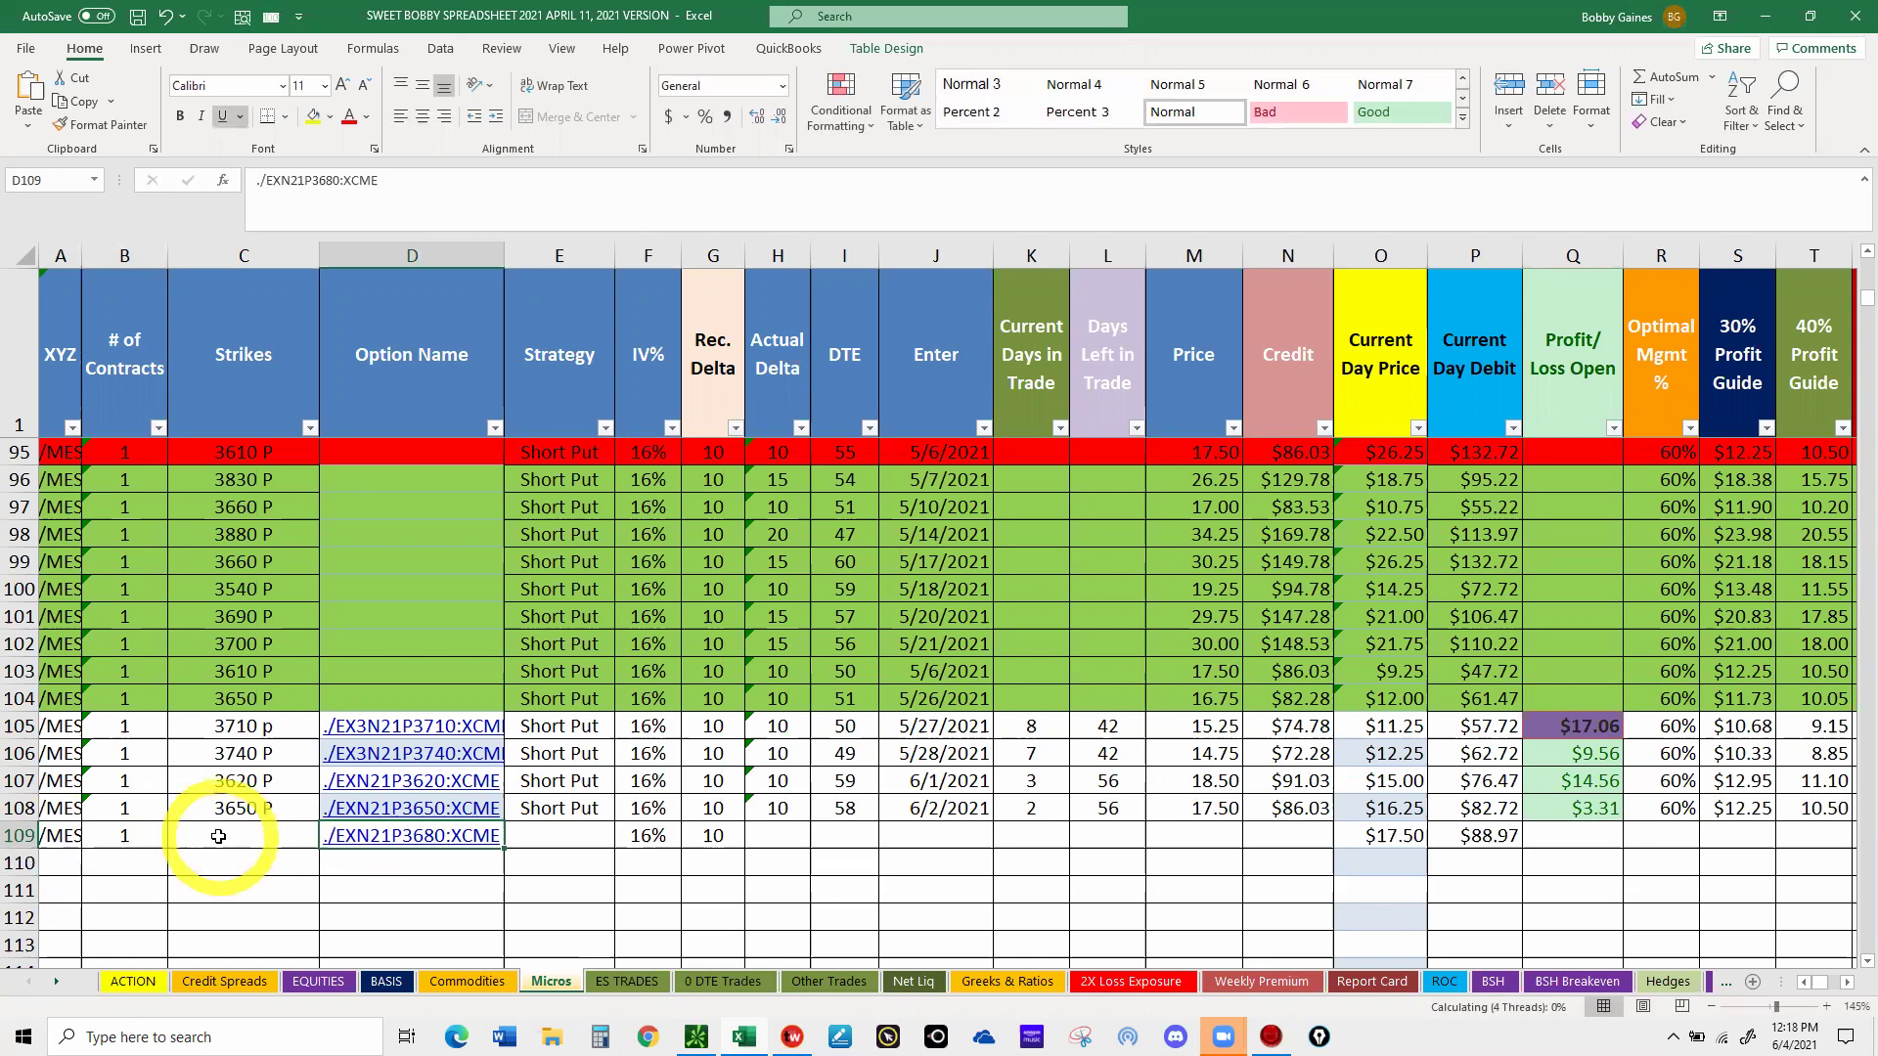
pyautogui.click(227, 838)
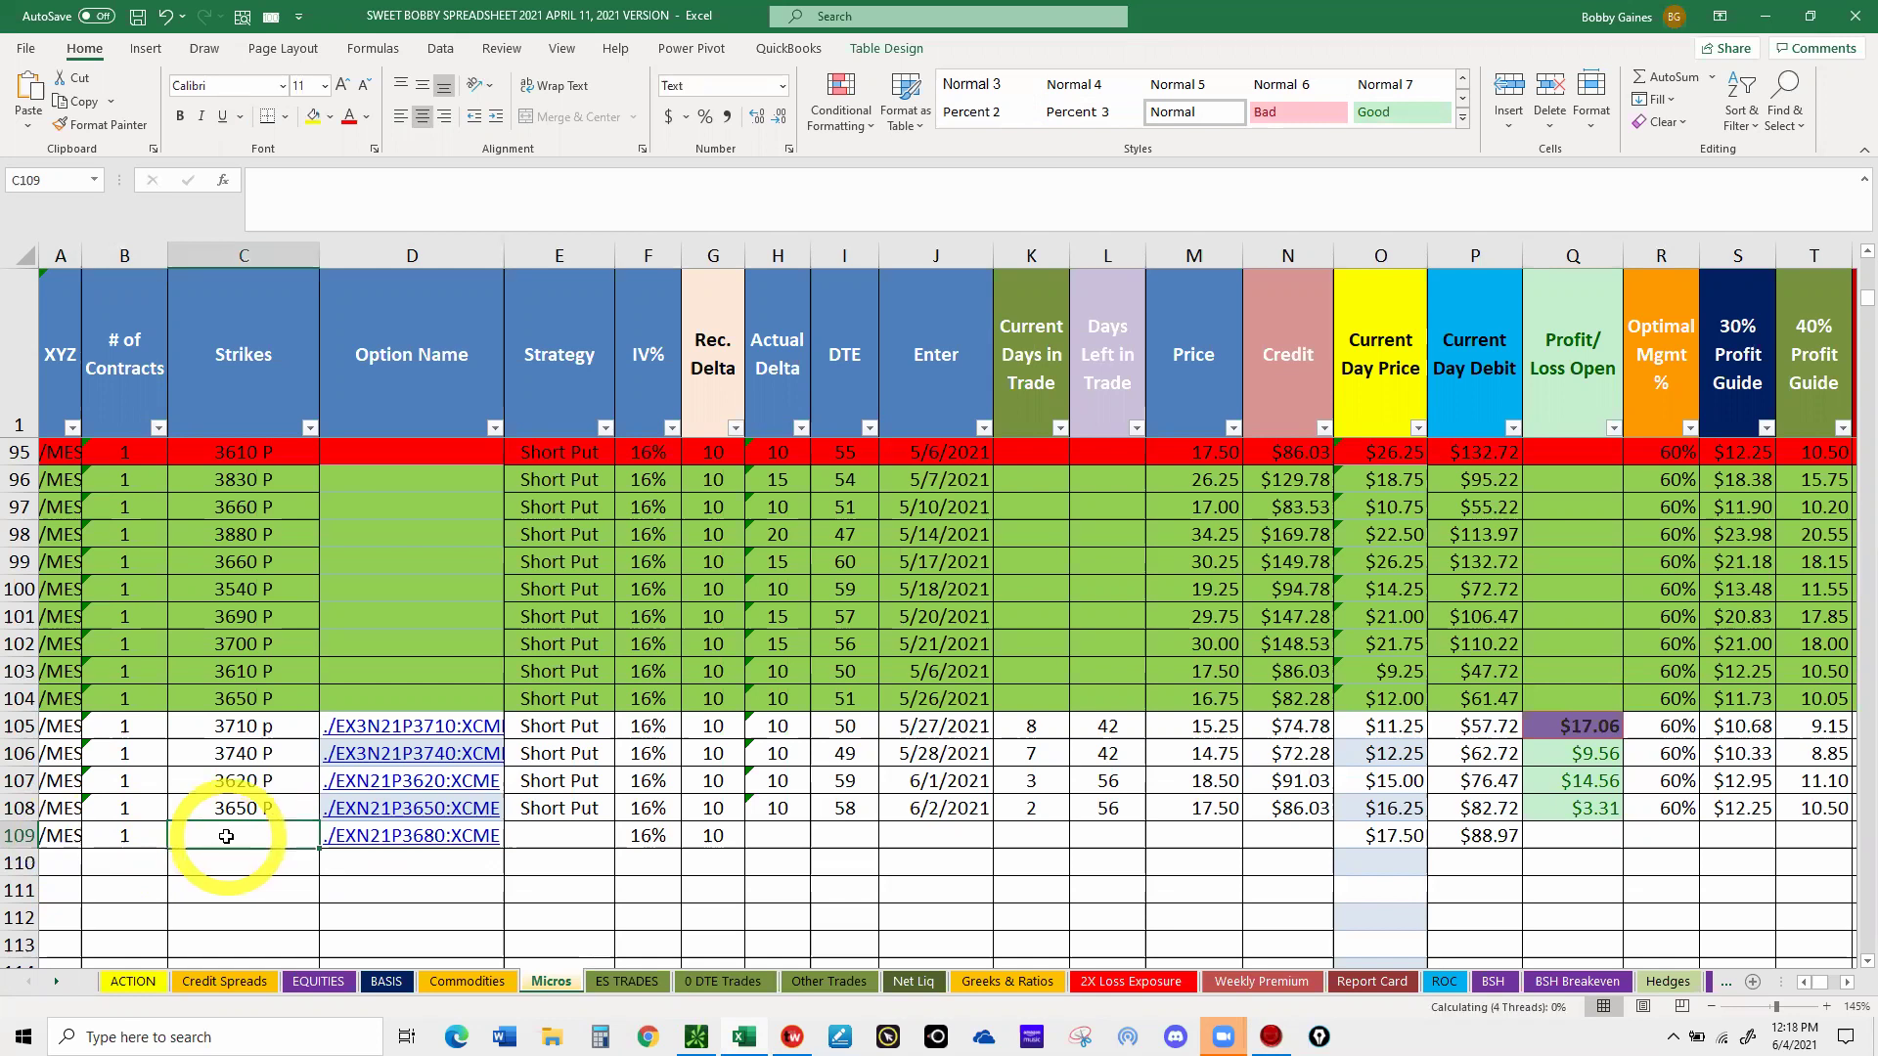
pyautogui.write('3680')
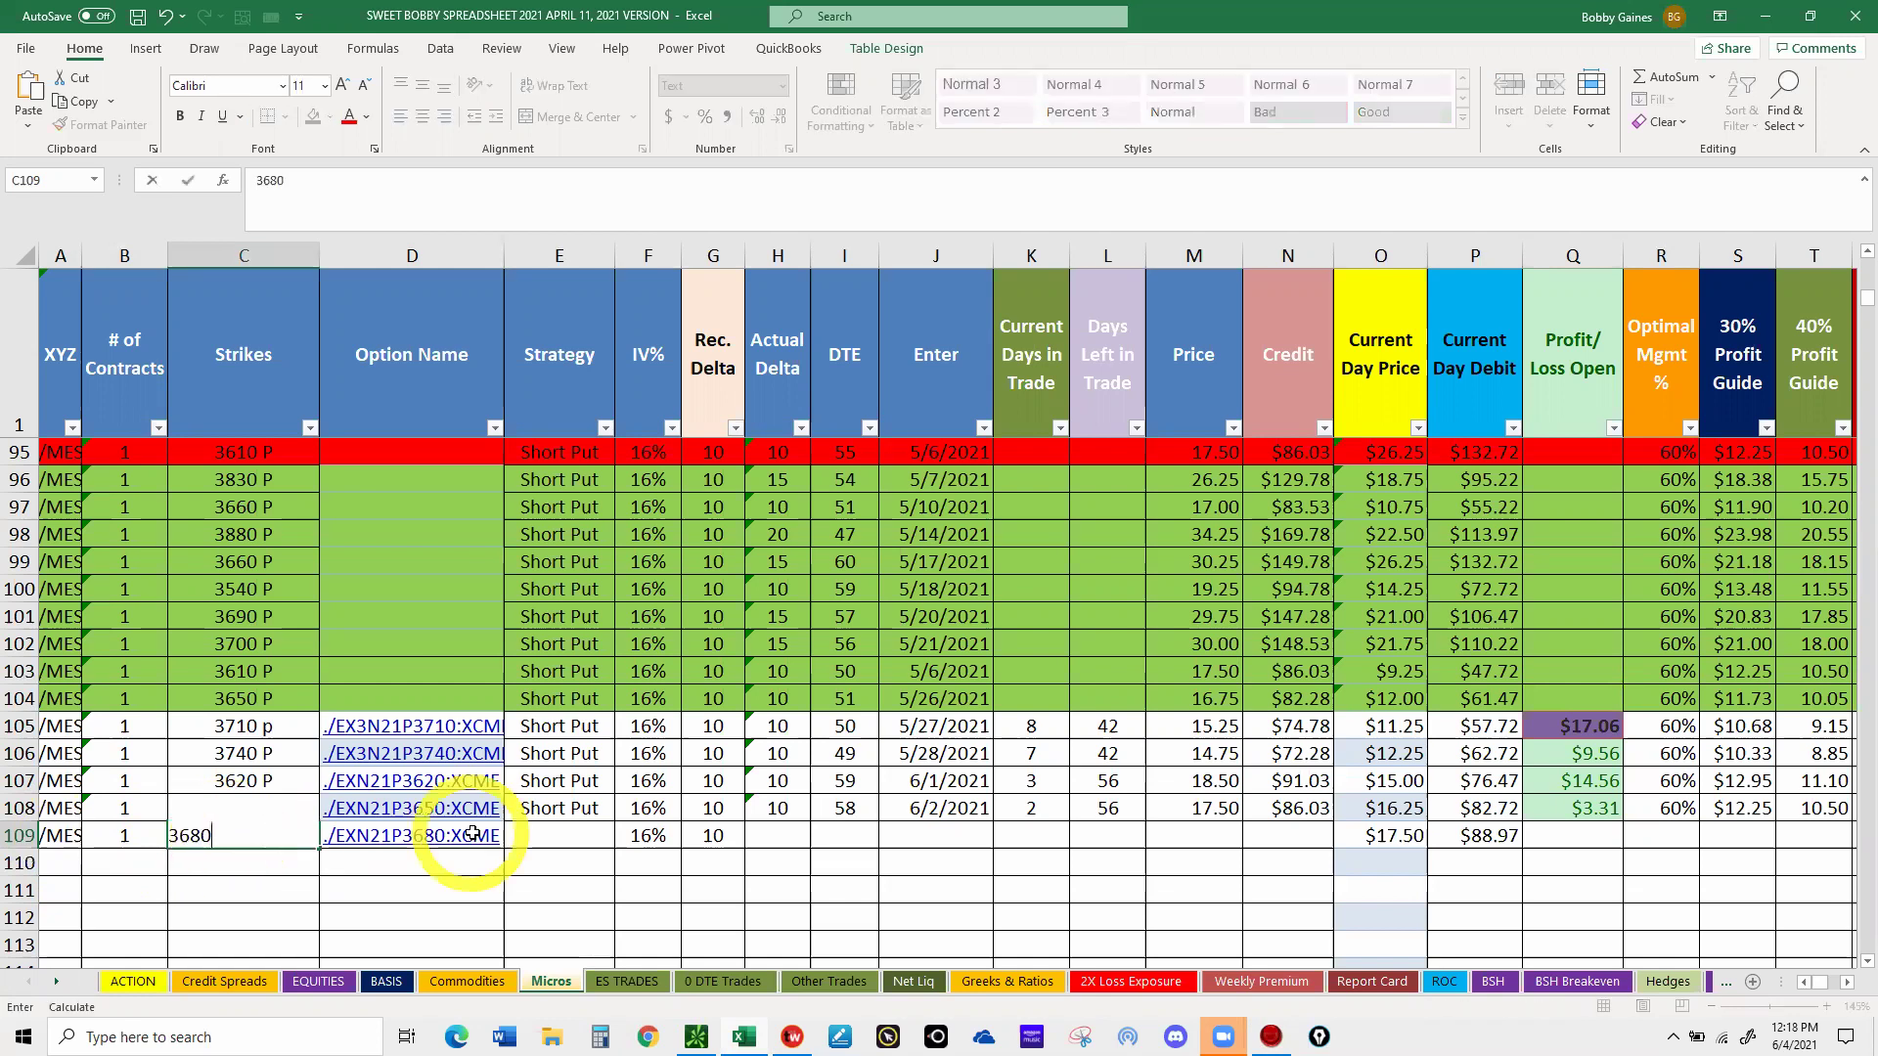
# - Set the new trade's strategy to Short Put and its actual delta to 10 in row 109
pyautogui.click(551, 831)
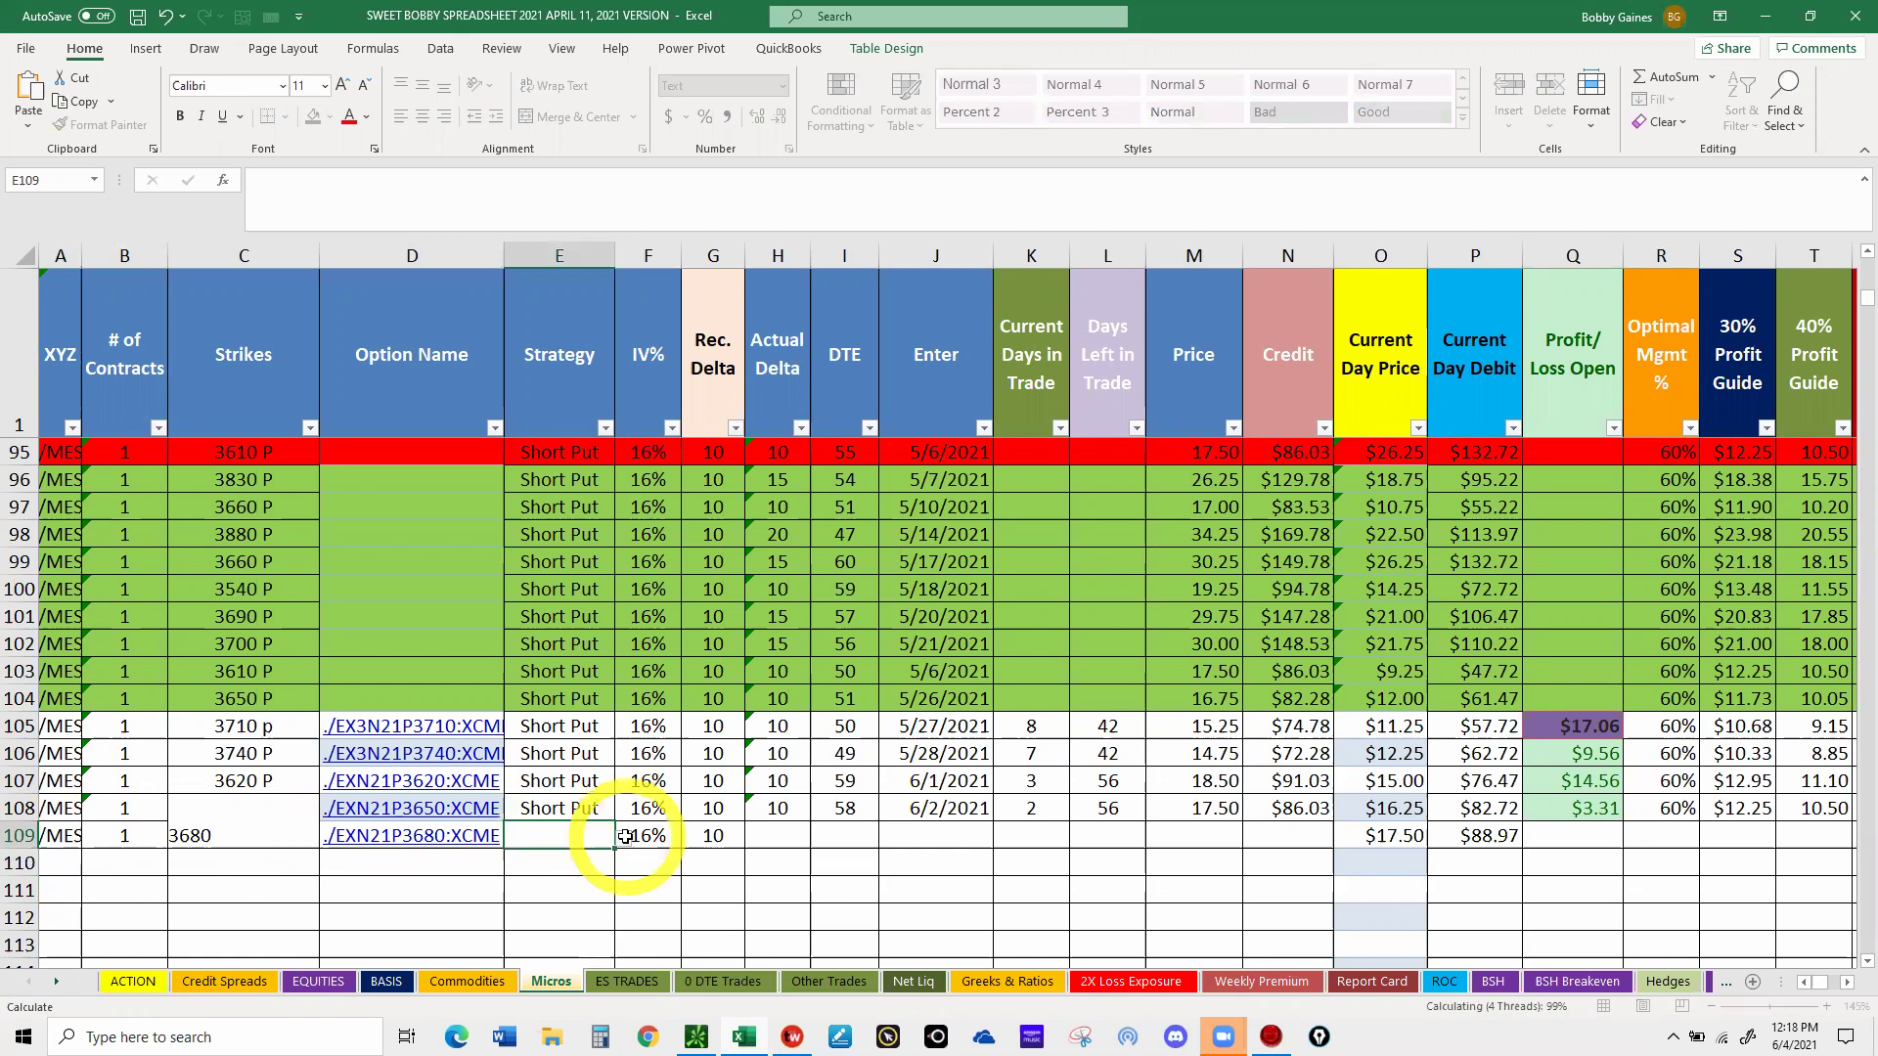
pyautogui.click(622, 841)
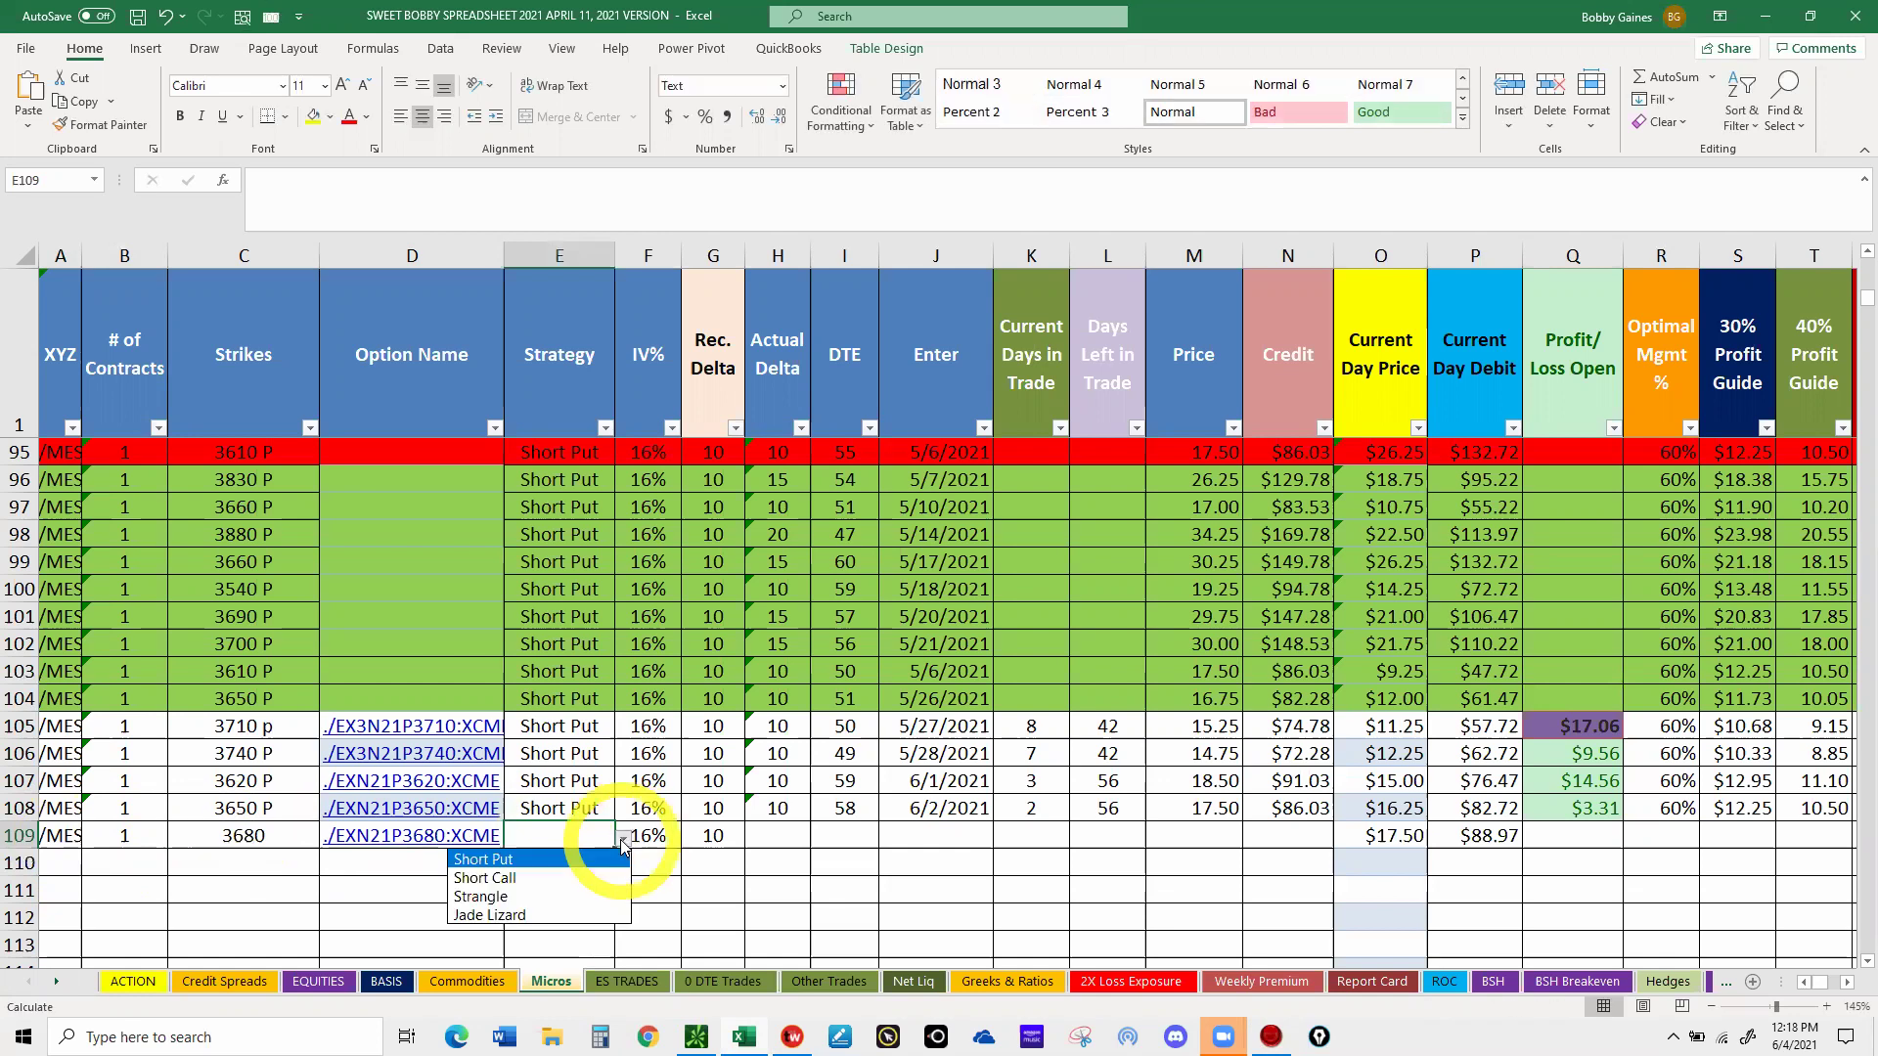
pyautogui.click(548, 859)
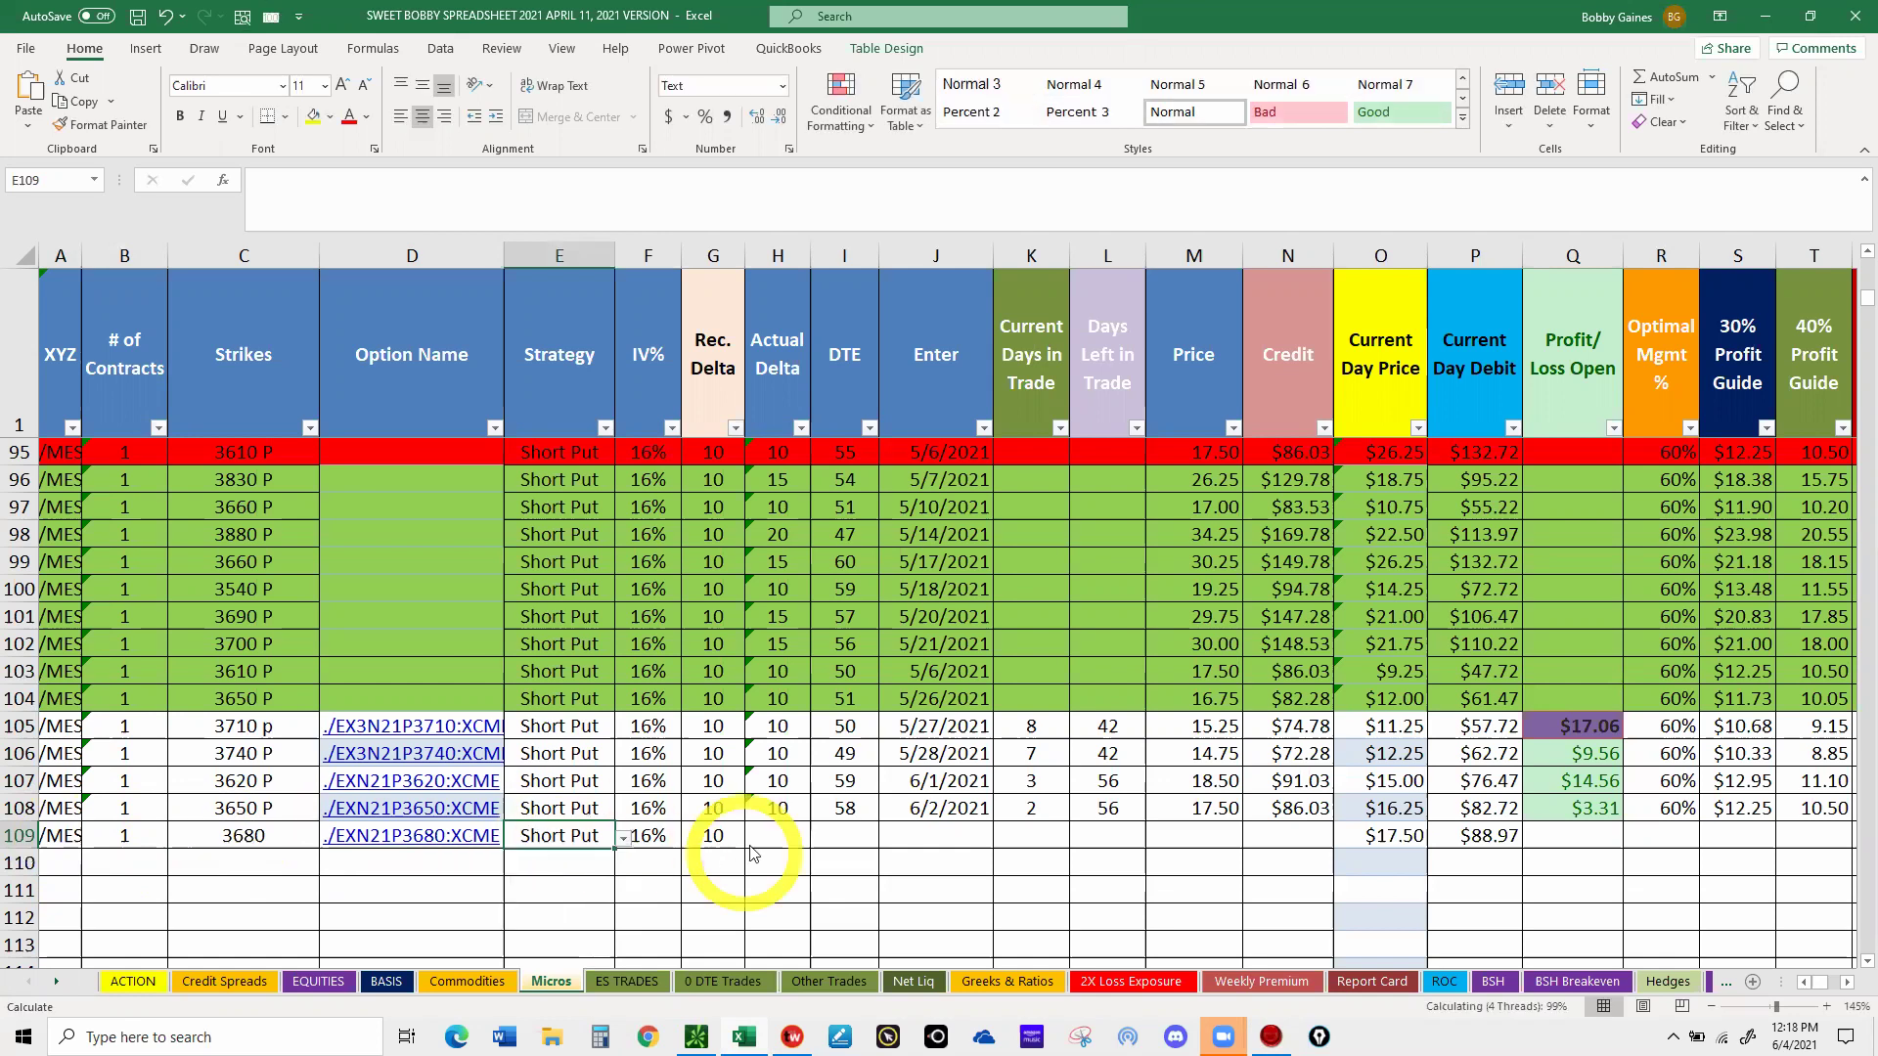
pyautogui.click(767, 835)
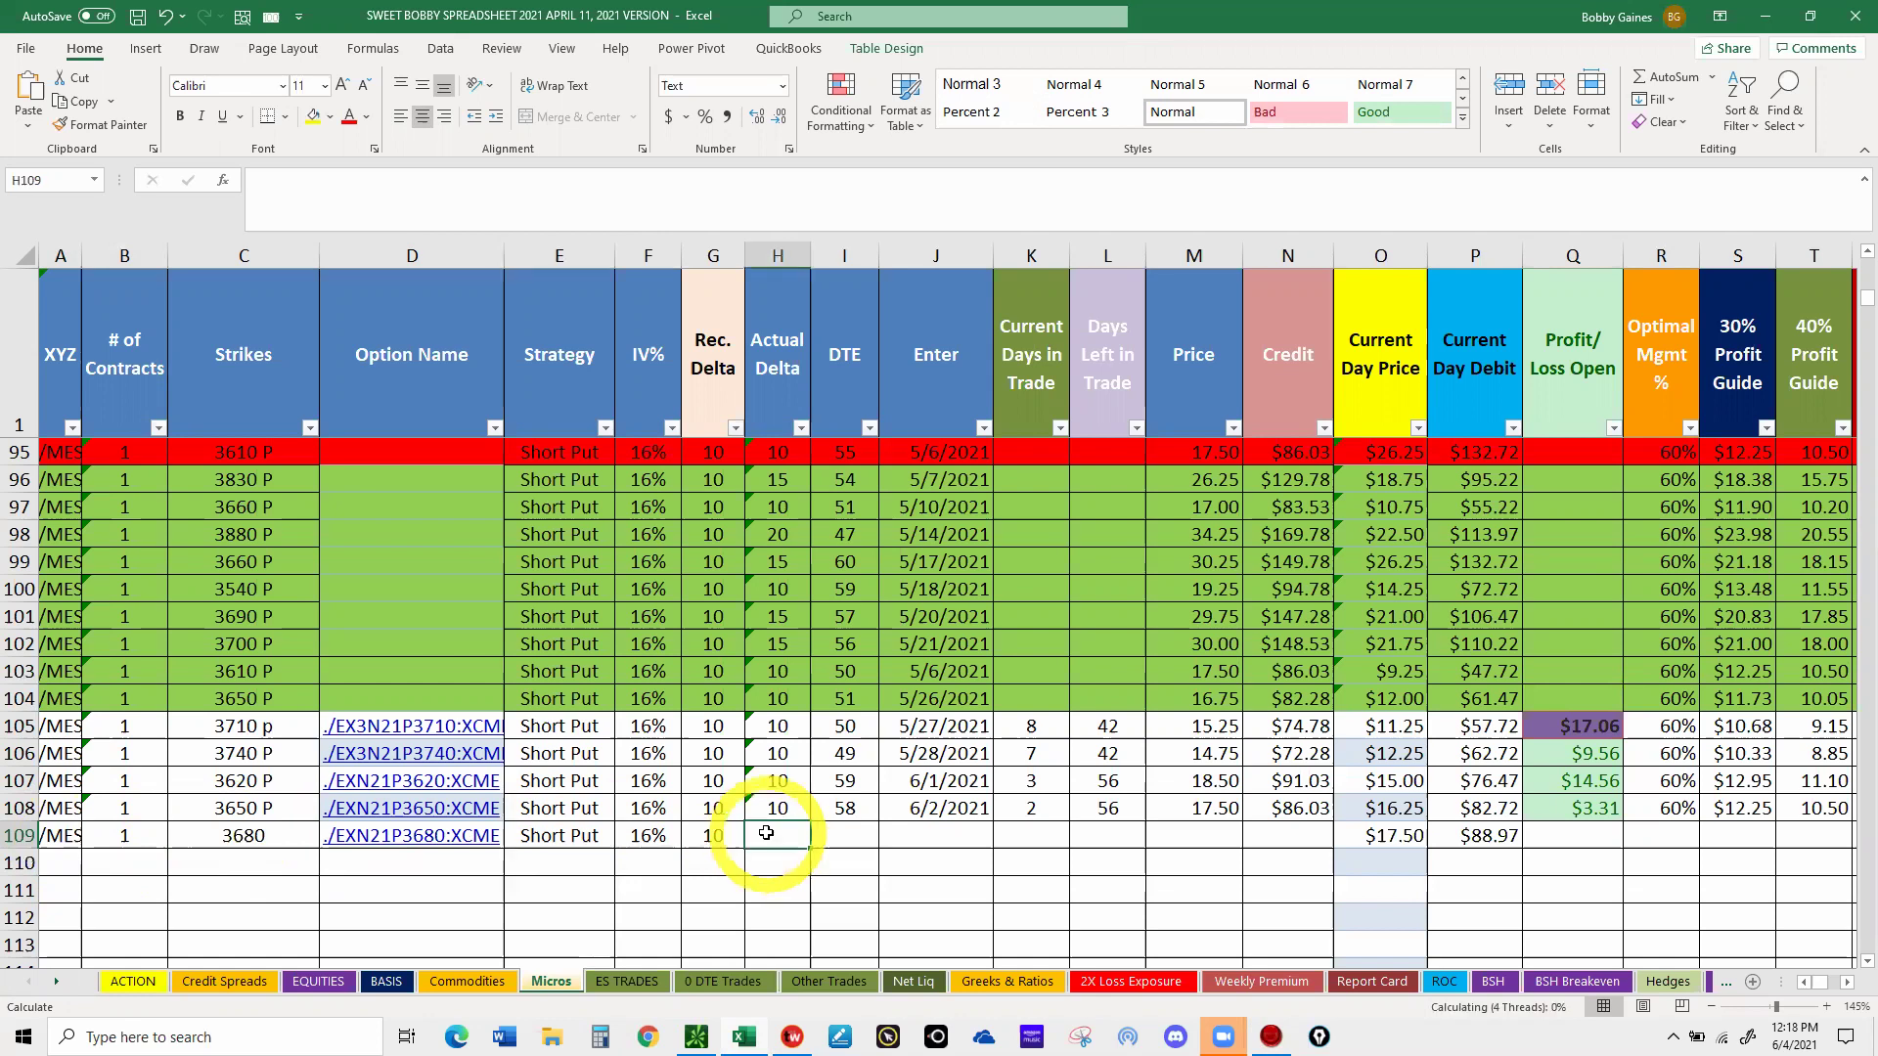
pyautogui.write('10')
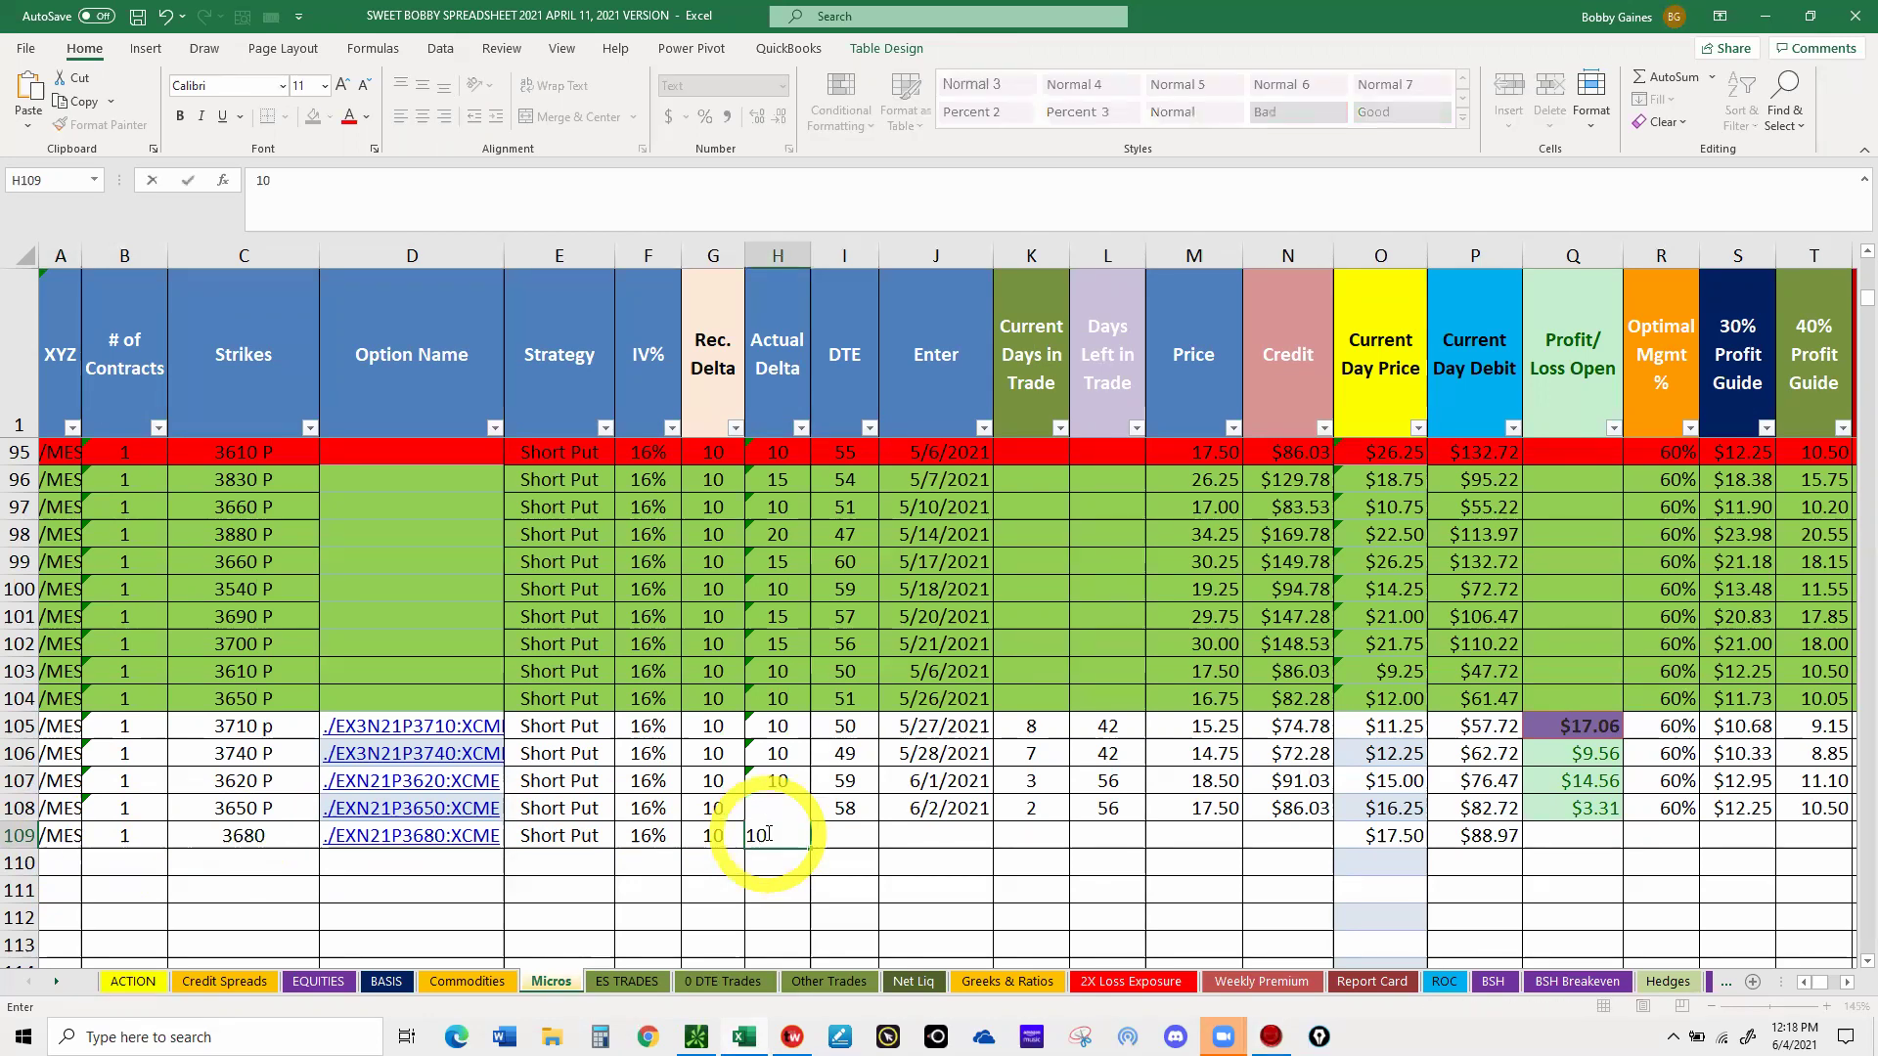
# - Record 56 days to expiration and the entry date 6/4/21 for the new trade in row 109
pyautogui.click(846, 835)
pyautogui.write('56')
pyautogui.click(935, 840)
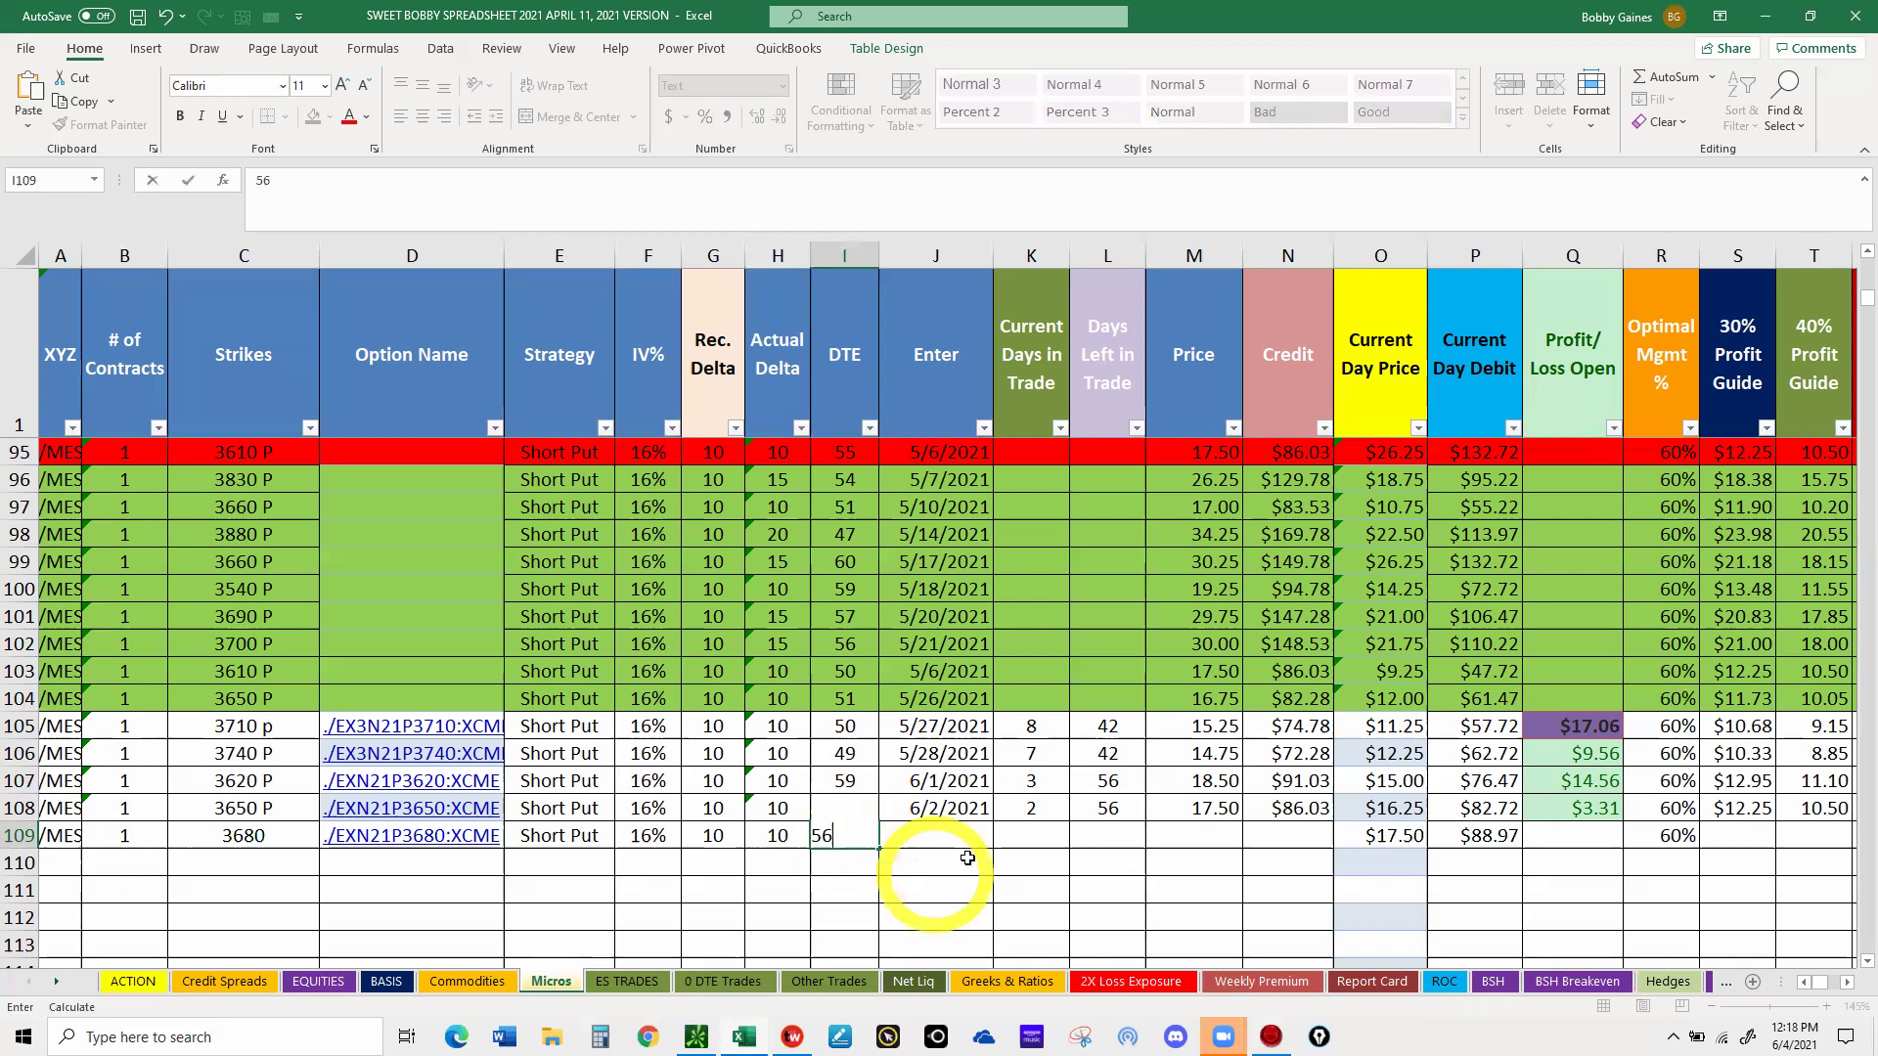
pyautogui.write('6/4/21')
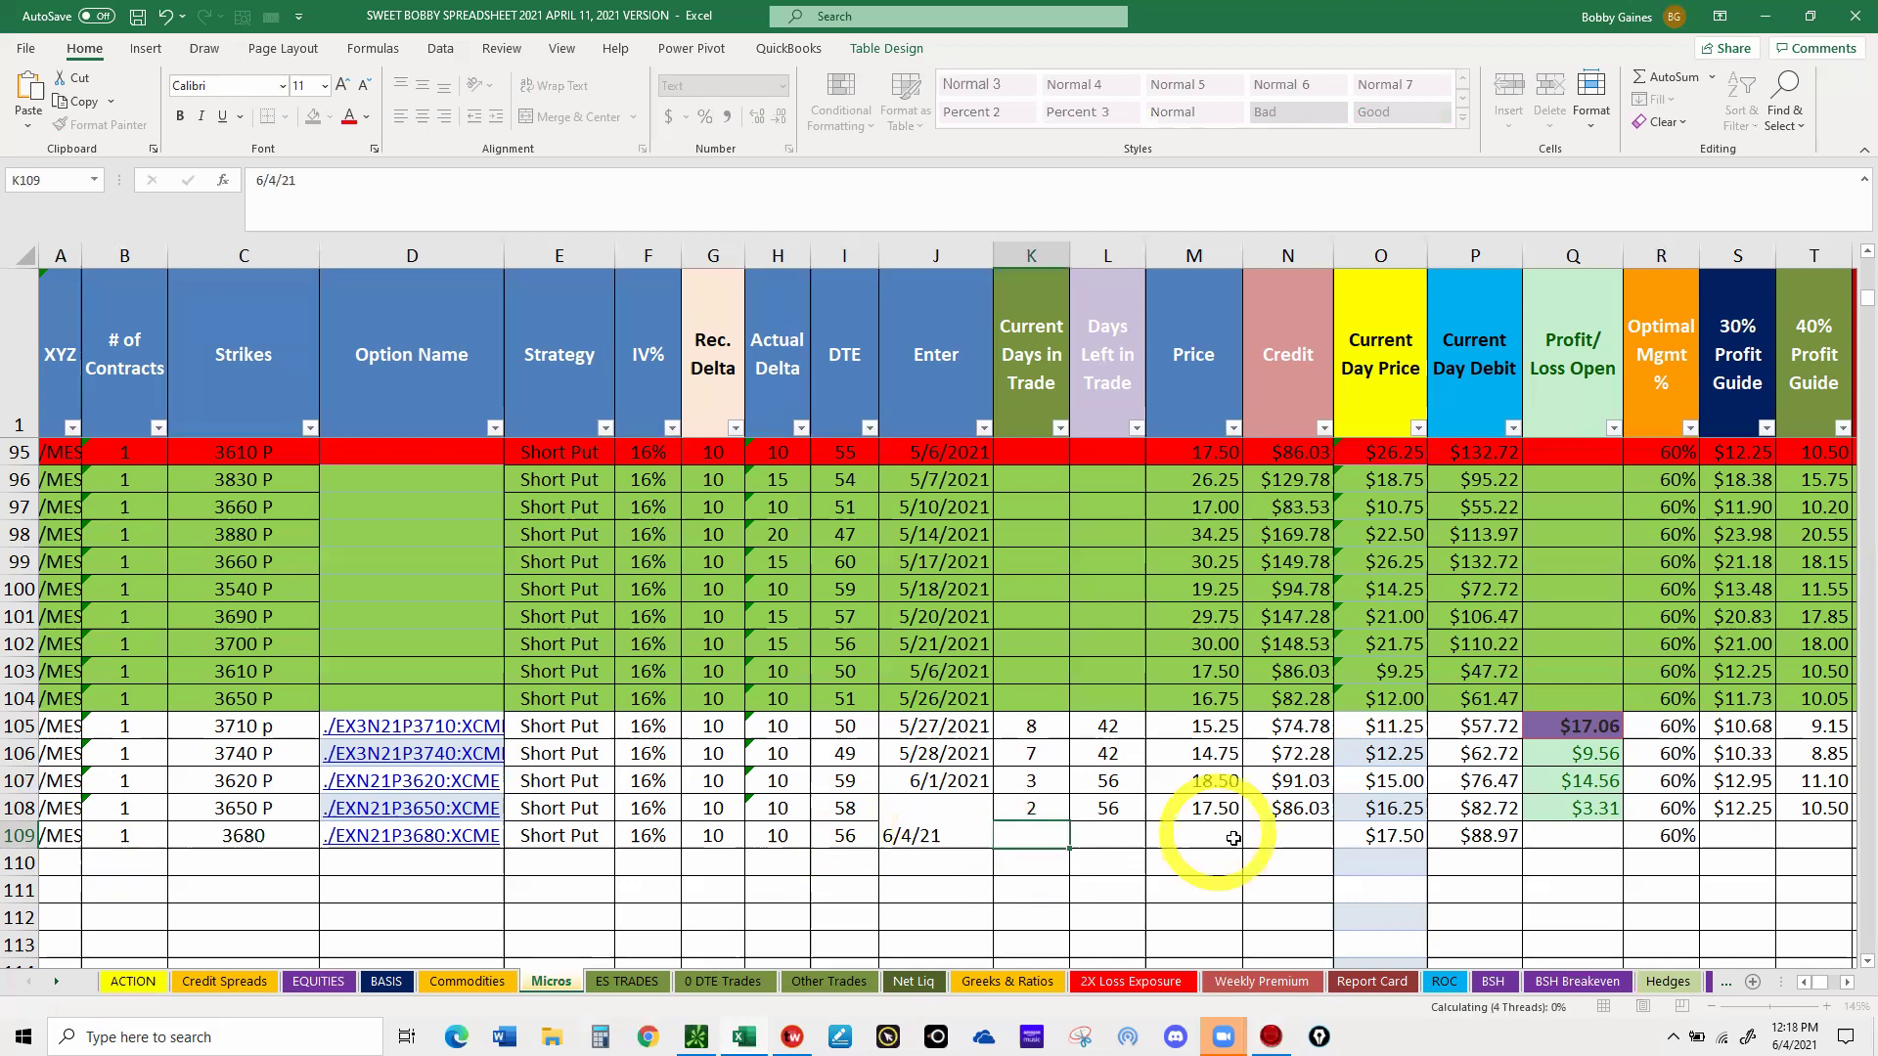
pyautogui.press('Tab')
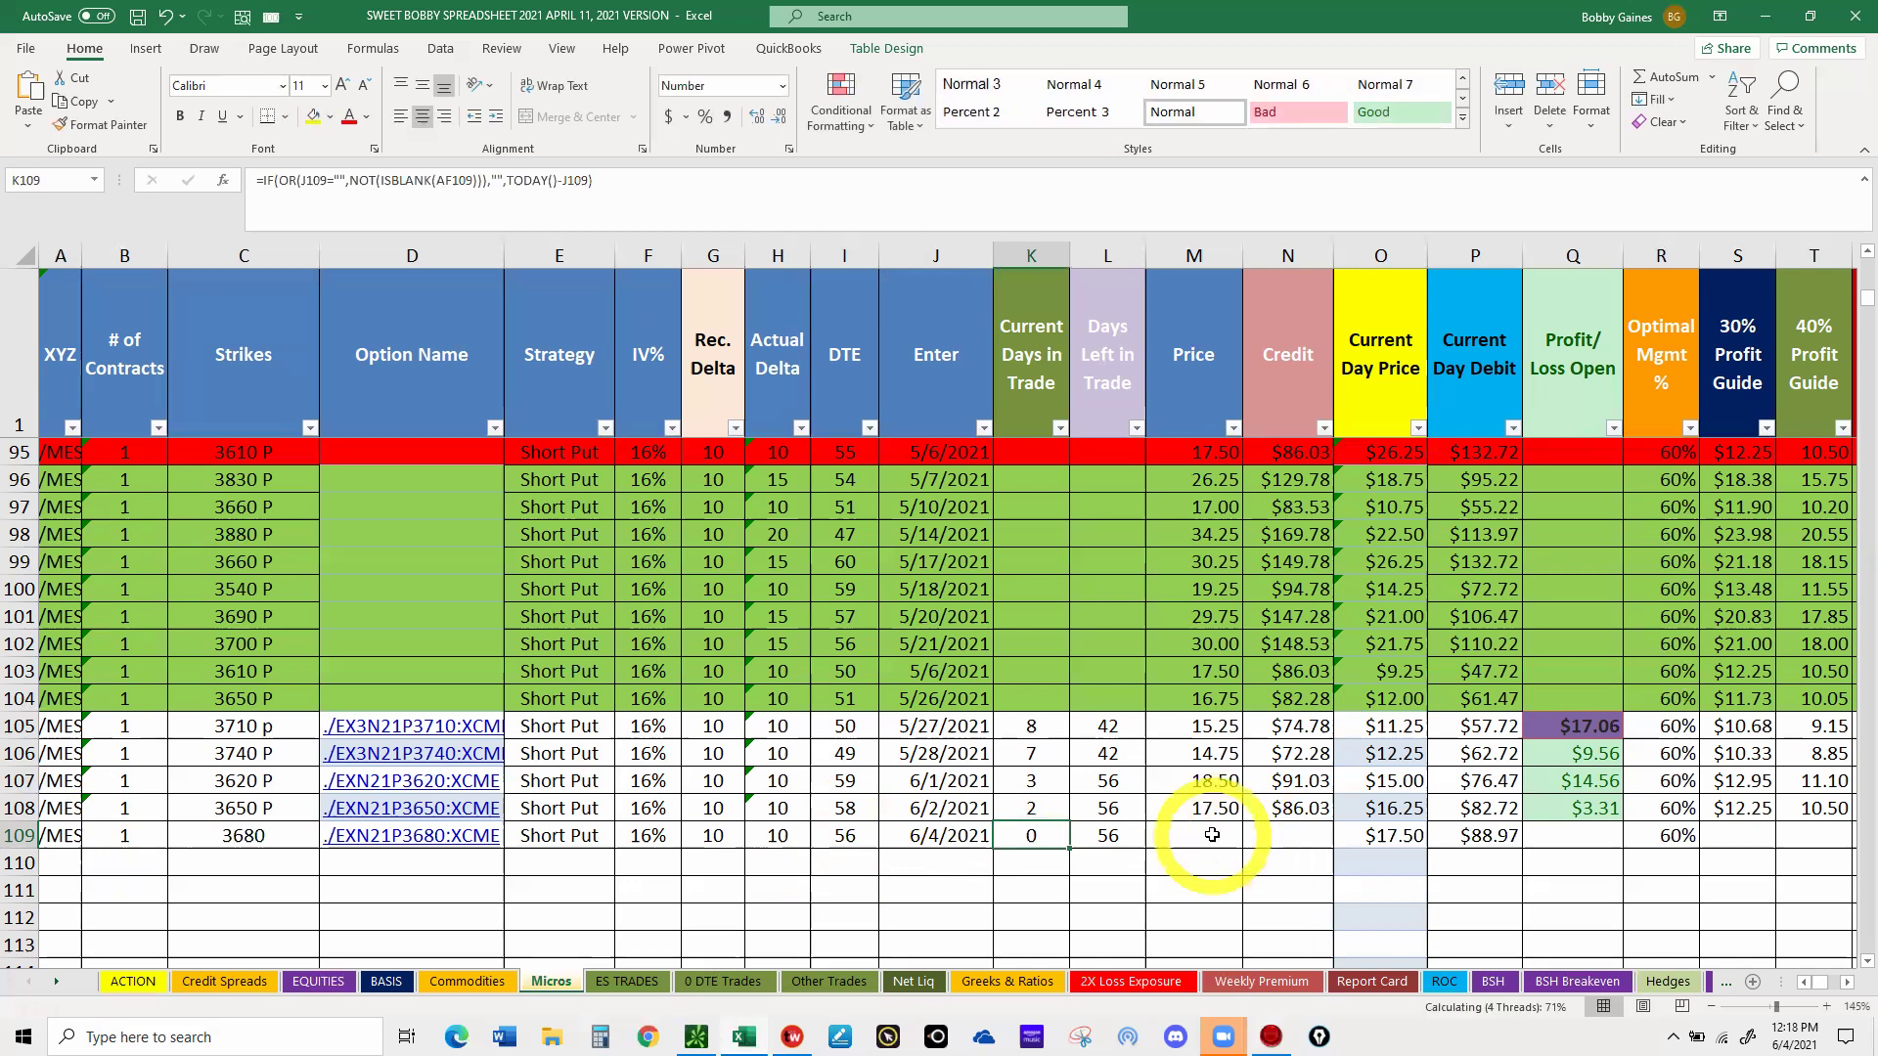
# - Enter 17 as the new trade's price in row 109
pyautogui.click(1213, 835)
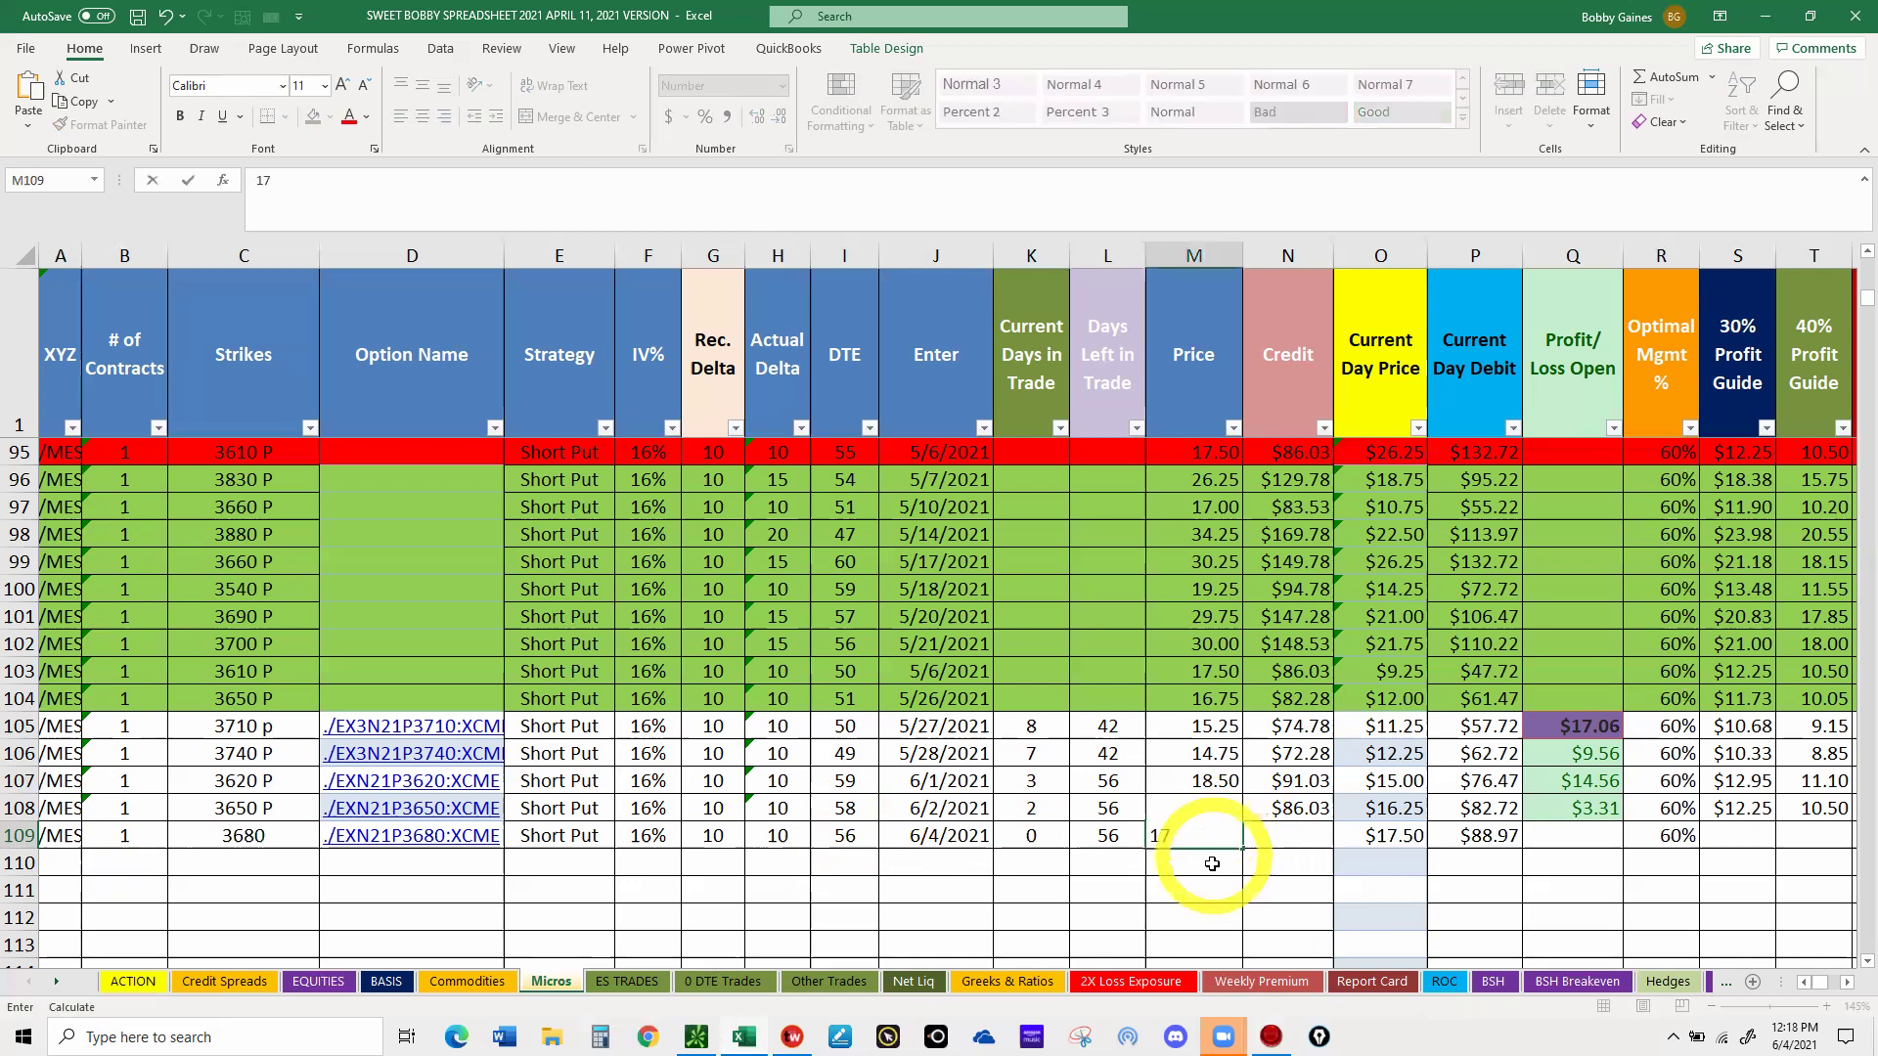
pyautogui.write('17')
pyautogui.press('Return')
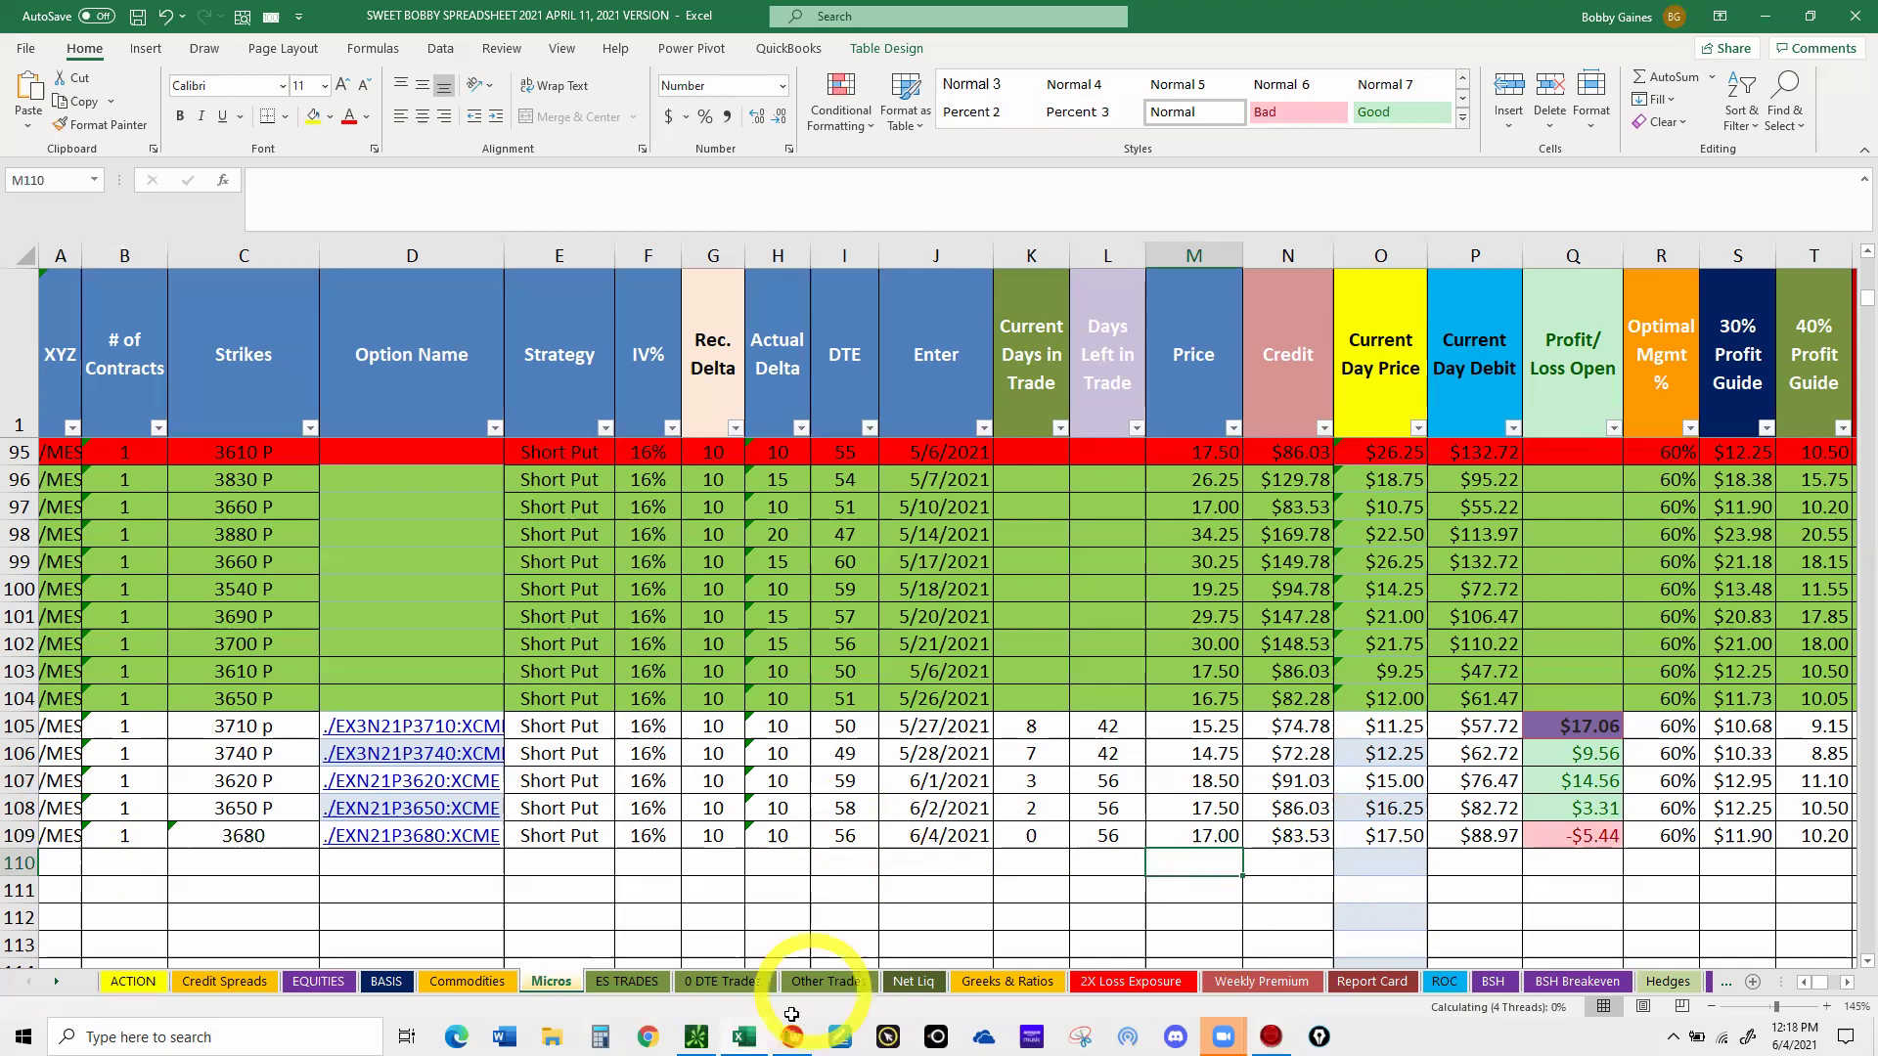
# - Switch to thinkorswim, open the account's activity and positions, and show the position statement by groups
pyautogui.moveTo(745, 1032)
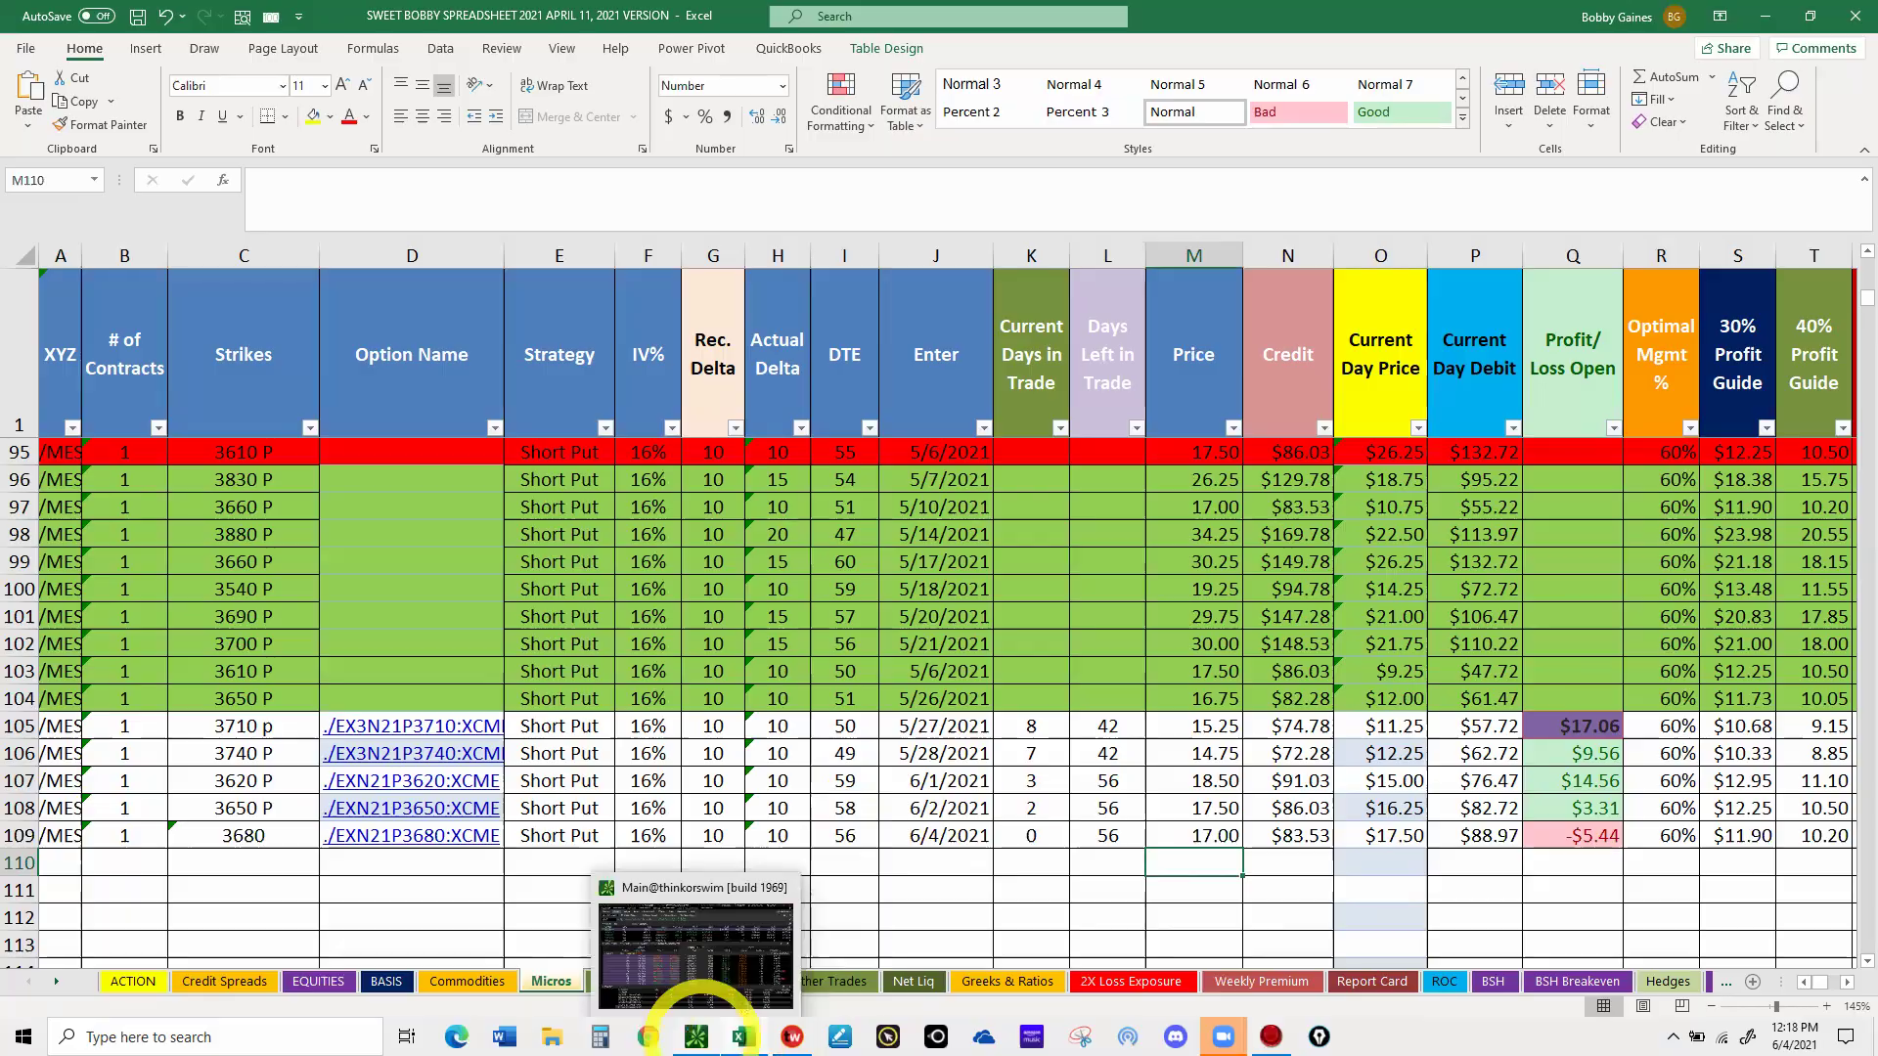
pyautogui.click(700, 1027)
pyautogui.click(133, 574)
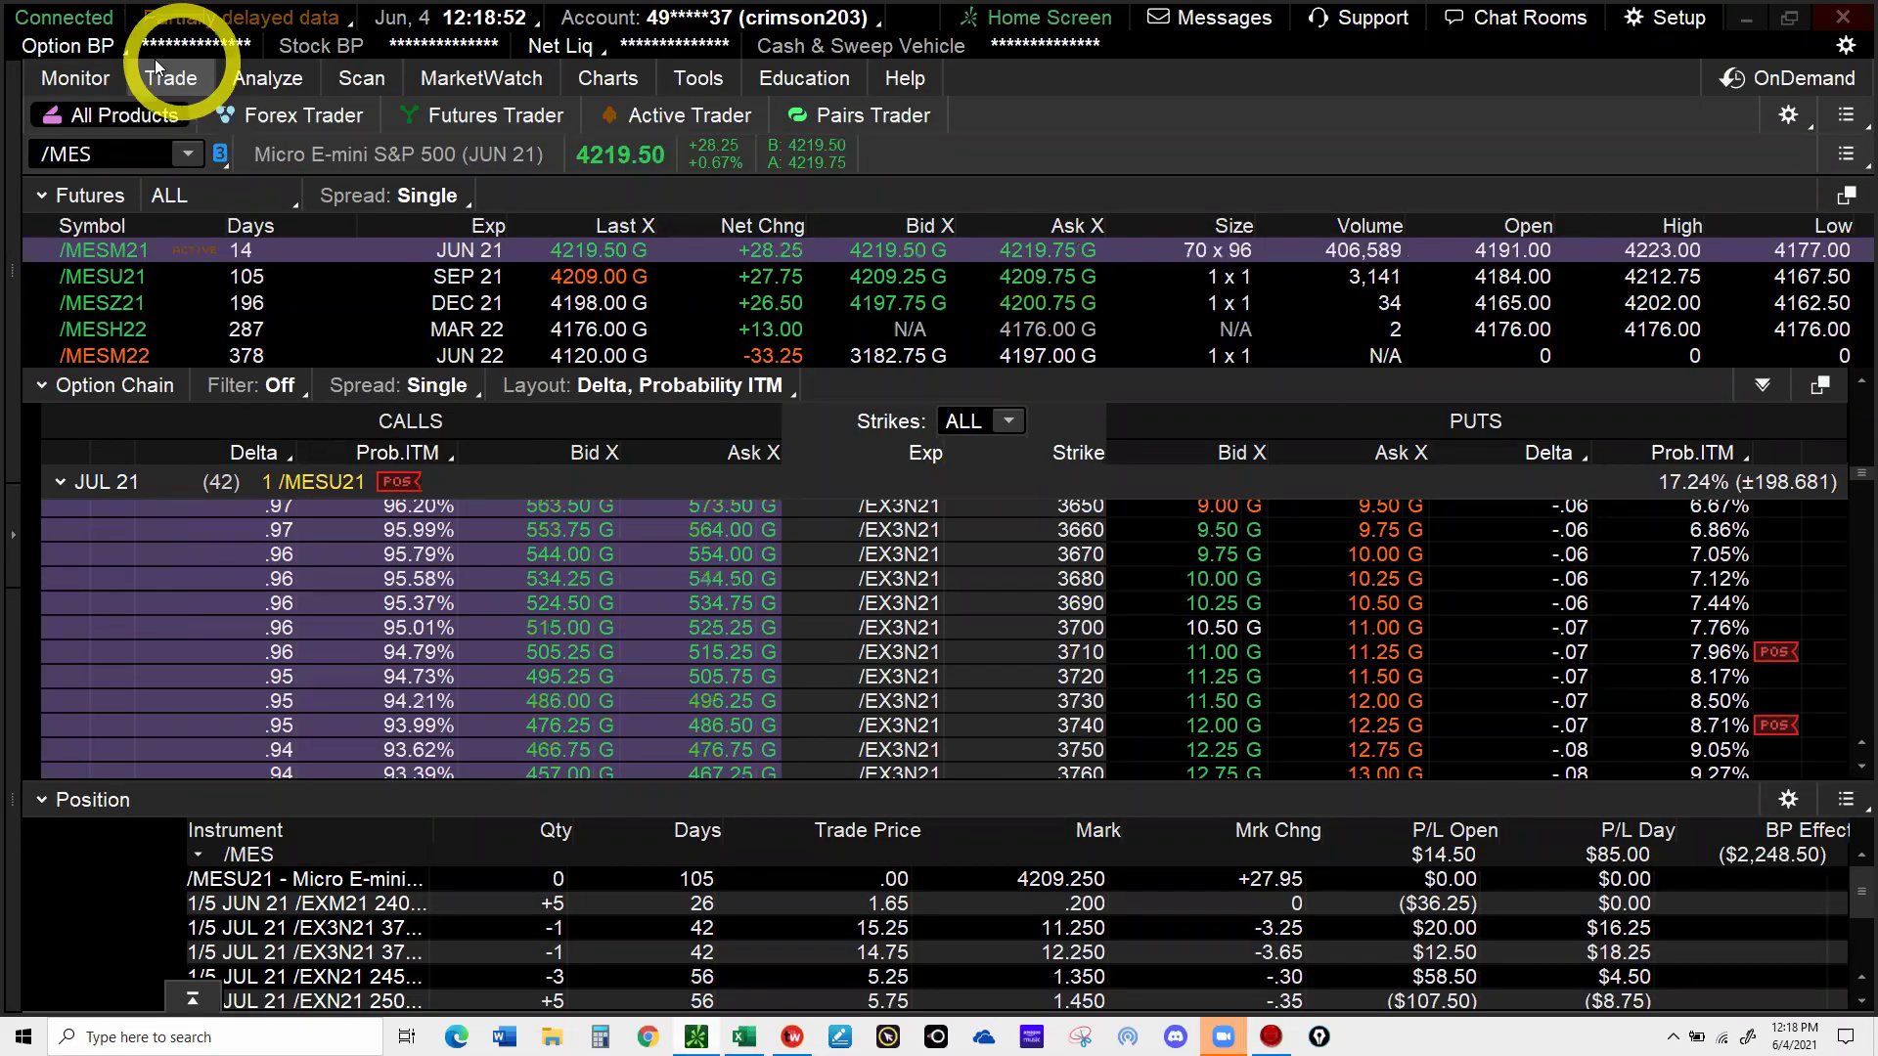
pyautogui.click(77, 77)
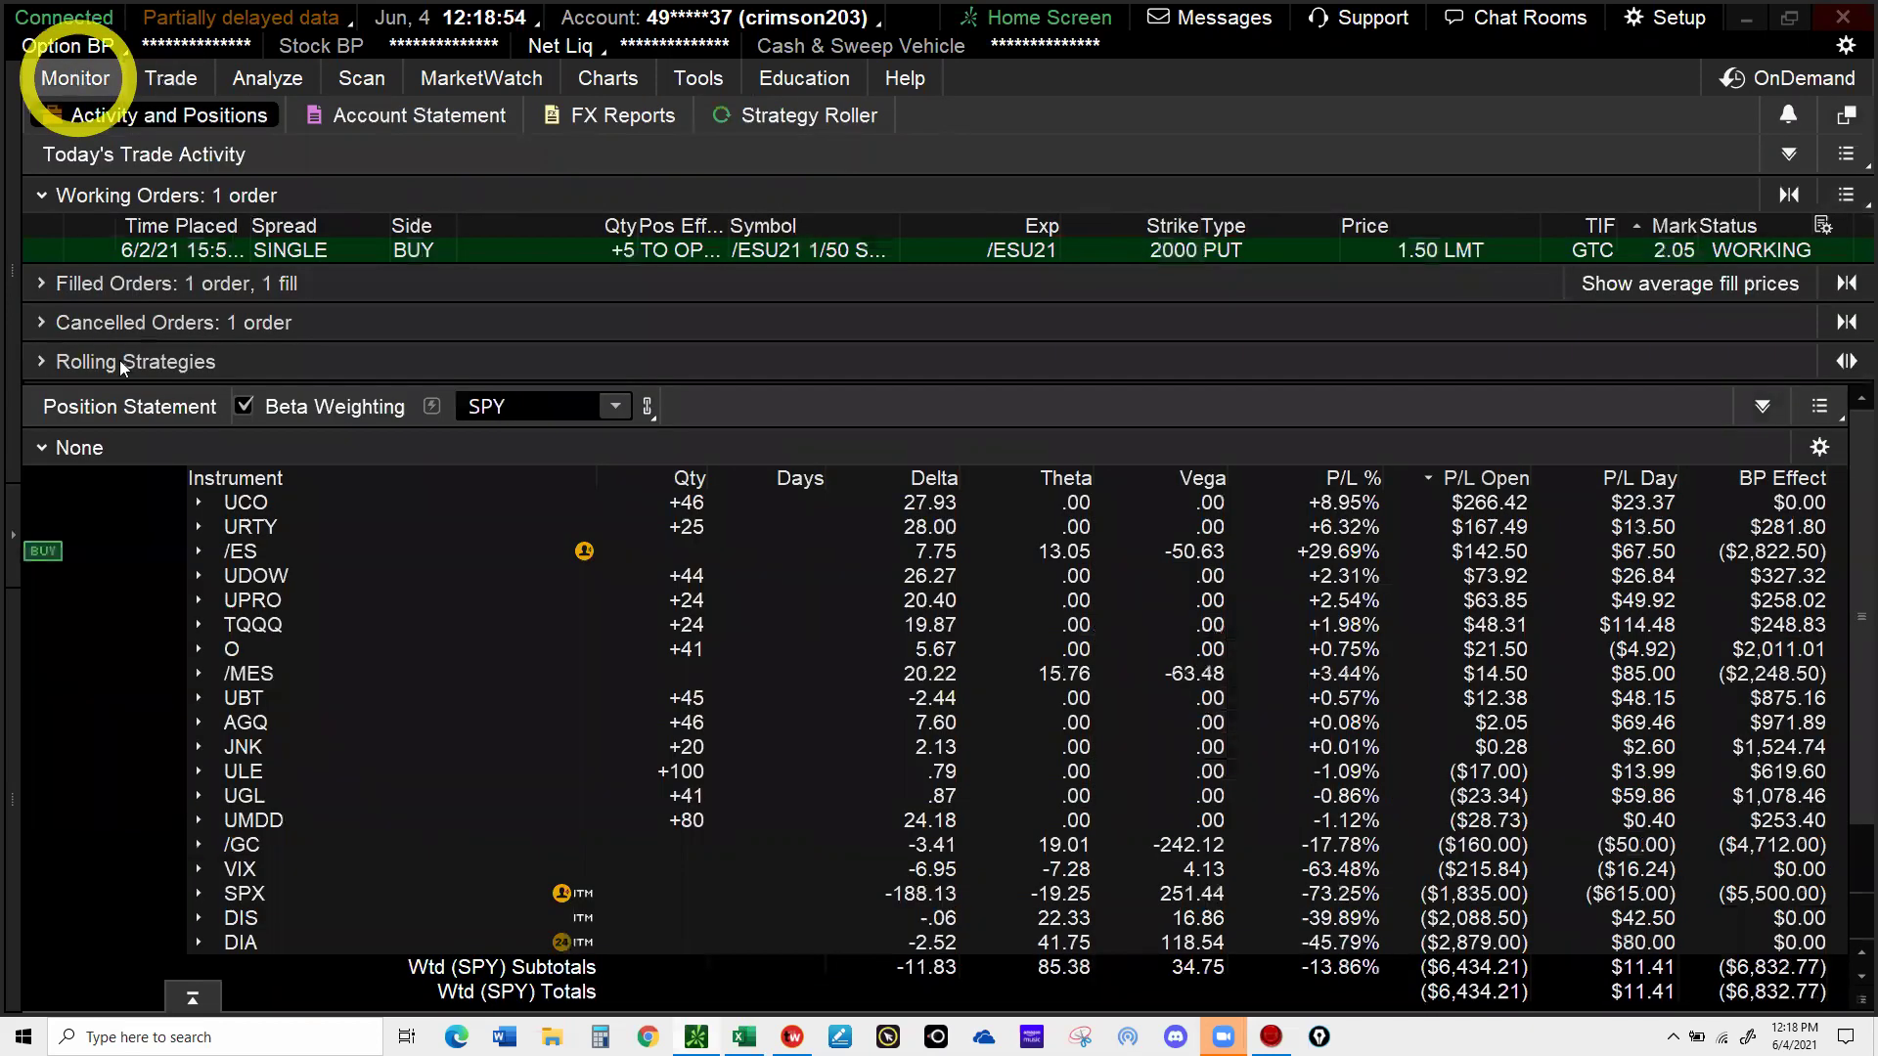
pyautogui.click(131, 411)
pyautogui.moveTo(982, 929); pyautogui.dragTo(947, 971)
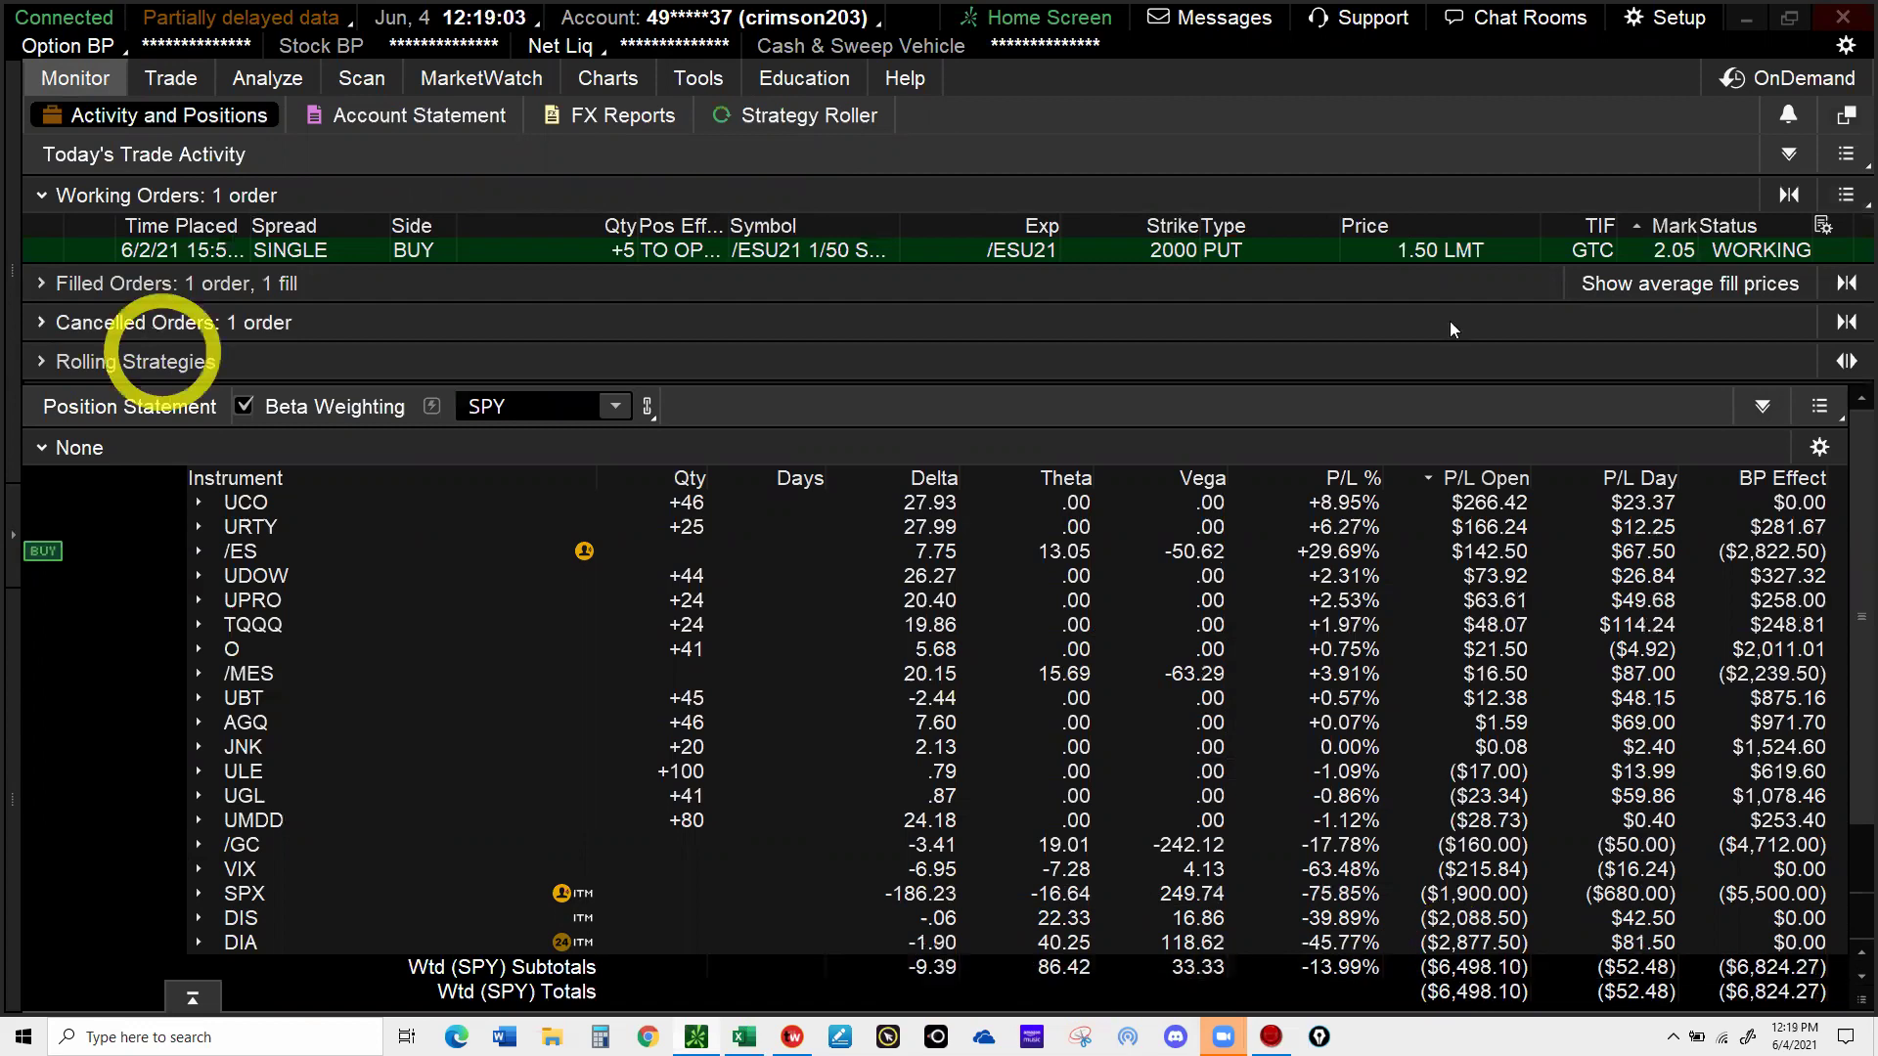
pyautogui.click(1819, 406)
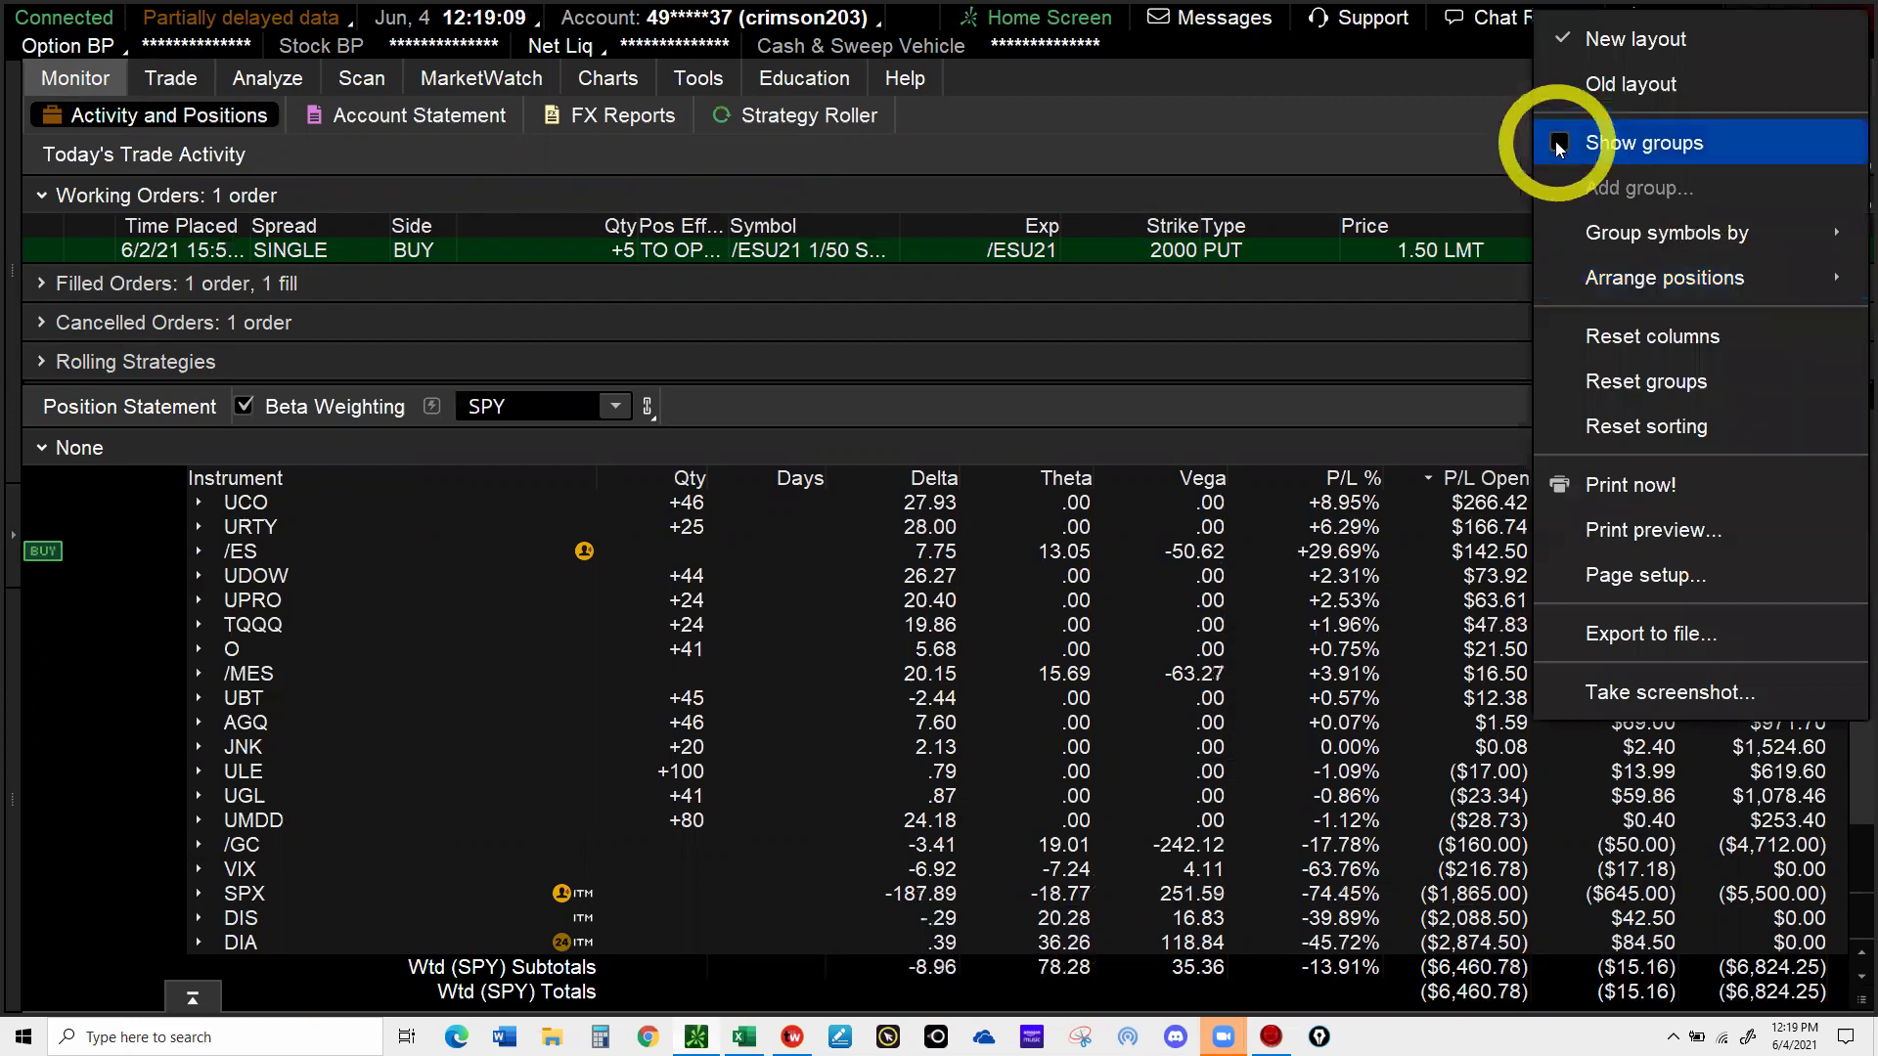
pyautogui.click(1559, 146)
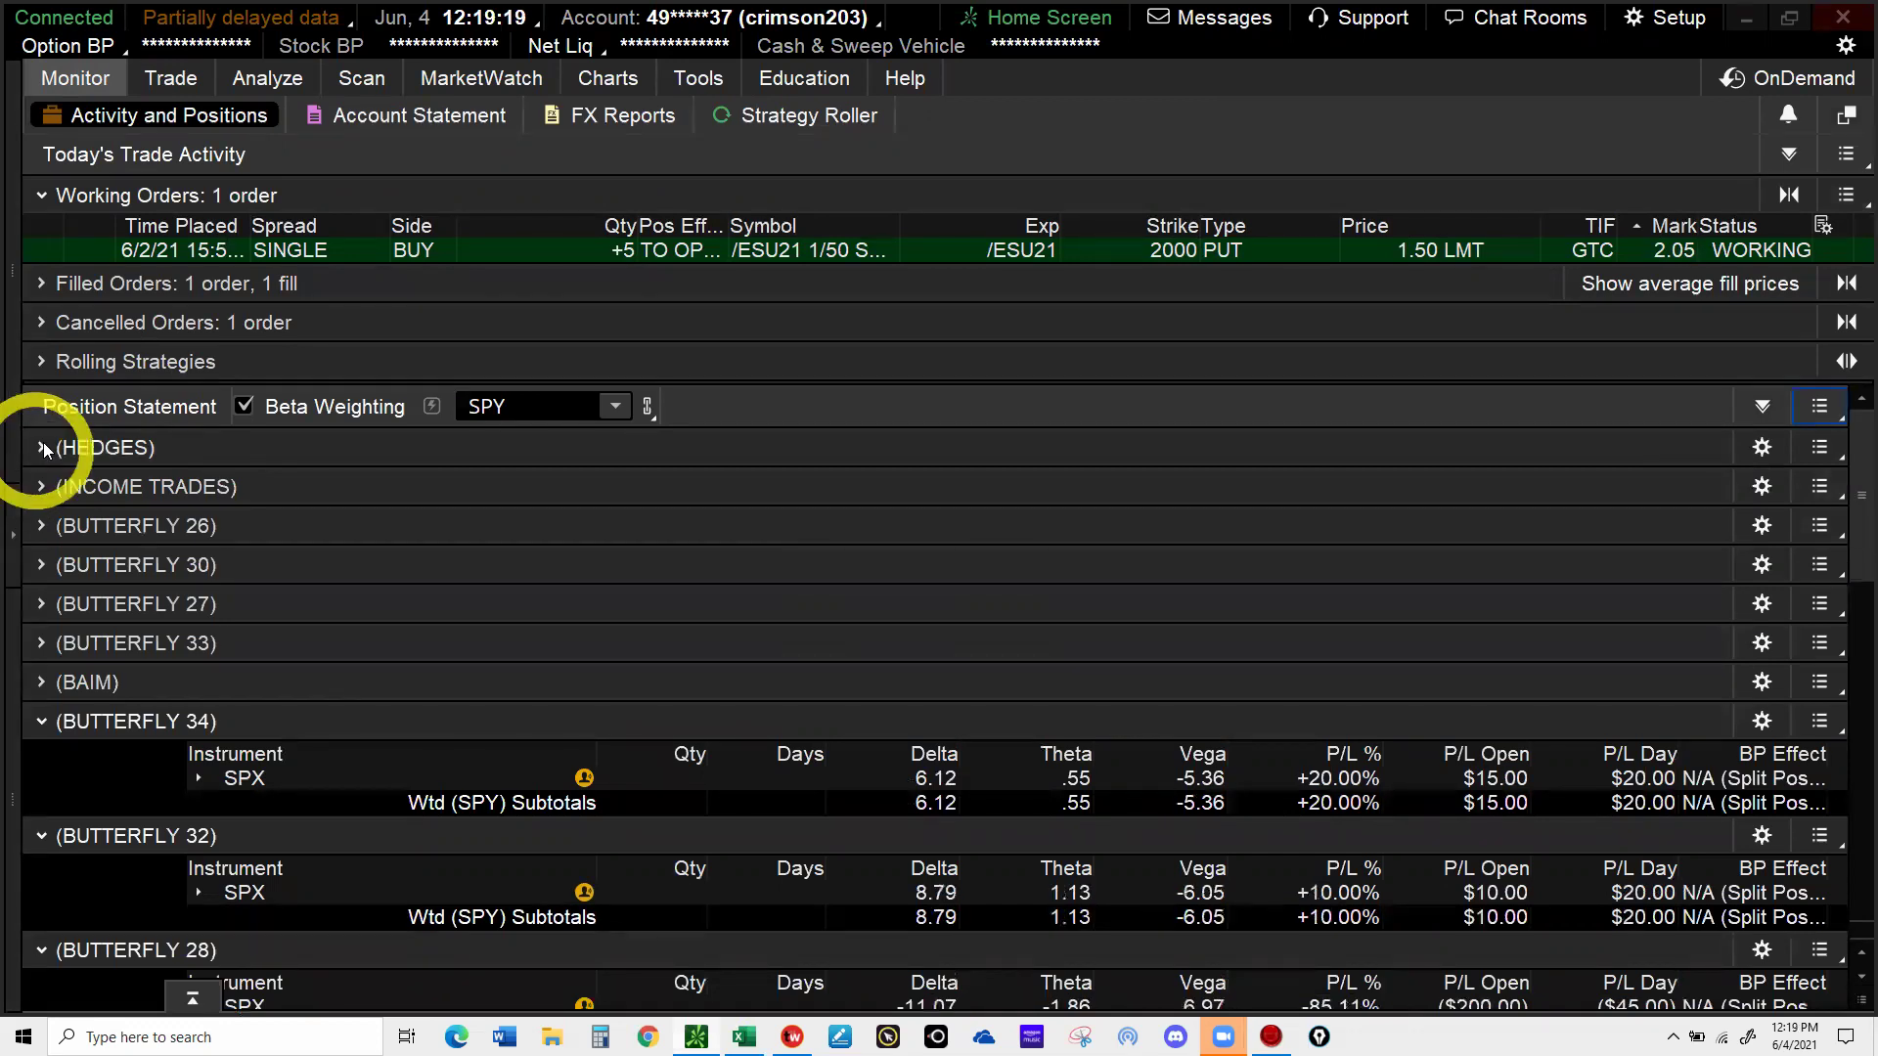
# - Examine the positions and subtotals in the HEDGES and INCOME TRADES groups, collapsing each group after review
pyautogui.click(43, 447)
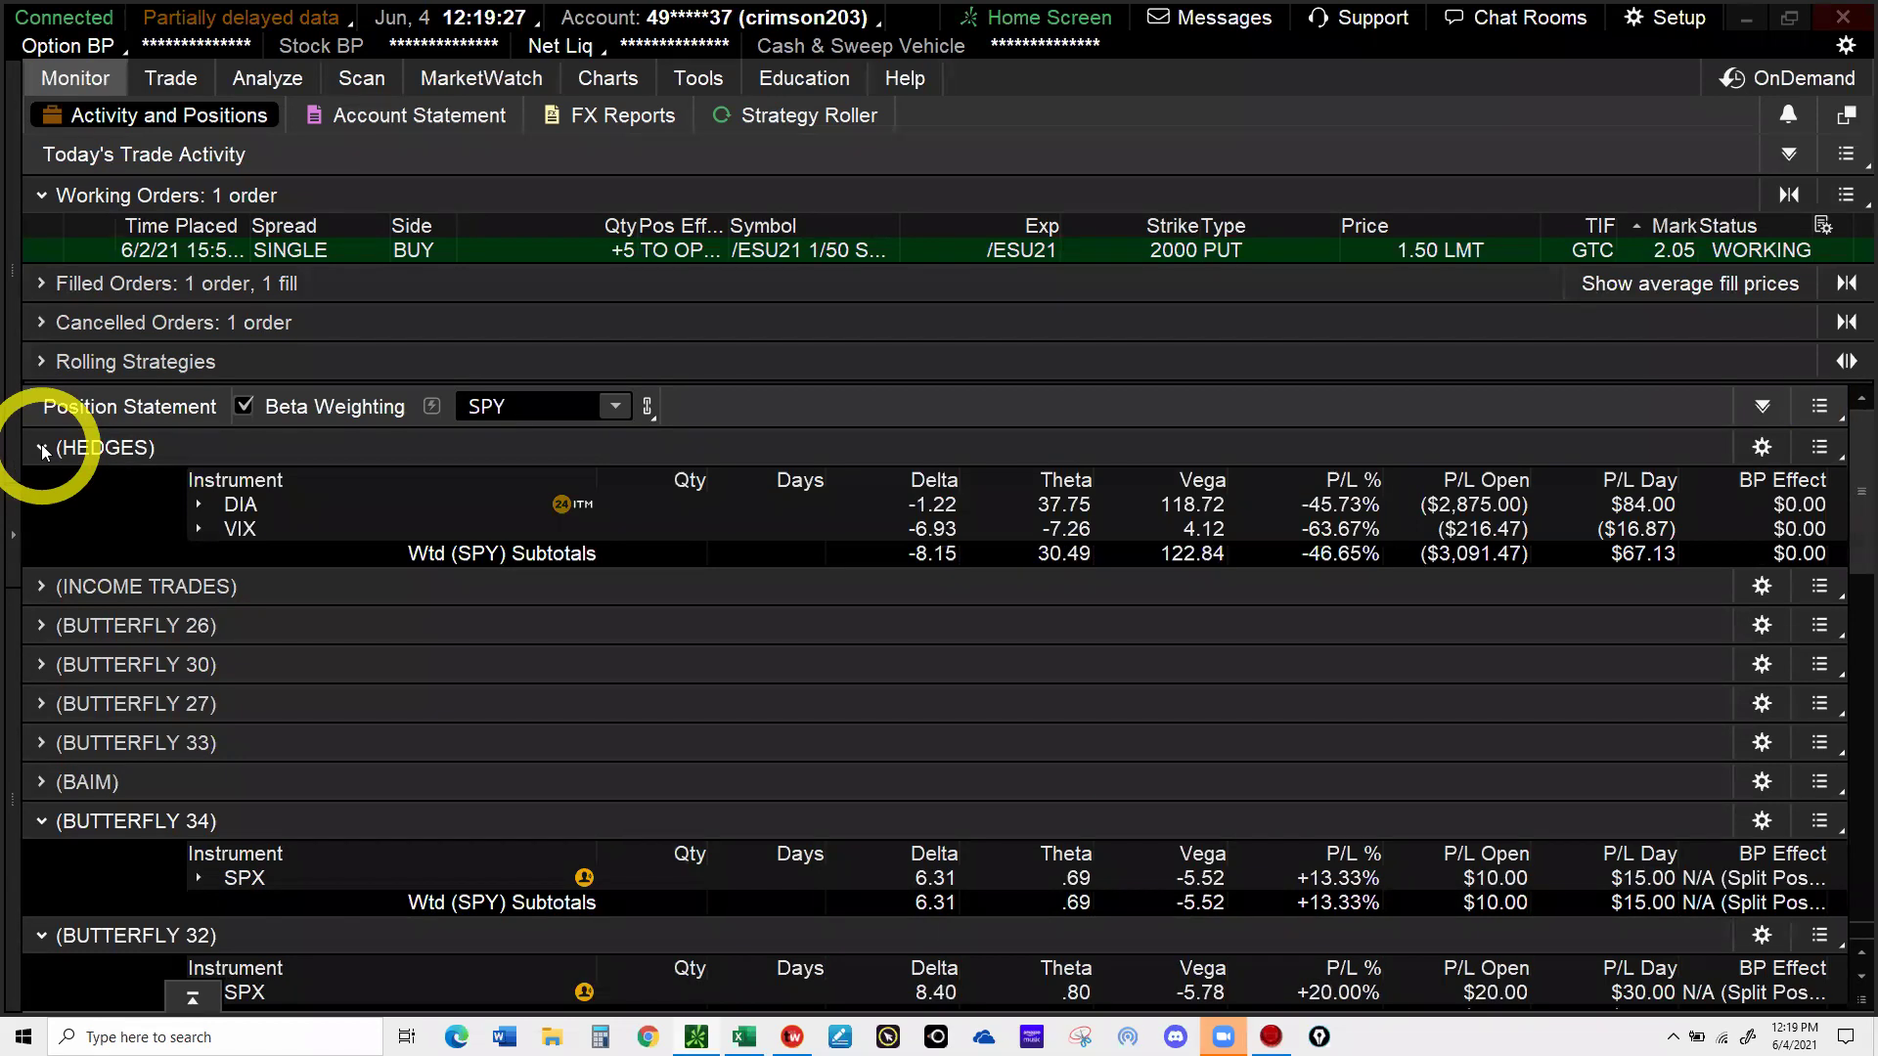
pyautogui.click(41, 449)
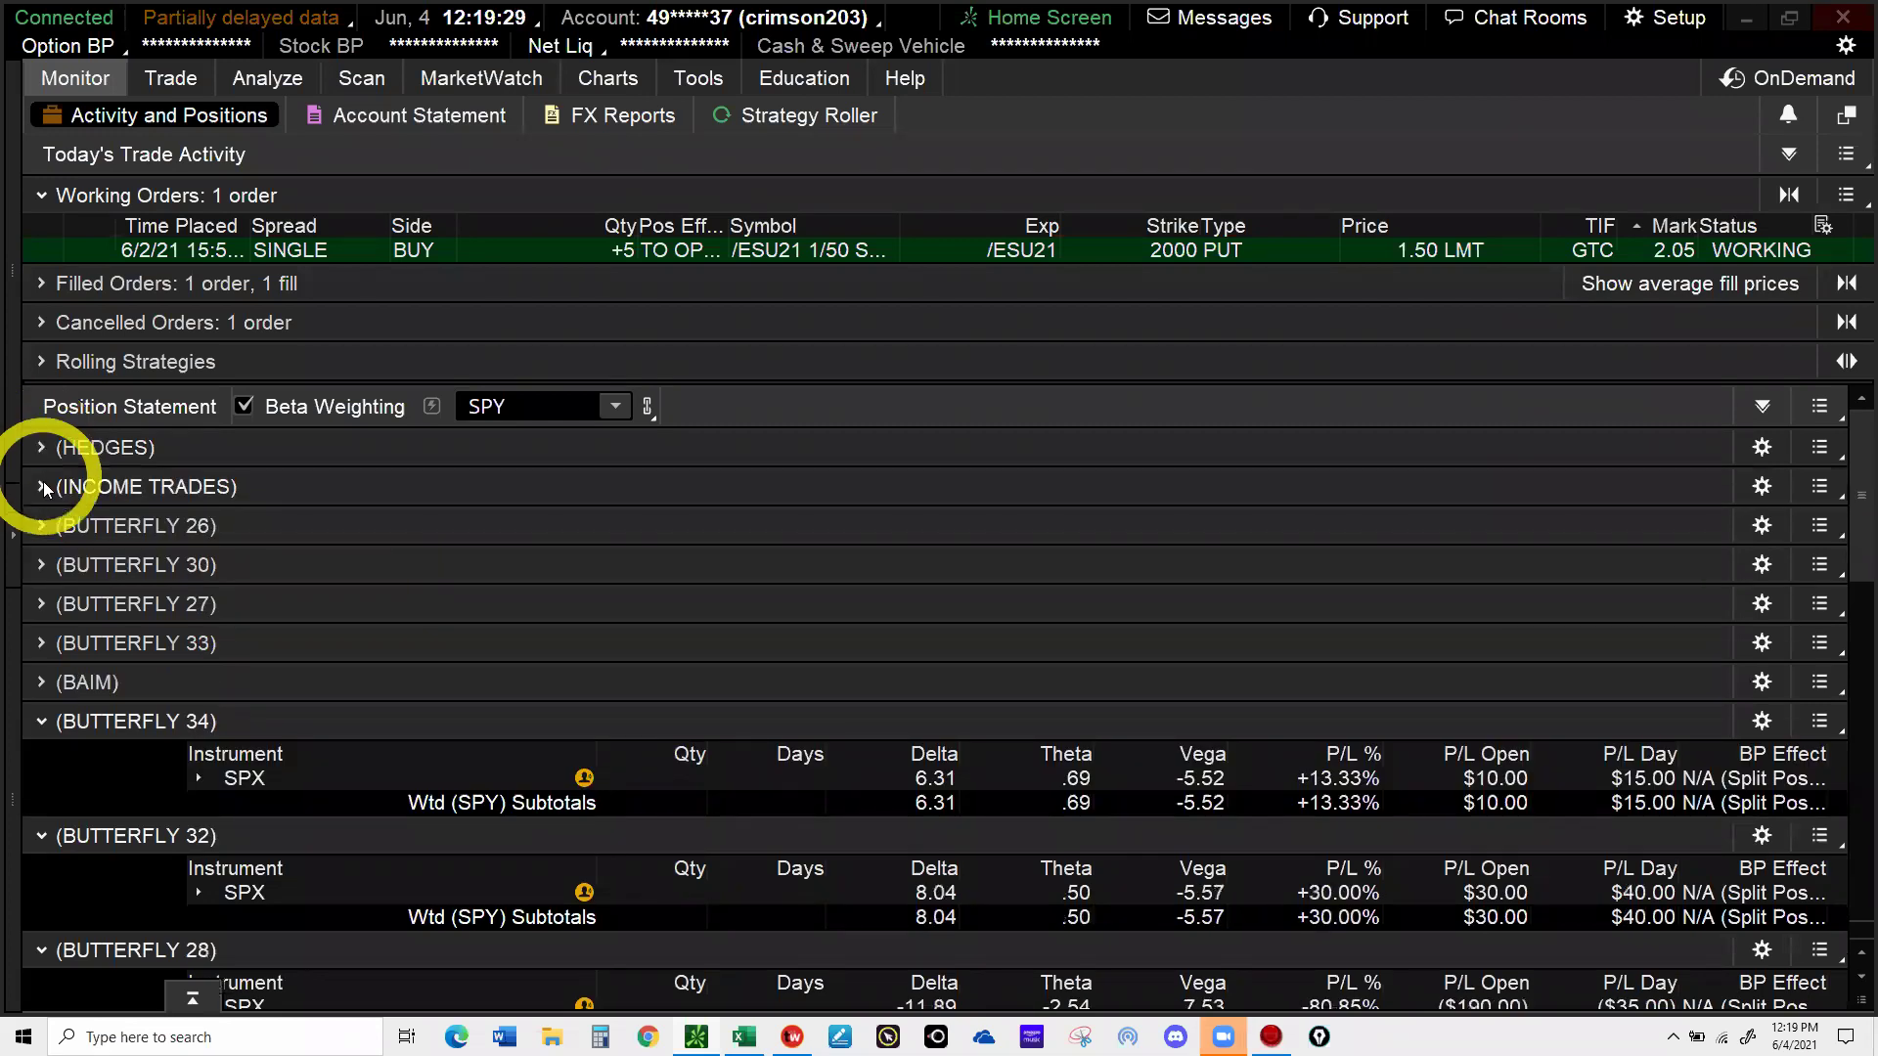
pyautogui.click(42, 486)
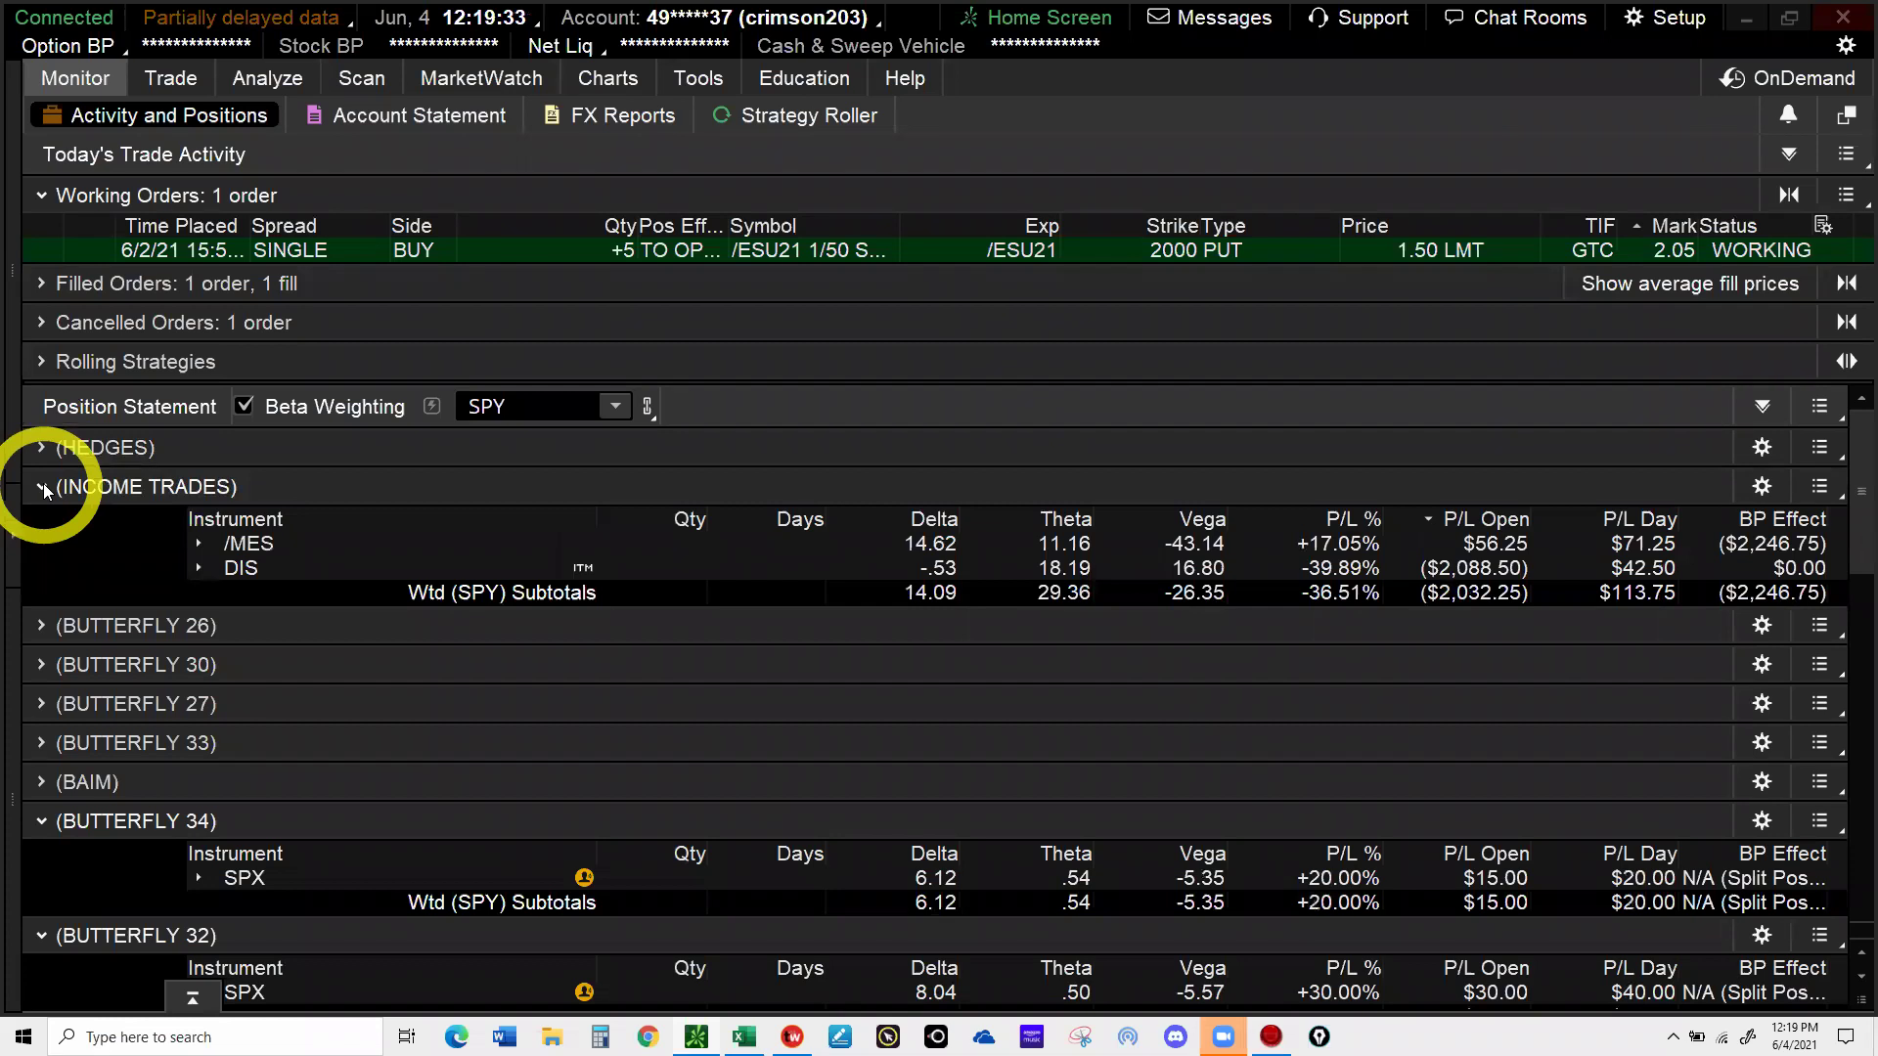
pyautogui.click(43, 486)
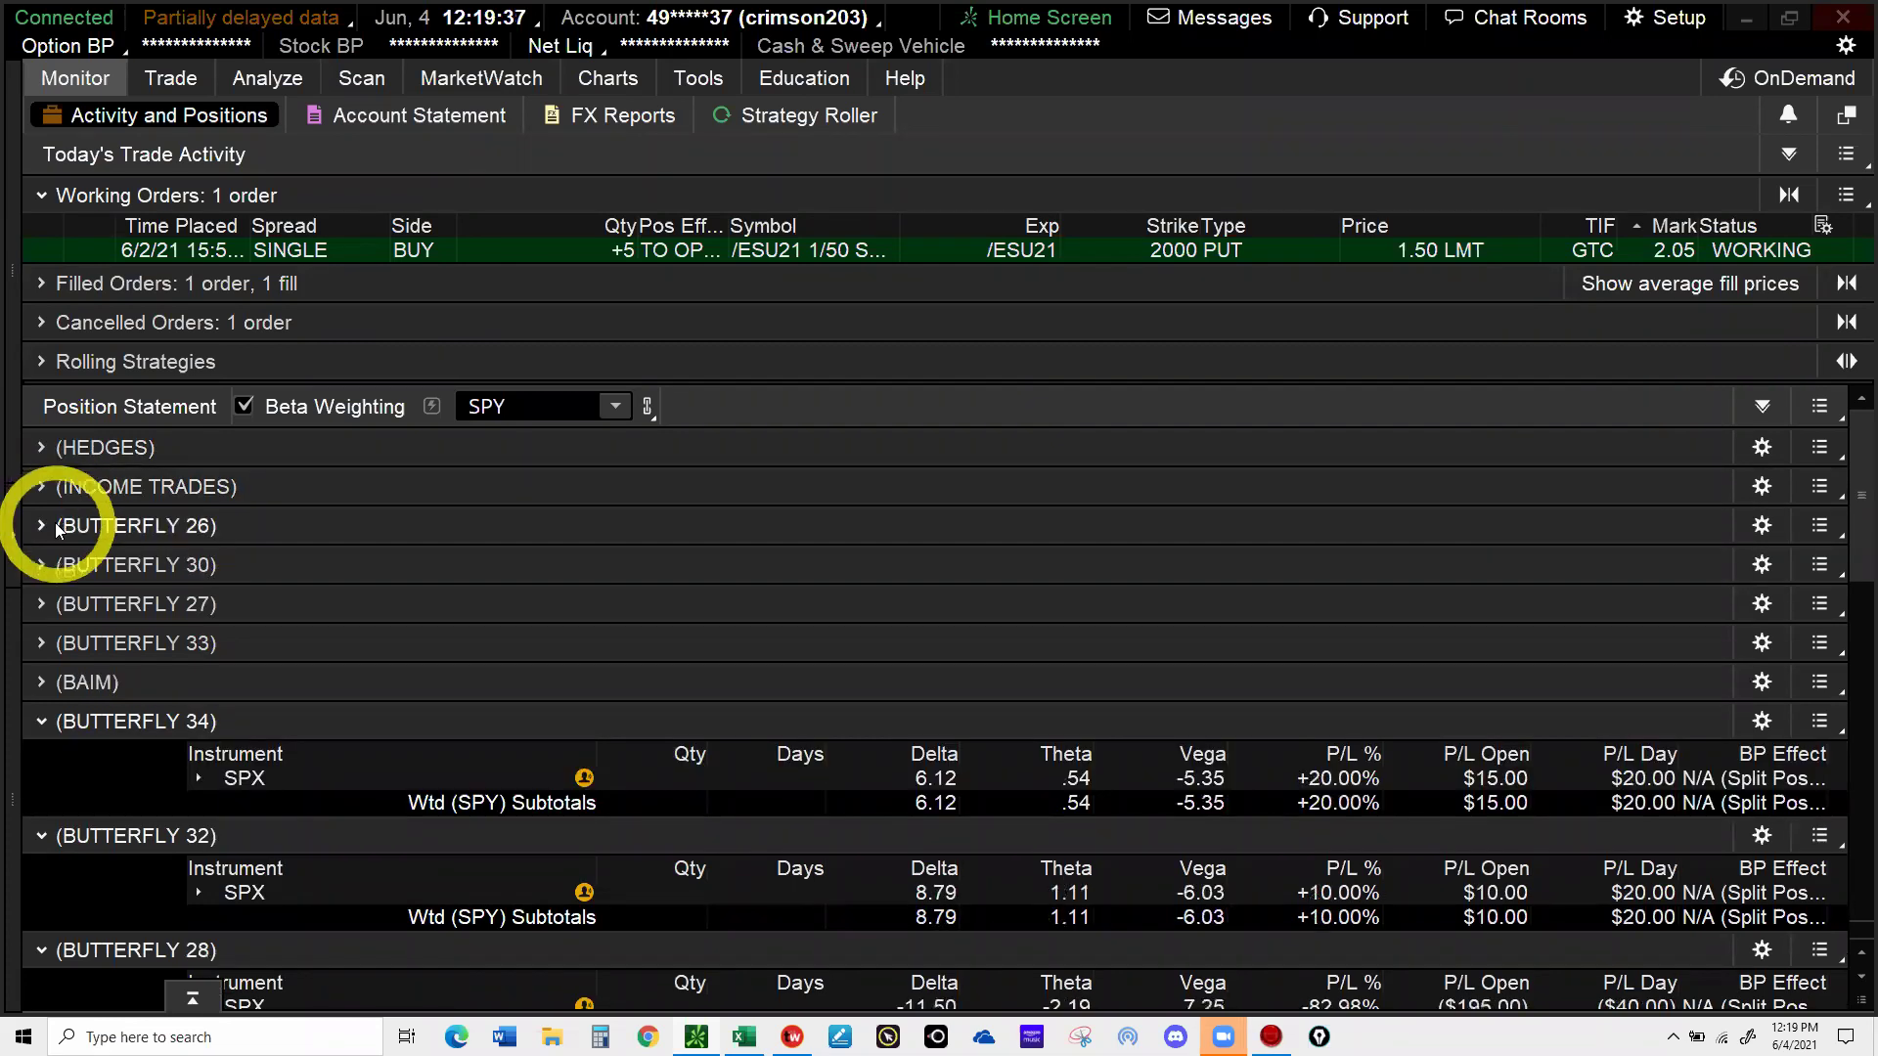
# - Examine the BUTTERFLY 26 group and the individual option legs of its SPX position
pyautogui.click(45, 528)
pyautogui.click(859, 581)
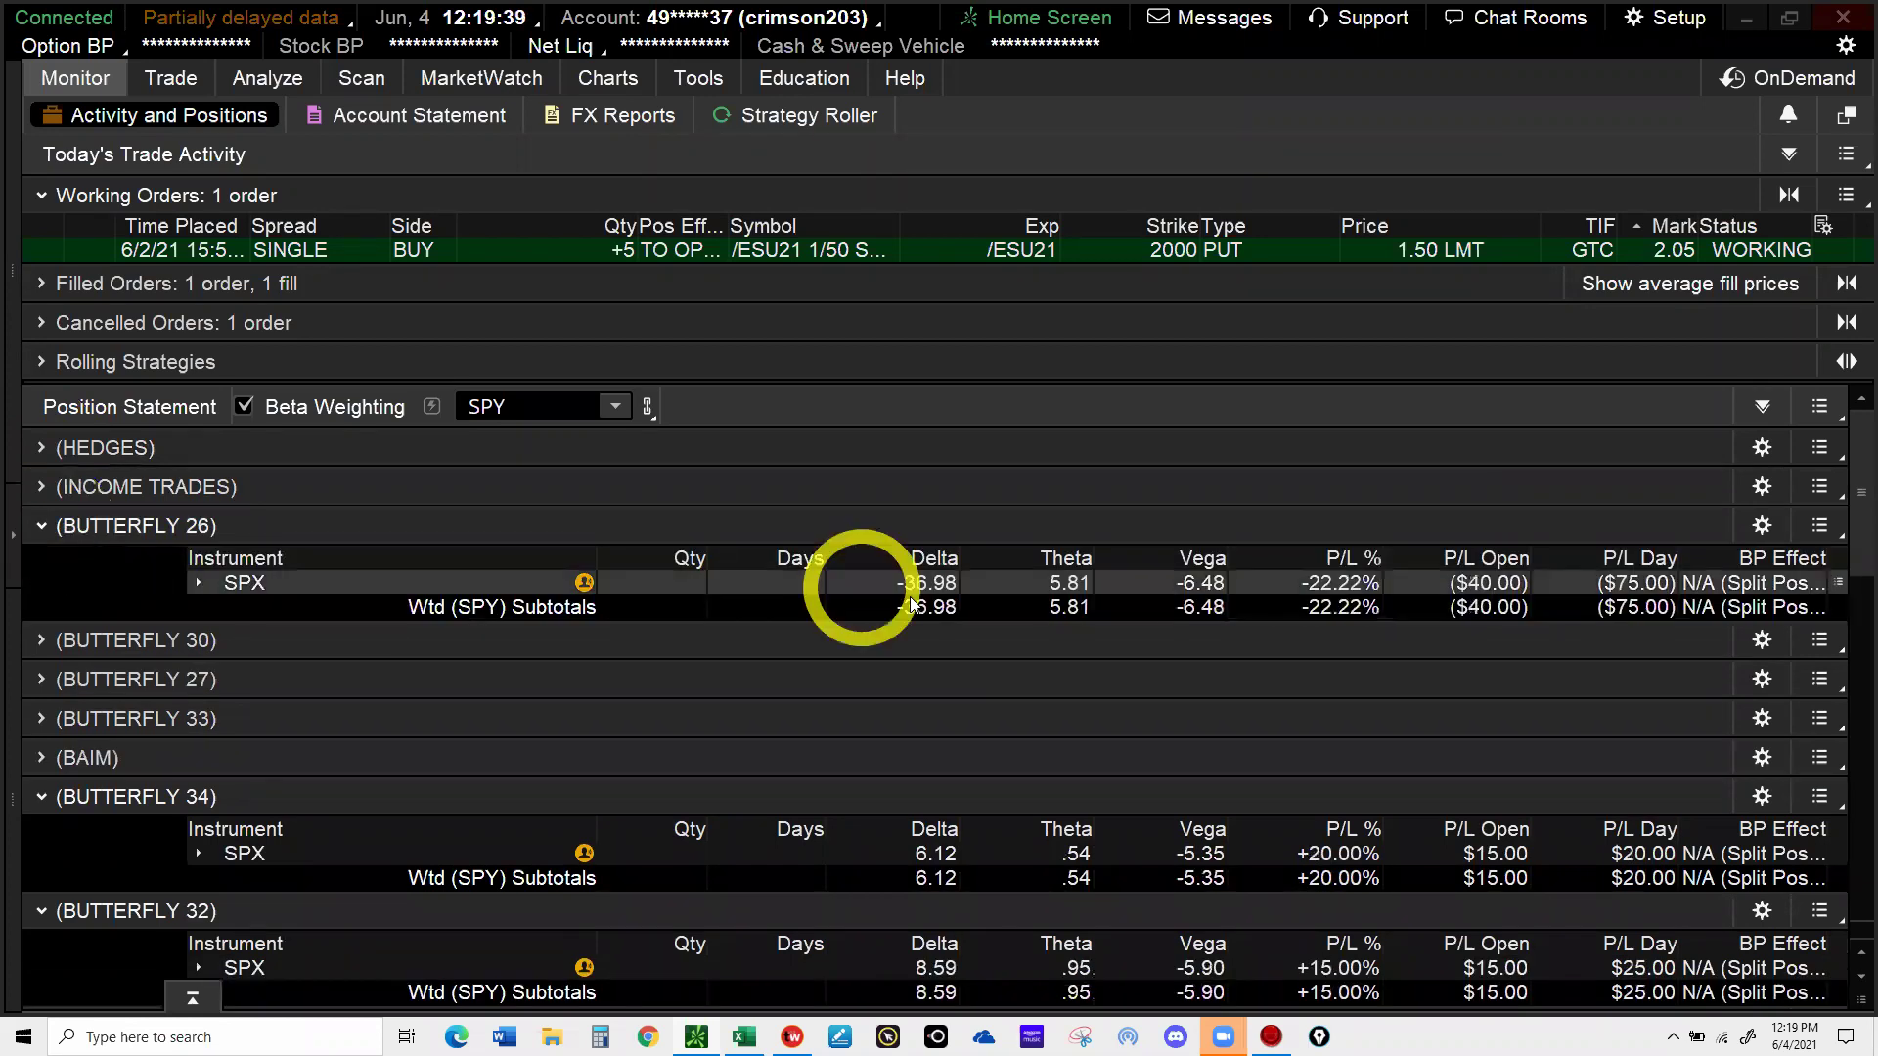
pyautogui.click(1051, 585)
pyautogui.click(201, 577)
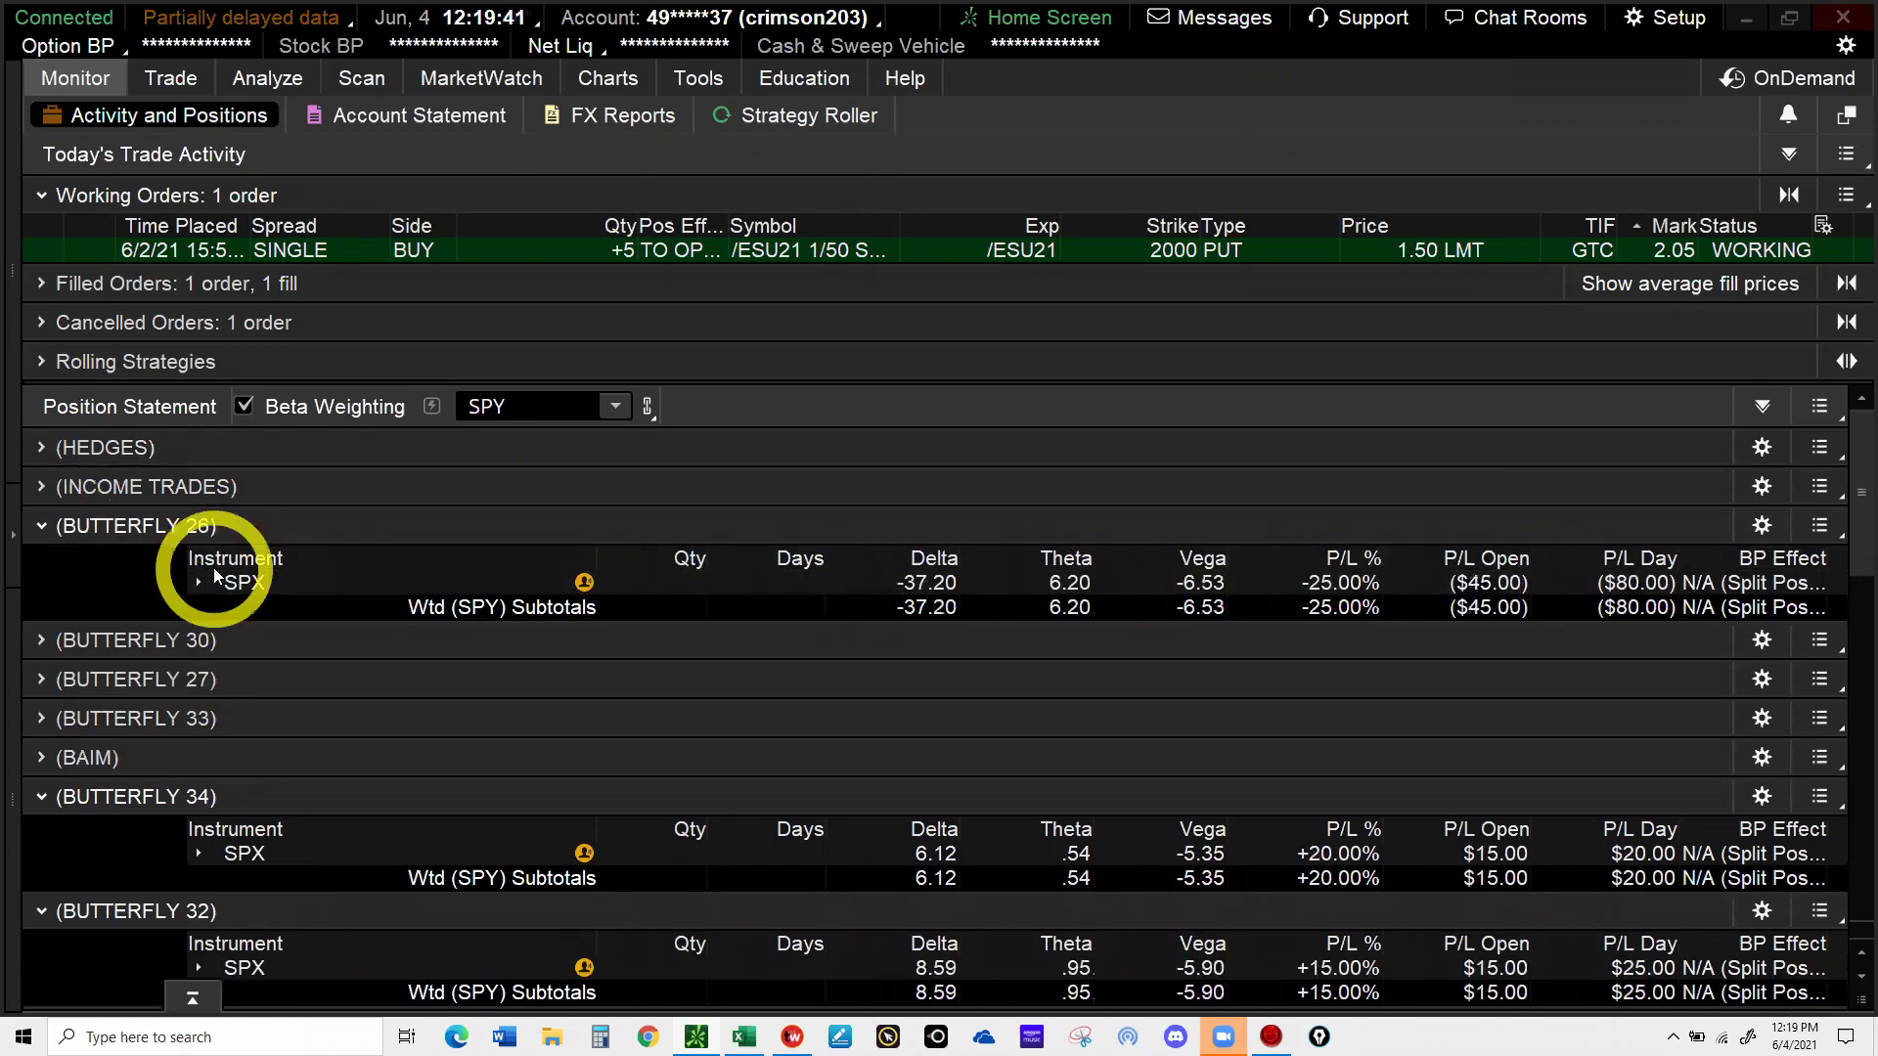
pyautogui.click(230, 583)
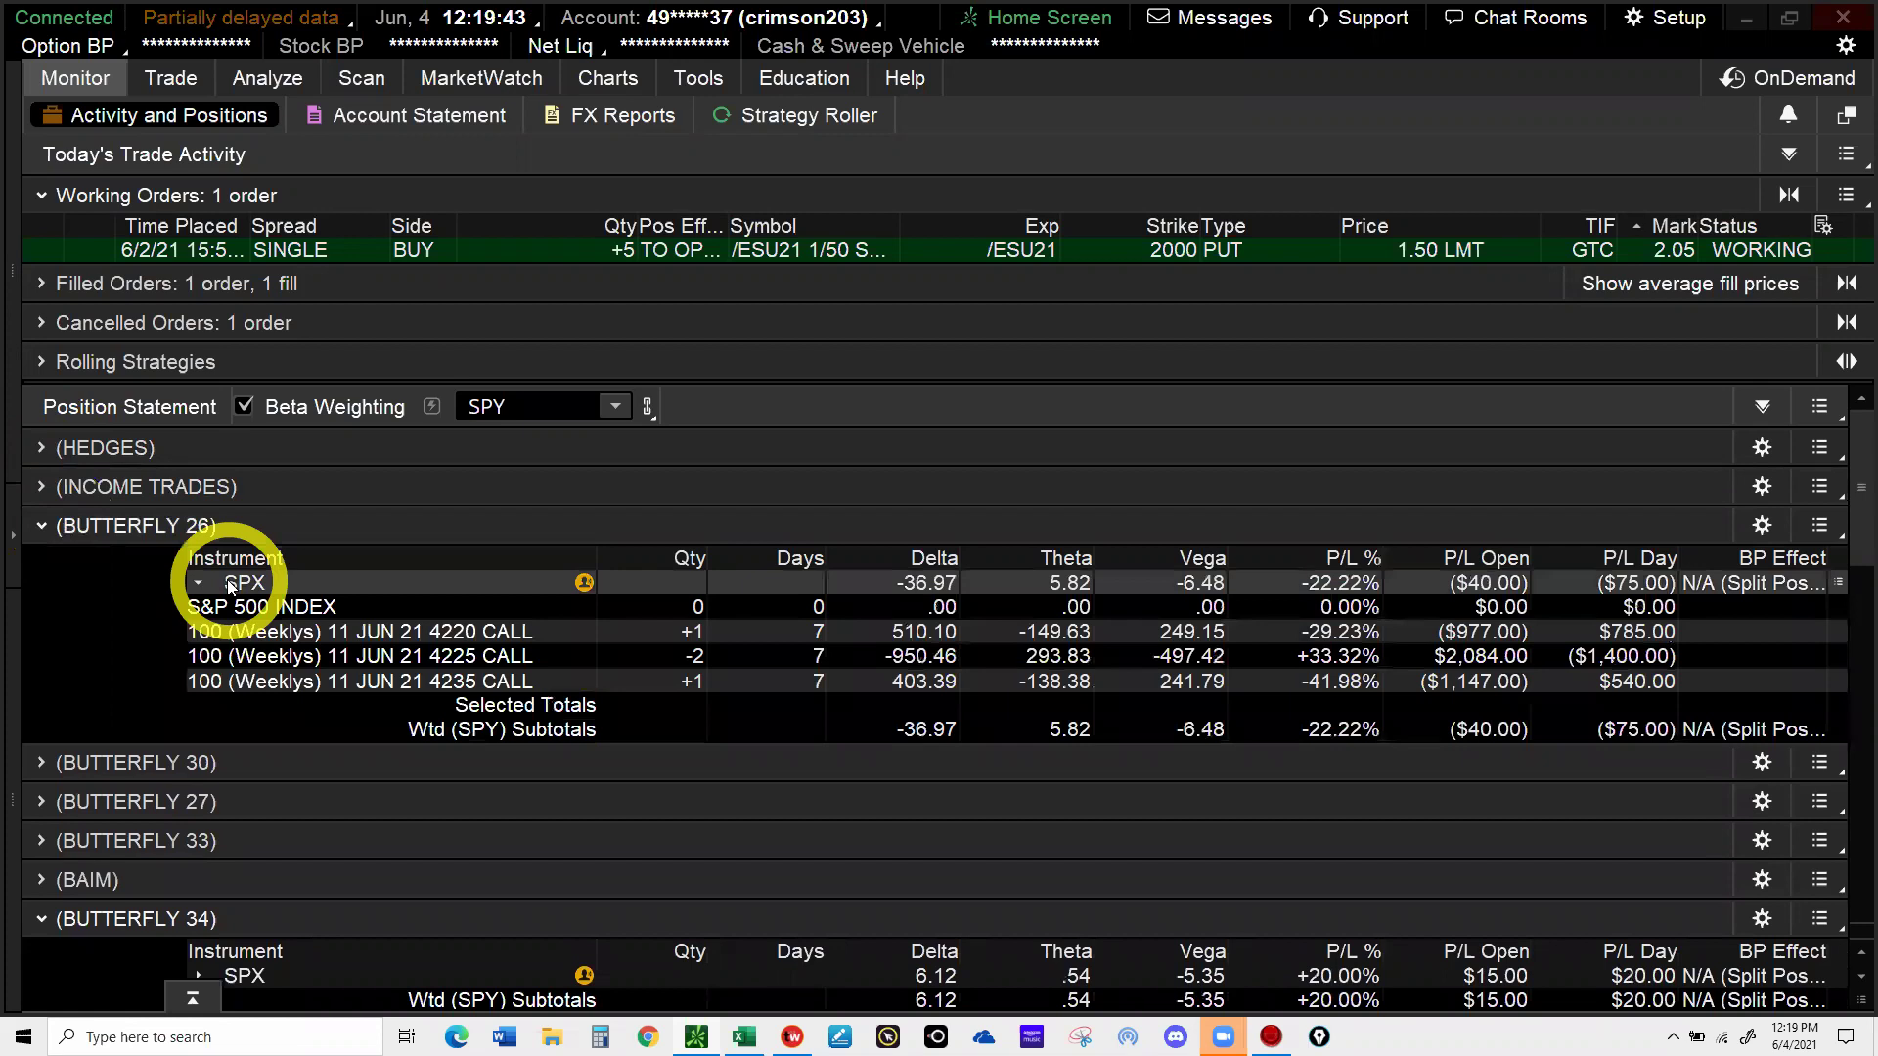
pyautogui.click(199, 582)
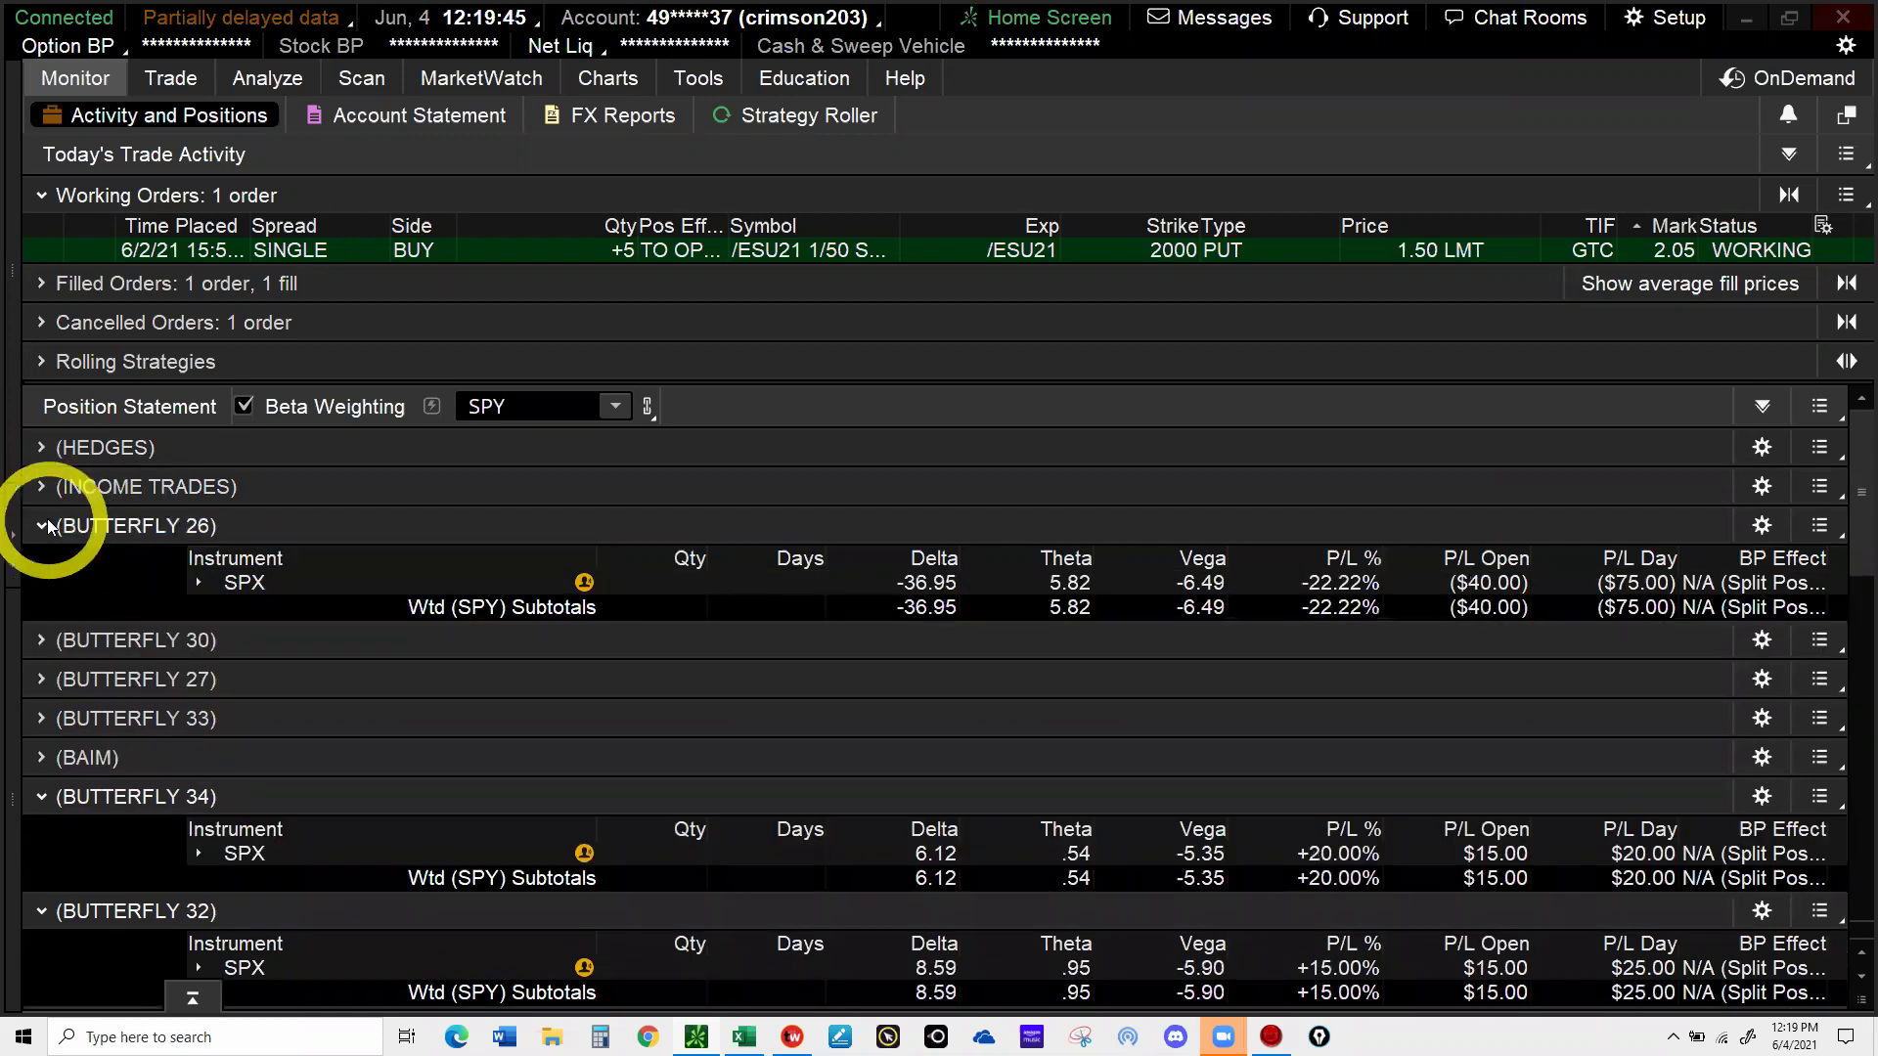
# - Collapse the BUTTERFLY 26 group, then examine the BUTTERFLY 30 group and its SPX option legs before collapsing it
pyautogui.click(45, 526)
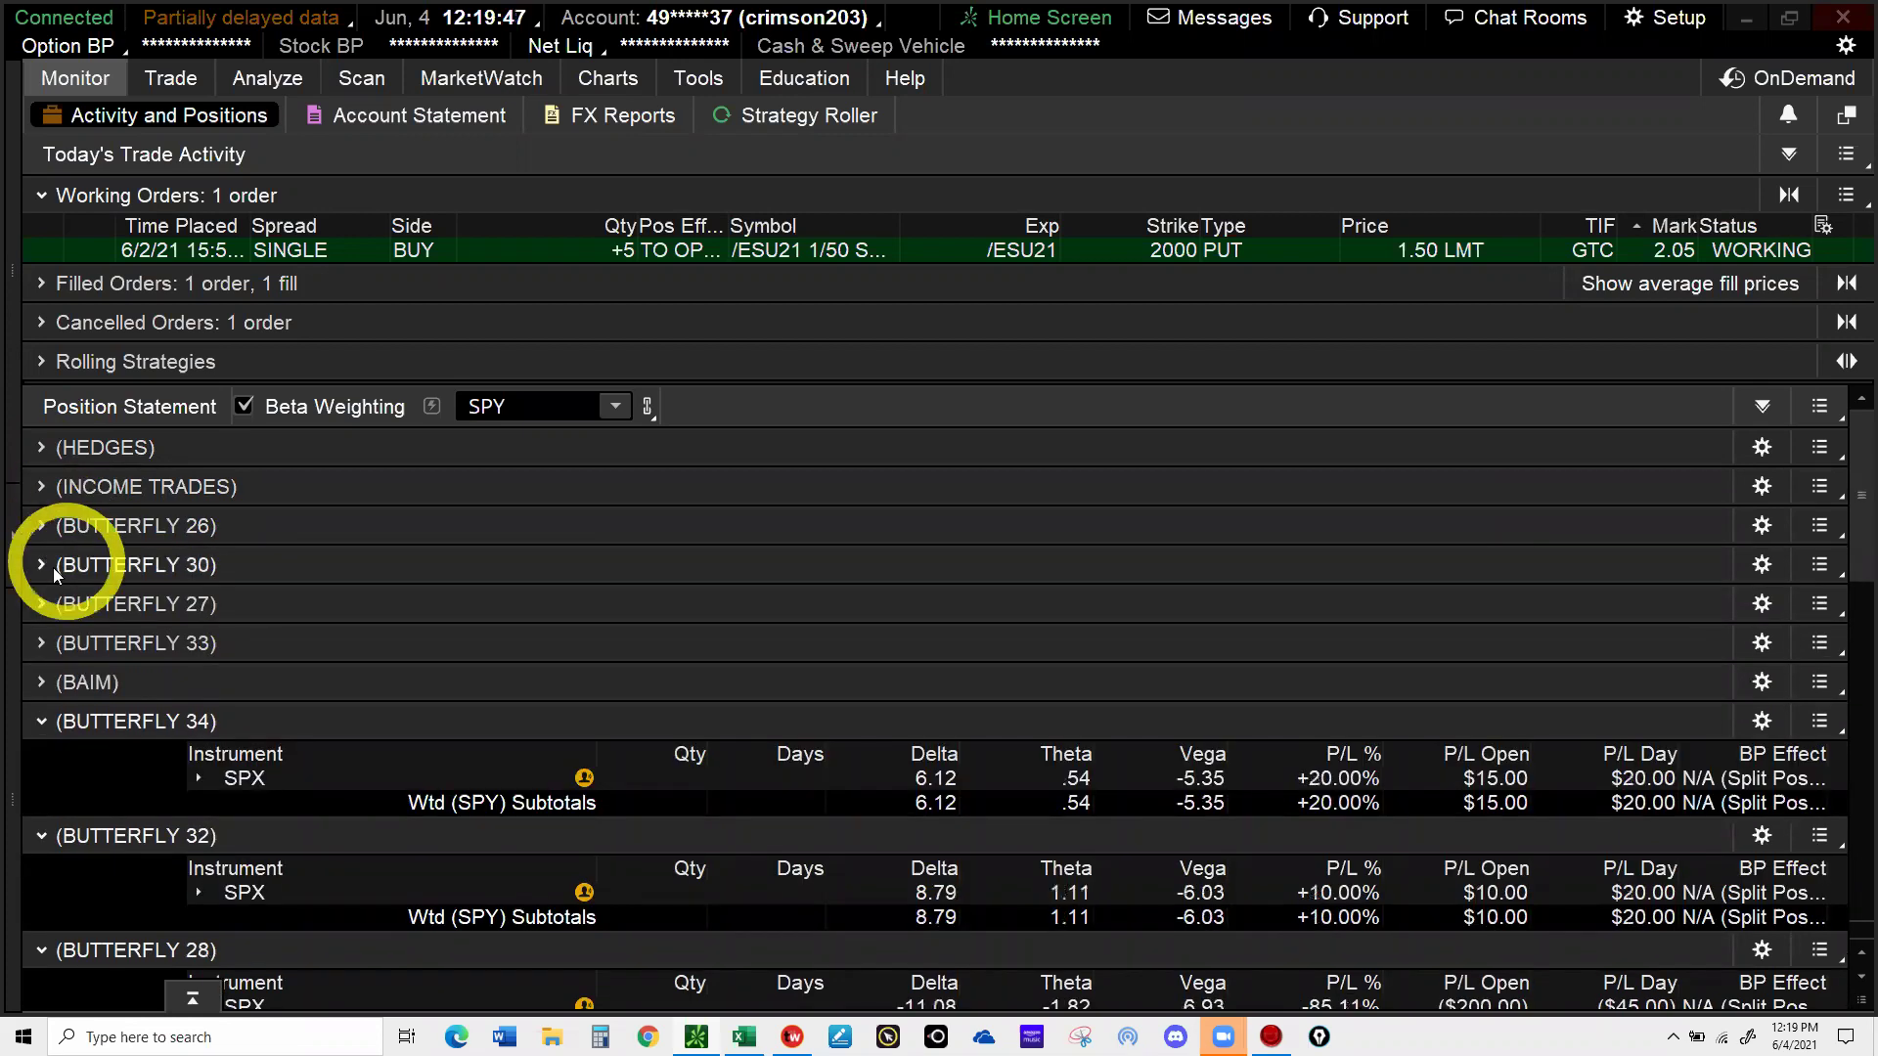
pyautogui.click(43, 565)
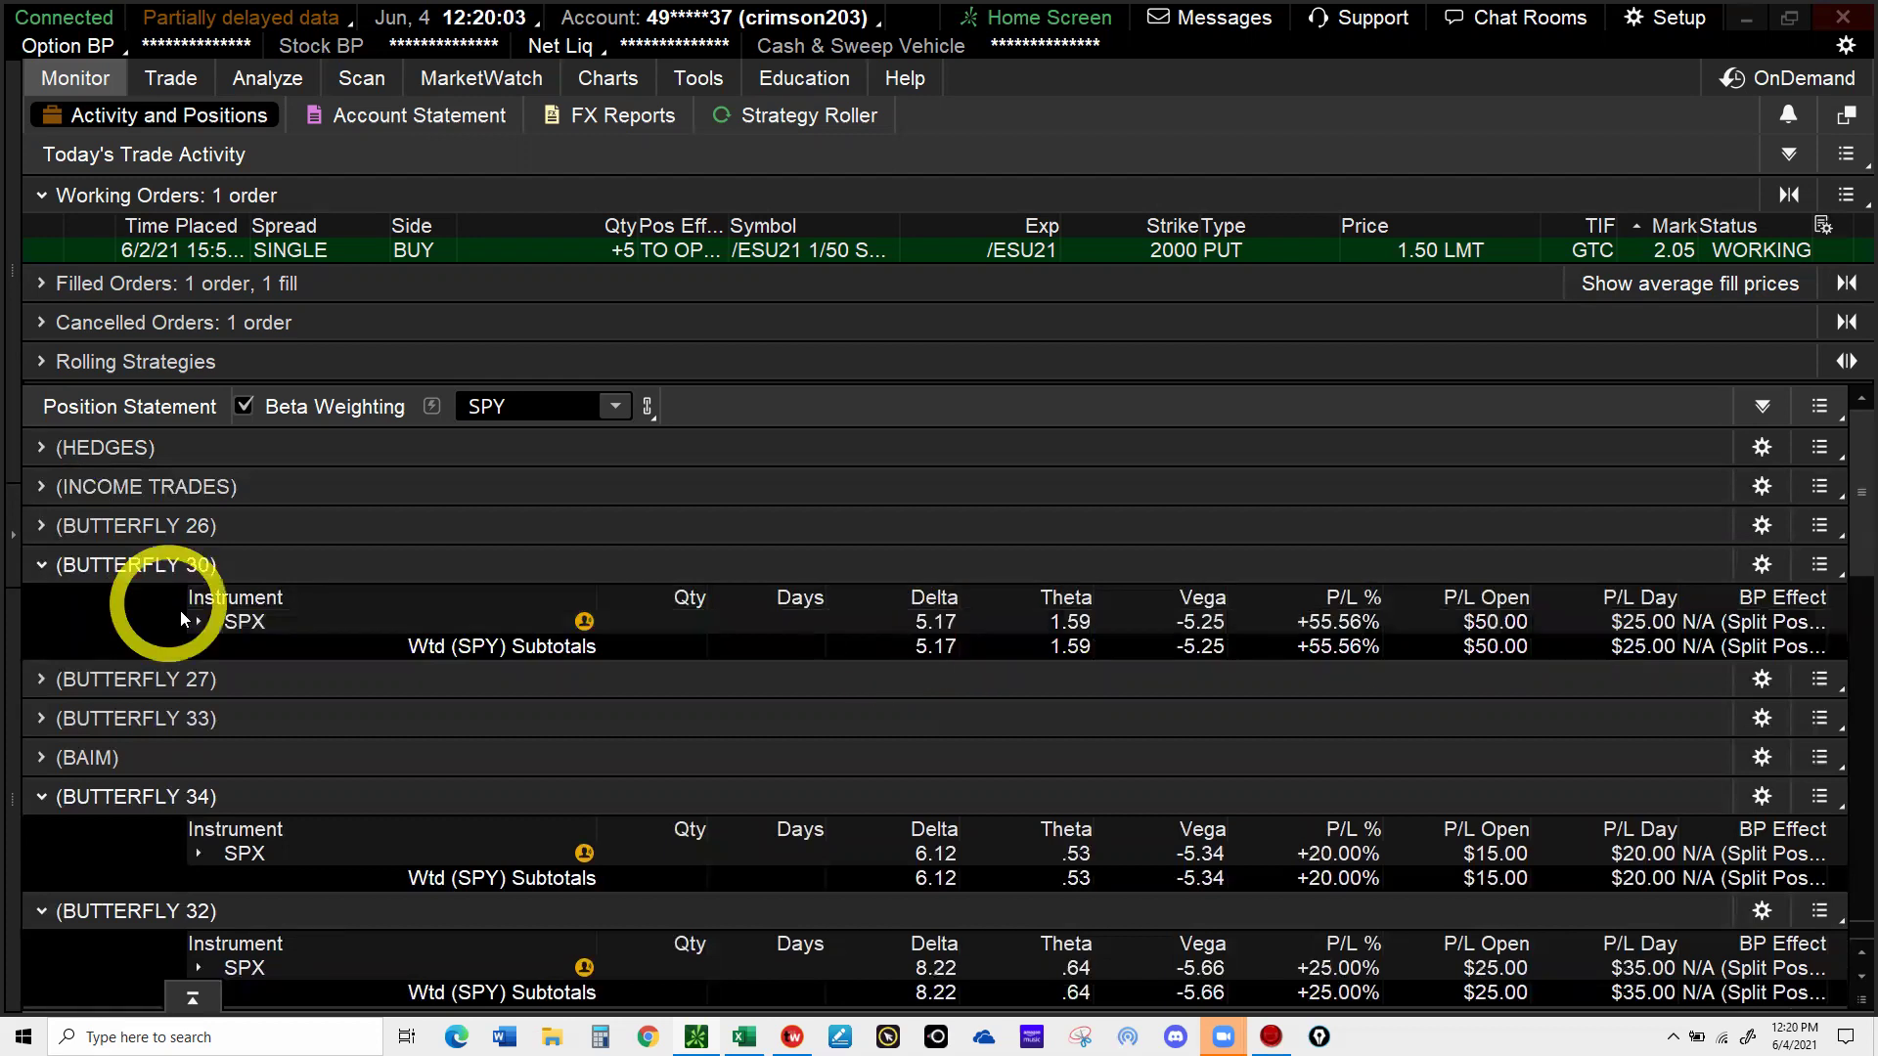
pyautogui.click(199, 623)
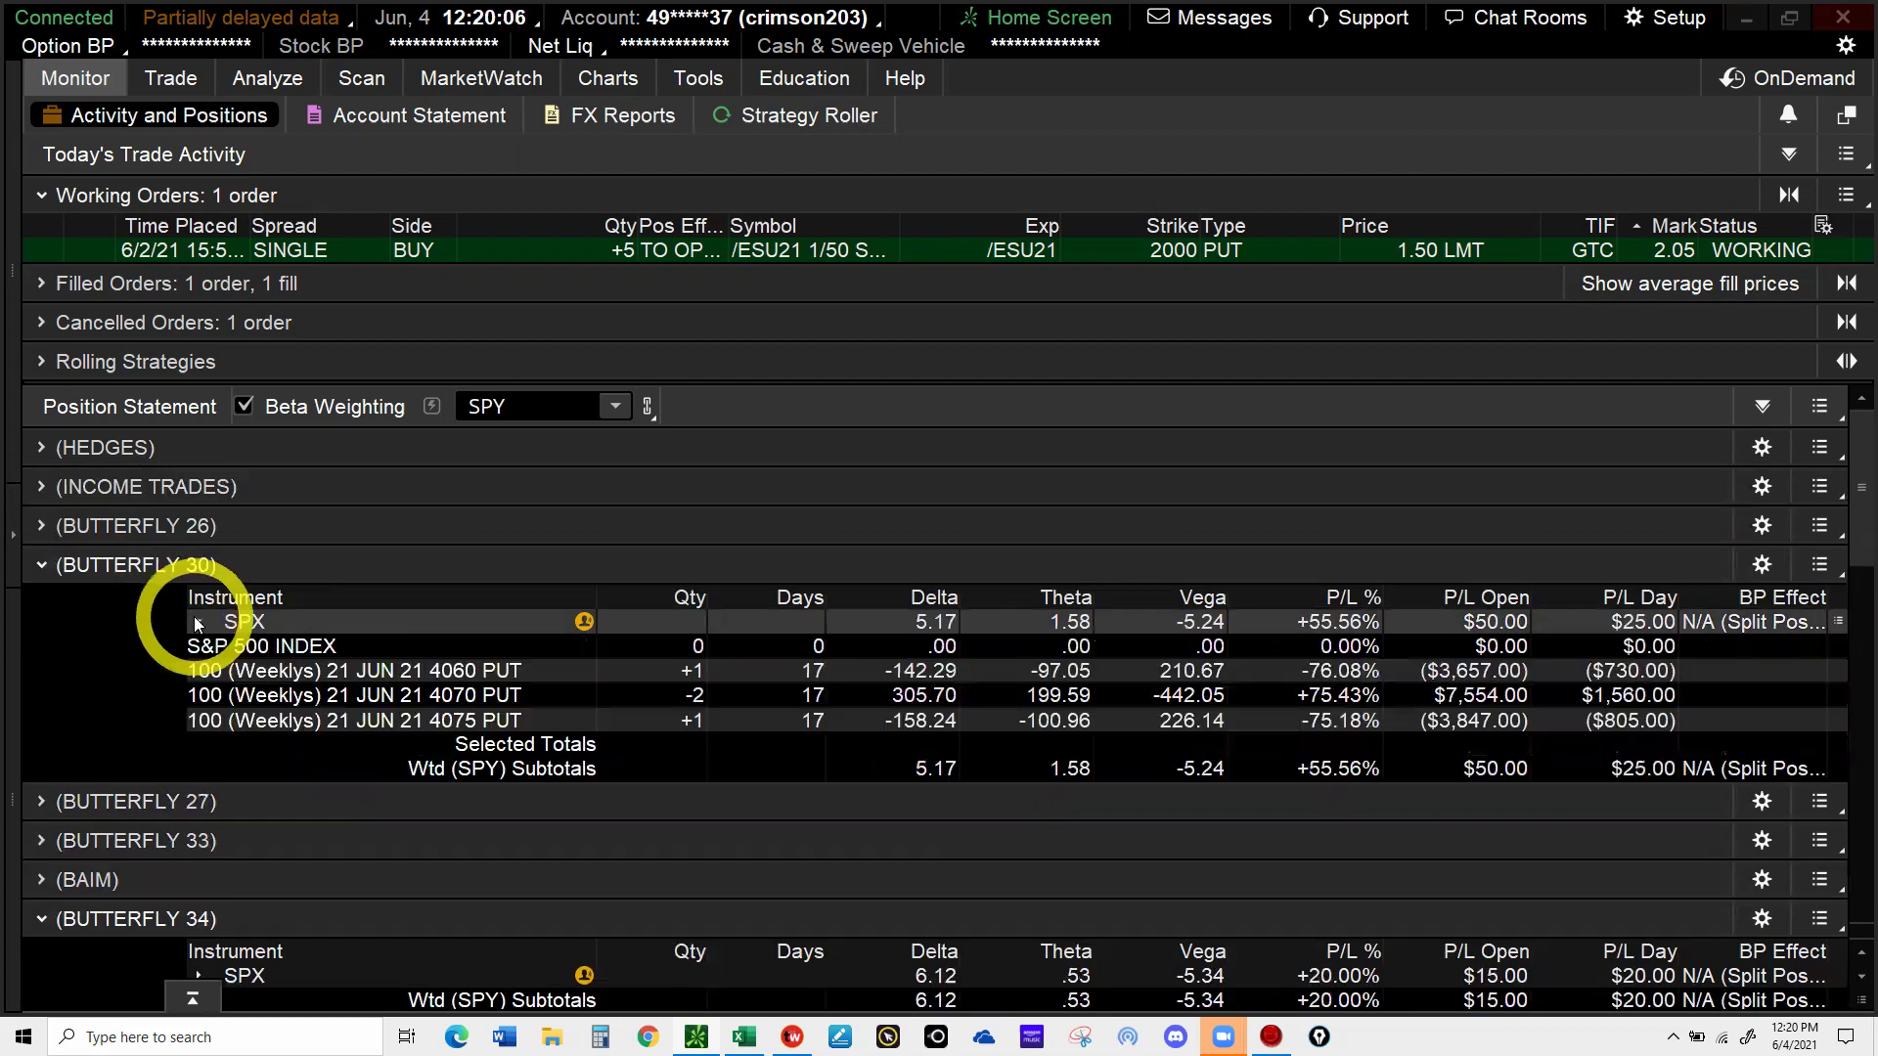
pyautogui.click(198, 623)
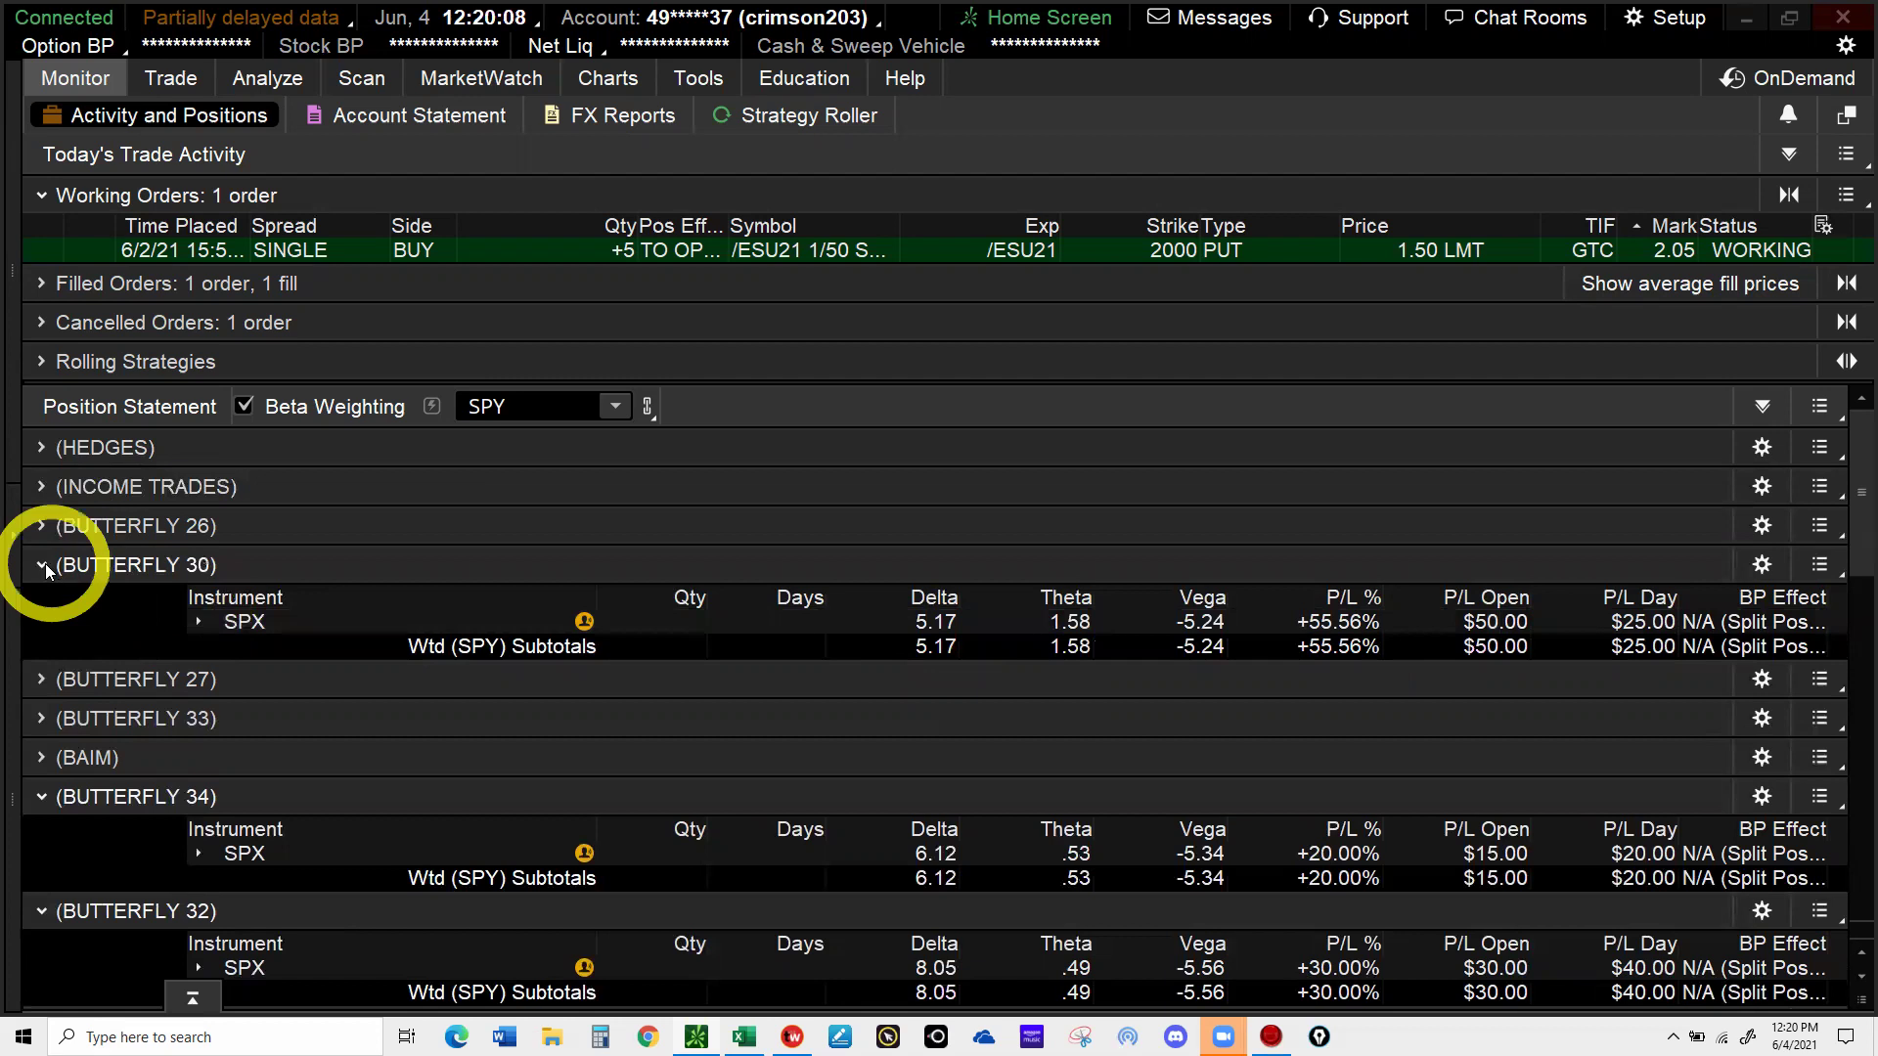
pyautogui.click(44, 564)
# - Examine the BUTTERFLY 27 group and the individual option legs of its SPX position, then collapse the group
pyautogui.click(43, 603)
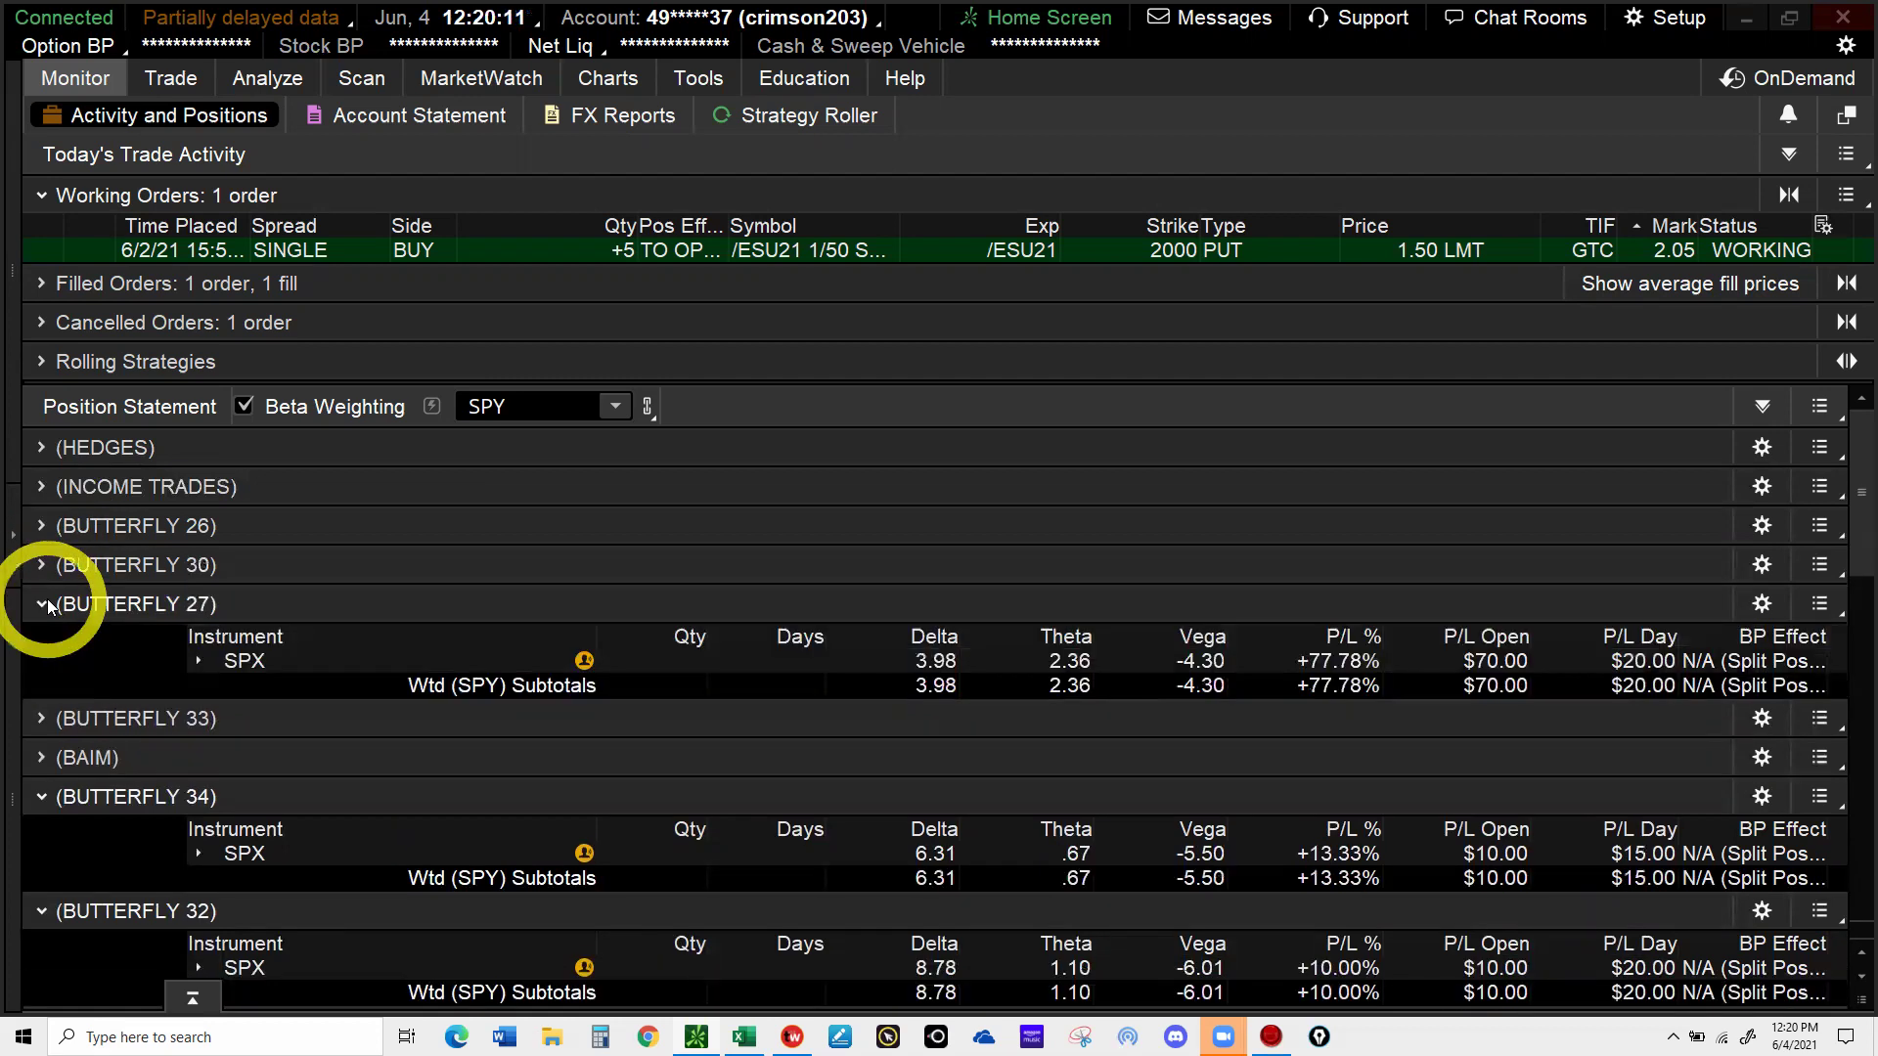
pyautogui.click(232, 673)
pyautogui.click(210, 663)
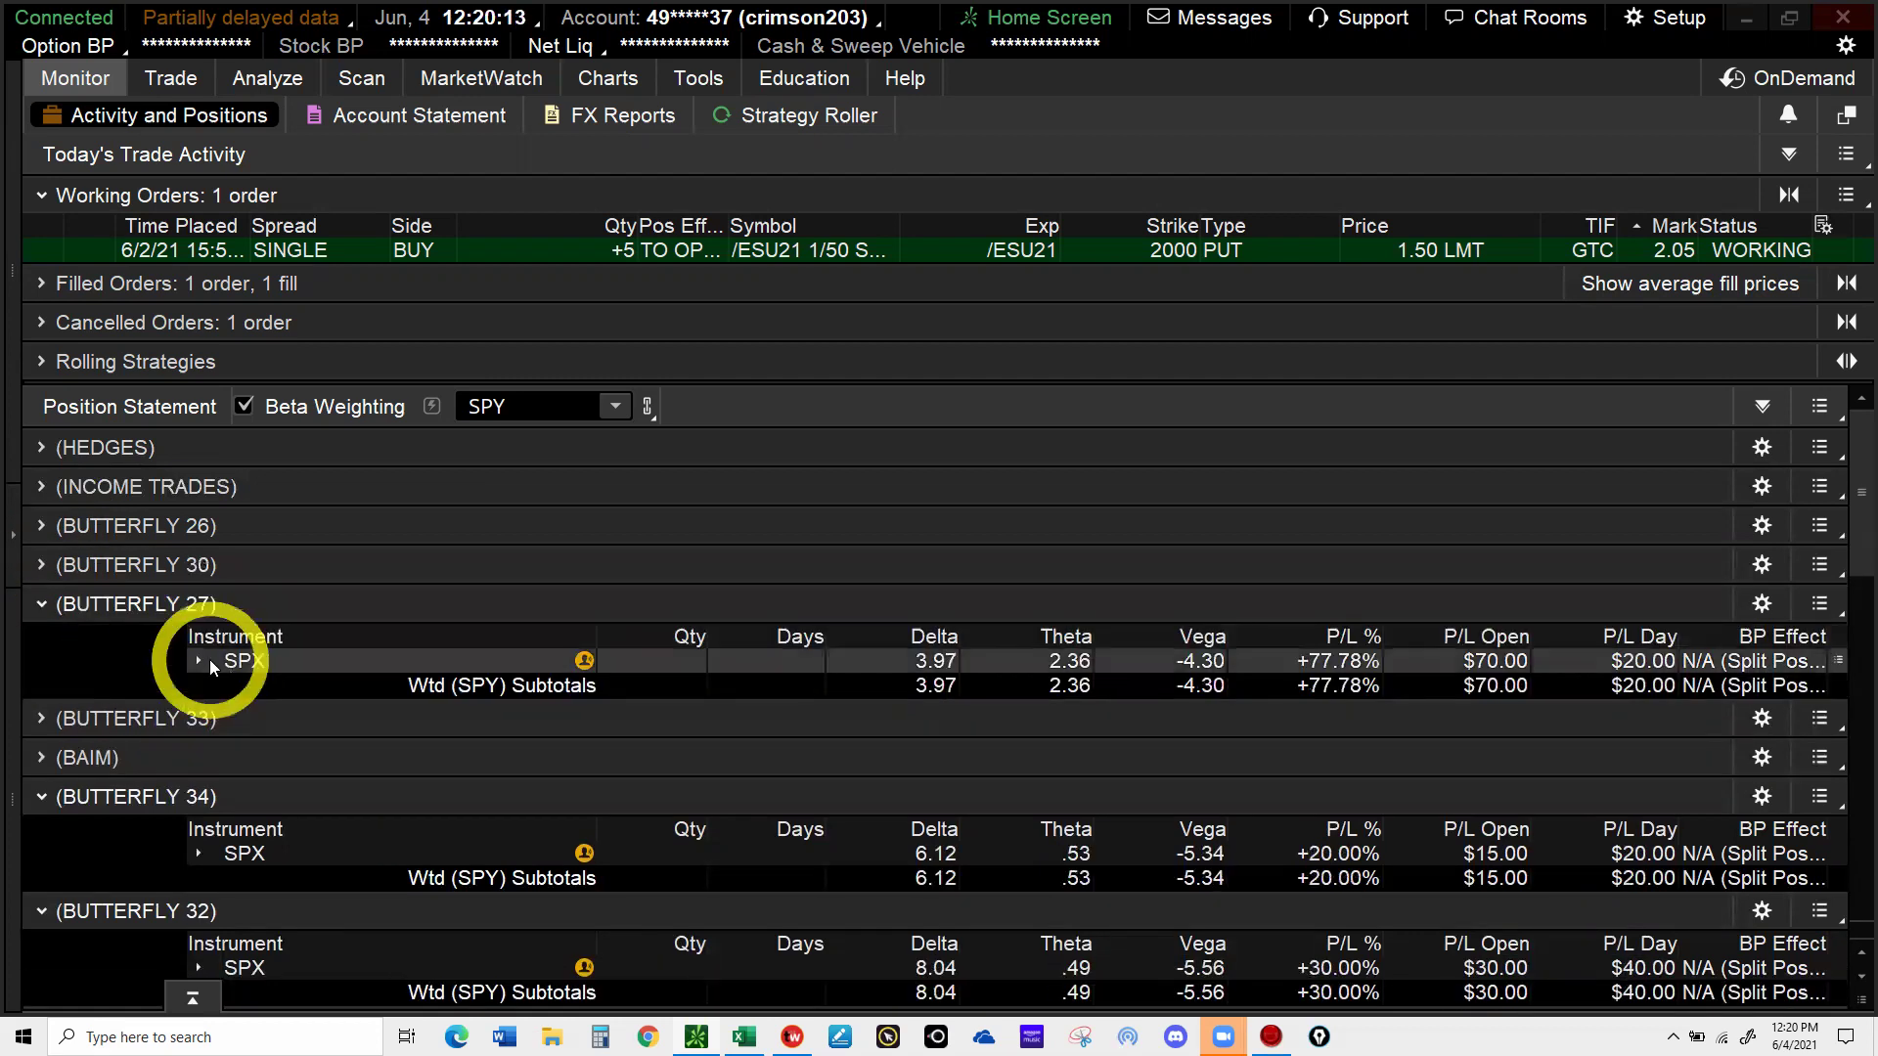
pyautogui.click(210, 665)
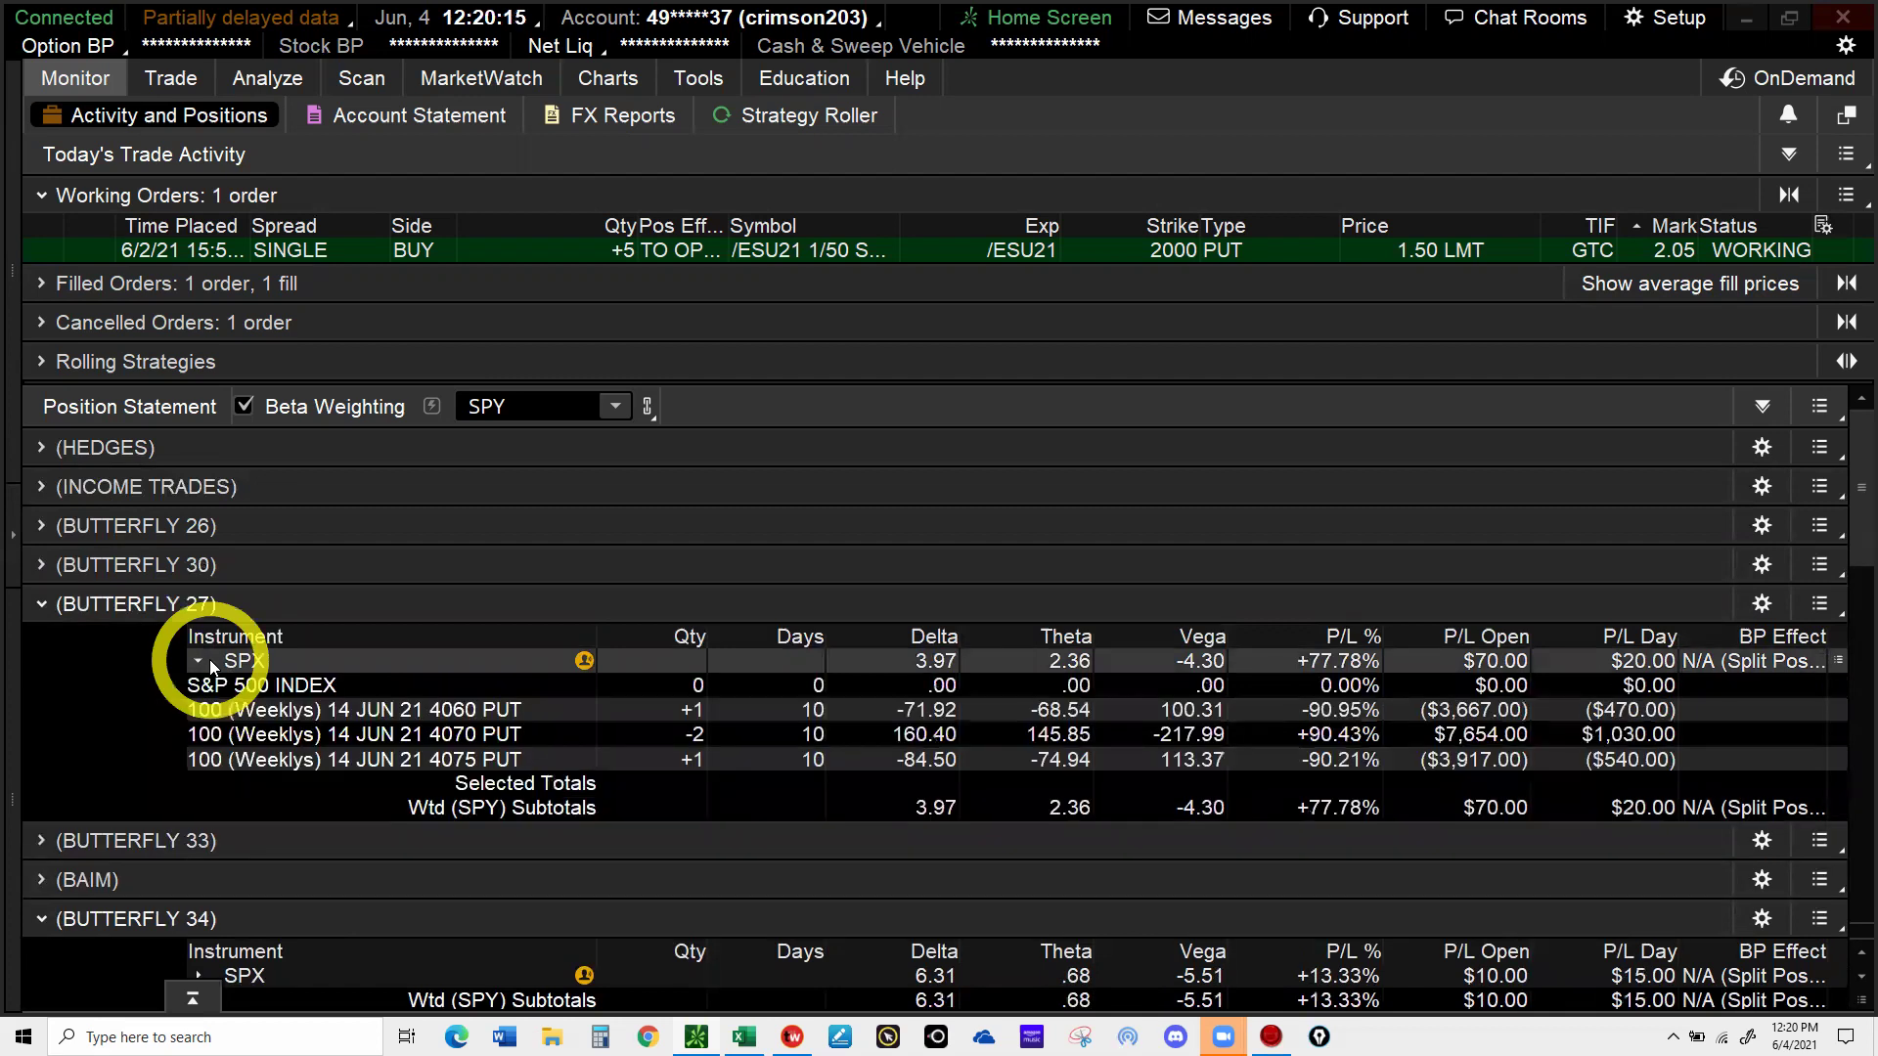
pyautogui.click(200, 662)
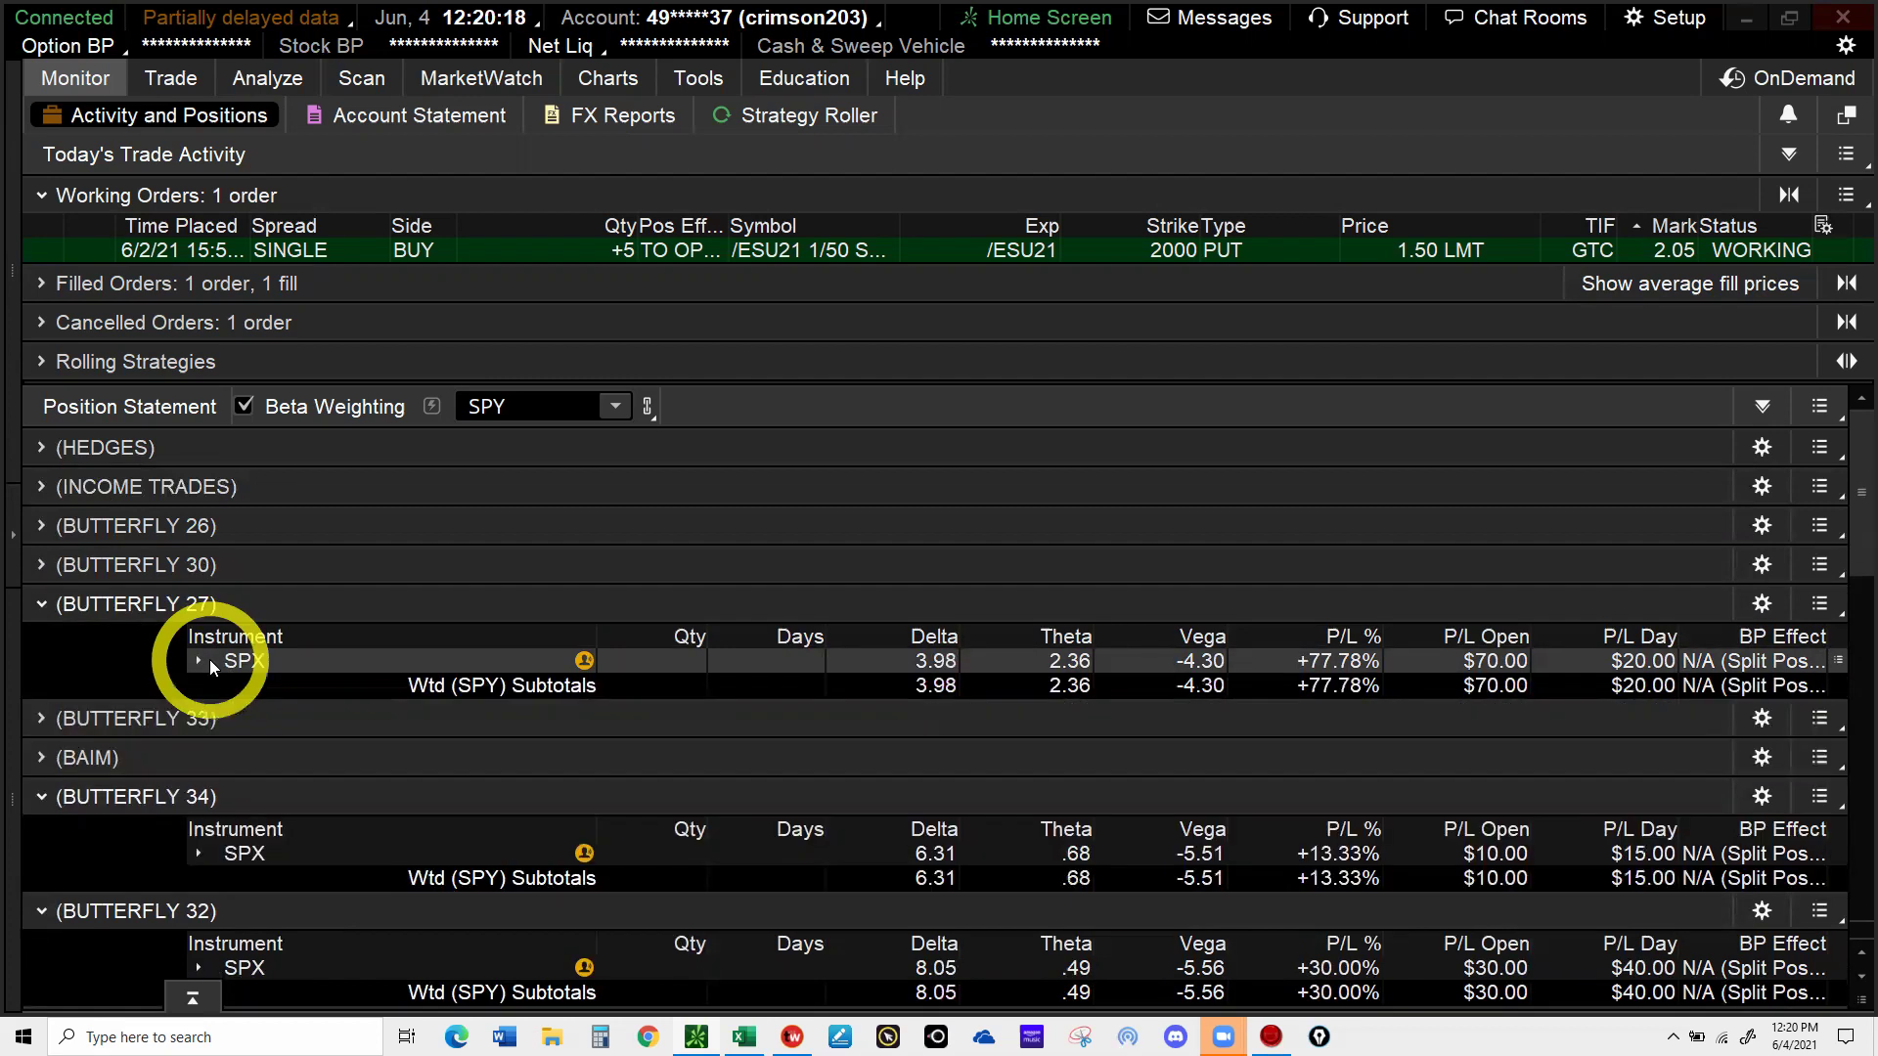
pyautogui.click(61, 604)
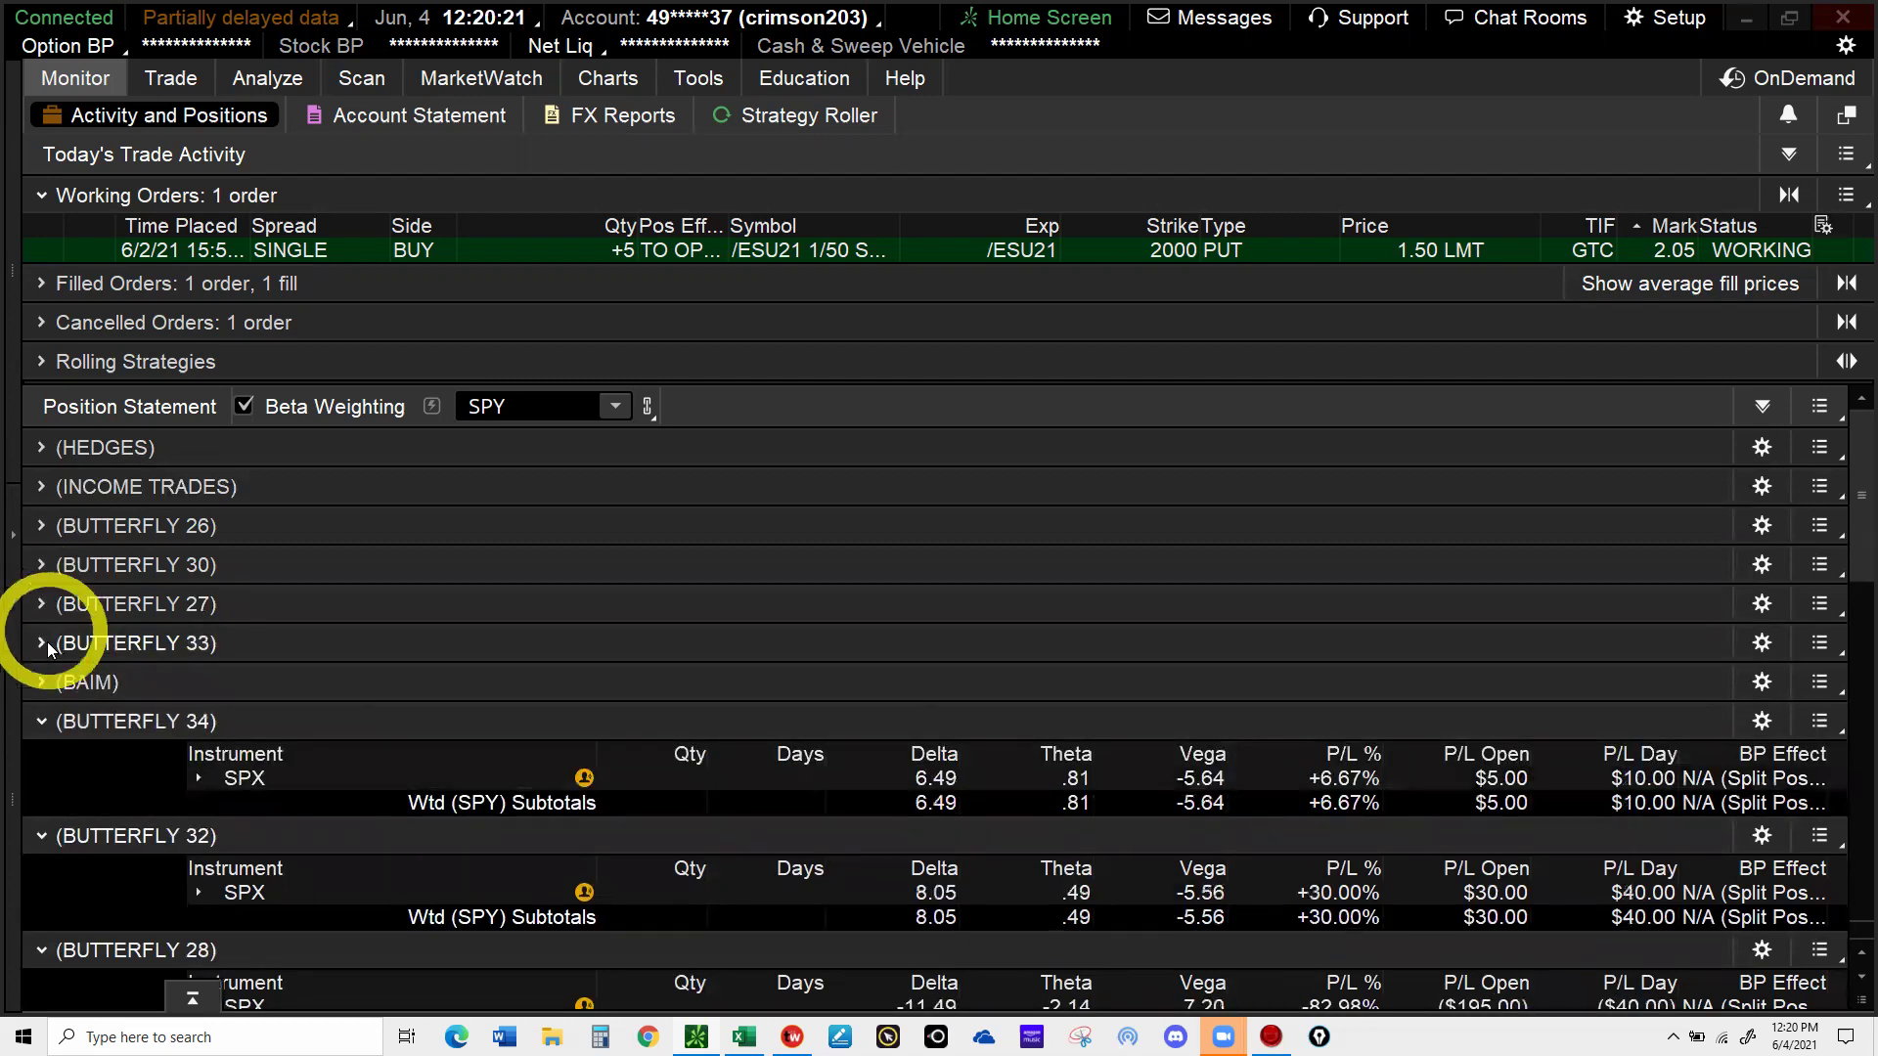
# - Review the BUTTERFLY 33 subtotals and the BUTTERFLY 34 group's SPX position, collapsing each group after review
pyautogui.click(47, 642)
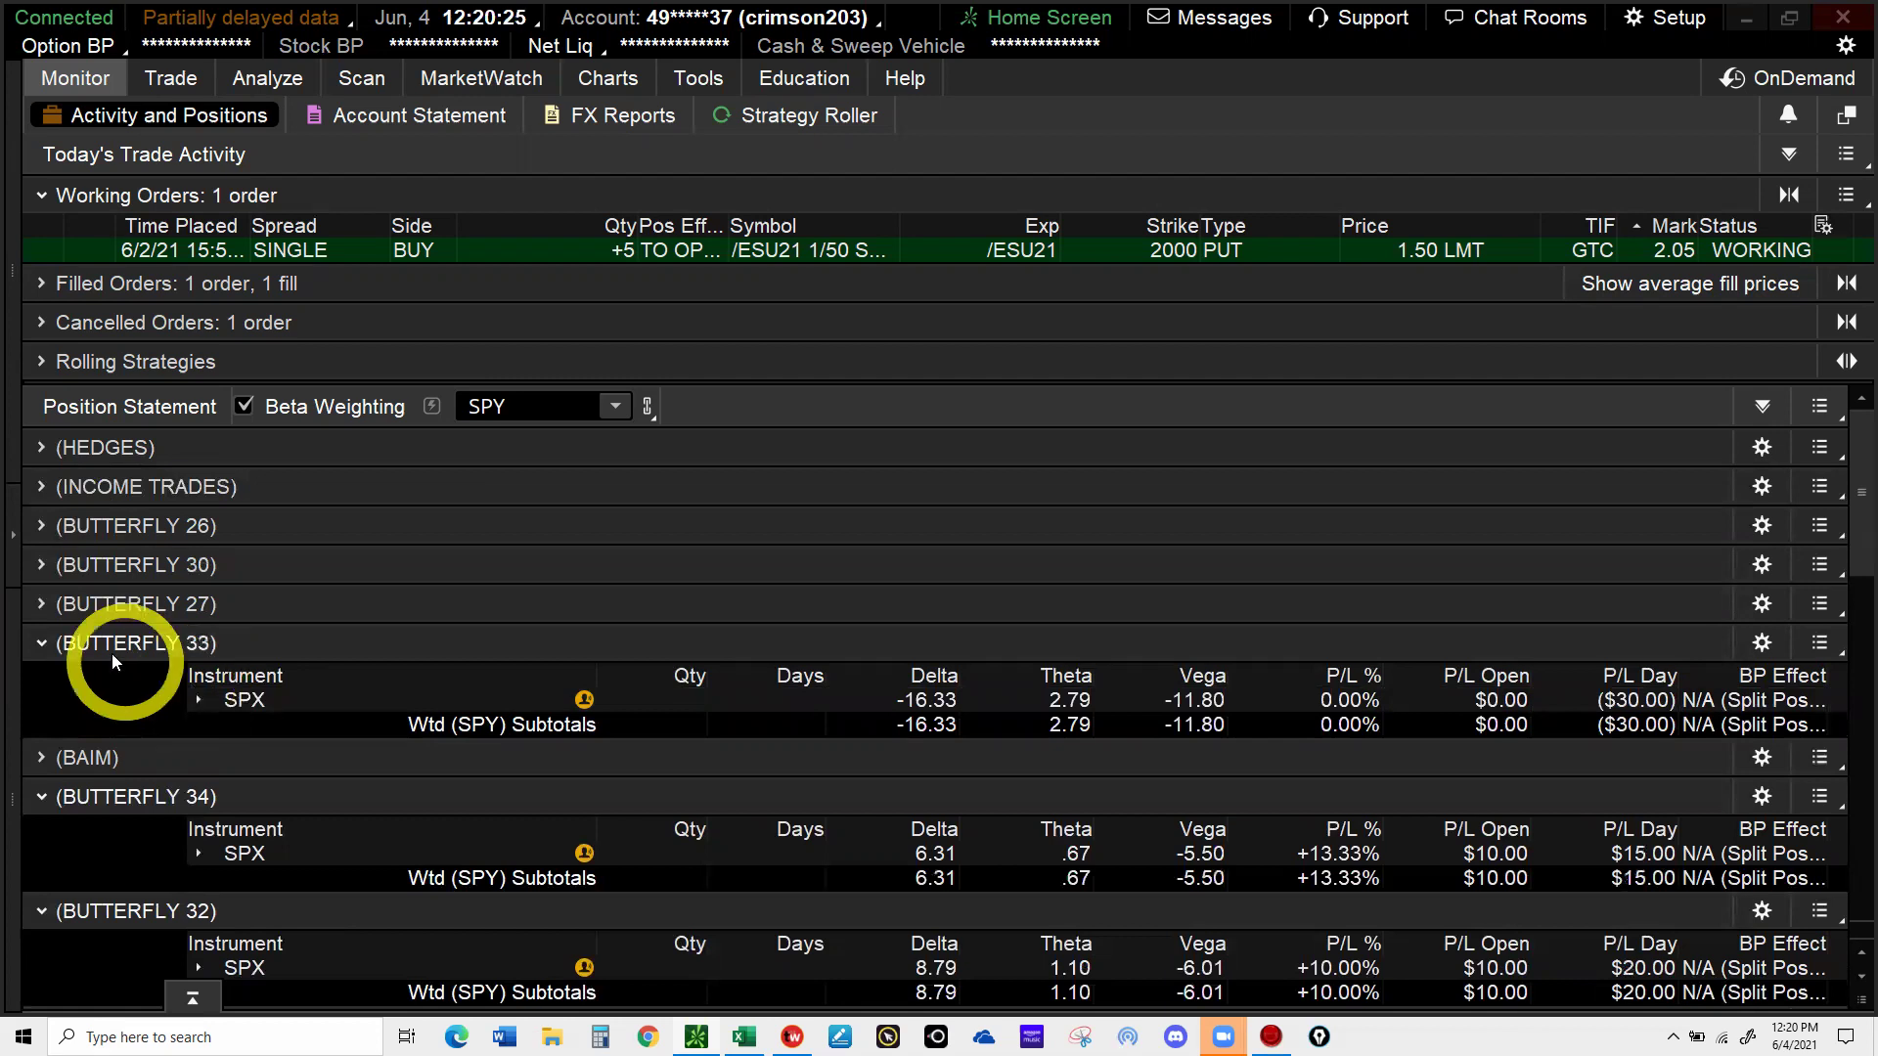
pyautogui.click(47, 640)
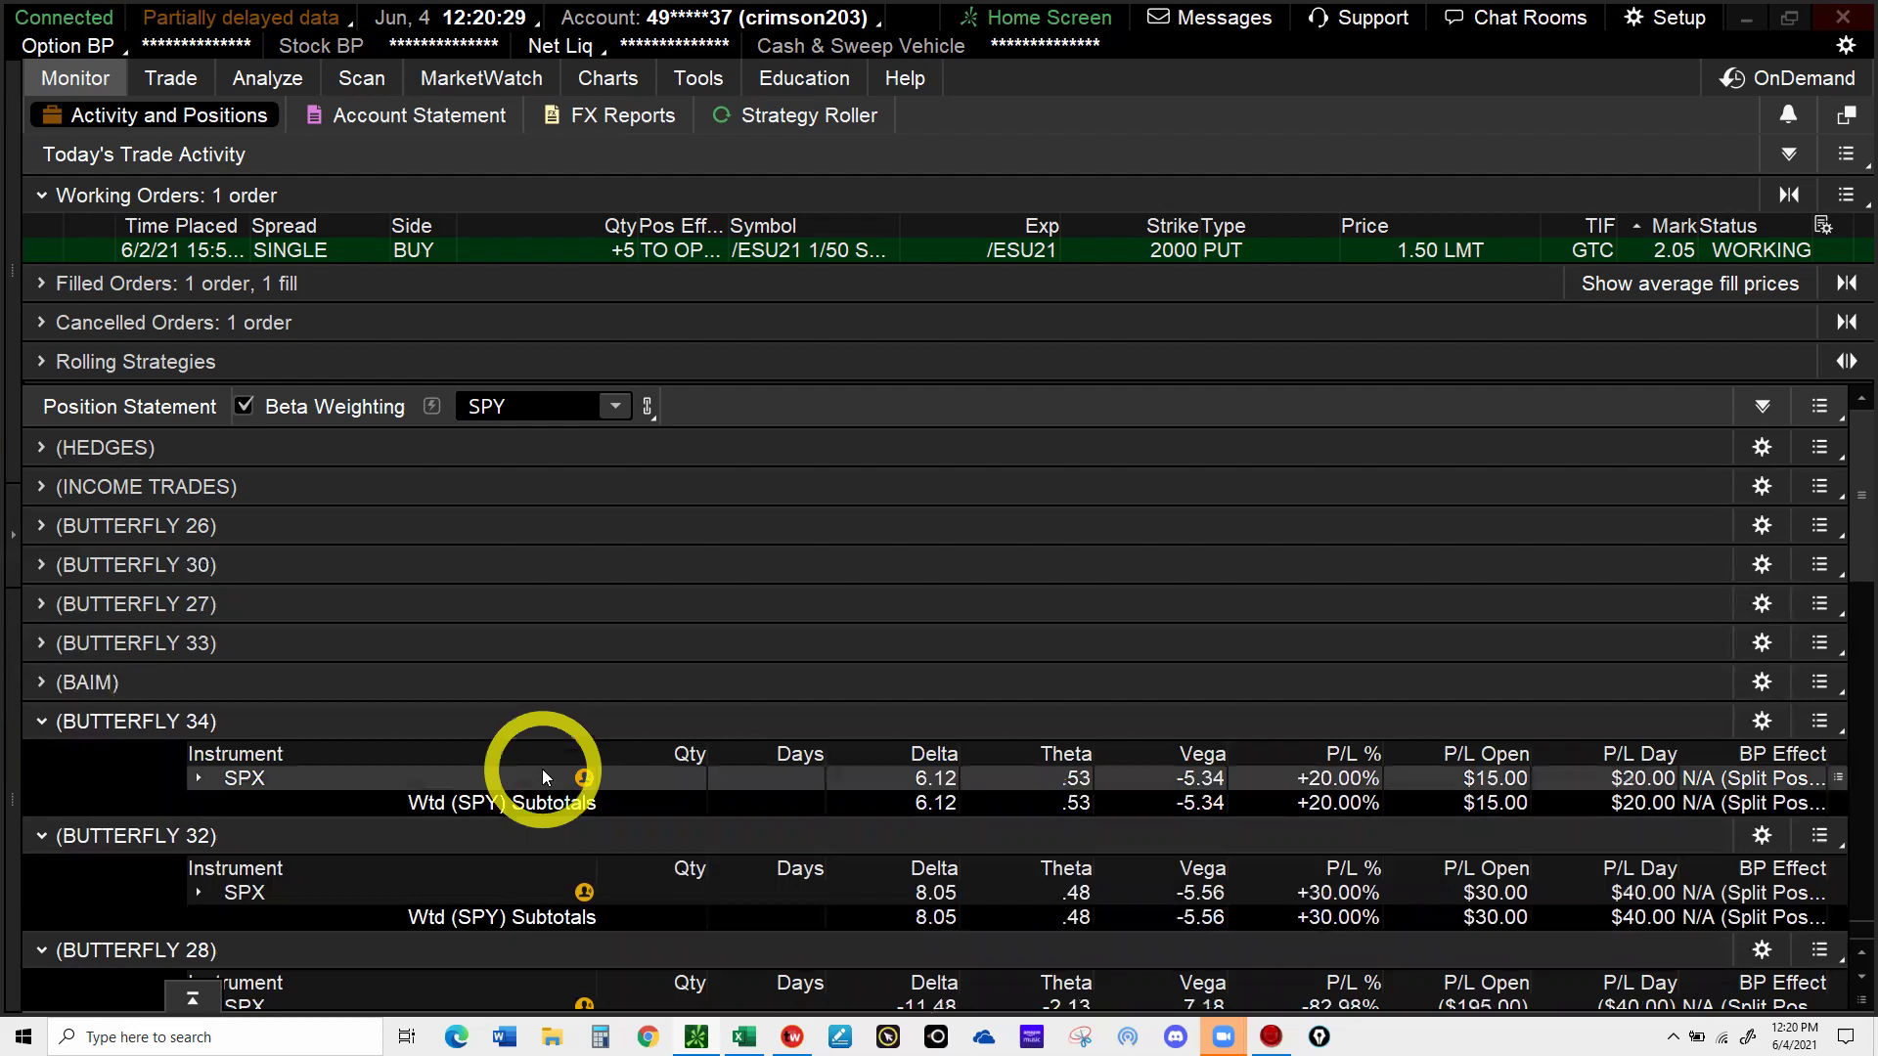
pyautogui.click(210, 778)
pyautogui.click(209, 778)
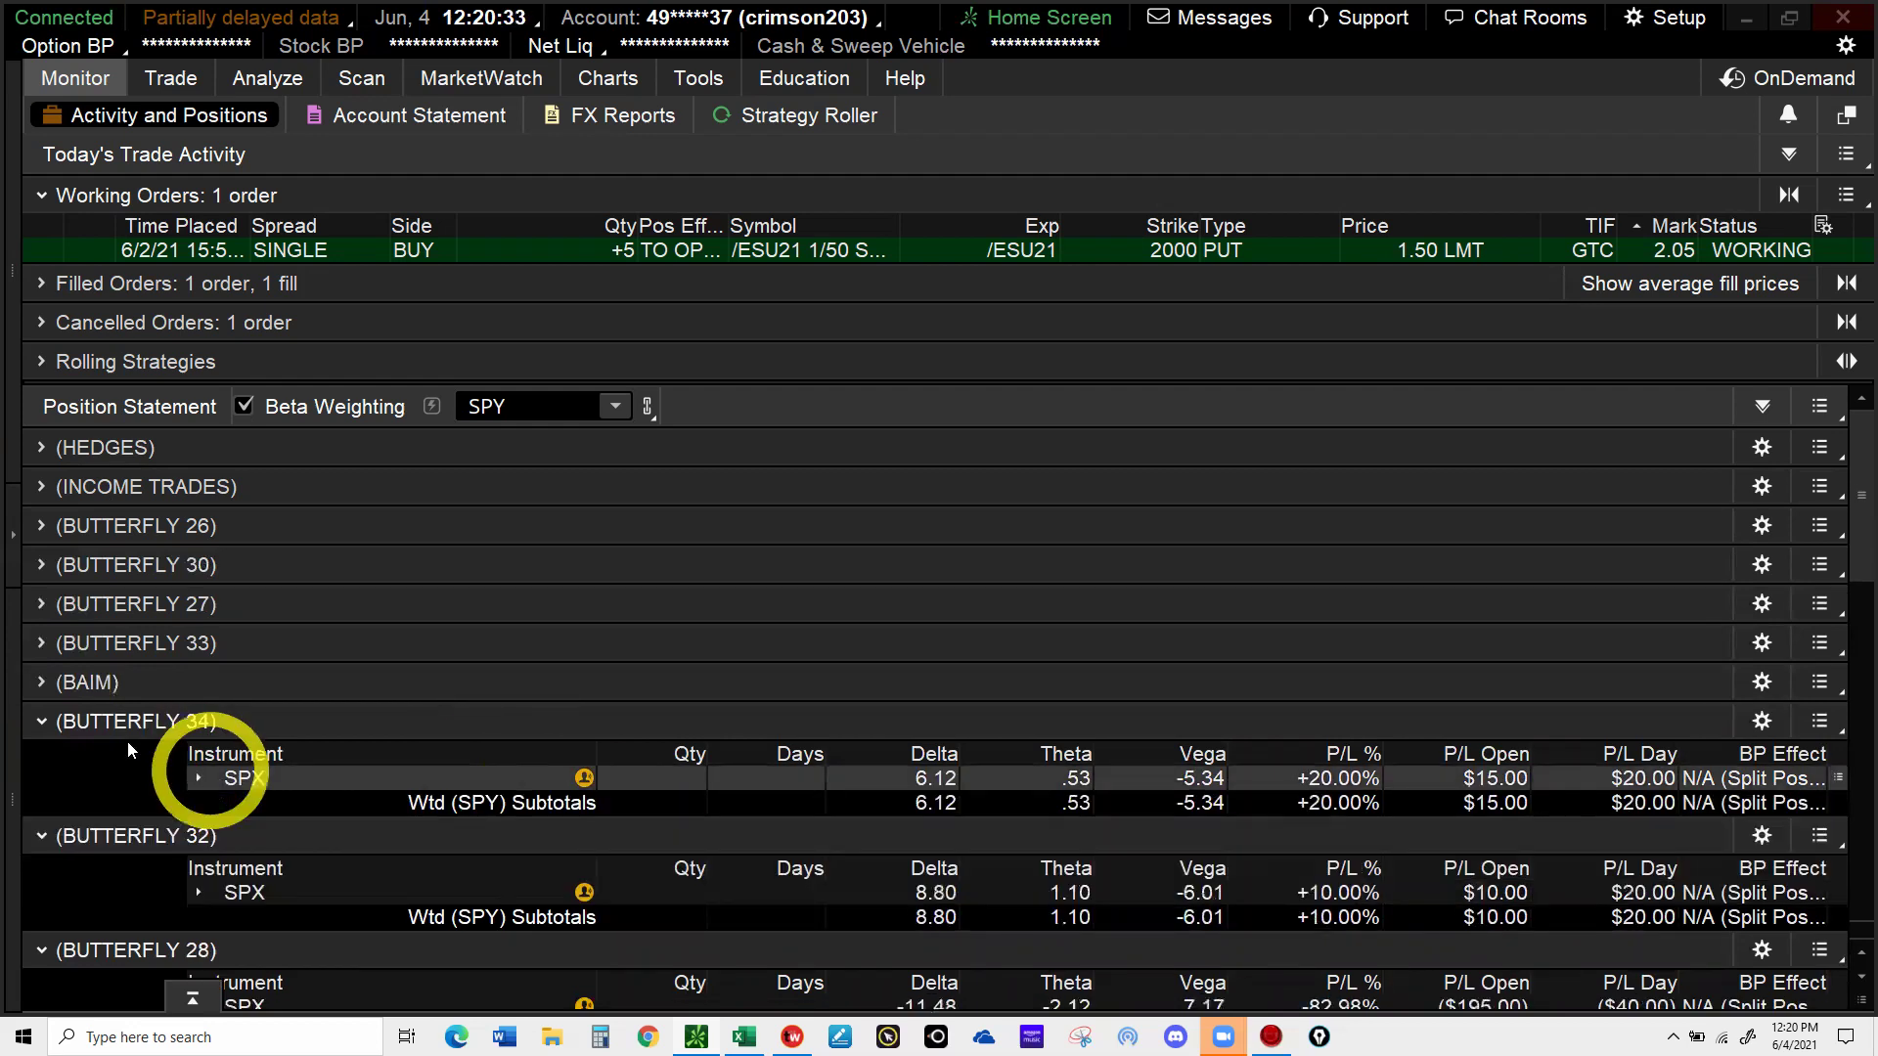
pyautogui.click(44, 722)
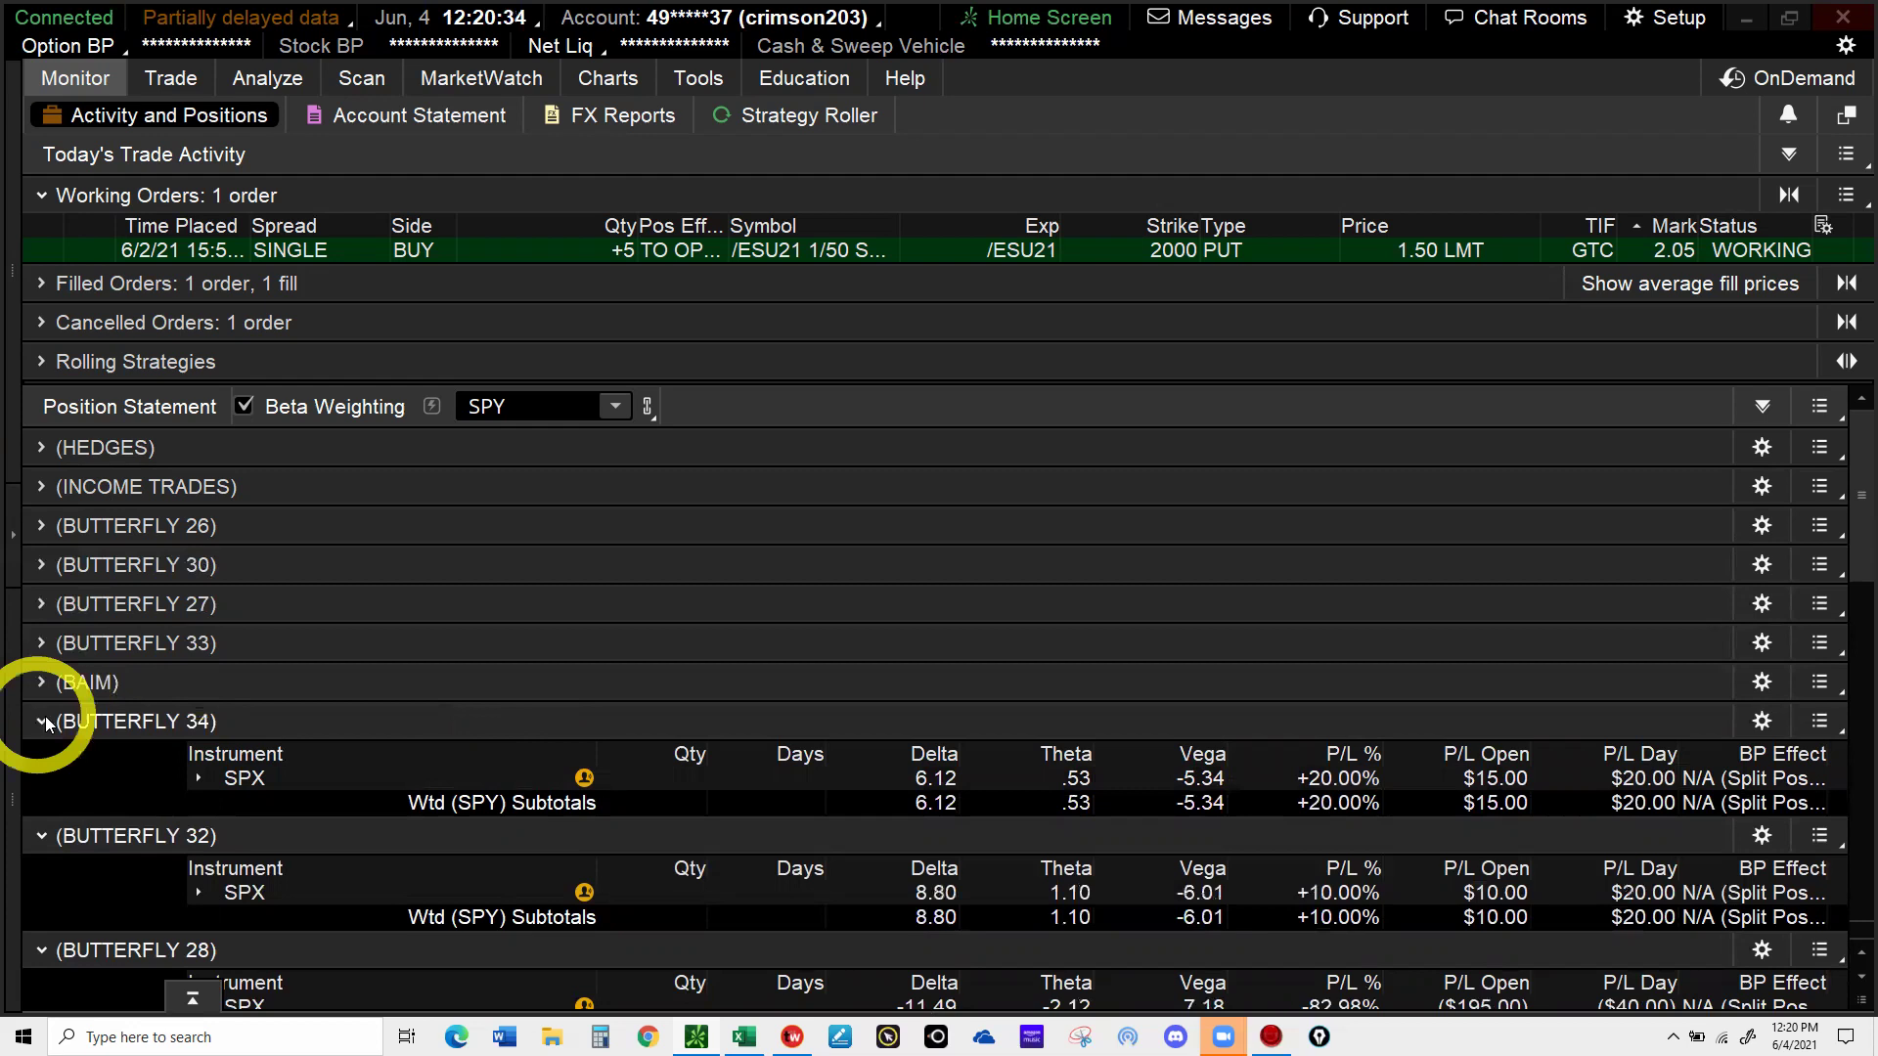
# - Examine the option legs of the SPX position in the BUTTERFLY 32 group, then collapse the group
pyautogui.click(201, 818)
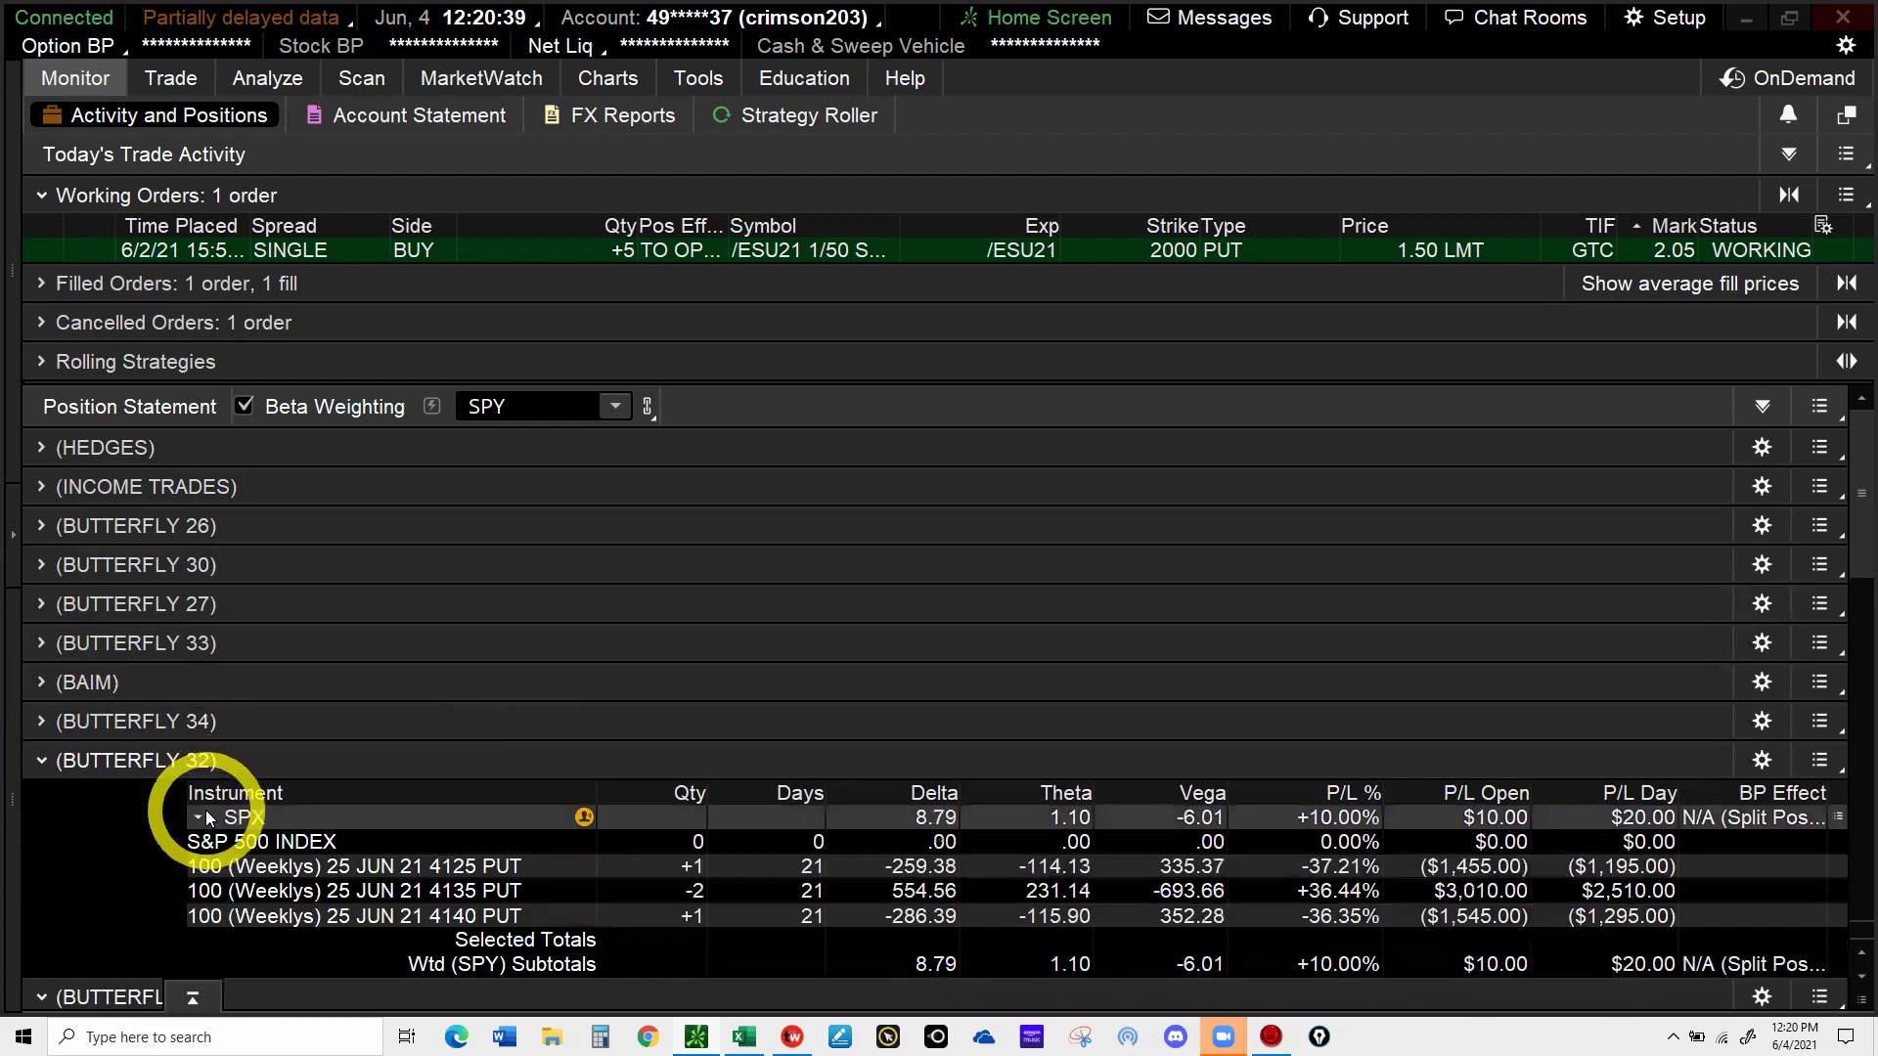
pyautogui.click(117, 768)
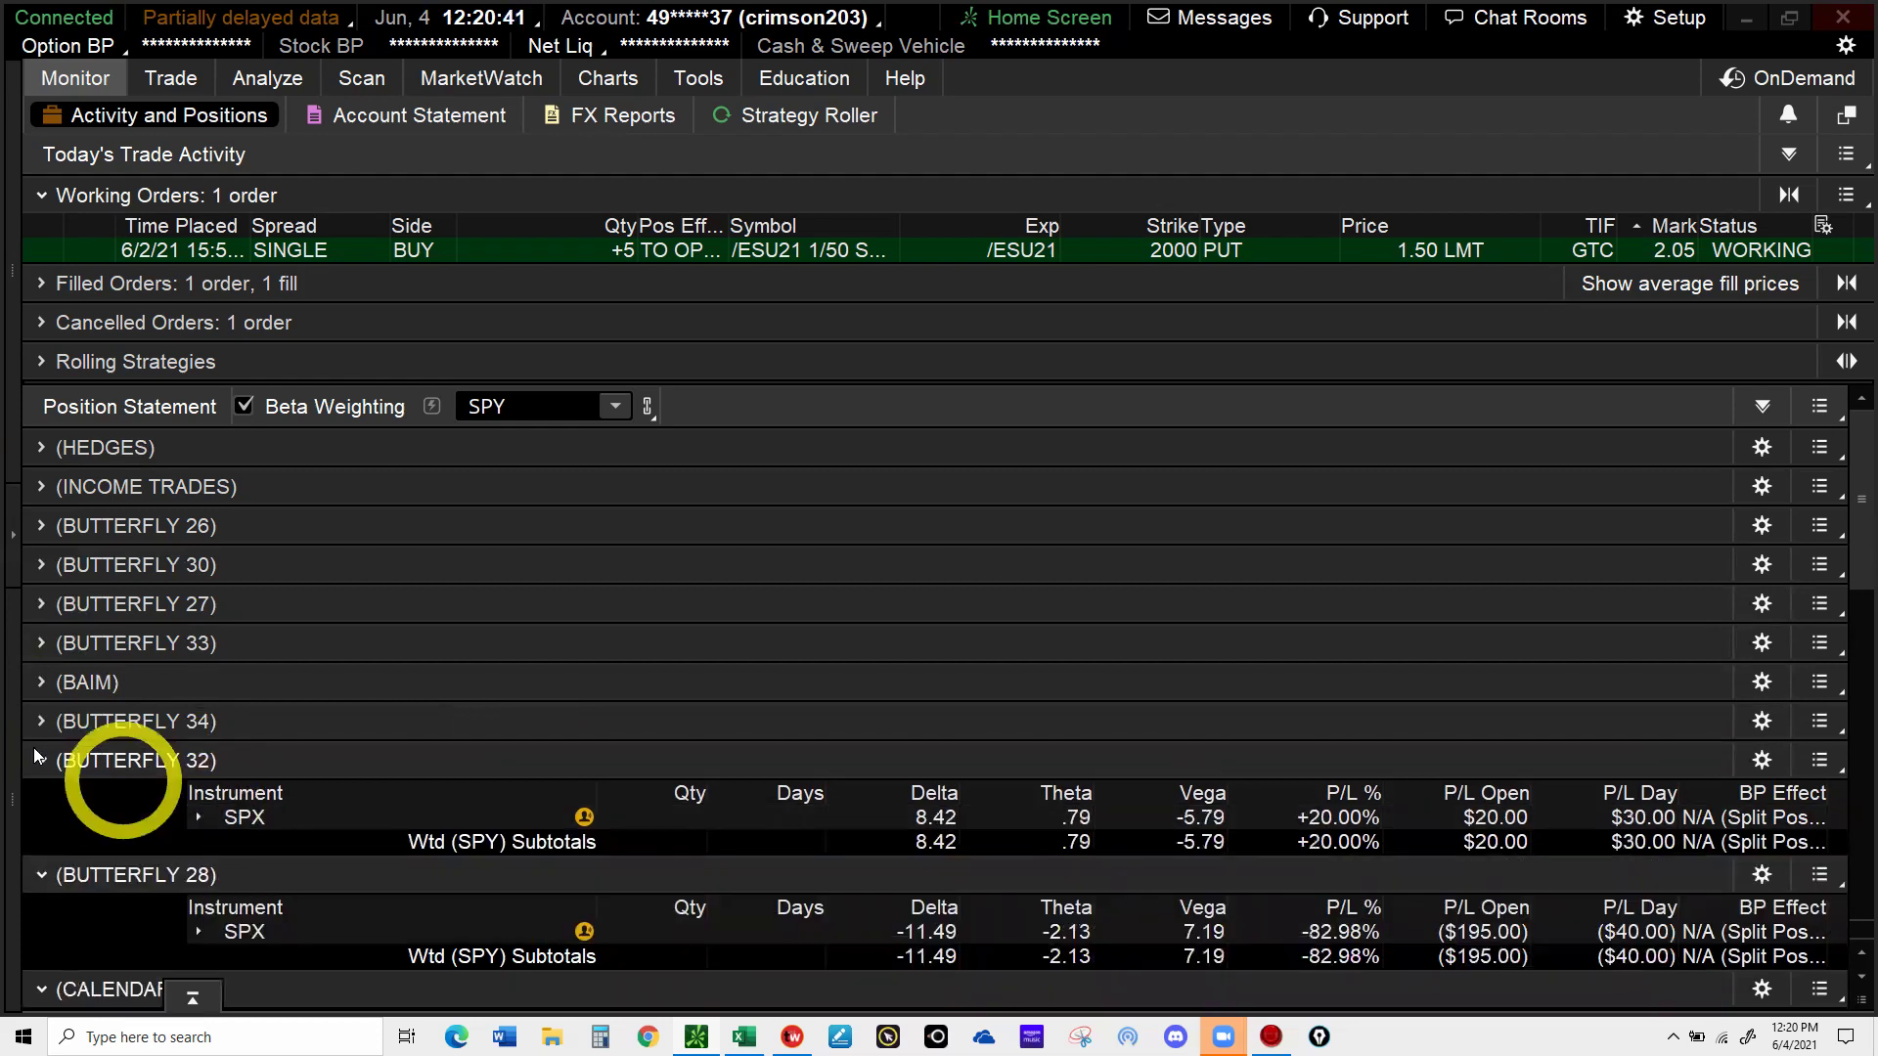
pyautogui.click(41, 762)
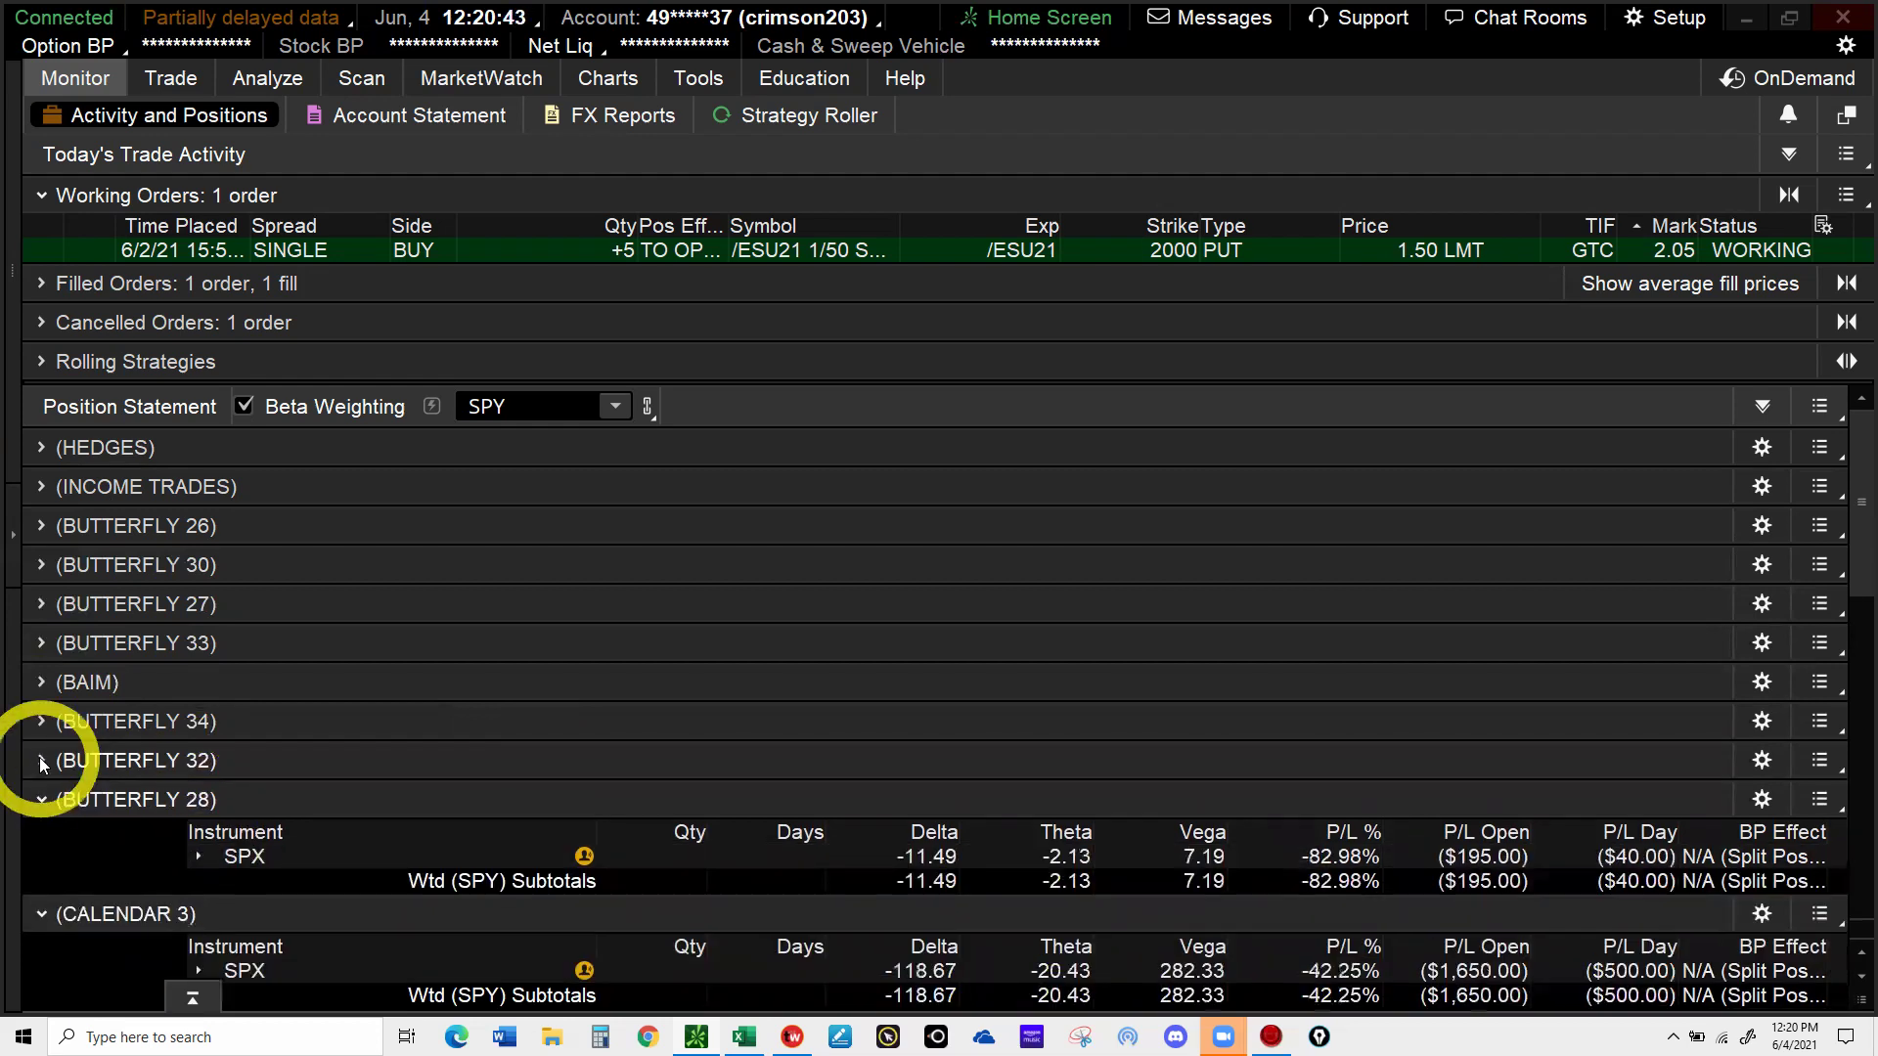
# - Inspect the SPX call legs in the BUTTERFLY 28 group and collapse the group after review
pyautogui.click(157, 836)
pyautogui.click(200, 856)
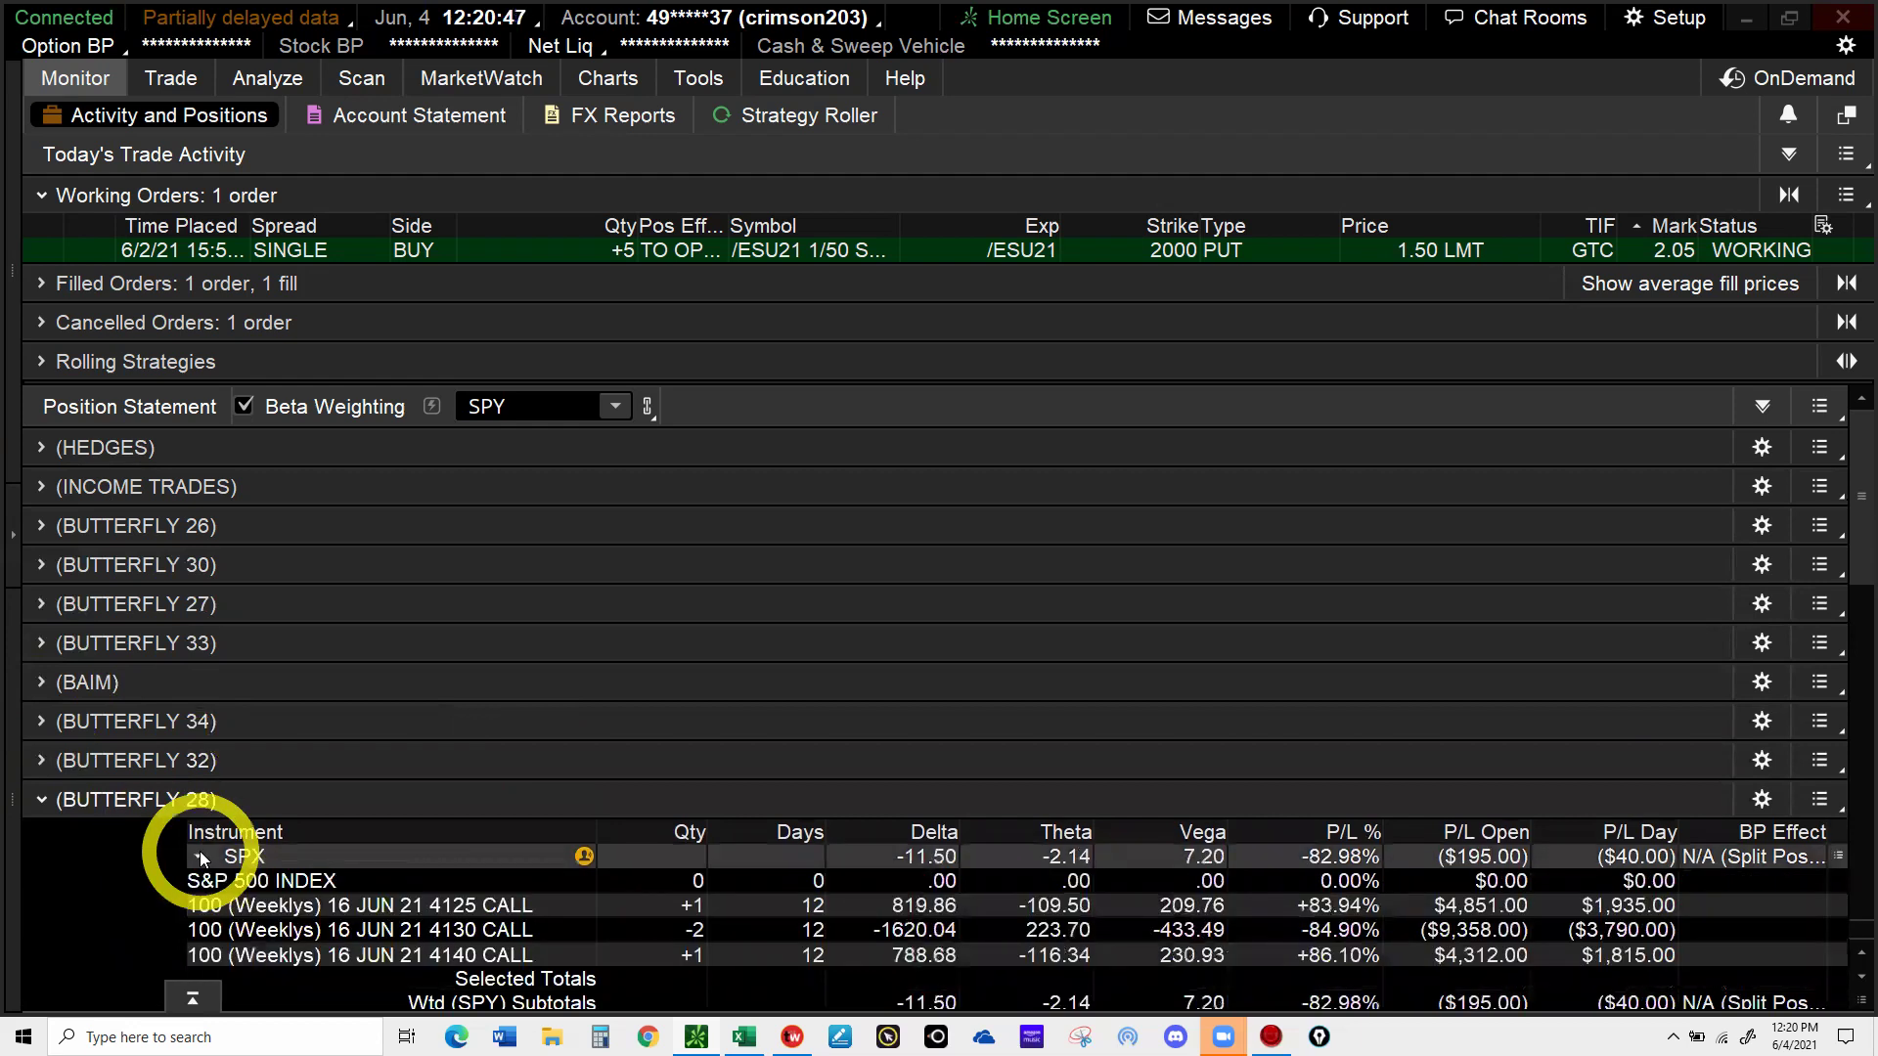
pyautogui.click(199, 855)
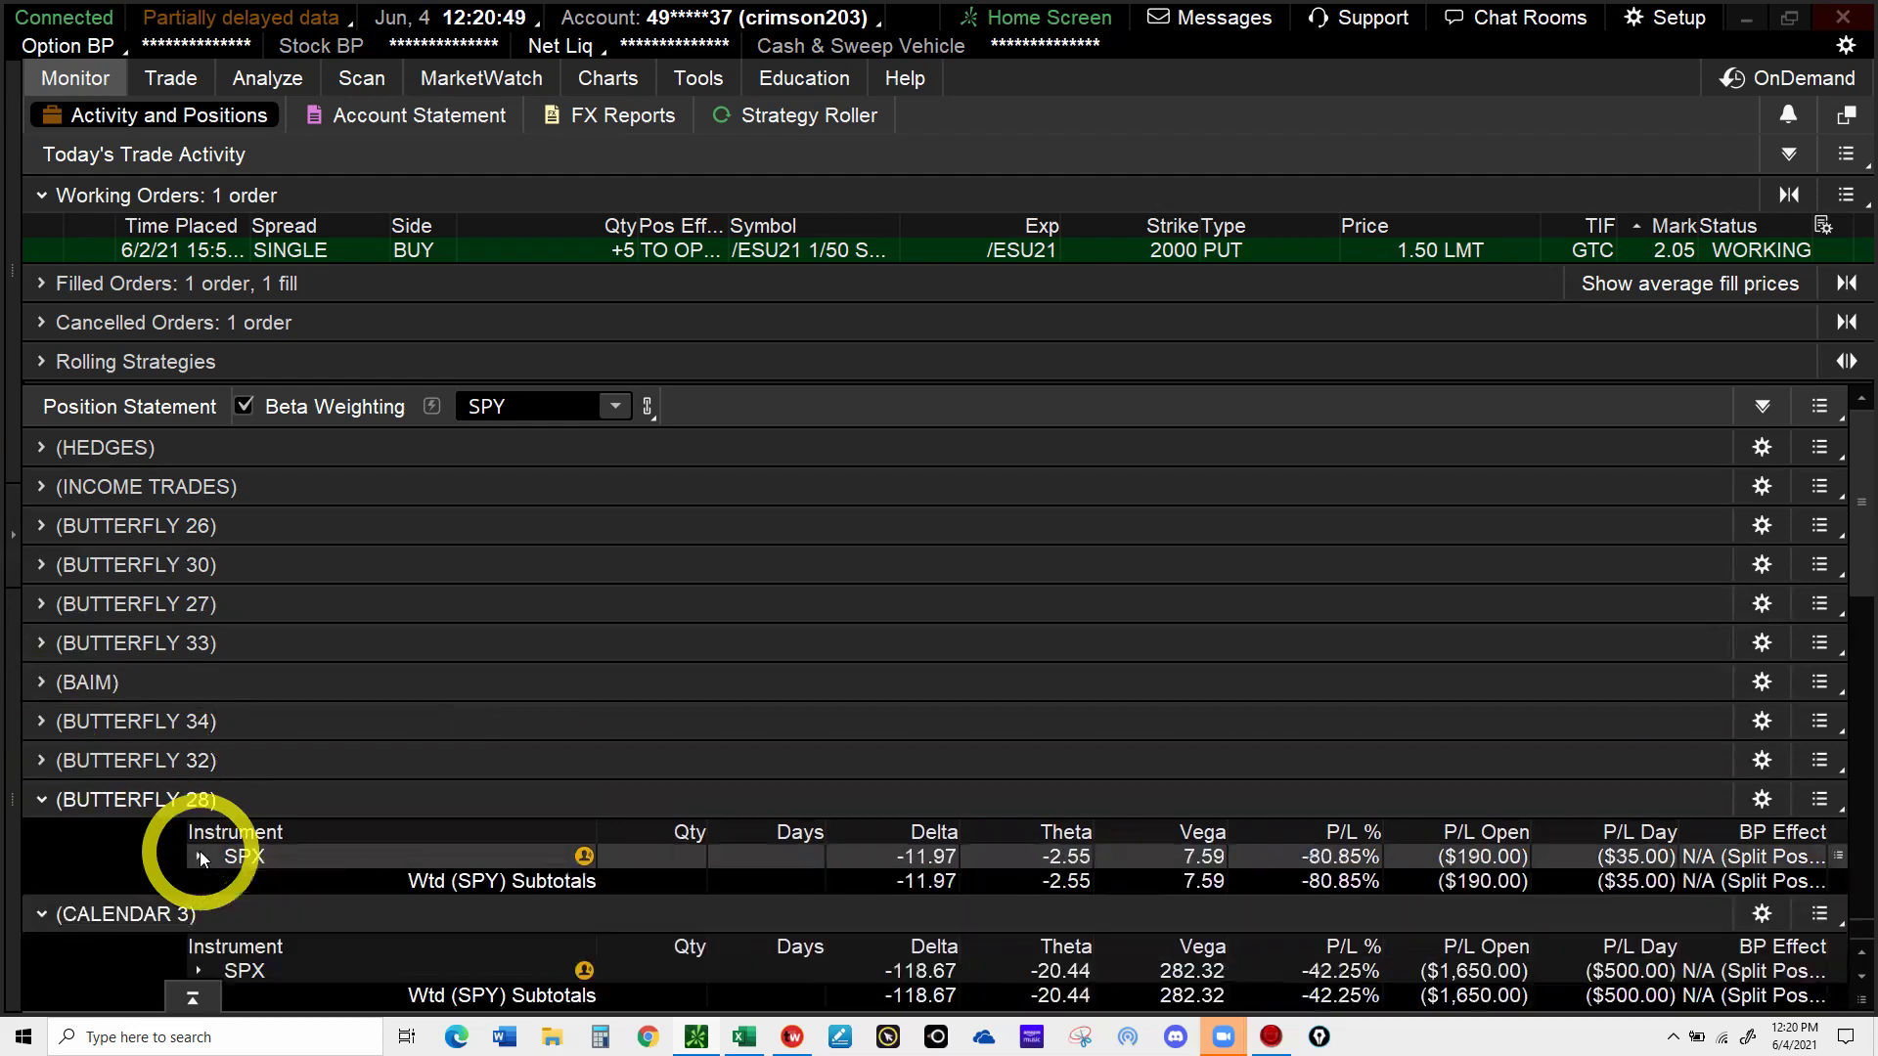
pyautogui.click(47, 798)
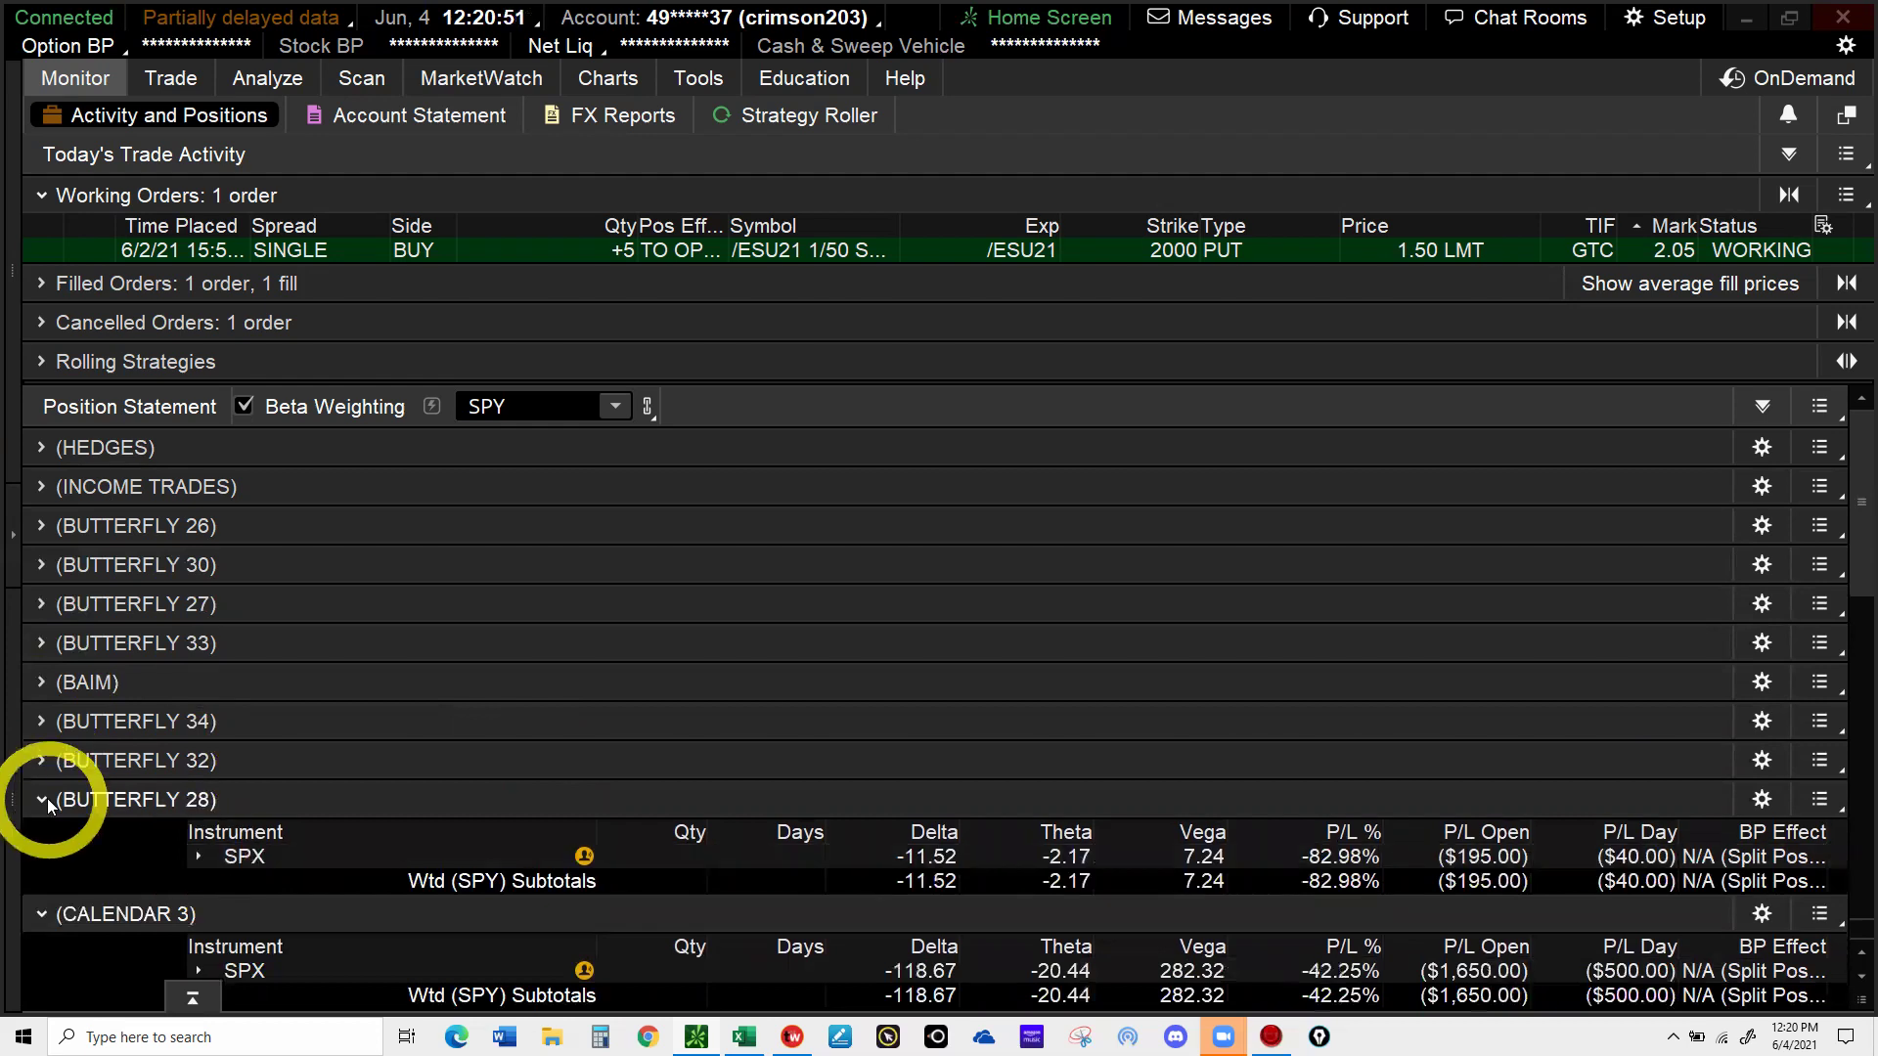
pyautogui.click(43, 799)
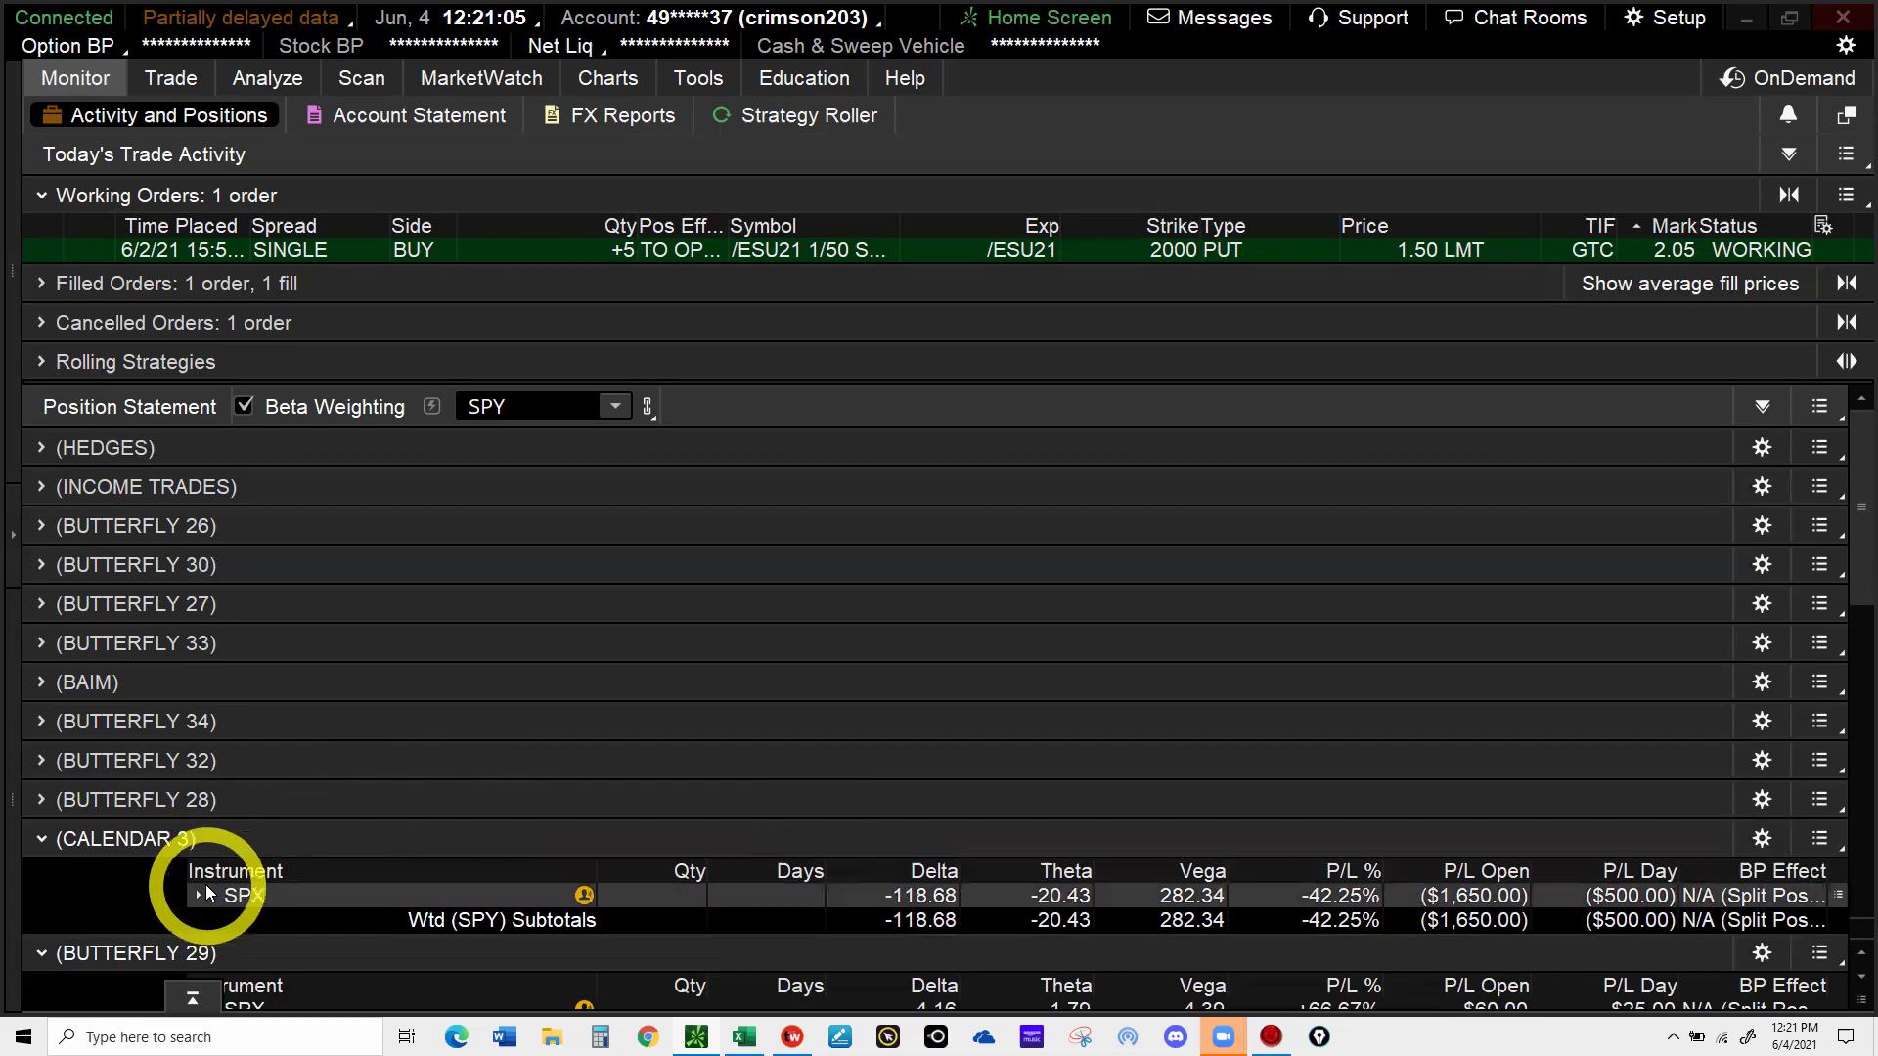
# - Examine the two SPX put legs in the CALENDAR 3 group, then collapse the group
pyautogui.scroll(-2, 207, 892)
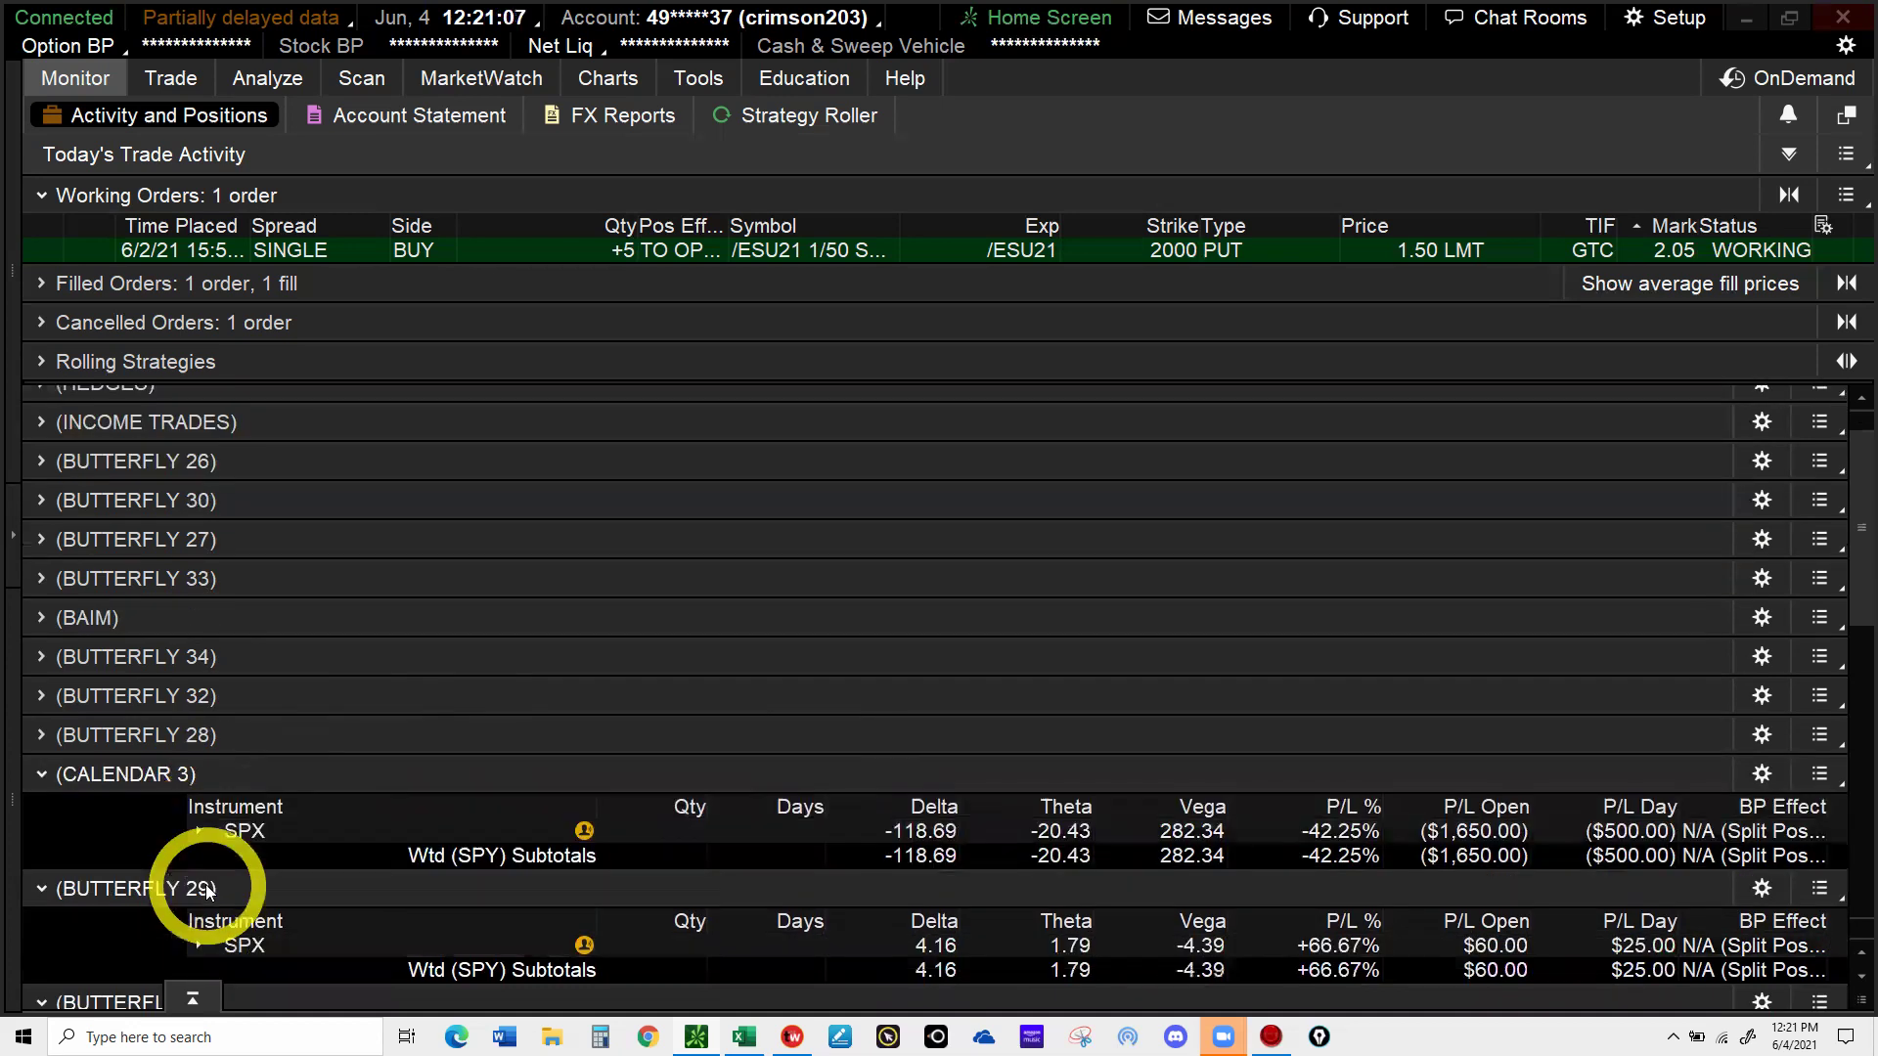
pyautogui.click(197, 833)
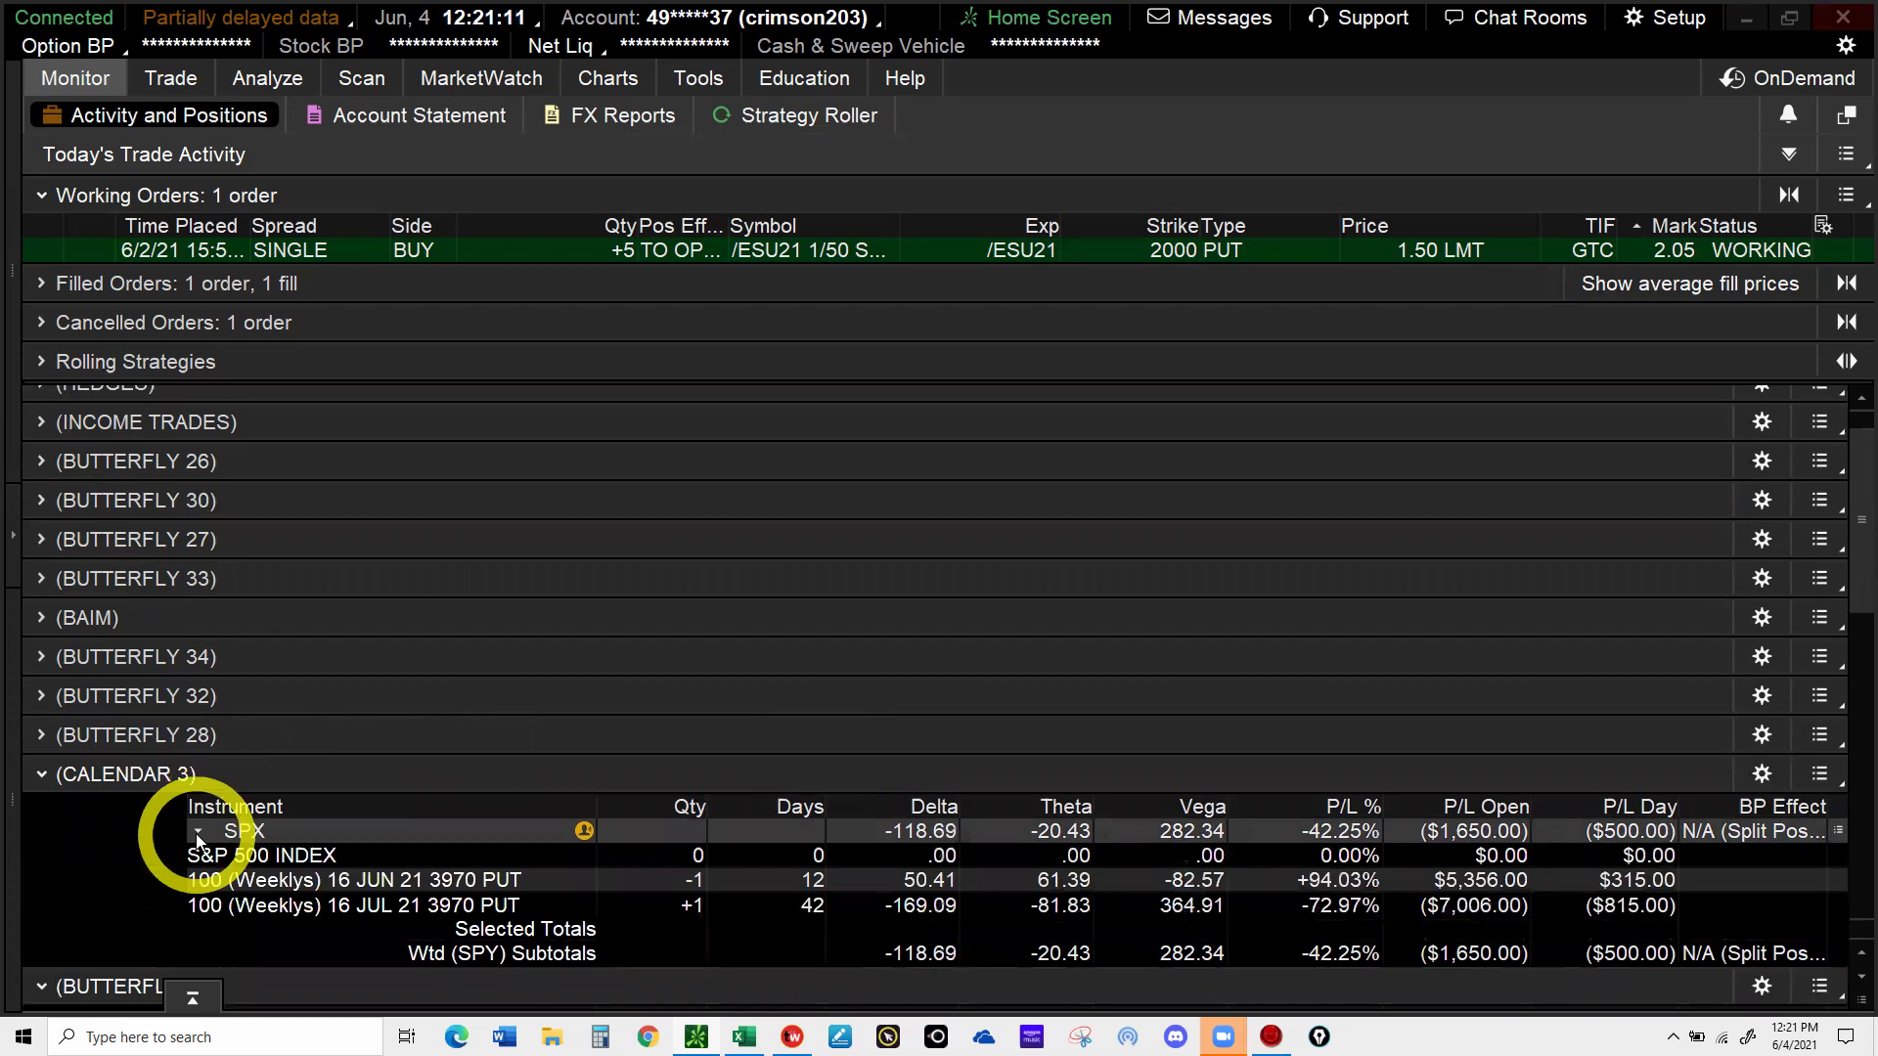
pyautogui.click(198, 833)
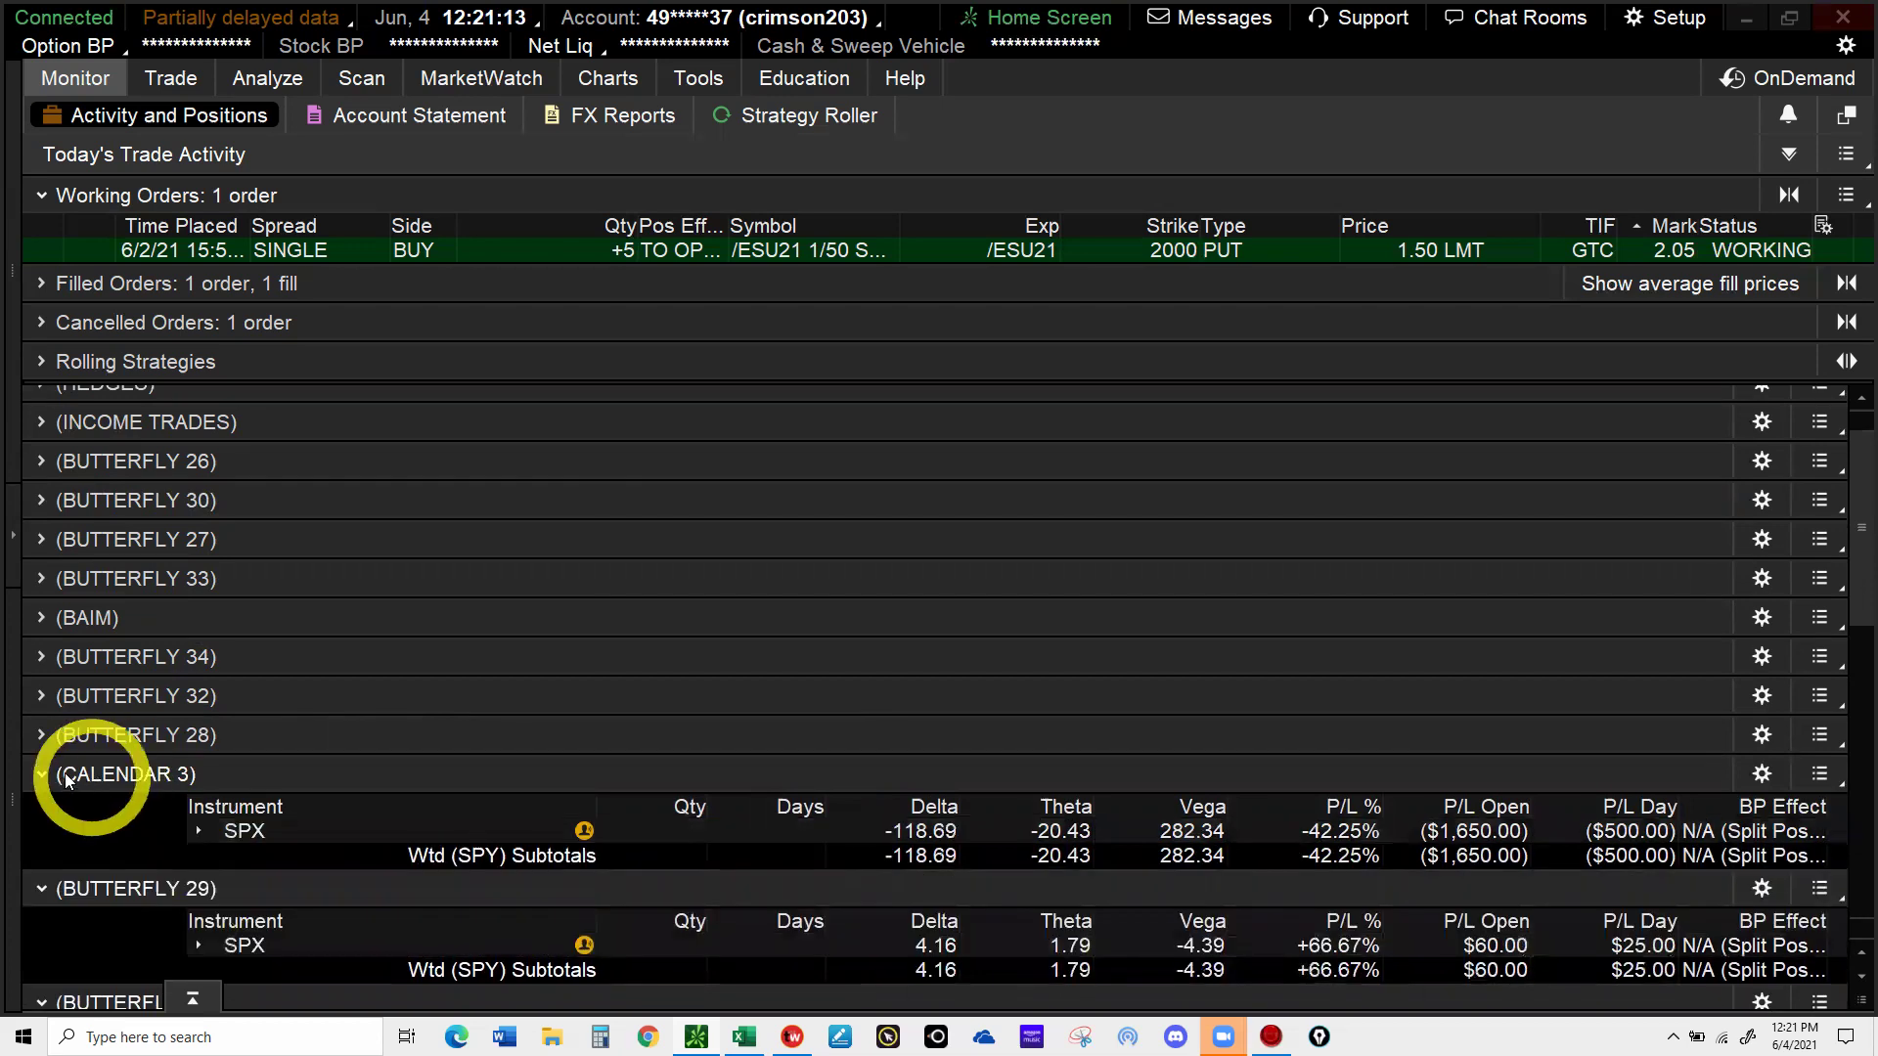
pyautogui.click(47, 781)
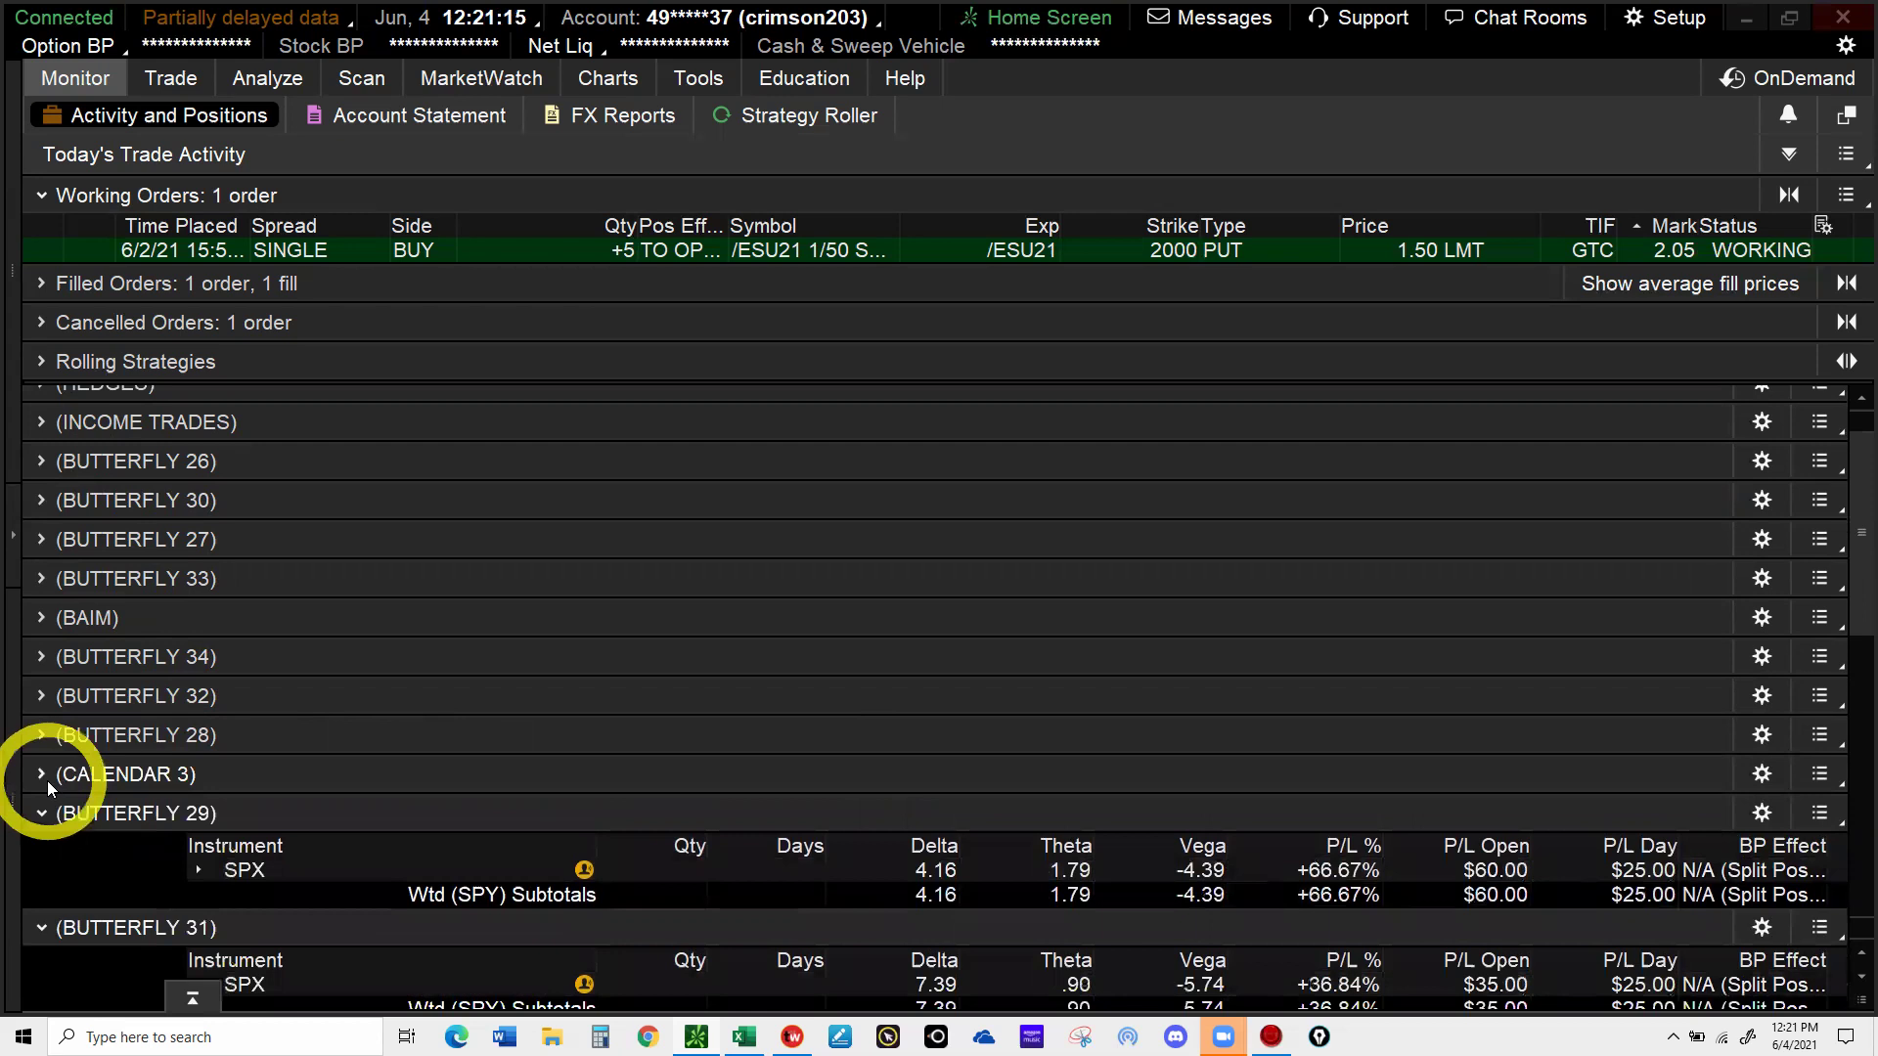
# - Examine the SPX option legs in the BUTTERFLY 29 and BUTTERFLY 31 groups, collapsing each group after review
pyautogui.click(197, 870)
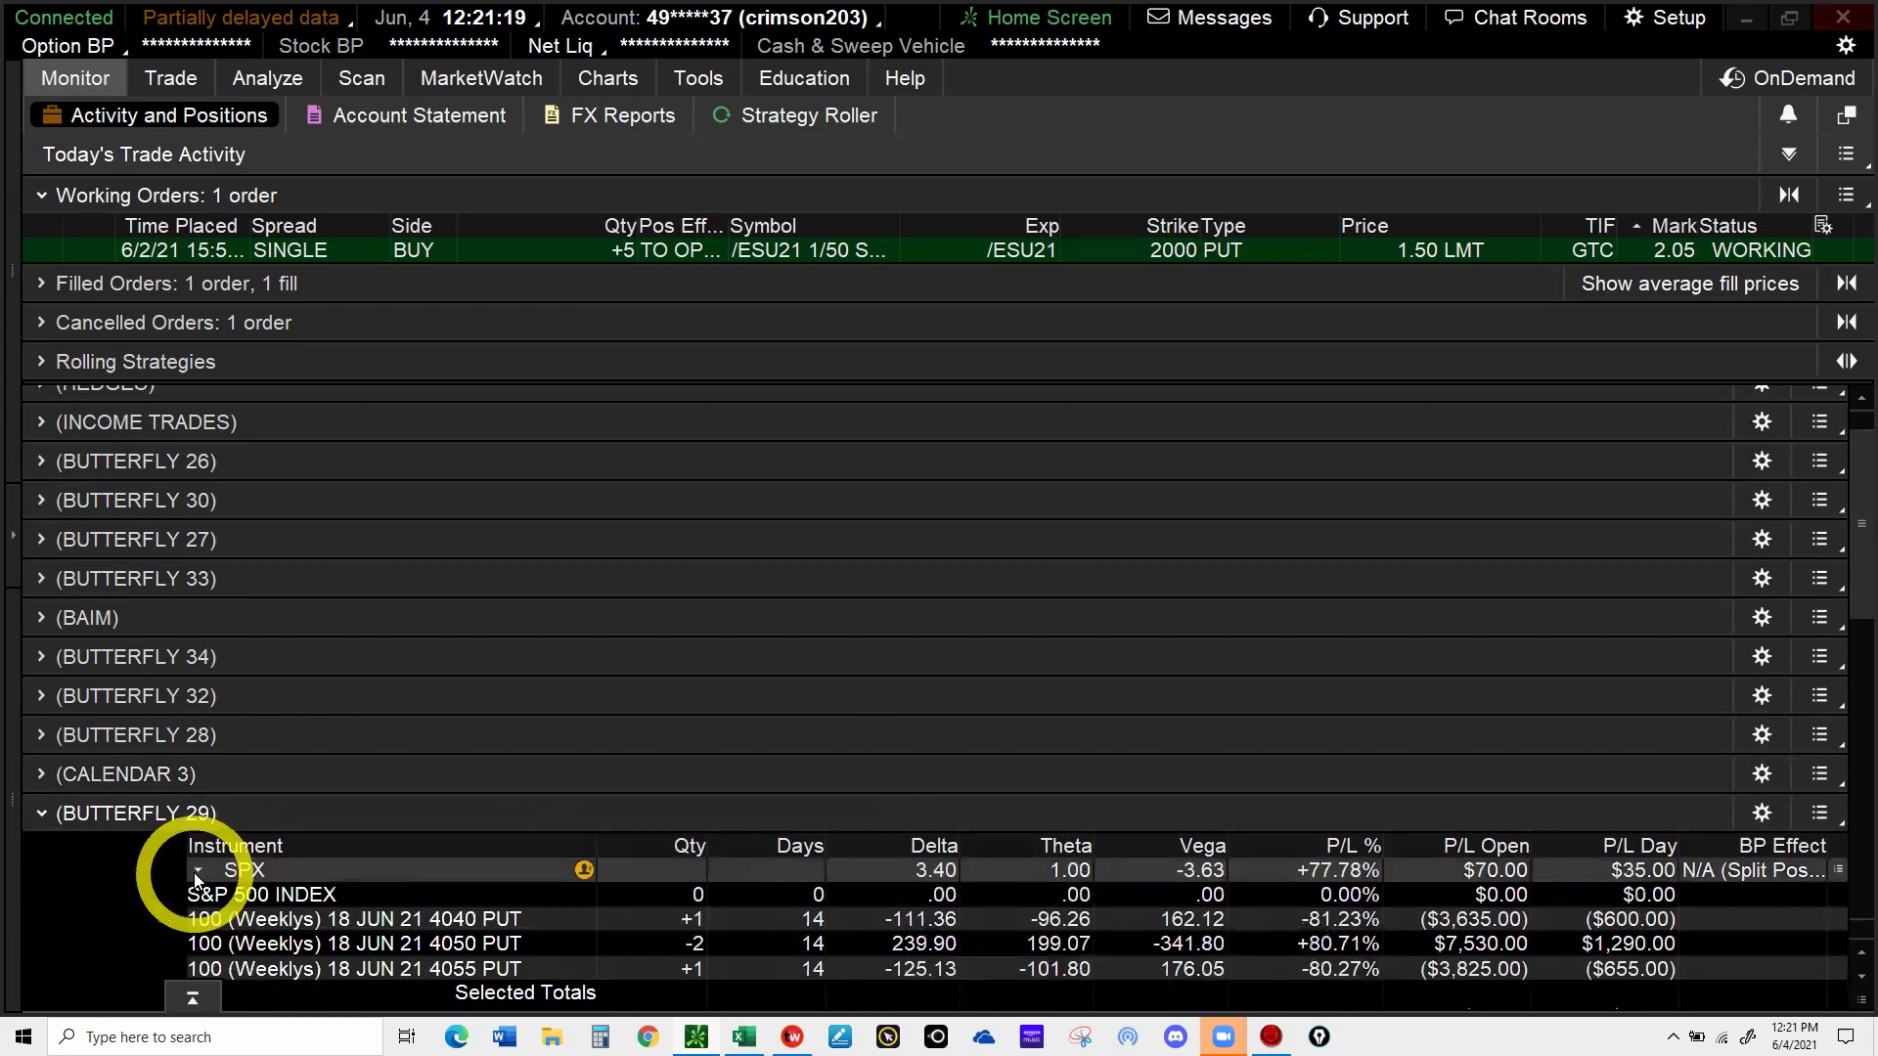
pyautogui.click(196, 870)
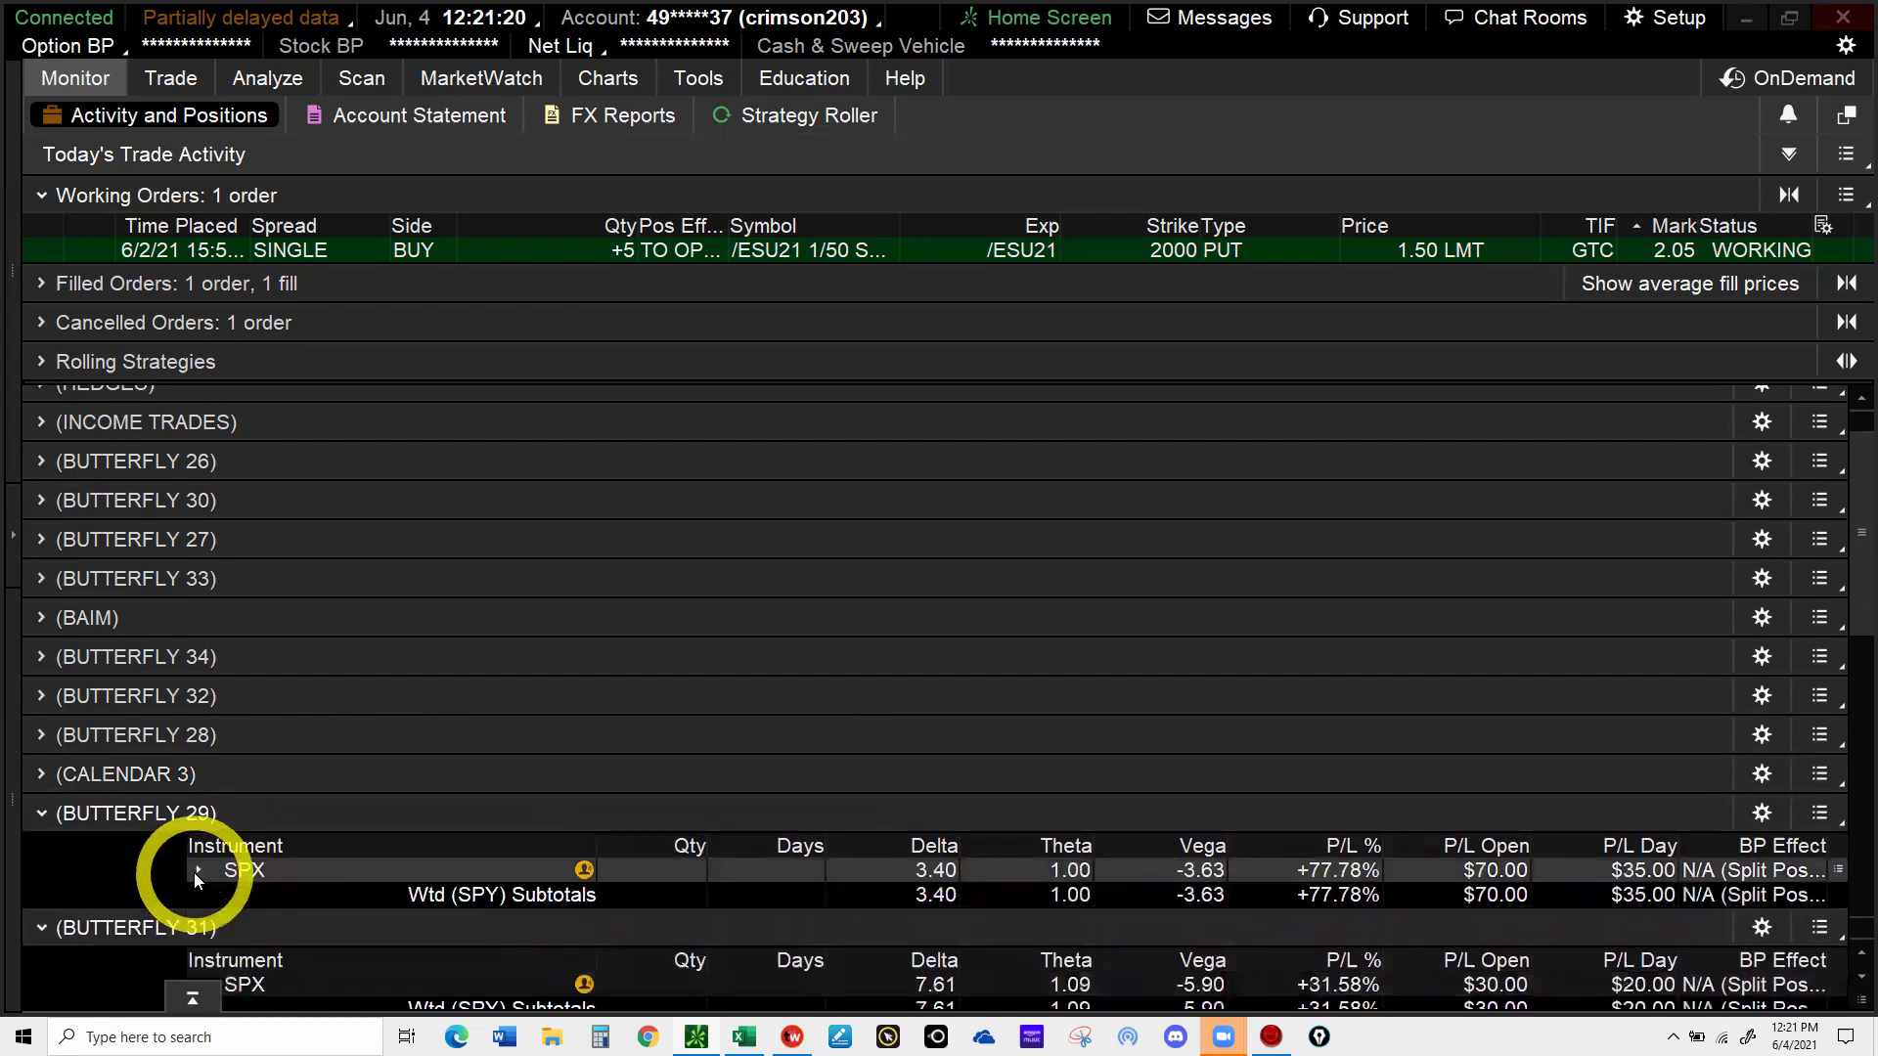
pyautogui.click(42, 814)
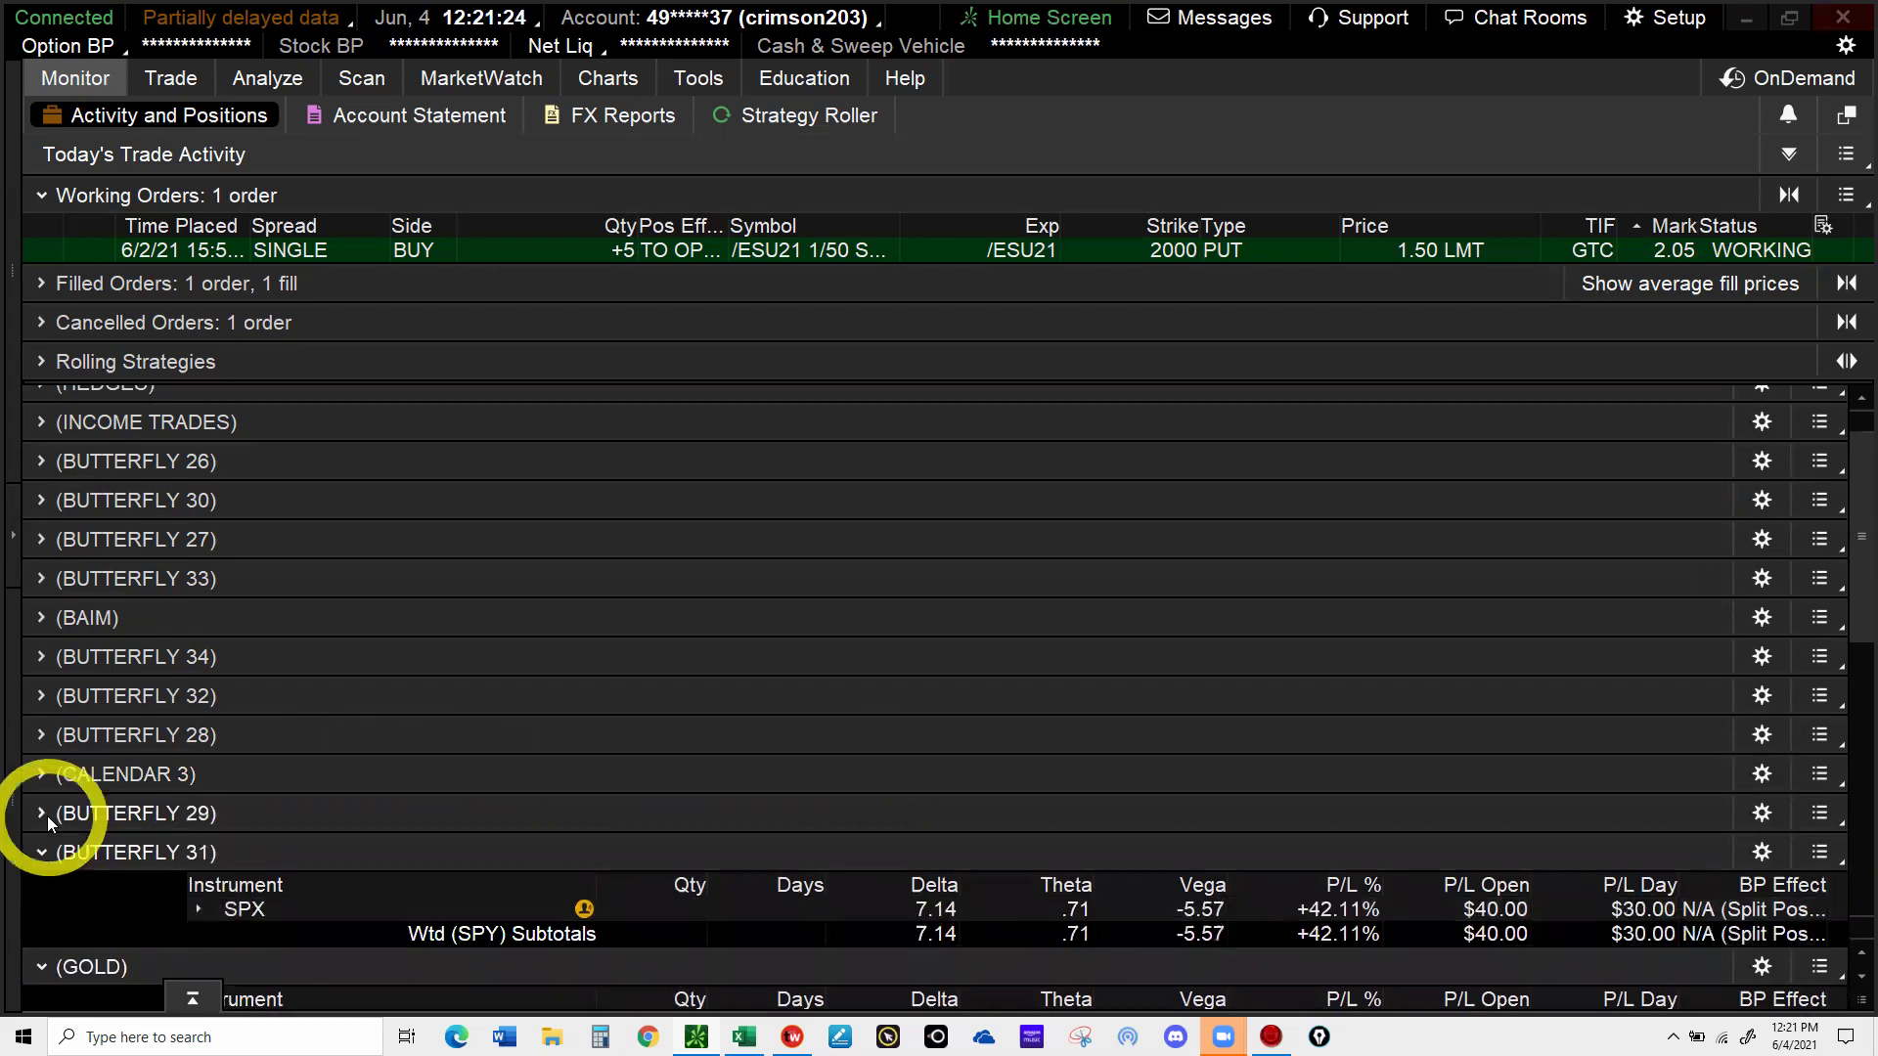
pyautogui.click(194, 909)
pyautogui.click(195, 909)
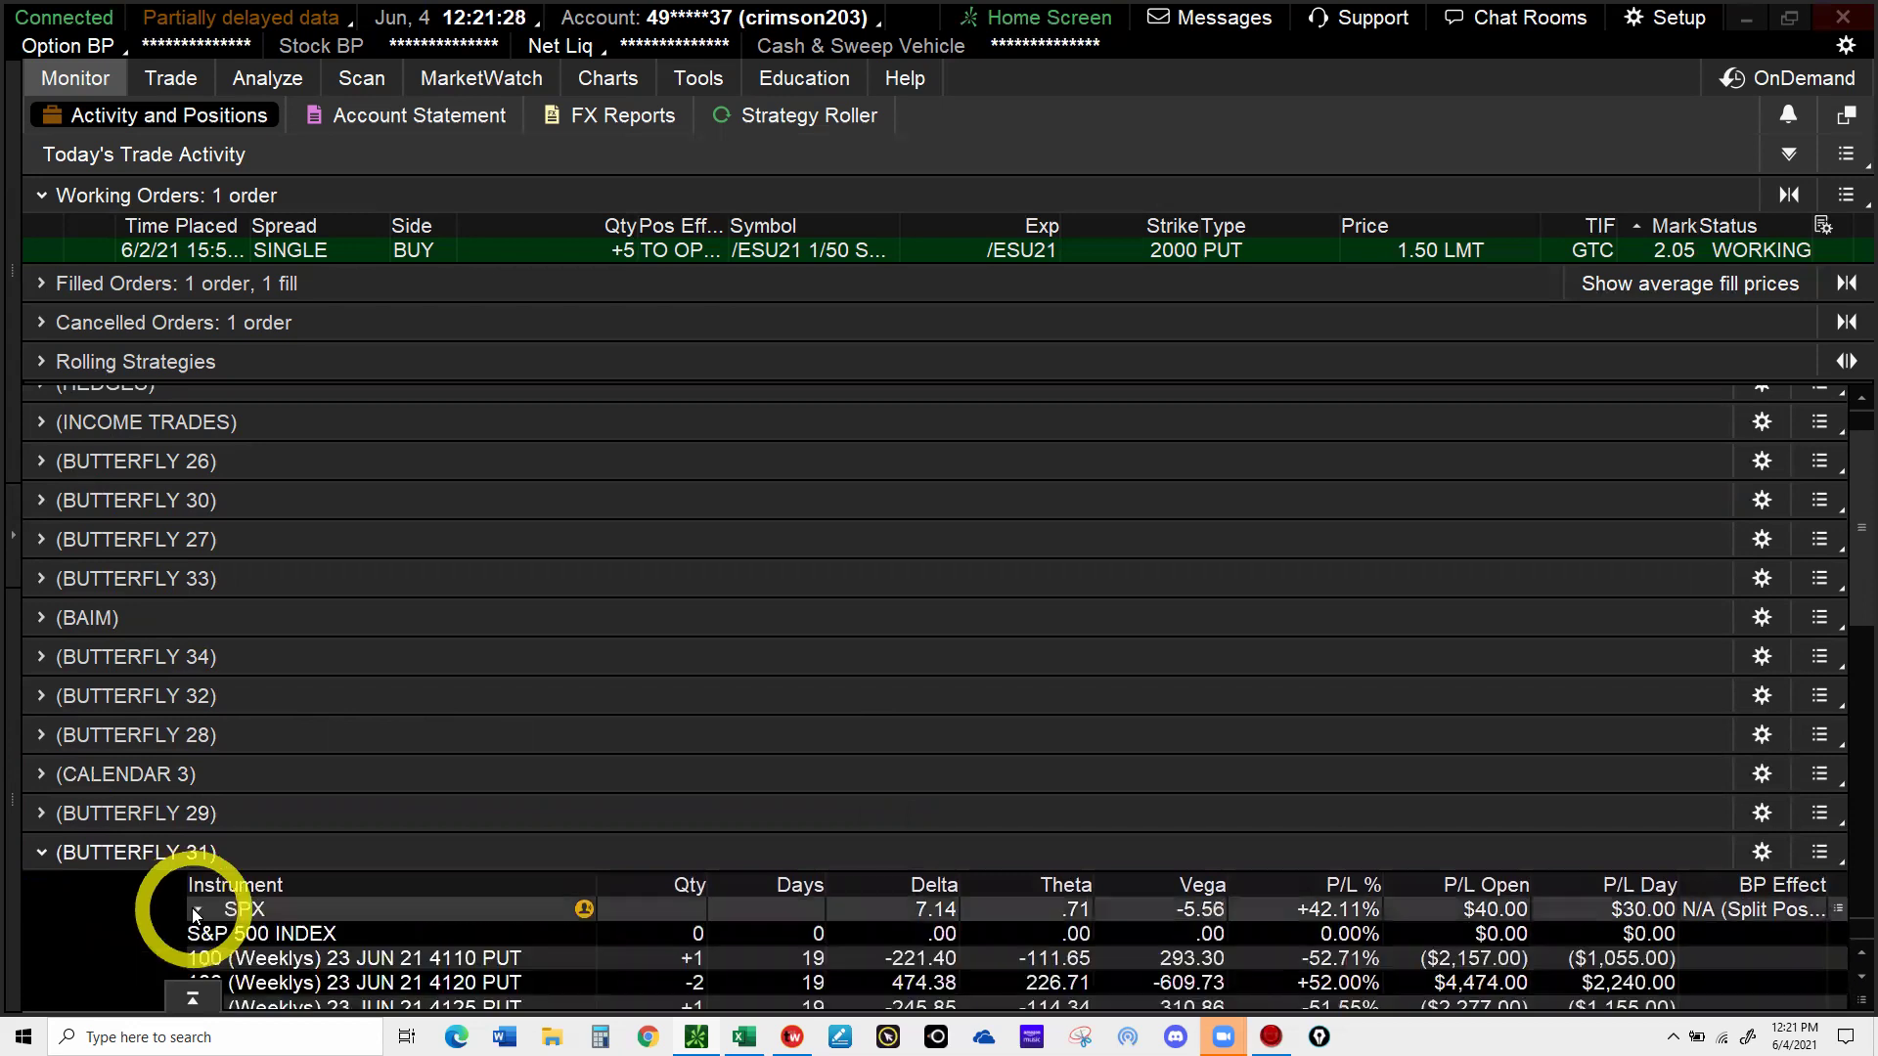
pyautogui.click(196, 910)
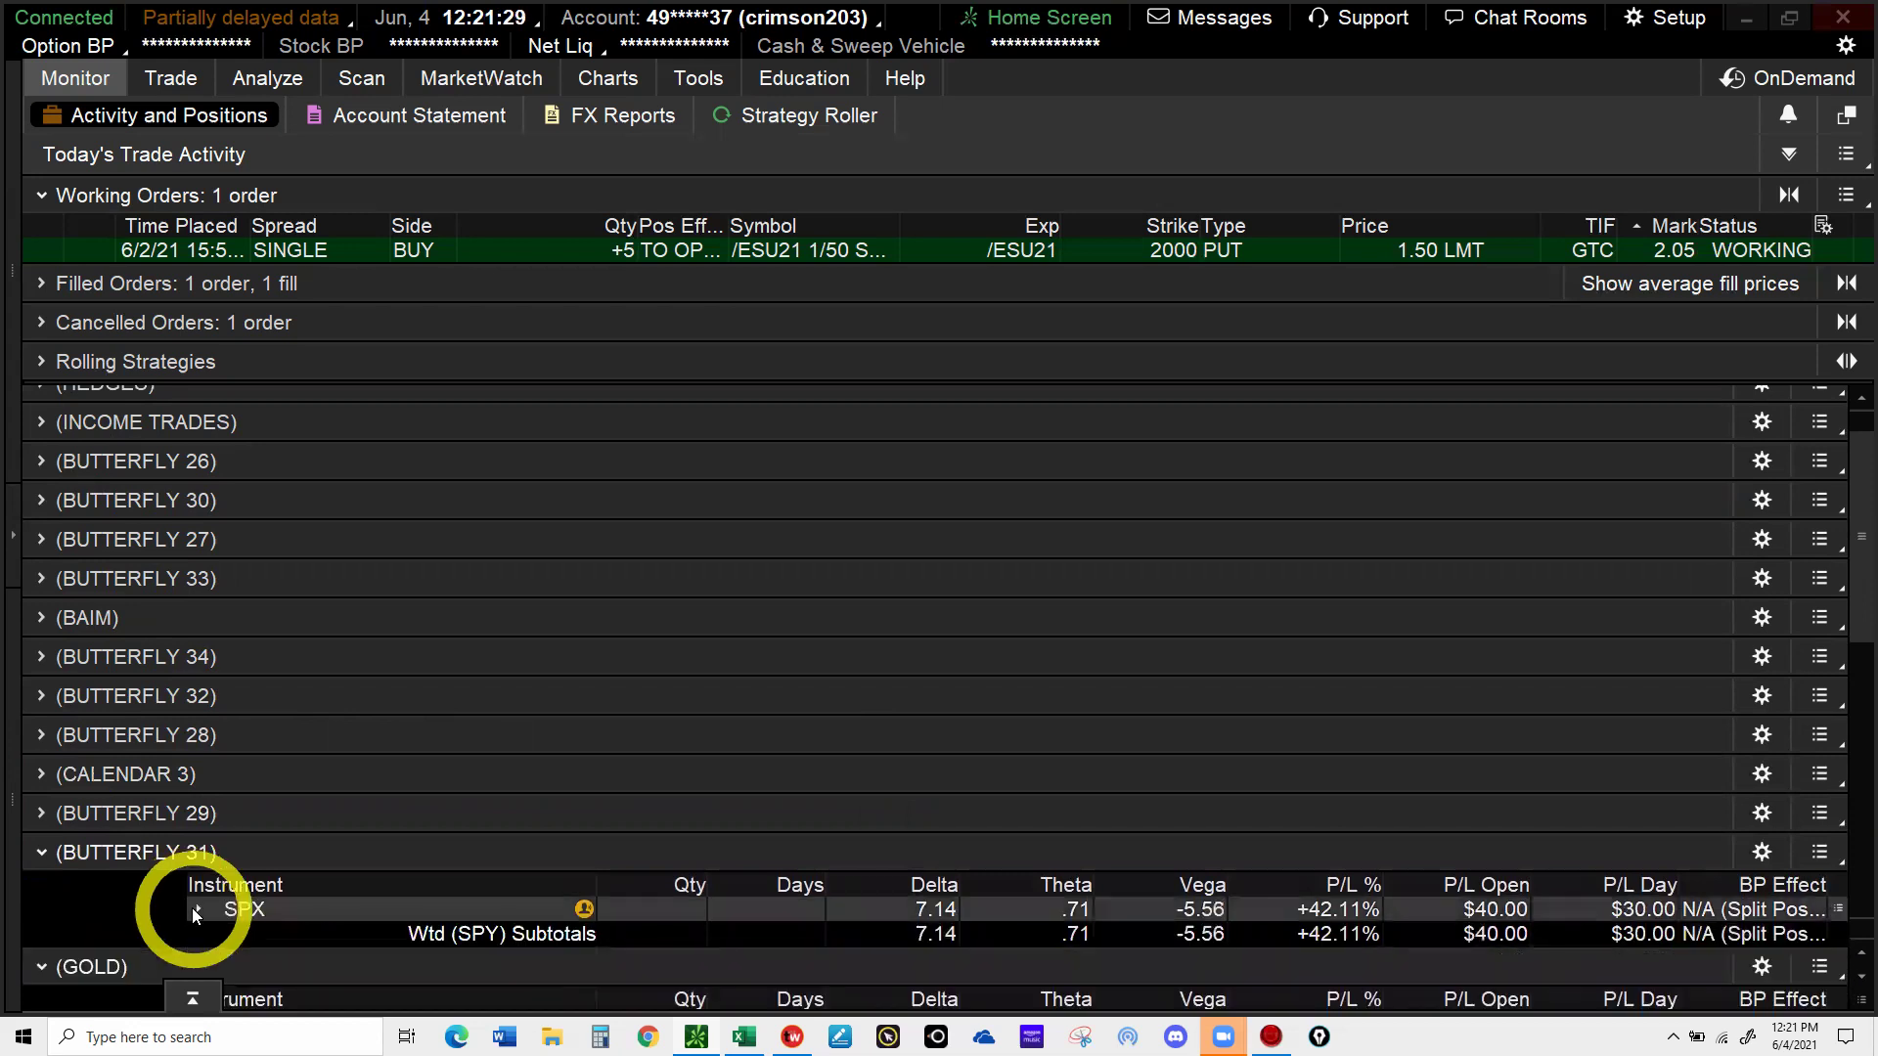
pyautogui.click(43, 853)
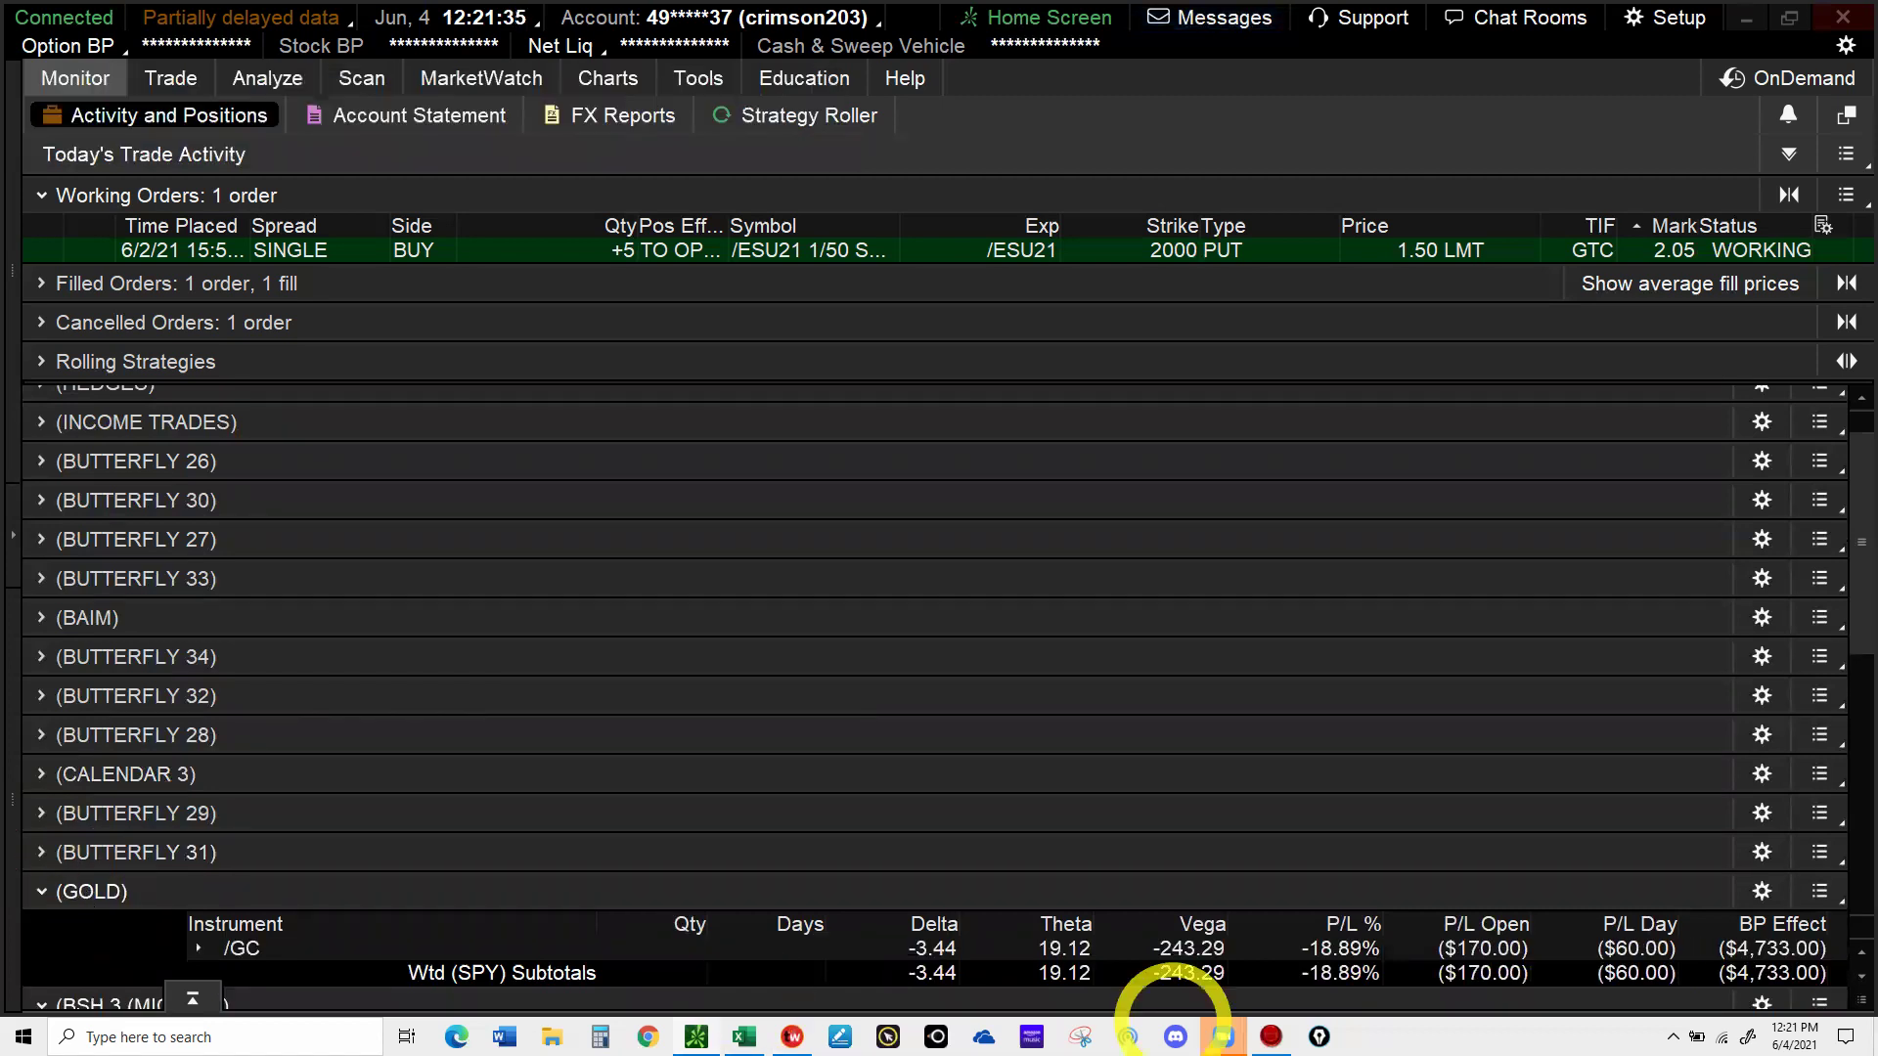
# - Review the /GC position and subtotals in the GOLD group, then collapse the group
pyautogui.moveTo(1213, 1027)
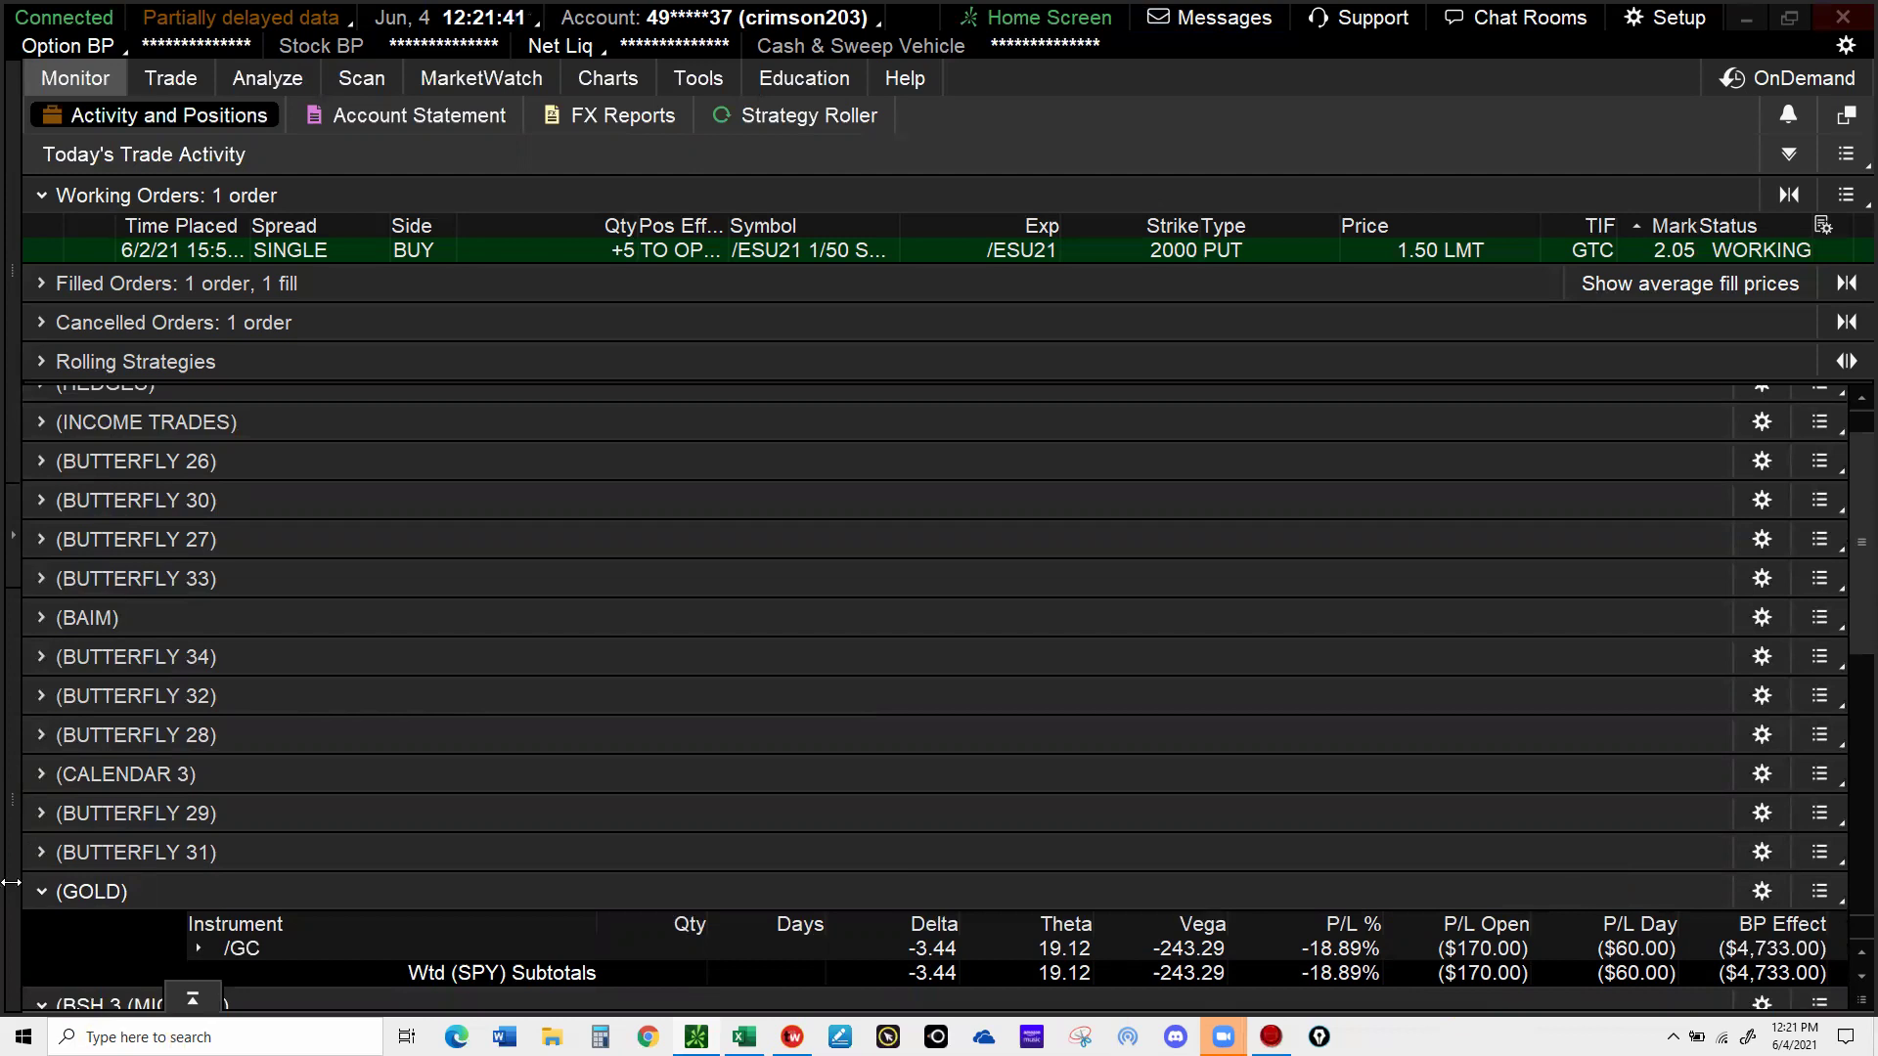
pyautogui.click(41, 902)
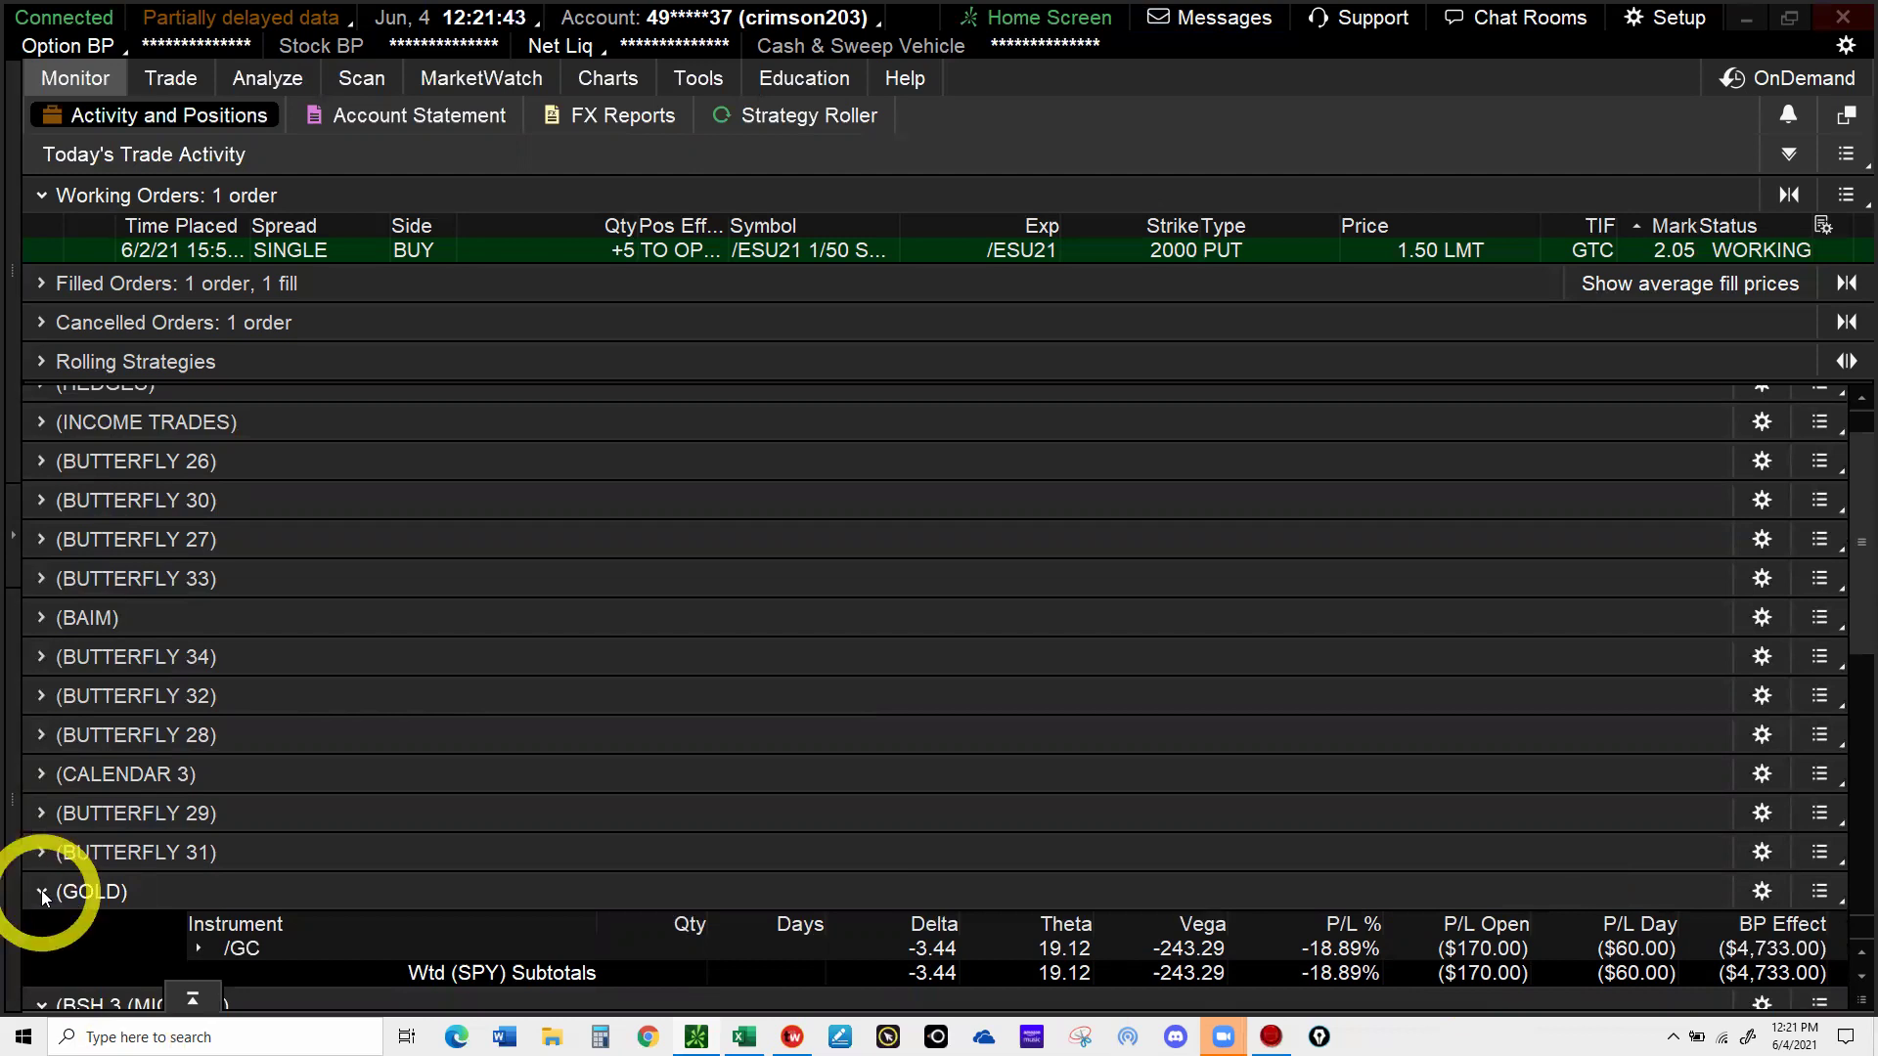
pyautogui.click(41, 890)
# - Examine the June 2400 and July 2450 put legs of /MES in the BSH 3 (MICROS) group, then collapse the group
pyautogui.scroll(-3, 41, 891)
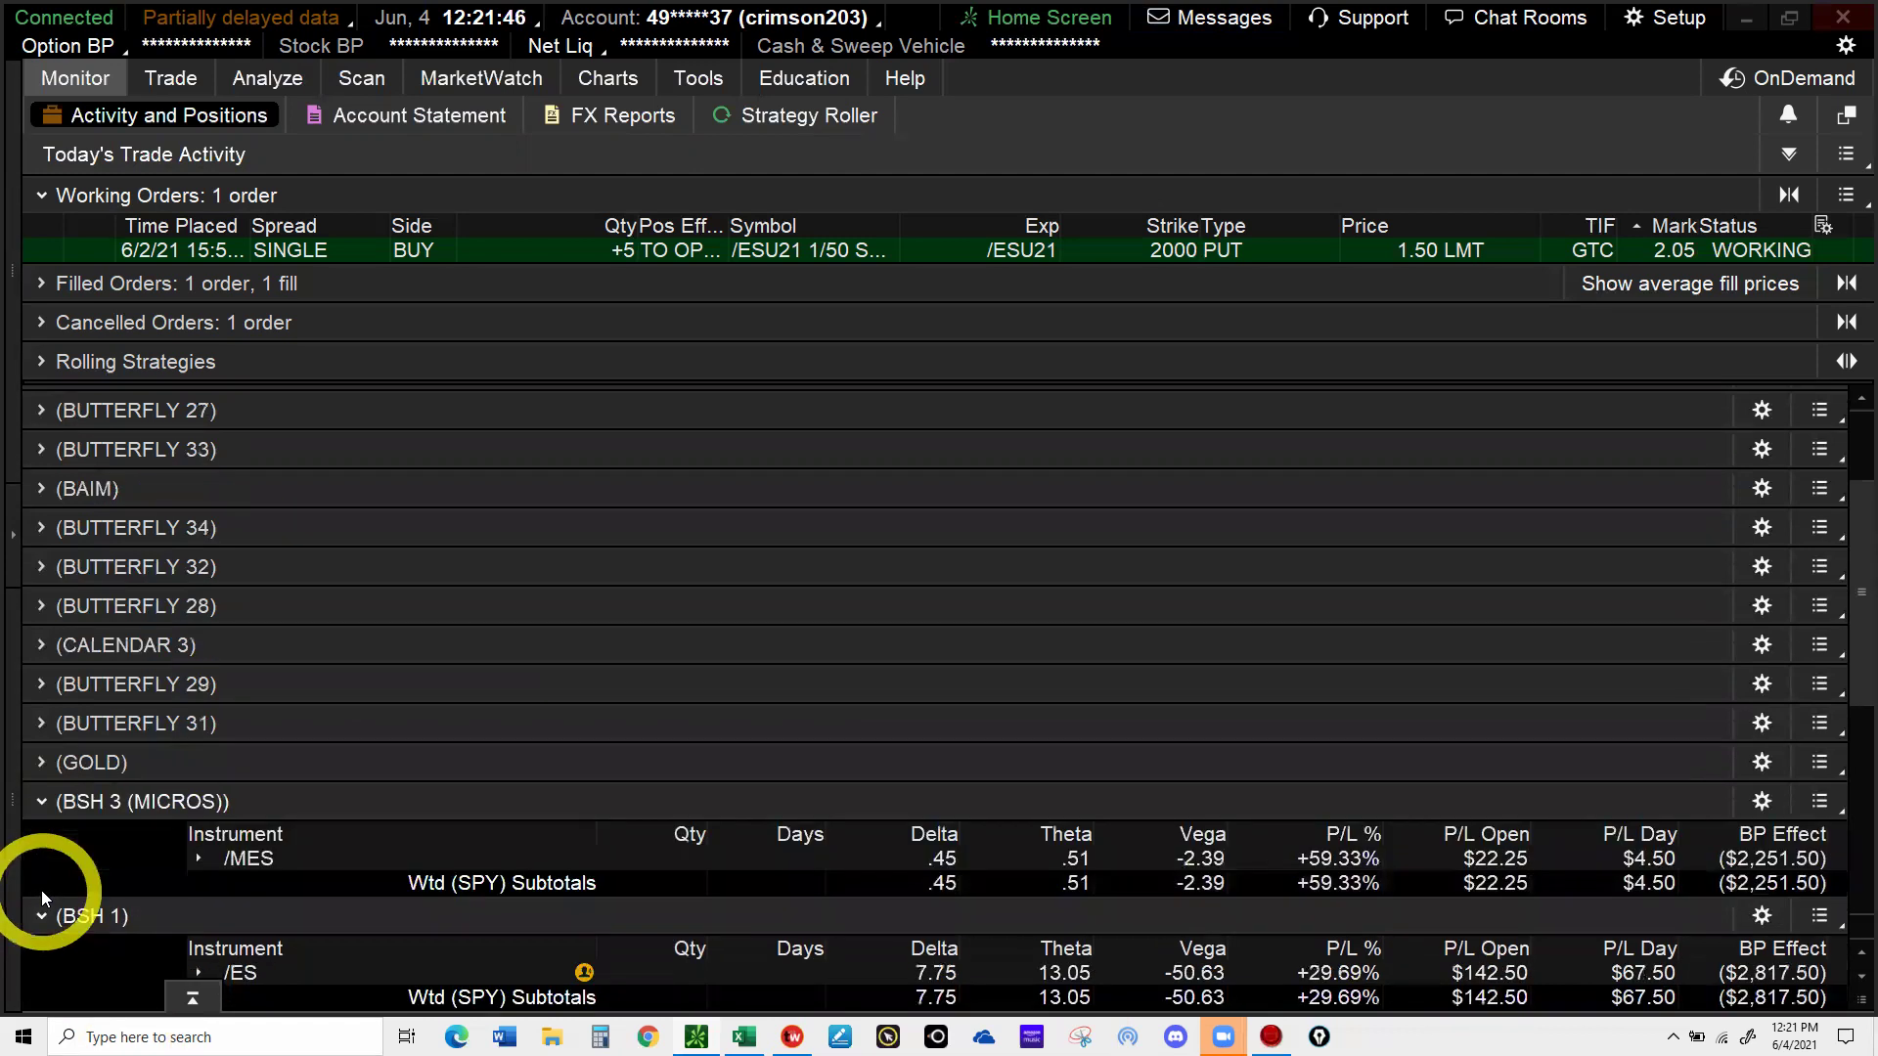
pyautogui.scroll(-2, 41, 891)
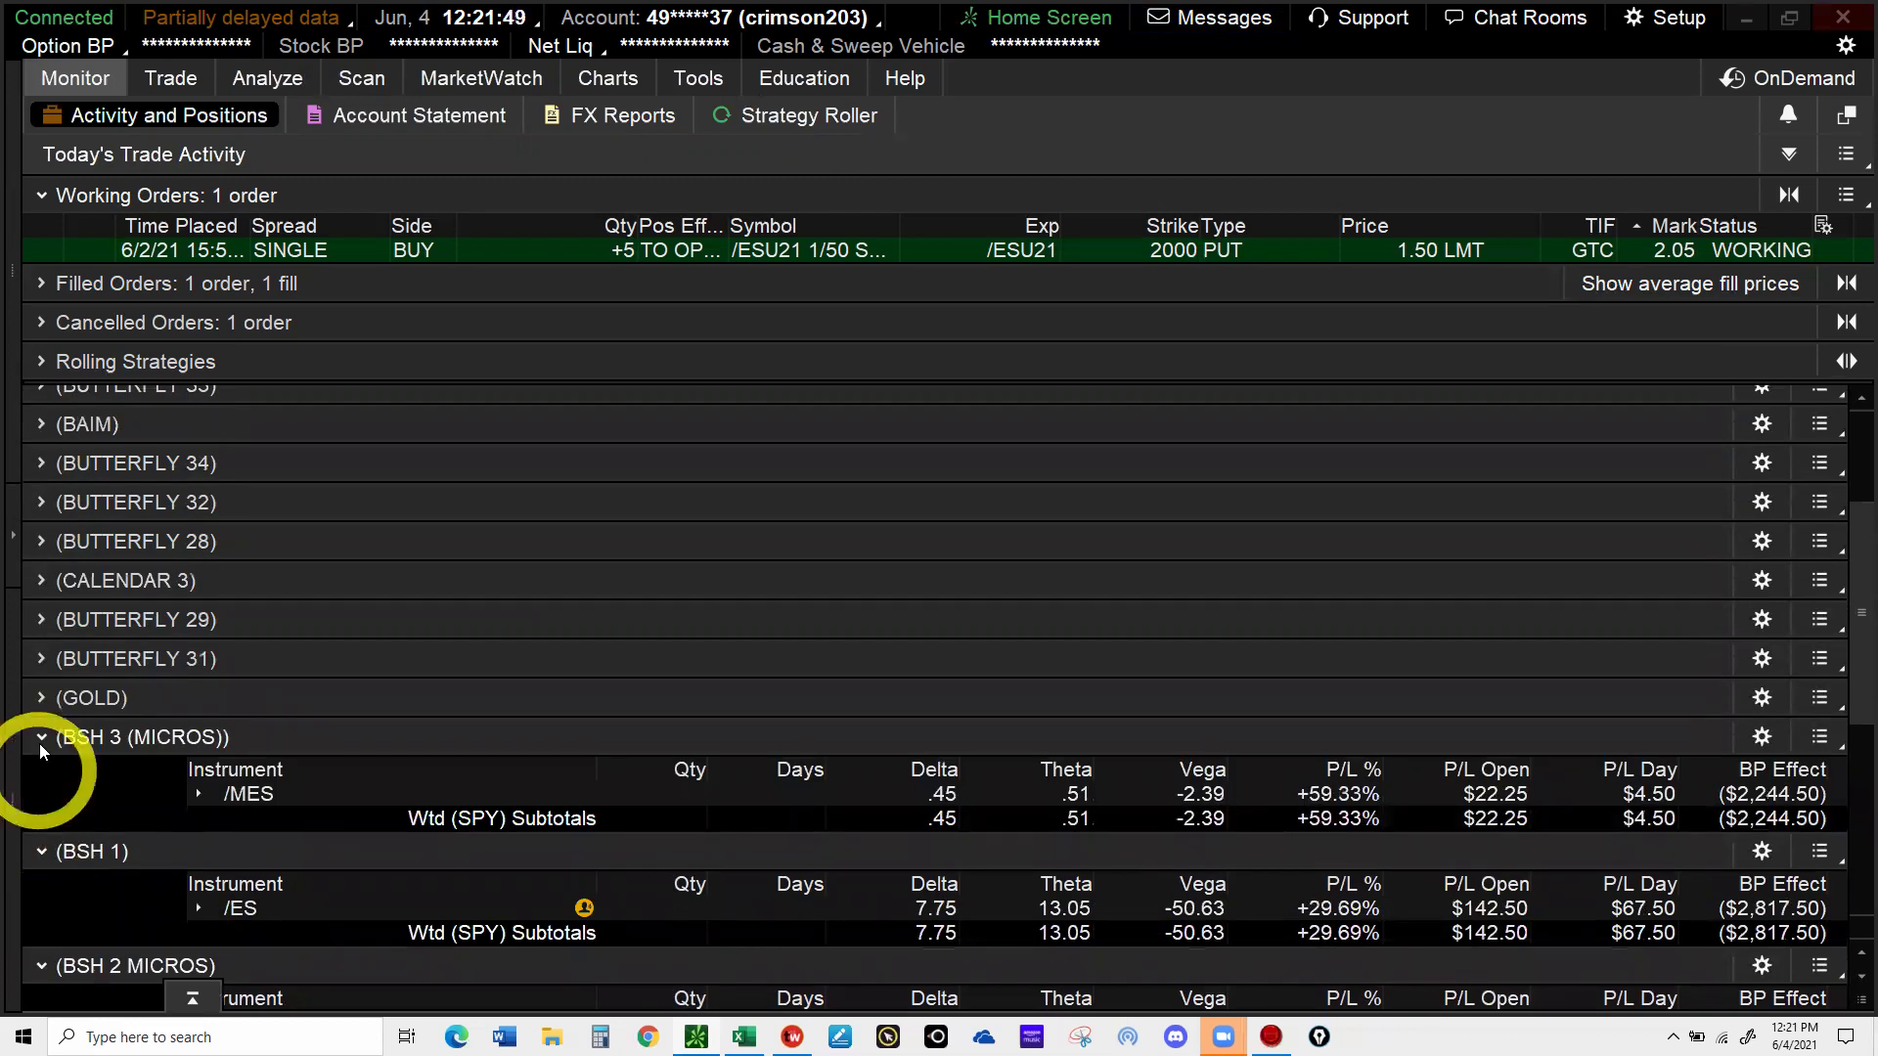
pyautogui.click(201, 791)
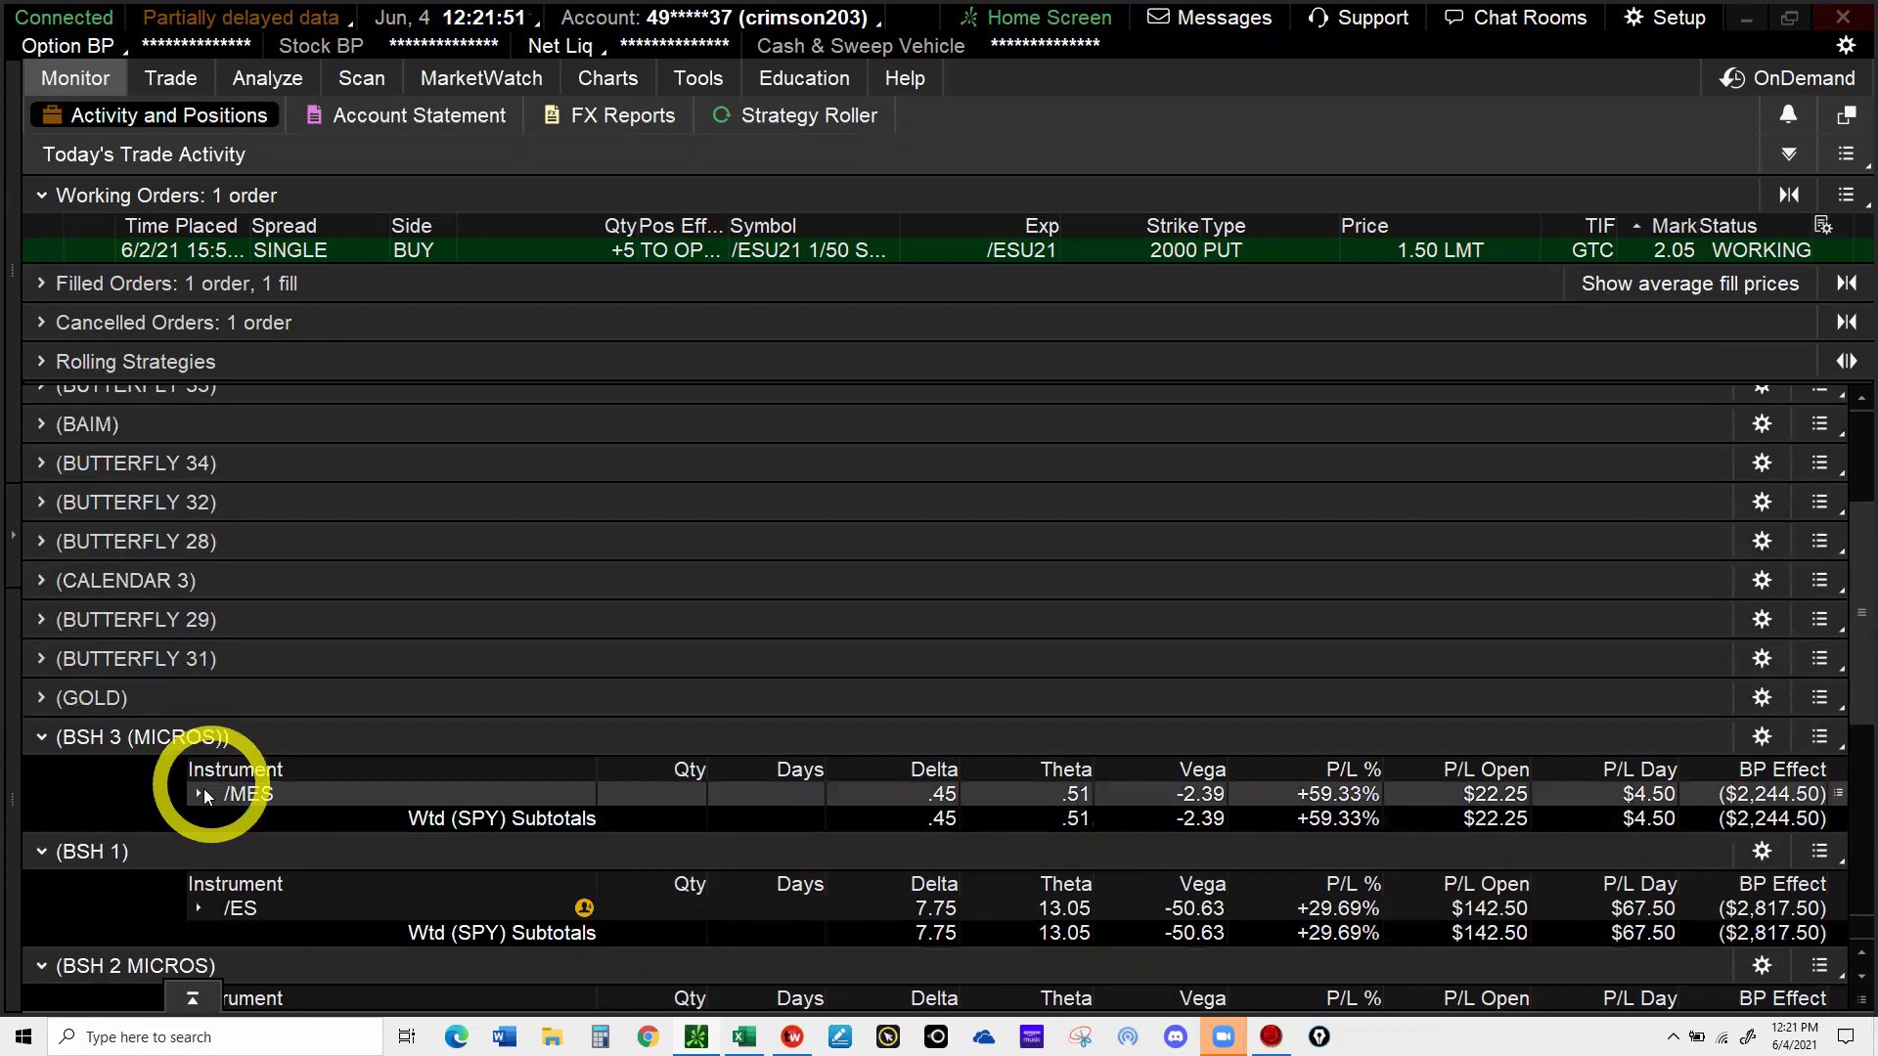
pyautogui.click(199, 794)
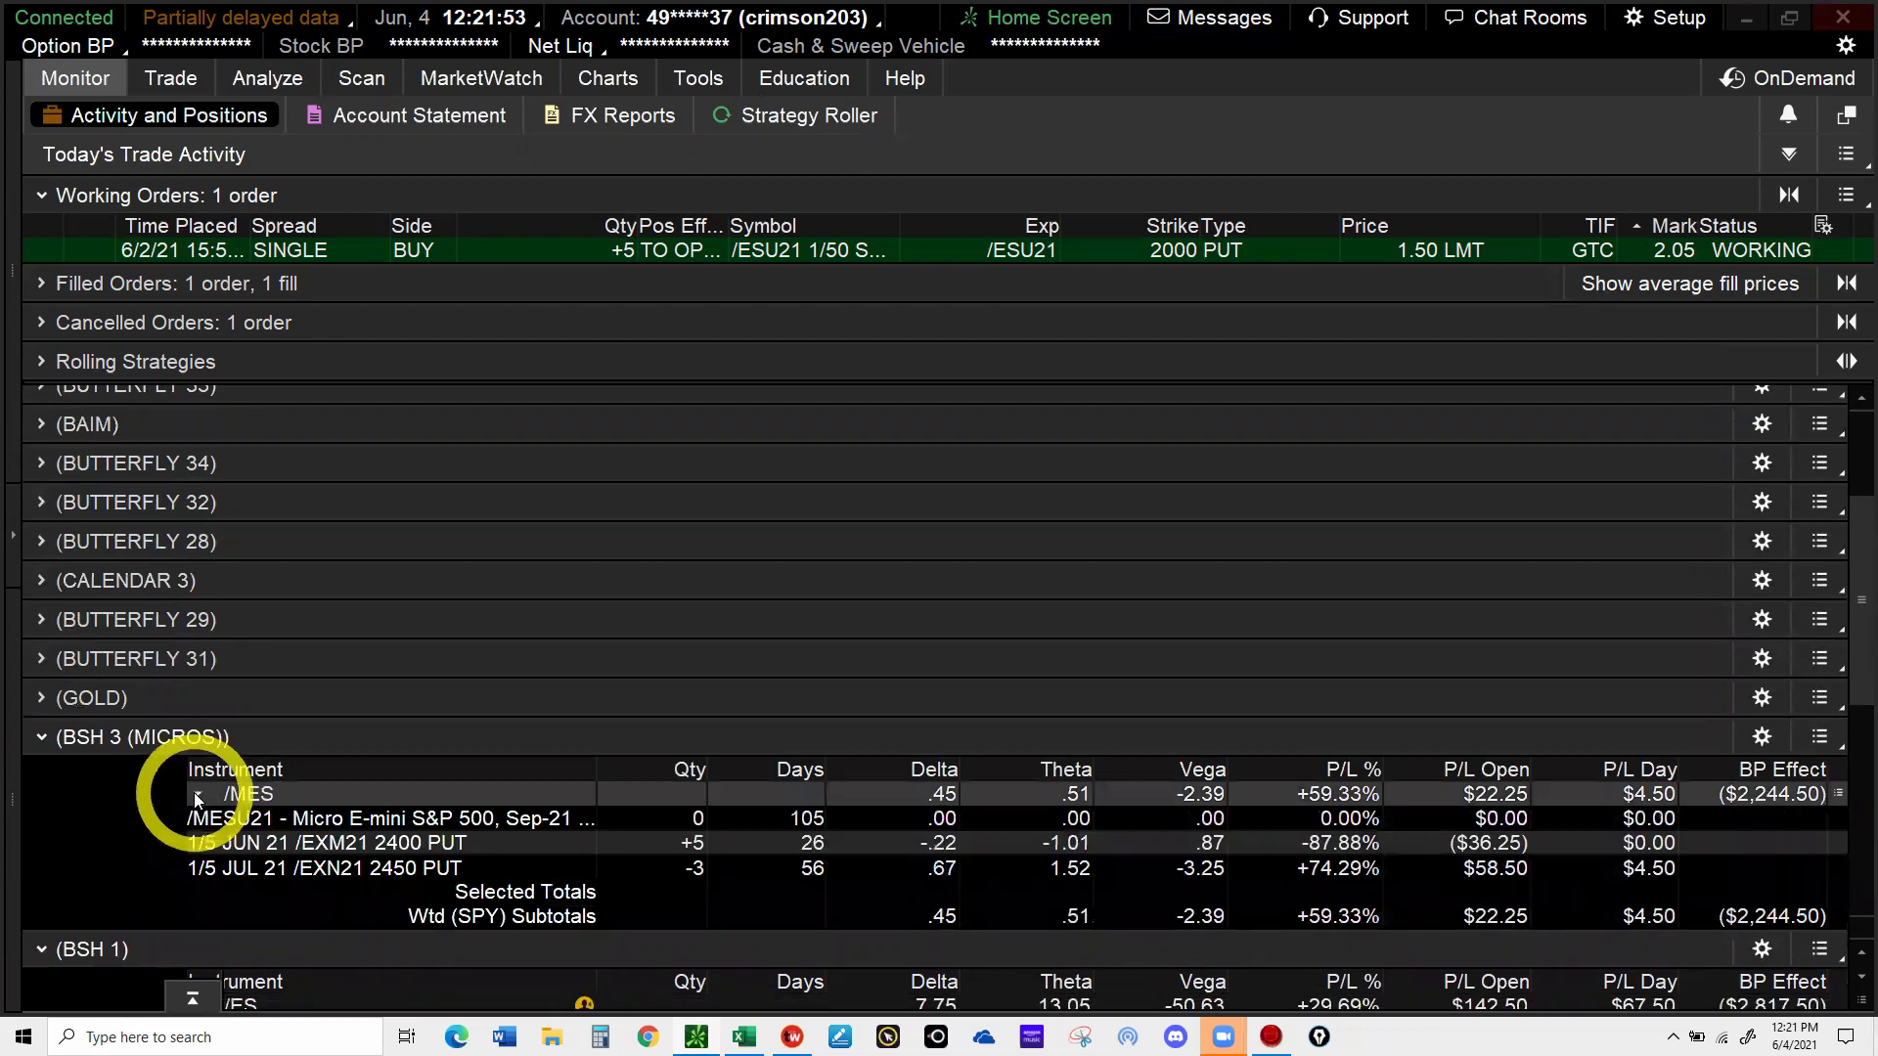
pyautogui.click(382, 847)
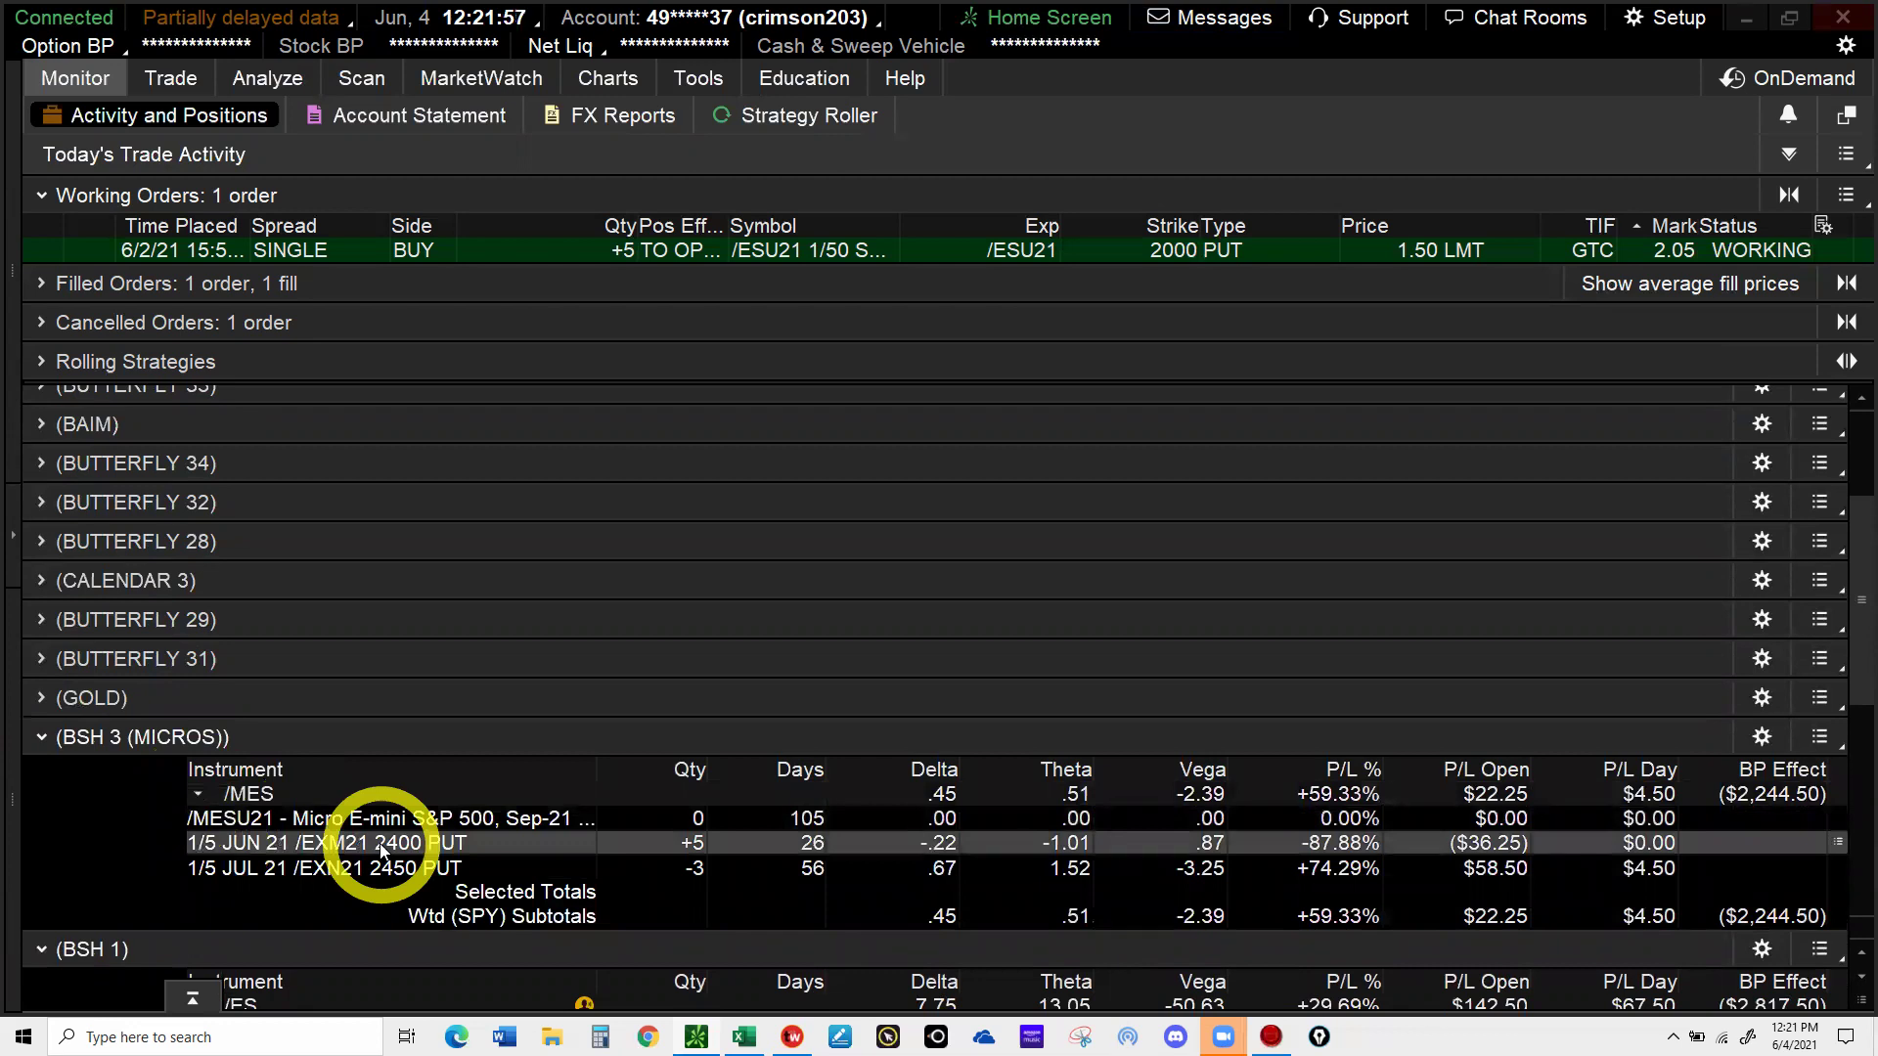
pyautogui.click(397, 873)
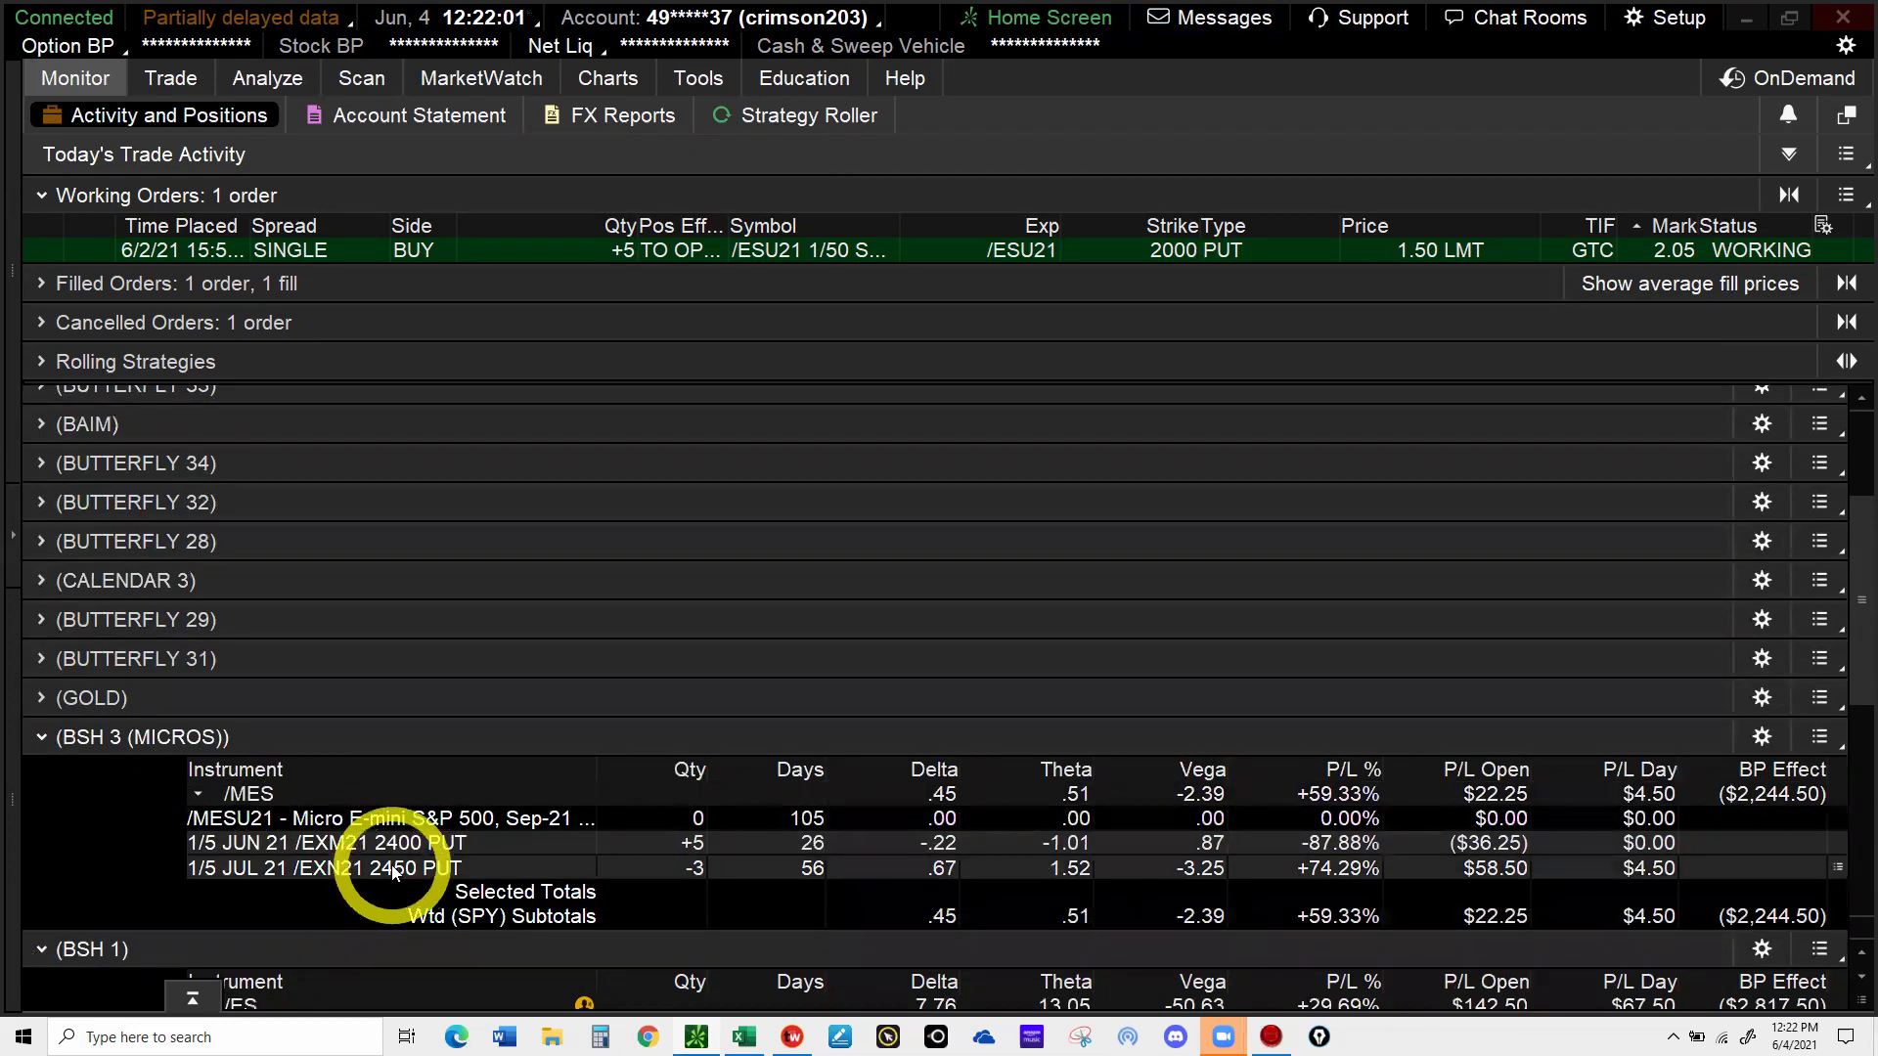
pyautogui.press('Up')
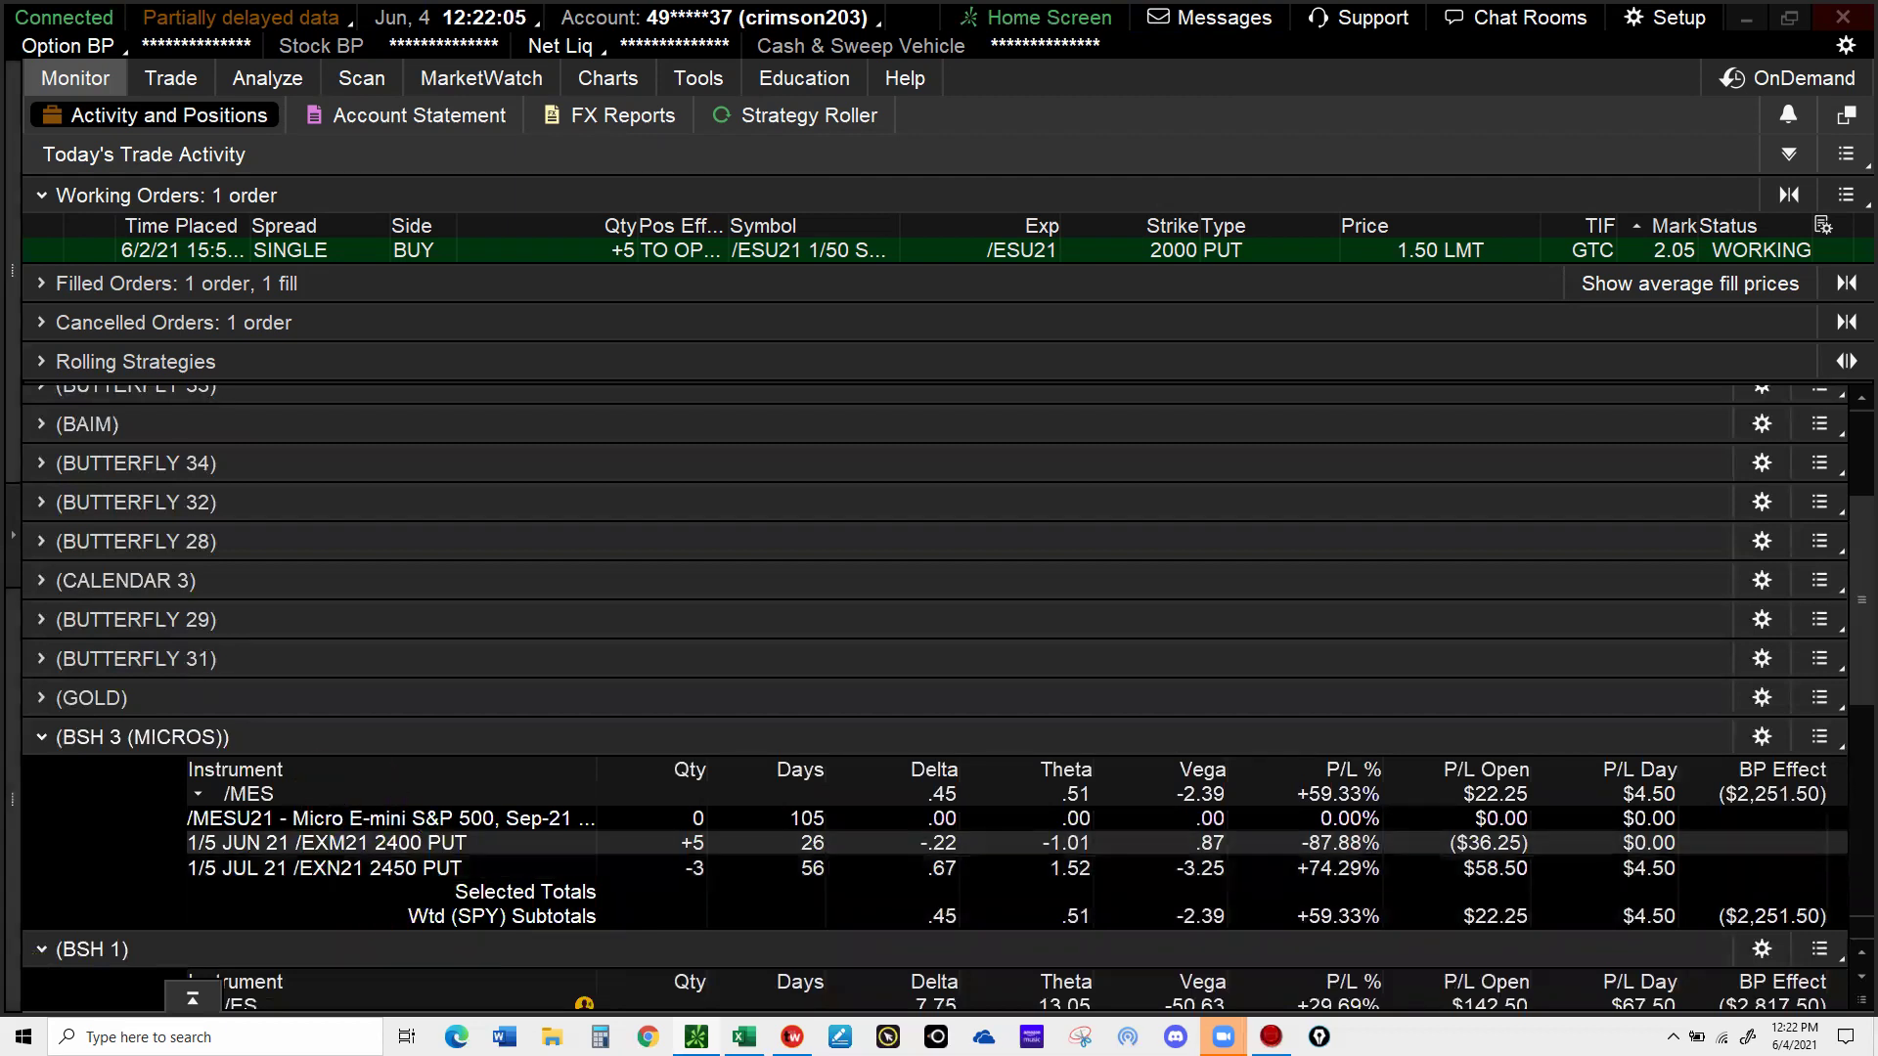
pyautogui.click(44, 737)
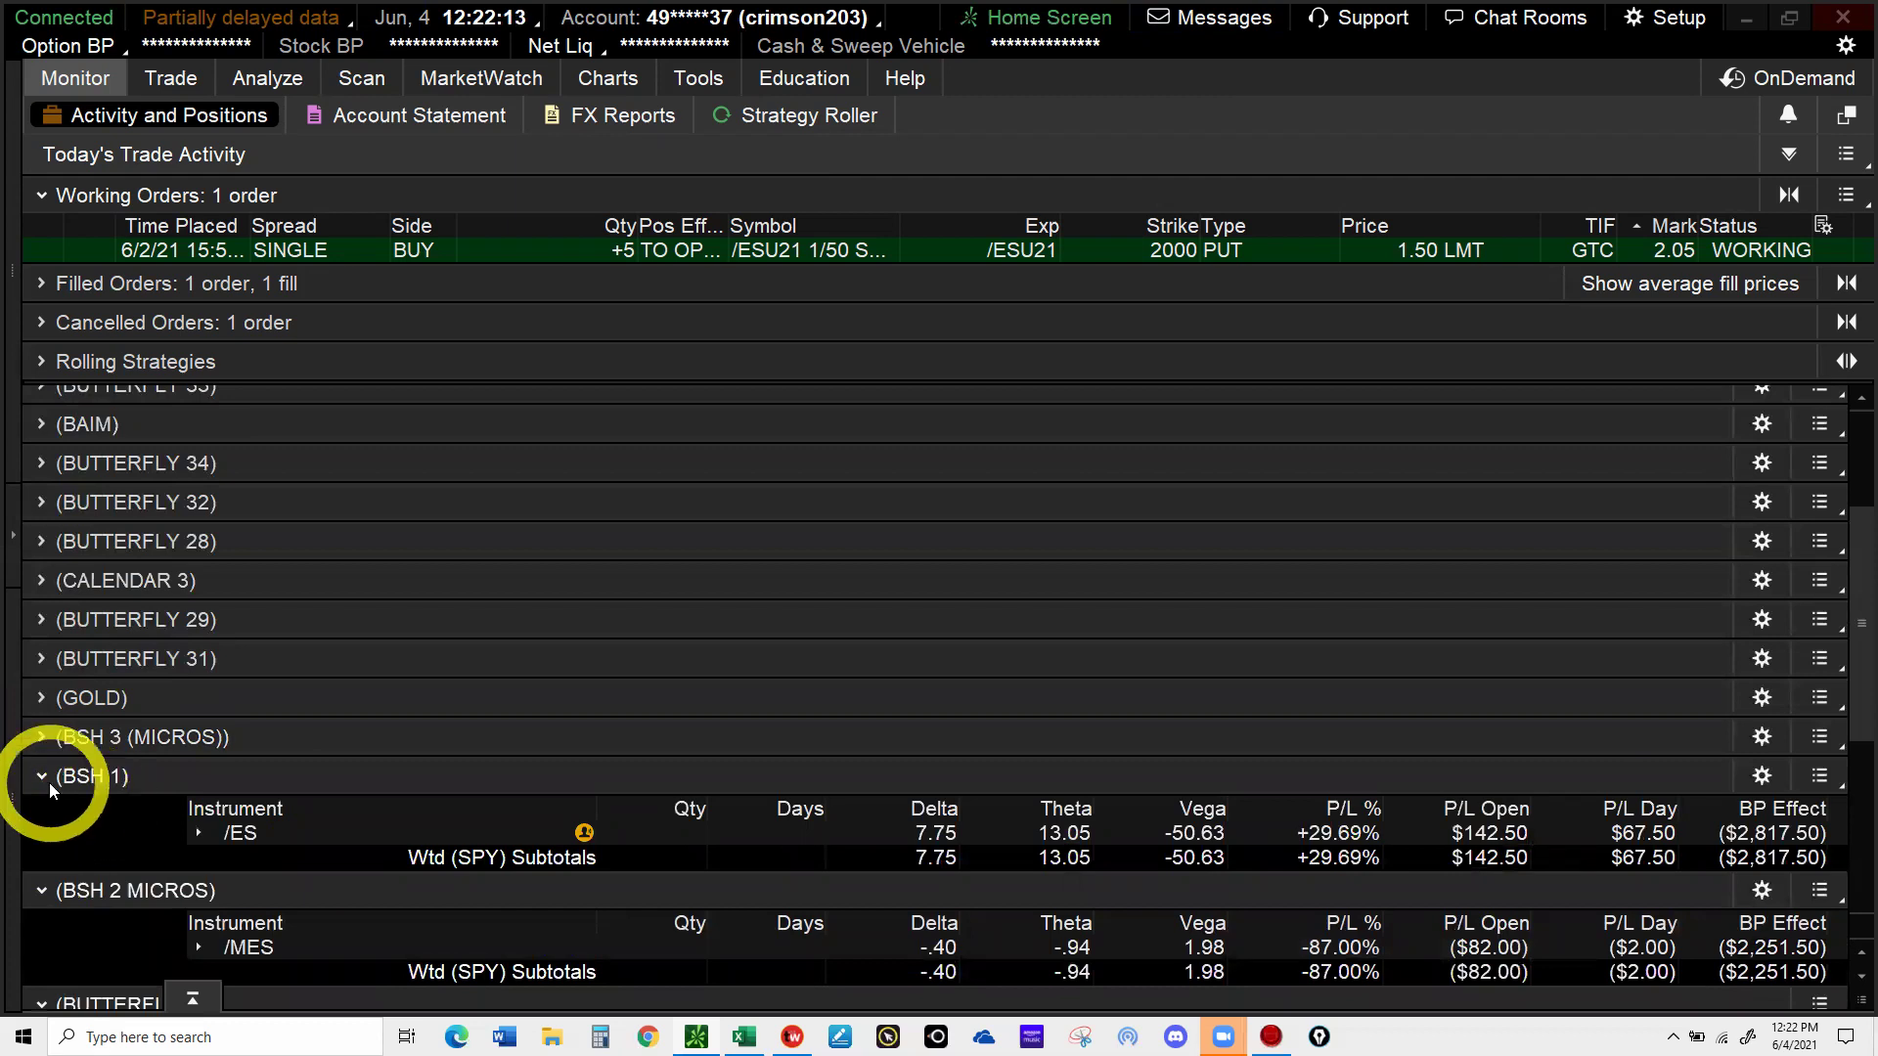
# - Collapse the BSH 1 and BSH 2 MICROS position groups after checking their subtotals
pyautogui.click(49, 783)
pyautogui.click(49, 783)
pyautogui.click(42, 783)
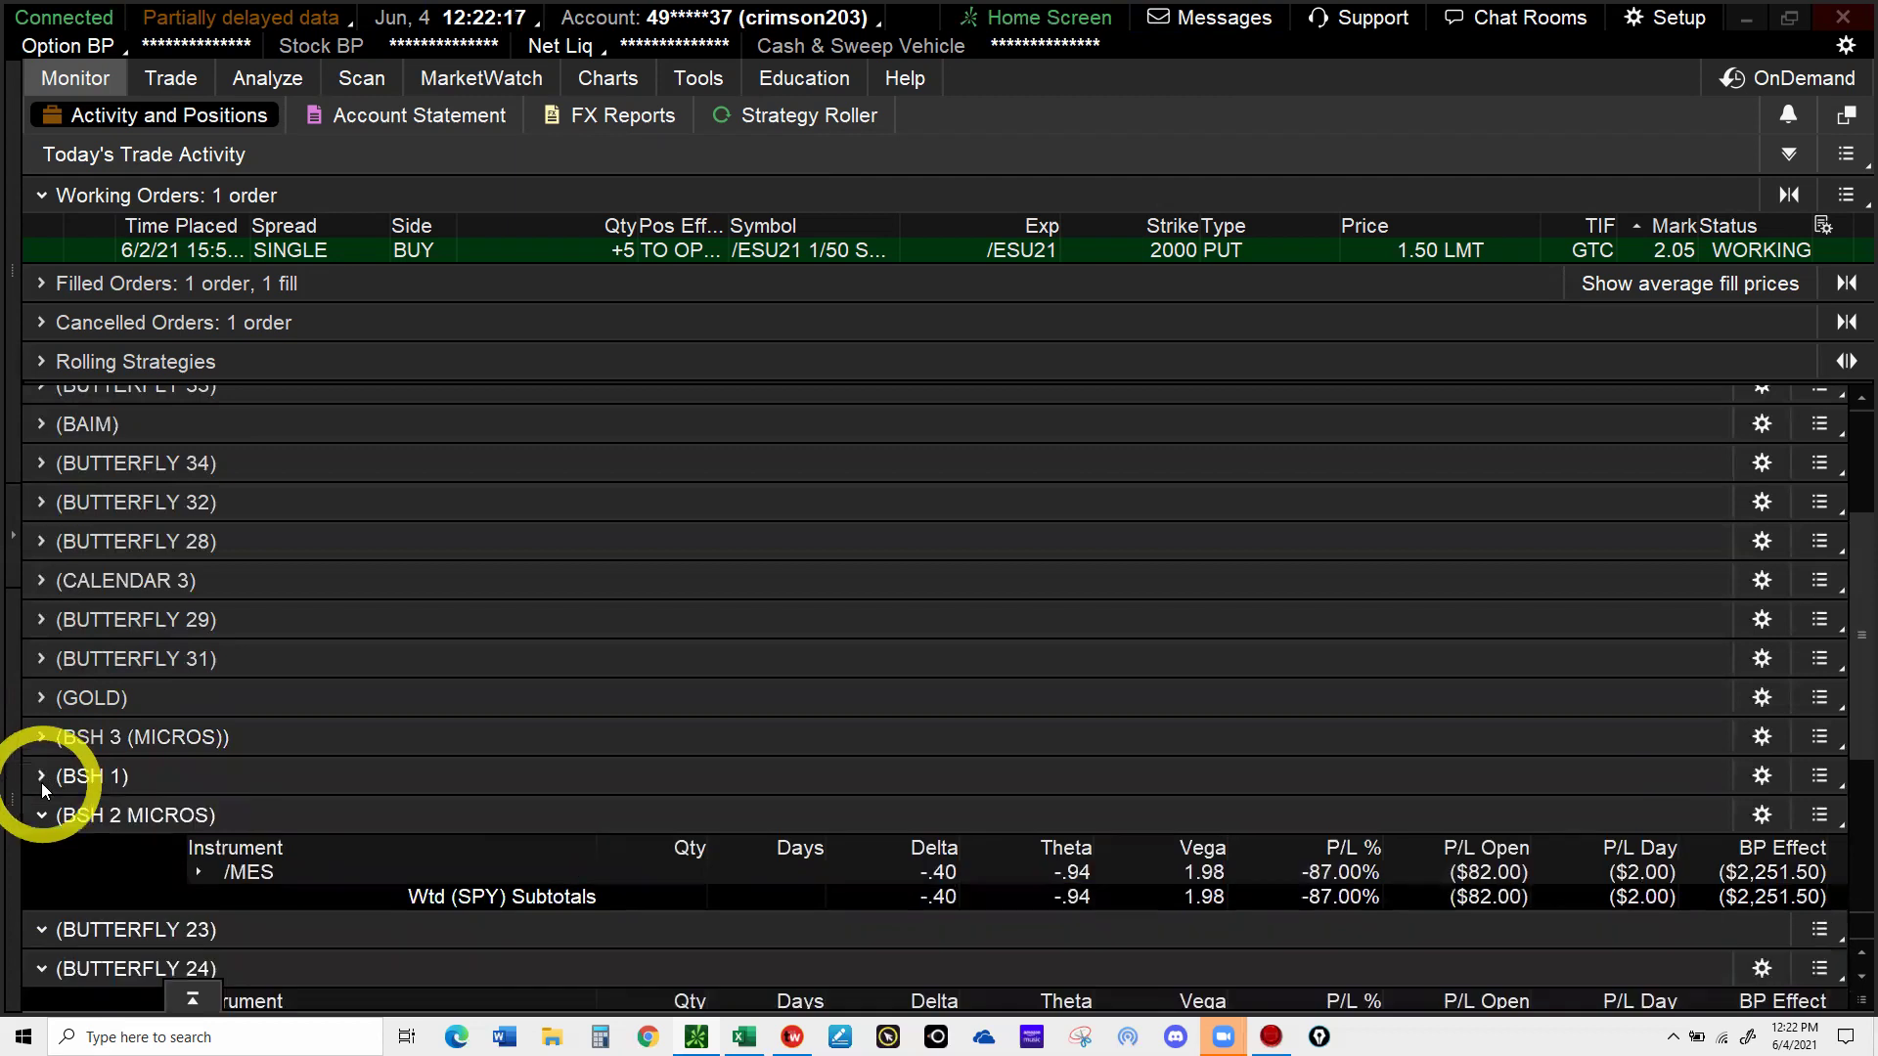
pyautogui.click(185, 857)
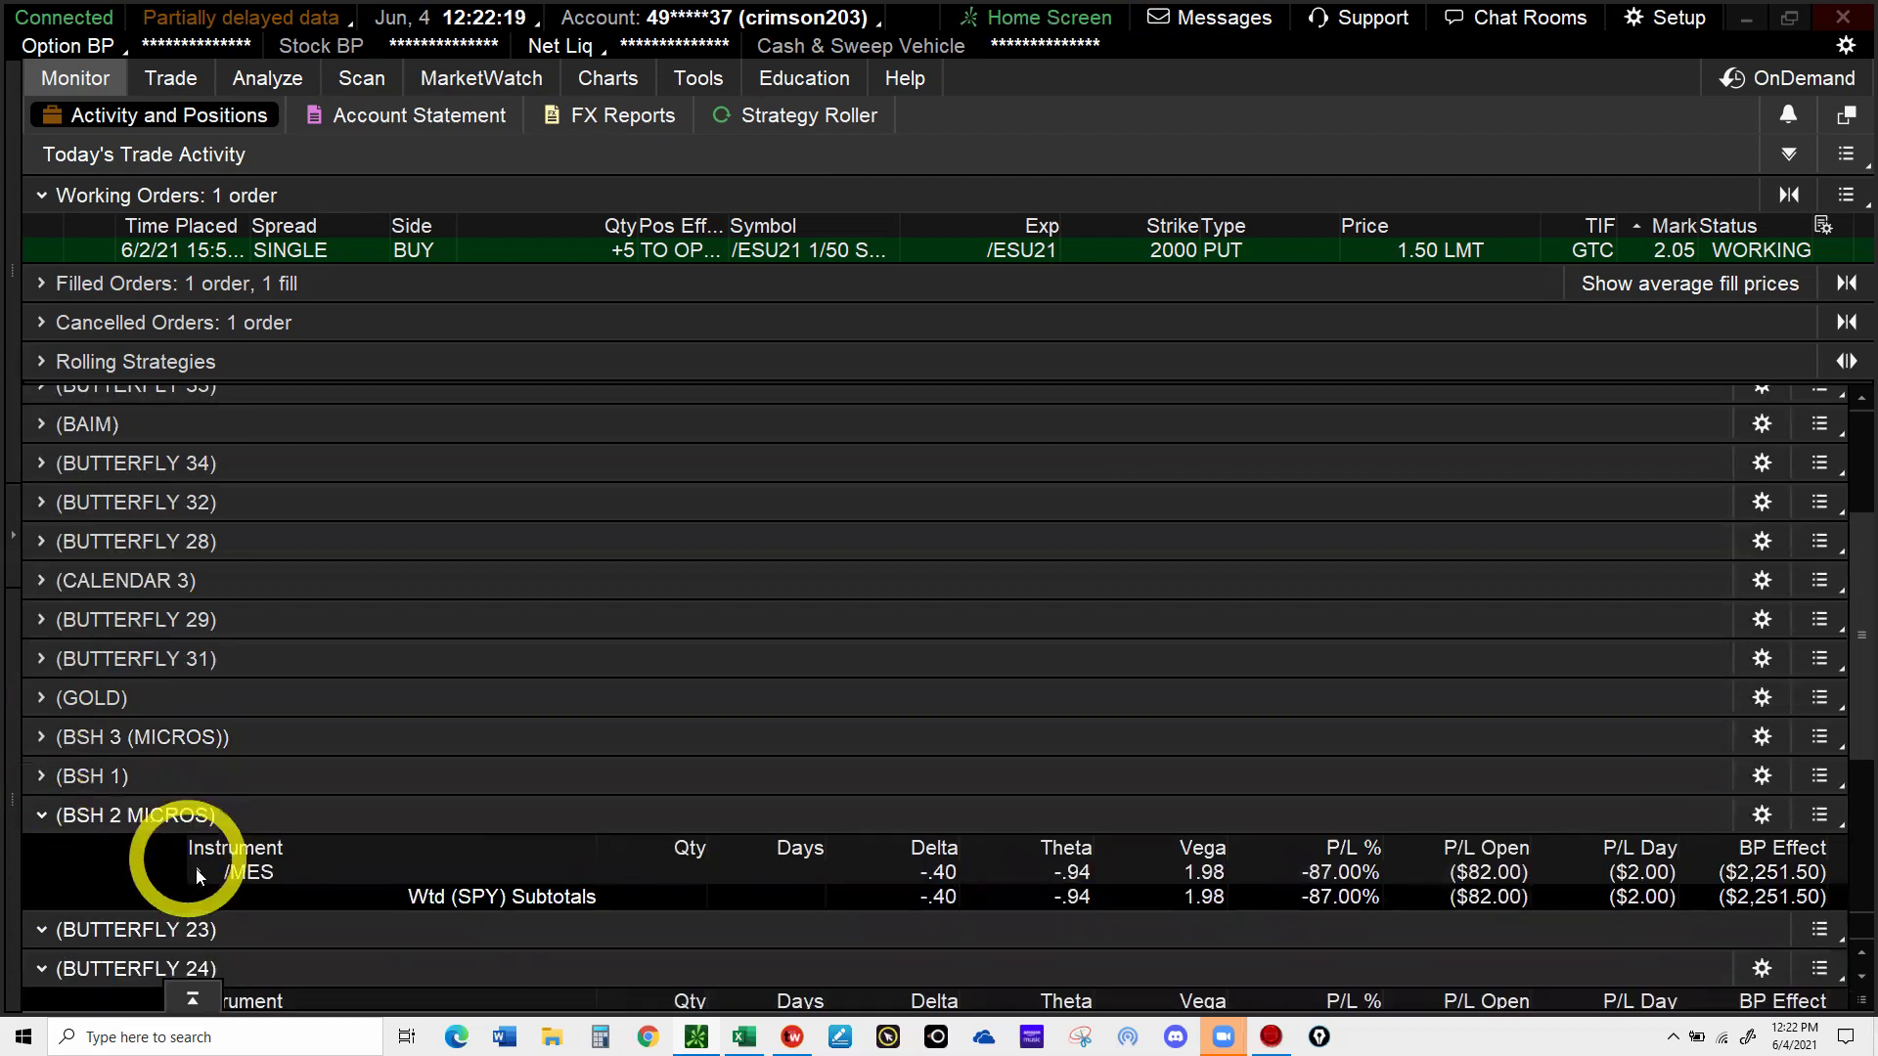
pyautogui.click(196, 868)
pyautogui.click(57, 812)
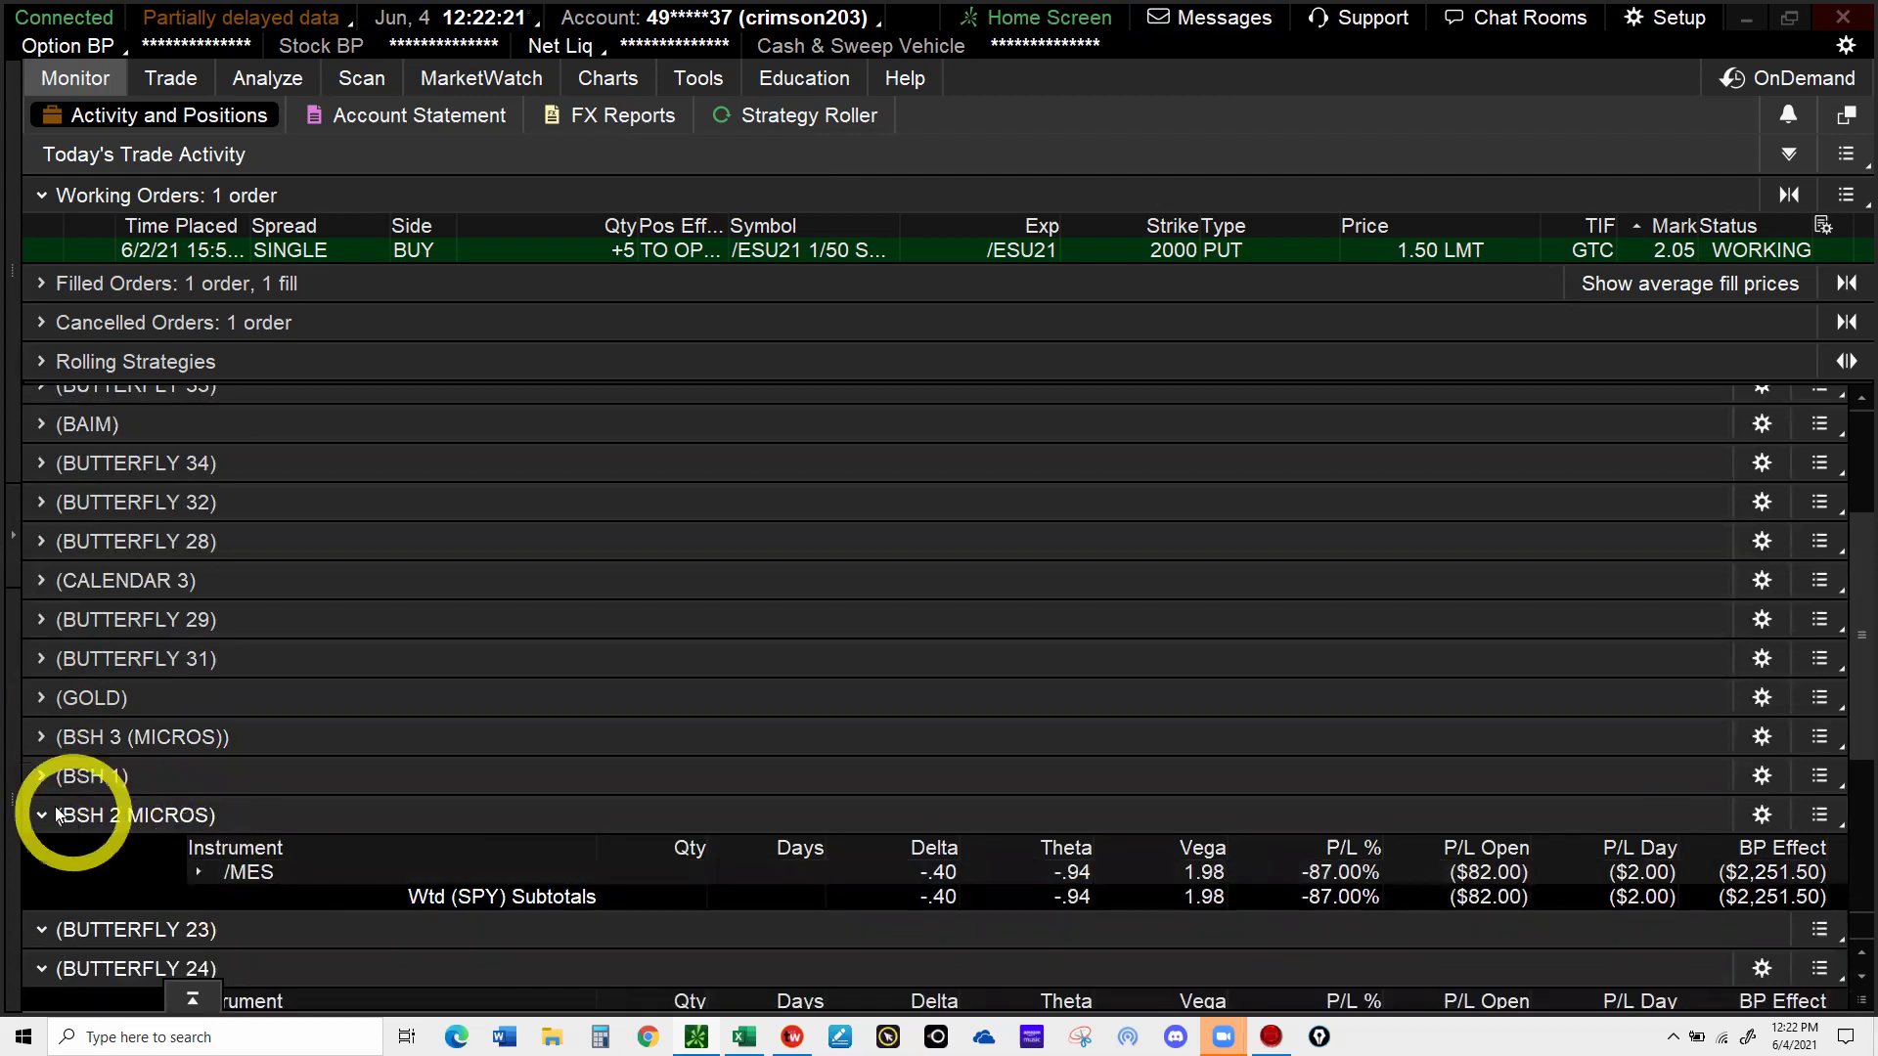
# - Check the BUTTERFLY 23 group for positions, then delete the group and confirm the deletion
pyautogui.click(61, 854)
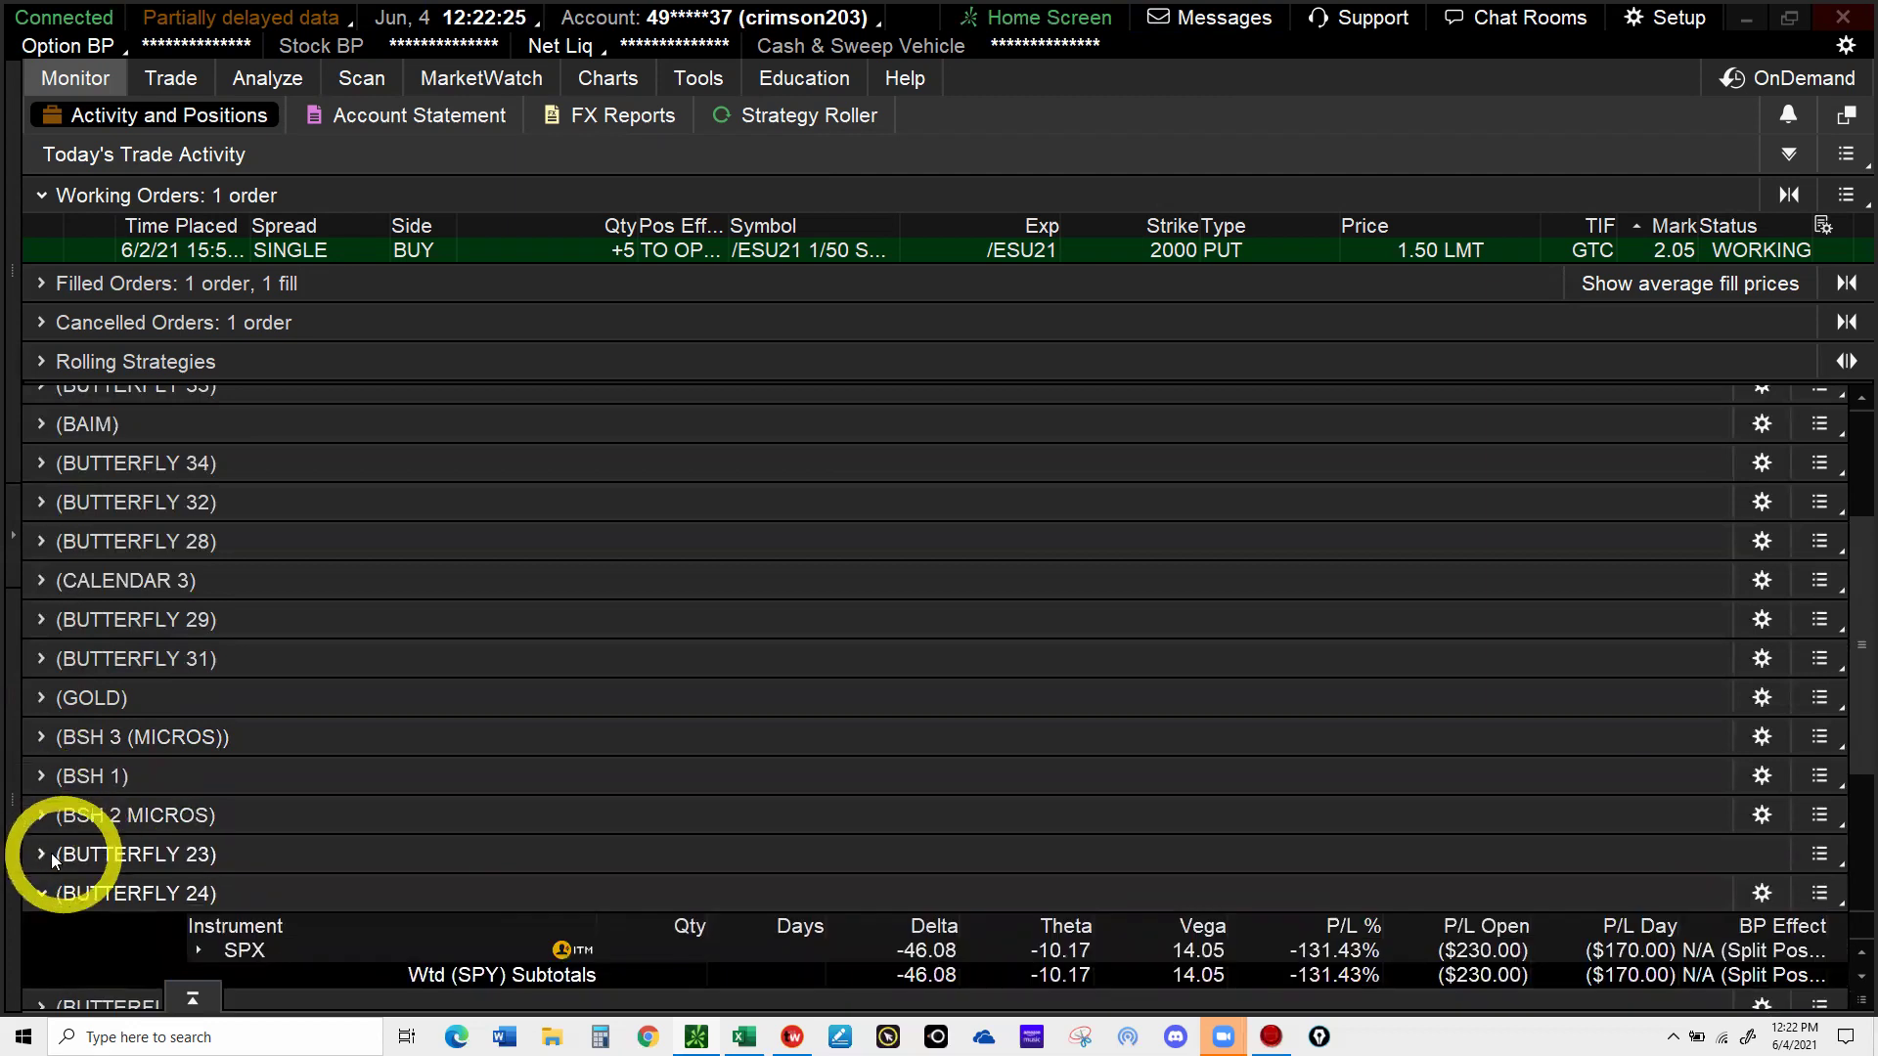
pyautogui.click(50, 853)
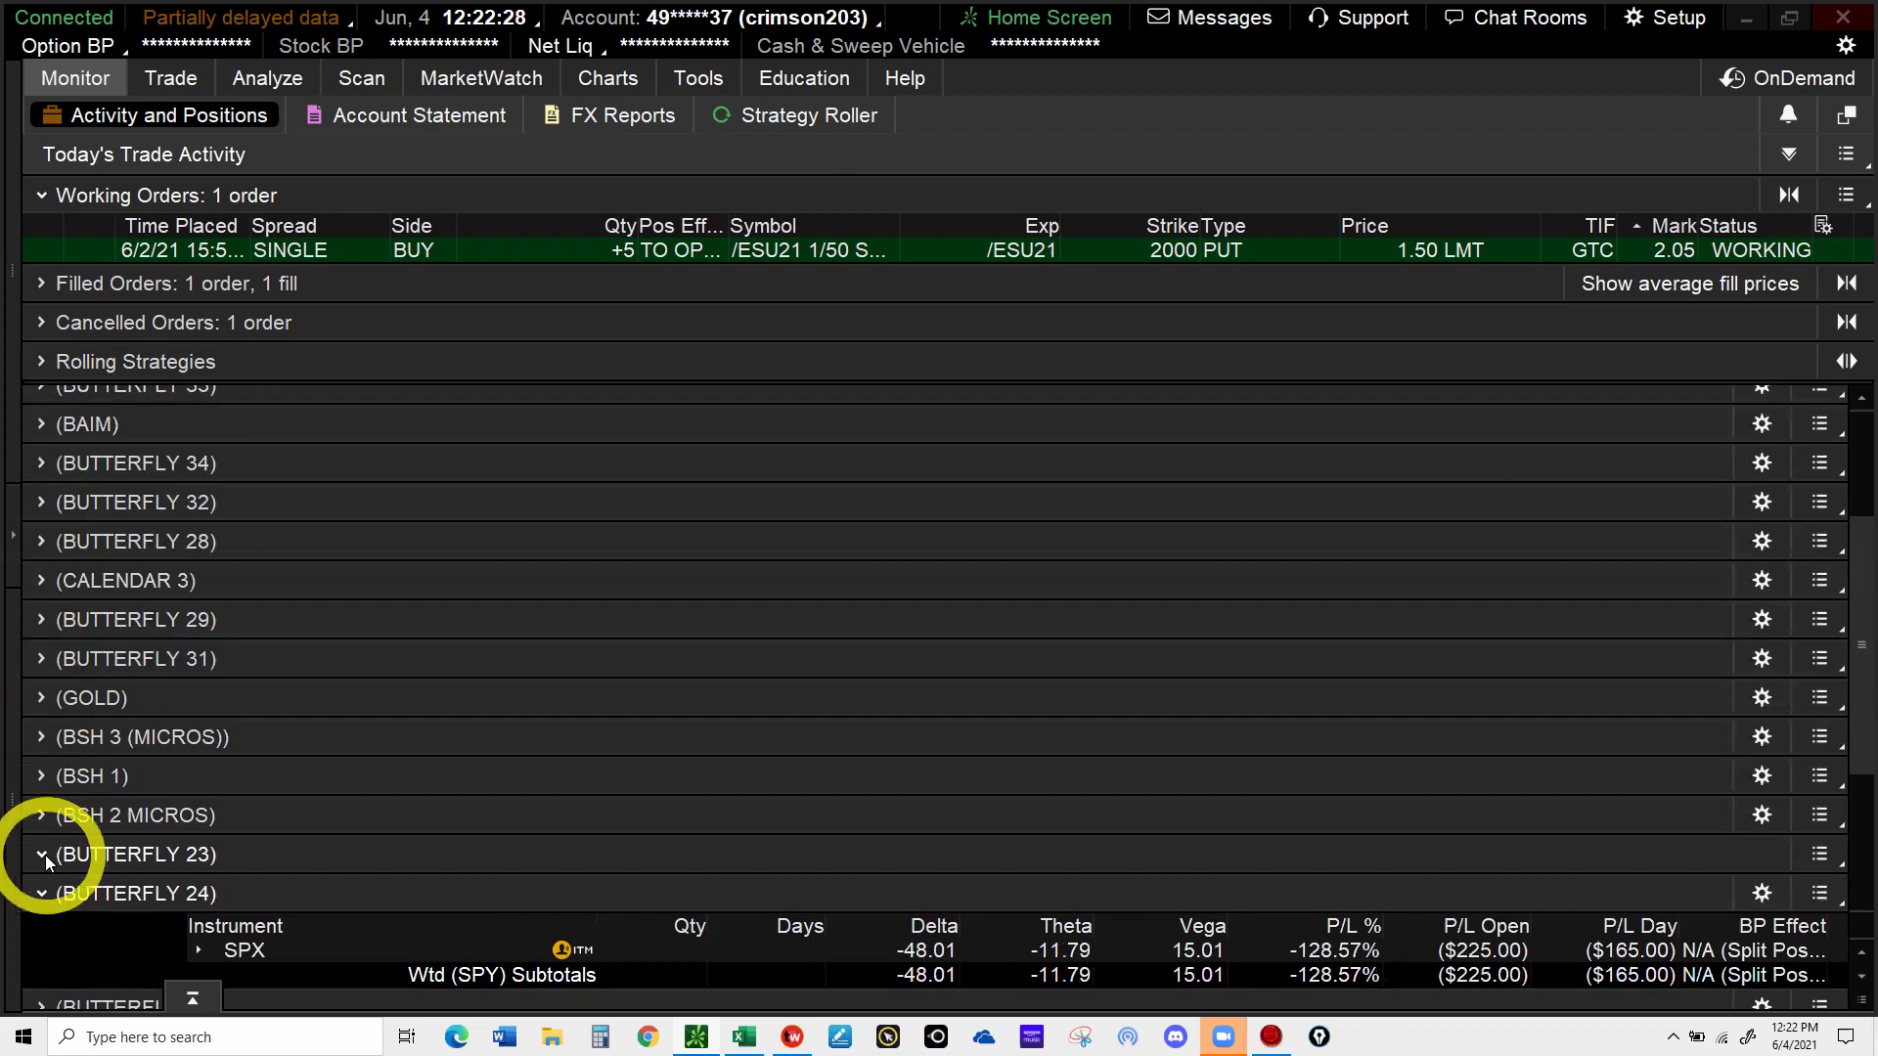
pyautogui.click(45, 855)
pyautogui.click(1559, 784)
pyautogui.click(1829, 856)
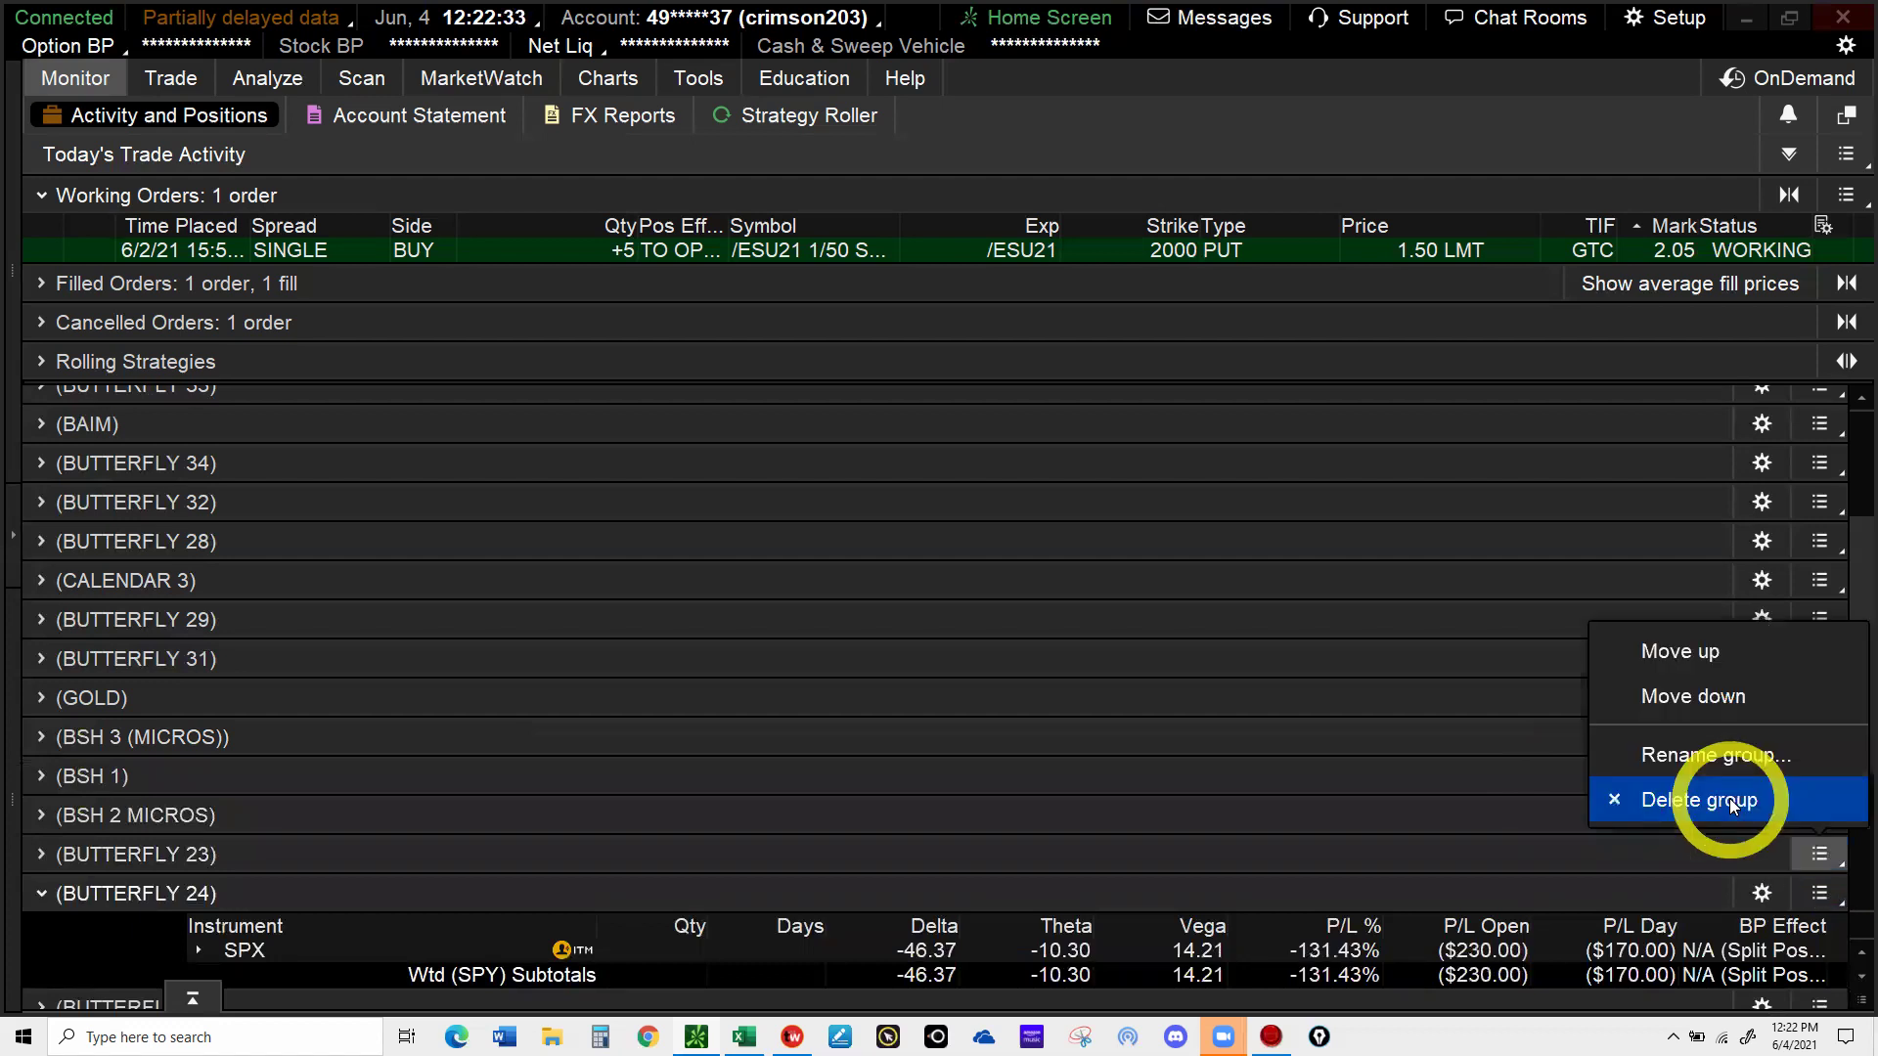
pyautogui.click(1729, 798)
pyautogui.click(1114, 616)
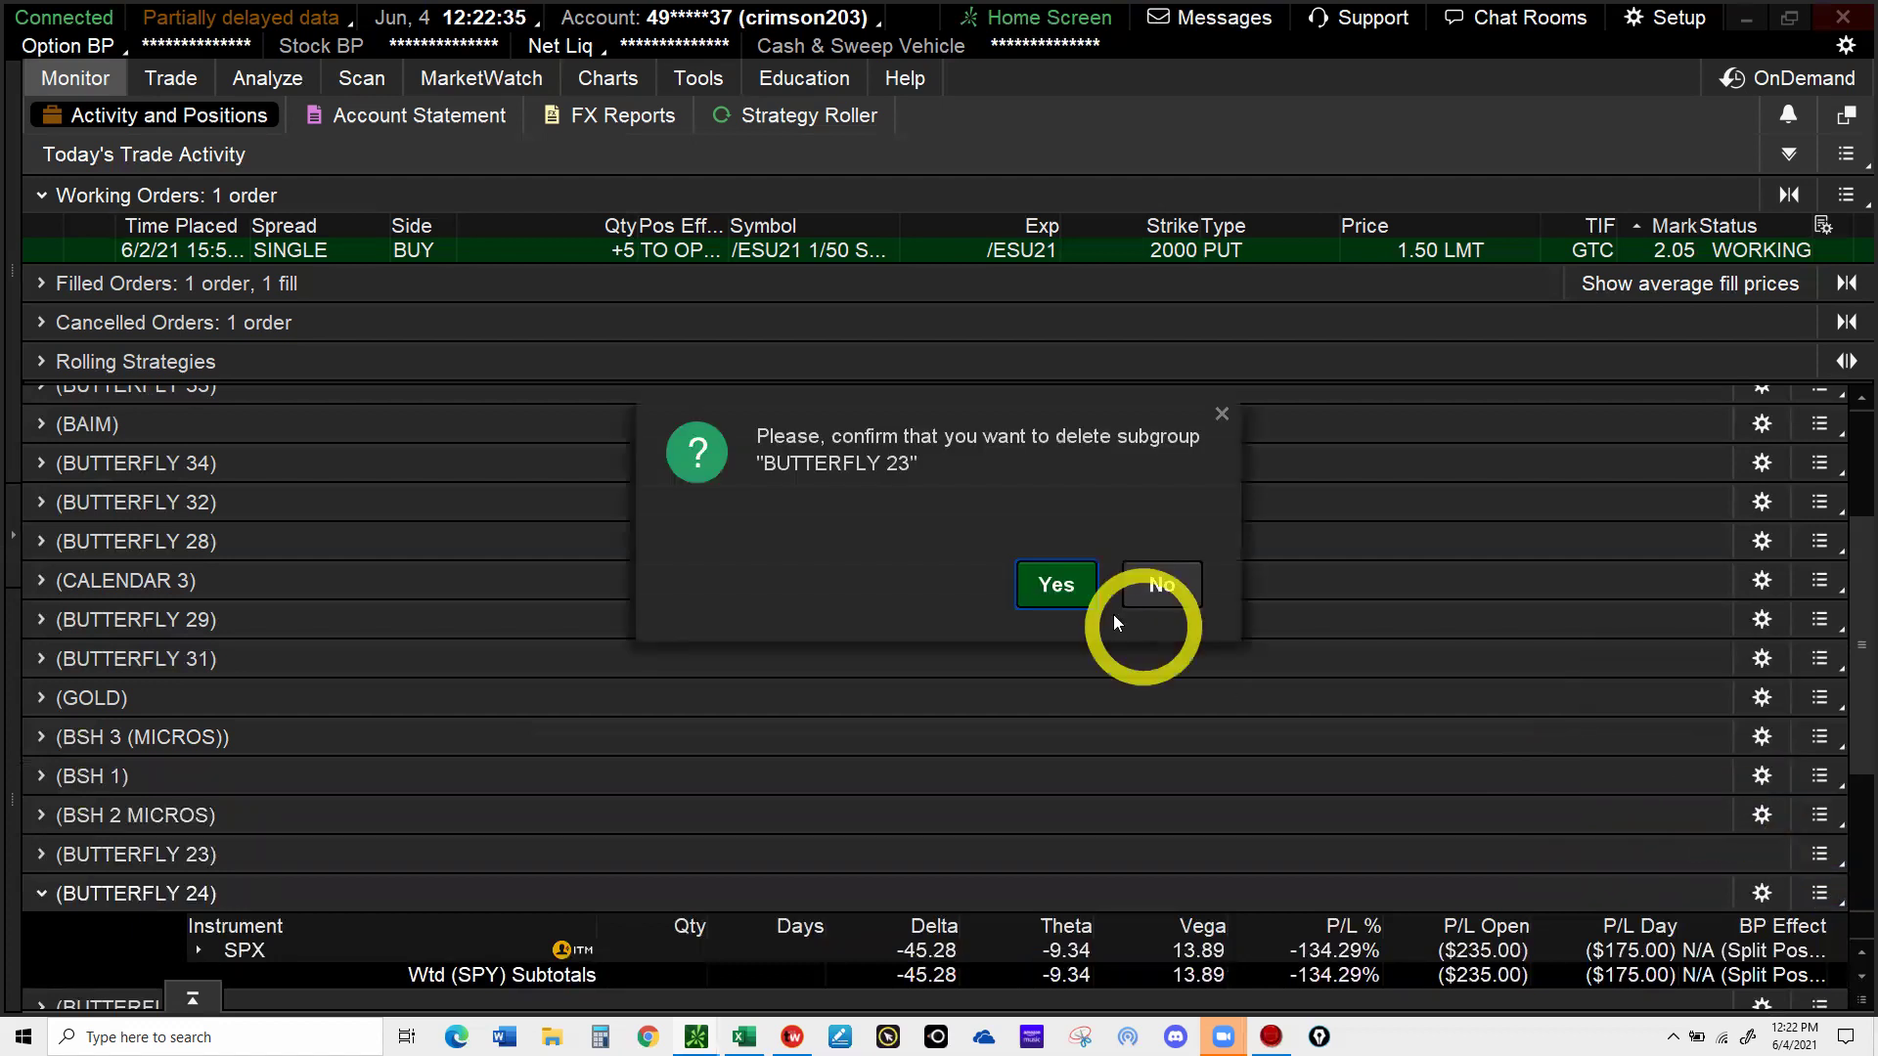
pyautogui.click(1059, 594)
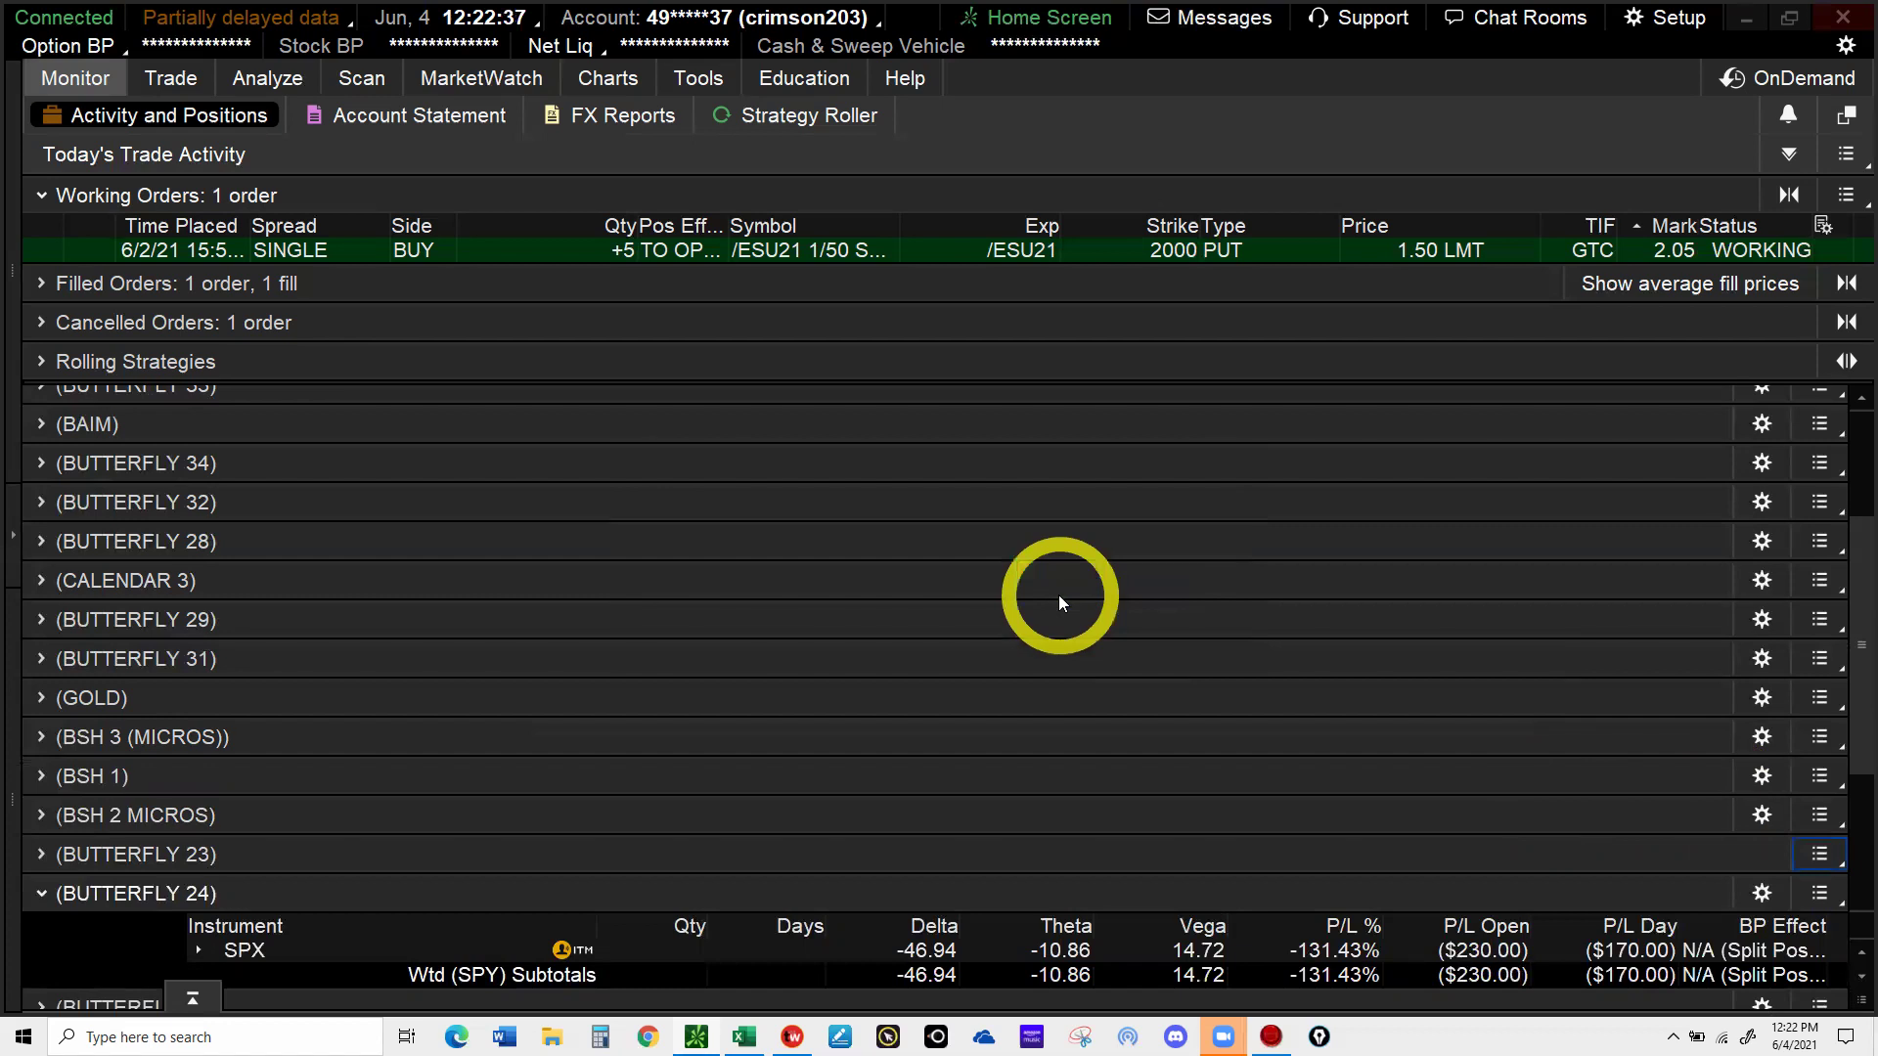
# - Expand the SPX position in the BUTTERFLY 24 group and examine its call legs, open P/L and day P/L
pyautogui.click(902, 714)
pyautogui.click(569, 954)
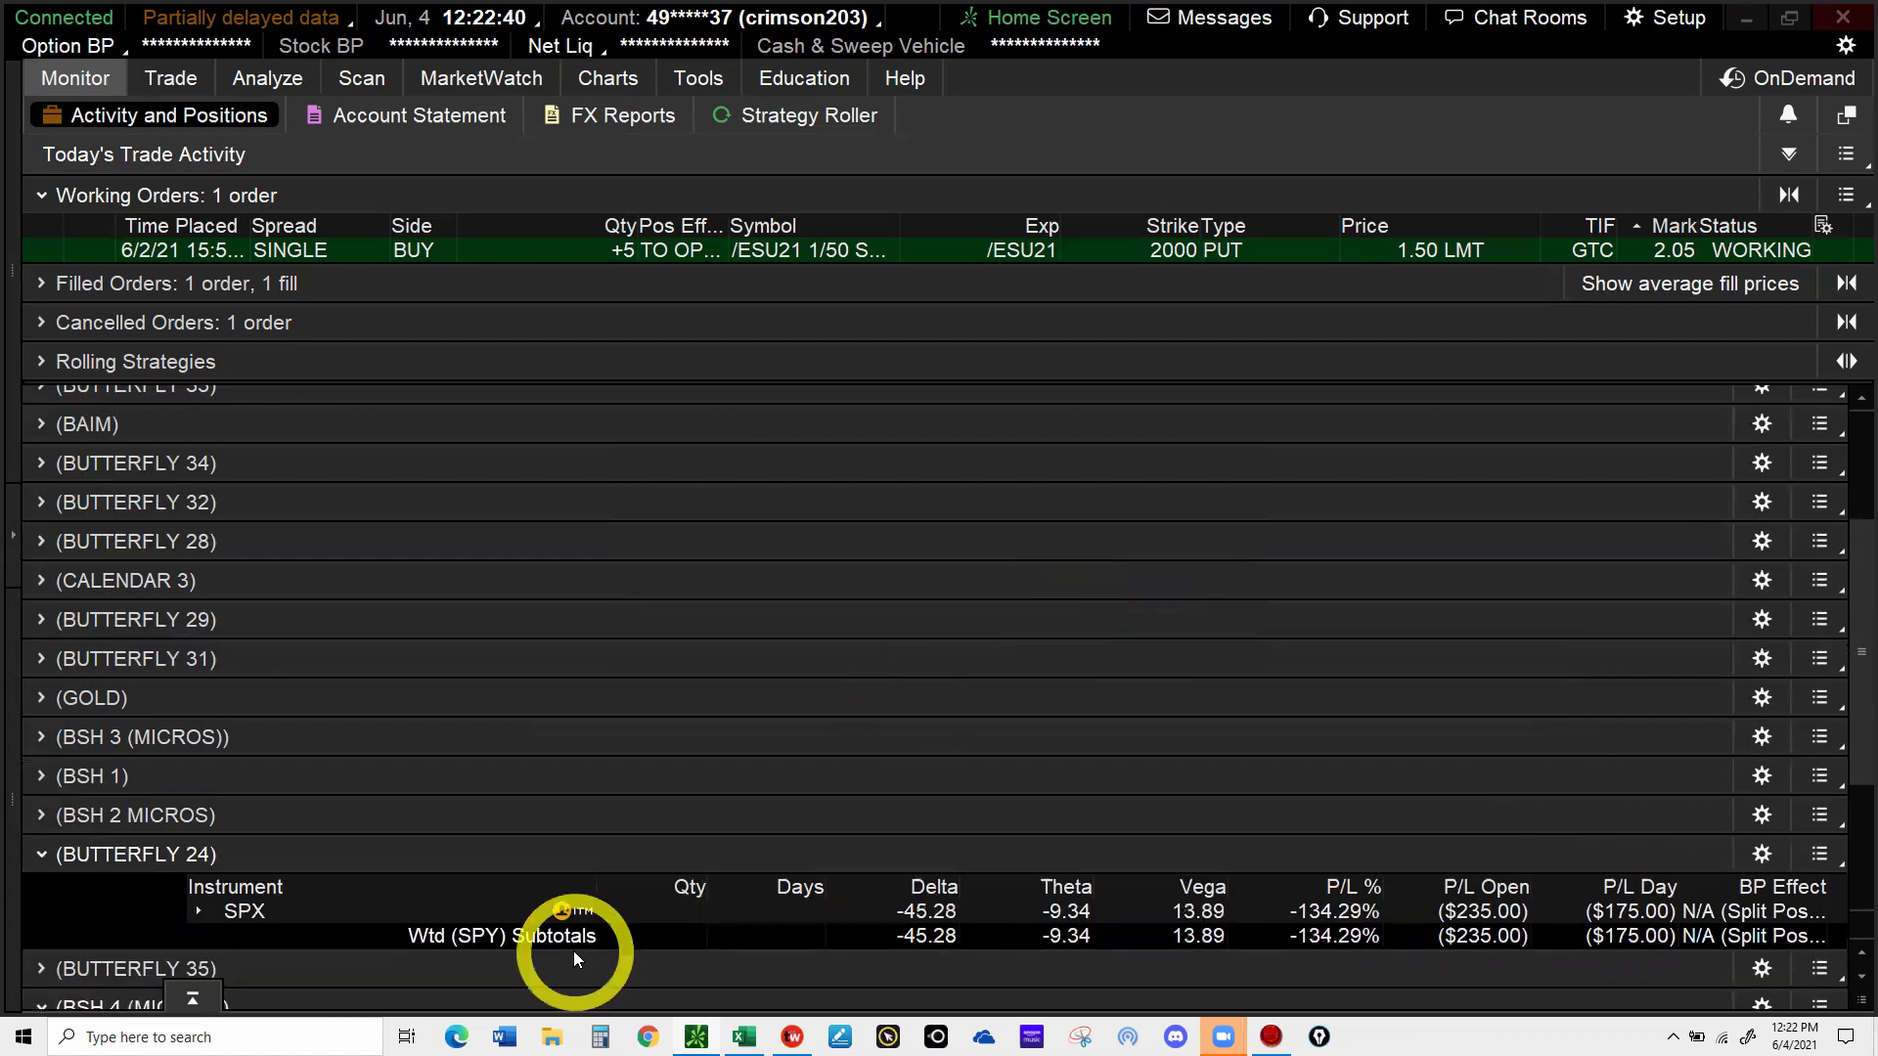
pyautogui.click(290, 908)
pyautogui.click(217, 912)
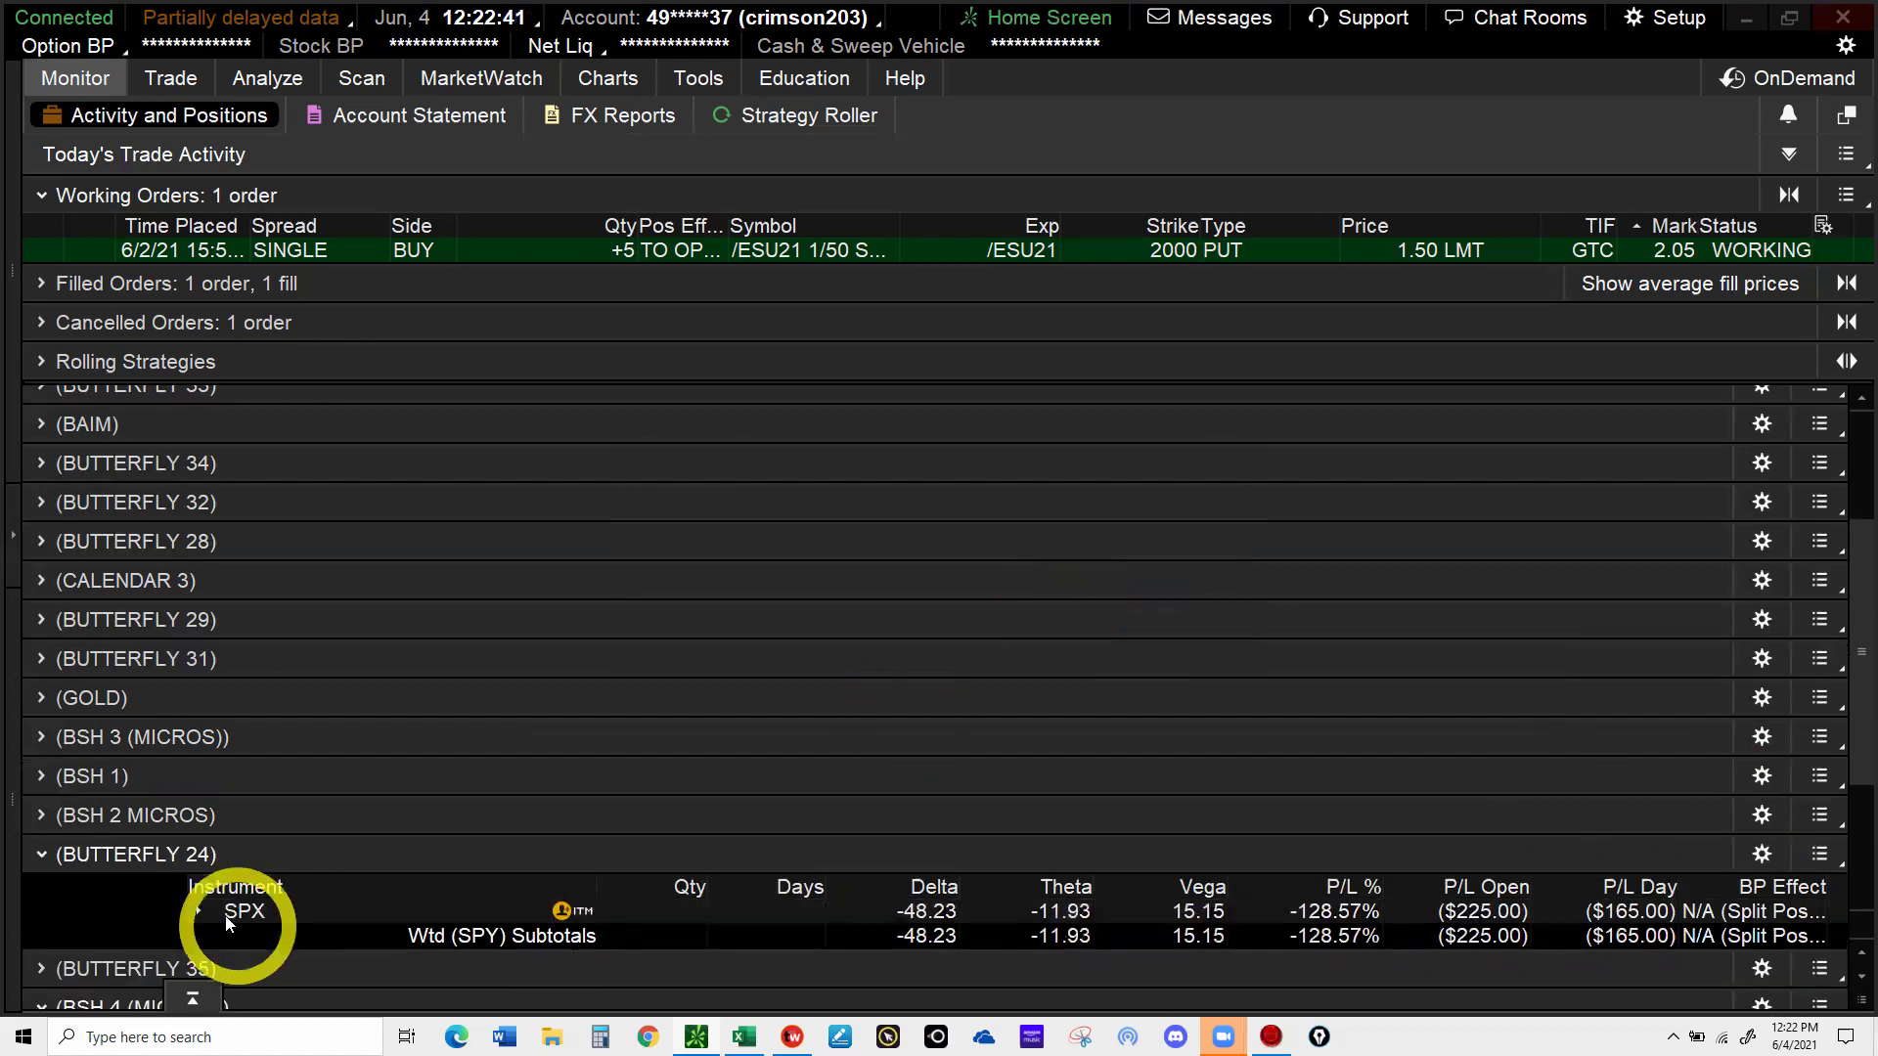
pyautogui.click(215, 911)
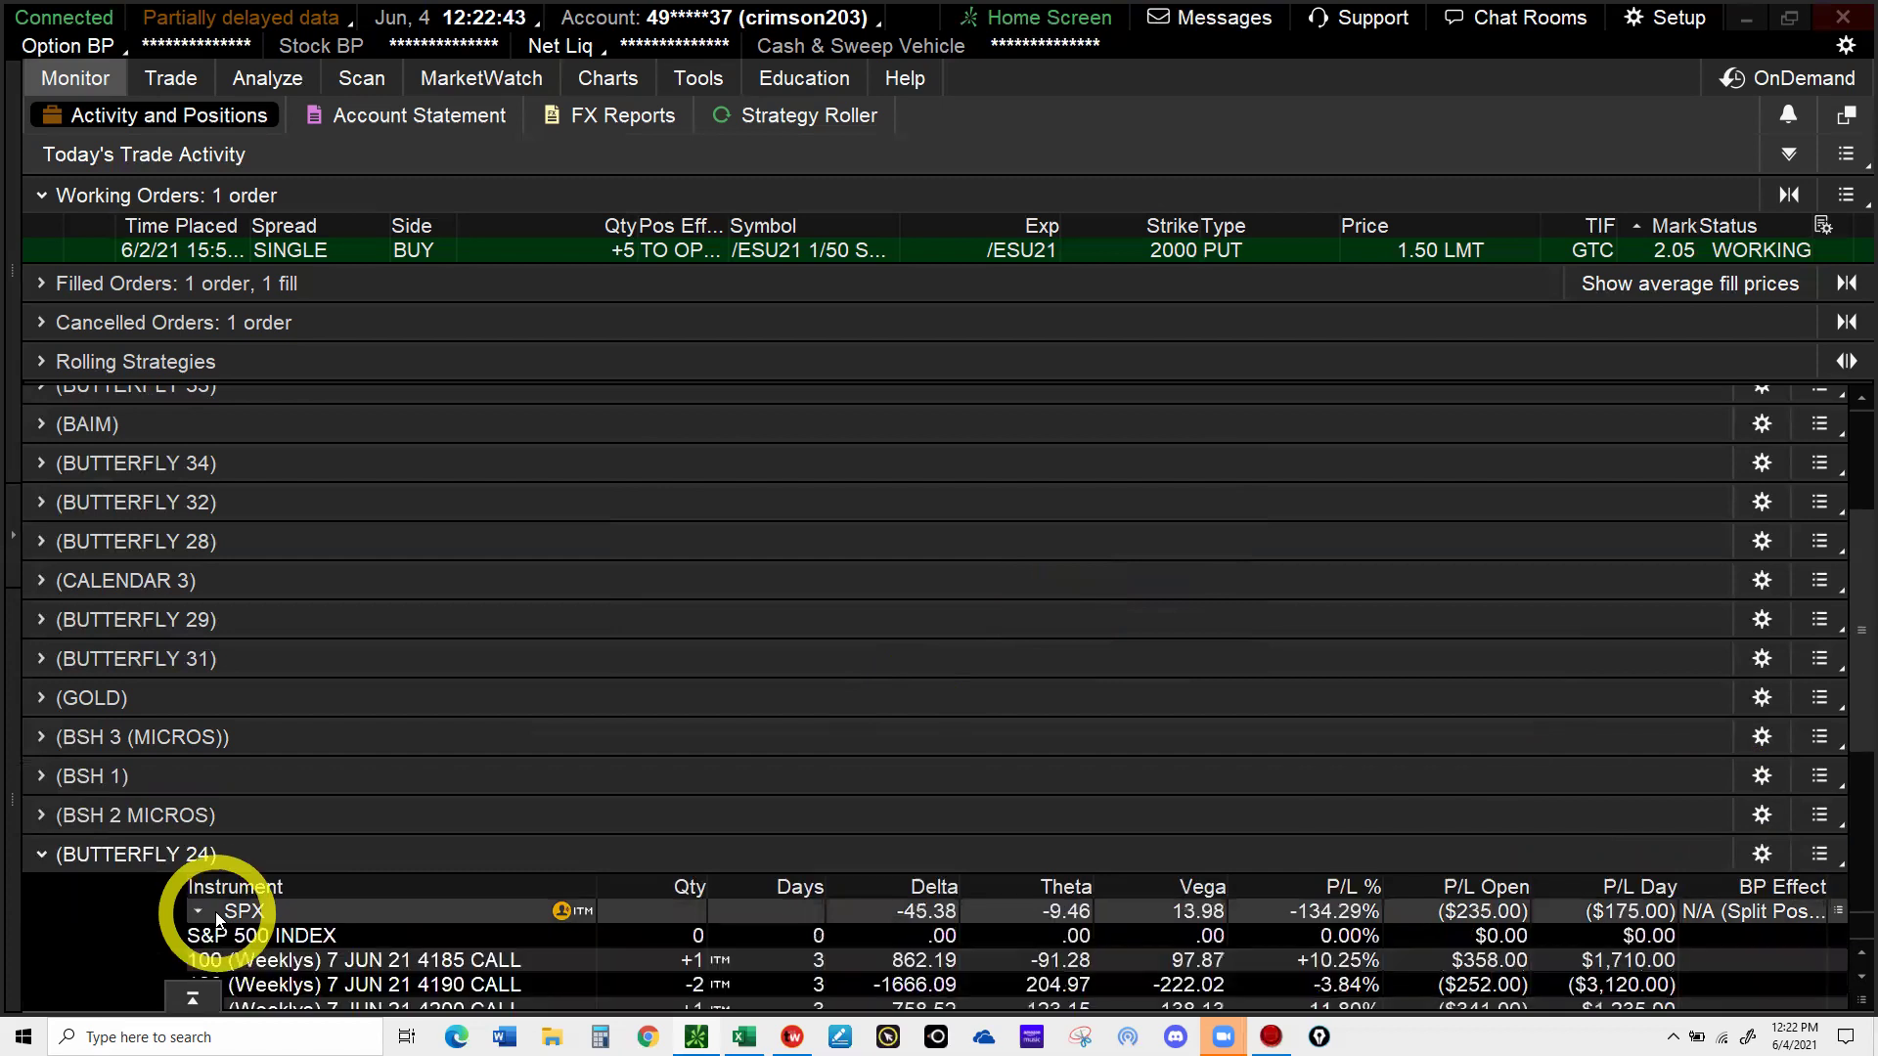
pyautogui.click(1336, 960)
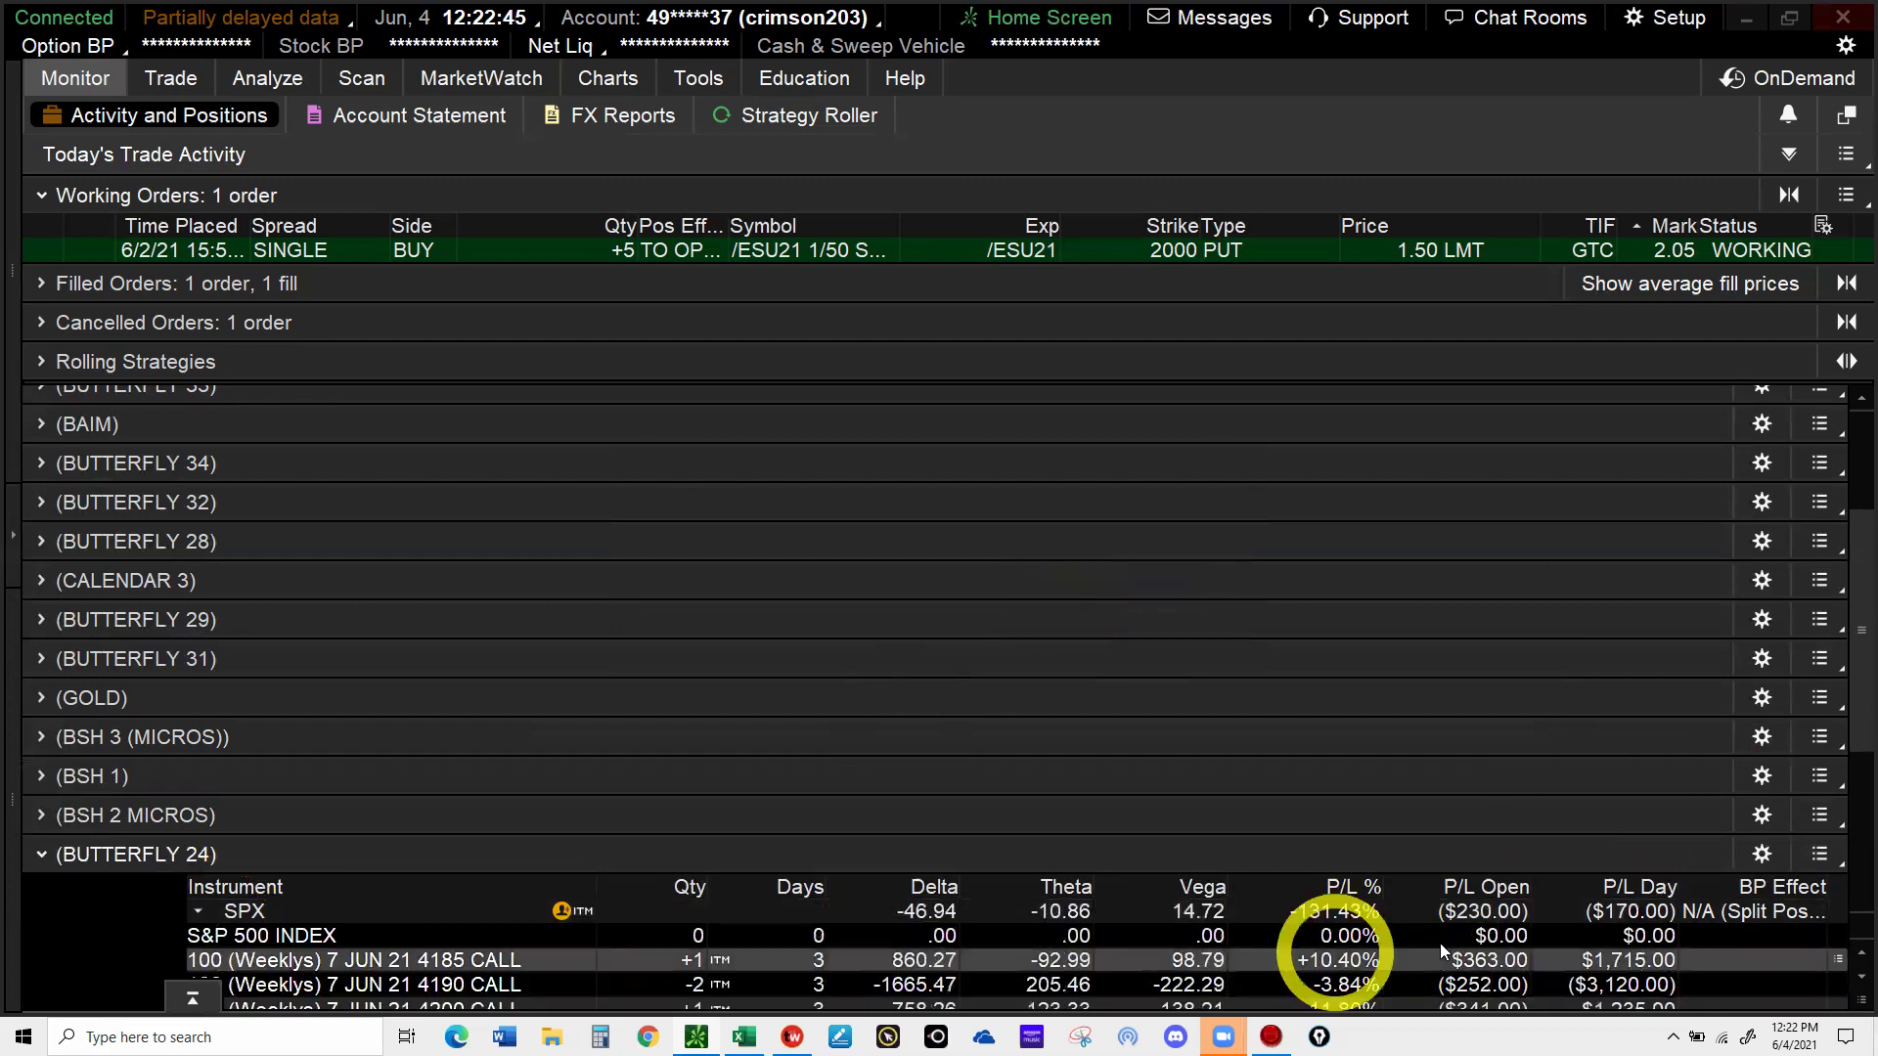
pyautogui.click(1501, 918)
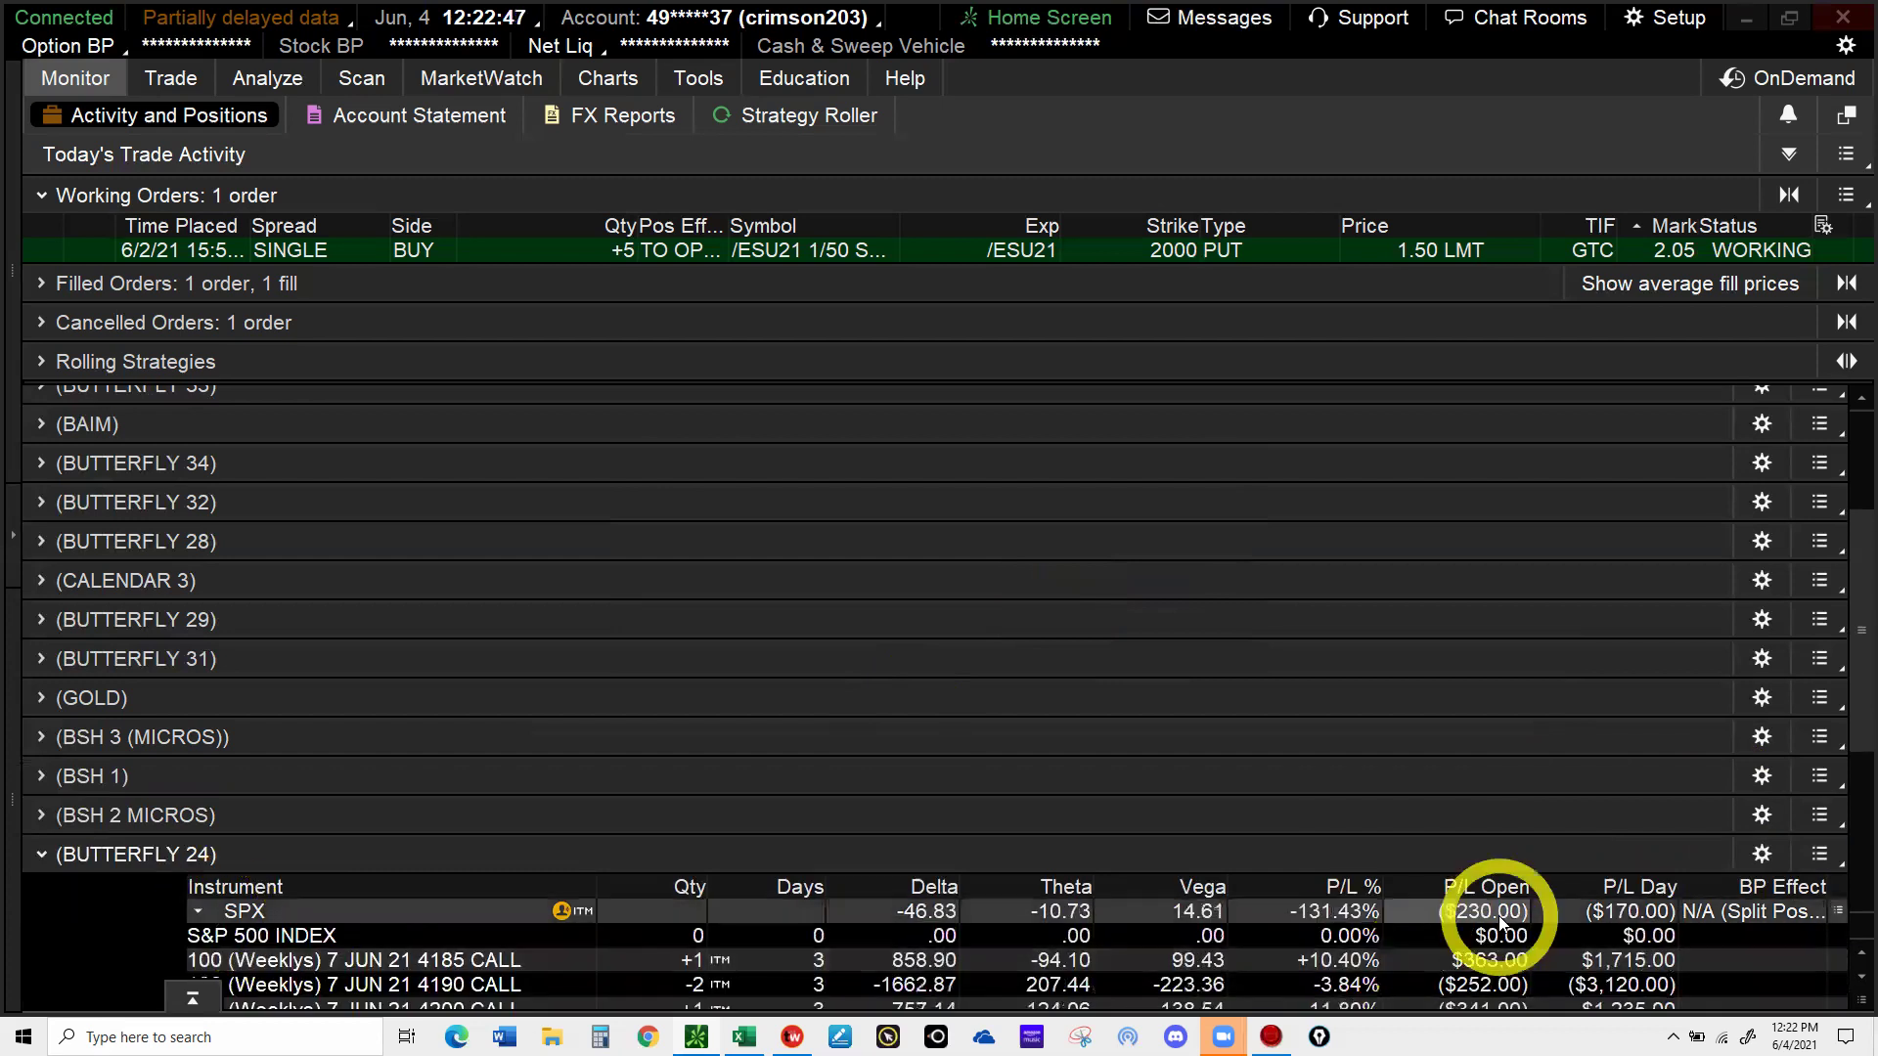
pyautogui.click(1614, 919)
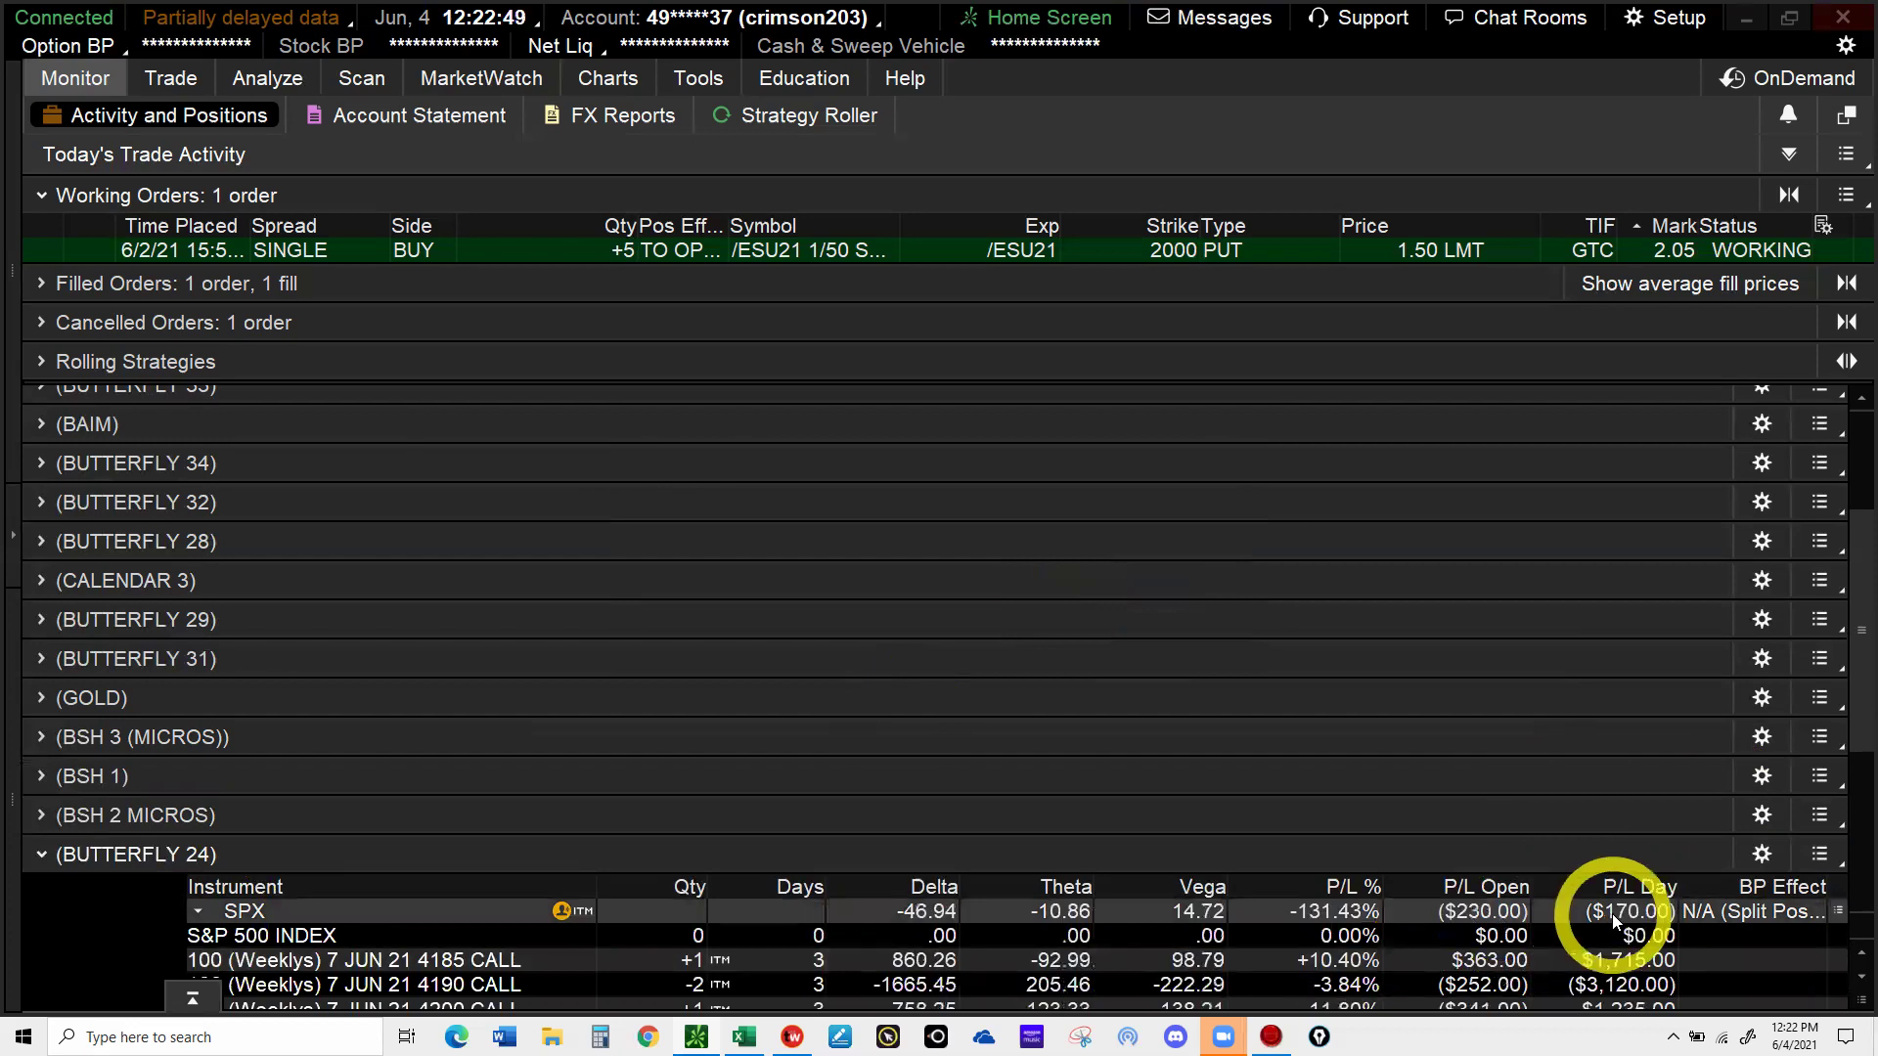
# - Collapse the SPX legs in the BUTTERFLY 24 group, check the position's delta, and collapse the group
pyautogui.click(364, 826)
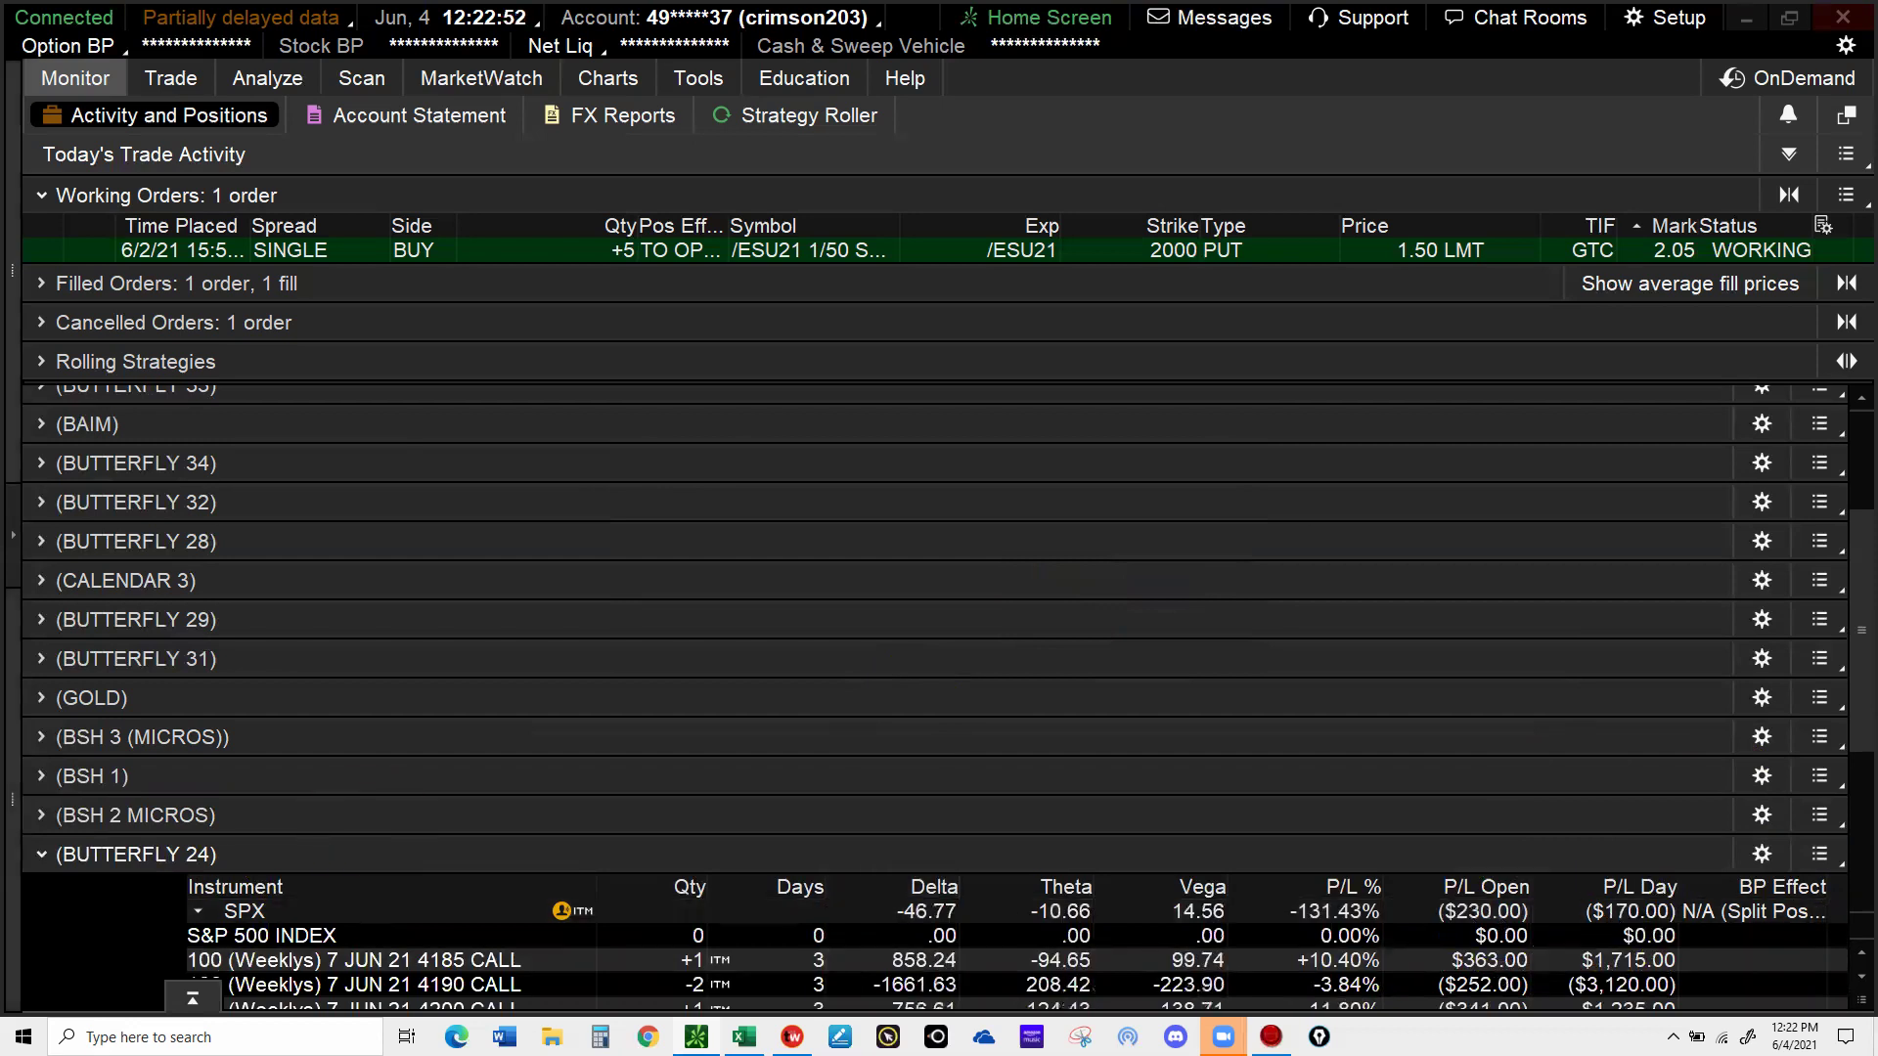
pyautogui.click(73, 936)
pyautogui.click(151, 897)
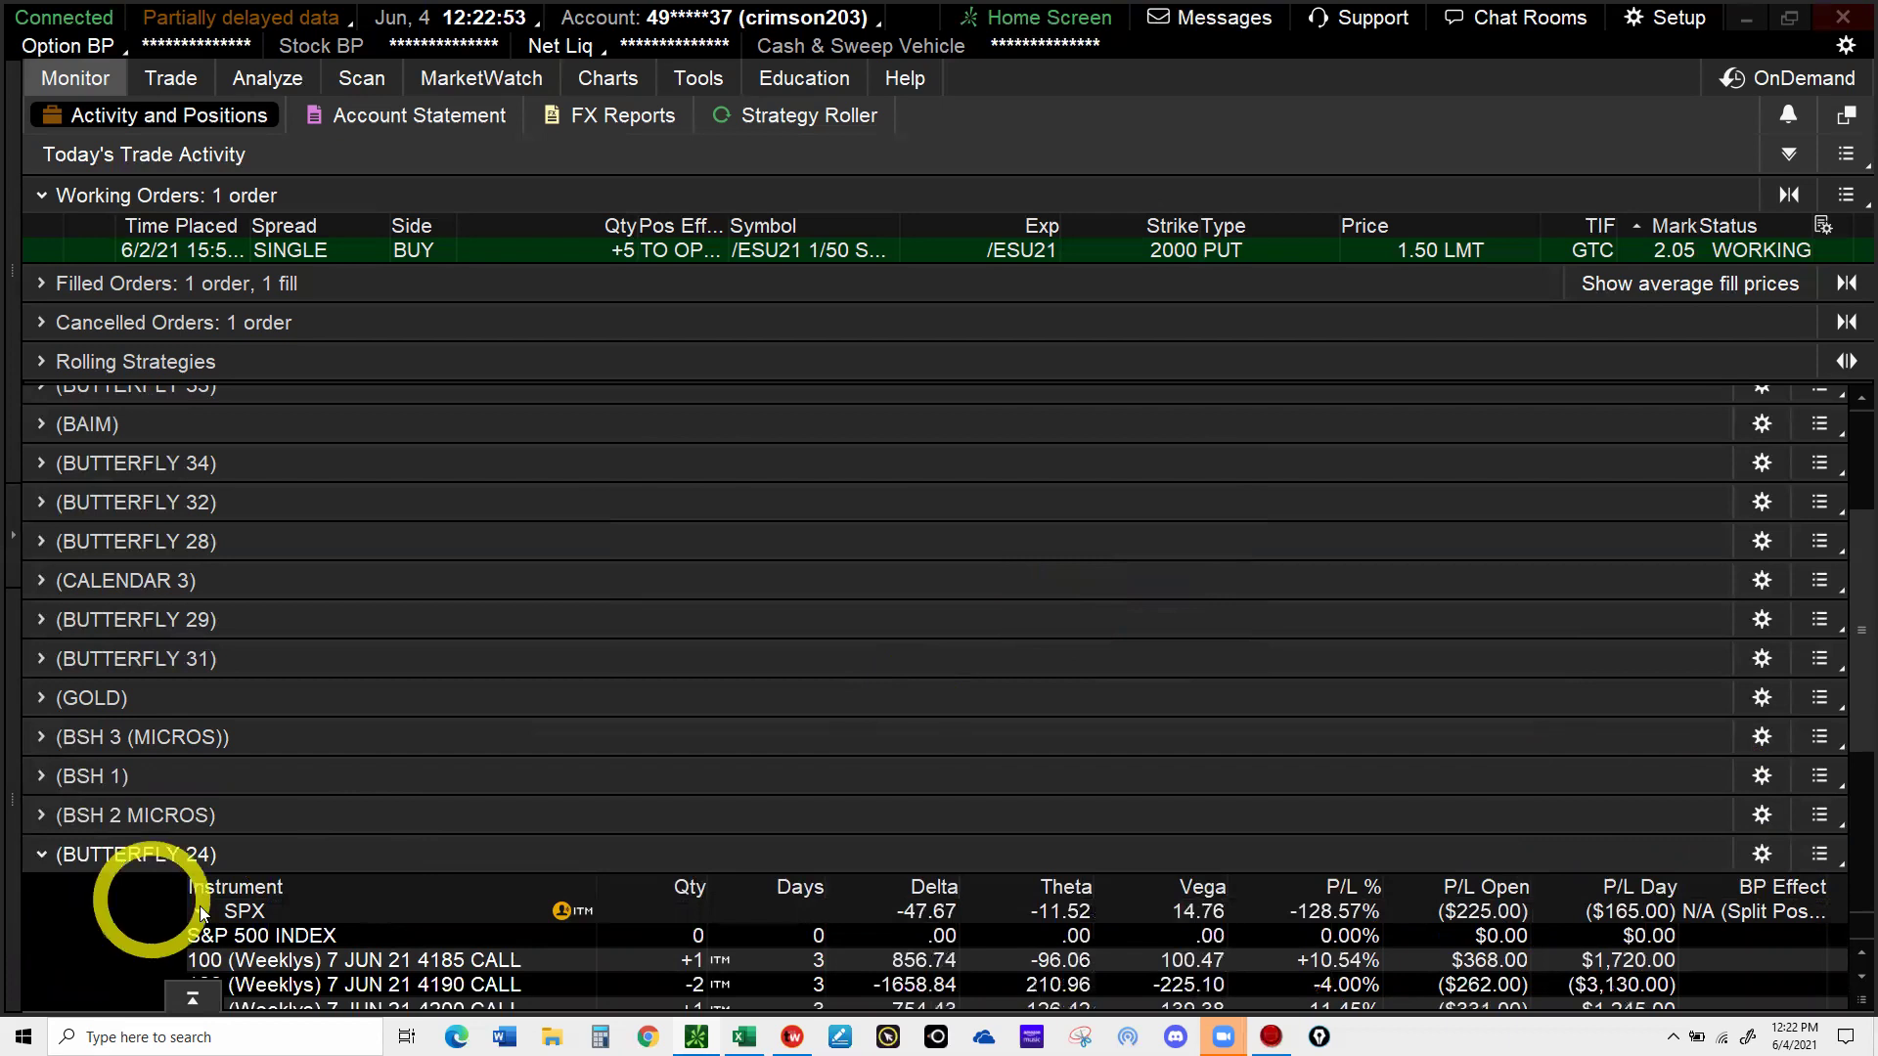
pyautogui.click(800, 890)
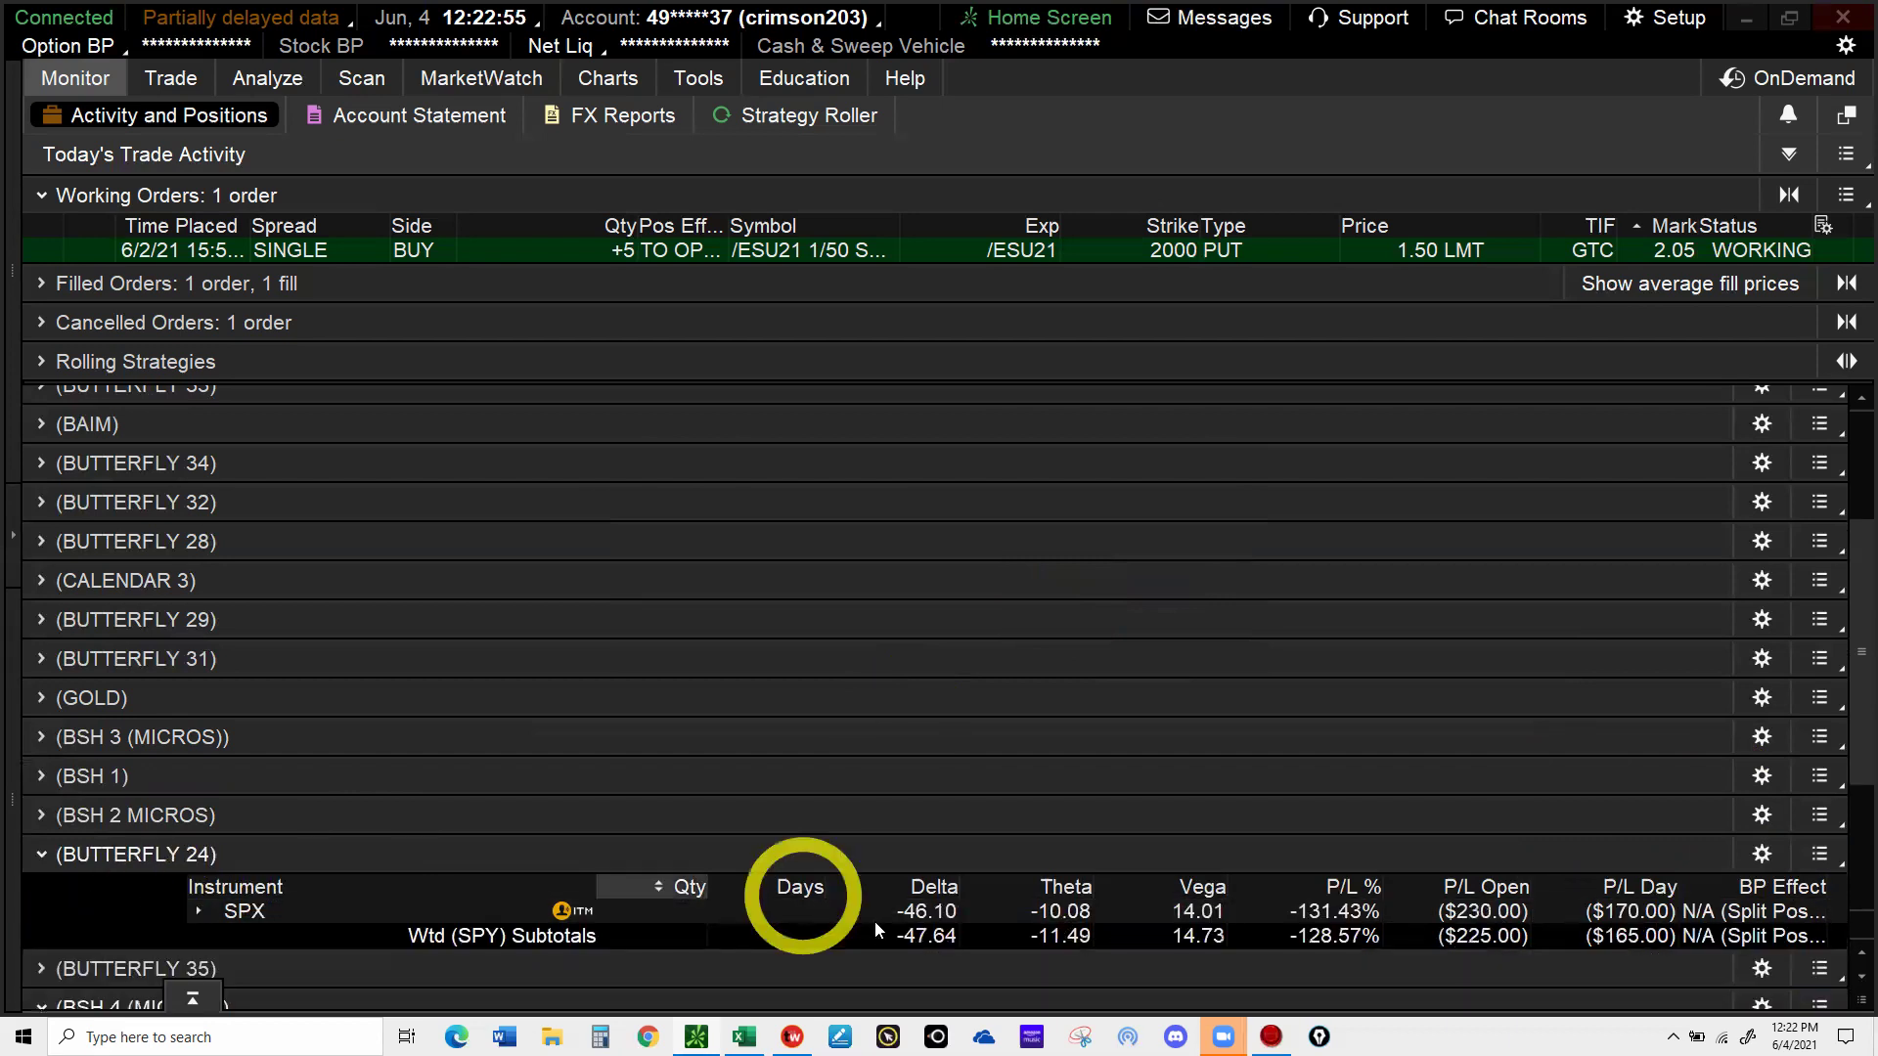
pyautogui.click(918, 919)
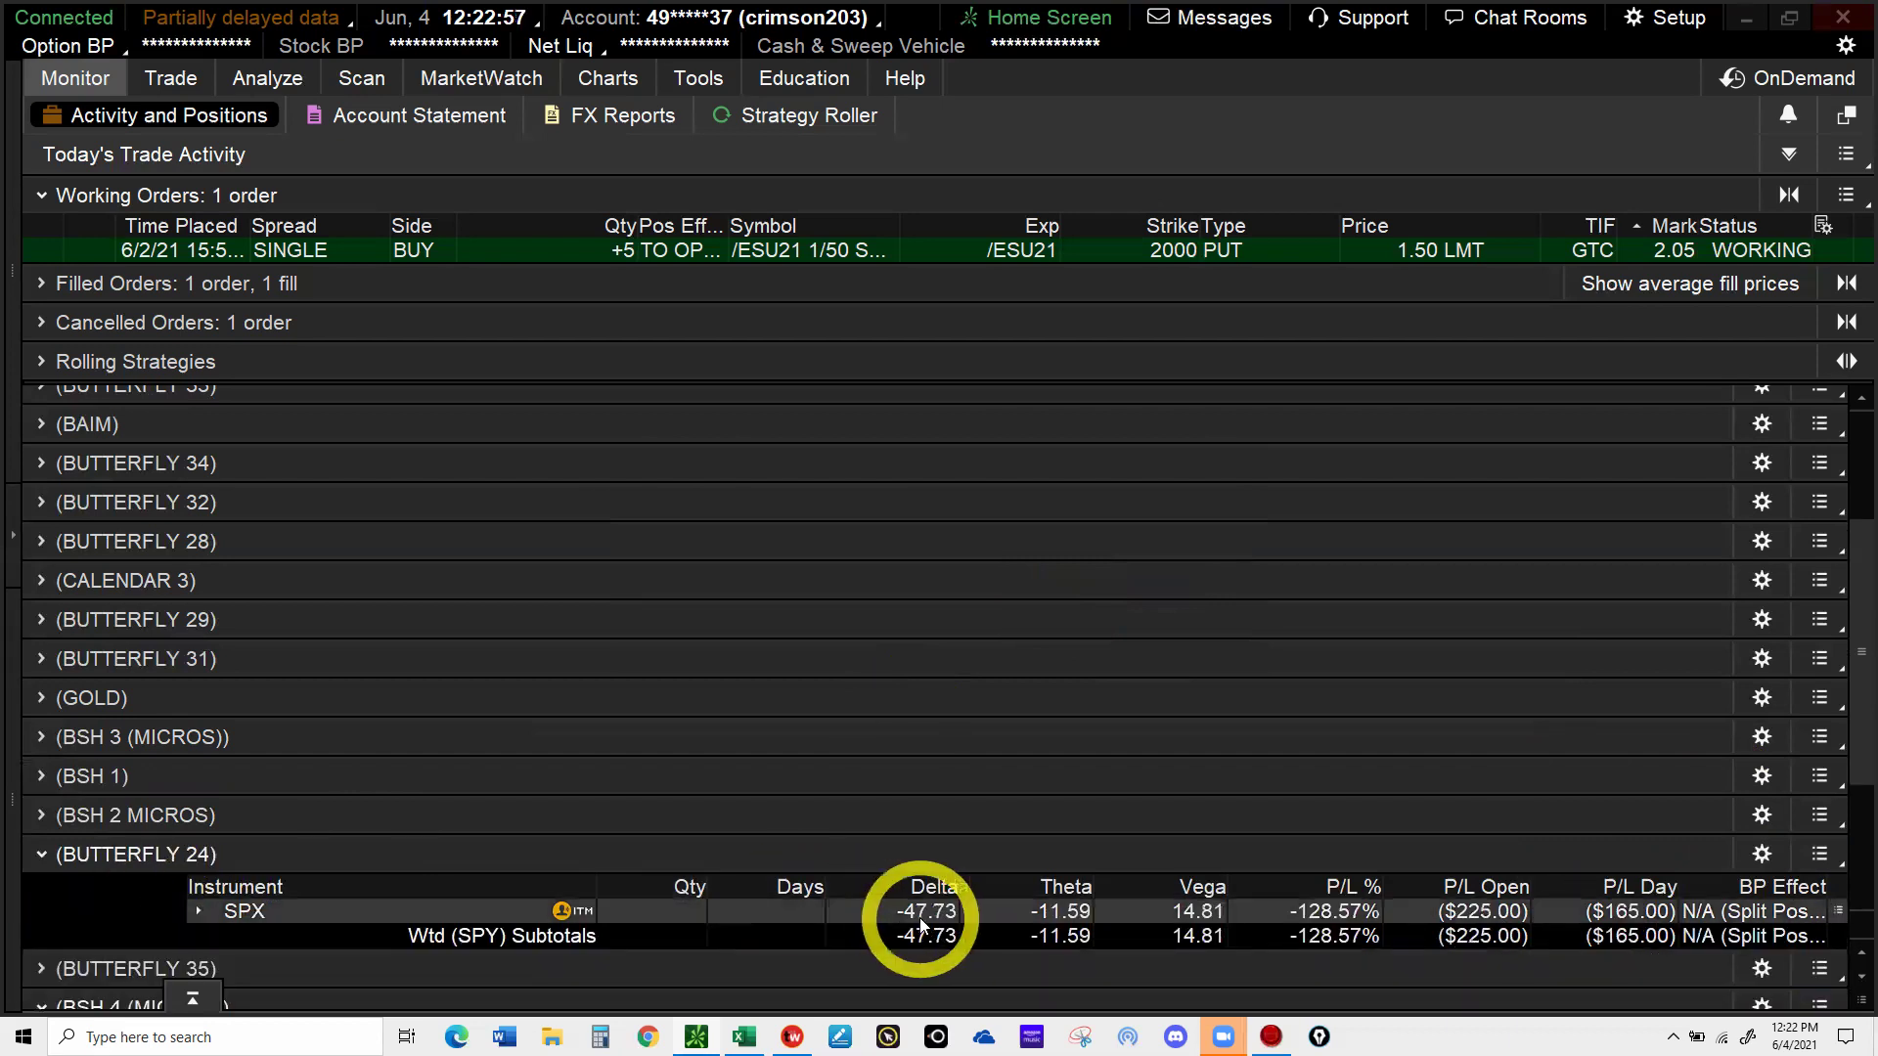
pyautogui.click(49, 856)
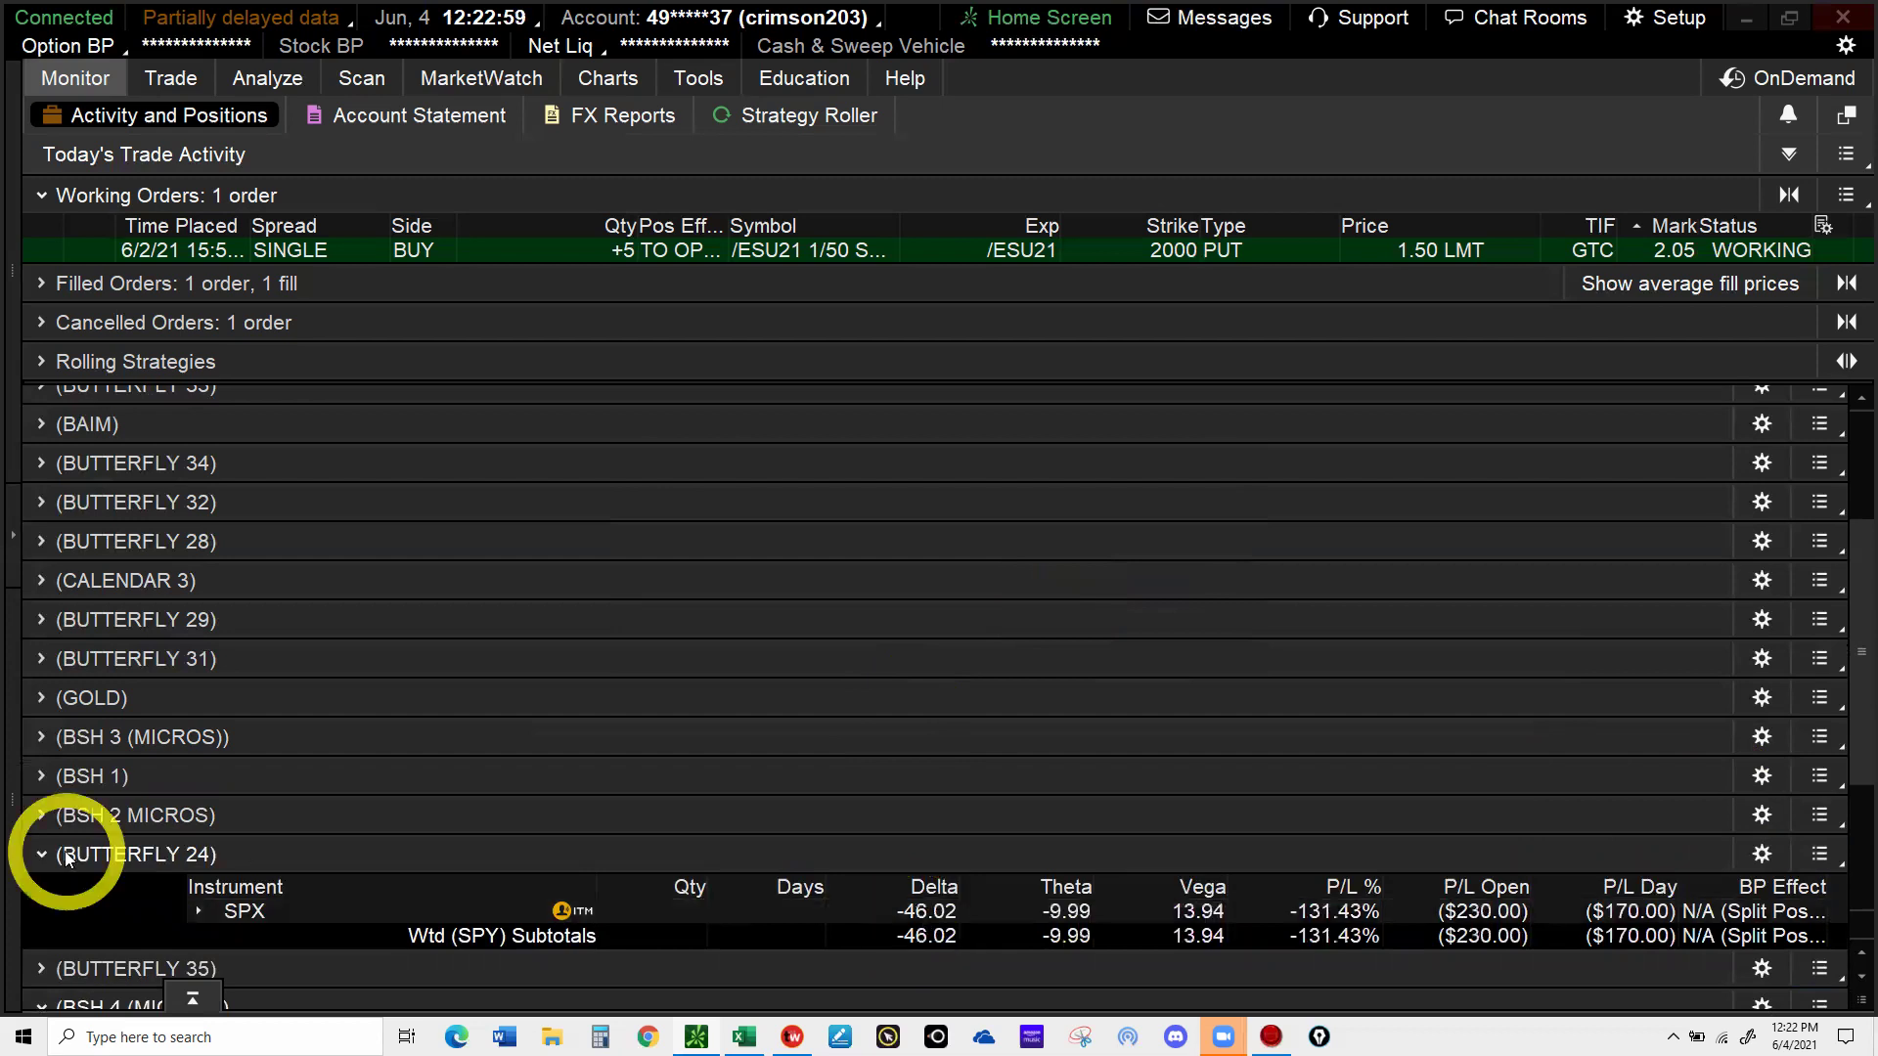
pyautogui.click(48, 857)
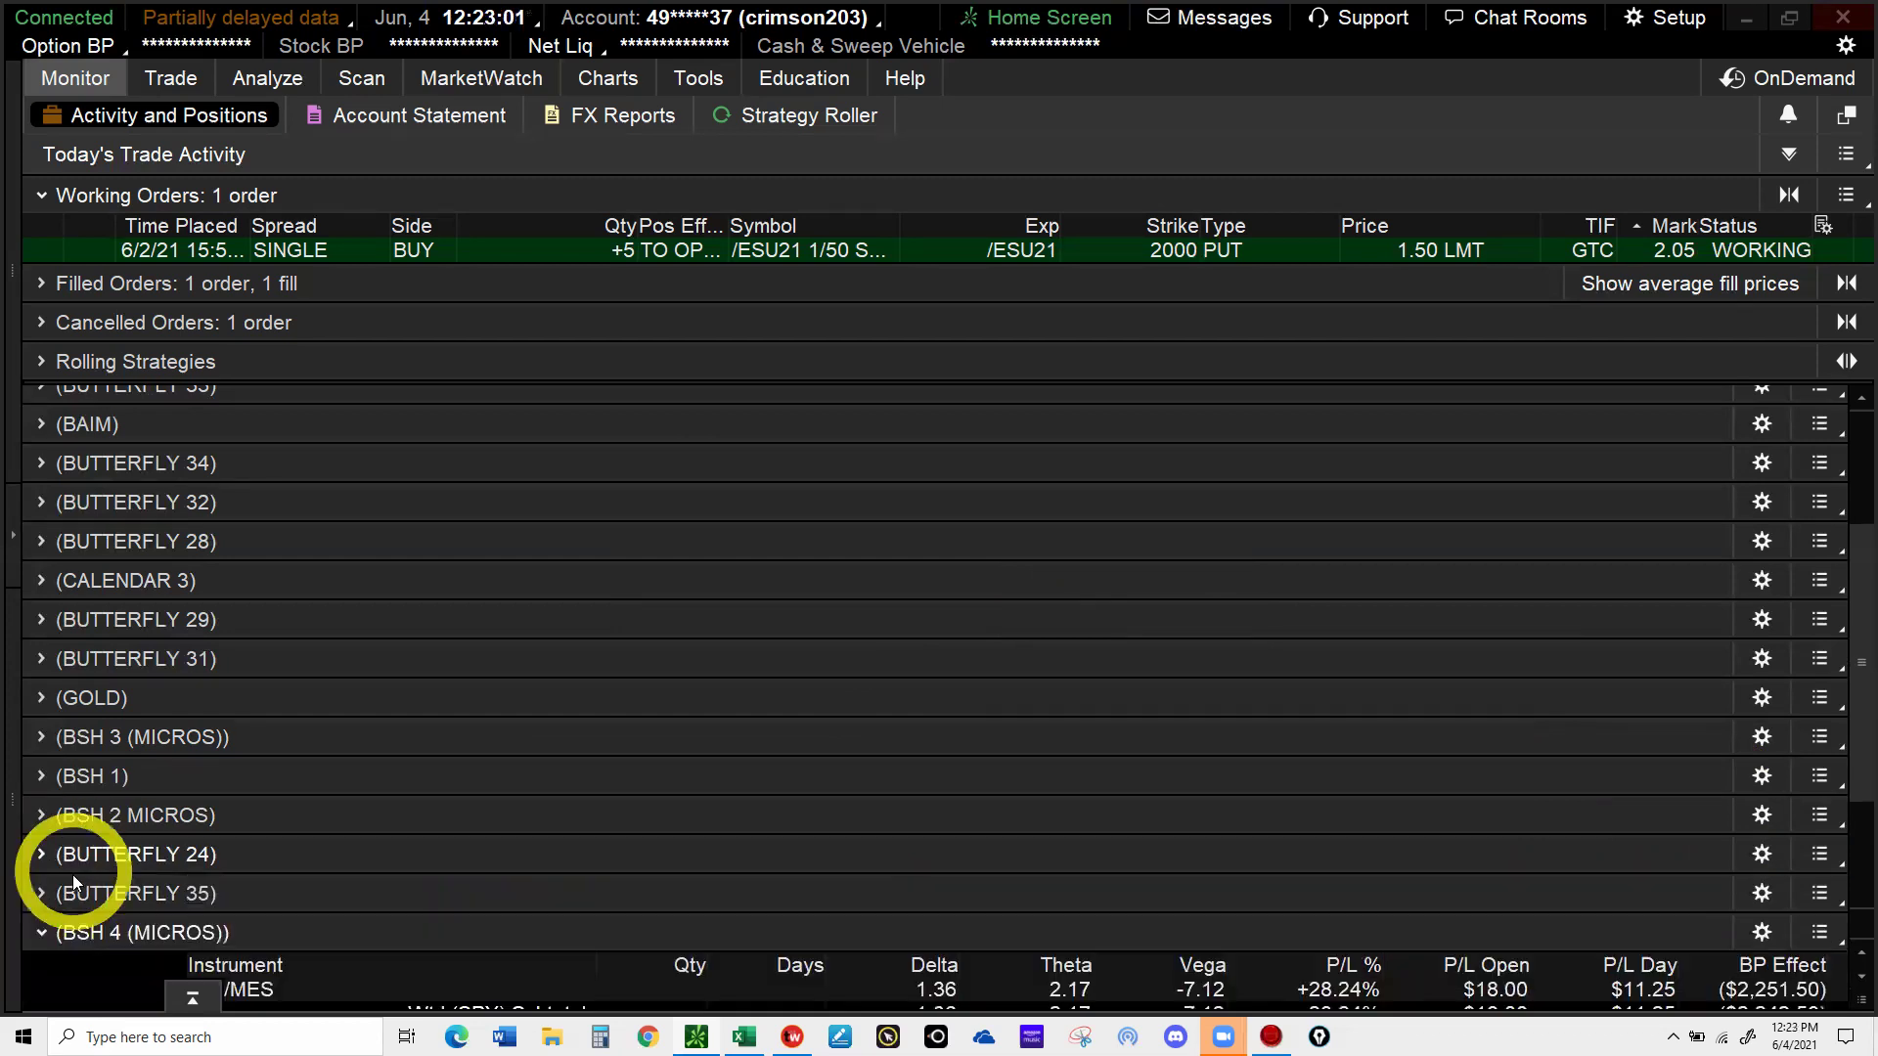
# - Collapse the BSH 4 (MICROS) group and move the unallocated /MES position to the INCOME TRADES group
pyautogui.scroll(-3, 64, 895)
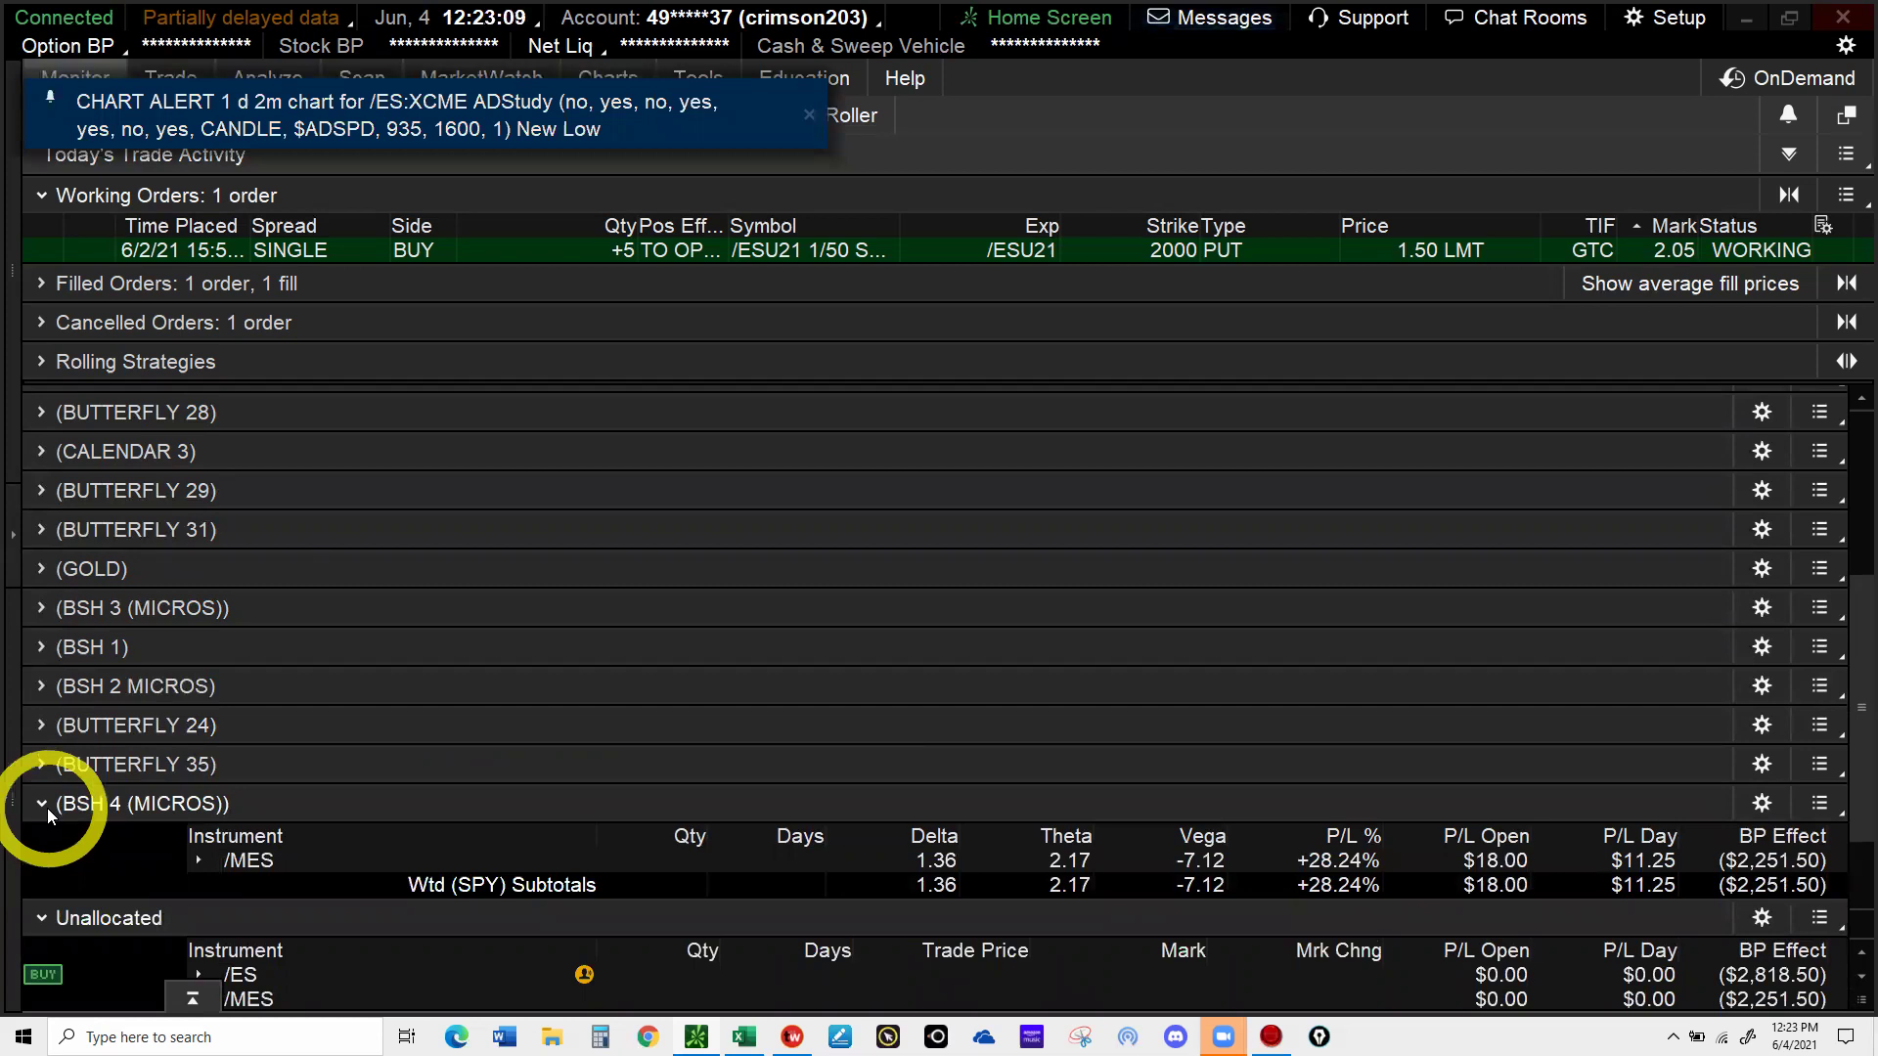
pyautogui.click(47, 808)
pyautogui.click(180, 907)
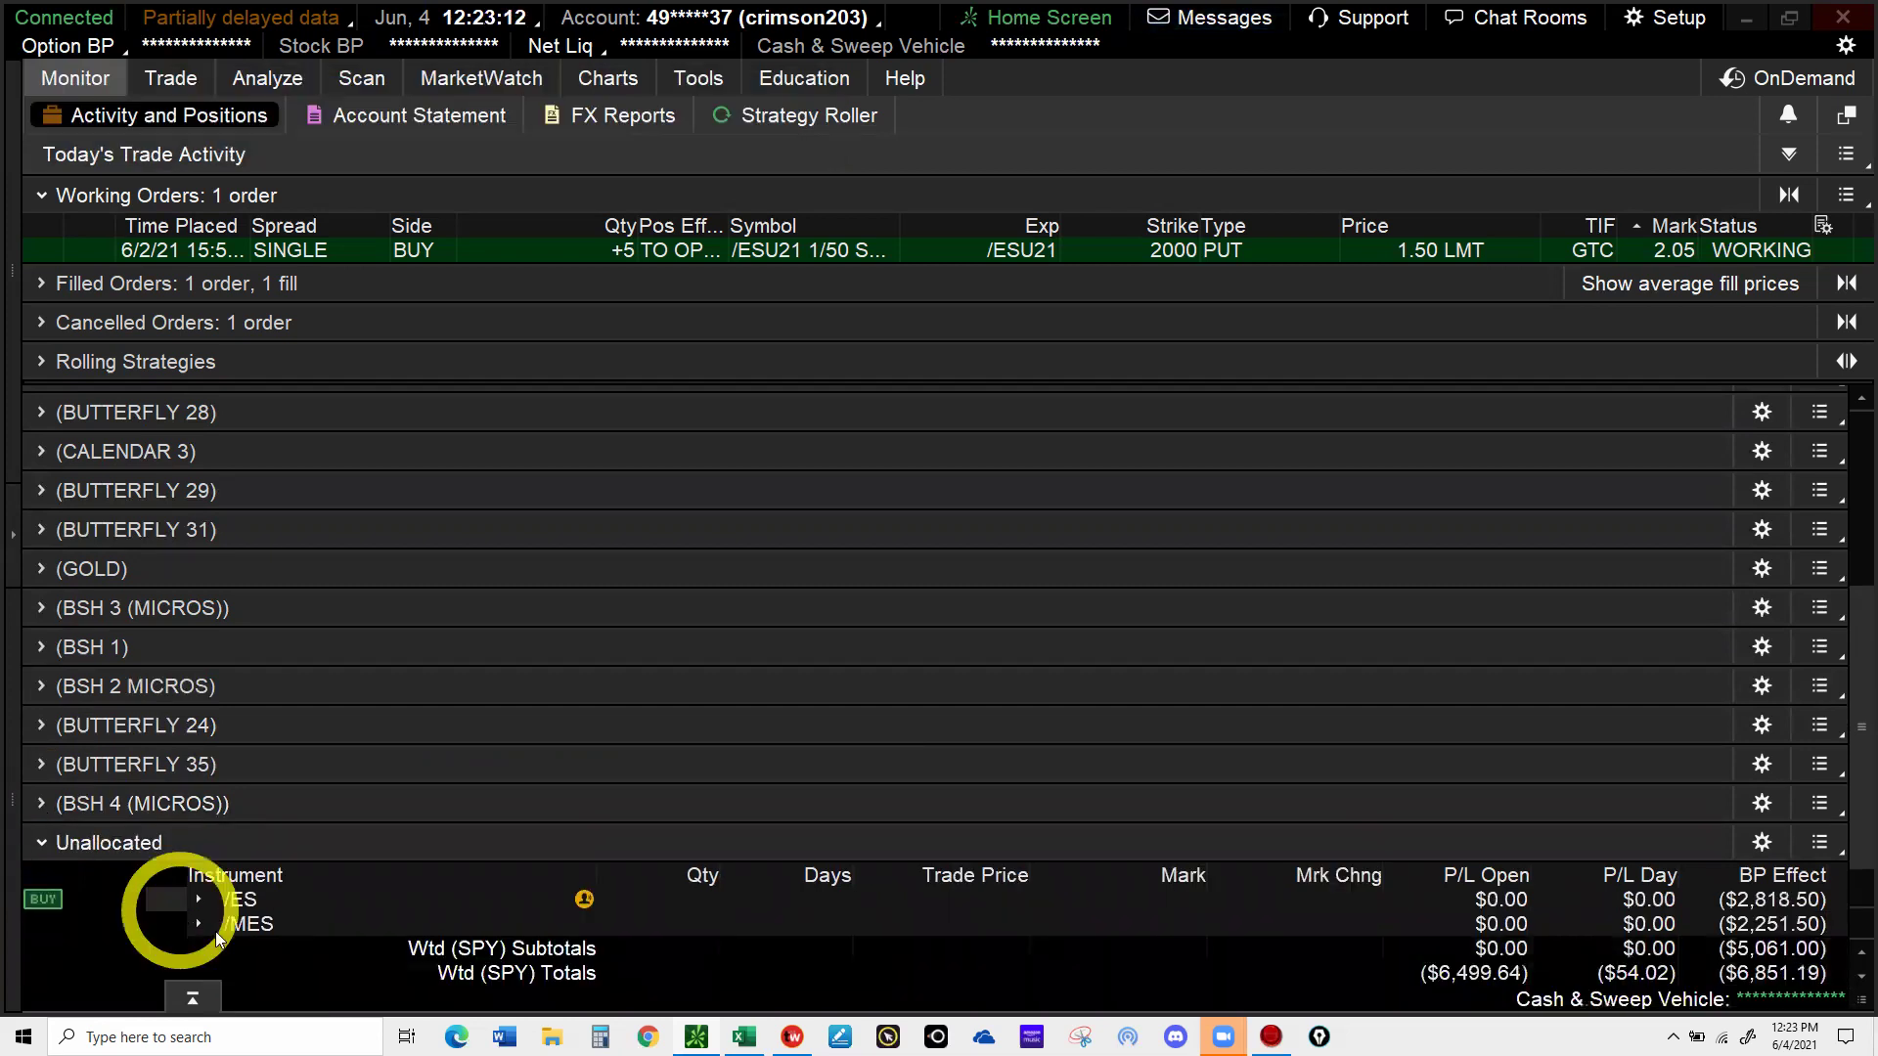
pyautogui.rightClick(227, 925)
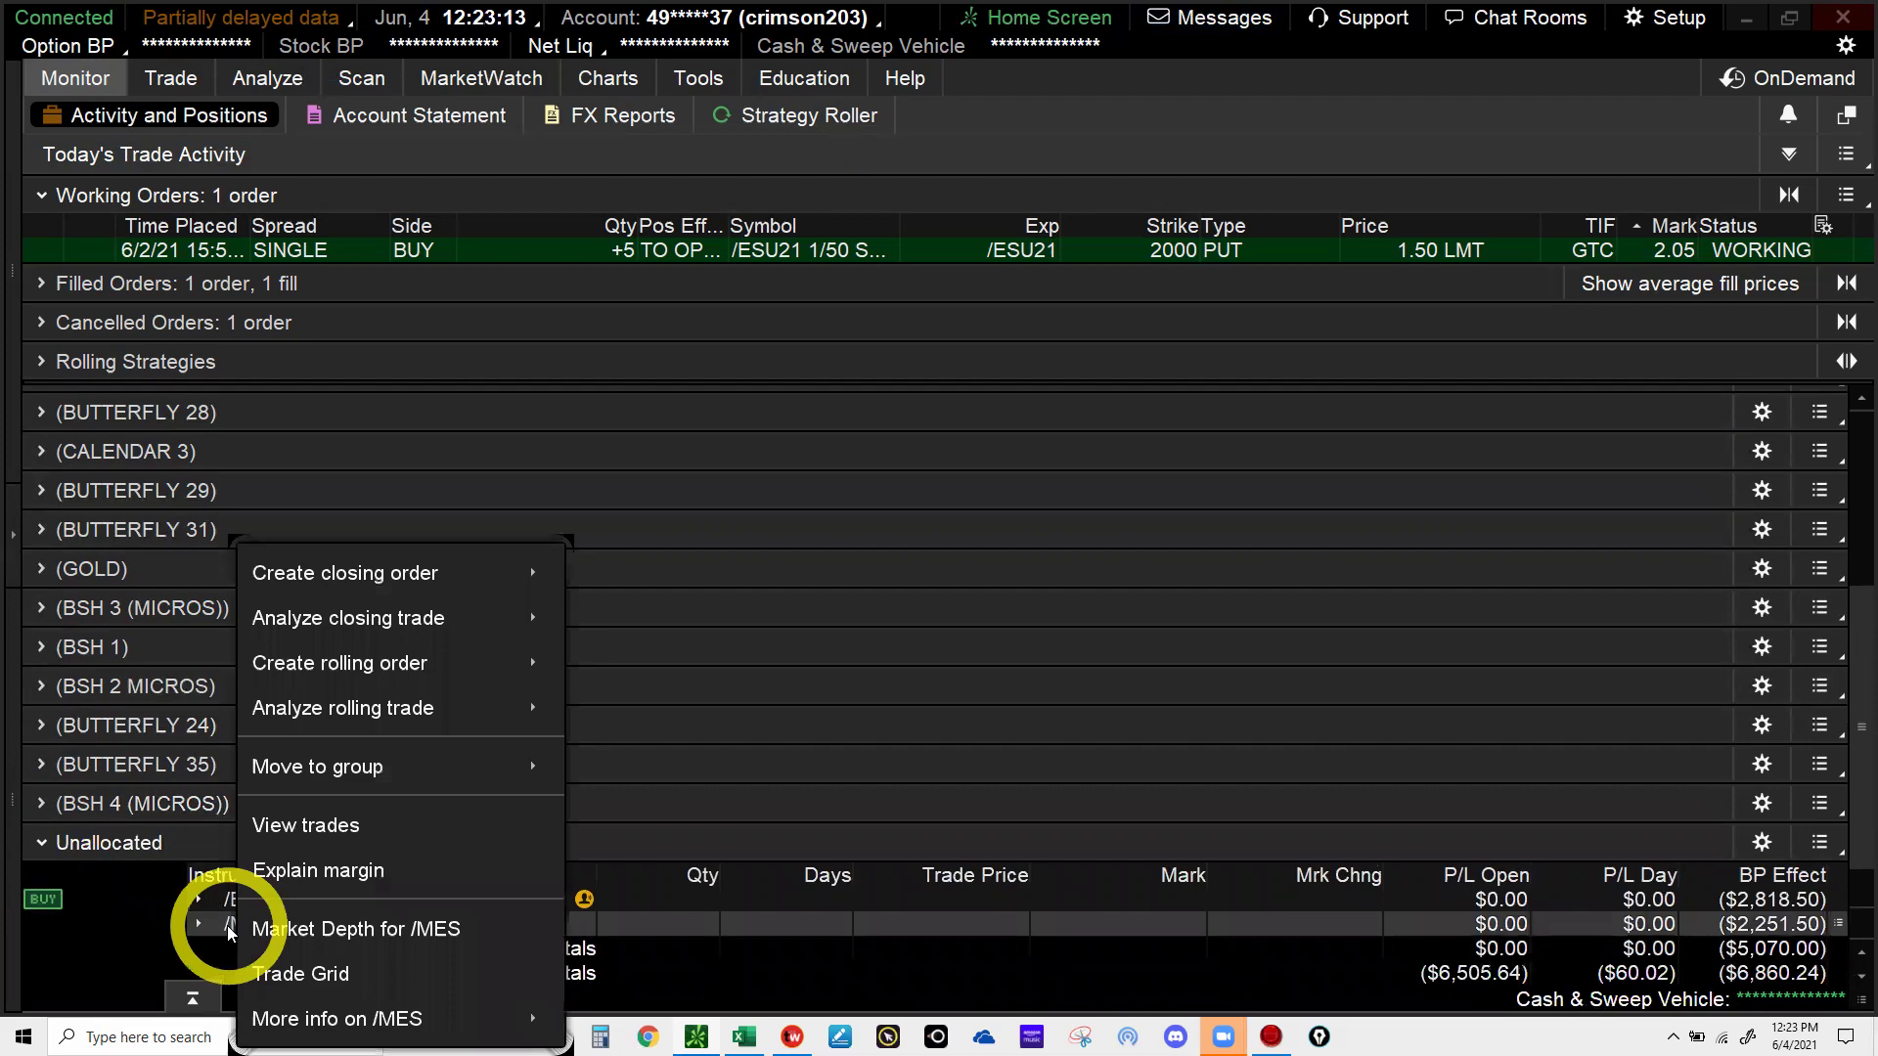
pyautogui.click(436, 787)
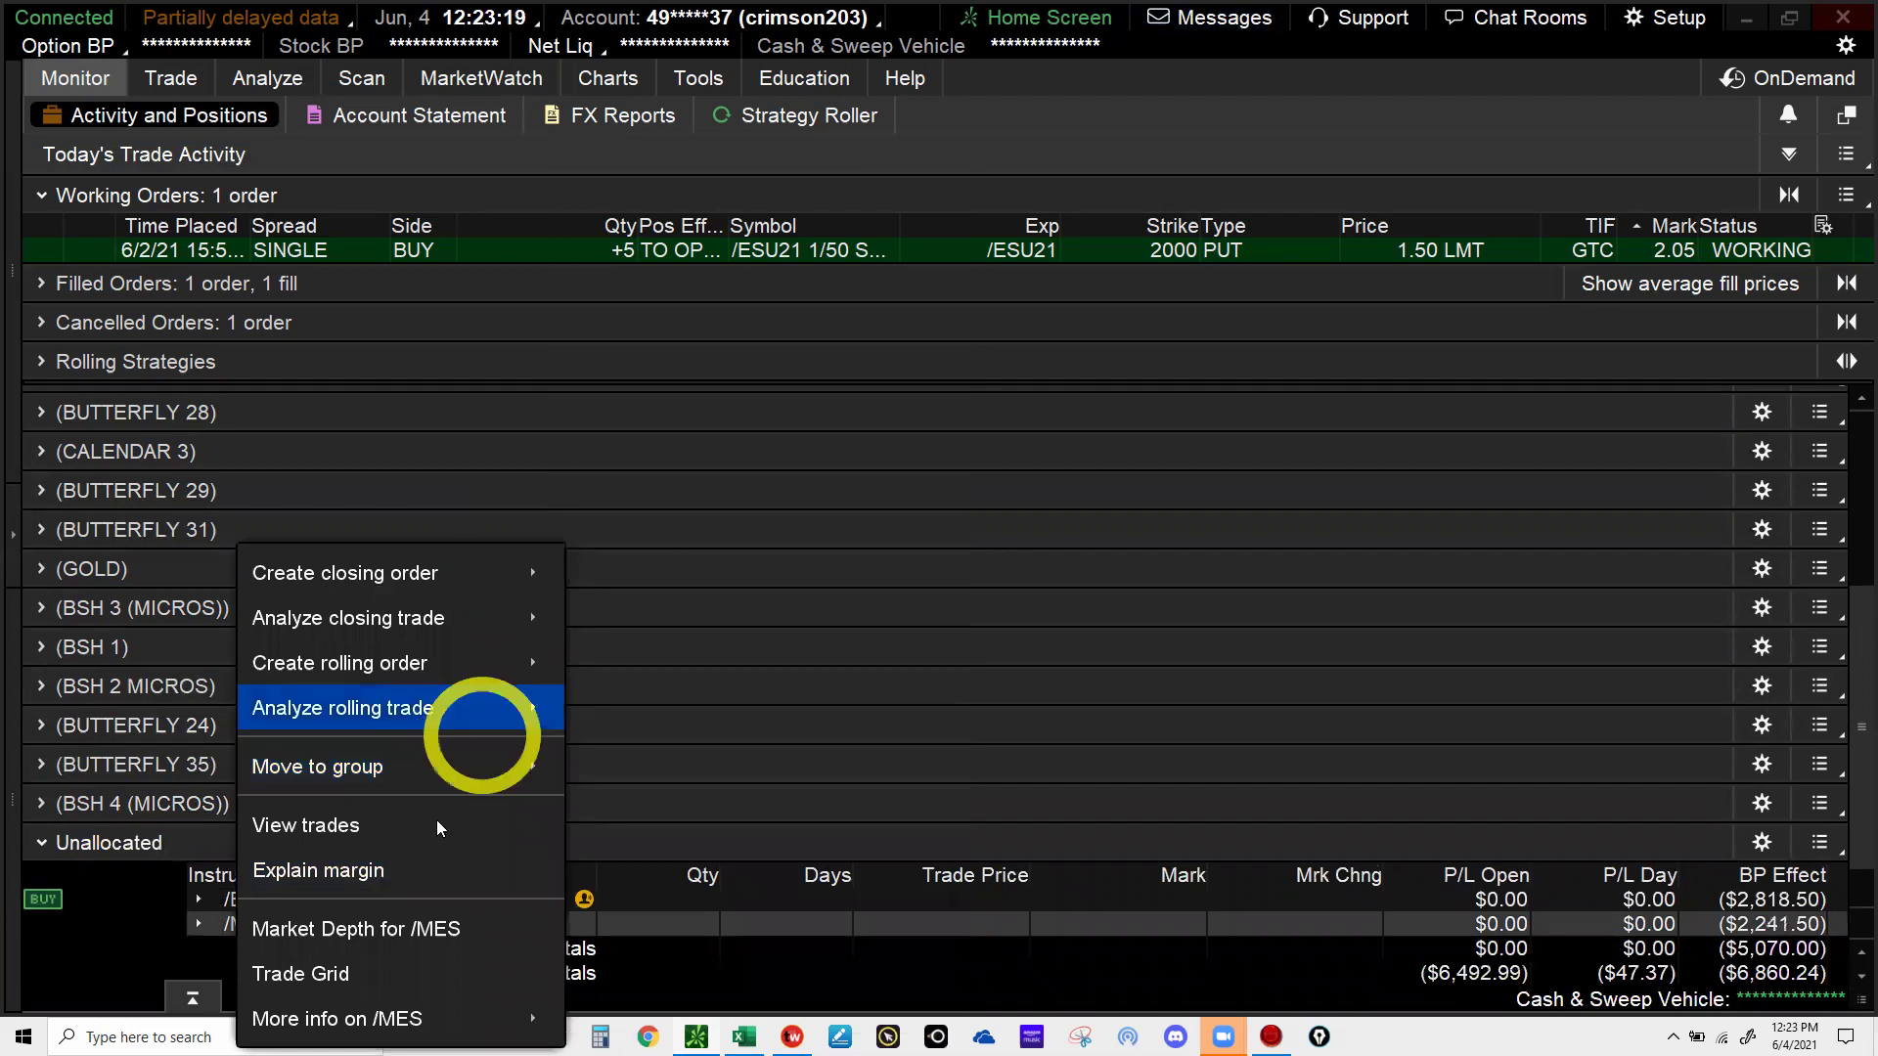
pyautogui.moveTo(452, 780)
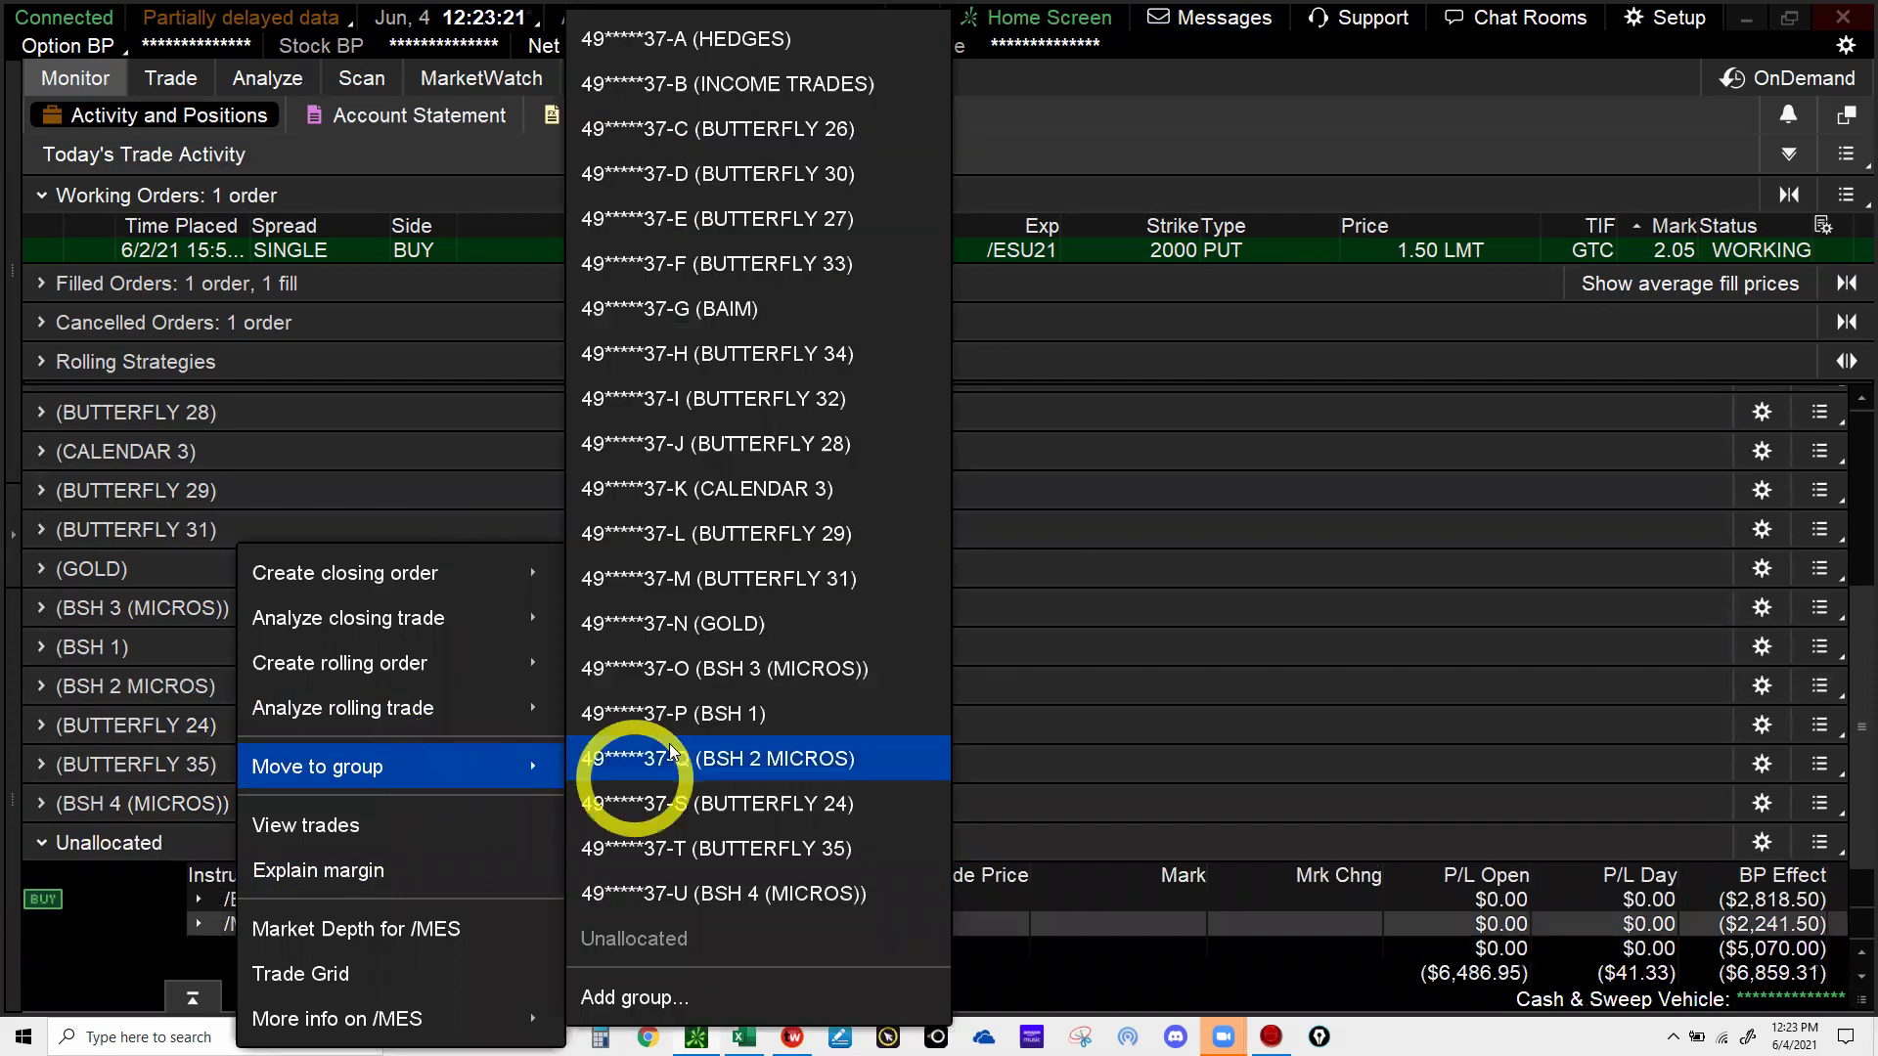
pyautogui.click(706, 84)
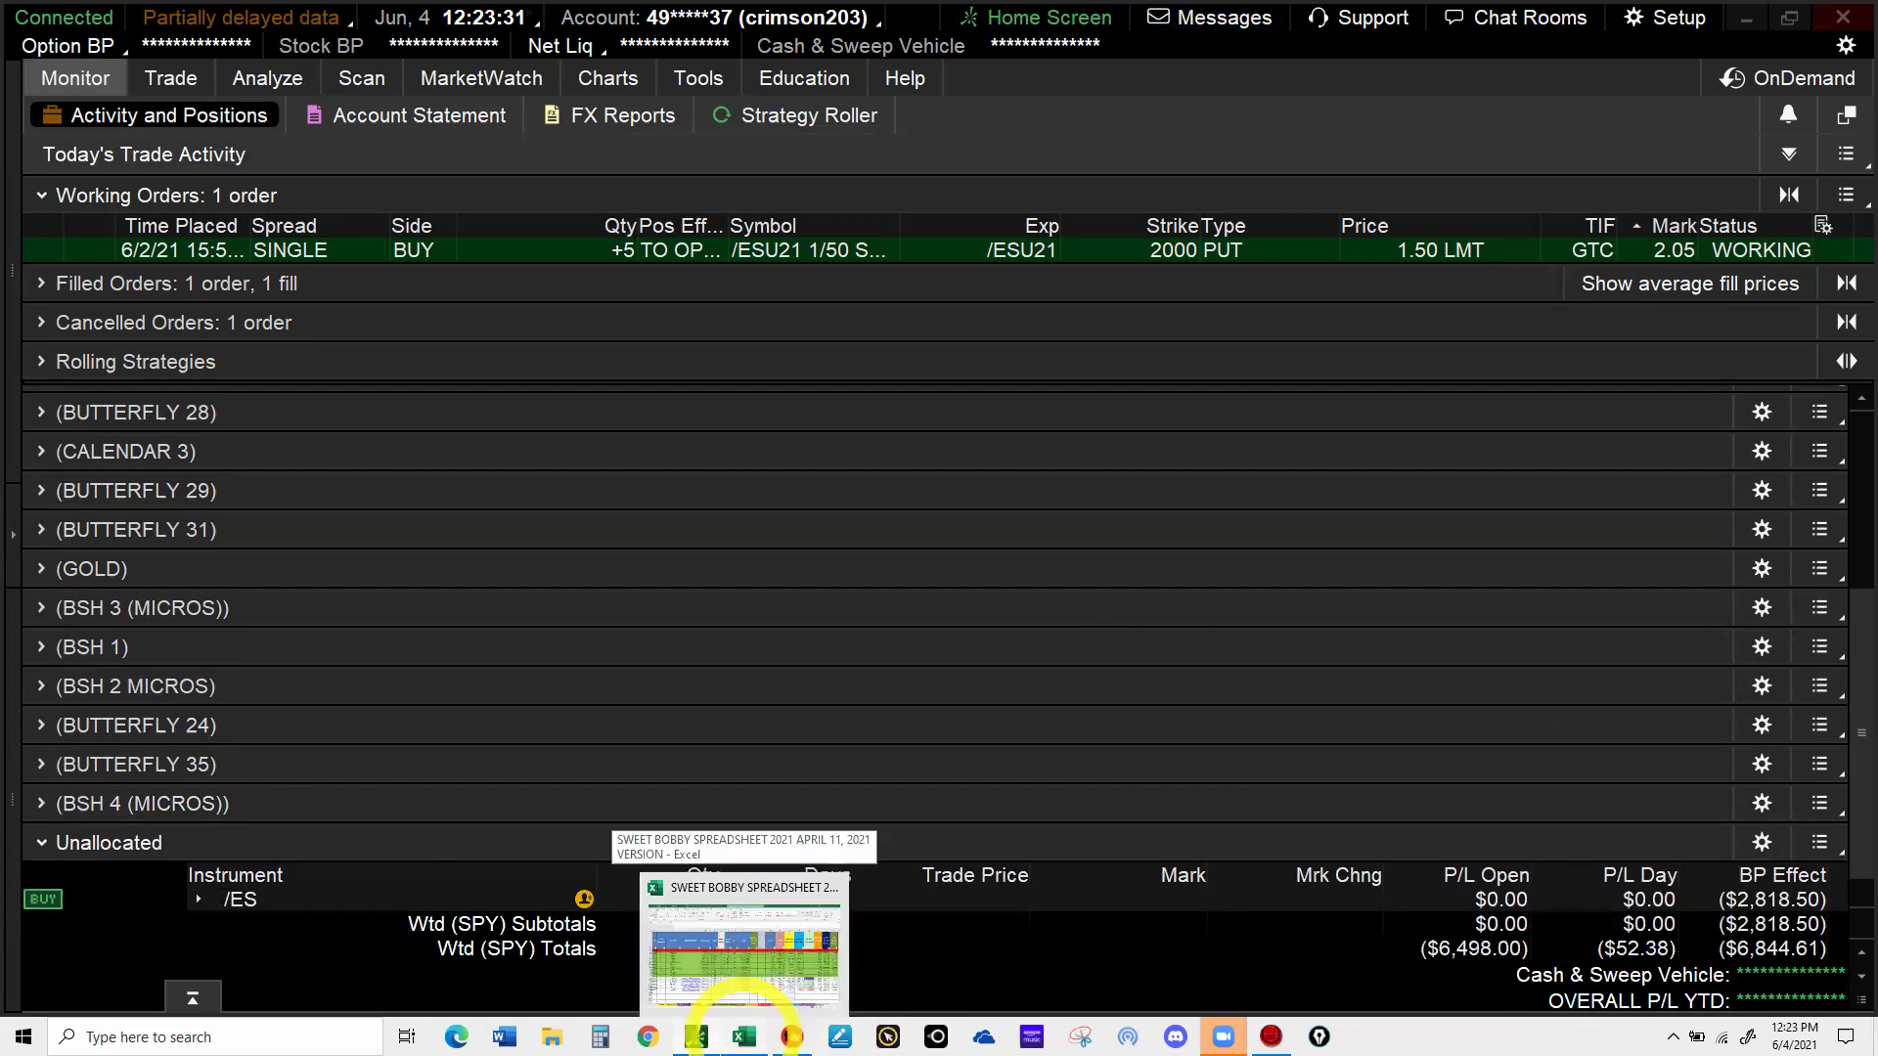
# - Switch to the portfolio spreadsheet in Excel and open the Realized Returns sheet
pyautogui.click(743, 1029)
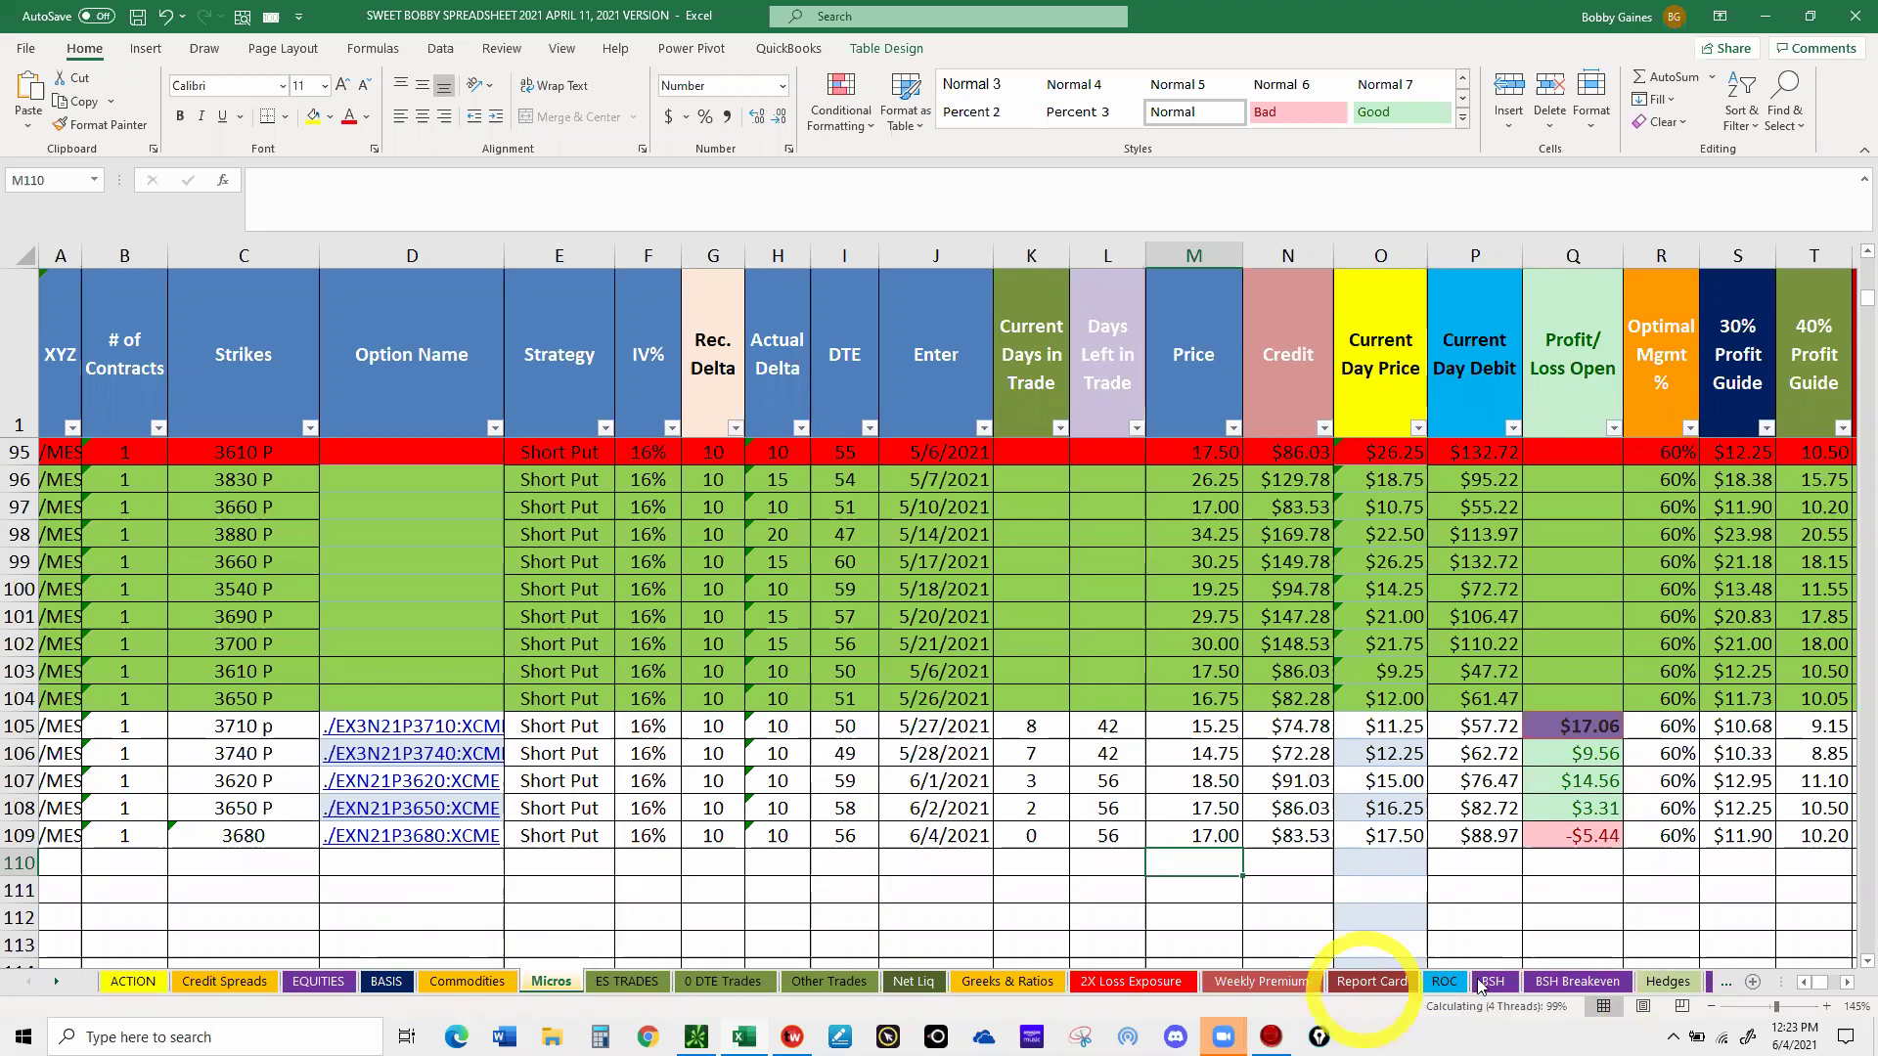
pyautogui.click(1711, 986)
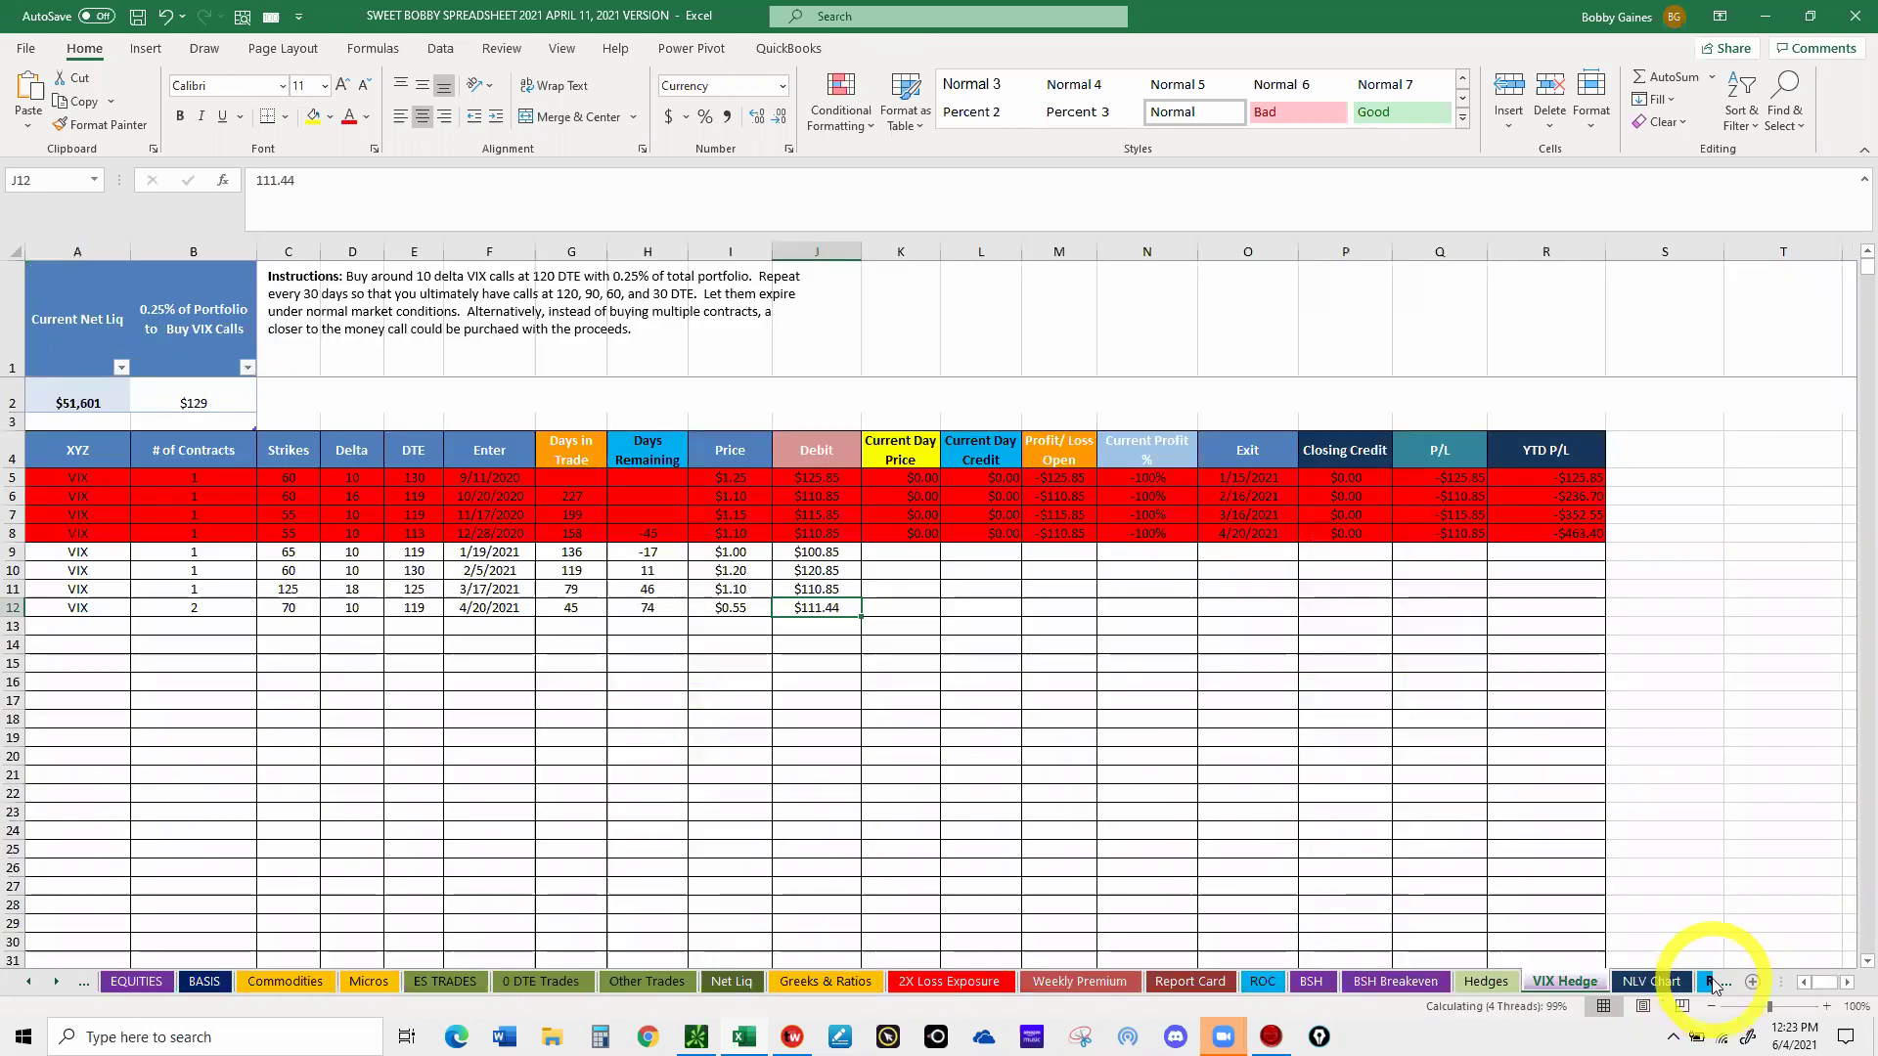
pyautogui.click(1714, 986)
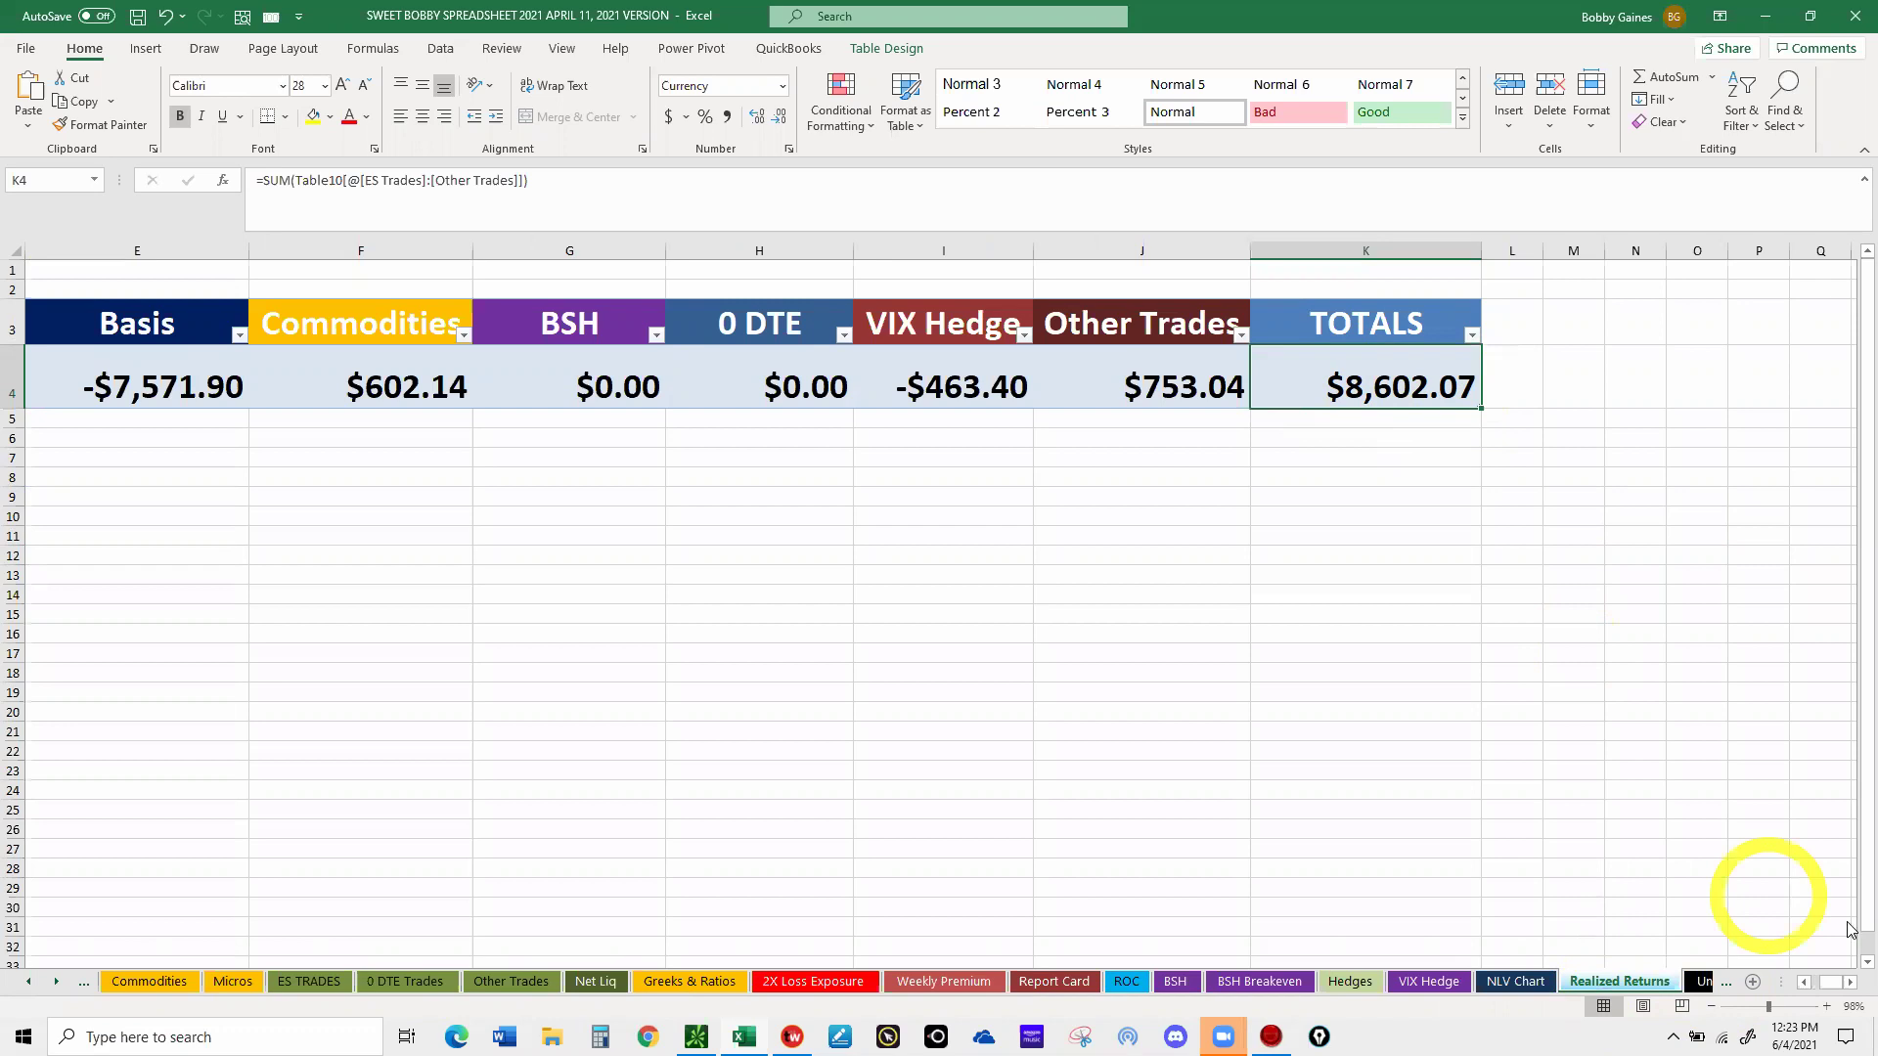
# - Check the realized return figures for ES Trades, Micros, Credit Spreads and Equities in row 4
pyautogui.click(1803, 984)
pyautogui.click(1803, 984)
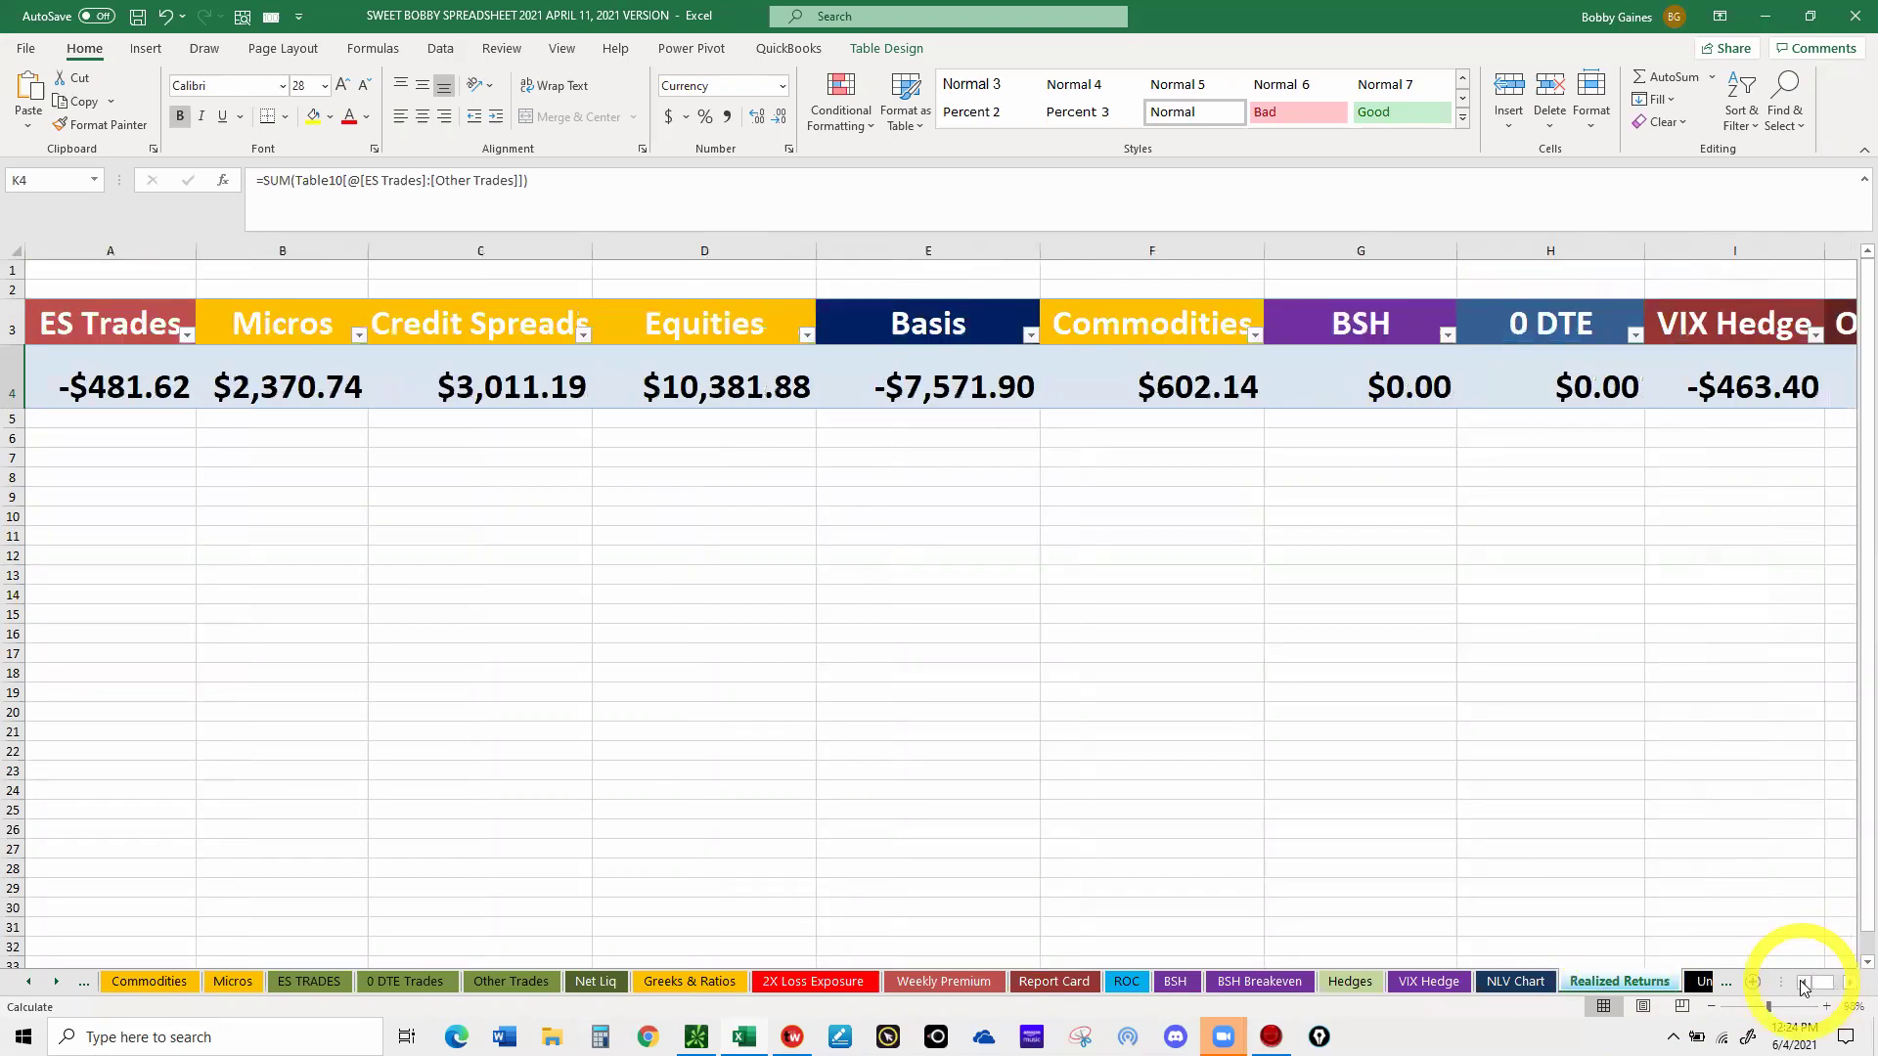
pyautogui.click(128, 380)
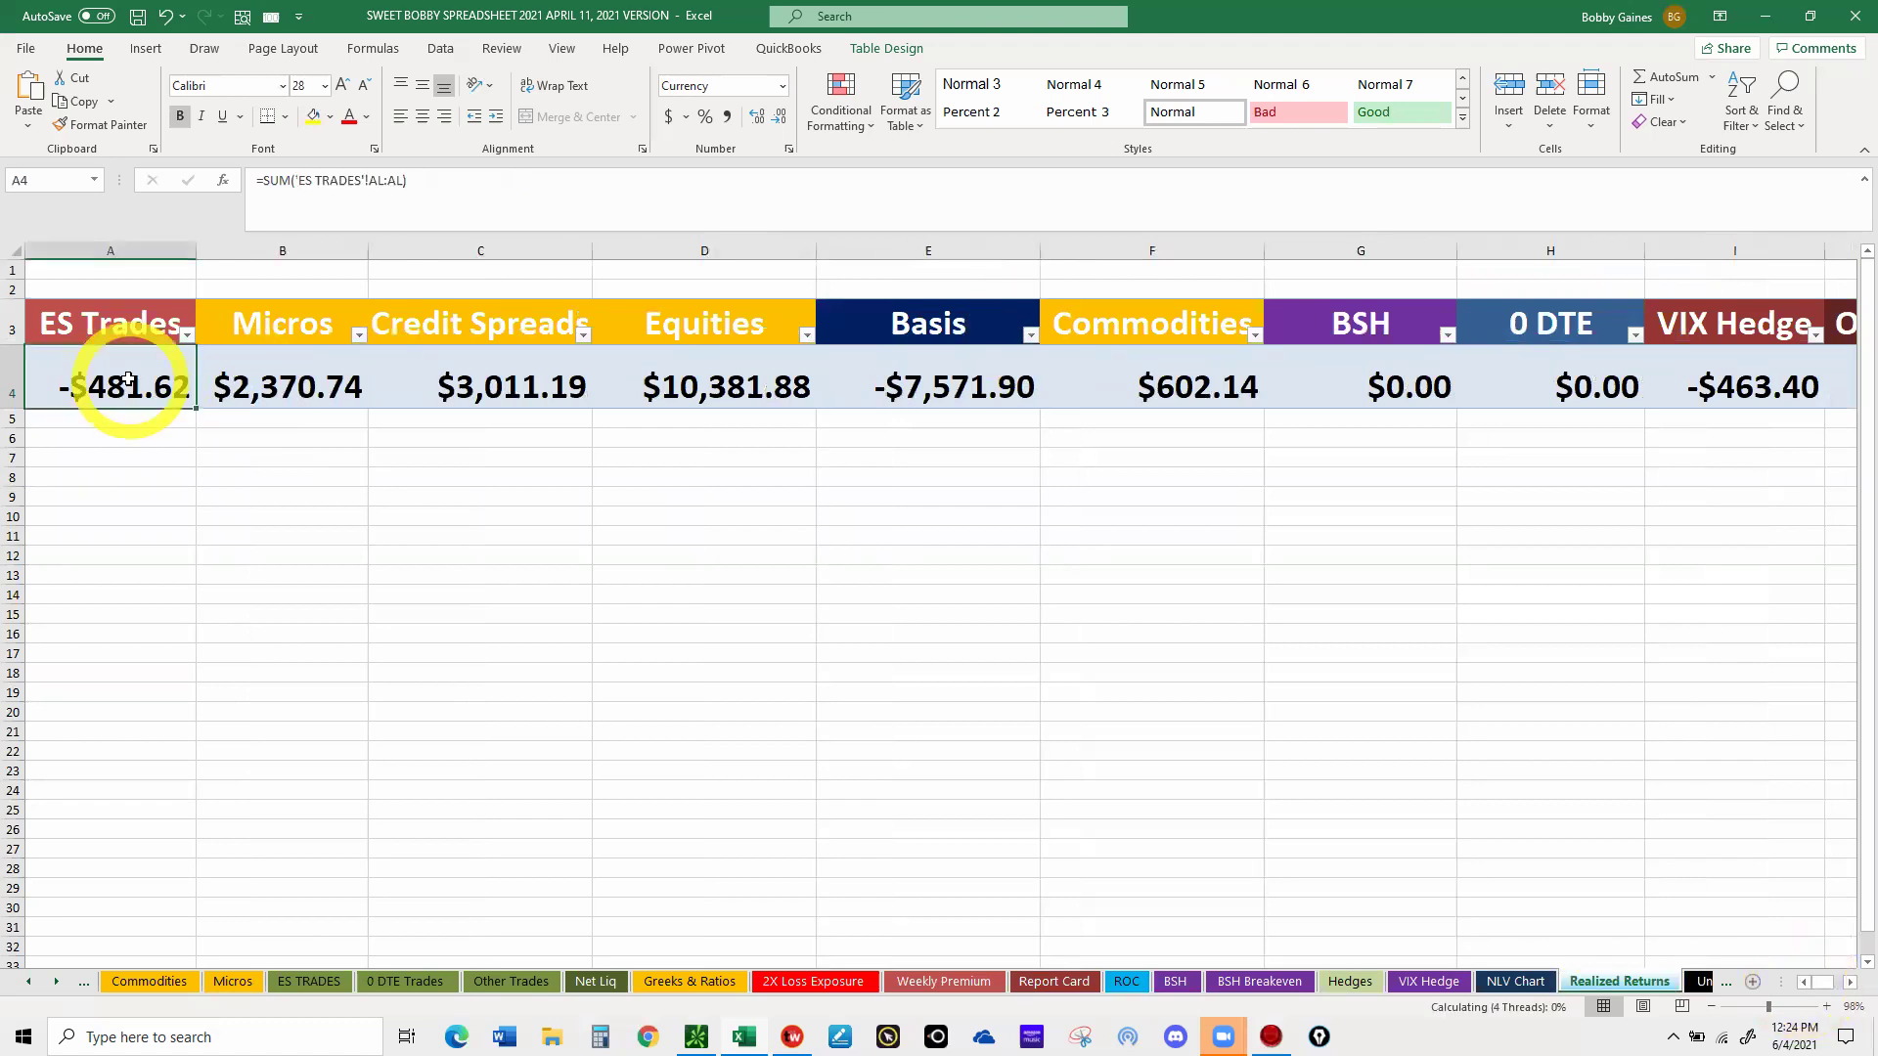
pyautogui.click(255, 378)
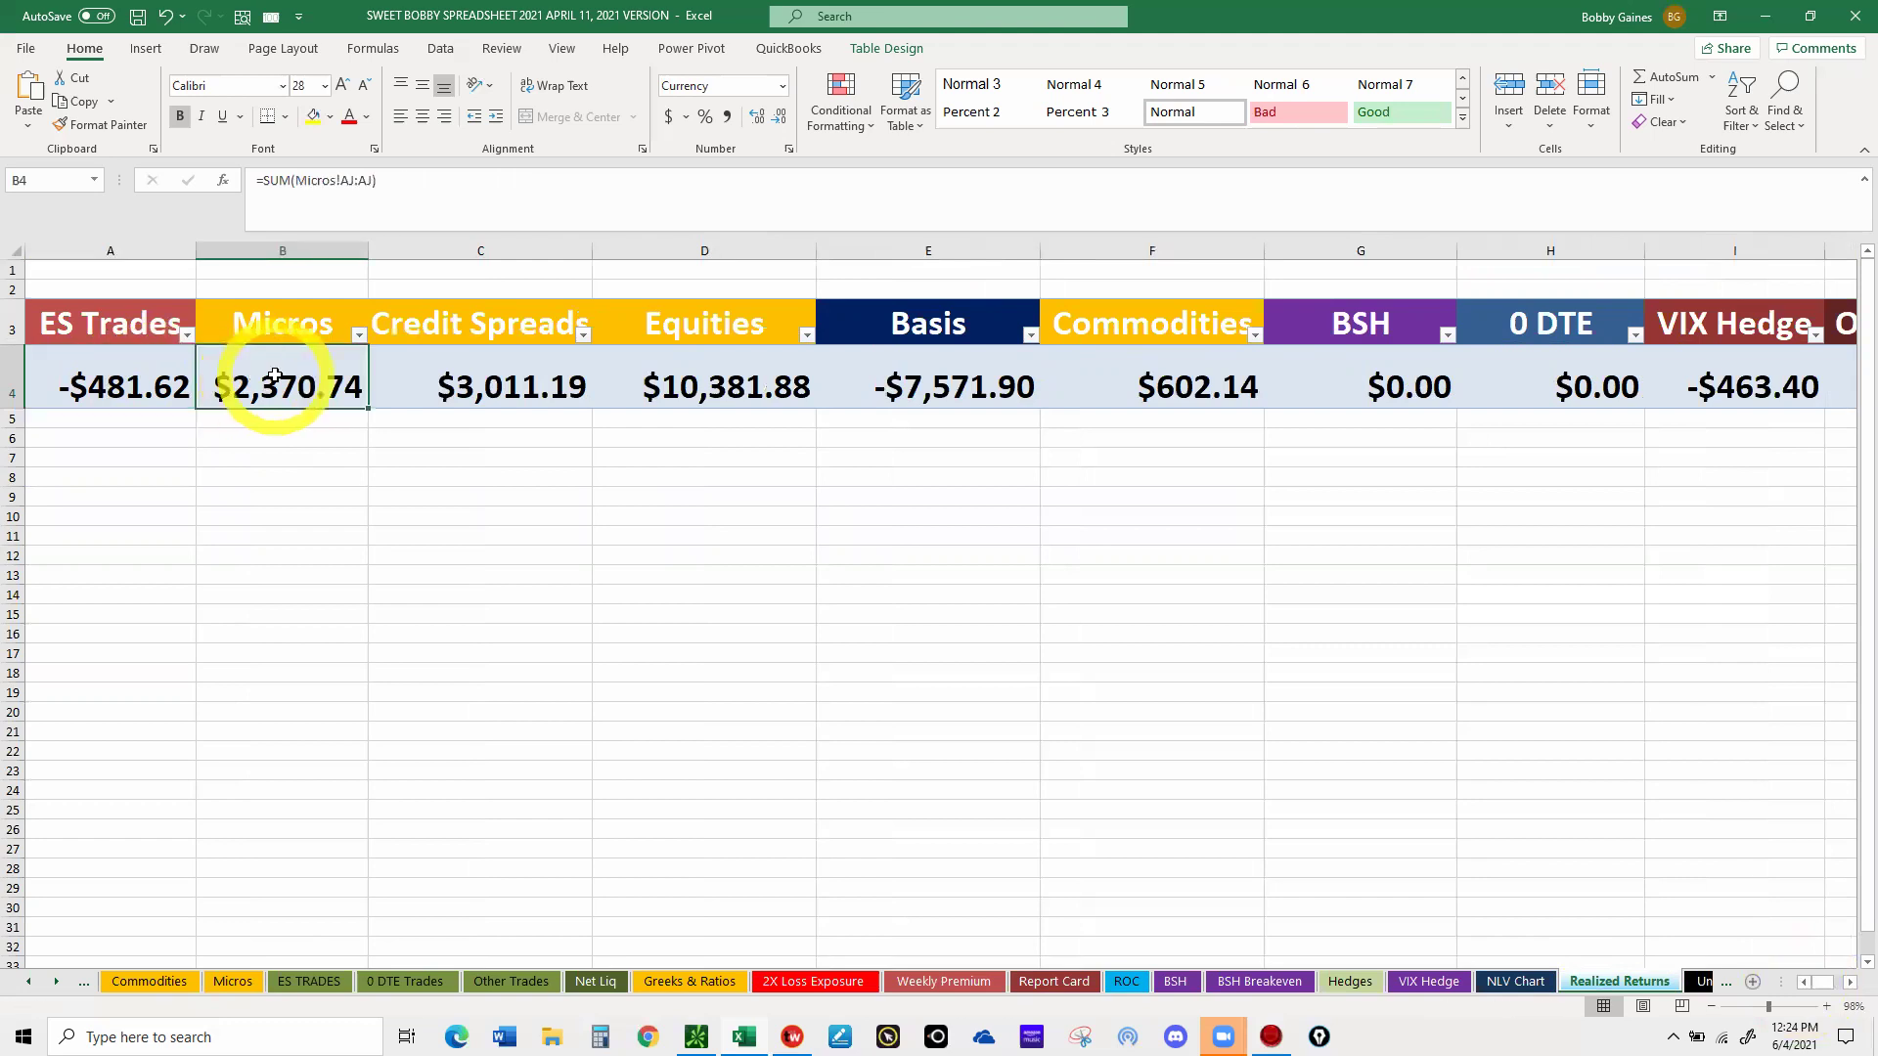
pyautogui.click(494, 384)
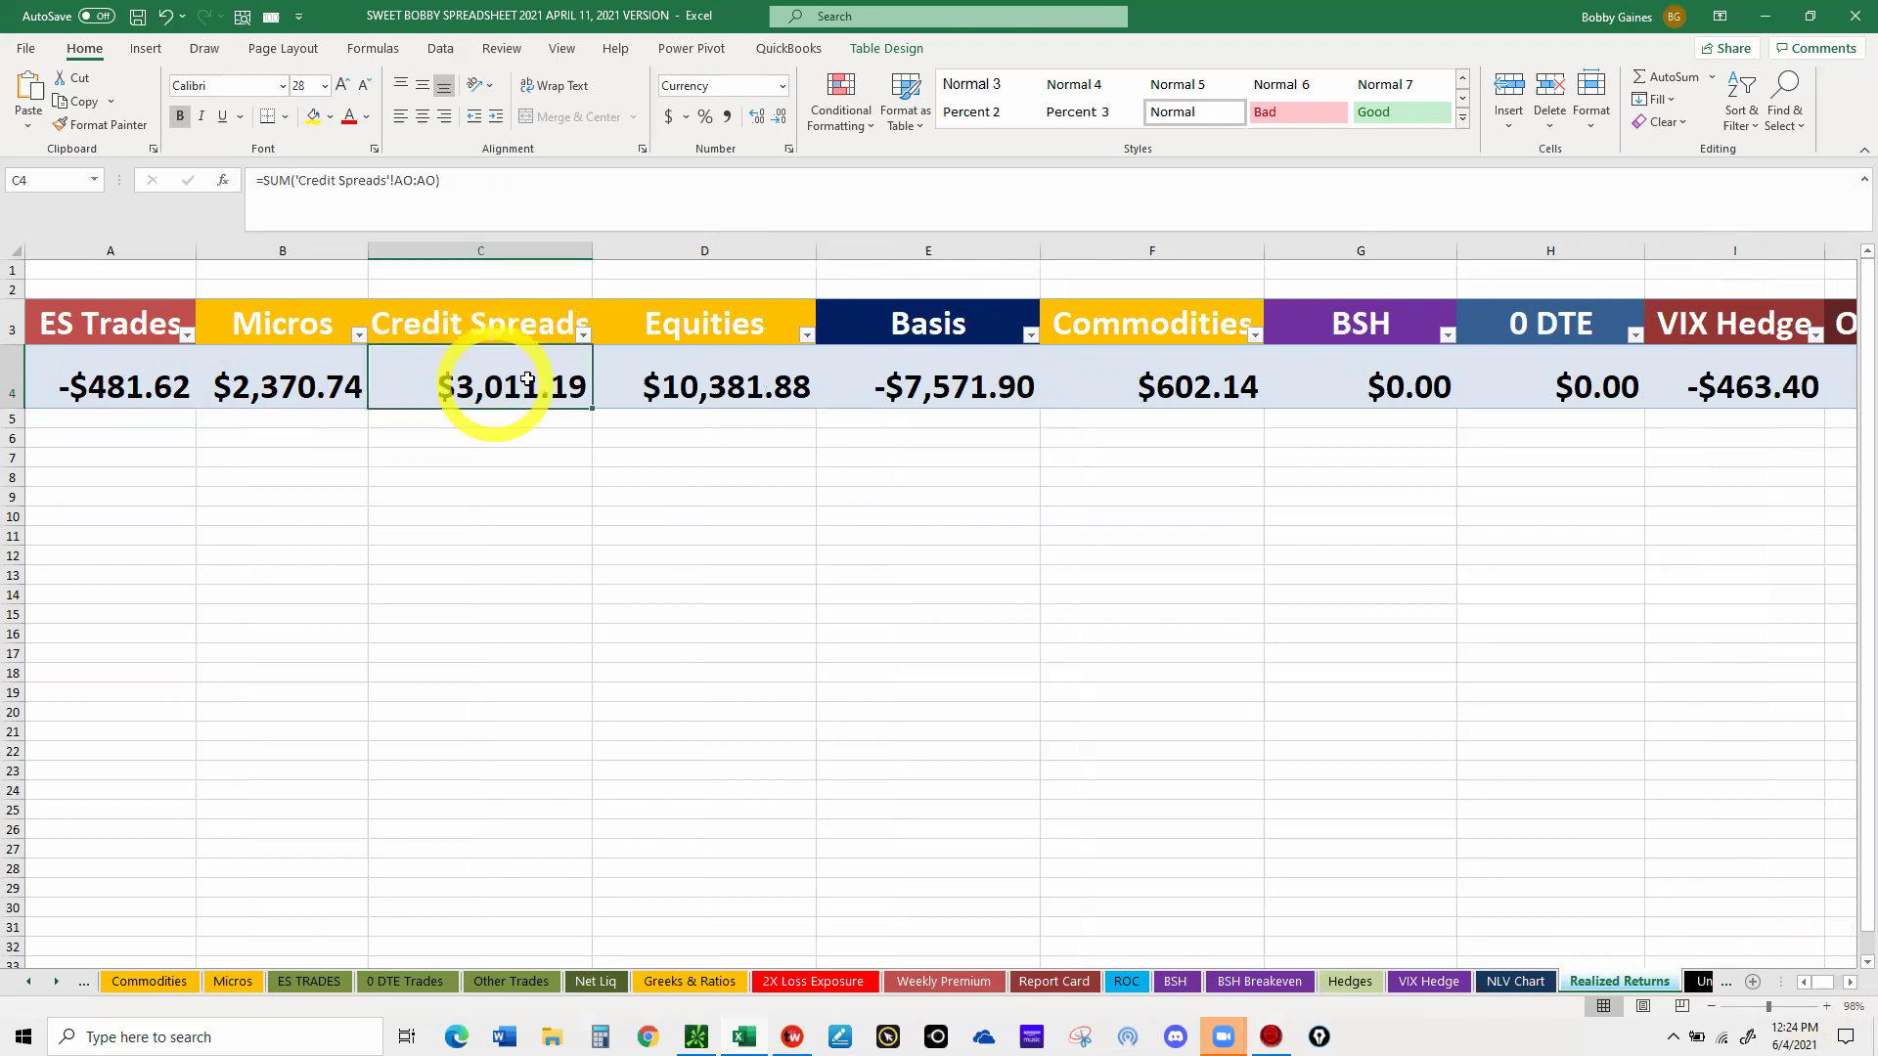
pyautogui.click(703, 376)
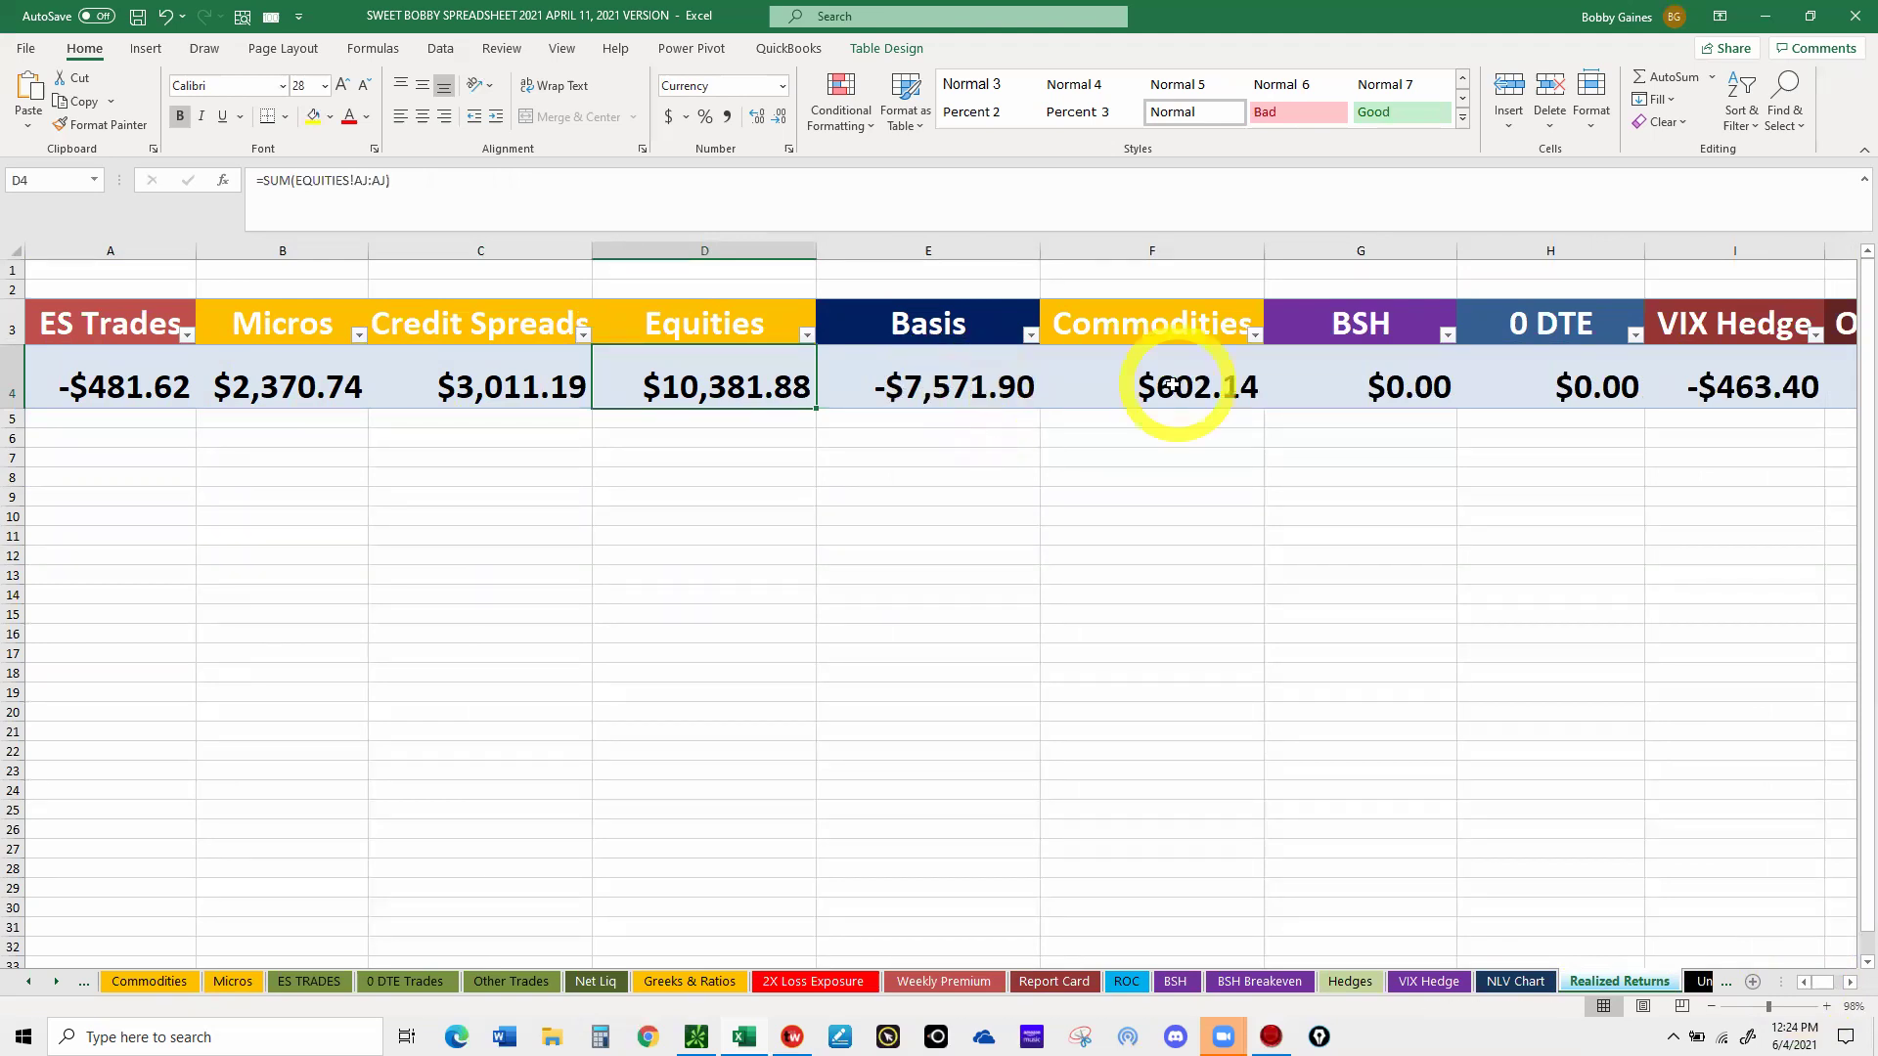
# - Check the realized returns for Commodities, VIX Hedge and TOTALS, and inspect the Basis figure
pyautogui.press('Right')
pyautogui.press('Right')
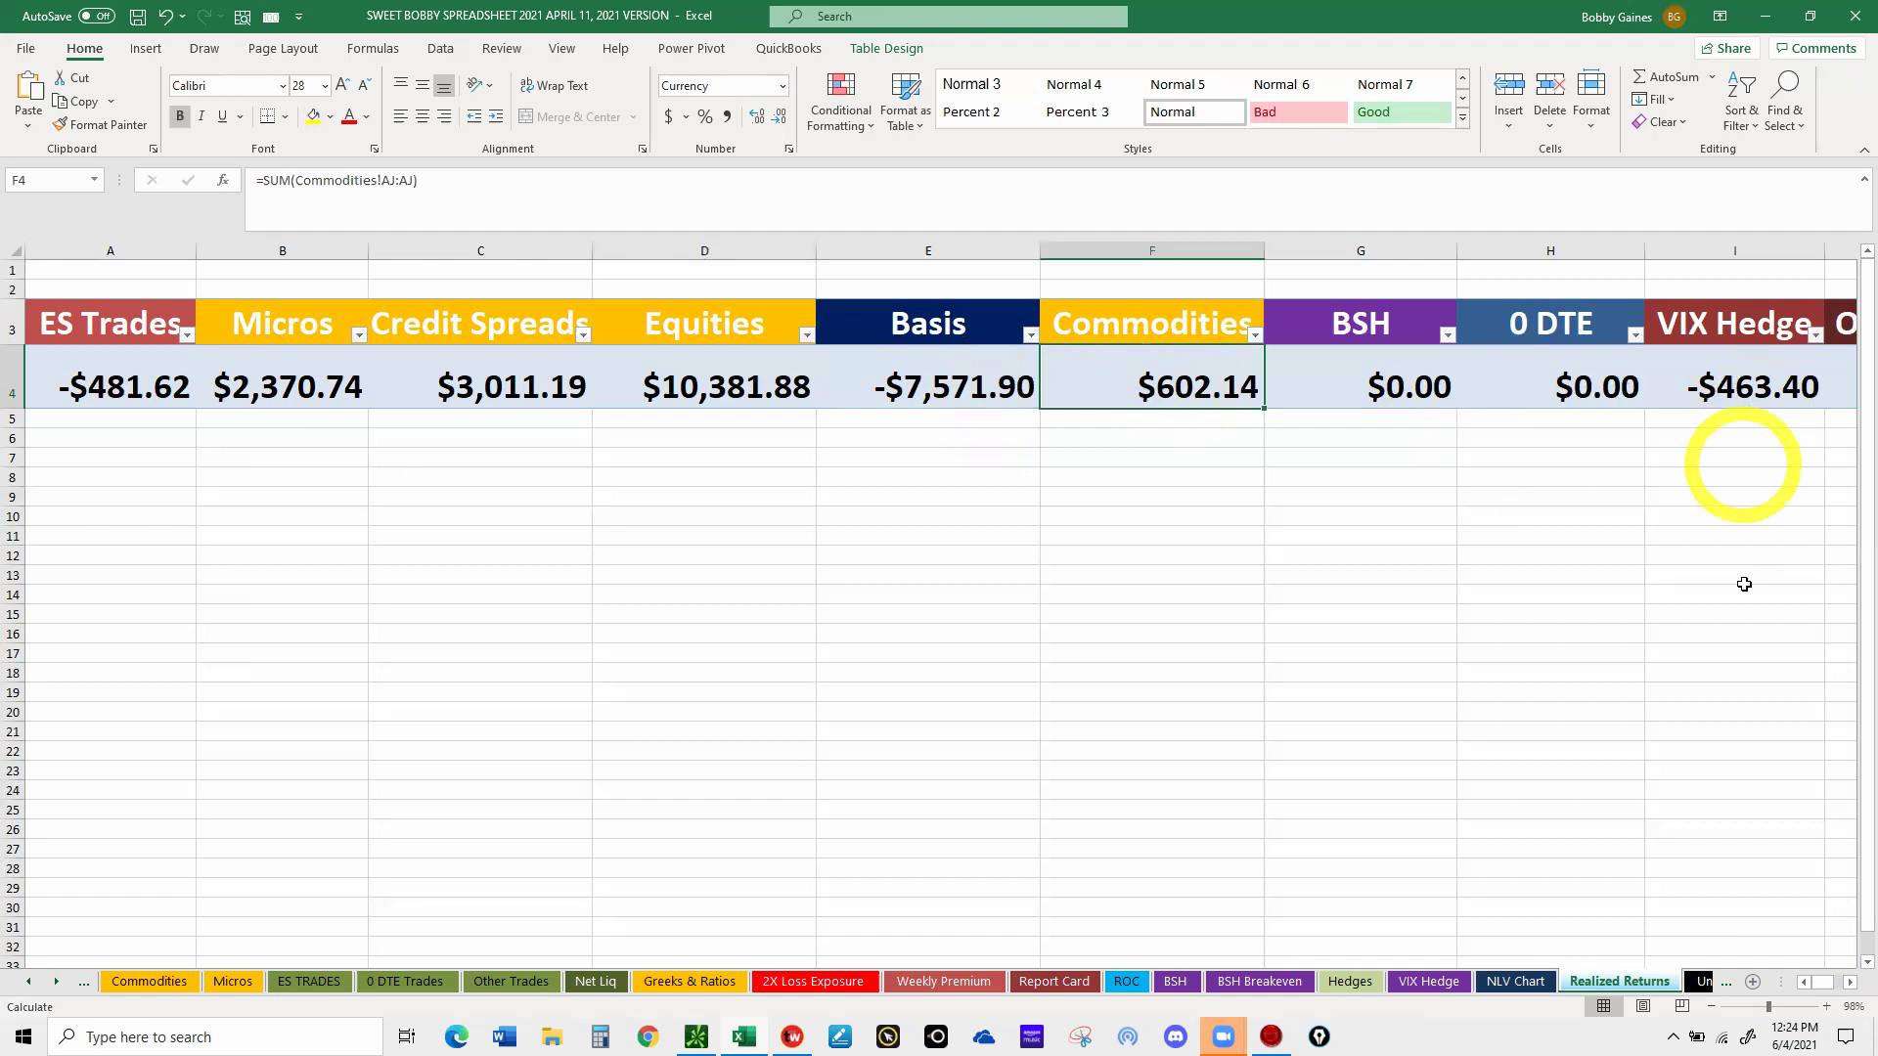
pyautogui.press('Right')
pyautogui.press('Right')
pyautogui.press('Right')
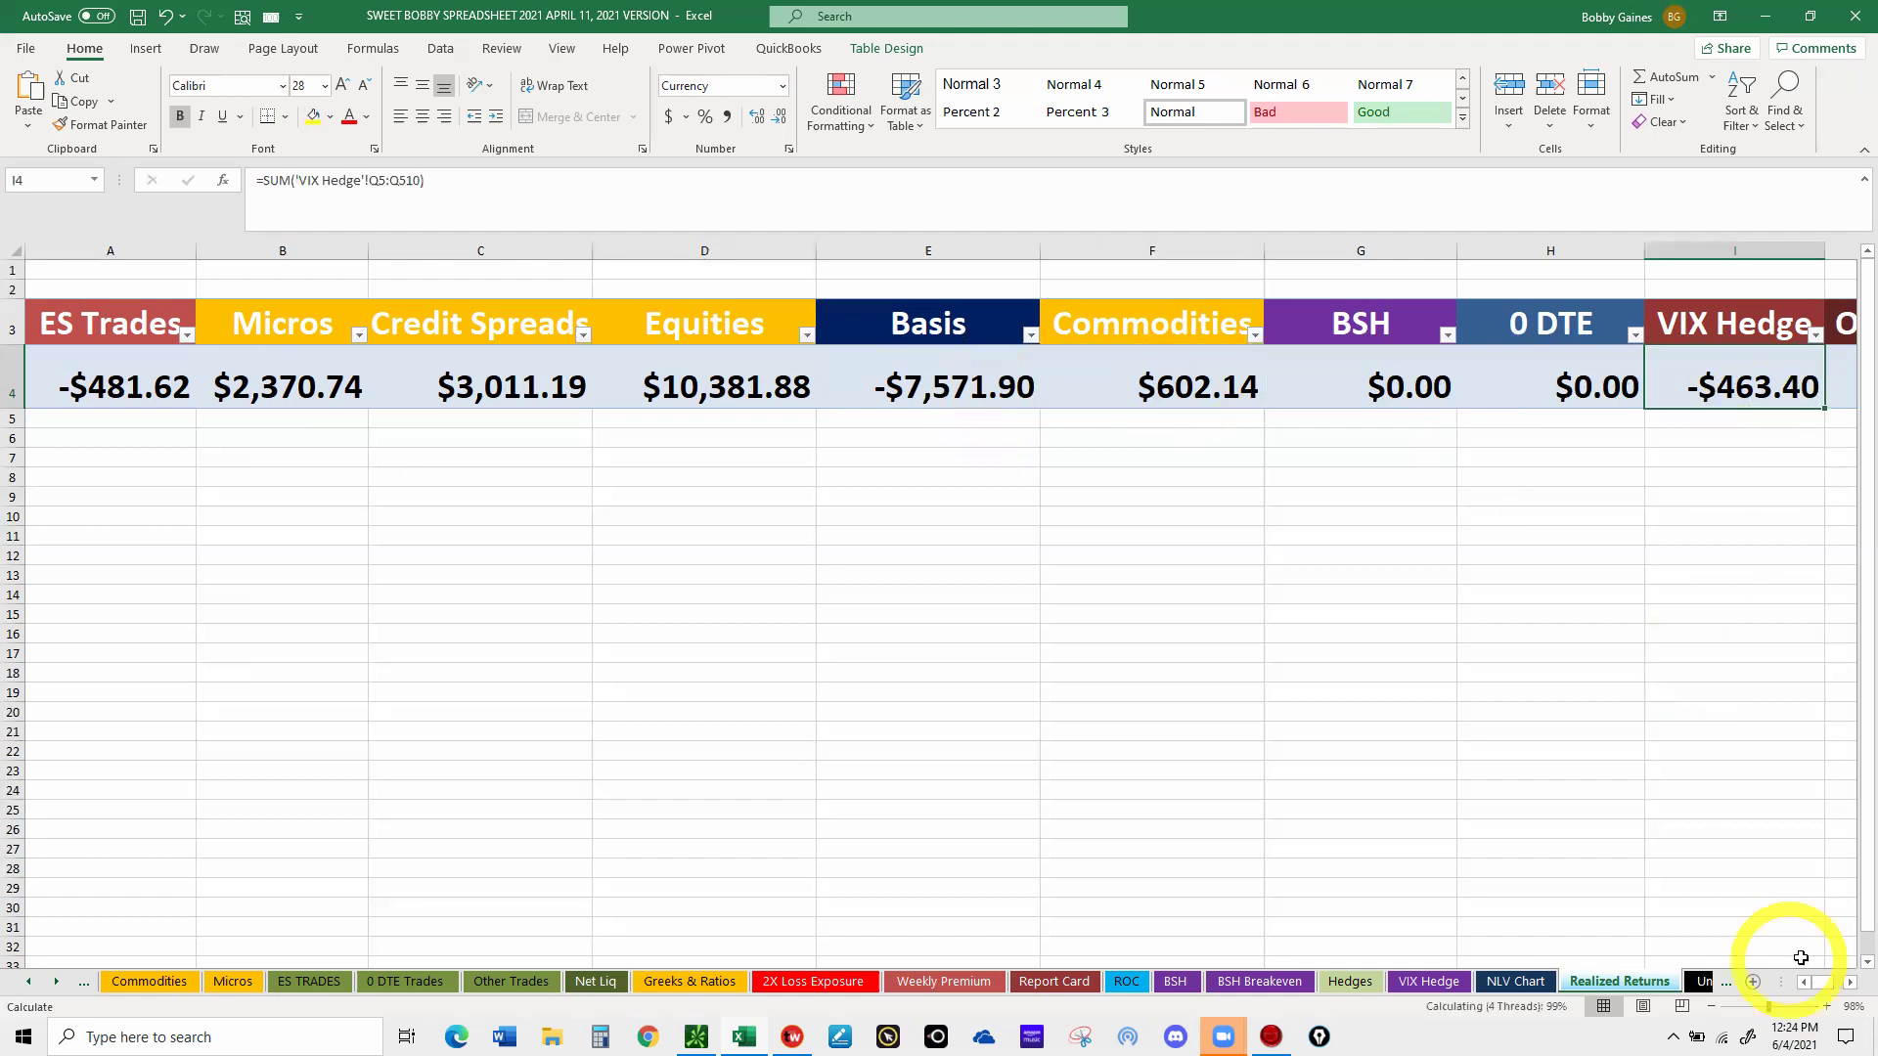
pyautogui.click(1849, 983)
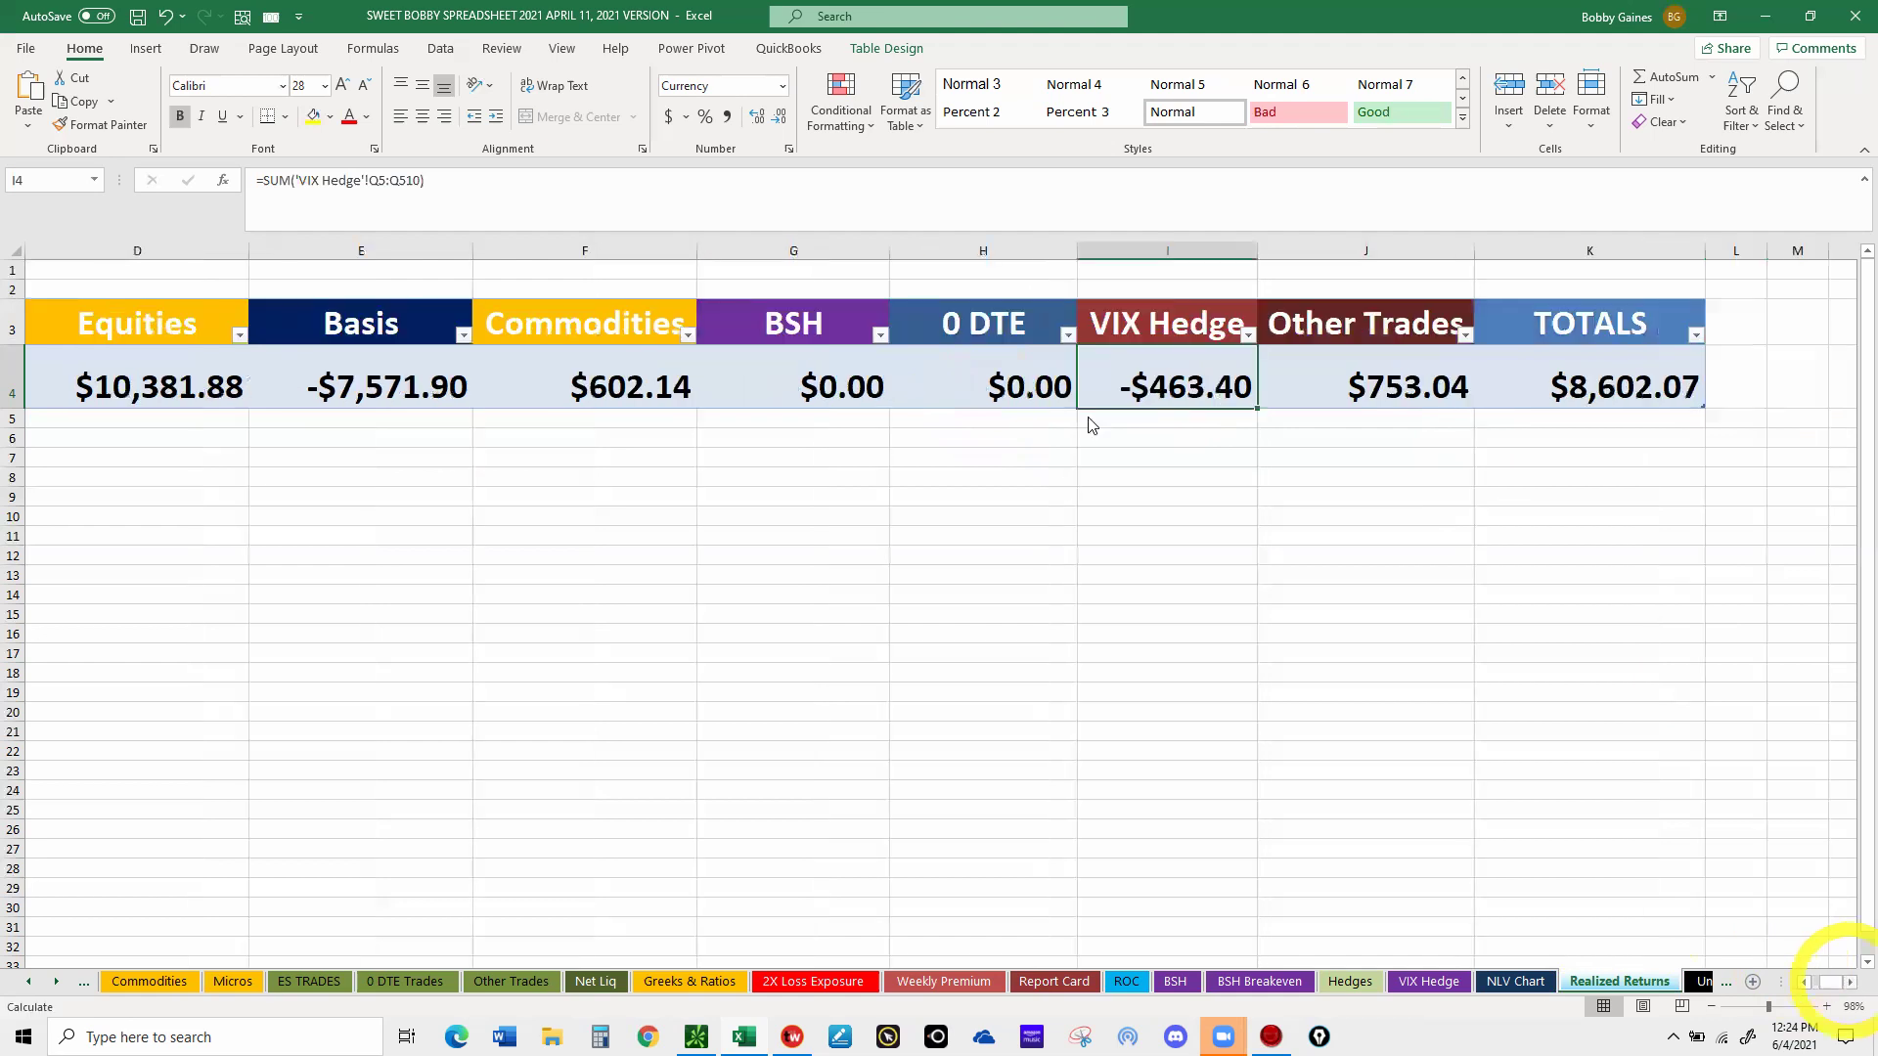
pyautogui.hscroll(1, 1076, 450)
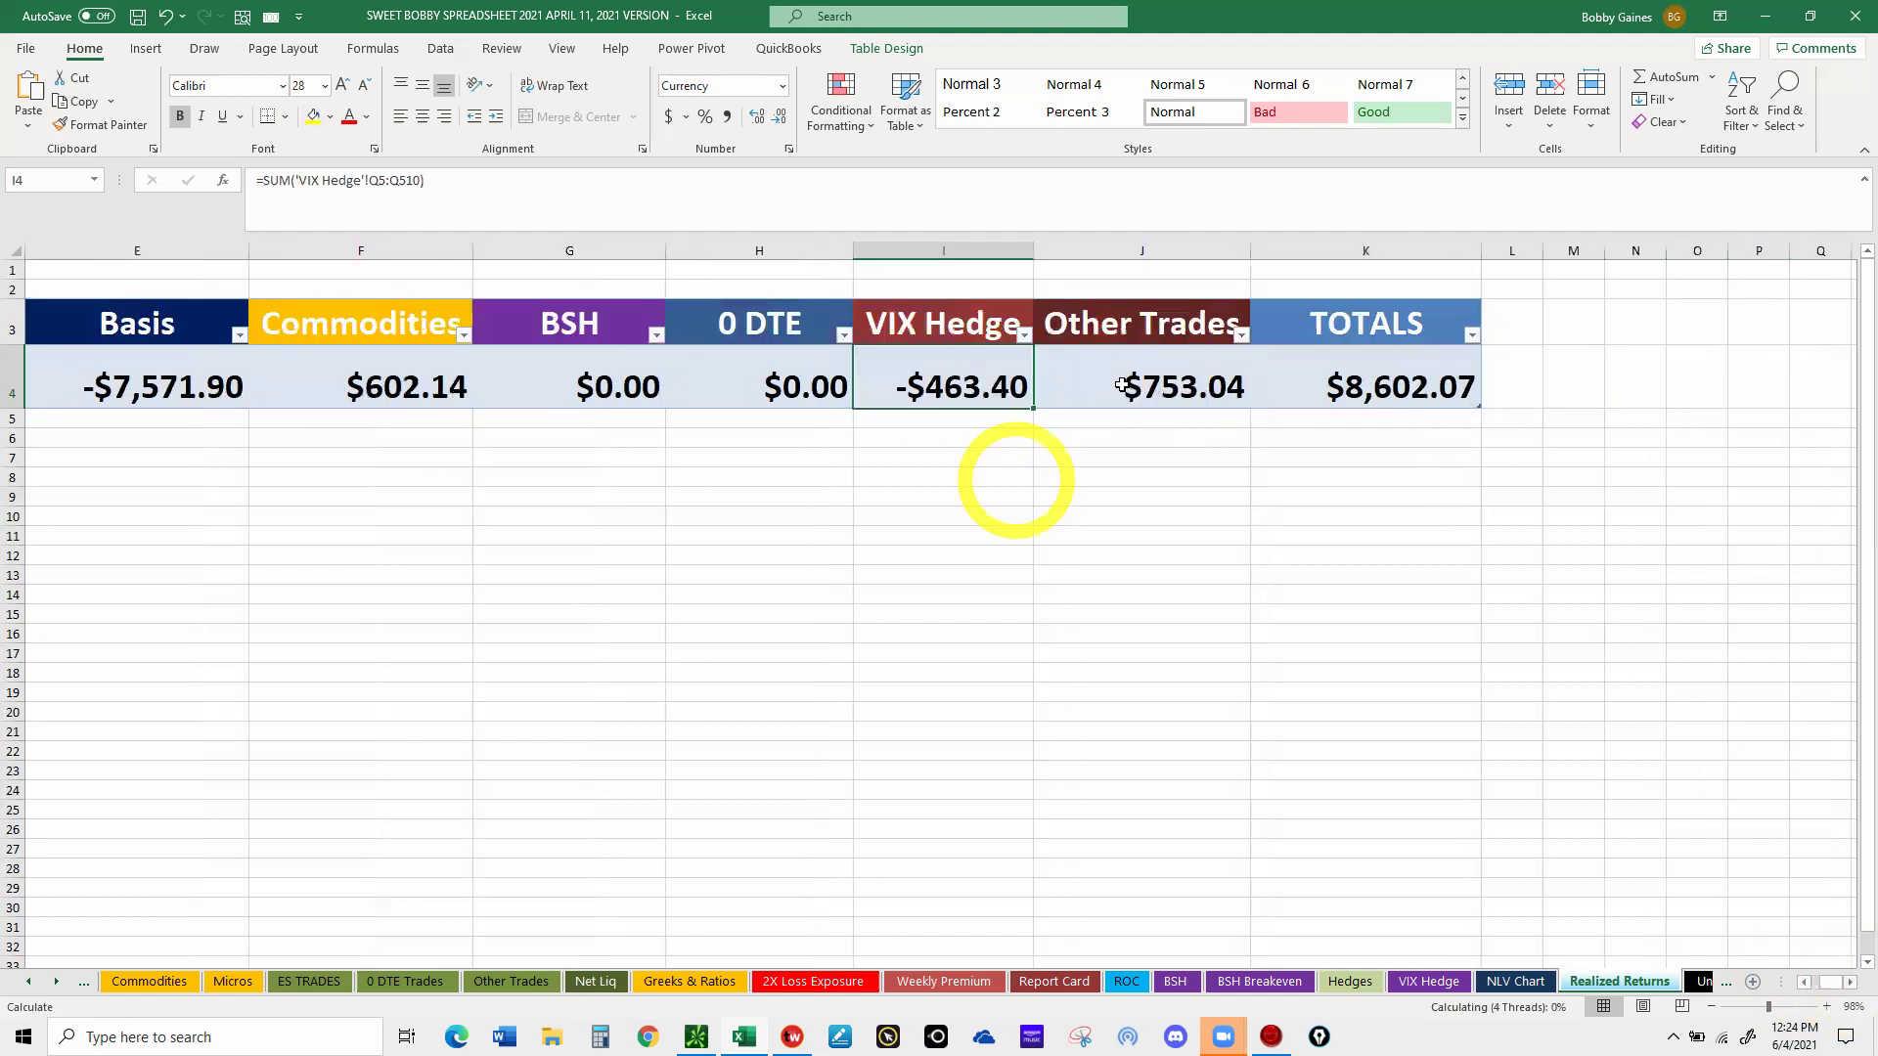
pyautogui.click(1379, 387)
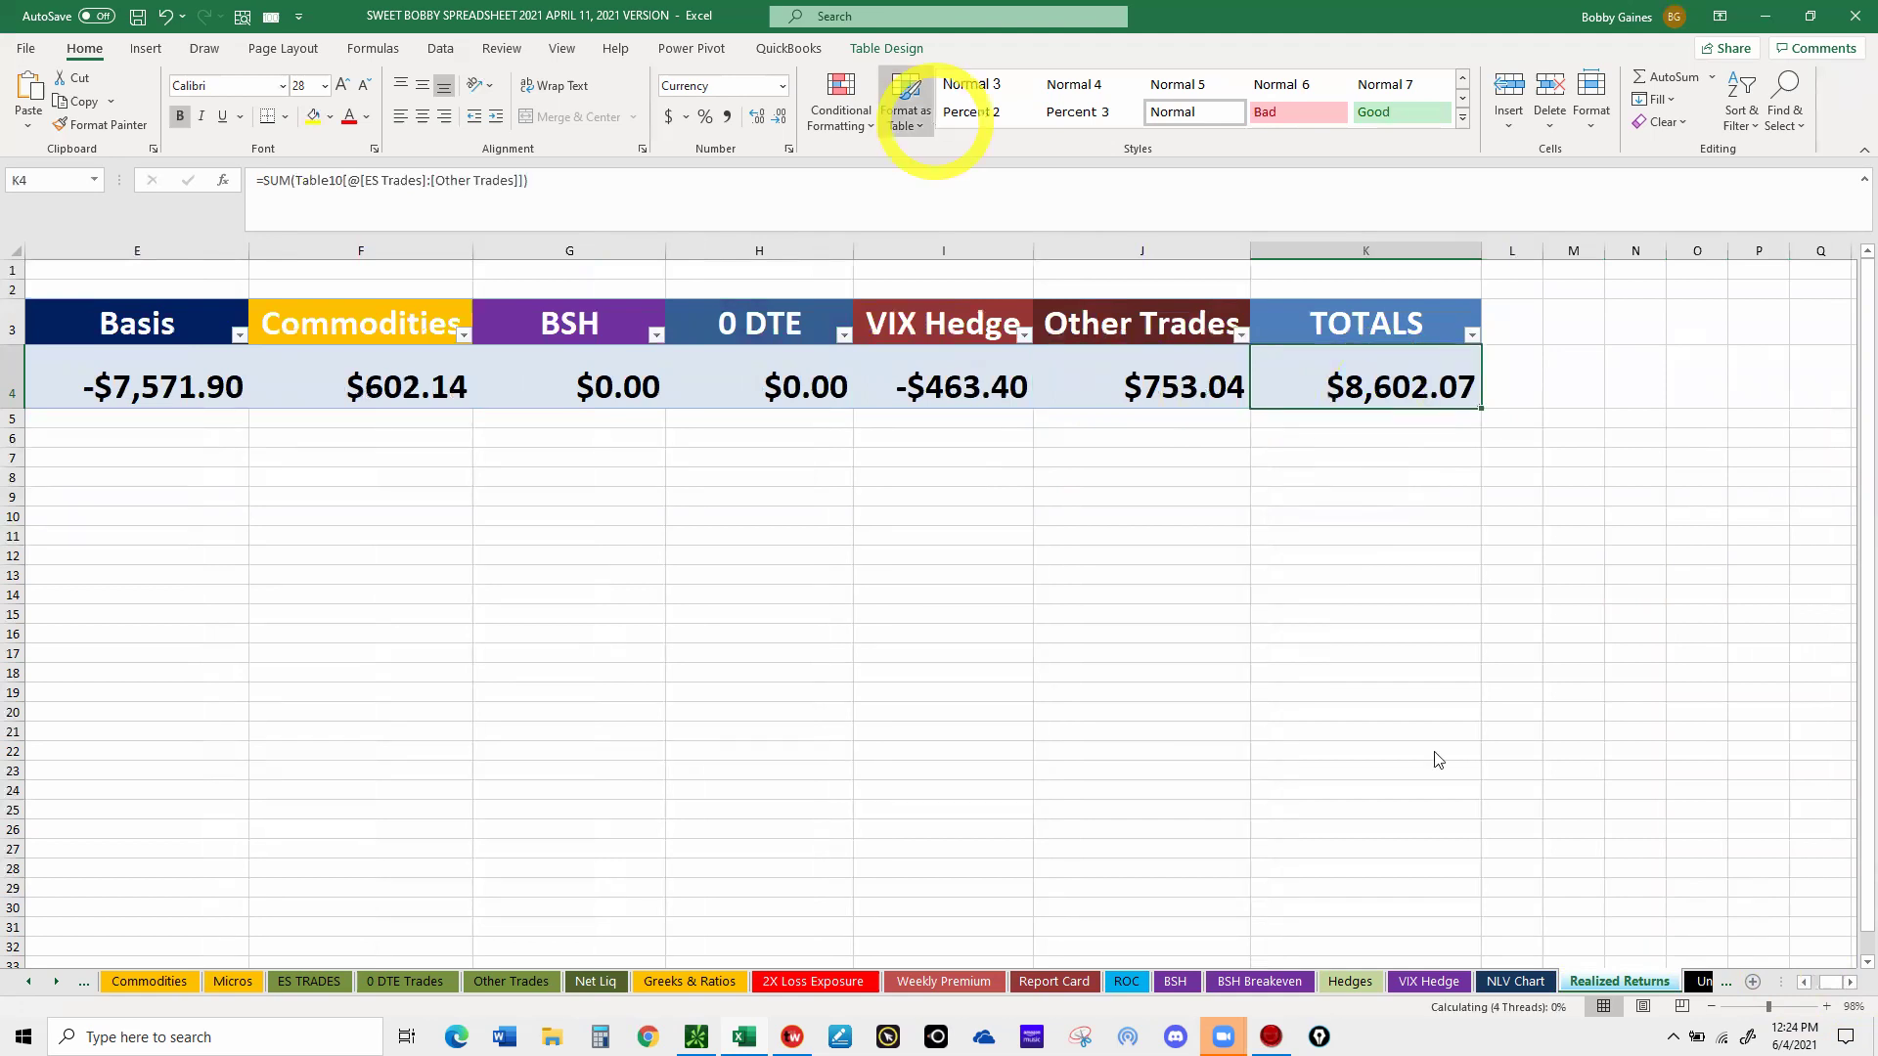
pyautogui.click(1806, 983)
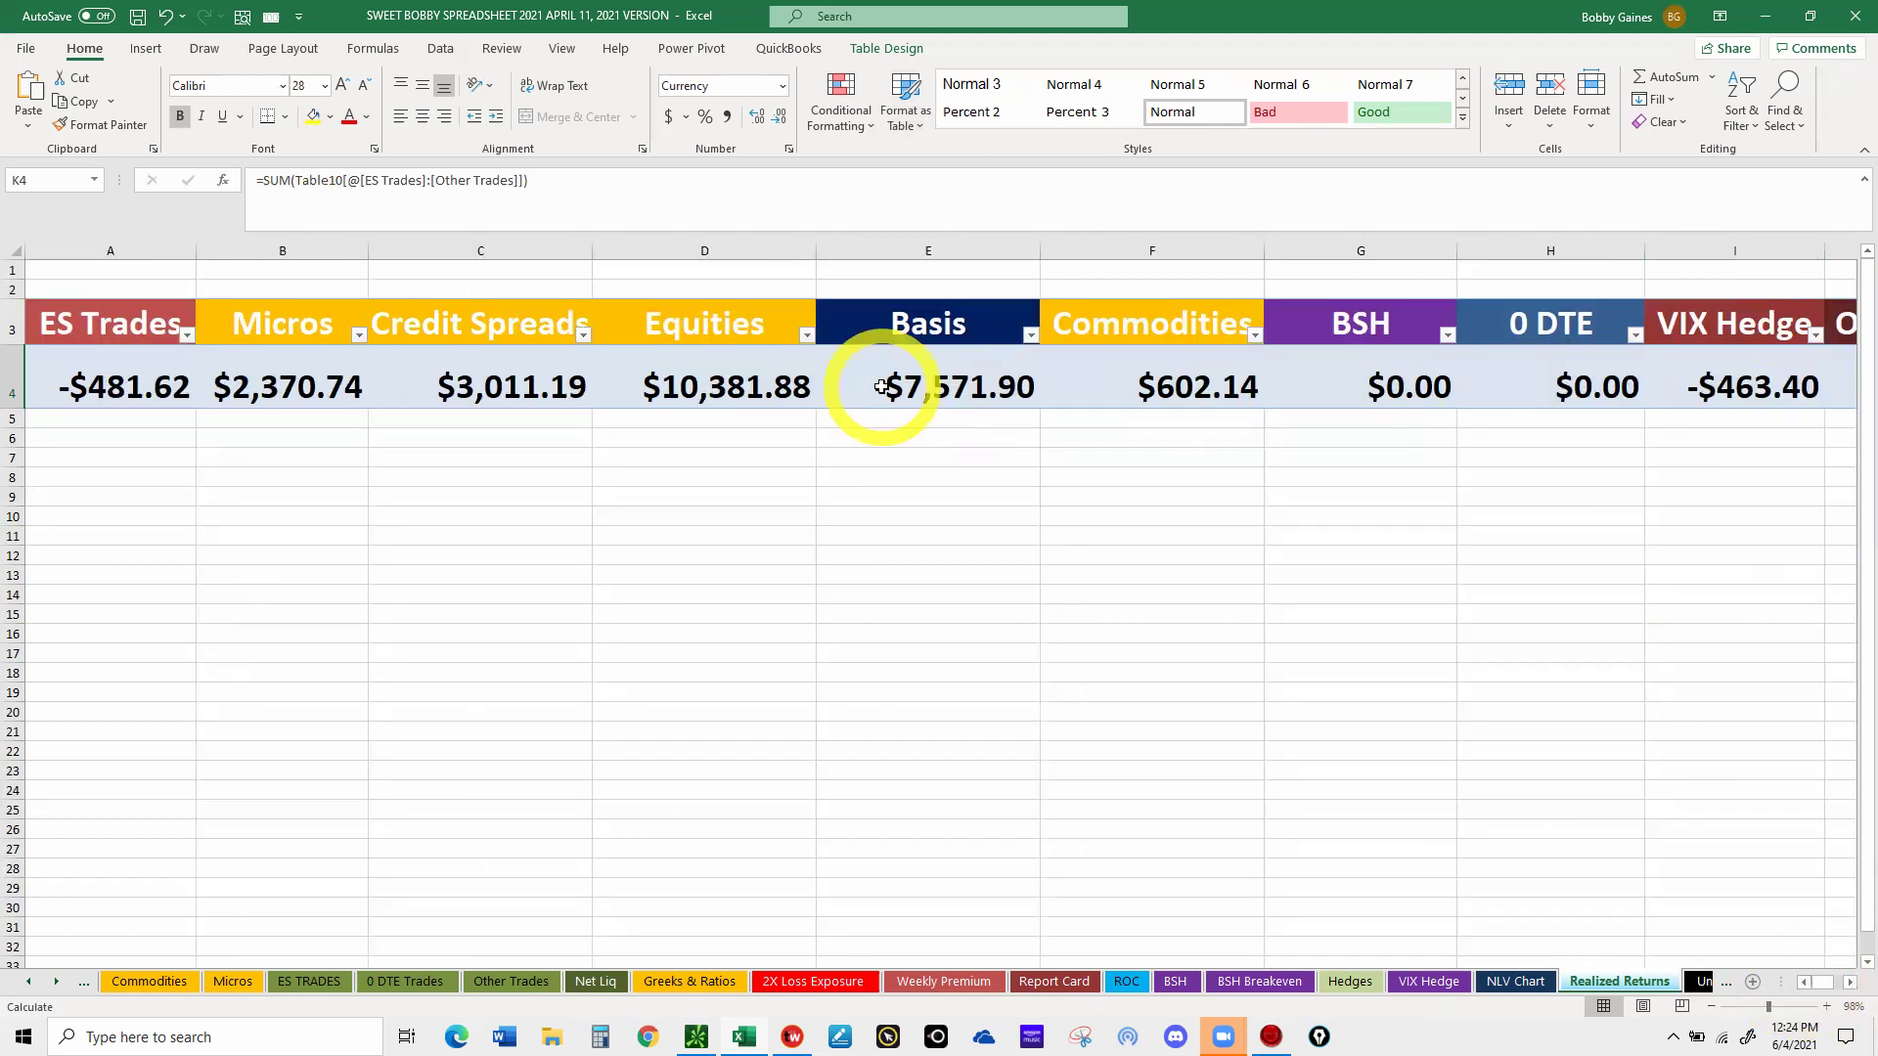
pyautogui.click(911, 391)
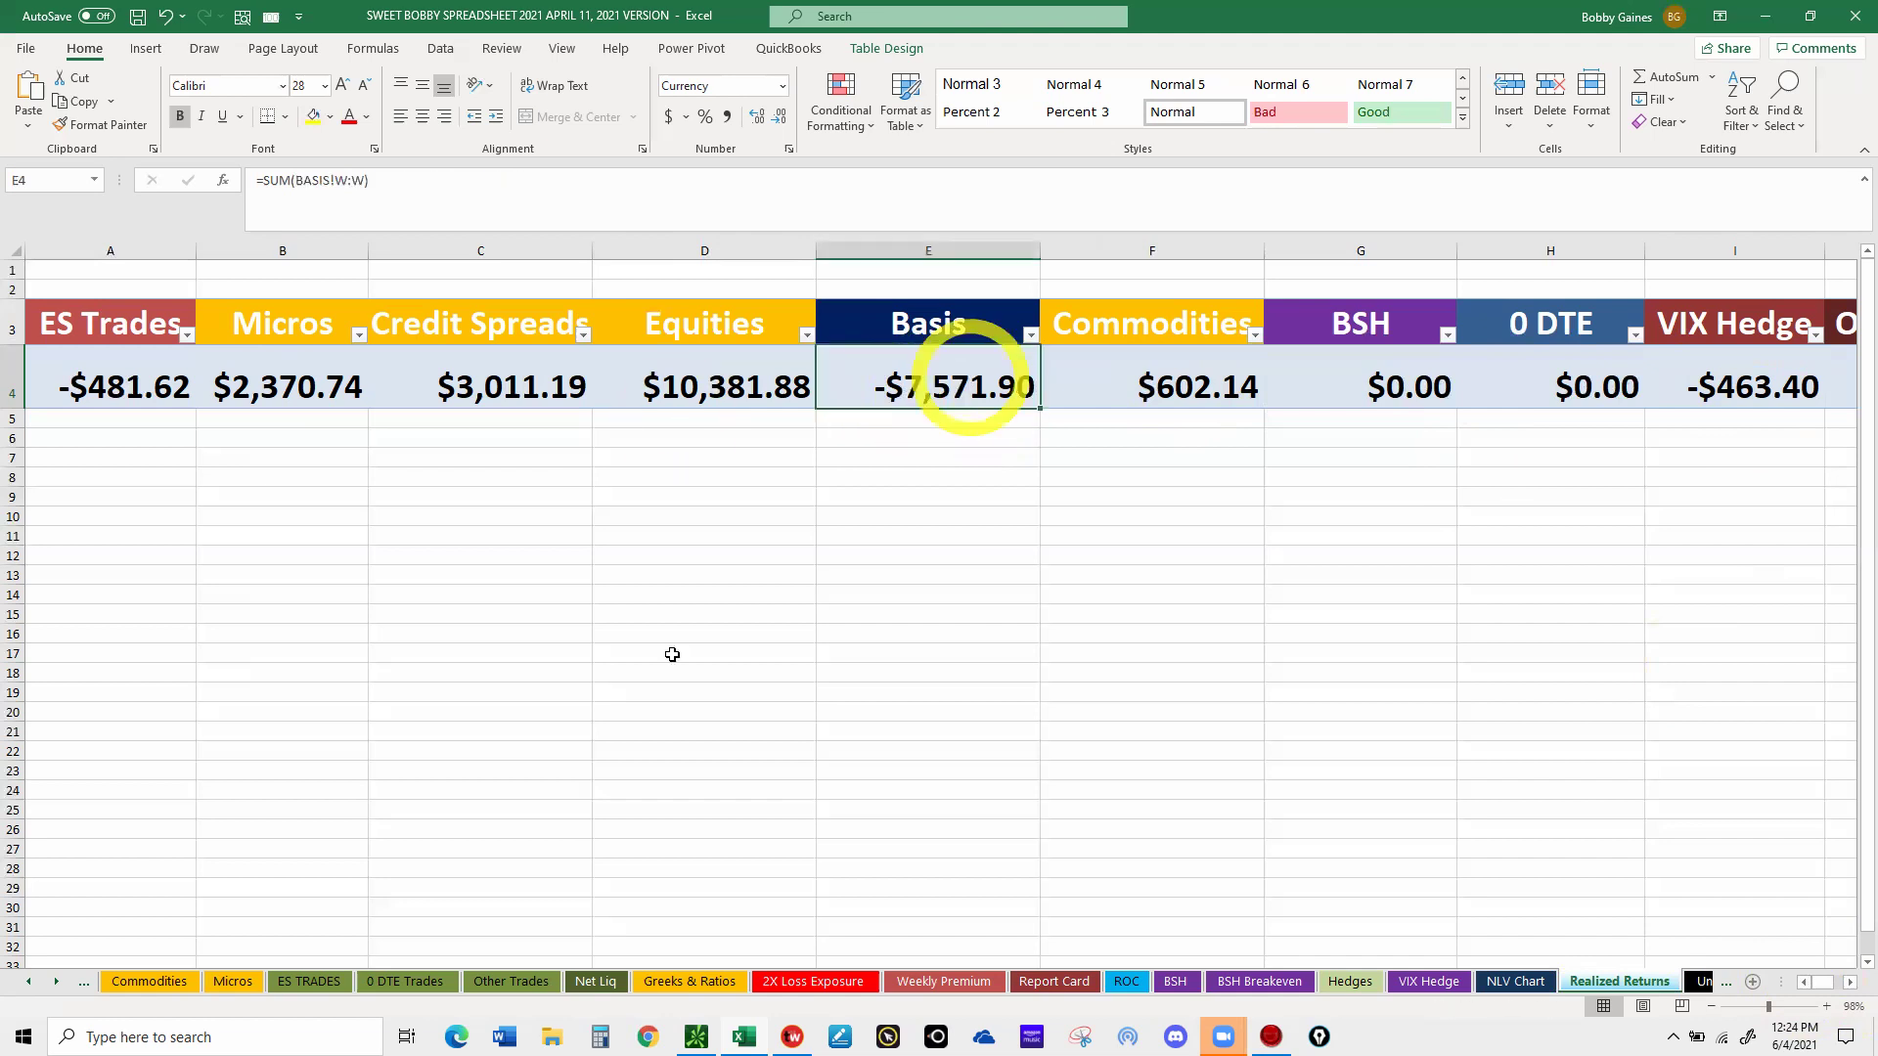
# - Switch to thinkorswim and turn off the display of groups in the Position Statement
pyautogui.click(697, 1035)
pyautogui.moveTo(694, 1032)
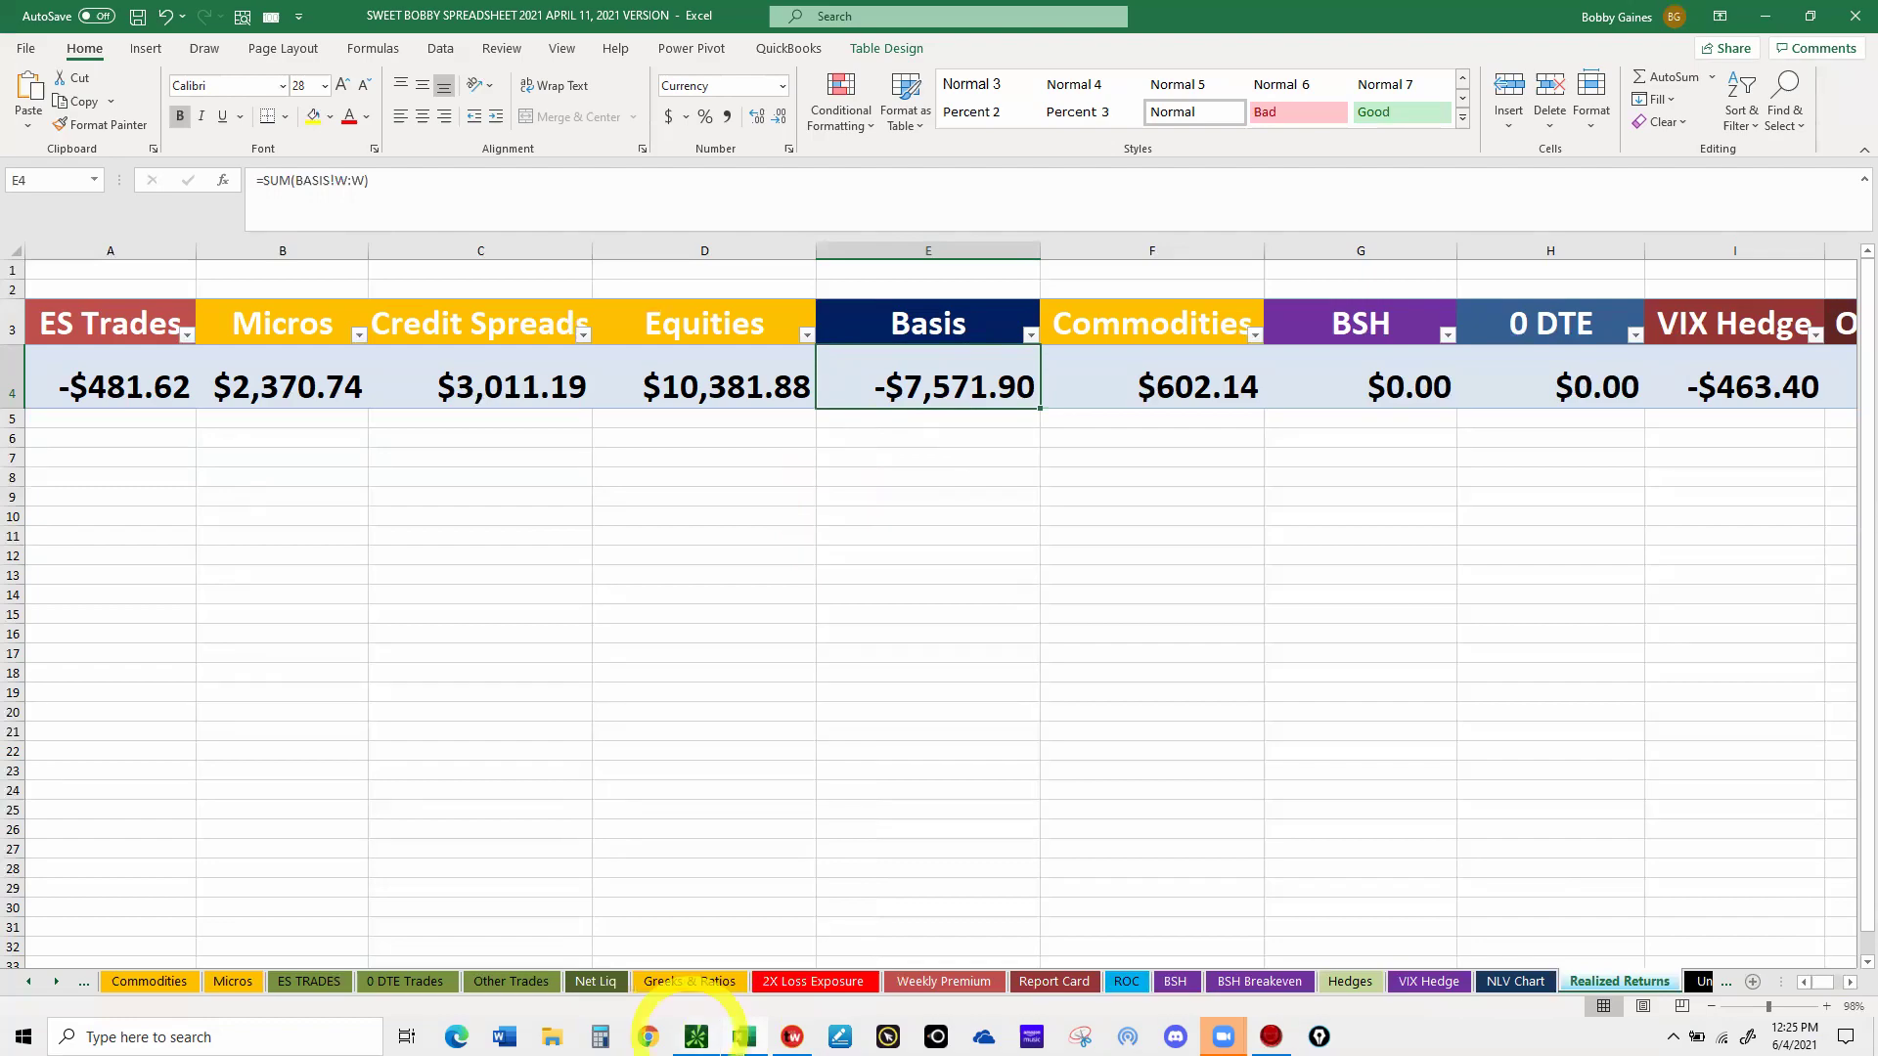
pyautogui.click(694, 1035)
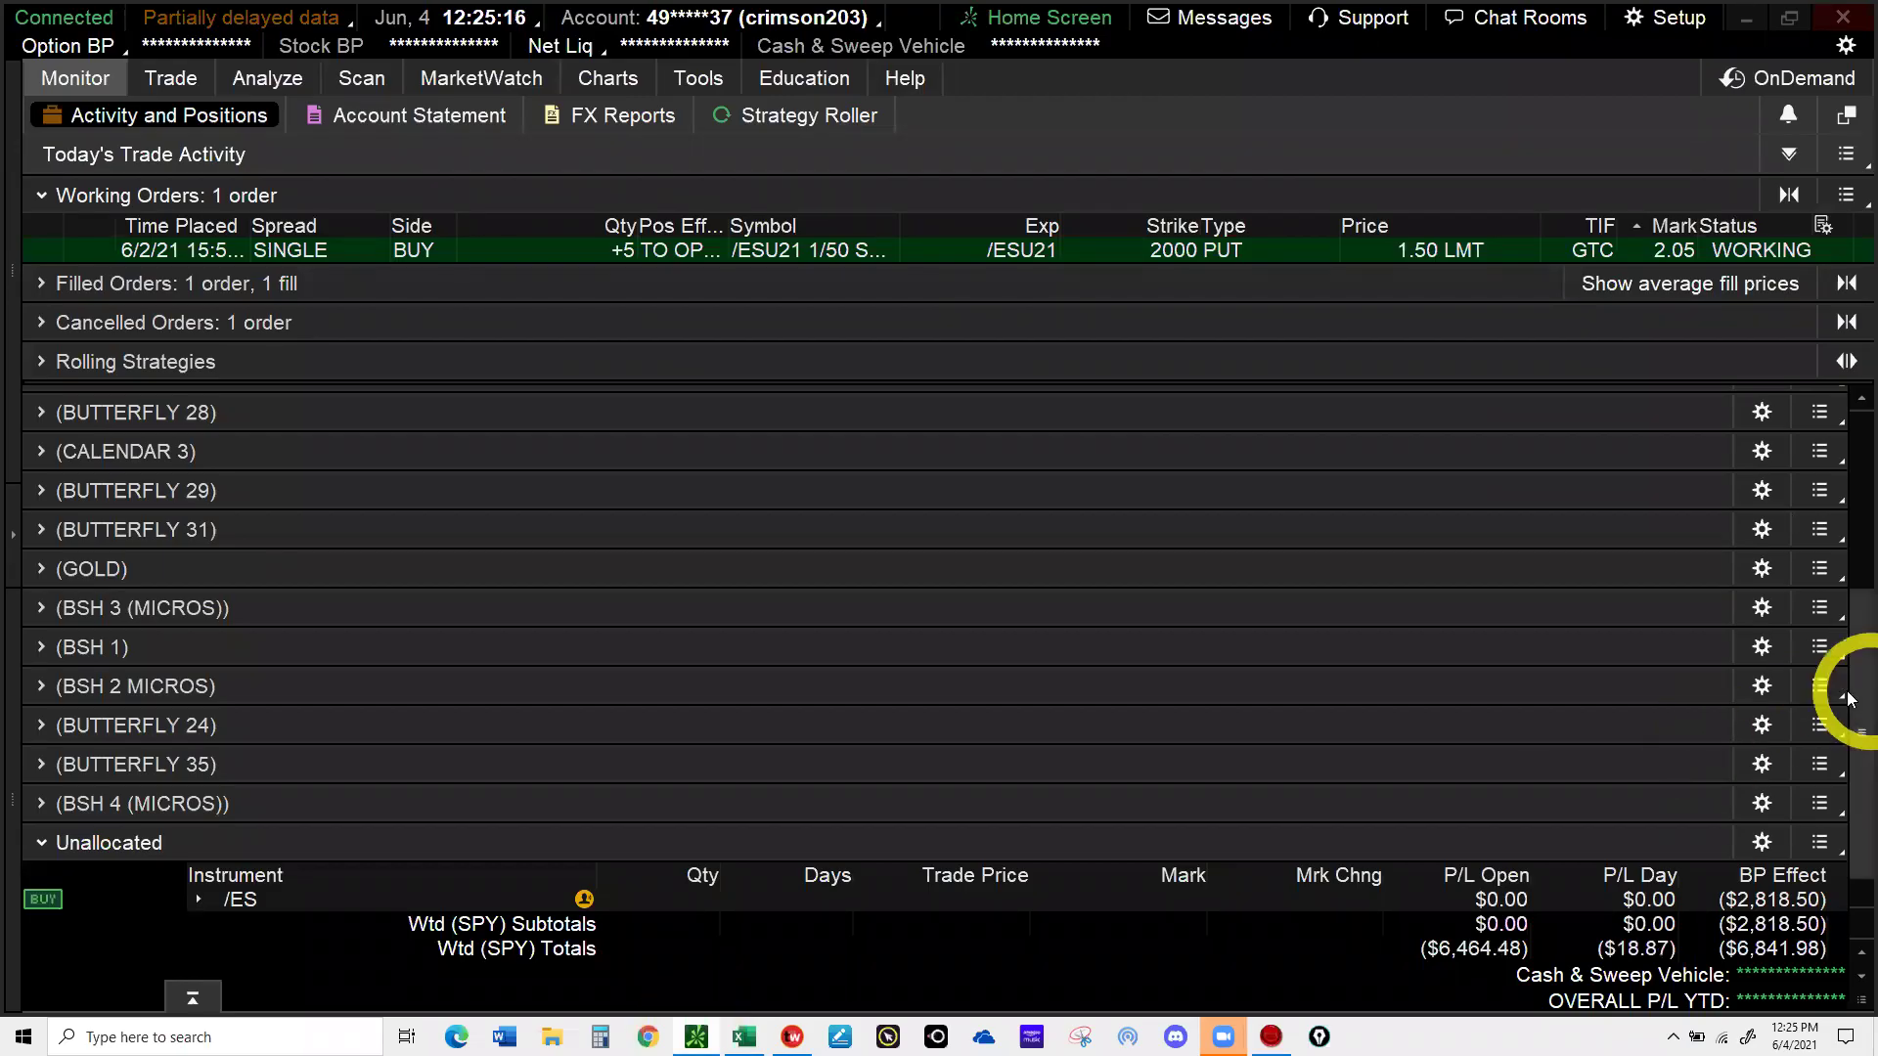
pyautogui.scroll(3, 1834, 533)
pyautogui.scroll(1, 1849, 455)
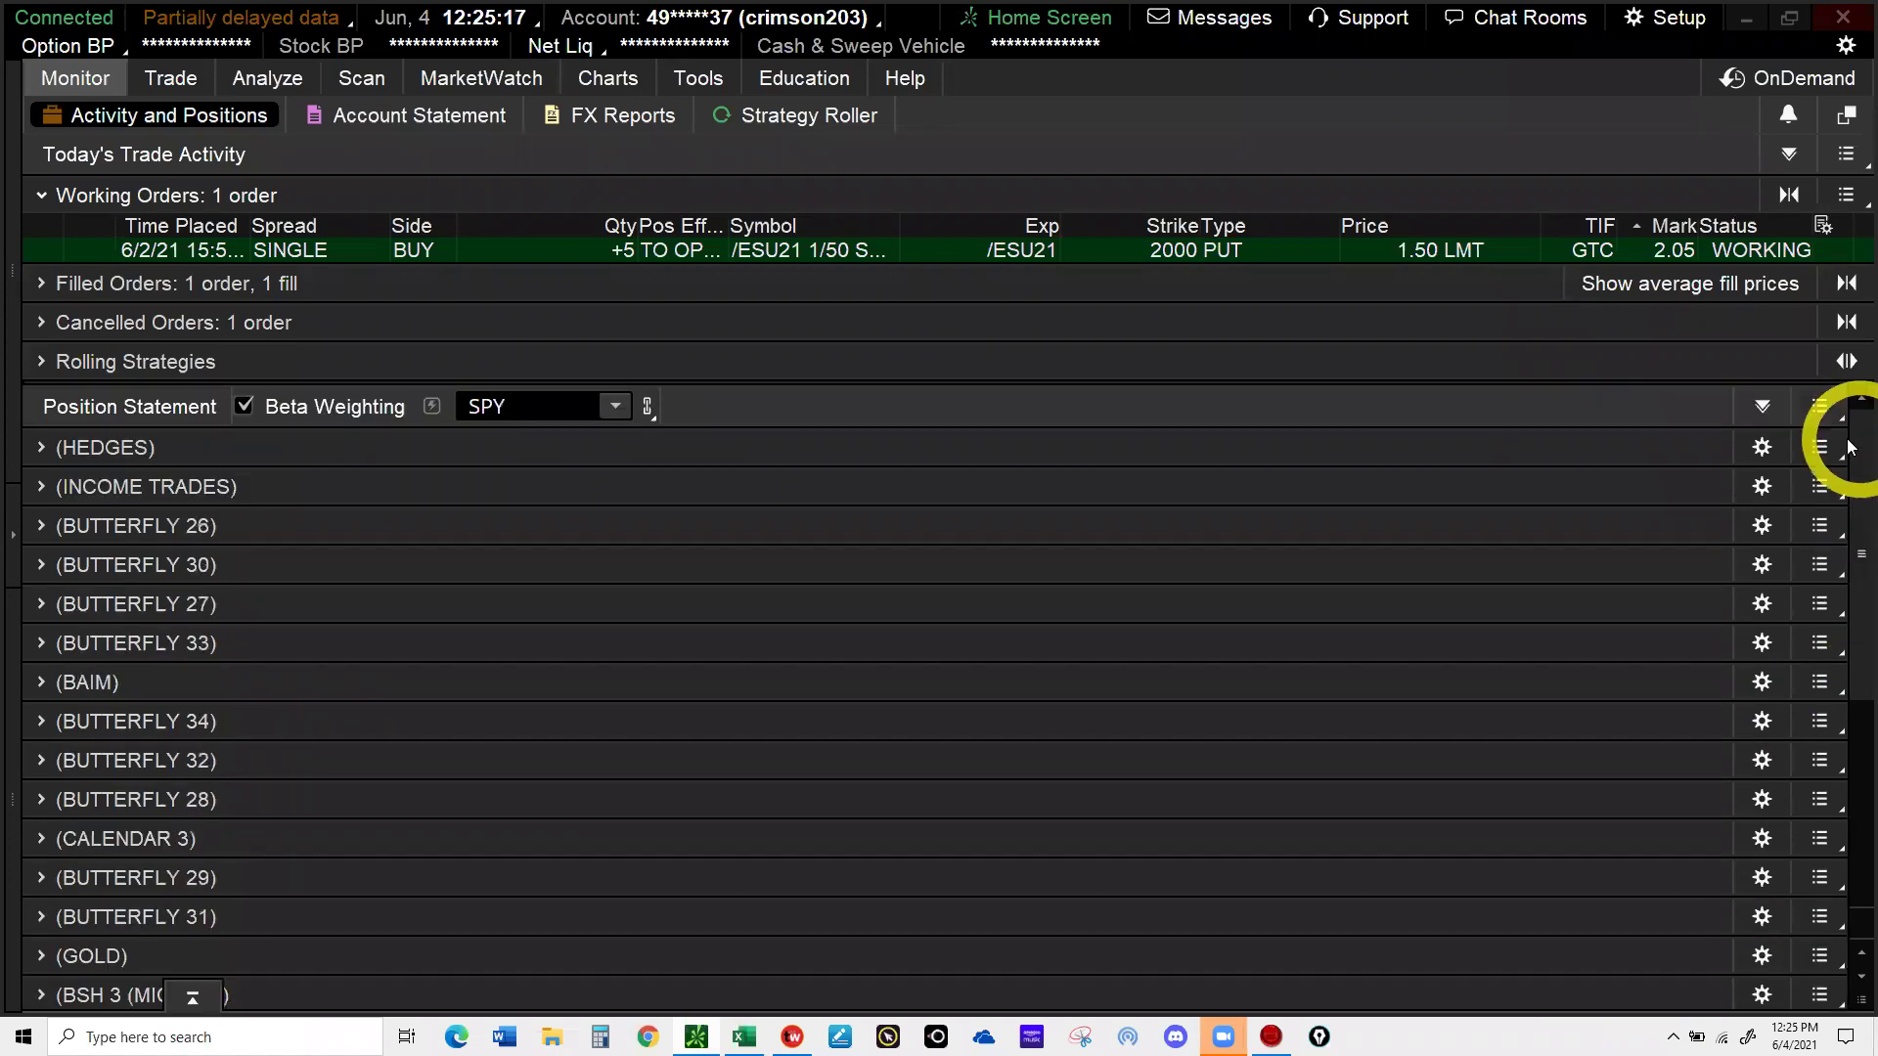
pyautogui.click(1818, 413)
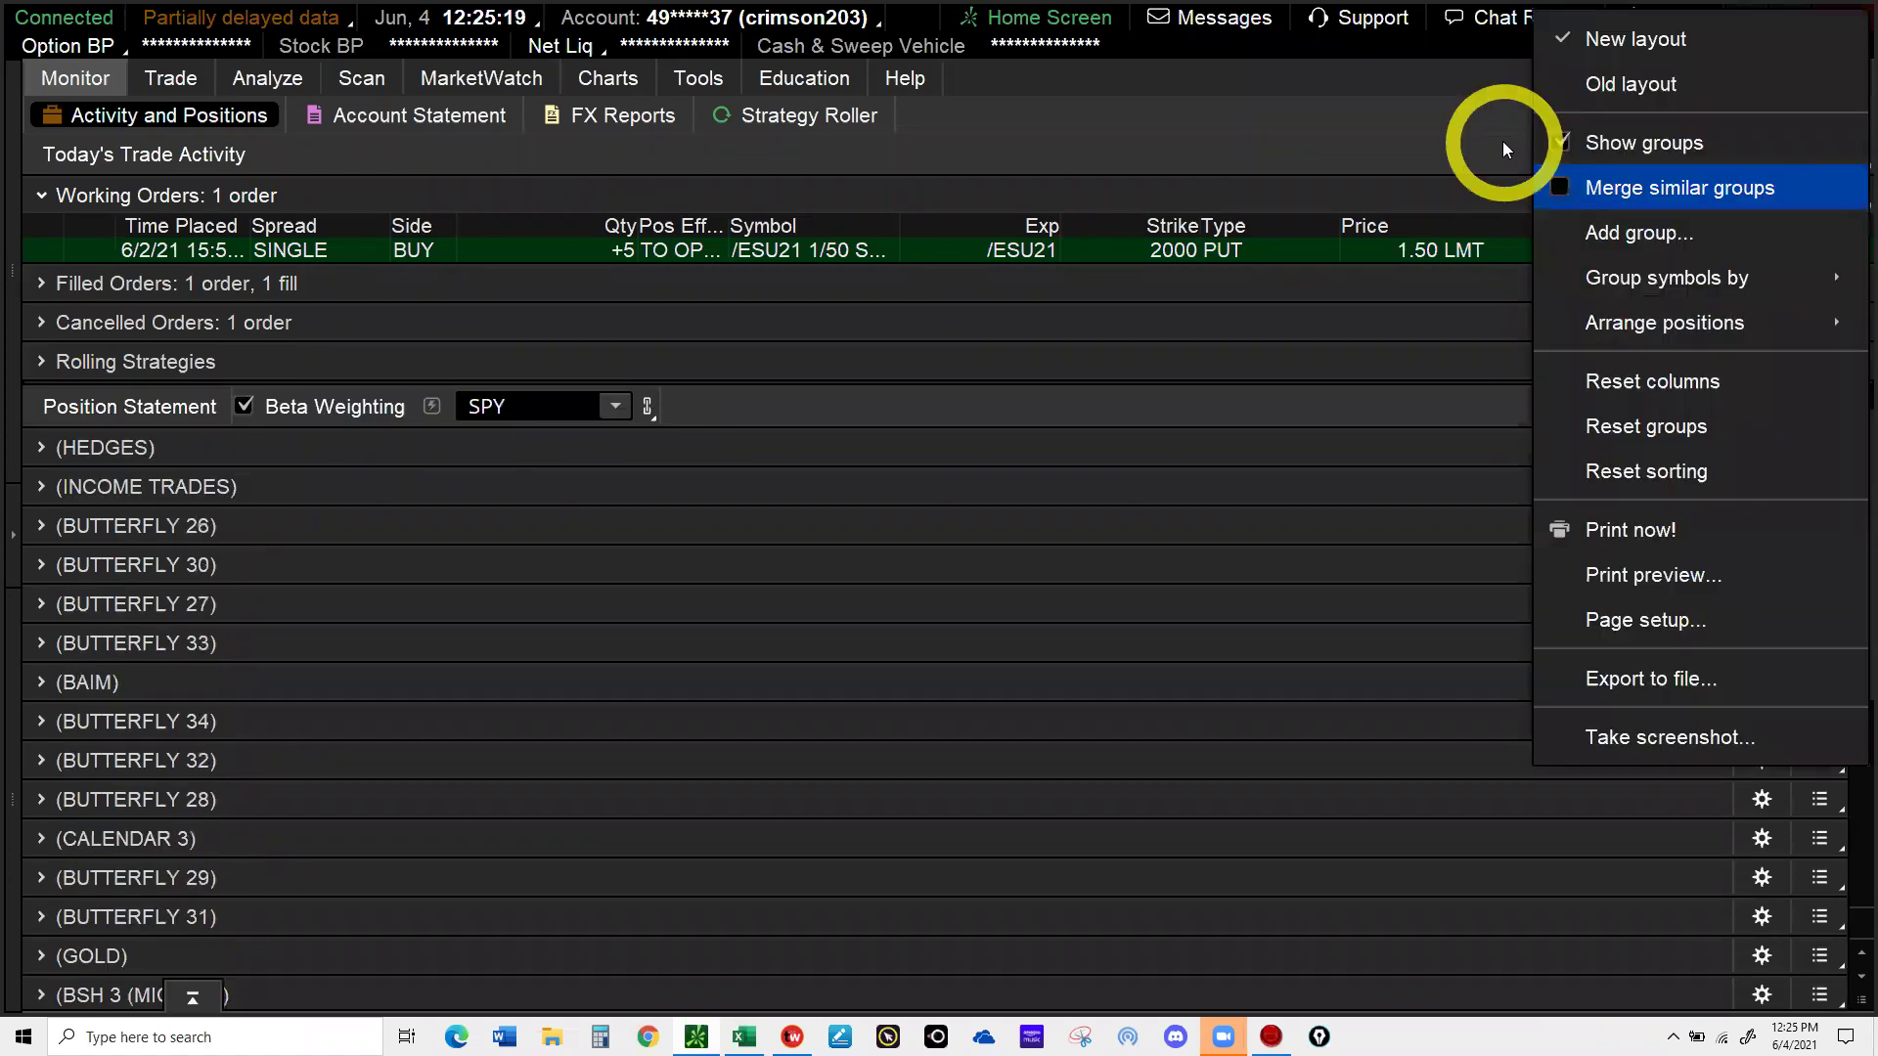
pyautogui.click(1560, 147)
pyautogui.click(107, 489)
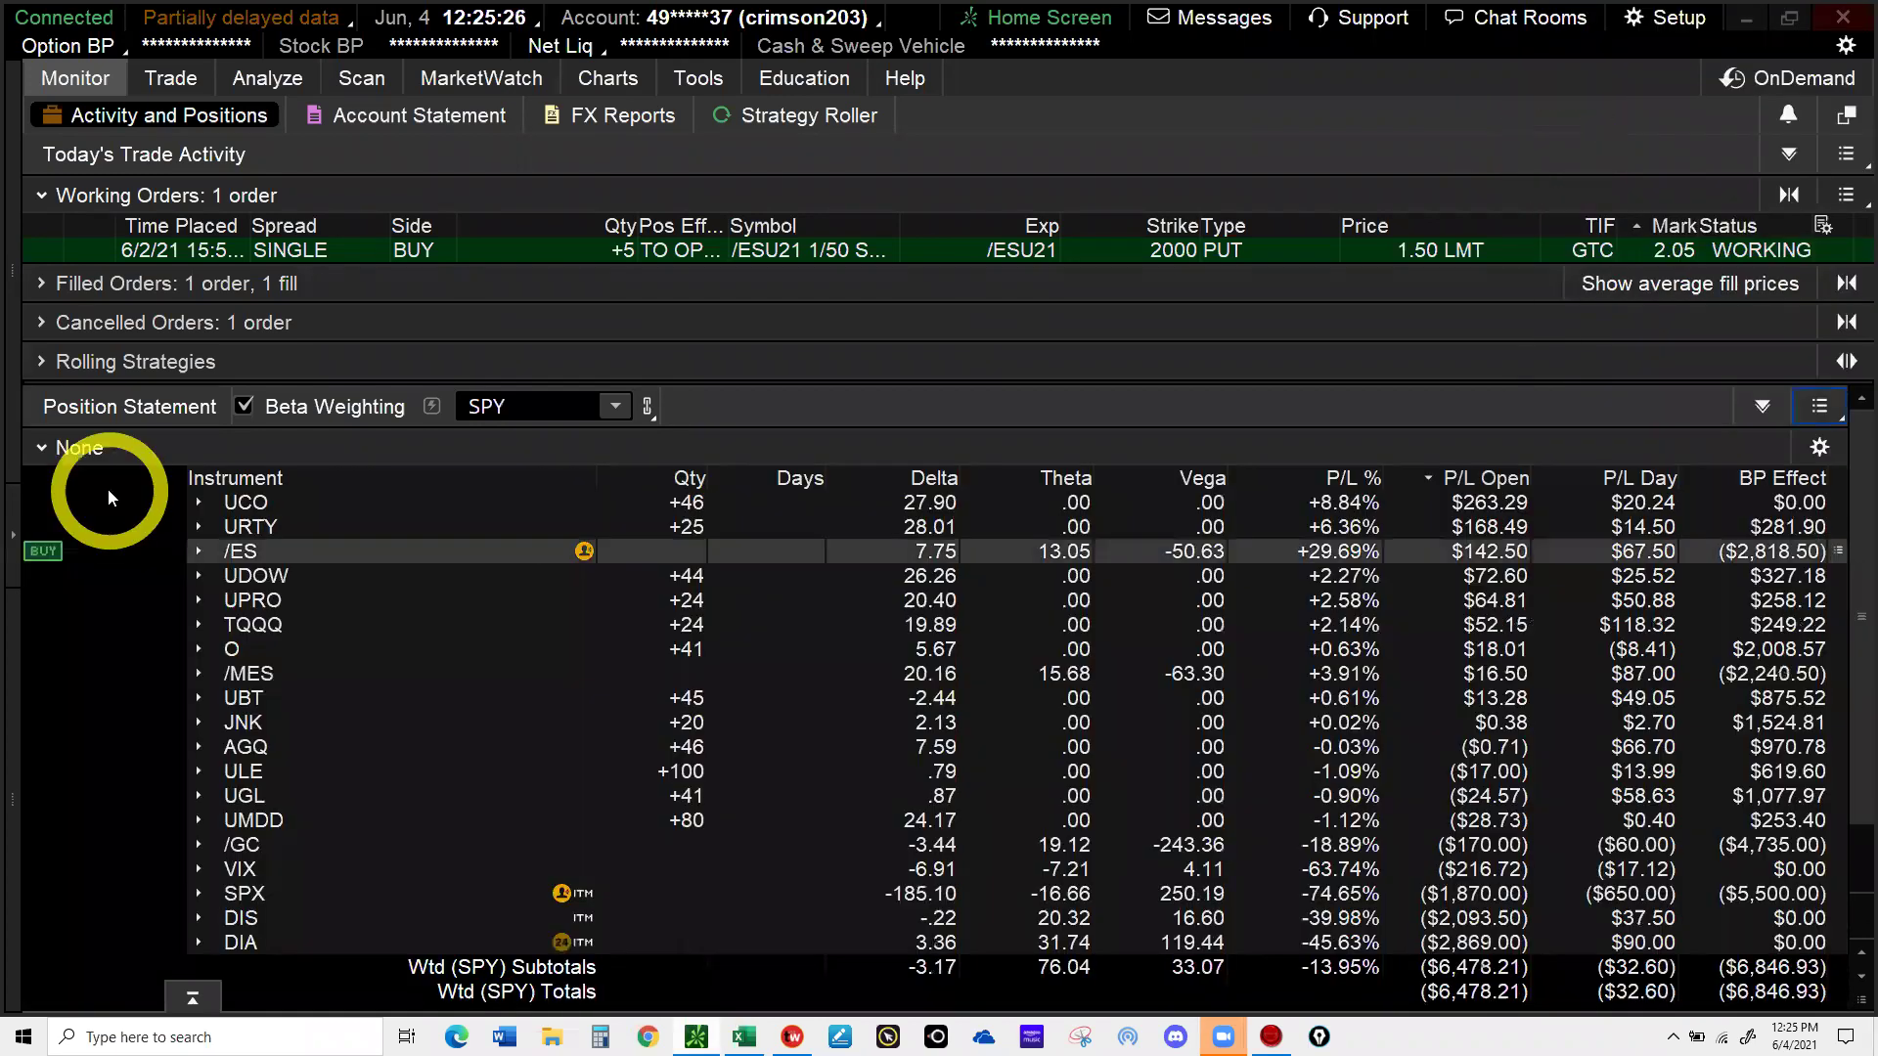
# - Examine the deltas of the ungrouped positions and the SPY-weighted subtotals and totals
pyautogui.scroll(-3, 1496, 969)
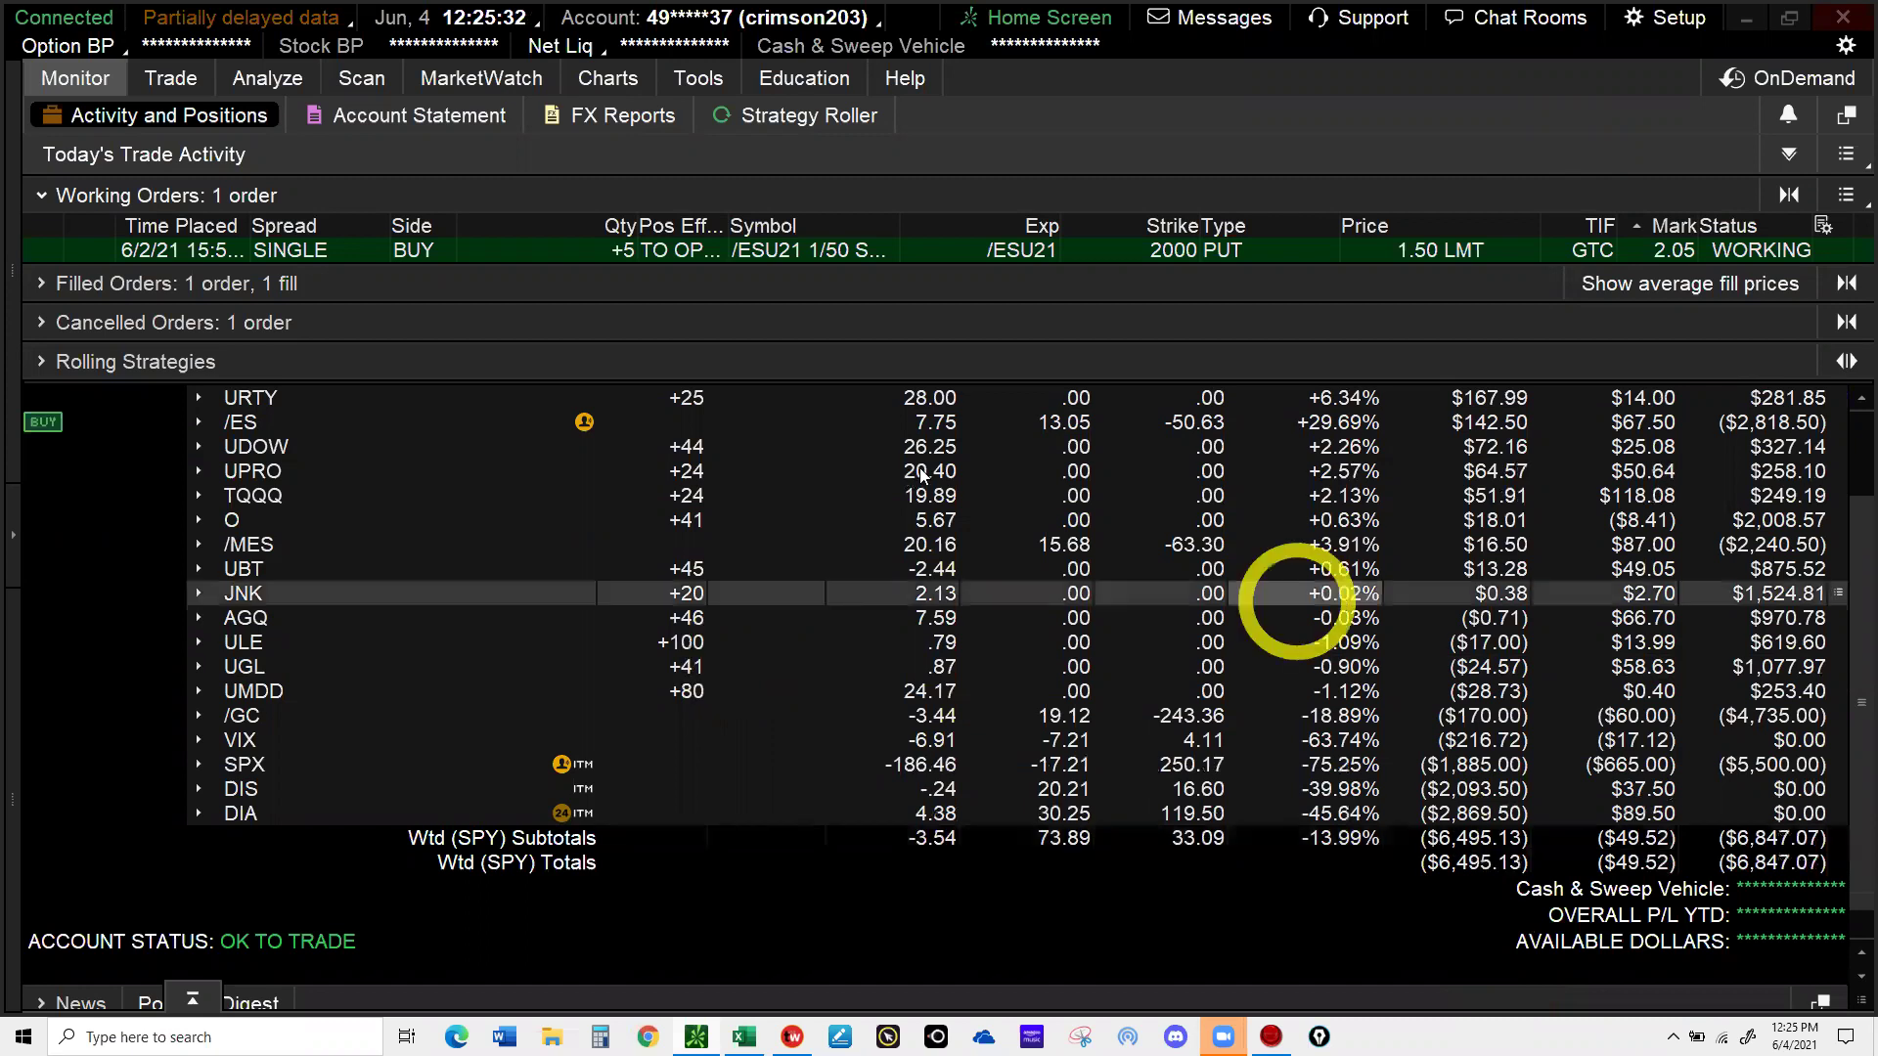
pyautogui.click(777, 458)
pyautogui.click(964, 822)
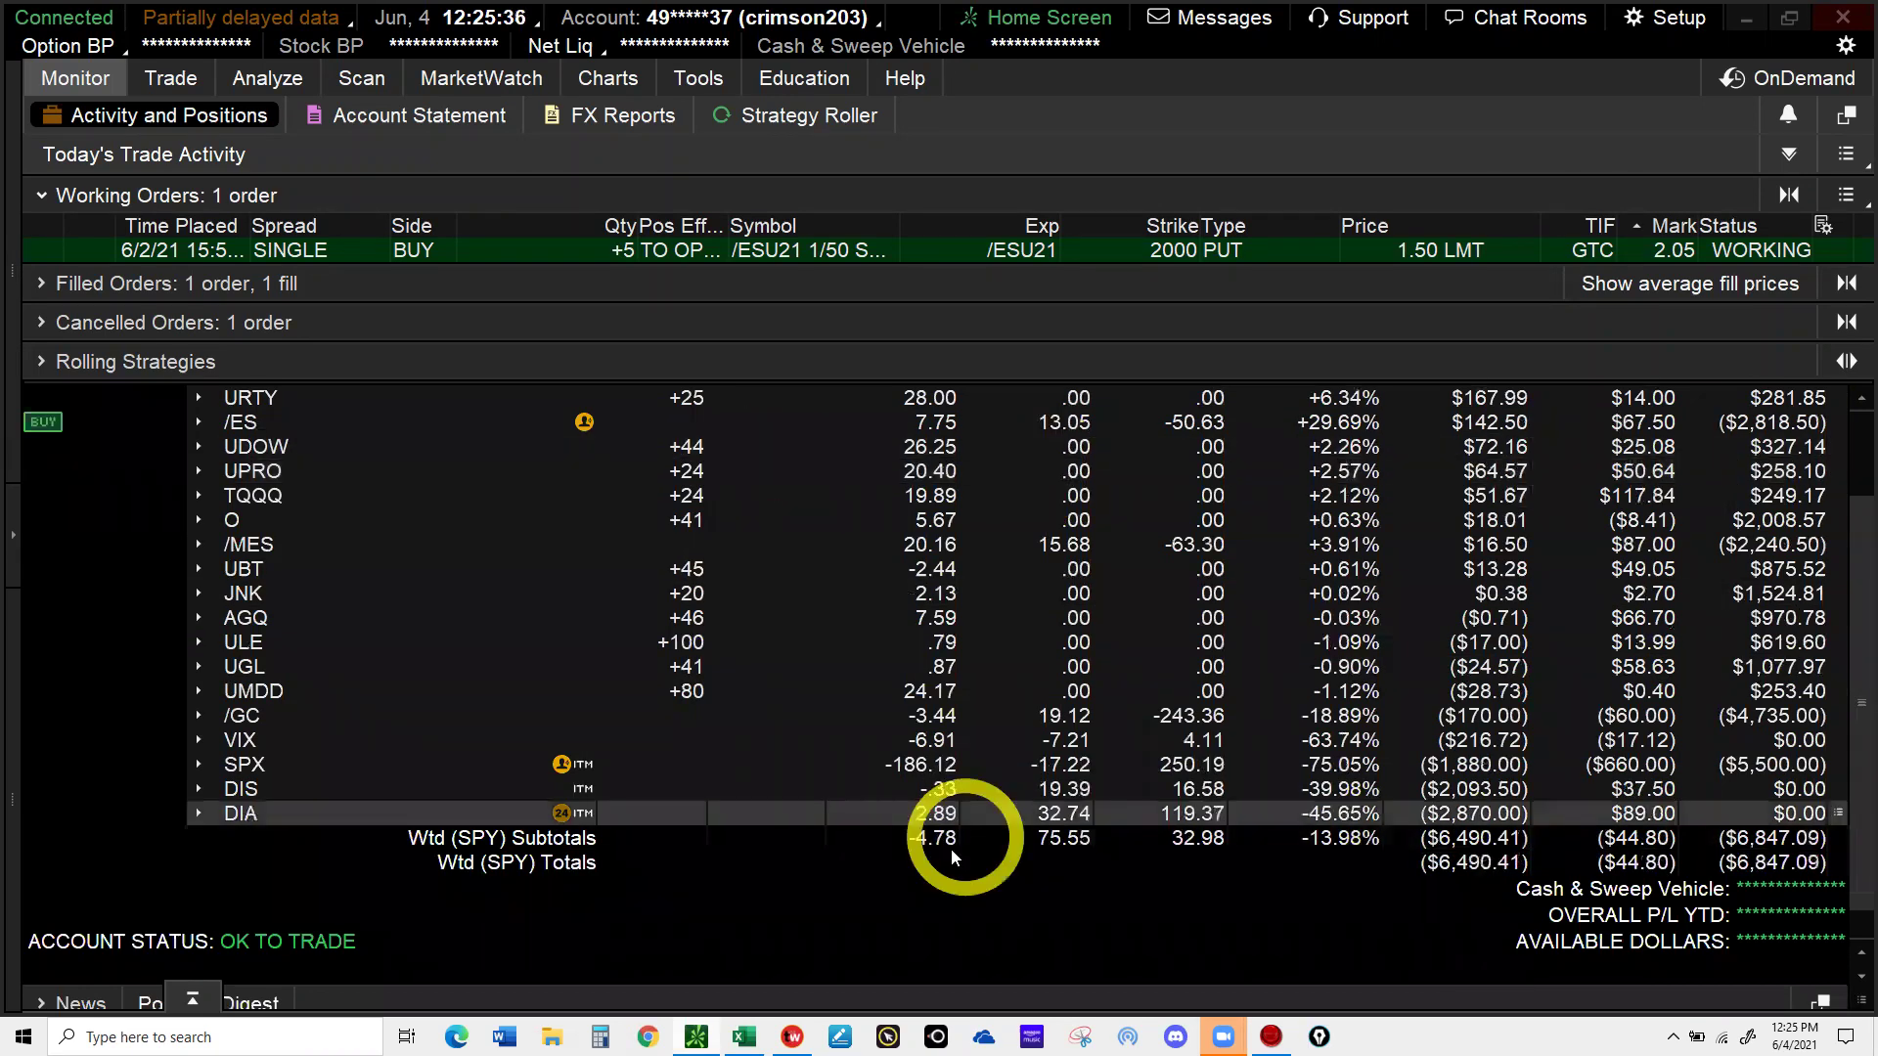
pyautogui.click(946, 843)
pyautogui.click(86, 401)
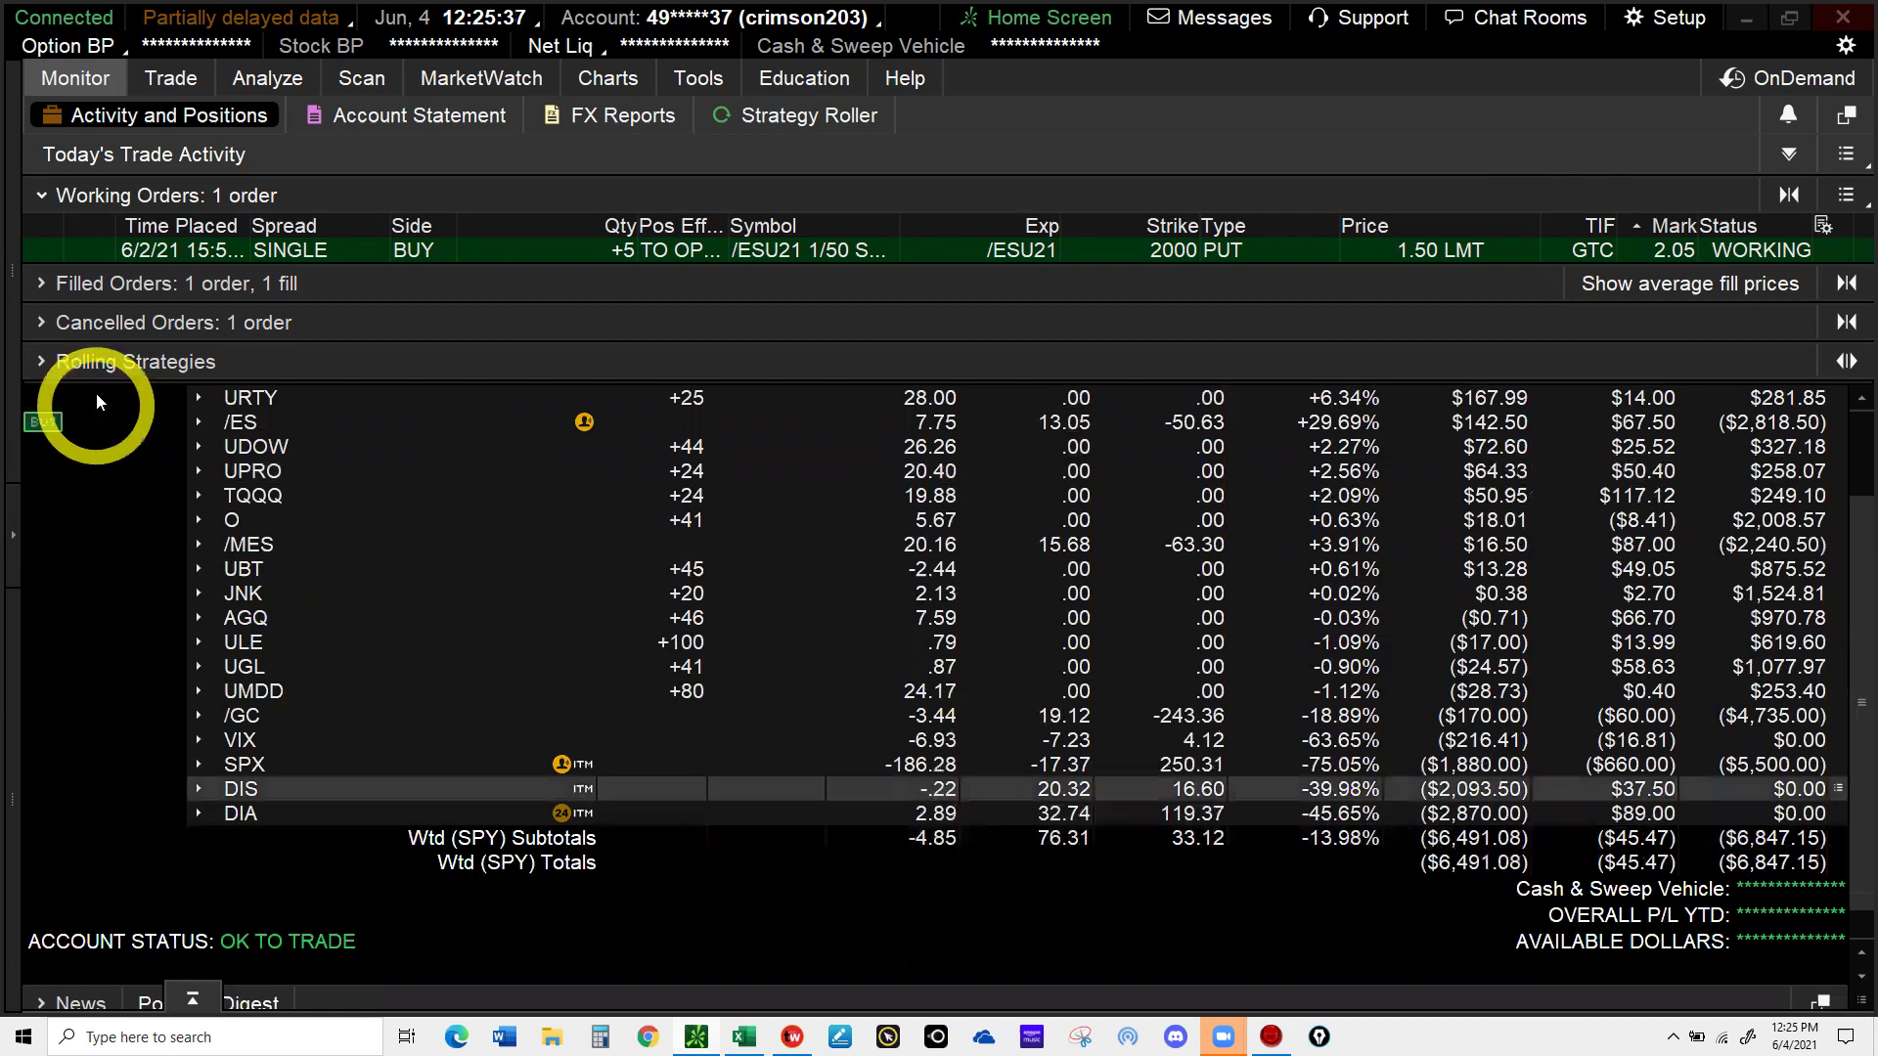
pyautogui.click(220, 438)
pyautogui.click(894, 473)
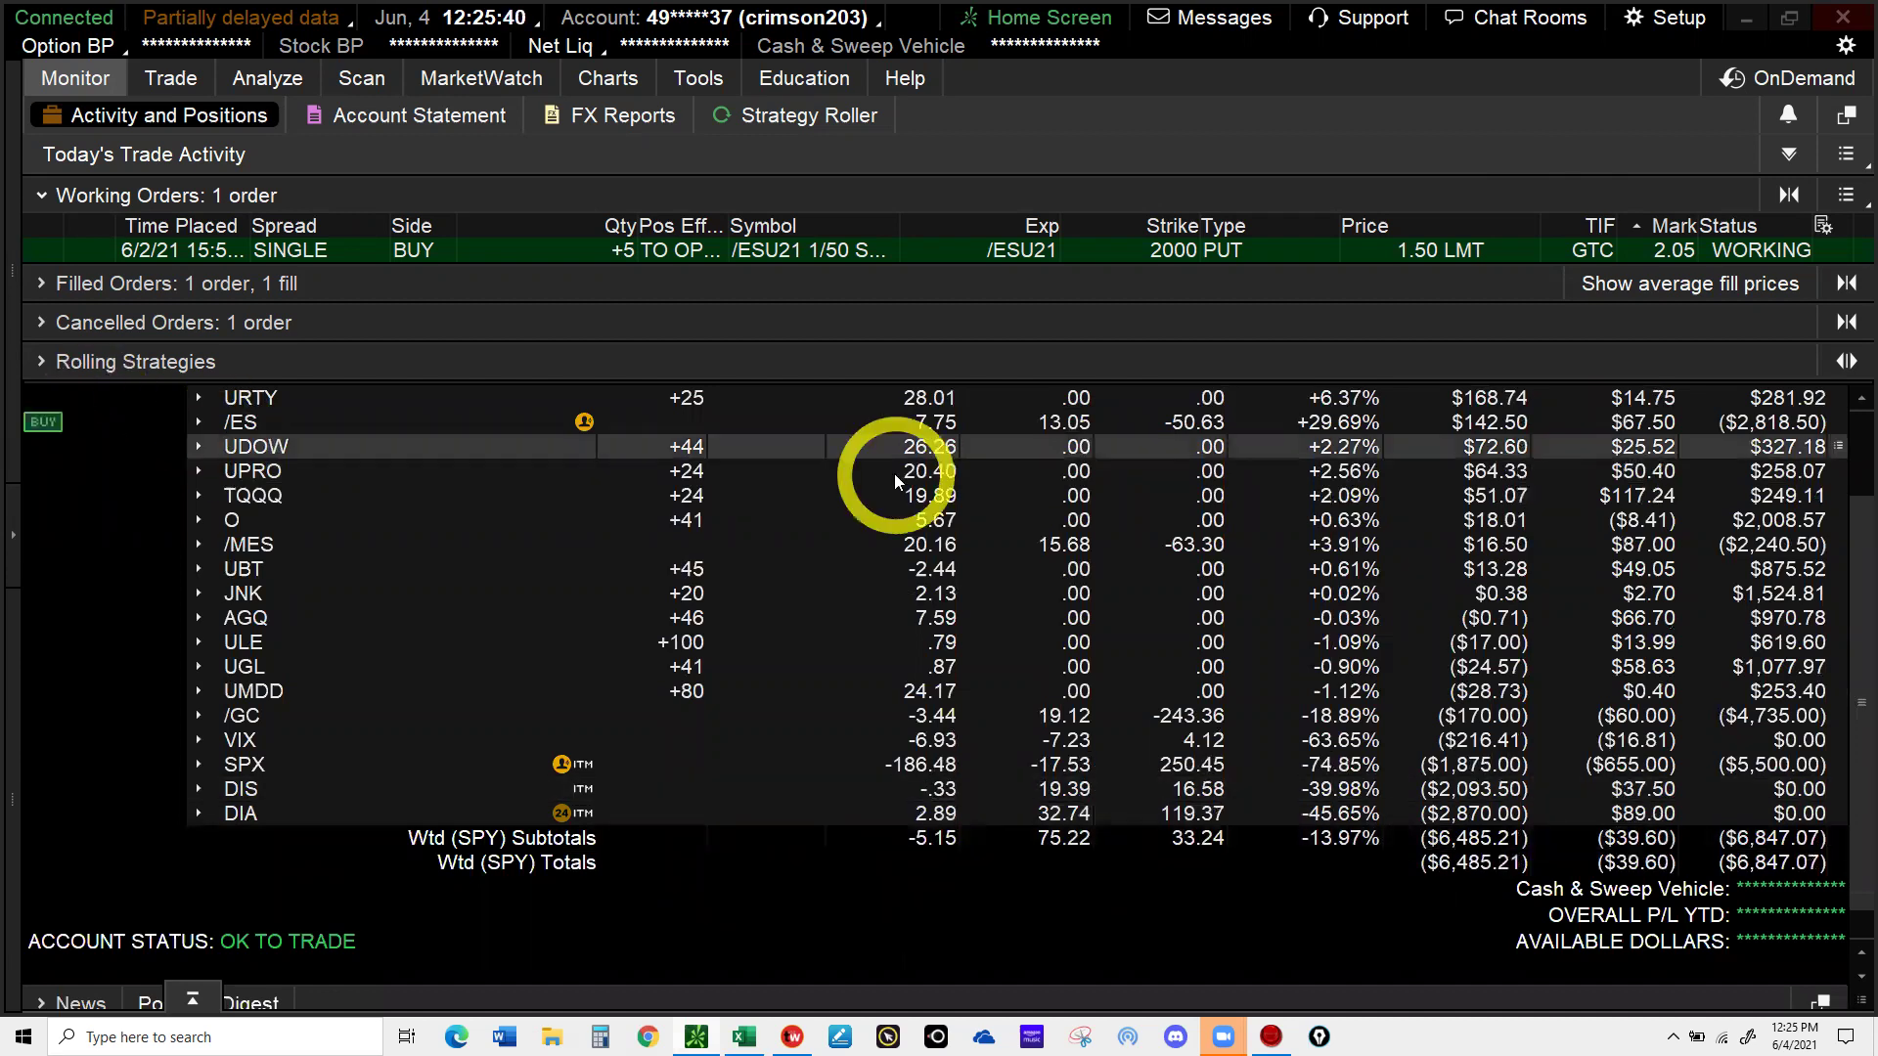
pyautogui.click(516, 132)
pyautogui.click(669, 306)
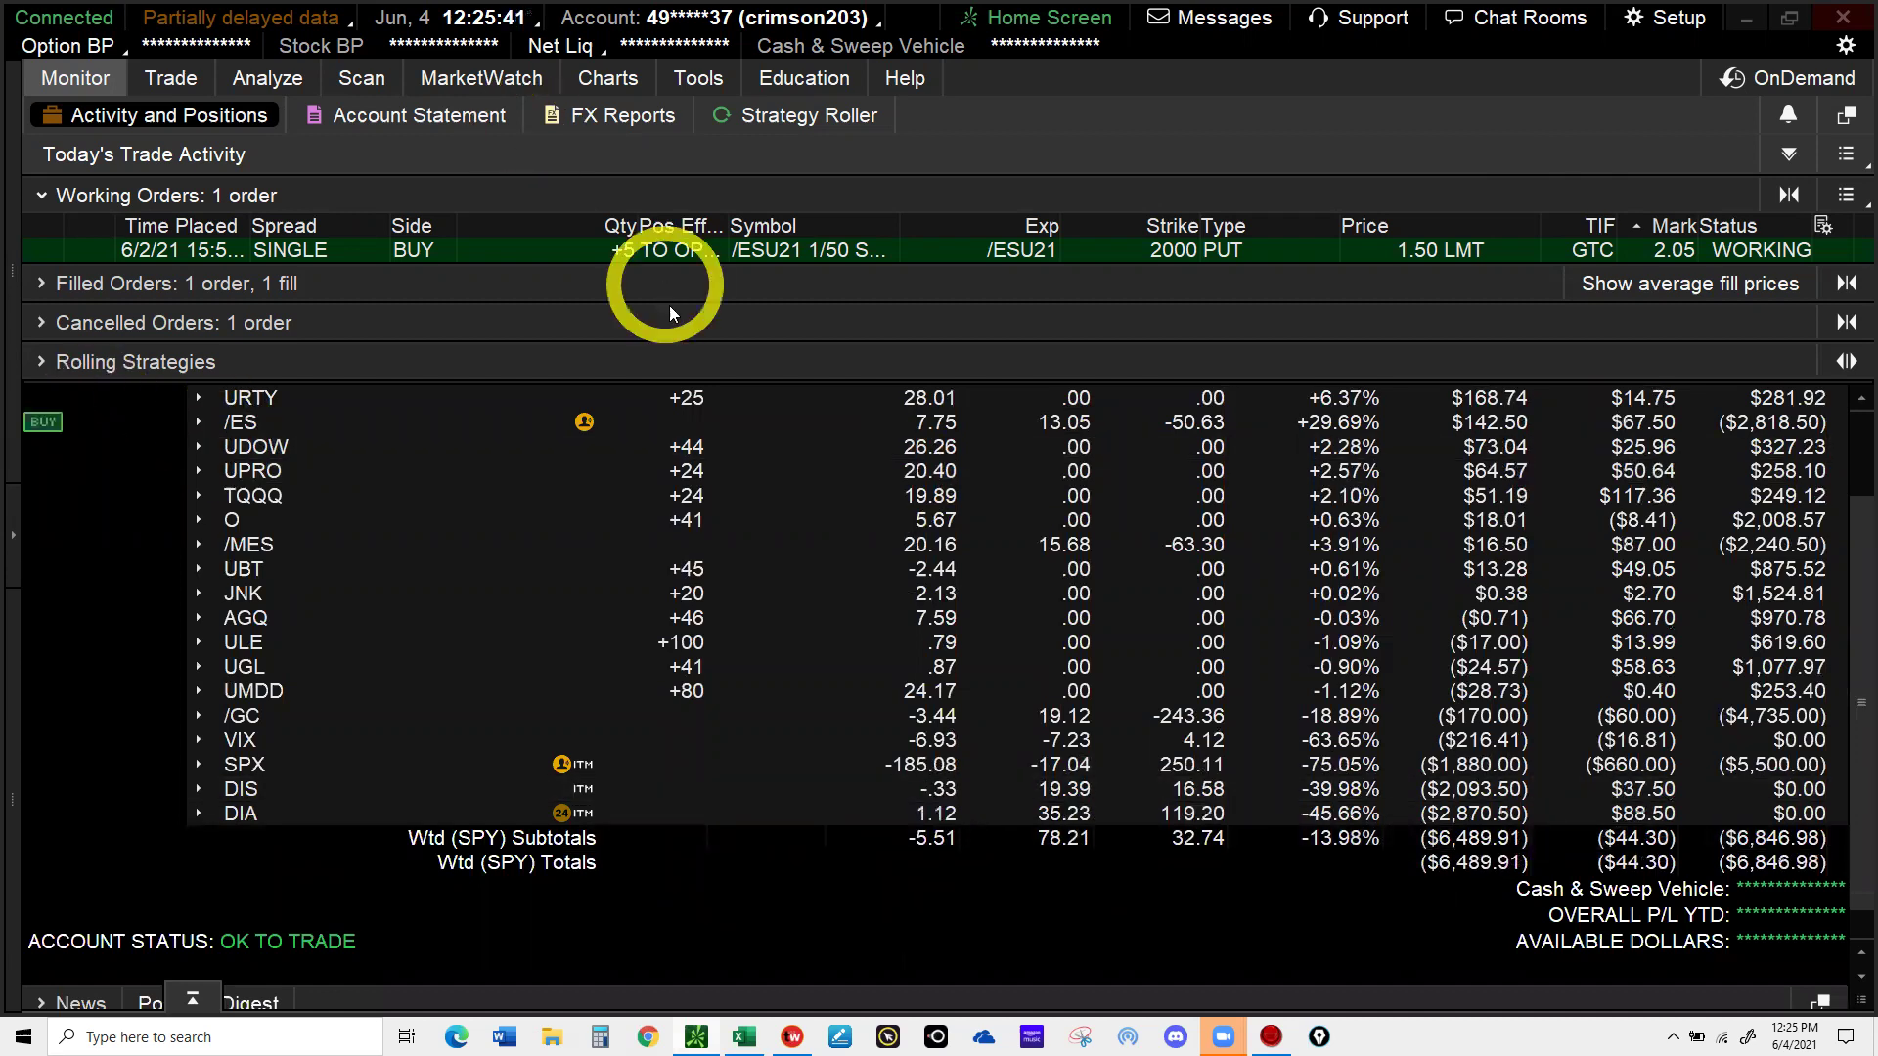
pyautogui.click(922, 386)
pyautogui.click(813, 673)
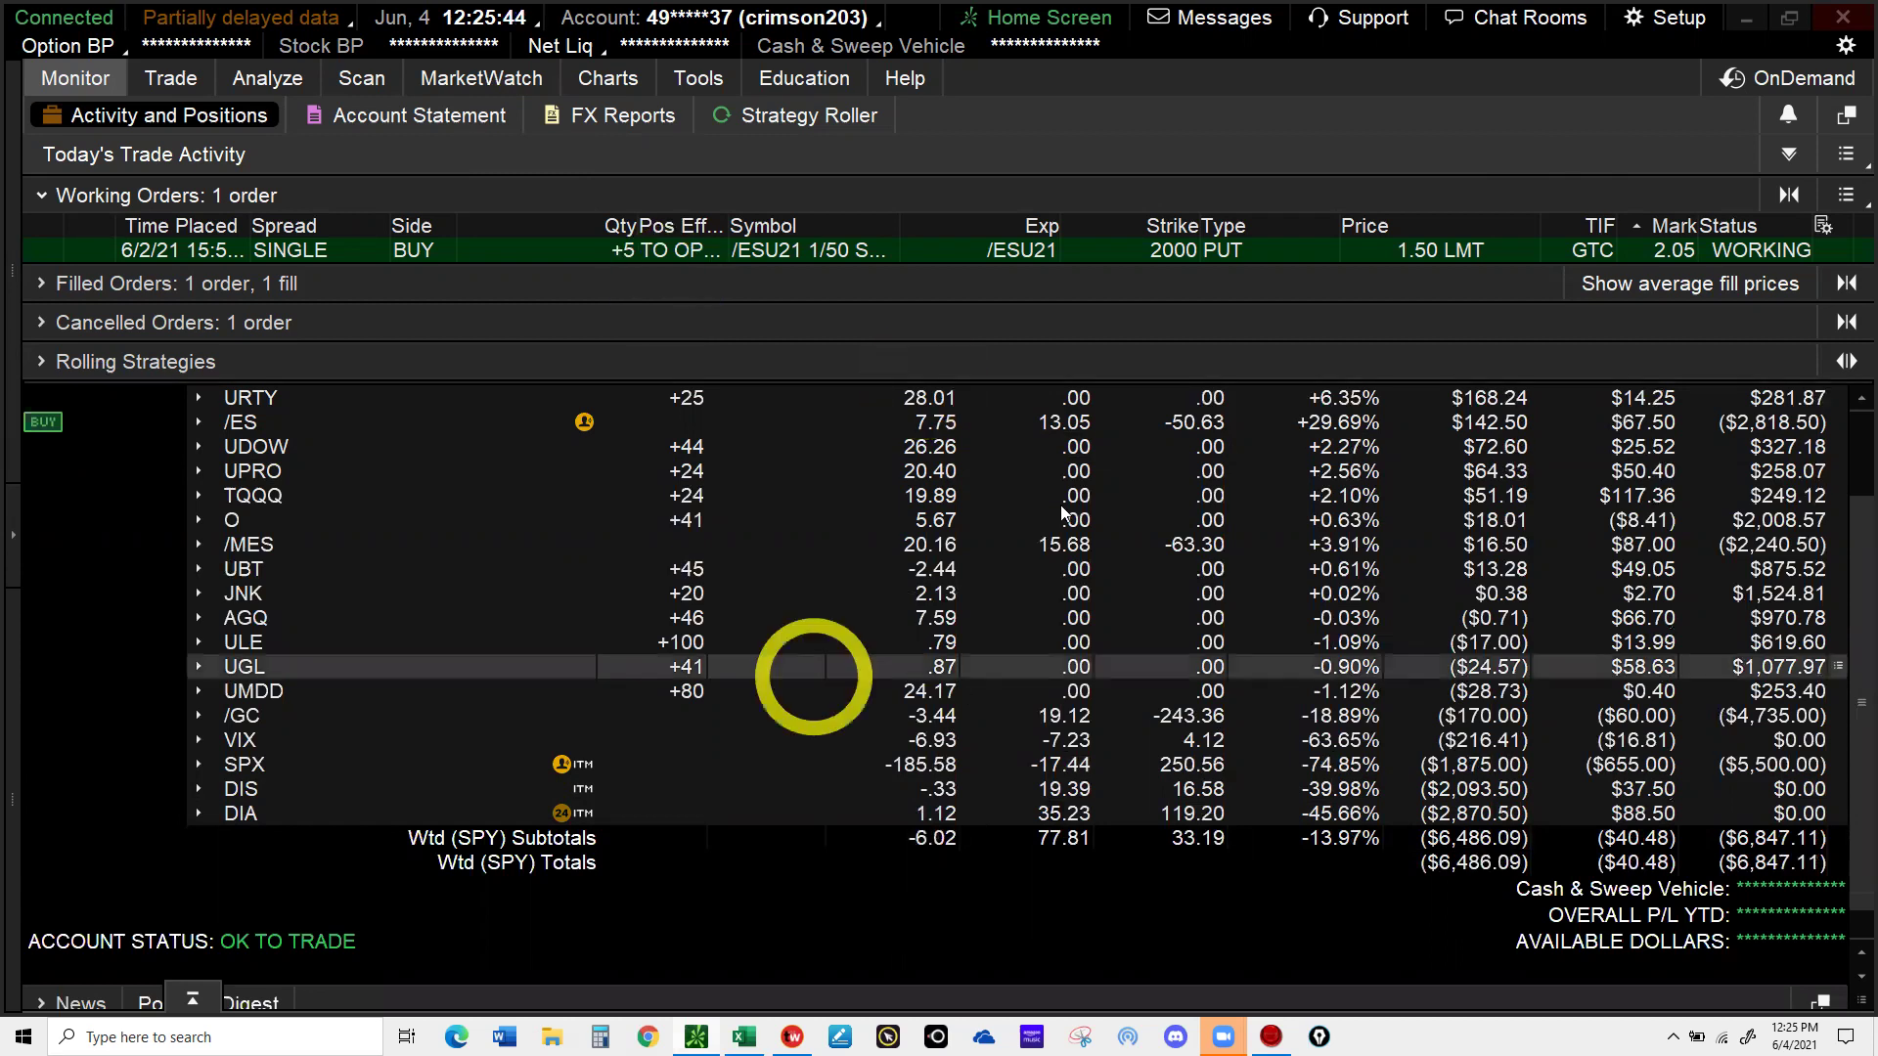
pyautogui.click(829, 426)
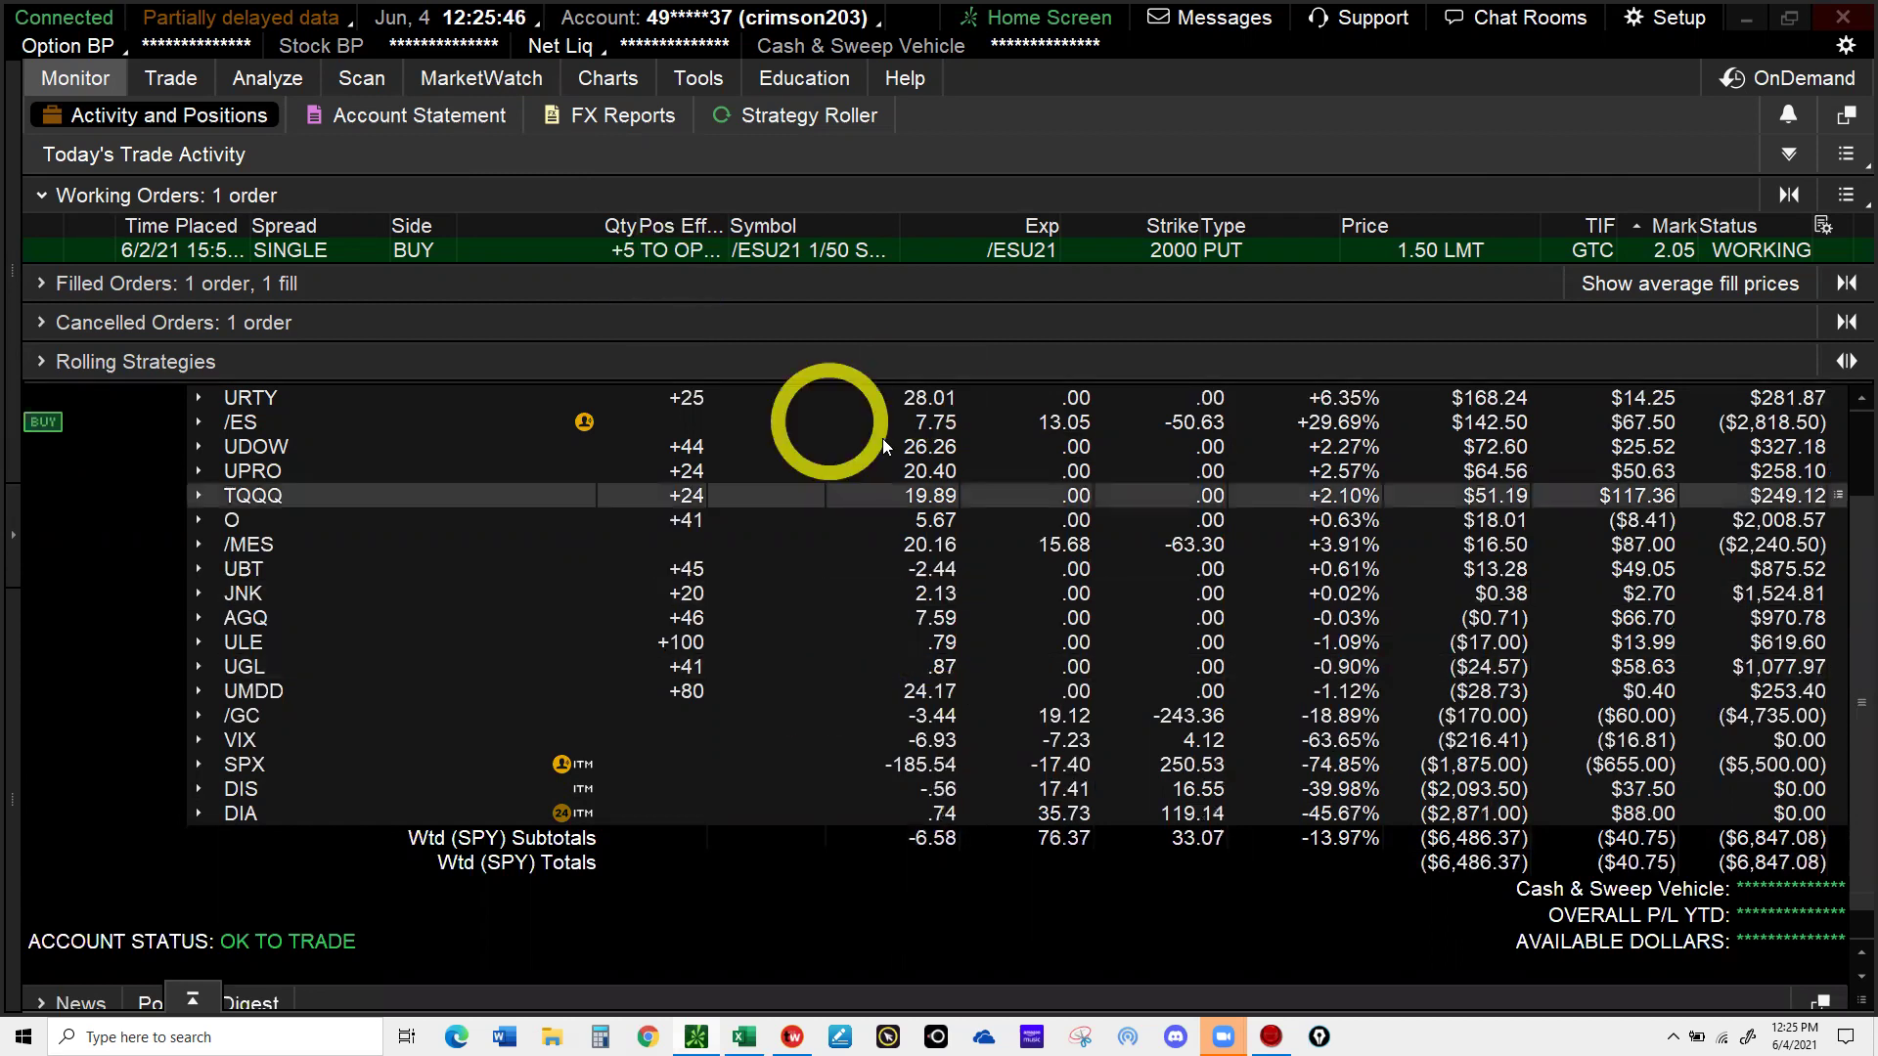
pyautogui.click(822, 668)
# - Switch to tastyworks, check the account's day P/L, and minimize the window
pyautogui.click(839, 1035)
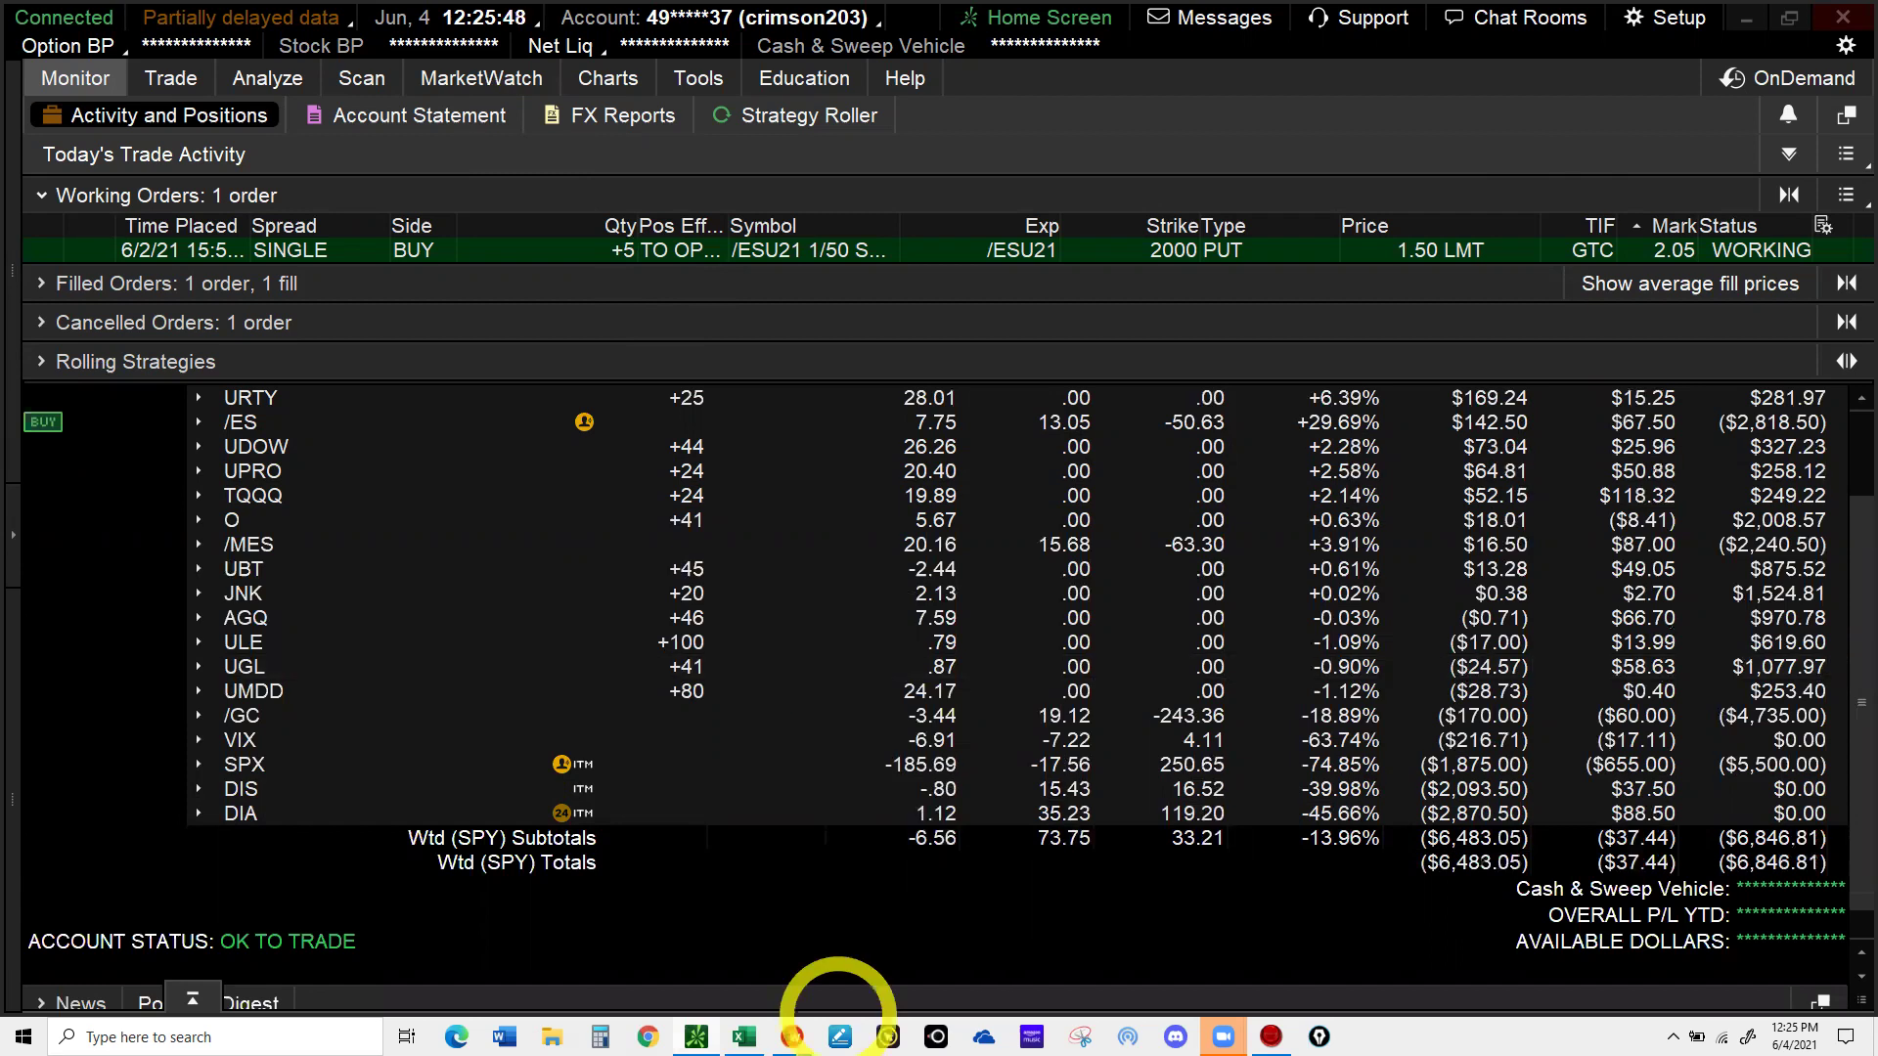
pyautogui.click(792, 1035)
pyautogui.click(583, 124)
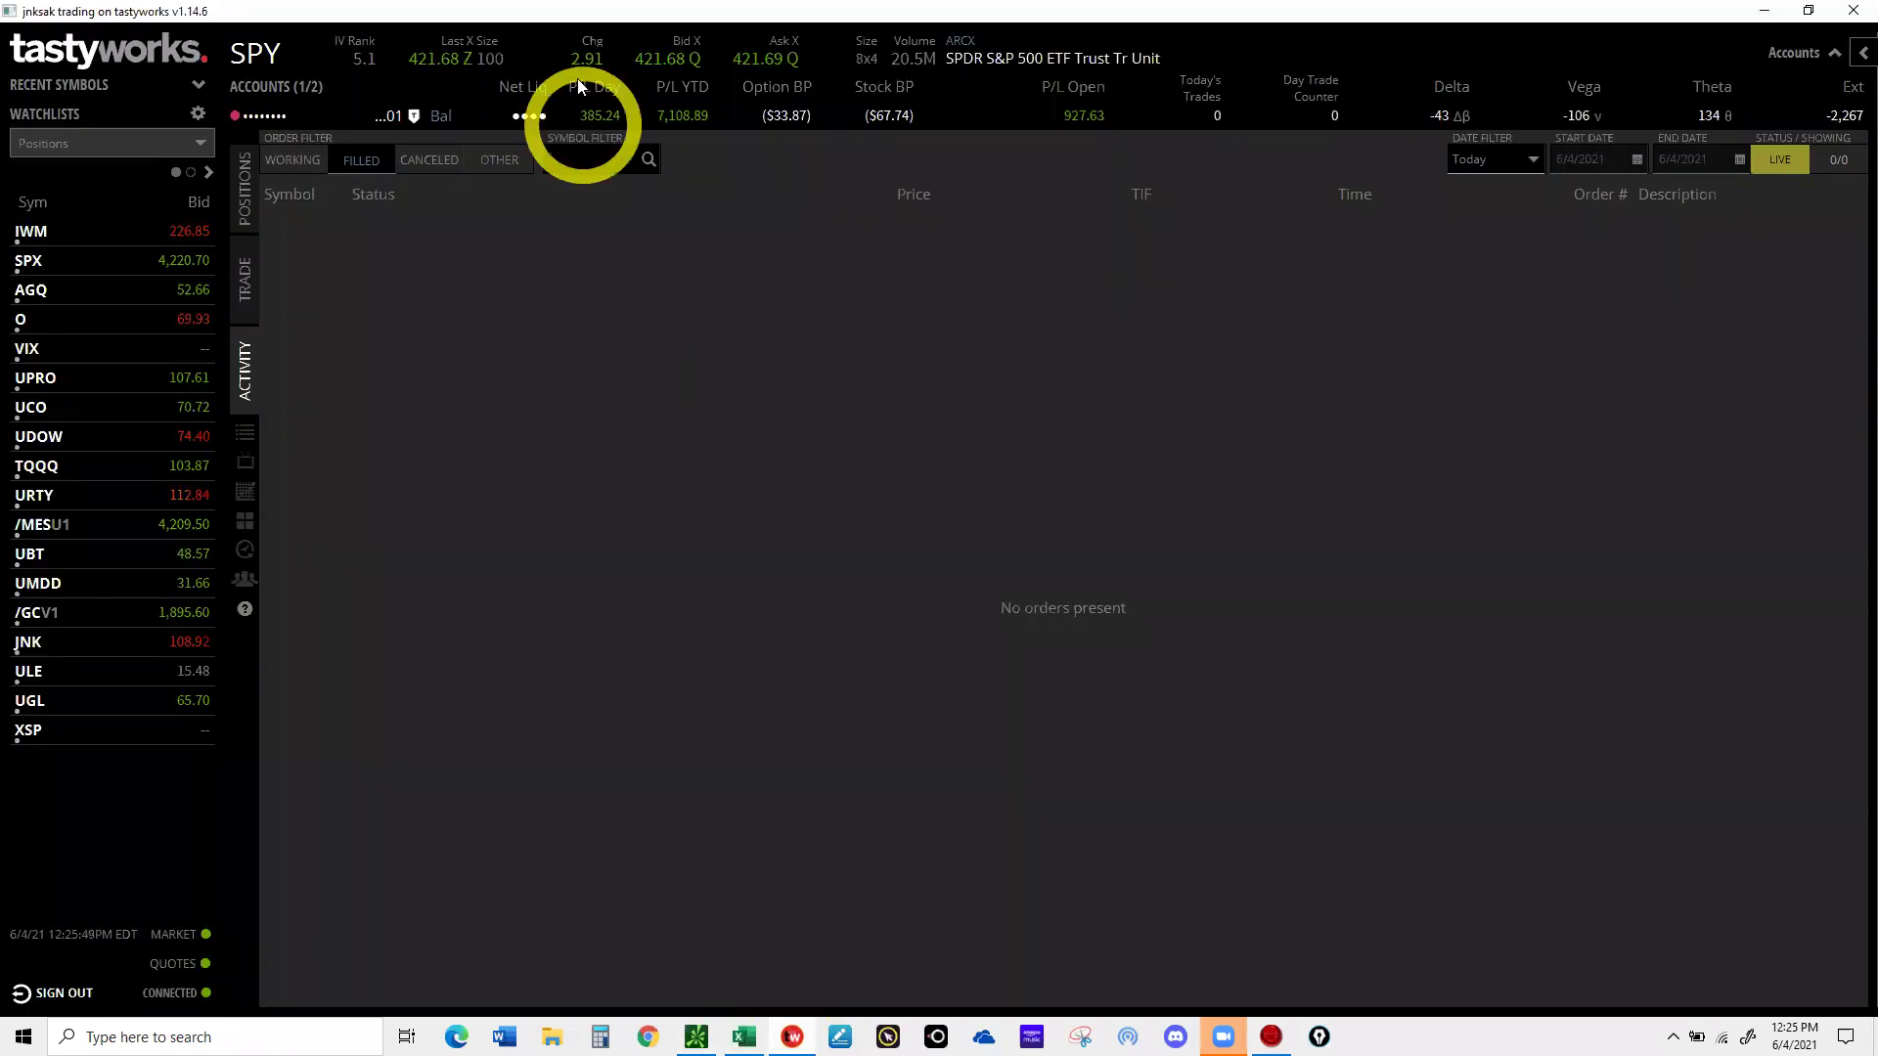
pyautogui.click(1859, 12)
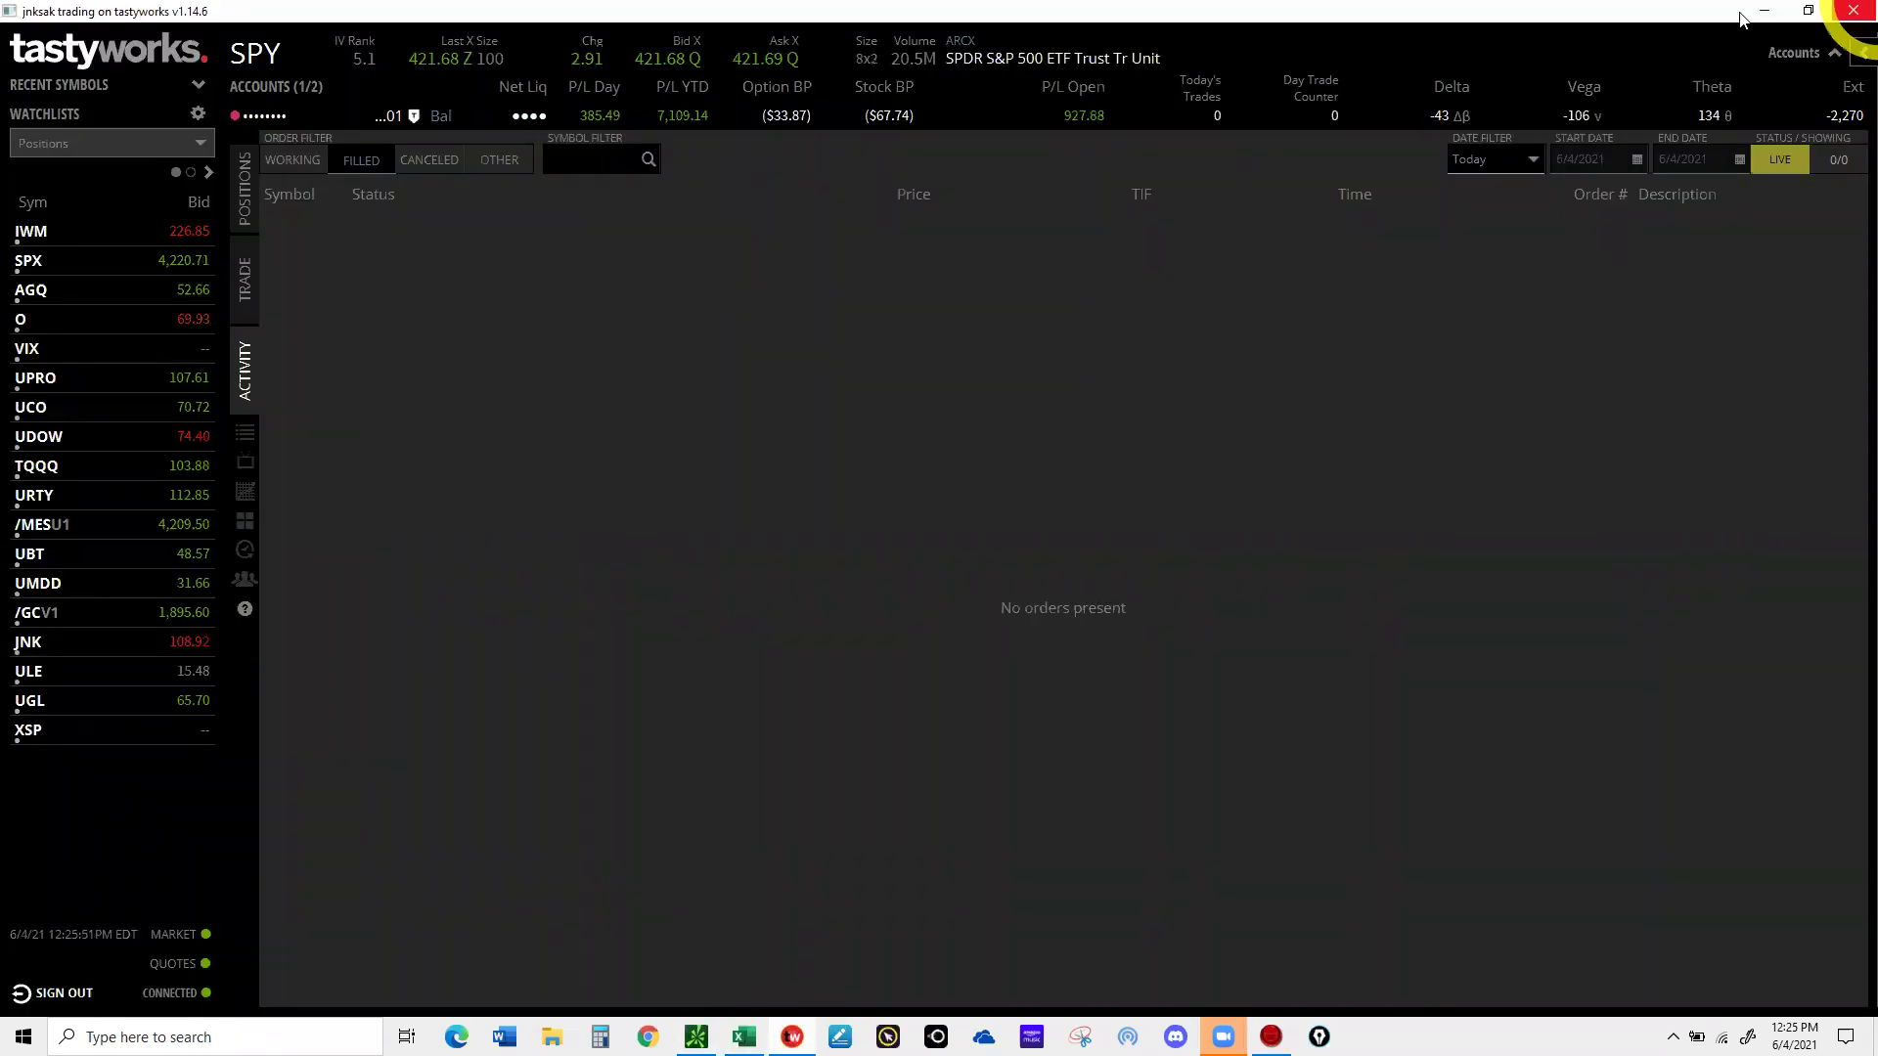
# - Collapse the Working Orders section in thinkorswim and switch back to the Excel spreadsheet
pyautogui.click(399, 538)
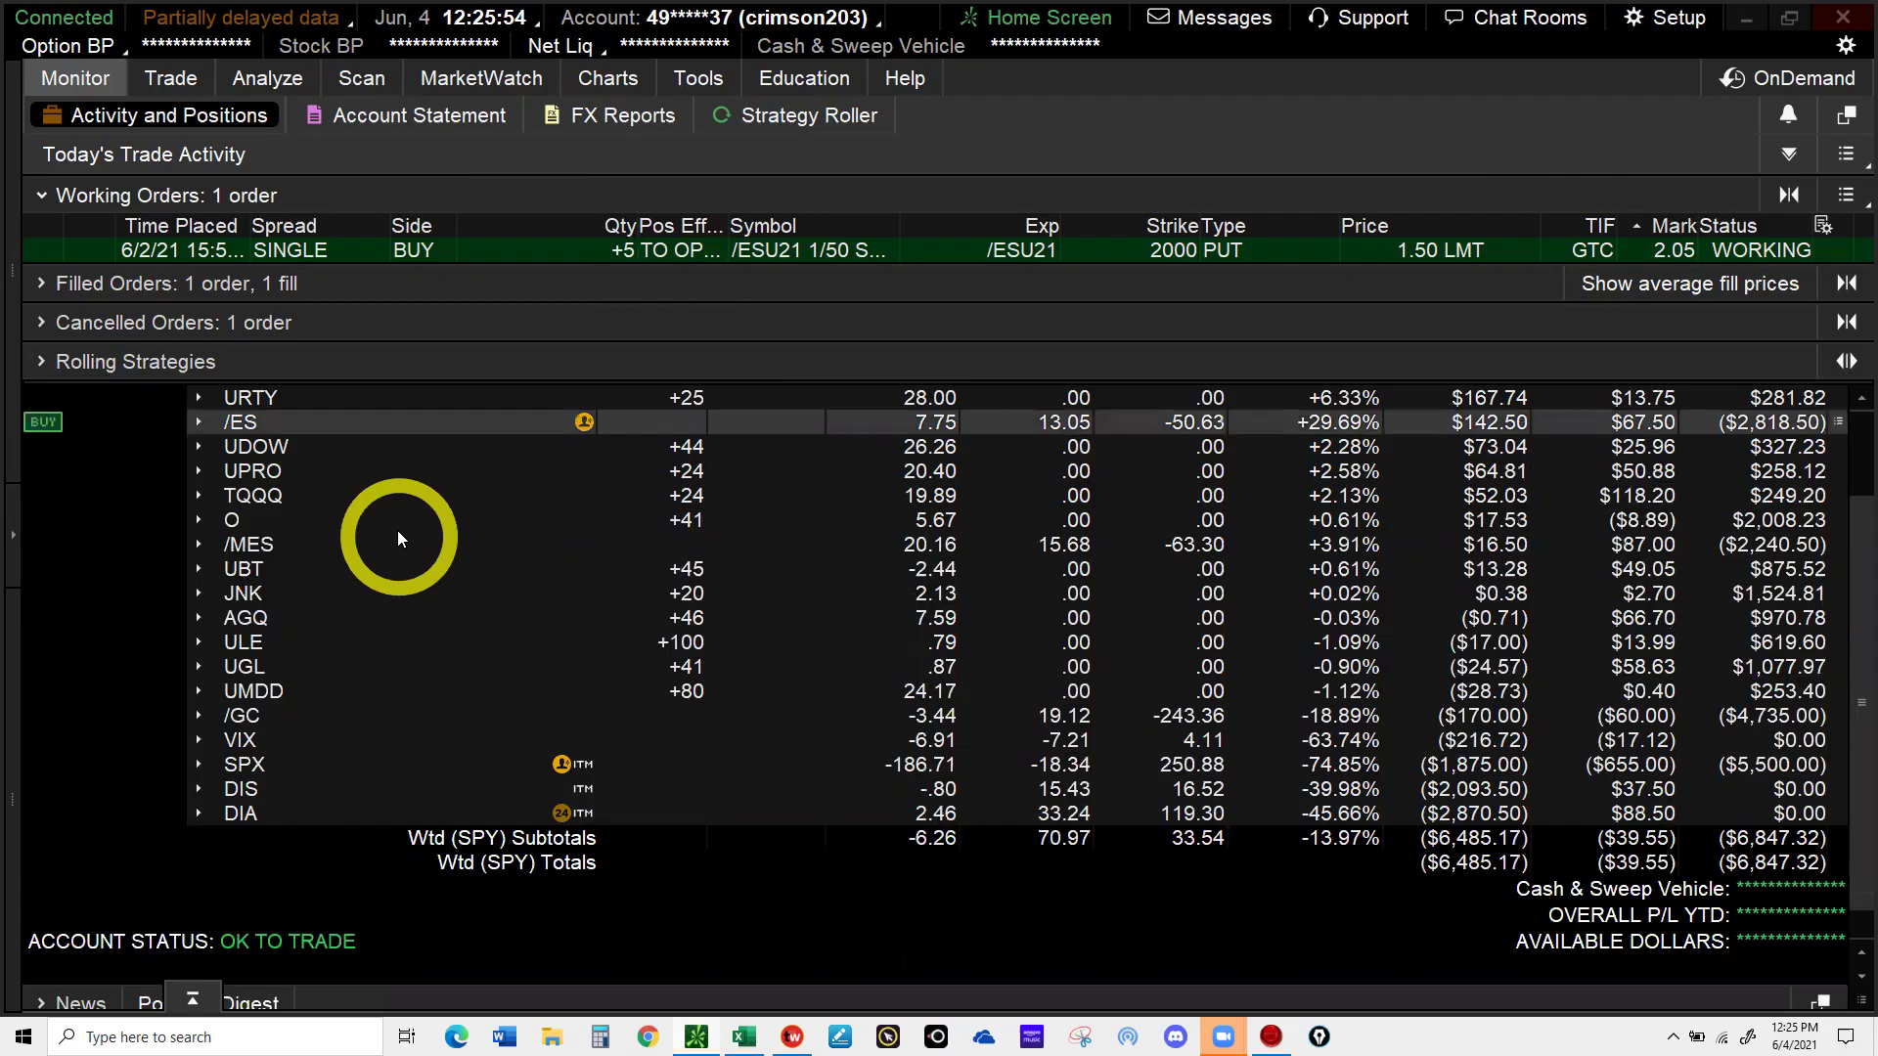
pyautogui.click(42, 195)
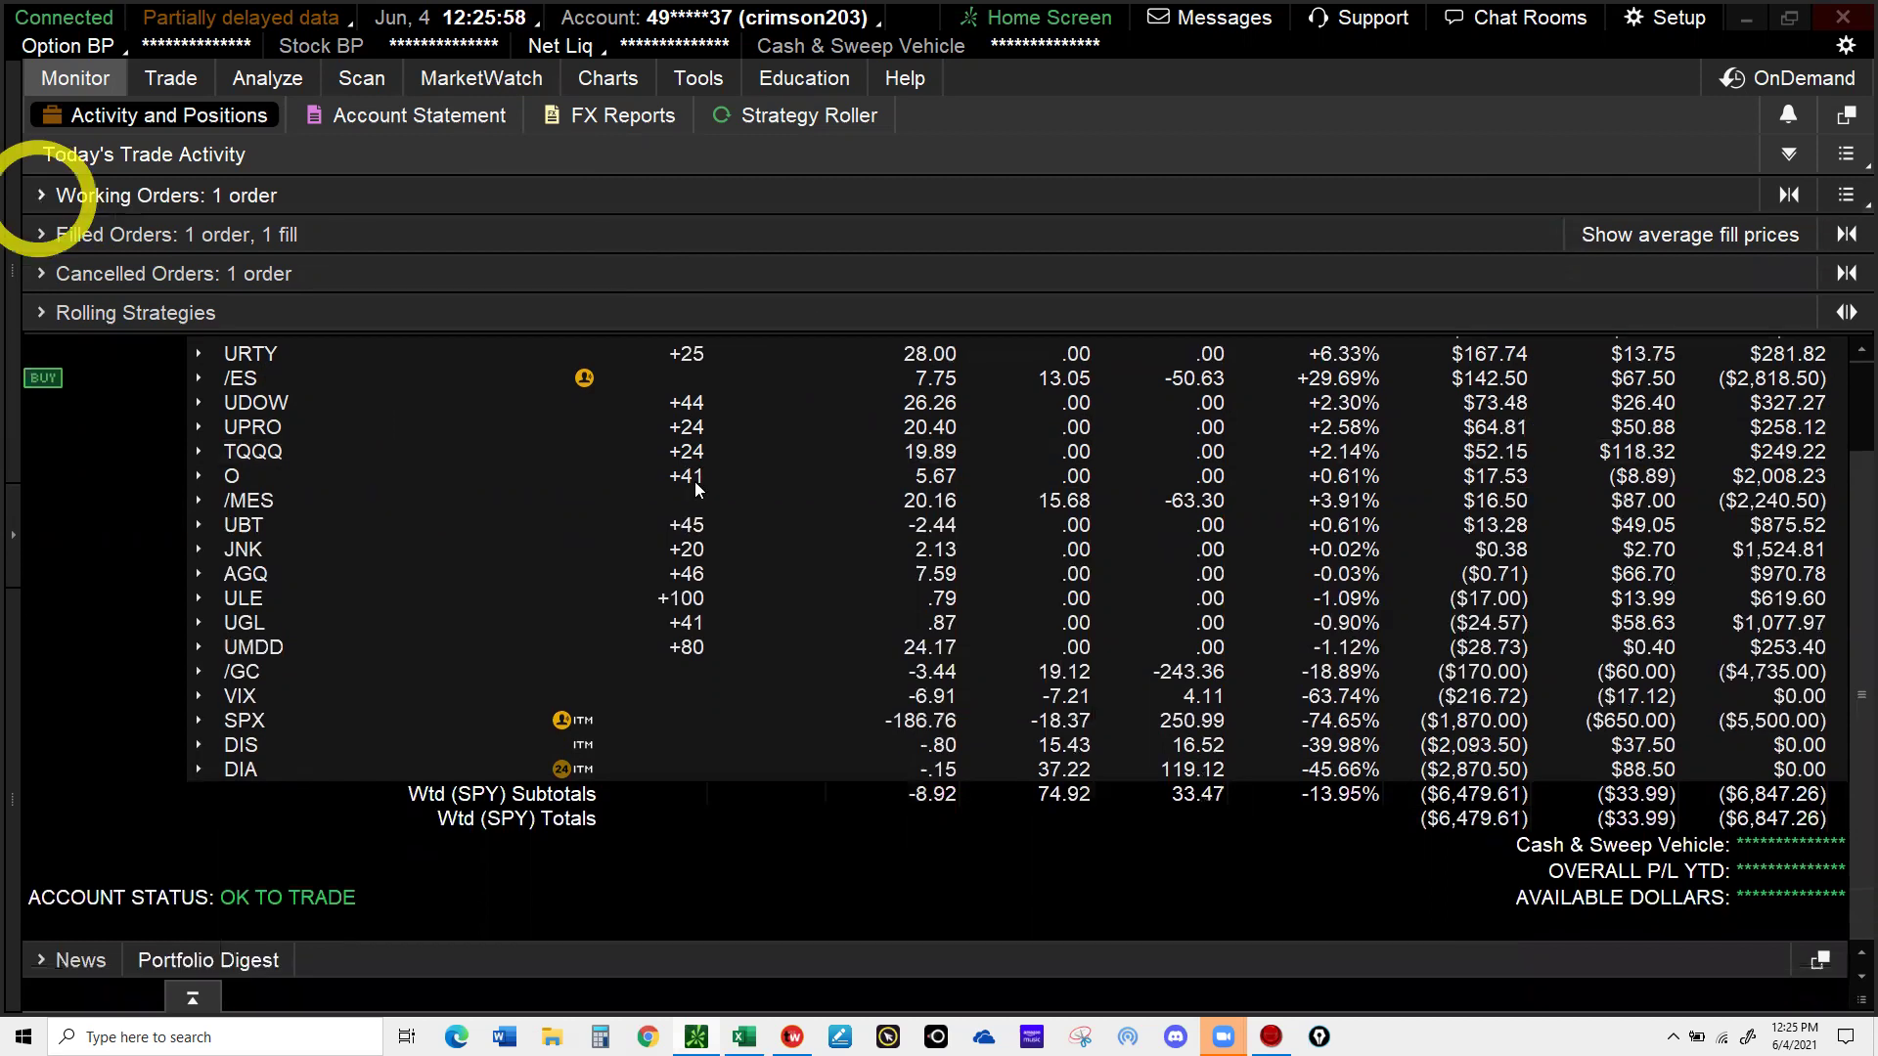
pyautogui.click(250, 362)
pyautogui.click(654, 544)
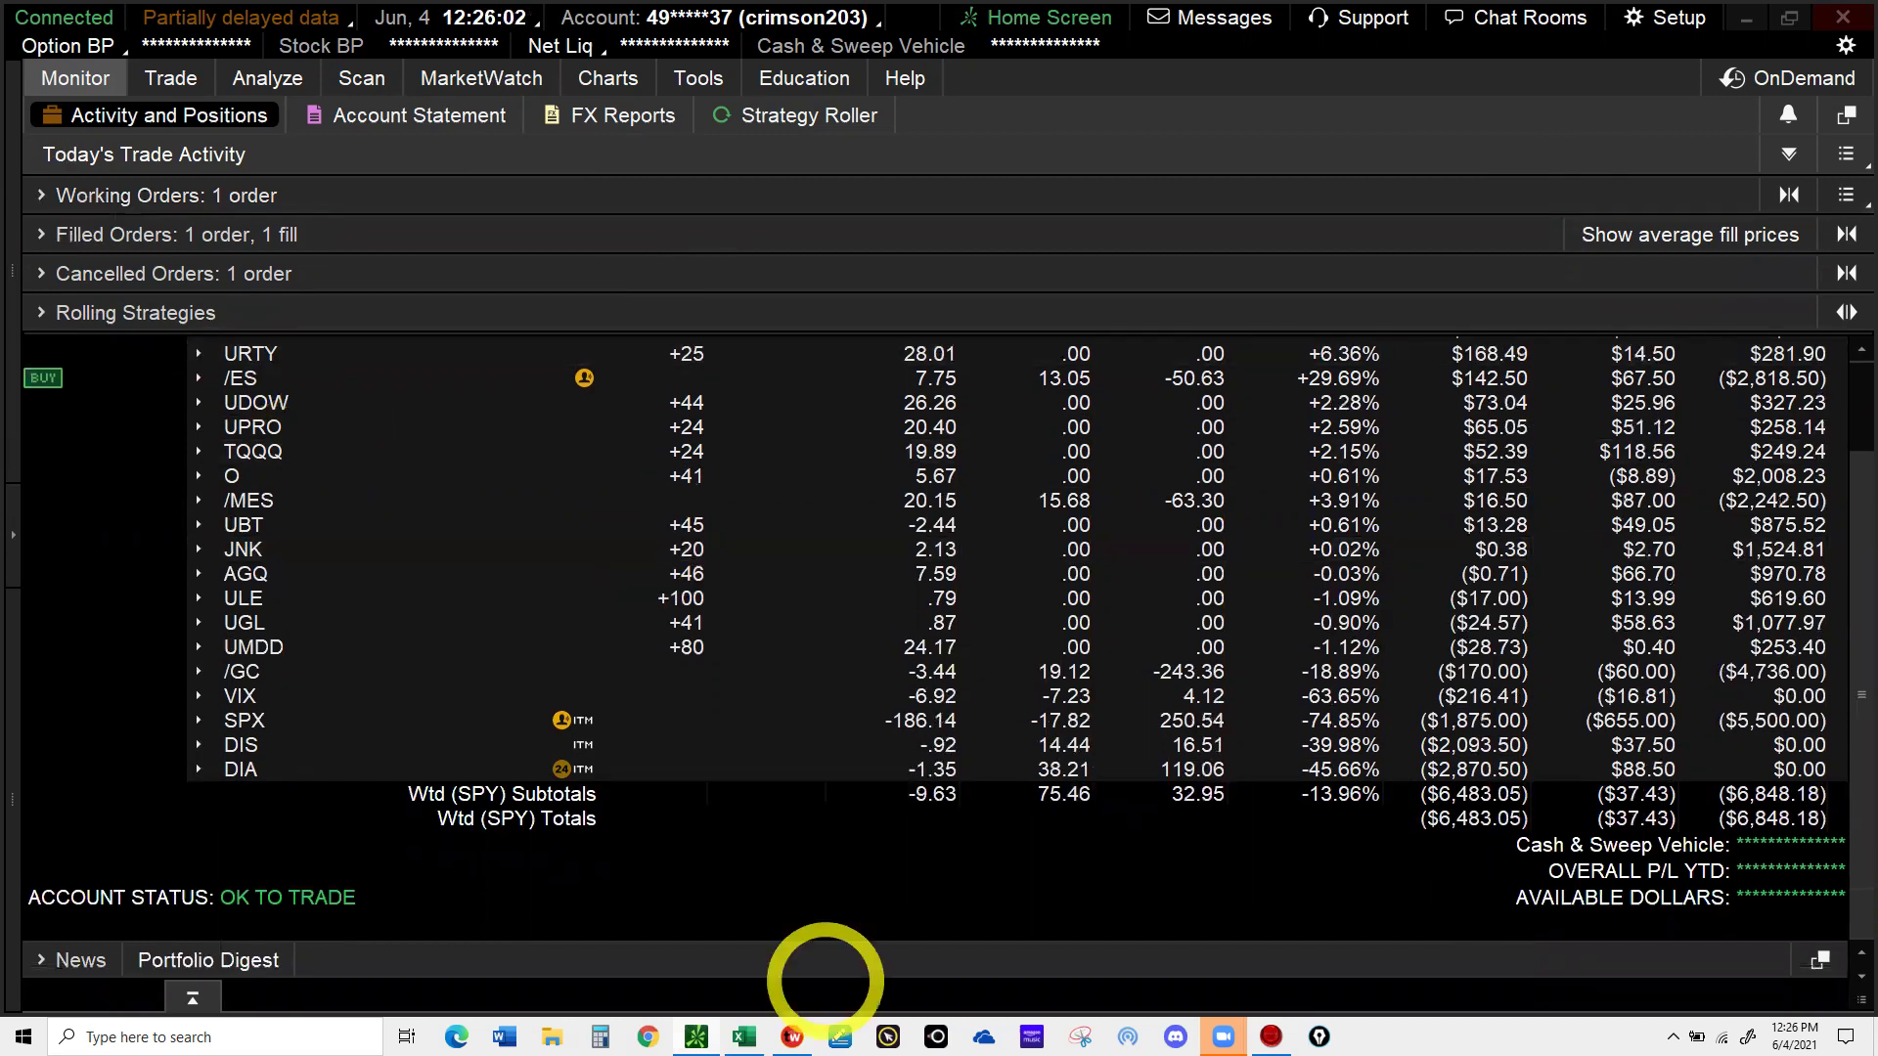
pyautogui.click(743, 1036)
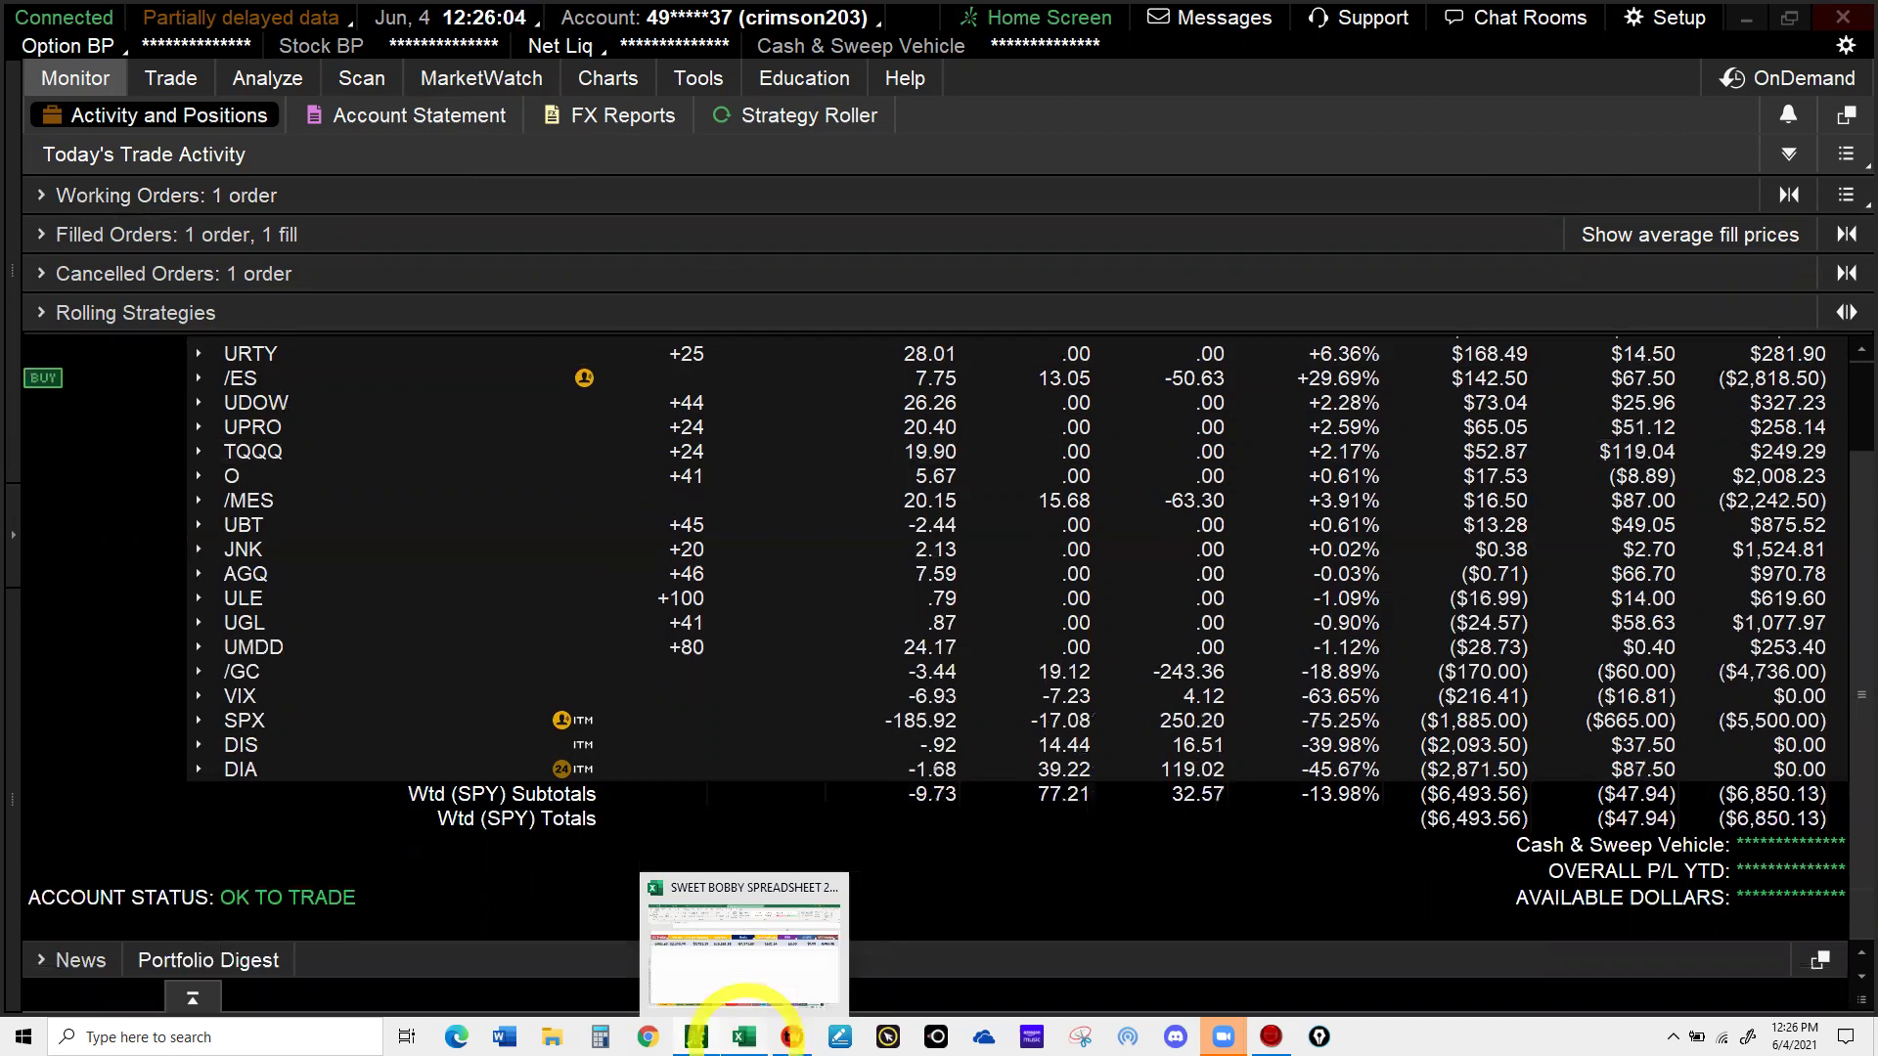
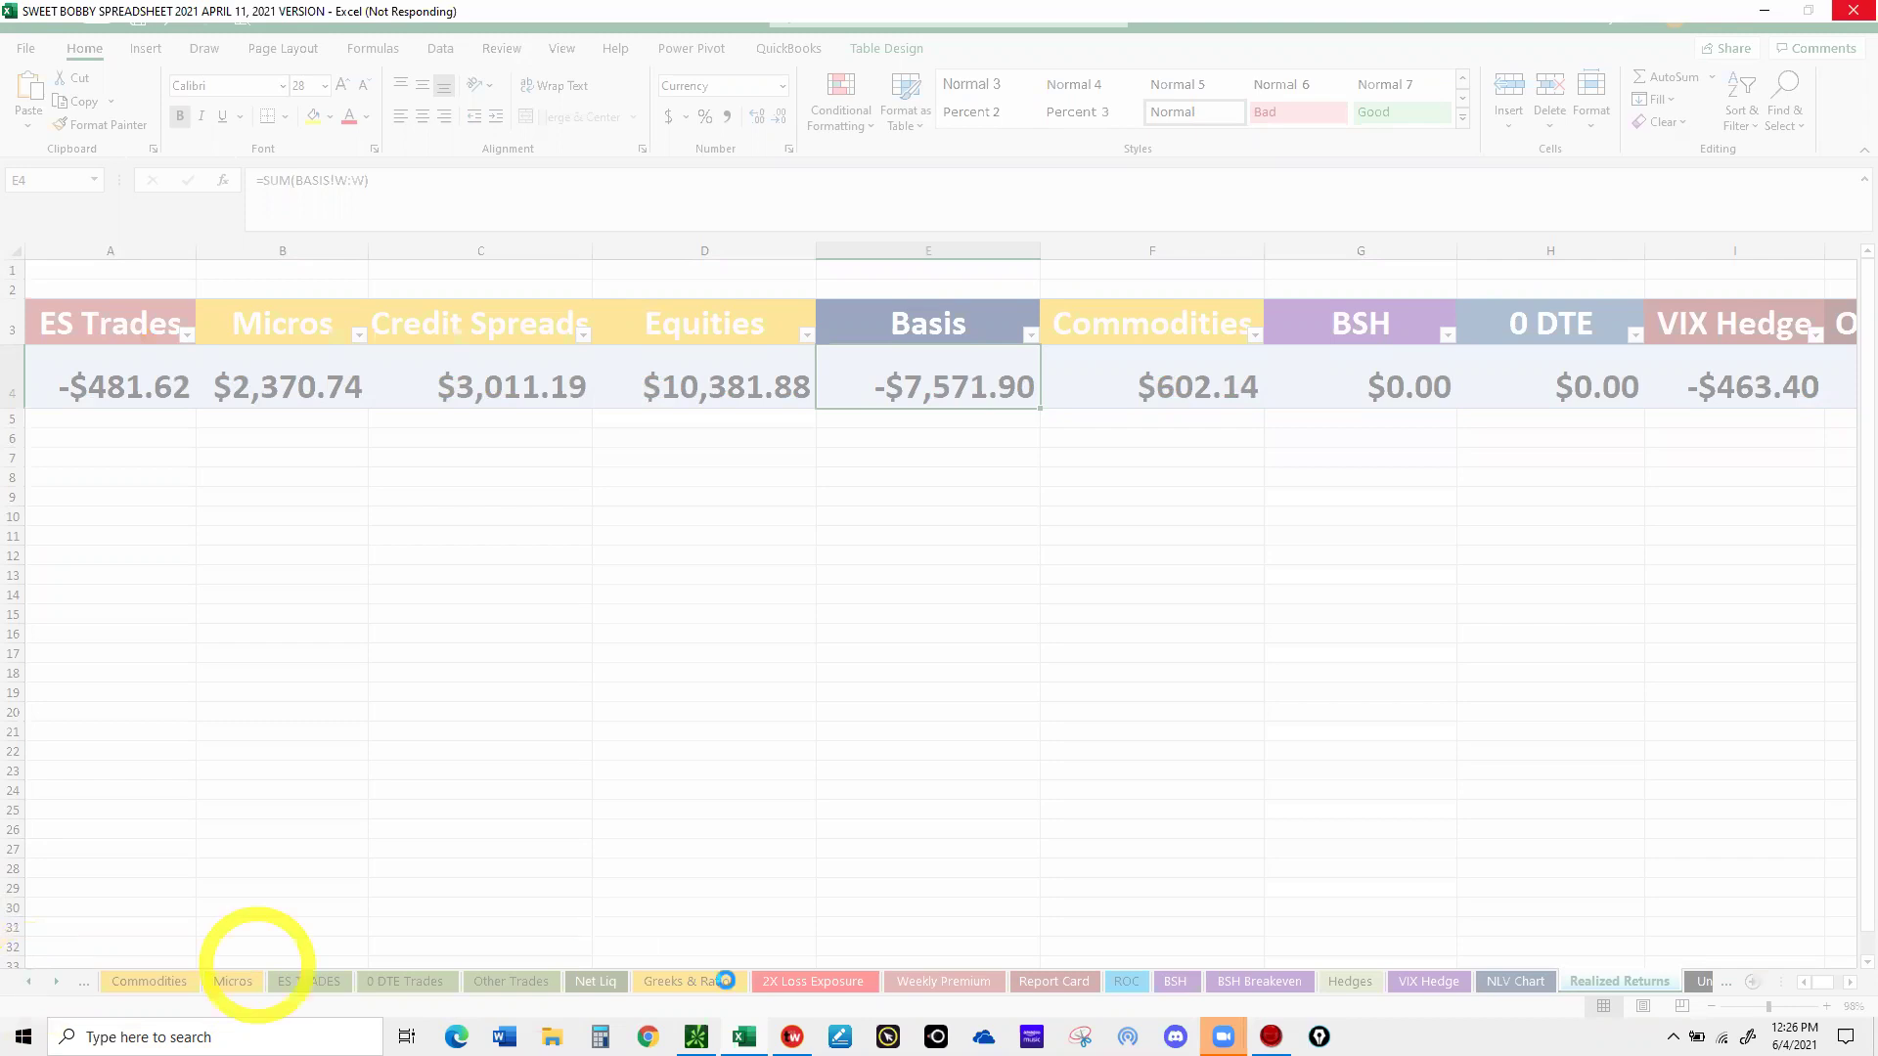
# - Open the EQUITIES sheet of the spreadsheet and select the option name of the open DIS 170 C short call
pyautogui.moveTo(743, 1037)
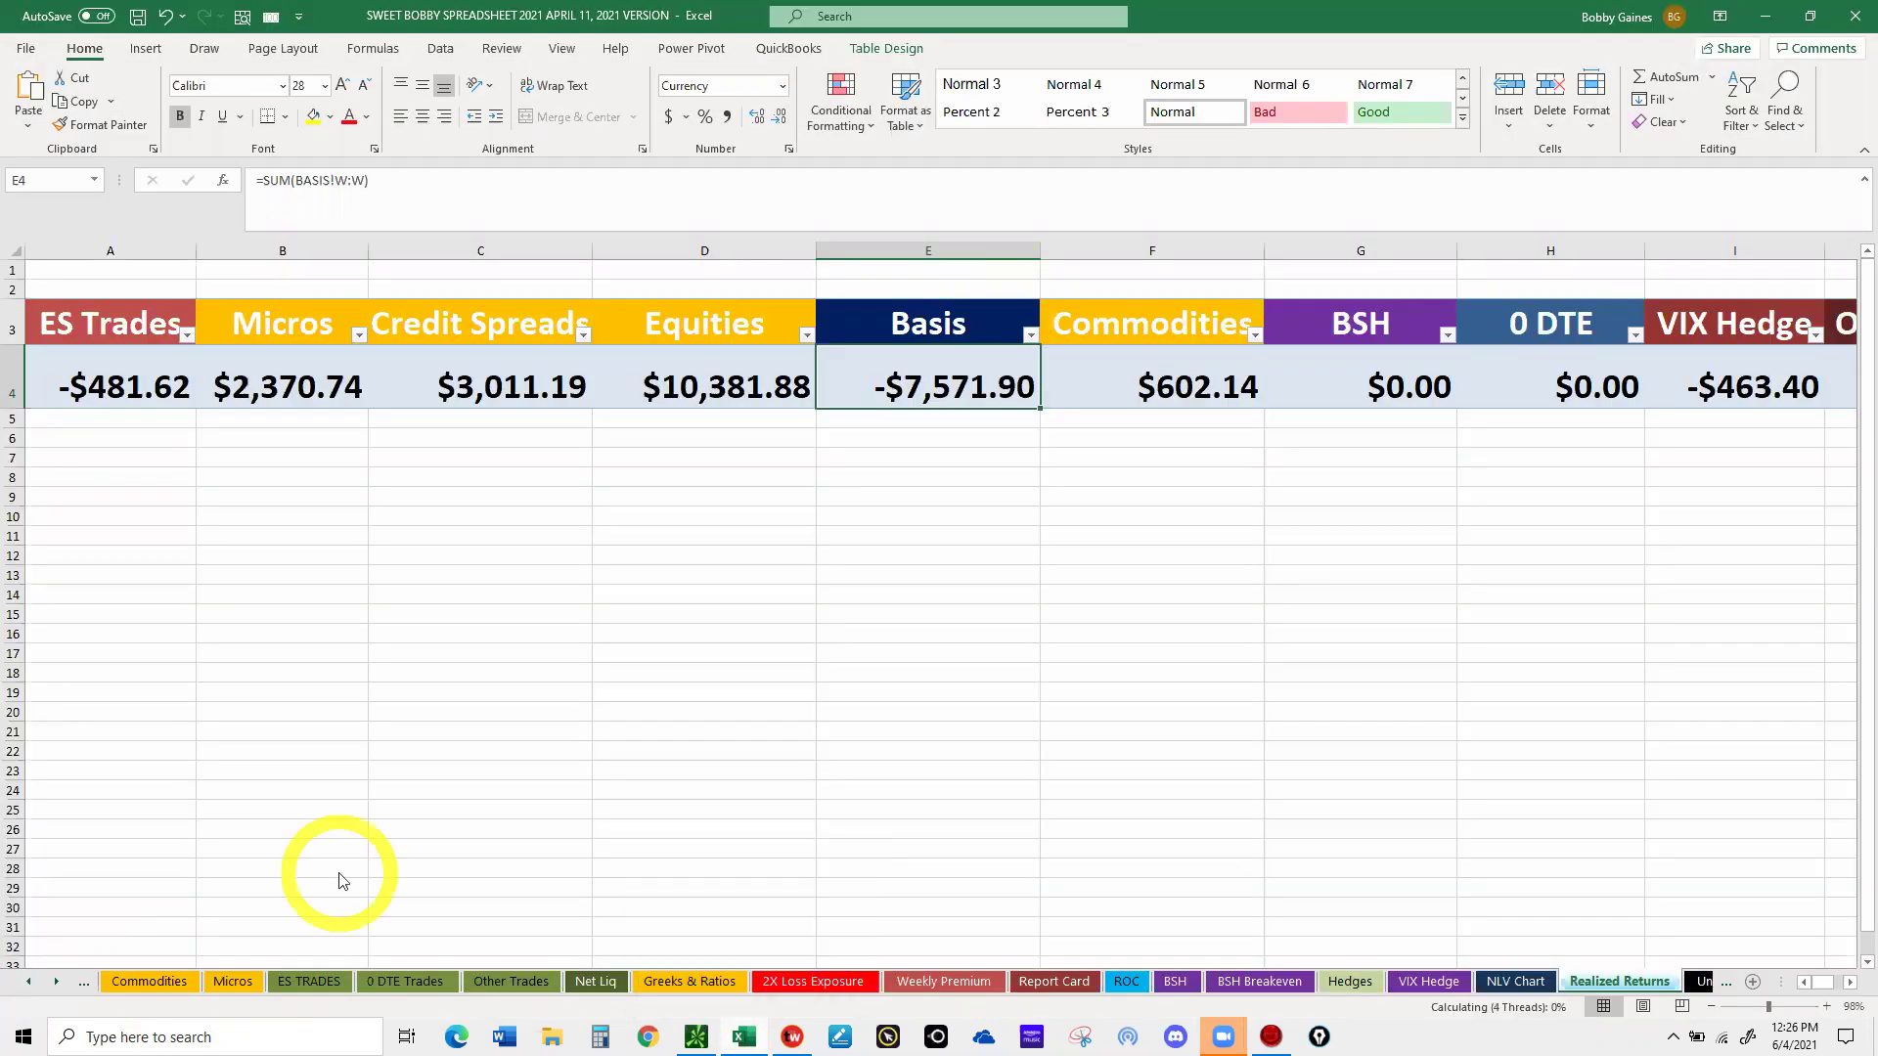
pyautogui.click(28, 983)
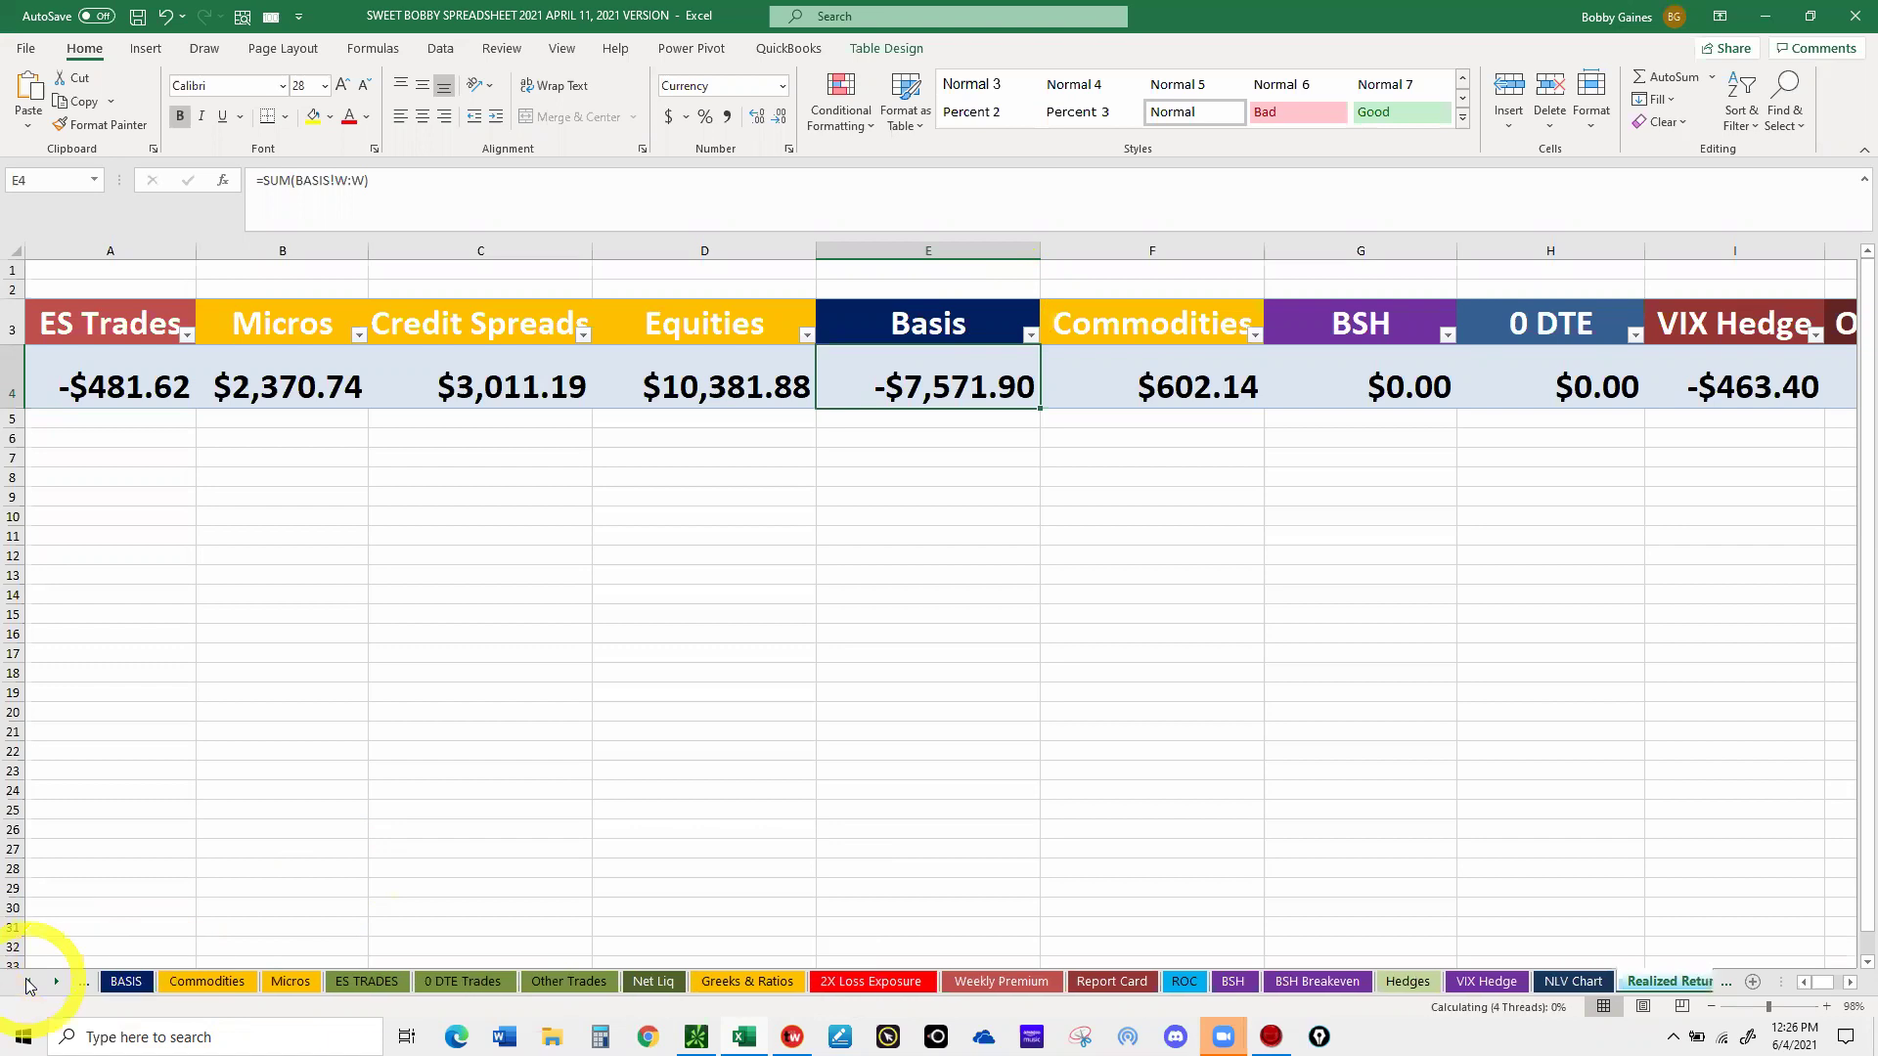
pyautogui.doubleClick(27, 983)
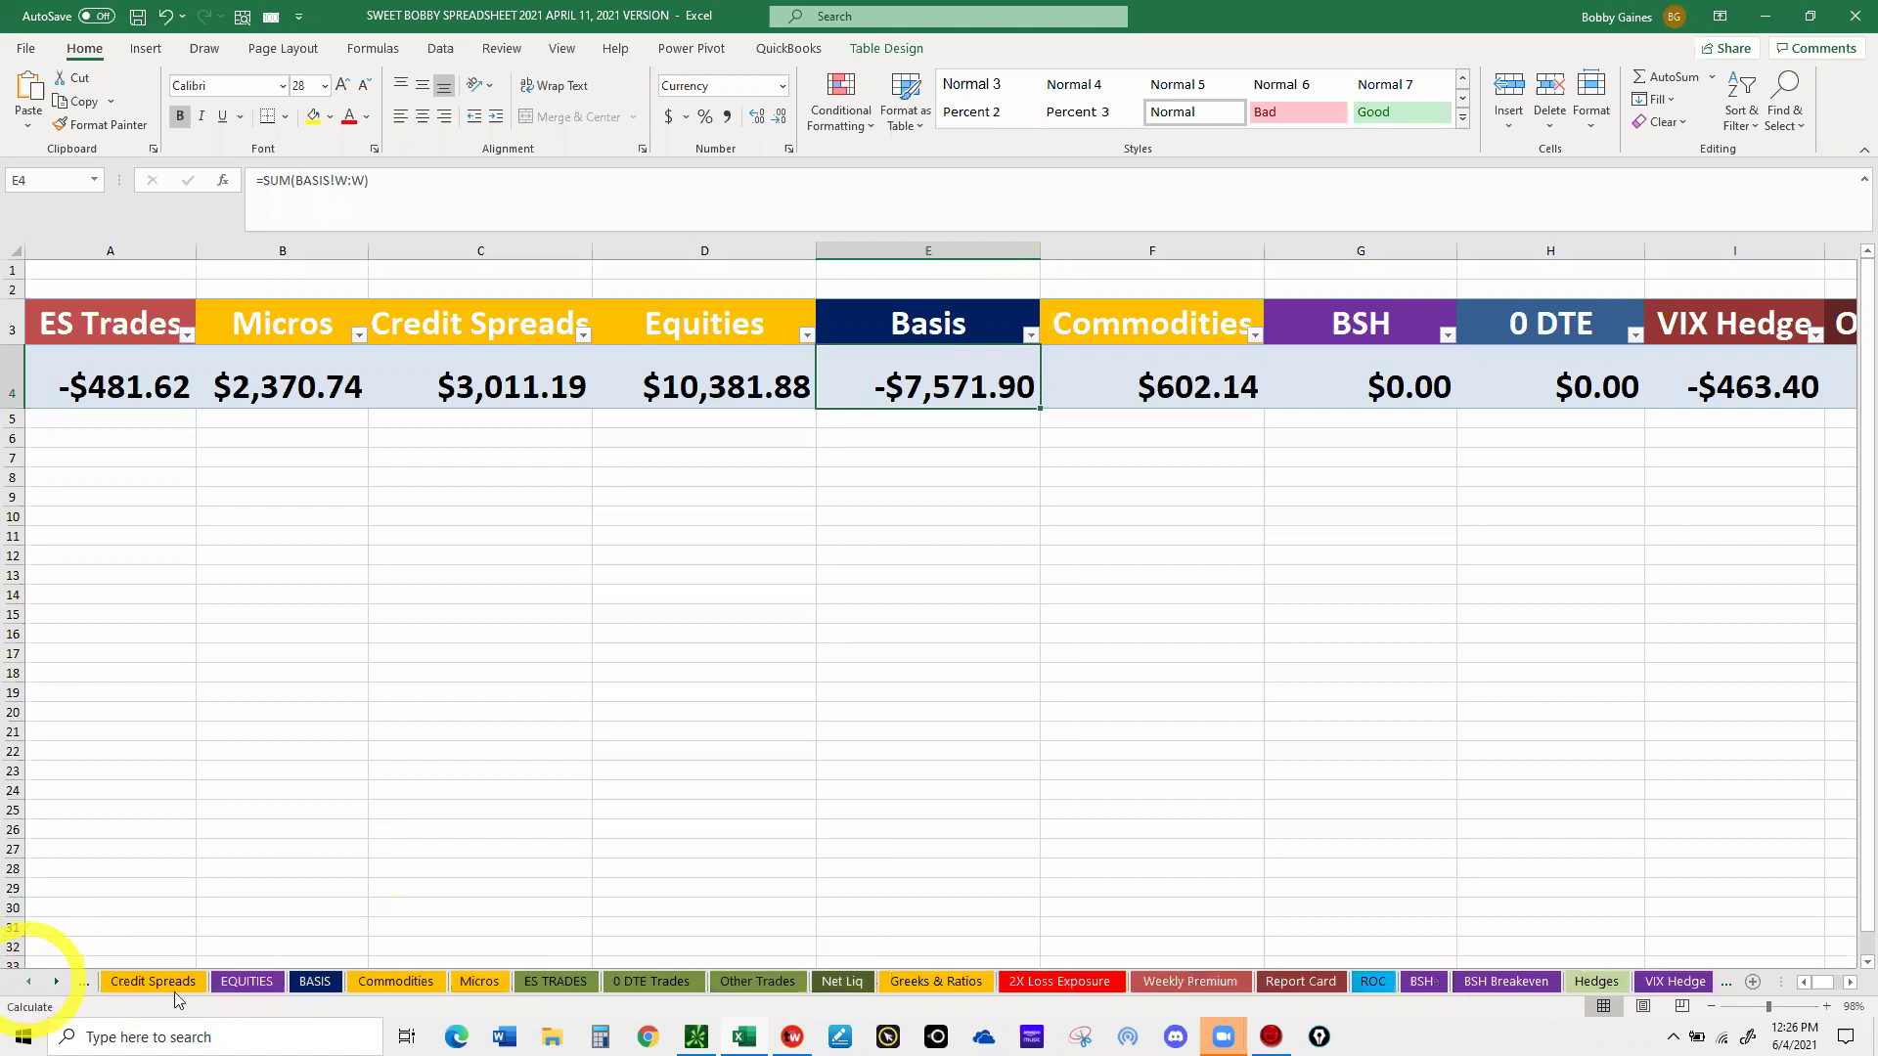
pyautogui.click(248, 983)
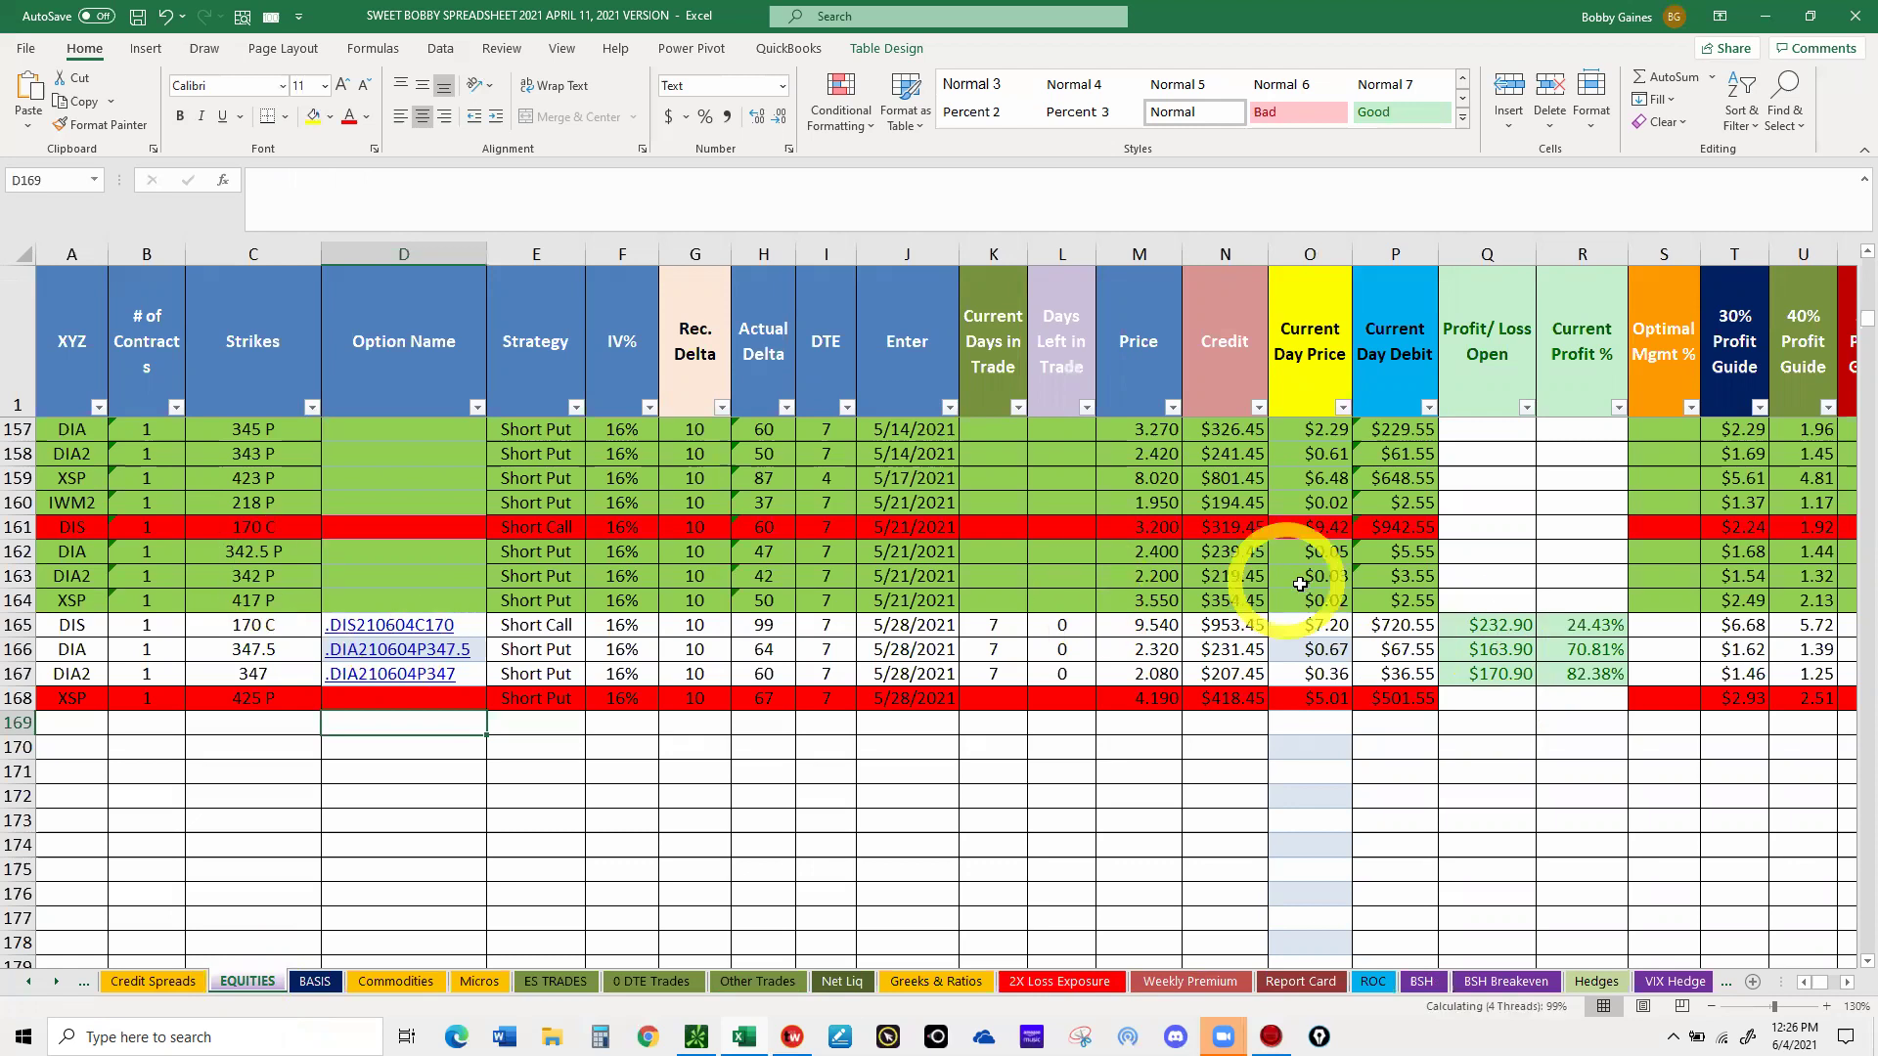
pyautogui.click(363, 623)
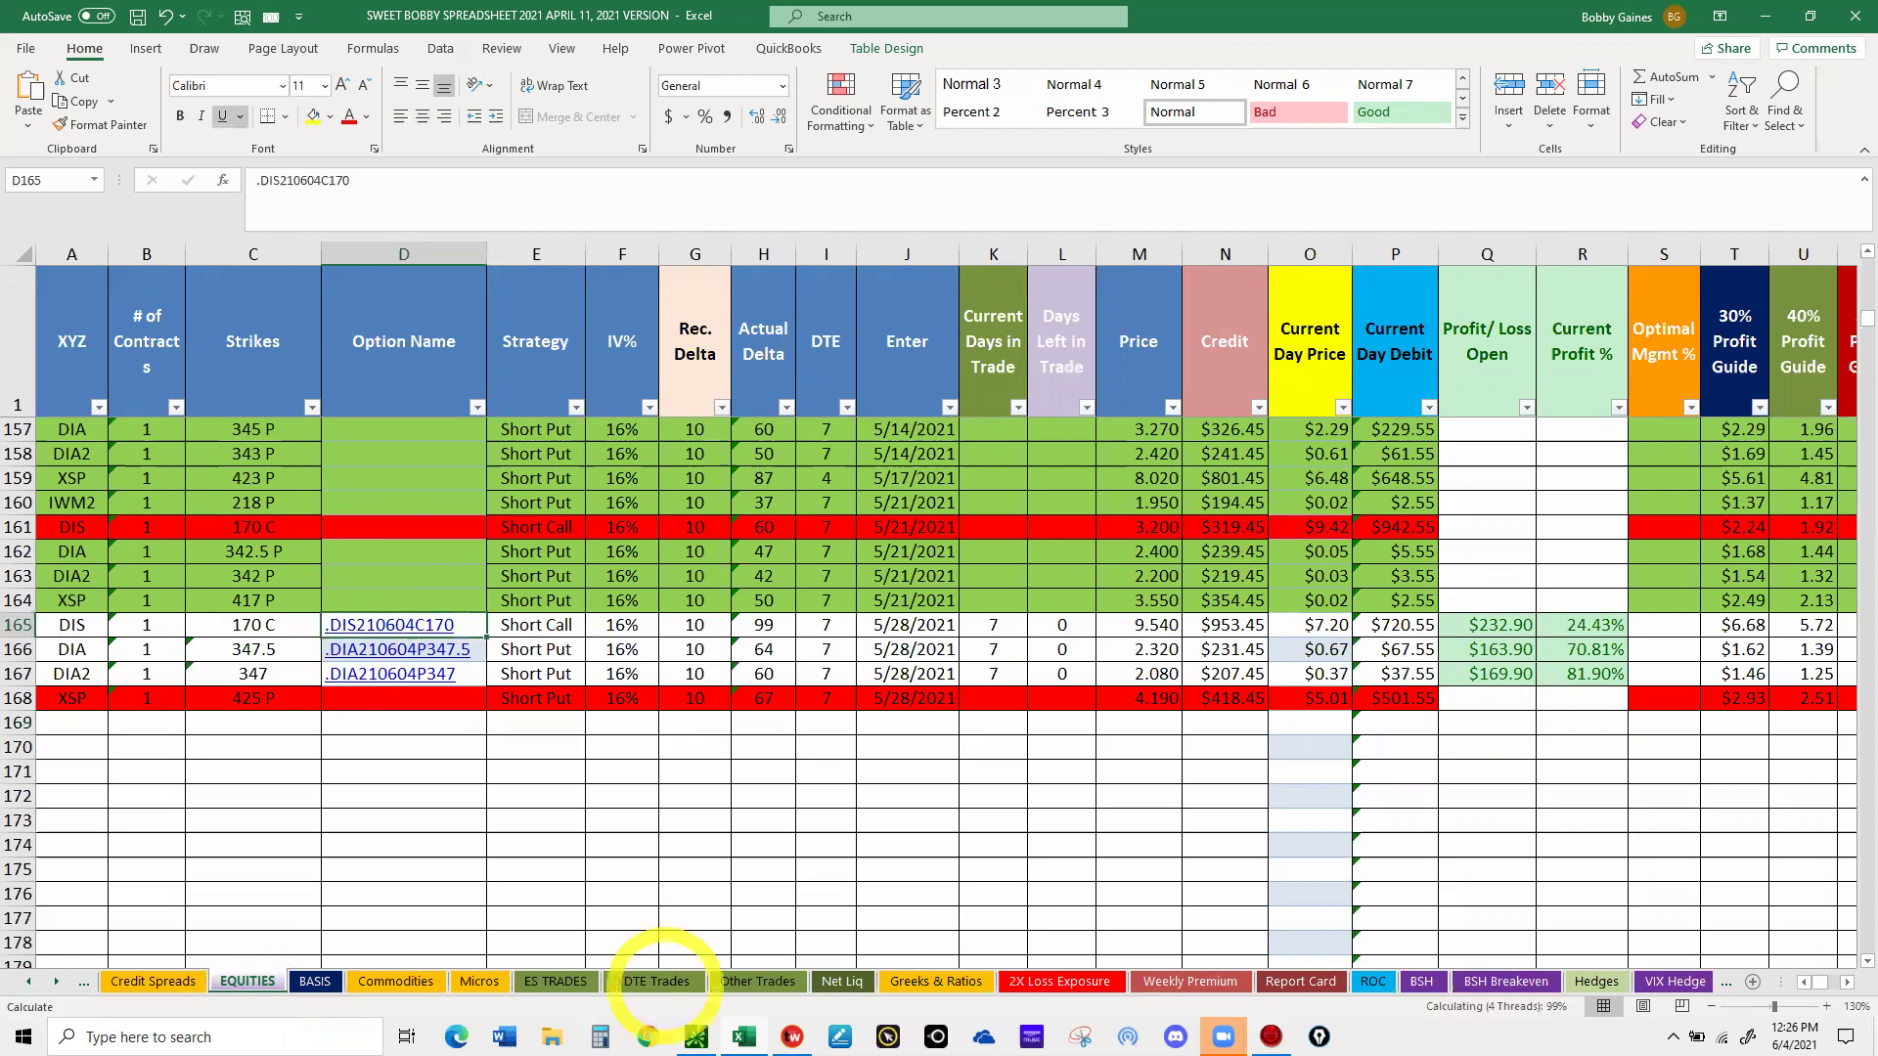
# - Switch to thinkorswim and expand the DIS position in the Position Statement to list its option legs
pyautogui.click(696, 1035)
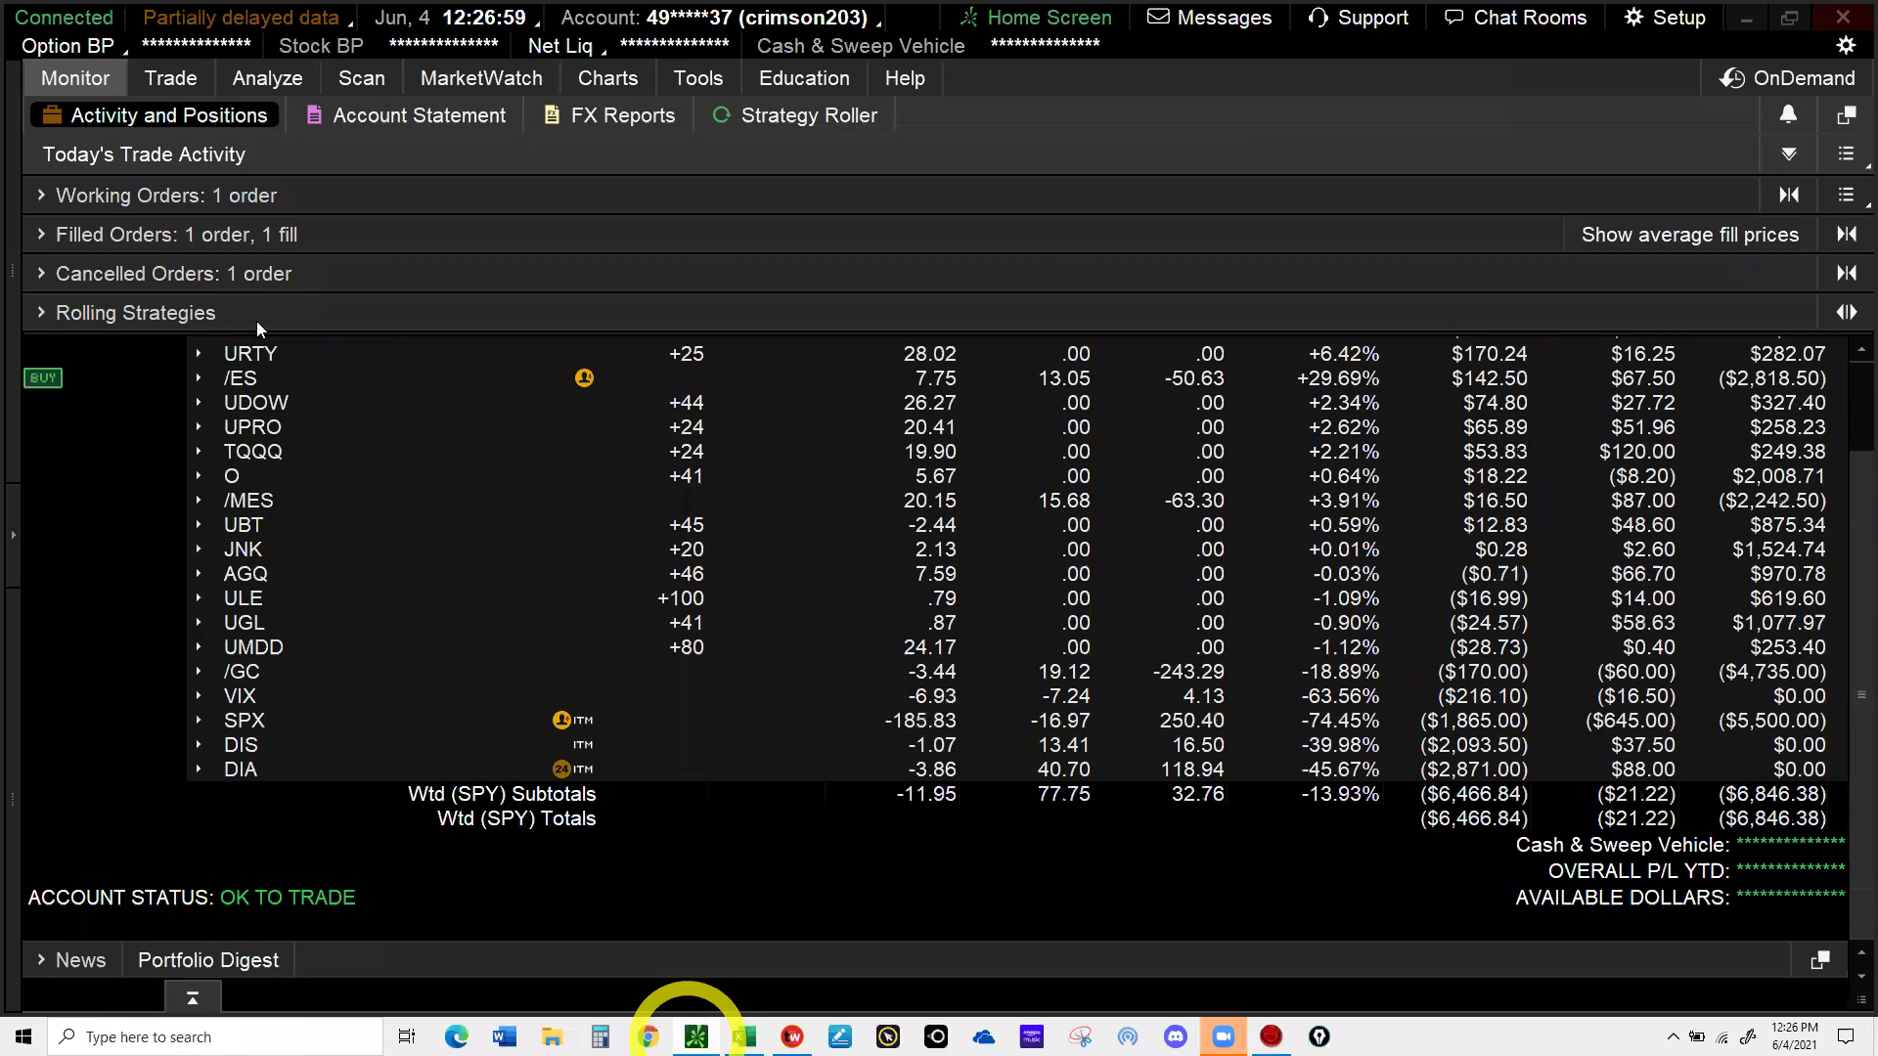
pyautogui.click(249, 500)
pyautogui.click(244, 402)
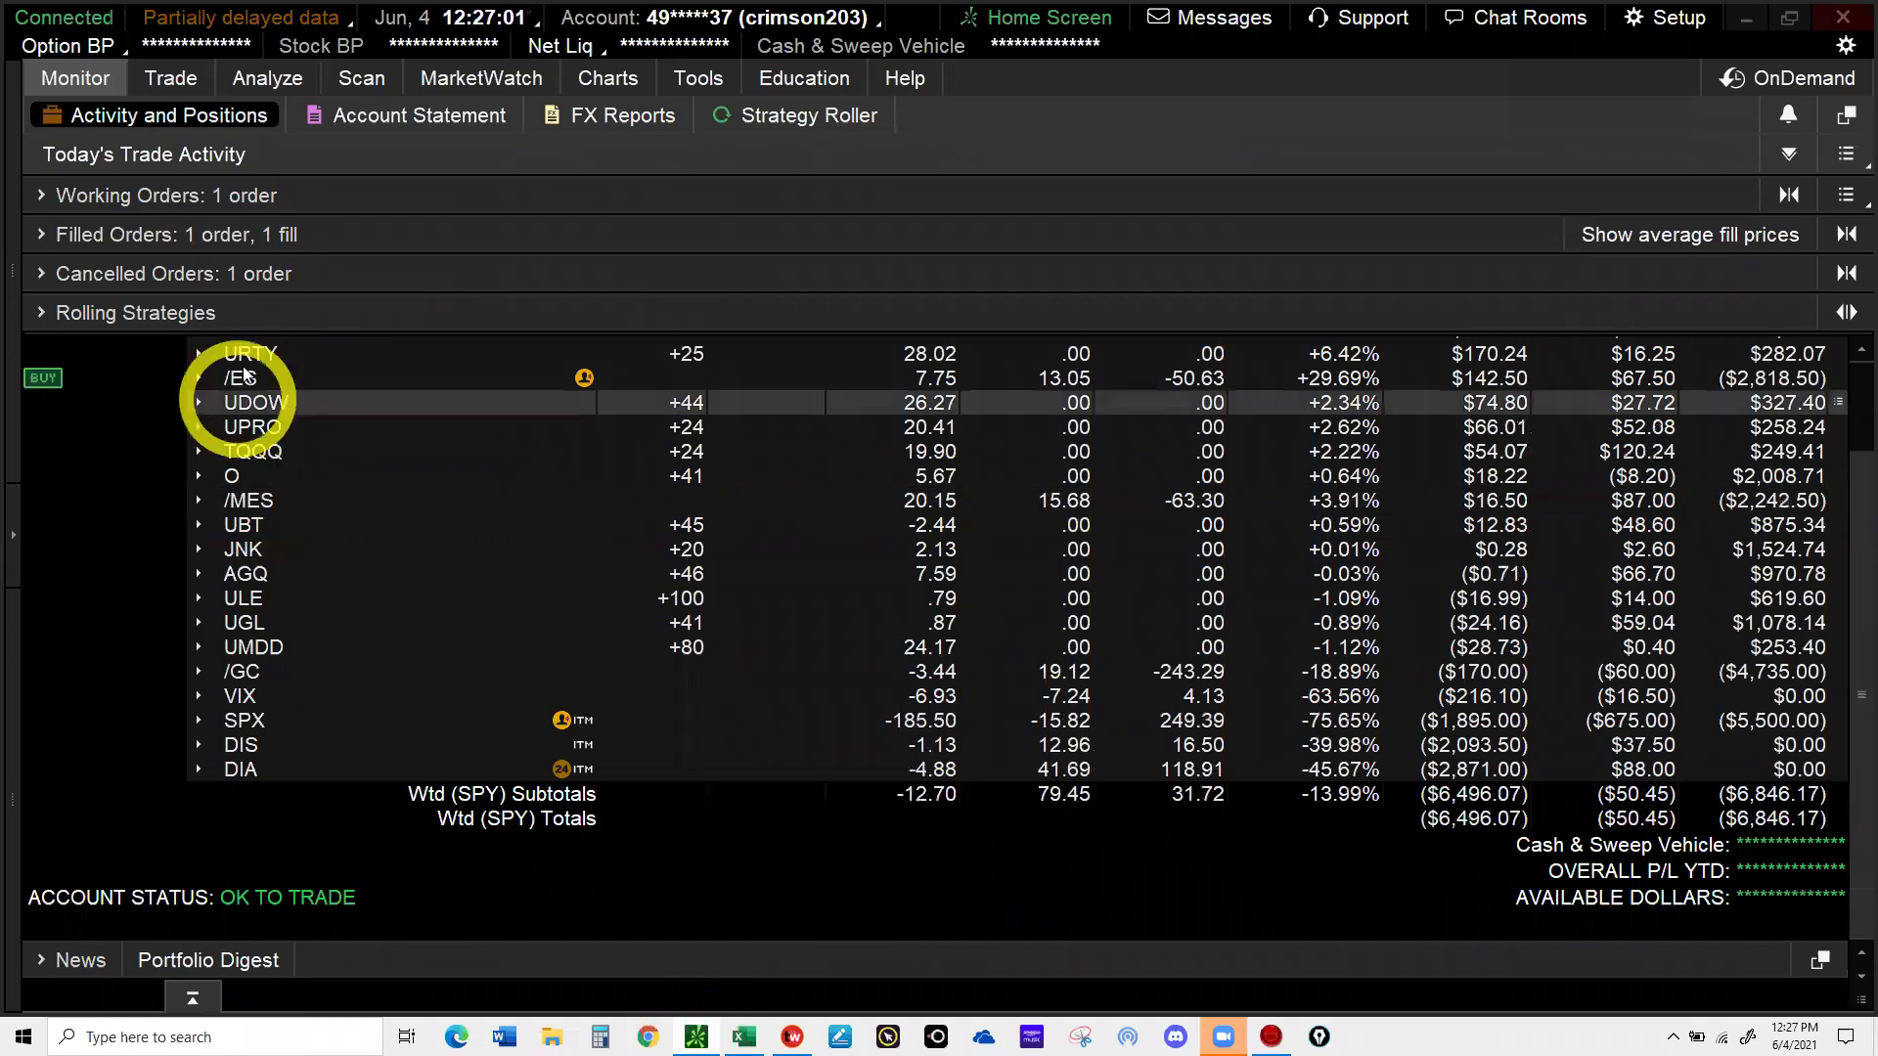
pyautogui.click(244, 622)
pyautogui.click(245, 726)
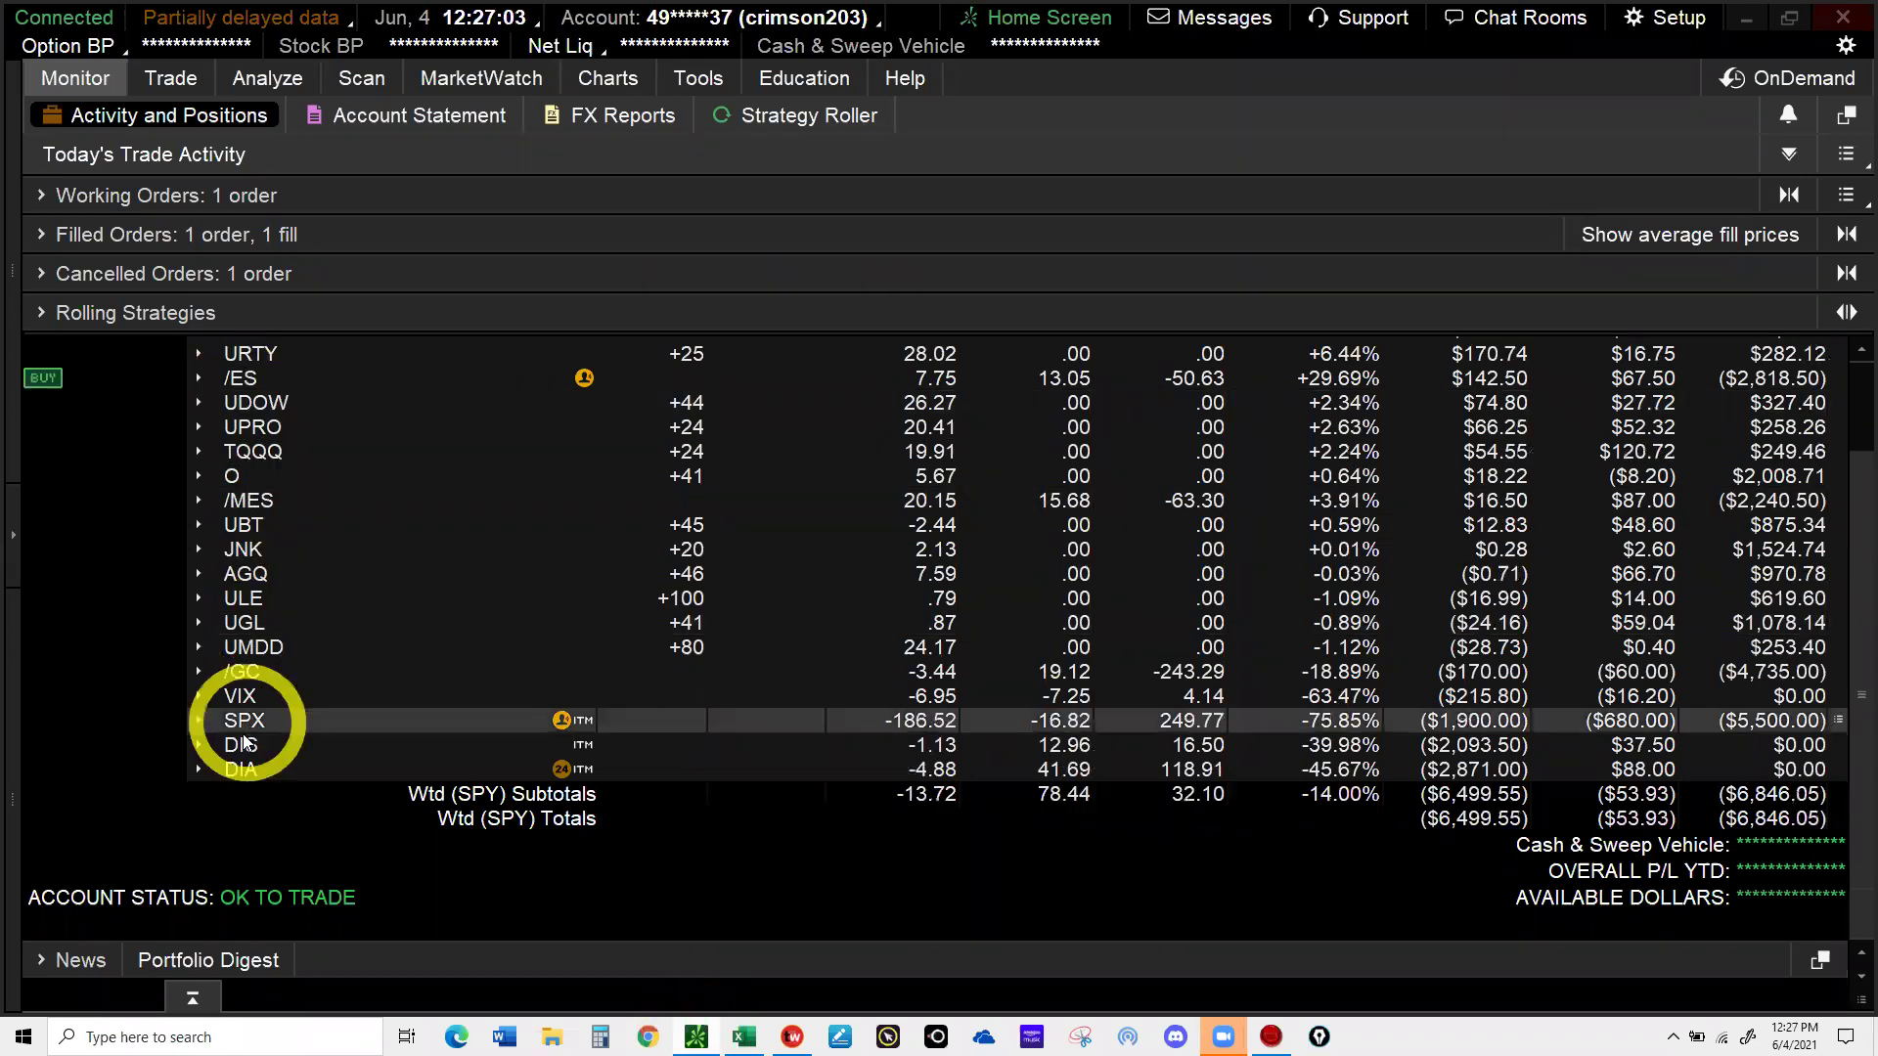
pyautogui.click(232, 749)
pyautogui.click(232, 748)
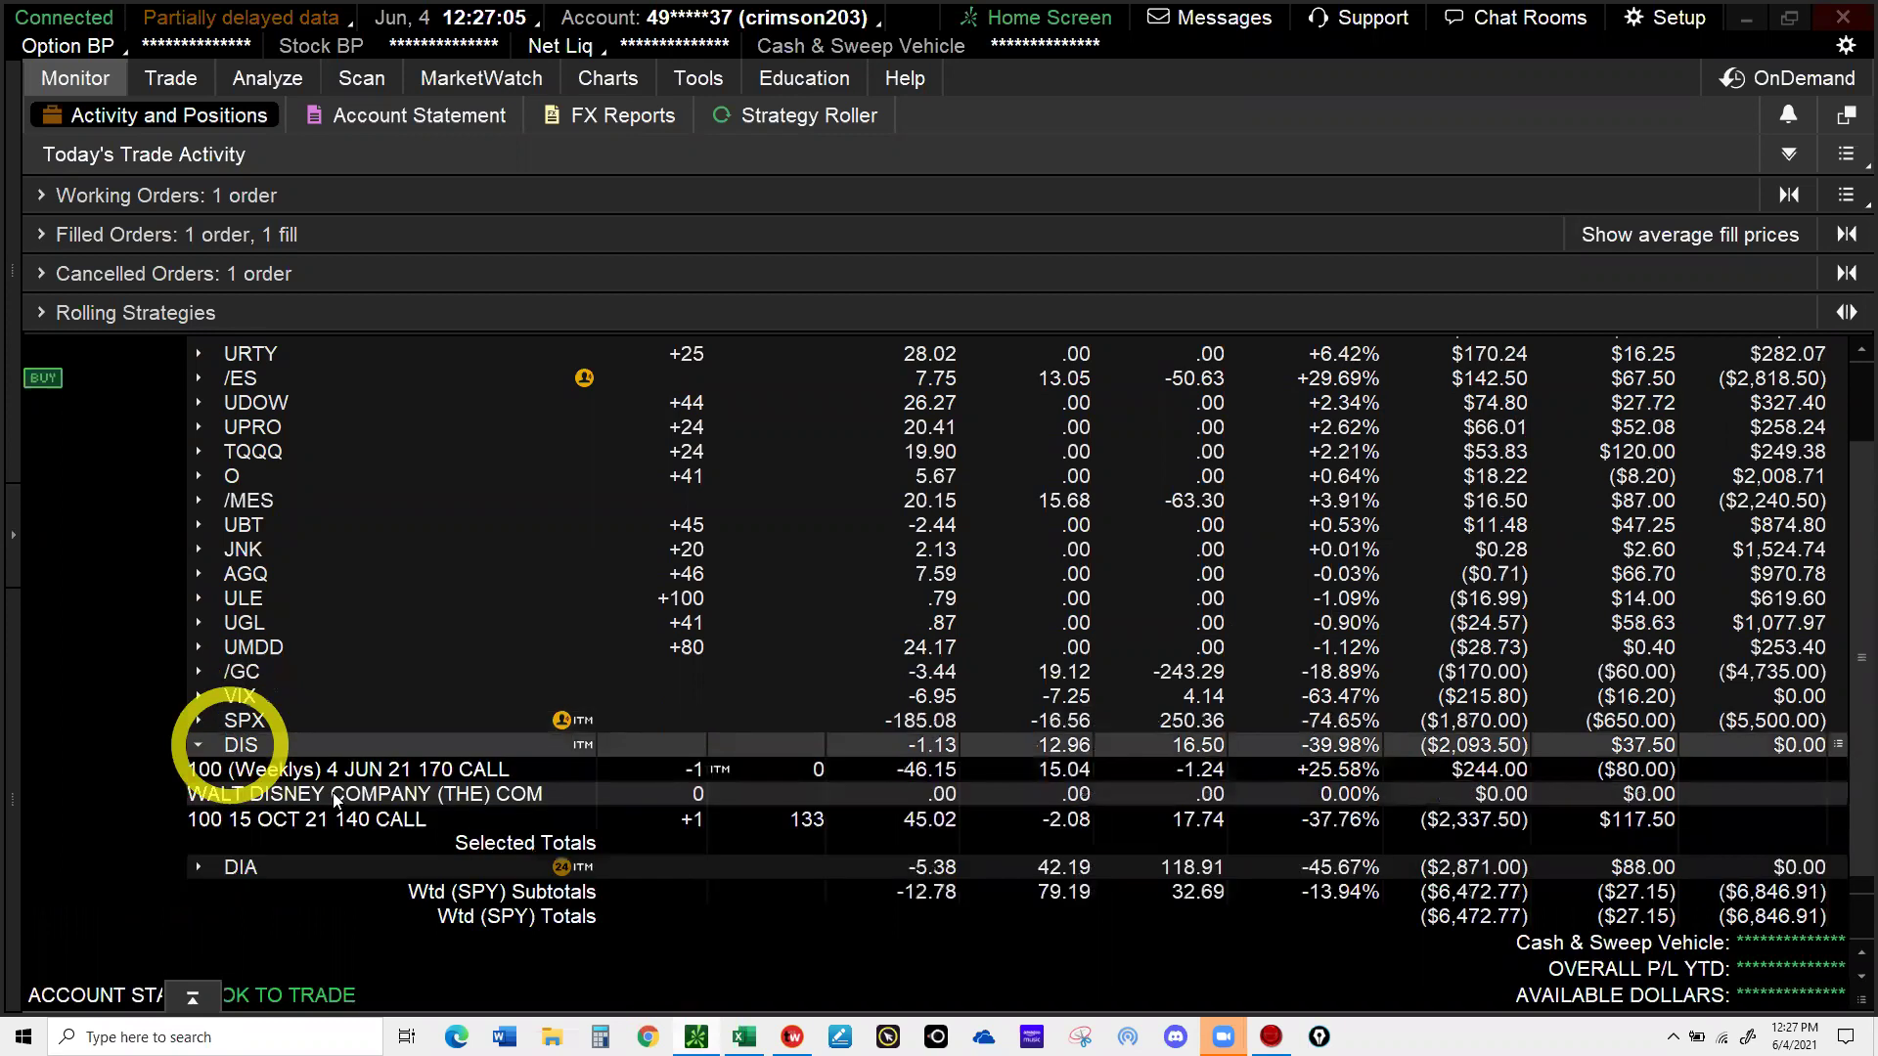
pyautogui.click(371, 772)
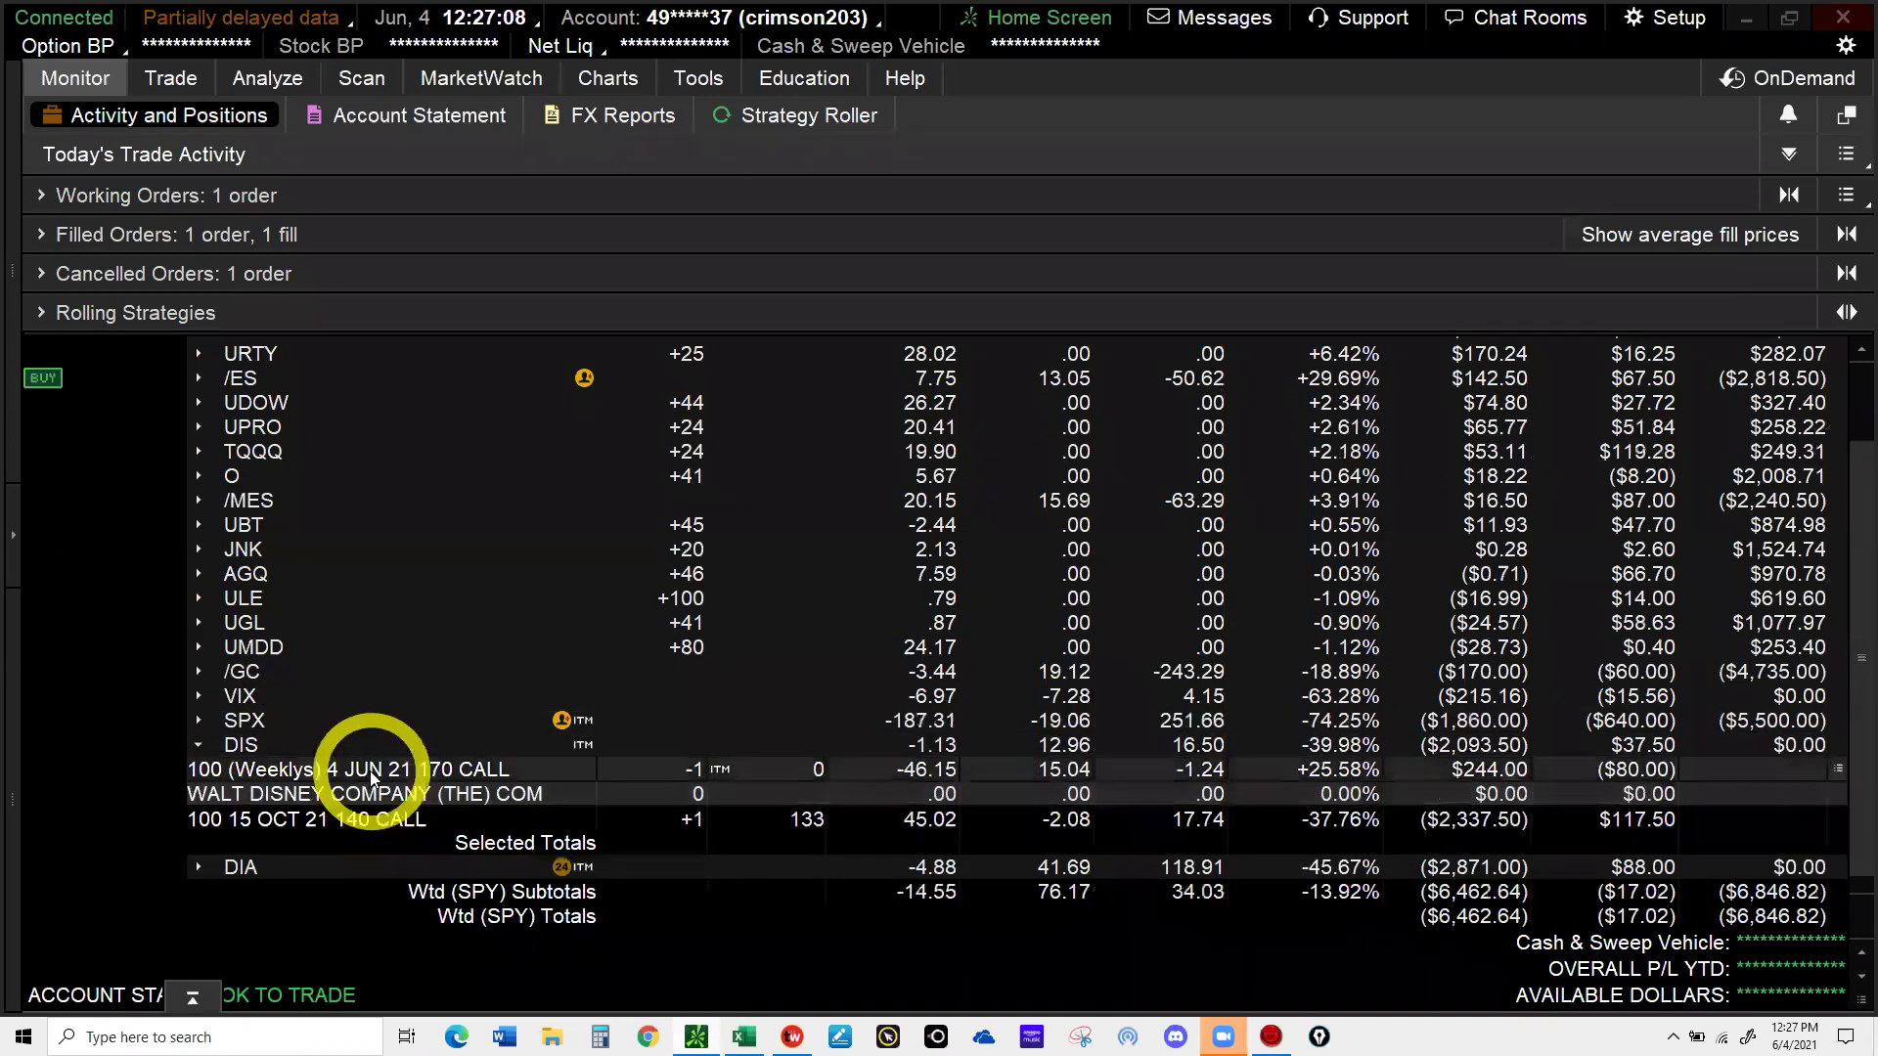
# - Create a closing order for the short DIS 4 JUN 21 170 call and check its row in the Excel spreadsheet
pyautogui.rightClick(372, 774)
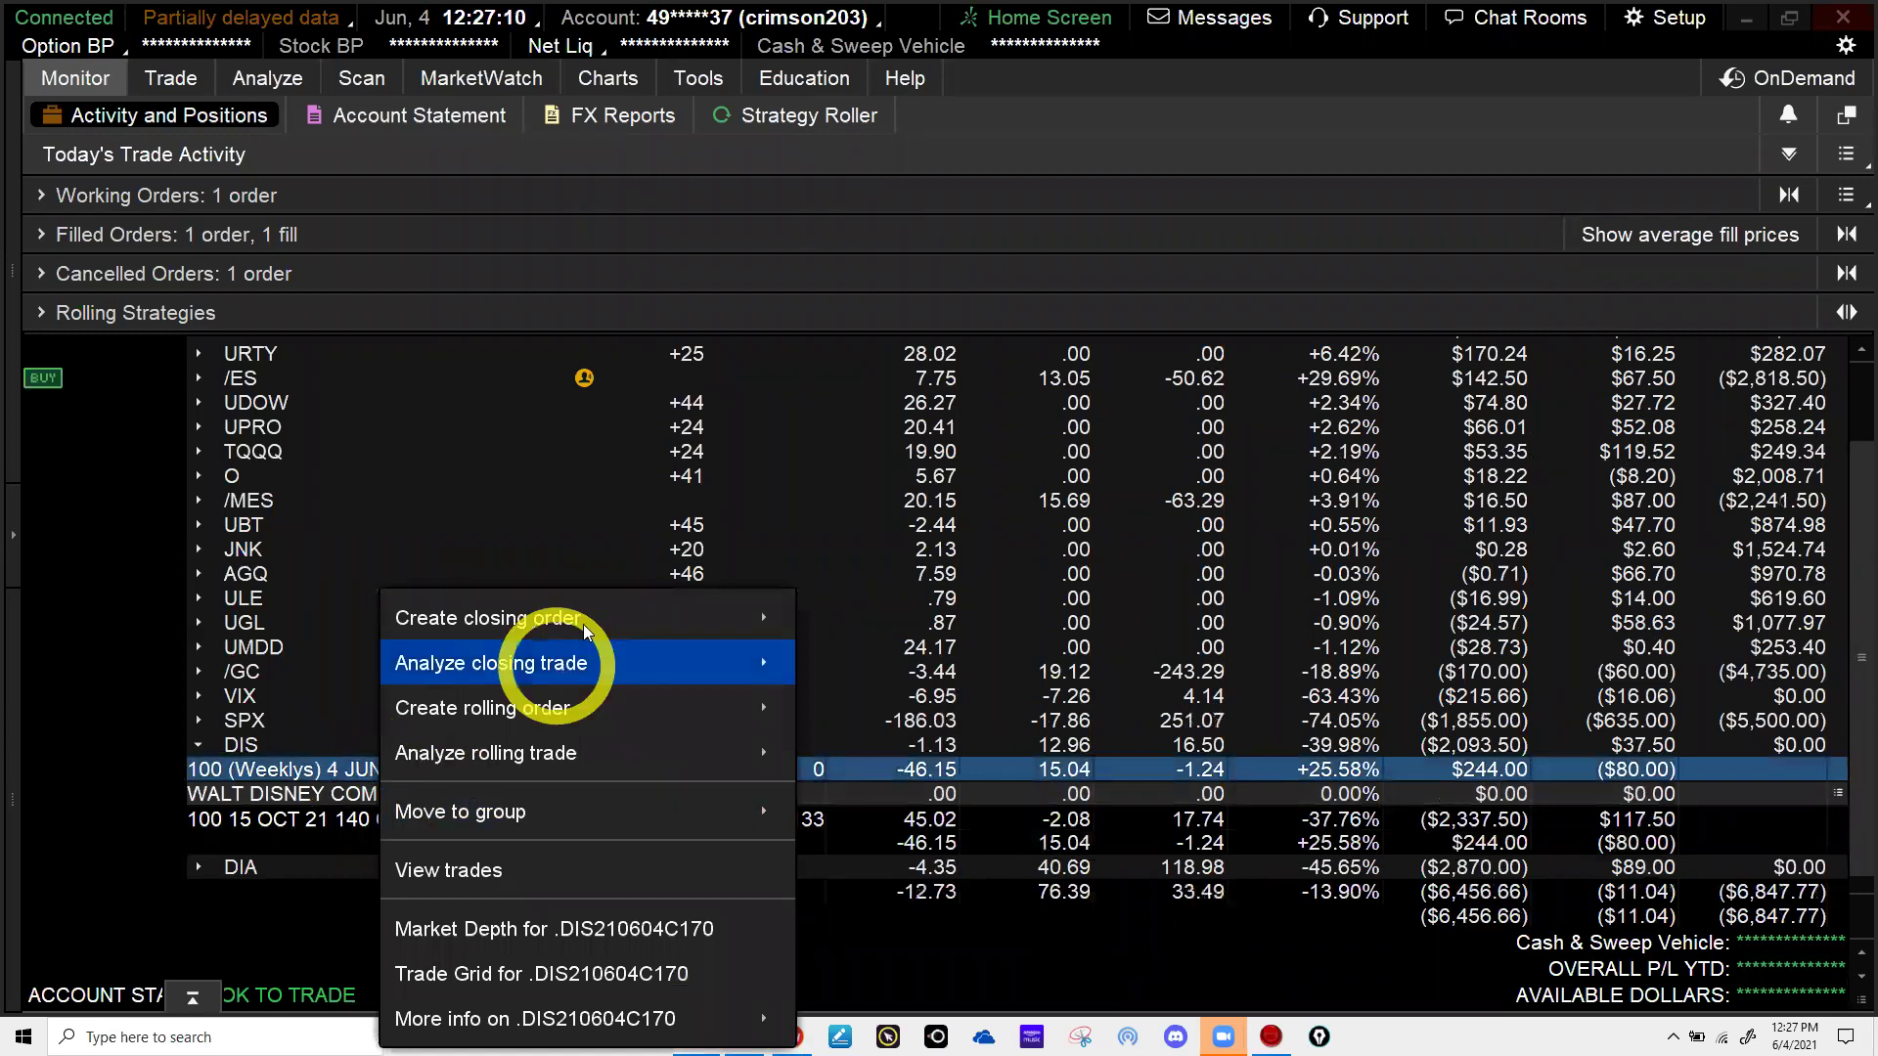
pyautogui.moveTo(773, 663)
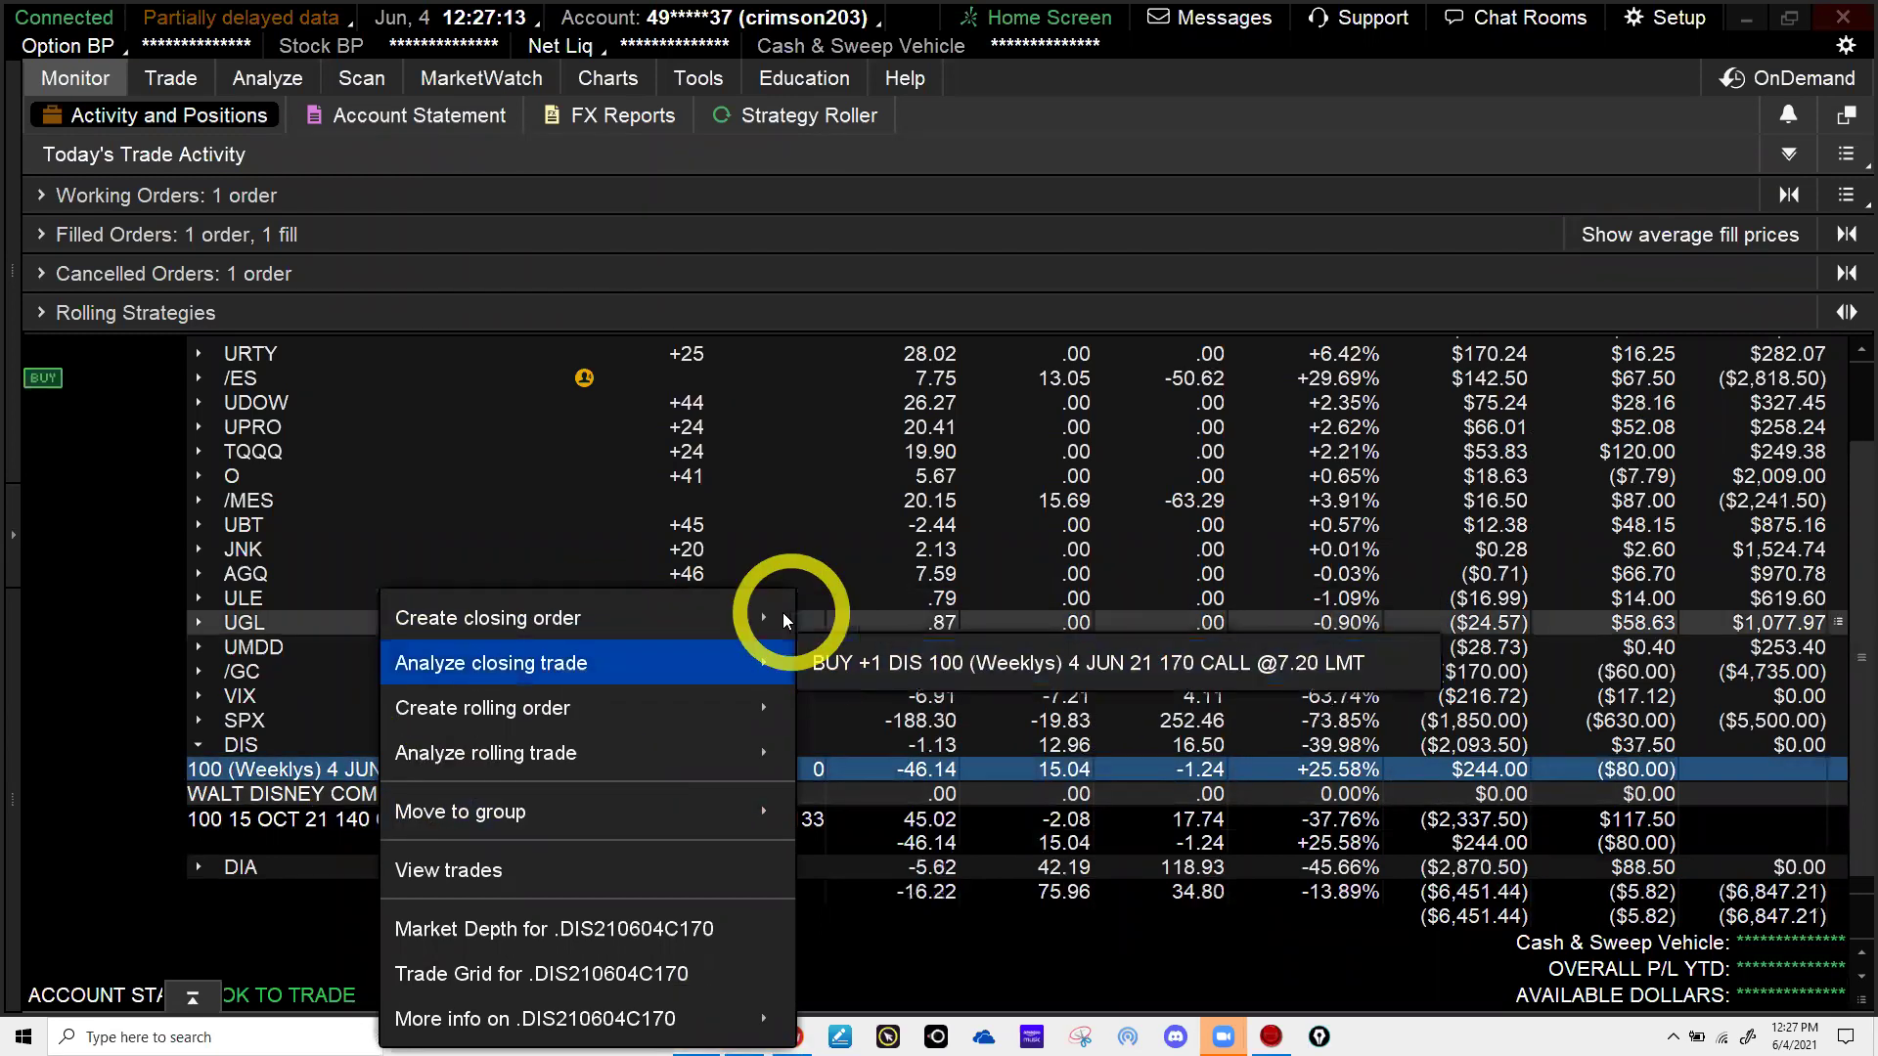
pyautogui.moveTo(783, 618)
pyautogui.click(857, 621)
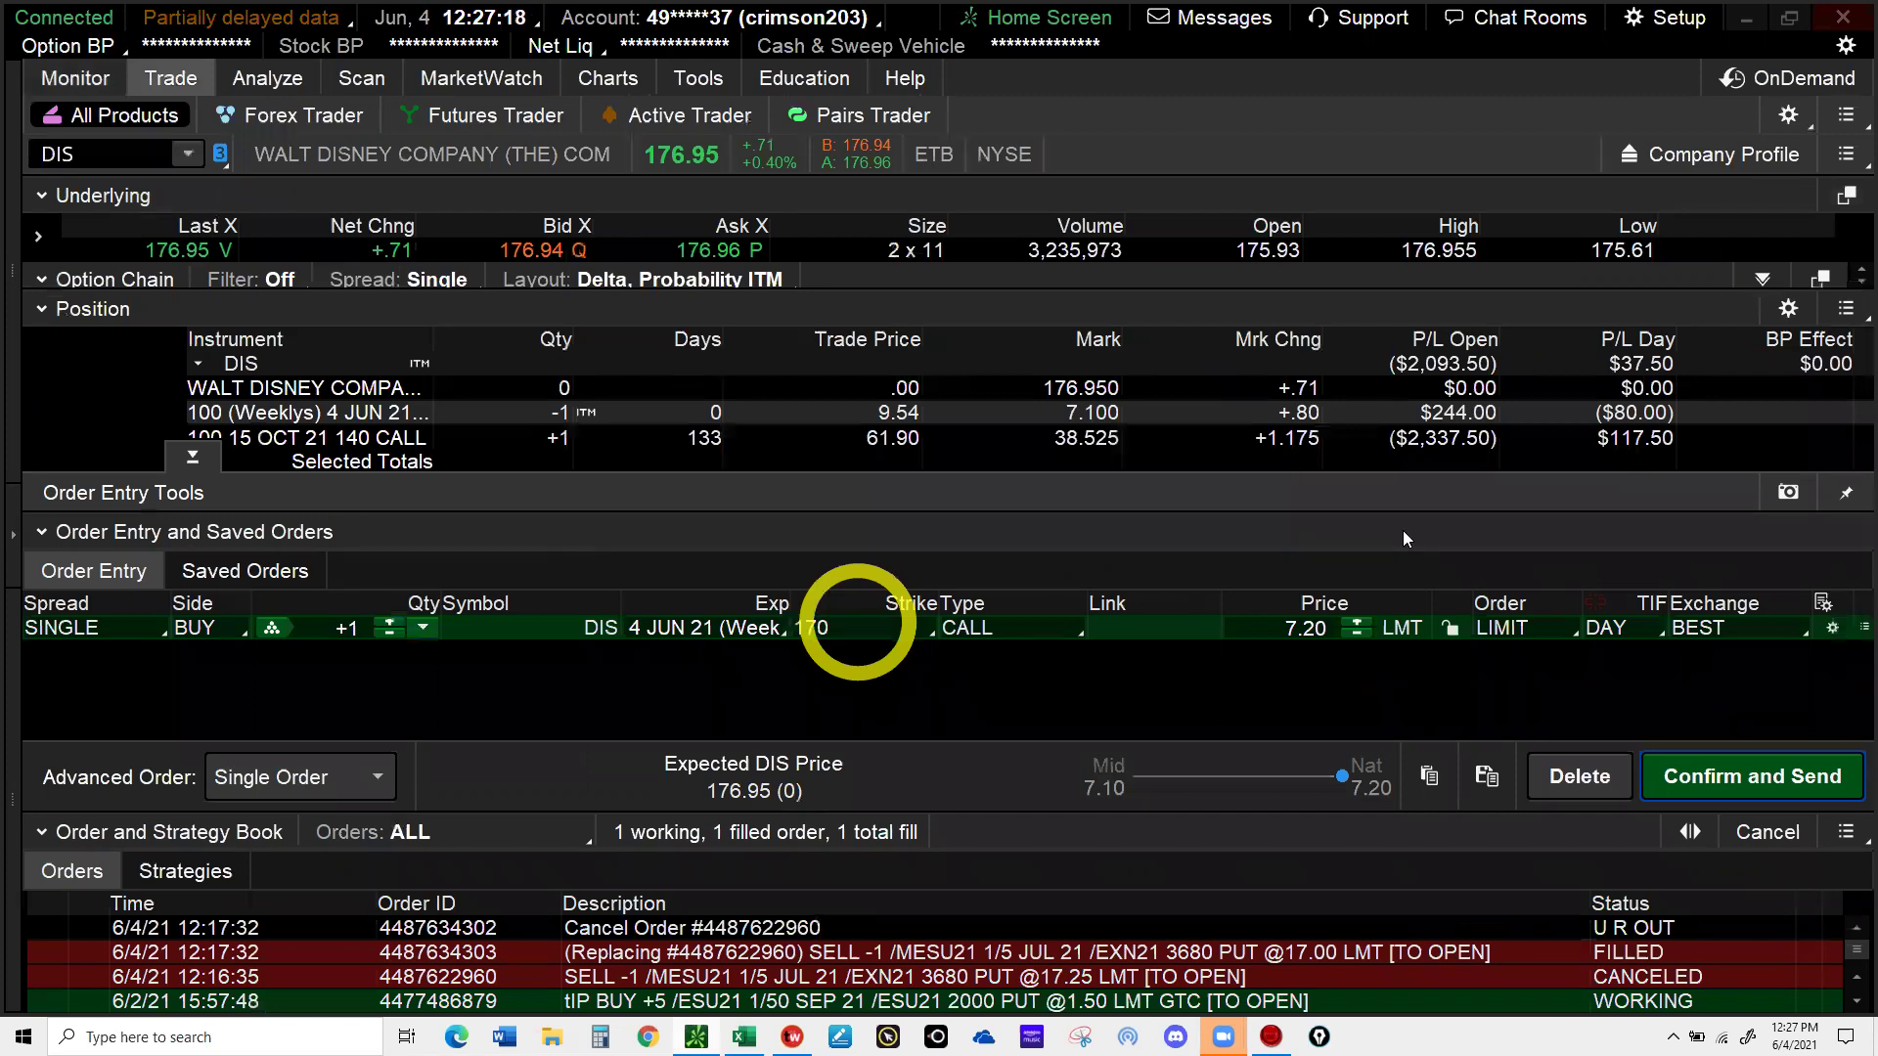
pyautogui.click(1403, 530)
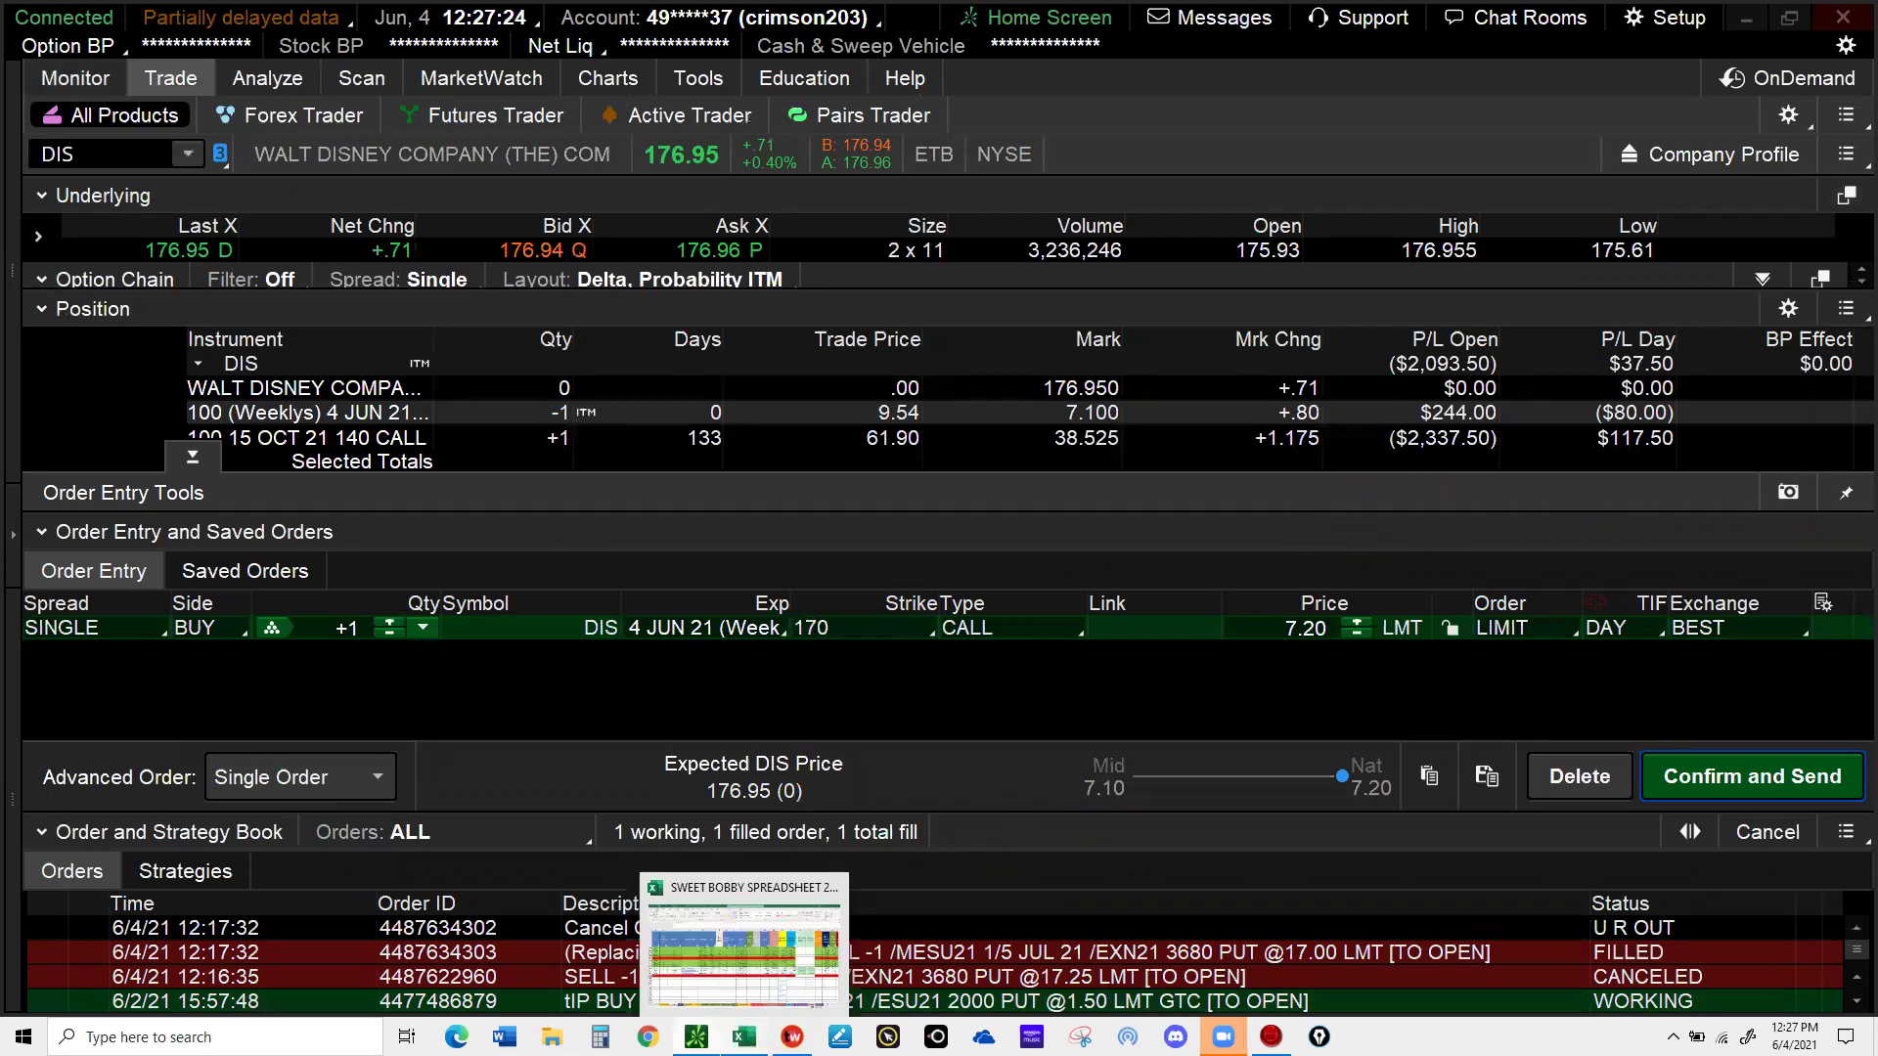
pyautogui.click(746, 1036)
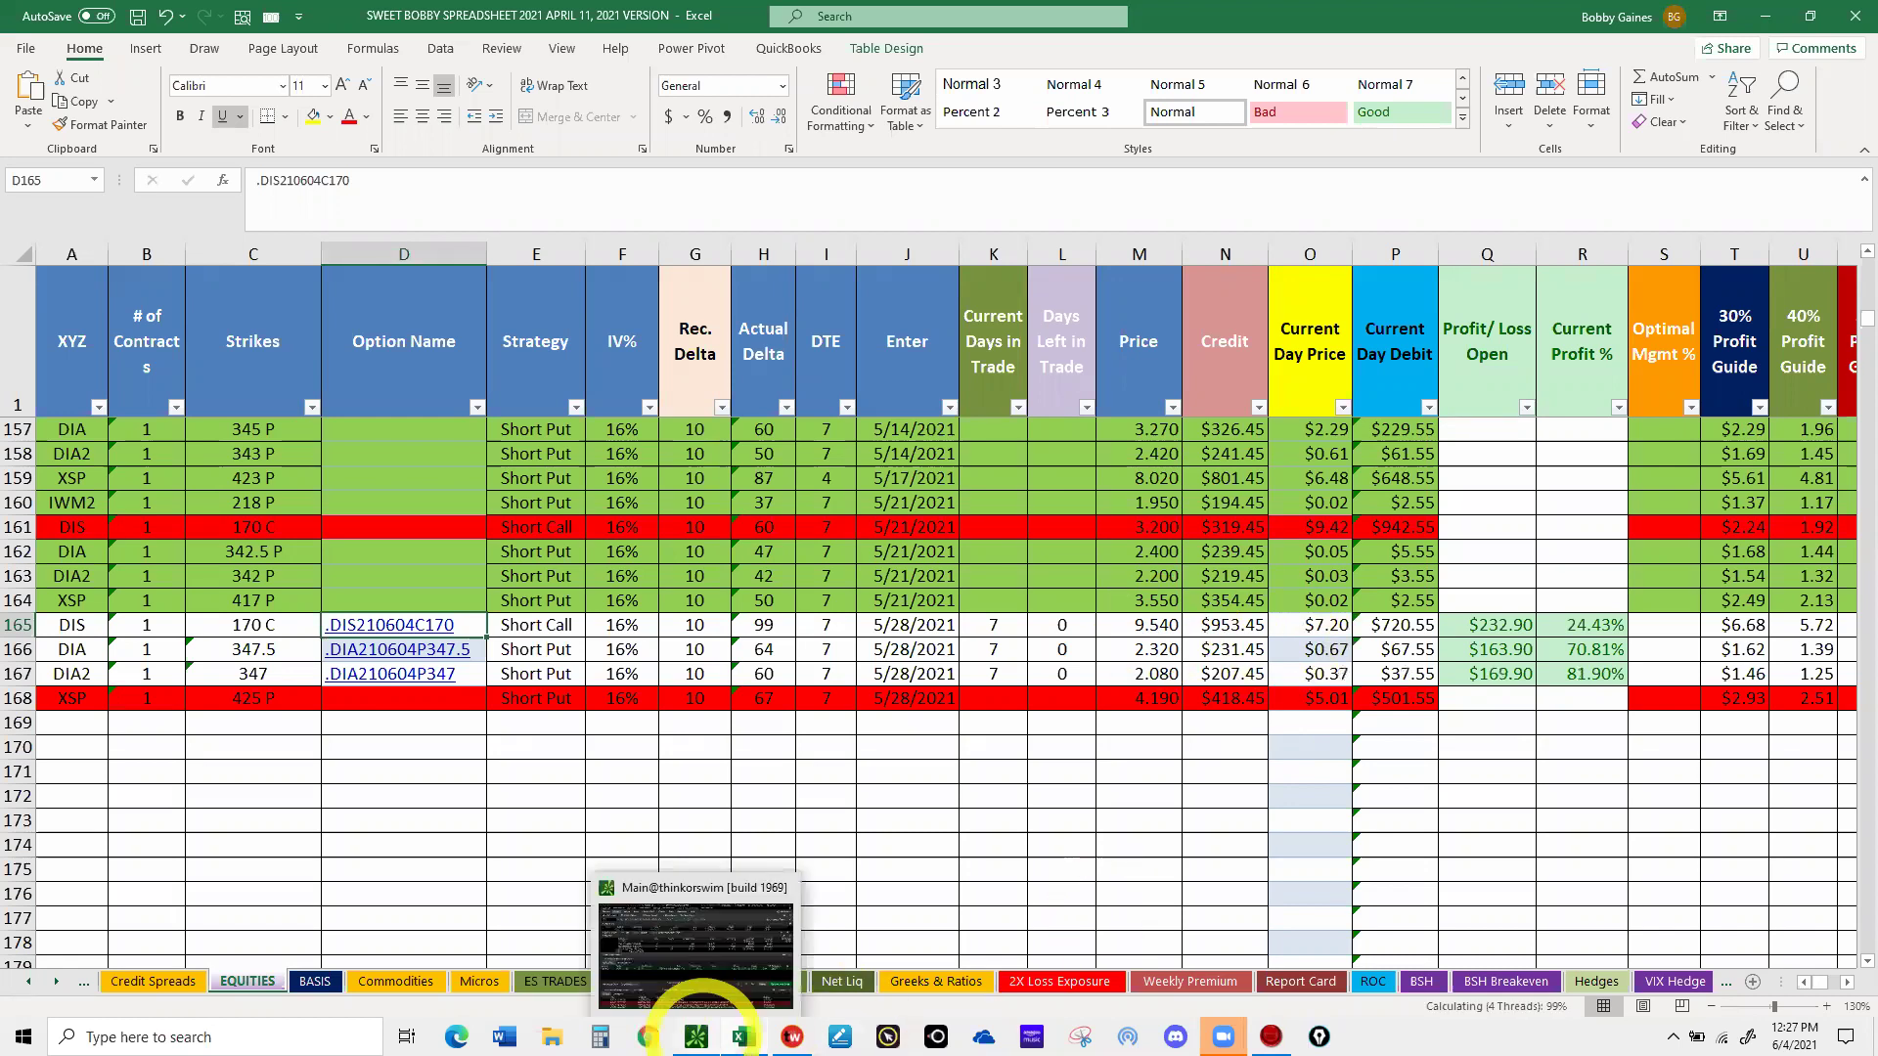
pyautogui.click(698, 1027)
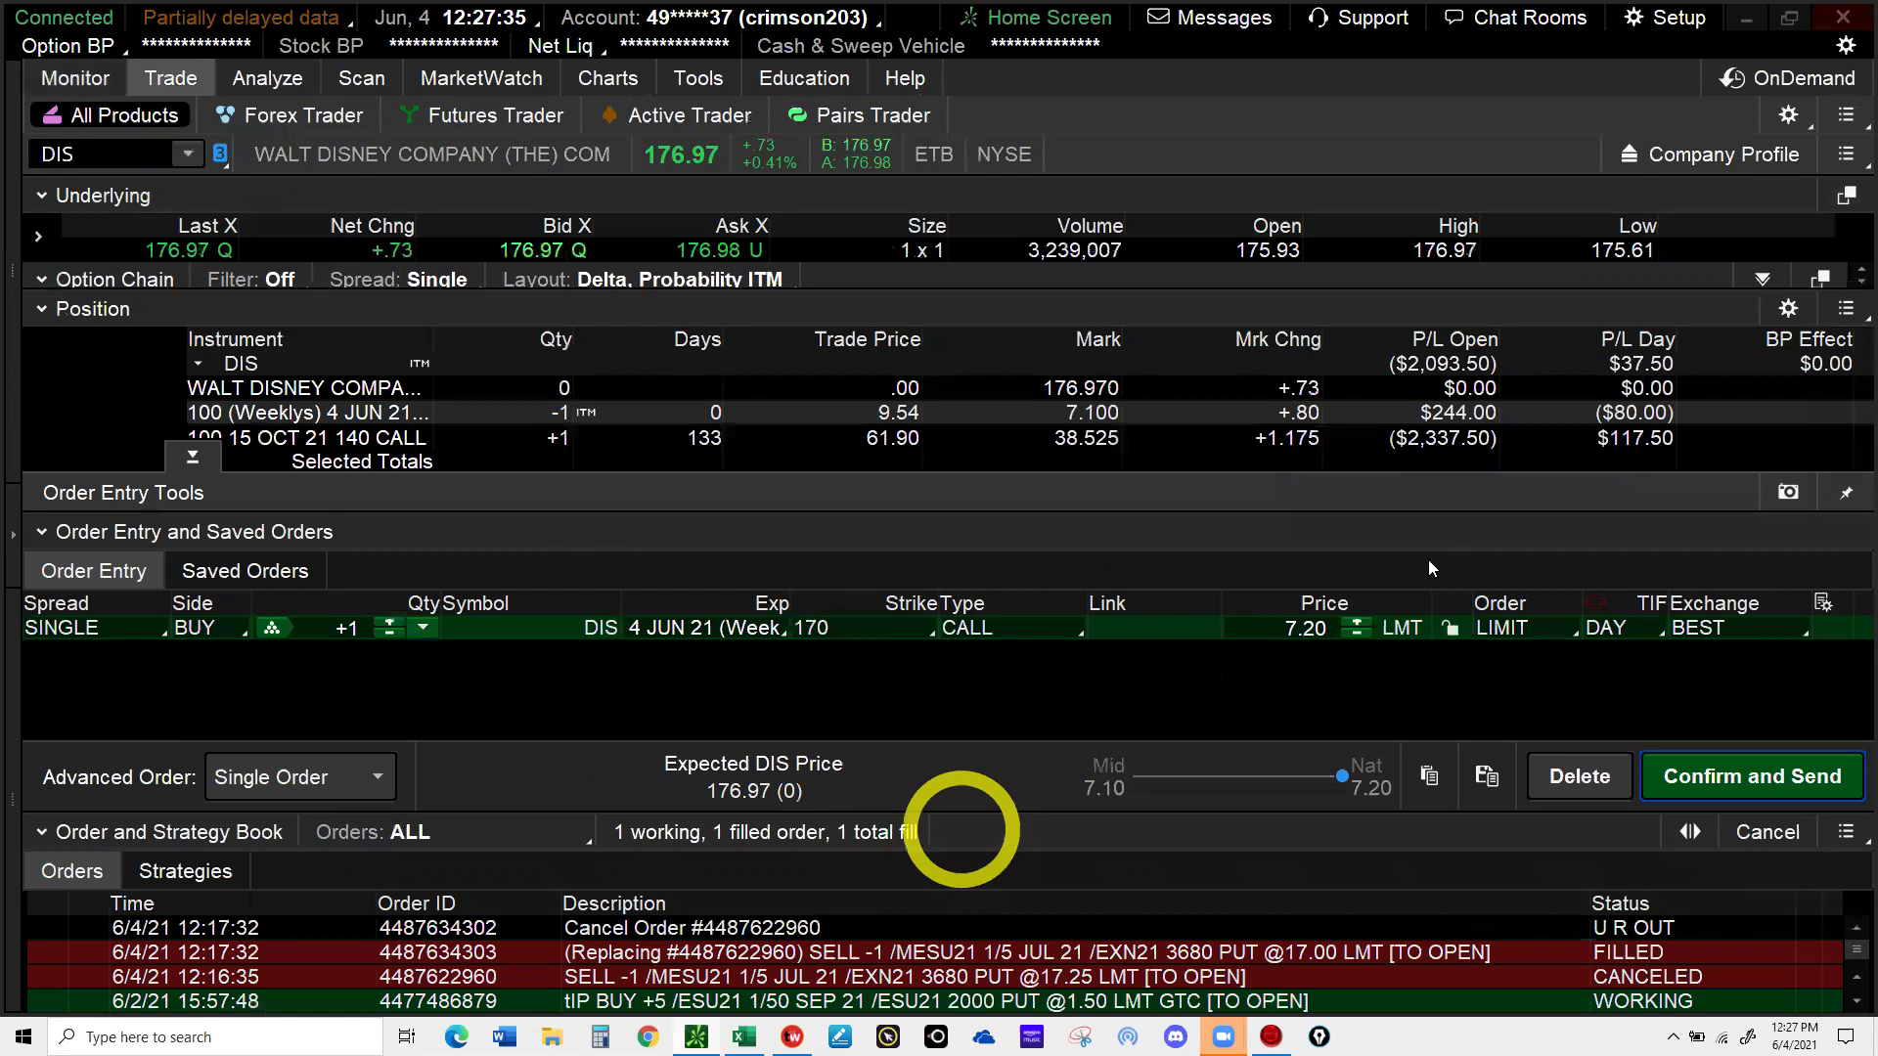
# - Set the DIS 170 call closing order's limit price to 7.10 and send the order
pyautogui.click(1355, 636)
pyautogui.click(1728, 783)
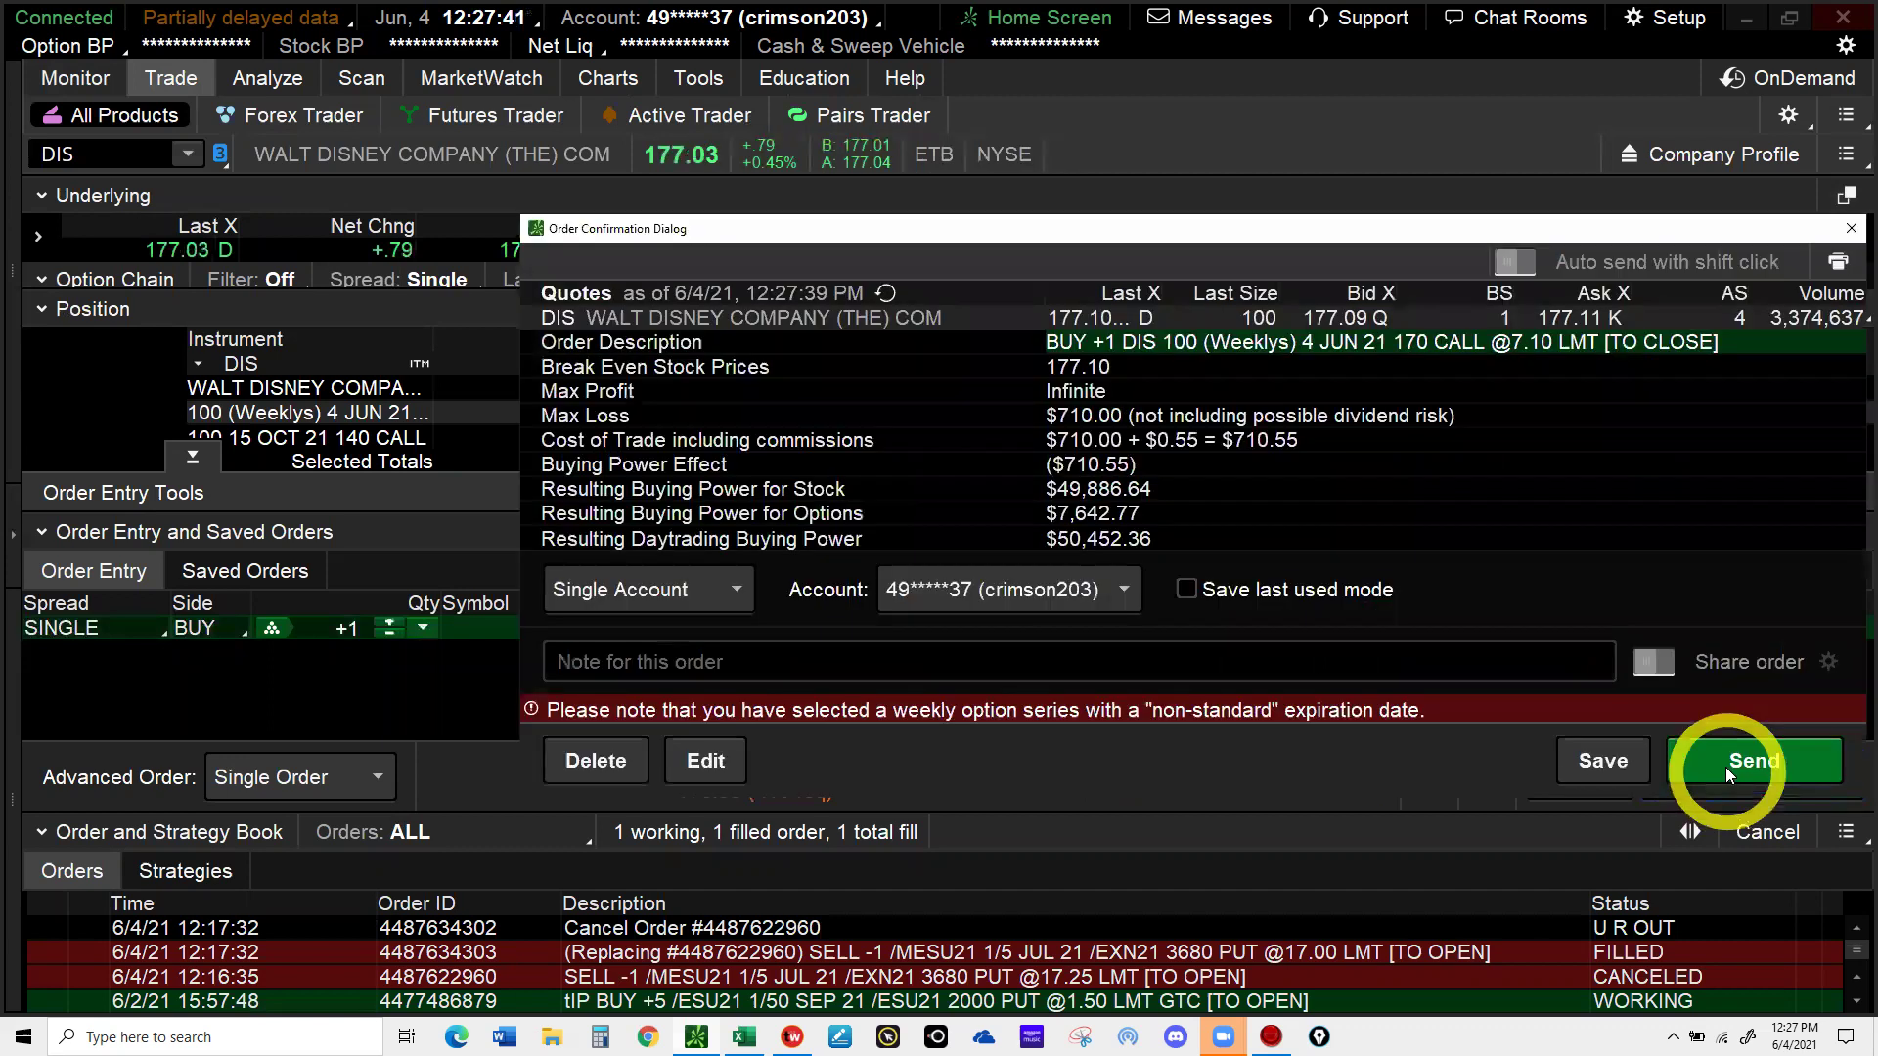
pyautogui.click(1726, 767)
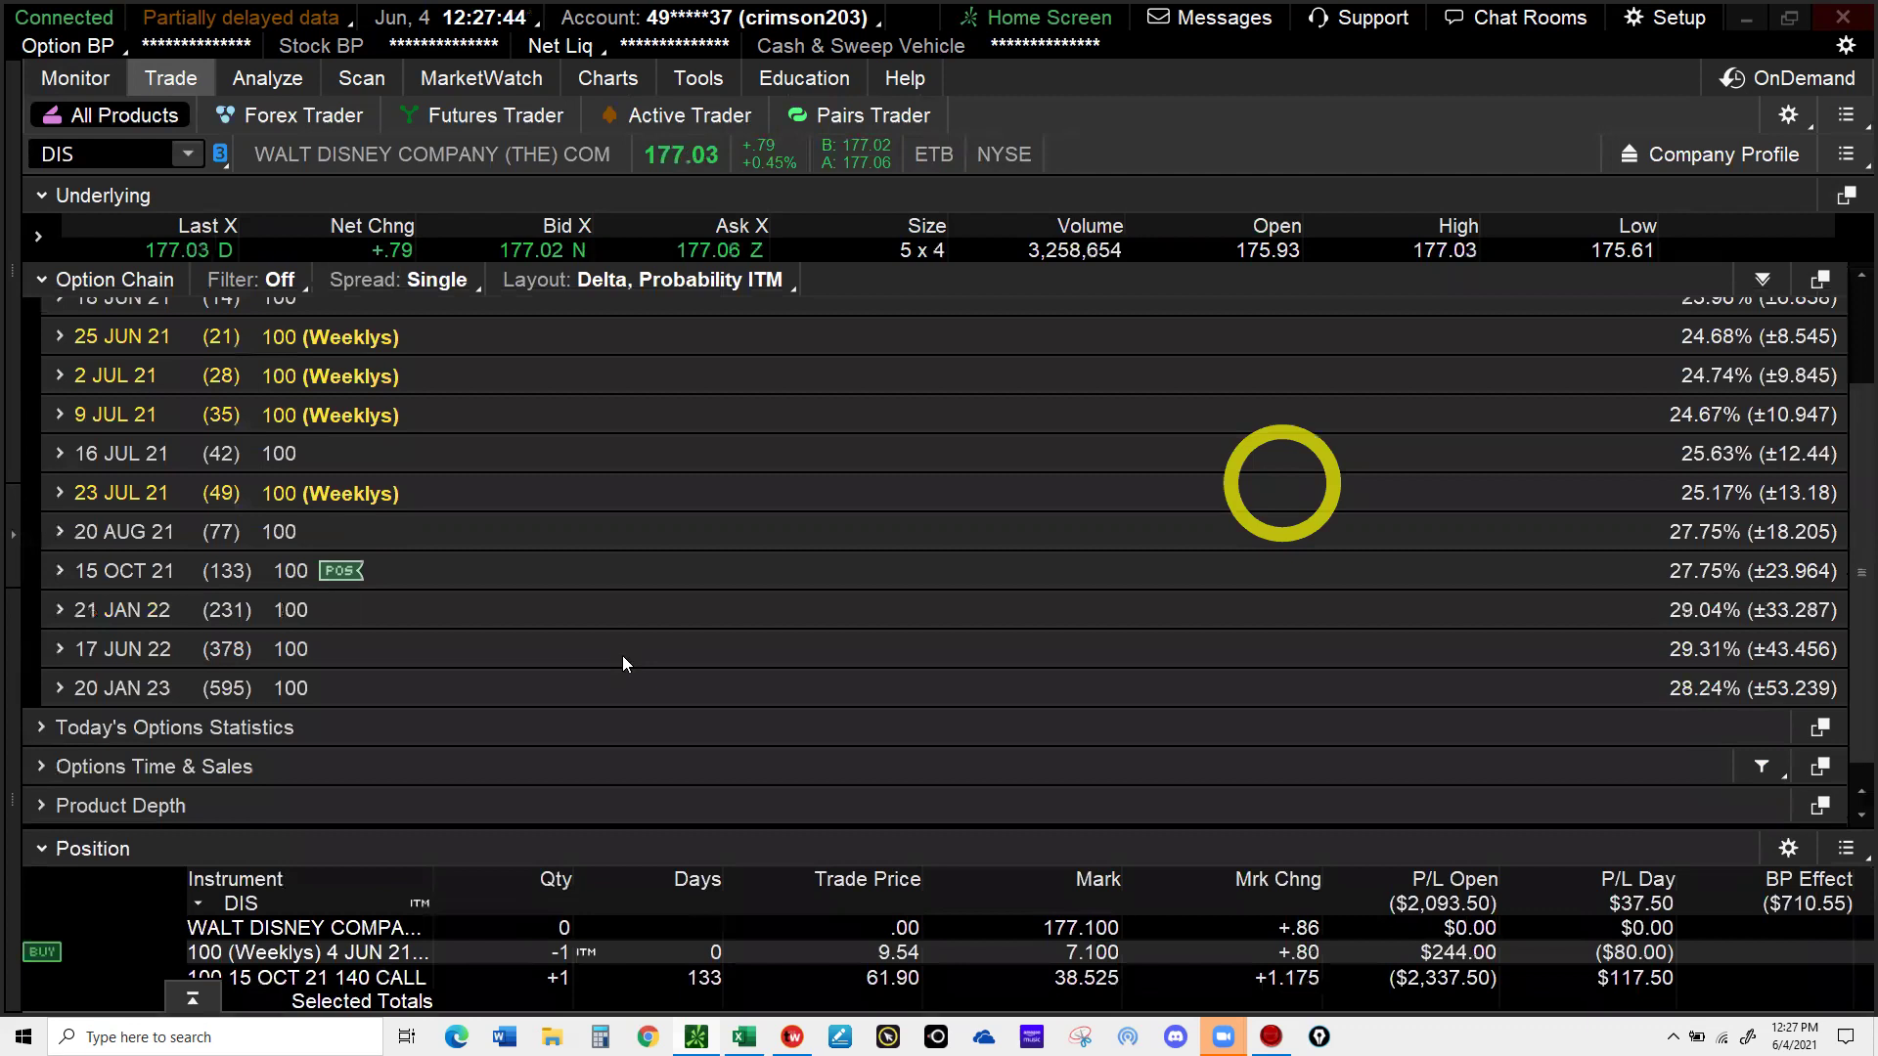
# - Return to the account's activity and positions view and expand the Filled Orders section
pyautogui.click(411, 609)
pyautogui.click(311, 217)
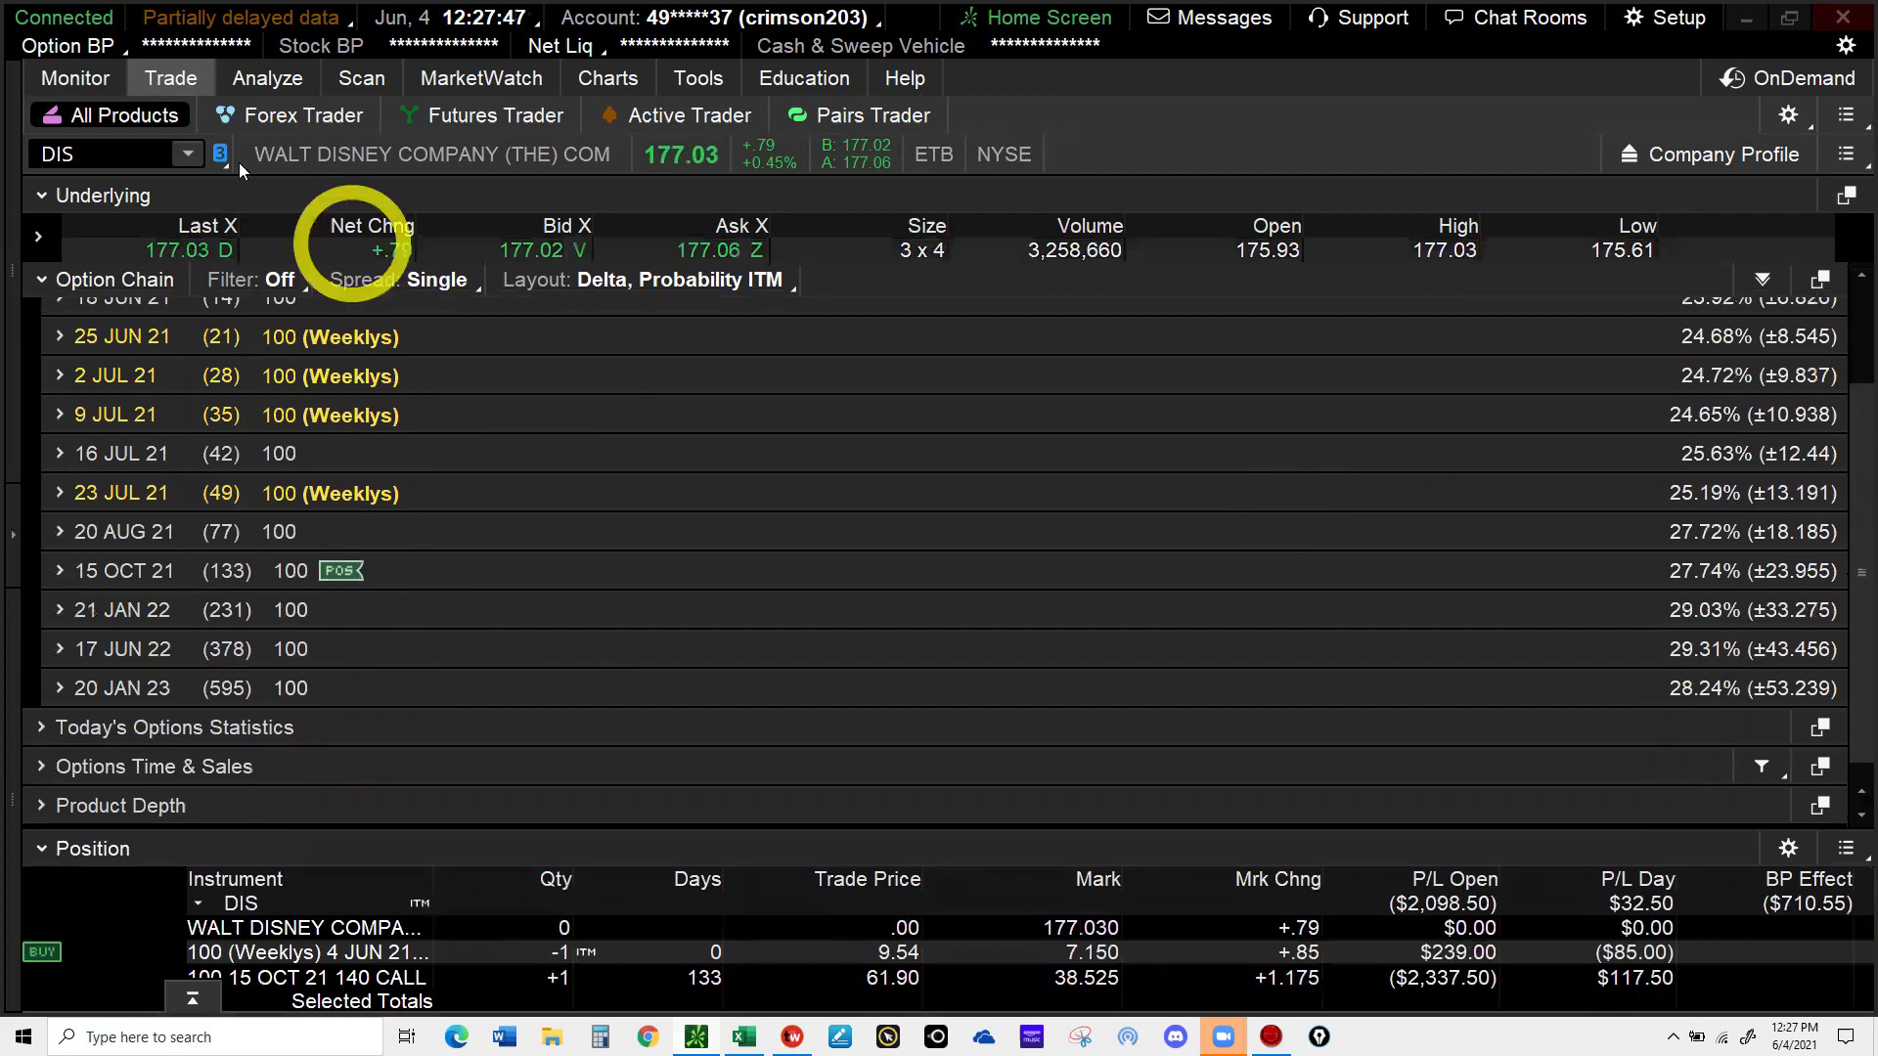
pyautogui.click(74, 82)
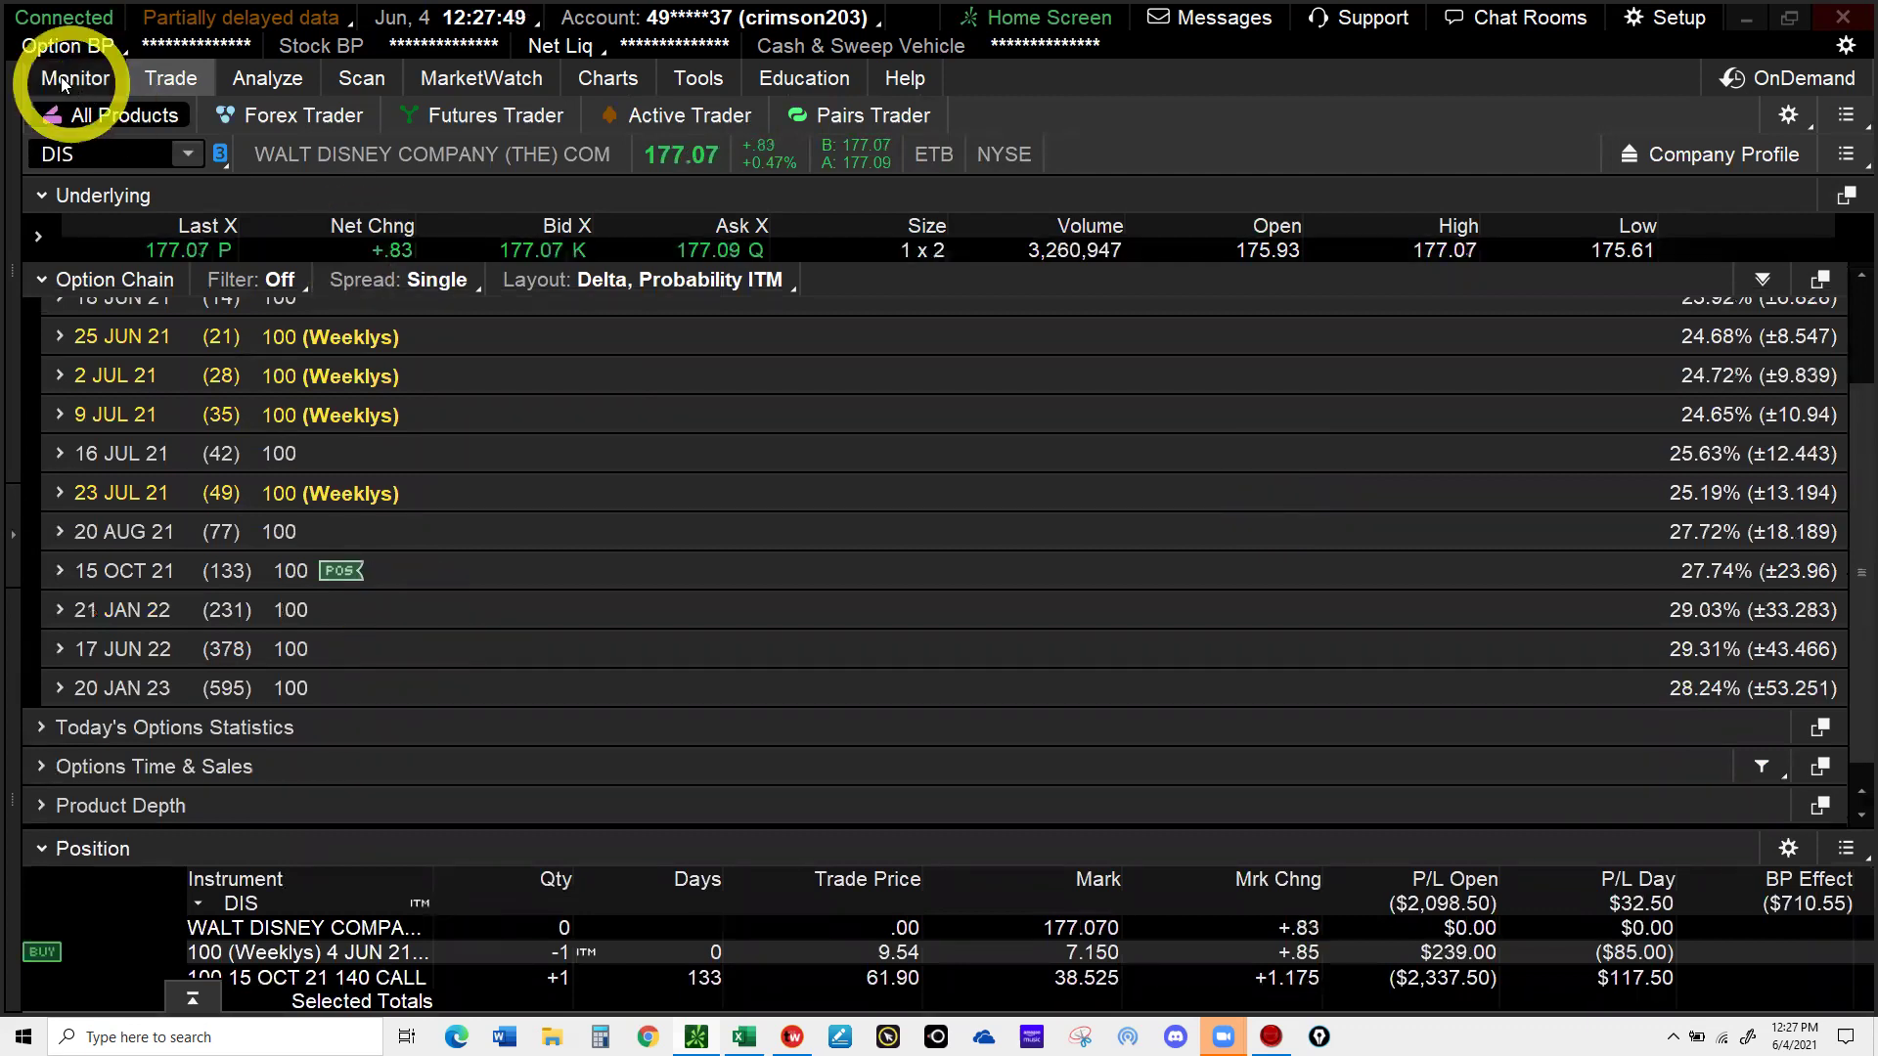
pyautogui.click(62, 82)
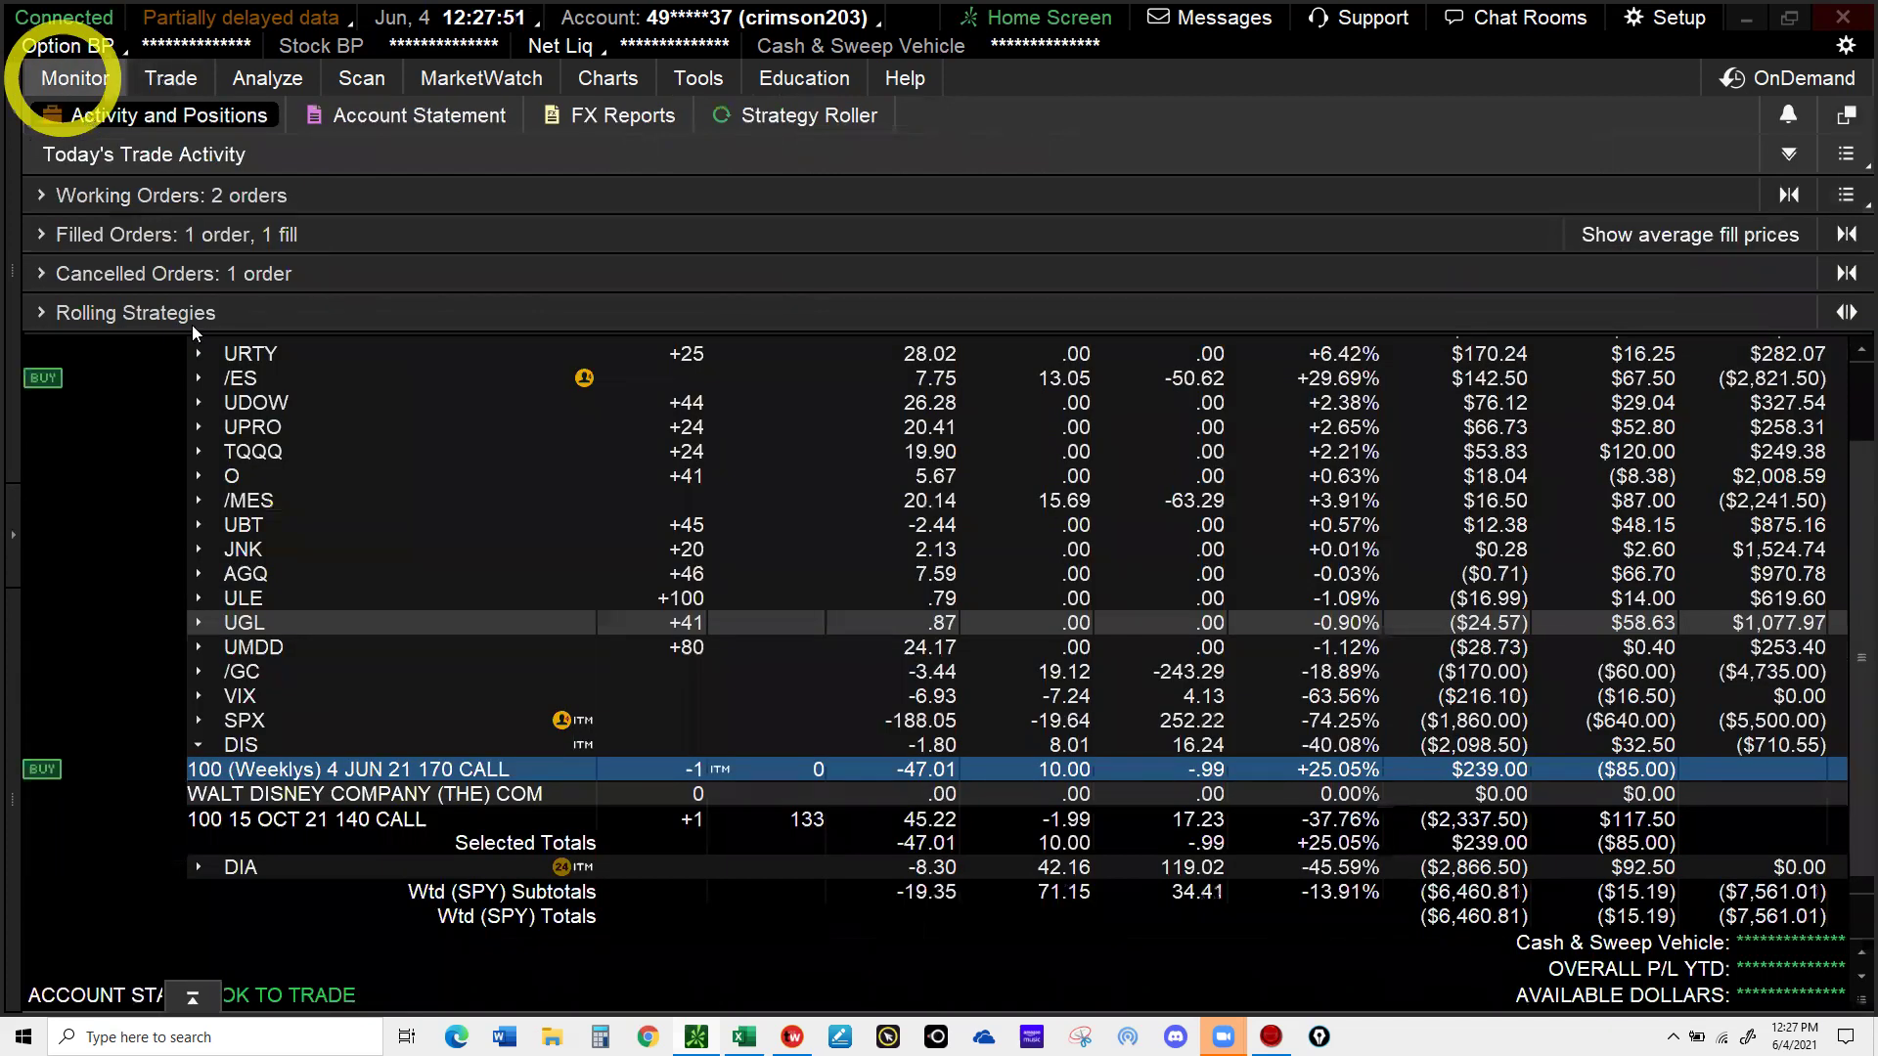
pyautogui.click(105, 242)
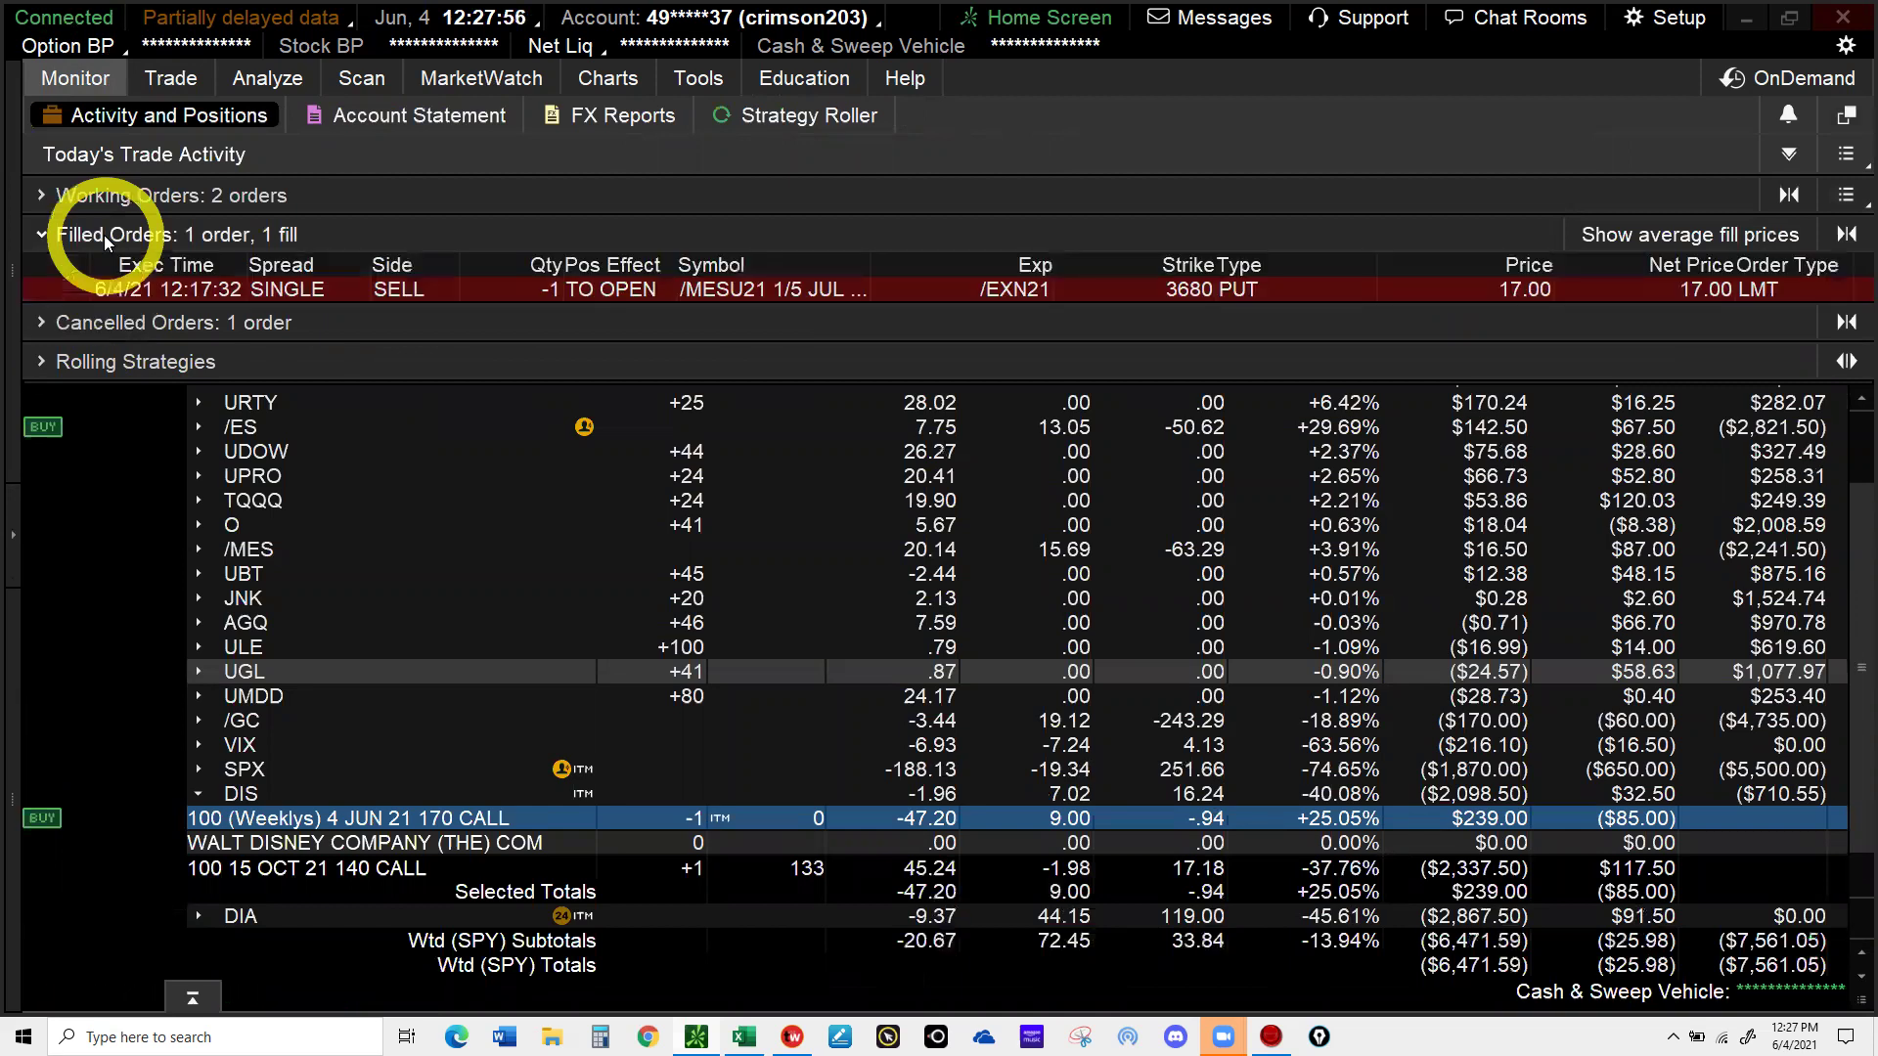
# - Create a duplicate of the filled /MESU21 JUL 21 3680 put sell order
pyautogui.rightClick(1008, 290)
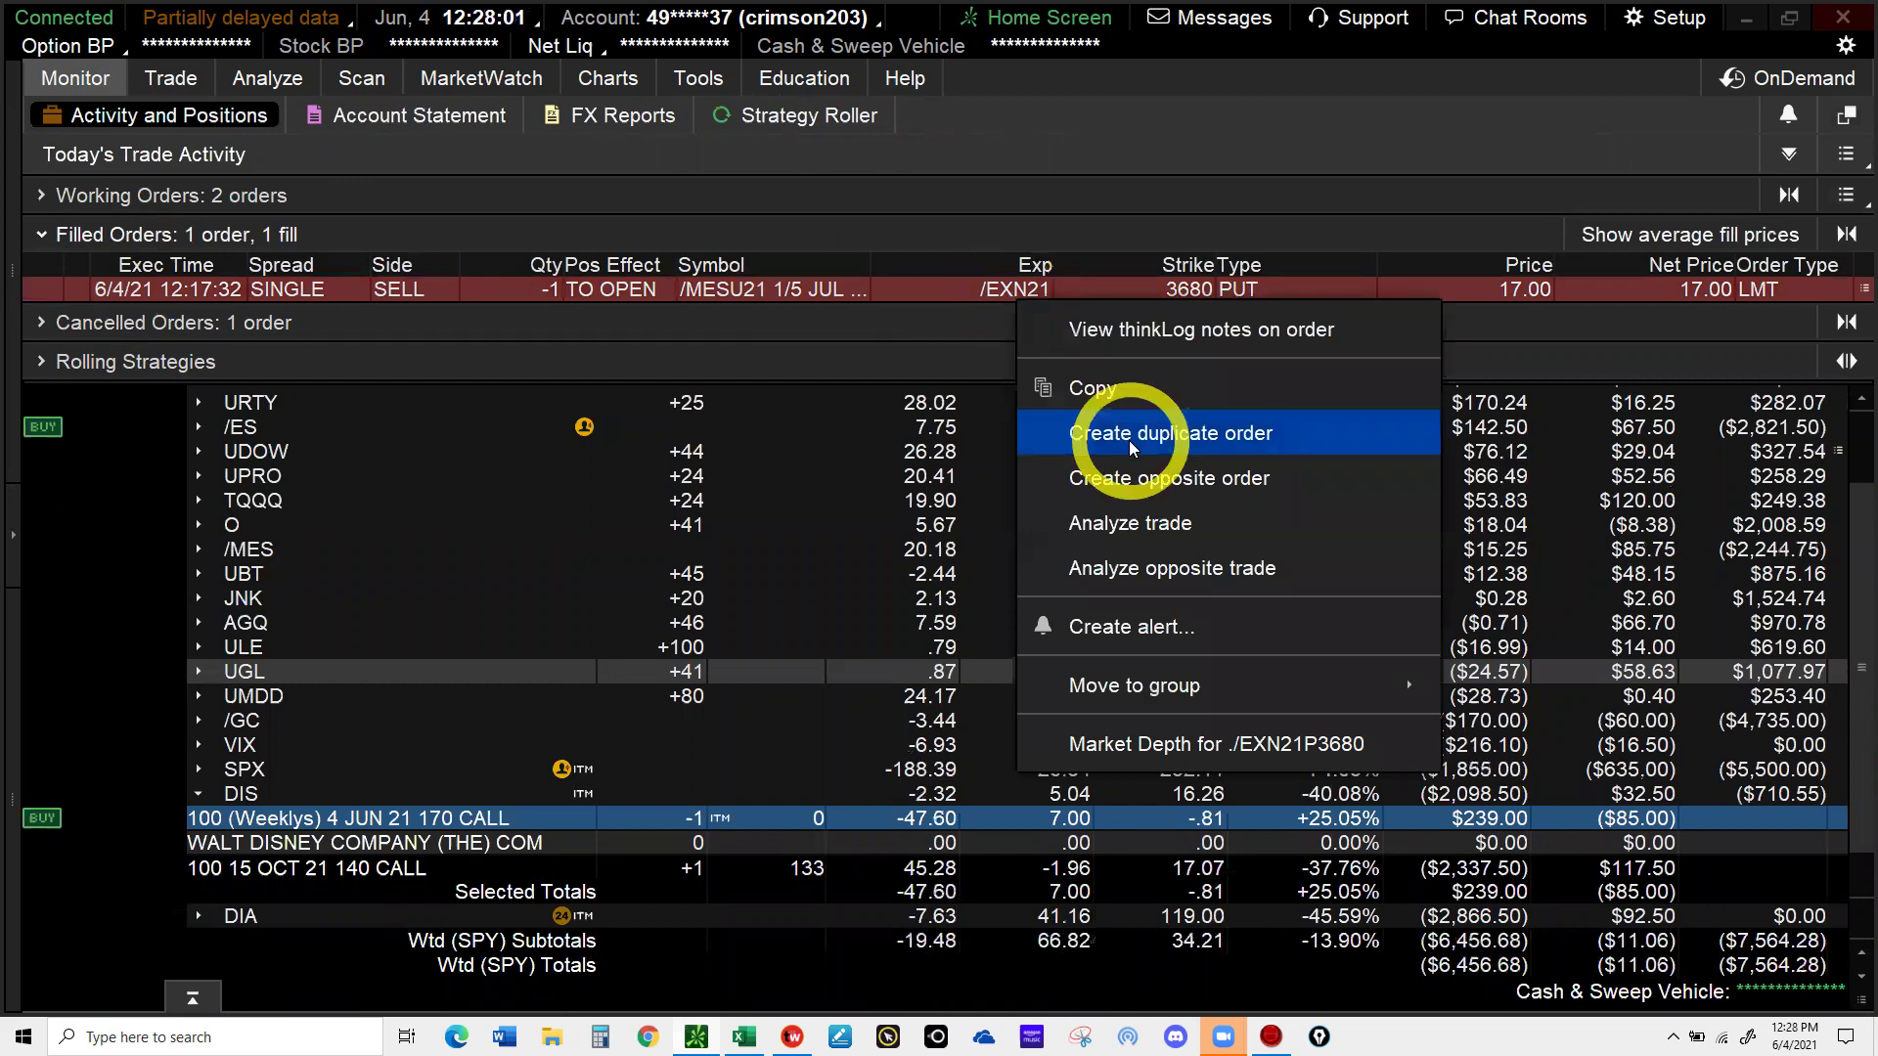
pyautogui.click(1131, 448)
pyautogui.click(1262, 631)
pyautogui.click(1320, 773)
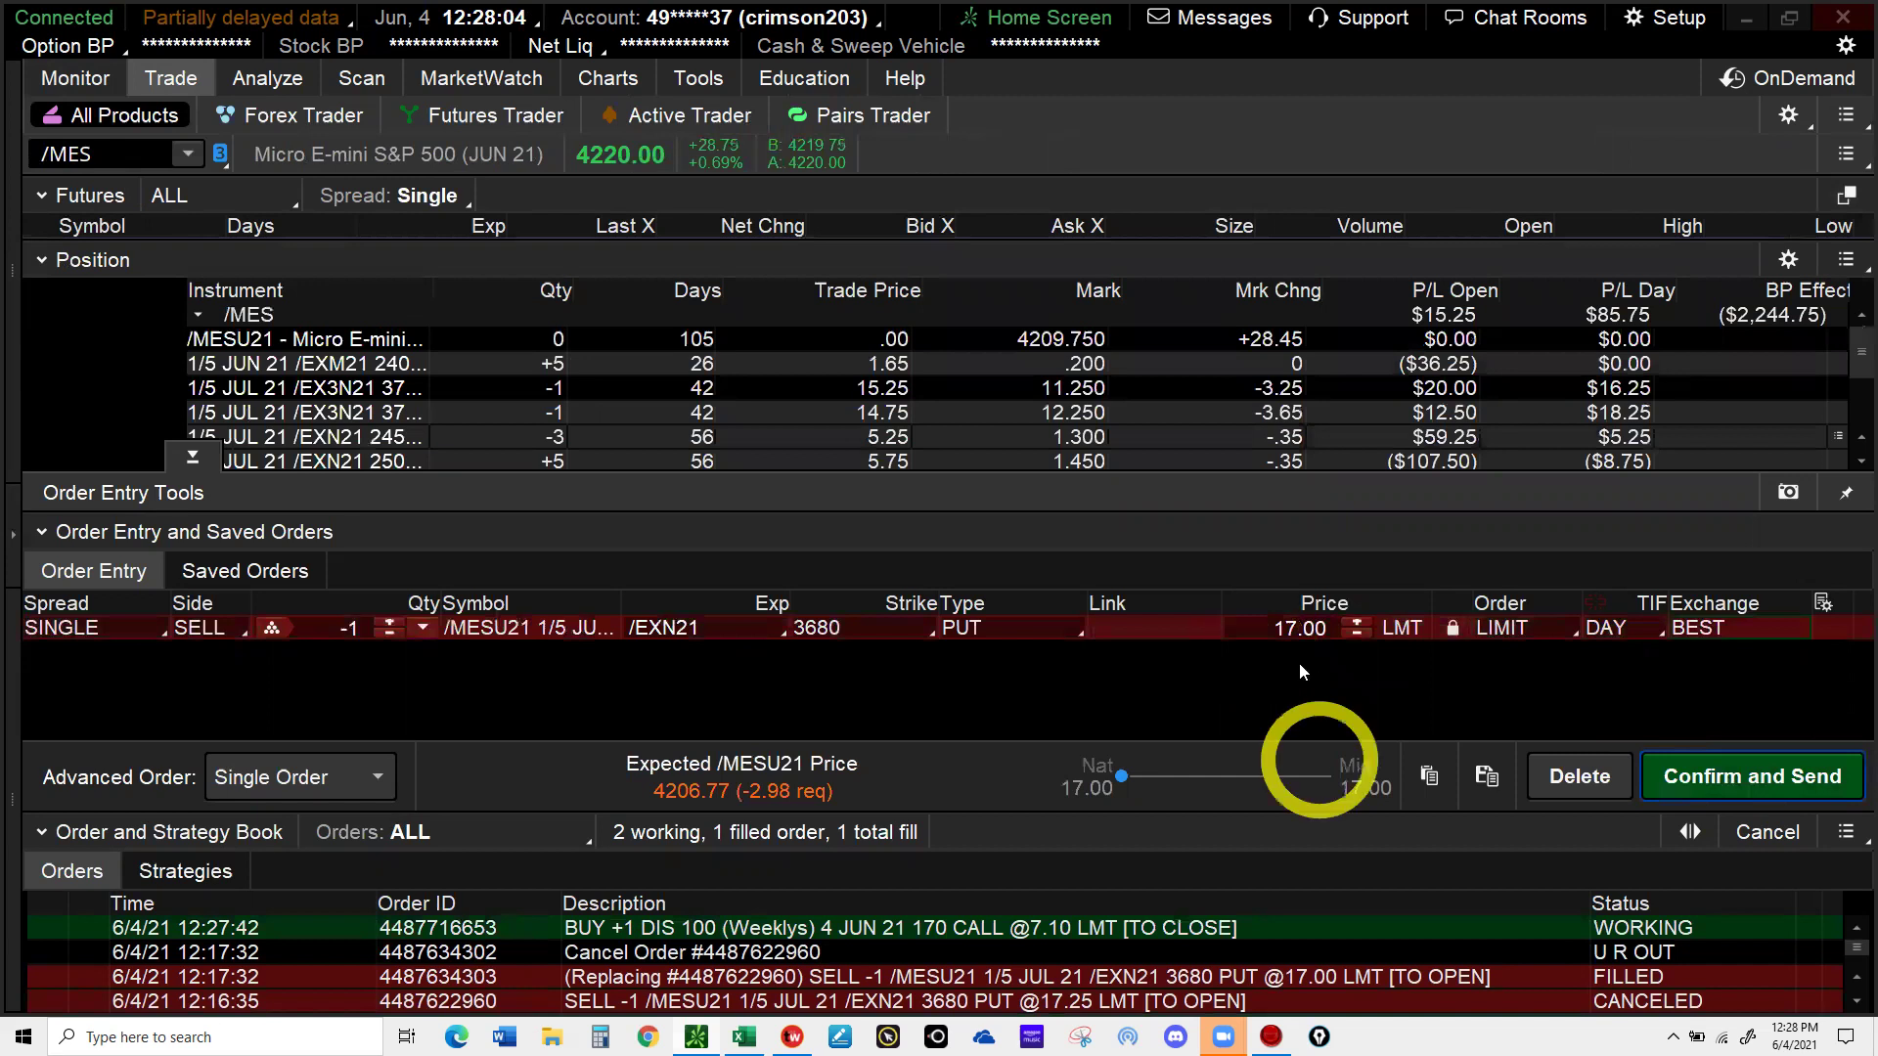
# - Set the duplicated /MES 3680 put order's limit price to 17.25 and send the order
pyautogui.click(1353, 628)
pyautogui.click(1357, 629)
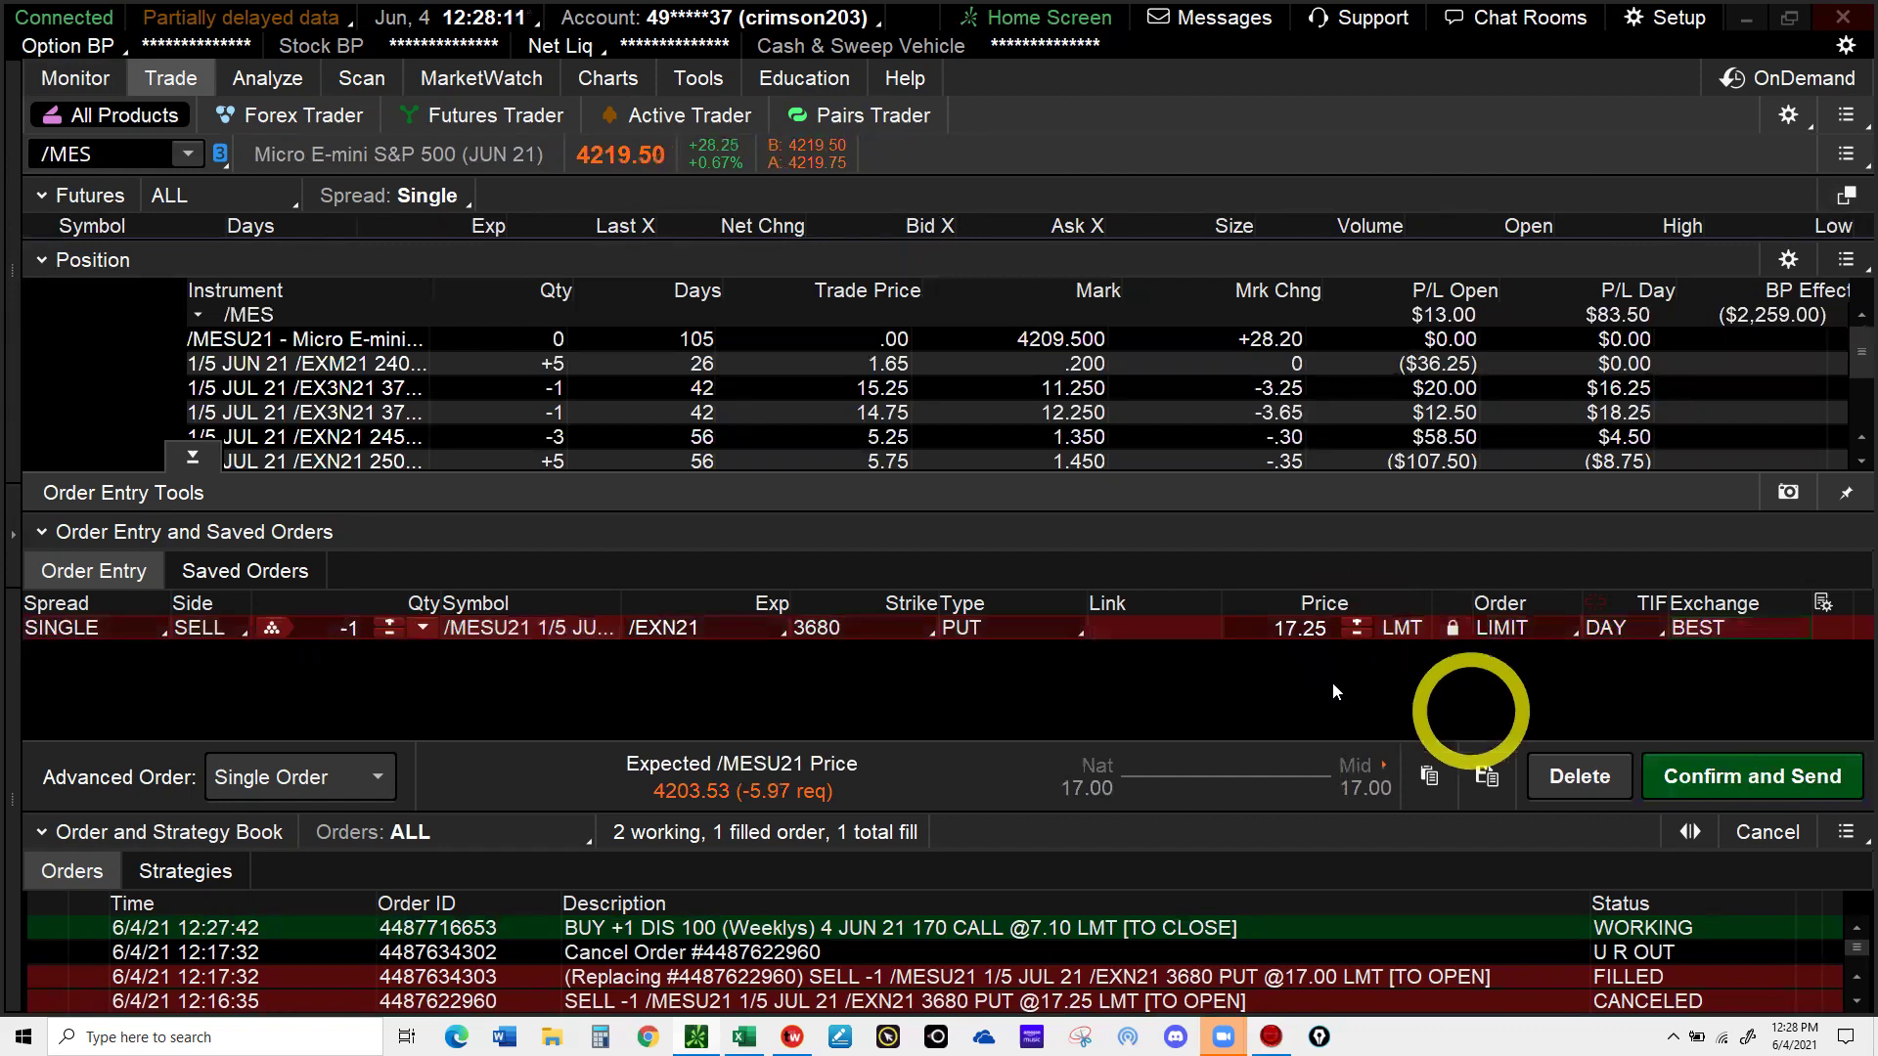
pyautogui.click(1359, 636)
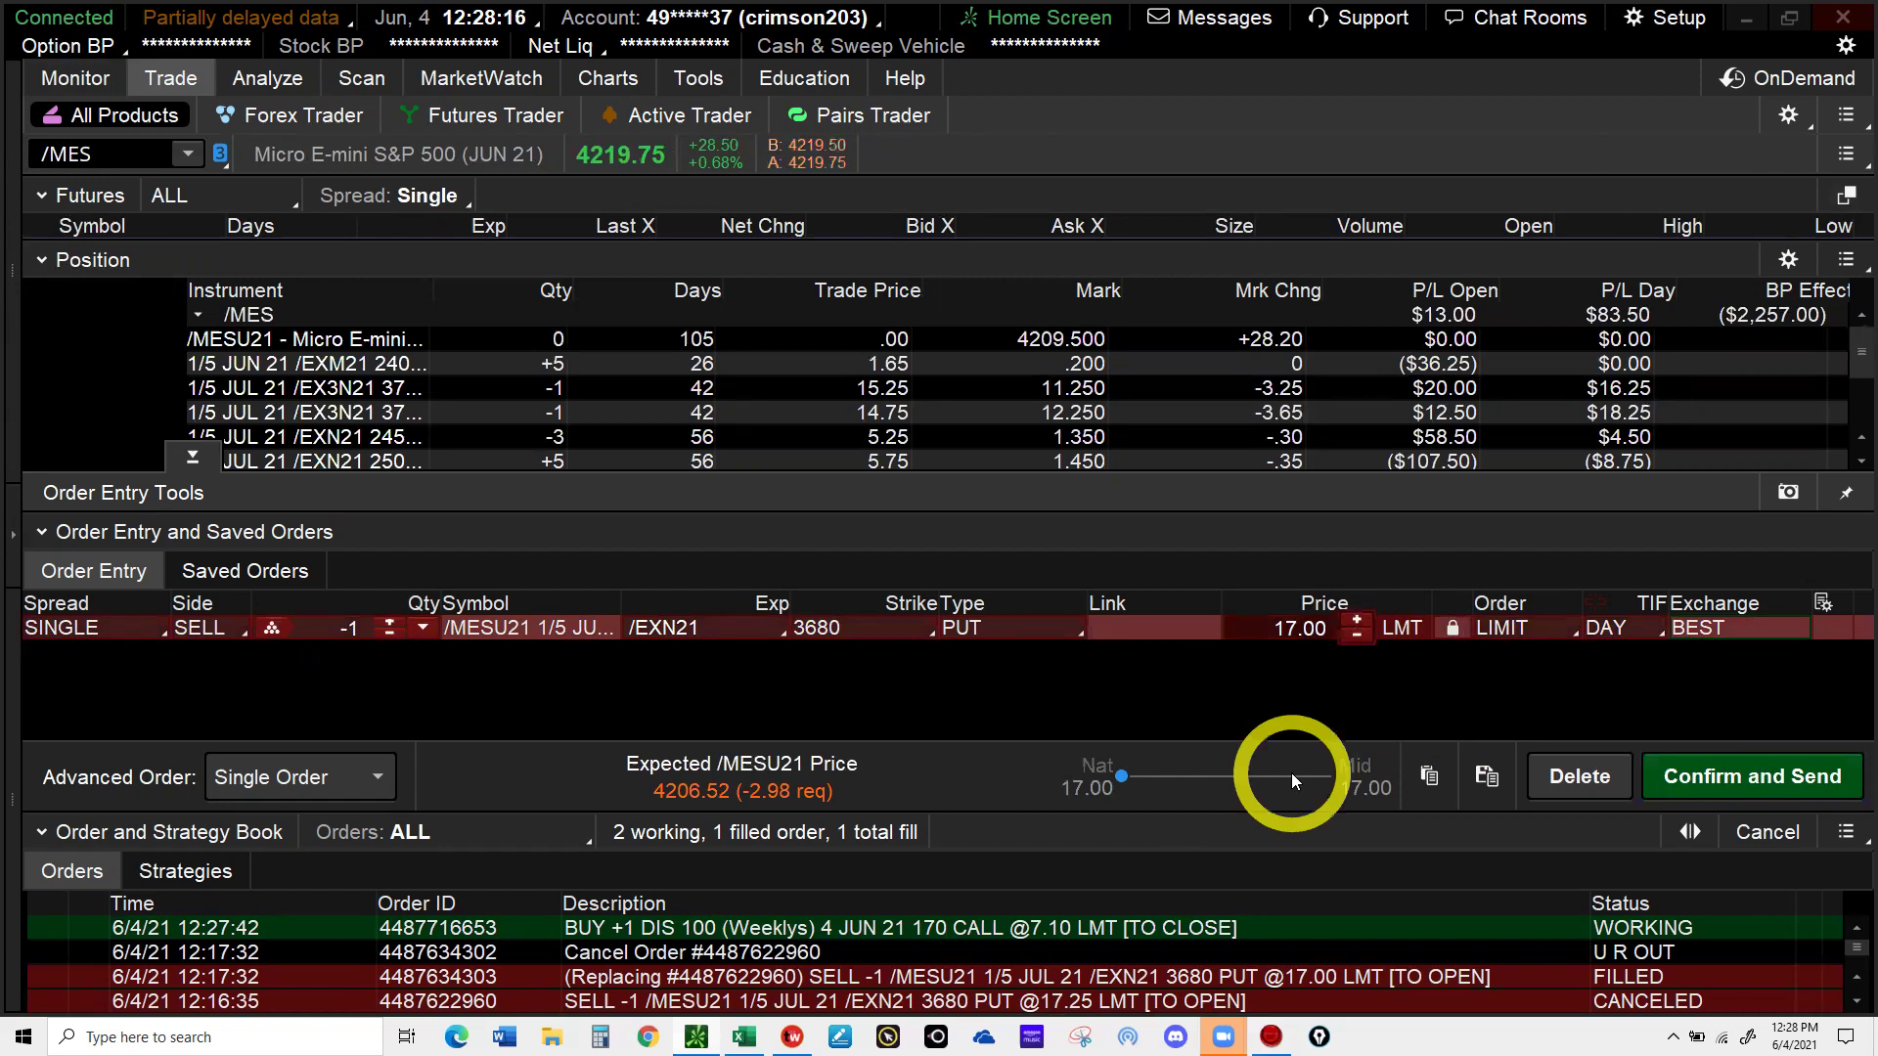
pyautogui.click(1356, 622)
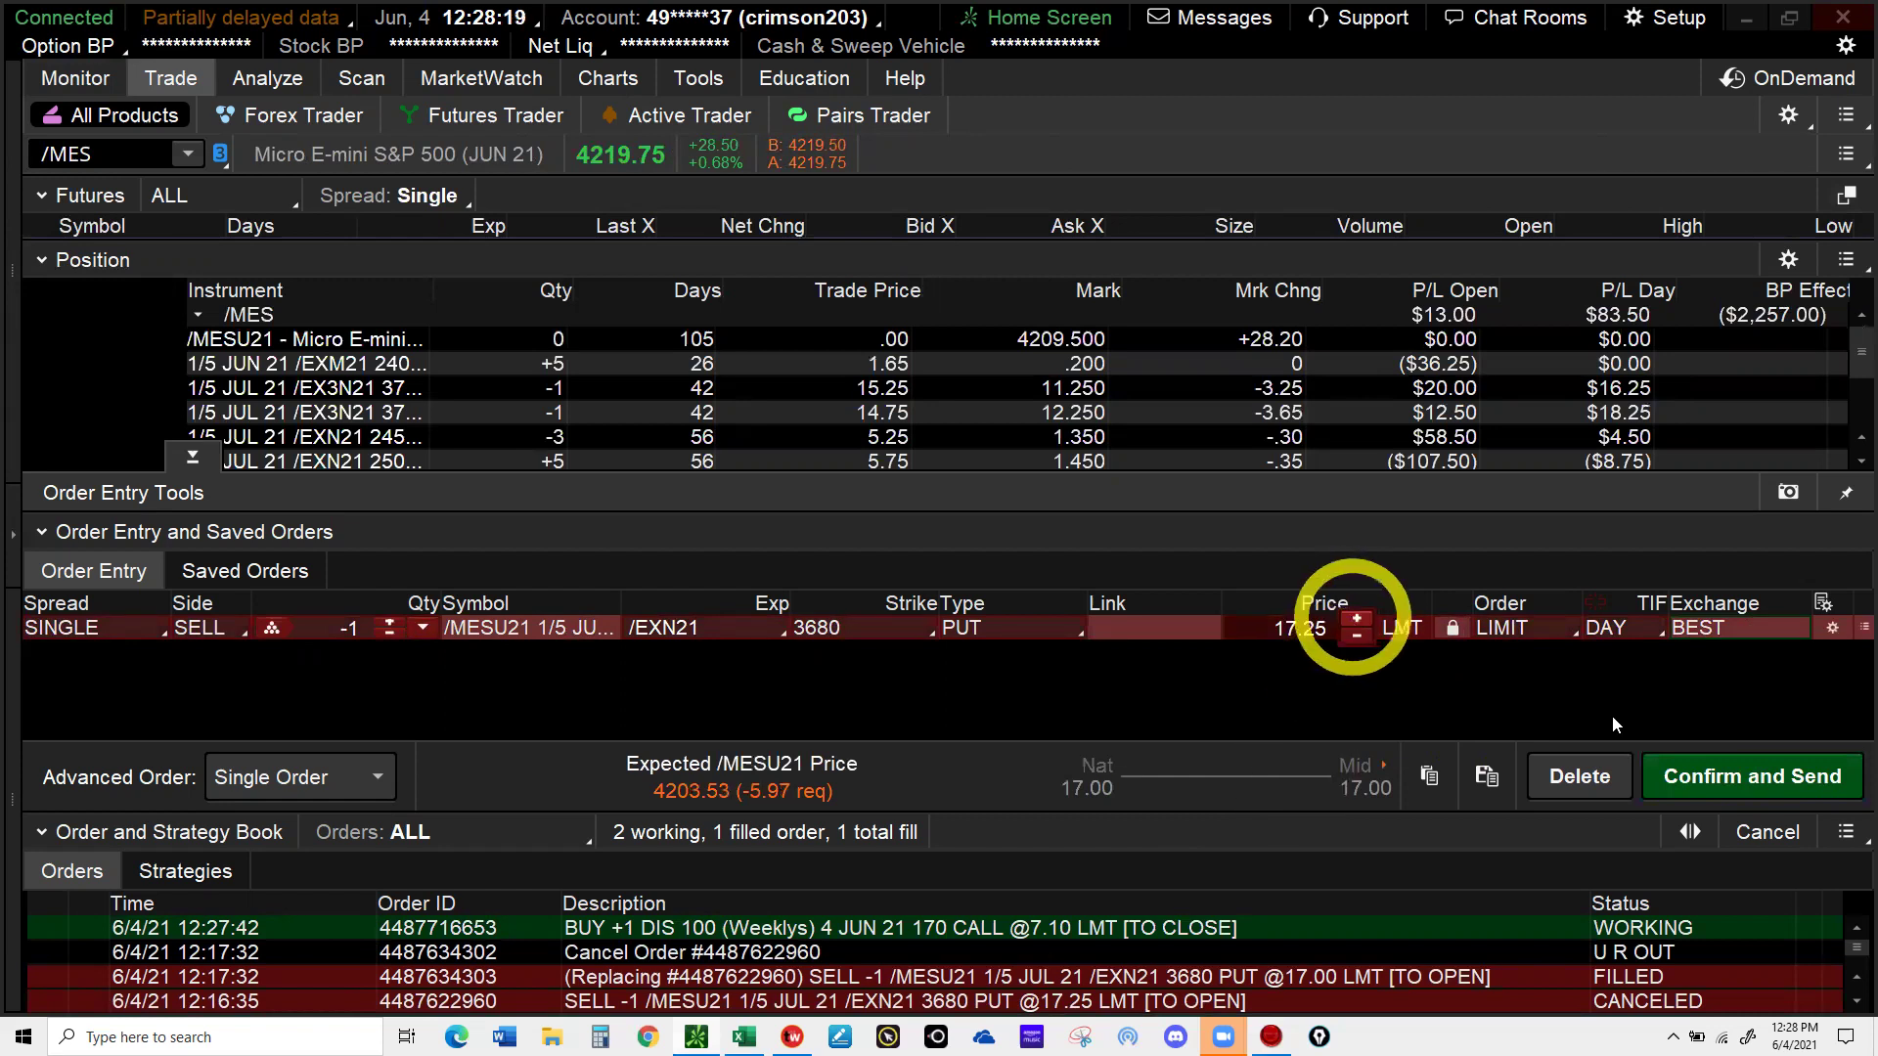
pyautogui.click(1721, 777)
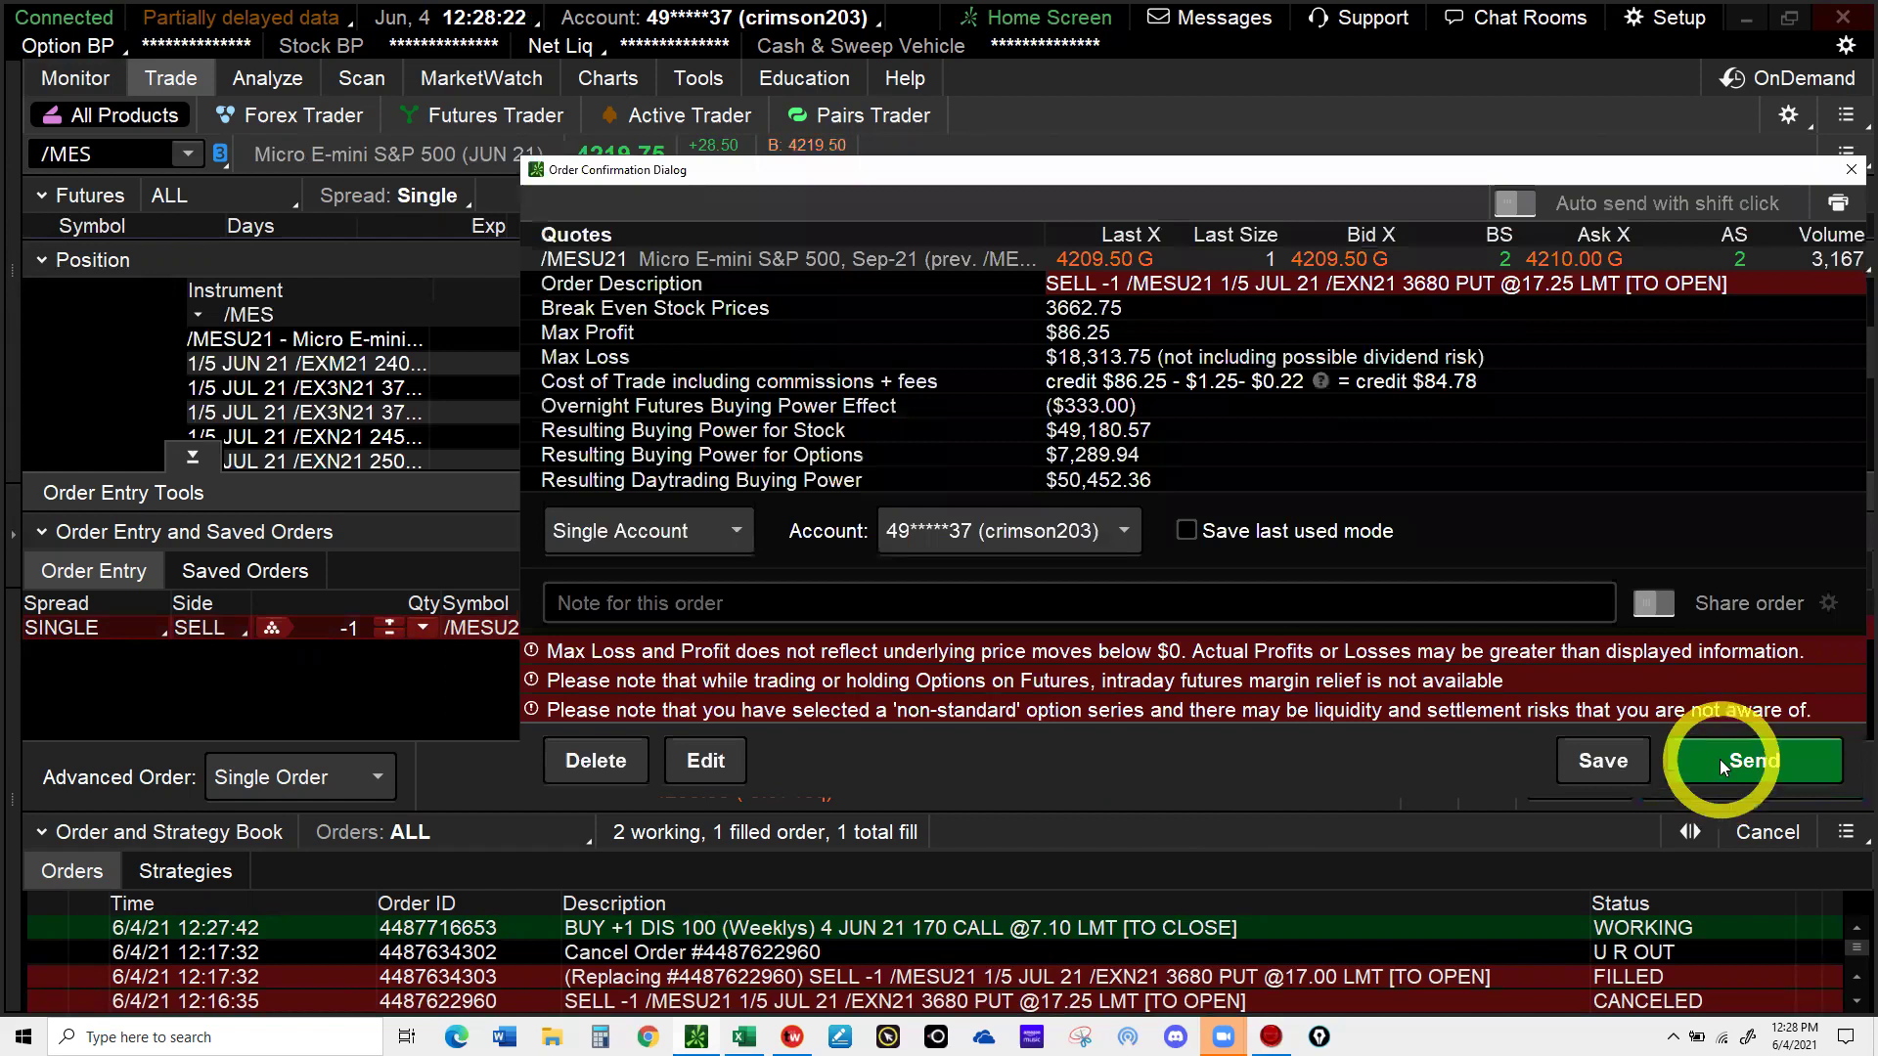
pyautogui.click(1721, 764)
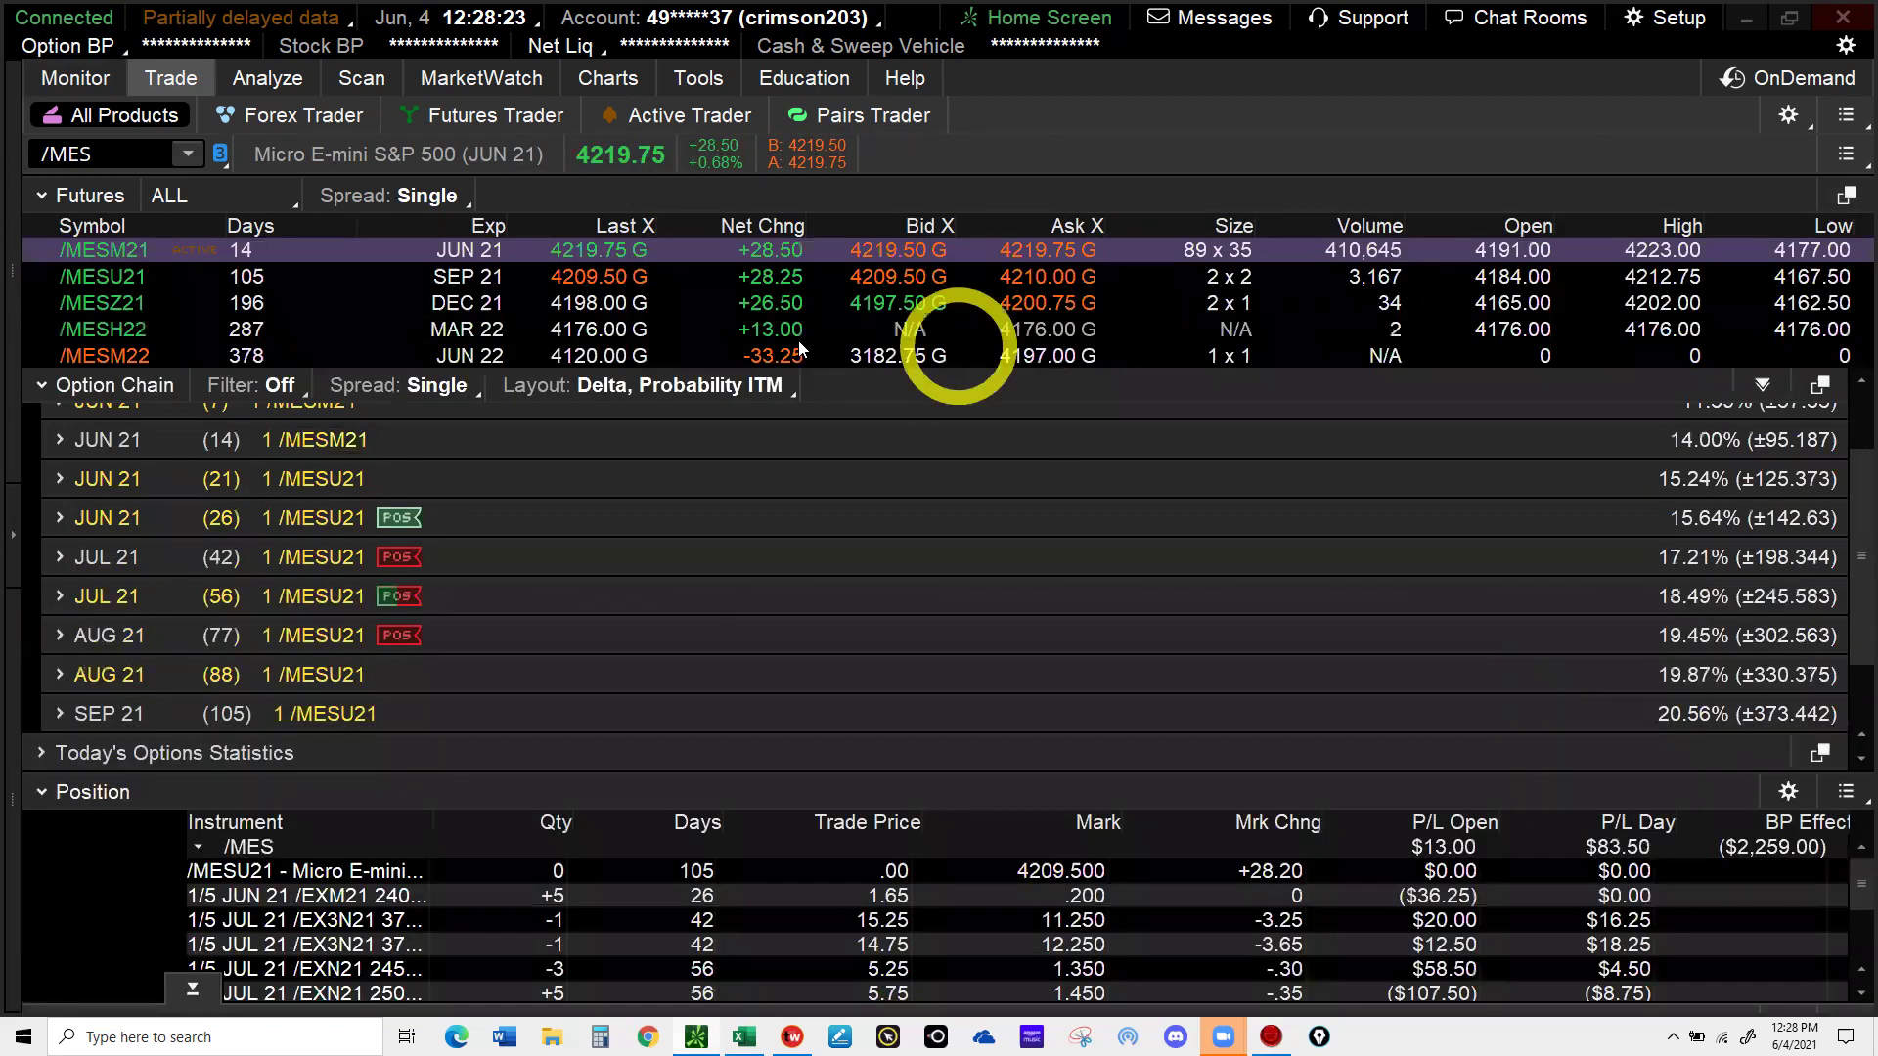
# - Go back to the activity and positions view, collapse the DIS position and look over the filled /MES put order
pyautogui.click(75, 82)
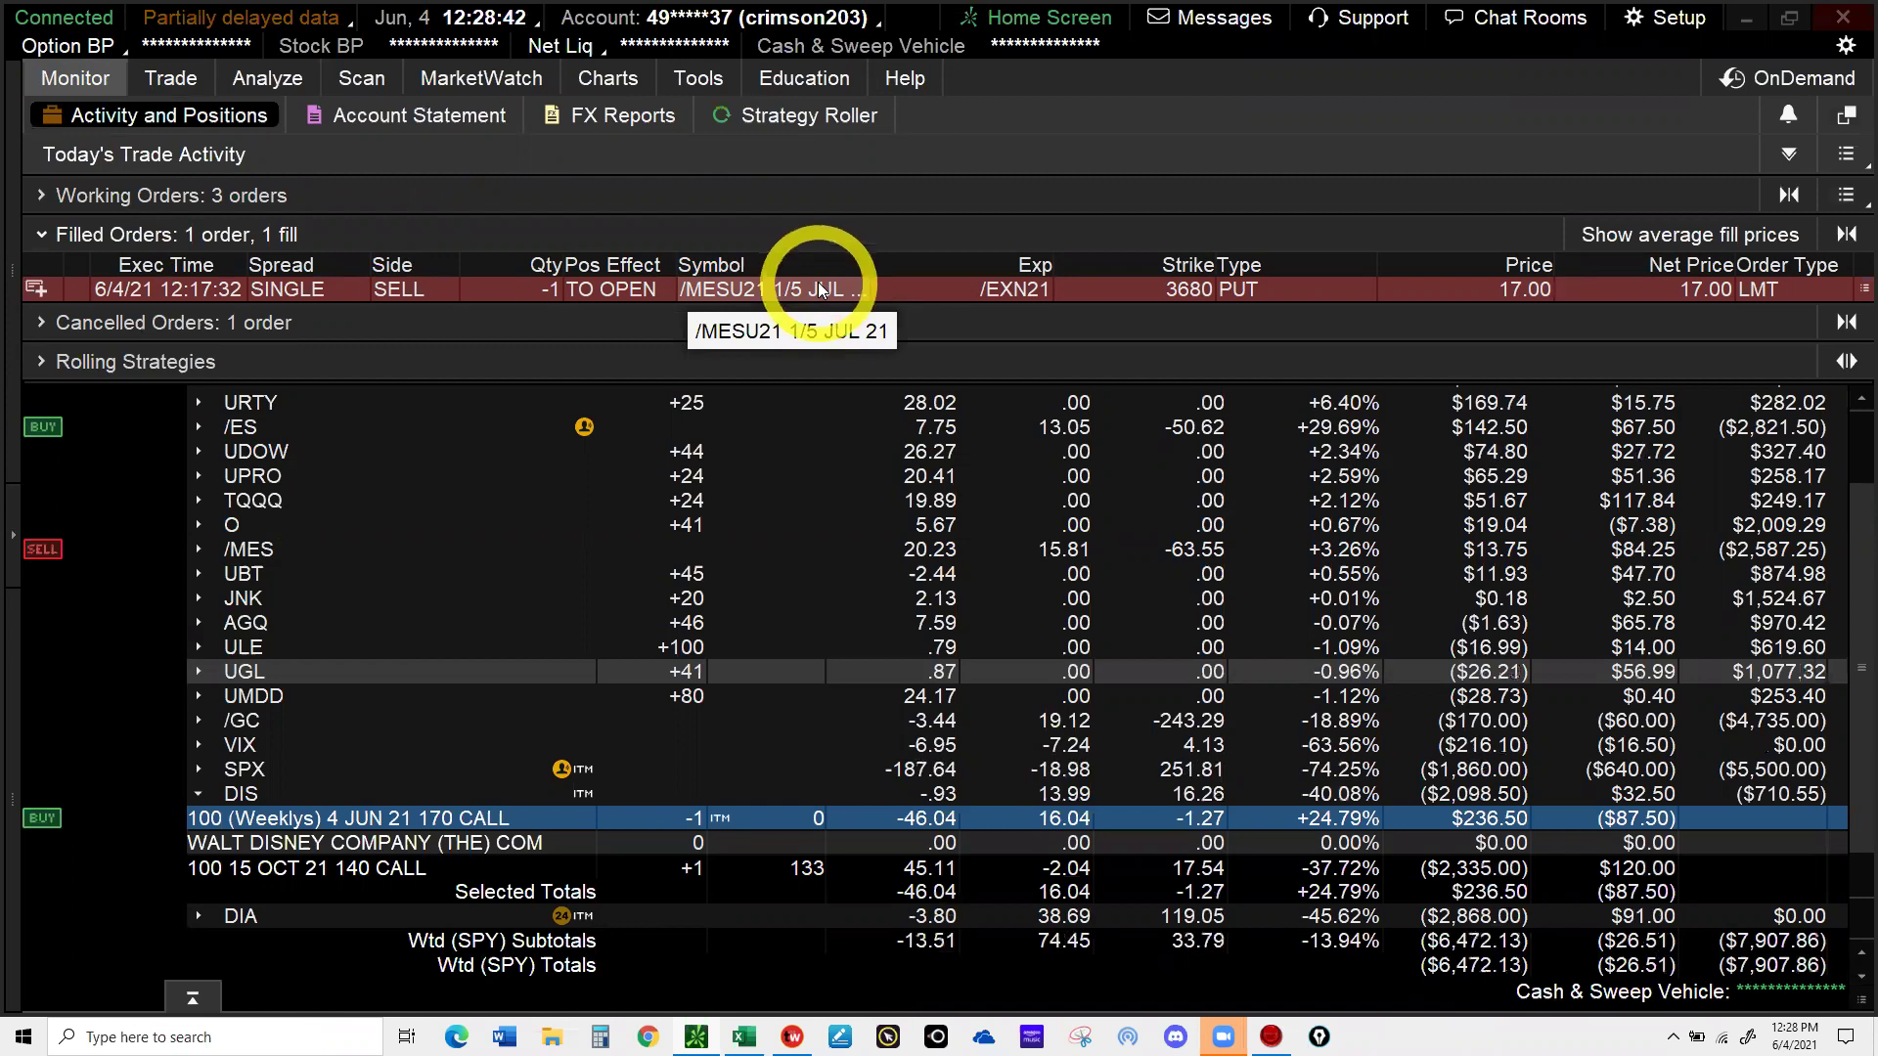
pyautogui.click(610, 398)
pyautogui.click(493, 808)
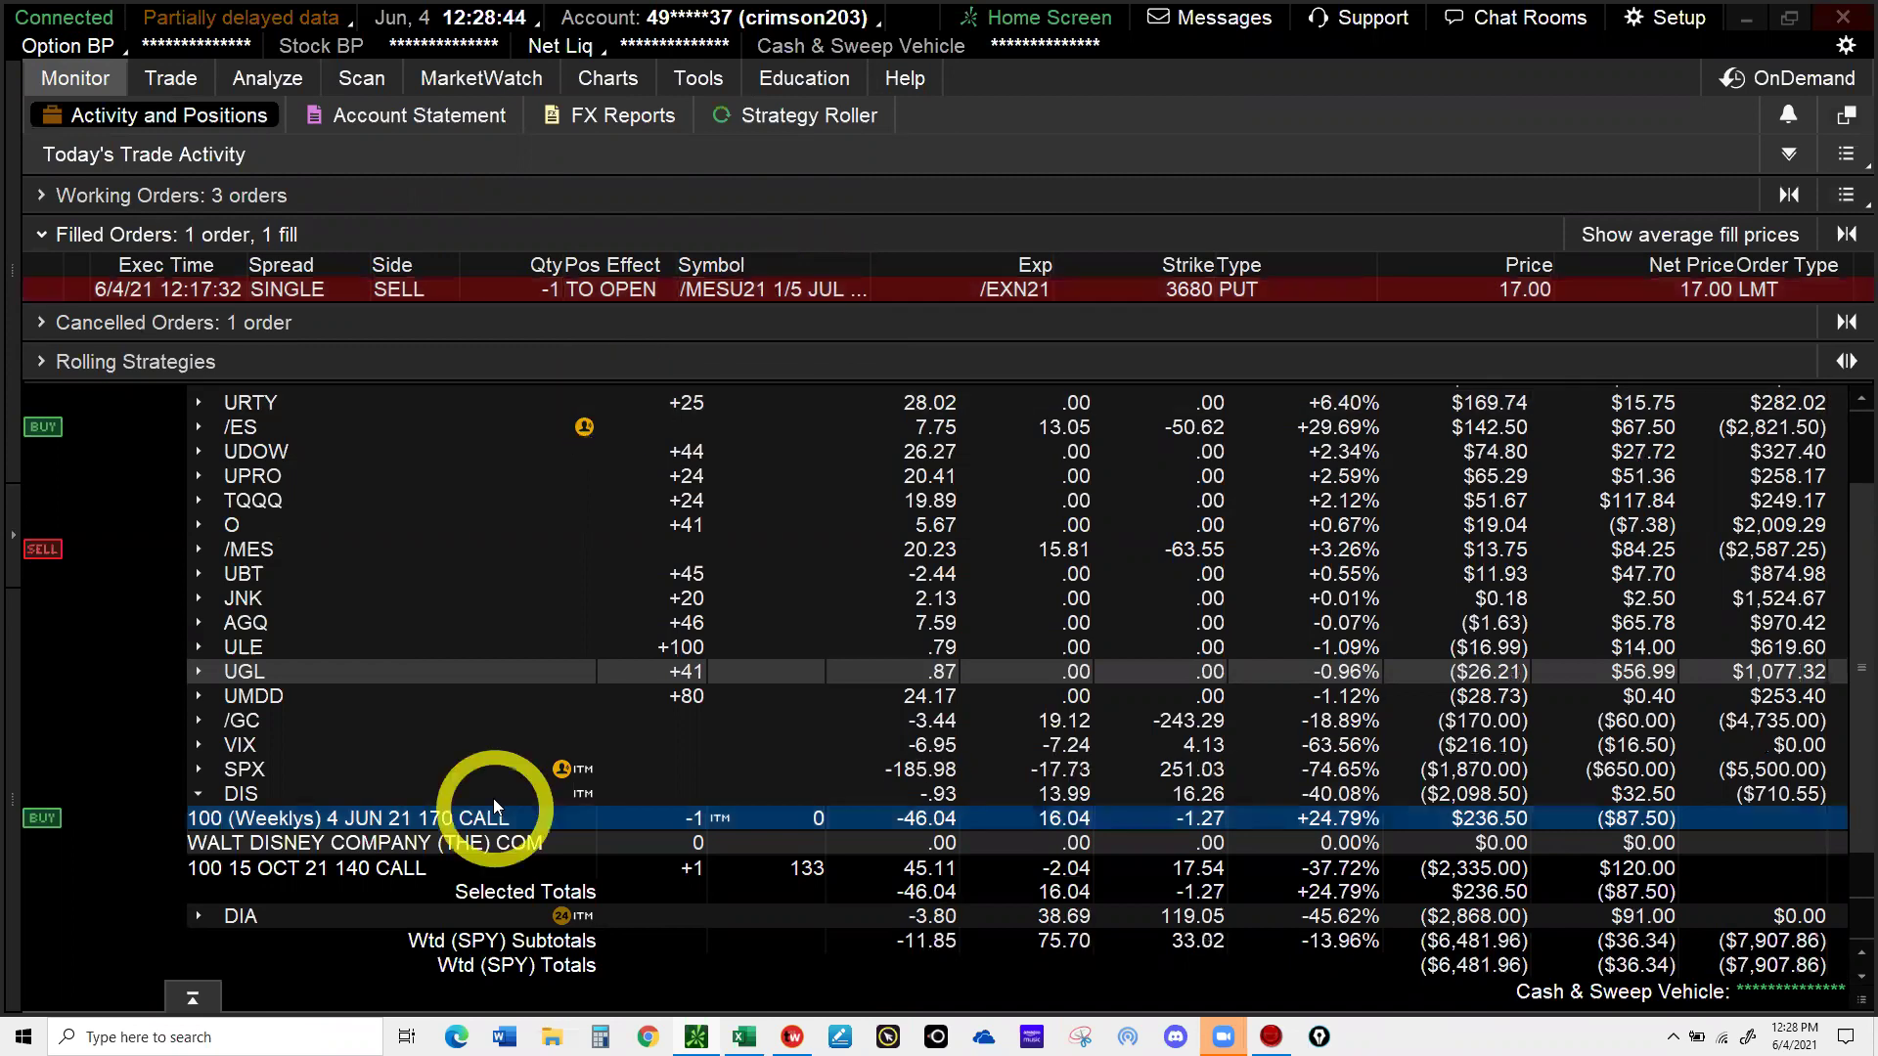
pyautogui.click(307, 828)
pyautogui.click(210, 795)
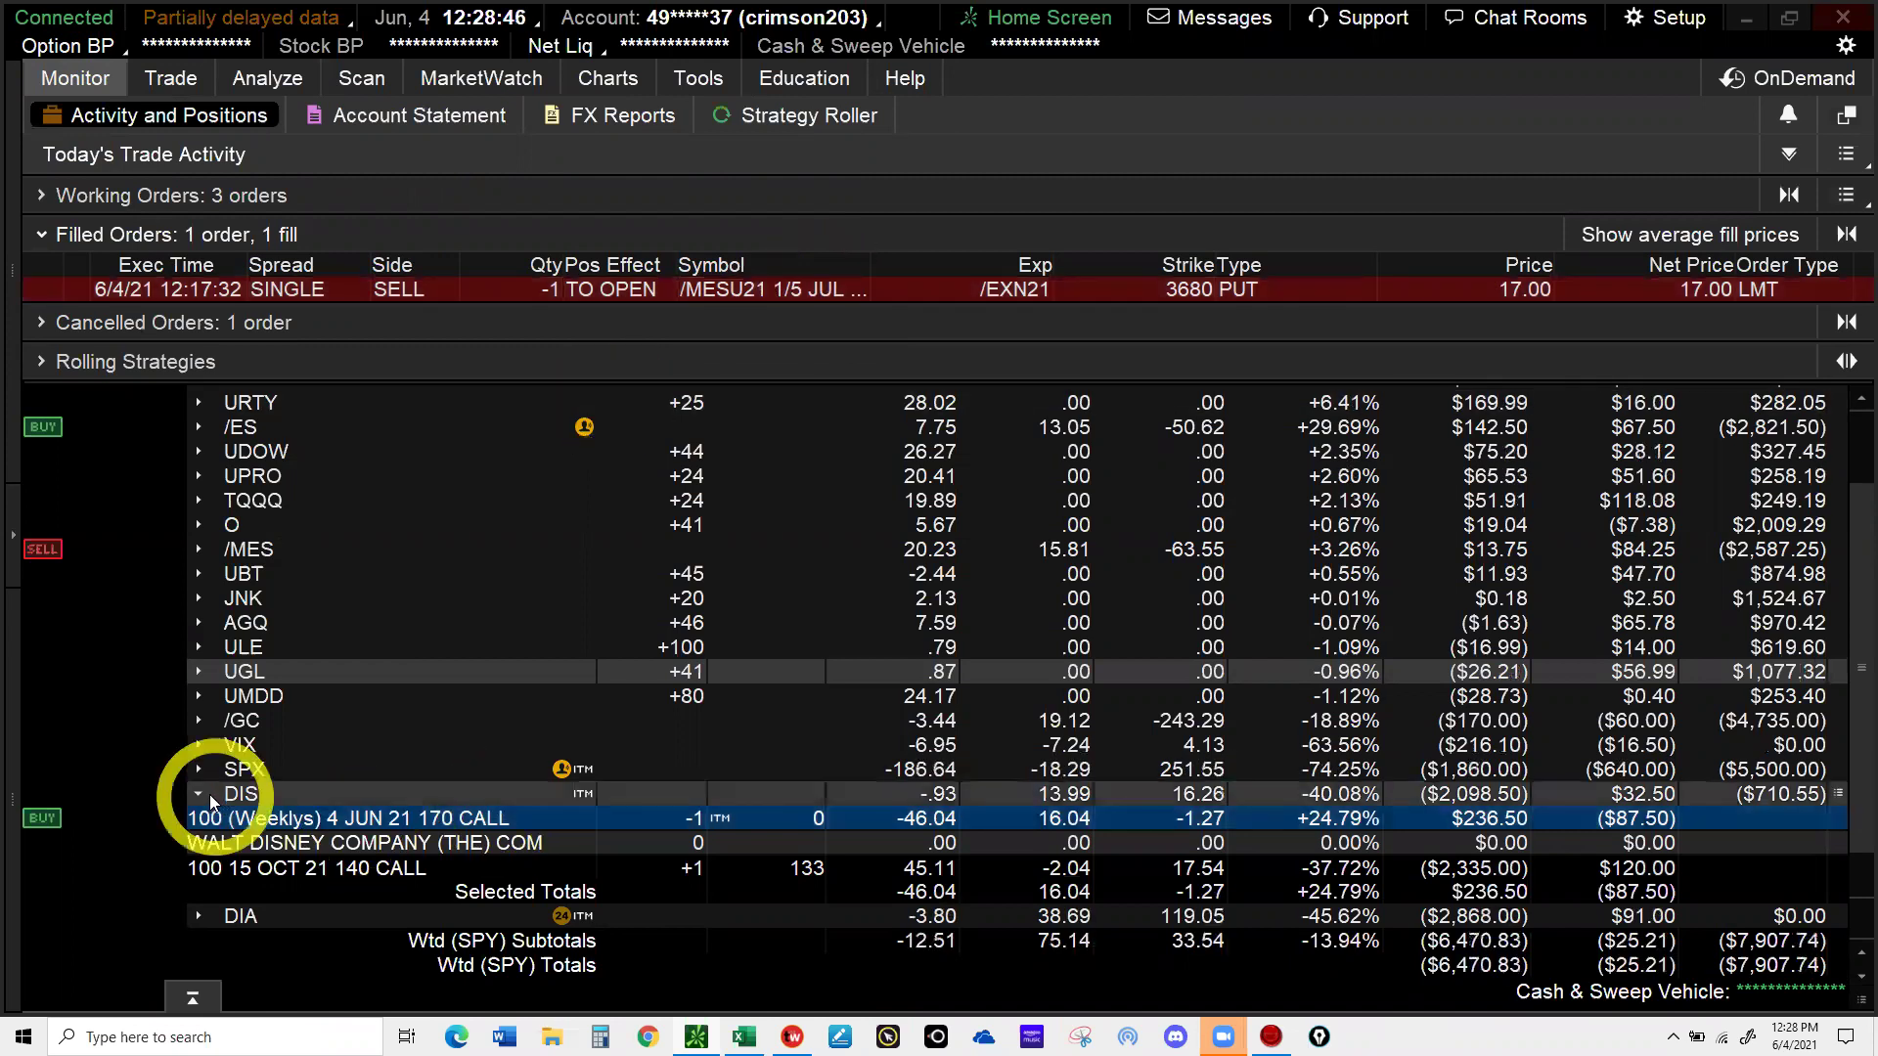
pyautogui.click(209, 795)
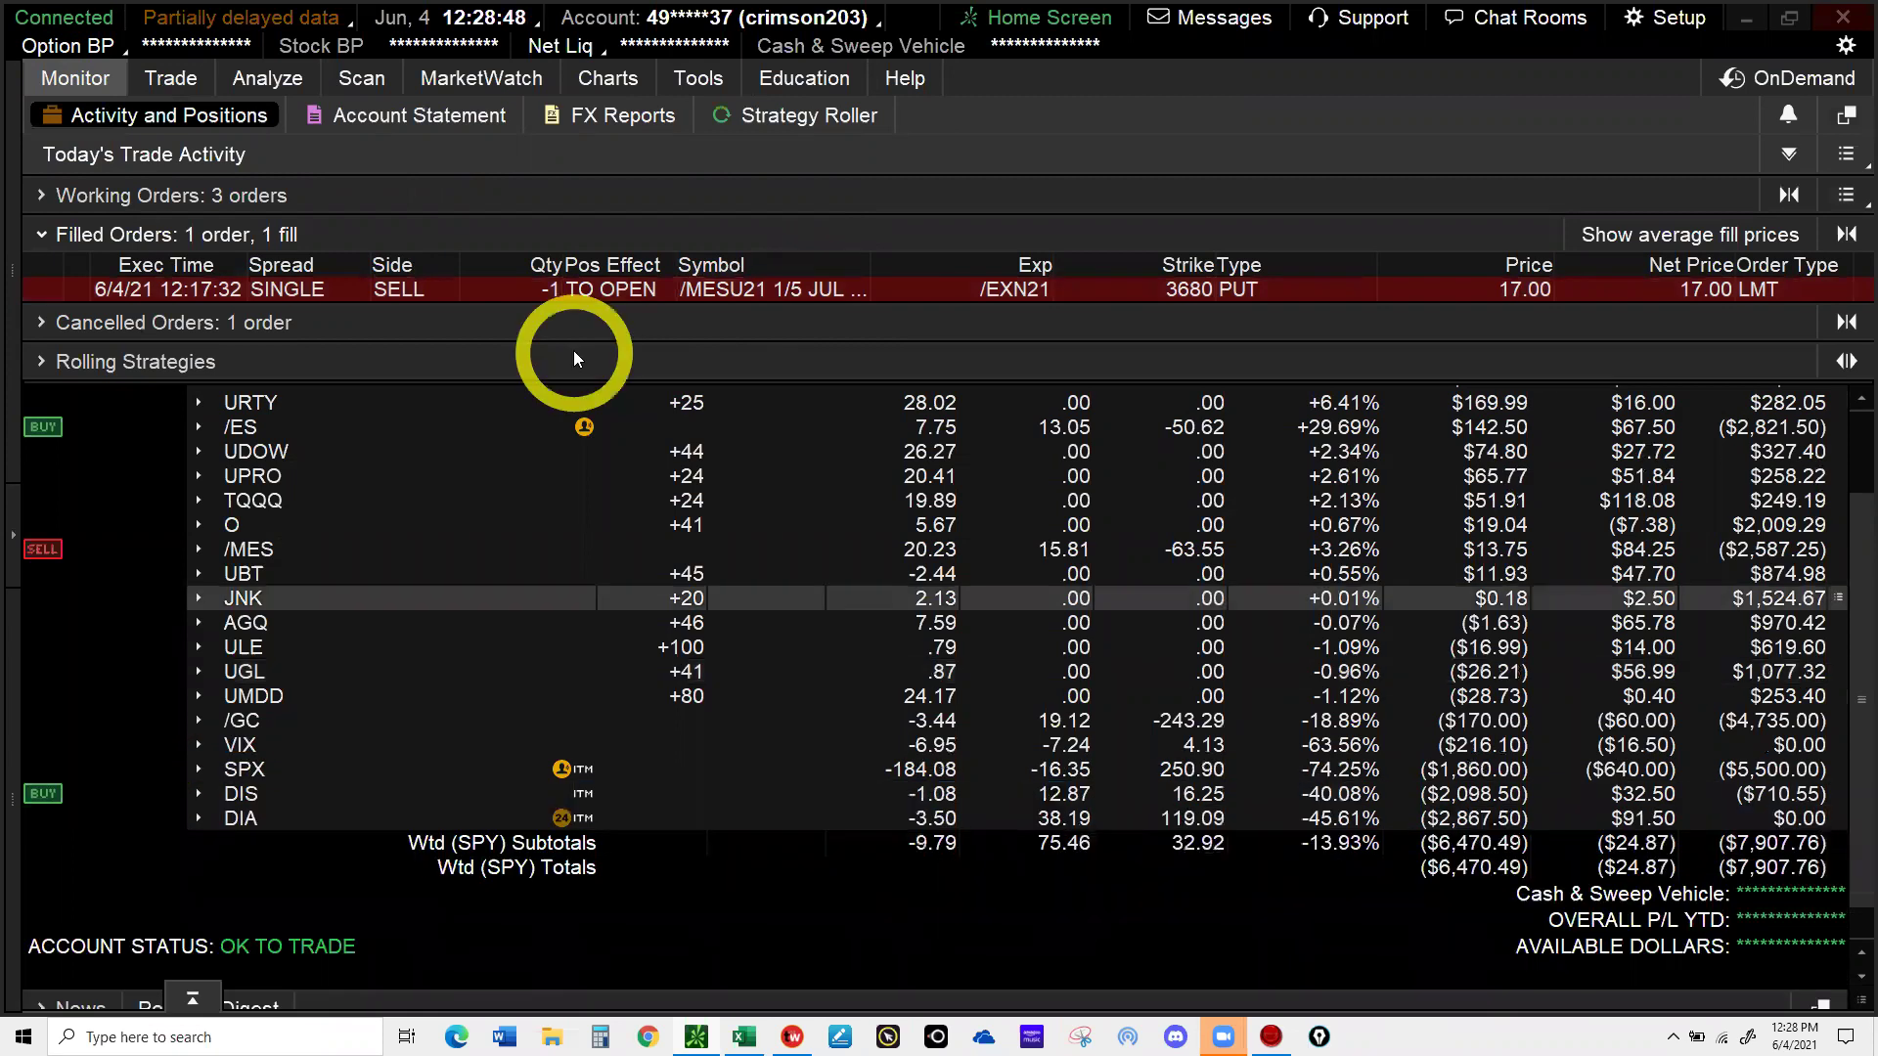
pyautogui.click(790, 291)
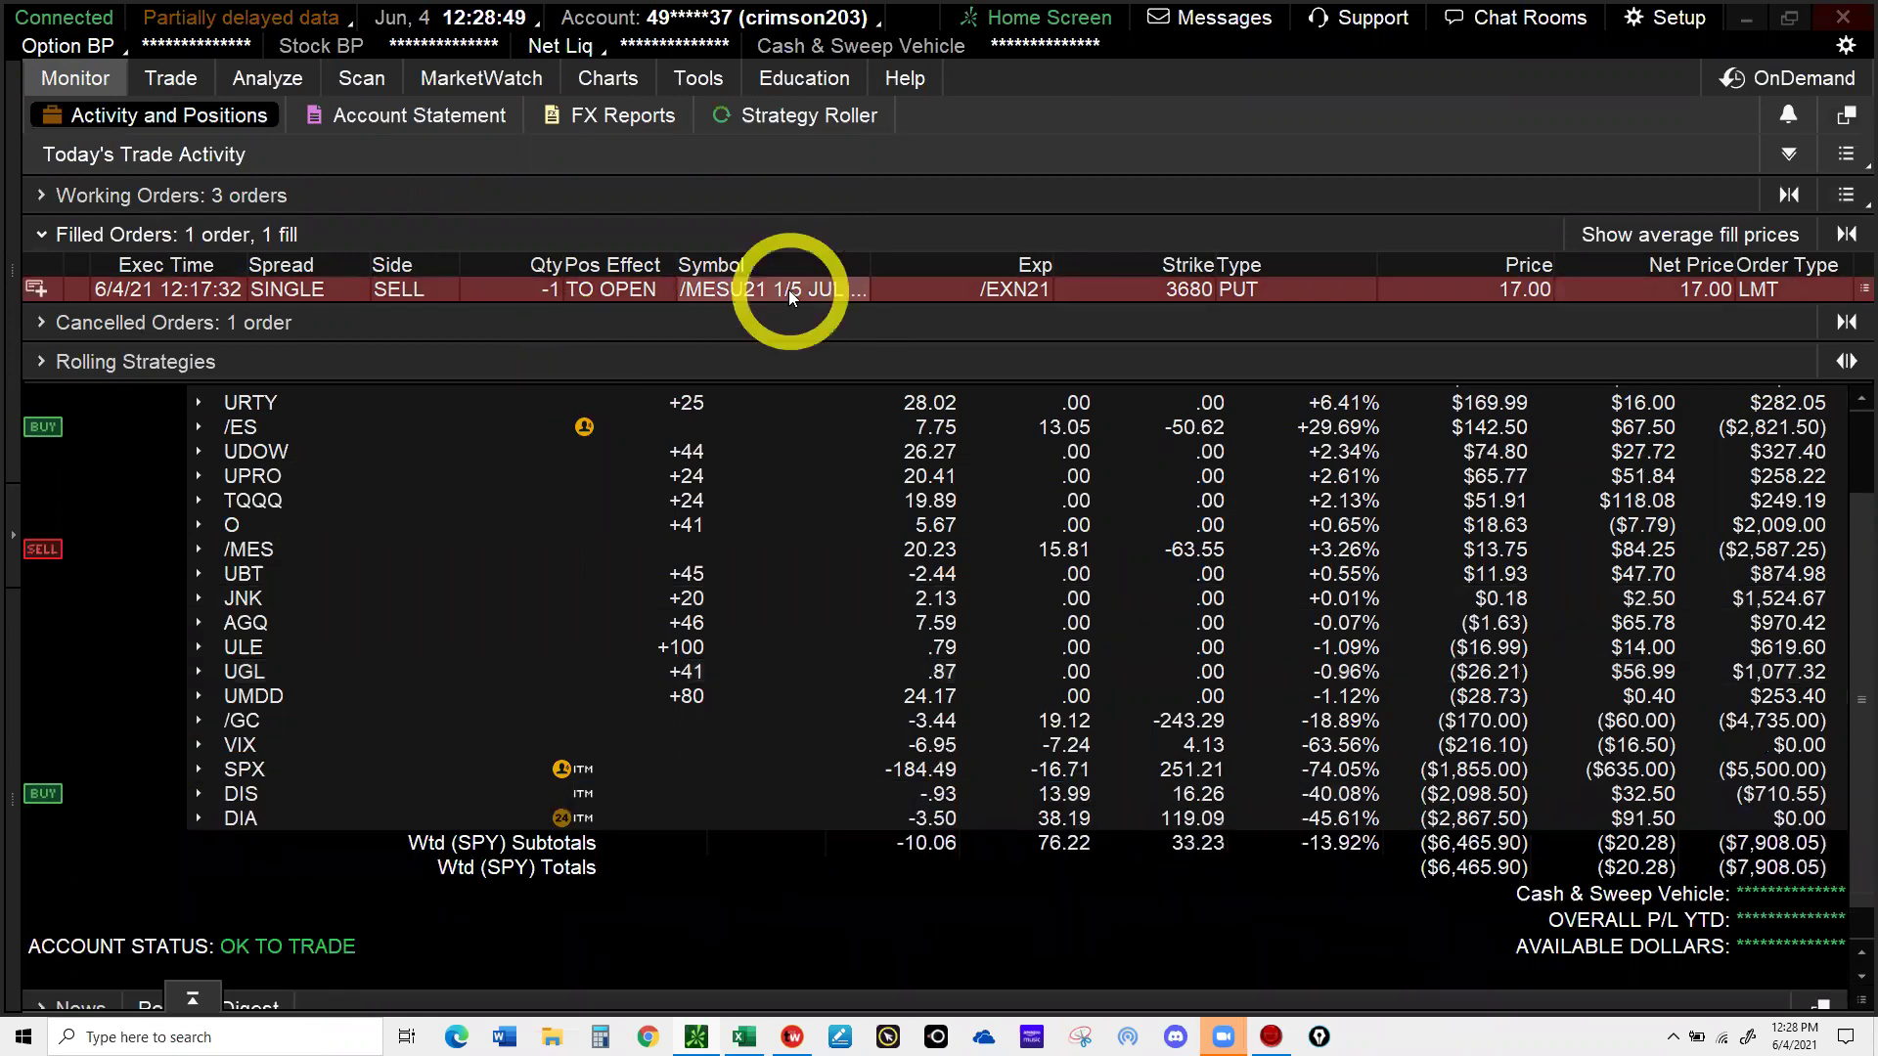
pyautogui.click(312, 234)
pyautogui.click(973, 260)
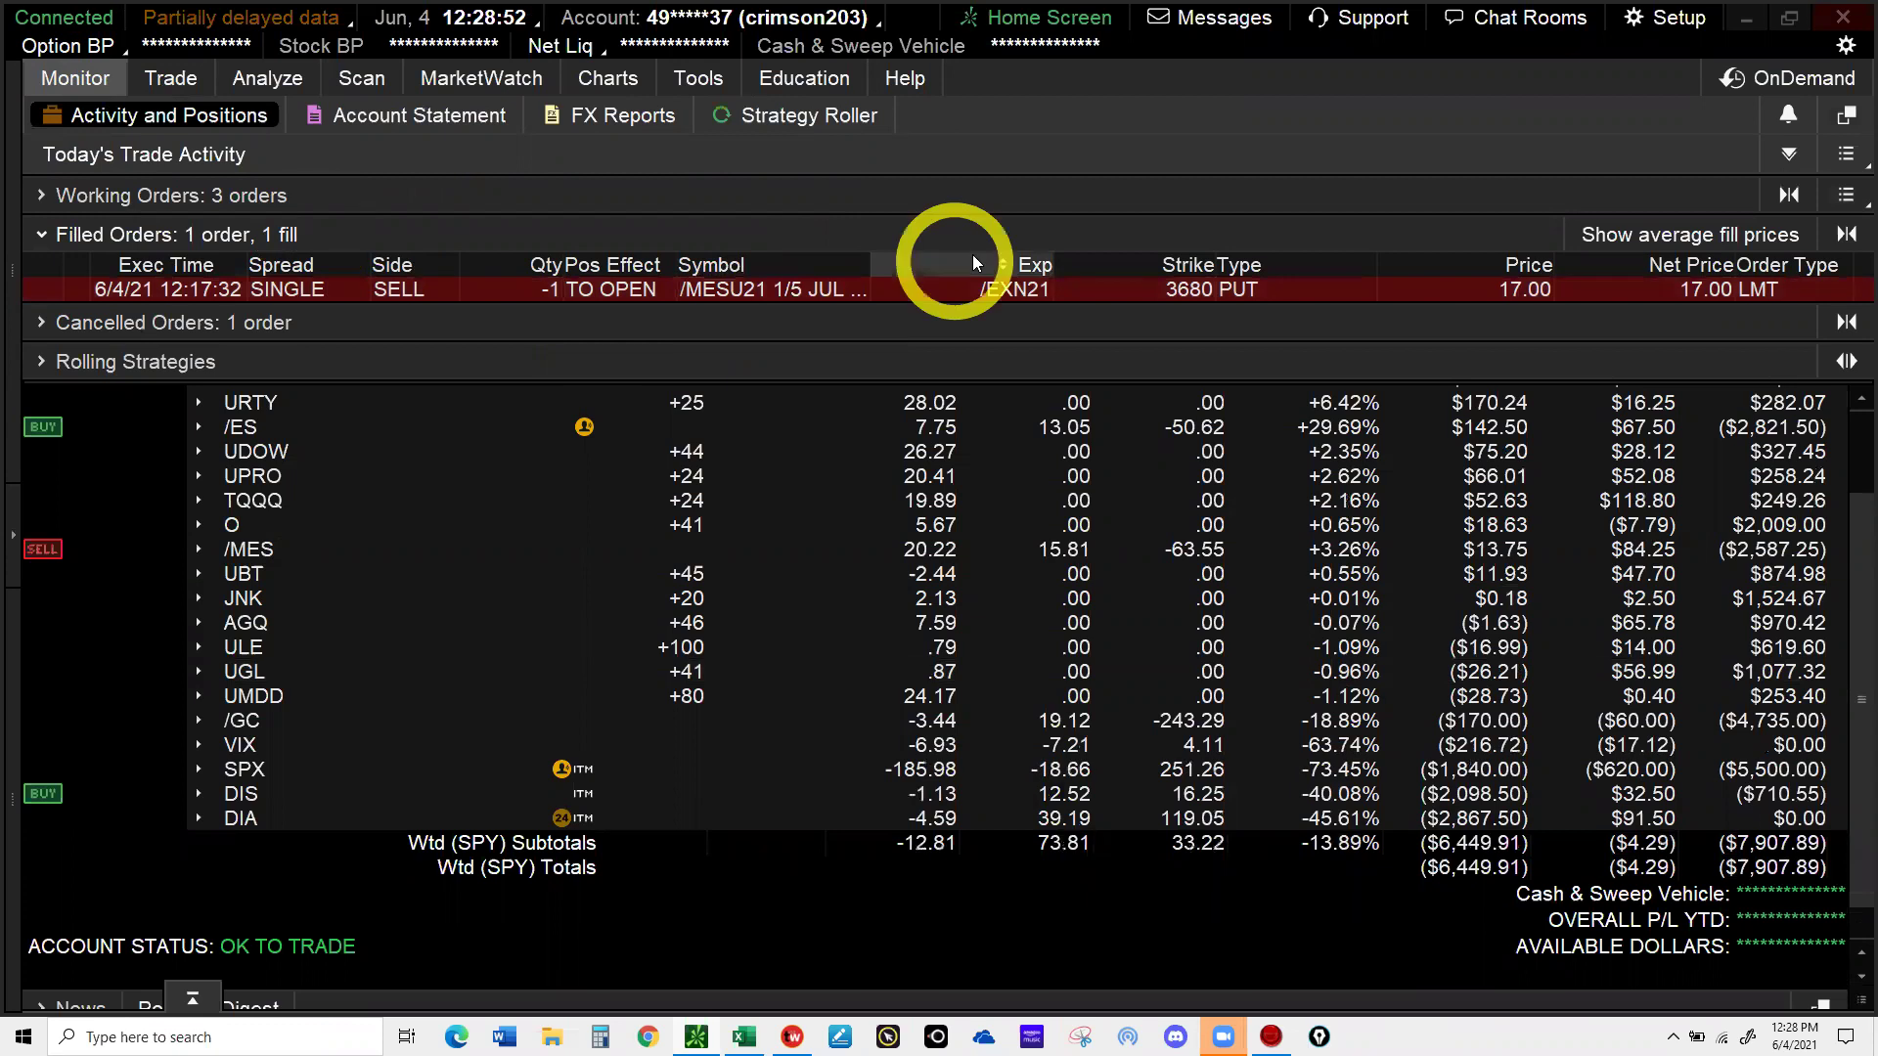
# - Expand the Working Orders section and look over the account's working and filled orders
pyautogui.click(1385, 274)
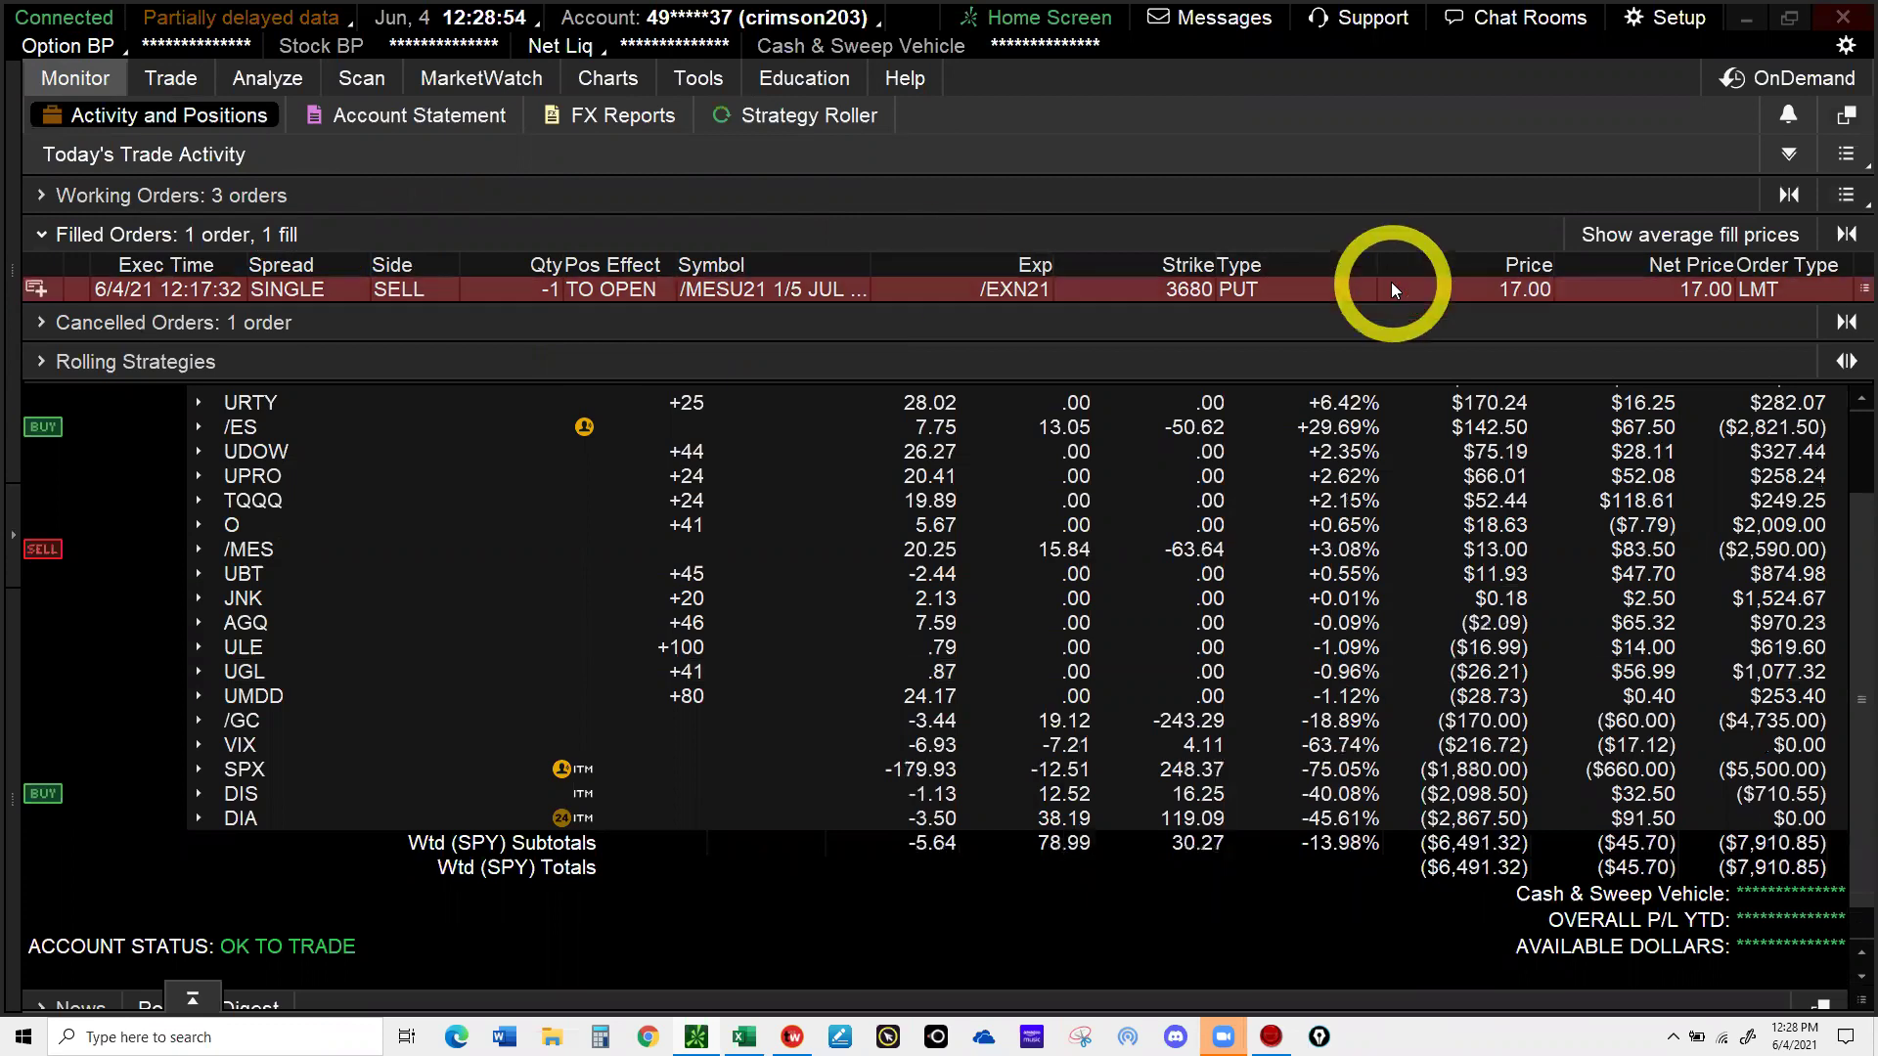
pyautogui.click(1438, 282)
pyautogui.click(80, 223)
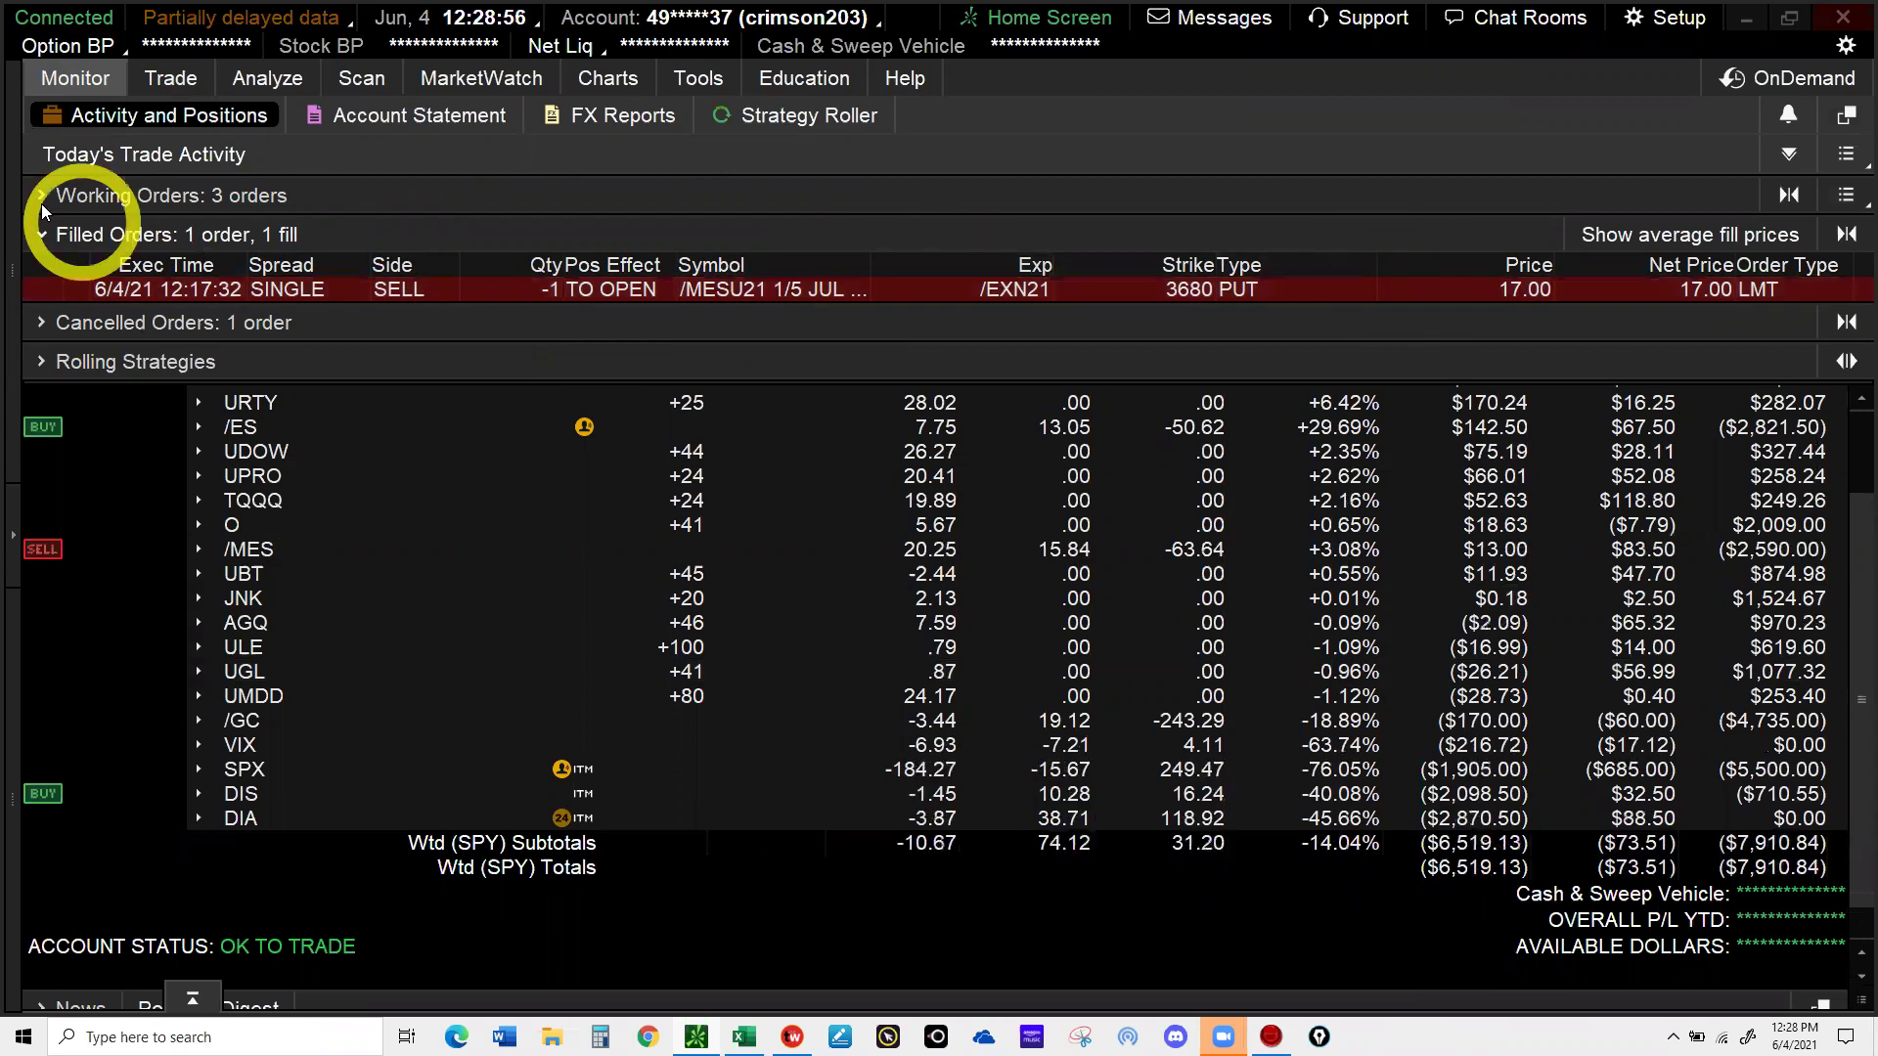
pyautogui.click(67, 194)
pyautogui.click(1252, 293)
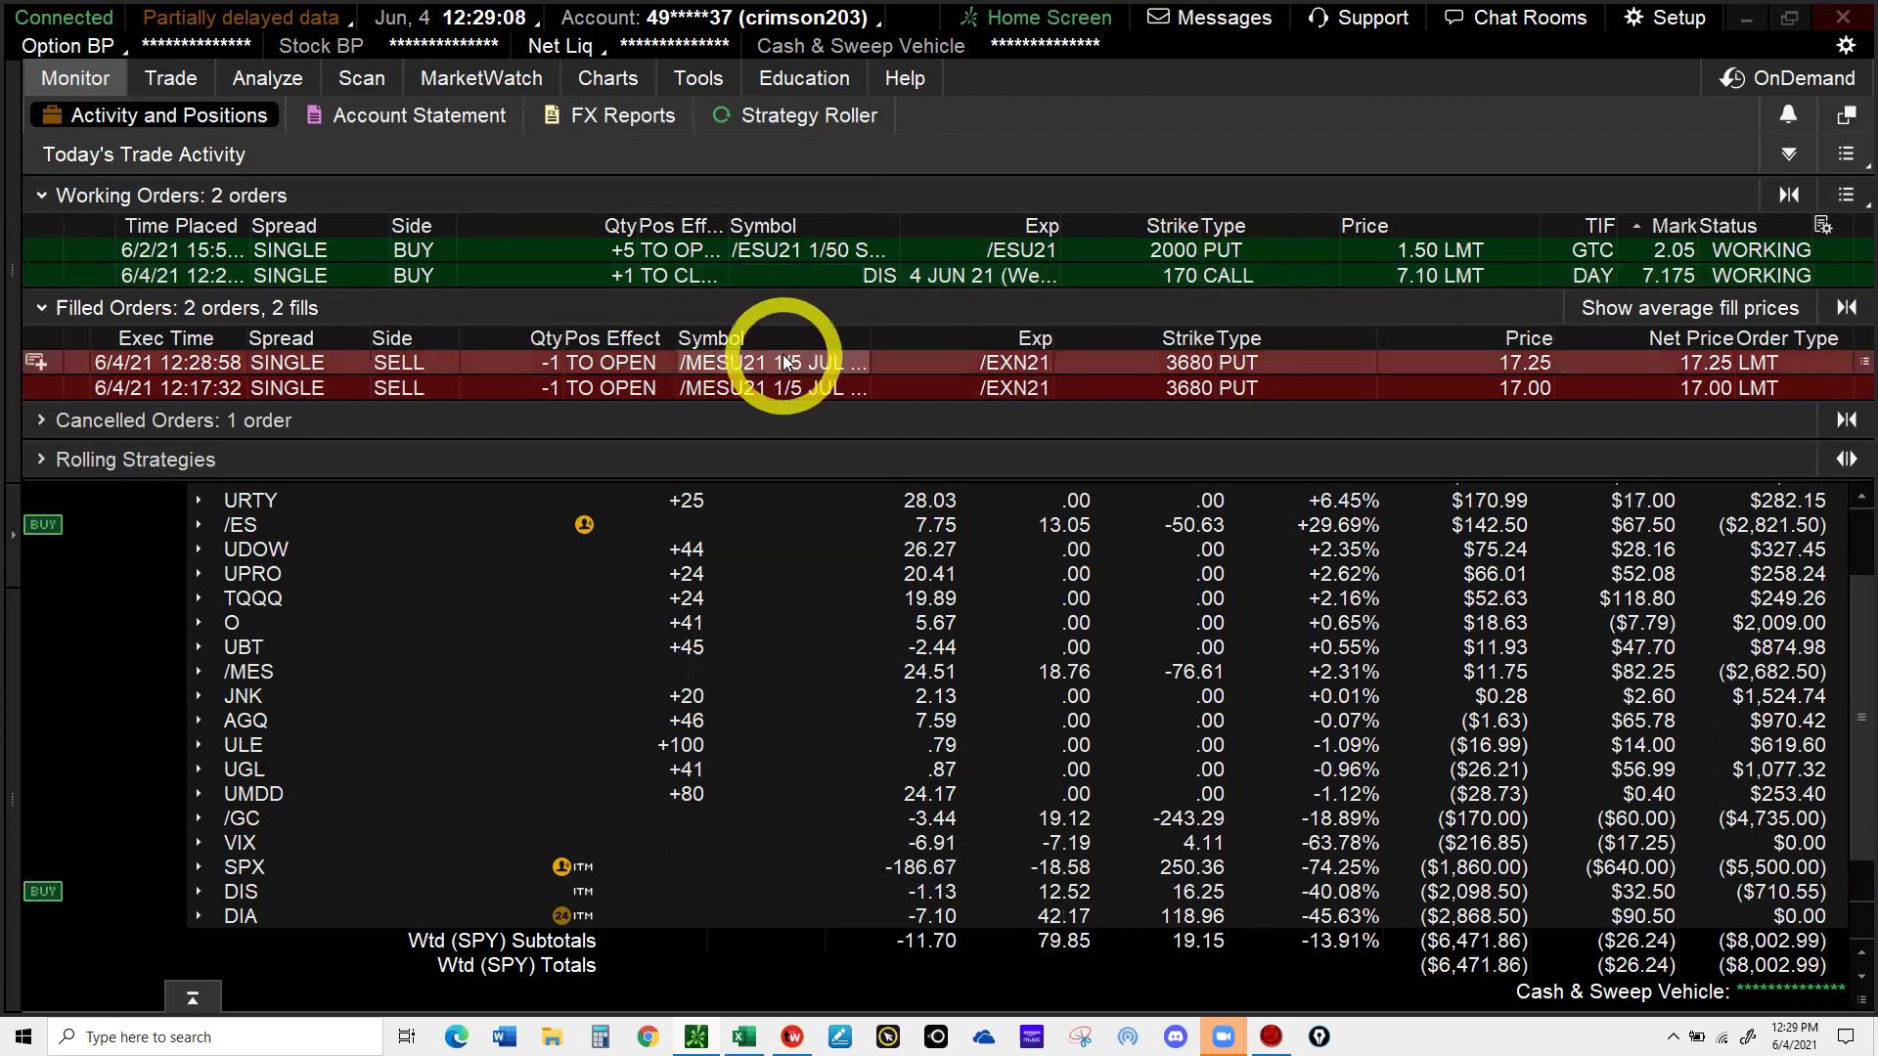
# - Try to replace the working DIS 4 JUN 21 170 call buy order with one at a 7.20 limit price and send it
pyautogui.rightClick(777, 283)
pyautogui.click(897, 369)
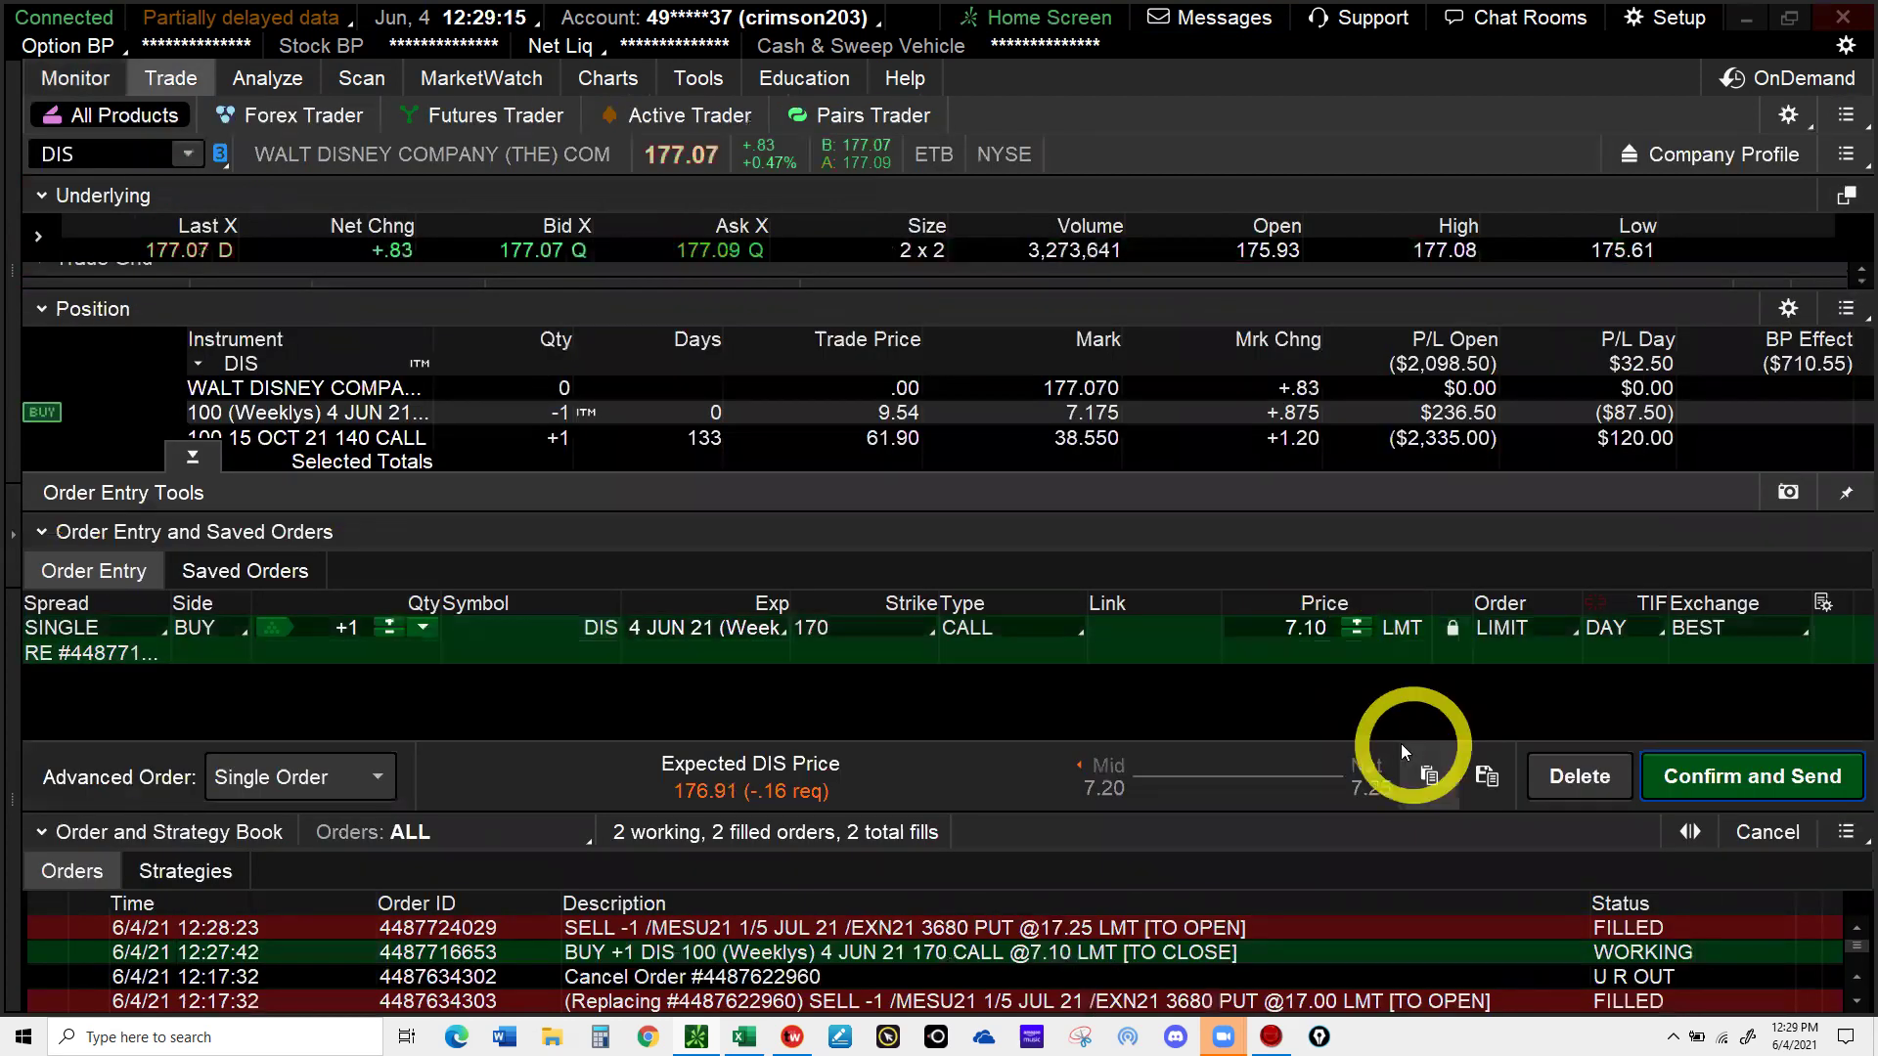
pyautogui.click(1357, 626)
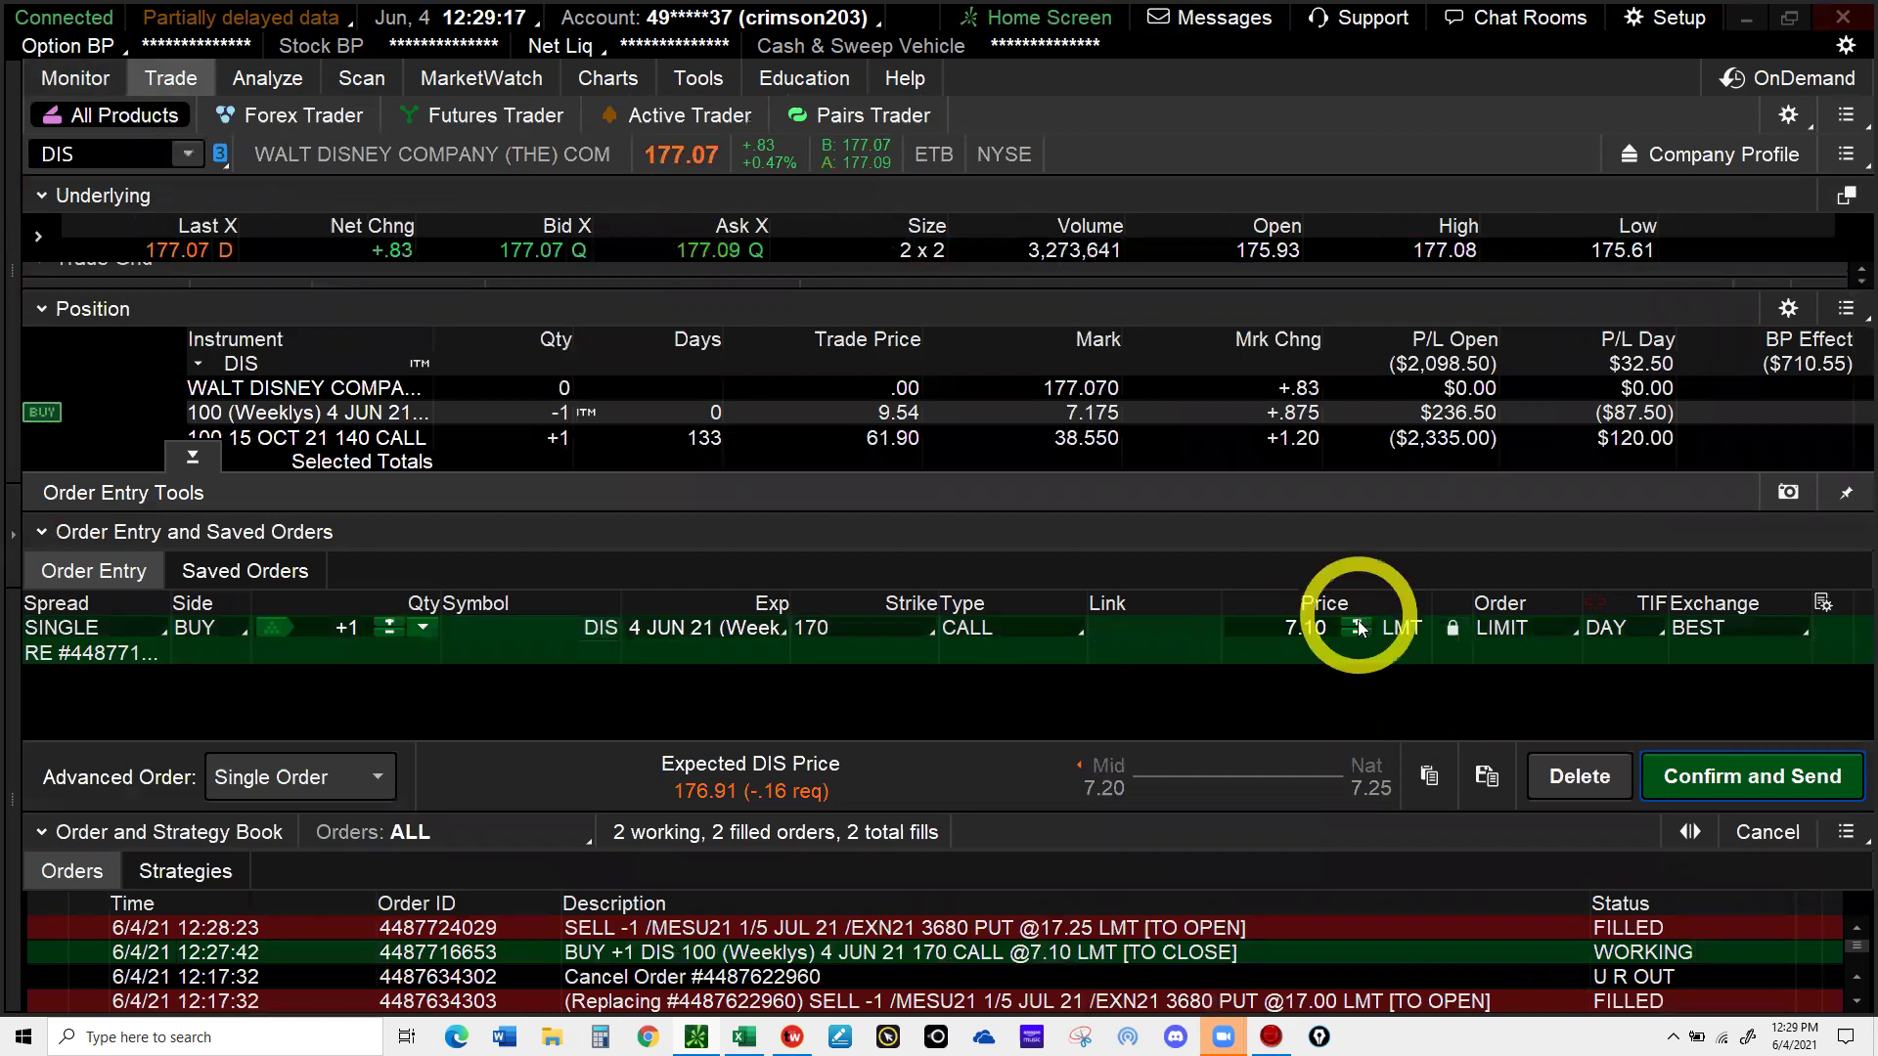
pyautogui.click(1359, 623)
pyautogui.click(1358, 623)
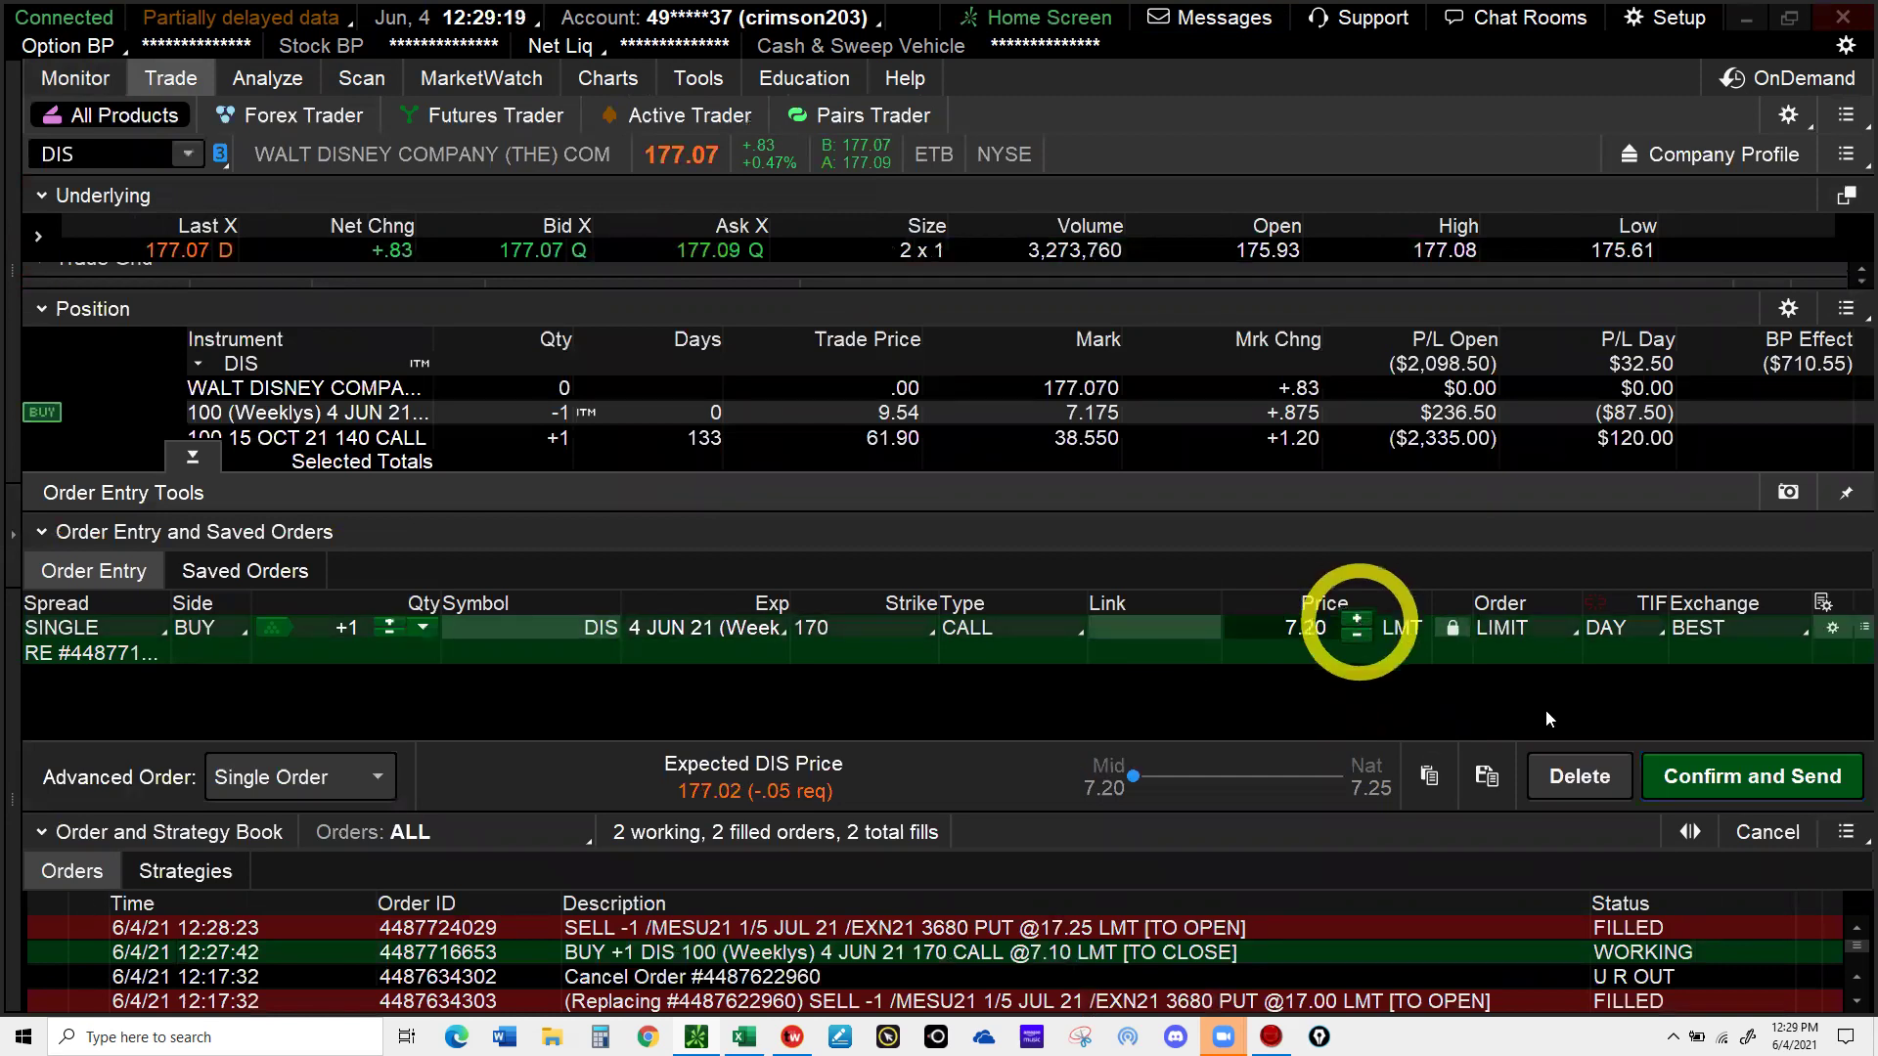
pyautogui.click(1677, 780)
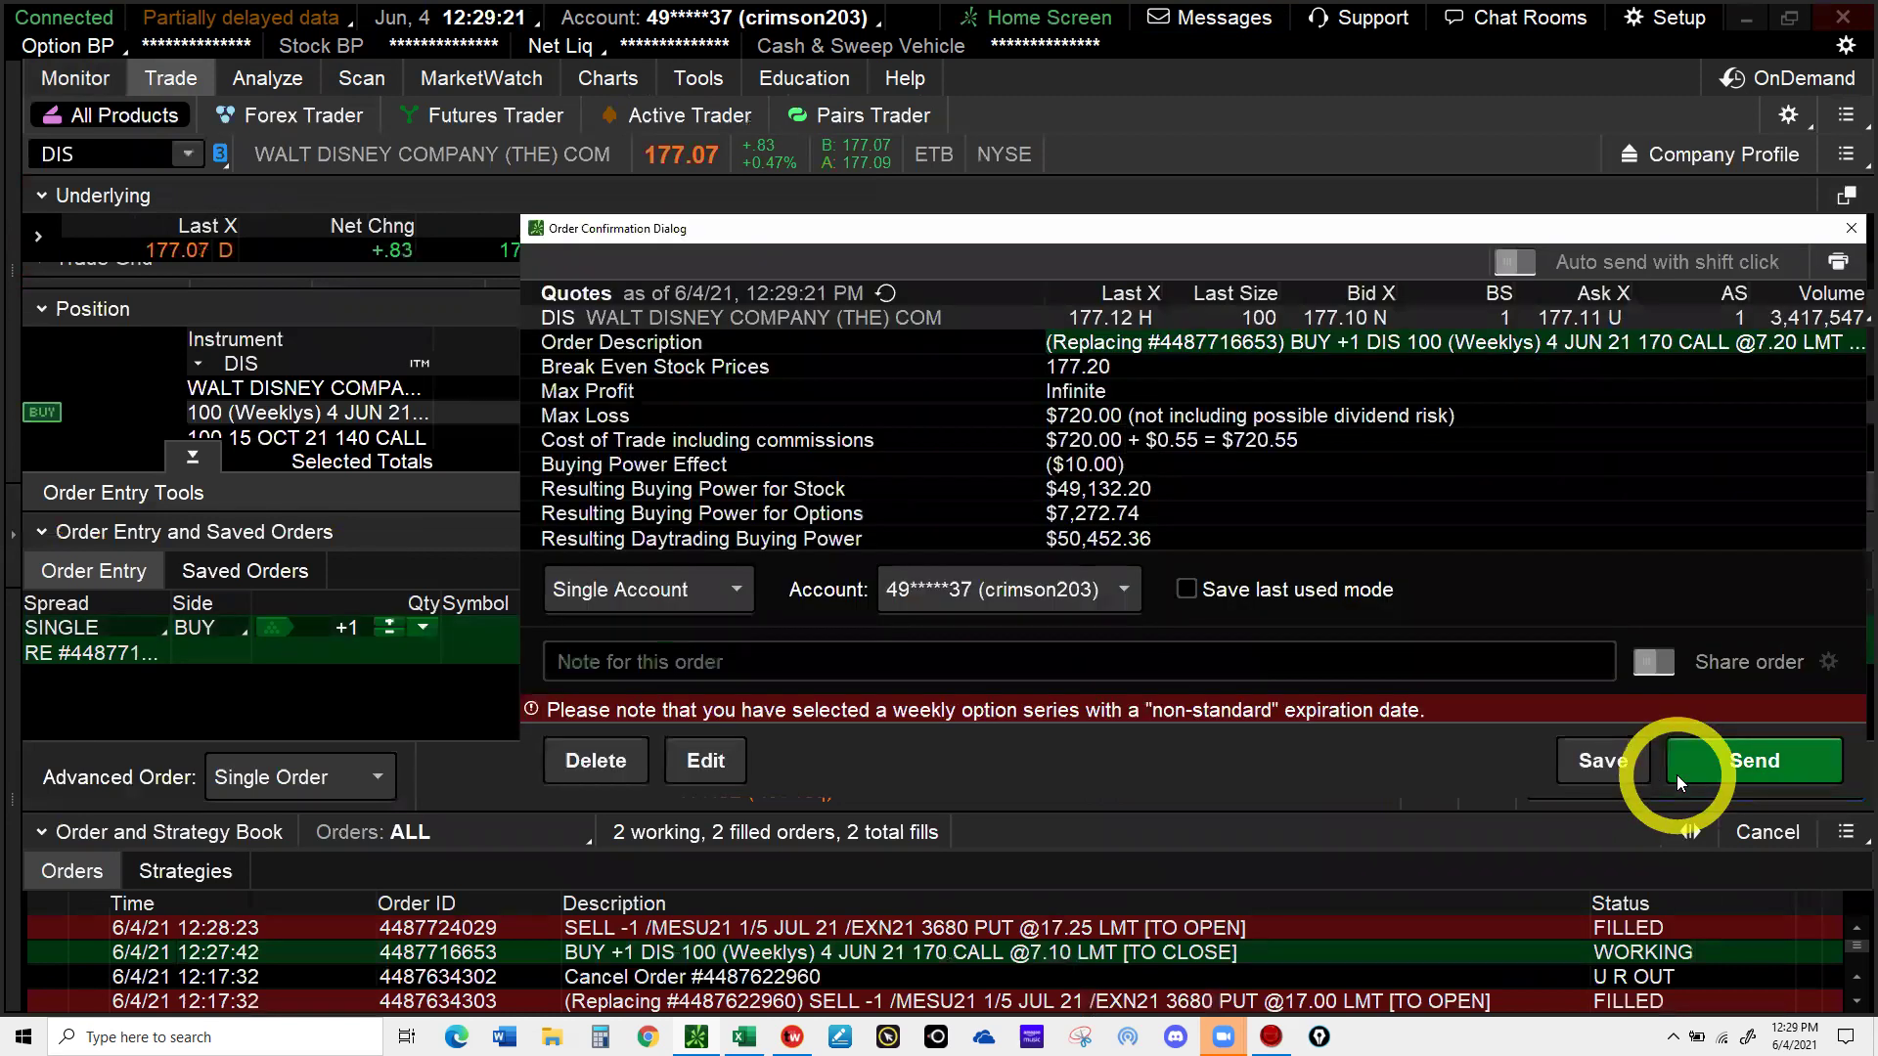
pyautogui.click(1688, 769)
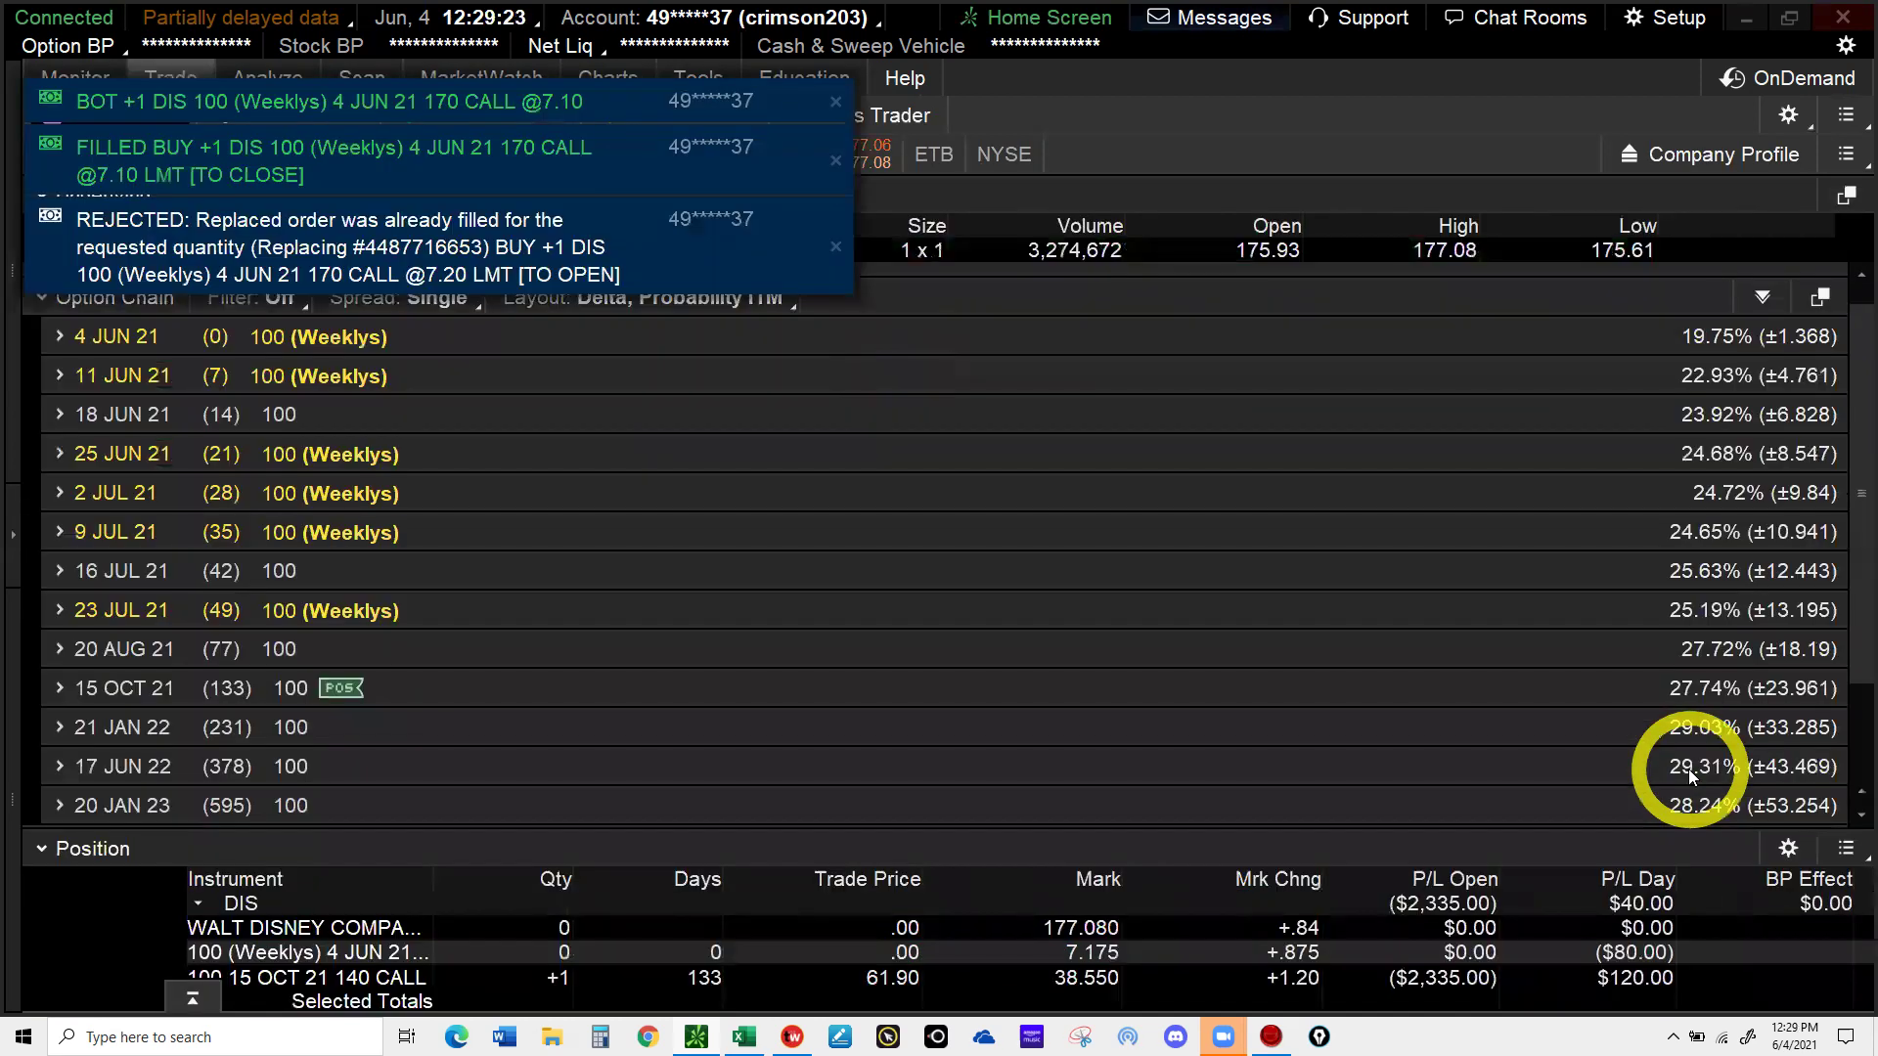
# - Switch to the Excel trade spreadsheet and set the current day price of the DIS 170 C trade in row 165 to 7.10
pyautogui.click(744, 664)
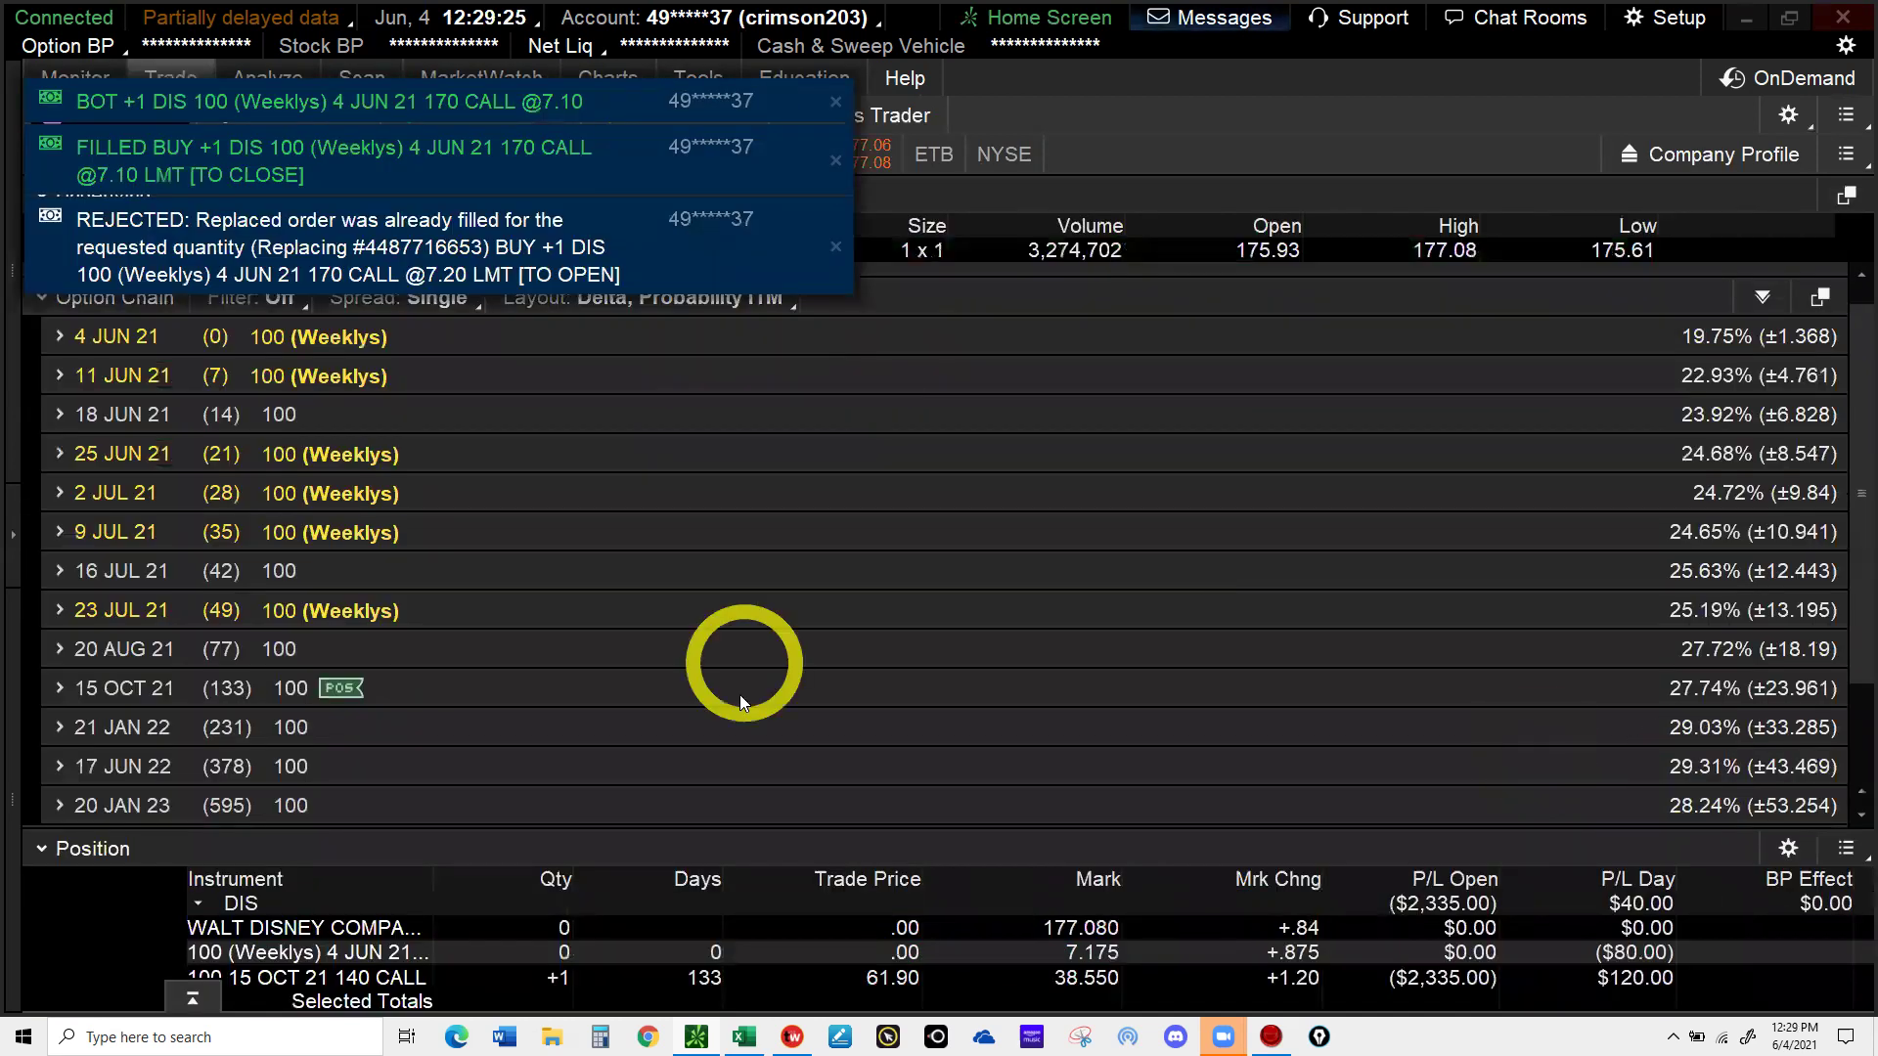
pyautogui.click(928, 898)
pyautogui.moveTo(792, 1037)
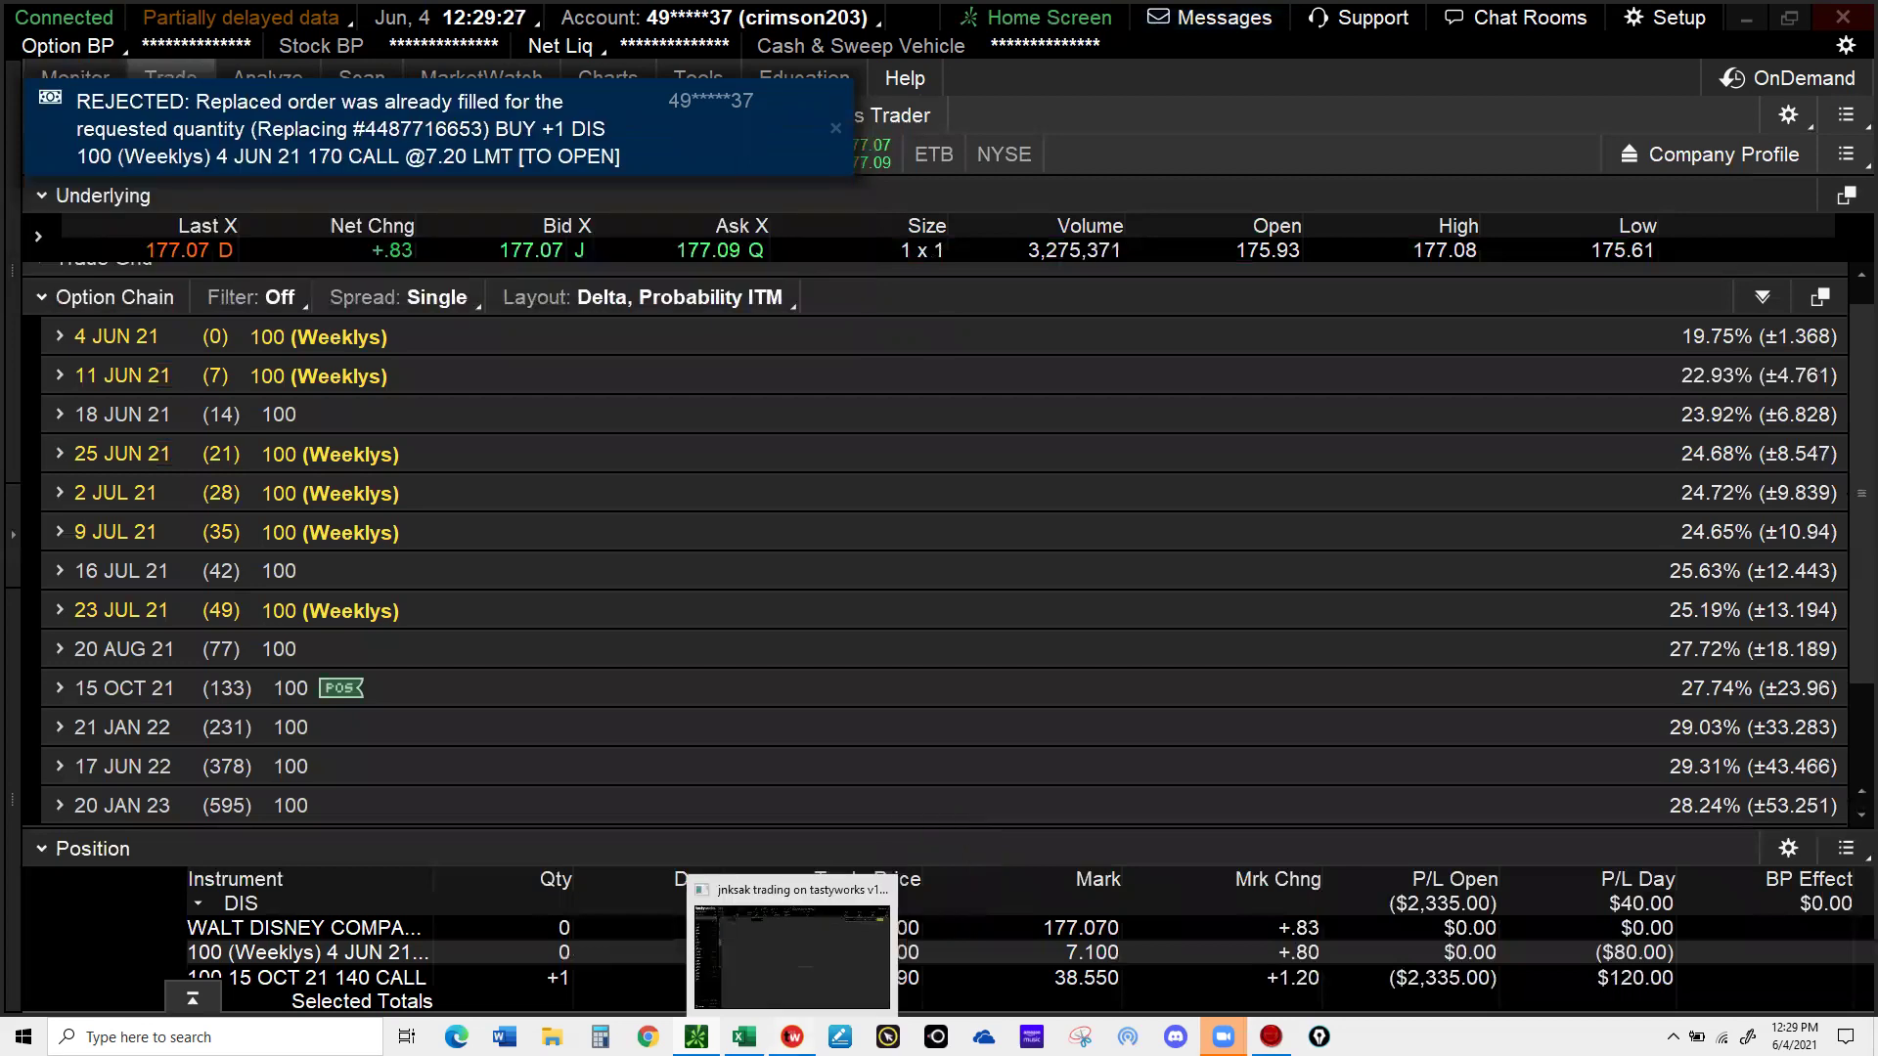
pyautogui.click(724, 1035)
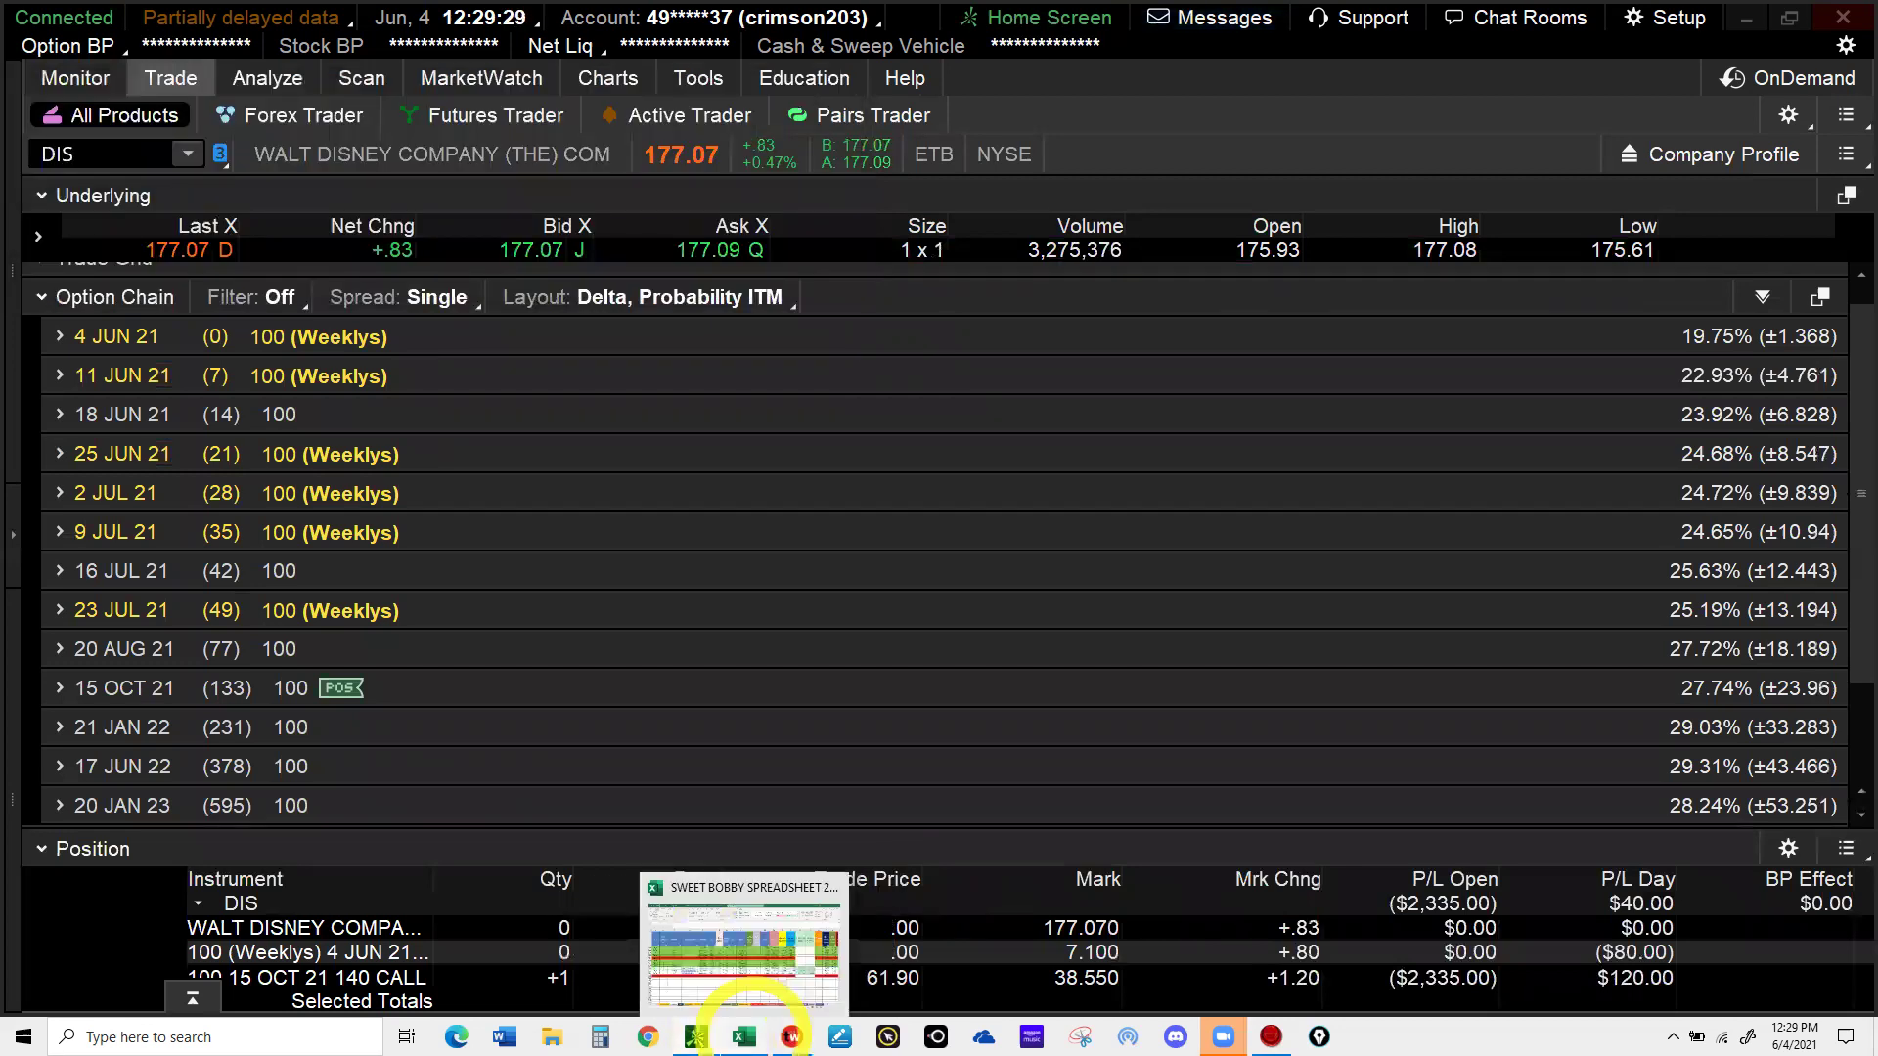
pyautogui.click(746, 1029)
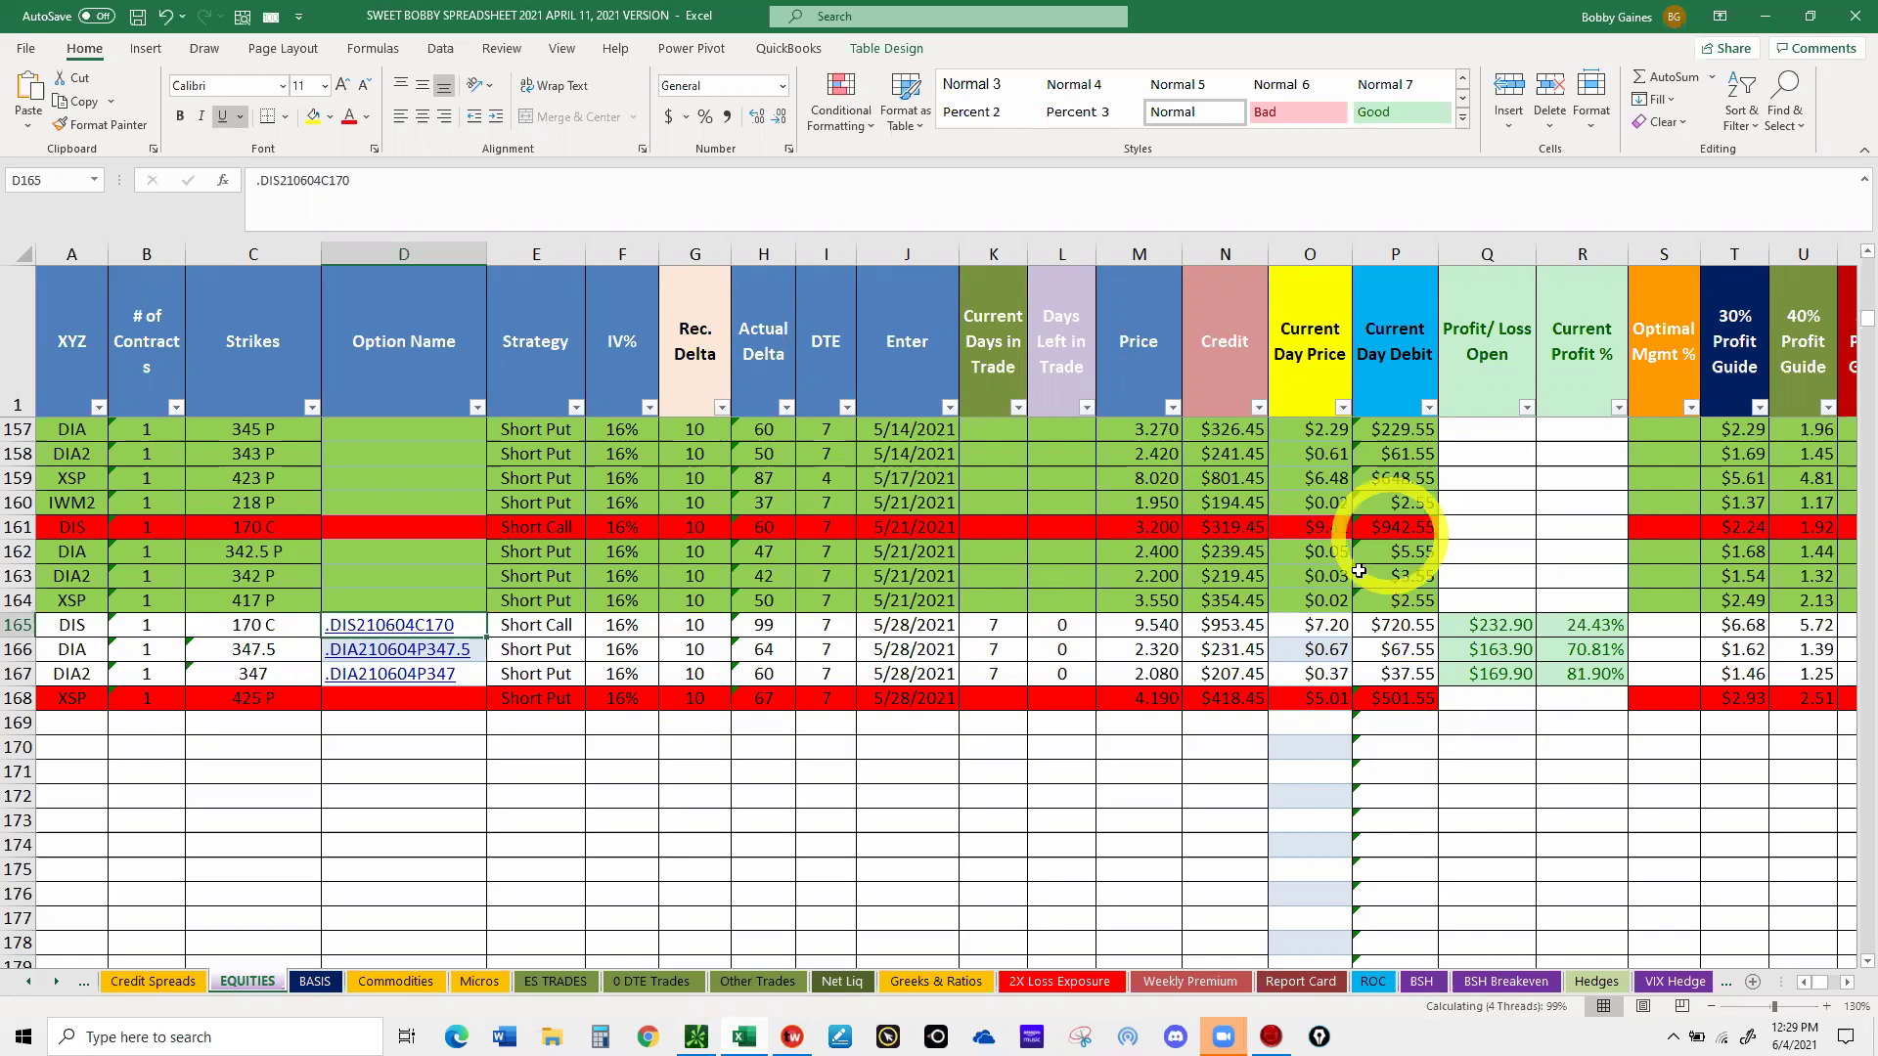
pyautogui.click(1306, 627)
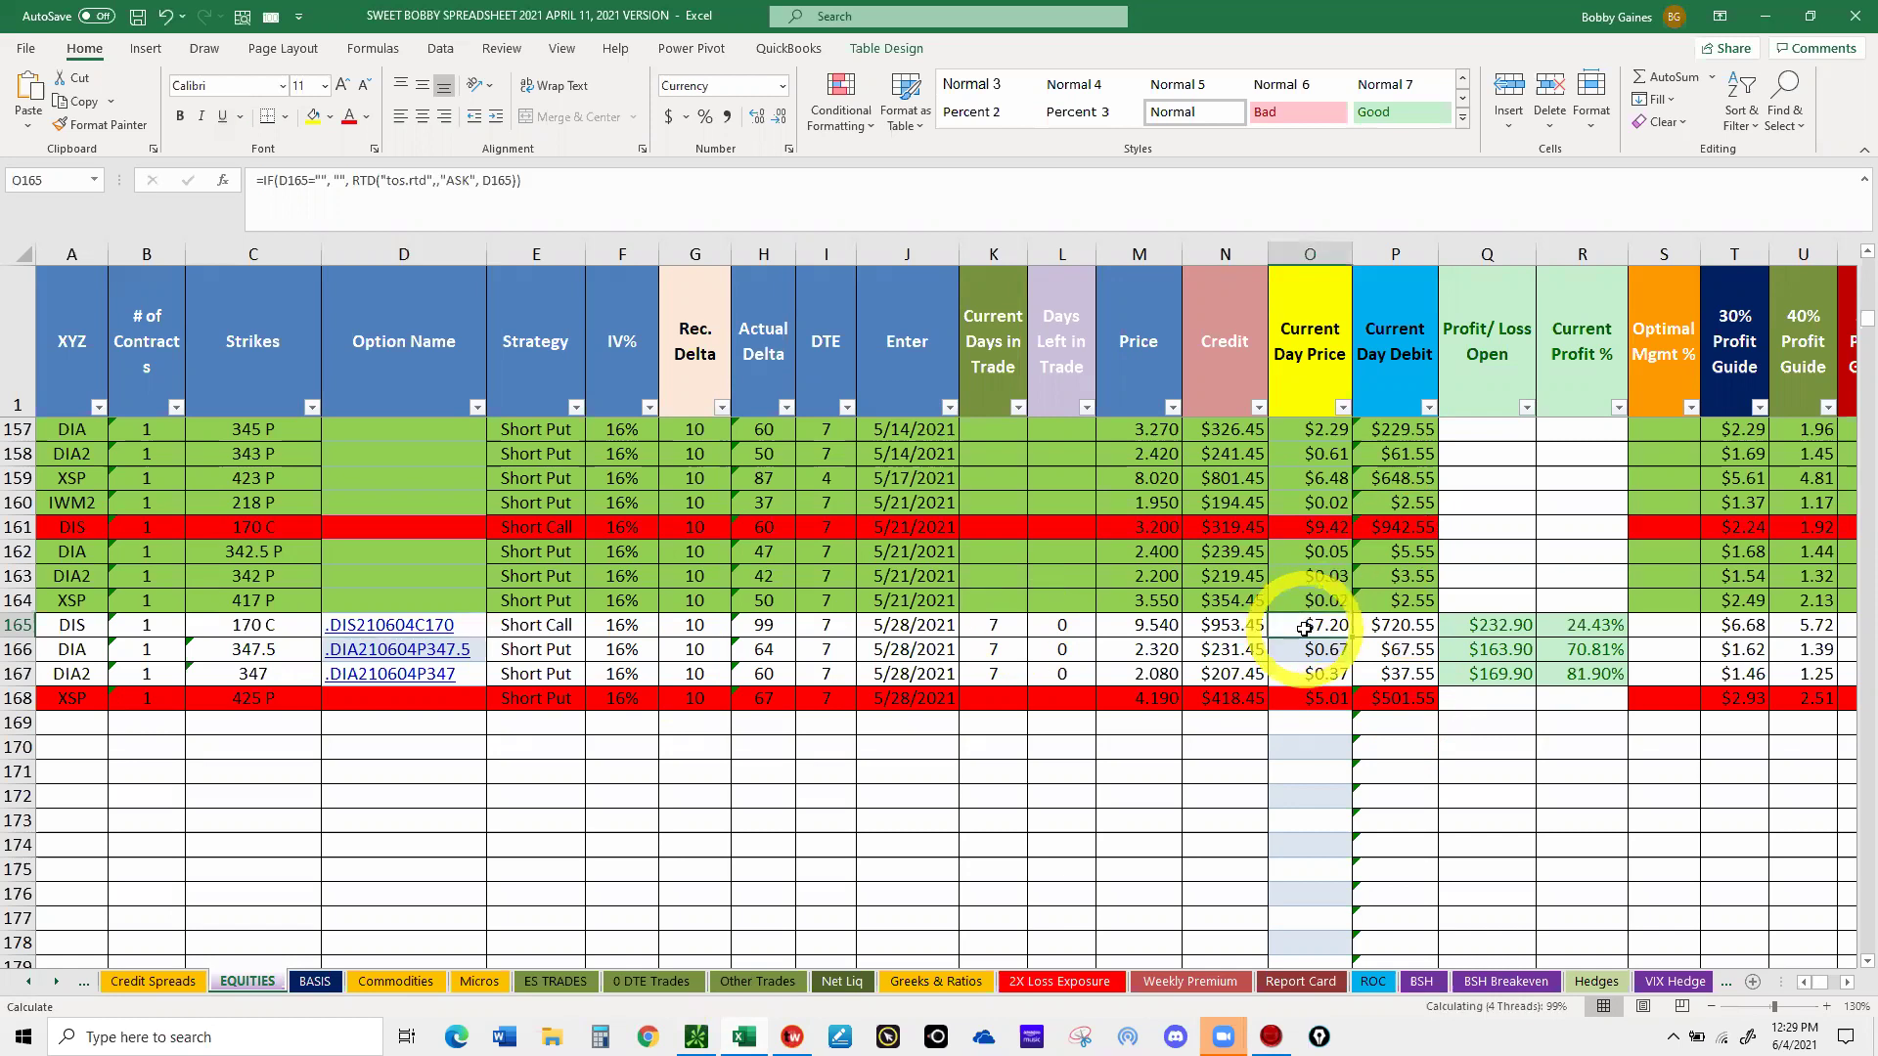
pyautogui.write('7.10')
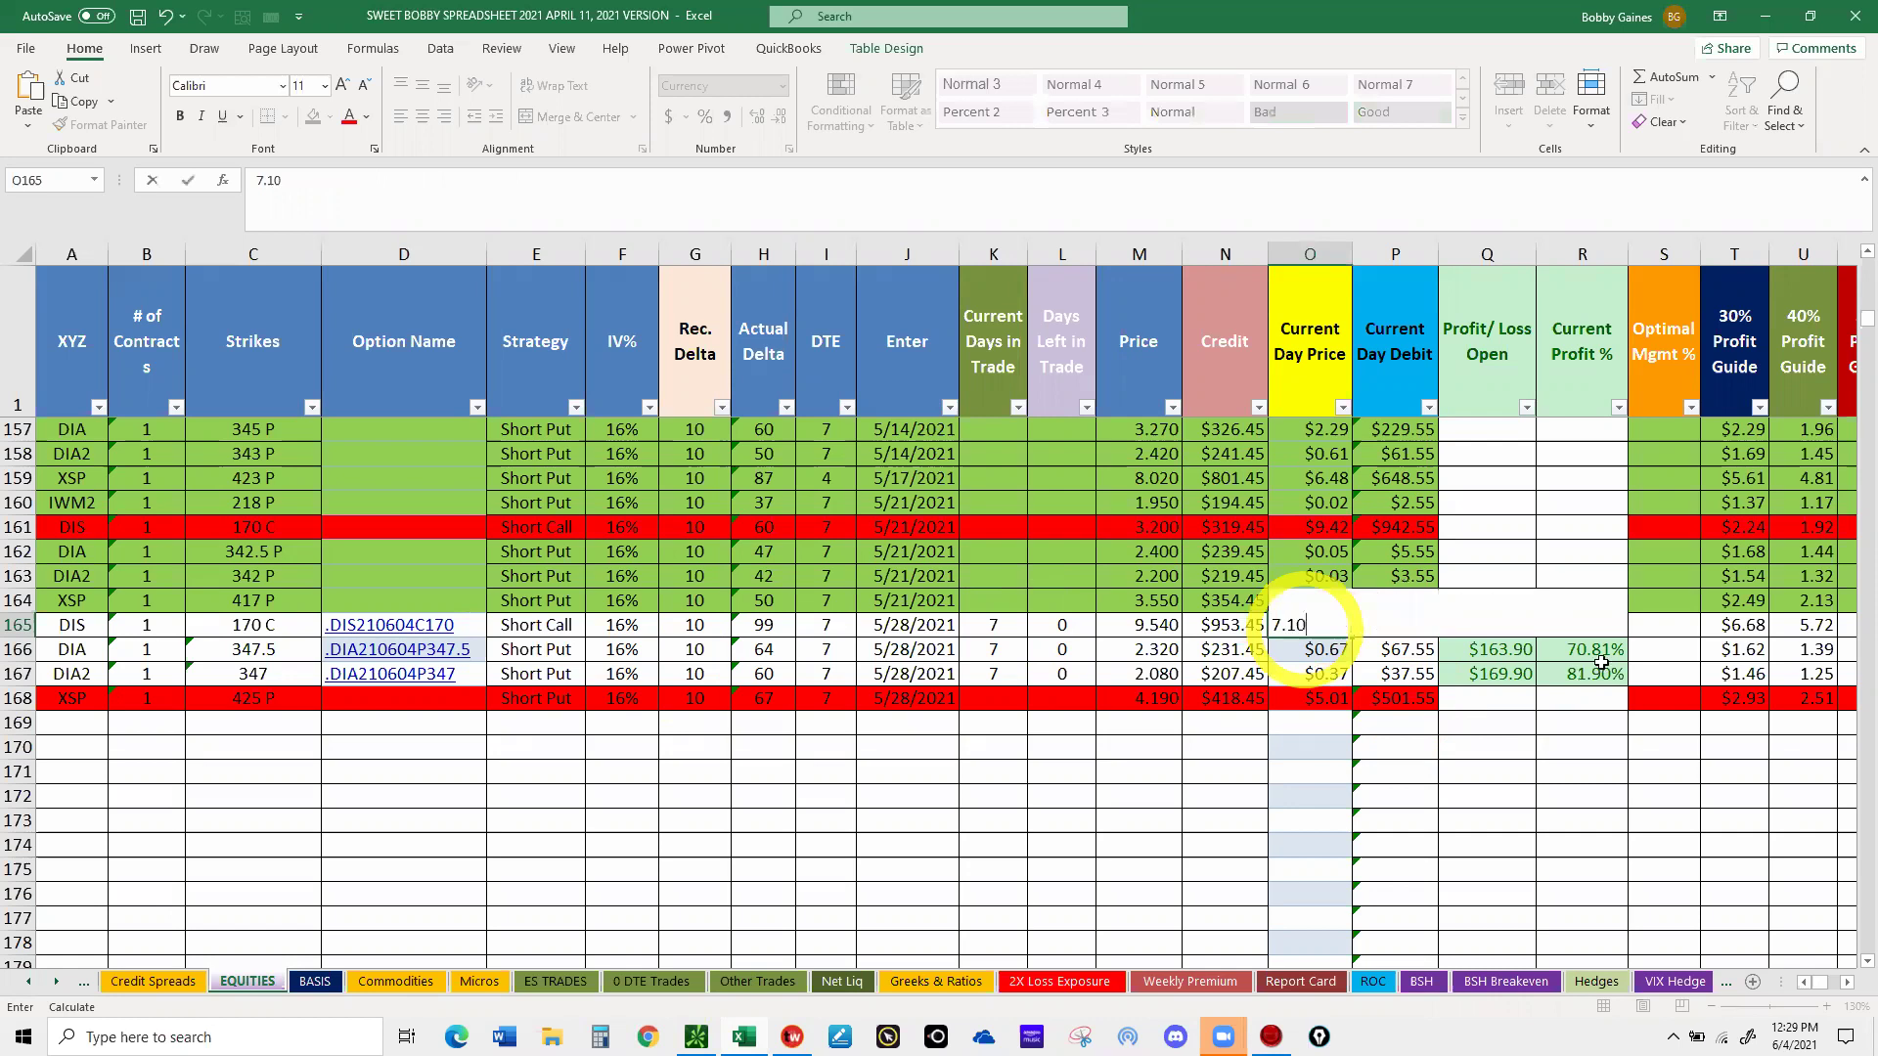
pyautogui.click(1499, 701)
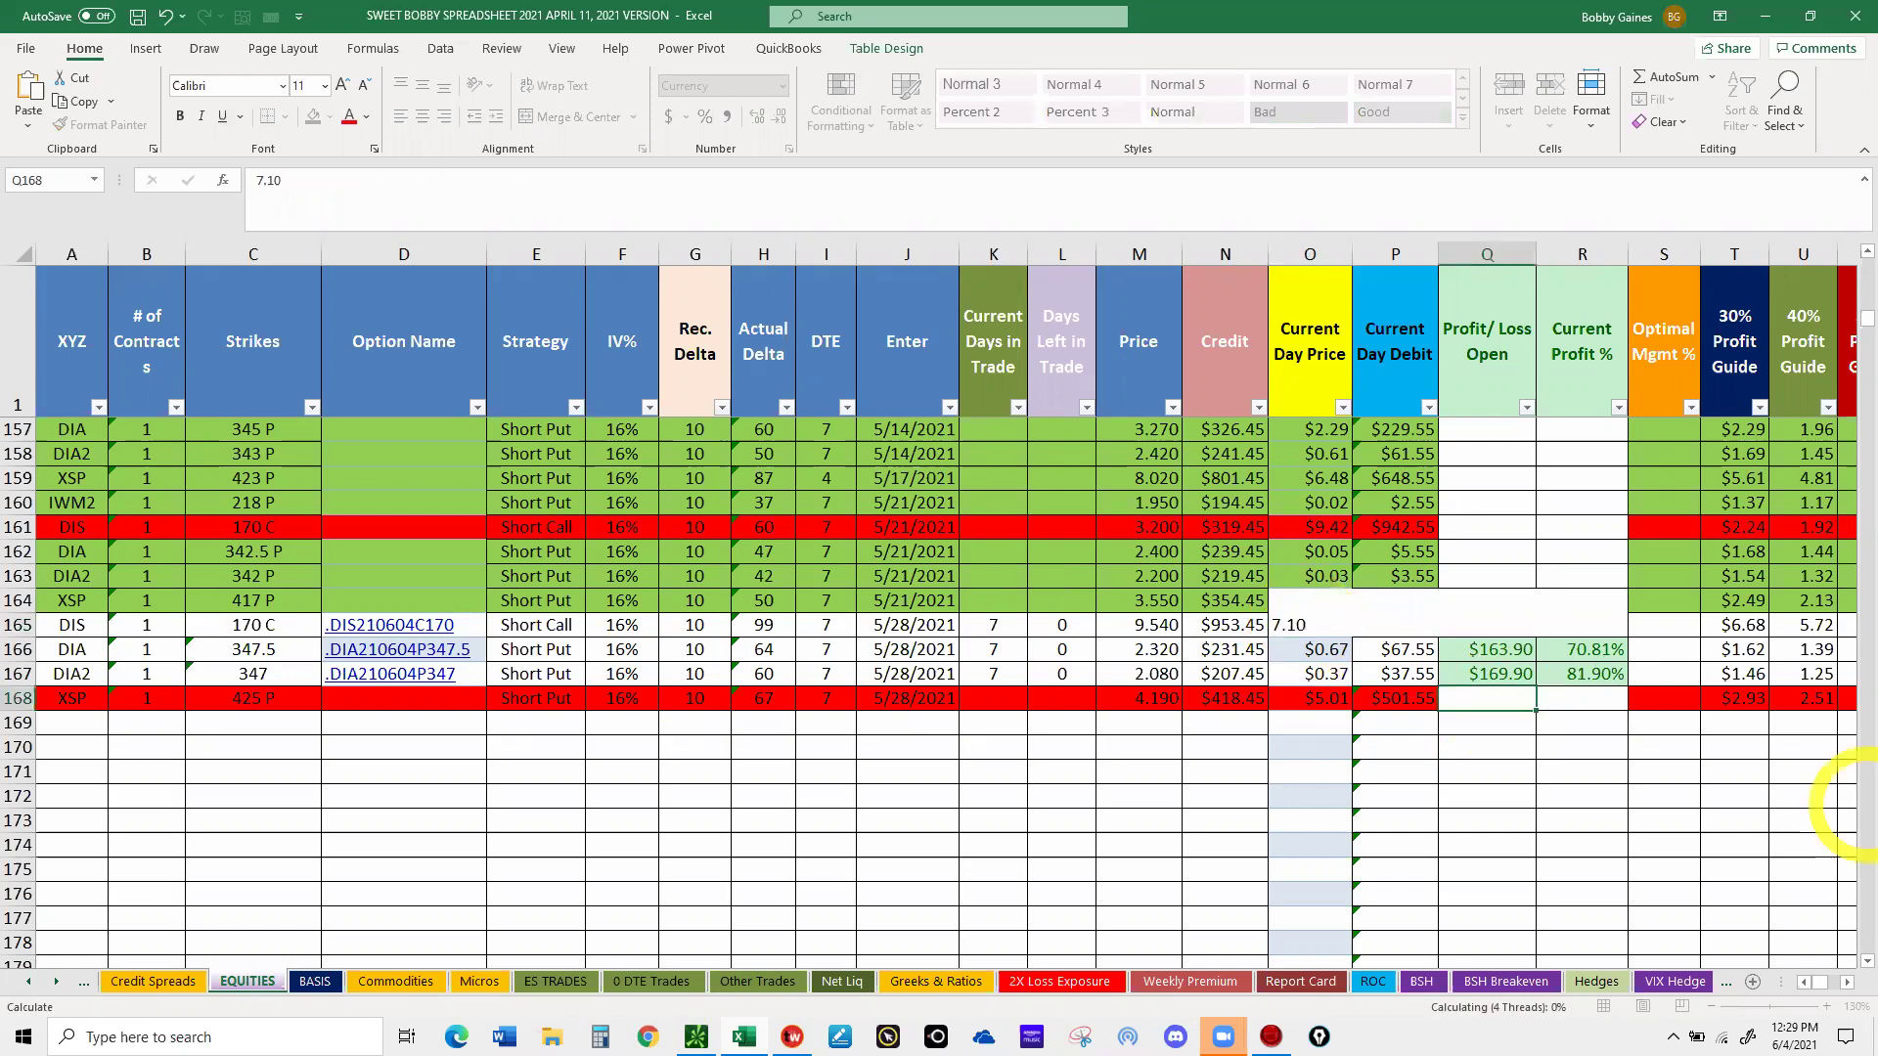
# - Enter 6/4/2021 as the exit date of the DIS 170 C trade in row 165
pyautogui.click(1848, 984)
pyautogui.click(1847, 984)
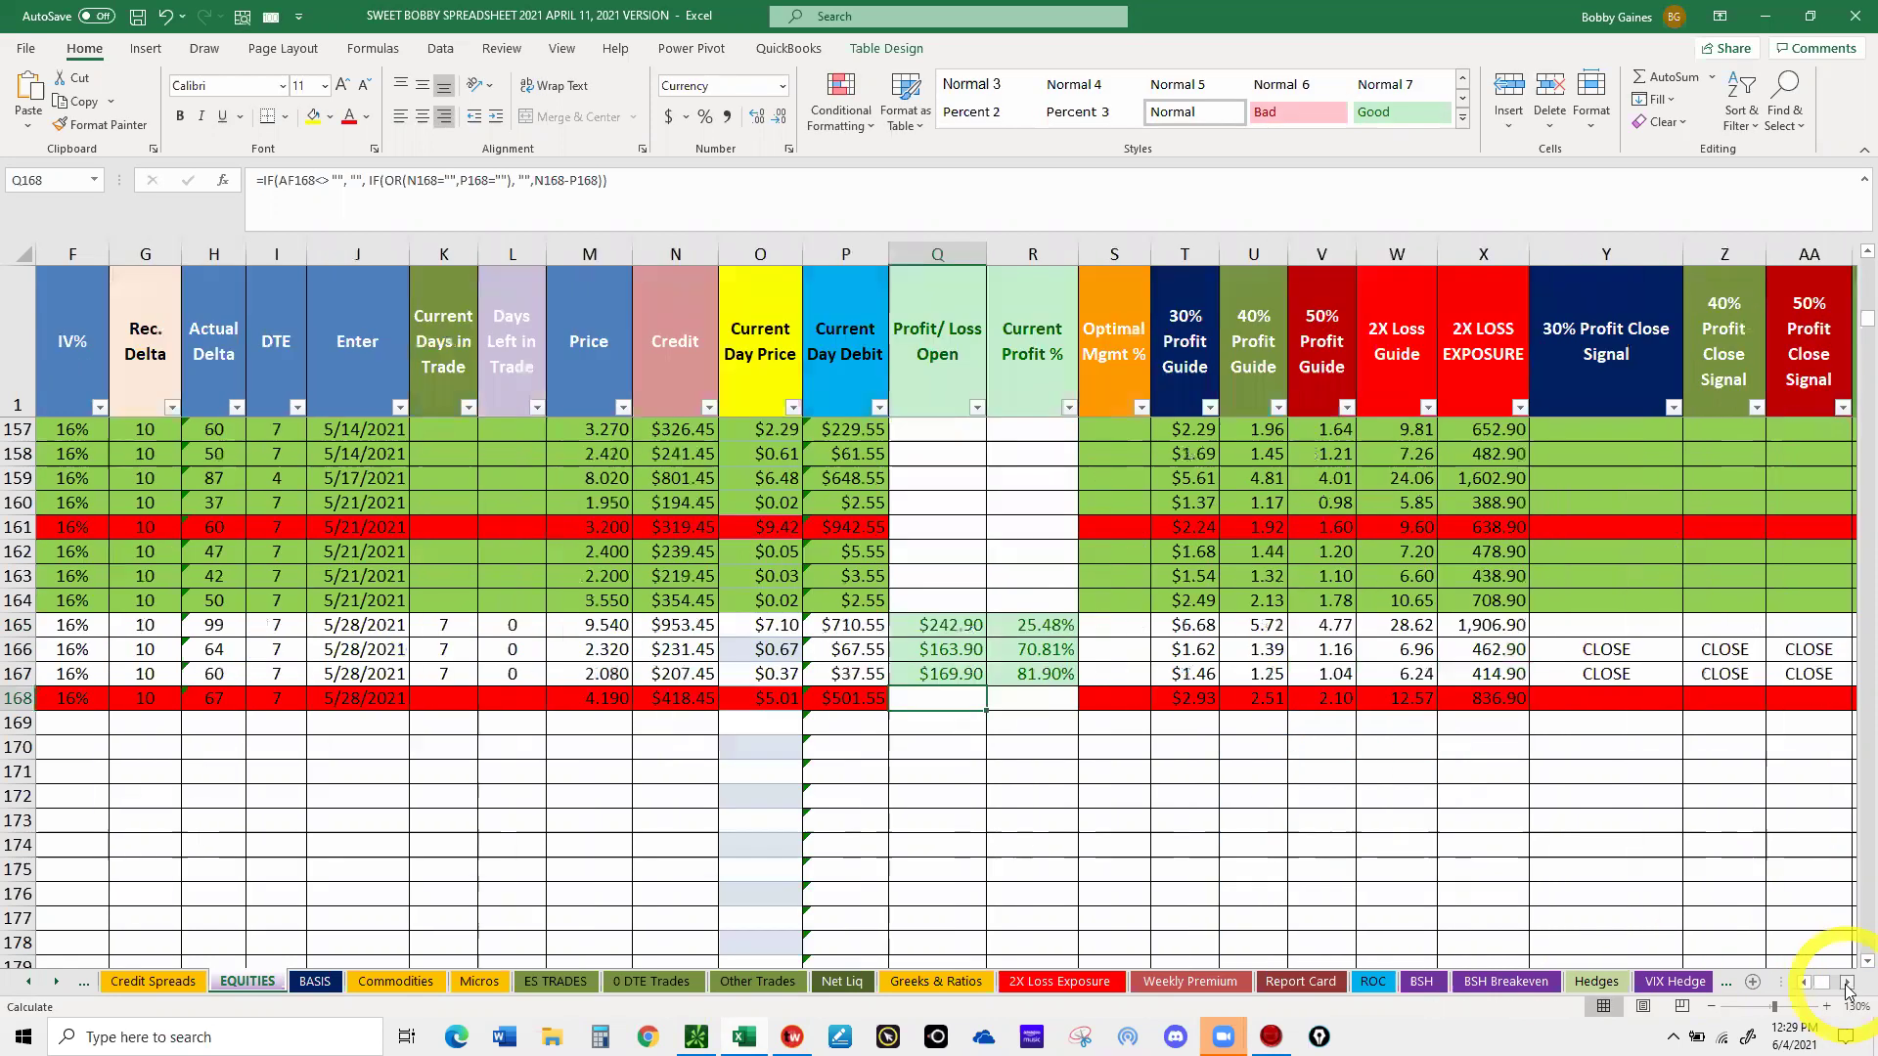
pyautogui.click(1848, 984)
pyautogui.click(1848, 984)
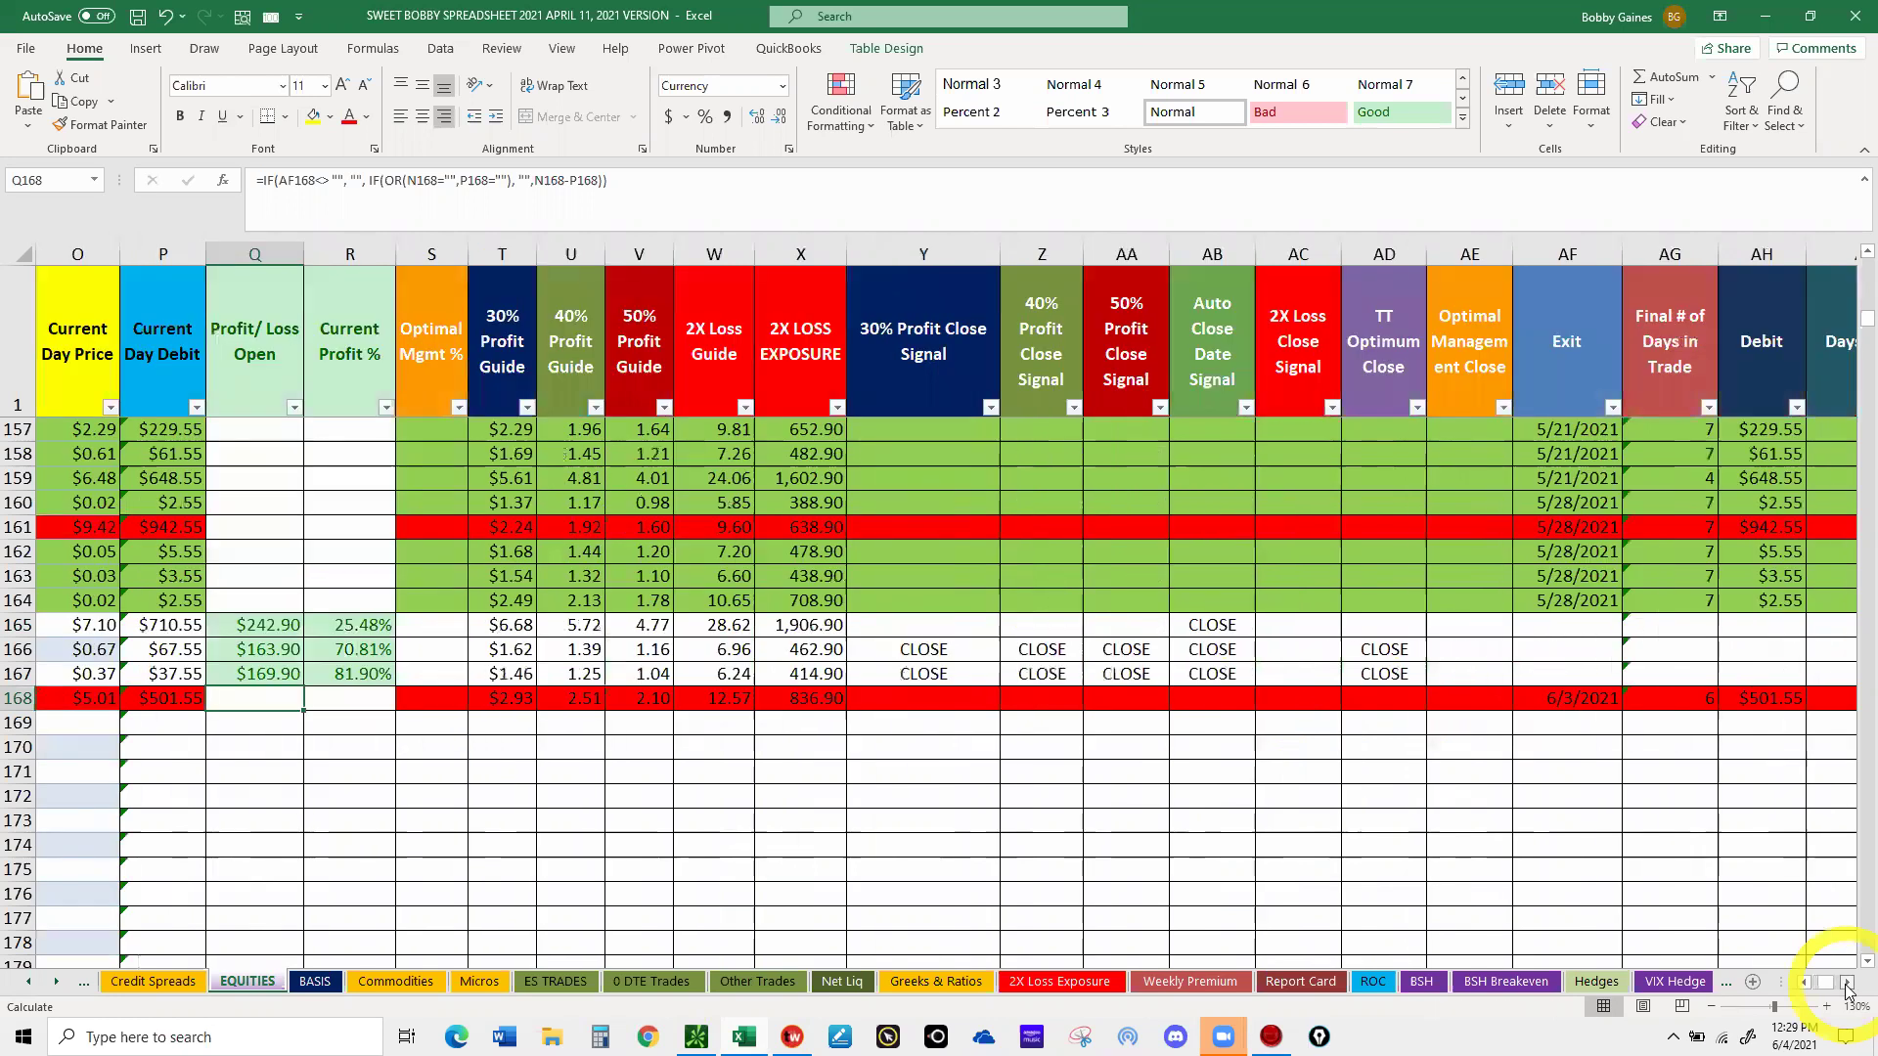
pyautogui.hscroll(1, 1604, 704)
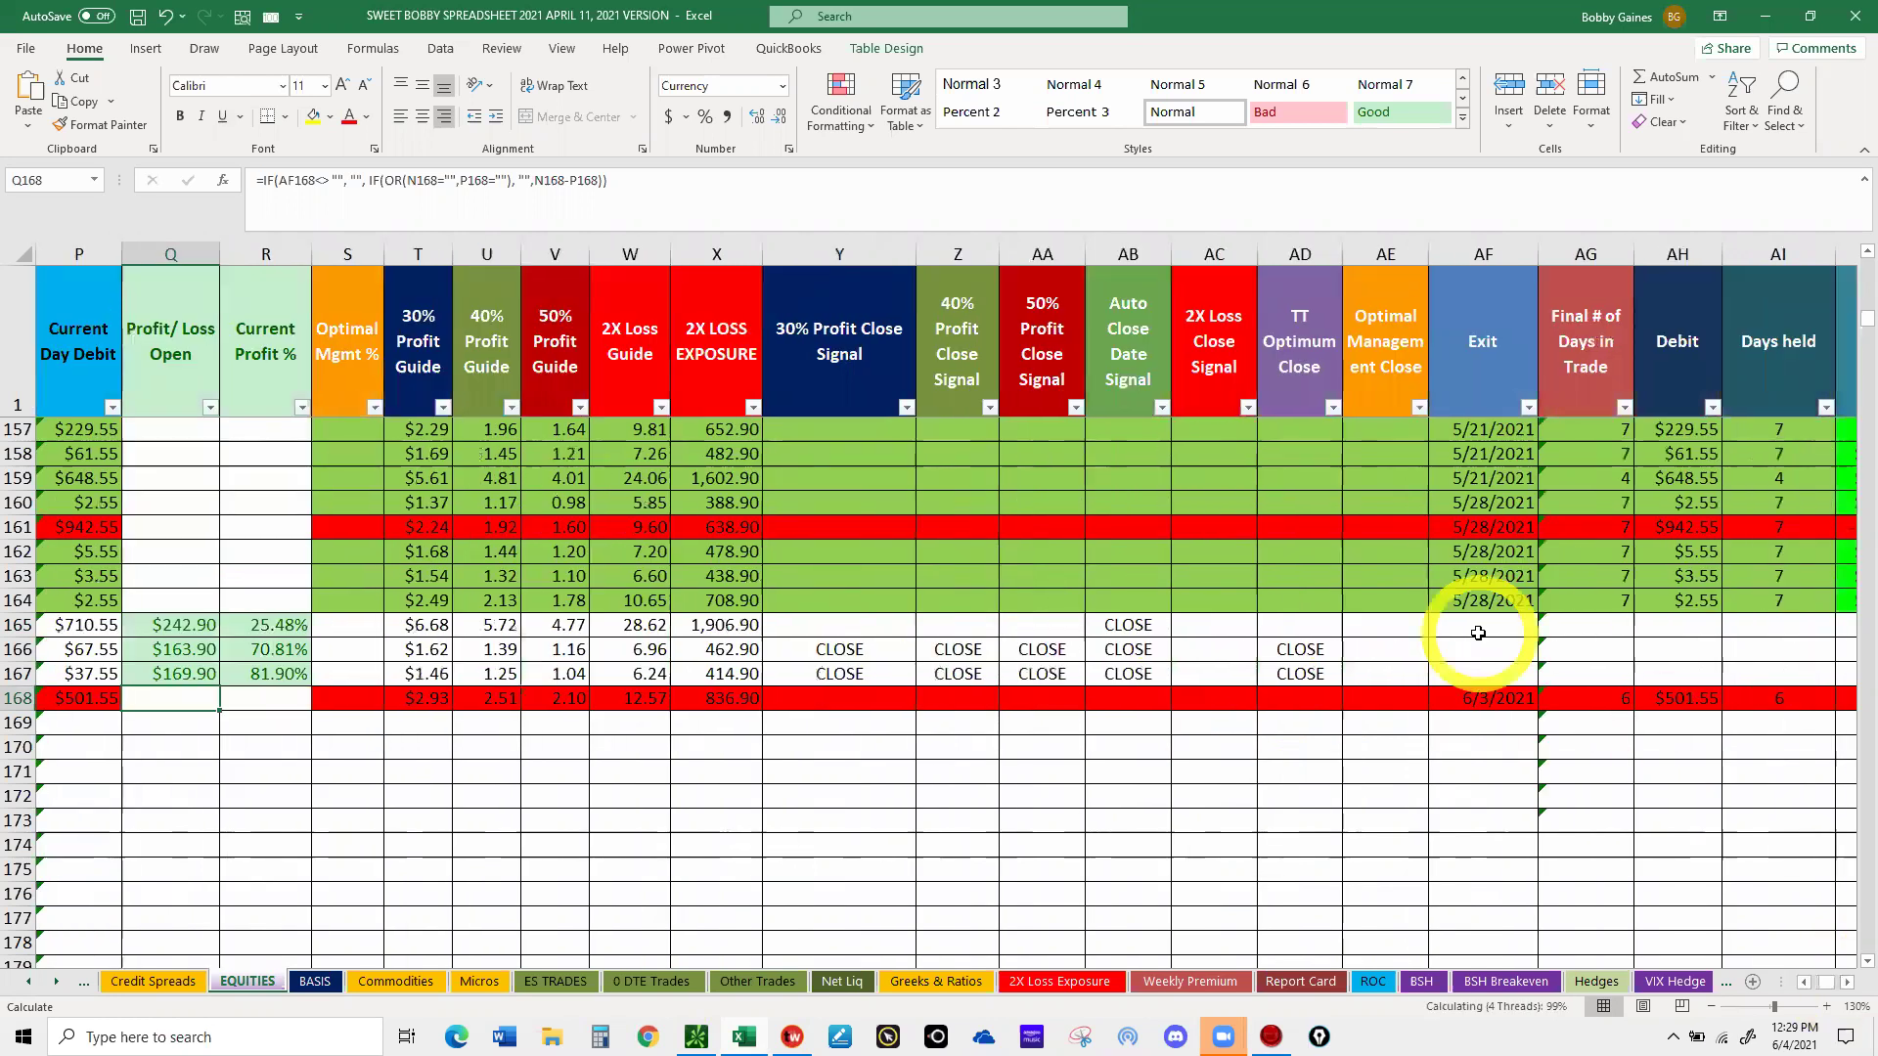
pyautogui.click(1478, 634)
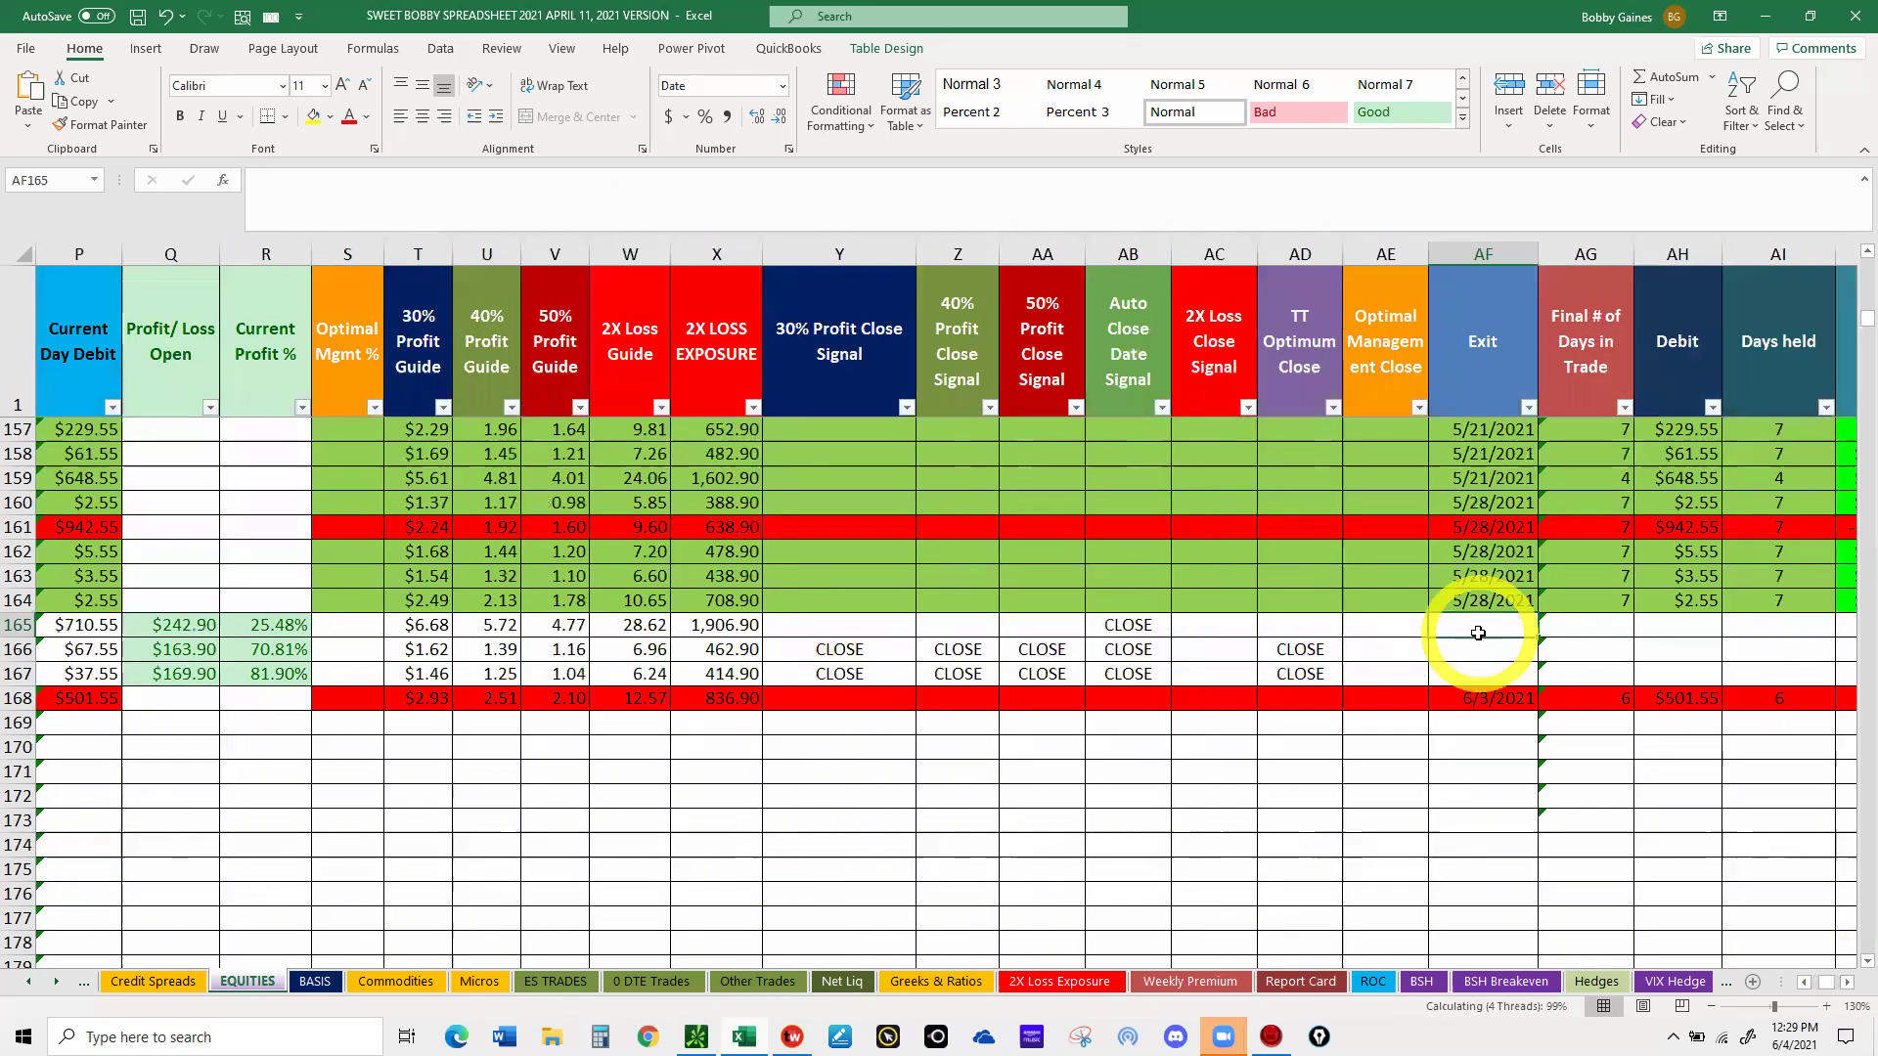
pyautogui.write('6/')
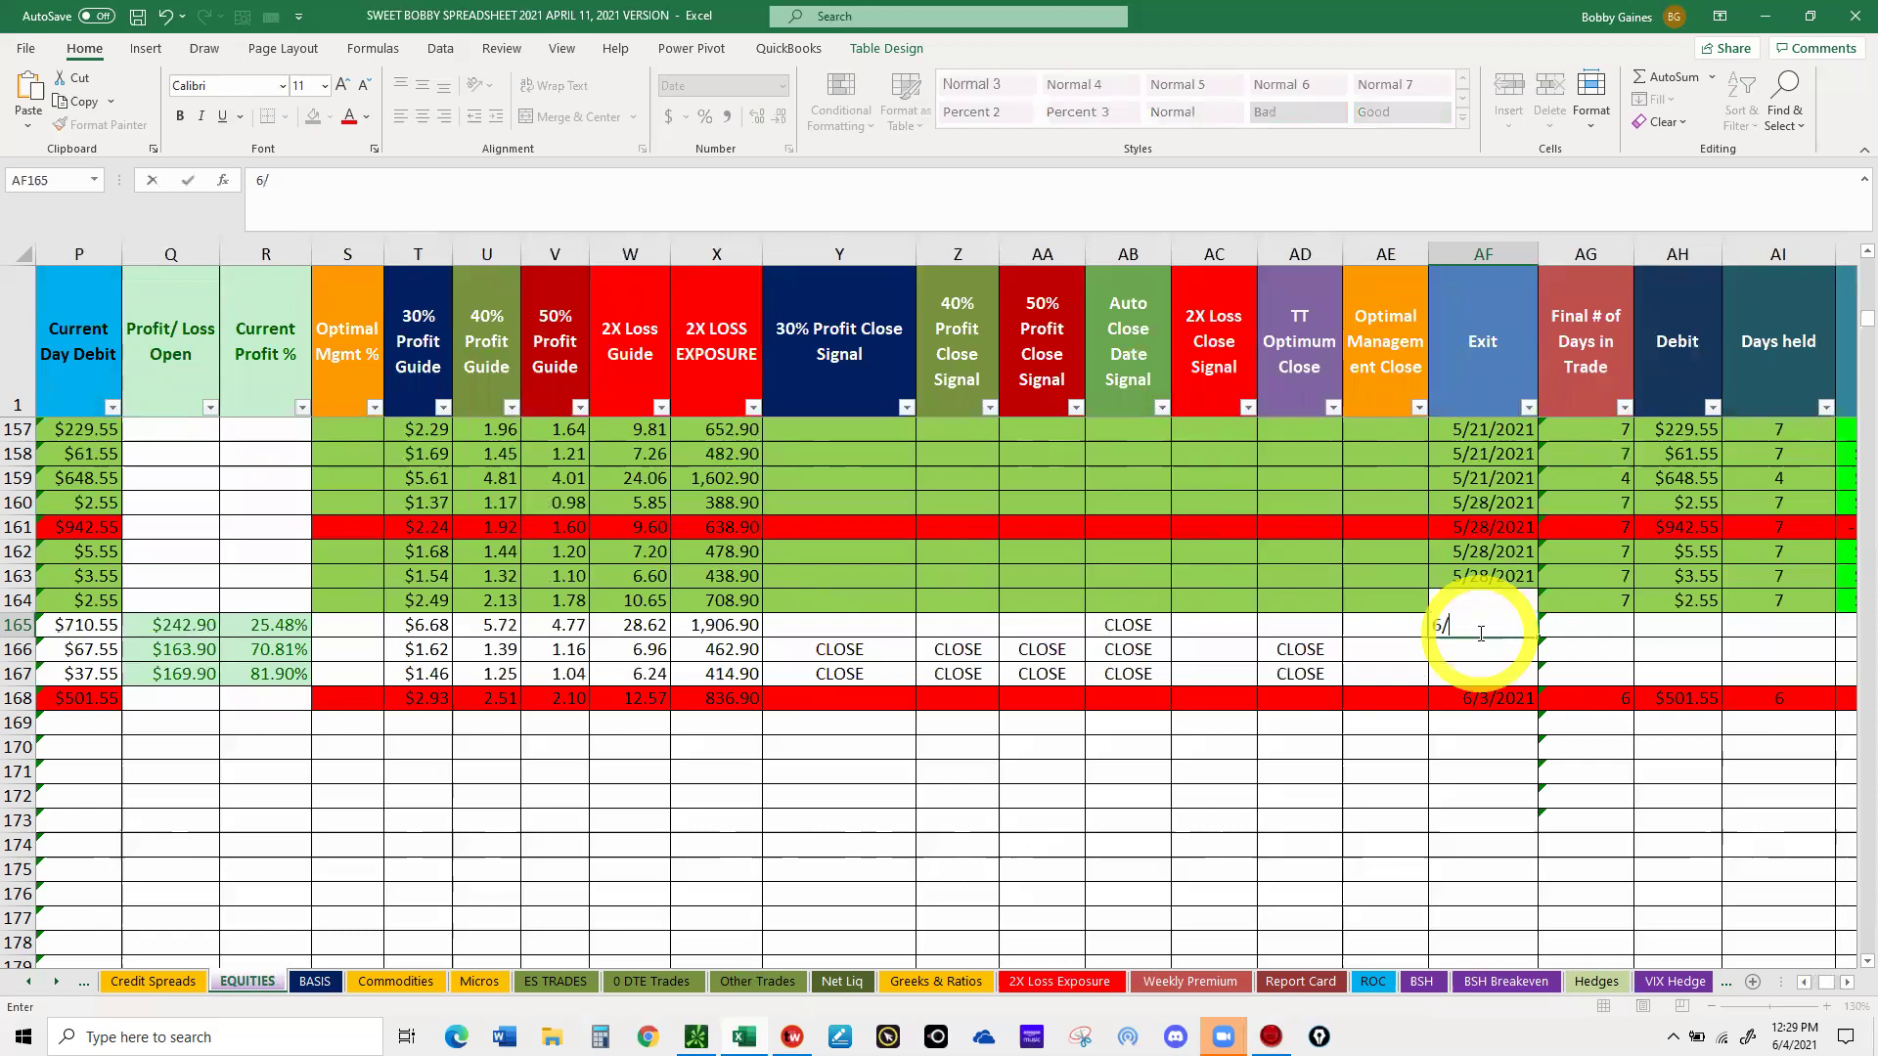
pyautogui.write('4/202')
pyautogui.write('1')
pyautogui.press('Tab')
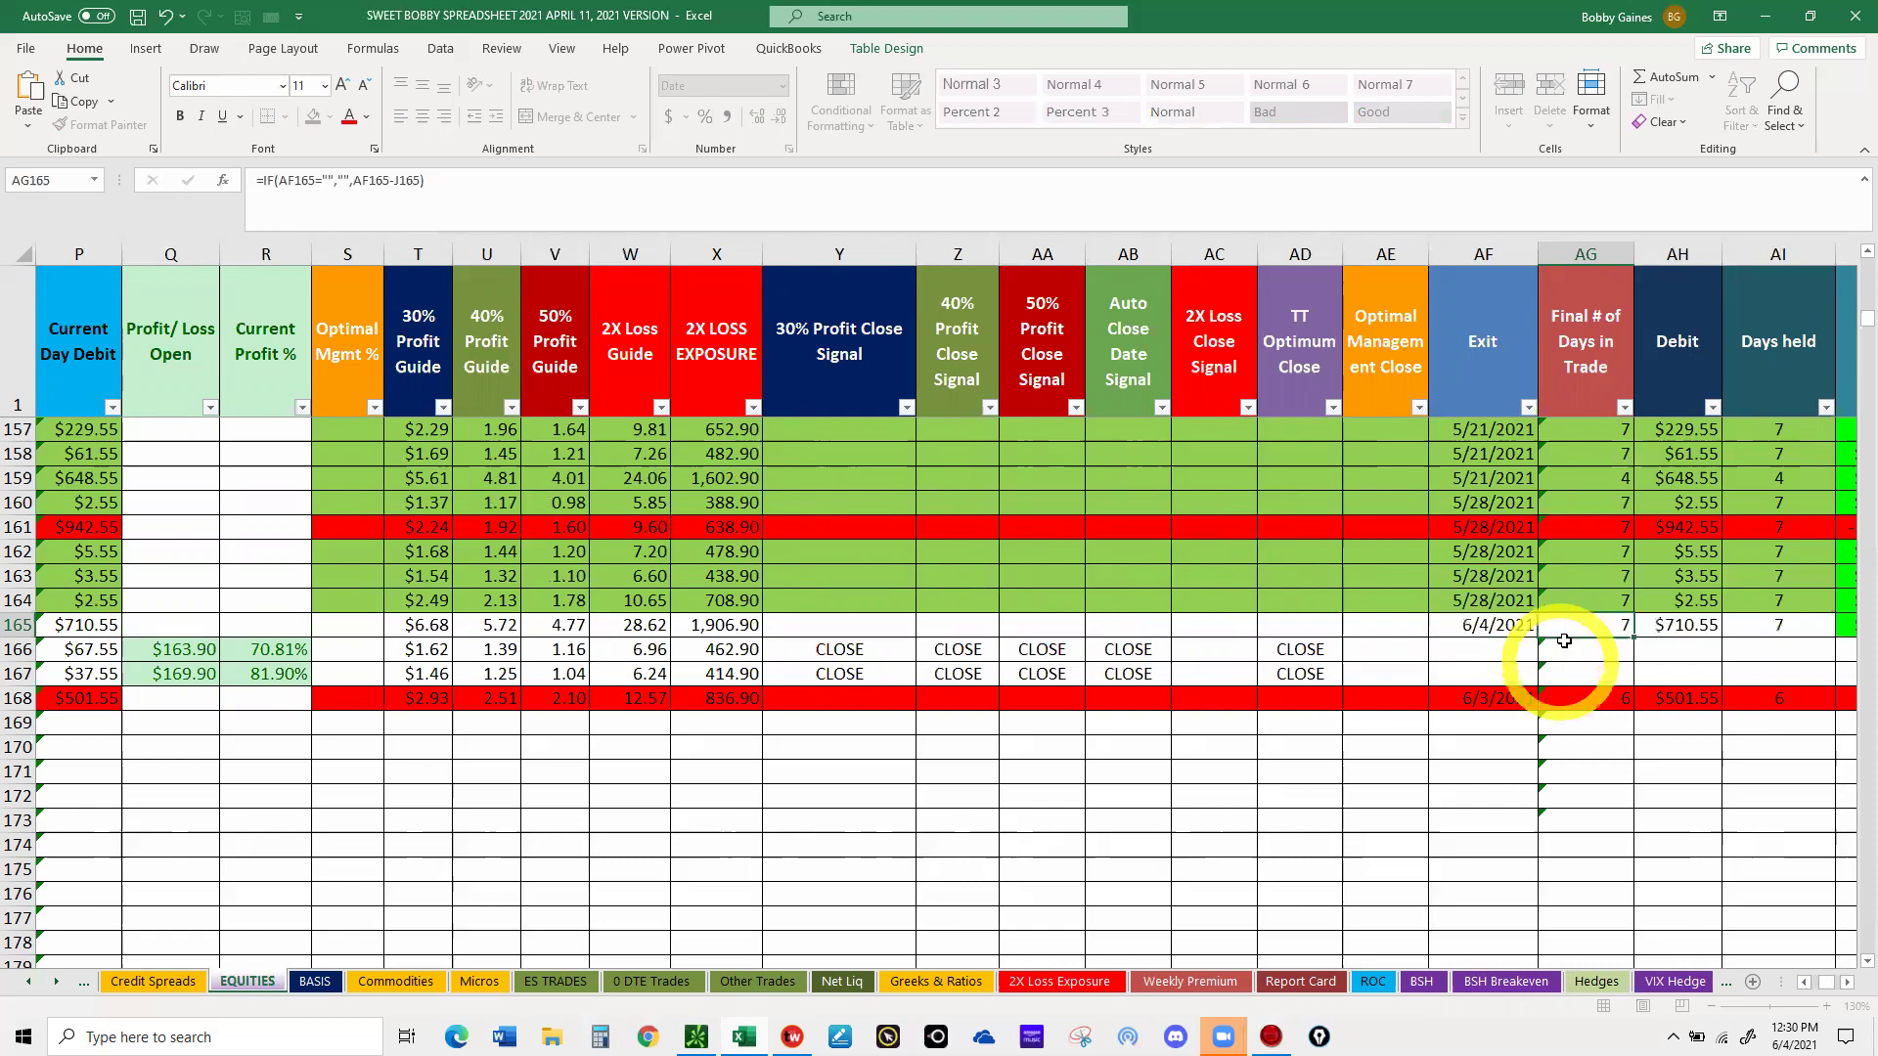
# - Set the Notes entry of the DIS trade in row 165 to 50% Profit Close
pyautogui.click(1851, 986)
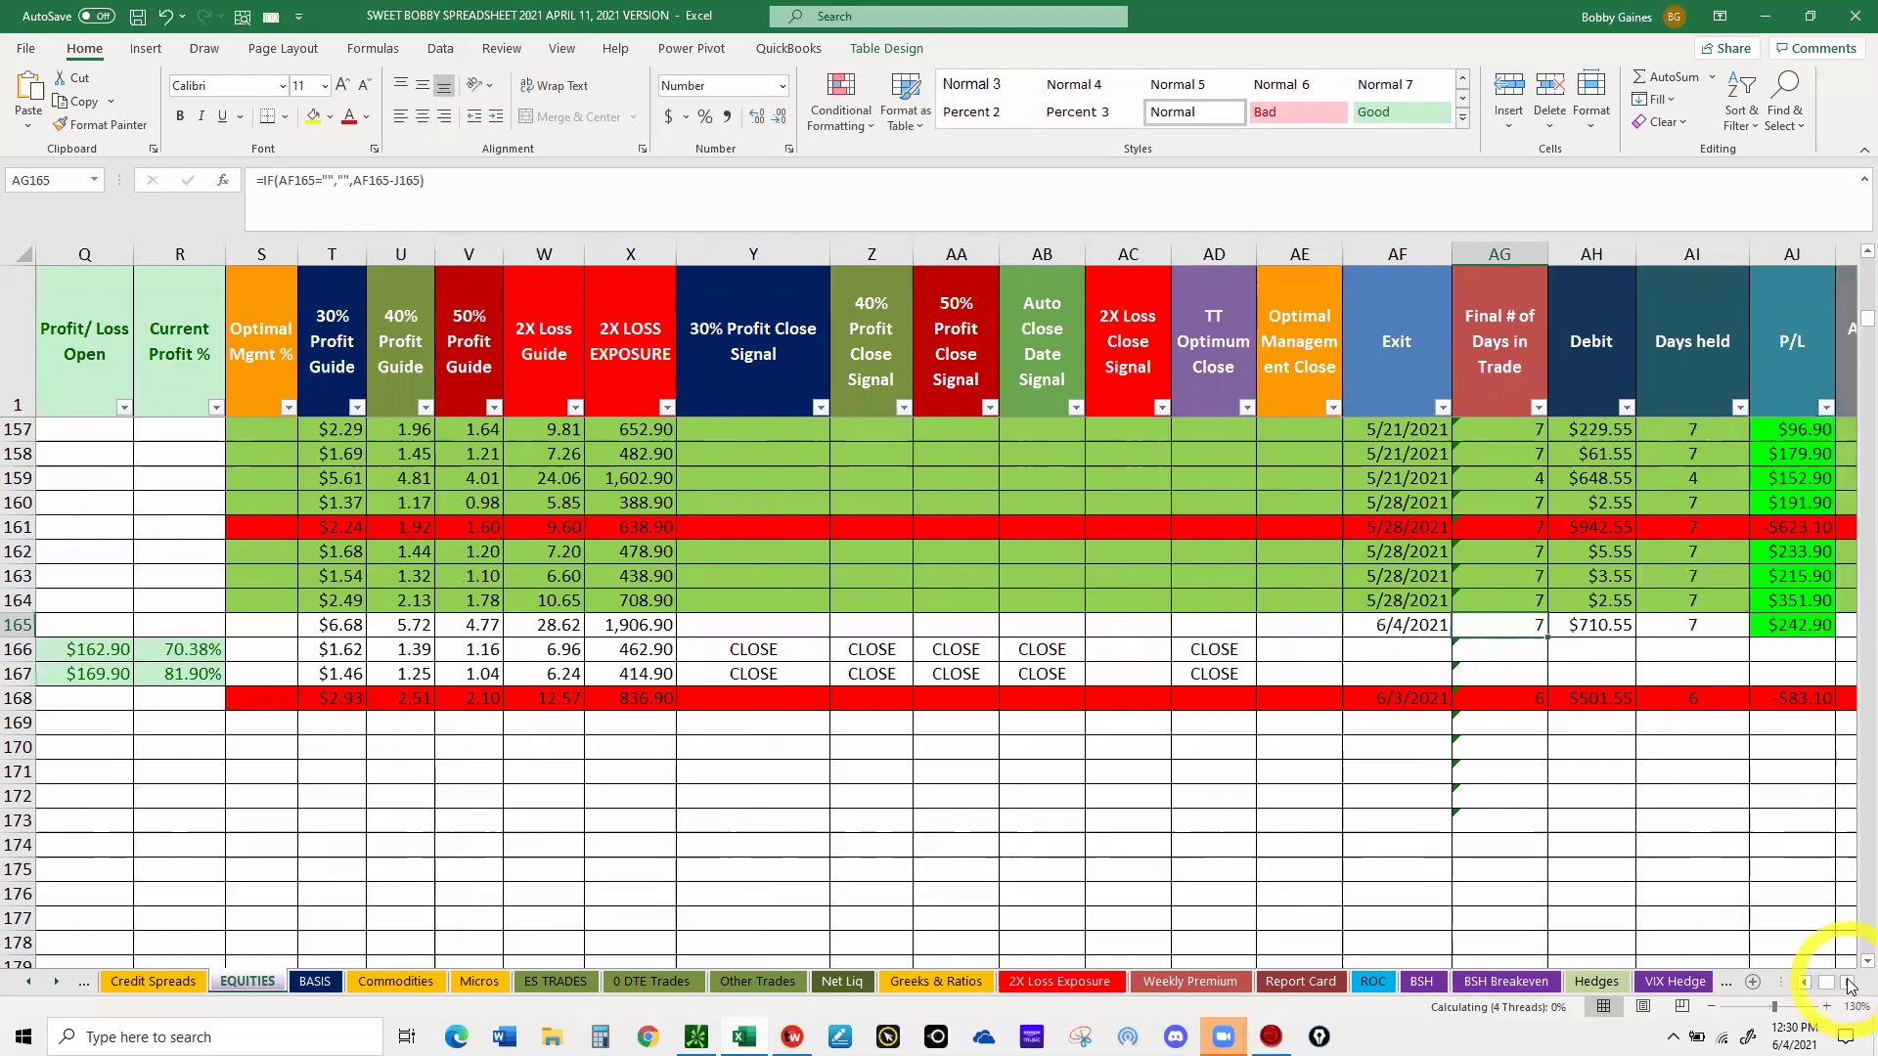
pyautogui.click(1850, 986)
pyautogui.click(1851, 985)
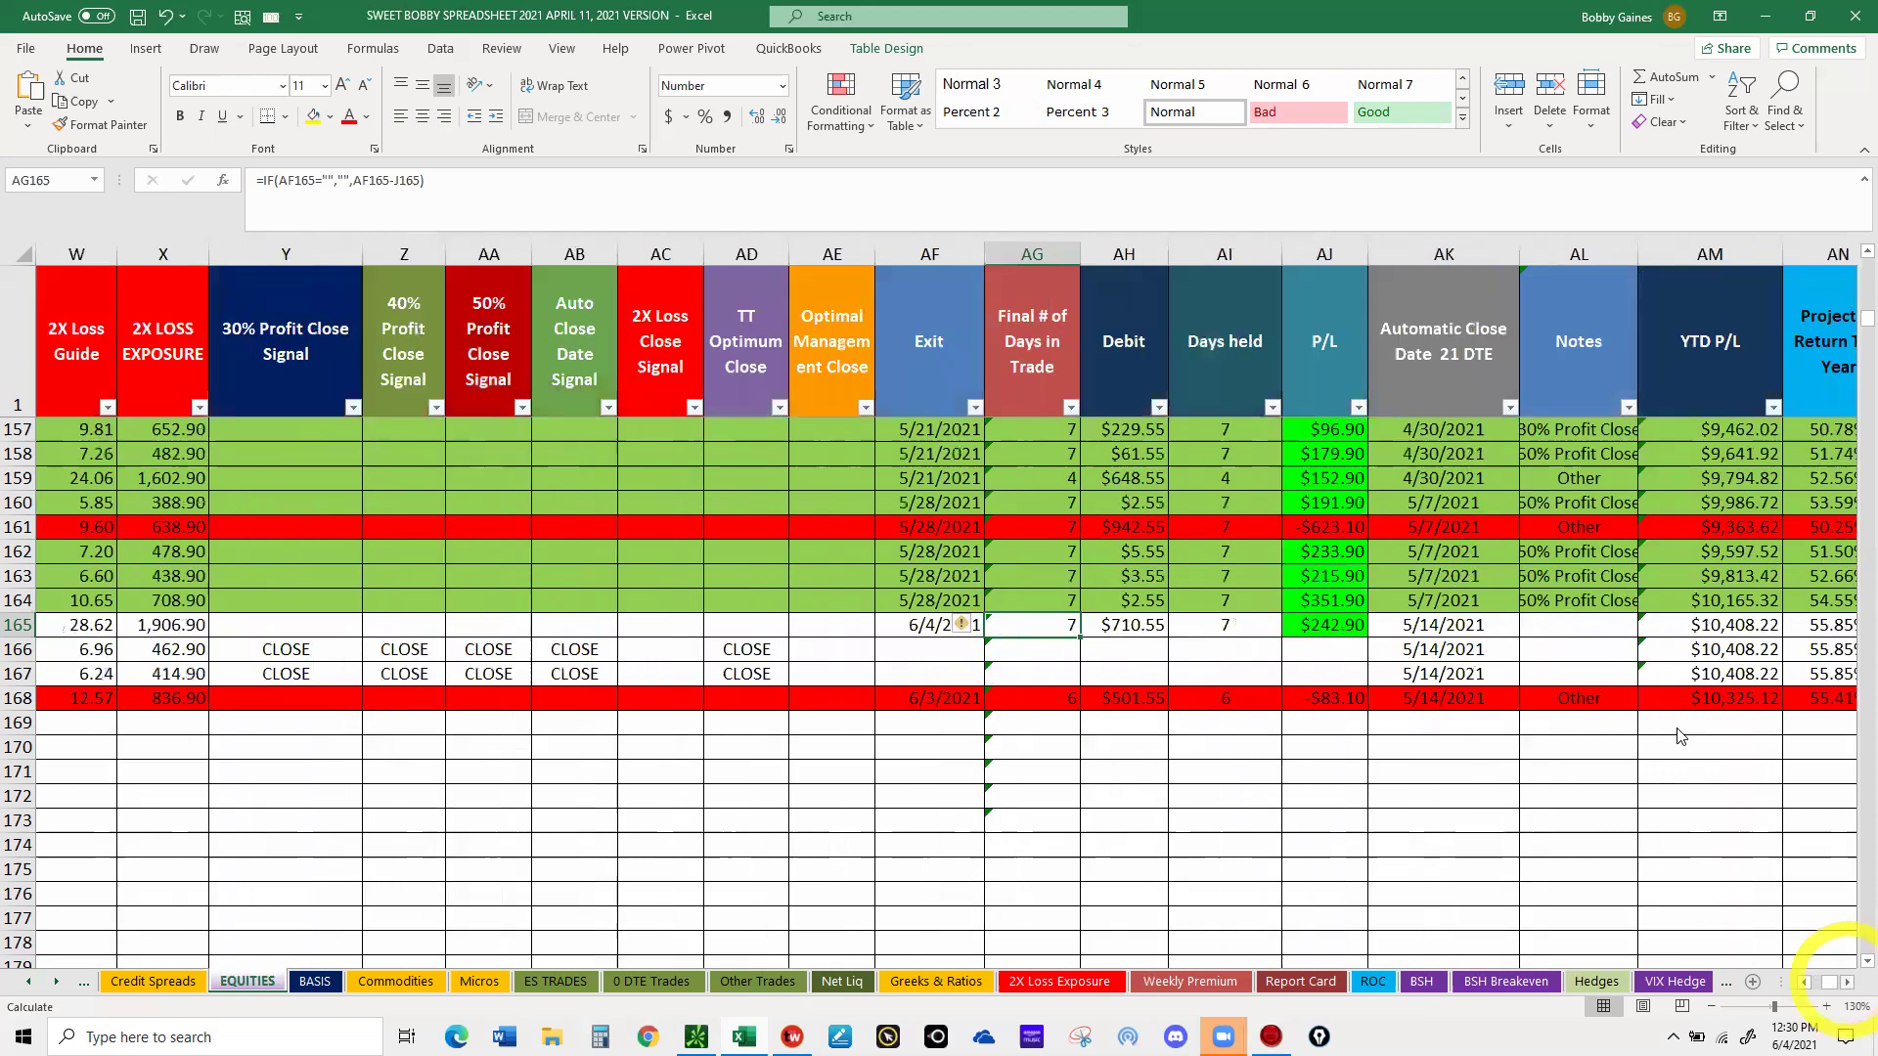
pyautogui.hscroll(1, 1605, 666)
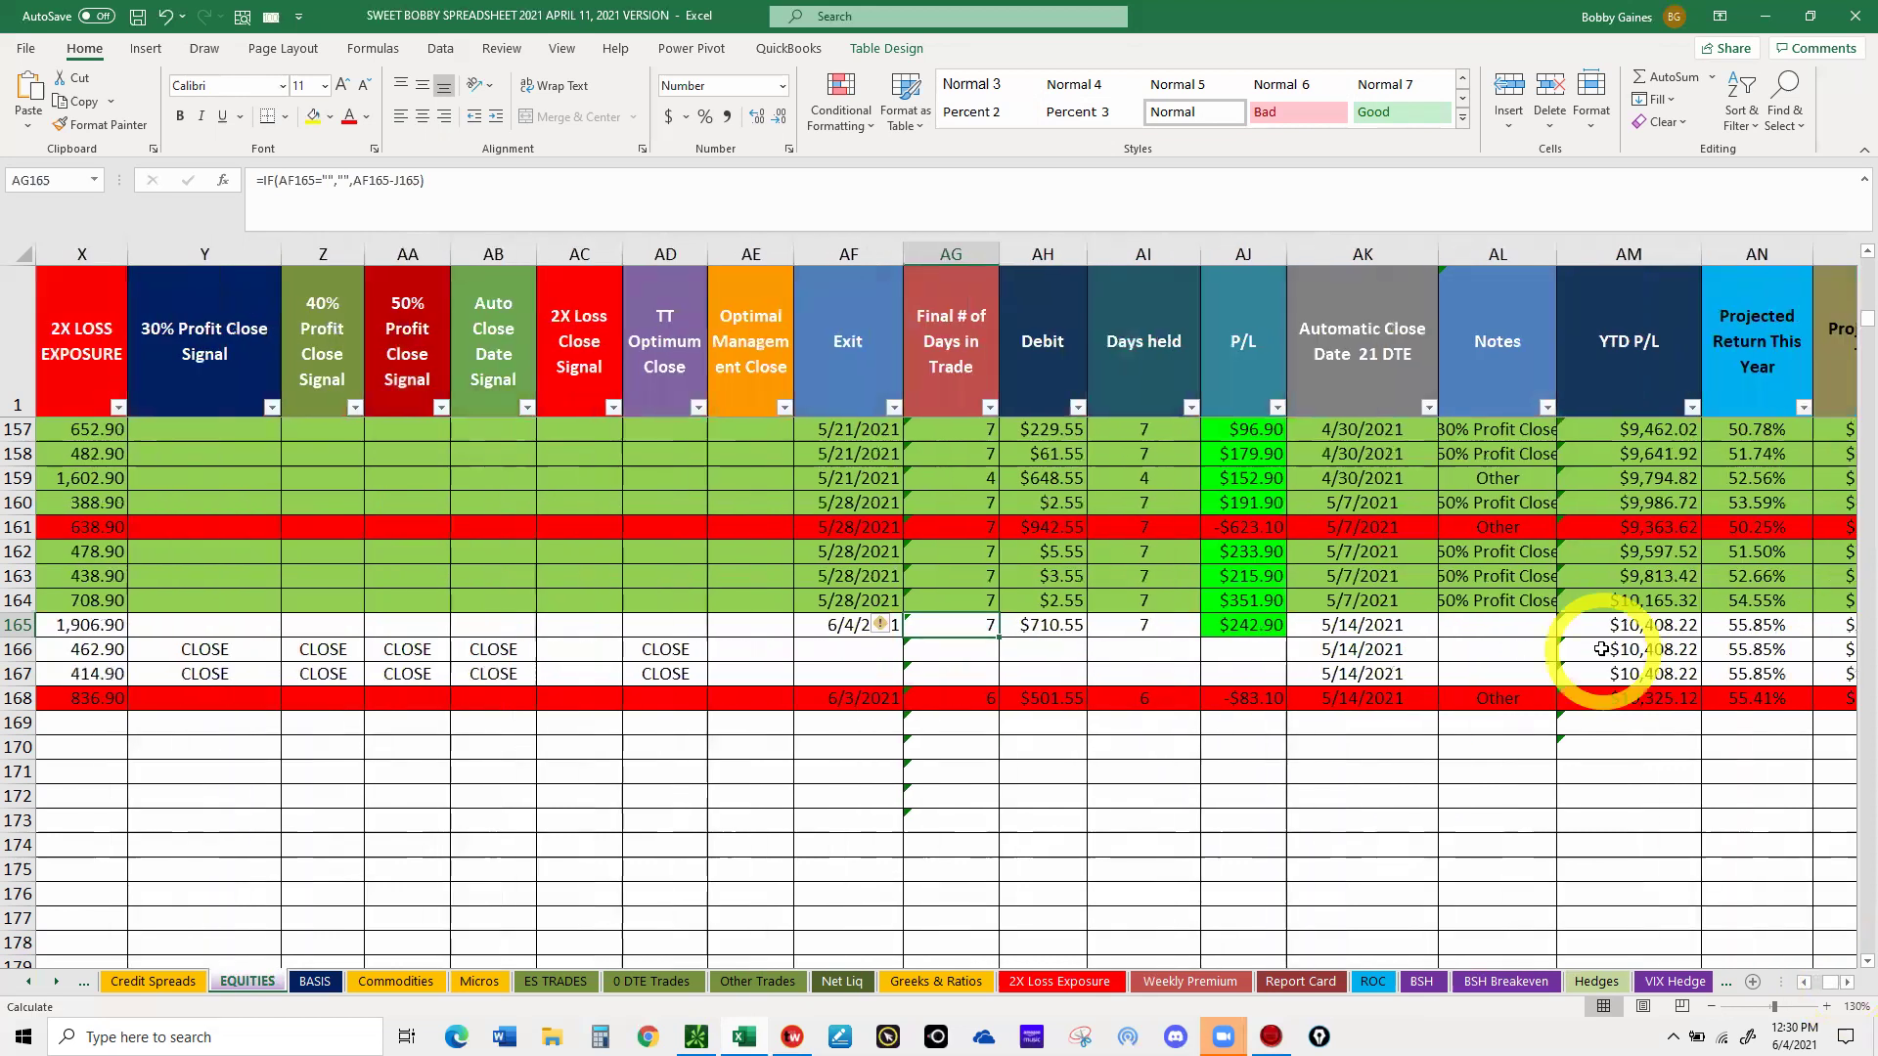
pyautogui.click(1539, 624)
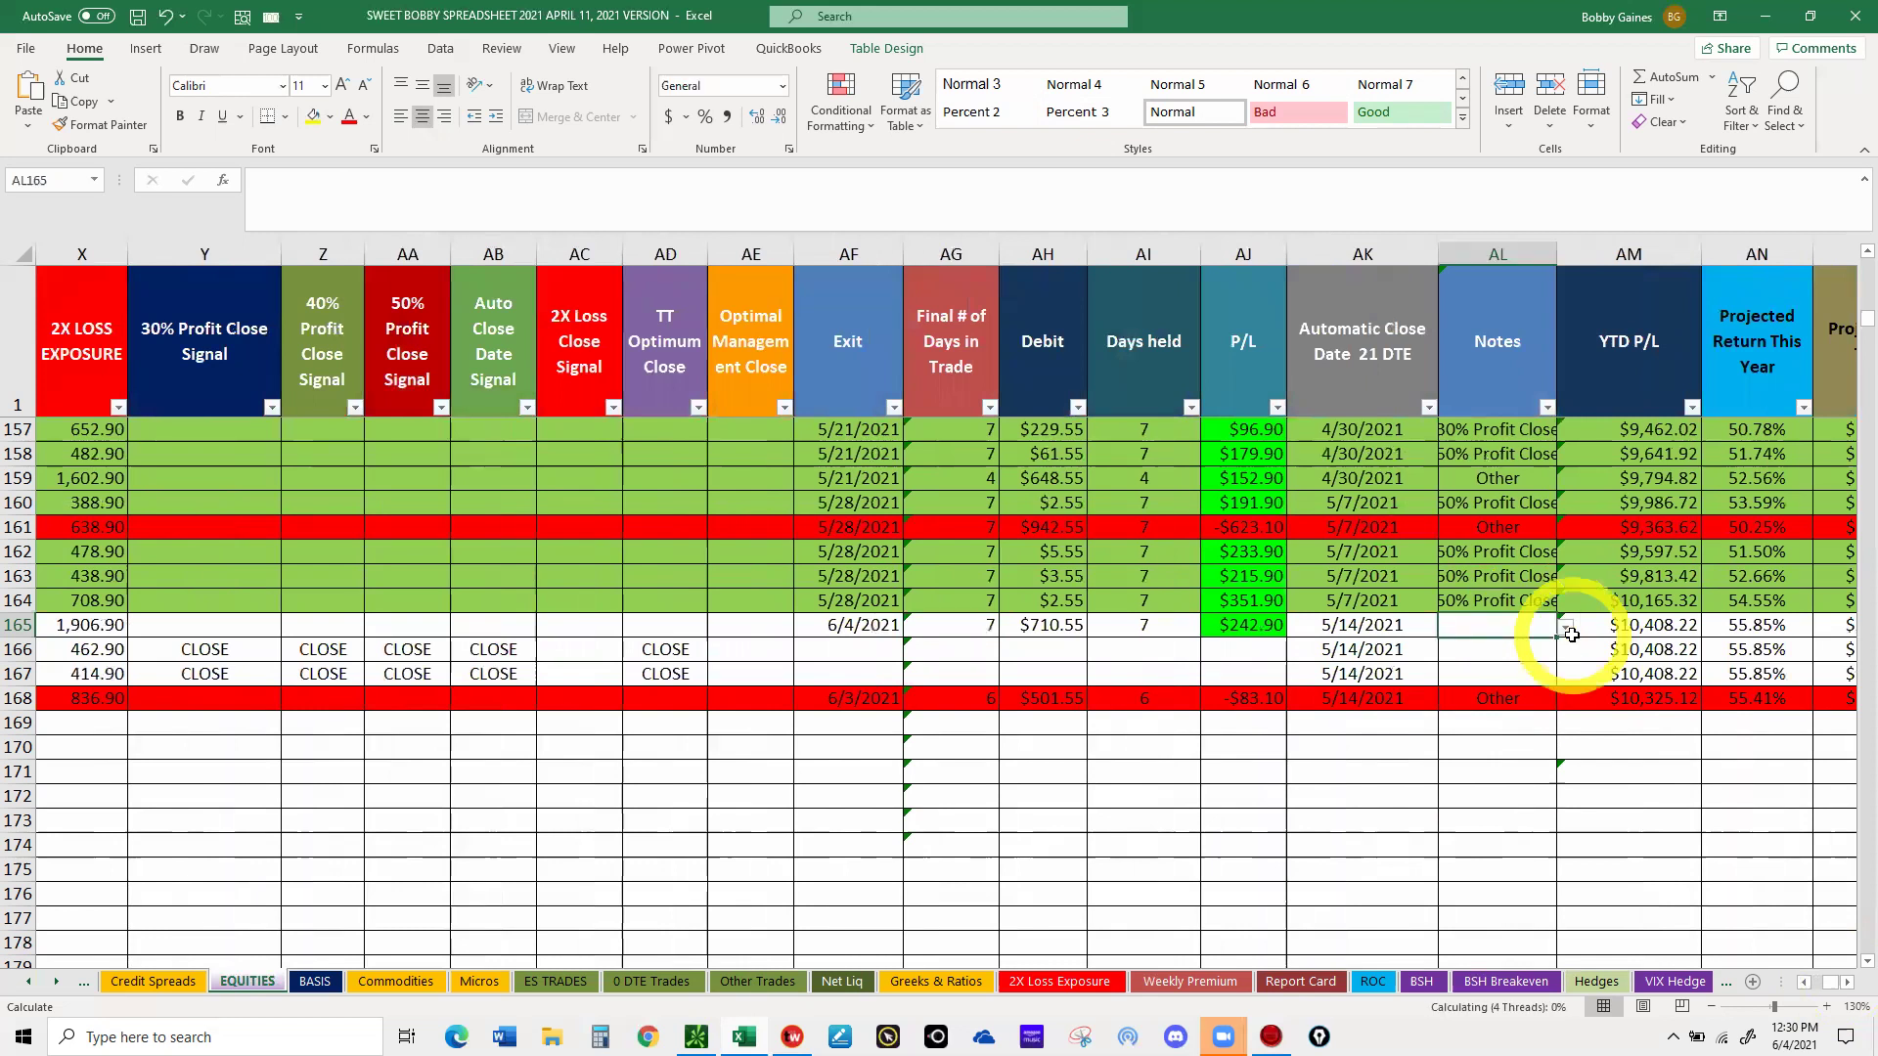
pyautogui.click(1565, 627)
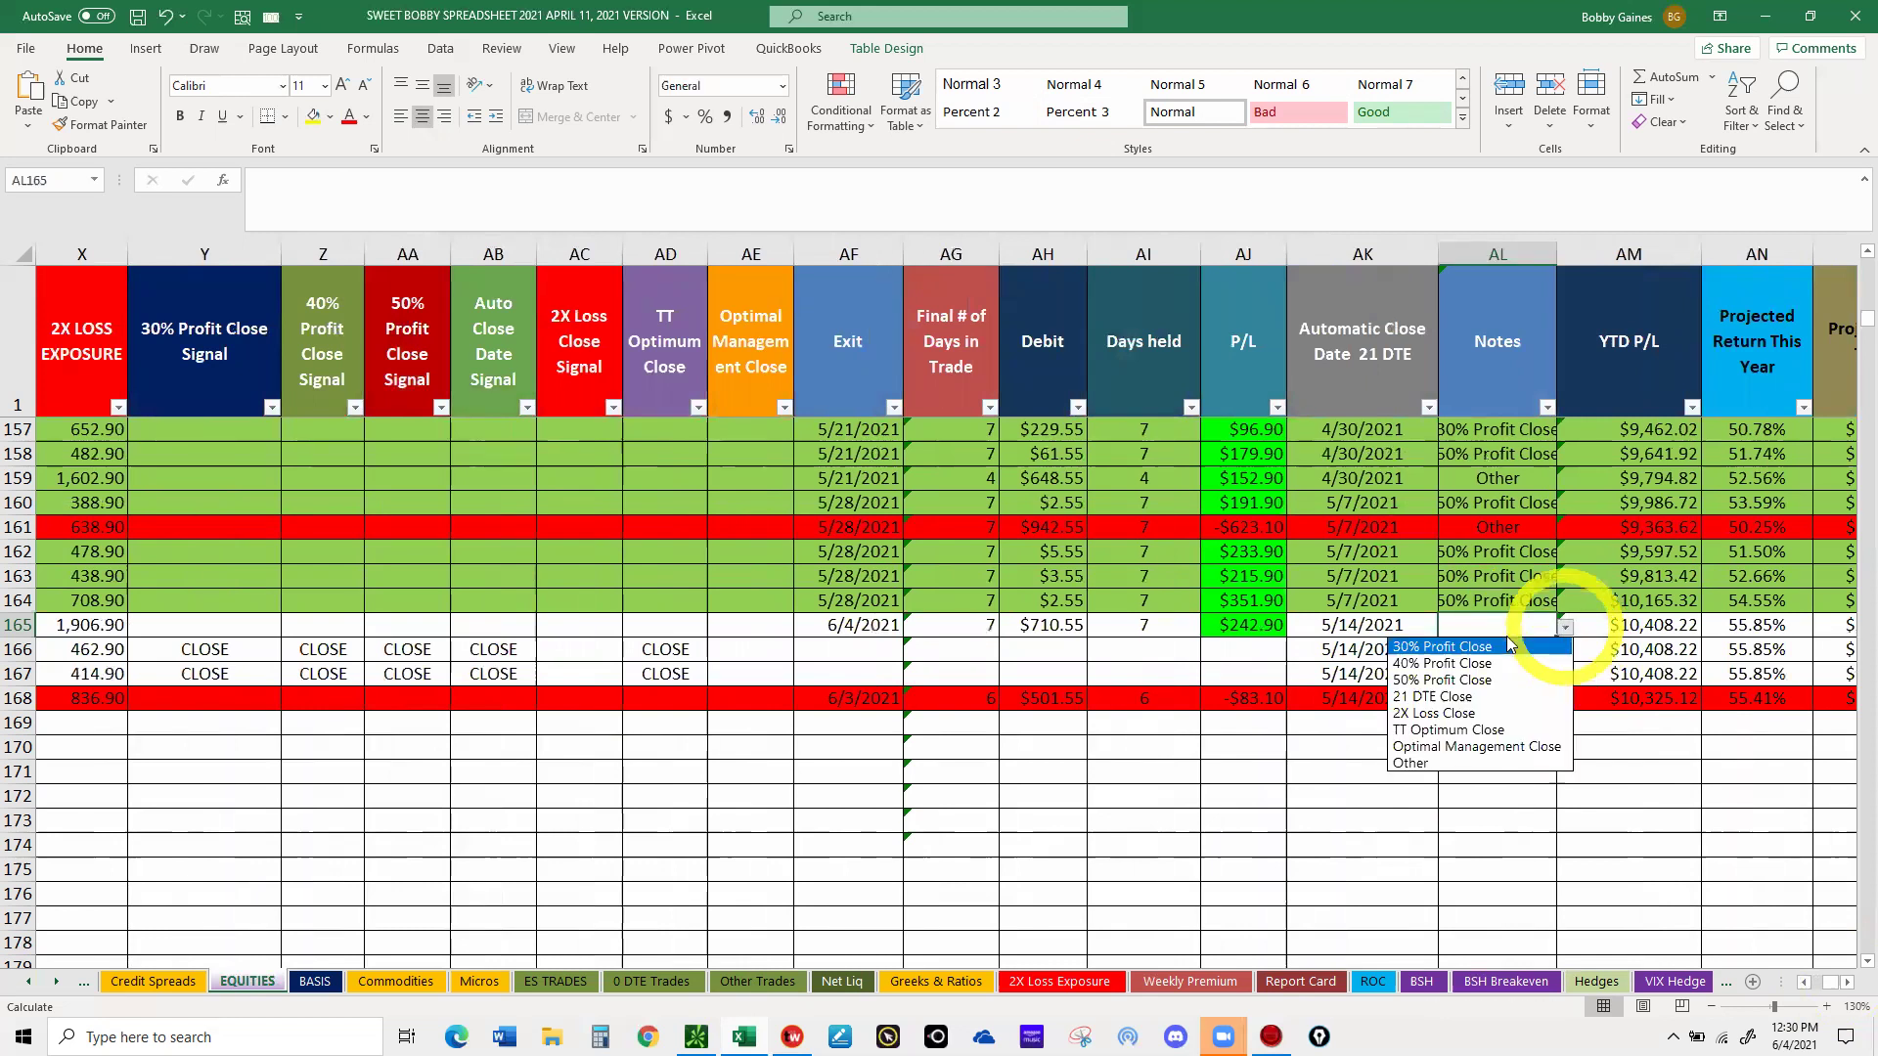
pyautogui.click(1431, 679)
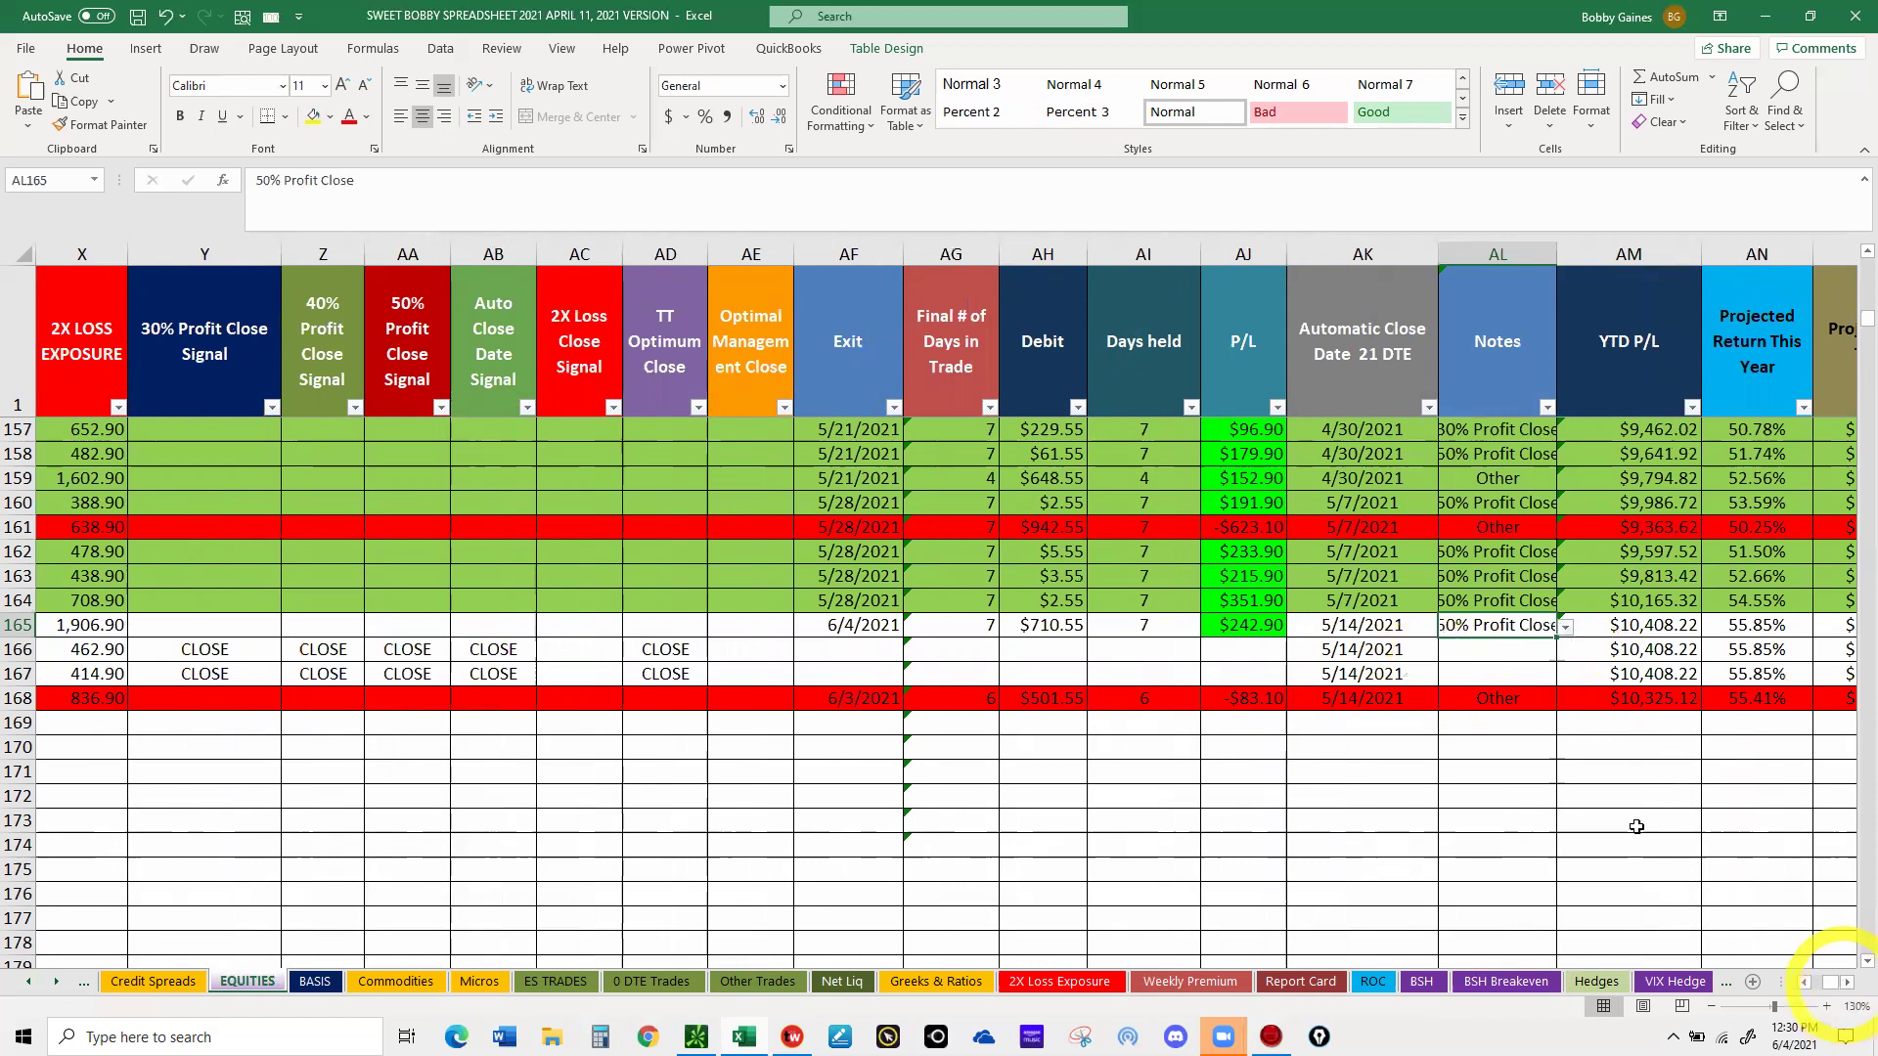
# - Fill the DIS trade in row 165 of the EQUITIES sheet with light green, from column A through AO
pyautogui.click(1845, 984)
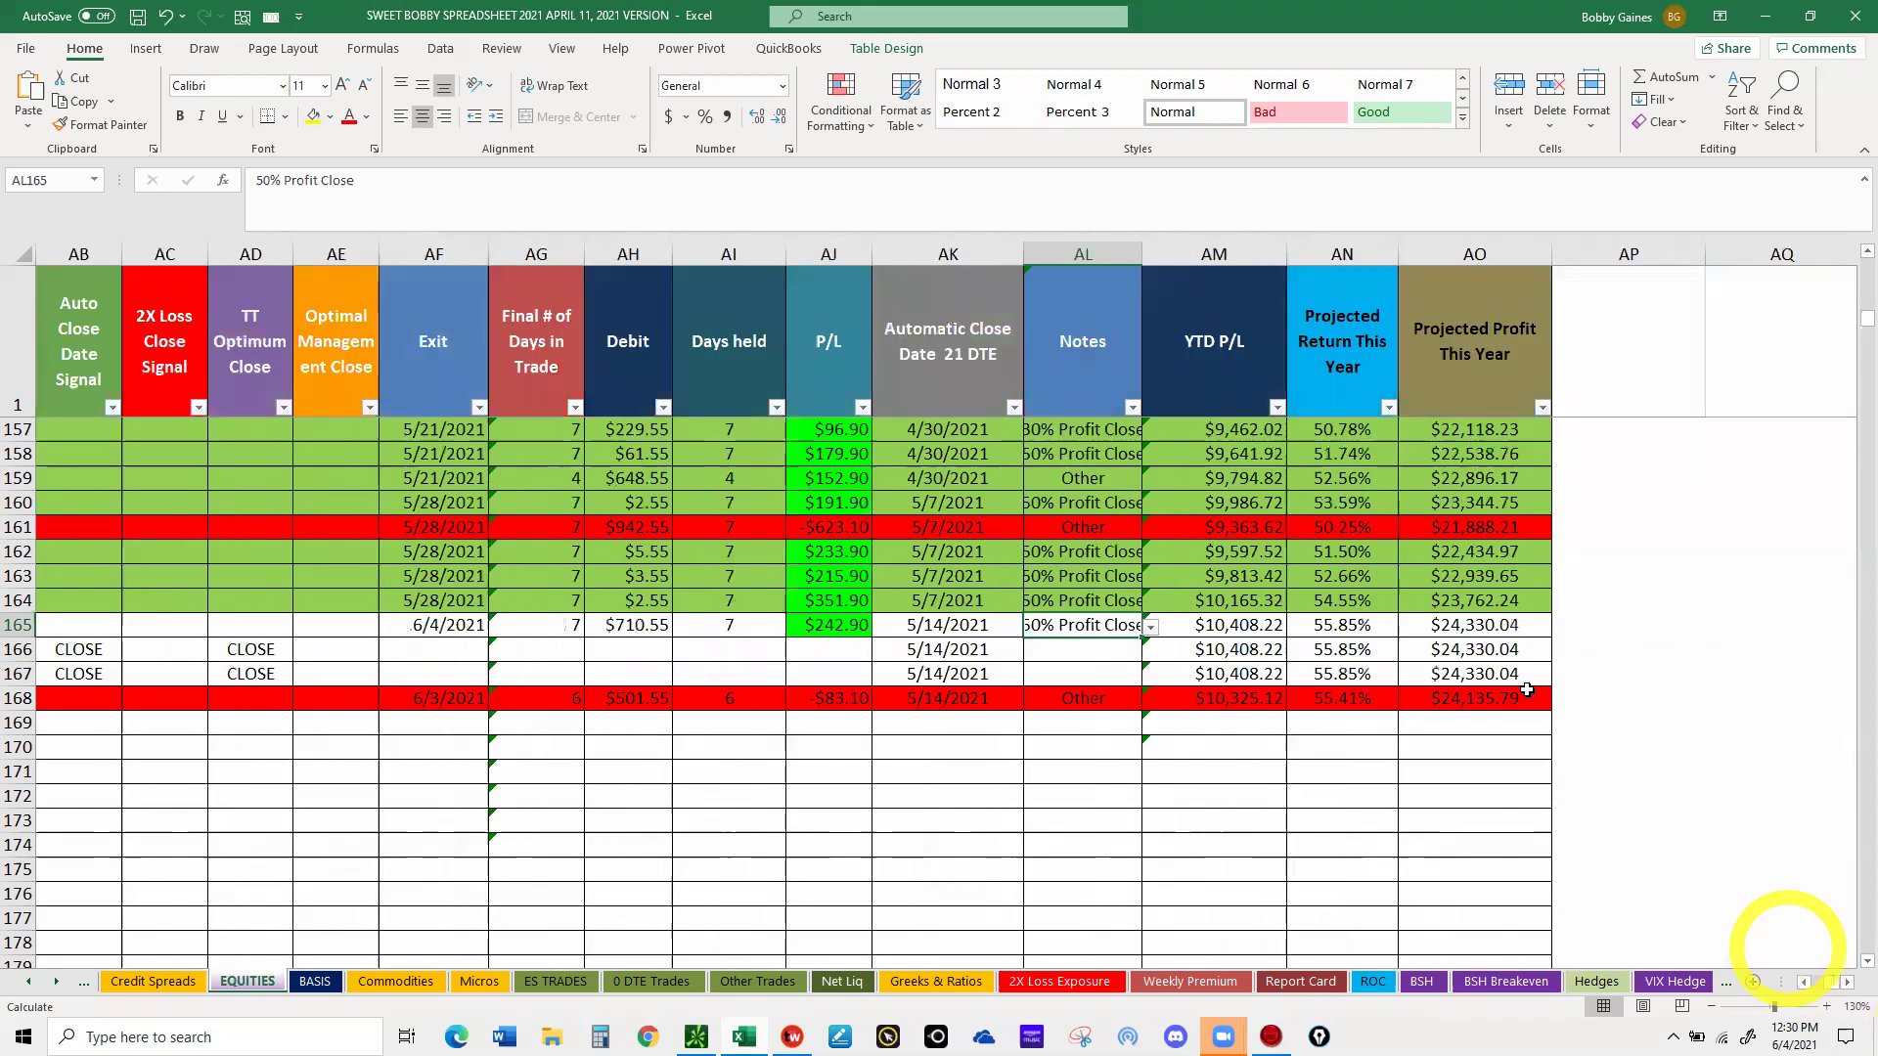
pyautogui.click(1474, 627)
pyautogui.moveTo(1474, 627); pyautogui.dragTo(1091, 702)
pyautogui.keyDown('shift'); pyautogui.click(323, 631); pyautogui.keyUp('shift')
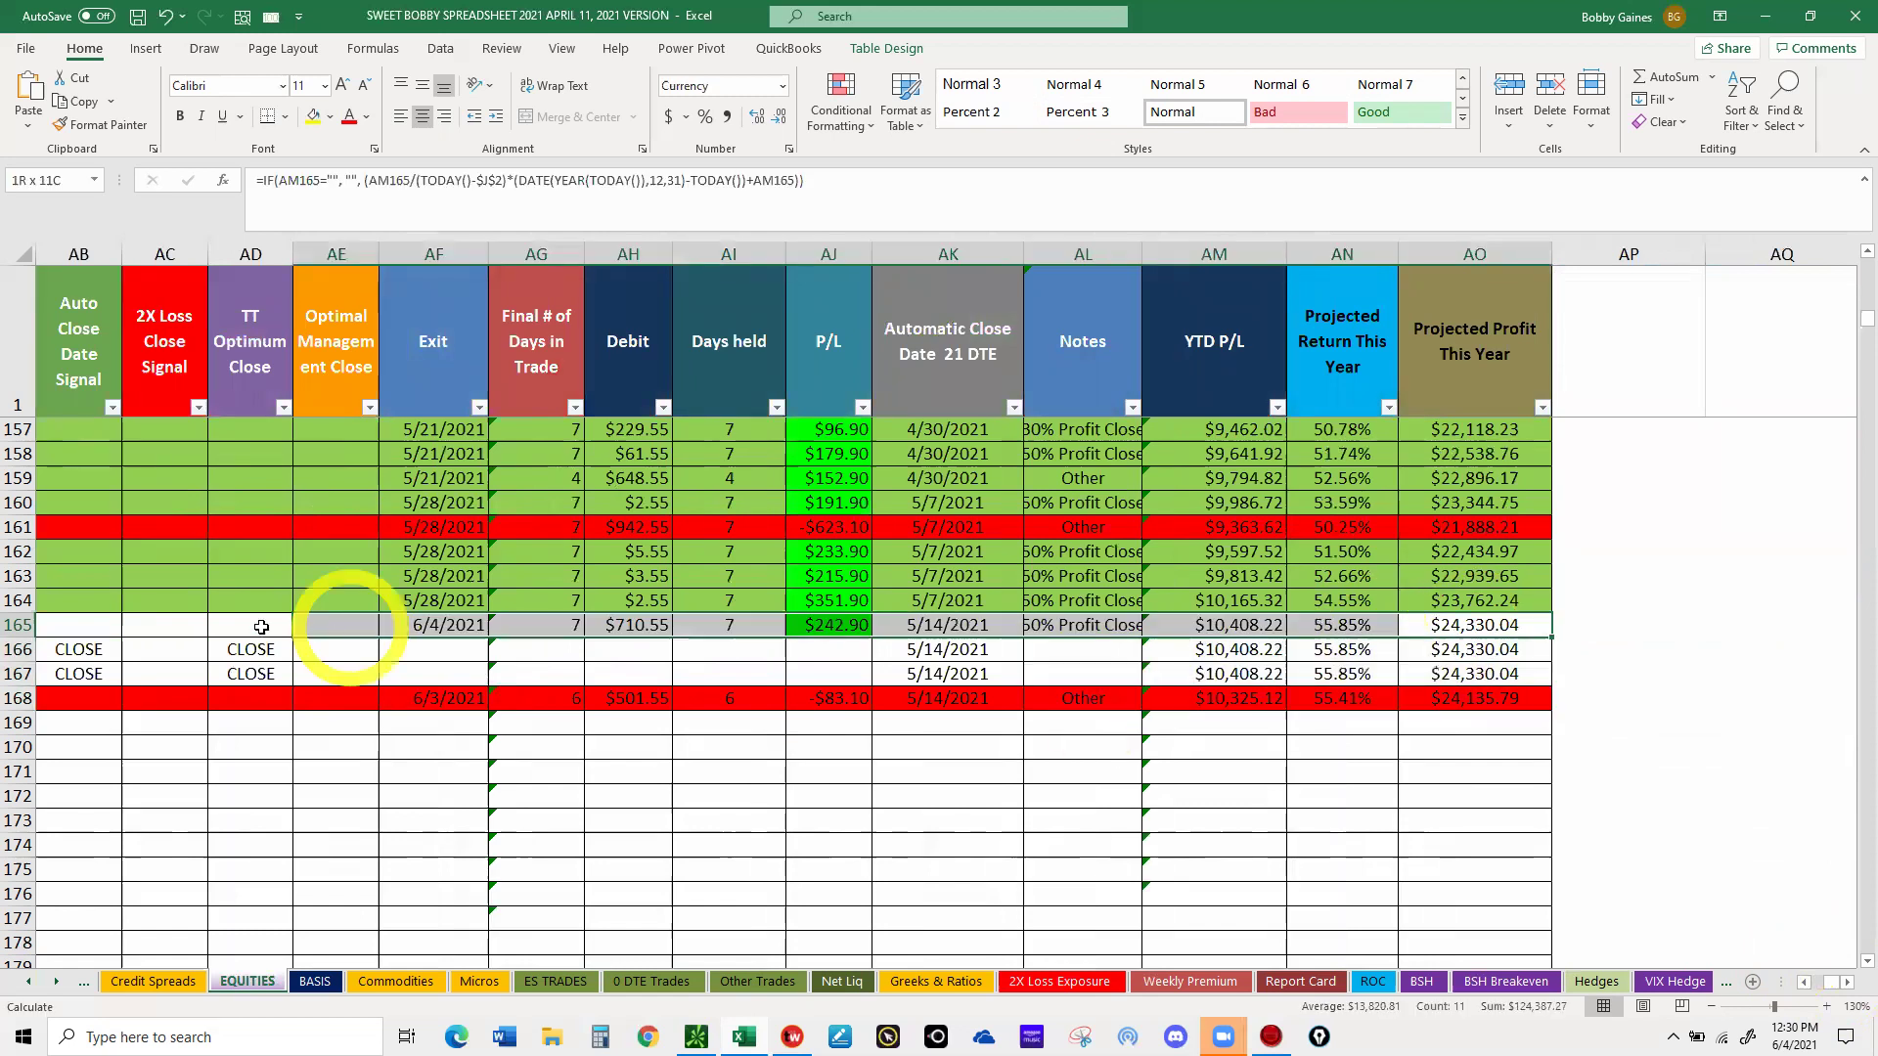
pyautogui.keyDown('shift'); pyautogui.click(213, 625); pyautogui.keyUp('shift')
pyautogui.moveTo(42, 636)
pyautogui.mouseDown()
pyautogui.moveTo(14, 637)
pyautogui.moveTo(61, 632)
pyautogui.mouseUp()
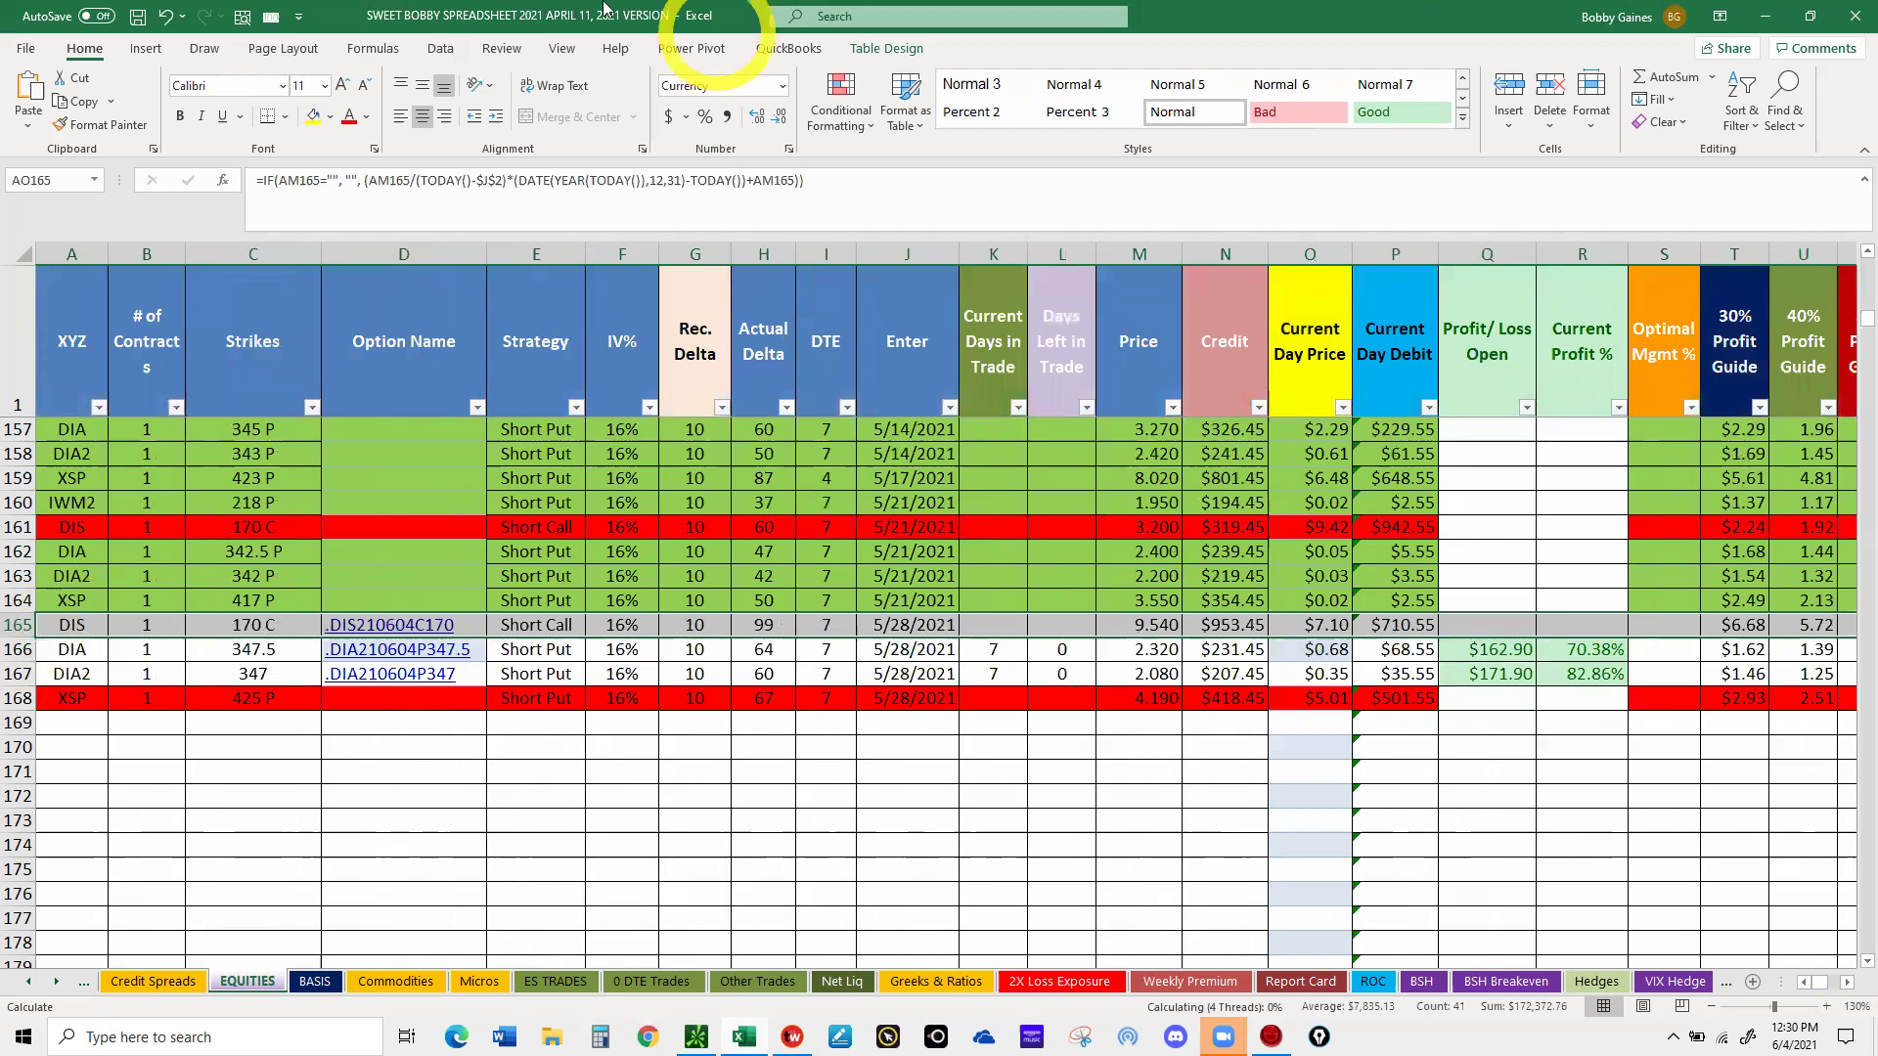
pyautogui.click(330, 122)
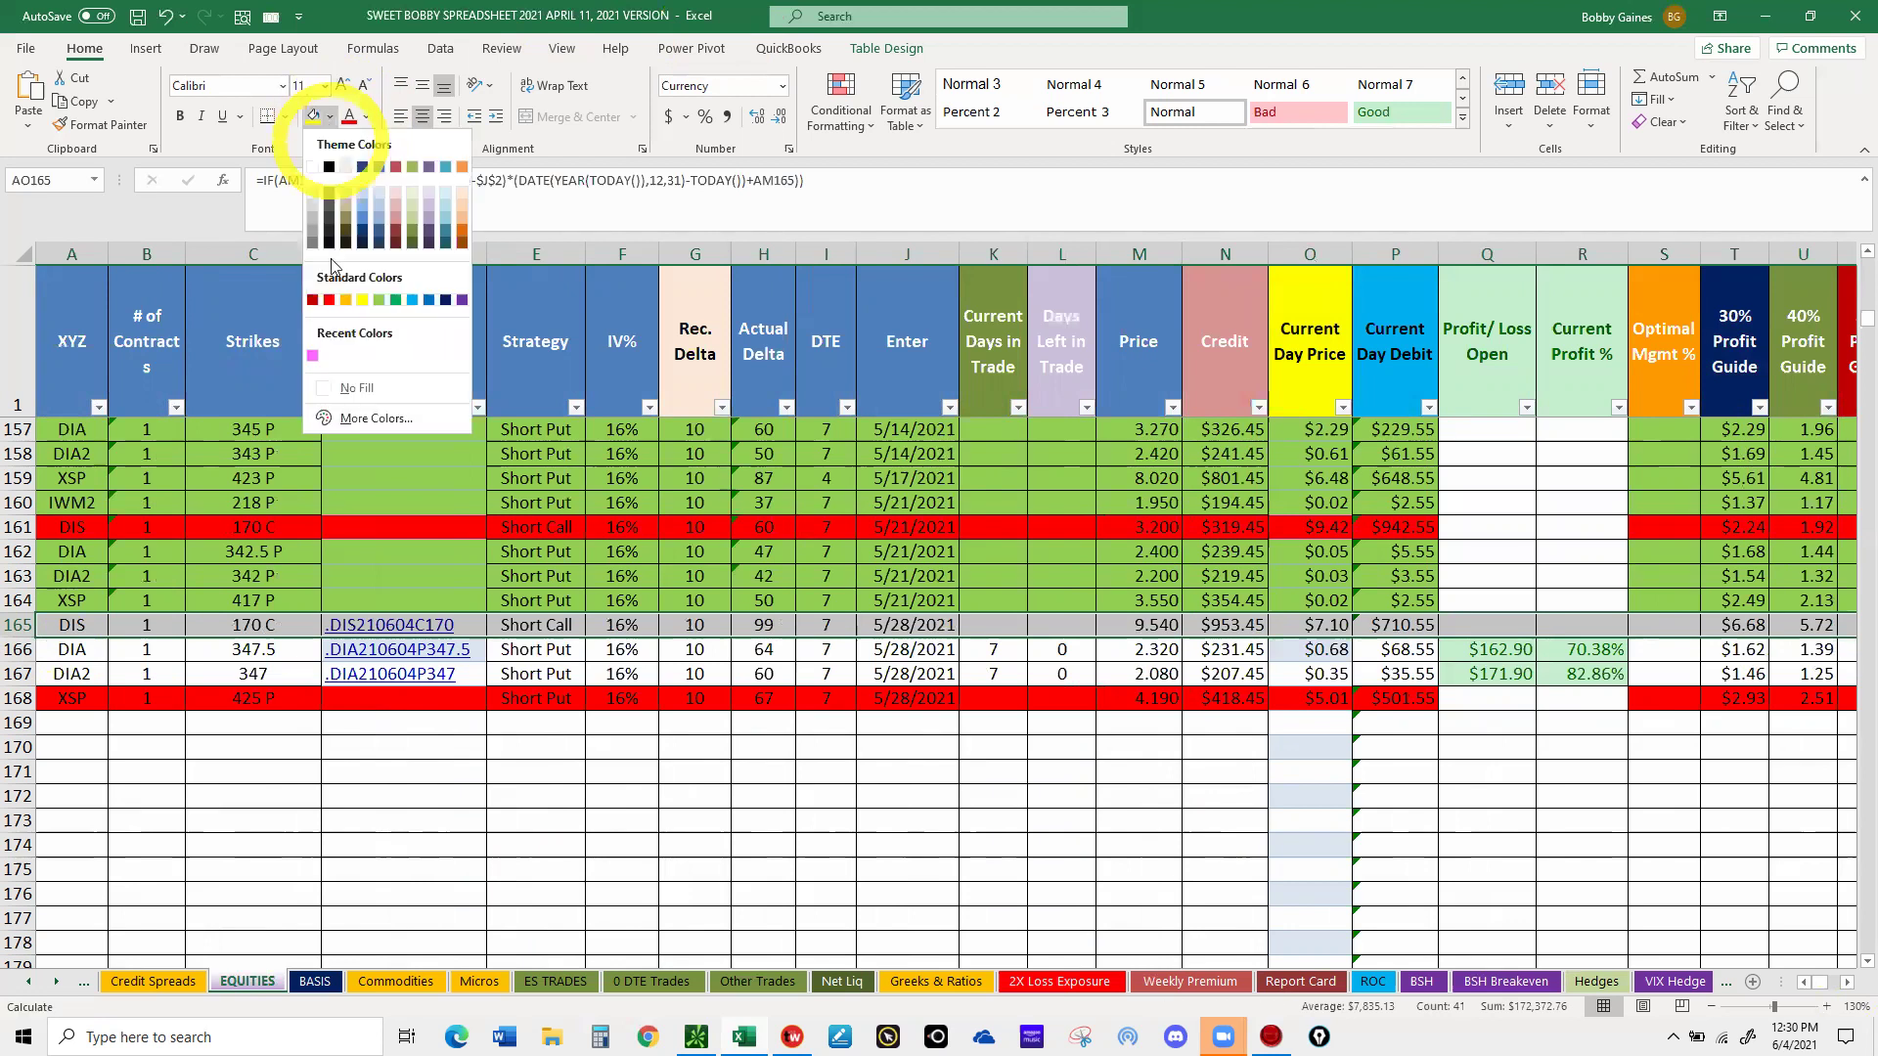
pyautogui.click(379, 301)
# - Clear the option name of the DIS short call in cell D165
pyautogui.click(378, 675)
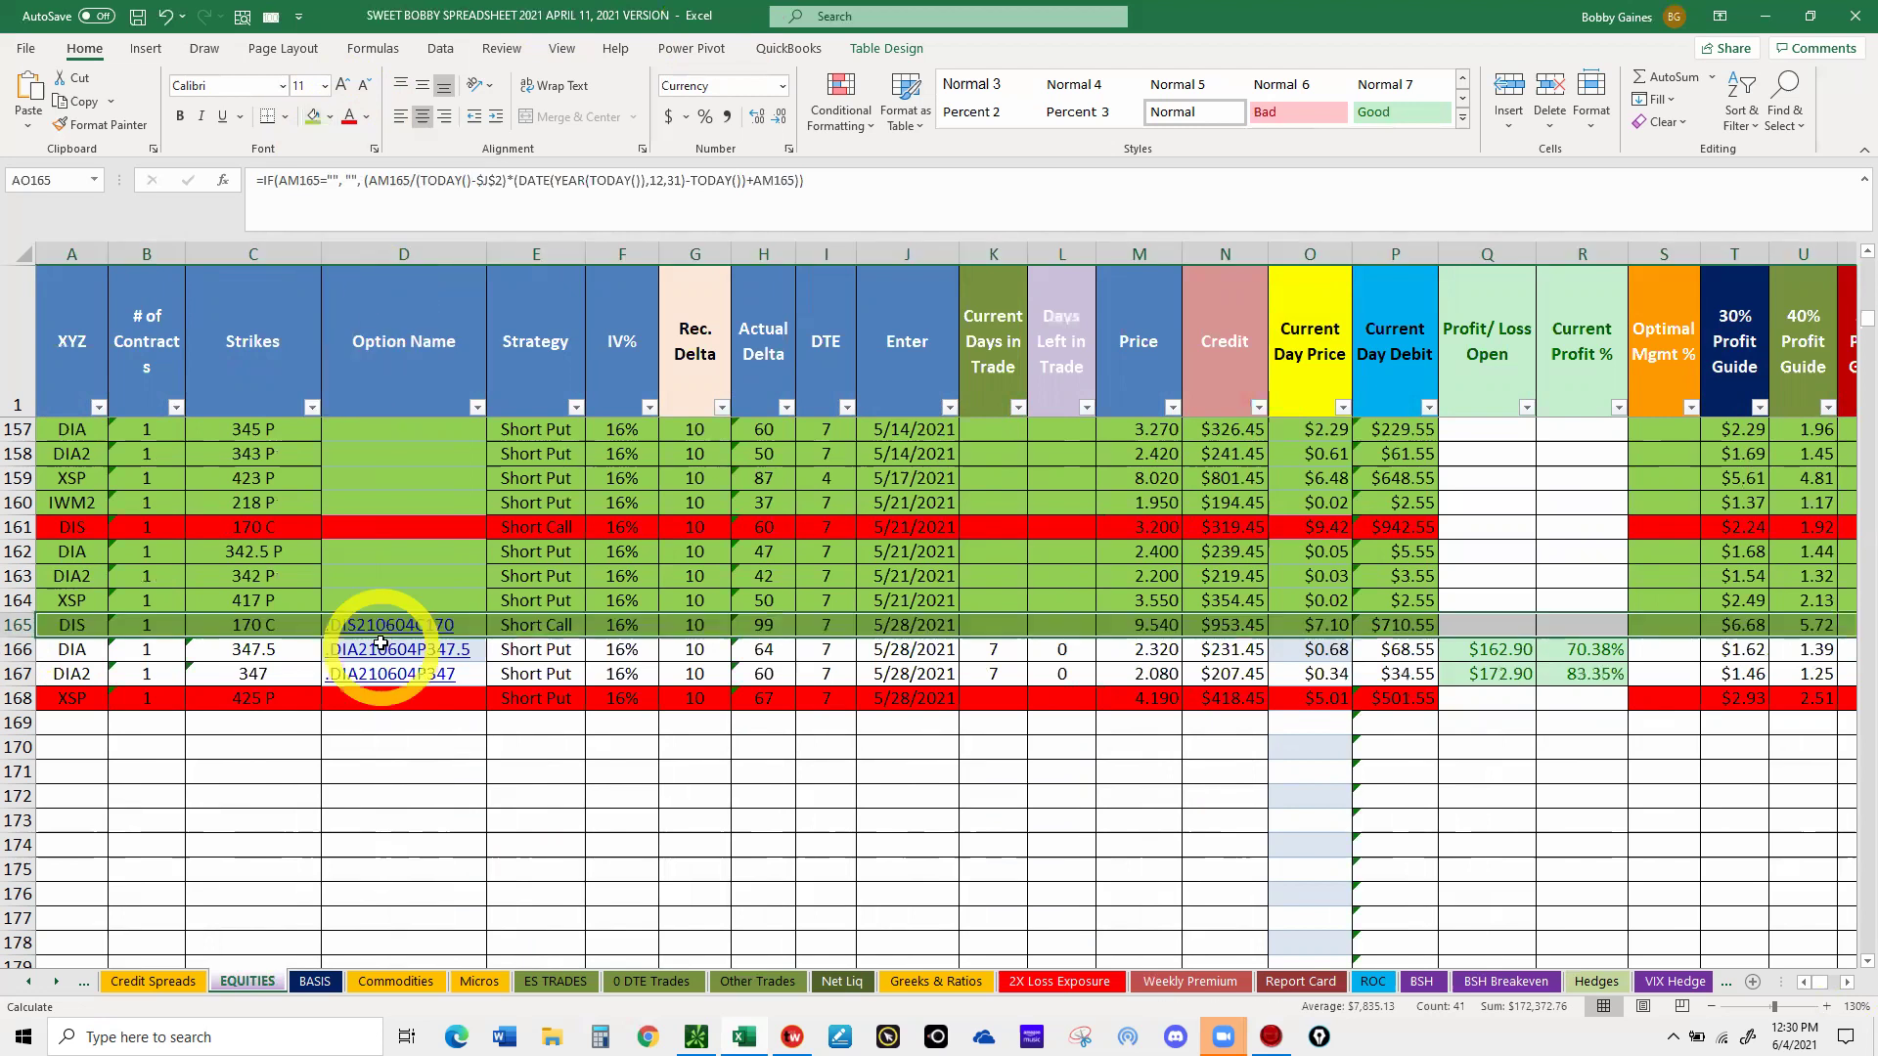
pyautogui.click(389, 626)
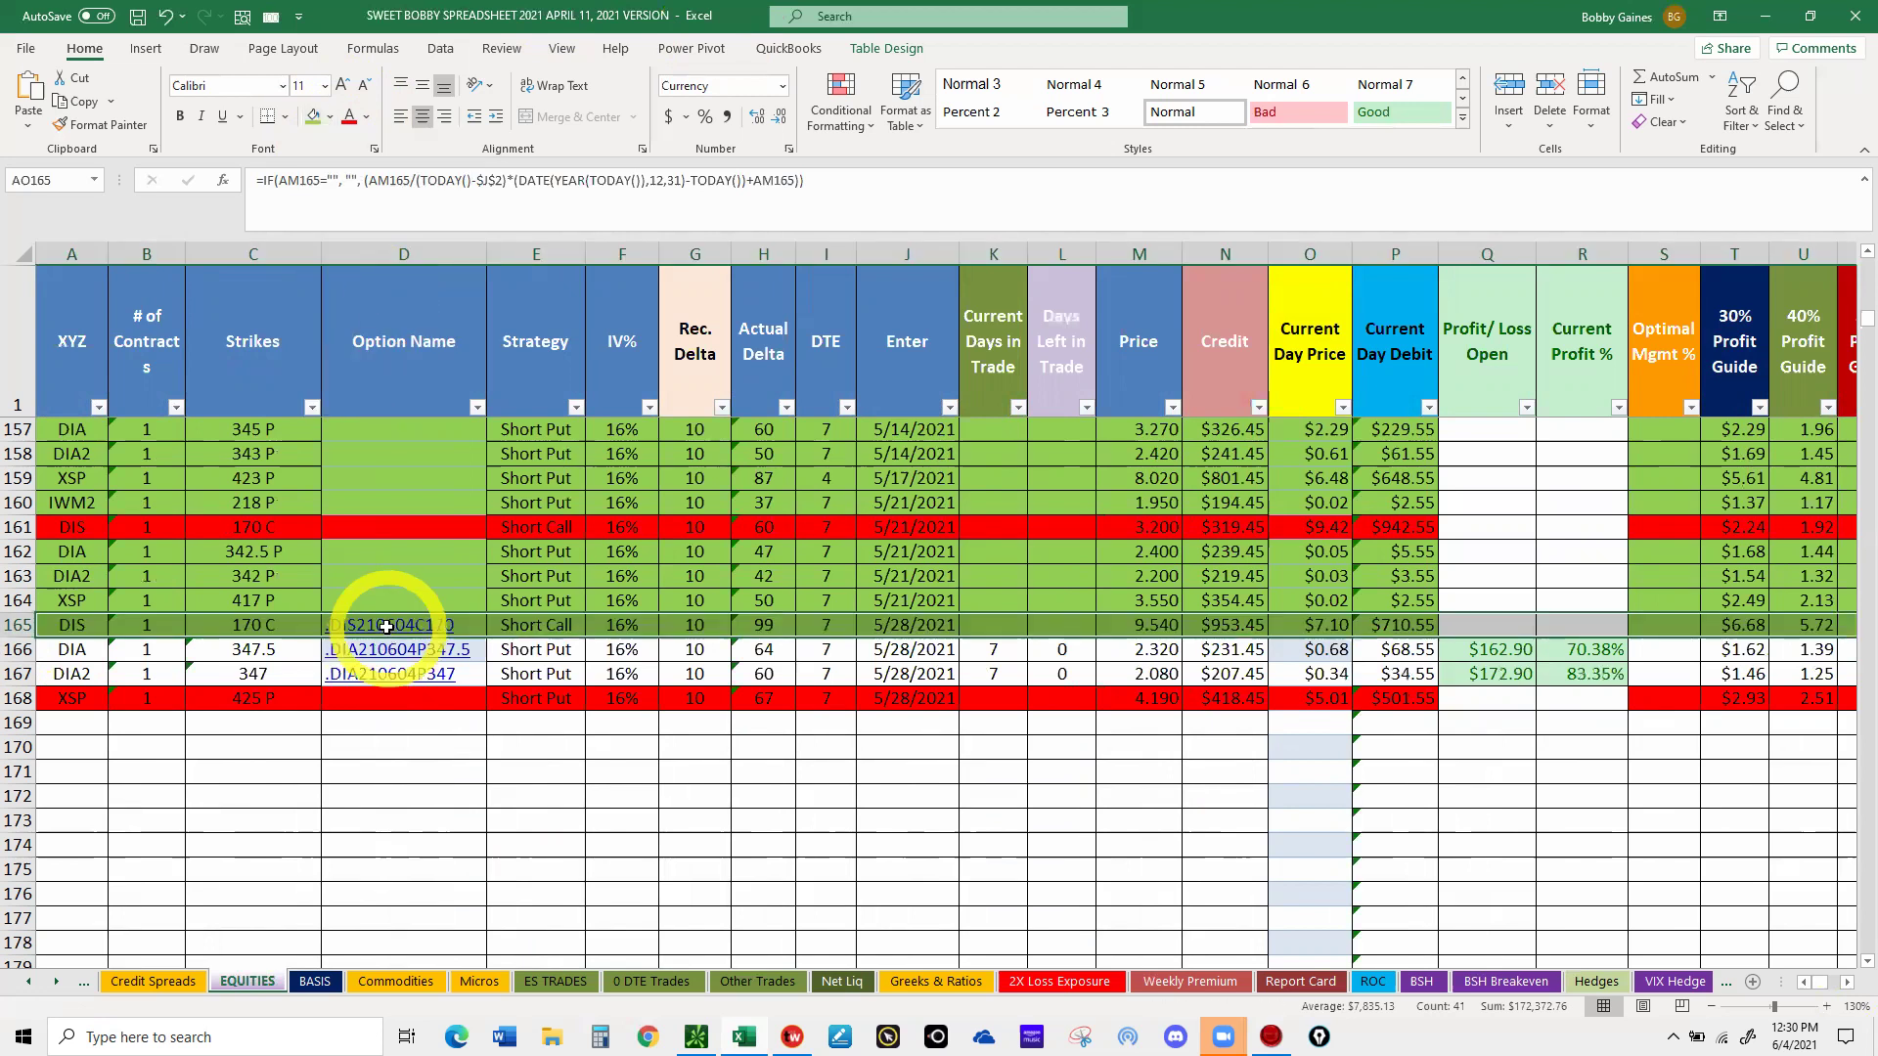
pyautogui.click(387, 626)
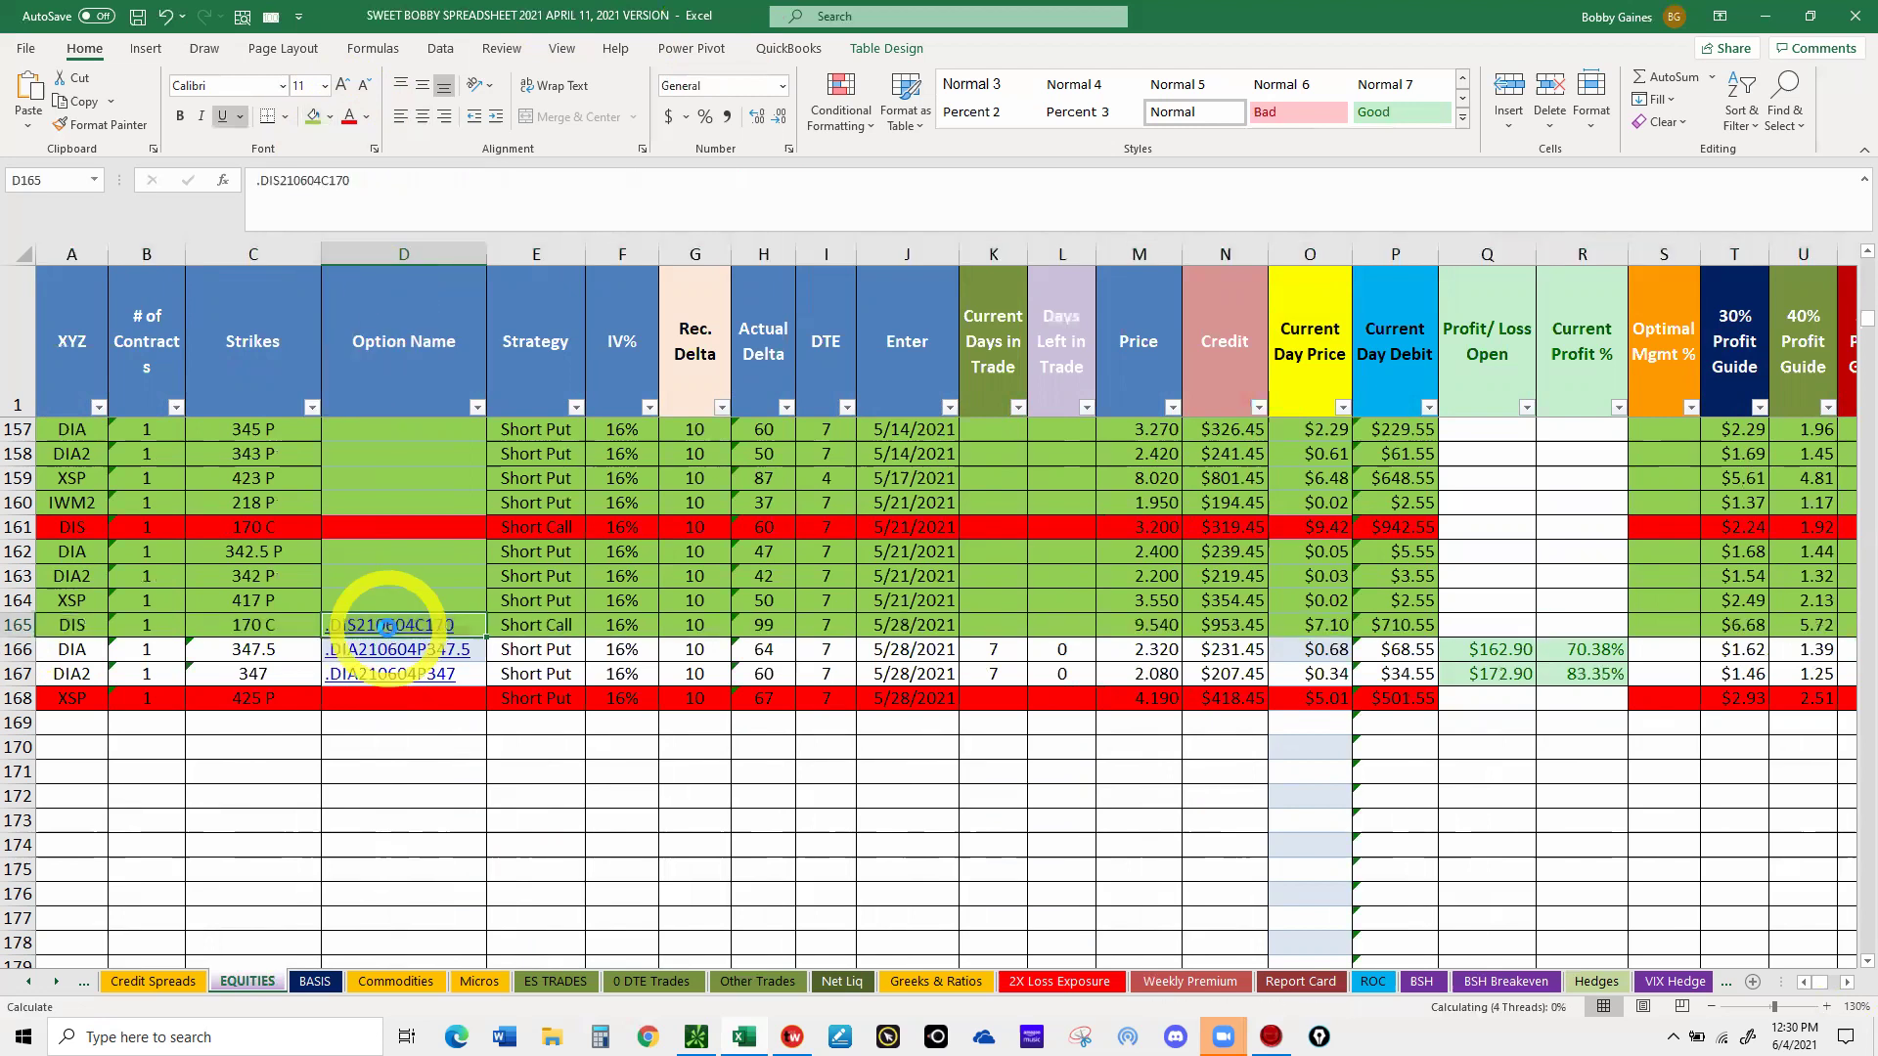
pyautogui.click(445, 726)
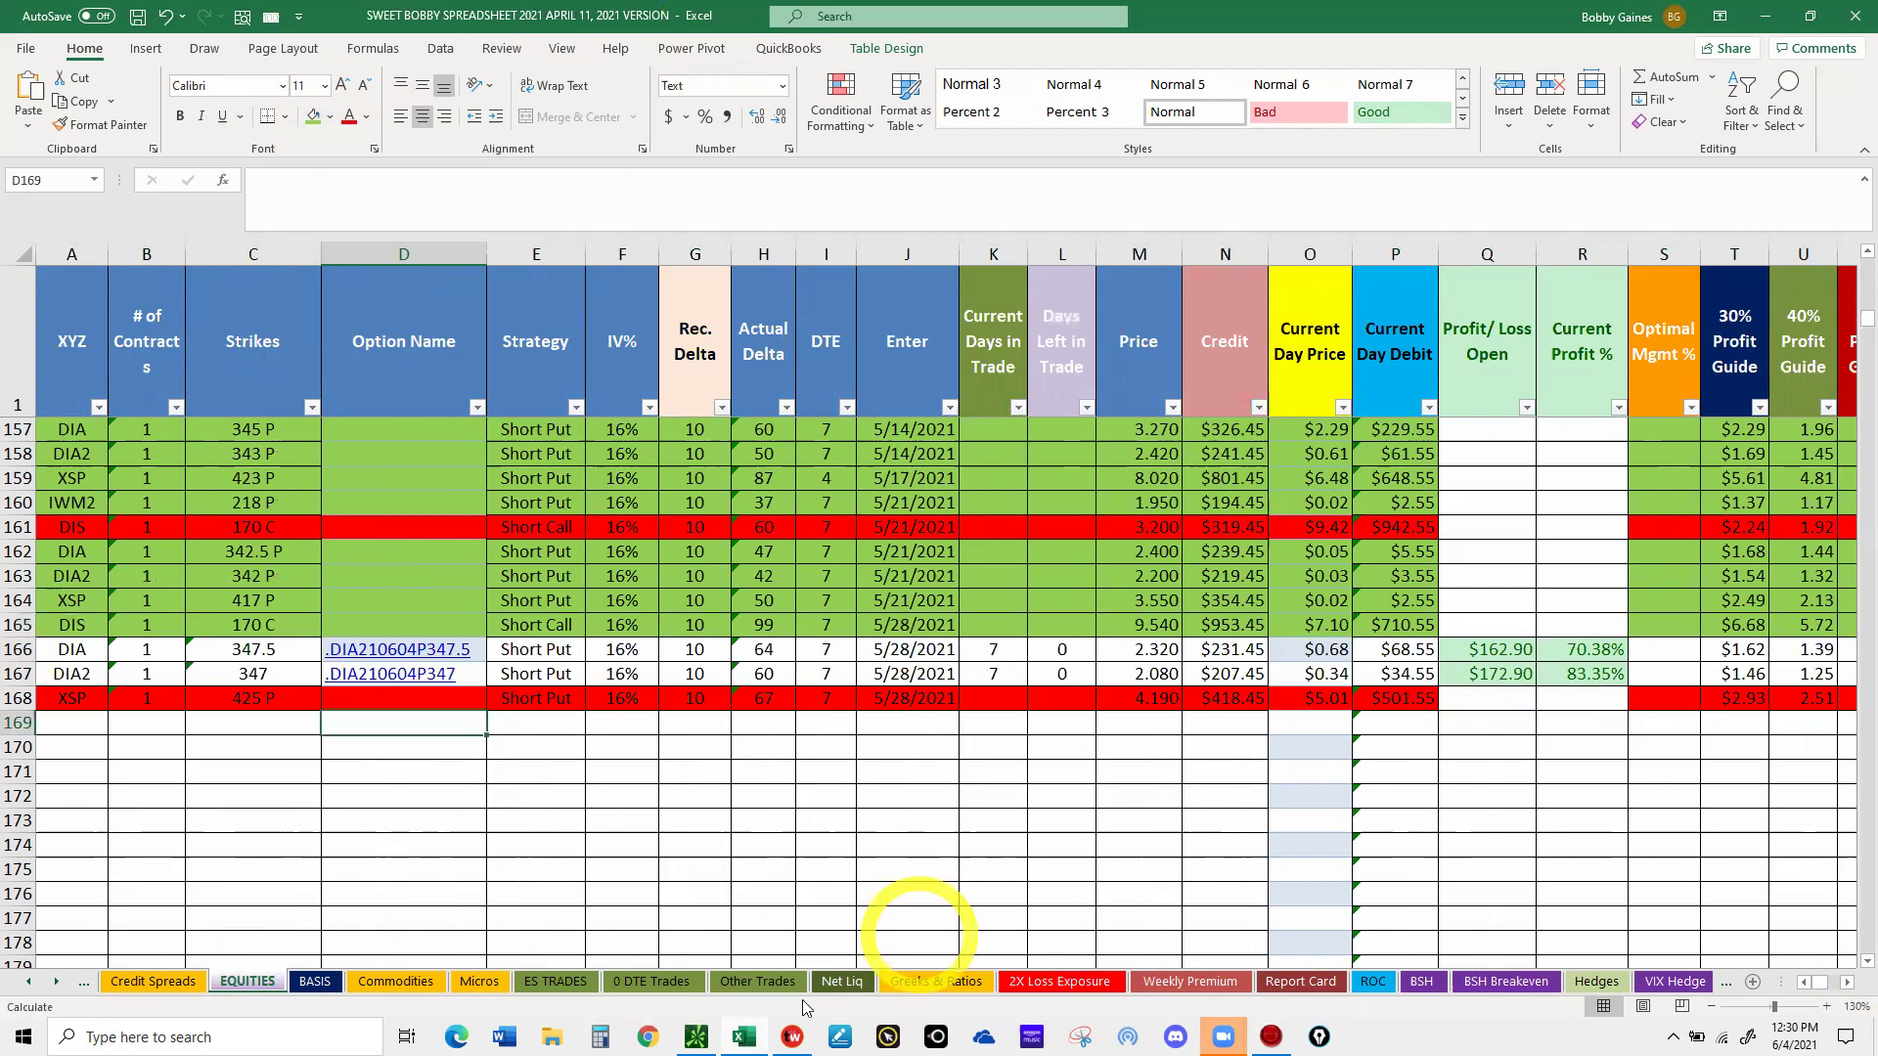
# - Switch to thinkorswim and examine the filled orders and open positions under Activity and Positions, including the DIS and DIA rows
pyautogui.moveTo(742, 1037)
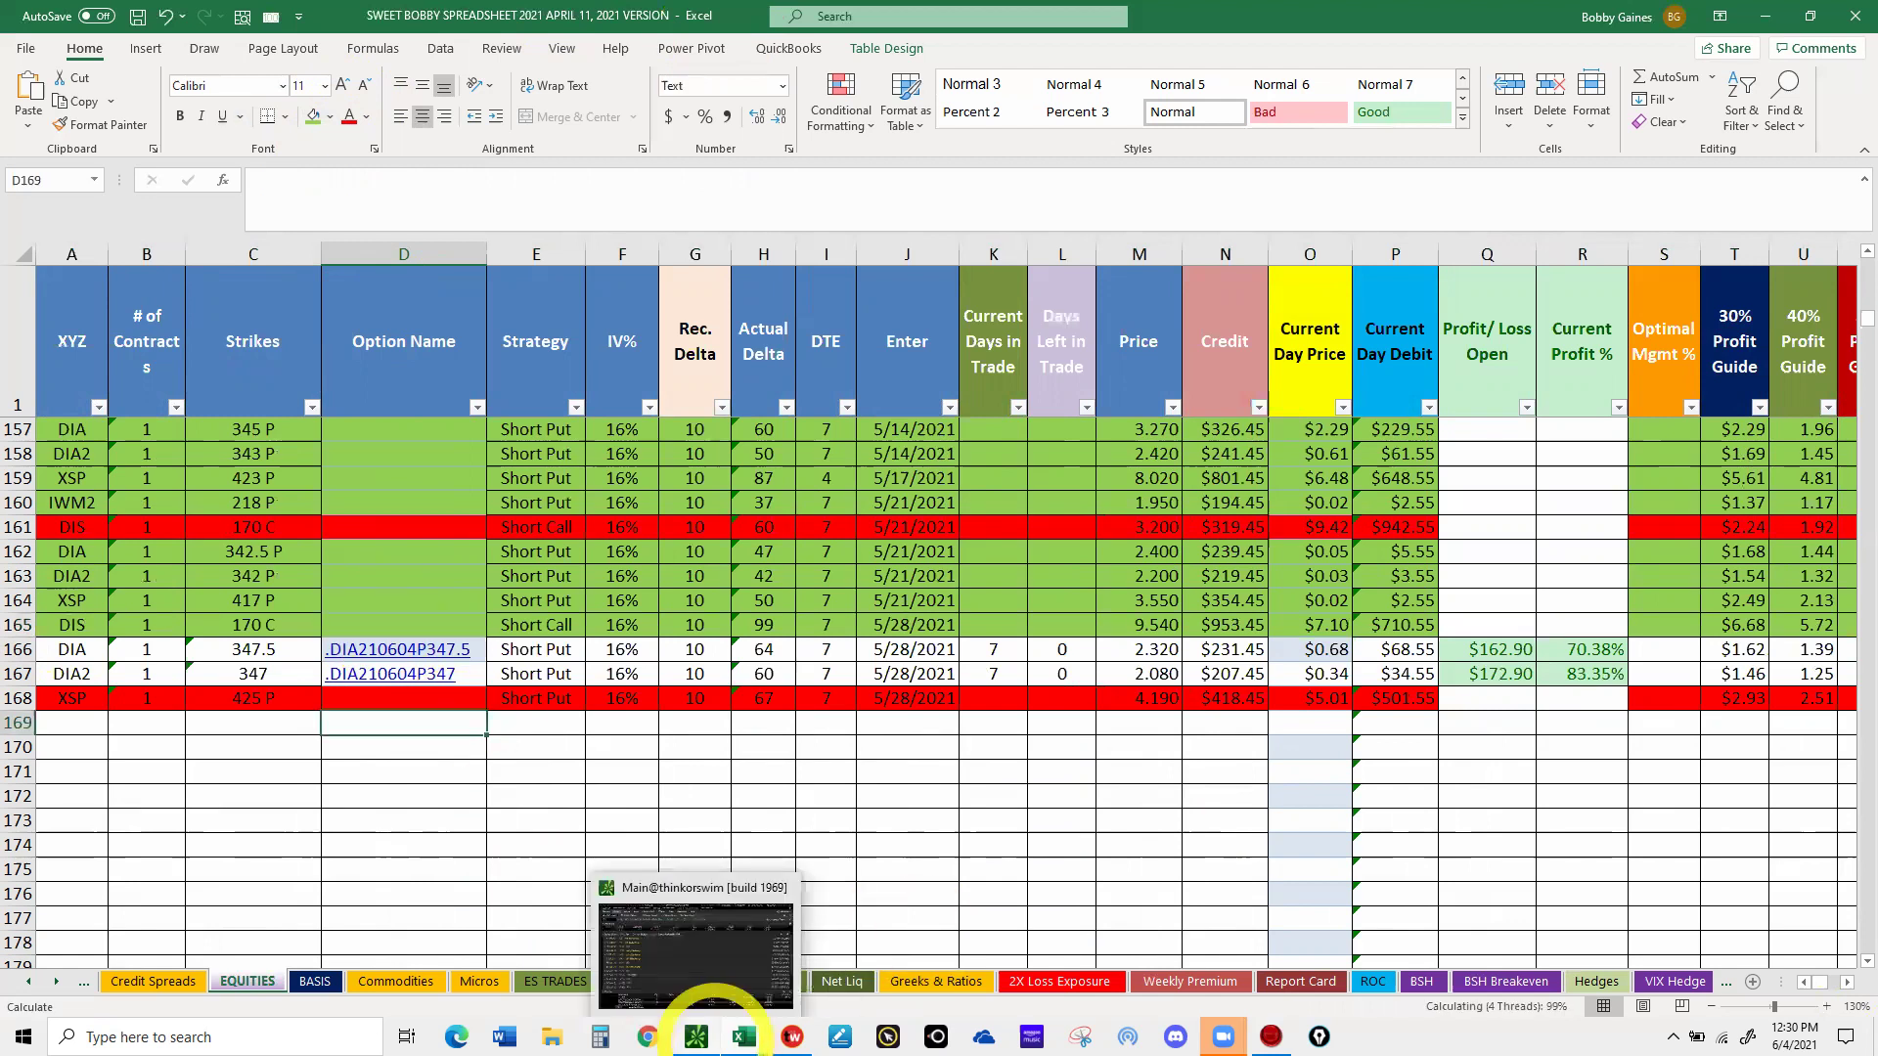
pyautogui.click(699, 1029)
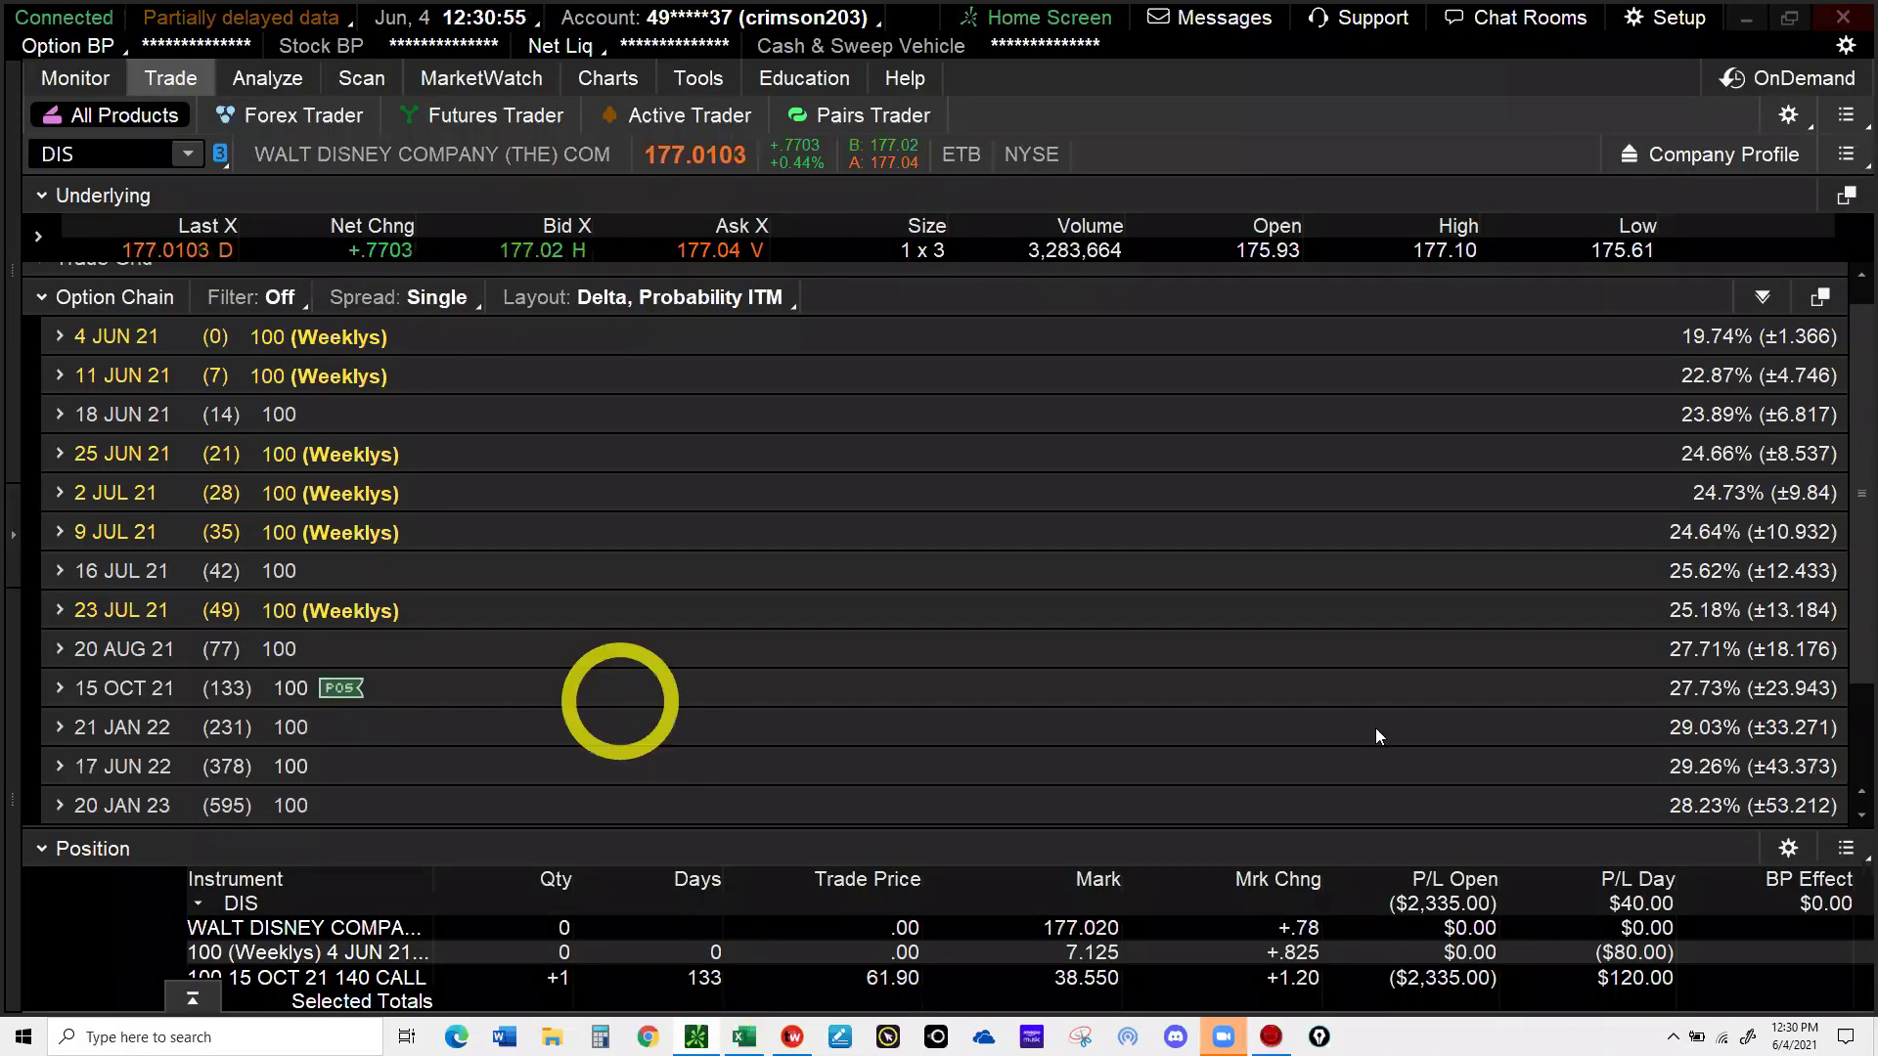
pyautogui.click(100, 83)
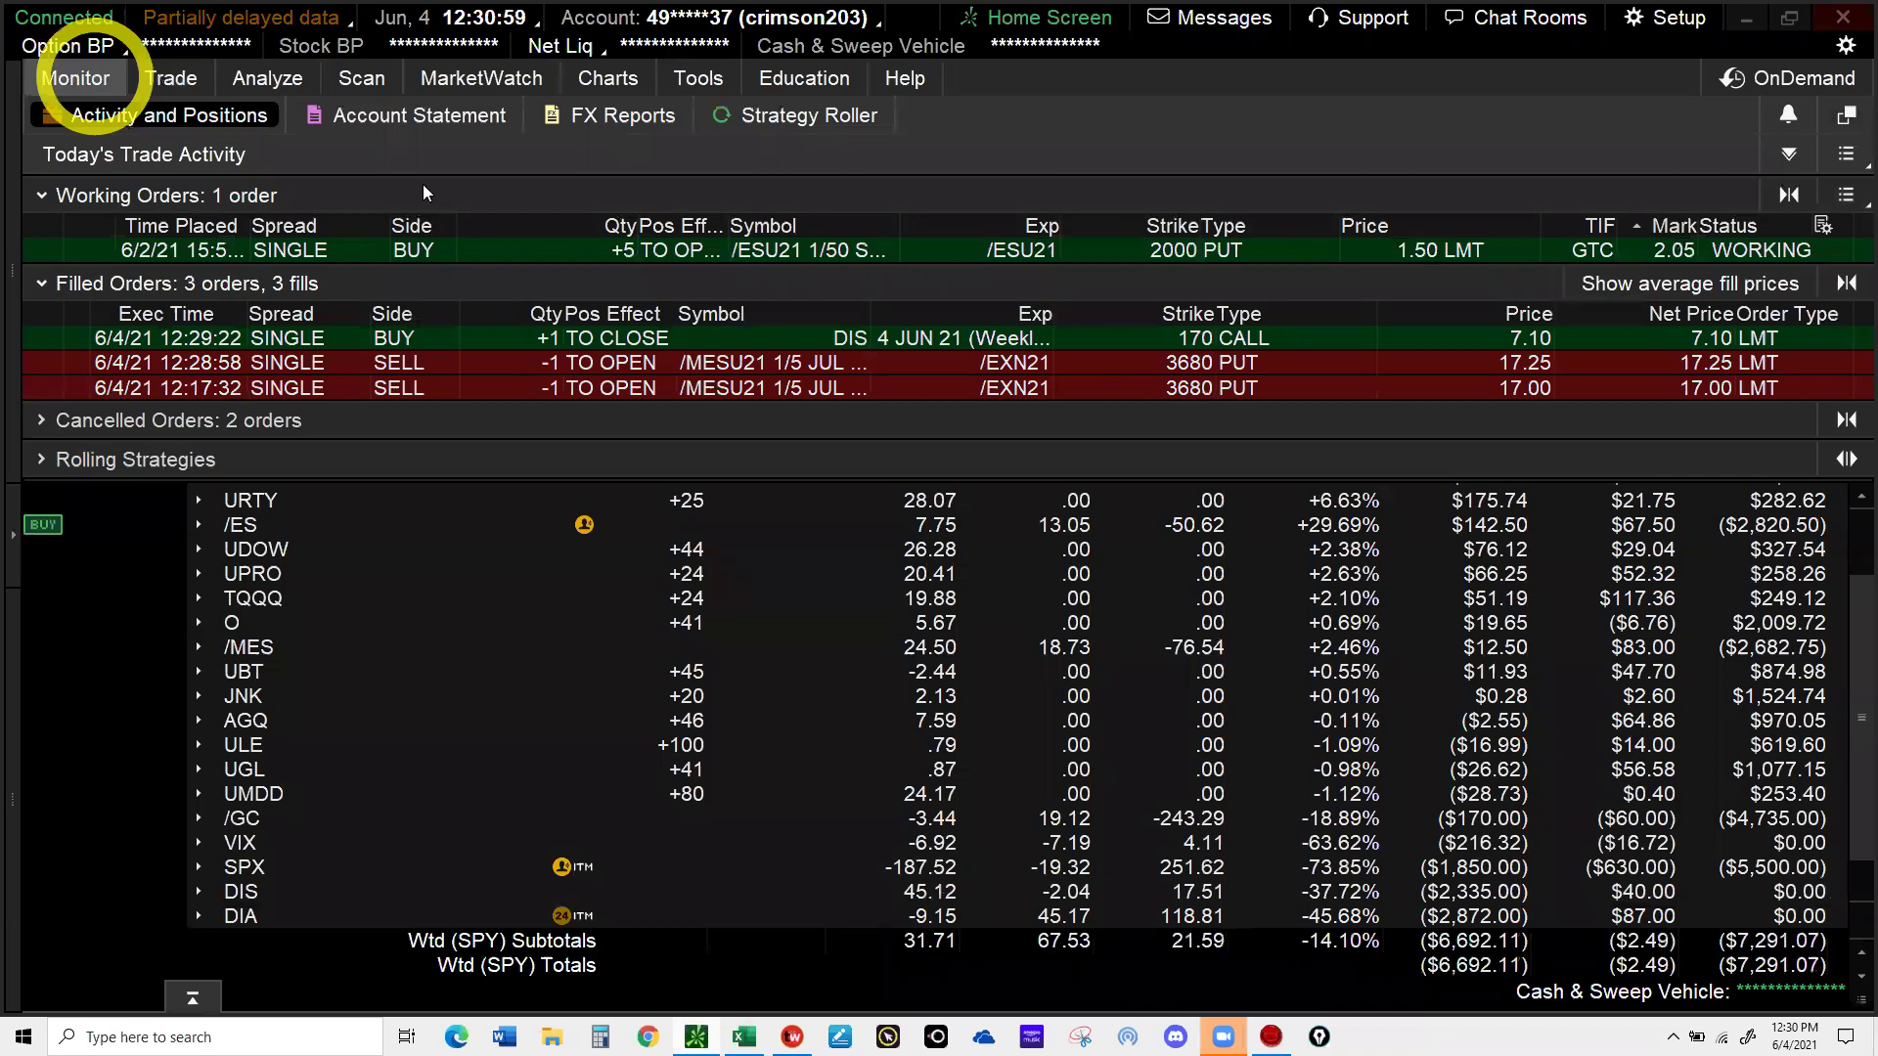
pyautogui.click(1254, 252)
pyautogui.click(1242, 724)
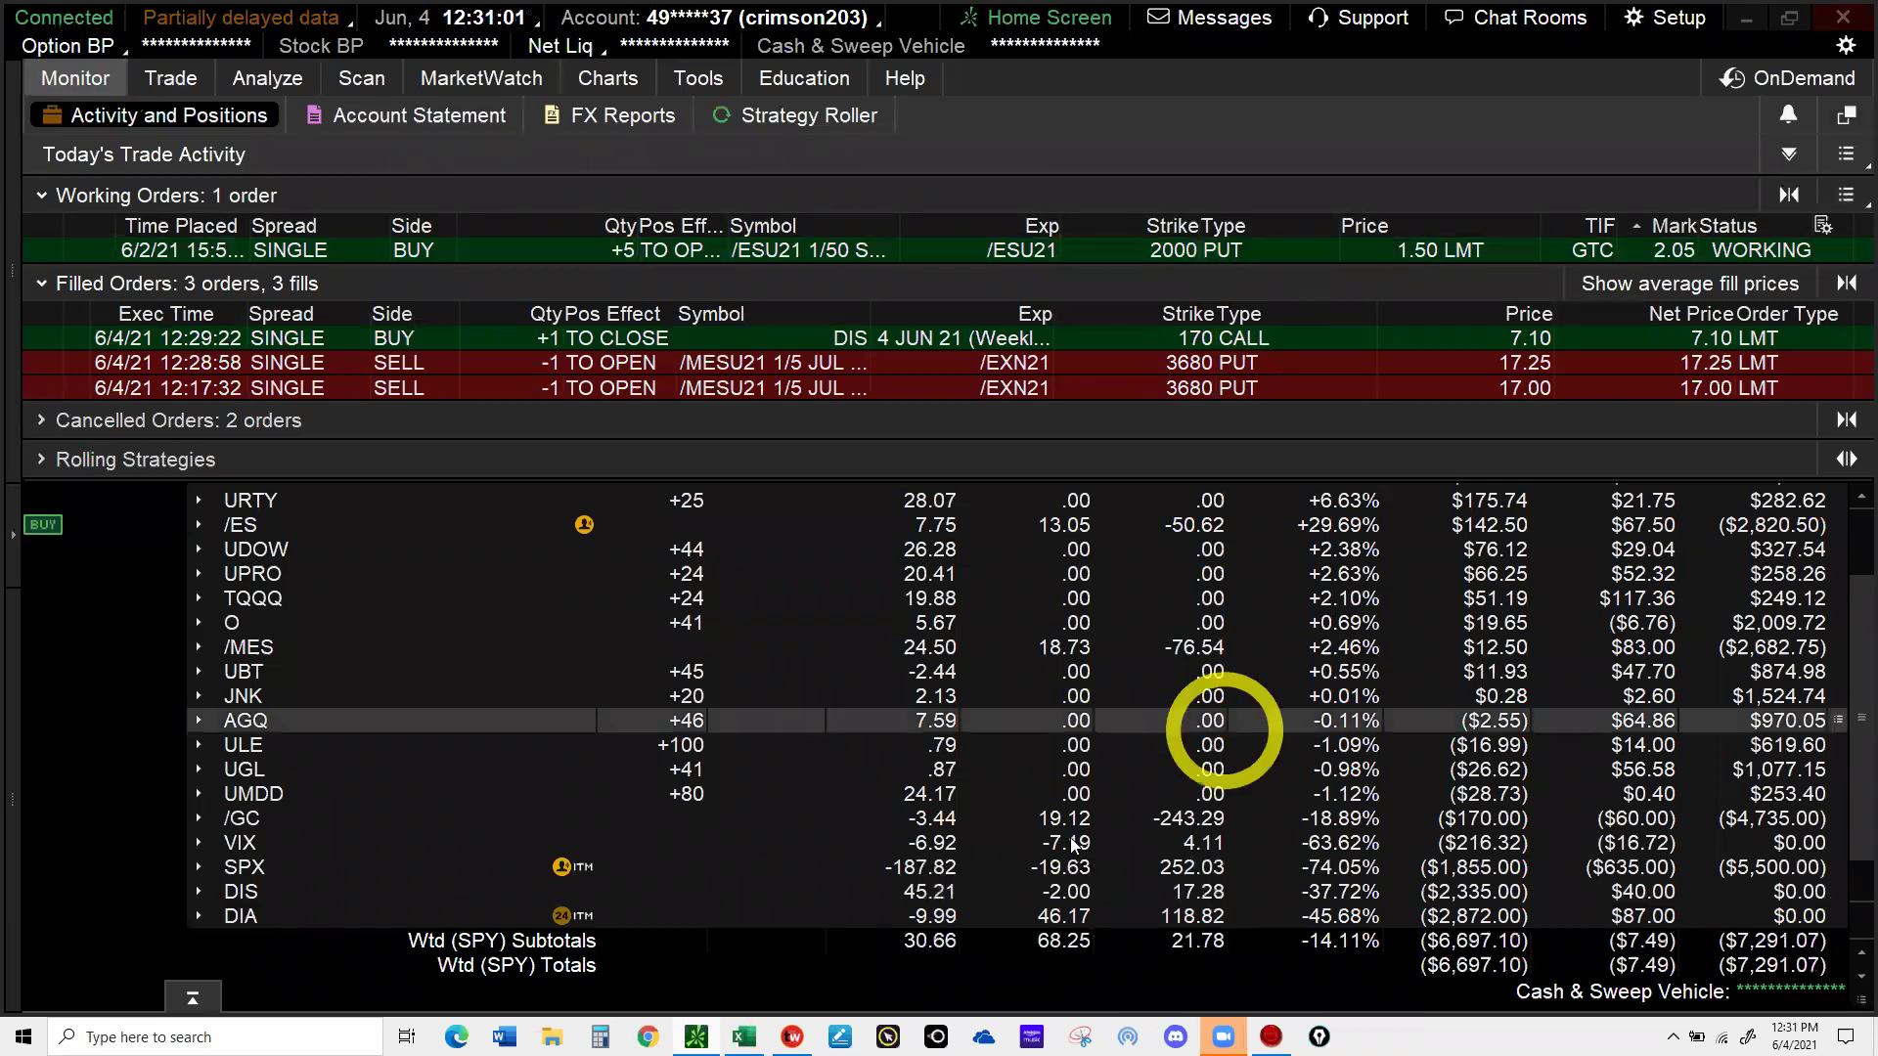
pyautogui.click(920, 920)
pyautogui.click(956, 748)
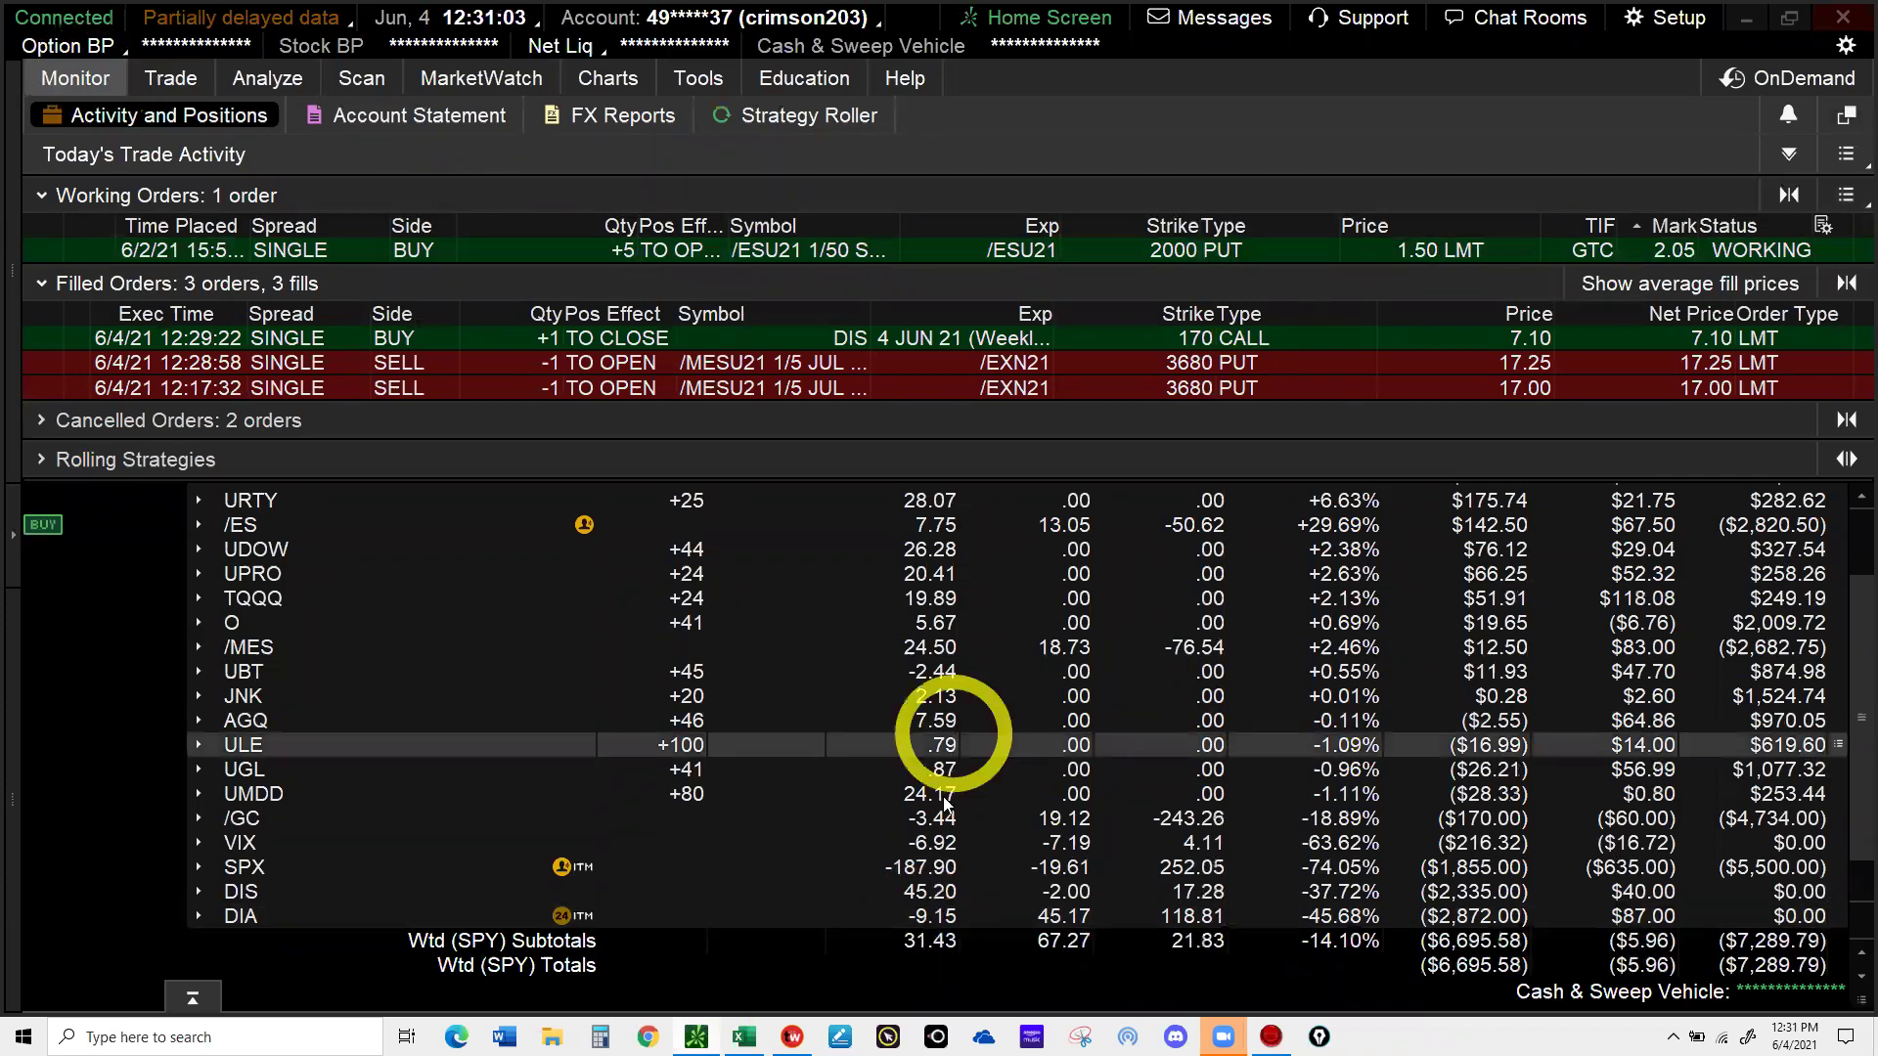
pyautogui.click(945, 845)
pyautogui.click(944, 904)
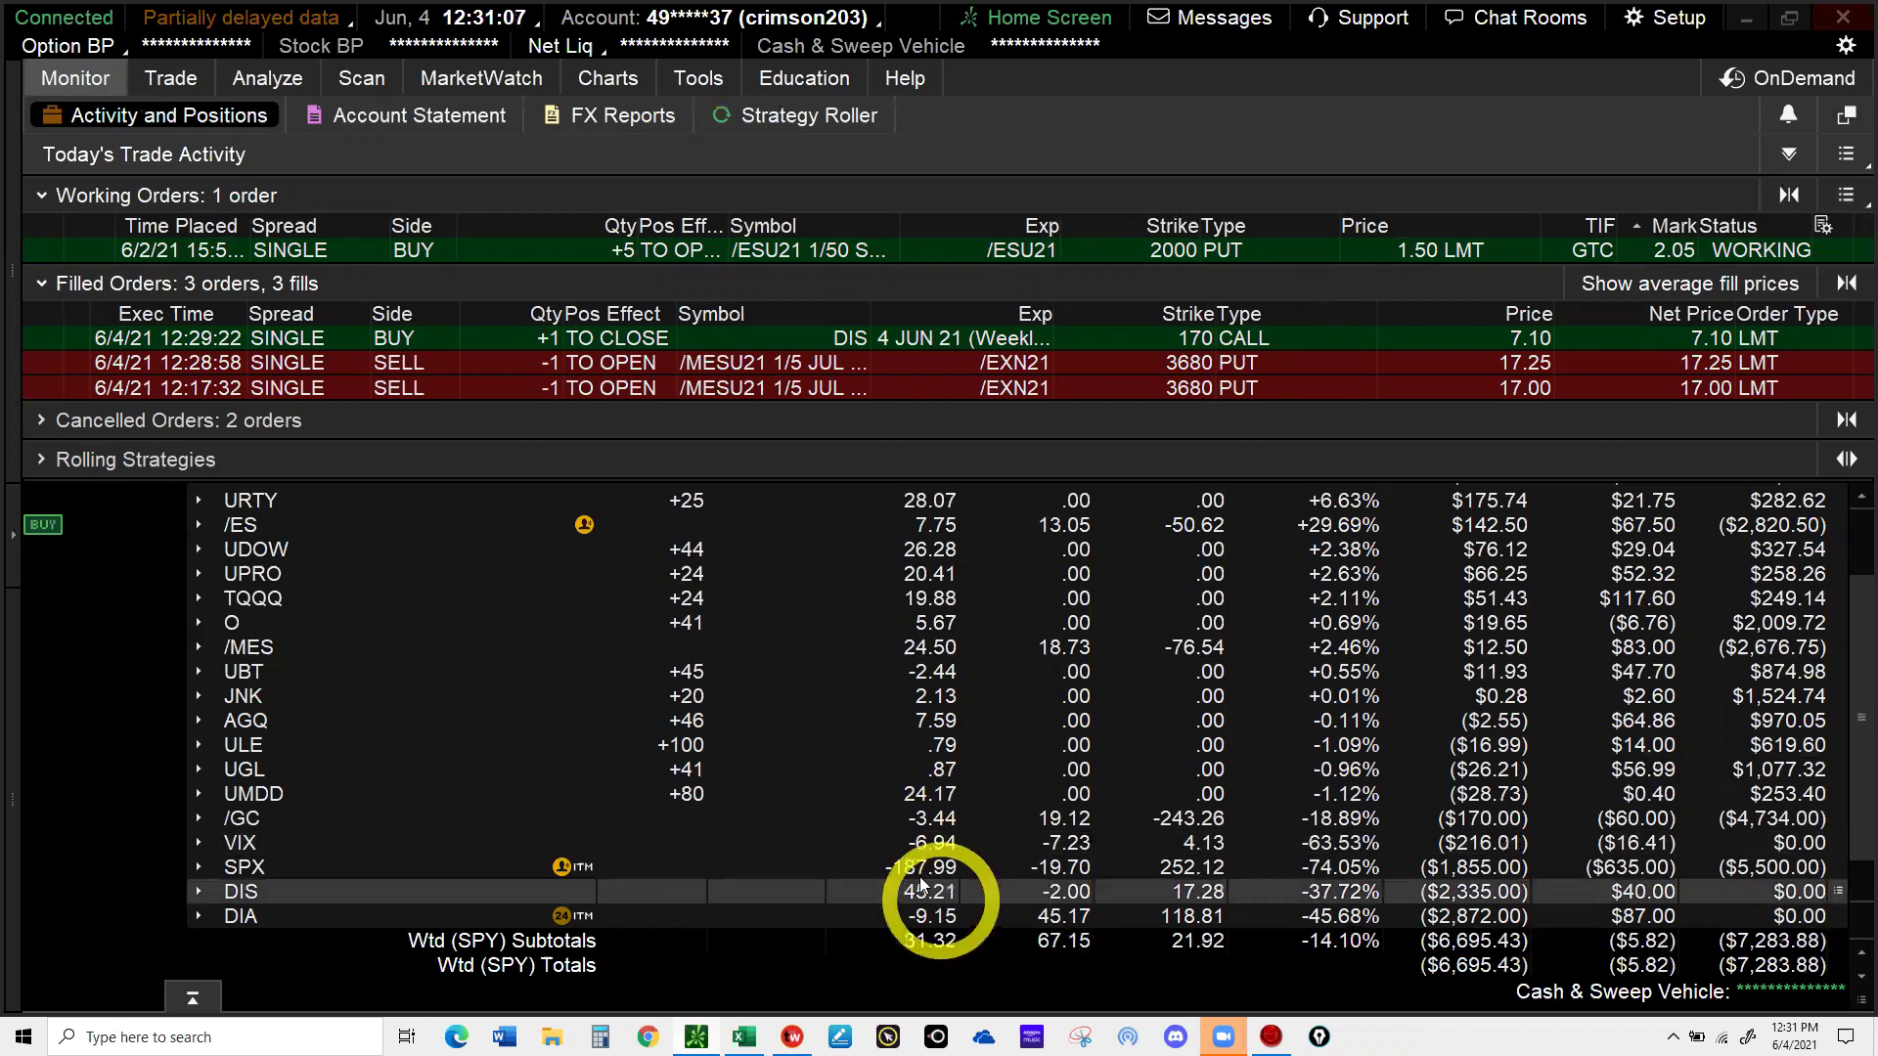
pyautogui.click(1007, 867)
pyautogui.click(747, 894)
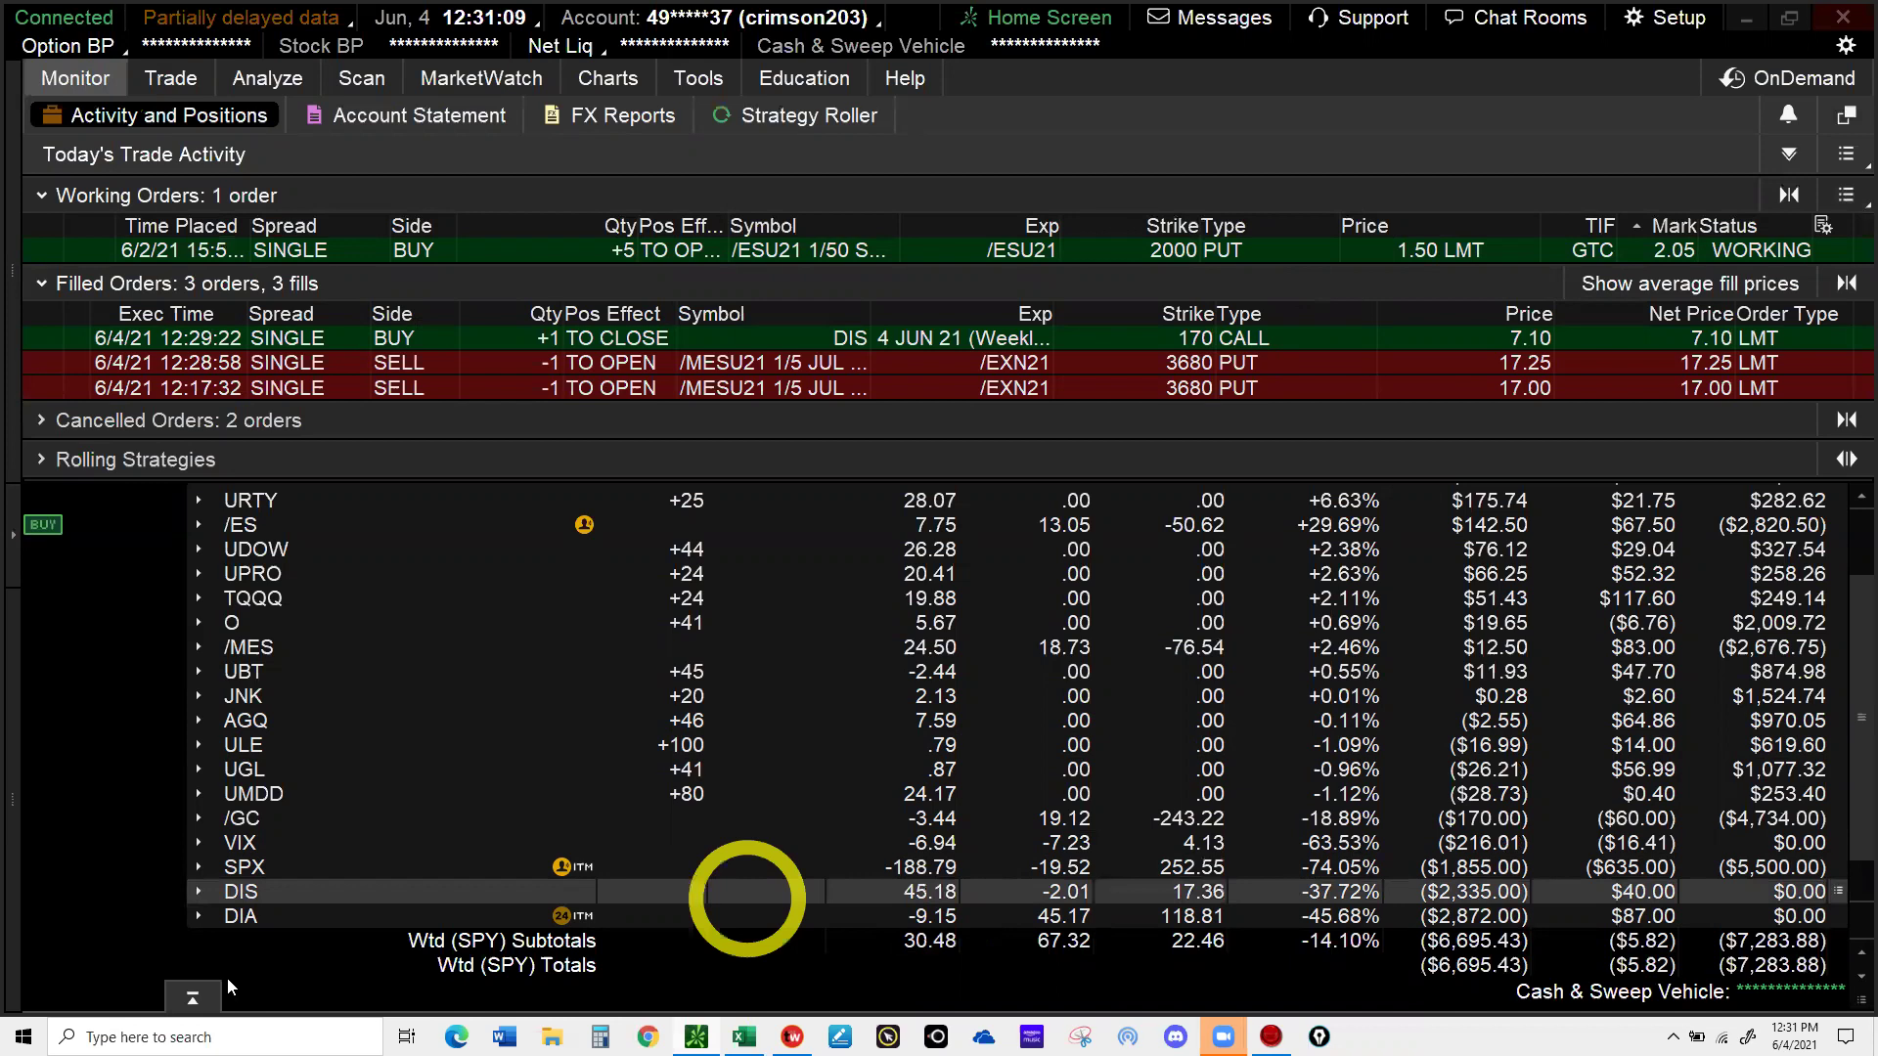
# - Create a closing order from the DIS position to sell the 15 OCT 21 140 call
pyautogui.click(206, 915)
pyautogui.click(221, 898)
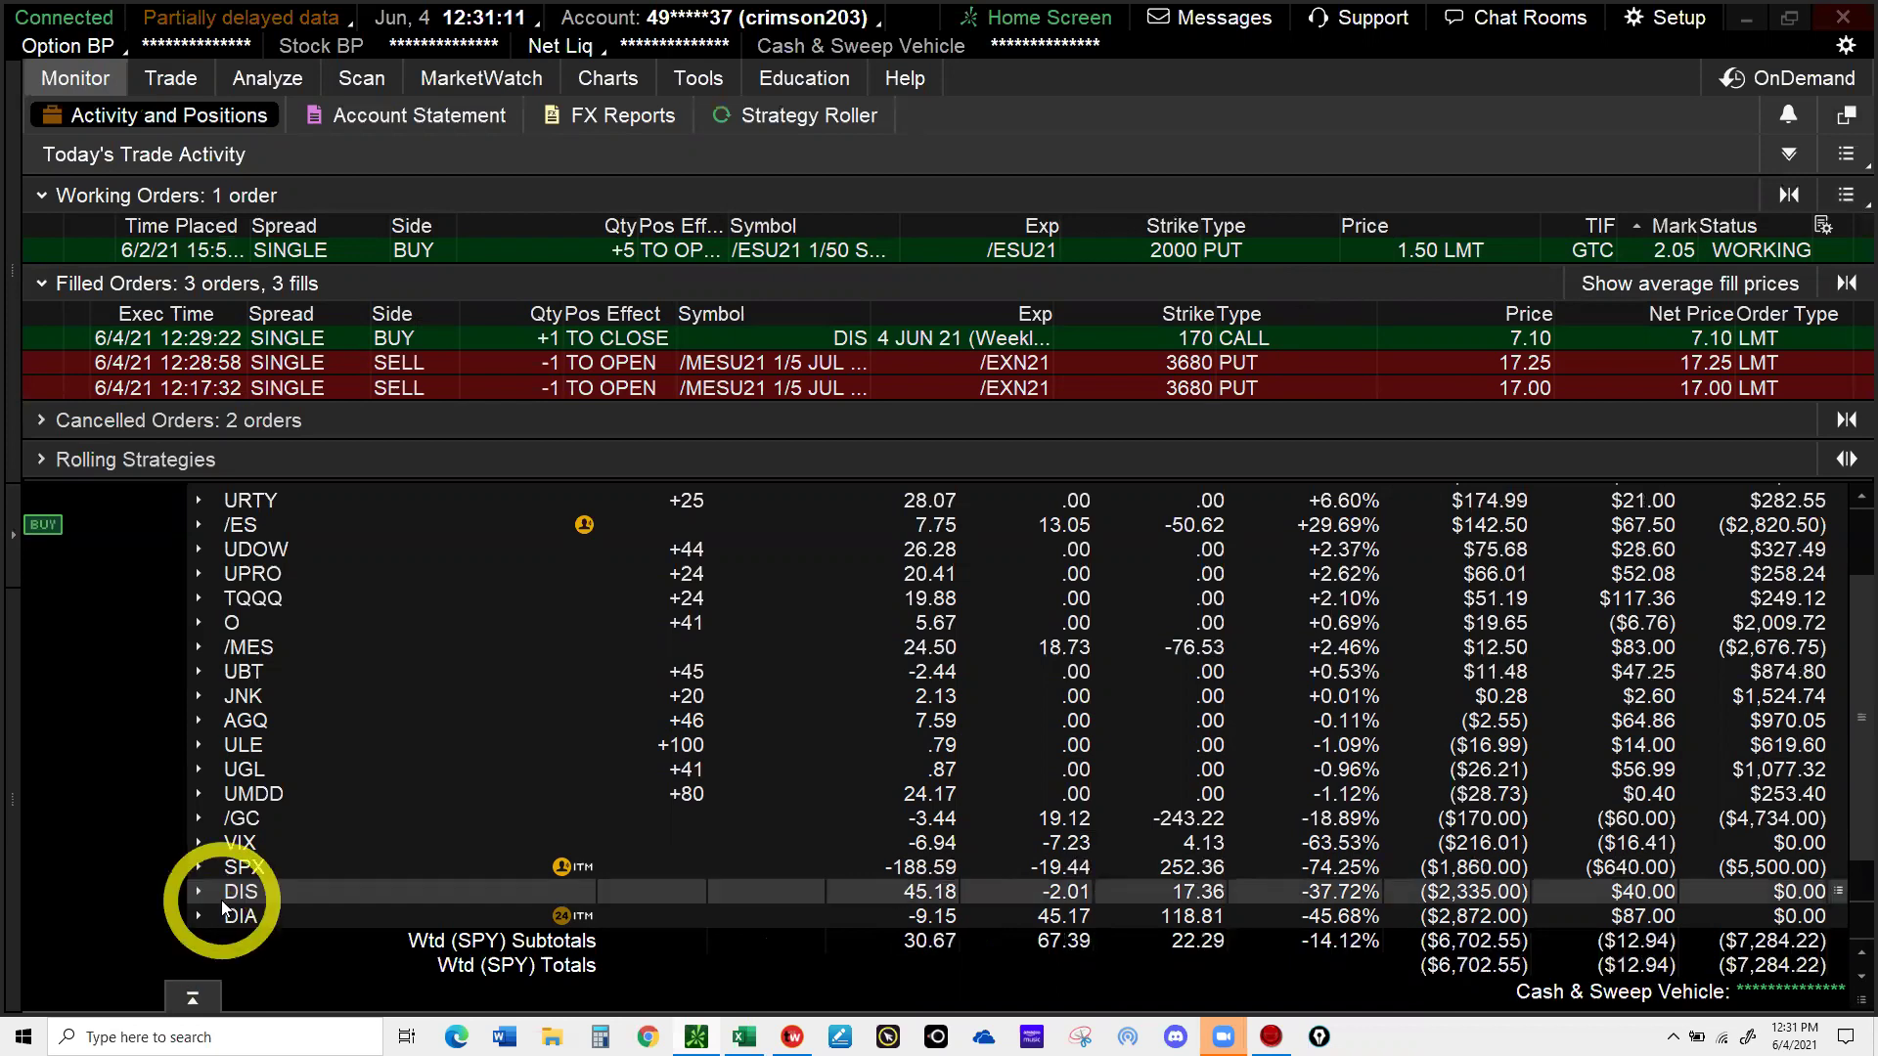
pyautogui.rightClick(221, 898)
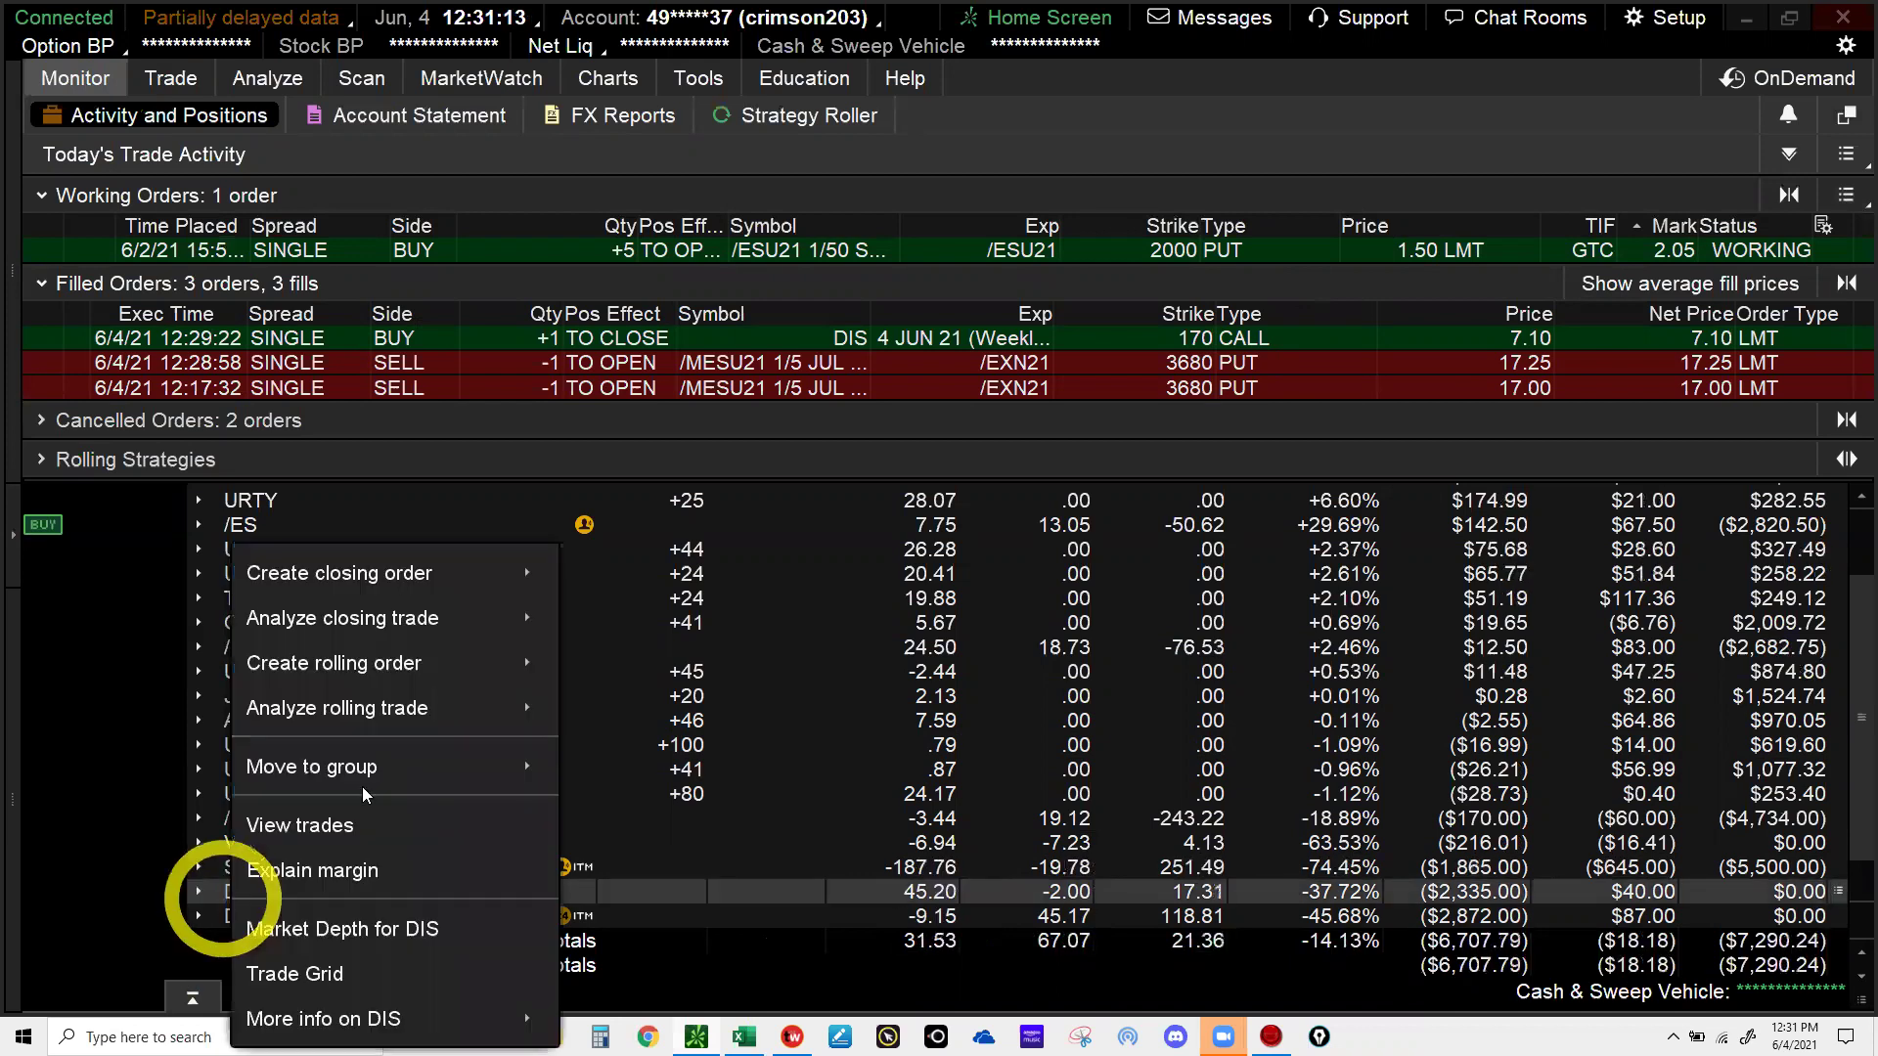
pyautogui.click(377, 773)
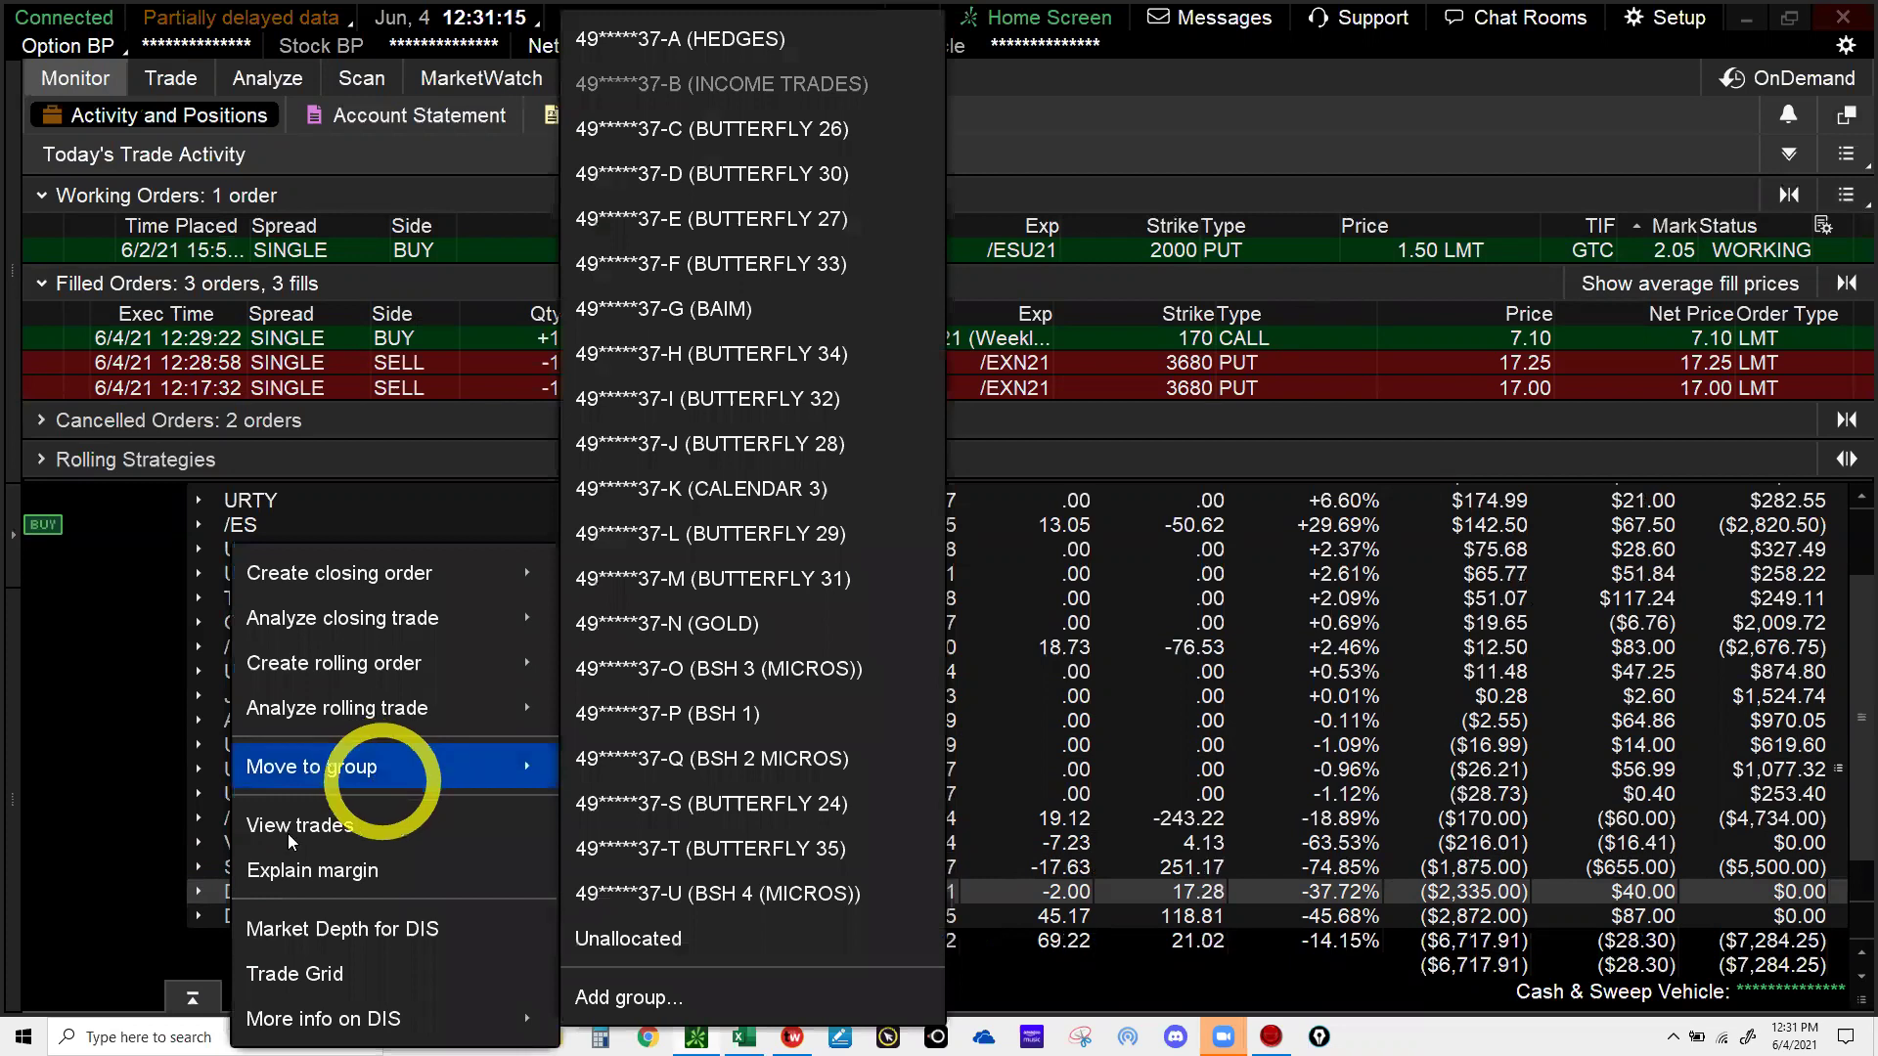
pyautogui.rightClick(221, 892)
pyautogui.click(364, 618)
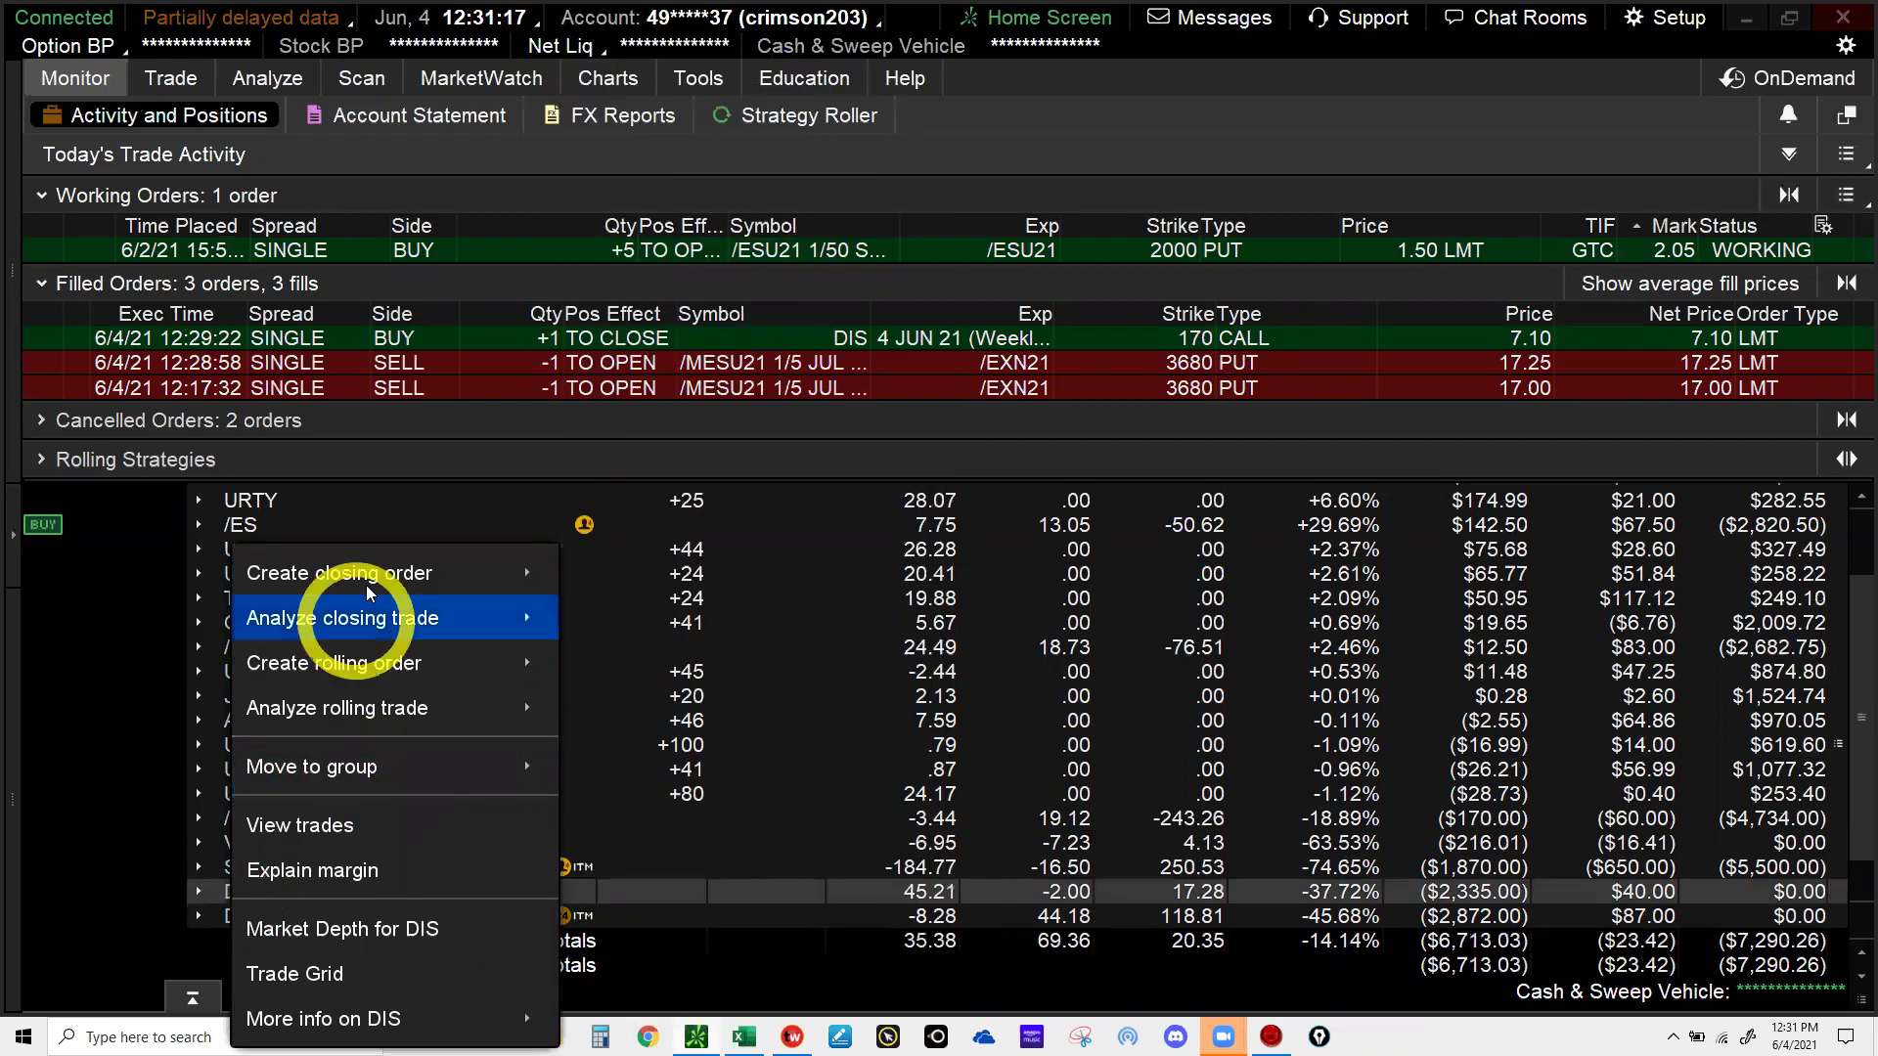
pyautogui.moveTo(411, 576)
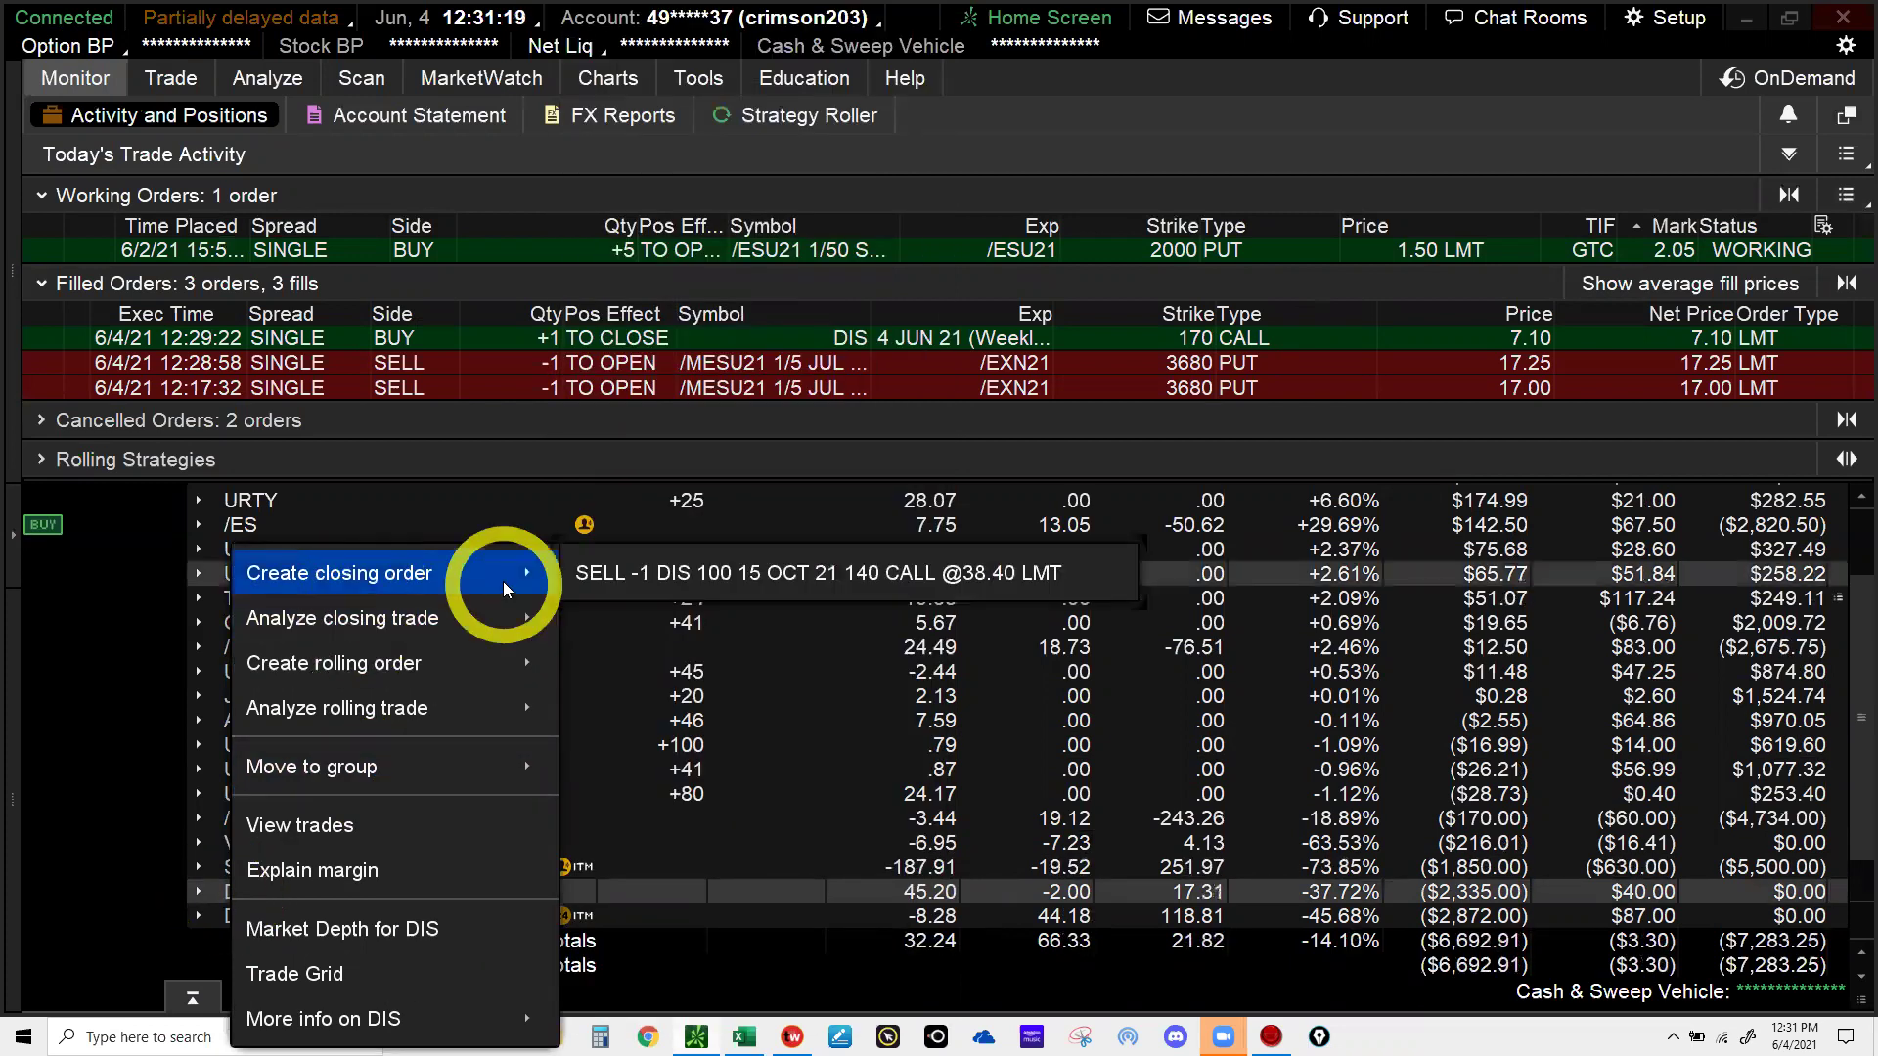
pyautogui.click(635, 587)
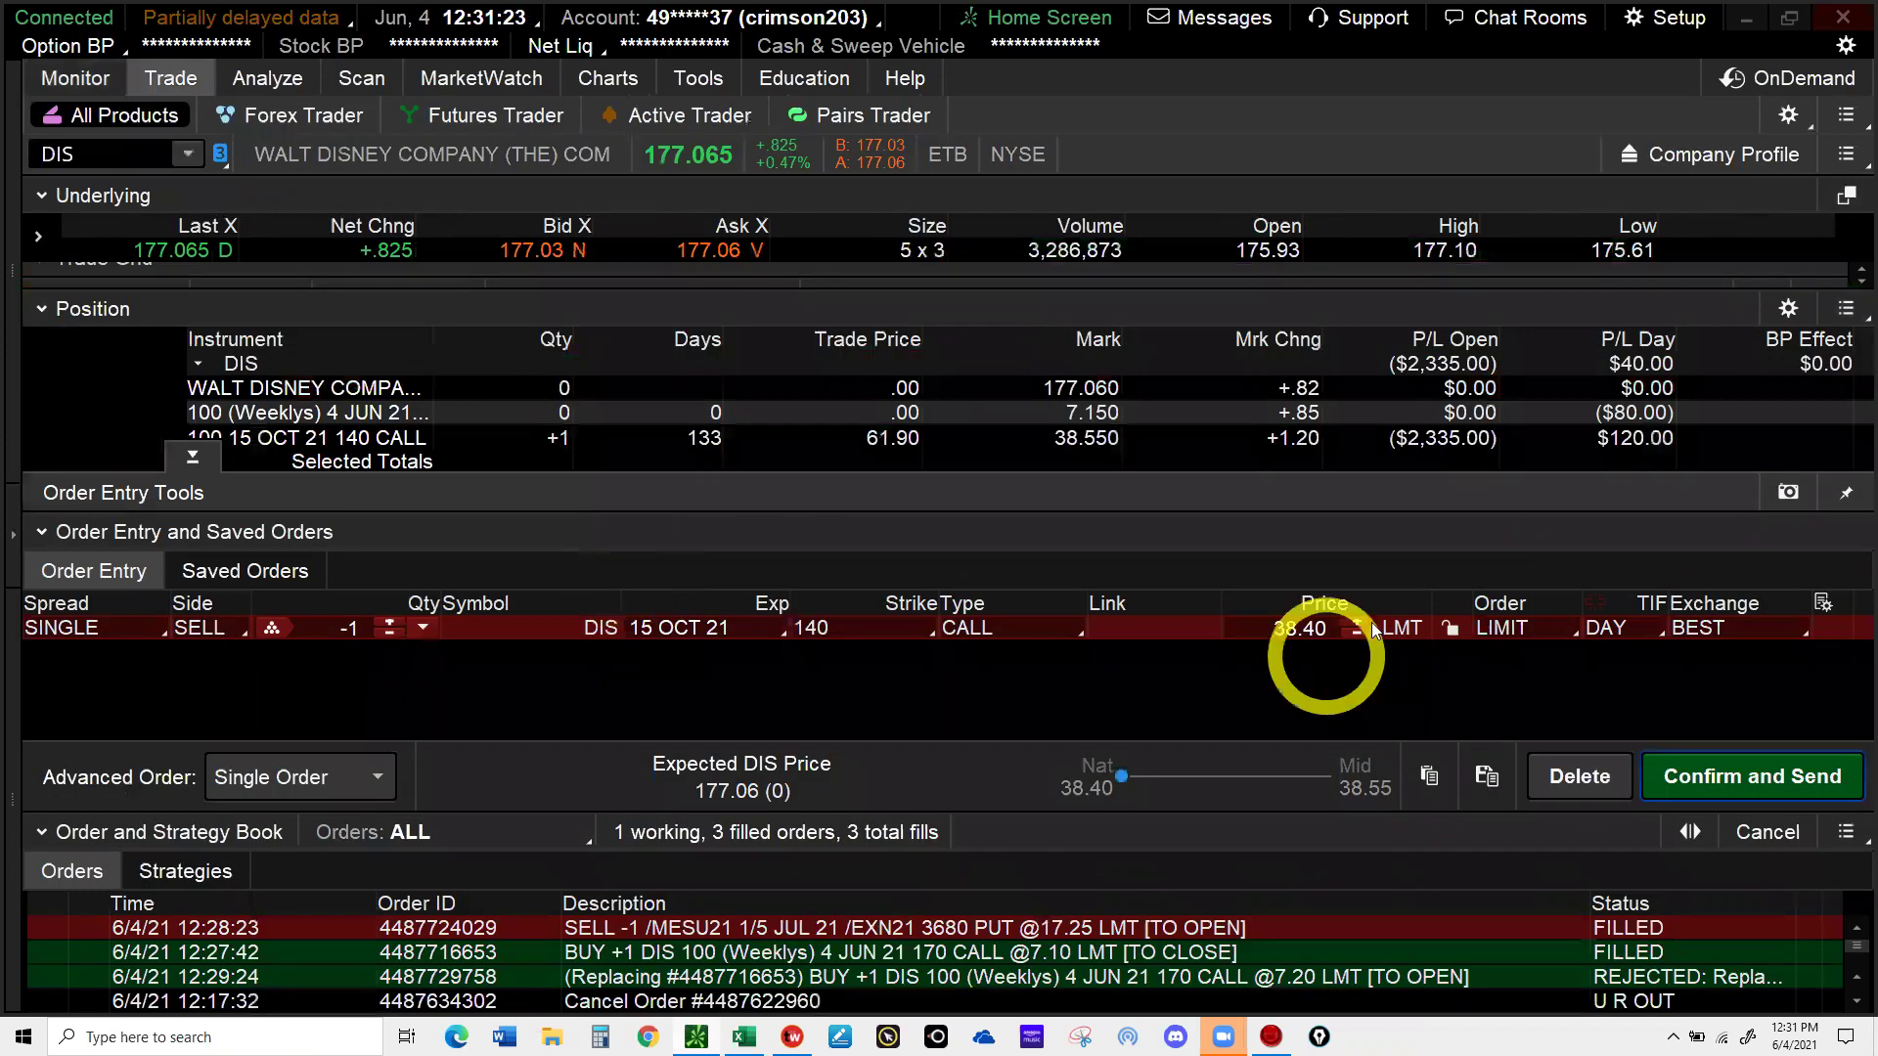
# - Raise the limit price of the DIS 140 call closing order to 38.55 and send the order
pyautogui.click(1358, 624)
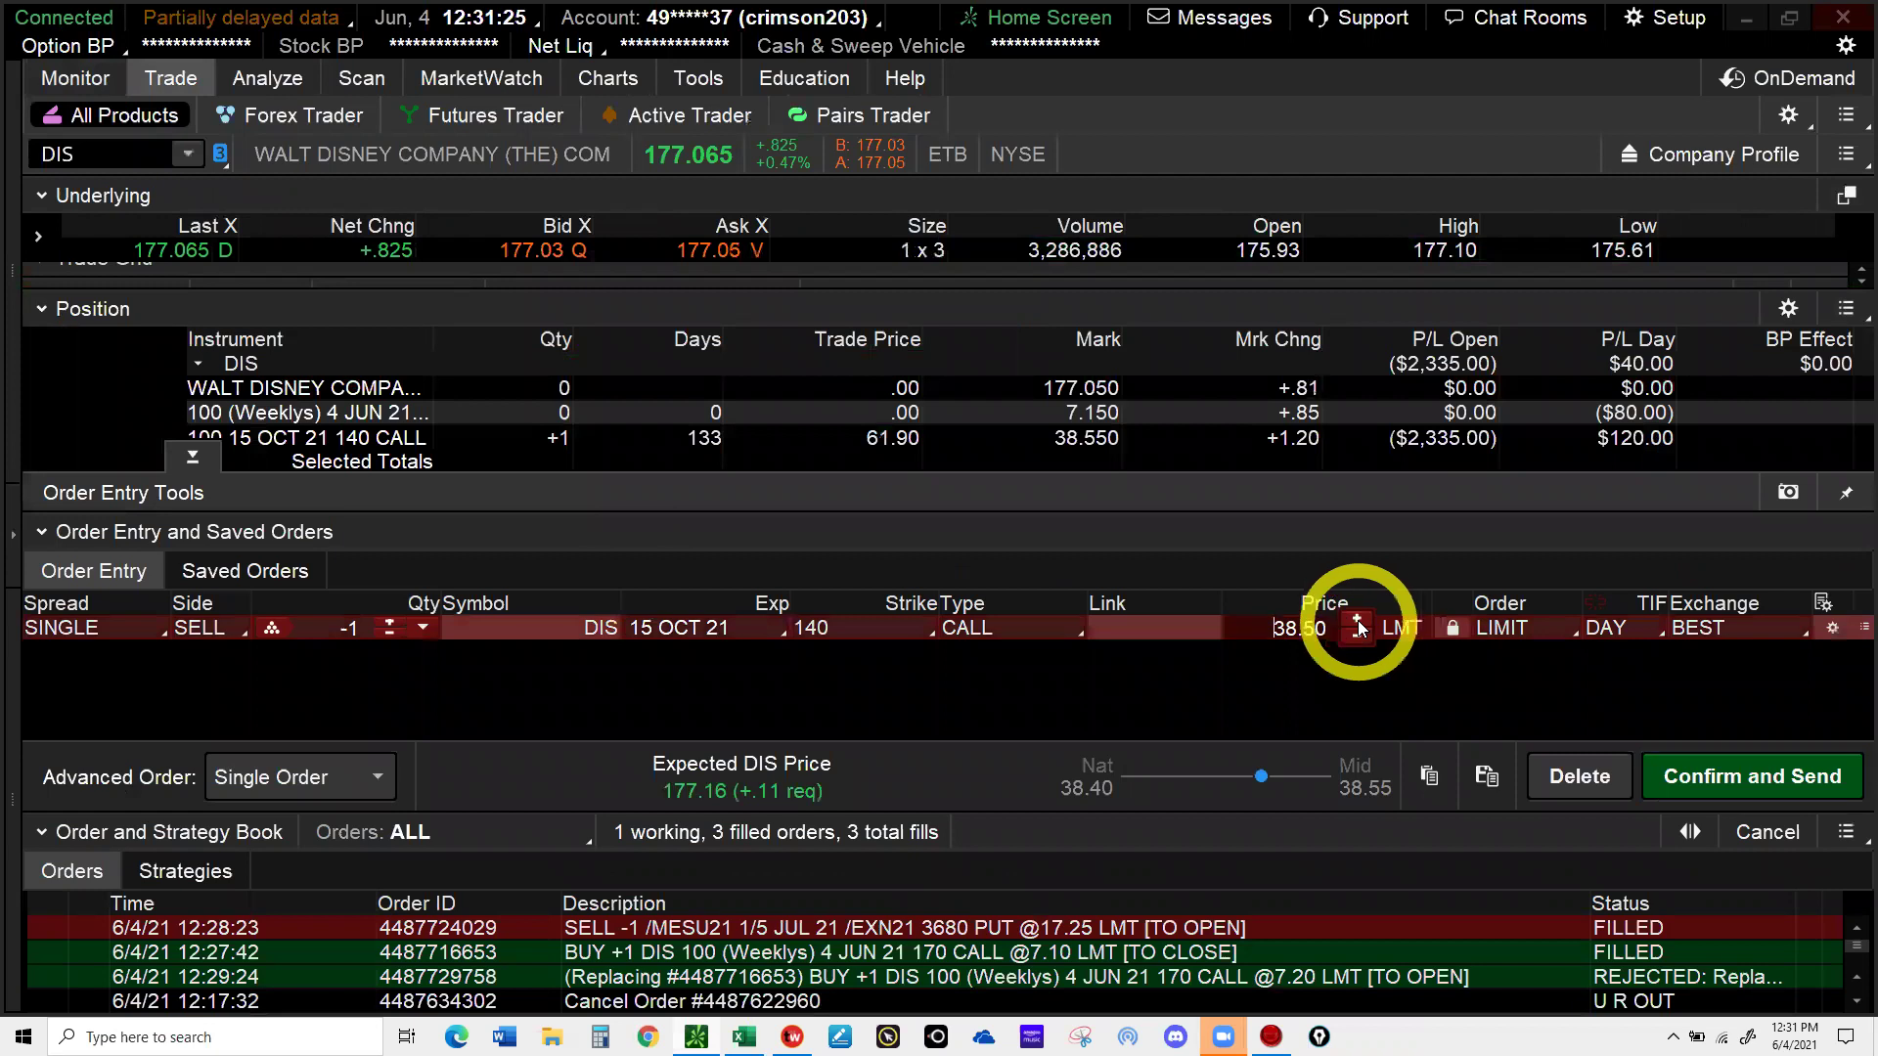
pyautogui.click(1708, 778)
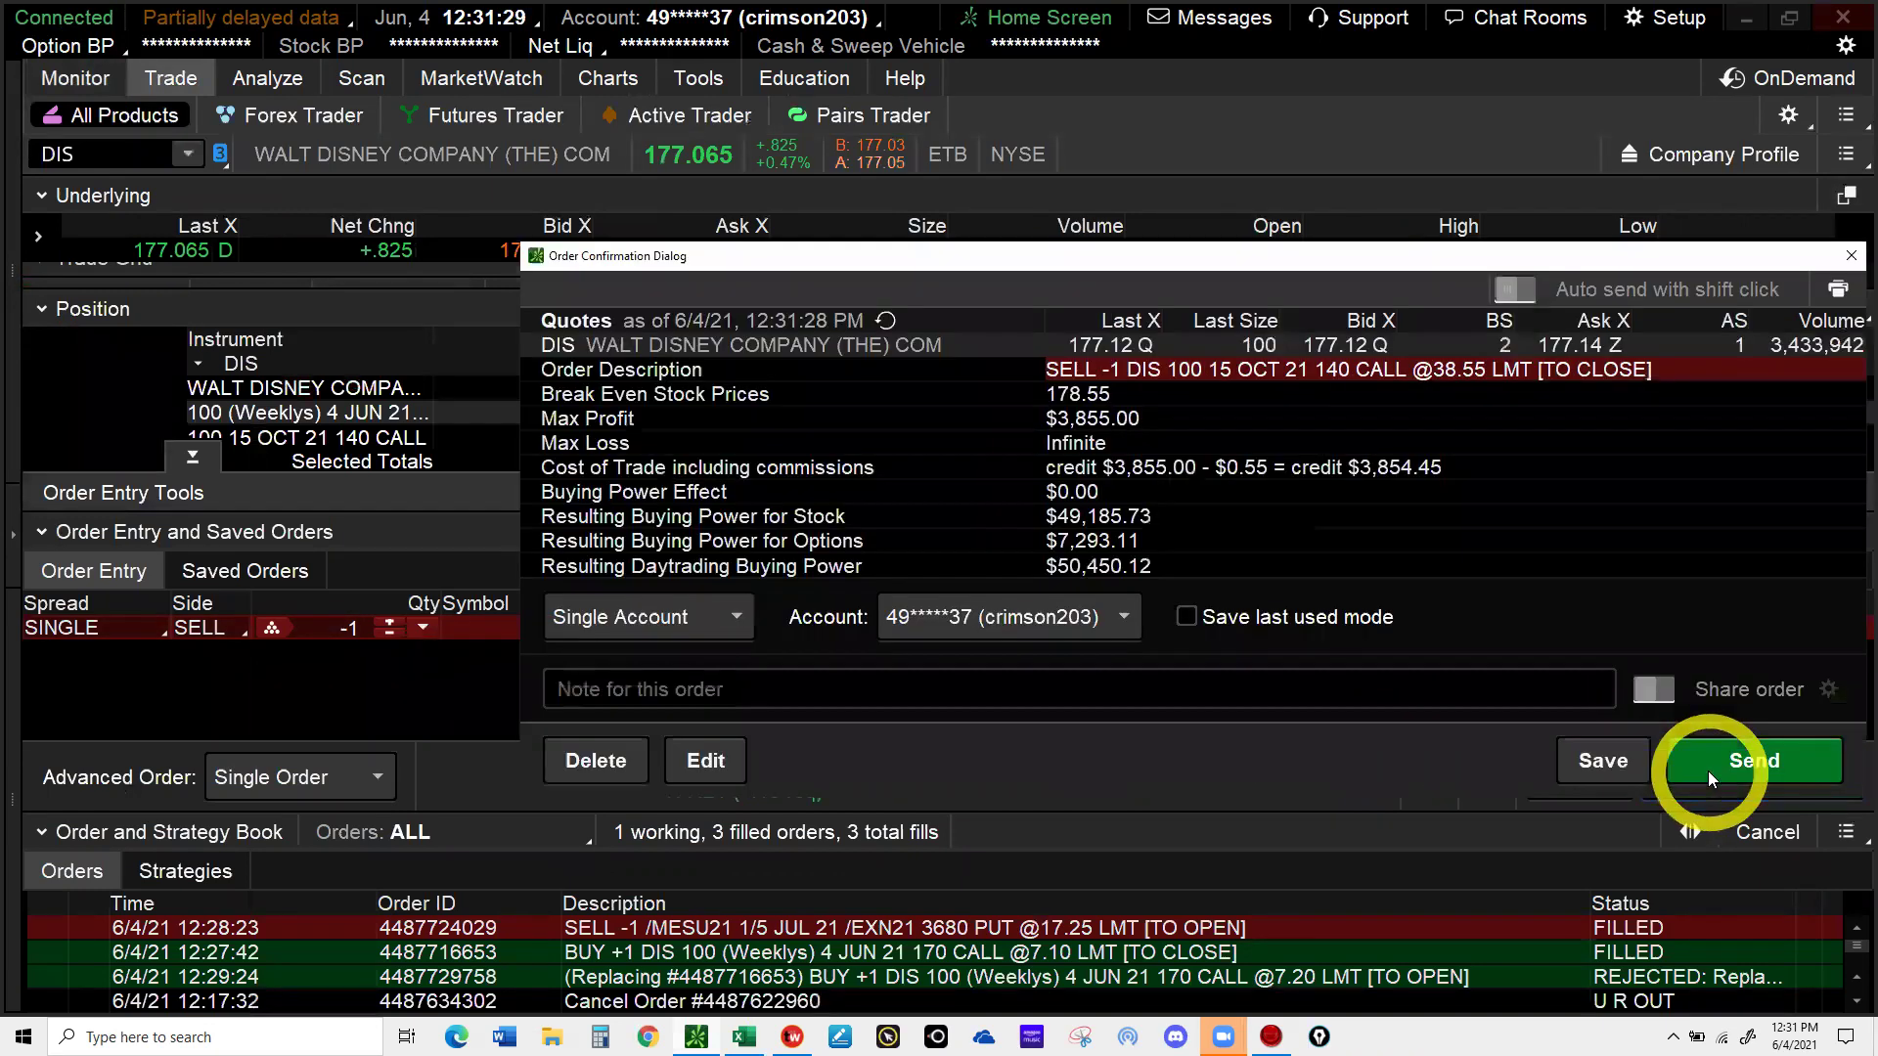
pyautogui.click(1708, 771)
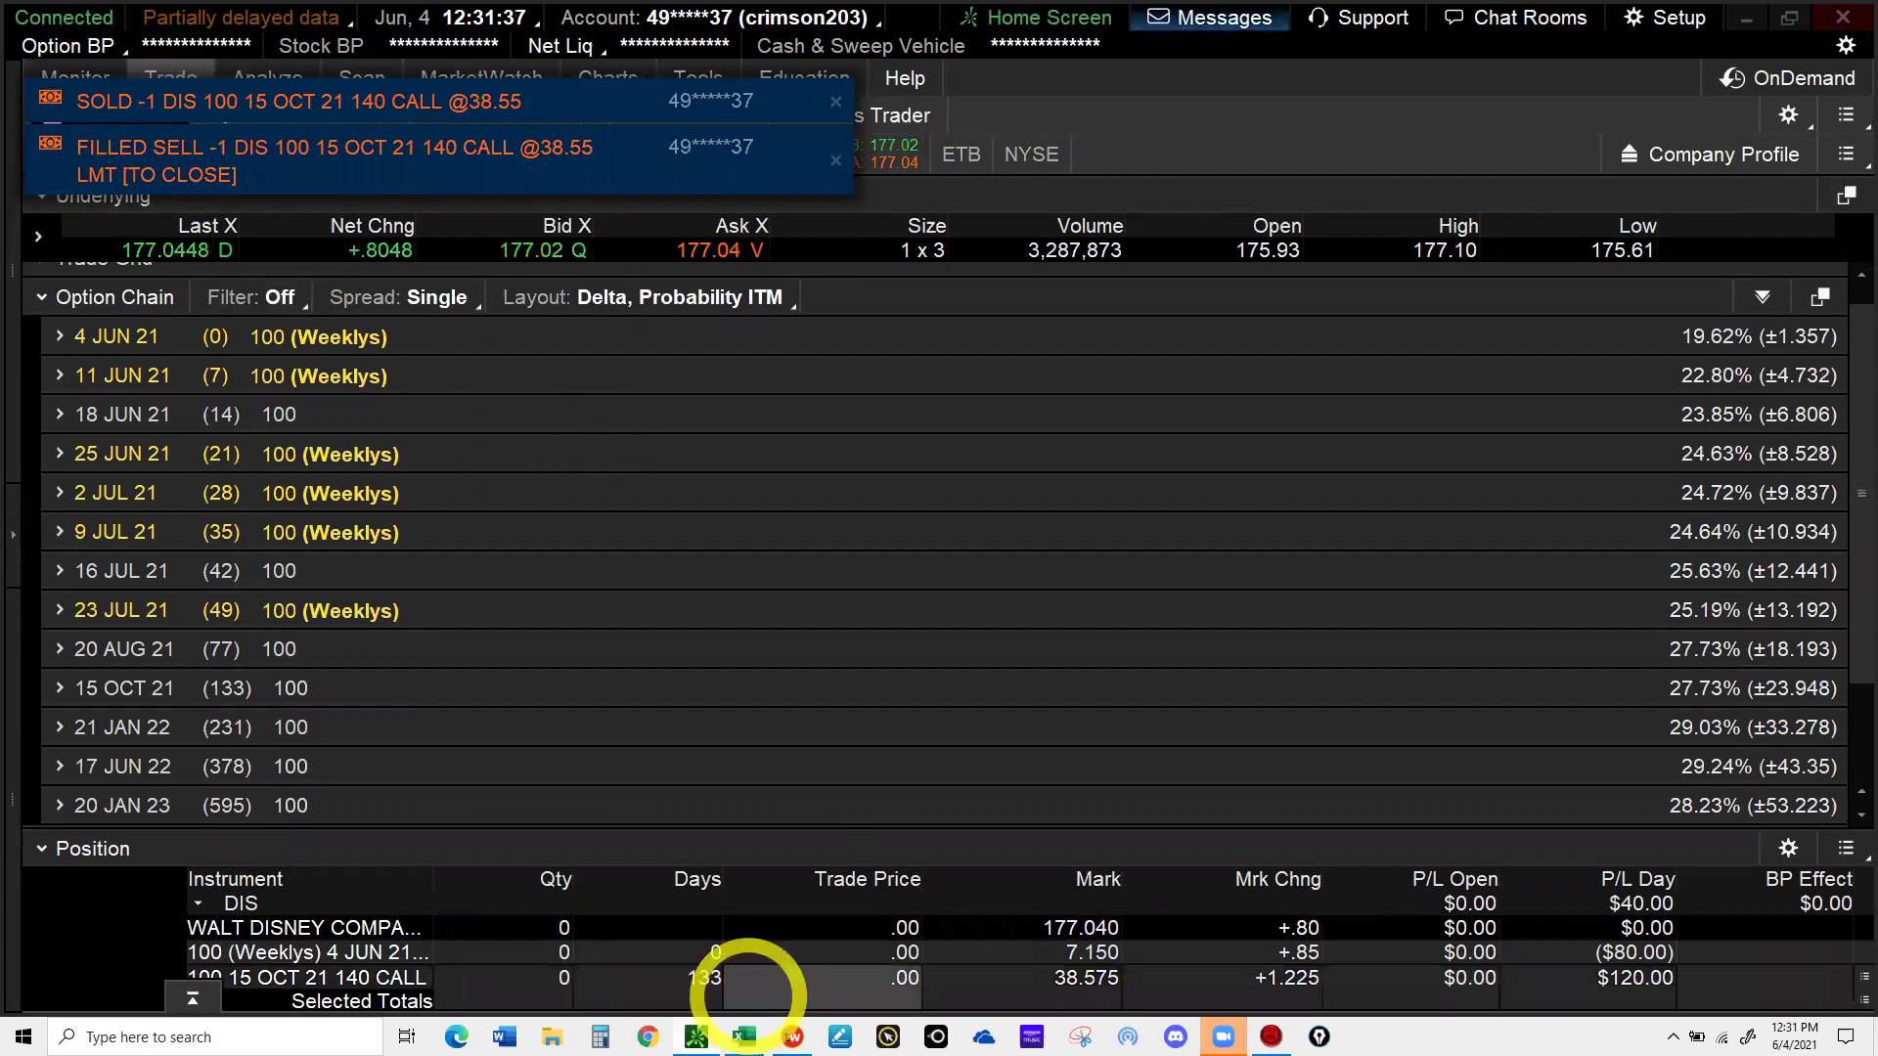
# - Return to Excel and, in the BASIS sheet's DIS row 8, set the current day price to 38.55 and clear the long option name
pyautogui.moveTo(746, 1029)
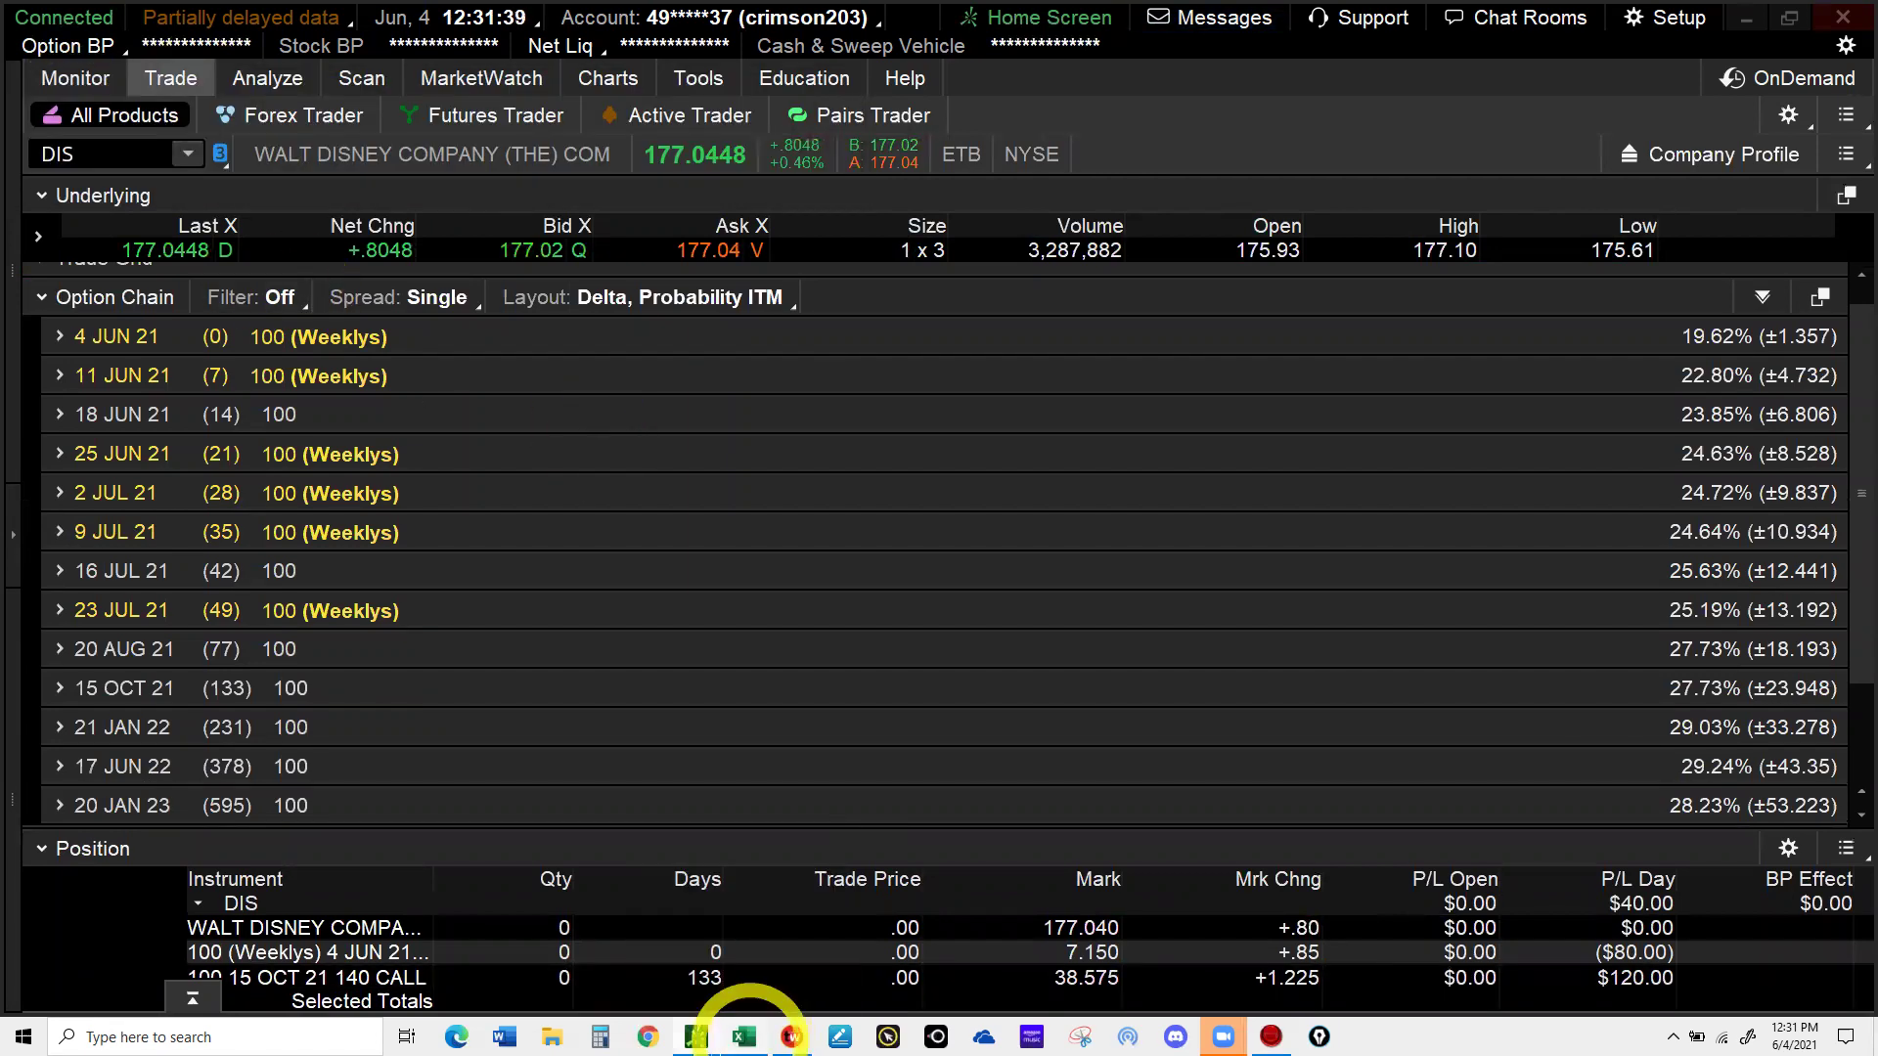
pyautogui.click(743, 1035)
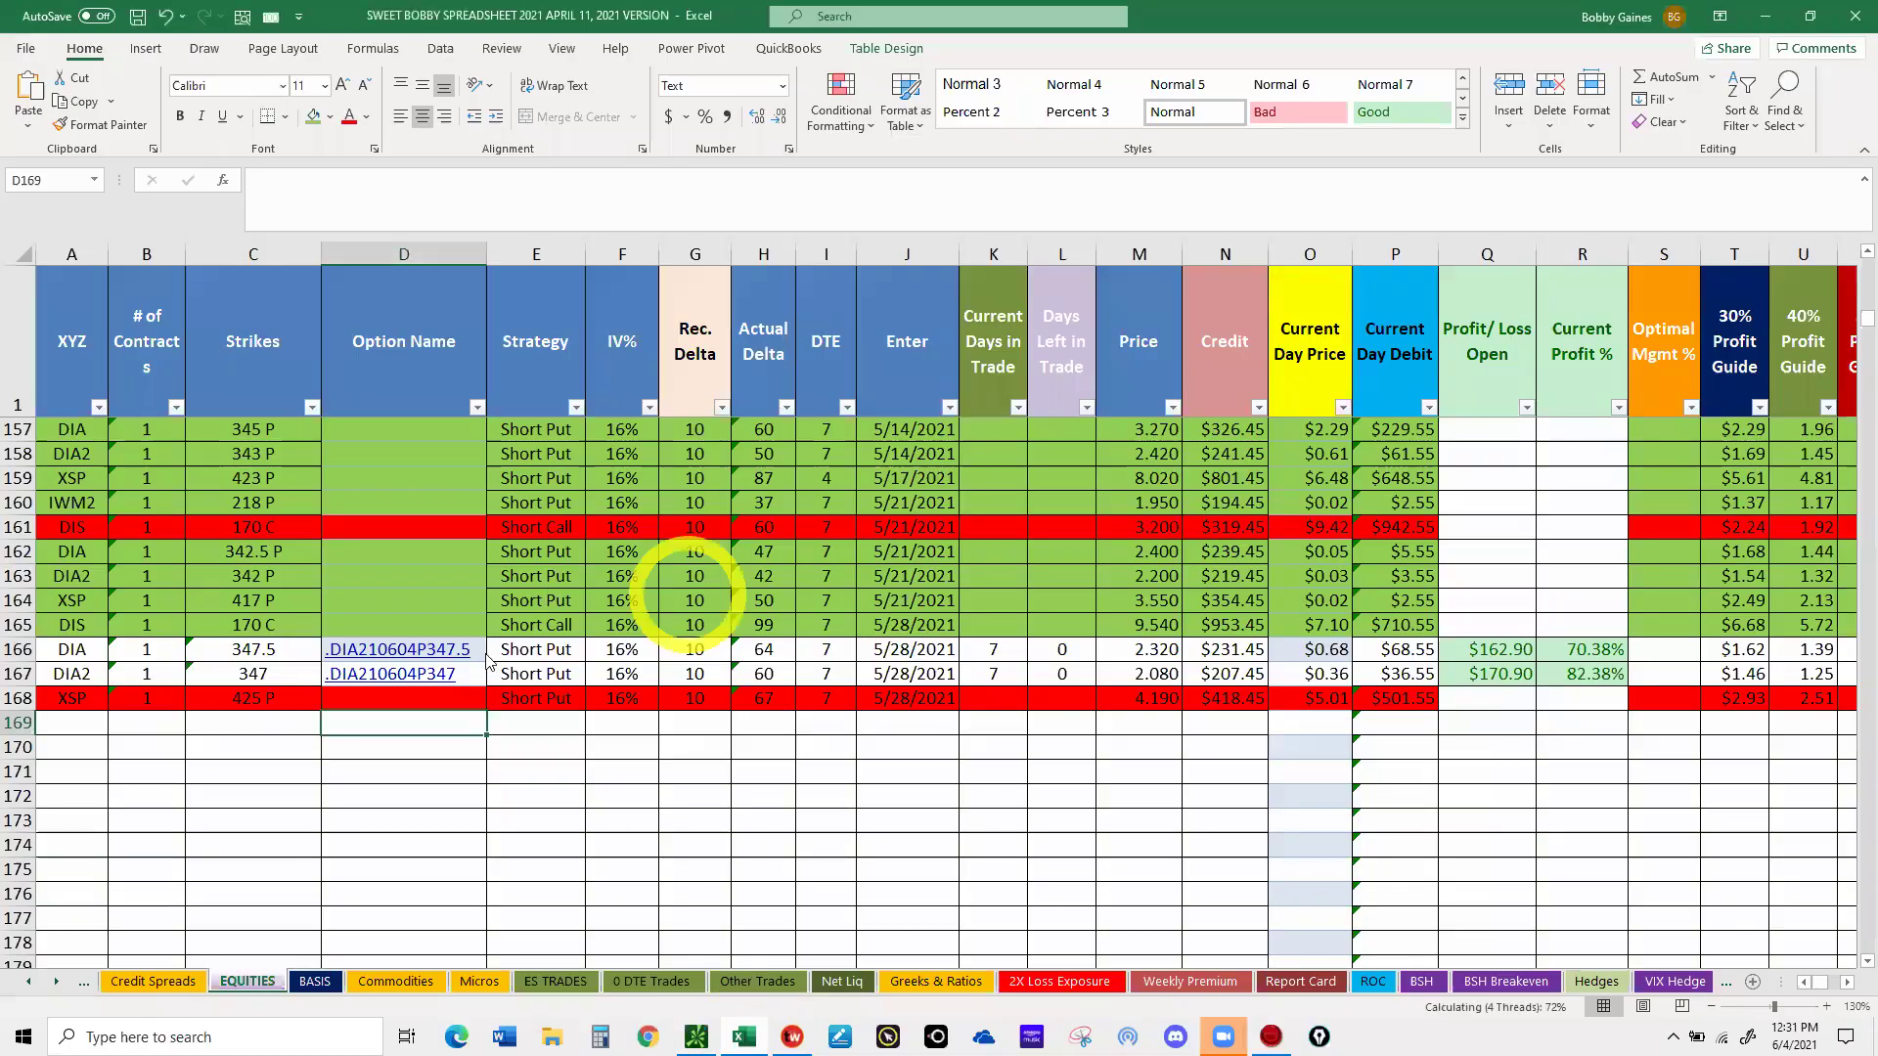
pyautogui.click(314, 981)
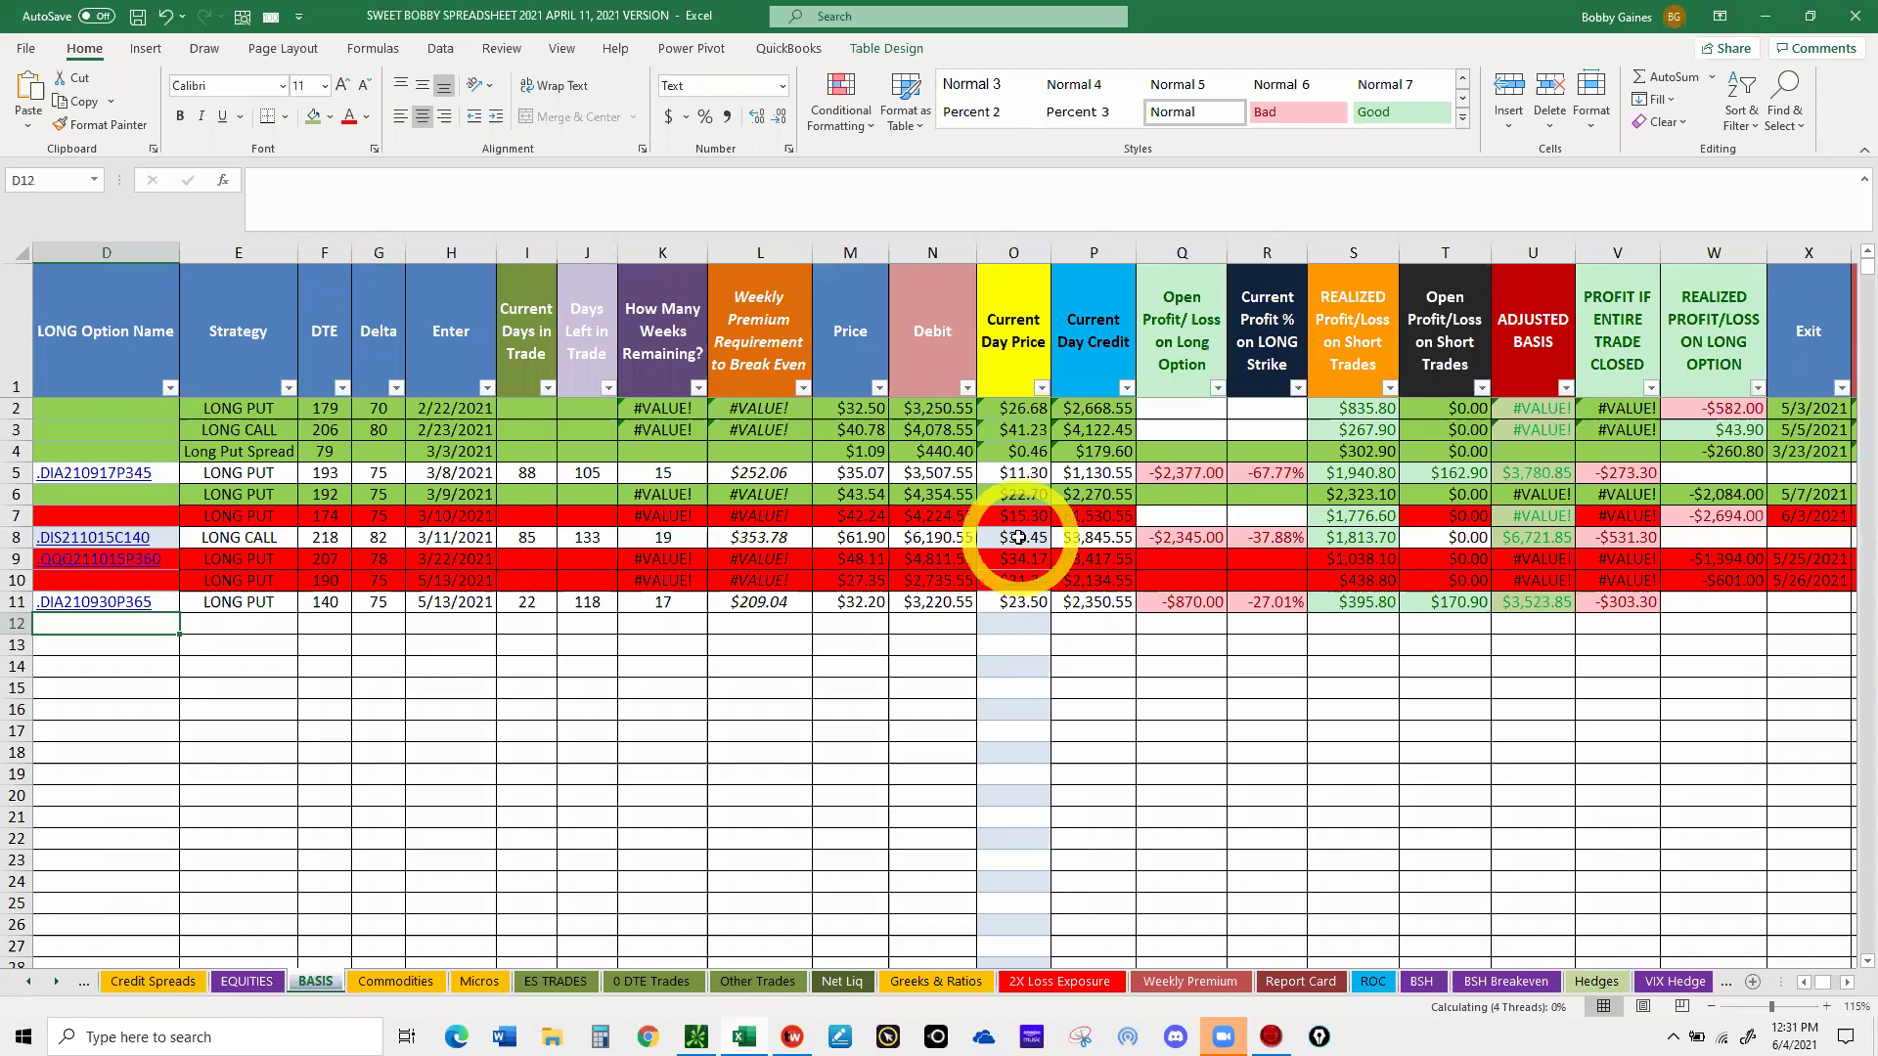
pyautogui.click(1019, 537)
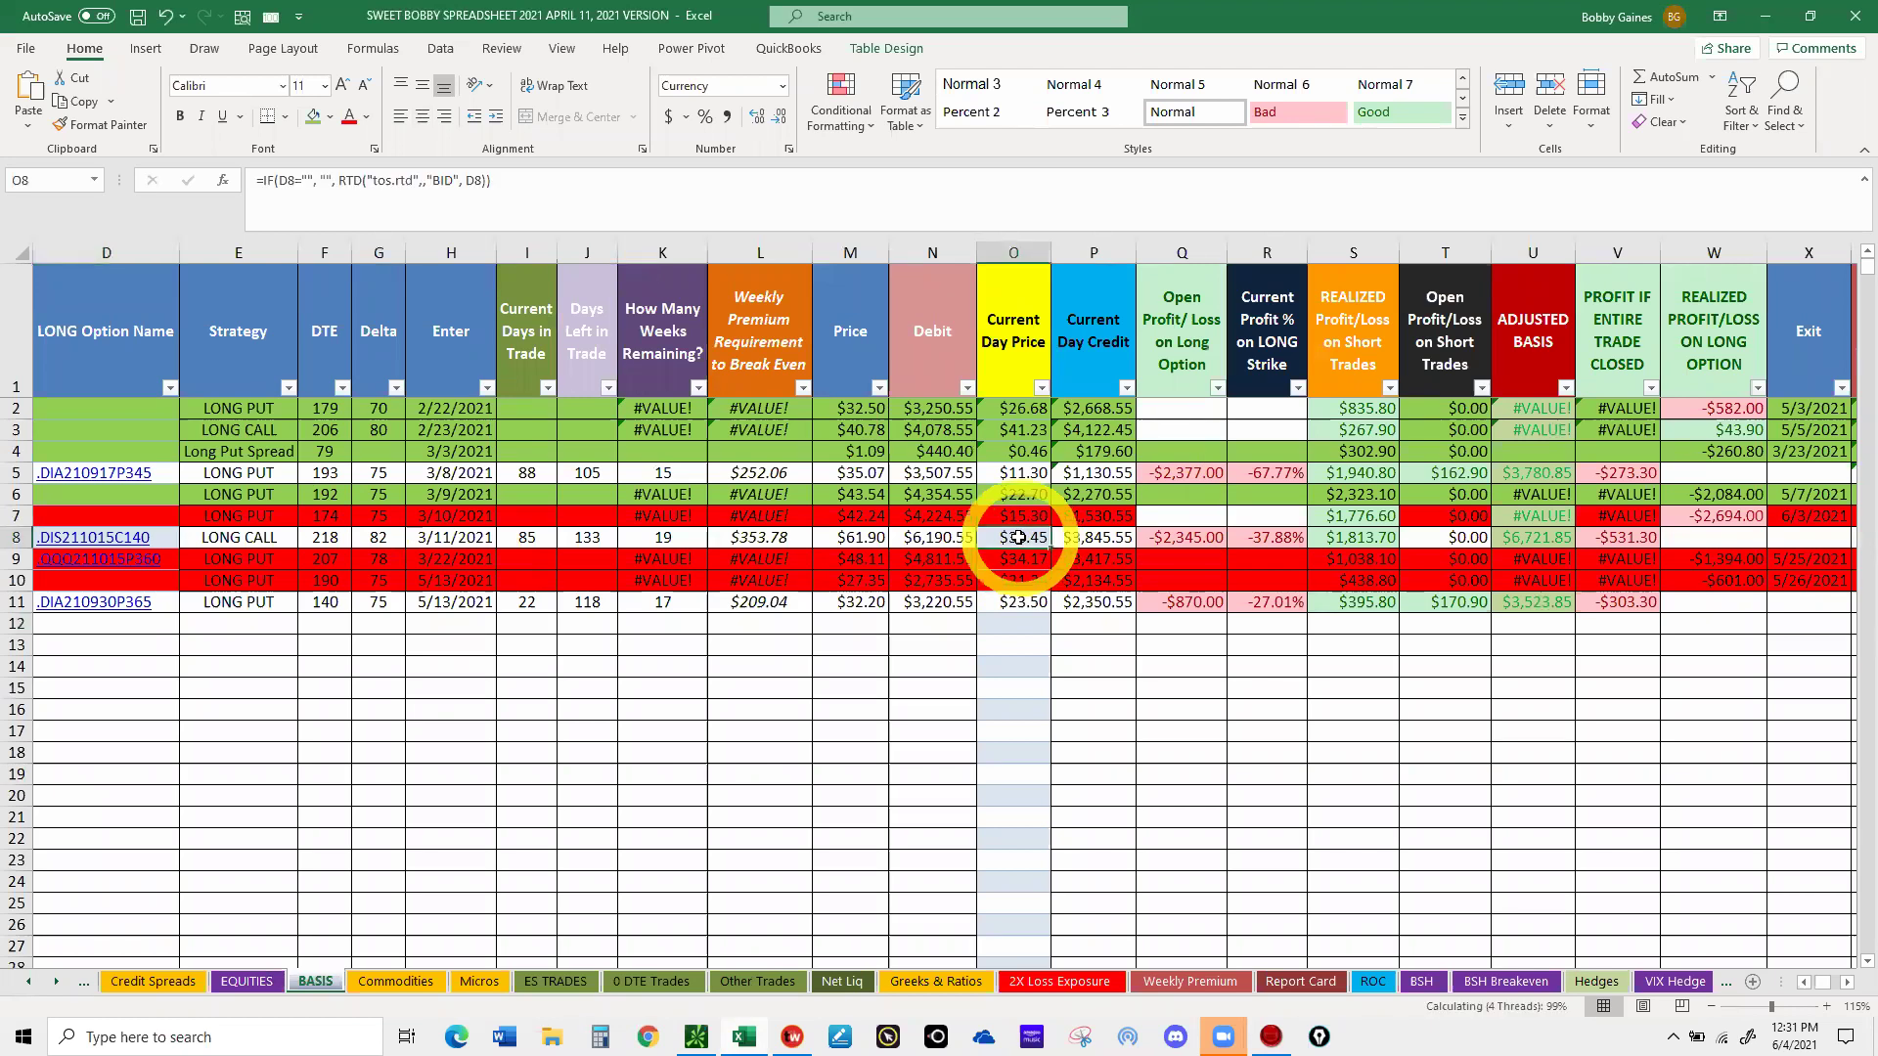
pyautogui.write('38')
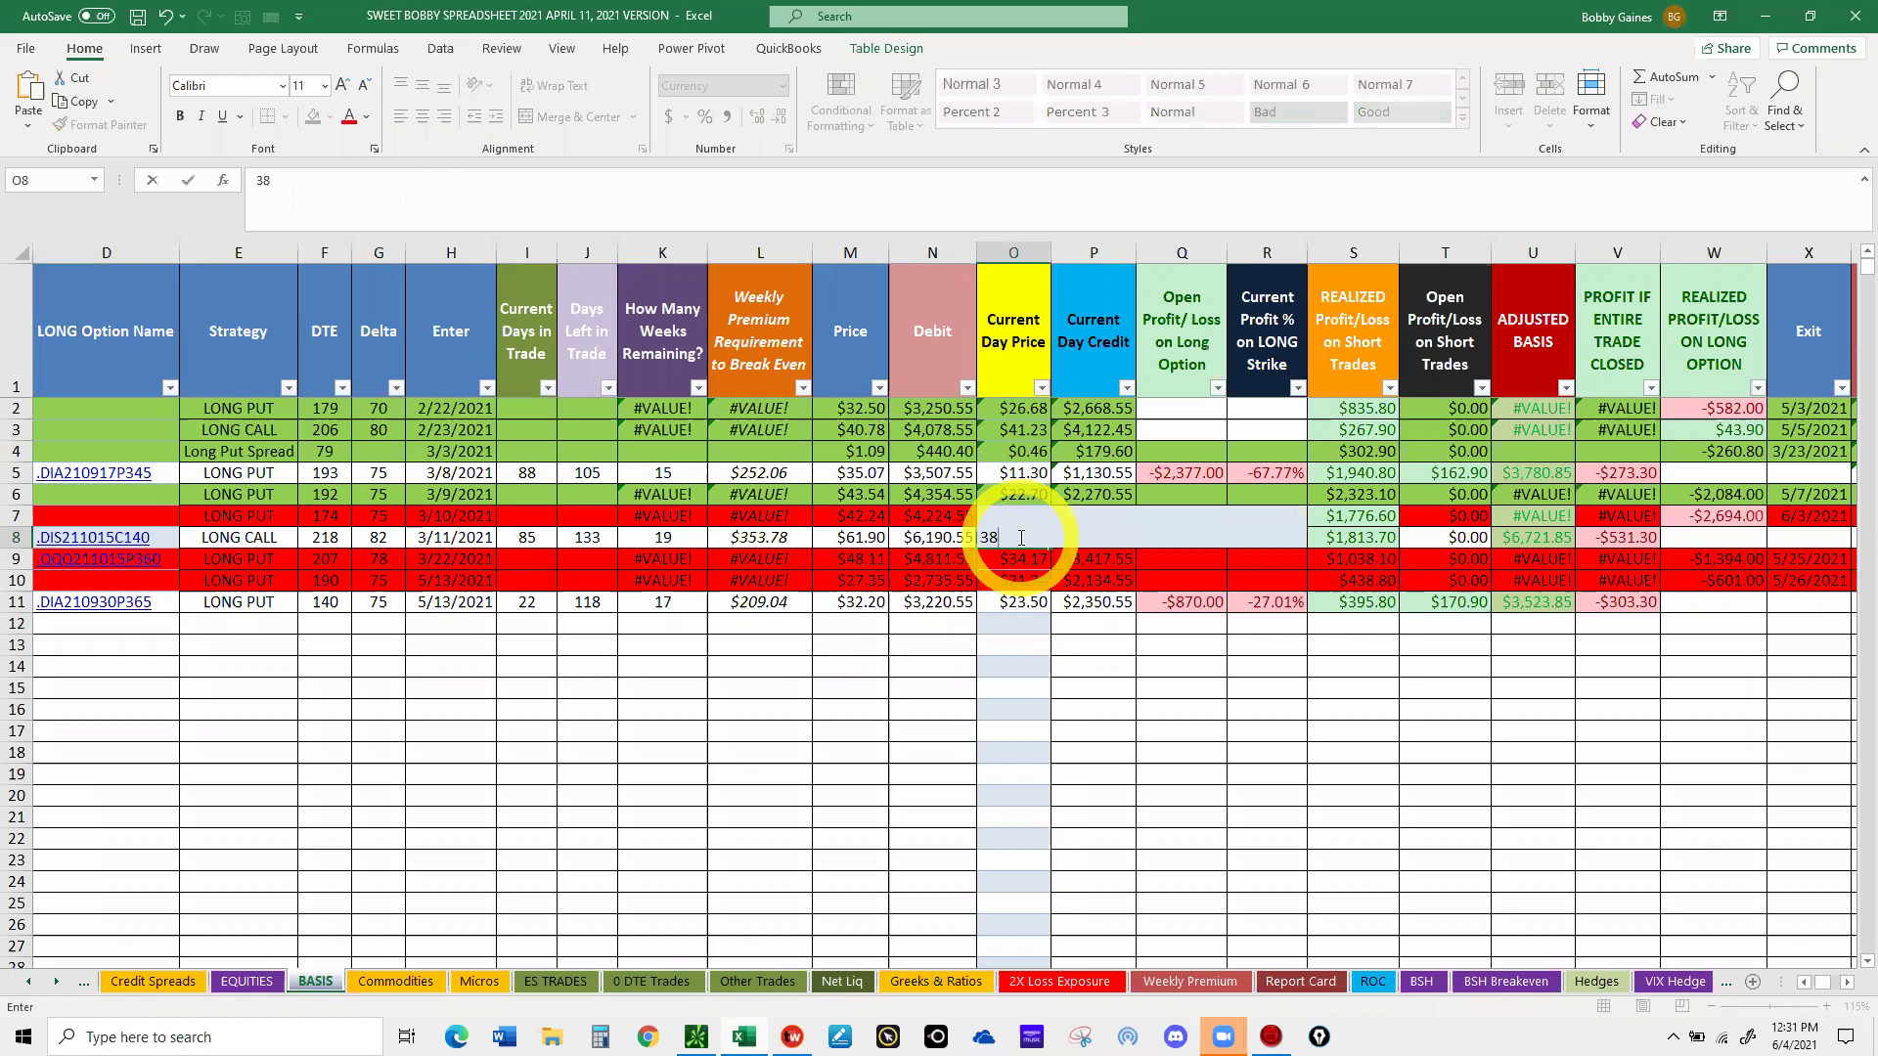
pyautogui.write('.55')
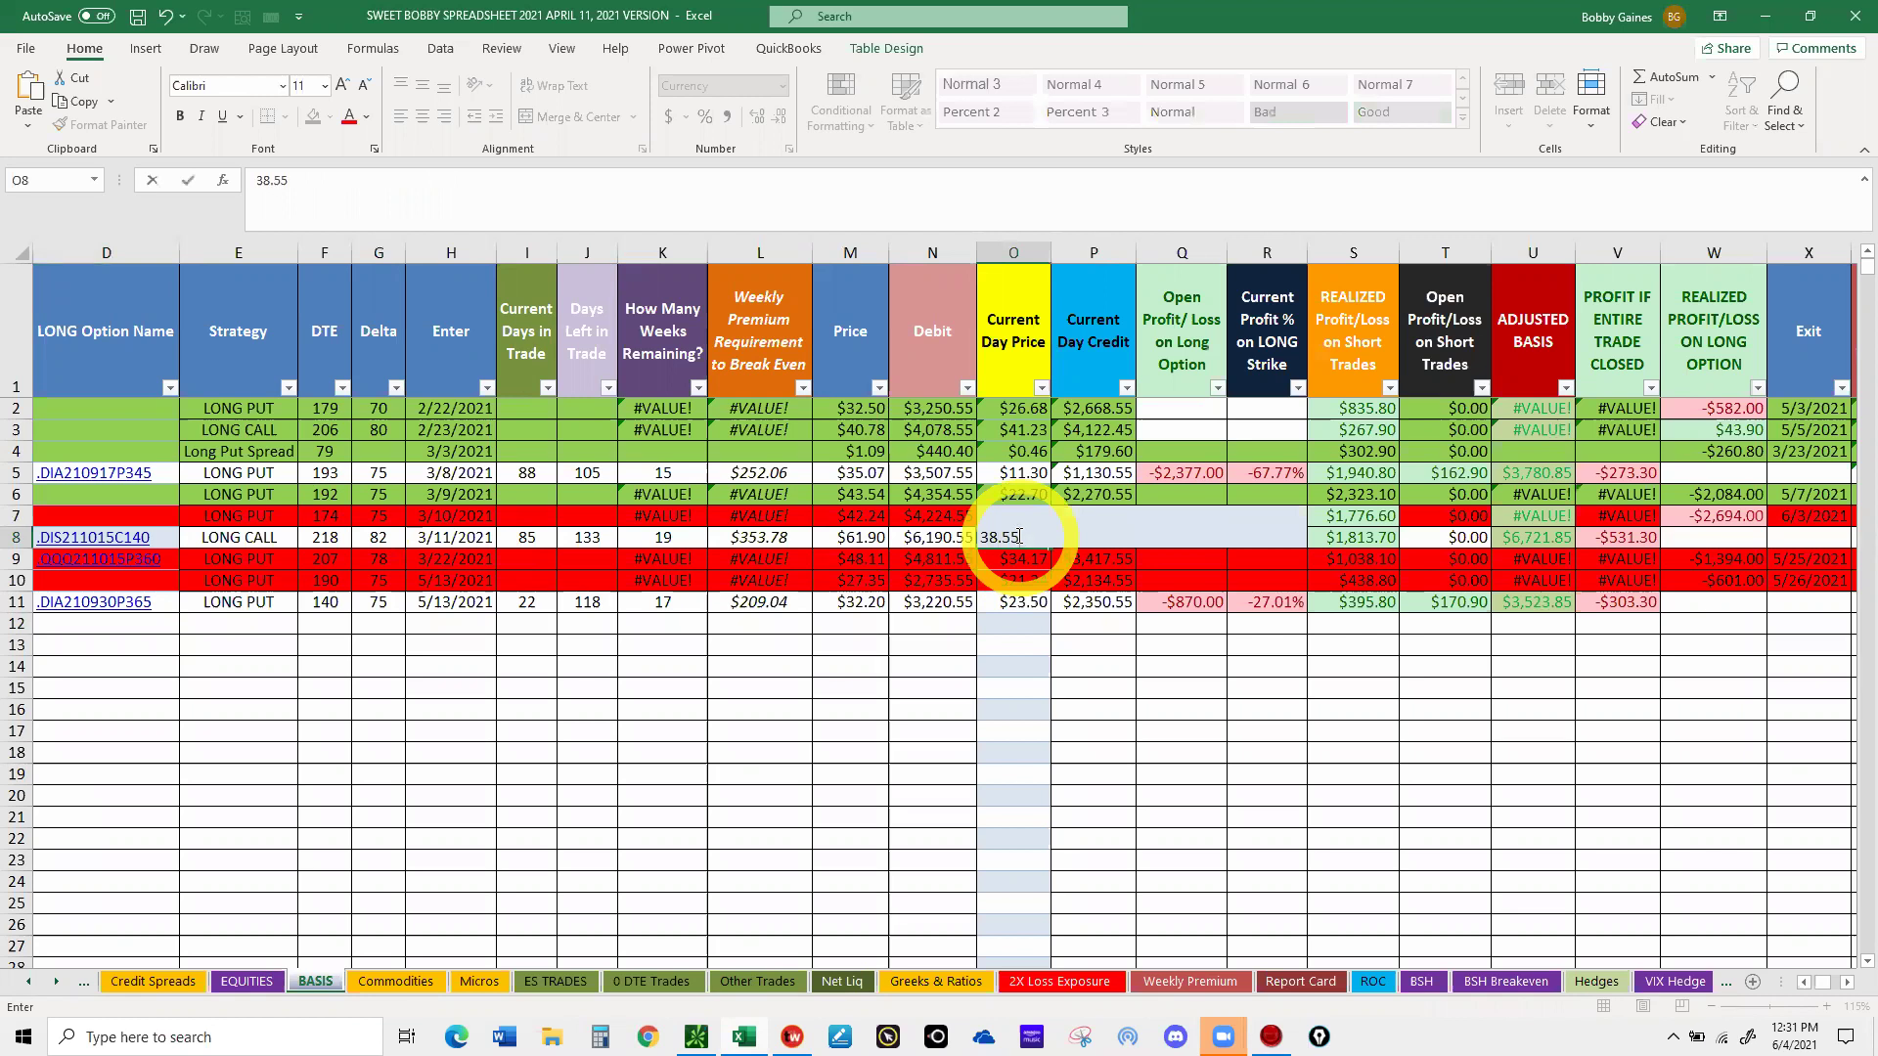
pyautogui.click(934, 623)
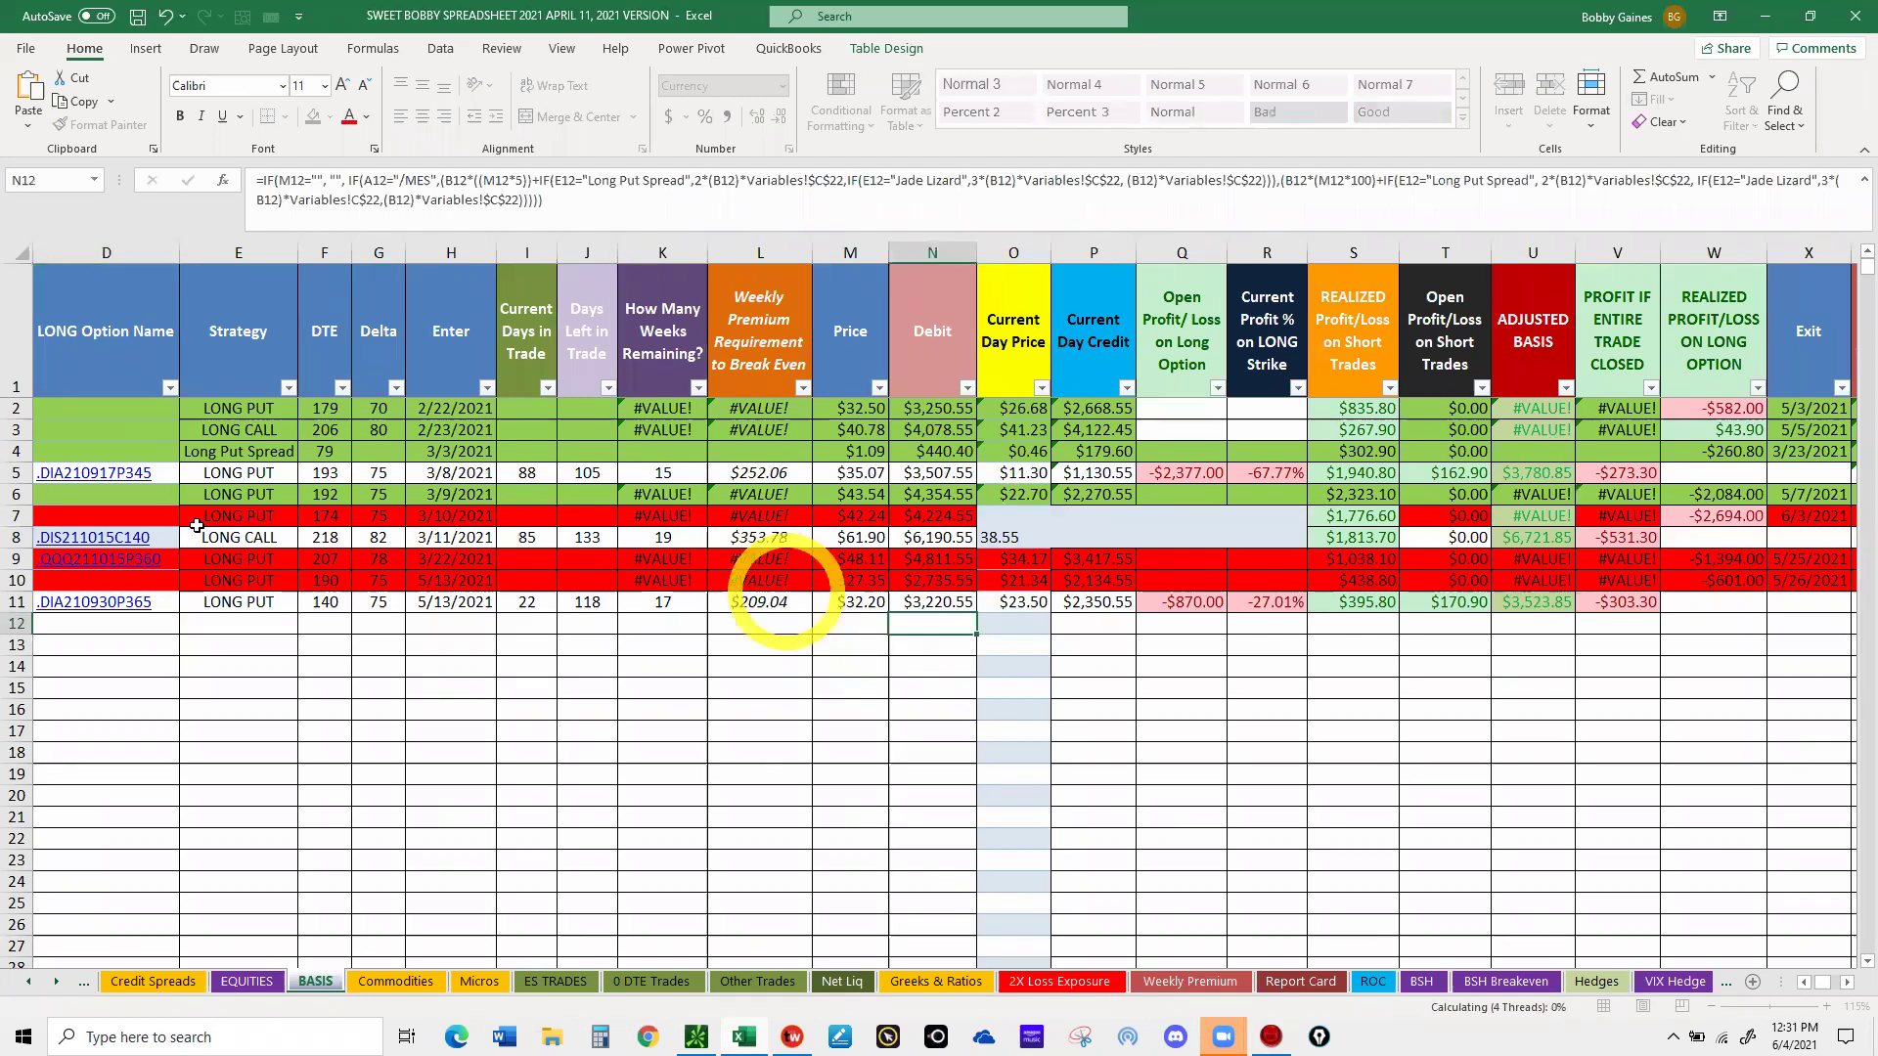
pyautogui.click(110, 536)
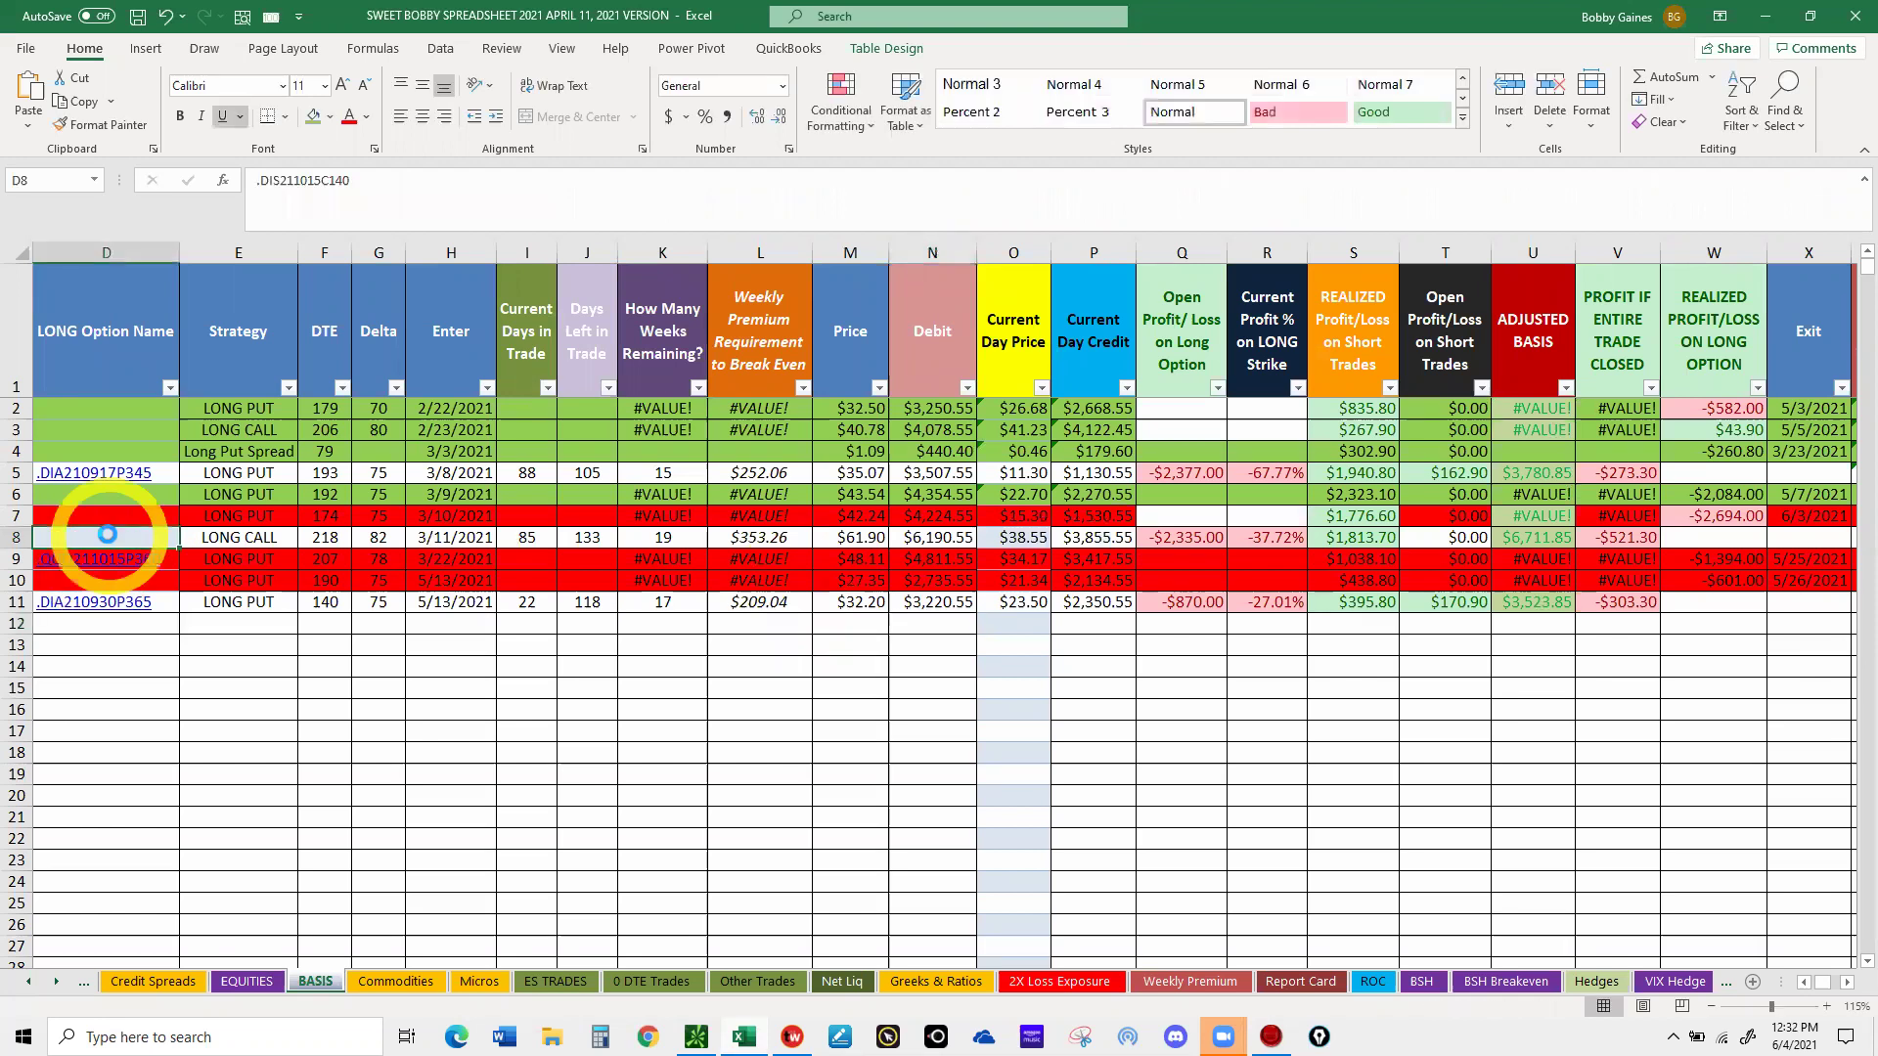
pyautogui.click(1034, 692)
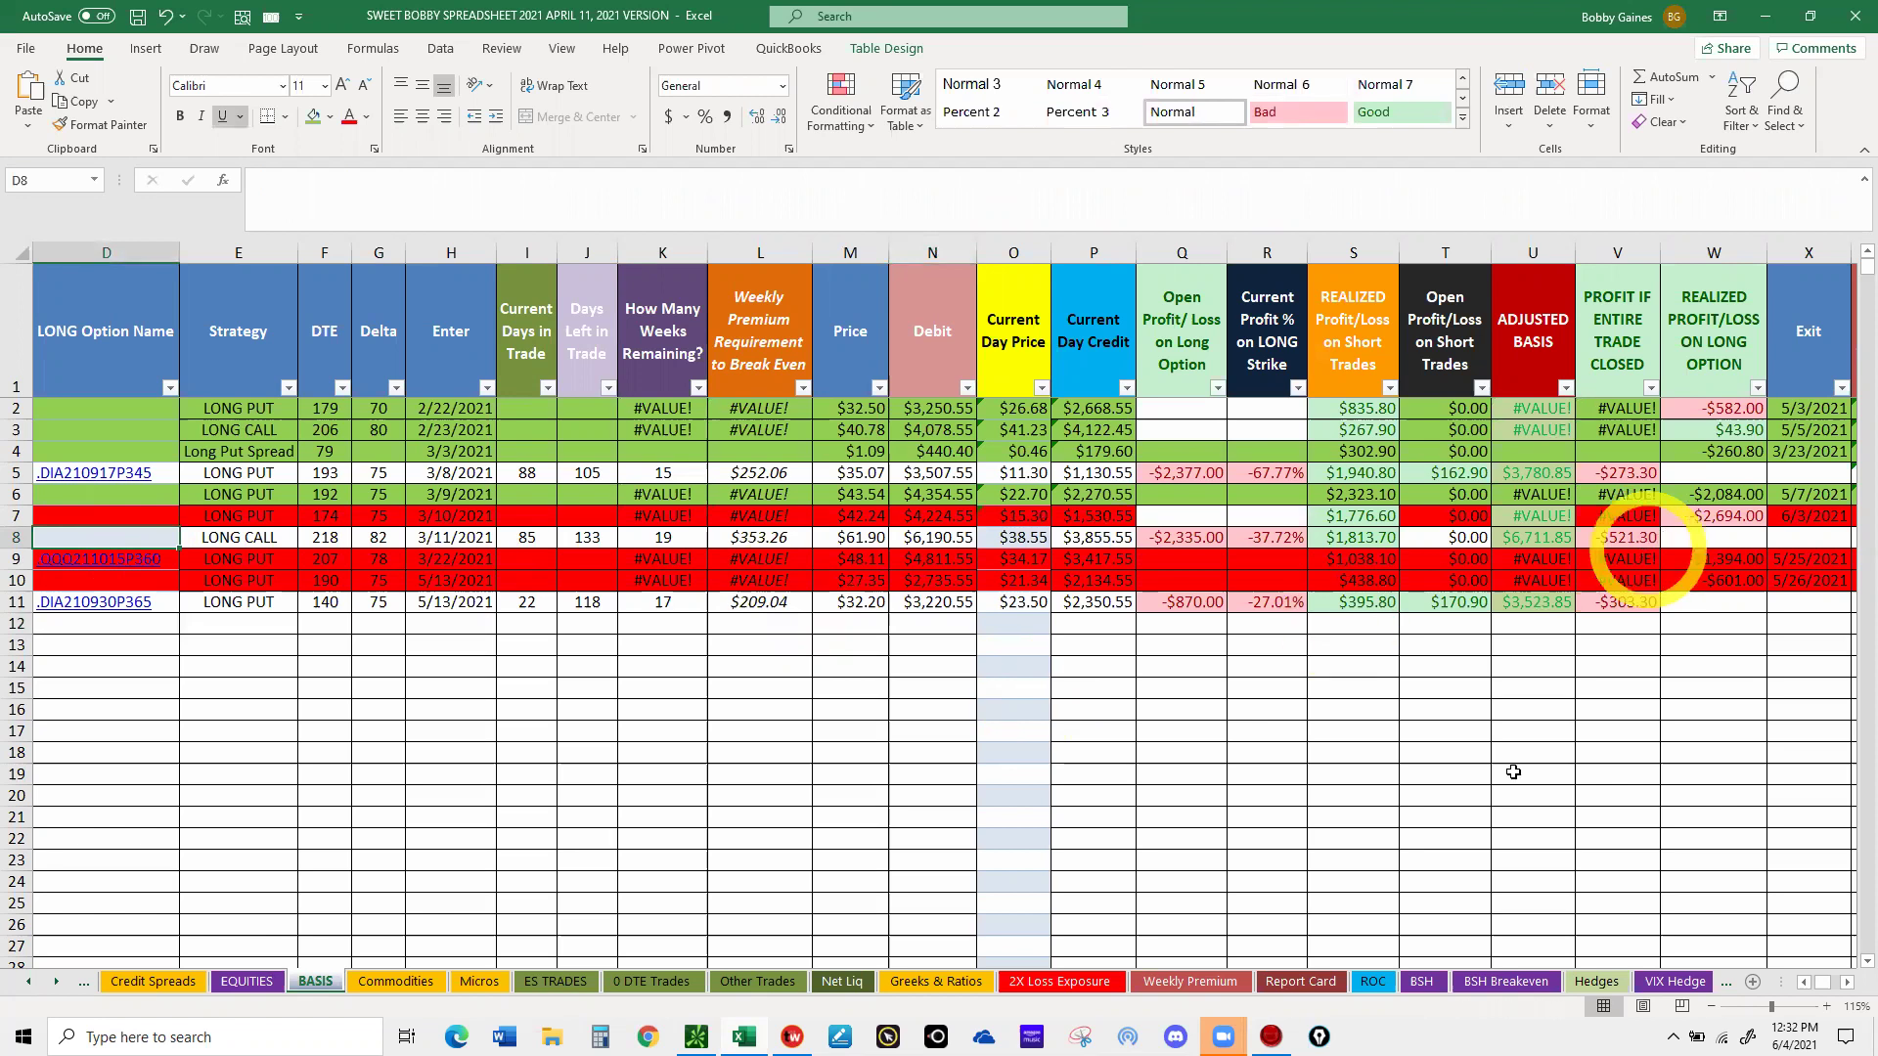
# - Enter the exit date 6/4/21 for the DIS trade in row 8 of the BASIS sheet
pyautogui.click(1846, 984)
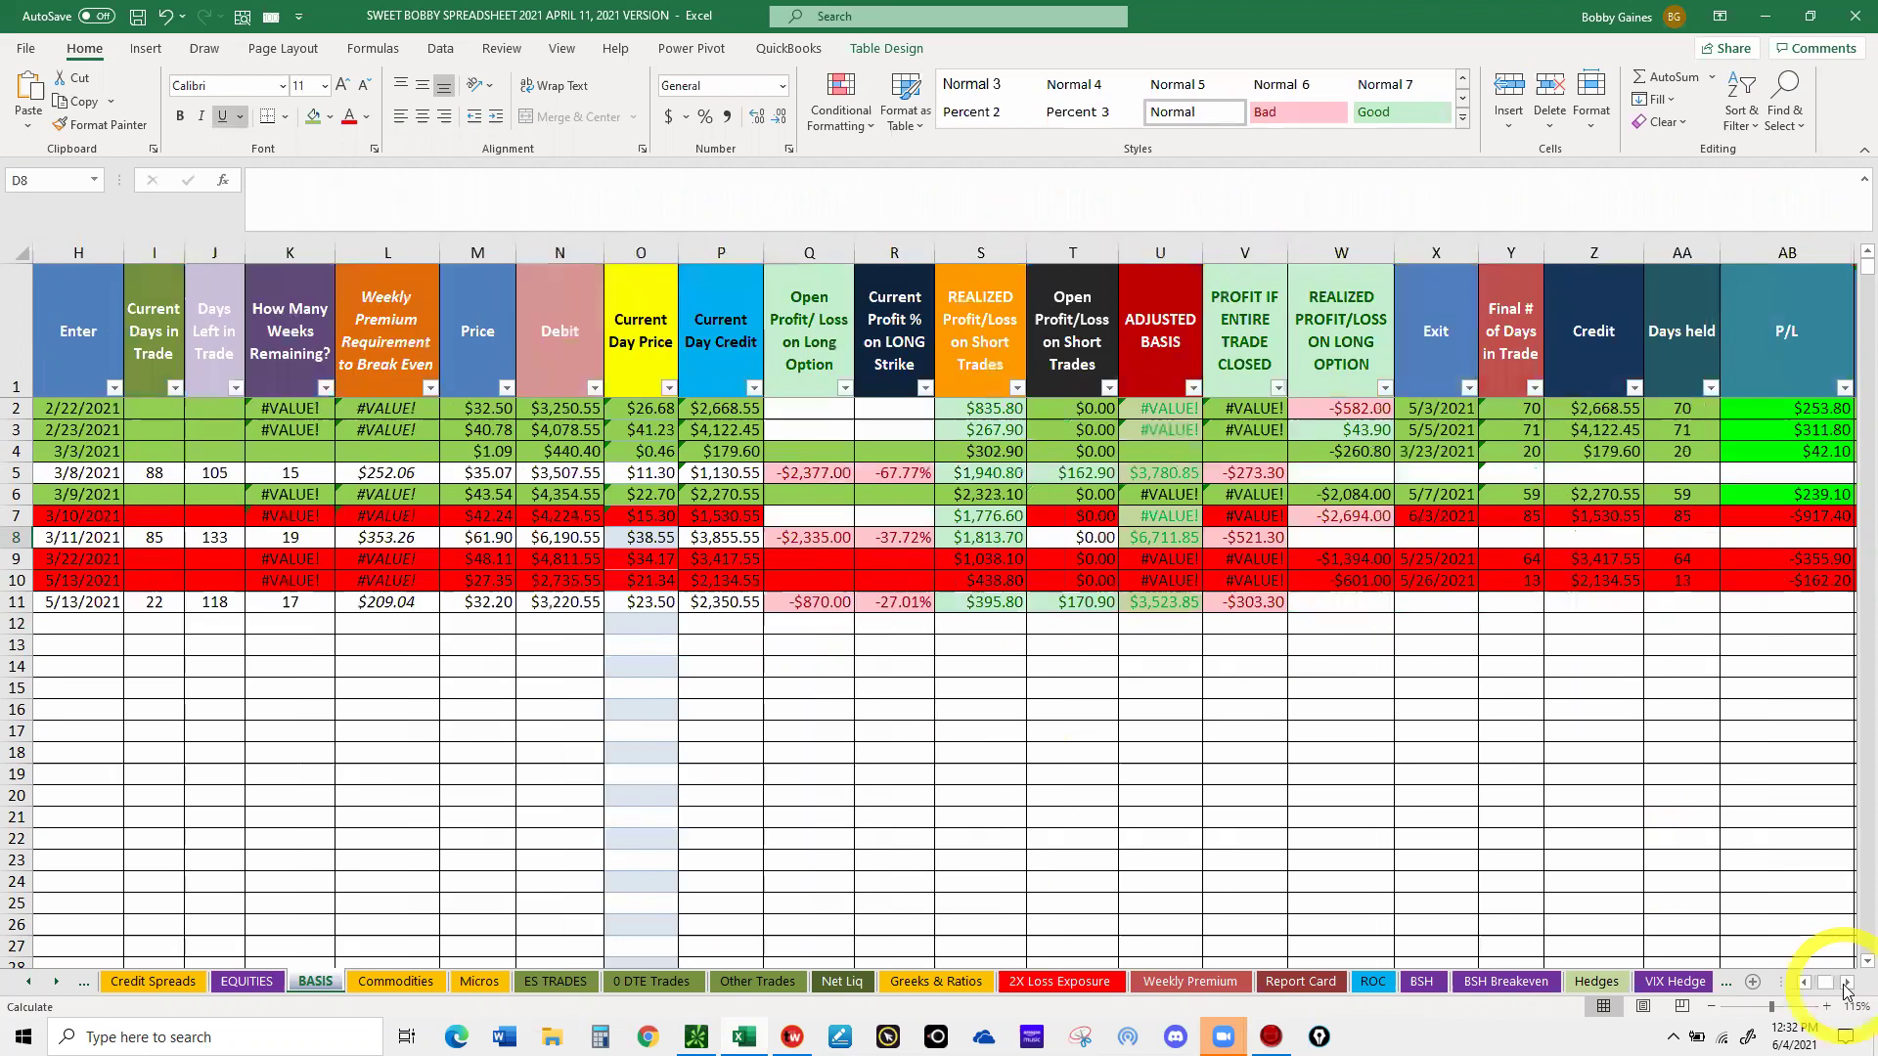
pyautogui.click(1846, 984)
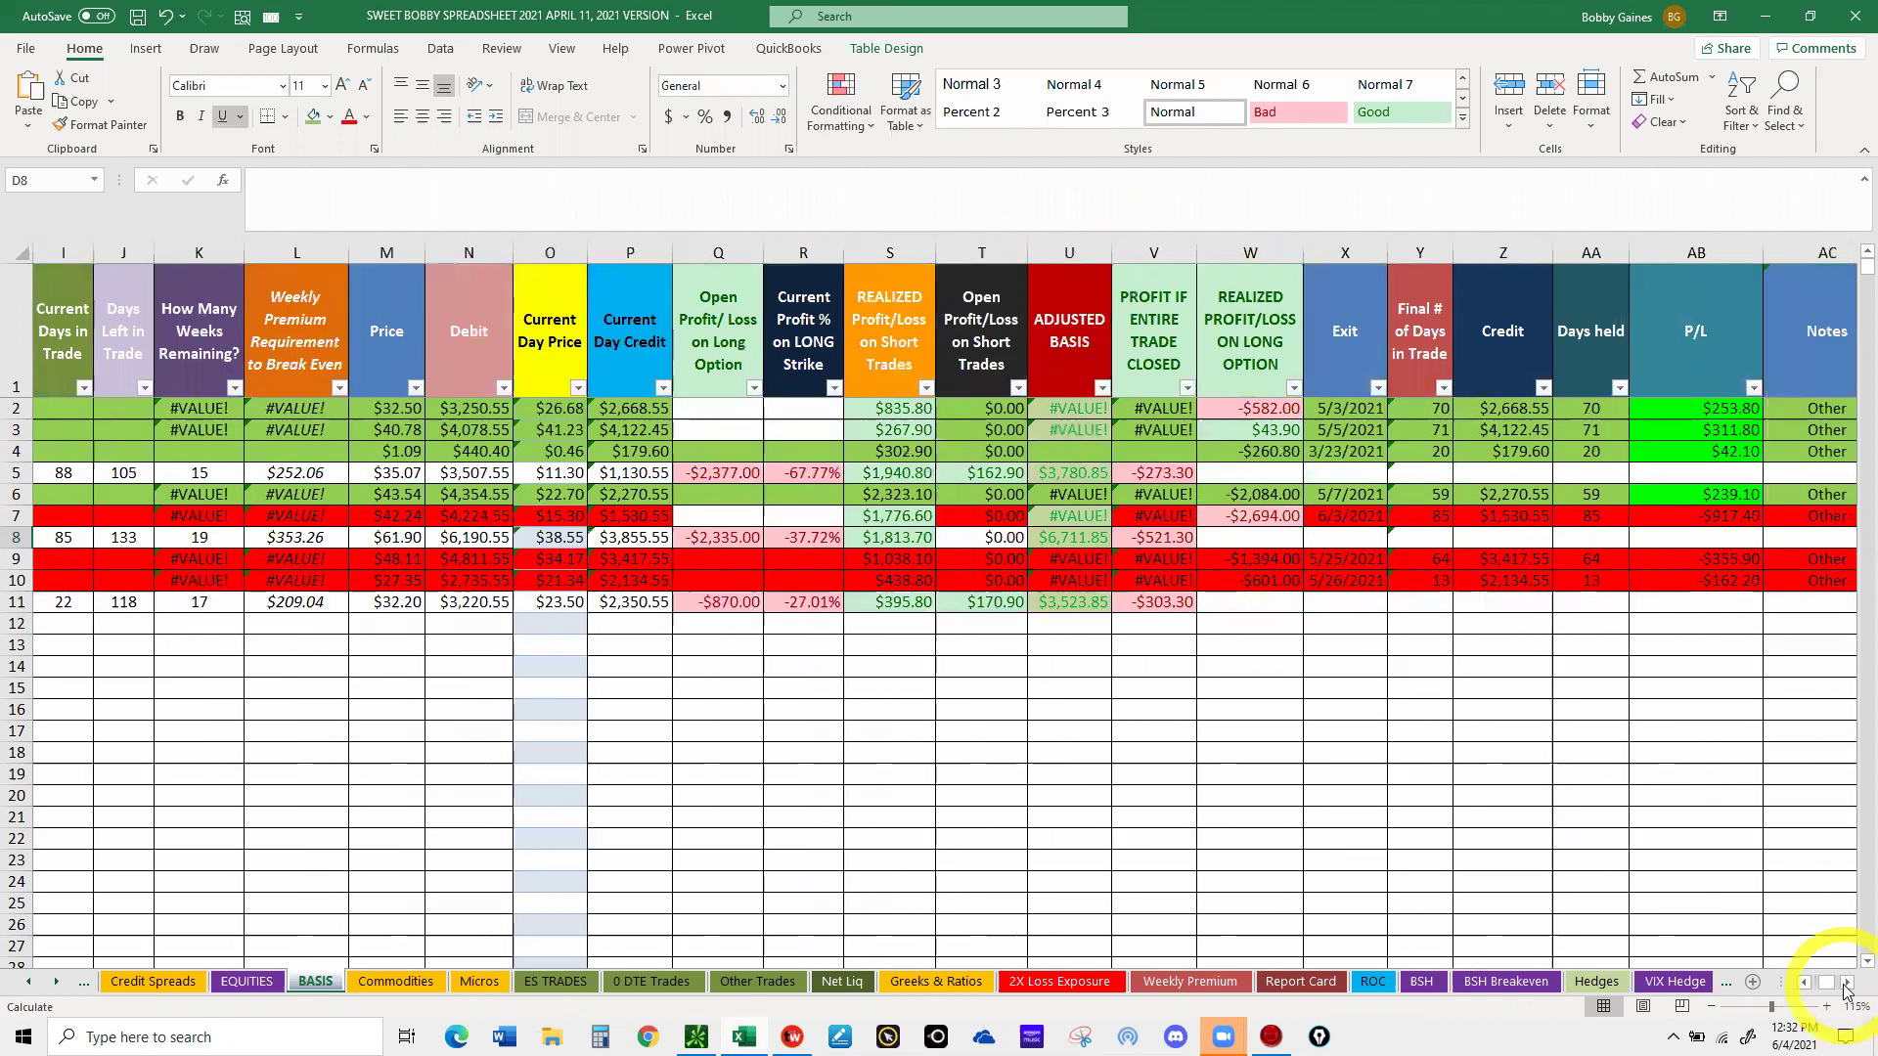
pyautogui.click(1845, 984)
pyautogui.hscroll(1, 1126, 543)
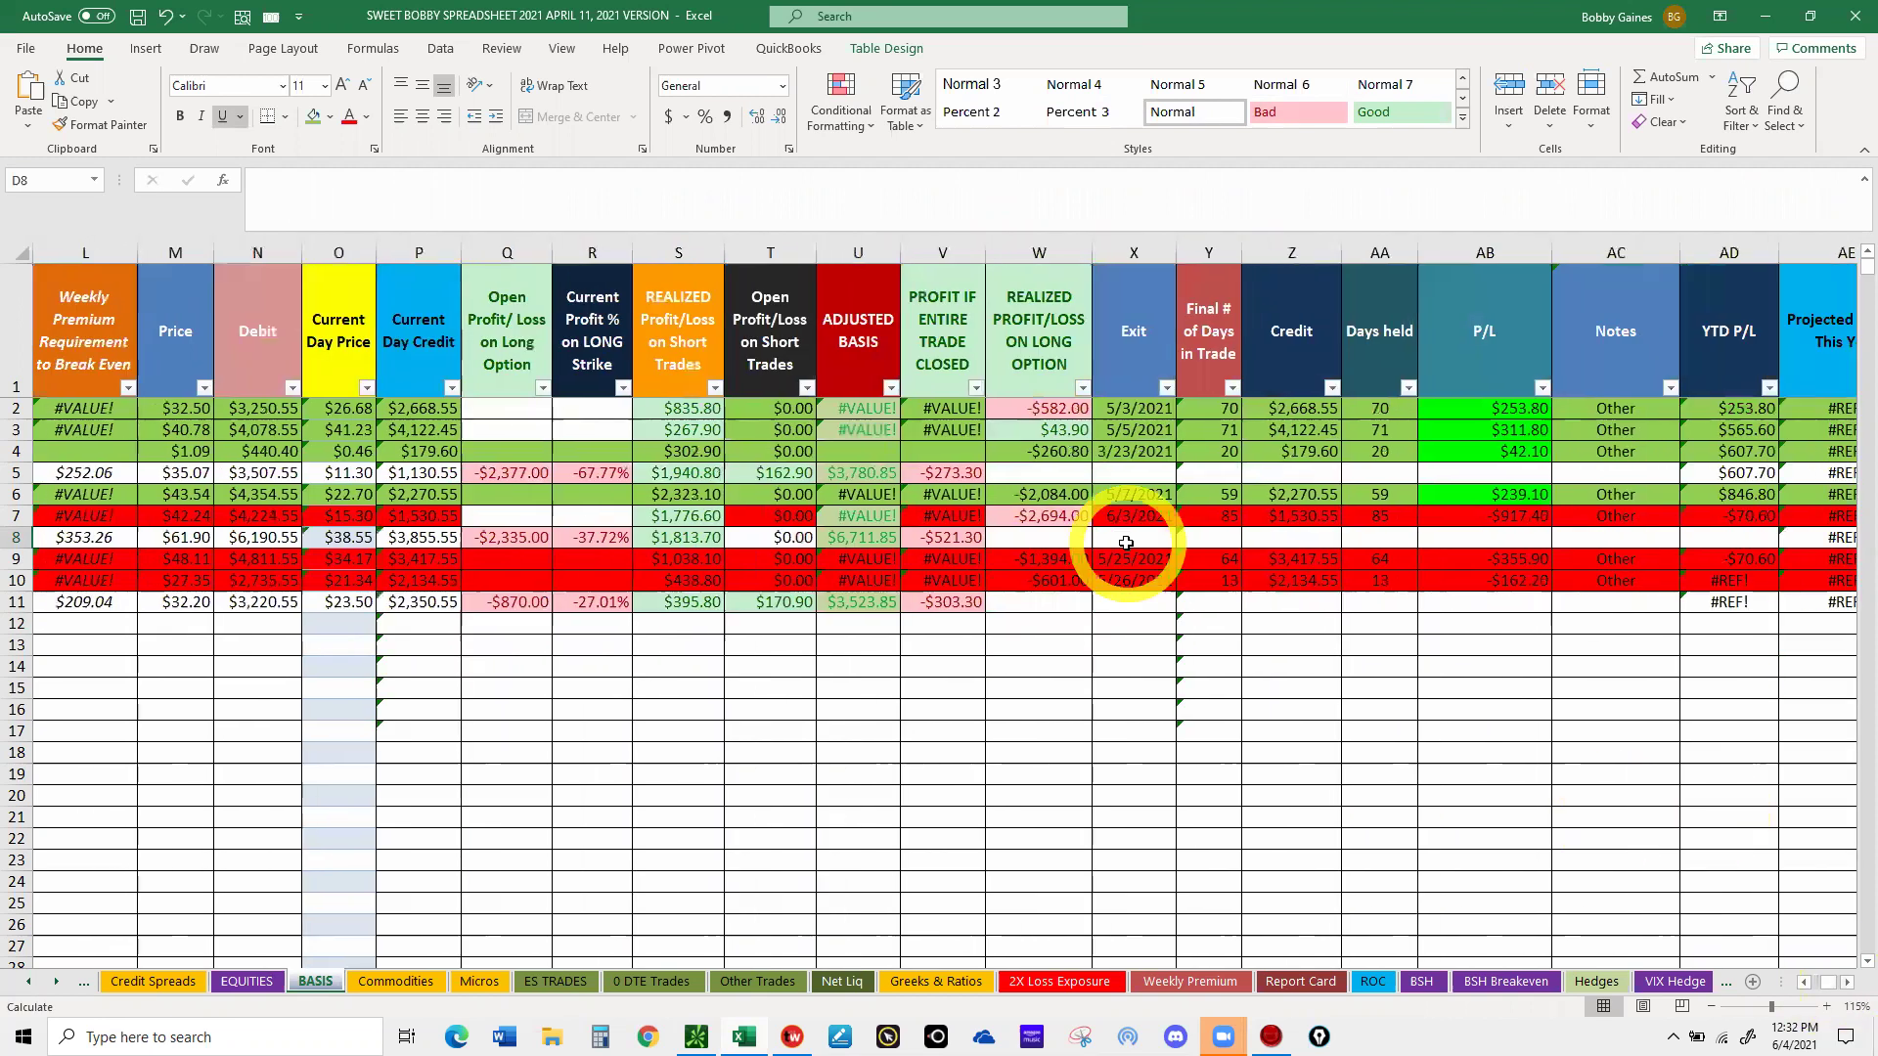
pyautogui.click(1116, 536)
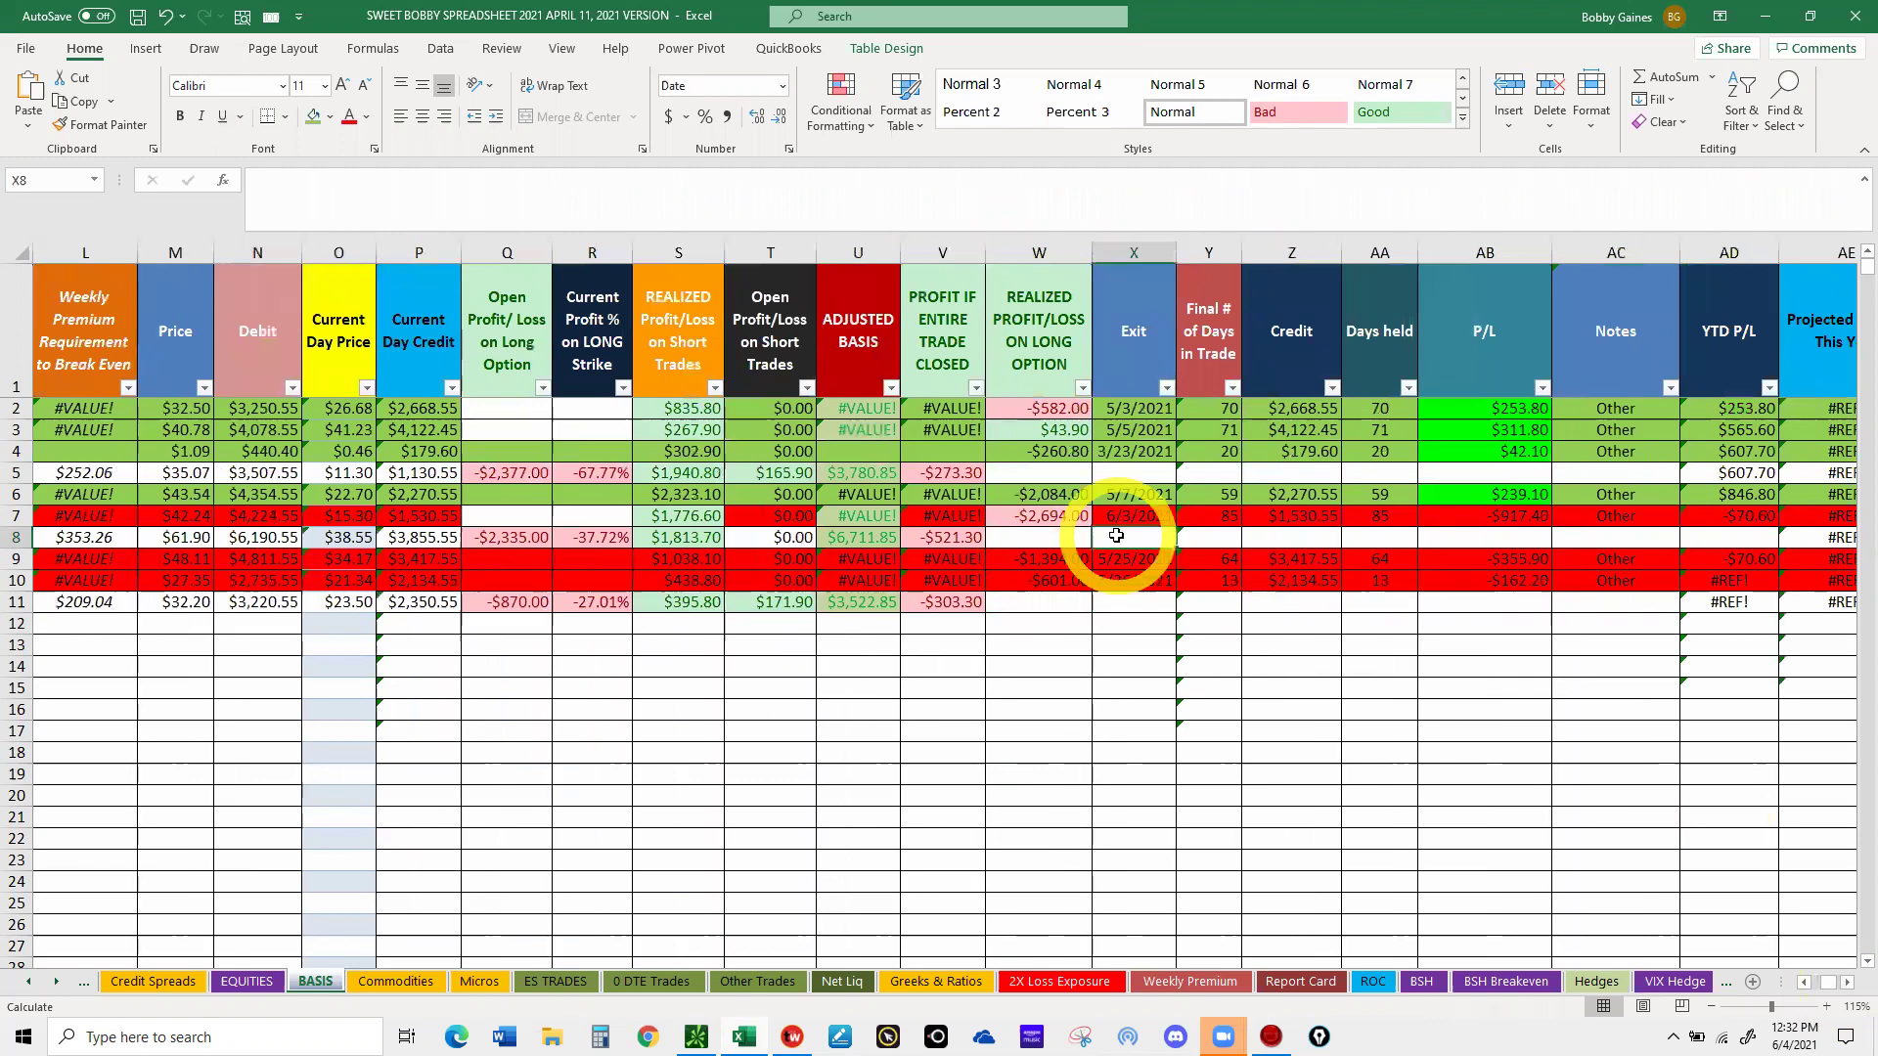
pyautogui.write('6/4')
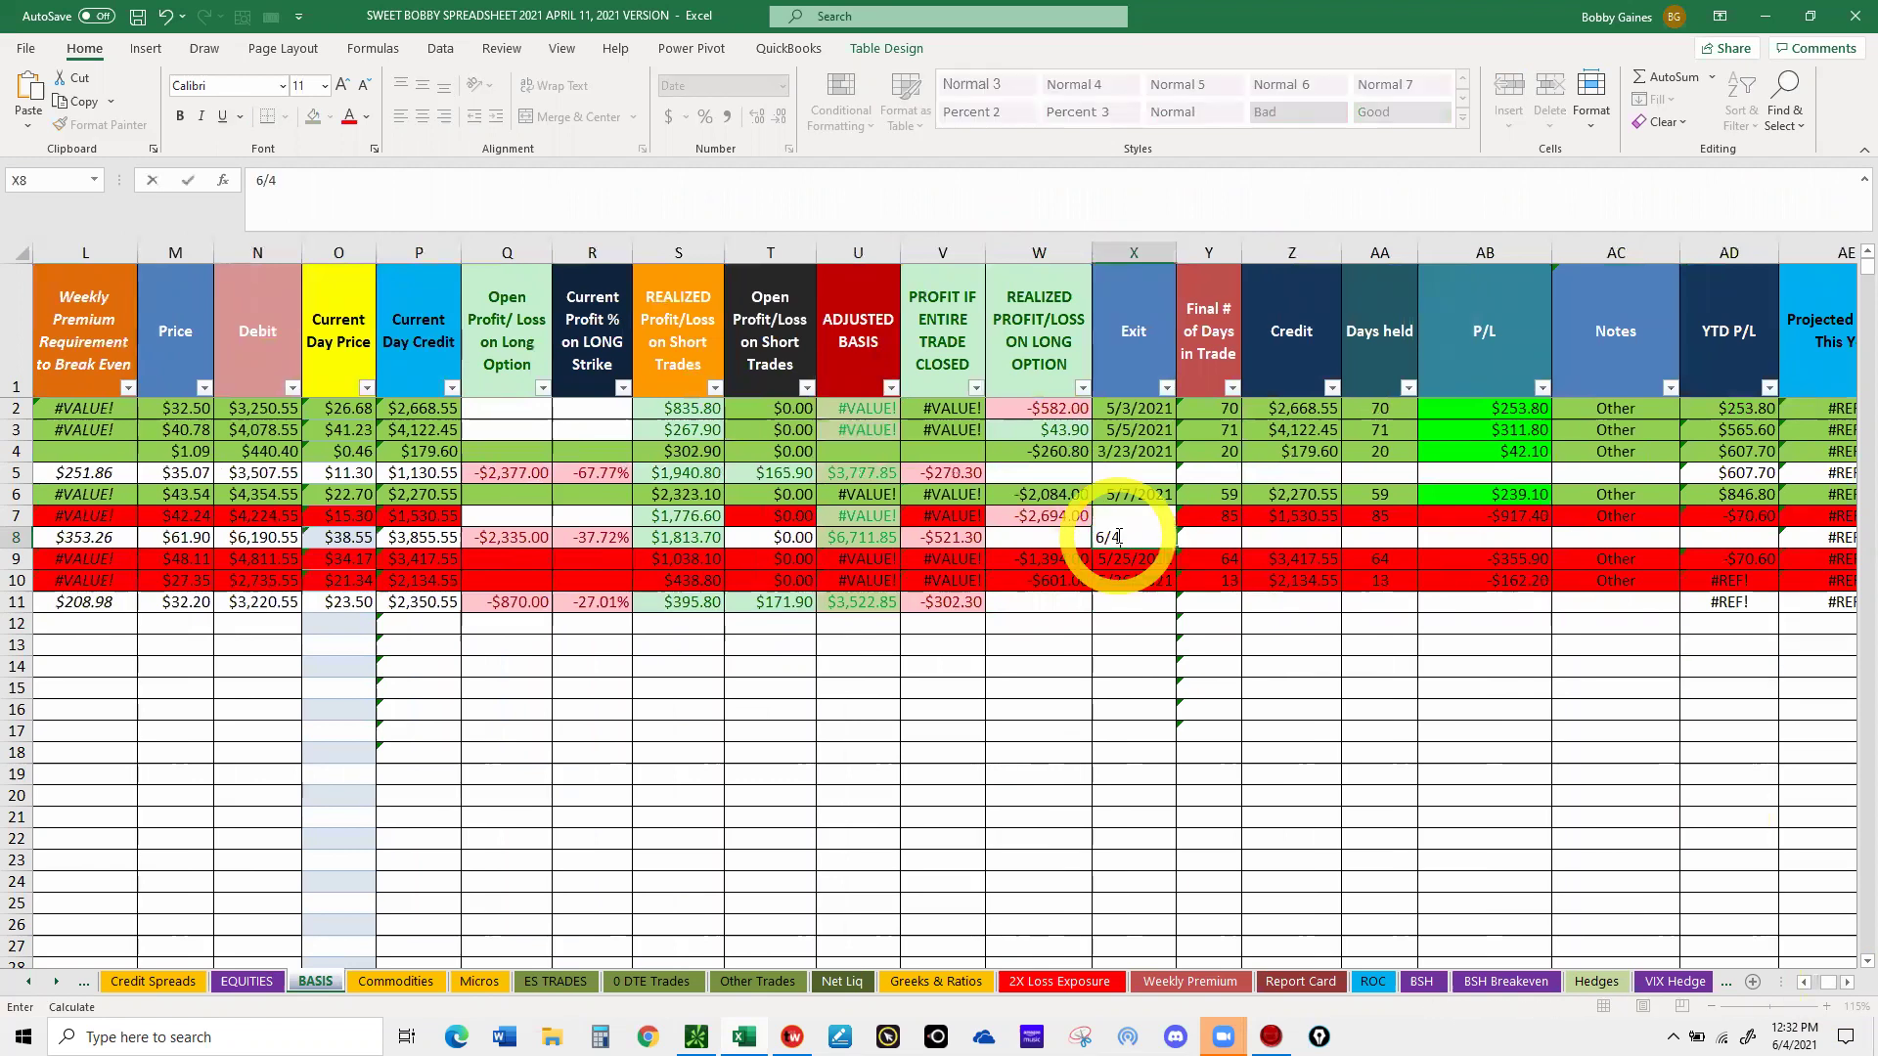
pyautogui.write('/21')
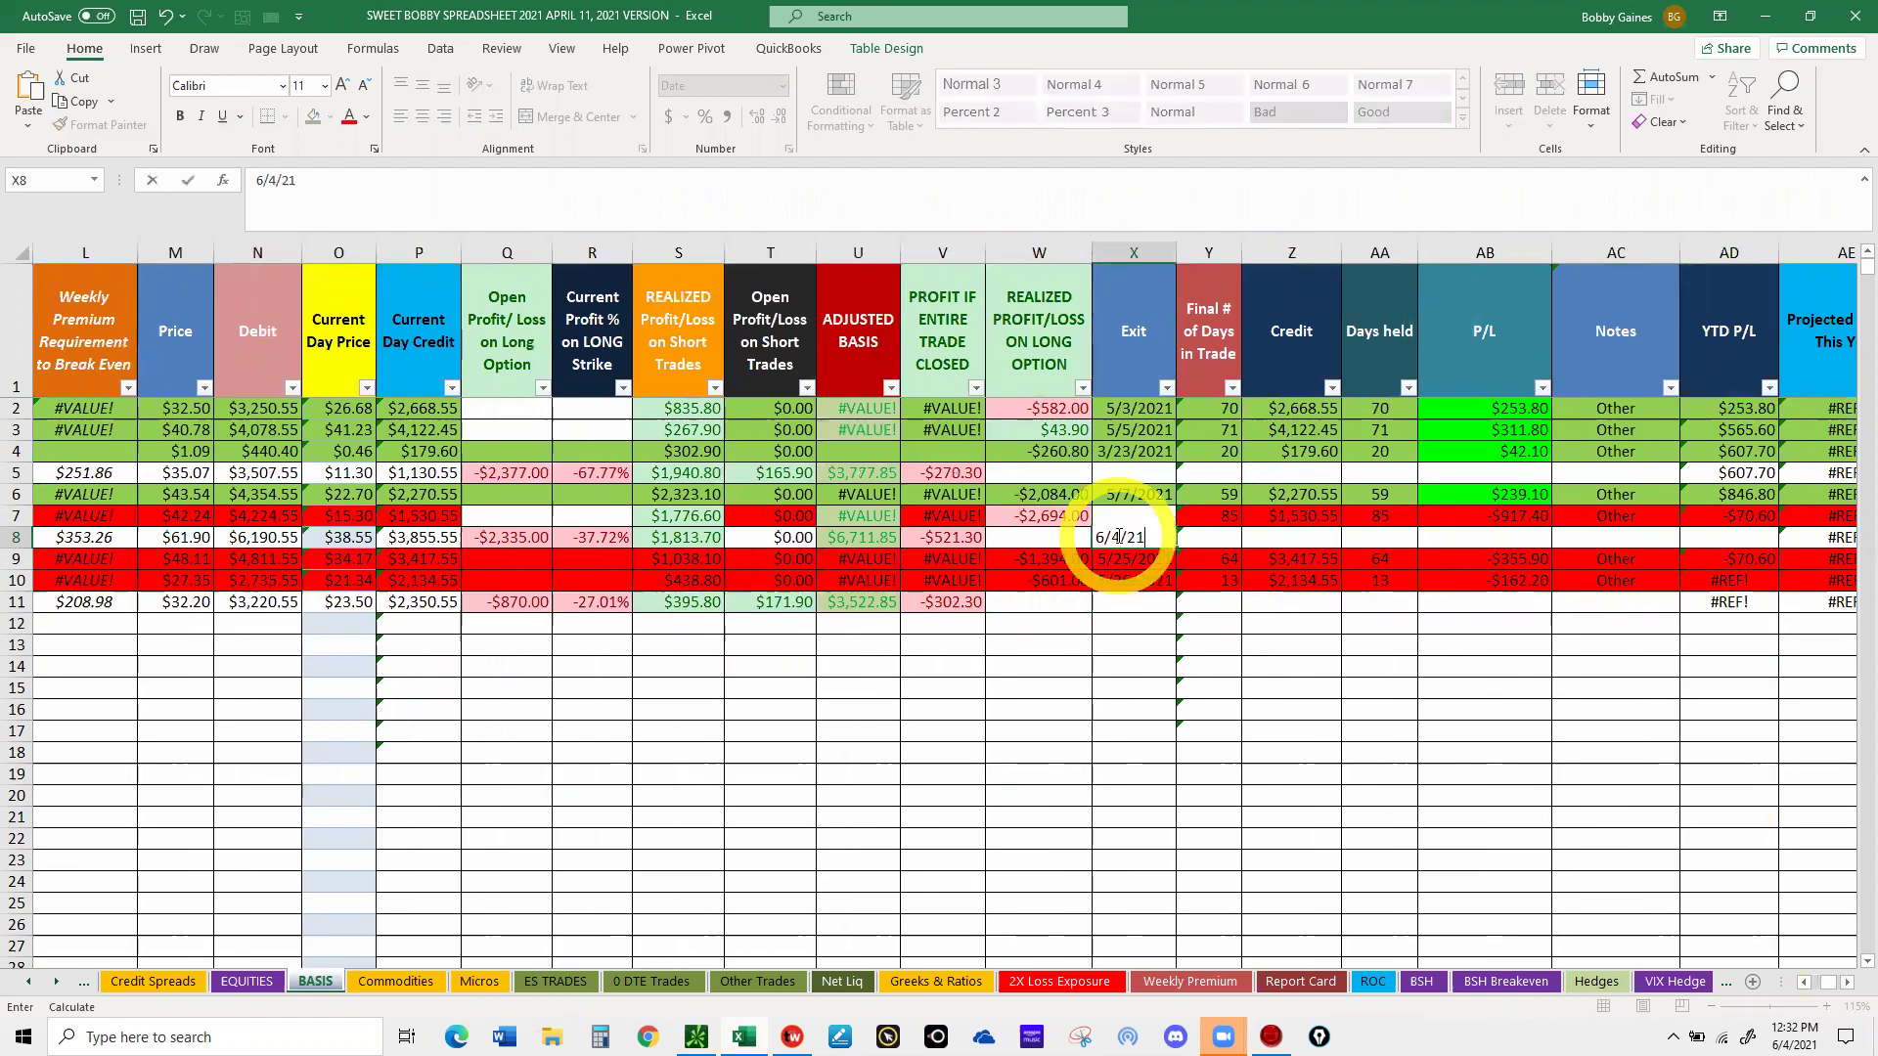
pyautogui.click(1209, 601)
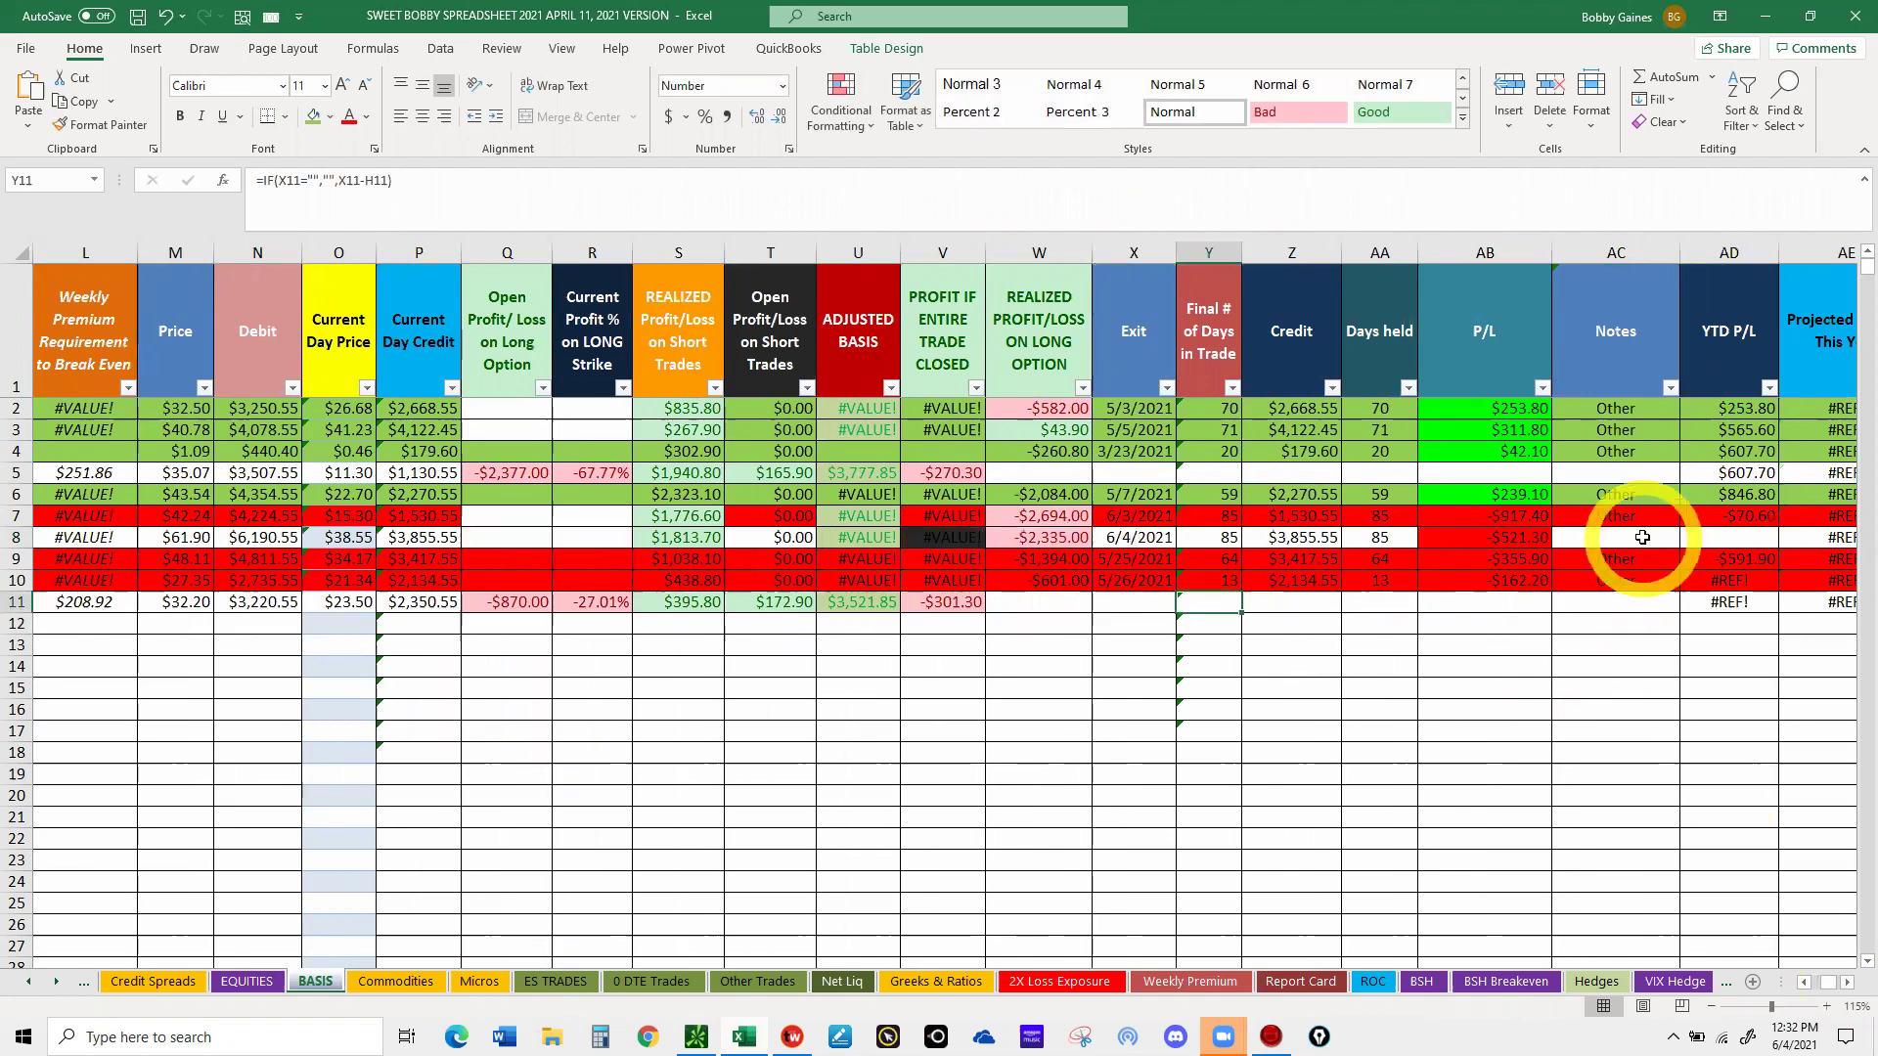
# - Set the note for the DIS trade in row 8 to Other
pyautogui.click(1666, 537)
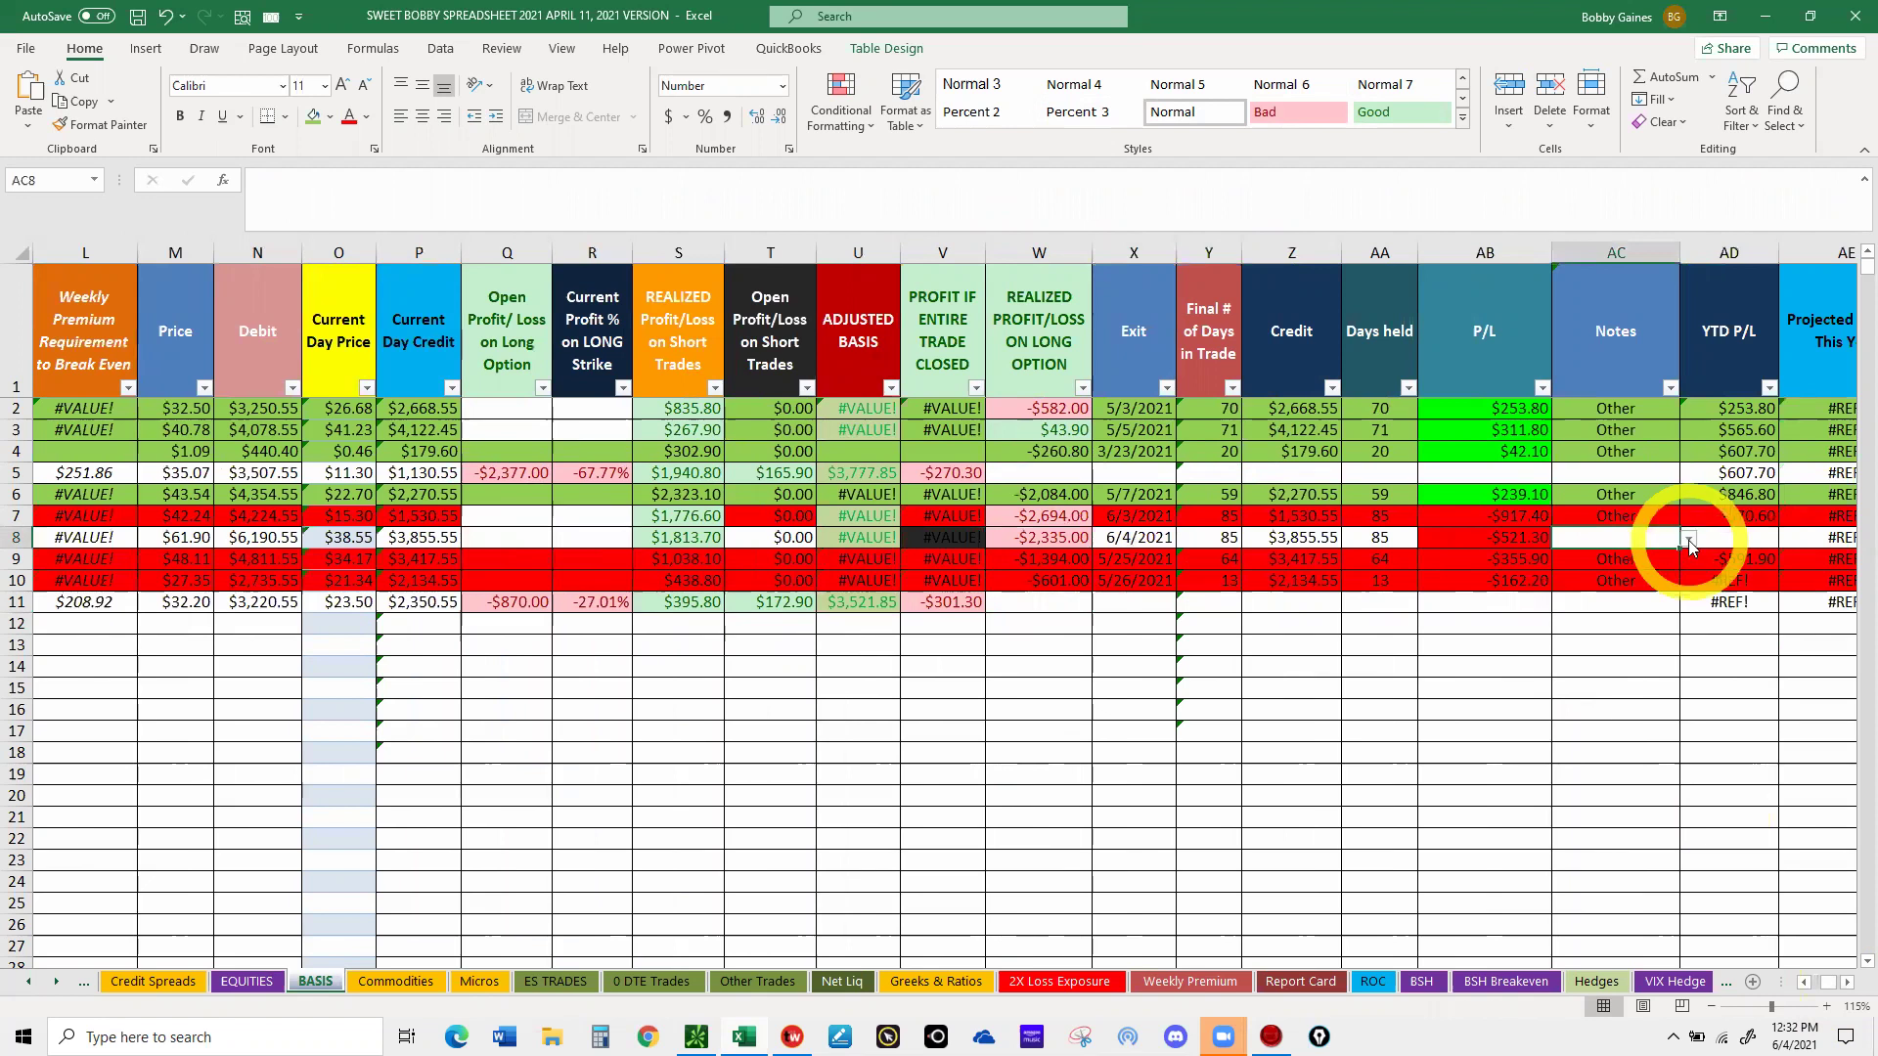
pyautogui.click(1689, 538)
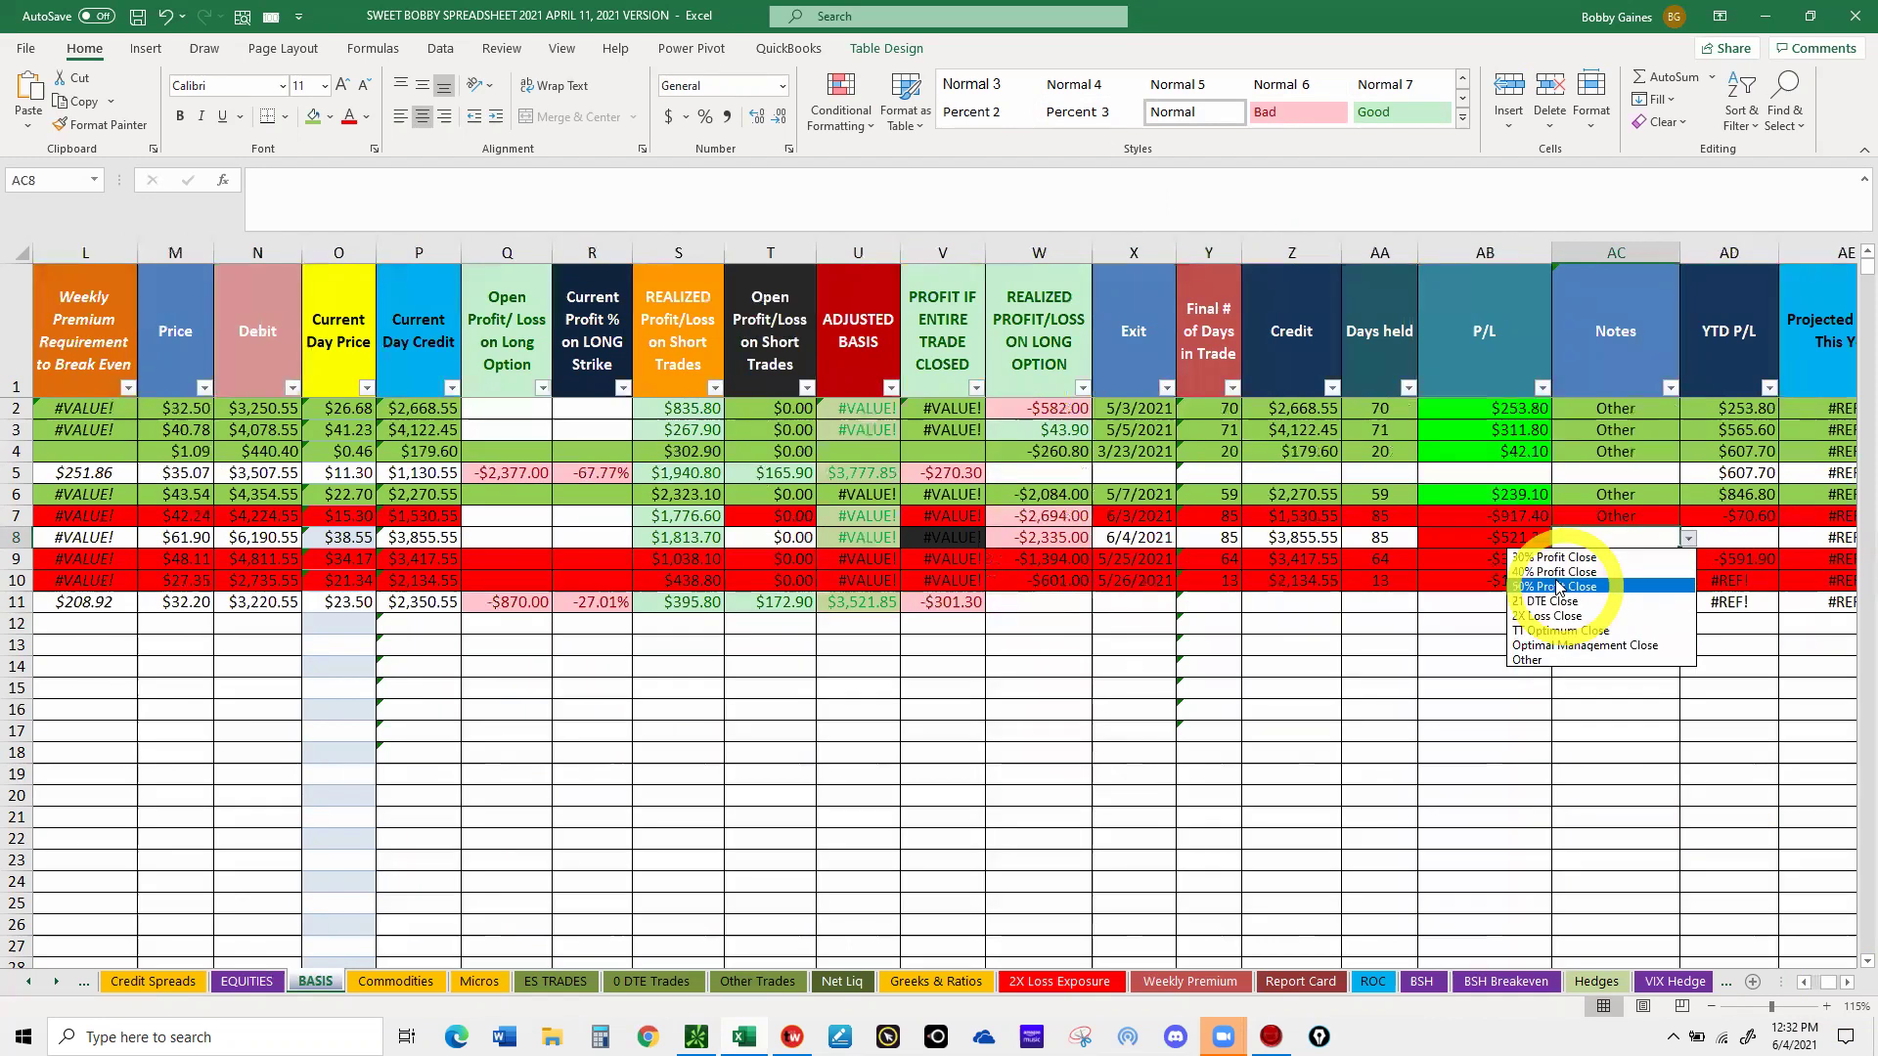
pyautogui.click(1533, 661)
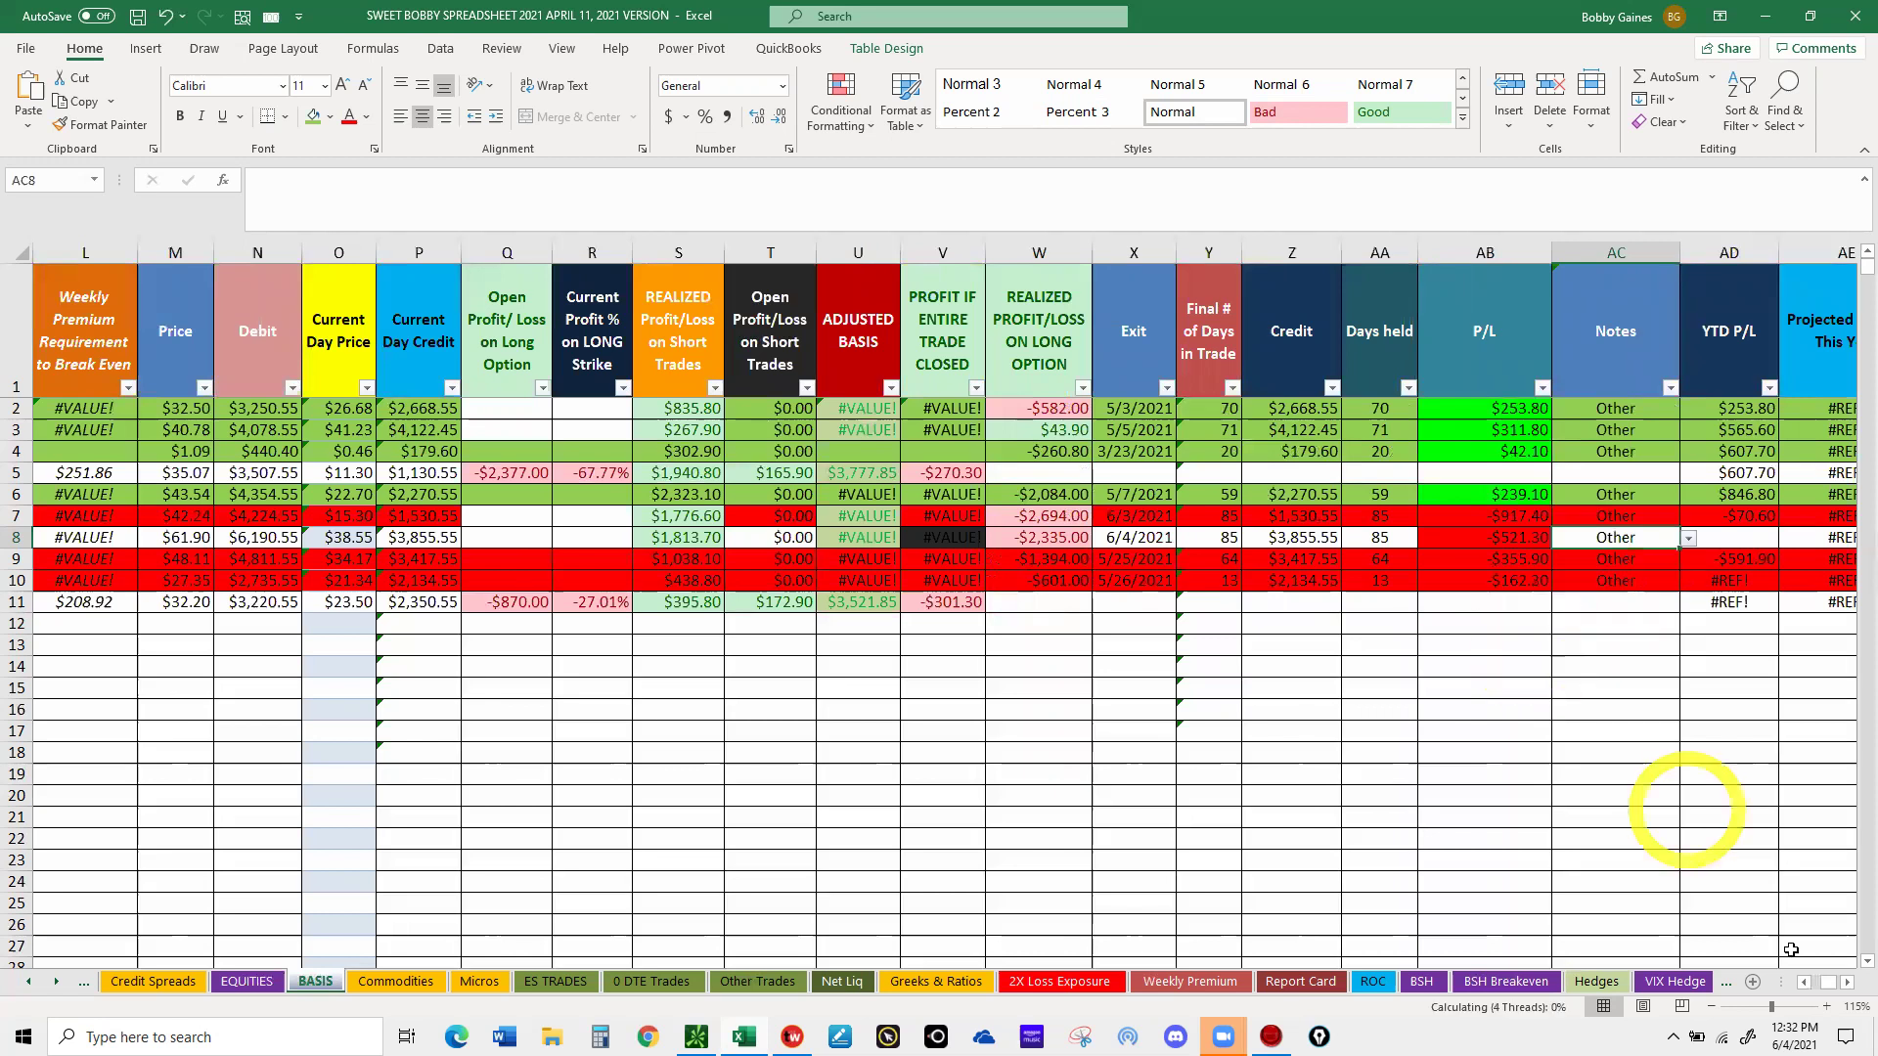
# - Fill the whole DIS row 8, from the XYZ column through Projected Profit This Year, with standard red
pyautogui.click(1848, 984)
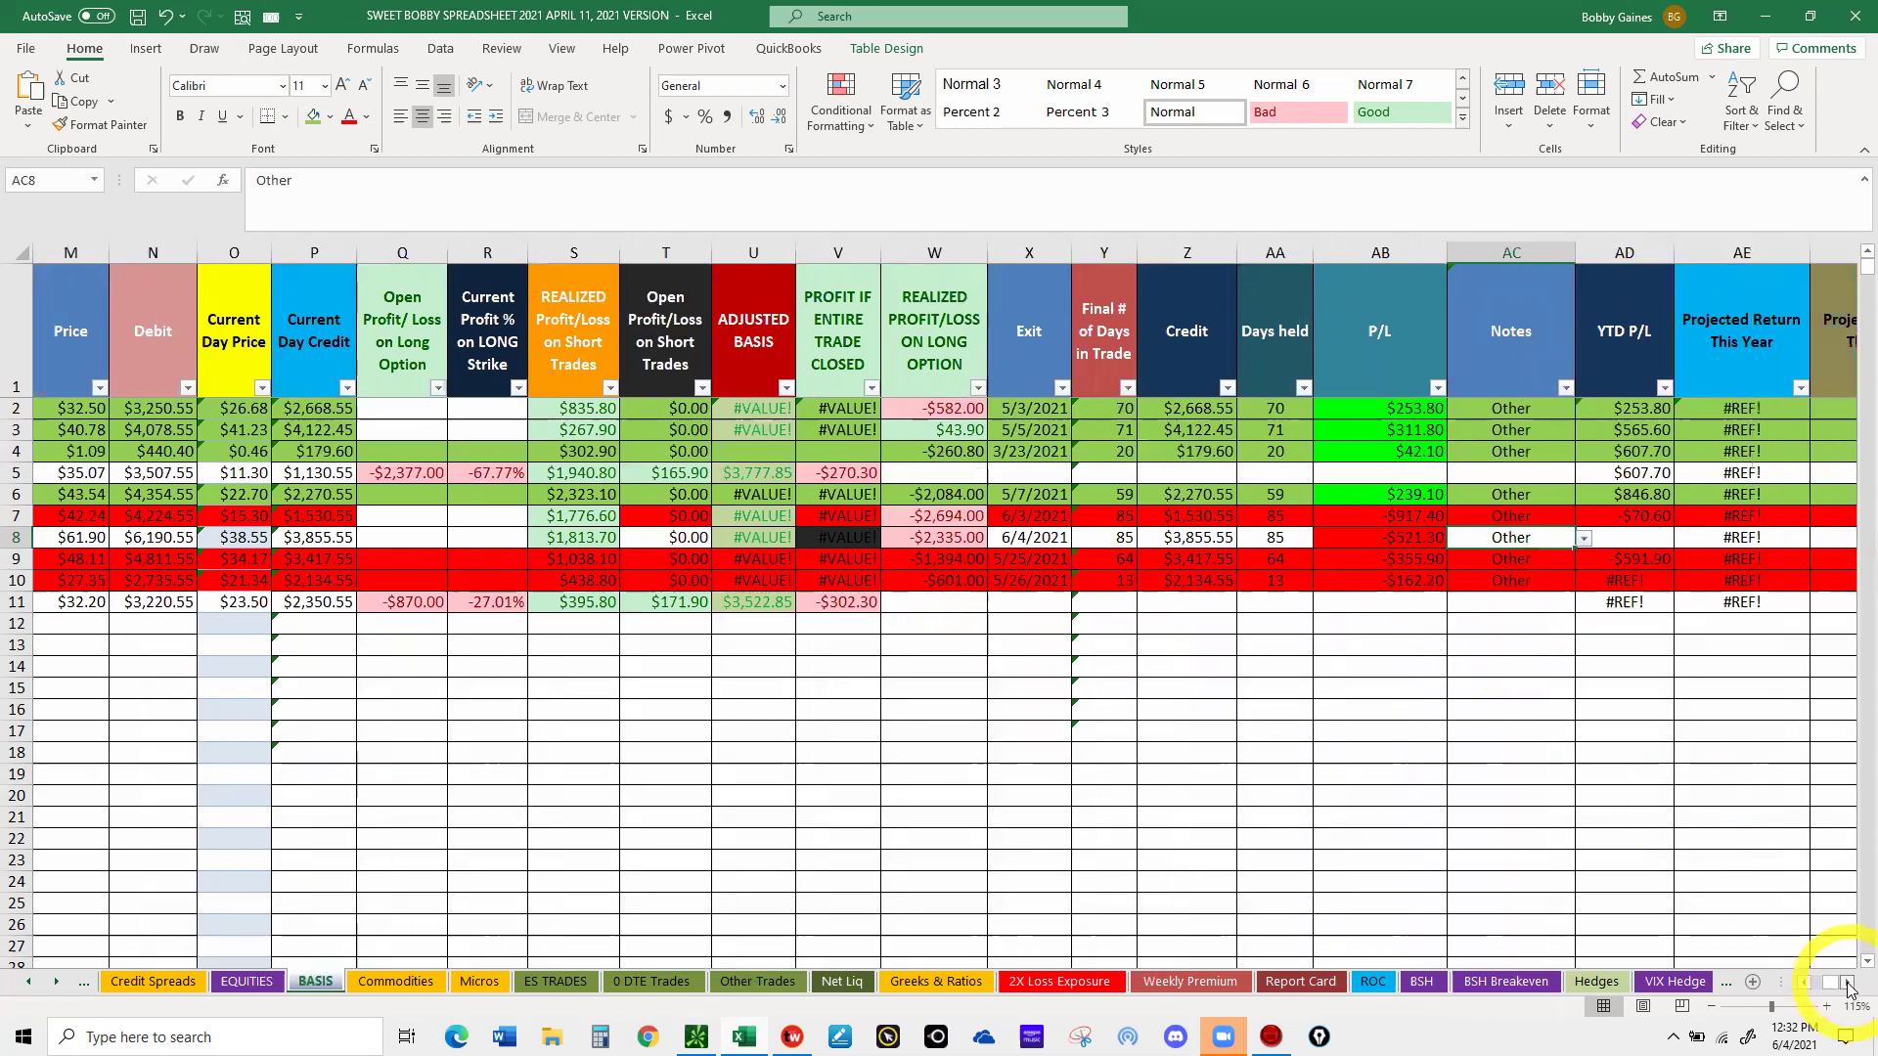
pyautogui.click(1848, 984)
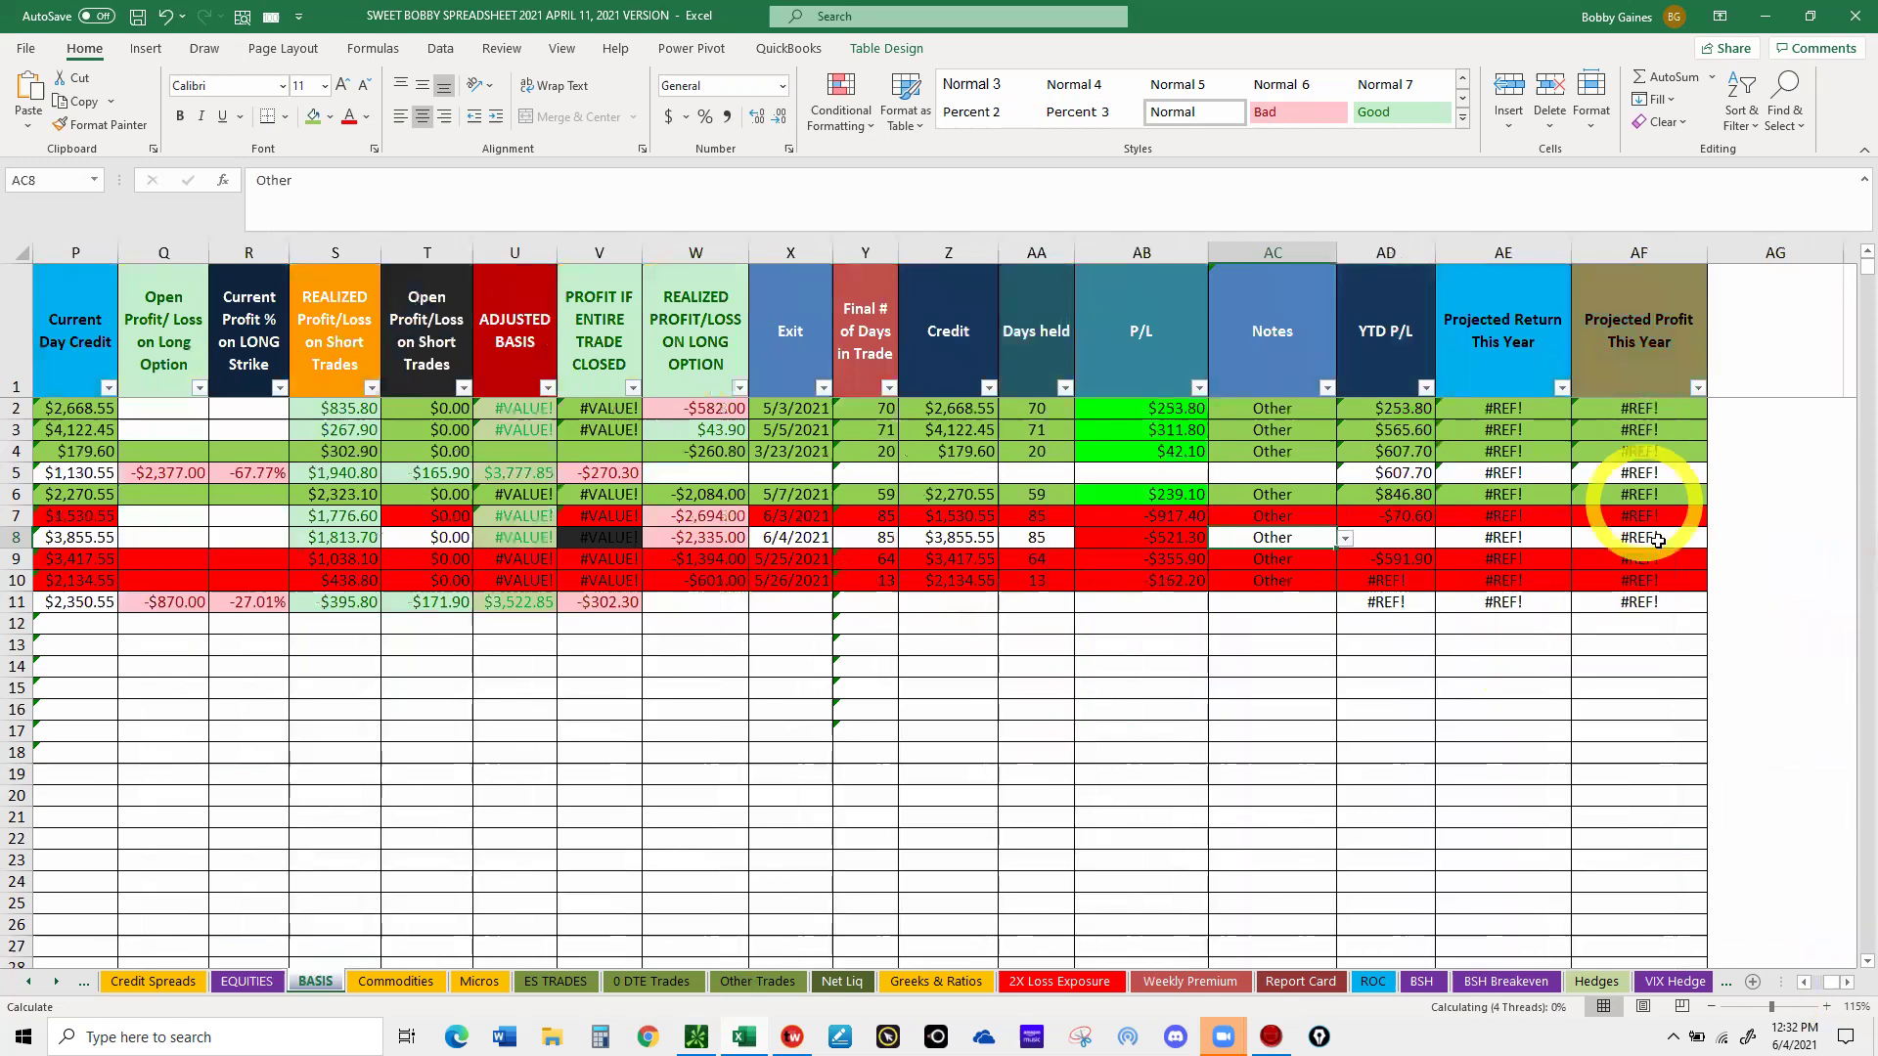
pyautogui.click(1657, 537)
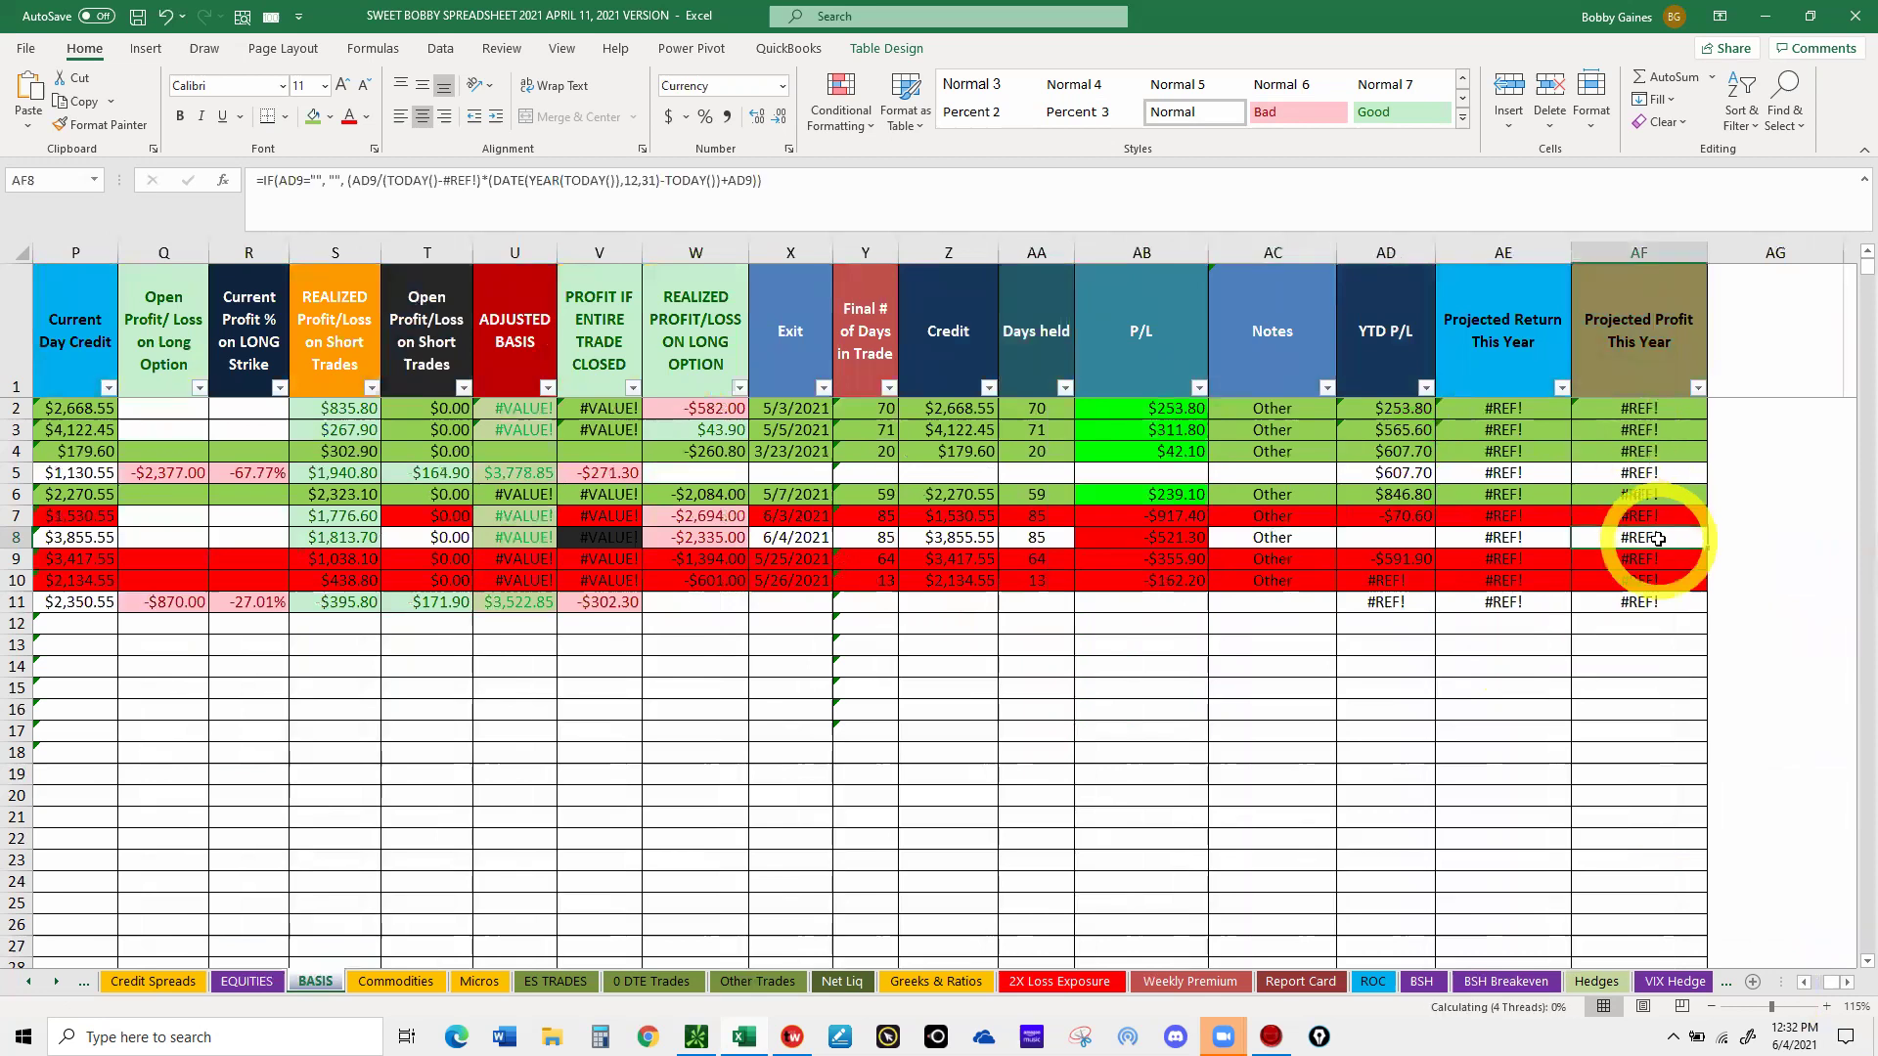
pyautogui.moveTo(1656, 537); pyautogui.dragTo(47, 543)
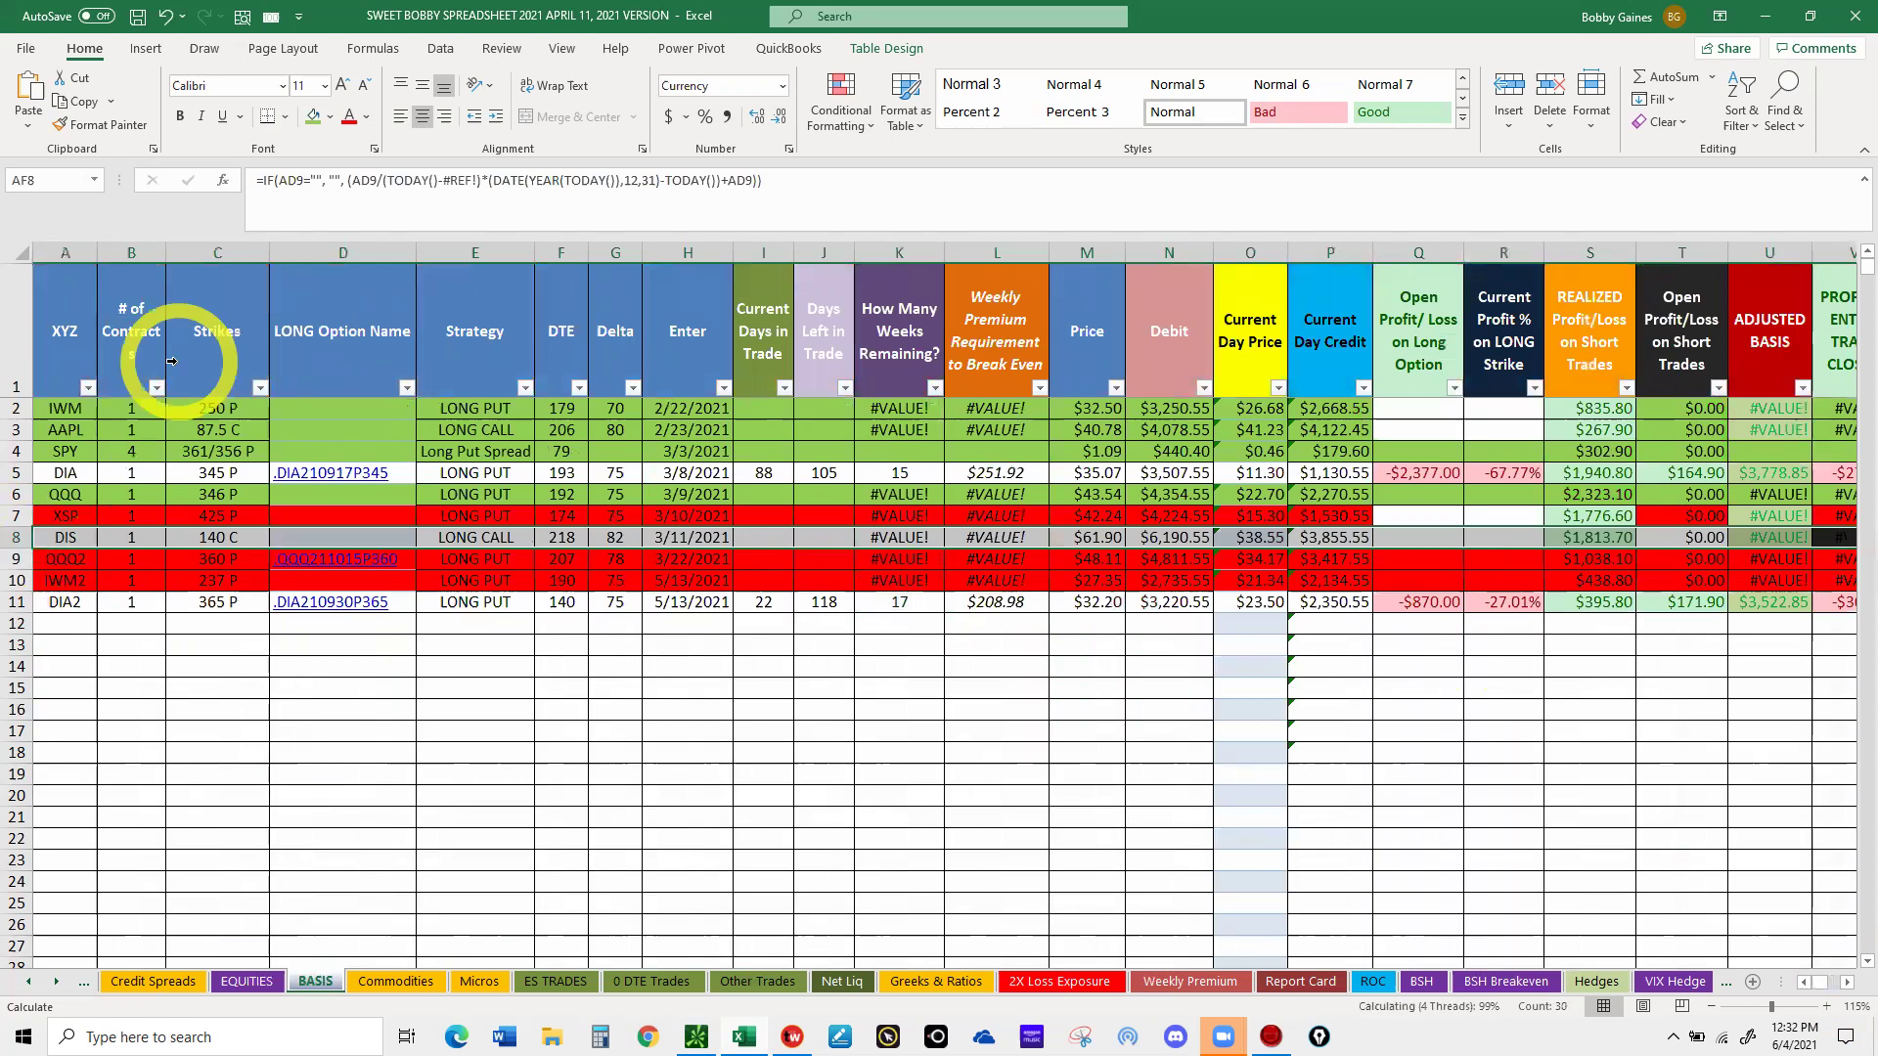
pyautogui.click(333, 117)
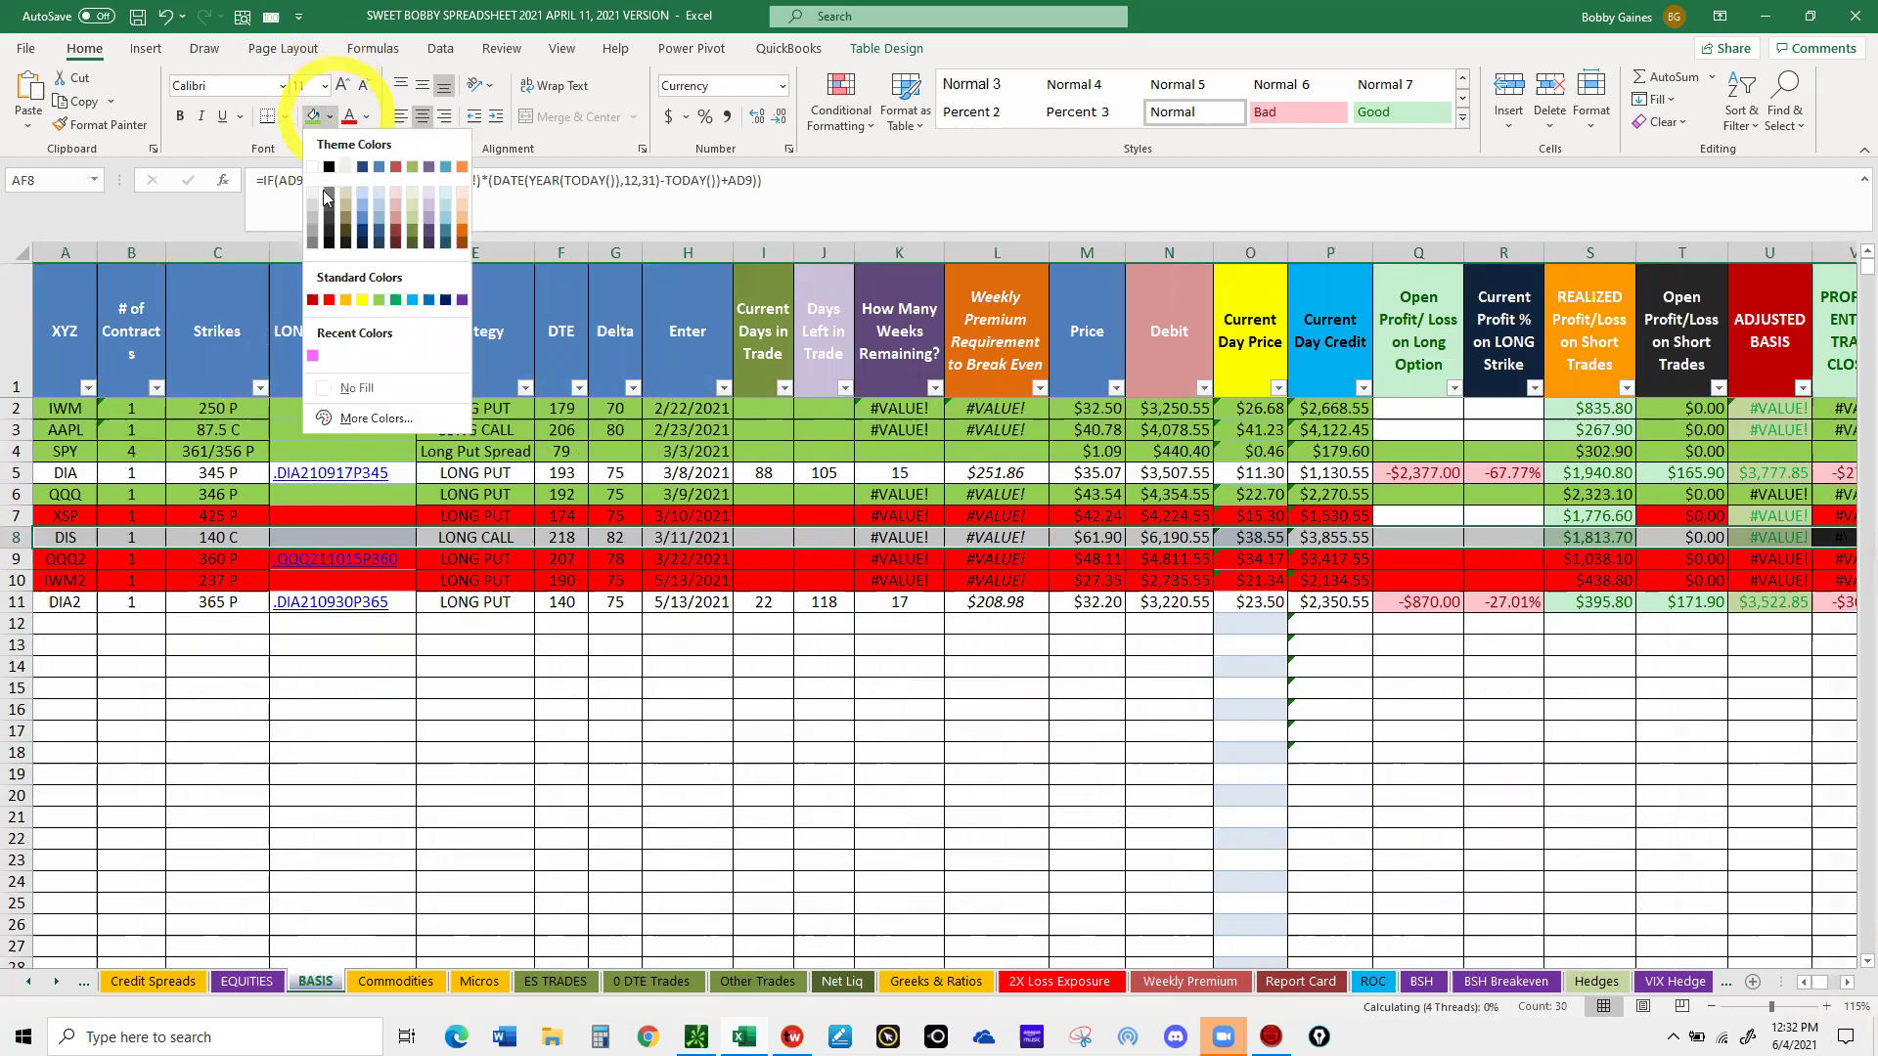
pyautogui.click(324, 297)
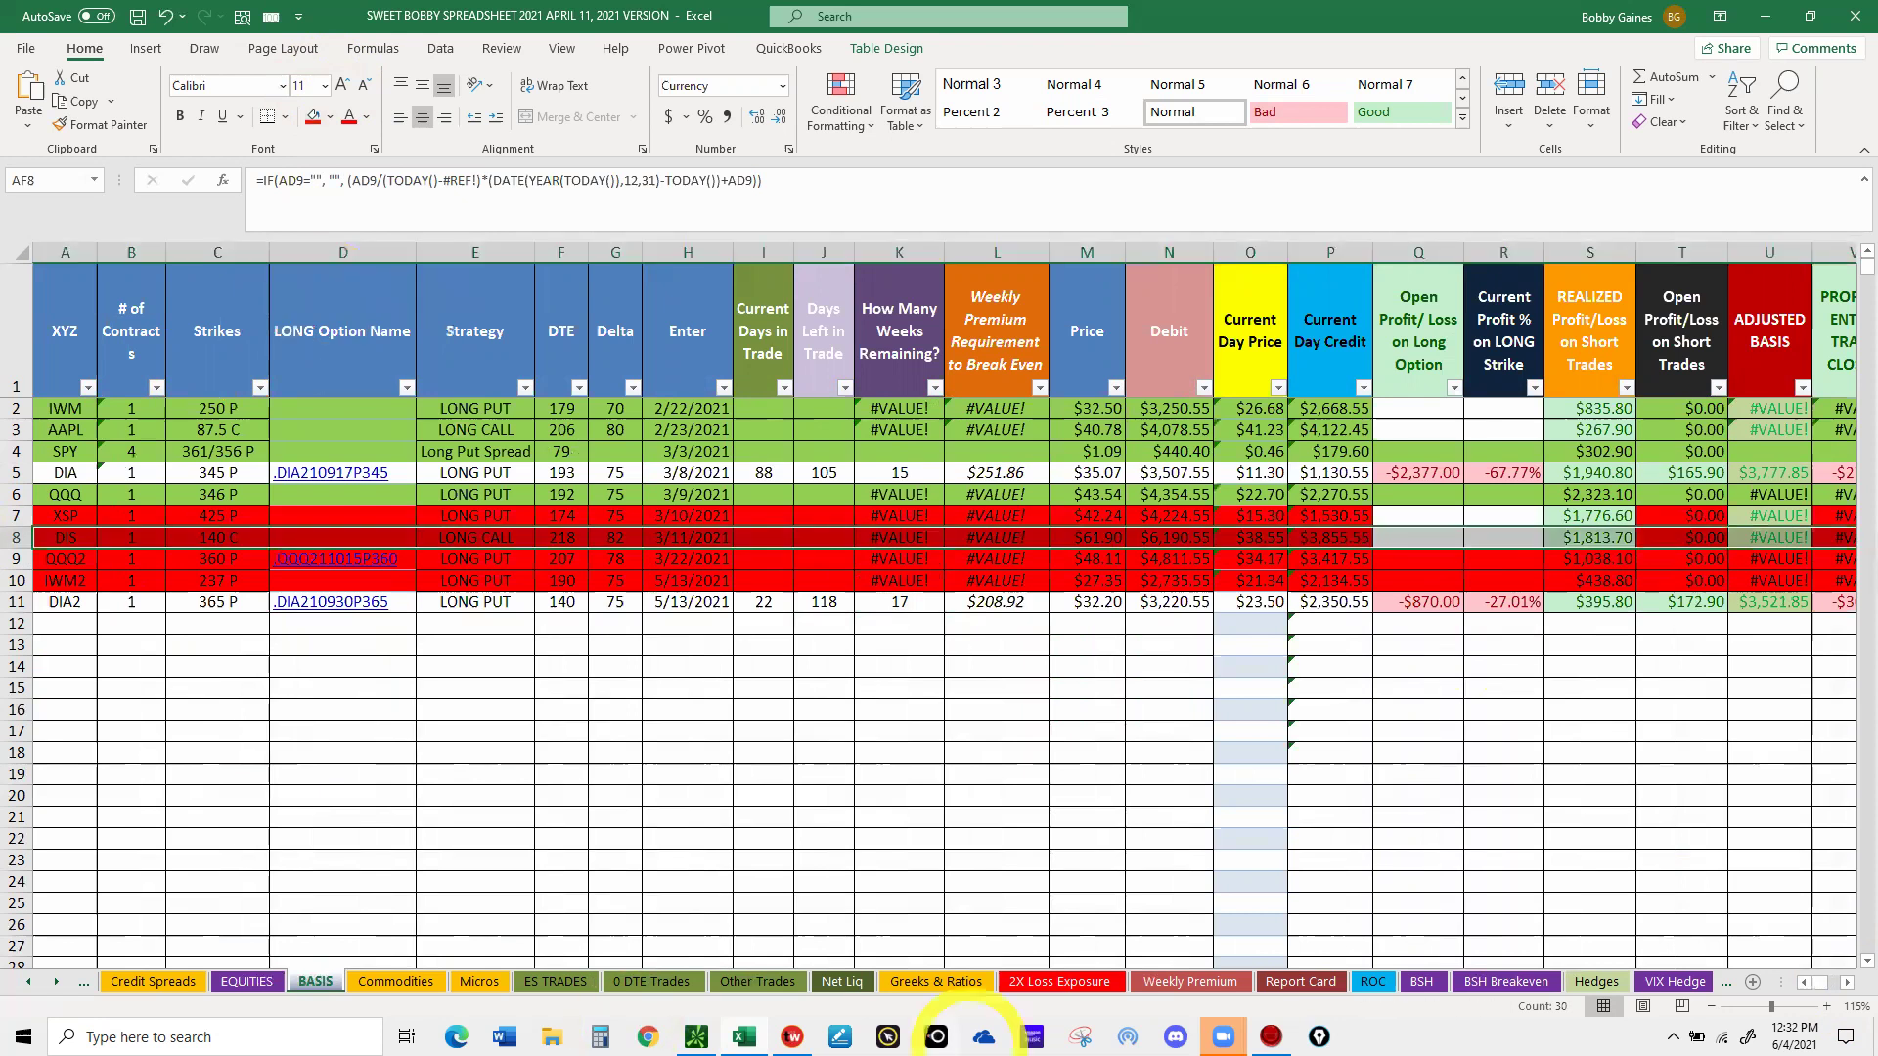
# - Show the EQUITIES sheet, switch to thinkorswim and expand the DIA position under Activity and Positions
pyautogui.click(243, 982)
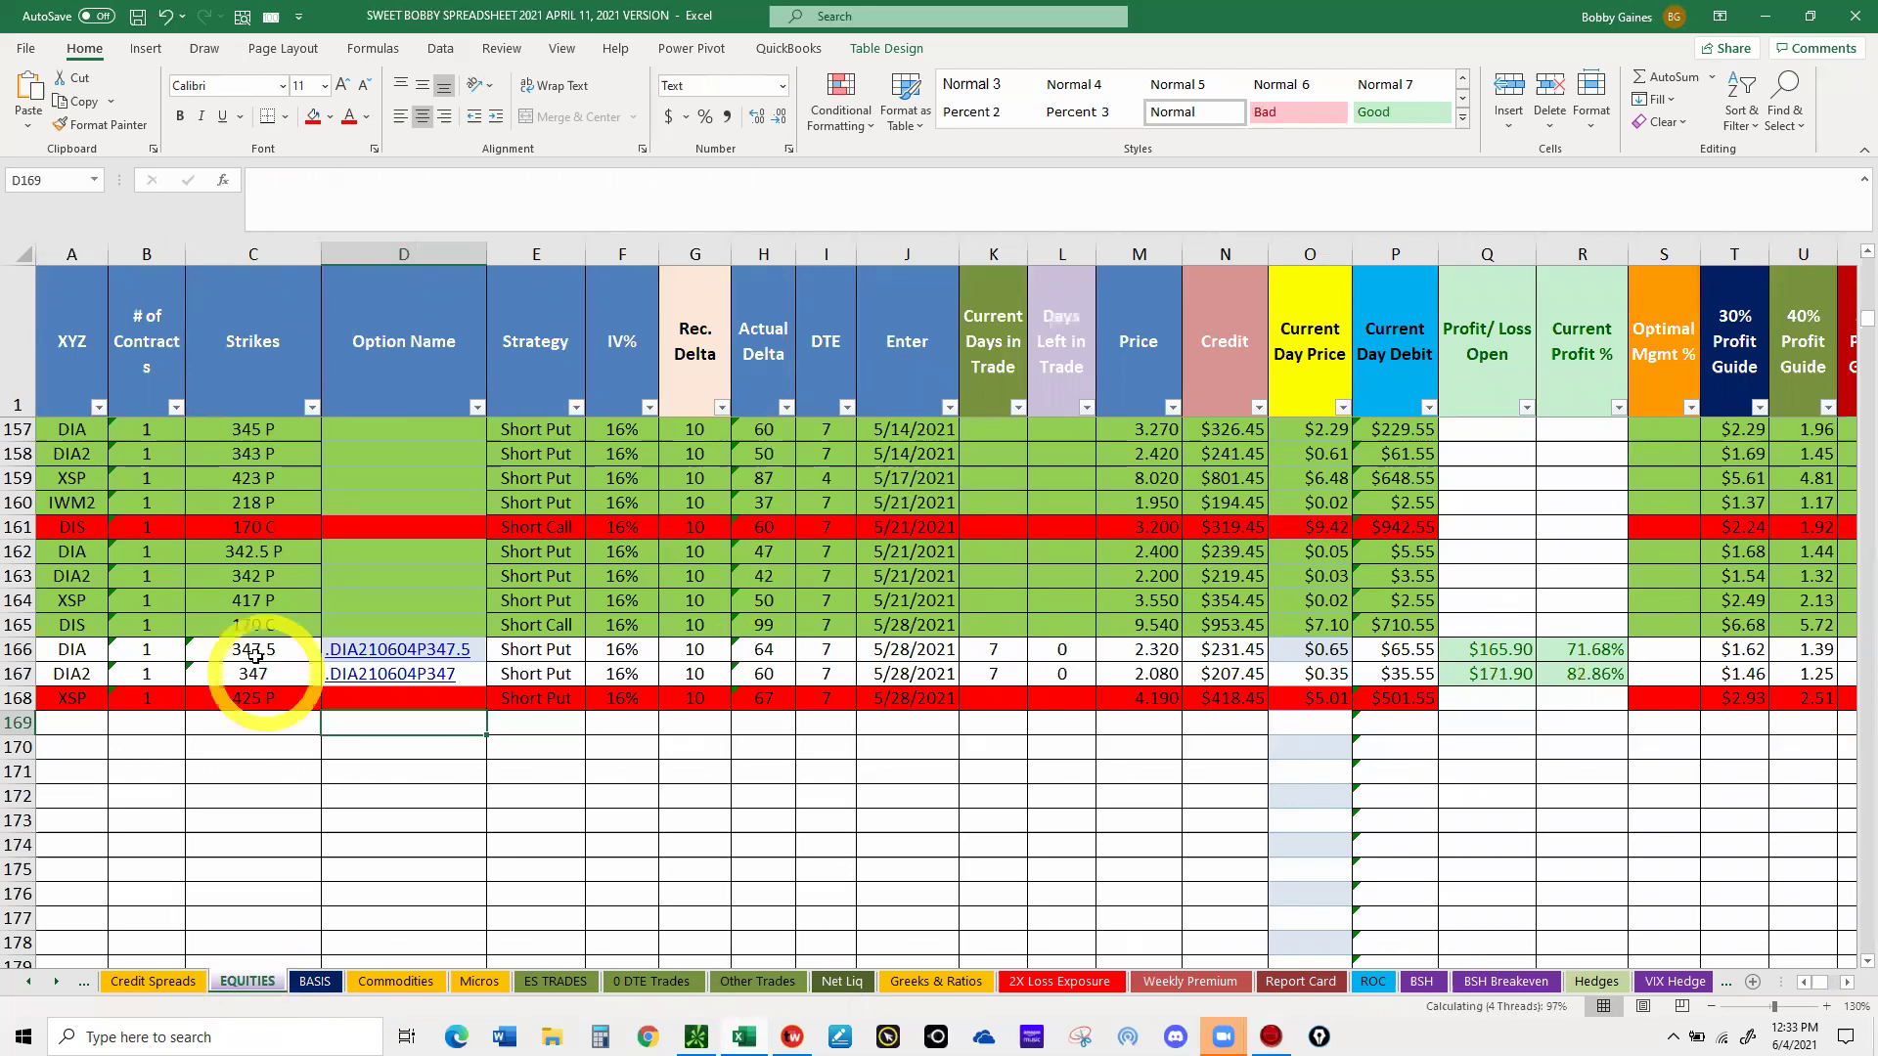
pyautogui.moveTo(793, 1034)
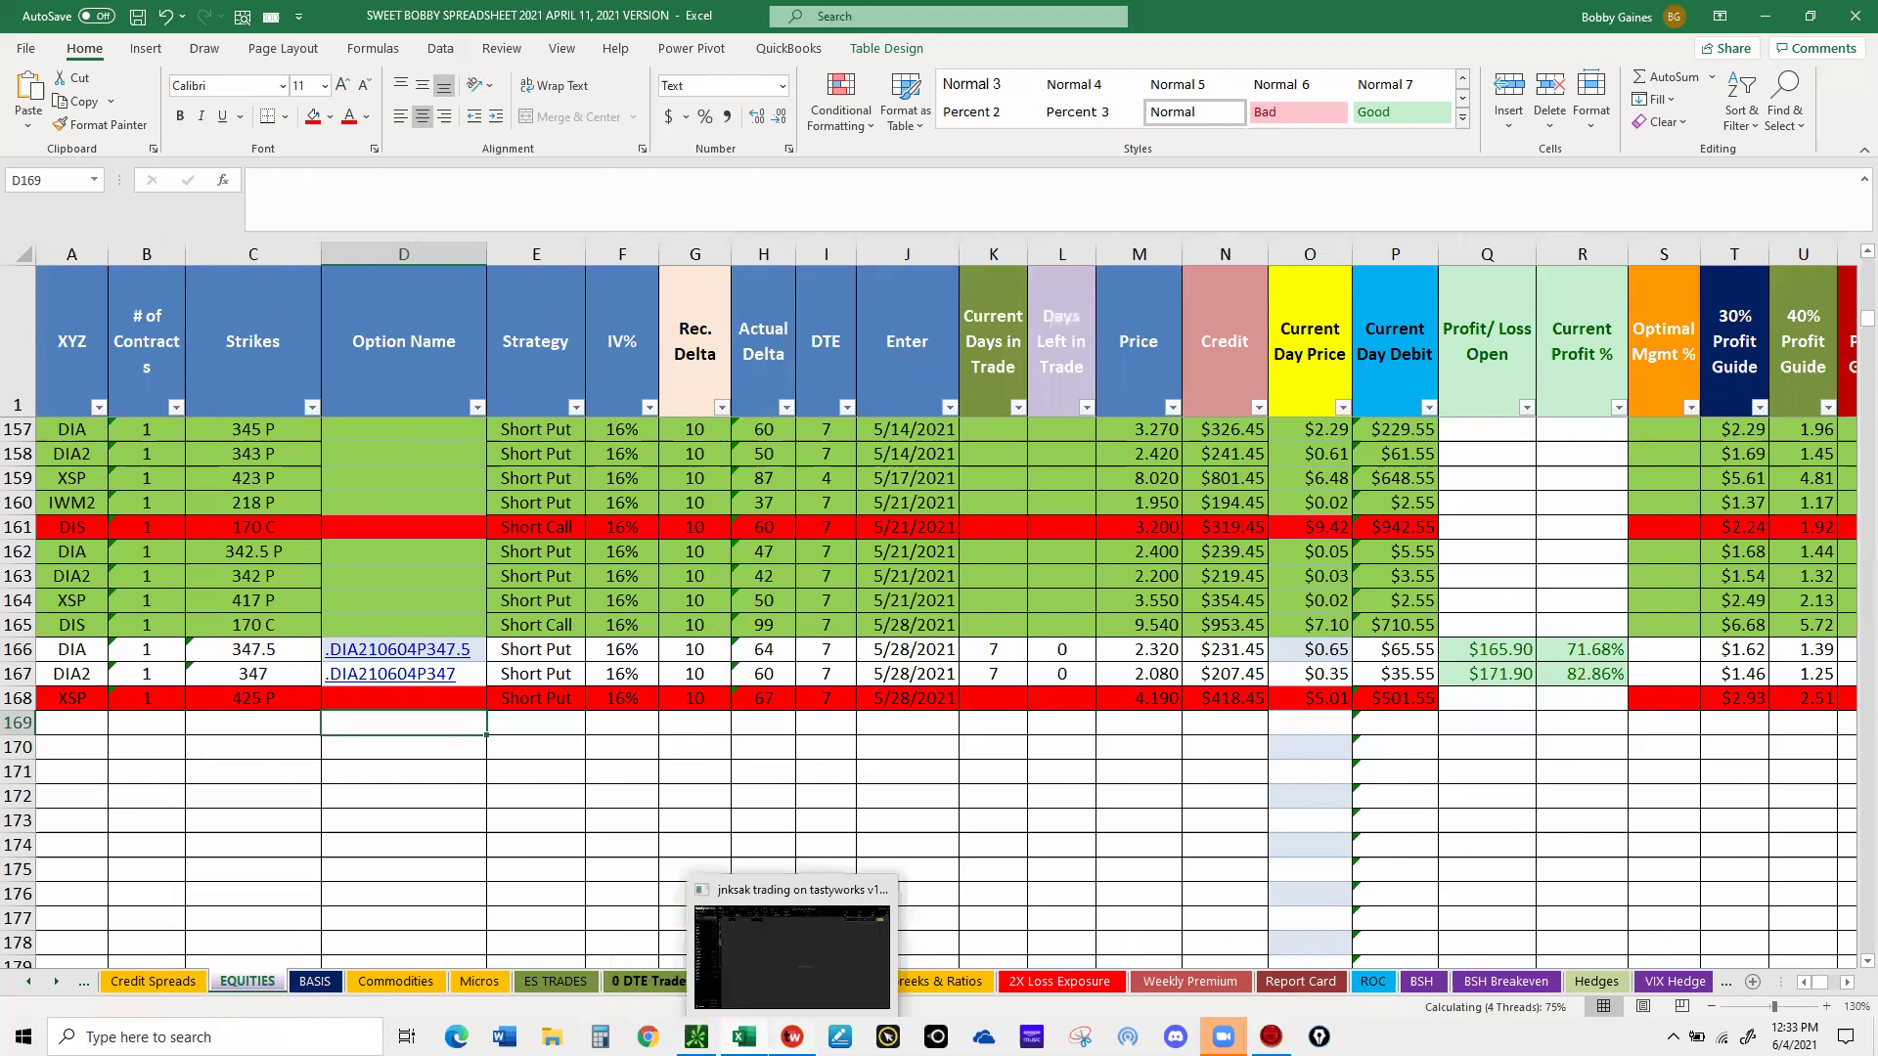
pyautogui.click(696, 1035)
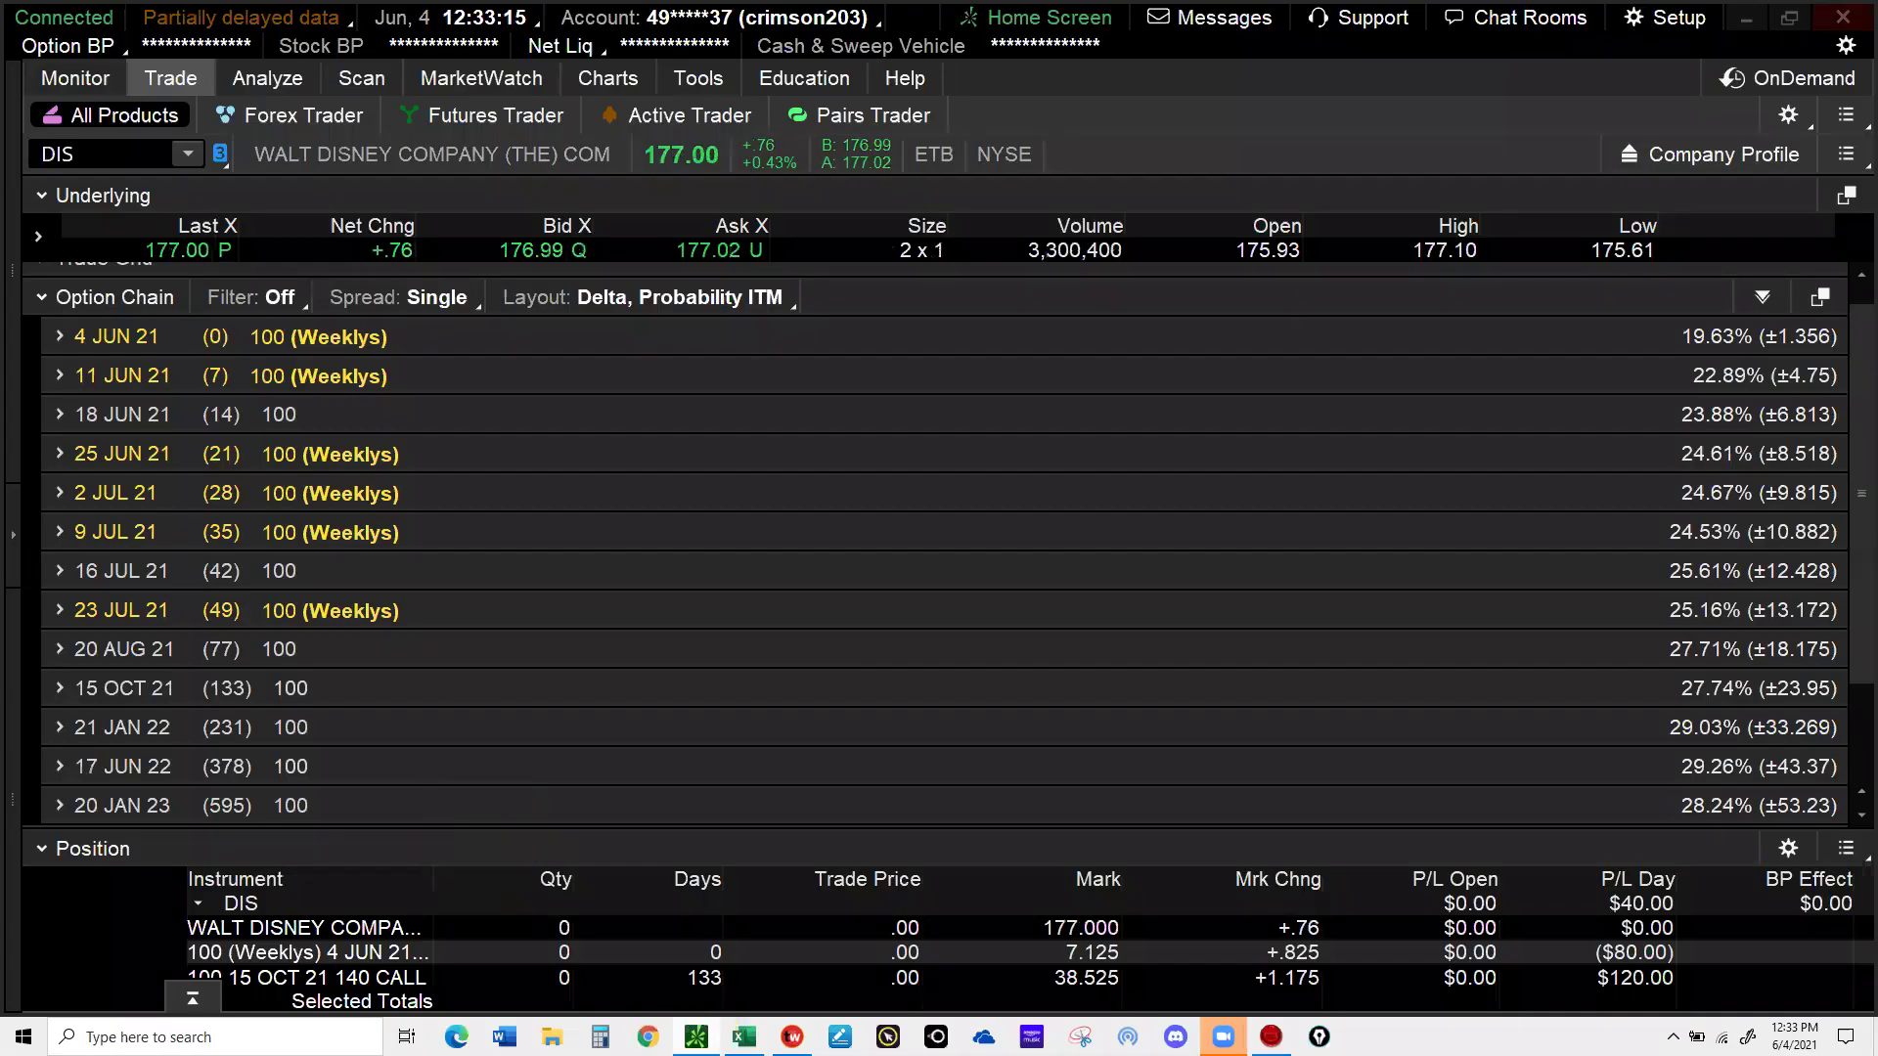
pyautogui.click(66, 77)
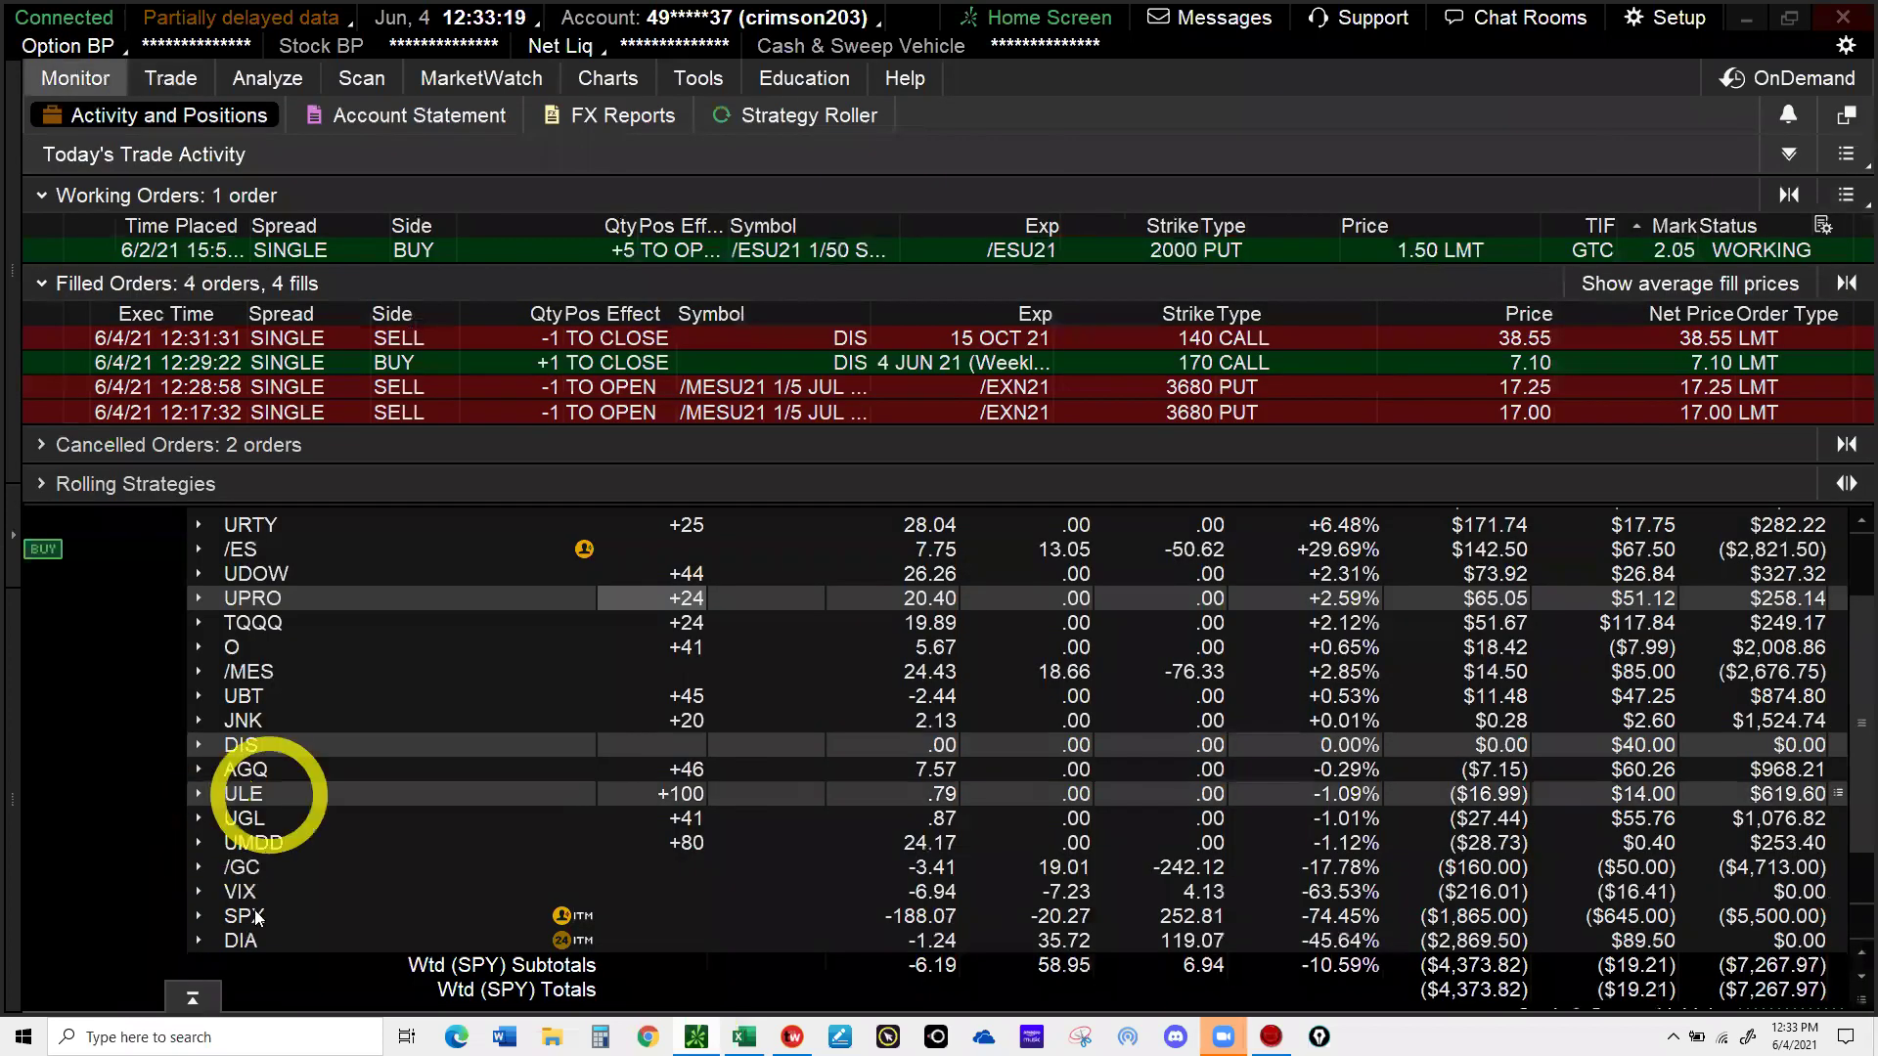
pyautogui.click(972, 941)
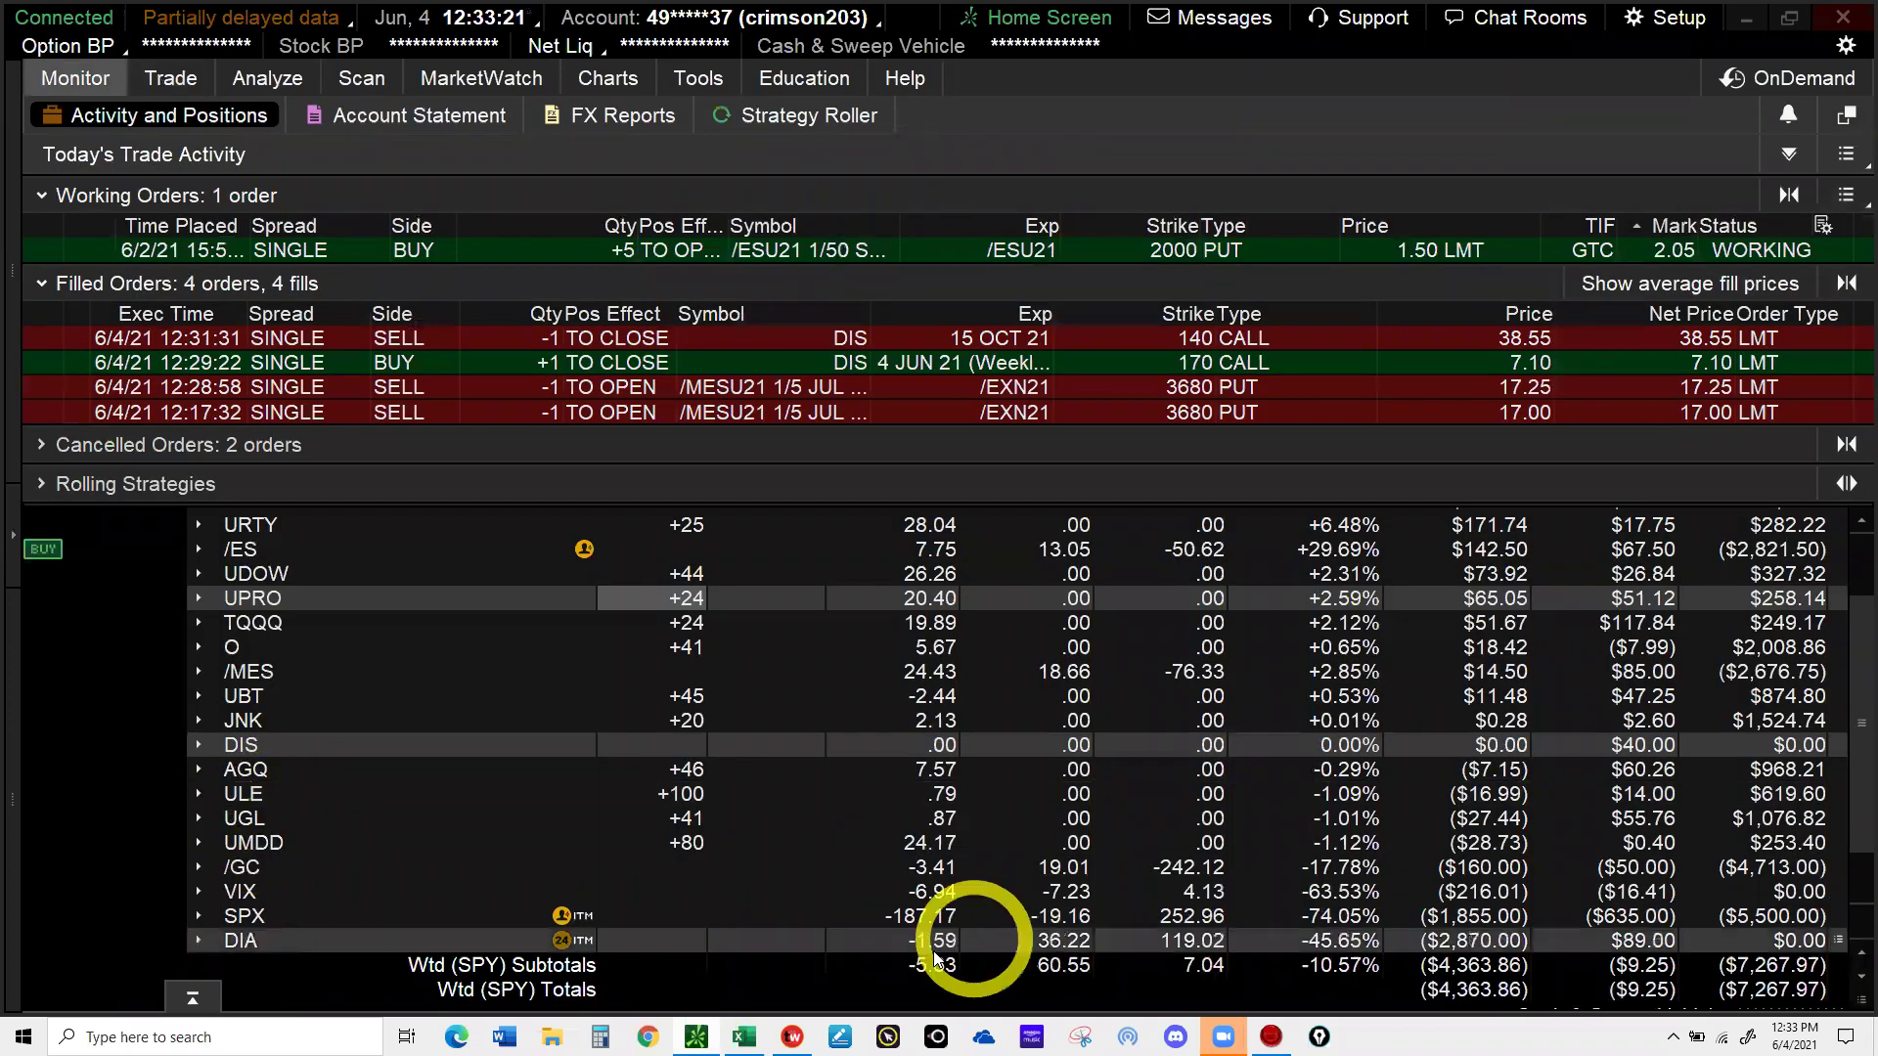
pyautogui.click(936, 945)
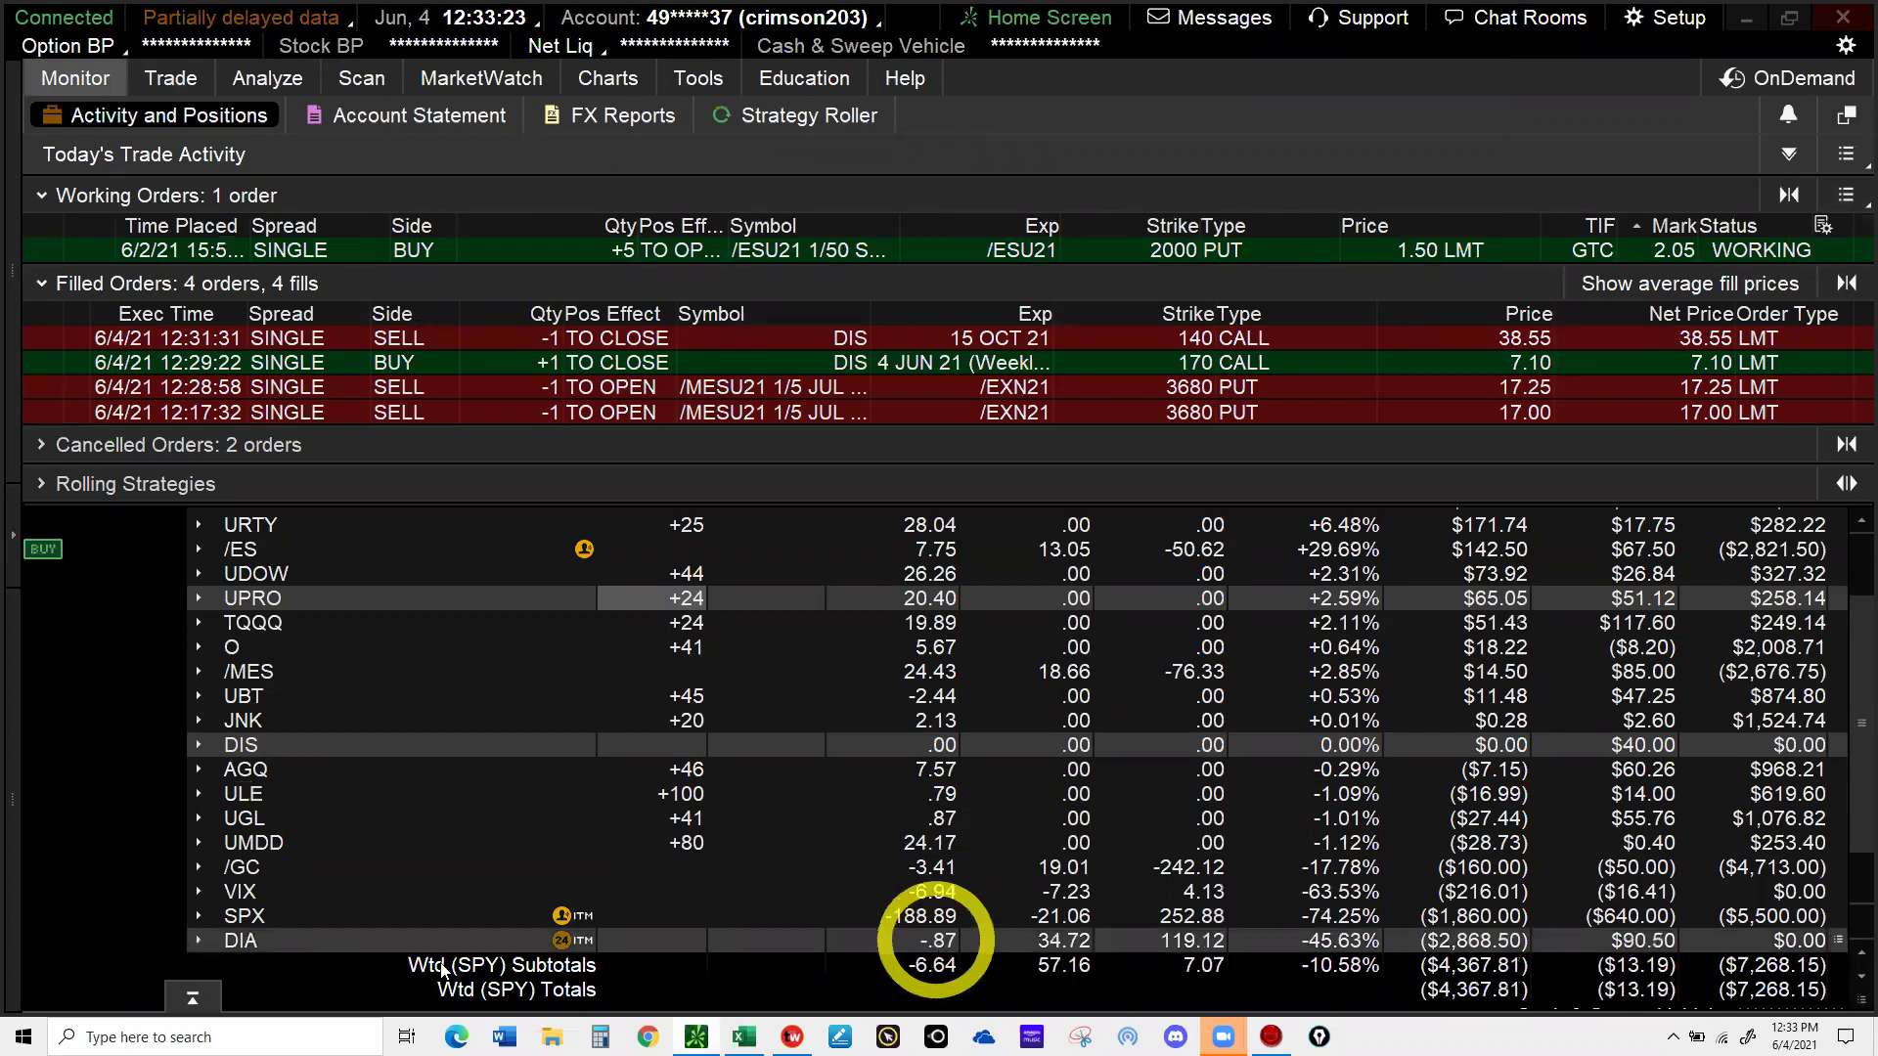
pyautogui.click(240, 944)
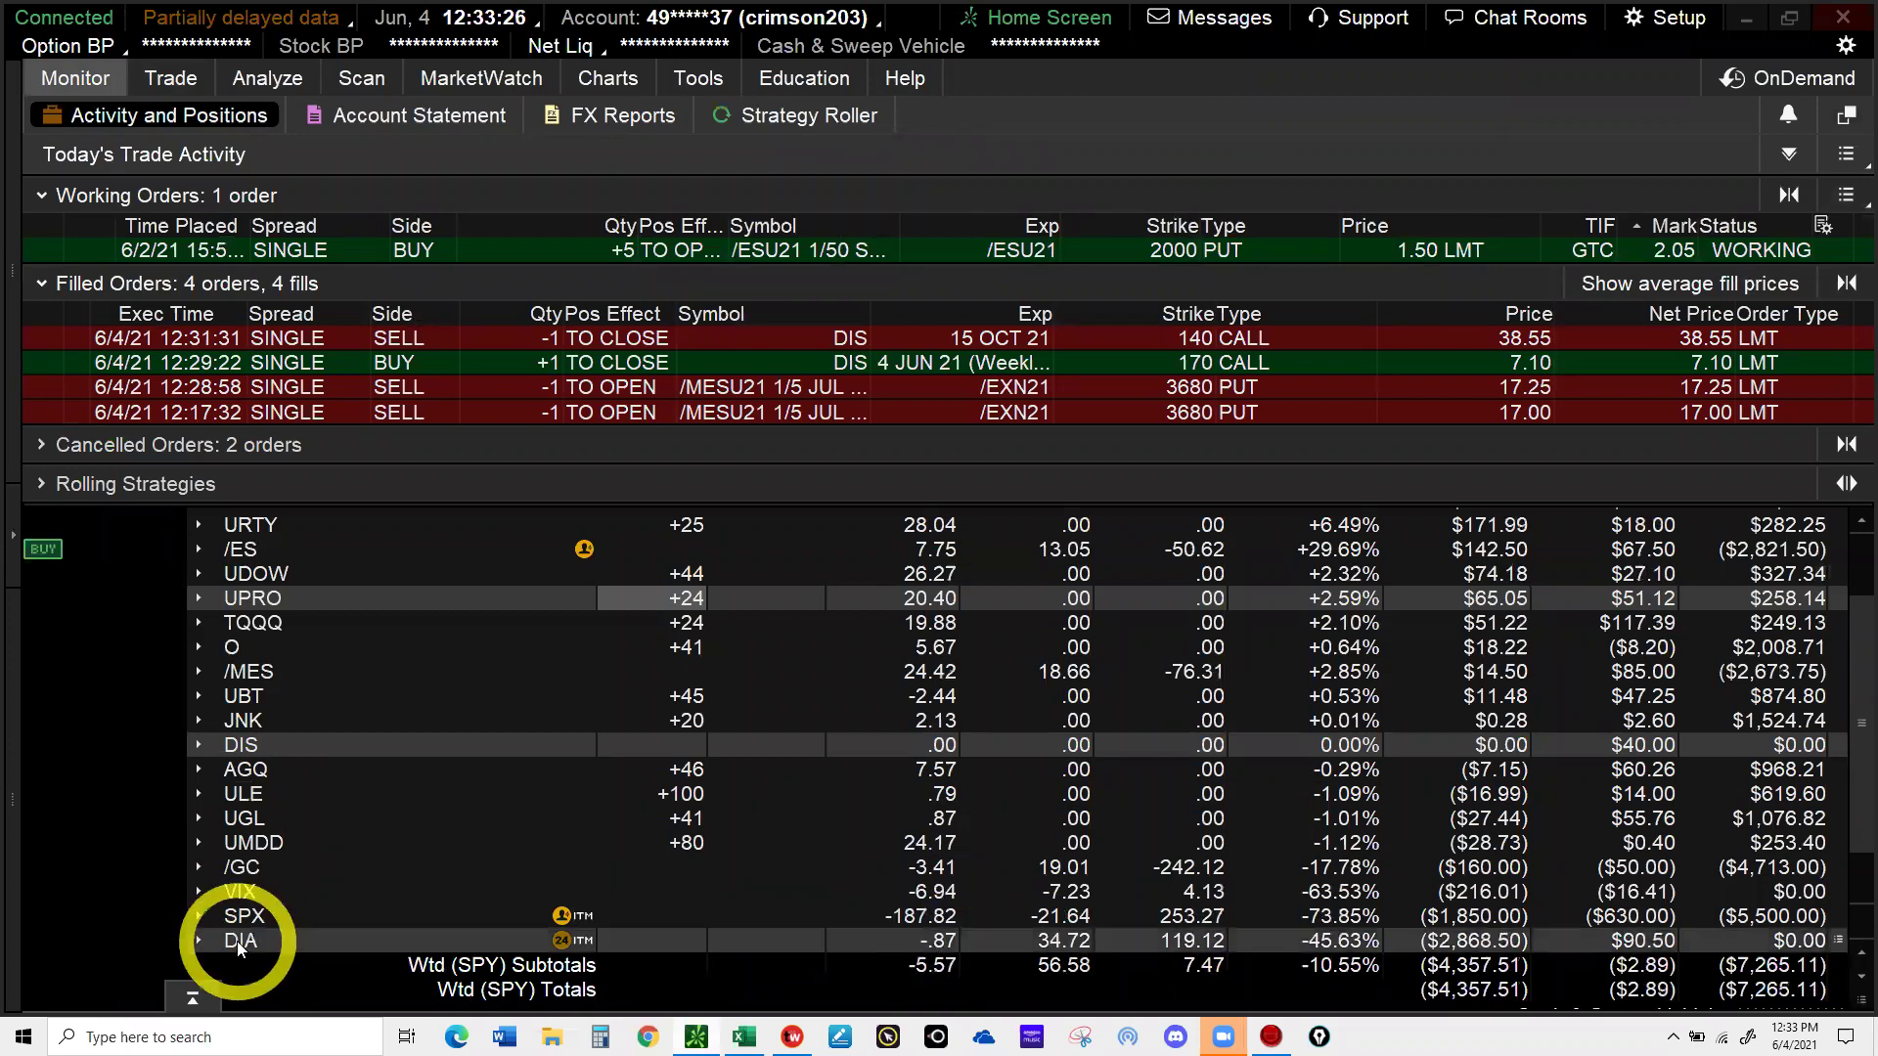
pyautogui.click(240, 944)
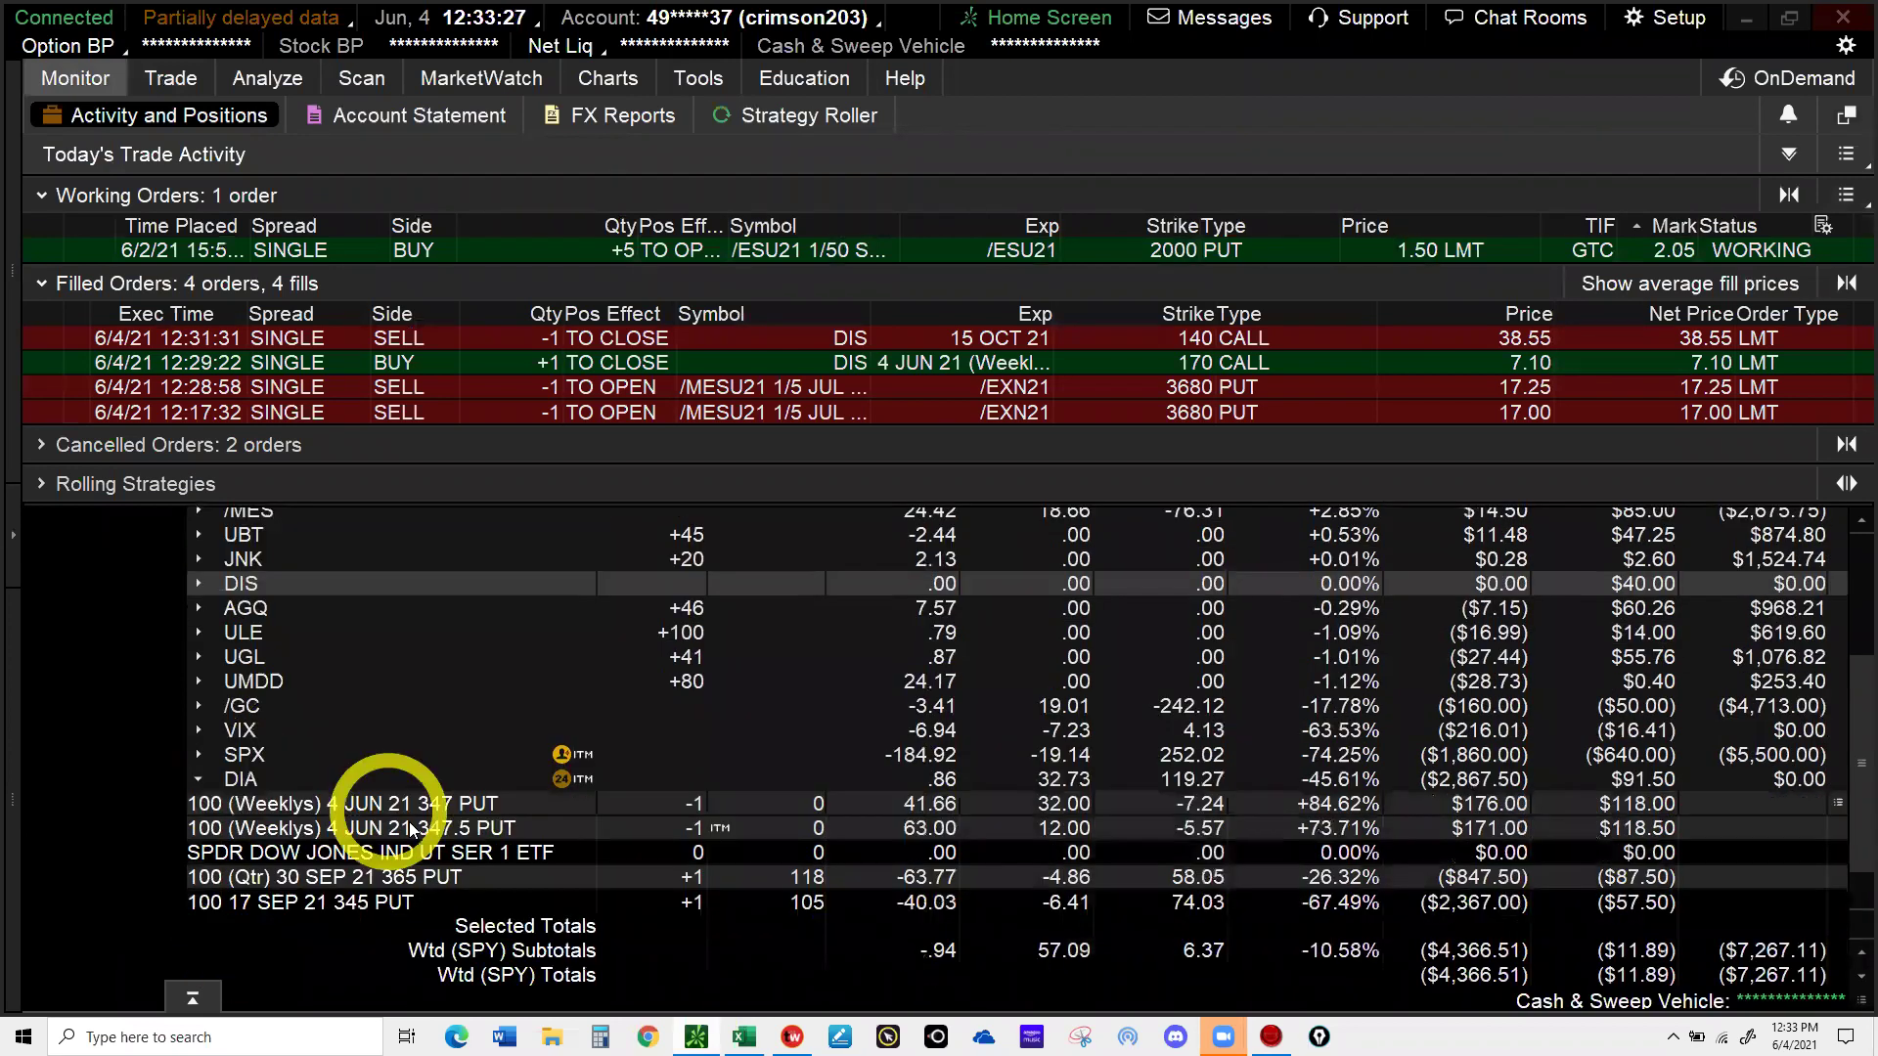
# - Create a closing order to buy back the DIA 4 JUN 21 347.5 put
pyautogui.click(426, 832)
pyautogui.rightClick(428, 835)
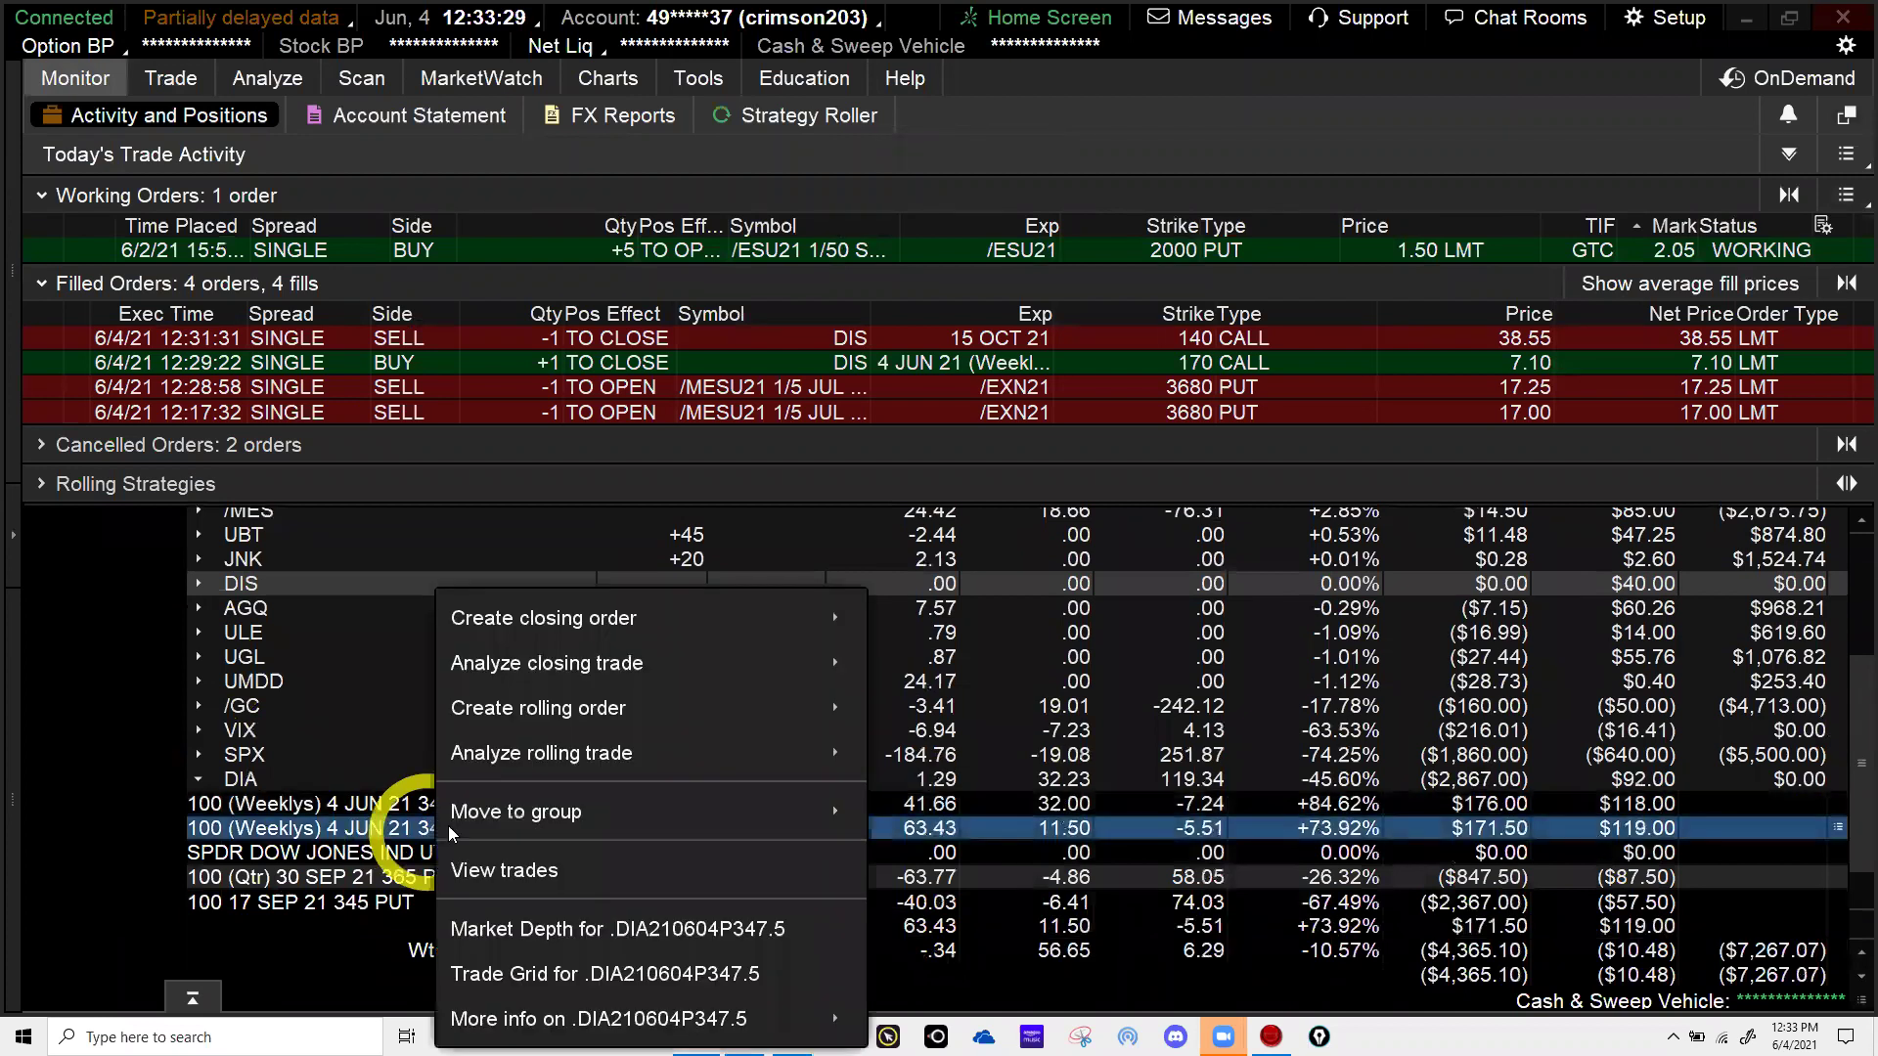
pyautogui.moveTo(641, 629)
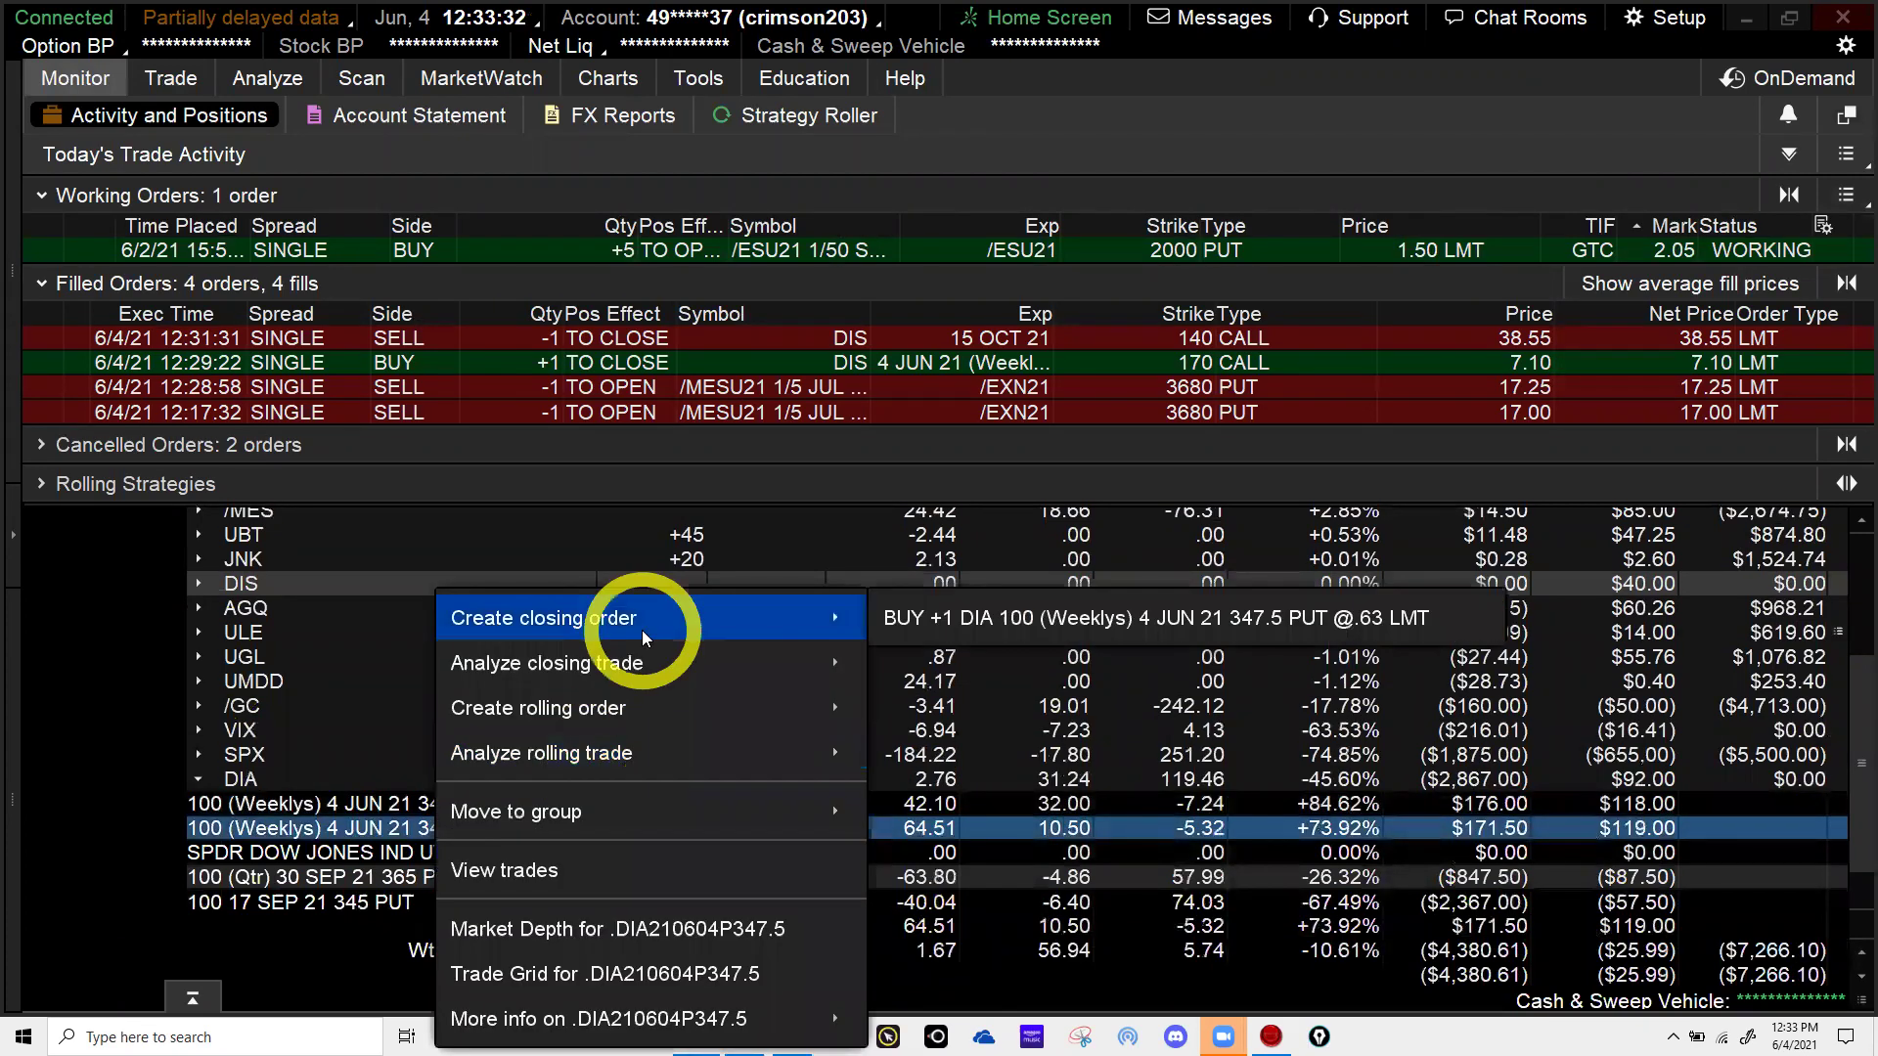
pyautogui.click(908, 624)
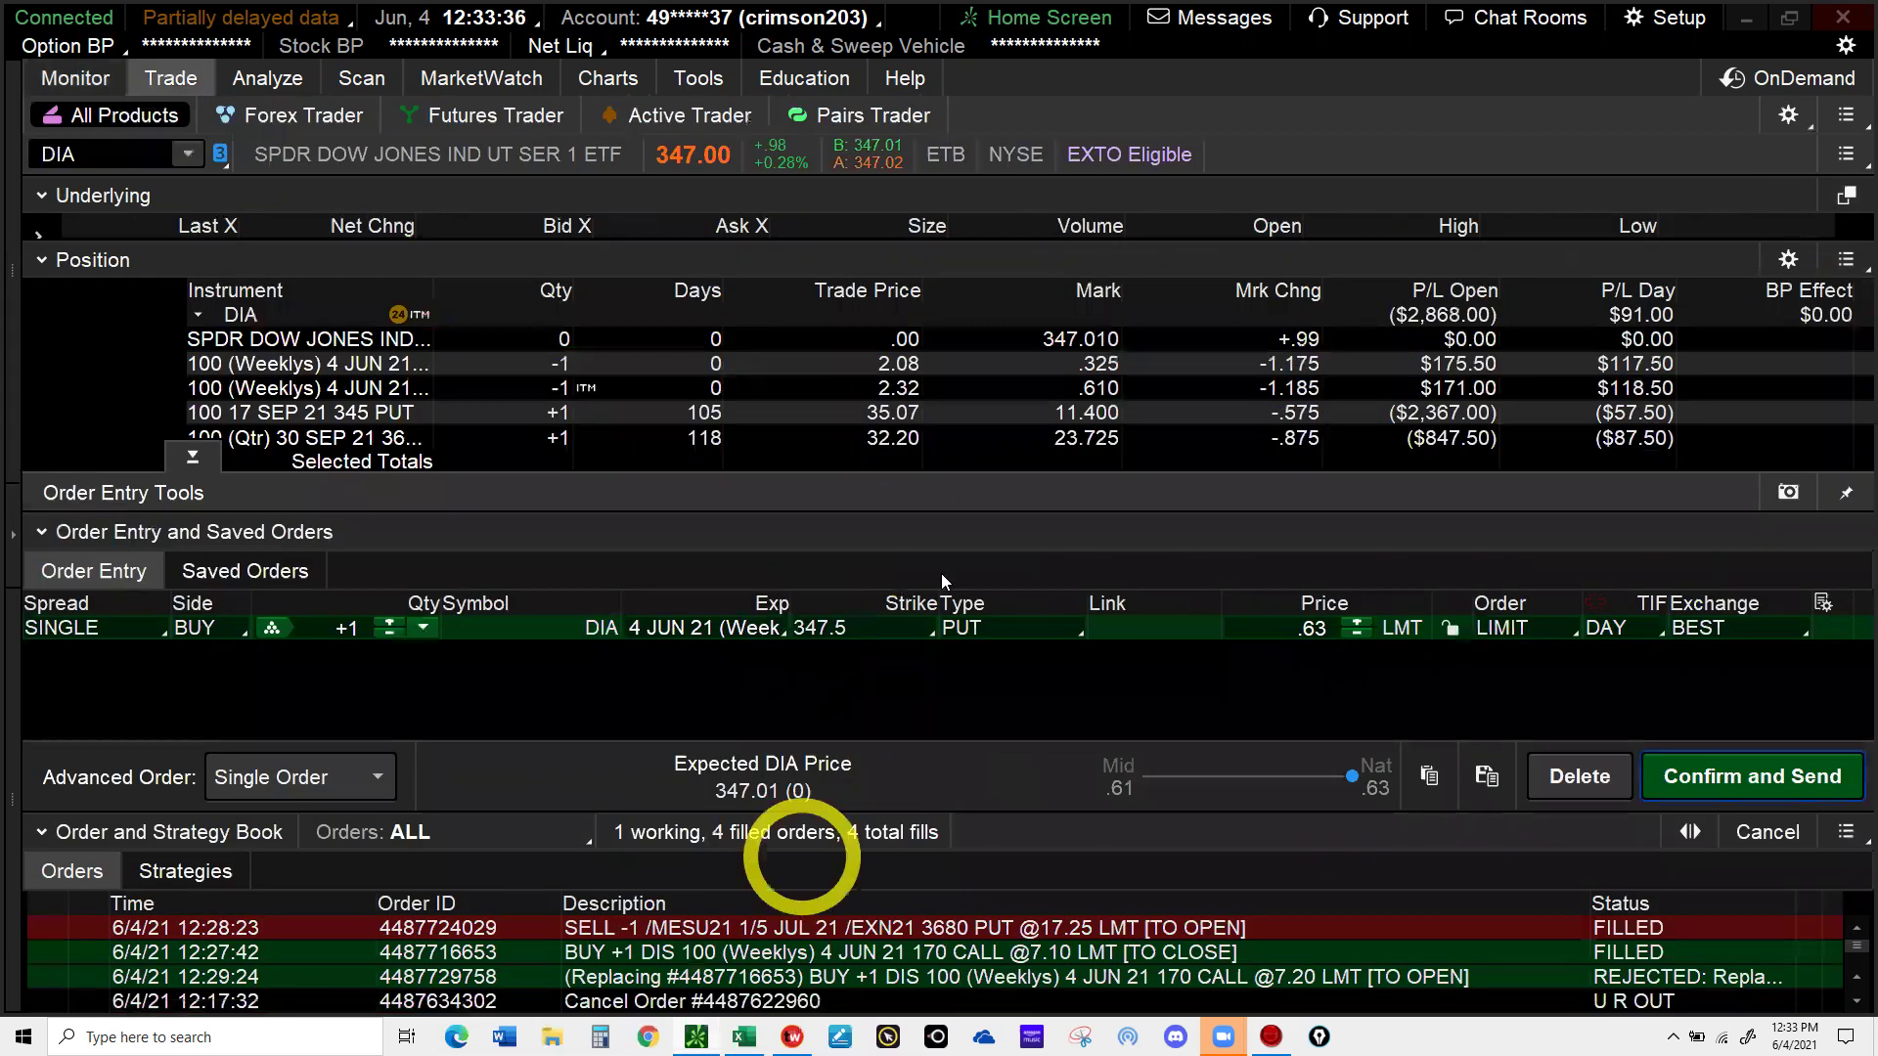
# - Lower the limit price of the DIA 347.5 put closing order to .62 and send the order
pyautogui.click(1354, 623)
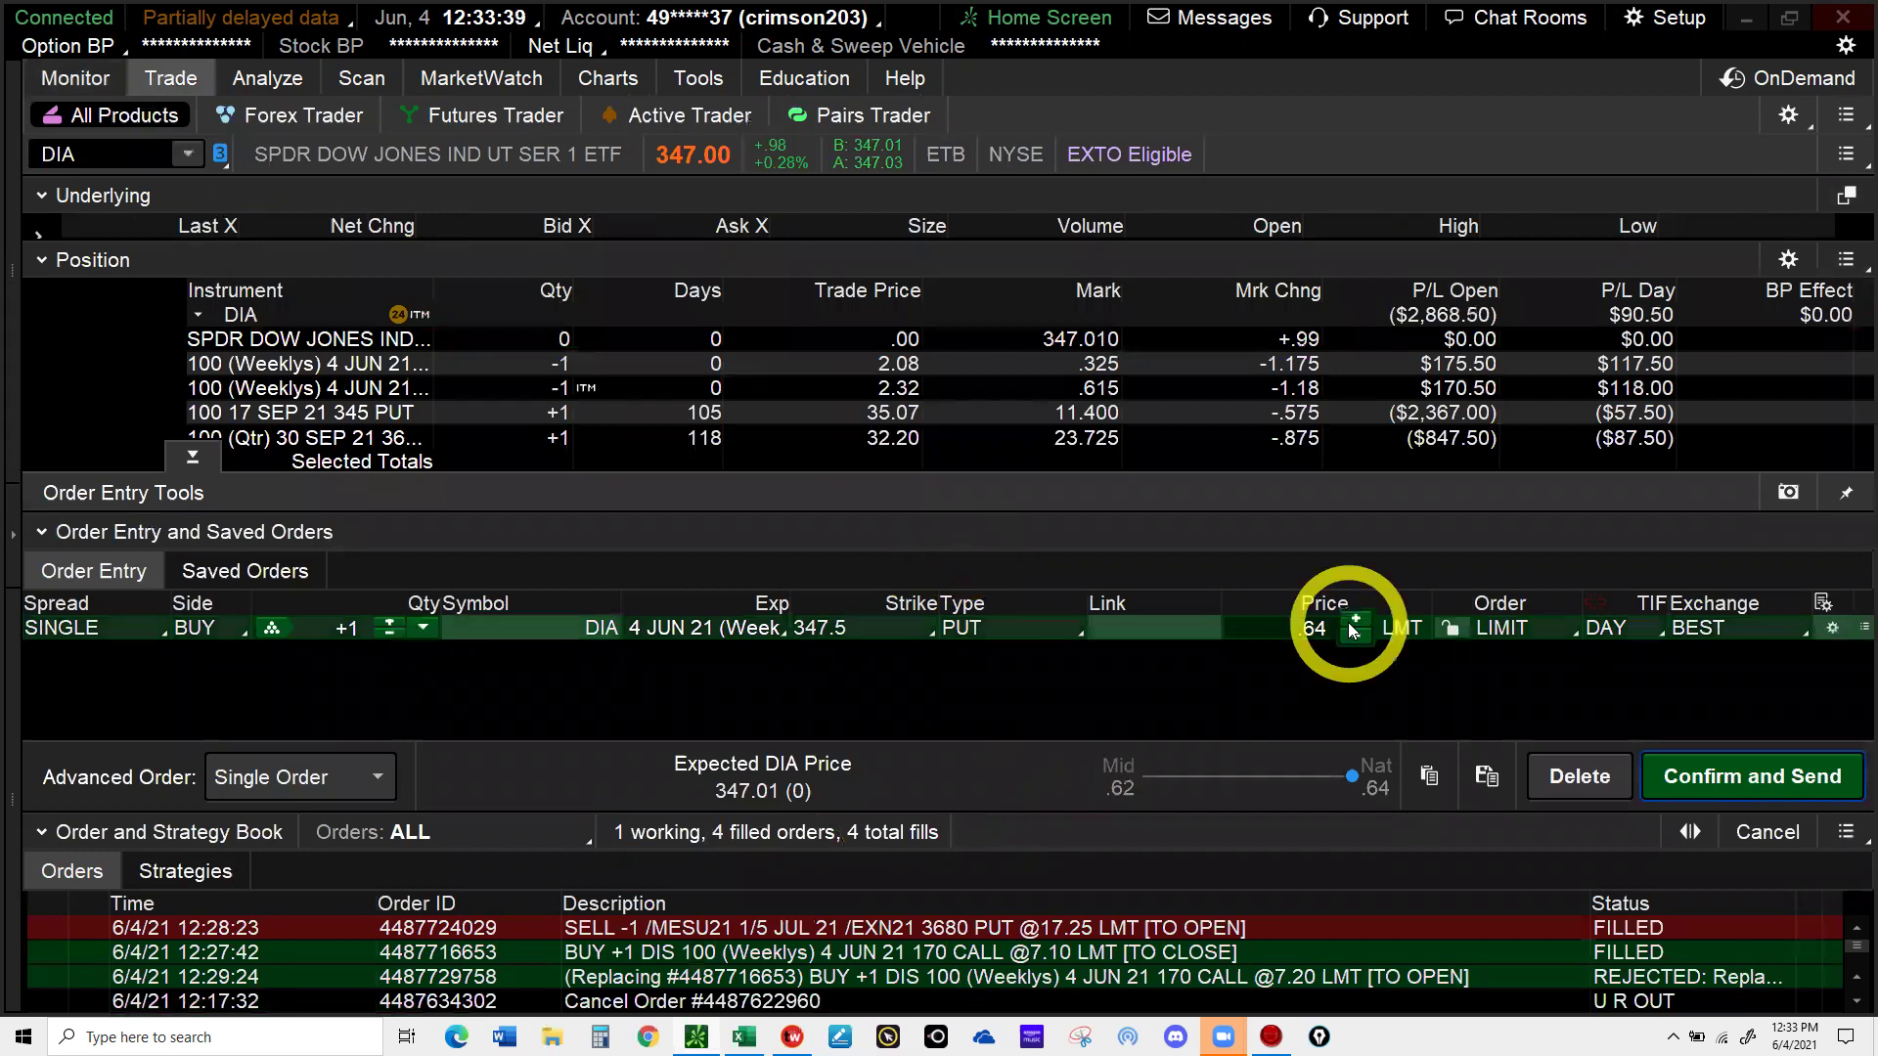
pyautogui.click(1357, 632)
pyautogui.click(1358, 632)
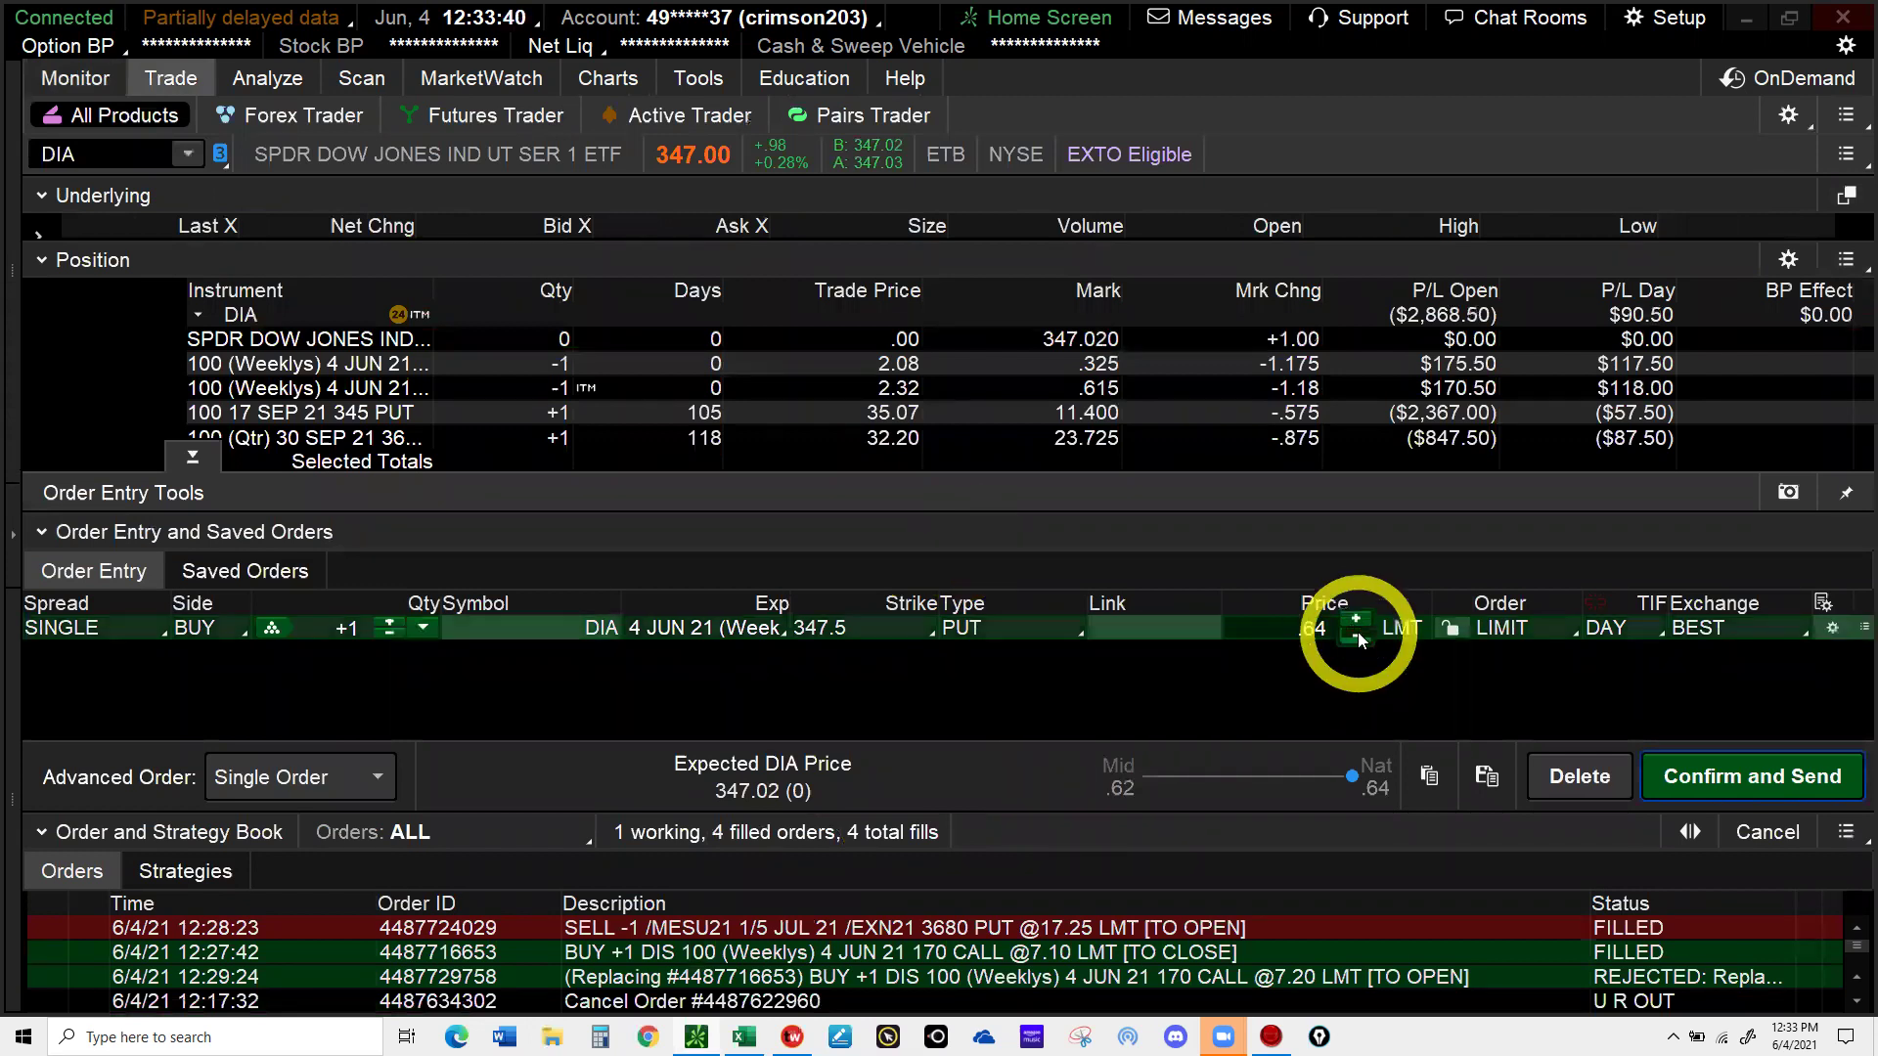
pyautogui.click(1751, 779)
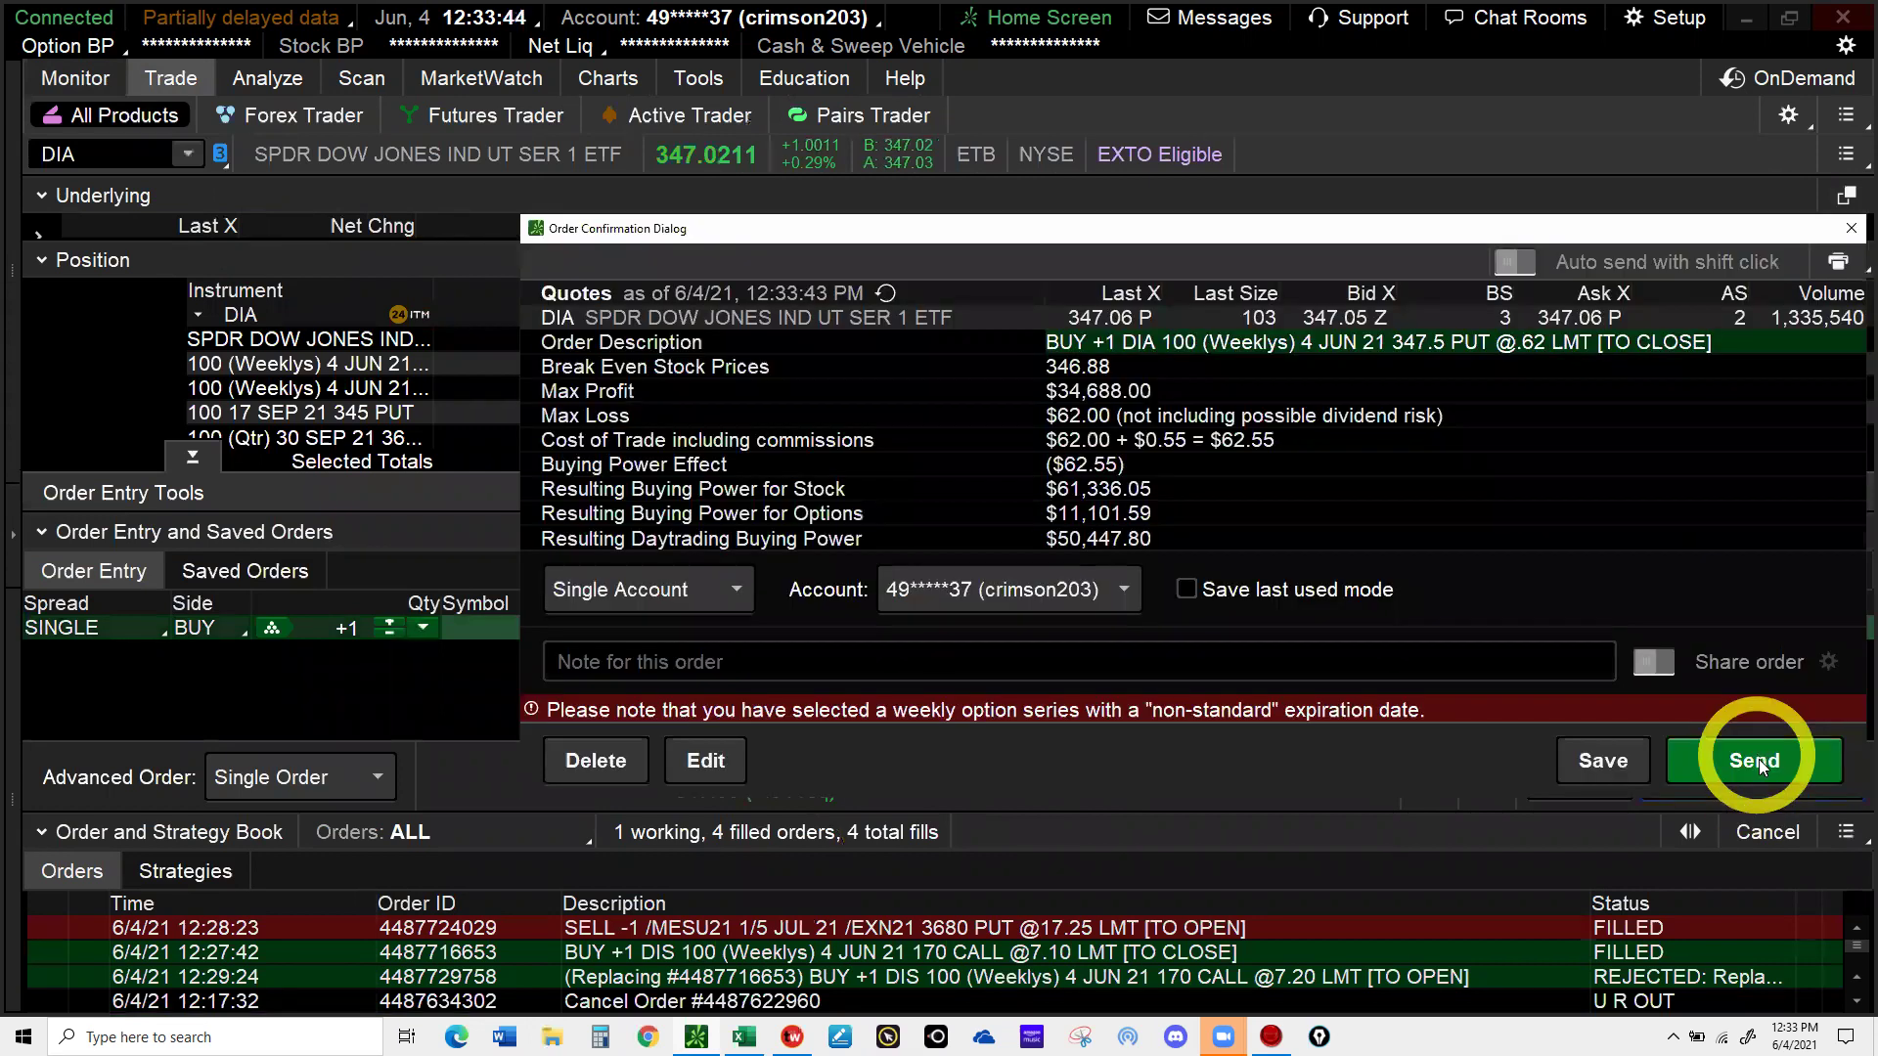
pyautogui.click(1755, 762)
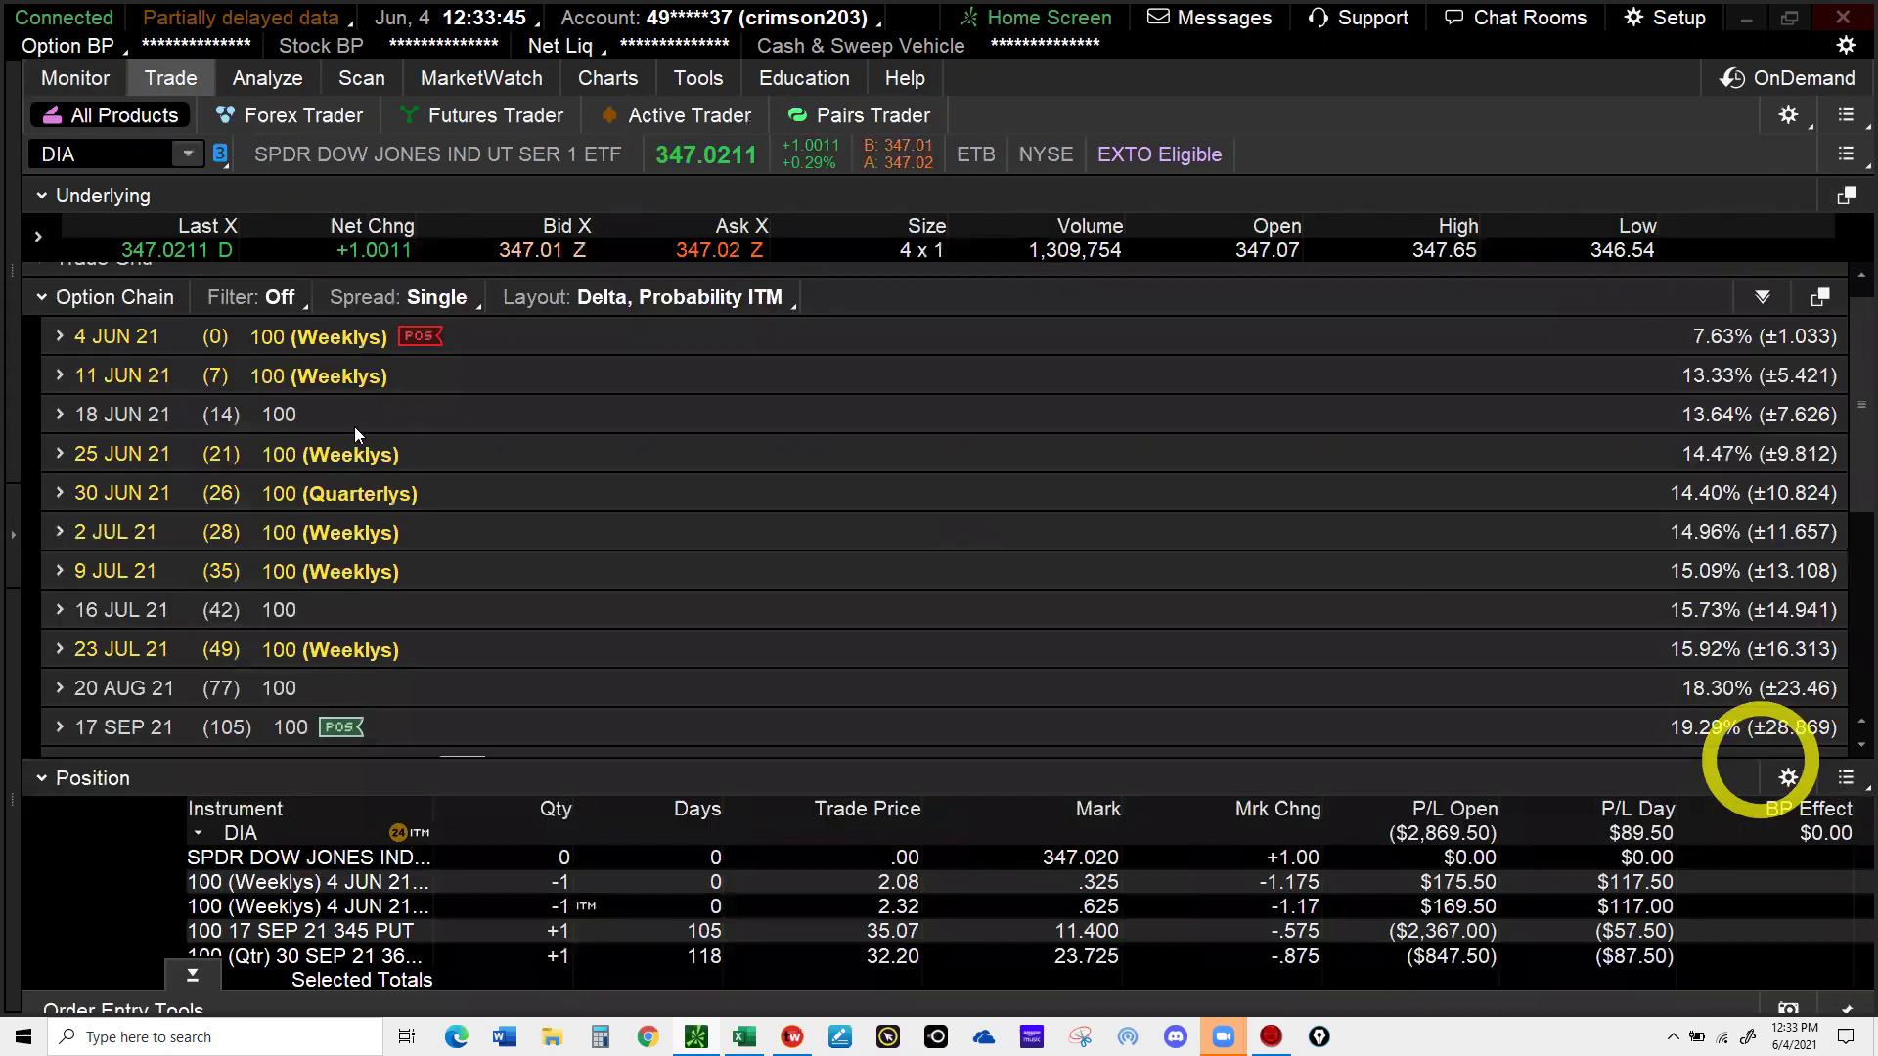
pyautogui.click(354, 426)
pyautogui.click(377, 631)
pyautogui.click(95, 412)
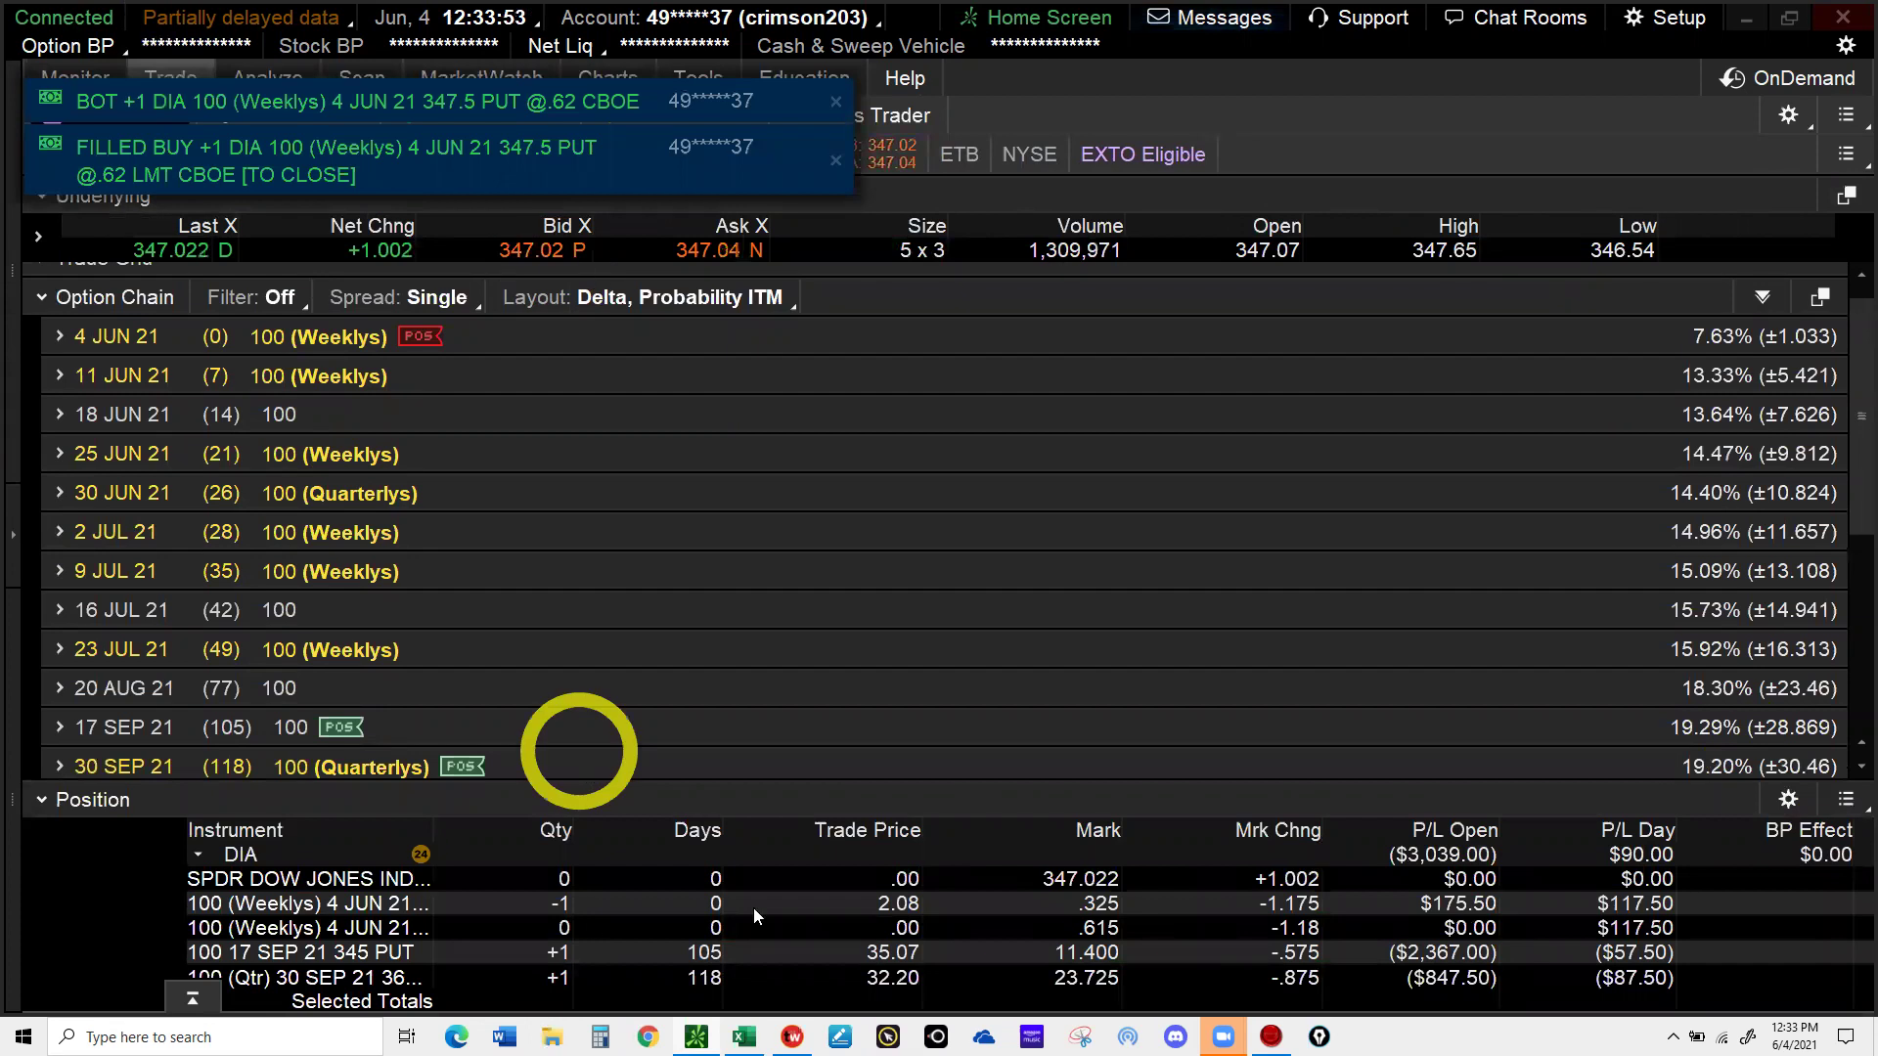
# - Switch to the Excel spreadsheet, set the Current Day Price of DIA row 166 to .62 and clear that row's option name
pyautogui.click(675, 1001)
pyautogui.moveTo(743, 1035)
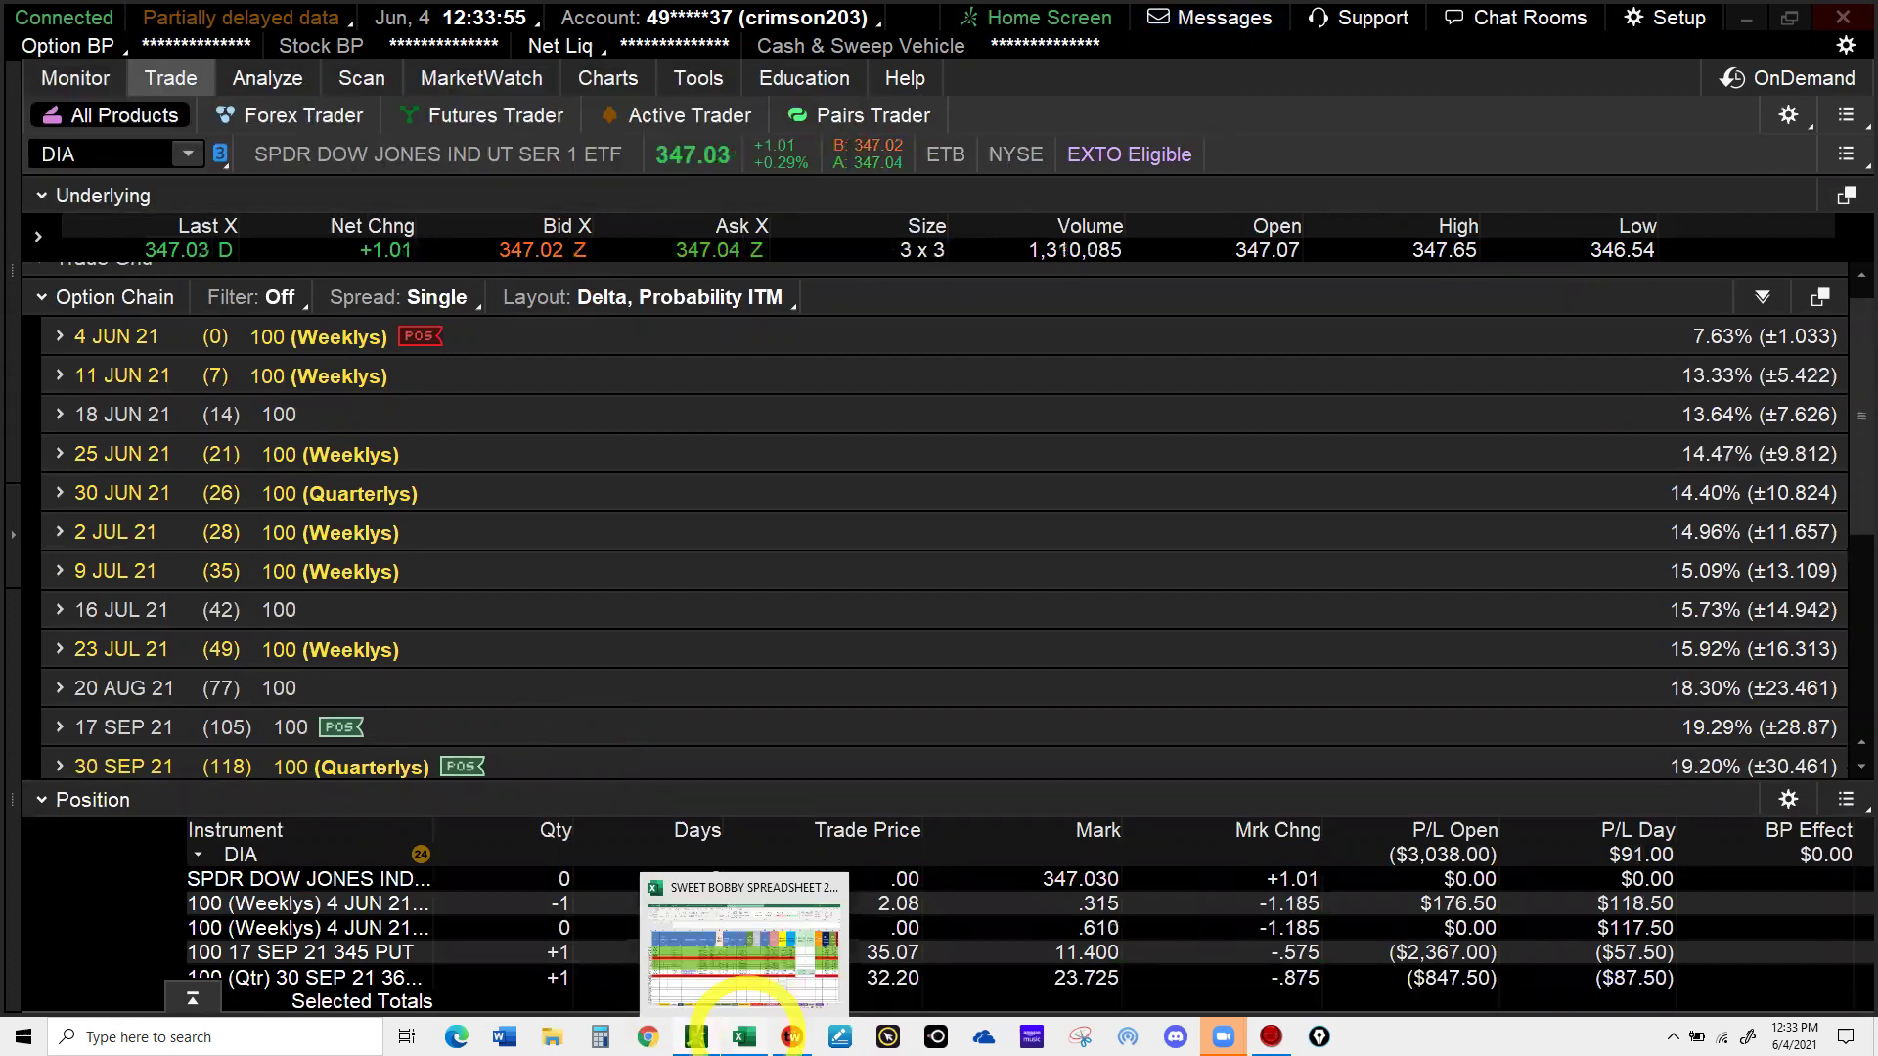
pyautogui.click(743, 998)
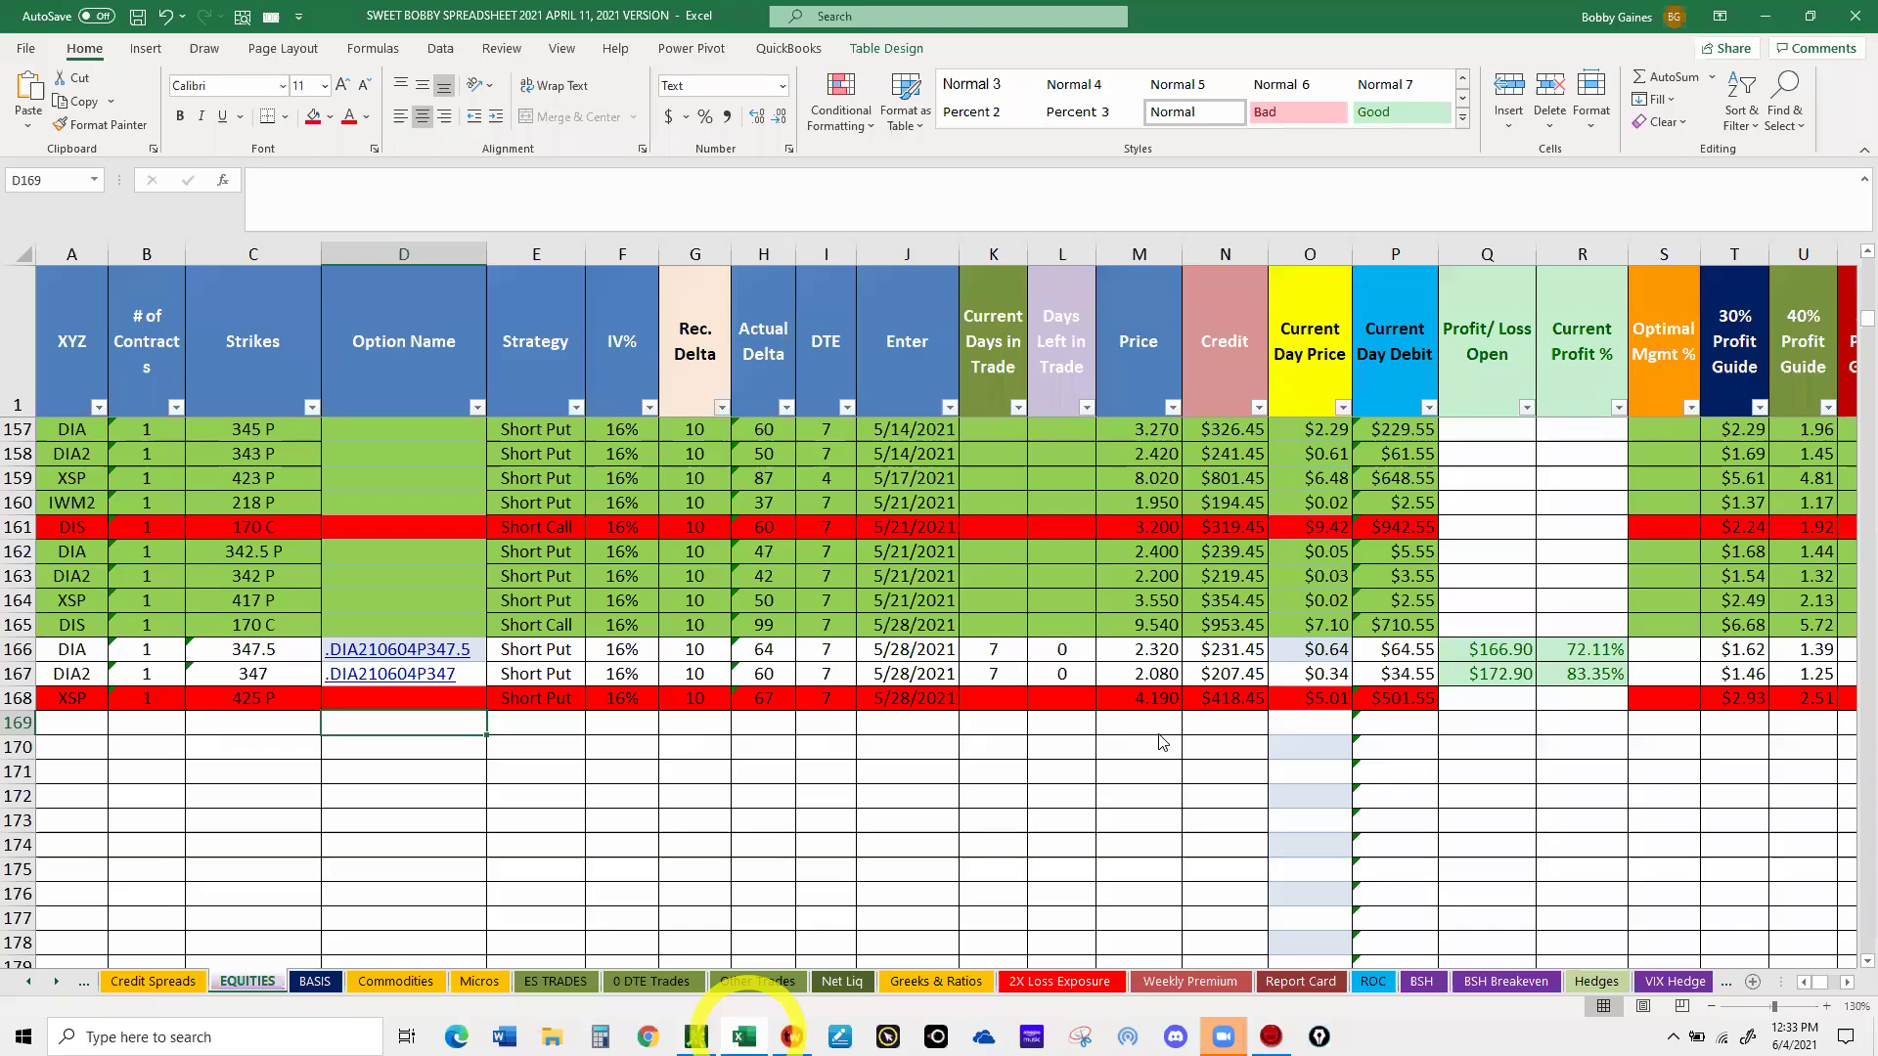
pyautogui.click(1308, 651)
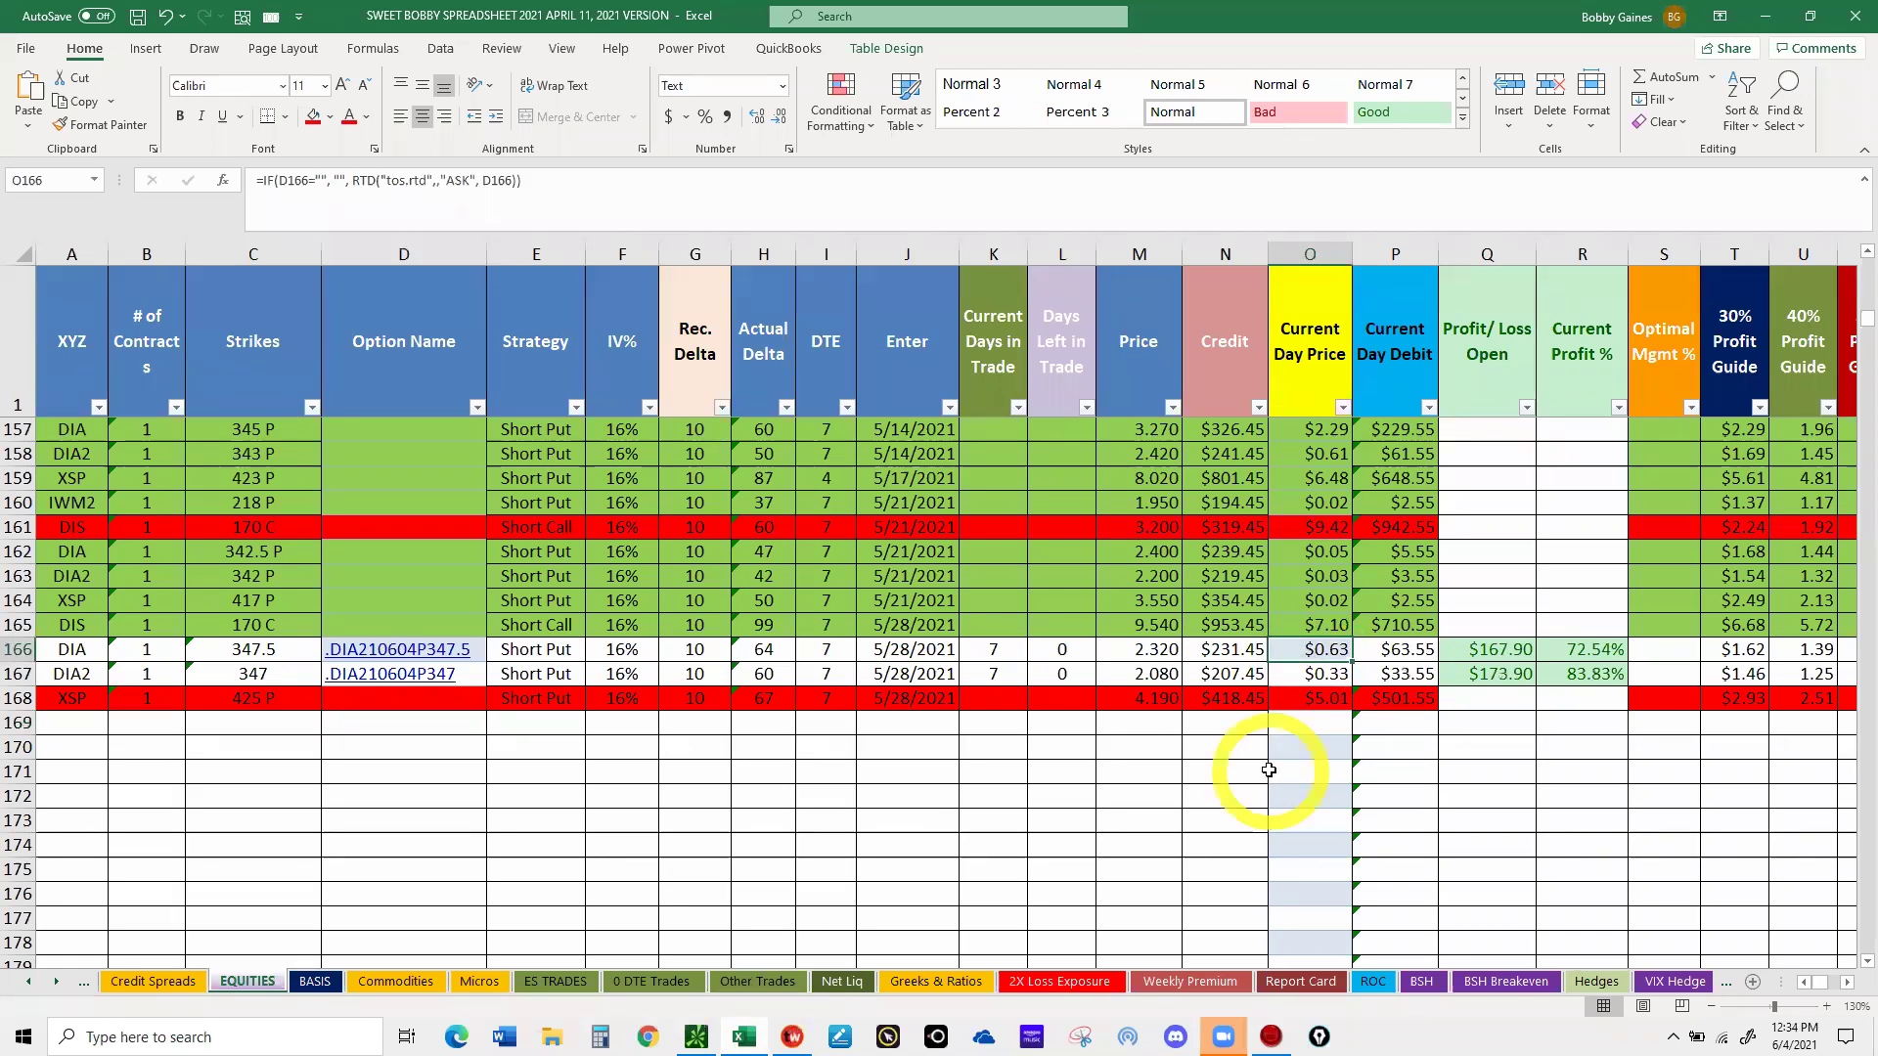
pyautogui.write('.62')
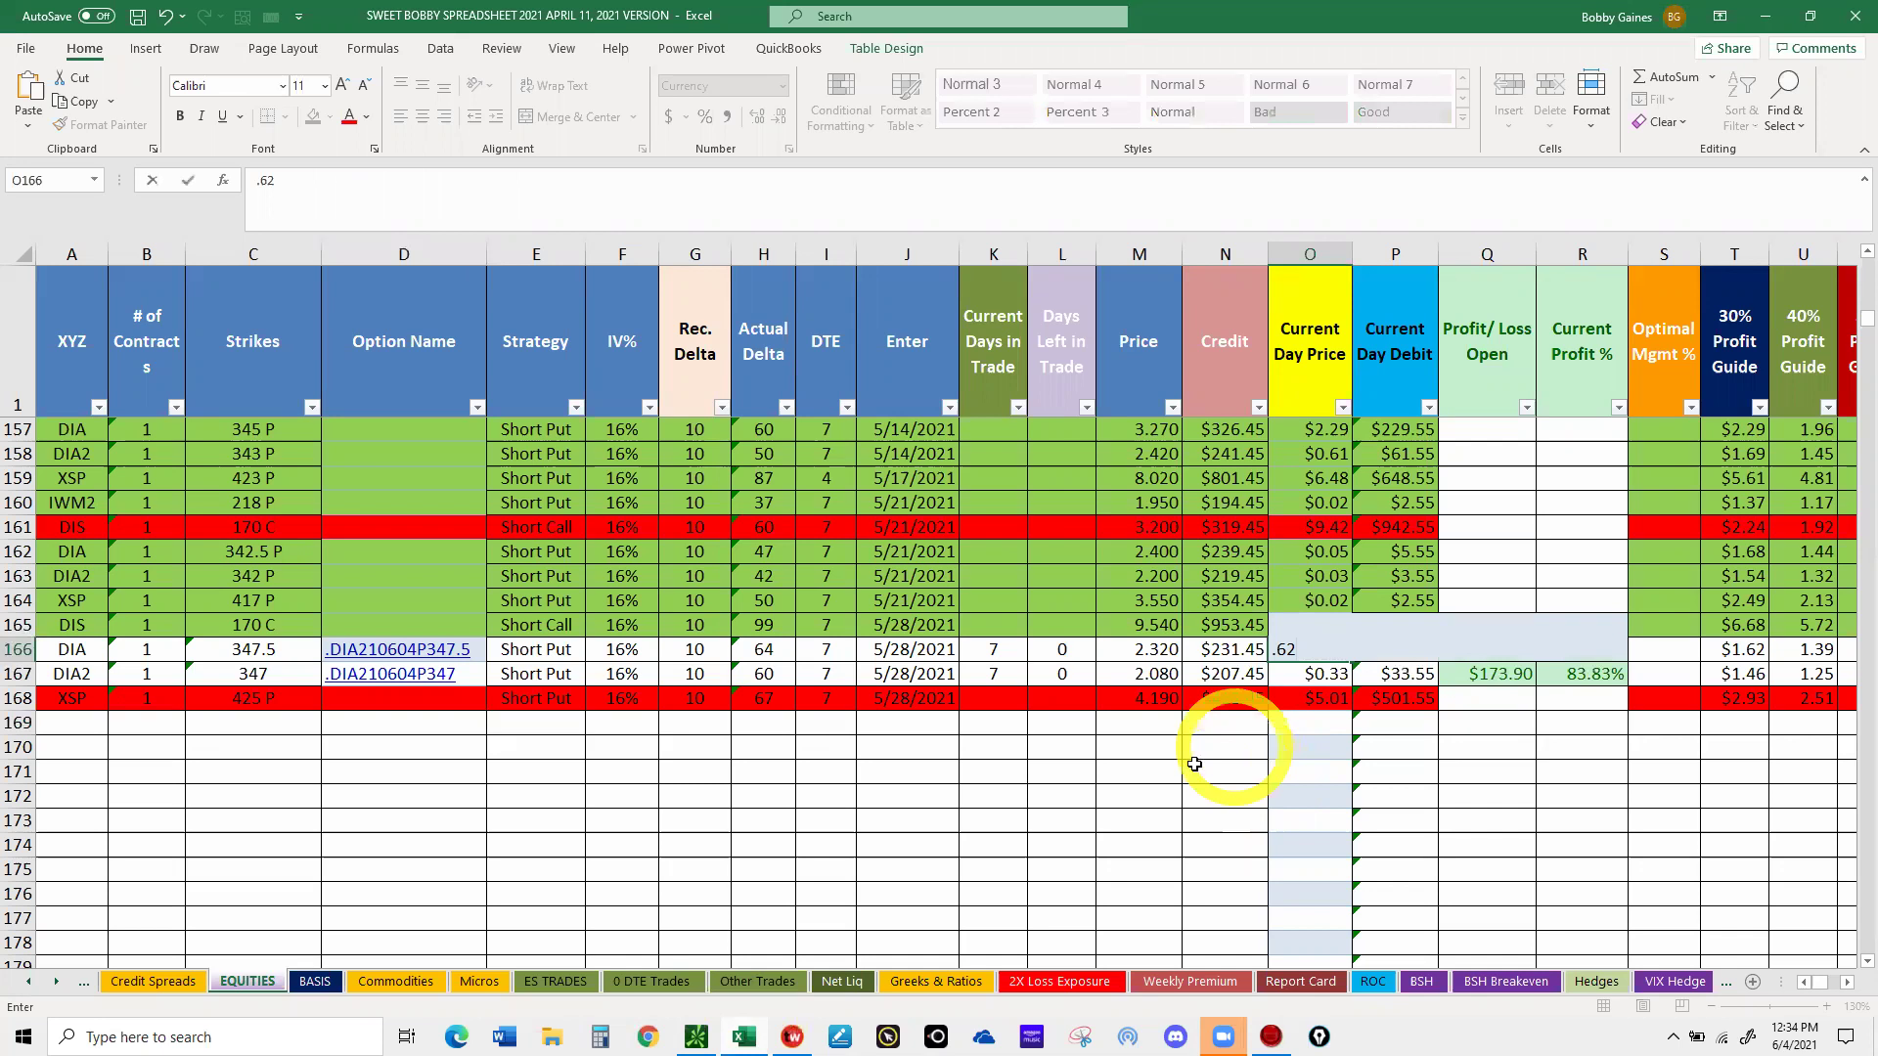
pyautogui.click(1080, 797)
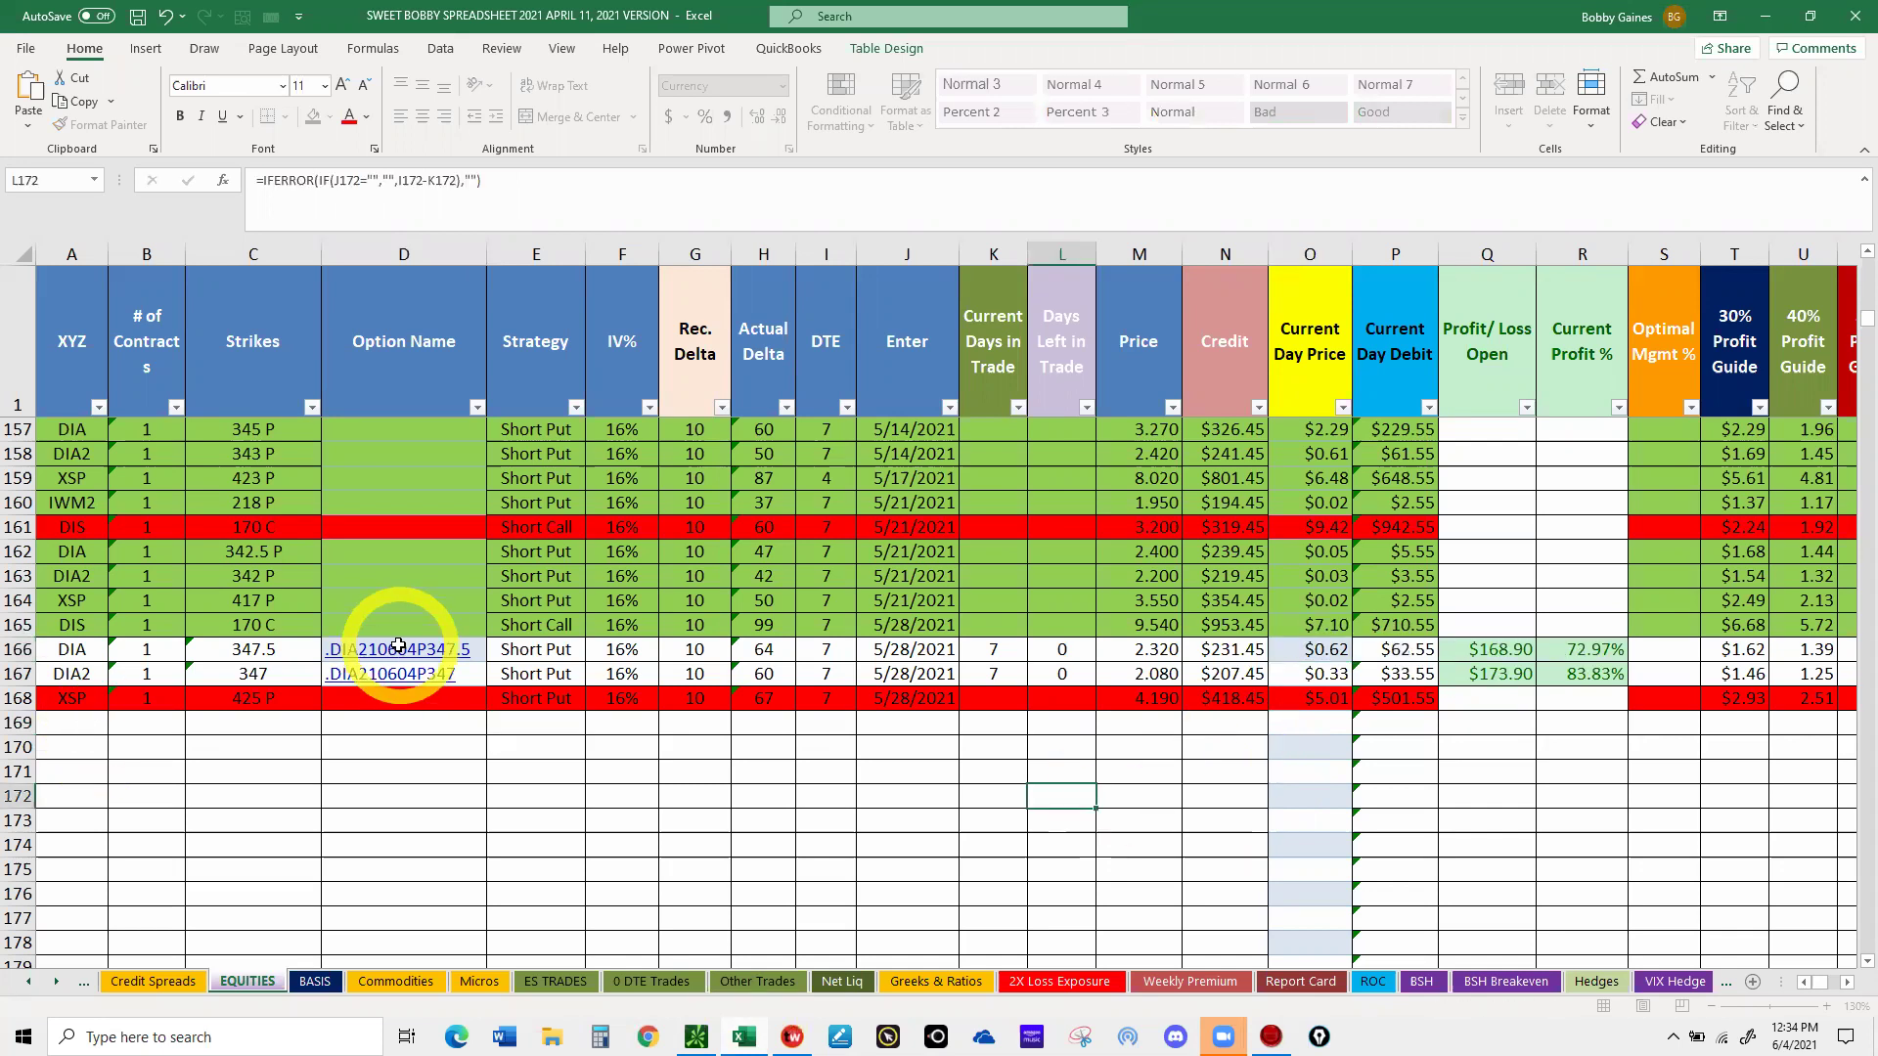
pyautogui.click(398, 647)
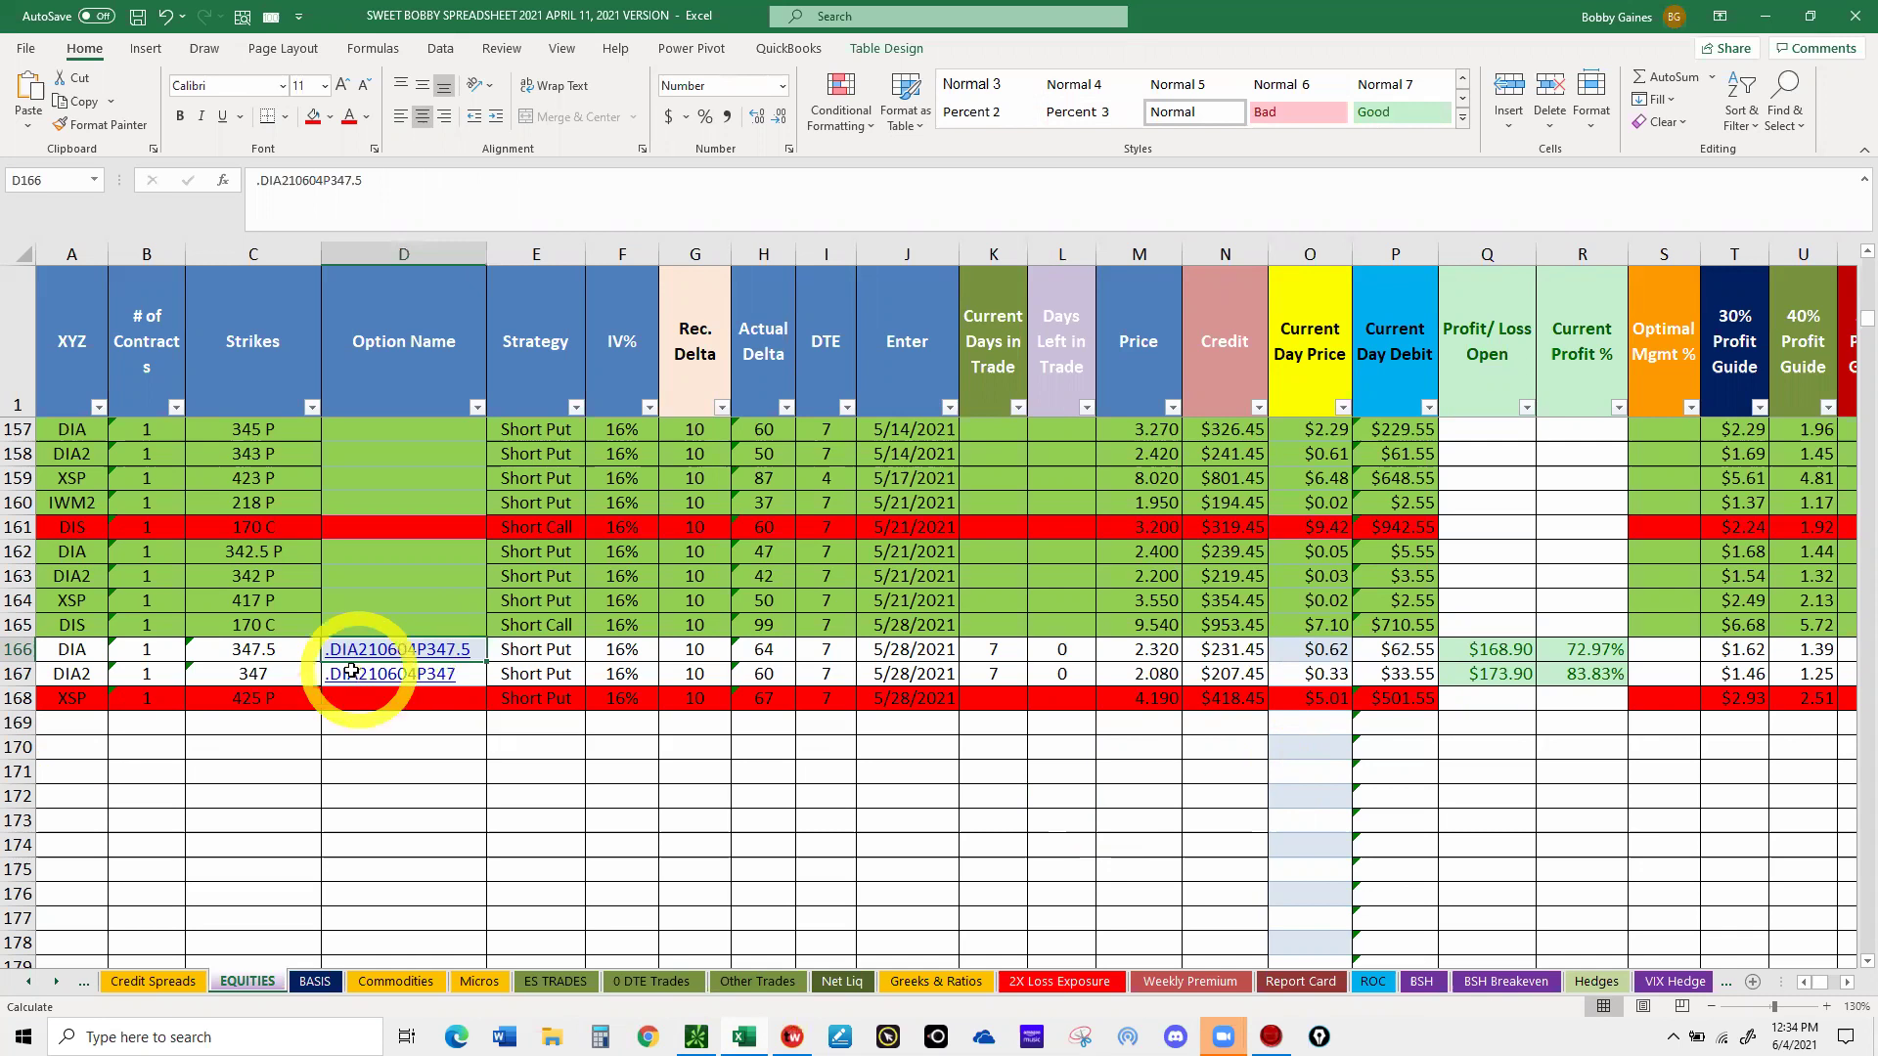
pyautogui.click(1679, 645)
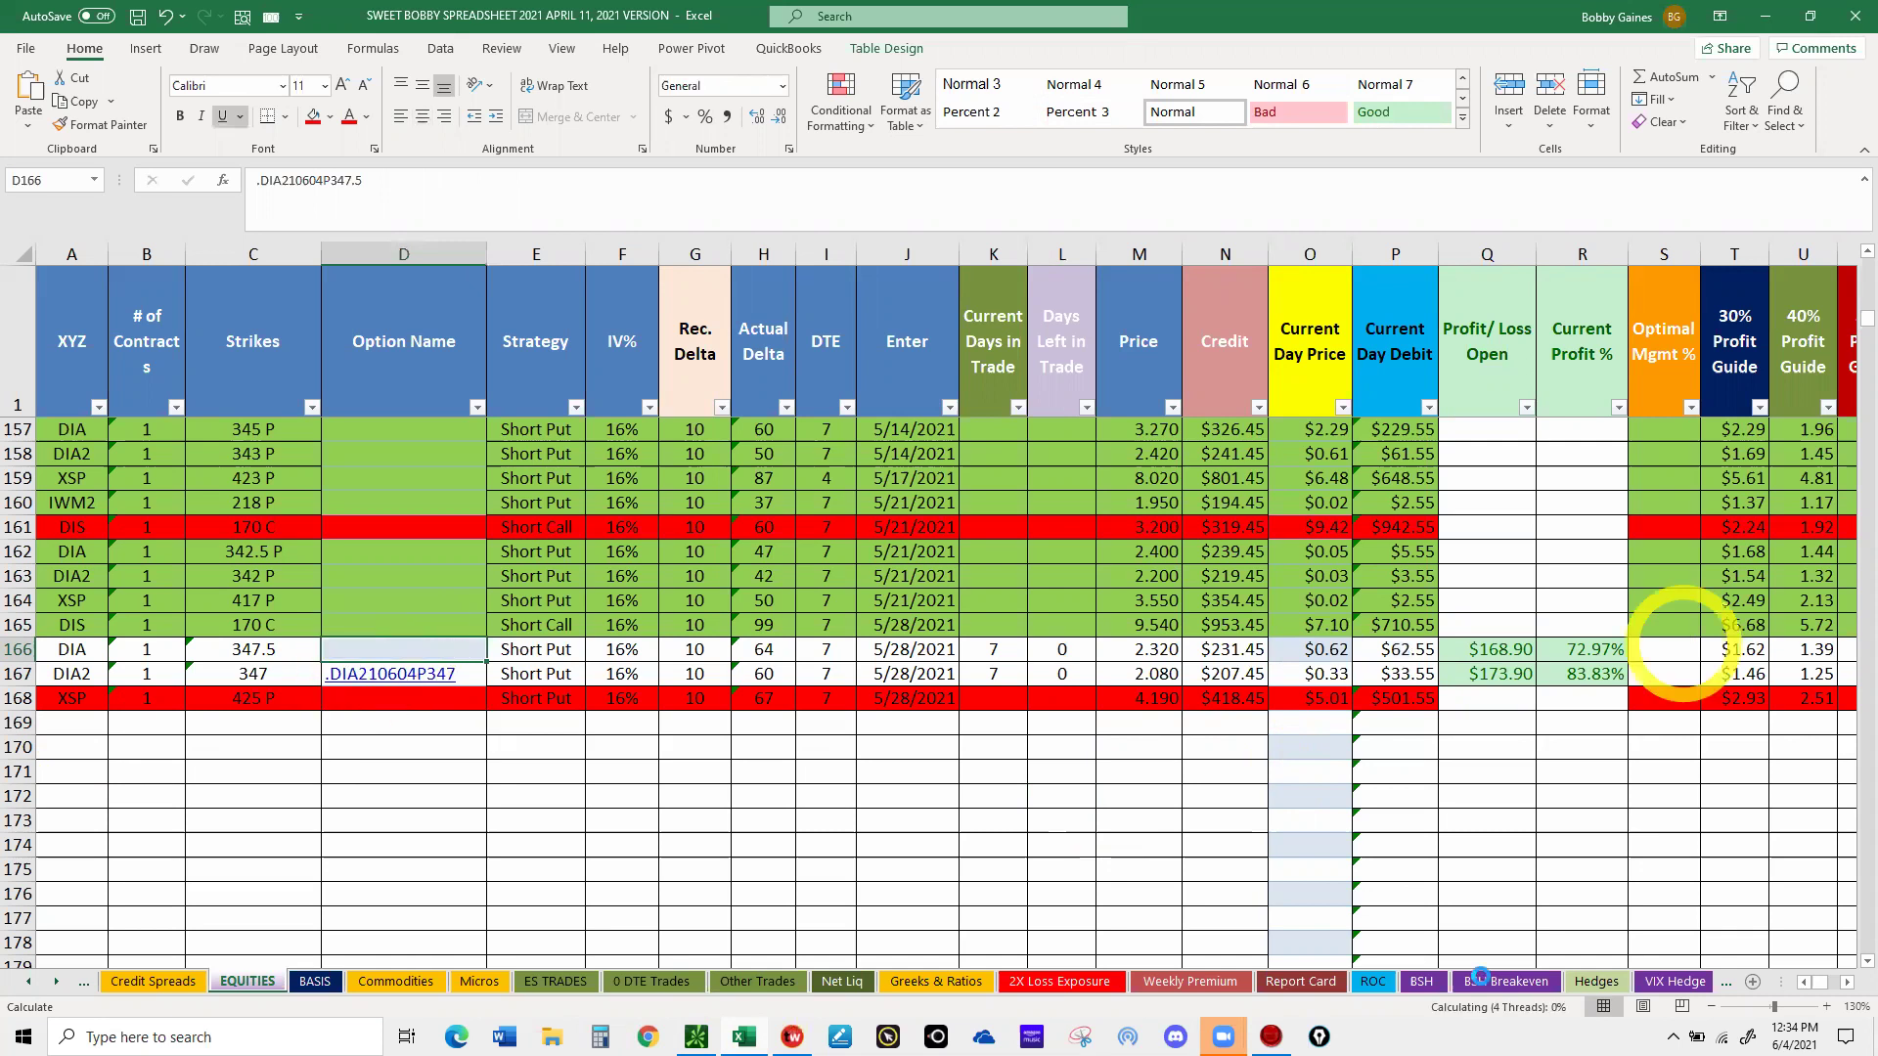
# - Enter 6/4/21 as the Exit date for DIA row 166
pyautogui.click(1847, 984)
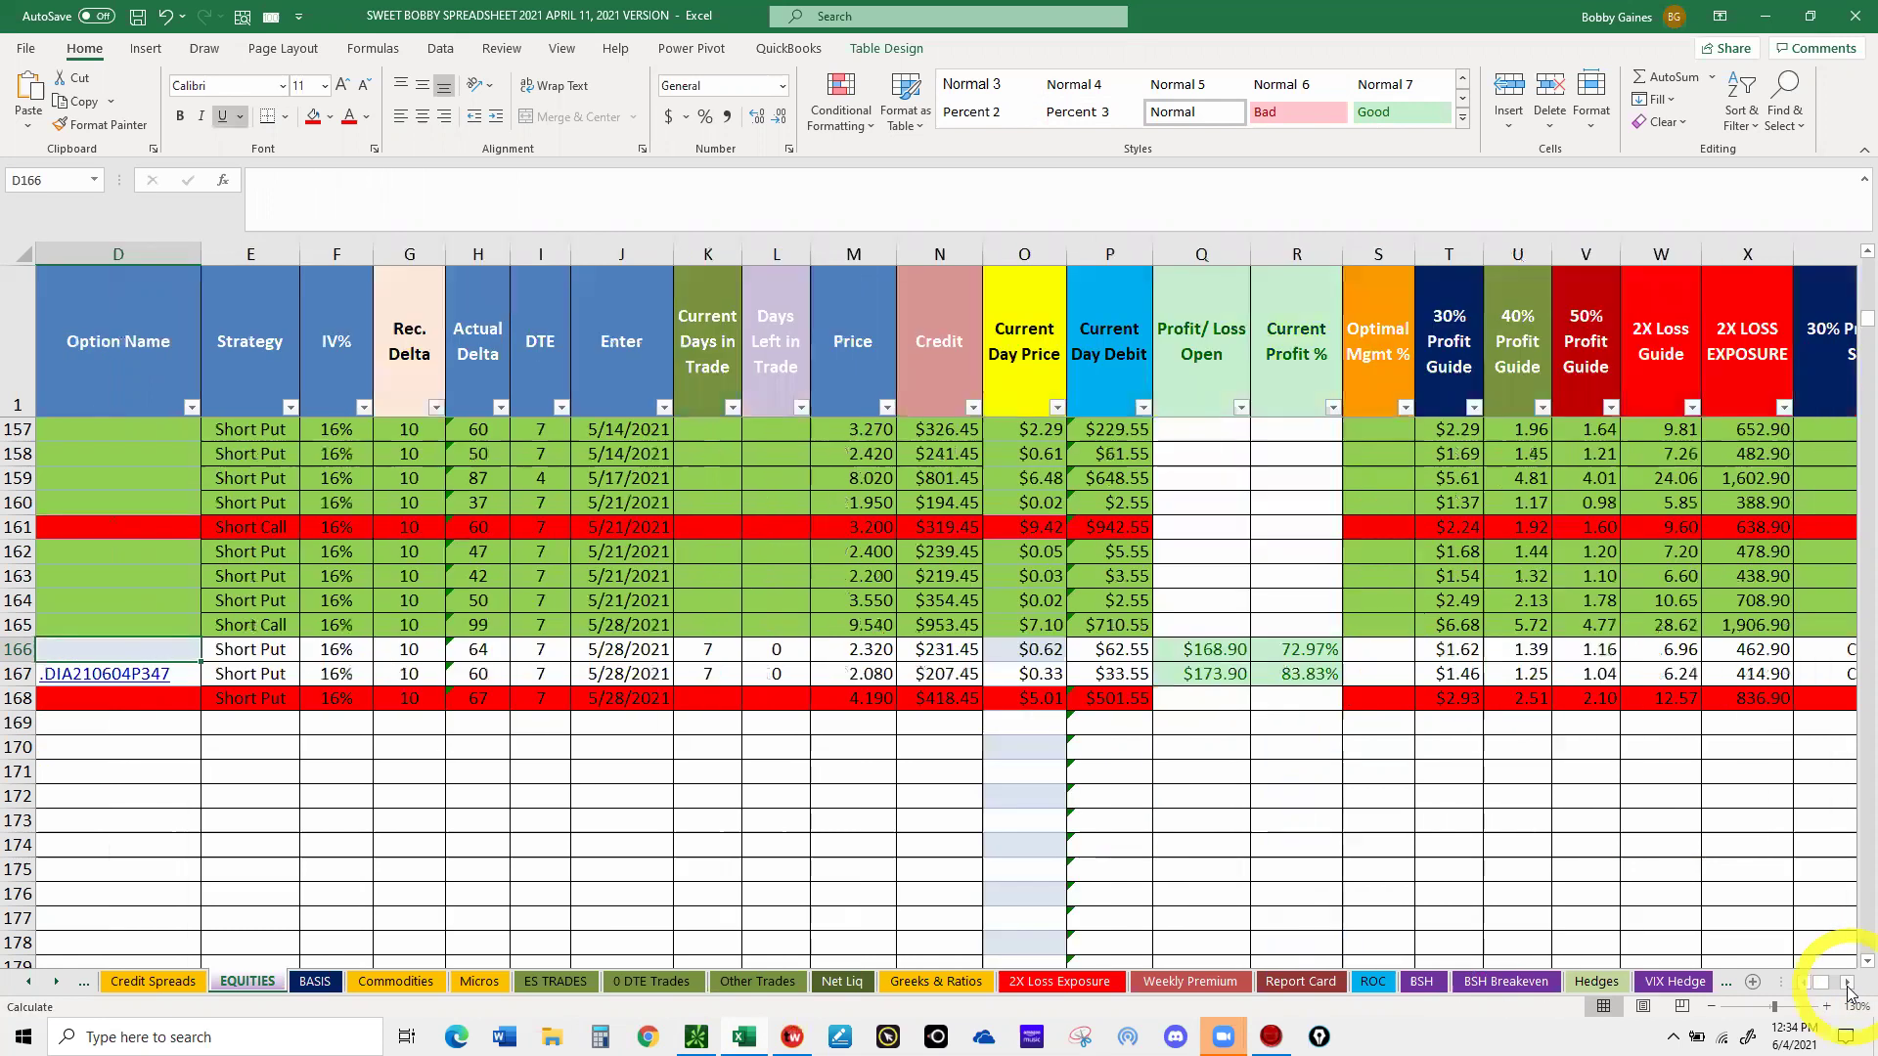
pyautogui.click(1848, 984)
pyautogui.click(1848, 984)
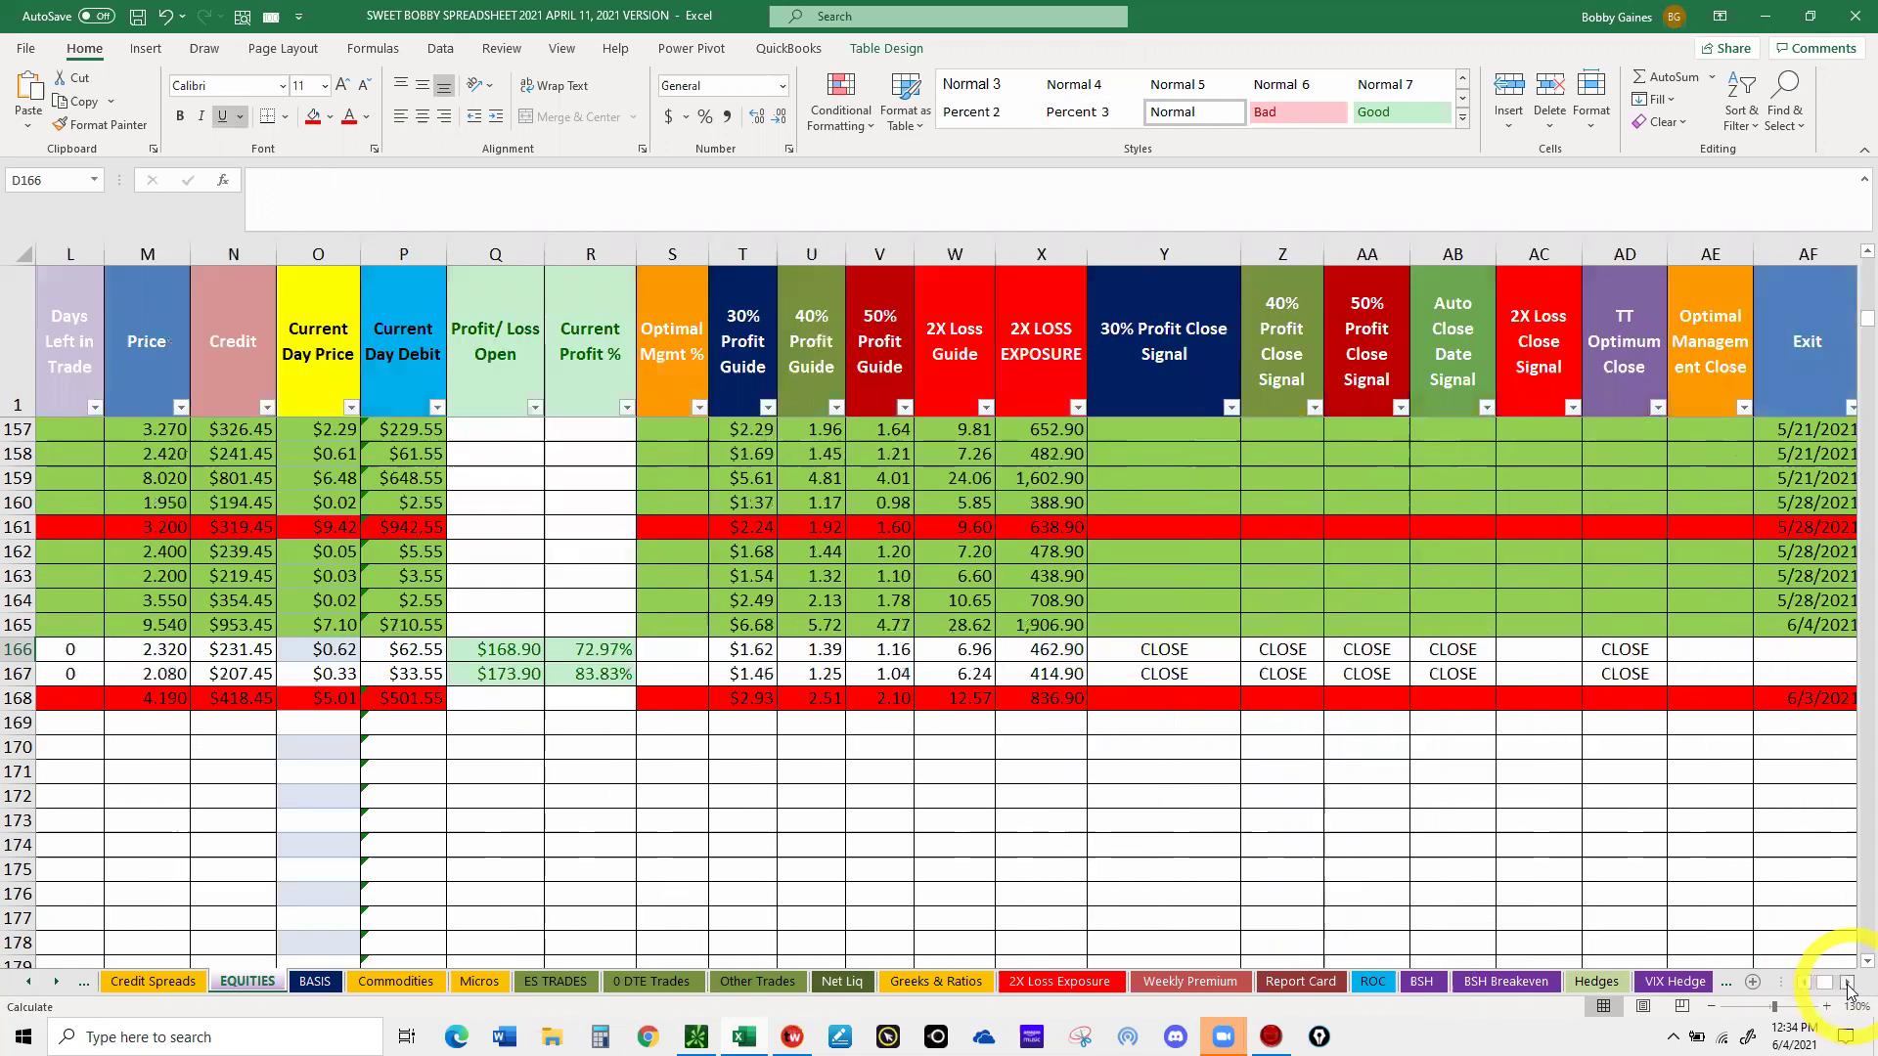
pyautogui.click(1848, 984)
pyautogui.hscroll(1, 1584, 572)
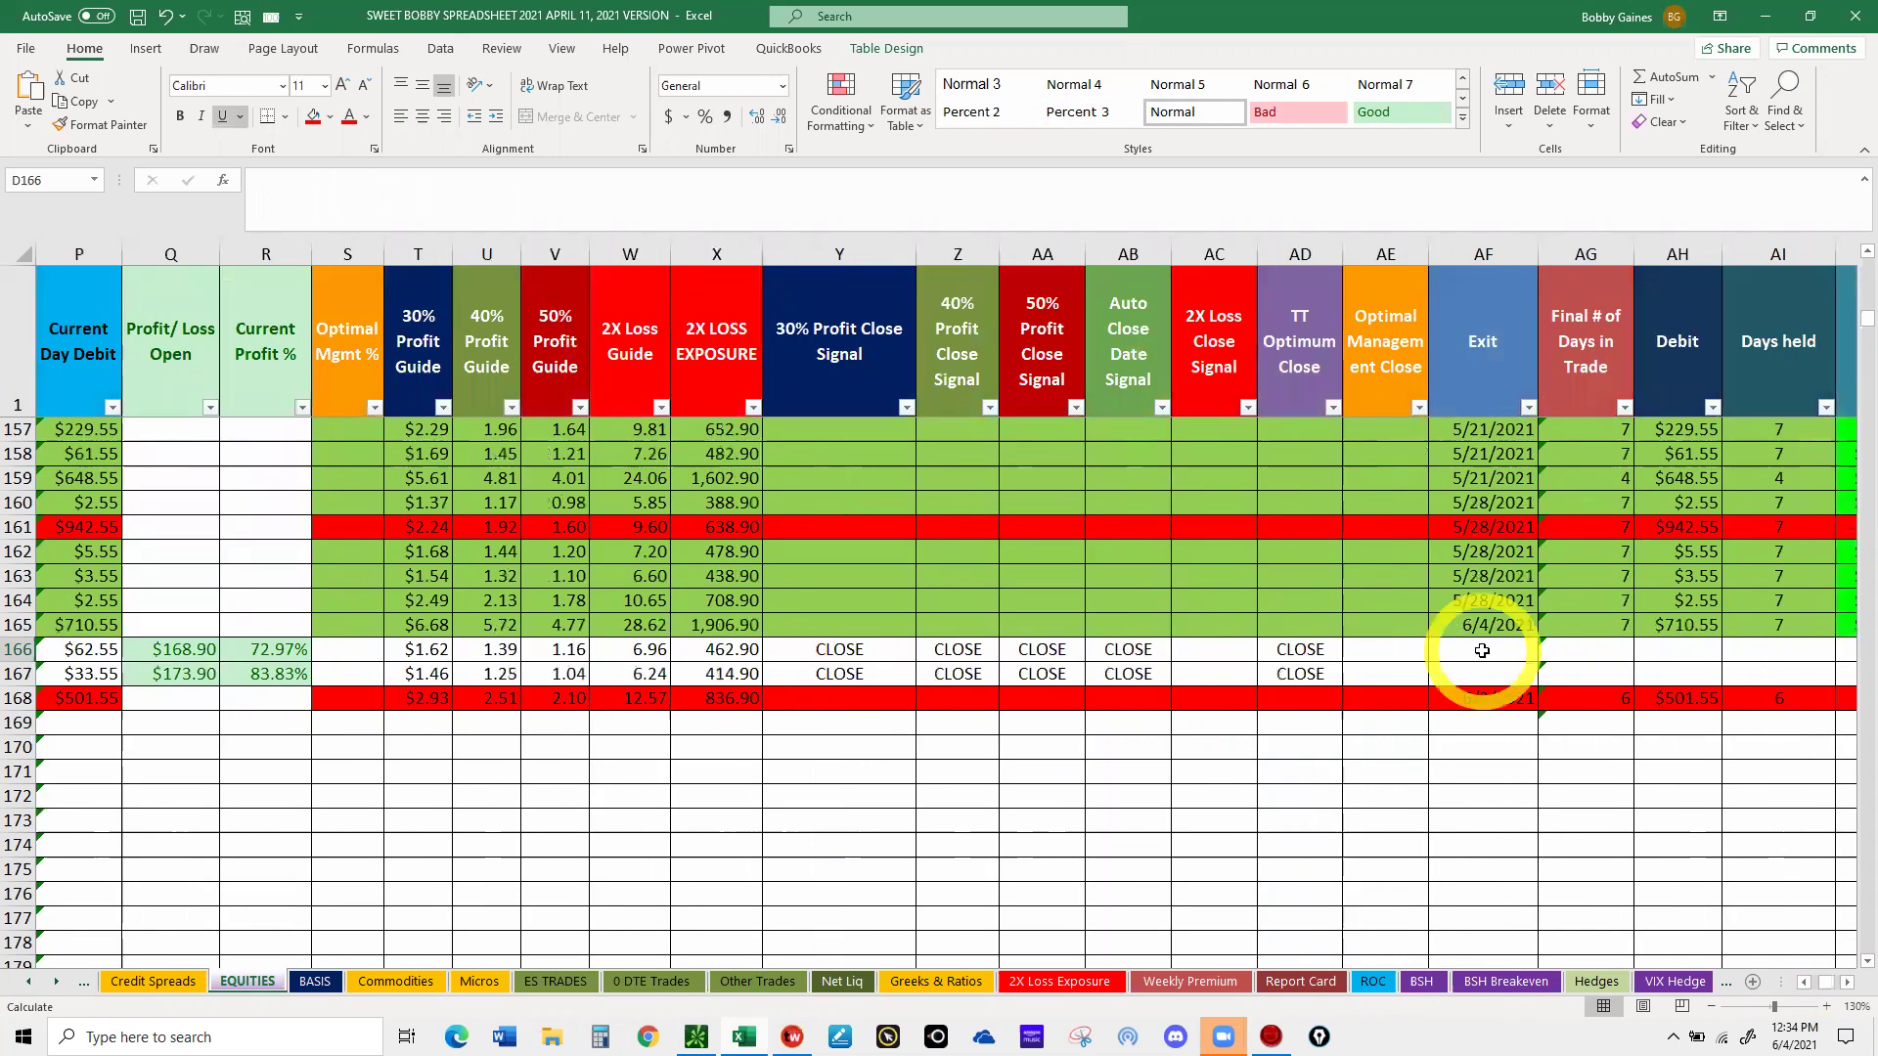
pyautogui.click(1483, 651)
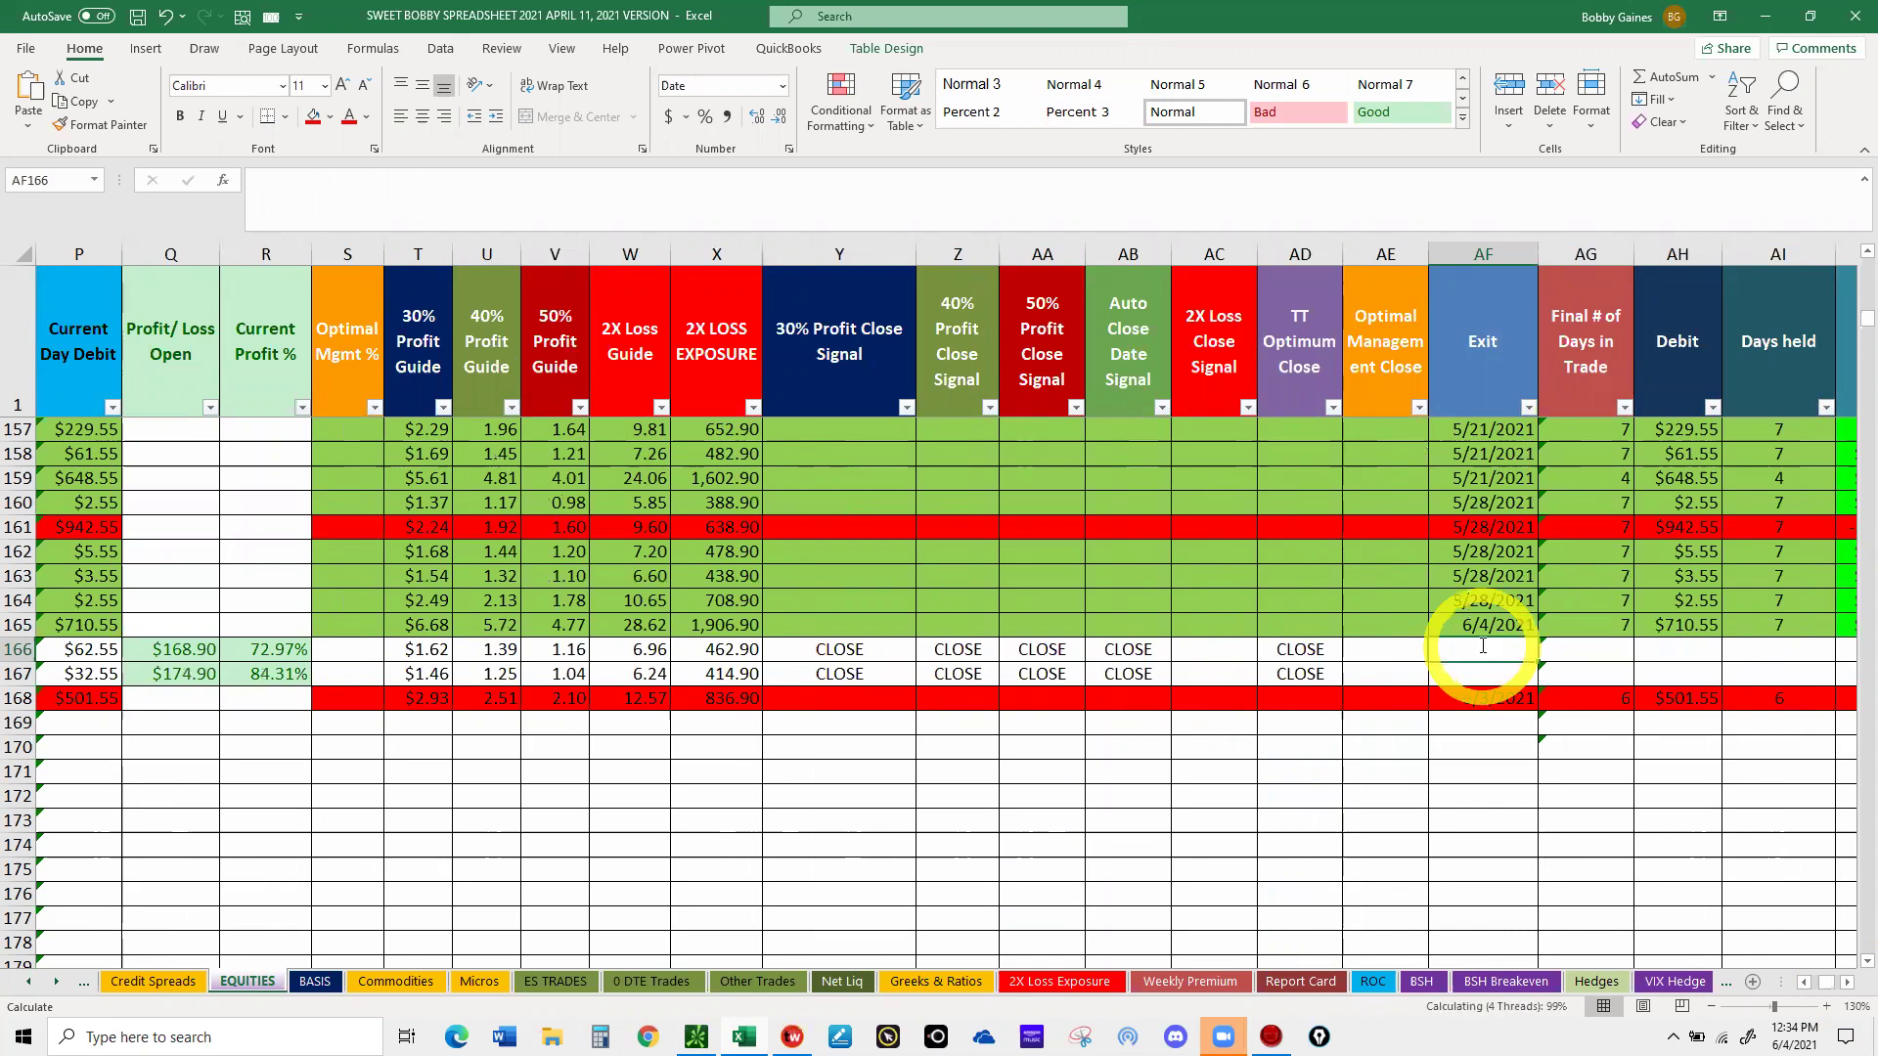
pyautogui.write('6/4/21')
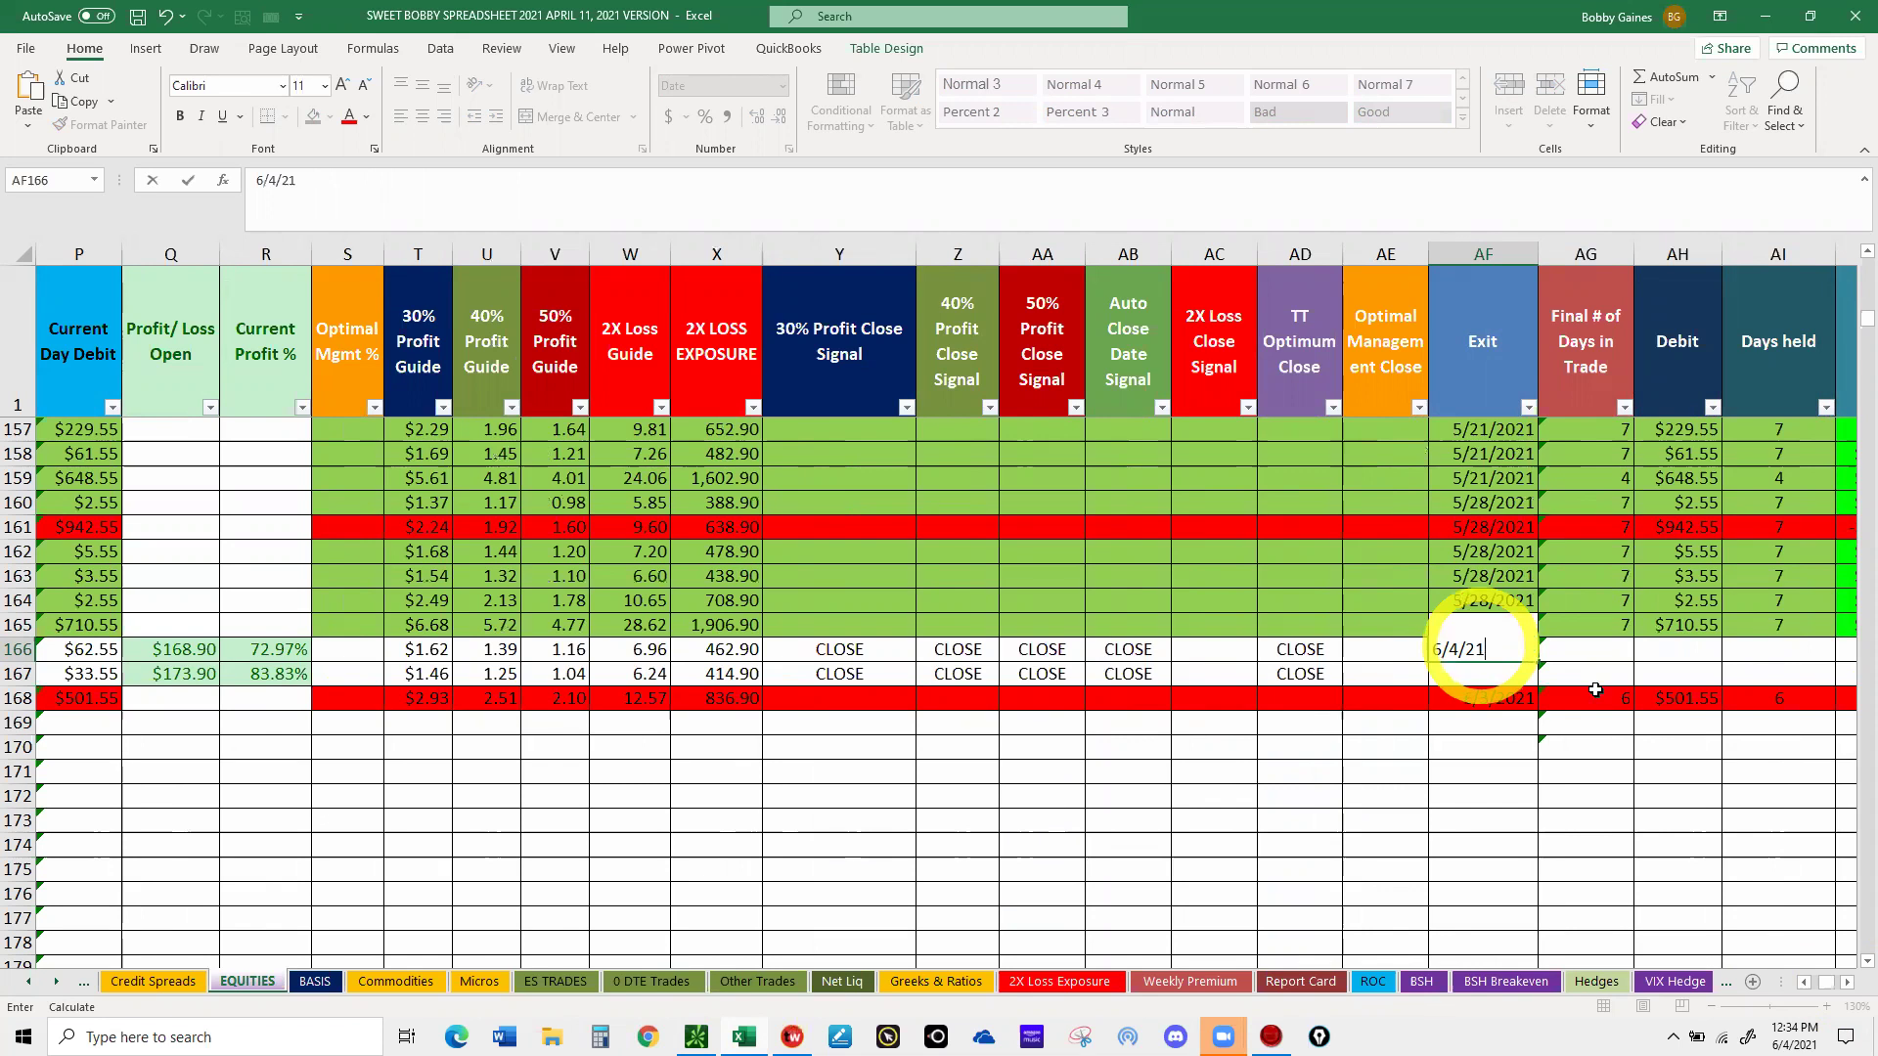
pyautogui.press('Return')
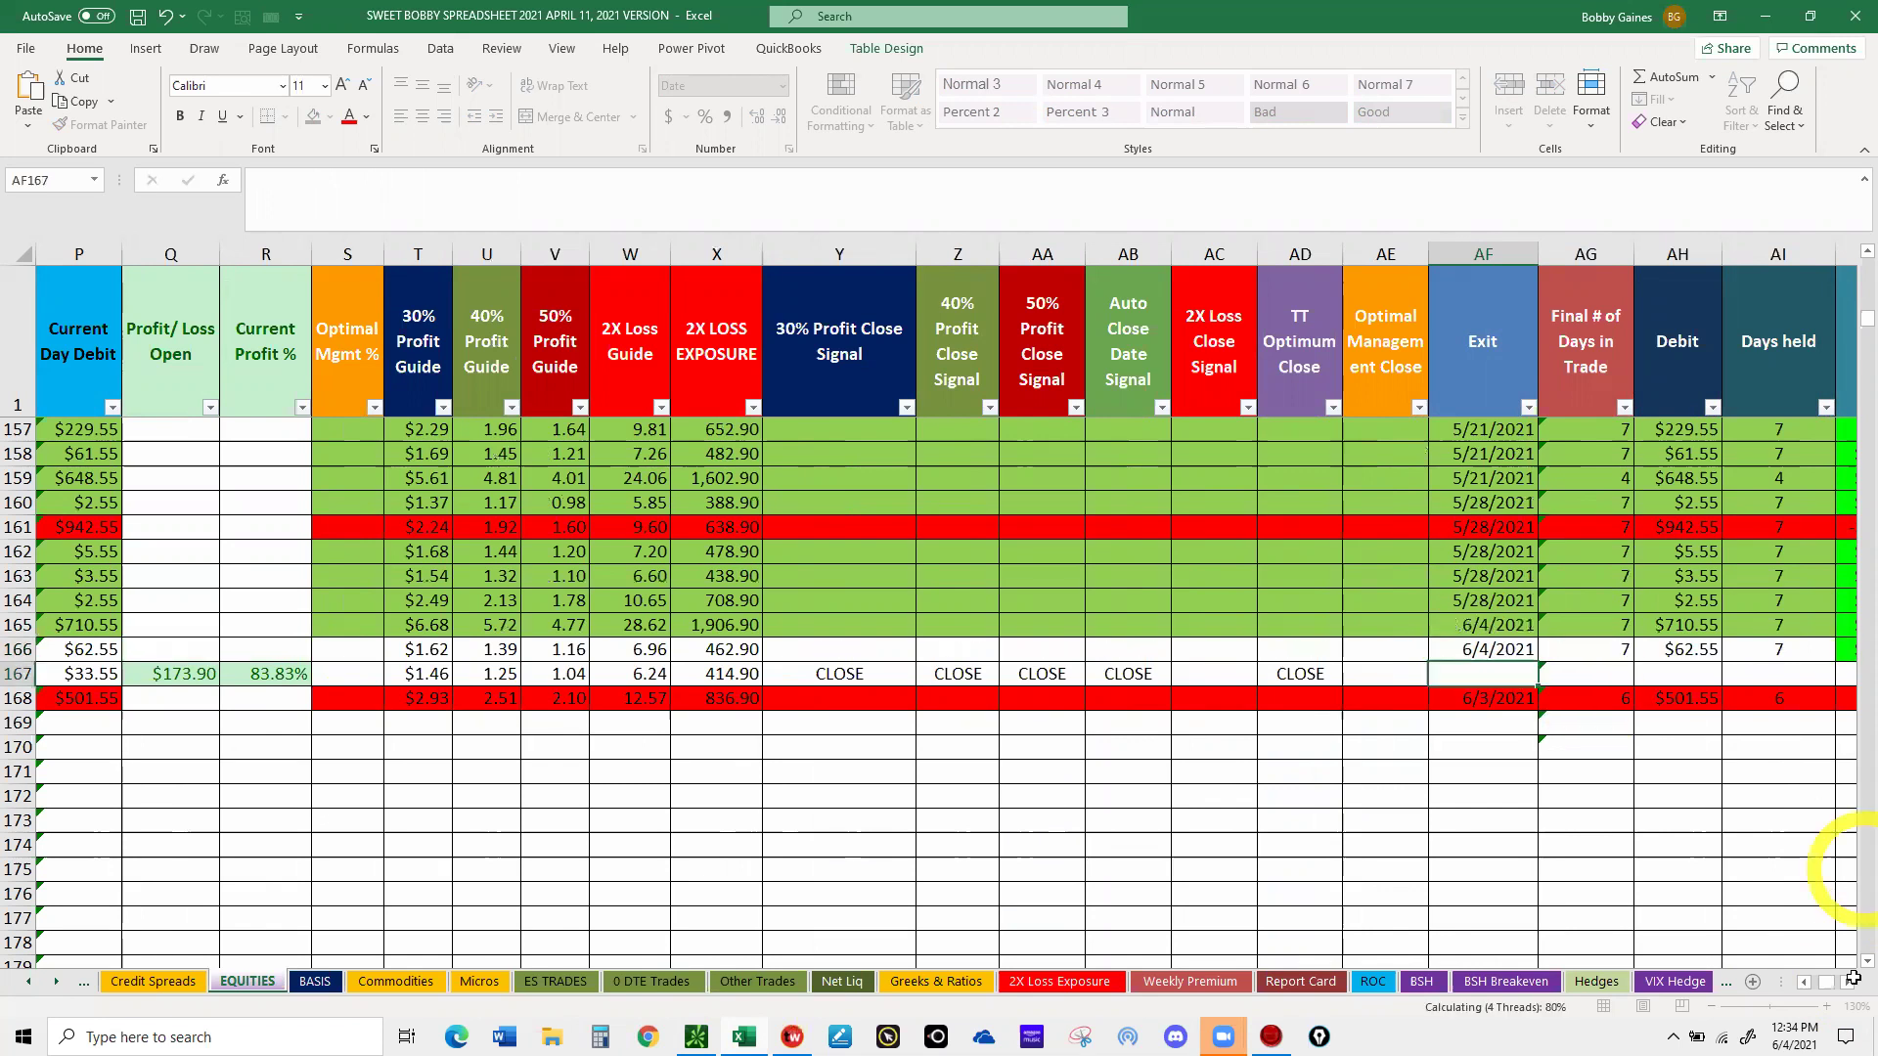
# - Set the Notes entry of DIA row 166 to 50% Profit Close
pyautogui.click(1847, 983)
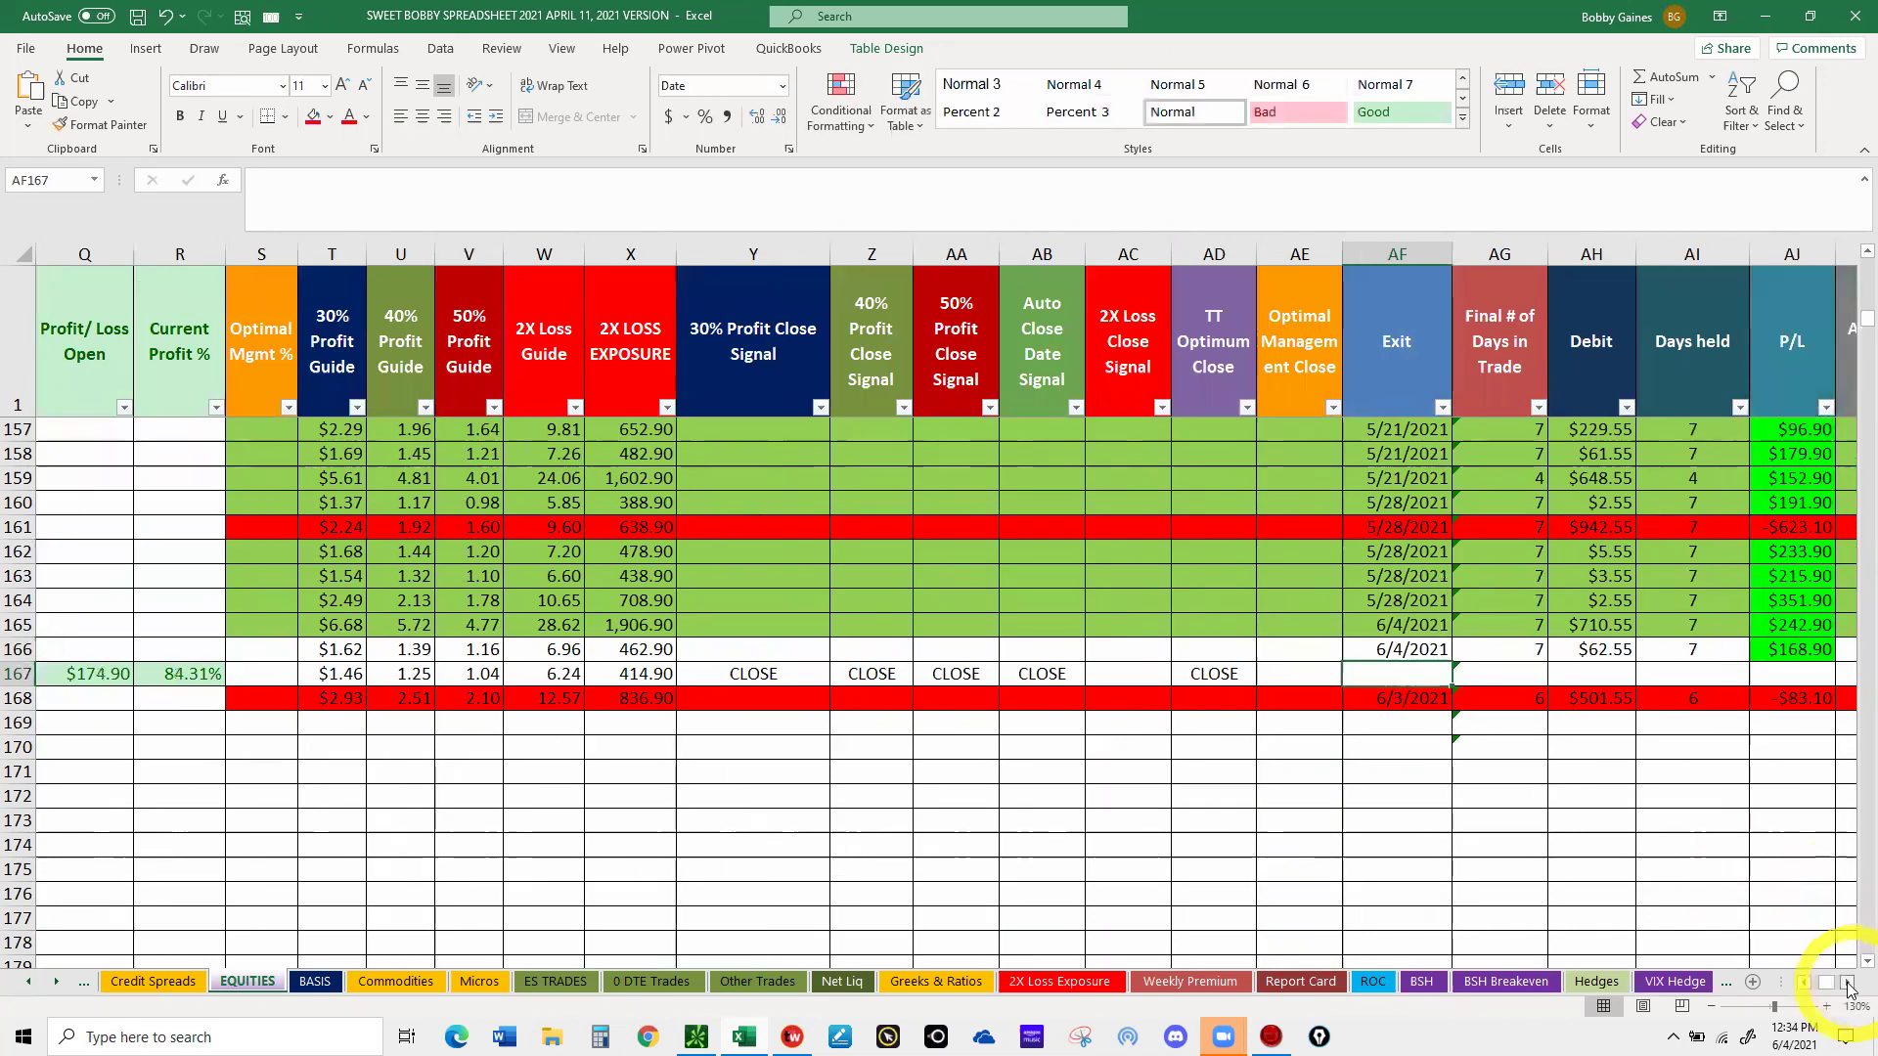
pyautogui.click(1848, 983)
pyautogui.click(1848, 983)
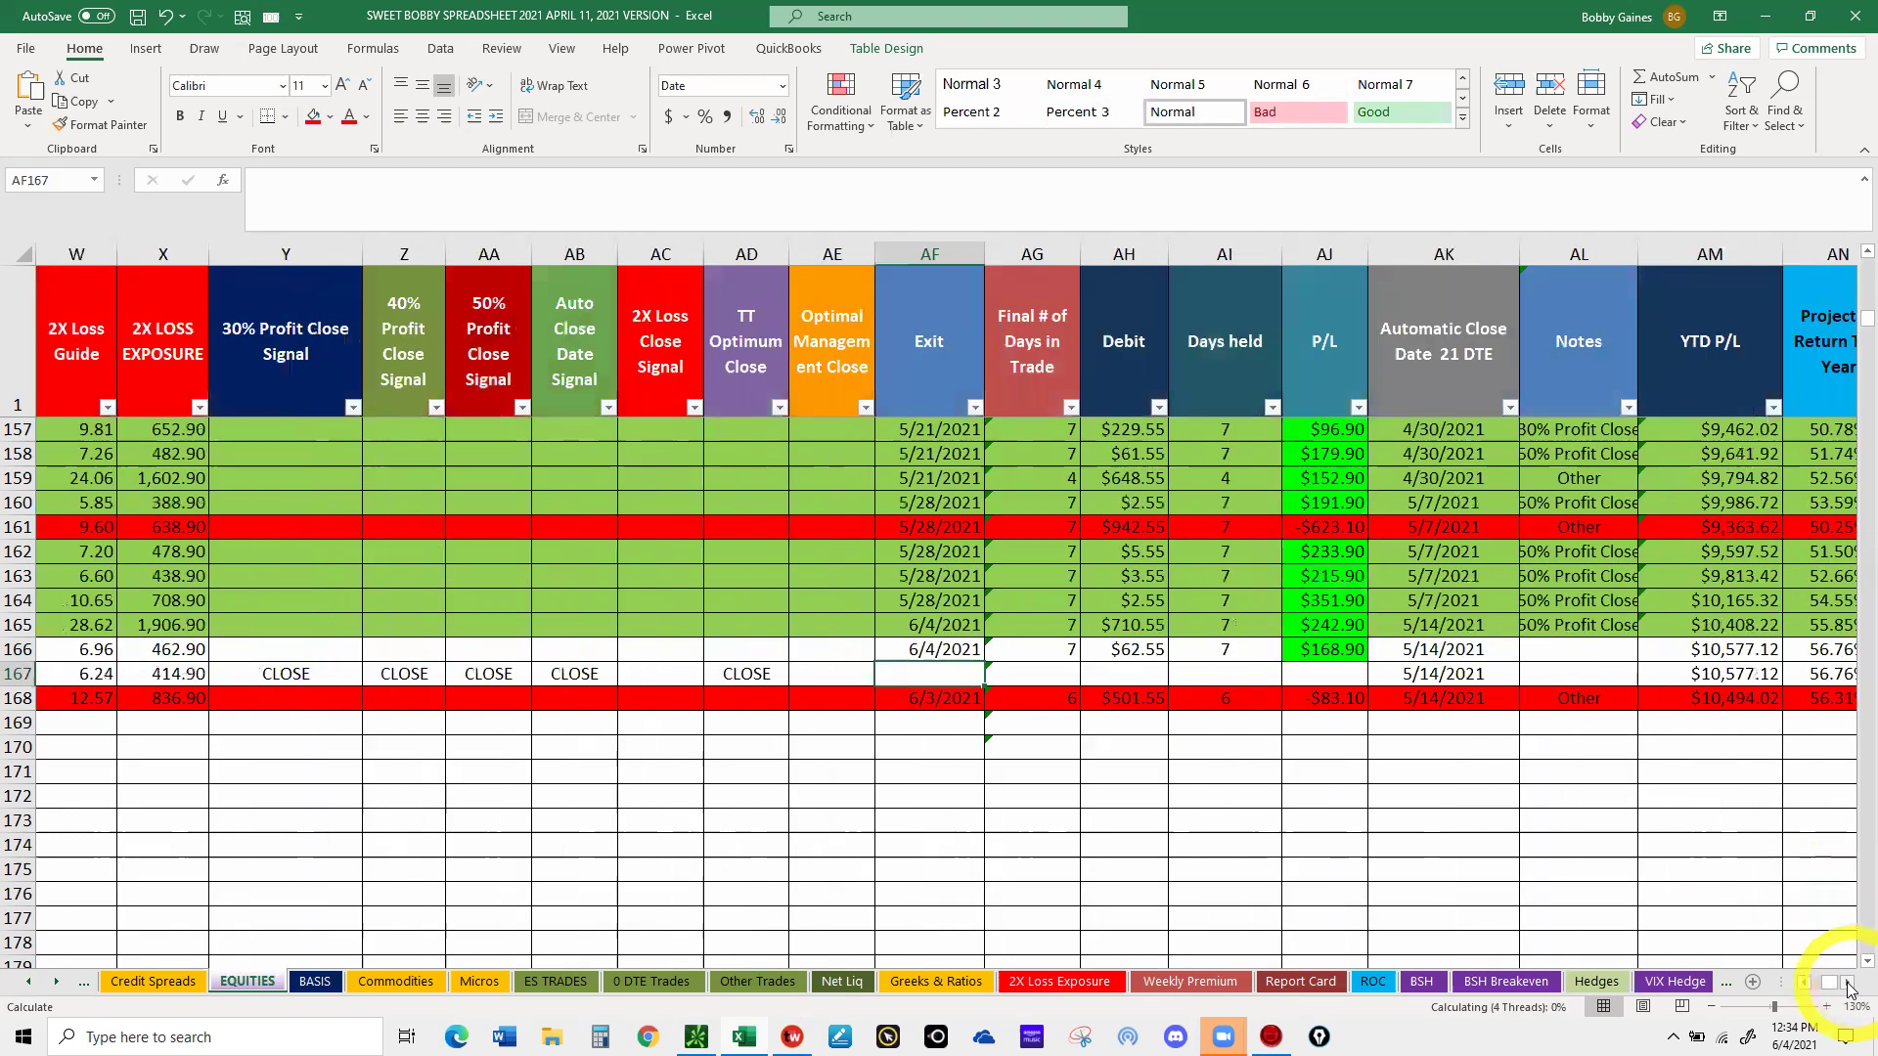
pyautogui.click(1848, 983)
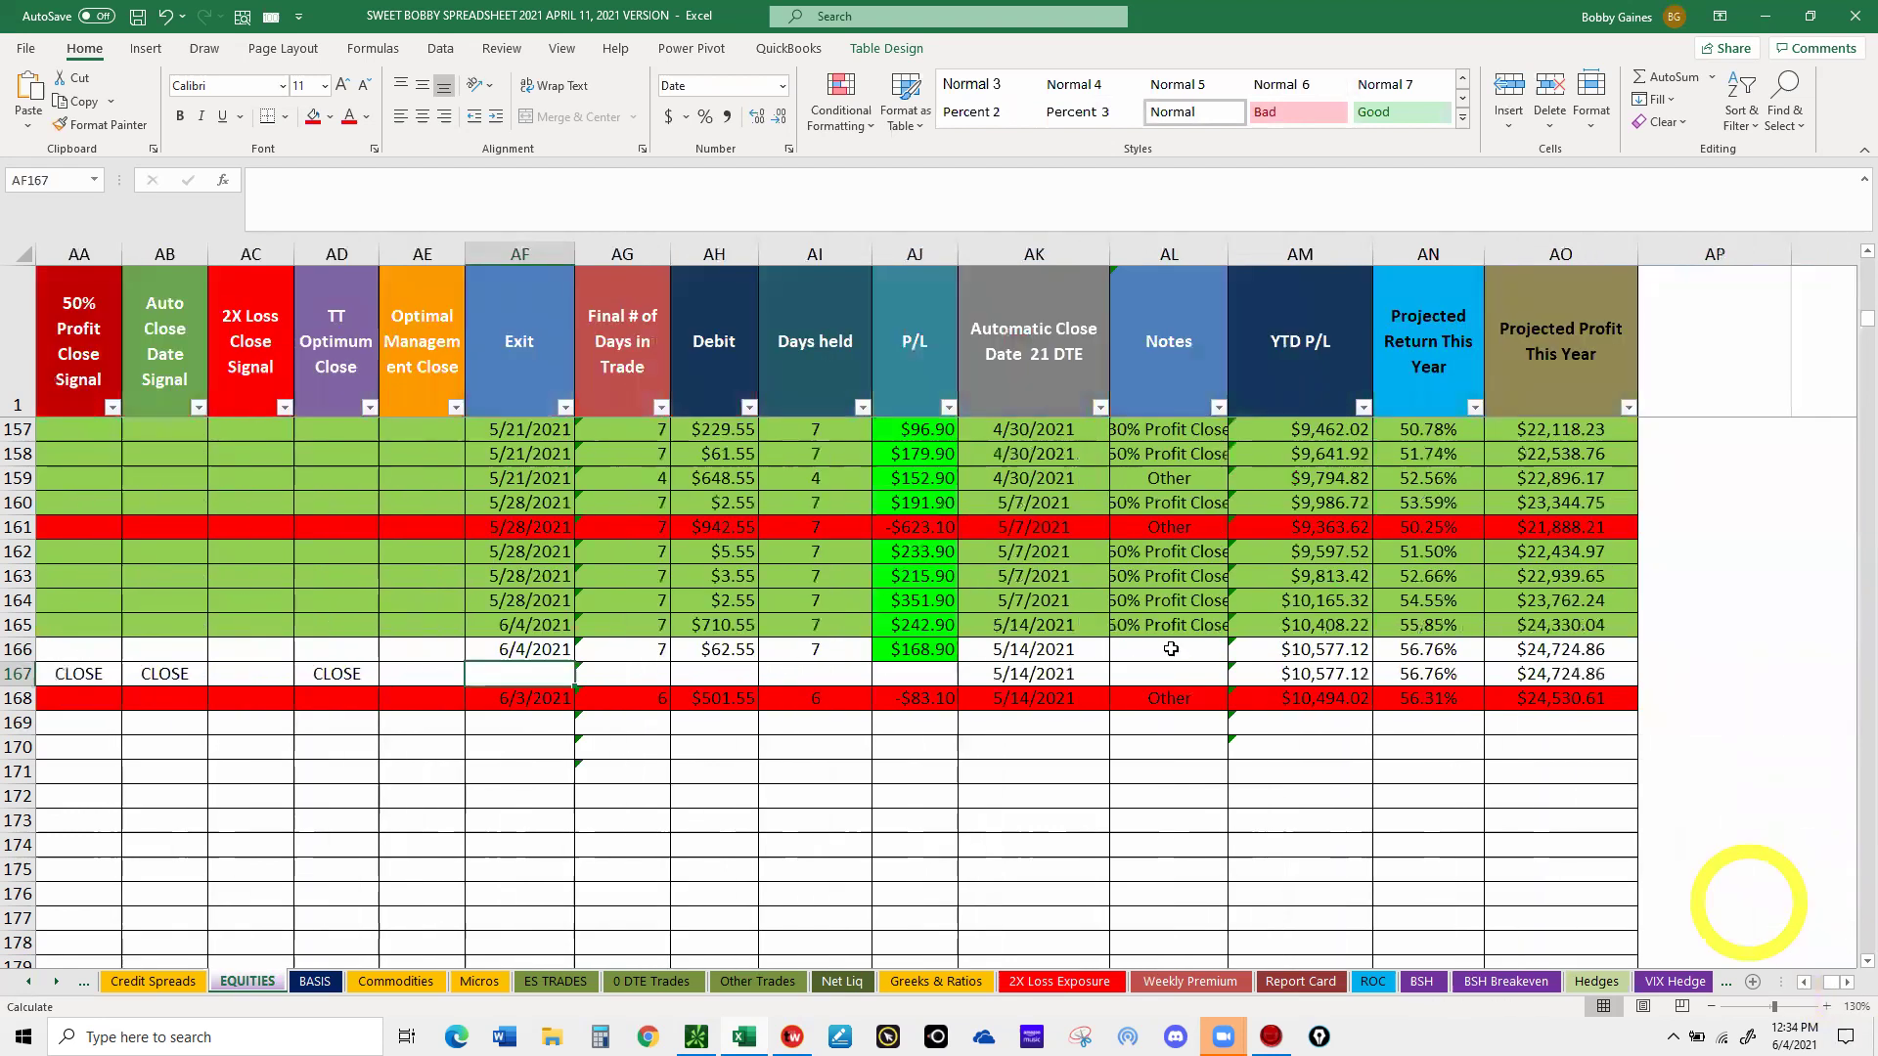
pyautogui.click(1220, 652)
pyautogui.click(1237, 651)
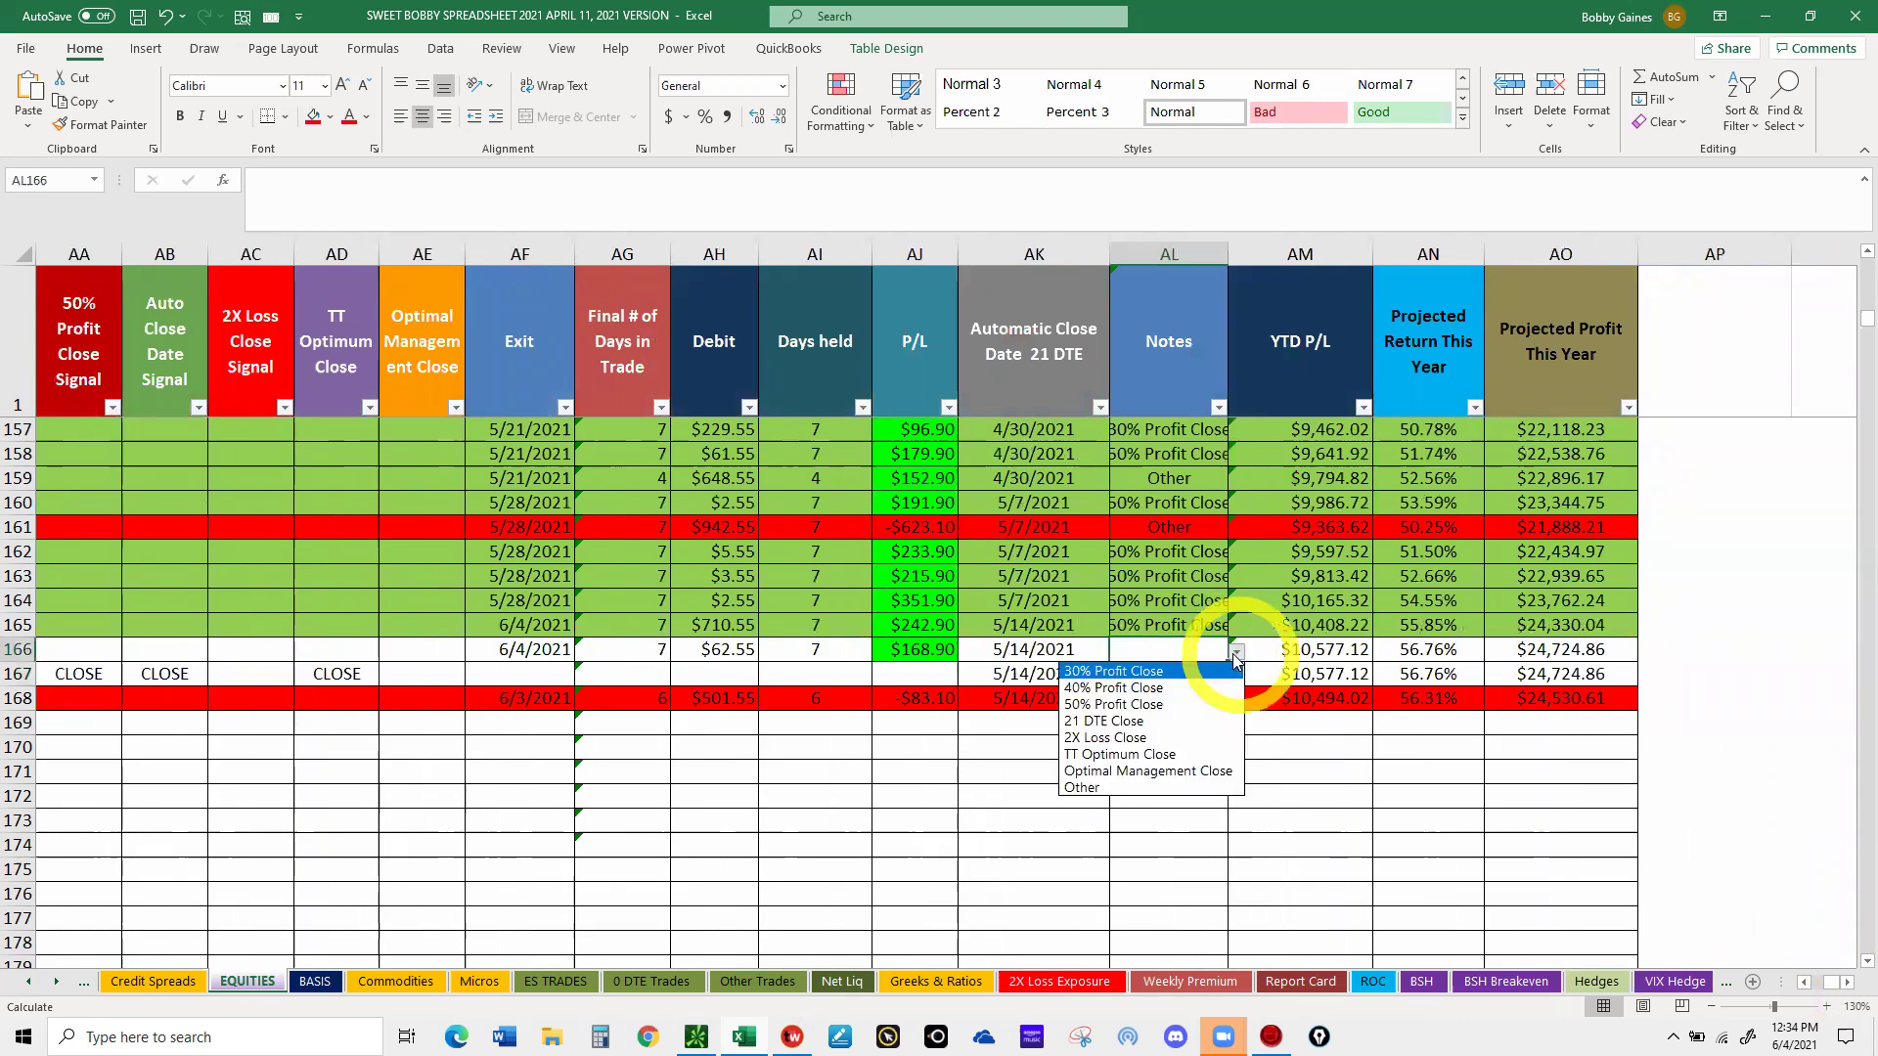
pyautogui.click(1124, 704)
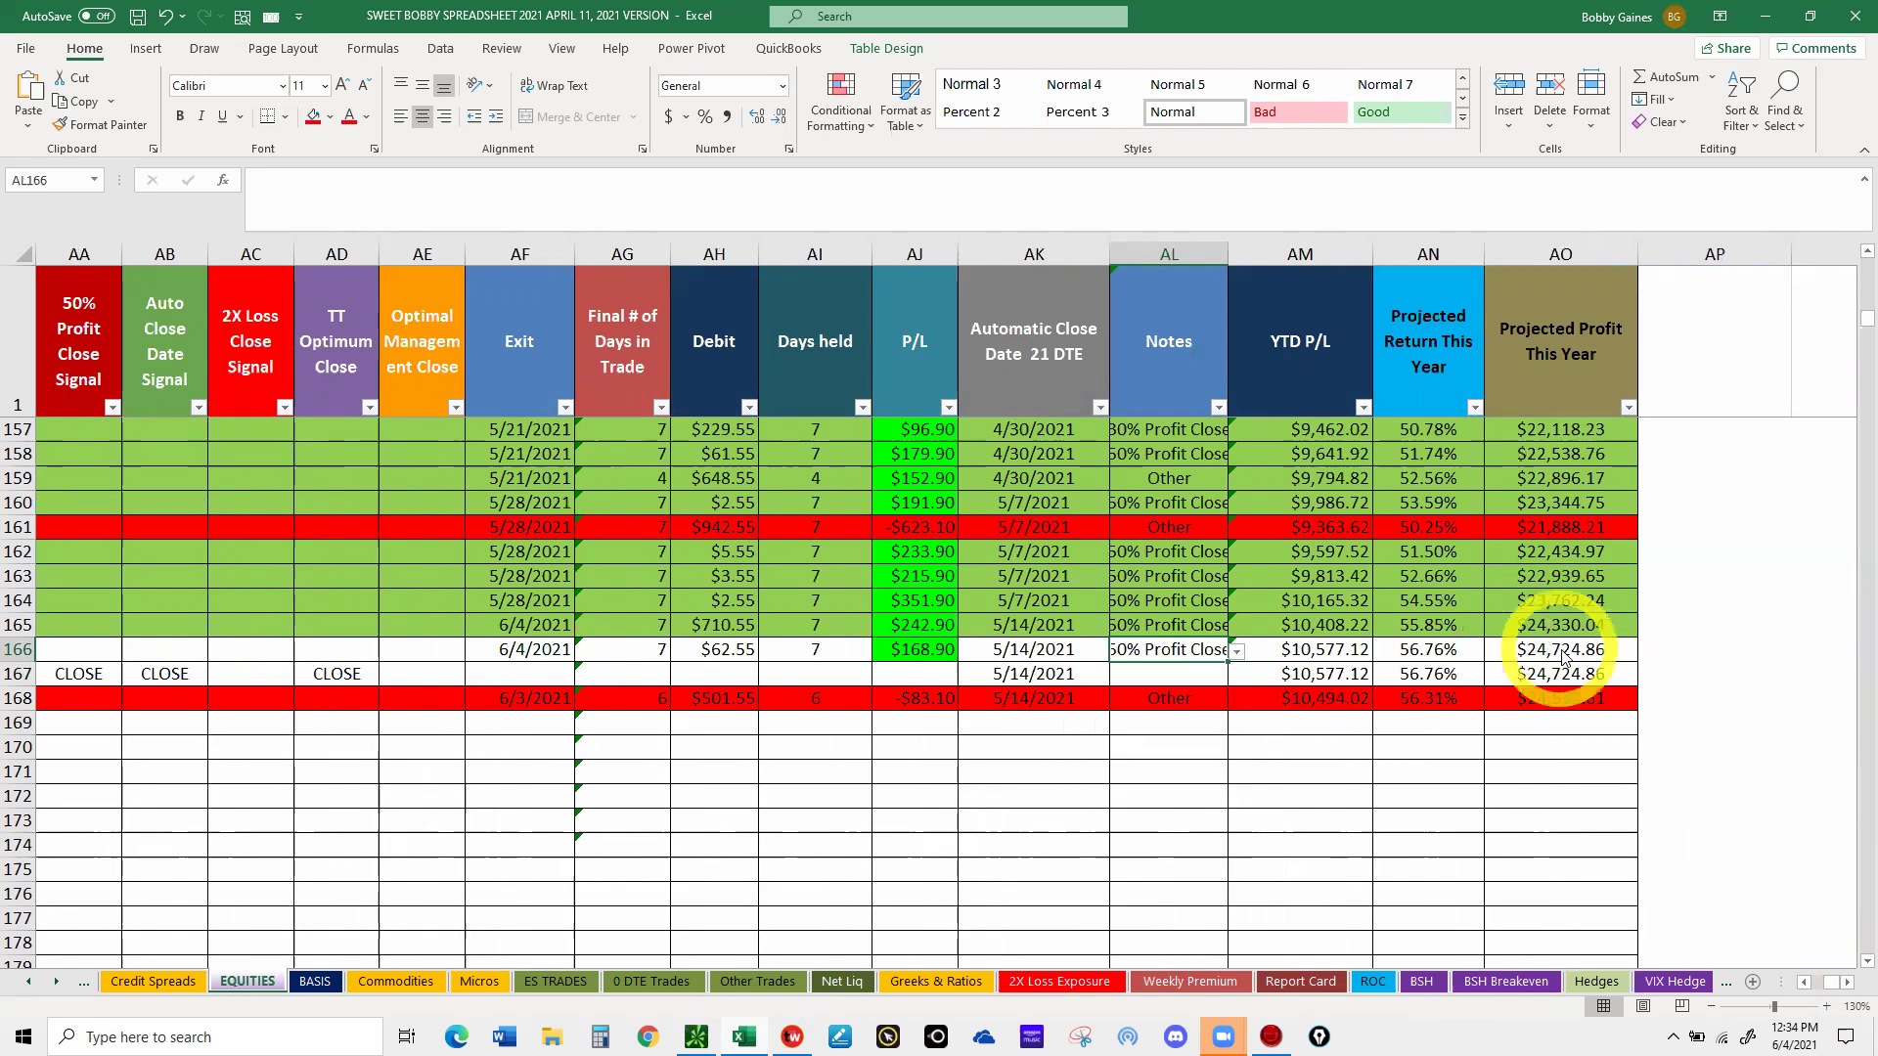
# - Fill the whole DIA row 166, from Projected Profit This Year back to the XYZ column, with standard light green
pyautogui.moveTo(1561, 649); pyautogui.dragTo(1282, 650)
pyautogui.moveTo(1219, 713); pyautogui.dragTo(58, 647)
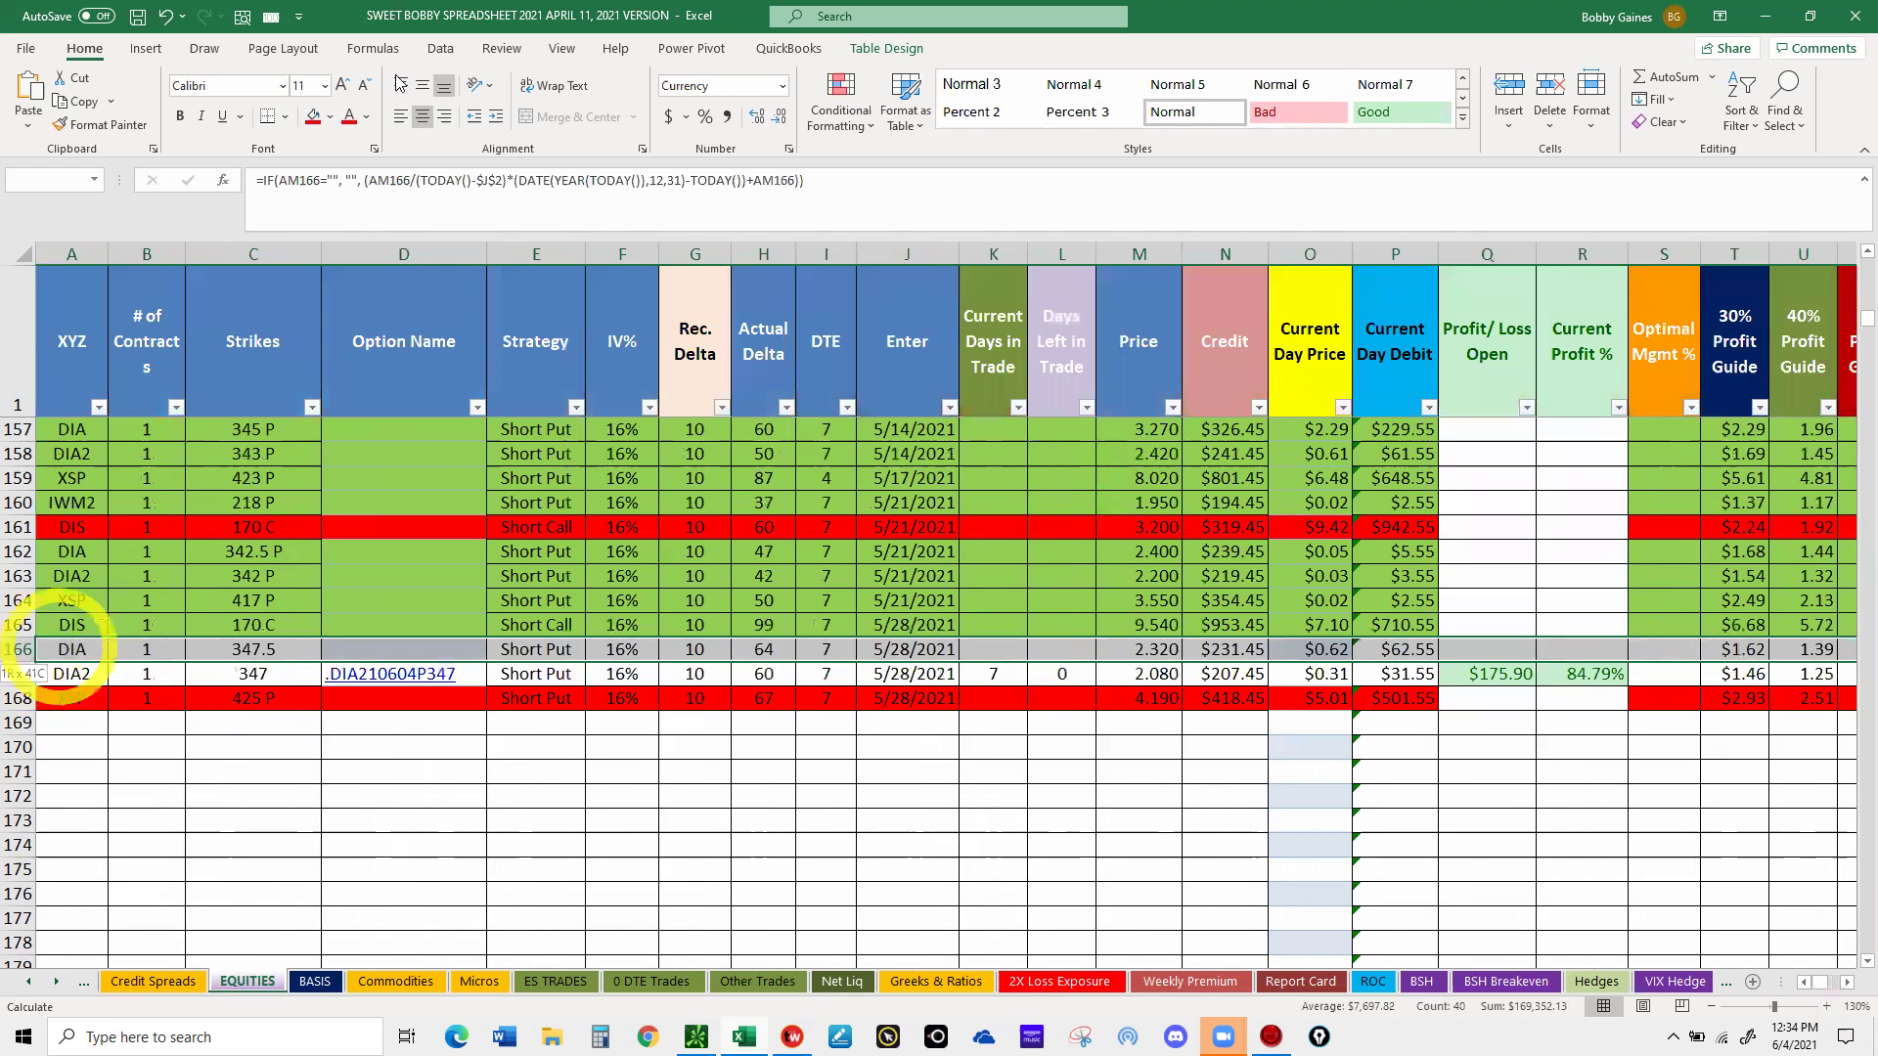
pyautogui.click(332, 118)
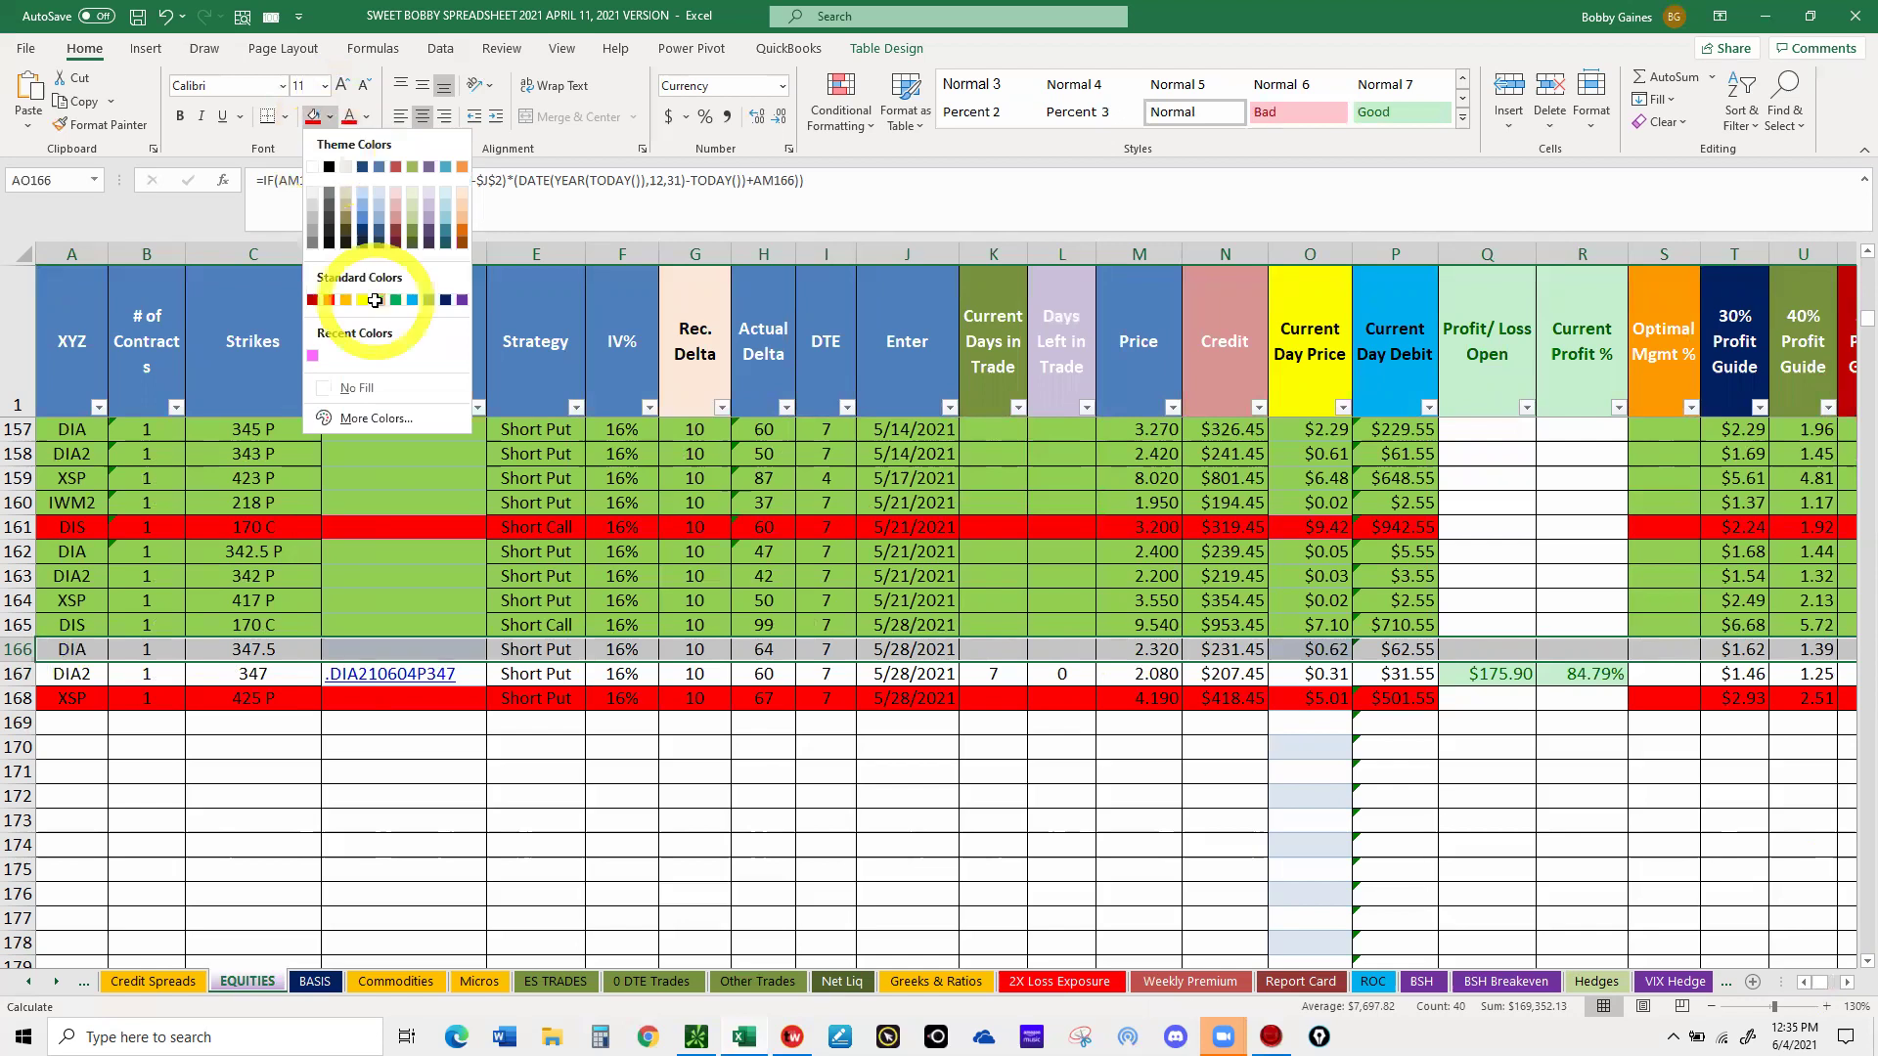
pyautogui.click(378, 301)
# - Show the BASIS sheet and check the weekly premium requirement to break even for the DIA long put
pyautogui.click(332, 975)
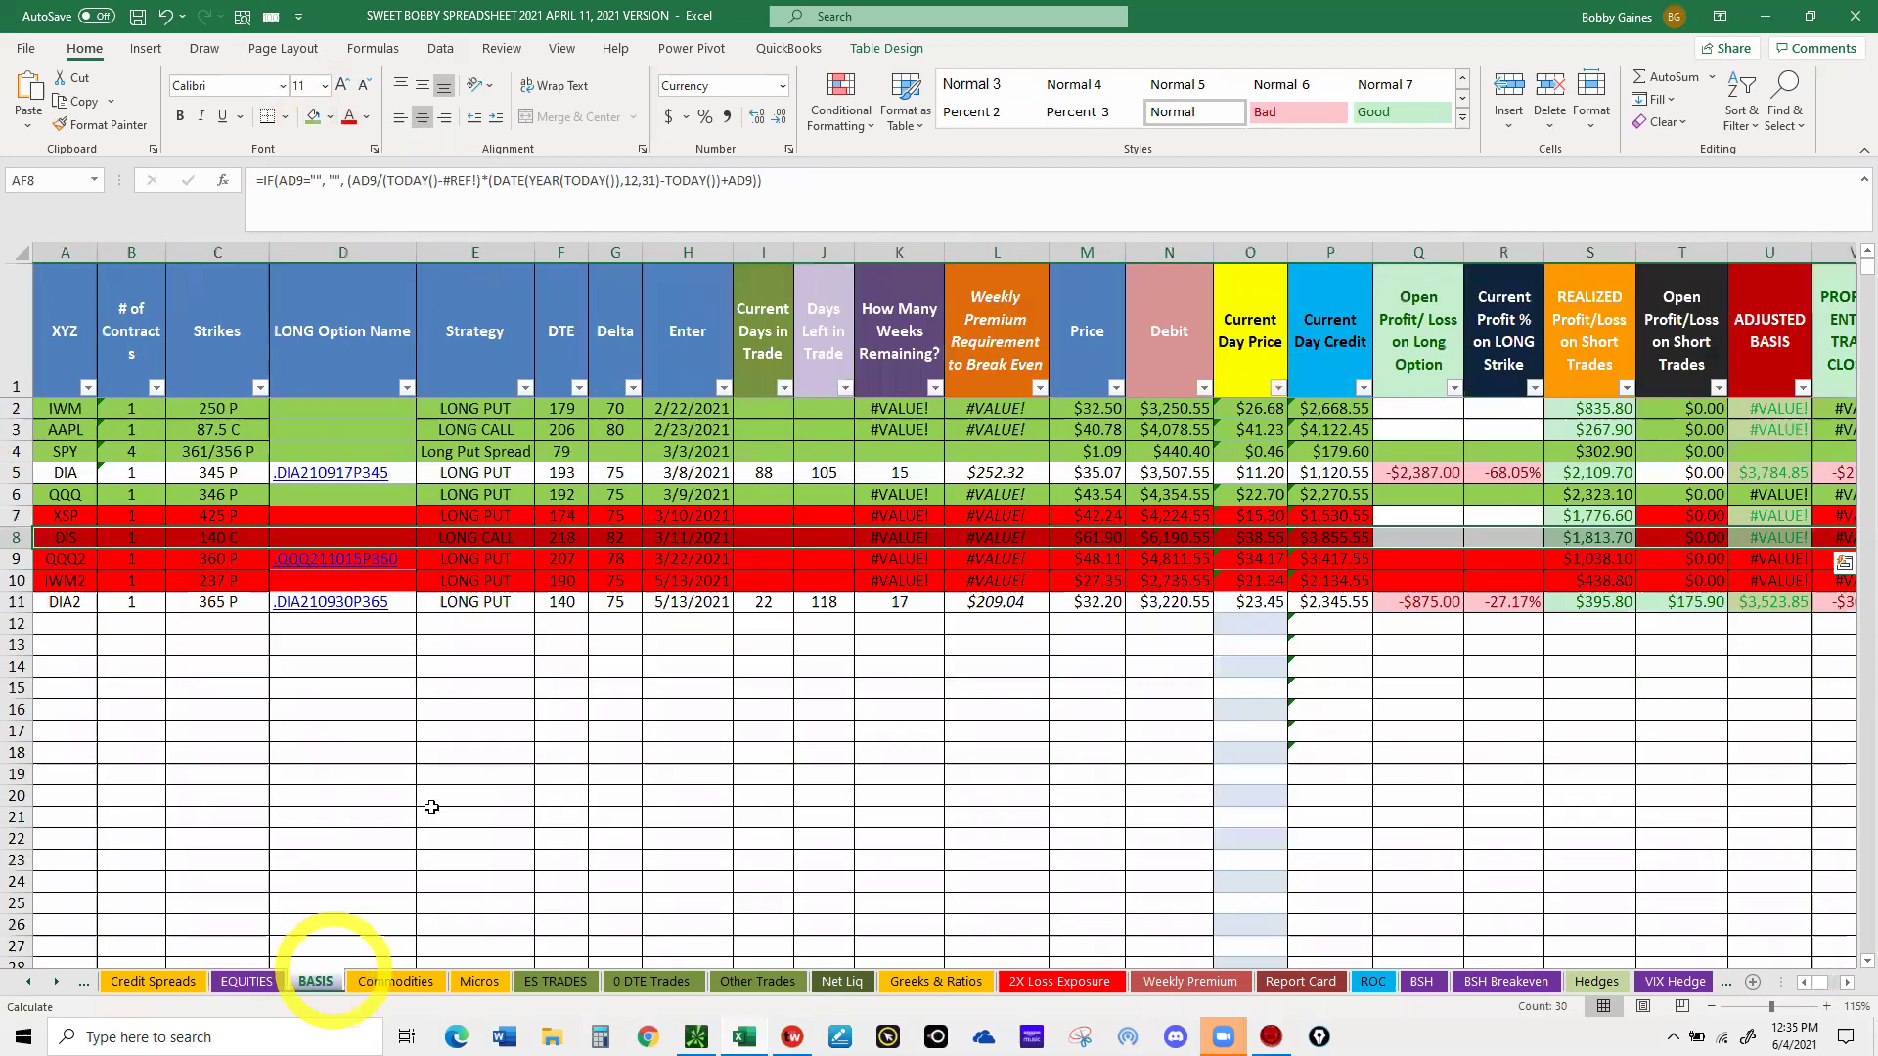
pyautogui.click(491, 534)
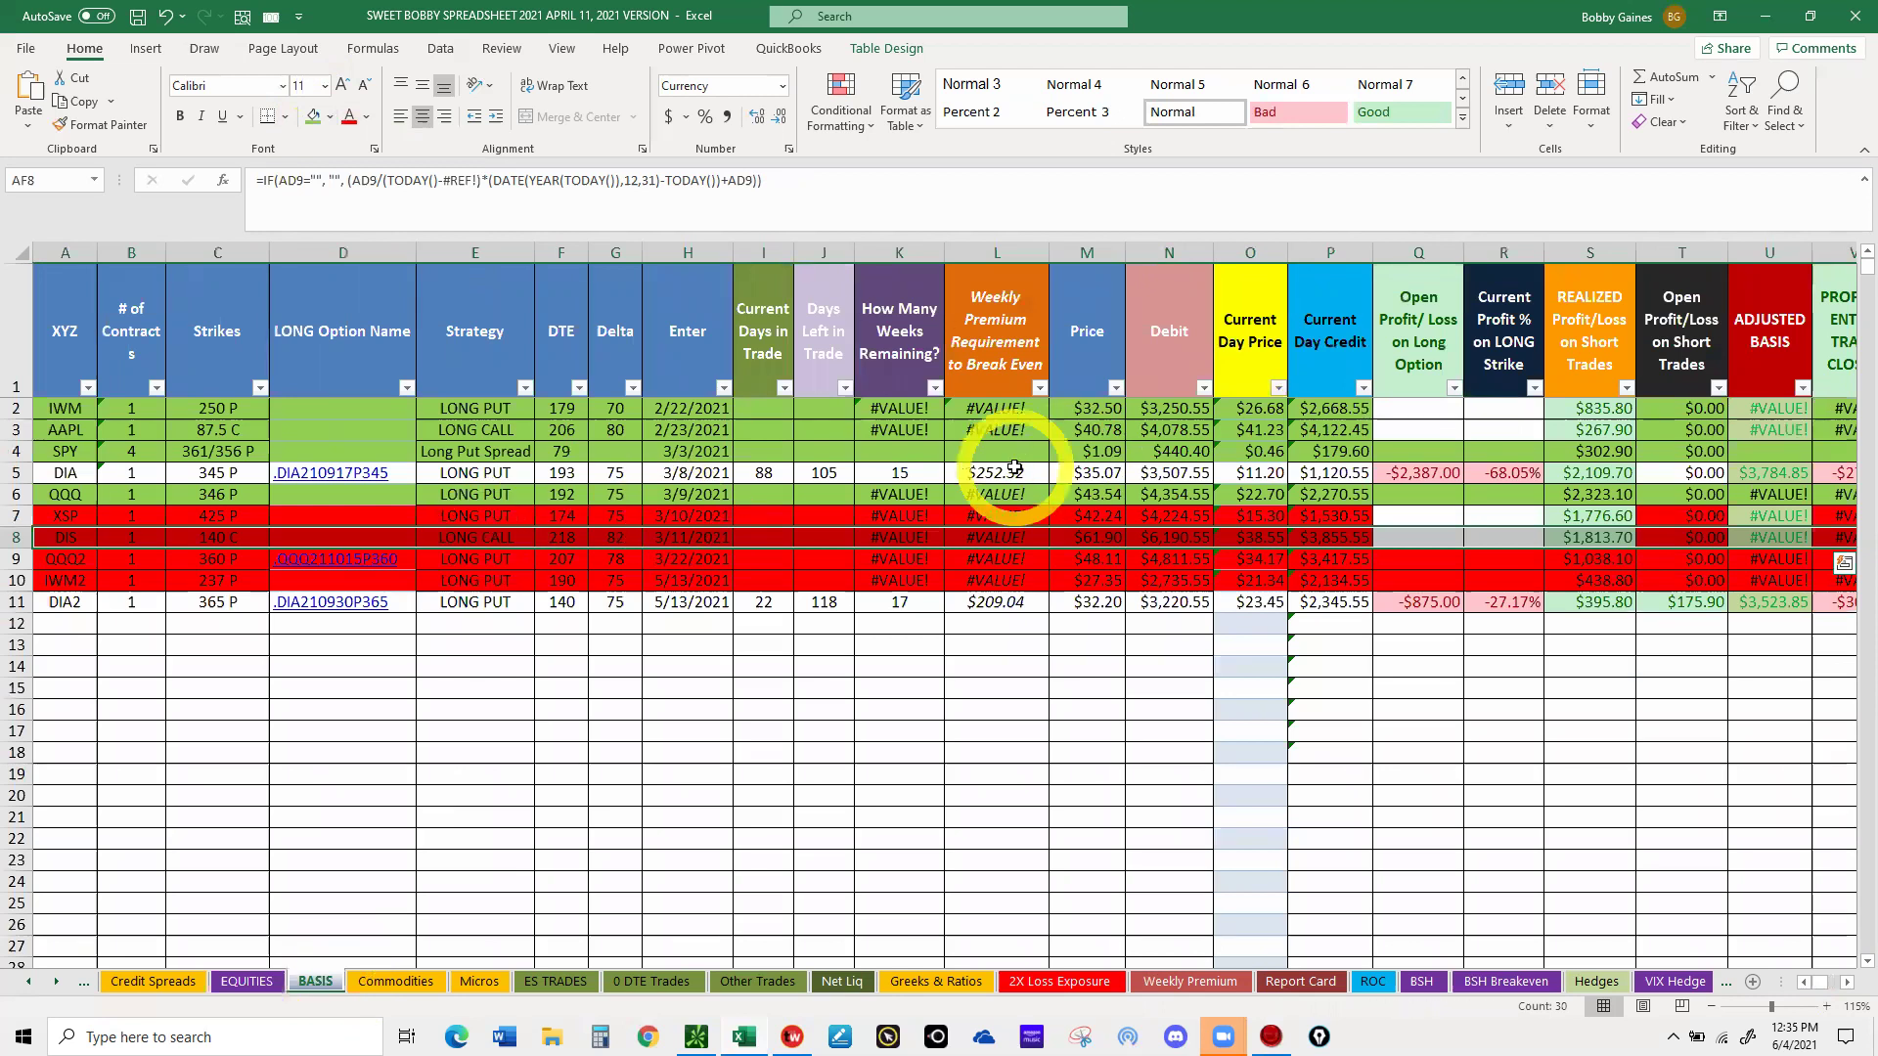
pyautogui.click(675, 978)
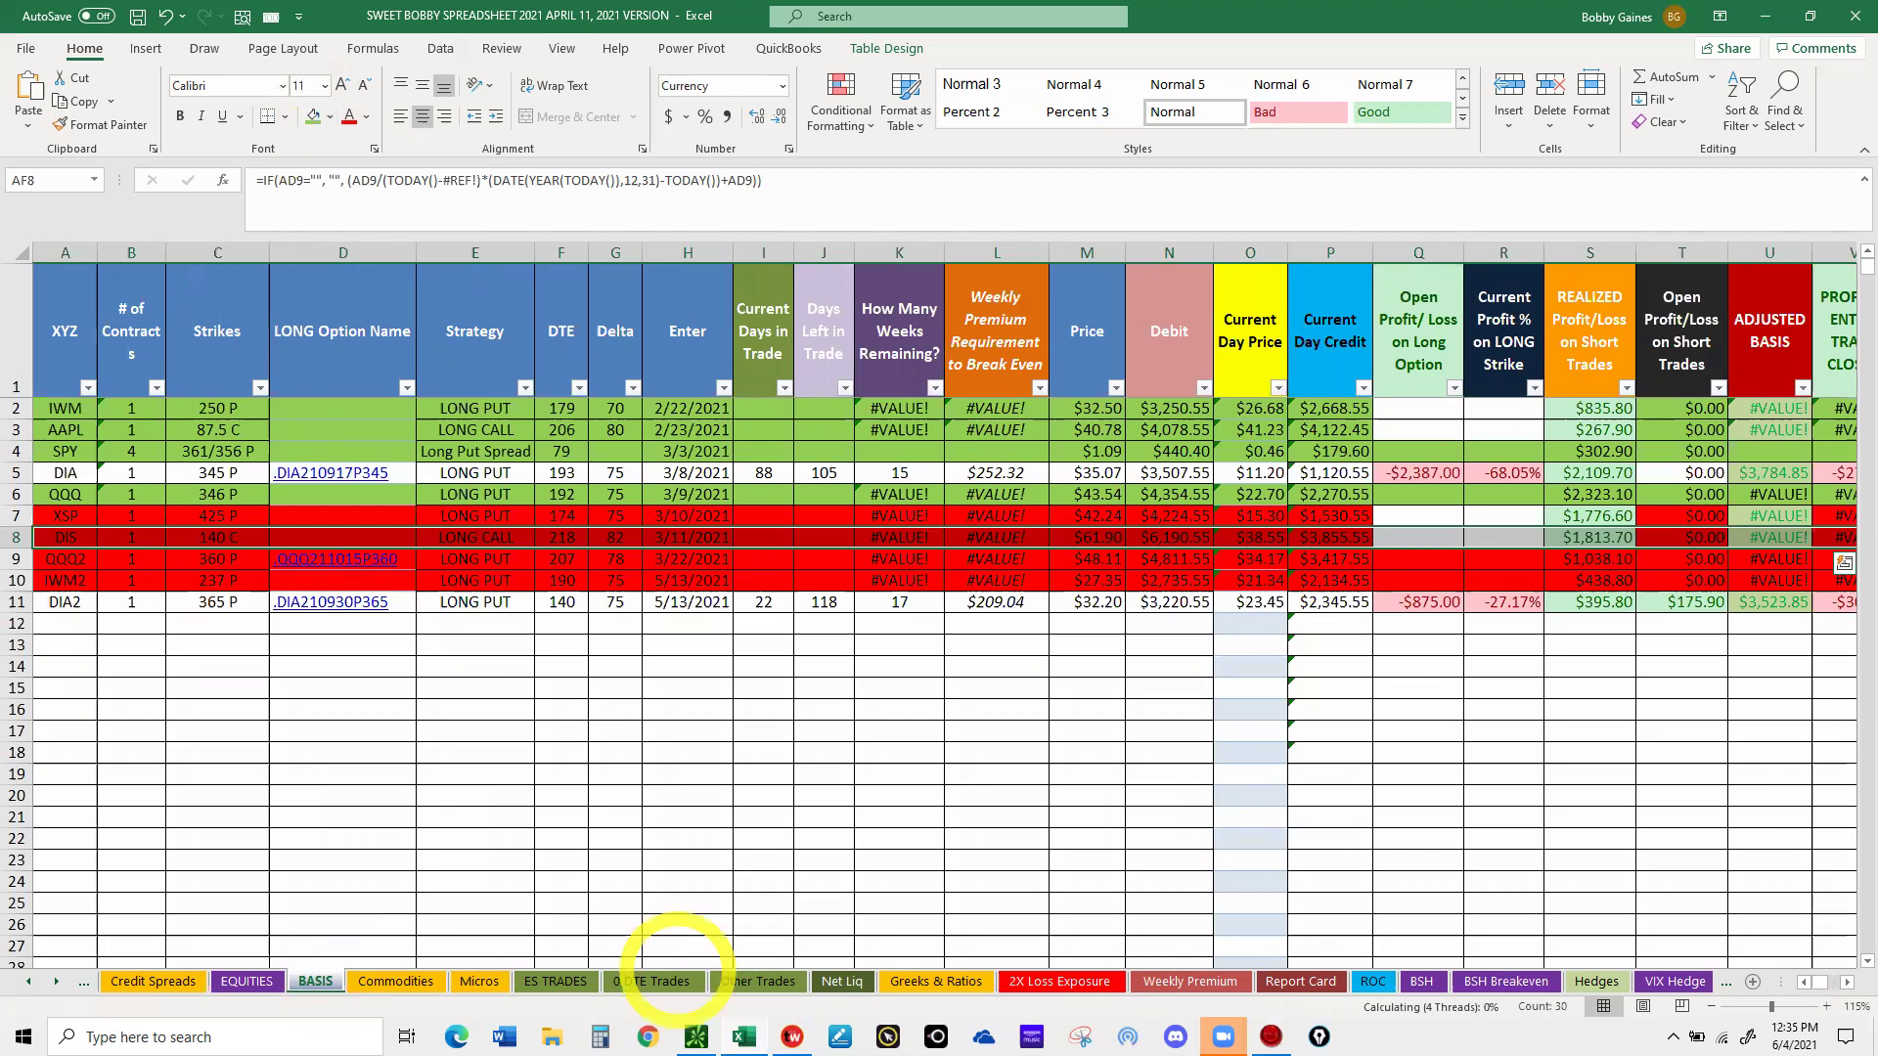
# - Switch to thinkorswim, expand the DIA 11 JUN 21 weekly option chain to the near-the-money strikes and check the open positions
pyautogui.moveTo(693, 1039)
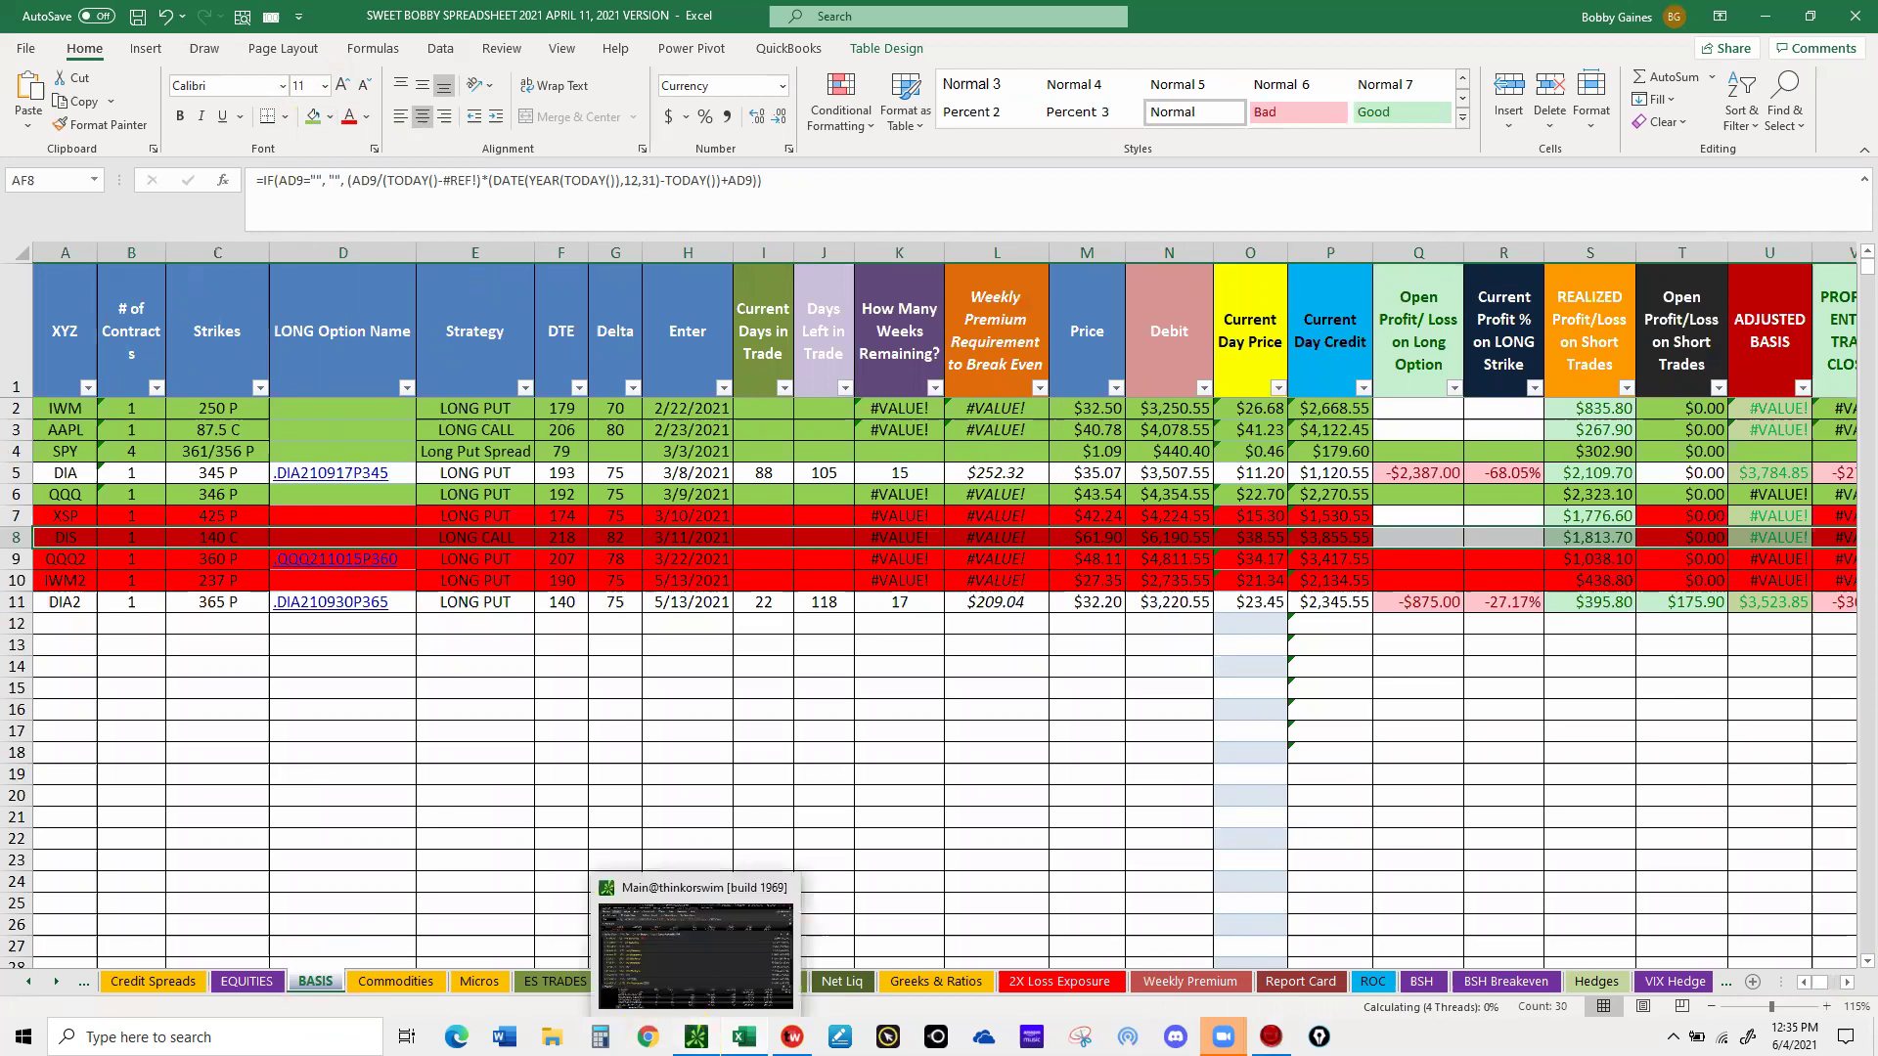
pyautogui.click(692, 905)
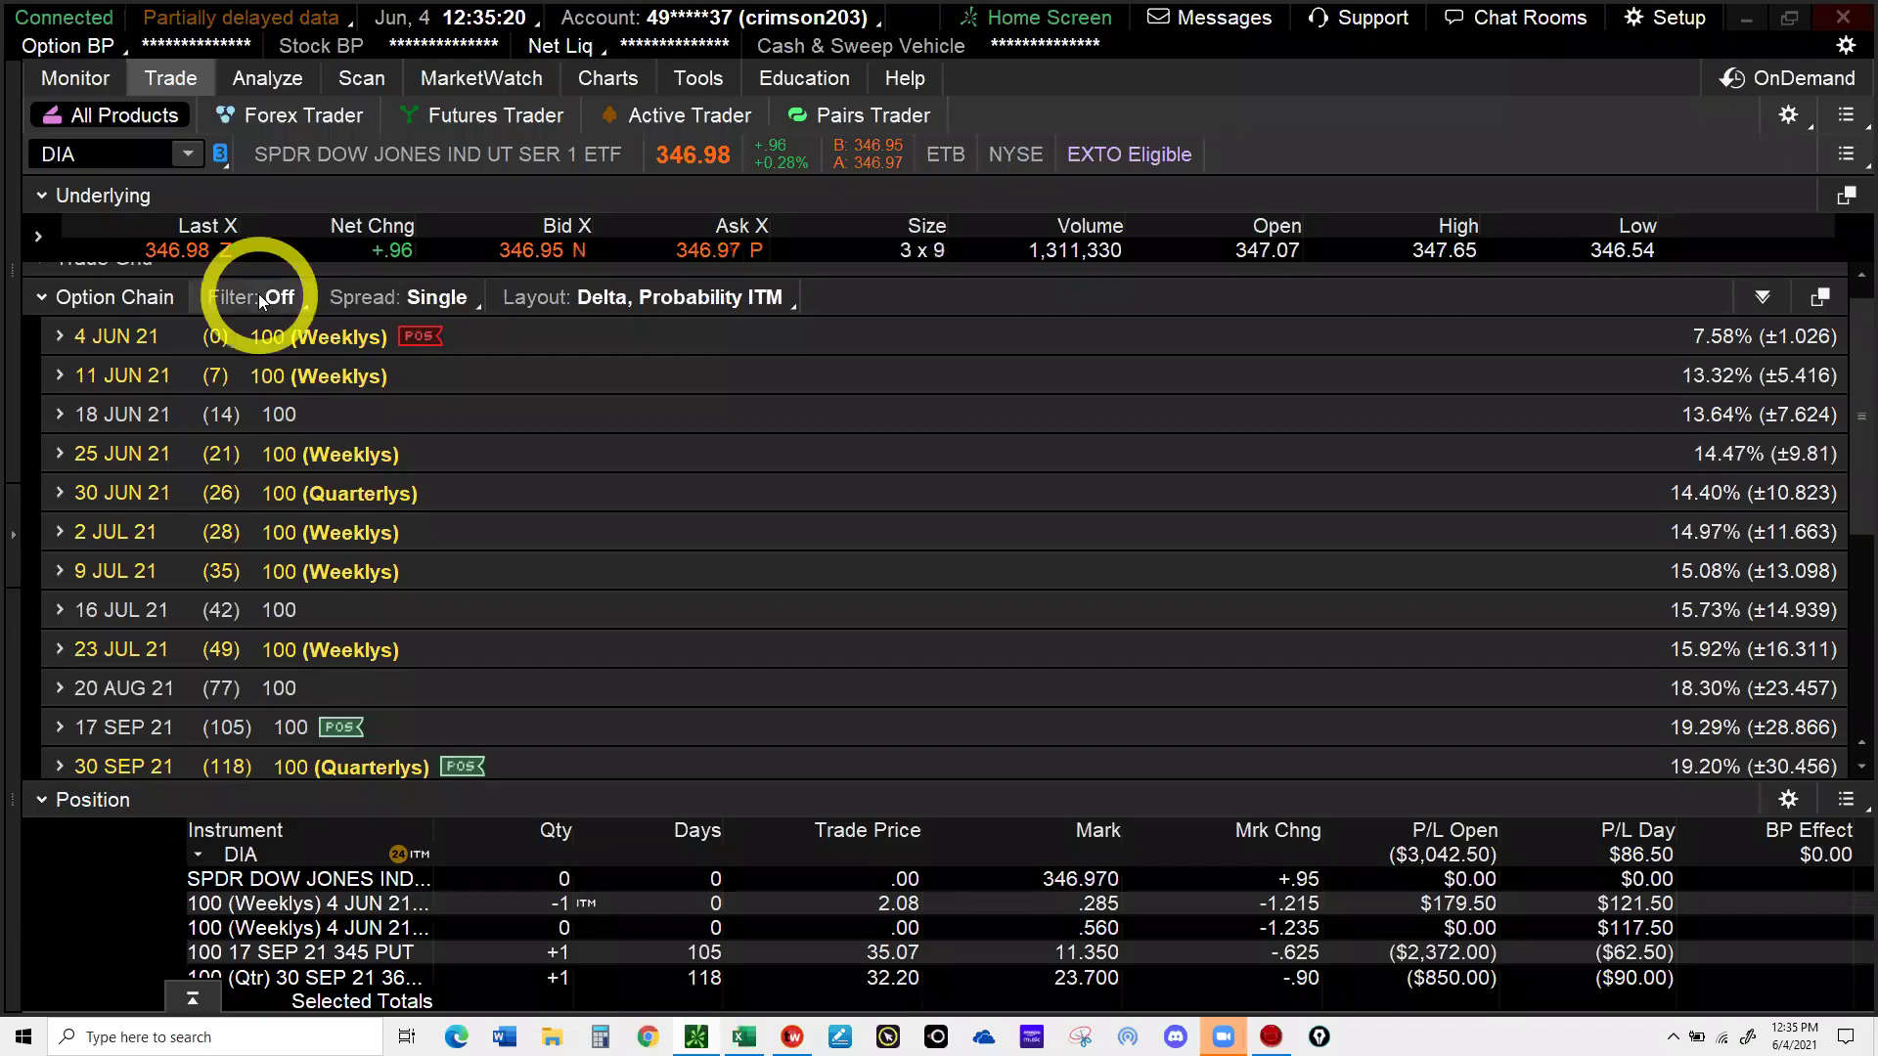
pyautogui.click(119, 380)
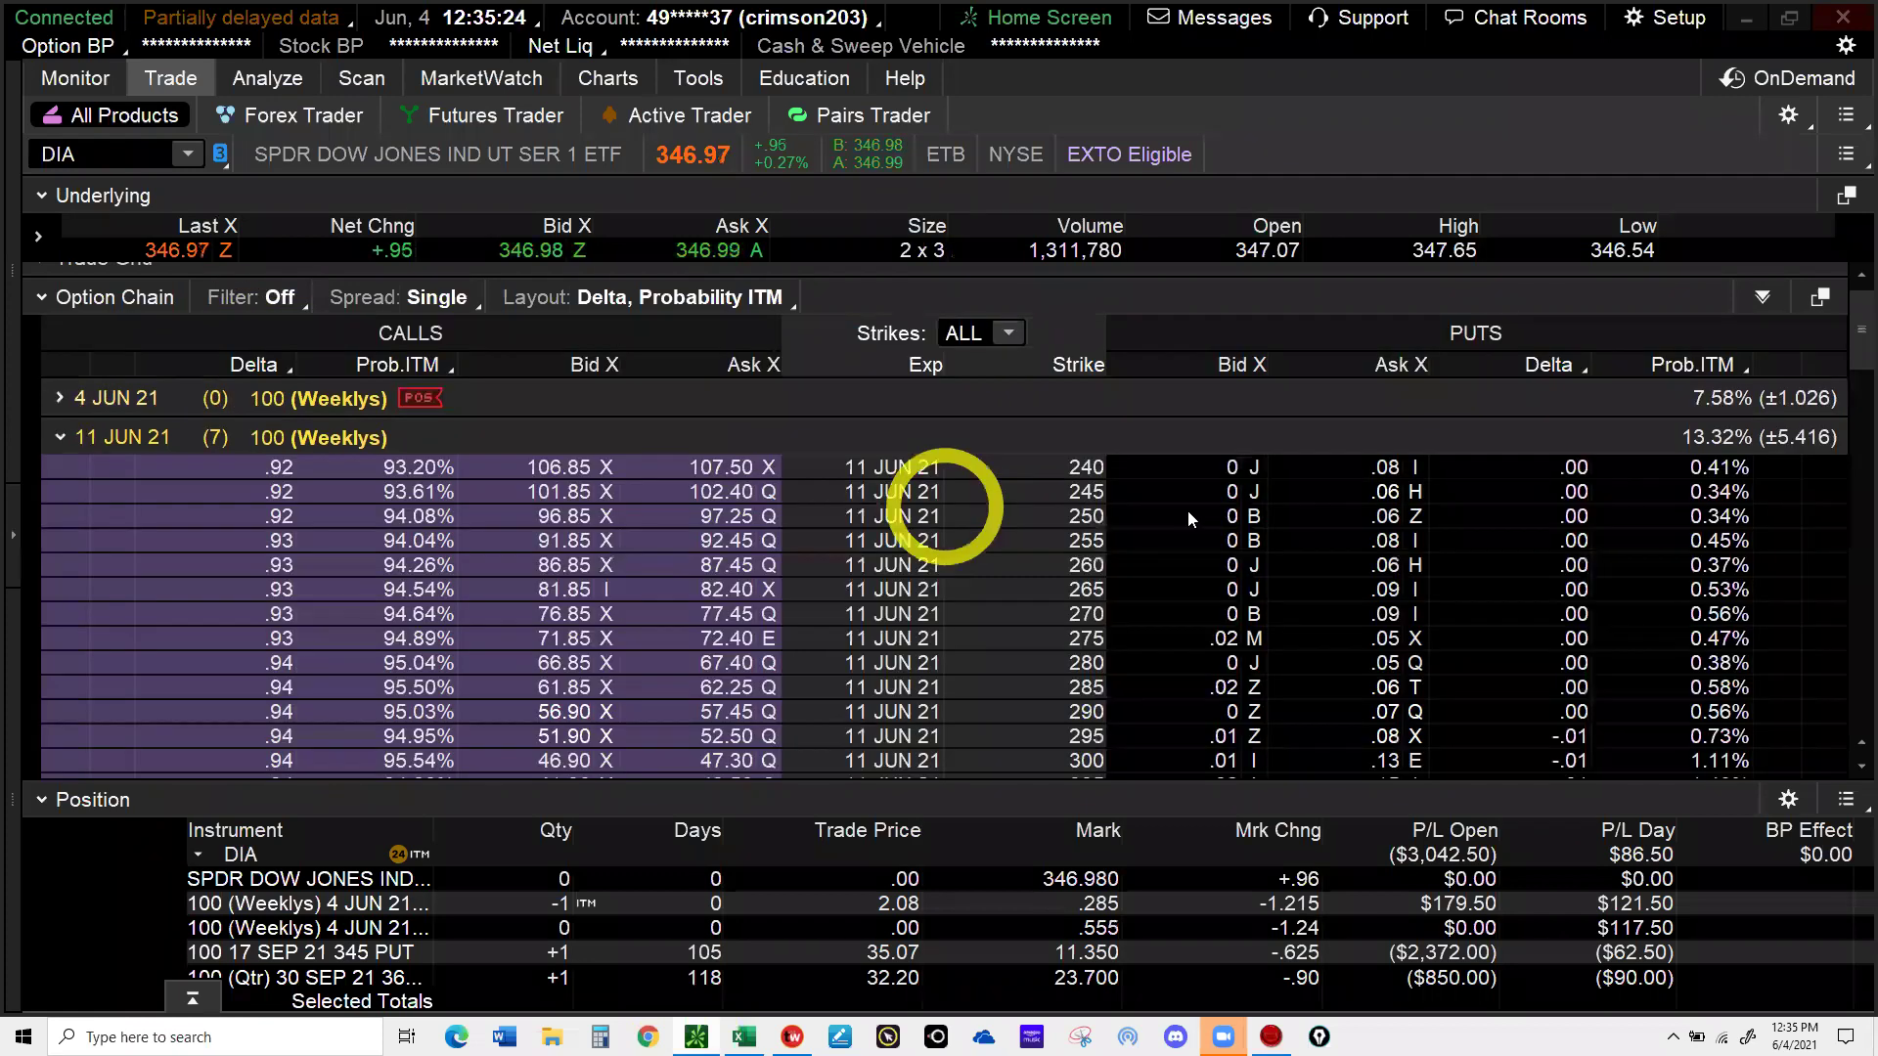
pyautogui.scroll(-3, 1190, 511)
pyautogui.scroll(-5, 1189, 510)
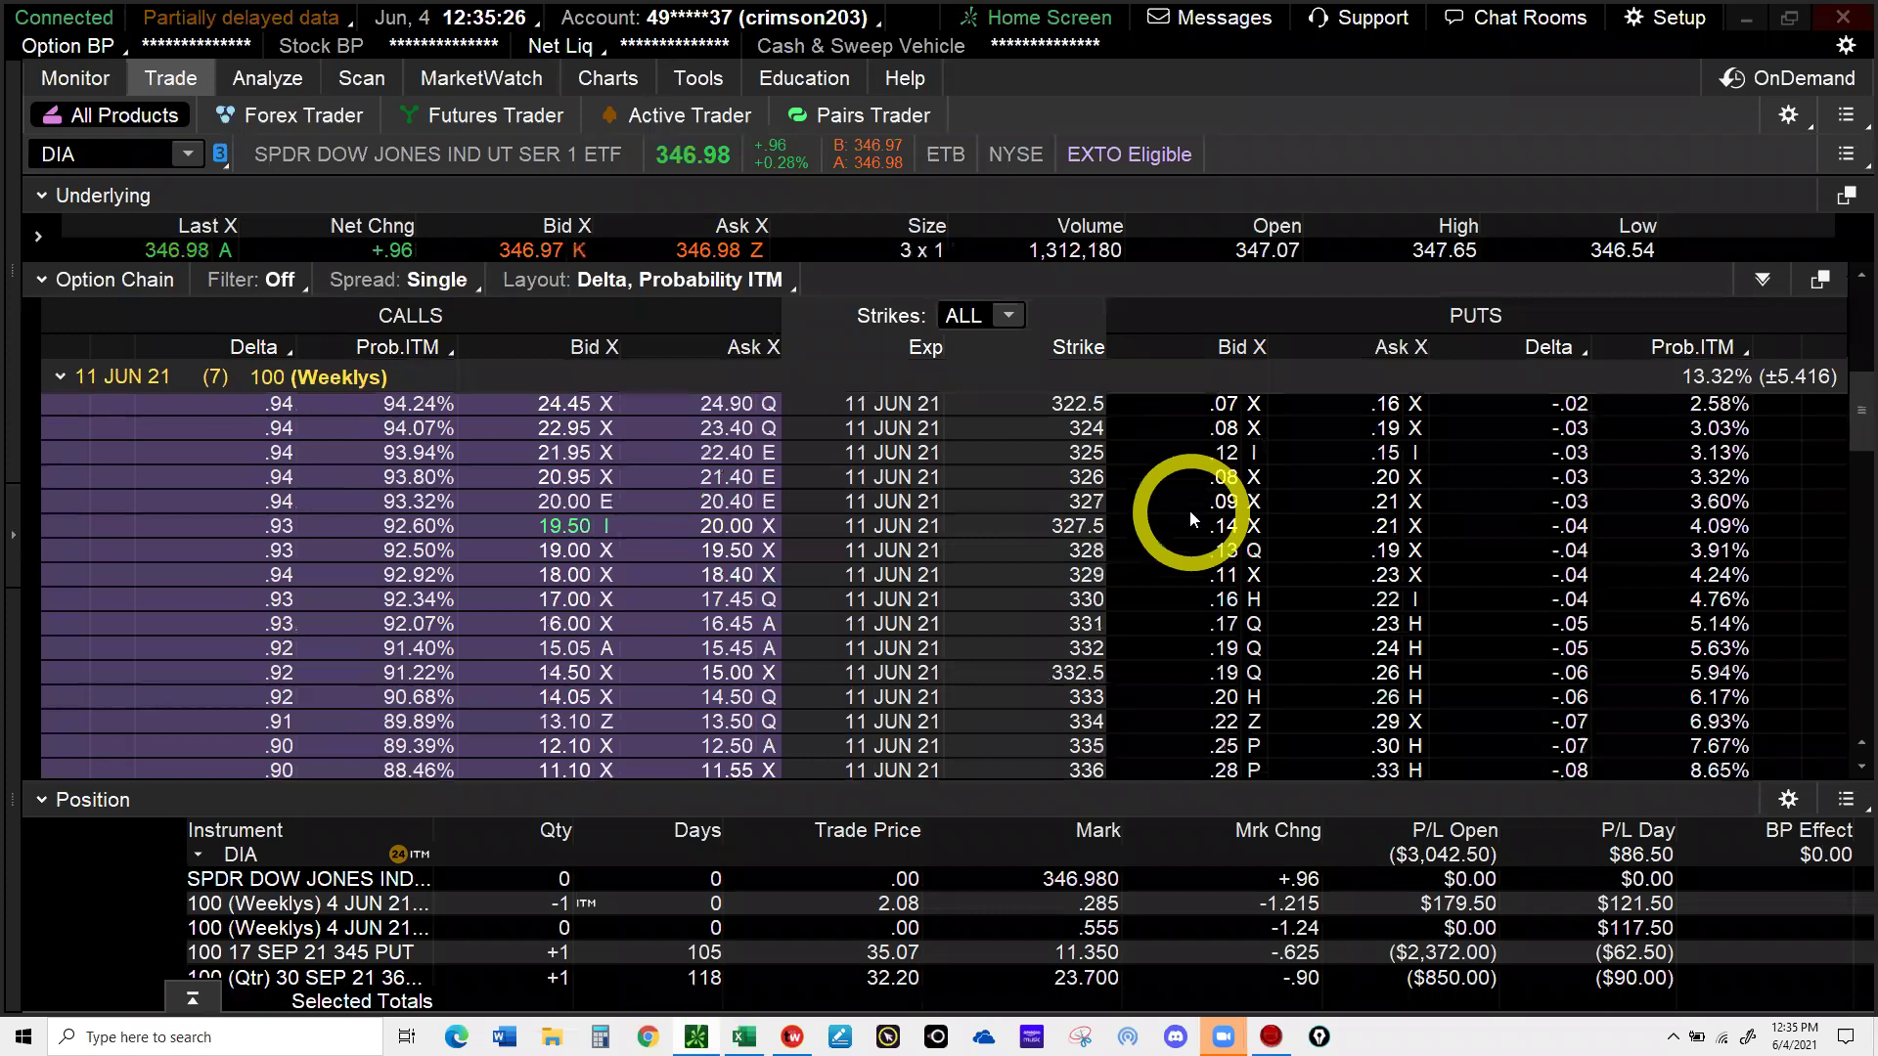
pyautogui.scroll(-5, 1190, 511)
pyautogui.scroll(-2, 1190, 511)
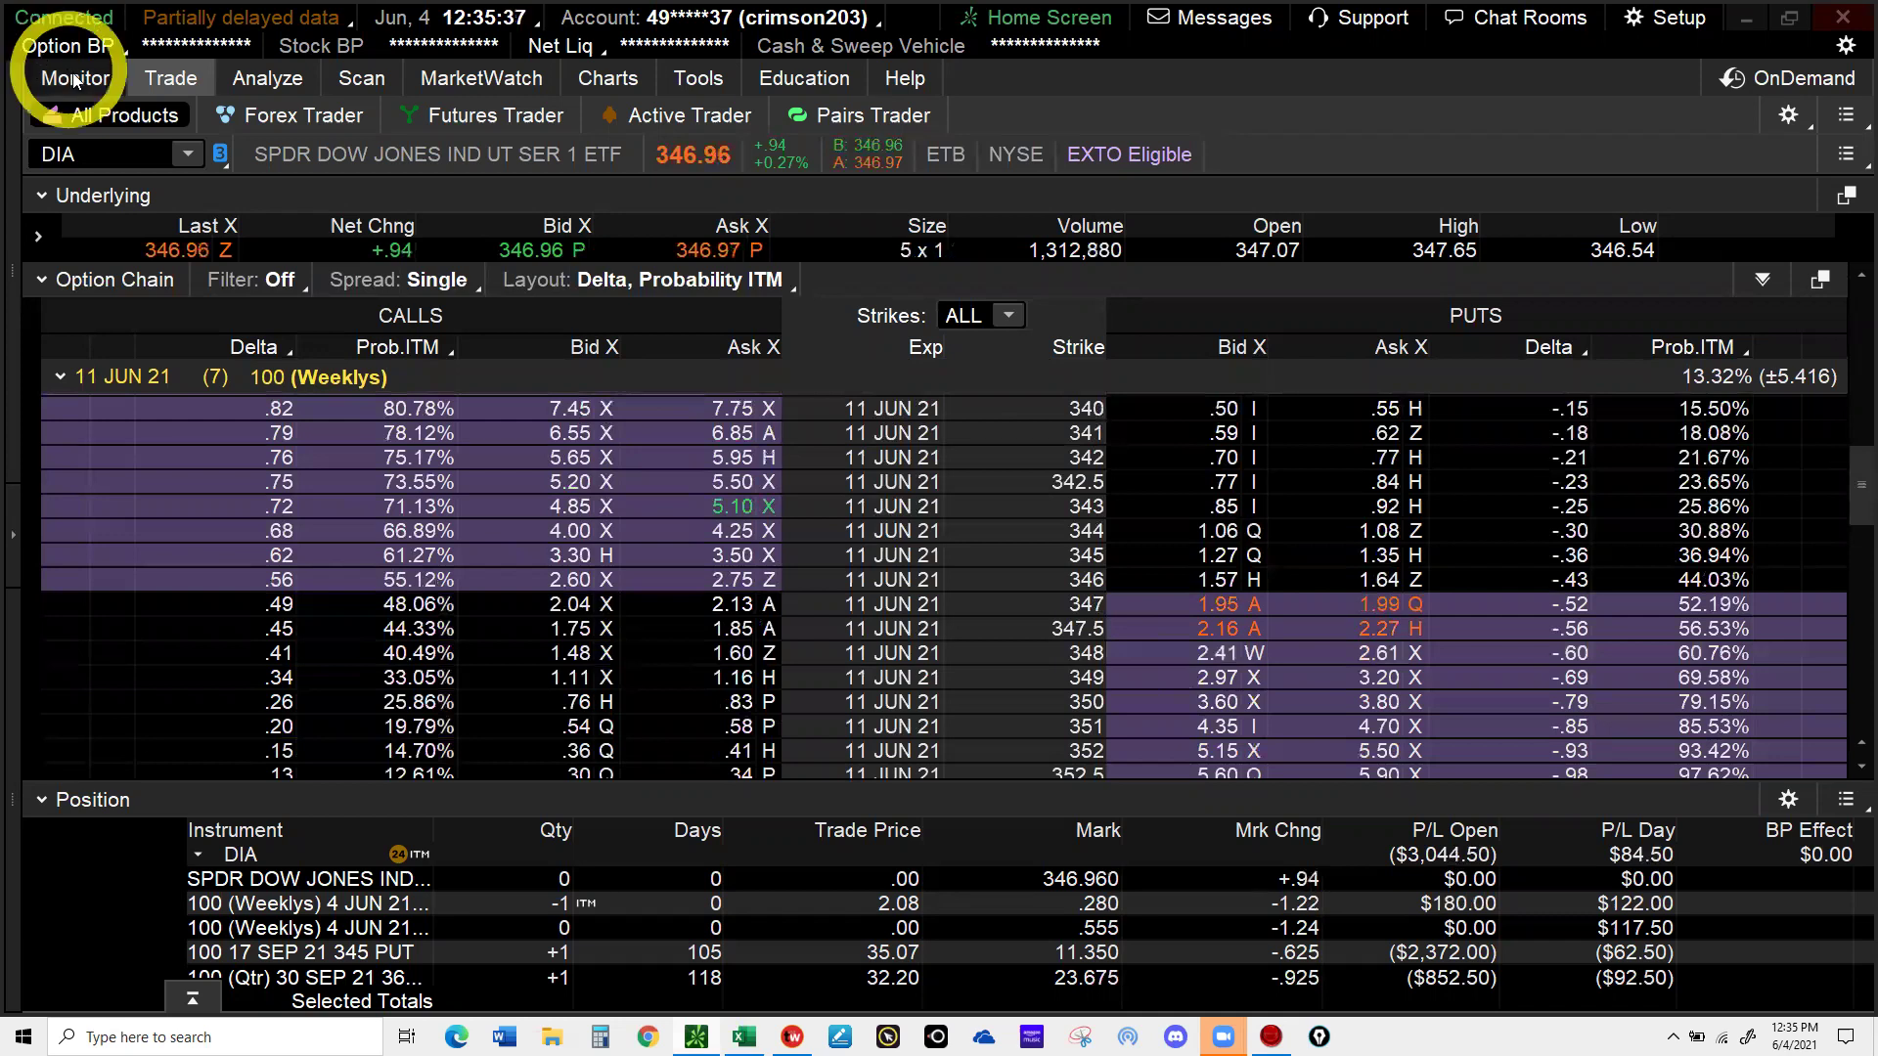
pyautogui.click(75, 81)
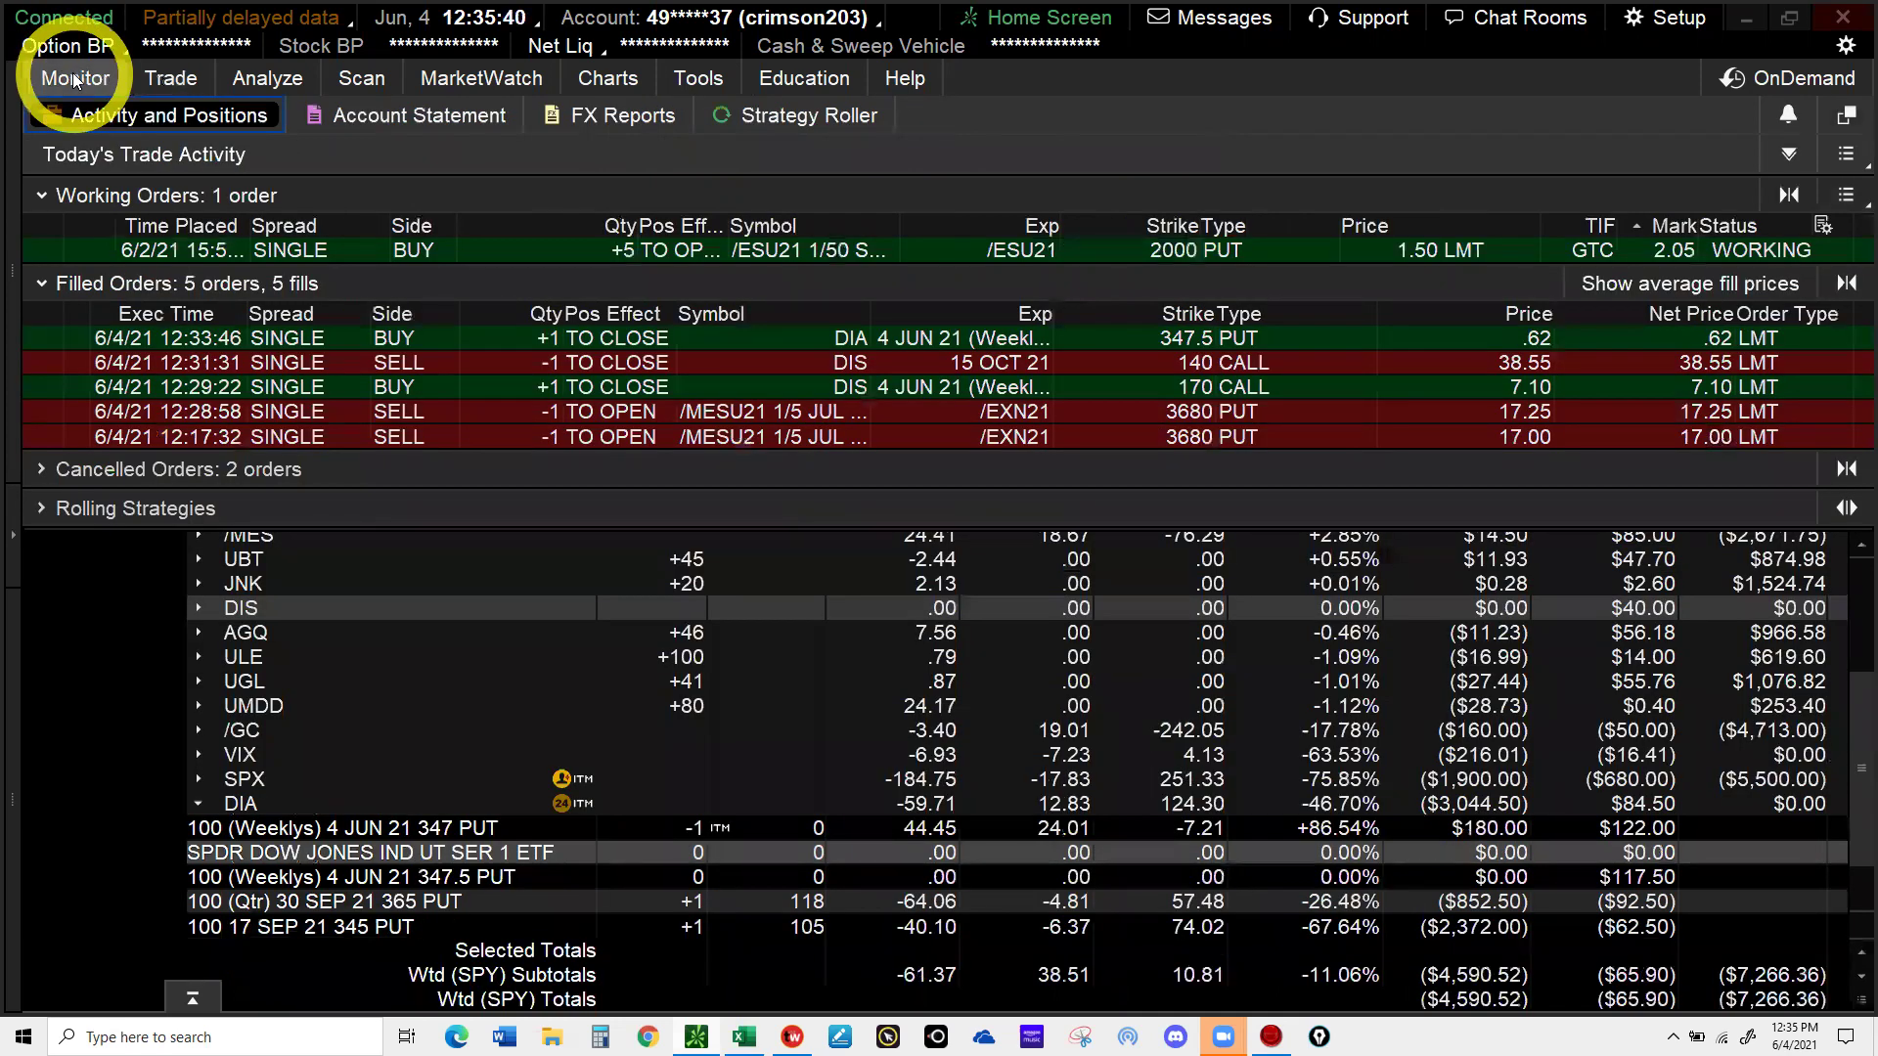
pyautogui.click(163, 81)
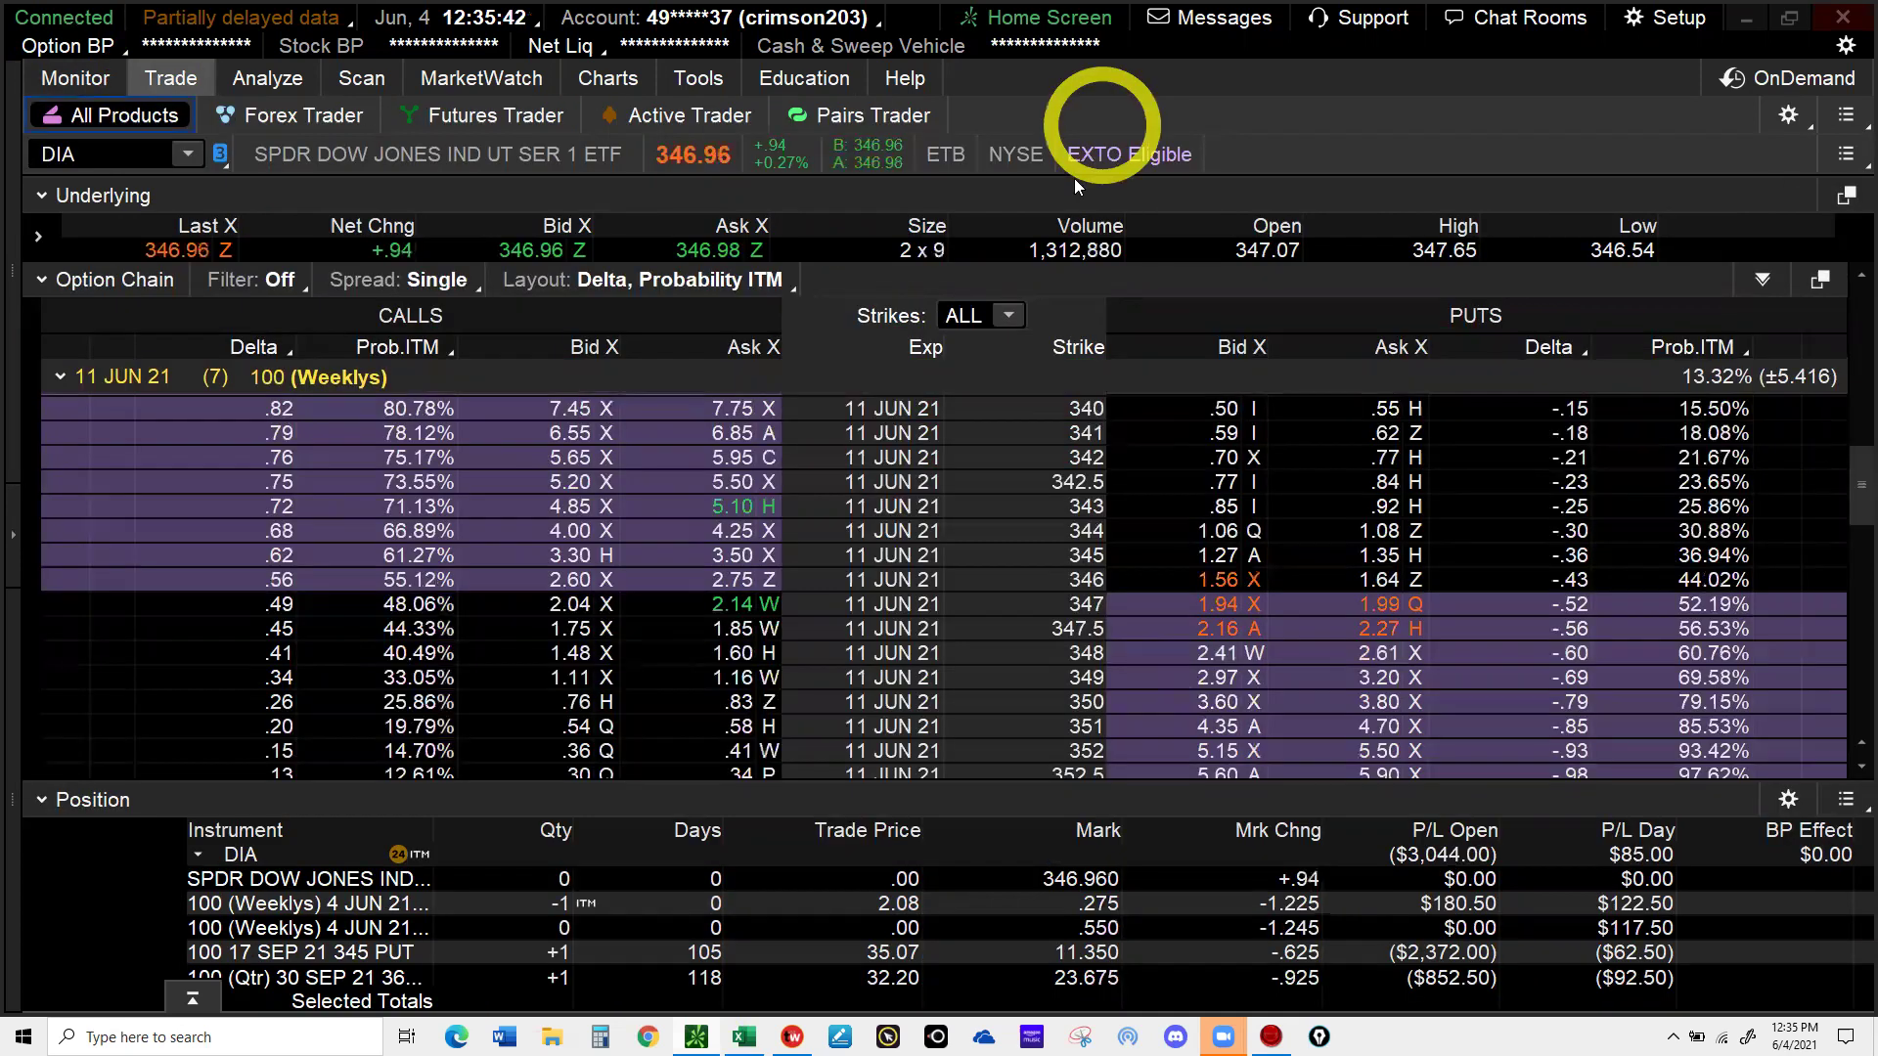
# - Create and send an order to sell one DIA 11 JUN 21 348 put at a 2.40 limit
pyautogui.click(1160, 589)
pyautogui.click(1220, 652)
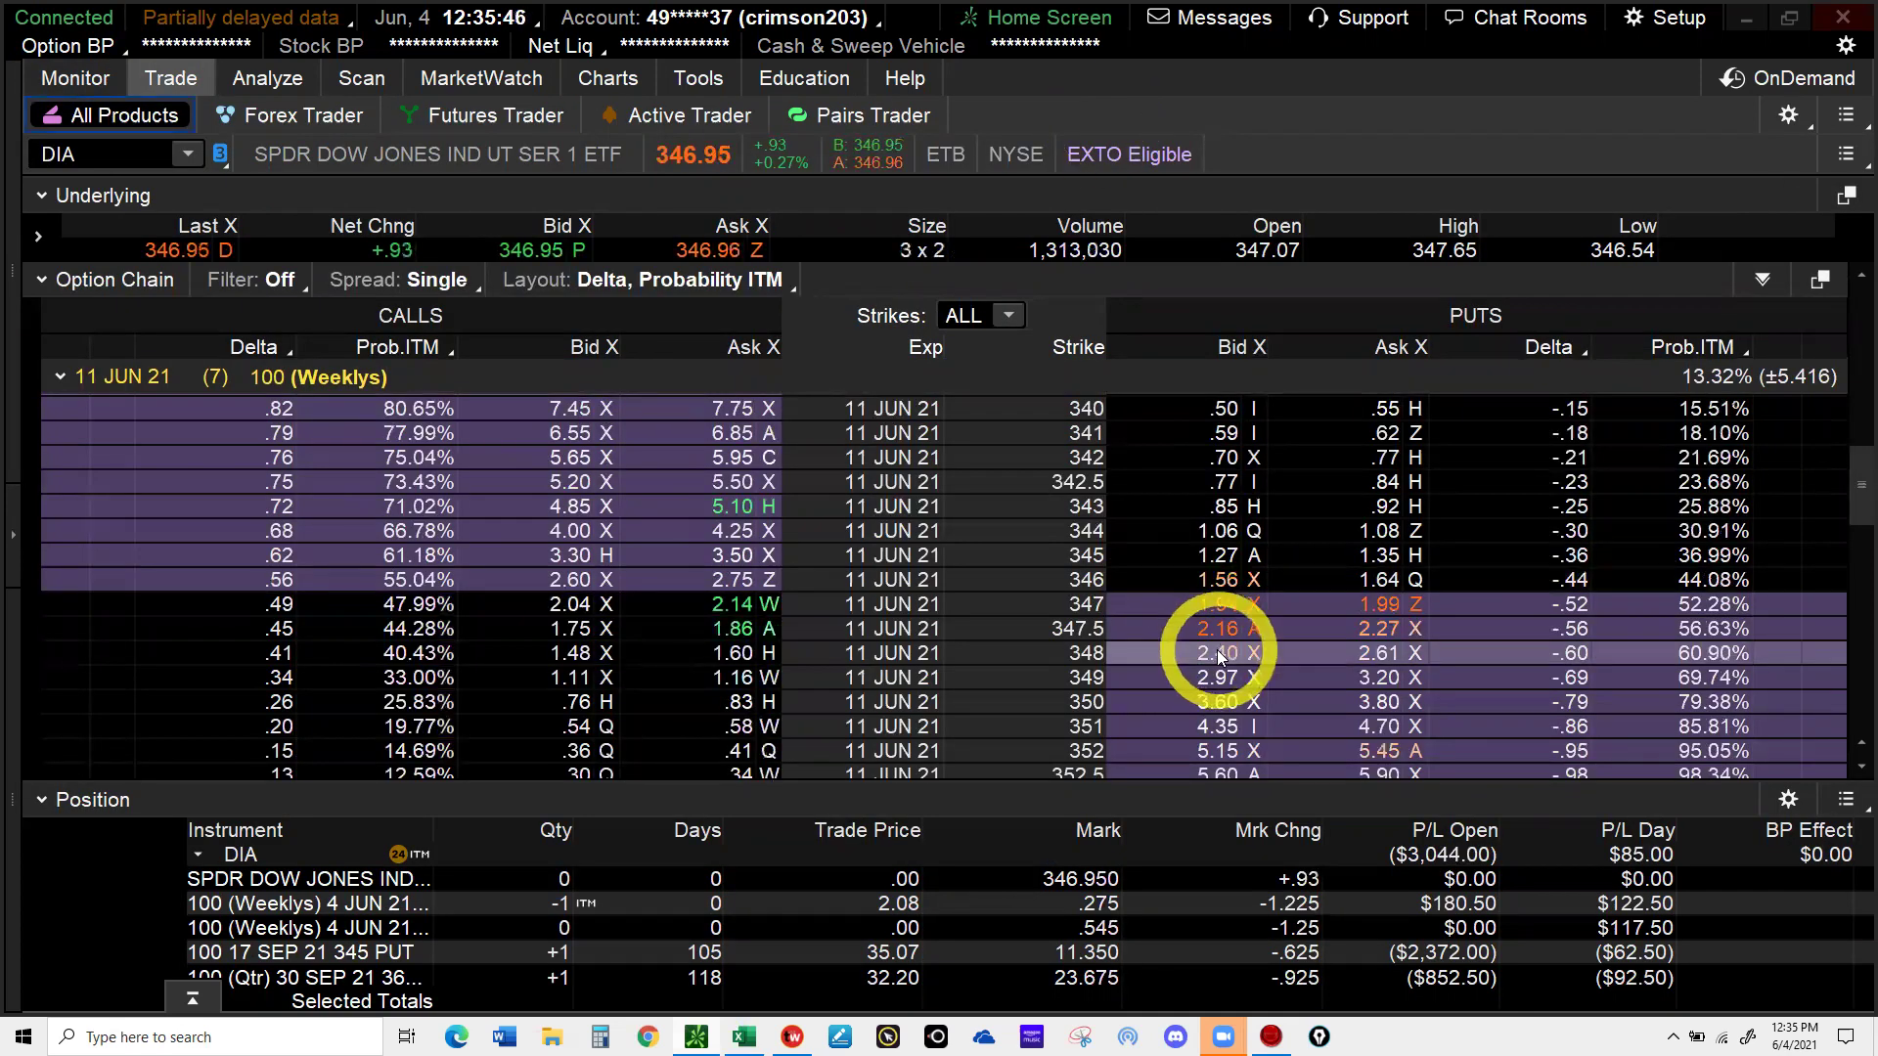
pyautogui.click(1217, 649)
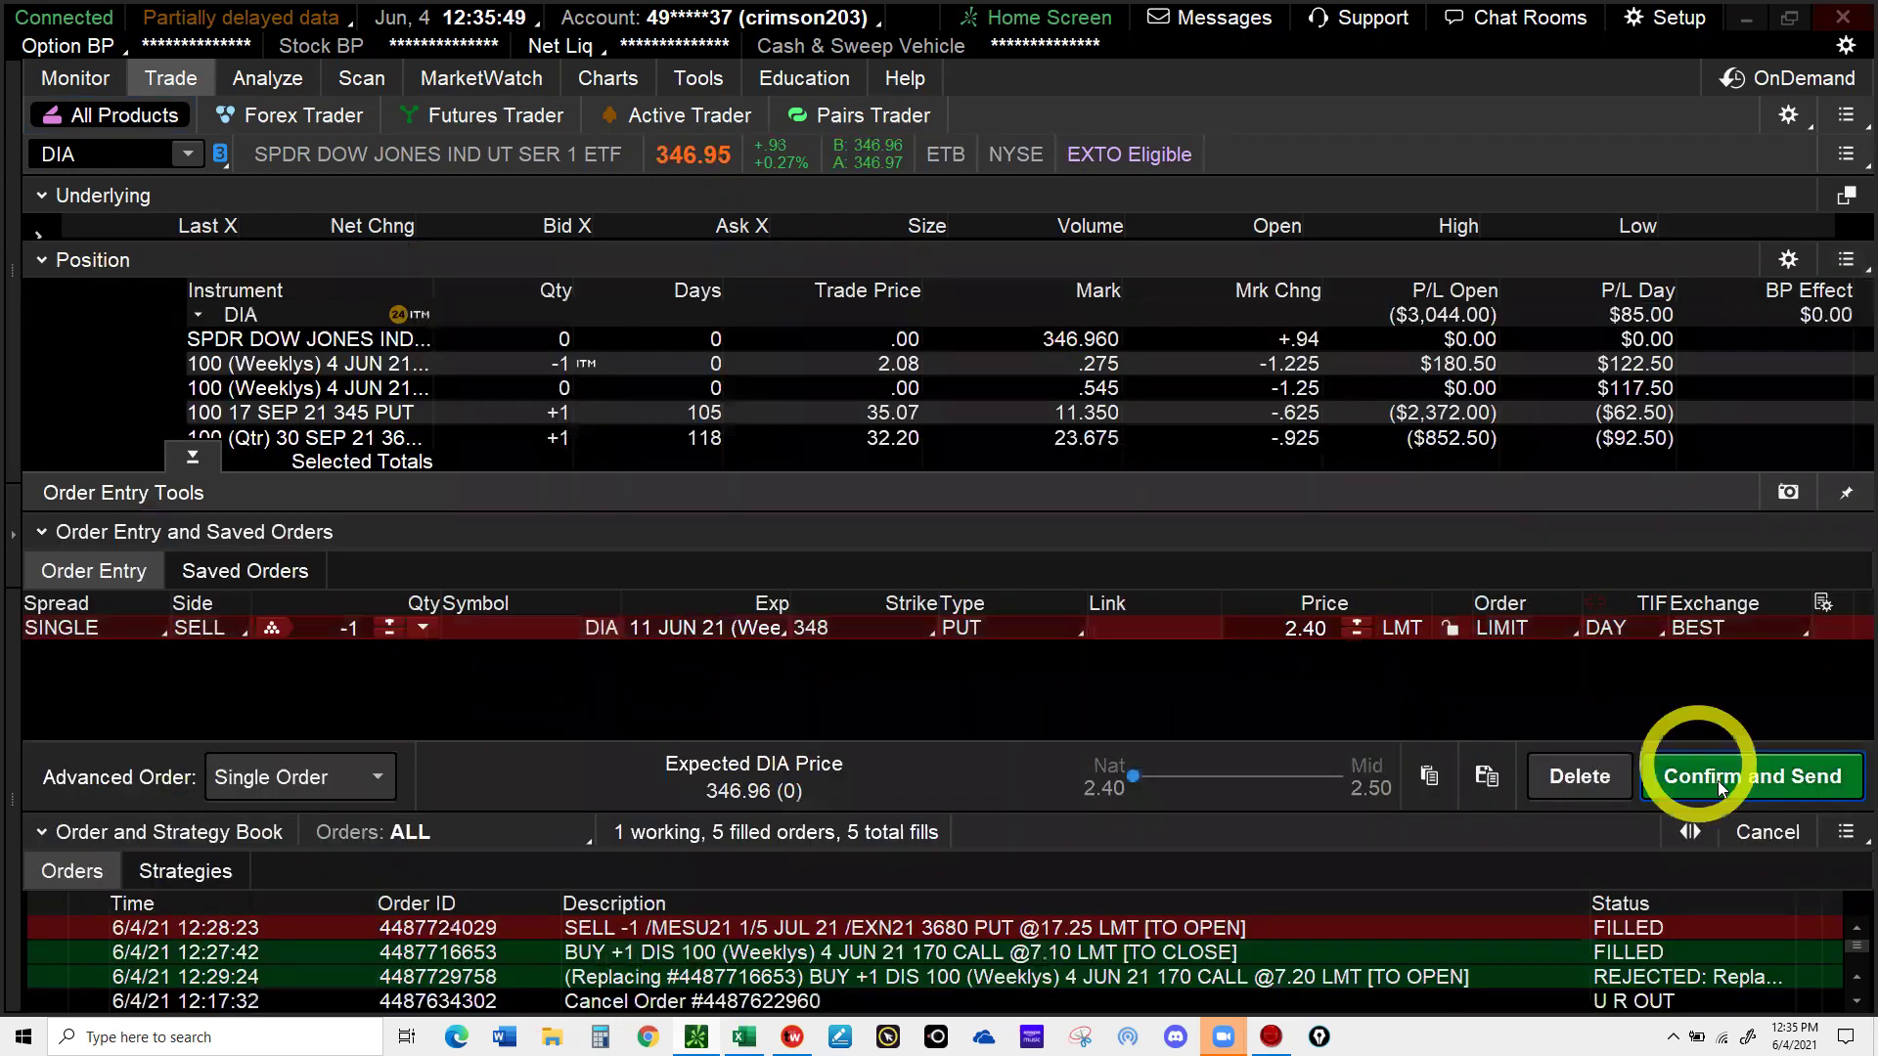
pyautogui.click(1722, 787)
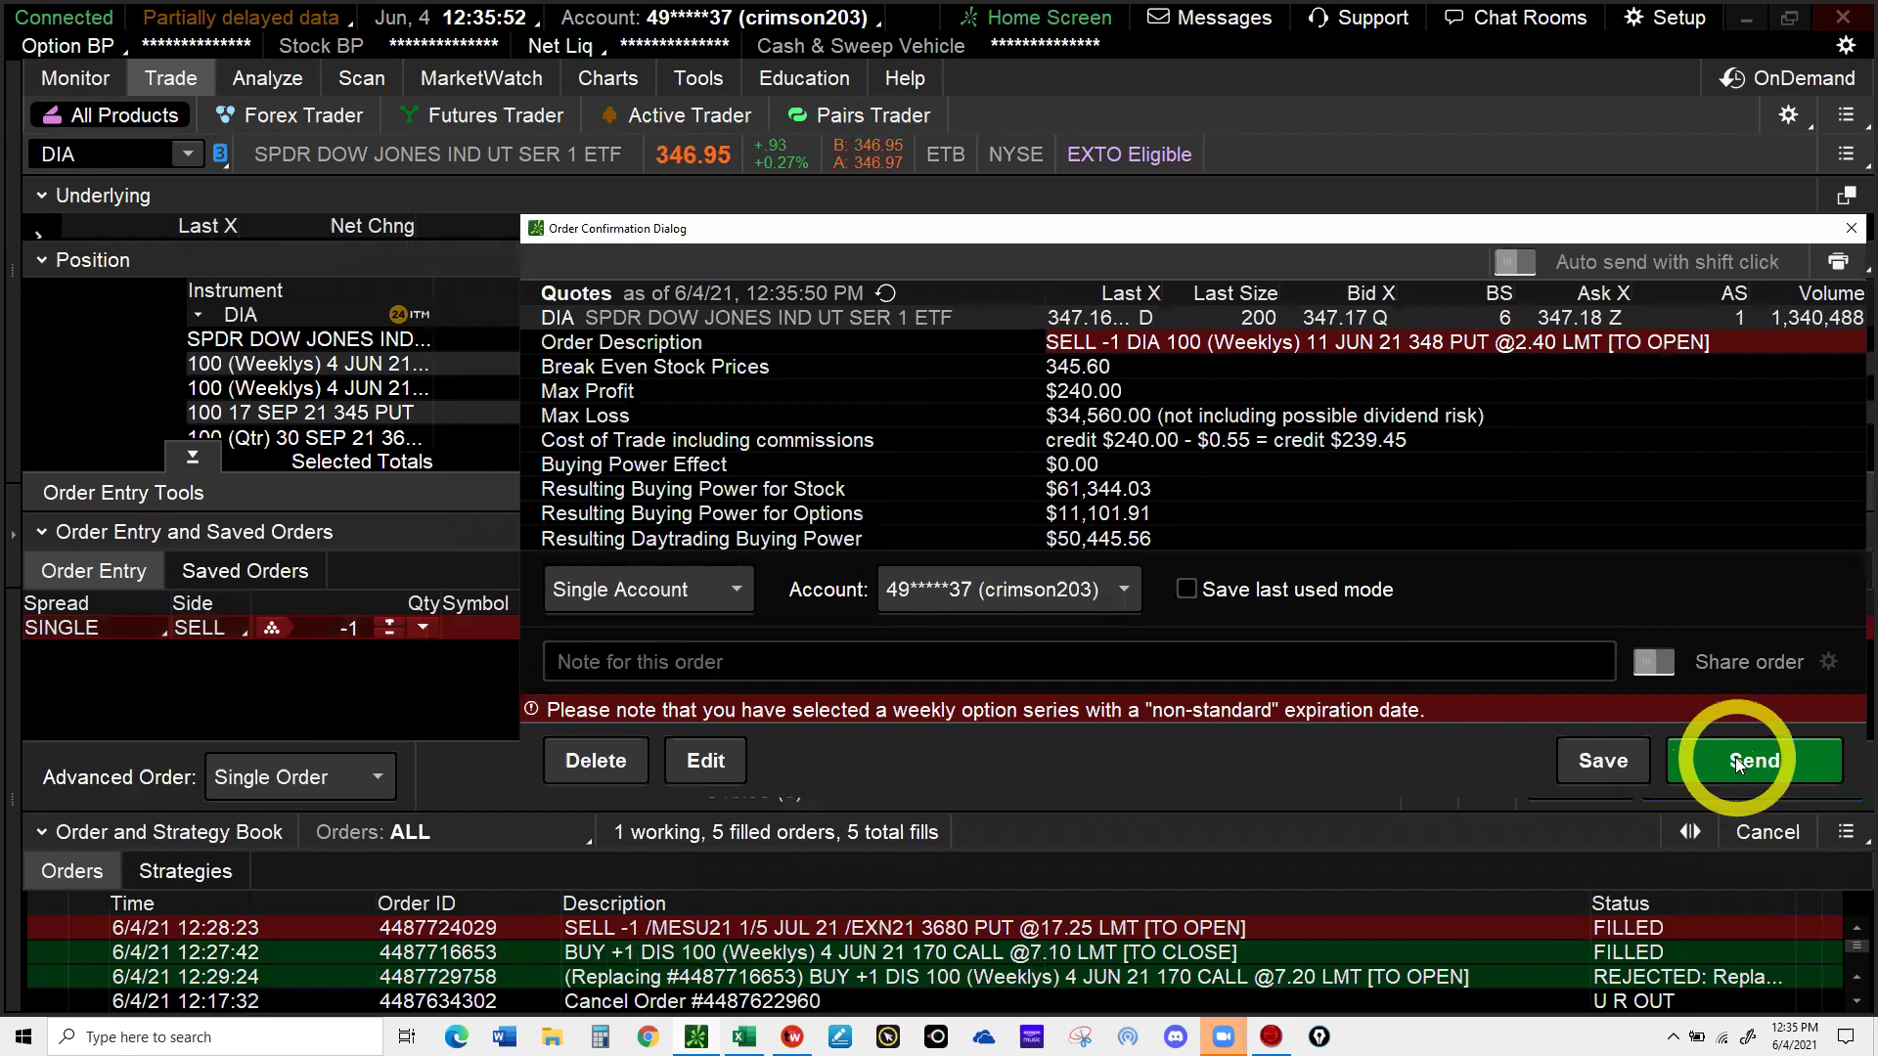
pyautogui.click(1737, 764)
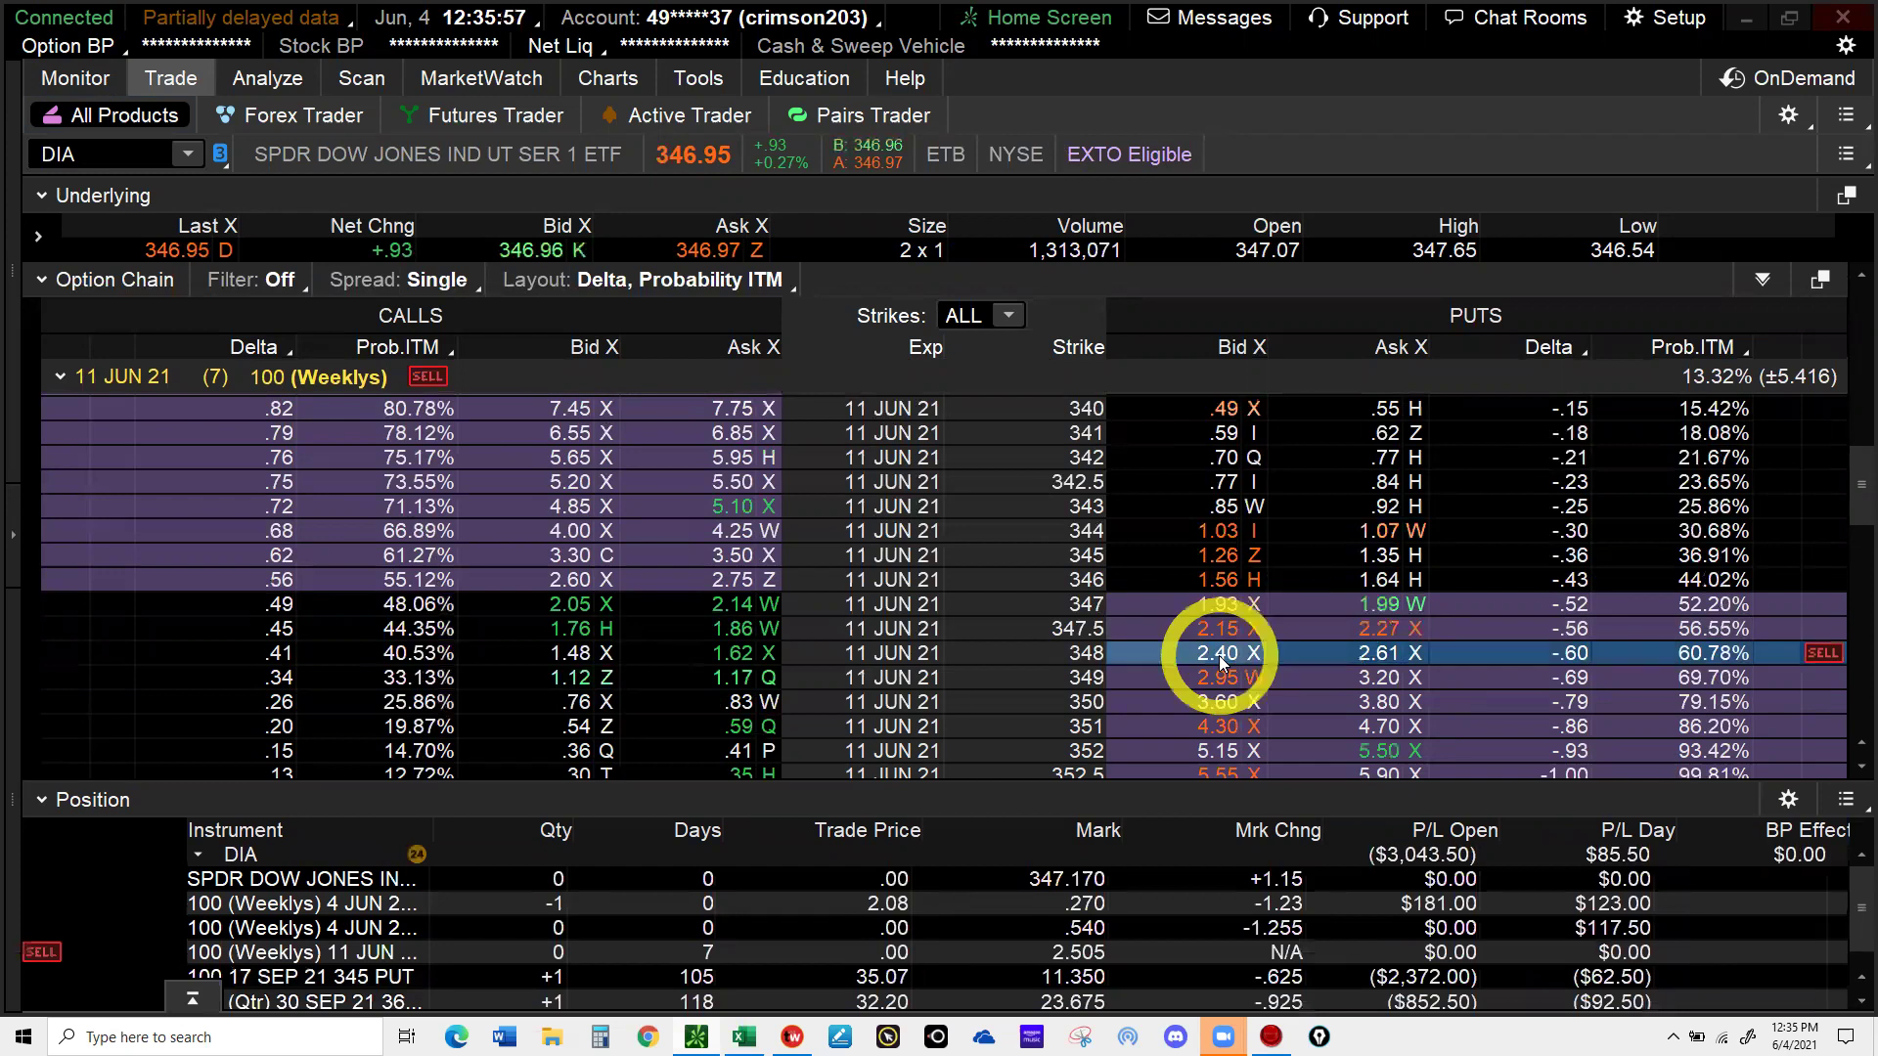
# - Copy the symbol of the DIA 11 JUN 21 348 put, then switch to Excel and show the EQUITIES sheet
pyautogui.rightClick(1219, 657)
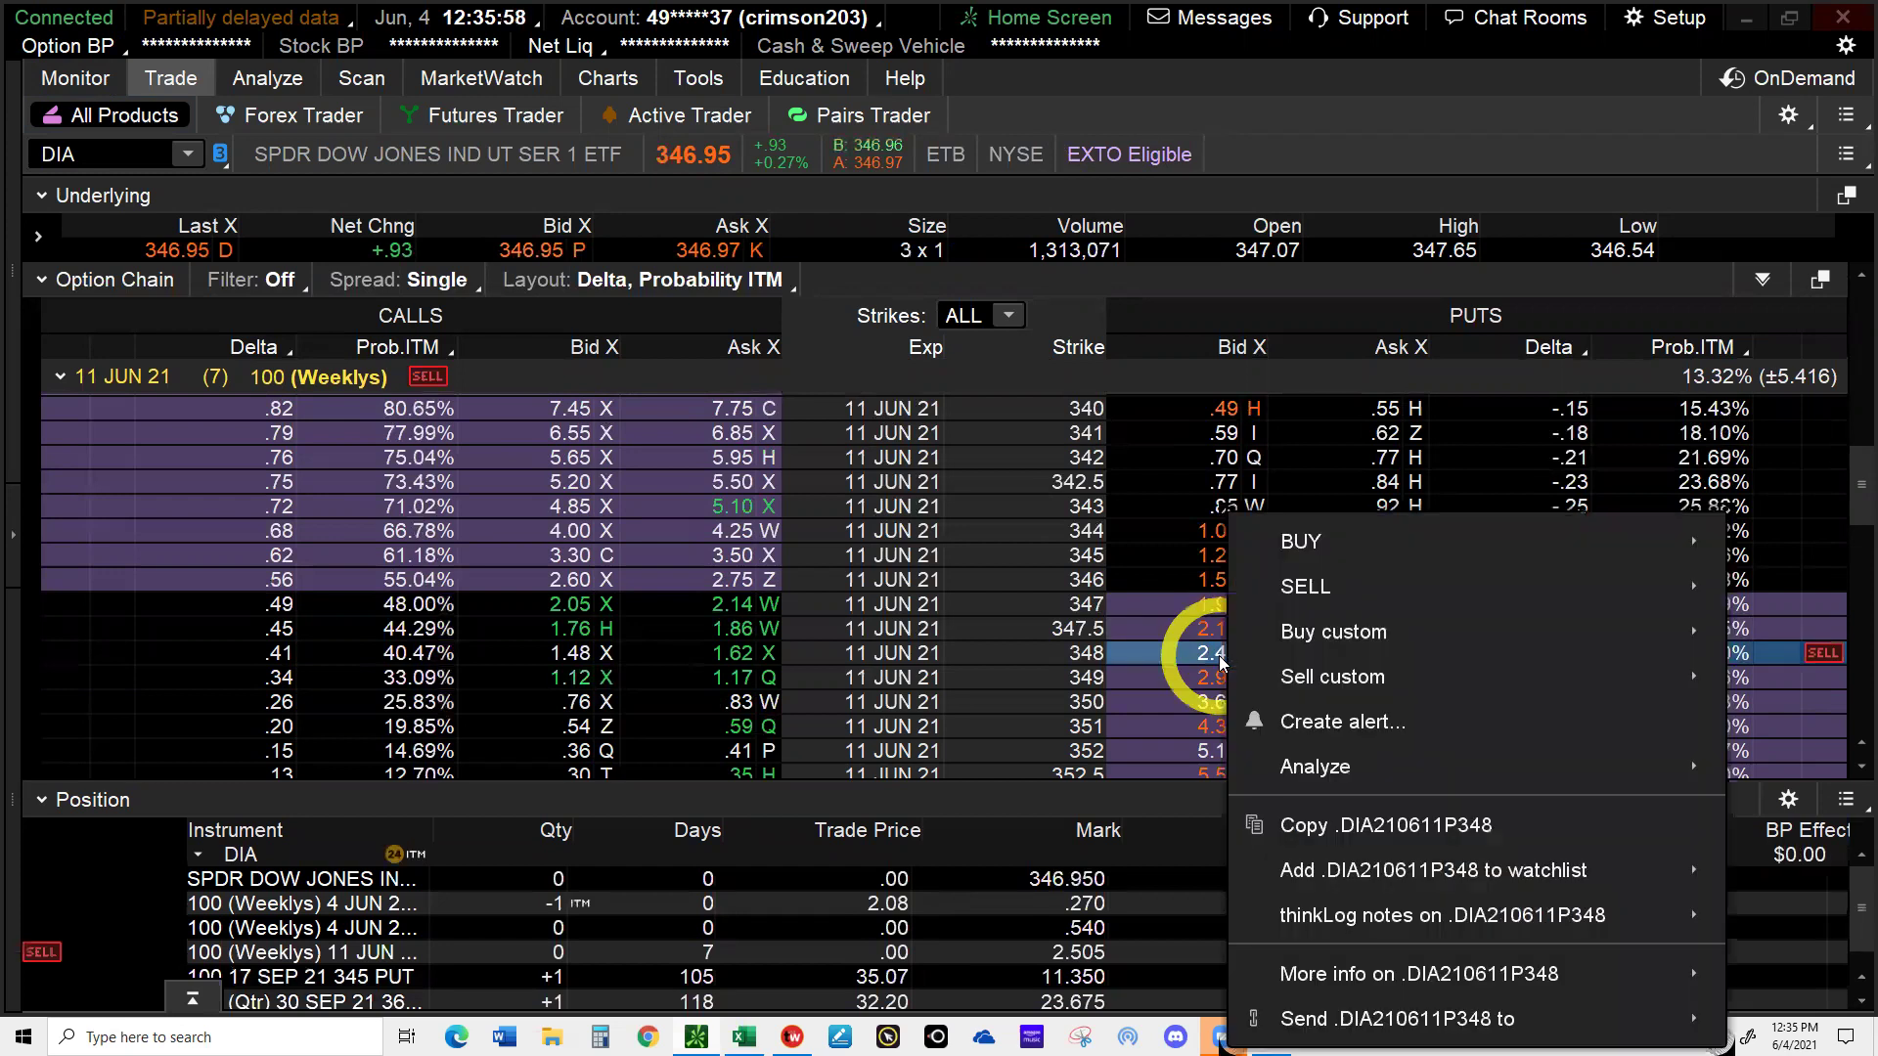
pyautogui.click(1307, 827)
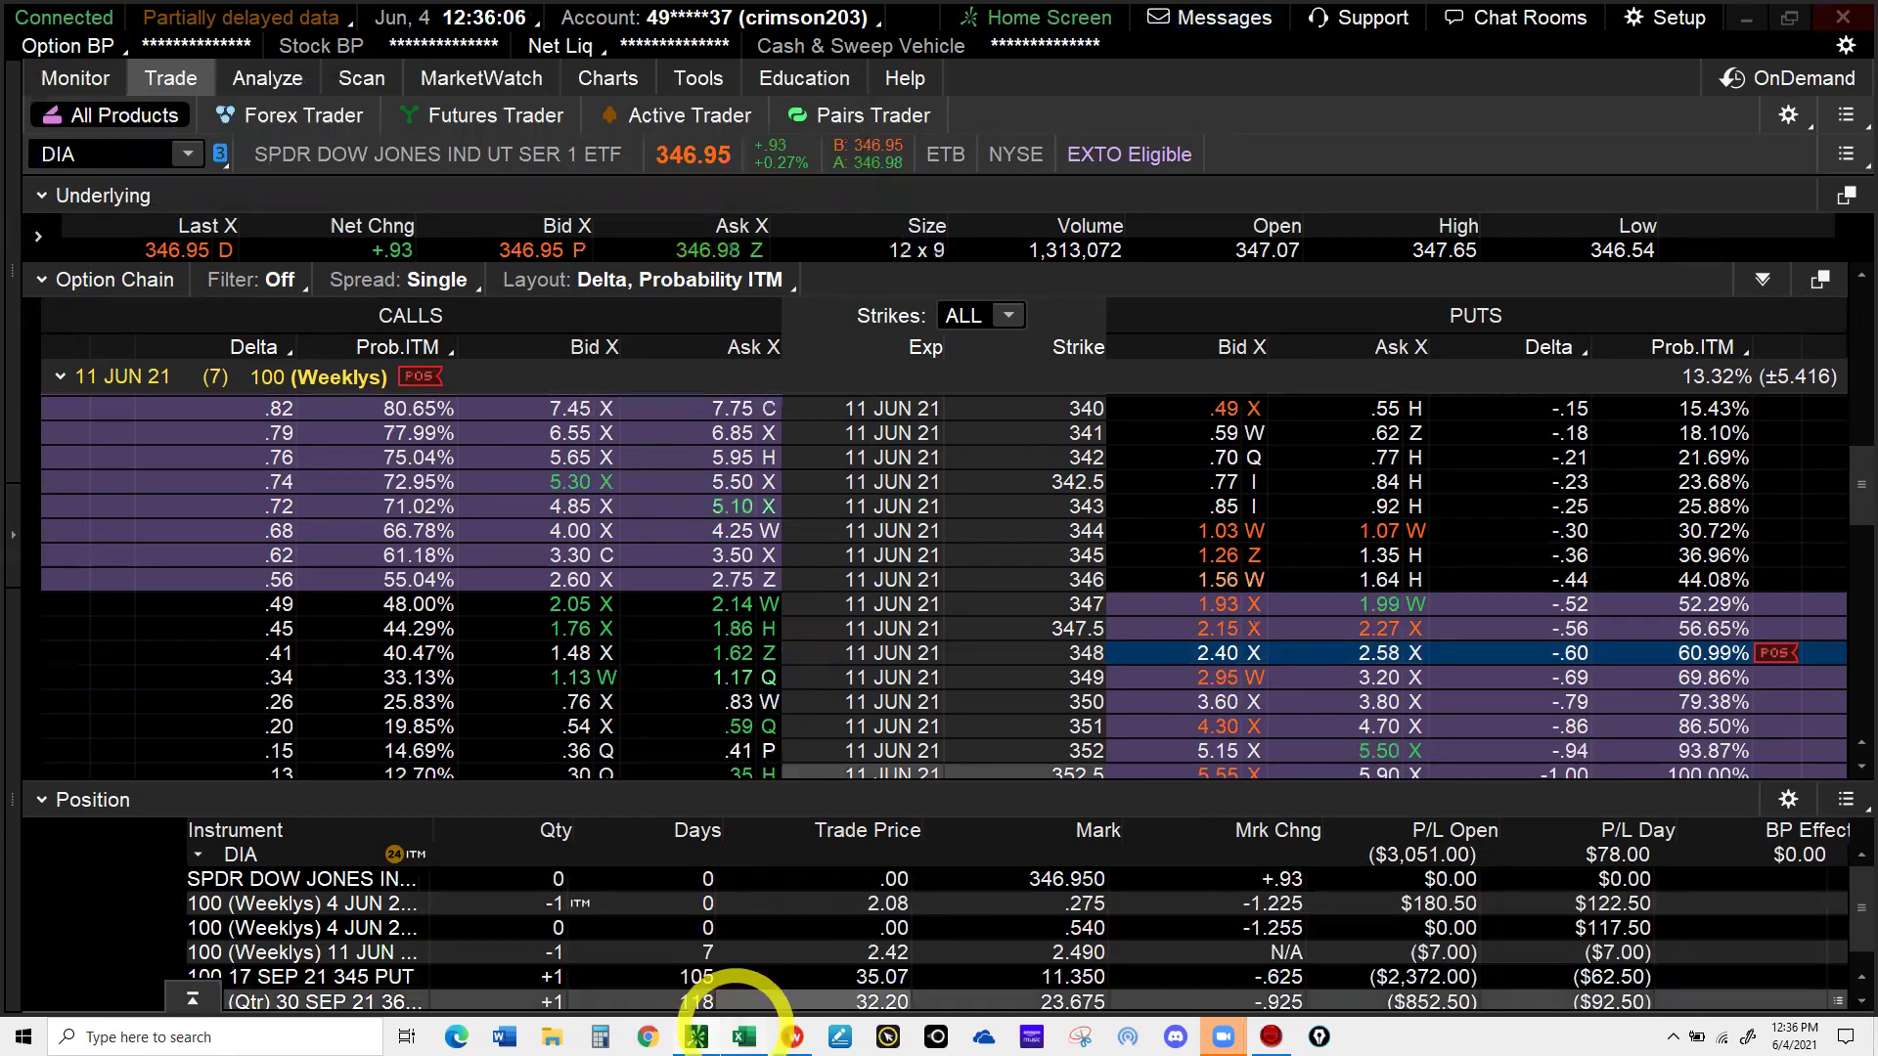
pyautogui.moveTo(743, 1029)
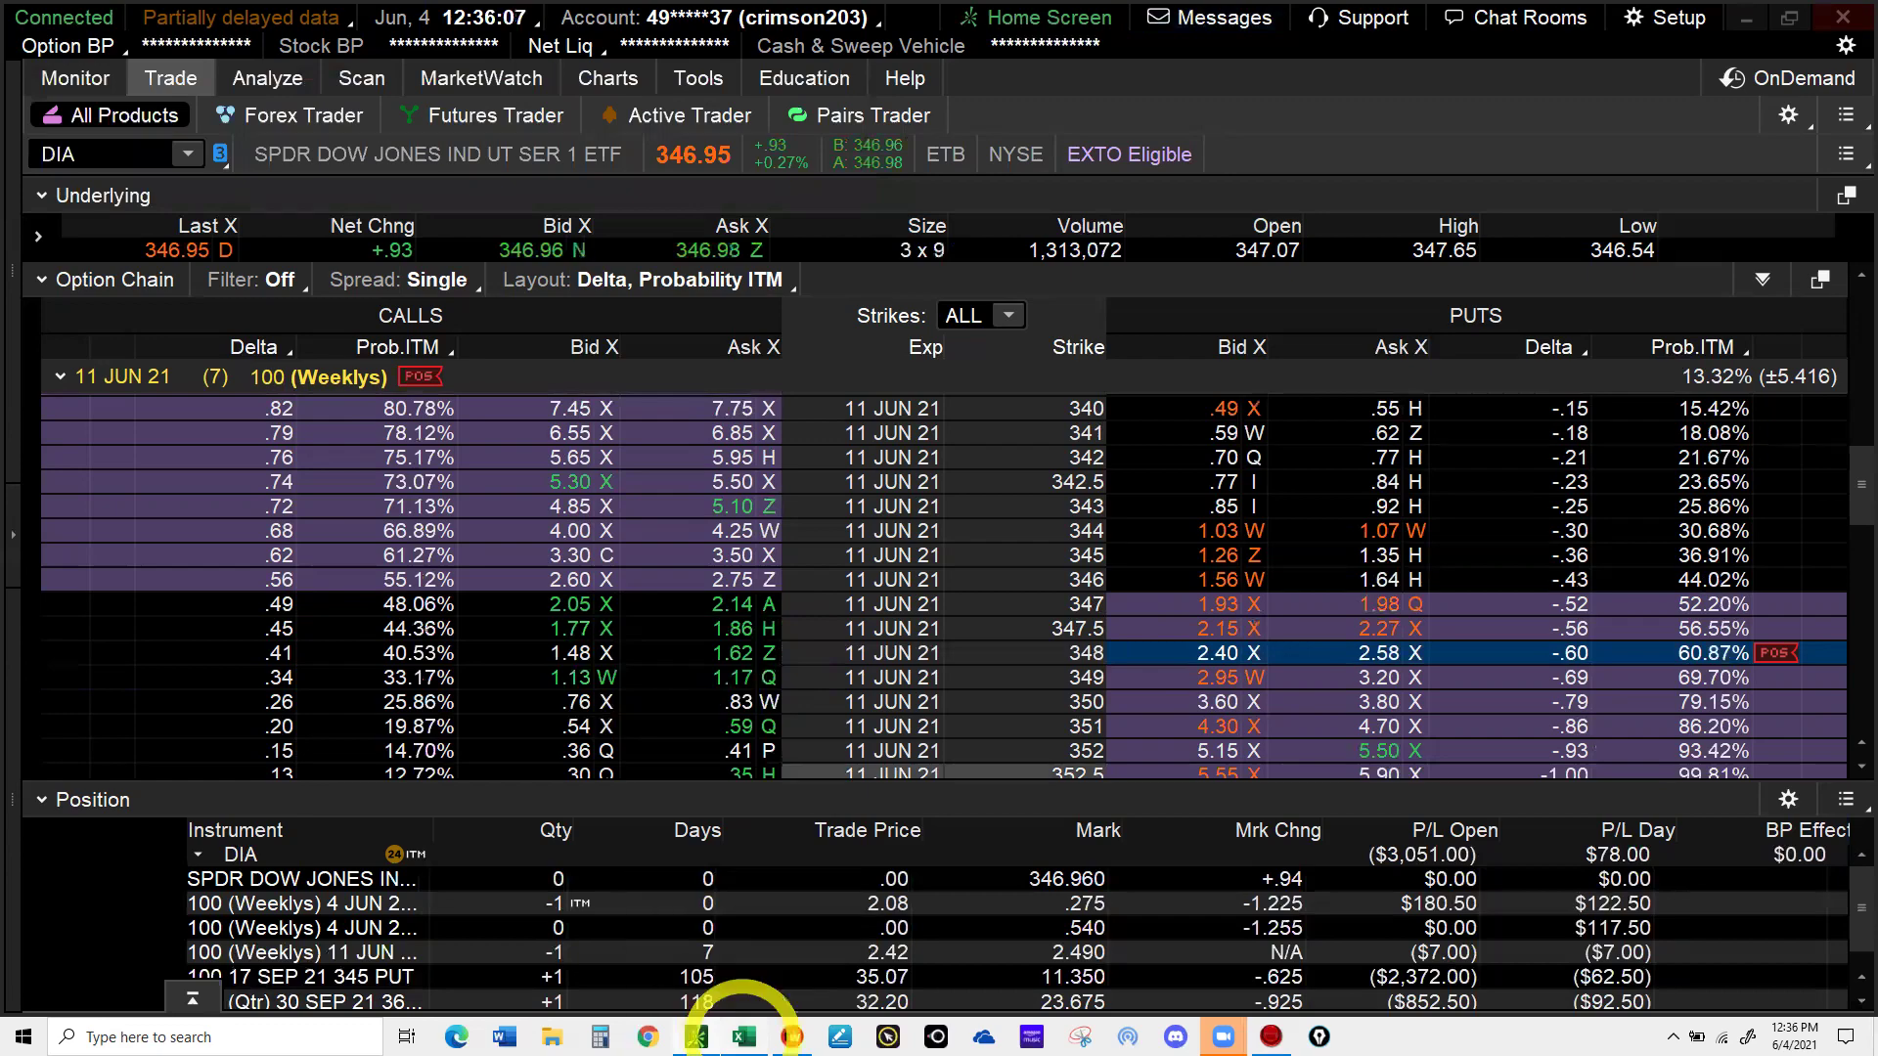
pyautogui.click(743, 1035)
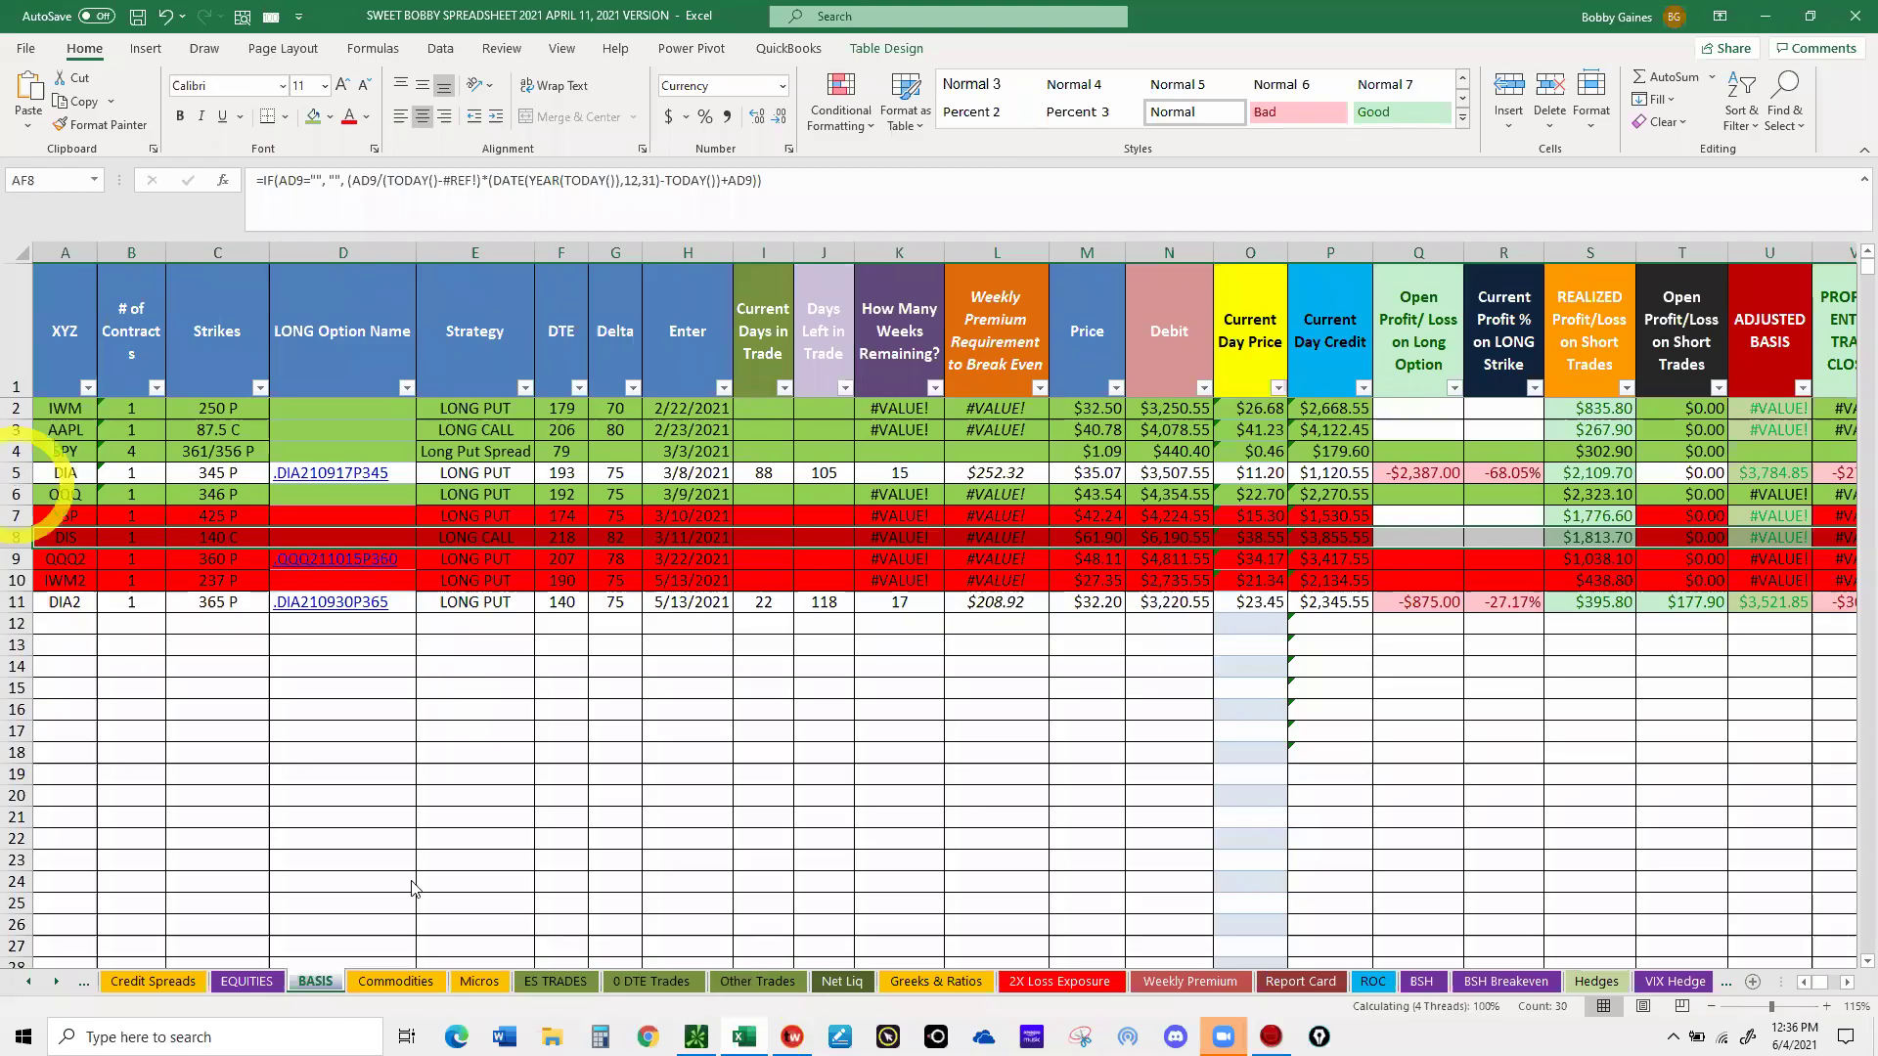
pyautogui.click(251, 981)
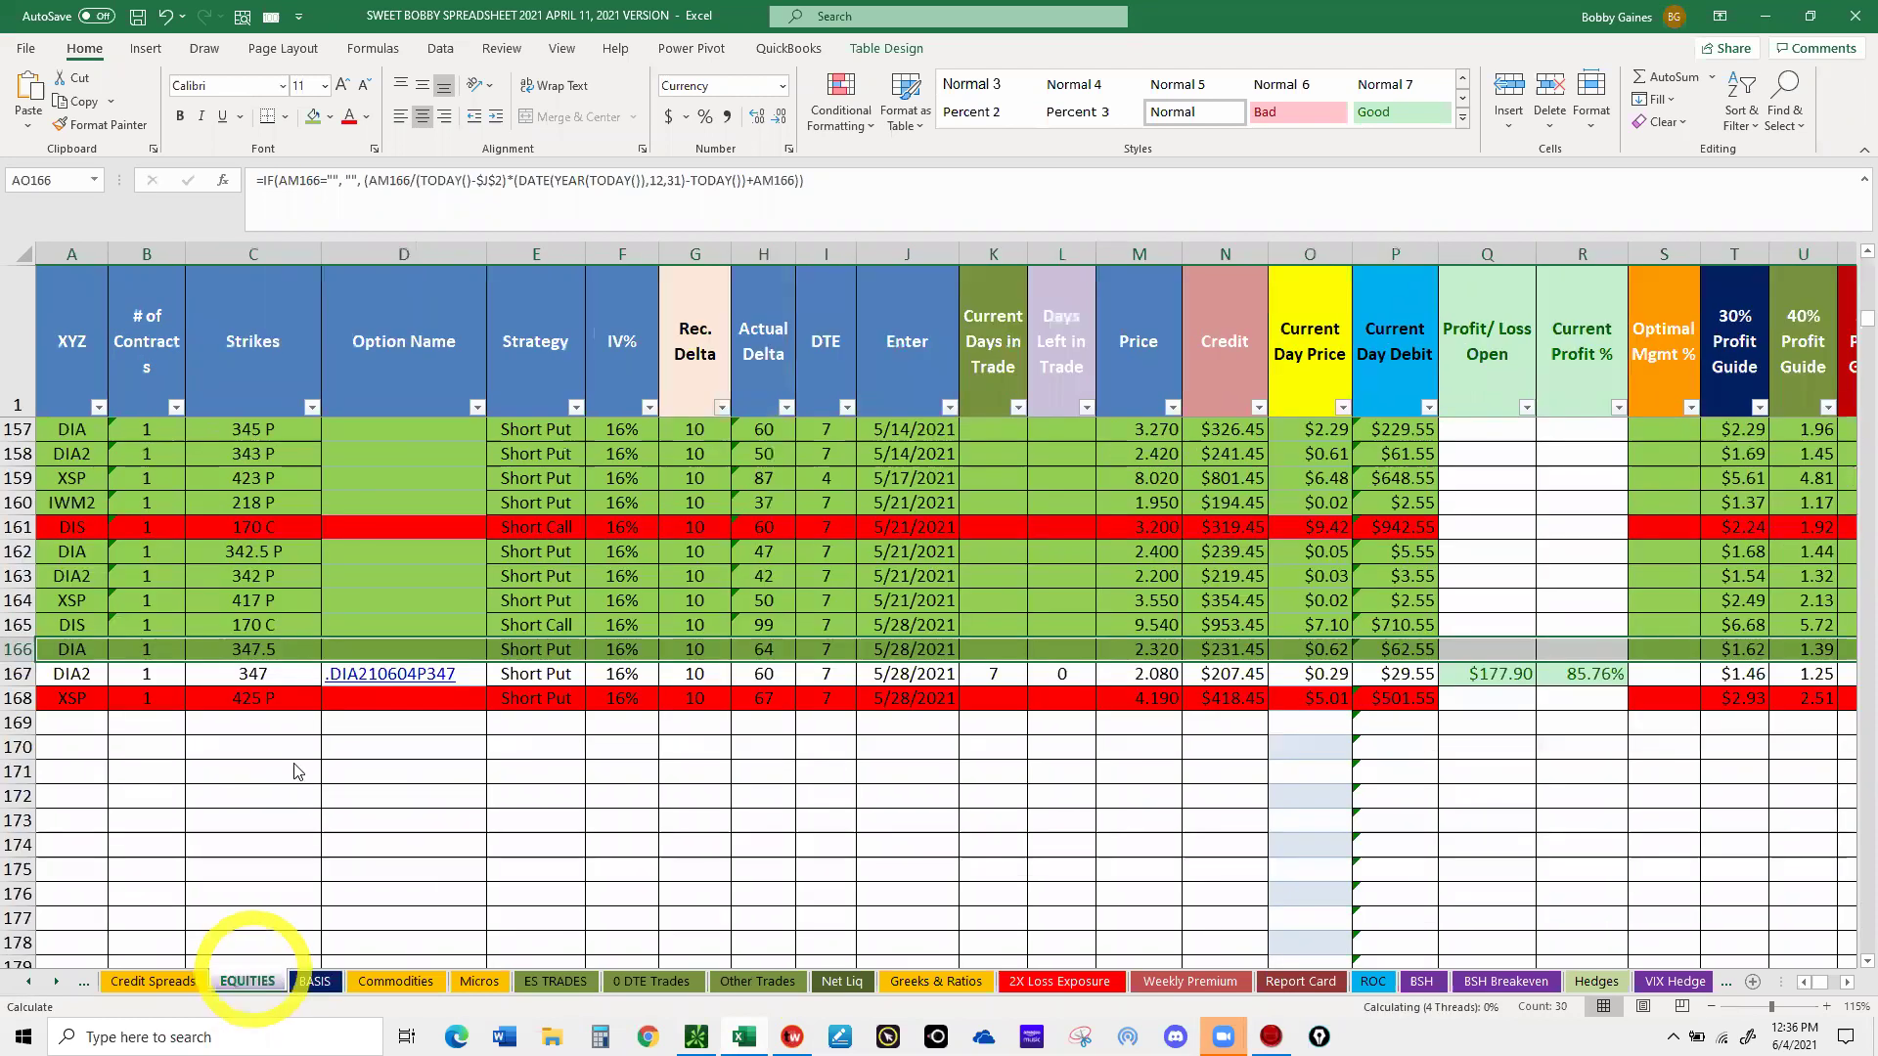
# - Start a new trade in row 169 with DIA in the XYZ column and 1 contract
pyautogui.click(75, 726)
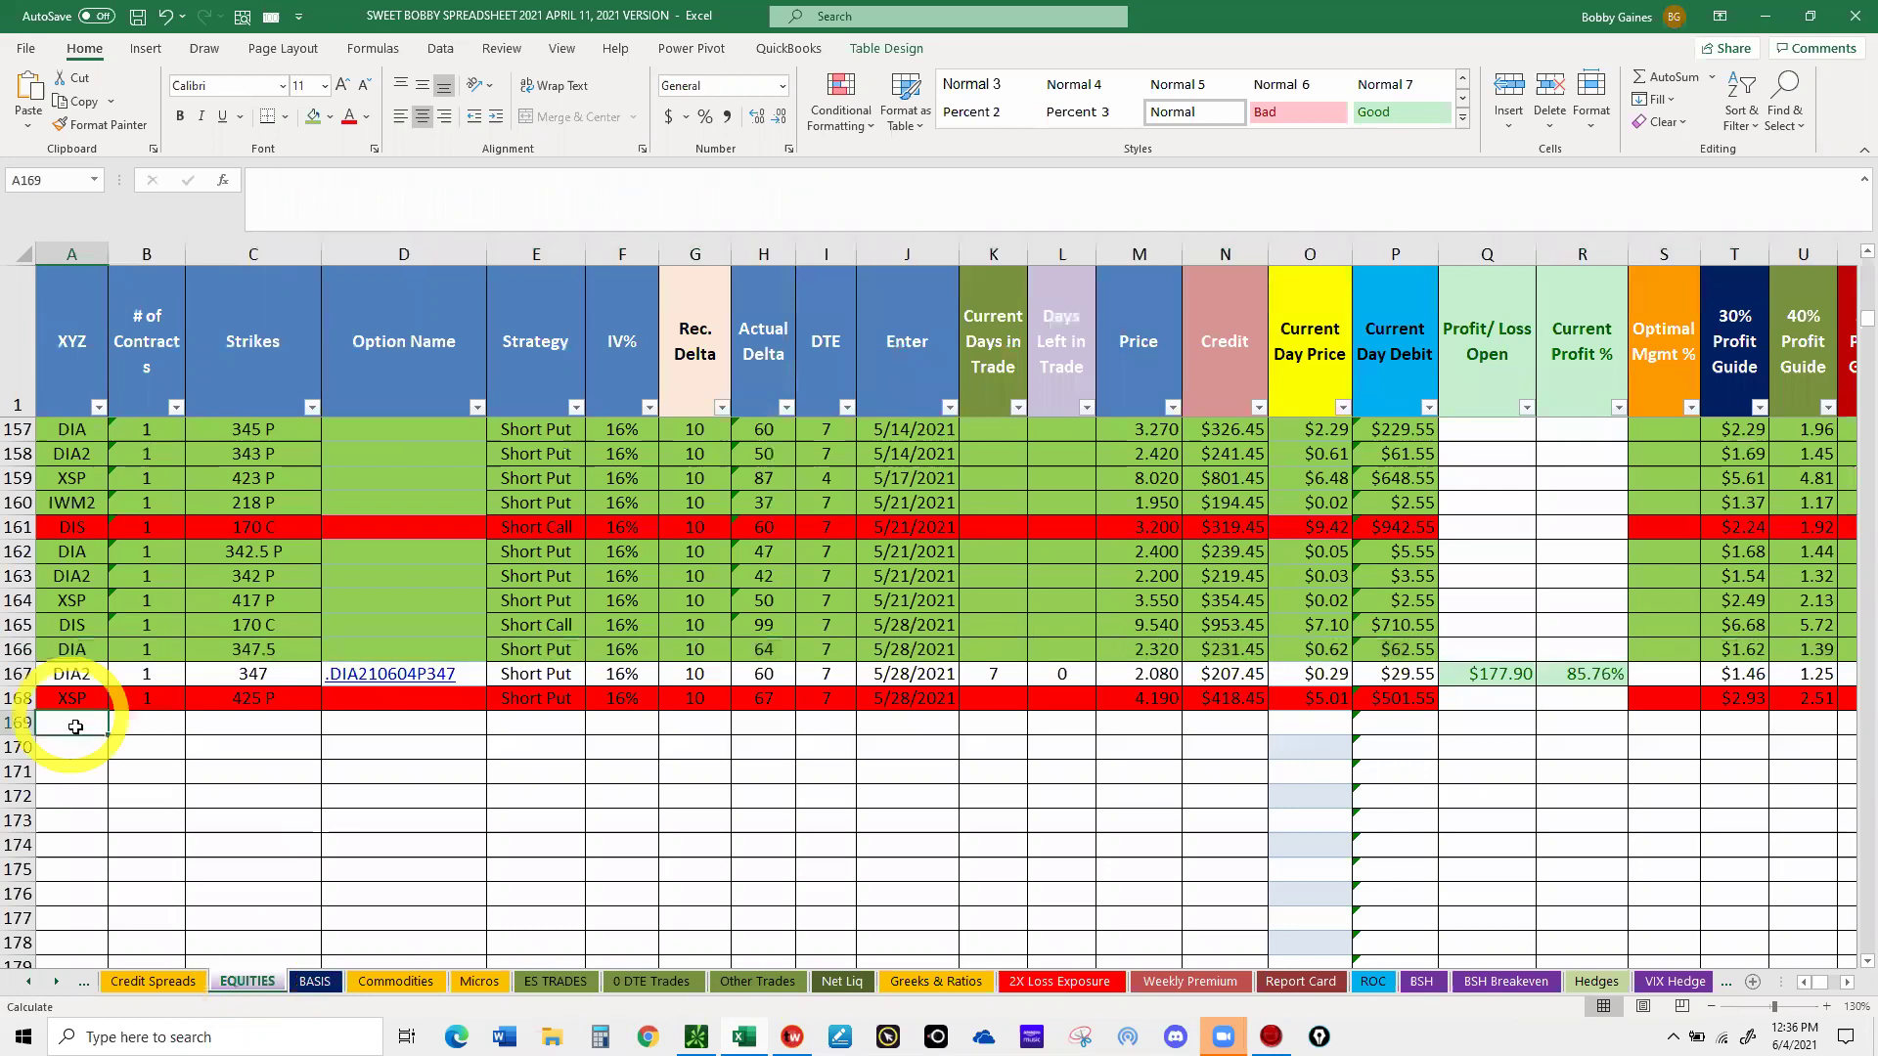
pyautogui.write('dia')
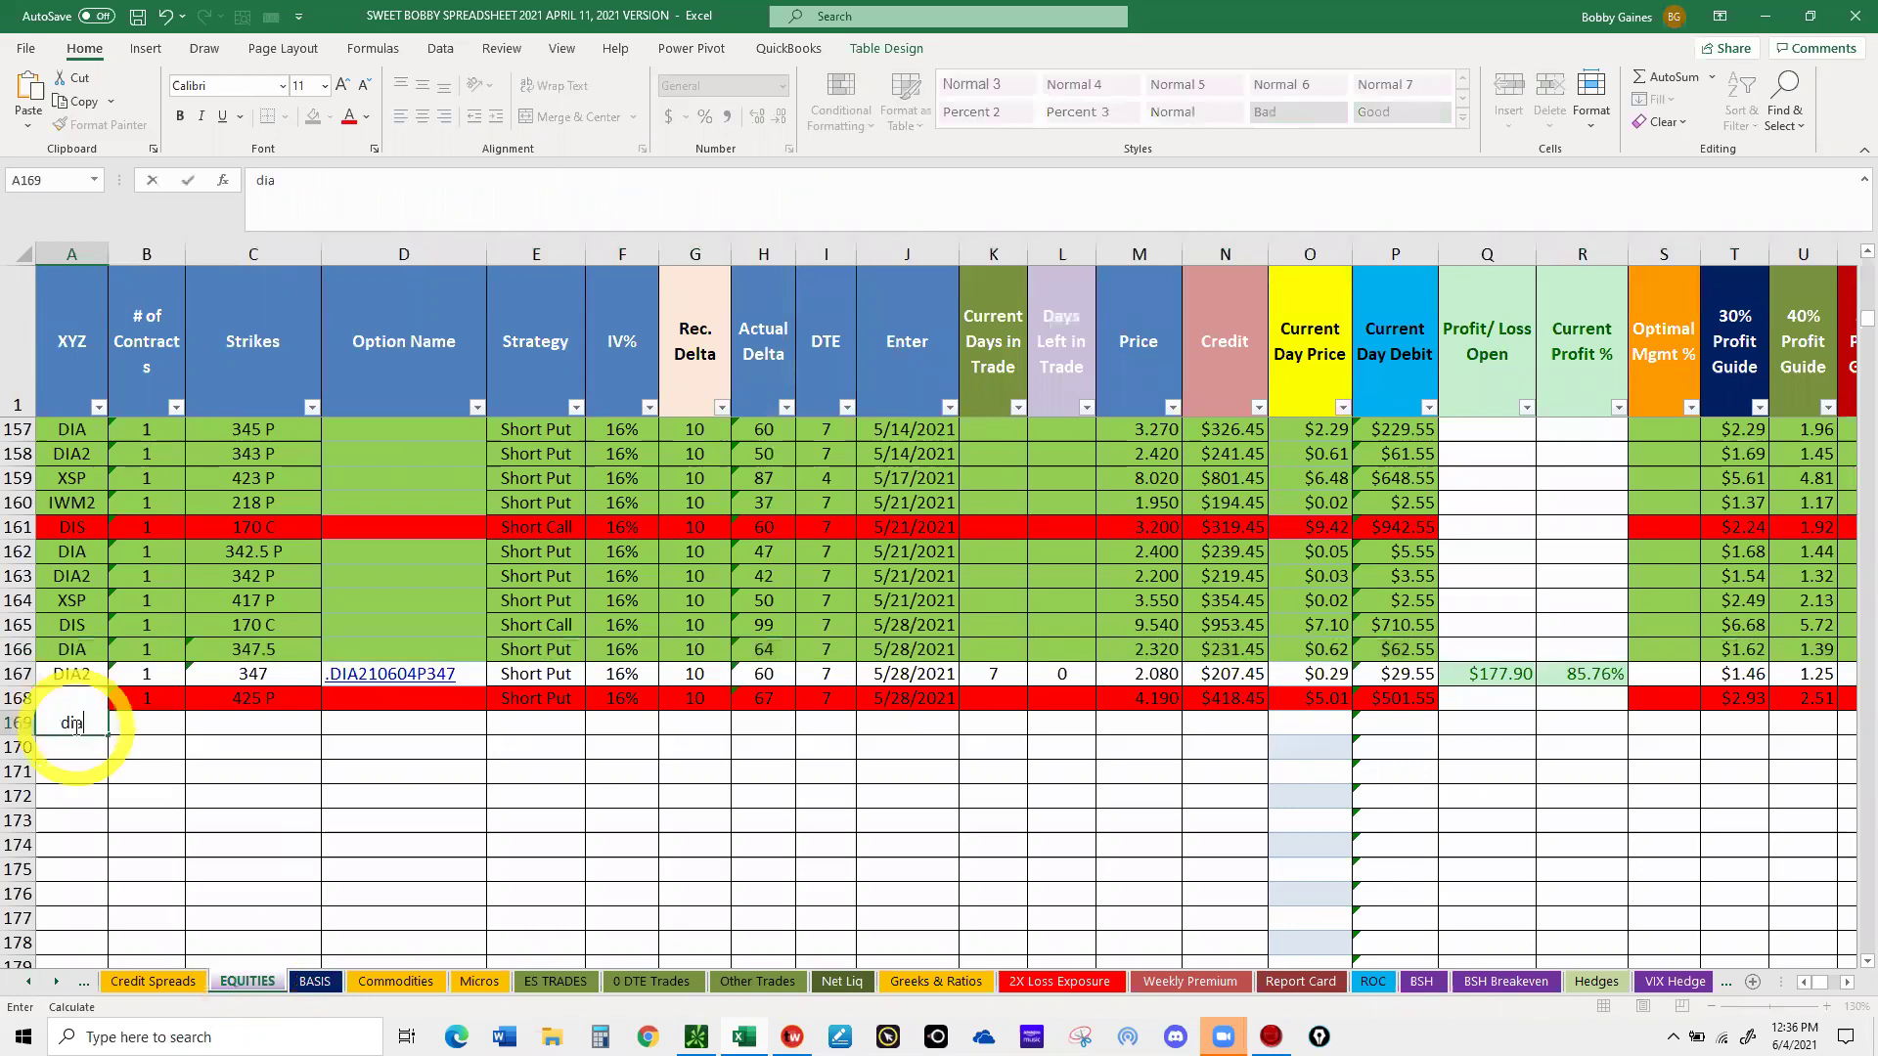
pyautogui.press('BackSpace')
pyautogui.press('BackSpace')
pyautogui.press('capslock')
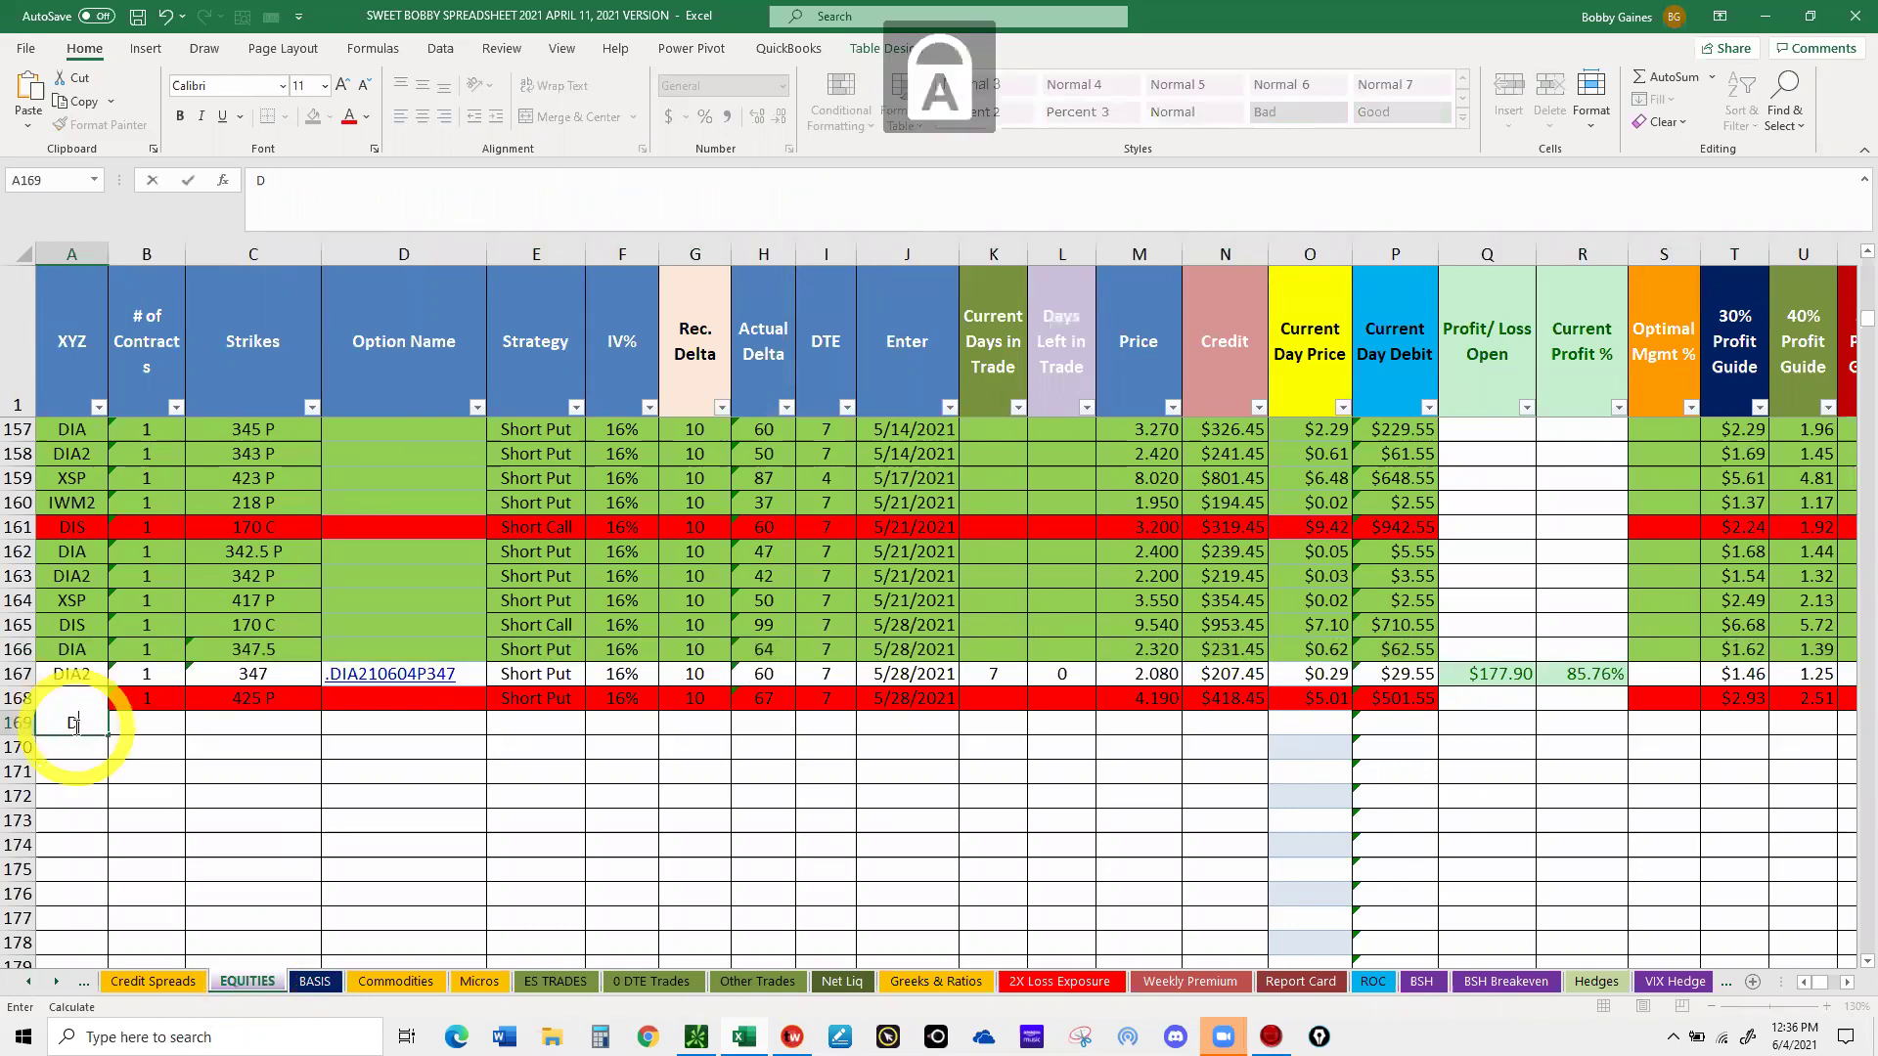
pyautogui.press('BackSpace')
pyautogui.write('DIA')
pyautogui.press('Tab')
pyautogui.write('1')
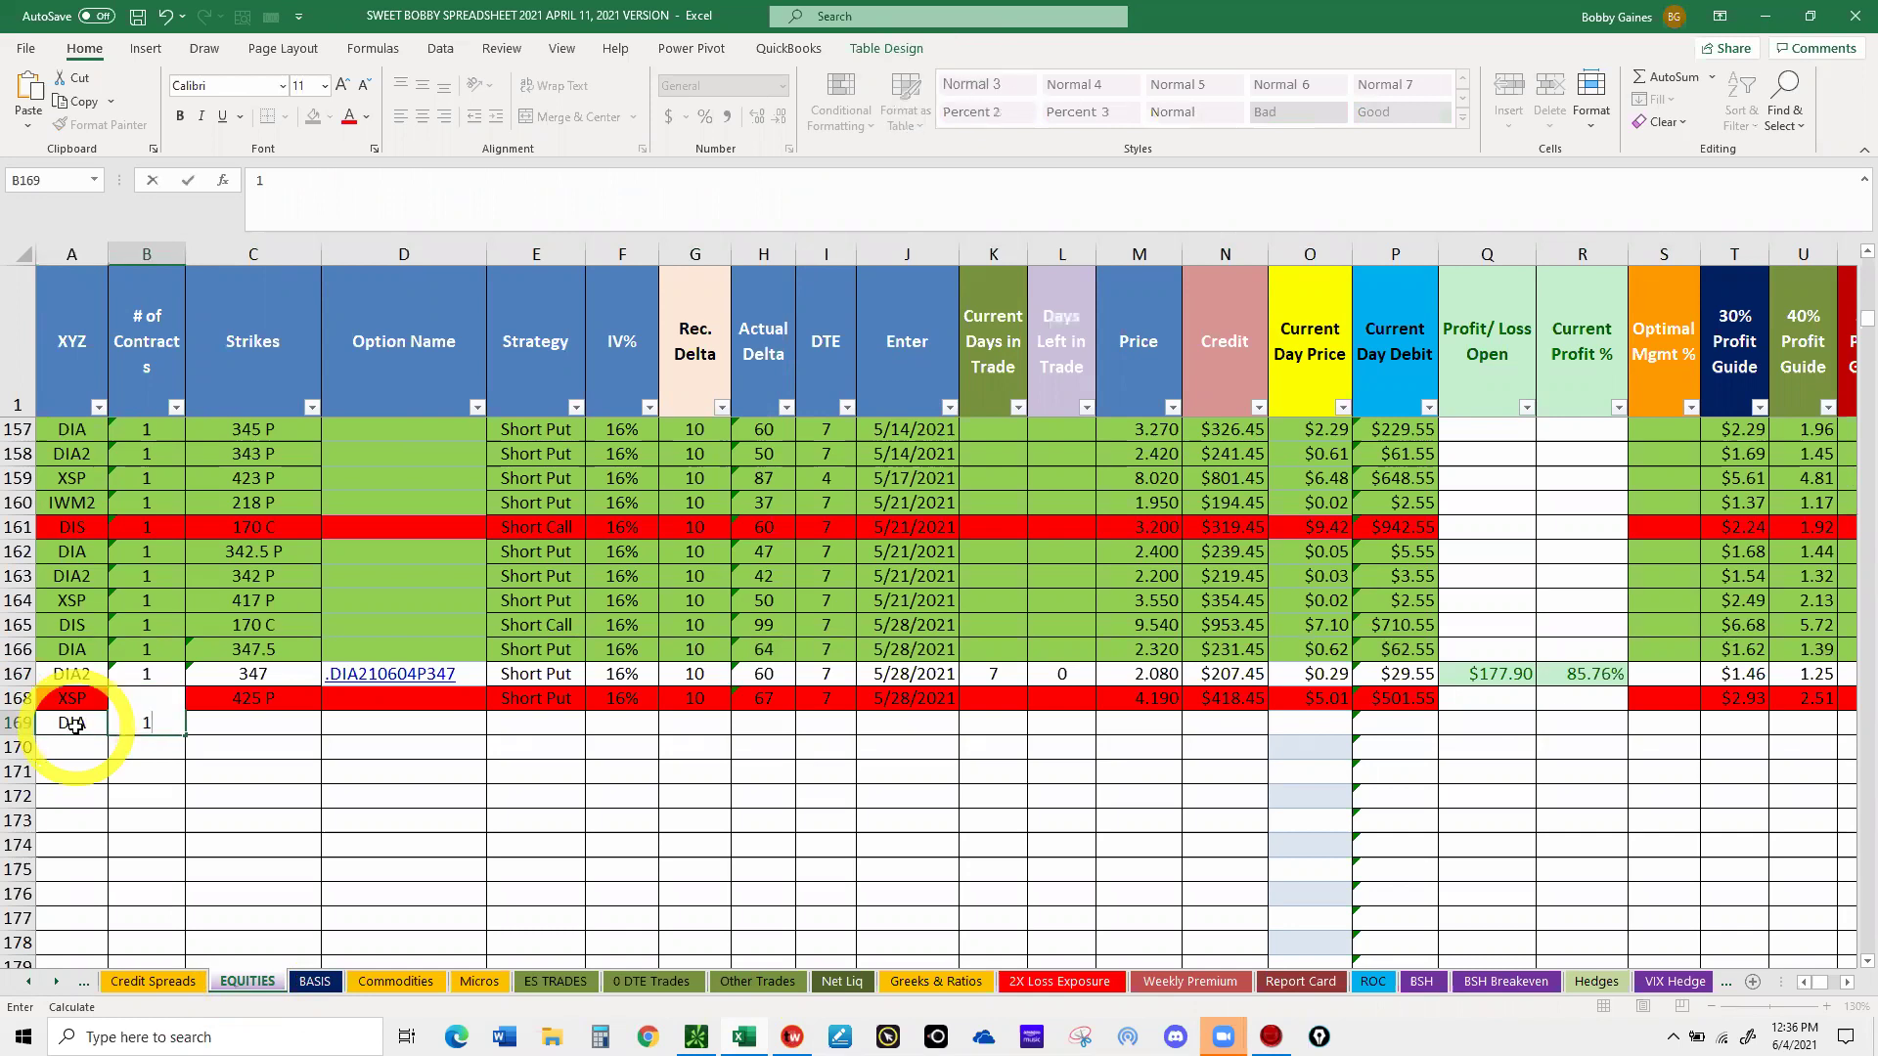
pyautogui.press('Tab')
# - Enter .DIA210611P348 as the option name and 348 P as the strike in row 169
pyautogui.press('Tab')
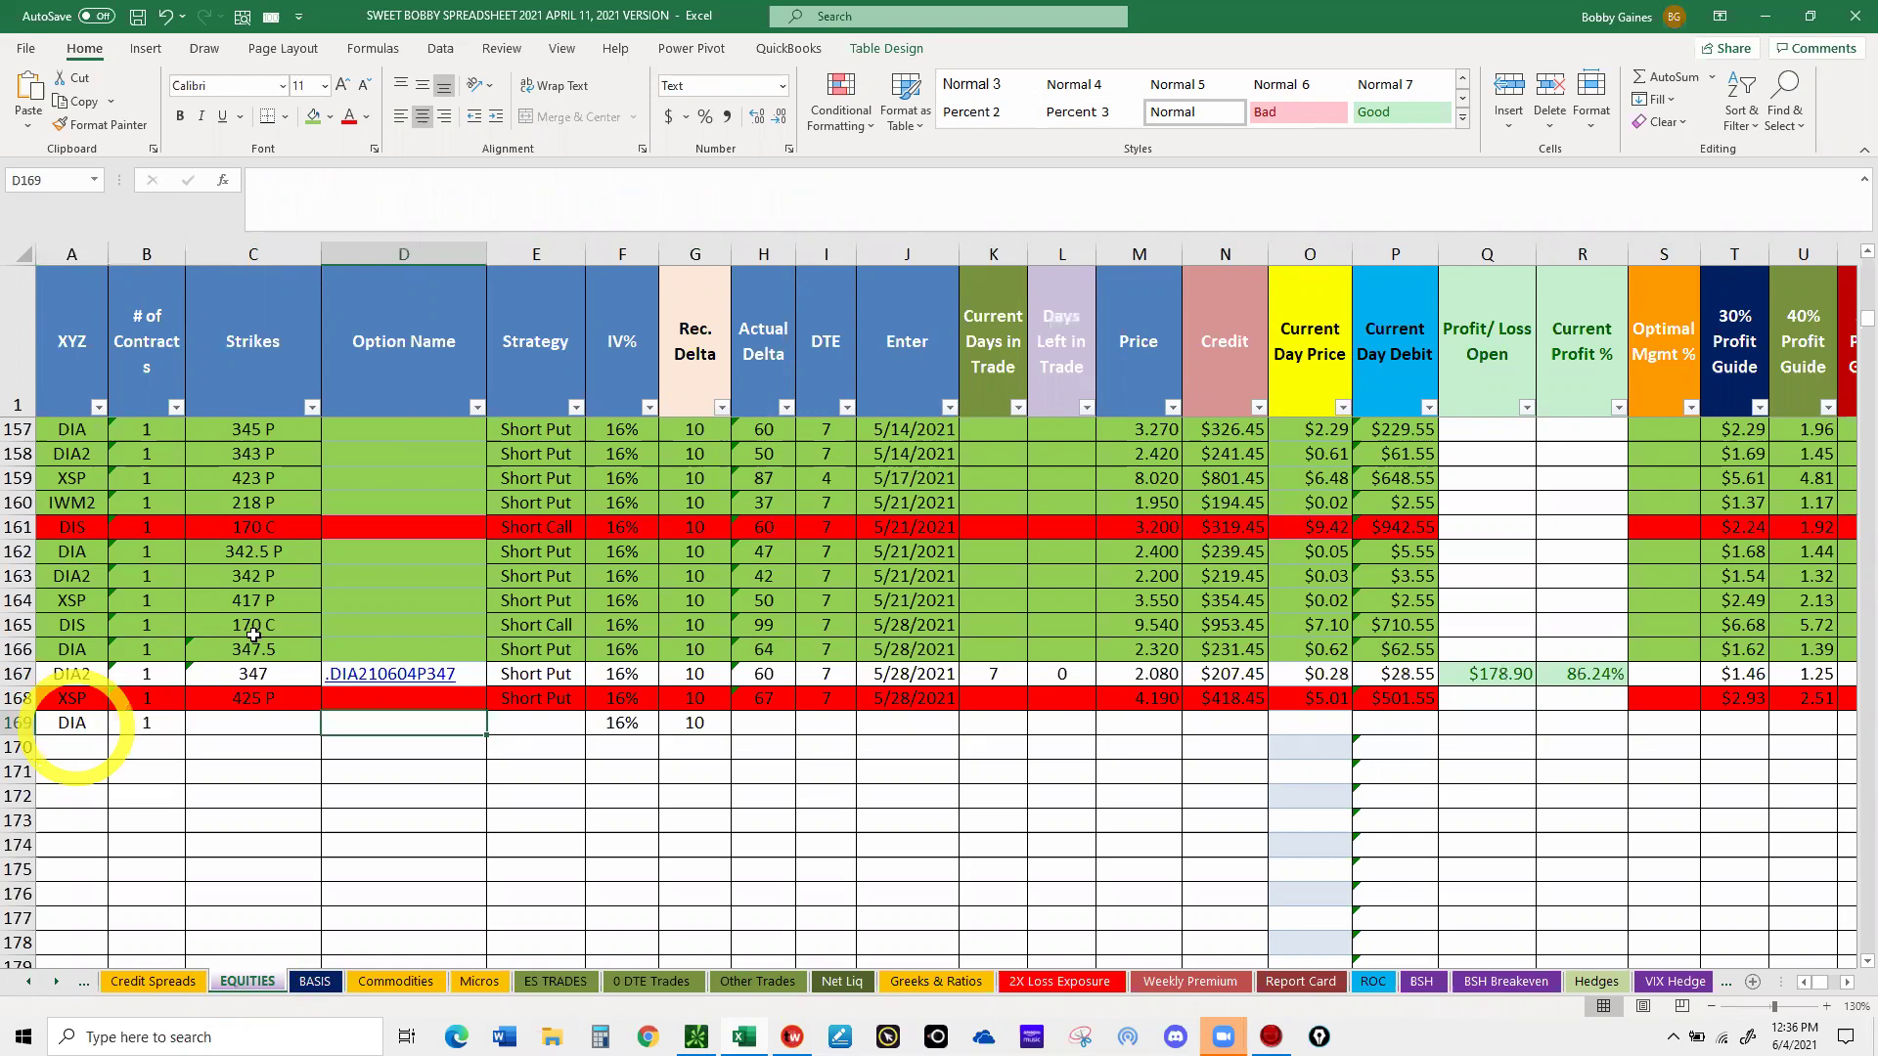
pyautogui.write('.DIA210611P348')
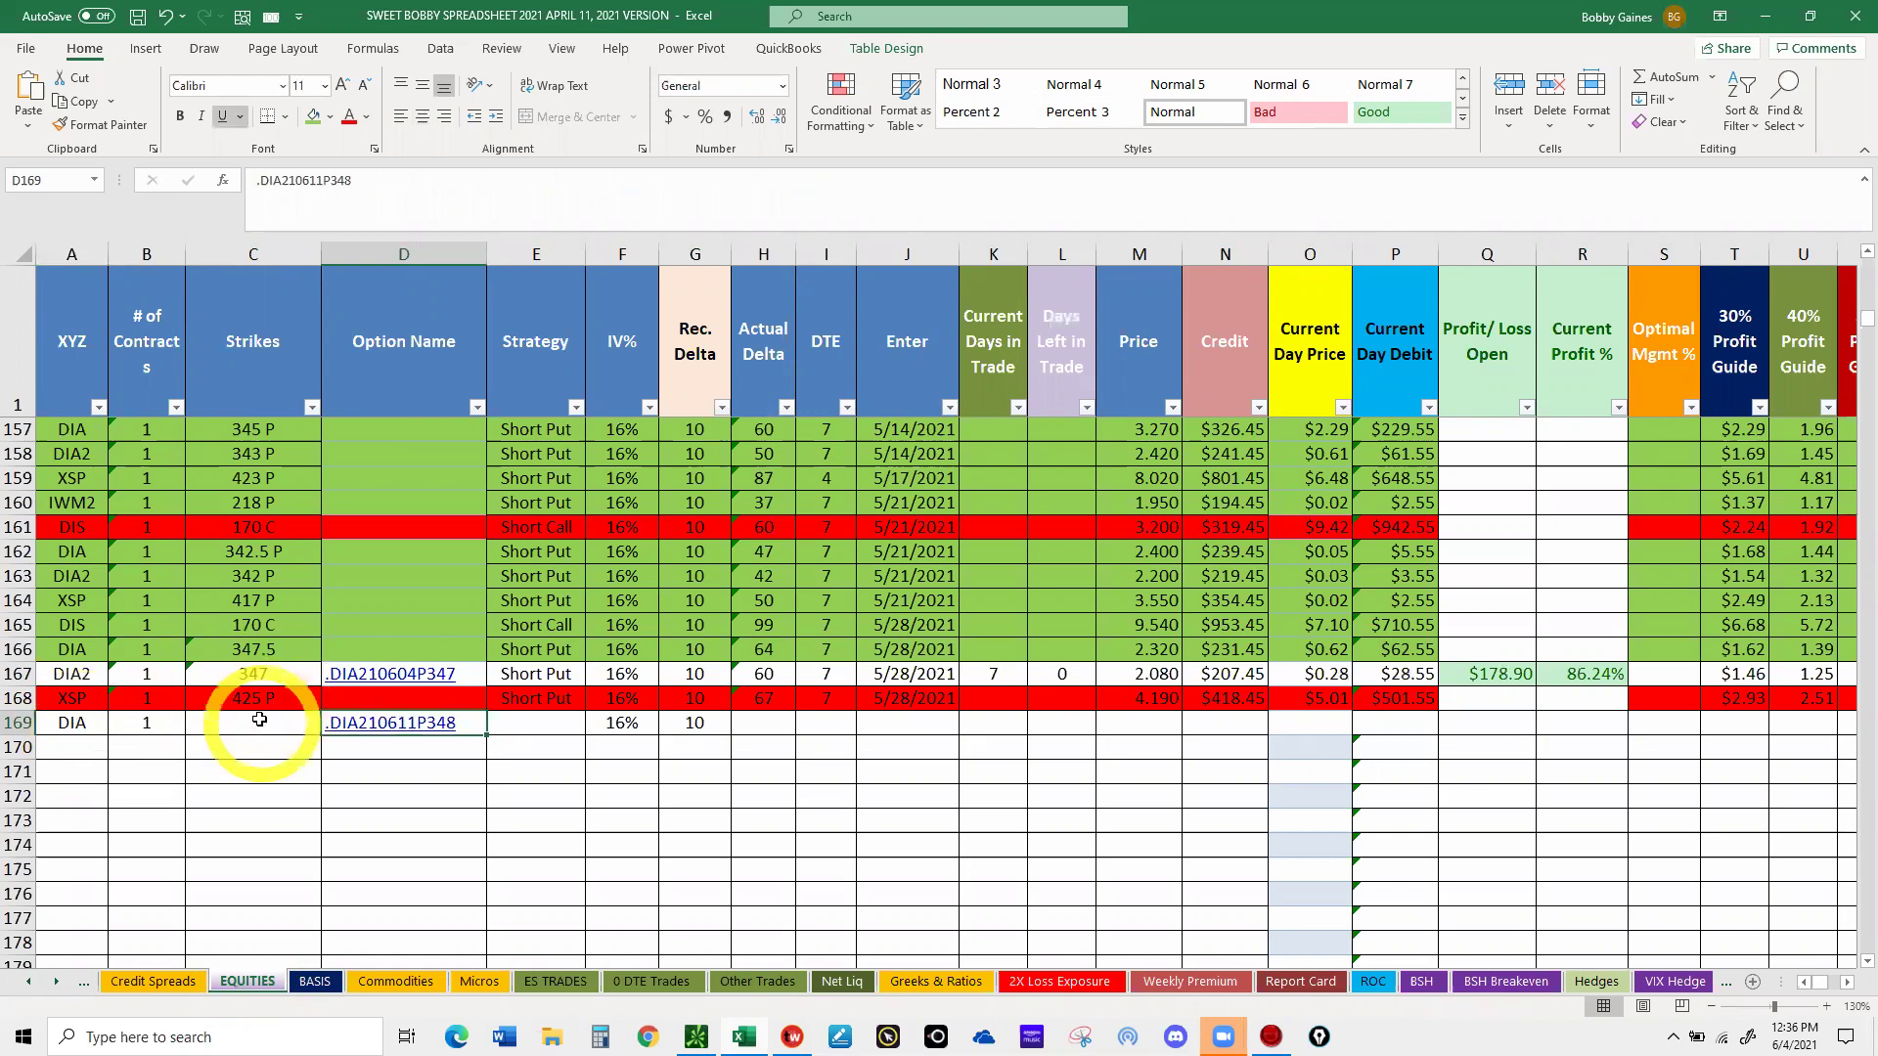
pyautogui.click(259, 720)
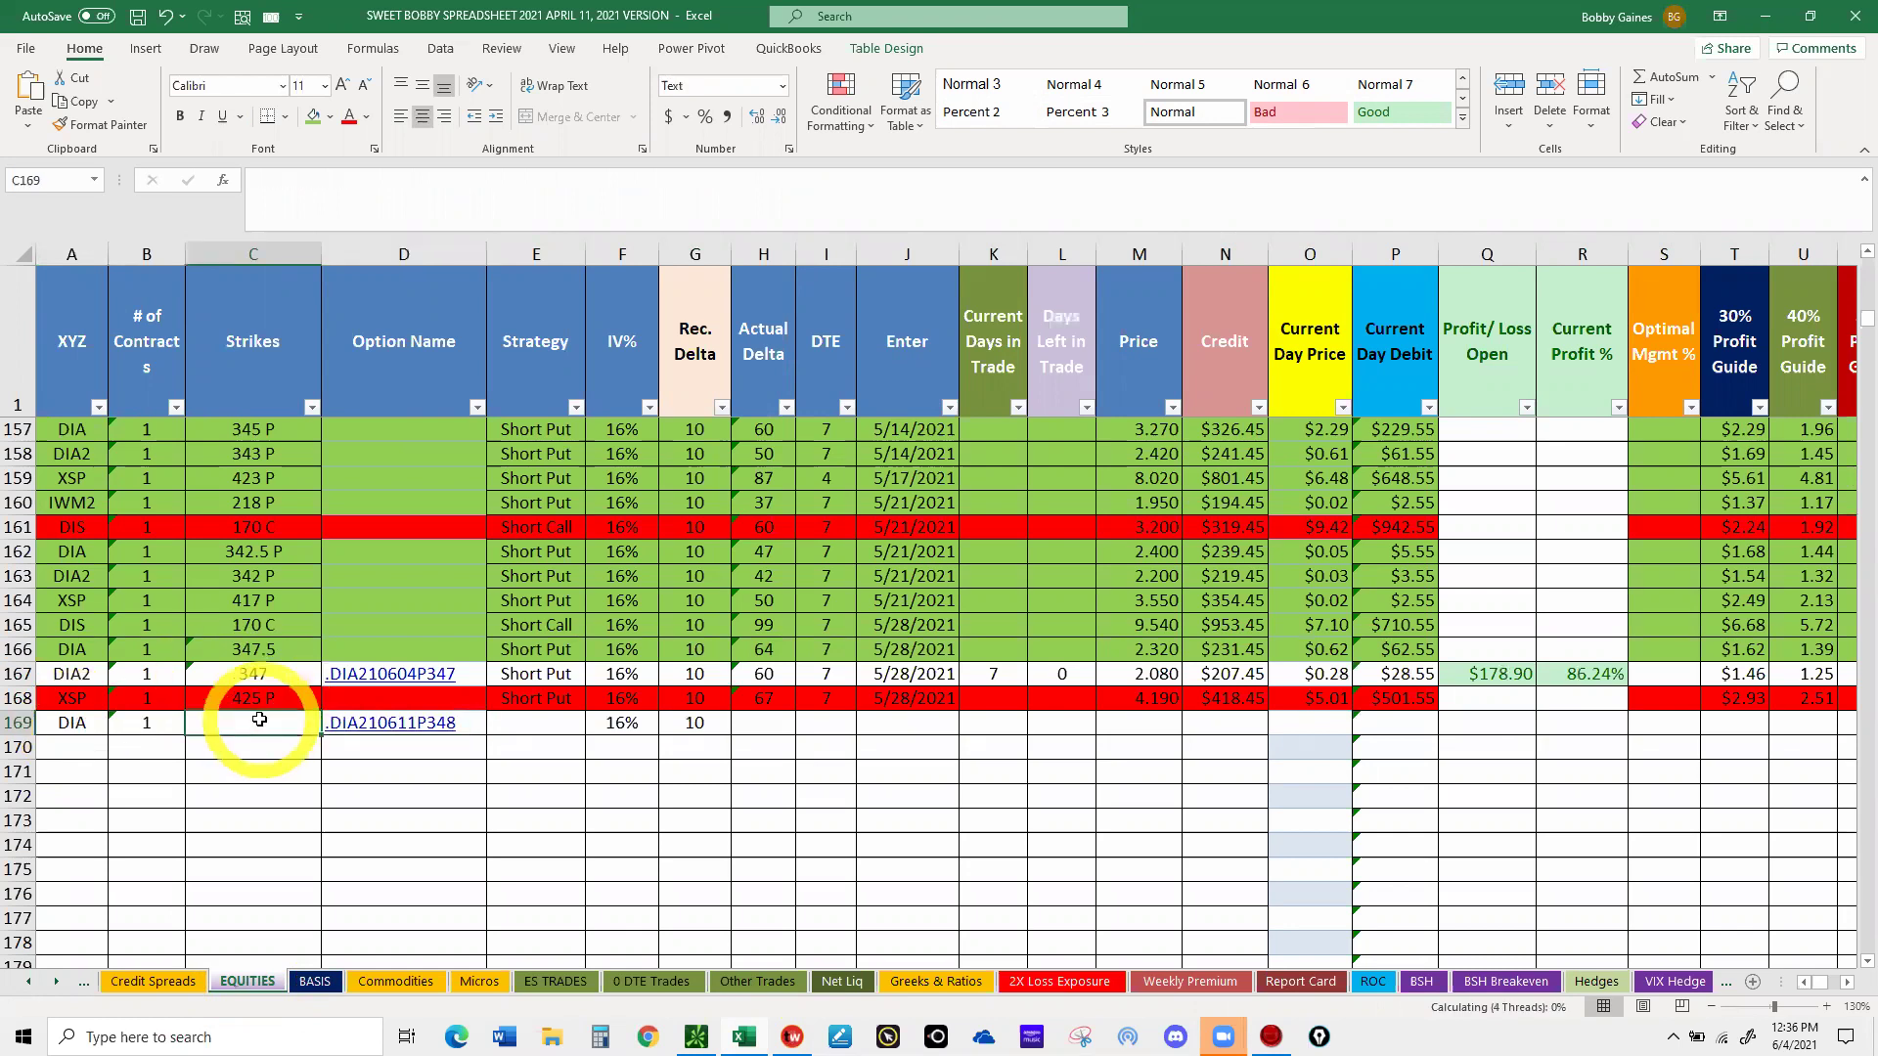
pyautogui.write('348 P')
pyautogui.press('Tab')
pyautogui.press('Tab')
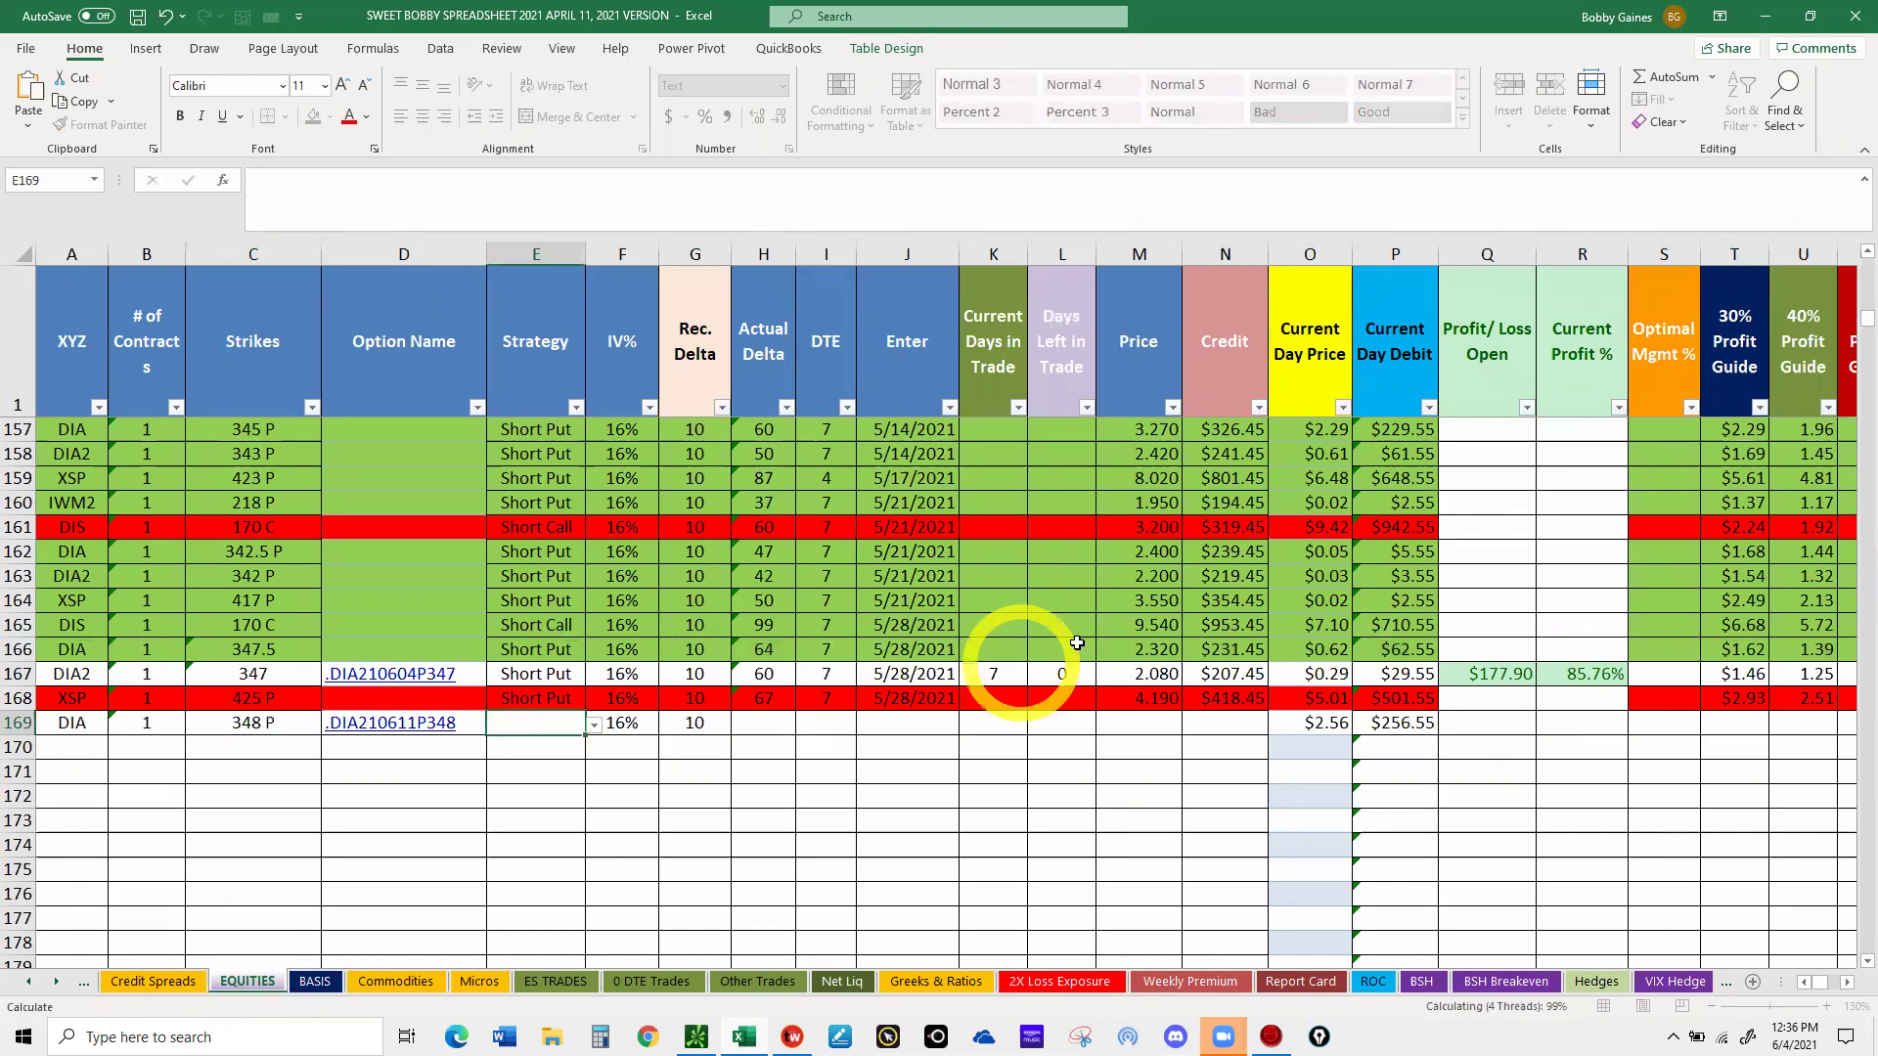
# - Set row 169's Strategy to Short Put and its Actual Delta to 60, checking the put's delta in thinkorswim
pyautogui.click(594, 725)
pyautogui.click(518, 746)
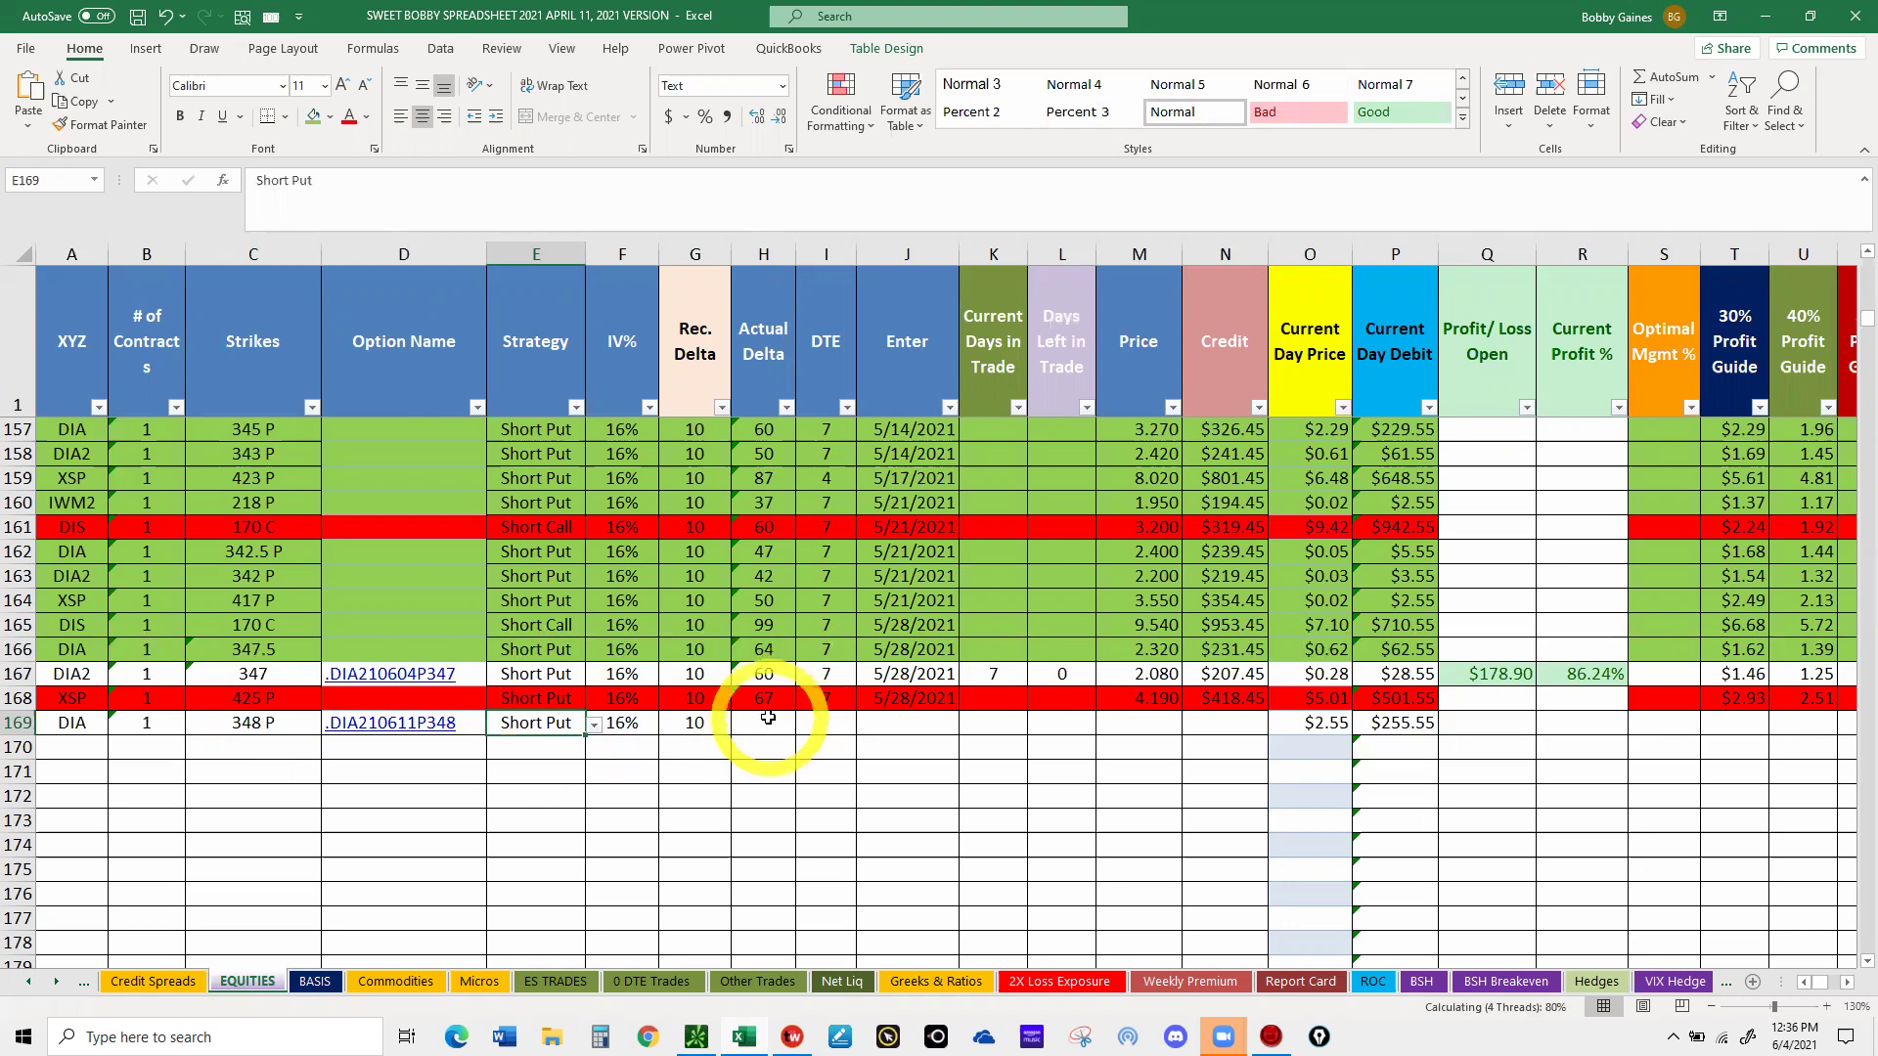
pyautogui.click(768, 719)
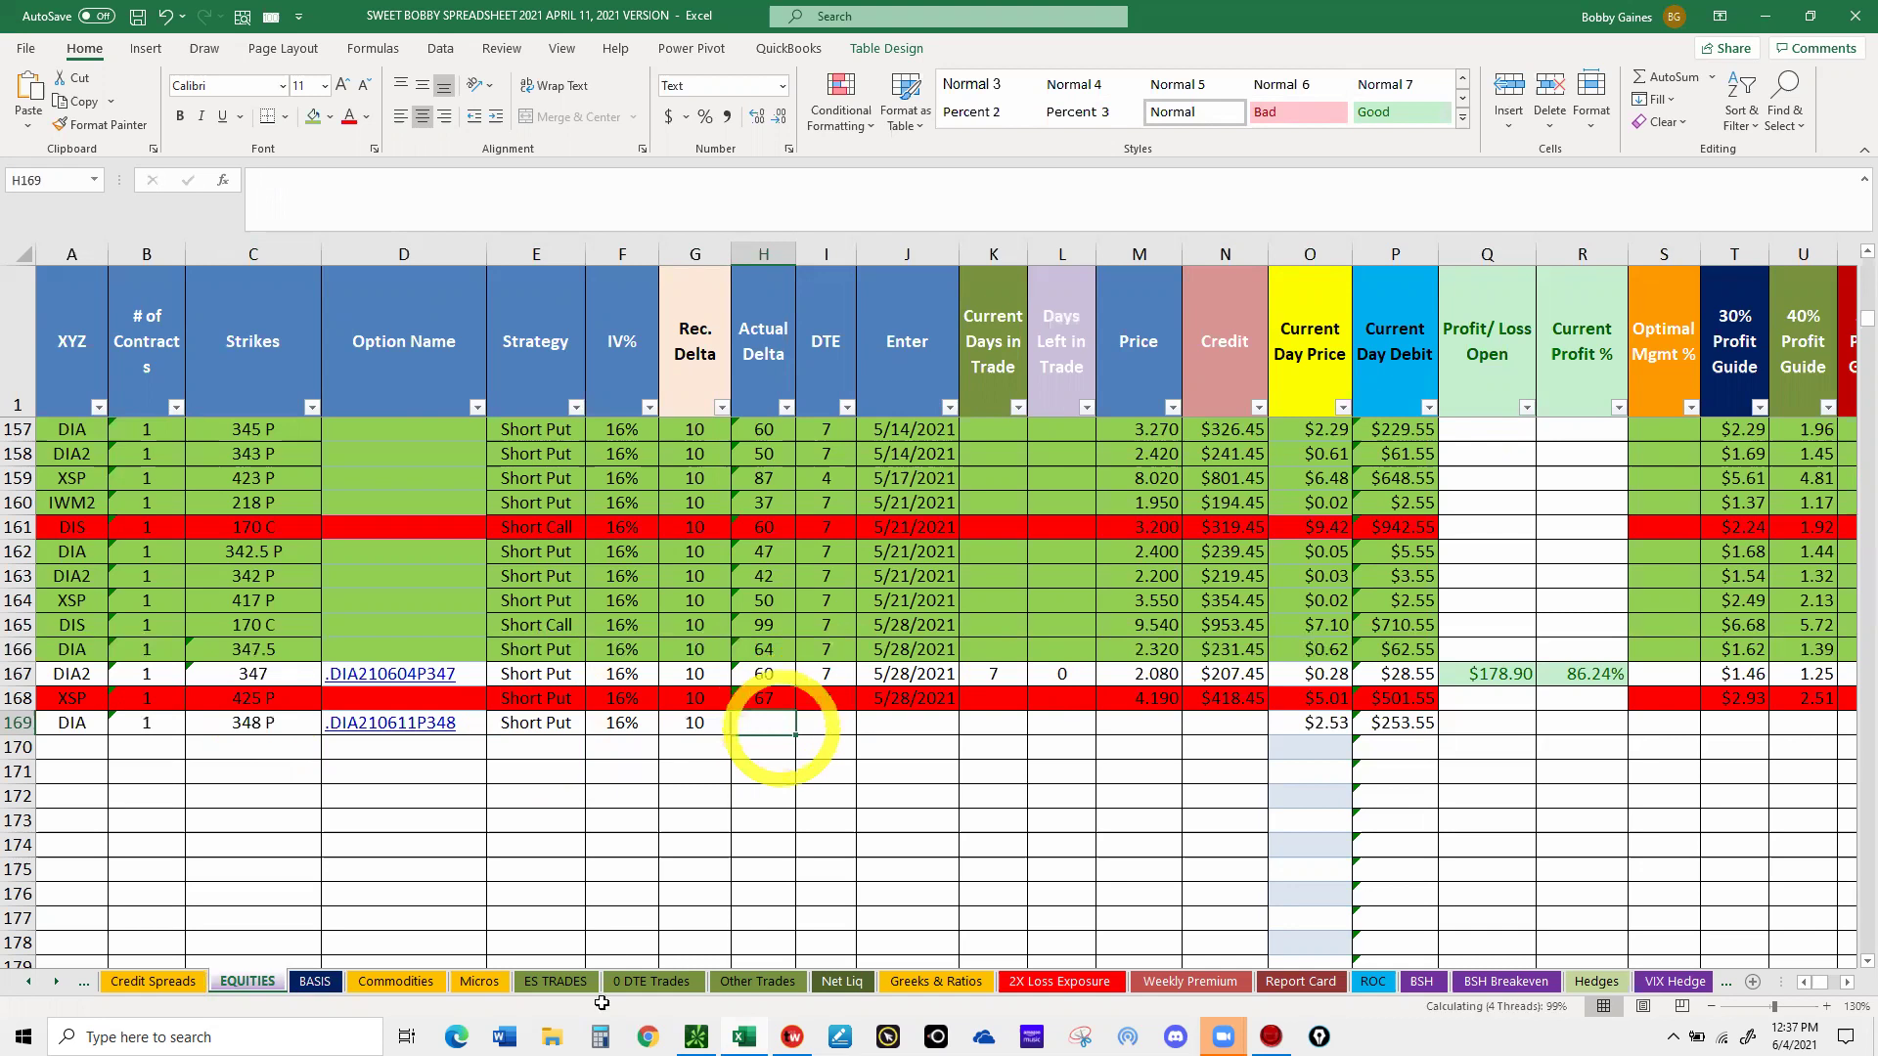
pyautogui.click(692, 1035)
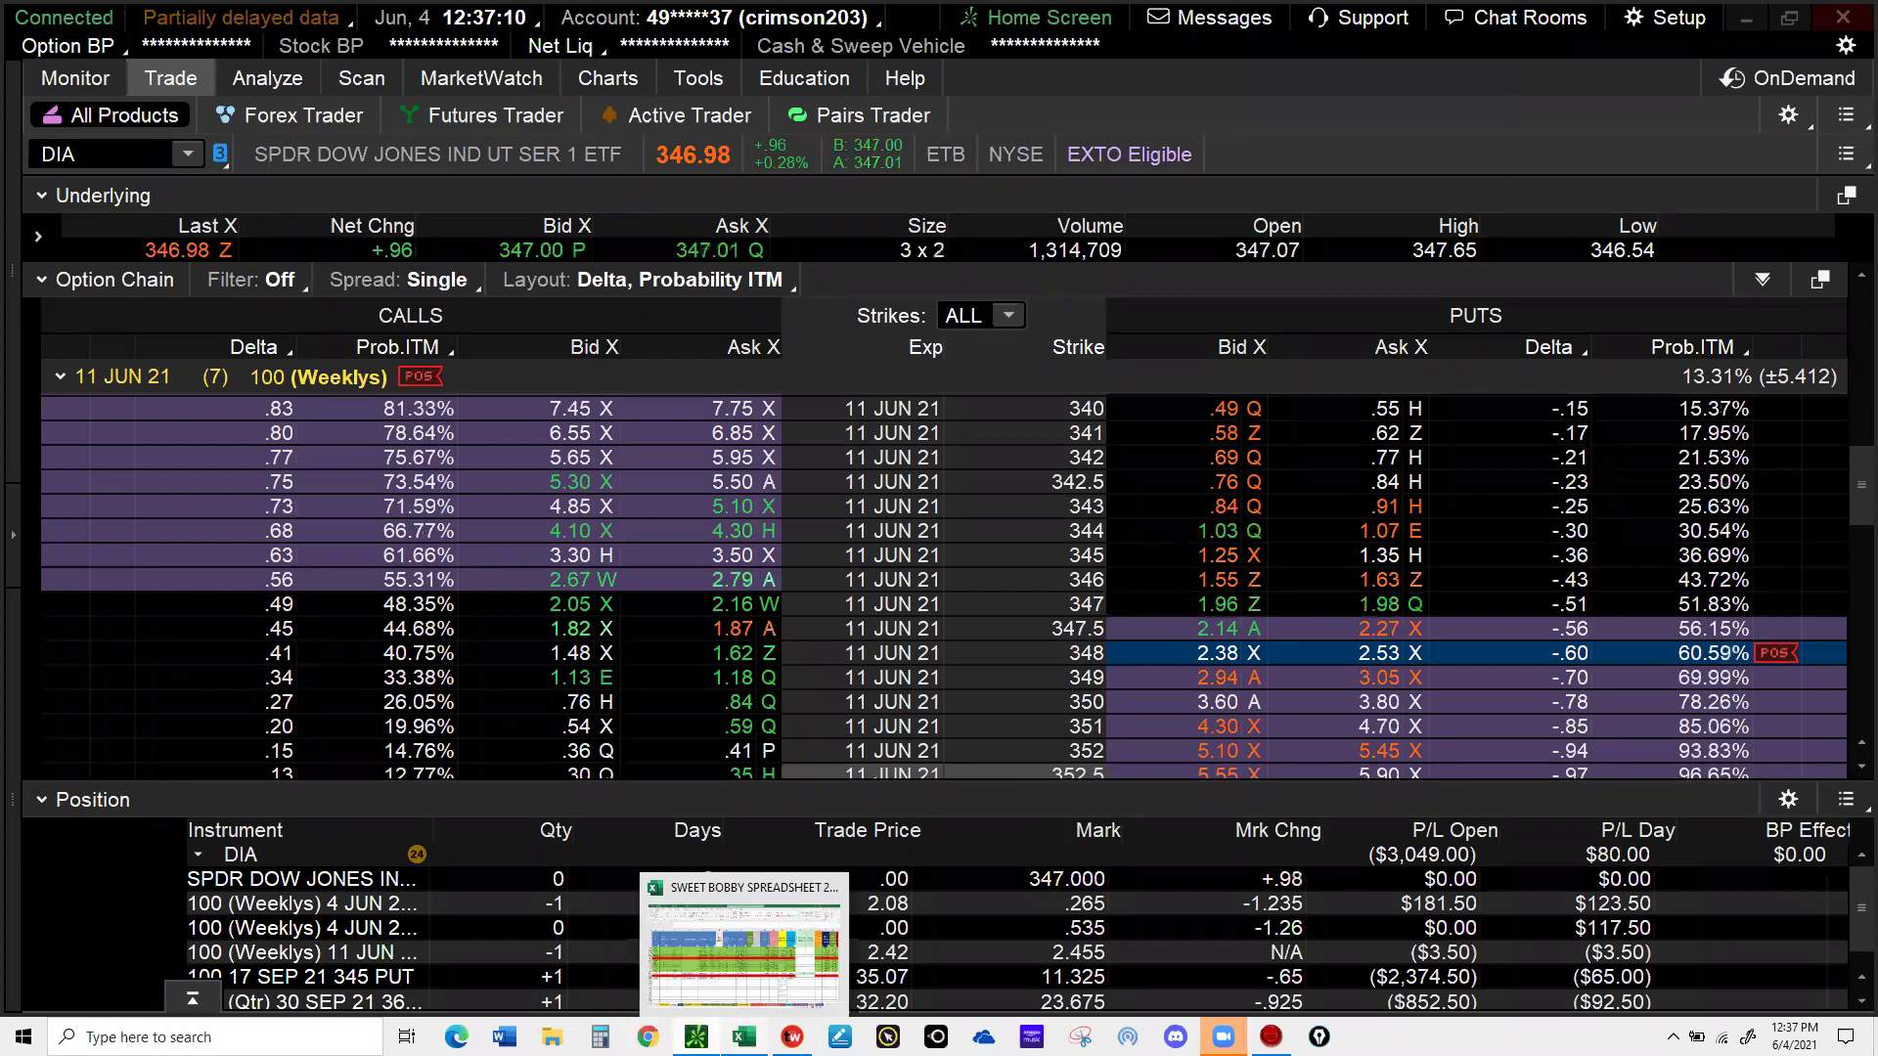
pyautogui.click(743, 1037)
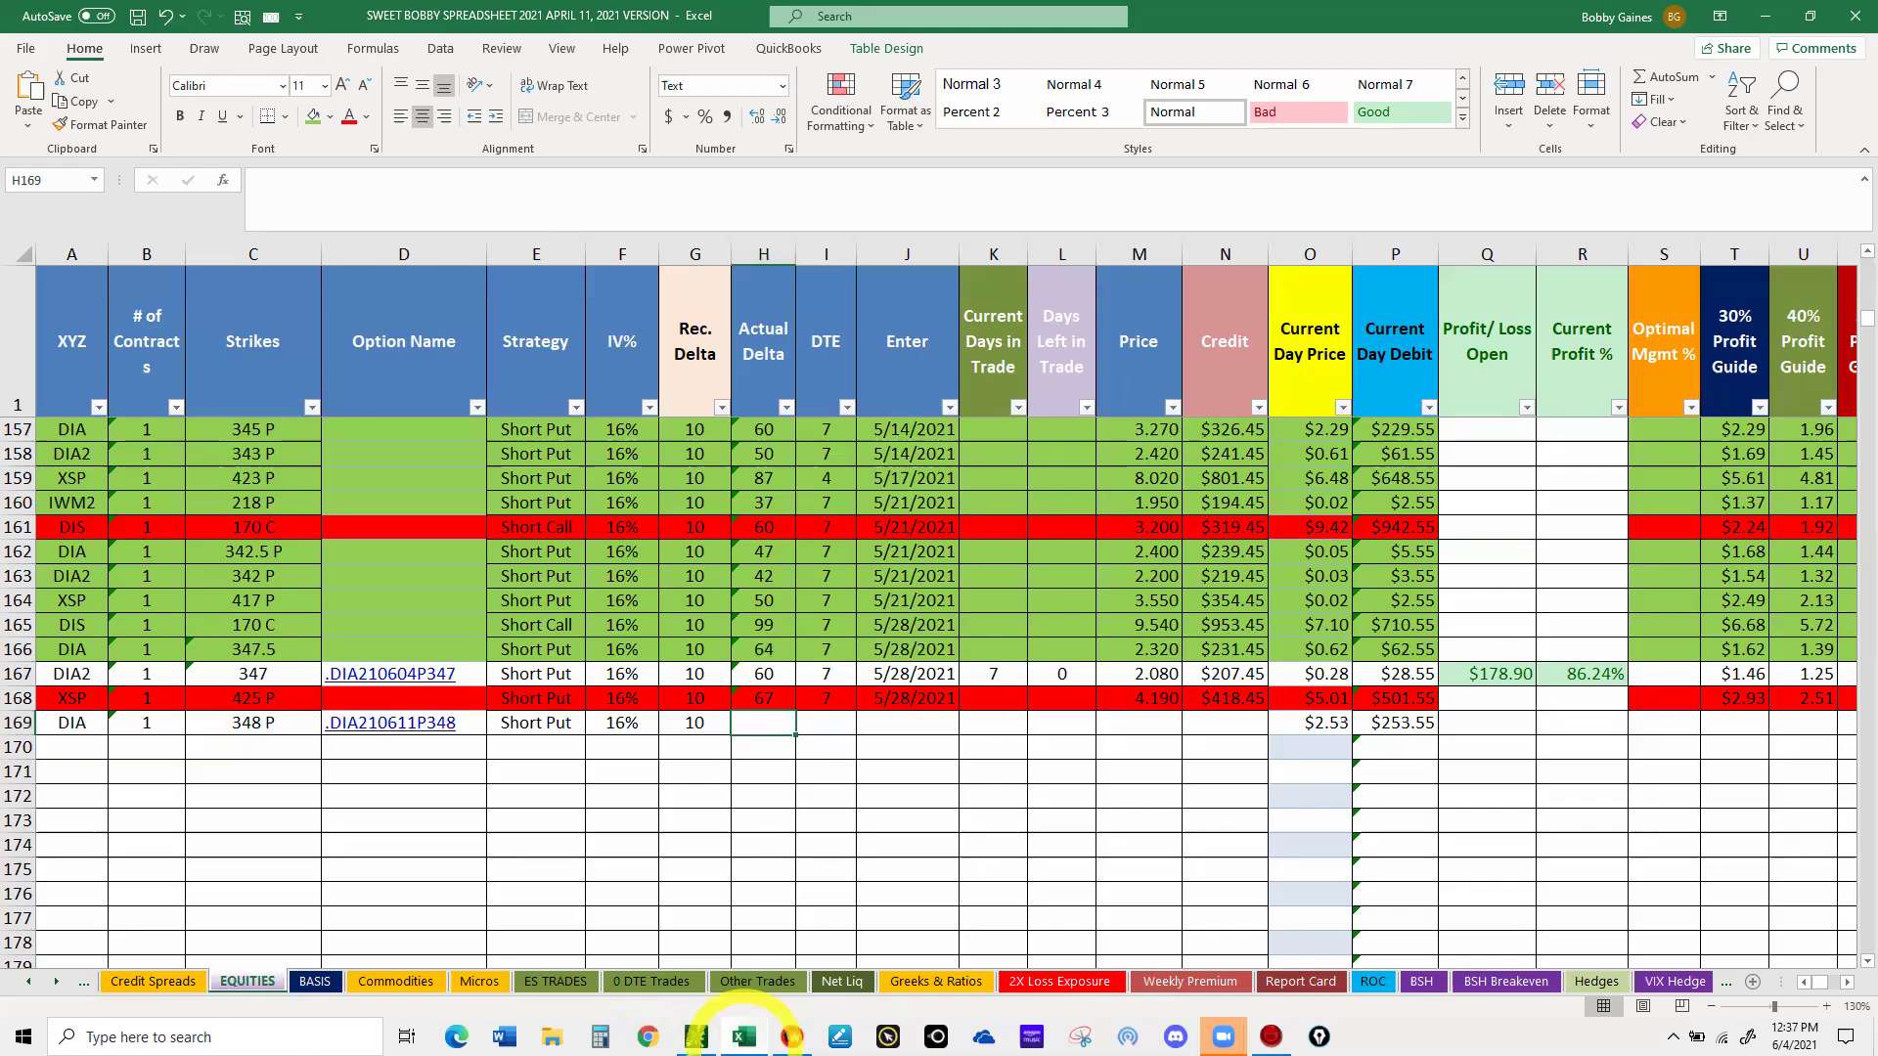
pyautogui.click(753, 726)
pyautogui.doubleClick(757, 726)
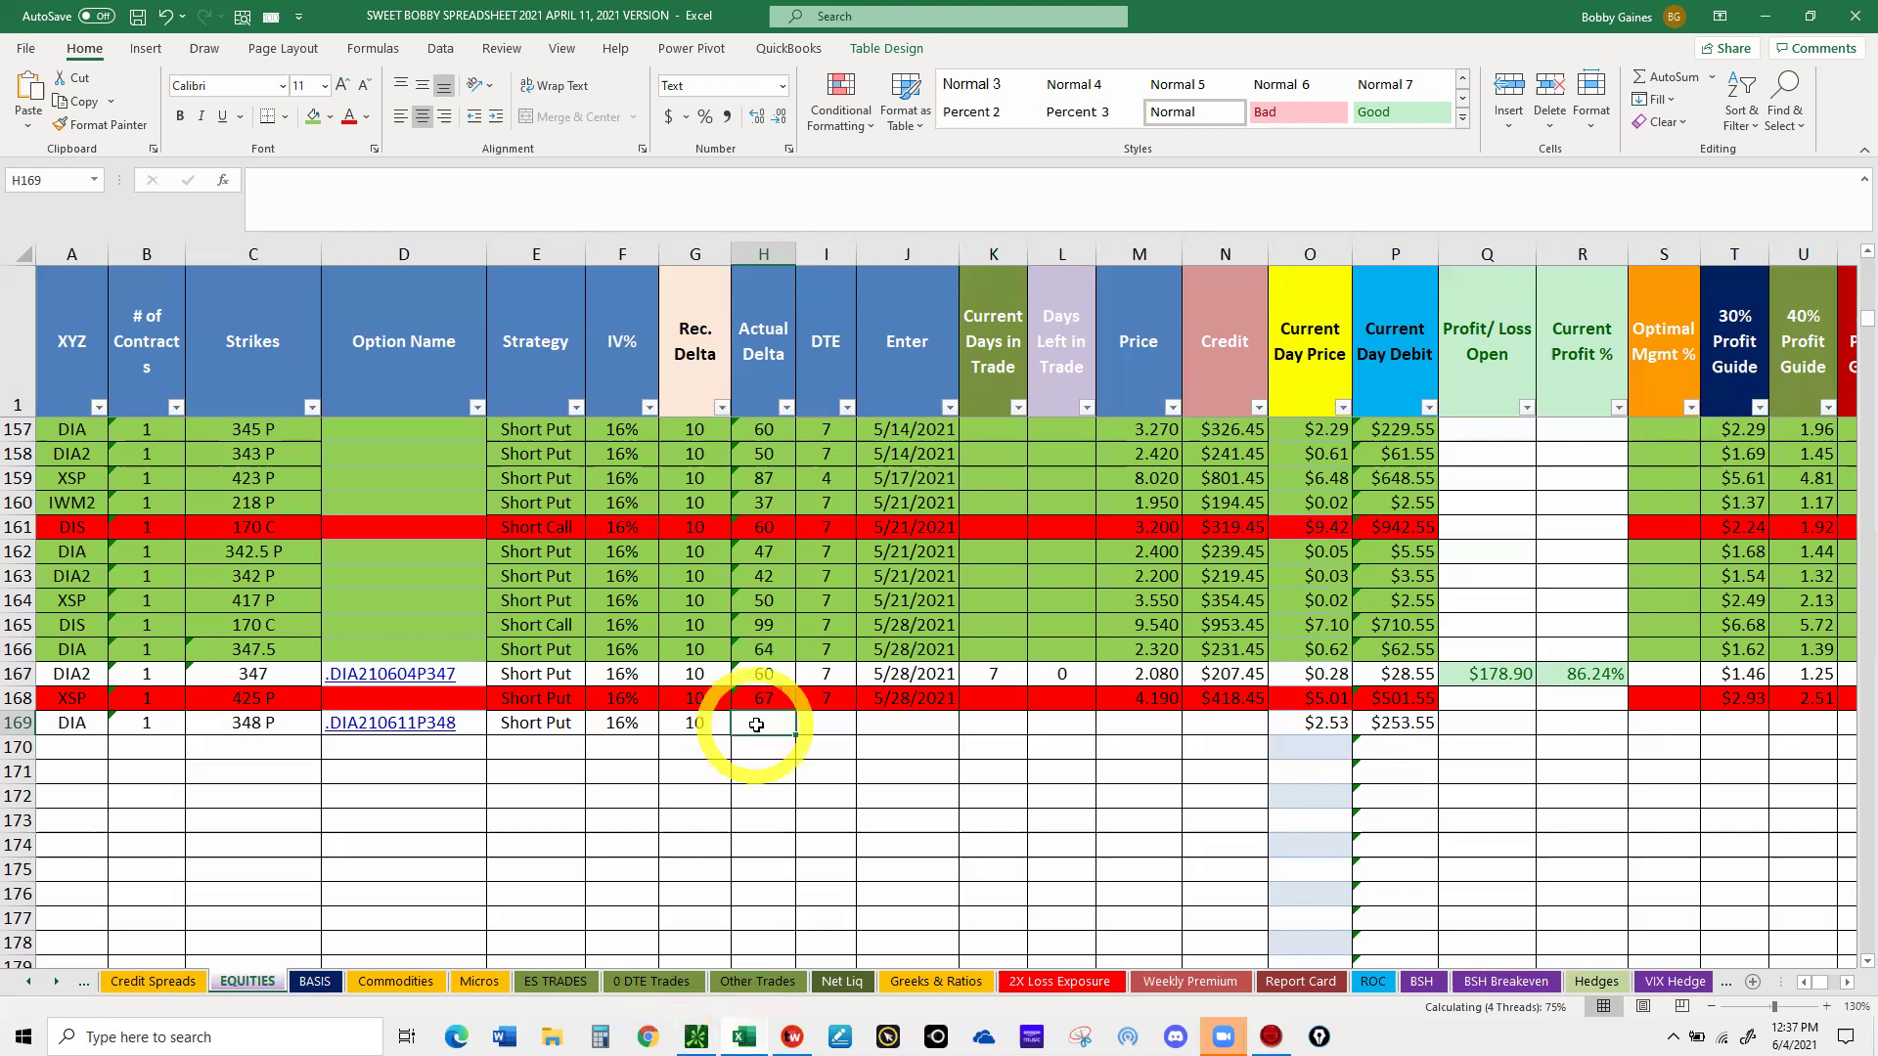
pyautogui.write('60')
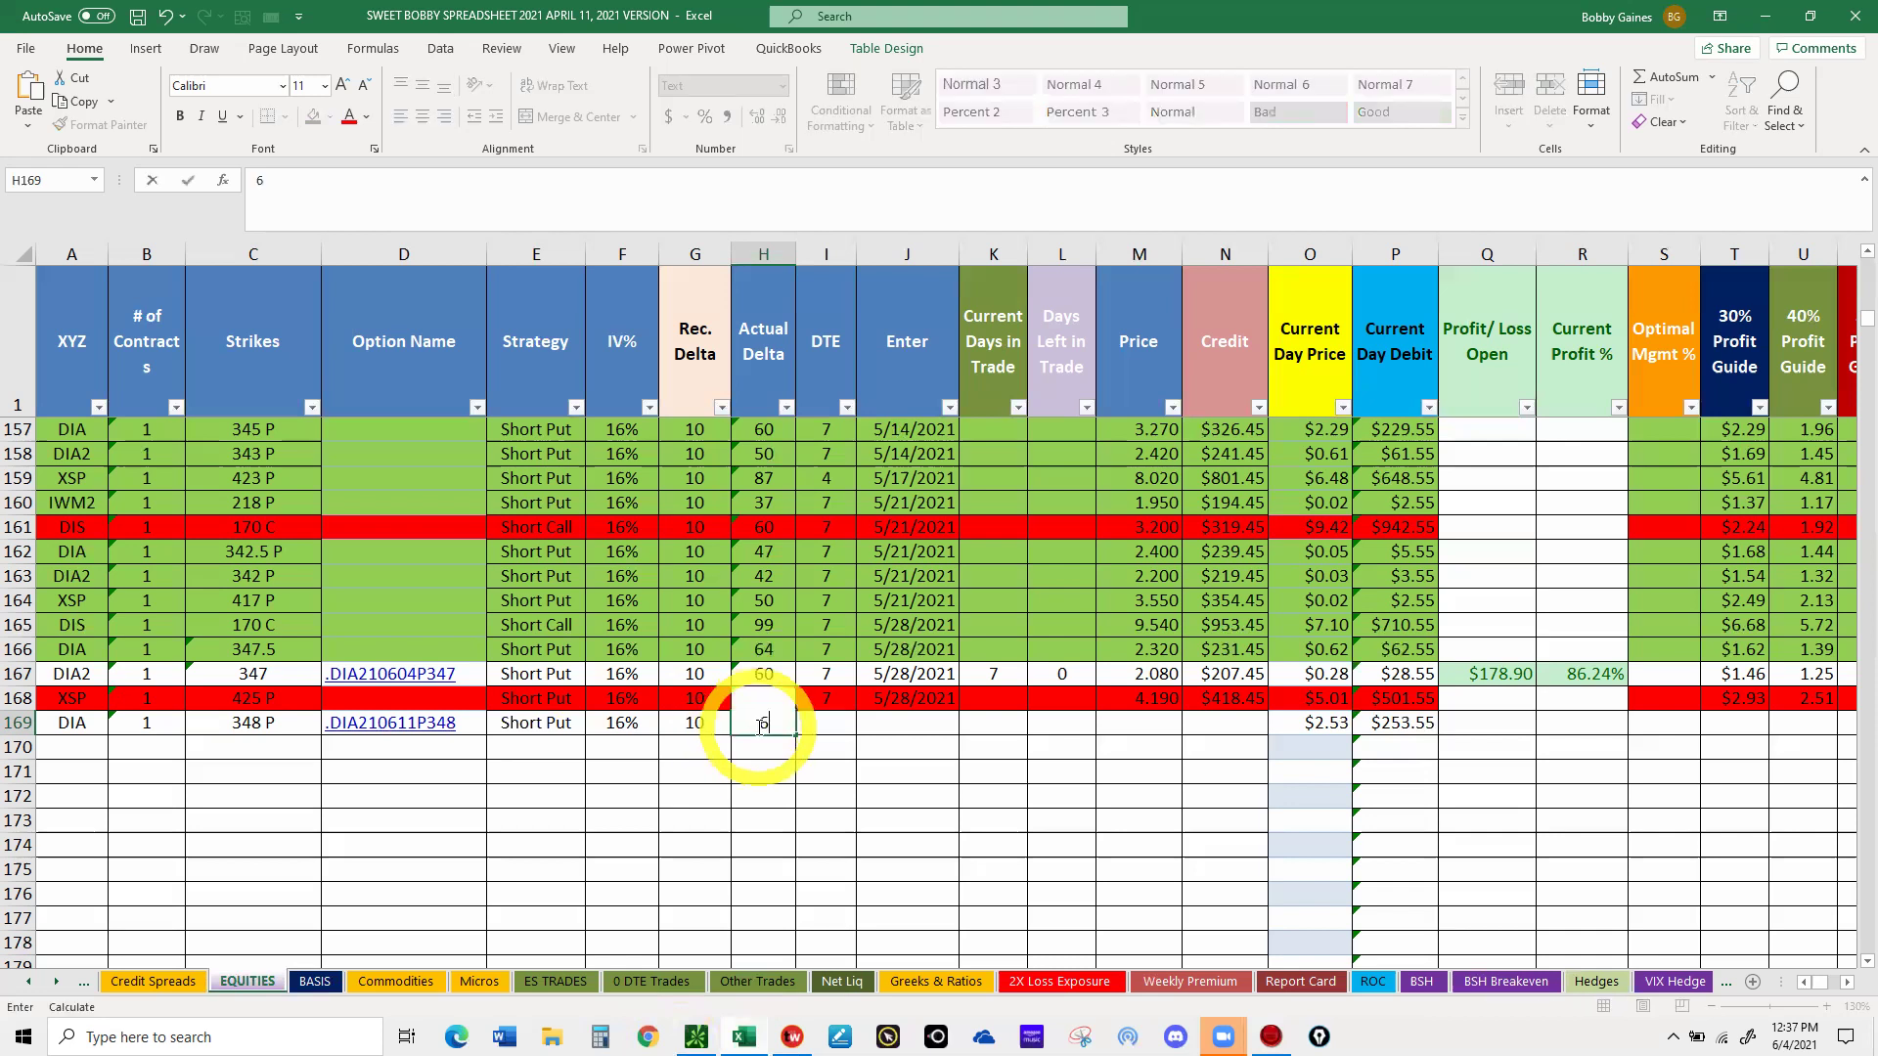
# - Enter 7 as the DTE and 6/4/21 as the Enter date in row 169
pyautogui.click(809, 725)
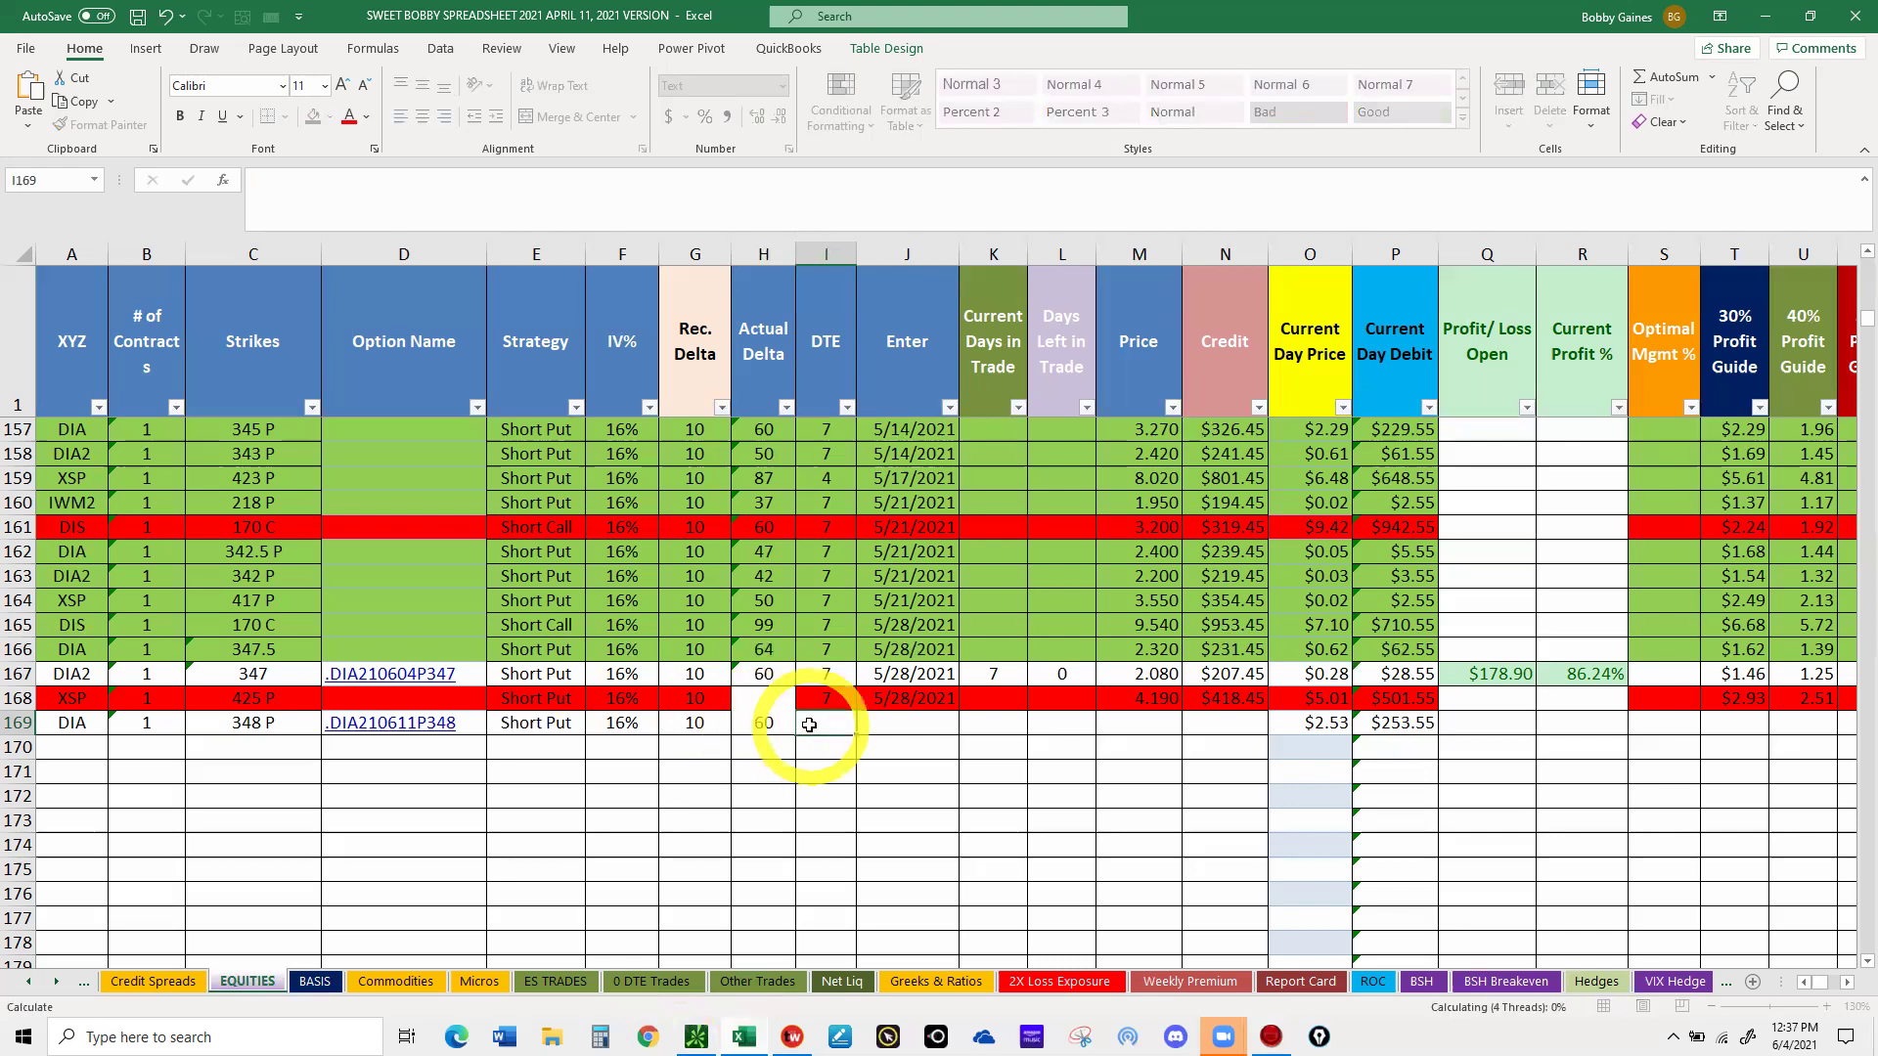
pyautogui.write('7')
pyautogui.click(873, 724)
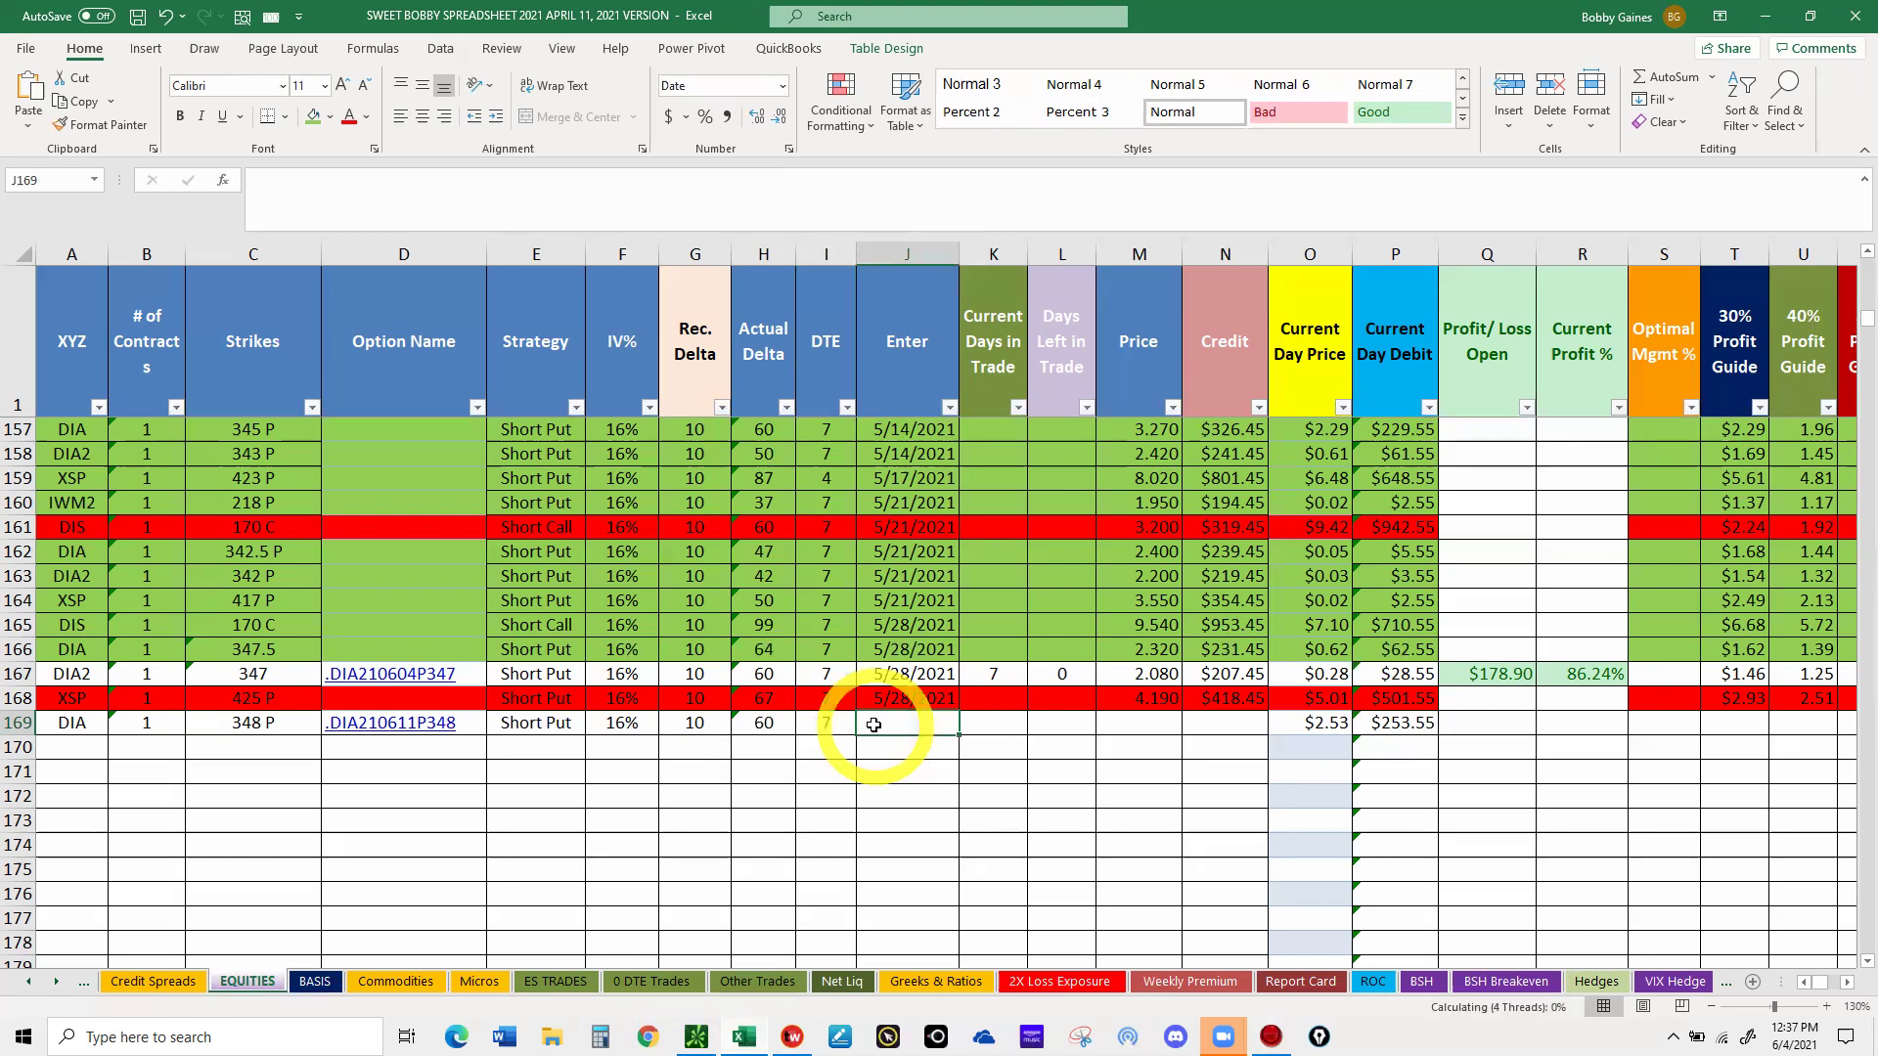
pyautogui.write('6/4')
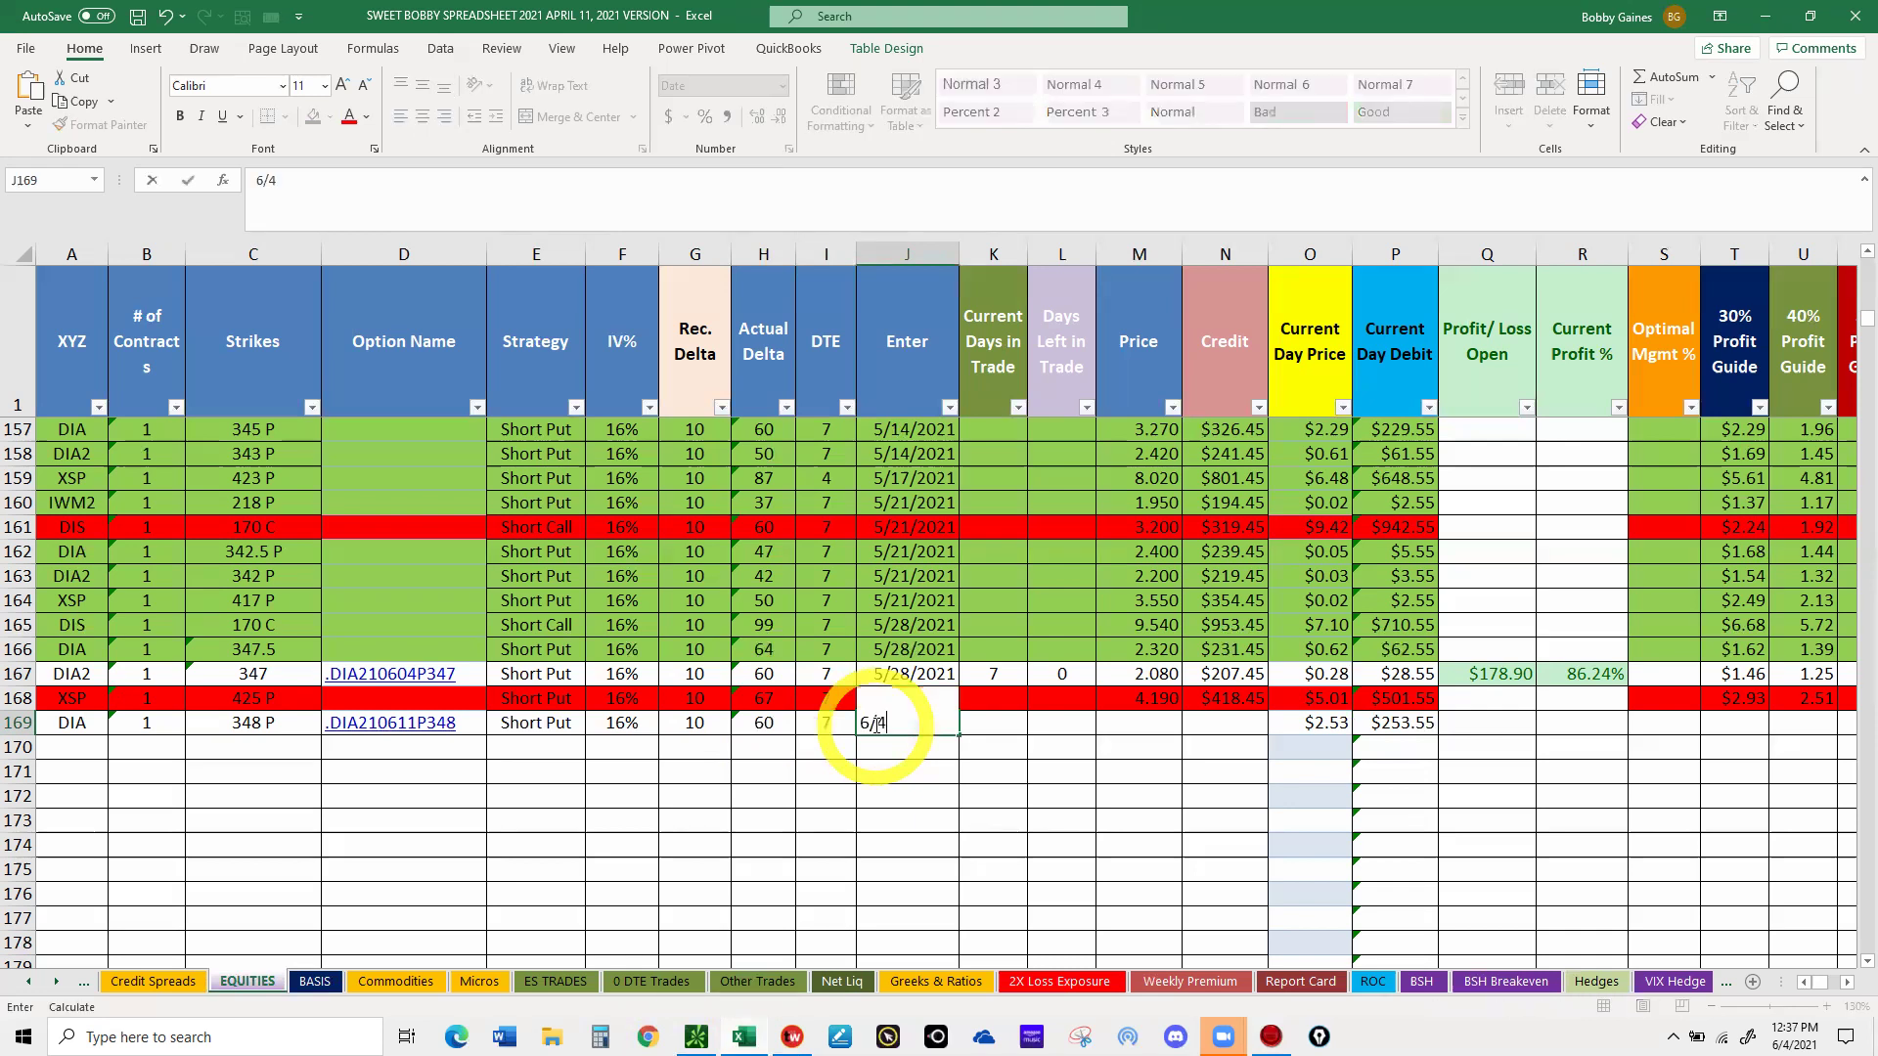
pyautogui.write('/21')
pyautogui.press('Tab')
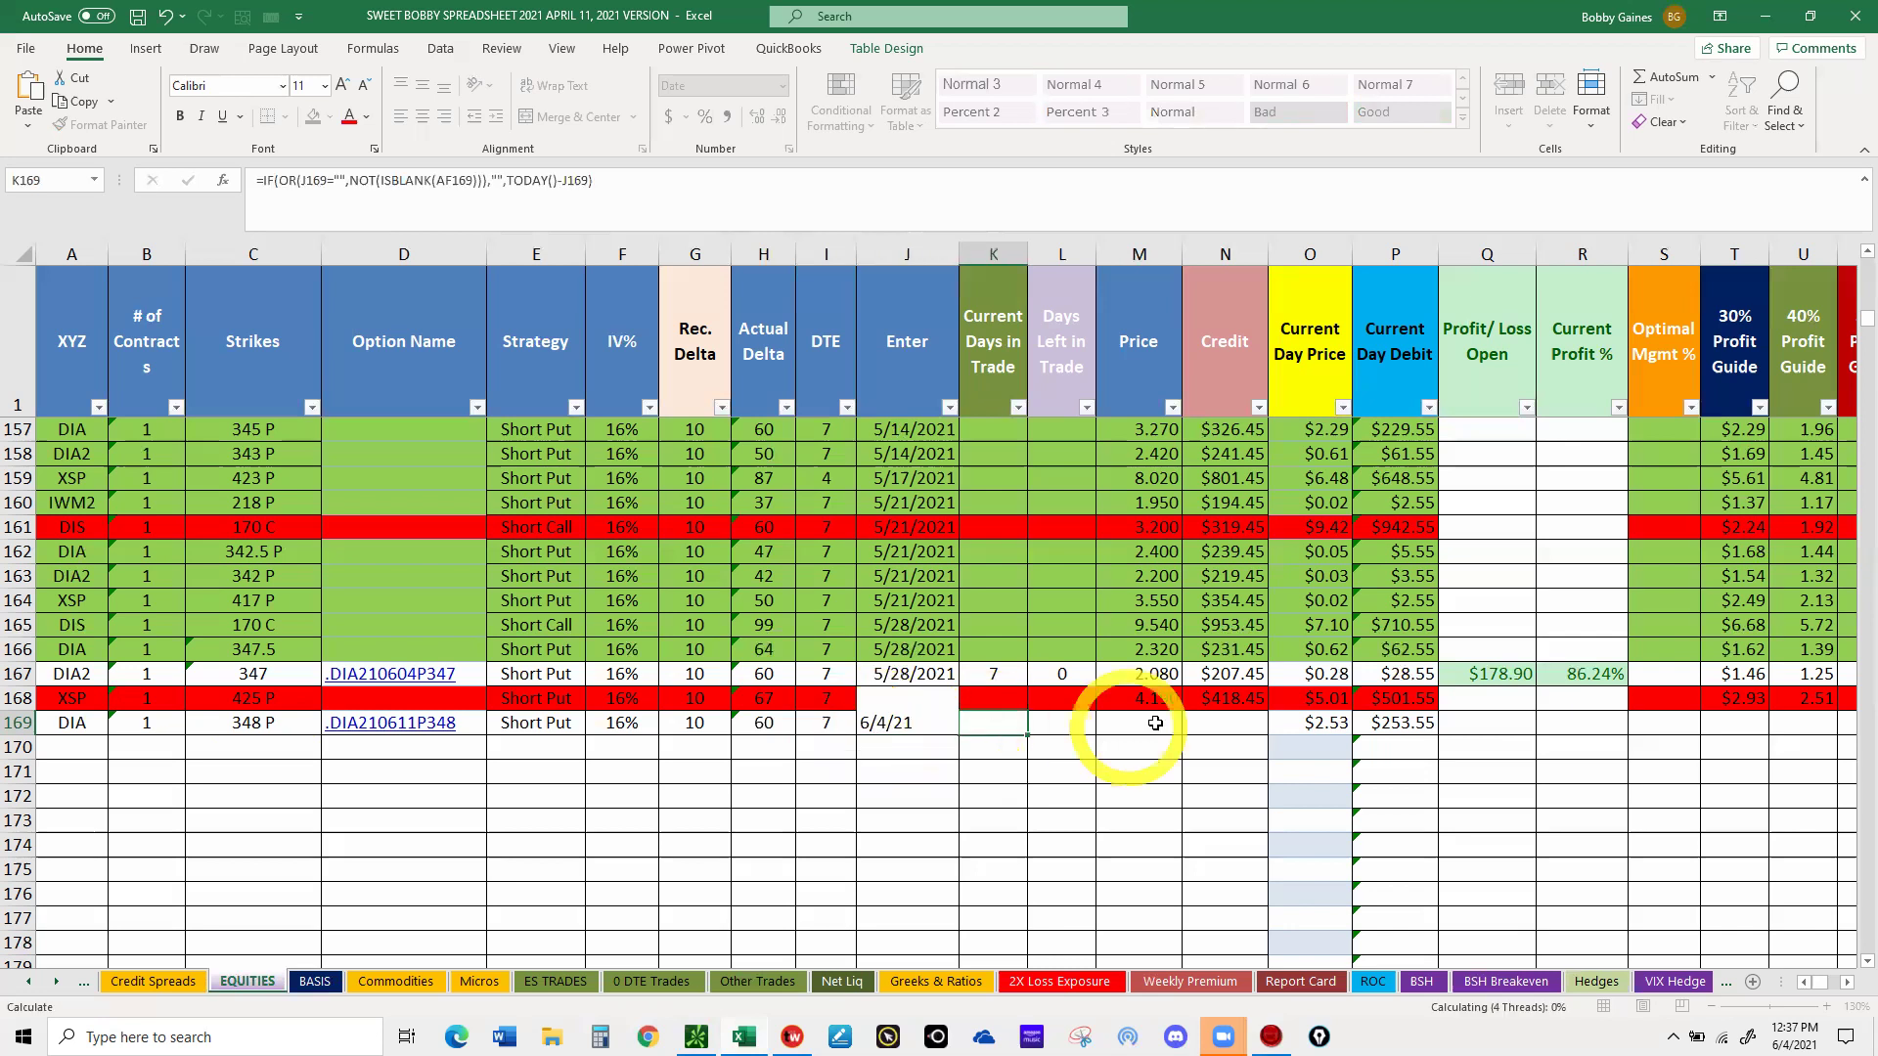
# - Enter 2.42 as the Price of the DIA 348 put in row 169
pyautogui.click(1155, 723)
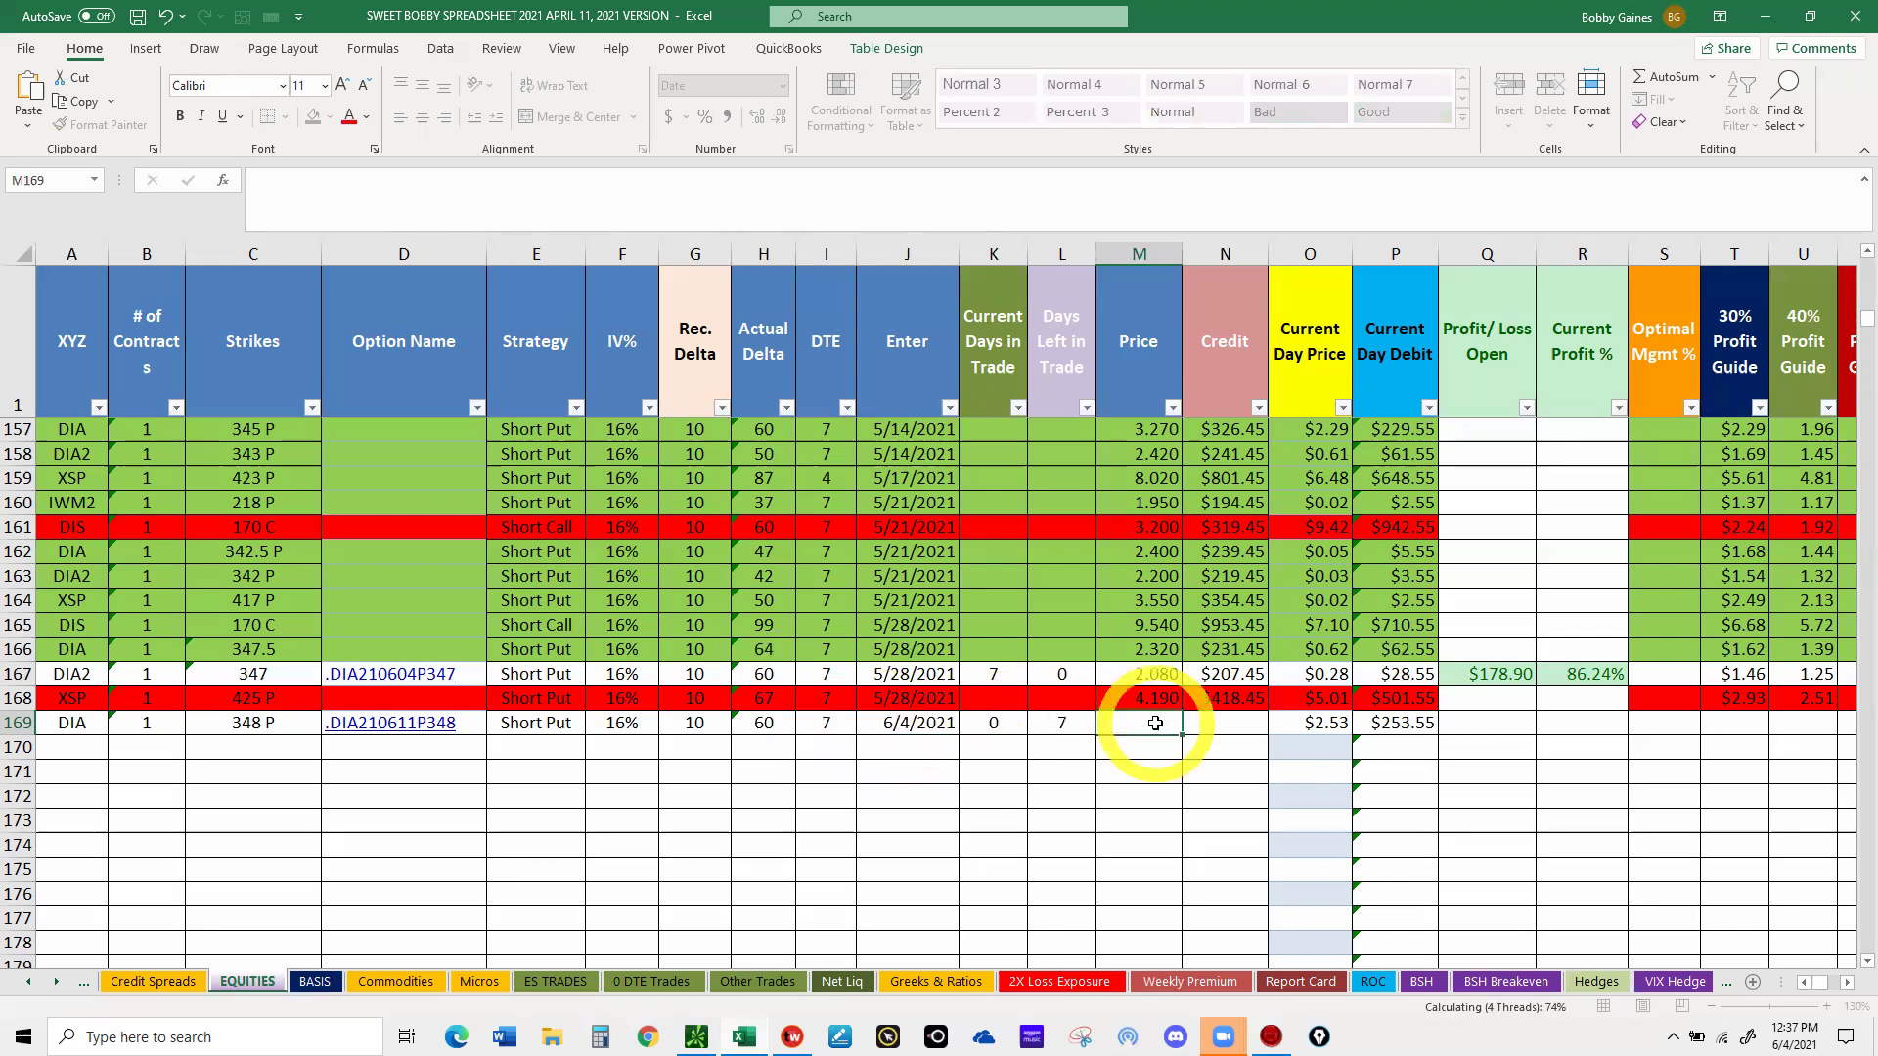
pyautogui.write('2.')
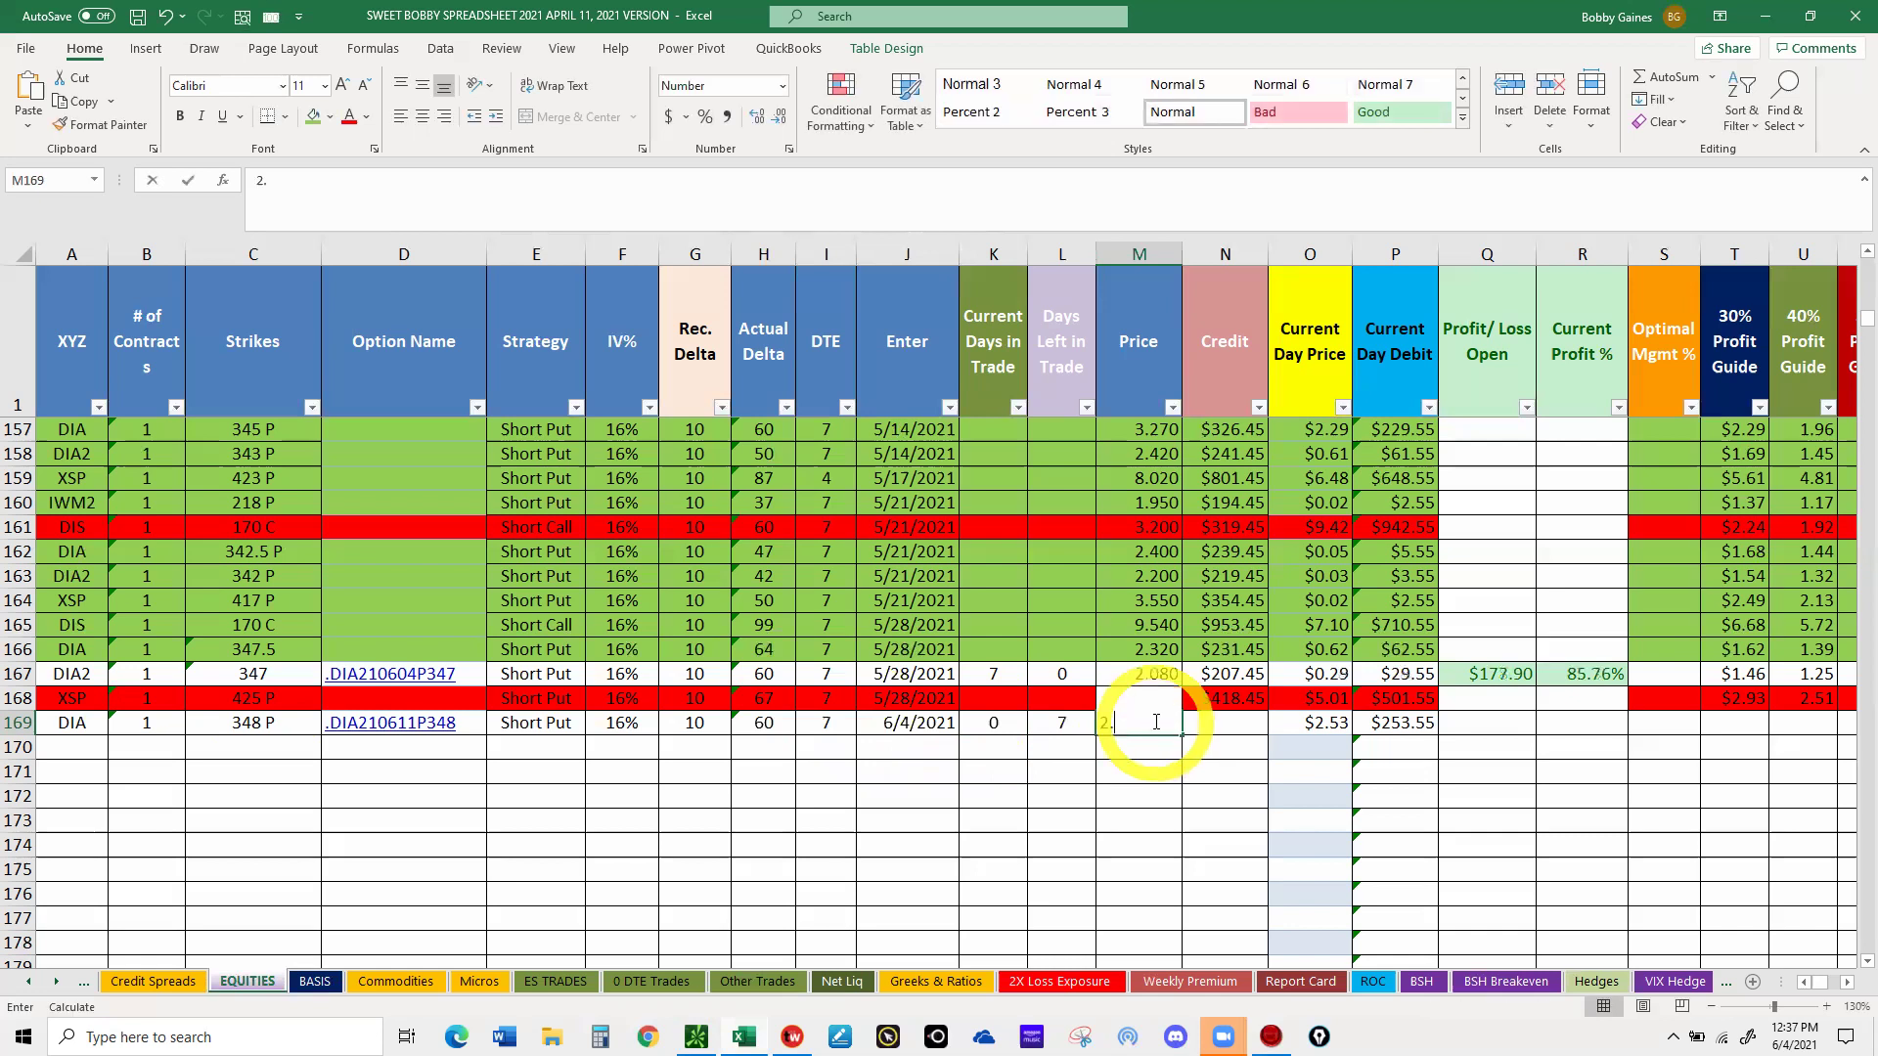
pyautogui.write('42')
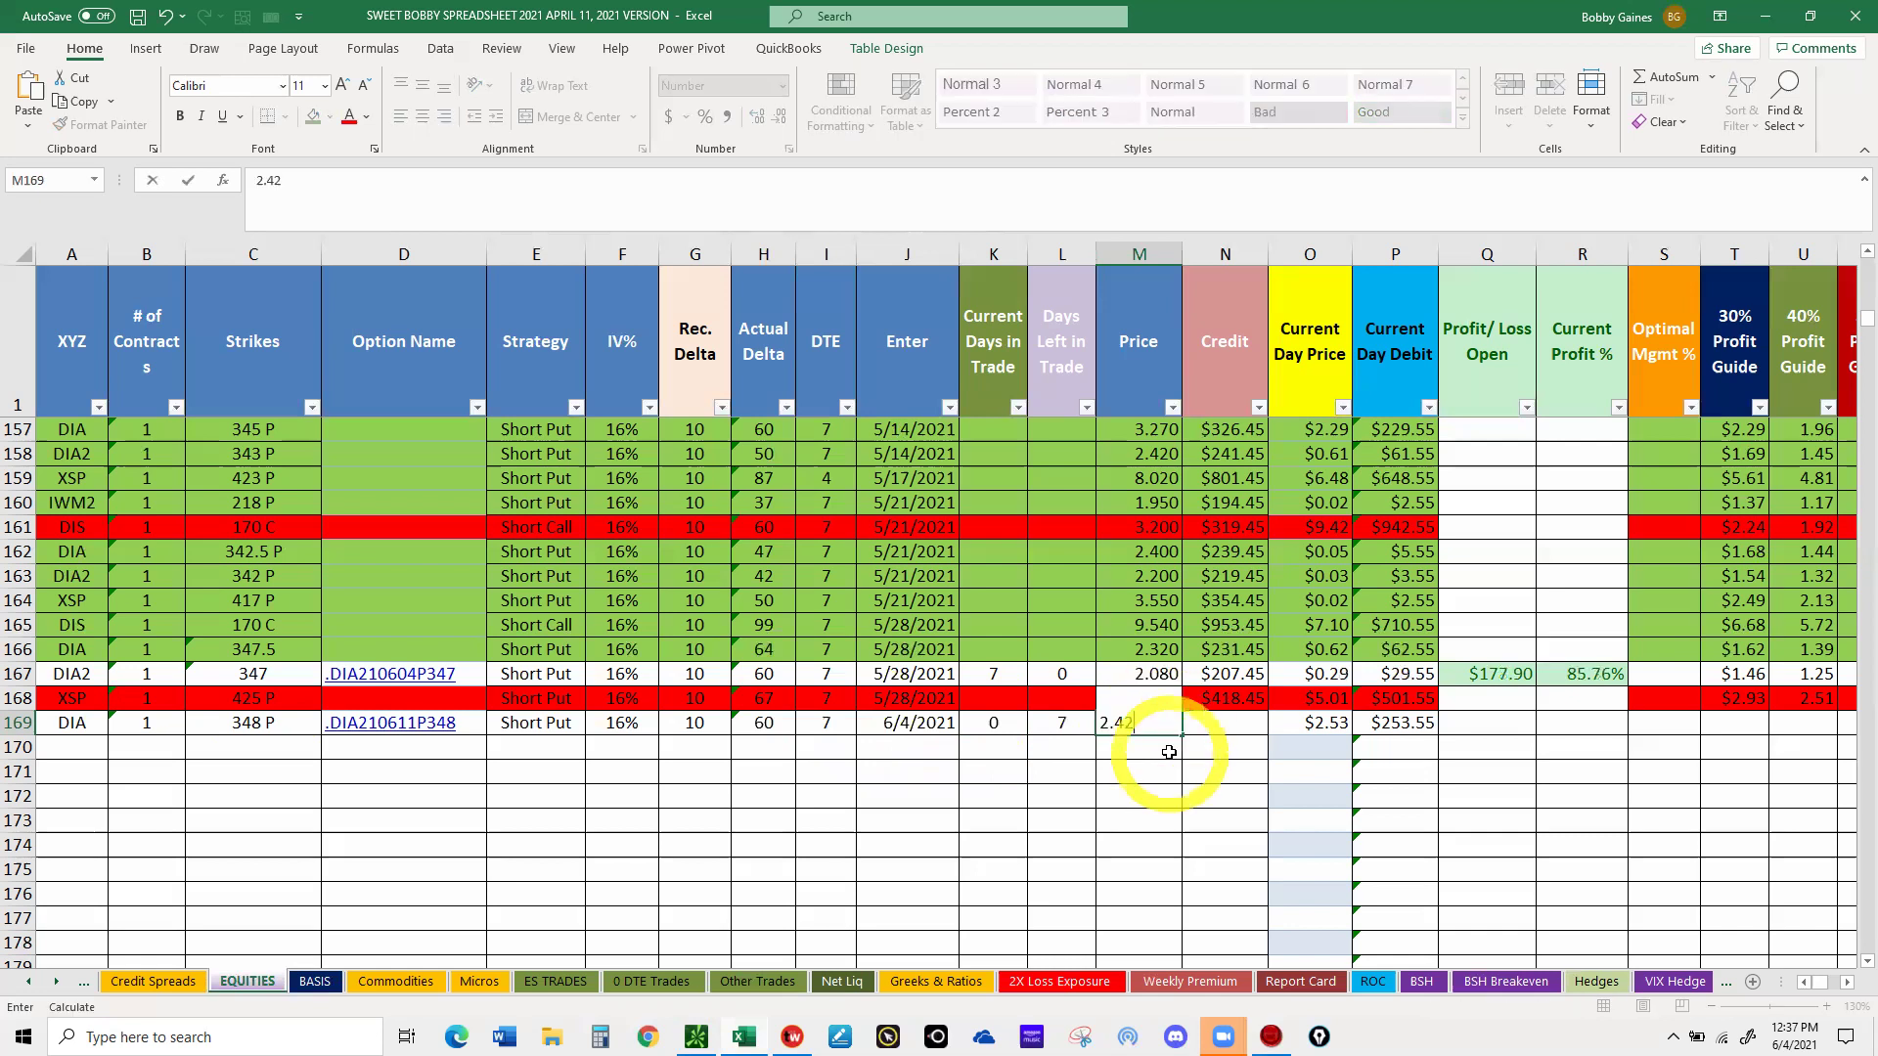
pyautogui.press('Return')
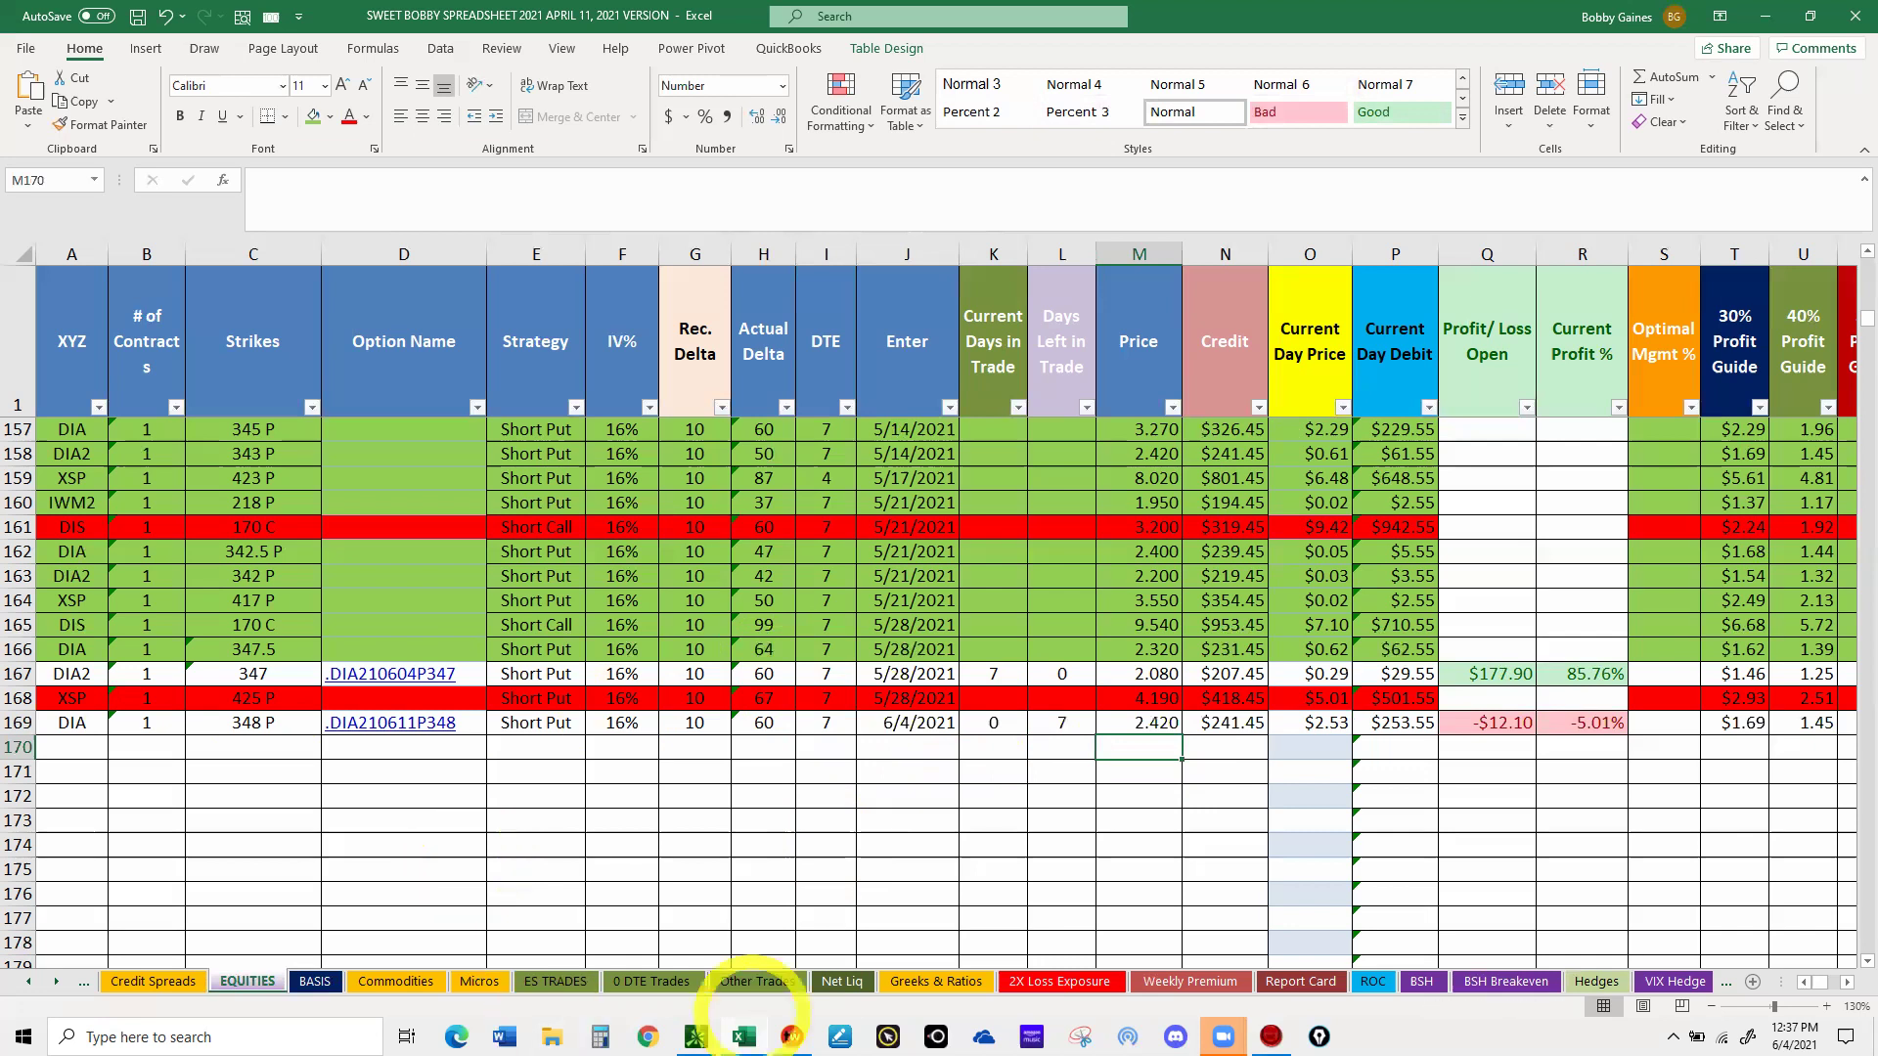
# - Switch to thinkorswim, collapse the DIA 11 JUN 21 chain and expand the 4 JUN 21 weekly chain to the 347 strike
pyautogui.moveTo(692, 1027)
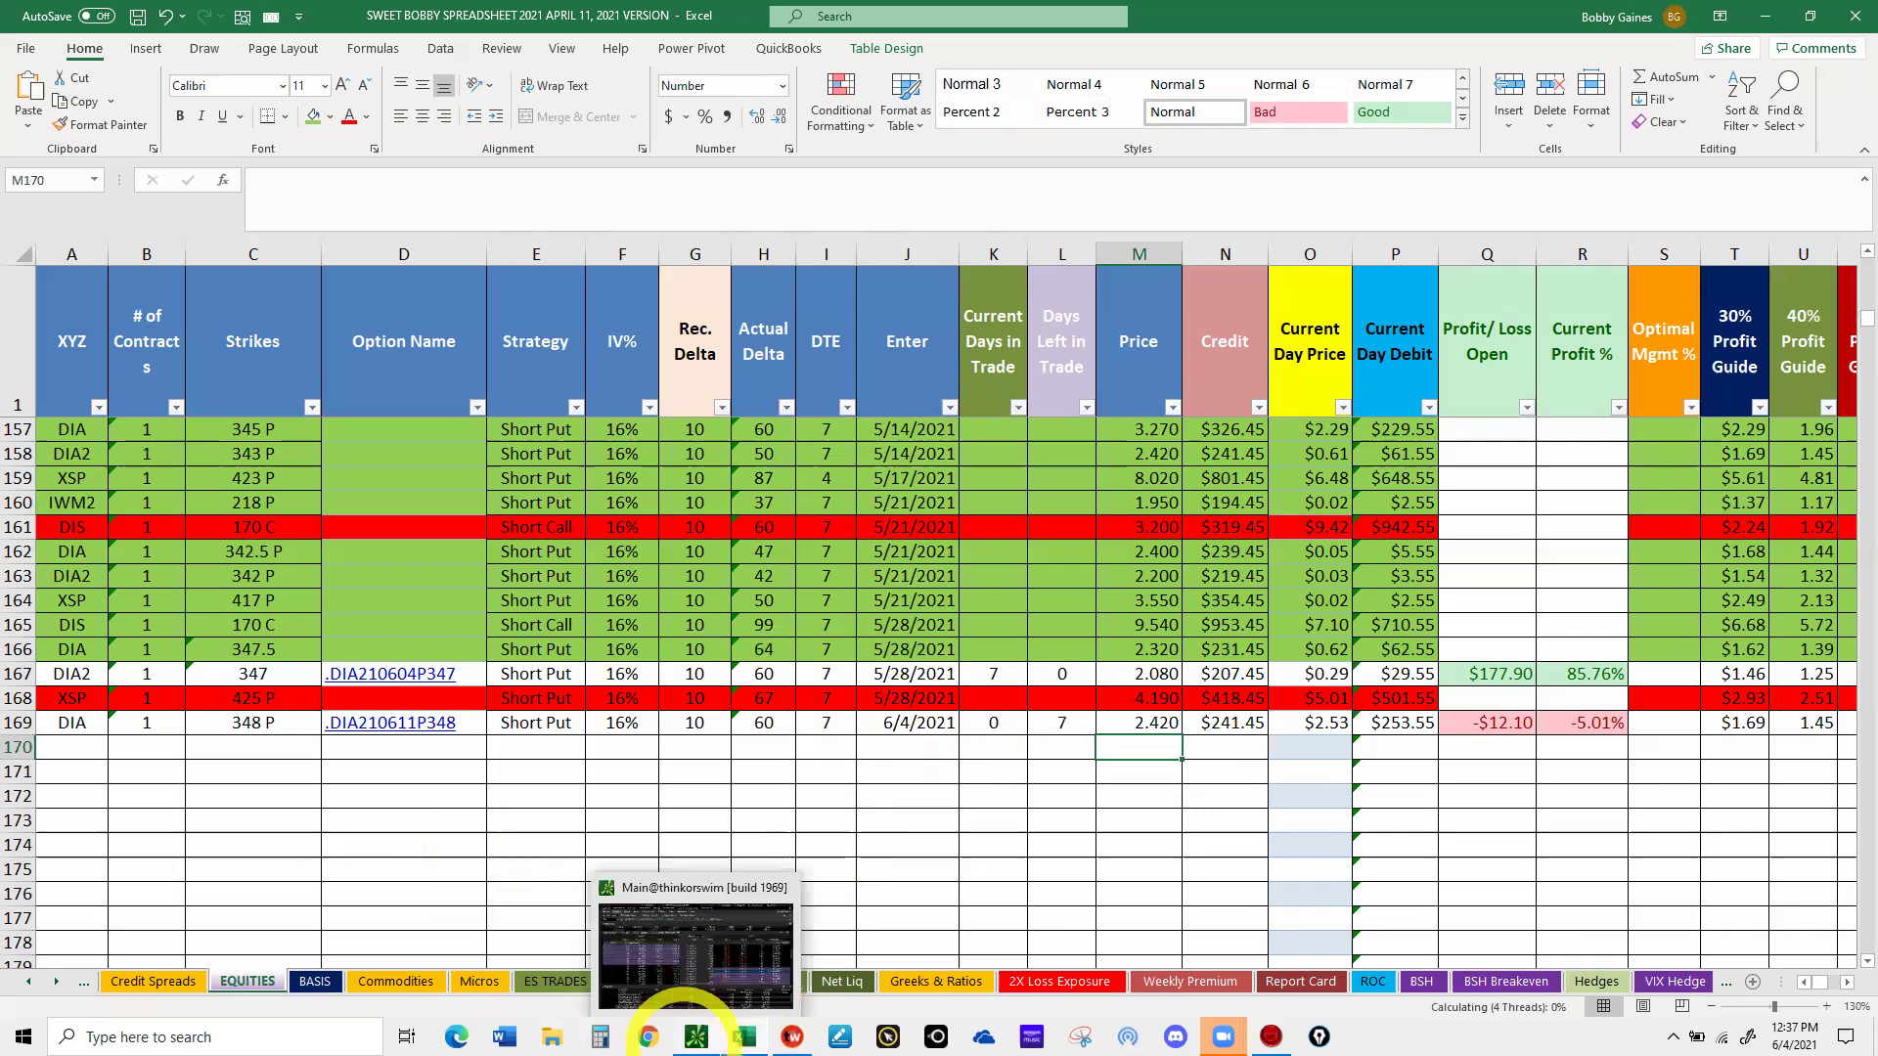
pyautogui.click(690, 1025)
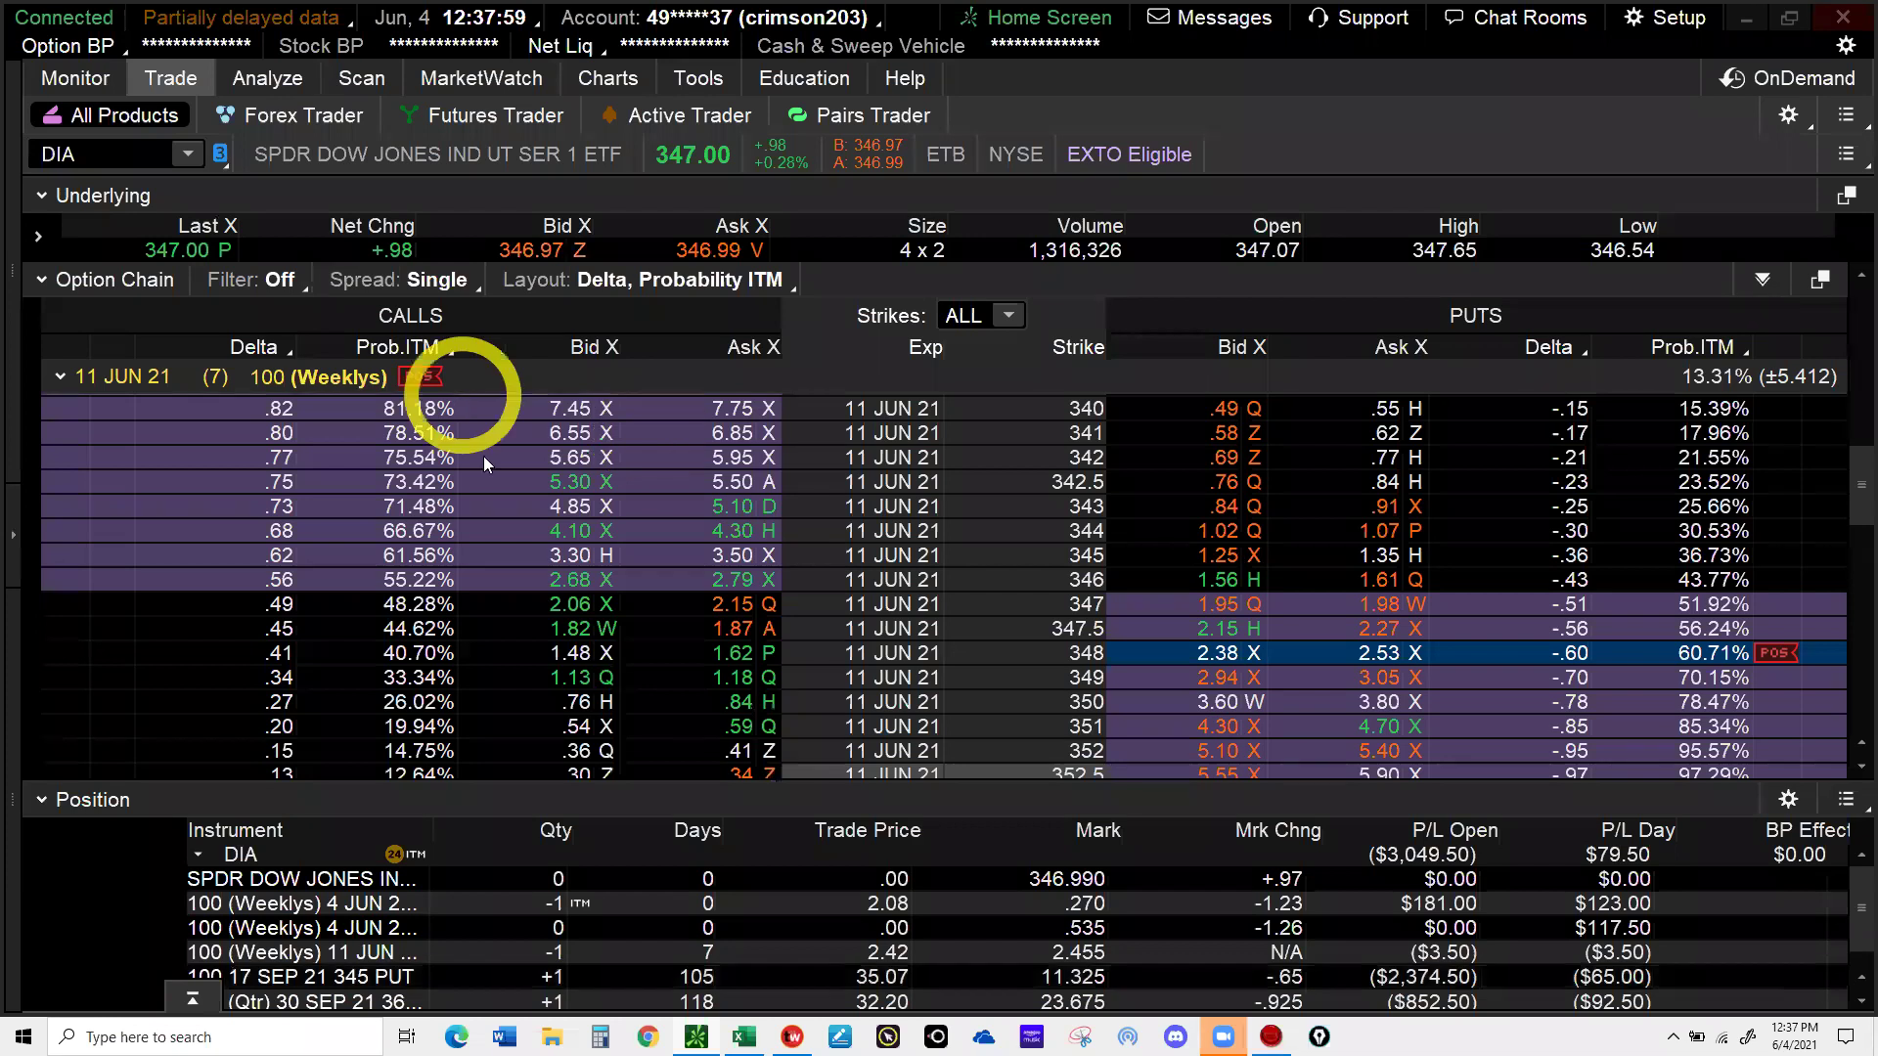
pyautogui.click(57, 382)
pyautogui.click(88, 375)
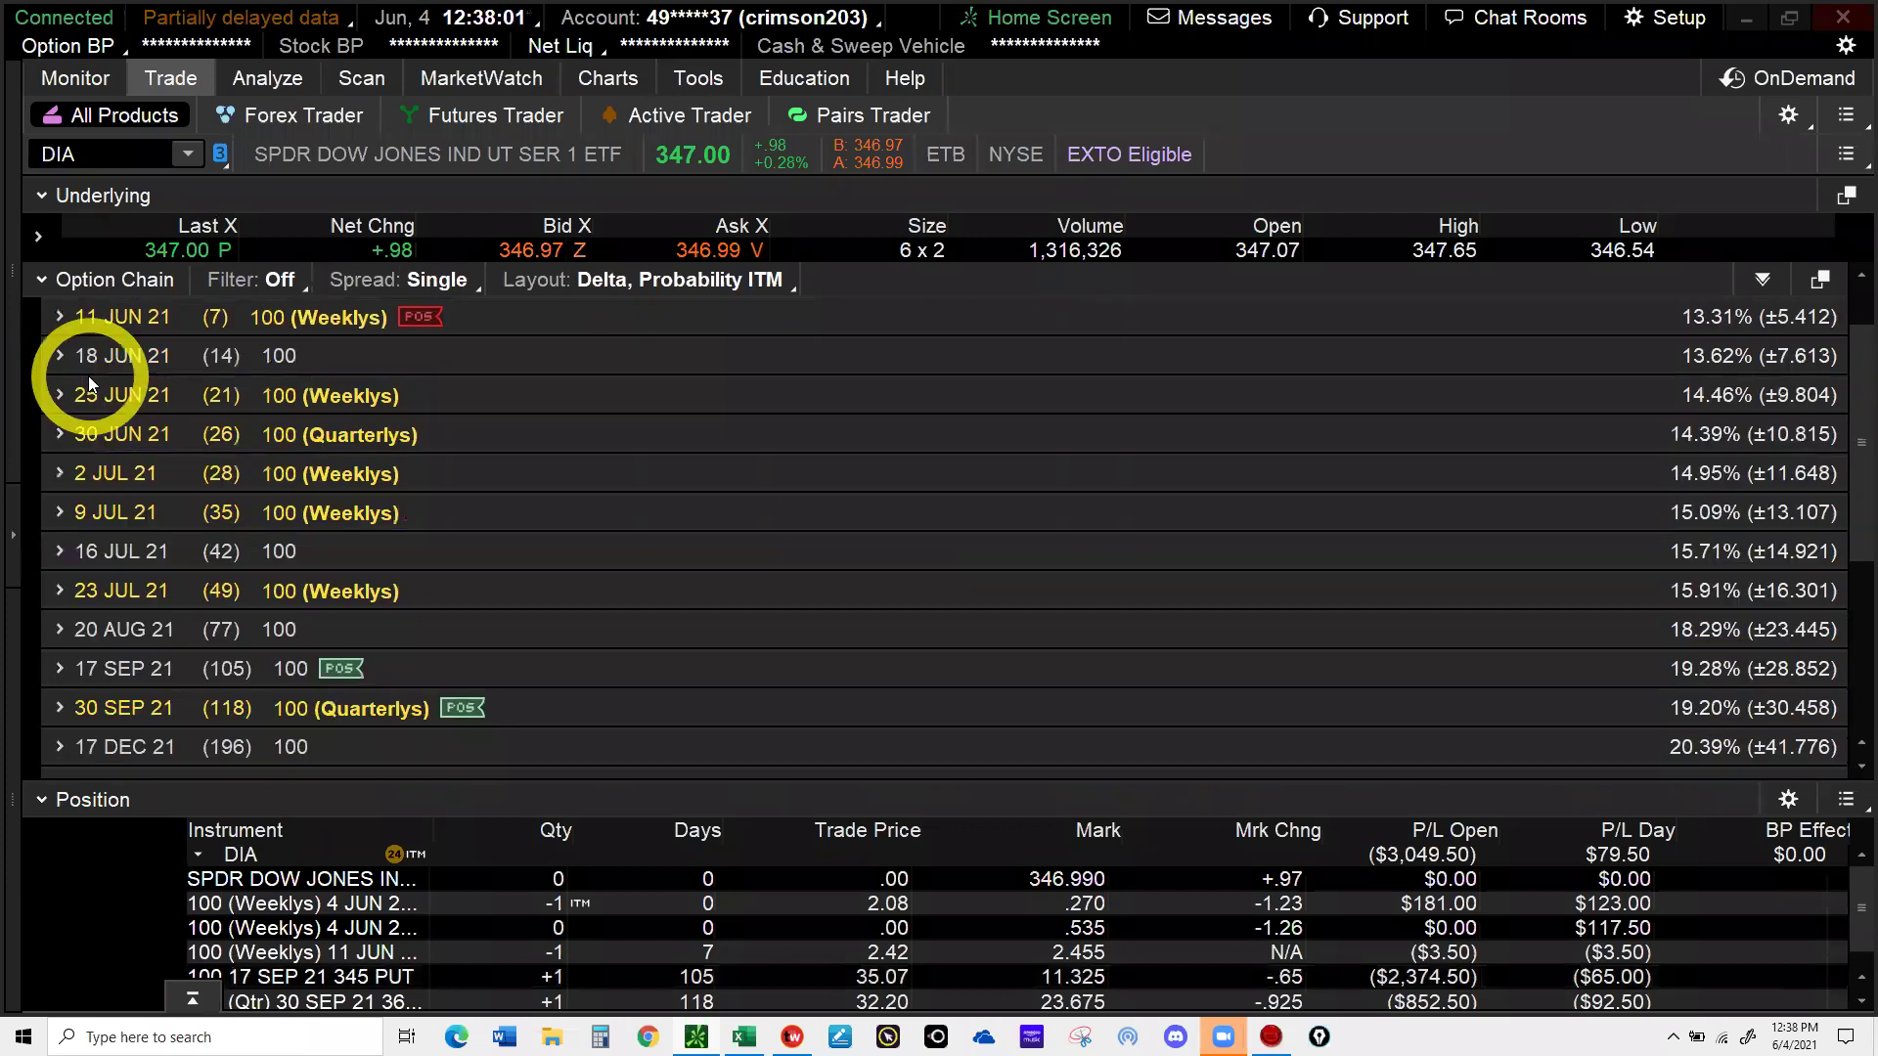
pyautogui.click(100, 331)
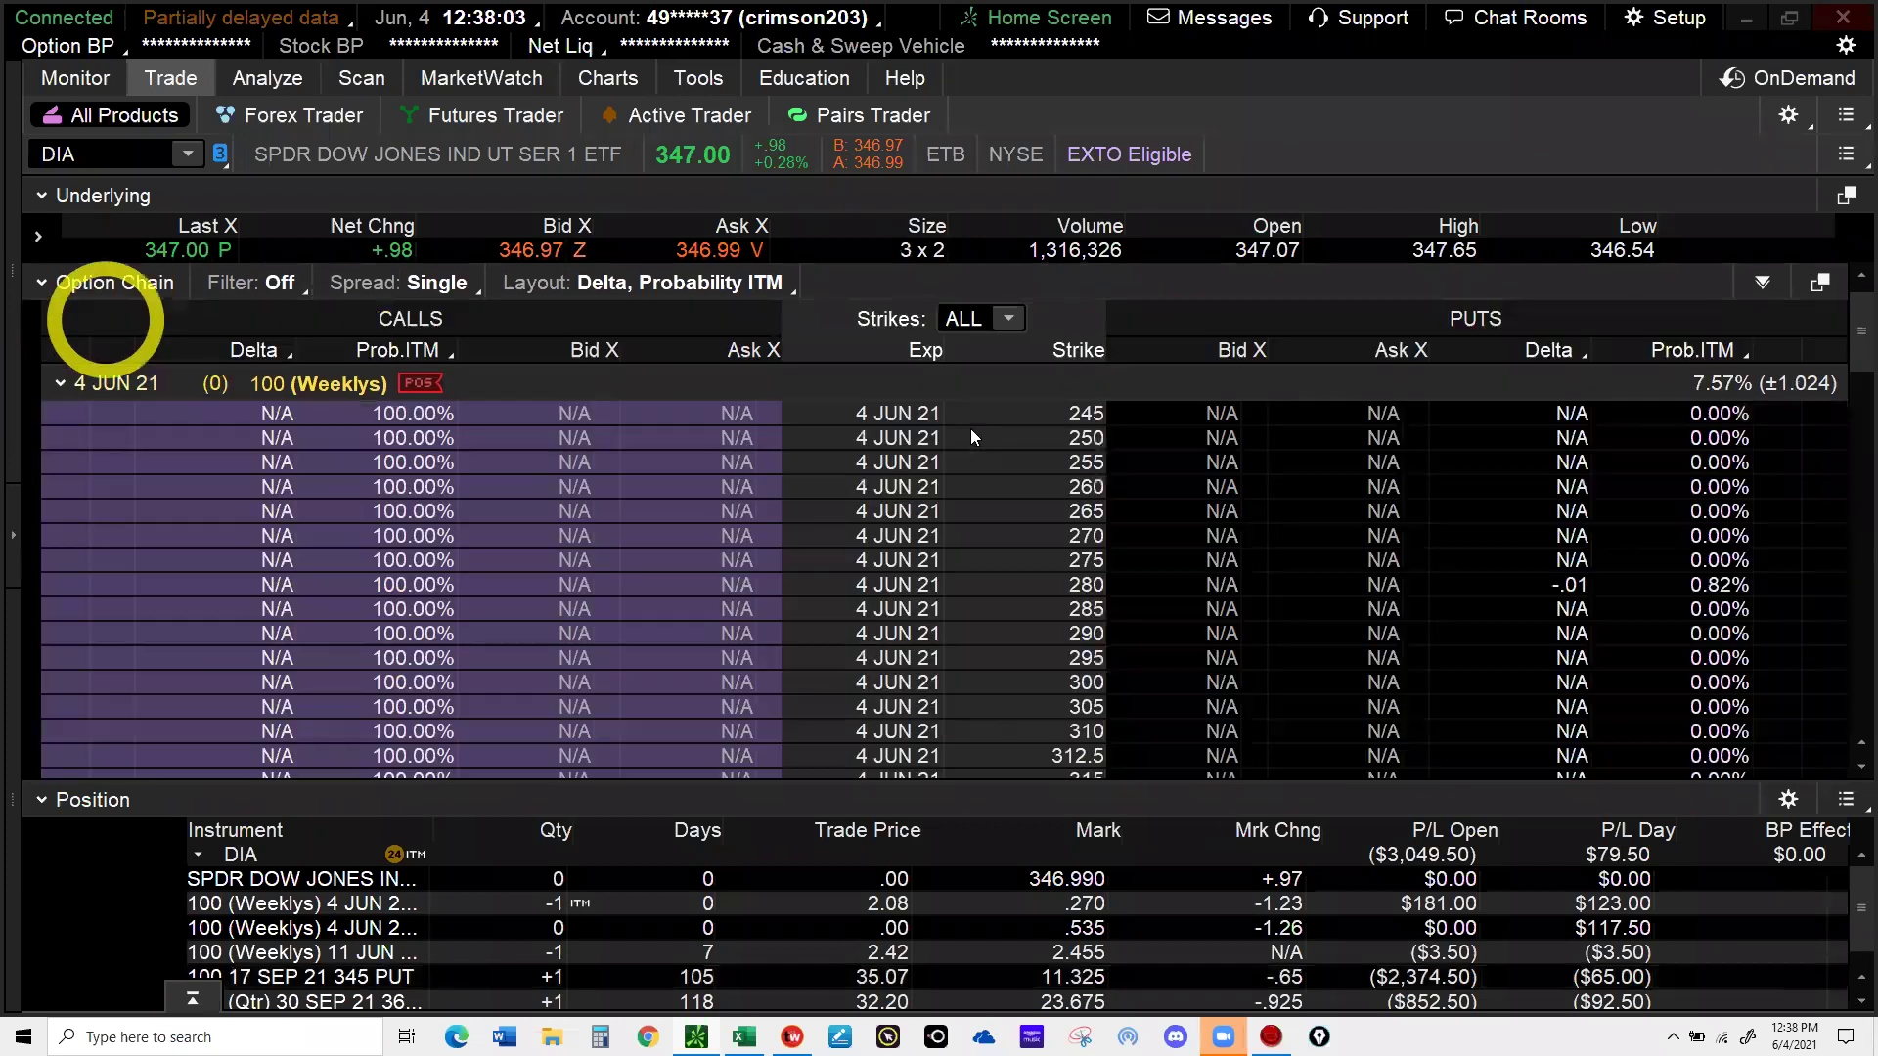
pyautogui.click(1400, 501)
pyautogui.scroll(-5, 1401, 501)
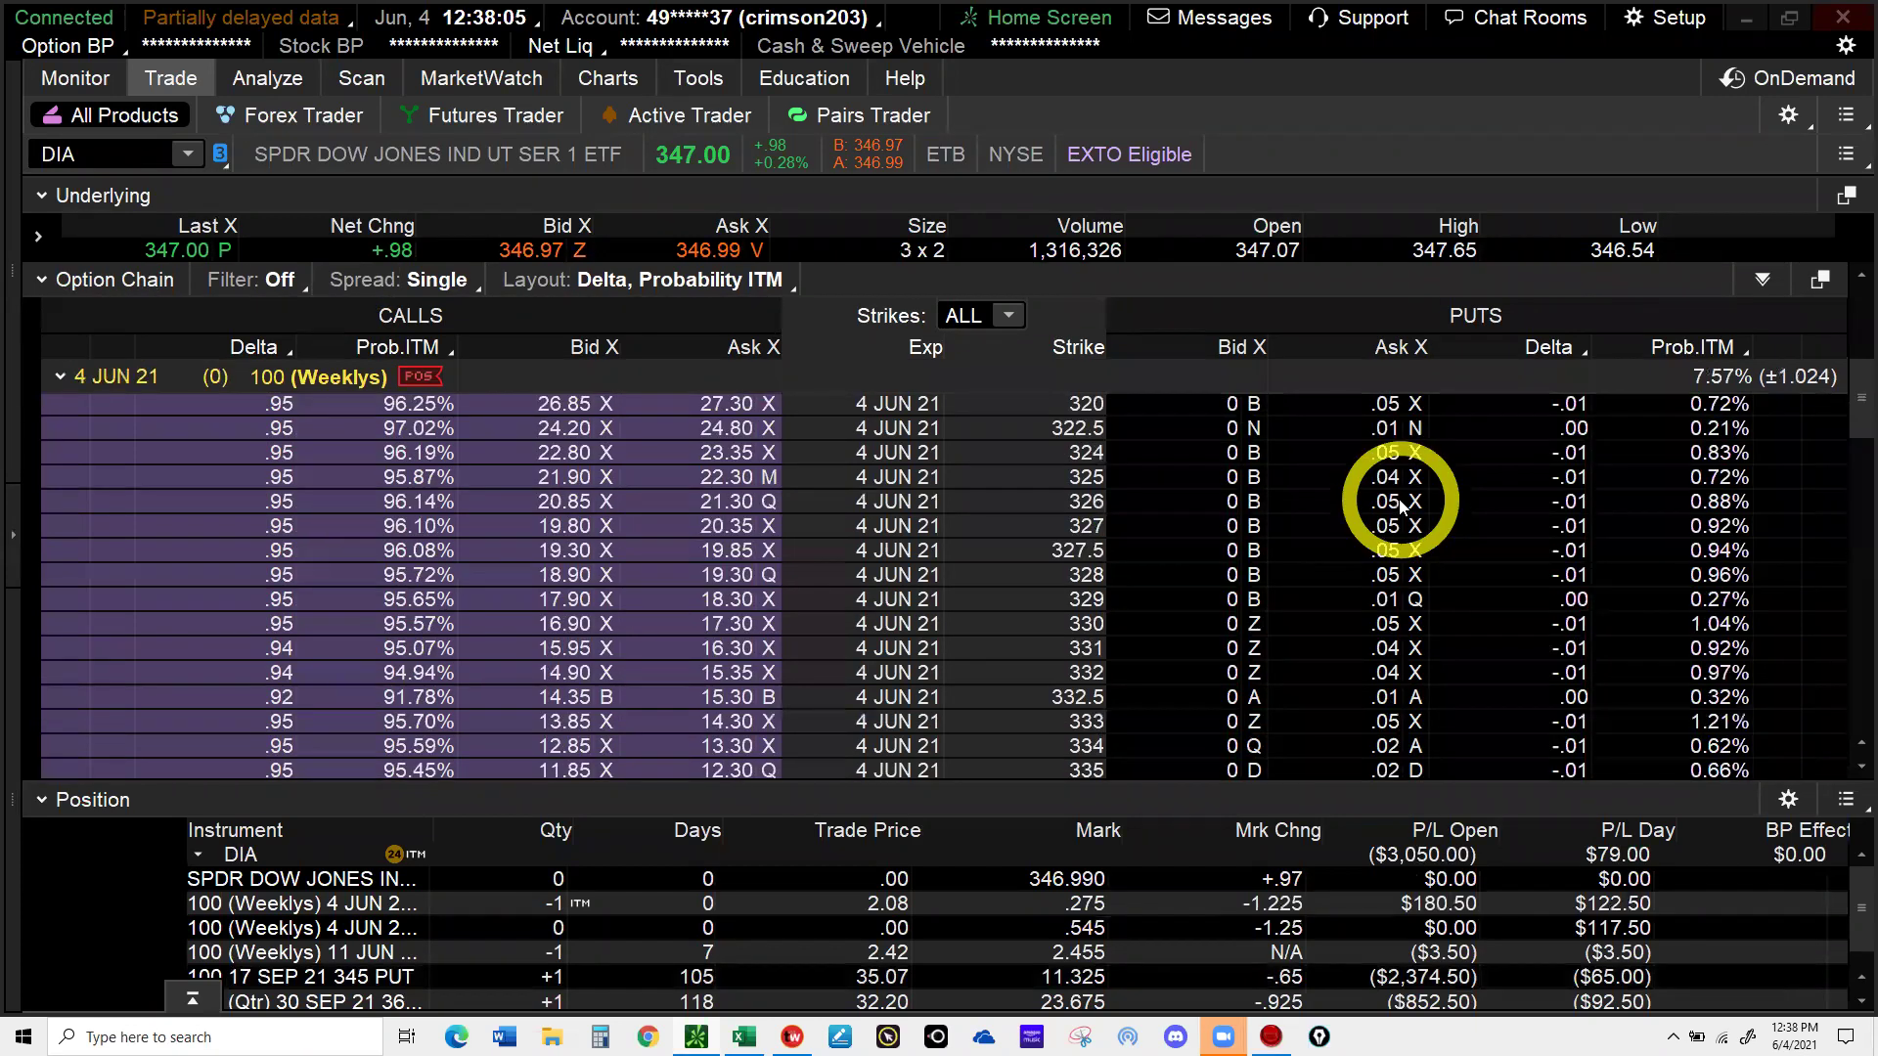
pyautogui.scroll(-3, 1400, 504)
pyautogui.scroll(-4, 1401, 505)
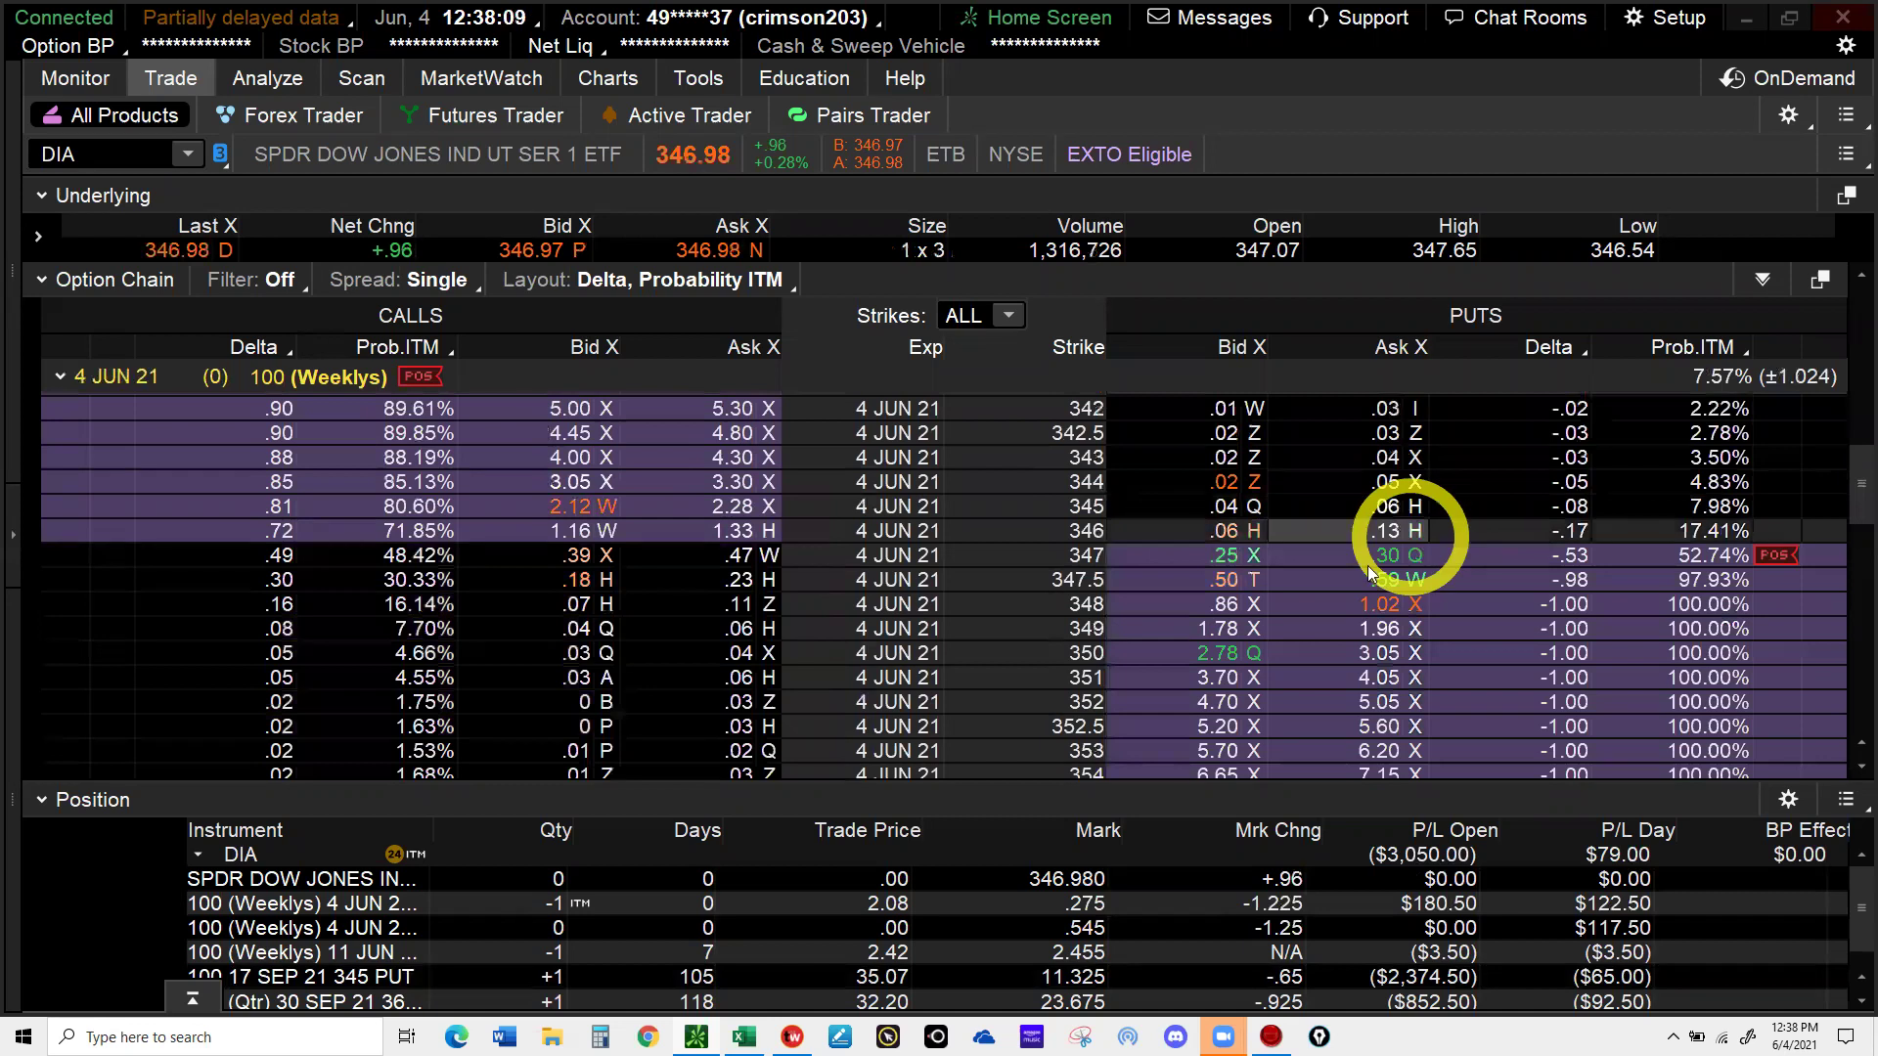
# - Create and send a closing limit order buying back one DIA 4 JUN 21 347 put at .29
pyautogui.click(1778, 560)
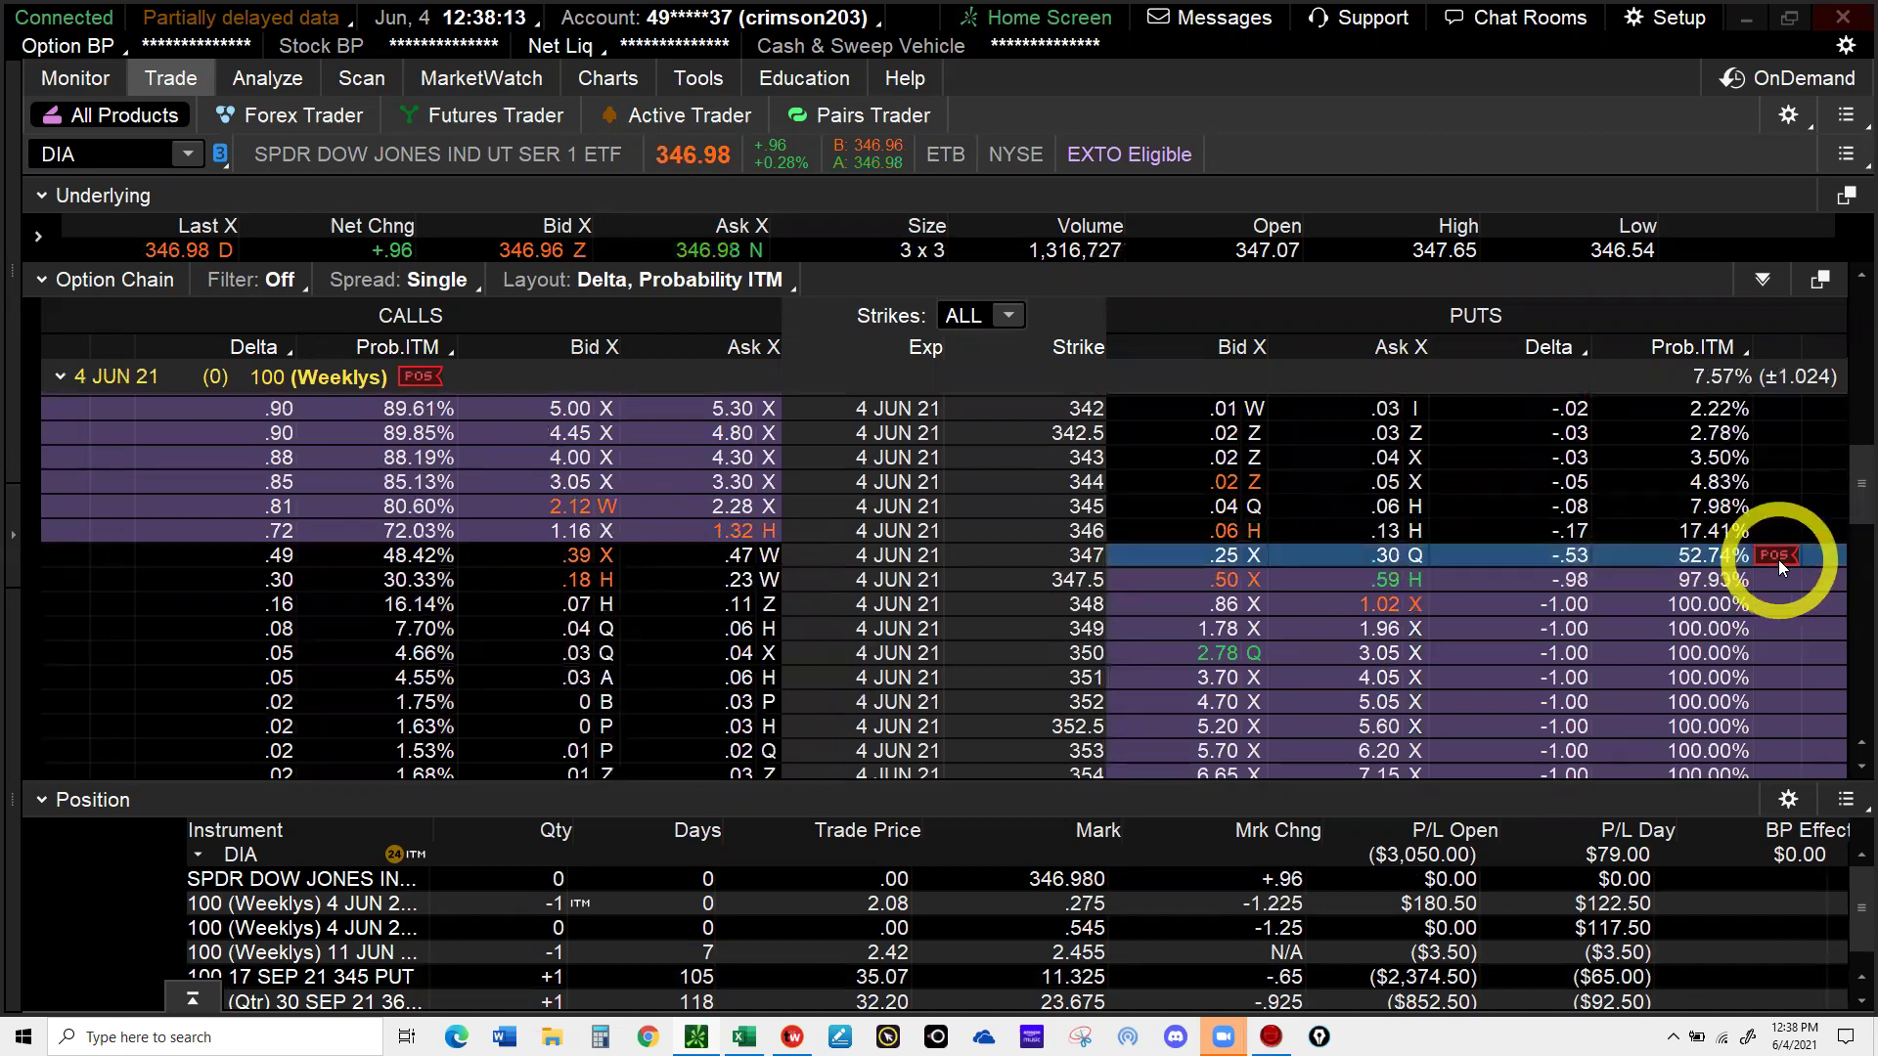
pyautogui.rightClick(1723, 575)
pyautogui.moveTo(1565, 599)
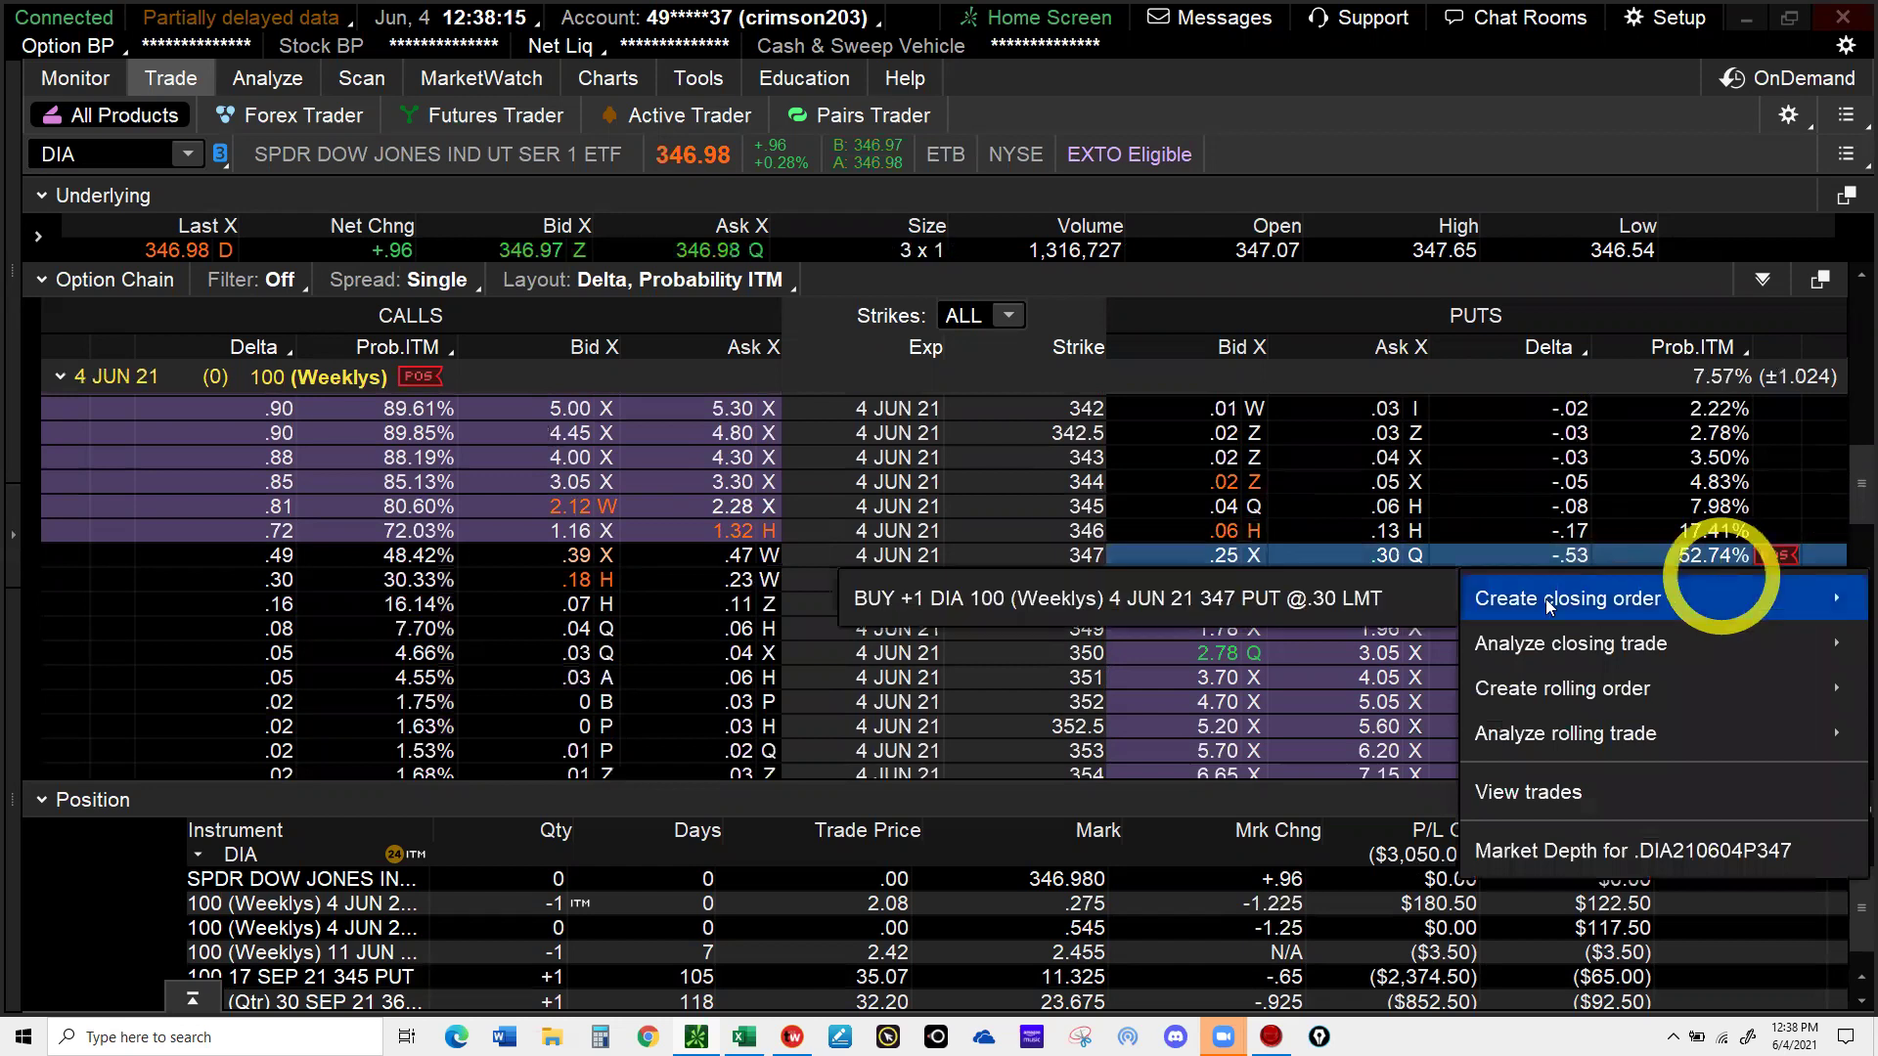
pyautogui.click(1389, 596)
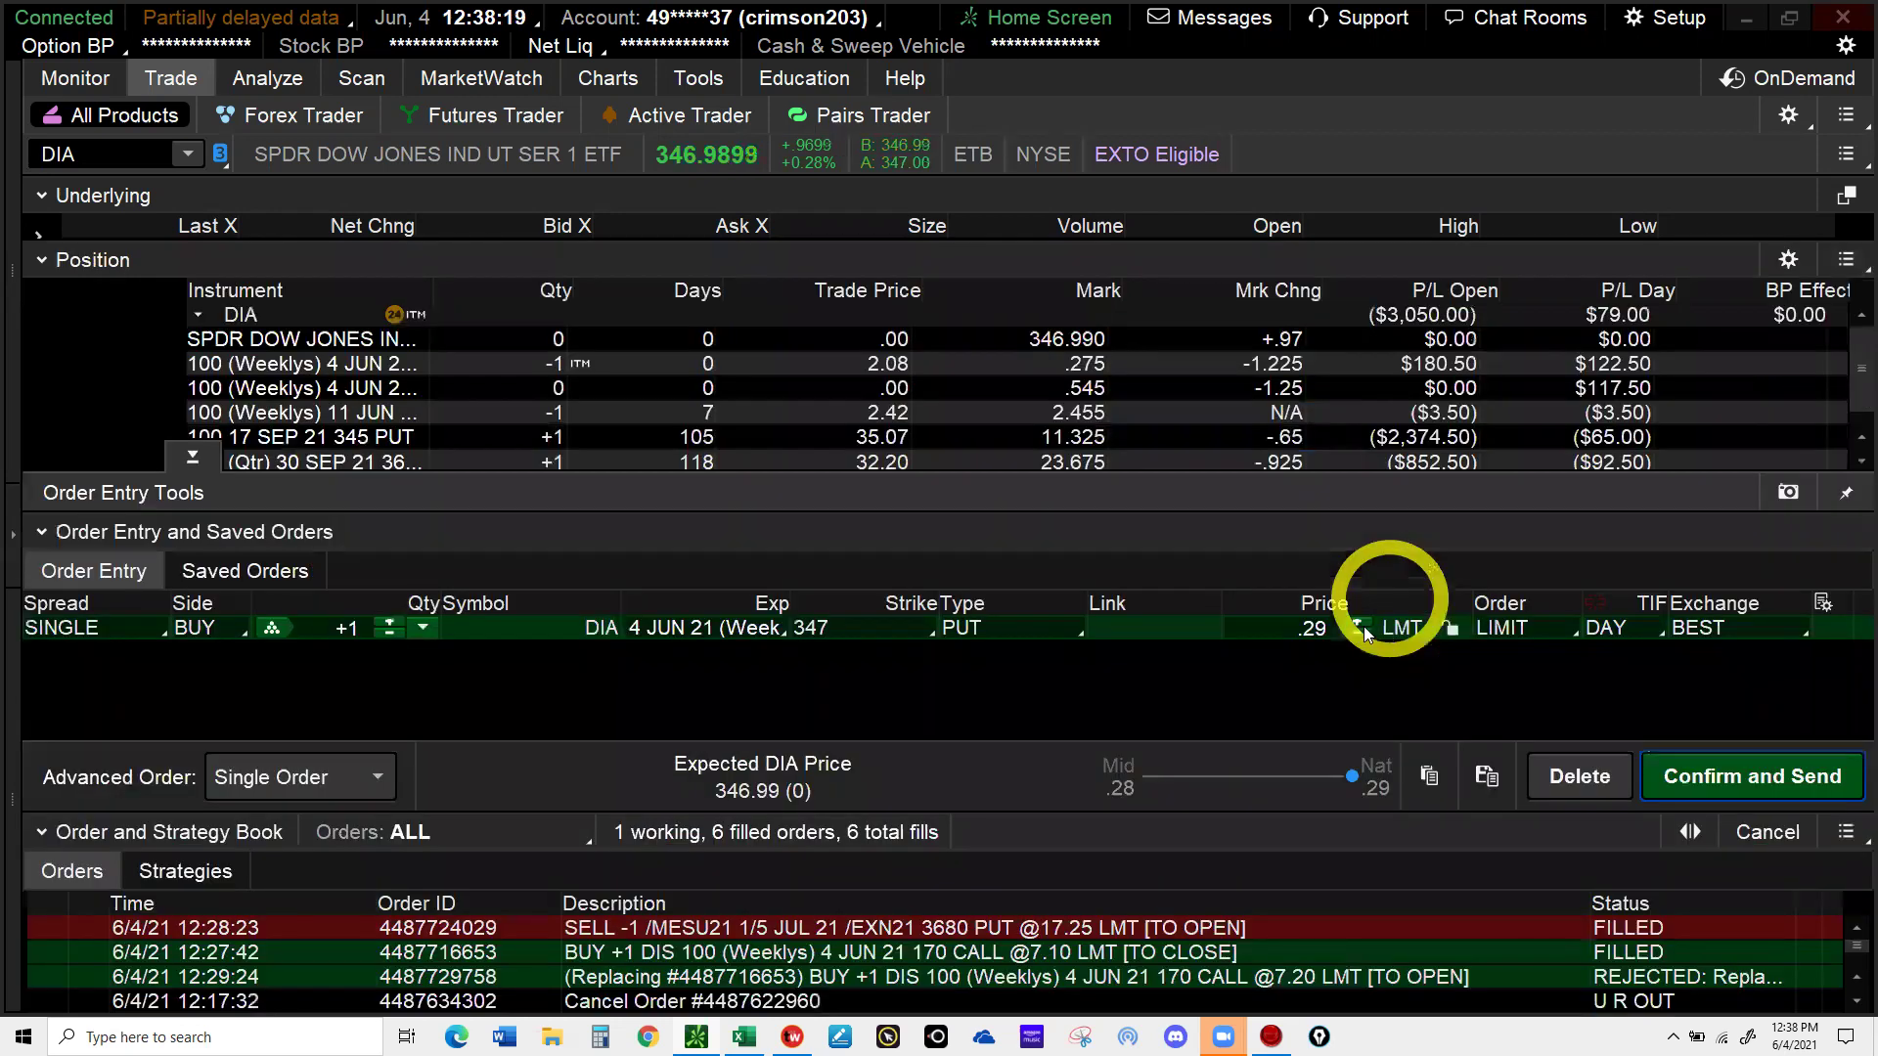
pyautogui.click(1356, 634)
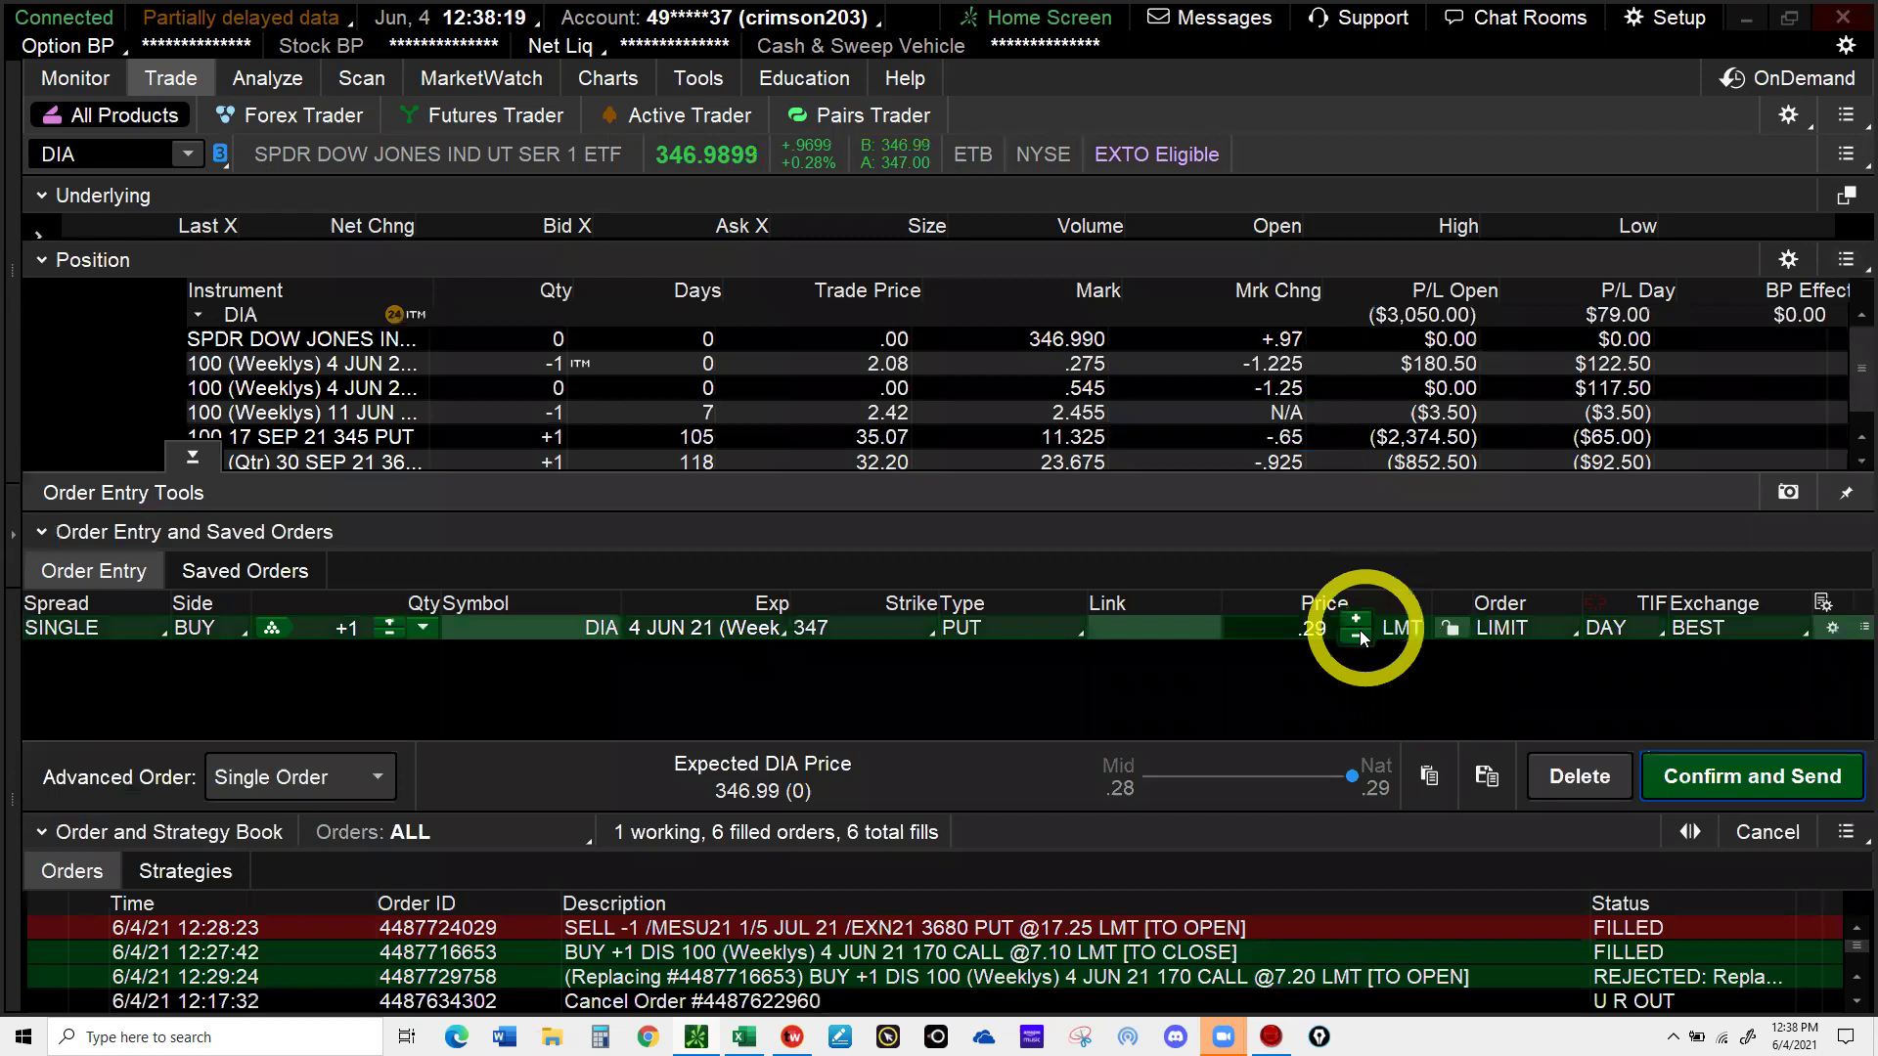
pyautogui.click(1666, 773)
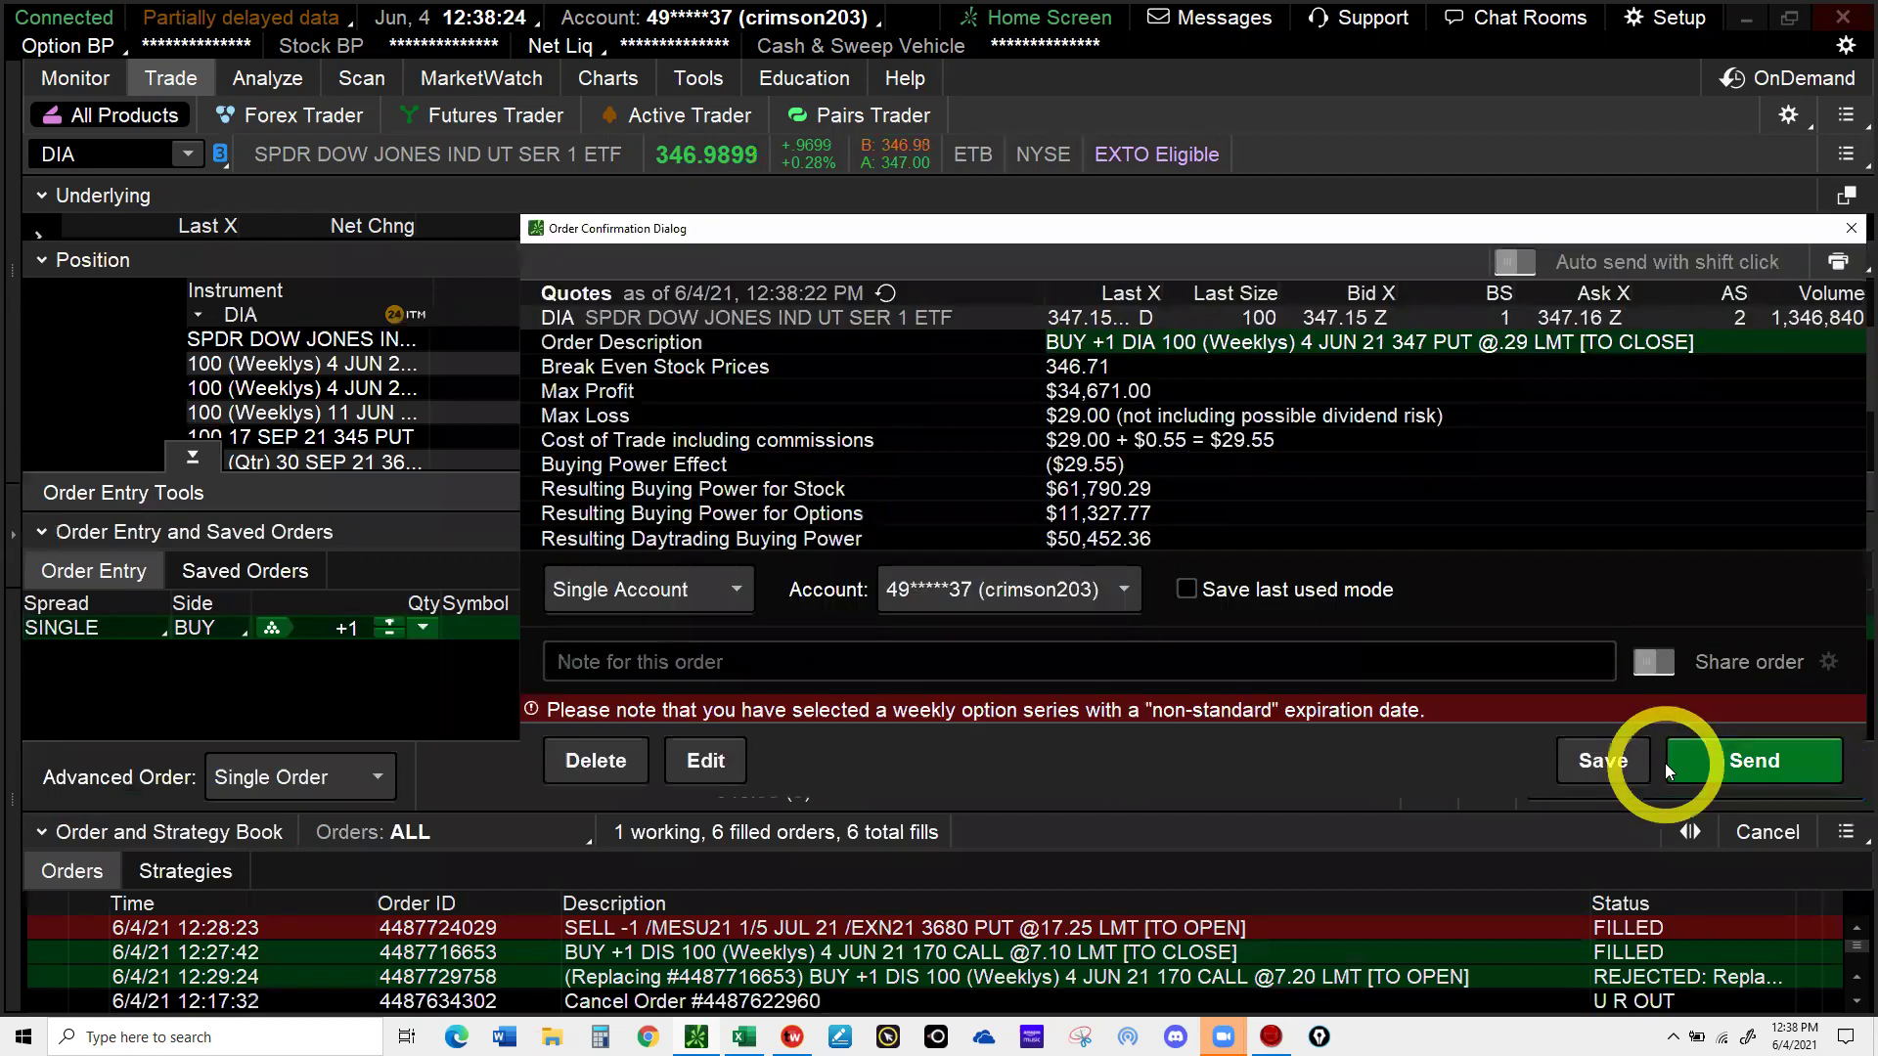
pyautogui.click(1696, 761)
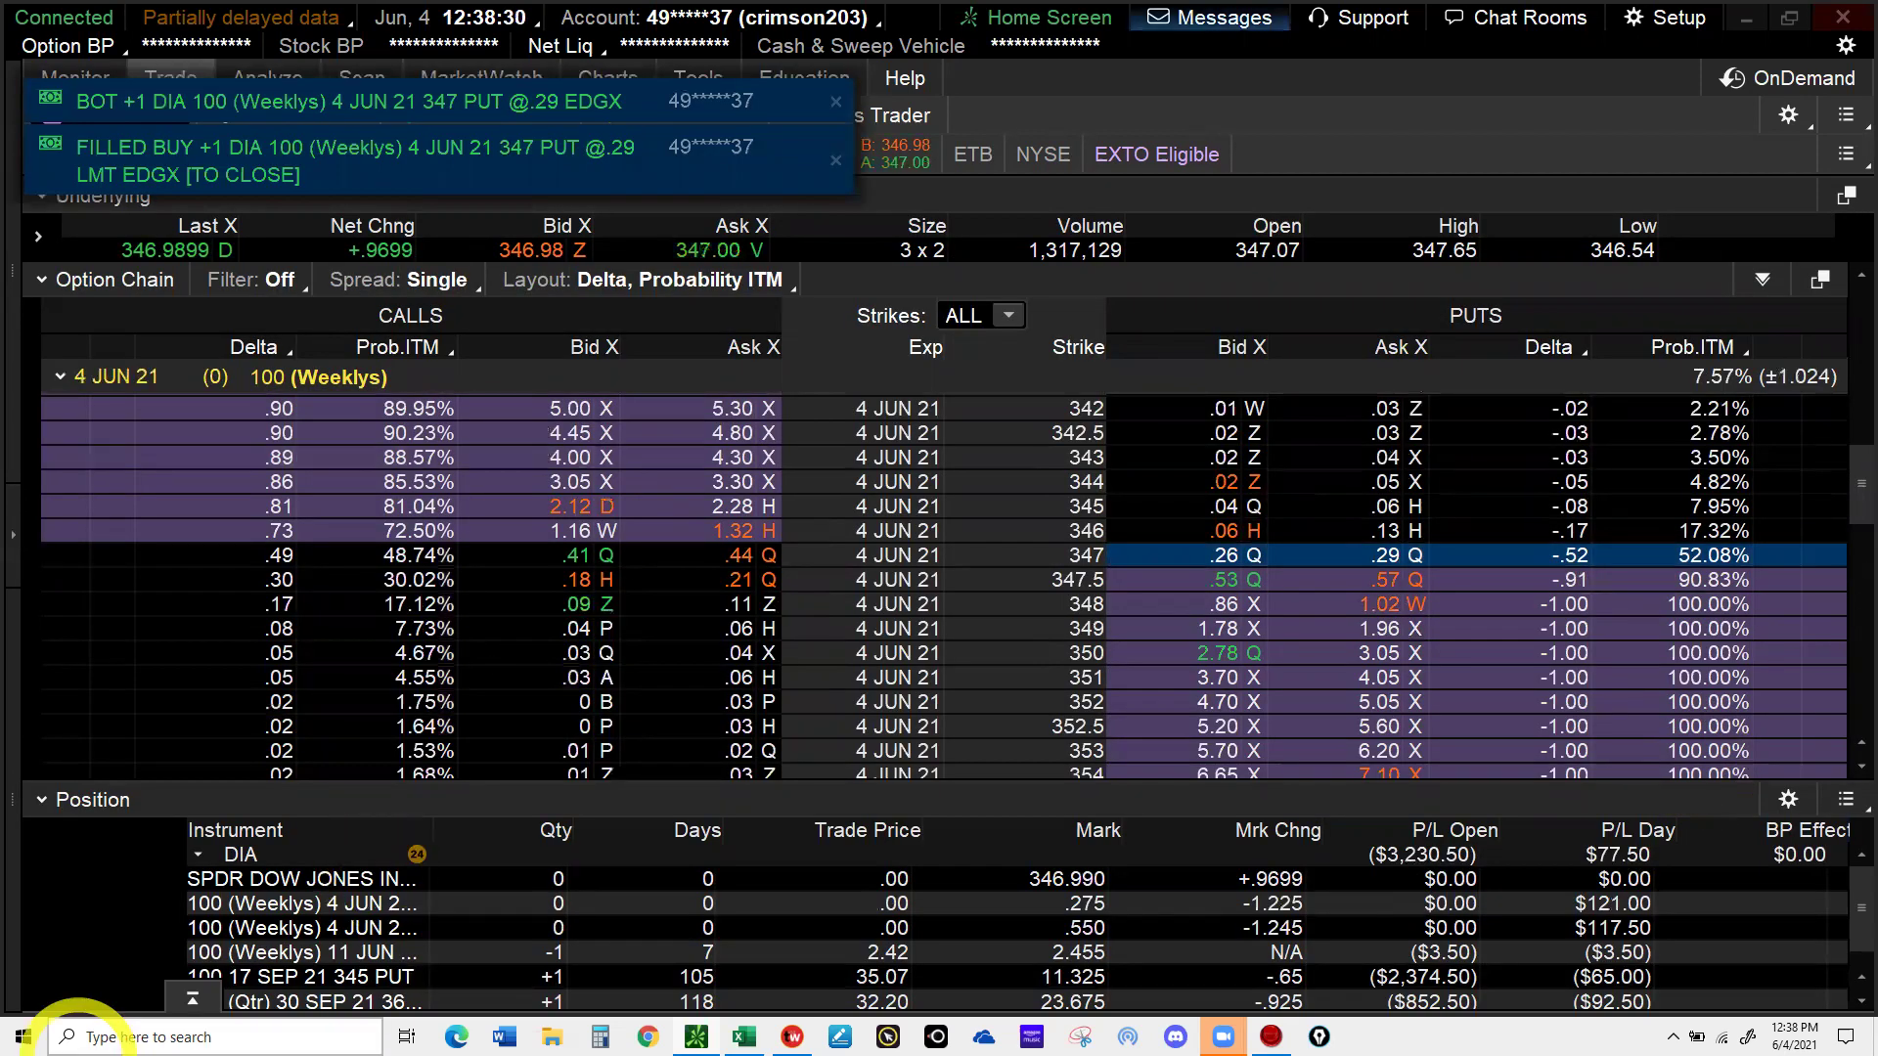
# - Switch to the Excel tracker, enter .29 as row 167's Current Day Price and clear its Option Name
pyautogui.moveTo(743, 1036)
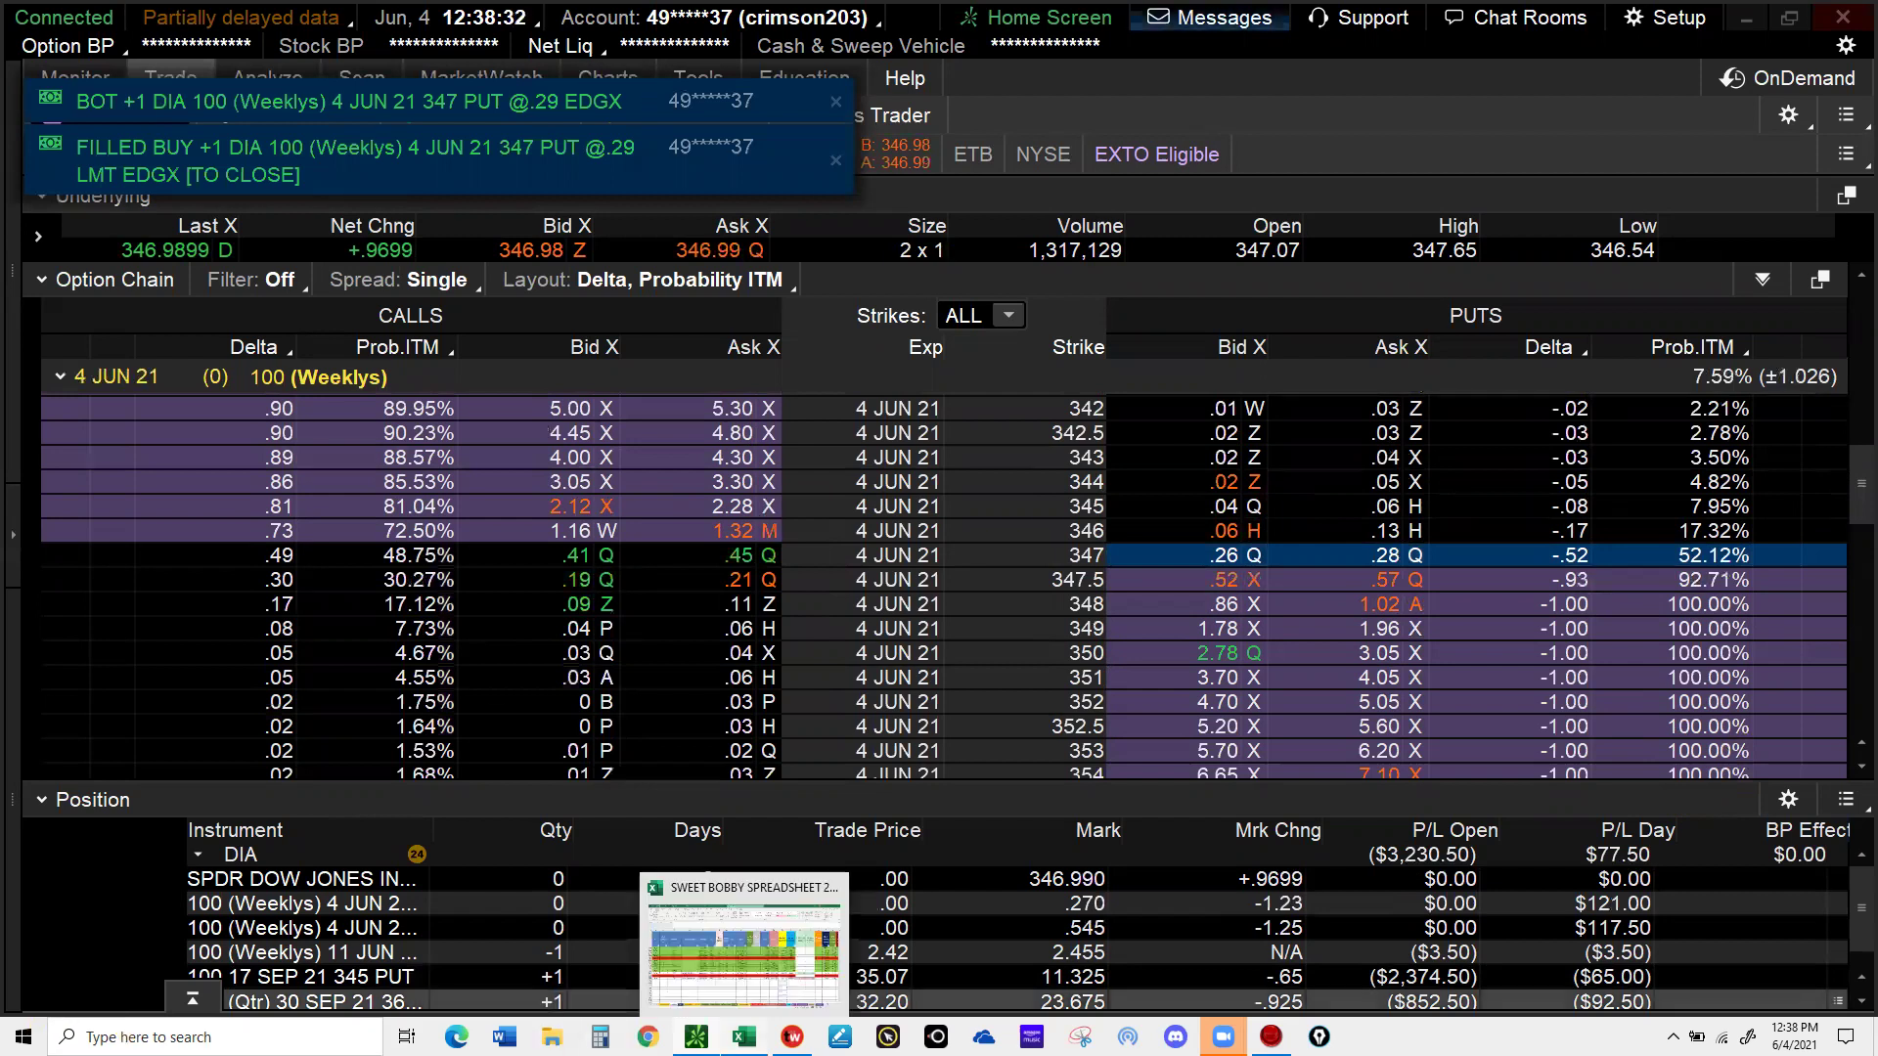
pyautogui.click(743, 1037)
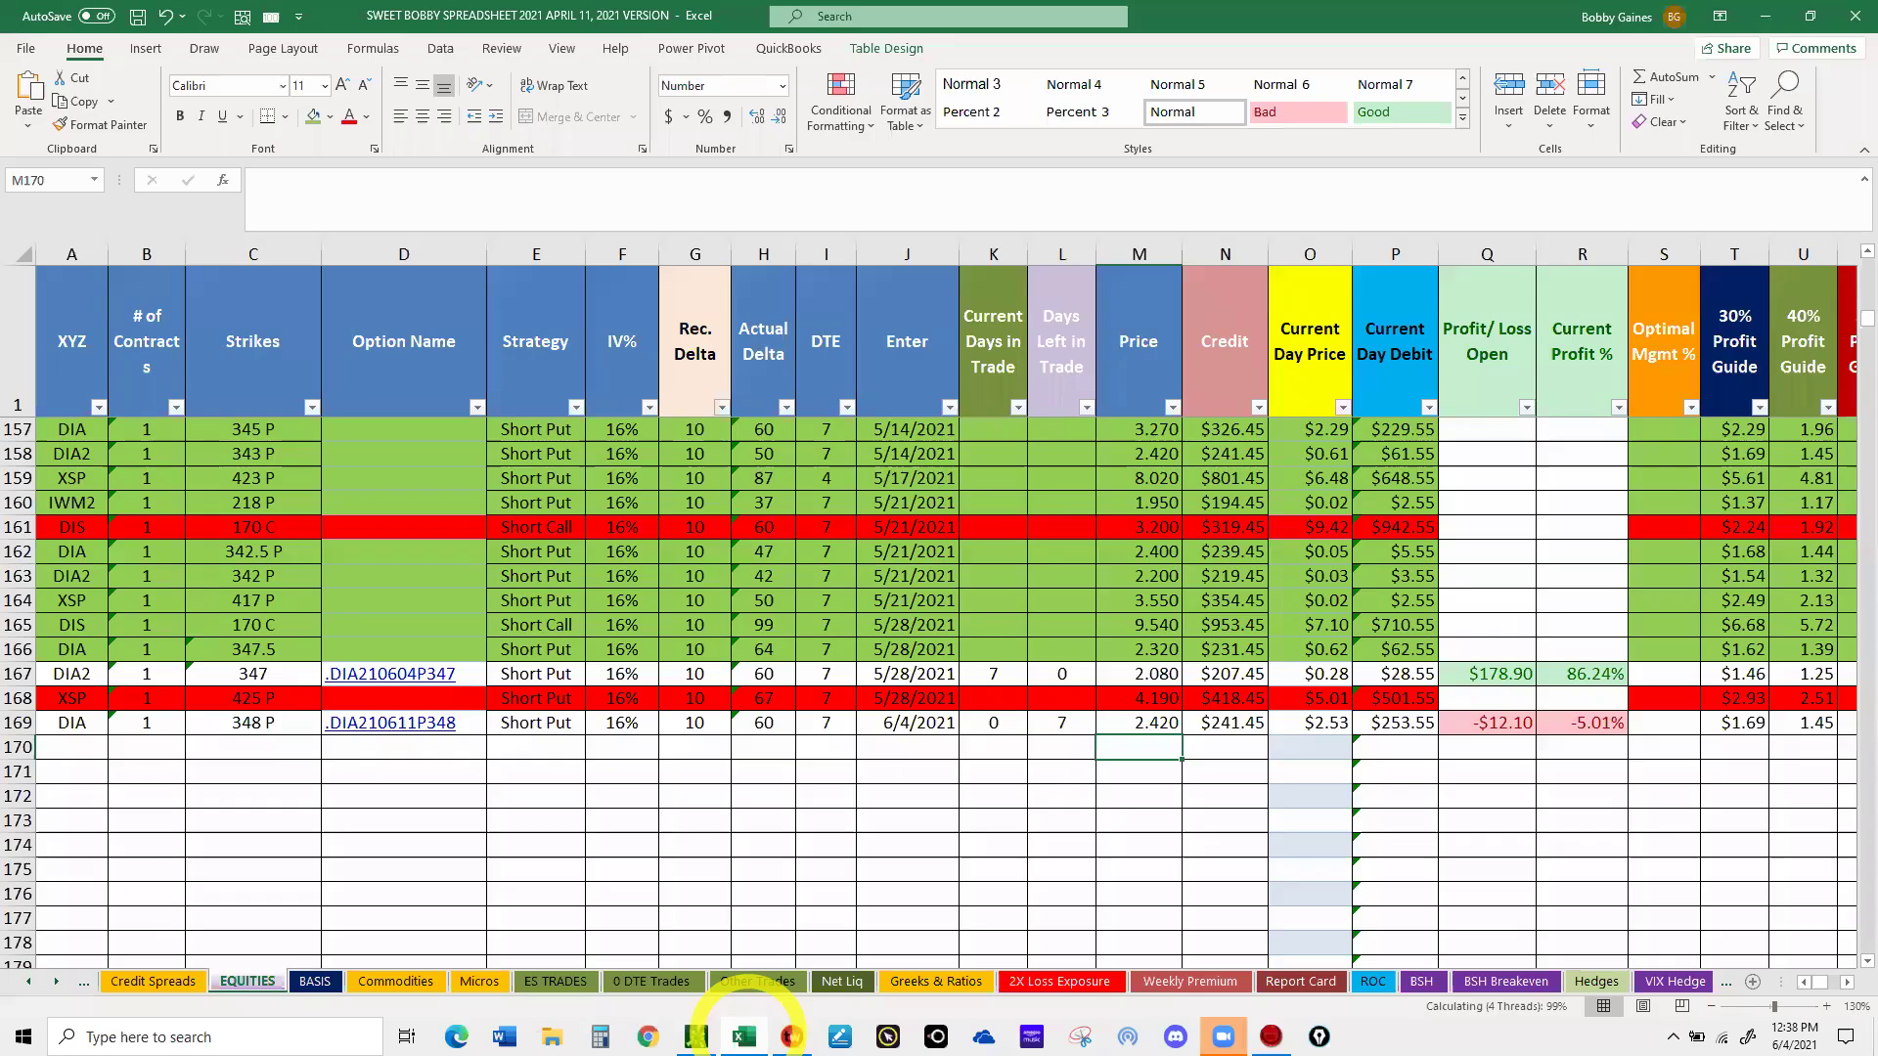
pyautogui.click(1335, 733)
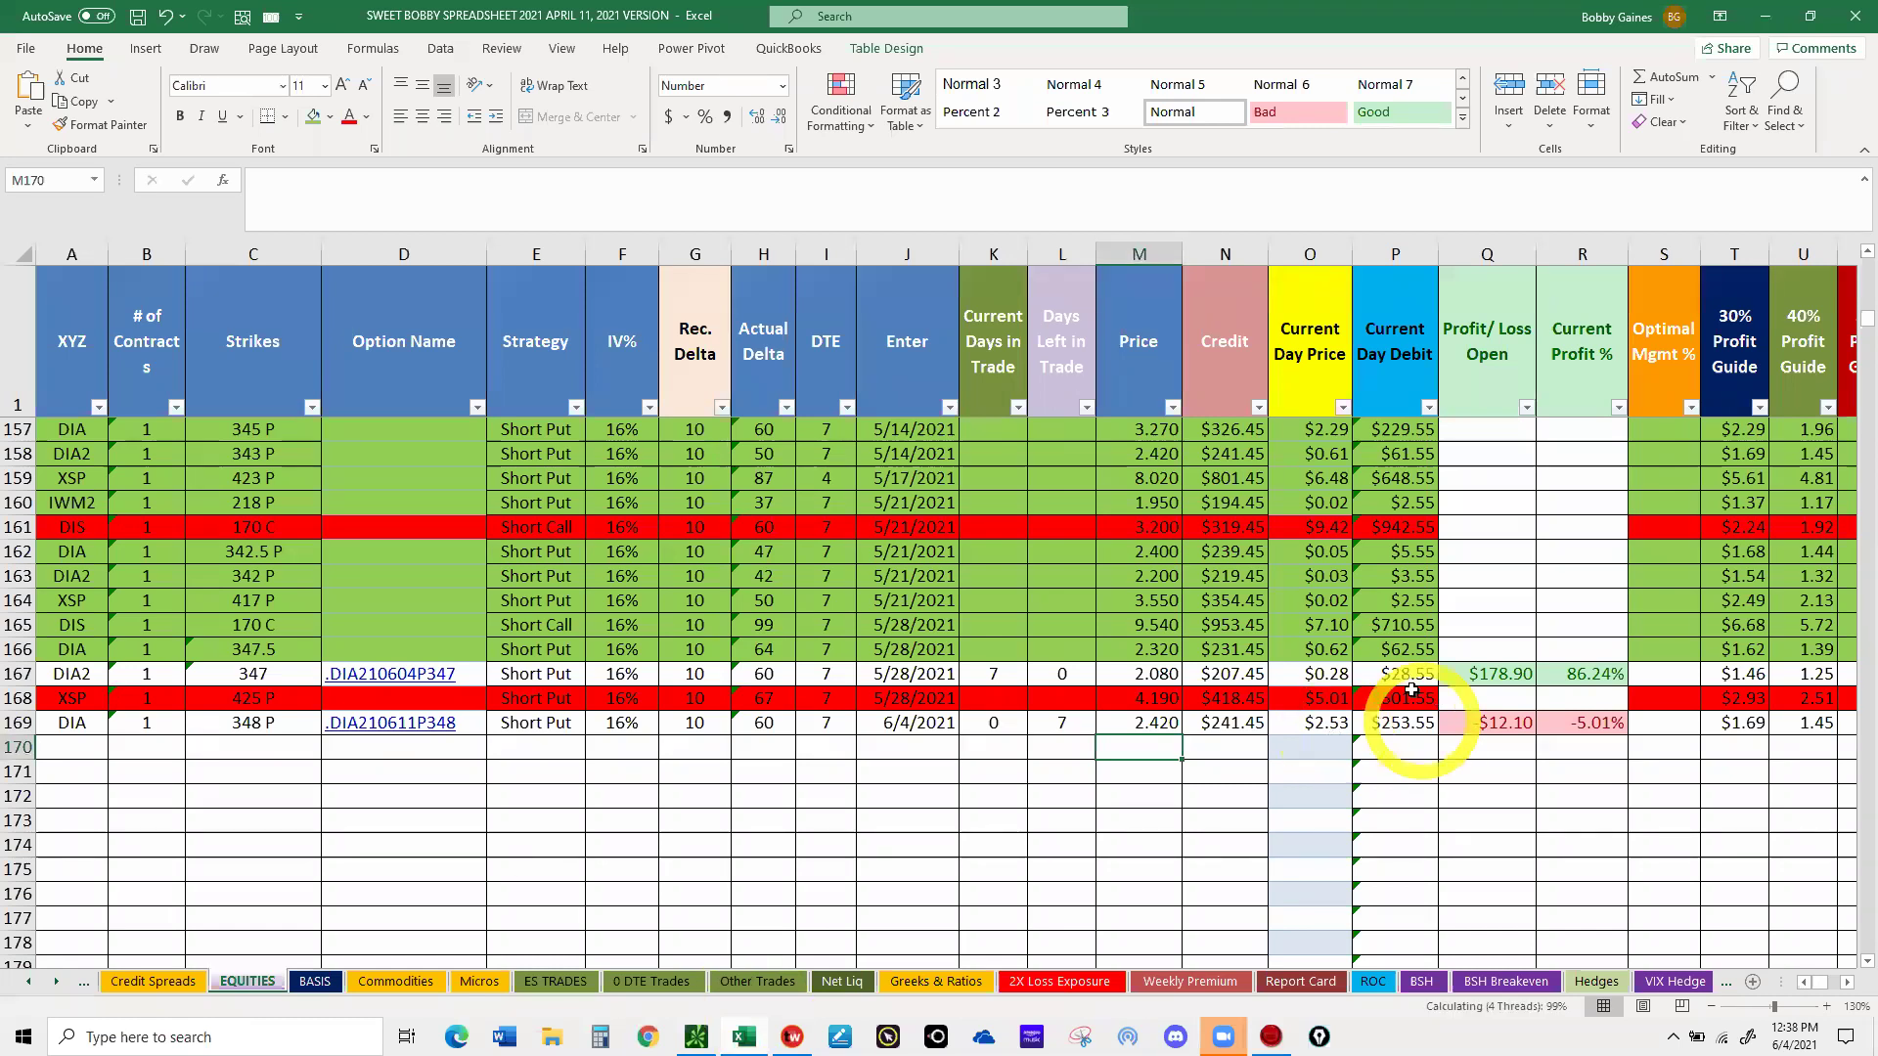
pyautogui.click(1313, 671)
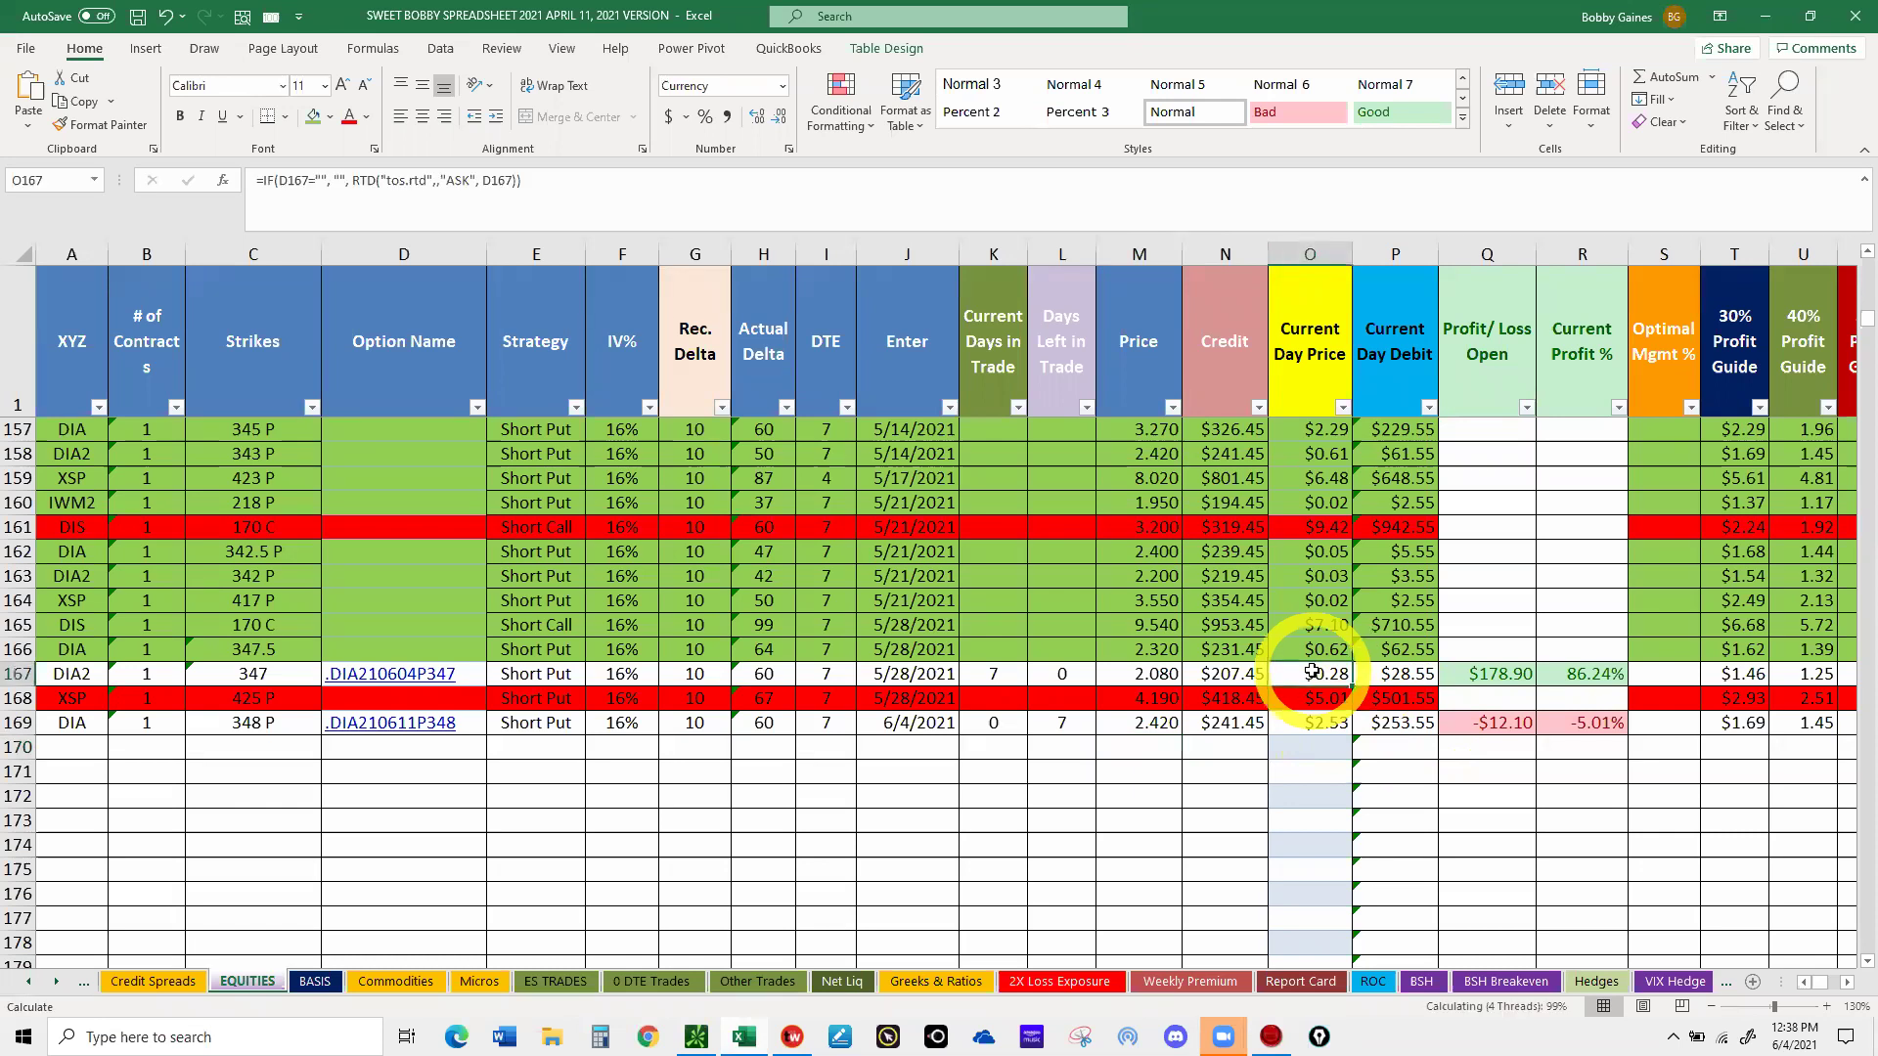
pyautogui.write('.29')
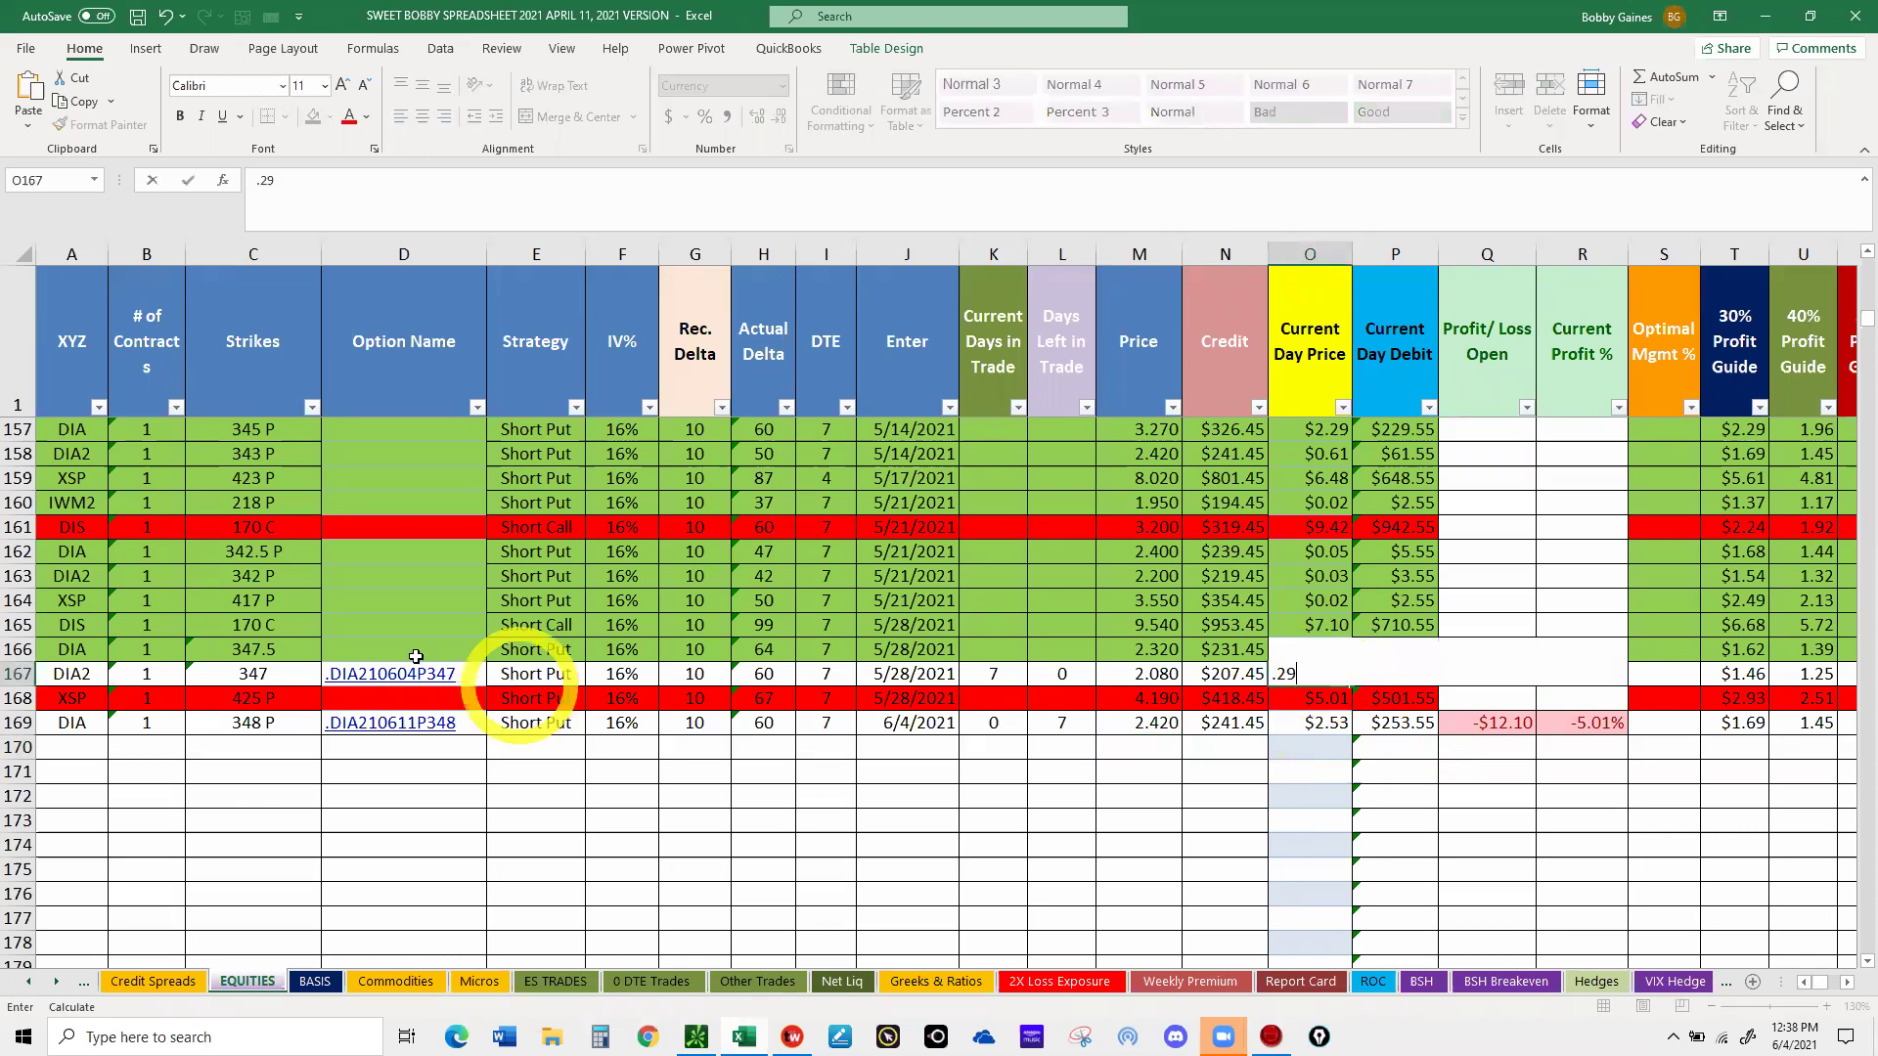
pyautogui.click(382, 672)
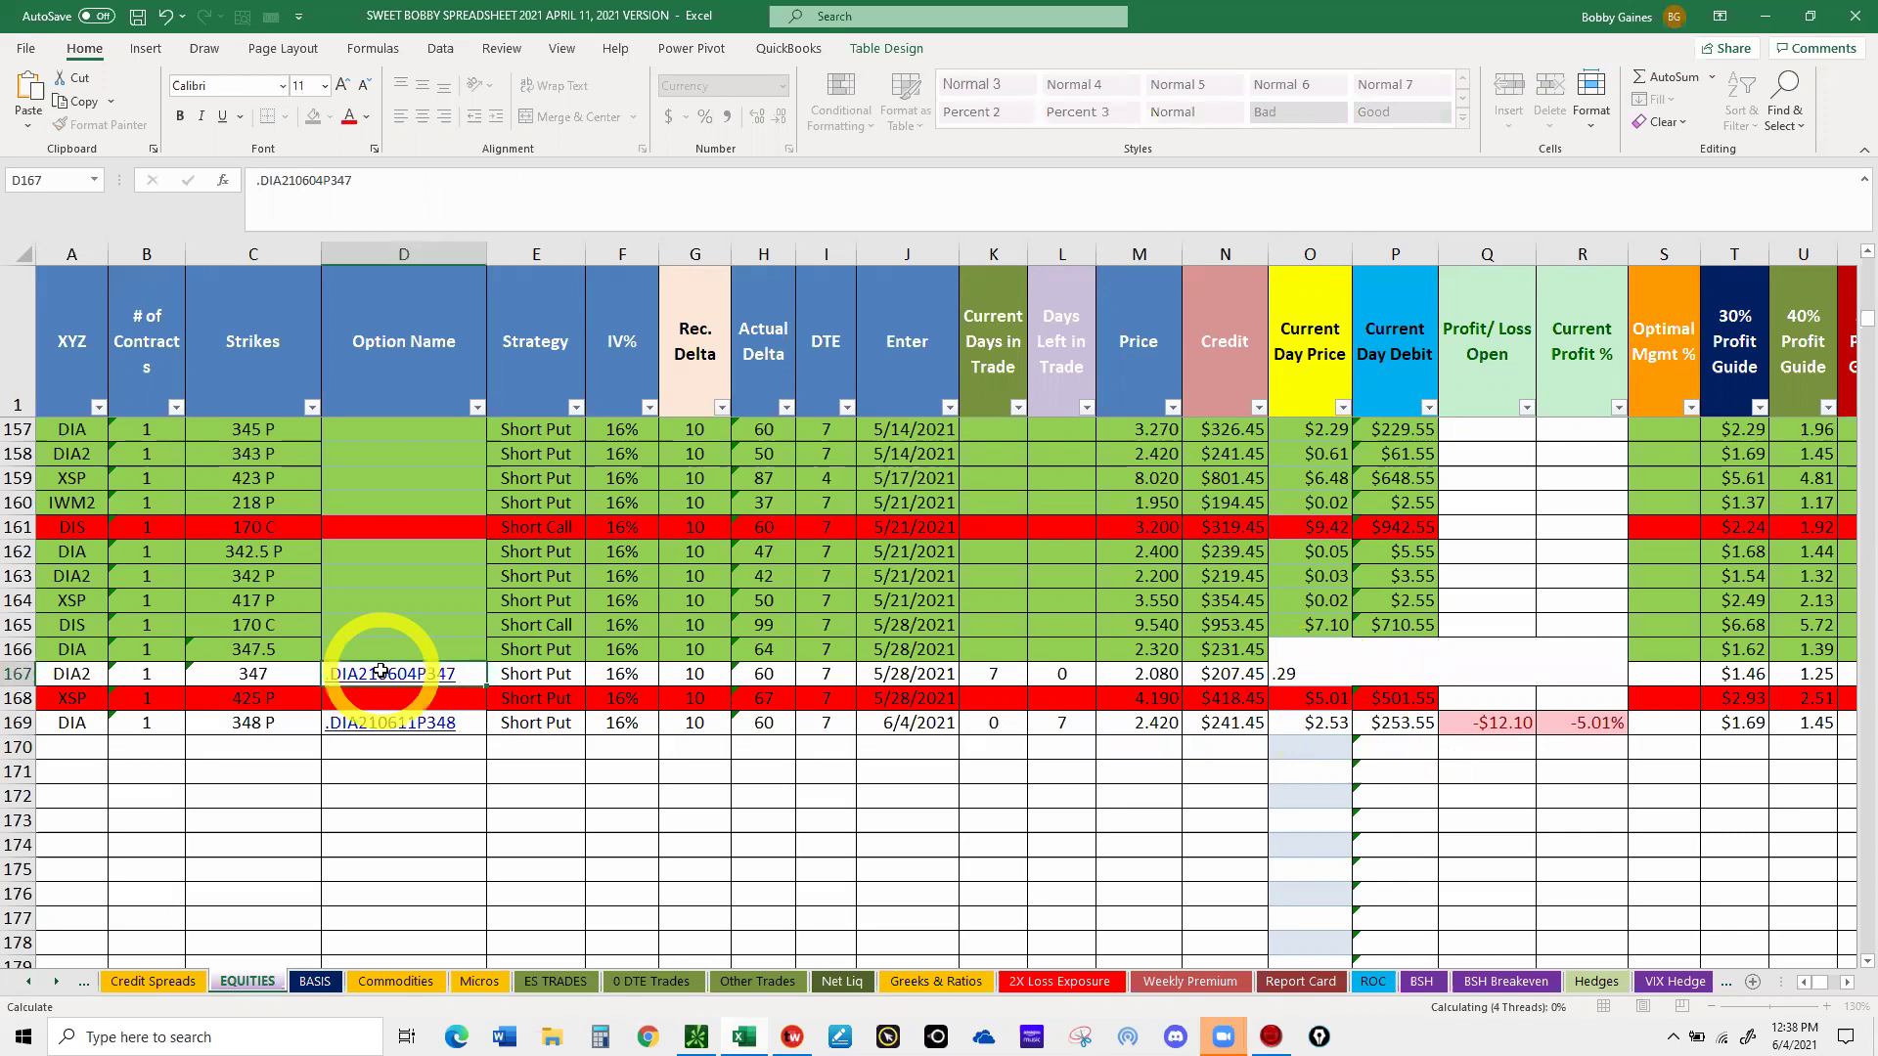
pyautogui.click(1069, 841)
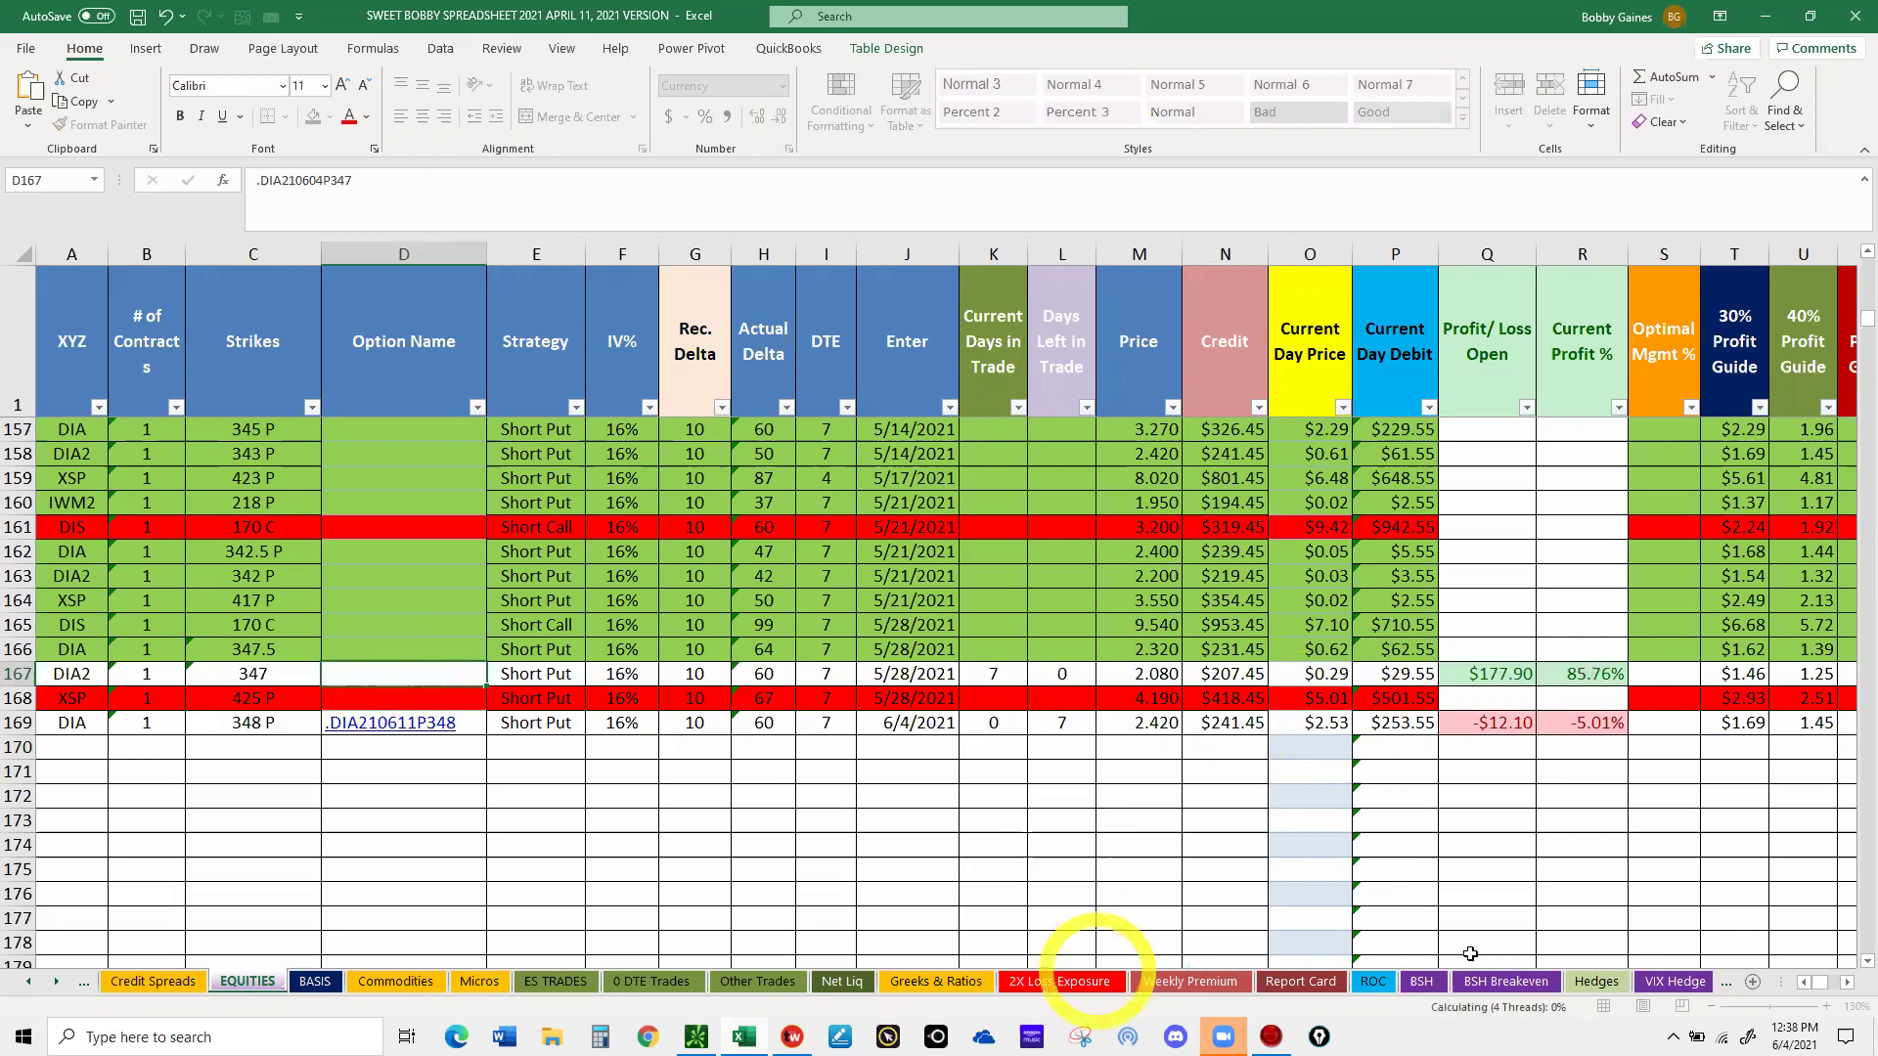
# - Enter 6/4/21 as the Exit date of the DIA2 trade in row 167
pyautogui.click(1847, 986)
pyautogui.click(1846, 986)
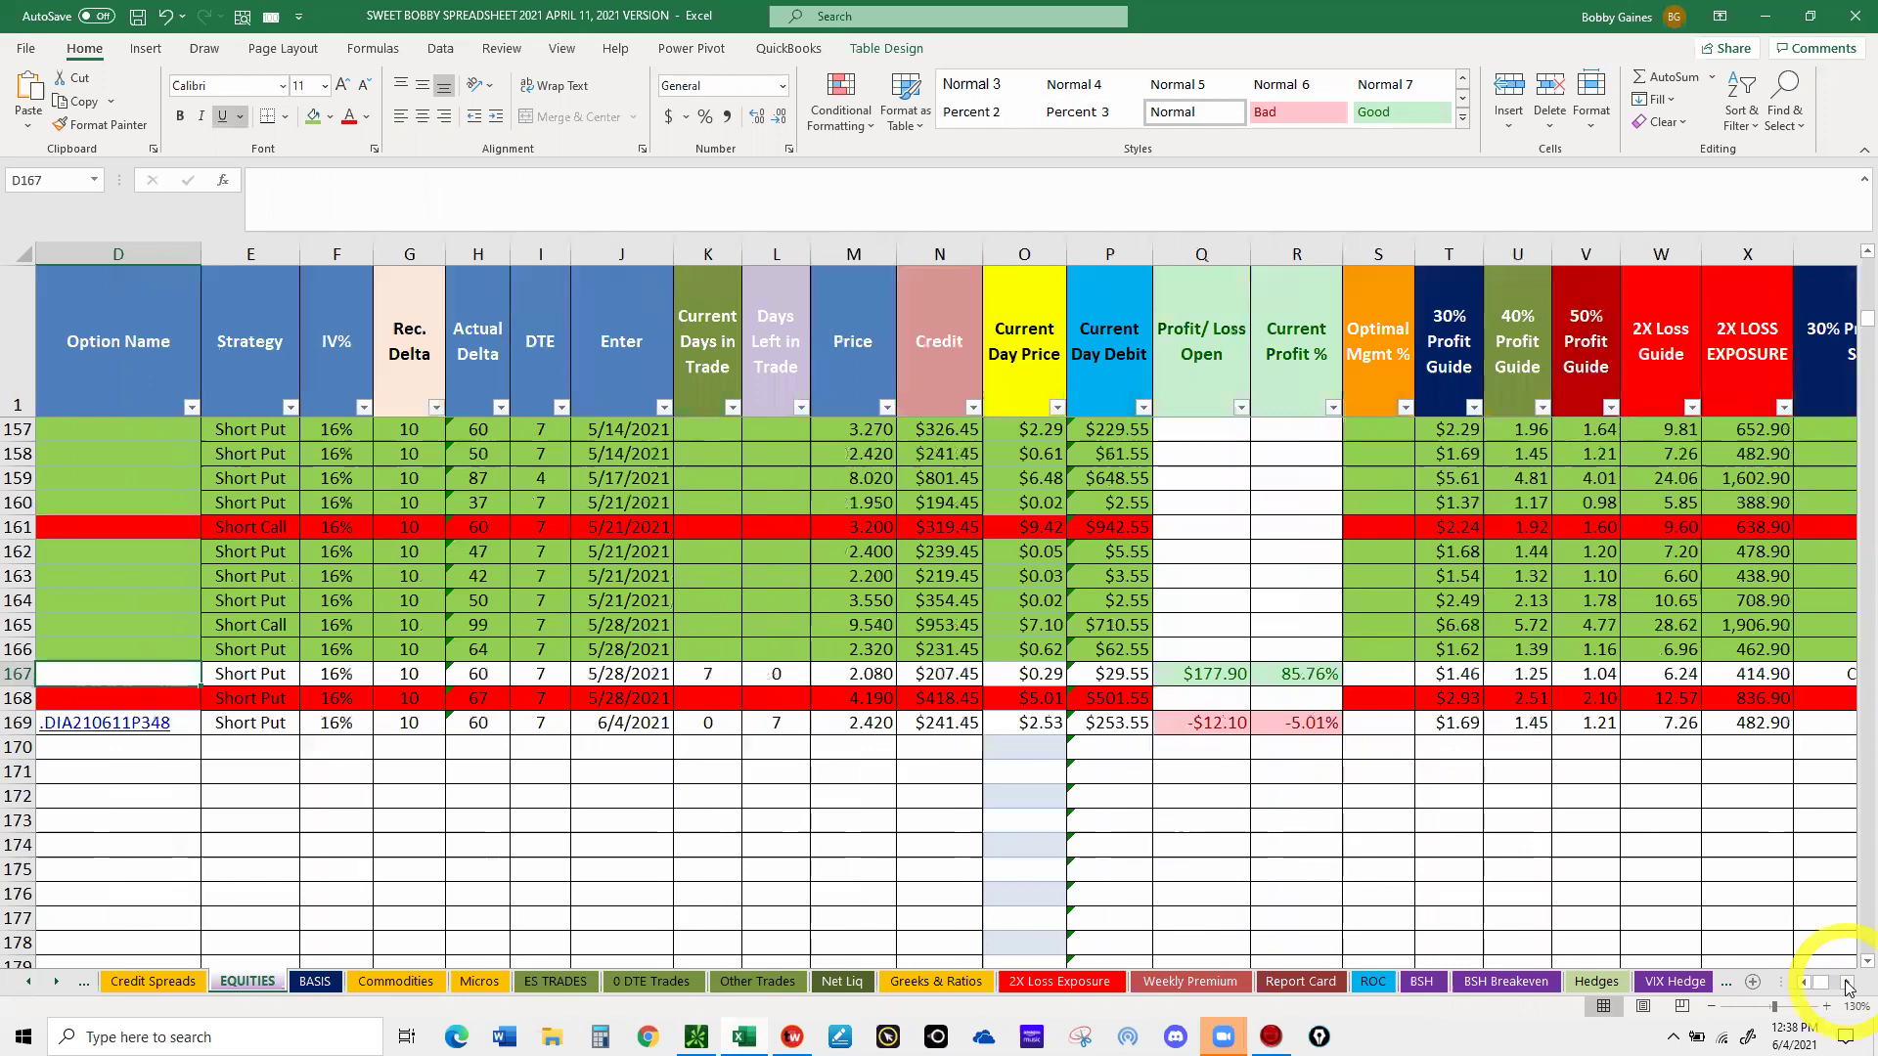
pyautogui.click(1846, 985)
pyautogui.click(1847, 986)
pyautogui.click(1846, 986)
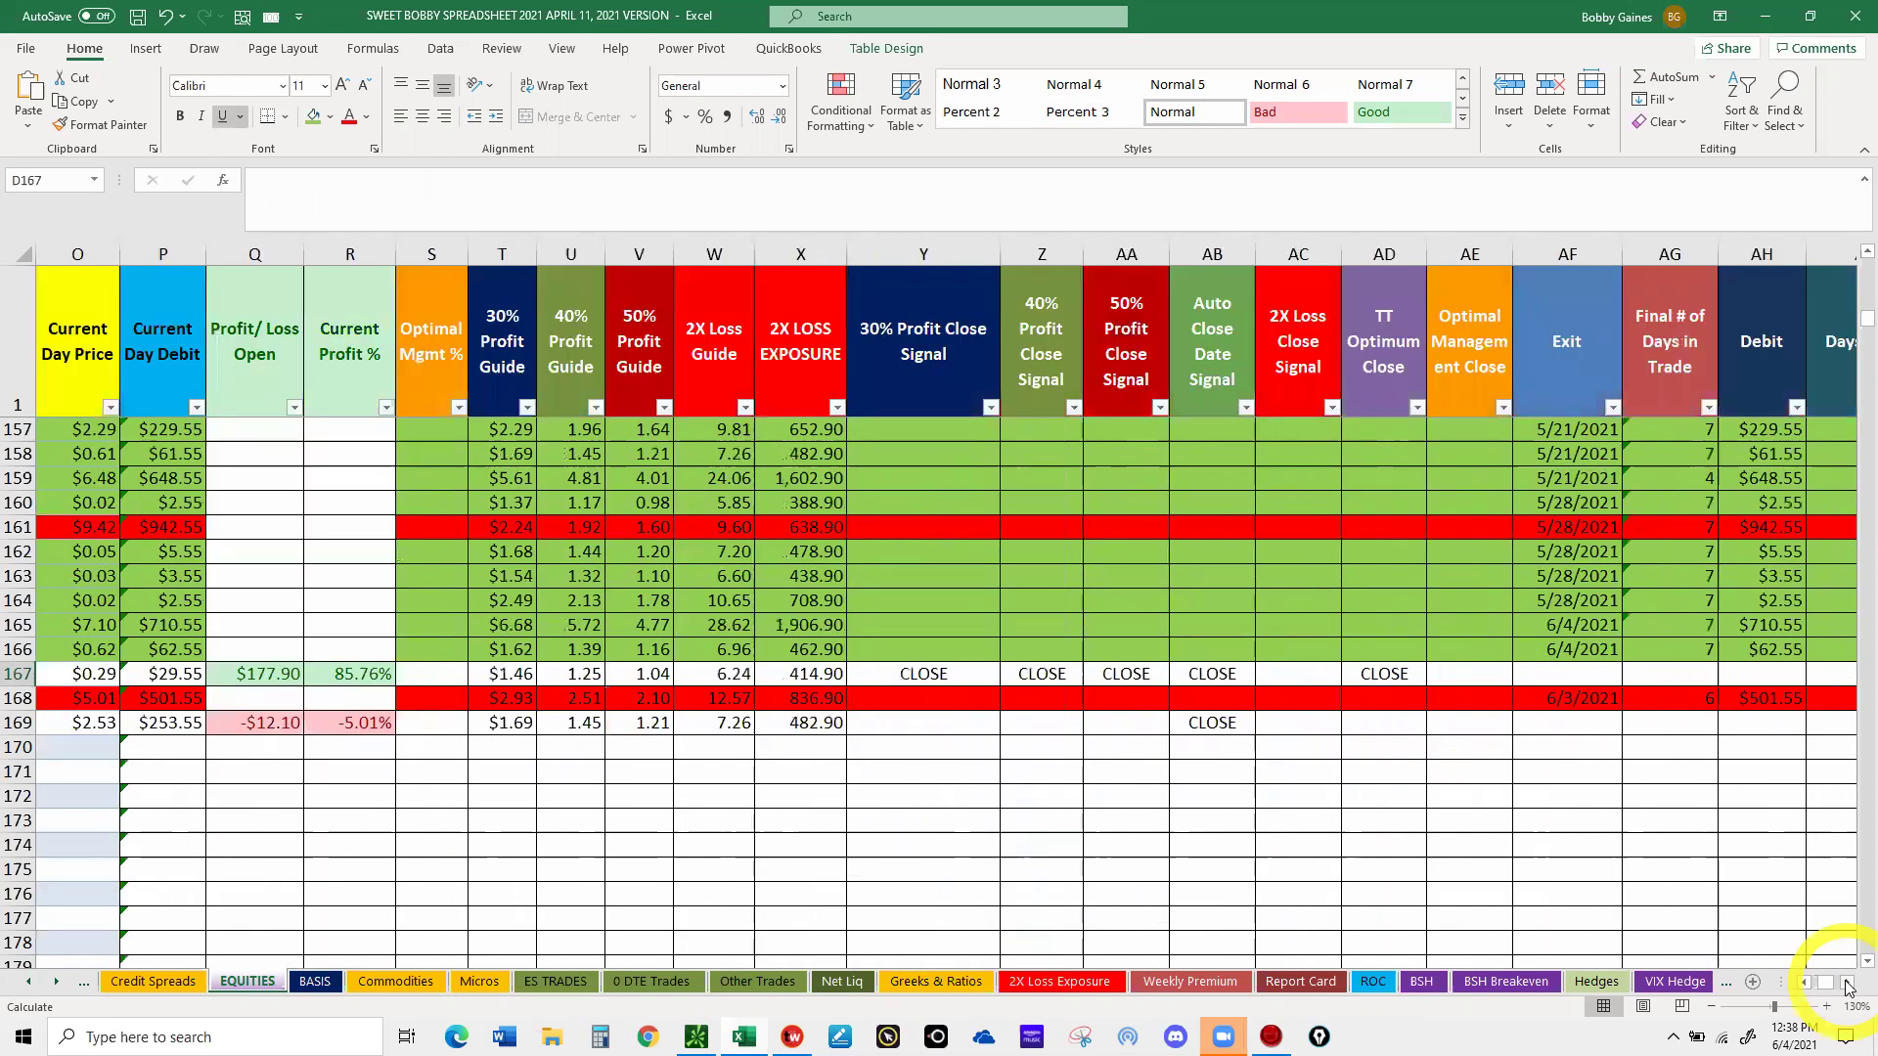
pyautogui.click(1847, 986)
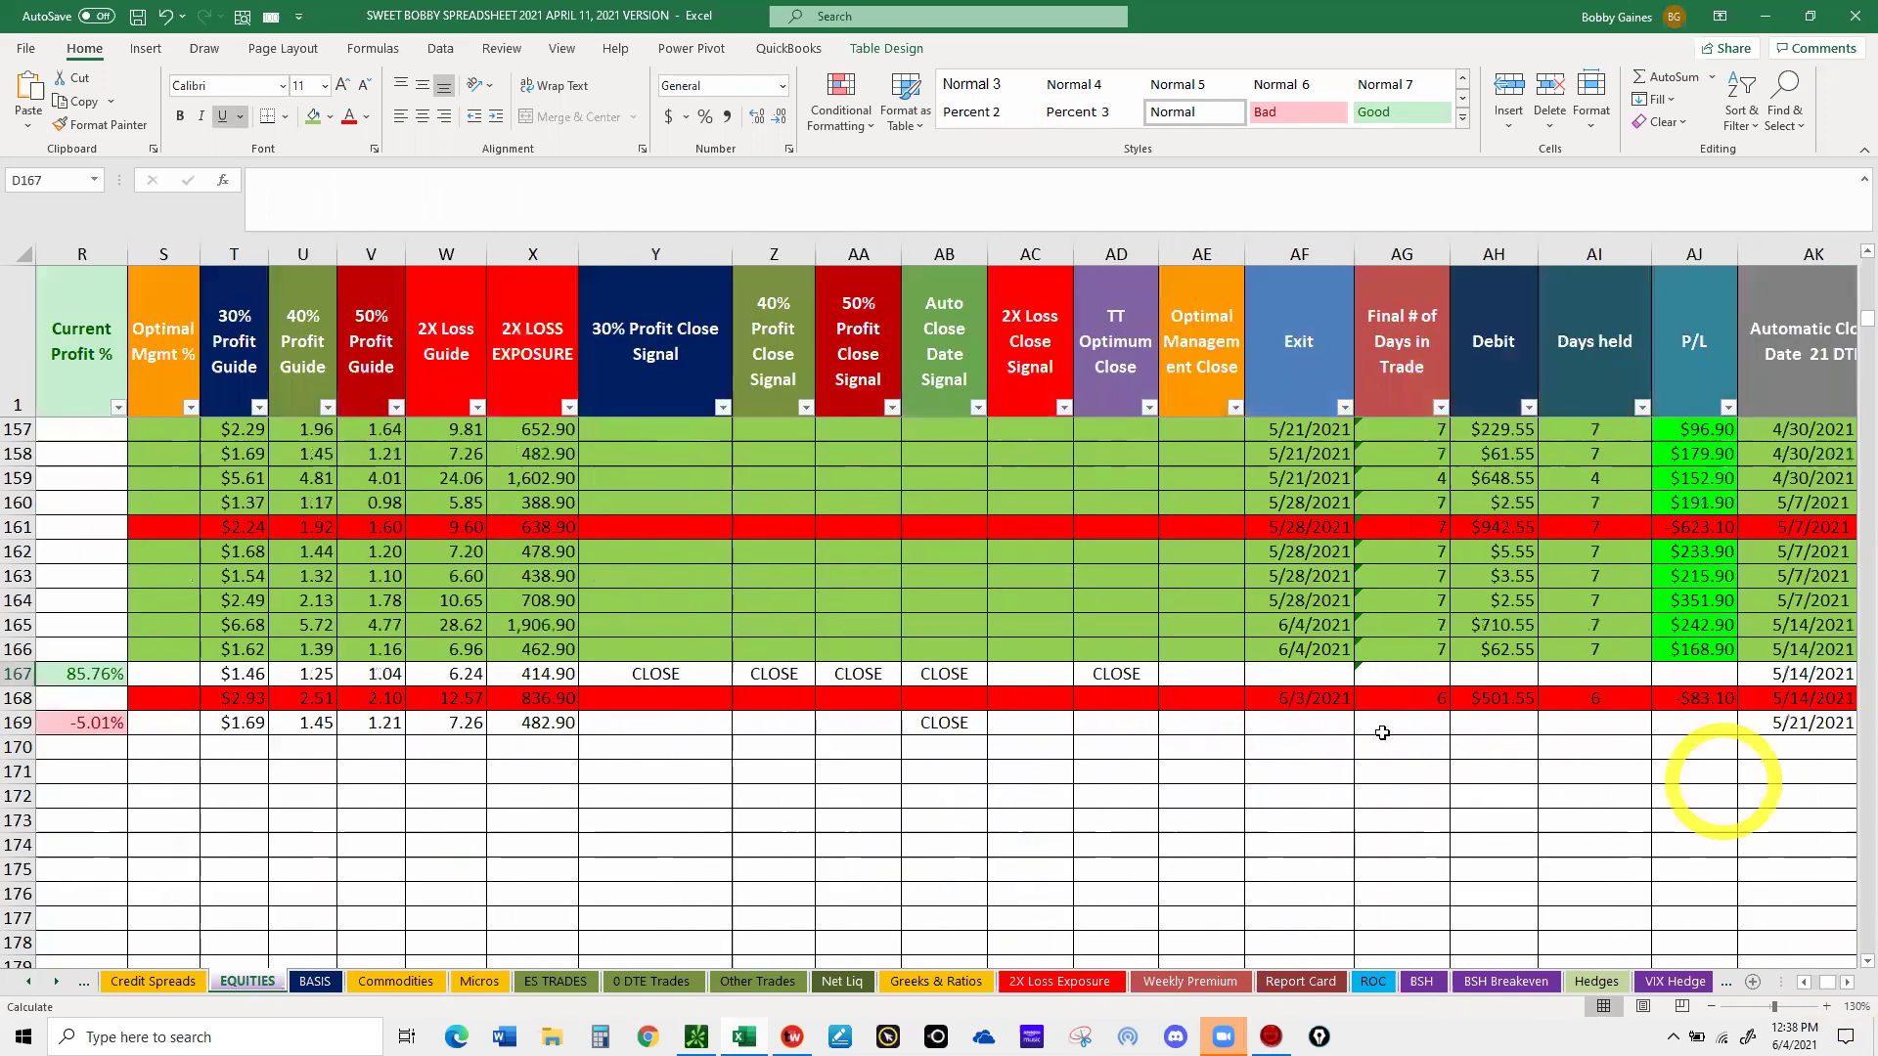
pyautogui.click(1300, 671)
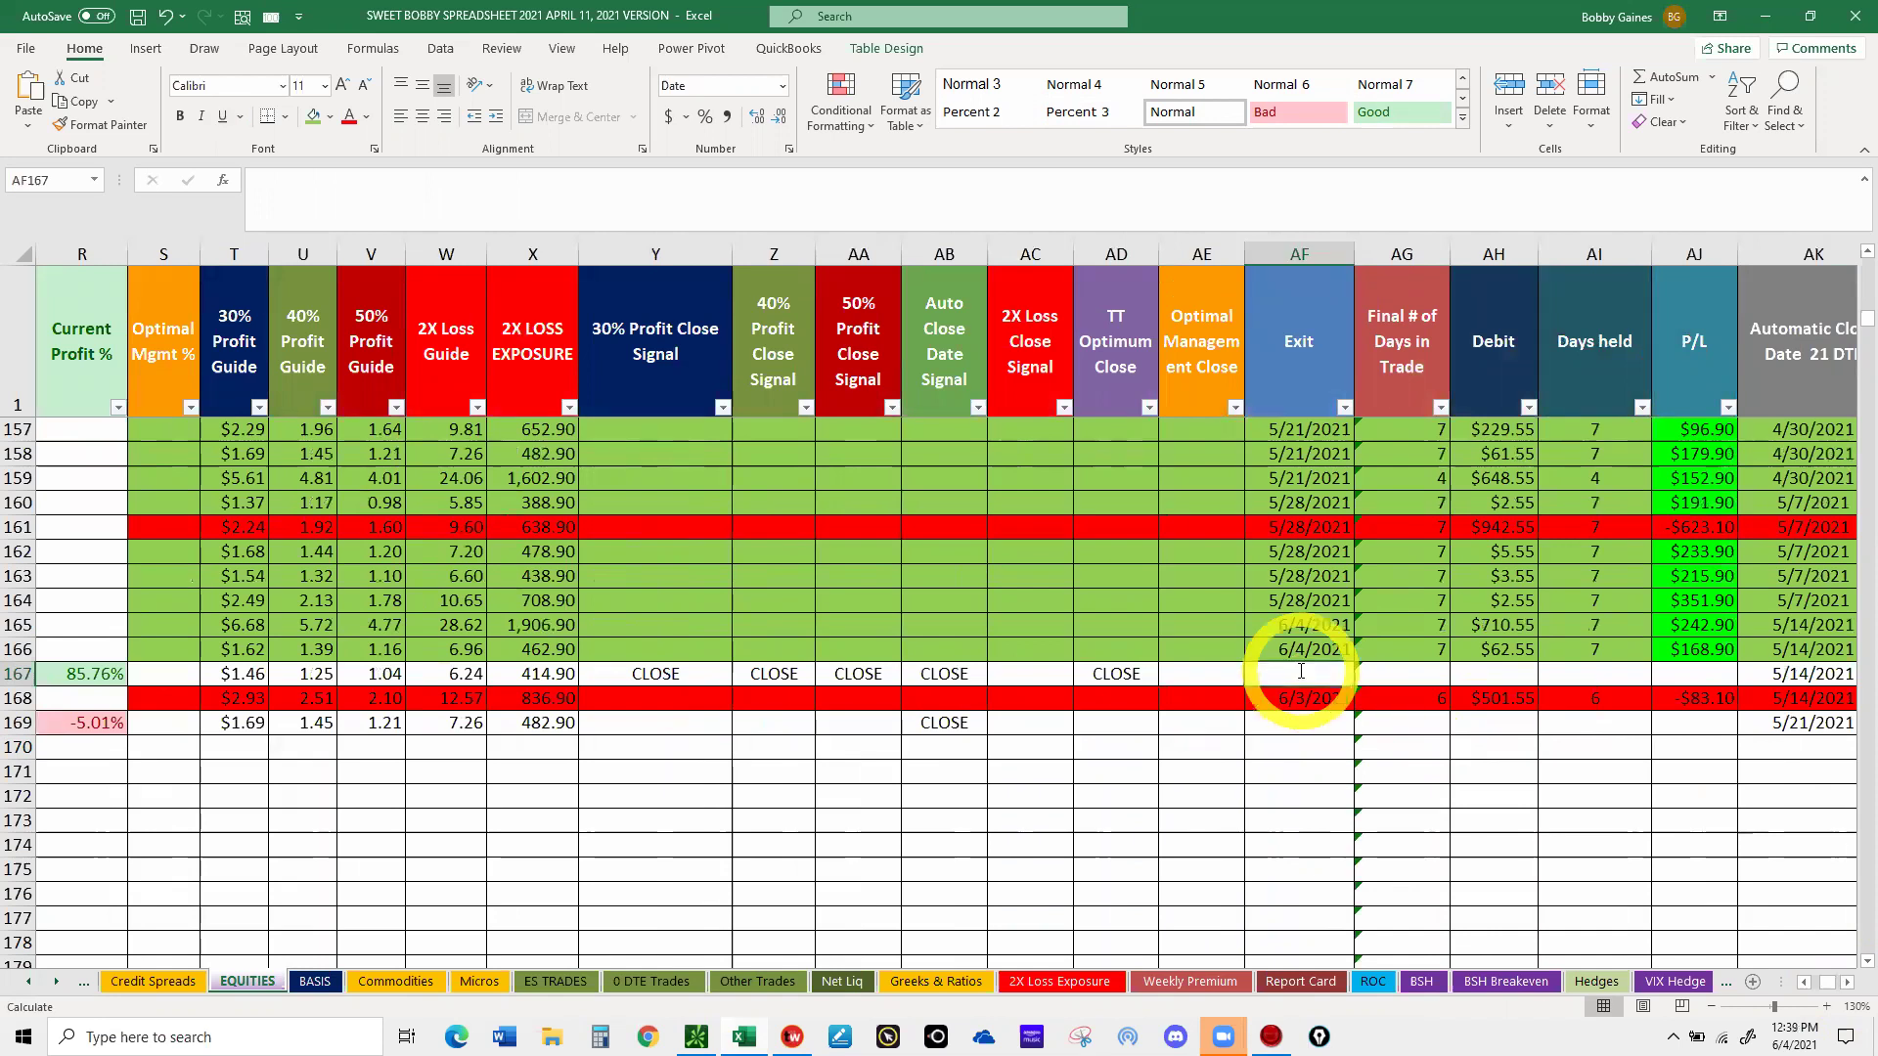
pyautogui.write('6/4/21')
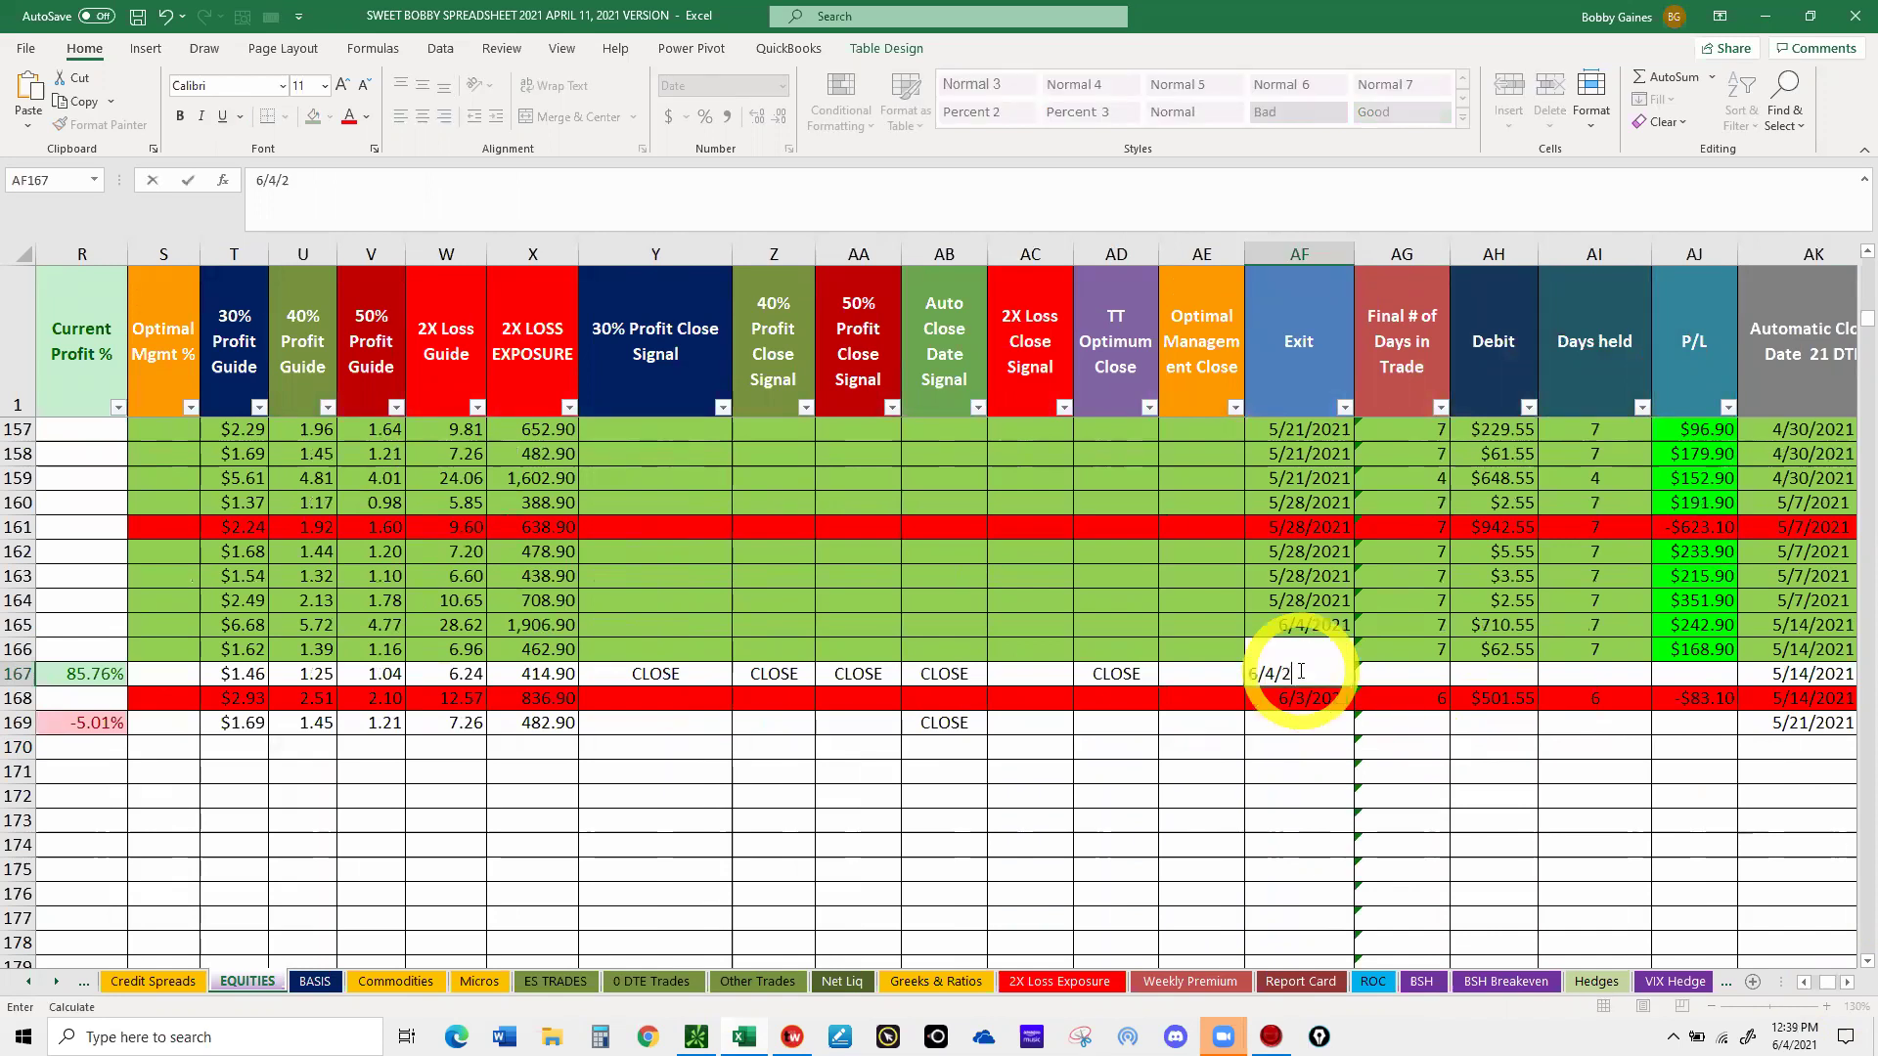
pyautogui.click(1390, 718)
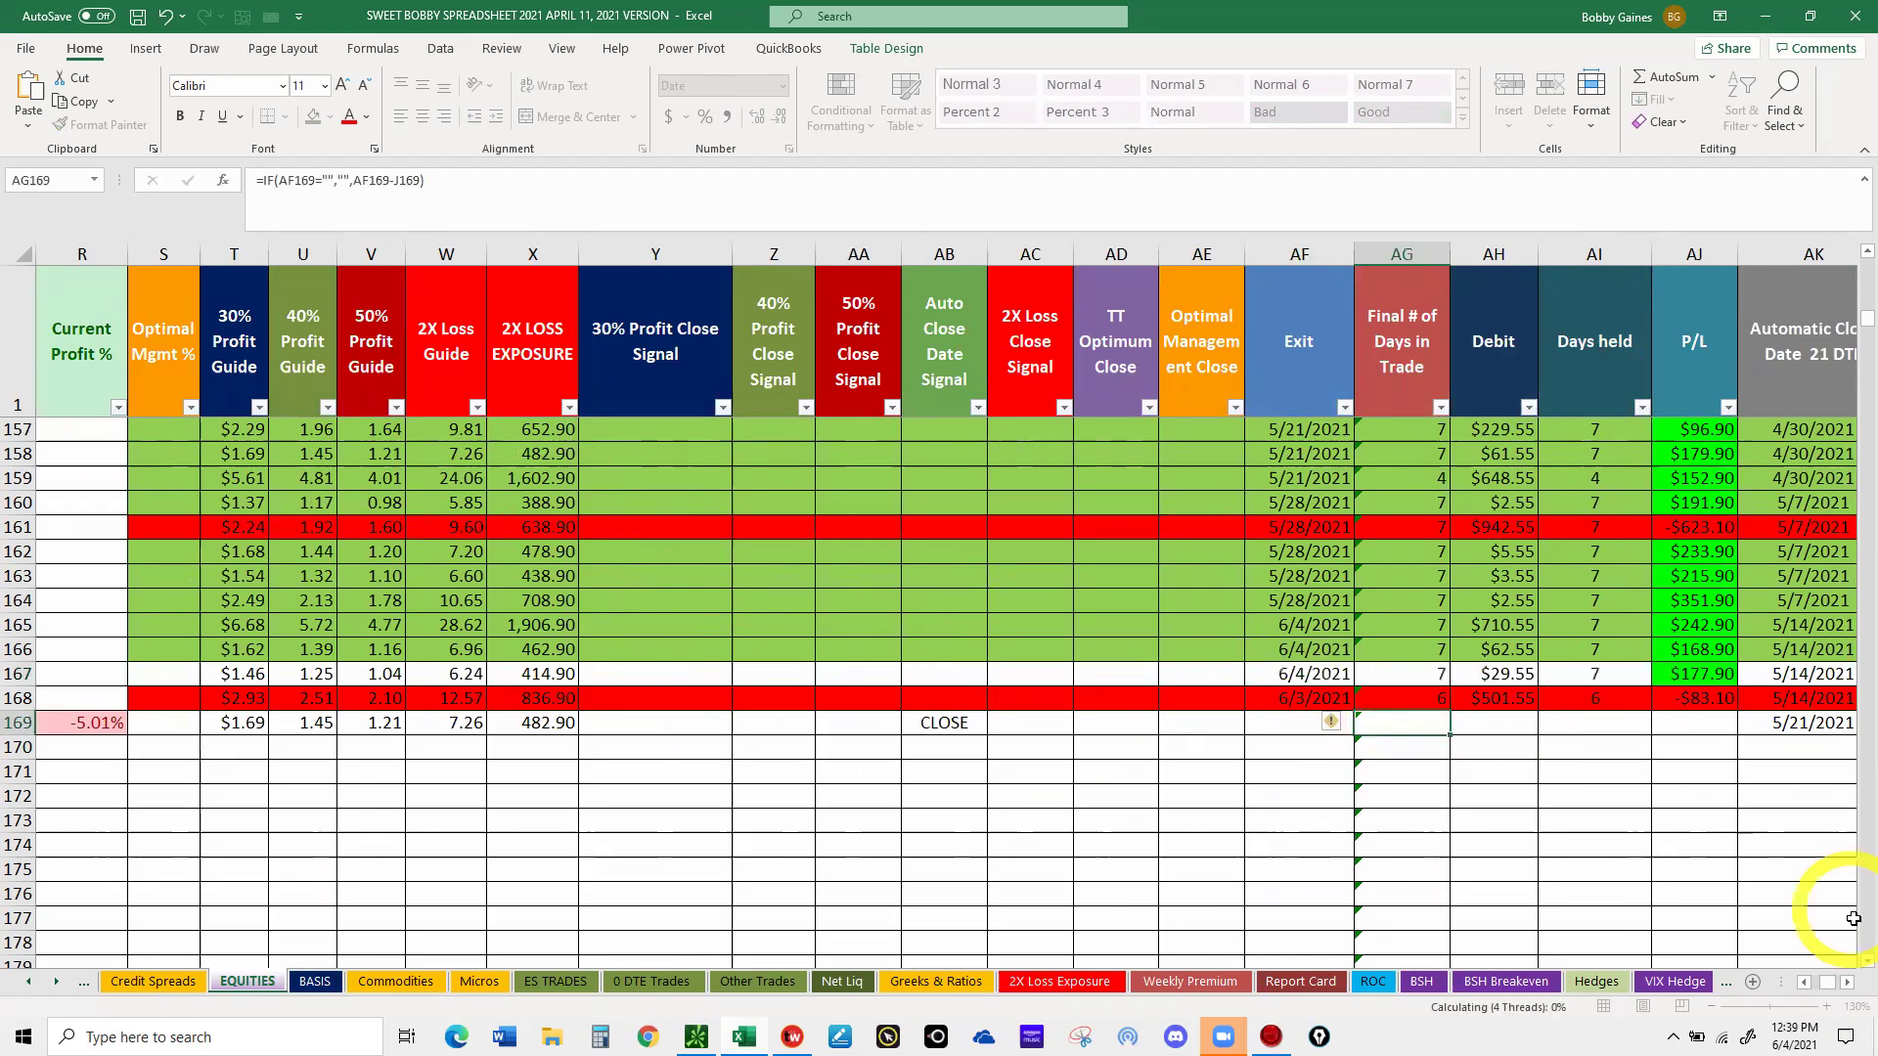
# - Set row 167's Notes to 50% Profit Close and fill the row green from the XYZ through Projected Profit columns
pyautogui.click(1849, 984)
pyautogui.click(1849, 984)
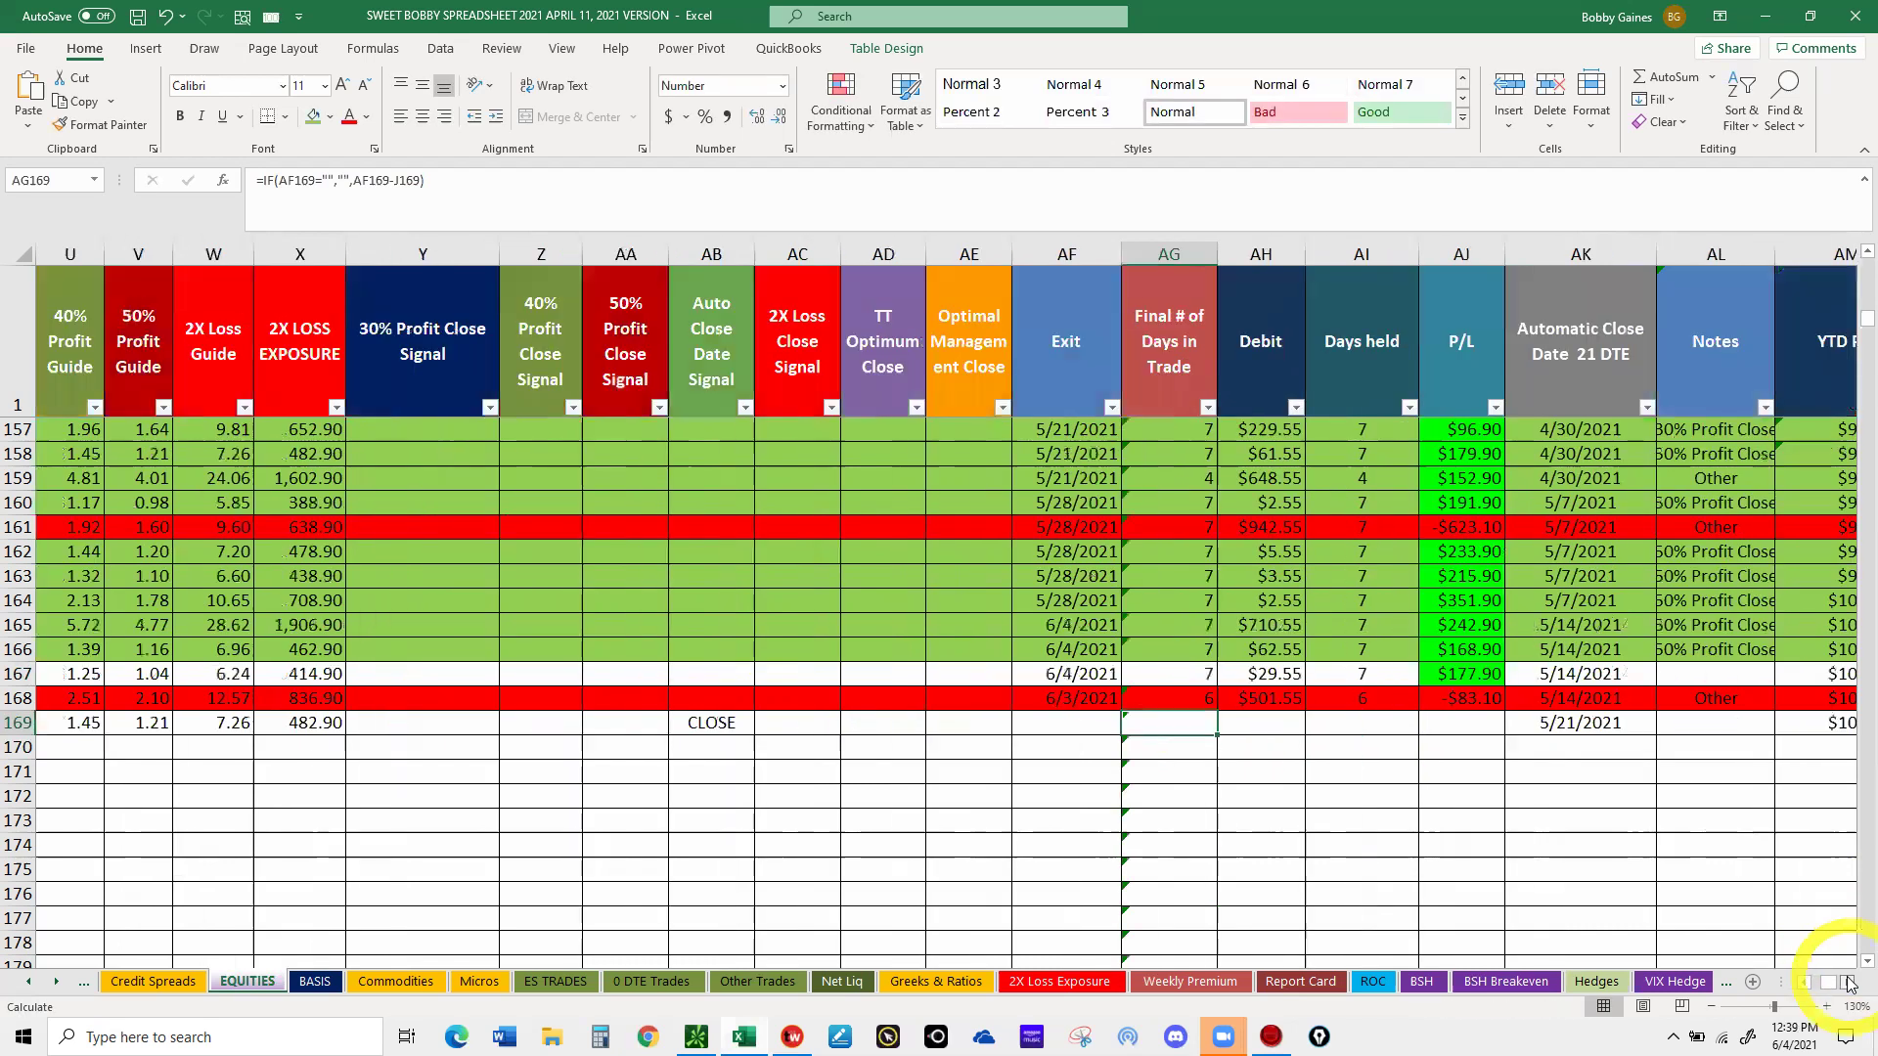
pyautogui.click(1848, 984)
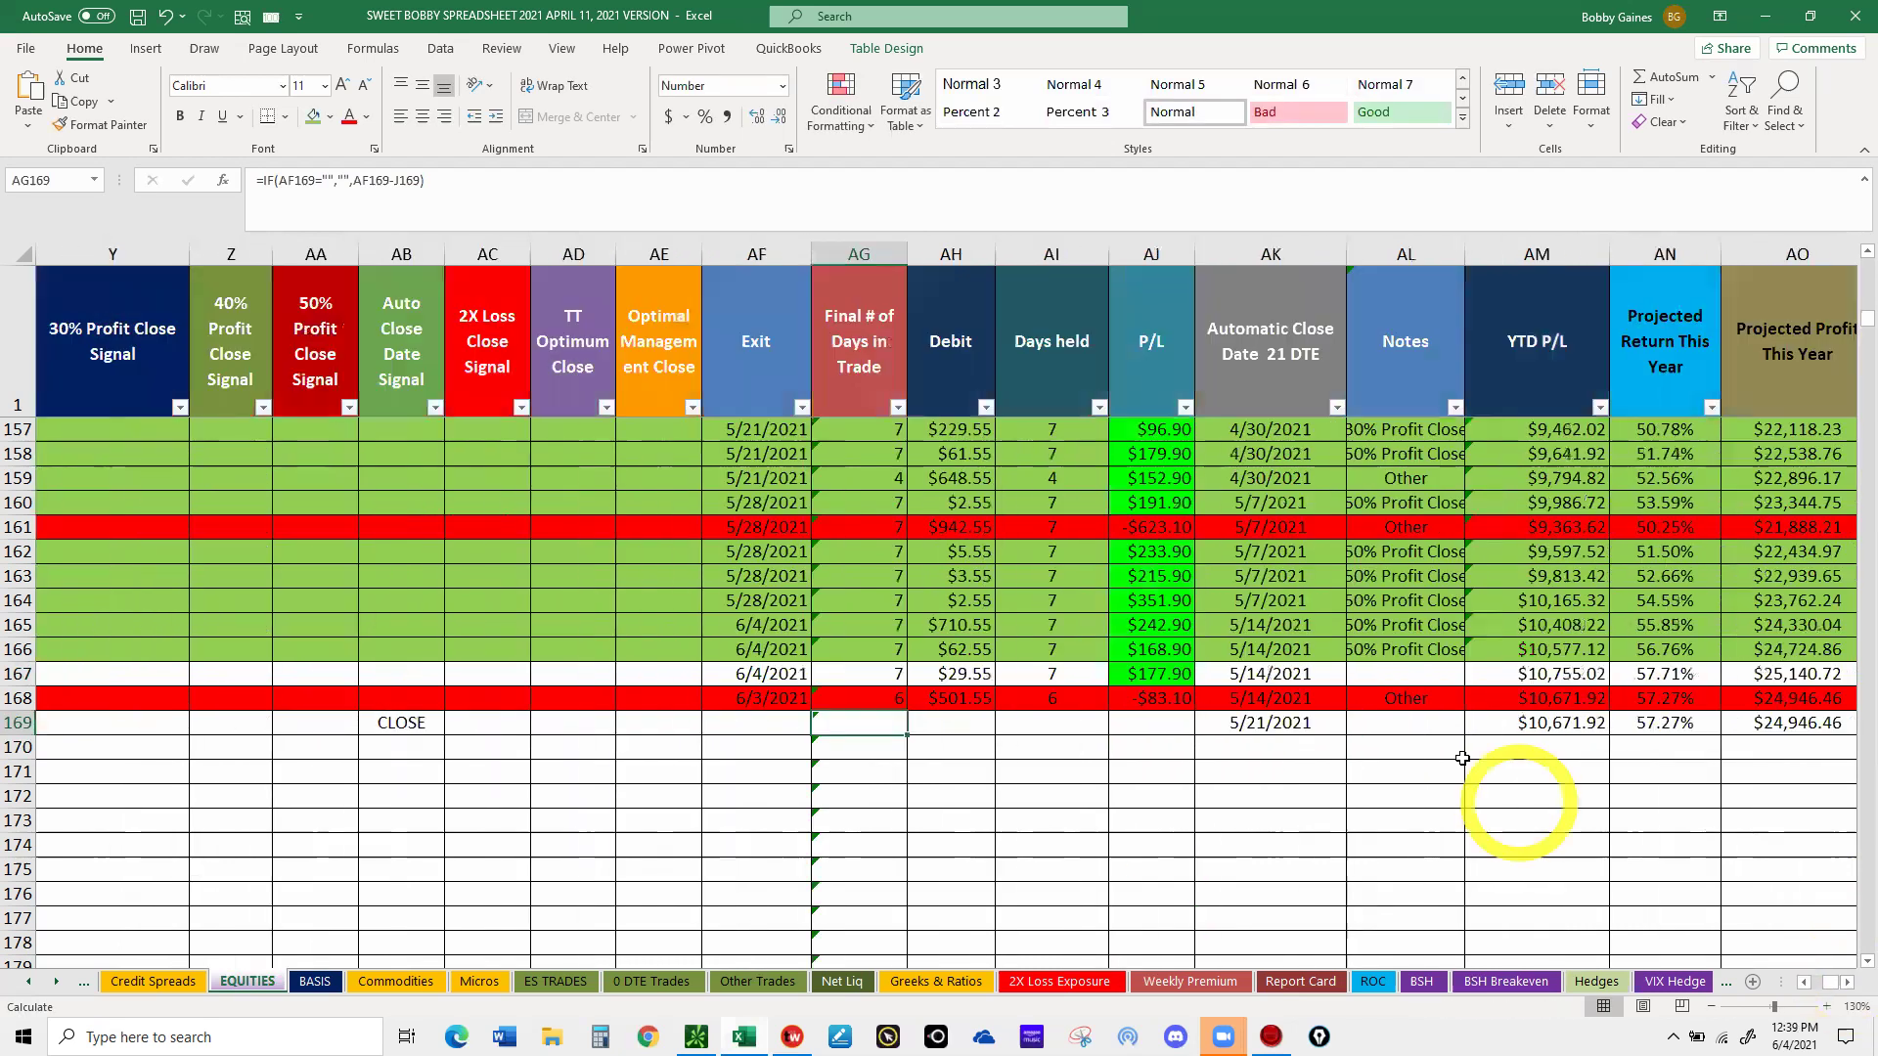
pyautogui.click(1413, 674)
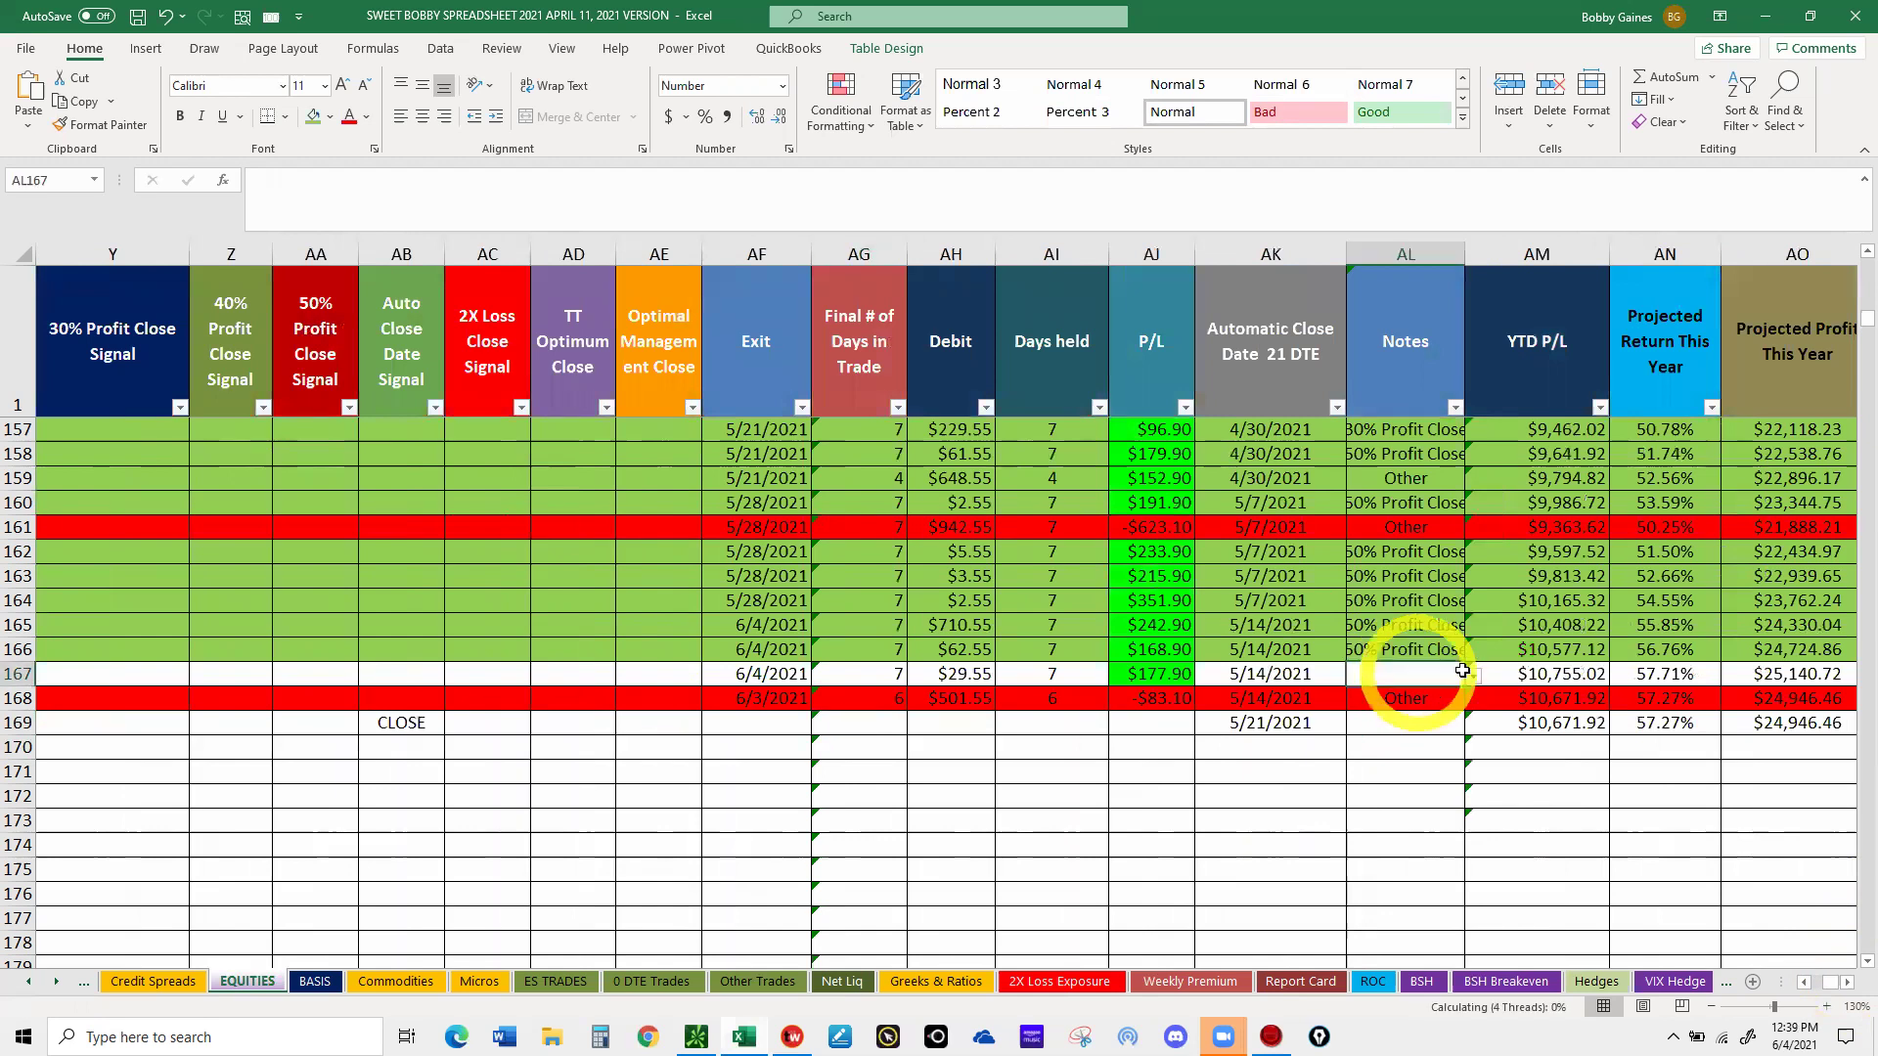
pyautogui.click(1474, 675)
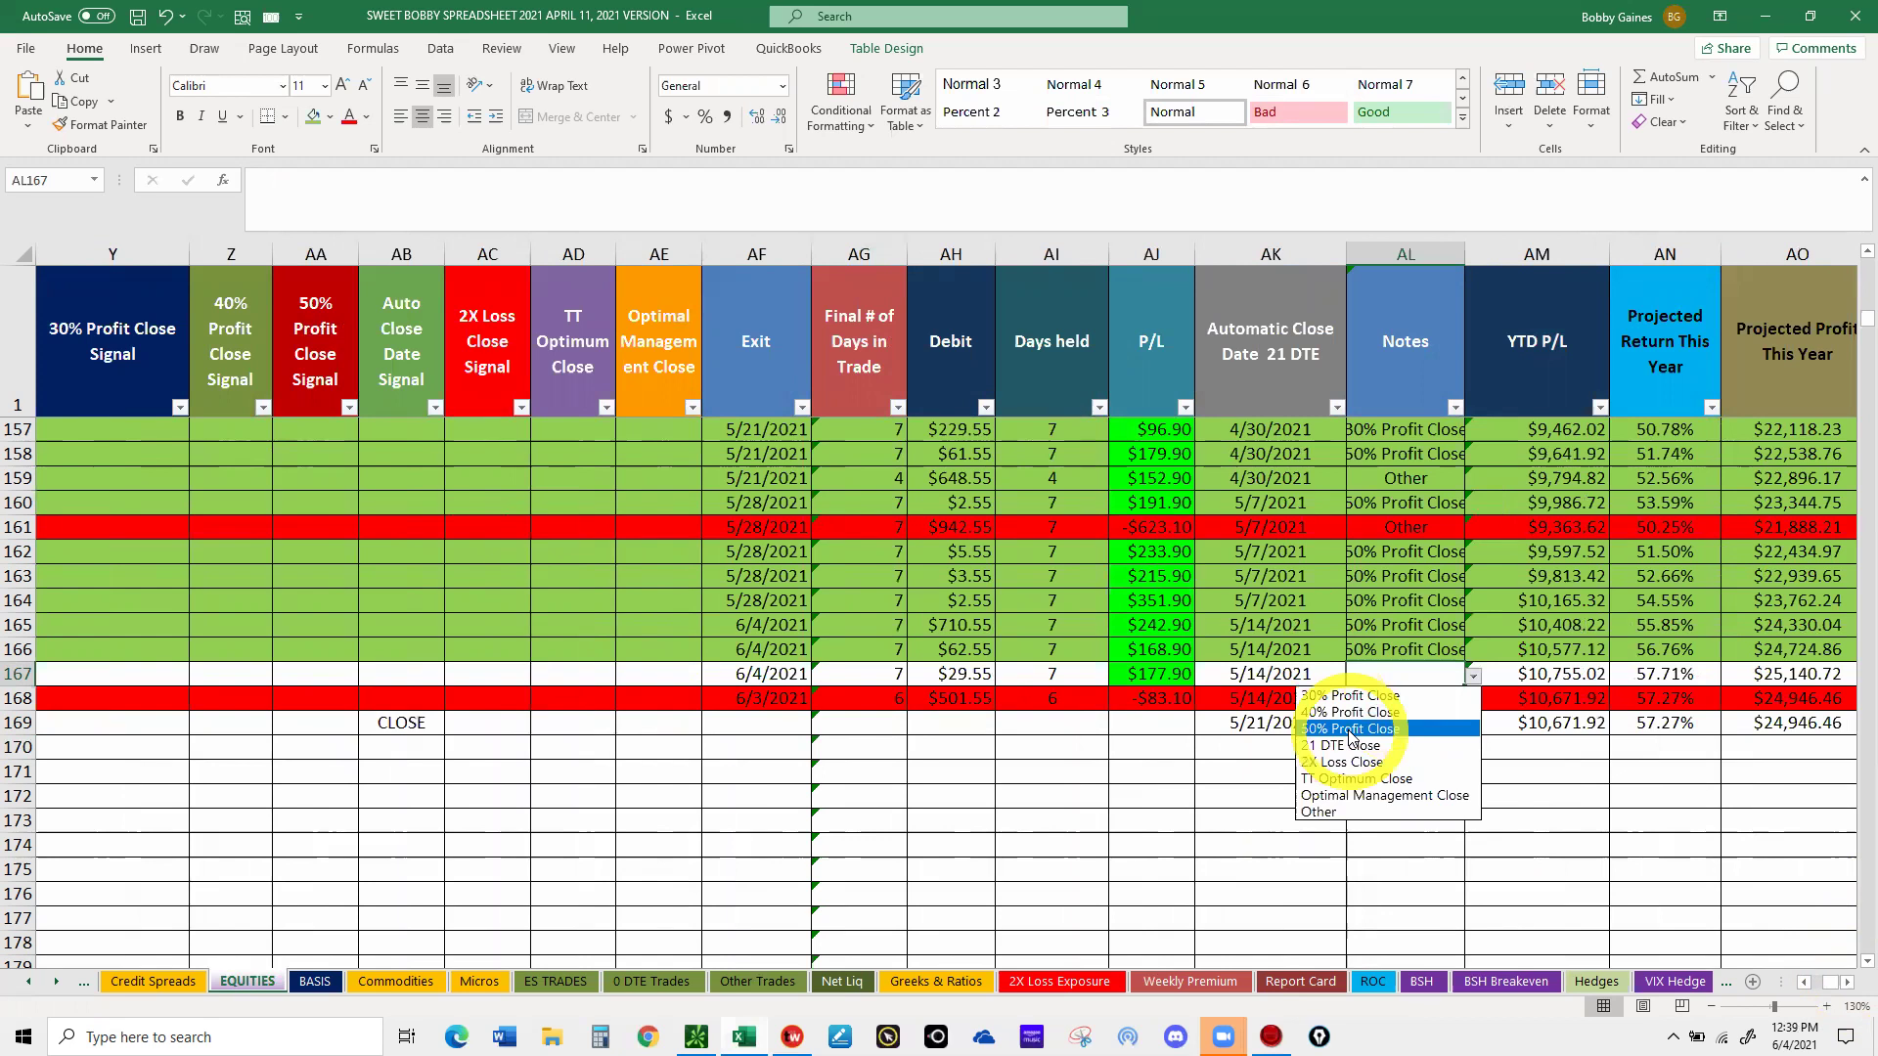
pyautogui.click(1351, 729)
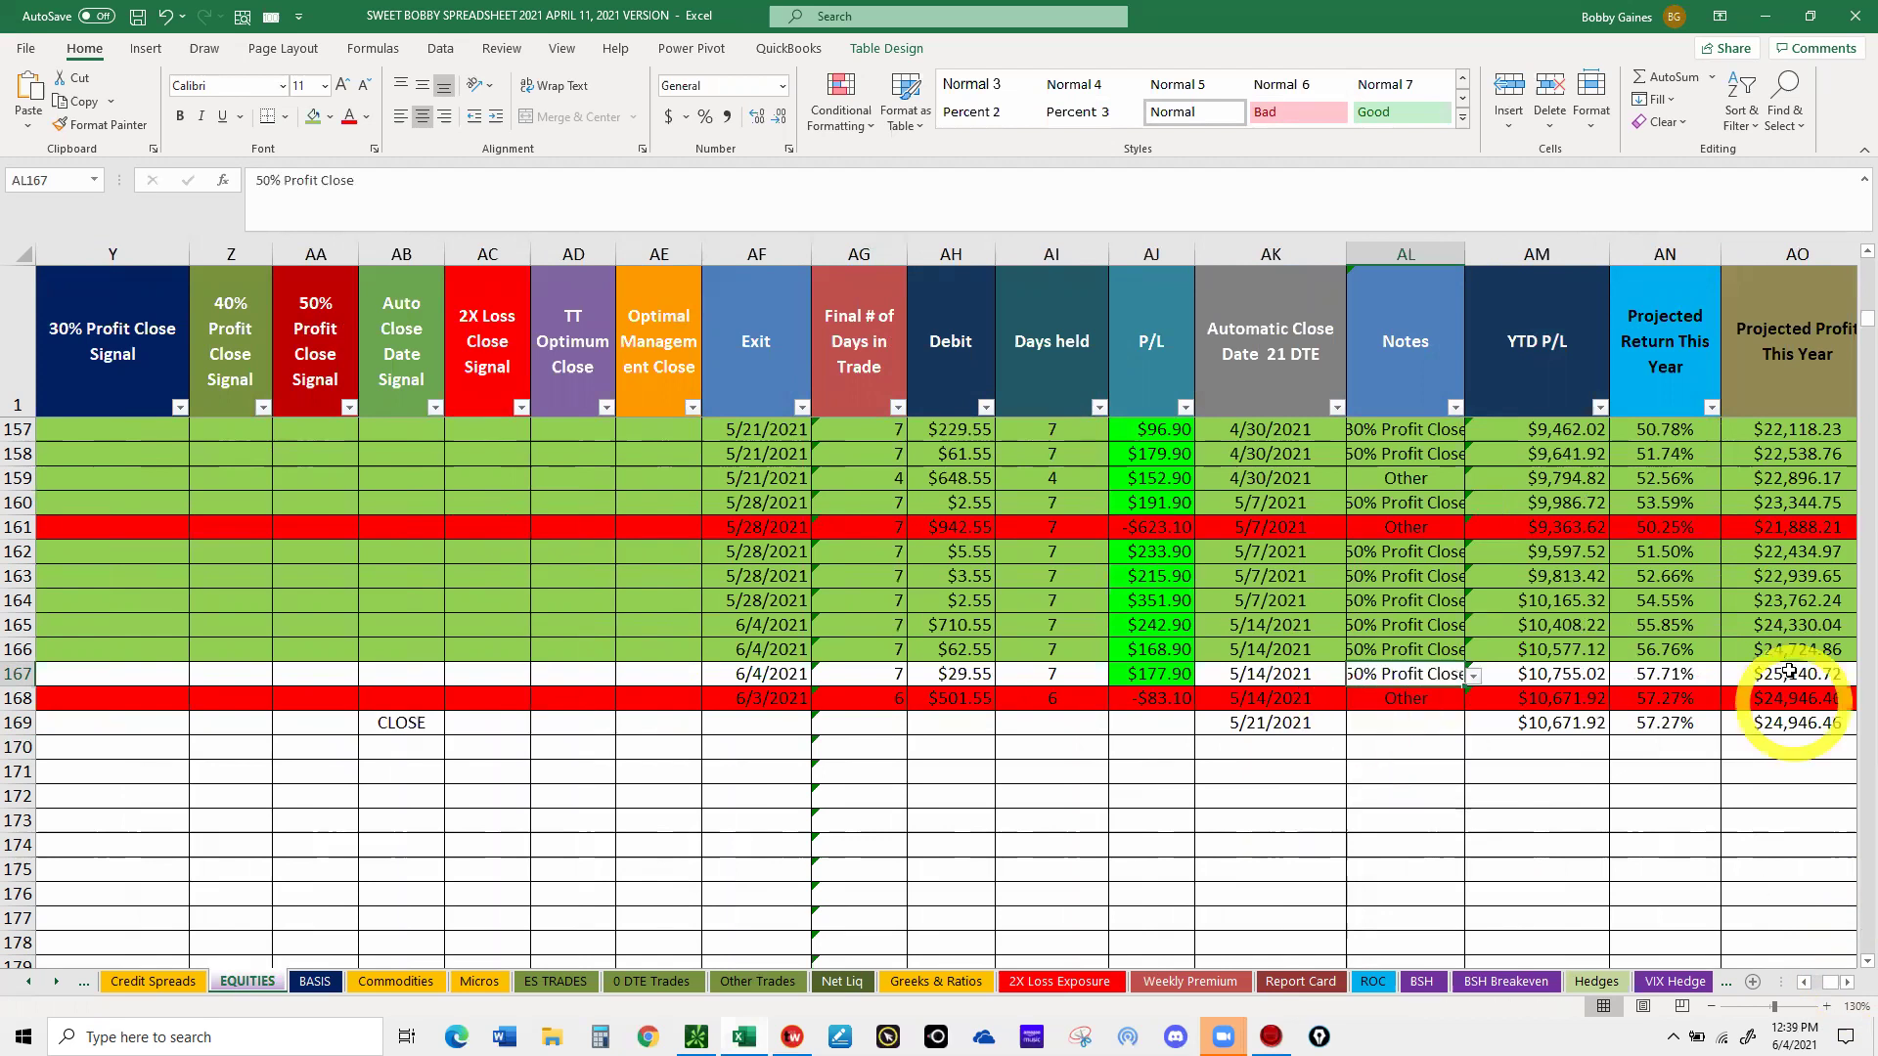
pyautogui.moveTo(1791, 674); pyautogui.dragTo(46, 673)
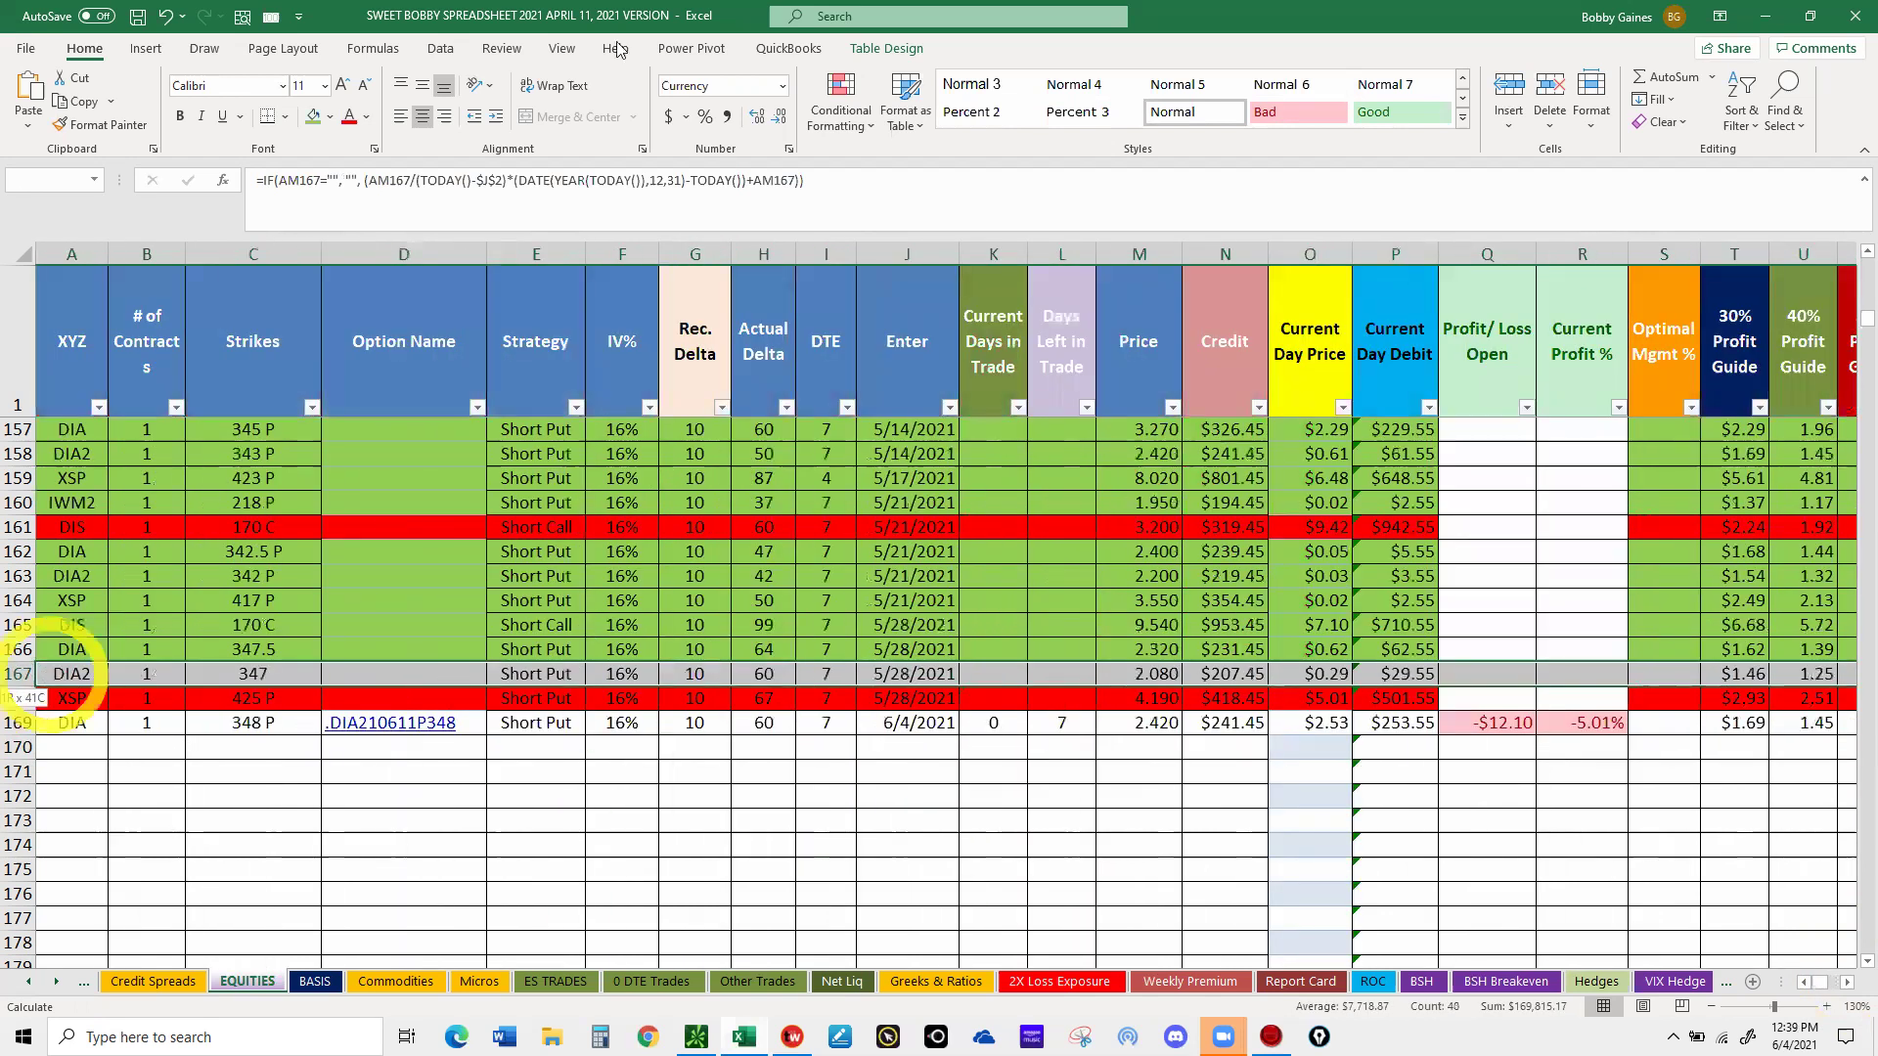
pyautogui.click(312, 122)
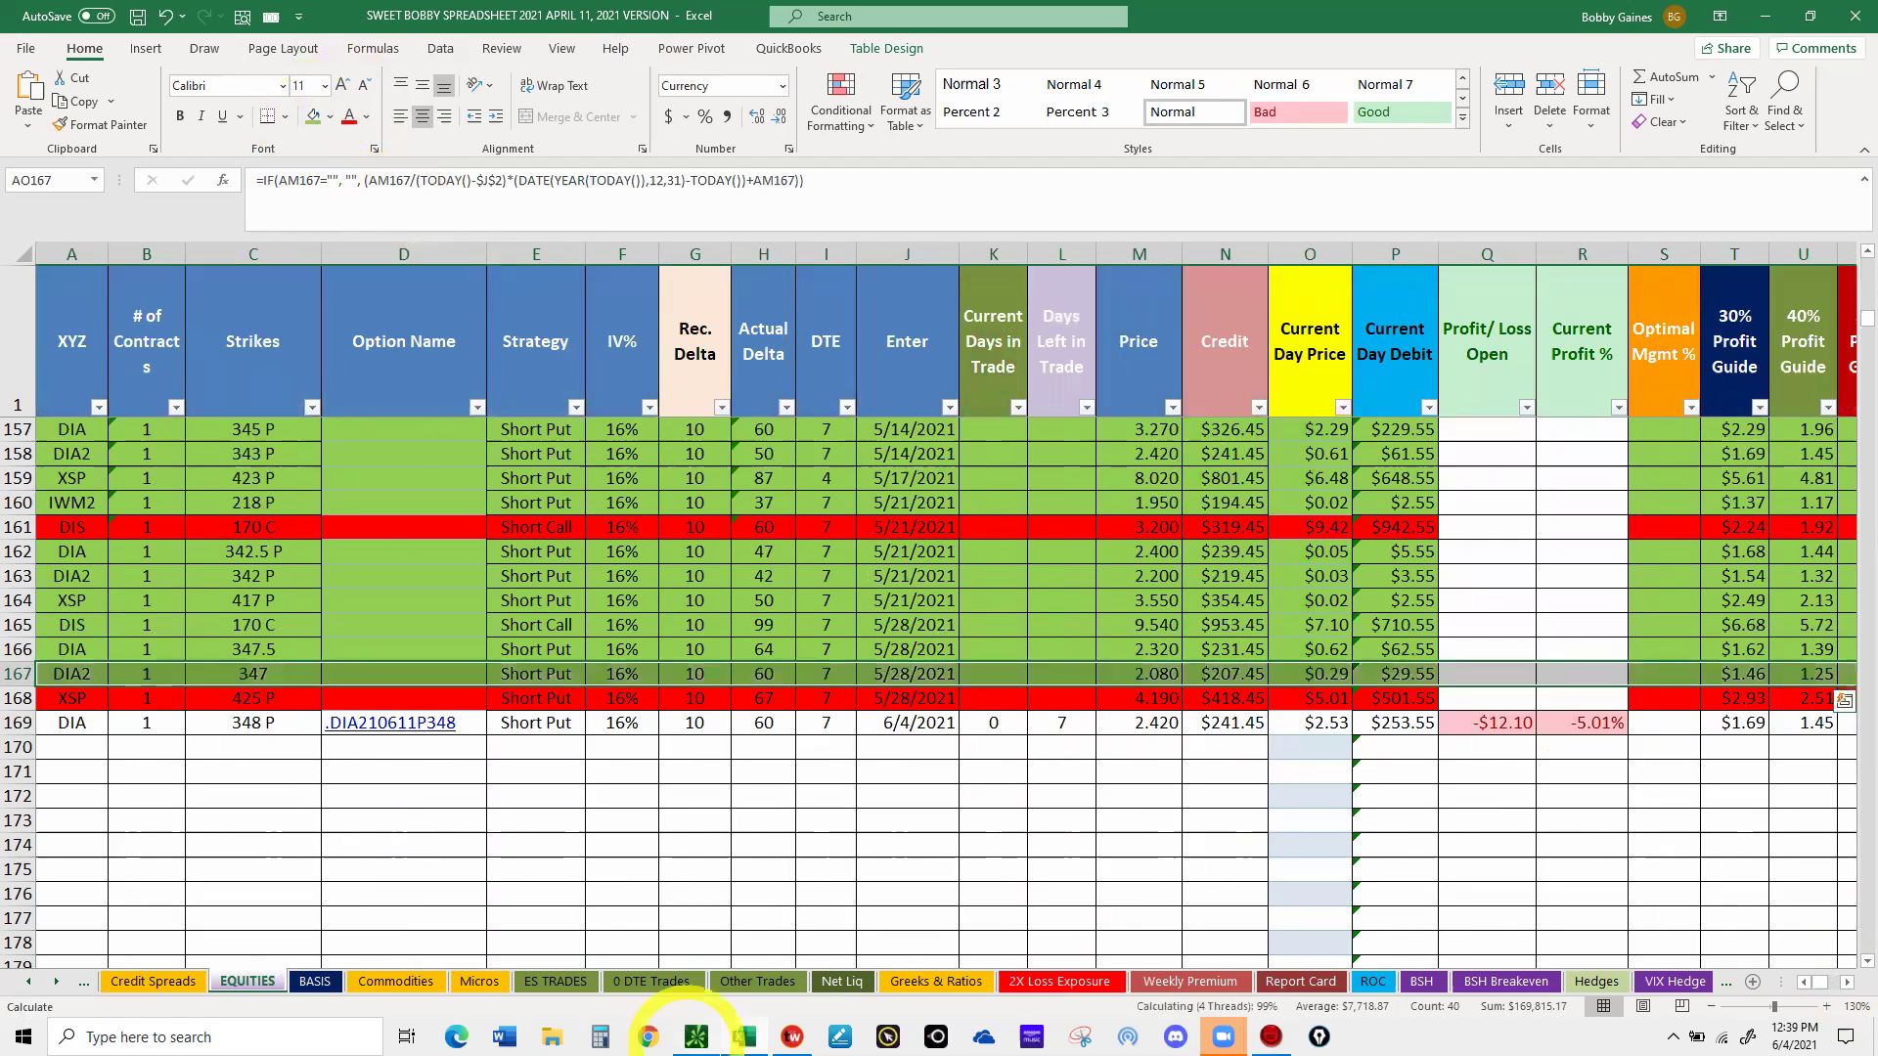
# - Switch to thinkorswim's activity and positions view, collapse the filled orders, check the DIA positions and SPY-weighted subtotals, and return to Excel
pyautogui.moveTo(691, 1035)
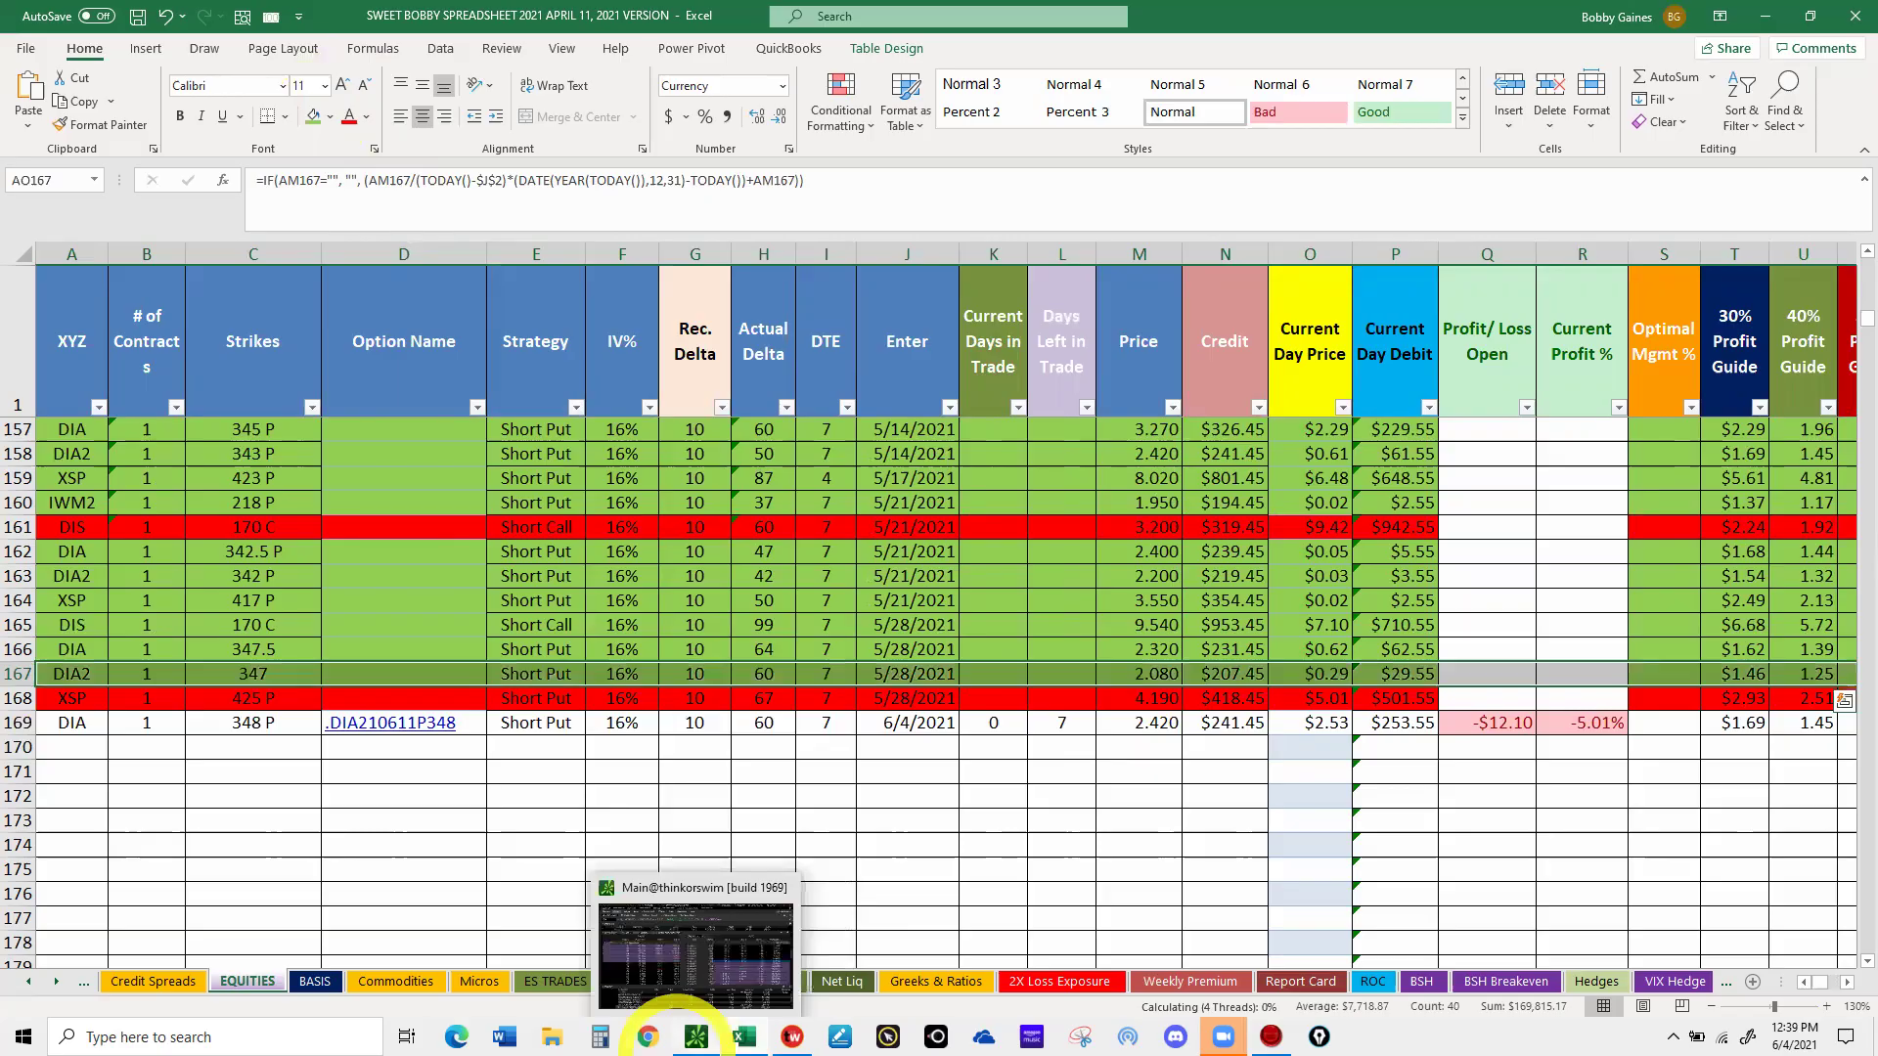
pyautogui.click(690, 1033)
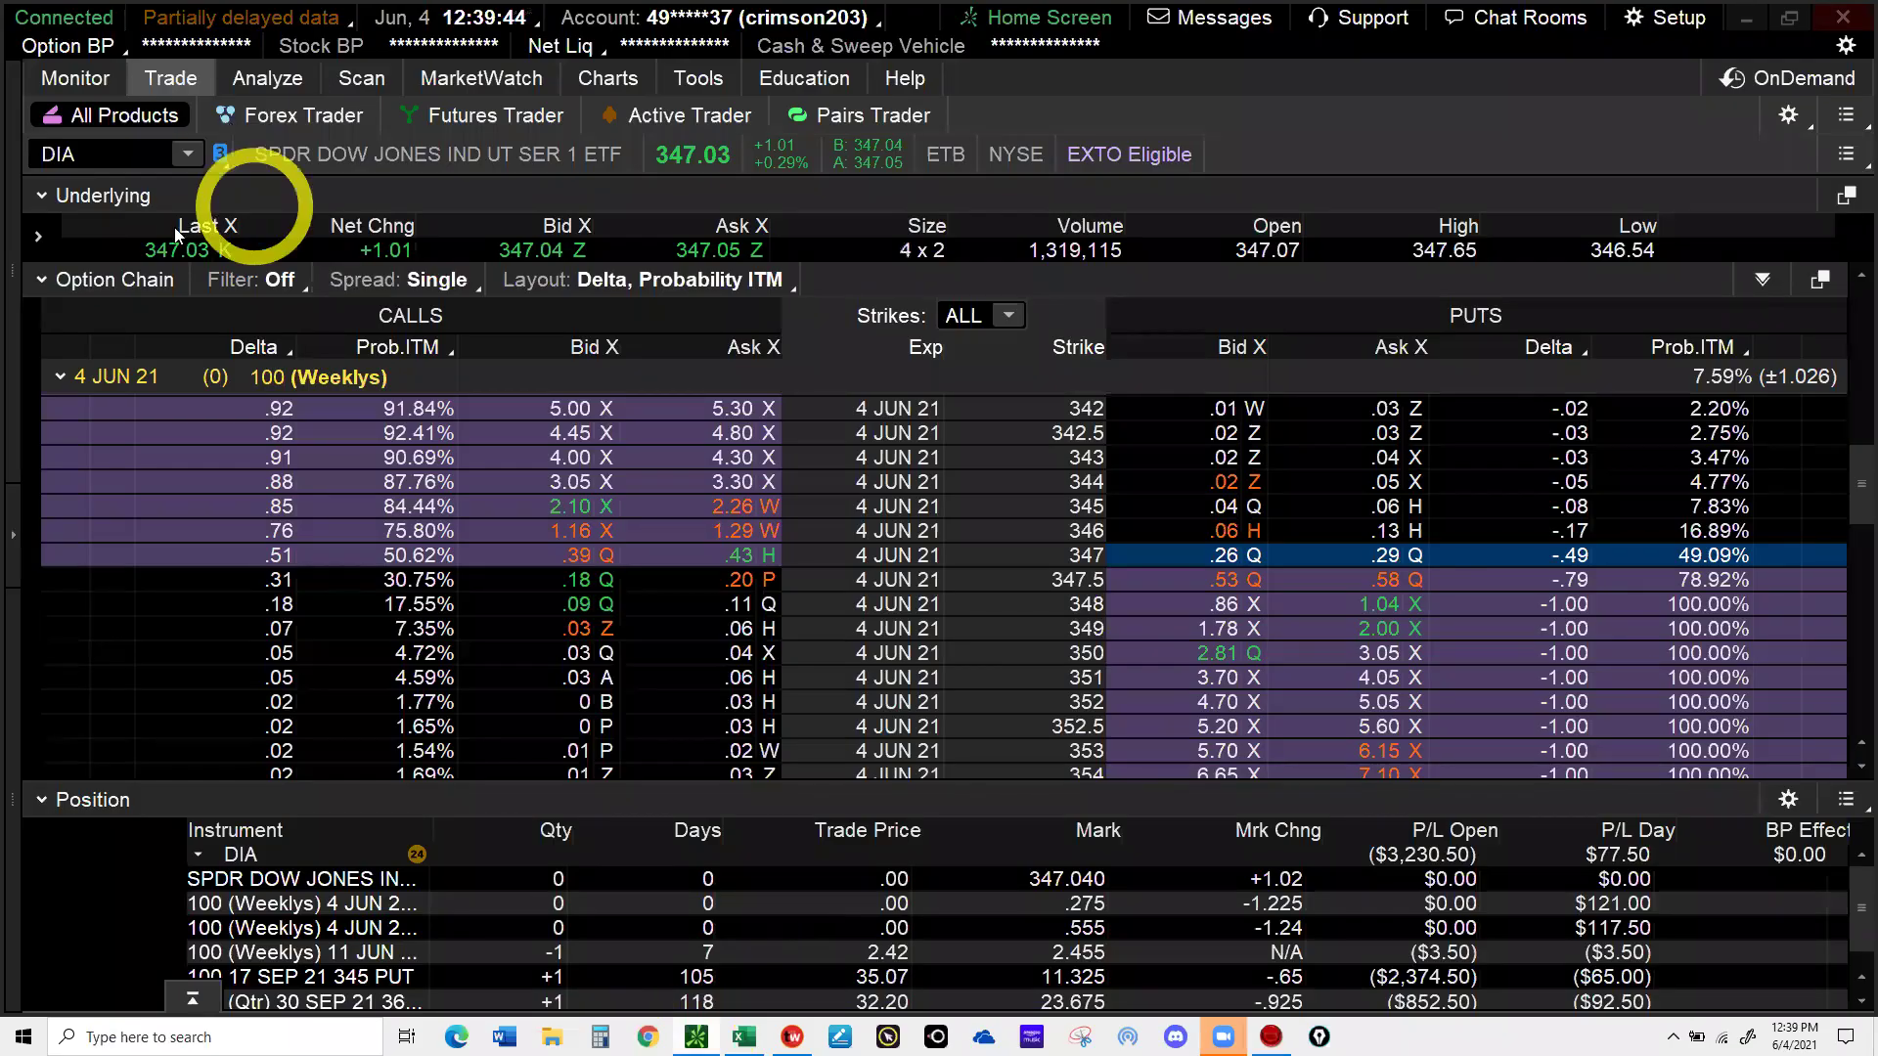
pyautogui.click(75, 78)
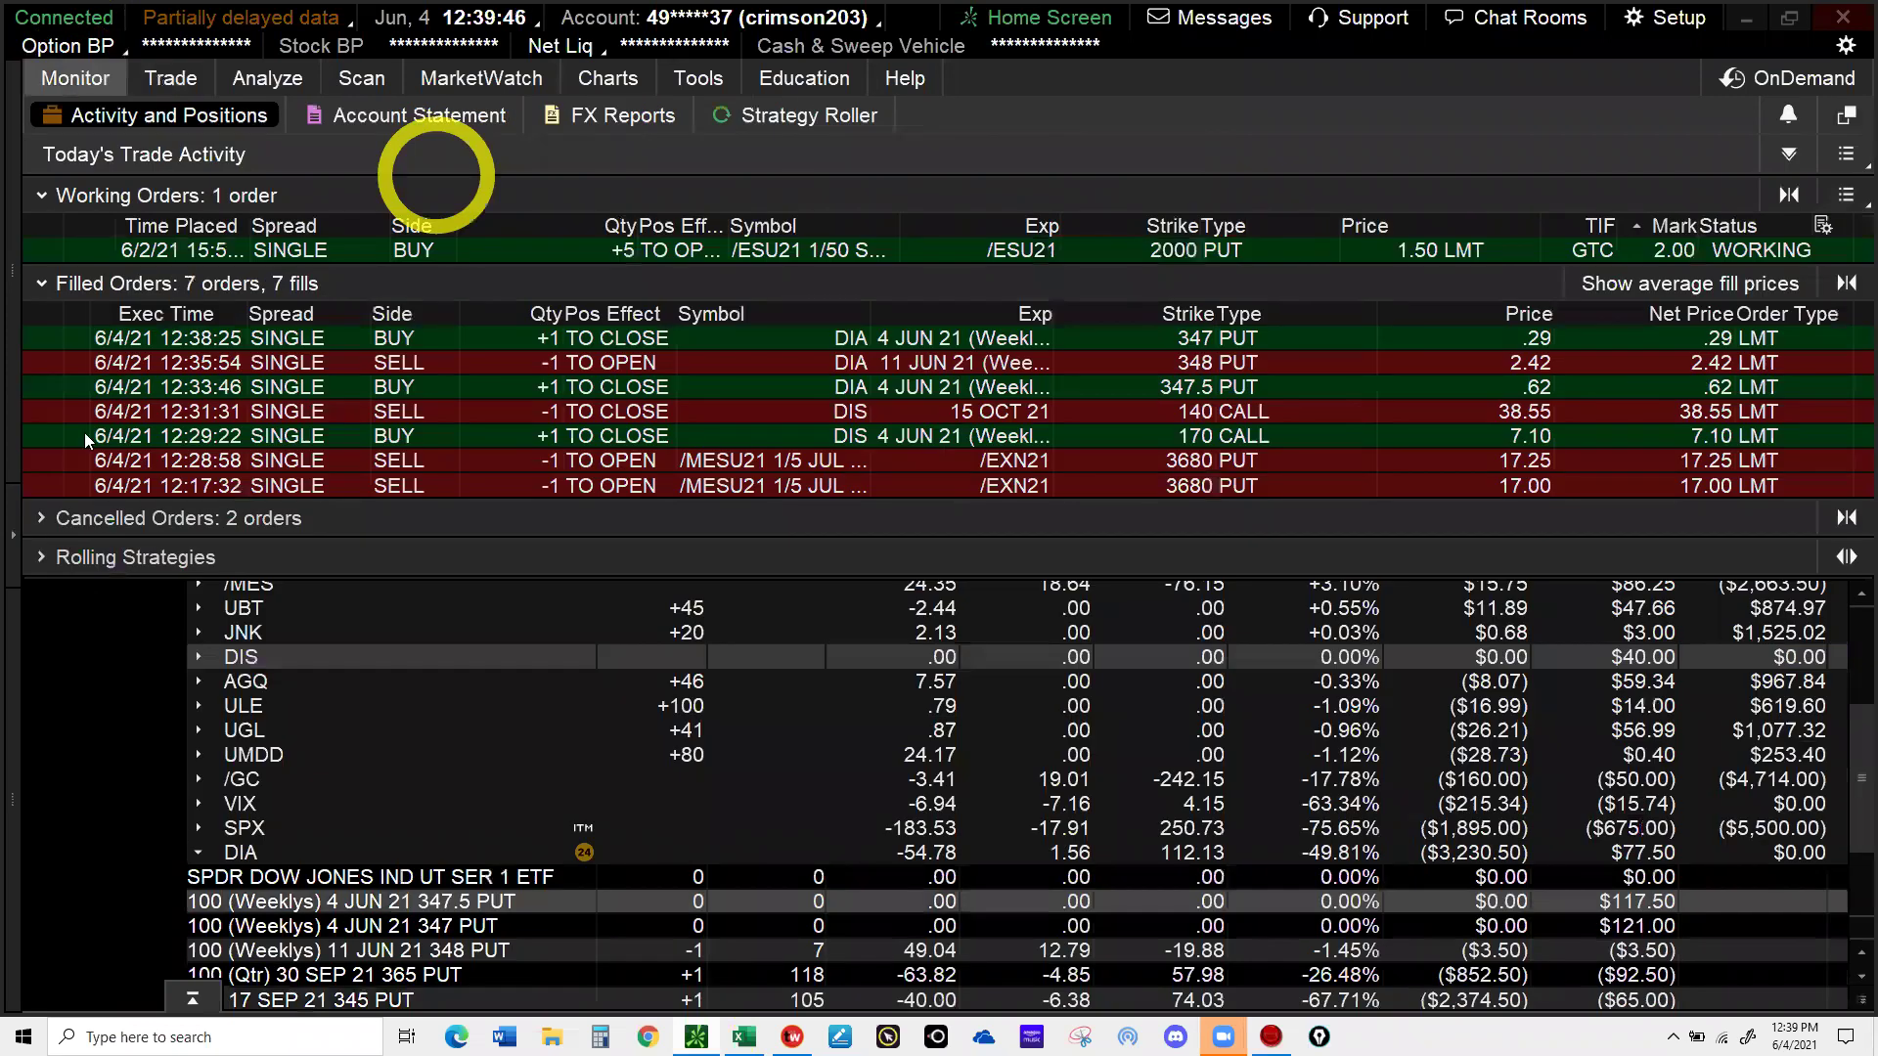
pyautogui.click(47, 283)
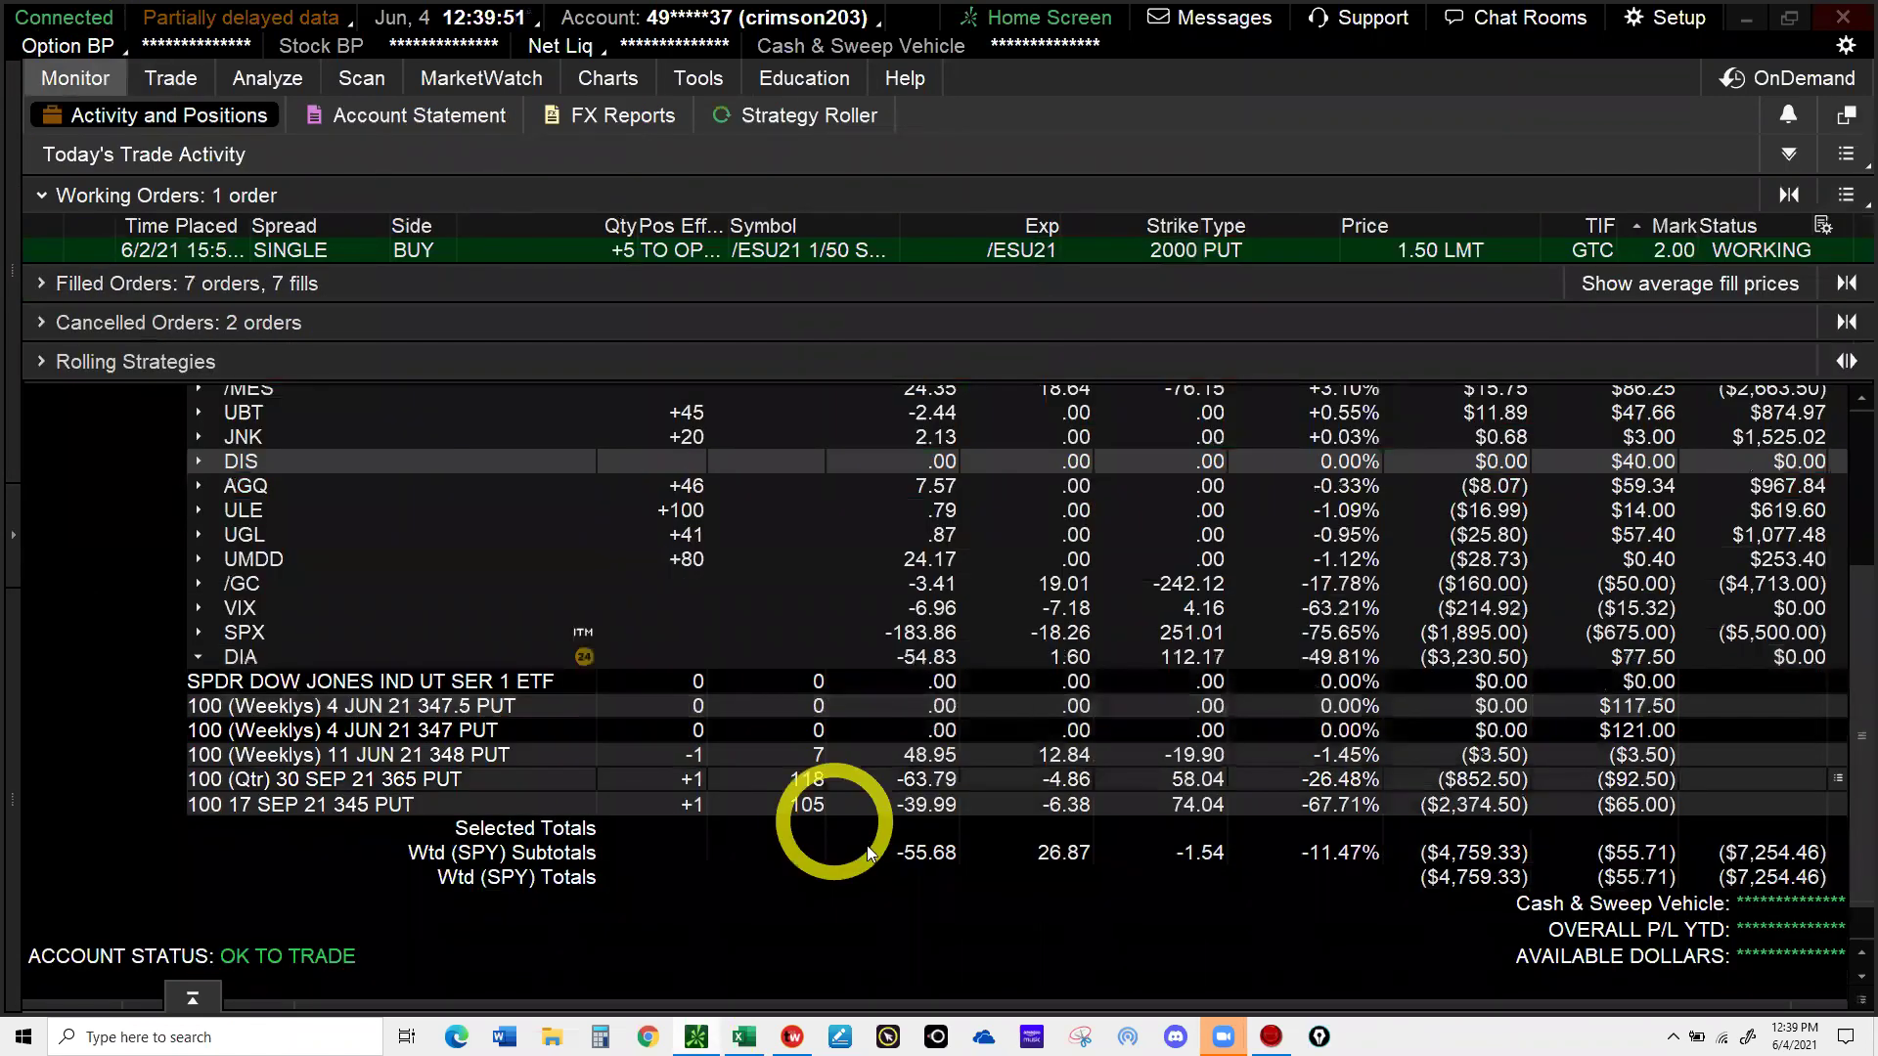
pyautogui.click(911, 859)
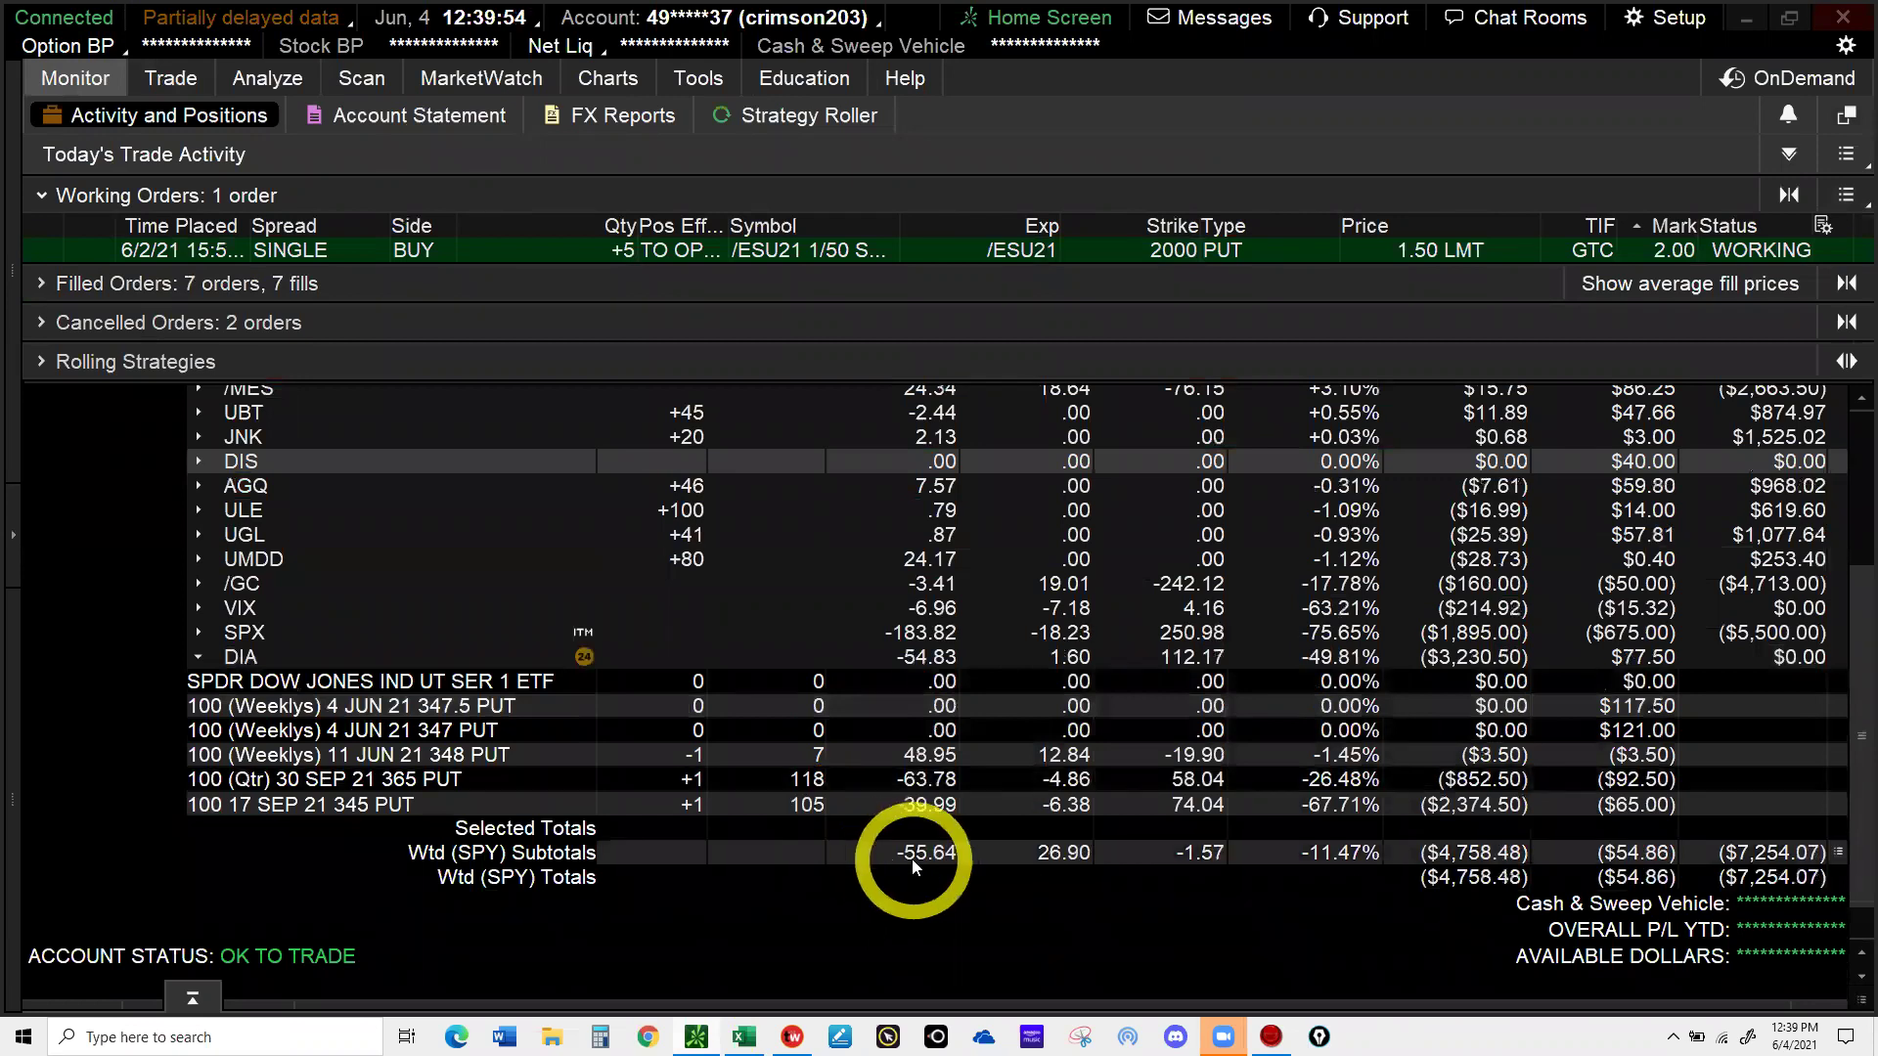
pyautogui.click(244, 351)
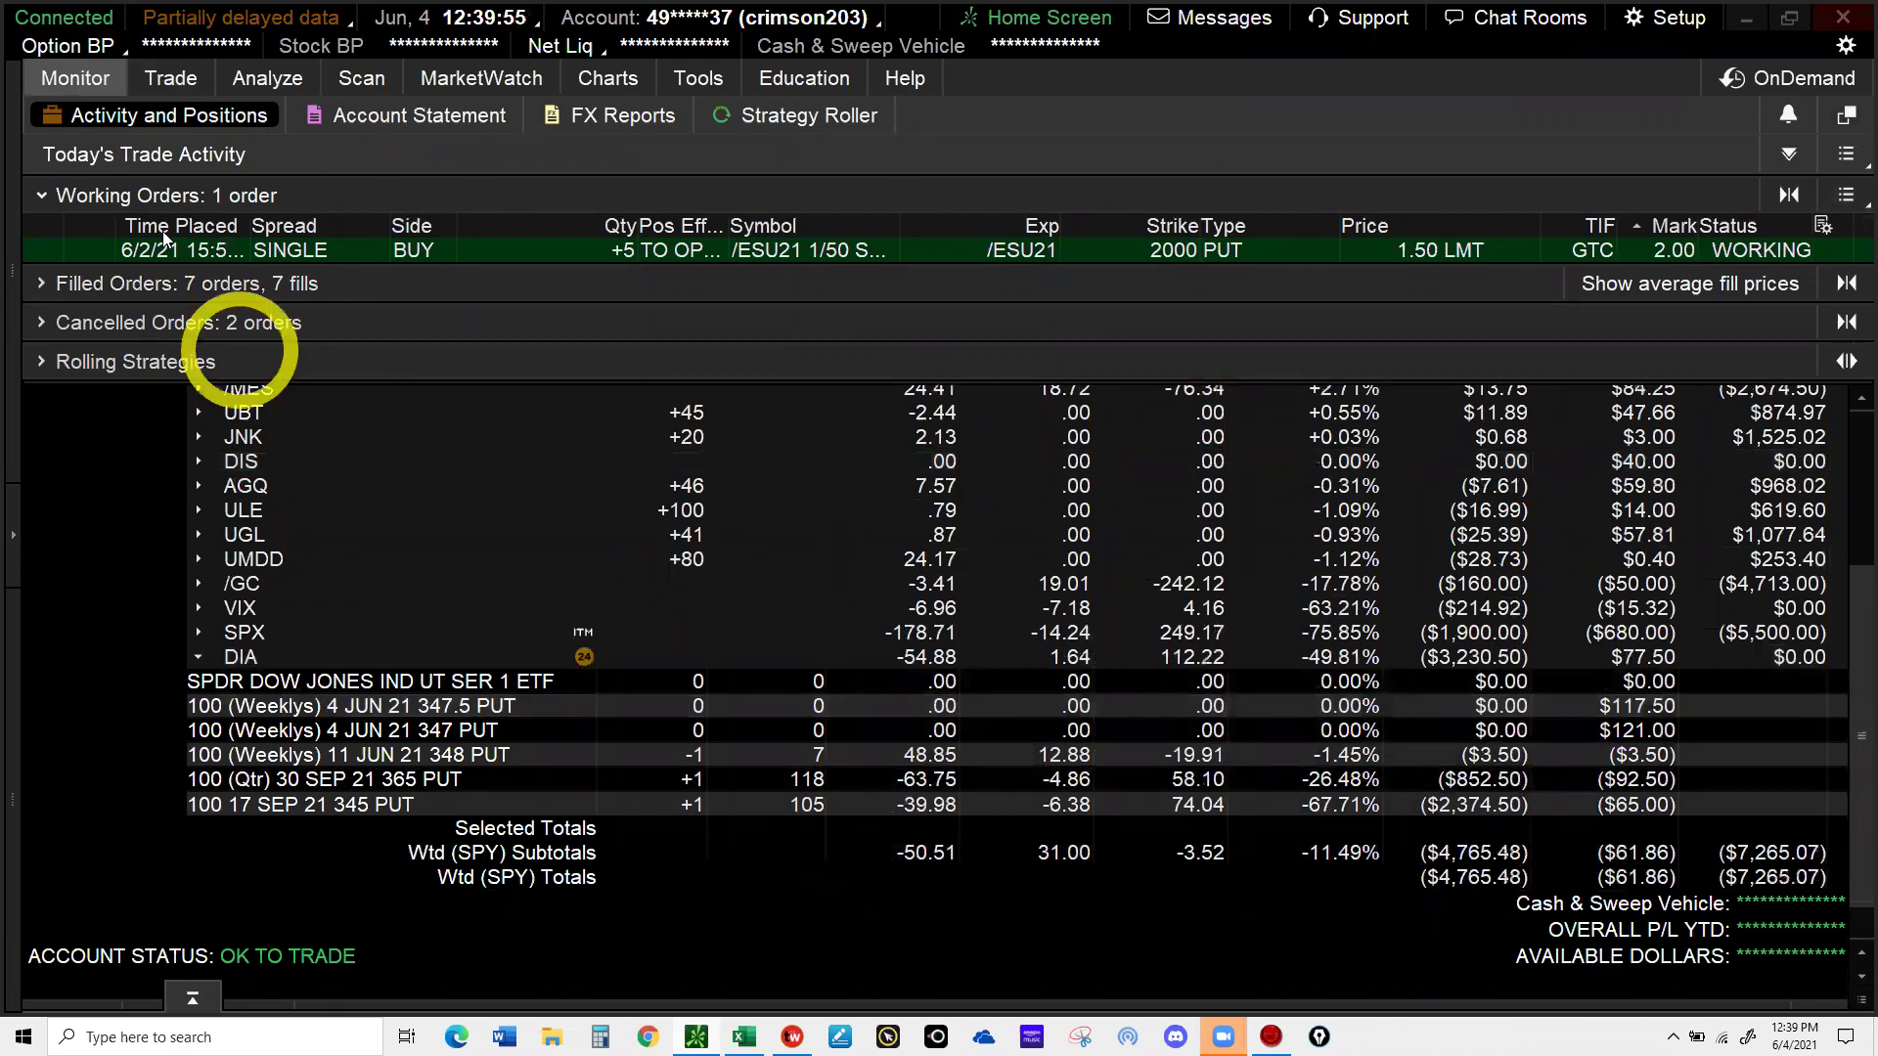
pyautogui.click(172, 227)
pyautogui.click(578, 829)
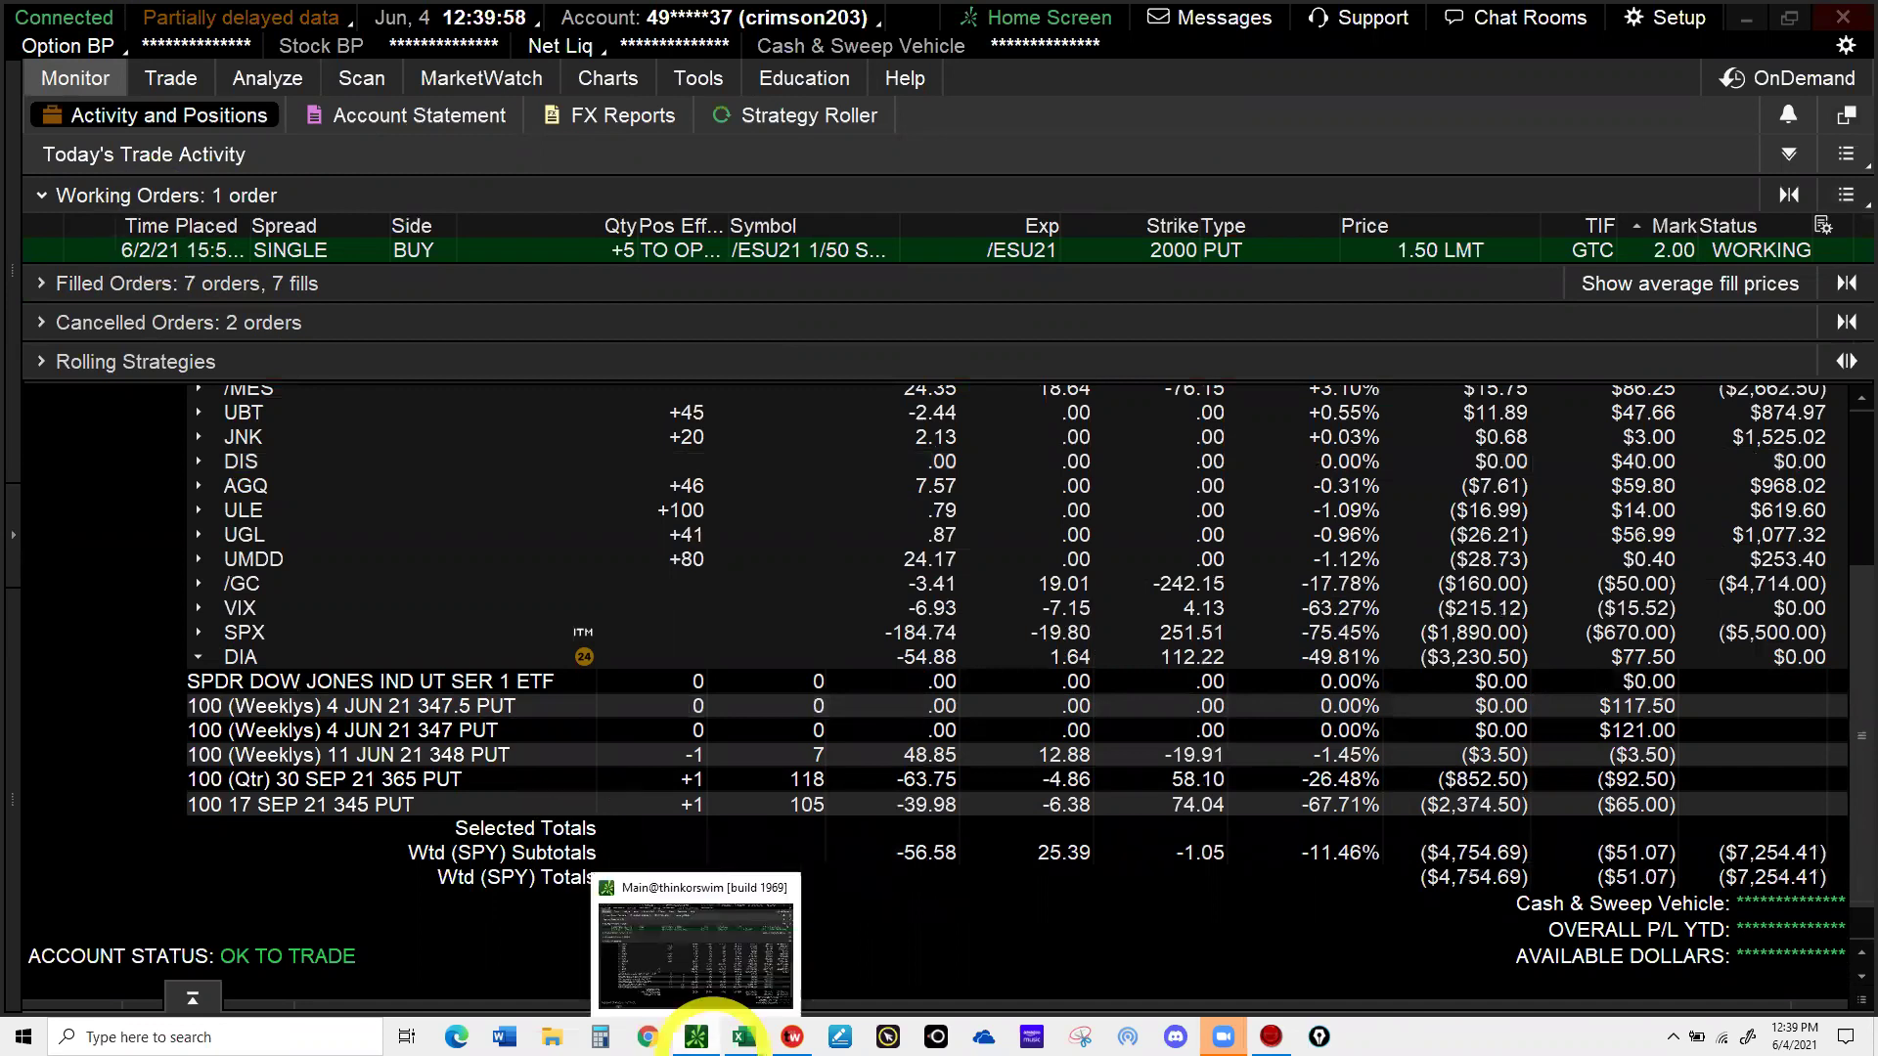
pyautogui.click(744, 1037)
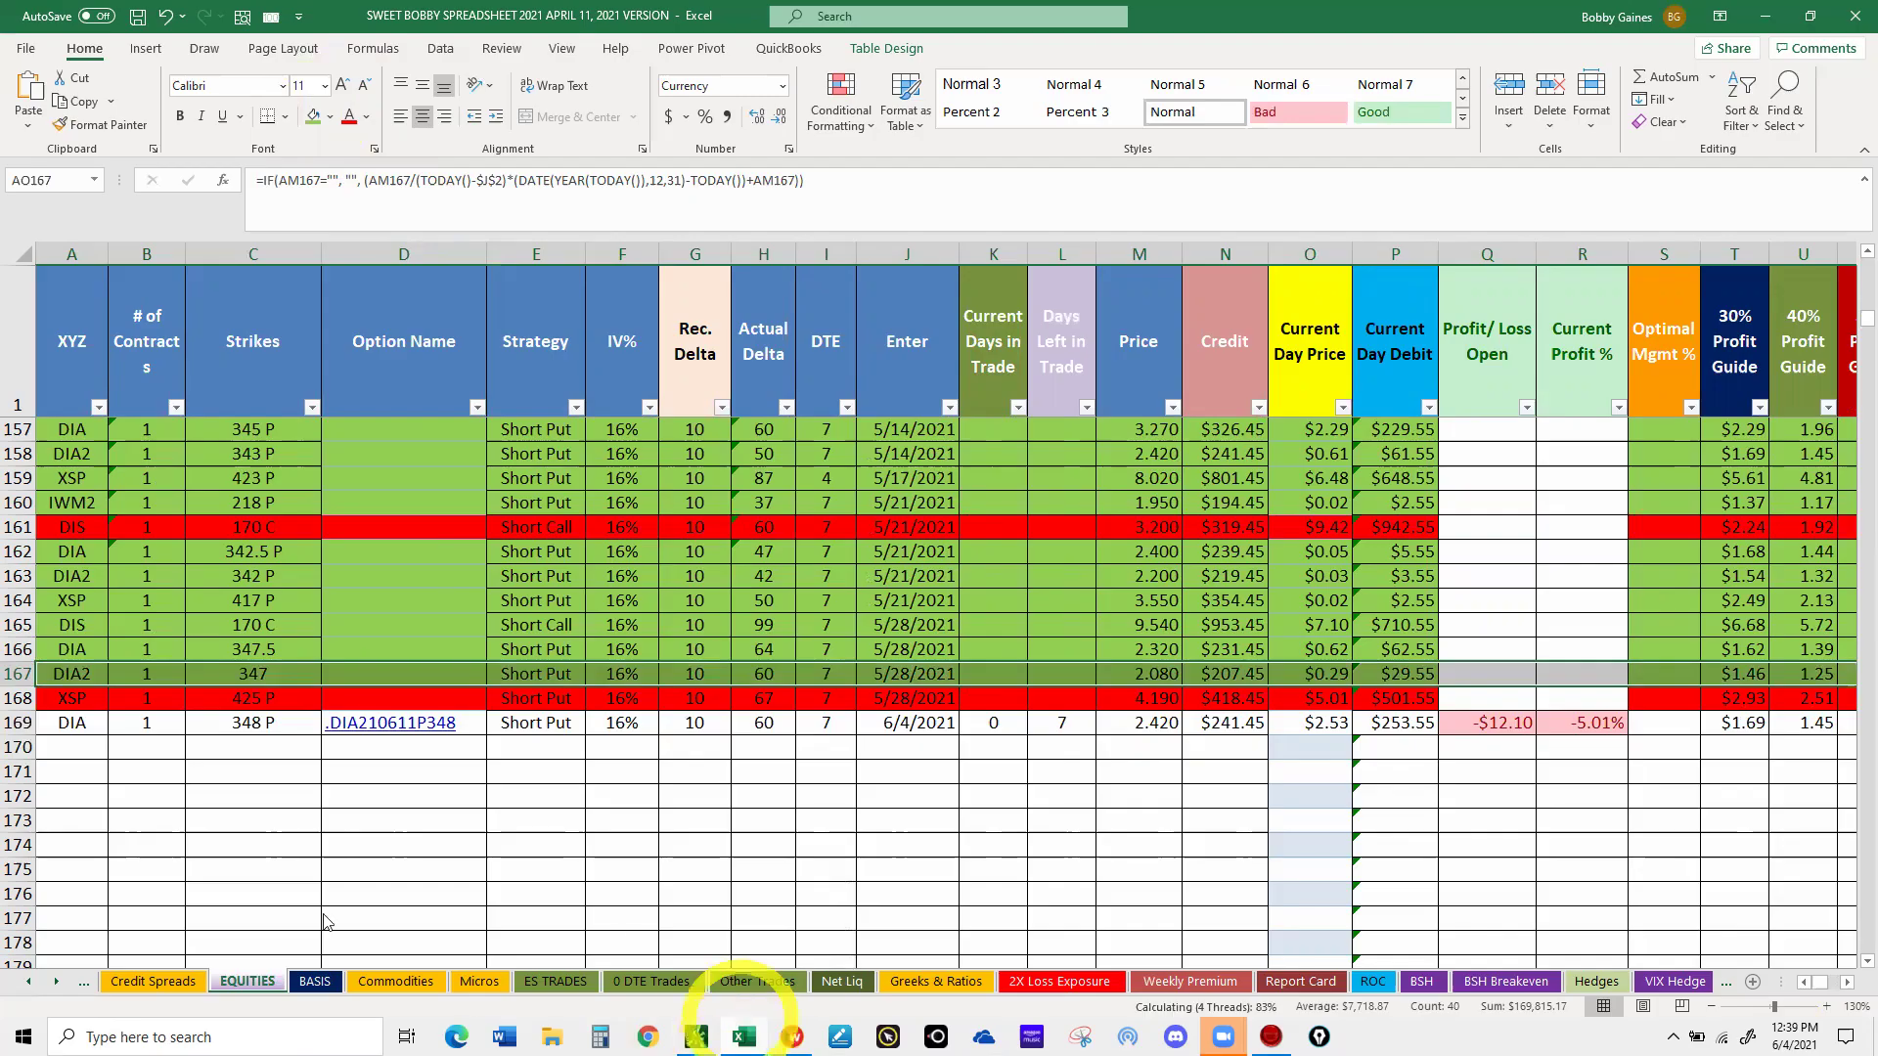
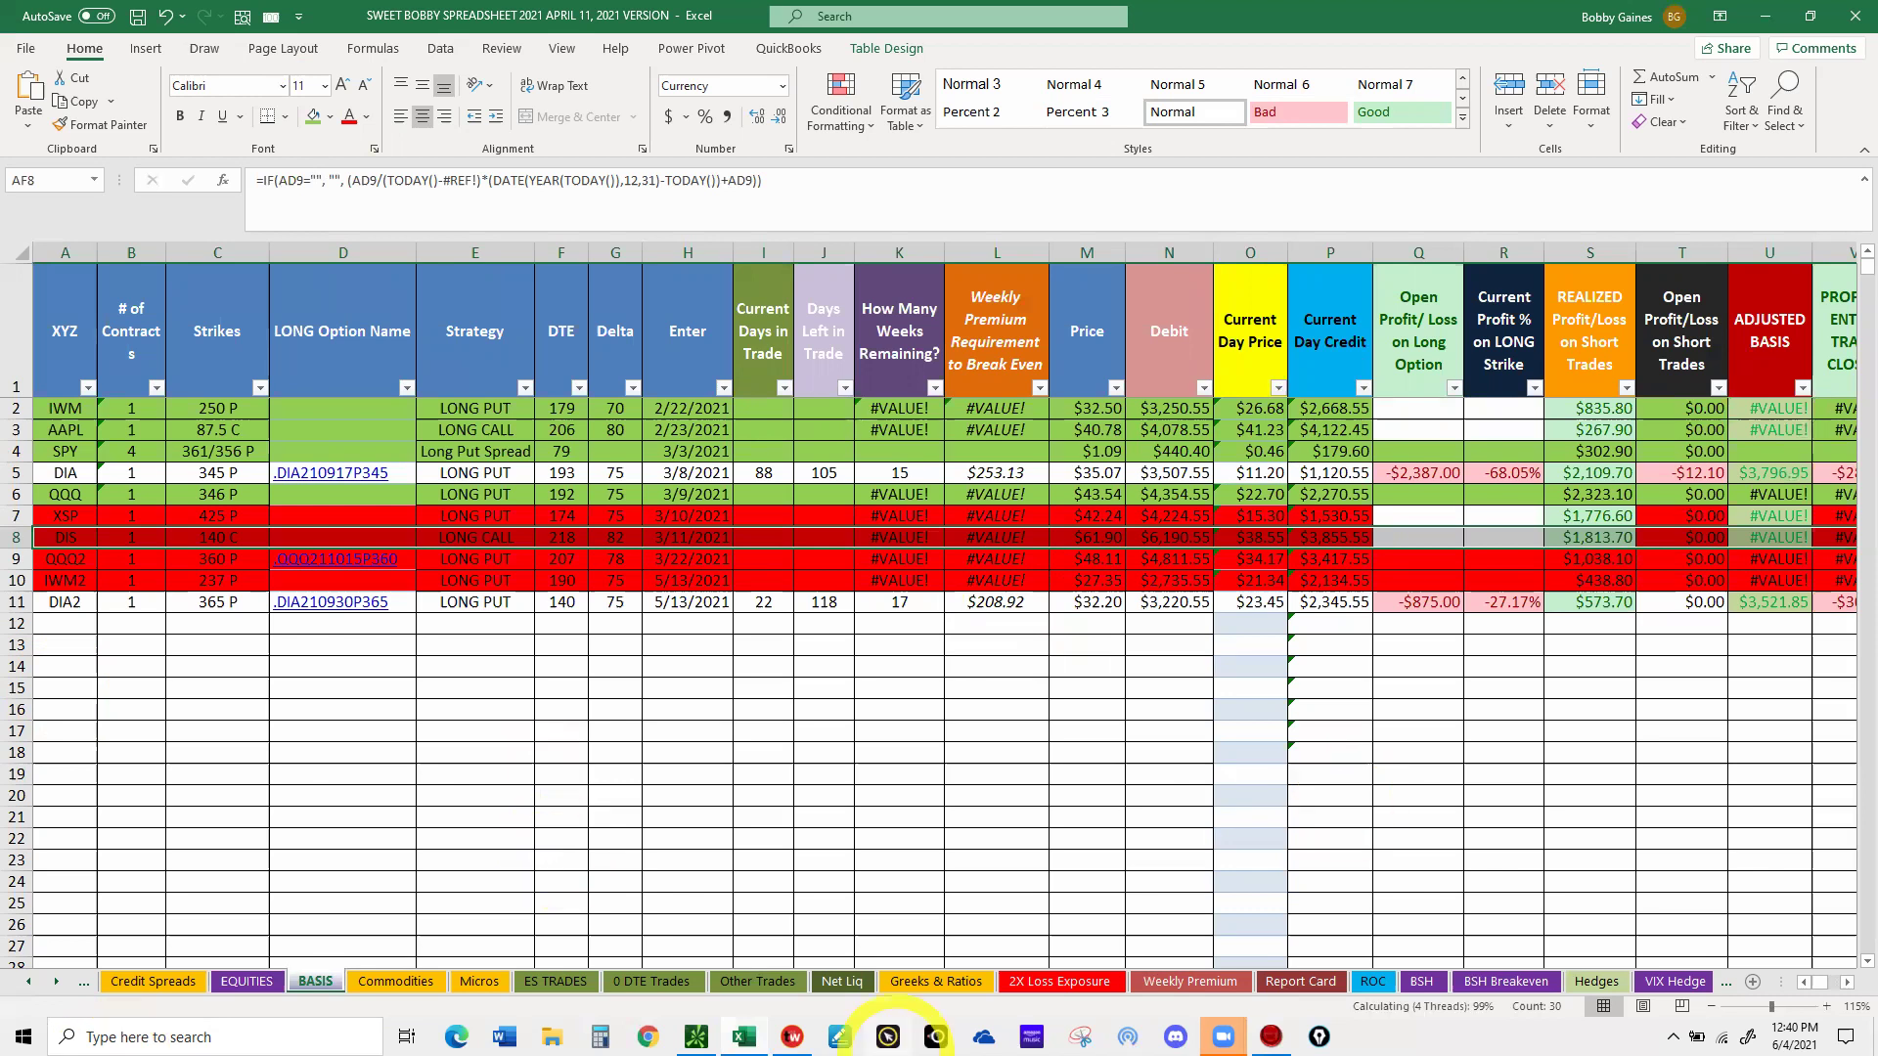
# - Switch to thinkorswim and bring up the near-the-money puts in the 11 JUN 21 weekly DIA option chain
pyautogui.click(695, 1035)
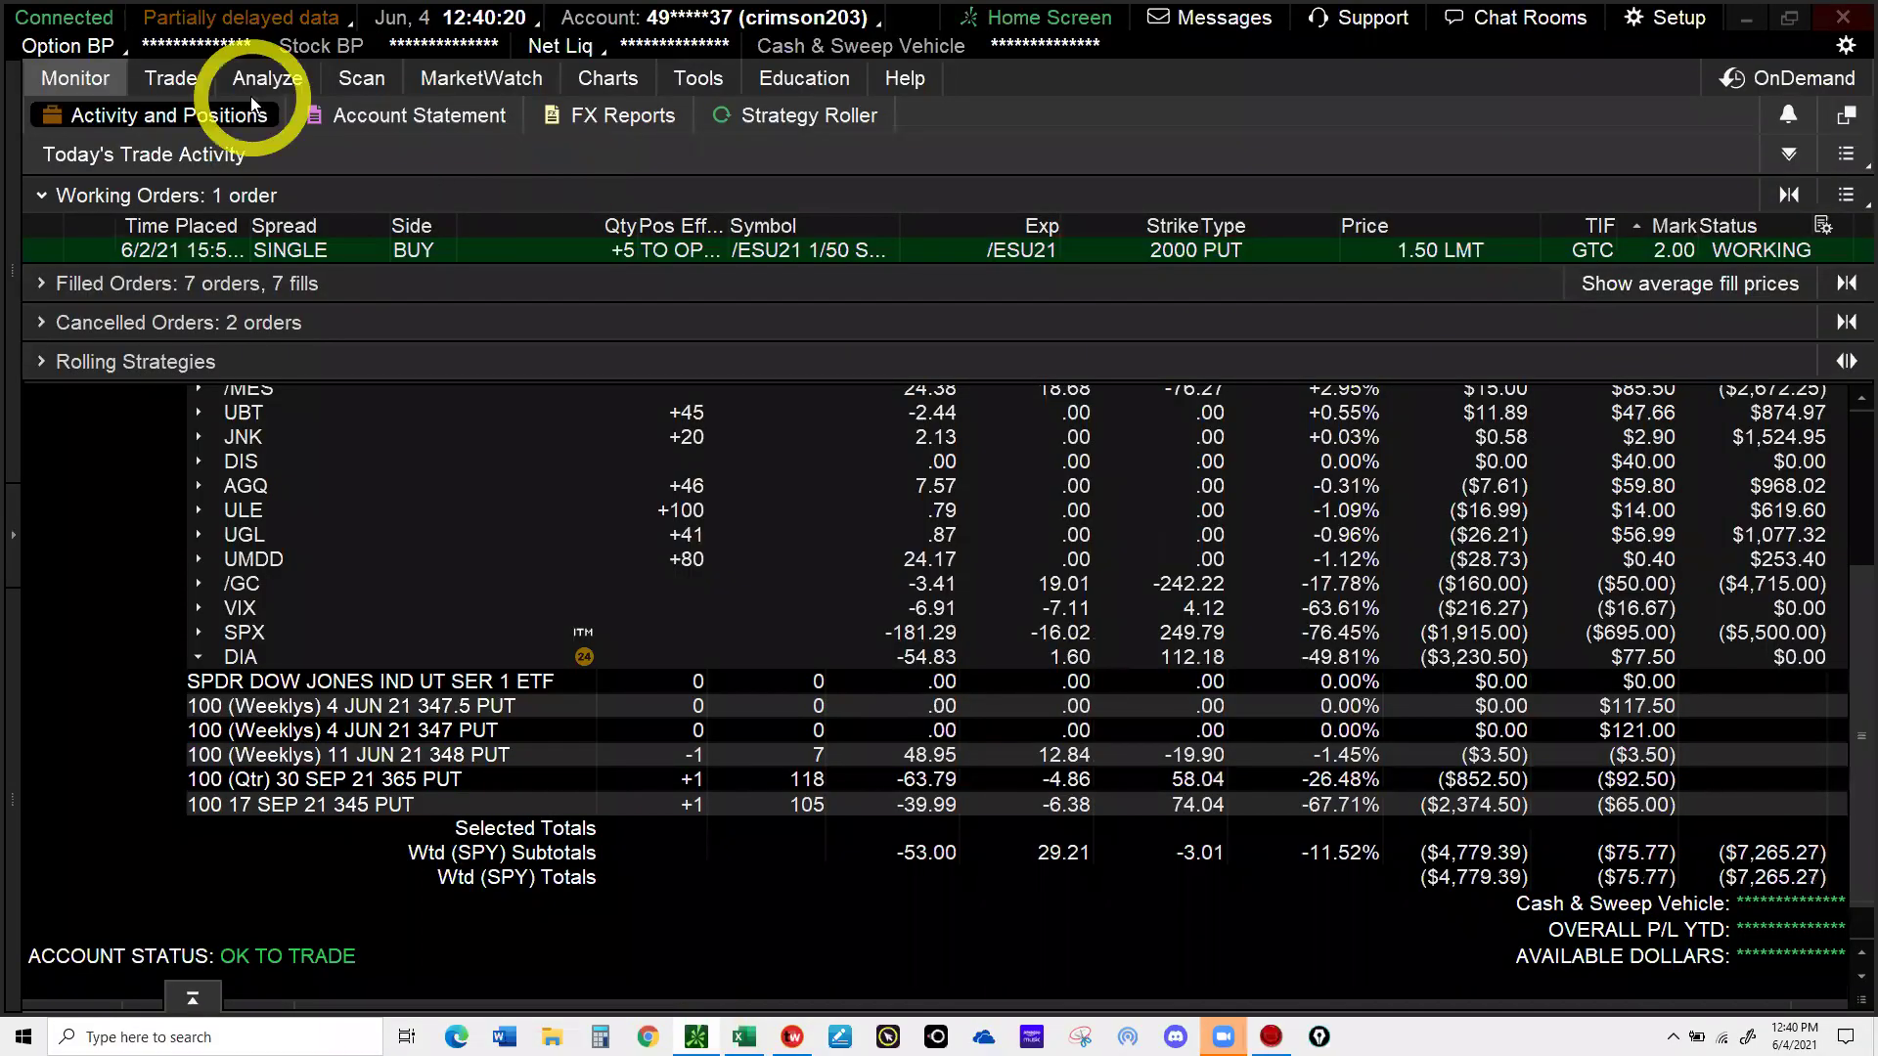
pyautogui.moveTo(162, 78)
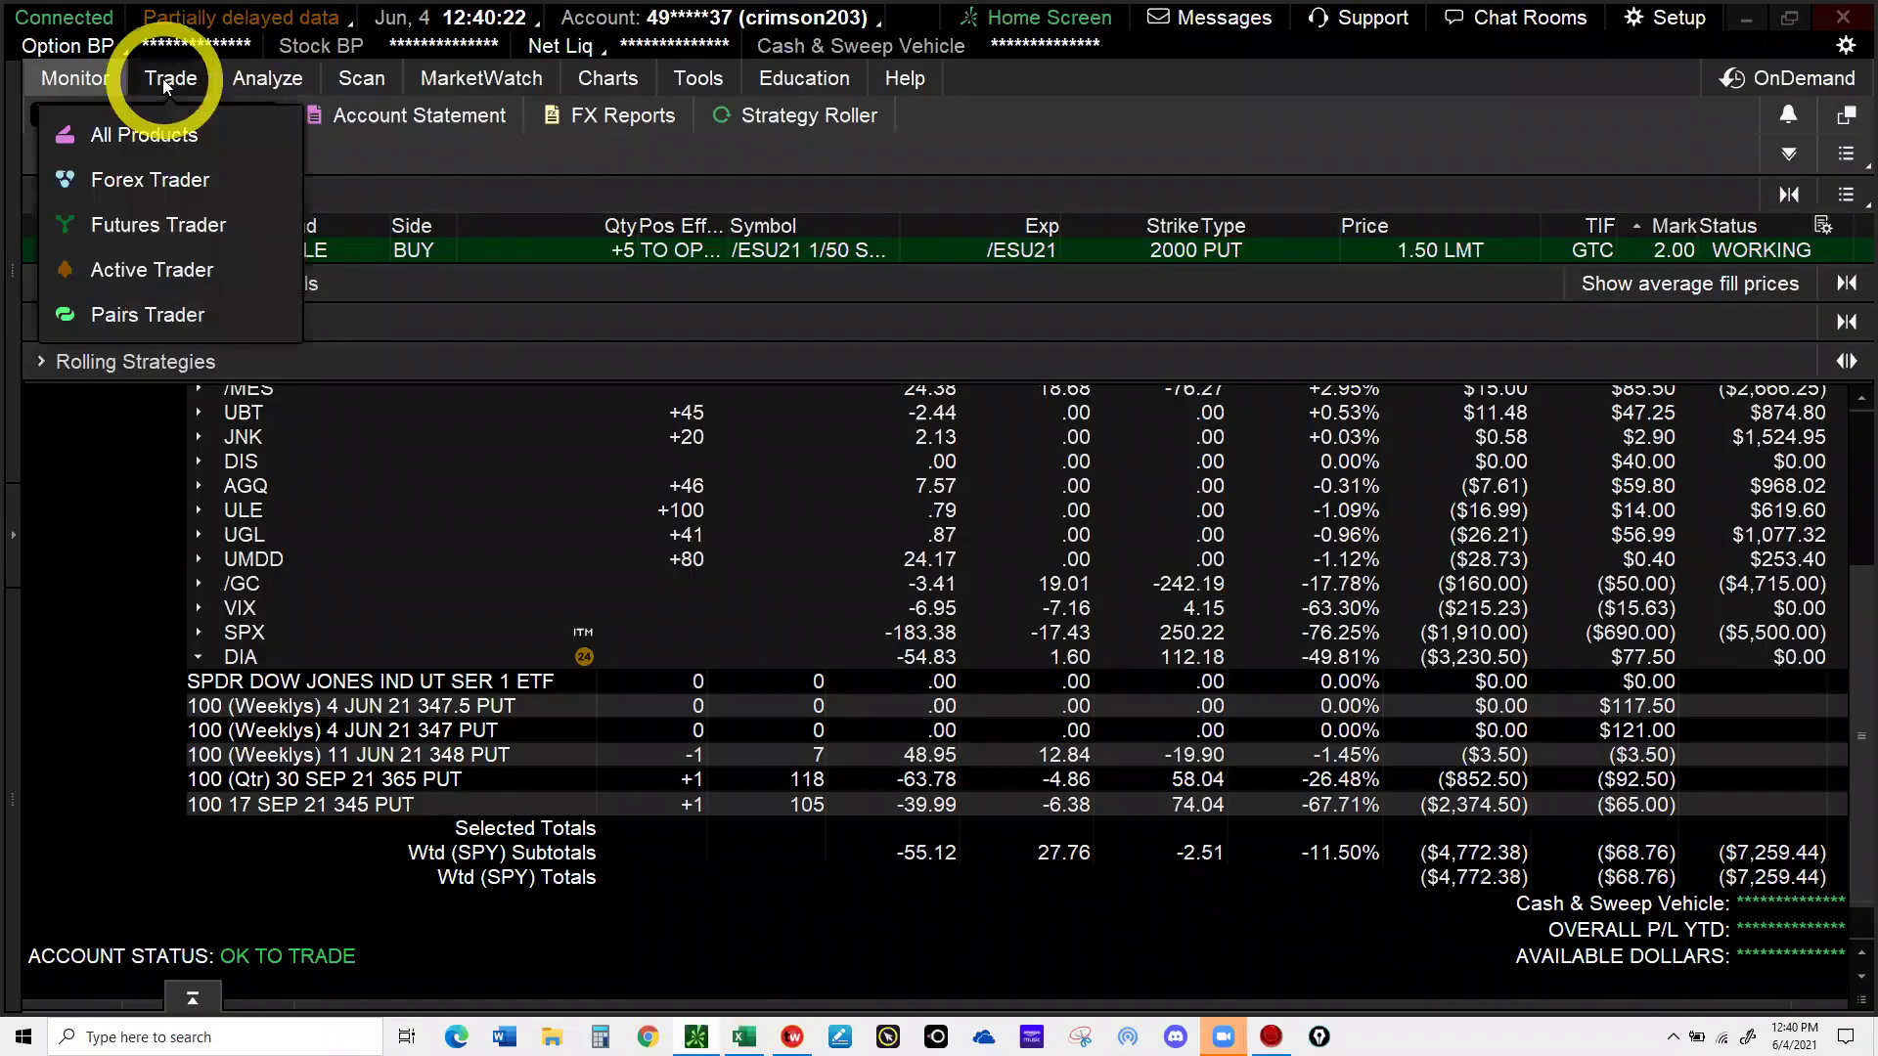
pyautogui.click(144, 134)
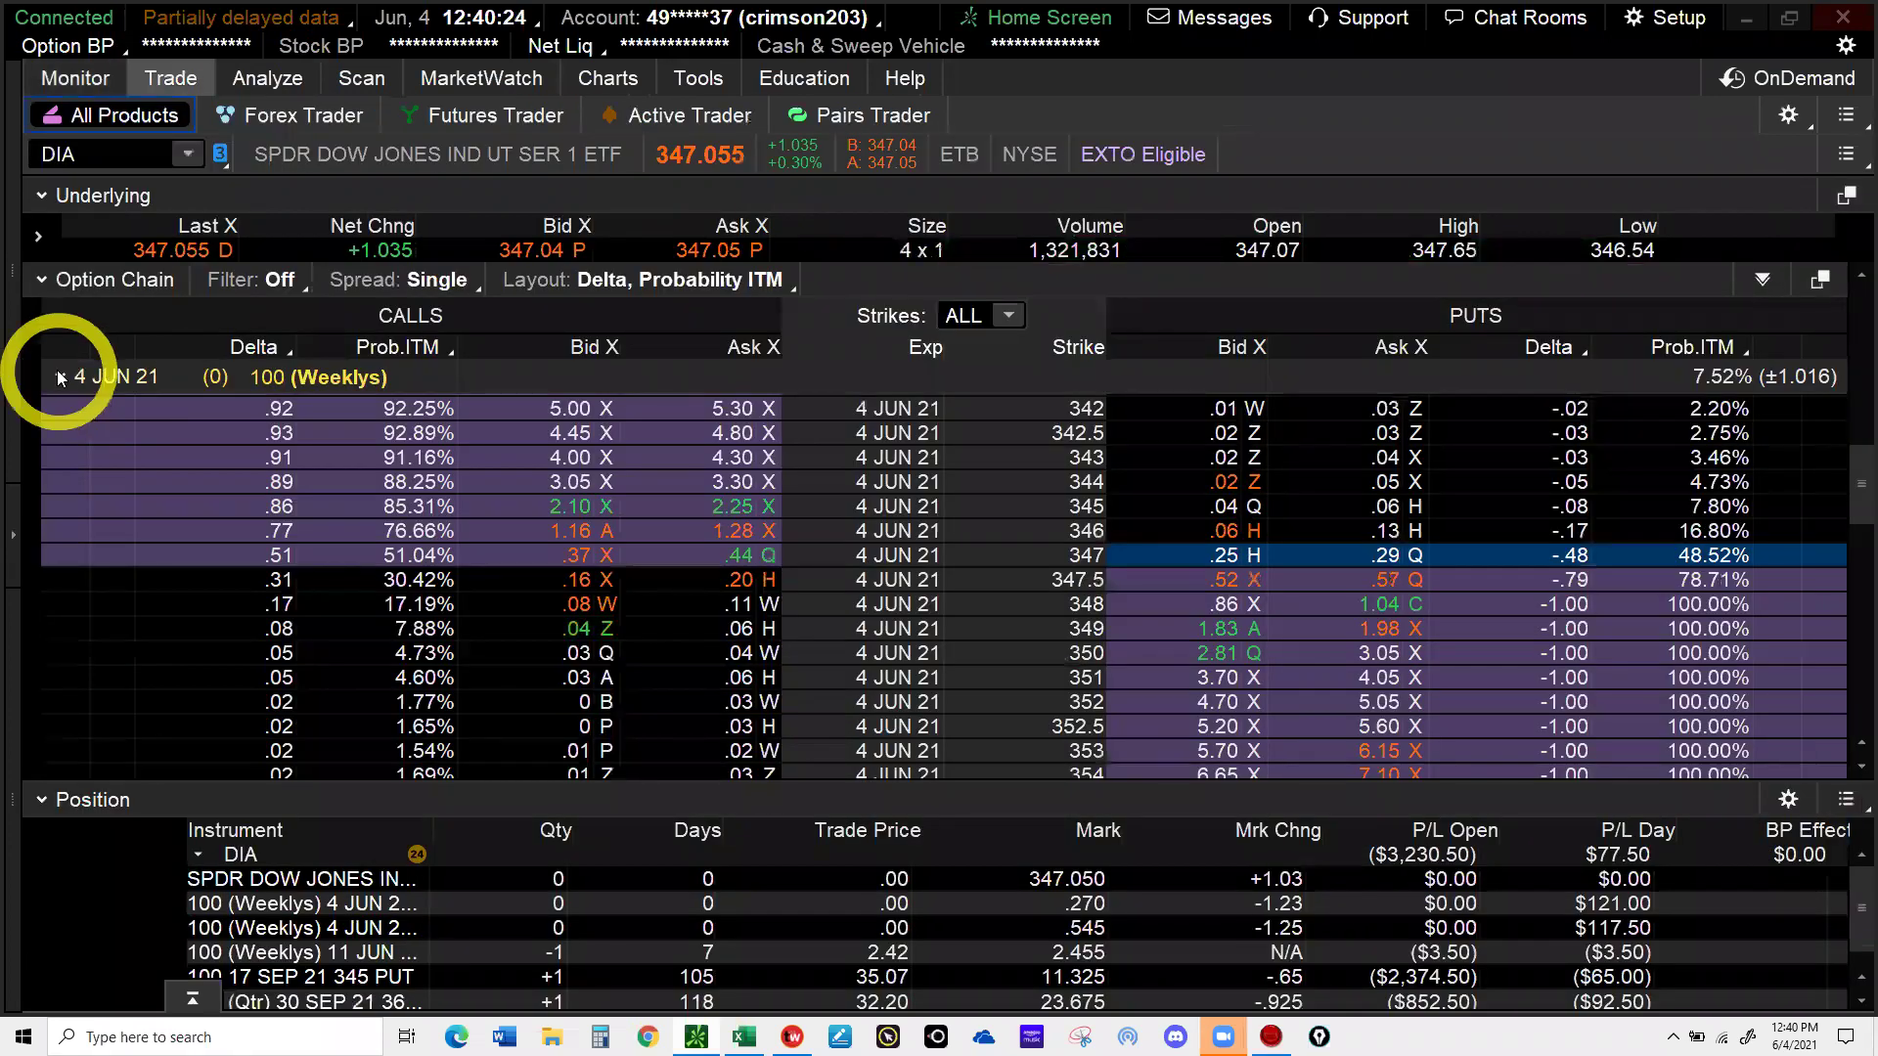
pyautogui.click(61, 377)
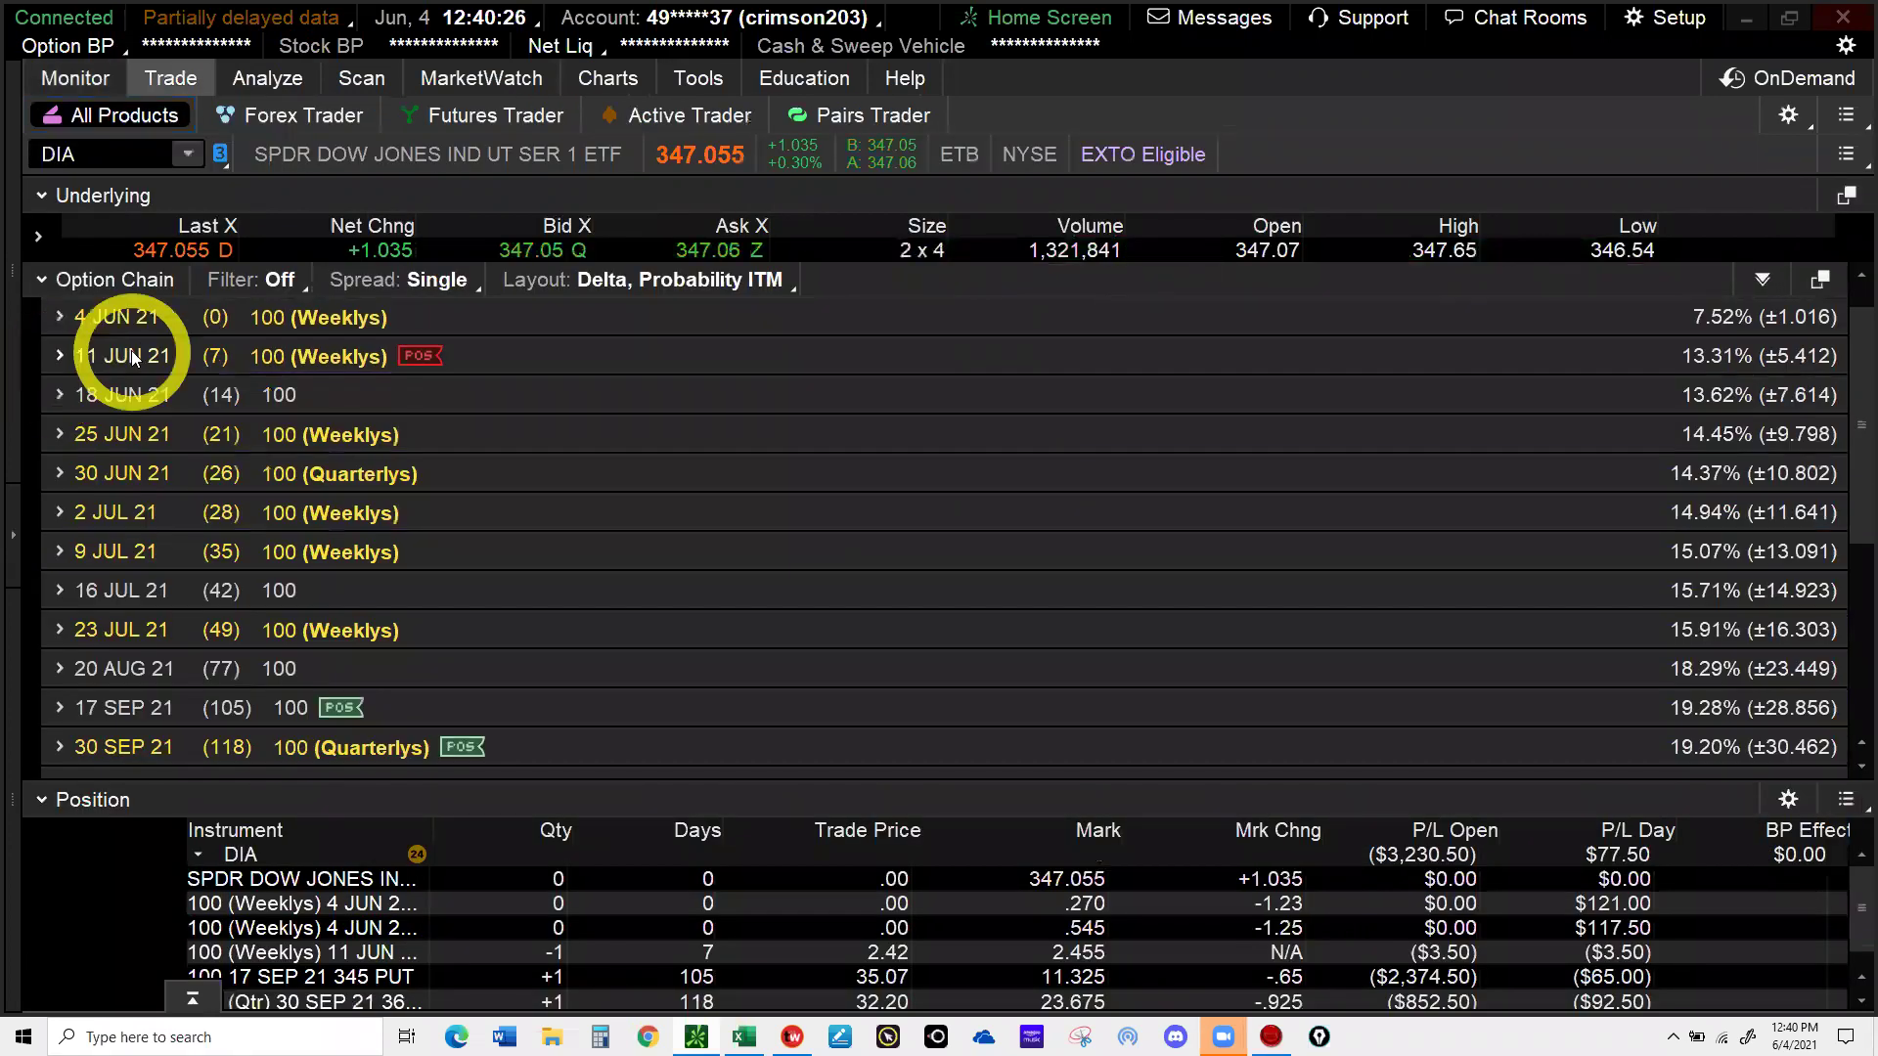
pyautogui.click(1489, 631)
pyautogui.scroll(-3, 1489, 632)
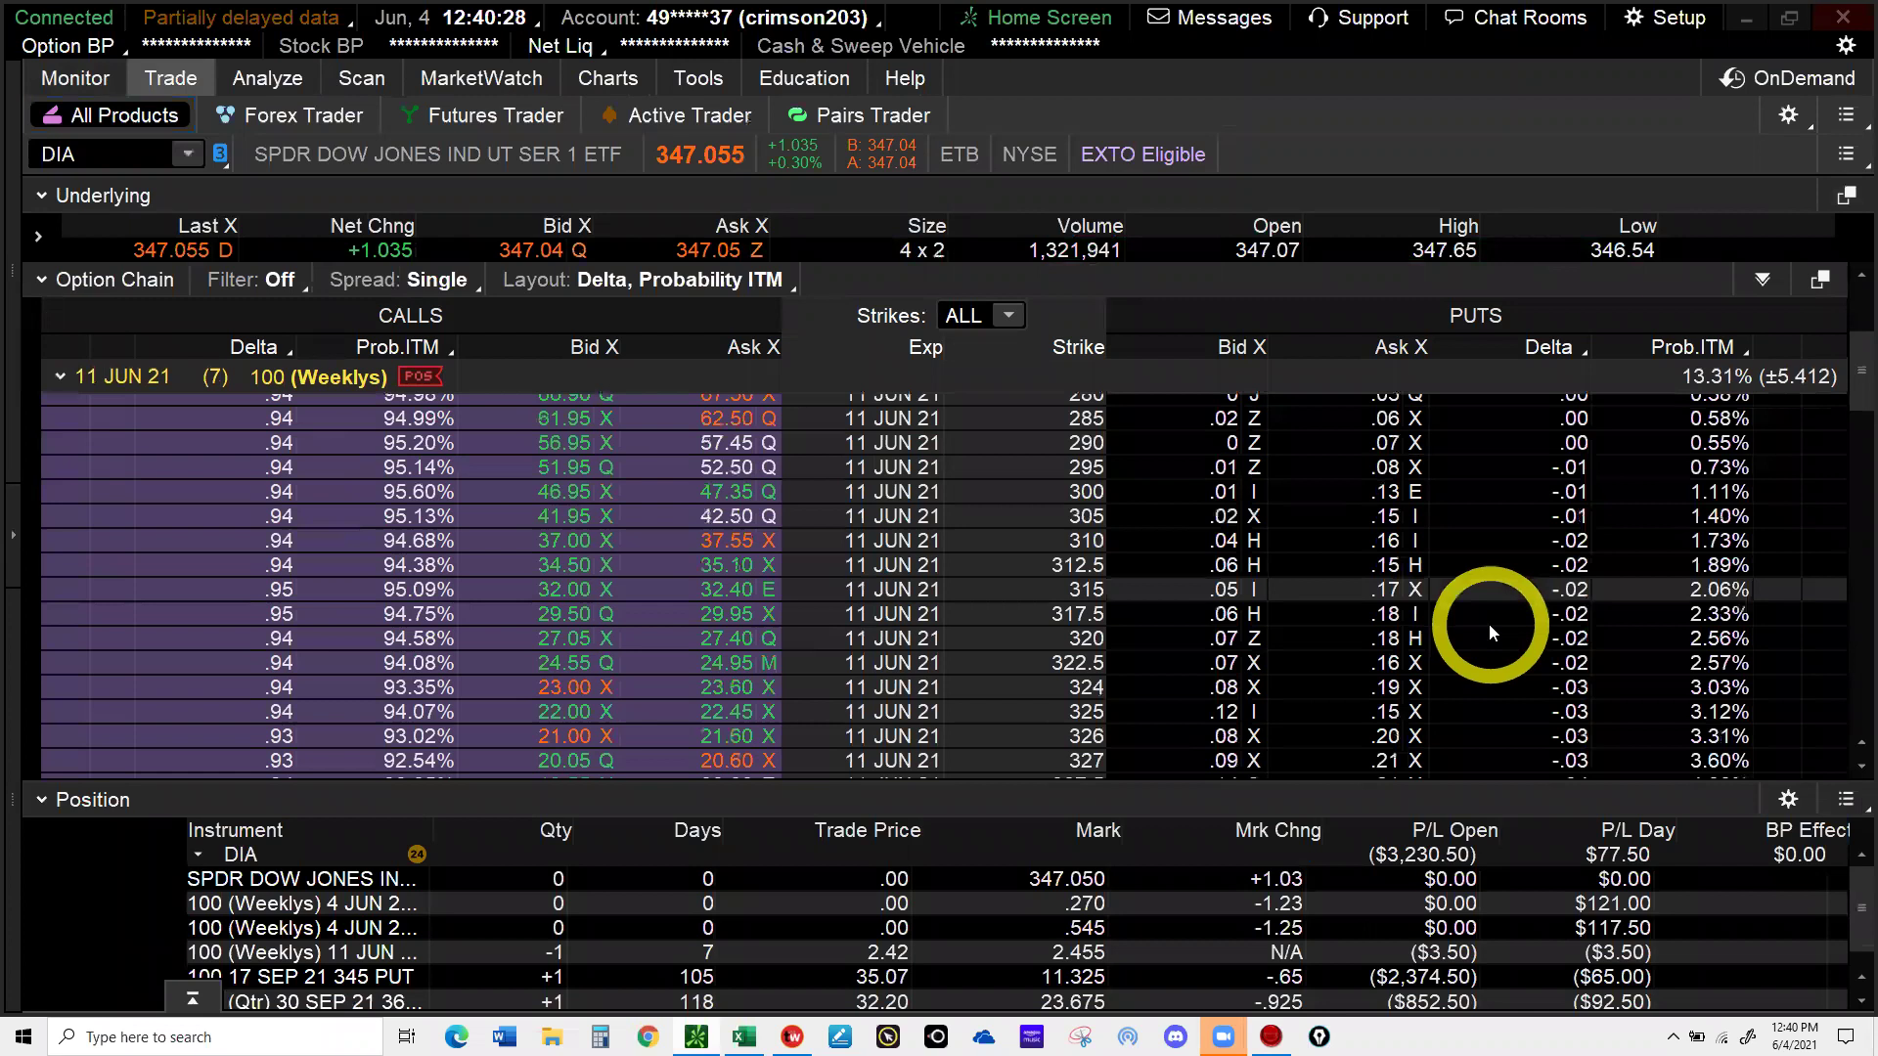
pyautogui.scroll(-5, 1491, 626)
pyautogui.scroll(-4, 1491, 618)
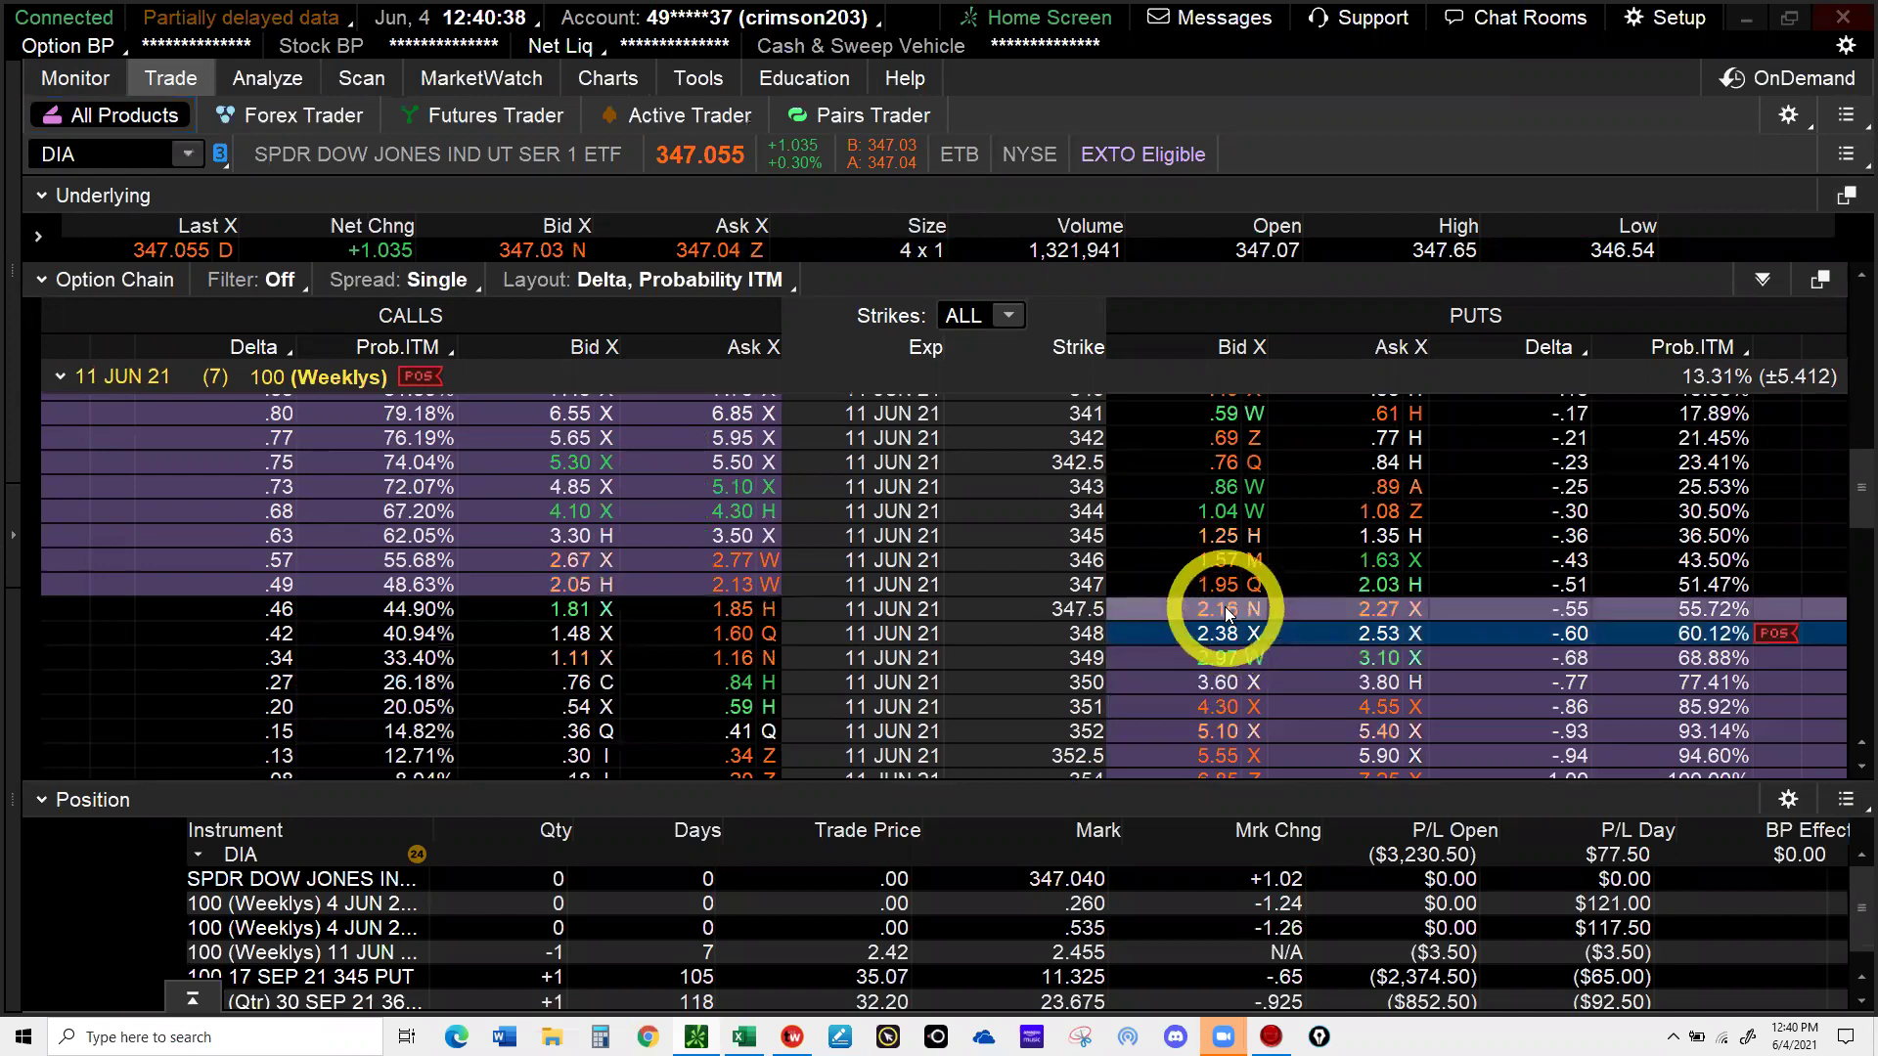
# - Copy the option symbol of the 11 JUN 21 DIA 347.5 put
pyautogui.click(1228, 610)
pyautogui.rightClick(1228, 609)
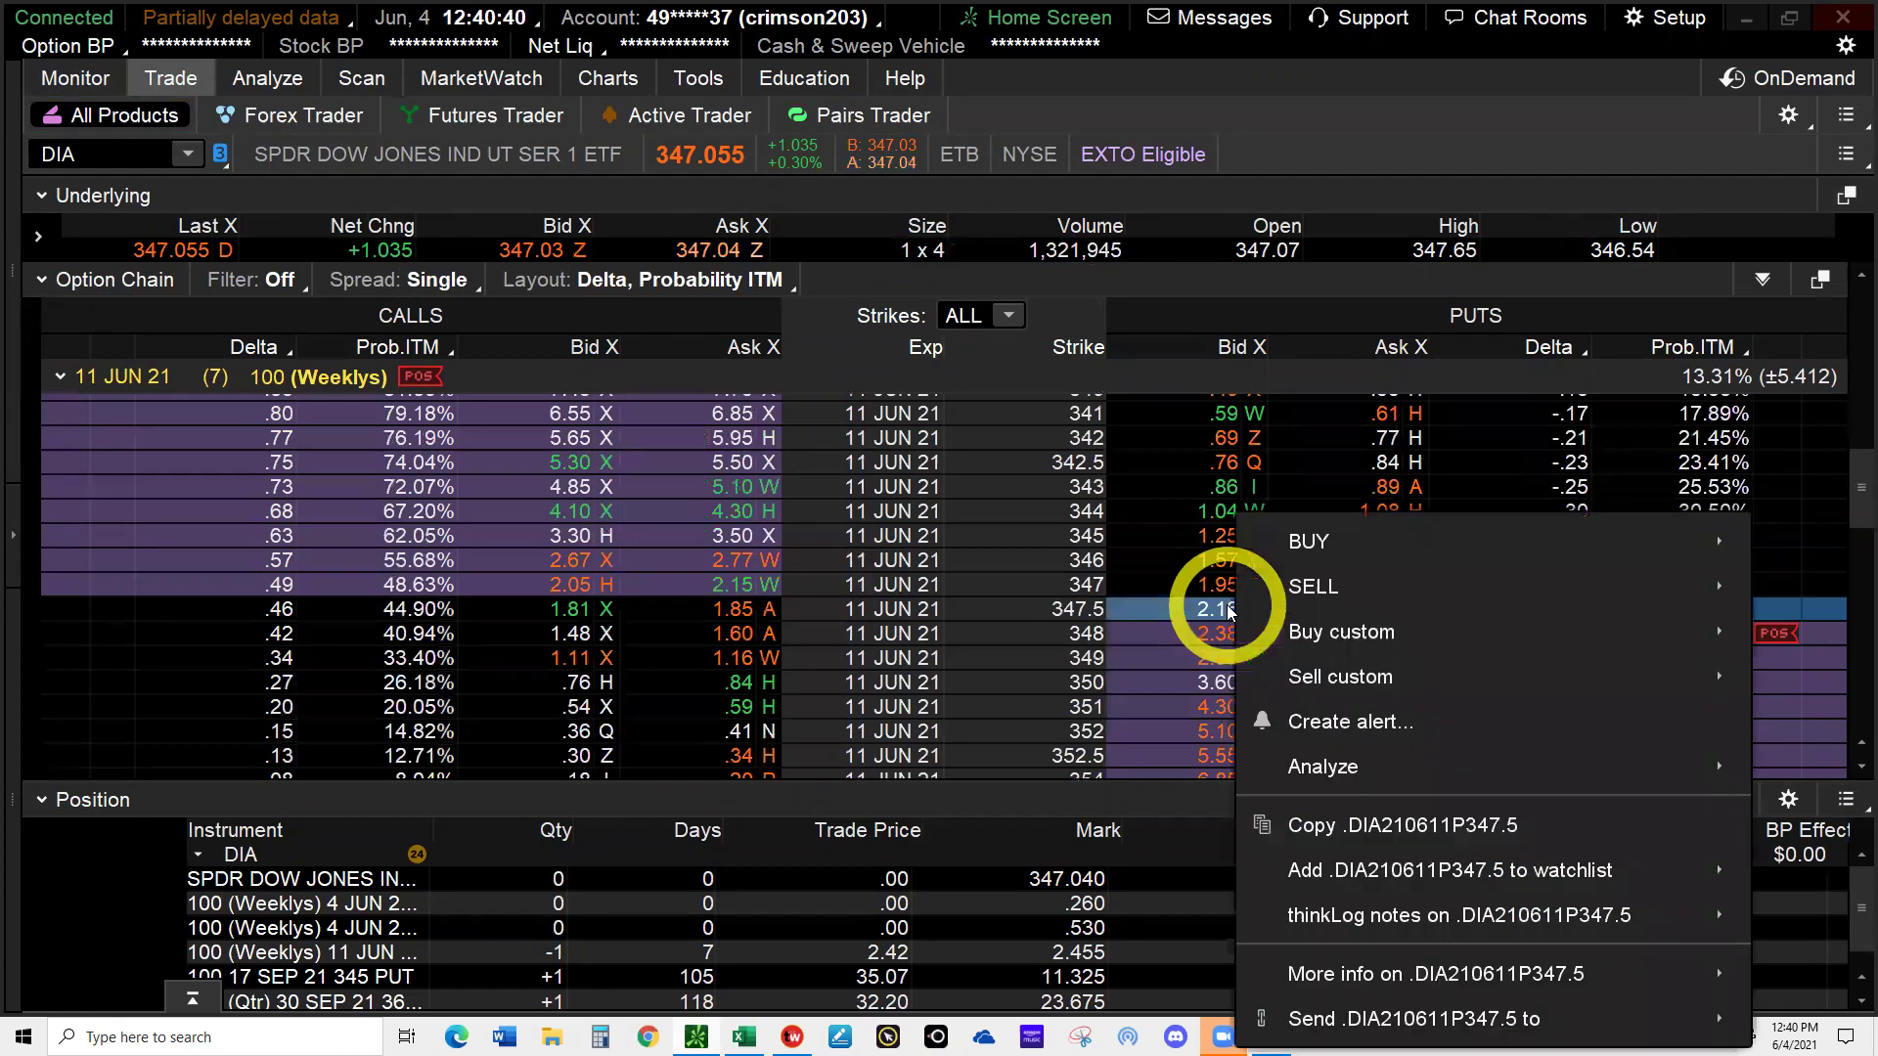
pyautogui.click(1352, 827)
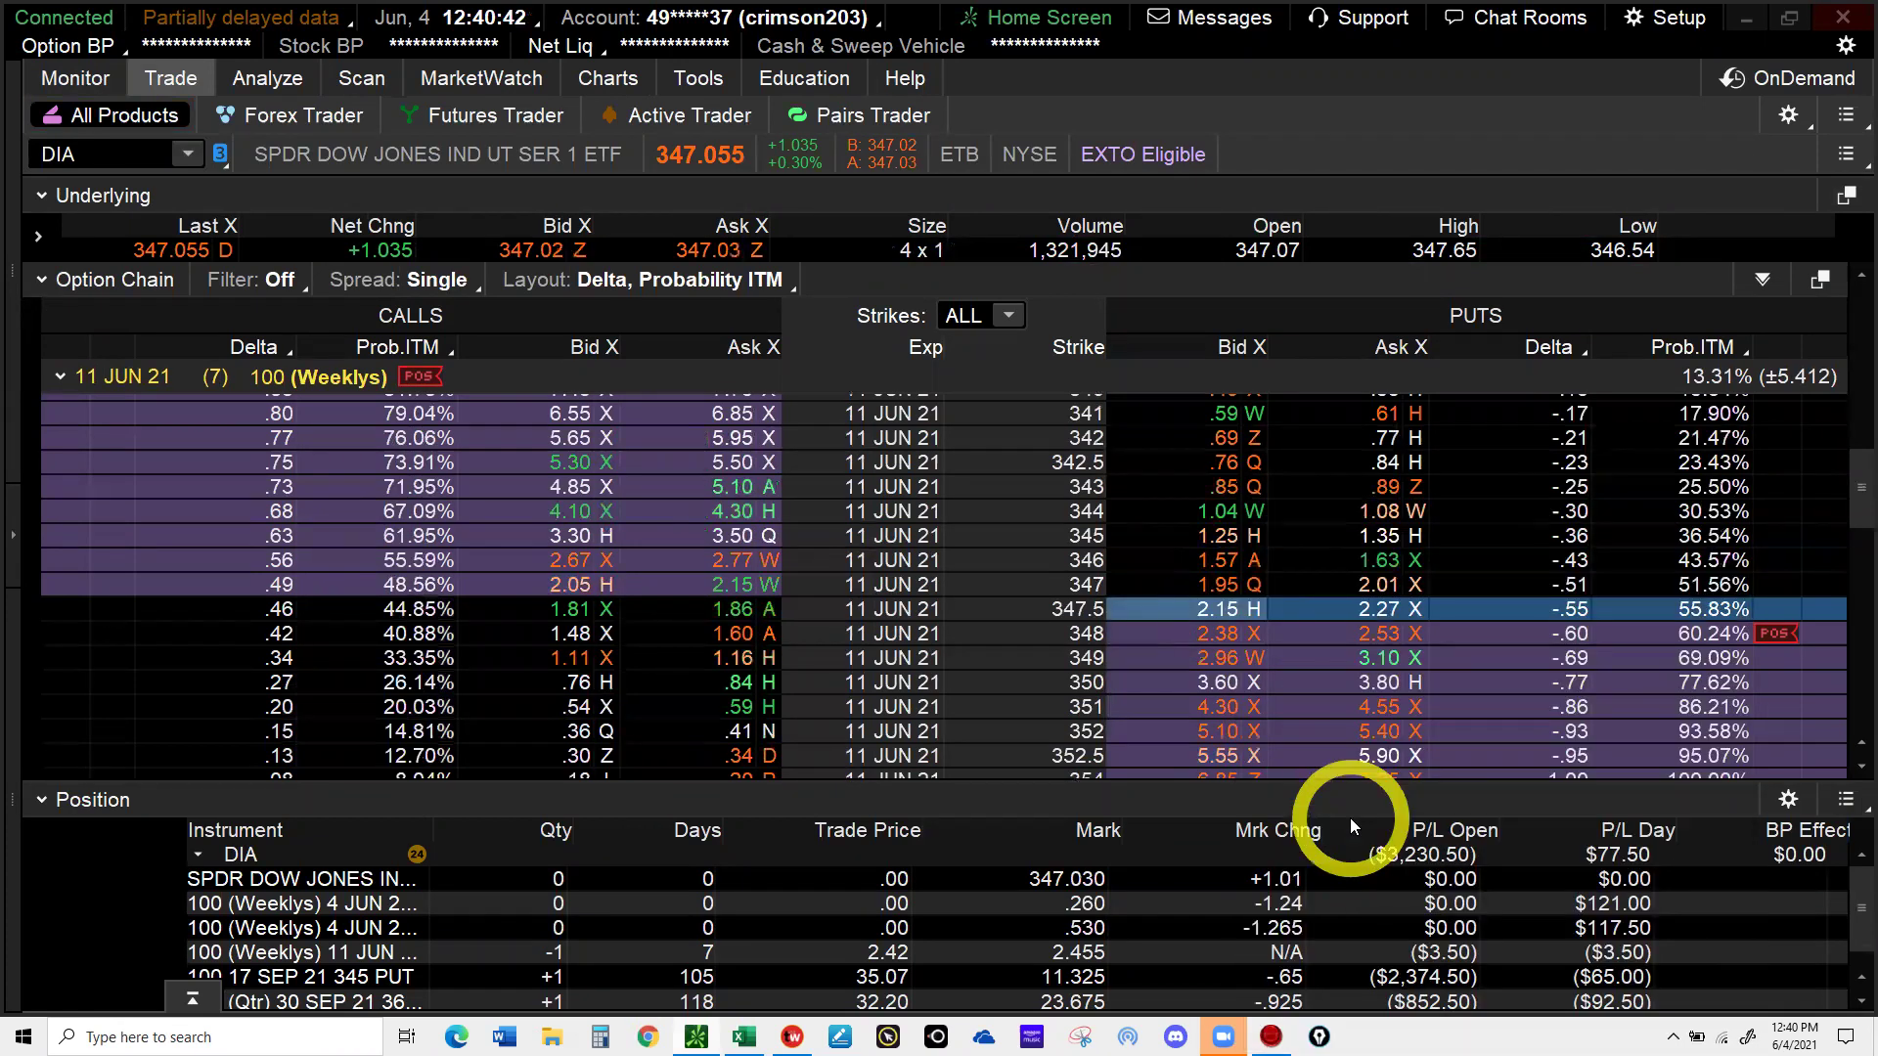
# - Sell one 11 JUN 21 DIA 347.5 put to open with a day limit order at 2.20 and send it
pyautogui.click(1214, 609)
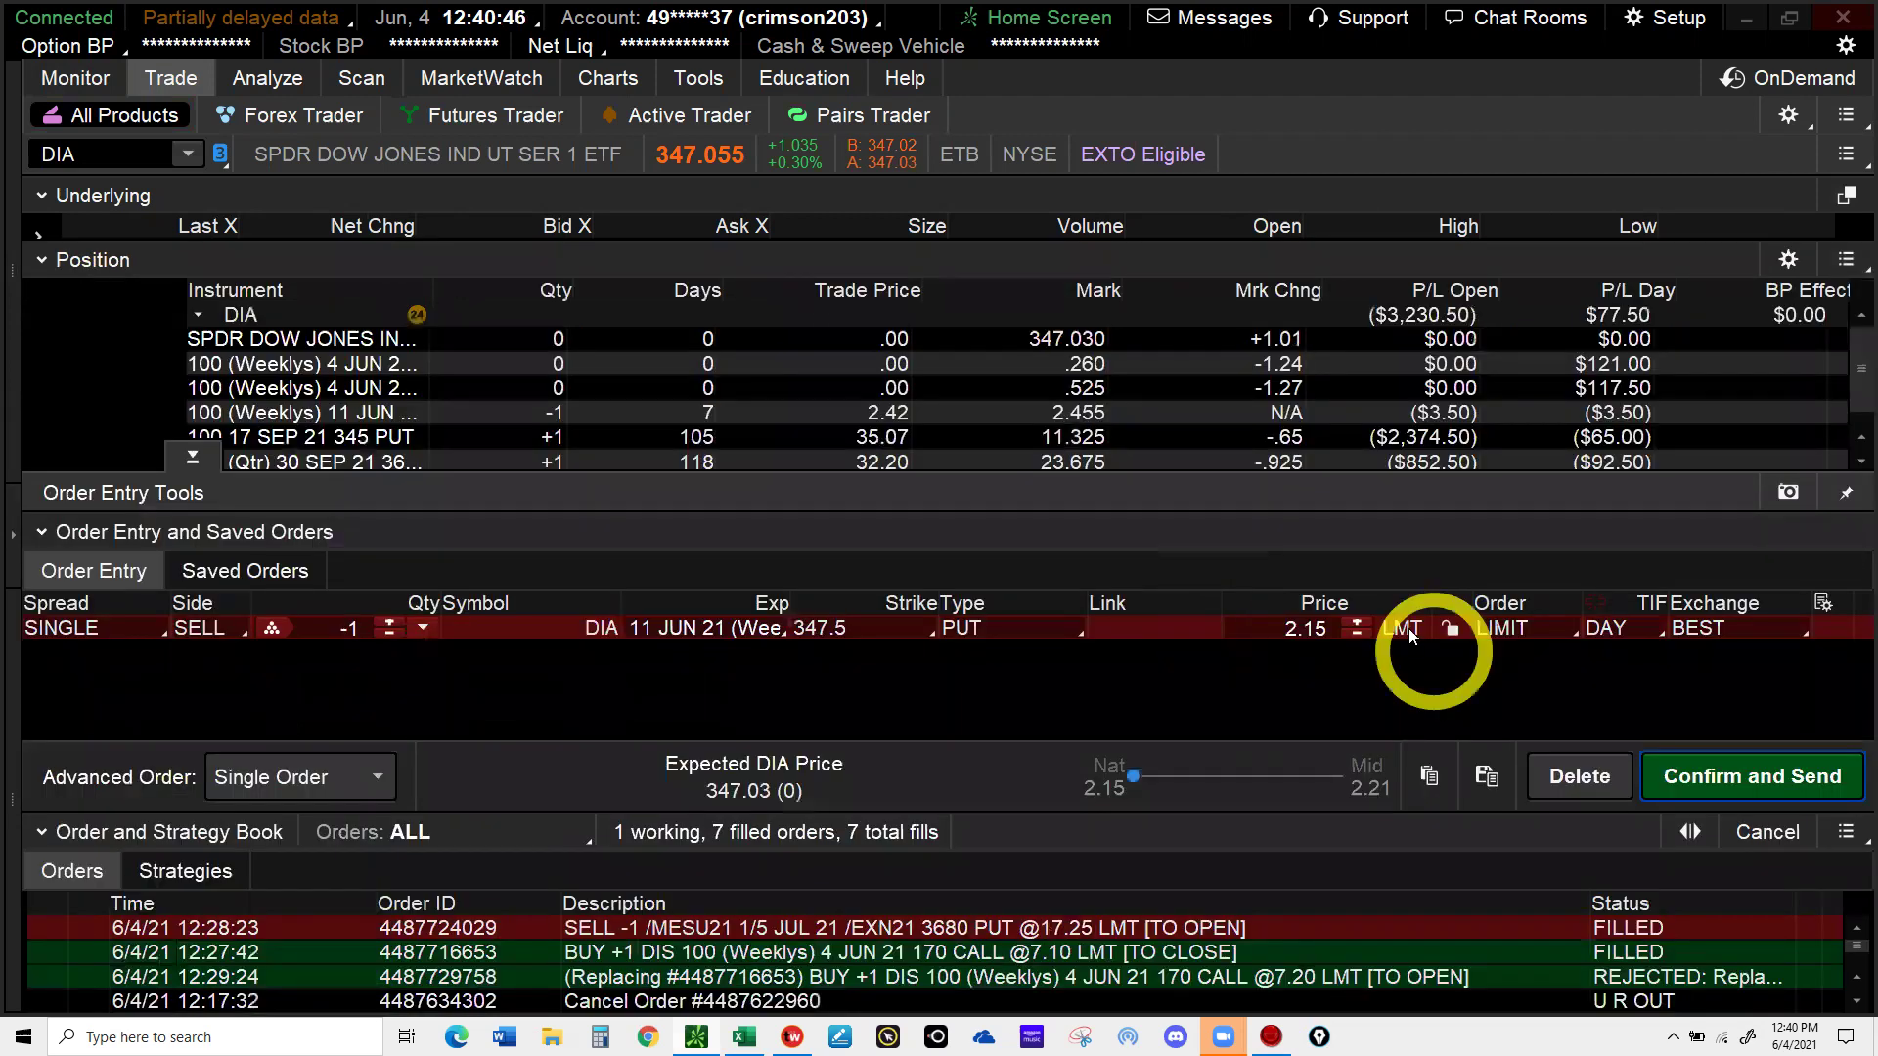
pyautogui.click(1357, 620)
pyautogui.click(1358, 619)
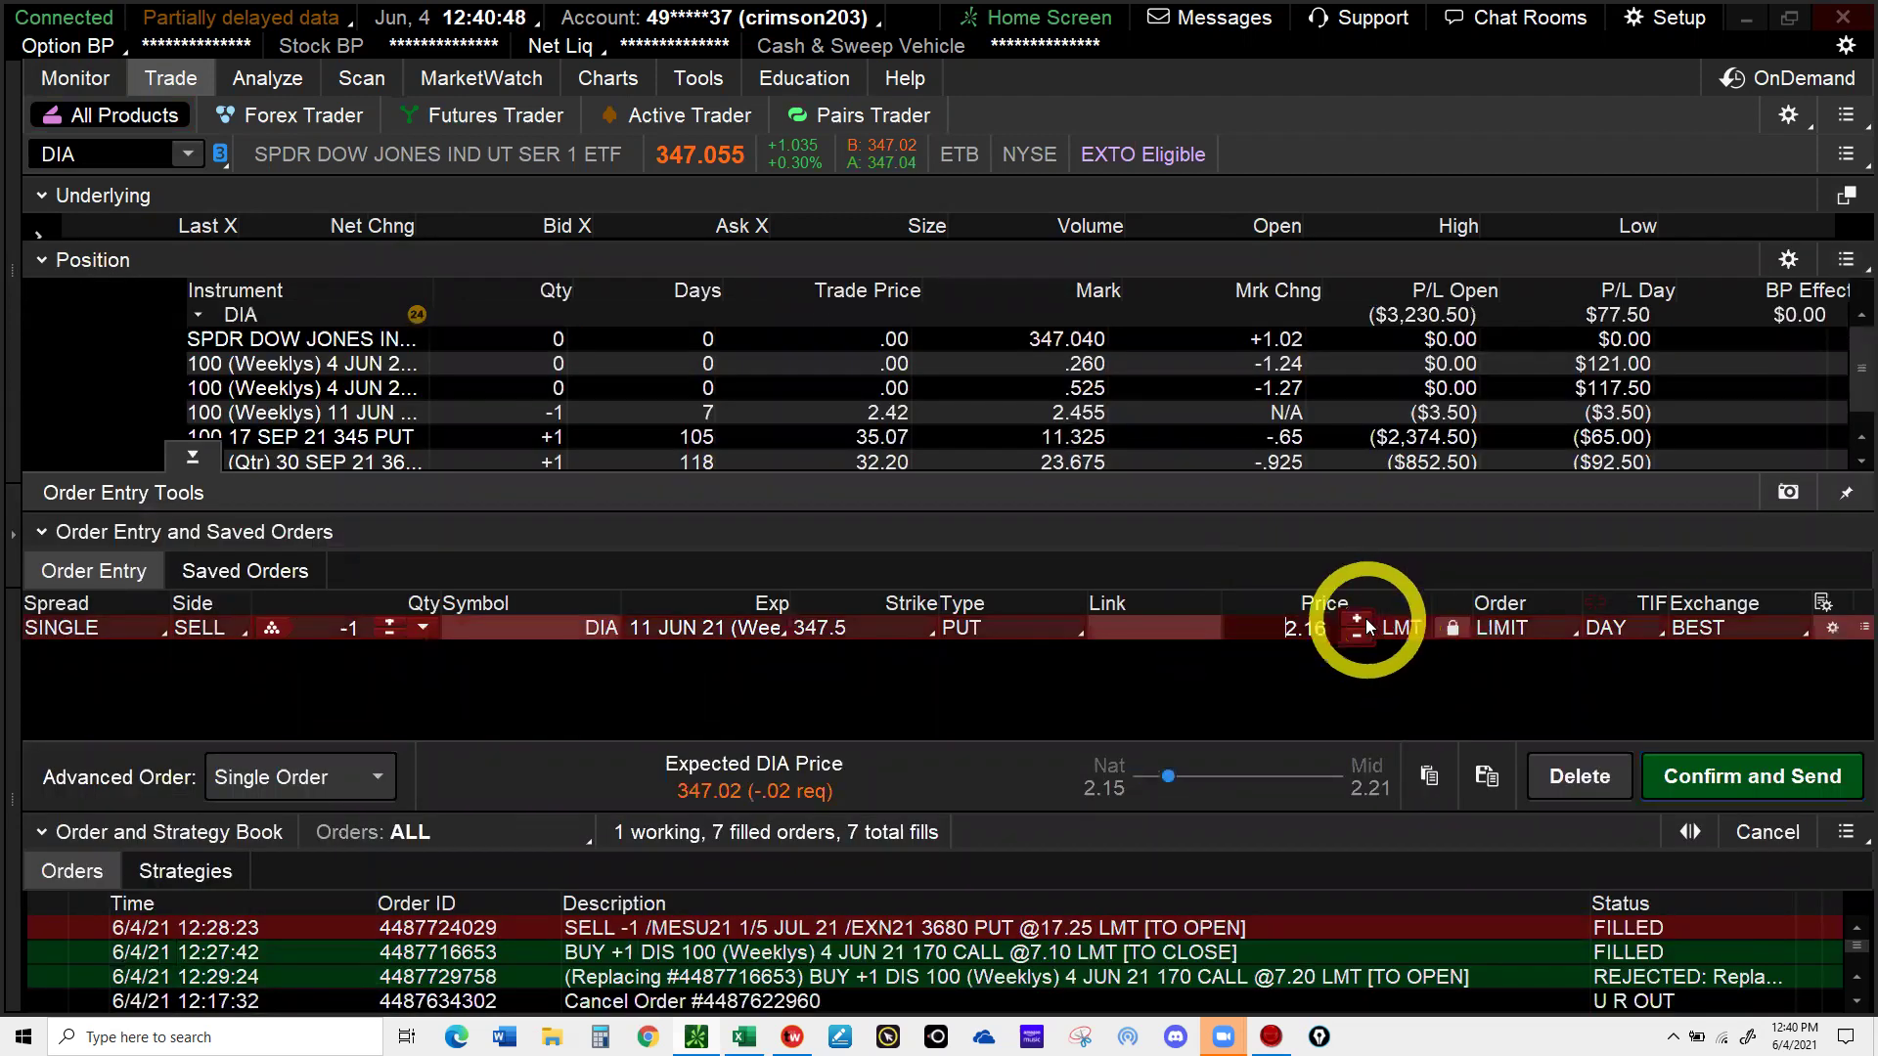
pyautogui.click(1358, 619)
pyautogui.click(1358, 619)
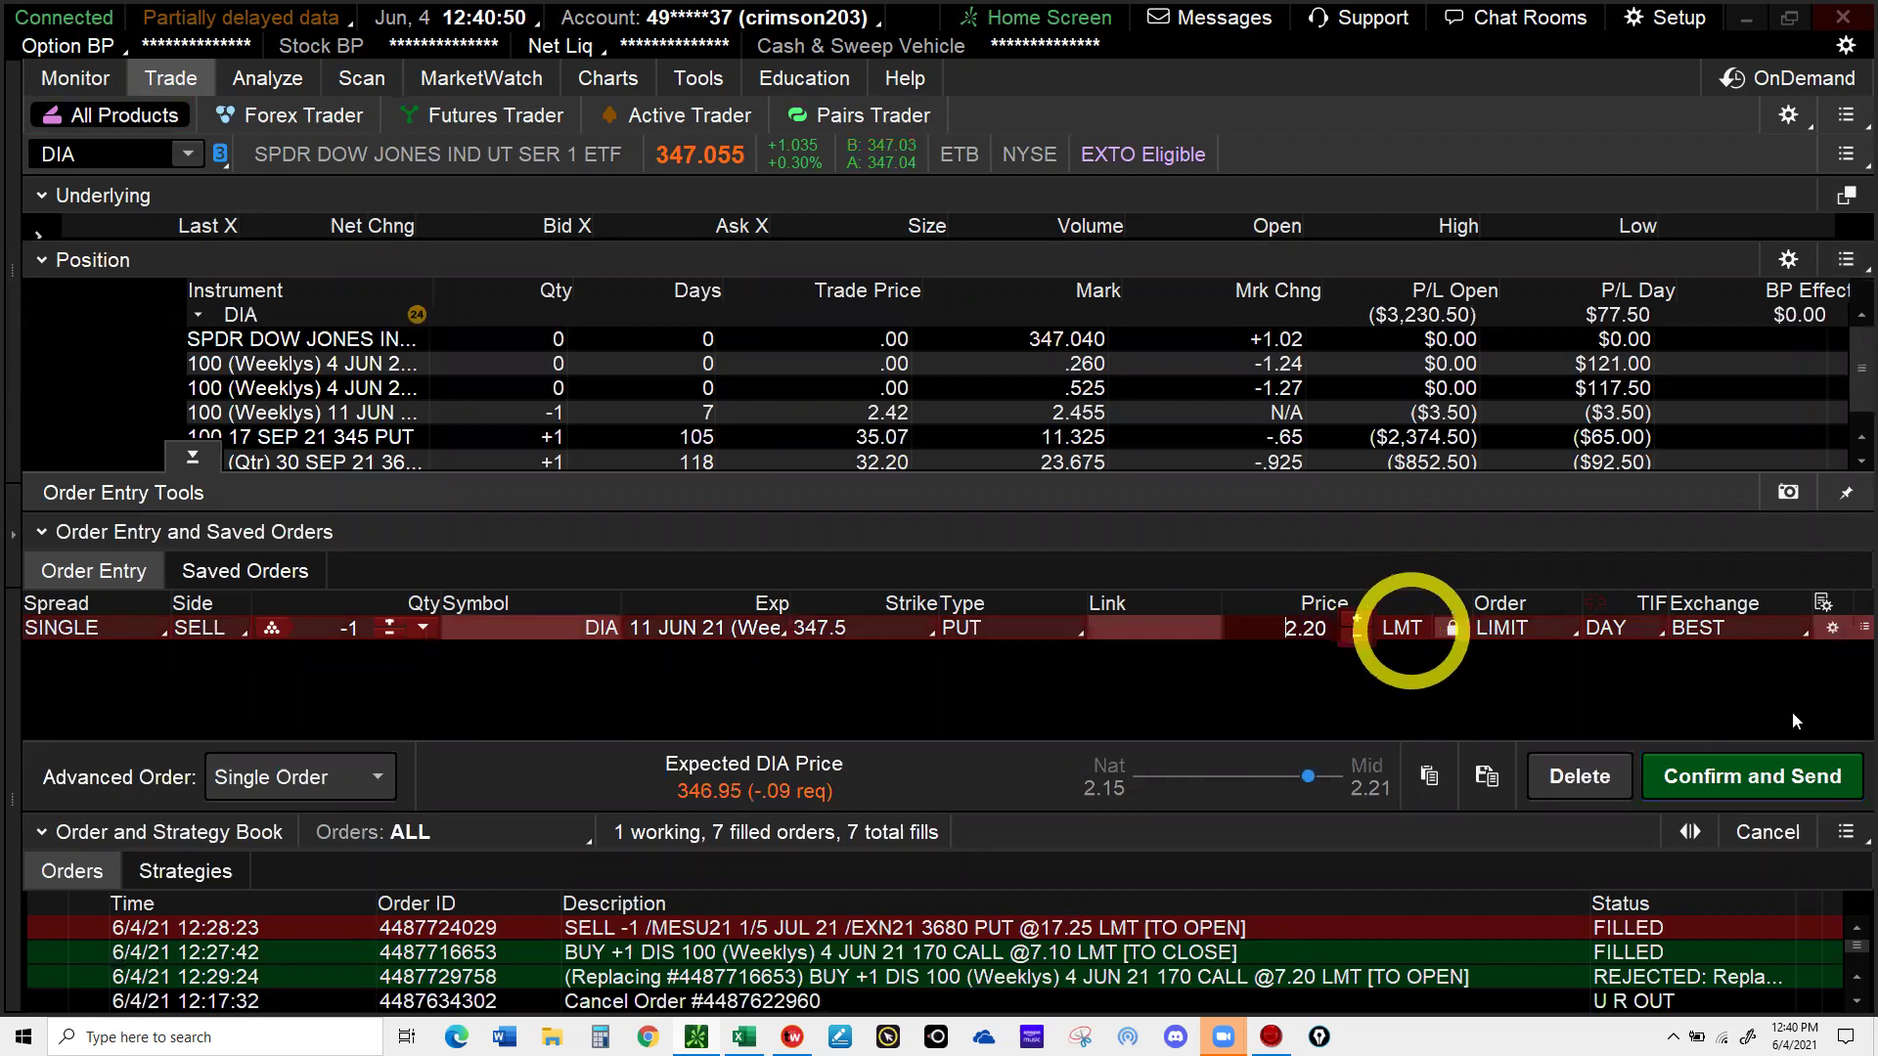
pyautogui.click(1773, 773)
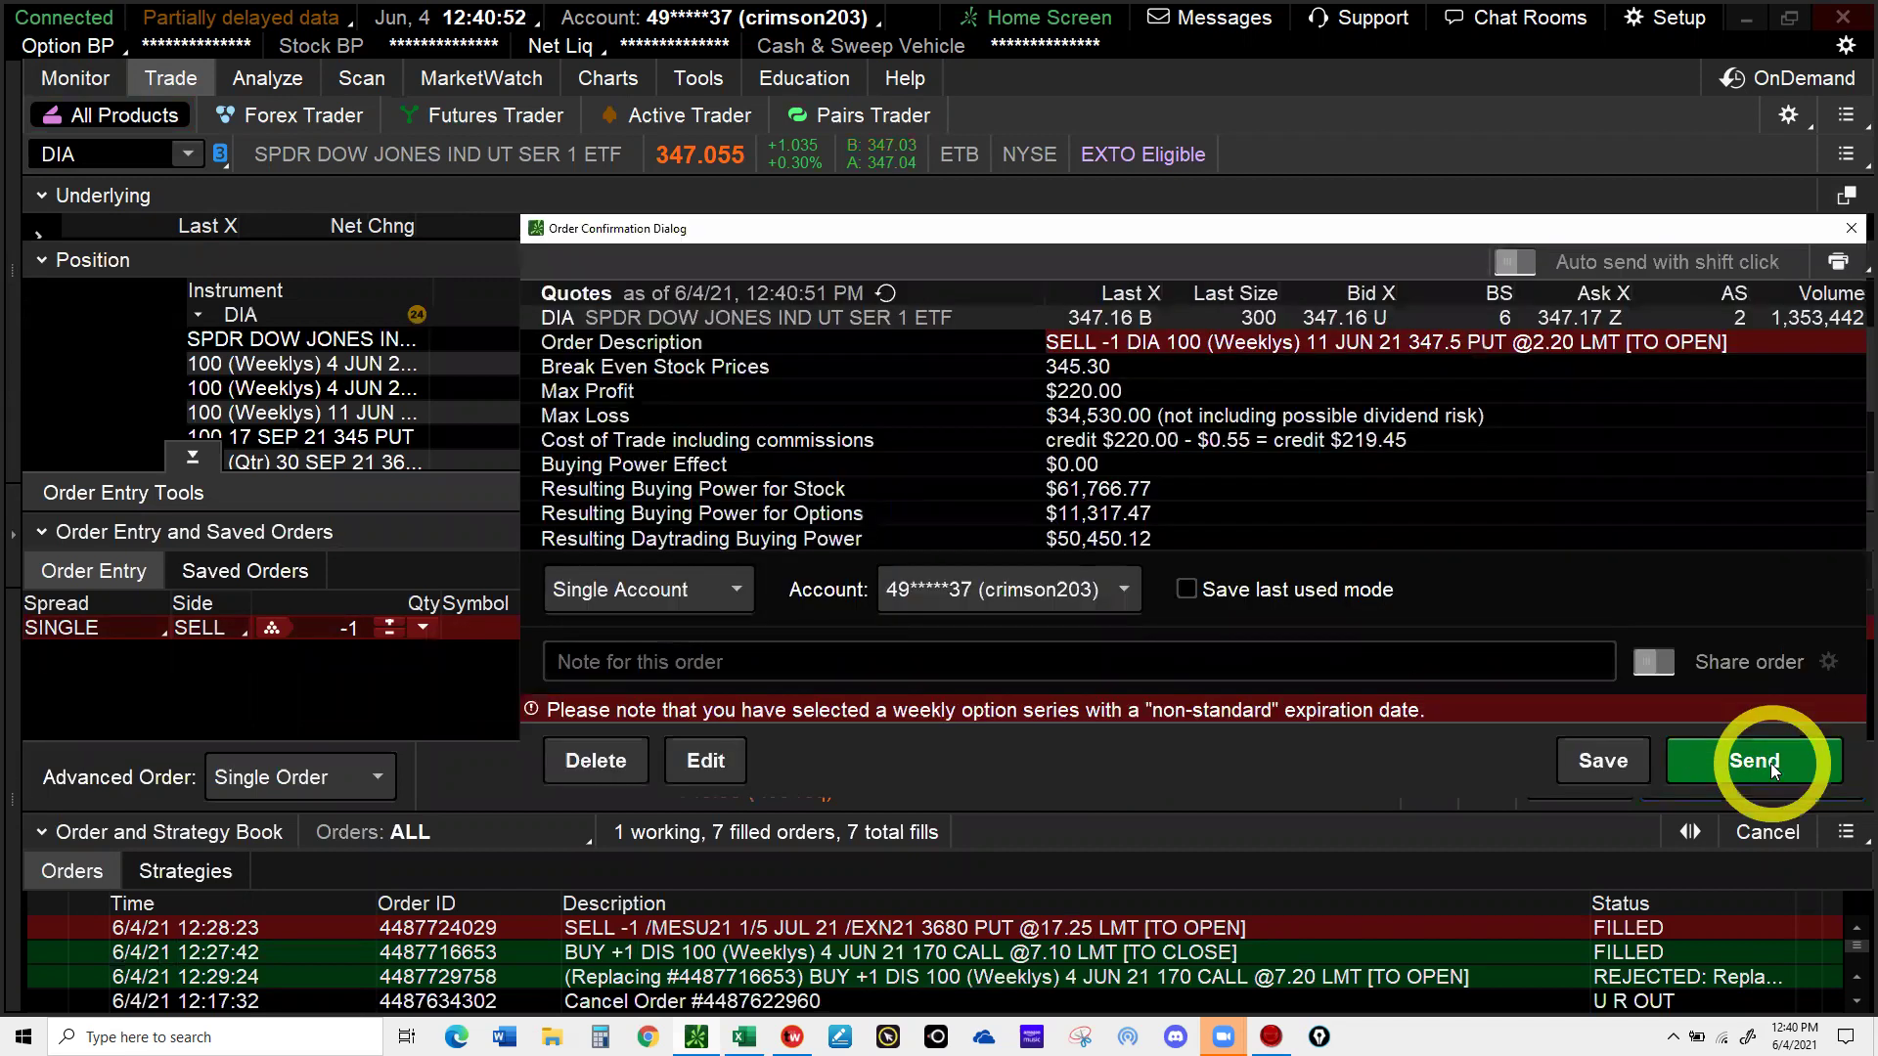
pyautogui.click(1773, 763)
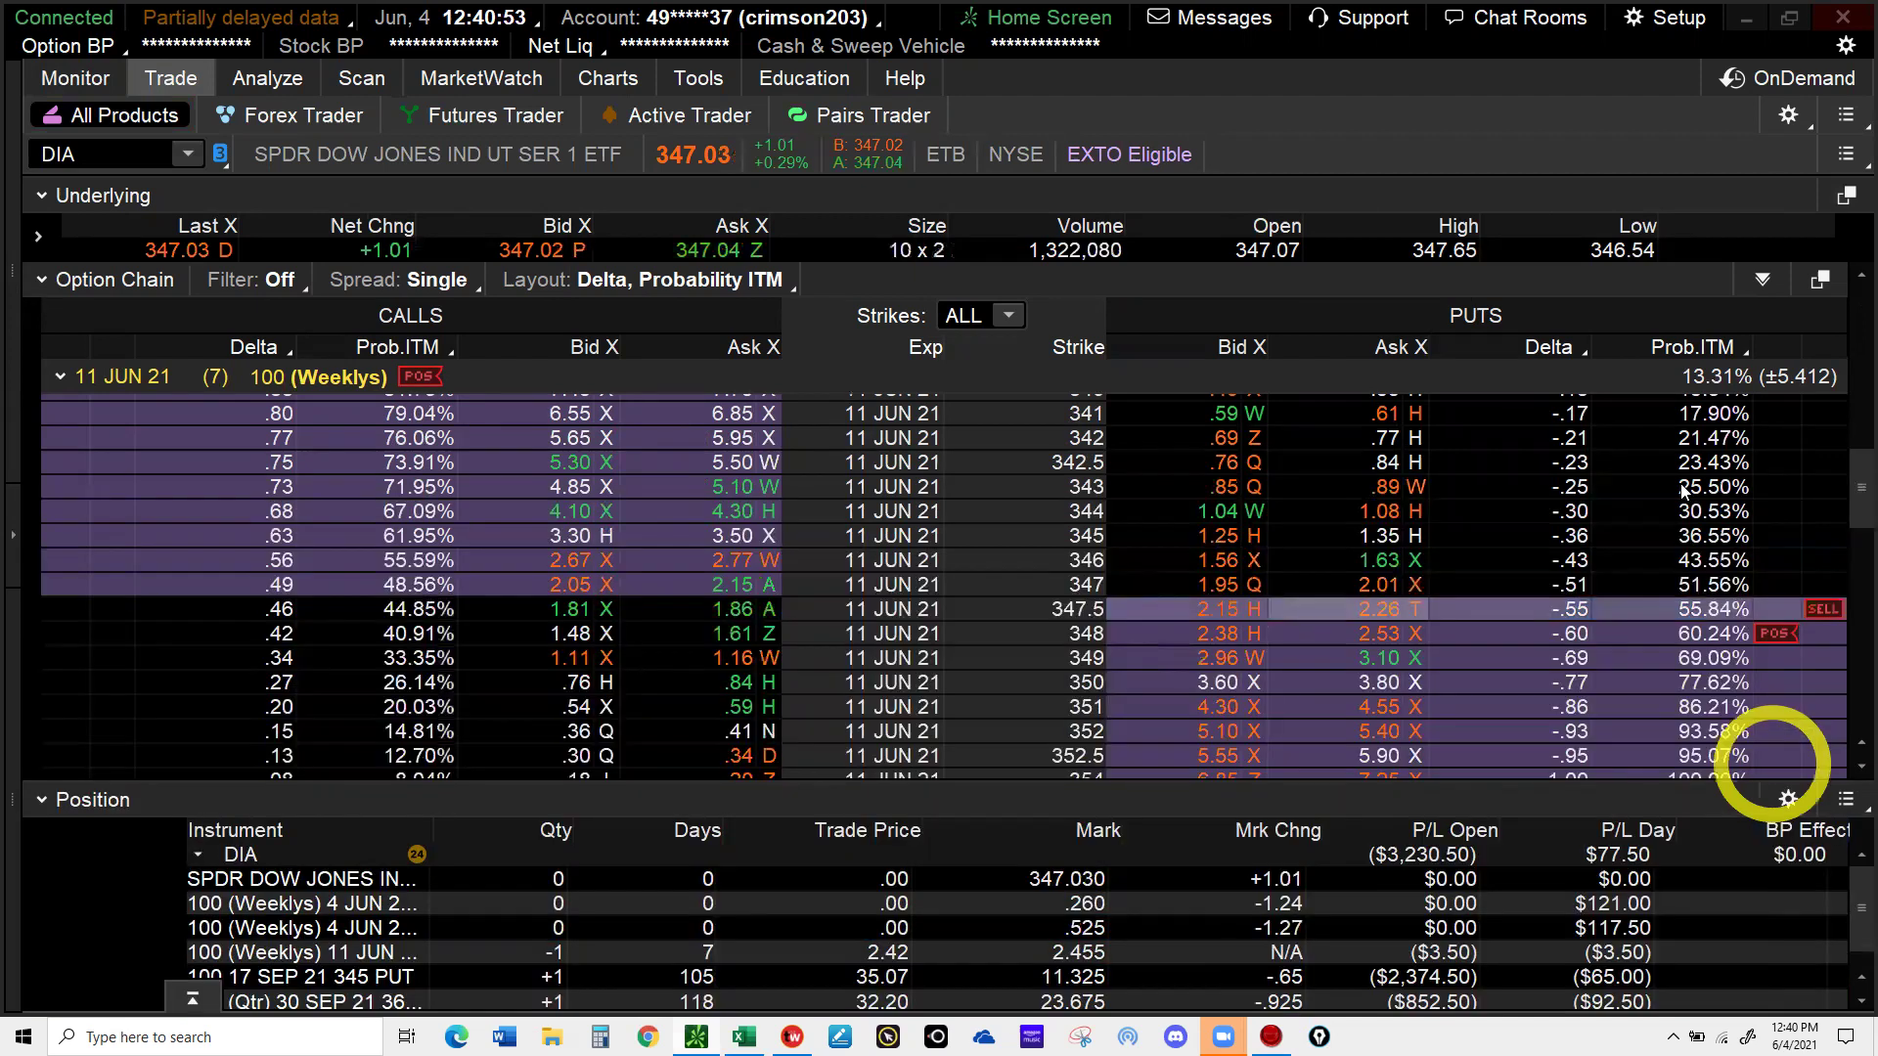
pyautogui.click(767, 159)
pyautogui.click(497, 258)
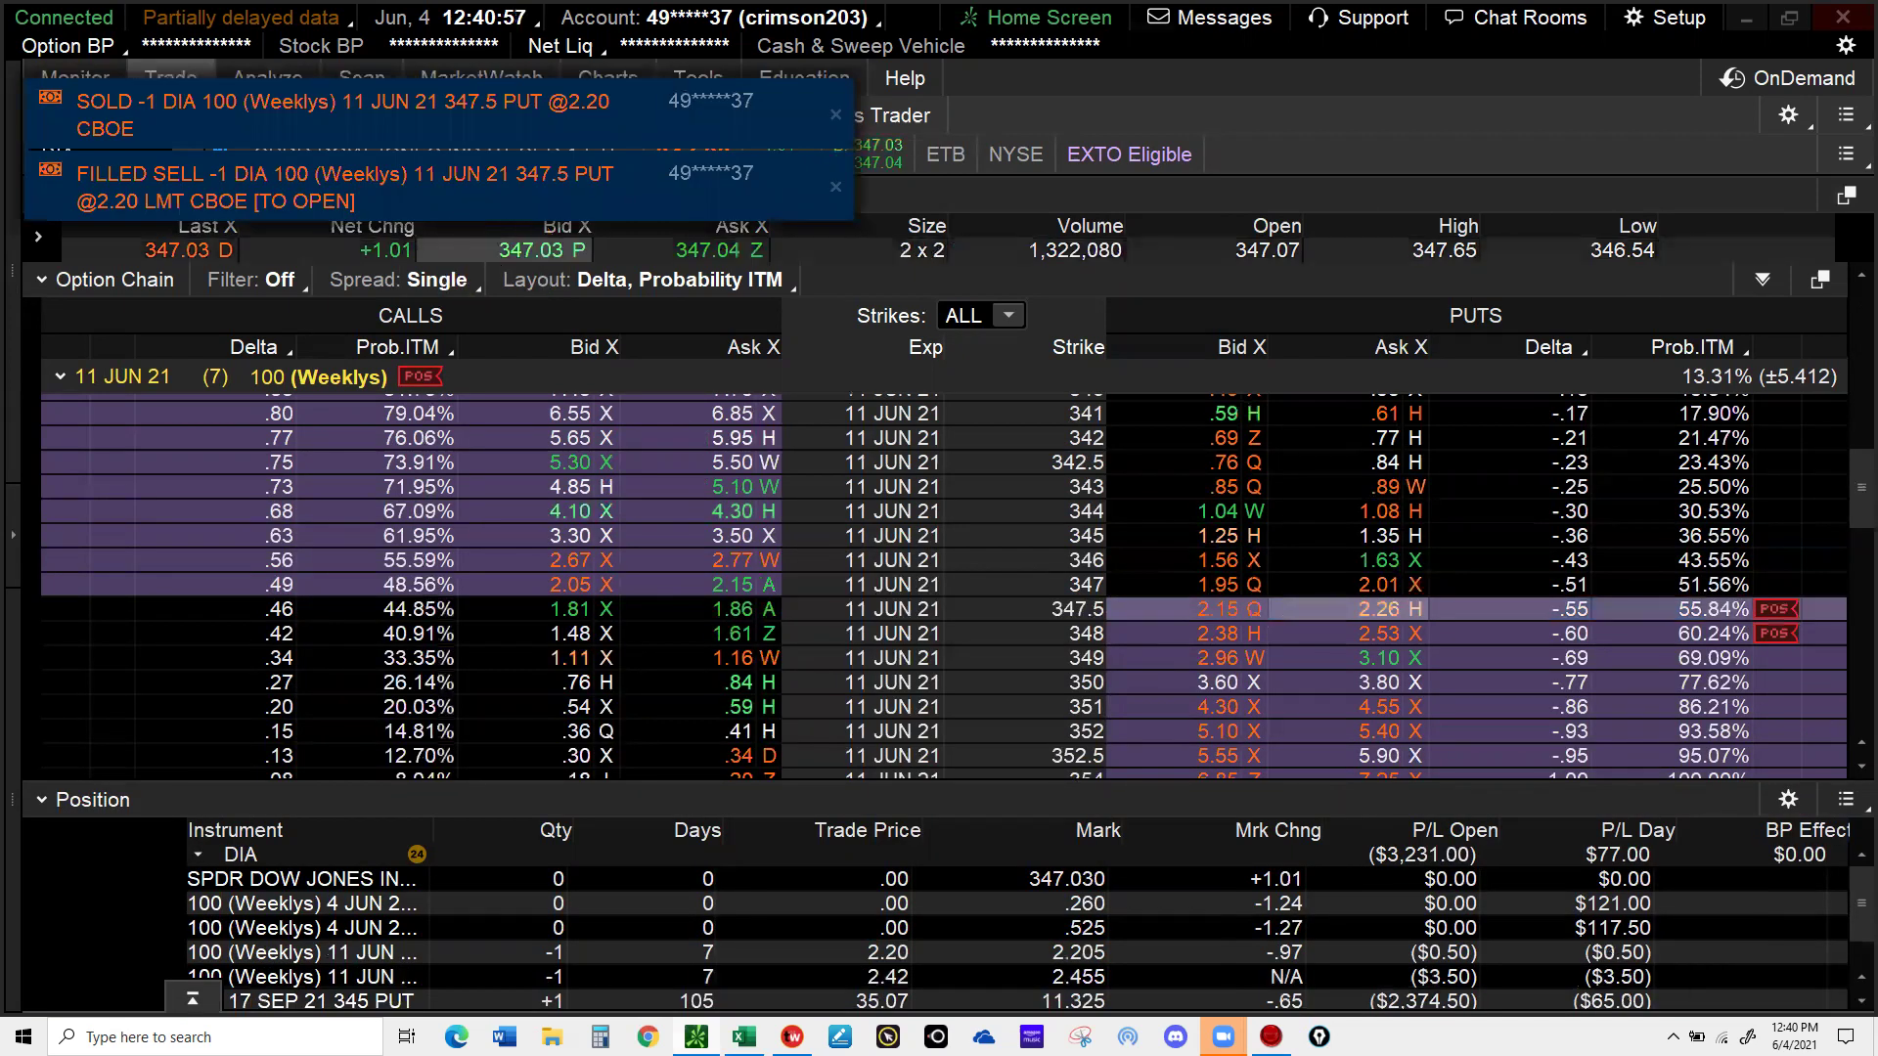
pyautogui.click(134, 471)
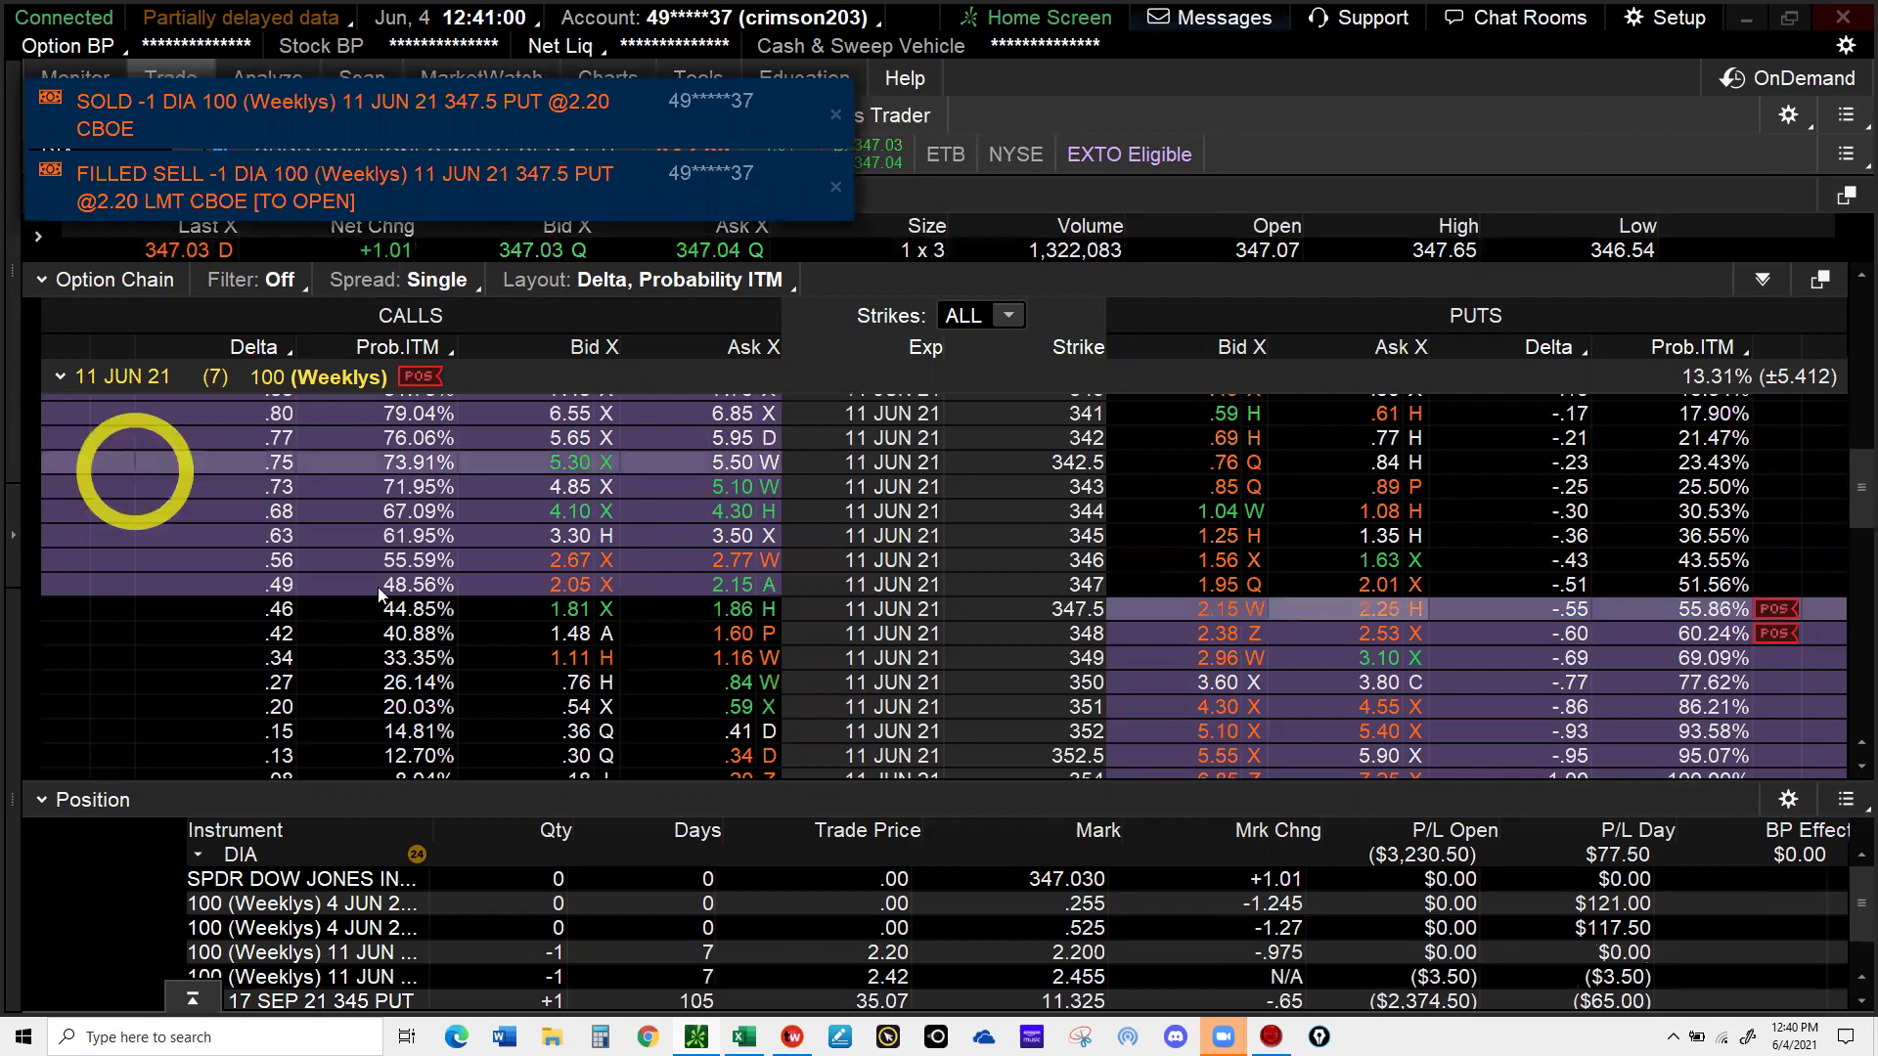
pyautogui.click(648, 749)
pyautogui.click(706, 925)
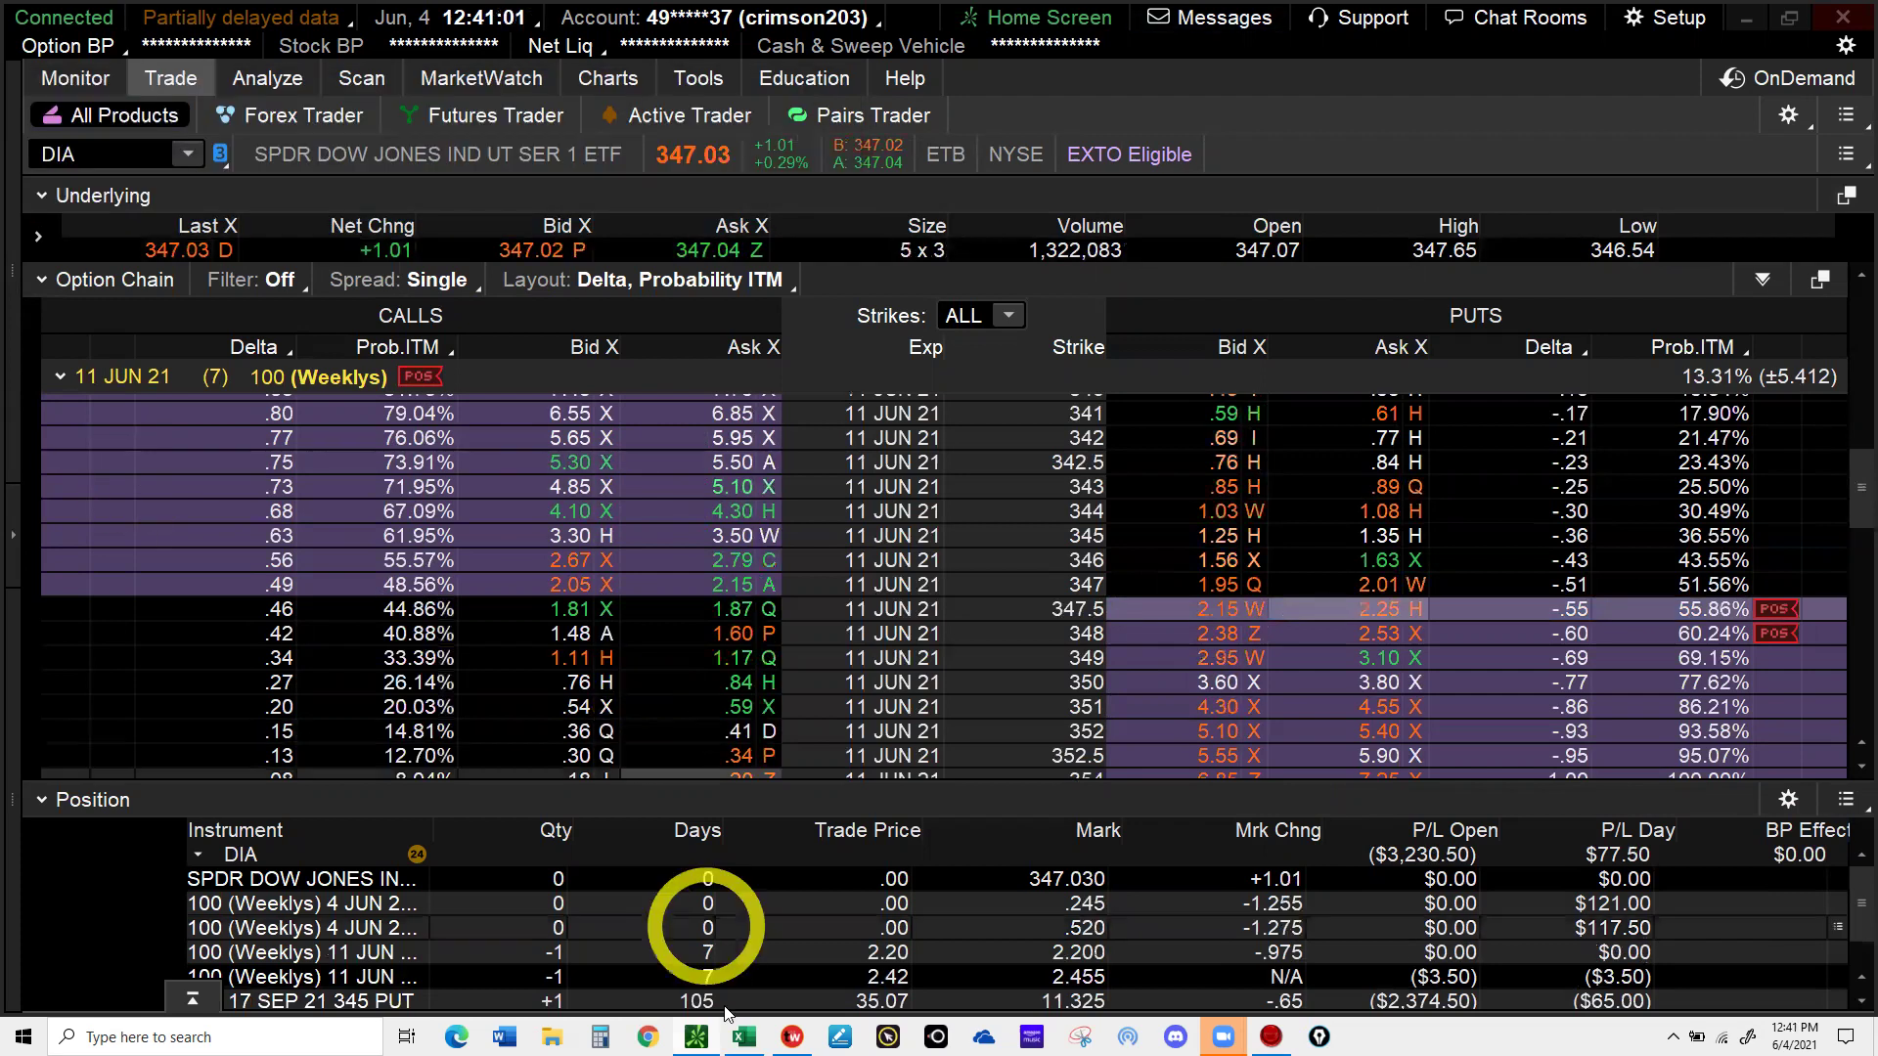
# - Return to the Excel tracker's EQUITIES sheet and start row 170 with XYZ DIA, 1 contract and strike 347.5 P
pyautogui.moveTo(746, 1032)
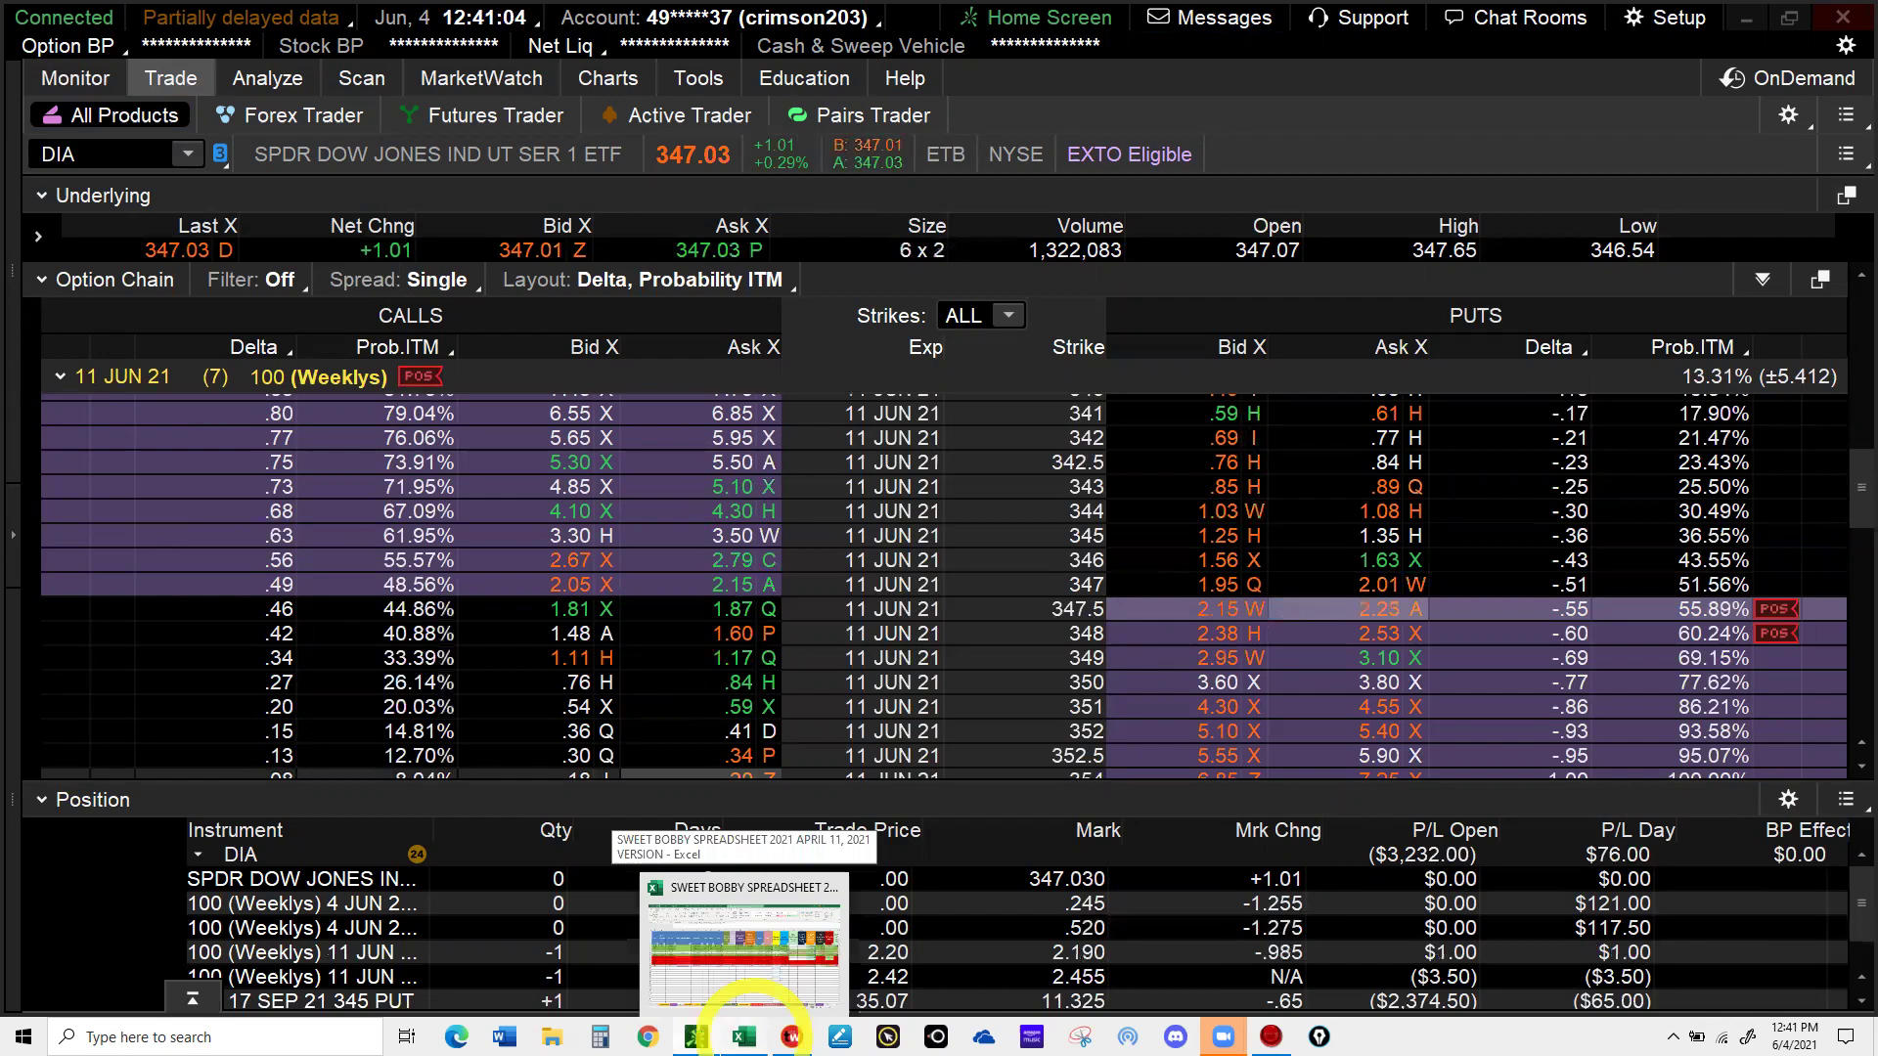
pyautogui.click(746, 1017)
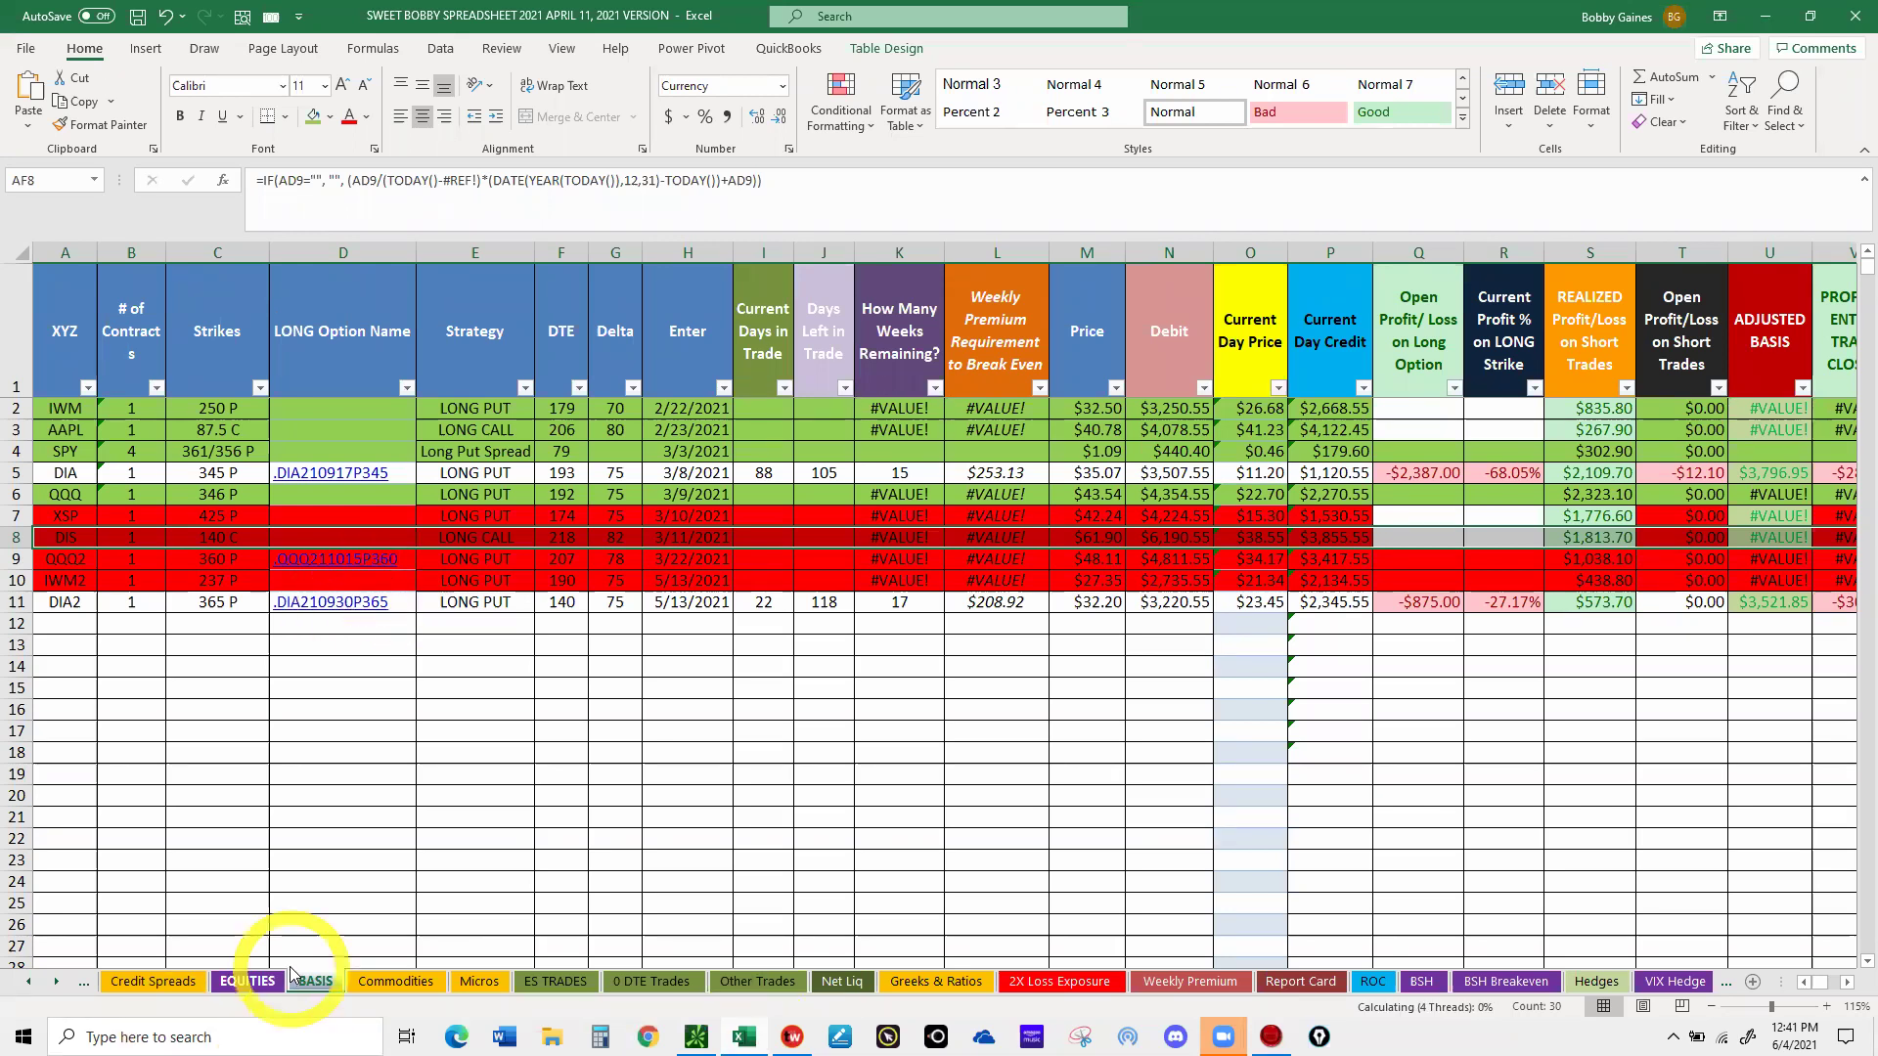
pyautogui.click(243, 984)
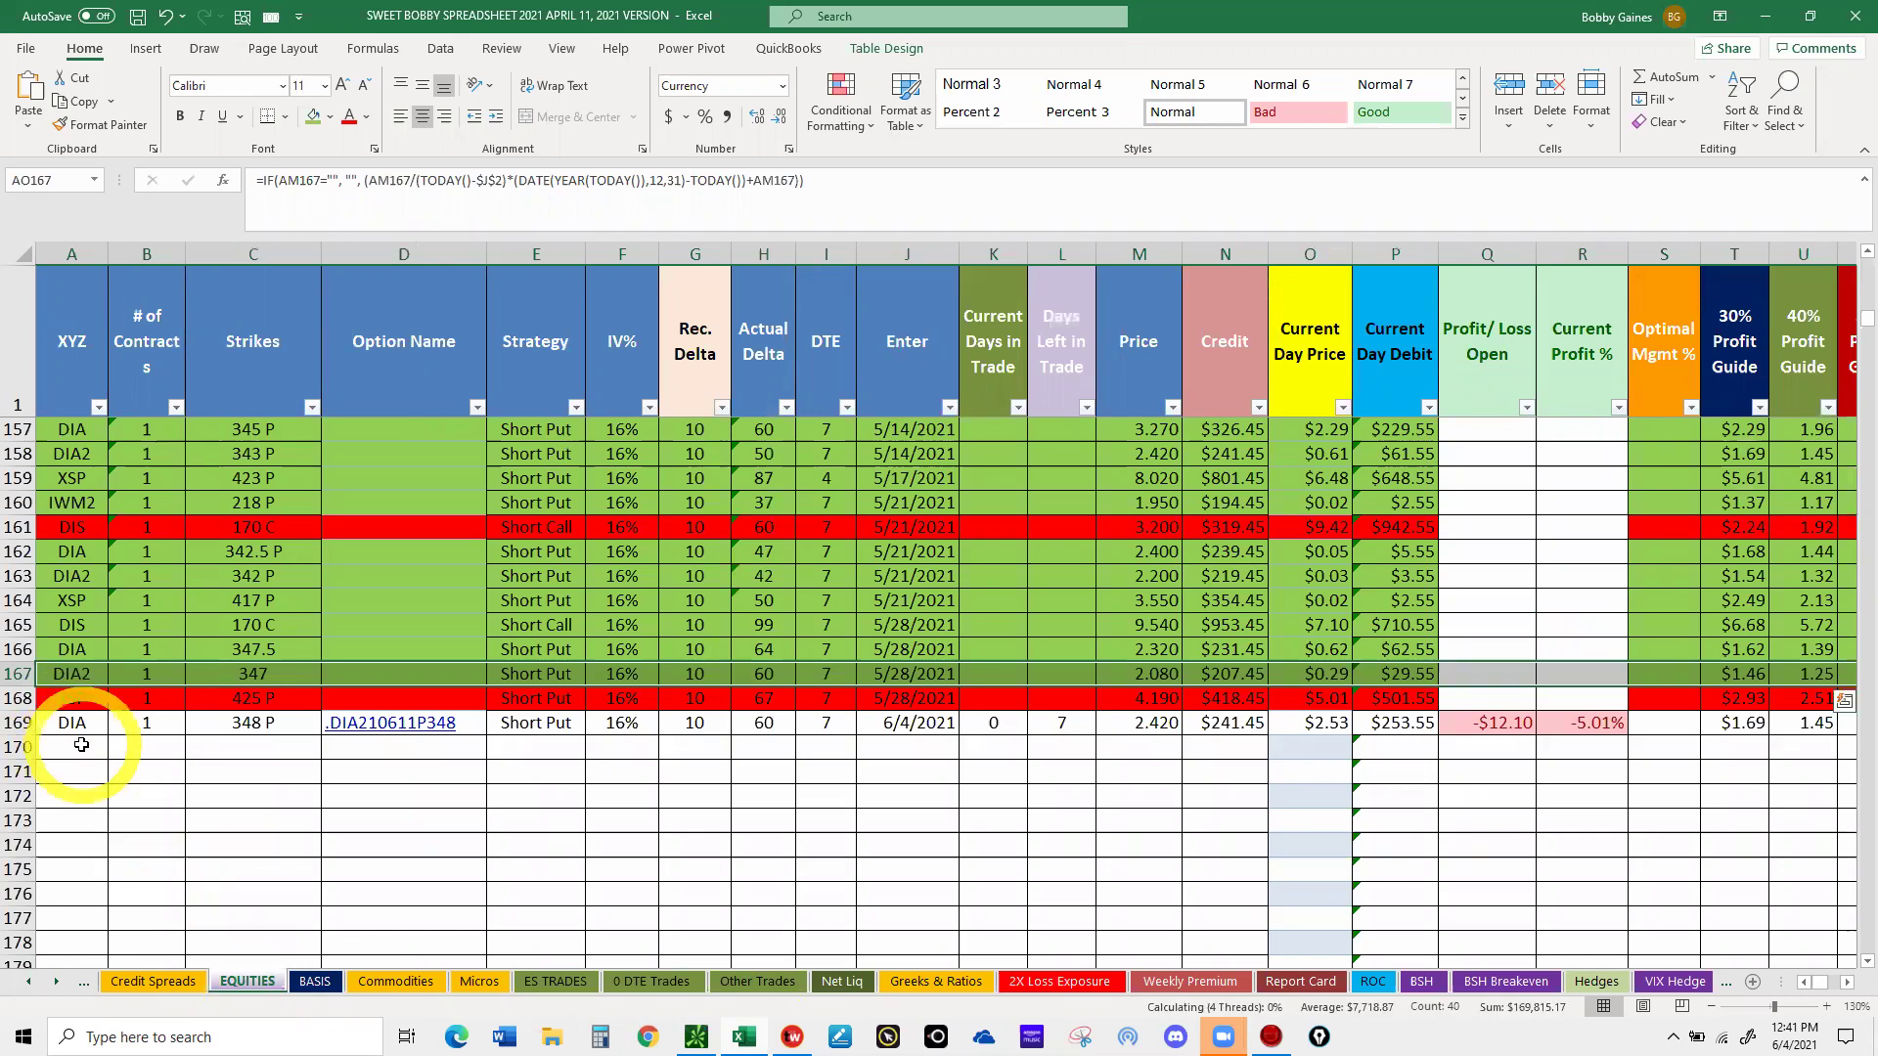
pyautogui.click(82, 745)
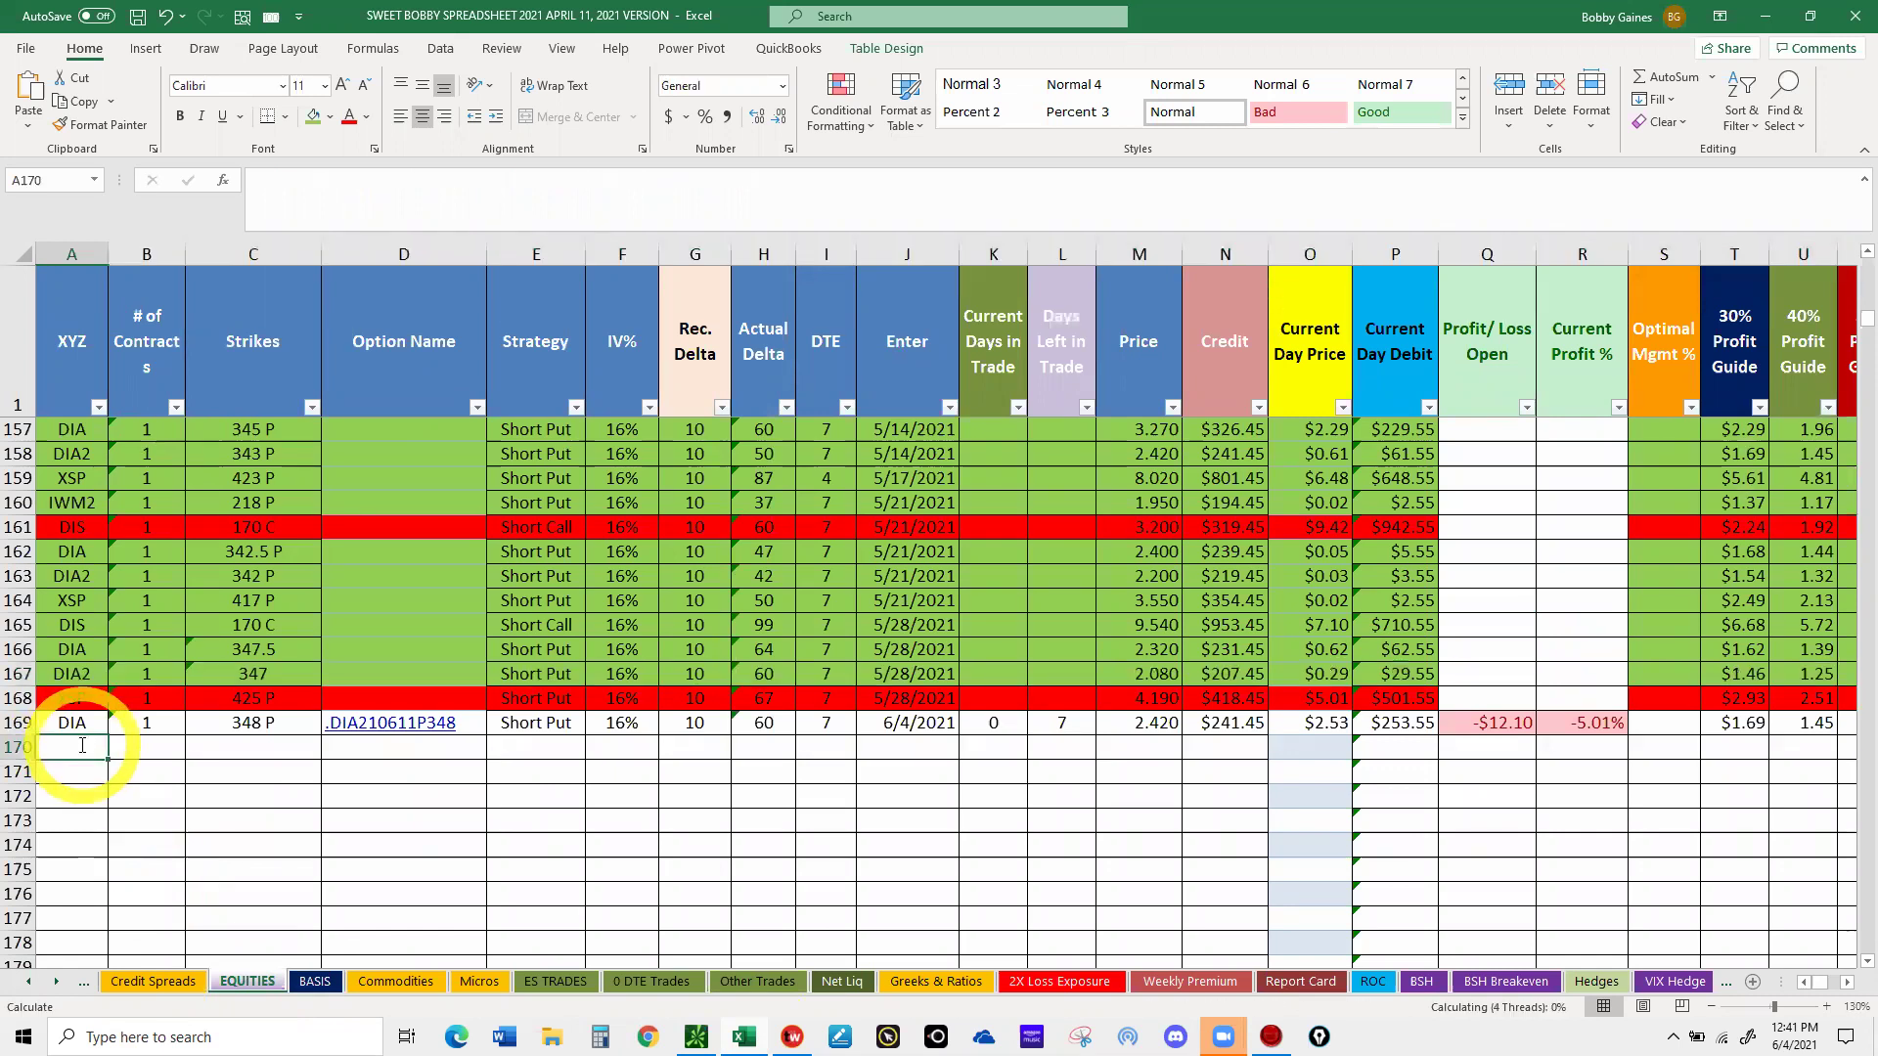
pyautogui.write('DIA')
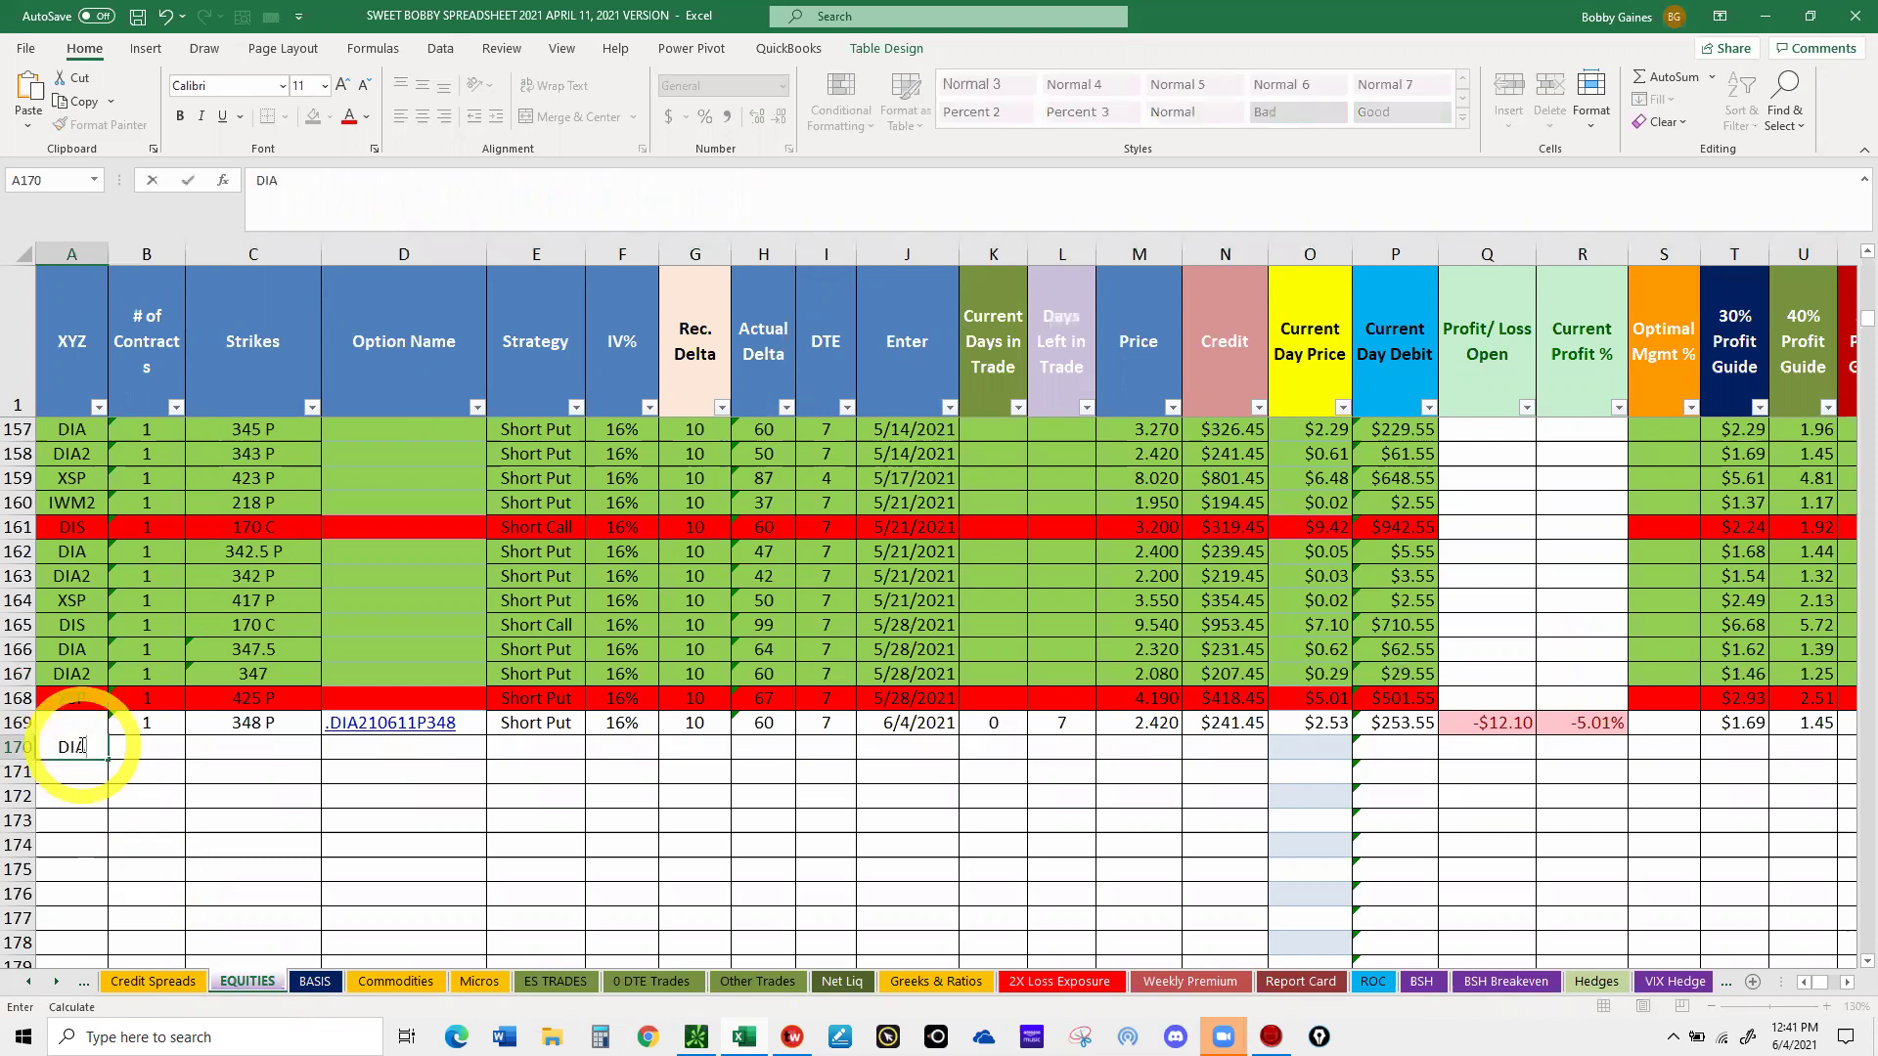
pyautogui.press('Tab')
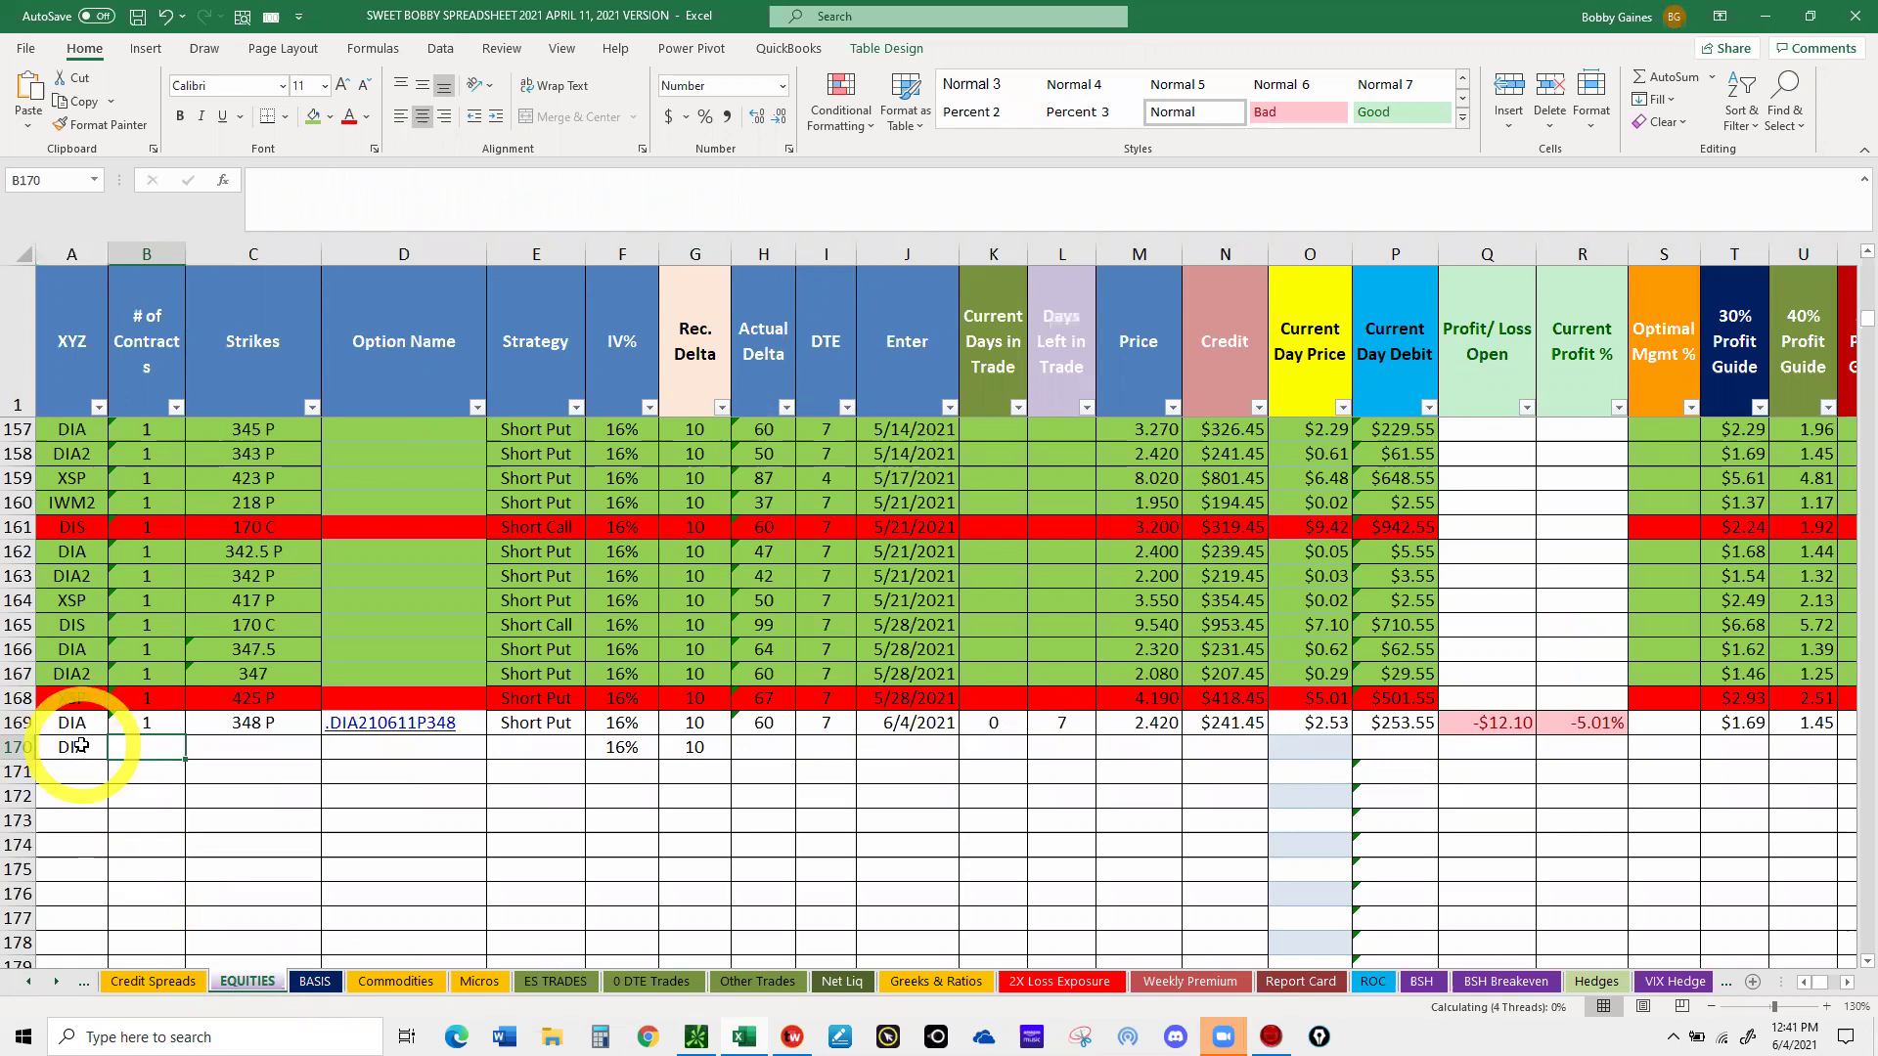
pyautogui.write('1')
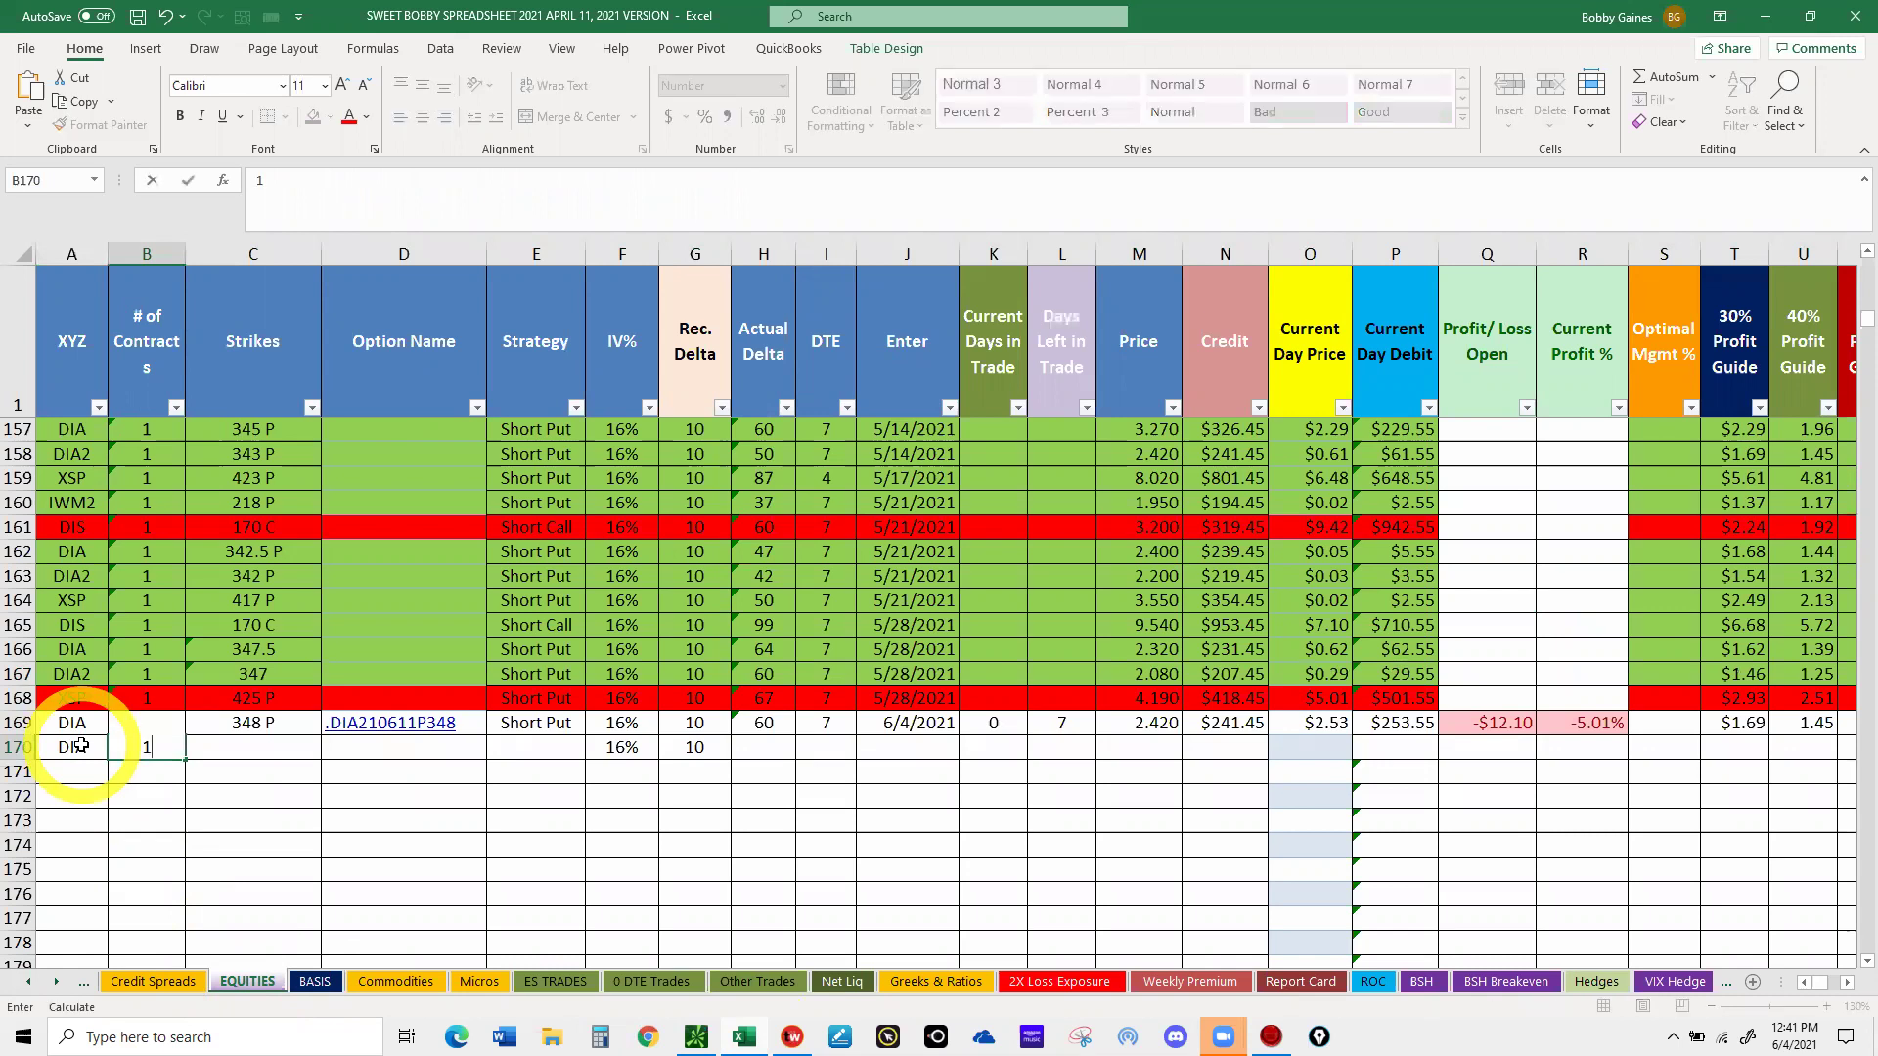
pyautogui.press('Tab')
pyautogui.write('347.5')
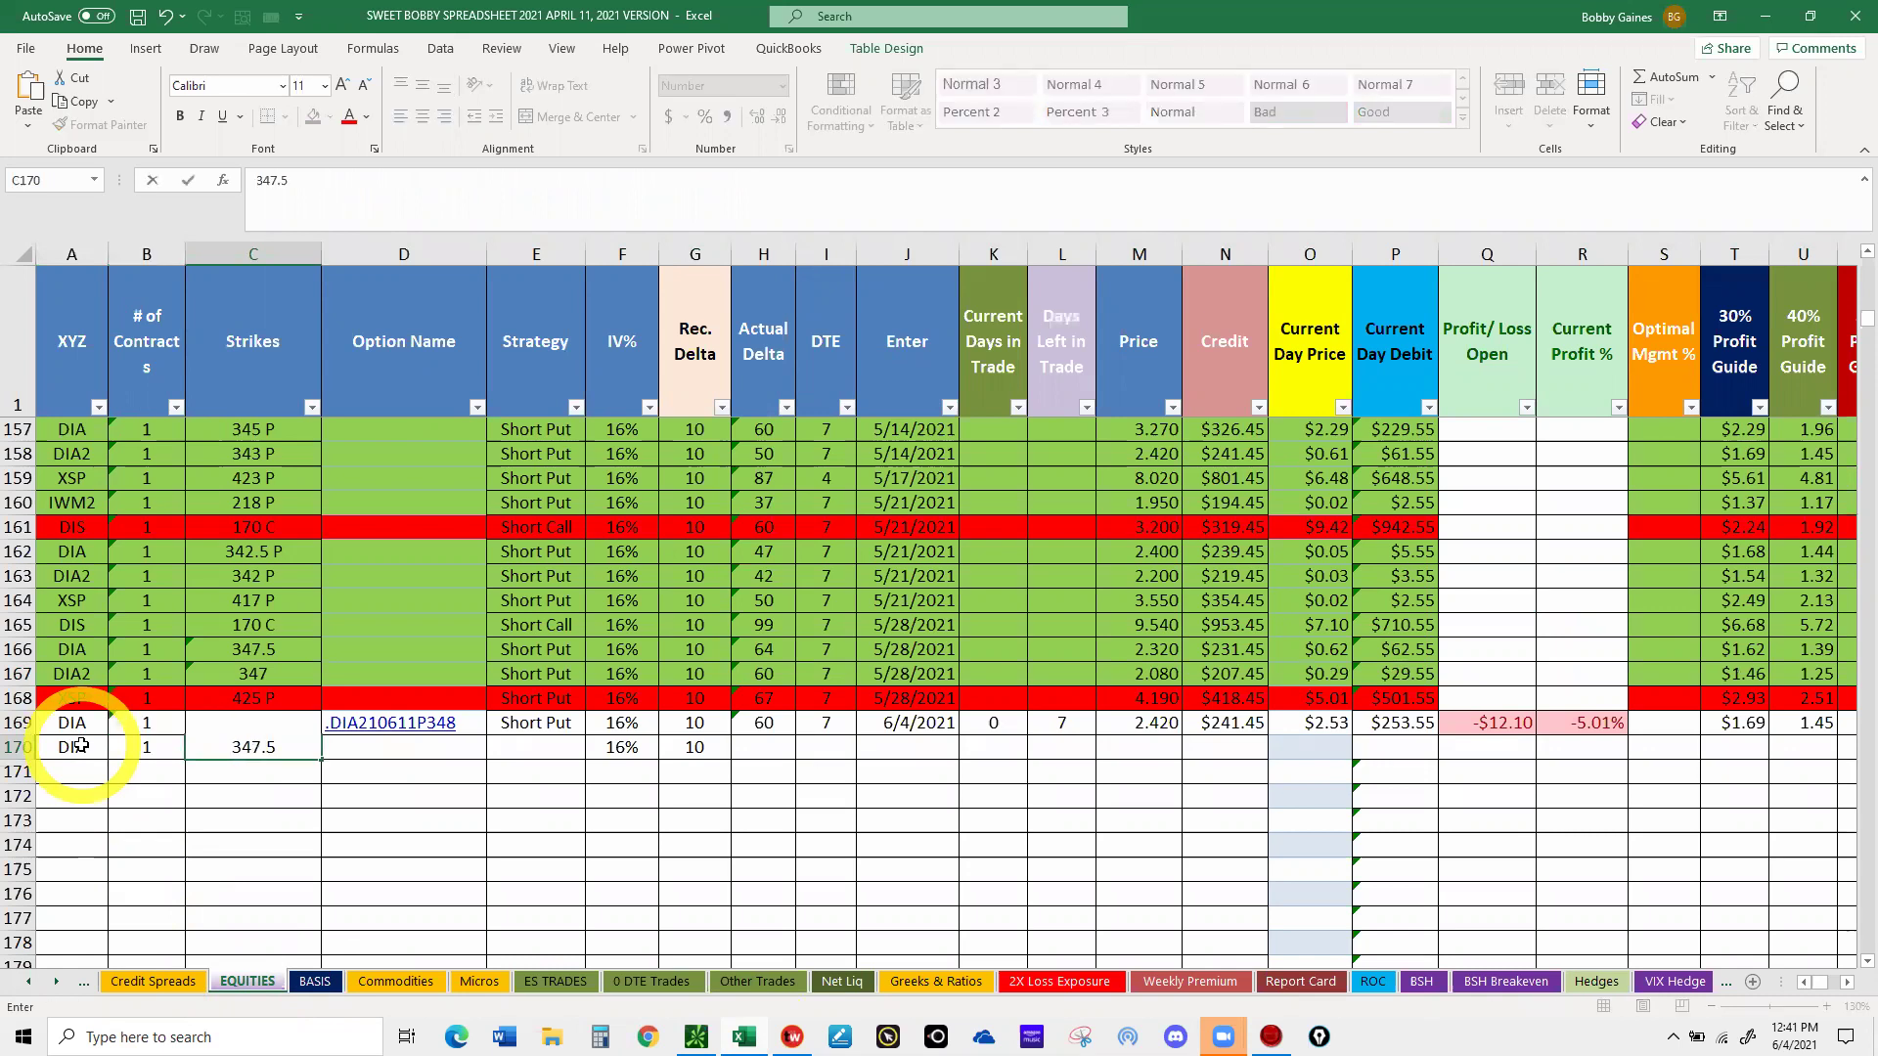
pyautogui.write(' P')
pyautogui.press('Tab')
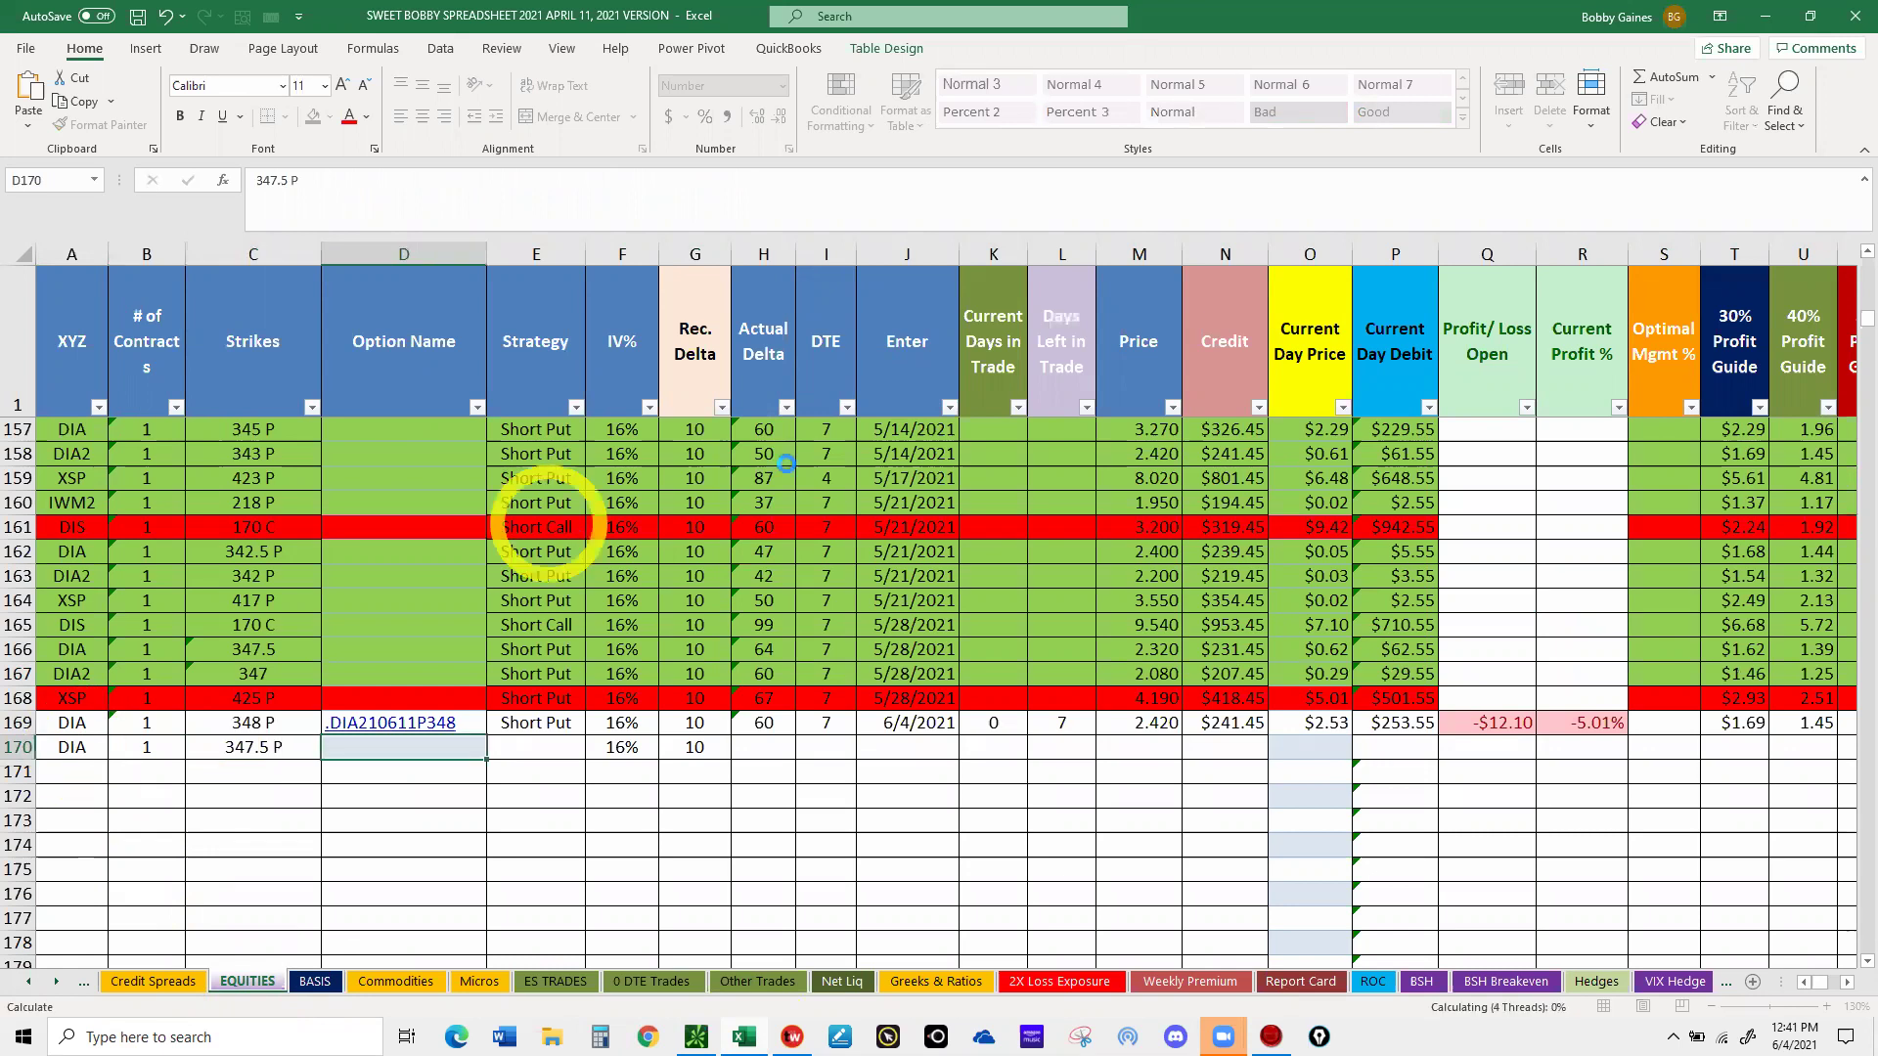
# - Paste .DIA210611P347.5 as row 170's Option Name and set its Strategy to Short Put
pyautogui.write('.DIA210611P347.5')
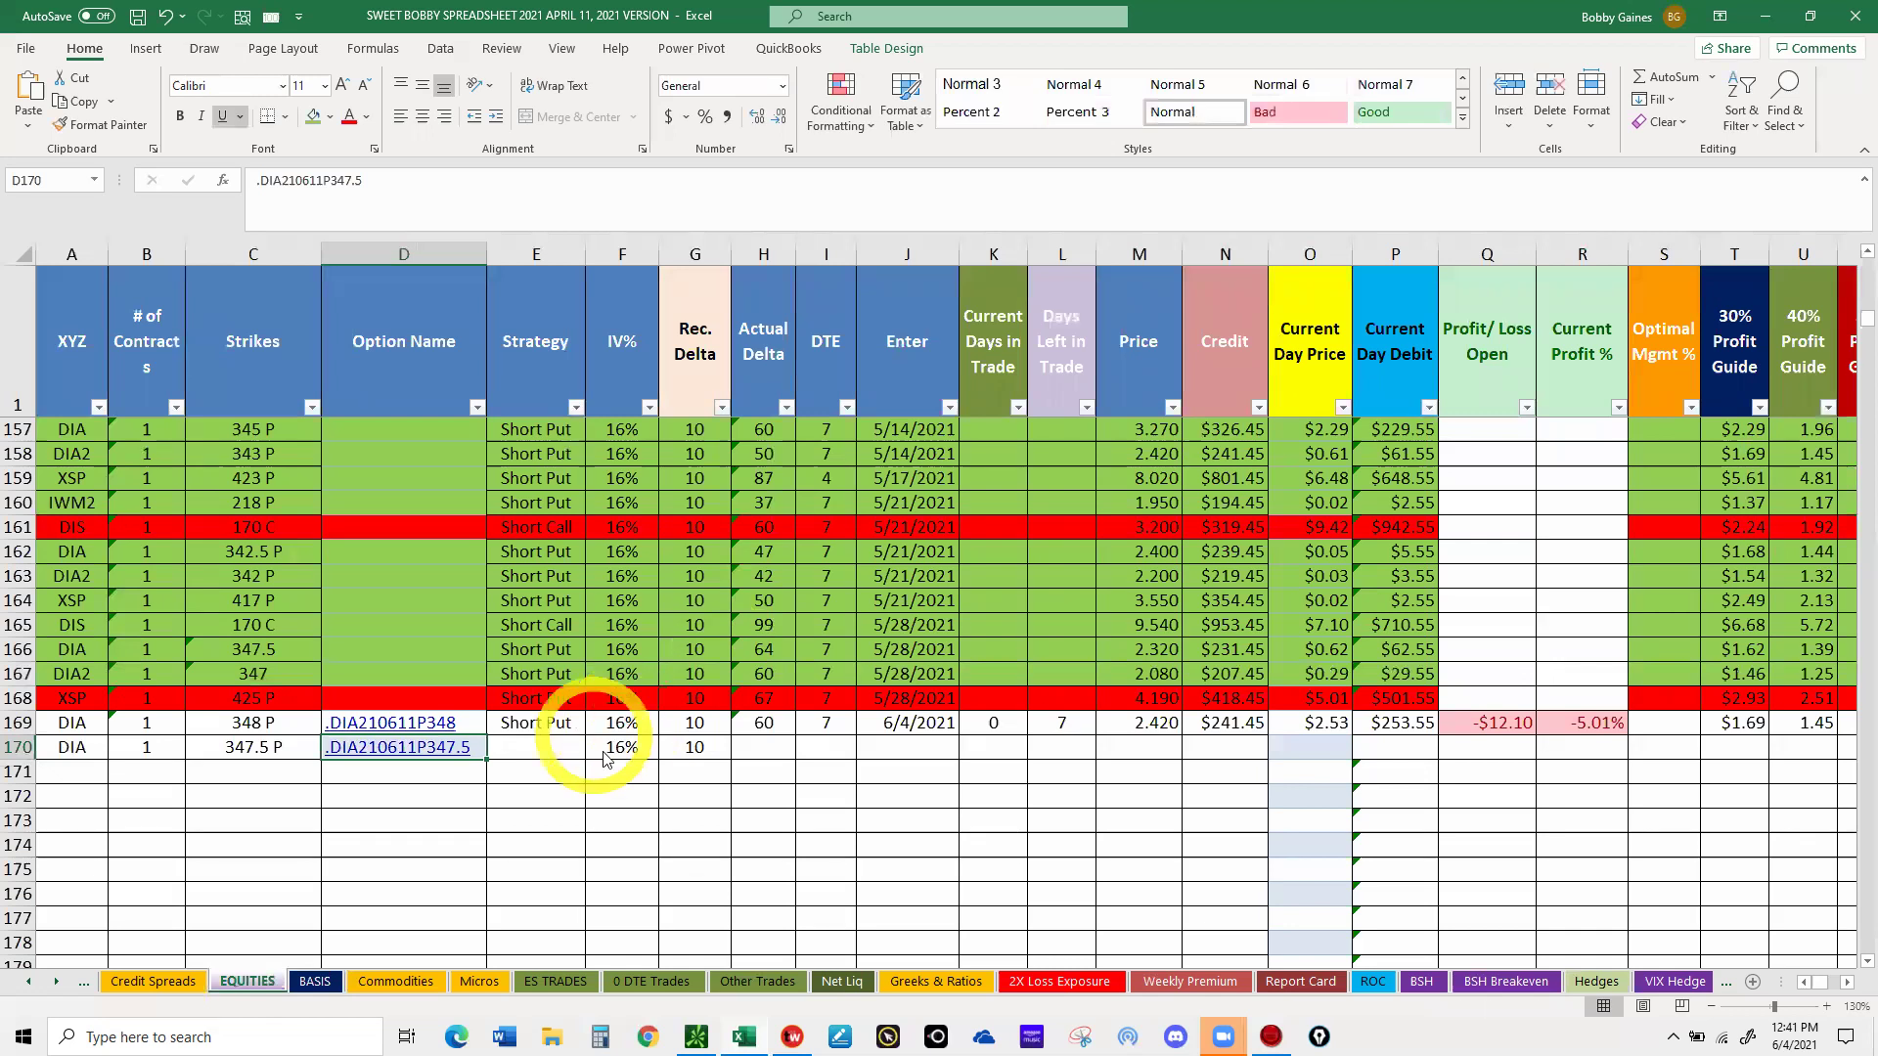
pyautogui.press('Tab')
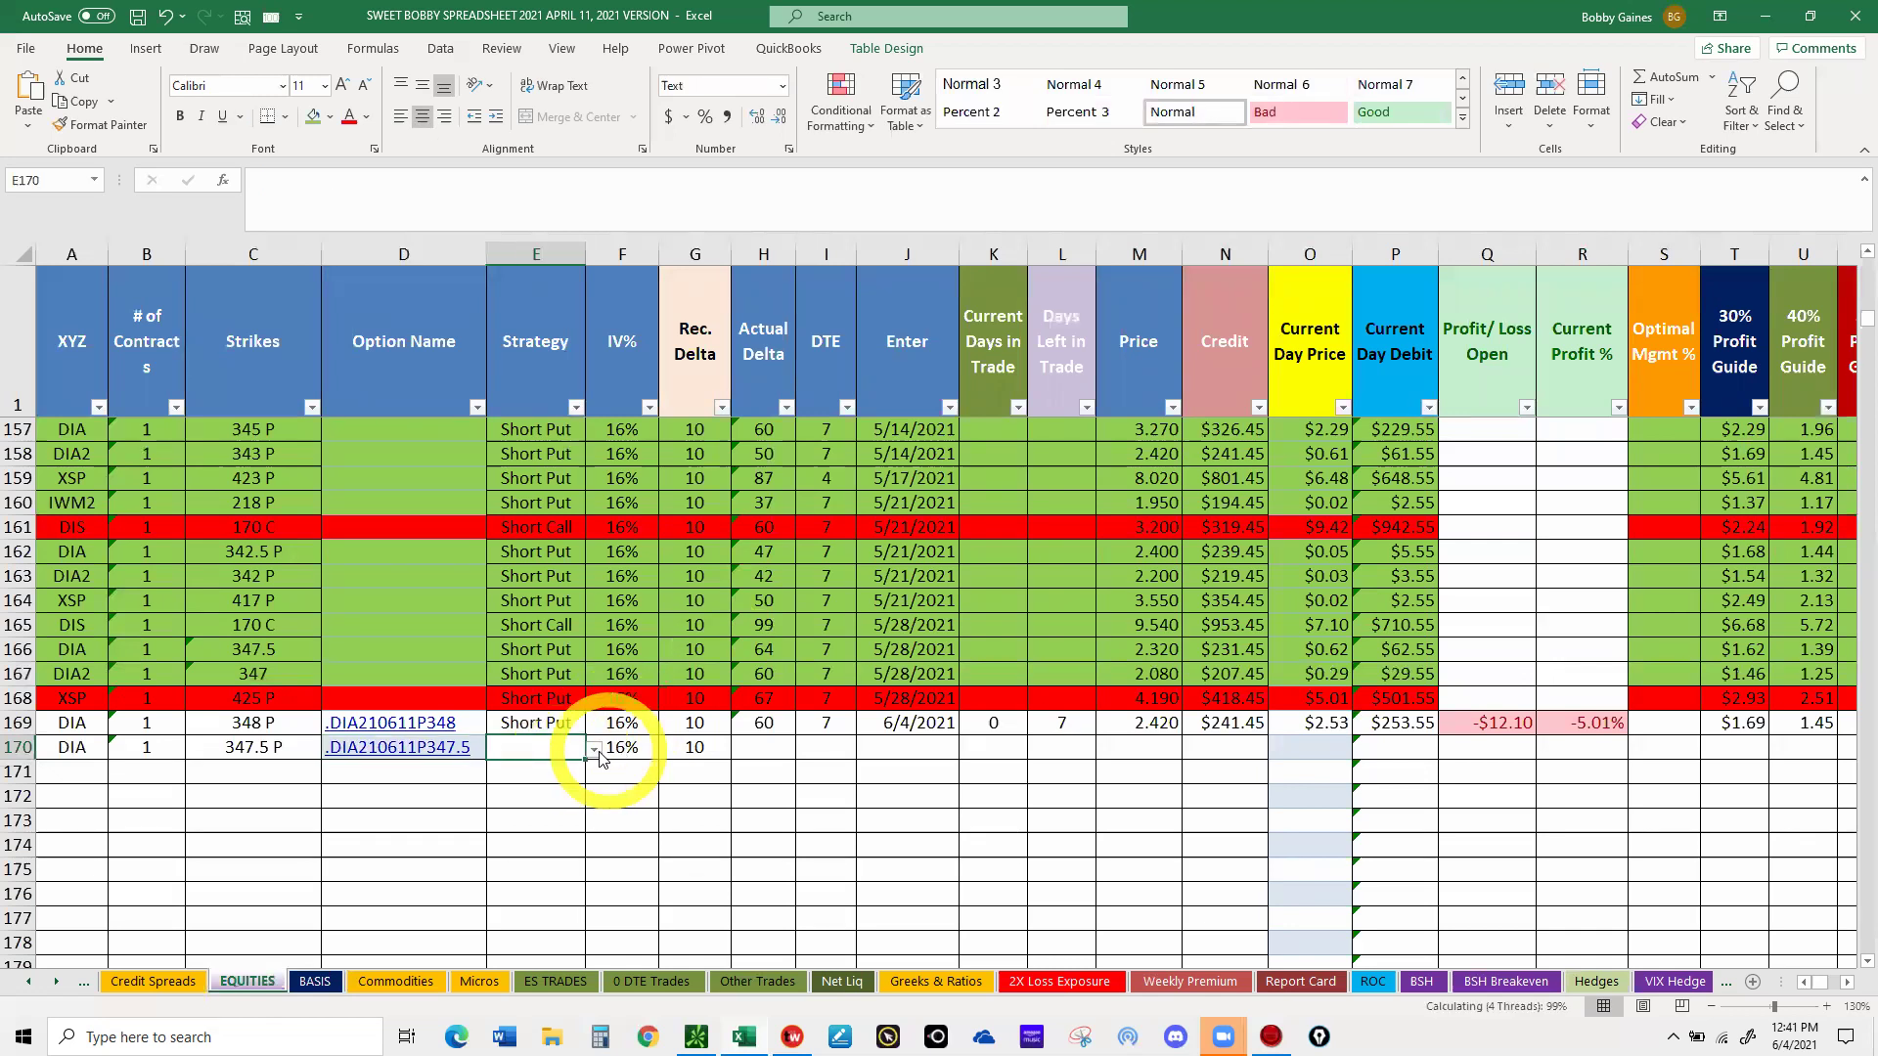
pyautogui.click(593, 750)
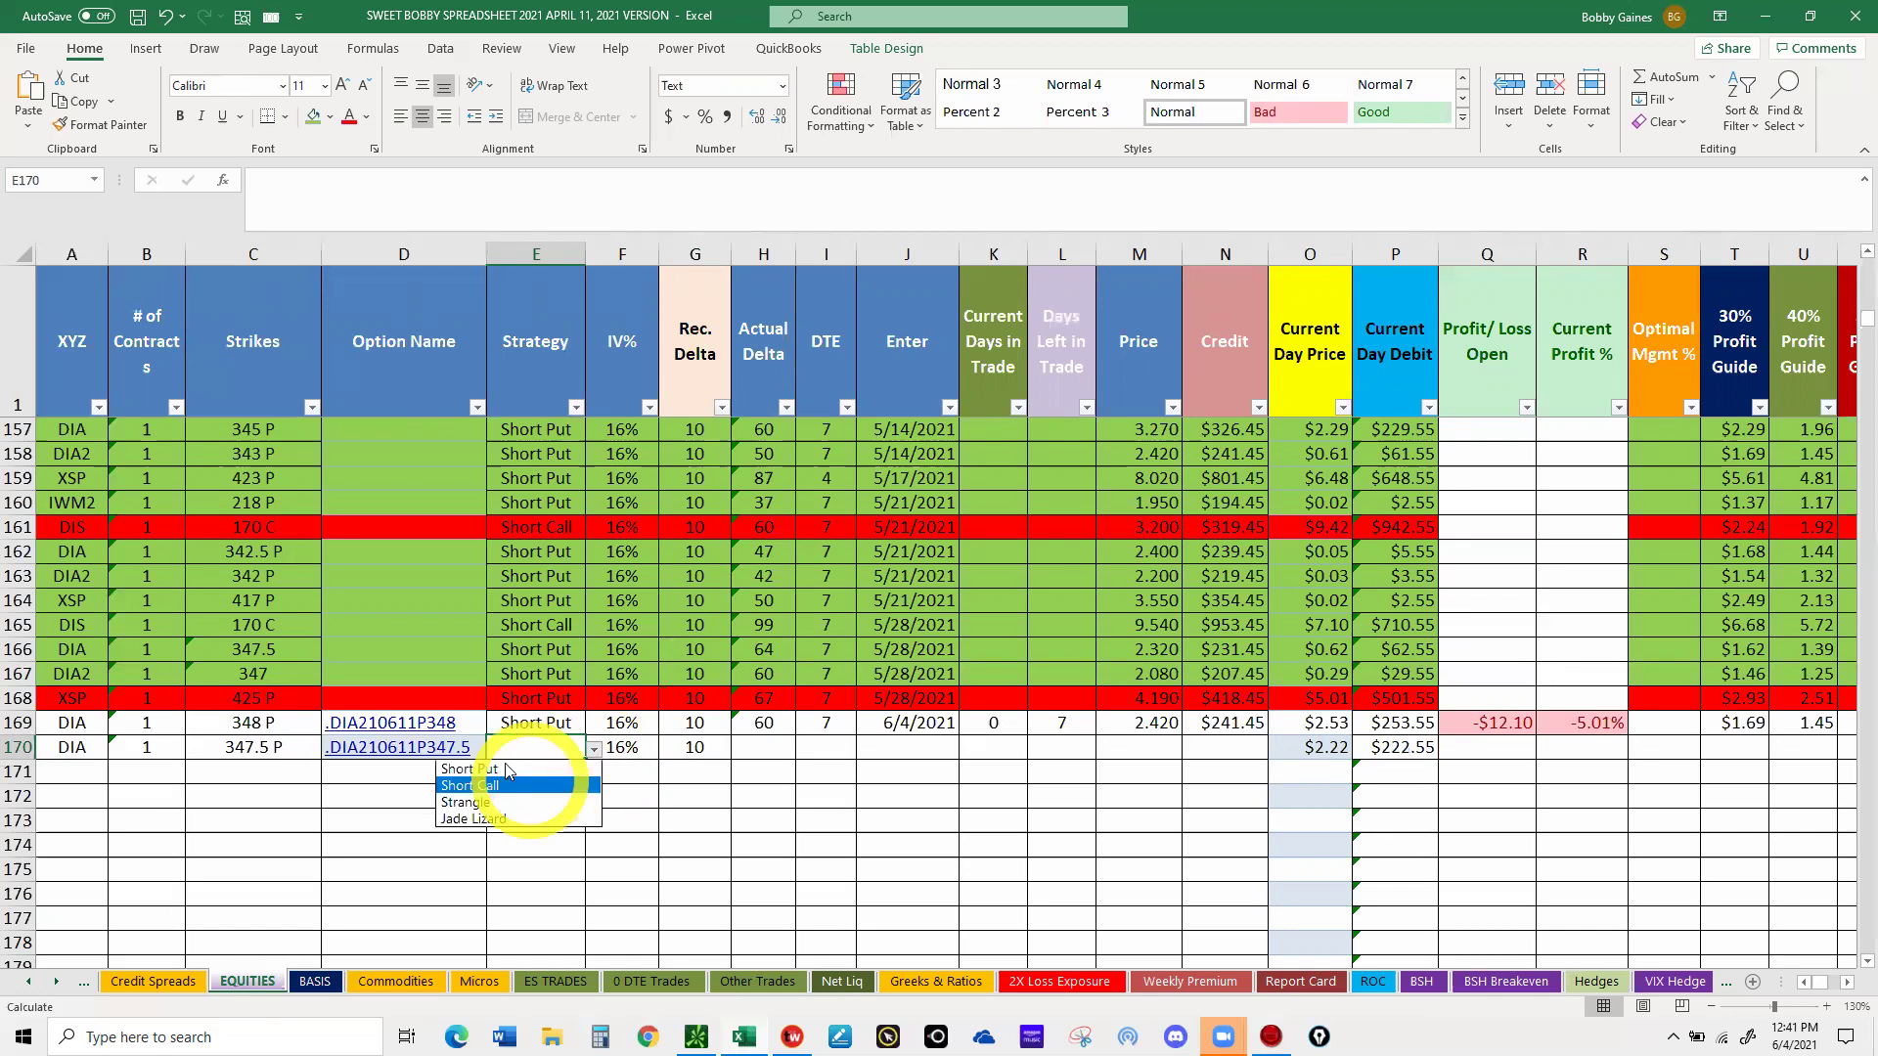
pyautogui.click(506, 772)
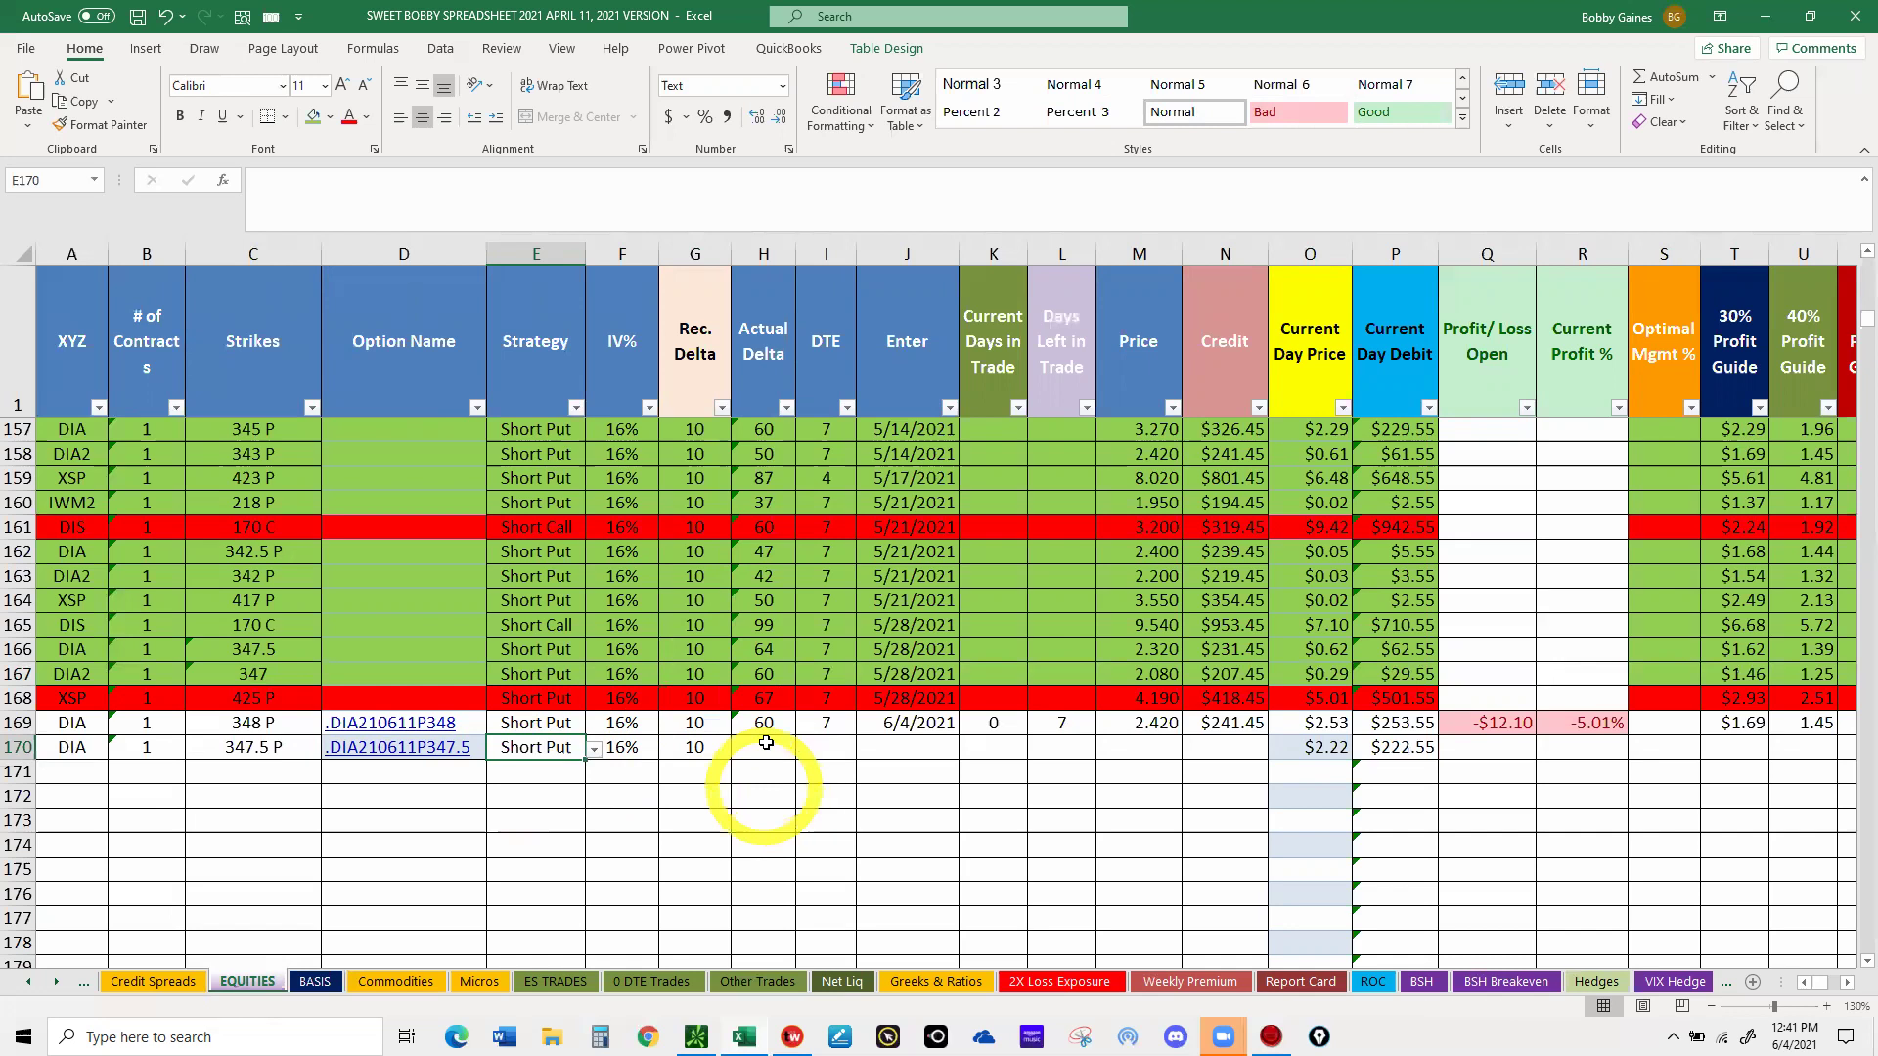
# - Enter 55 as row 170's Actual Delta and 7 as its DTE
pyautogui.click(766, 743)
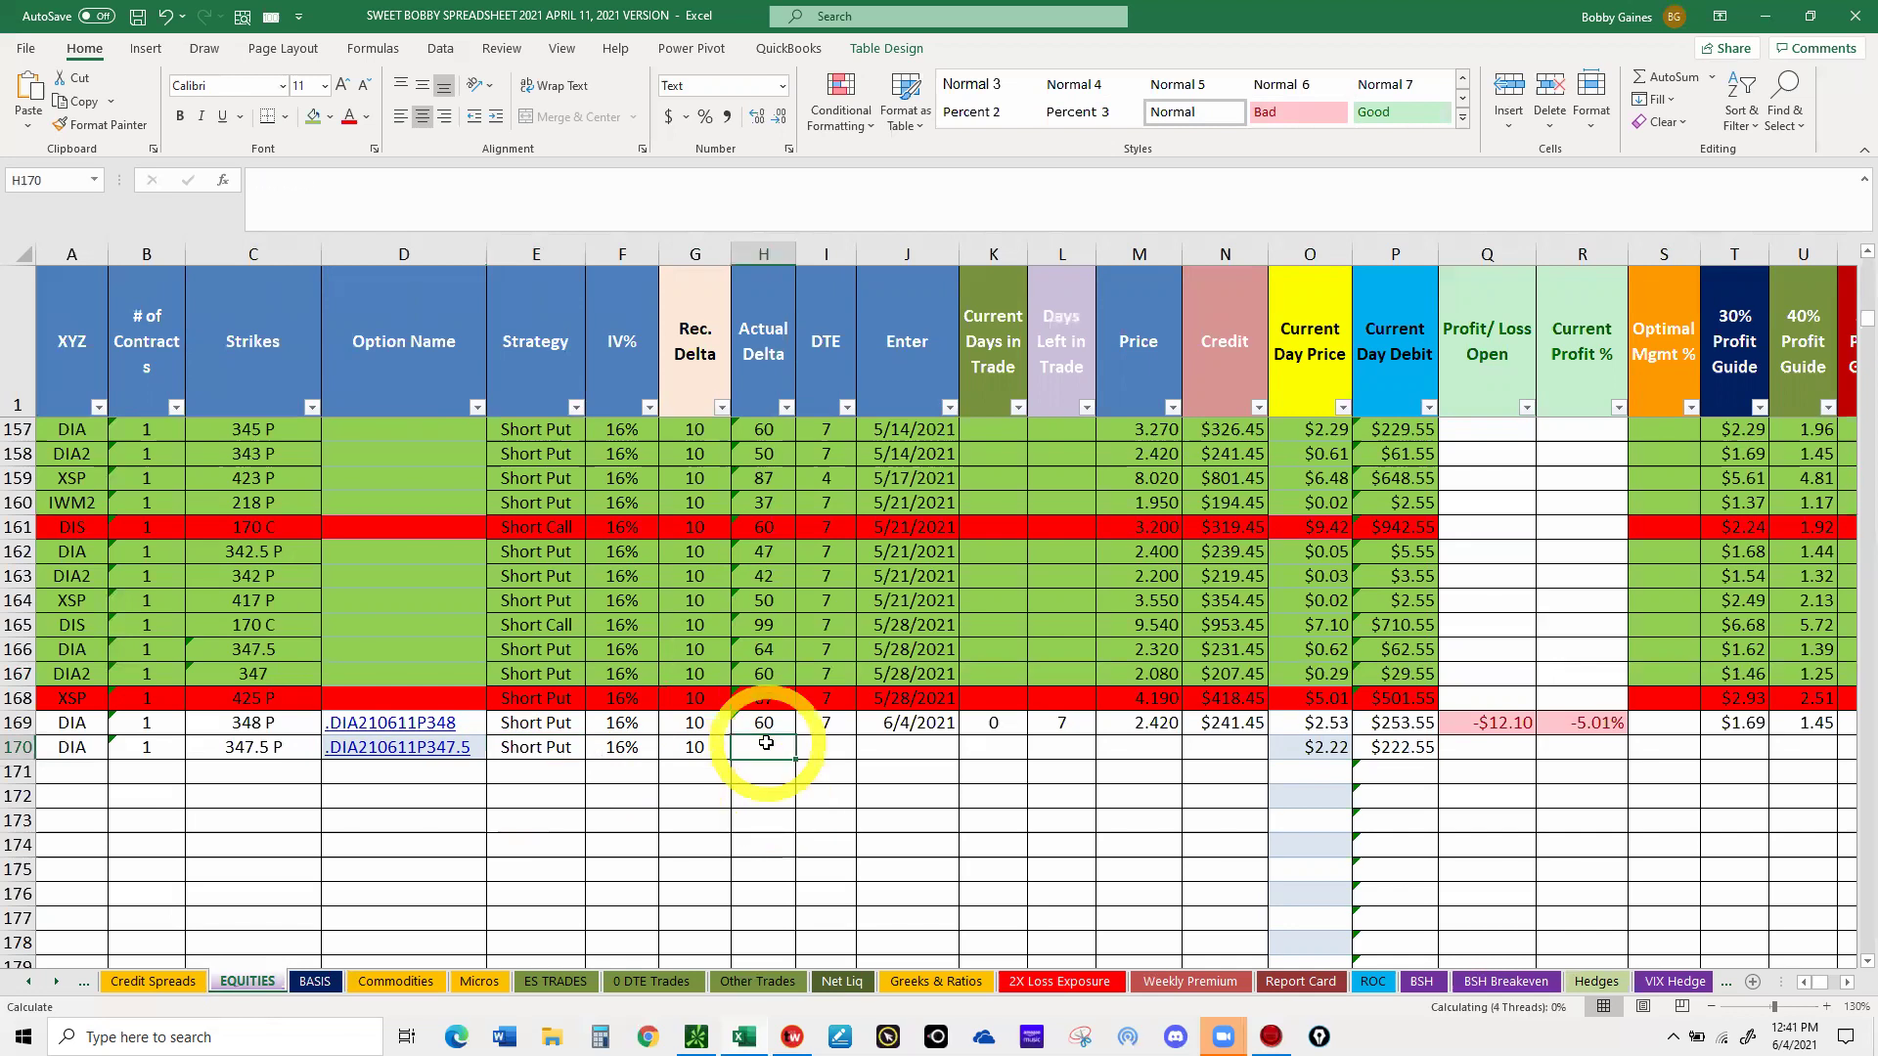
pyautogui.write('55')
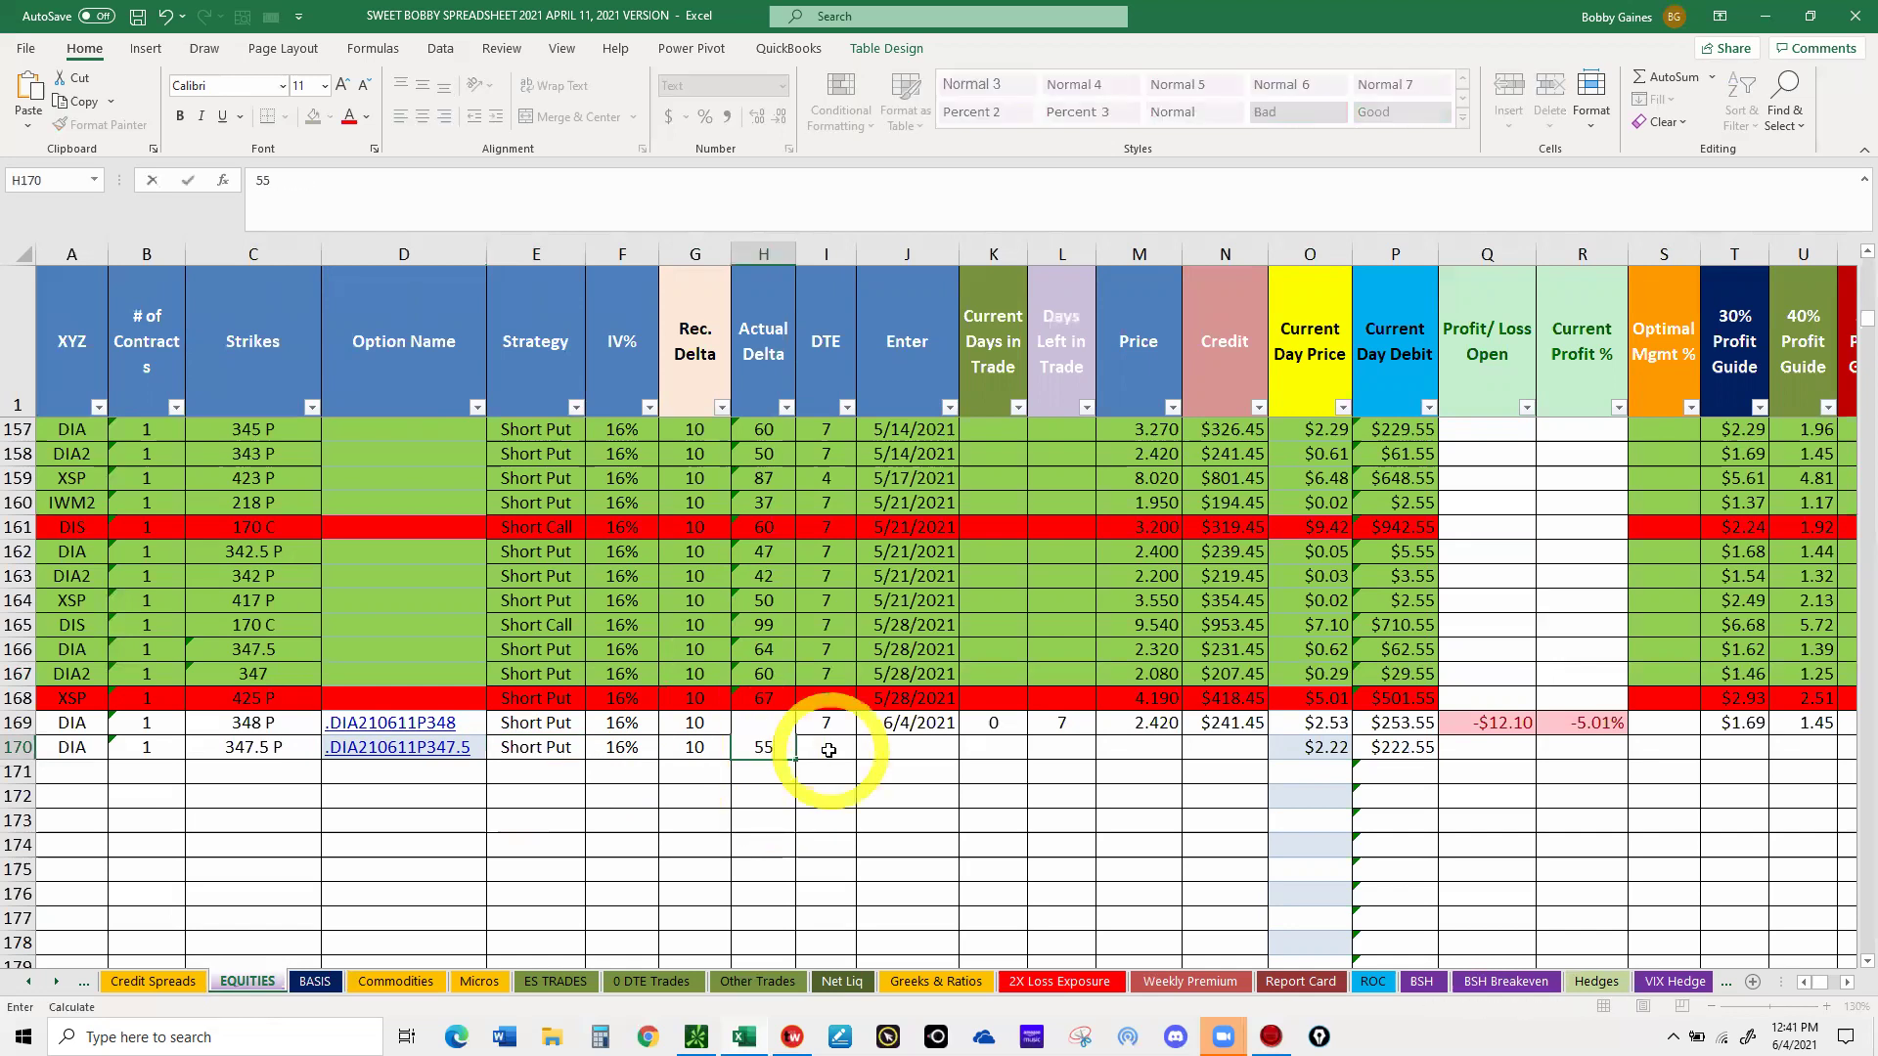
pyautogui.click(828, 751)
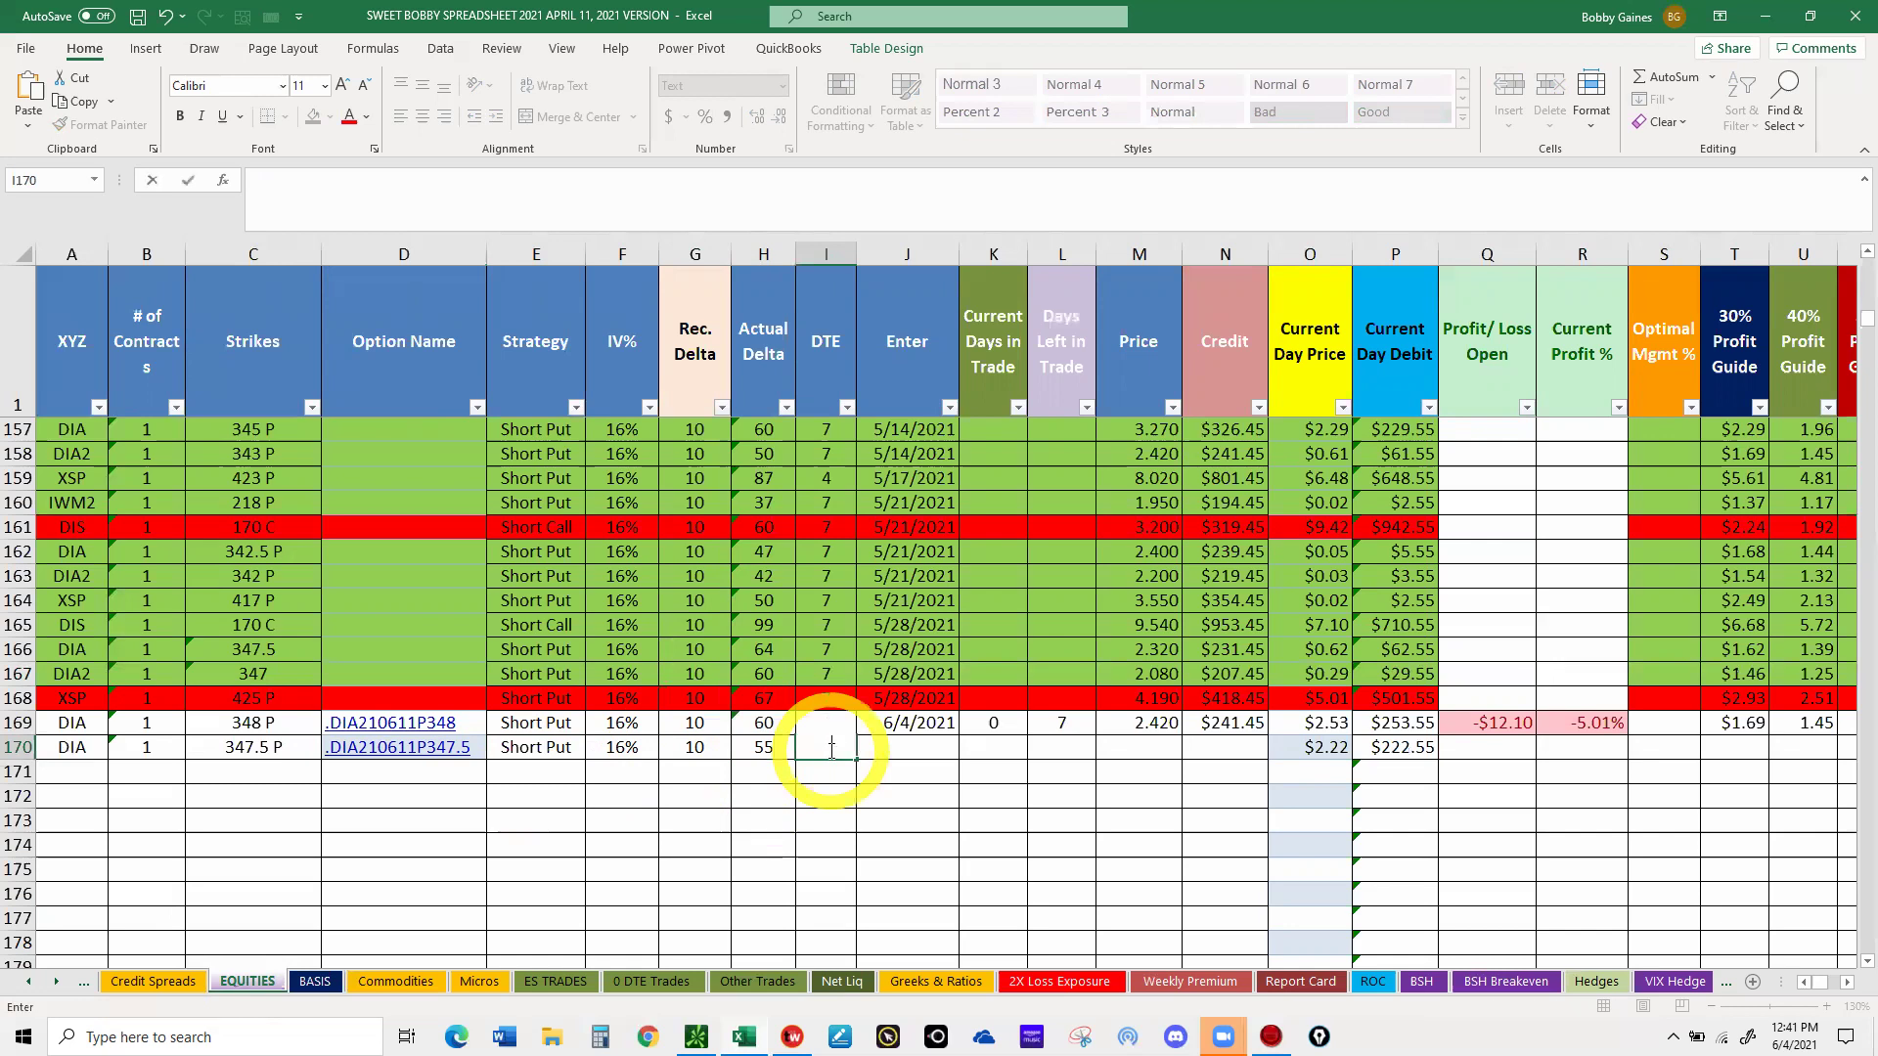
pyautogui.write('7')
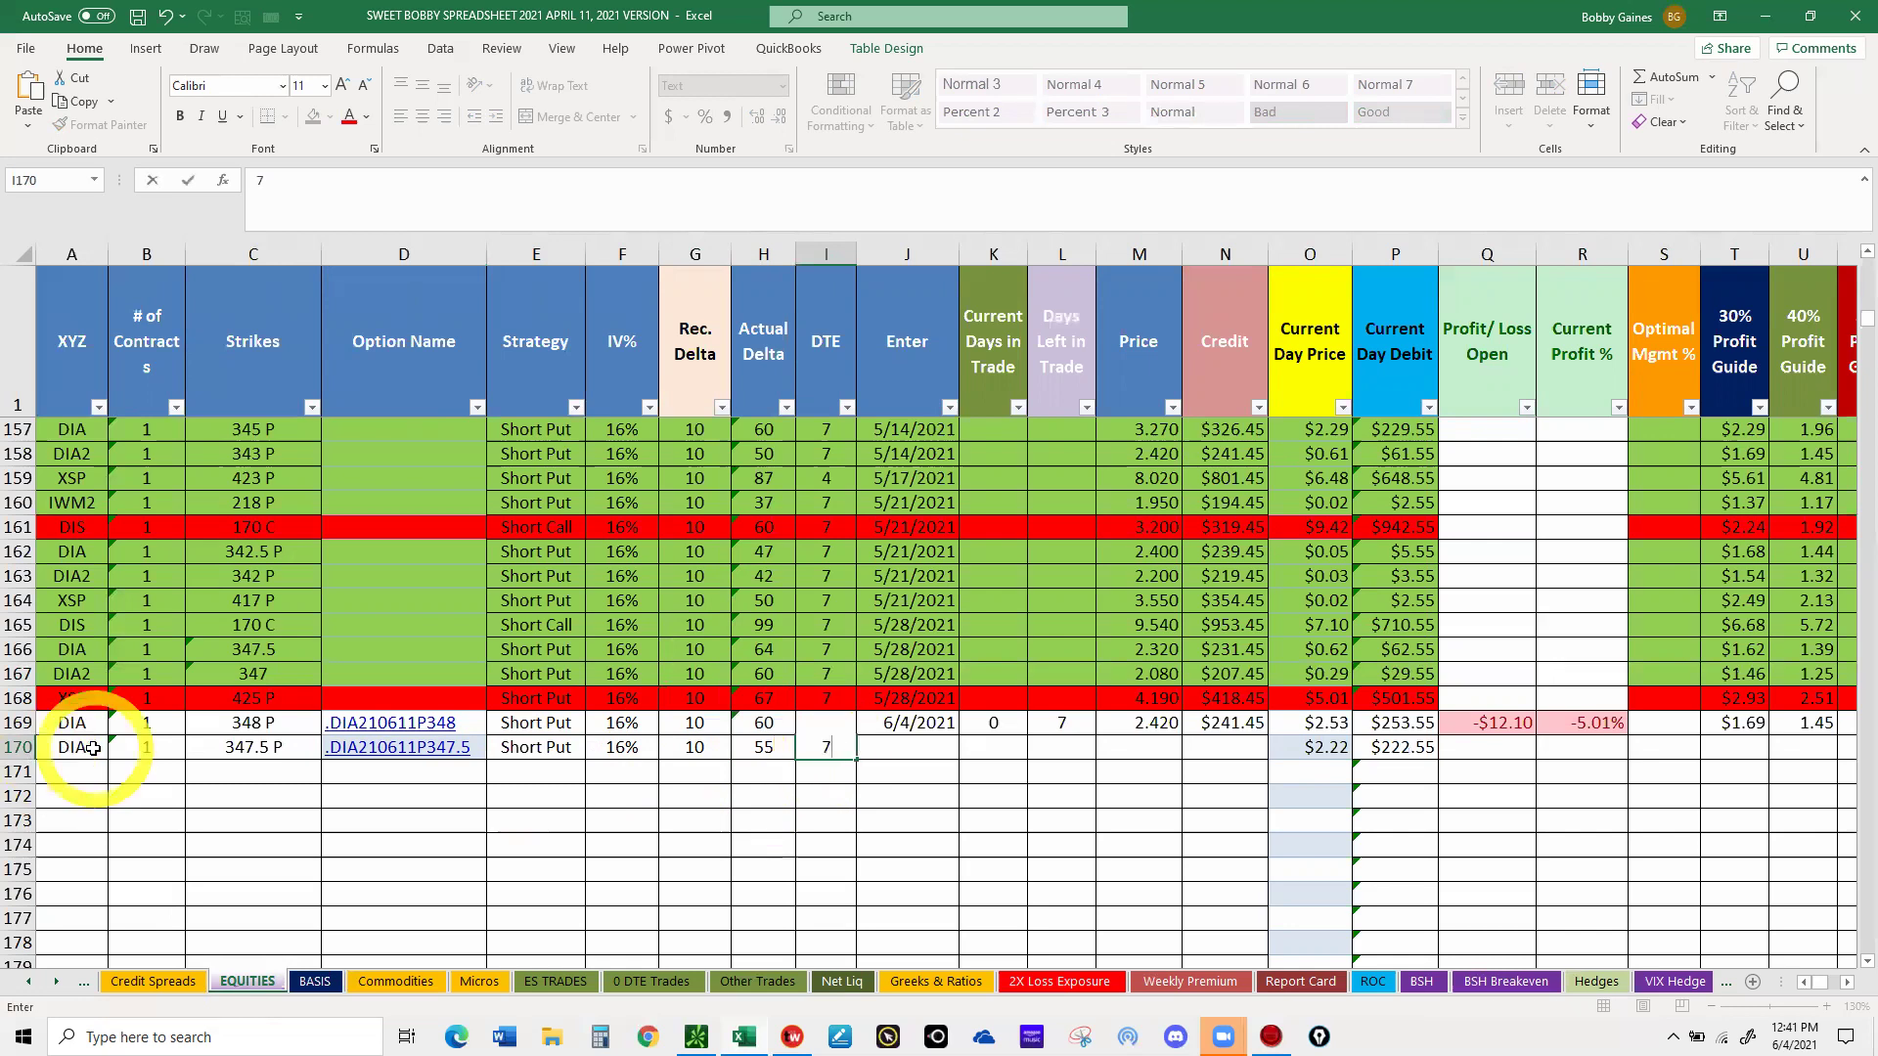
# - Change row 170's XYZ entry to DIA2 and move on to its Enter date cell
pyautogui.click(92, 748)
pyautogui.doubleClick(92, 743)
pyautogui.write('2')
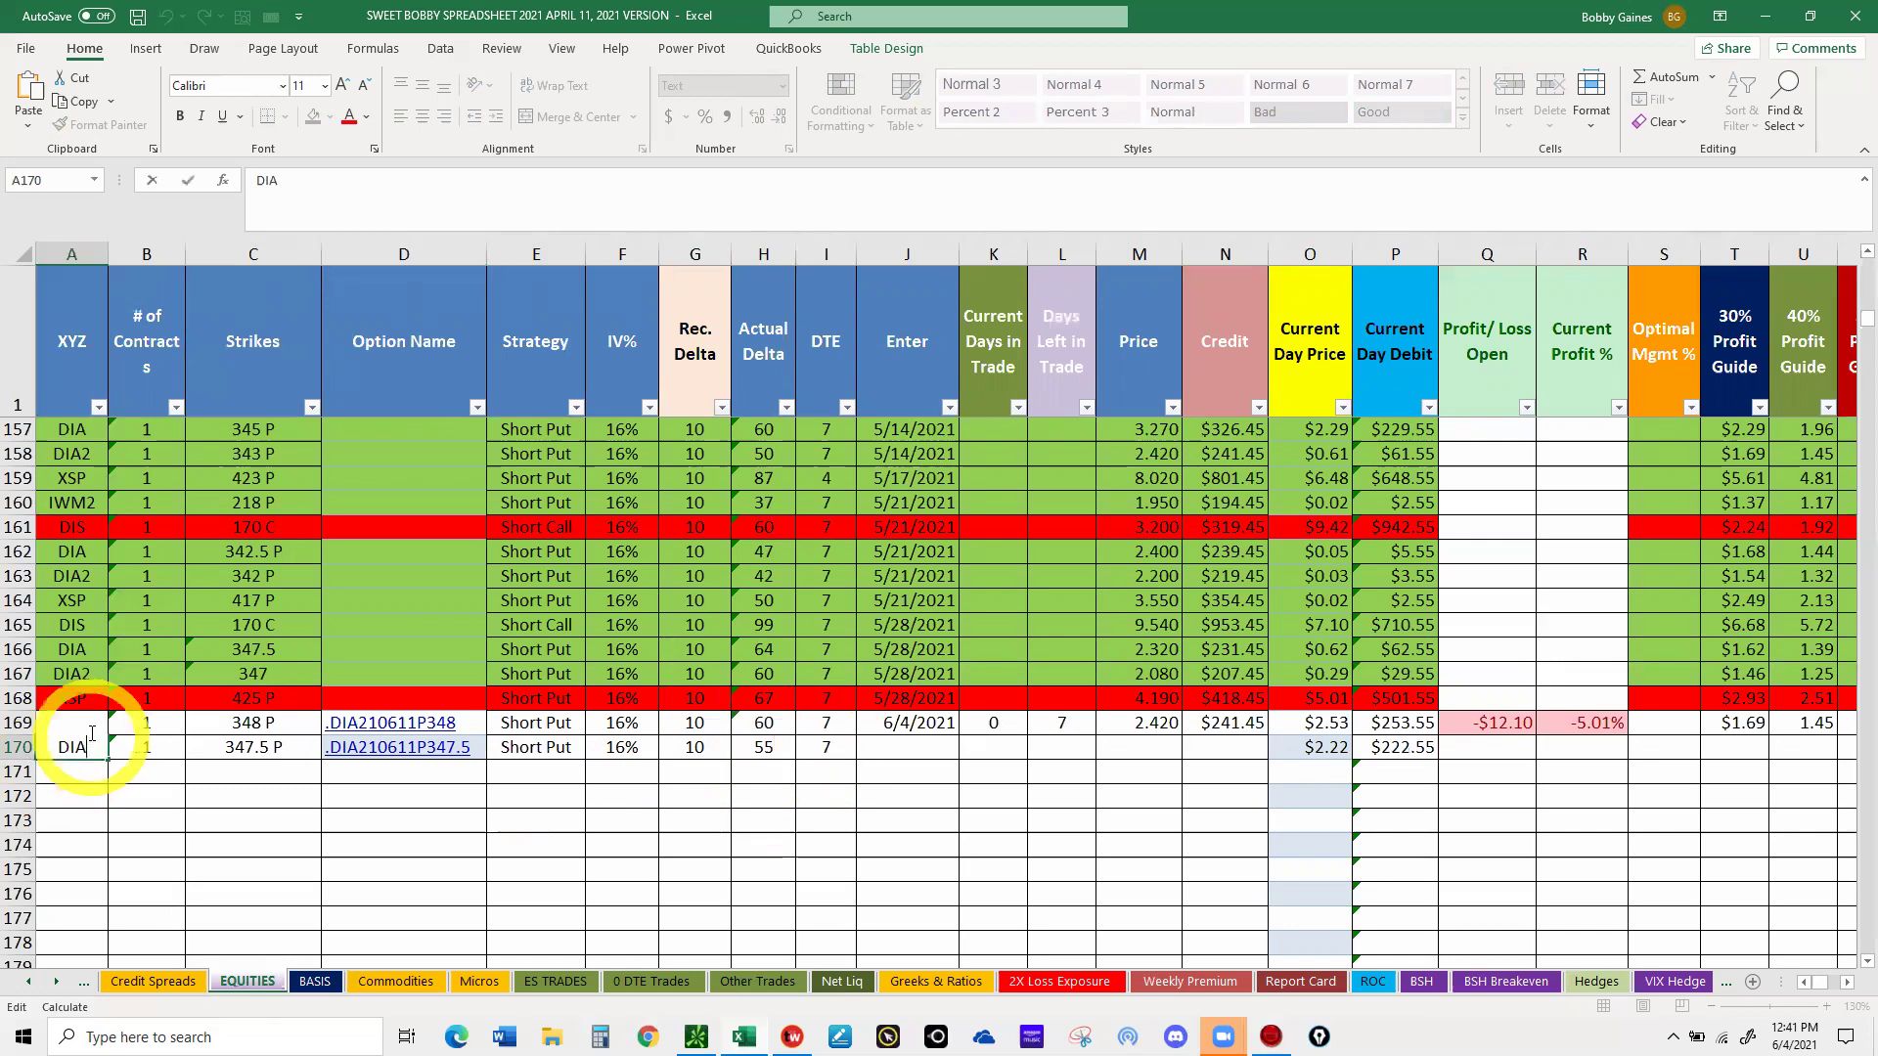
pyautogui.click(917, 751)
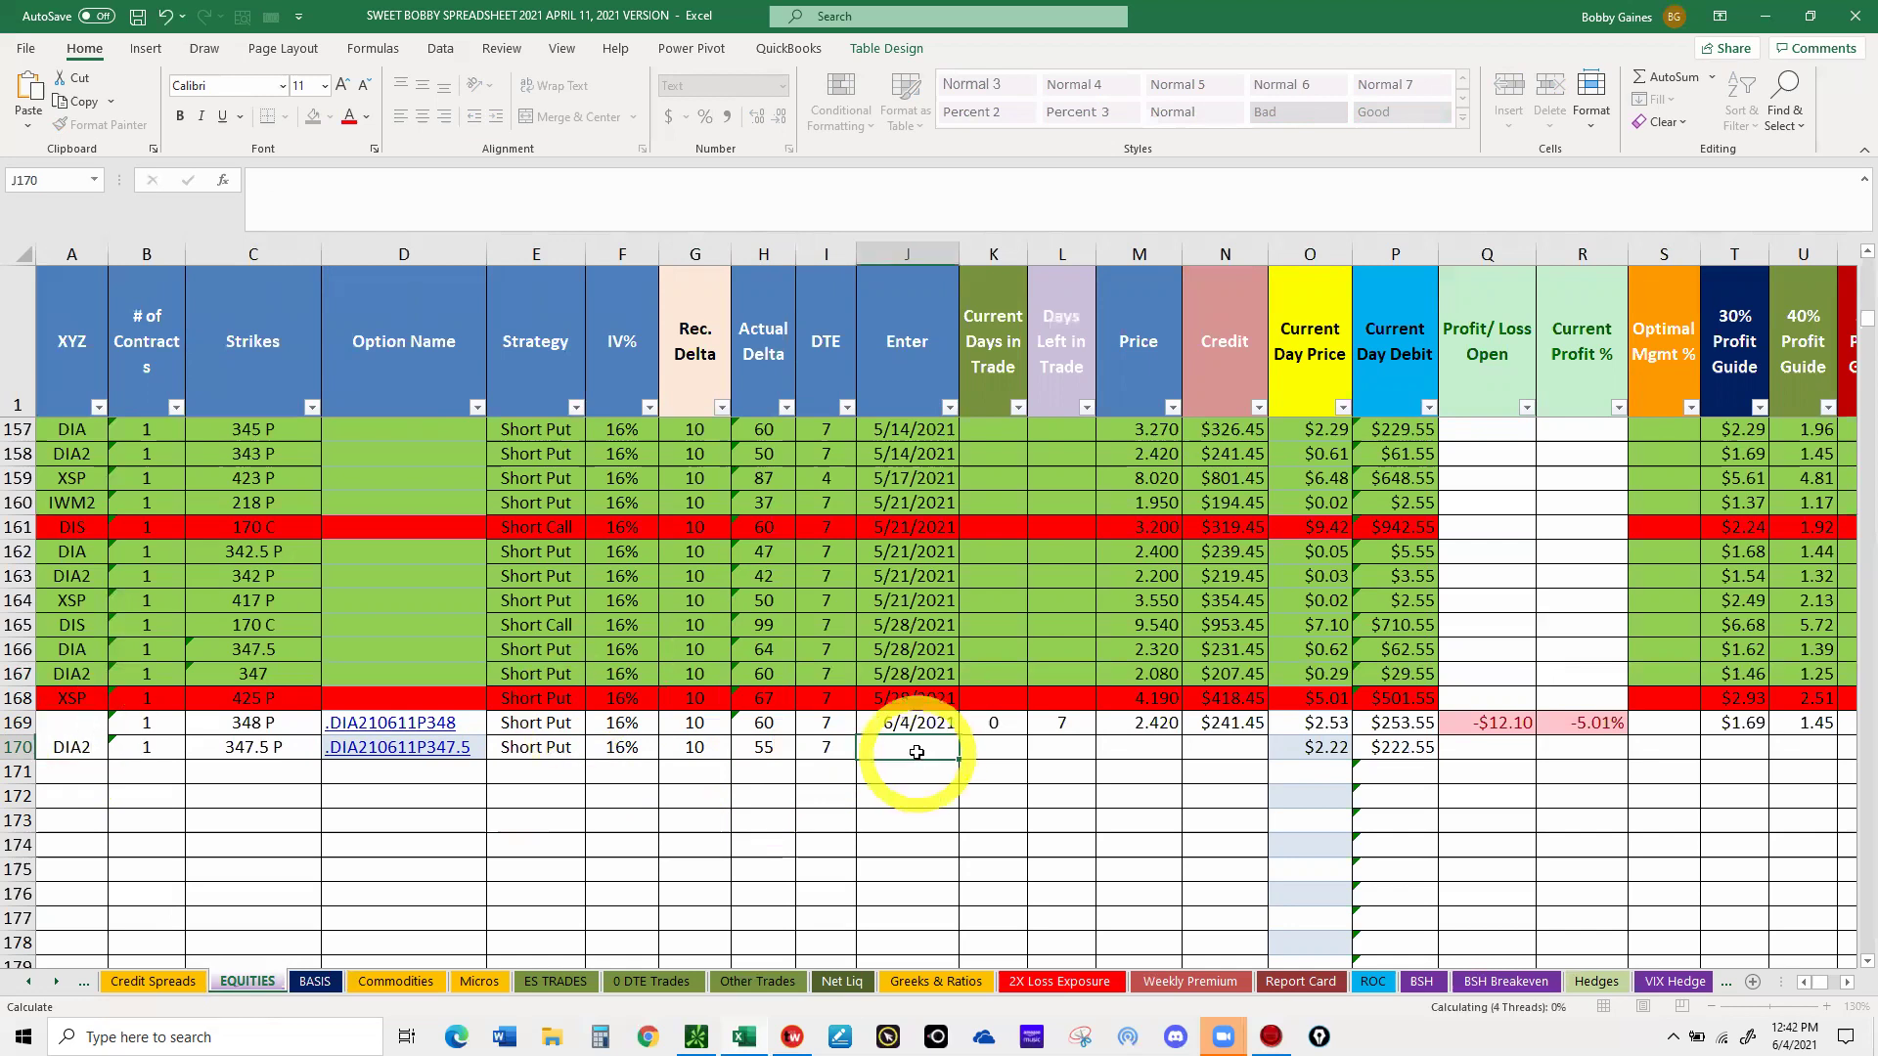
# - Enter 6/4/21 as row 170's Enter date and 2.20 as its Price
pyautogui.write('6/4/21')
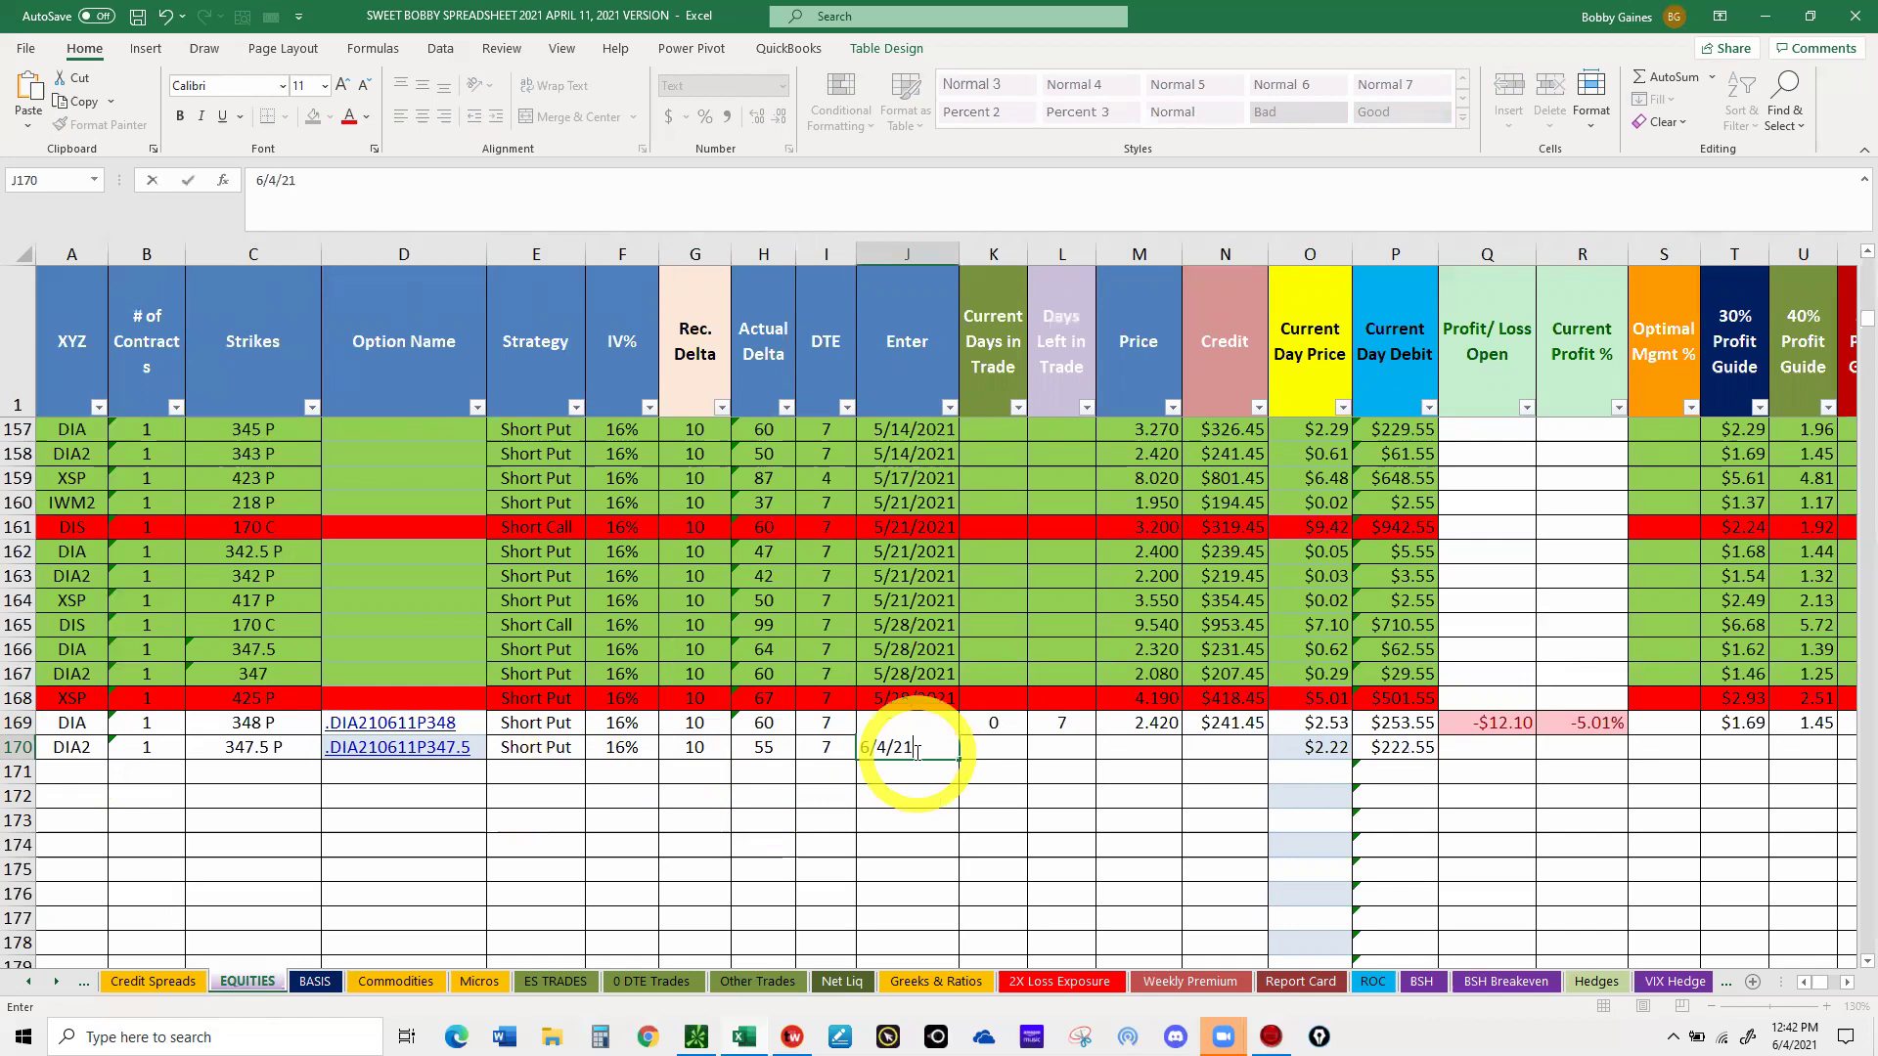
pyautogui.press('Tab')
pyautogui.click(1127, 750)
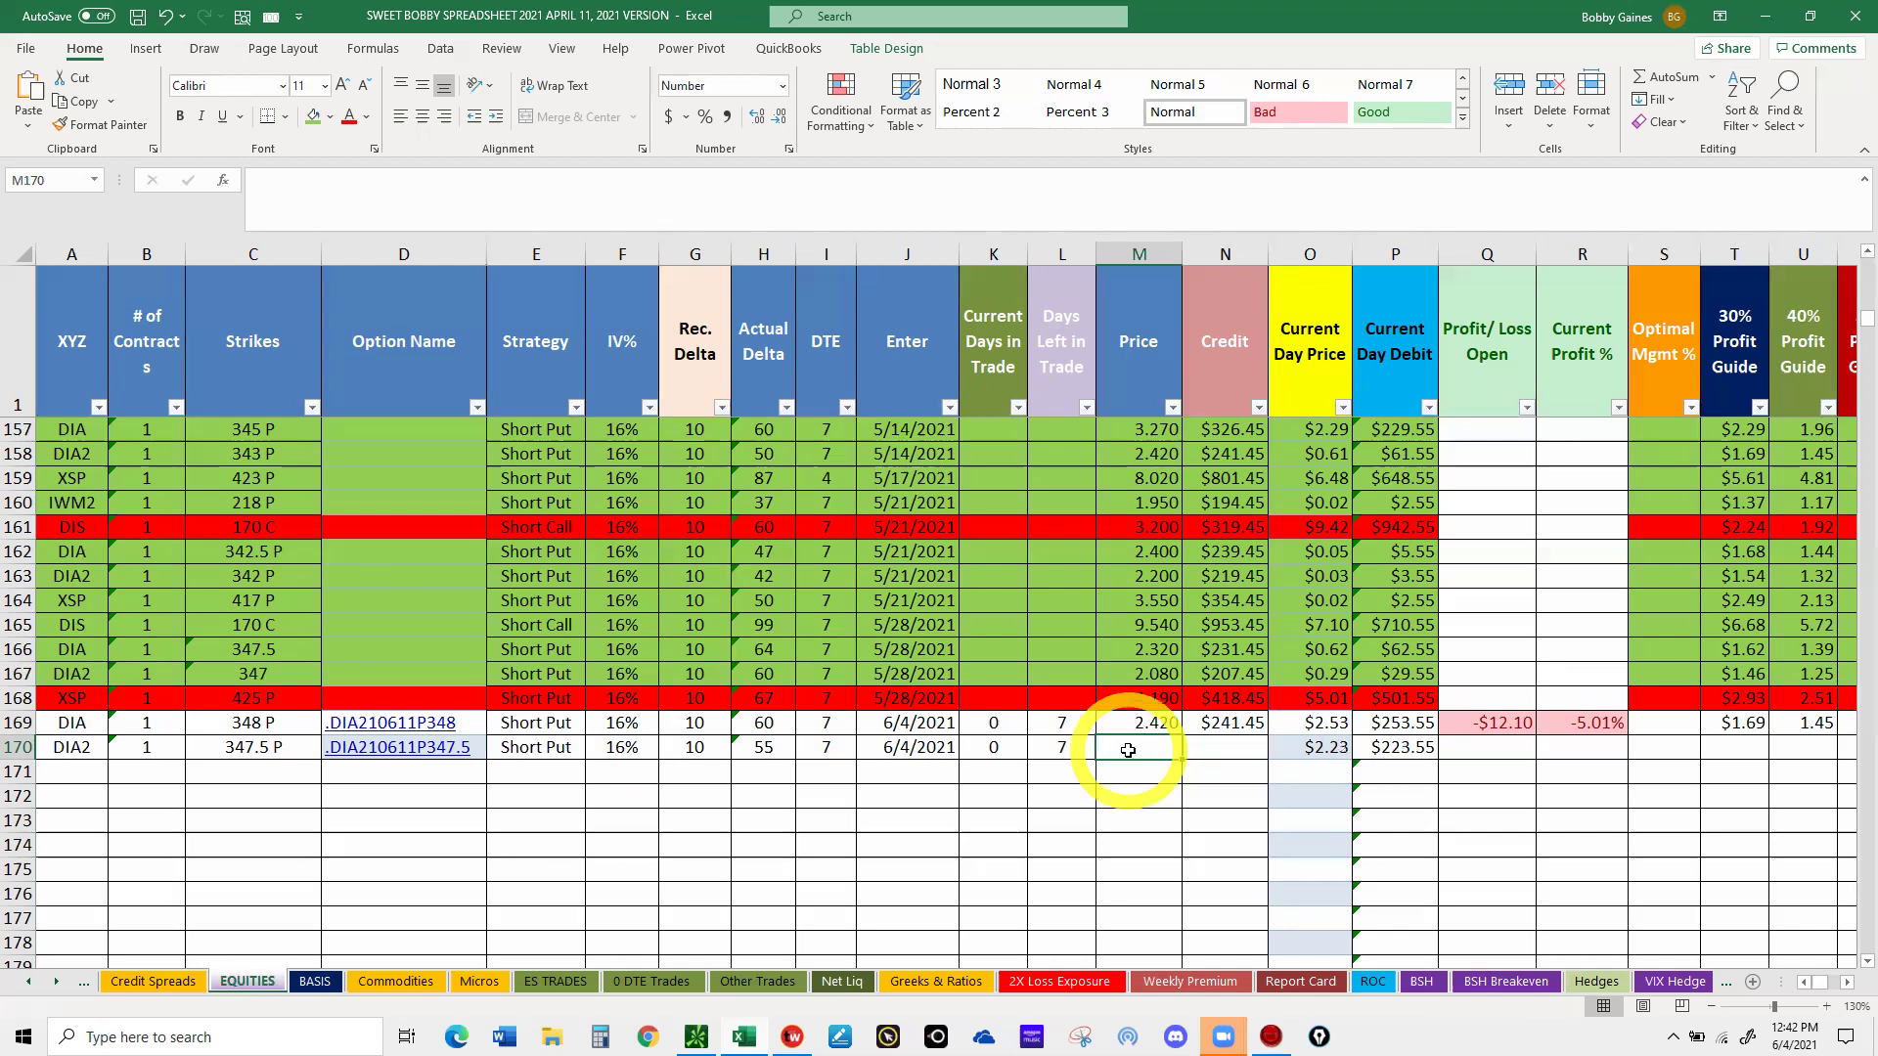
pyautogui.write('2.20')
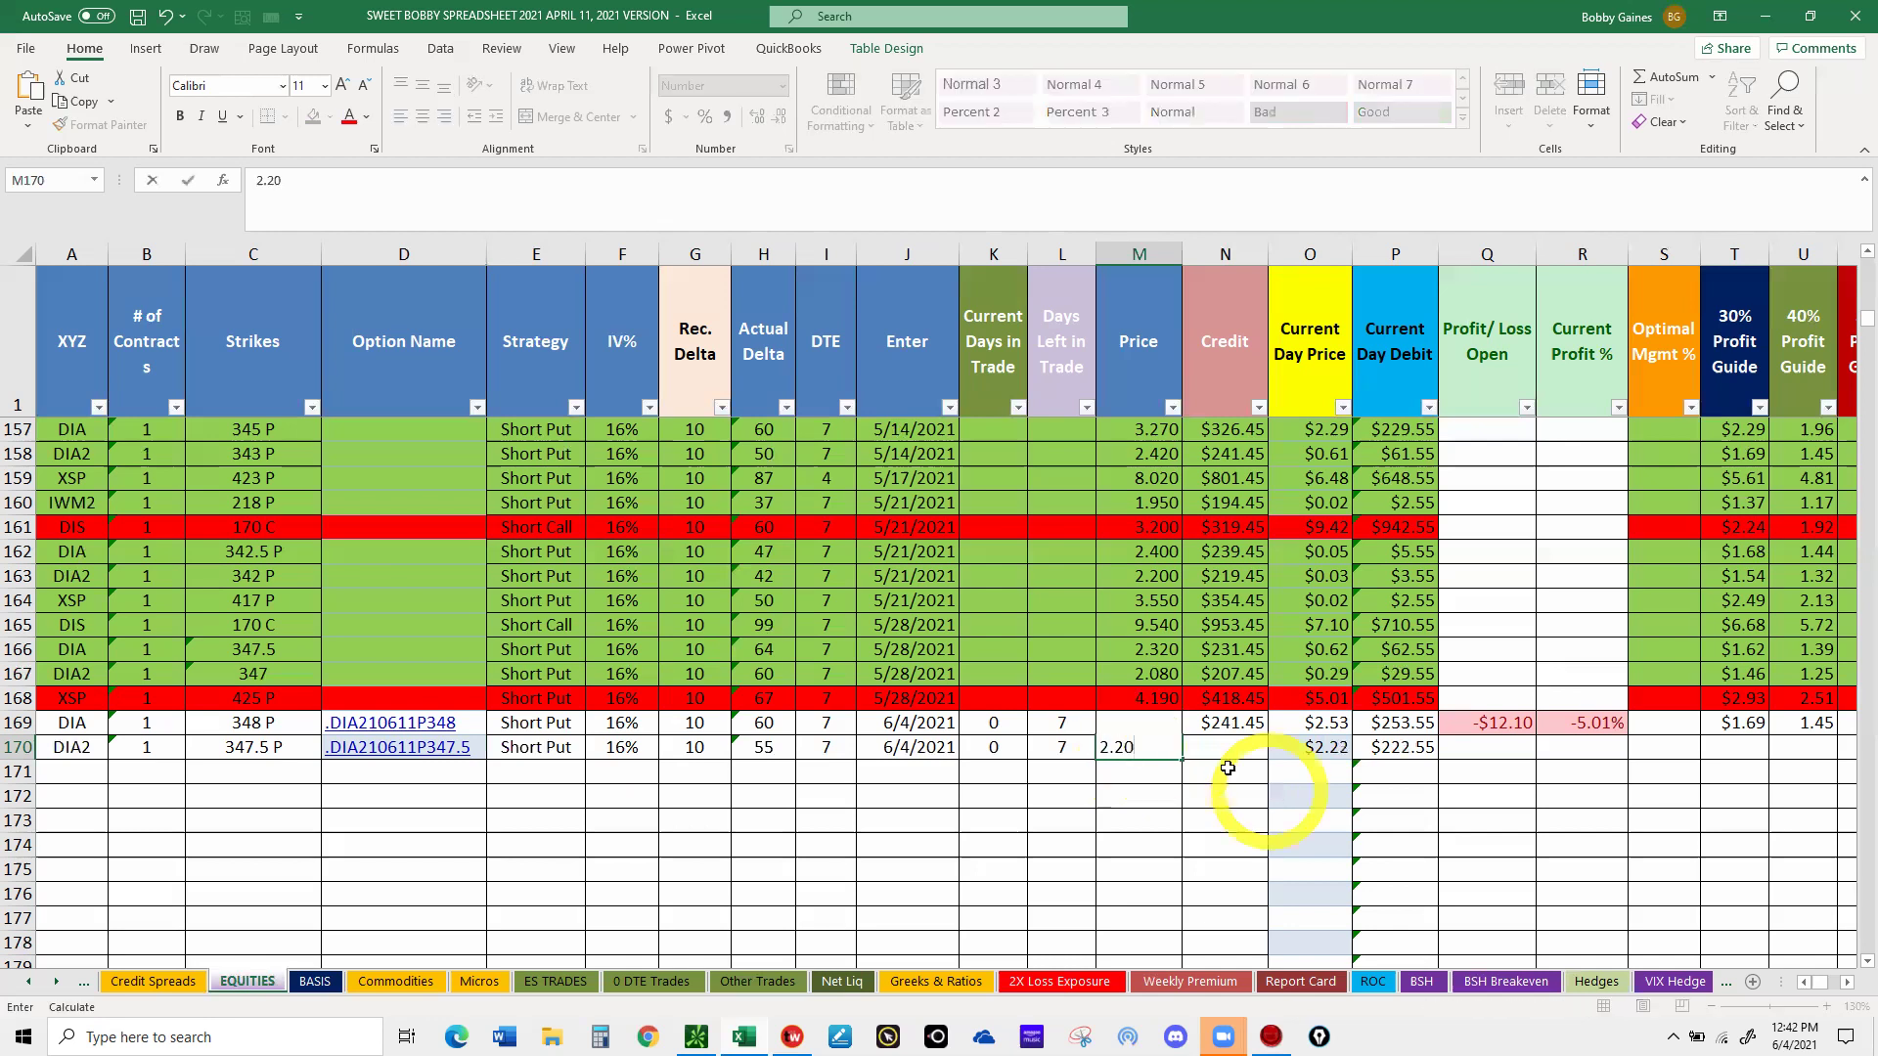
pyautogui.click(1220, 775)
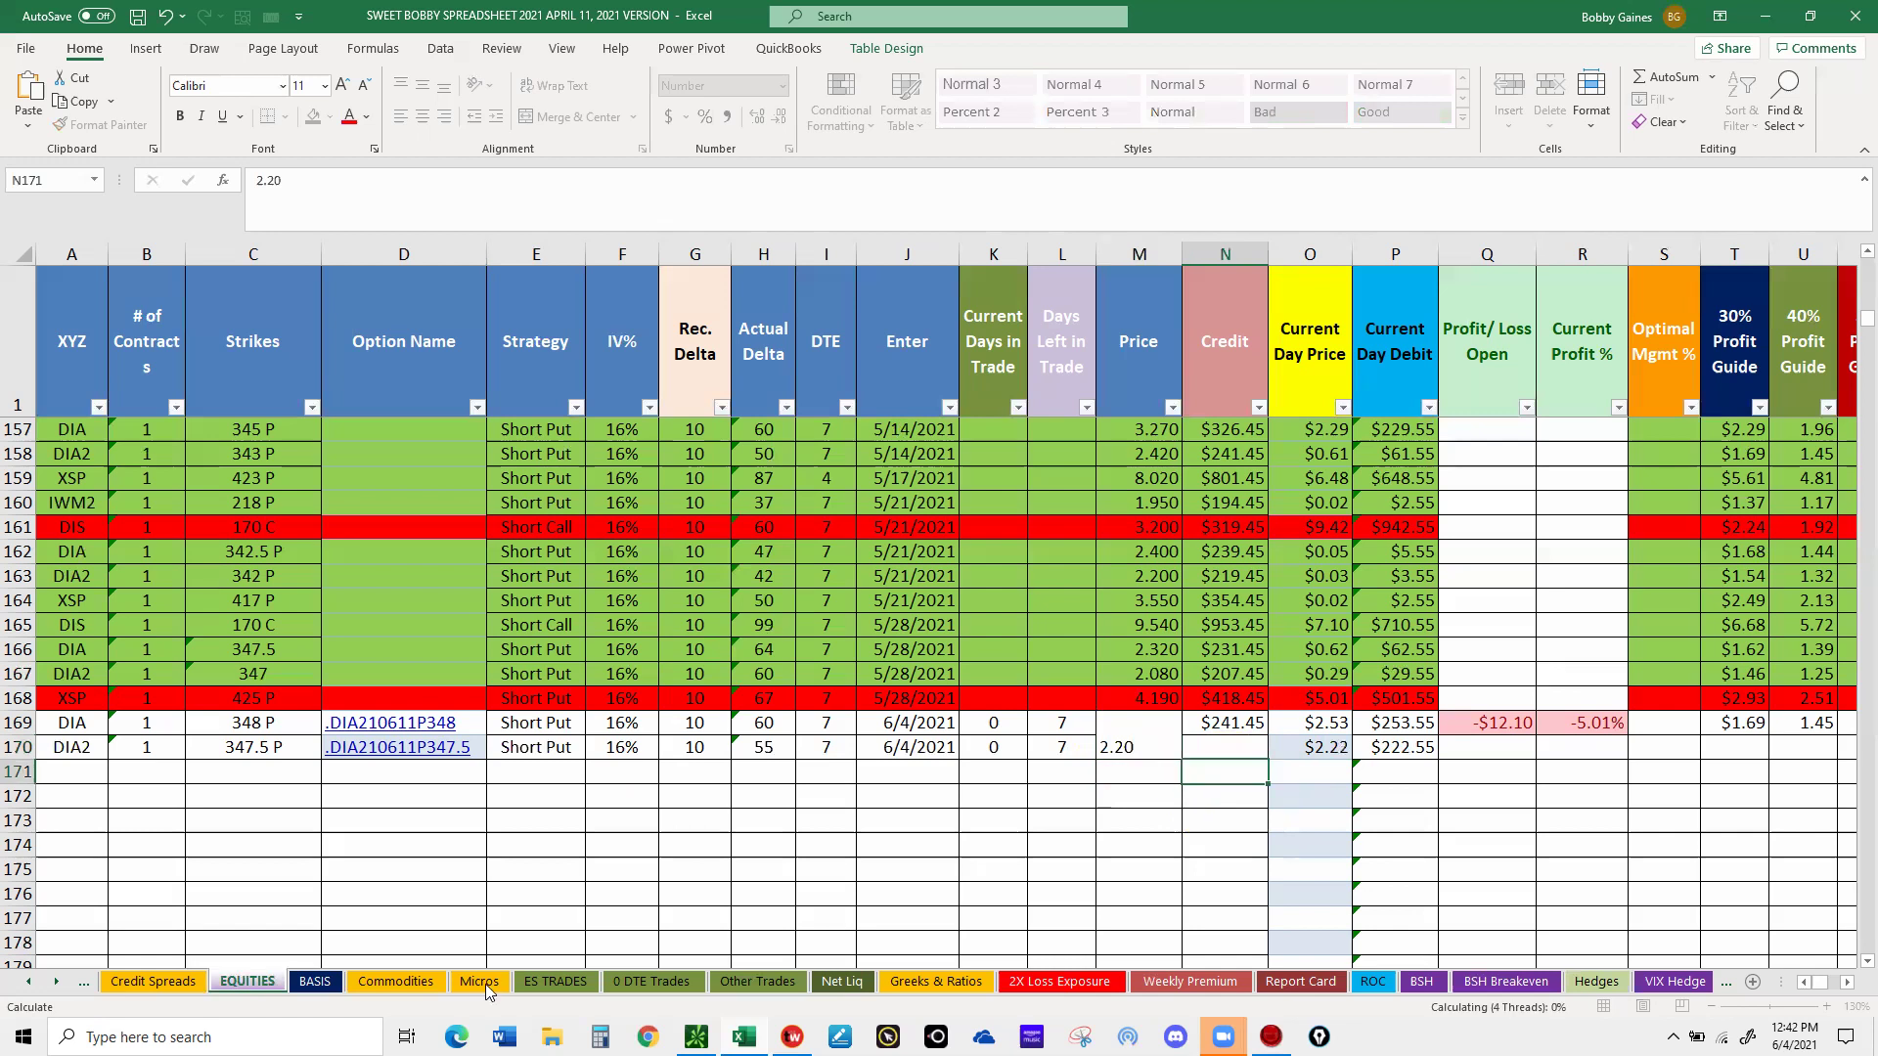
# - Open the Micros sheet and set row 110's XYZ entry to /MES
pyautogui.click(486, 983)
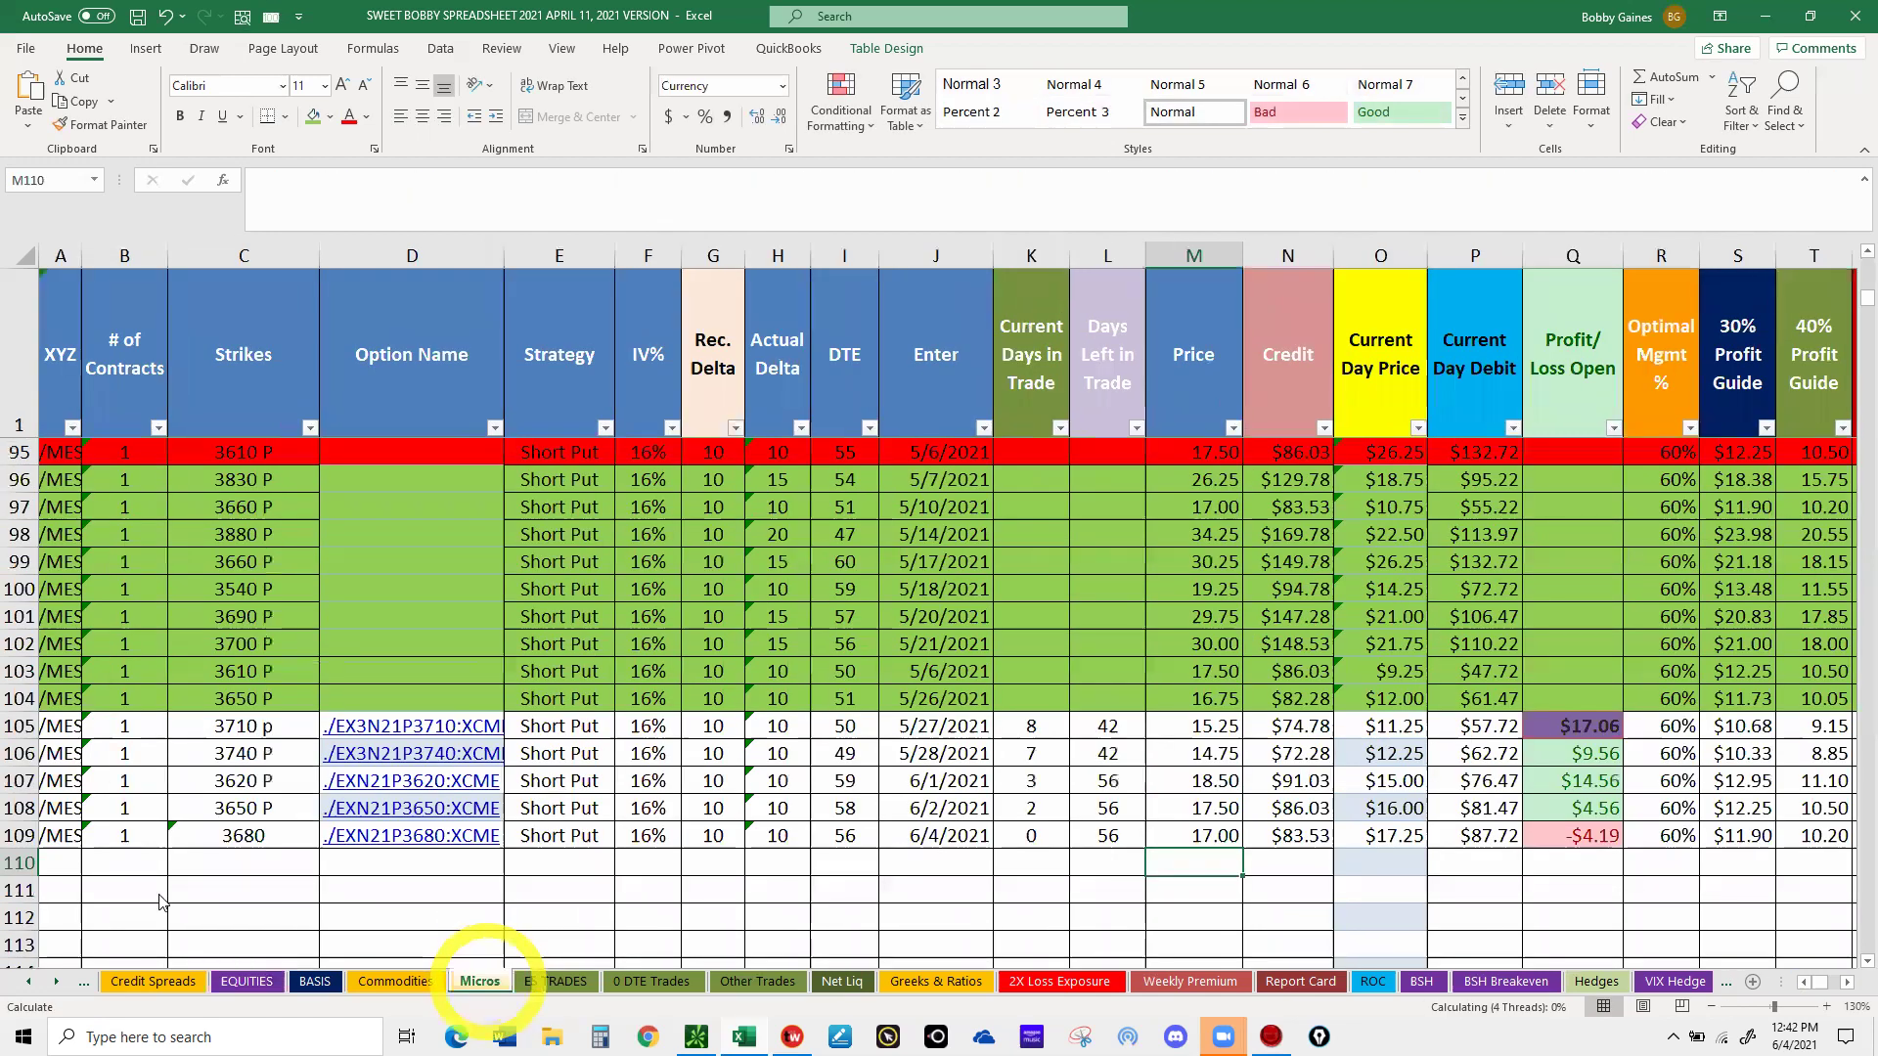
pyautogui.click(55, 864)
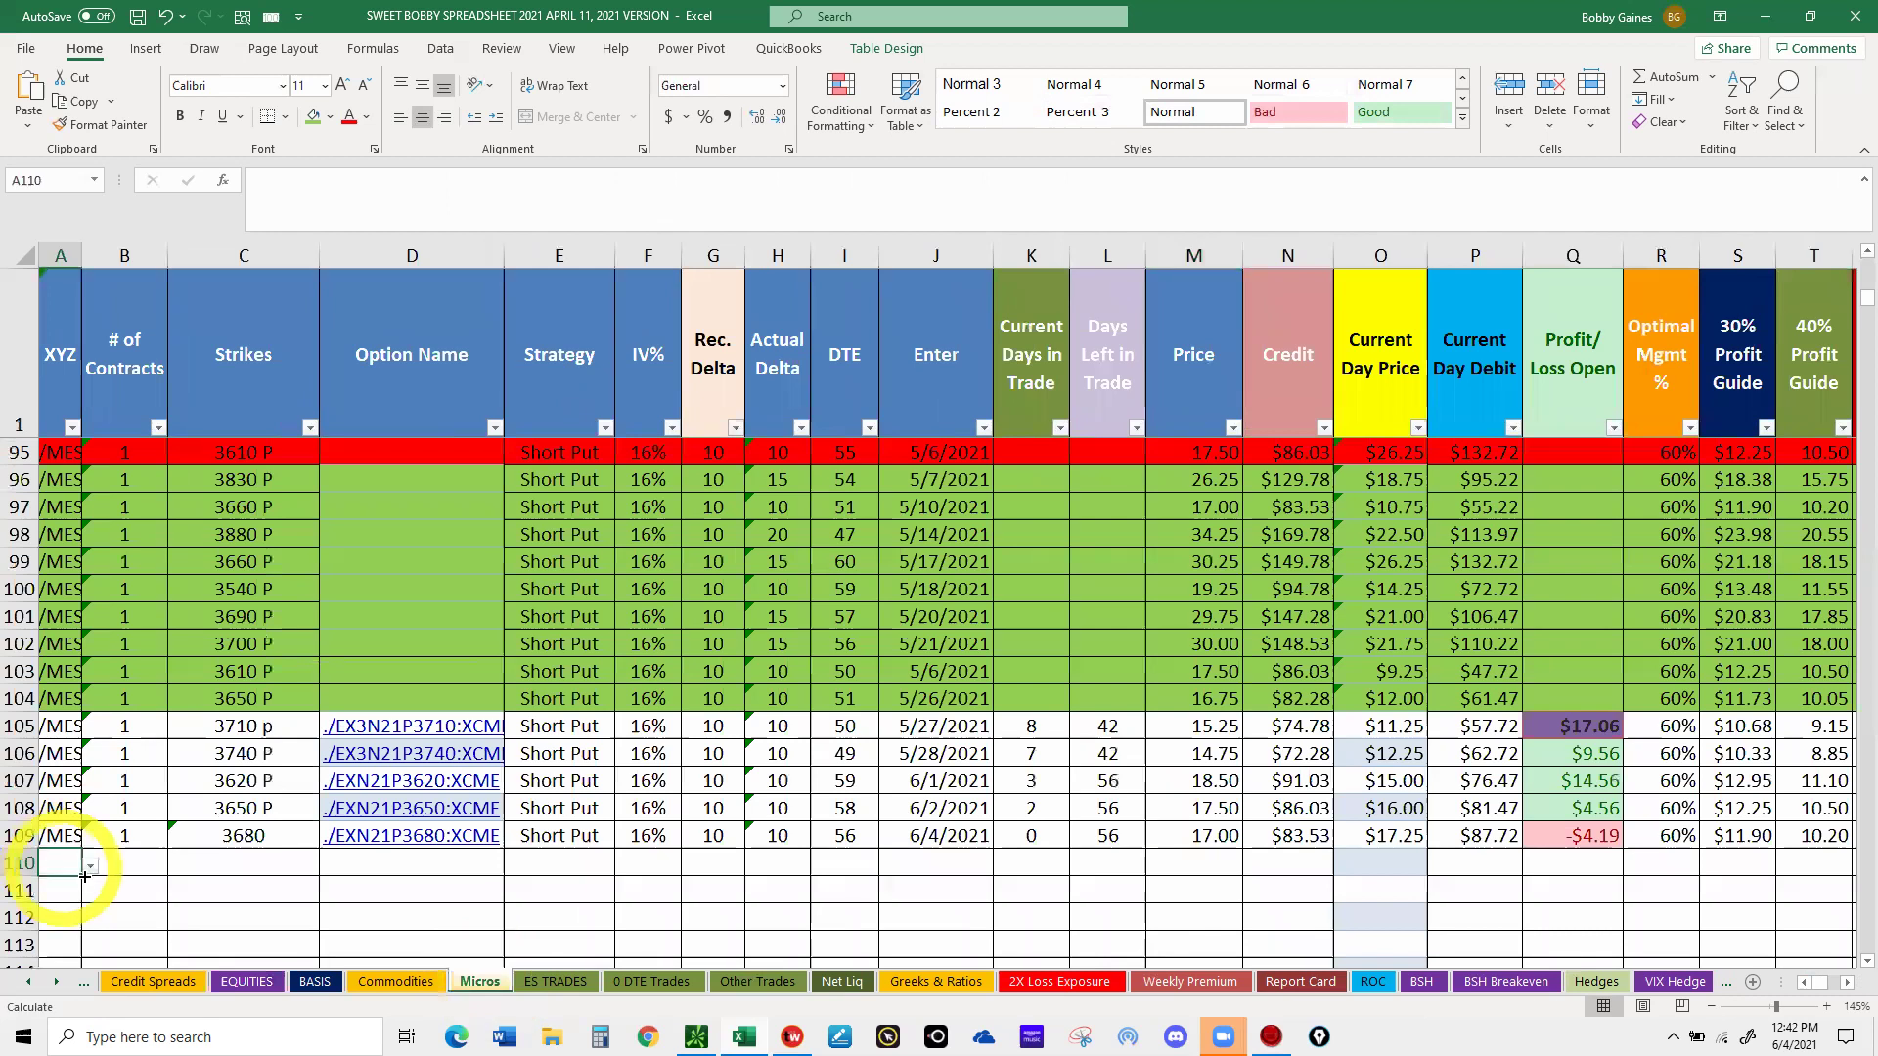
pyautogui.click(86, 876)
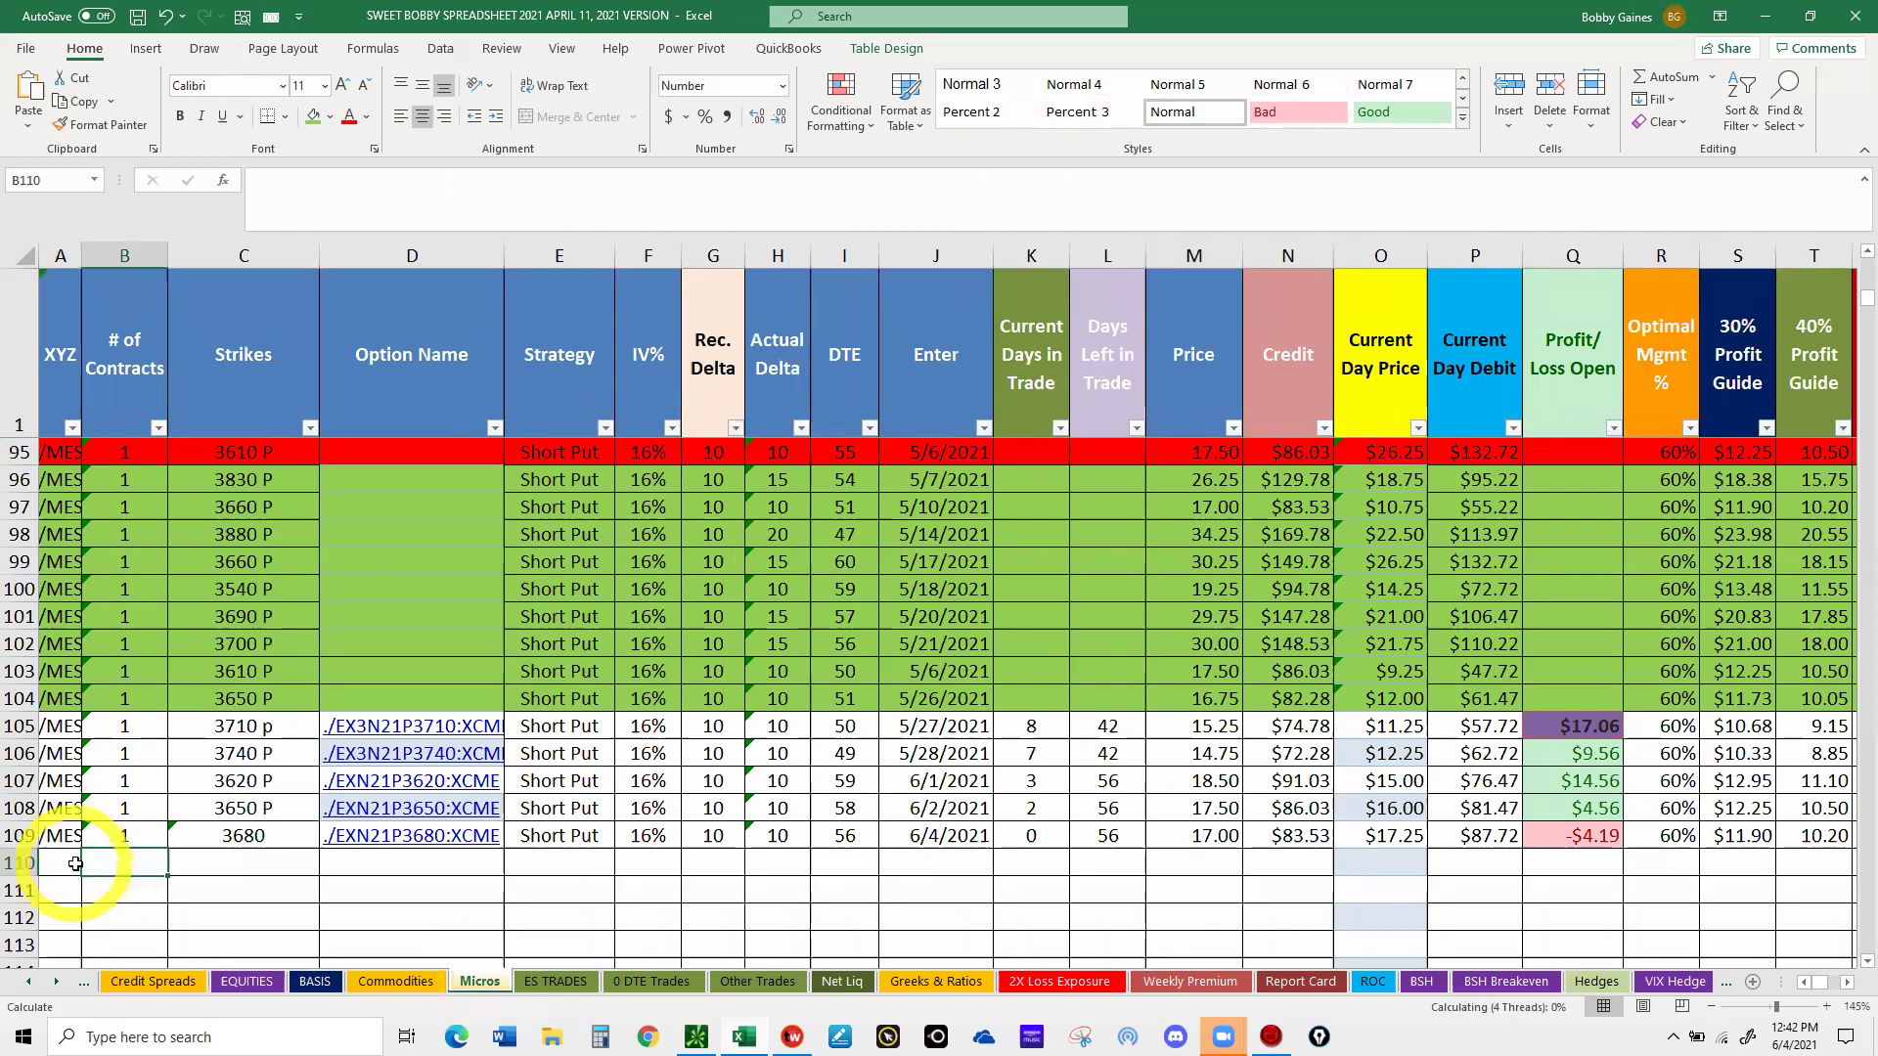
pyautogui.click(75, 867)
pyautogui.click(90, 865)
pyautogui.click(44, 888)
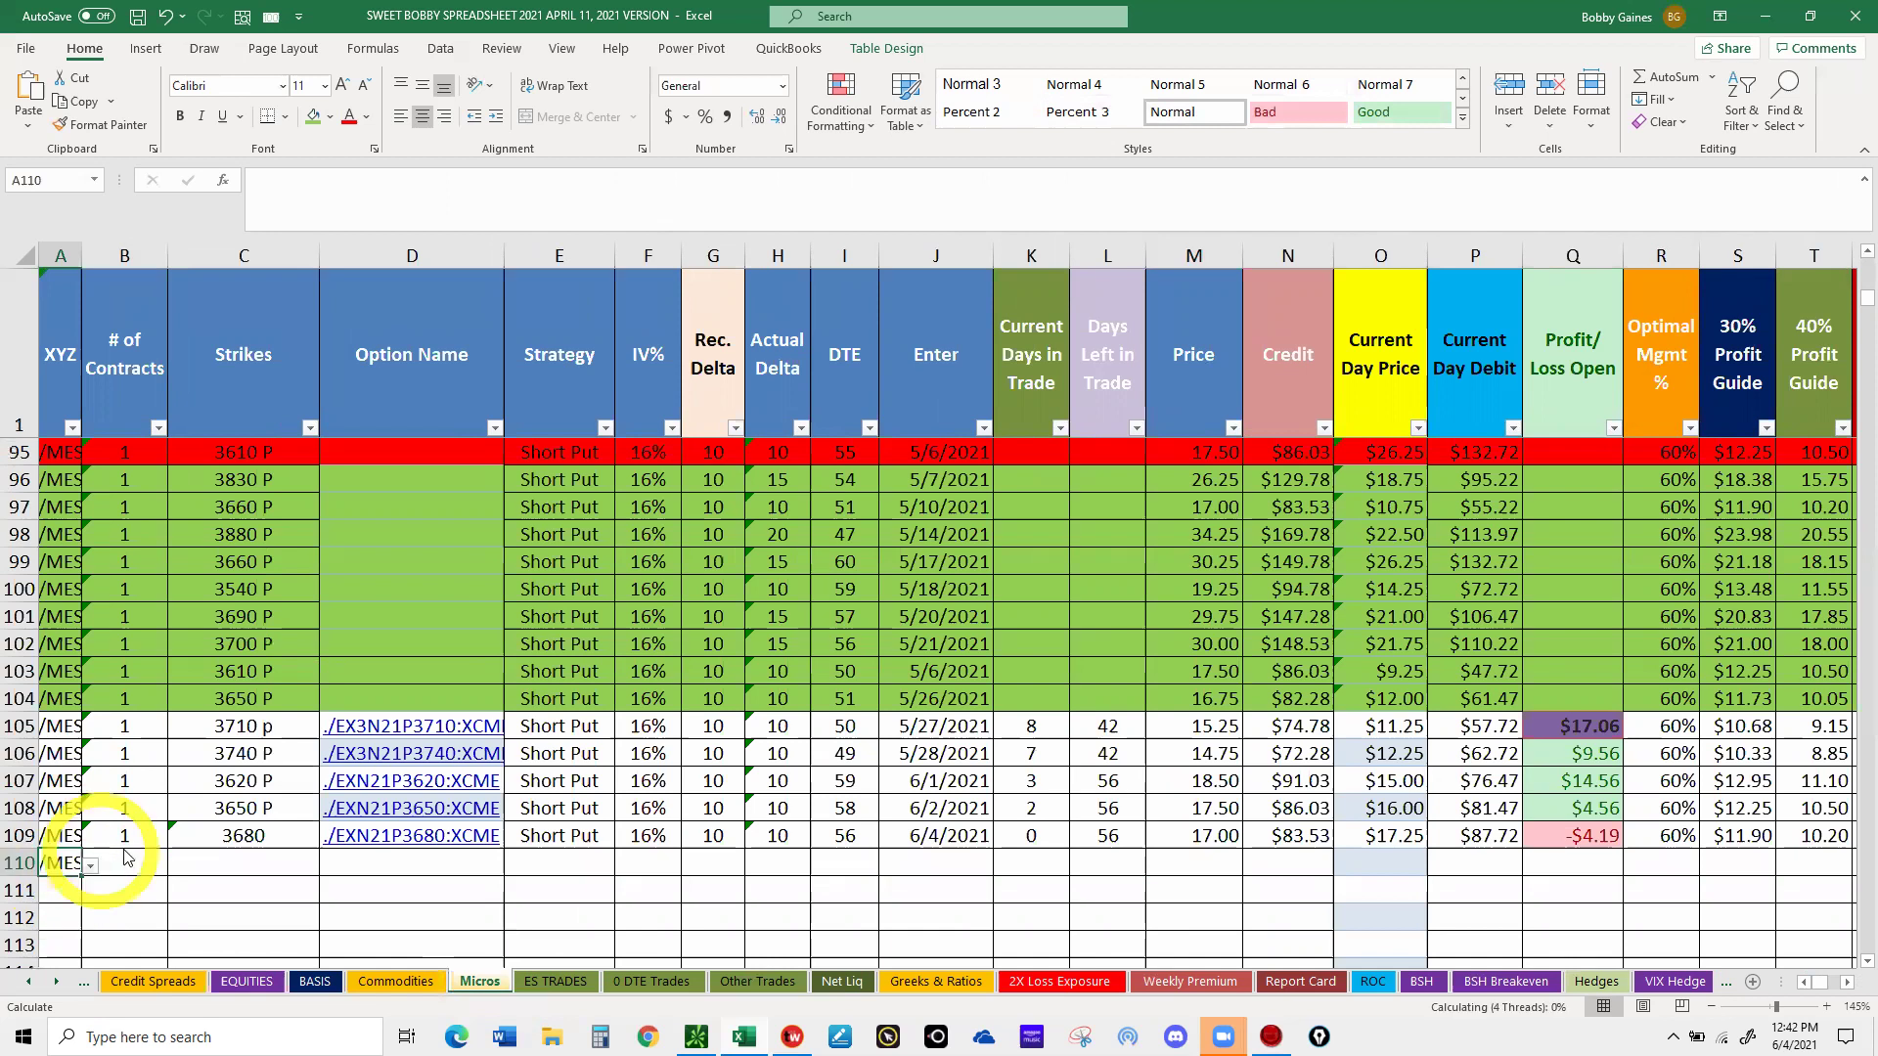
# - Enter 1 as row 110's number of contracts and 3680 P as its strike
pyautogui.click(120, 861)
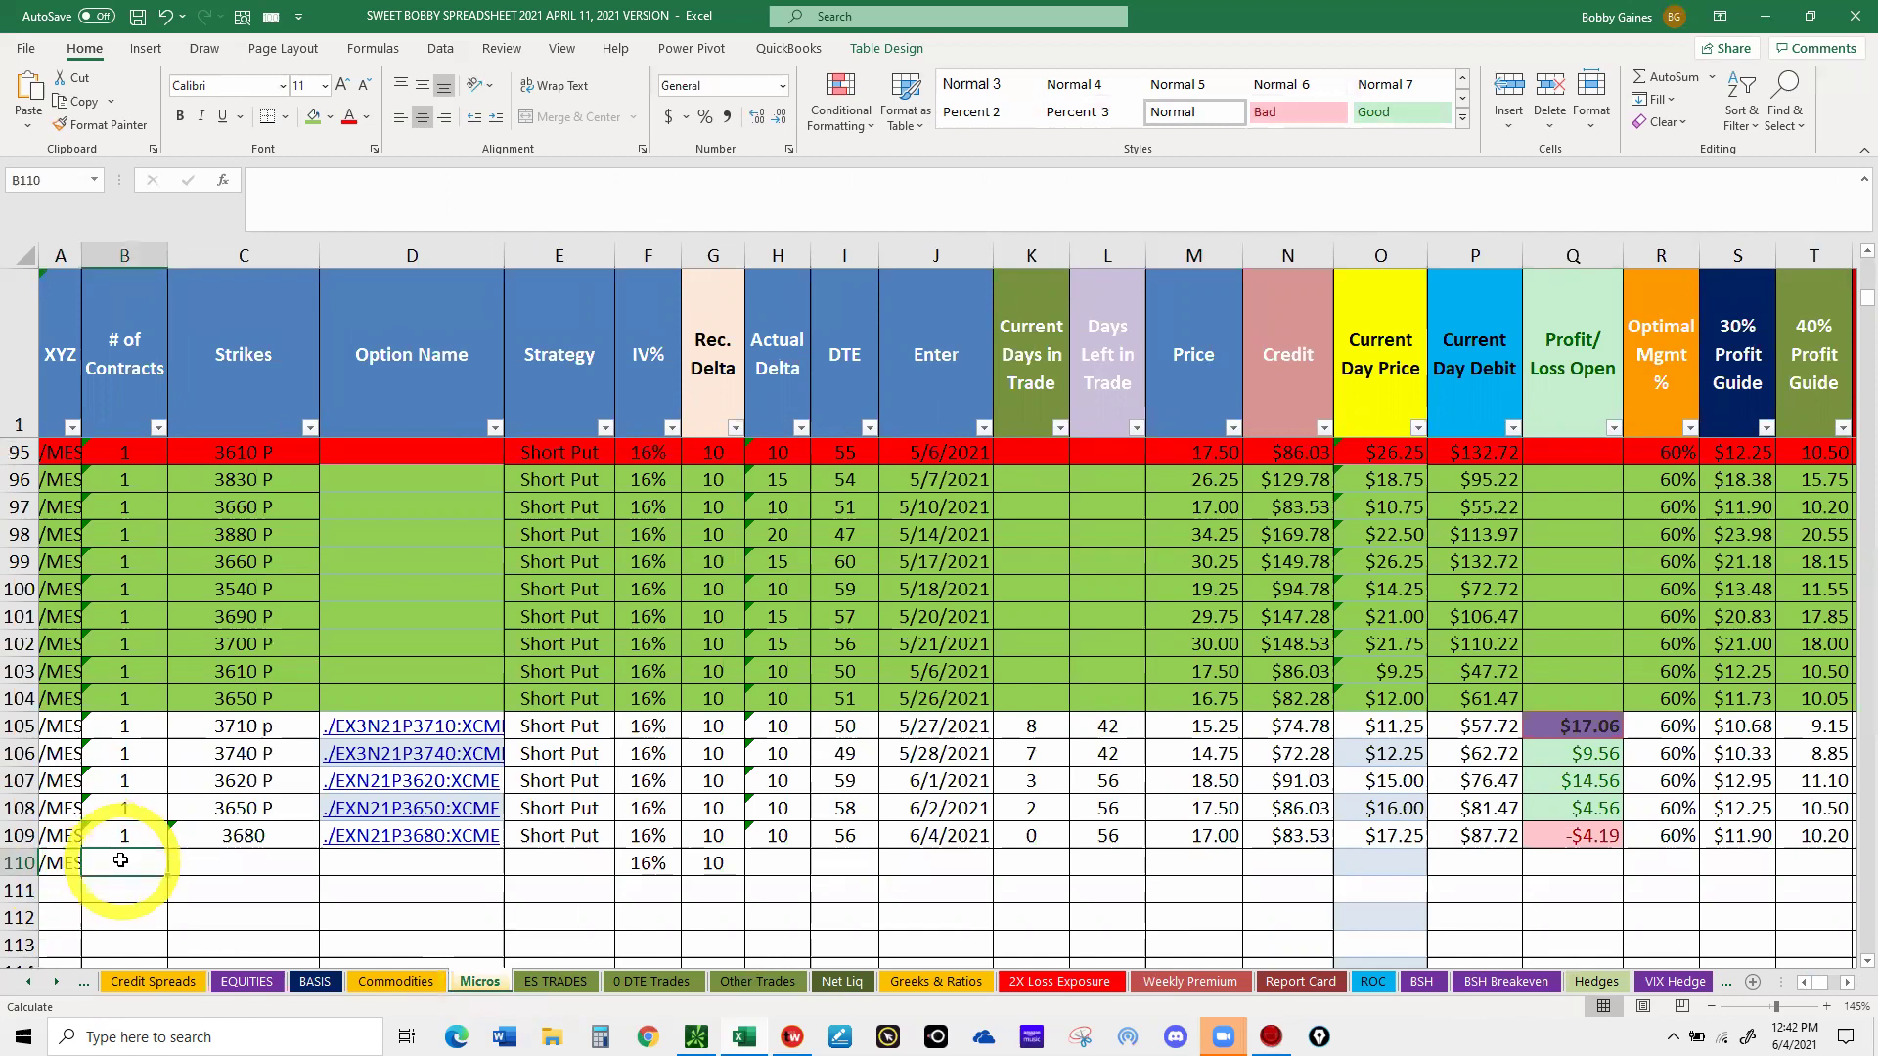
pyautogui.write('1')
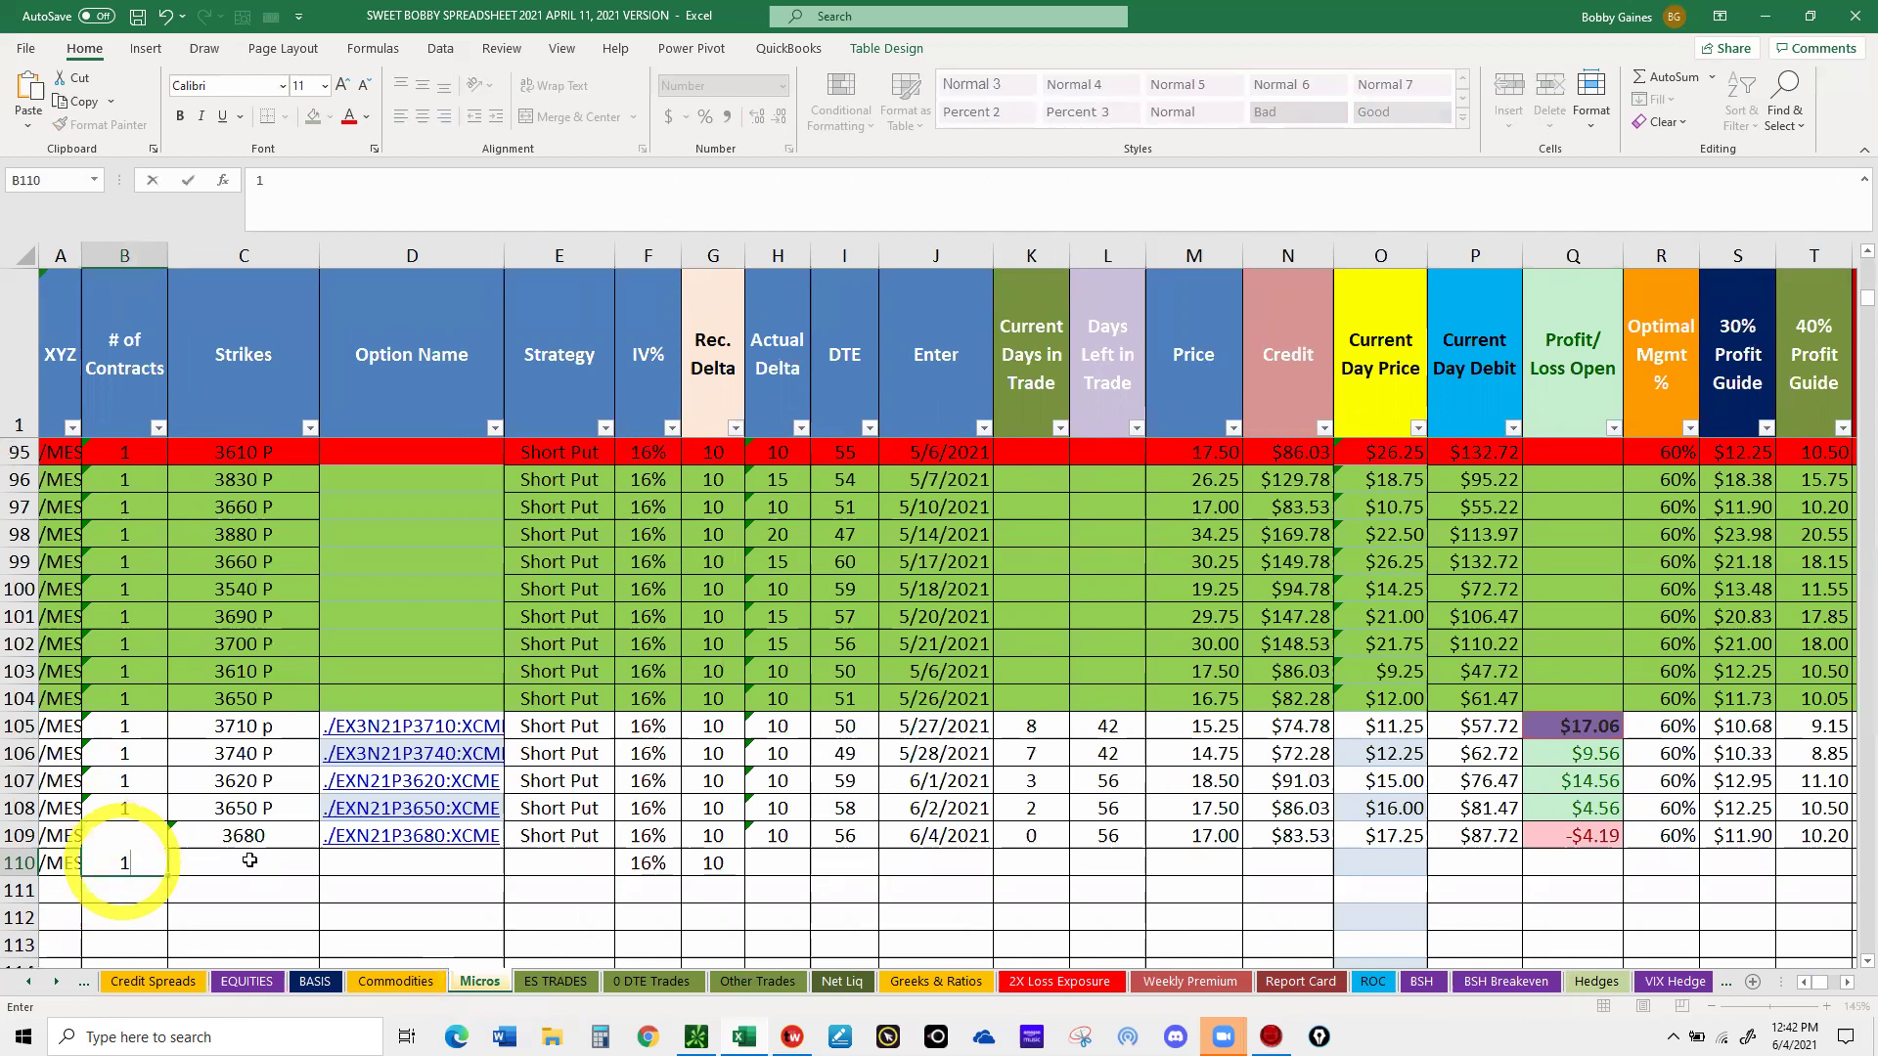
pyautogui.click(249, 859)
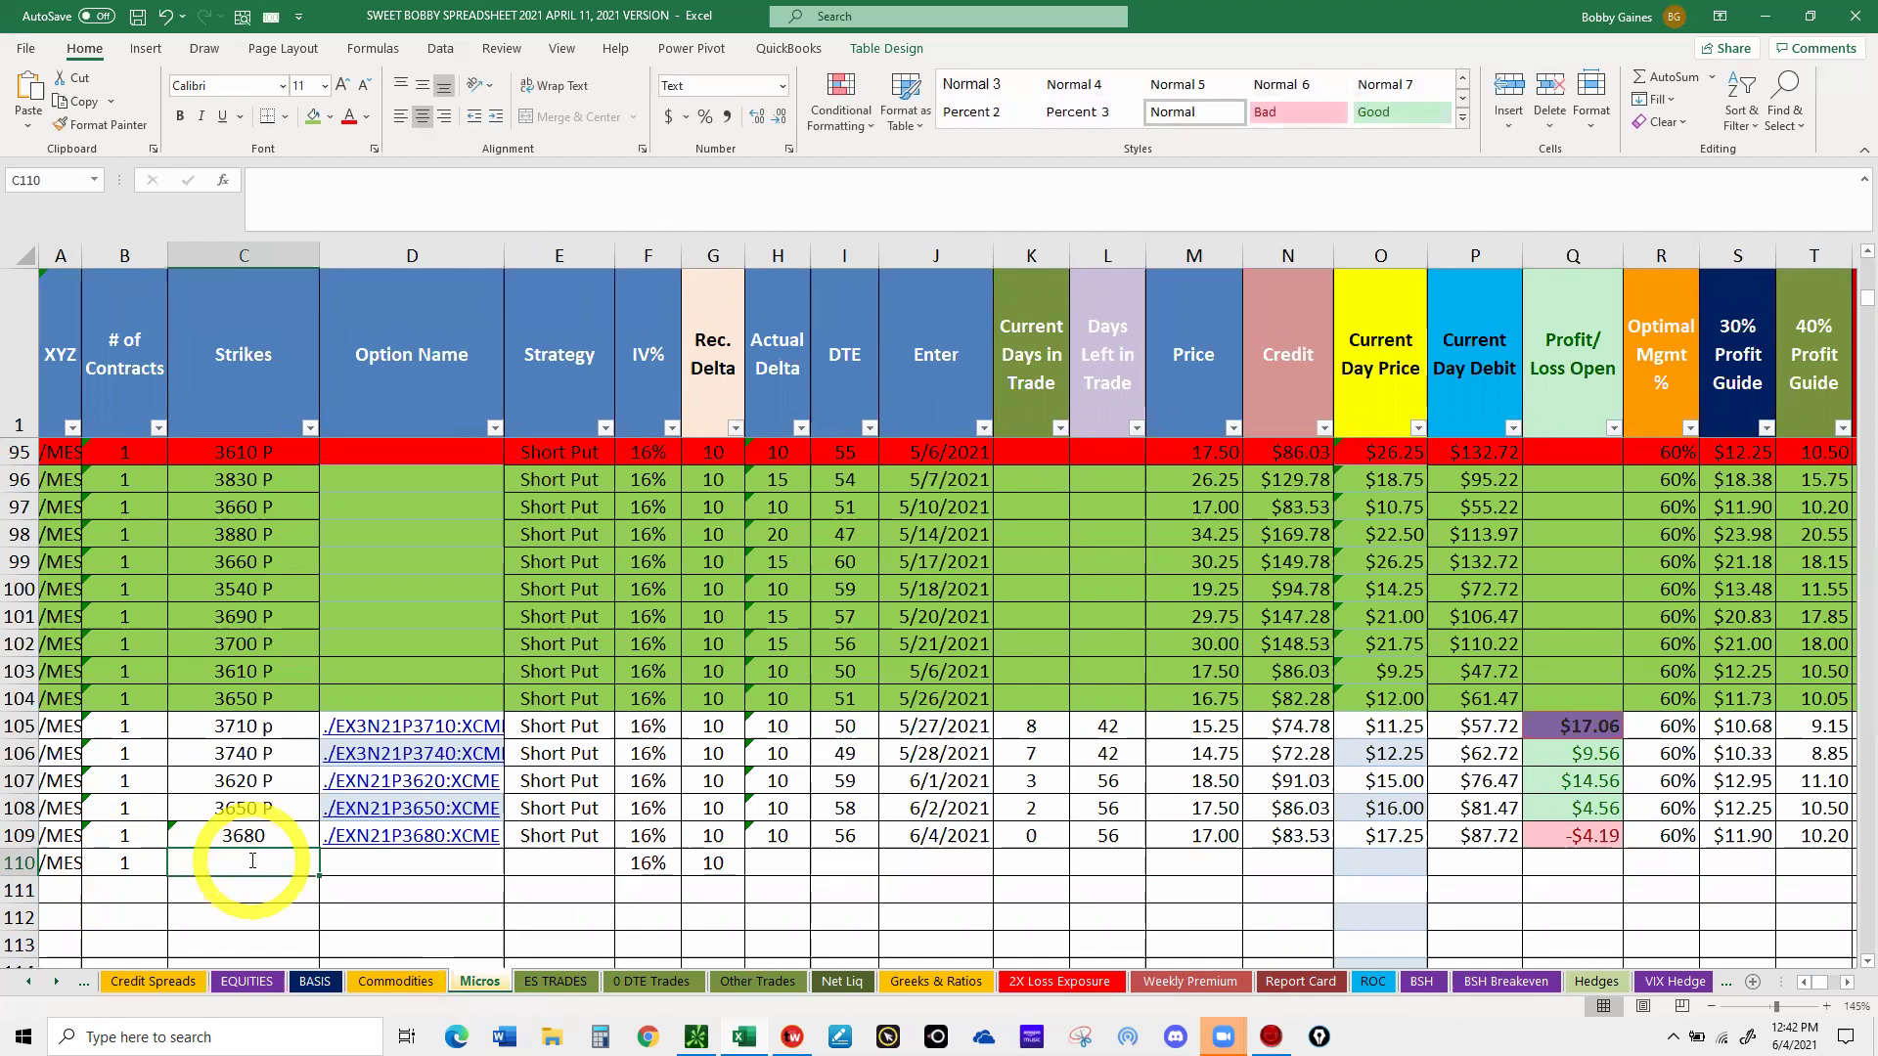
pyautogui.write('3680 P')
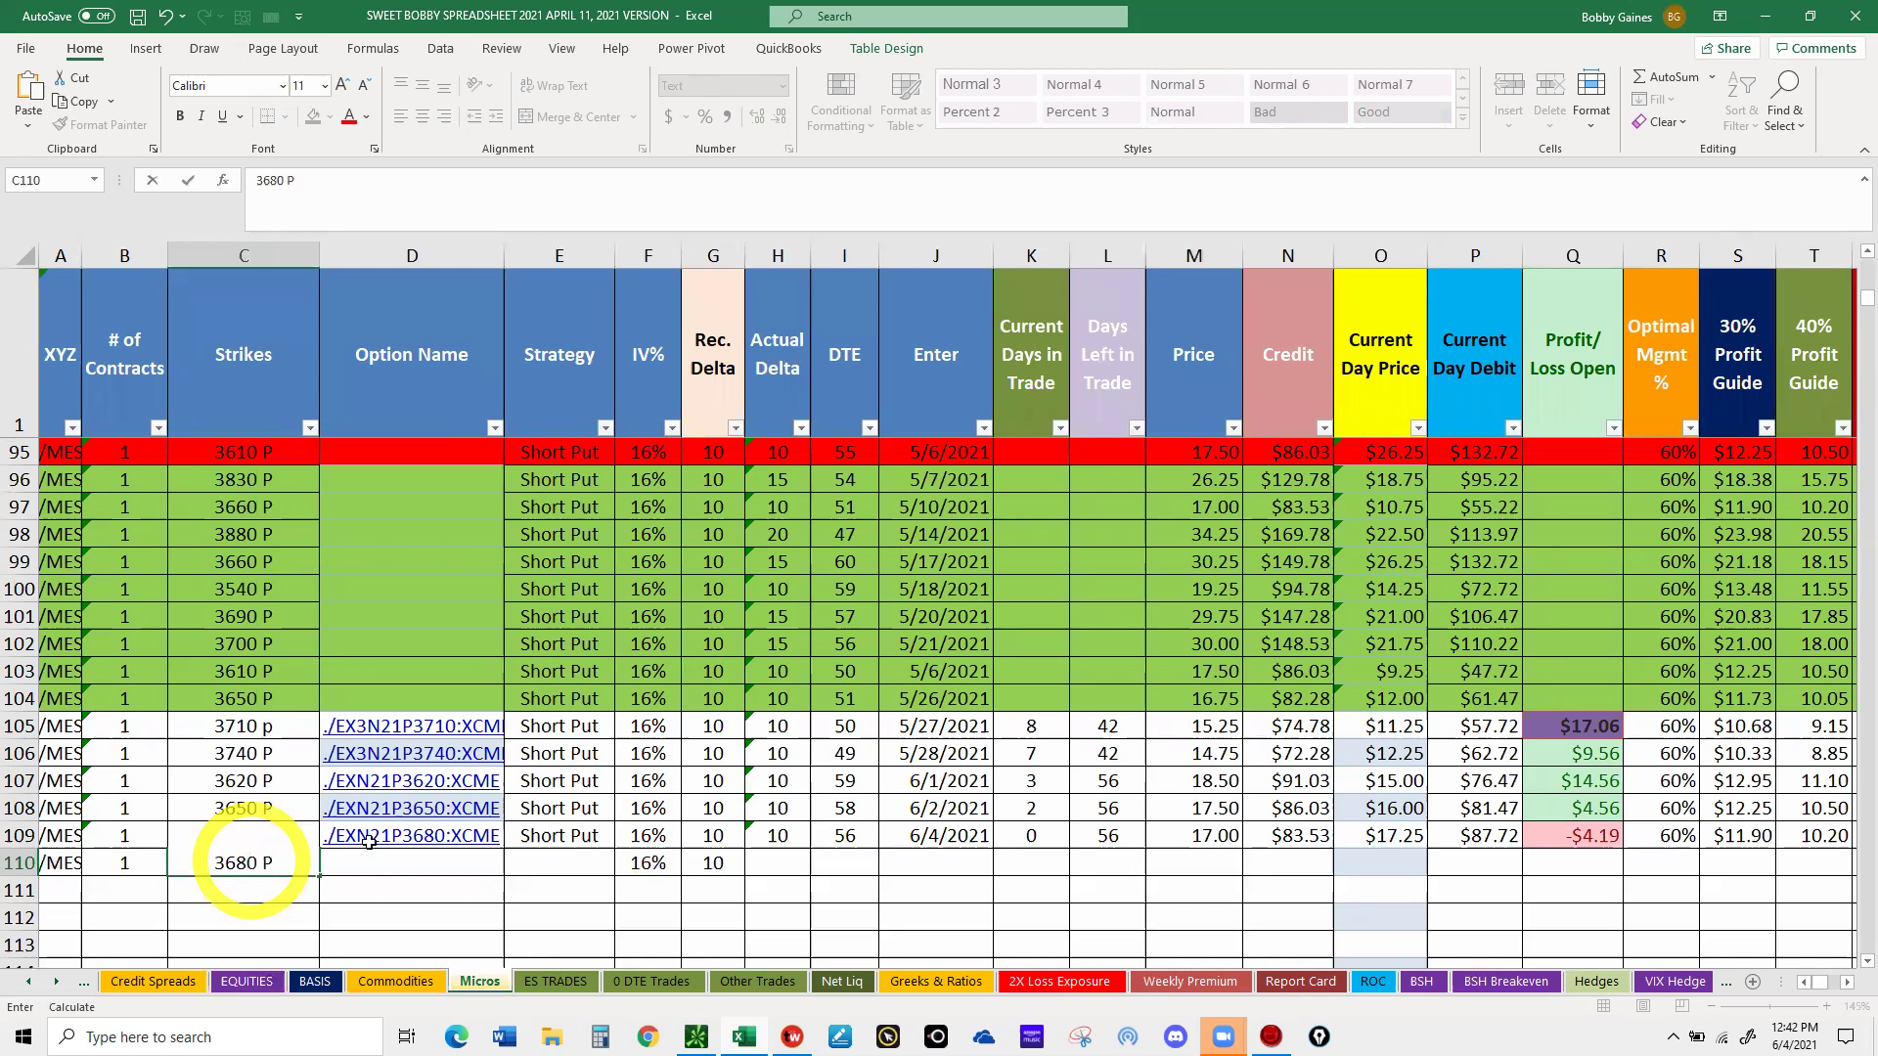
# - Copy the Option Name from row 109 into row 110 and set row 110's Strategy to Short Put
pyautogui.click(392, 841)
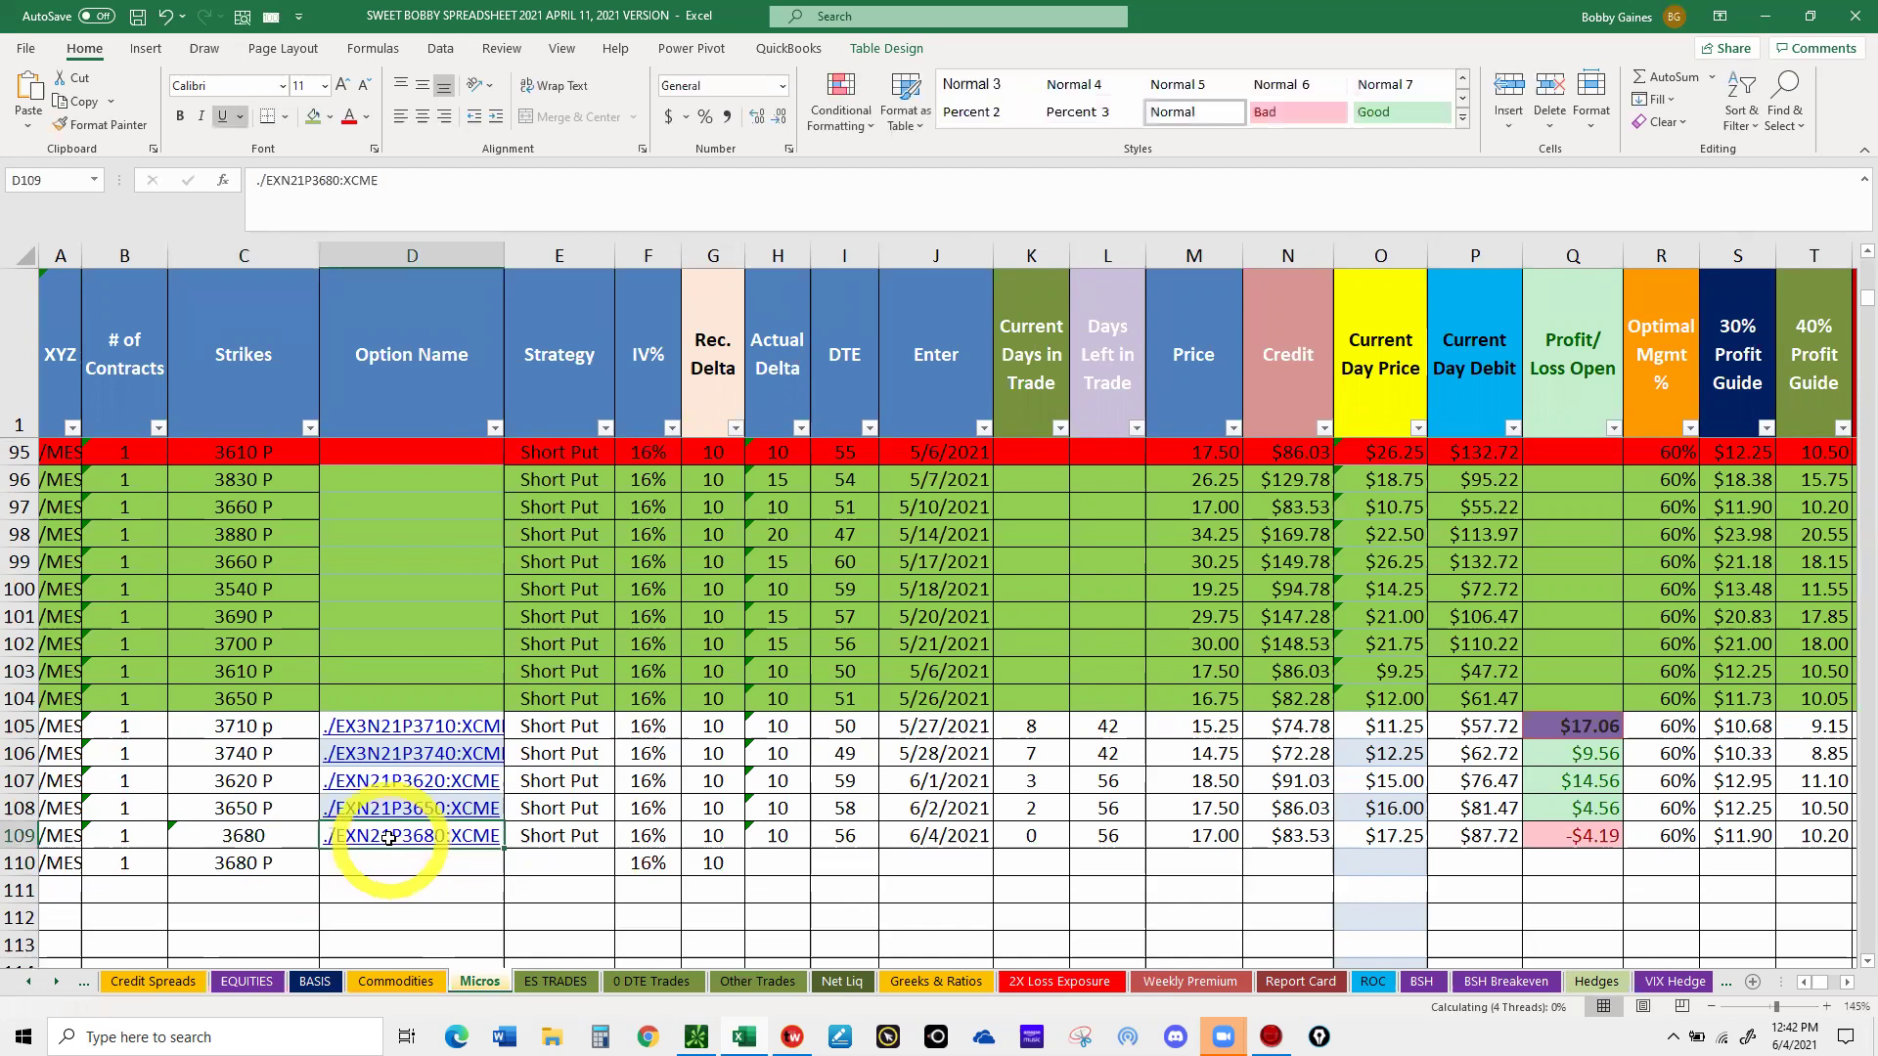
pyautogui.rightClick(391, 838)
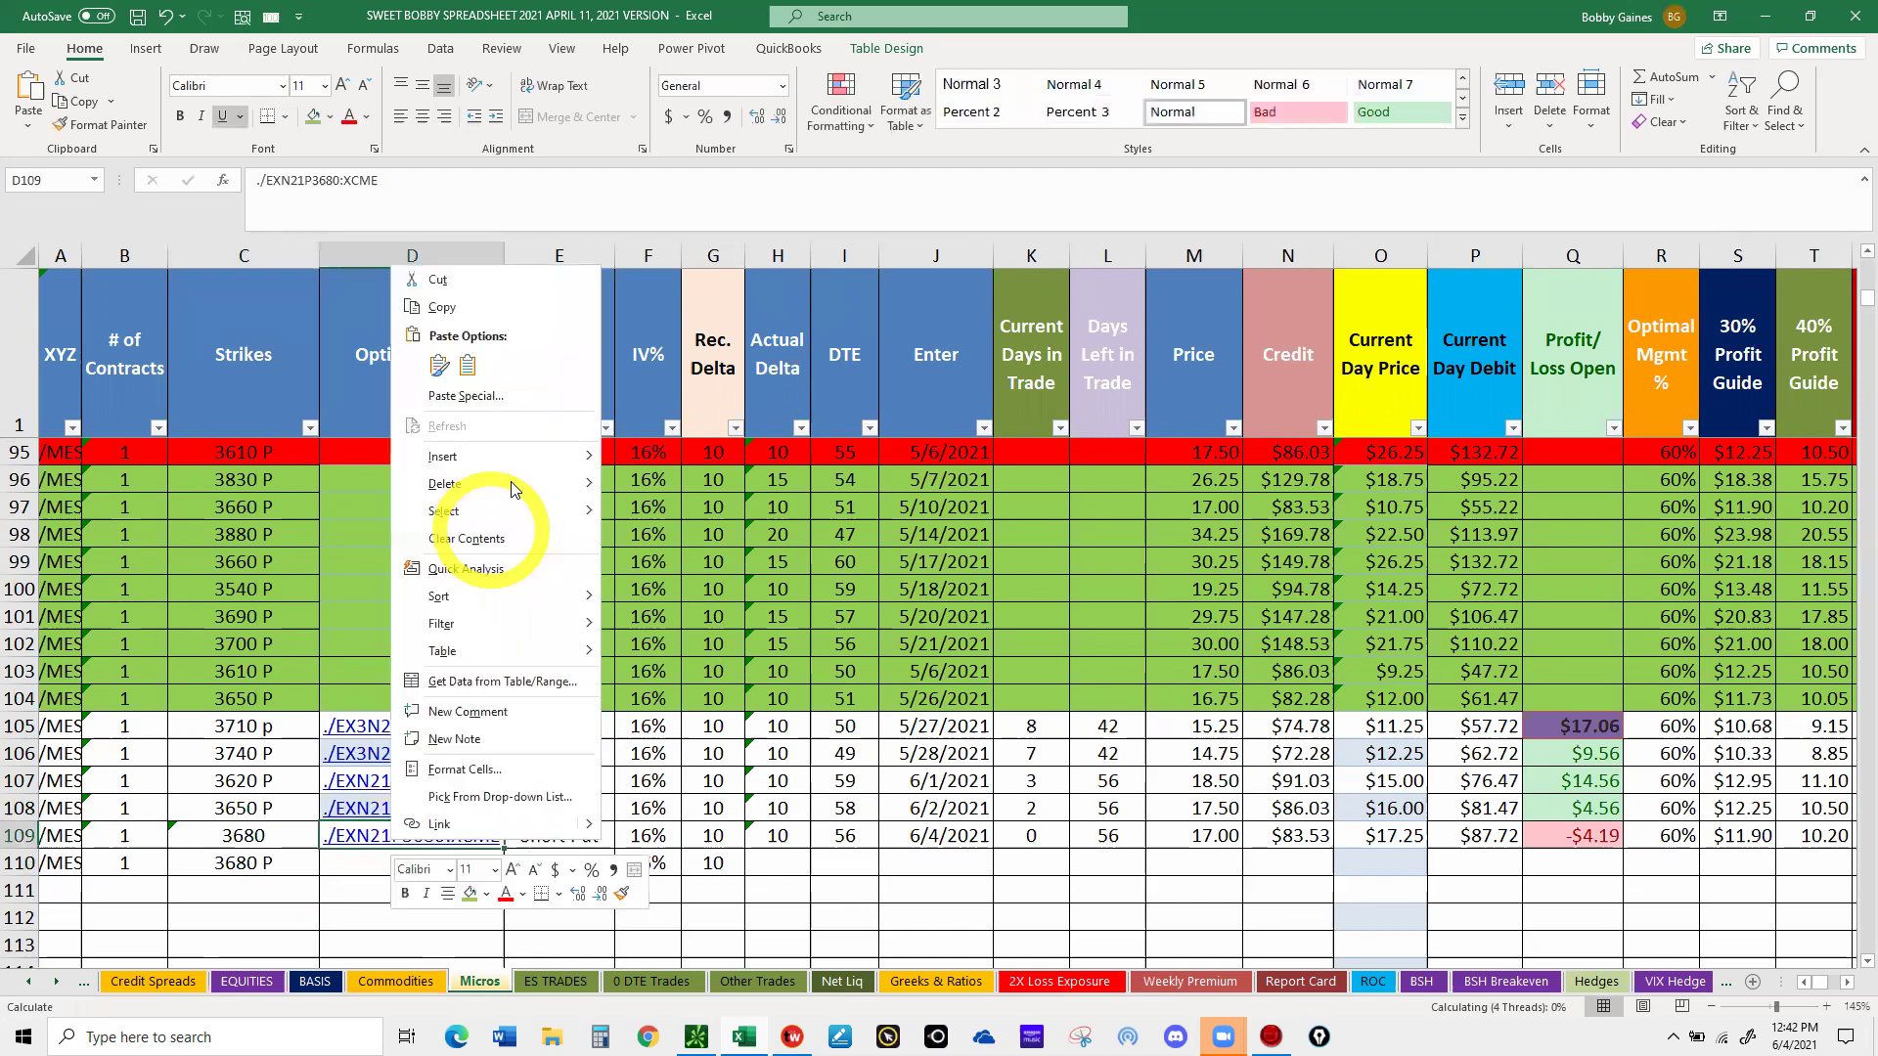
pyautogui.click(436, 305)
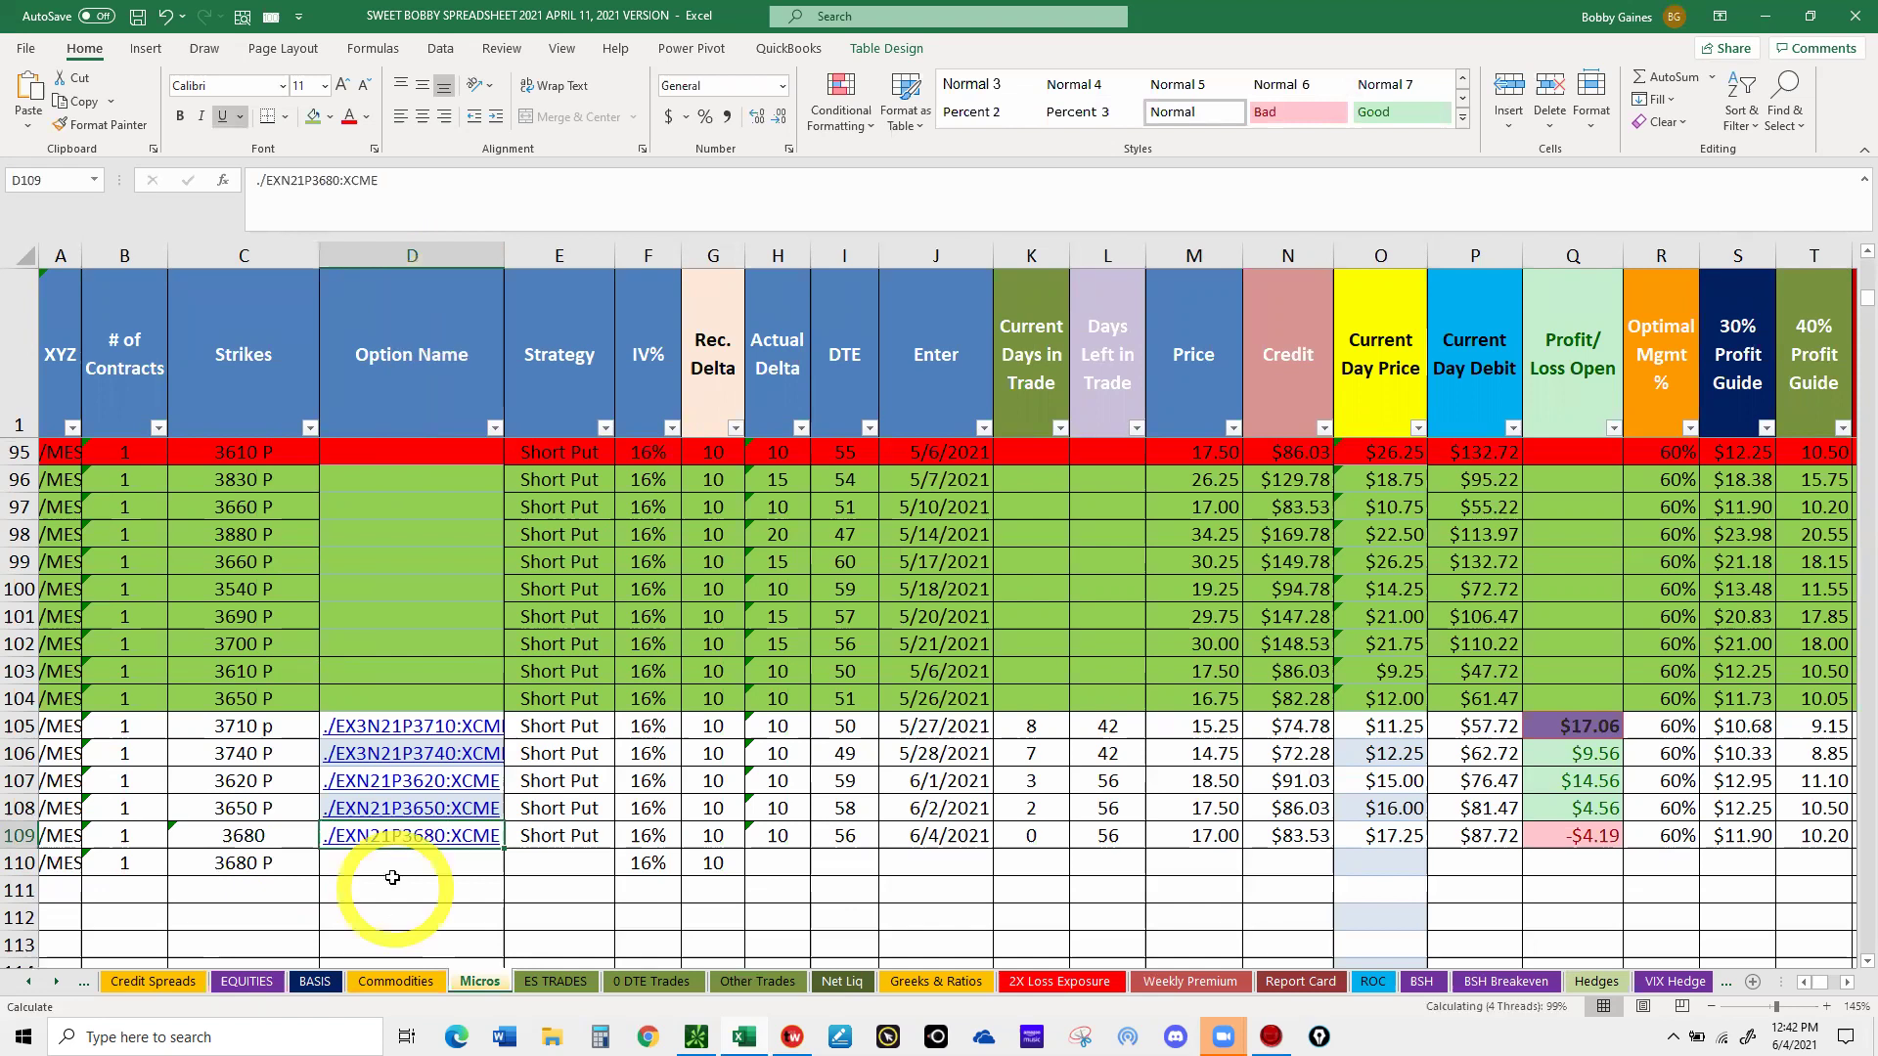
pyautogui.click(384, 871)
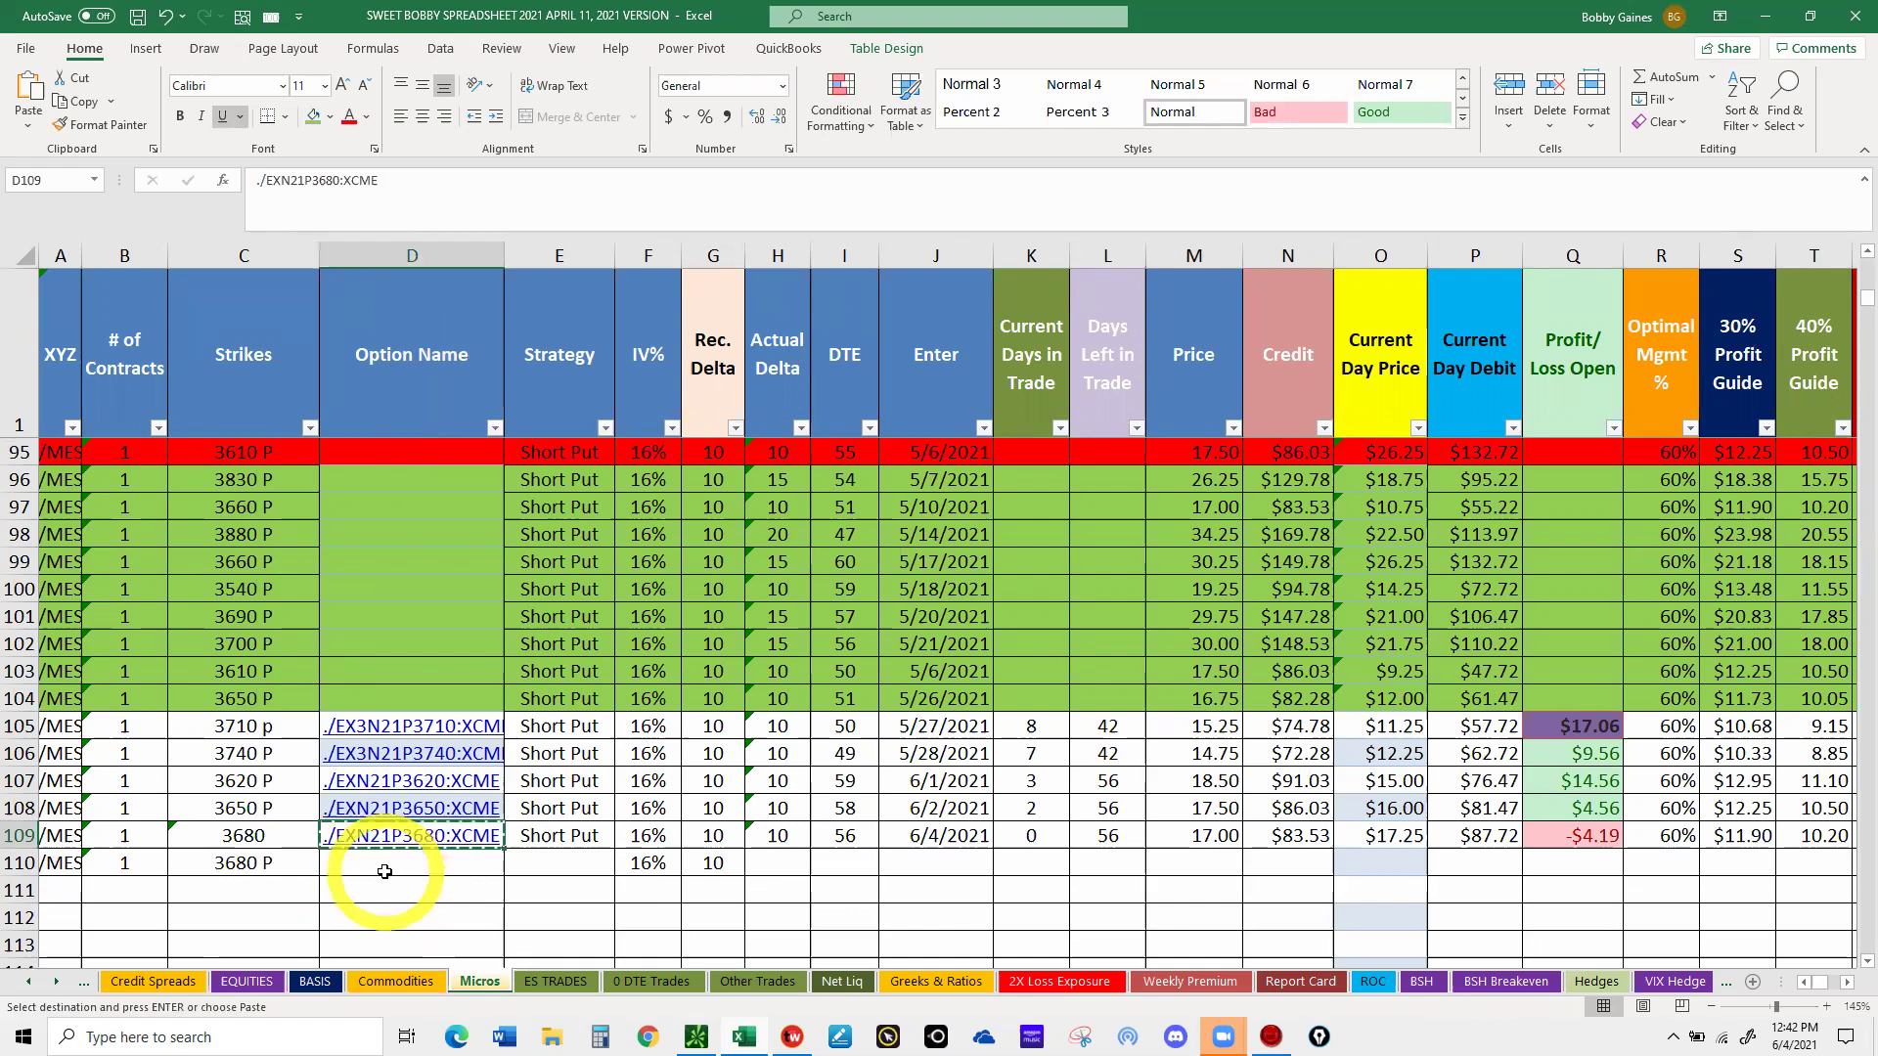
pyautogui.hotkey('ctrl', 'v')
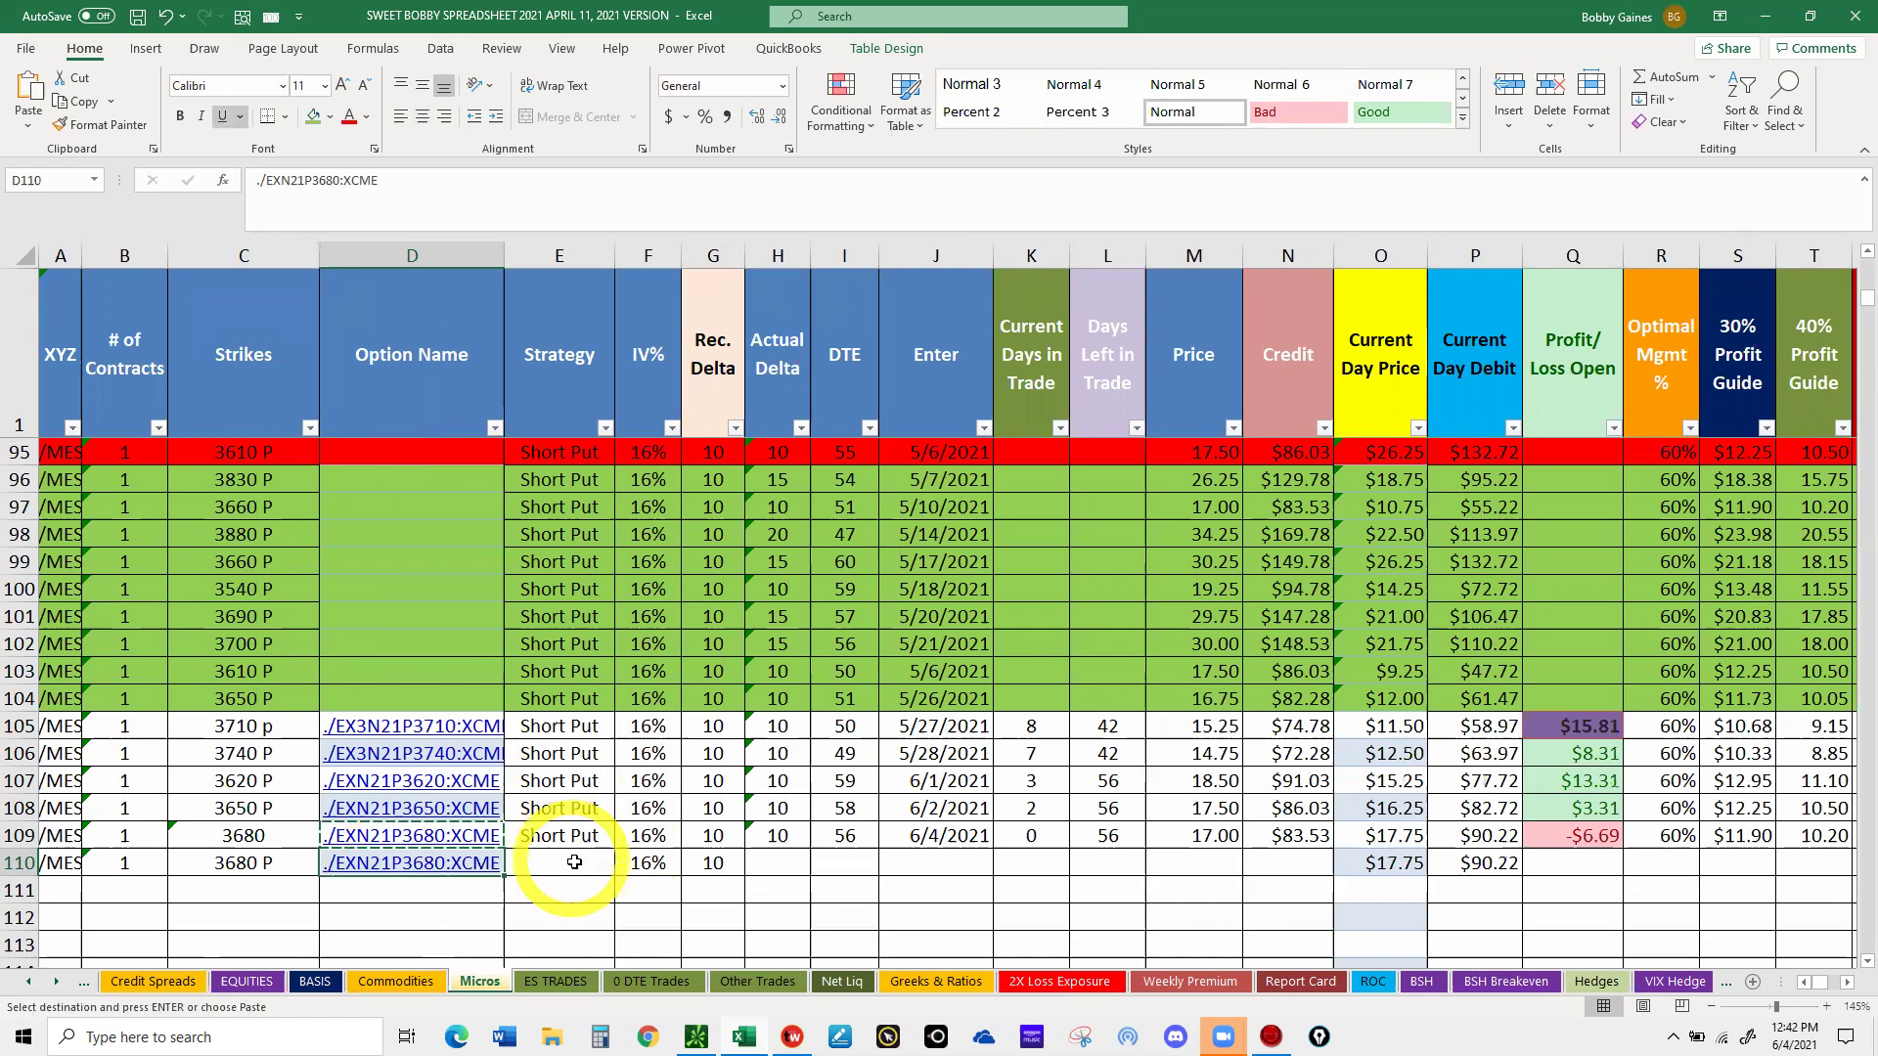
pyautogui.click(569, 861)
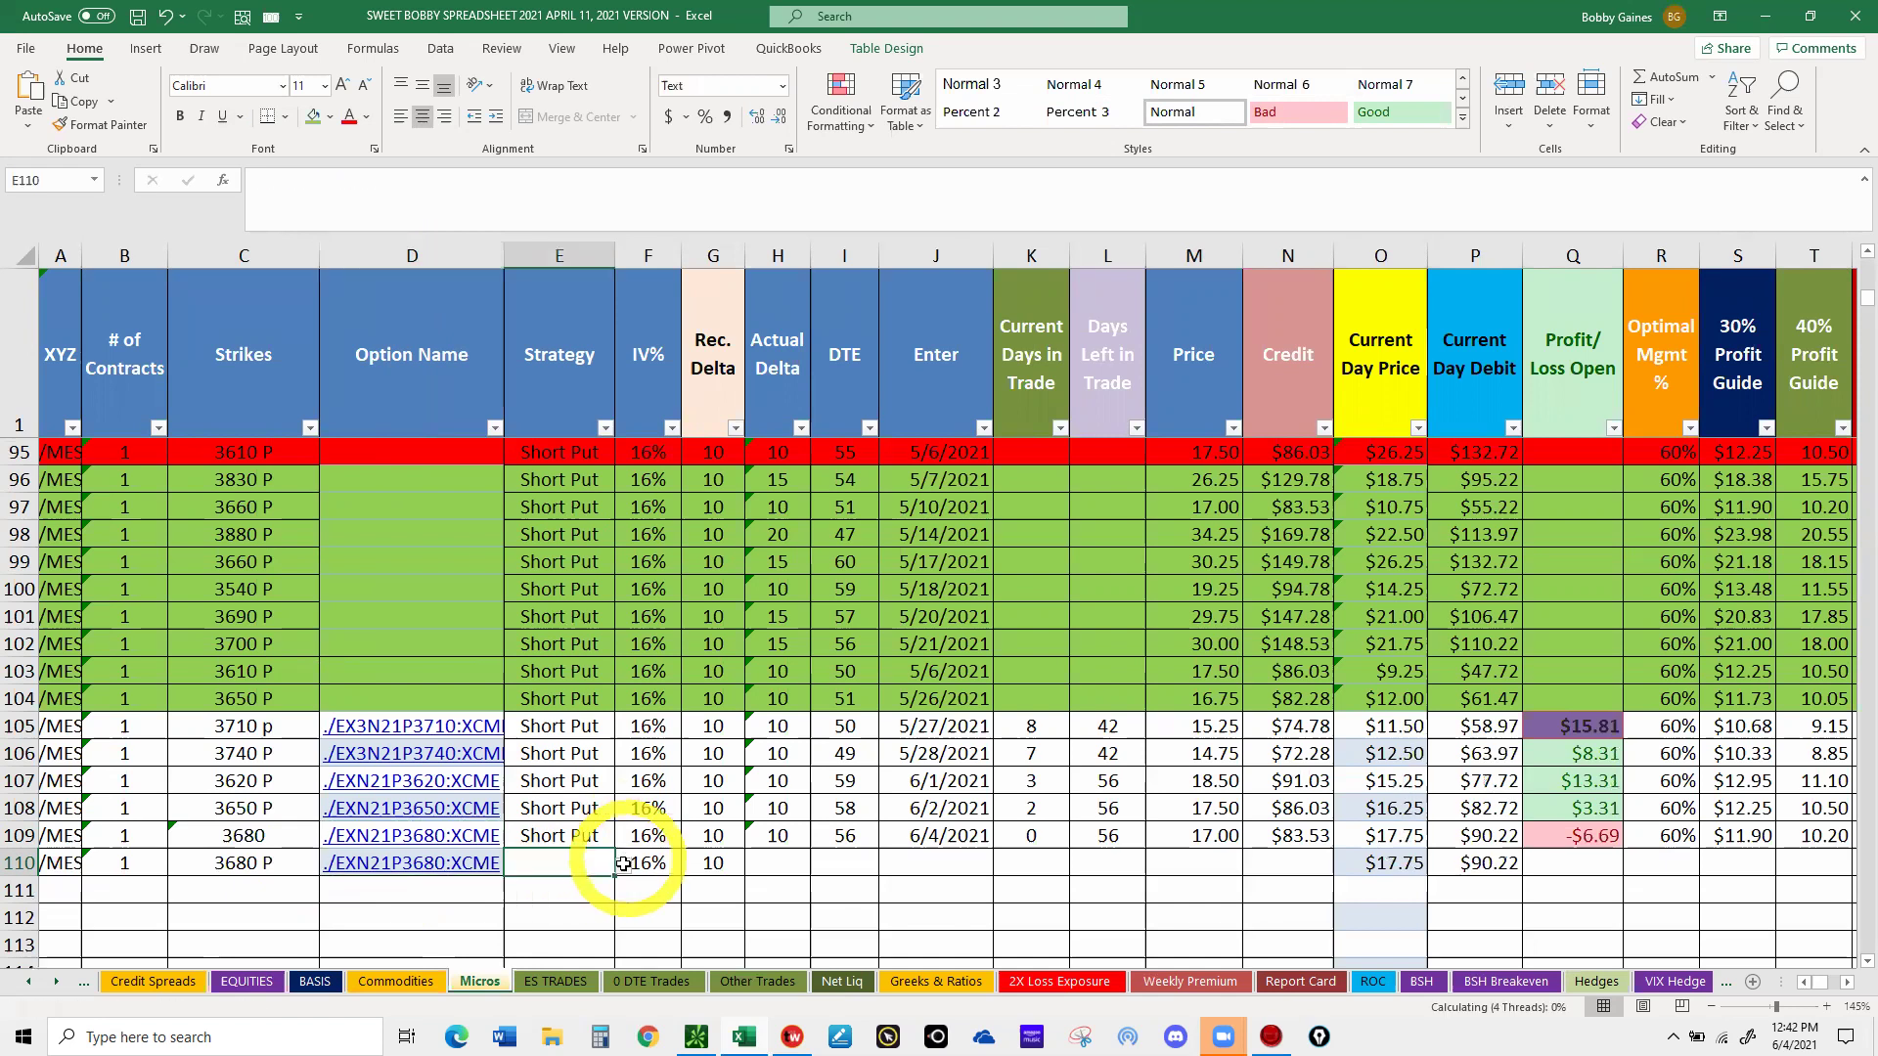
pyautogui.click(623, 867)
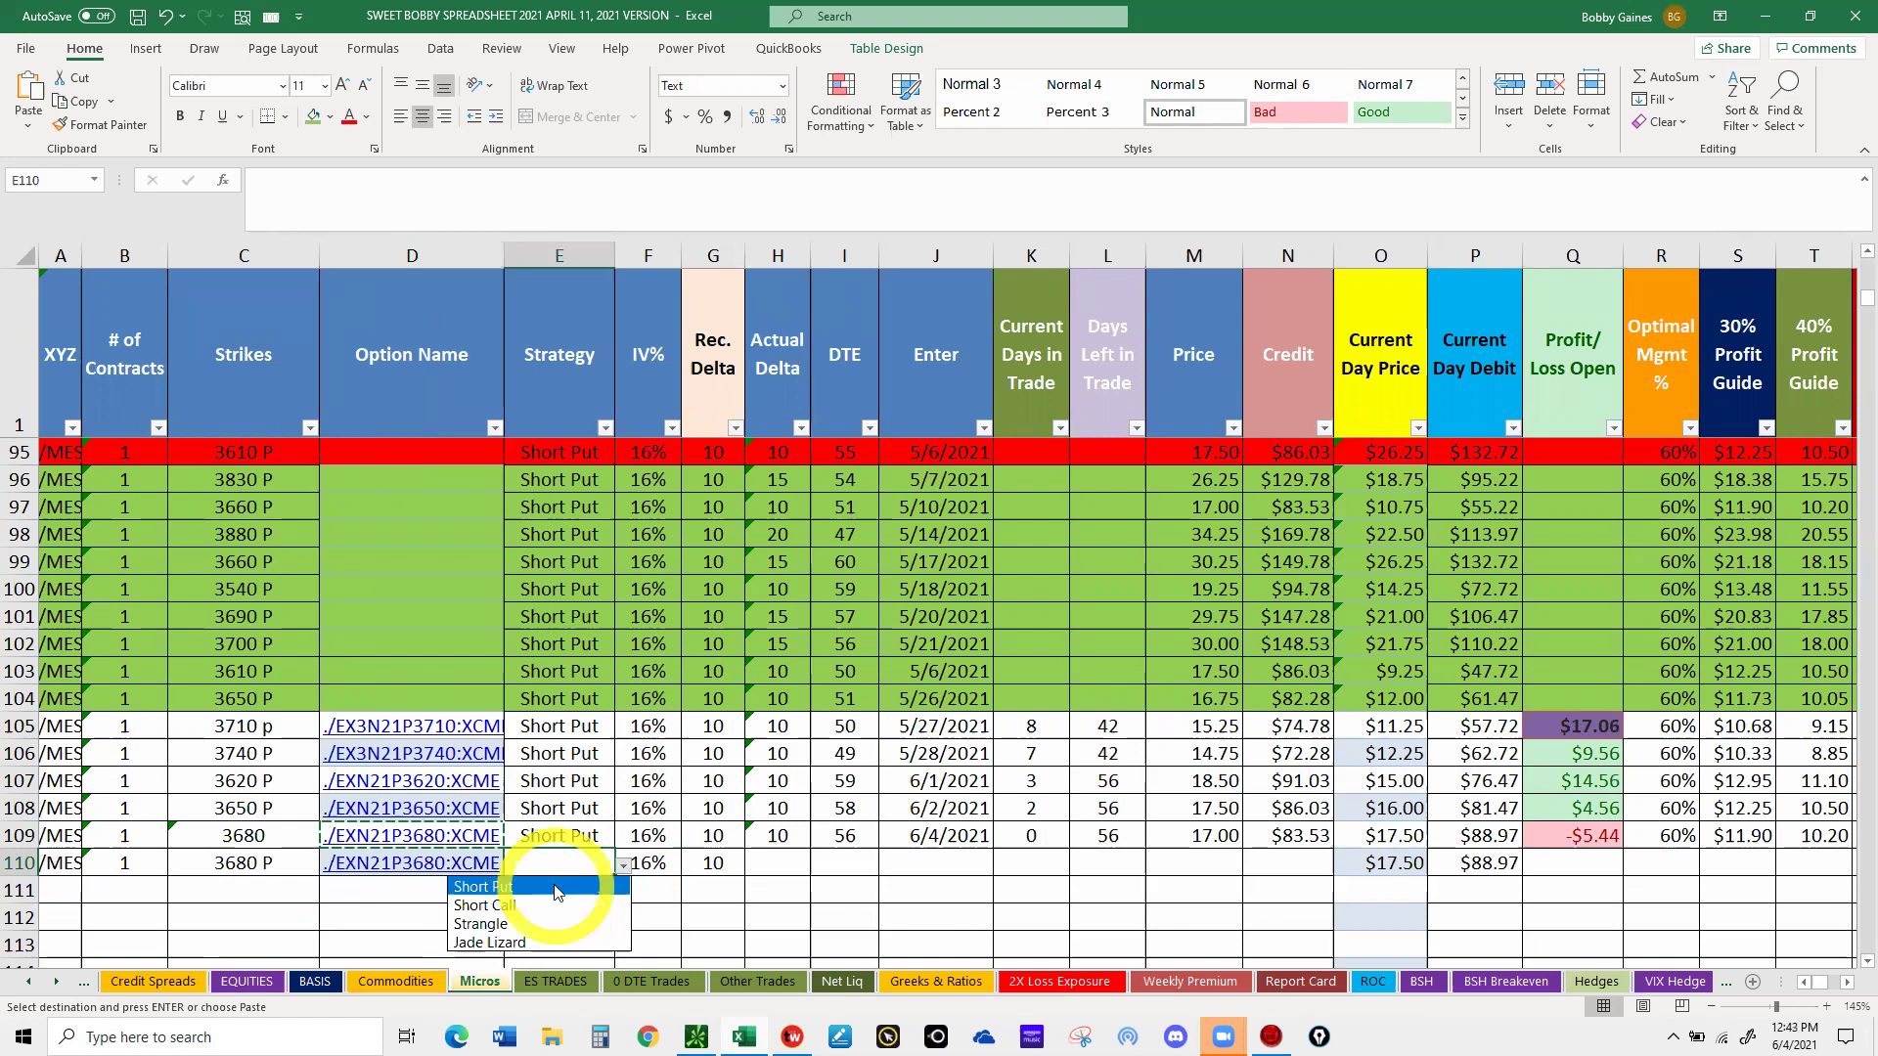
pyautogui.press('Return')
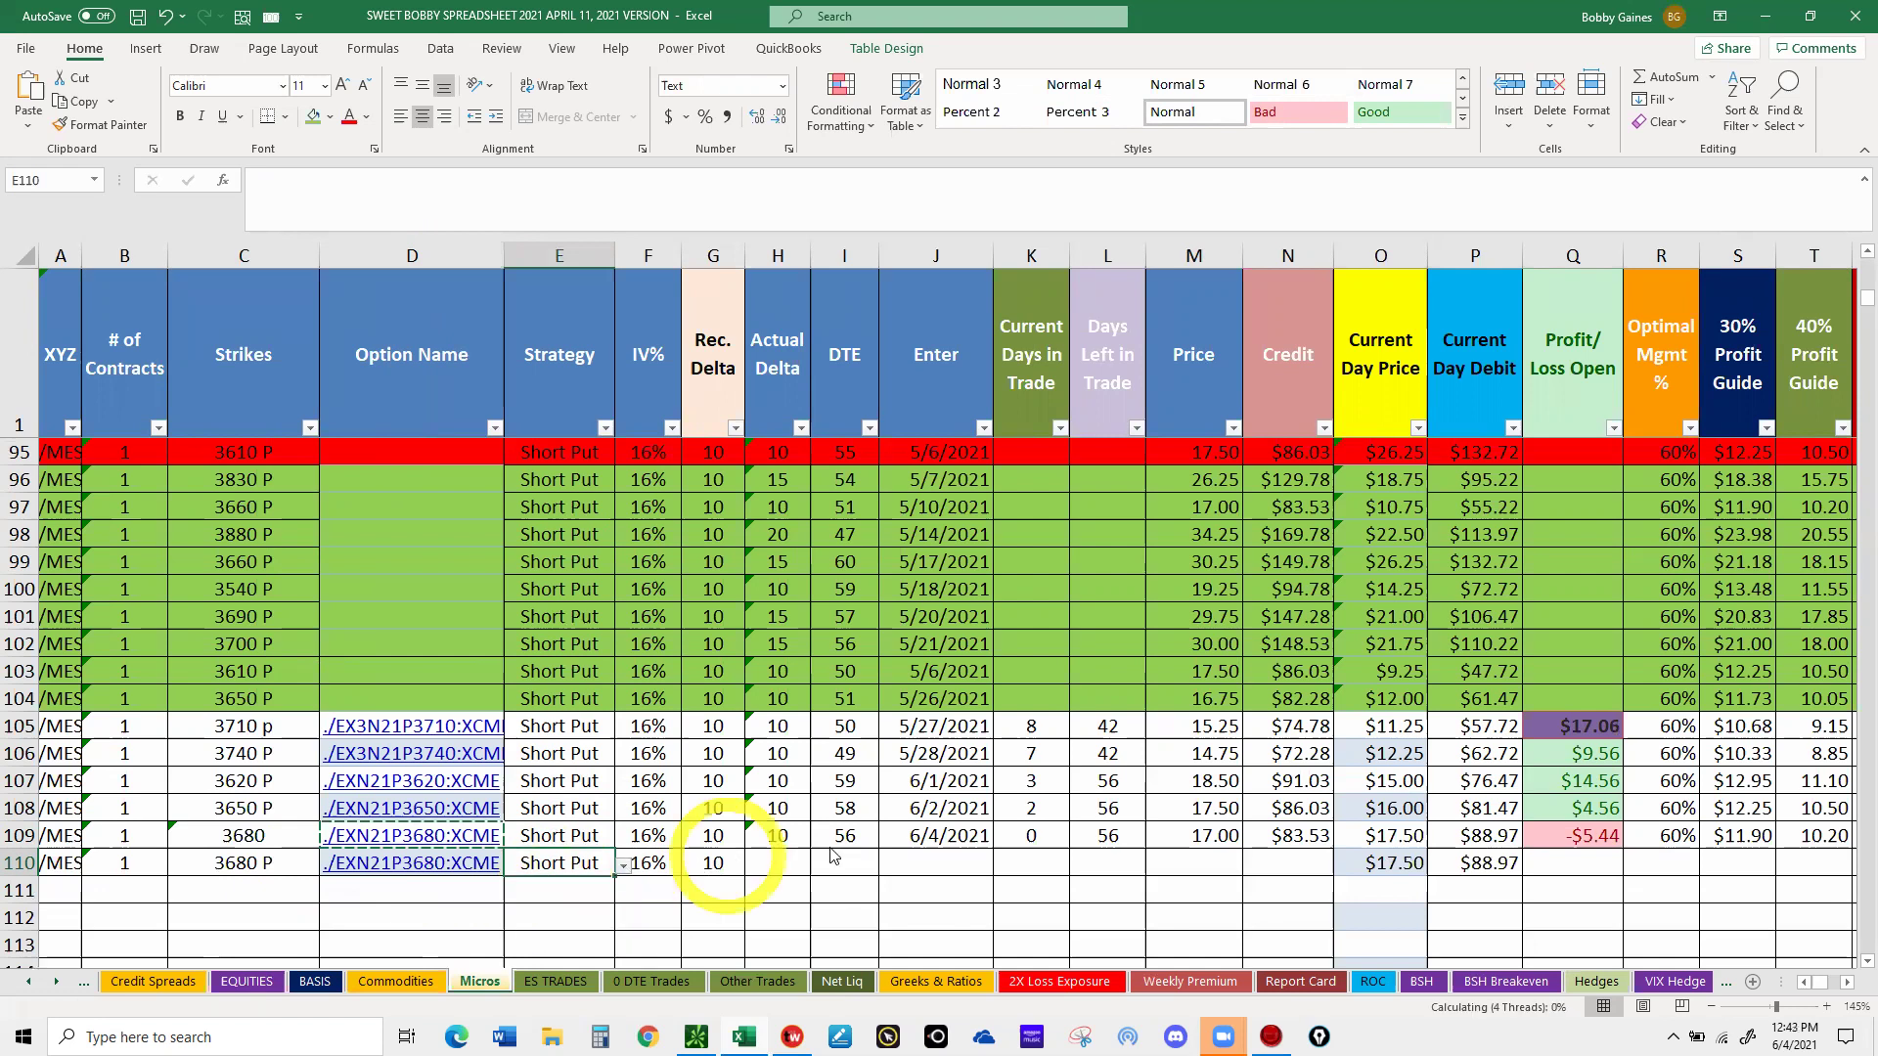
# - Enter 10 as row 110's Actual Delta and 56 as its DTE
pyautogui.click(764, 862)
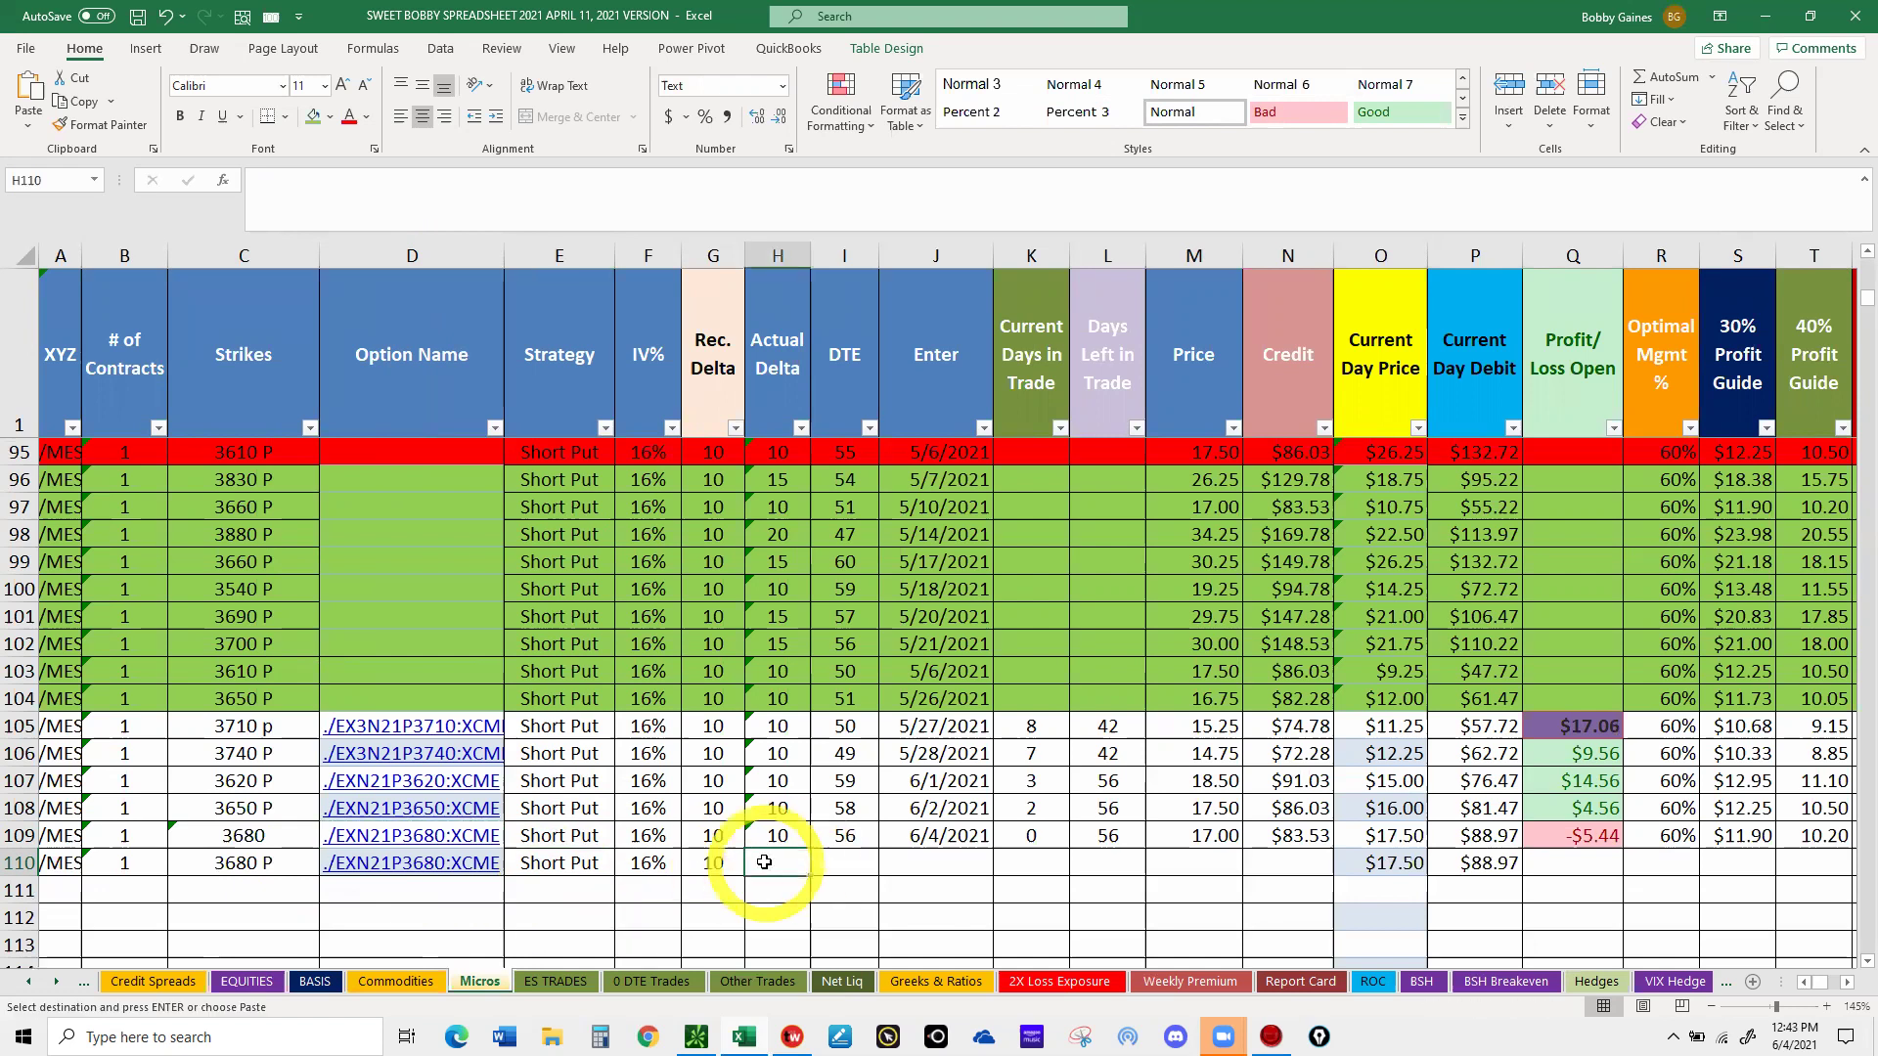
pyautogui.press('Return')
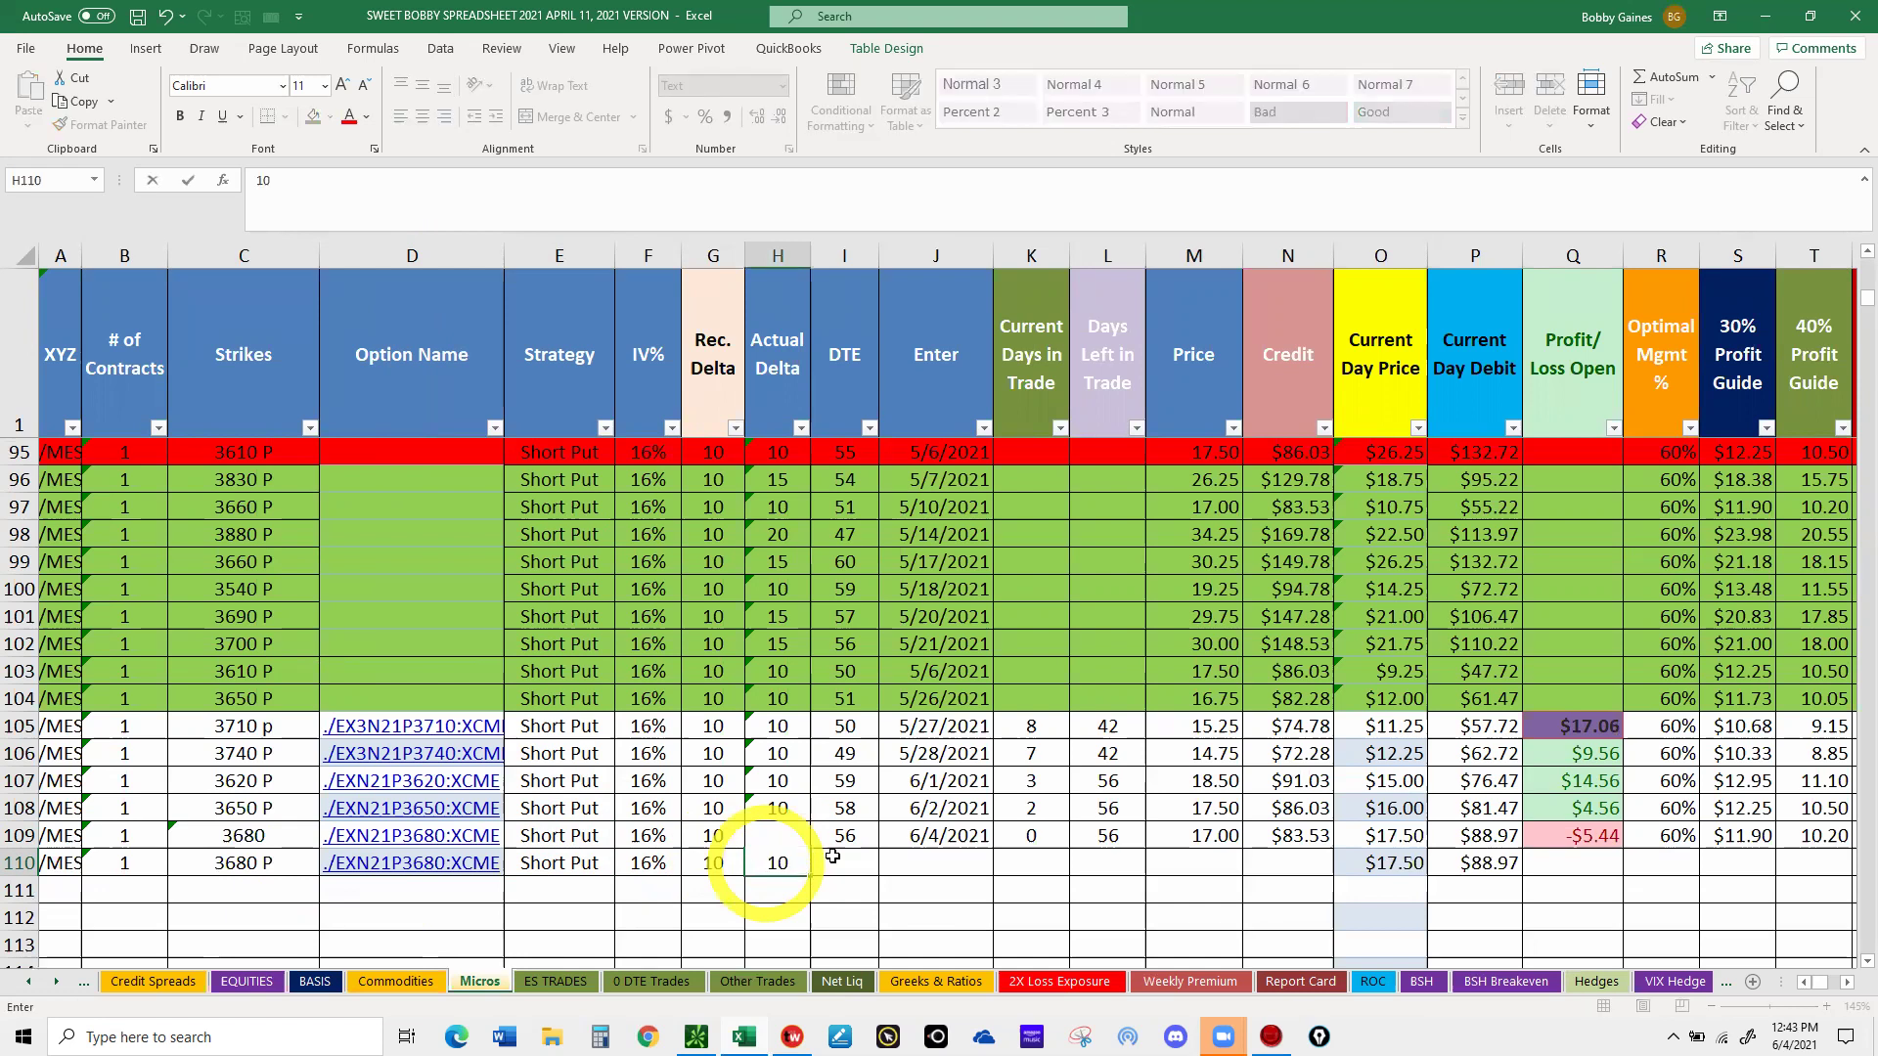
pyautogui.click(832, 857)
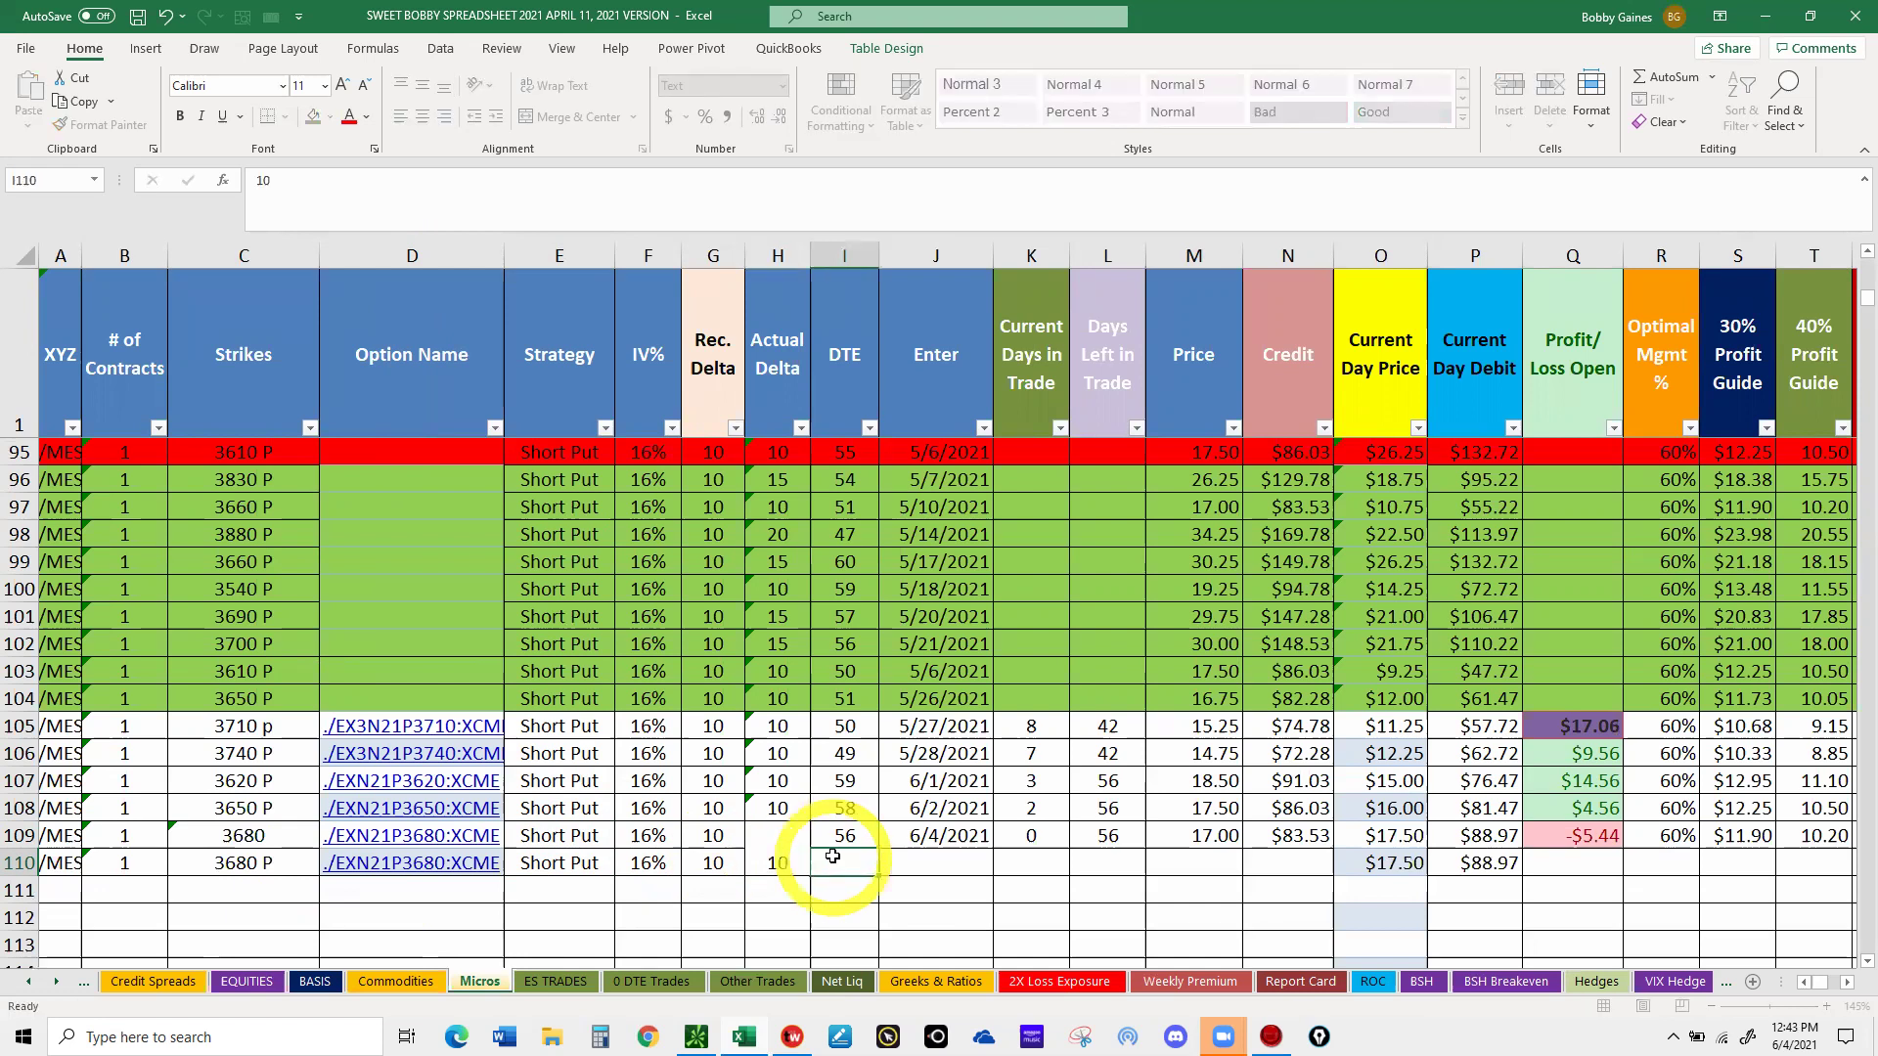
# - Enter 6/4/21 as row 110's Enter date and 17.25 as its Price
pyautogui.click(938, 864)
pyautogui.write('6/4/')
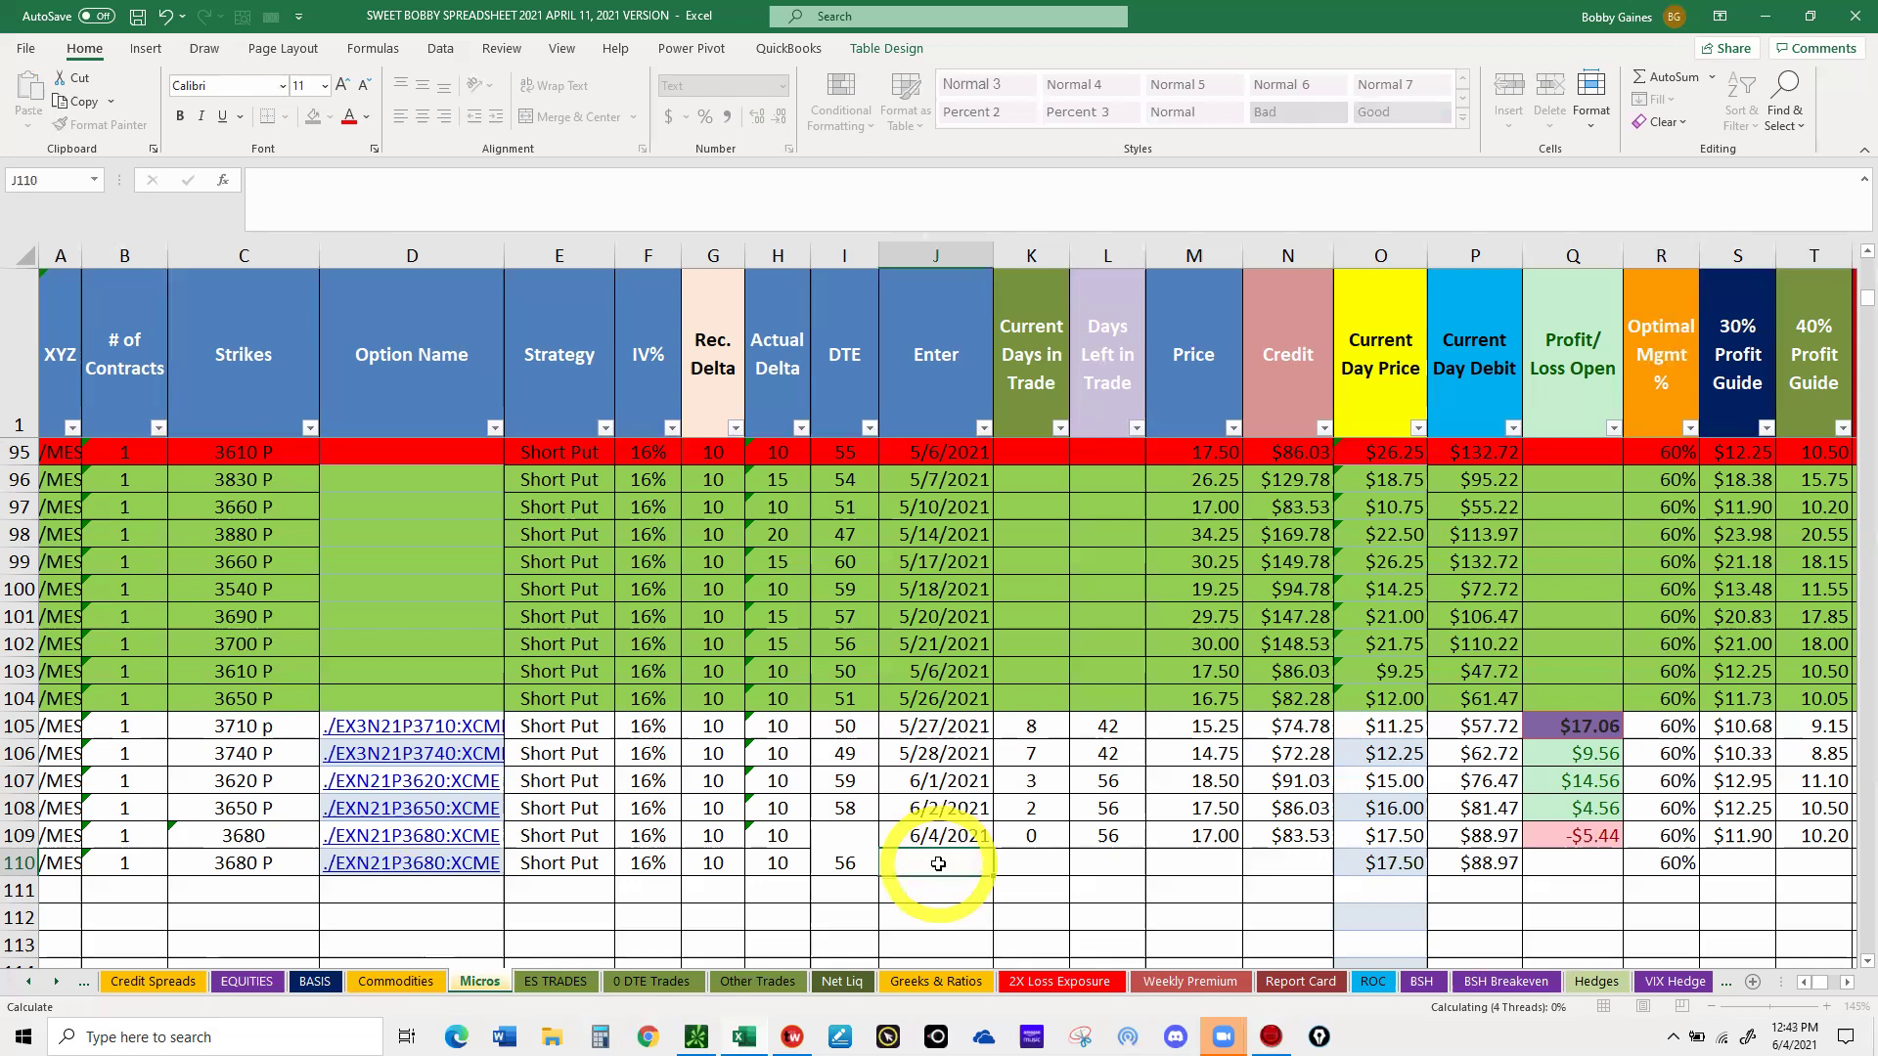
pyautogui.write('21')
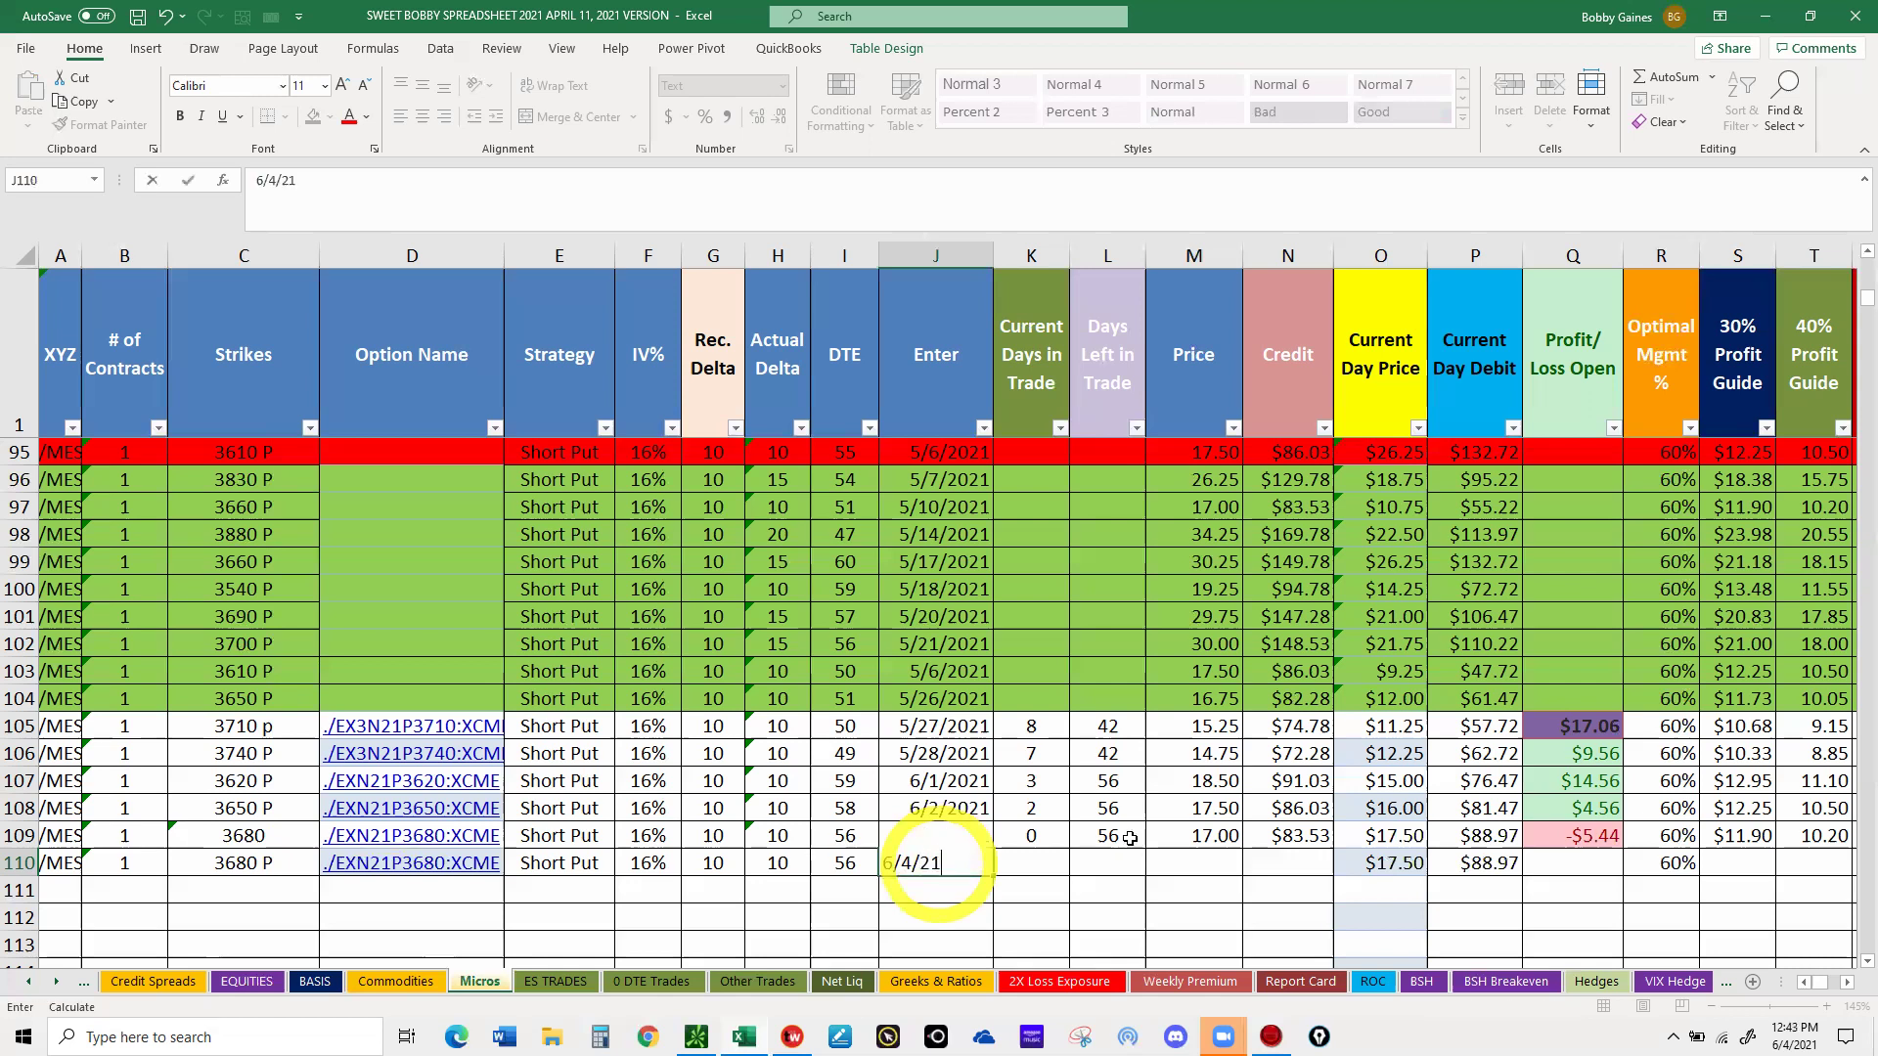
pyautogui.click(1164, 871)
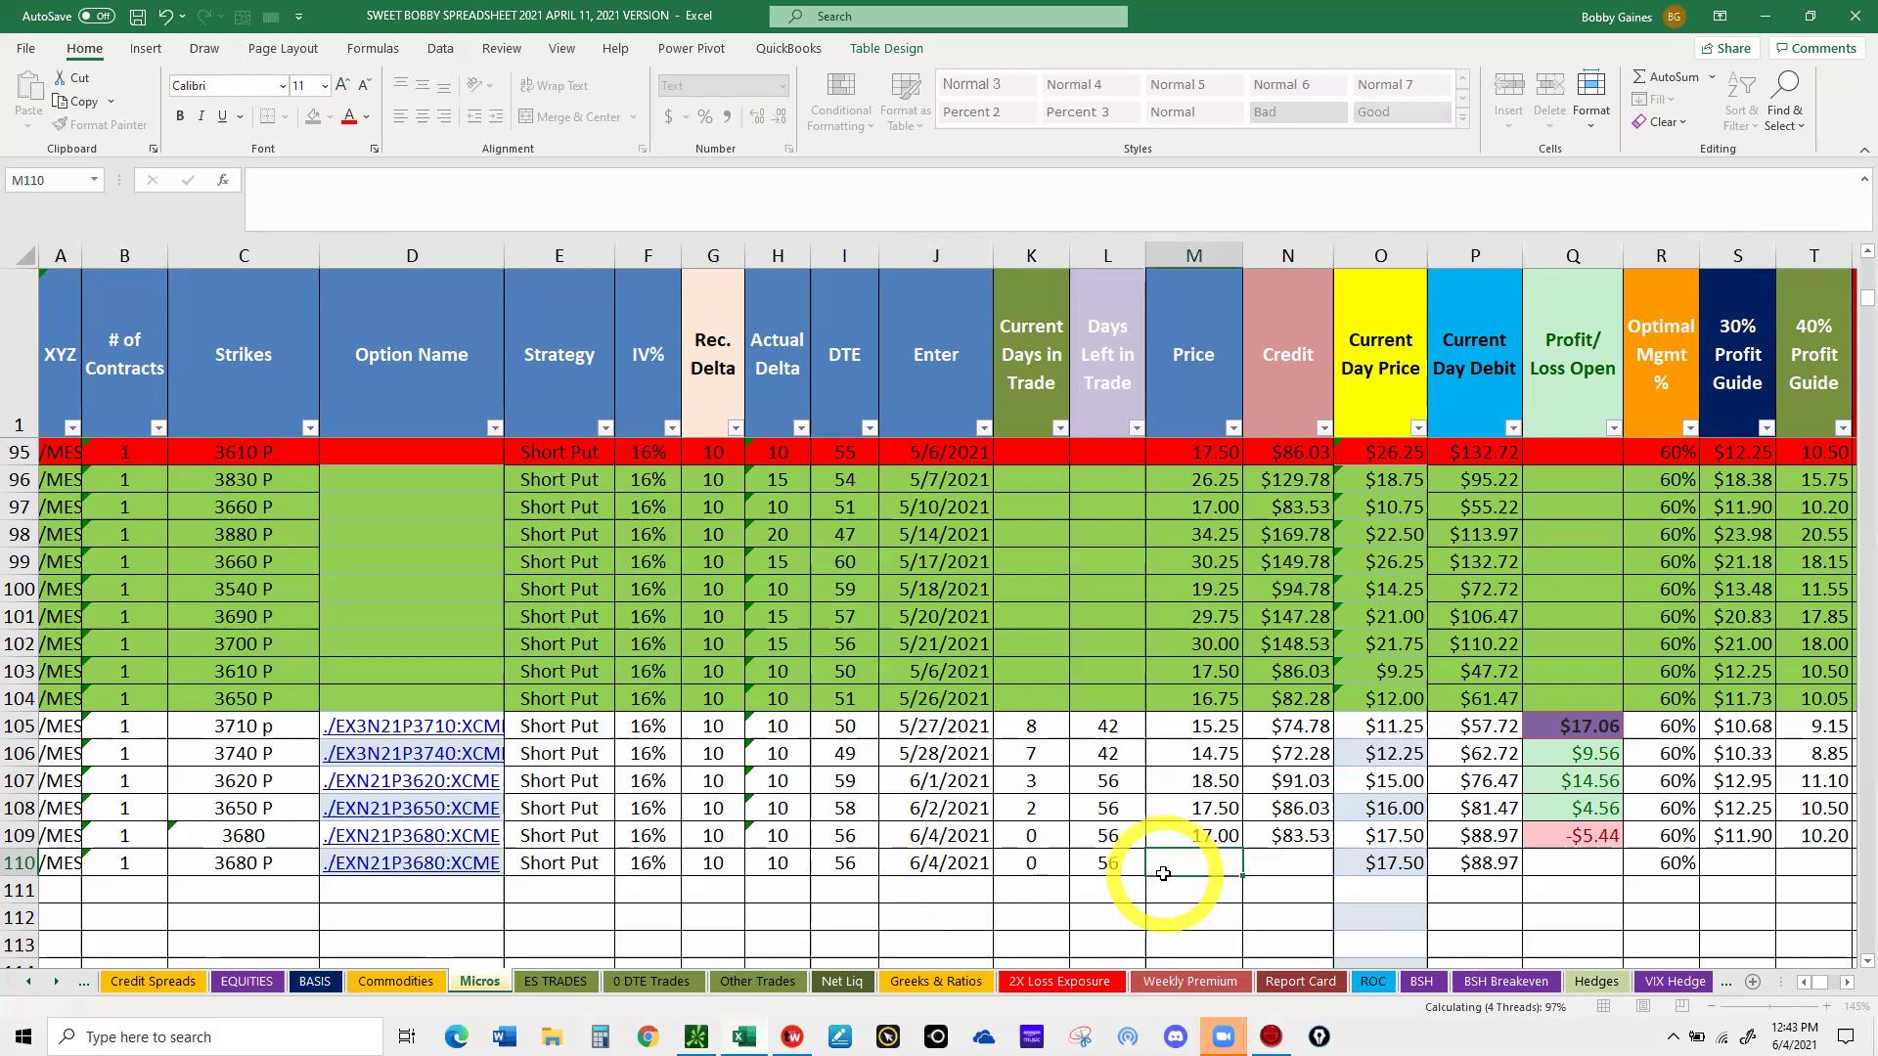
pyautogui.write('17')
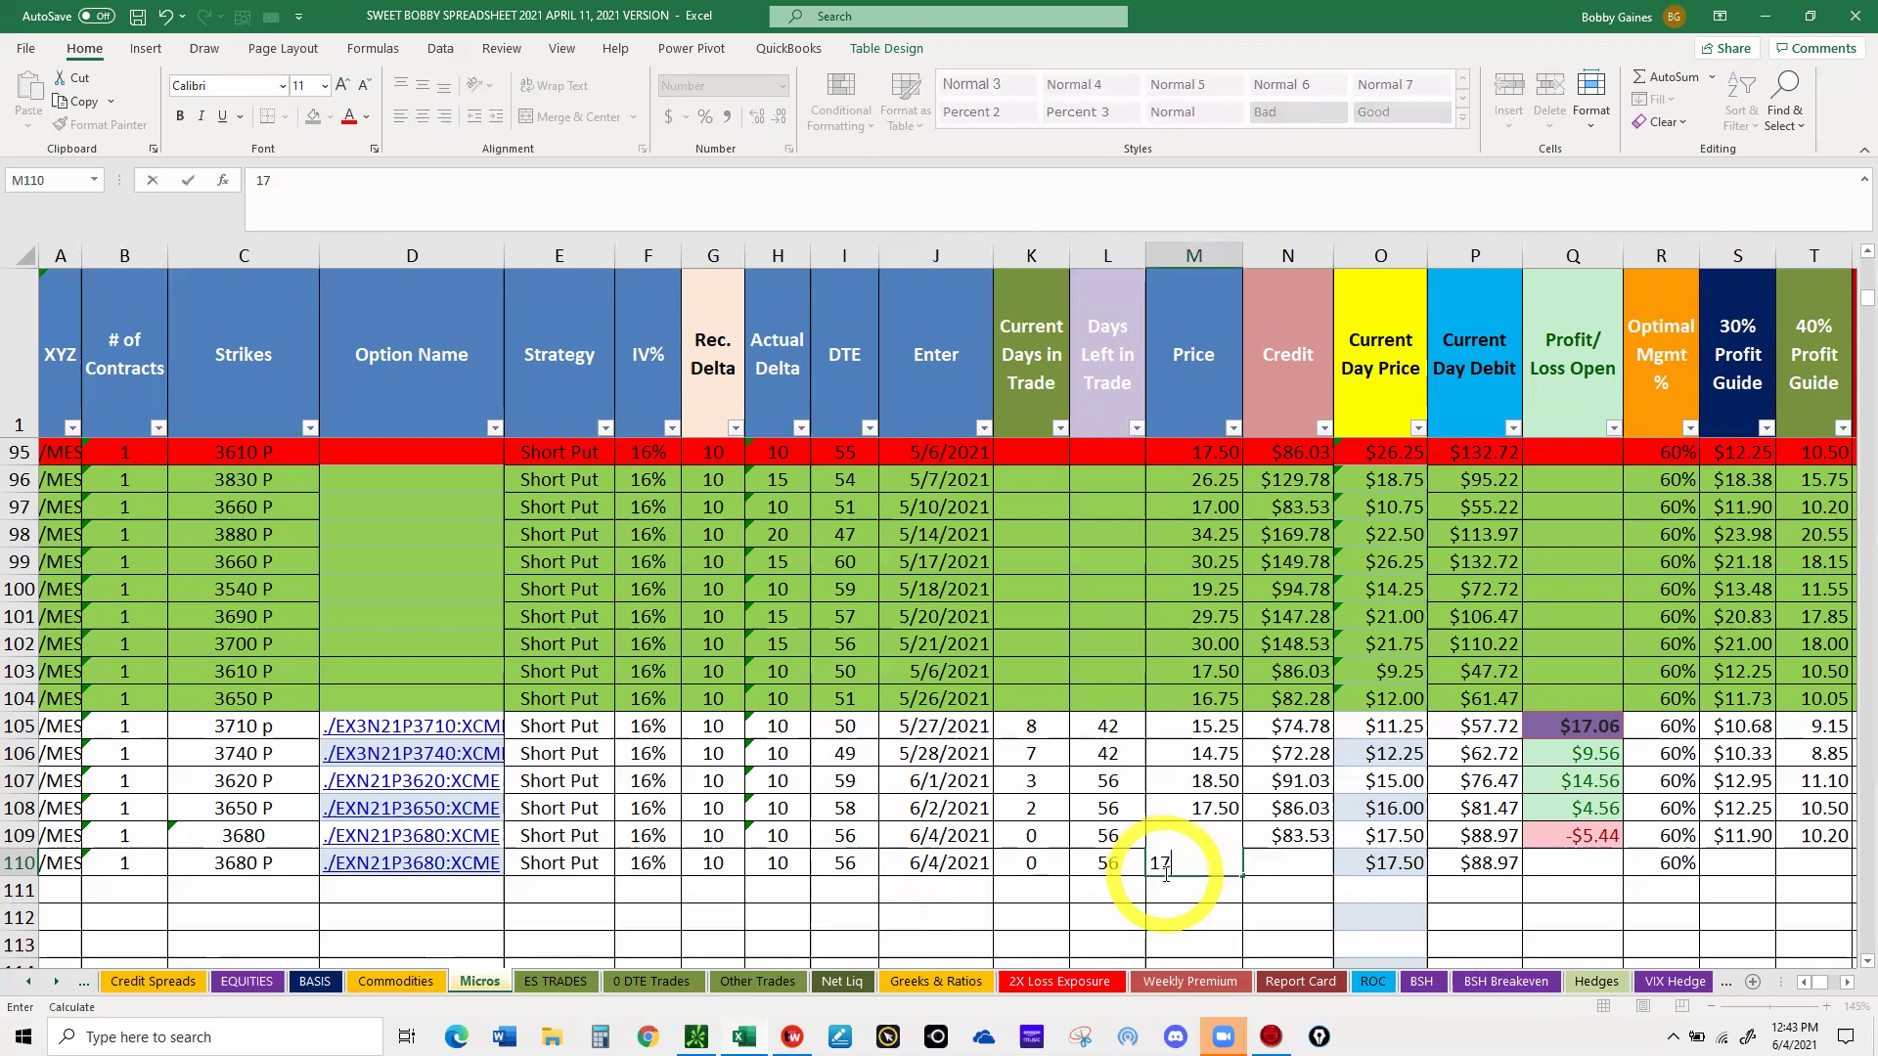
pyautogui.write('.25')
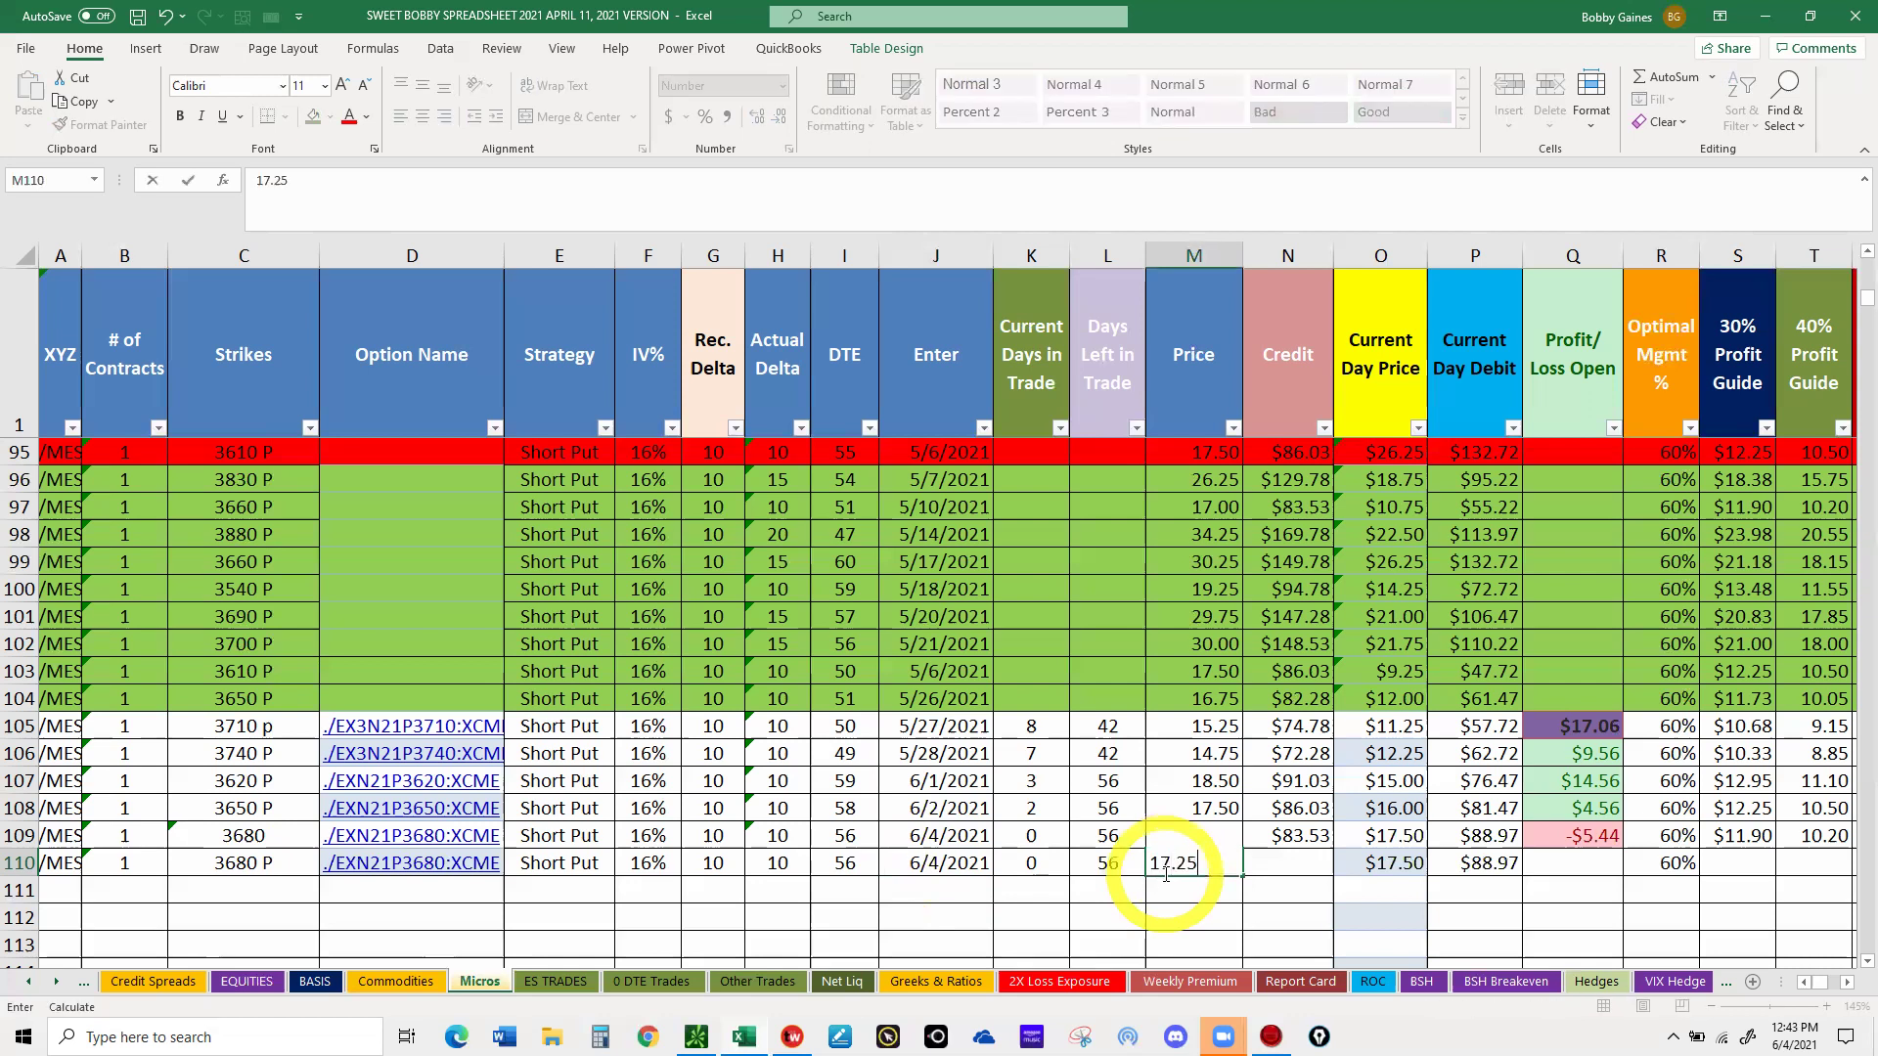
pyautogui.click(1275, 868)
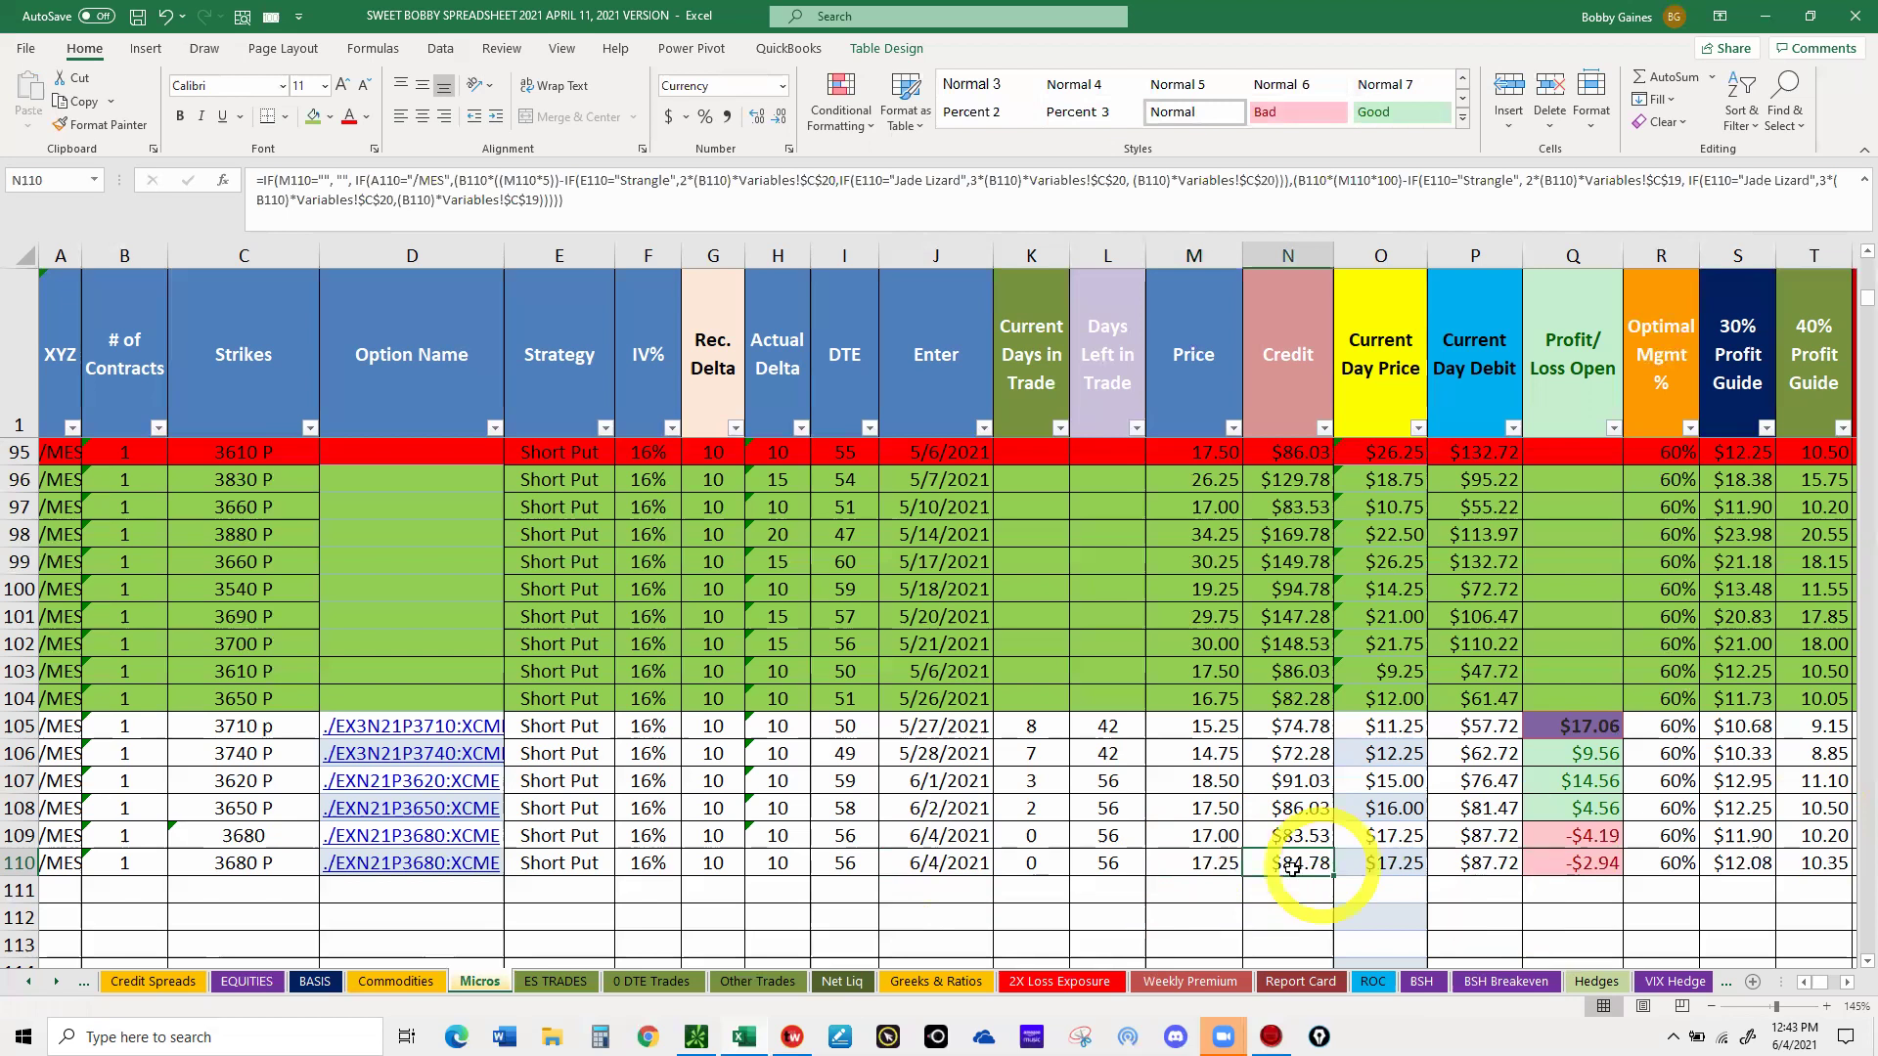
# - Switch to thinkorswim, open Activity and Positions, collapse the DIA group and examine the beta-weighted delta and theta totals
pyautogui.click(771, 984)
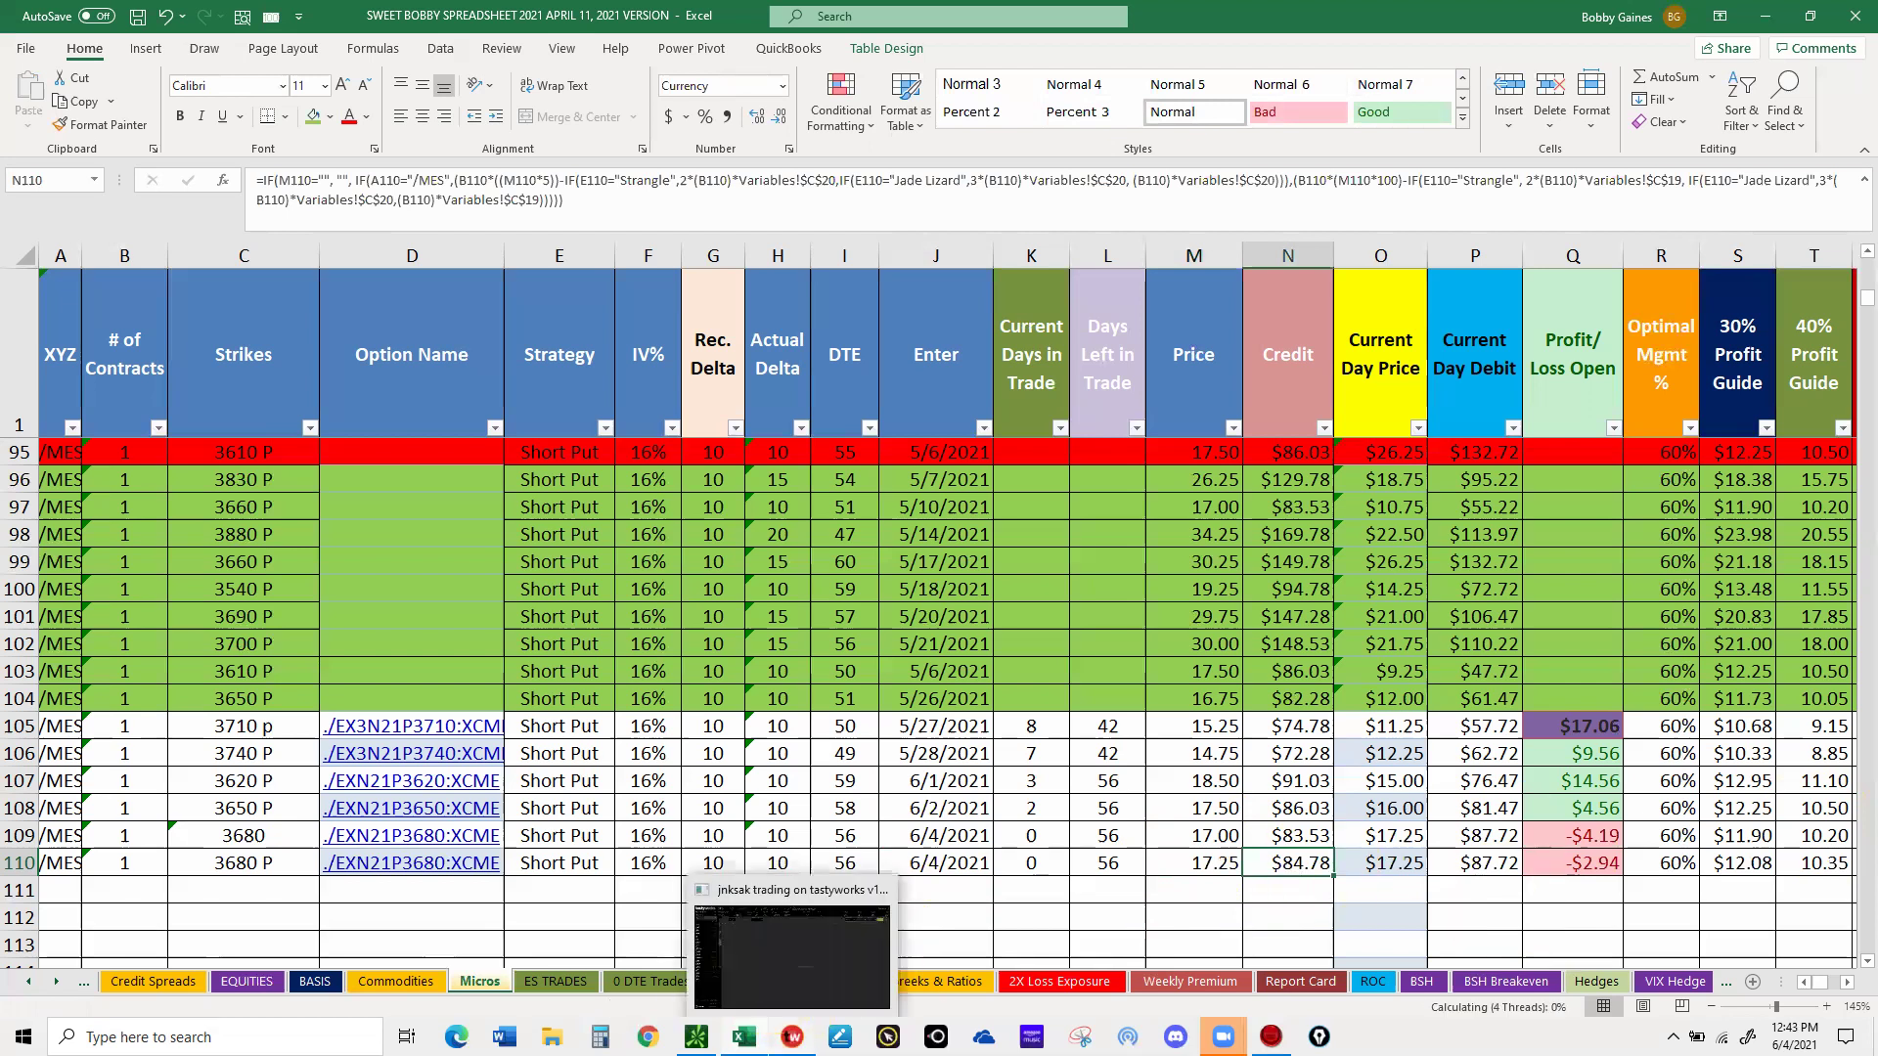
pyautogui.click(744, 1035)
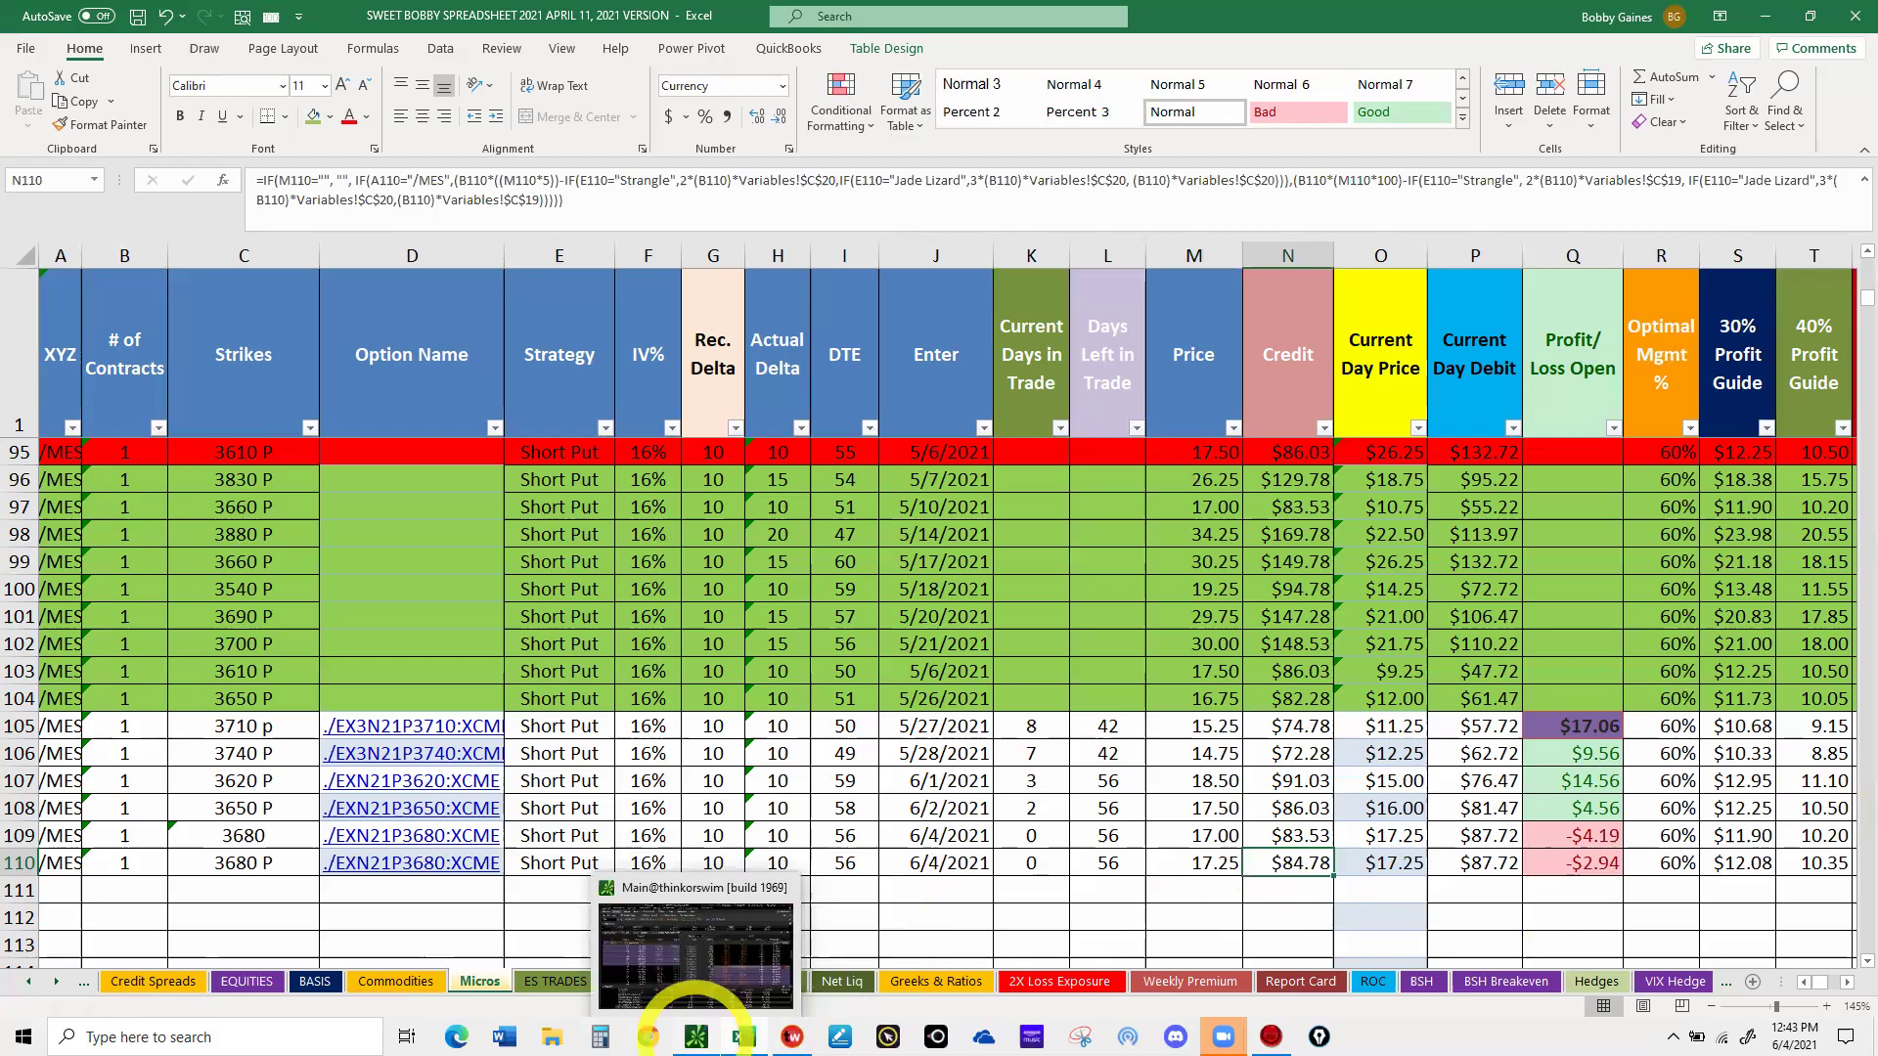
pyautogui.click(698, 1027)
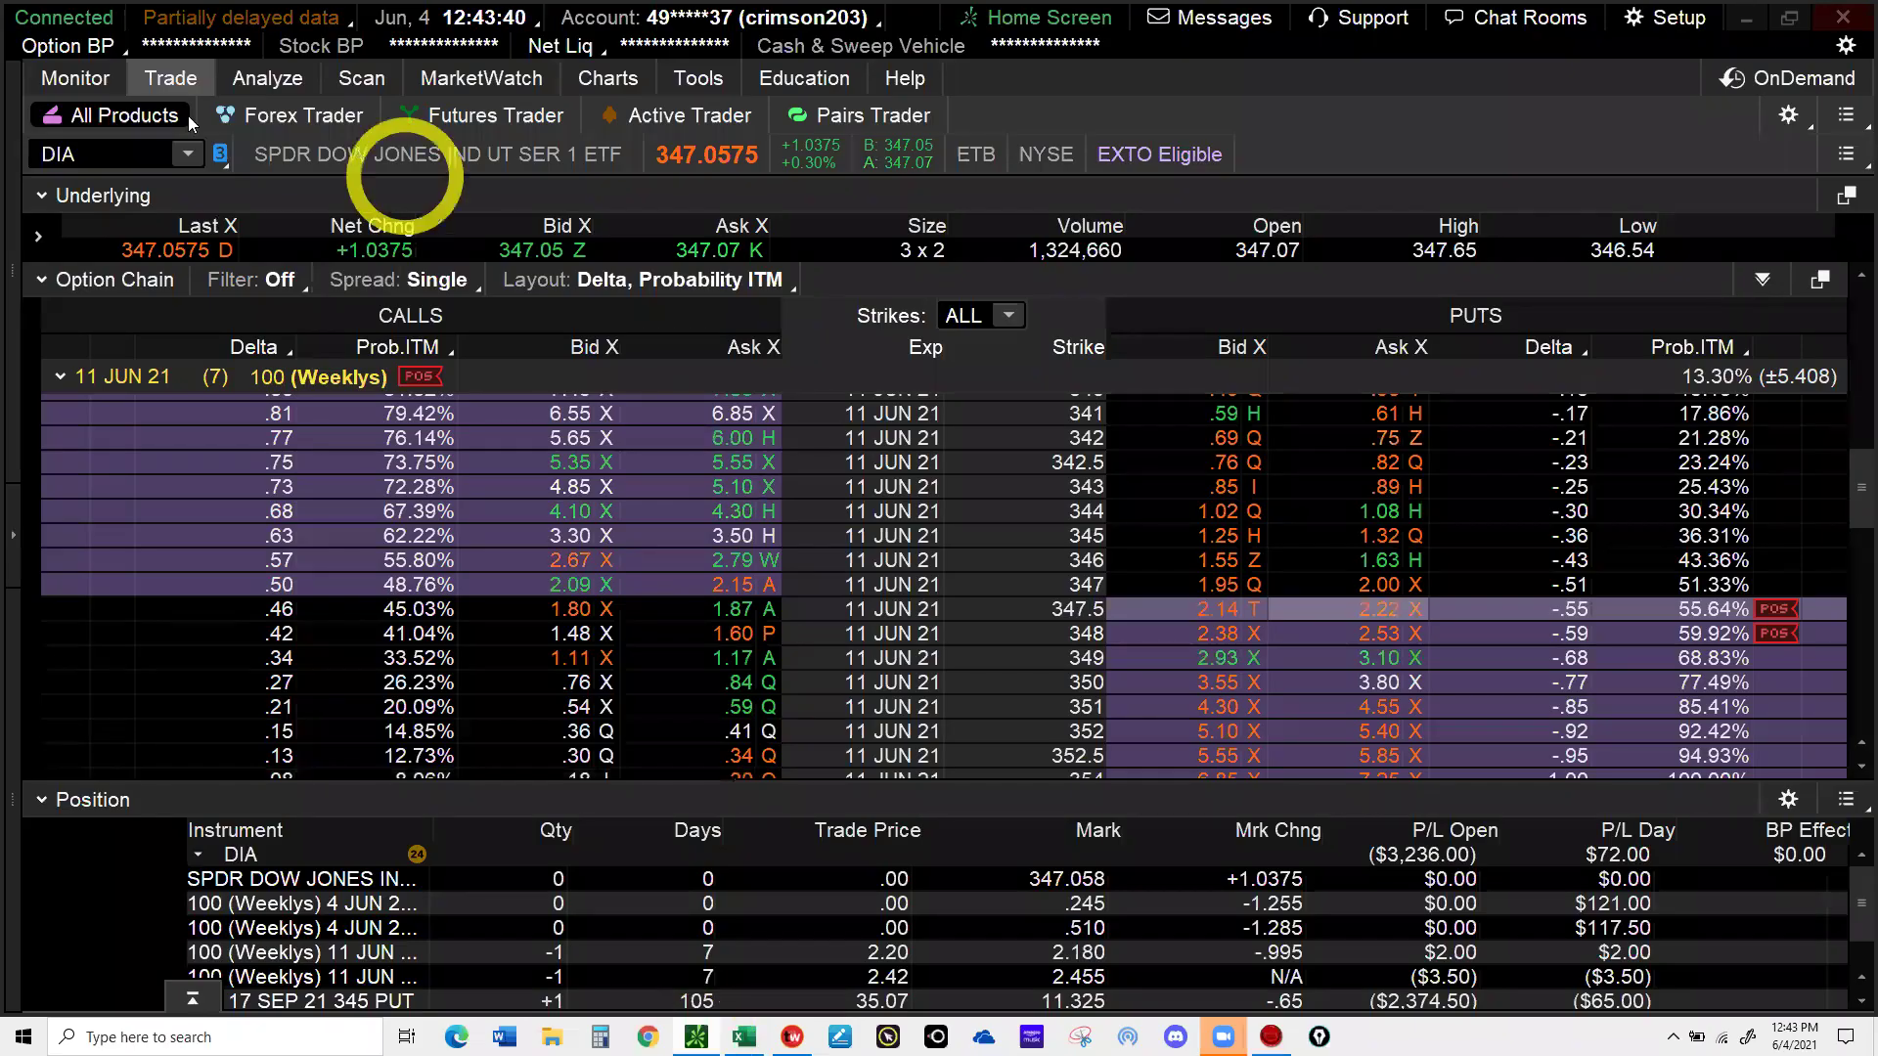
pyautogui.click(70, 80)
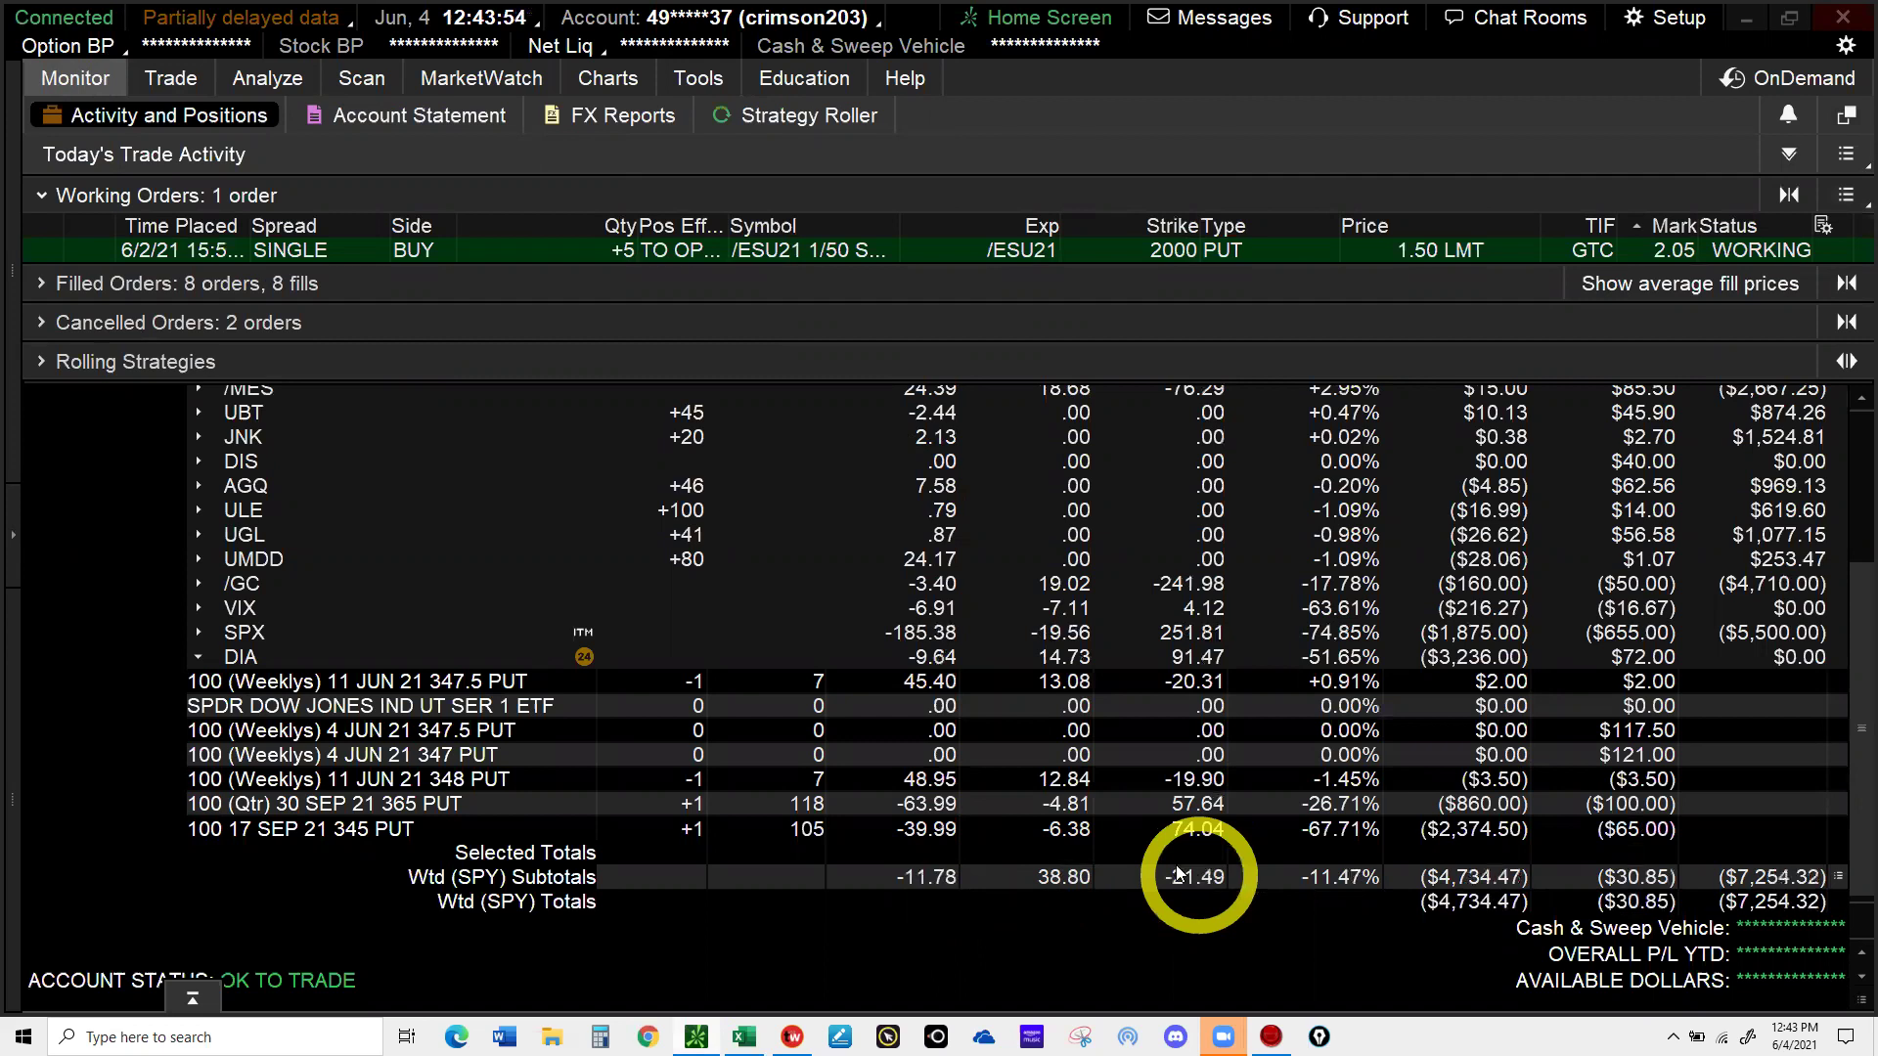
pyautogui.click(205, 656)
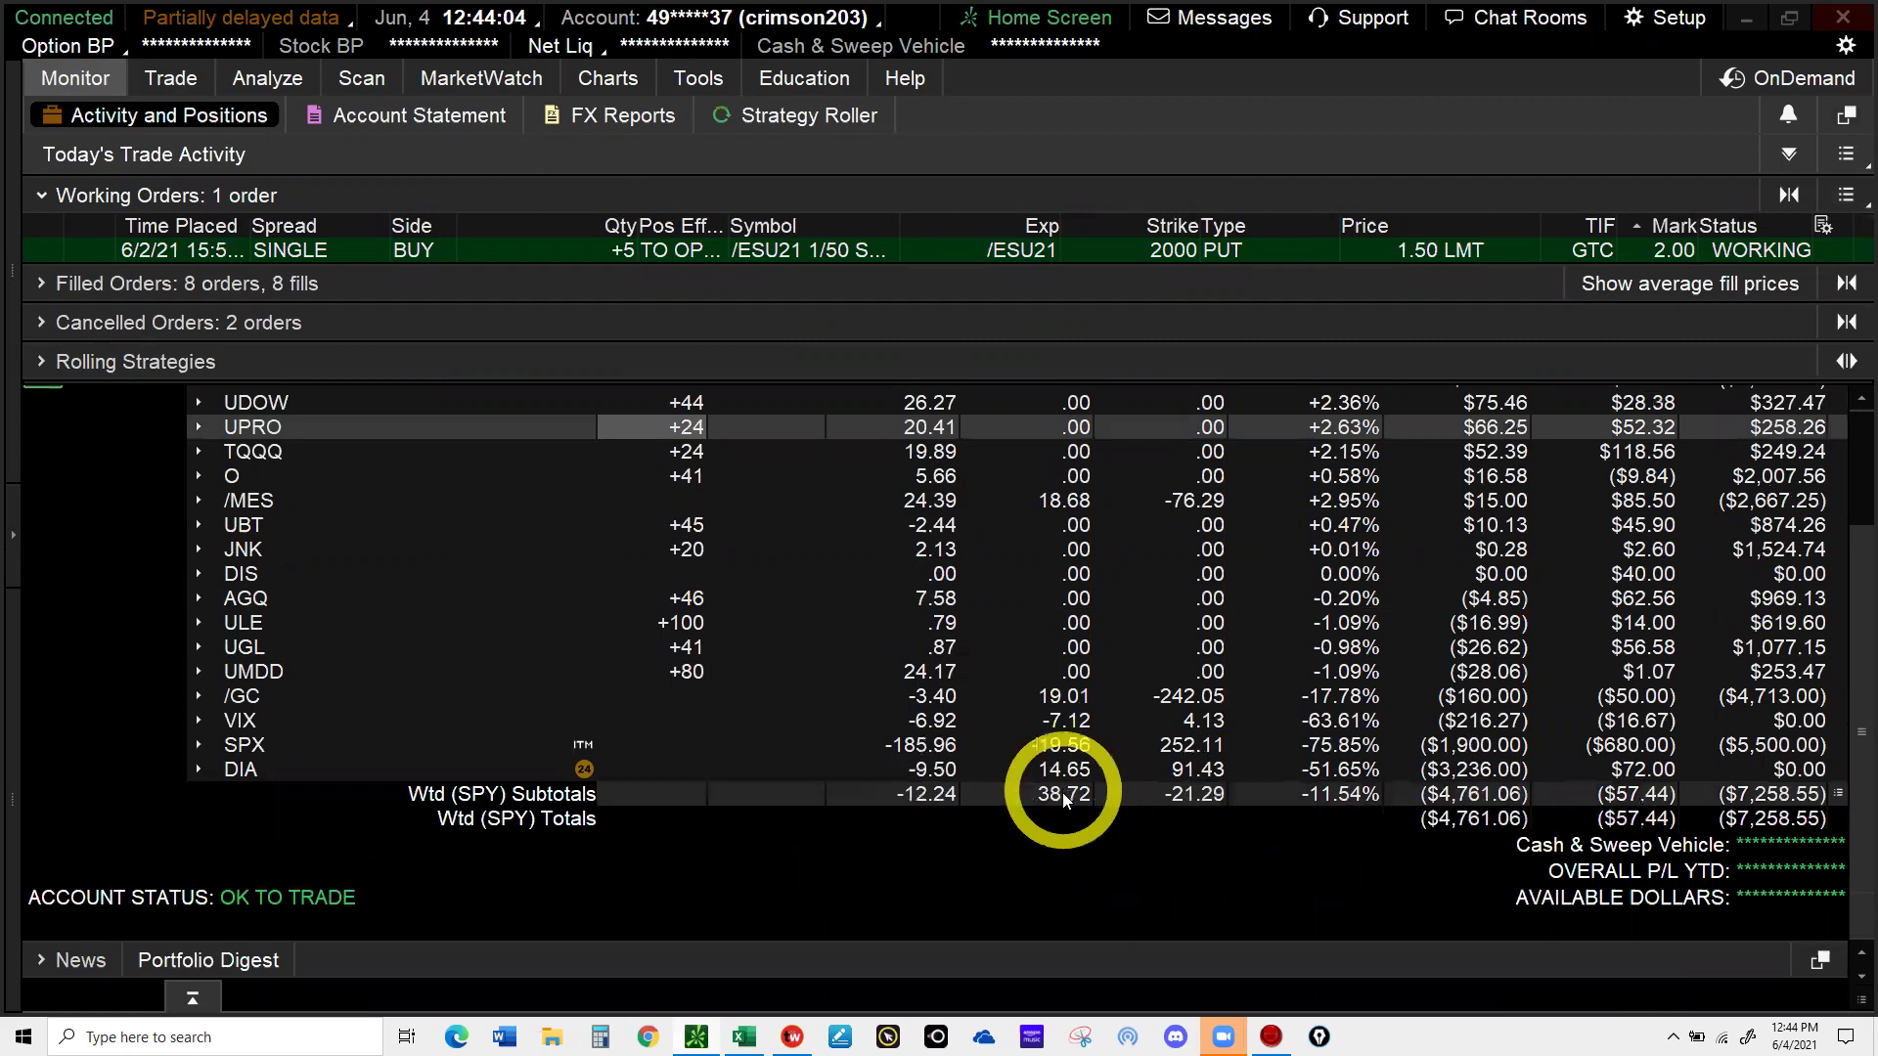
pyautogui.scroll(3, 1059, 783)
pyautogui.scroll(1, 1054, 779)
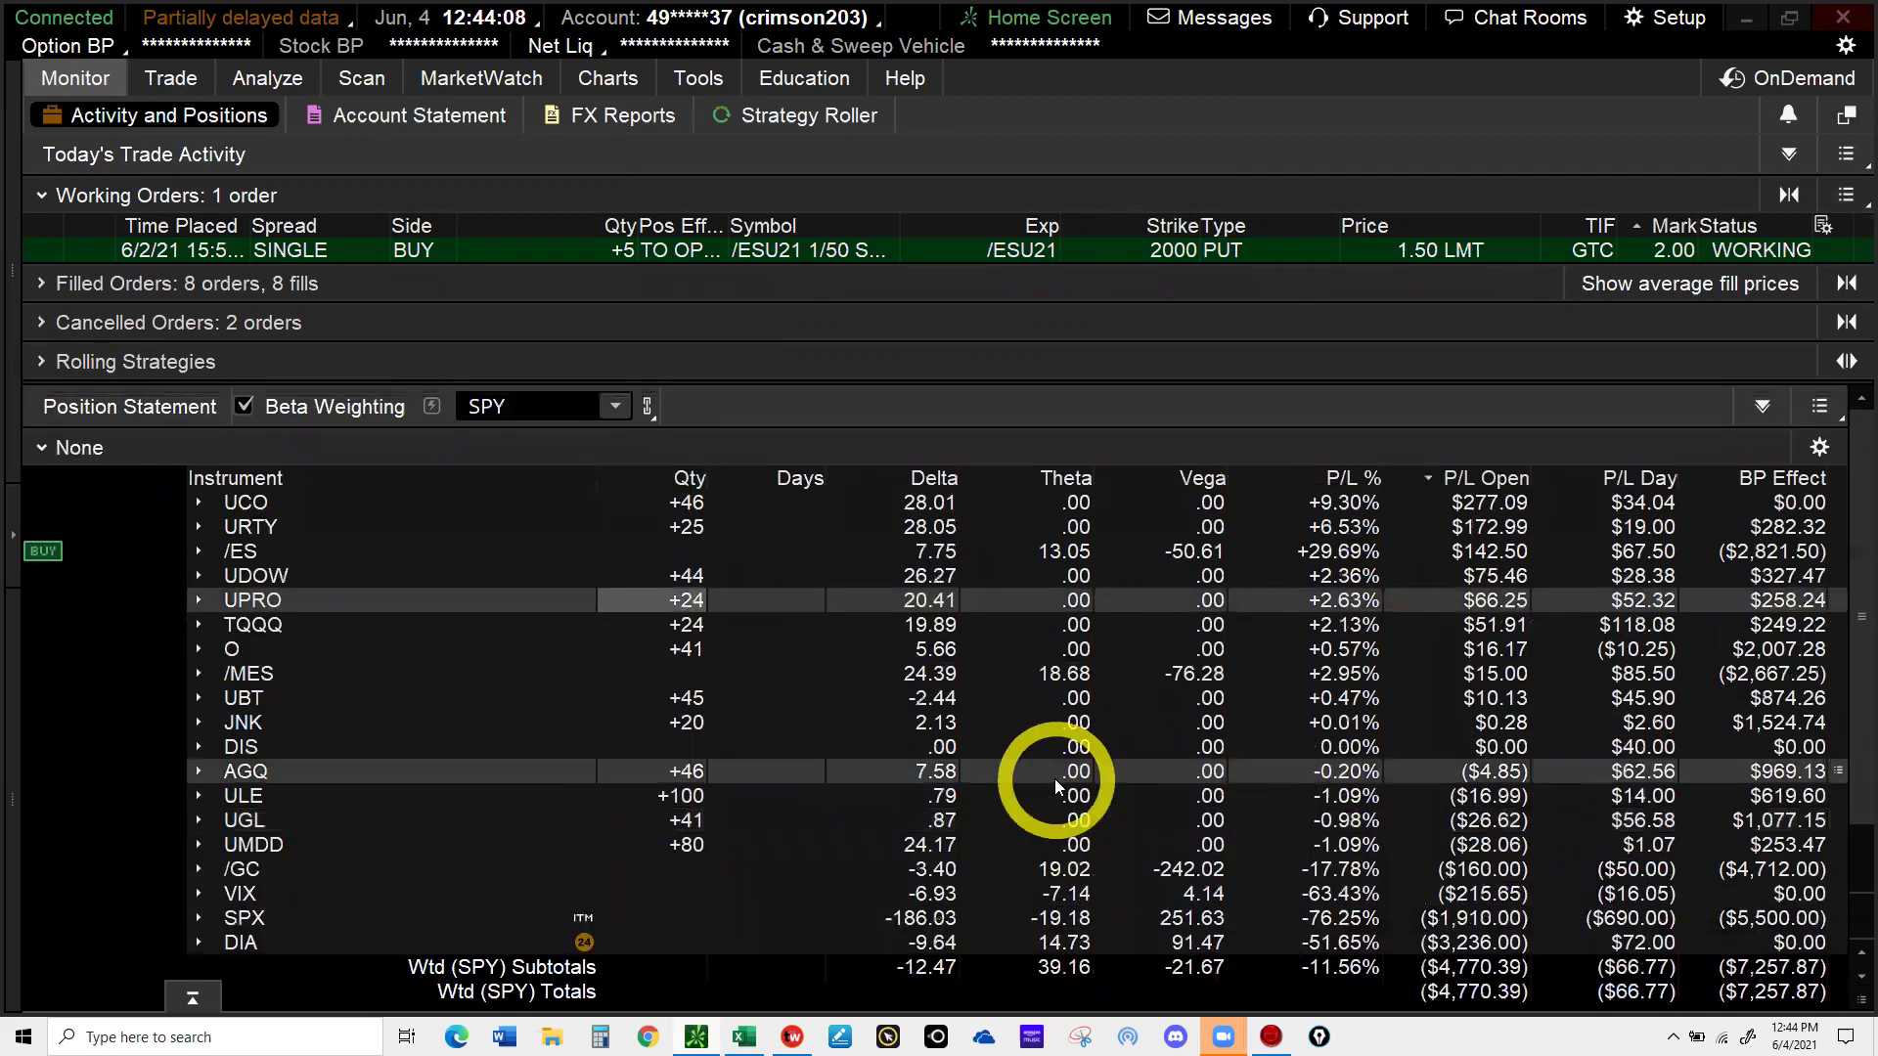
pyautogui.scroll(-2, 1054, 779)
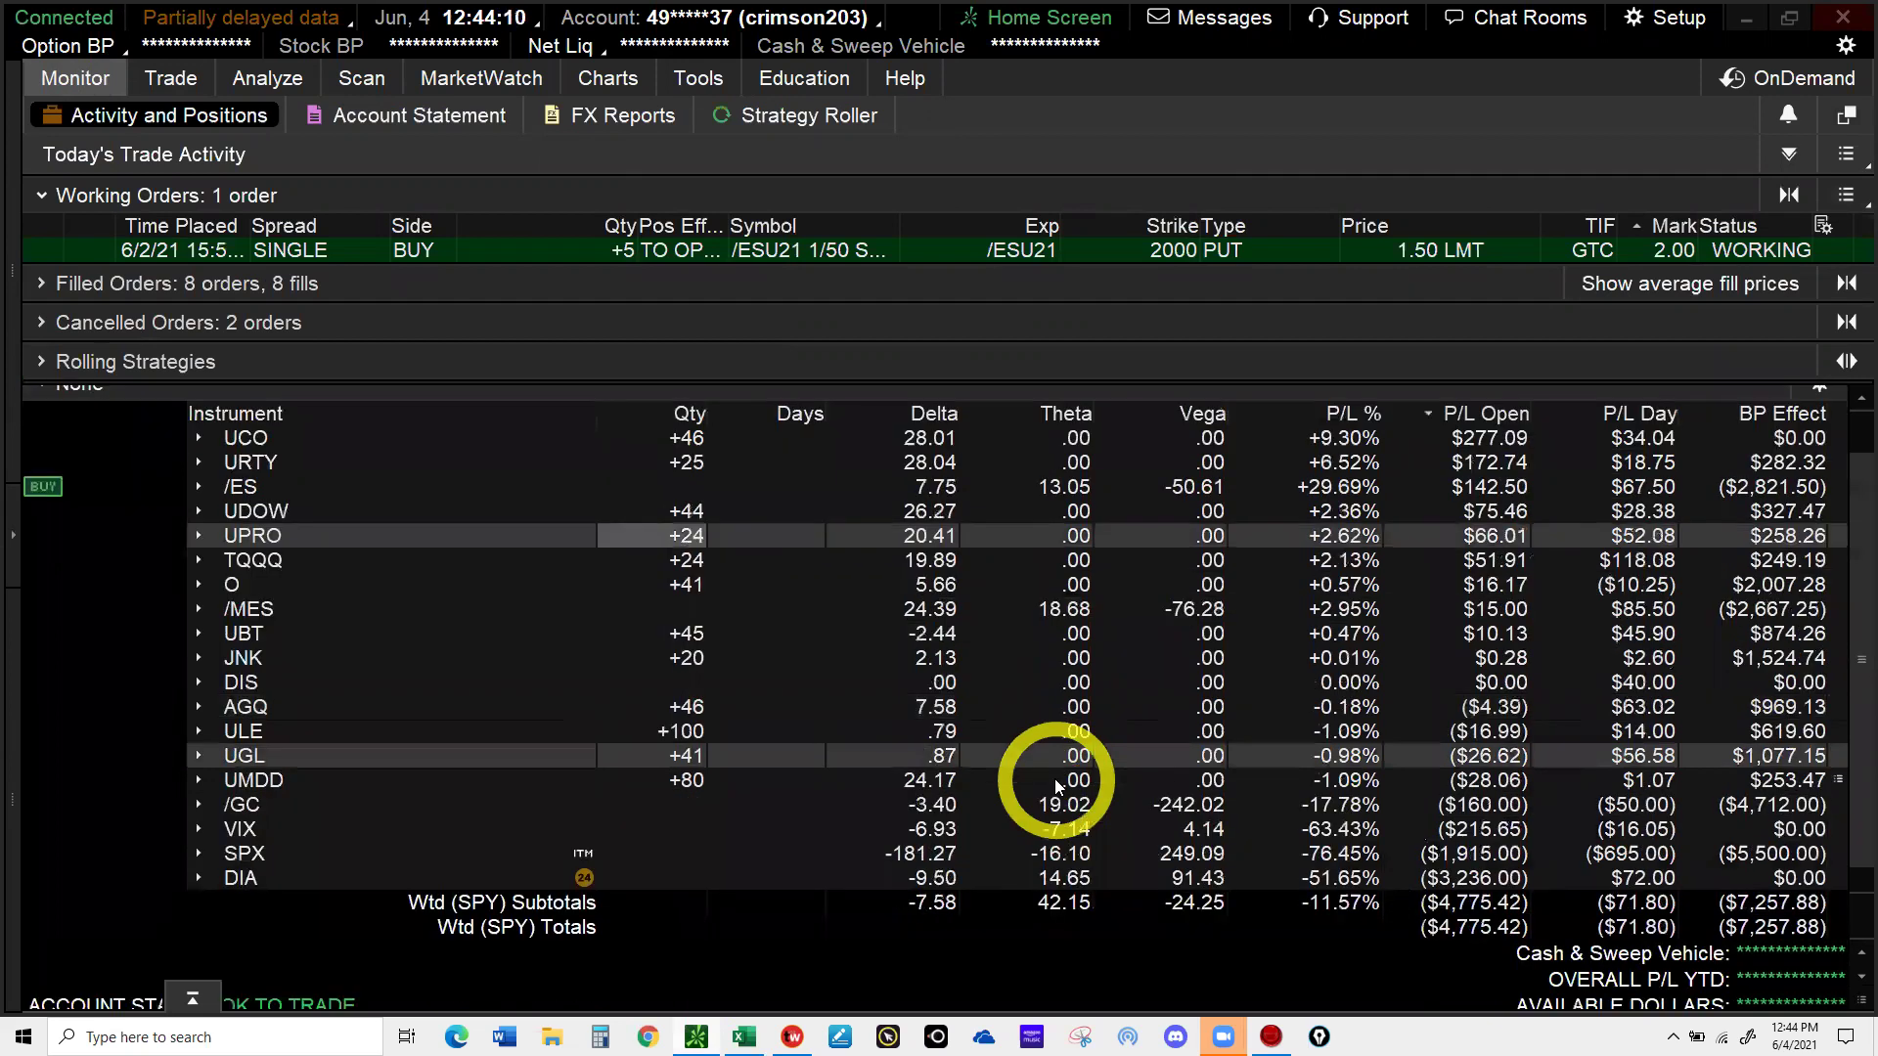
pyautogui.scroll(2, 385, 191)
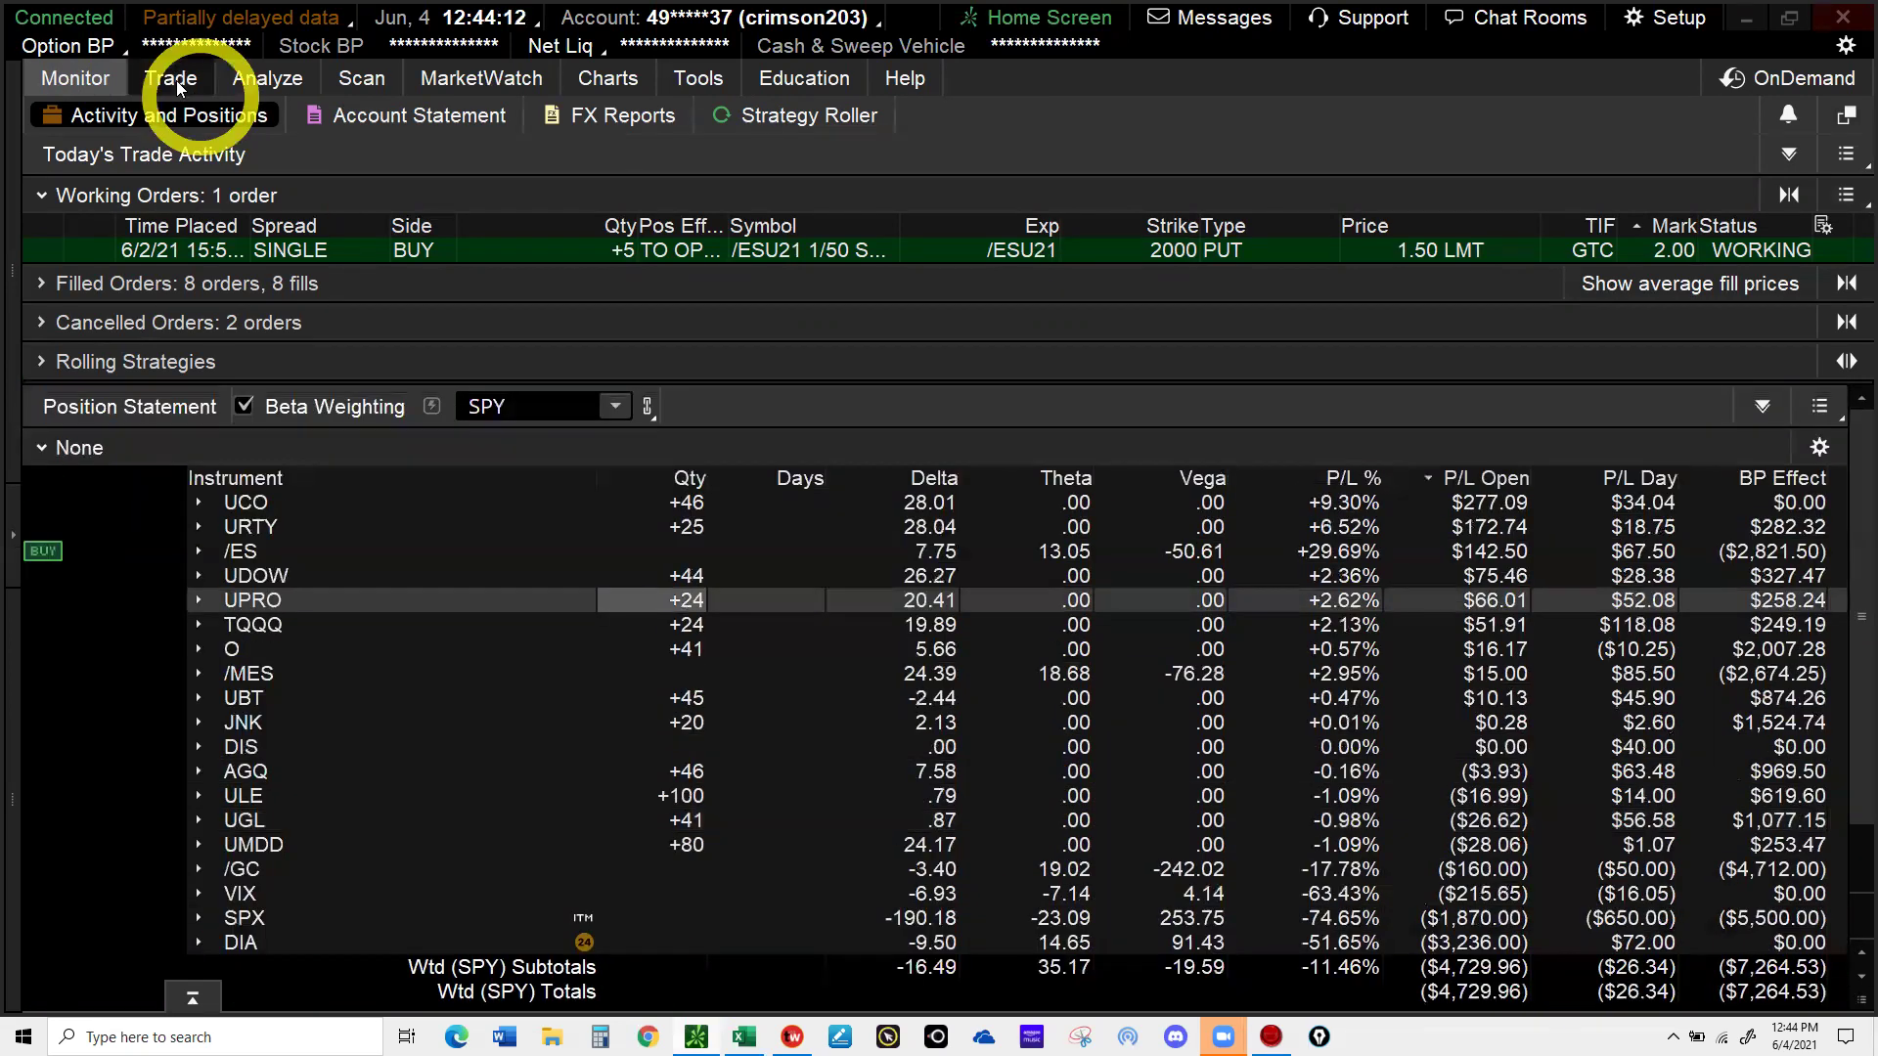
pyautogui.click(716, 647)
pyautogui.scroll(-1, 716, 648)
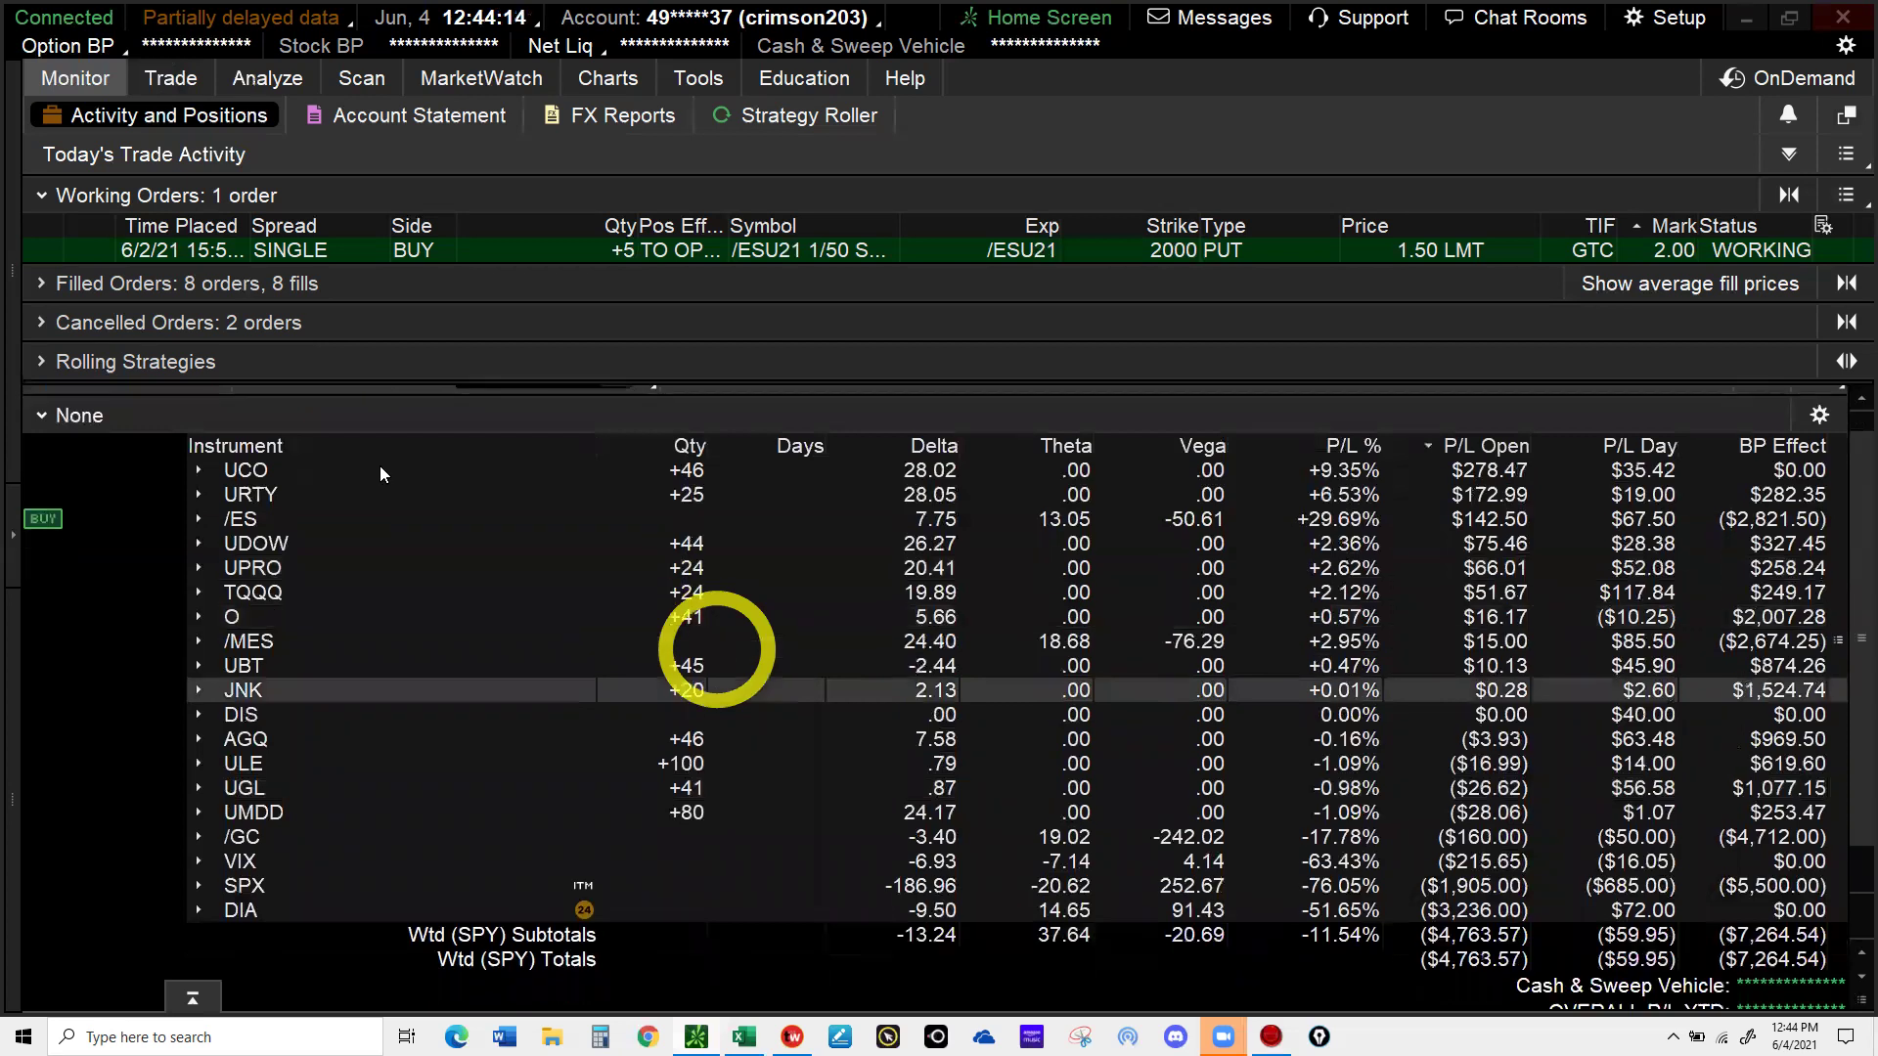
pyautogui.scroll(1, 694, 651)
# - Open the trading page and load the SPX symbol
pyautogui.click(179, 79)
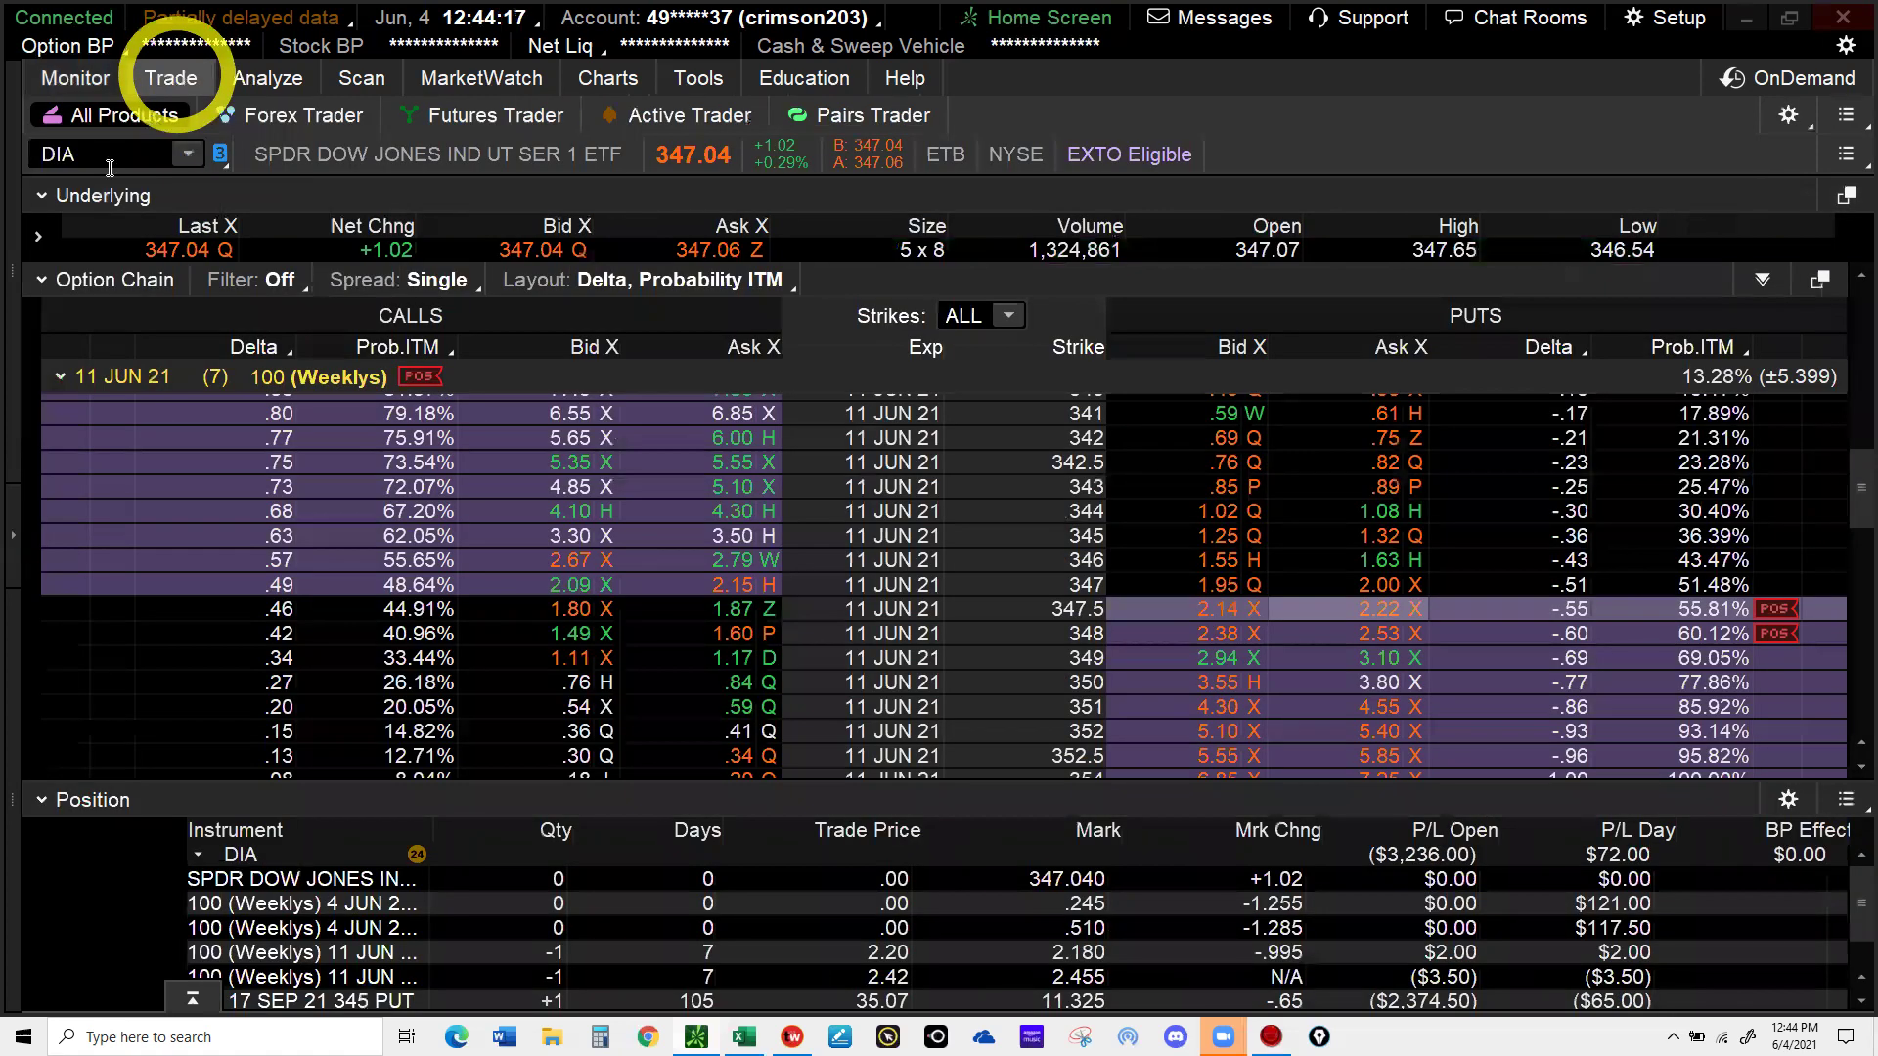
pyautogui.click(99, 166)
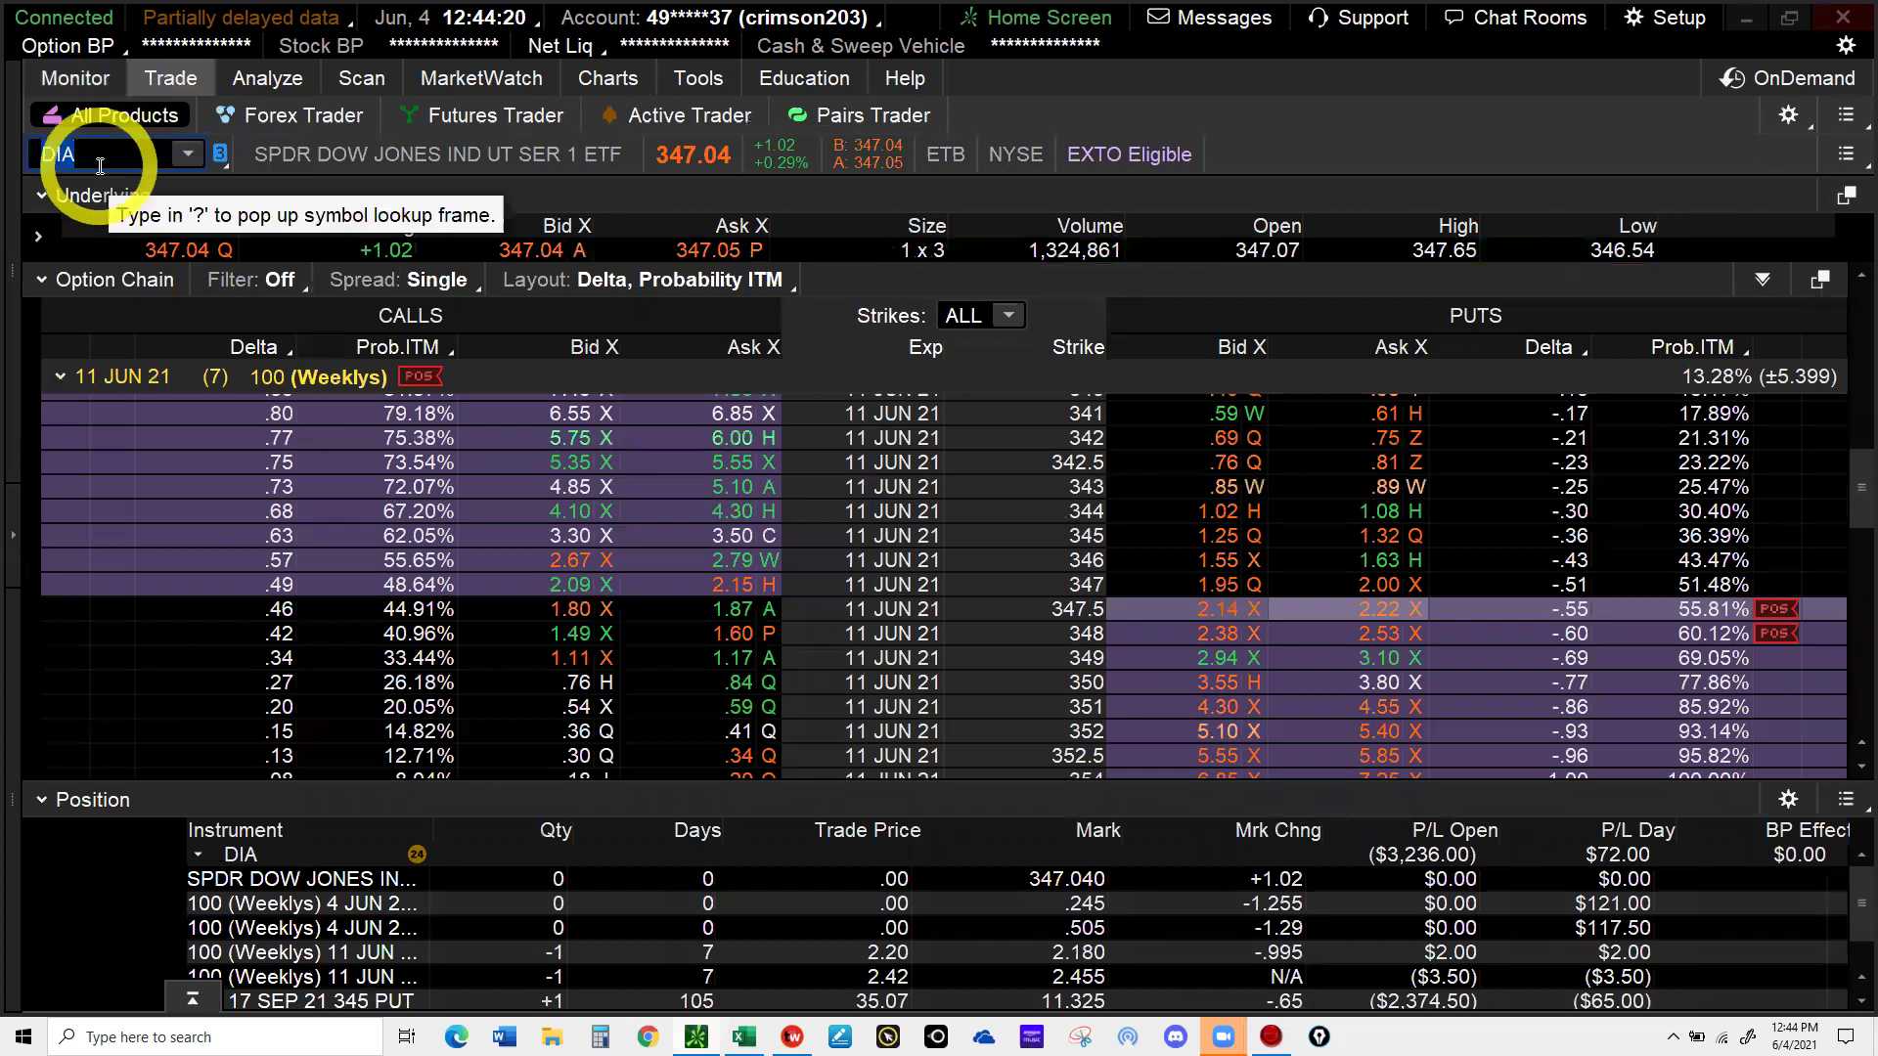
pyautogui.write('SPX')
pyautogui.press('Return')
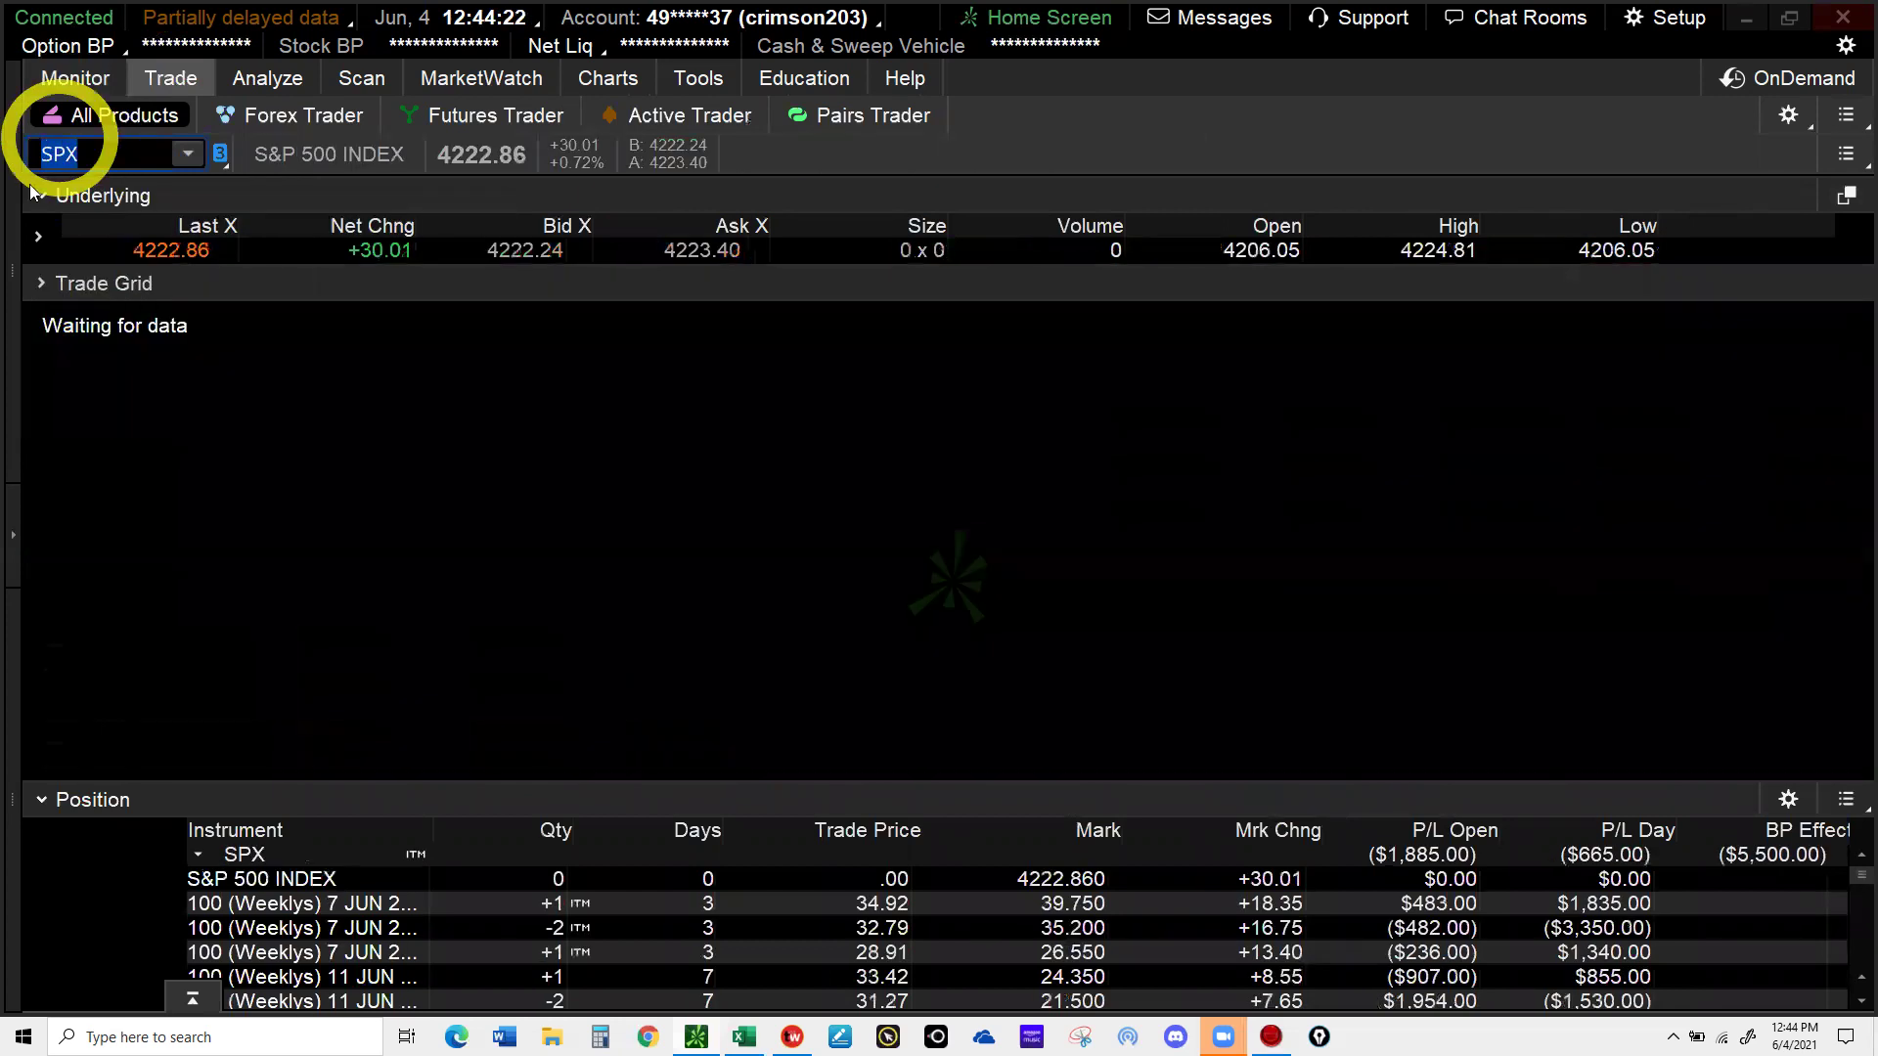
# - Collapse the Underlying section and the 11 JUN 21 expiration of the SPX option chain
pyautogui.click(42, 284)
pyautogui.click(43, 200)
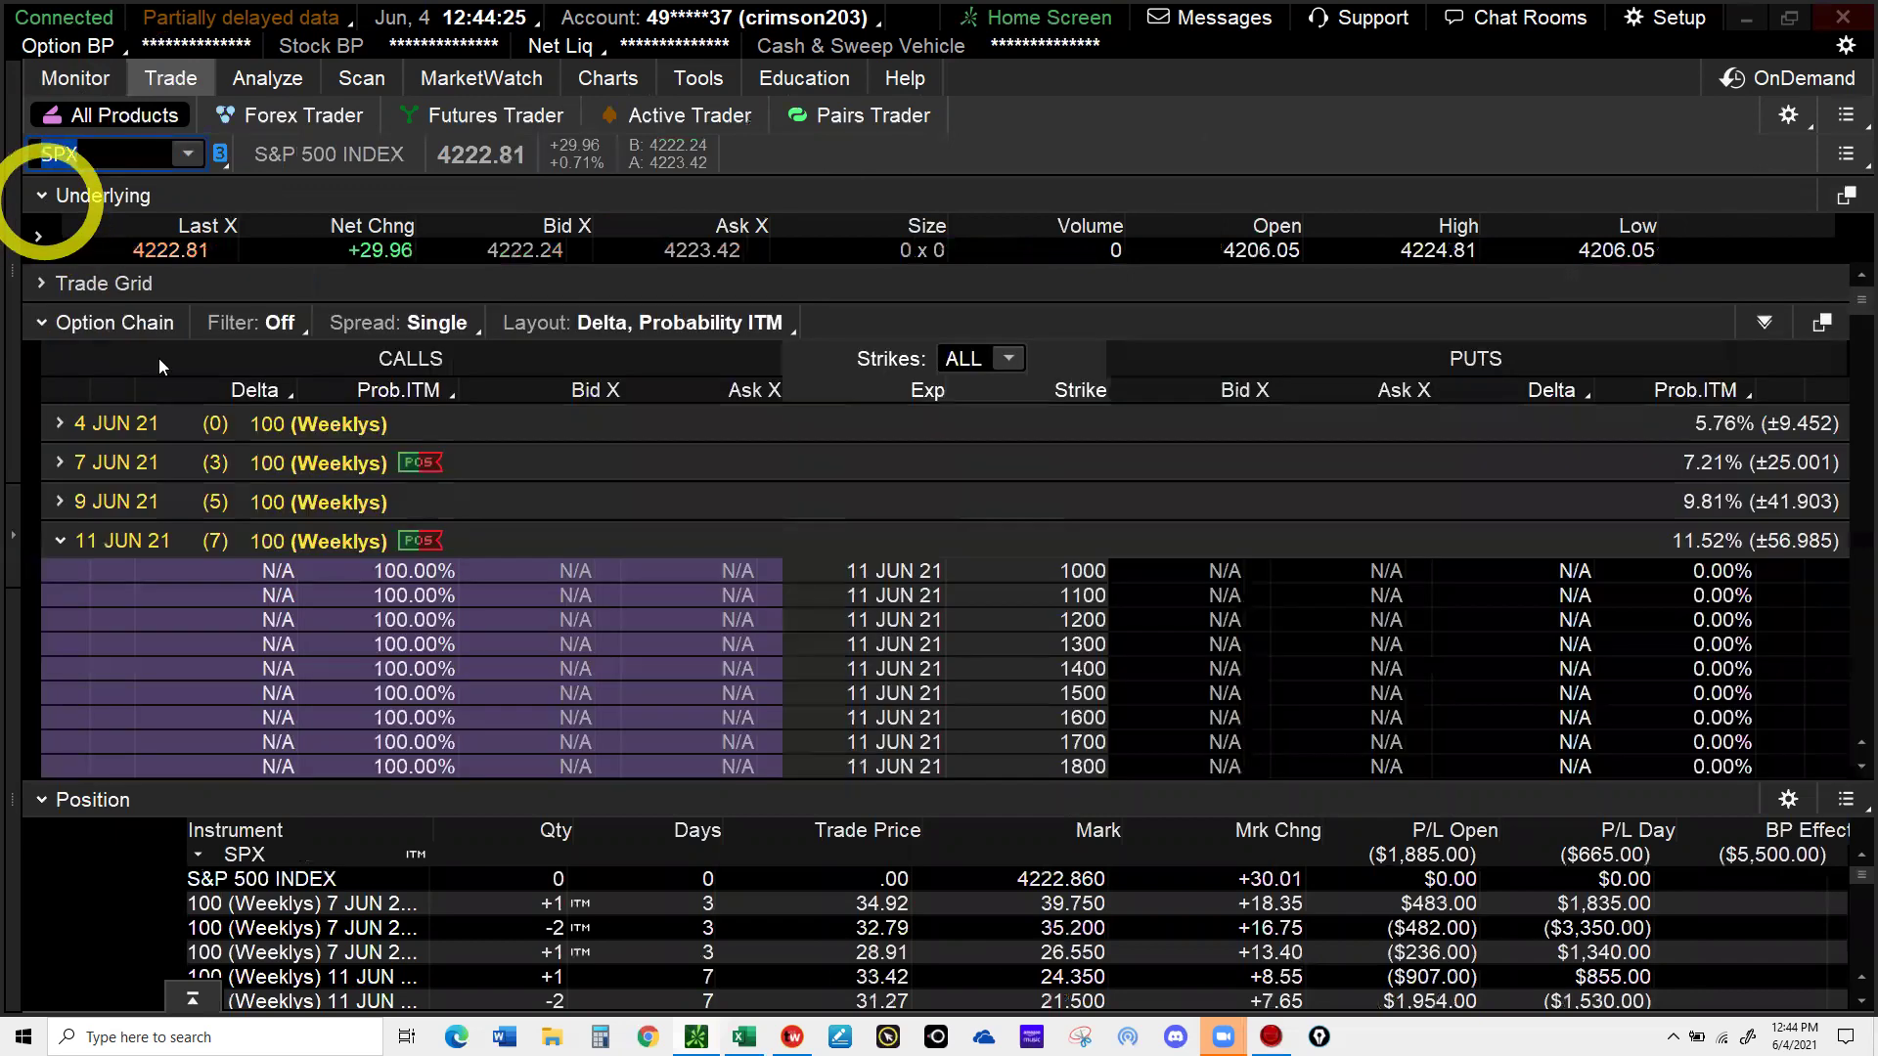
pyautogui.click(169, 496)
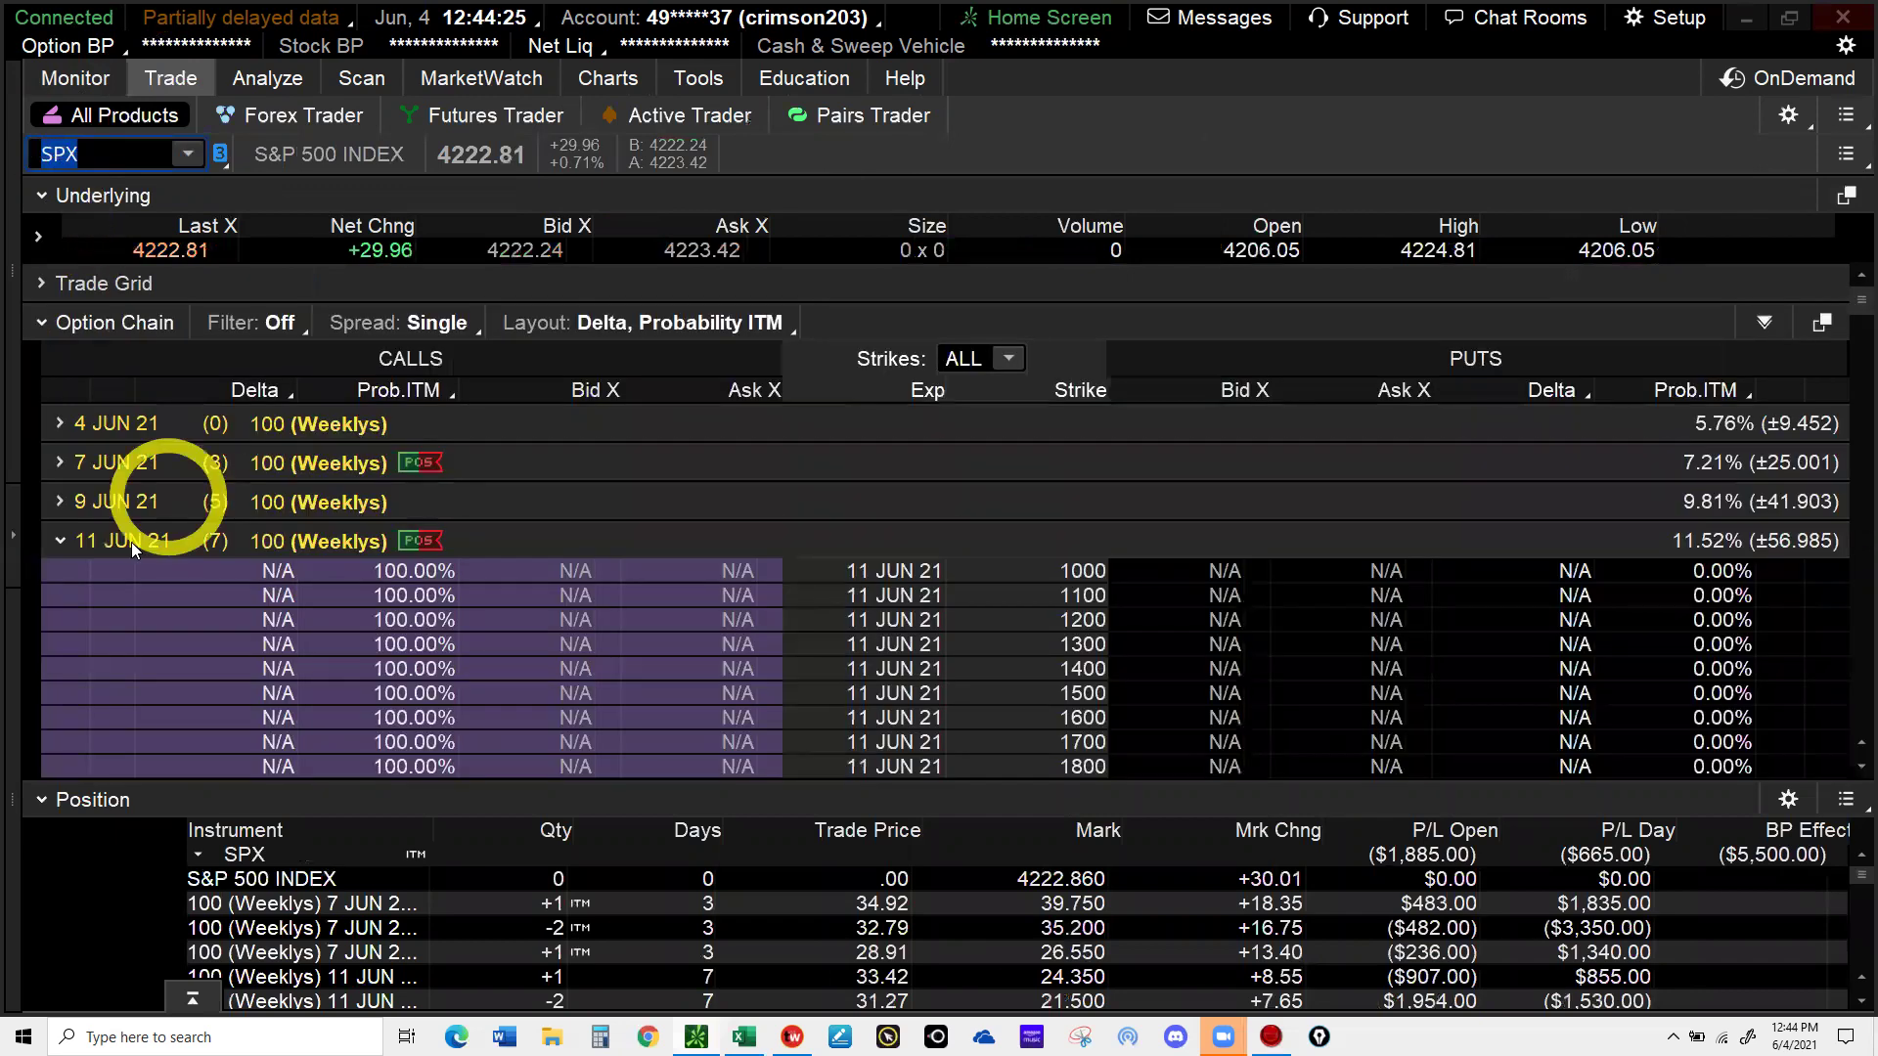
pyautogui.click(58, 548)
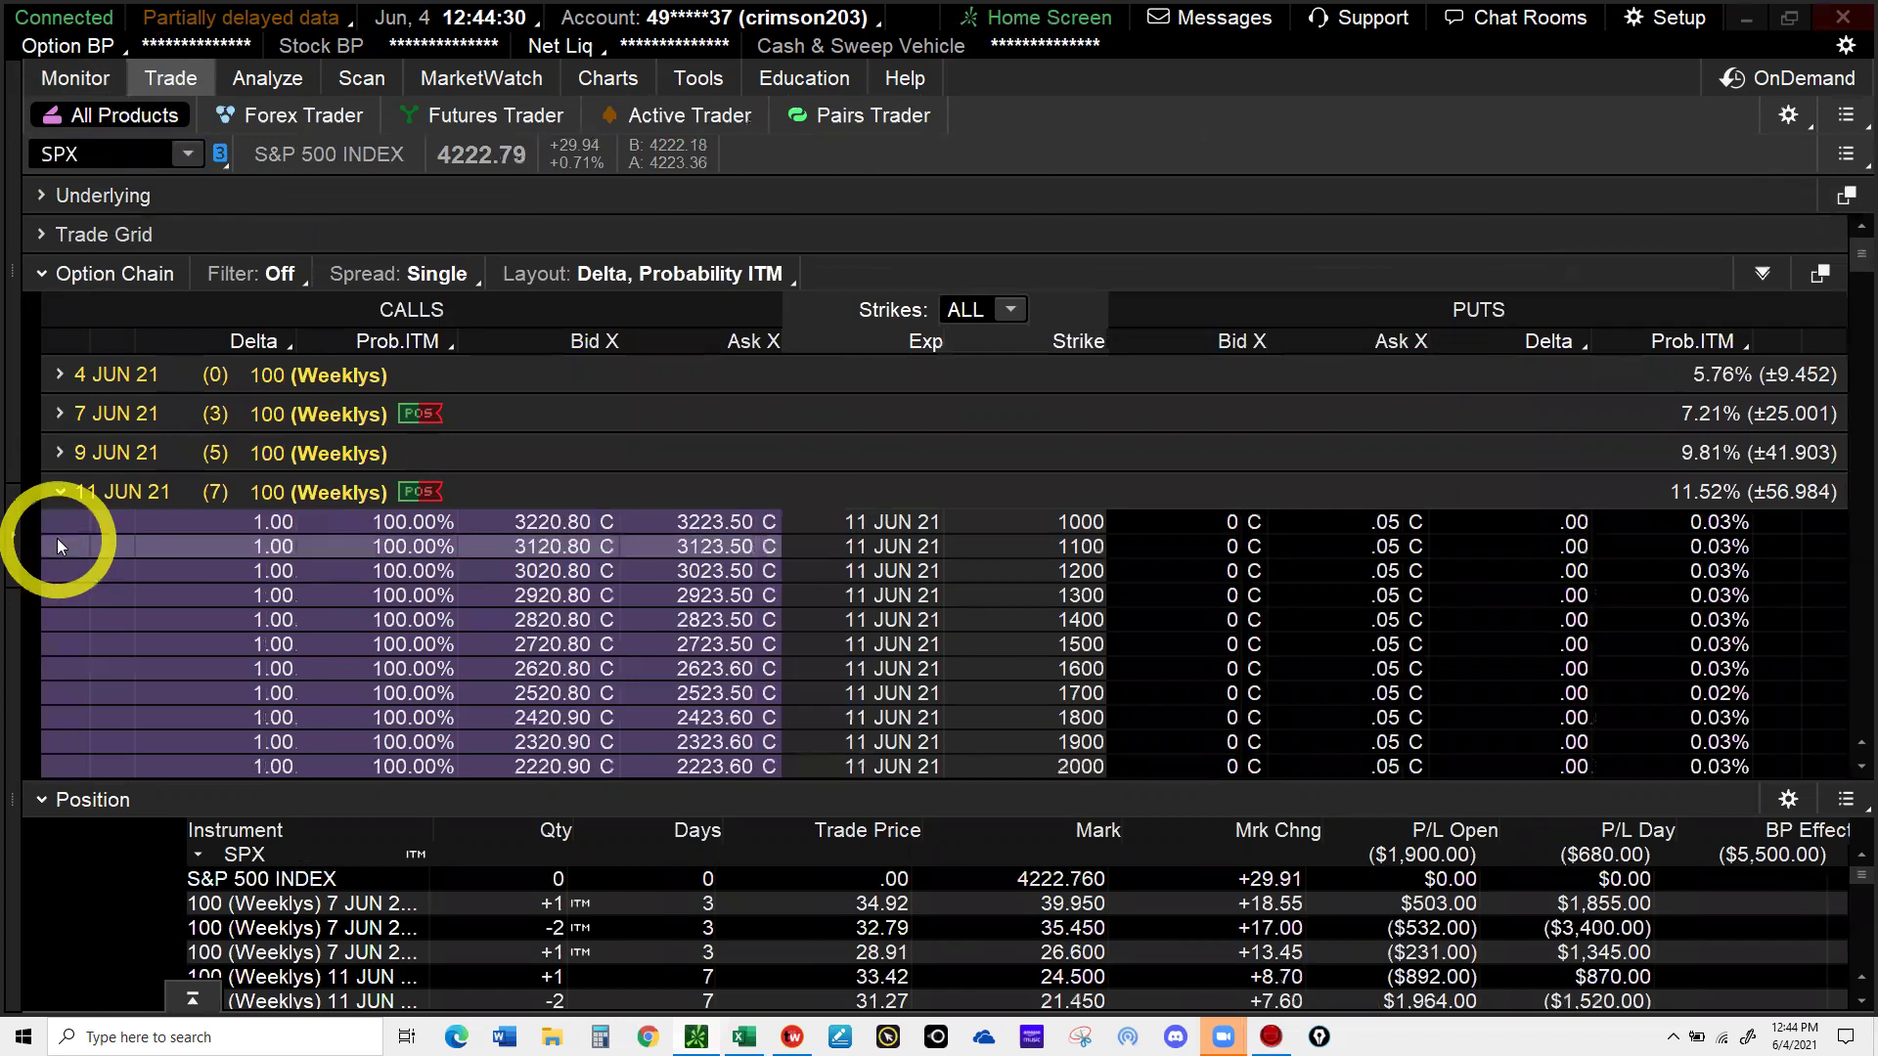
pyautogui.click(61, 489)
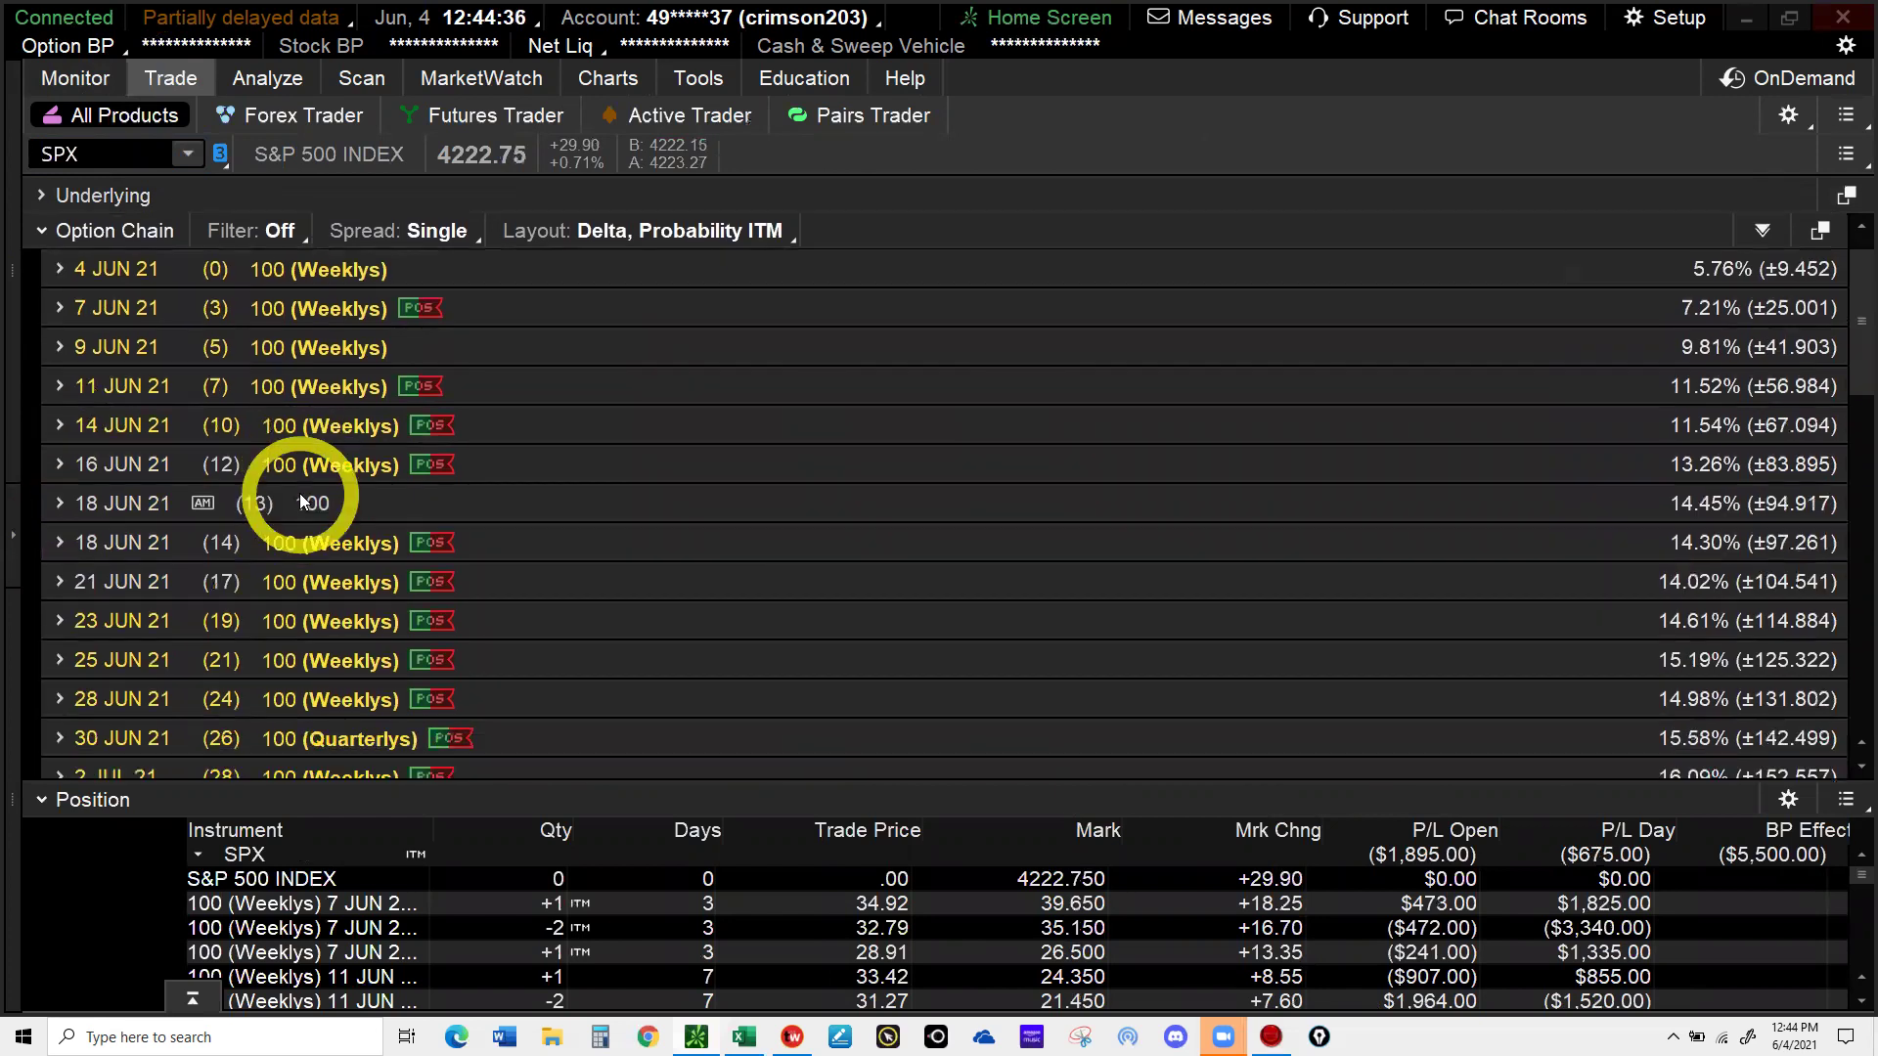
# - Expand the 6 JUL 21 weekly expiration and examine the put deltas and prices around the 4080 to 4220 strikes
pyautogui.scroll(-3, 301, 612)
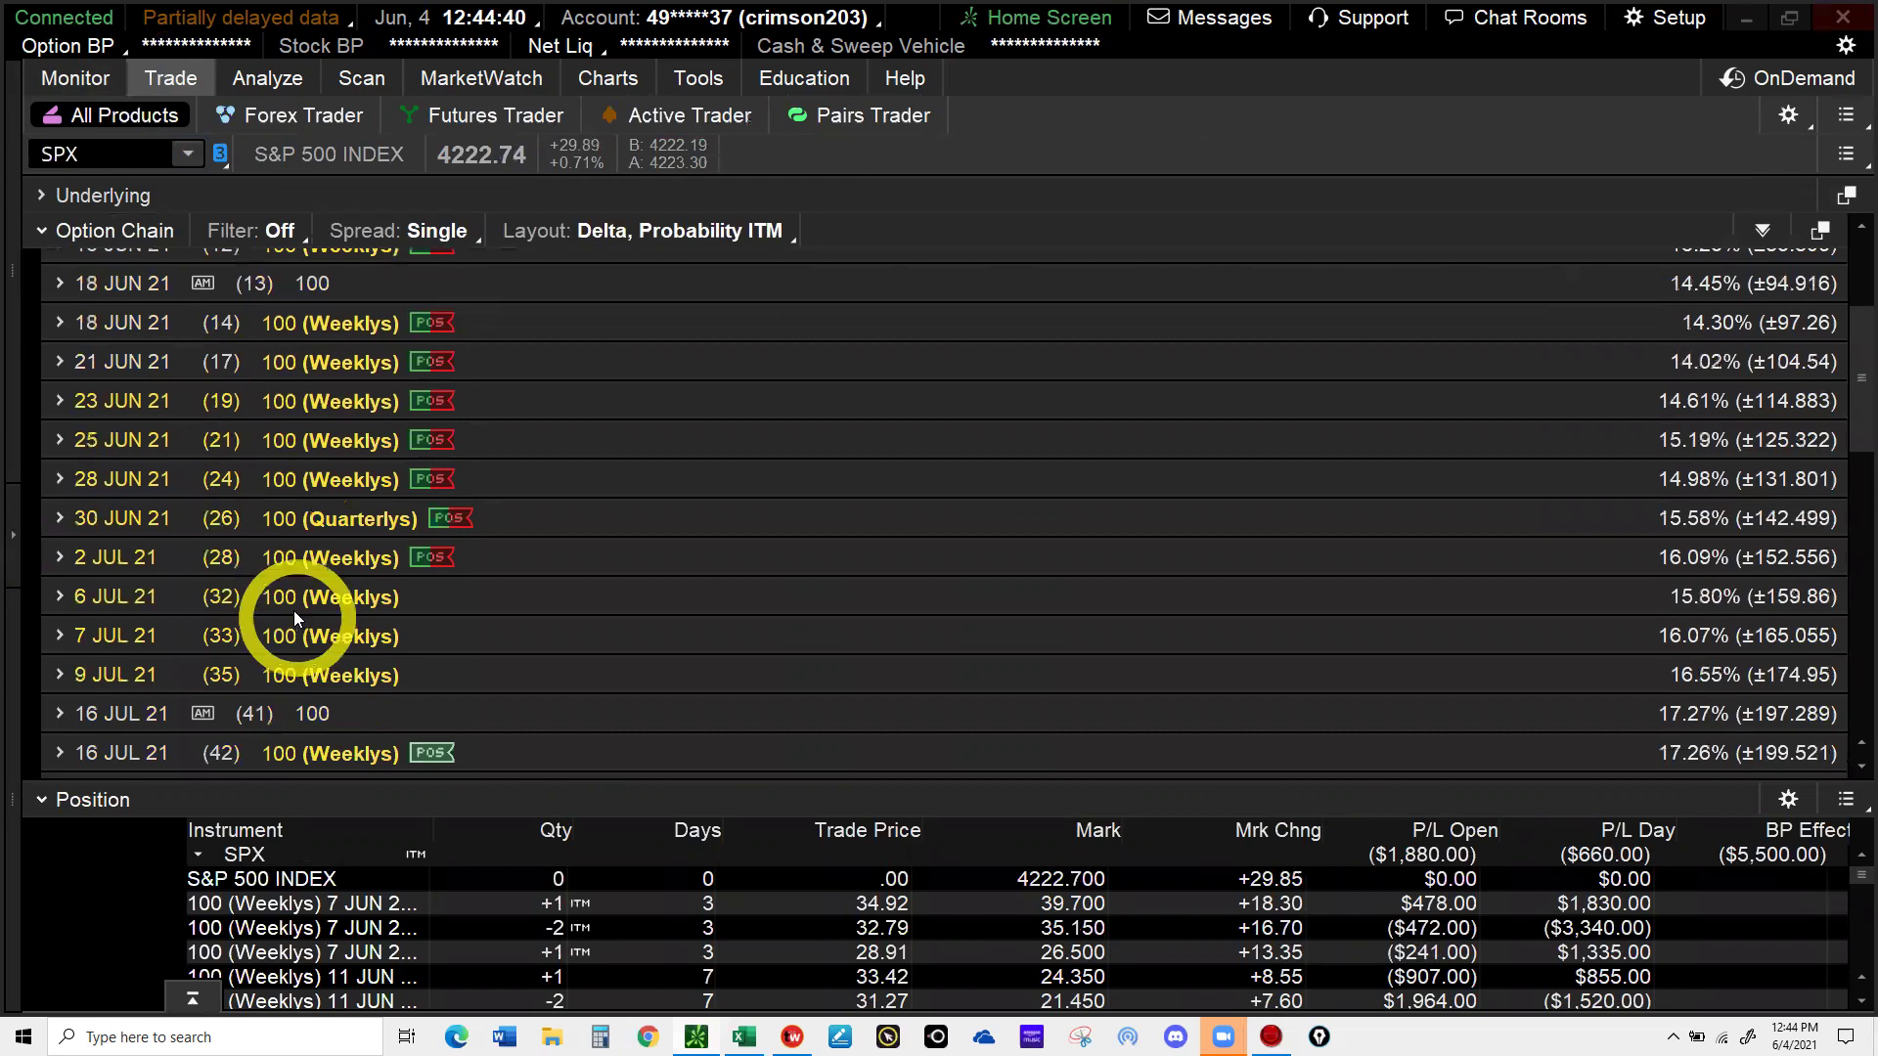
pyautogui.click(92, 598)
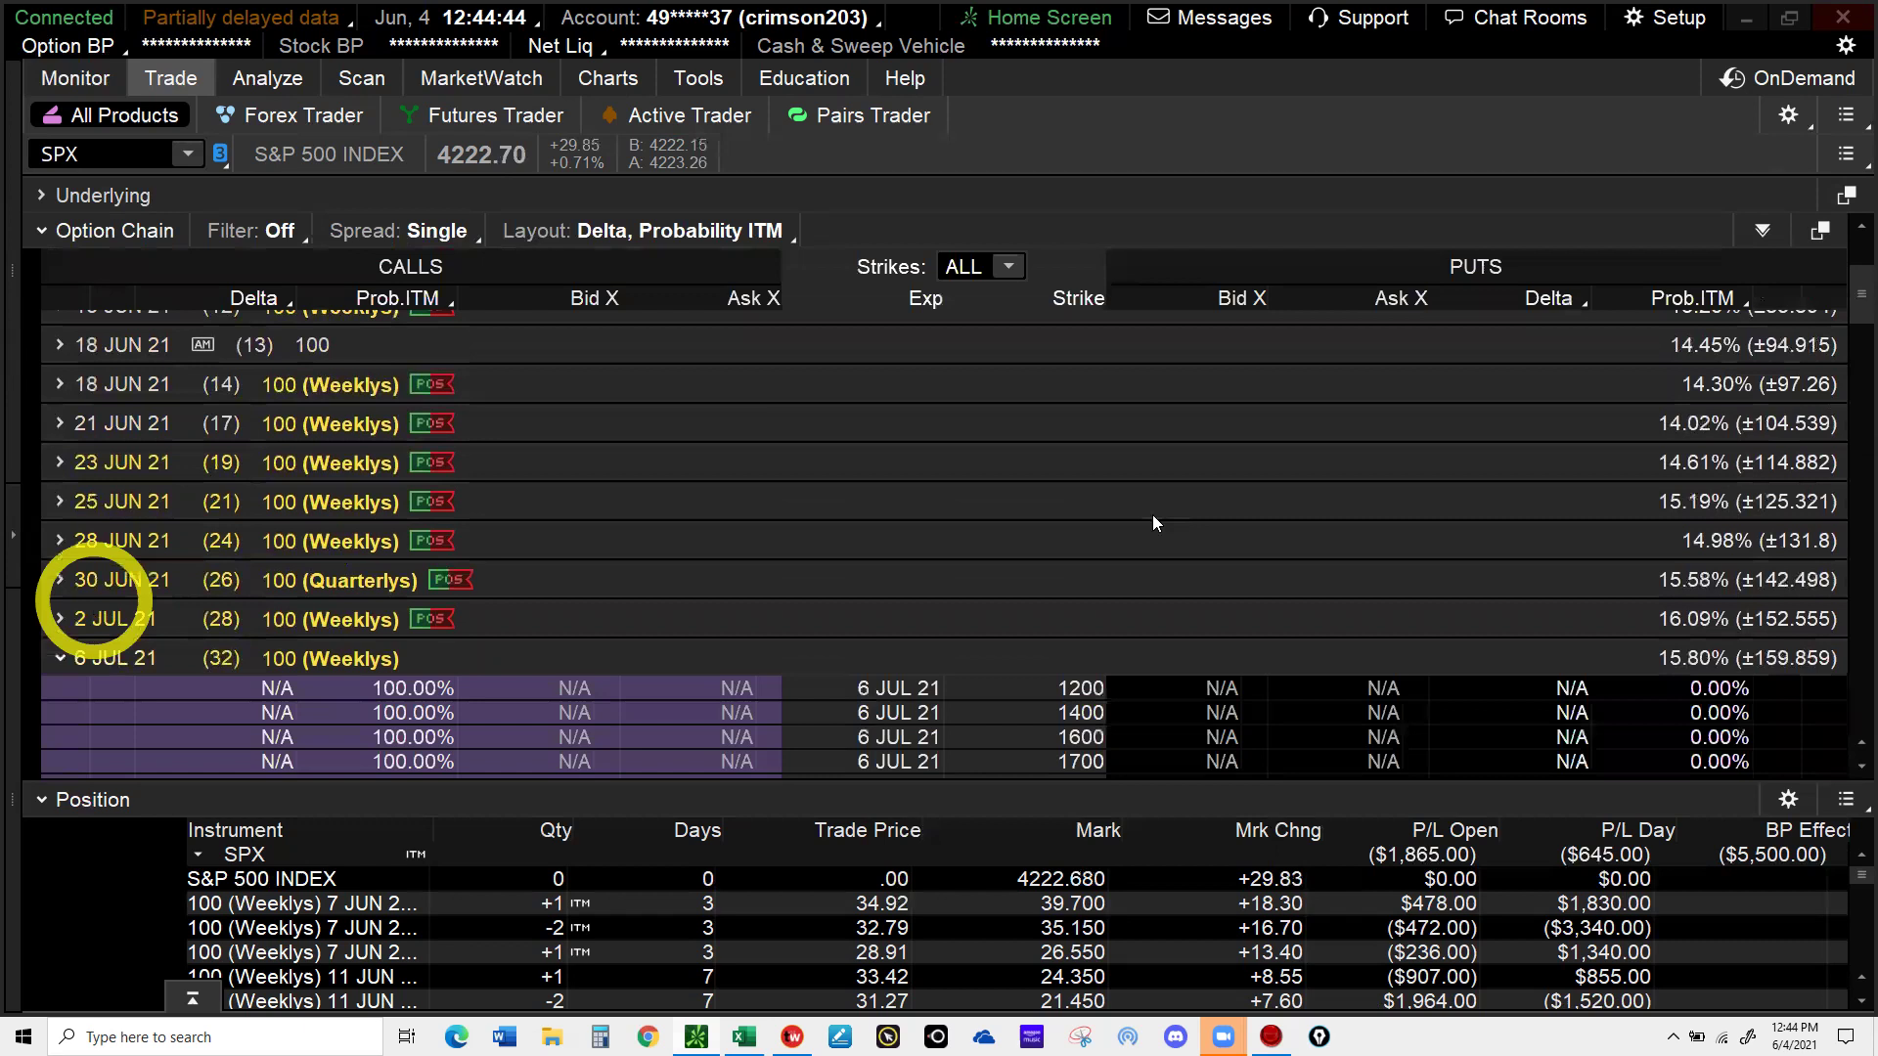
pyautogui.scroll(-3, 1657, 489)
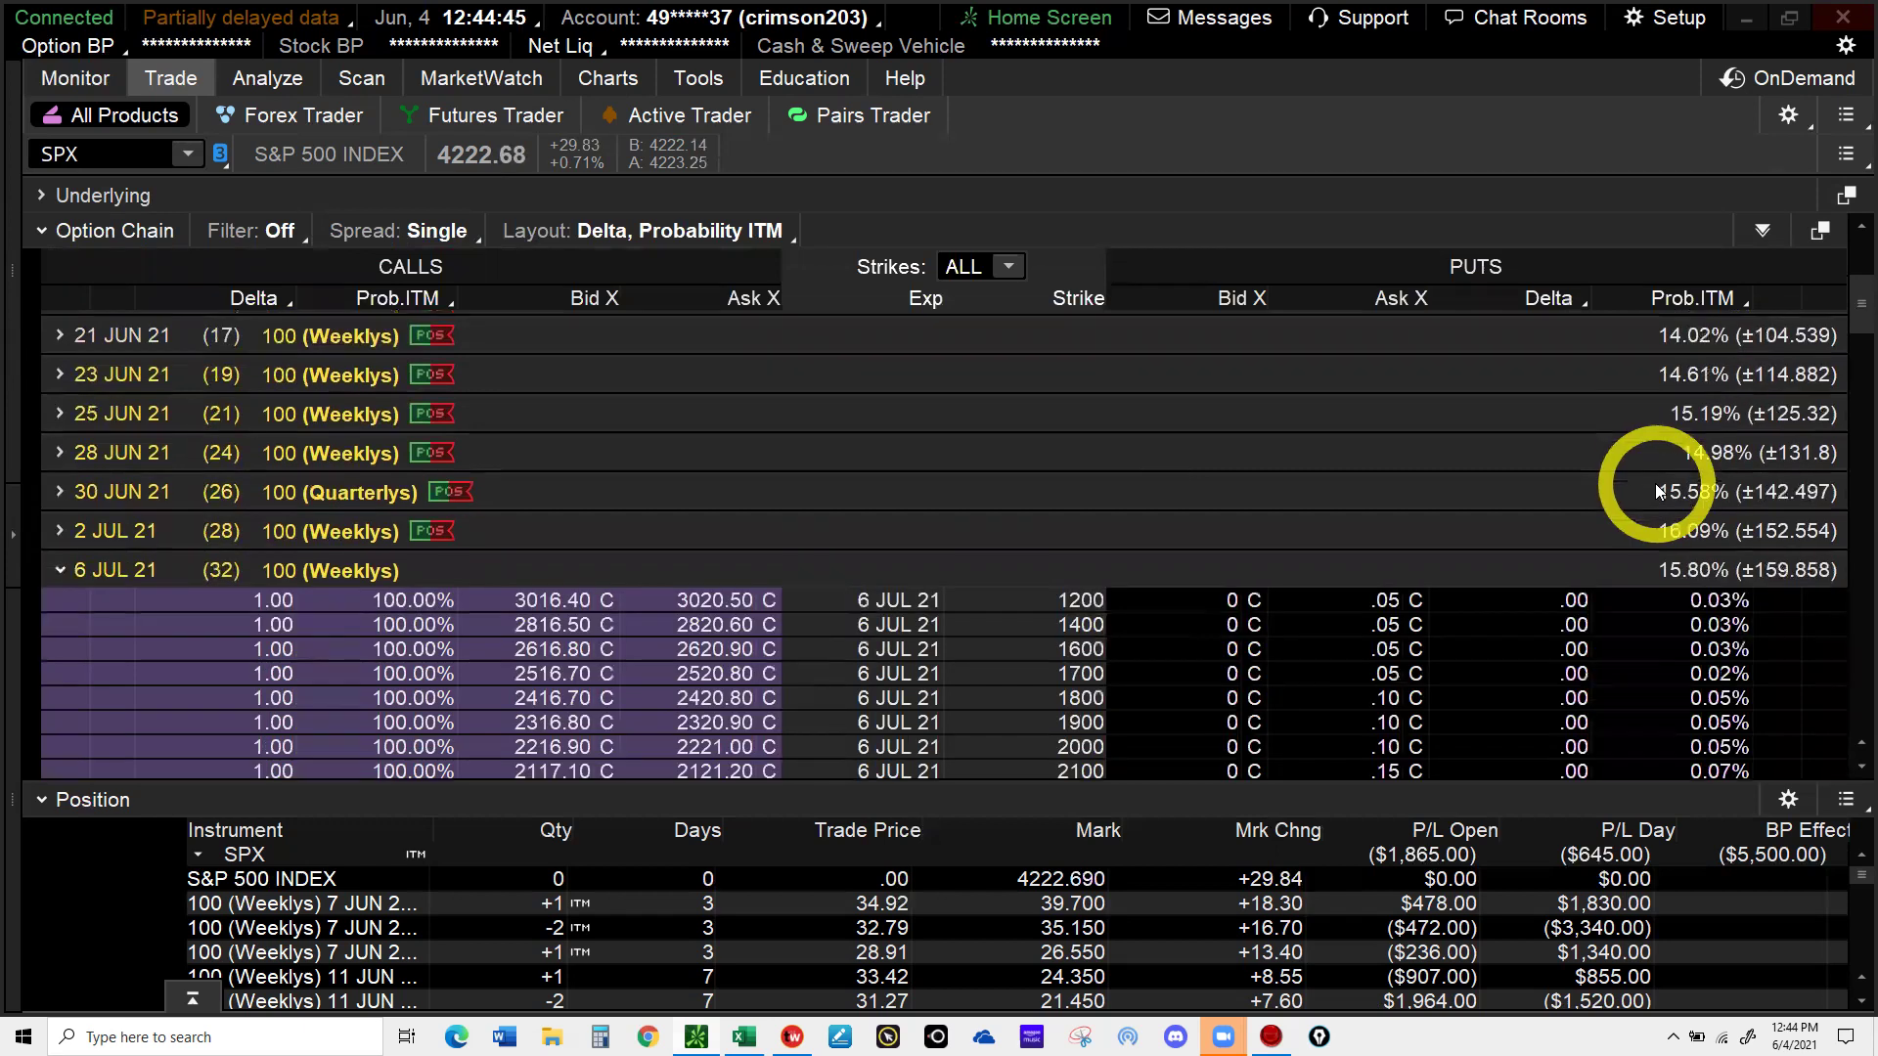
pyautogui.scroll(-10, 1657, 489)
pyautogui.scroll(-4, 1655, 484)
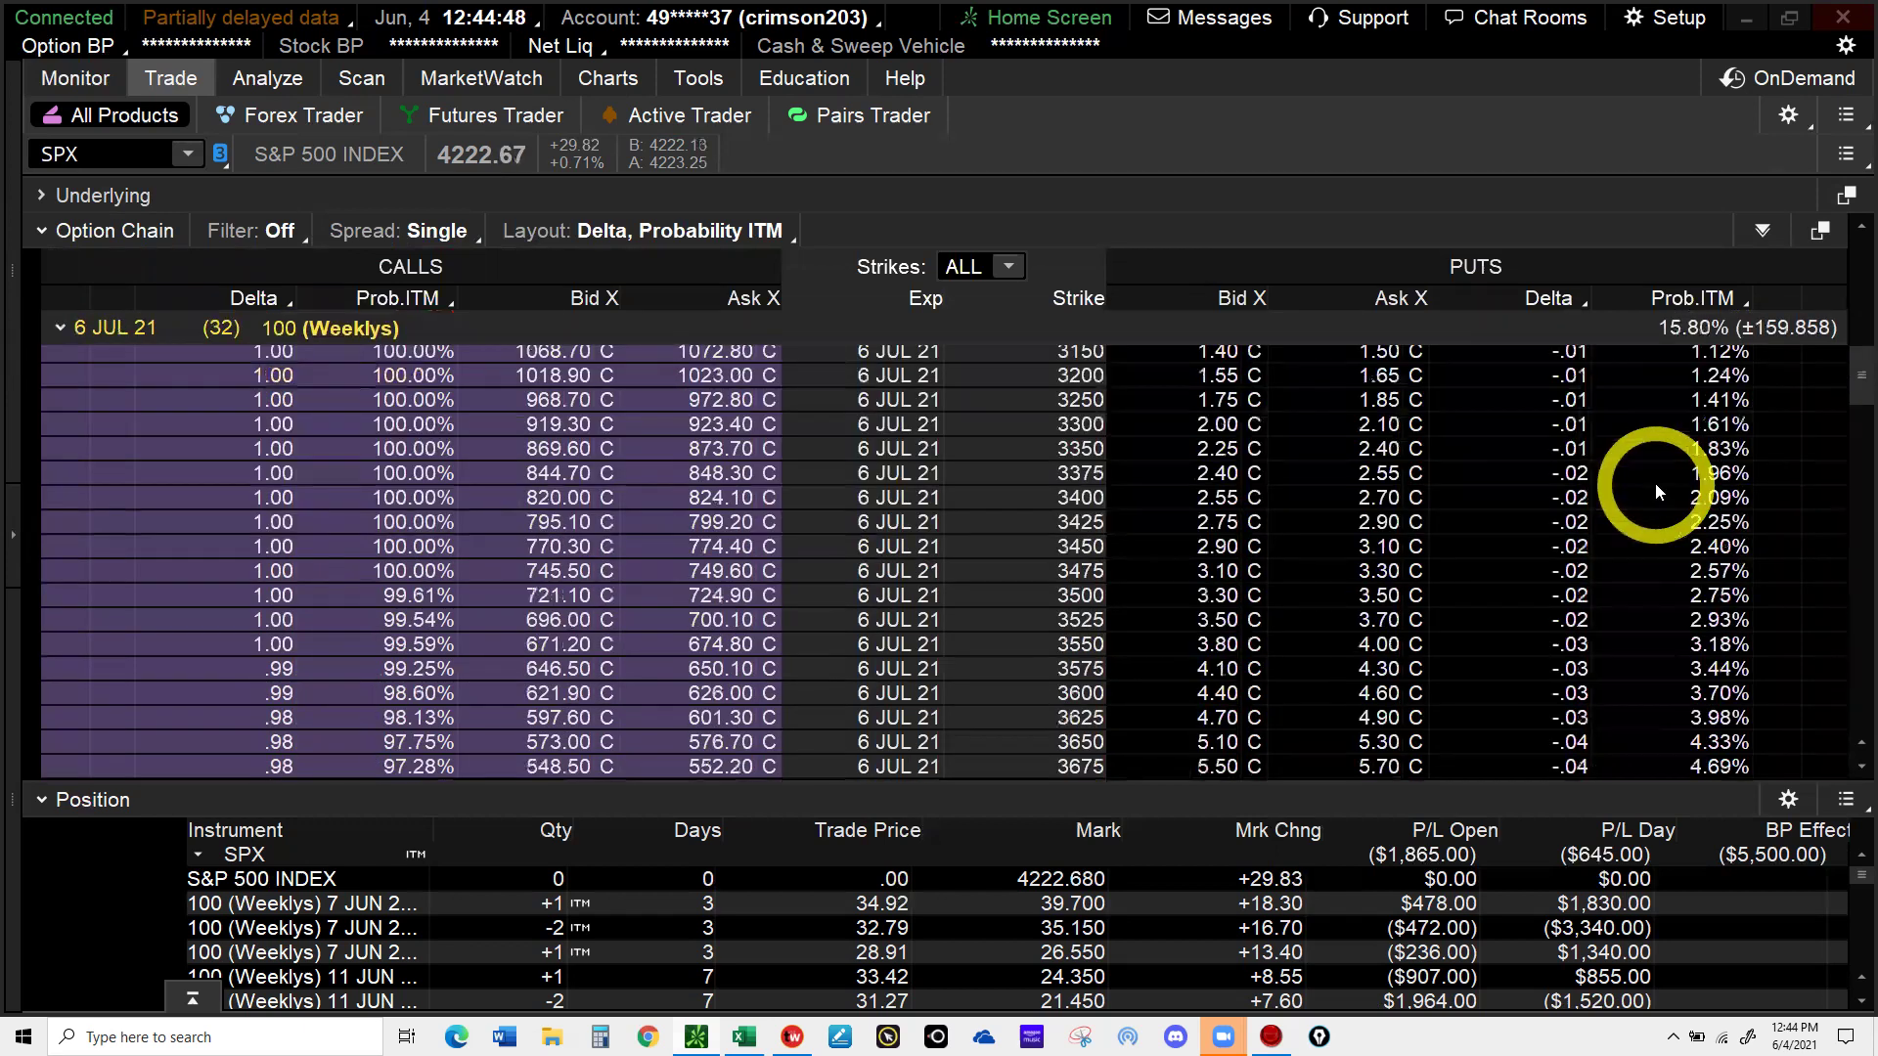
pyautogui.scroll(-2, 1655, 484)
pyautogui.scroll(-4, 1704, 516)
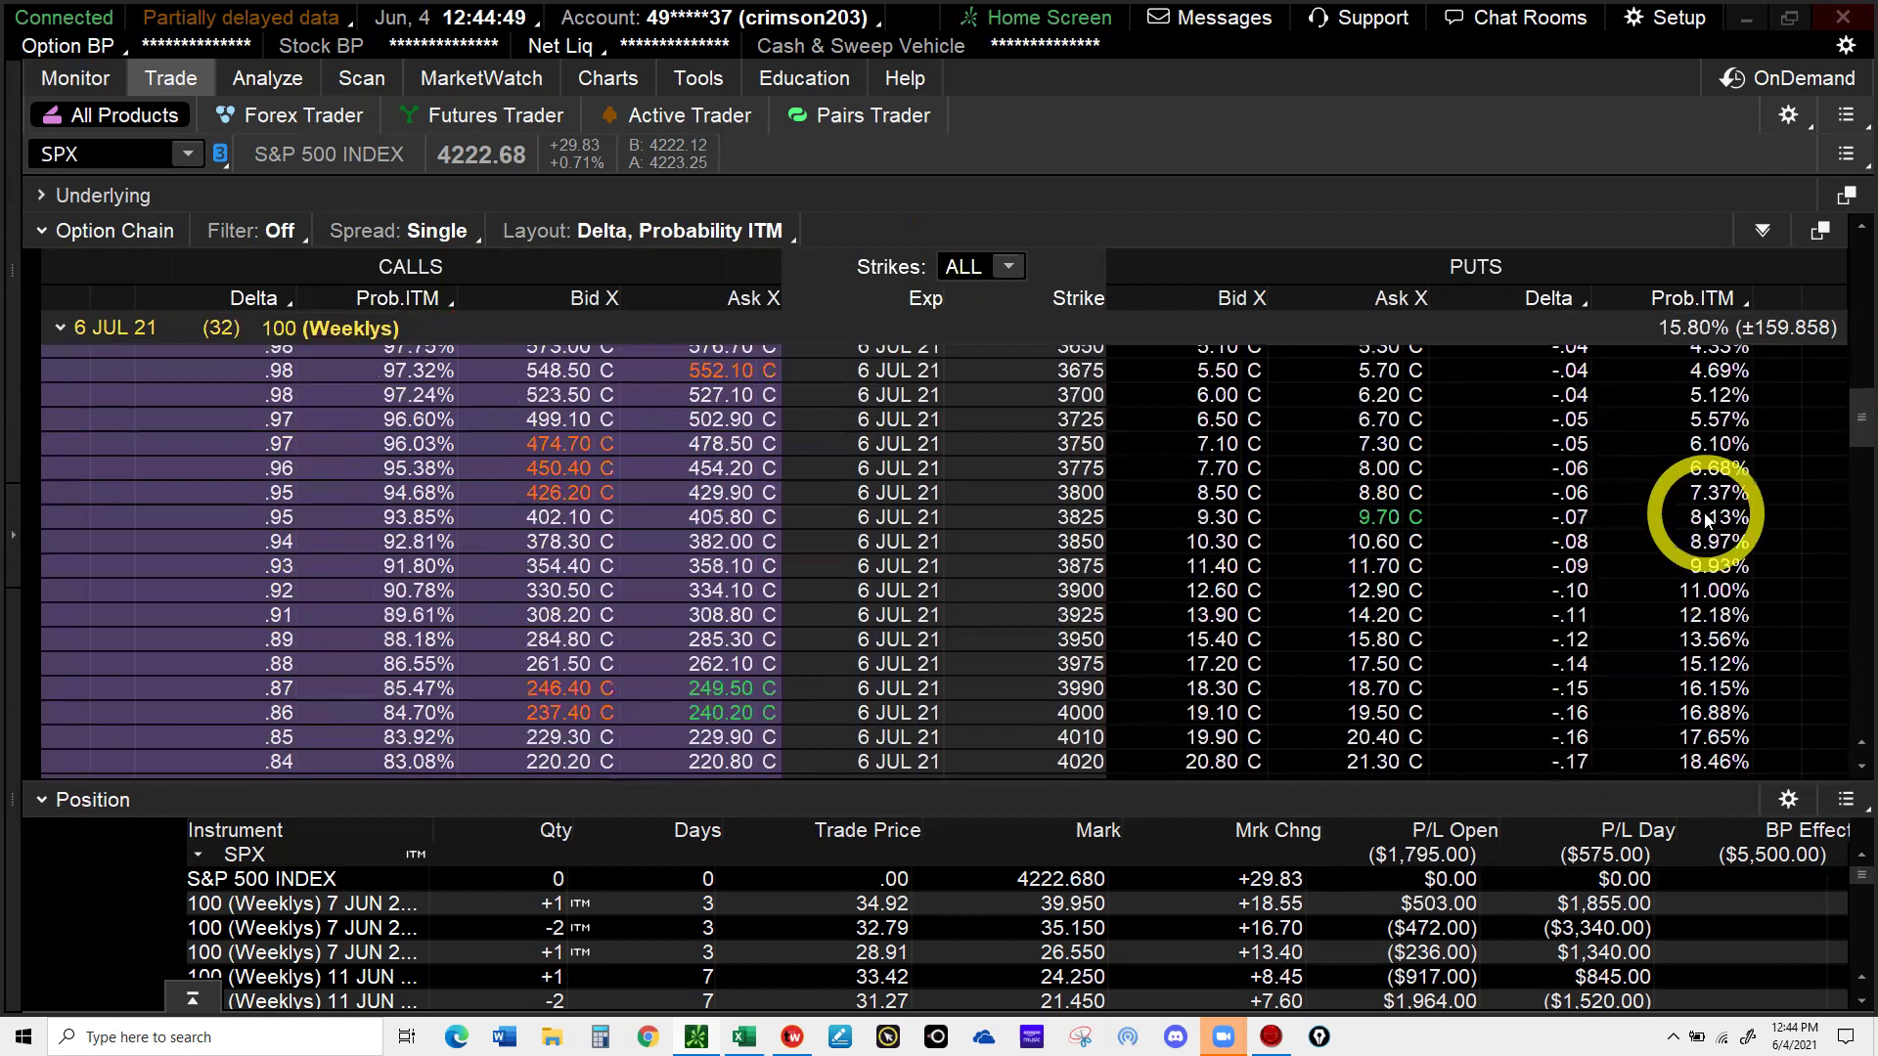
pyautogui.scroll(-5, 1704, 517)
pyautogui.scroll(-3, 1704, 516)
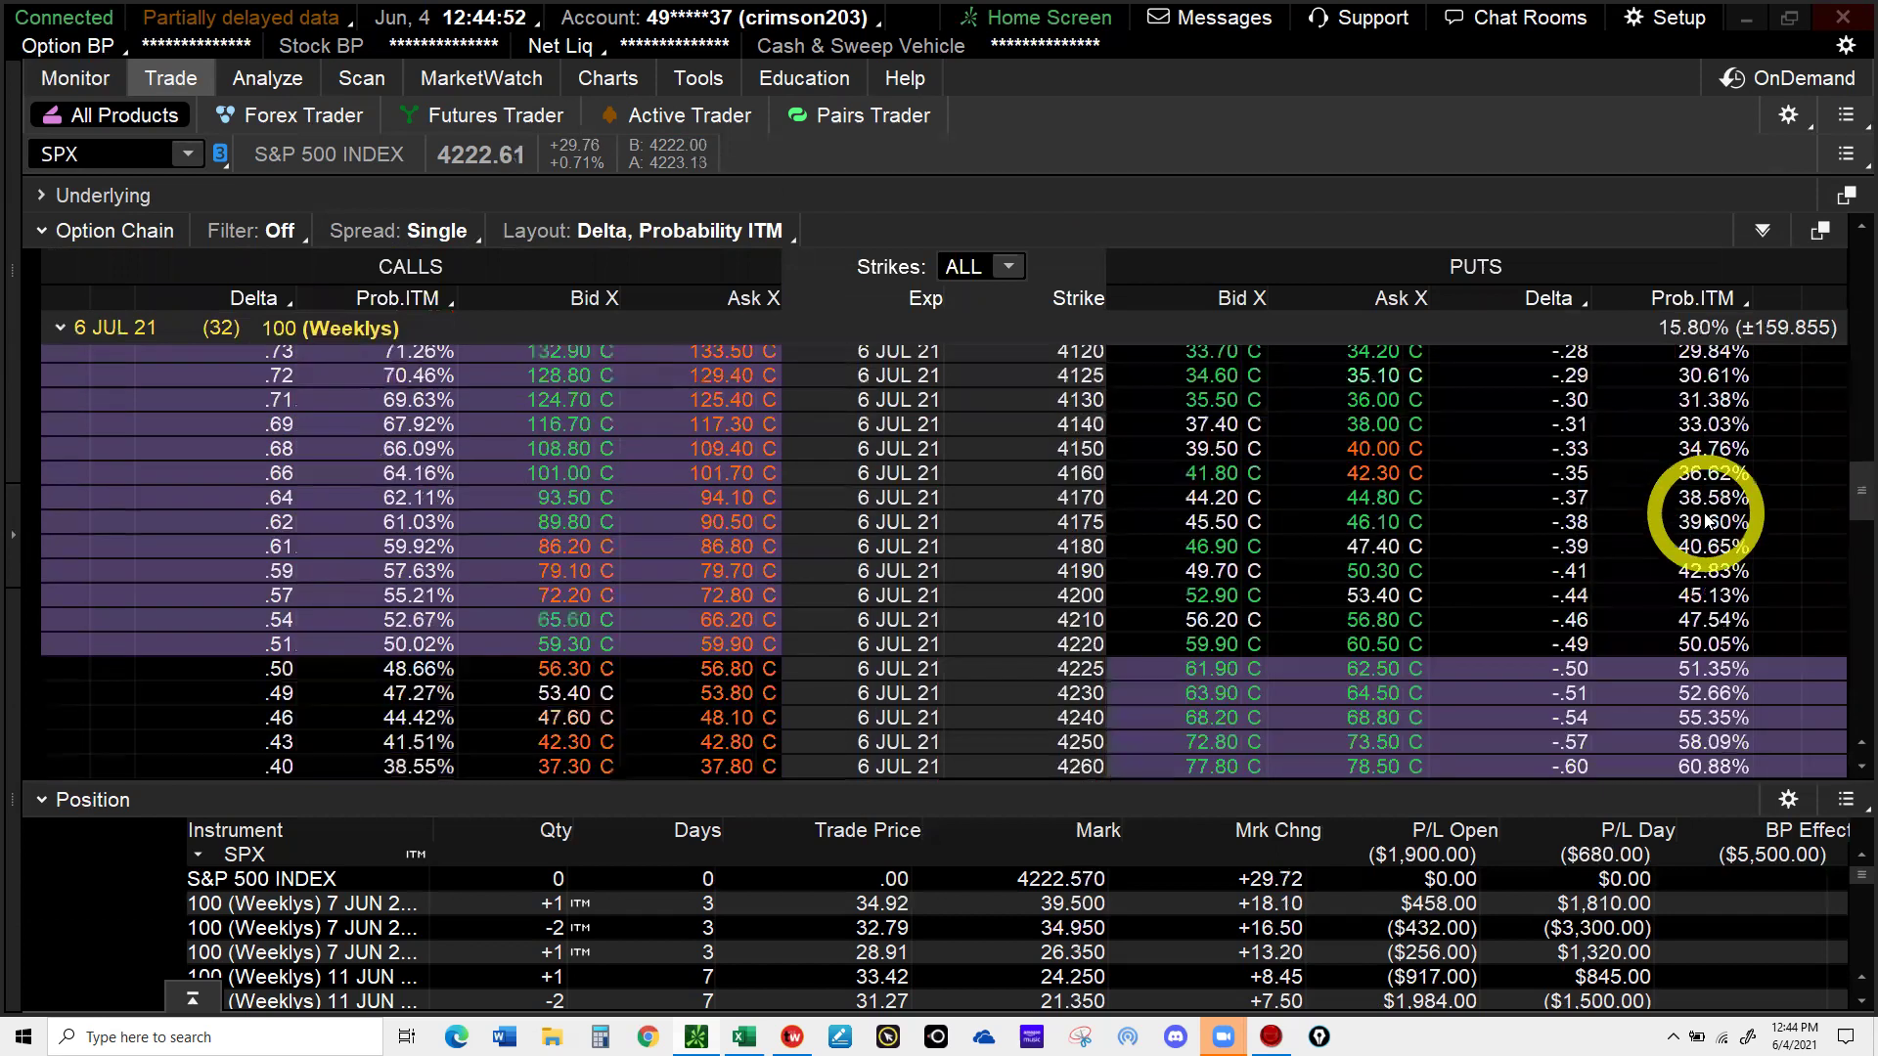
pyautogui.scroll(1, 1704, 518)
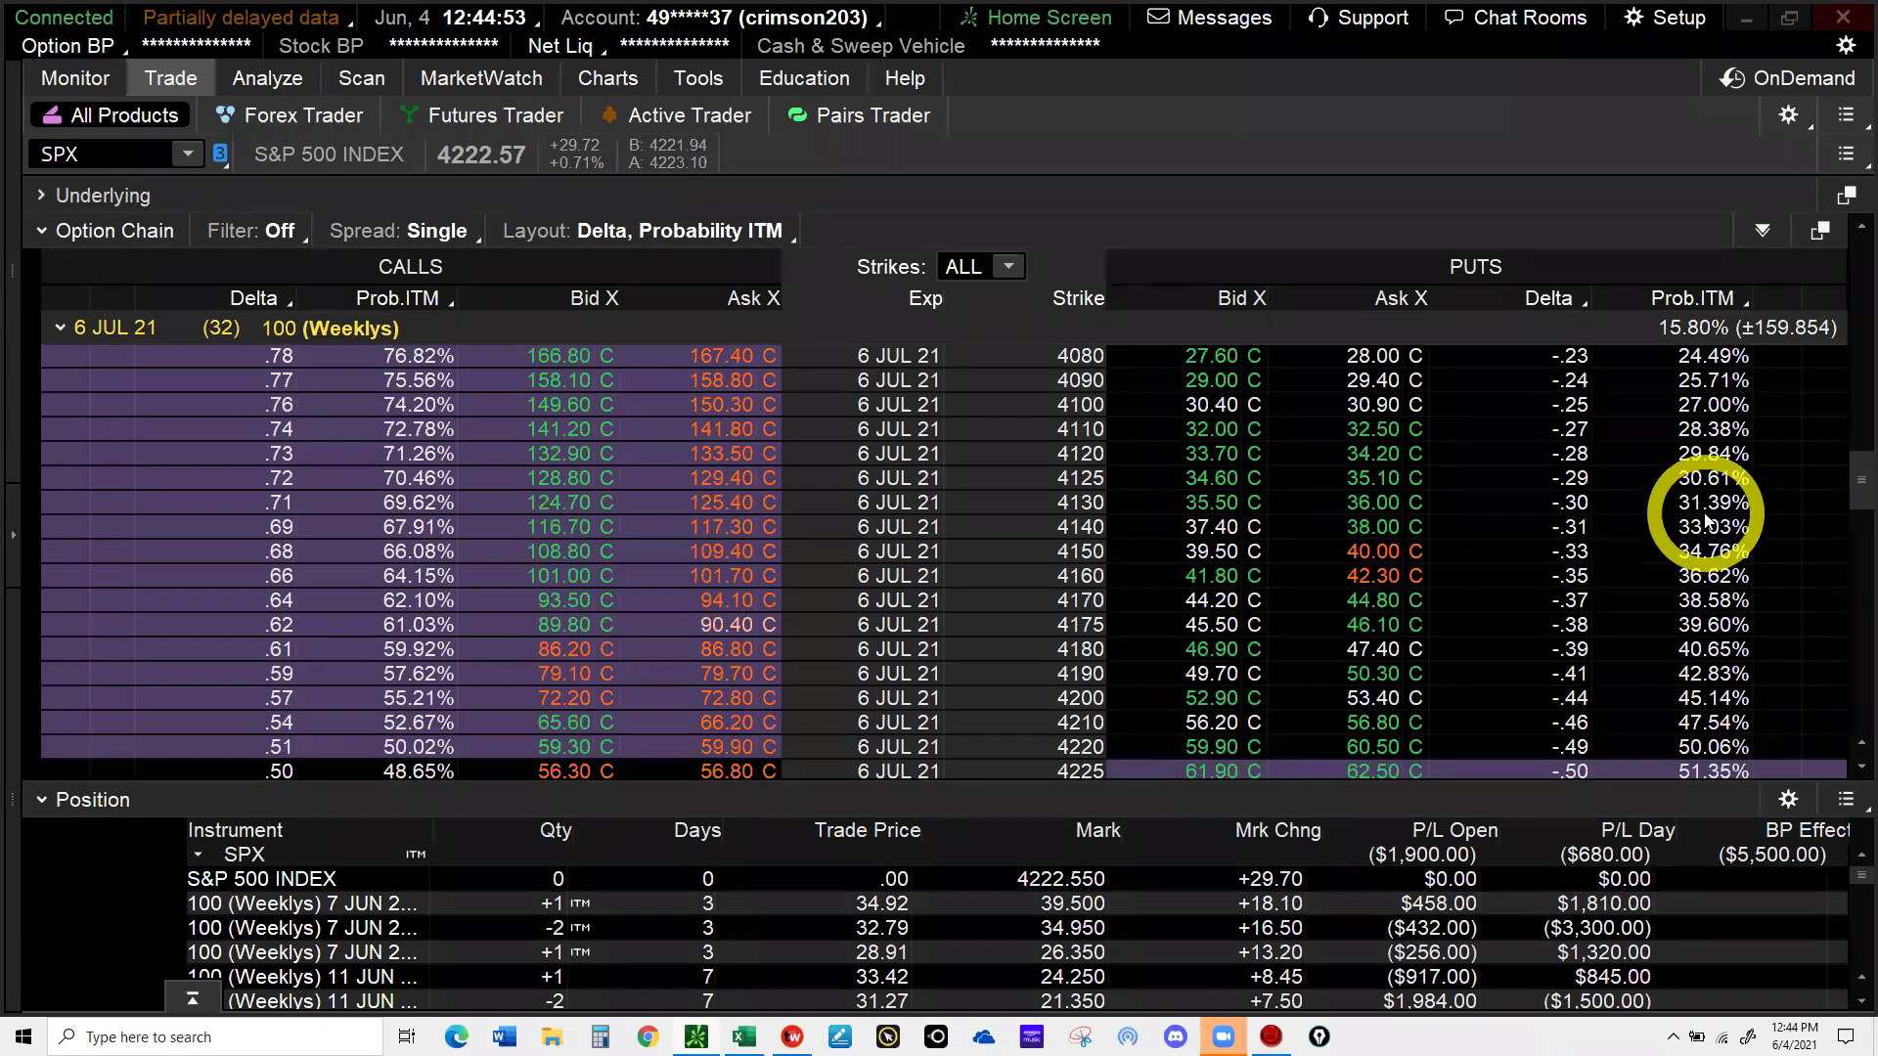
pyautogui.scroll(1, 1702, 508)
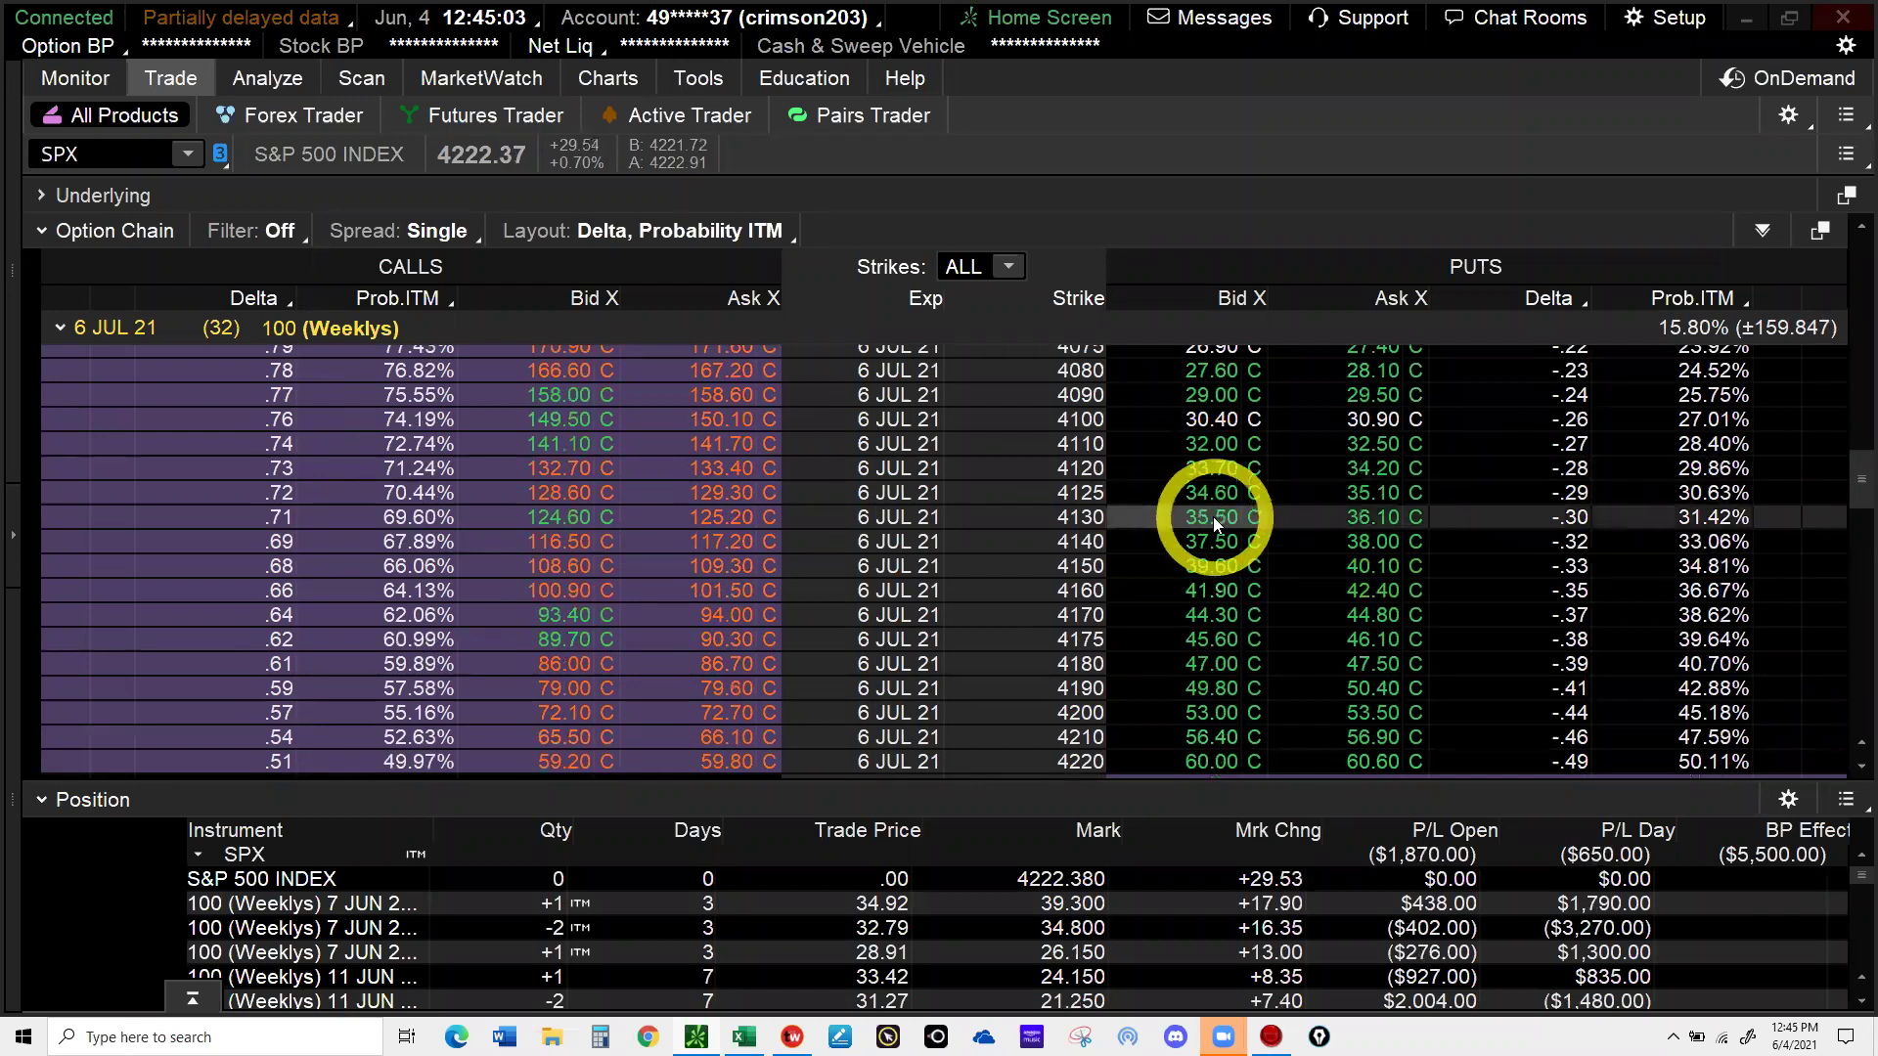
# - Create a sell order for two 6 JUL 21 SPX 4170 puts
pyautogui.click(1211, 618)
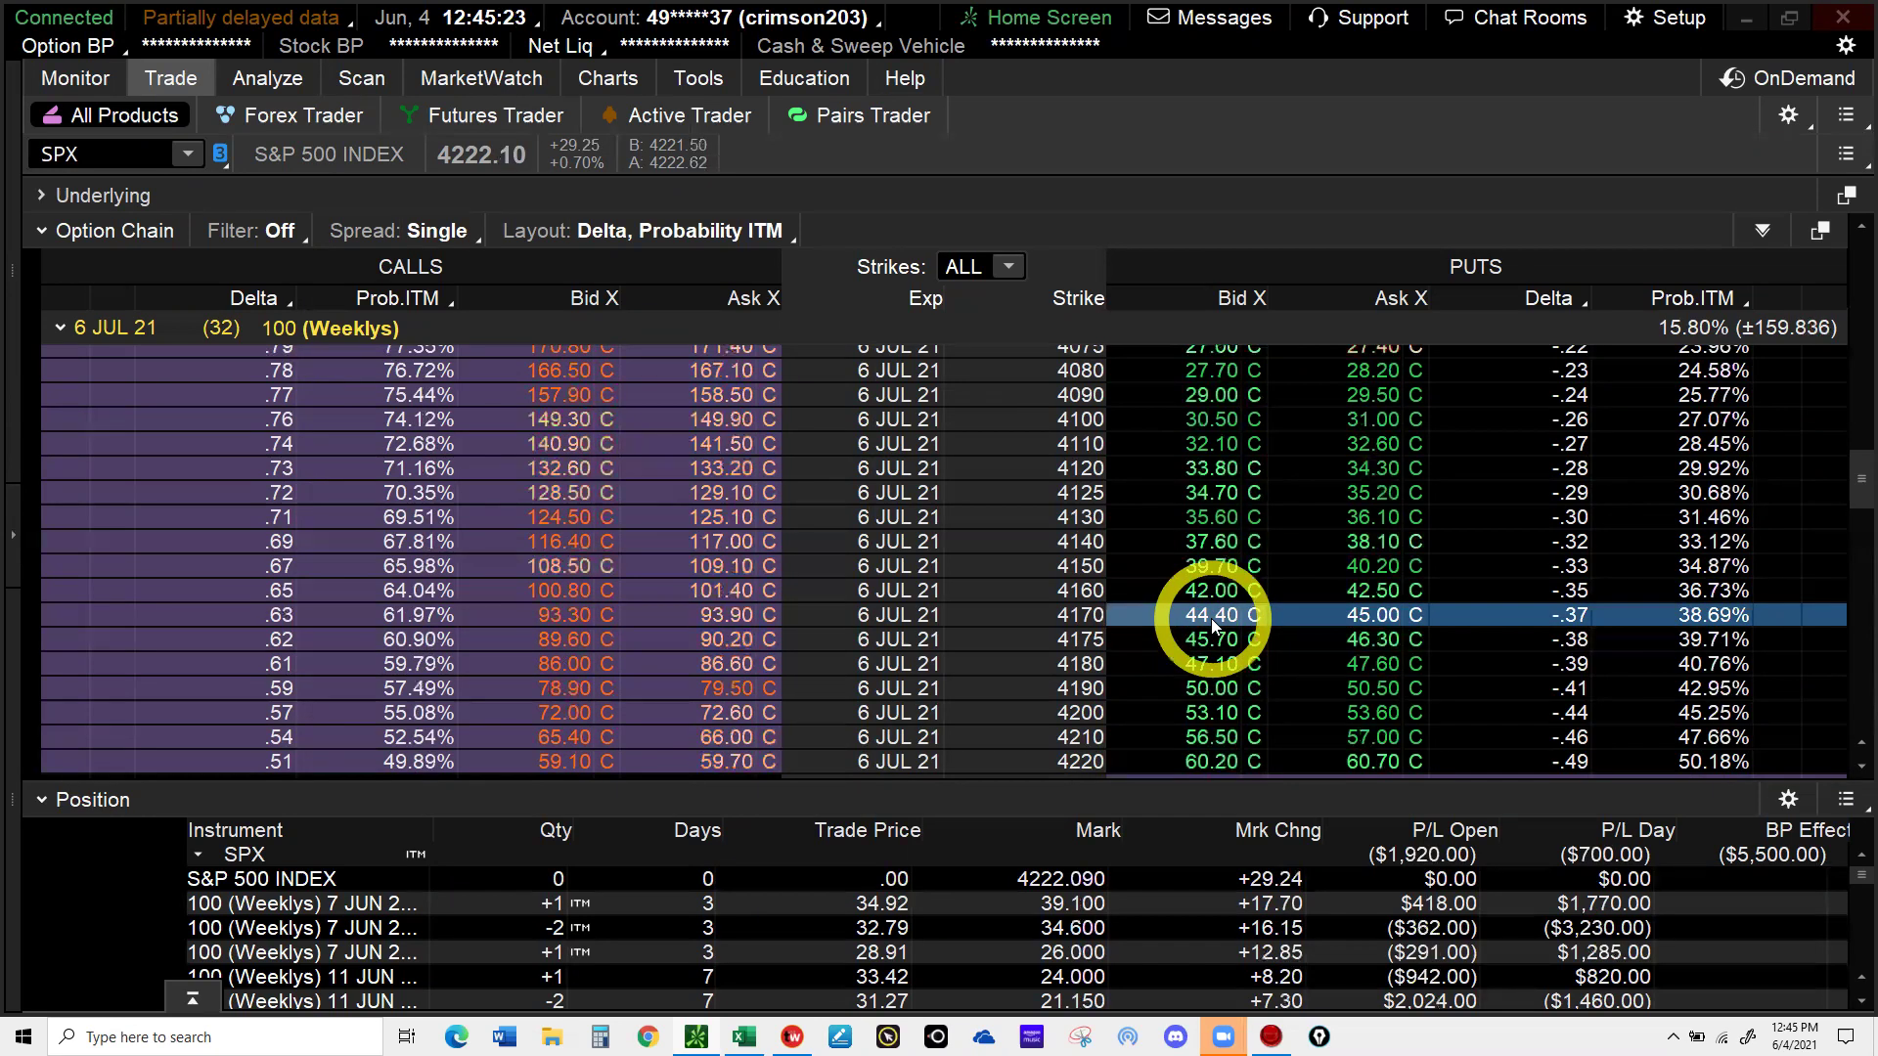
pyautogui.click(1209, 612)
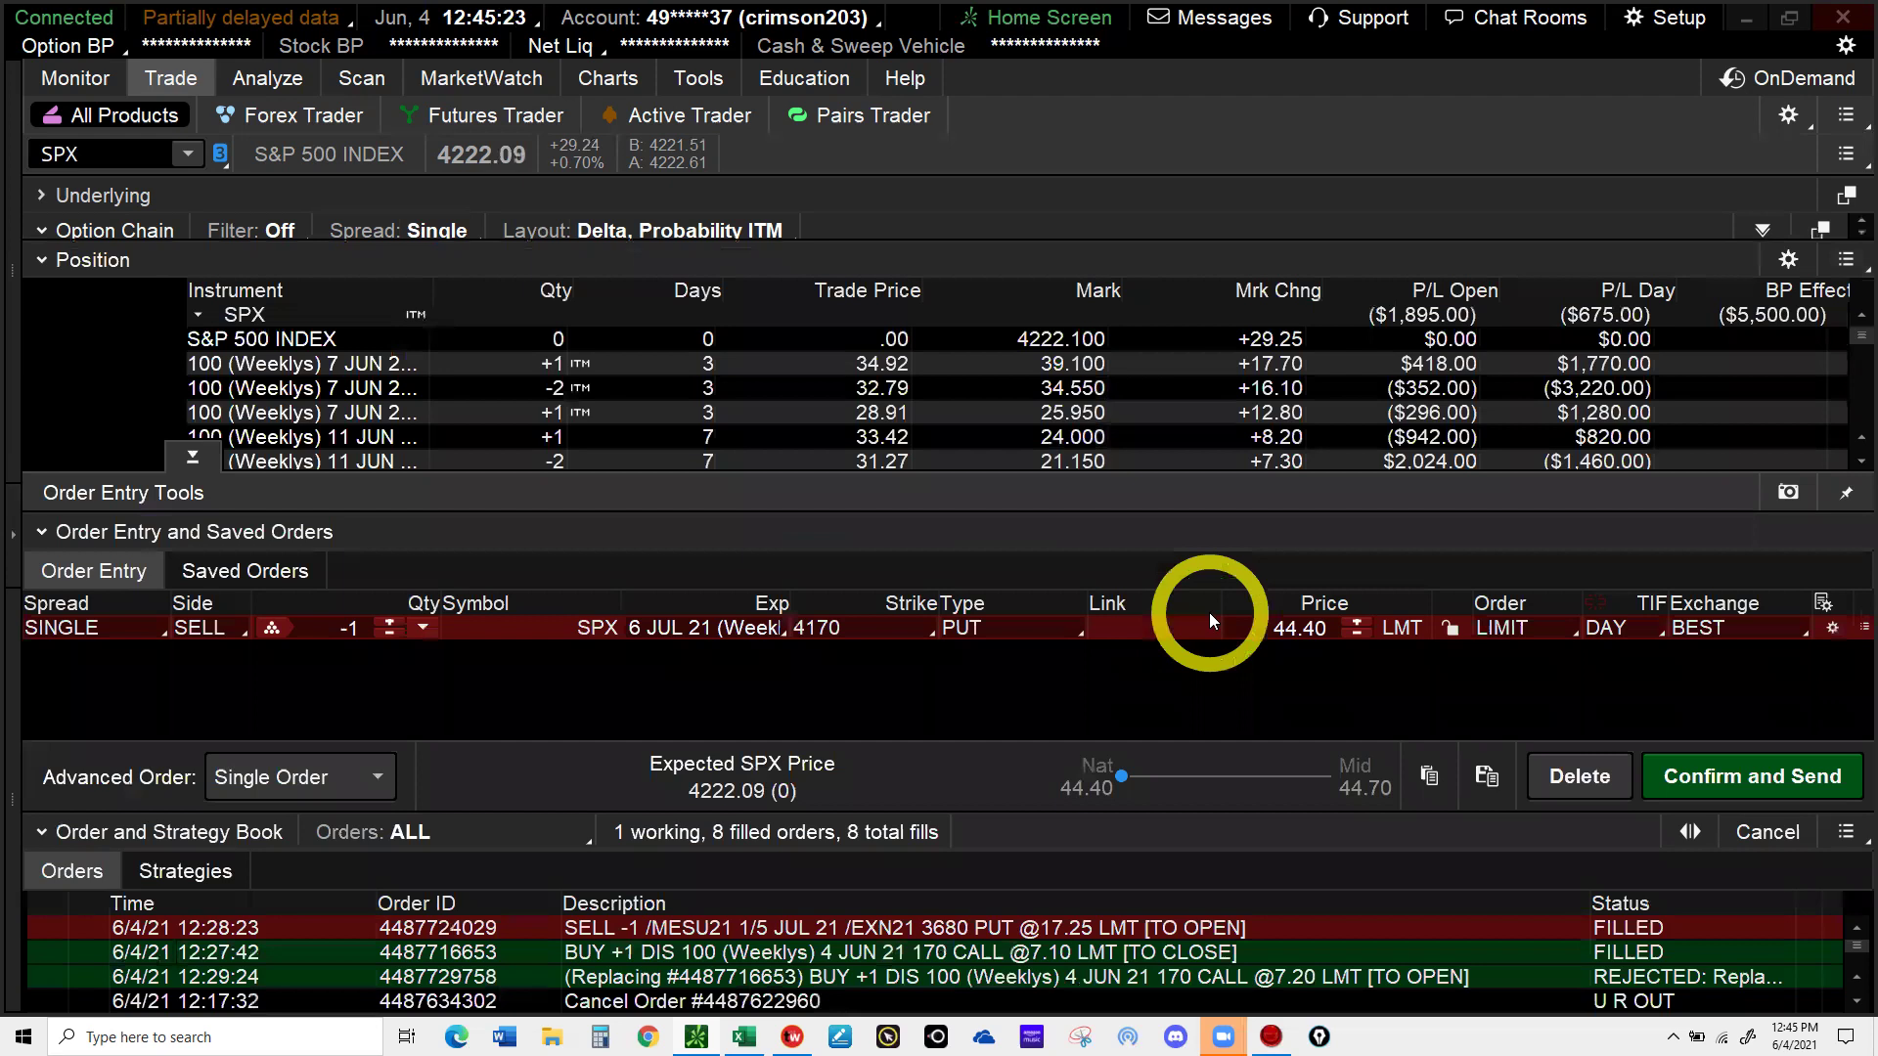
pyautogui.click(392, 635)
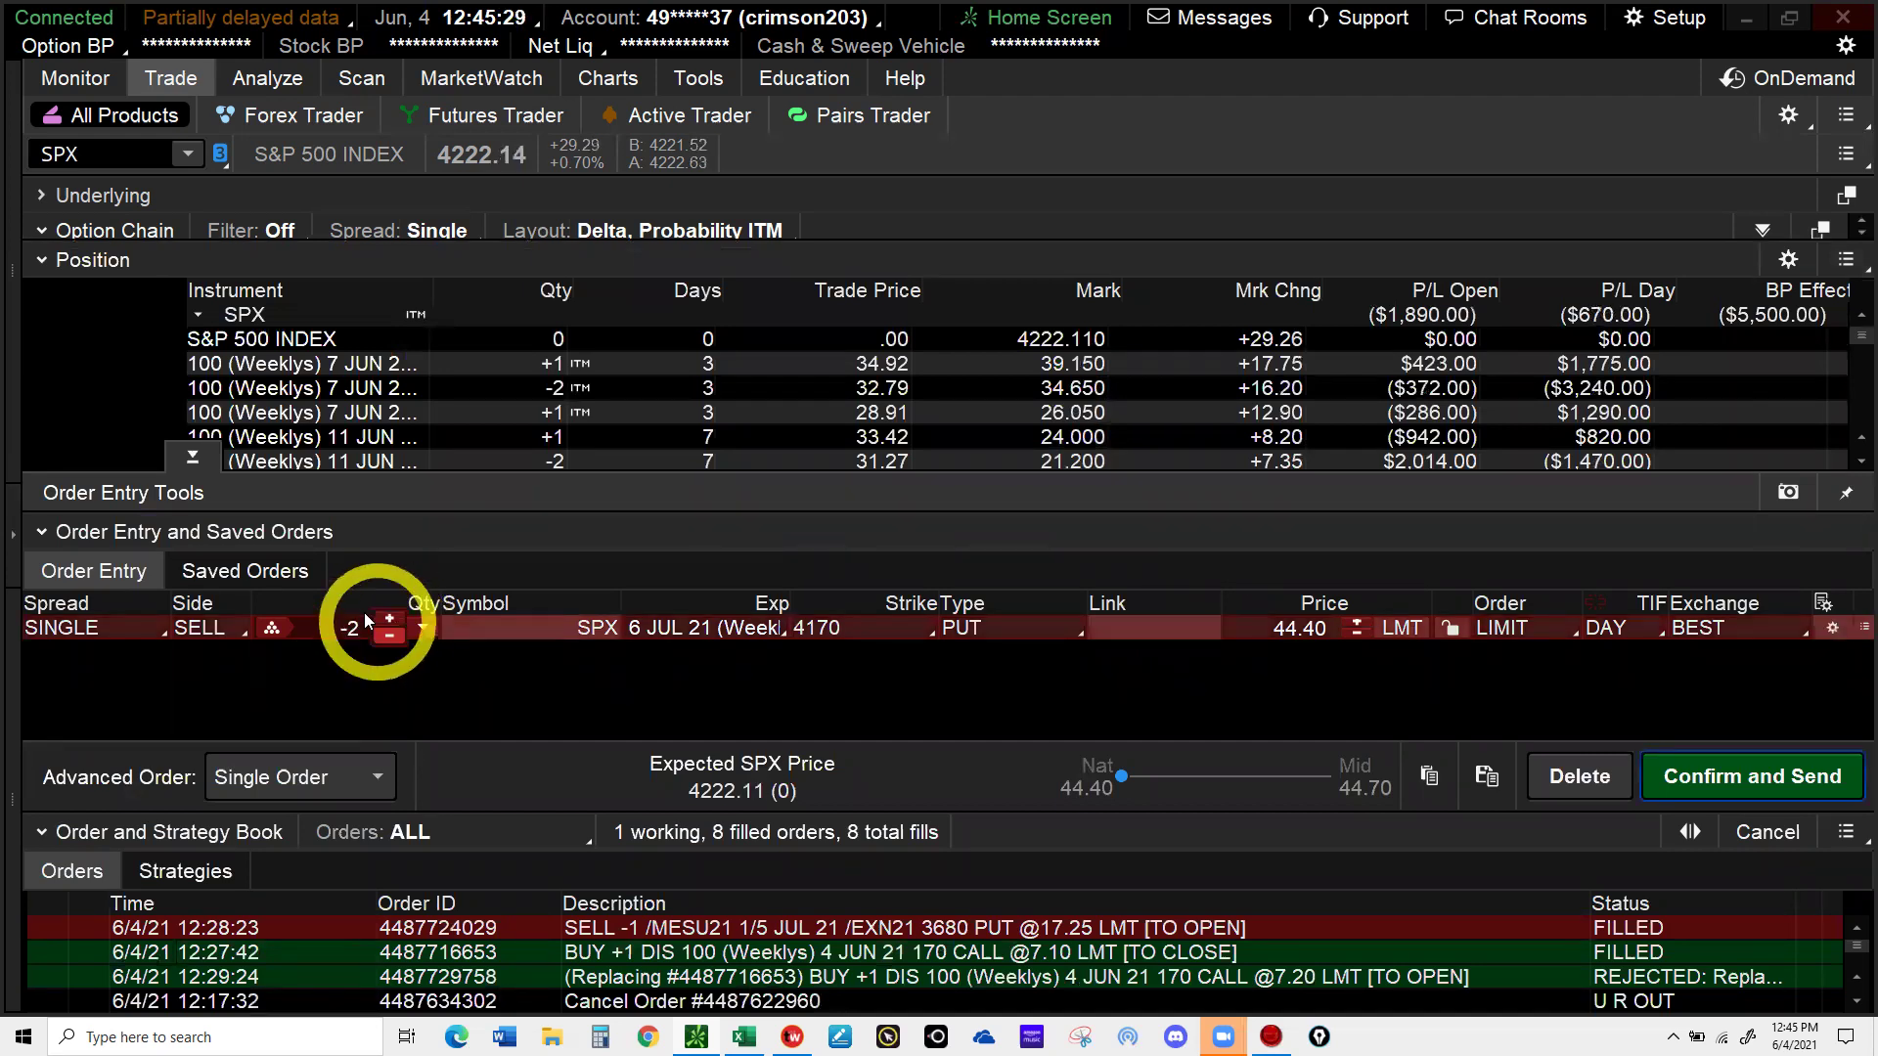
# - Add one long 4175 put and one long 4160 put from 6 JUL 21 to the order, forming a butterfly
pyautogui.click(213, 477)
pyautogui.click(201, 456)
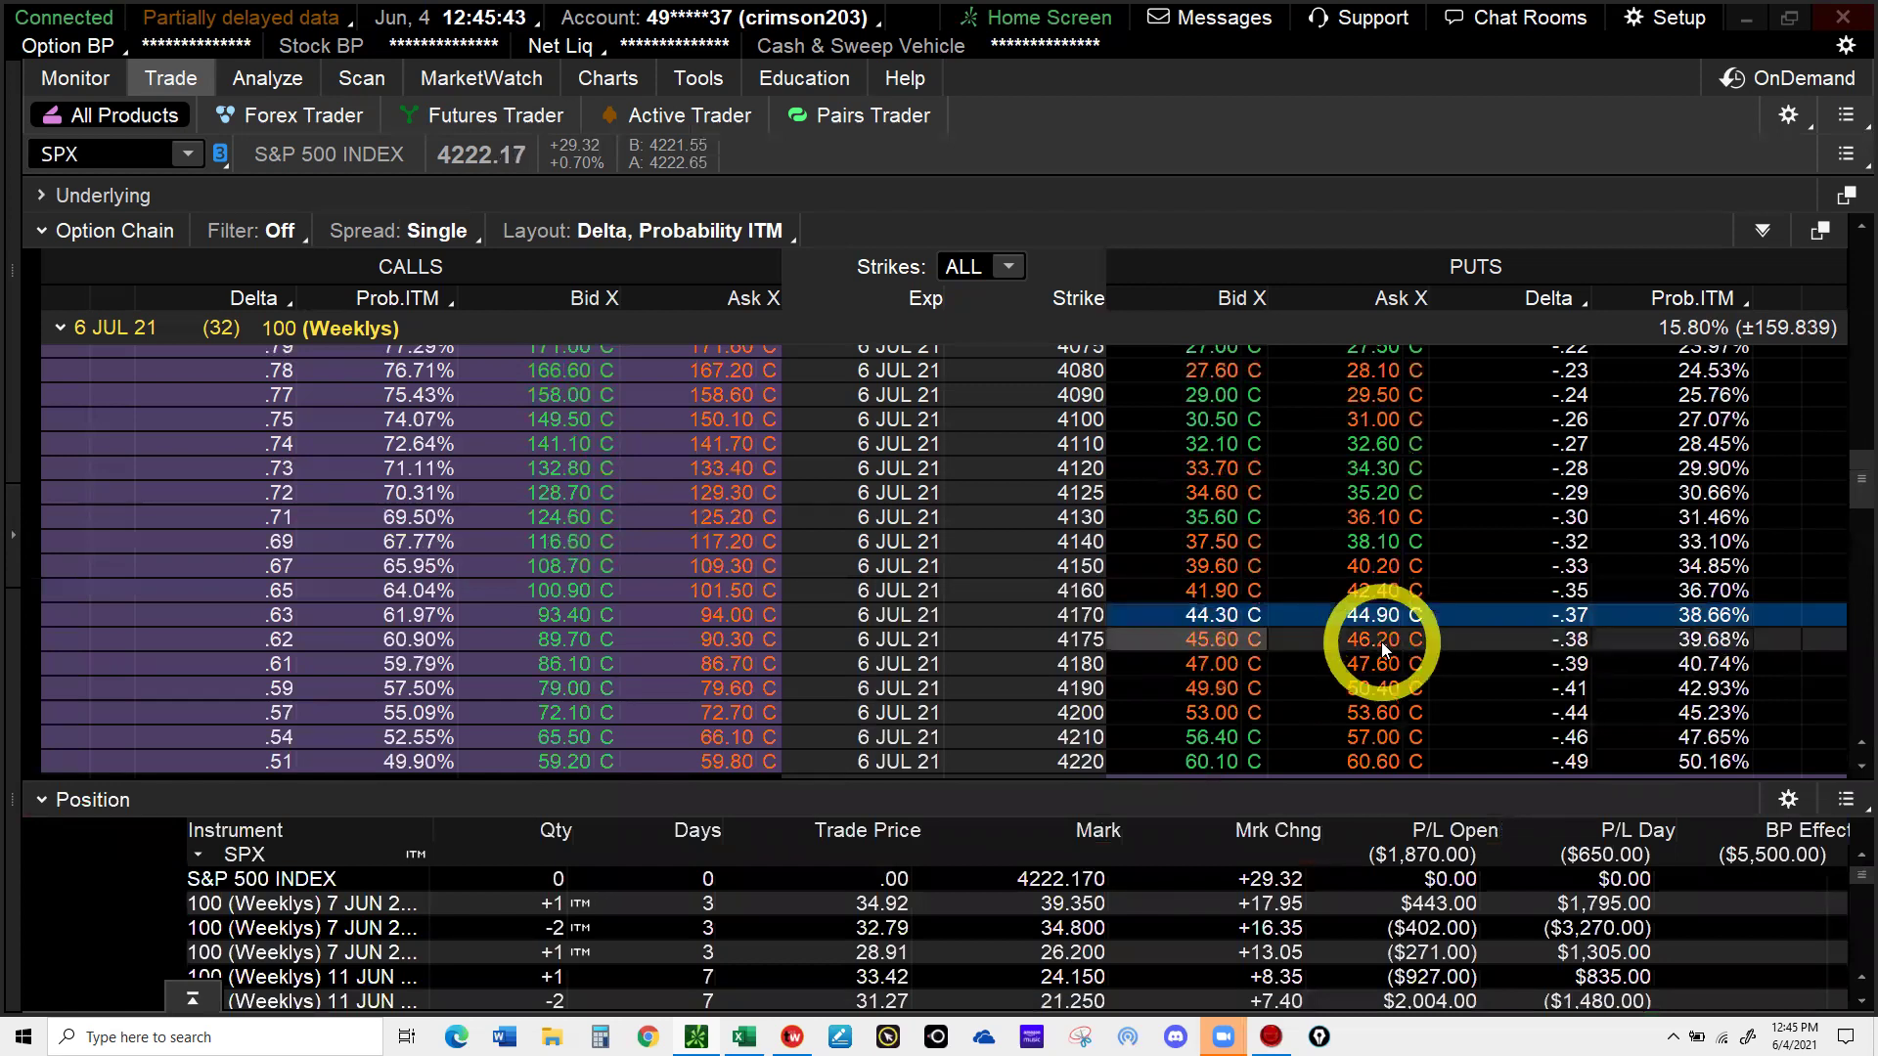
pyautogui.press('alt')
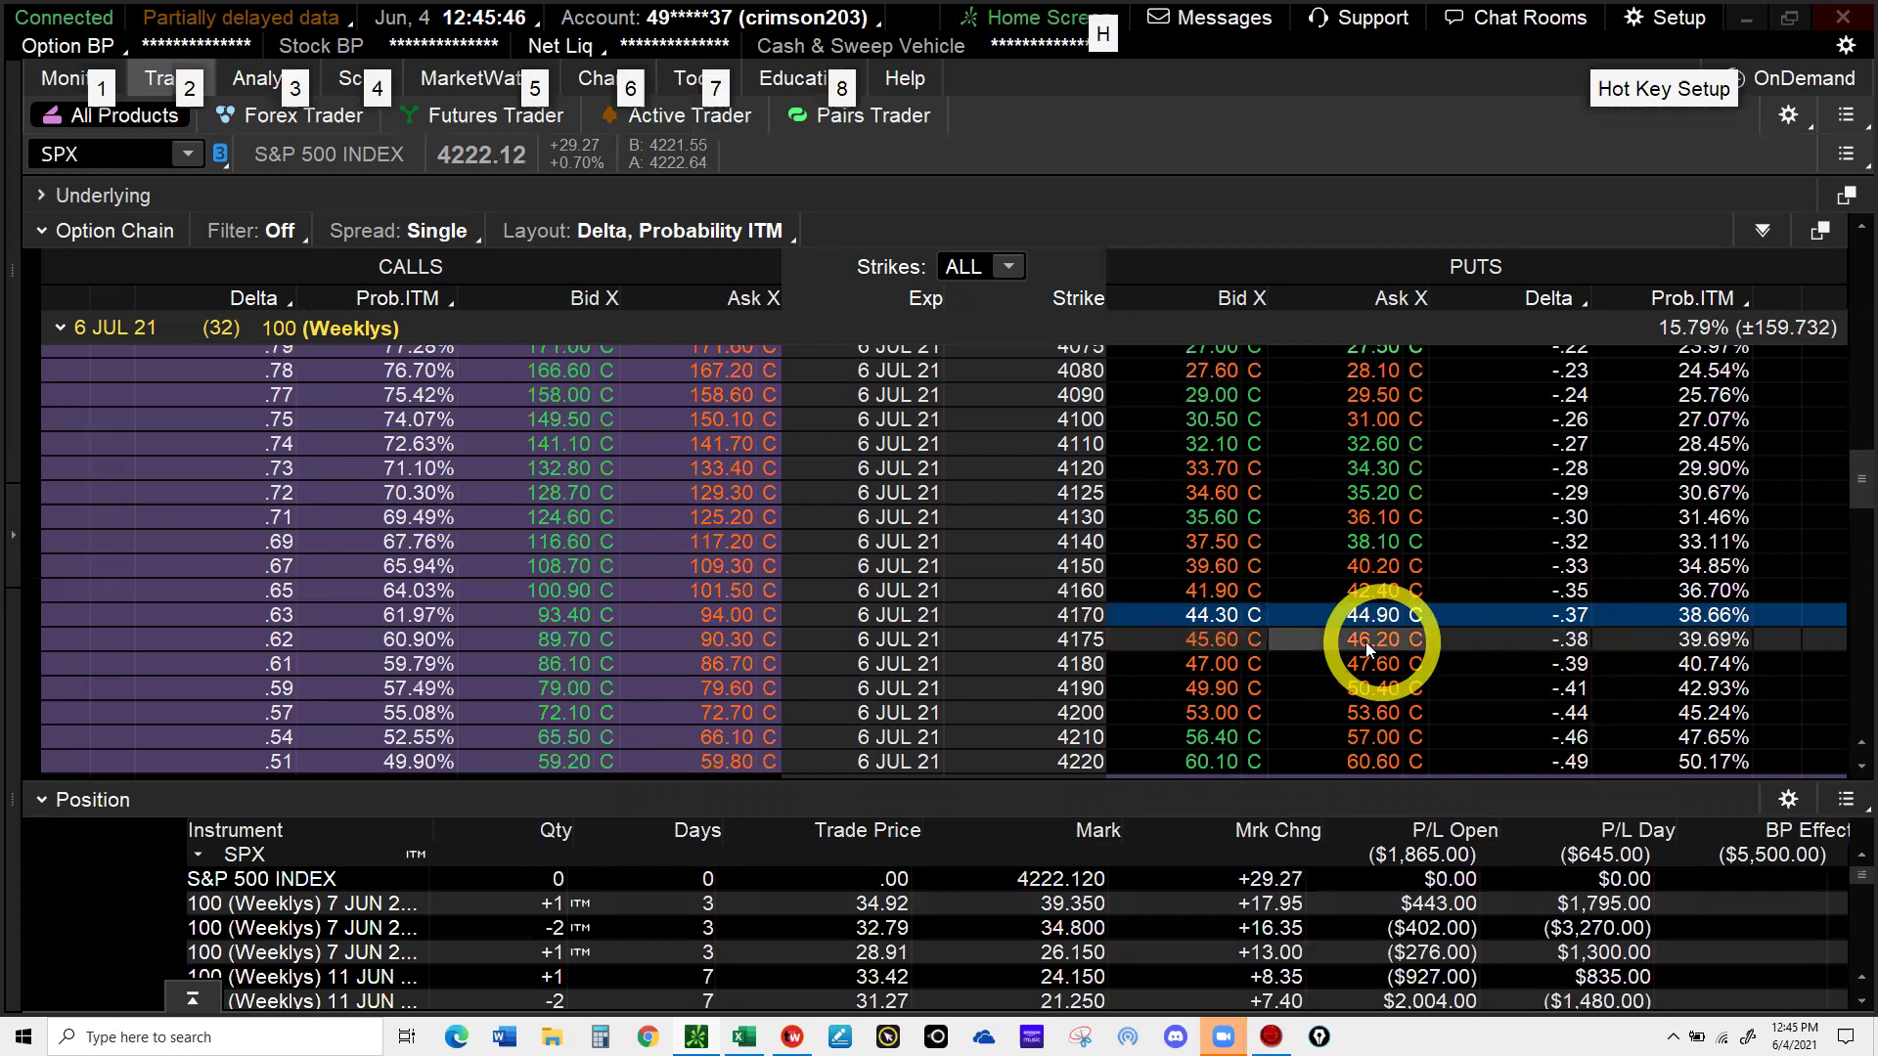
pyautogui.keyDown('alt'); pyautogui.click(1367, 647); pyautogui.keyUp('alt')
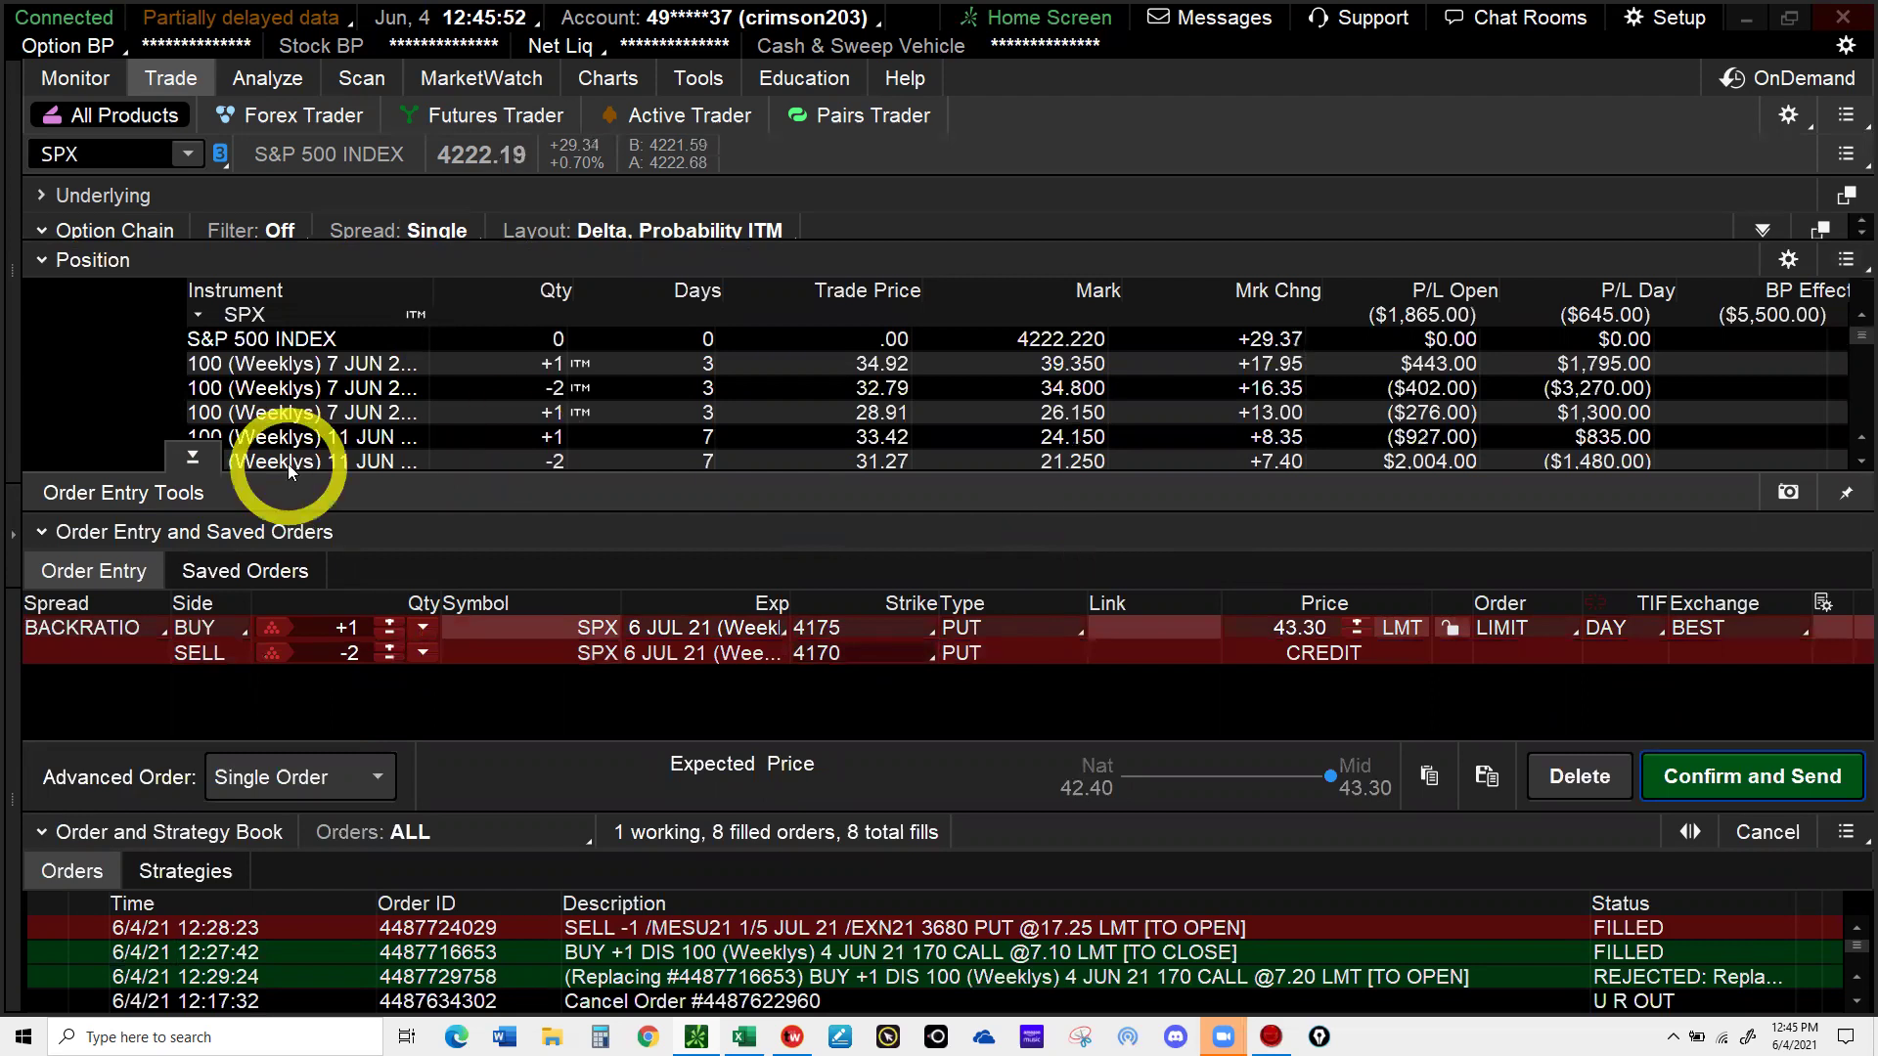
pyautogui.click(1092, 618)
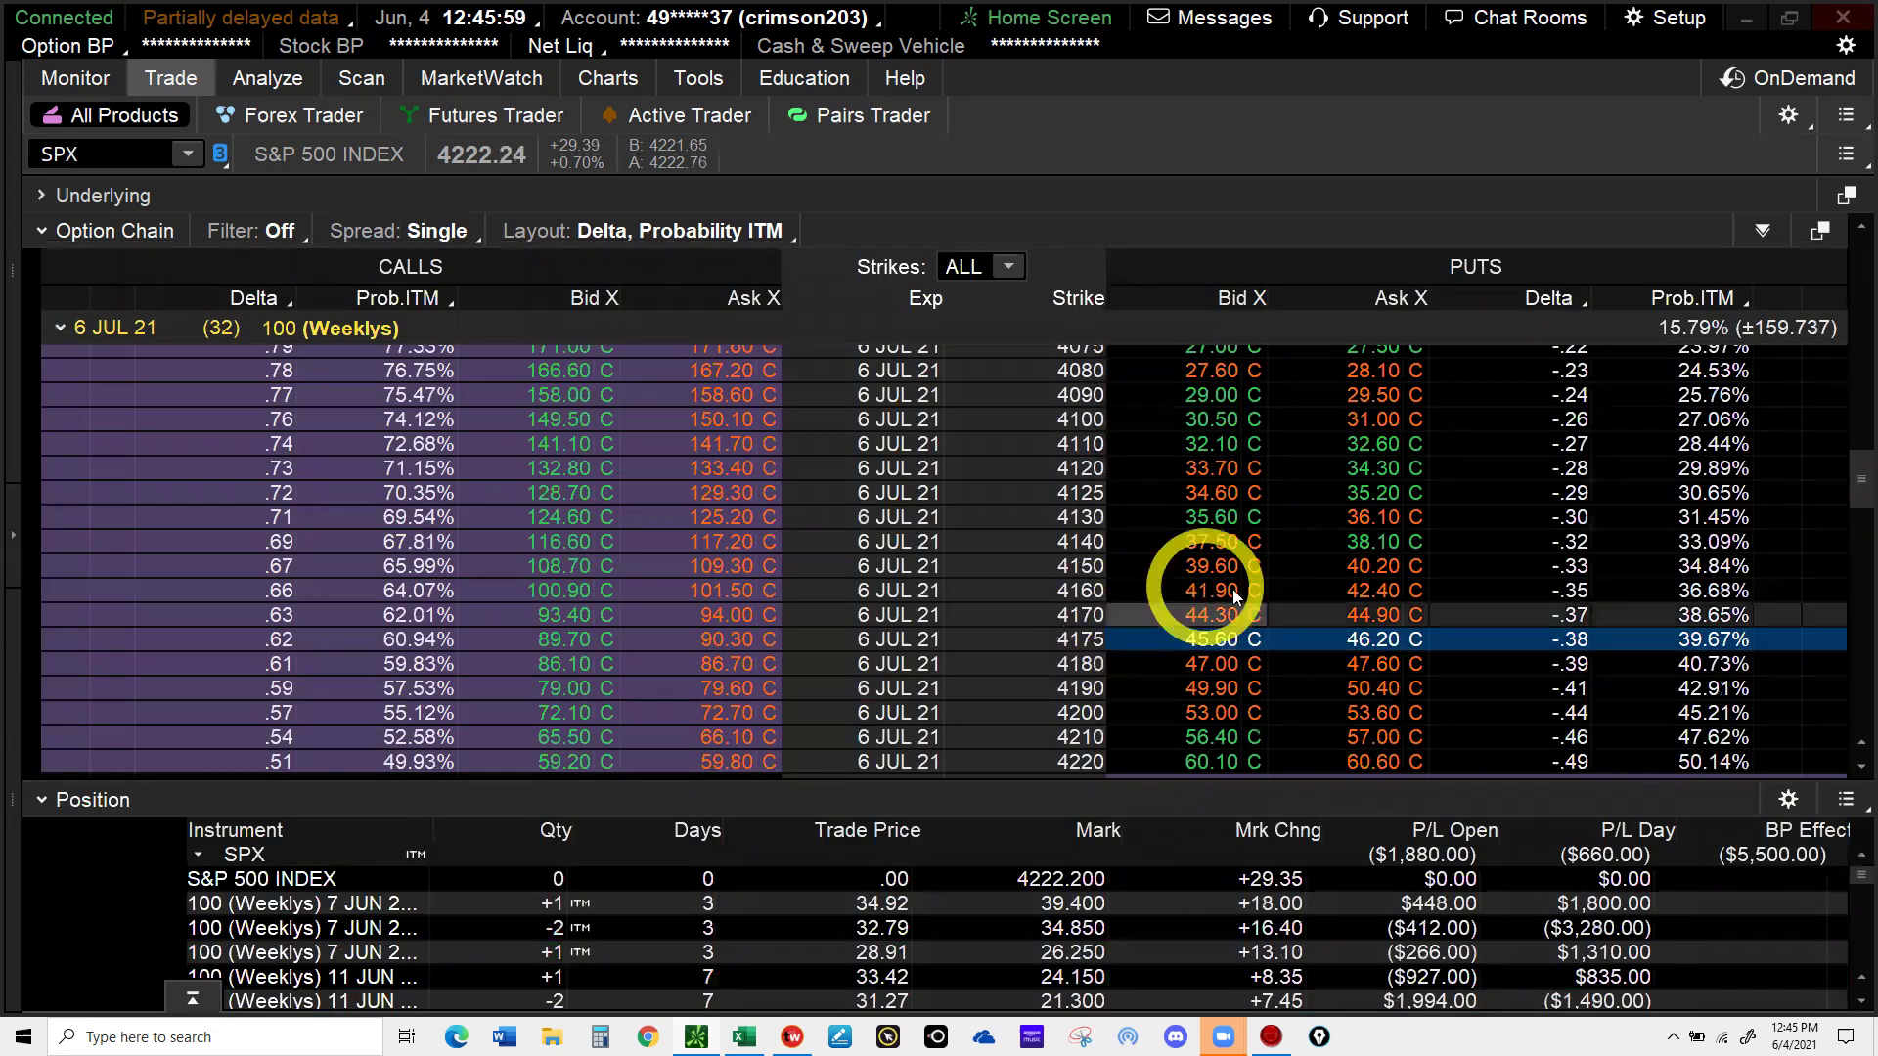
pyautogui.click(1373, 591)
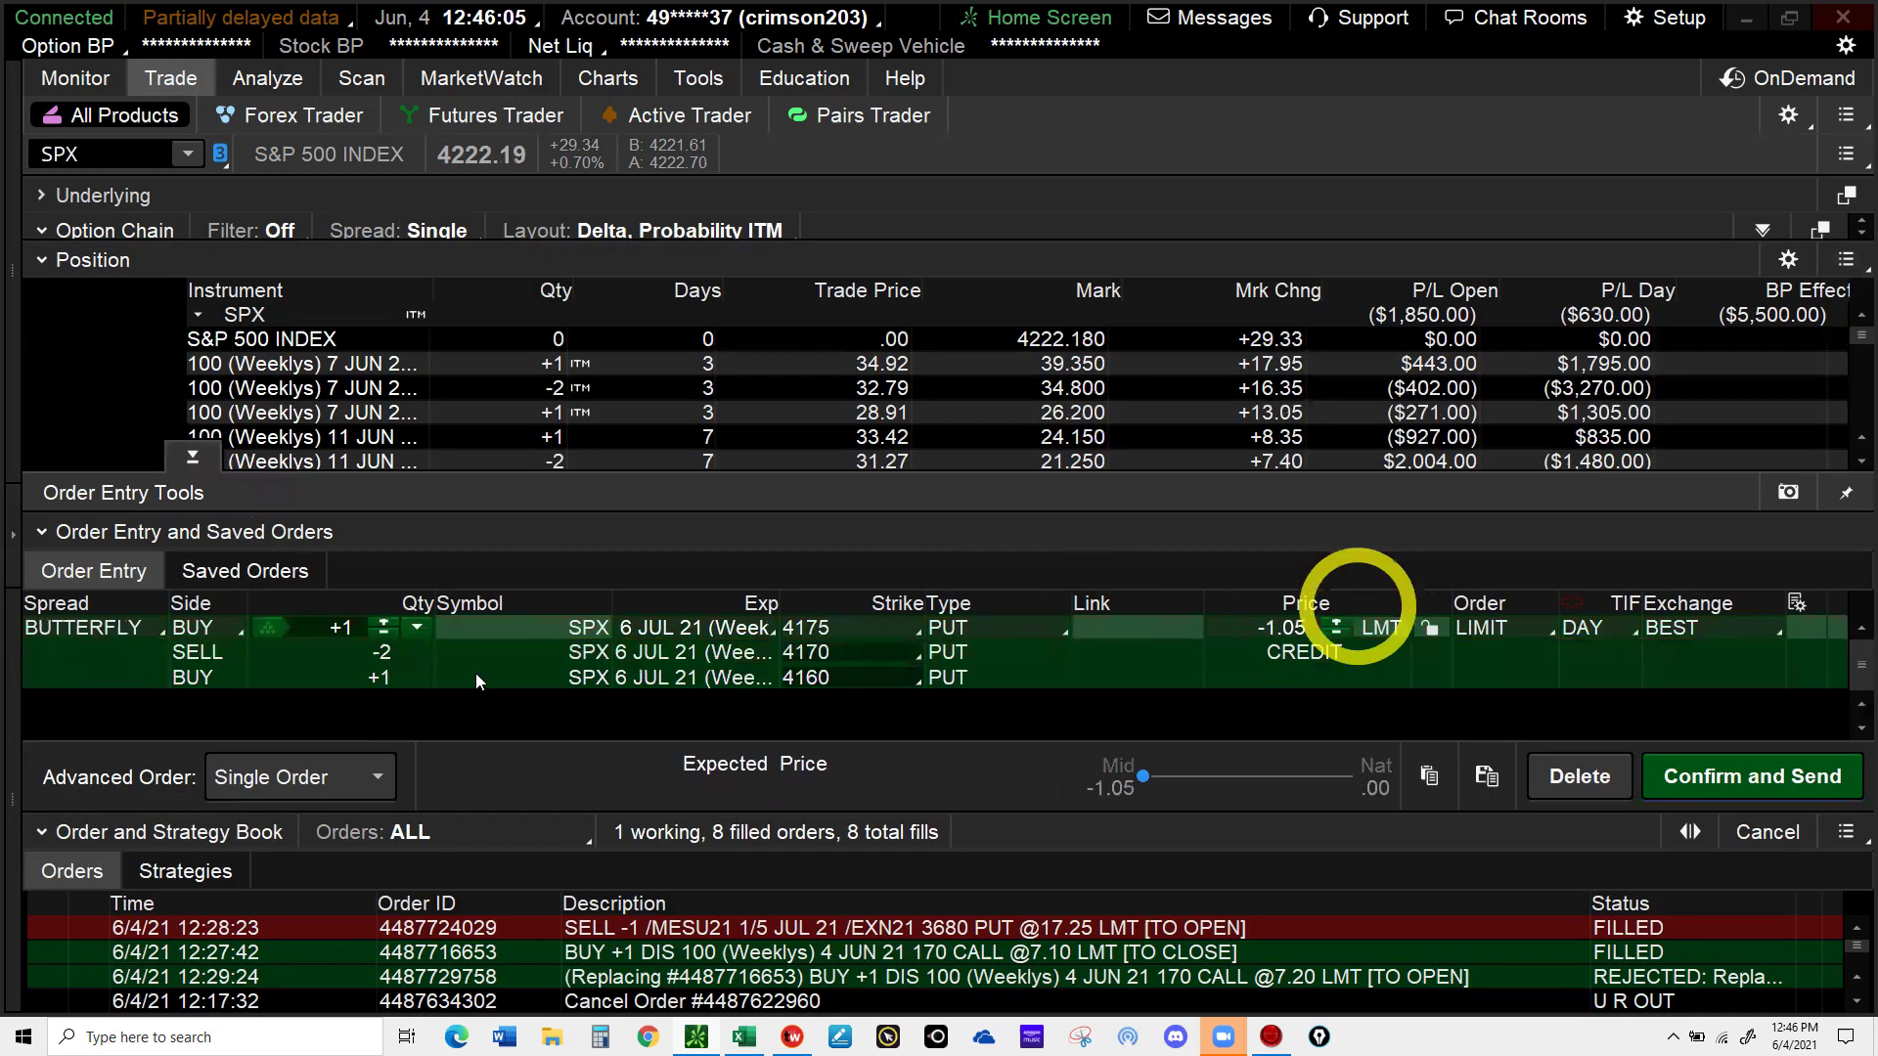
# - Confirm and send the 6 JUL 21 SPX 4175/4170/4160 put butterfly as a day limit order at -1.05
pyautogui.click(521, 662)
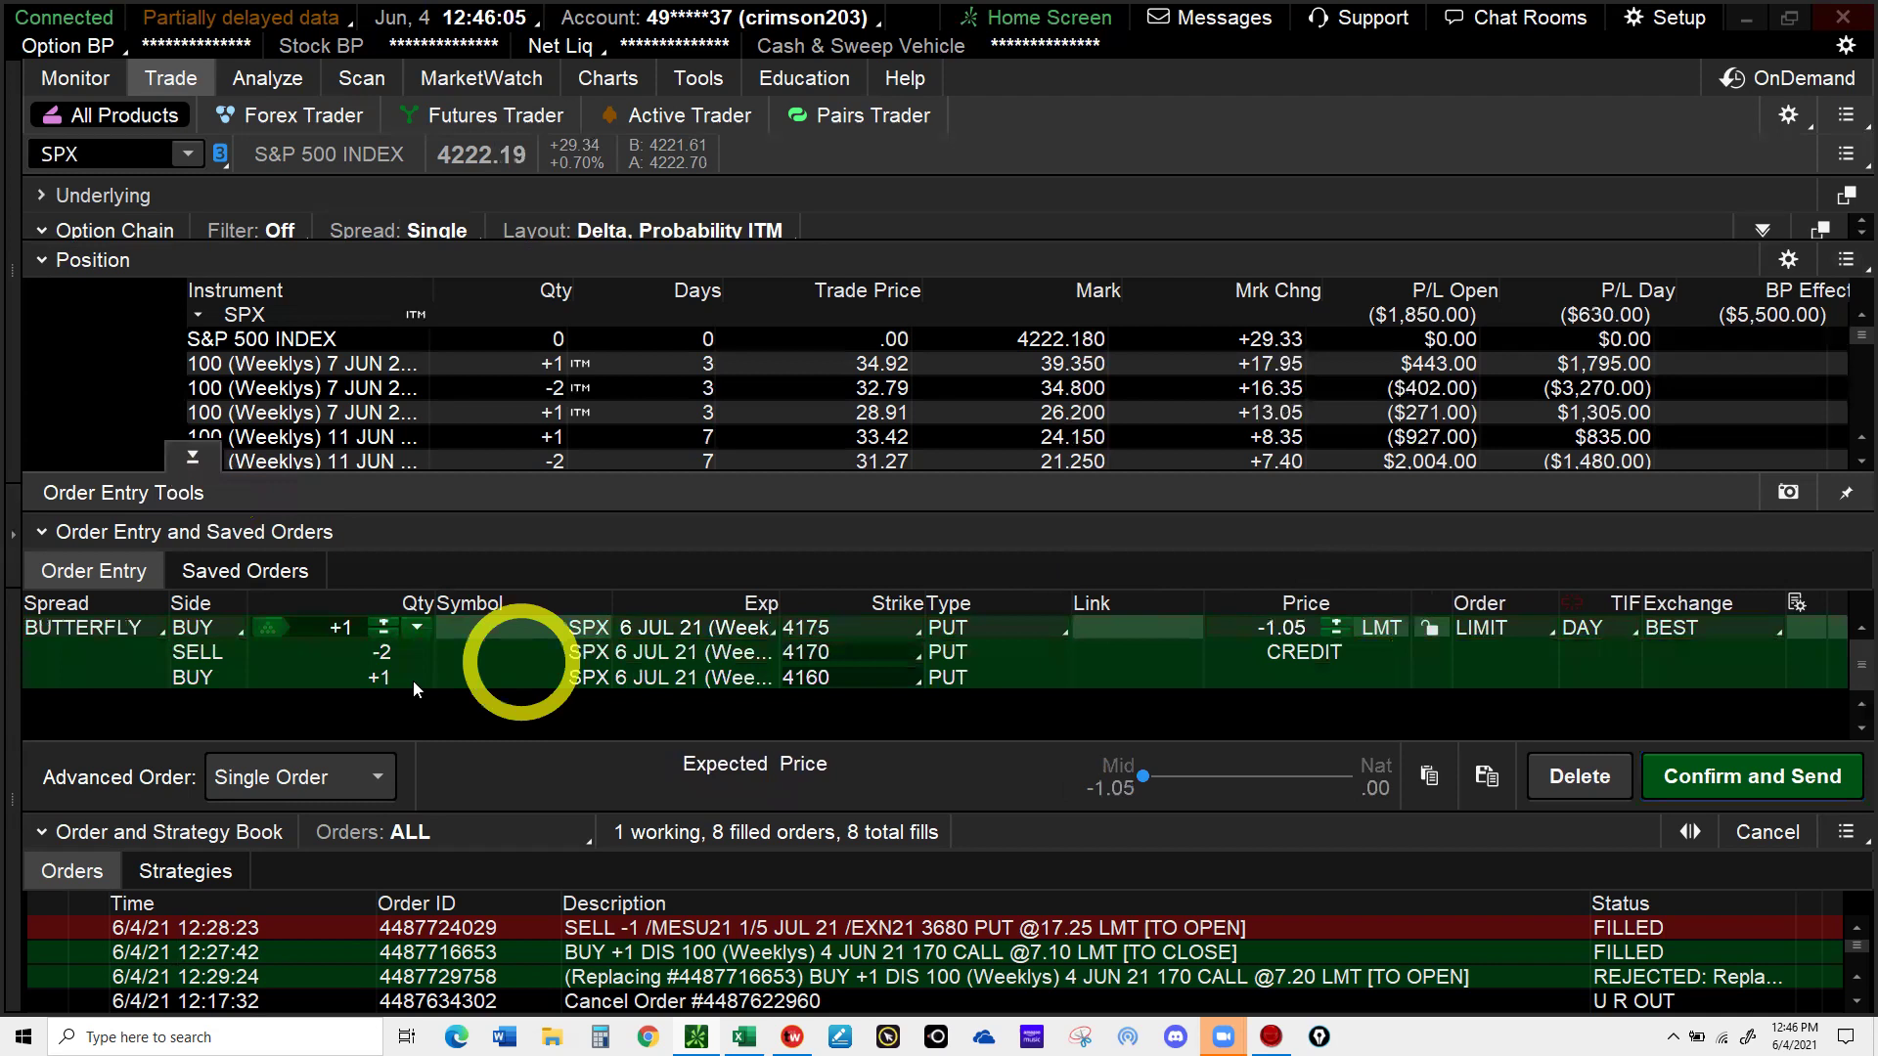
pyautogui.click(1402, 597)
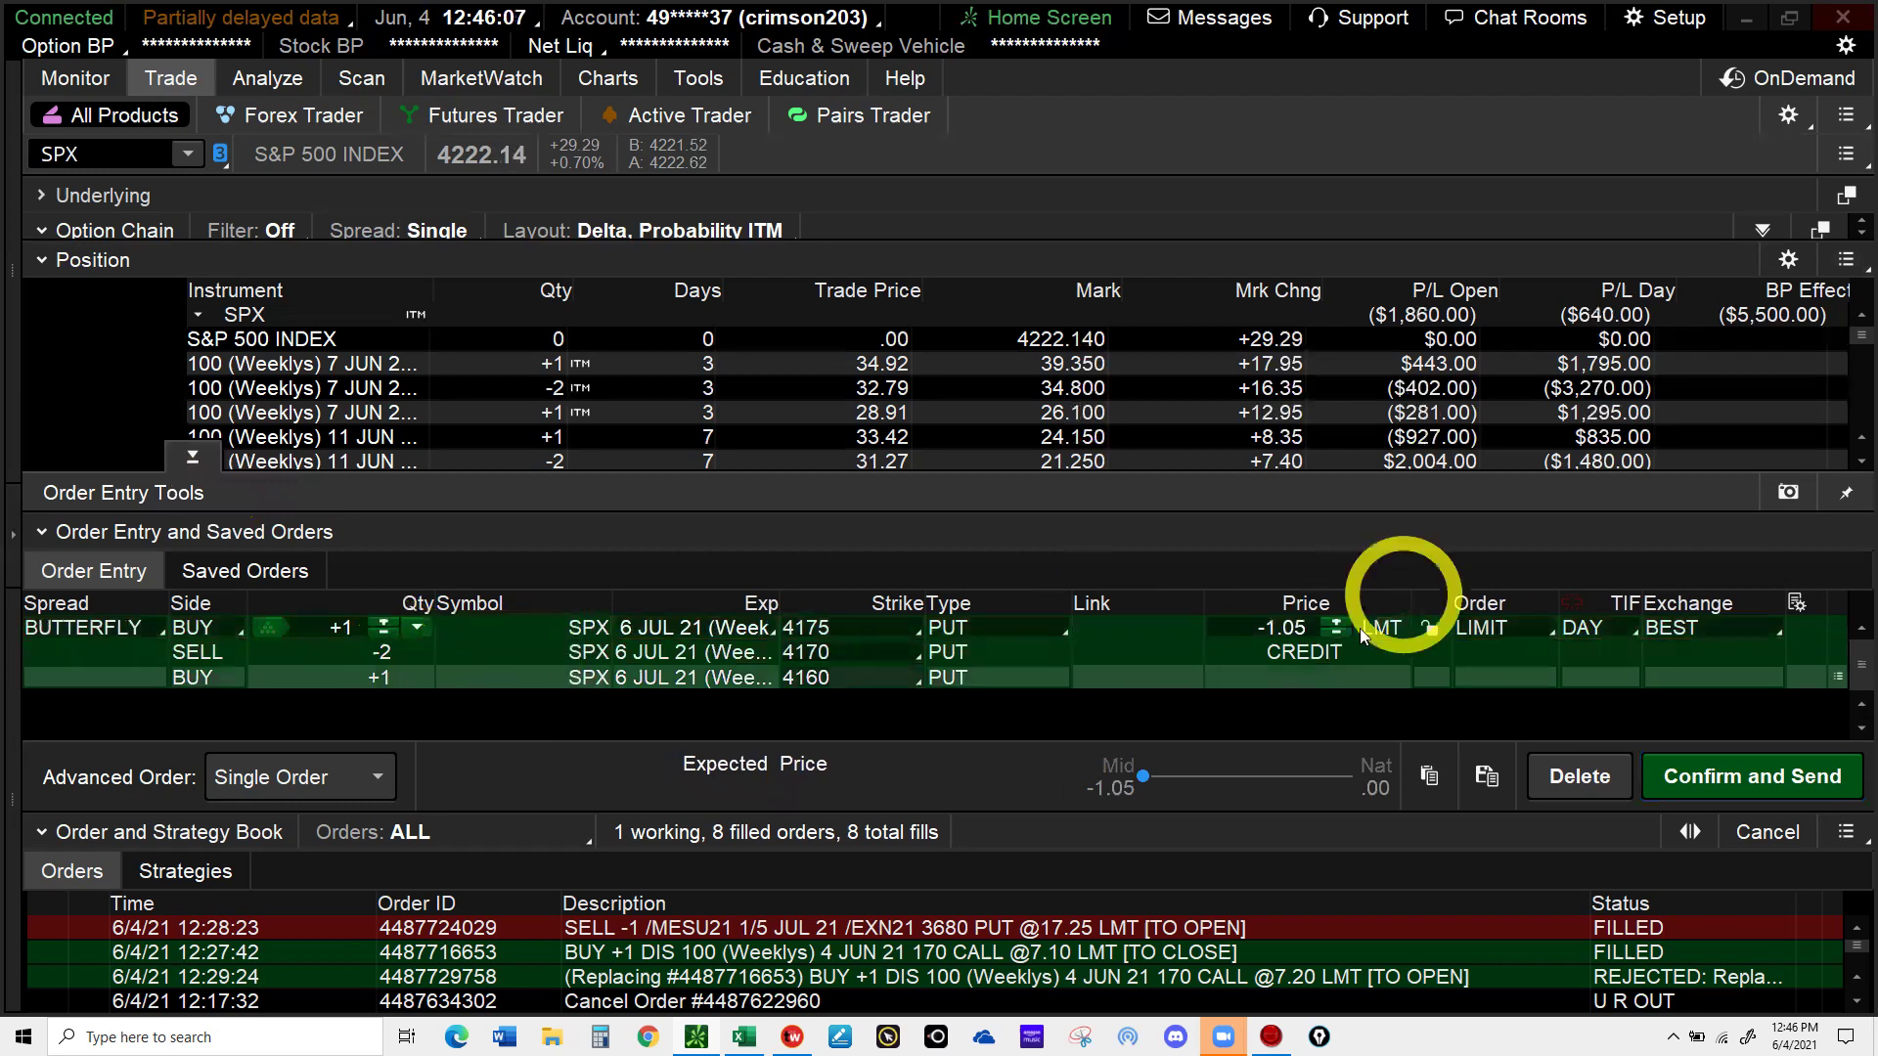
pyautogui.click(1575, 684)
pyautogui.click(1687, 780)
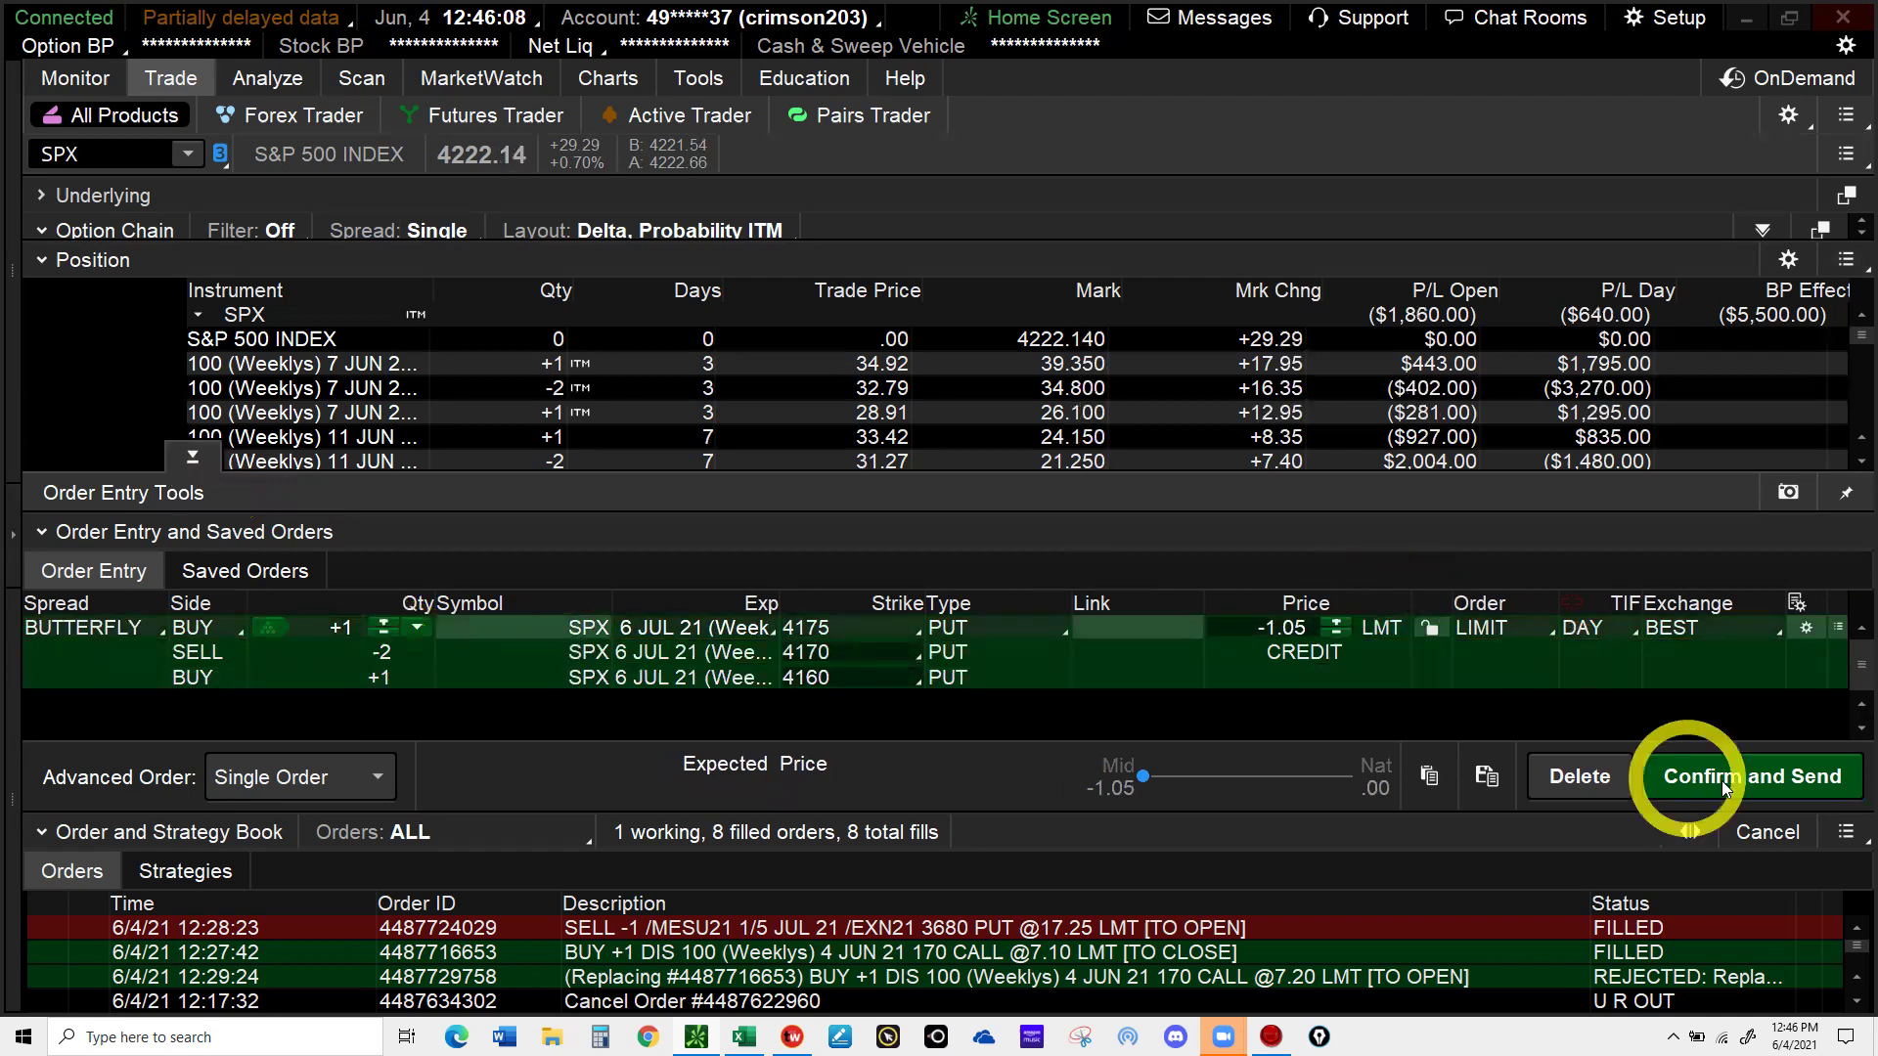
pyautogui.click(1725, 782)
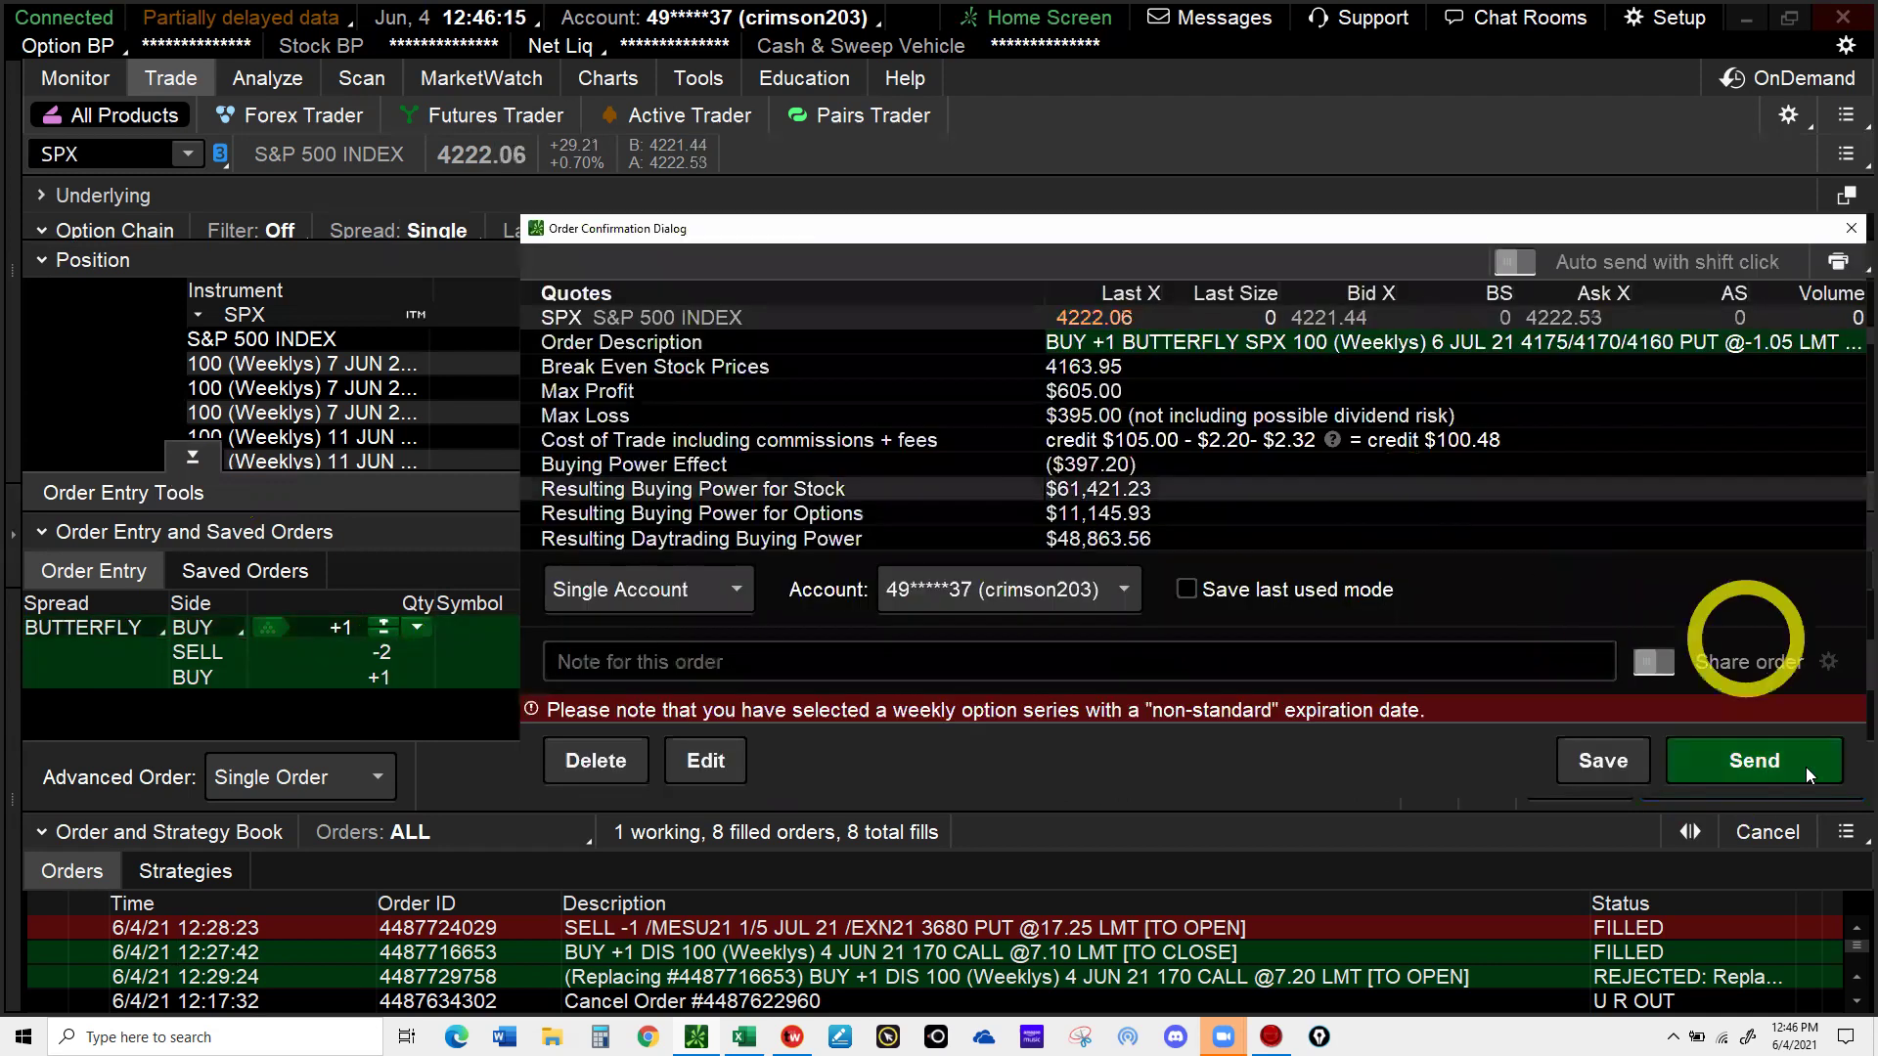
pyautogui.click(1757, 769)
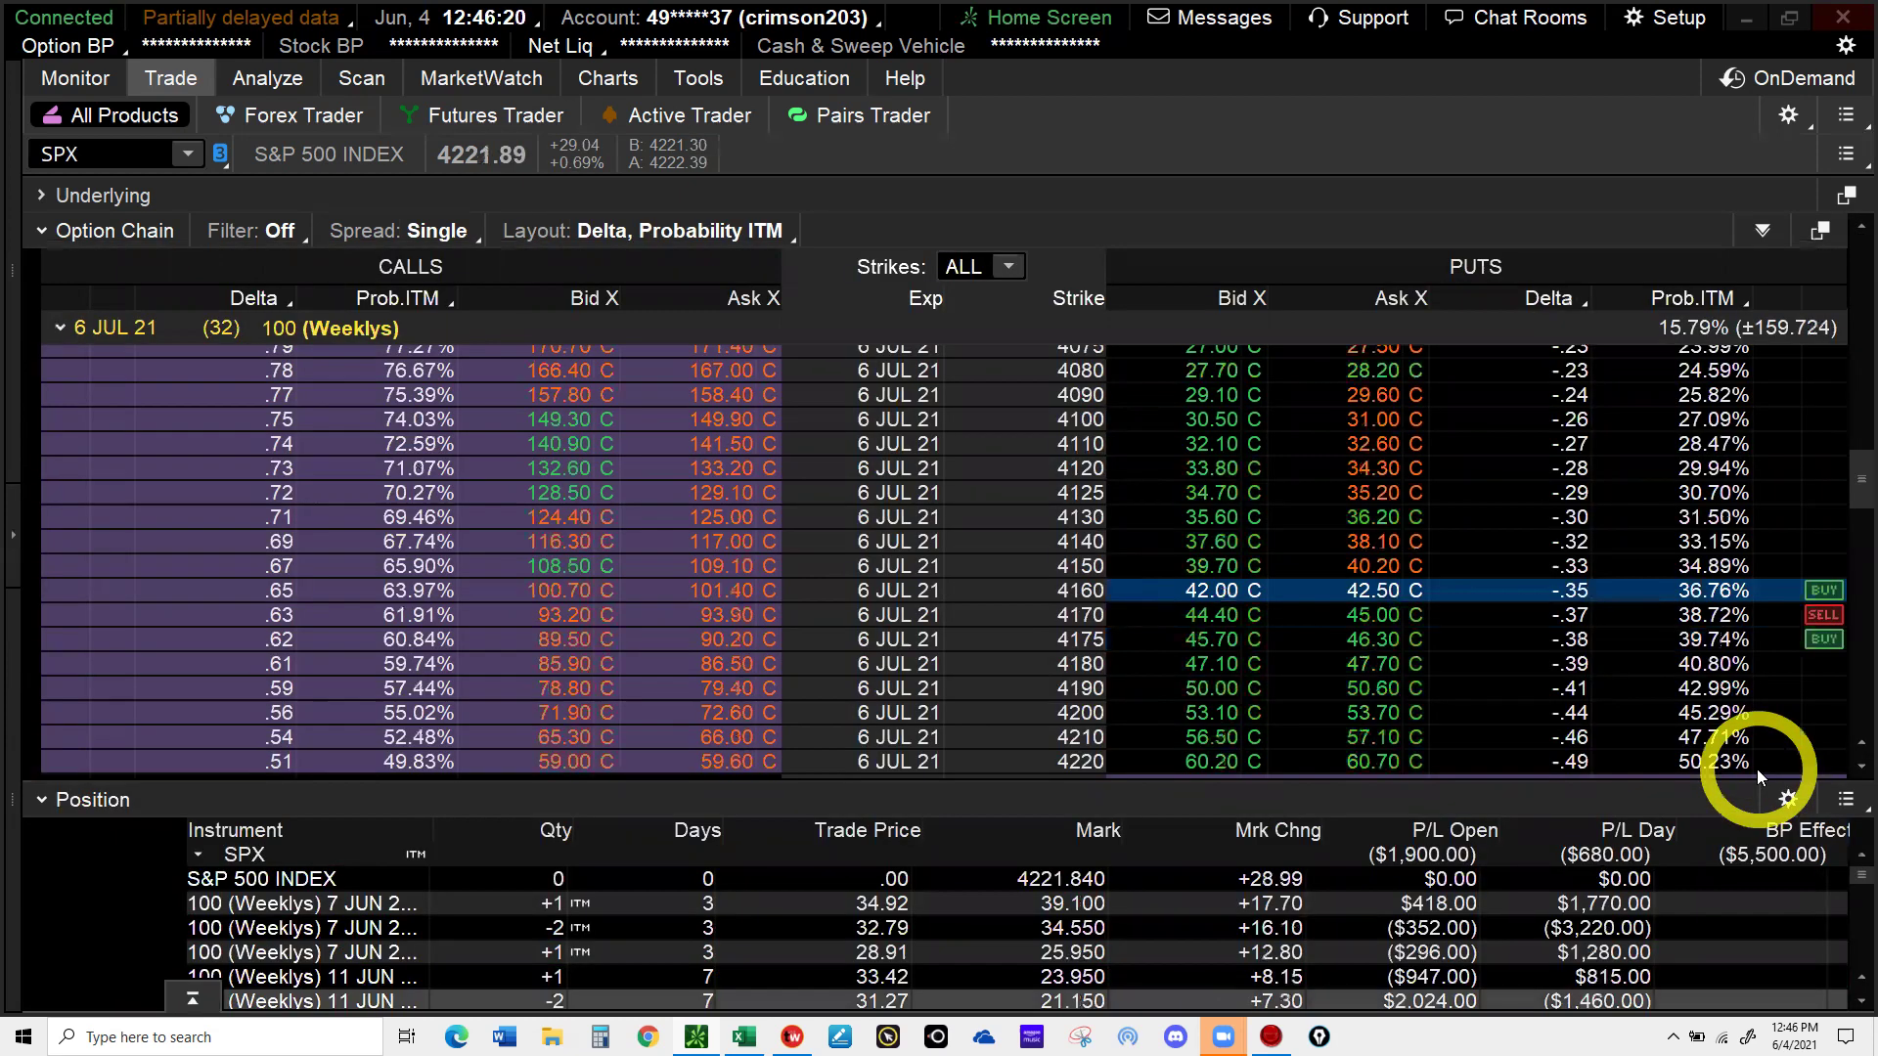
pyautogui.click(645, 544)
pyautogui.click(179, 369)
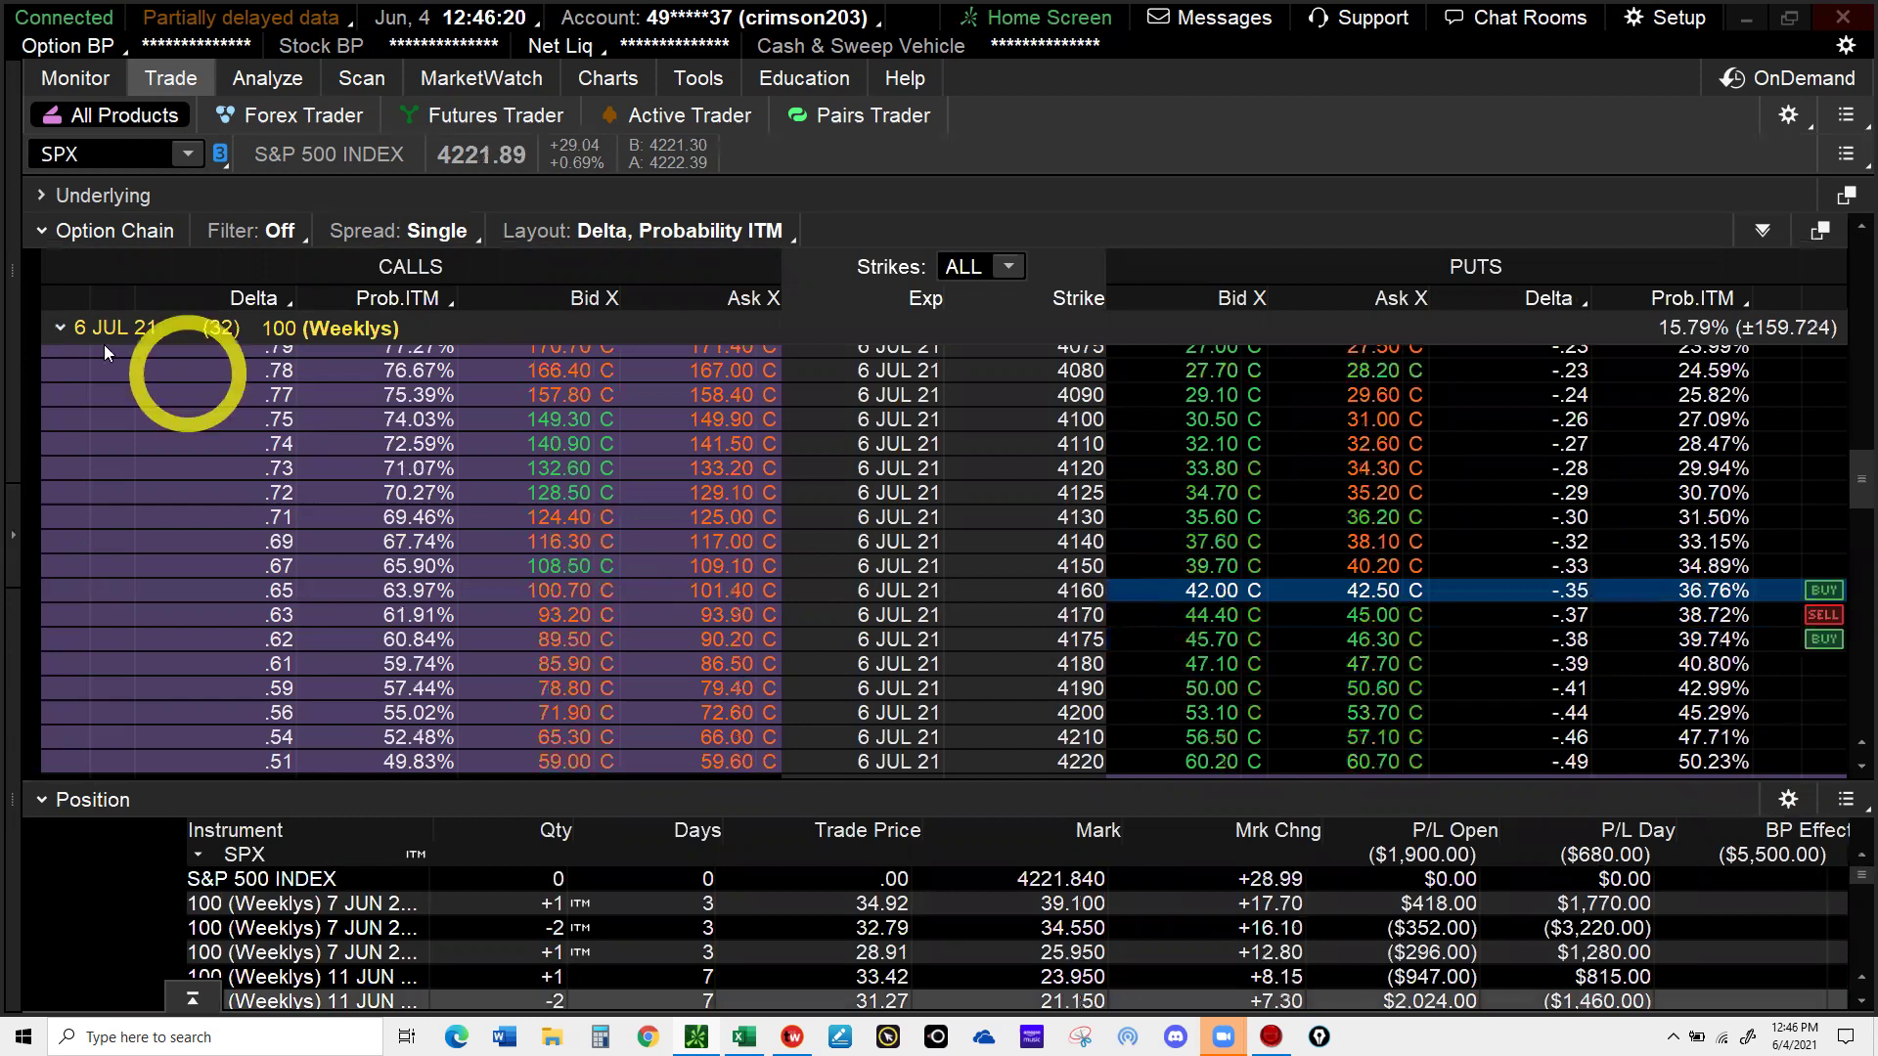
pyautogui.click(93, 332)
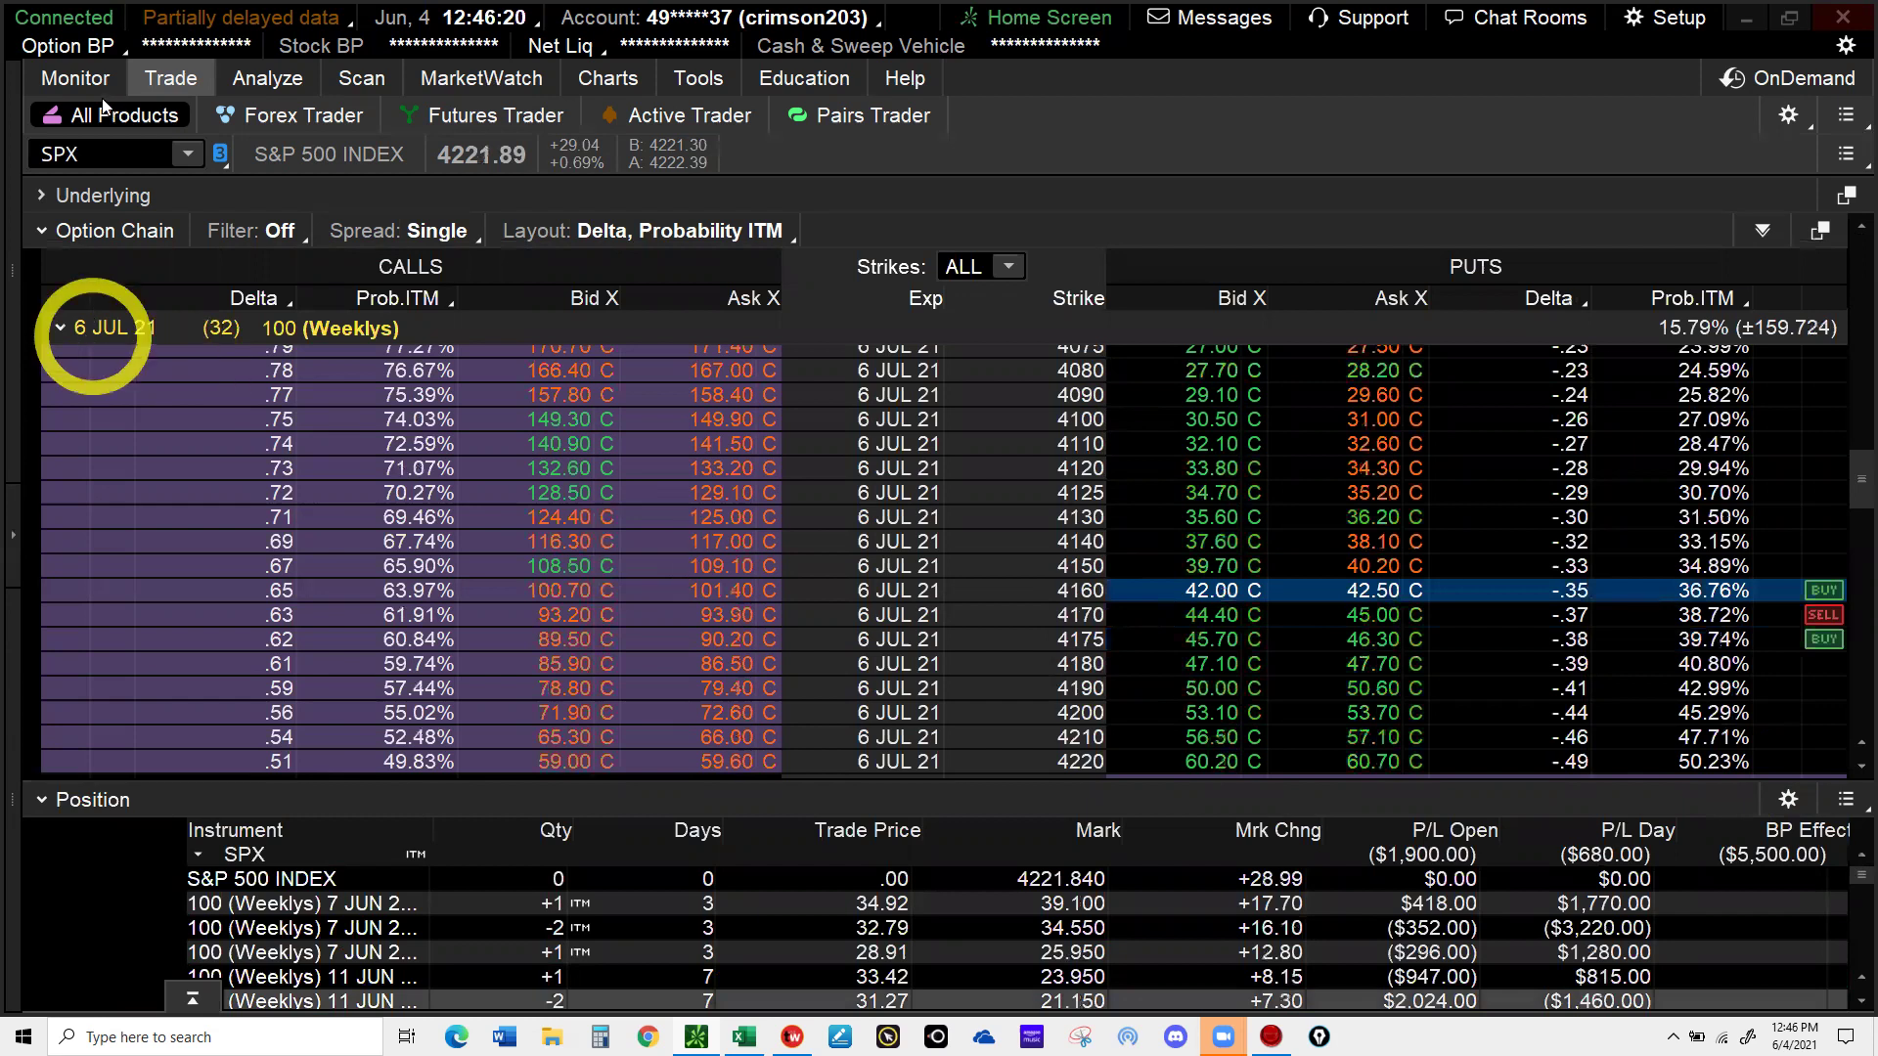
pyautogui.click(81, 77)
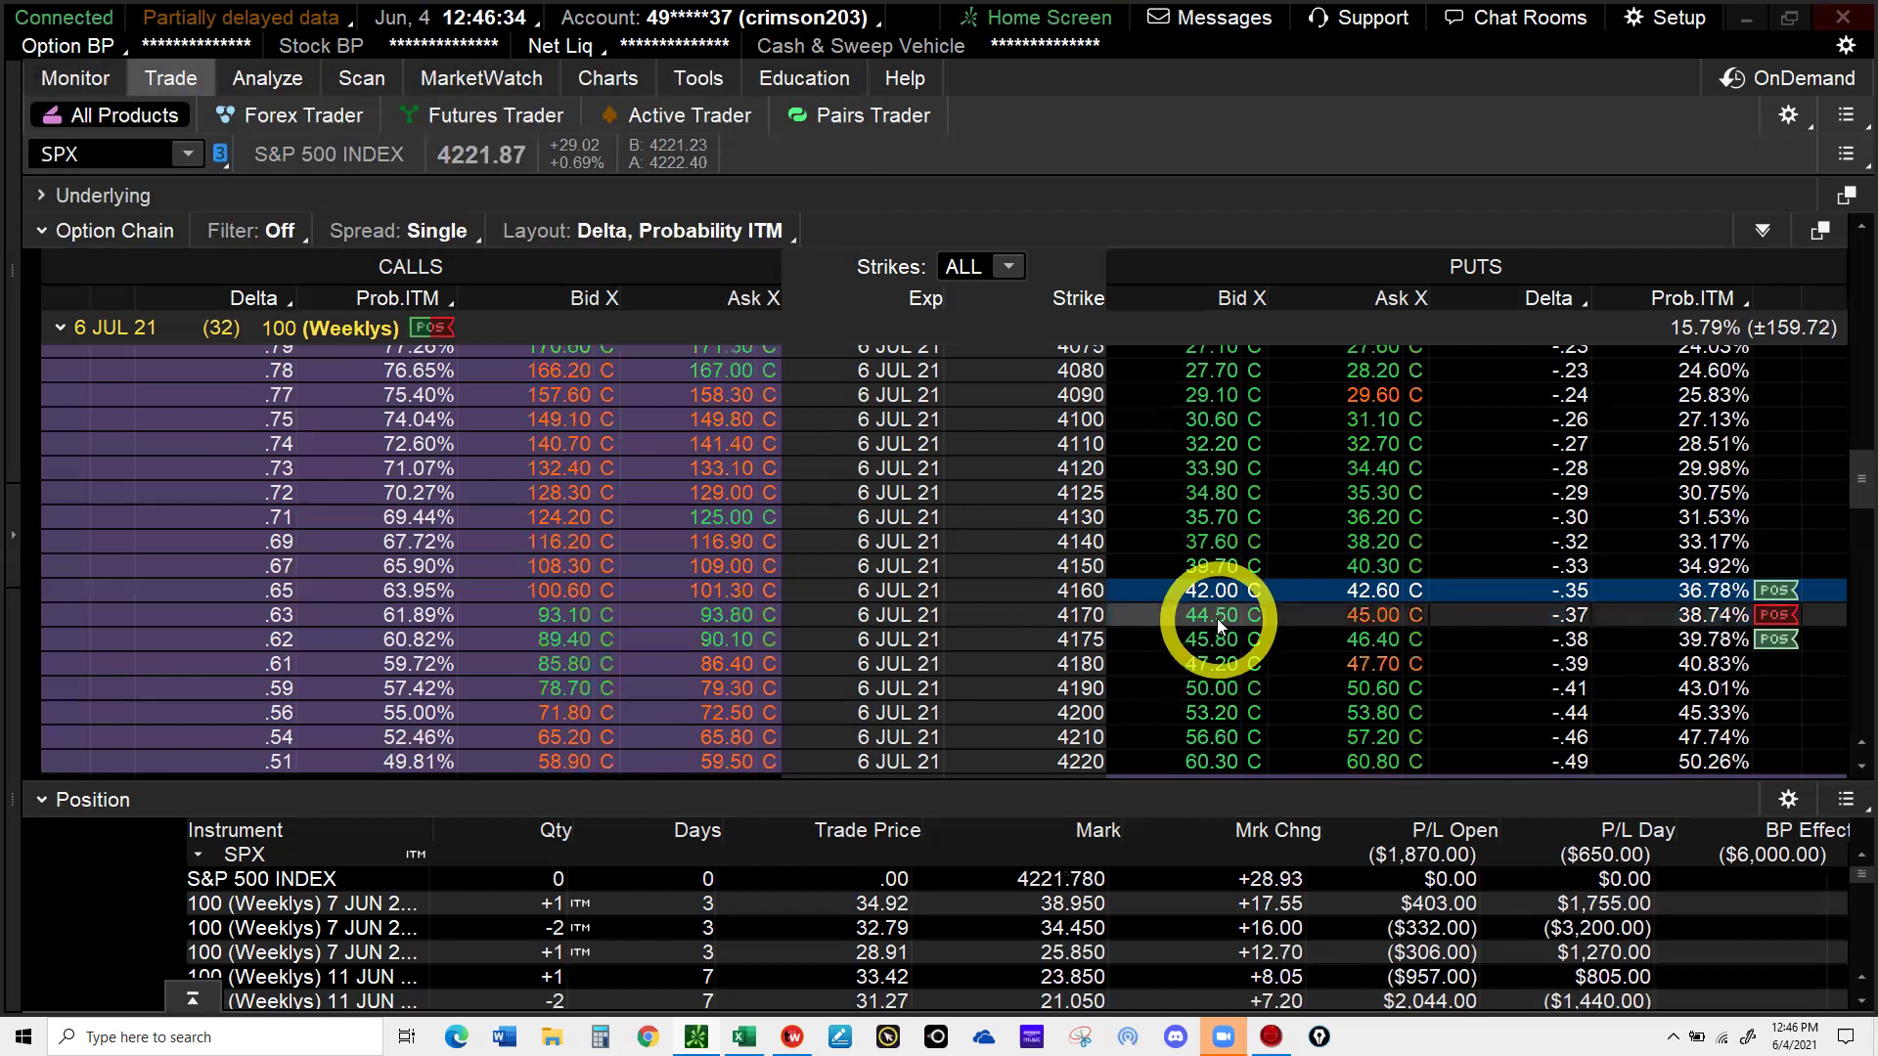
# - Copy the option symbol .SPXW210706P4170 of the 6 JUL 21 SPX 4170 put from the option chain
pyautogui.rightClick(1220, 626)
pyautogui.click(1332, 833)
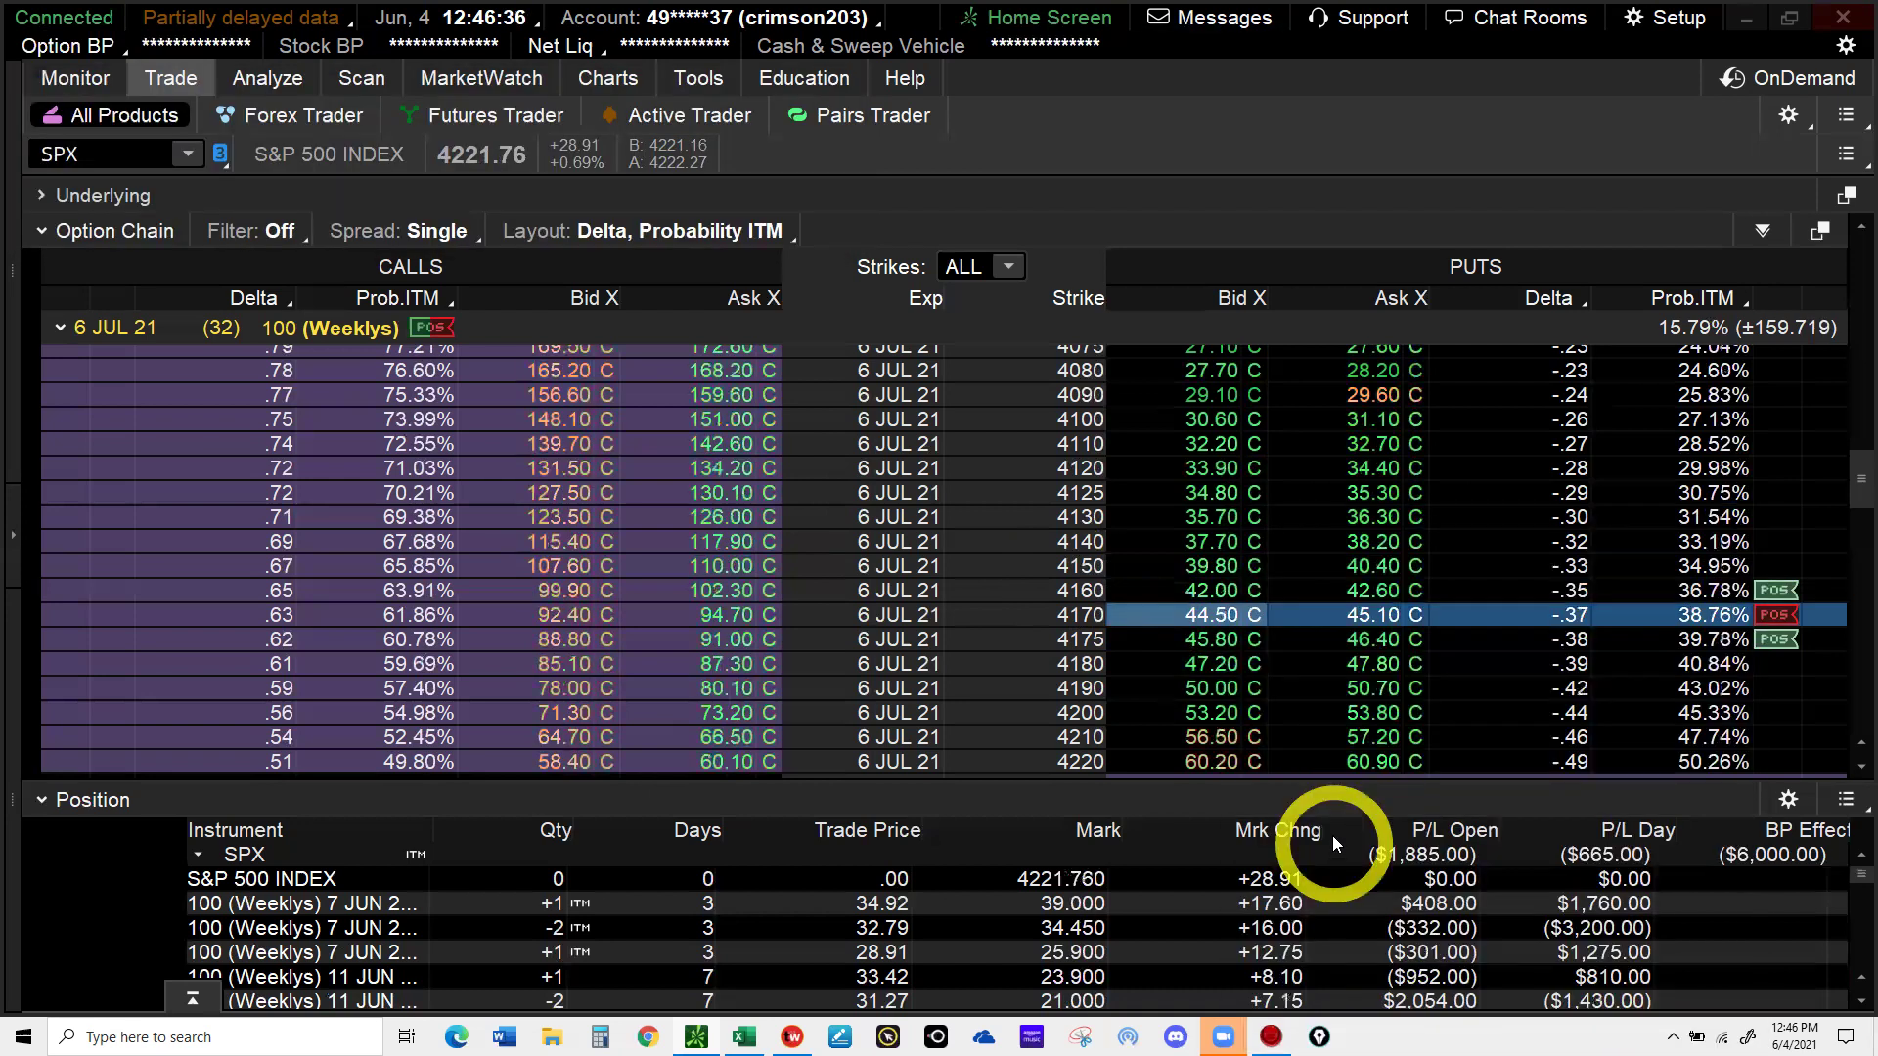
pyautogui.rightClick(1222, 616)
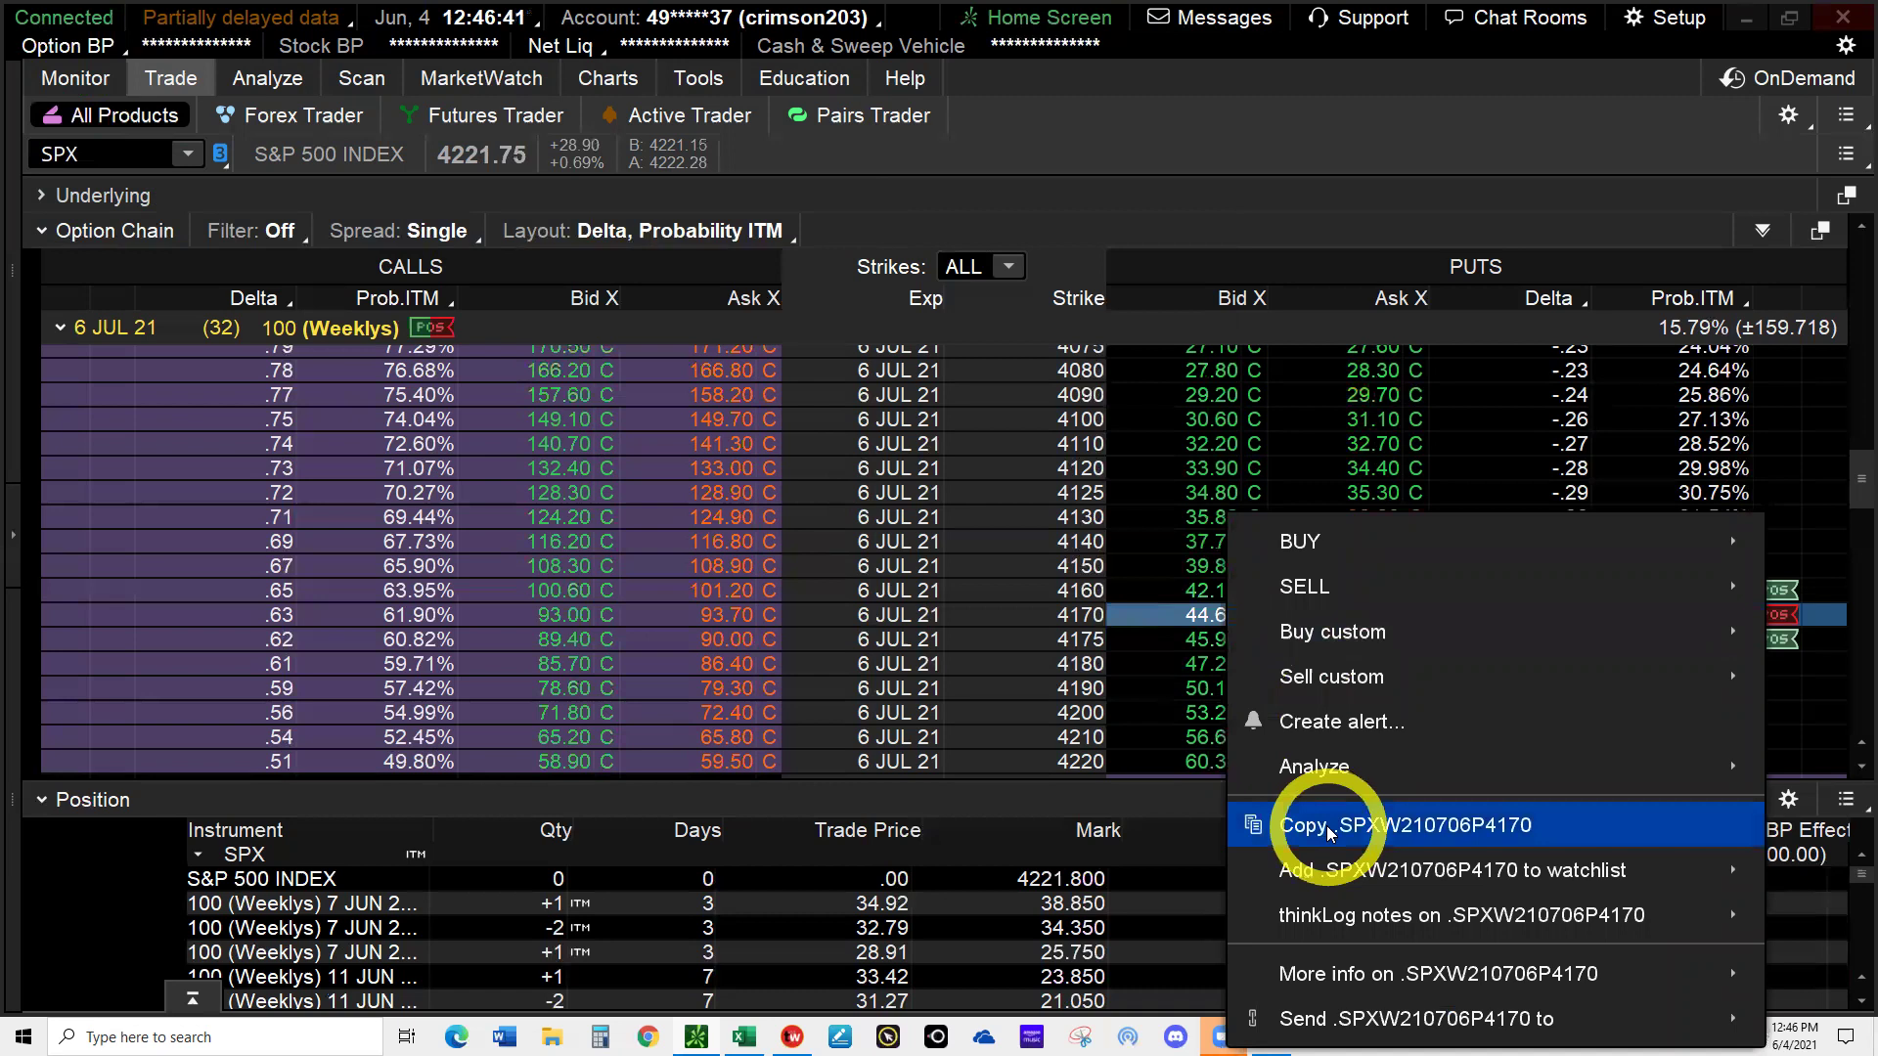
pyautogui.click(1329, 833)
# - Switch to the Excel tracker's Credit Spreads sheet and start row 74 with symbol SPX and 1 contract
pyautogui.moveTo(744, 1035)
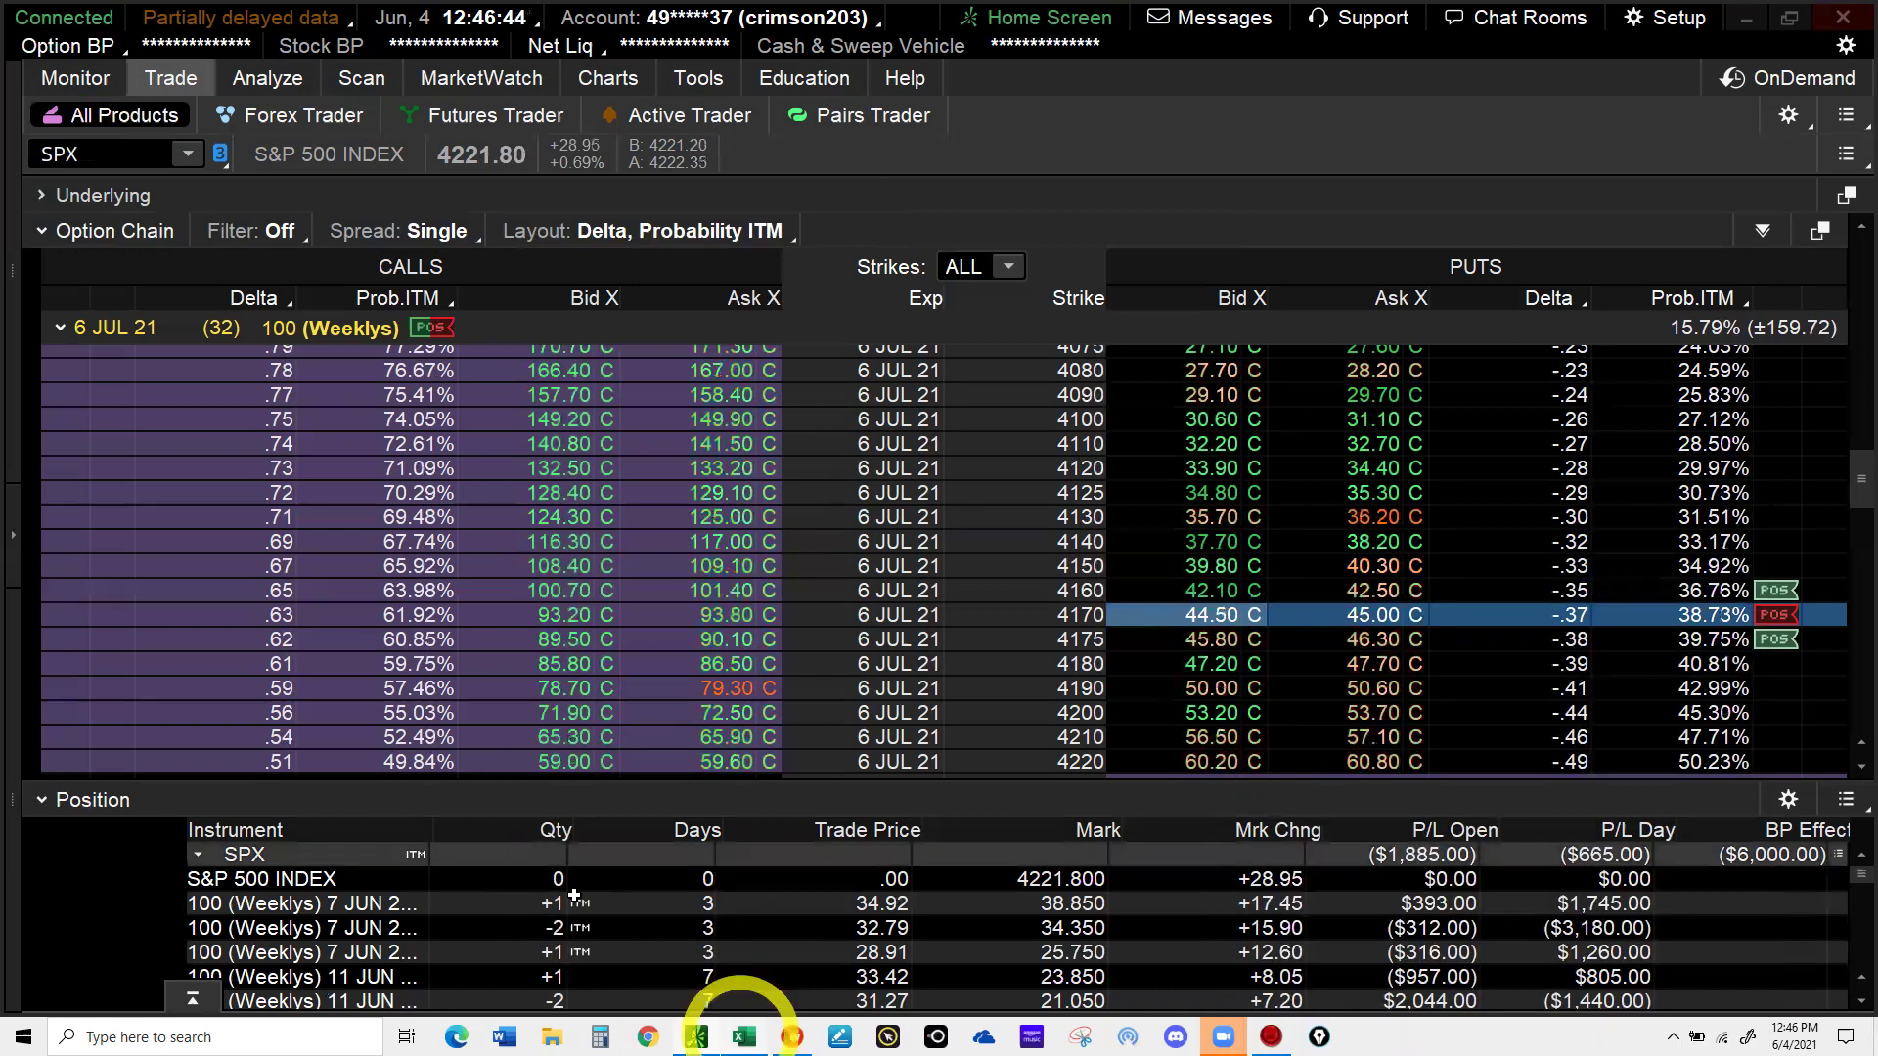
pyautogui.click(745, 1035)
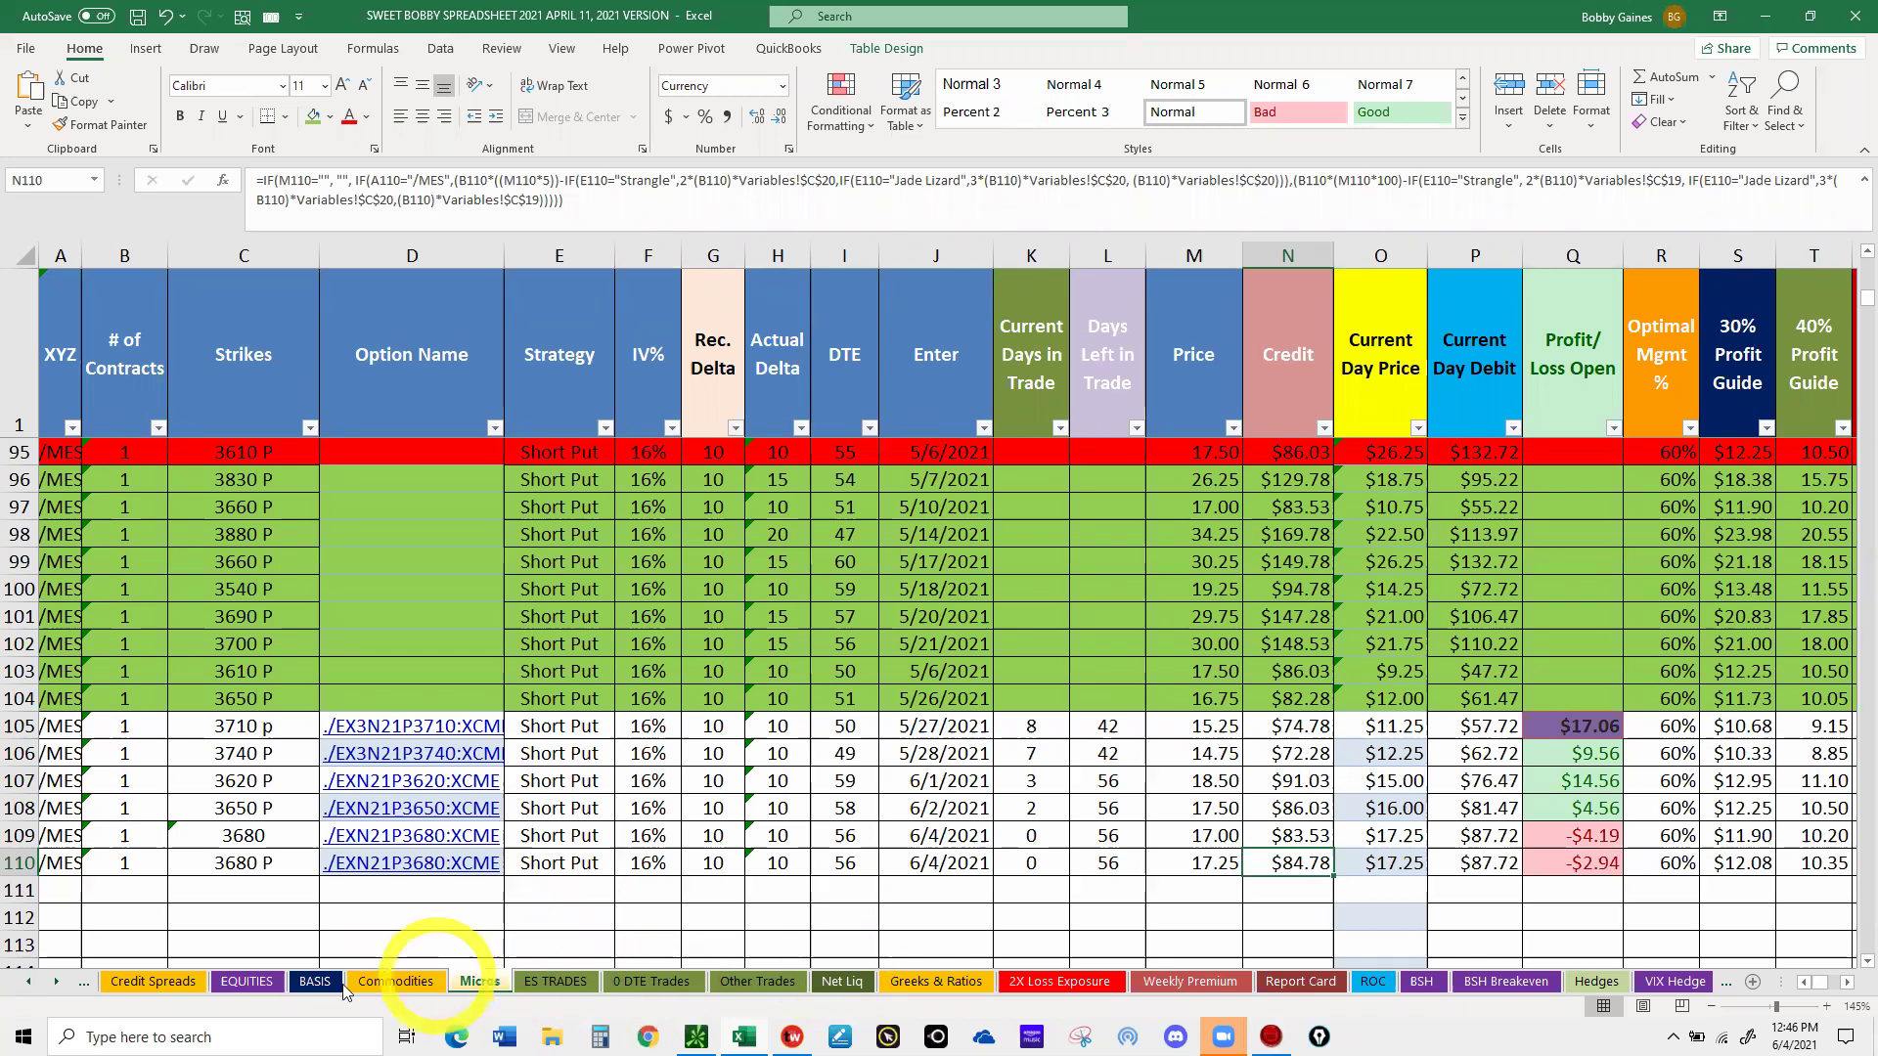
pyautogui.click(177, 982)
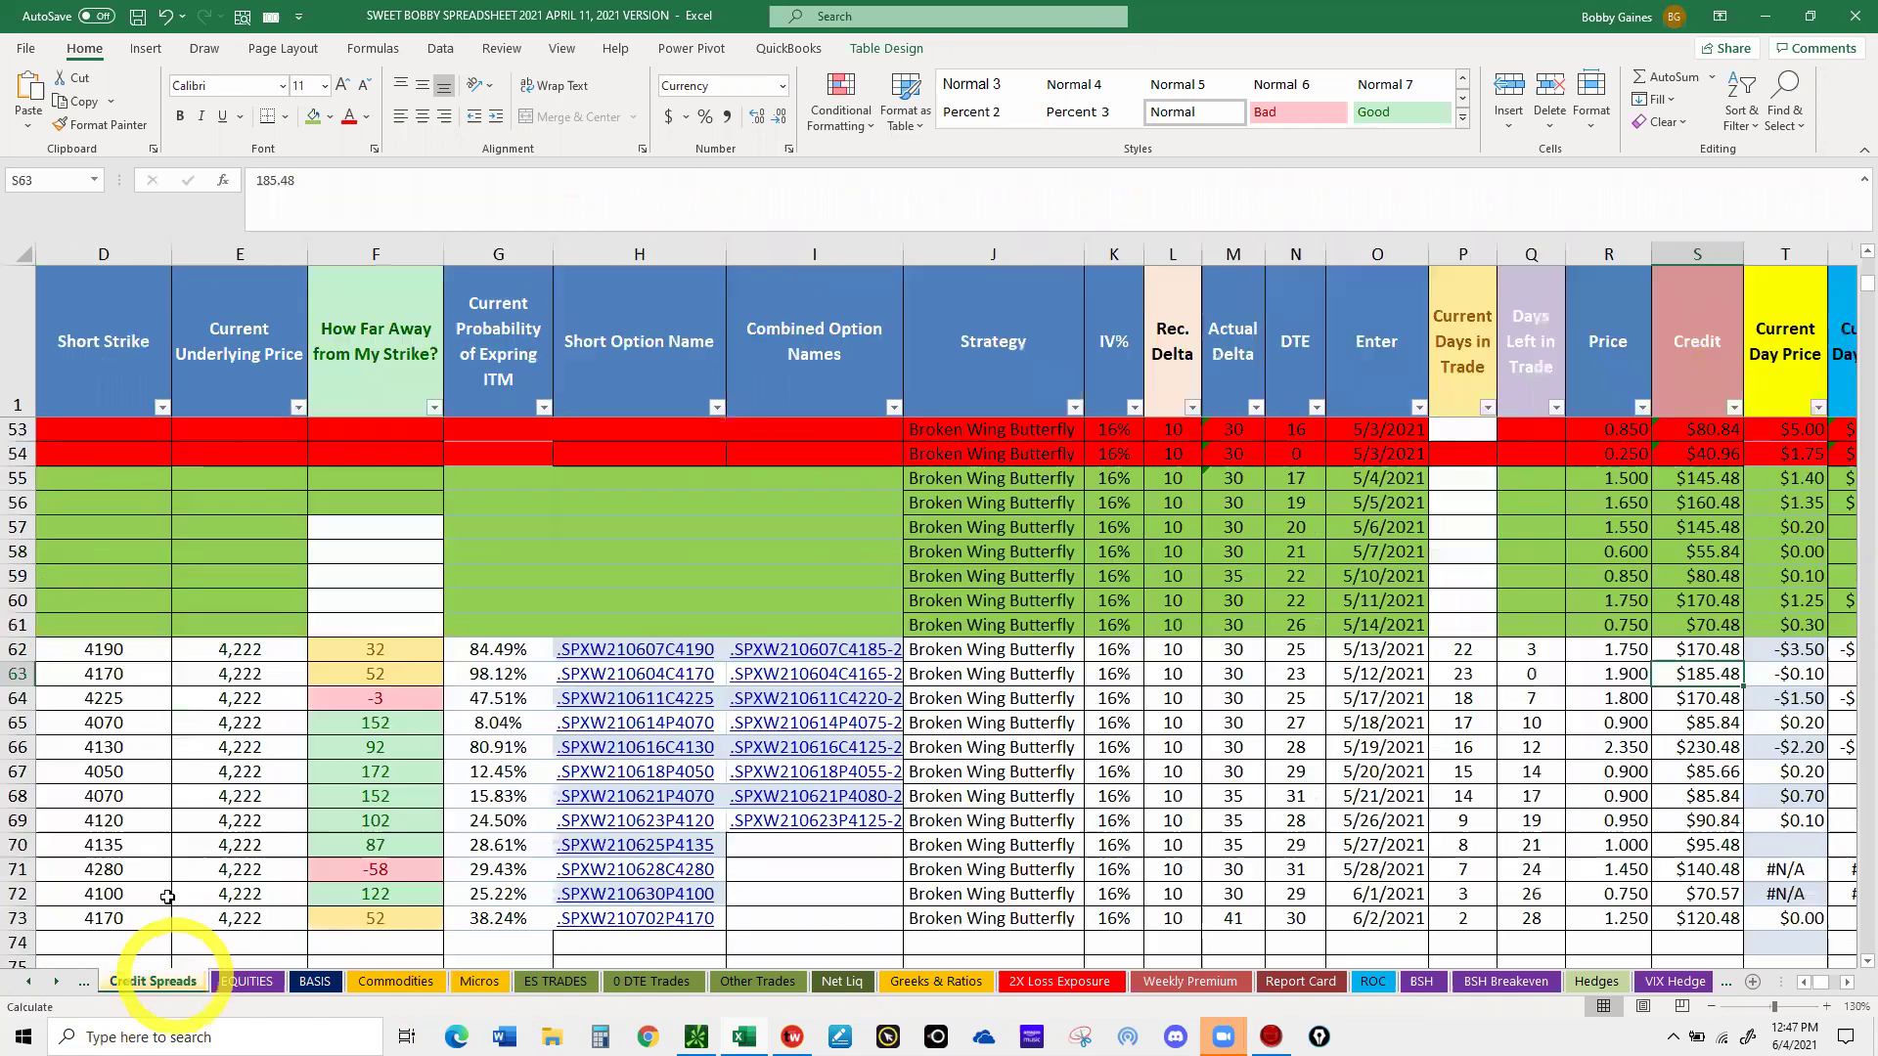
pyautogui.scroll(-1, 1452, 827)
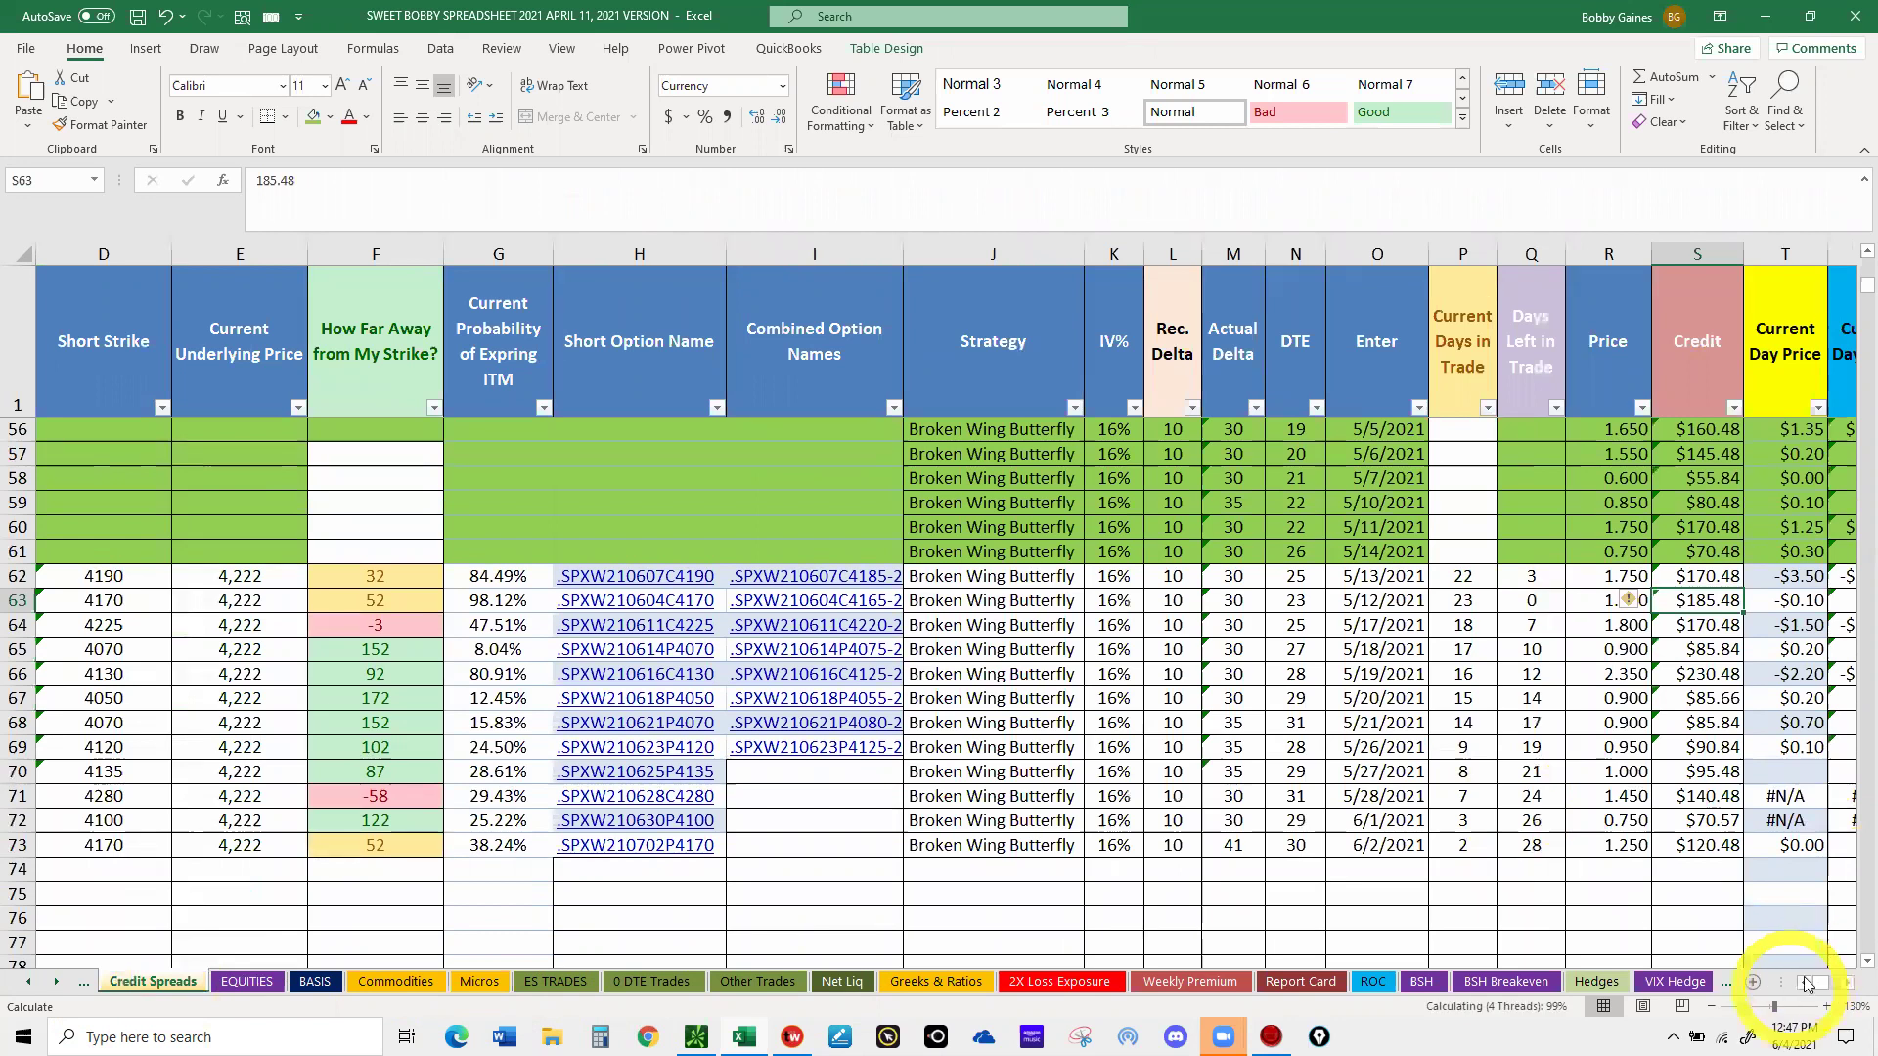
pyautogui.click(1804, 983)
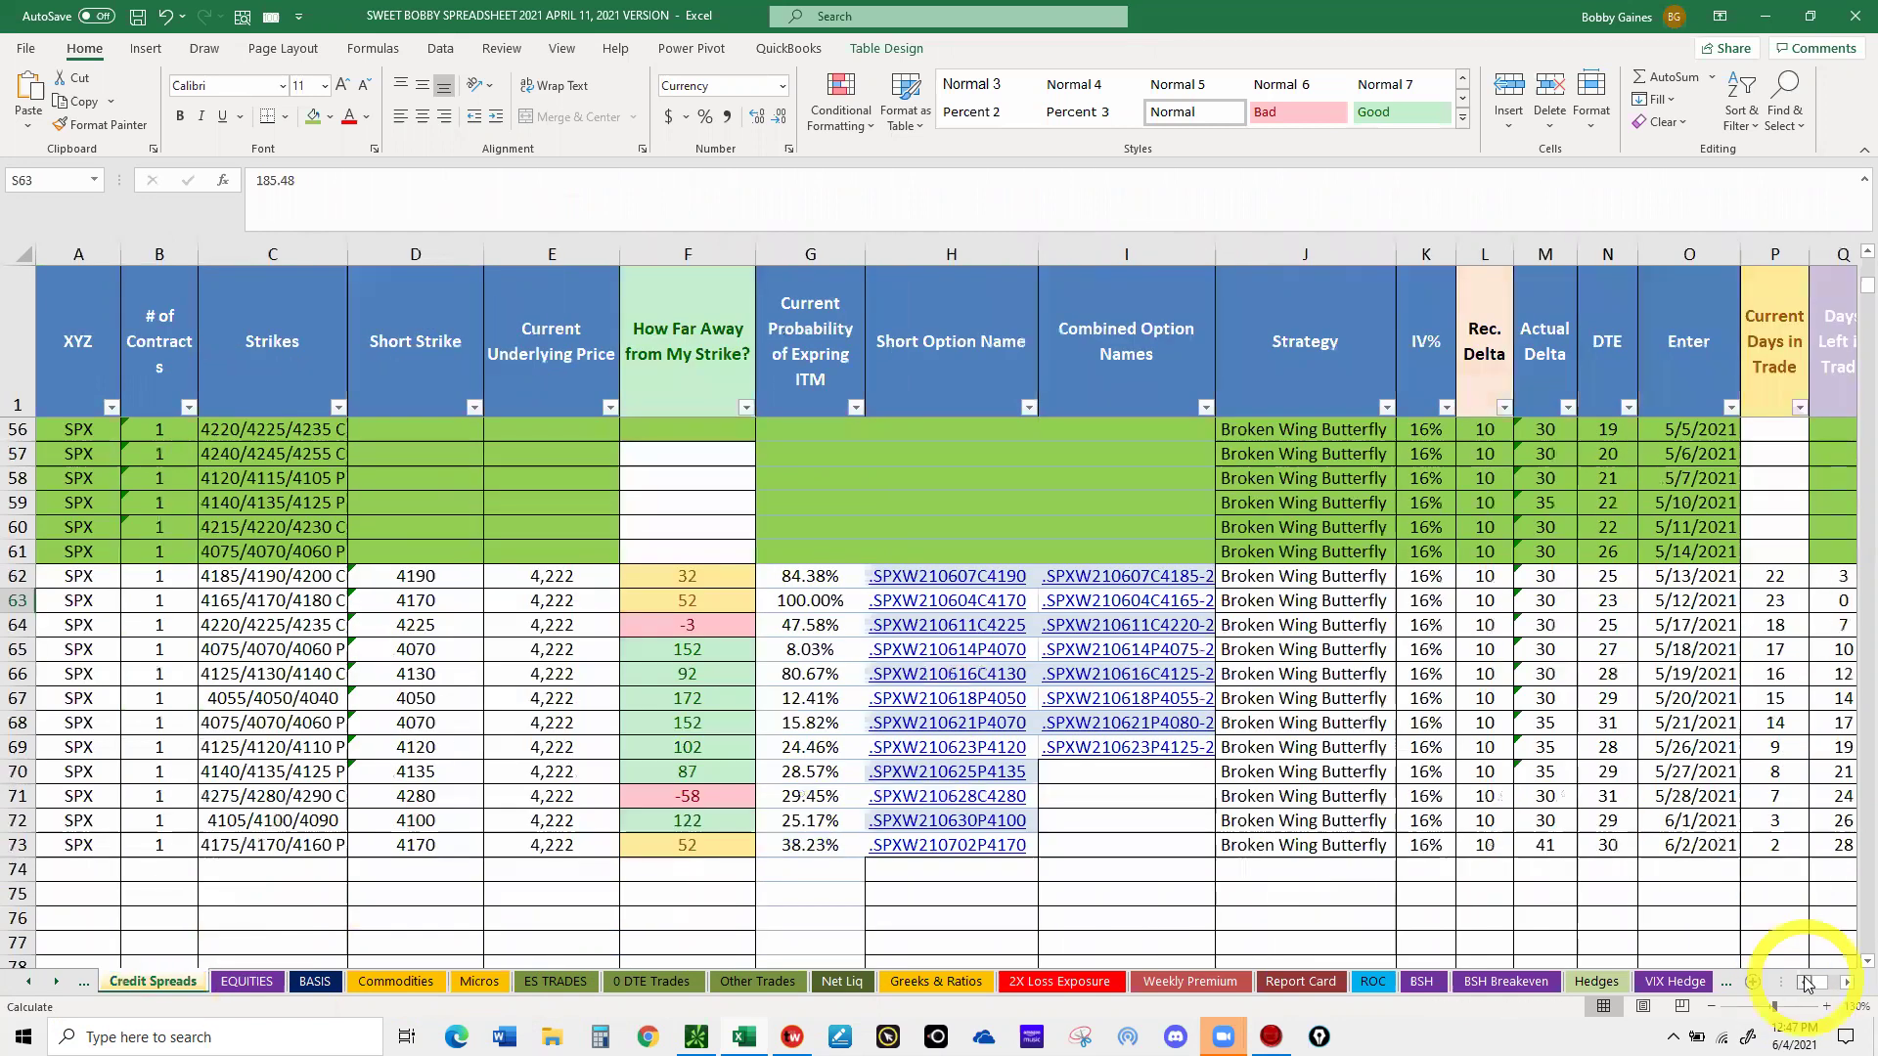
pyautogui.click(60, 869)
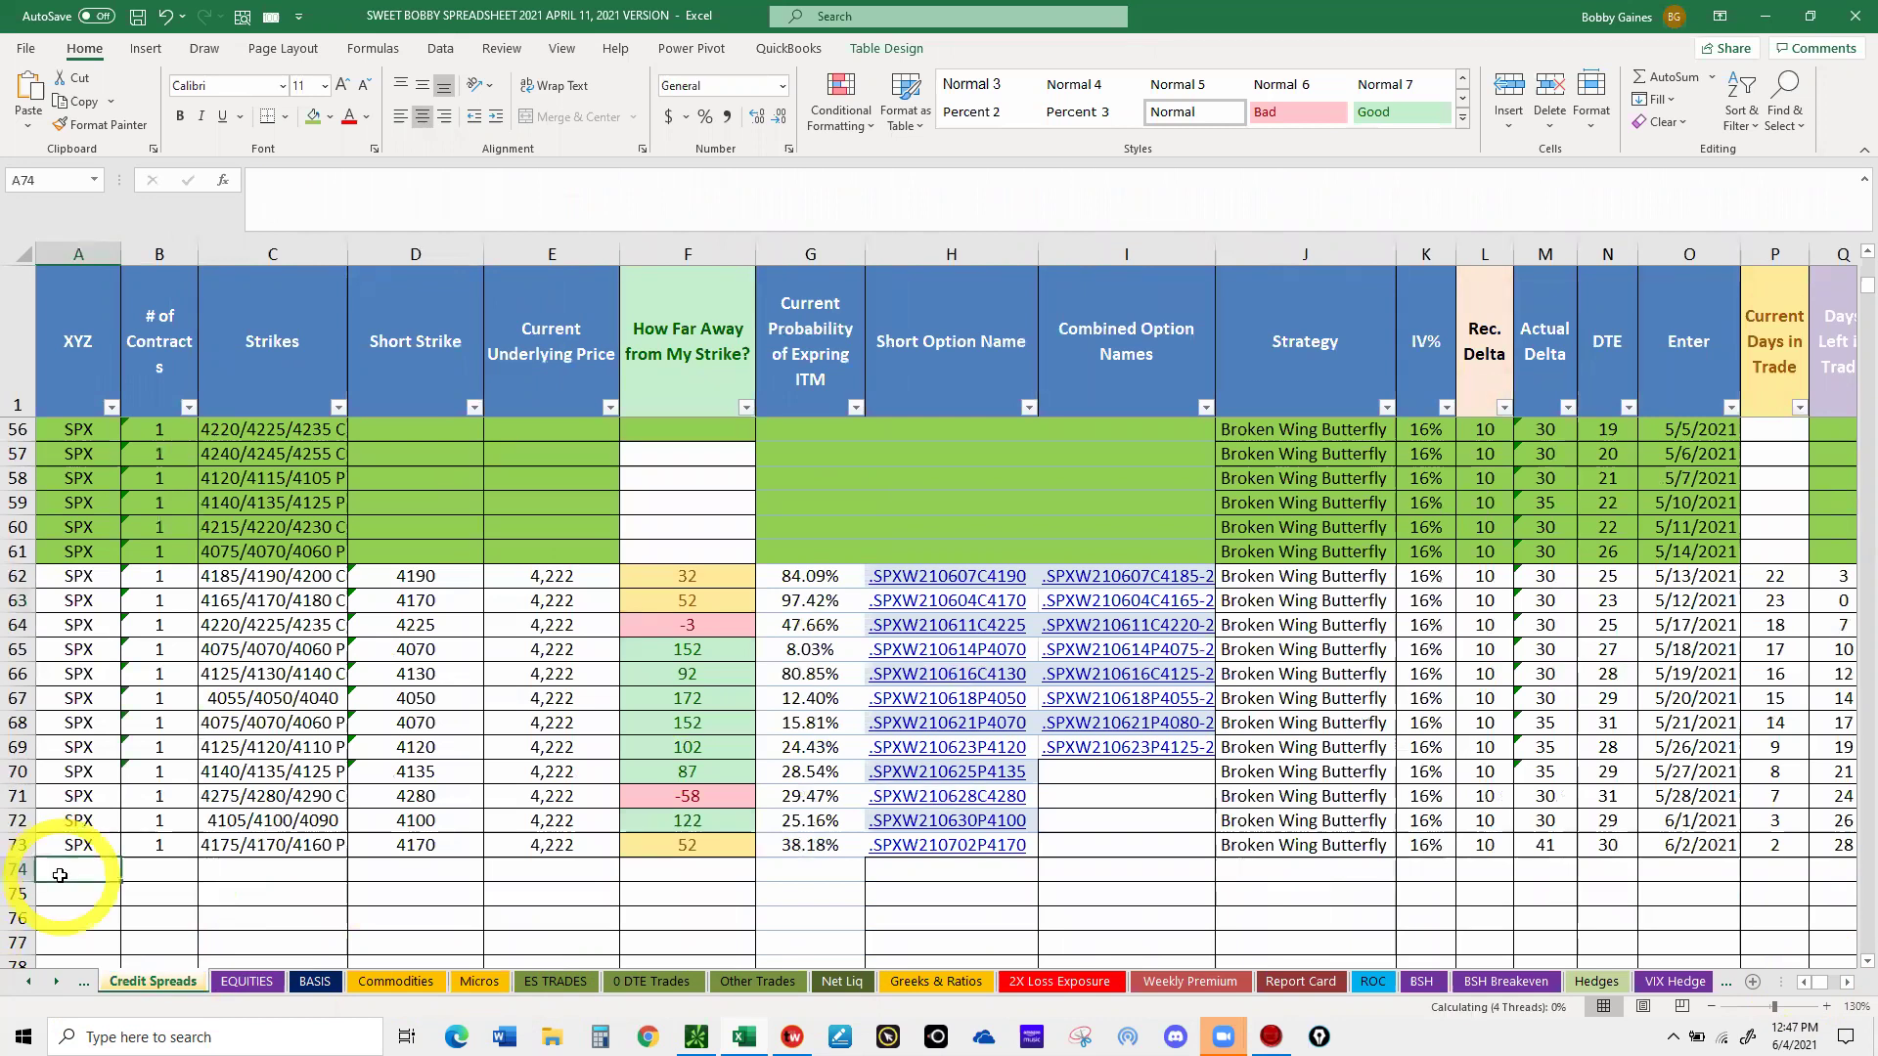
pyautogui.write('SPX')
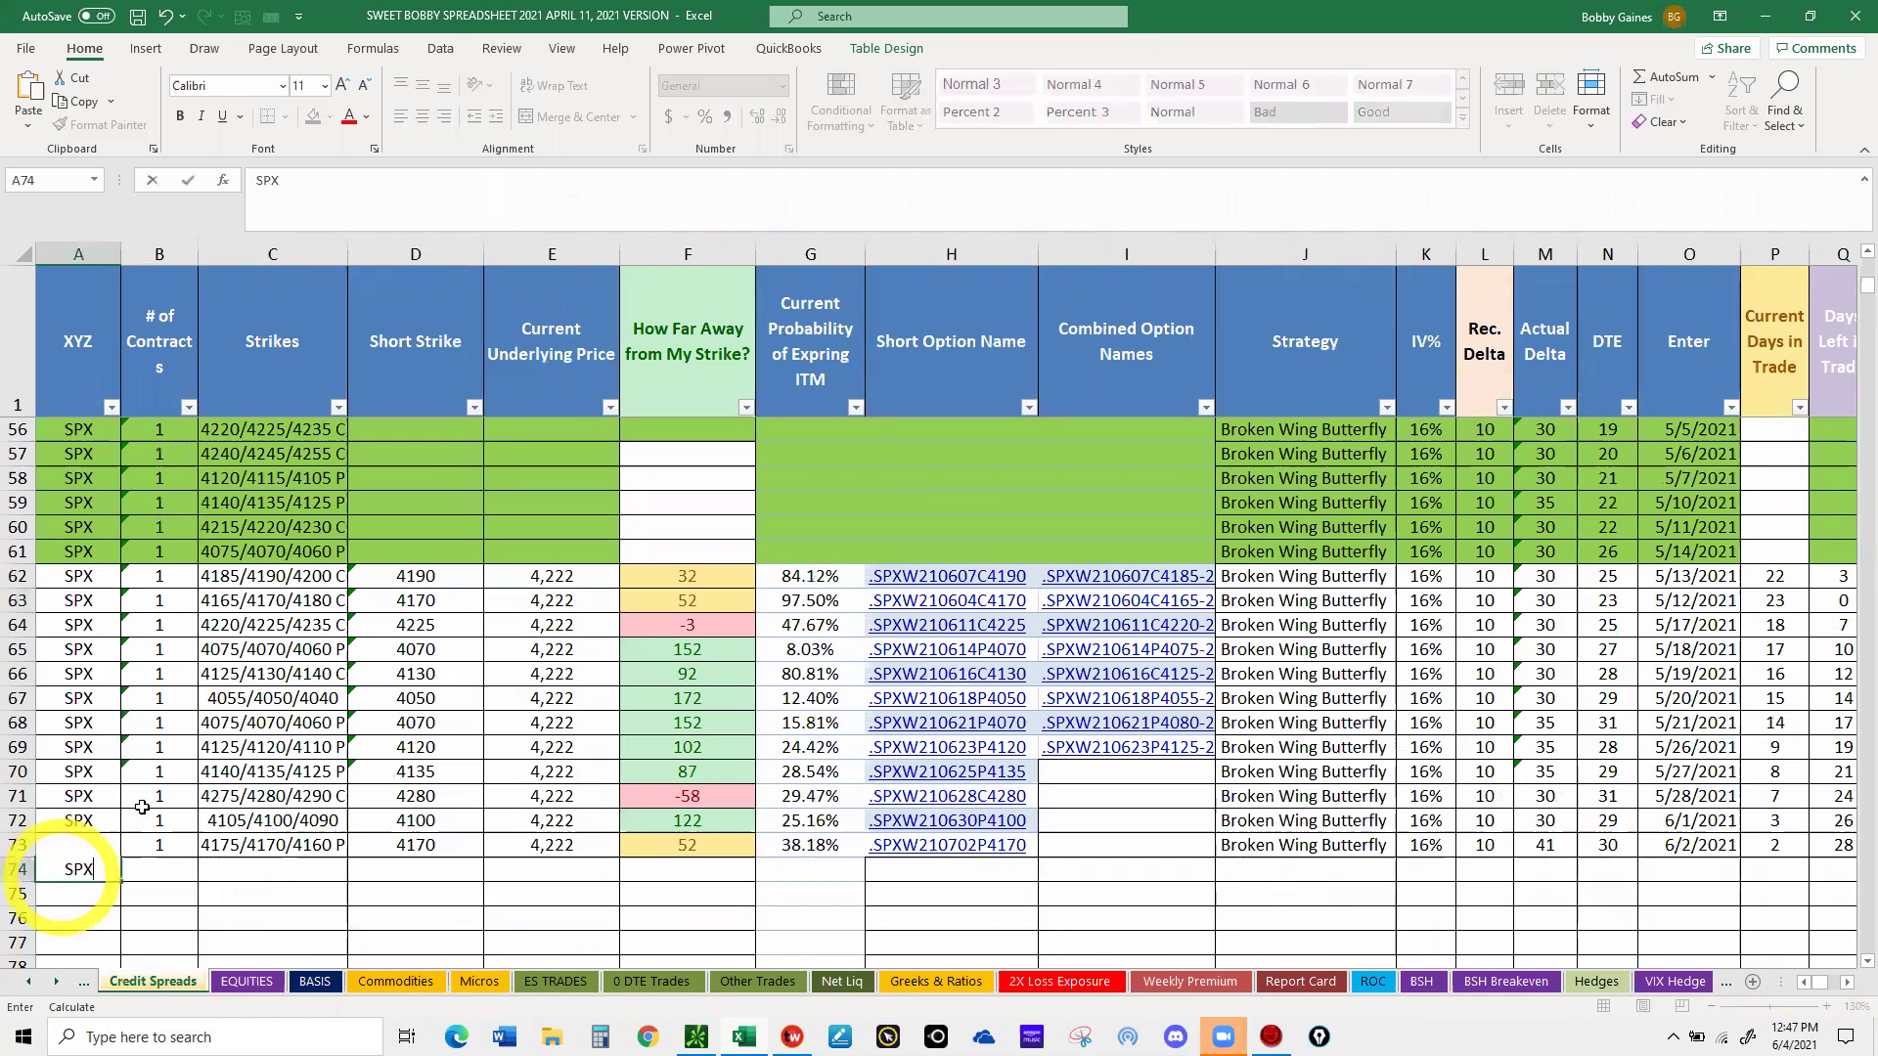
pyautogui.click(156, 870)
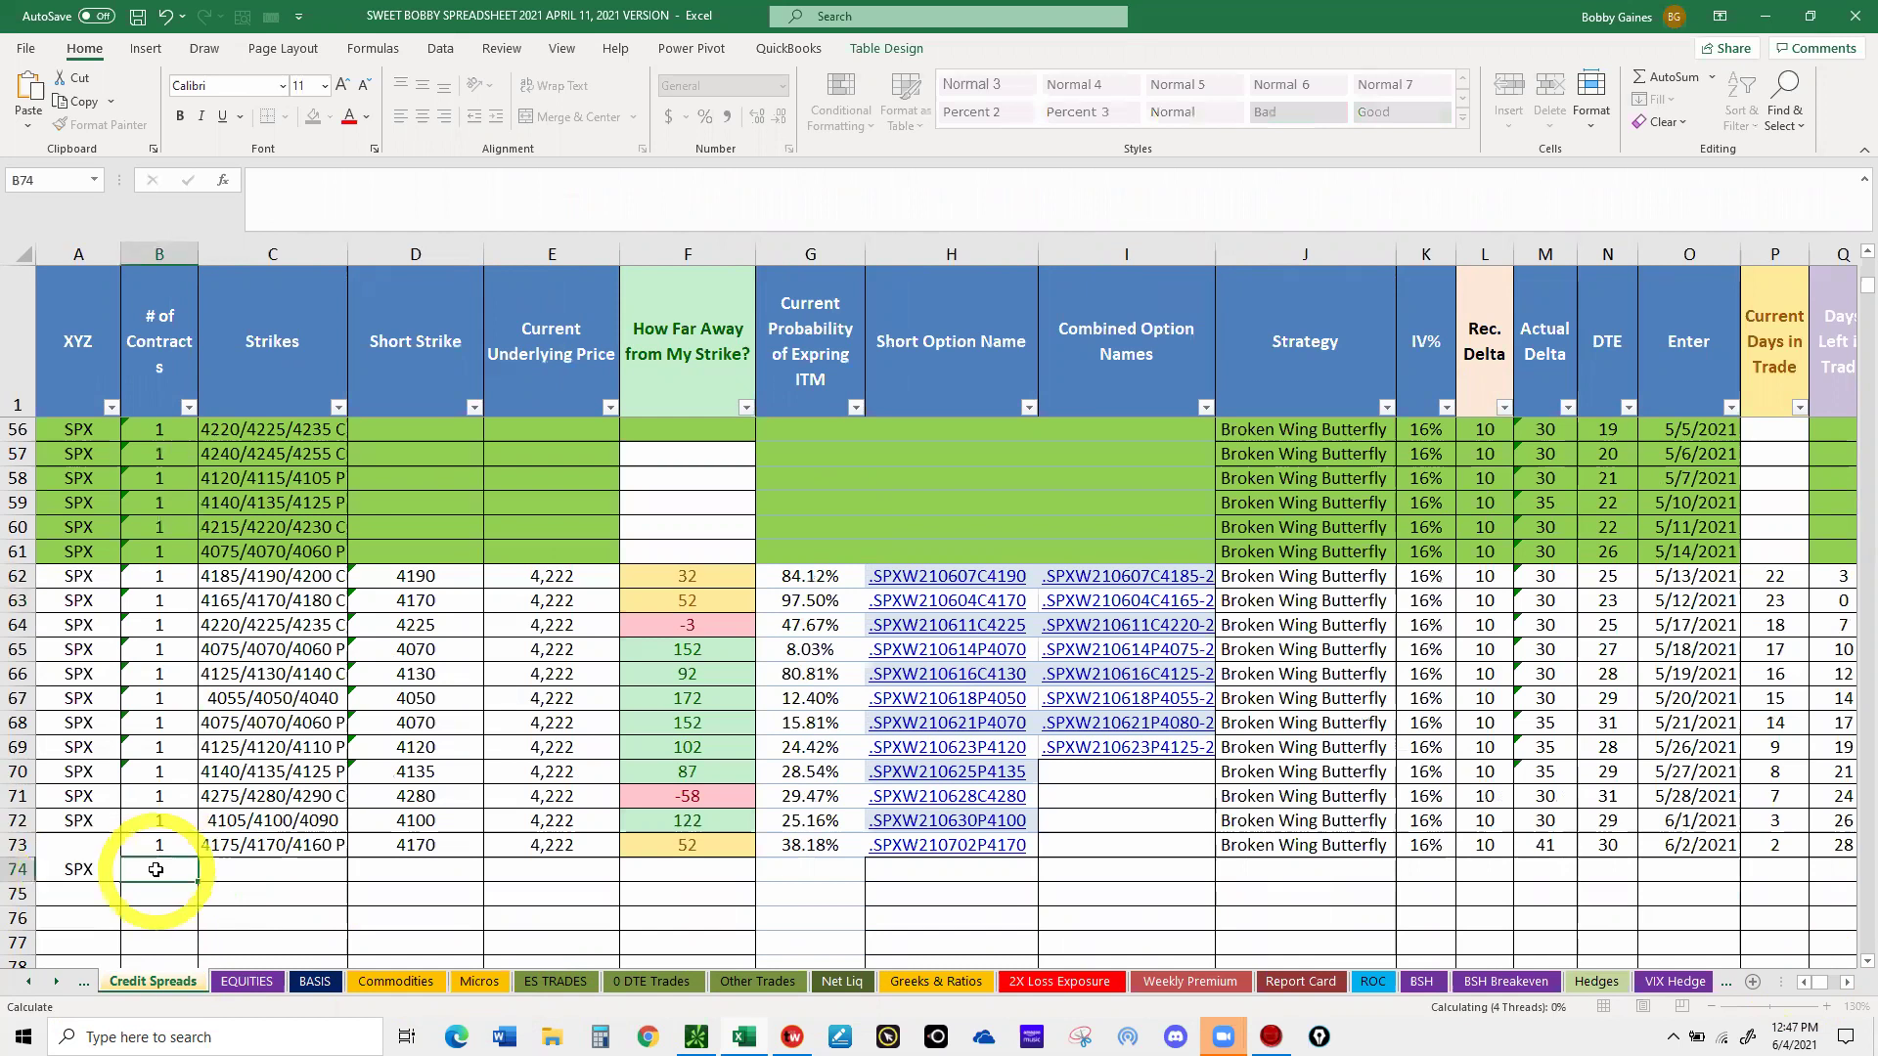
pyautogui.write('1')
# - Record the strikes 4175/4170/4160 P and the short strike 4170 in row 74
pyautogui.click(230, 876)
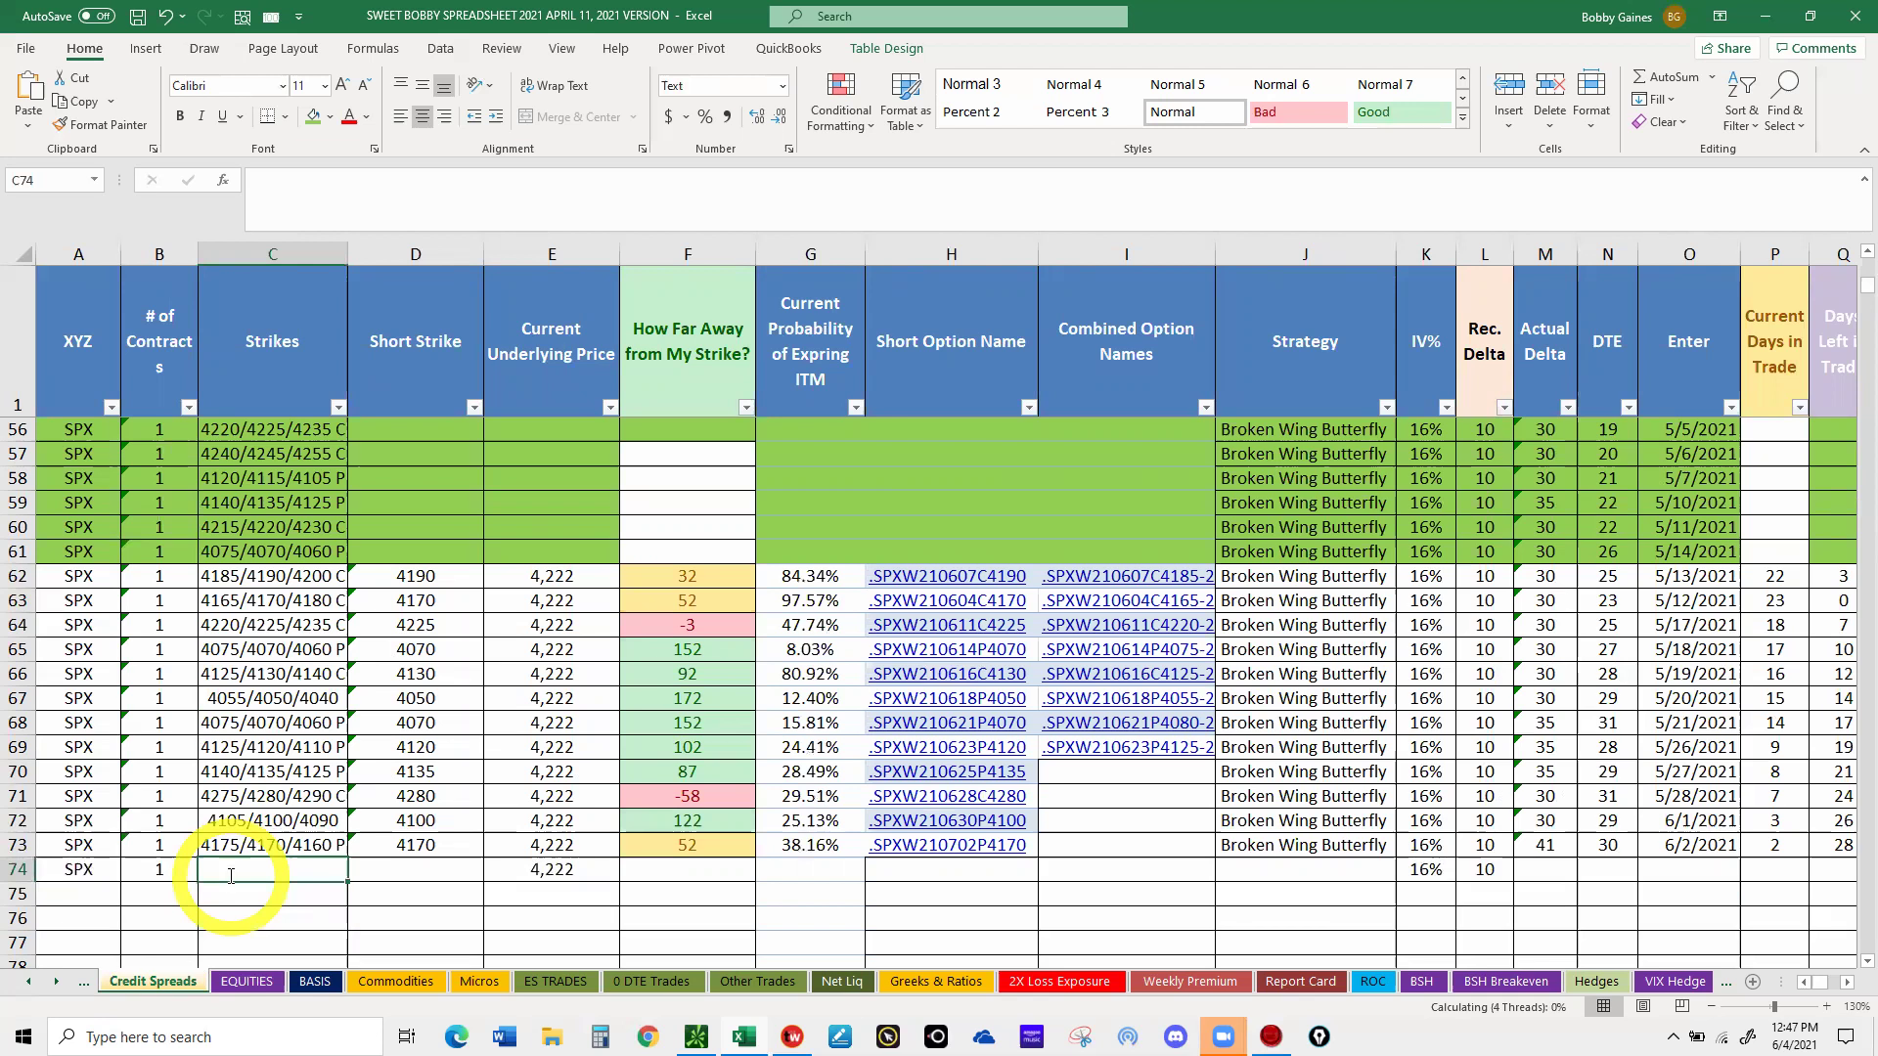
pyautogui.write('4175/')
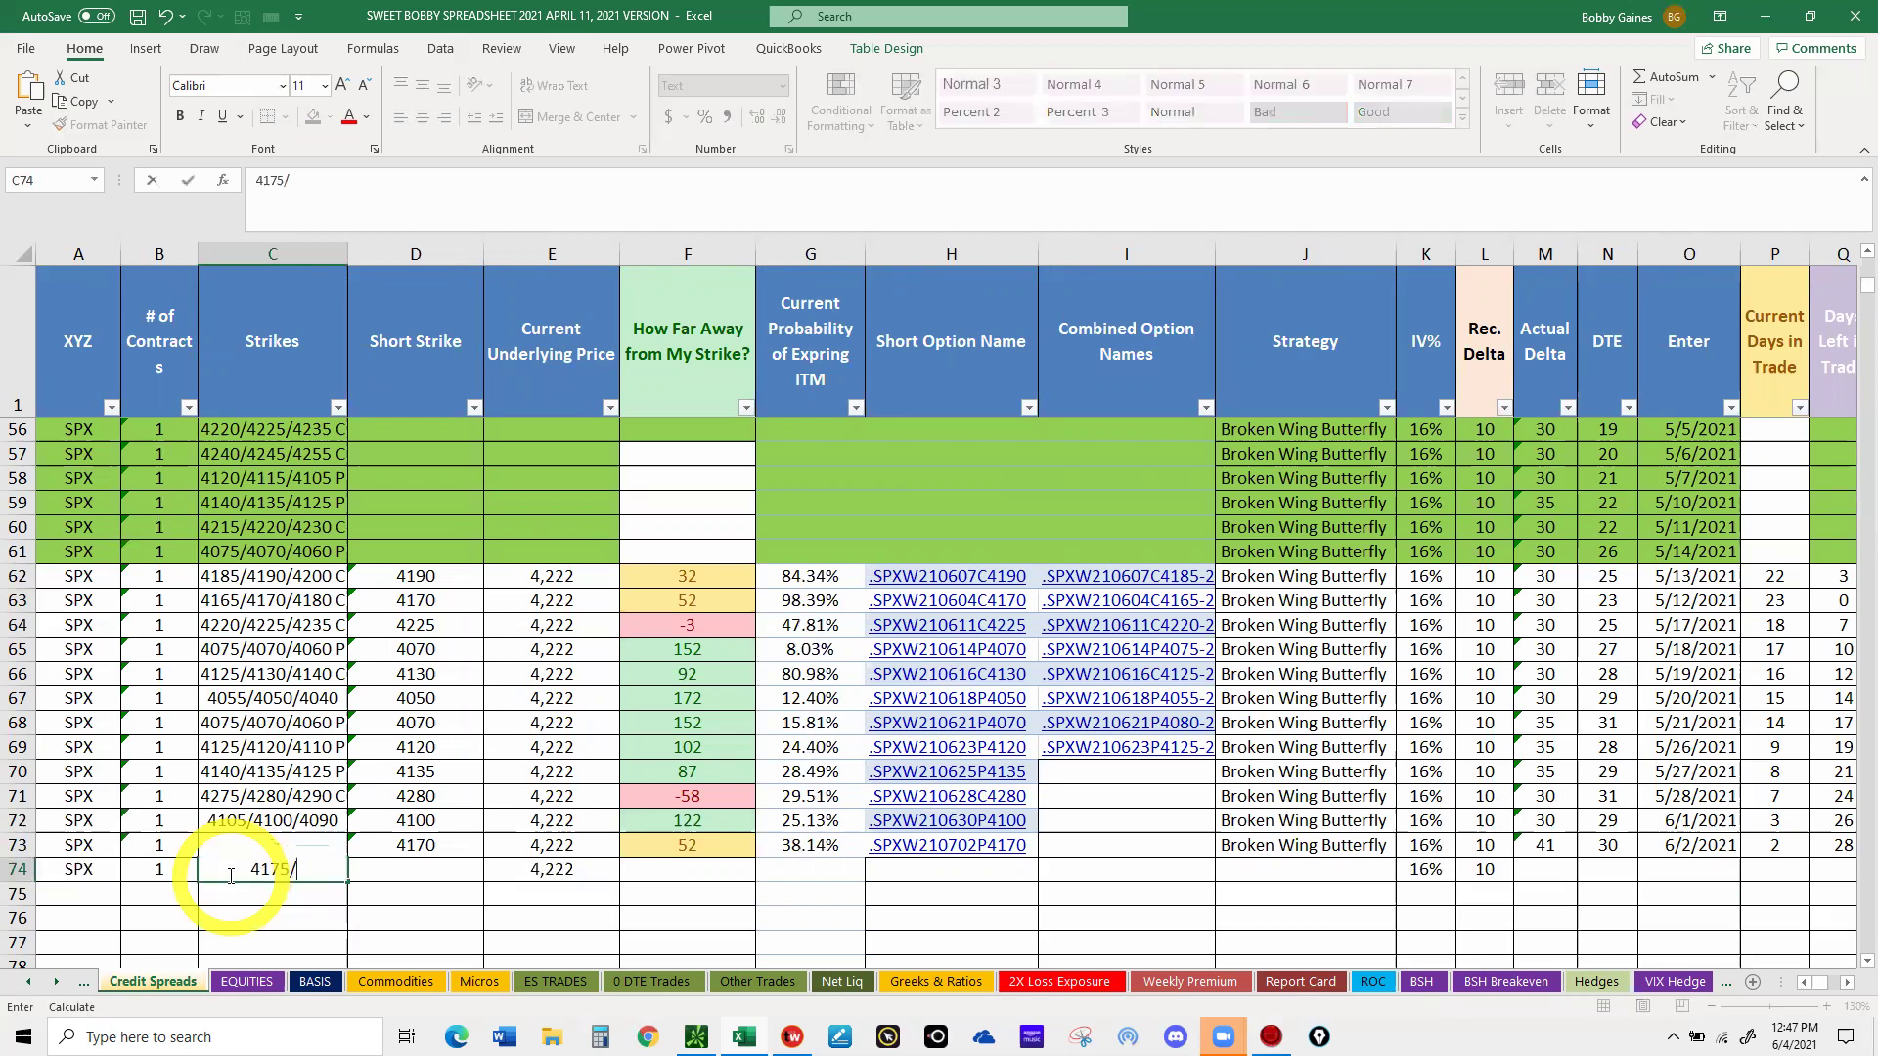
pyautogui.write('4170/4160')
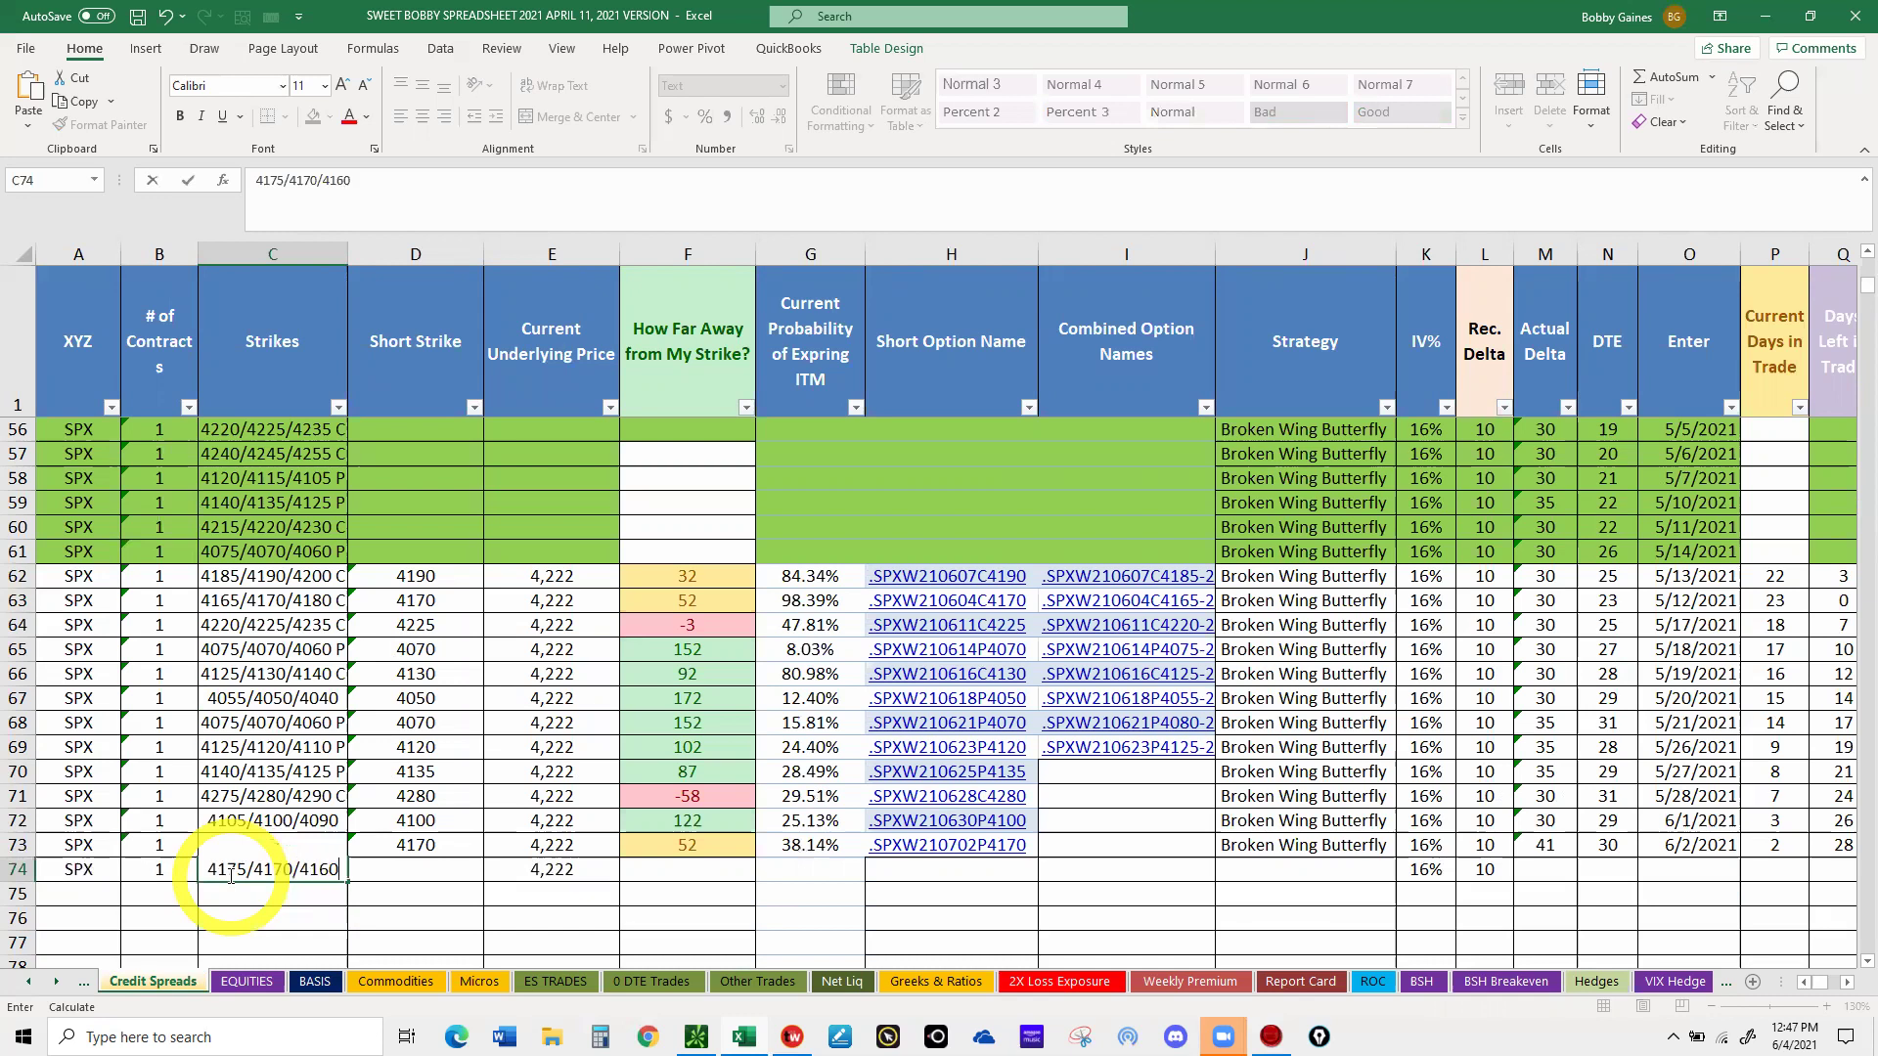
pyautogui.write(' P')
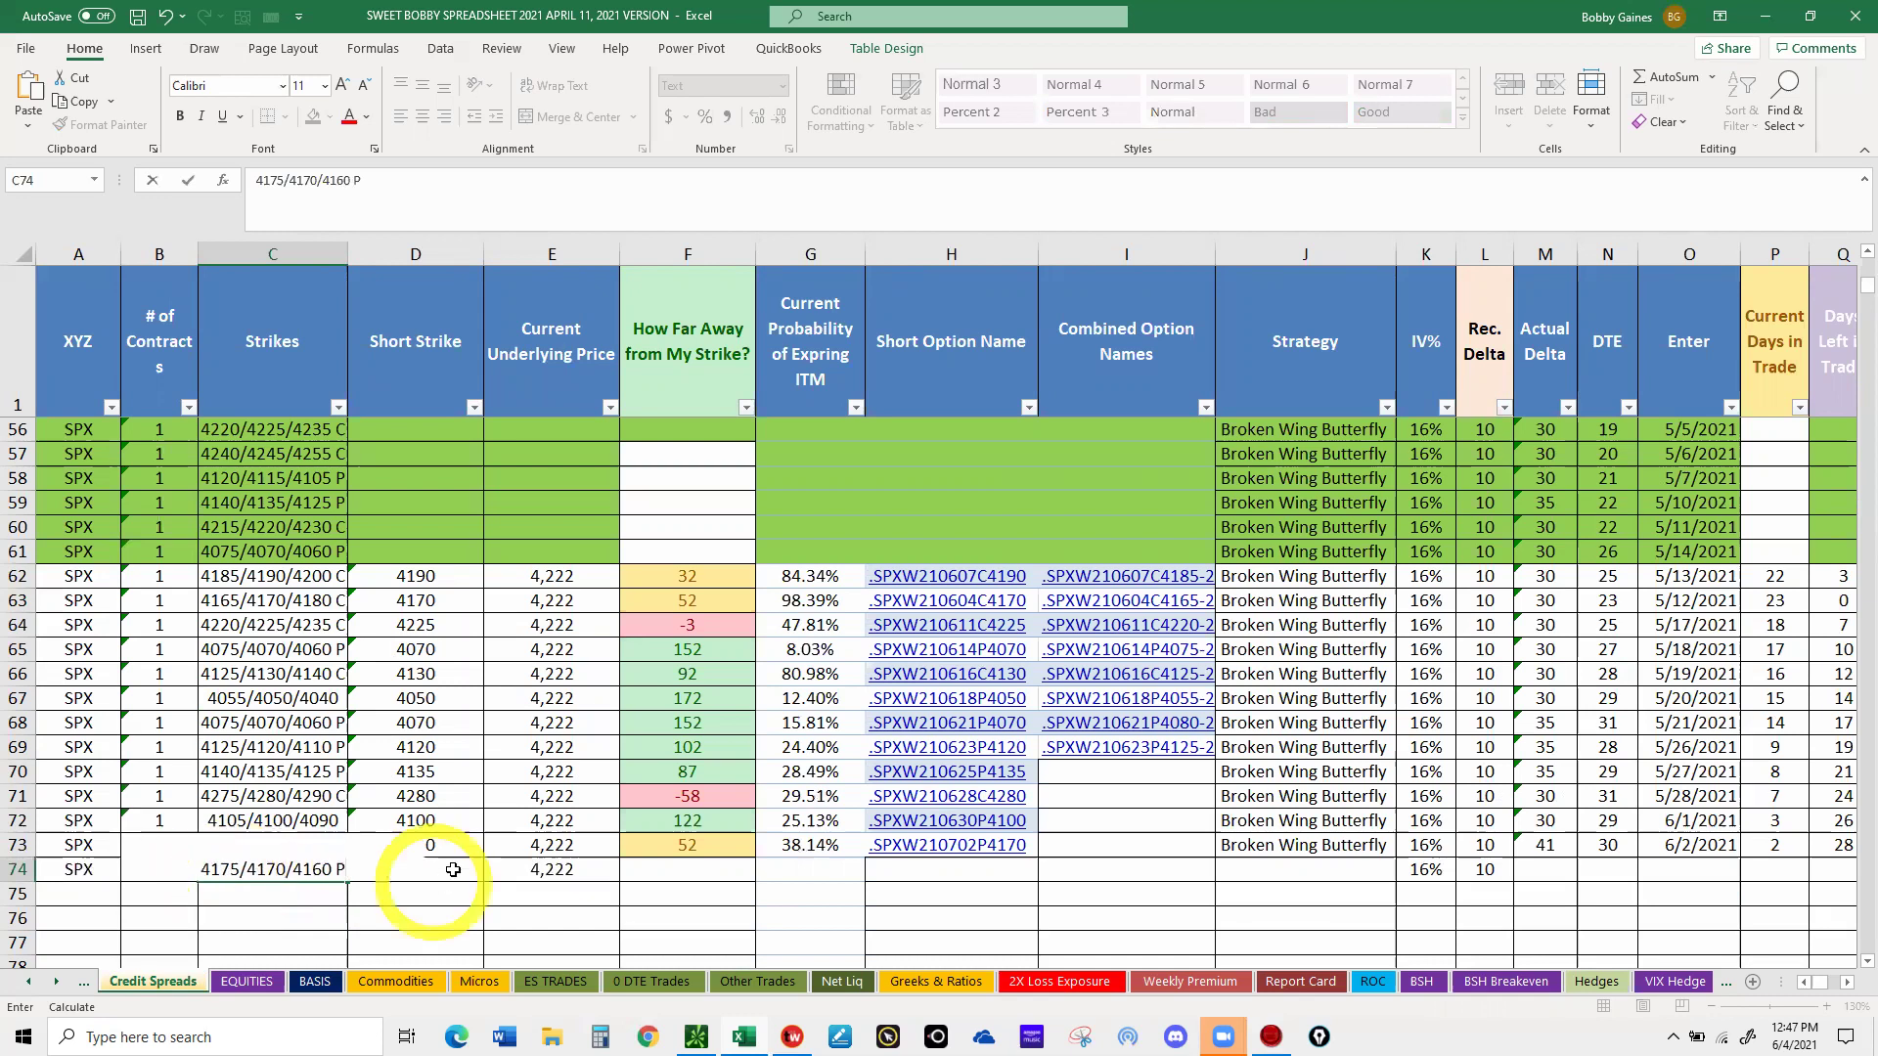
pyautogui.click(453, 869)
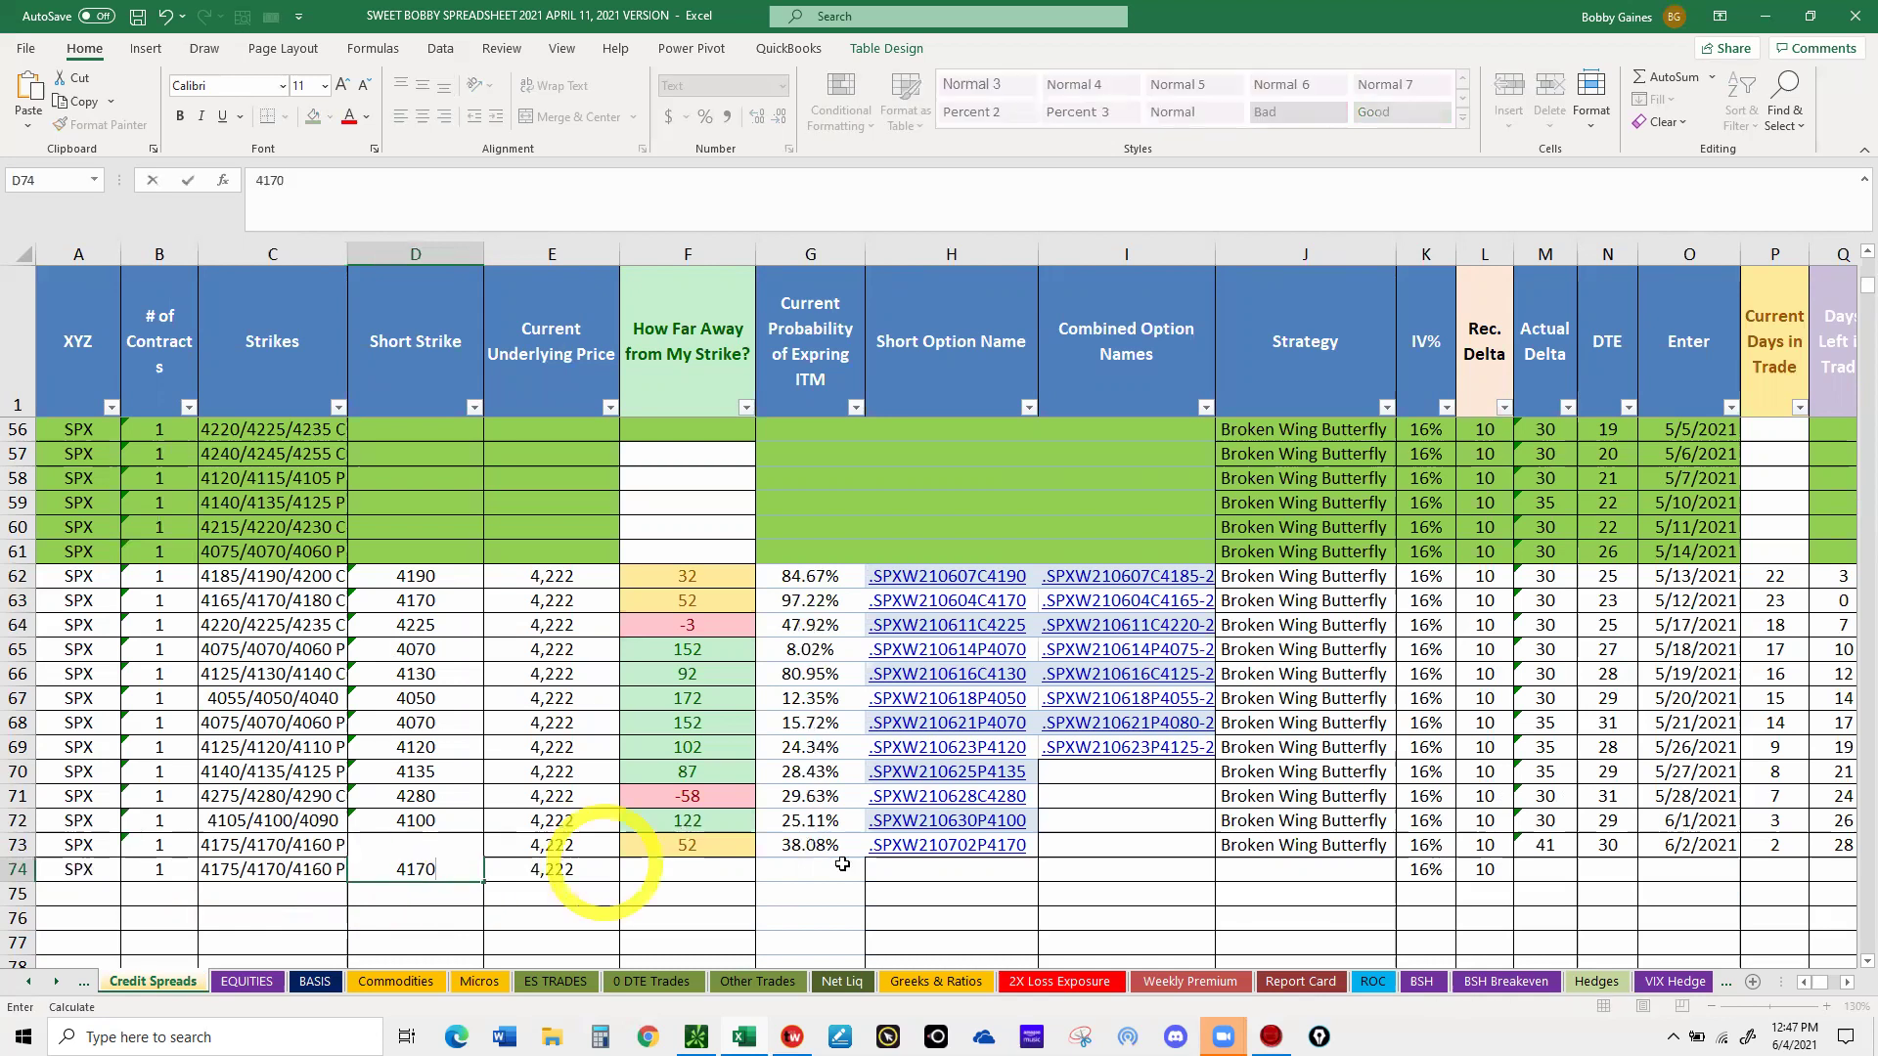
# - Paste .SPXW210706P4170 as row 74's short option name and set its strategy to Broken Wing Butterfly
pyautogui.click(903, 869)
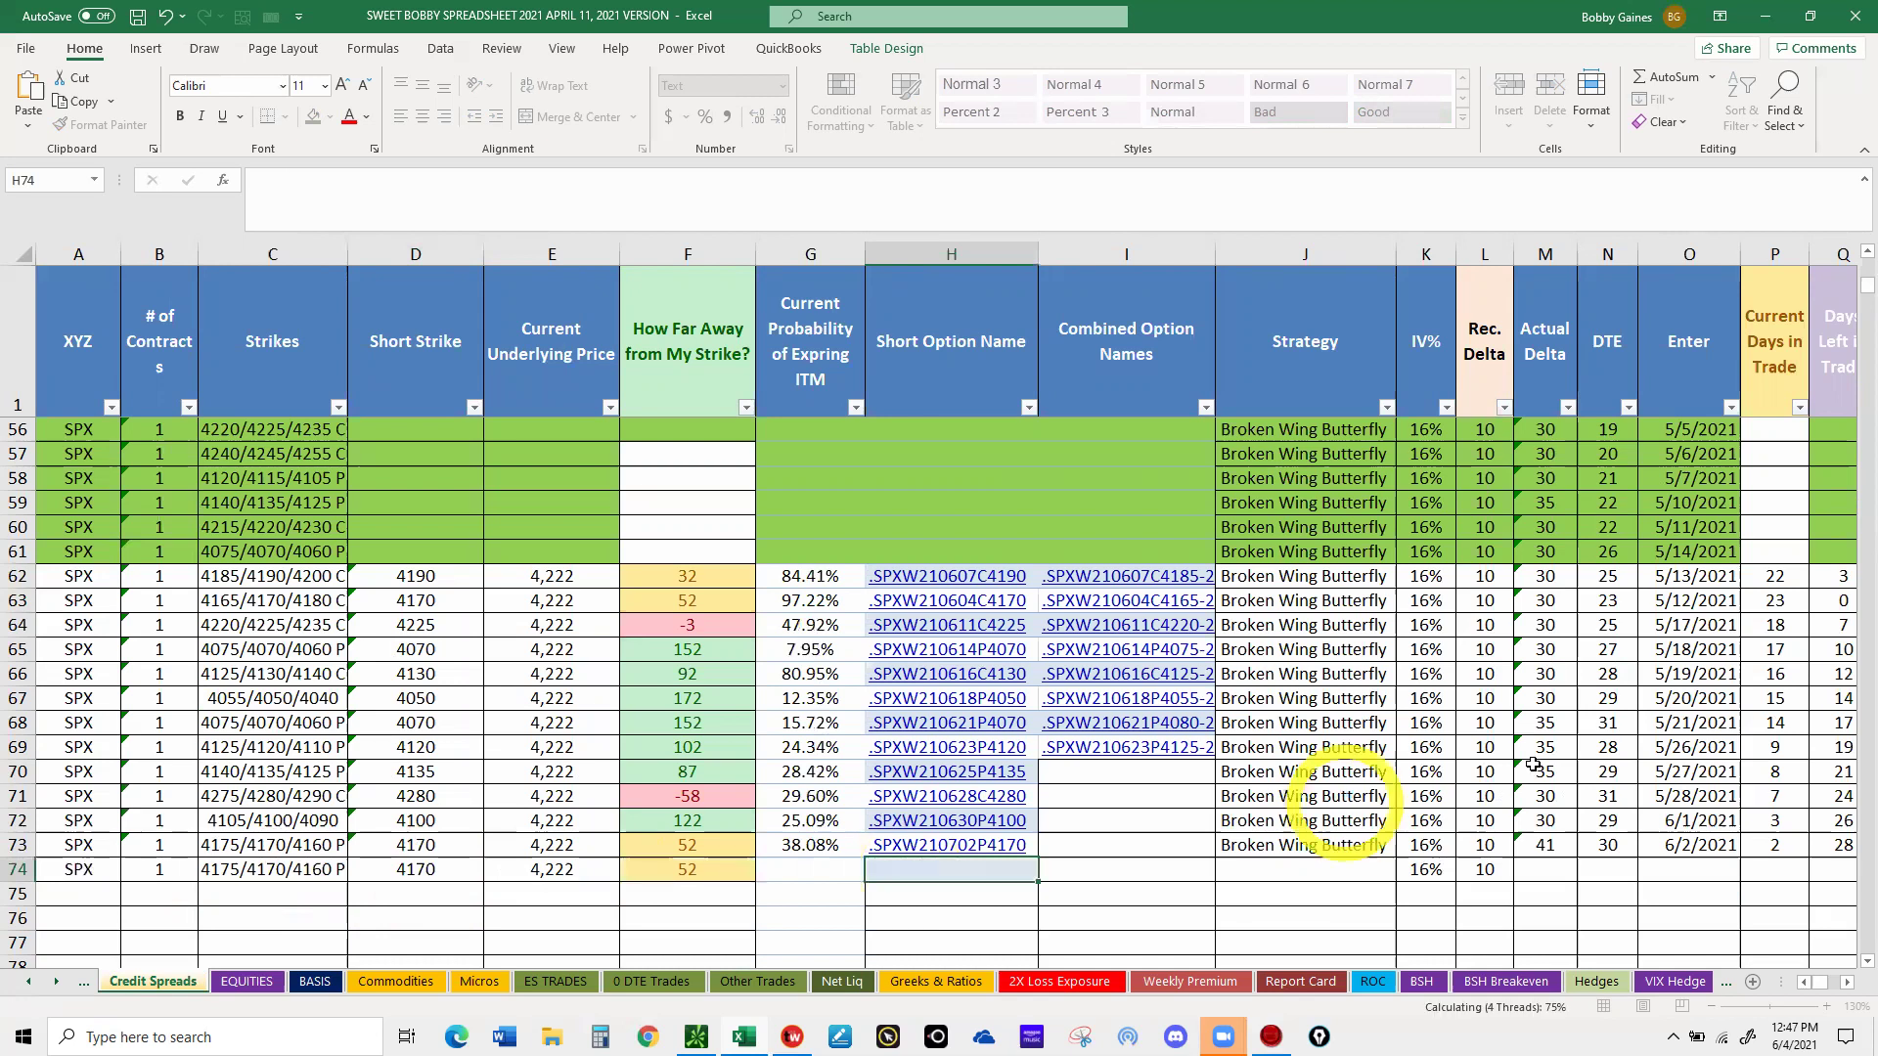
pyautogui.write('.SPXW210706P4170')
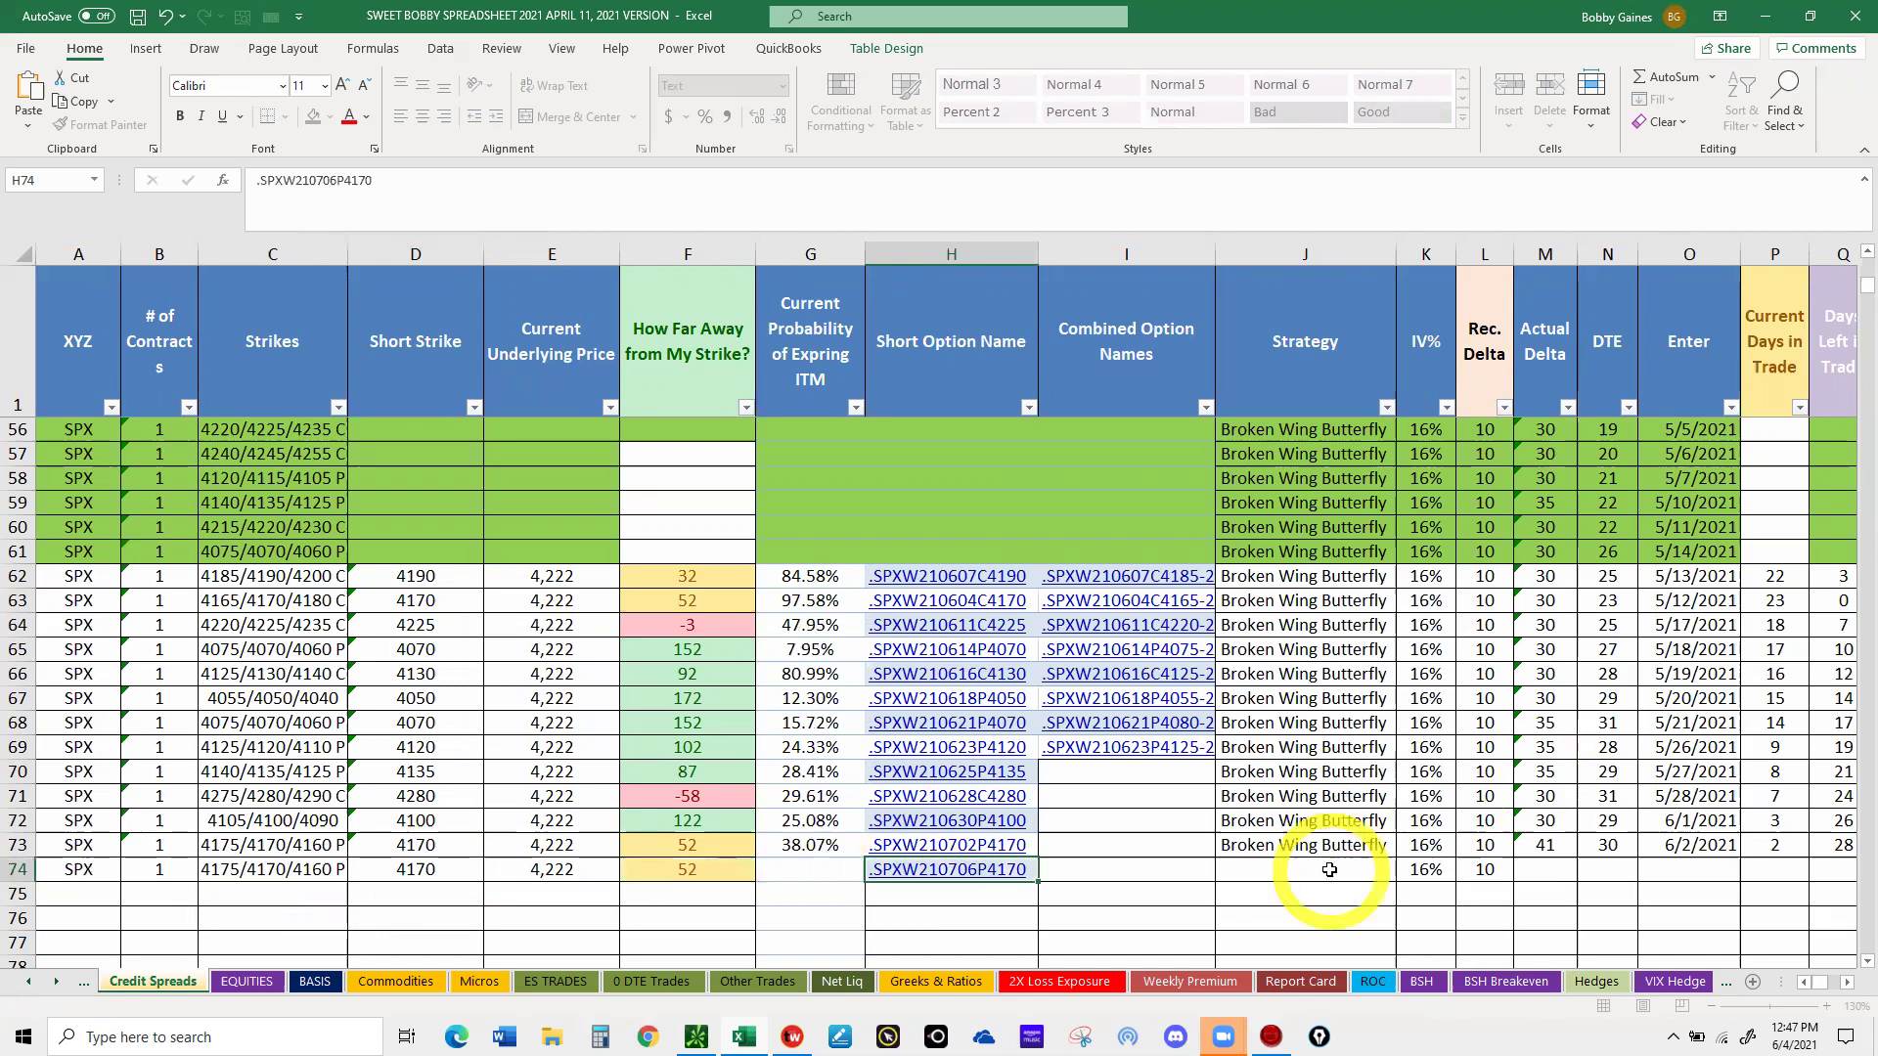
pyautogui.click(1330, 870)
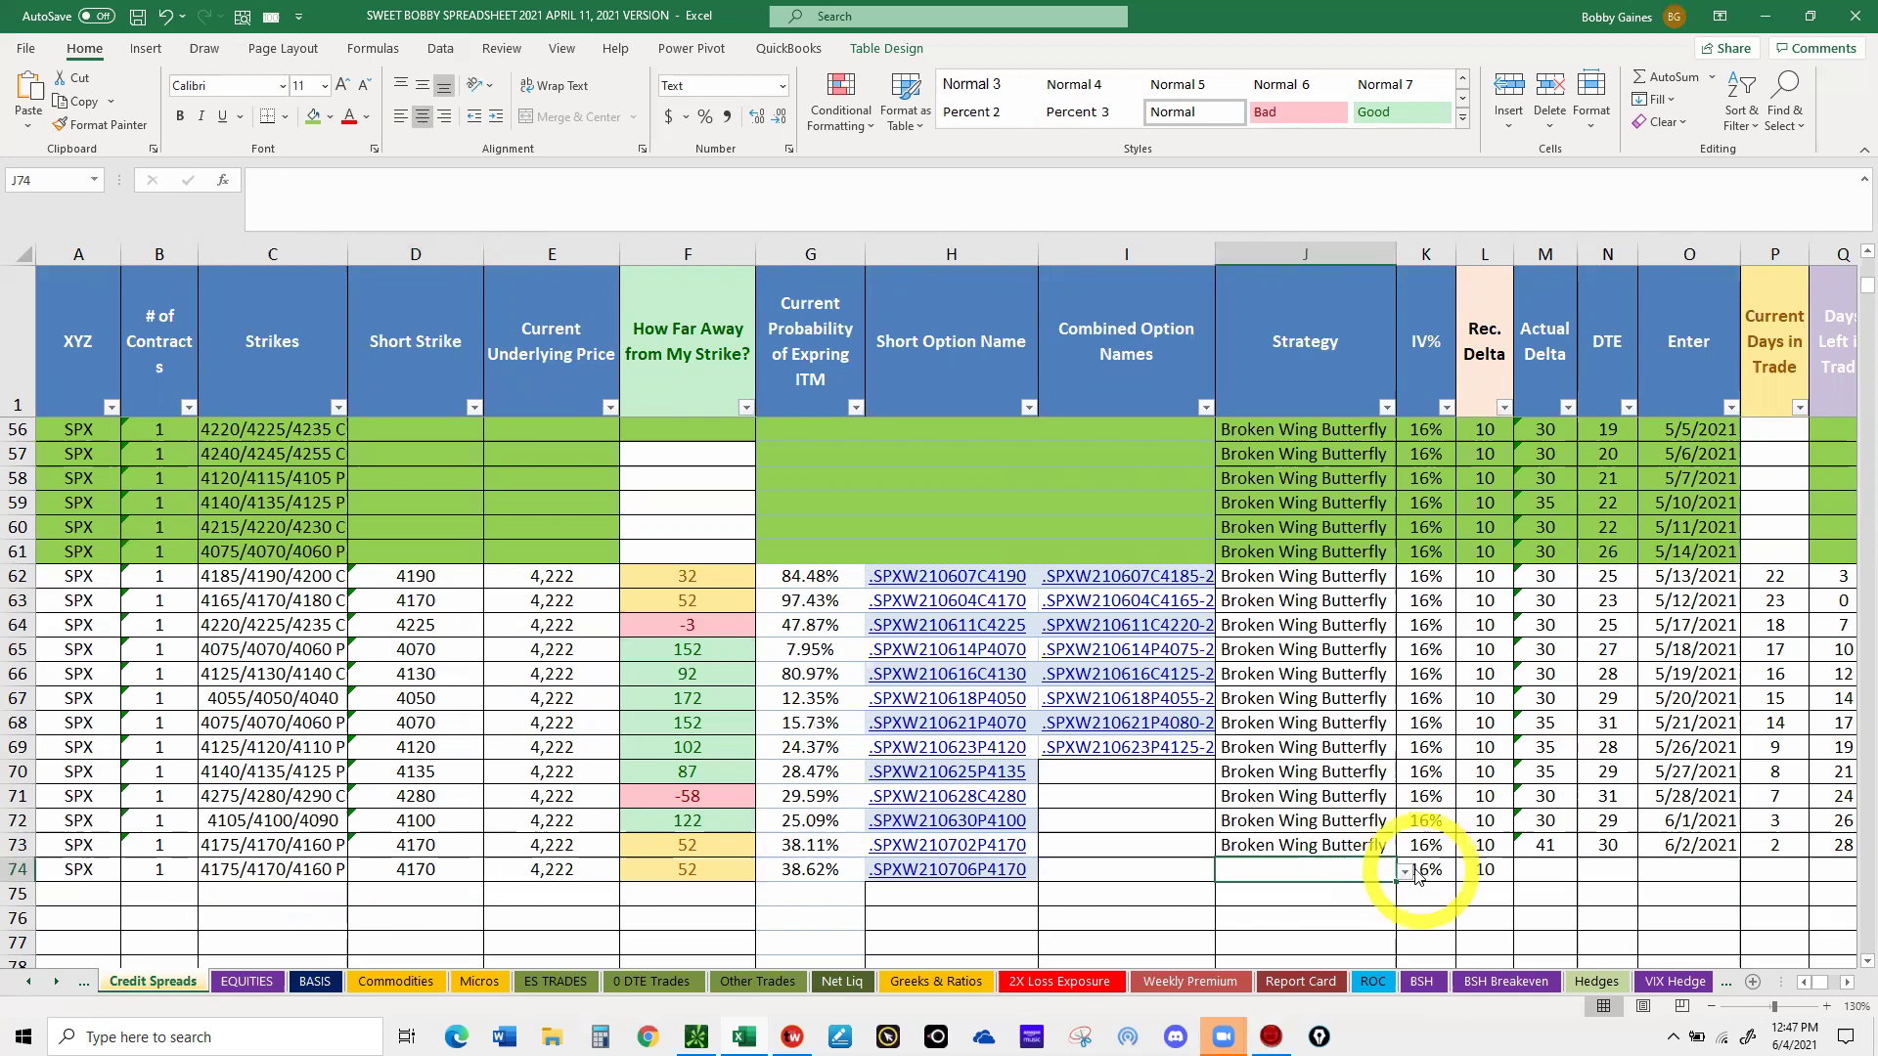
pyautogui.click(1405, 871)
pyautogui.click(1246, 973)
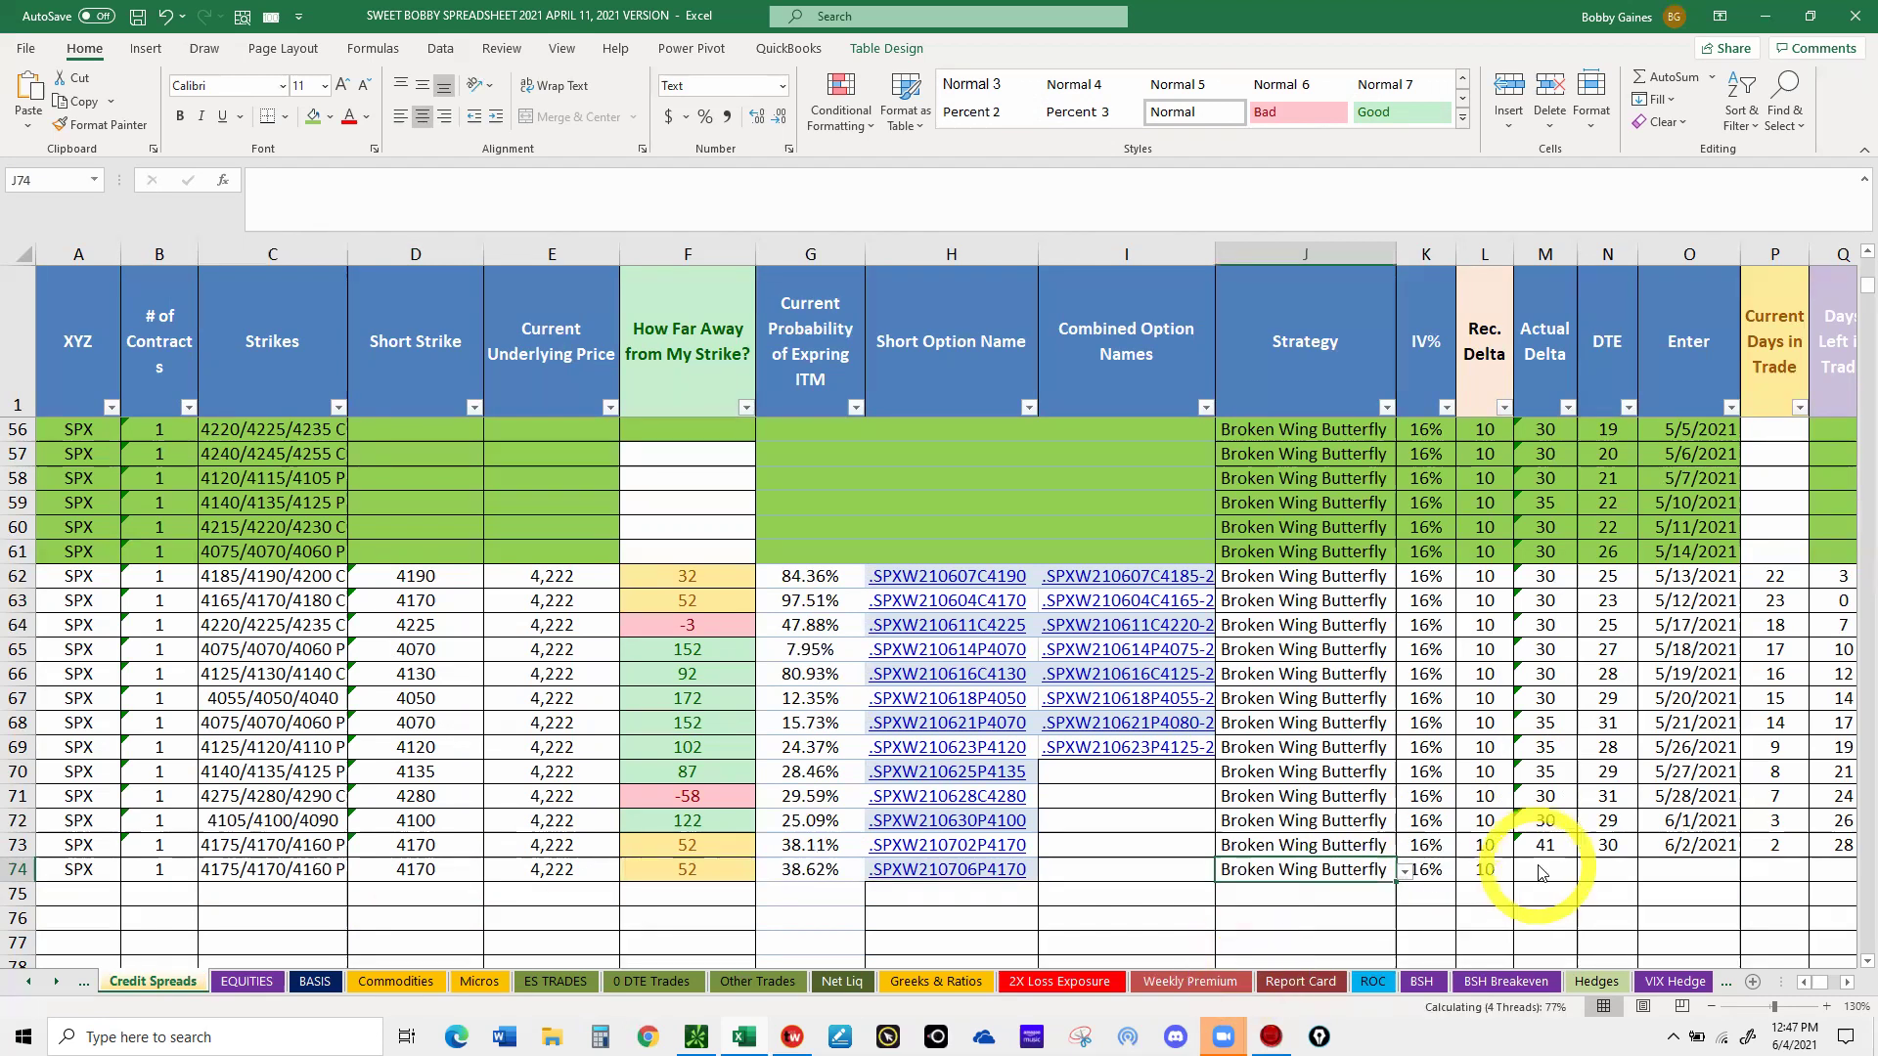
# - Fill in row 74's actual delta as 39, DTE as 32 and entry date as 6/4/21
pyautogui.click(1541, 870)
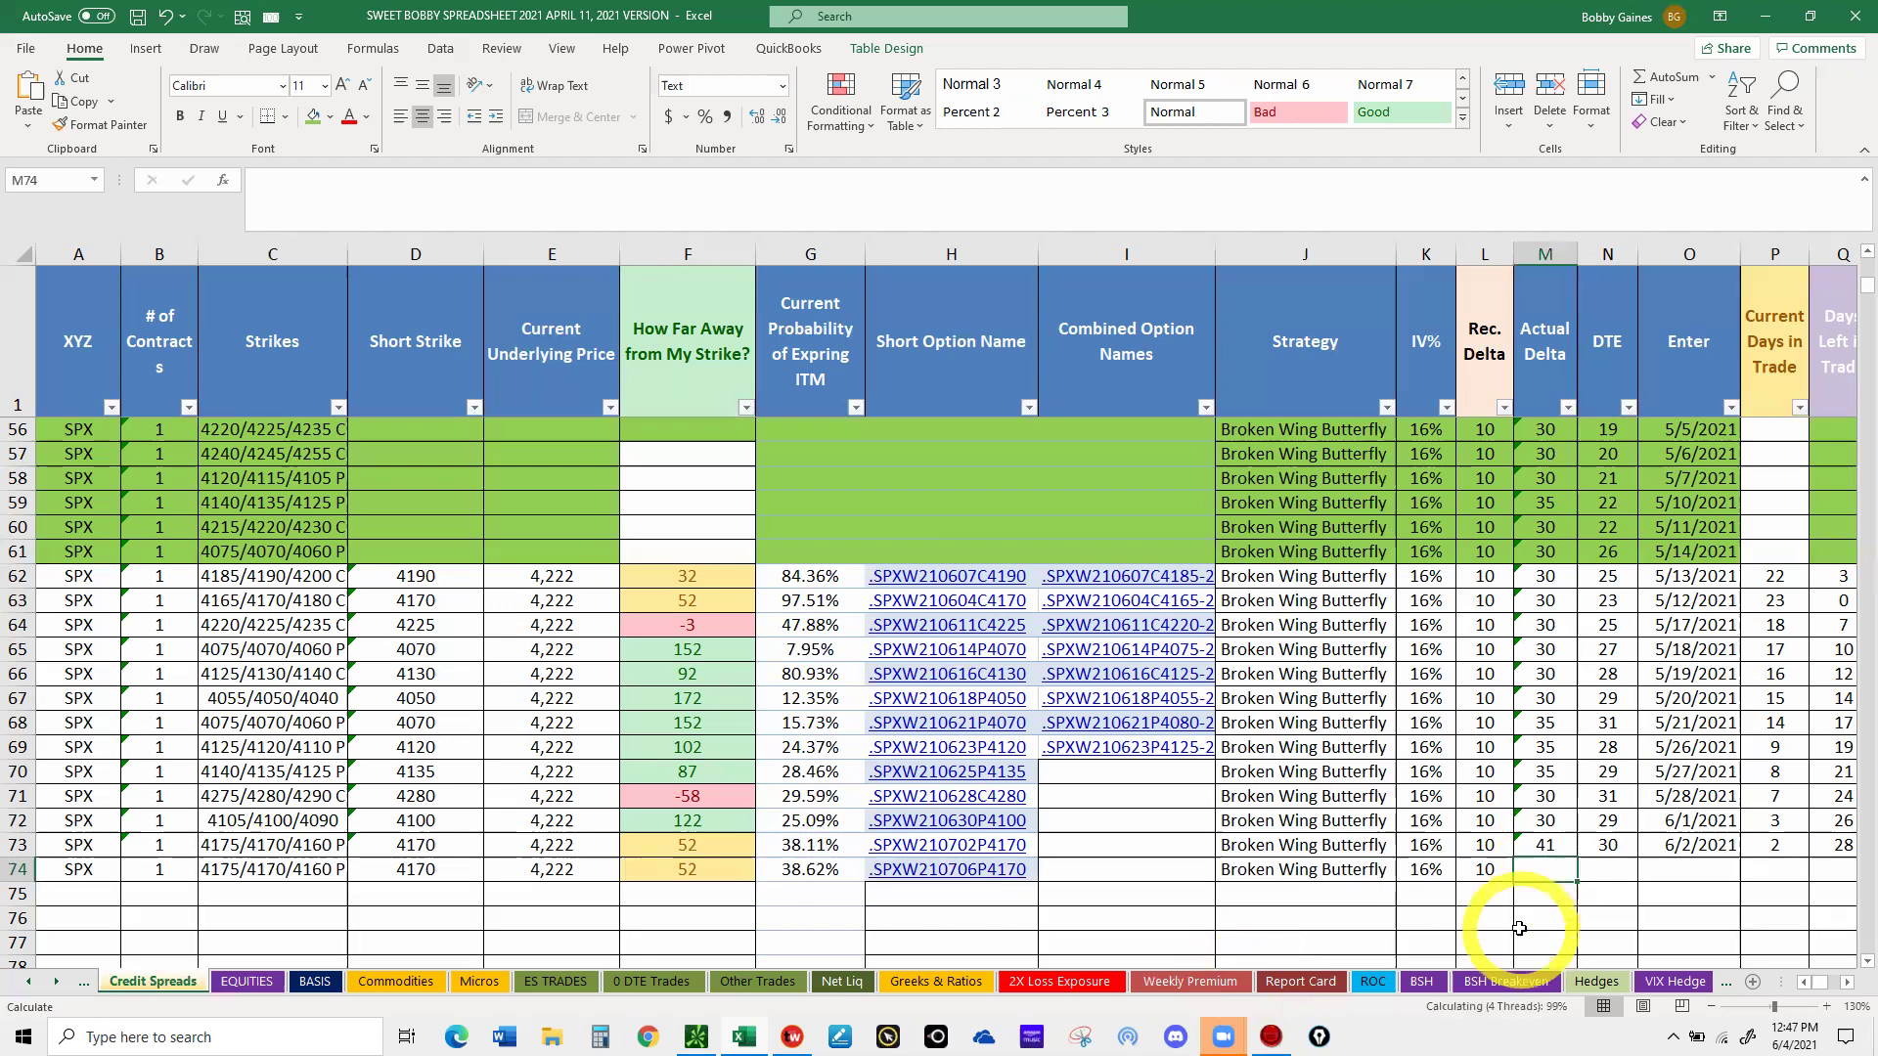
pyautogui.write('39')
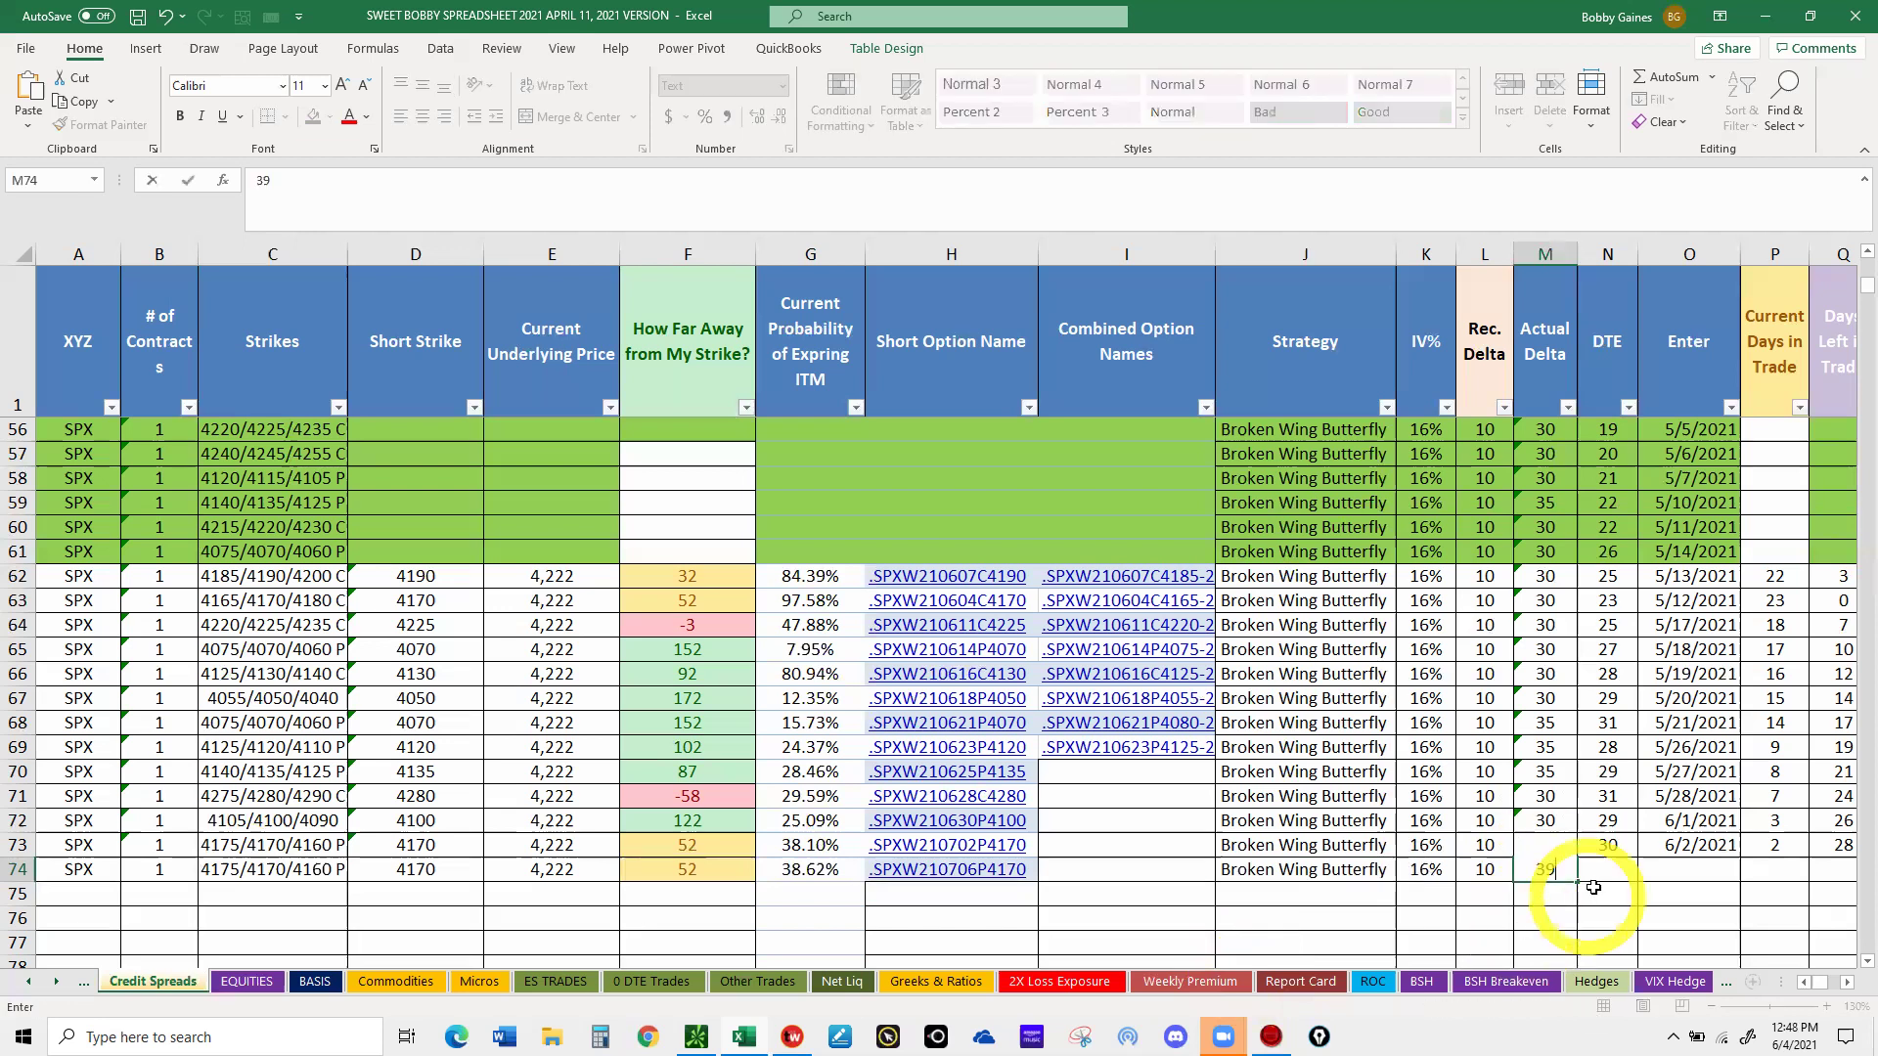
pyautogui.press('Tab')
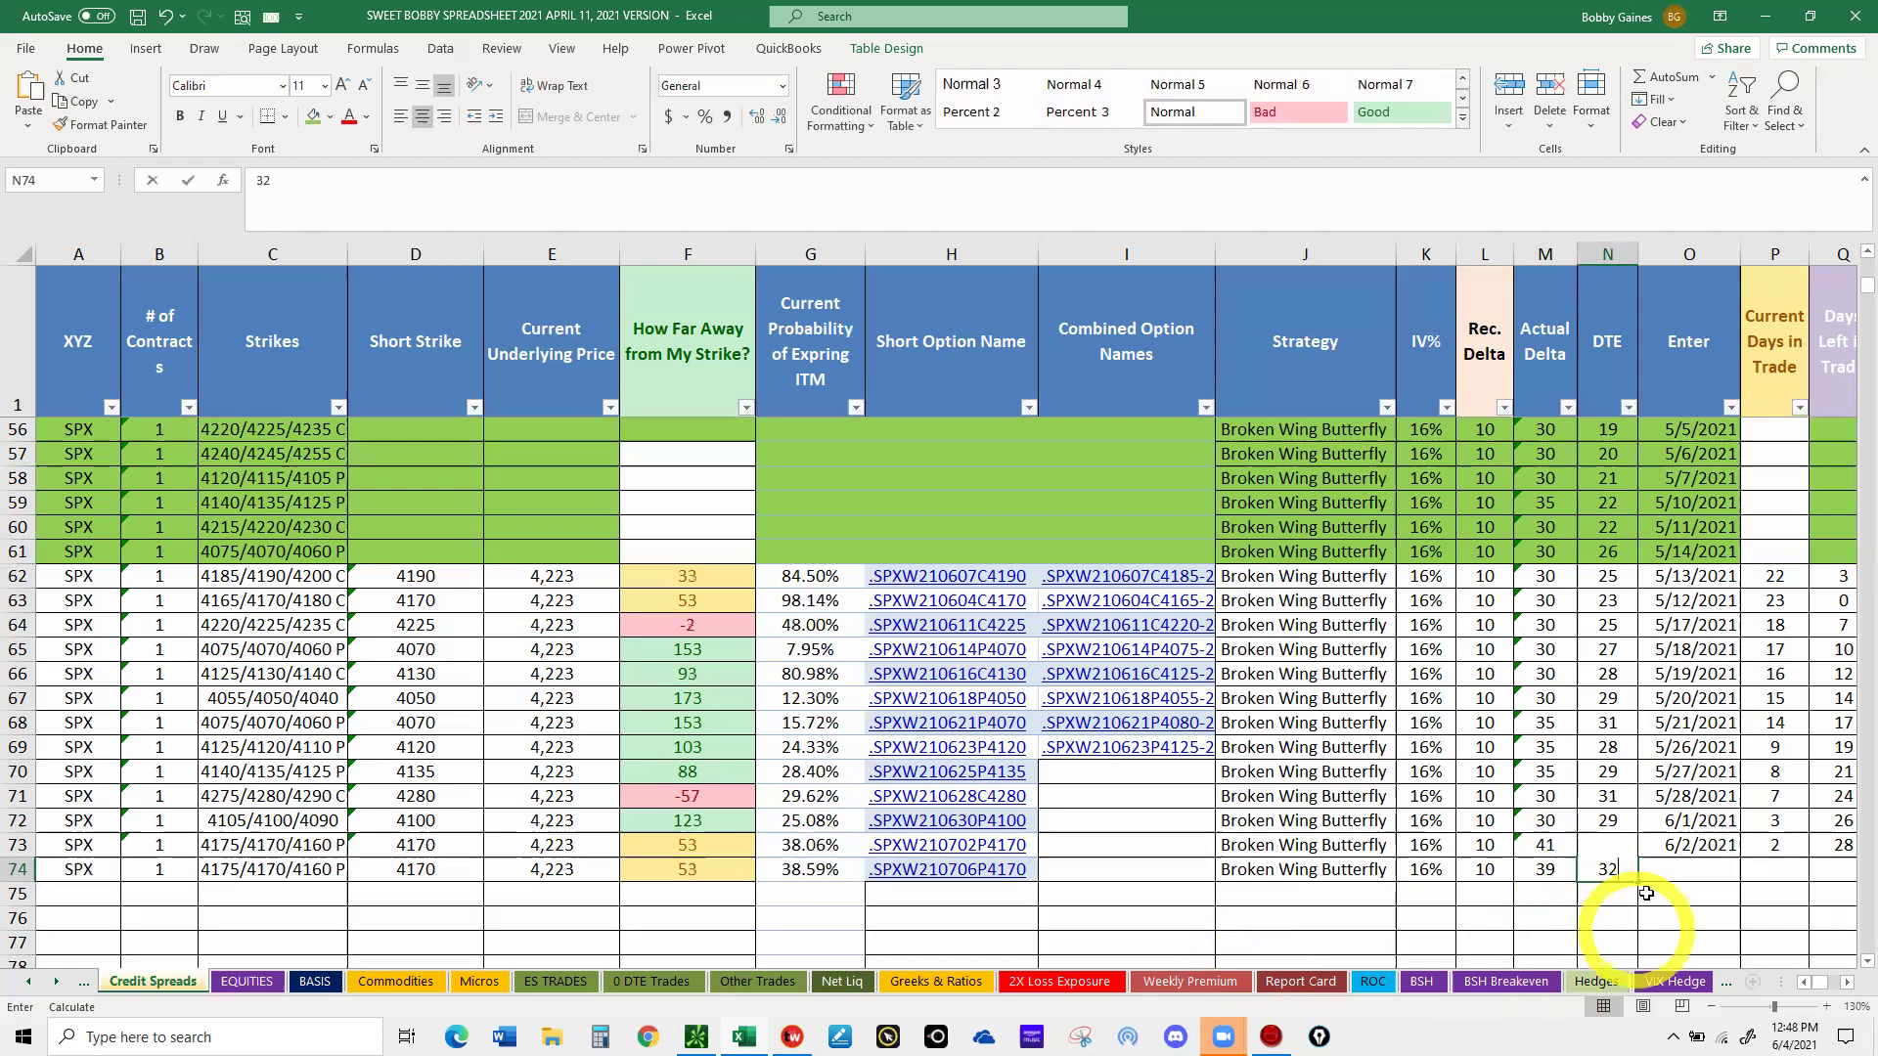
pyautogui.write('32')
pyautogui.press('Tab')
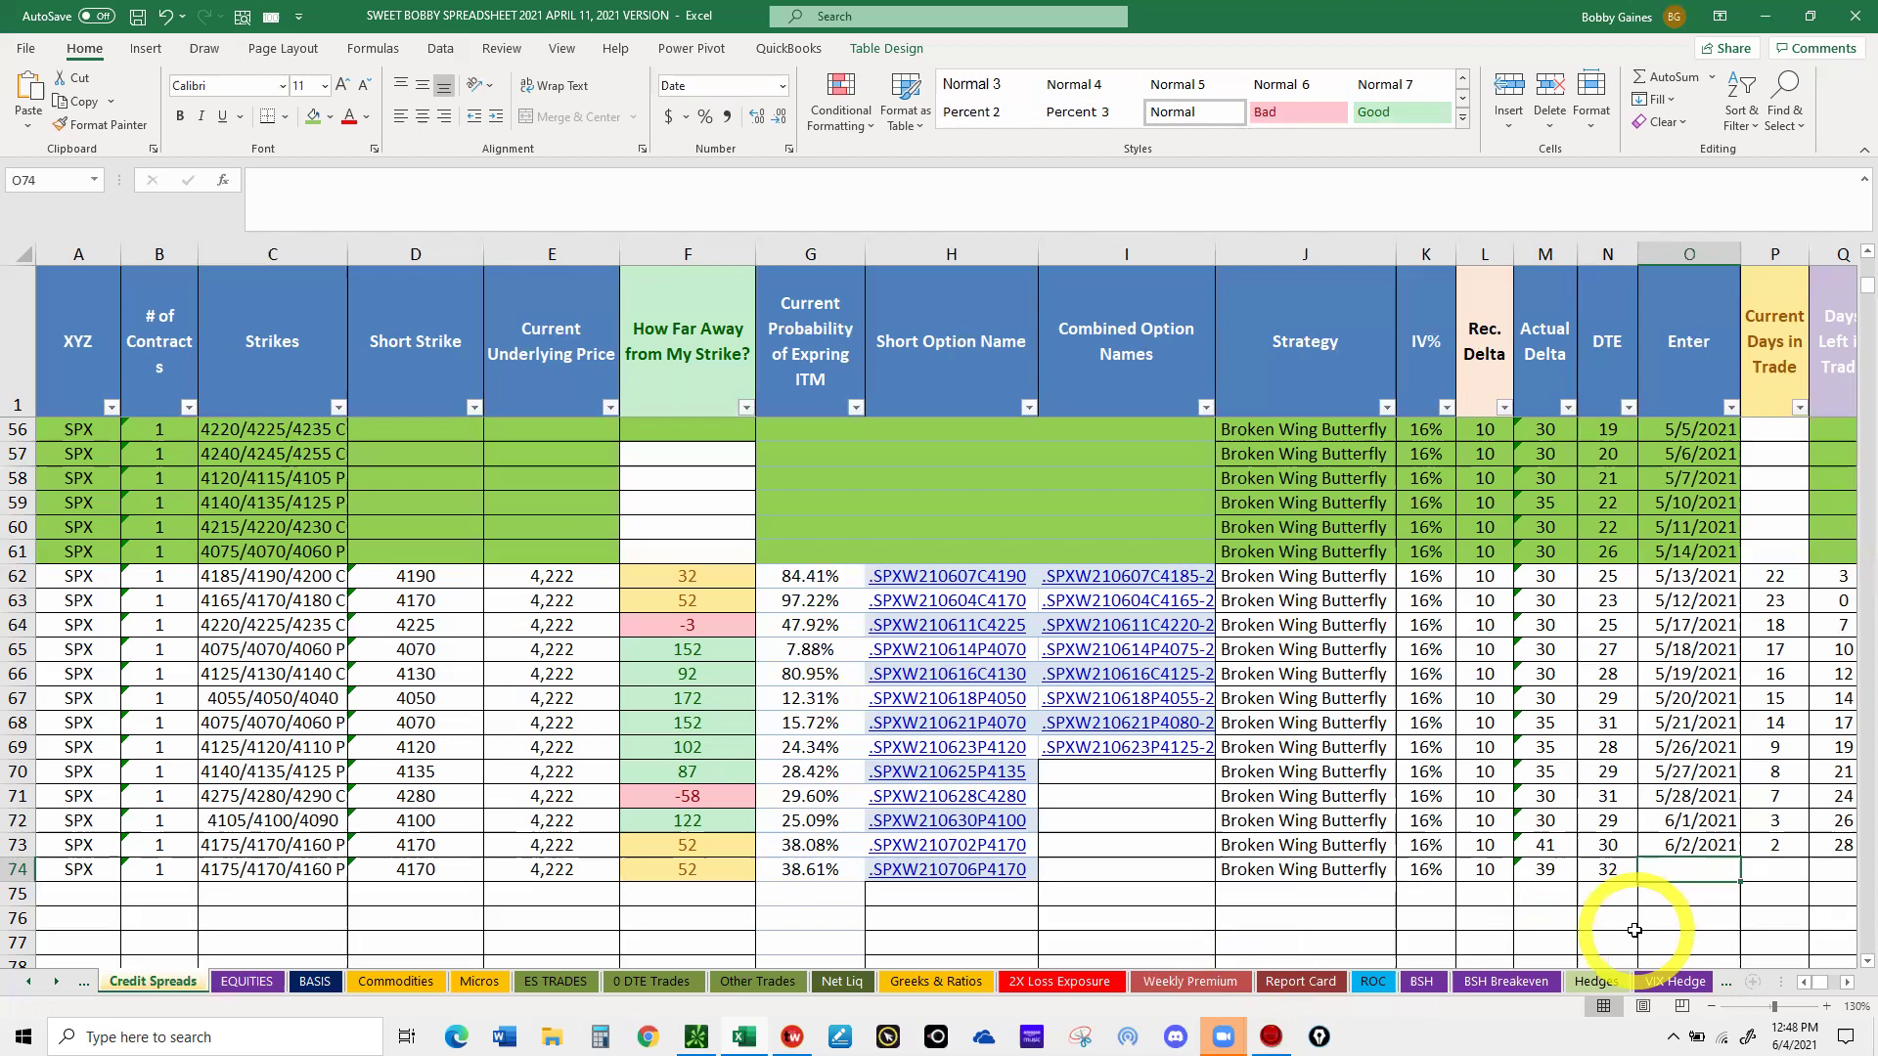
pyautogui.write('6/4/')
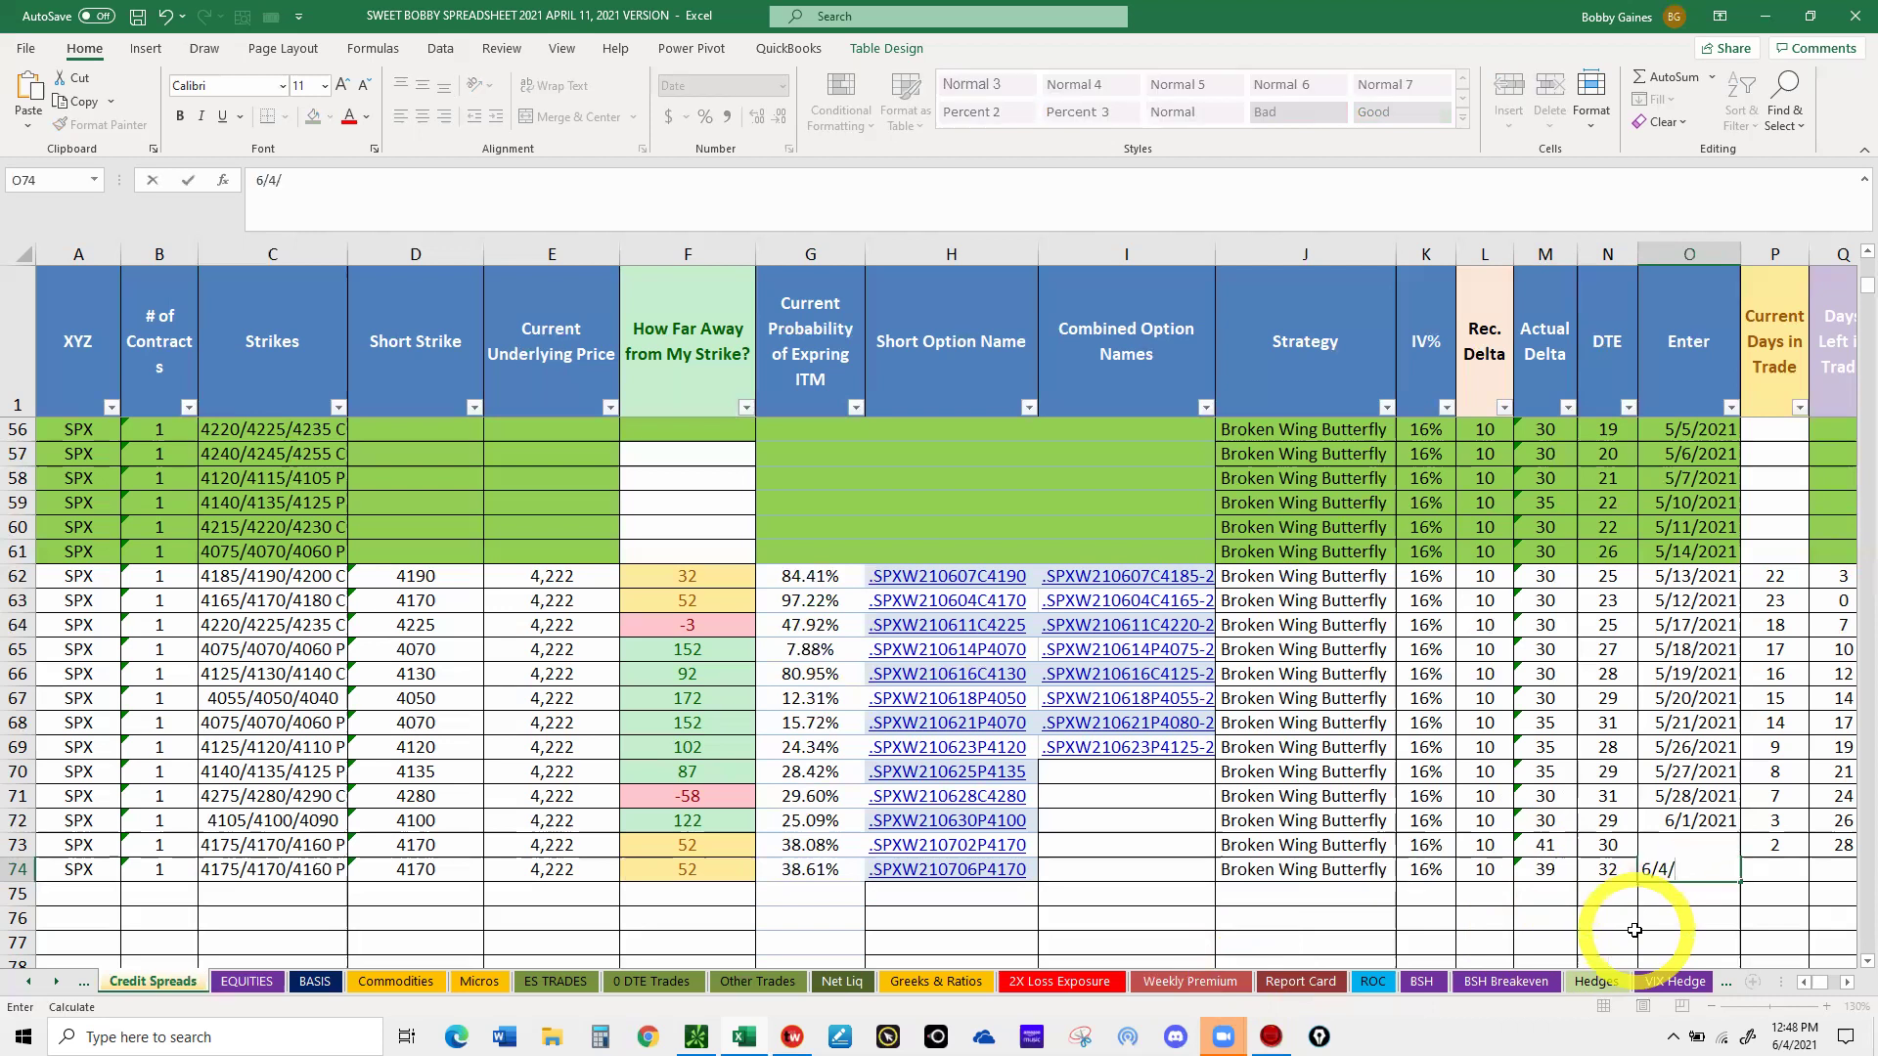
pyautogui.write('21')
pyautogui.click(1764, 871)
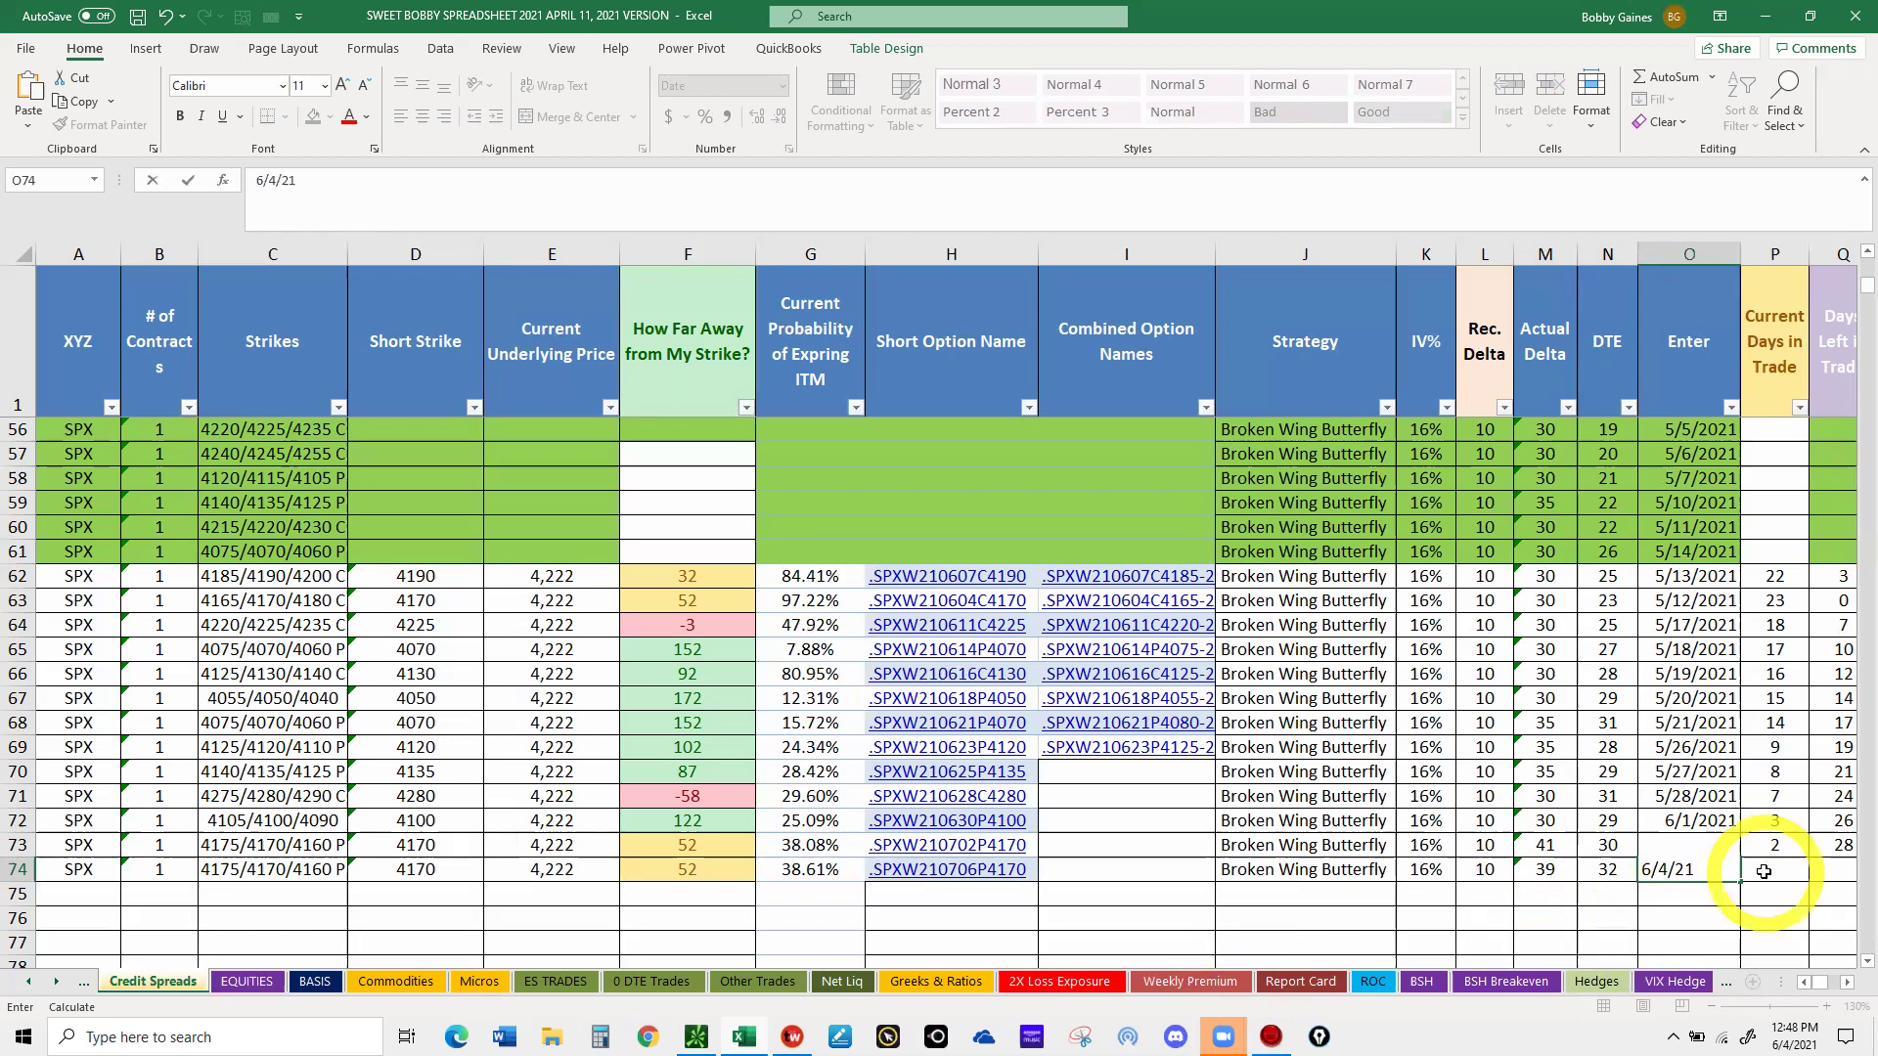
# - Enter a price of 1.1 in row 74 and overwrite its credit formula with 100.48
pyautogui.click(1845, 983)
pyautogui.click(1845, 983)
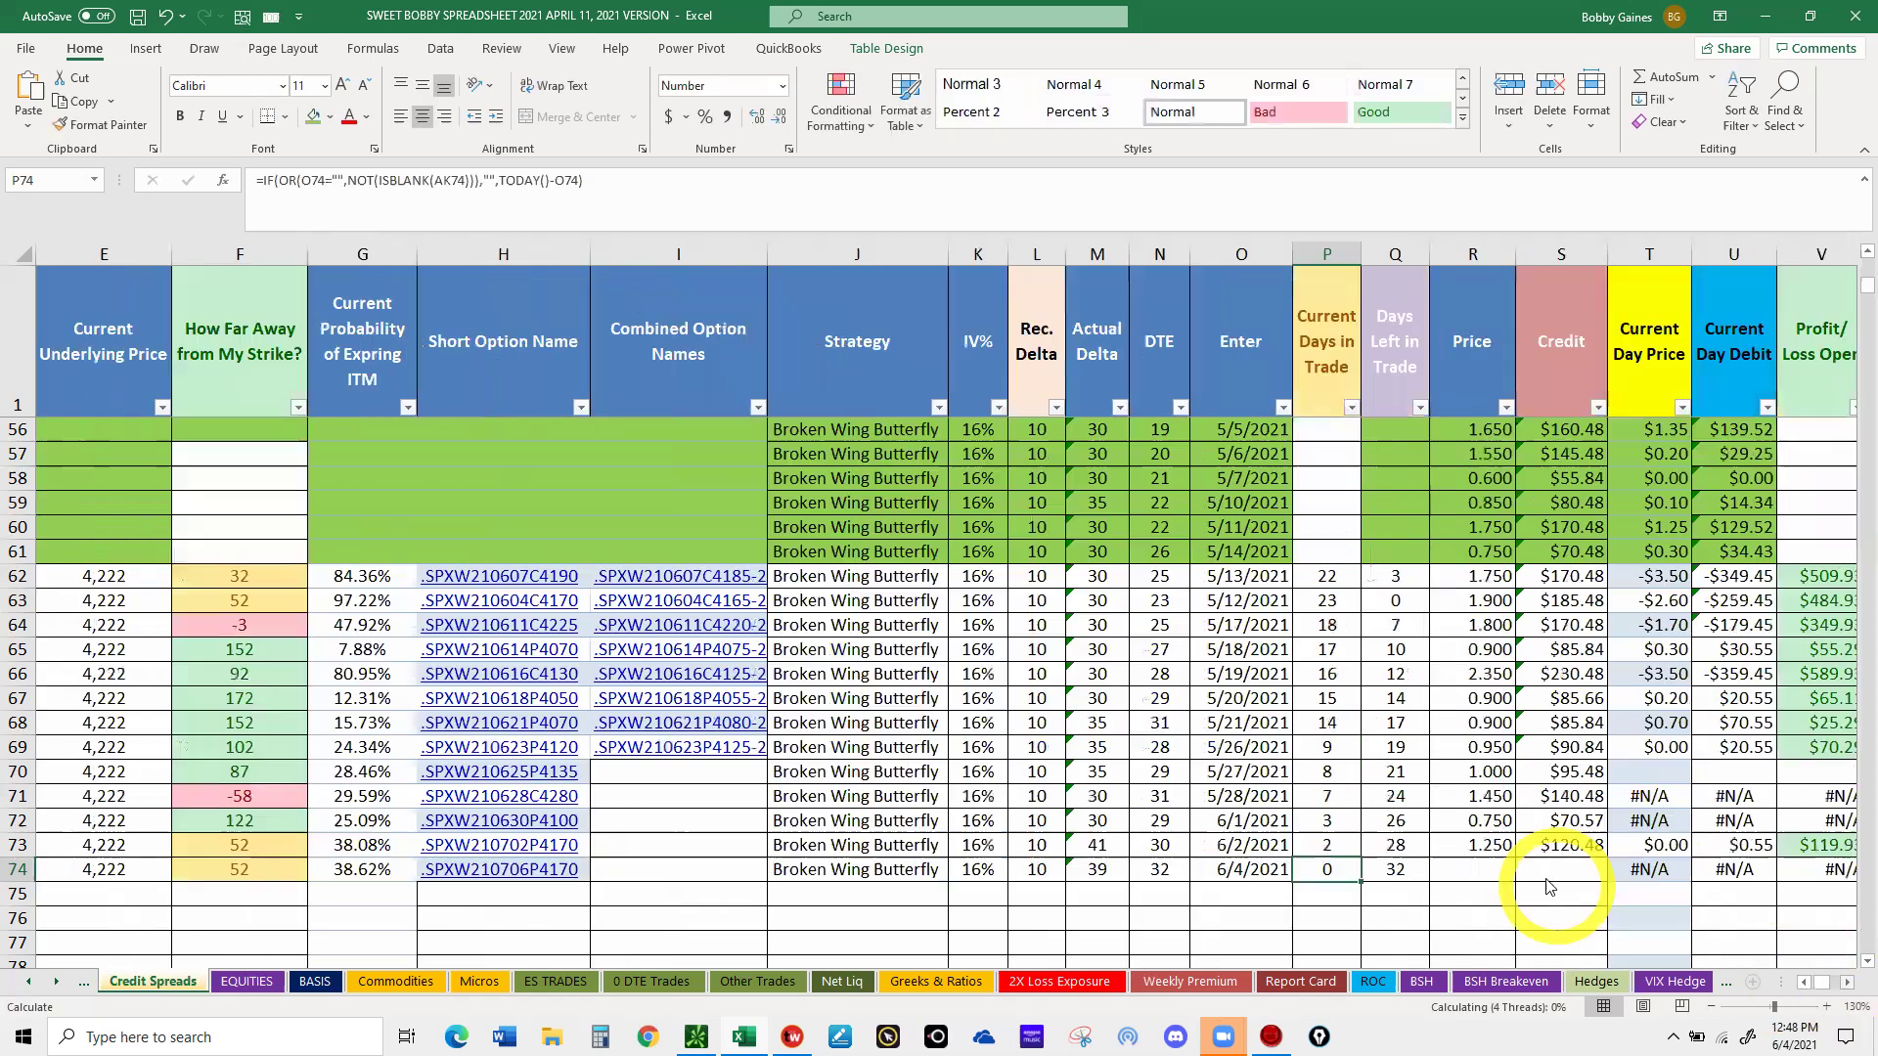
pyautogui.click(1468, 868)
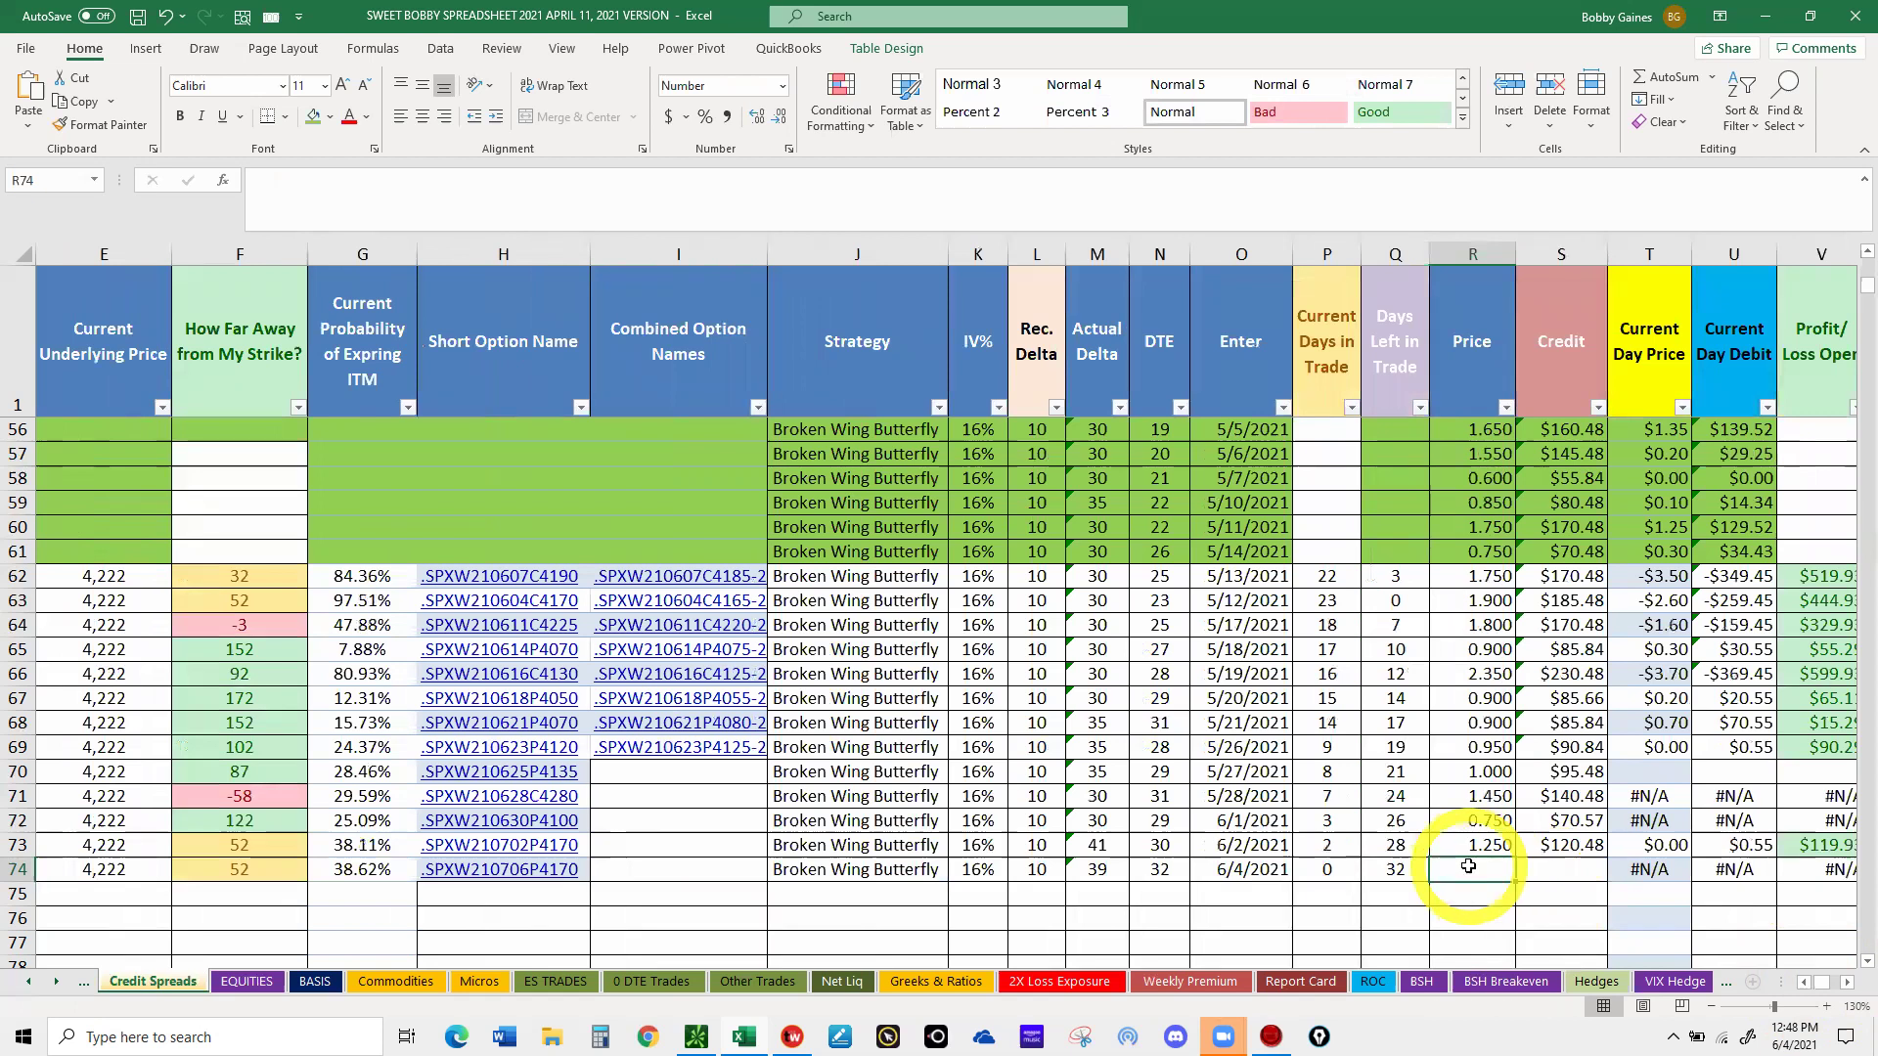
pyautogui.write('1.1')
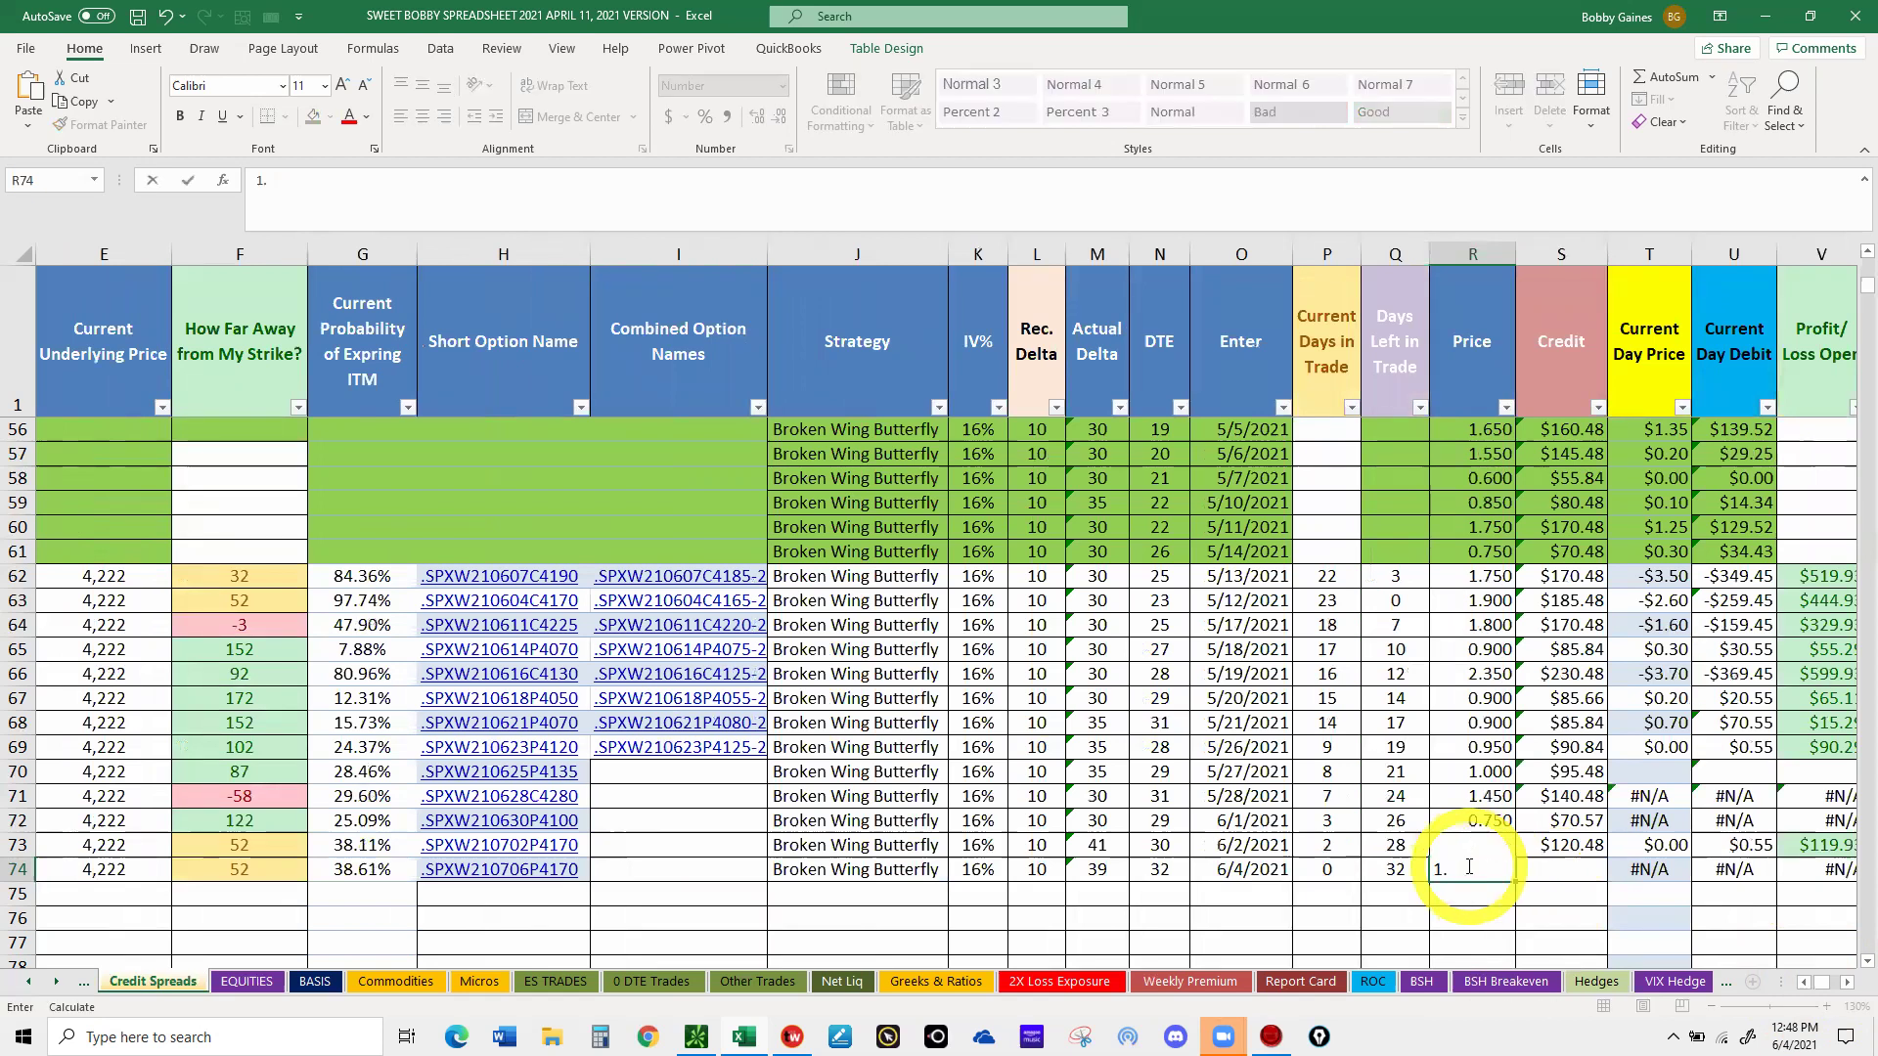
pyautogui.click(1538, 874)
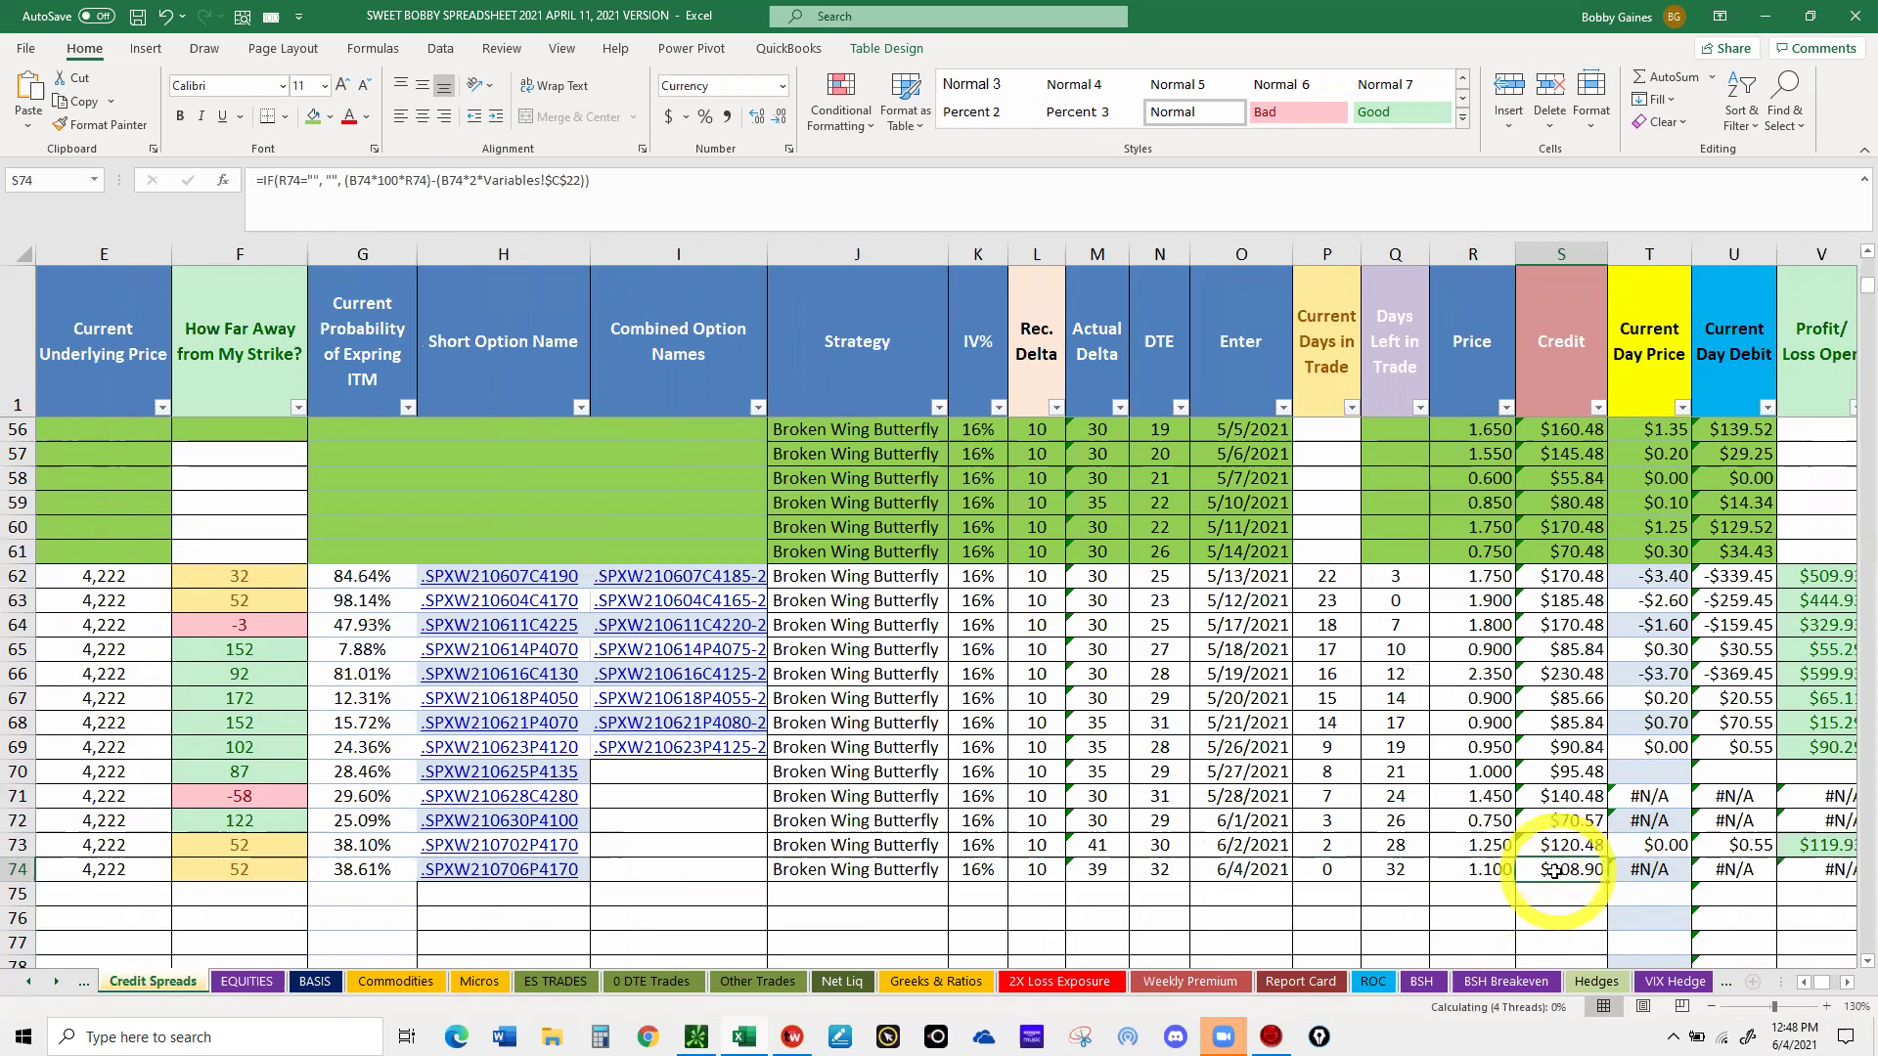
pyautogui.write('100.48')
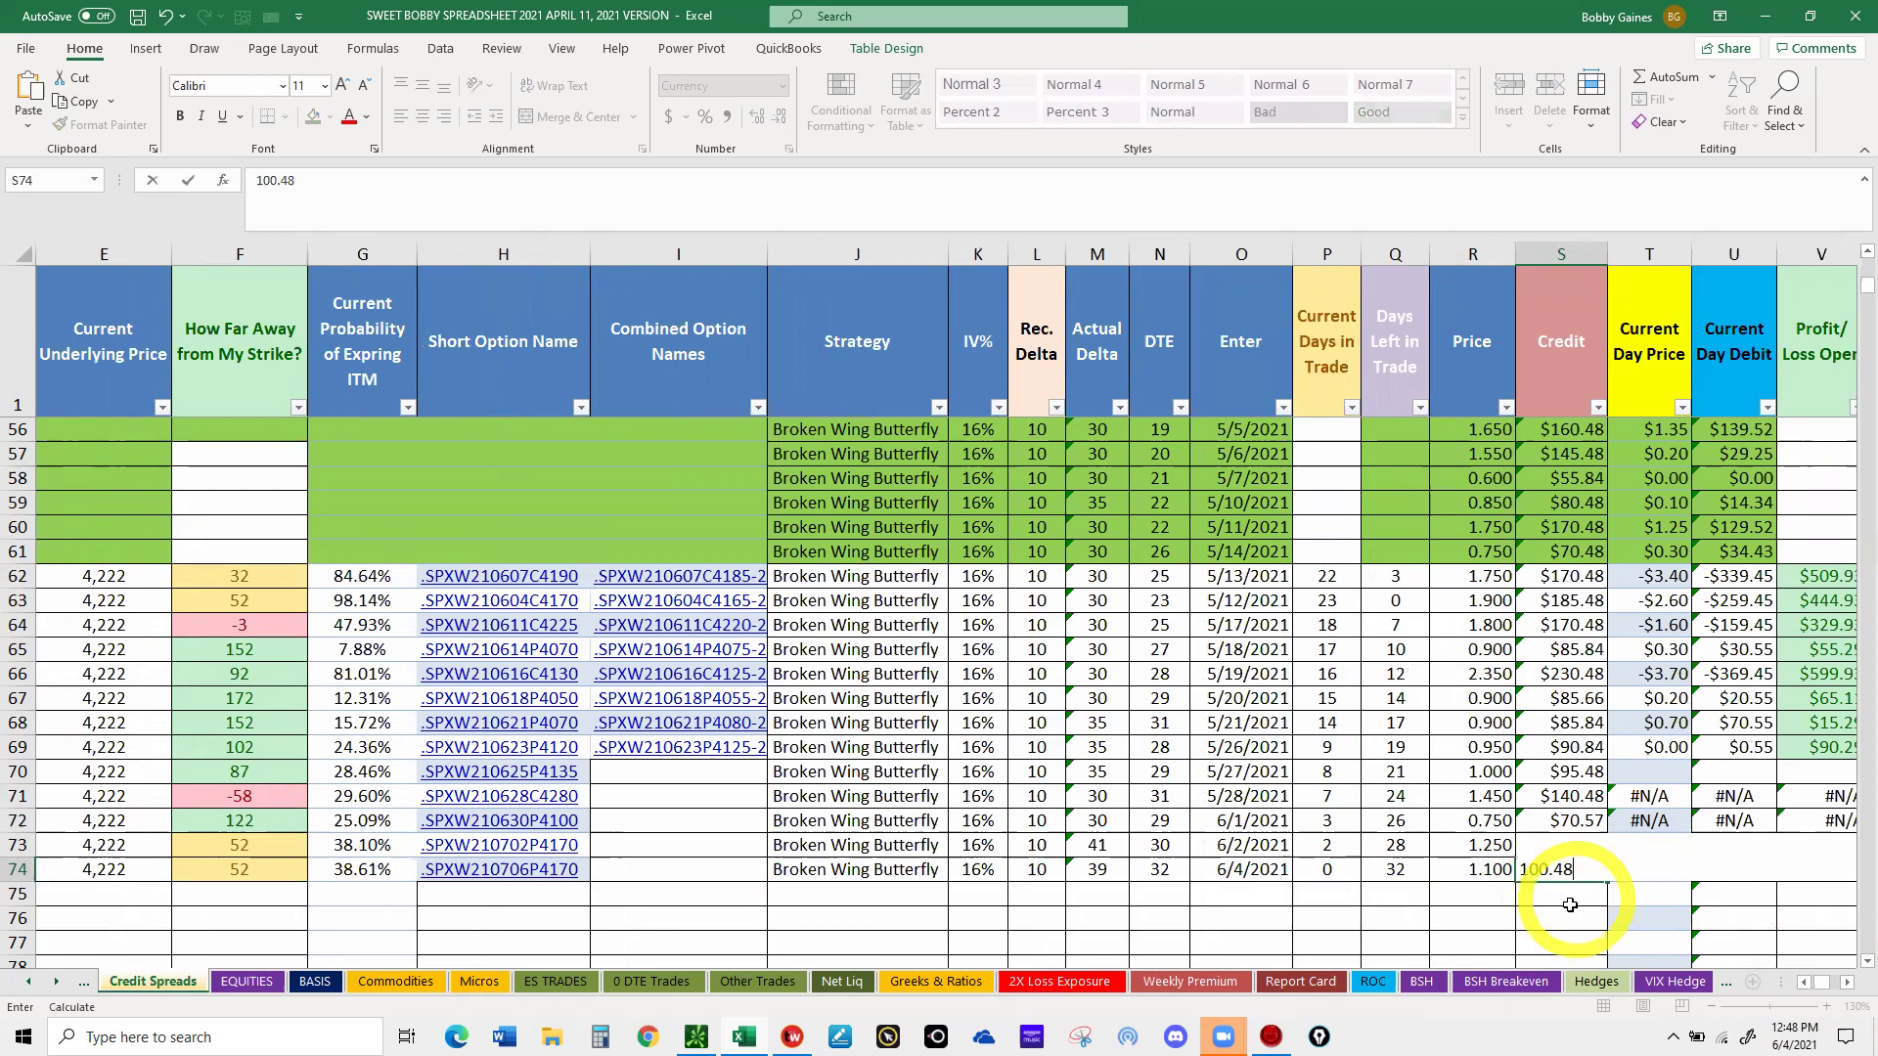
pyautogui.press('Return')
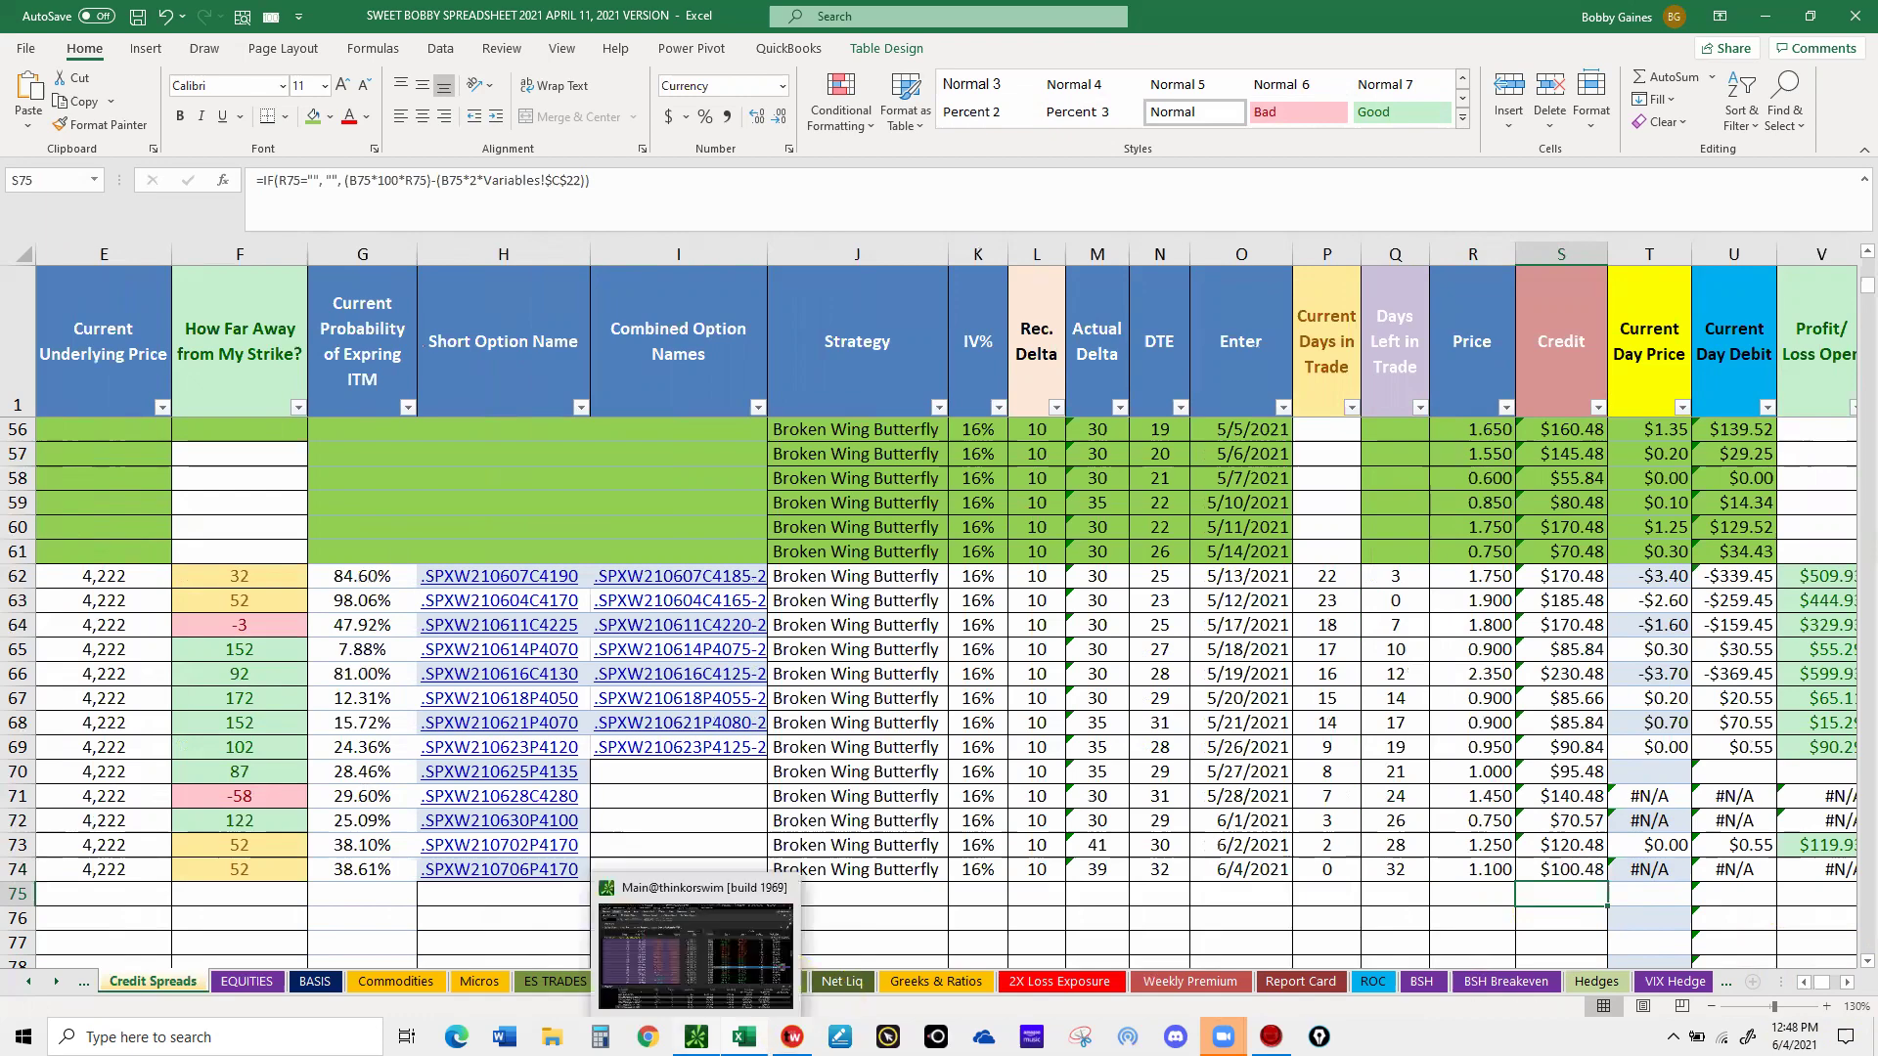
# - Switch back to thinkorswim and review the SPY beta-weighted delta, theta and vega in the position statement
pyautogui.click(697, 1037)
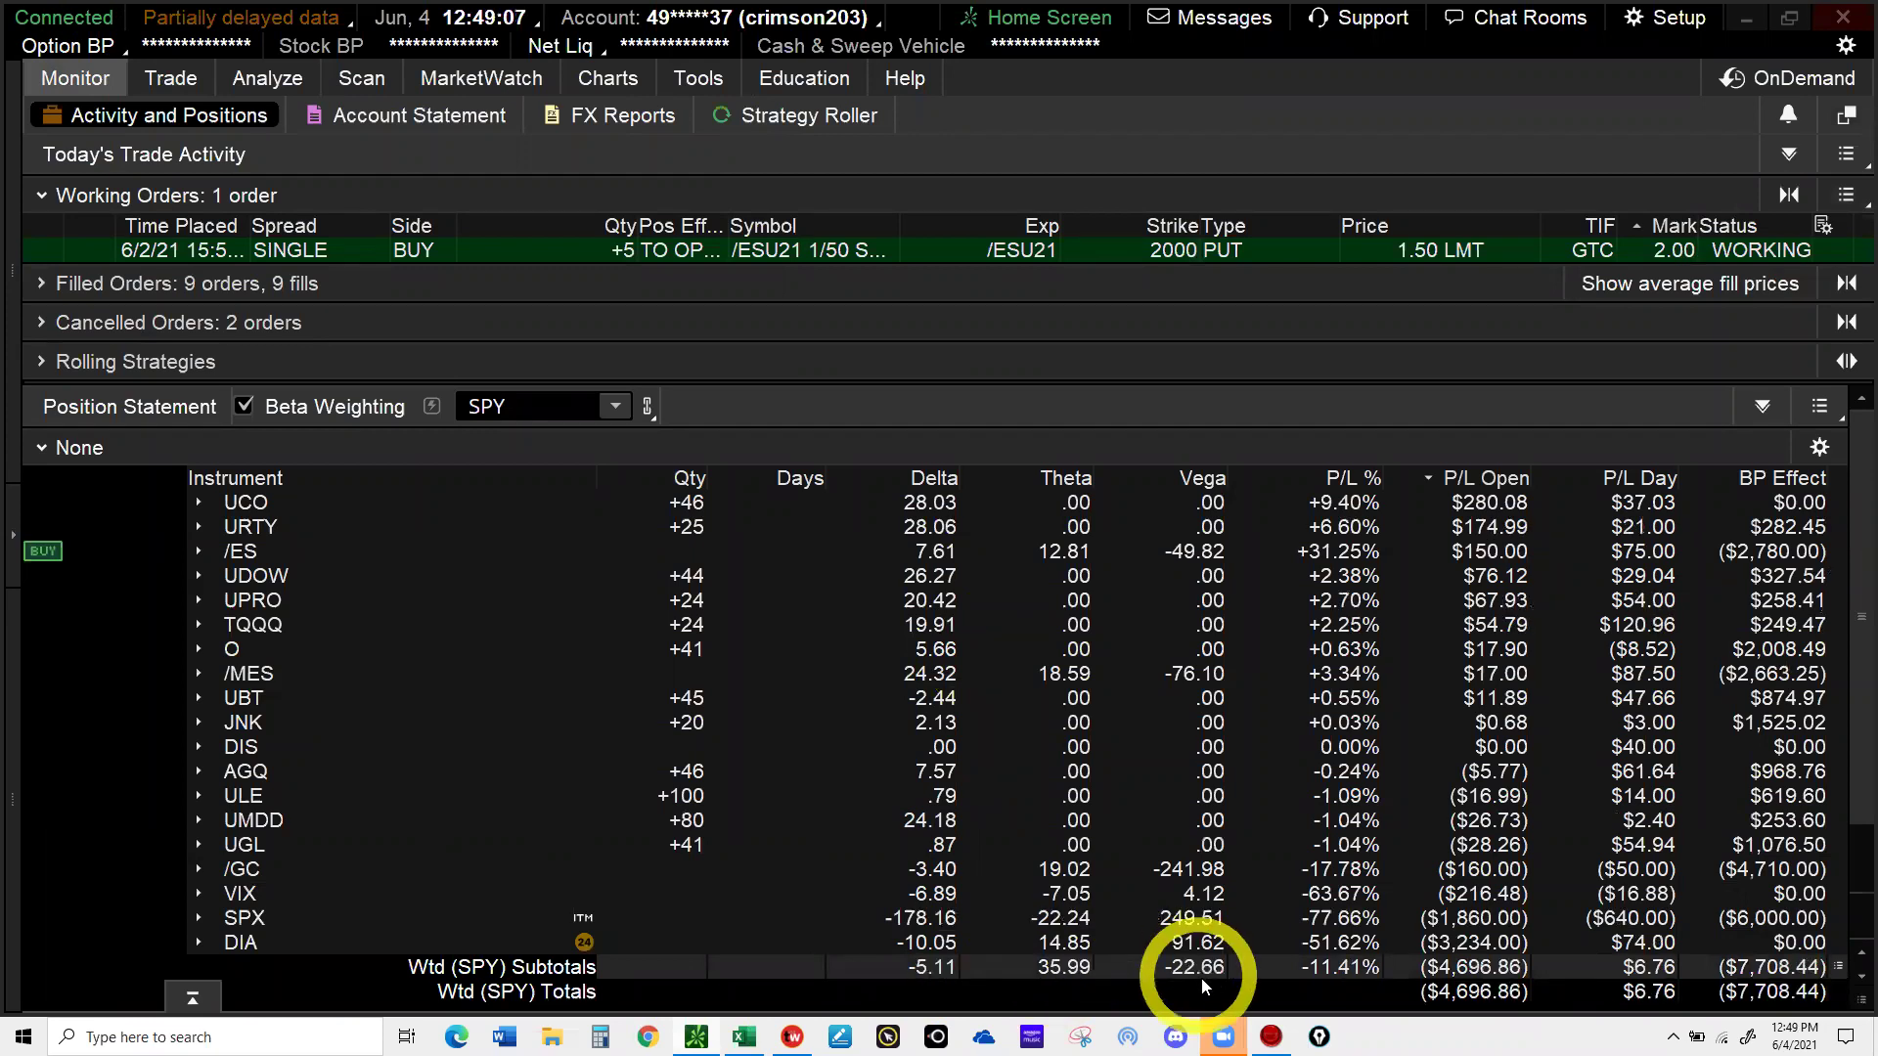
pyautogui.scroll(-3, 1205, 978)
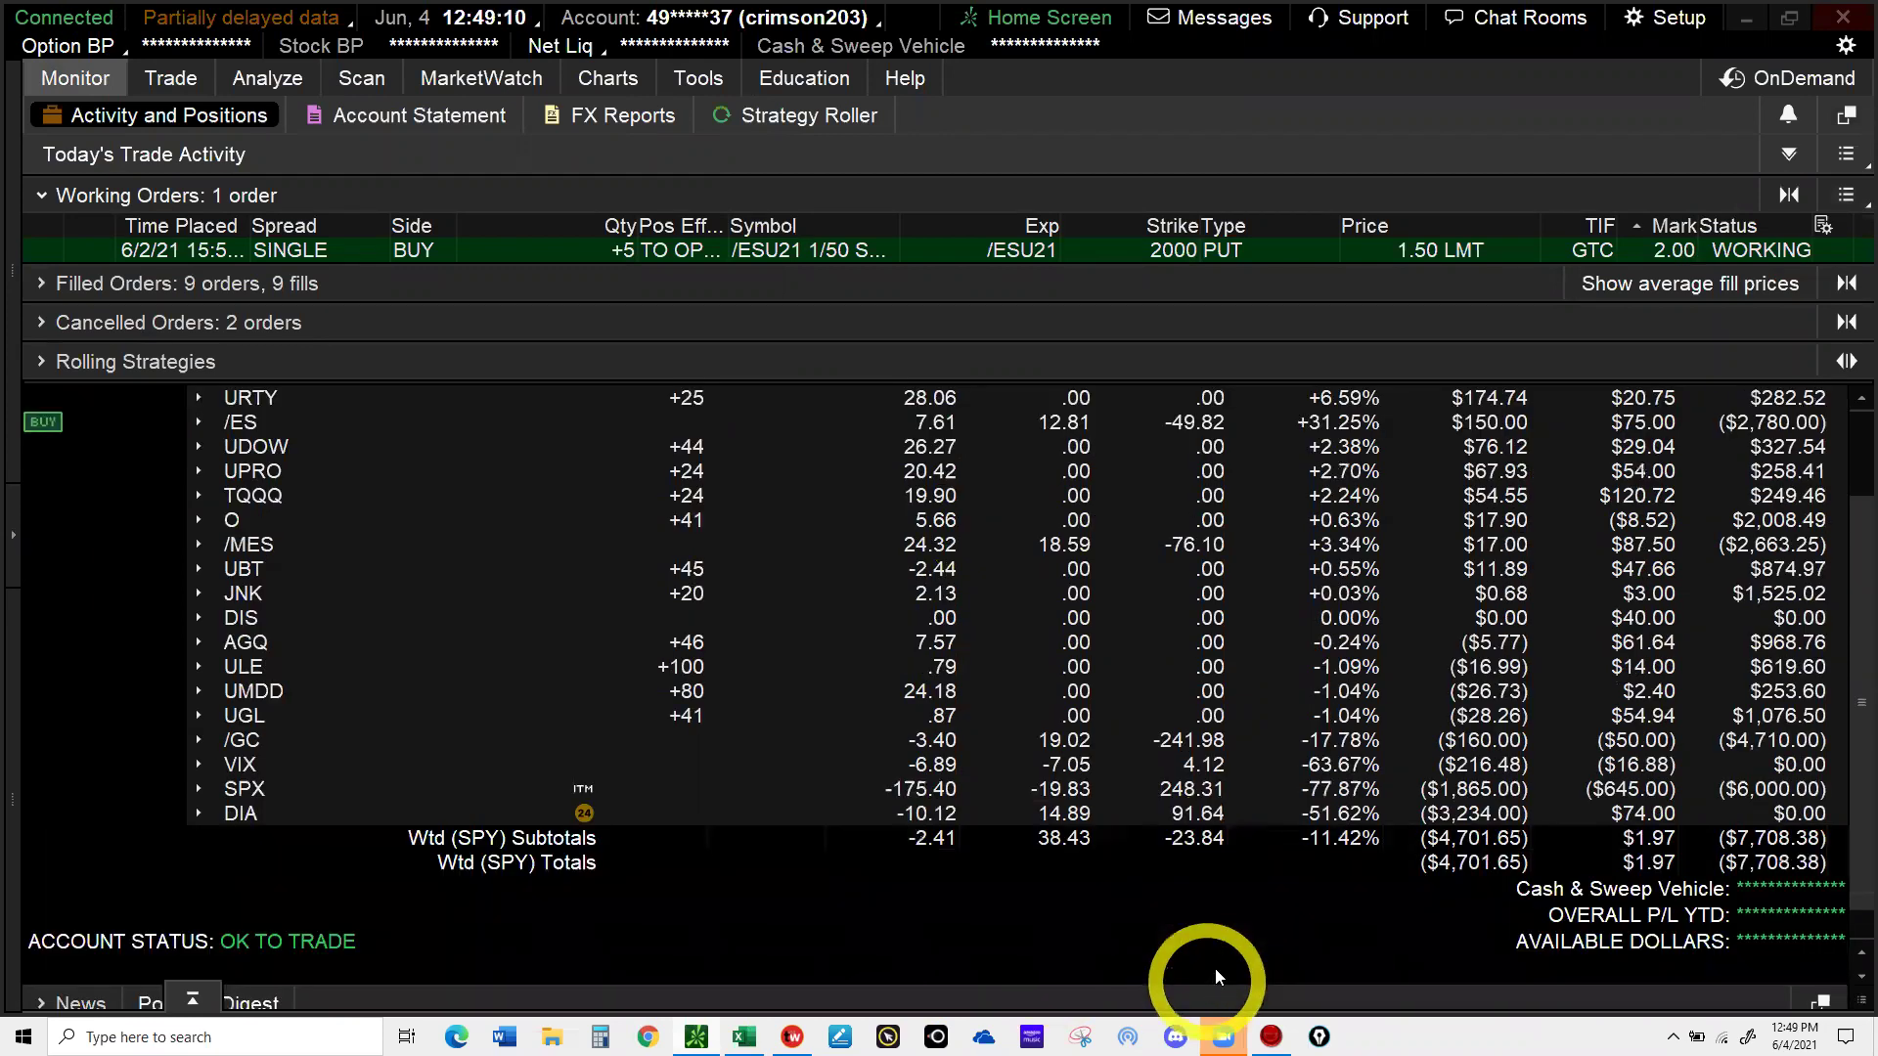
pyautogui.scroll(-1, 1217, 965)
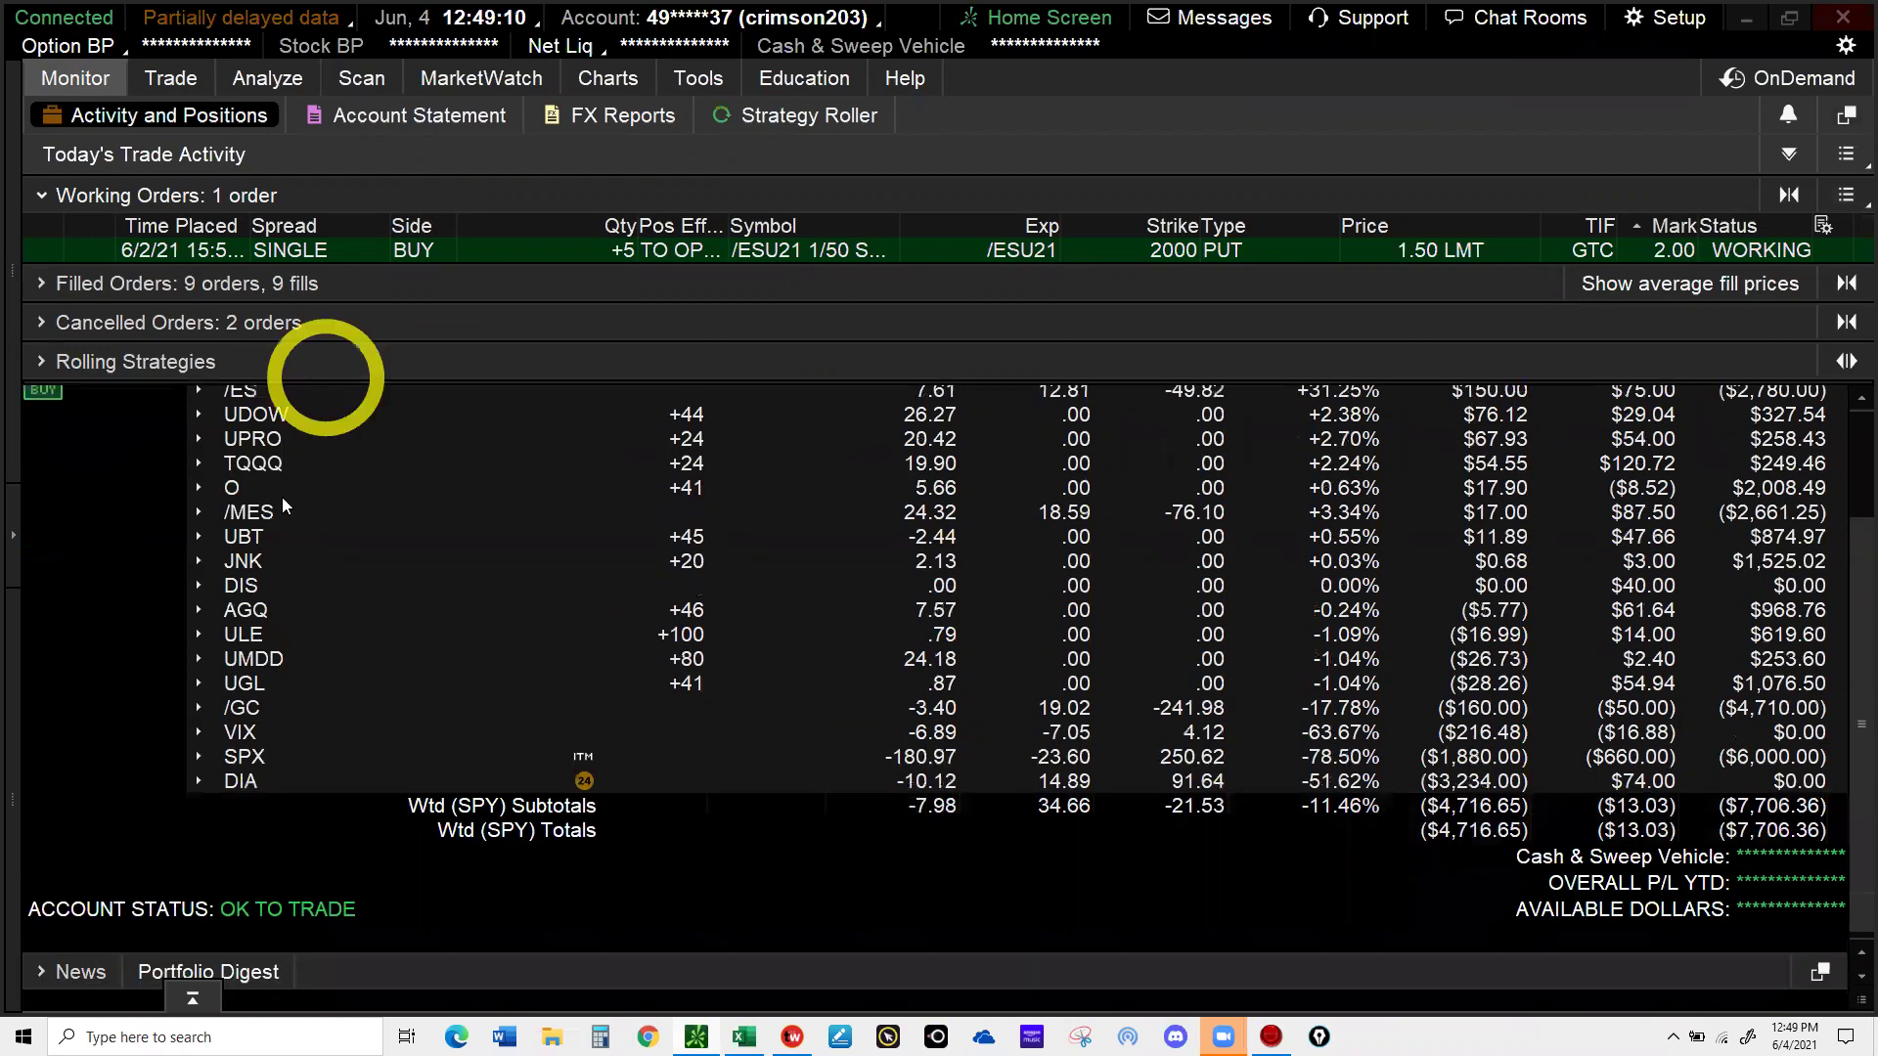
pyautogui.scroll(5, 318, 381)
pyautogui.click(294, 624)
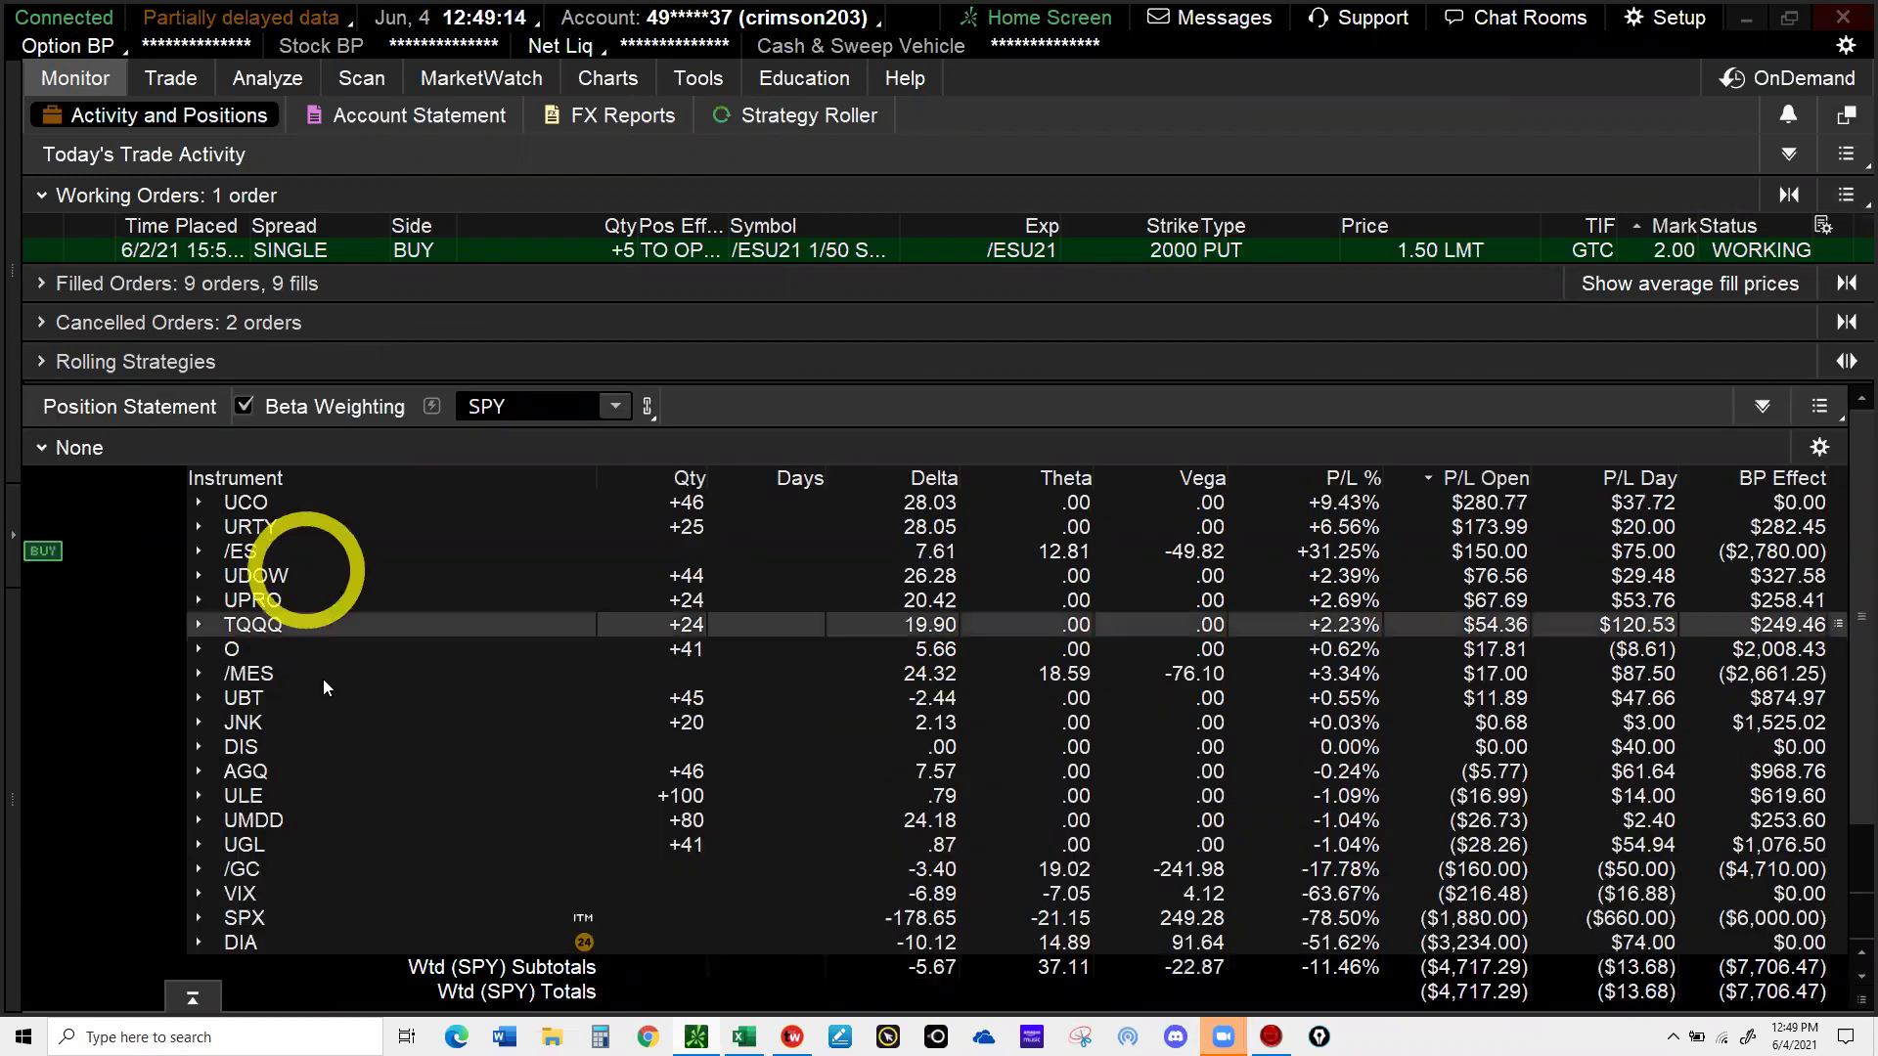
# - Review the remaining positions down to the SPY beta-weighted totals and minimize thinkorswim to return to the Excel tracker
pyautogui.scroll(-5, 799, 587)
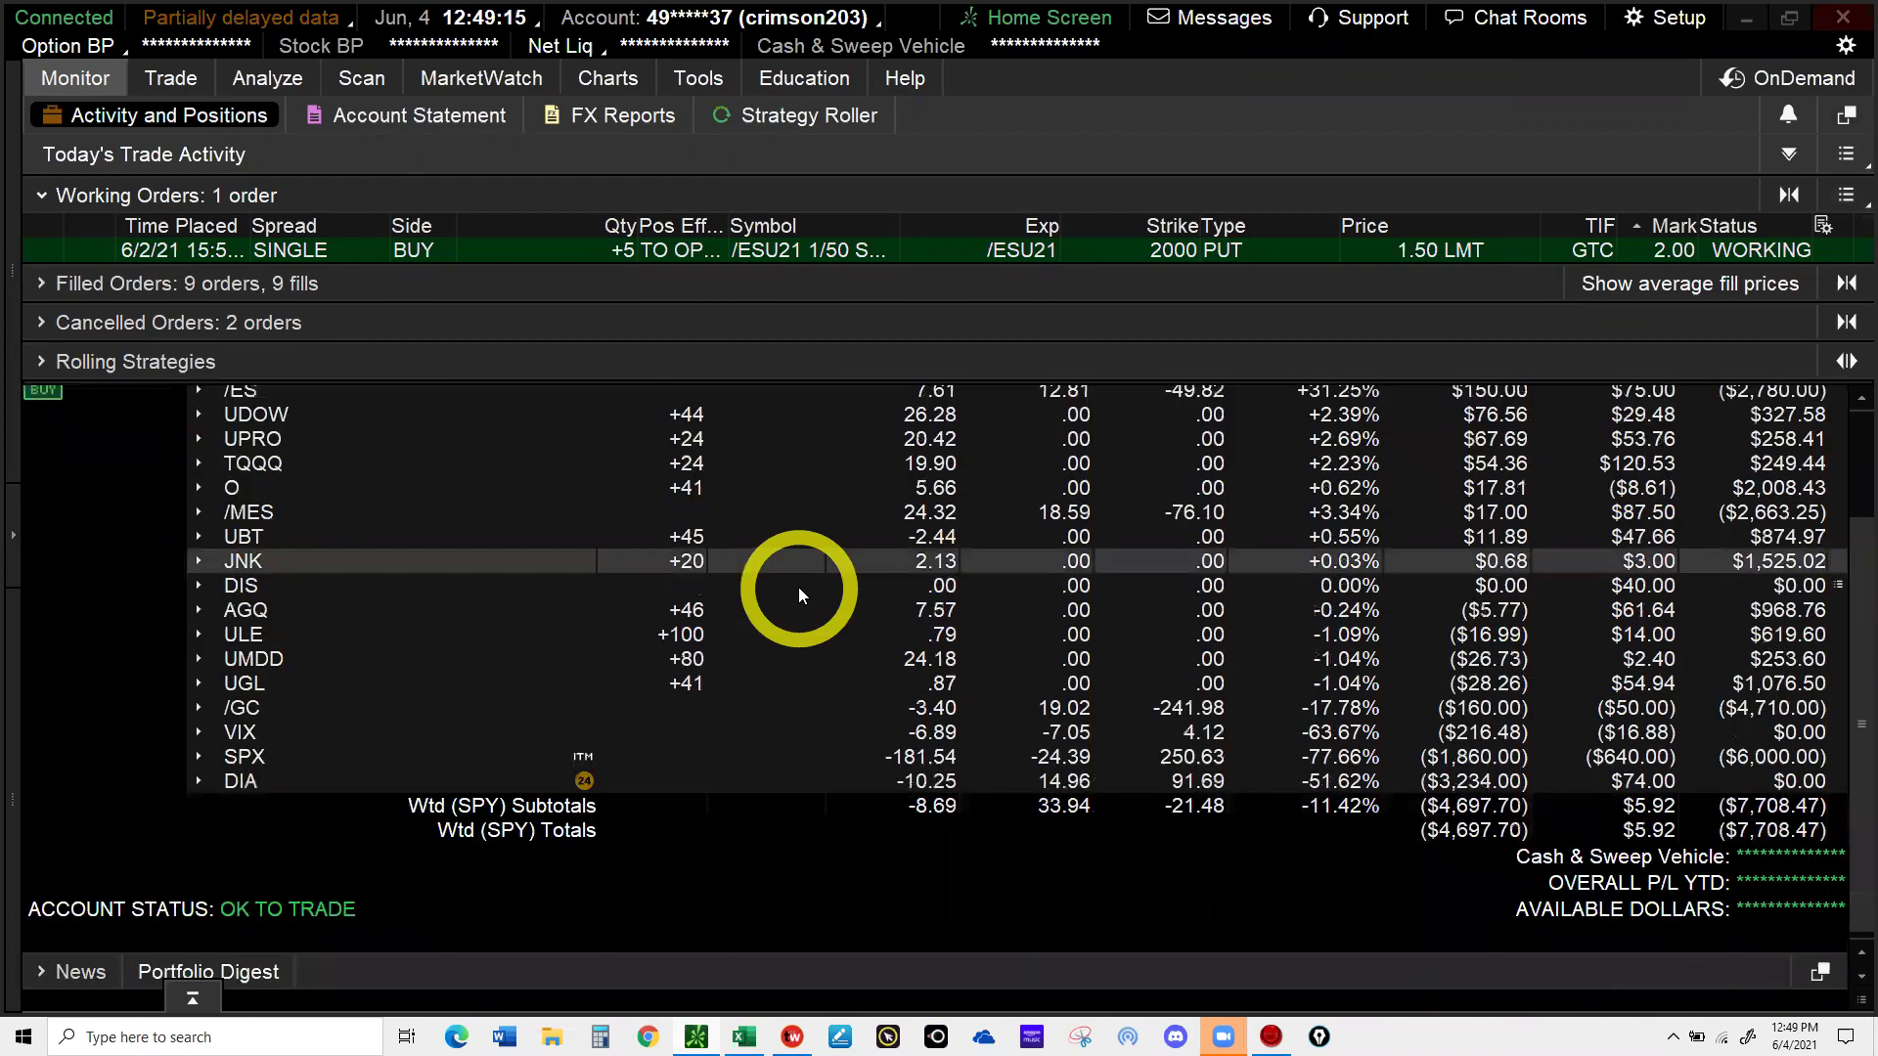
pyautogui.click(248, 818)
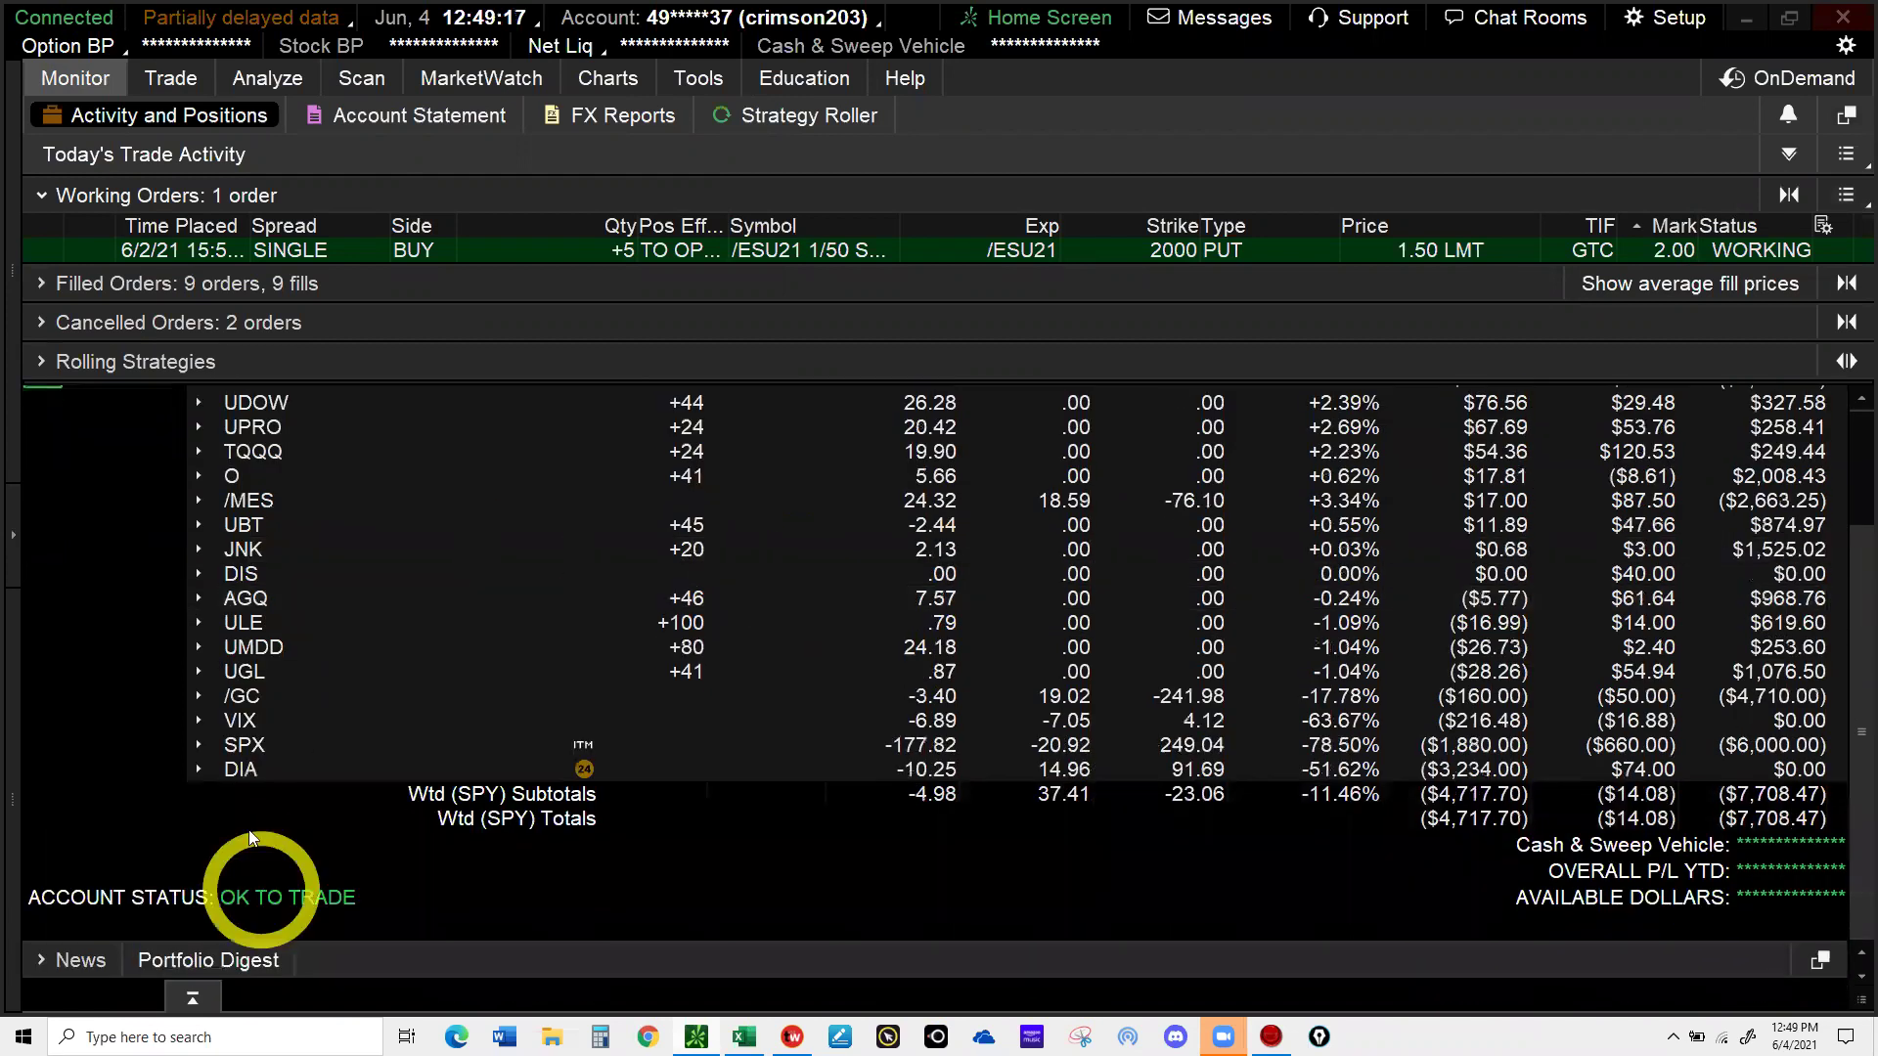
pyautogui.click(781, 476)
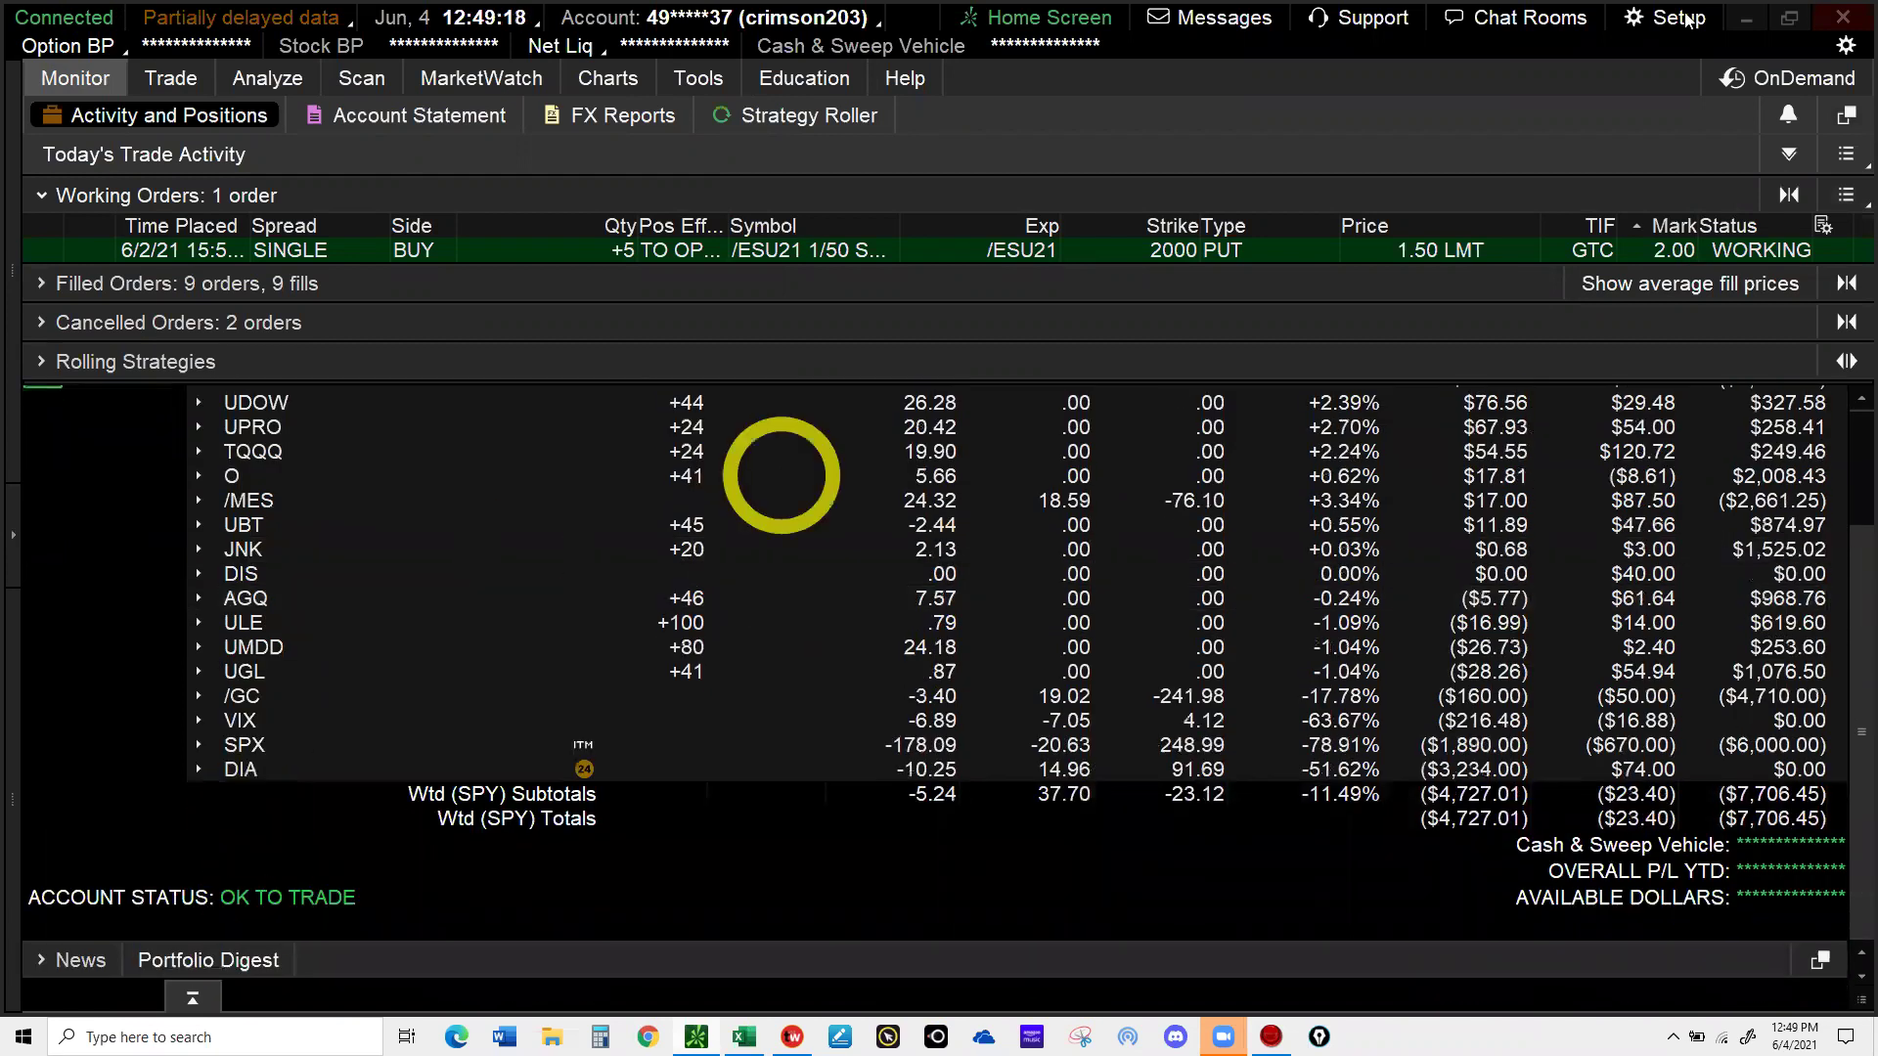
pyautogui.click(1761, 18)
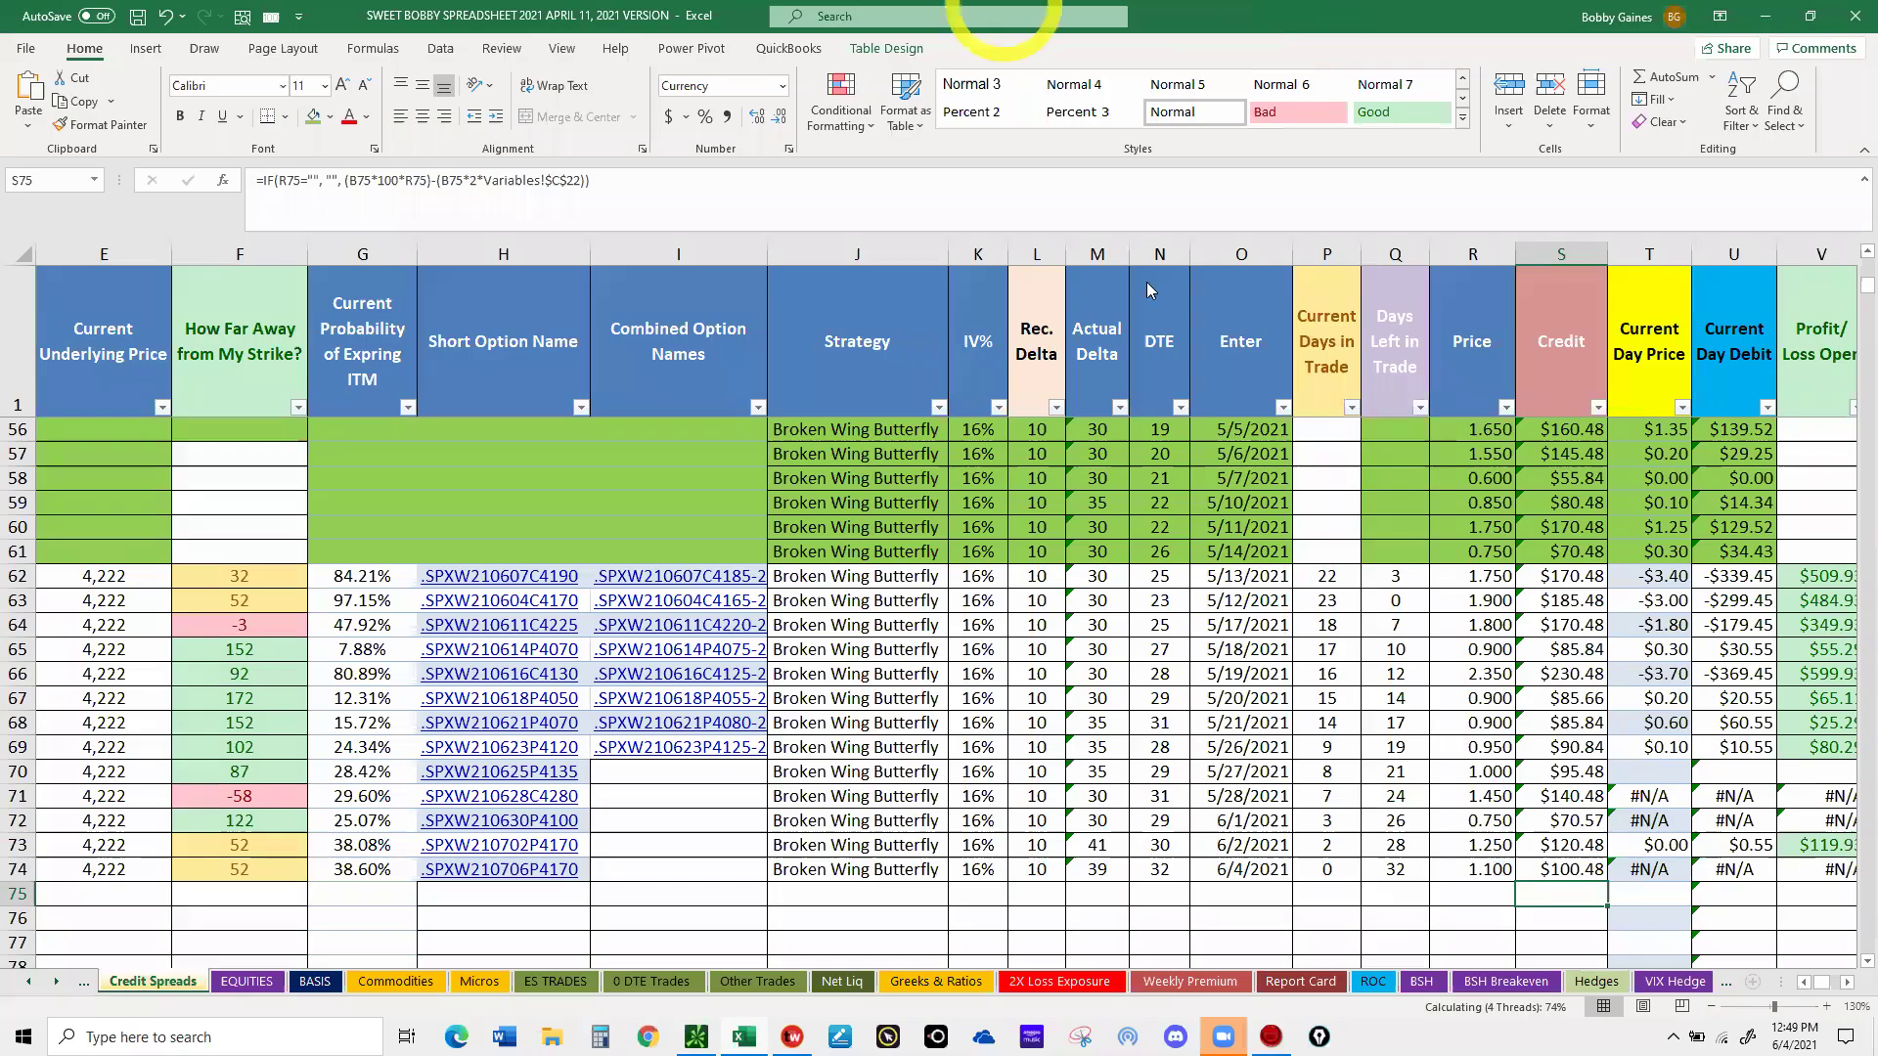
pyautogui.click(1284, 367)
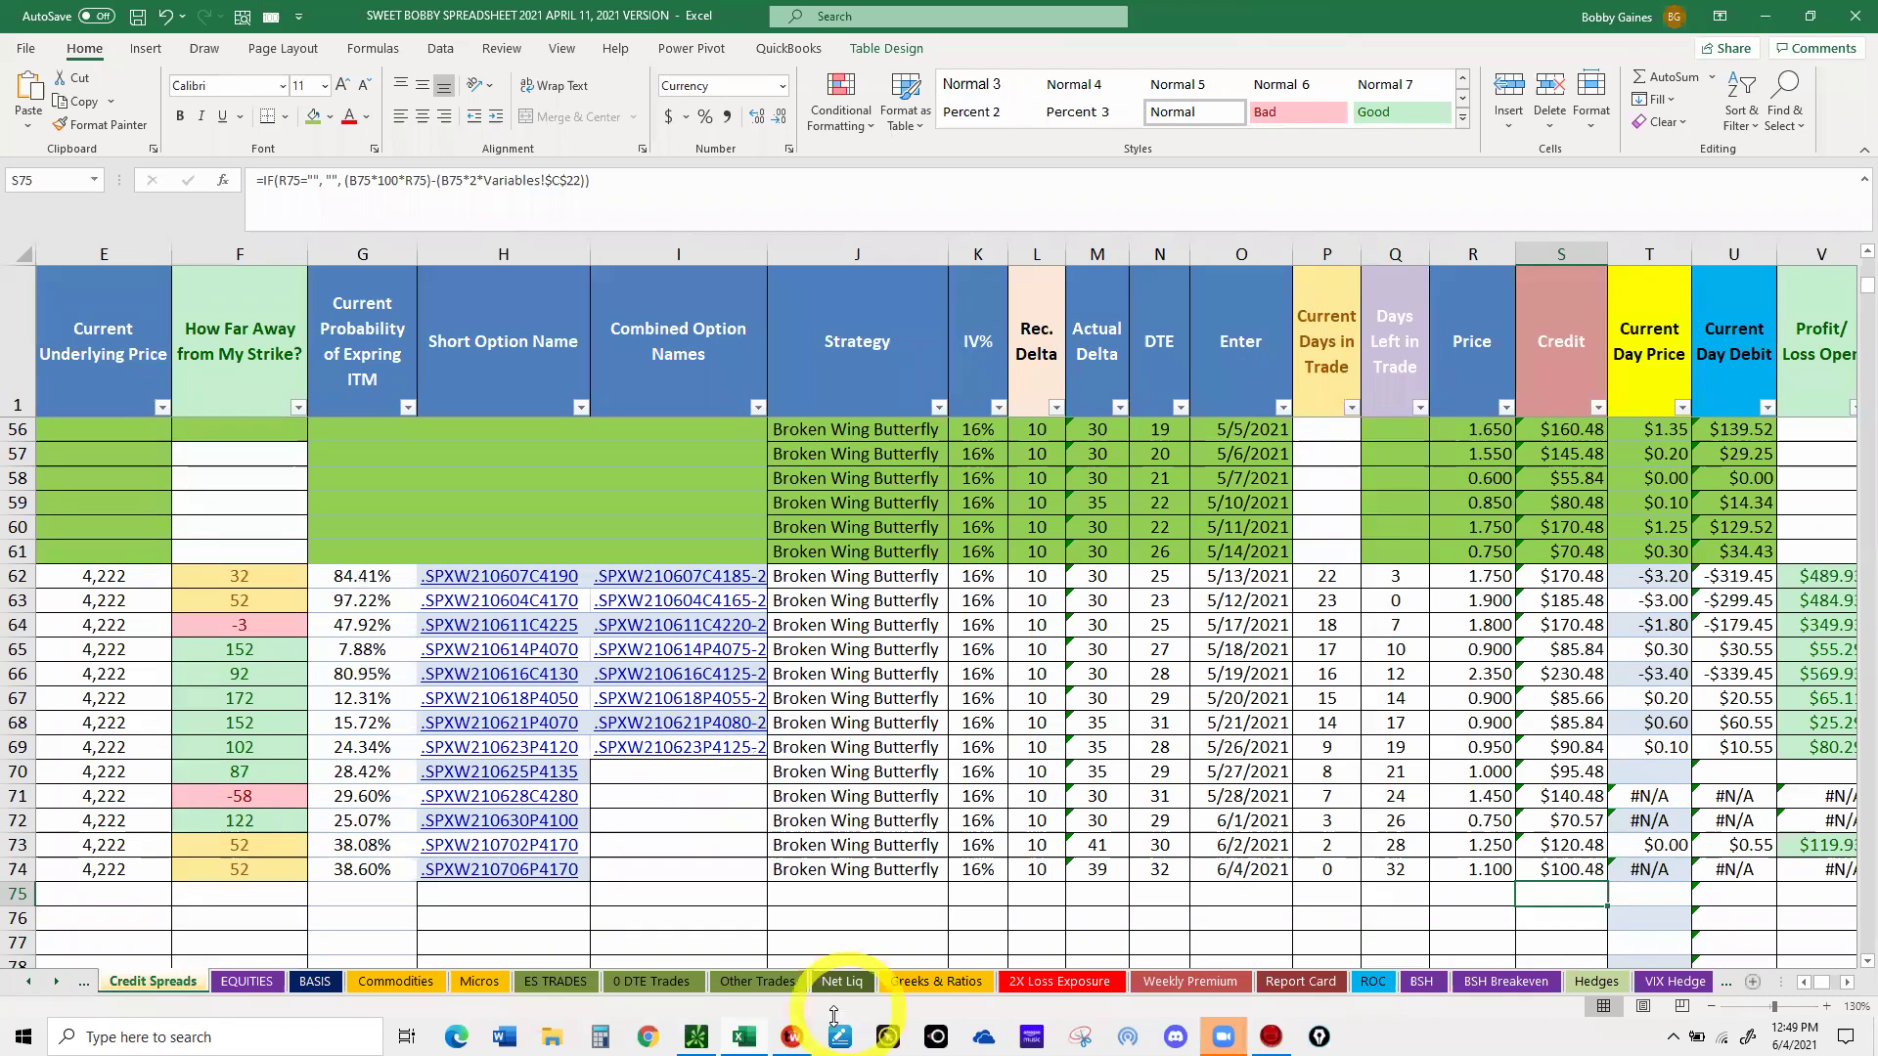
# - Switch to tastyworks, show the SPY option chain for trading and open the underlying symbol for editing
pyautogui.click(788, 1029)
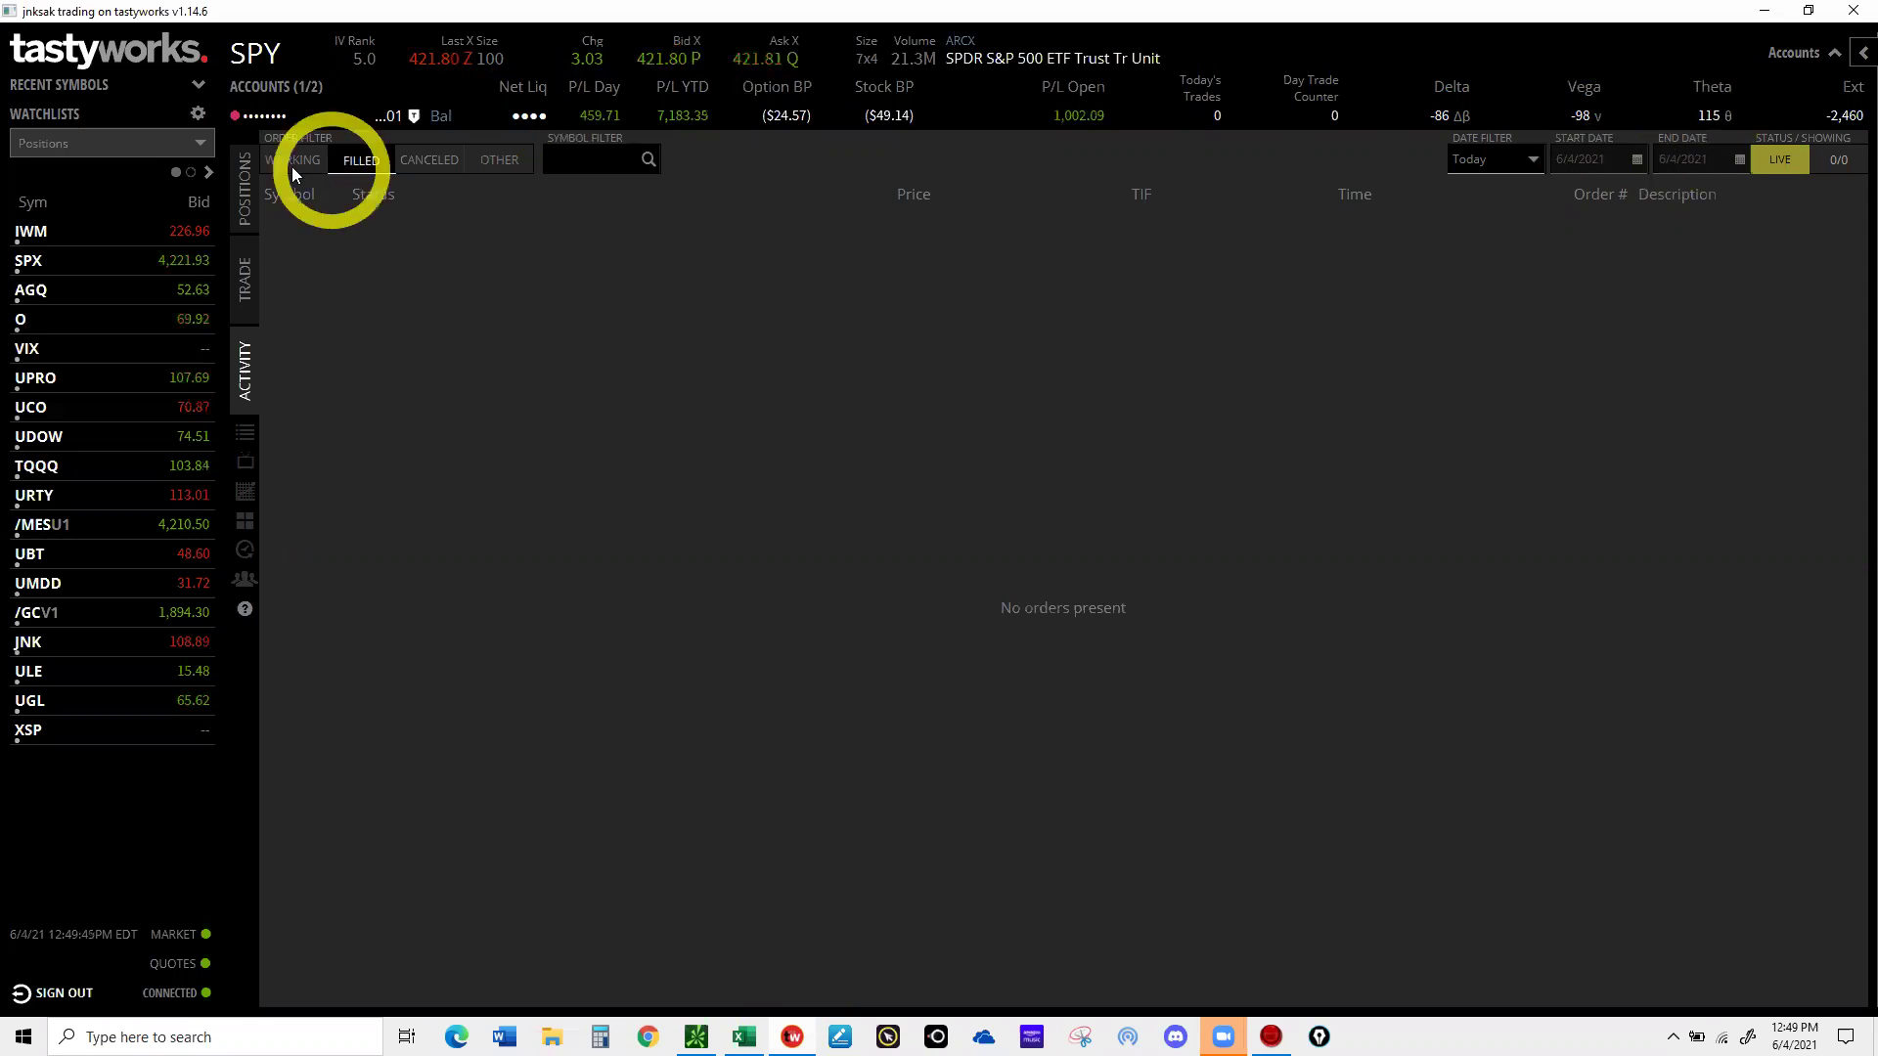
pyautogui.click(251, 287)
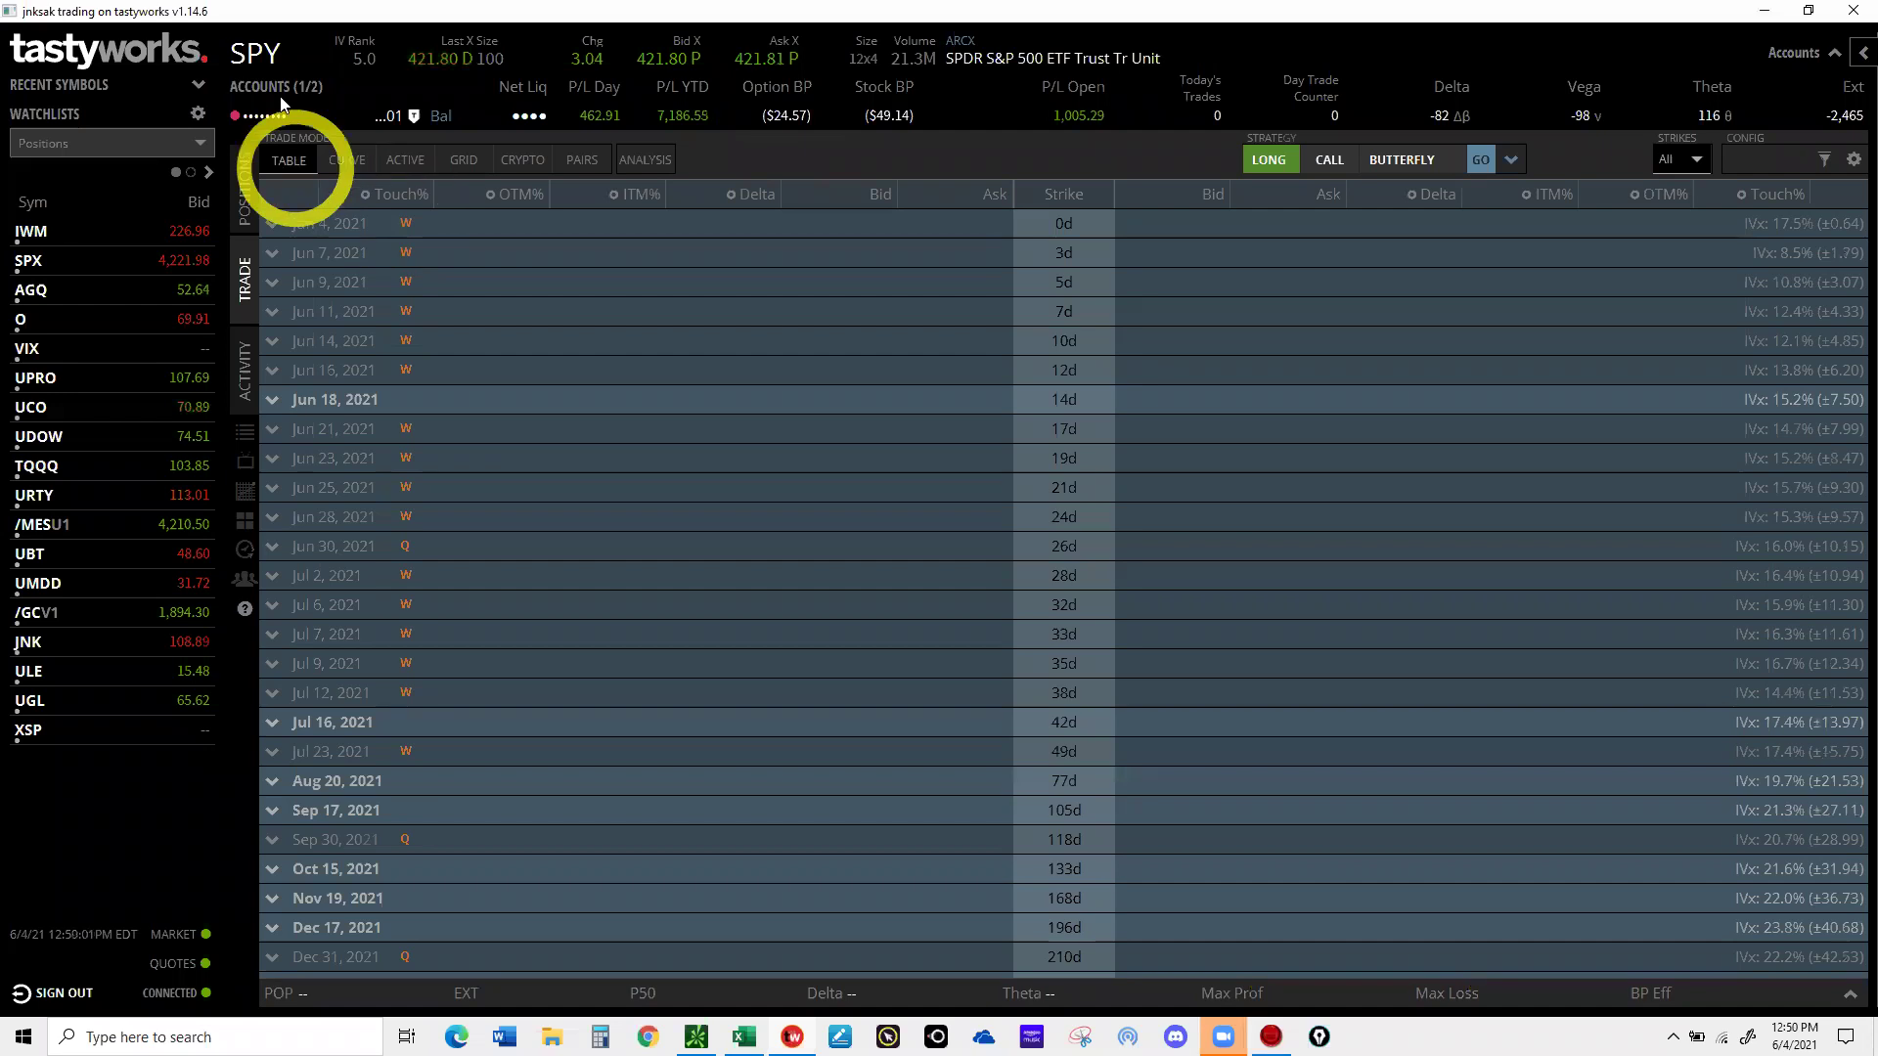
pyautogui.click(279, 55)
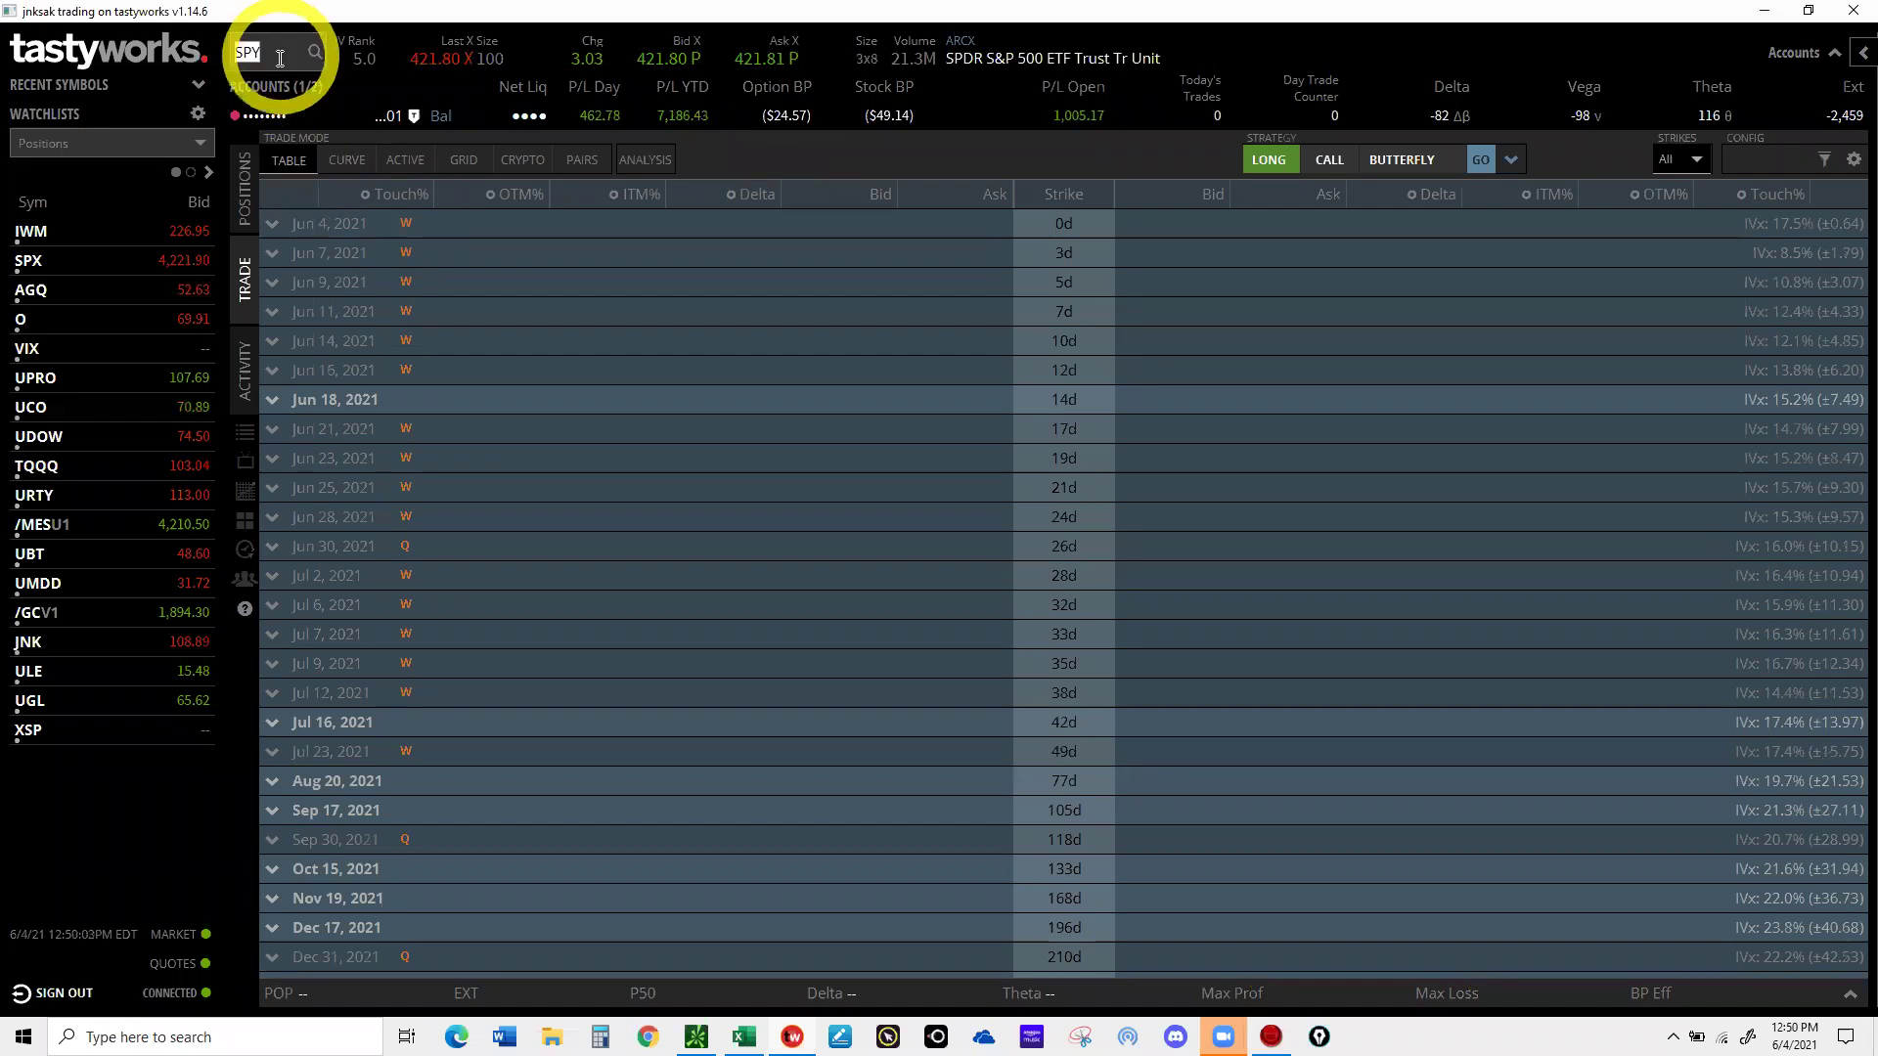